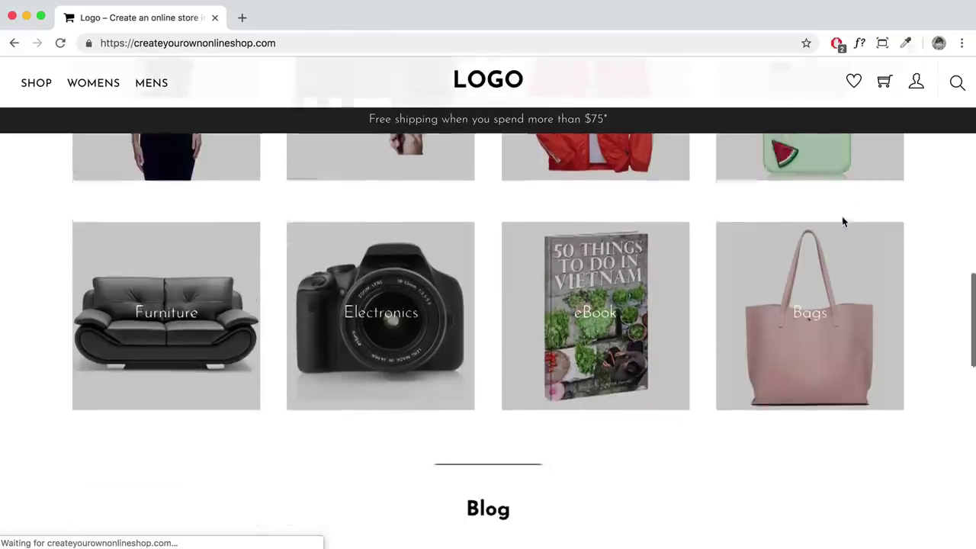
pyautogui.scroll(-5, 842, 222)
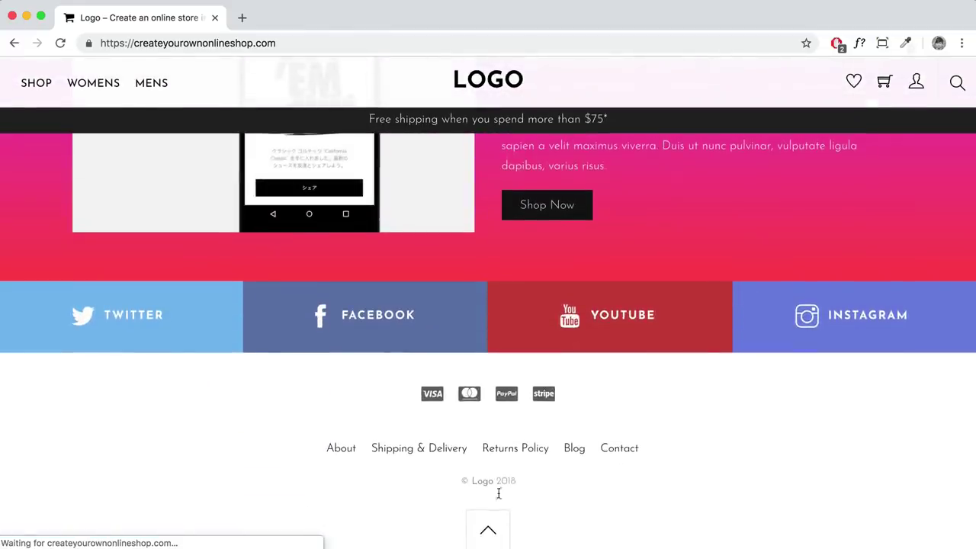
# Scroll through the demo storefront and its rotating hero slides
pyautogui.click(485, 527)
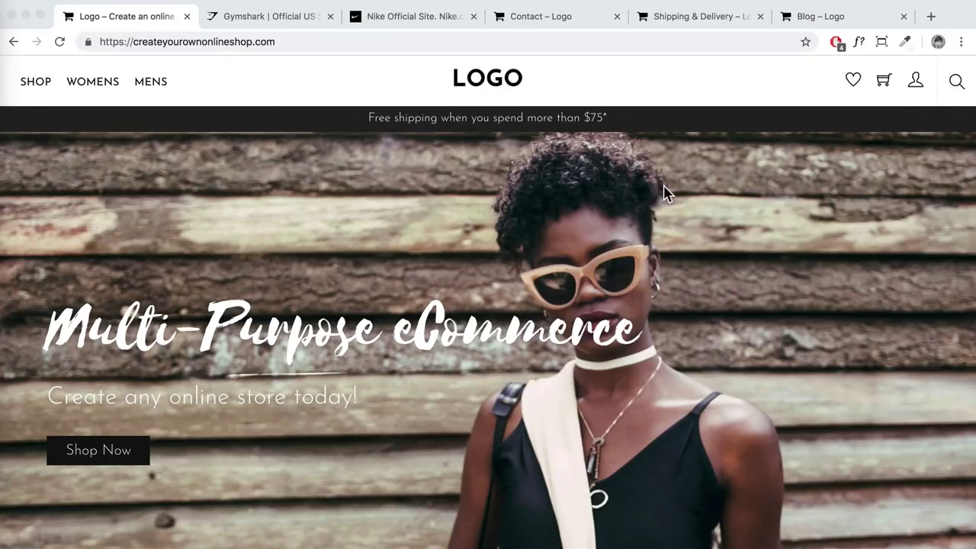
pyautogui.scroll(-10, 884, 228)
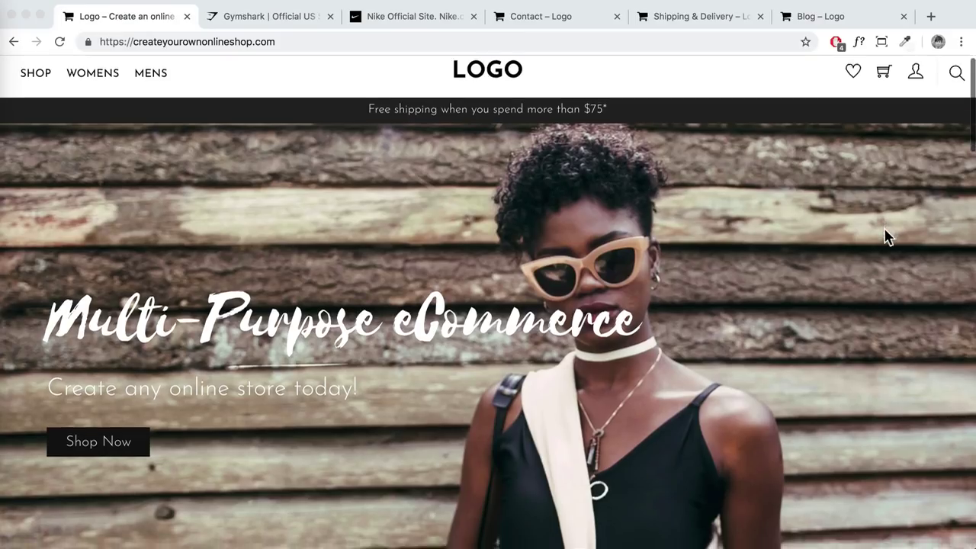
pyautogui.scroll(-15, 886, 237)
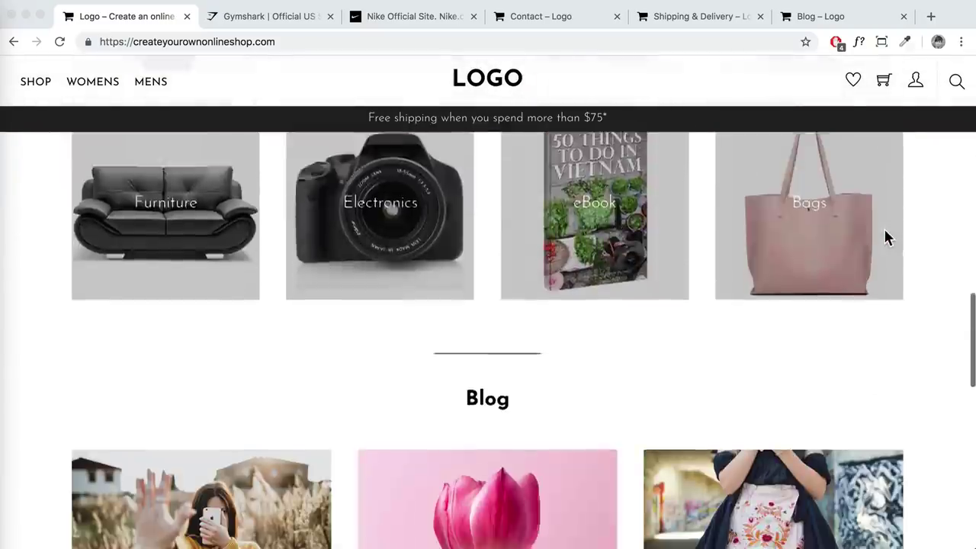
pyautogui.scroll(20, 886, 237)
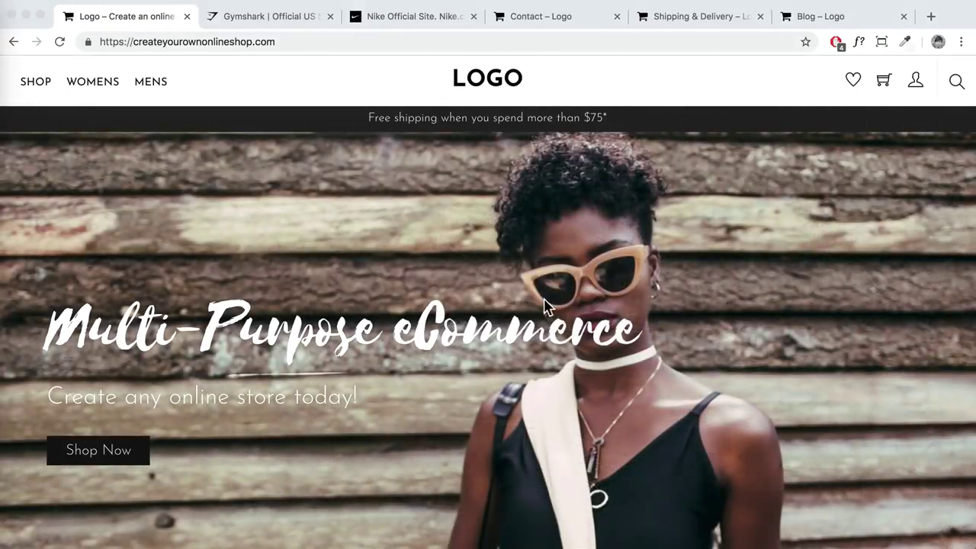
pyautogui.scroll(-5, 544, 308)
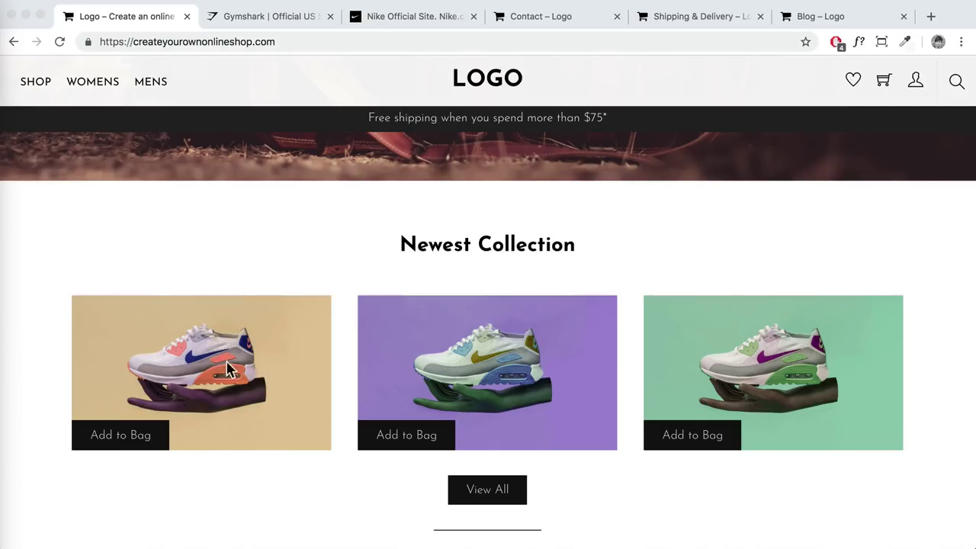
pyautogui.scroll(-5, 233, 364)
pyautogui.scroll(-3, 233, 367)
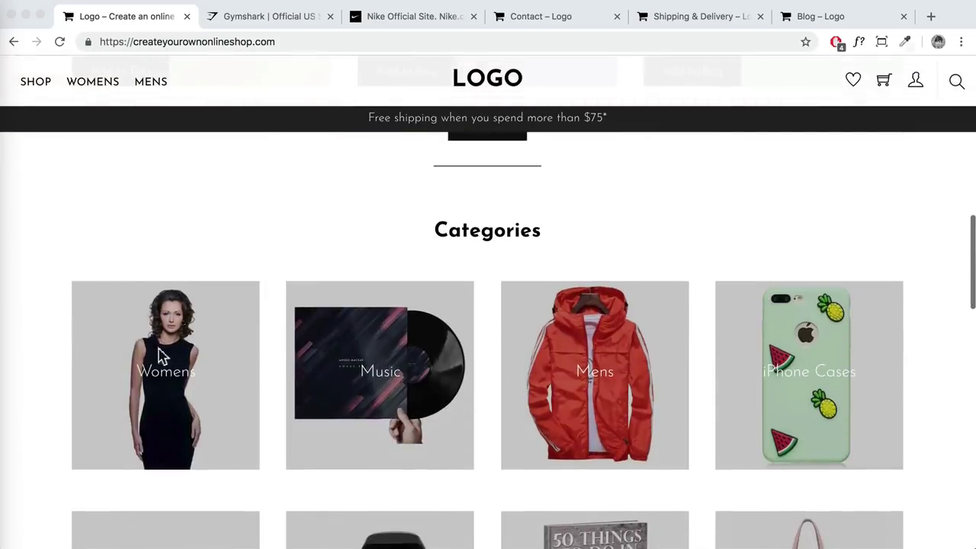
pyautogui.scroll(-3, 257, 333)
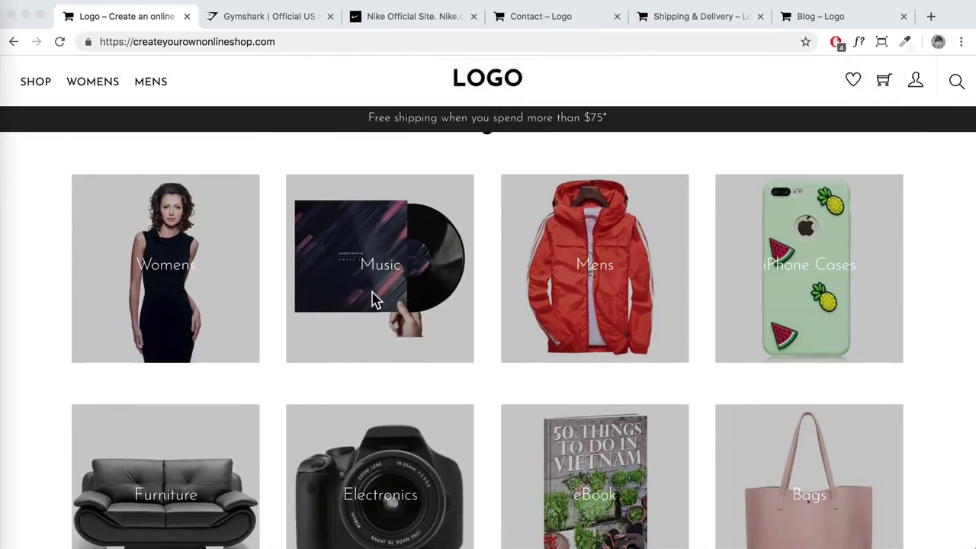
pyautogui.scroll(-2, 376, 293)
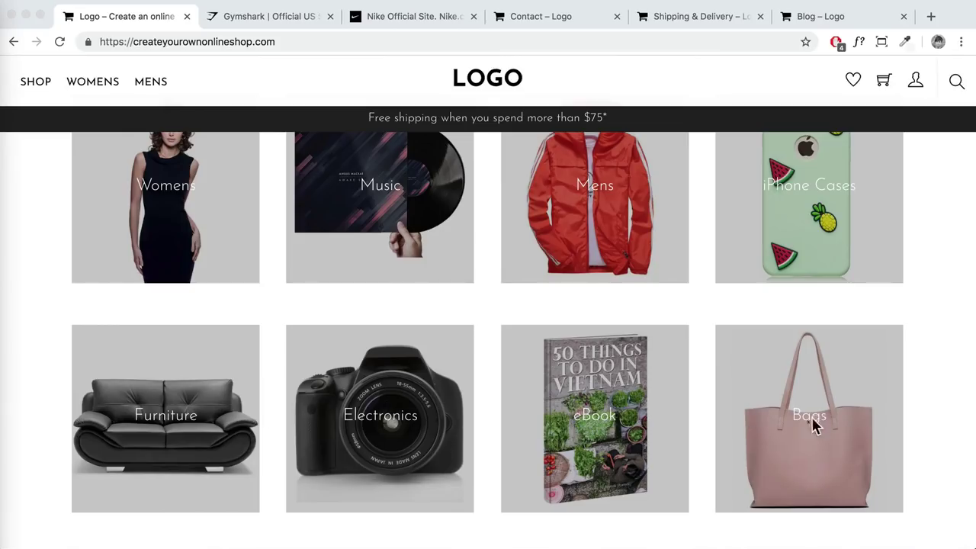
pyautogui.scroll(2, 814, 423)
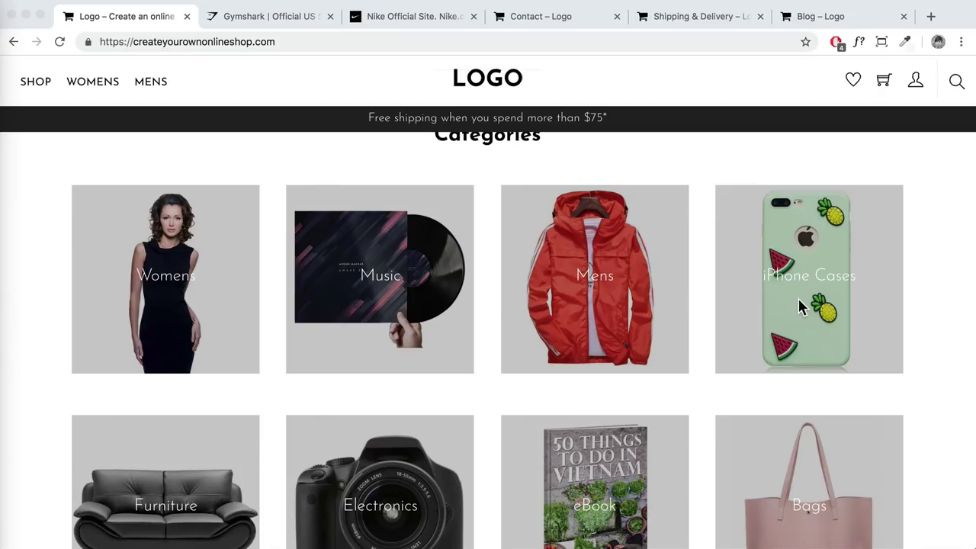
pyautogui.scroll(-6, 750, 336)
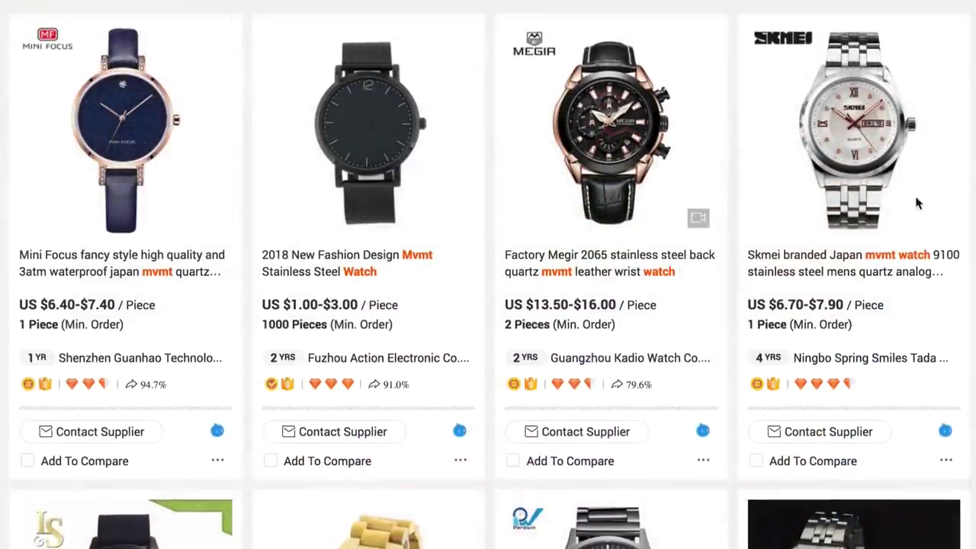
pyautogui.scroll(-5, 917, 205)
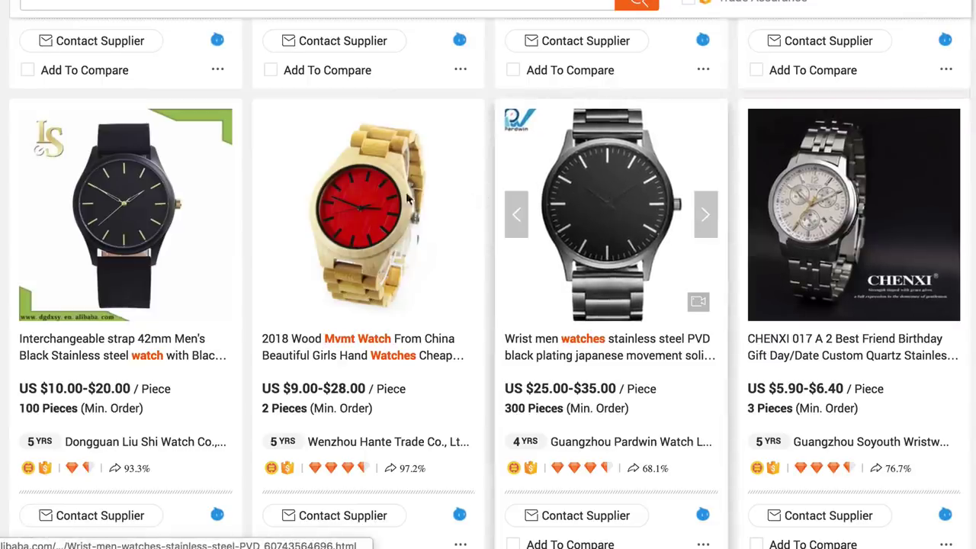
pyautogui.scroll(-6, 166, 198)
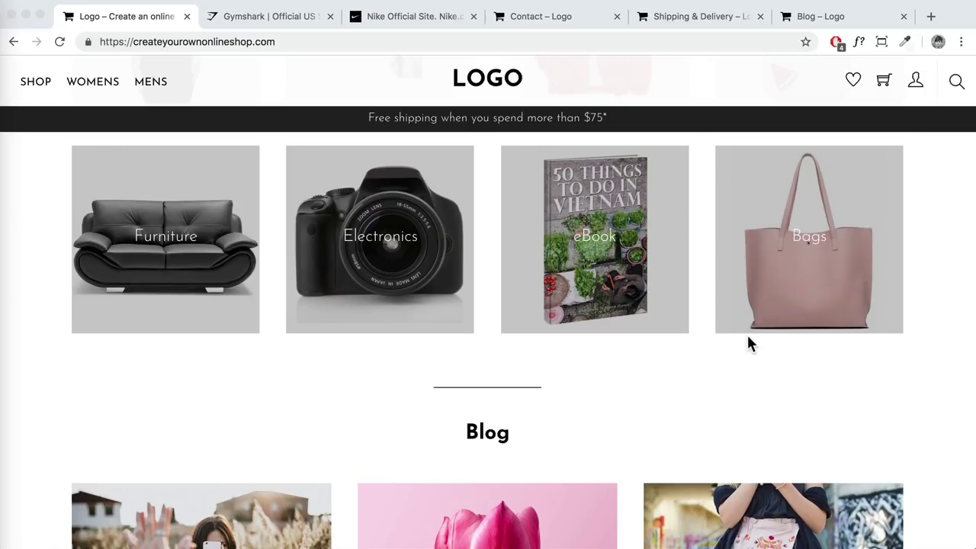
pyautogui.scroll(-6, 738, 374)
pyautogui.scroll(-4, 740, 367)
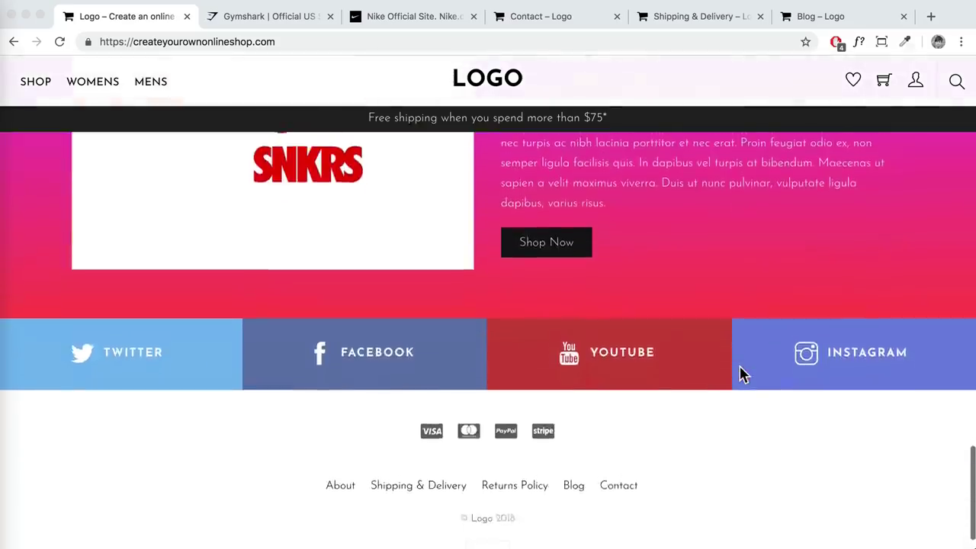
pyautogui.scroll(20, 740, 367)
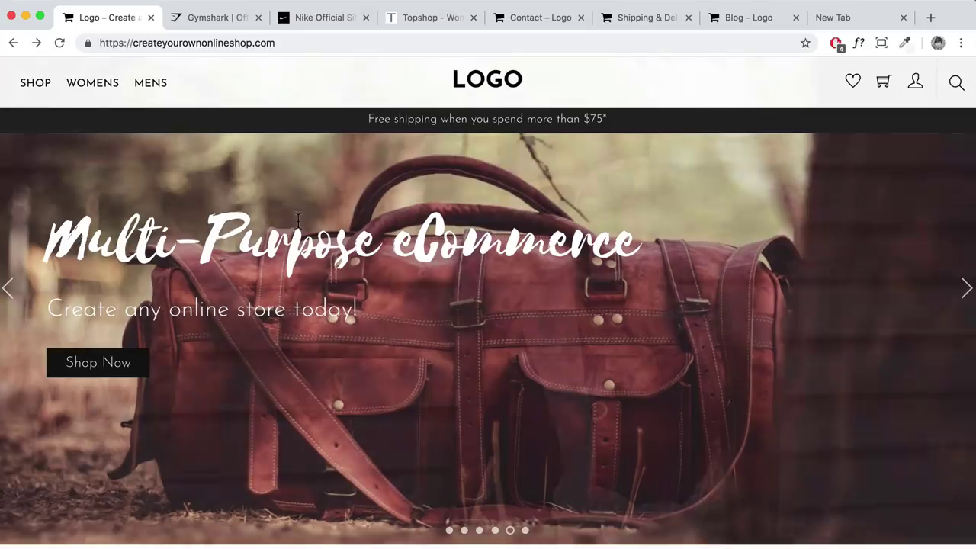
# Compare the Gymshark, Nike and Topshop reference sites, then return to the store homepage
pyautogui.click(214, 23)
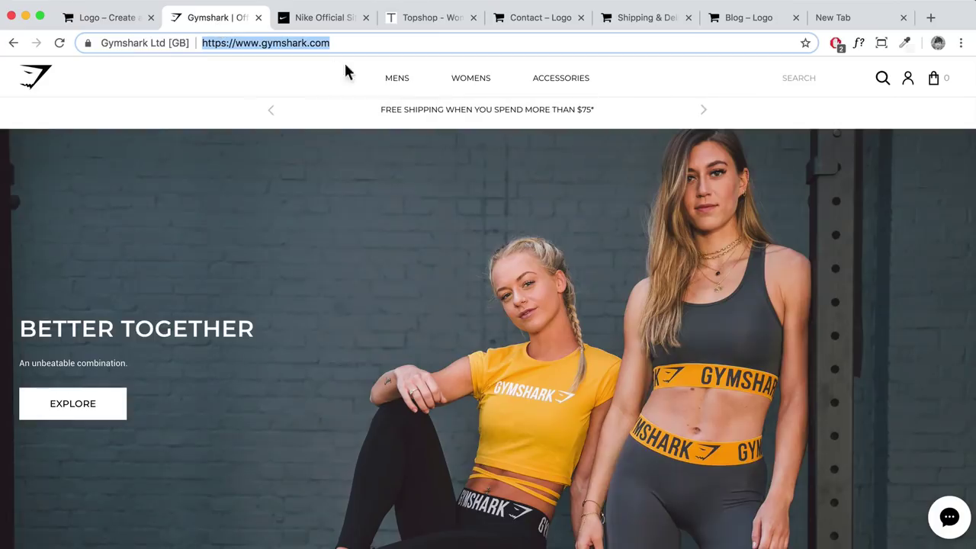
pyautogui.moveTo(401, 83)
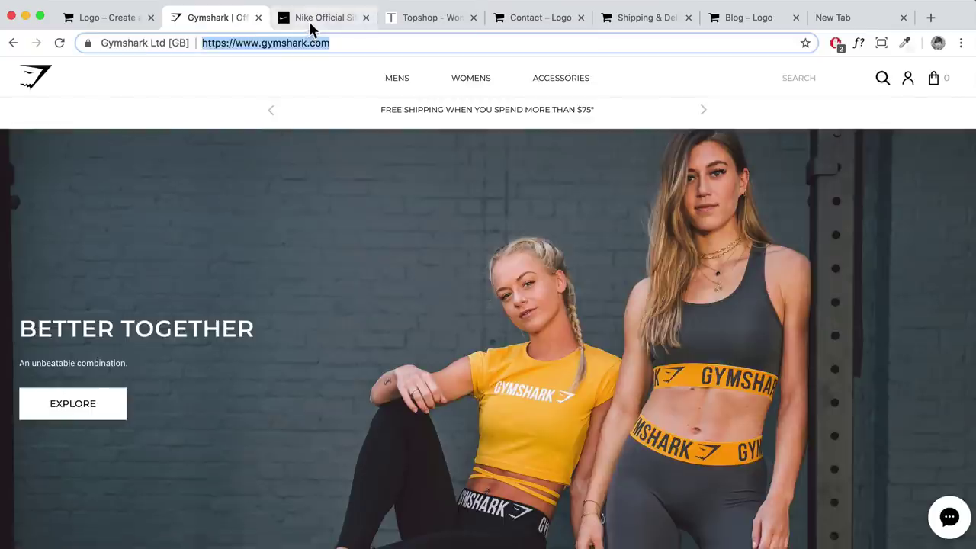
pyautogui.click(309, 21)
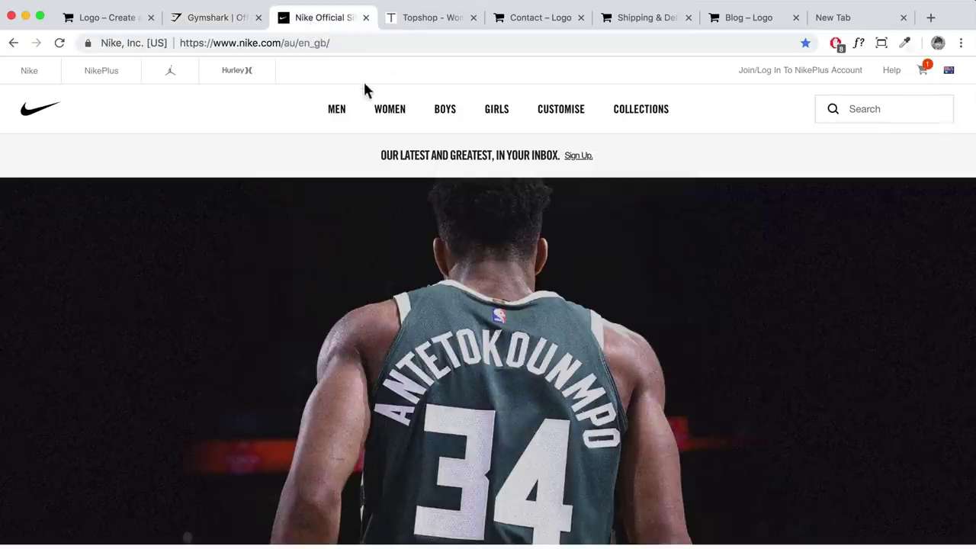
pyautogui.click(422, 22)
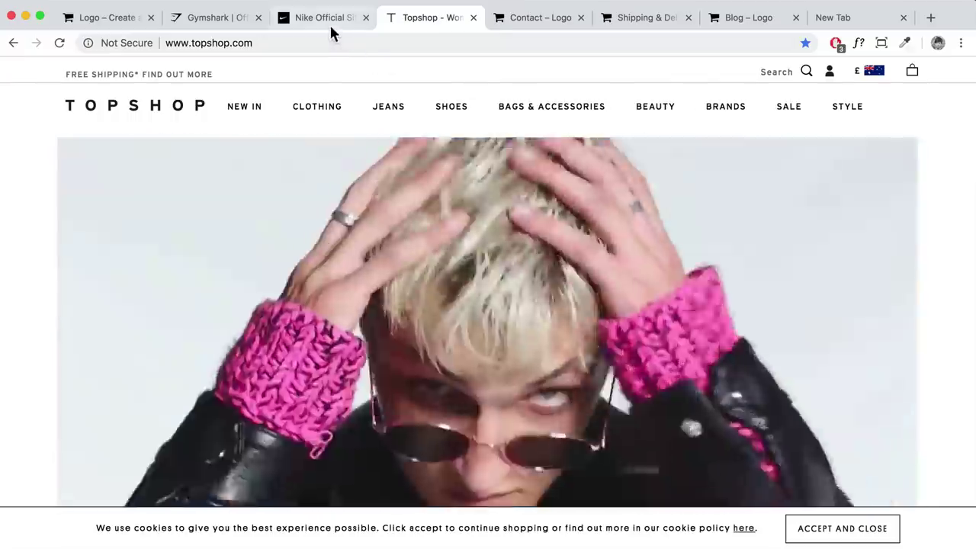
pyautogui.click(329, 21)
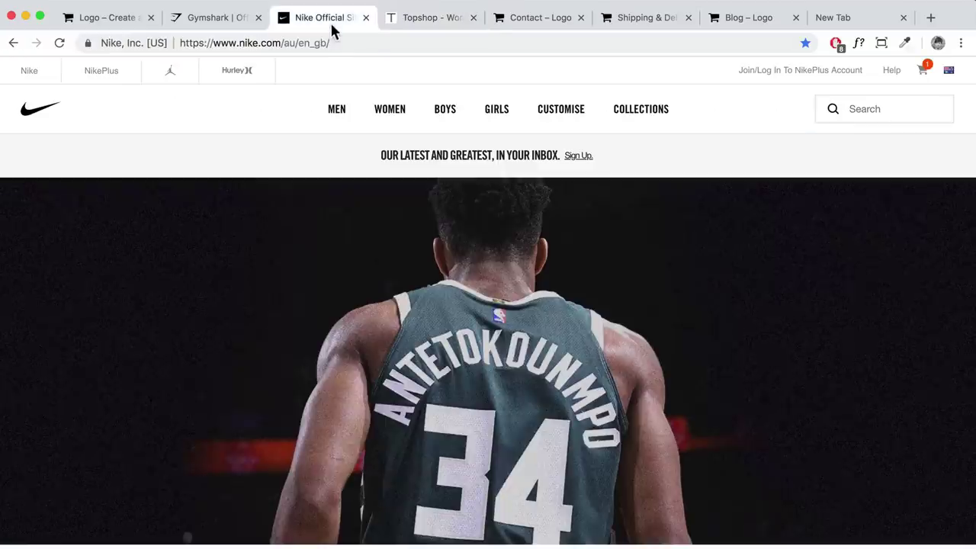
pyautogui.click(235, 23)
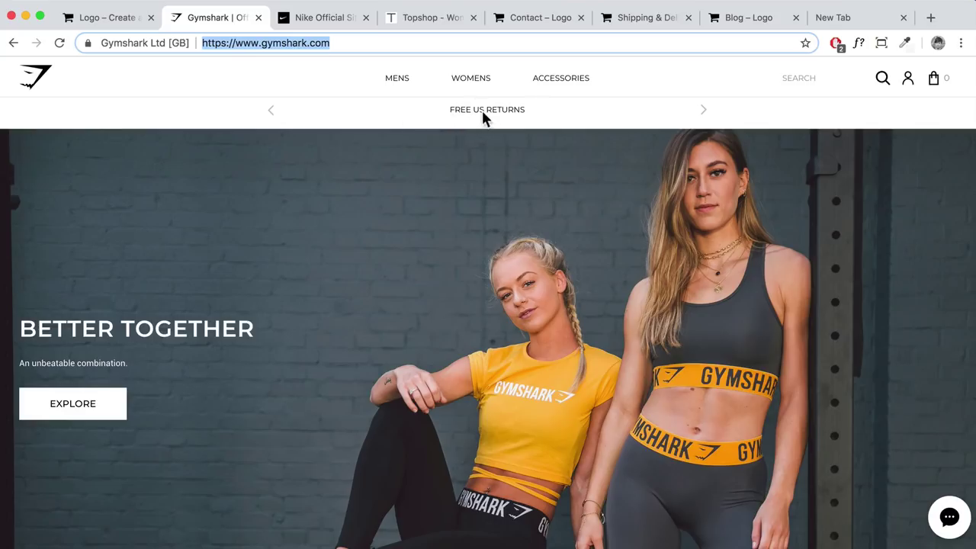
pyautogui.moveTo(398, 83)
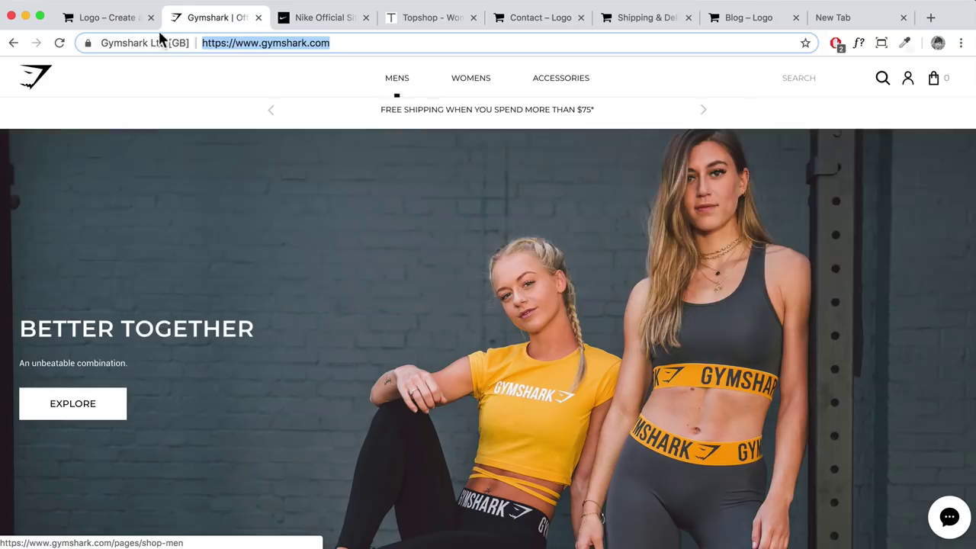
pyautogui.click(109, 22)
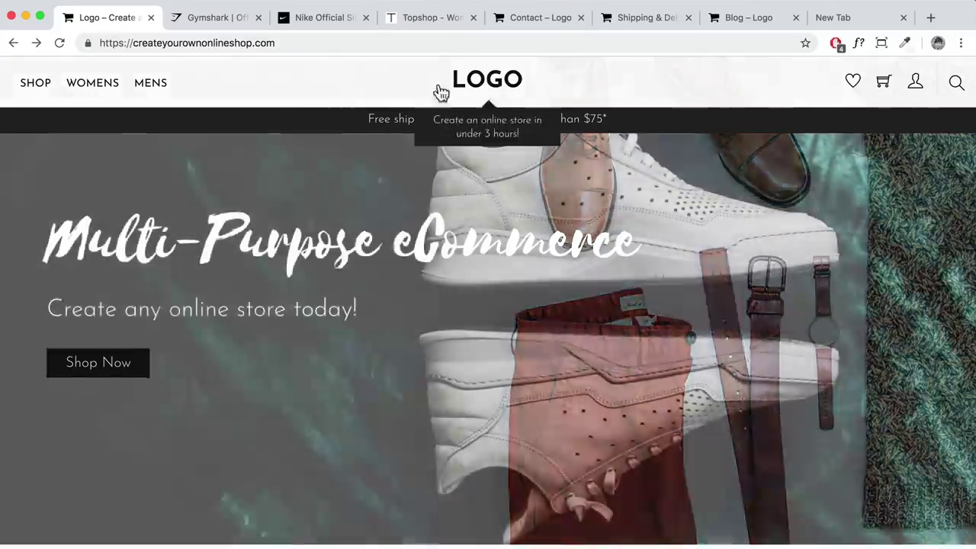
# Preview the WOMENS and MENS menus and the search overlay, then switch to Topshop
pyautogui.moveTo(84, 86)
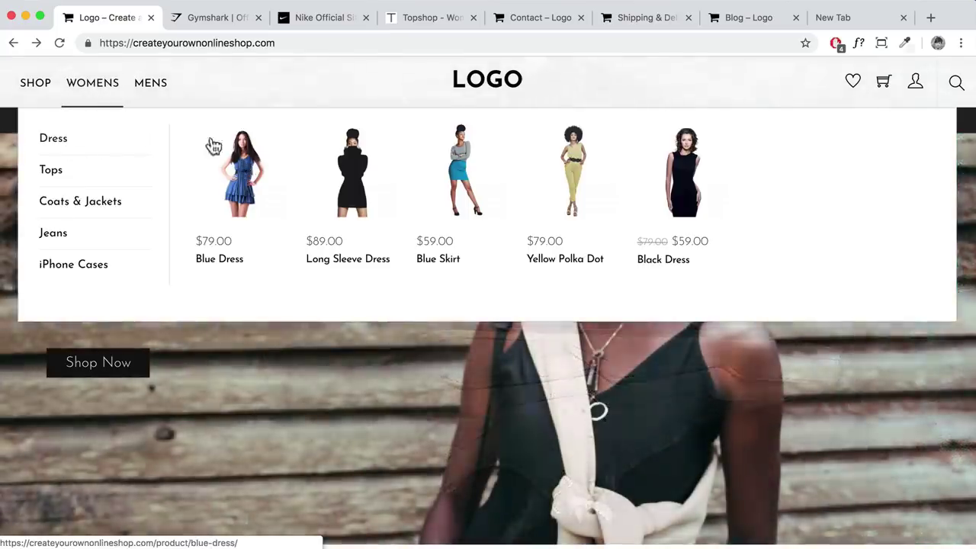
pyautogui.moveTo(153, 94)
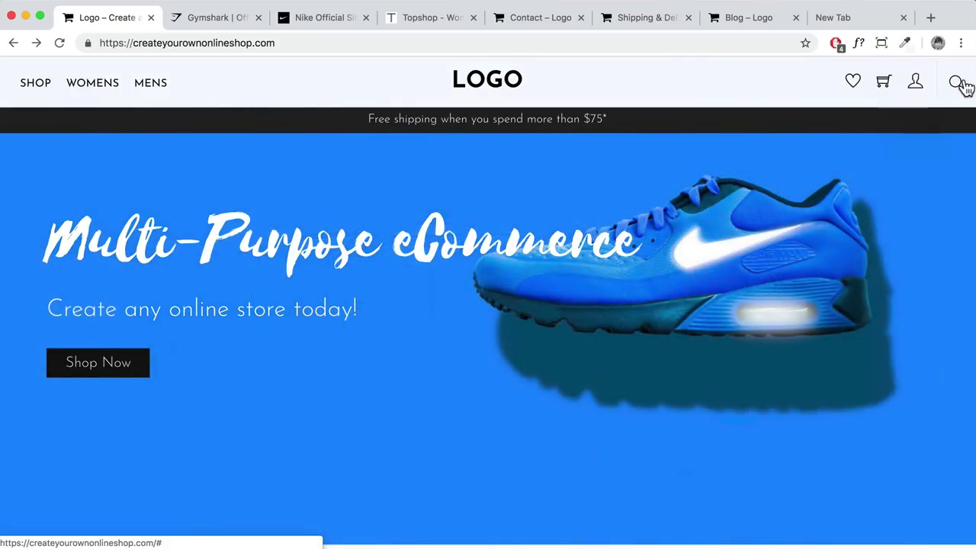
pyautogui.click(962, 86)
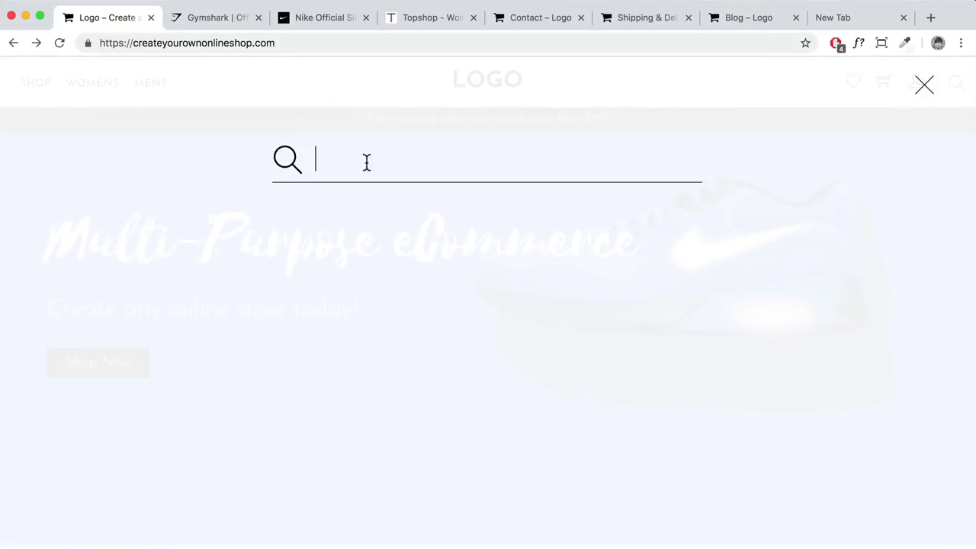
pyautogui.click(924, 87)
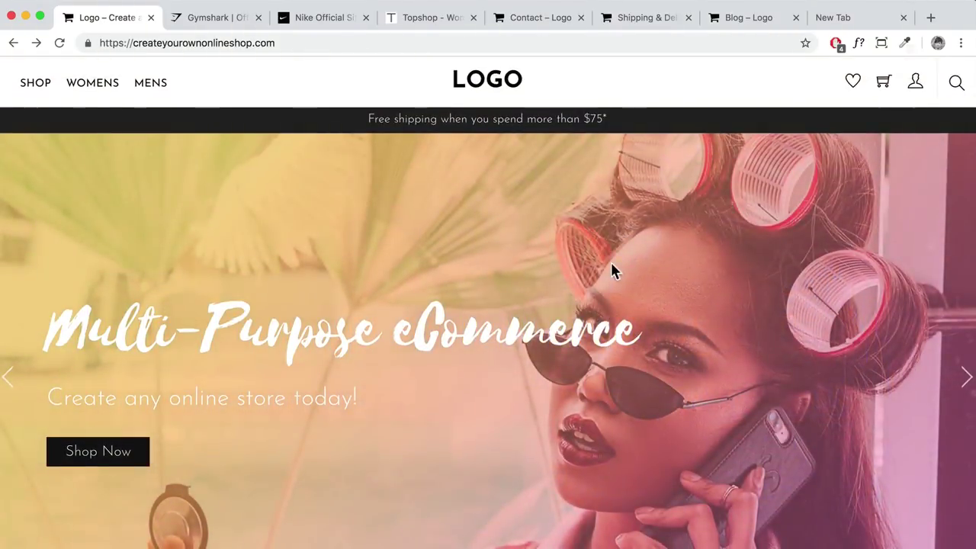
pyautogui.scroll(-2, 227, 272)
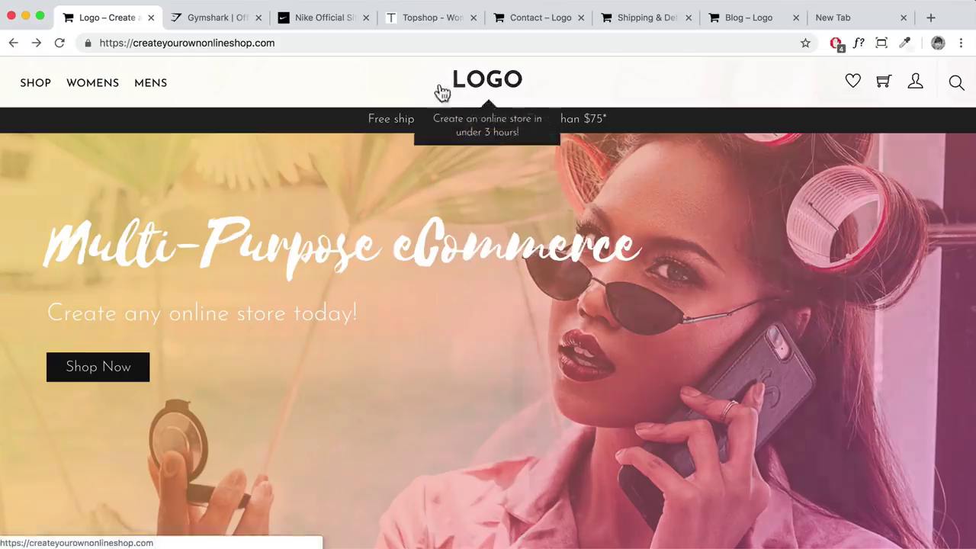
pyautogui.click(422, 17)
# Scroll past Topshop's Layer it outerwear banner, then go back to the store homepage
pyautogui.scroll(-10, 465, 346)
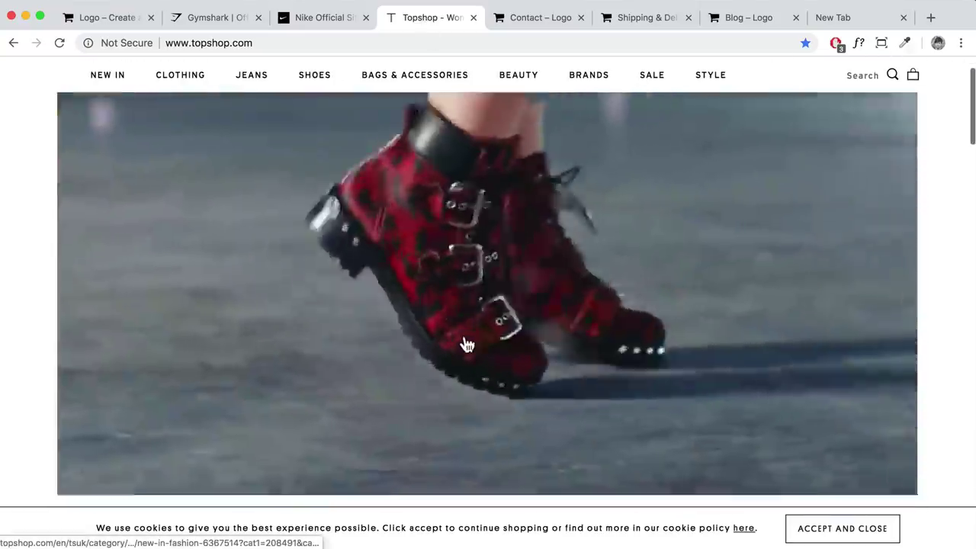
pyautogui.scroll(-20, 466, 346)
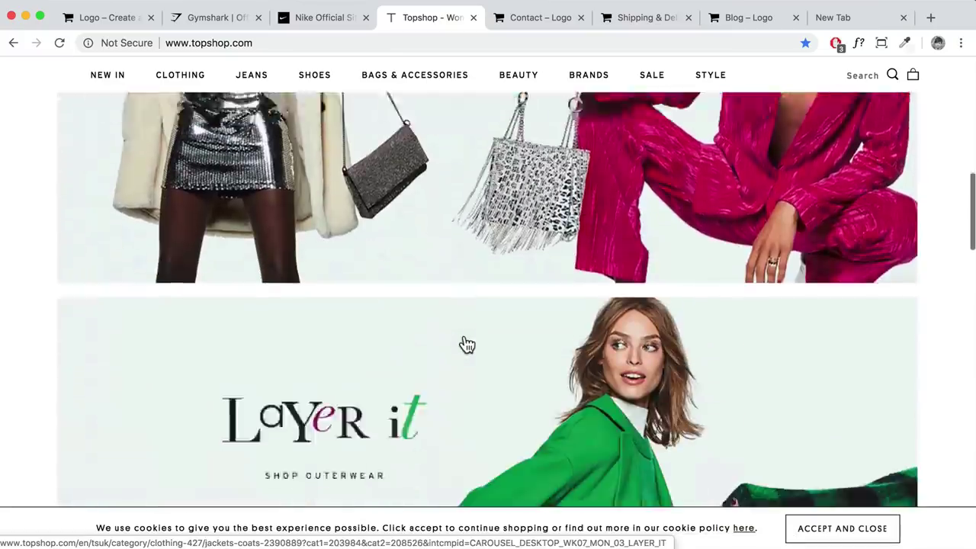
pyautogui.scroll(20, 467, 345)
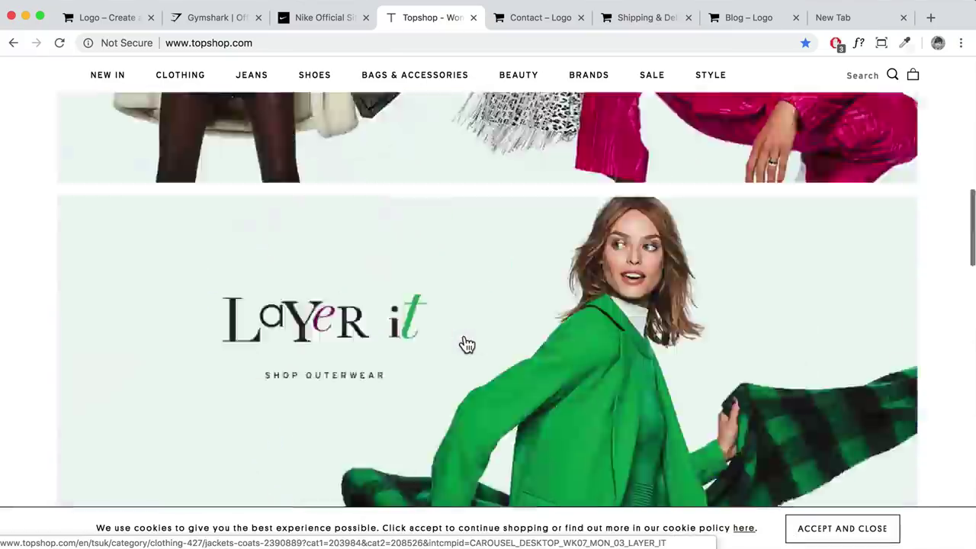
pyautogui.click(113, 18)
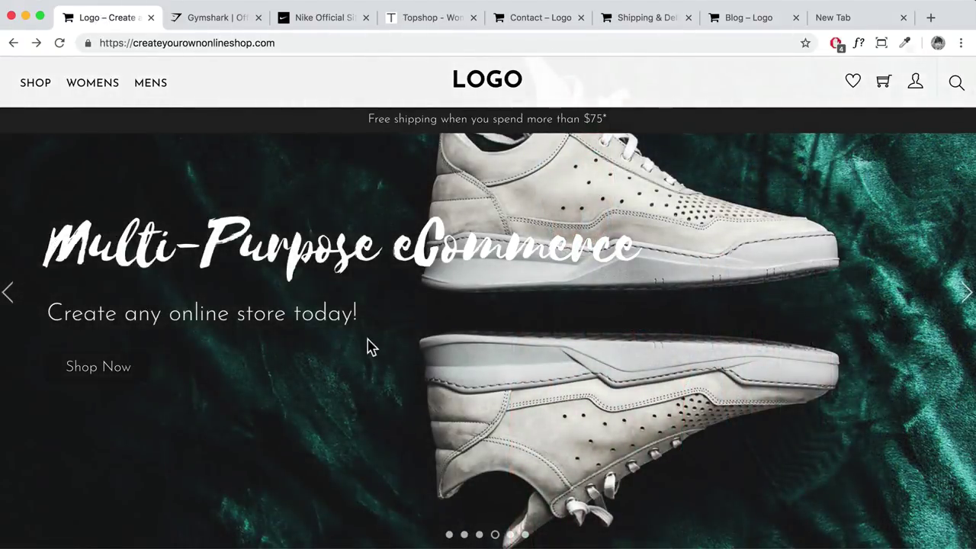
# Place the Multi-Purpose eCommerce heading and Shop Now button beneath Newest Collection, above the product row
pyautogui.scroll(-6, 365, 343)
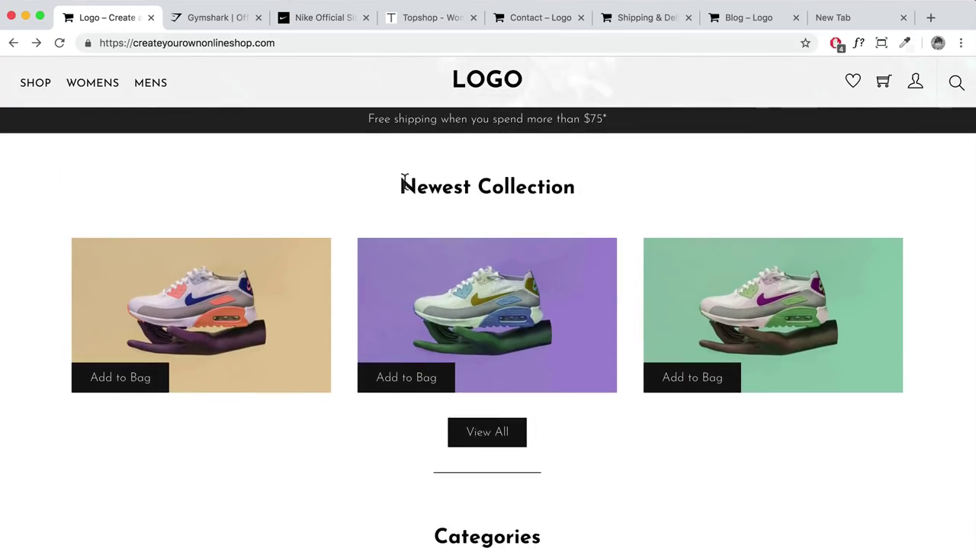
pyautogui.moveTo(400, 186); pyautogui.dragTo(579, 188)
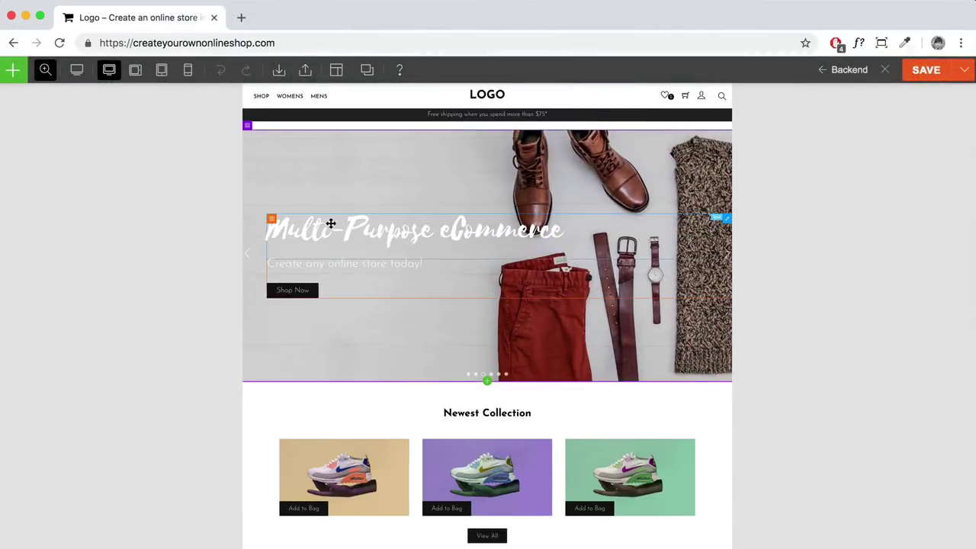
pyautogui.moveTo(331, 223); pyautogui.dragTo(389, 416)
pyautogui.moveTo(309, 261); pyautogui.dragTo(416, 376)
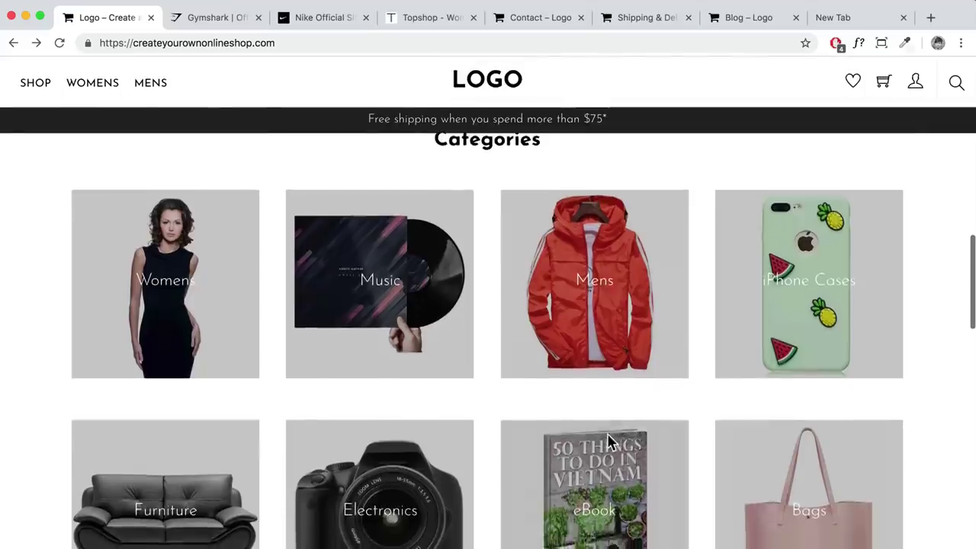
pyautogui.scroll(-5, 607, 440)
pyautogui.scroll(-4, 606, 445)
pyautogui.scroll(1, 382, 382)
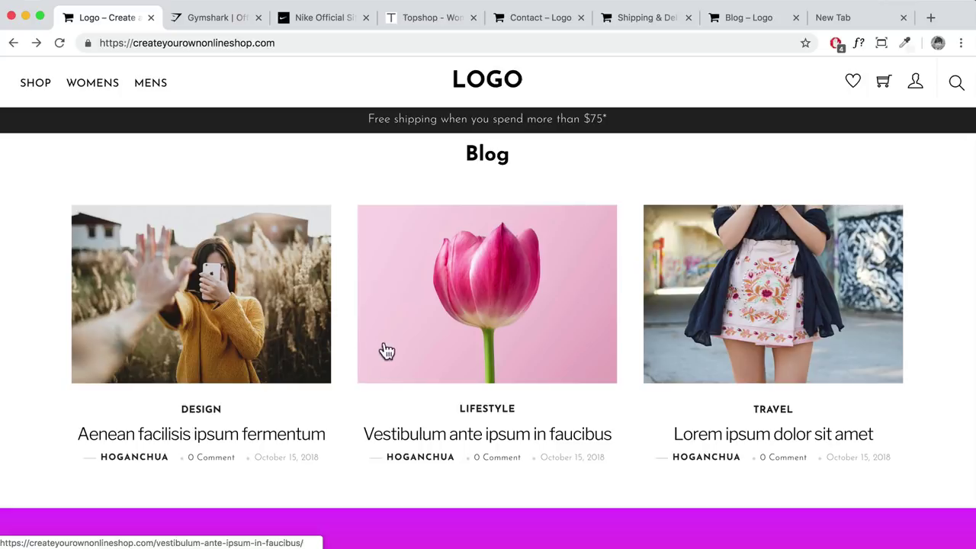
pyautogui.scroll(-5, 386, 350)
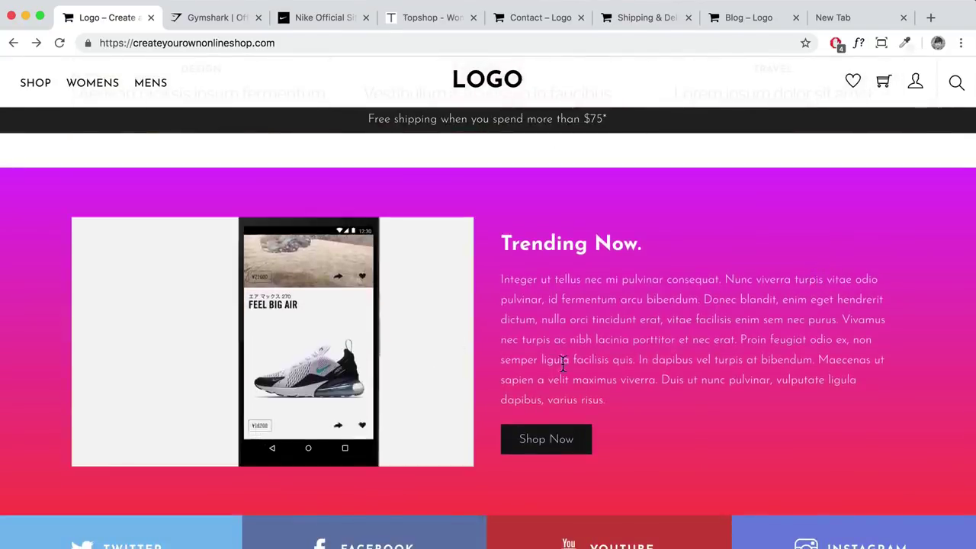
pyautogui.scroll(-2, 564, 370)
pyautogui.scroll(-2, 557, 369)
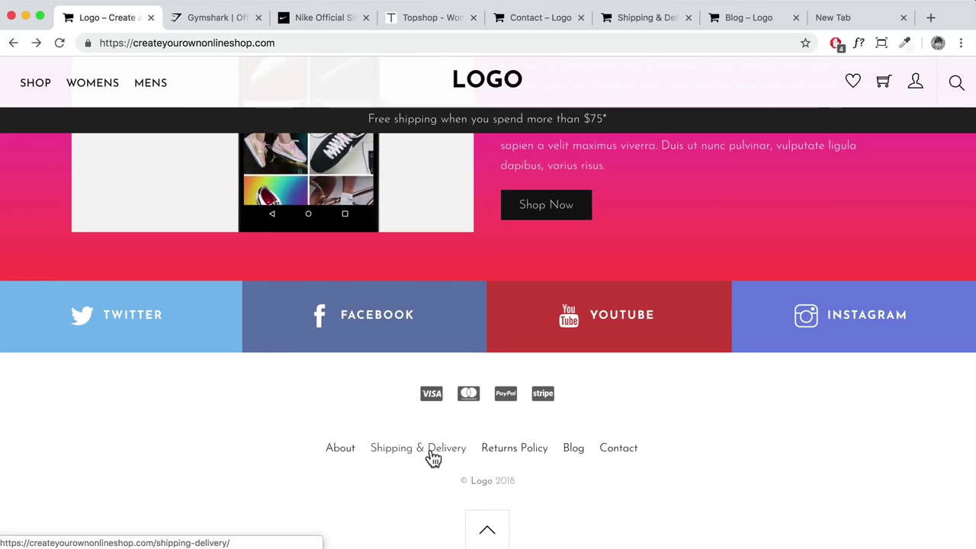
# Try the Contact page's Name, Email and Message fields, then open the Shipping & Delivery page
pyautogui.click(521, 20)
pyautogui.scroll(10, 526, 236)
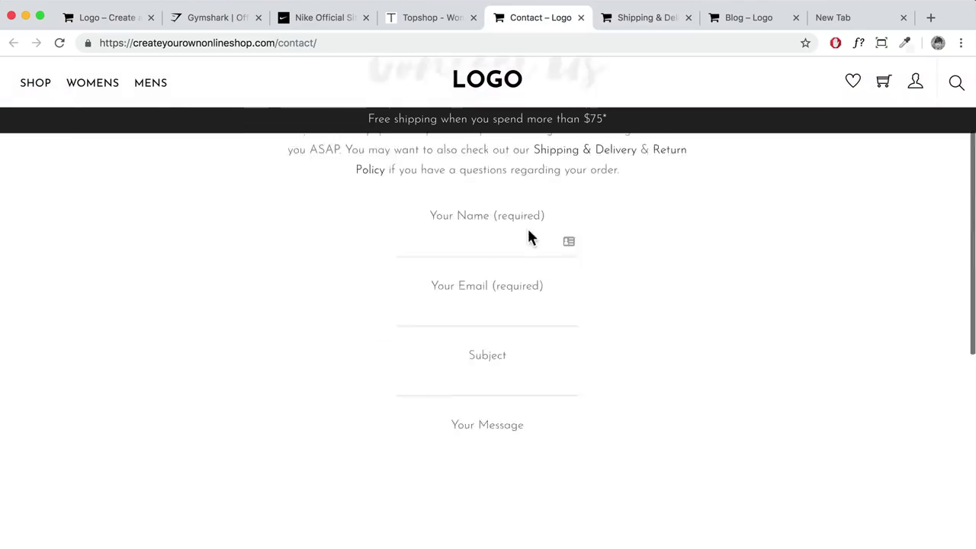
pyautogui.scroll(-3, 525, 249)
pyautogui.click(494, 217)
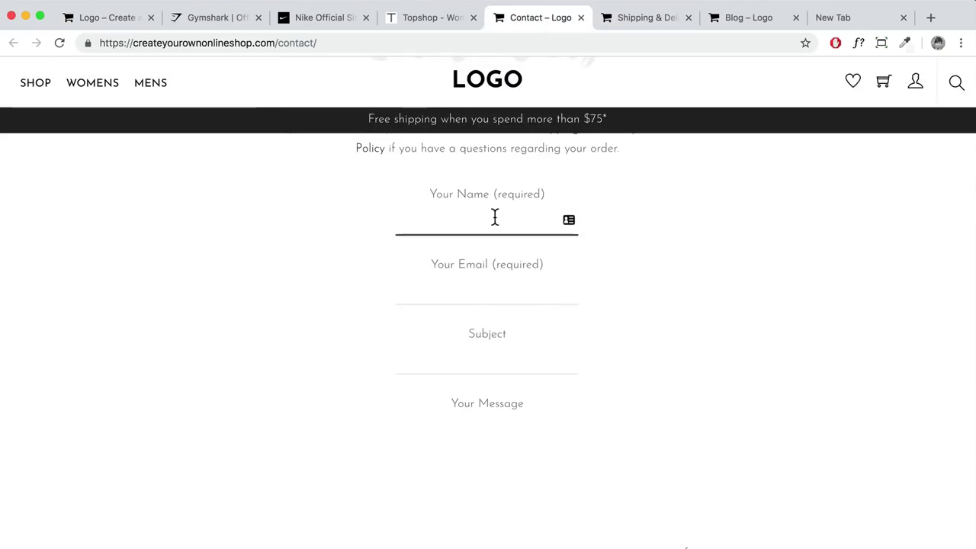
pyautogui.click(501, 290)
pyautogui.scroll(-3, 455, 346)
pyautogui.click(457, 346)
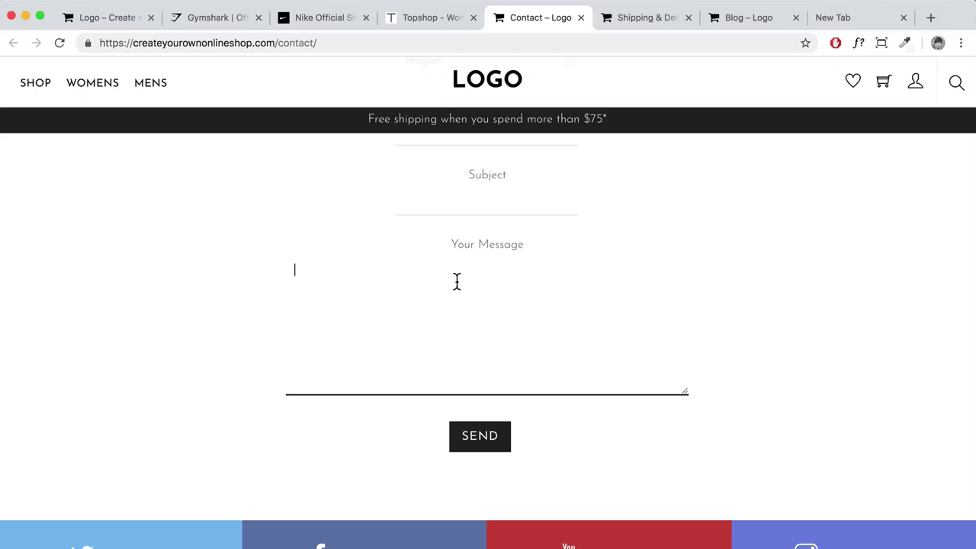
pyautogui.scroll(1, 545, 346)
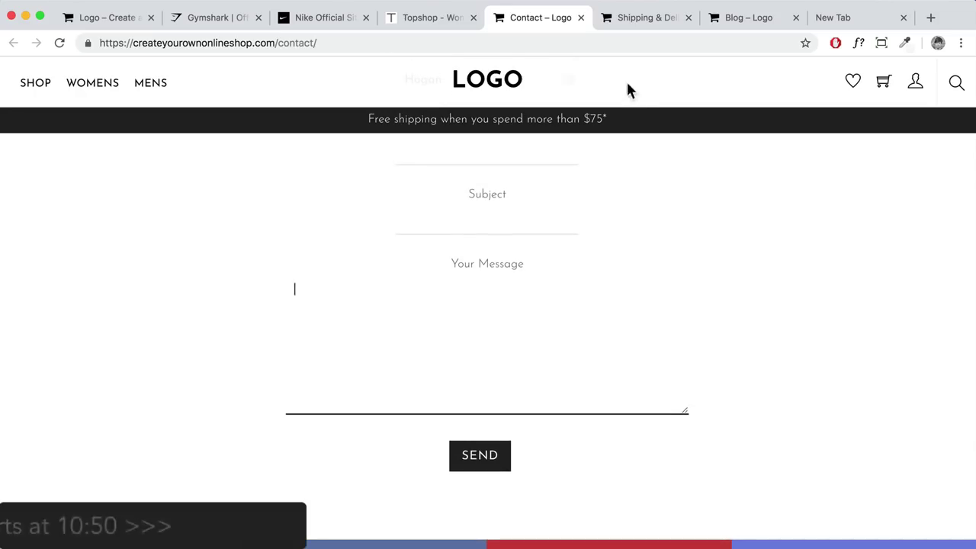
pyautogui.click(637, 22)
pyautogui.scroll(5, 529, 216)
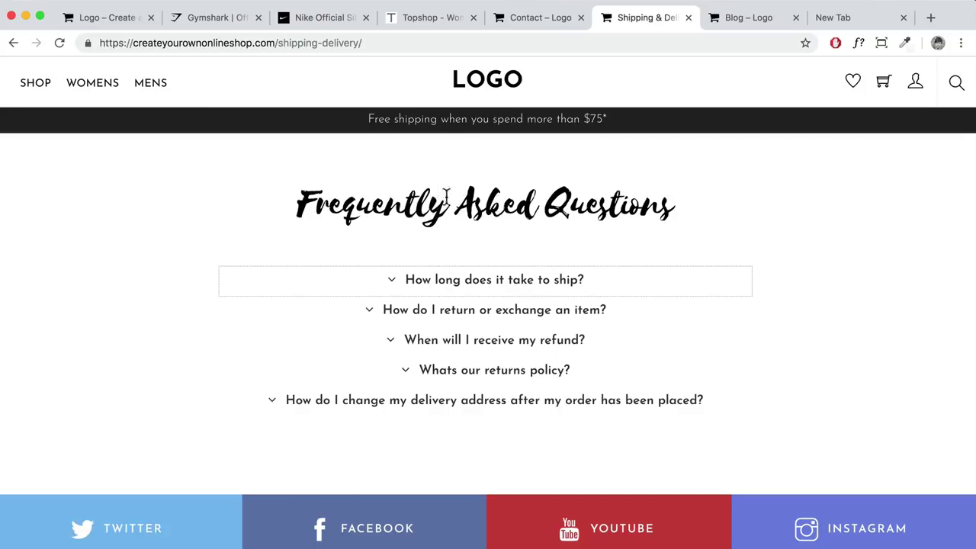
# Expand and collapse the shipping time and return or exchange FAQ answers
pyautogui.click(462, 284)
pyautogui.scroll(-2, 463, 321)
pyautogui.click(464, 347)
pyautogui.click(463, 348)
pyautogui.click(470, 233)
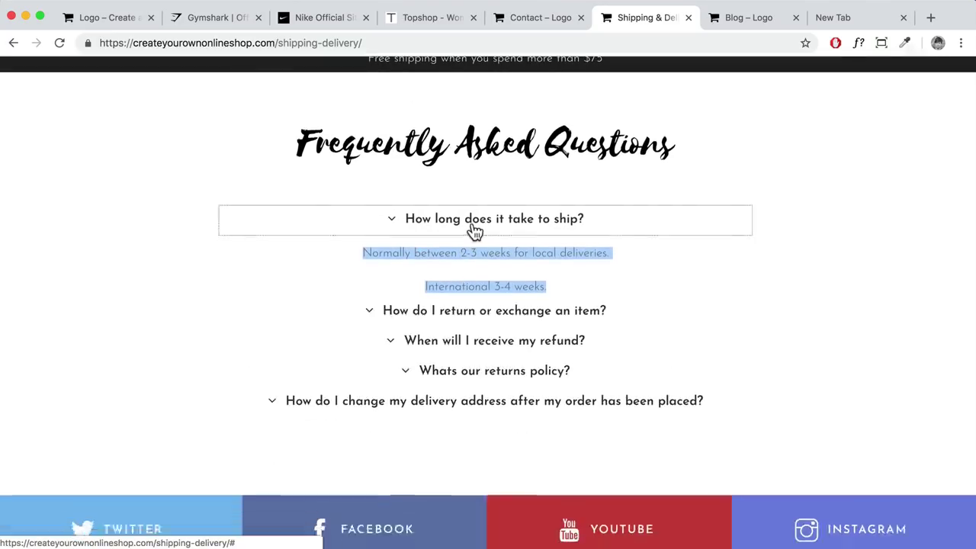
# Scroll through the Blog page's Recent Posts and Categories
pyautogui.click(744, 22)
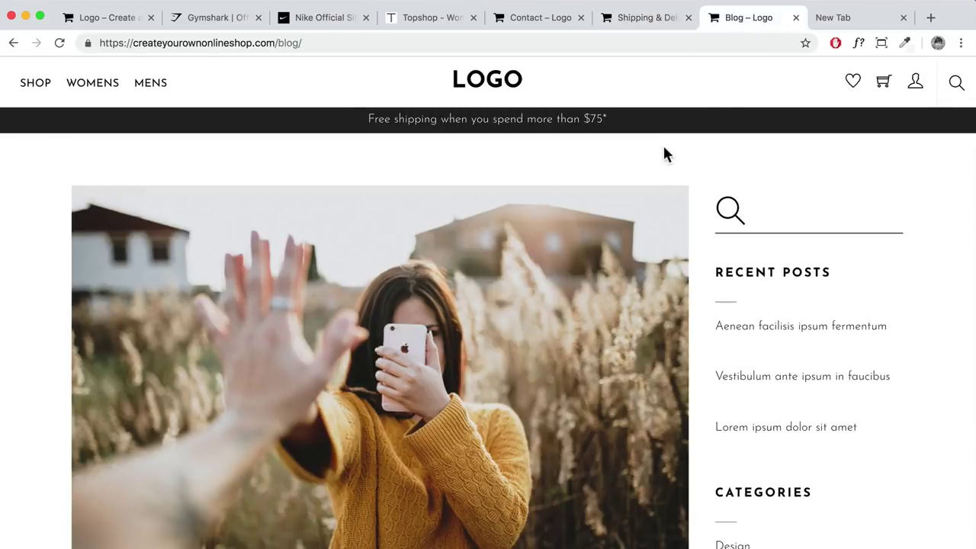
pyautogui.scroll(-5, 793, 185)
pyautogui.scroll(-20, 795, 191)
pyautogui.scroll(-5, 793, 192)
pyautogui.scroll(20, 793, 192)
# Filter the shop to the eBook category and wishlist 50 Things to Do in Vietnam
pyautogui.click(34, 90)
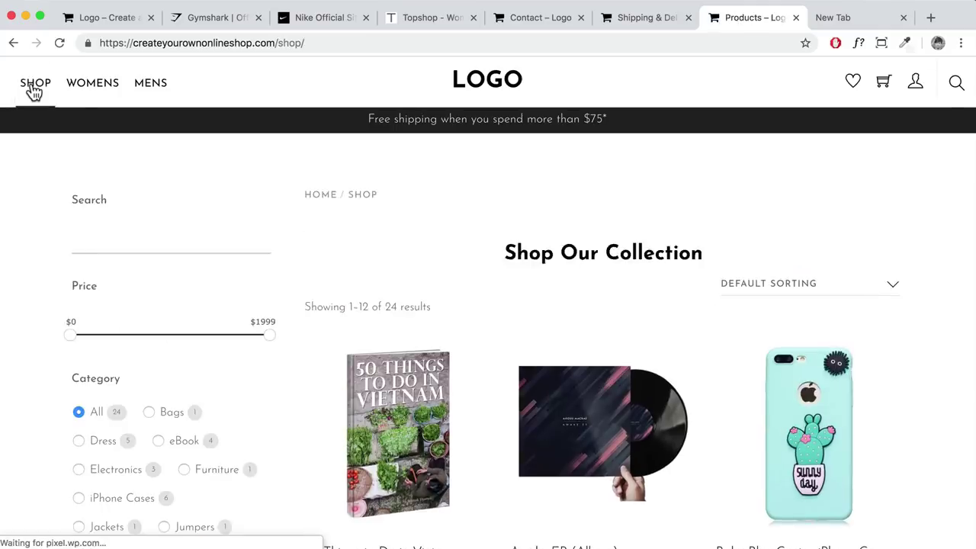
pyautogui.moveTo(93, 84)
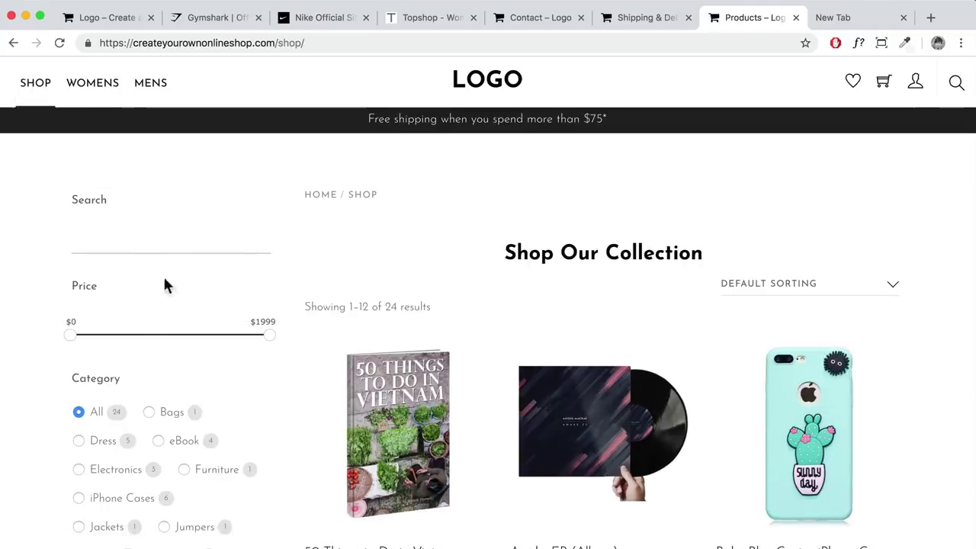
pyautogui.scroll(-3, 150, 264)
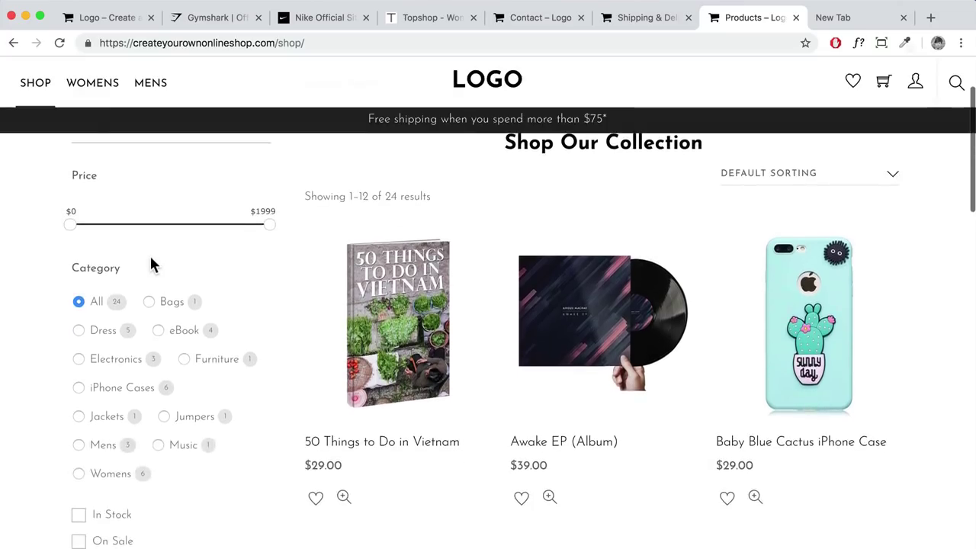
pyautogui.scroll(-3, 150, 264)
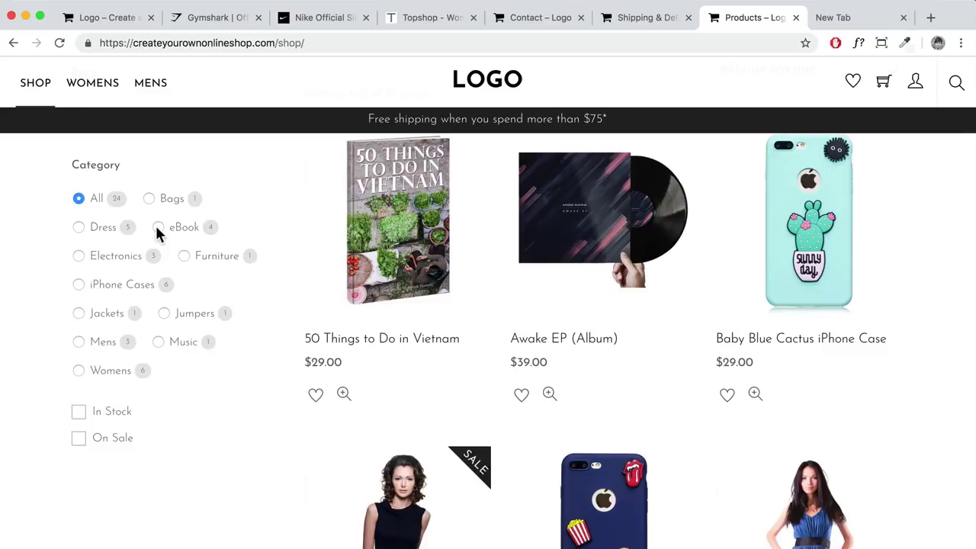
pyautogui.click(158, 227)
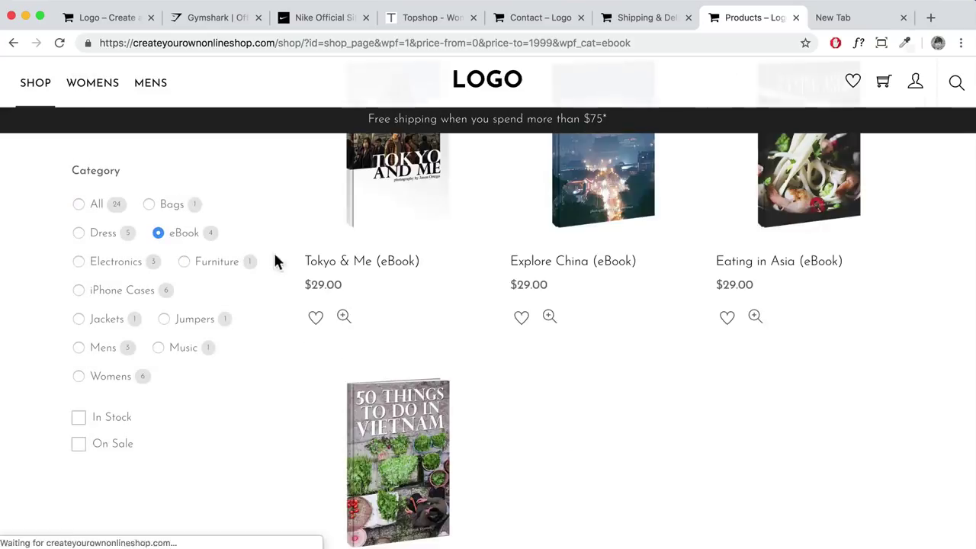
pyautogui.scroll(-5, 396, 319)
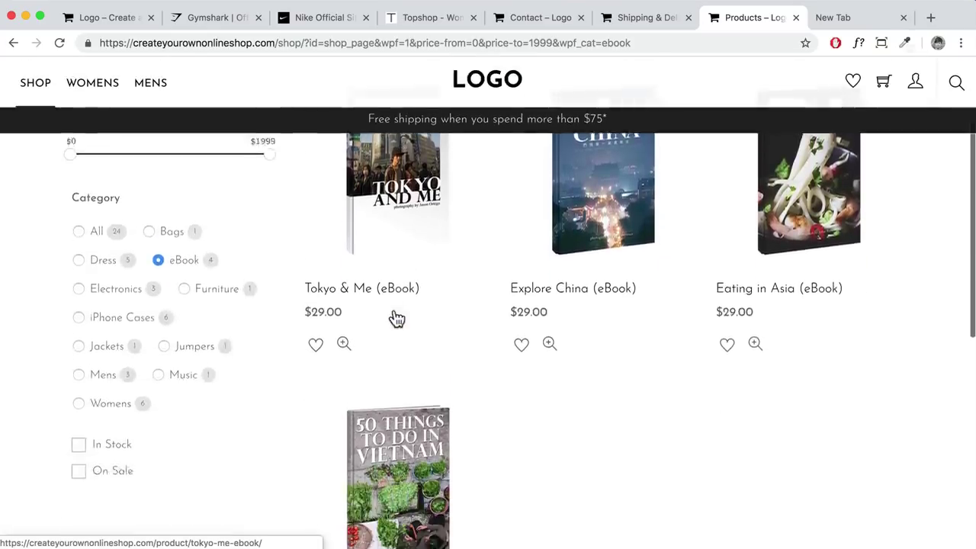
pyautogui.scroll(-4, 416, 308)
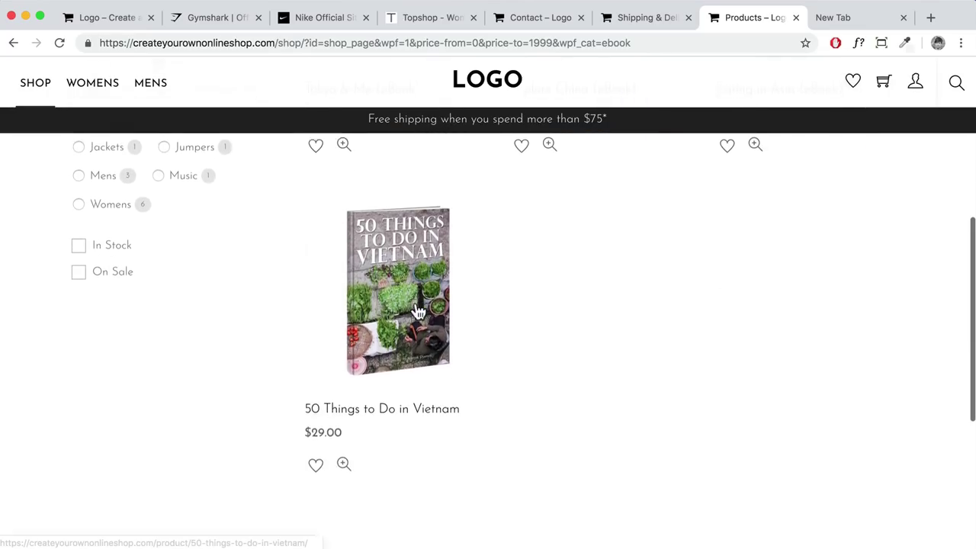
pyautogui.click(316, 463)
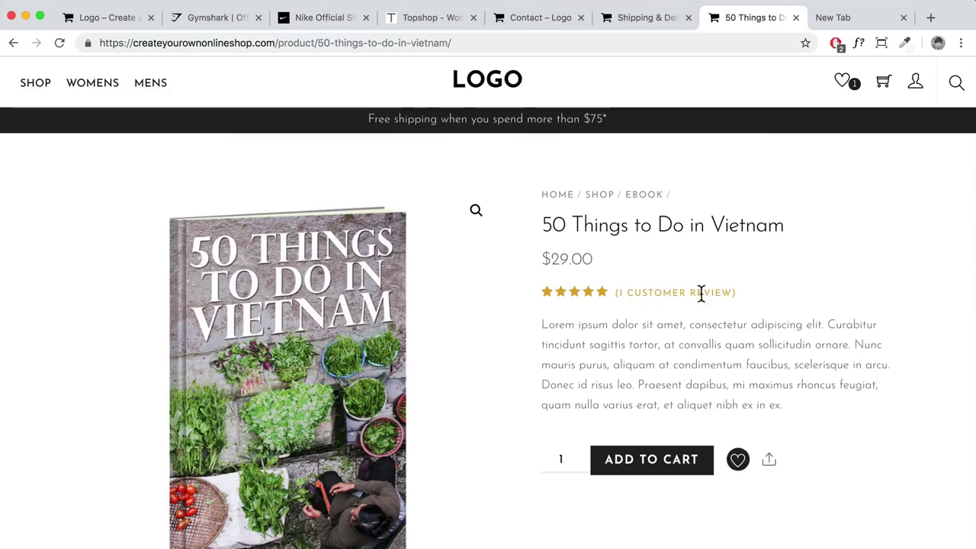
# Review the Vietnam eBook's product page and its customer review count
pyautogui.moveTo(737, 294); pyautogui.dragTo(537, 294)
pyautogui.click(604, 351)
pyautogui.moveTo(429, 324)
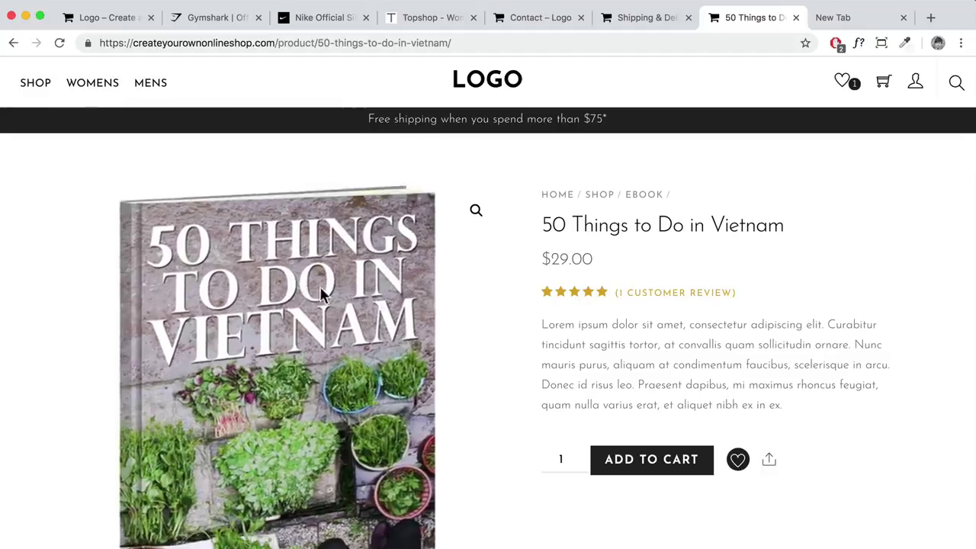
pyautogui.scroll(-3, 359, 307)
pyautogui.scroll(-2, 360, 313)
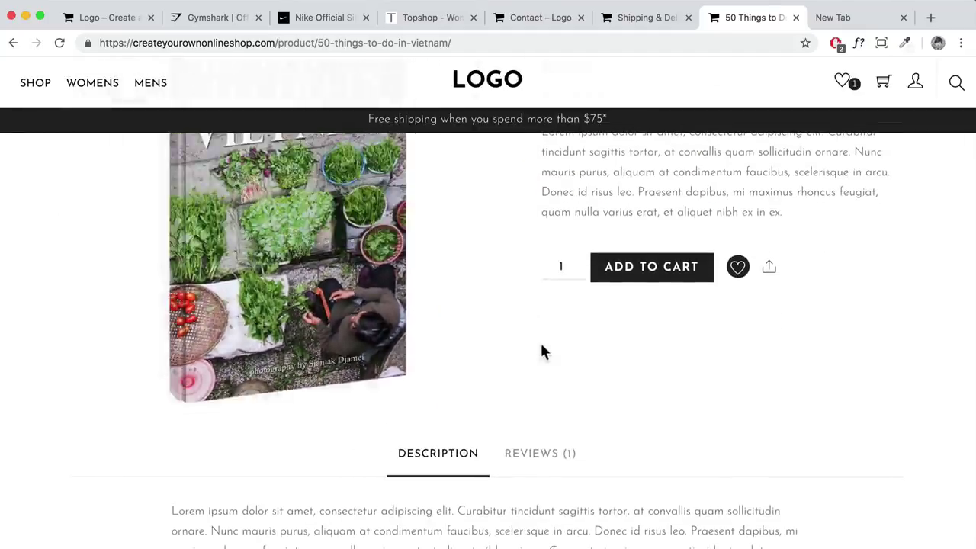
pyautogui.scroll(3, 541, 340)
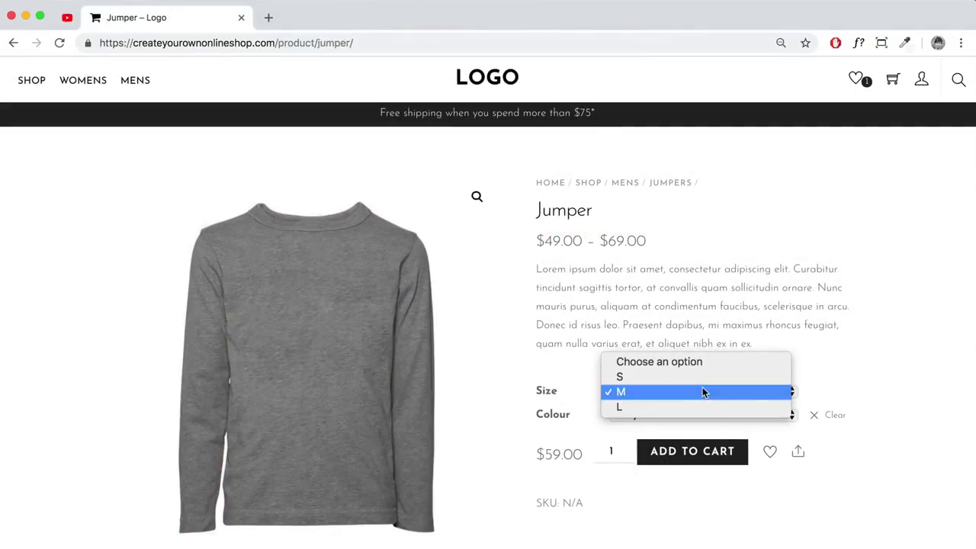
# Set the Jumper to size M, trying Purple before settling on Green at $59.00
pyautogui.click(827, 395)
pyautogui.click(735, 419)
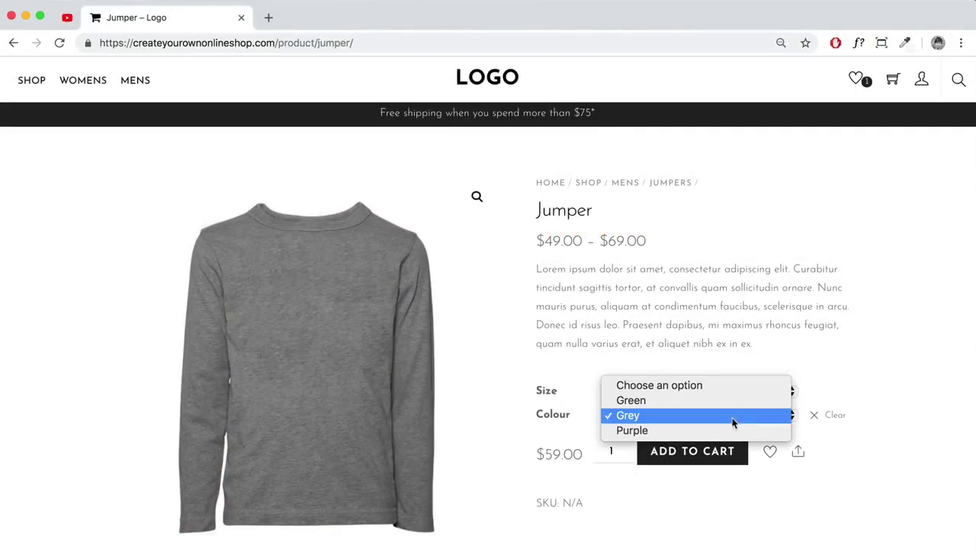
pyautogui.click(719, 428)
pyautogui.click(723, 420)
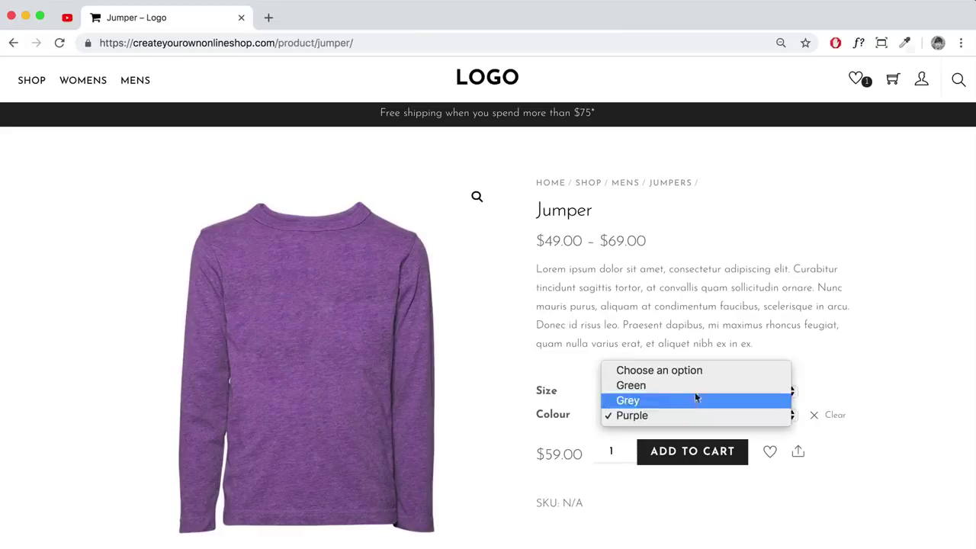
pyautogui.click(695, 388)
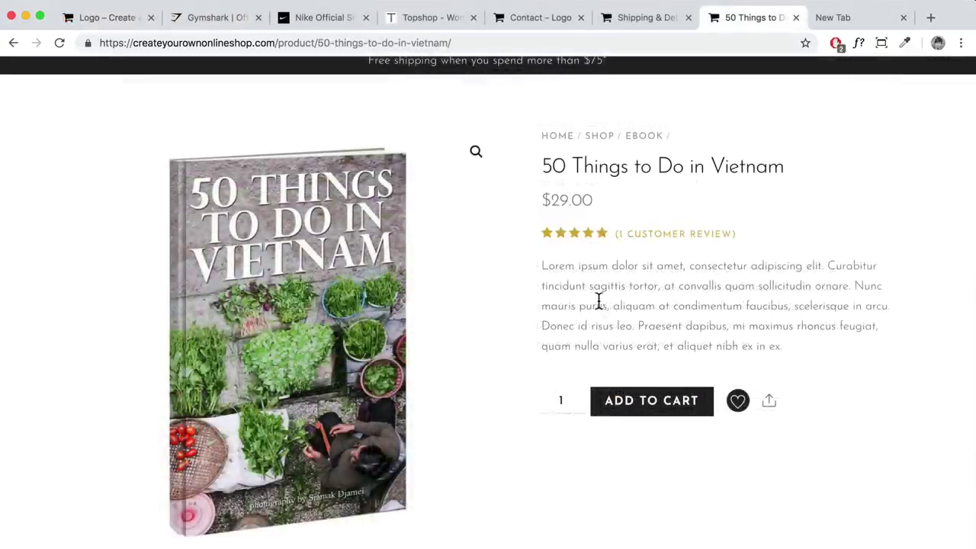
# Show the Vietnam eBook's customer review on its product page
pyautogui.scroll(-3, 599, 301)
pyautogui.scroll(-5, 598, 308)
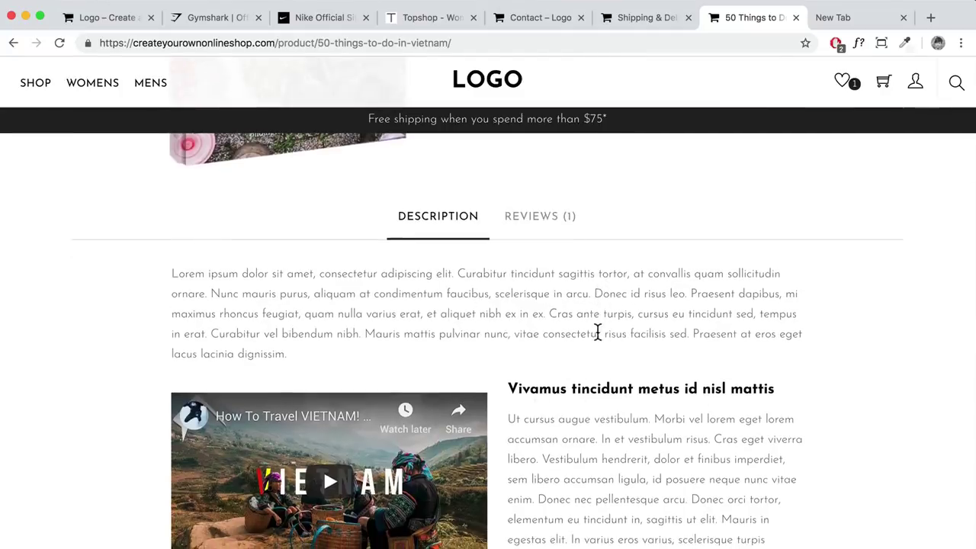
pyautogui.scroll(-3, 592, 332)
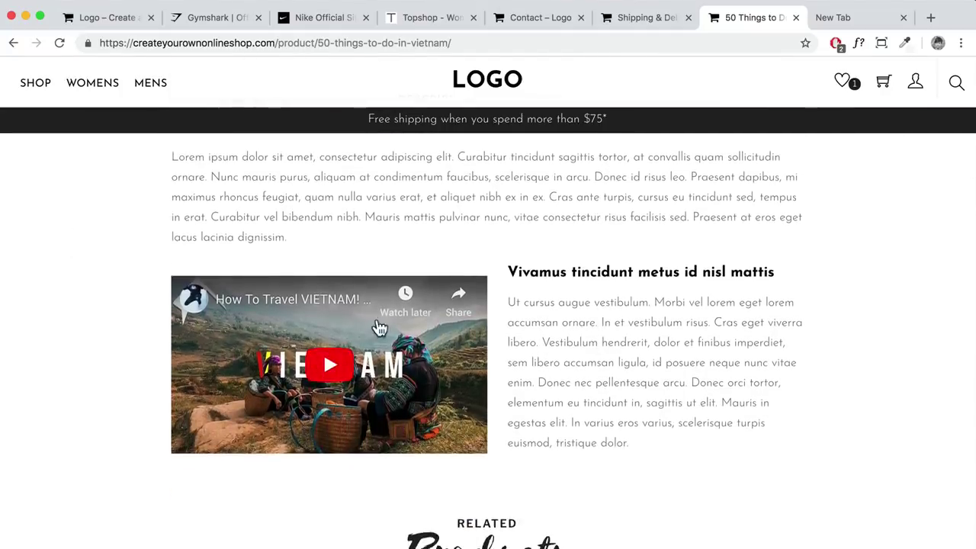
pyautogui.scroll(1, 633, 352)
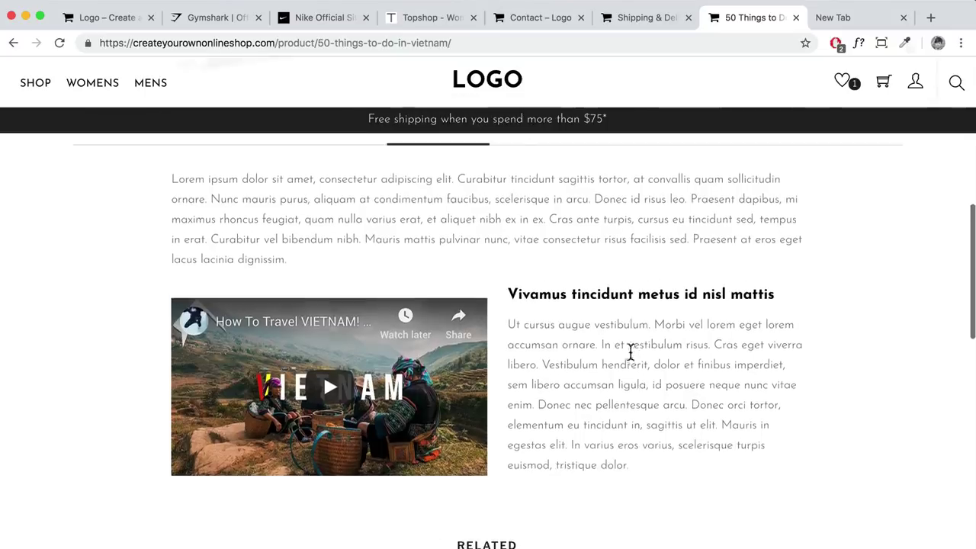
pyautogui.scroll(3, 629, 347)
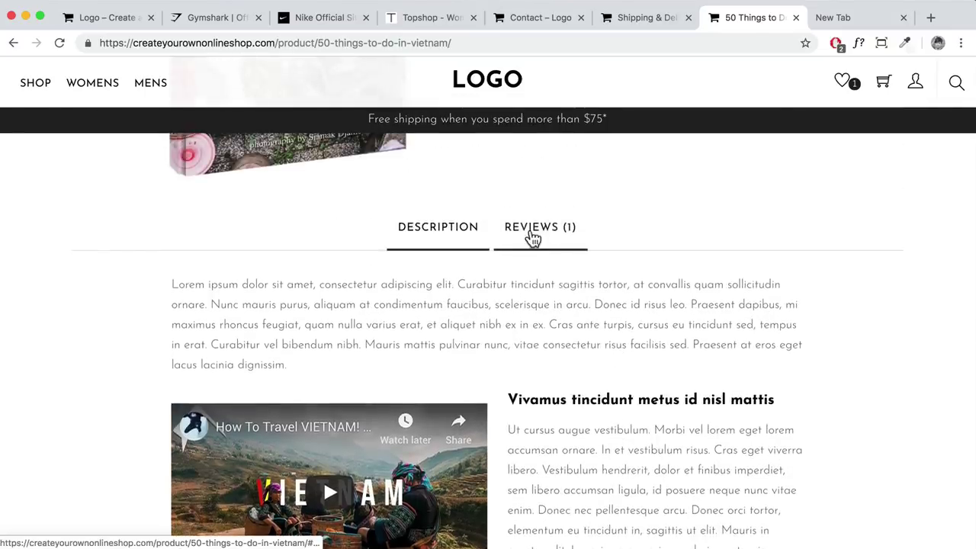
pyautogui.click(537, 232)
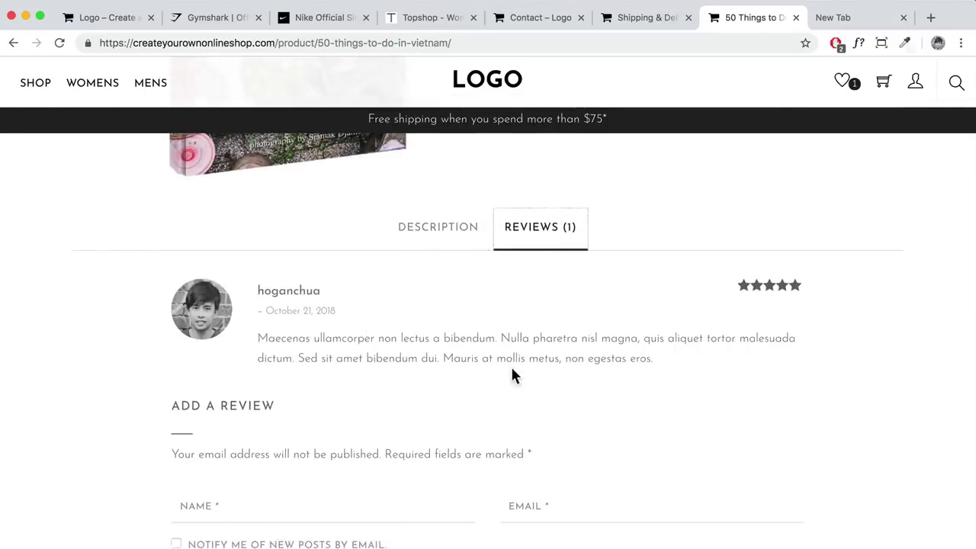
# Bring up the mini-cart listing one 50 Things to Do in Vietnam eBook at $29.00
pyautogui.scroll(-7, 512, 372)
pyautogui.scroll(-2, 514, 374)
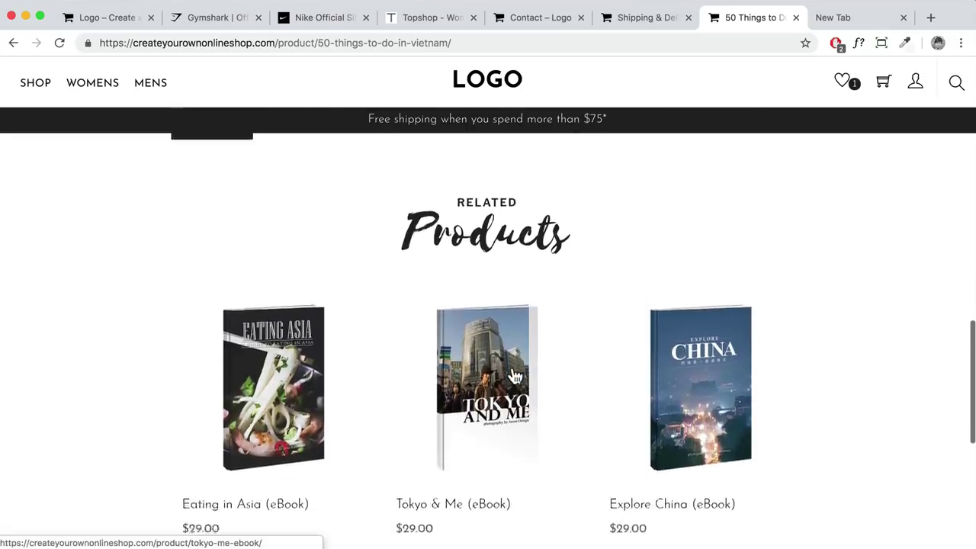
pyautogui.scroll(-2, 514, 373)
pyautogui.scroll(8, 514, 373)
pyautogui.scroll(3, 513, 373)
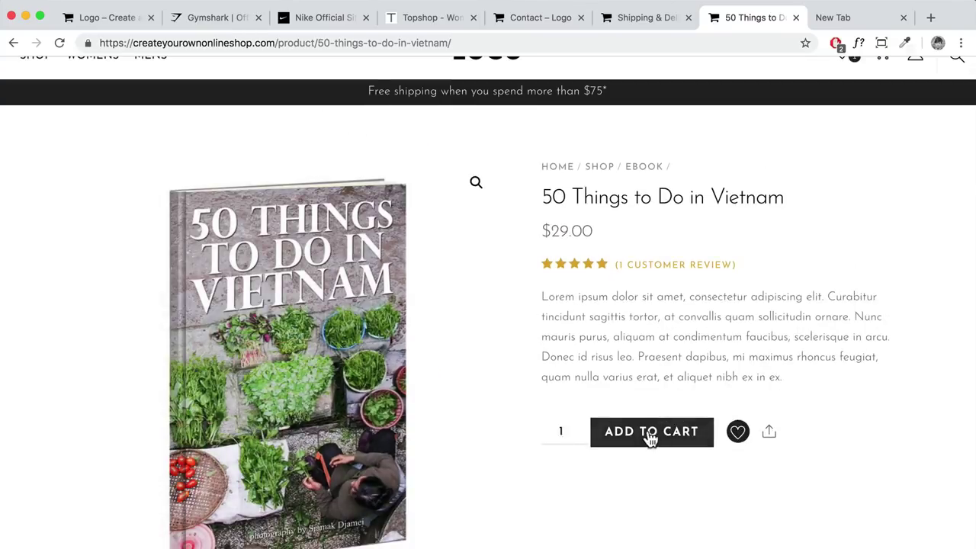
pyautogui.scroll(1, 705, 346)
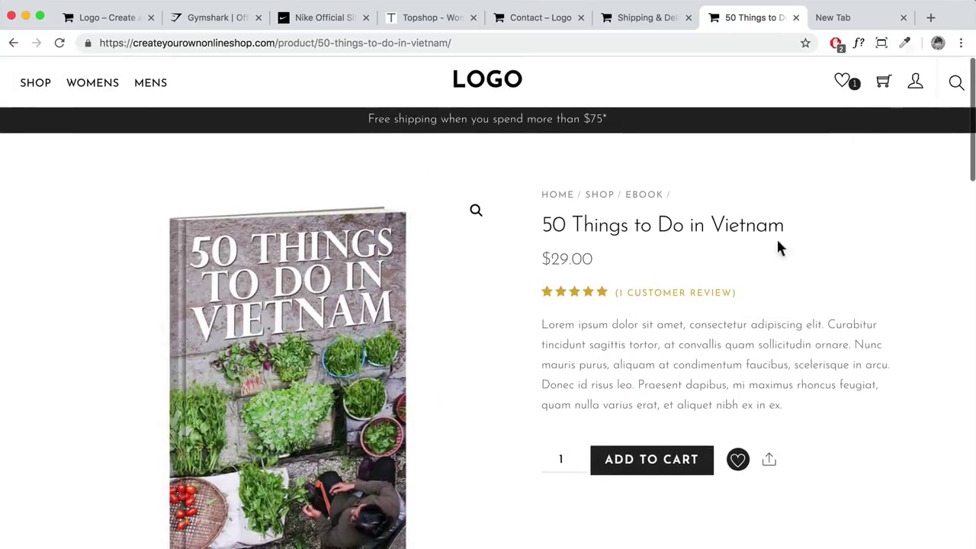
pyautogui.moveTo(875, 91)
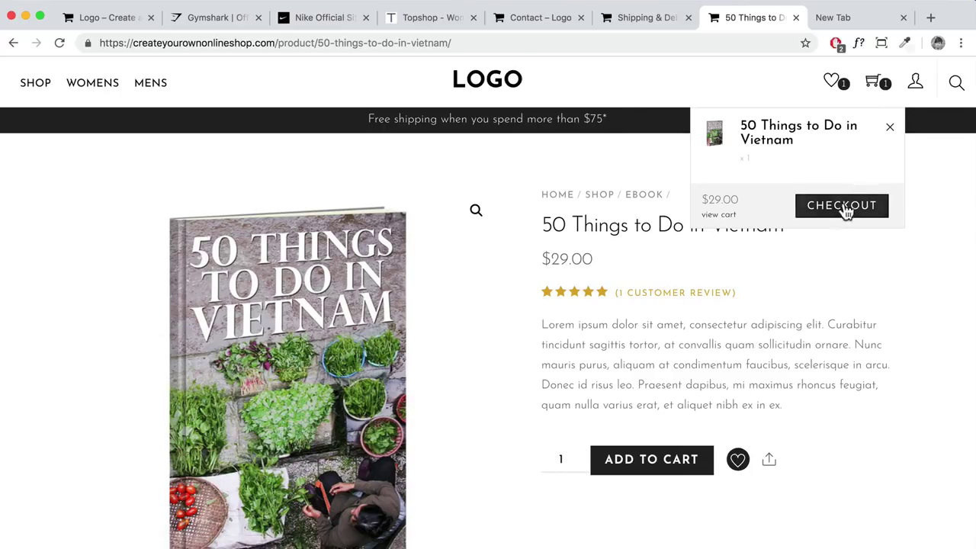
# On the cart page, apply the save30 coupon code
pyautogui.click(723, 216)
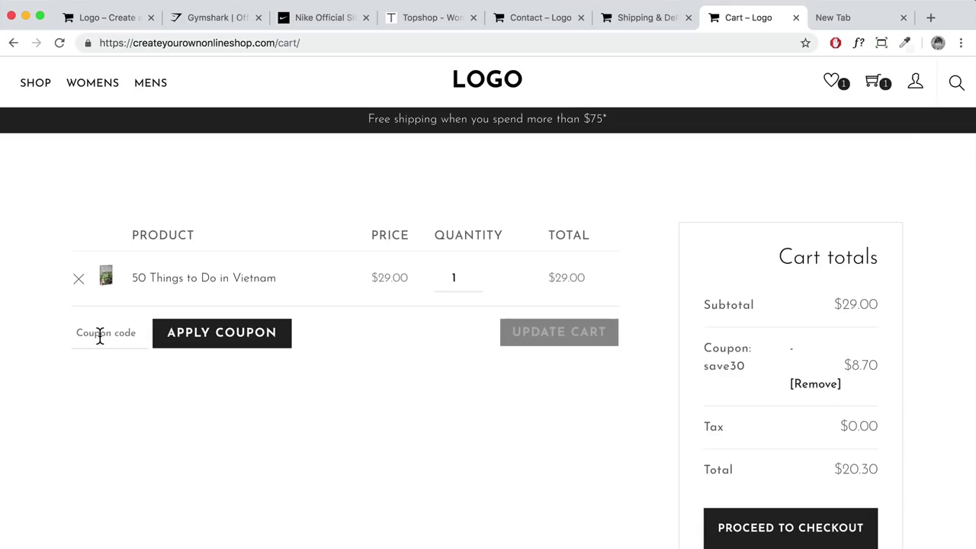
pyautogui.click(99, 336)
pyautogui.click(95, 366)
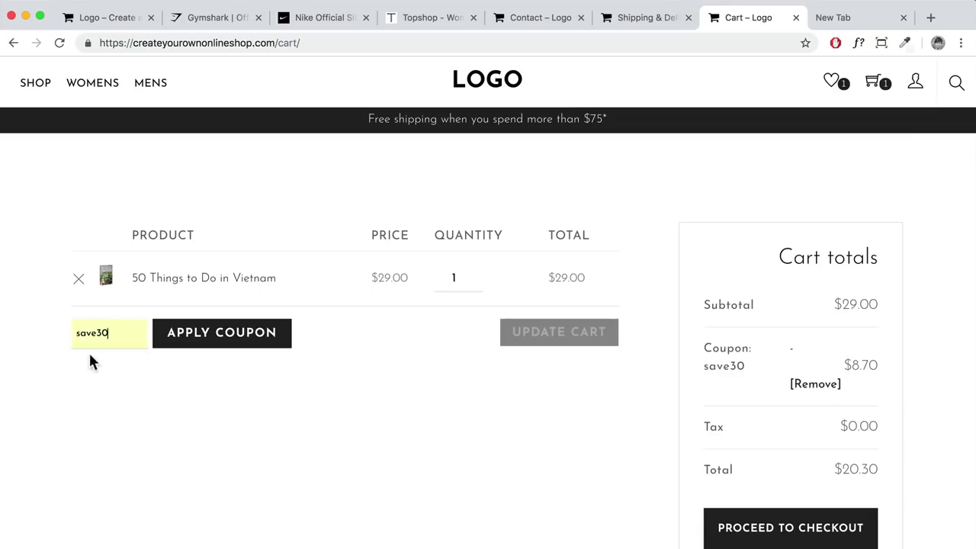
pyautogui.click(239, 334)
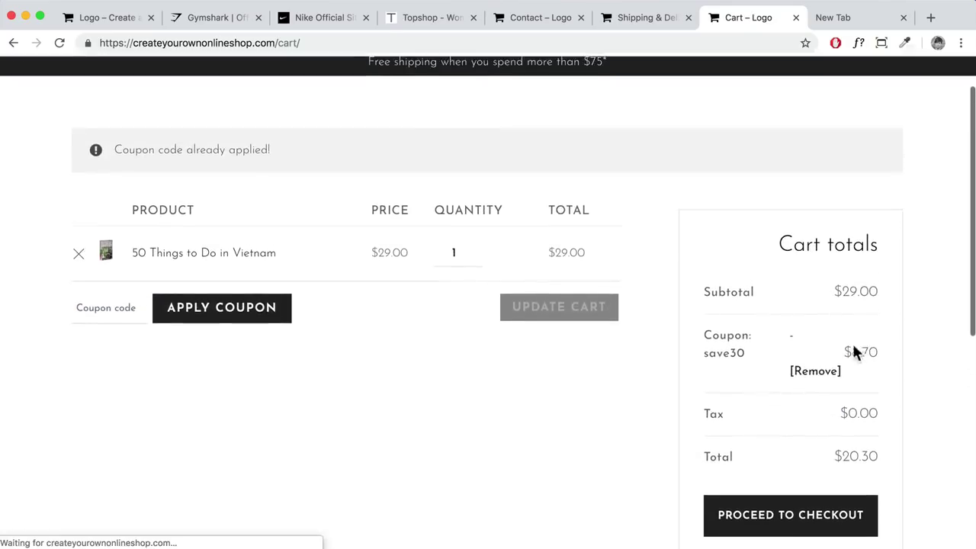
# Point out the $8.70 discount and $20.30 total, then proceed to checkout
pyautogui.moveTo(836, 251); pyautogui.dragTo(879, 257)
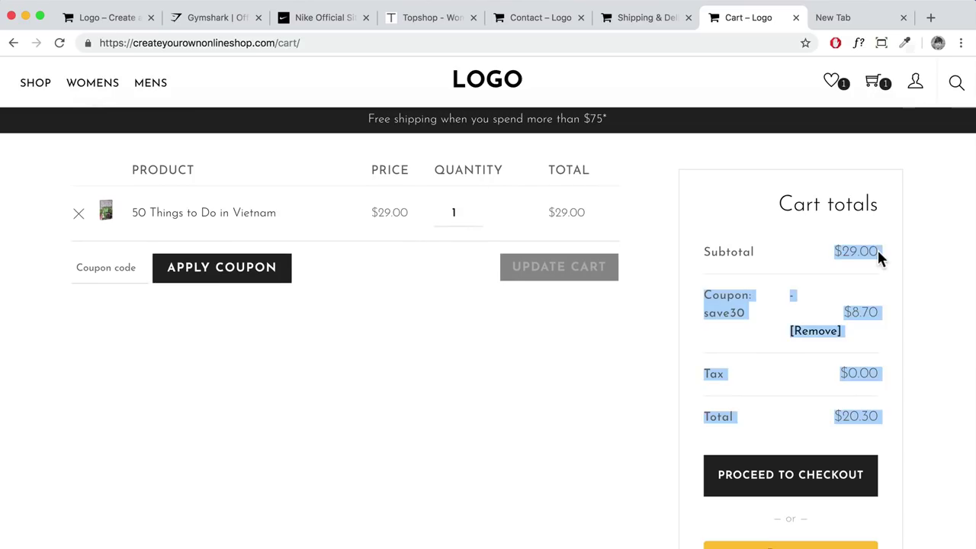
pyautogui.click(879, 255)
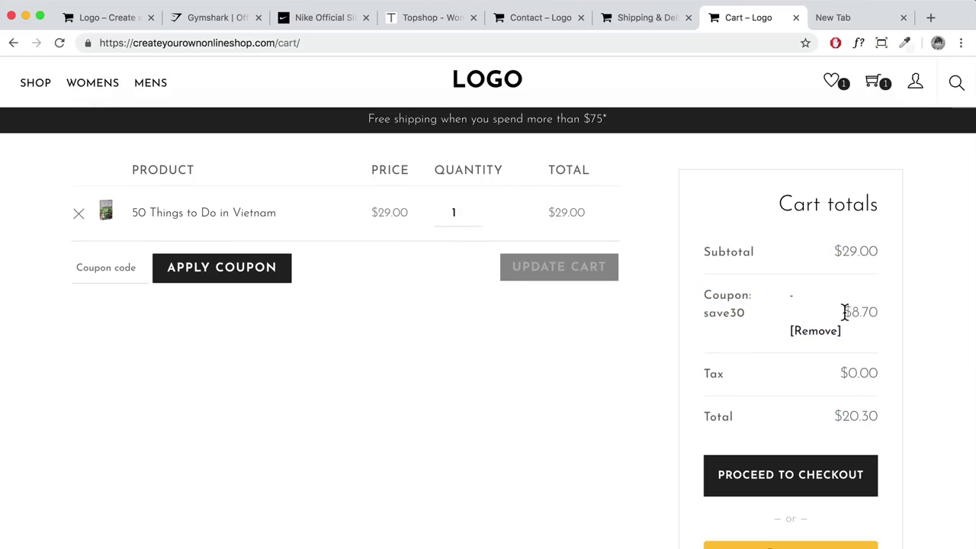
pyautogui.moveTo(834, 420); pyautogui.dragTo(868, 419)
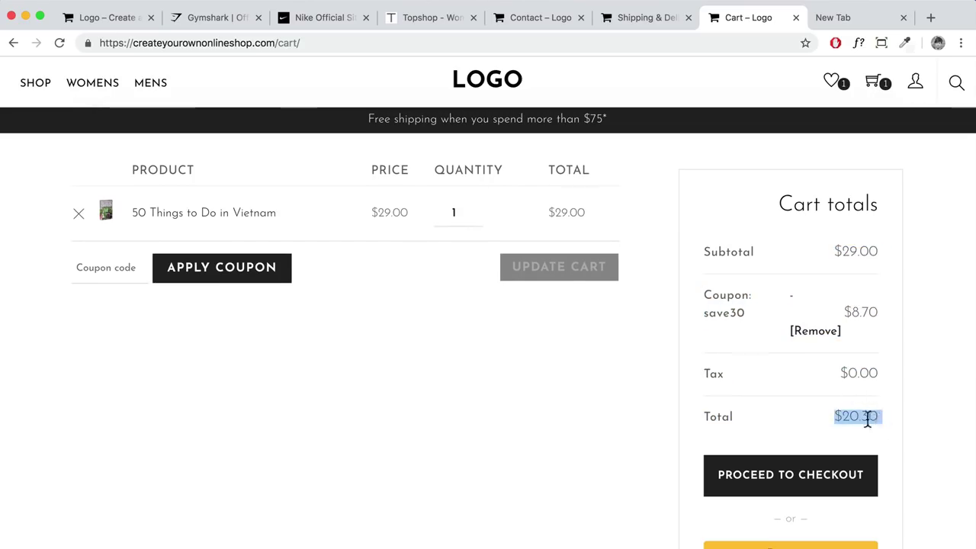
pyautogui.scroll(-3, 858, 415)
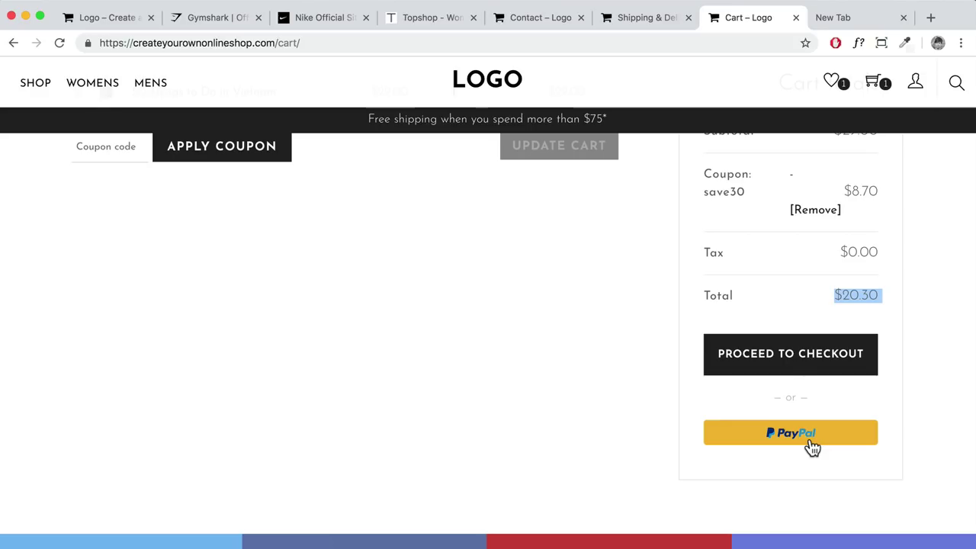
pyautogui.click(808, 360)
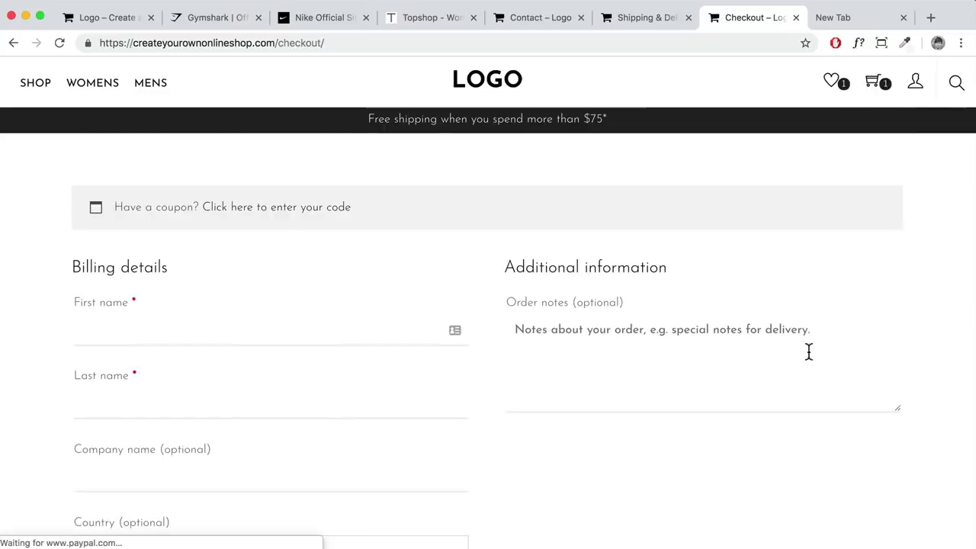
# Enter the billing first name and the customer's e-mail address under Billing details
pyautogui.click(120, 336)
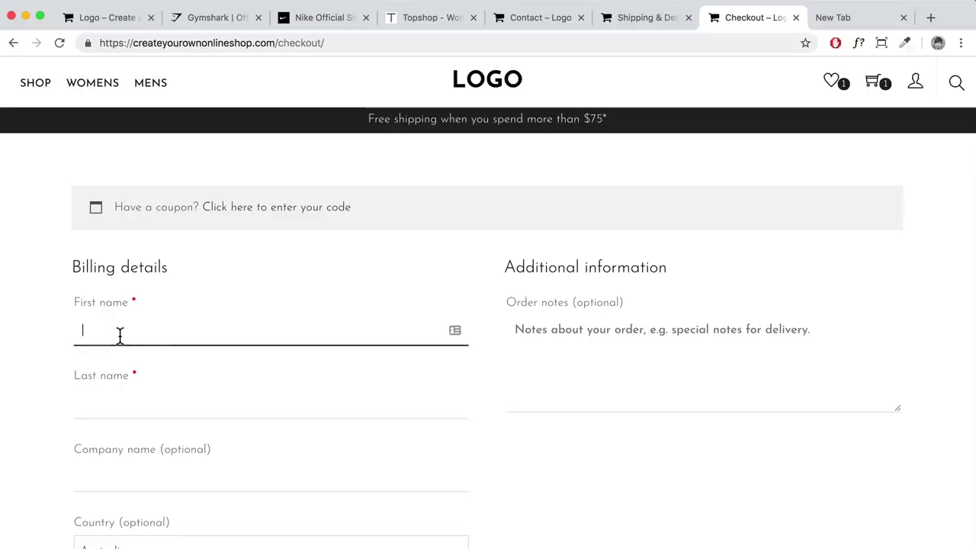
pyautogui.write('HoChua')
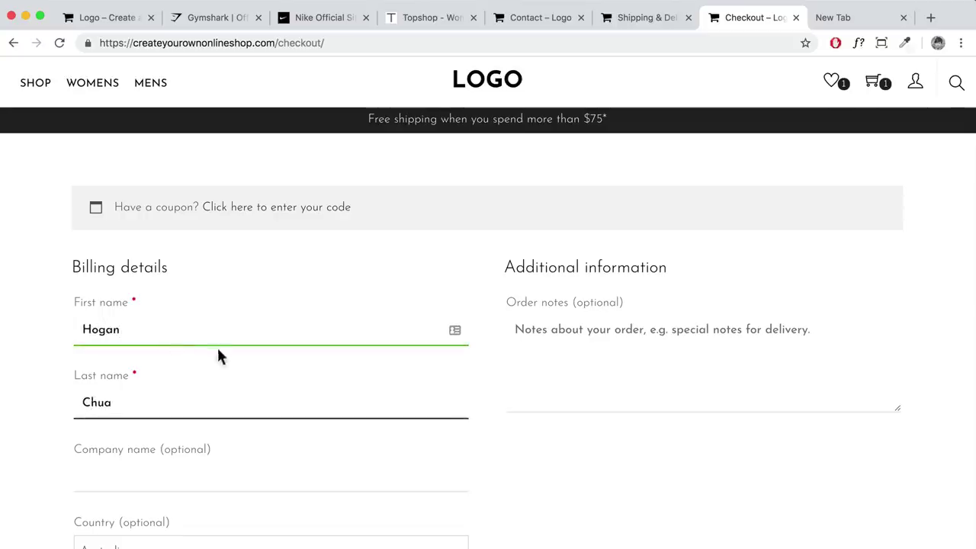
pyautogui.scroll(-5, 217, 352)
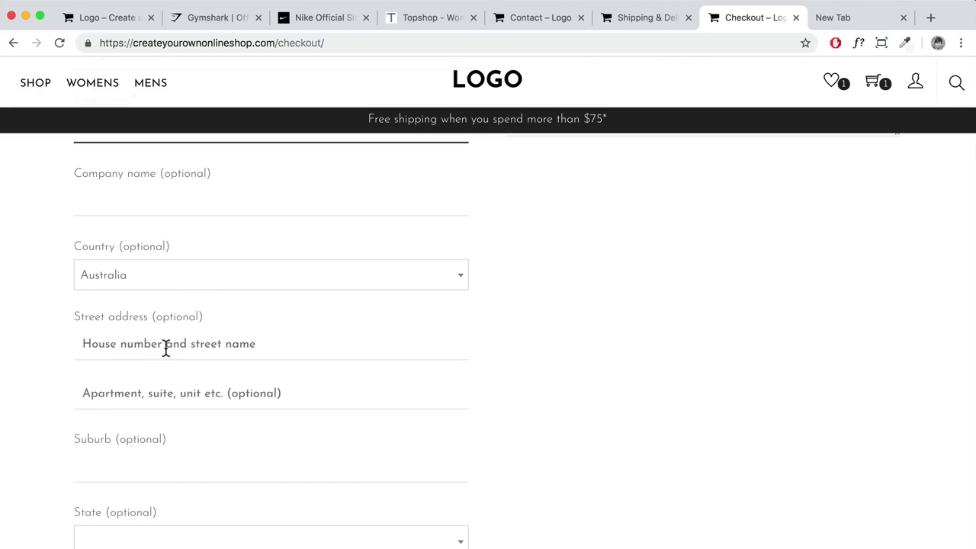
pyautogui.scroll(-5, 211, 323)
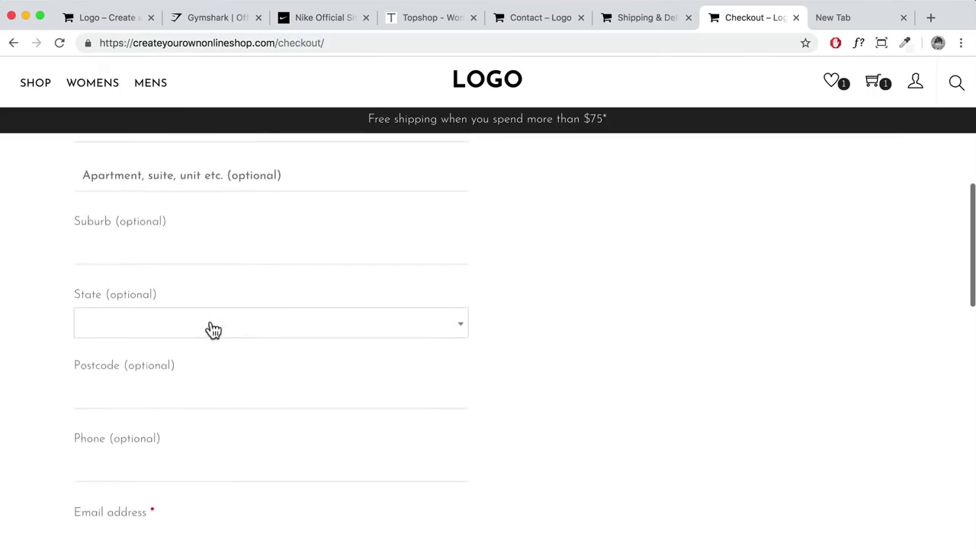
pyautogui.scroll(-2, 212, 328)
pyautogui.click(133, 309)
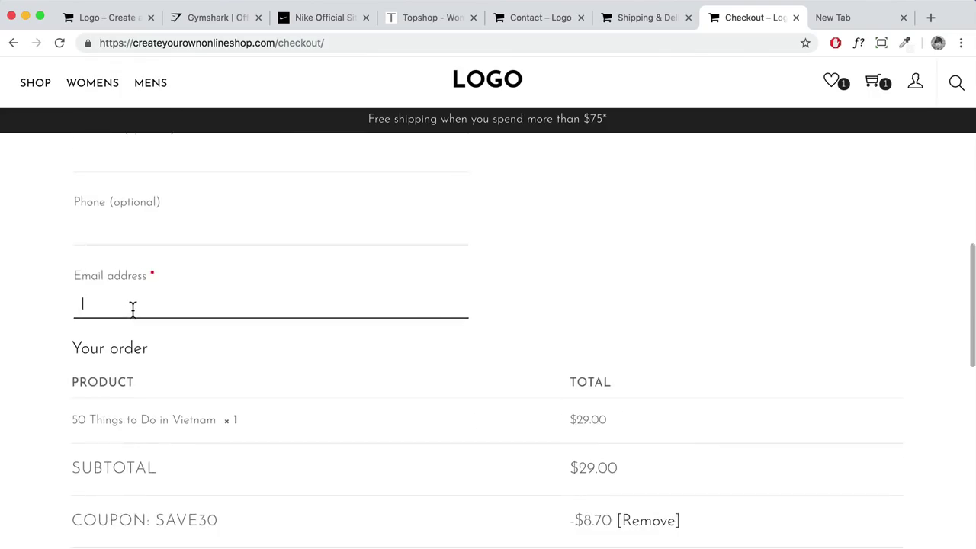
pyautogui.scroll(-5, 557, 341)
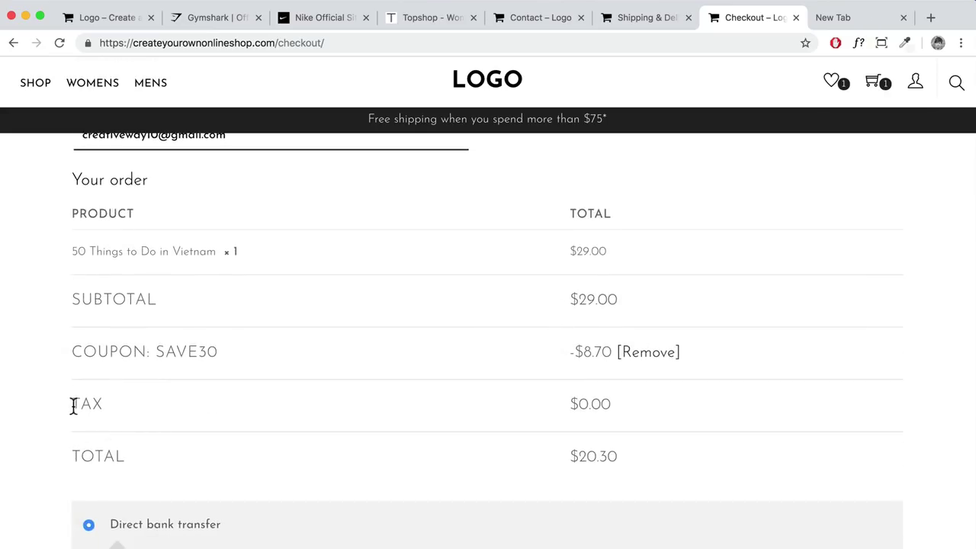
# Check the zero tax line and choose PayPal as the payment method for the ebook order
pyautogui.moveTo(73, 406); pyautogui.dragTo(121, 406)
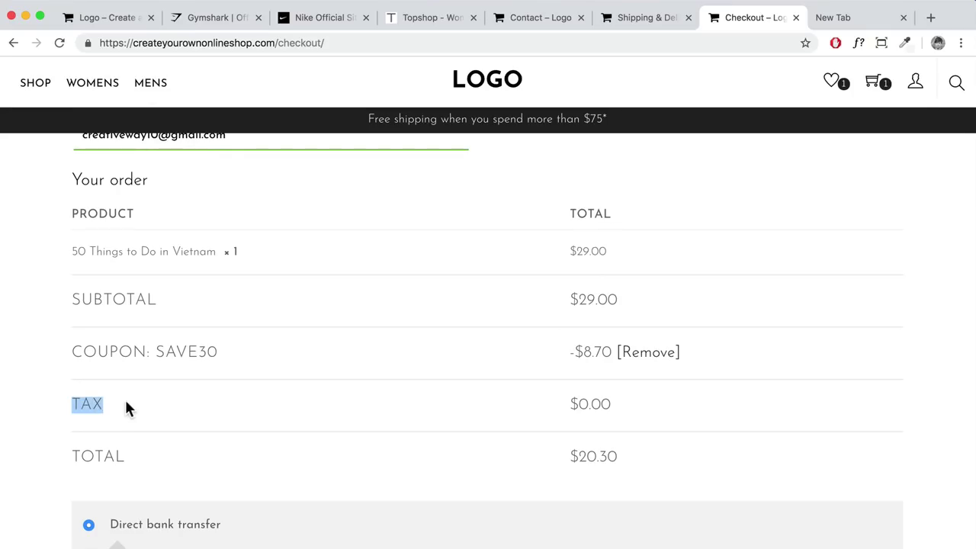
pyautogui.scroll(-5, 378, 405)
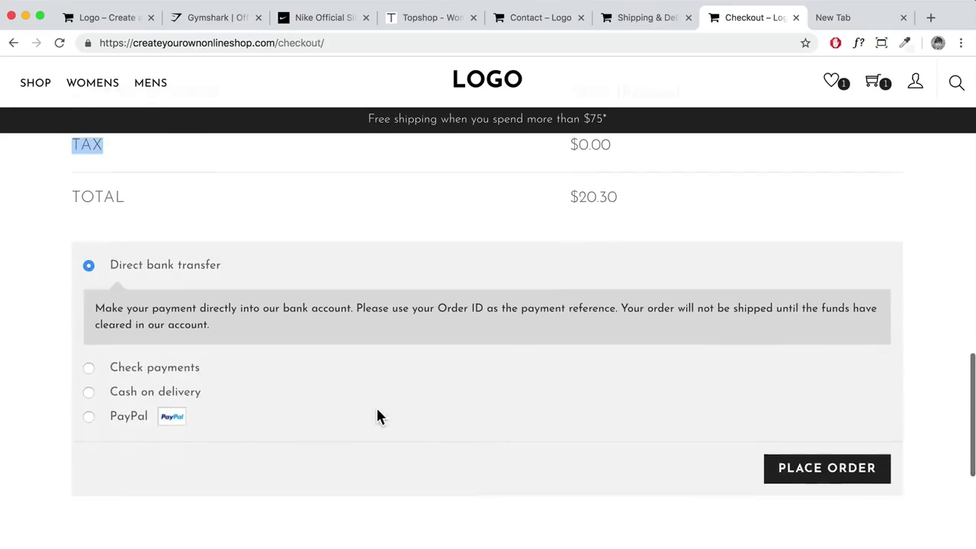
pyautogui.scroll(-1, 174, 289)
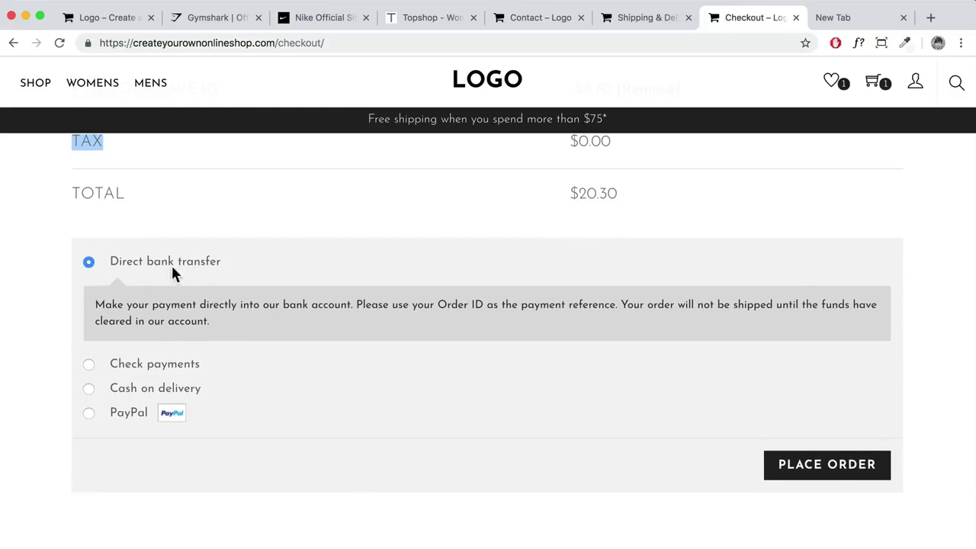
pyautogui.scroll(-1, 165, 263)
pyautogui.scroll(-1, 176, 358)
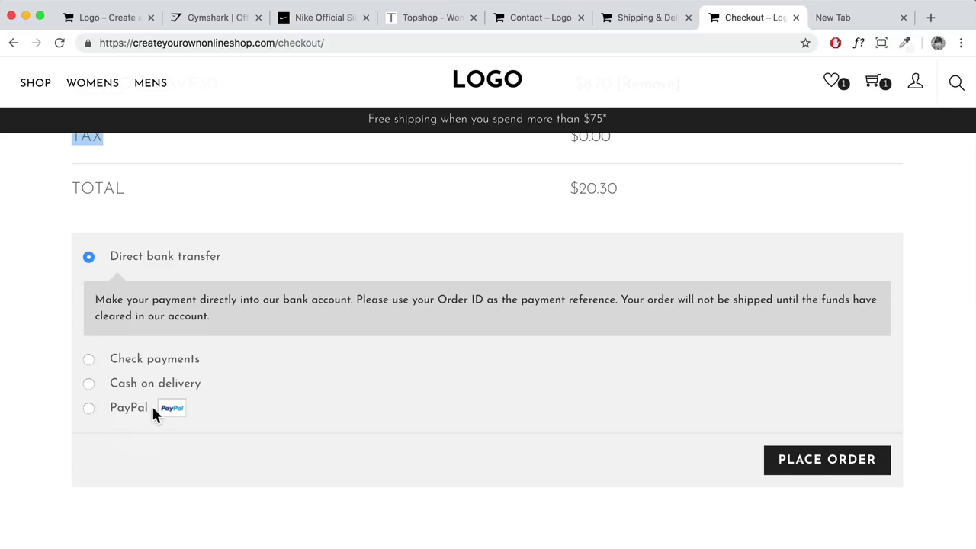
pyautogui.click(90, 408)
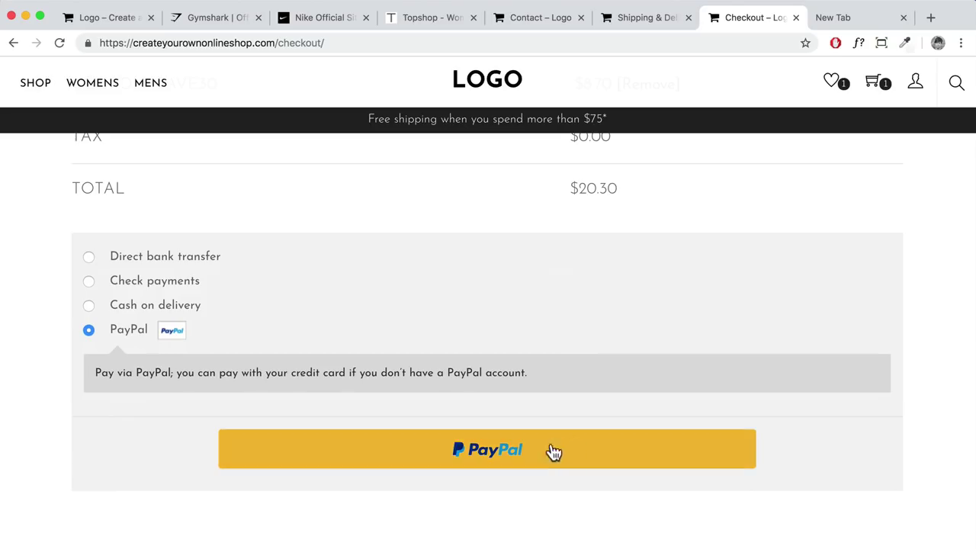
pyautogui.scroll(1, 584, 227)
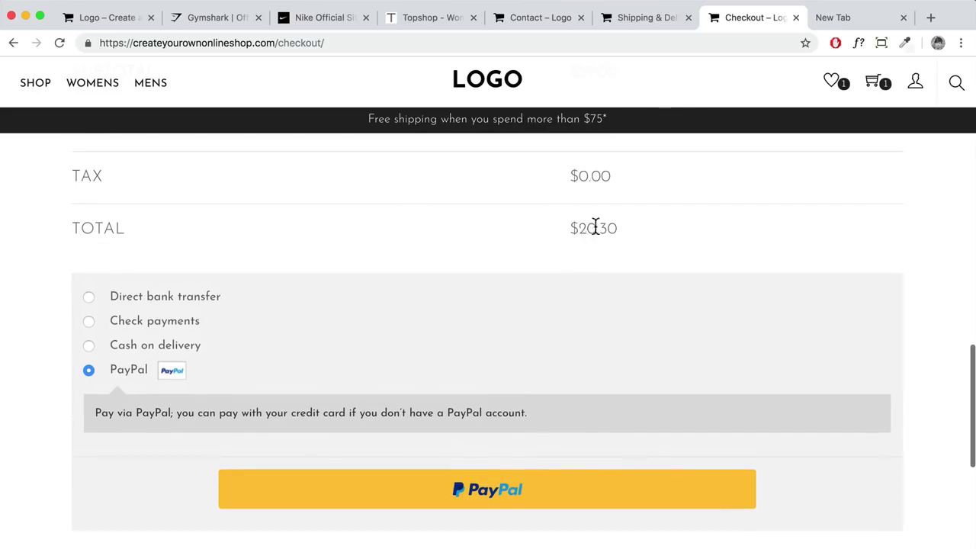
# Log in to PayPal with the saved store account and confirm the $20.30 payment
pyautogui.click(506, 491)
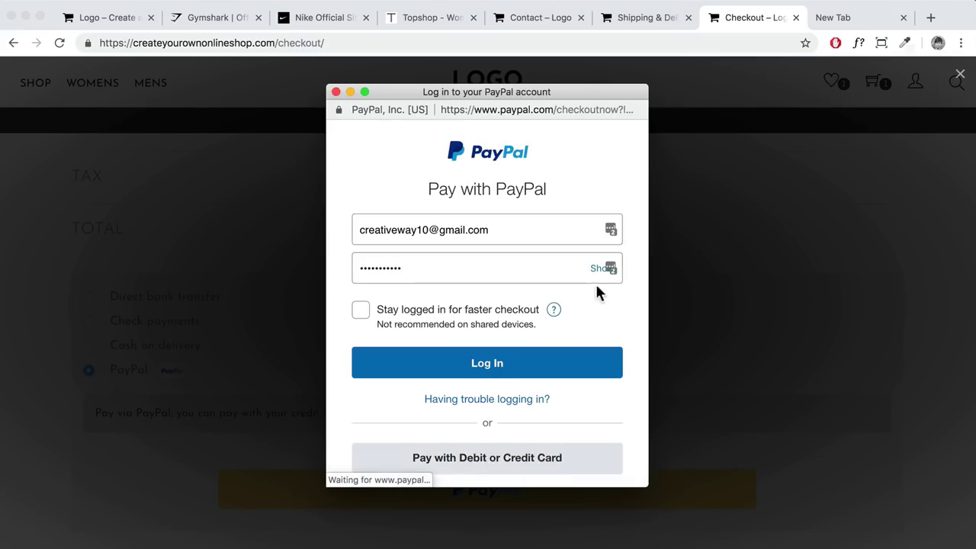
pyautogui.click(614, 236)
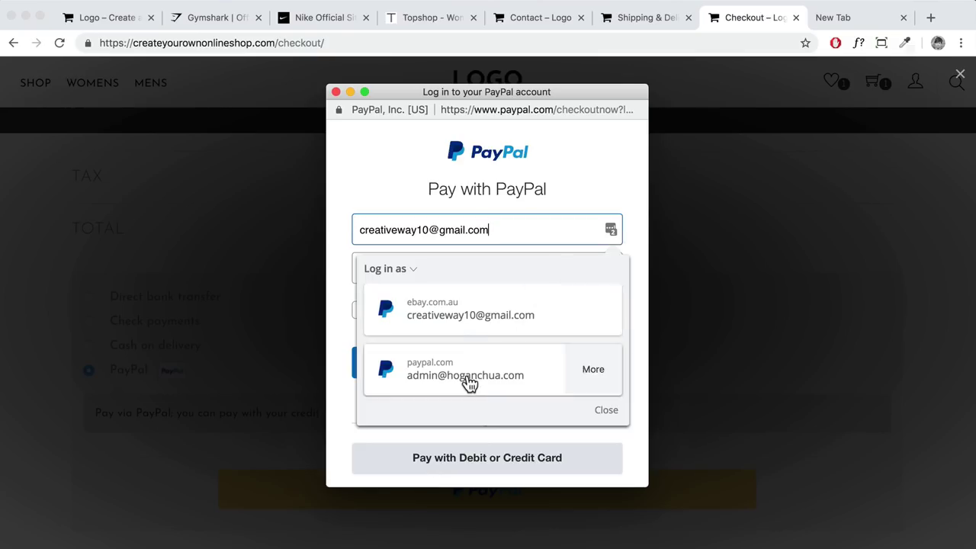
pyautogui.click(469, 379)
pyautogui.click(502, 371)
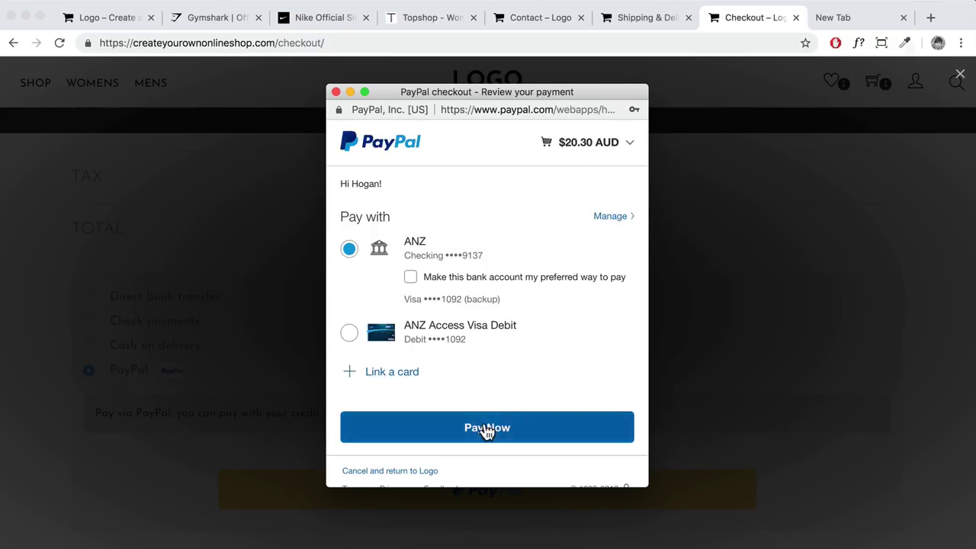
pyautogui.click(486, 427)
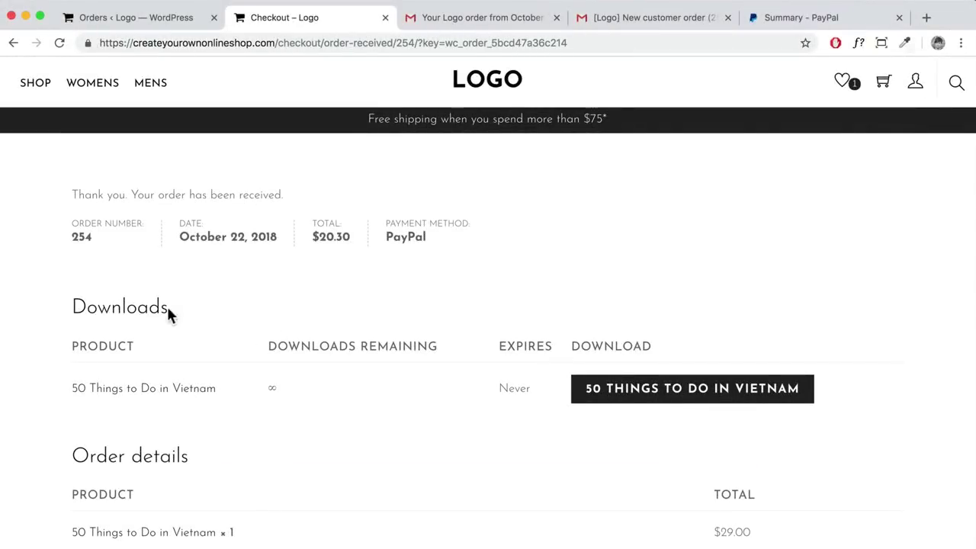
pyautogui.moveTo(171, 314); pyautogui.dragTo(73, 307)
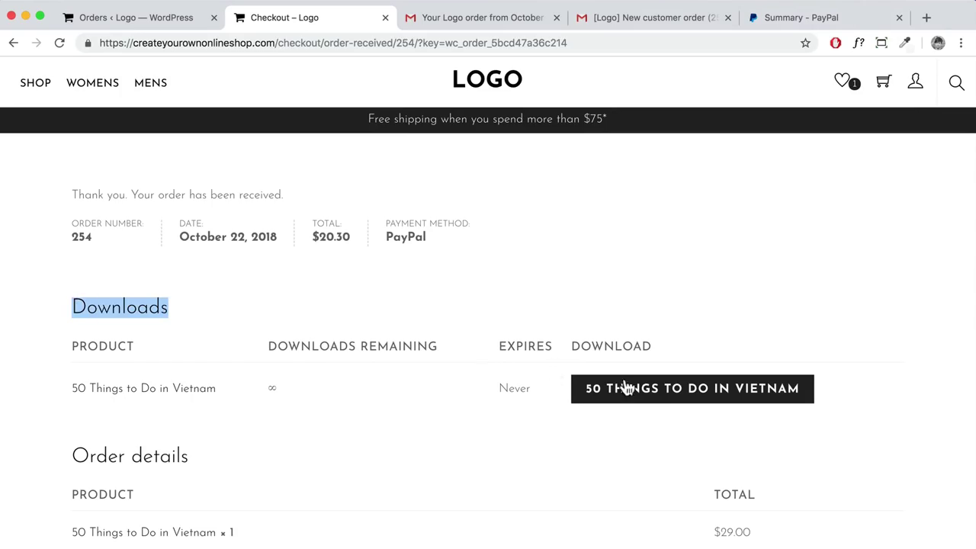
pyautogui.click(647, 393)
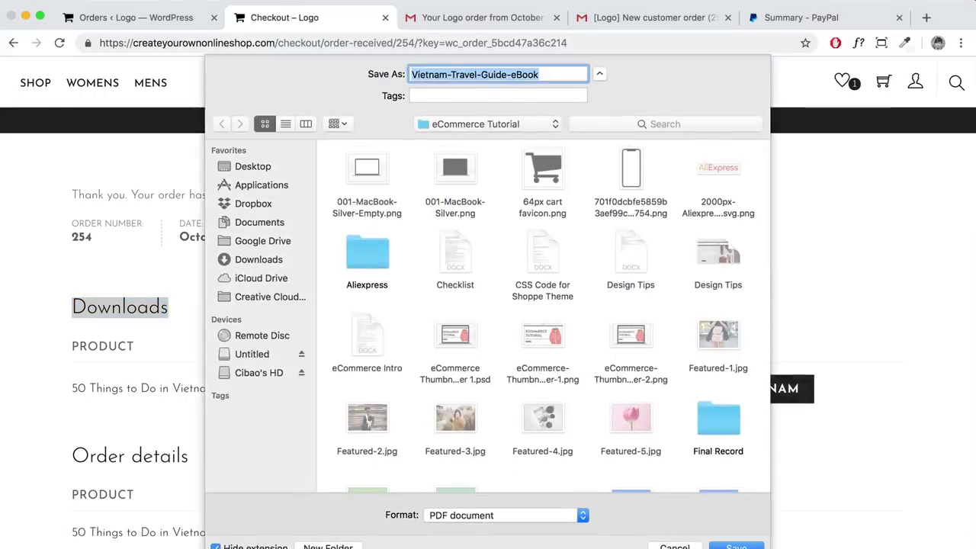
pyautogui.press('Escape')
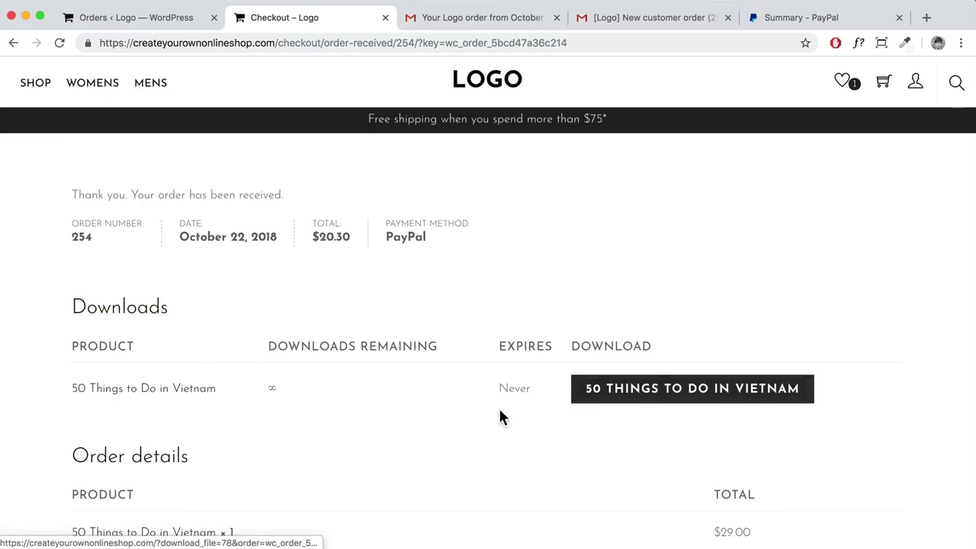
pyautogui.scroll(-10, 500, 411)
pyautogui.scroll(6, 497, 405)
# Read the order #254 completion and new-order emails, verify the PayPal payment, then reopen the Orders list
pyautogui.click(471, 19)
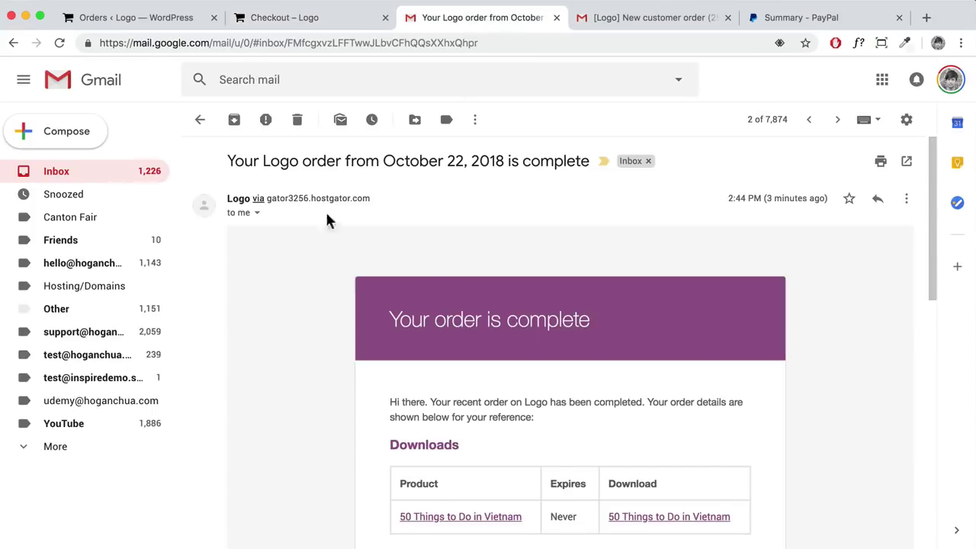
pyautogui.scroll(-5, 470, 288)
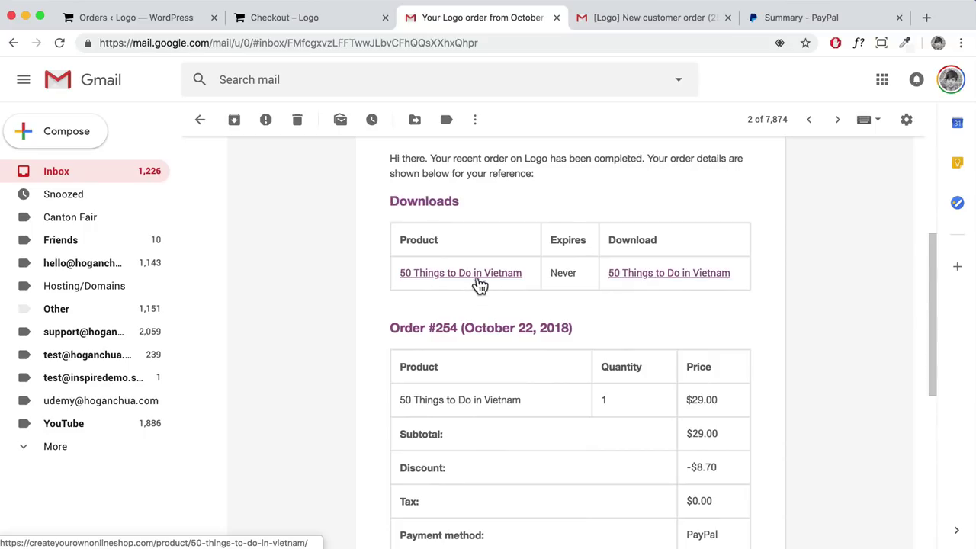
pyautogui.click(643, 18)
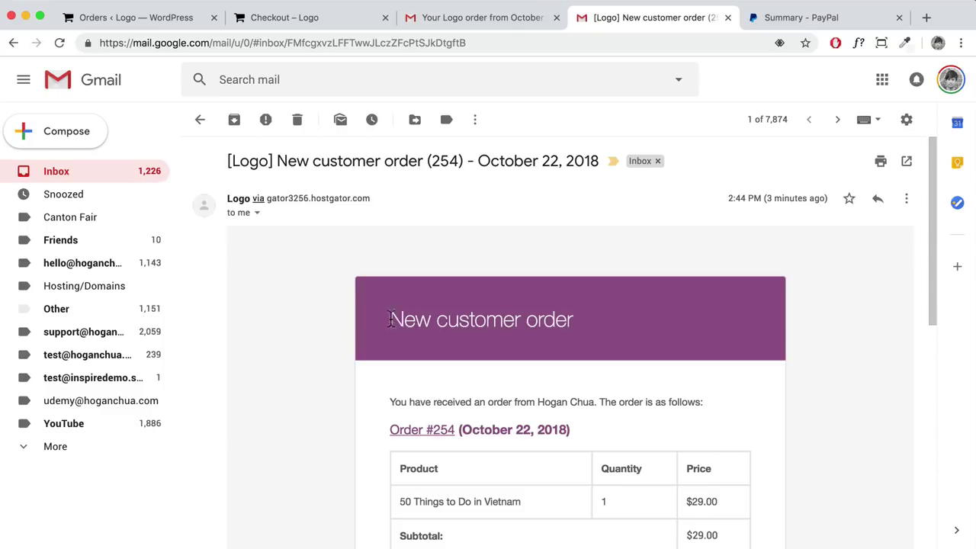
pyautogui.scroll(-3, 457, 328)
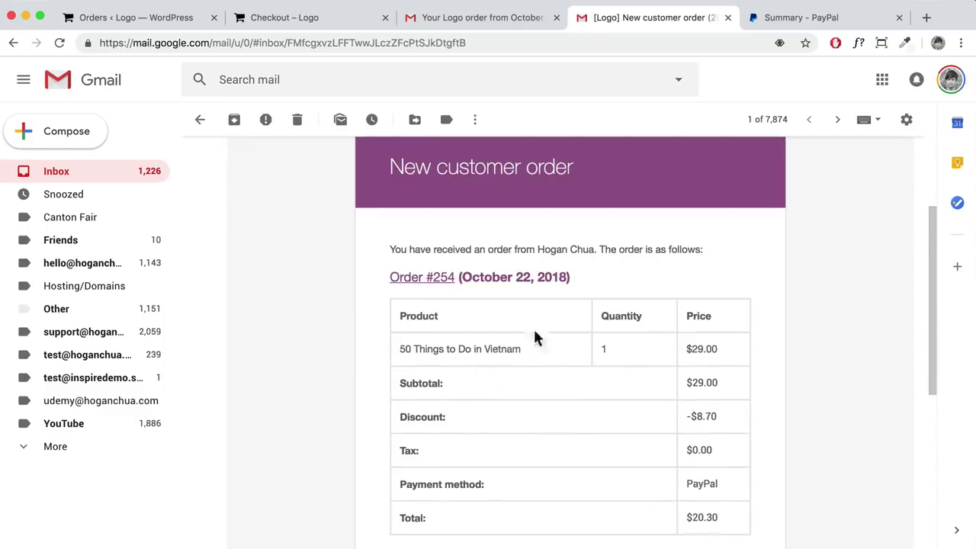
pyautogui.scroll(-2, 568, 367)
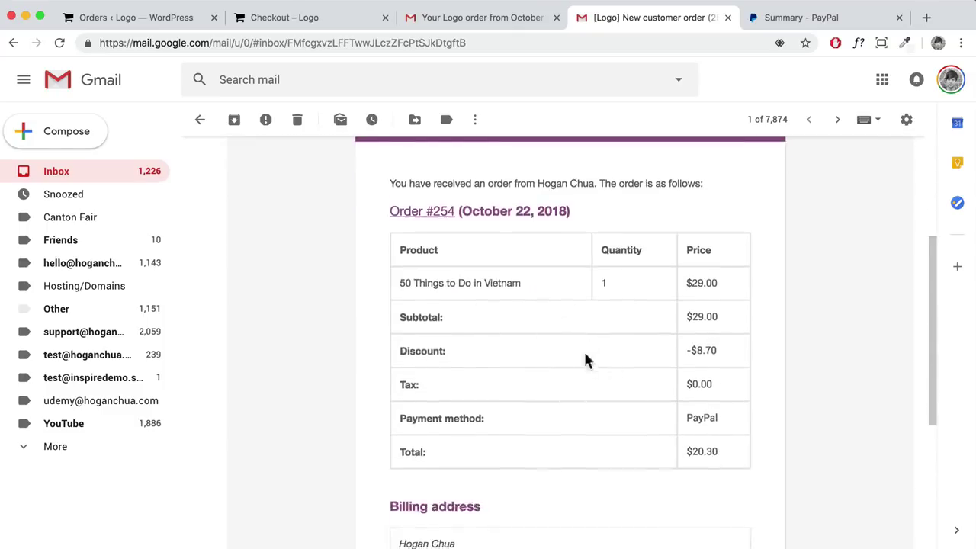
pyautogui.scroll(-3, 587, 354)
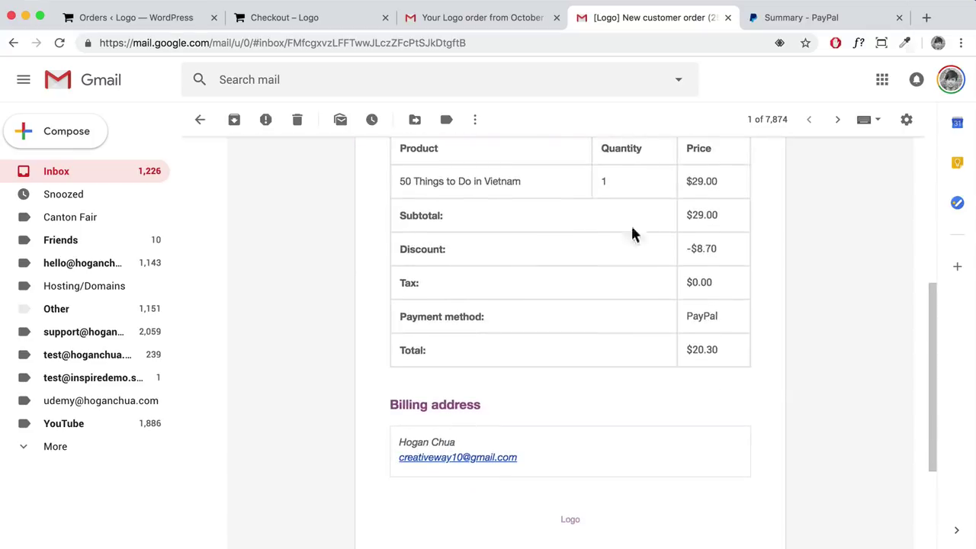
pyautogui.click(800, 18)
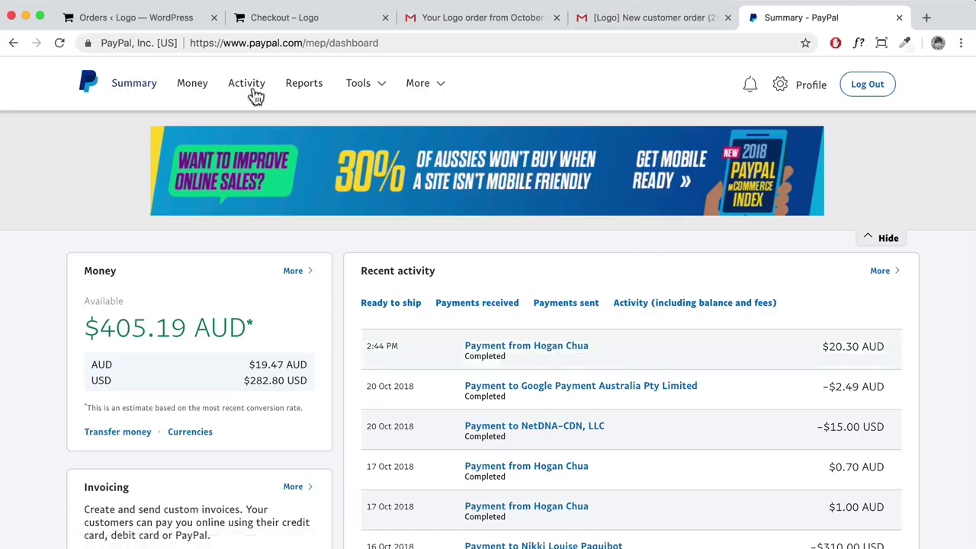
pyautogui.click(165, 23)
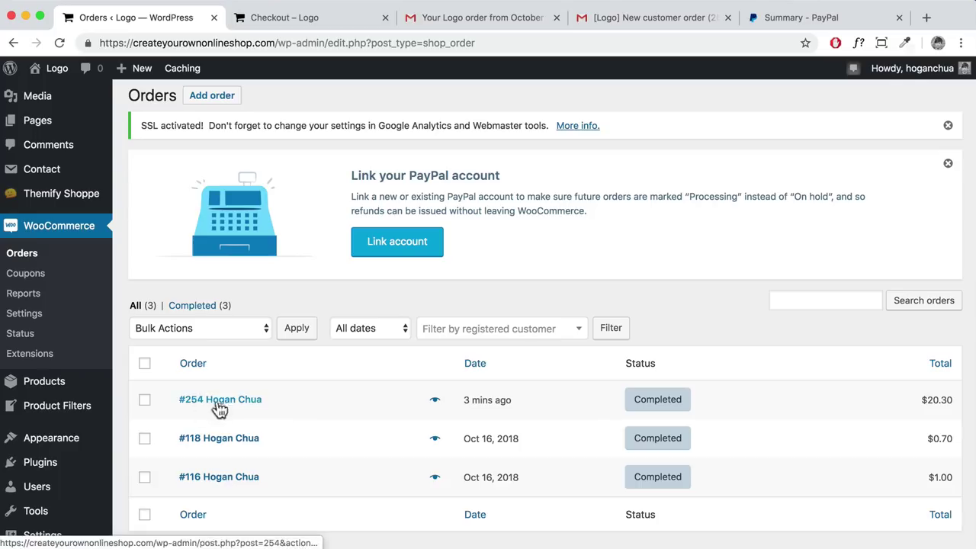
# View WooCommerce Reports showing $22.00 gross sales from 3 orders over 7 days, then visit the store site
pyautogui.moveTo(639, 410)
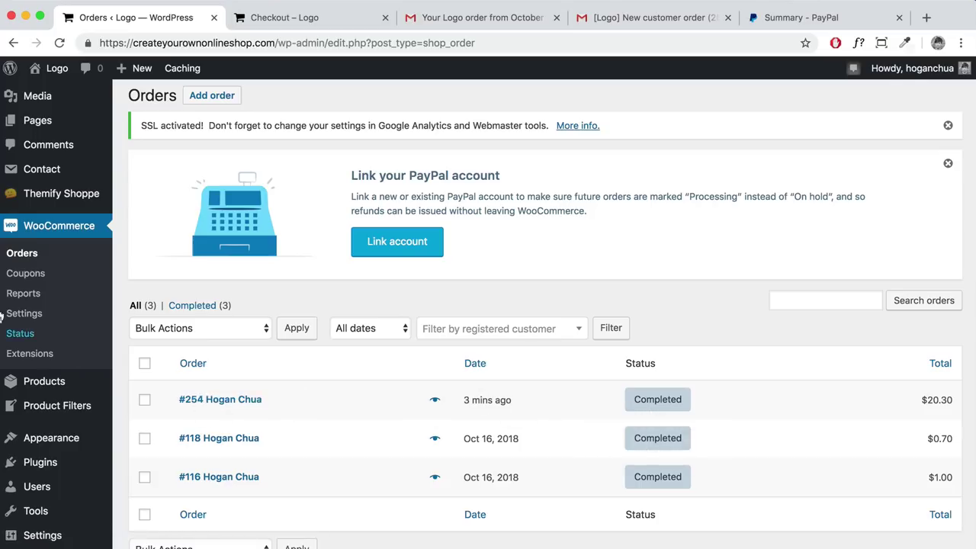
pyautogui.click(15, 296)
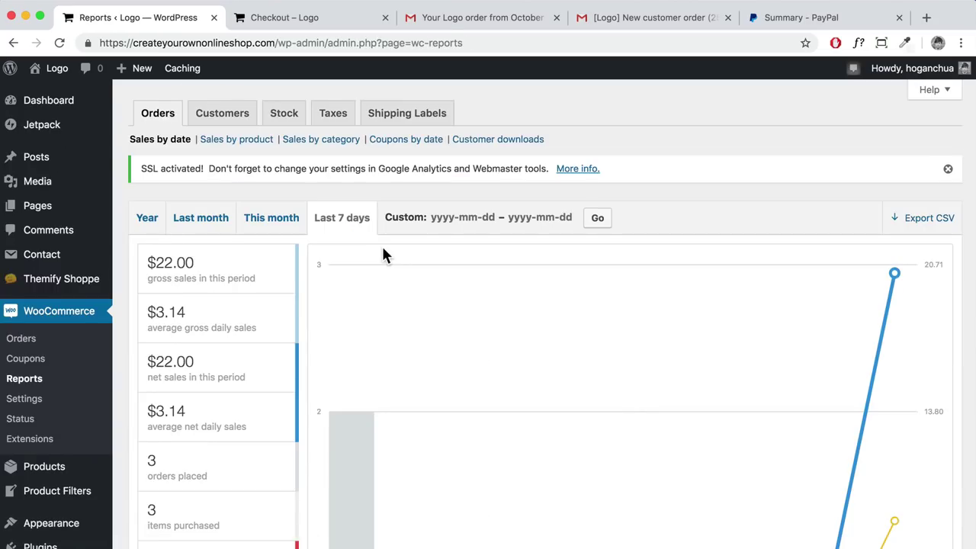
pyautogui.scroll(-5, 511, 267)
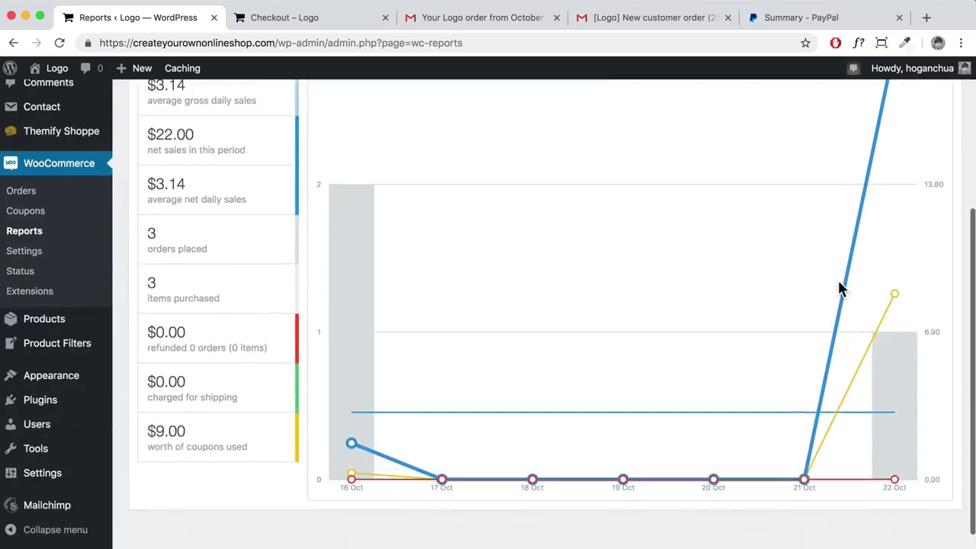
pyautogui.scroll(3, 839, 282)
pyautogui.scroll(-2, 262, 255)
pyautogui.scroll(4, 251, 235)
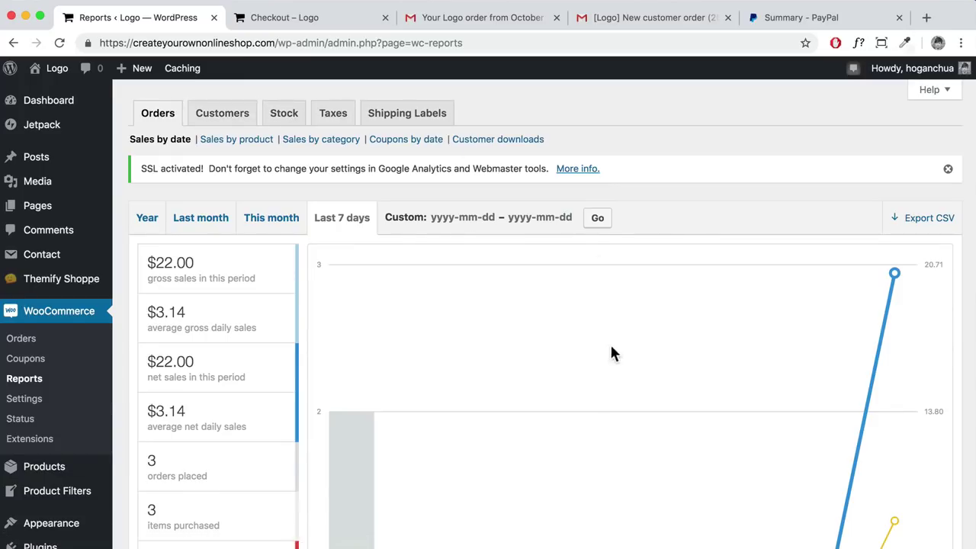
pyautogui.scroll(-5, 623, 317)
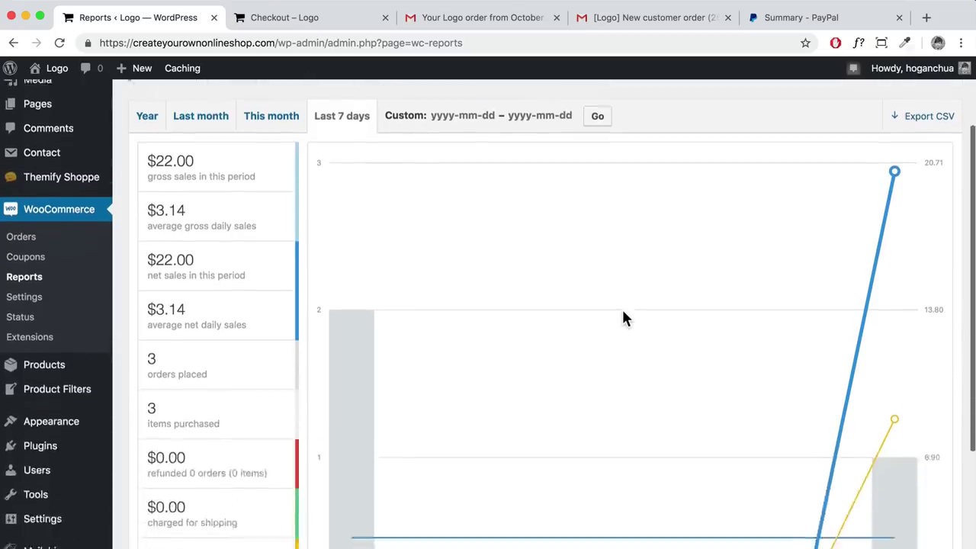
pyautogui.scroll(5, 622, 307)
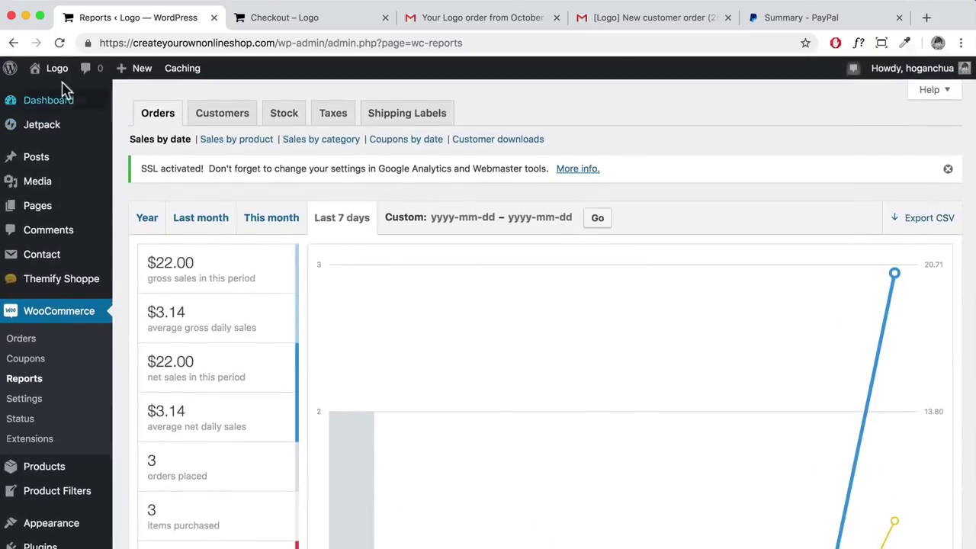
pyautogui.click(50, 94)
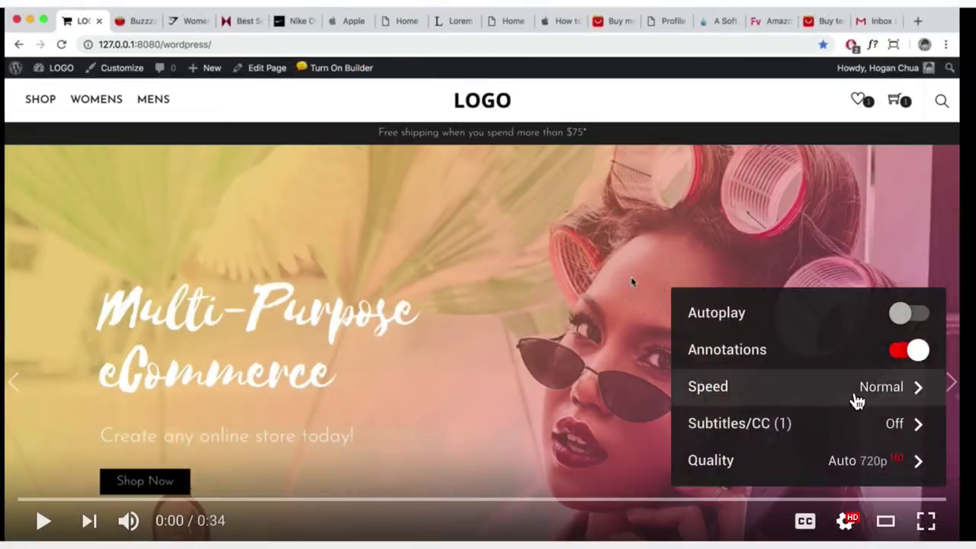
# Set the store demo video's playback speed to 1.5
pyautogui.click(852, 394)
pyautogui.click(887, 424)
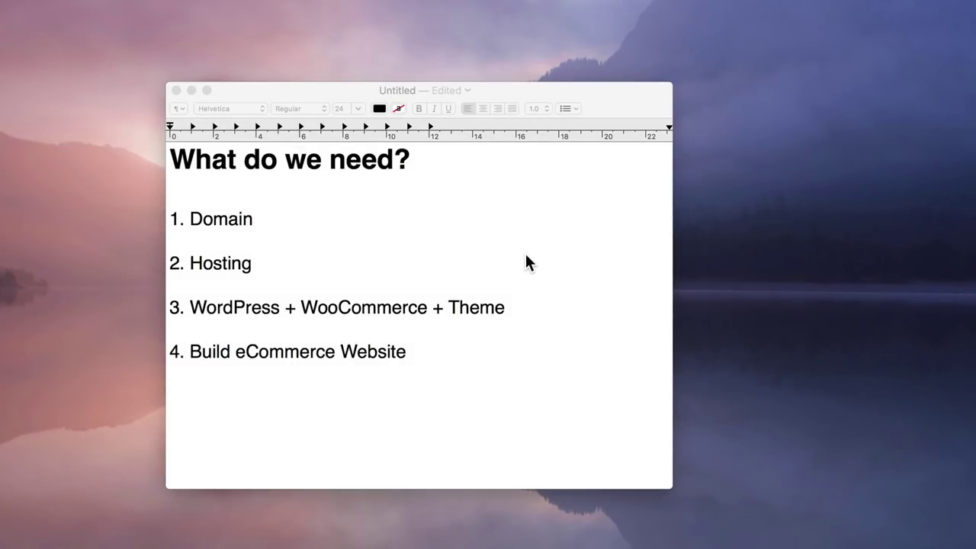
# Append ' - google.com' to the '1. Domain' item in the notes list
pyautogui.click(244, 218)
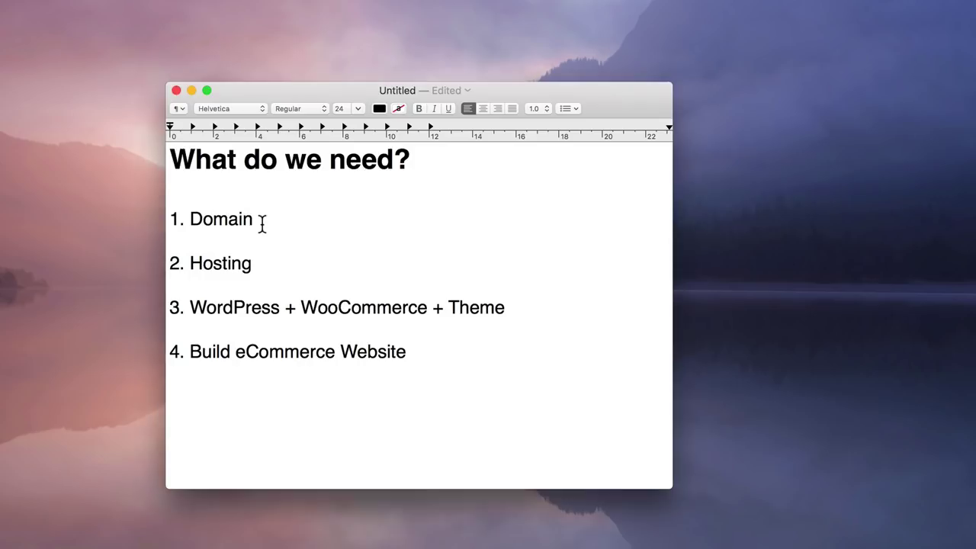
pyautogui.moveTo(266, 220); pyautogui.dragTo(170, 218)
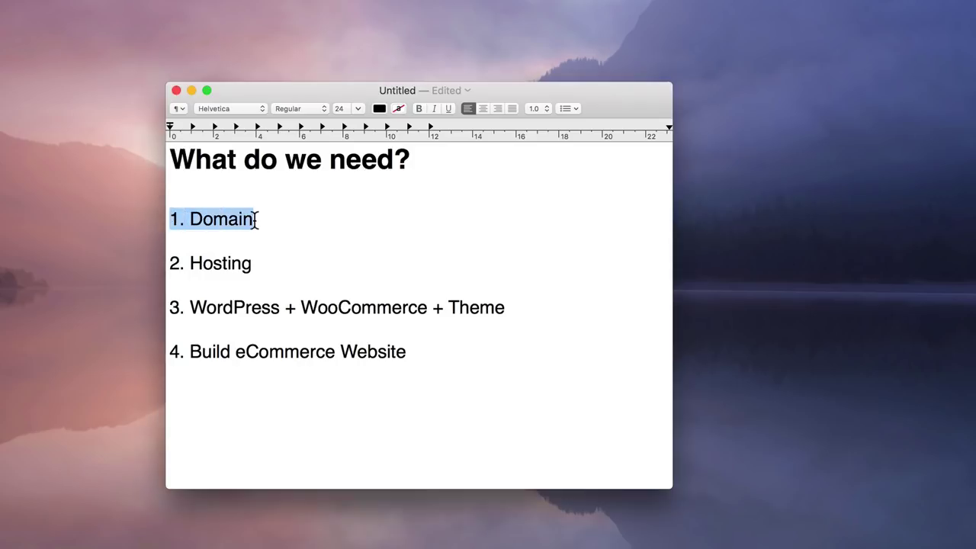
pyautogui.click(256, 219)
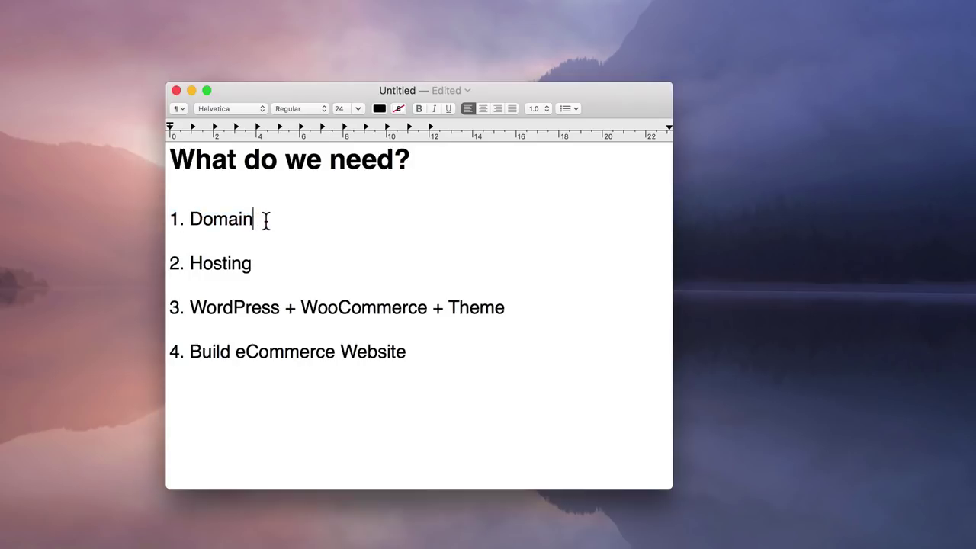
pyautogui.write('- google.com')
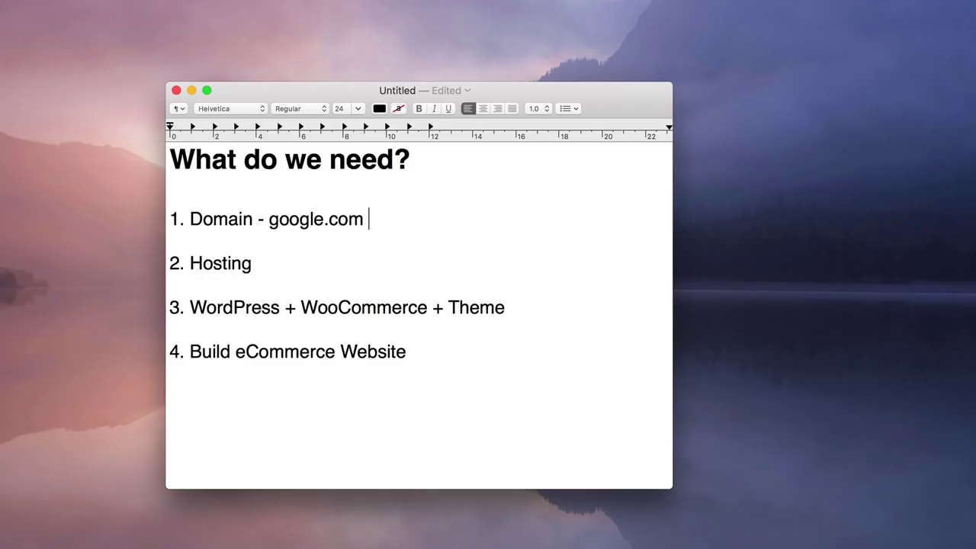
# Price the domain at '= 15/year' and the hosting item at '10/month'
pyautogui.write('= 15/years')
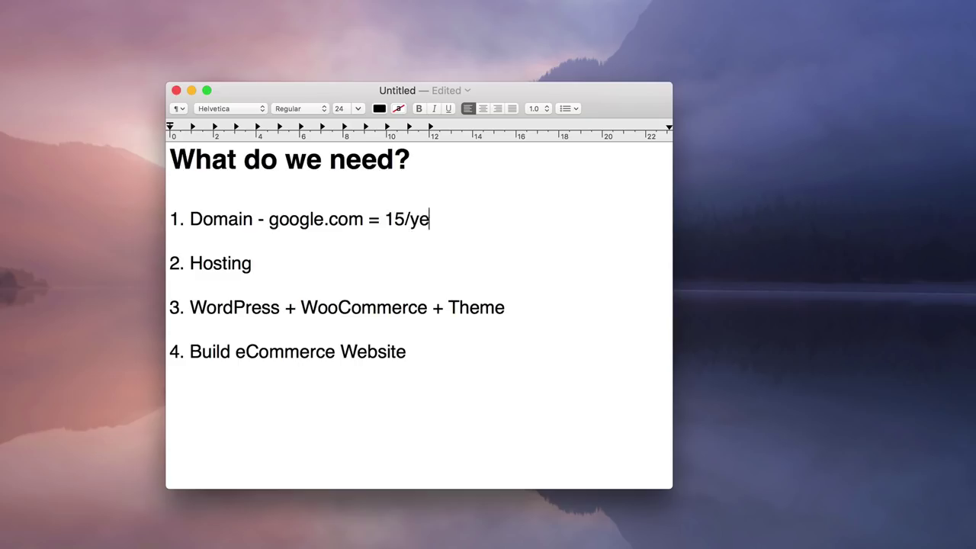
pyautogui.press('BackSpace')
pyautogui.press('Down')
pyautogui.press('Down')
pyautogui.write('10/month')
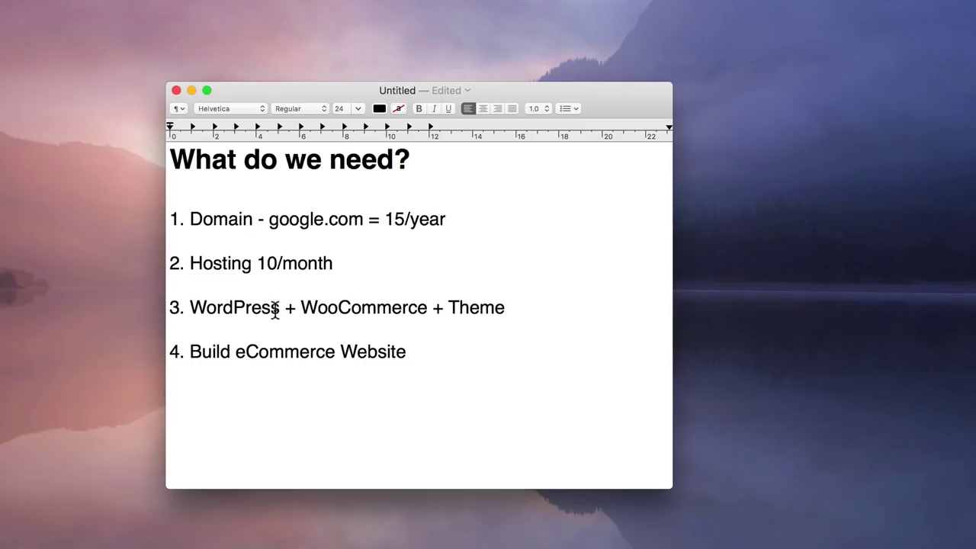
# Add a '$25' total line below the last list item
pyautogui.moveTo(302, 308); pyautogui.dragTo(505, 307)
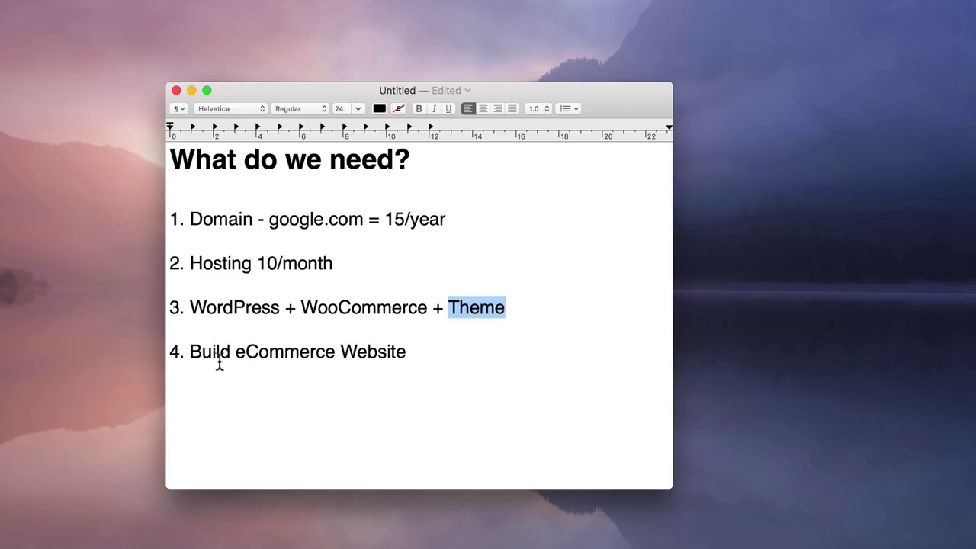
pyautogui.click(457, 352)
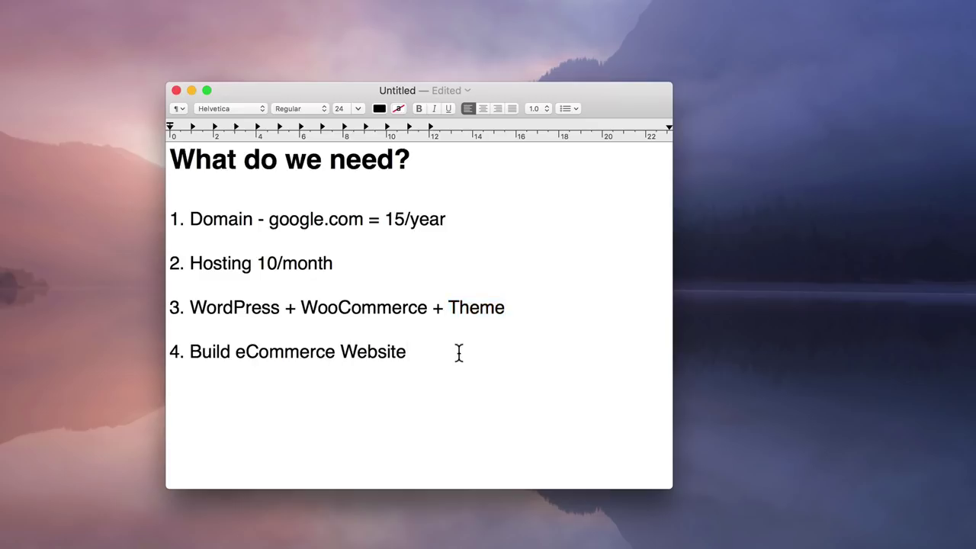
pyautogui.press('Return')
pyautogui.press('Return')
pyautogui.write('$25')
pyautogui.moveTo(343, 267); pyautogui.dragTo(161, 219)
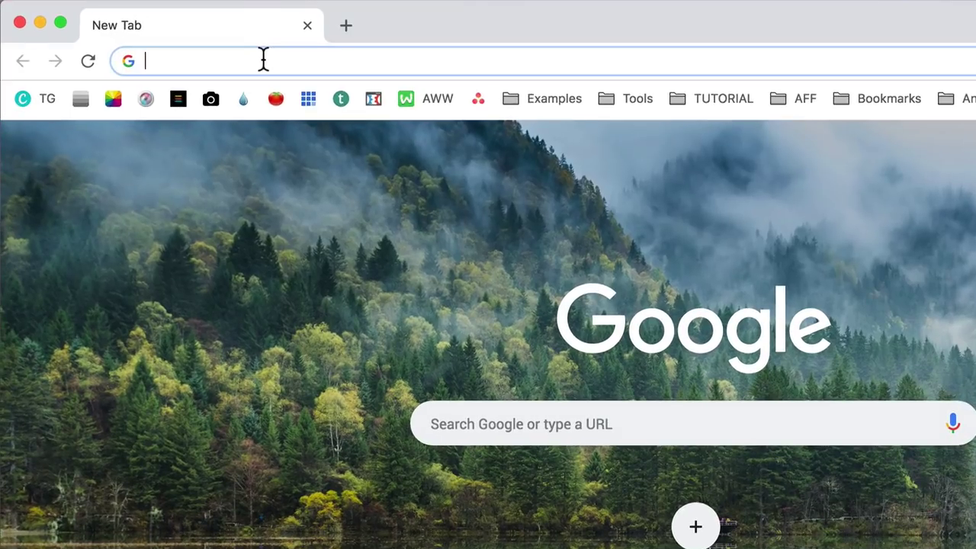
# Load hostgator.com in Chrome
pyautogui.write('hostgator')
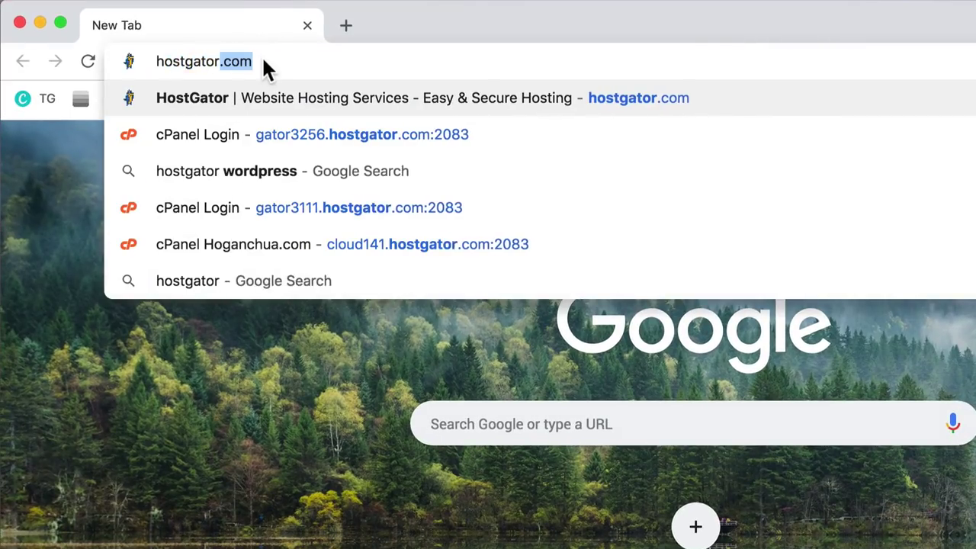
pyautogui.write('.com')
pyautogui.press('Return')
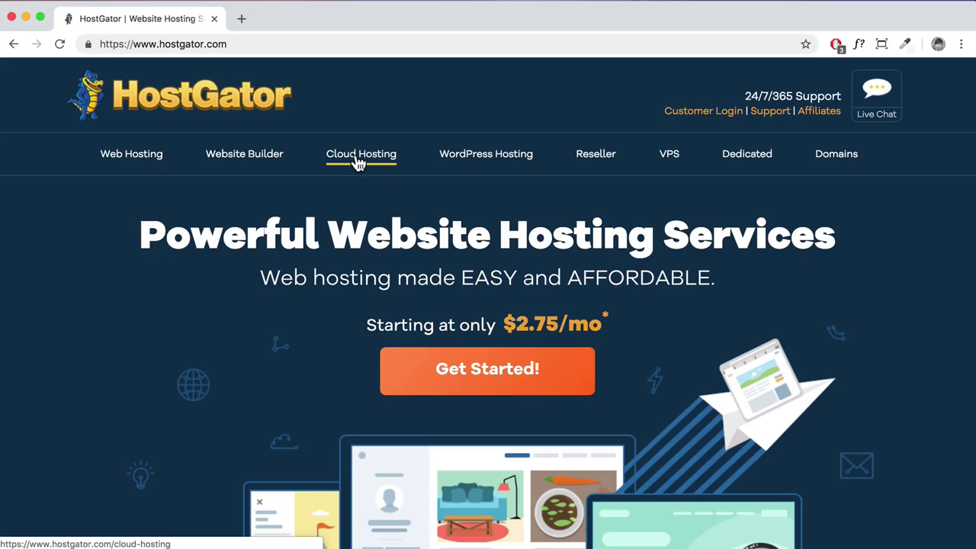
# Compare the Hatchling, Baby and Business shared hosting plans, then order the Hatchling plan
pyautogui.click(128, 162)
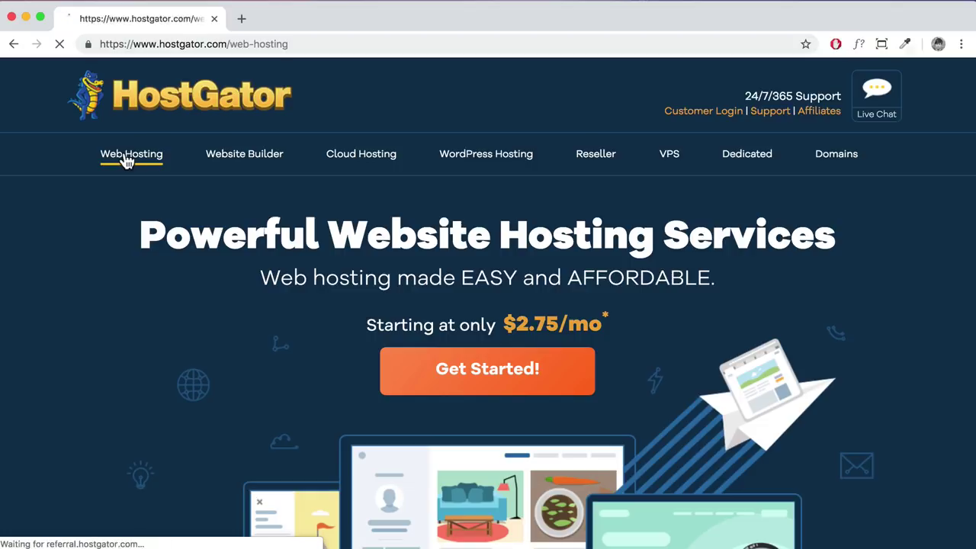
pyautogui.scroll(-3, 386, 241)
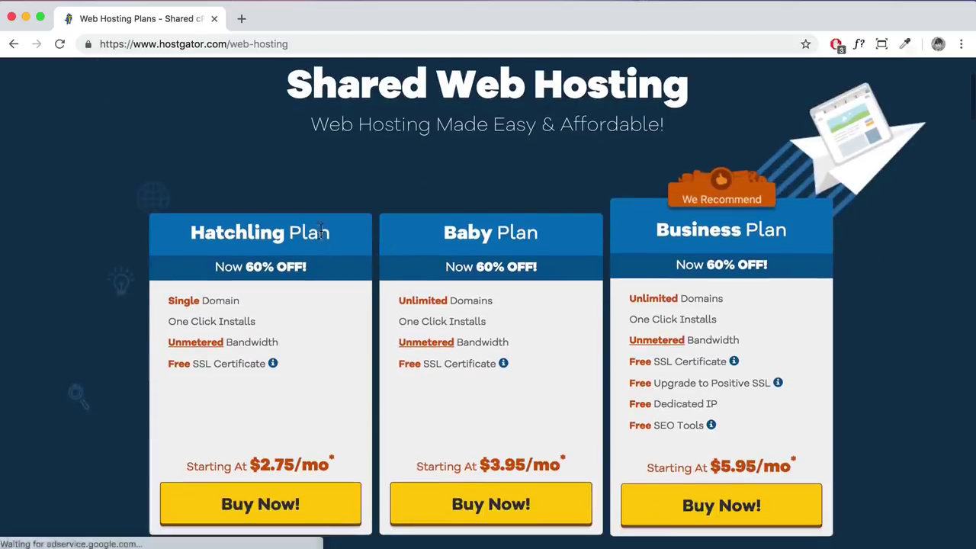
pyautogui.moveTo(335, 236); pyautogui.dragTo(192, 233)
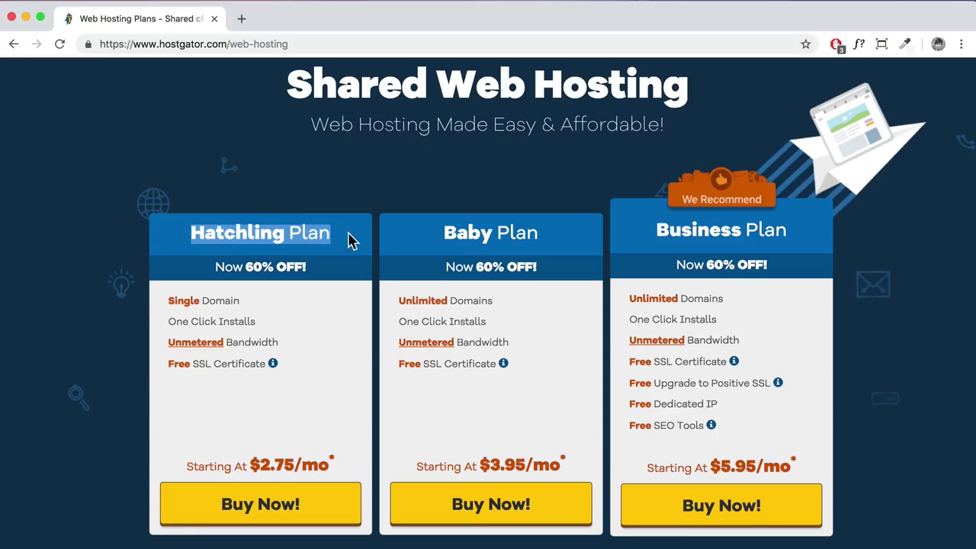
pyautogui.moveTo(433, 242); pyautogui.dragTo(634, 239)
pyautogui.click(700, 234)
pyautogui.tripleClick(701, 234)
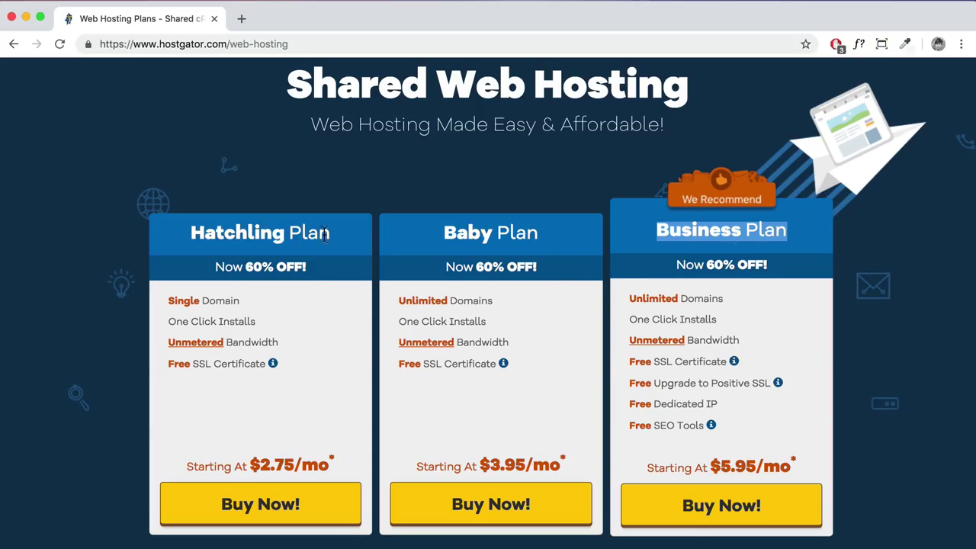
pyautogui.moveTo(330, 234); pyautogui.dragTo(163, 239)
pyautogui.moveTo(540, 236); pyautogui.dragTo(453, 238)
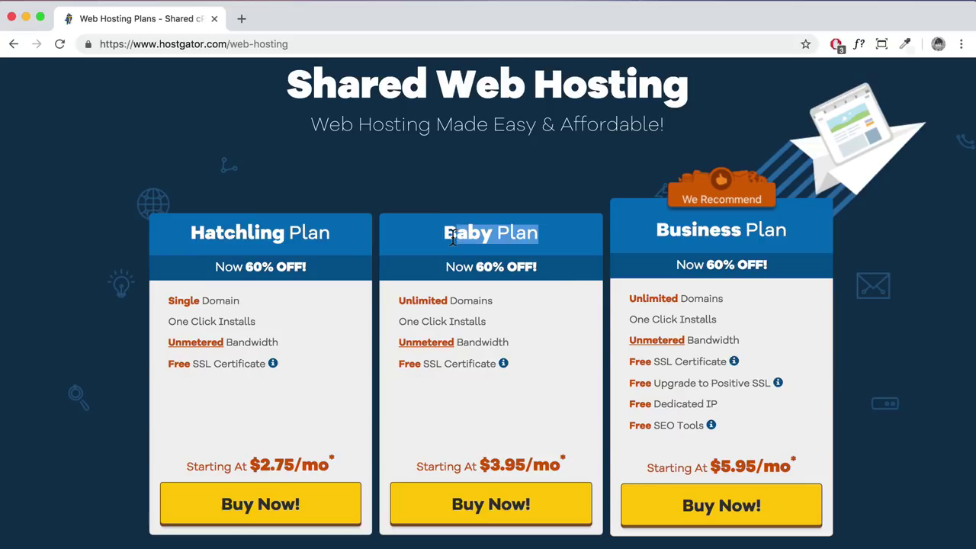
pyautogui.moveTo(243, 302); pyautogui.dragTo(170, 300)
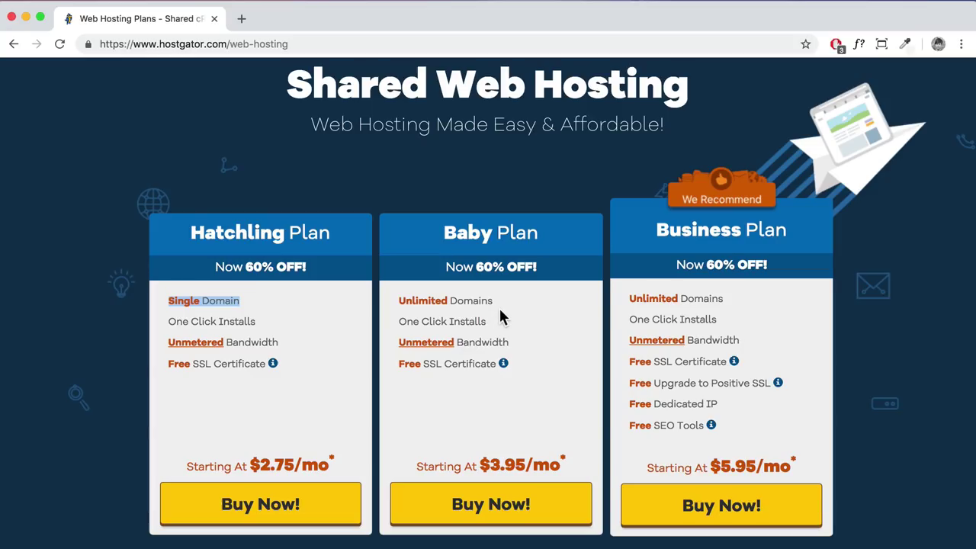
pyautogui.scroll(1, 500, 290)
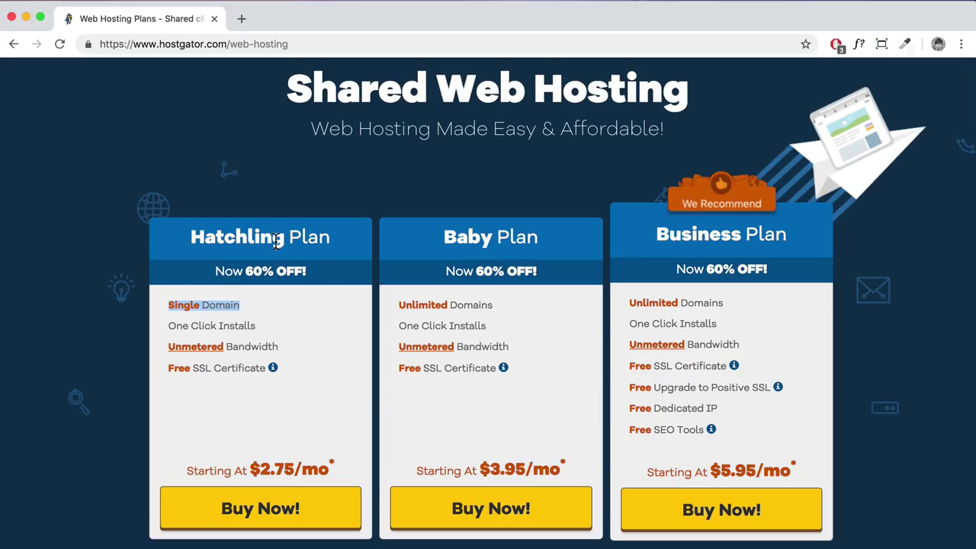
pyautogui.scroll(-3, 281, 282)
pyautogui.click(295, 446)
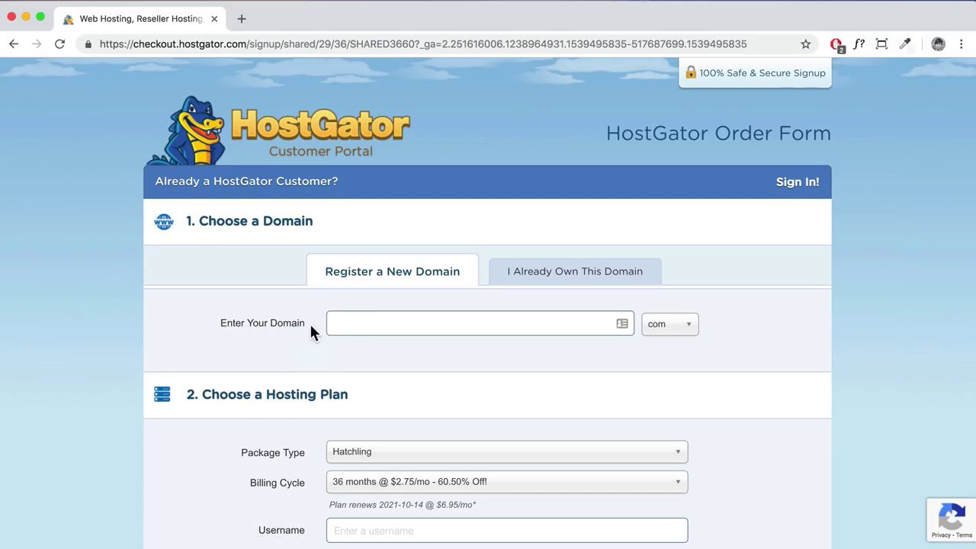
# Enter createyourownonlineshop with .com as a new domain and check its availability
pyautogui.click(367, 325)
pyautogui.write('createyourownonlinestore')
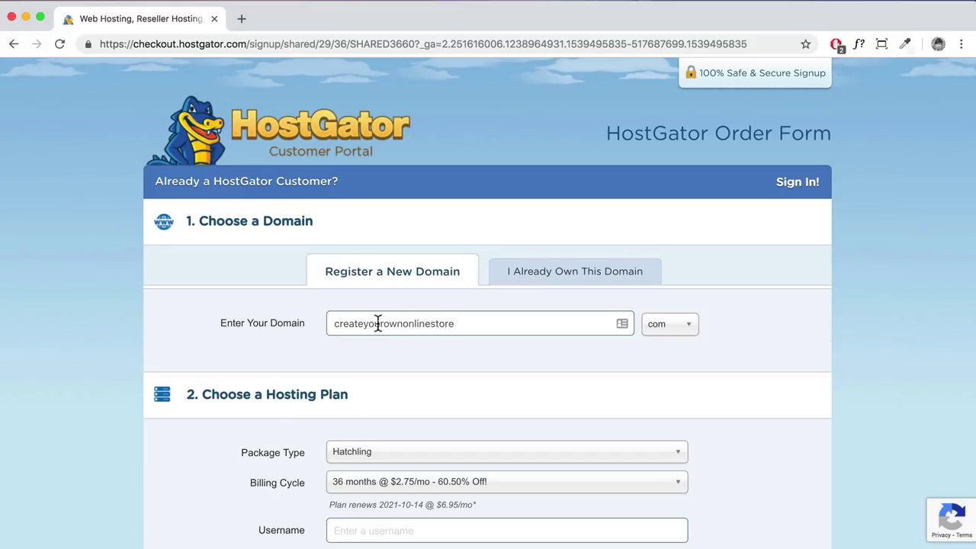
pyautogui.click(706, 309)
pyautogui.click(727, 308)
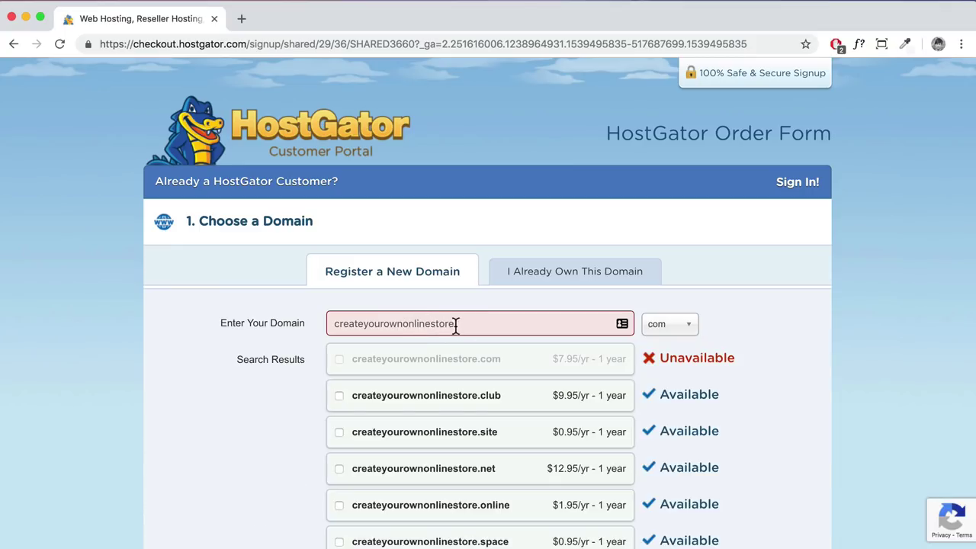
pyautogui.moveTo(462, 323); pyautogui.dragTo(436, 323)
pyautogui.write('hop')
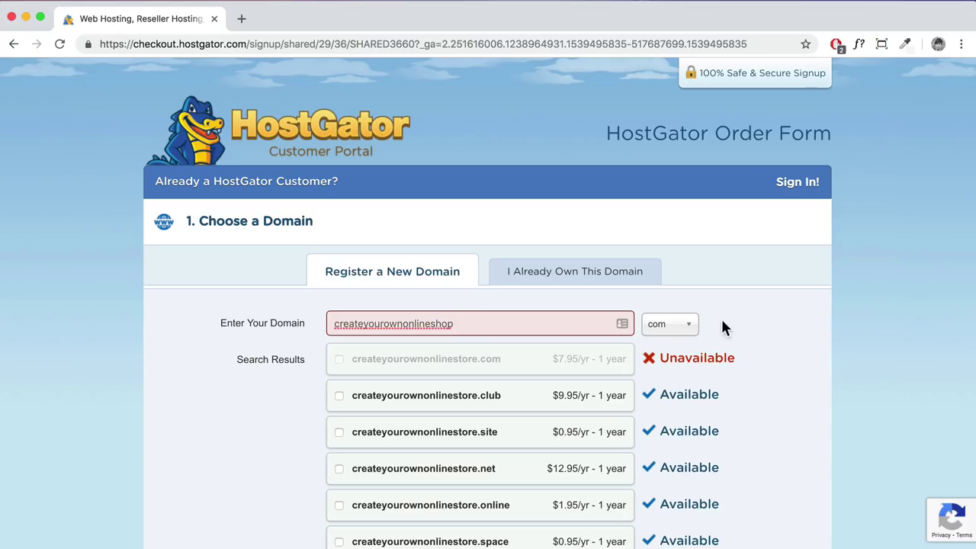
pyautogui.click(690, 328)
pyautogui.click(709, 334)
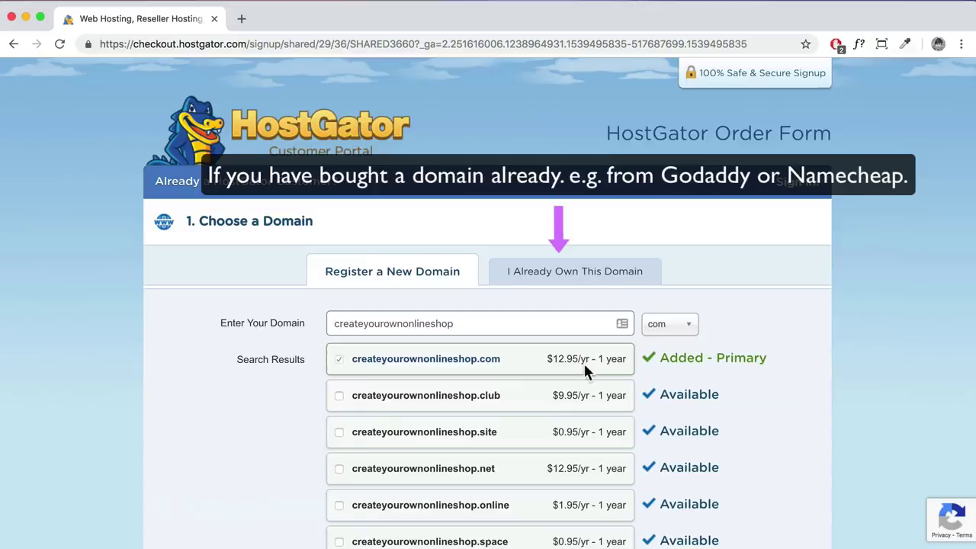
# Compare the public WHOIS example, then keep Domain Privacy Protection ($1.25/mo) enabled
pyautogui.scroll(-3, 584, 361)
pyautogui.scroll(2, 583, 361)
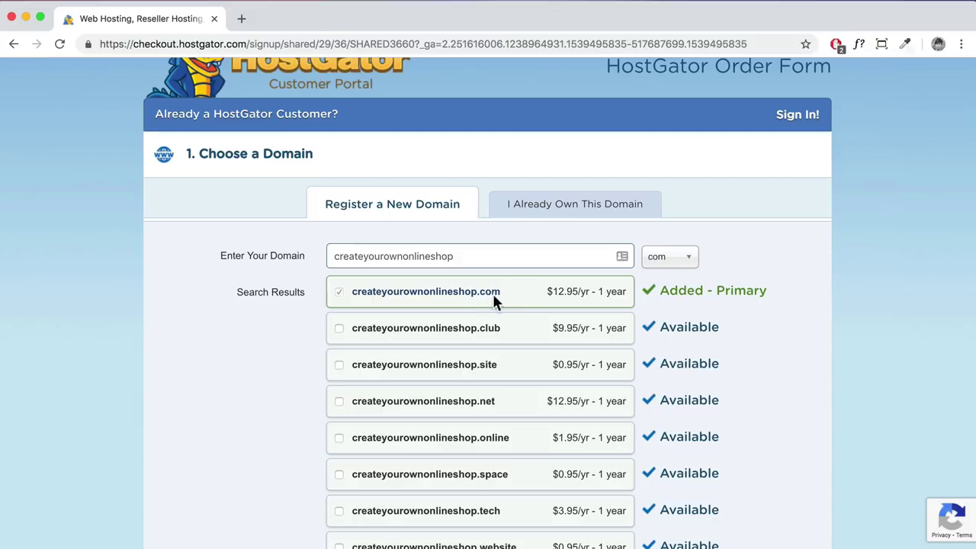
pyautogui.scroll(-5, 675, 315)
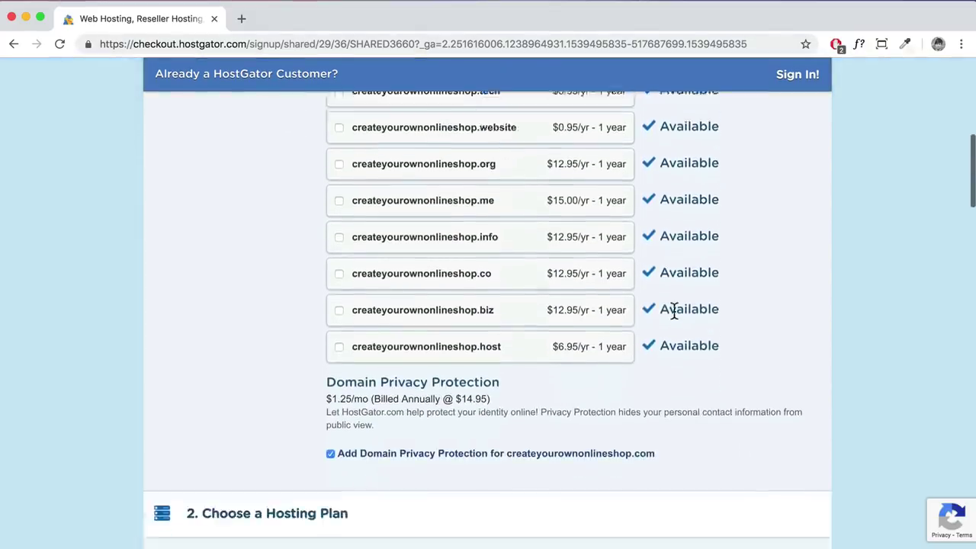
pyautogui.scroll(-2, 675, 315)
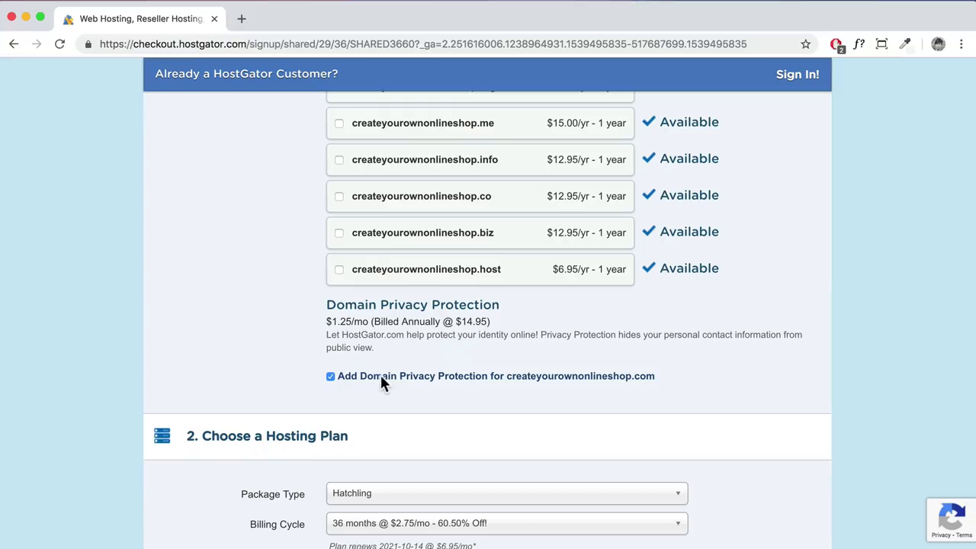
pyautogui.click(330, 375)
pyautogui.scroll(-2, 438, 392)
pyautogui.tripleClick(584, 366)
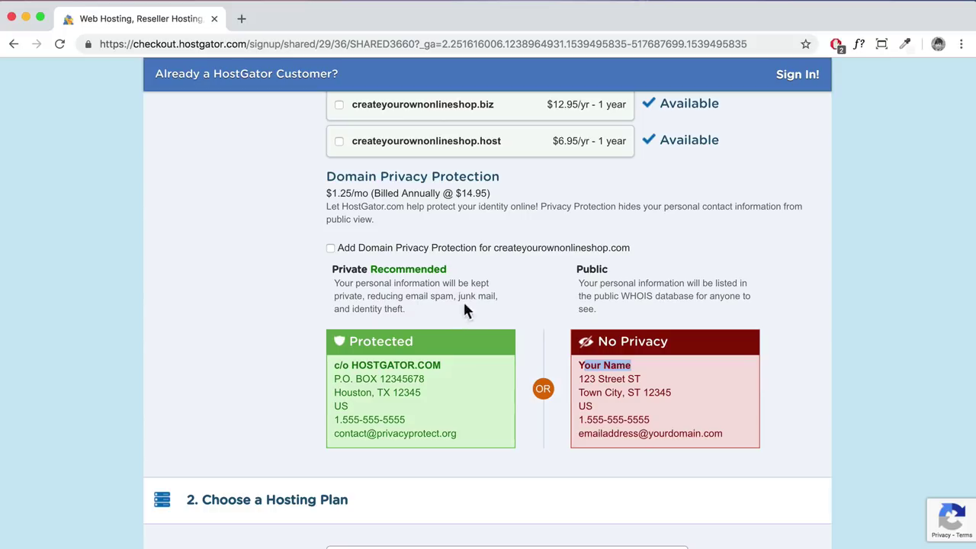
pyautogui.click(330, 248)
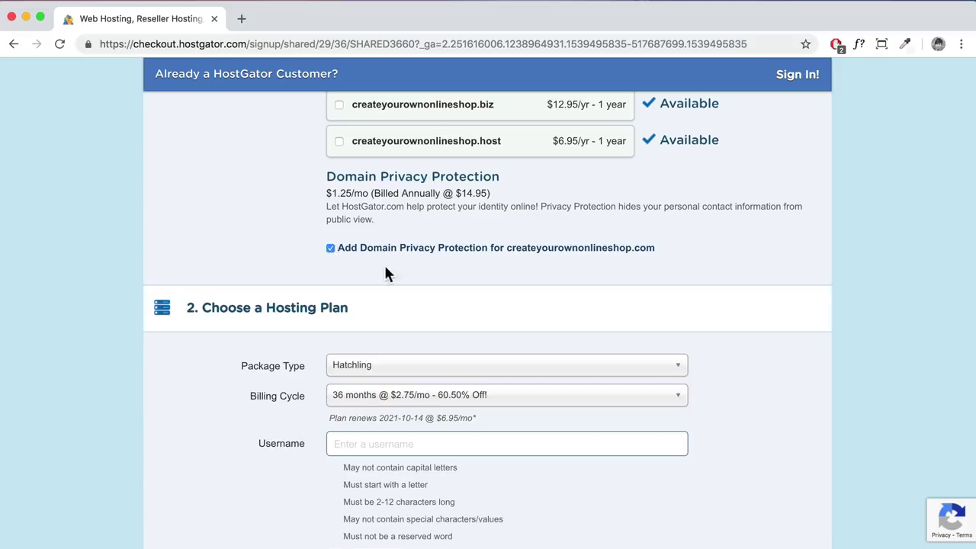
# Set the Hatchling billing cycle to 12 months at $5.95/mo
pyautogui.scroll(-3, 412, 285)
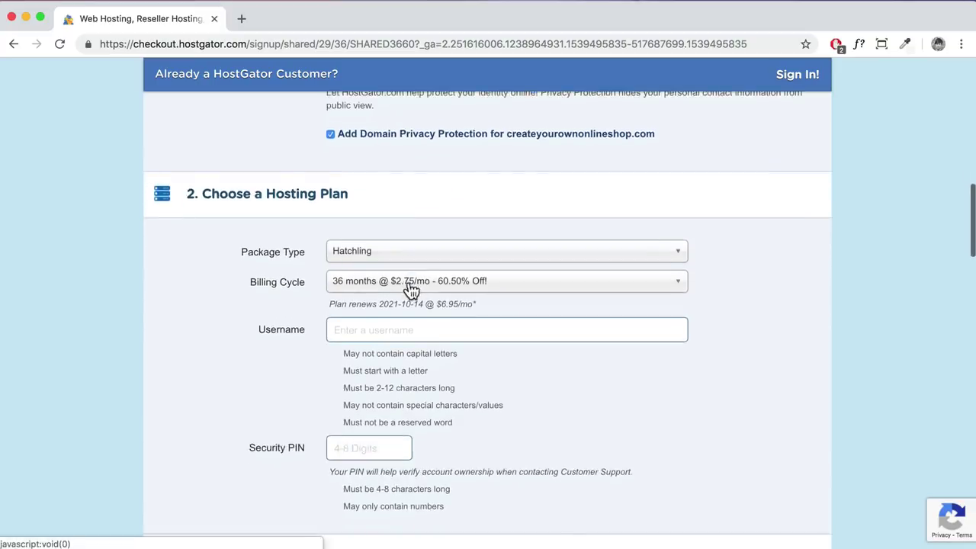
pyautogui.scroll(-1, 409, 288)
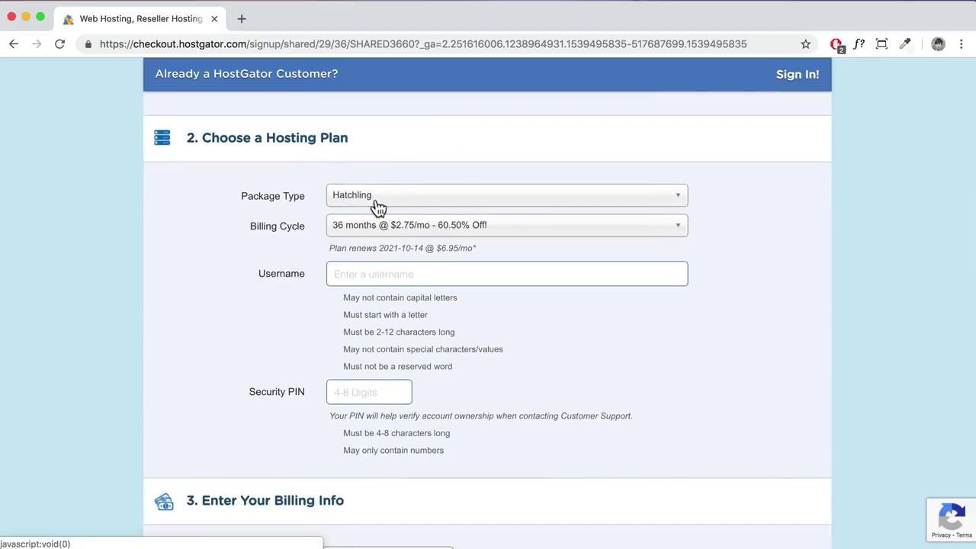
pyautogui.click(419, 231)
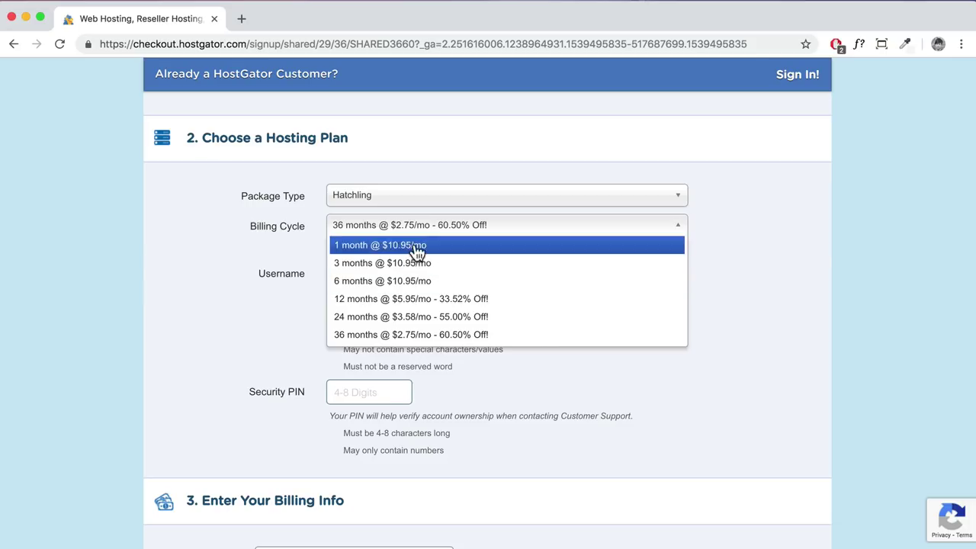
pyautogui.click(386, 304)
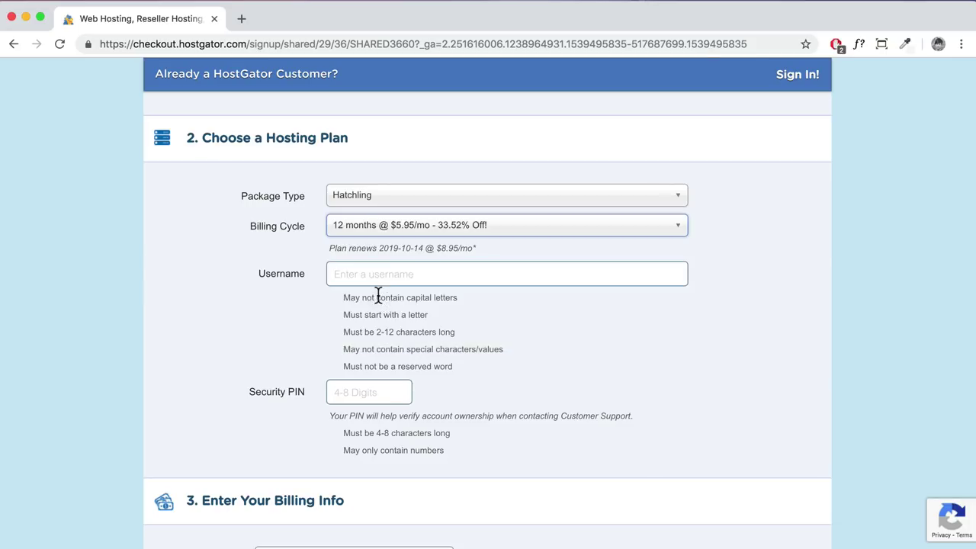
# Move through the Username and Security PIN fields of the account section
pyautogui.click(401, 275)
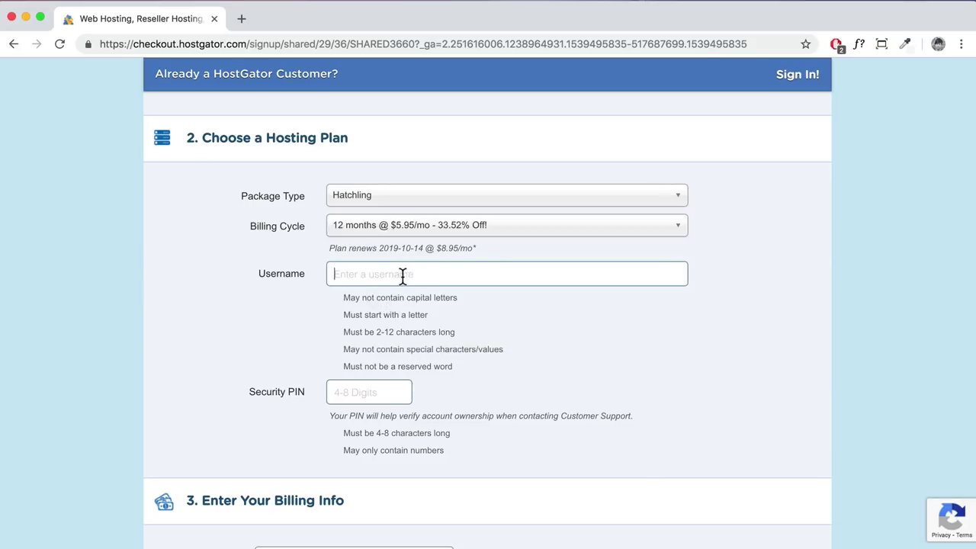
pyautogui.click(379, 394)
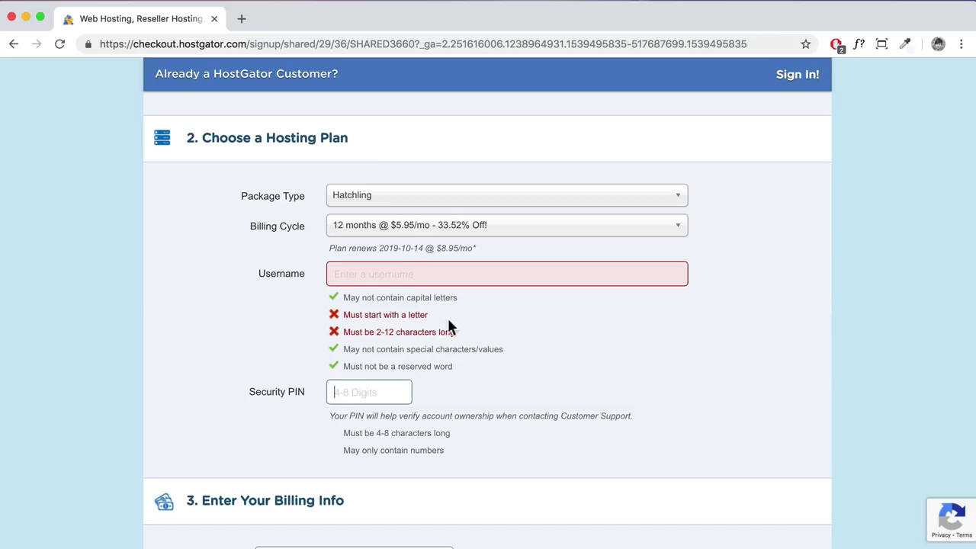
pyautogui.scroll(-1, 414, 276)
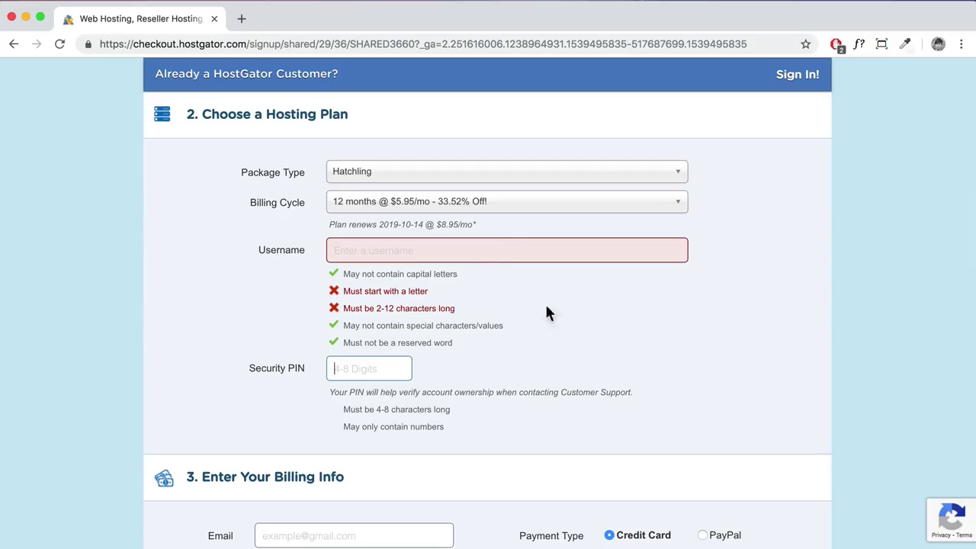
pyautogui.scroll(-5, 539, 302)
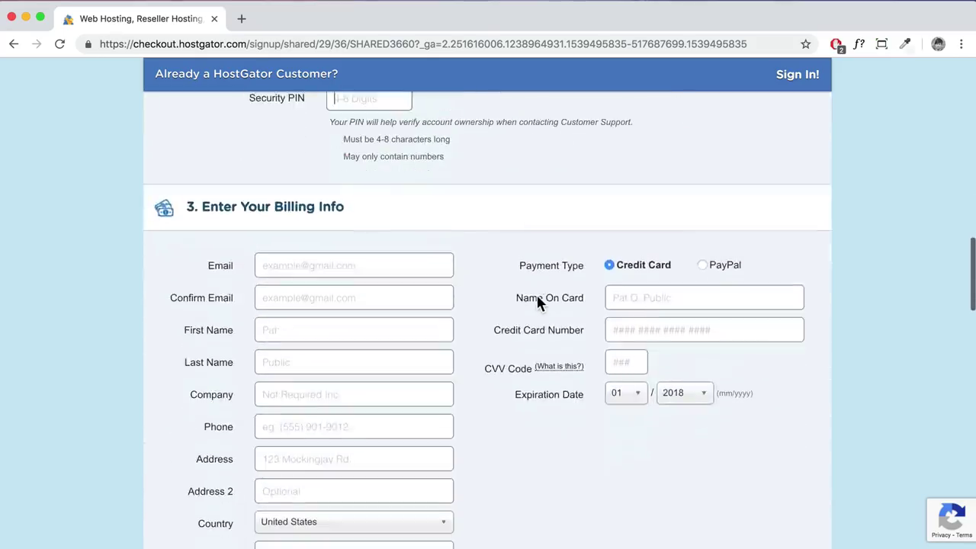
# Point out the free included SSL certificate and the https page address
pyautogui.scroll(-1, 533, 297)
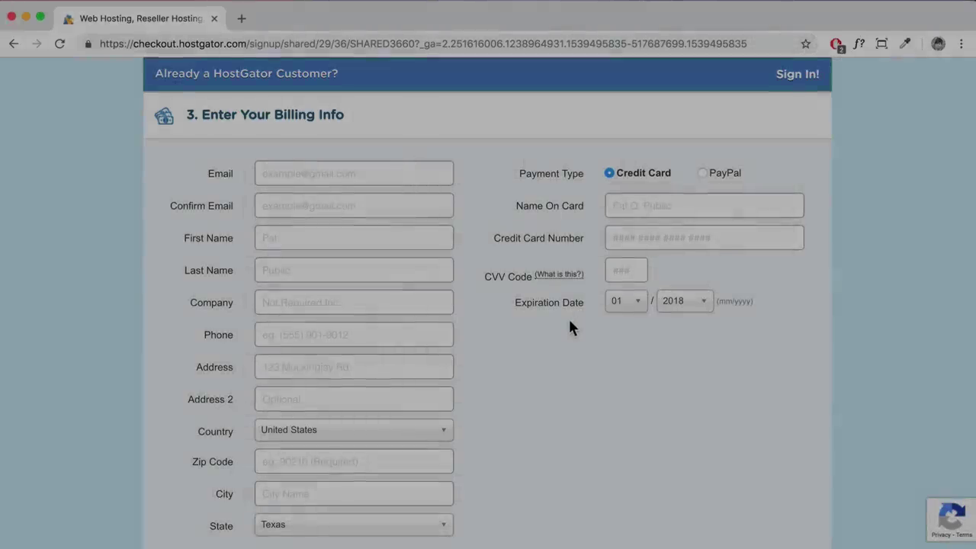
pyautogui.scroll(-4, 568, 316)
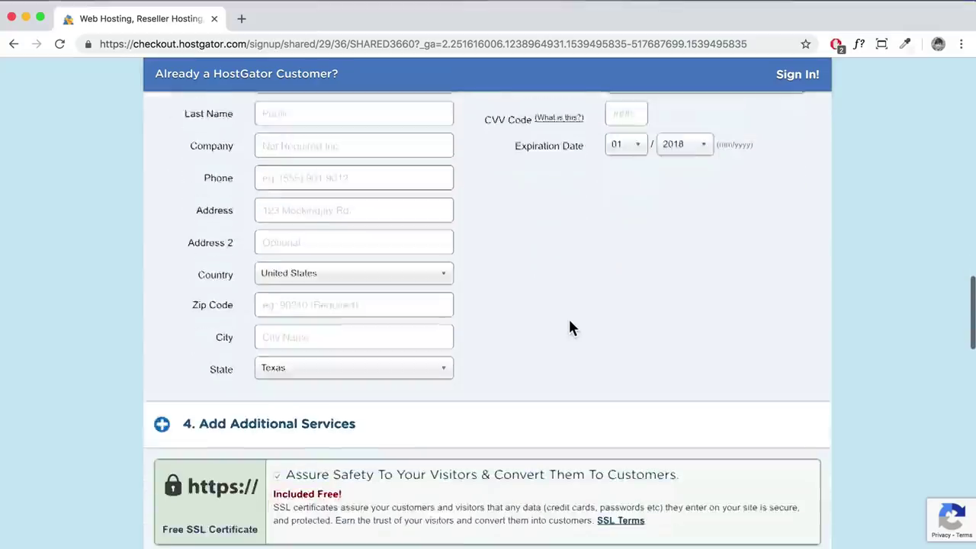
pyautogui.scroll(-2, 570, 326)
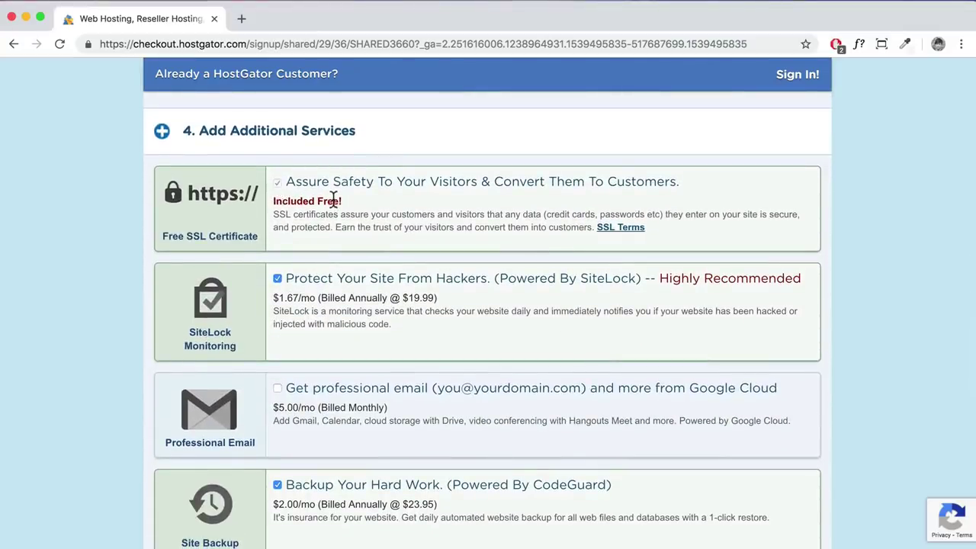
pyautogui.moveTo(343, 200); pyautogui.dragTo(285, 199)
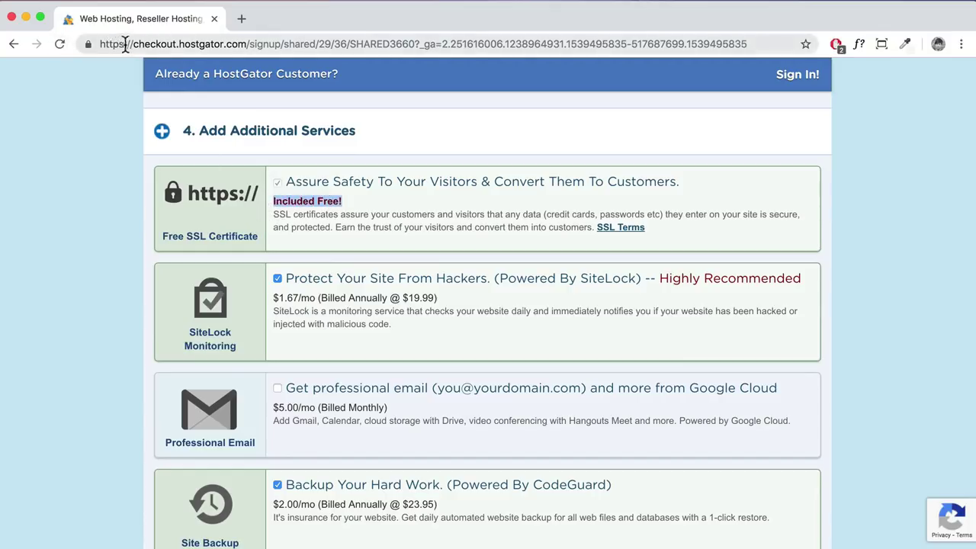
pyautogui.moveTo(135, 43); pyautogui.dragTo(85, 46)
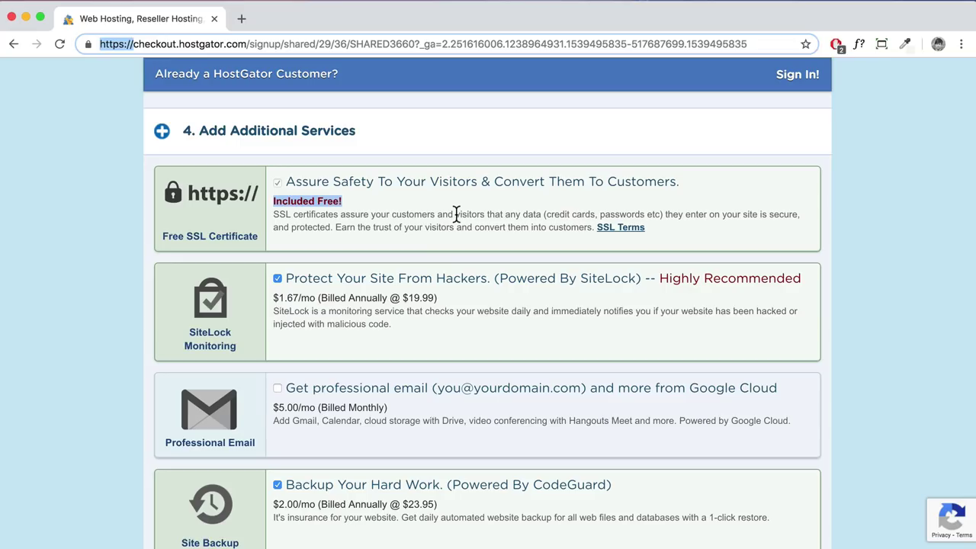
pyautogui.moveTo(456, 215); pyautogui.dragTo(541, 215)
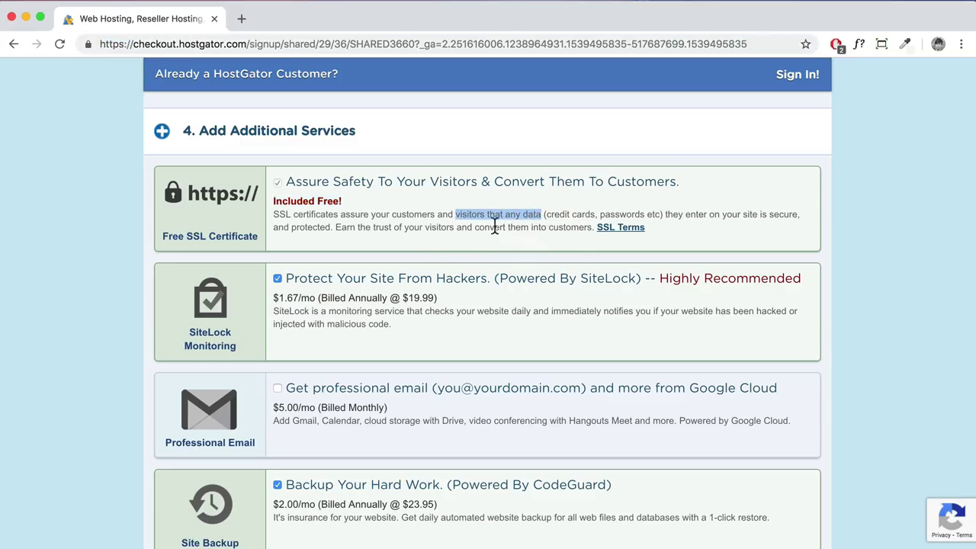
# Untick the SiteLock monitoring and CodeGuard site backup add-ons
pyautogui.click(277, 278)
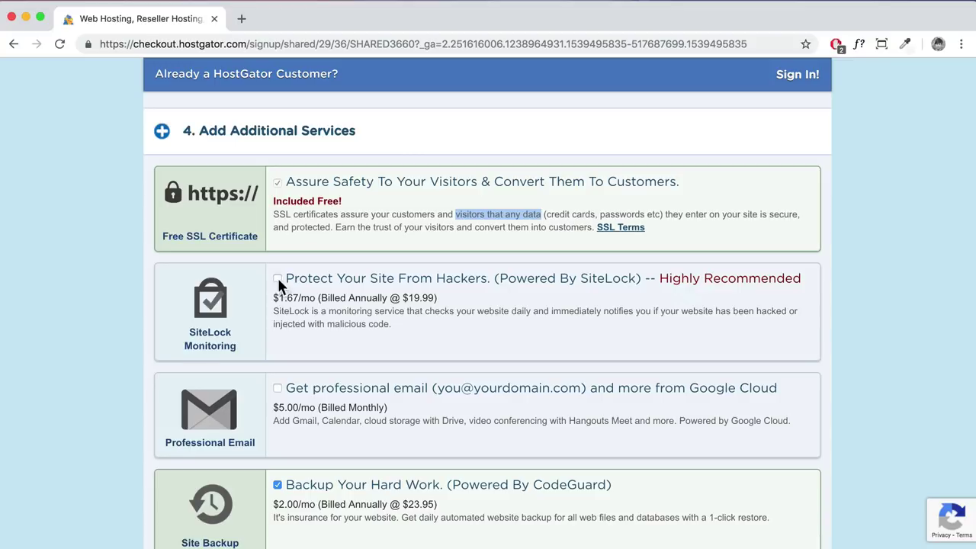
pyautogui.scroll(-4, 279, 284)
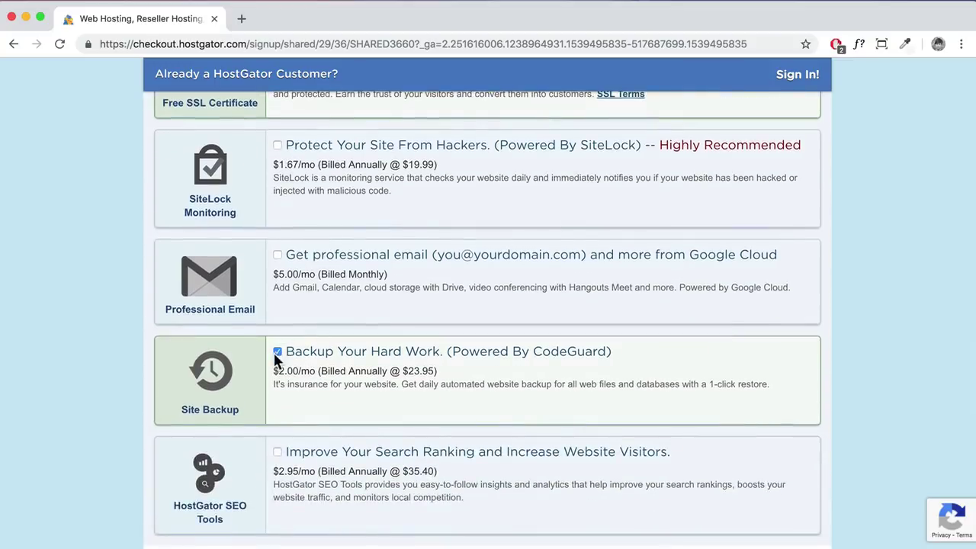
pyautogui.click(277, 352)
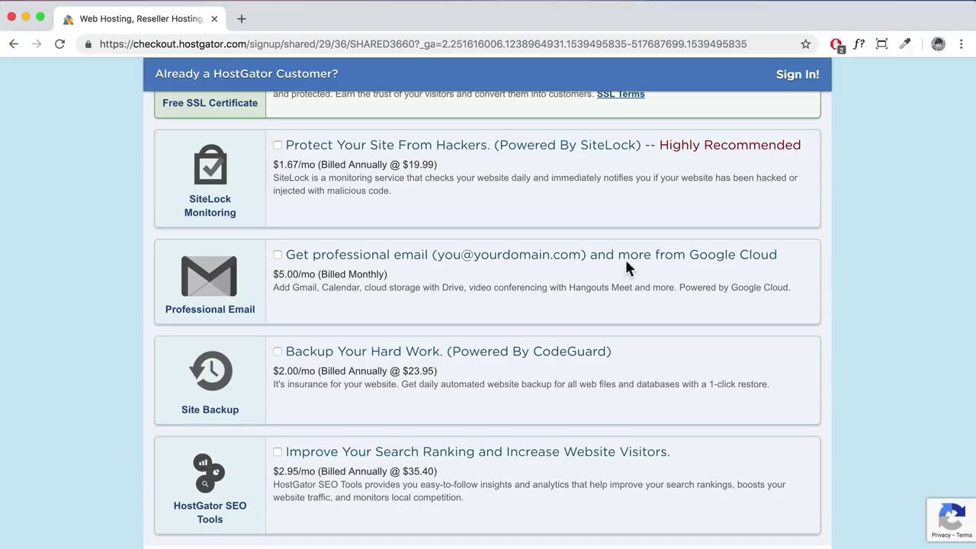
pyautogui.scroll(-5, 552, 330)
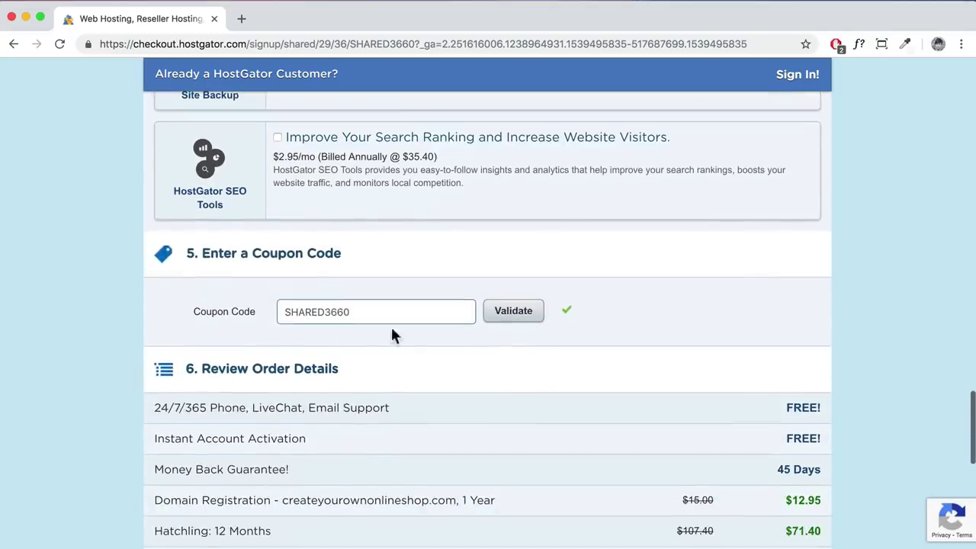
# Replace coupon SHARED3660 with shopnow and keep the 12-month billing cycle
pyautogui.moveTo(347, 312); pyautogui.dragTo(282, 314)
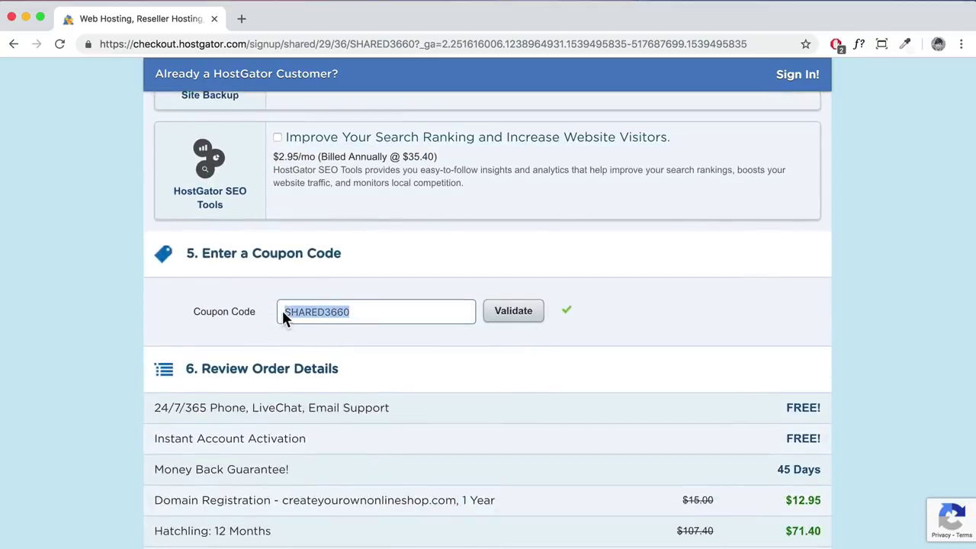
pyautogui.write('shop')
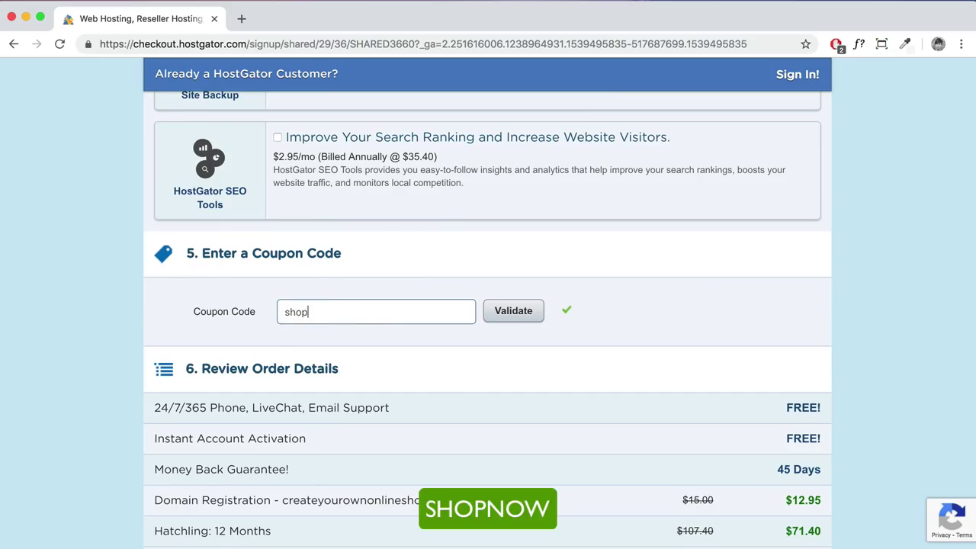
pyautogui.write('now')
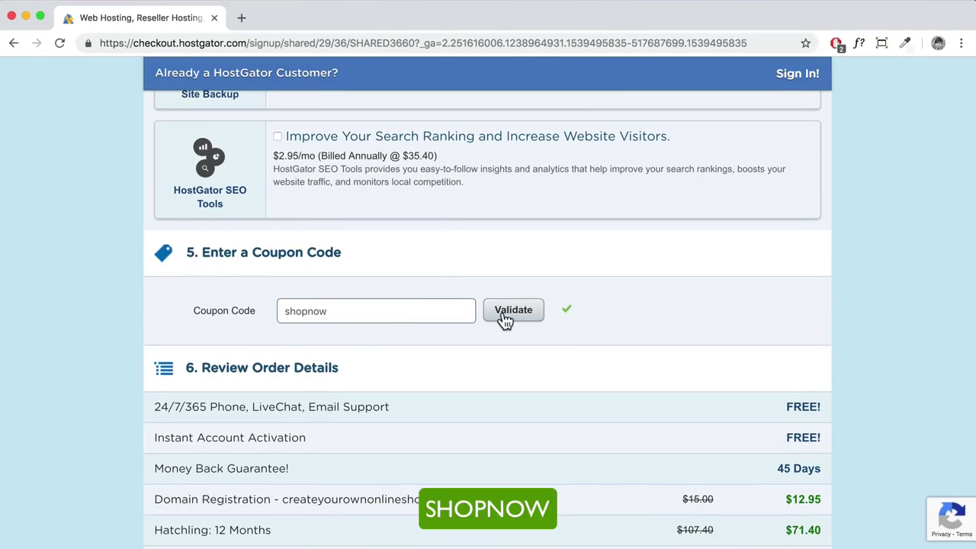
pyautogui.click(520, 315)
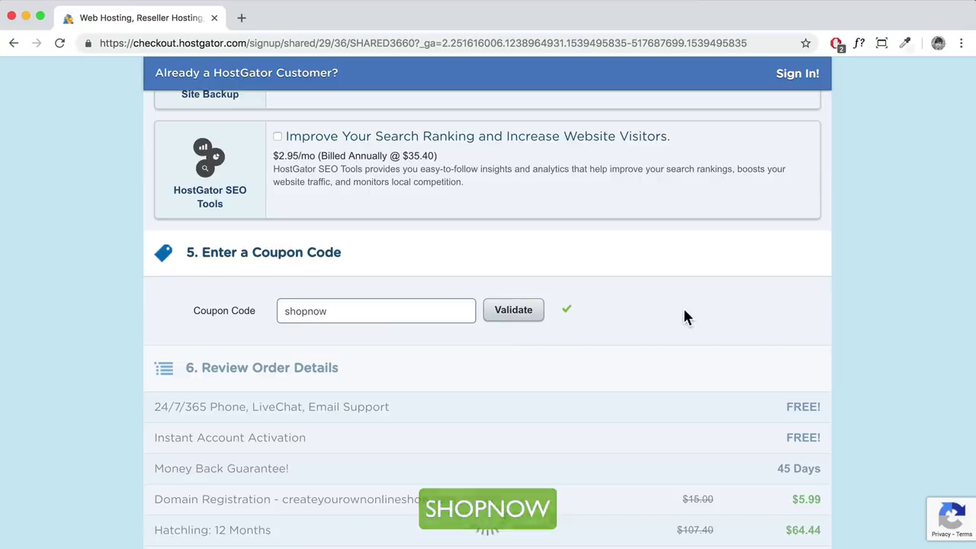
pyautogui.scroll(-5, 684, 313)
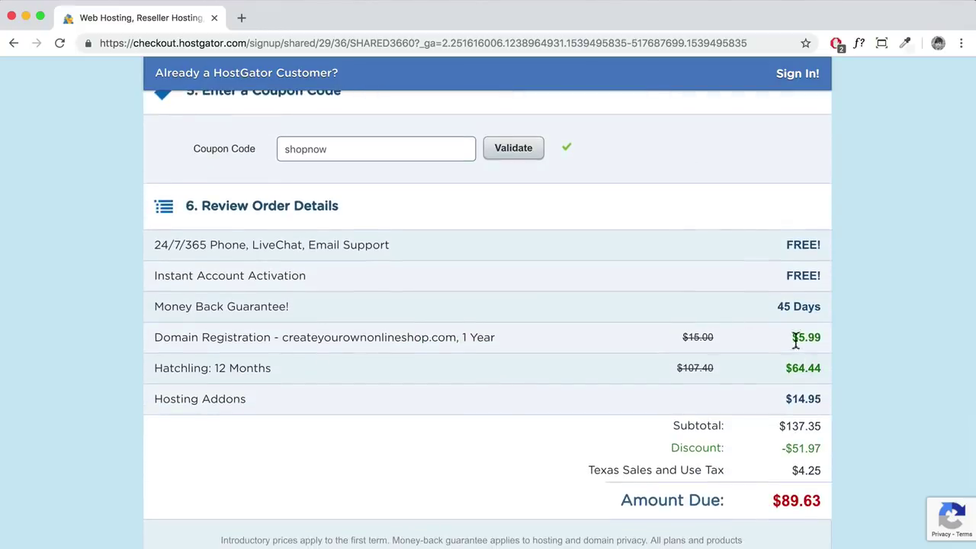
pyautogui.scroll(3, 509, 356)
pyautogui.scroll(20, 505, 345)
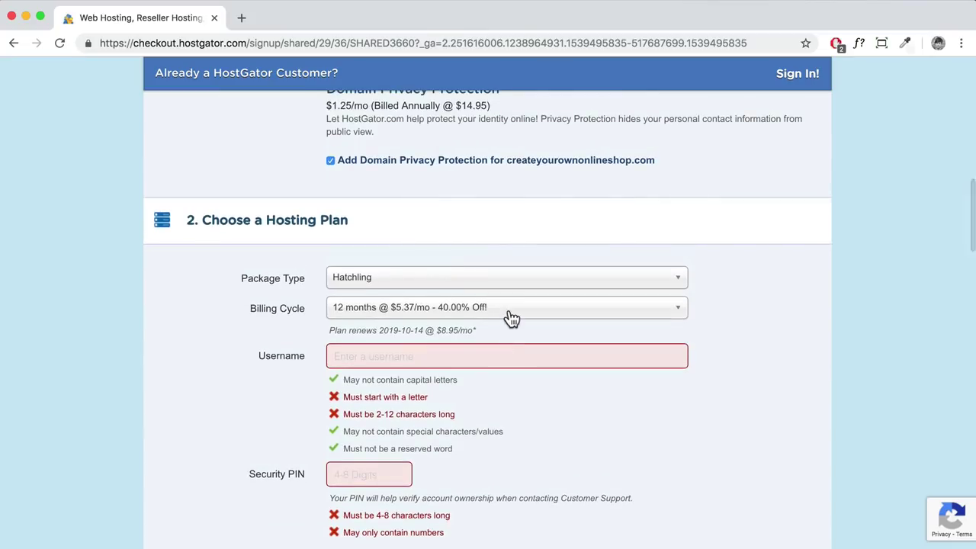
pyautogui.click(509, 313)
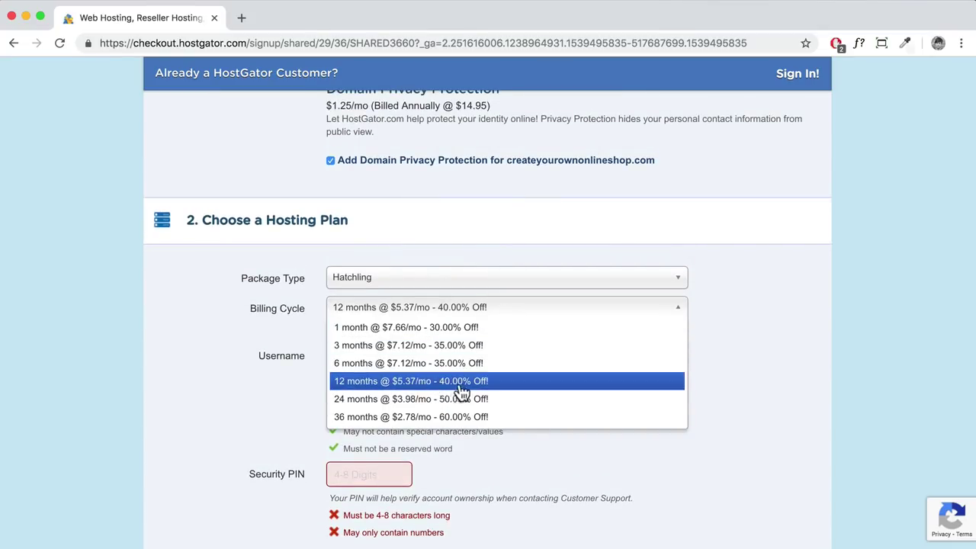
pyautogui.click(722, 387)
# Review the order totals: $5.99 domain registration and $89.63 amount due
pyautogui.scroll(-5, 721, 388)
pyautogui.scroll(-15, 717, 392)
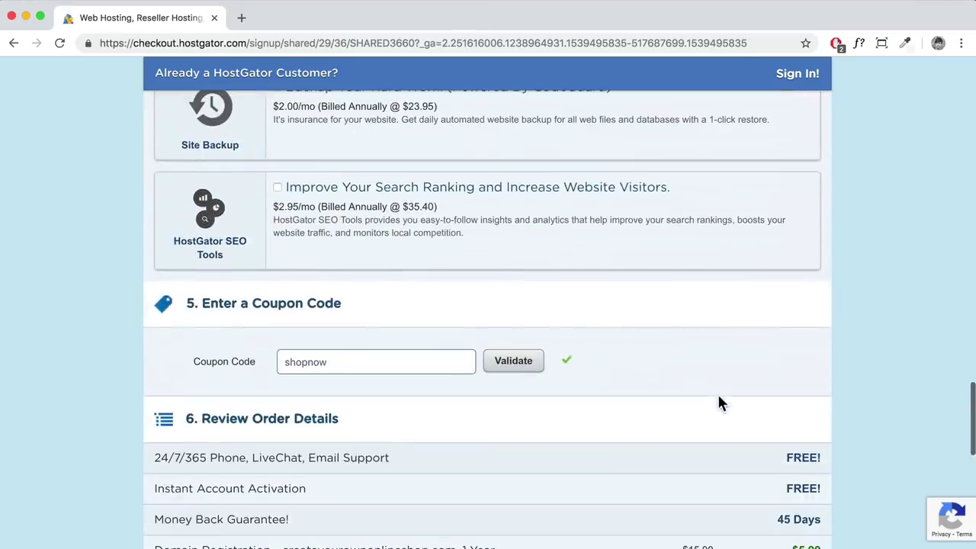
pyautogui.scroll(-2, 340, 339)
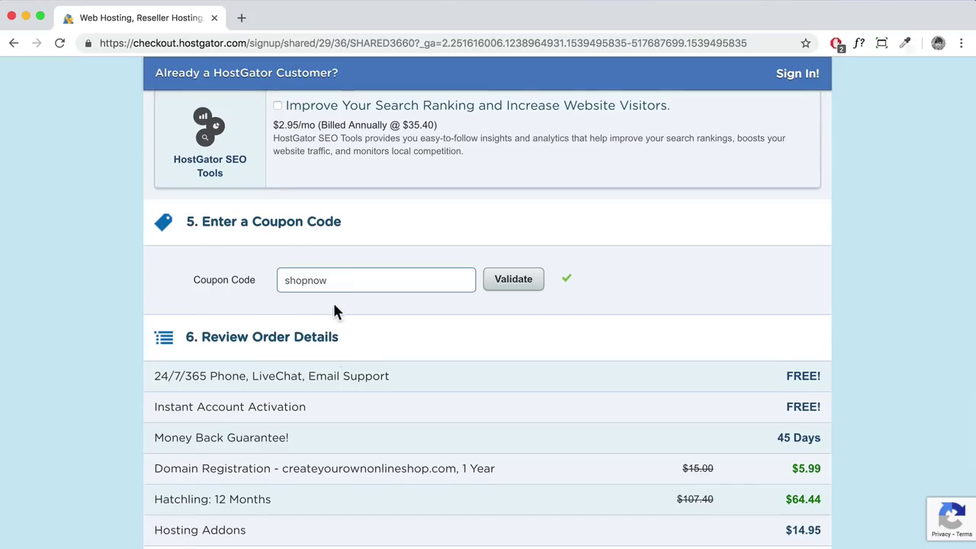
pyautogui.scroll(-1, 668, 376)
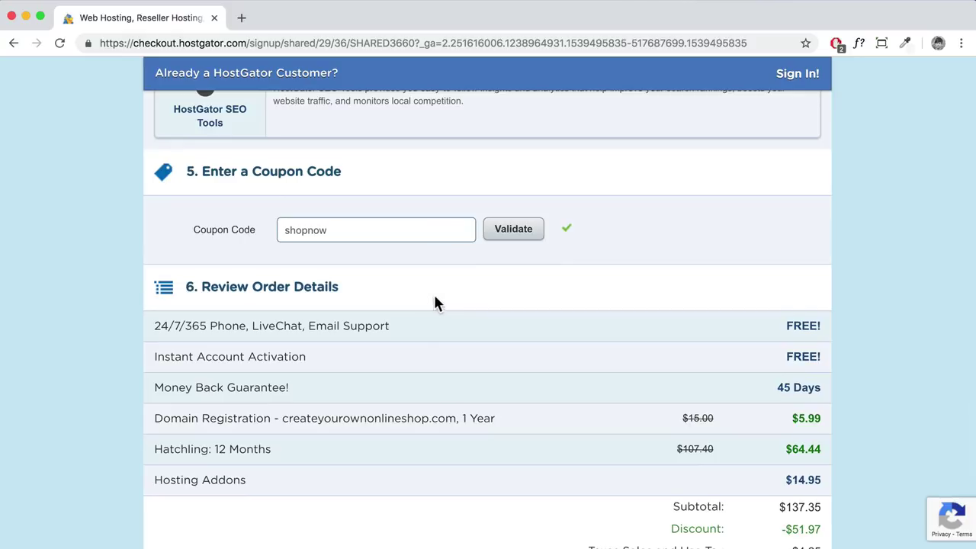
pyautogui.scroll(-2, 433, 296)
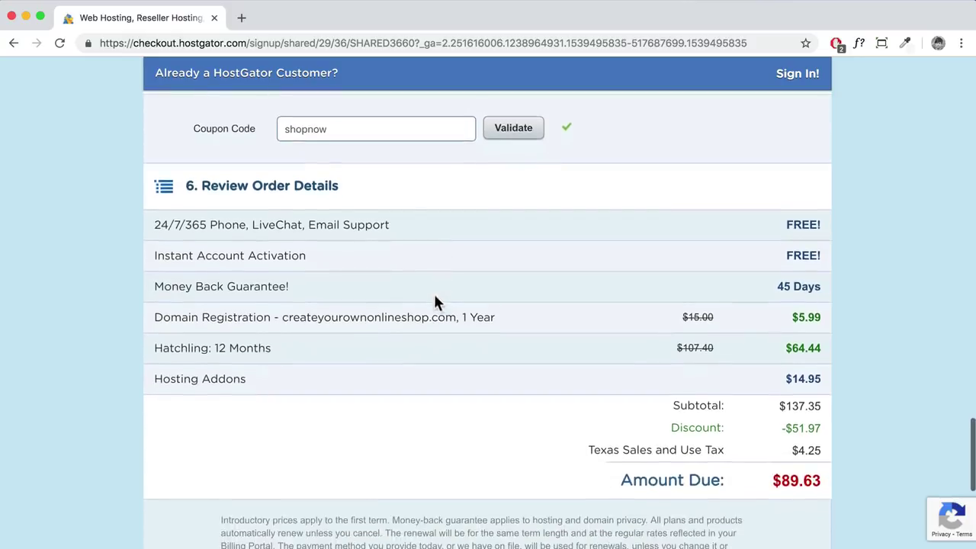
pyautogui.moveTo(792, 319); pyautogui.dragTo(813, 319)
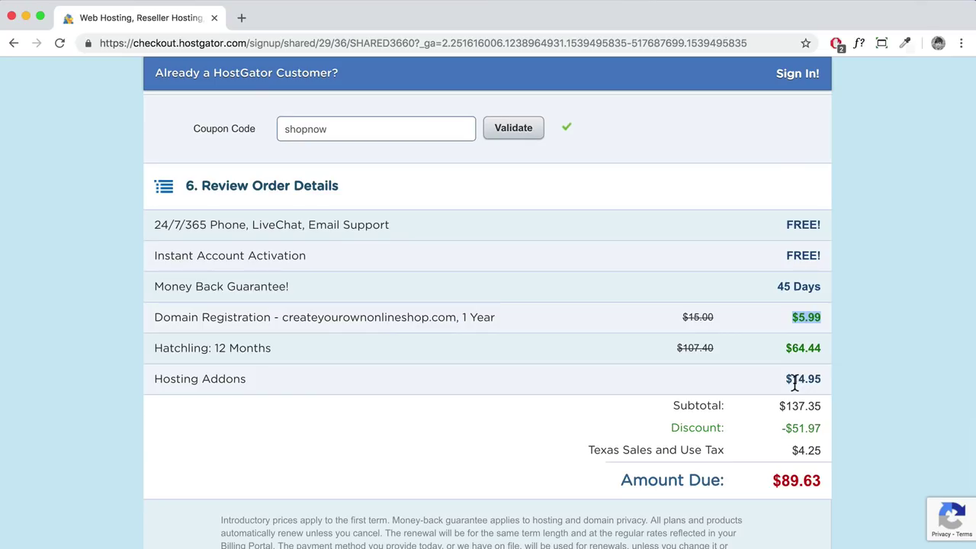
pyautogui.scroll(-3, 809, 438)
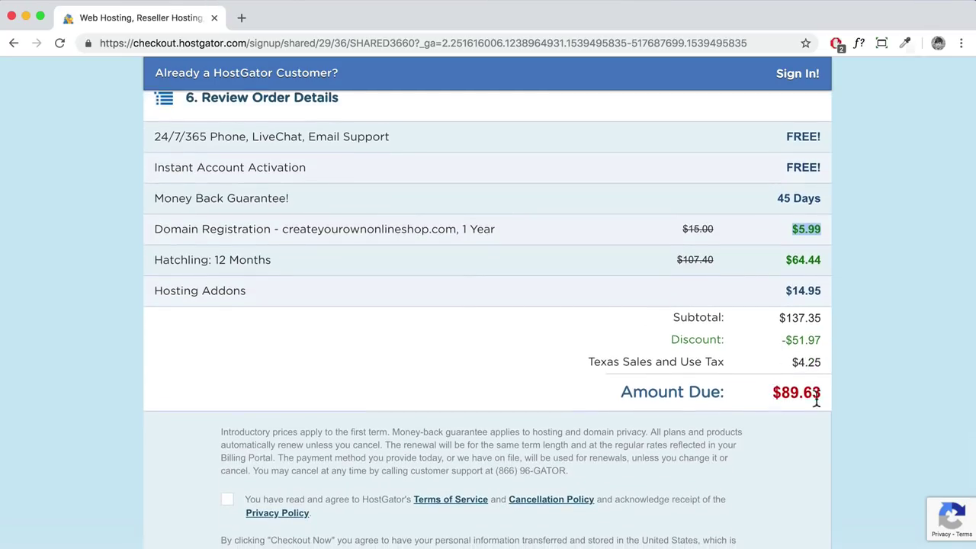
pyautogui.moveTo(823, 397); pyautogui.dragTo(773, 395)
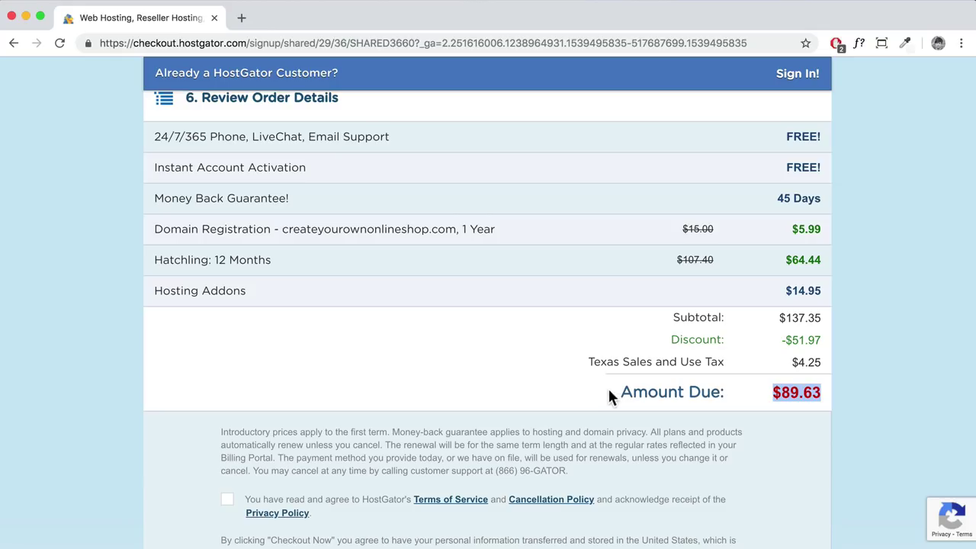
# Accept the terms of service and submit the hosting order
pyautogui.scroll(-2, 454, 390)
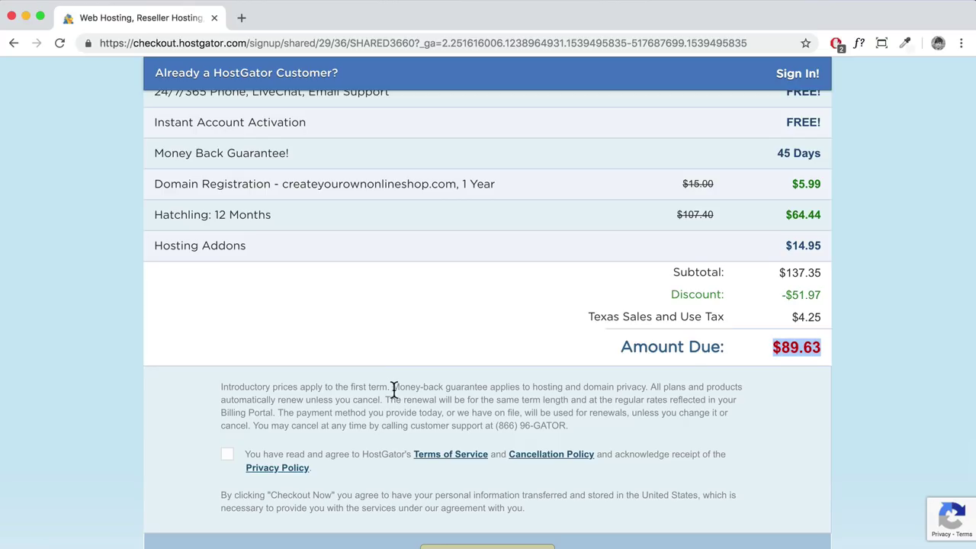
pyautogui.scroll(-3, 388, 391)
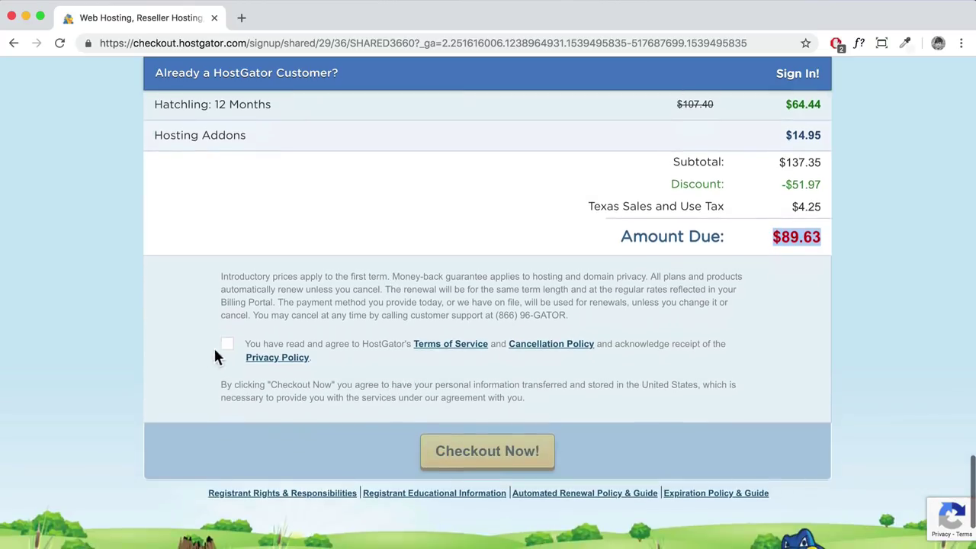
pyautogui.click(226, 344)
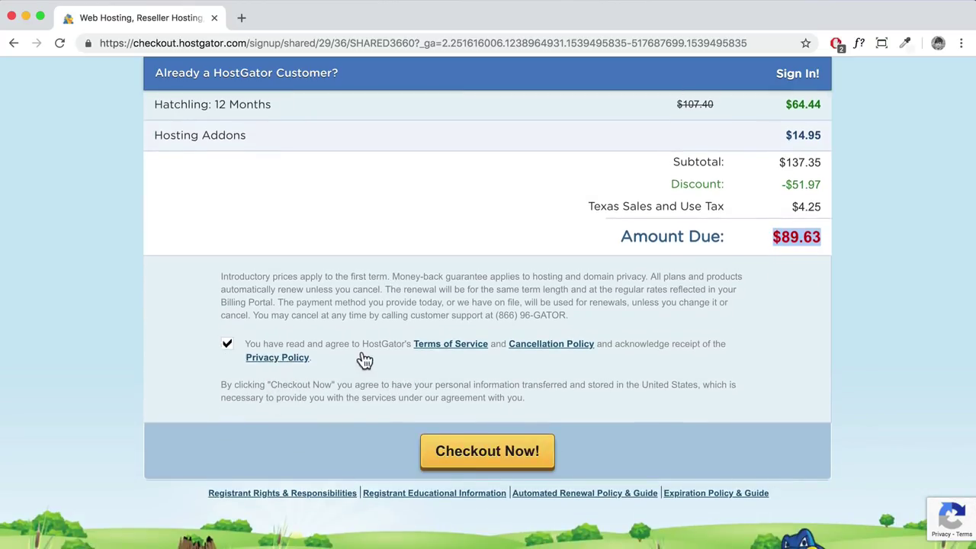
pyautogui.click(524, 456)
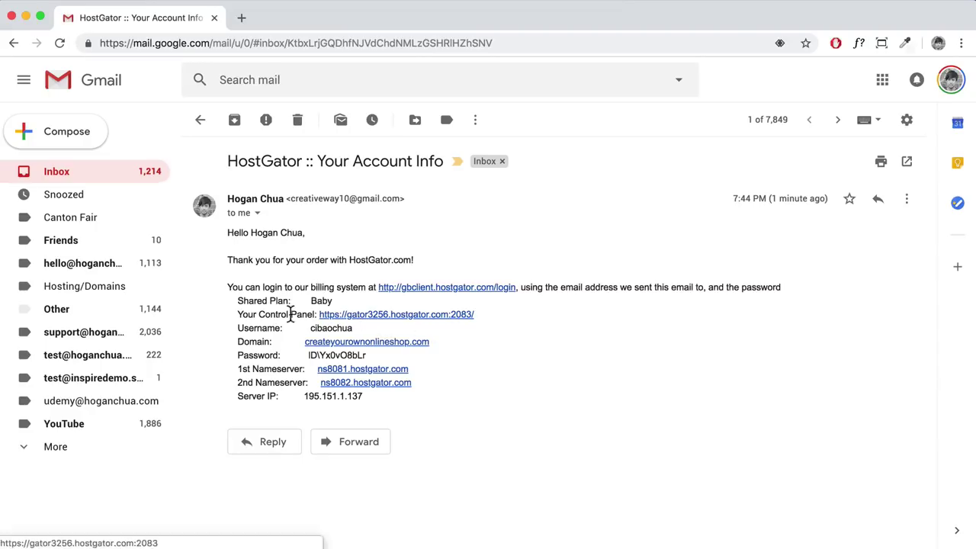
# Open the Your Control Panel link from the HostGator email in a new tab
pyautogui.moveTo(237, 314); pyautogui.dragTo(501, 321)
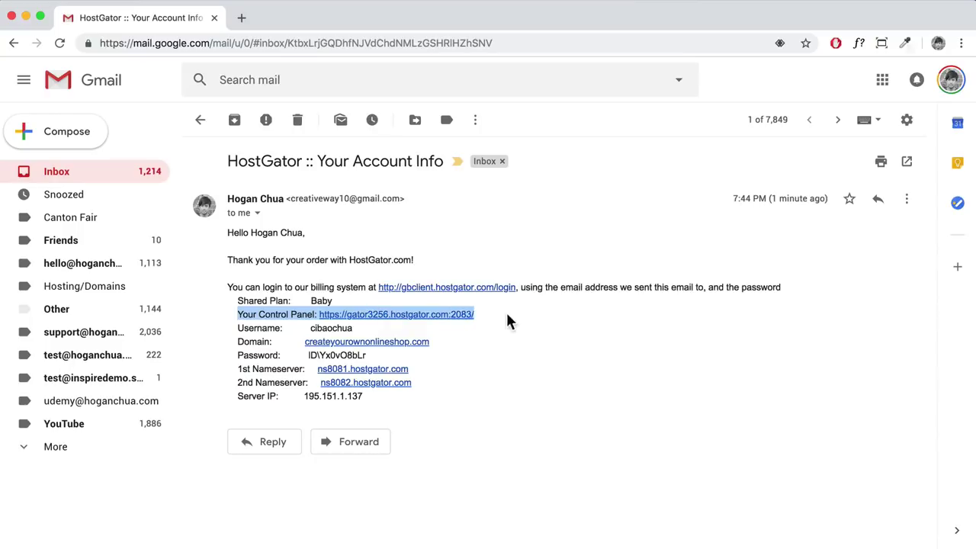
pyautogui.click(415, 326)
pyautogui.click(425, 314)
# Copy the account username and password from the email, then go to the cPanel login tab
pyautogui.click(156, 24)
pyautogui.moveTo(353, 327); pyautogui.dragTo(315, 328)
pyautogui.moveTo(369, 356); pyautogui.dragTo(308, 356)
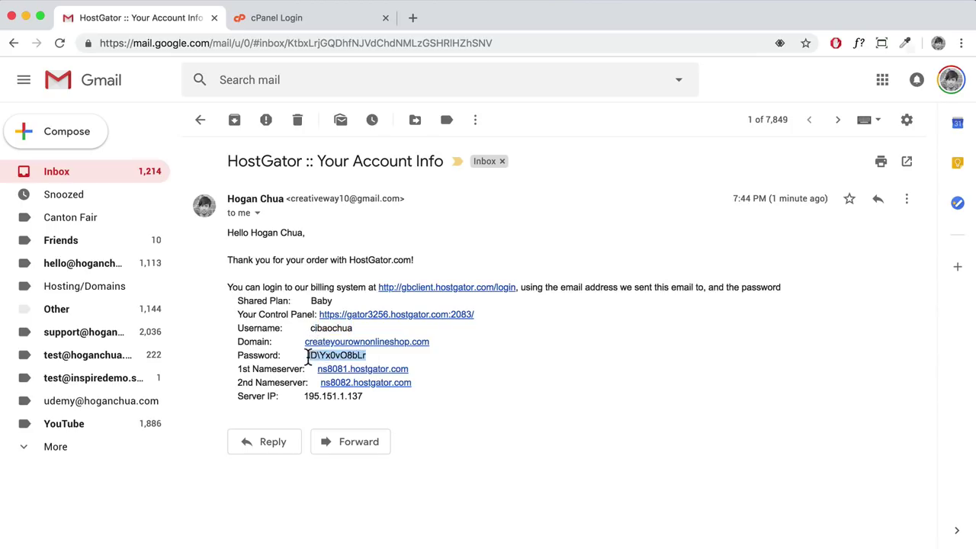
pyautogui.click(344, 21)
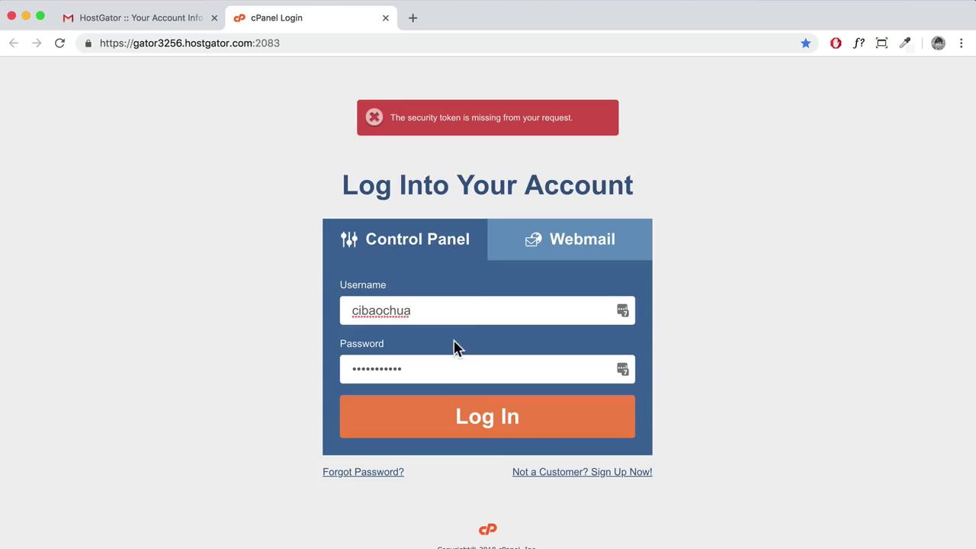
# Log into cPanel and launch Build a New WordPress Site from Popular Links
pyautogui.click(485, 424)
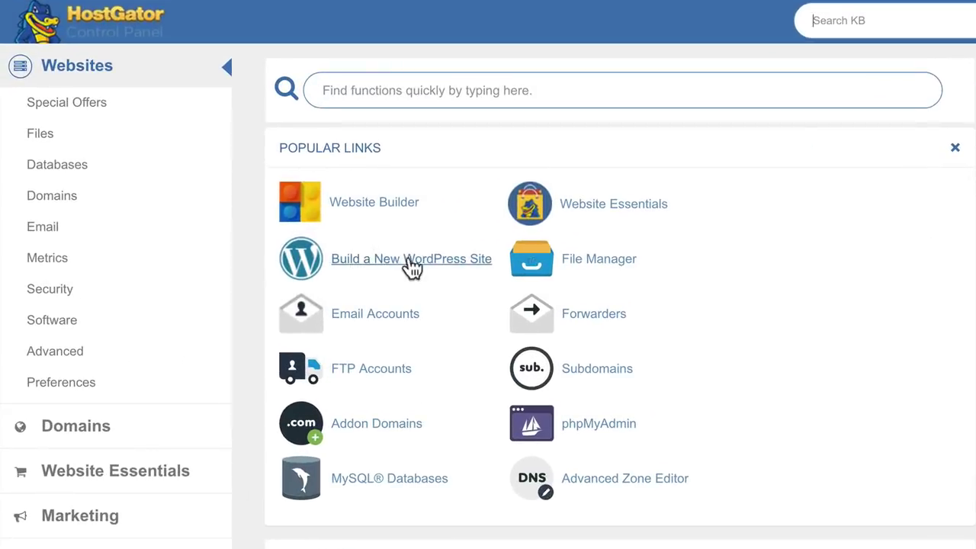
pyautogui.scroll(-4, 444, 278)
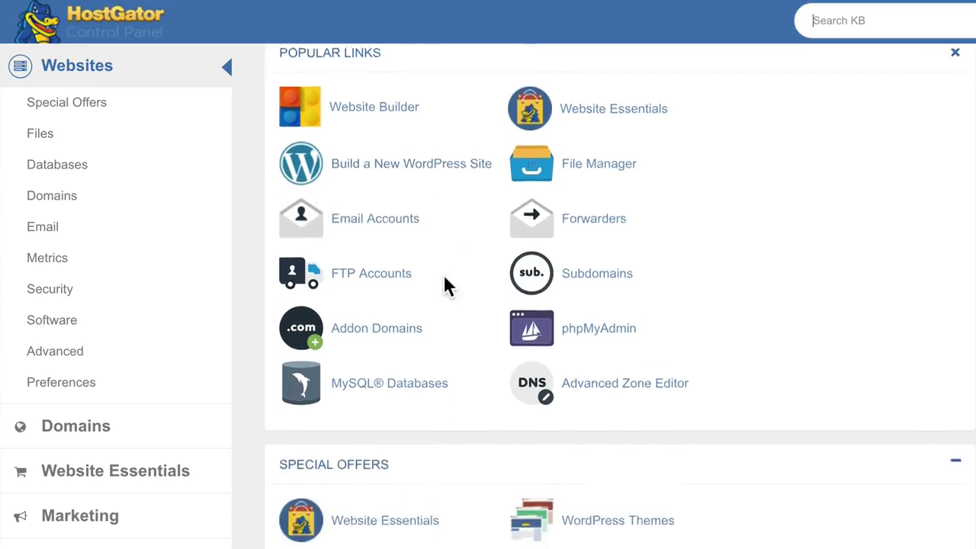
pyautogui.scroll(-11, 444, 278)
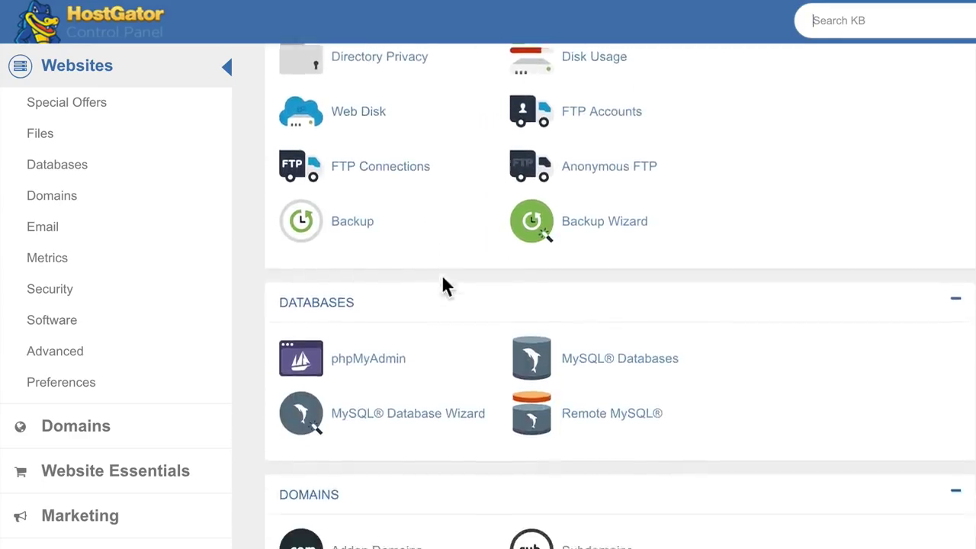
pyautogui.scroll(-15, 444, 286)
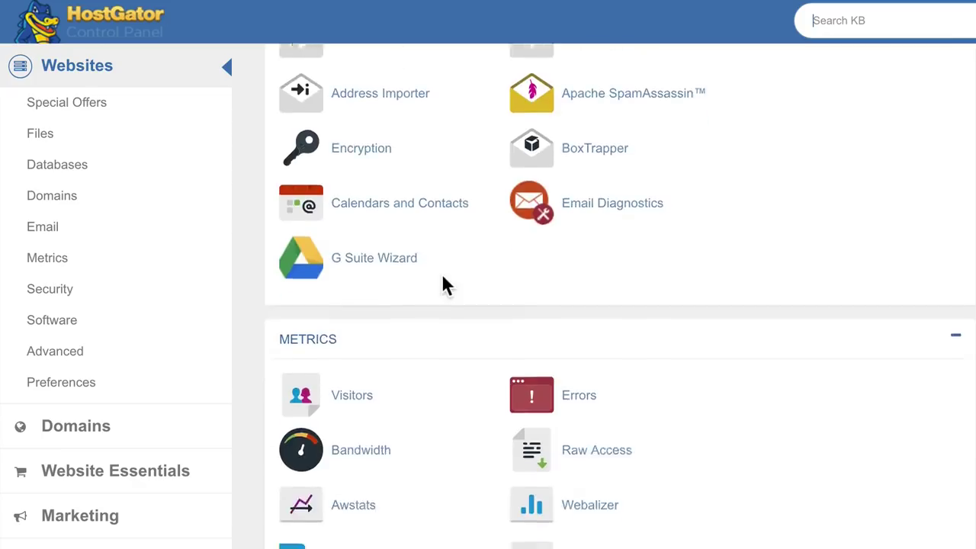
pyautogui.scroll(-4, 444, 286)
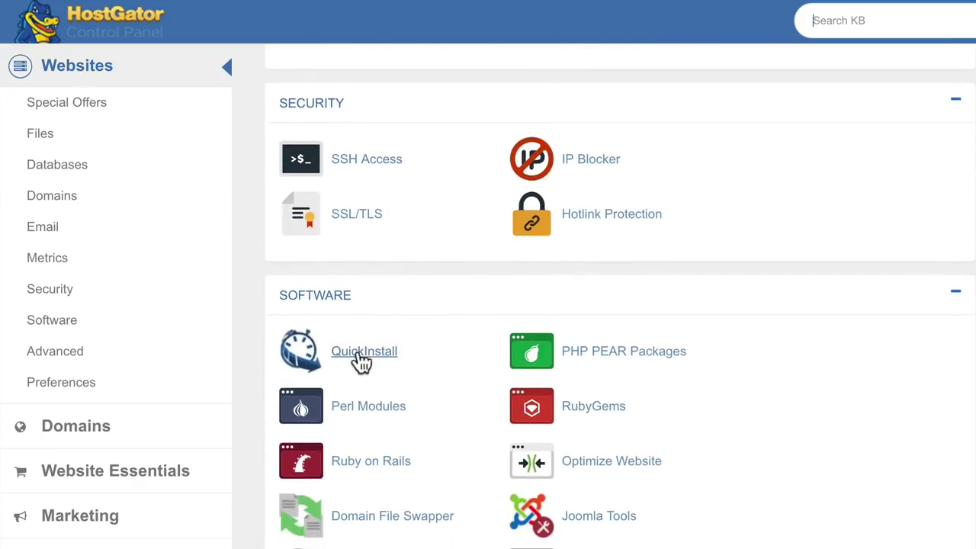
pyautogui.scroll(15, 408, 360)
pyautogui.scroll(12, 404, 351)
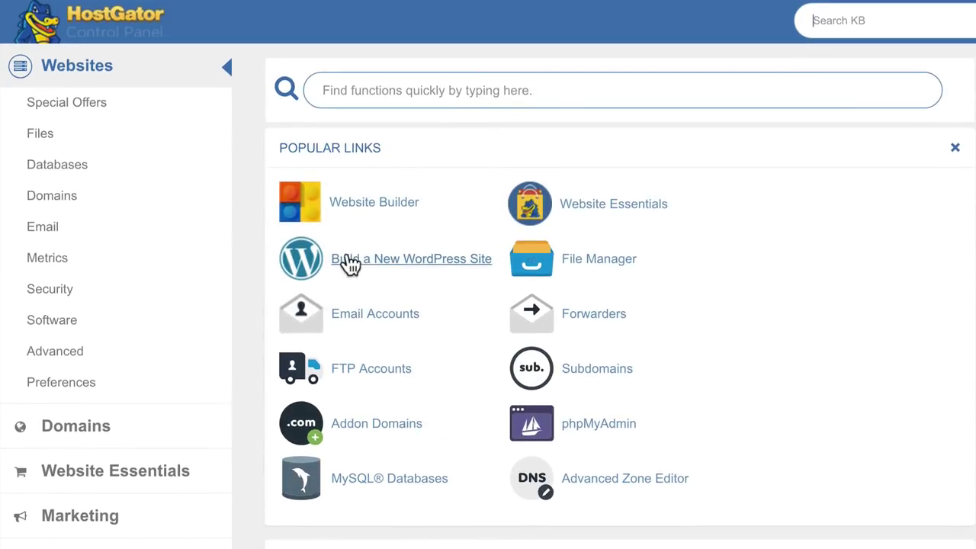
pyautogui.click(373, 266)
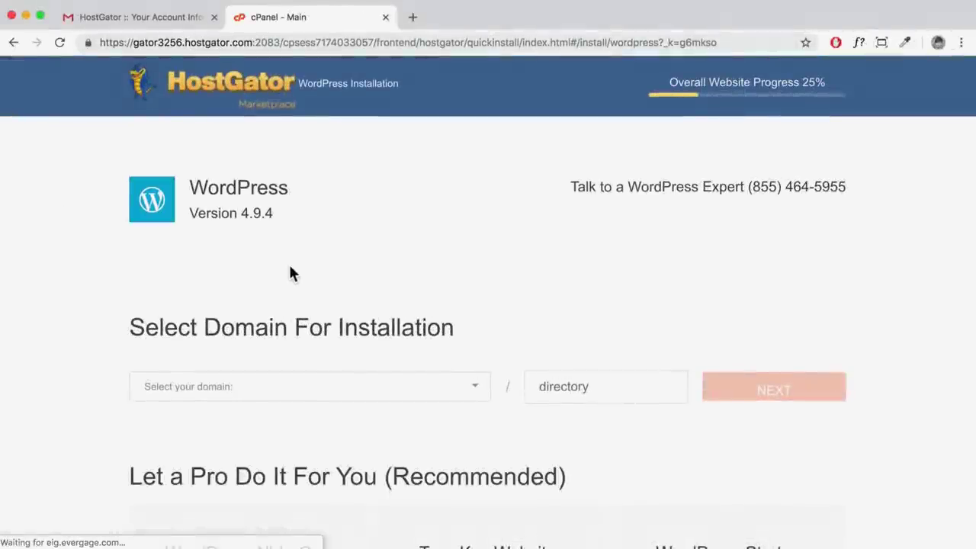
pyautogui.scroll(-2, 275, 282)
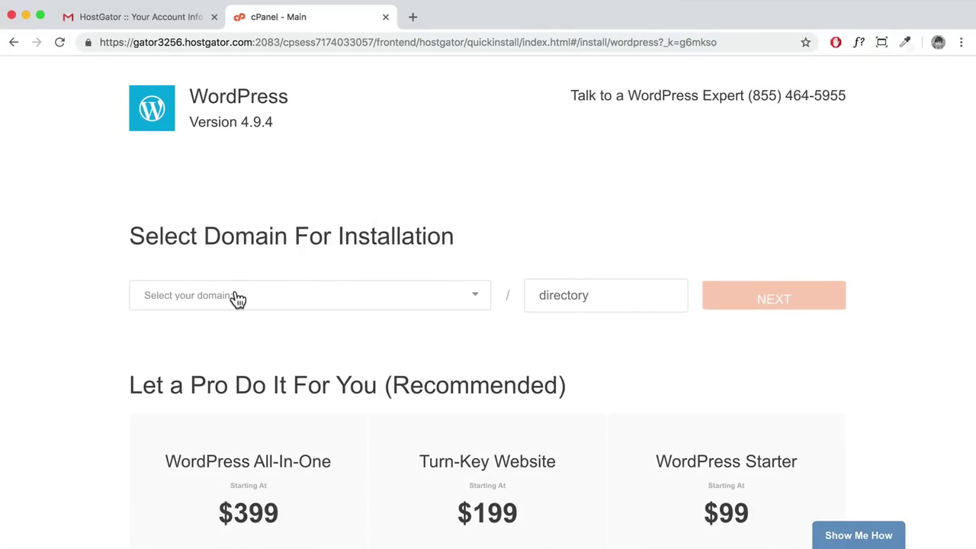
# Pick createyourownonlineshop.com as the install domain, leave the directory blank and continue
pyautogui.click(237, 298)
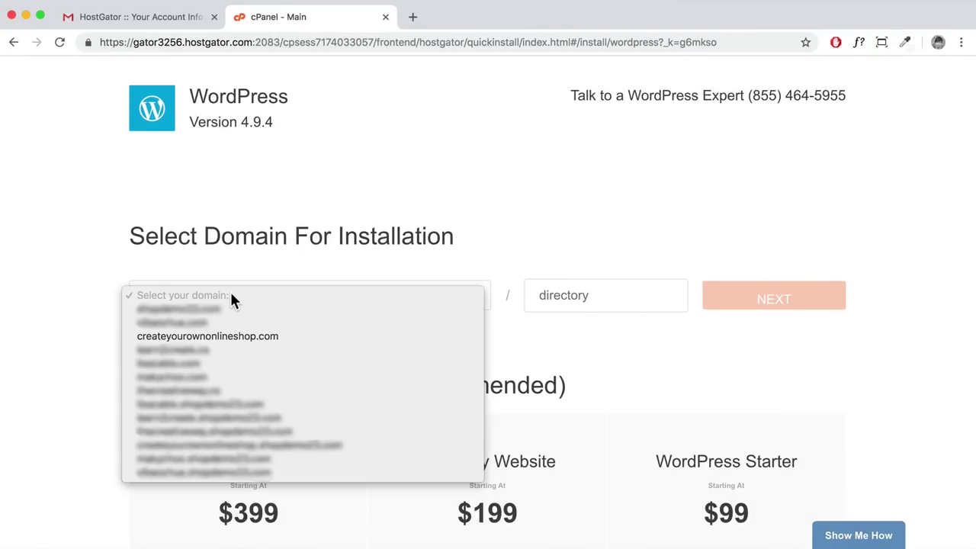
pyautogui.click(232, 339)
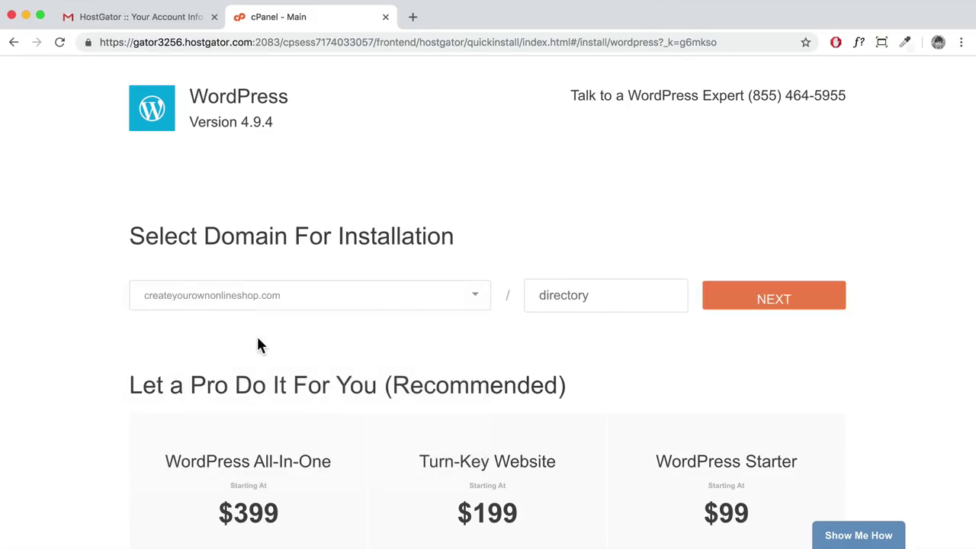
pyautogui.click(552, 297)
pyautogui.scroll(-1, 236, 122)
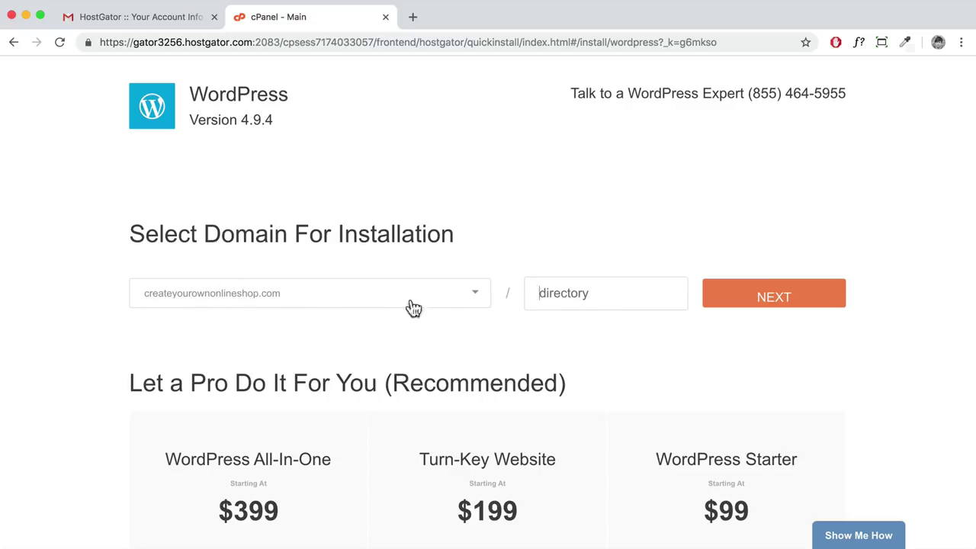
pyautogui.click(733, 306)
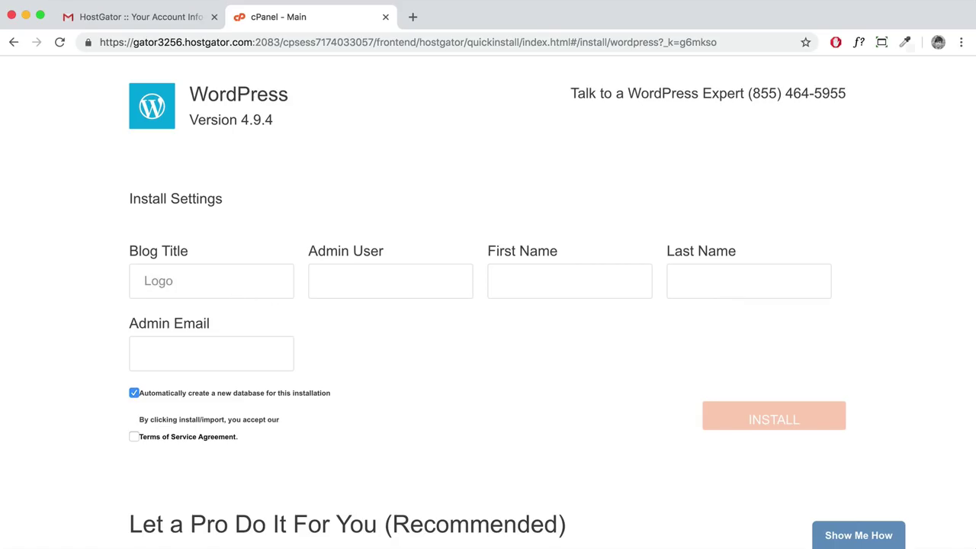
# Enter the admin username and the admin's name in the install settings
pyautogui.write('hogan')
pyautogui.click(400, 276)
pyautogui.moveTo(384, 256); pyautogui.dragTo(308, 255)
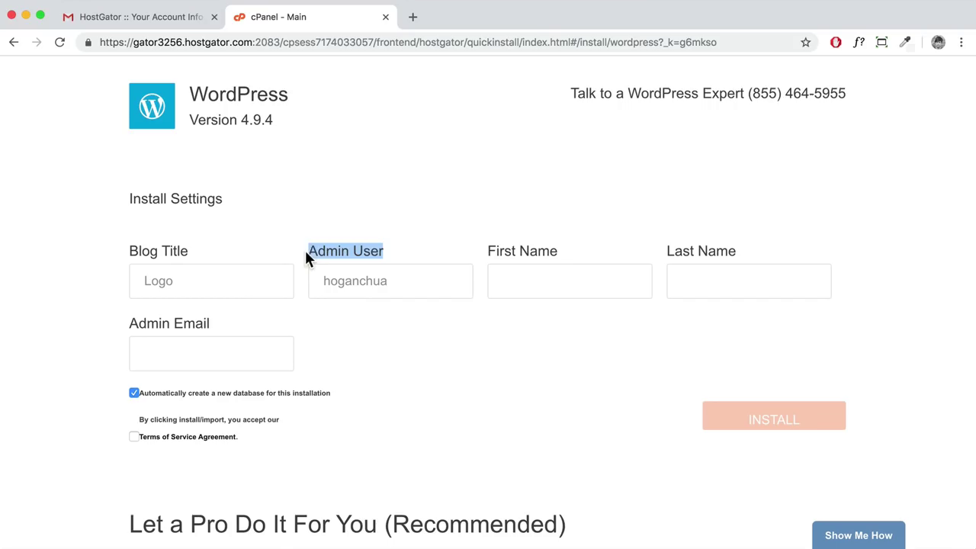
pyautogui.click(606, 287)
pyautogui.write('Hogan')
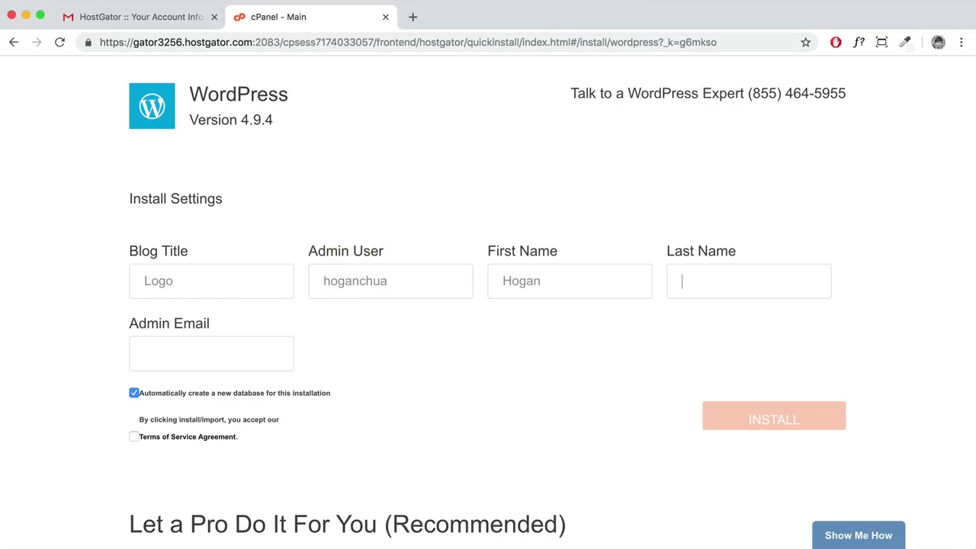
pyautogui.write('Chua')
# Enter the admin e-mail address, accept the terms of service and start the installation
pyautogui.click(194, 355)
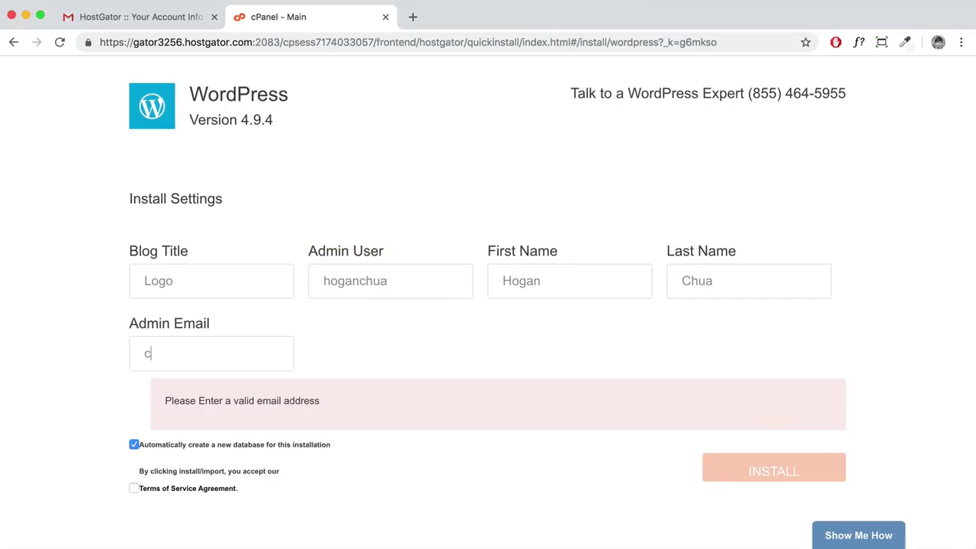
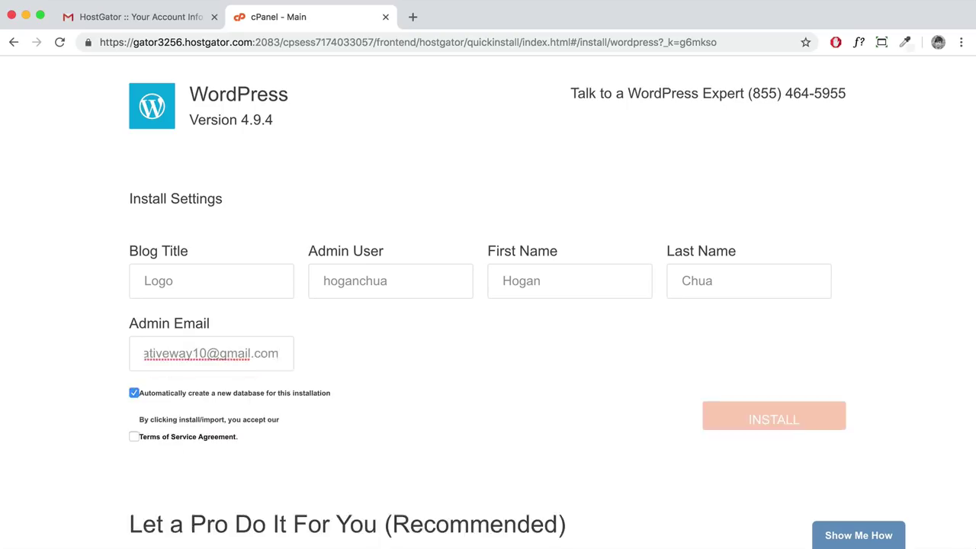
pyautogui.moveTo(286, 352); pyautogui.dragTo(83, 355)
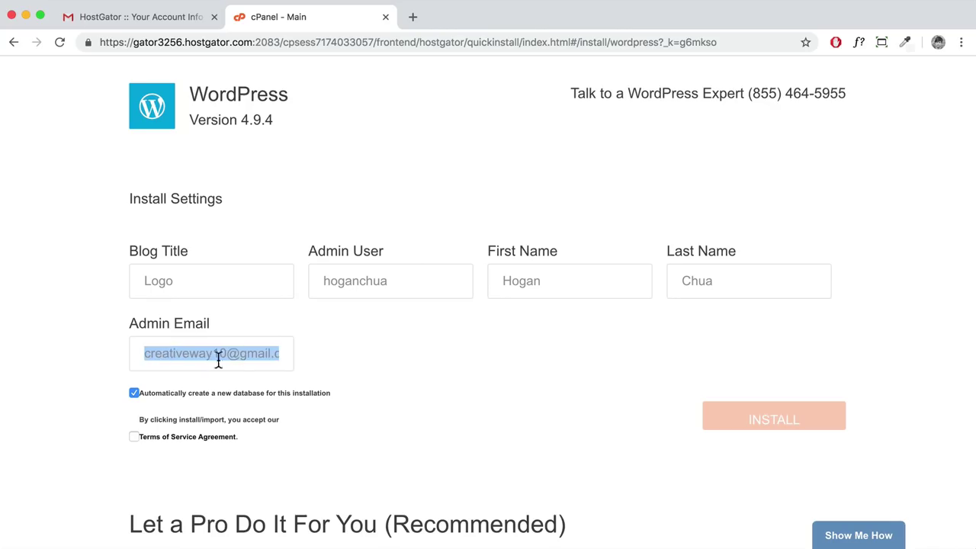
pyautogui.click(132, 439)
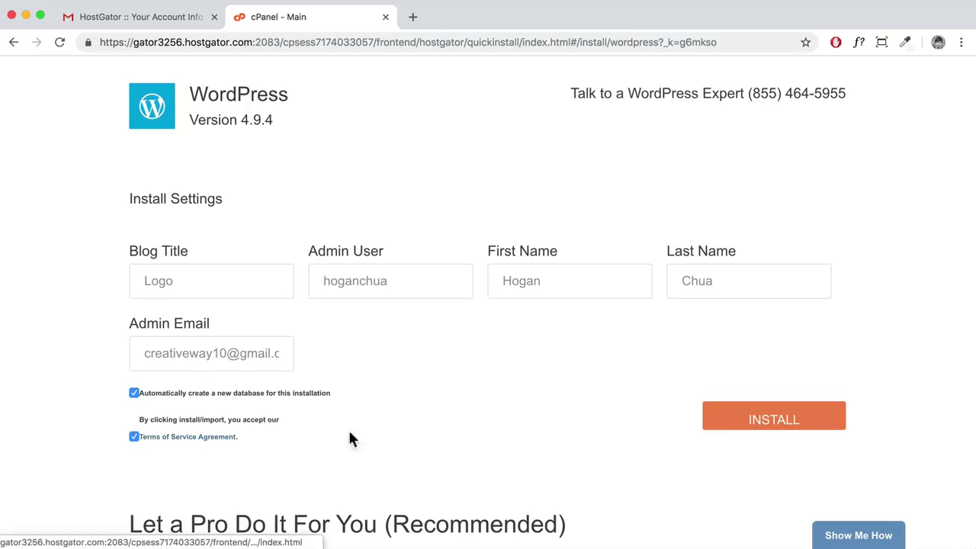
pyautogui.click(744, 421)
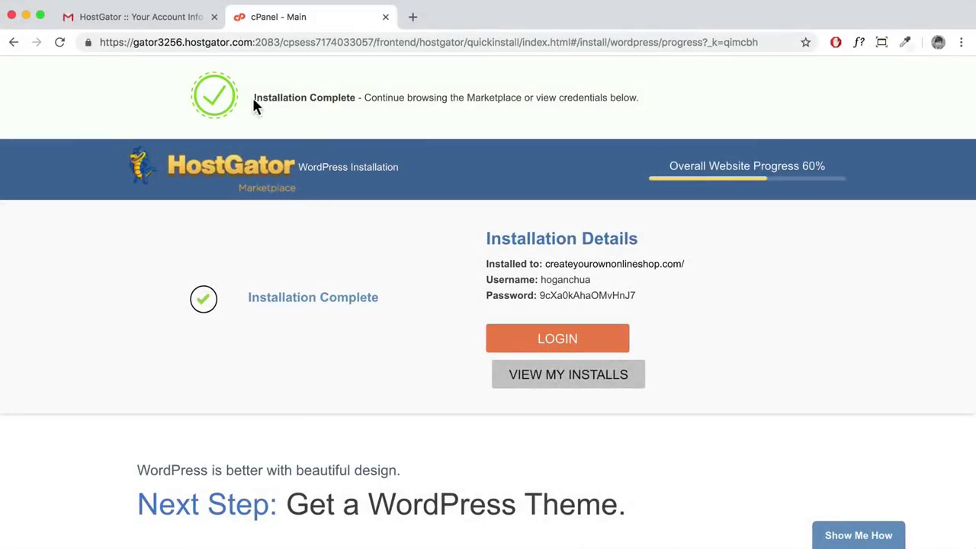
# Copy the generated WordPress admin password from the Installation Complete details
pyautogui.moveTo(254, 99); pyautogui.dragTo(357, 97)
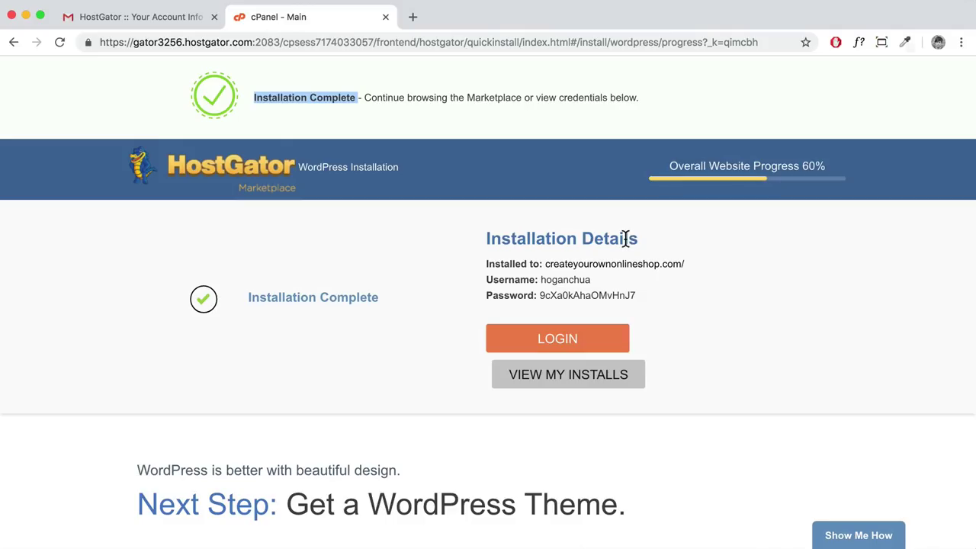
pyautogui.moveTo(635, 295); pyautogui.dragTo(539, 295)
pyautogui.rightClick(542, 296)
pyautogui.click(567, 324)
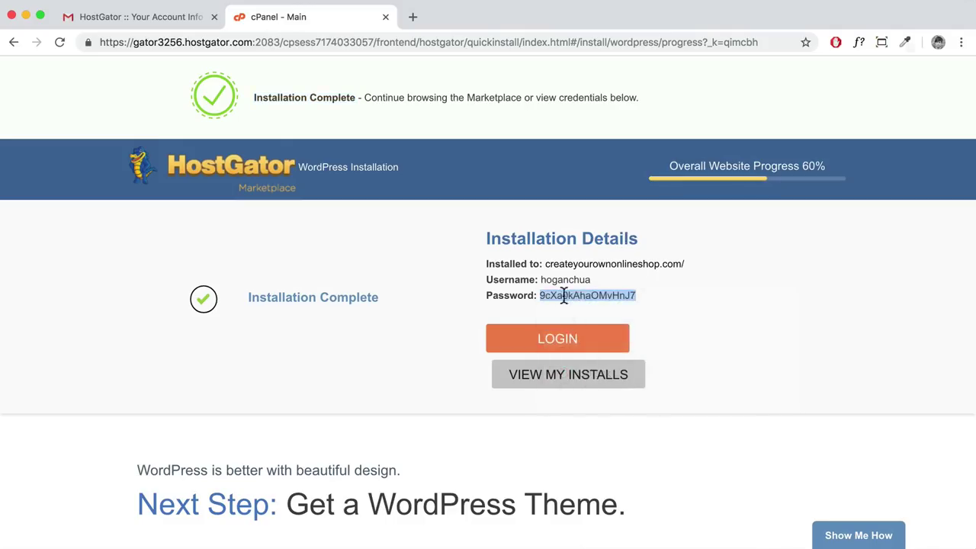
# Open the installed createyourownonlineshop.com site in a new tab and view it
pyautogui.moveTo(482, 248); pyautogui.dragTo(715, 299)
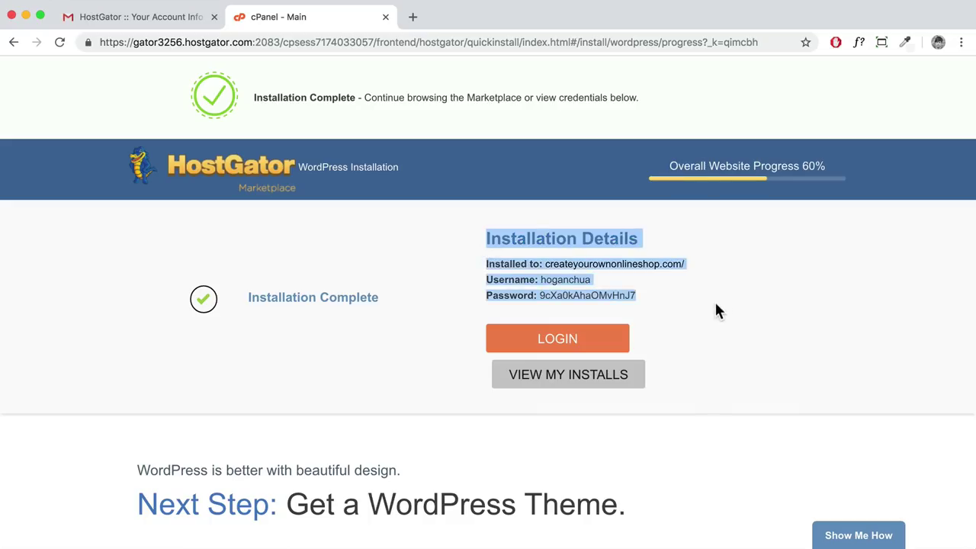
pyautogui.click(619, 296)
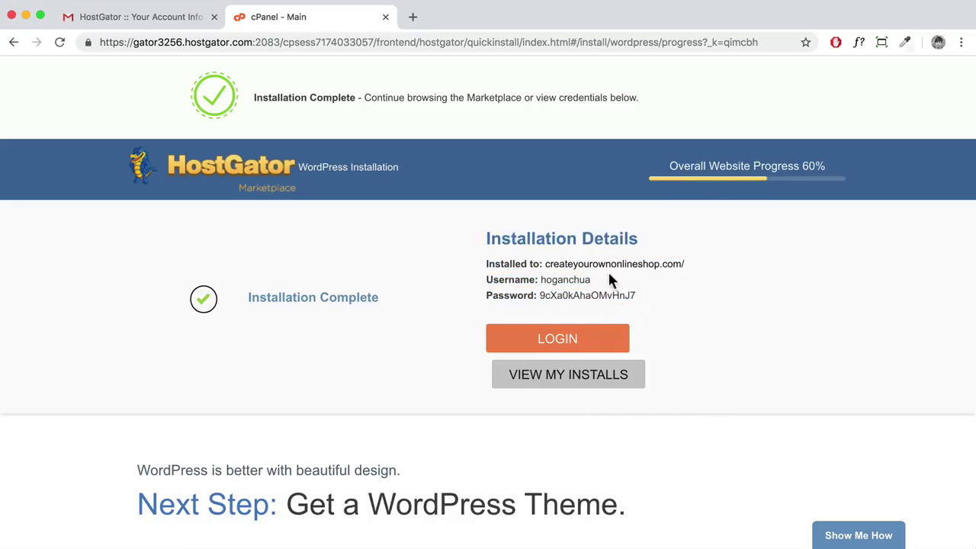
pyautogui.rightClick(617, 266)
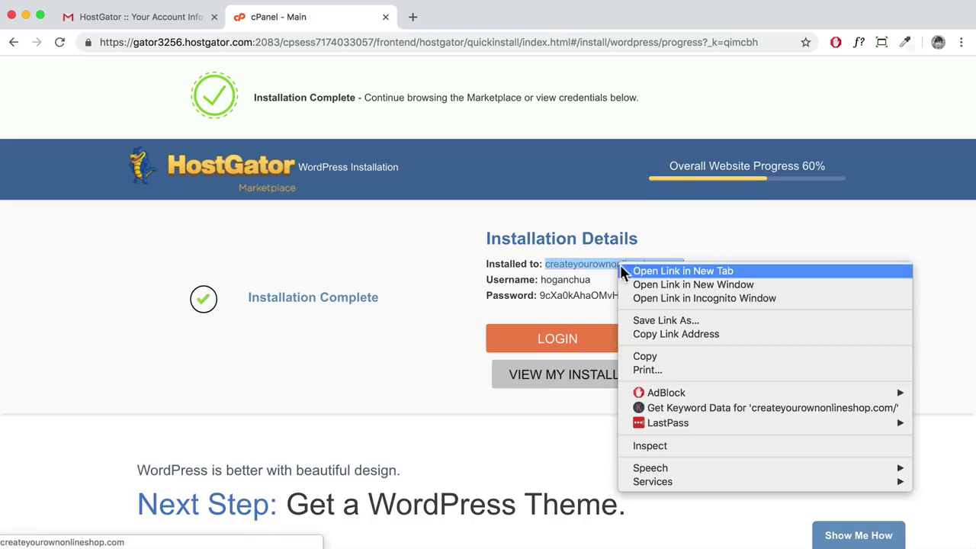
pyautogui.click(638, 273)
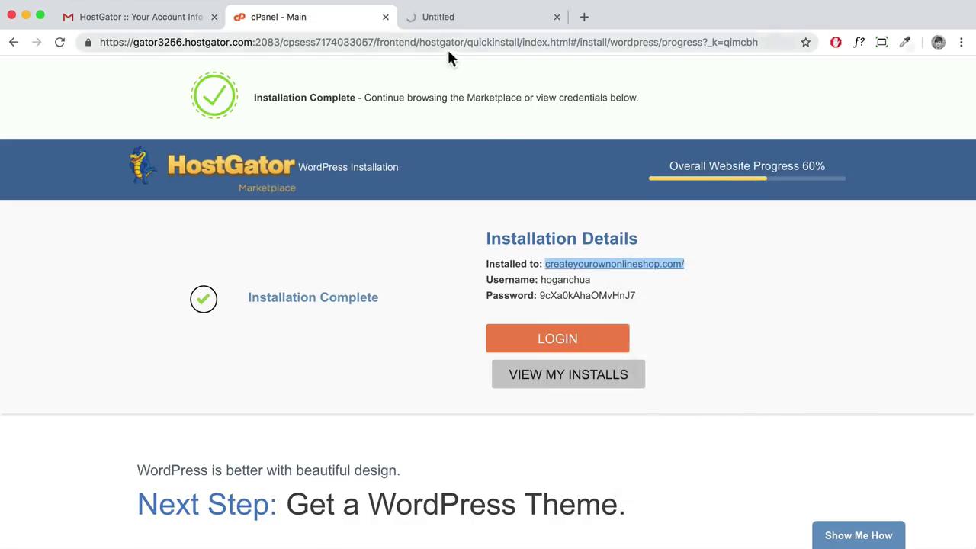
pyautogui.click(468, 24)
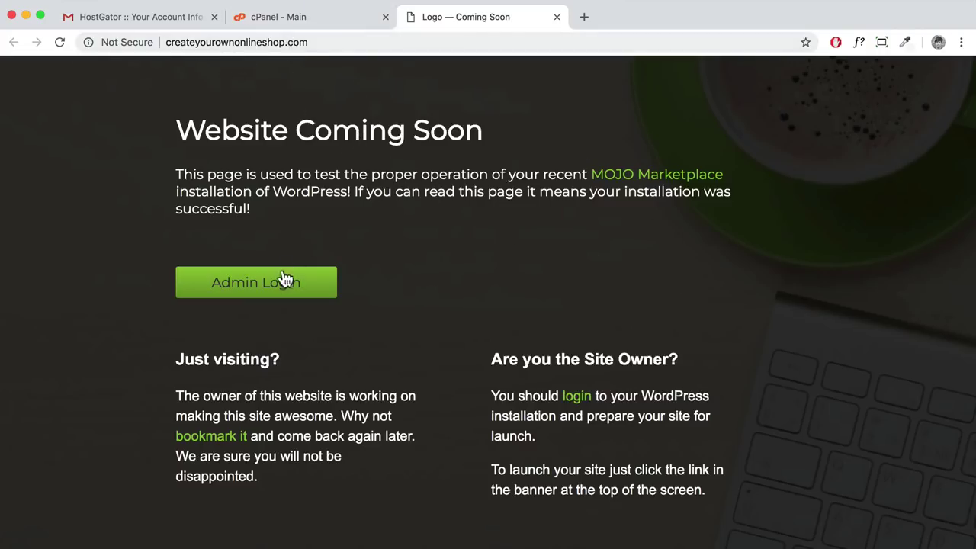
# Go to createyourownonlineshop.com/wp-admin to reach the WordPress login page
pyautogui.click(335, 43)
pyautogui.click(342, 42)
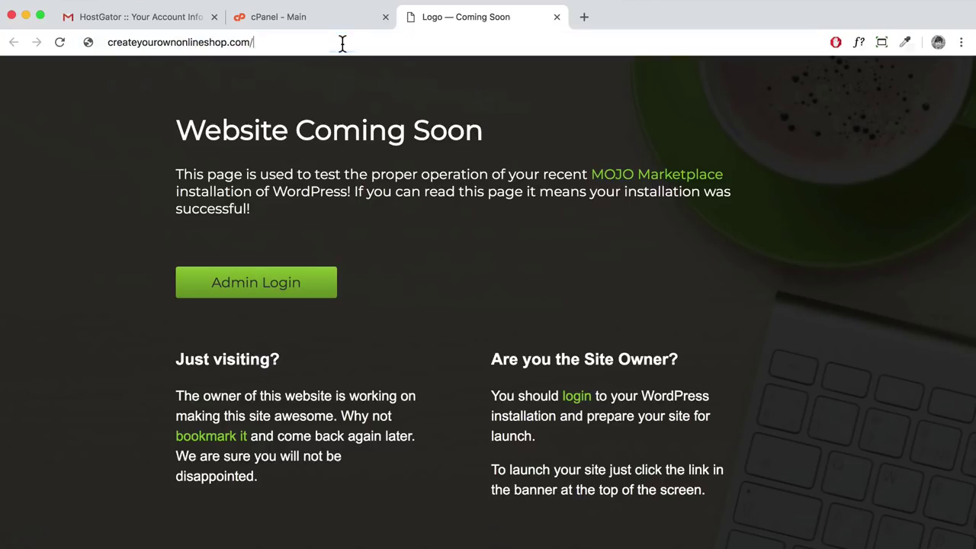
pyautogui.write('/wp-')
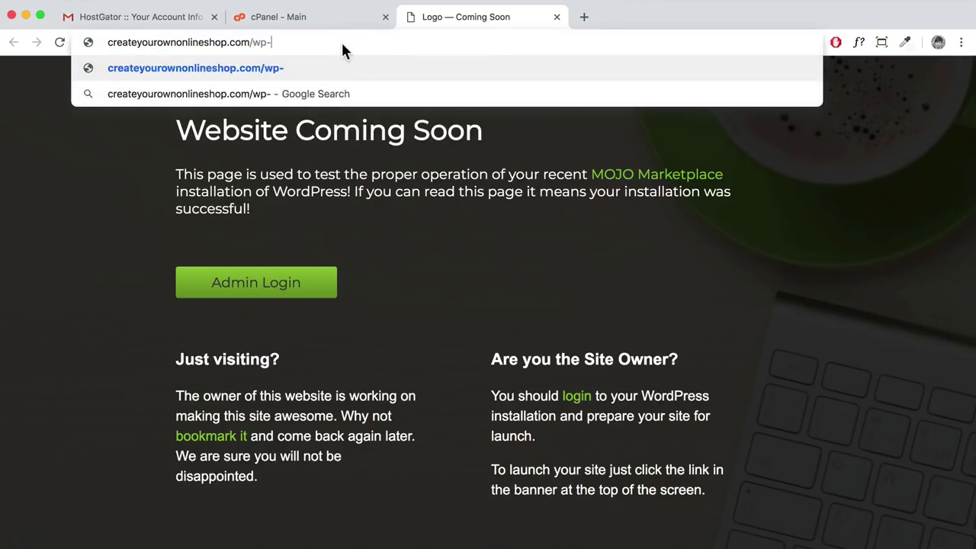
pyautogui.write('admin')
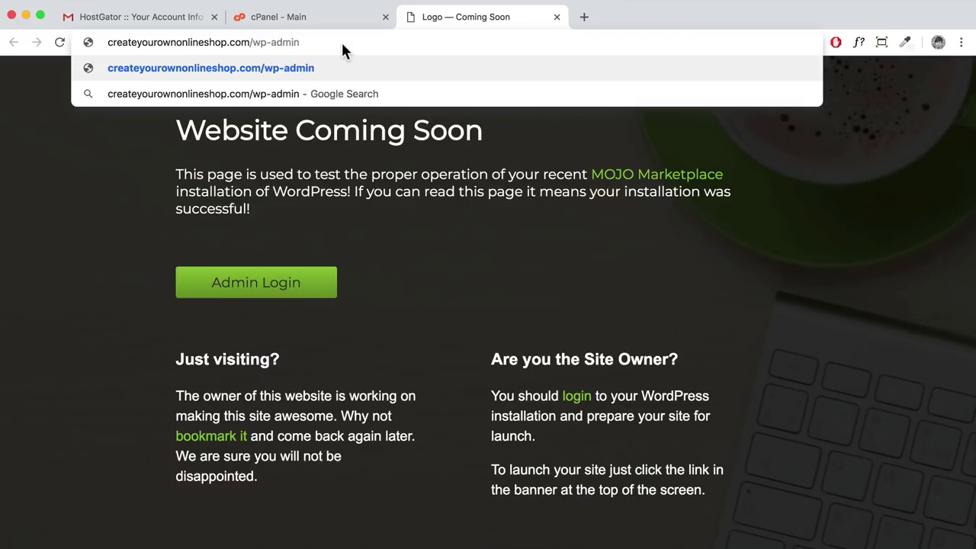
pyautogui.press('Return')
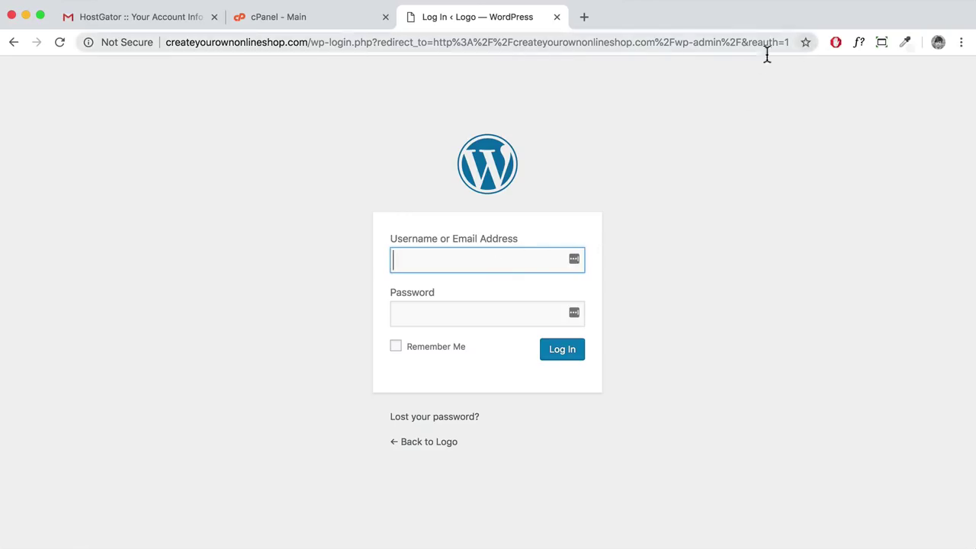
# Log in with the admin username and pasted password, dismissing the save-password prompt
pyautogui.write('hoganchua')
pyautogui.click(471, 324)
pyautogui.click(328, 23)
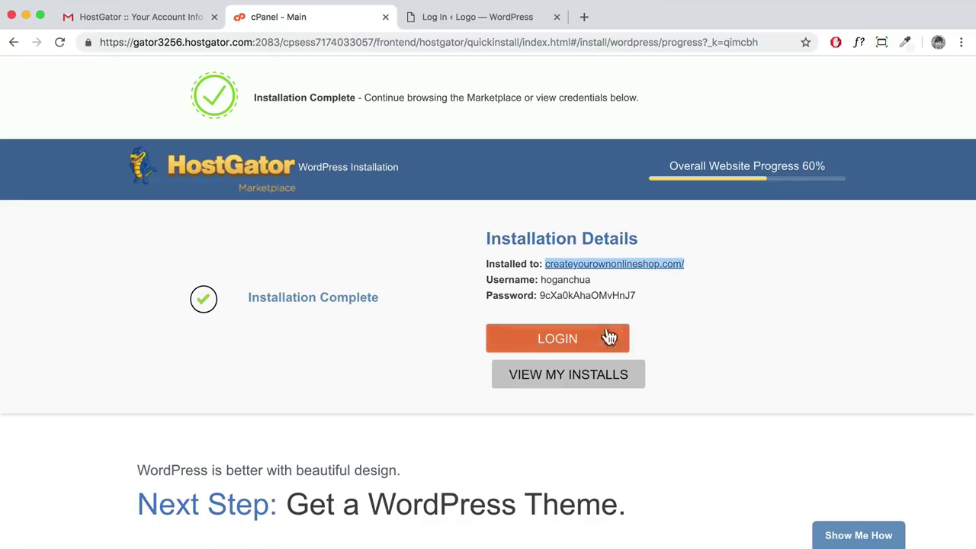
pyautogui.click(488, 17)
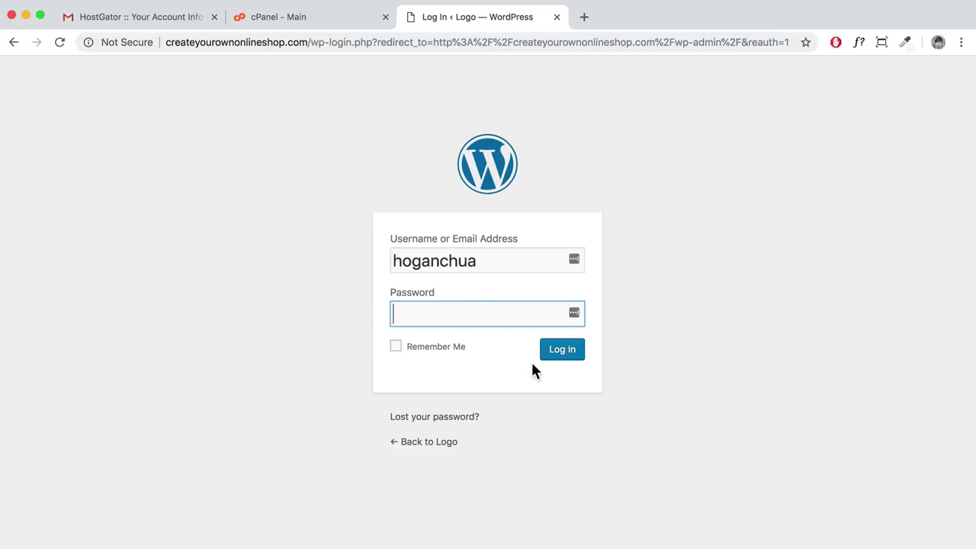
pyautogui.press('super+v')
pyautogui.click(566, 359)
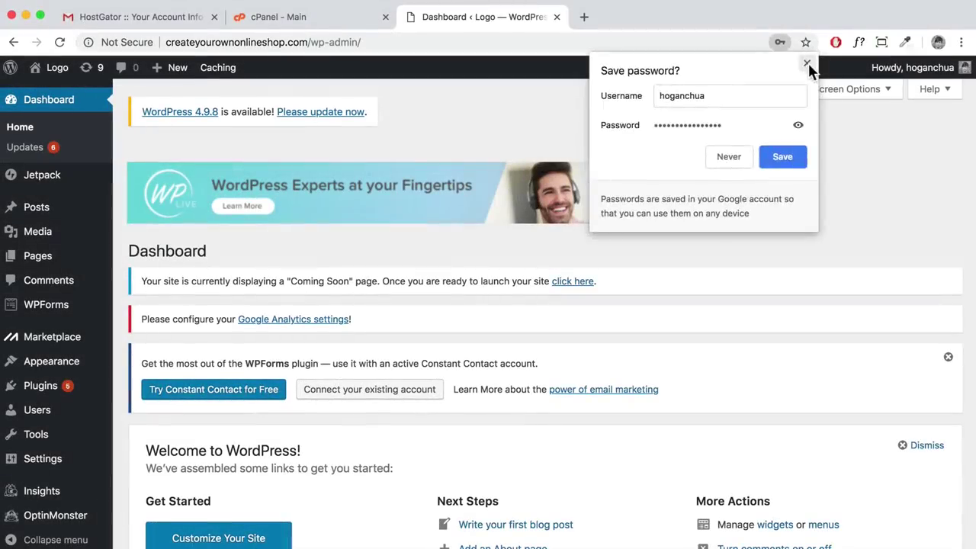
pyautogui.click(809, 64)
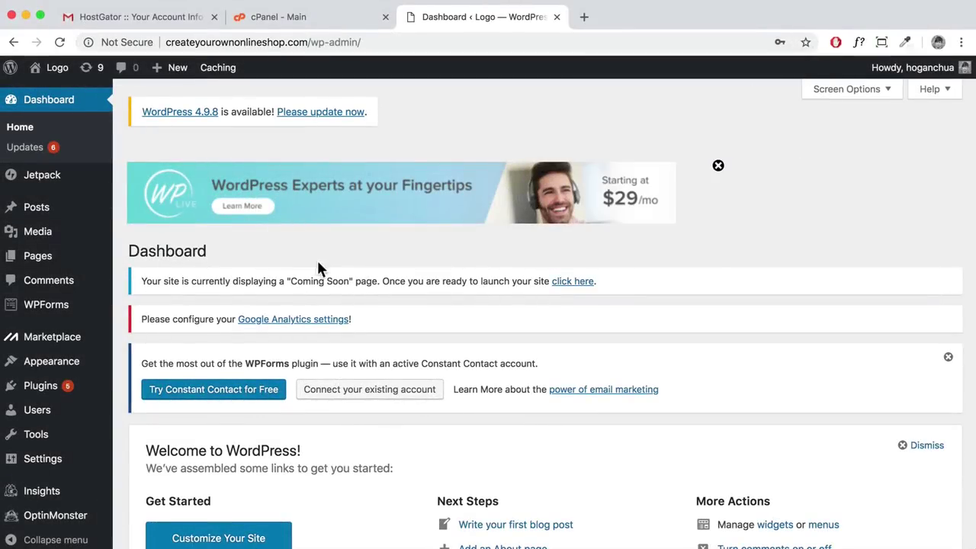
# Open the live site's front page in a new tab via Visit Site
pyautogui.scroll(-15, 319, 261)
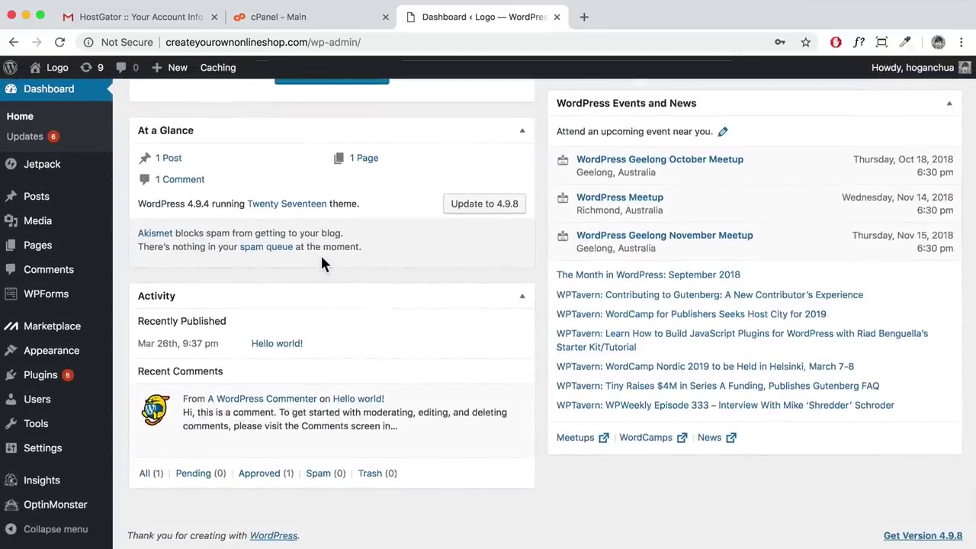
pyautogui.scroll(15, 320, 263)
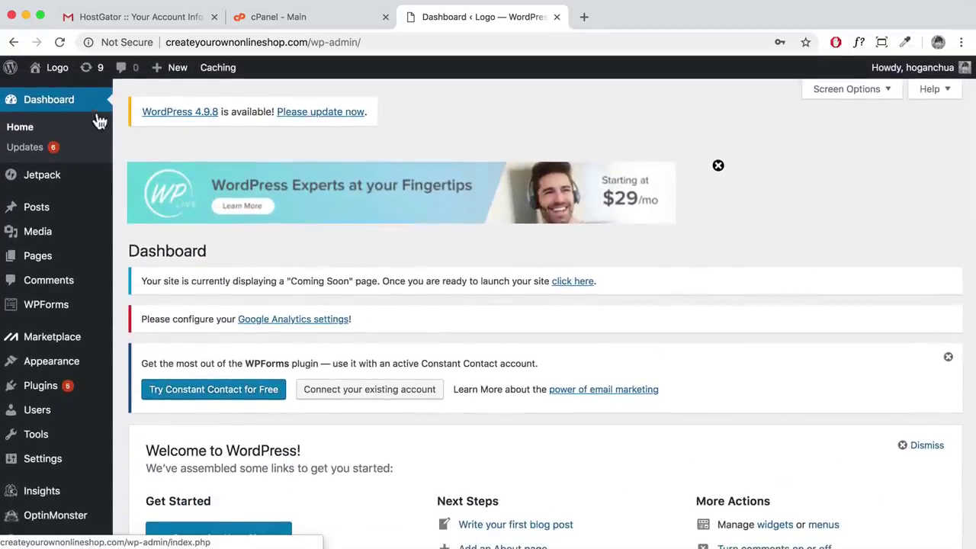
pyautogui.moveTo(55, 72)
pyautogui.rightClick(50, 95)
pyautogui.click(73, 97)
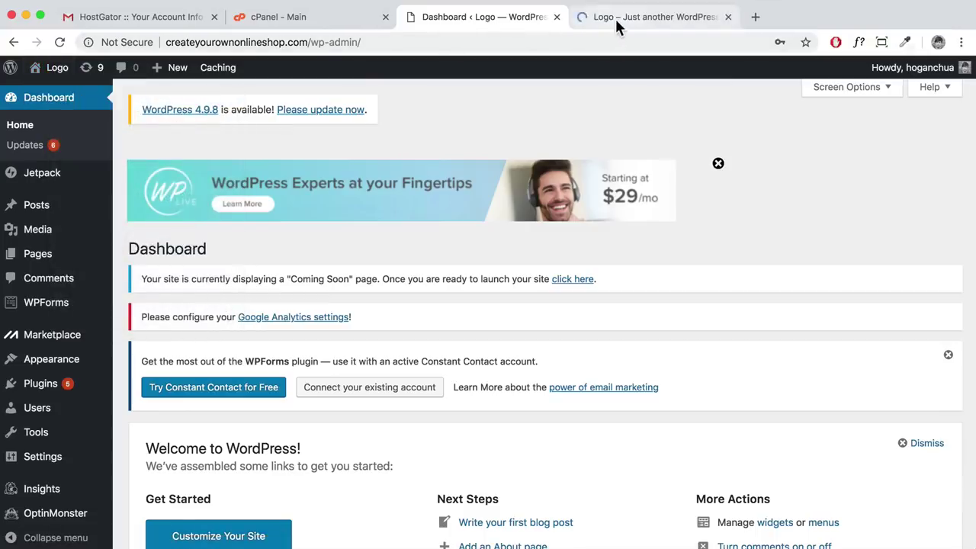
pyautogui.click(615, 18)
# Look over the LOGO site's Hello world post, then return to the Dashboard tab
pyautogui.scroll(-15, 522, 272)
pyautogui.scroll(15, 522, 276)
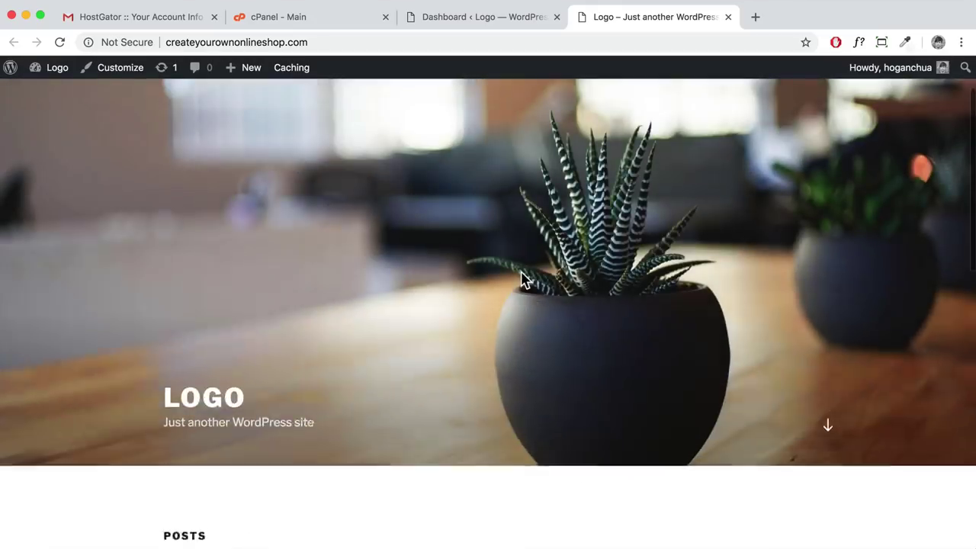
pyautogui.scroll(-5, 523, 279)
pyautogui.scroll(-10, 521, 274)
pyautogui.scroll(15, 520, 276)
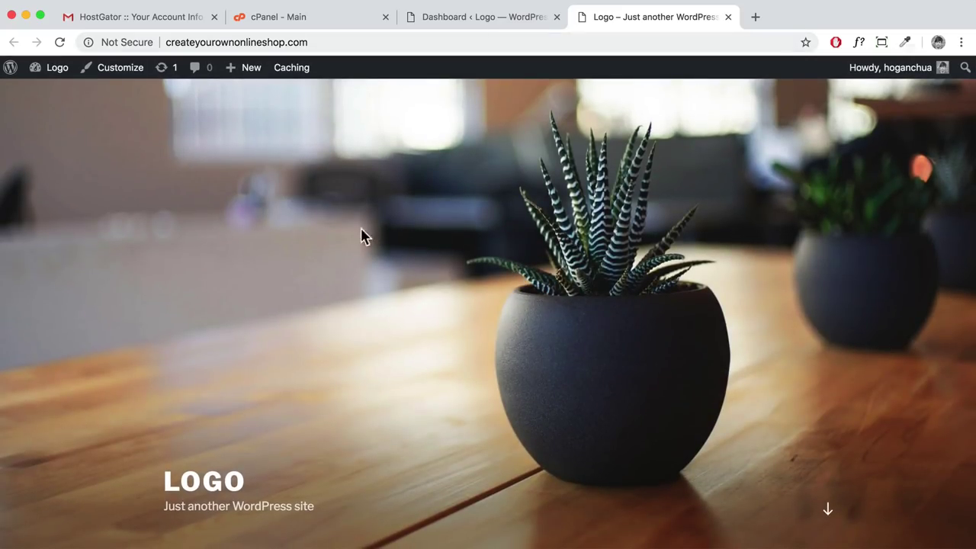
pyautogui.click(505, 22)
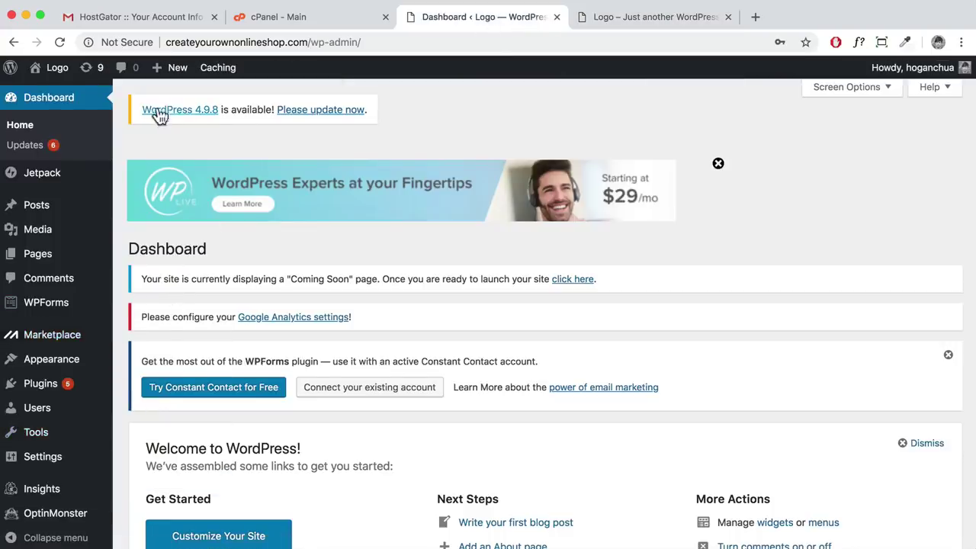
# Update WordPress to version 4.9.8 from the update notice
pyautogui.click(314, 116)
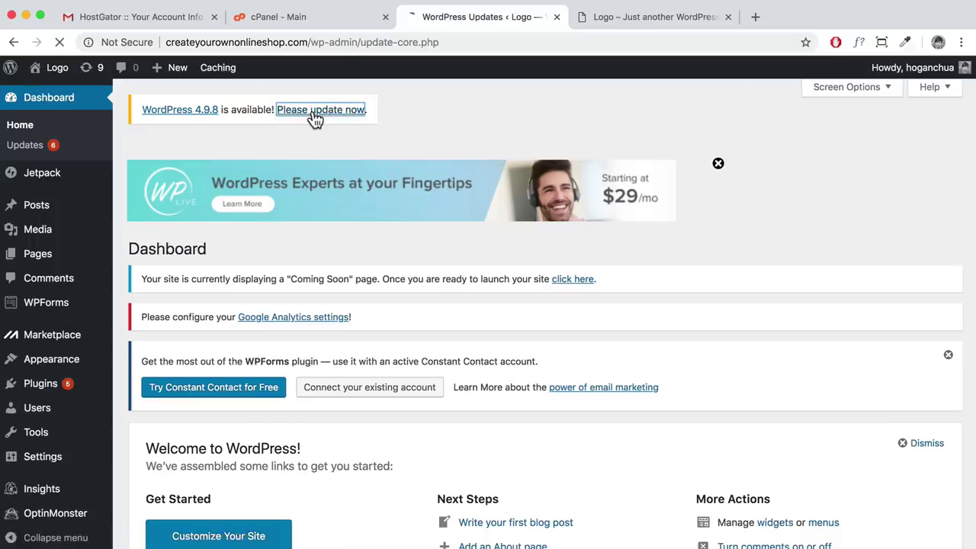
pyautogui.scroll(-3, 304, 271)
pyautogui.scroll(-3, 302, 265)
pyautogui.scroll(6, 303, 267)
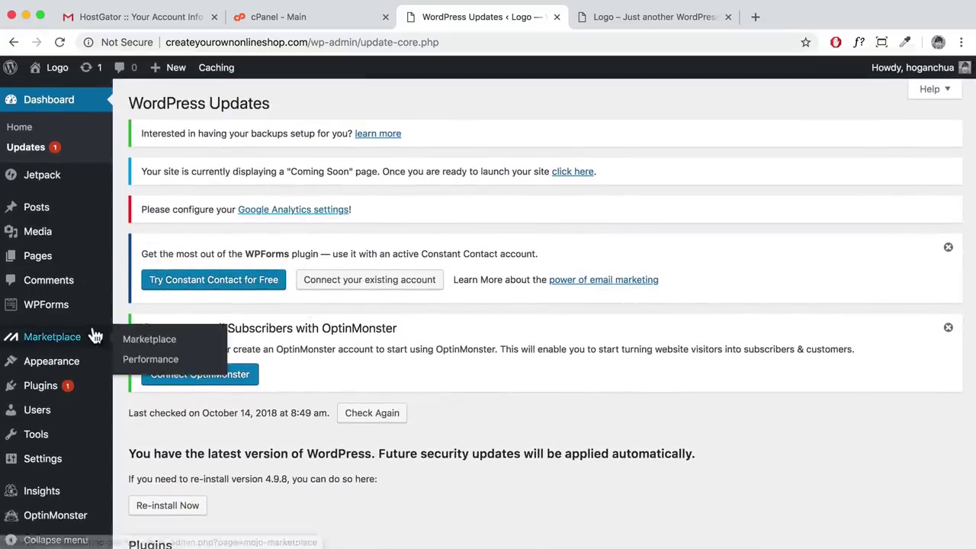
pyautogui.scroll(-3, 46, 335)
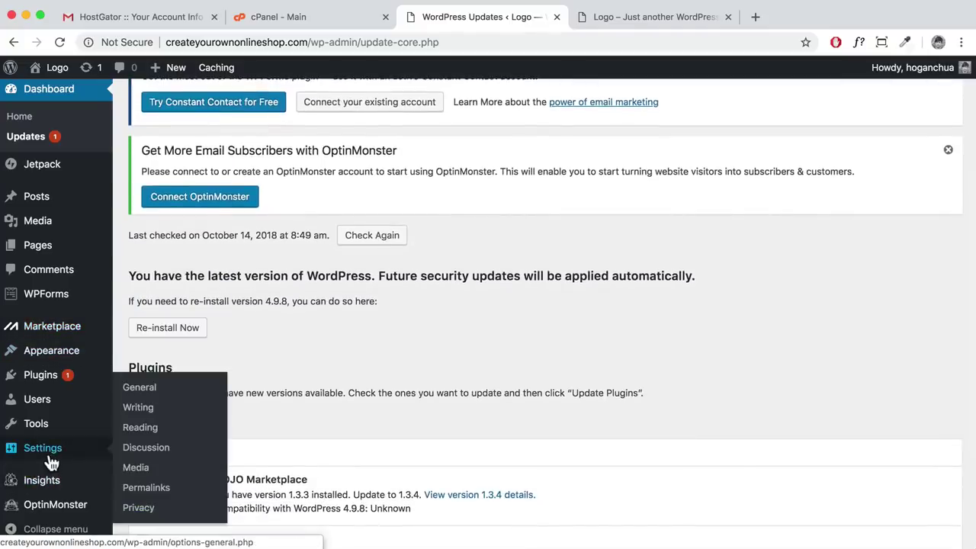
# Show the All Users list with the single Administrator account
pyautogui.moveTo(38, 408)
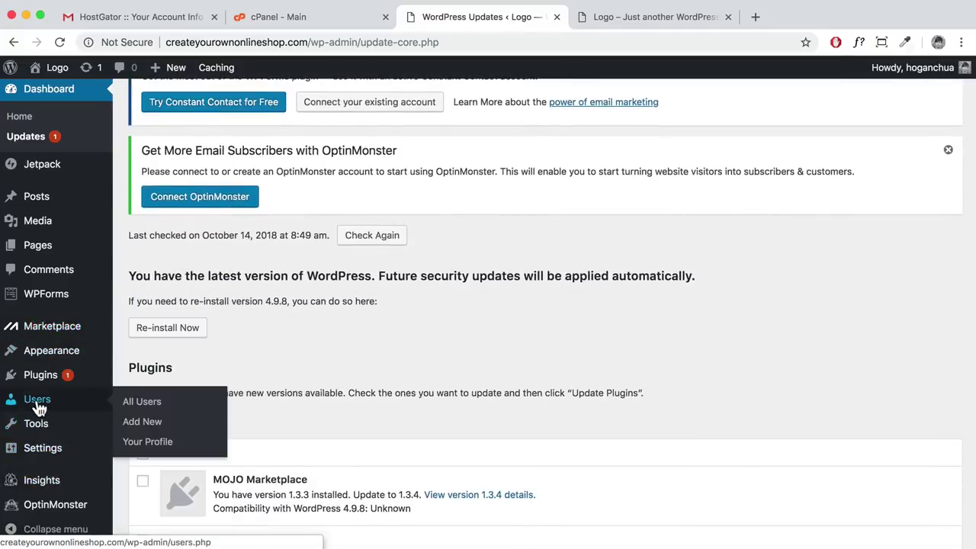
pyautogui.click(153, 409)
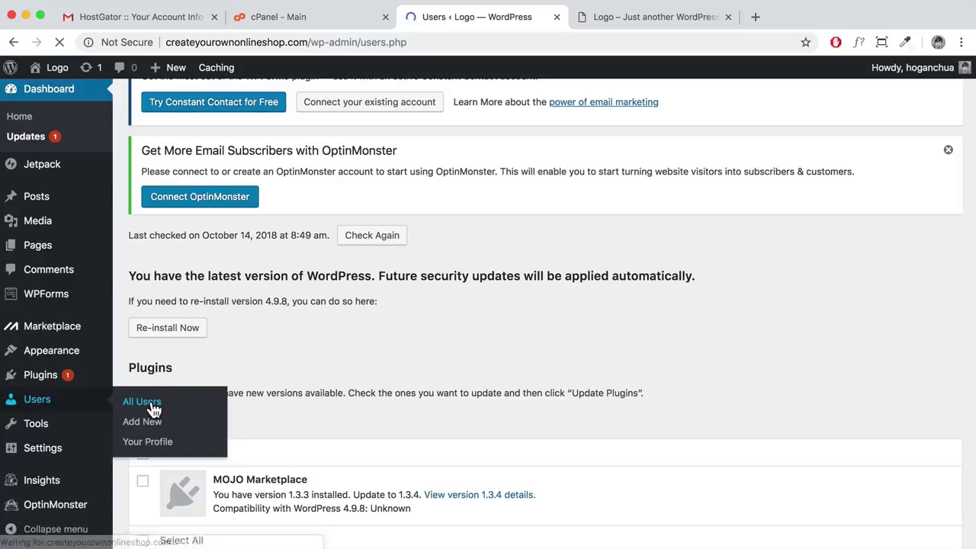
pyautogui.scroll(-2, 251, 378)
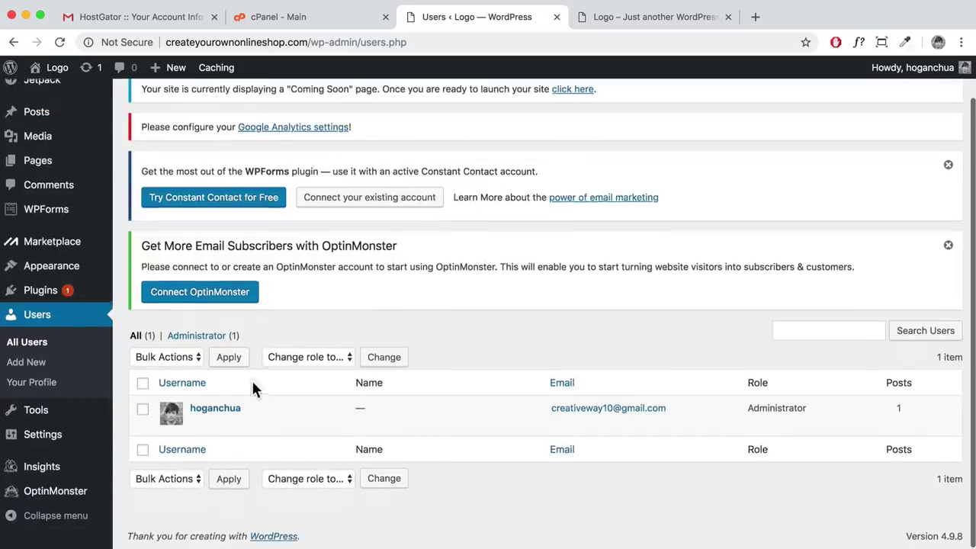
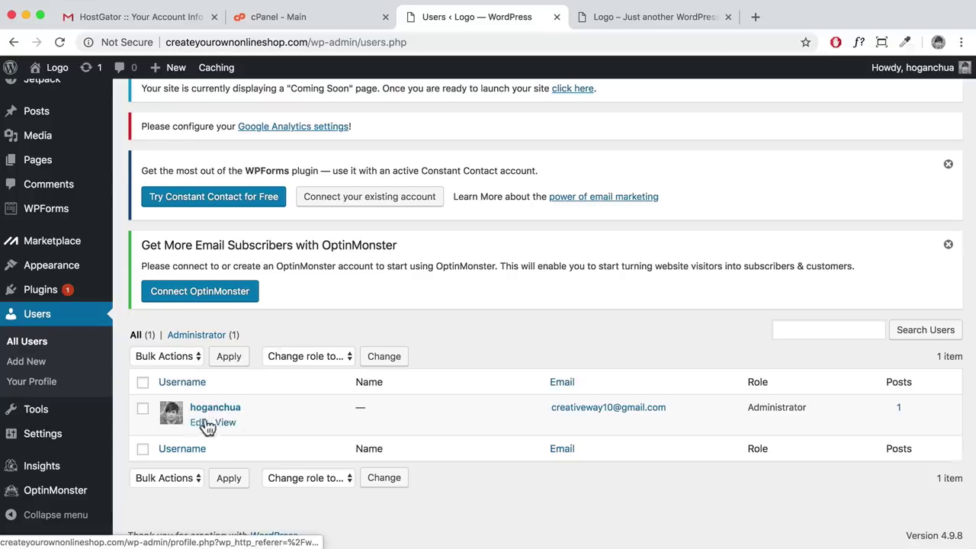
# Give the admin user's profile a newly typed password and update the profile
pyautogui.scroll(2, 236, 313)
pyautogui.scroll(-2, 246, 320)
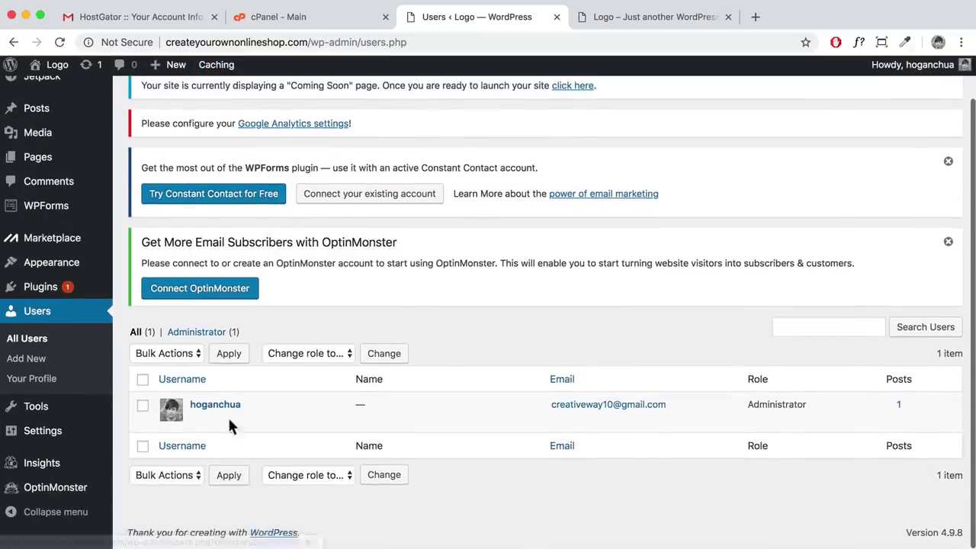
pyautogui.click(200, 424)
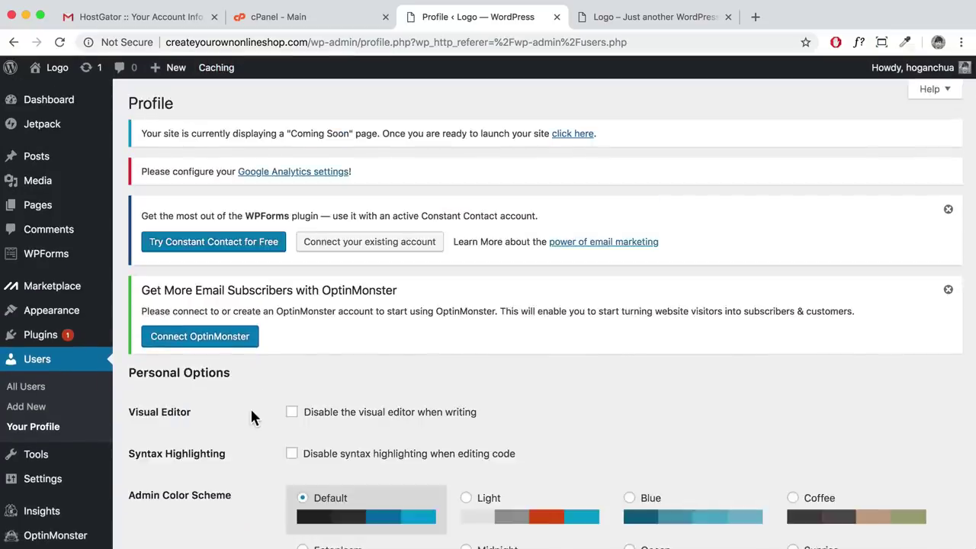
pyautogui.scroll(-2, 251, 412)
pyautogui.scroll(-15, 249, 407)
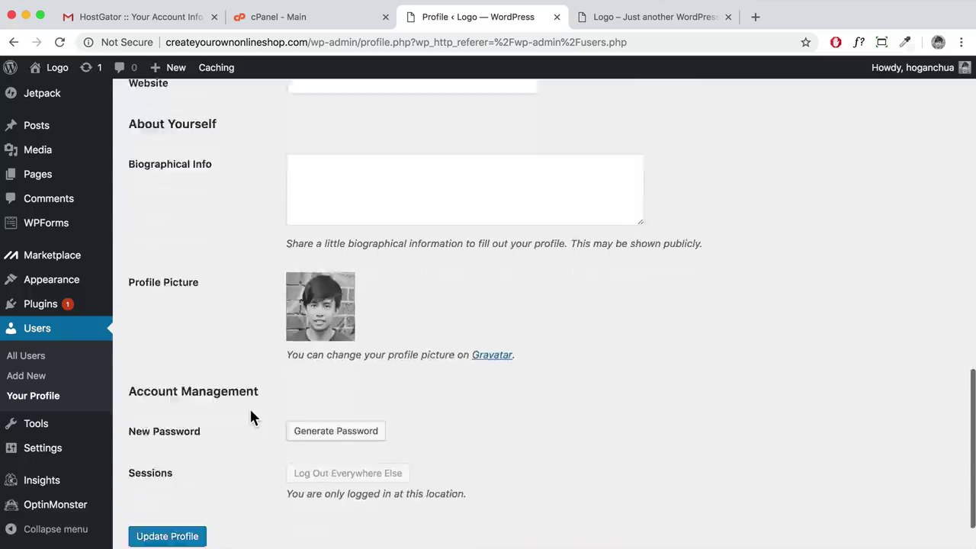
pyautogui.click(307, 370)
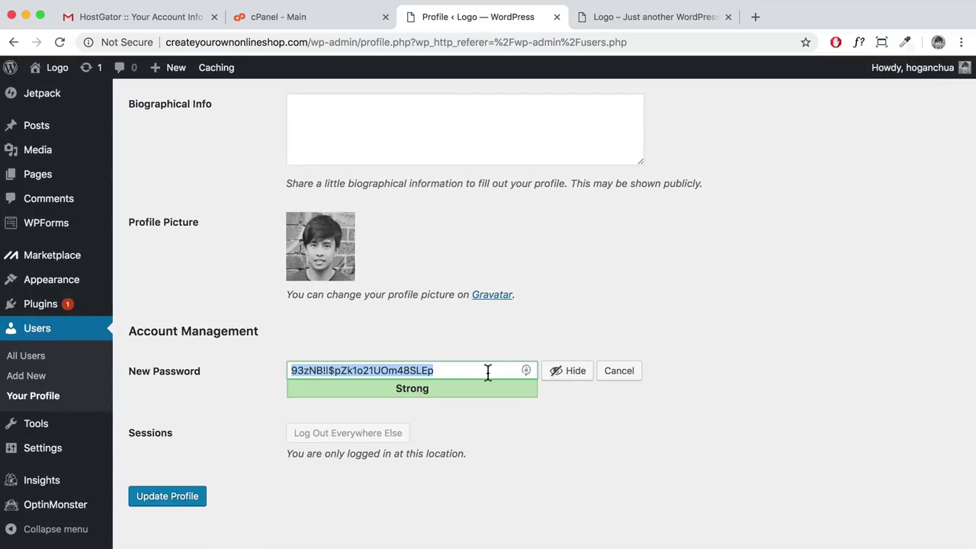
pyautogui.click(575, 372)
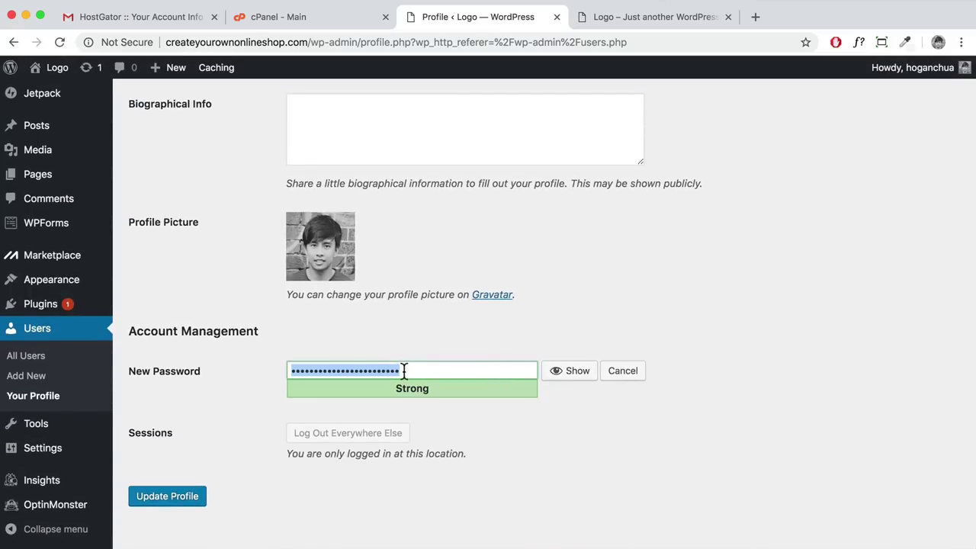
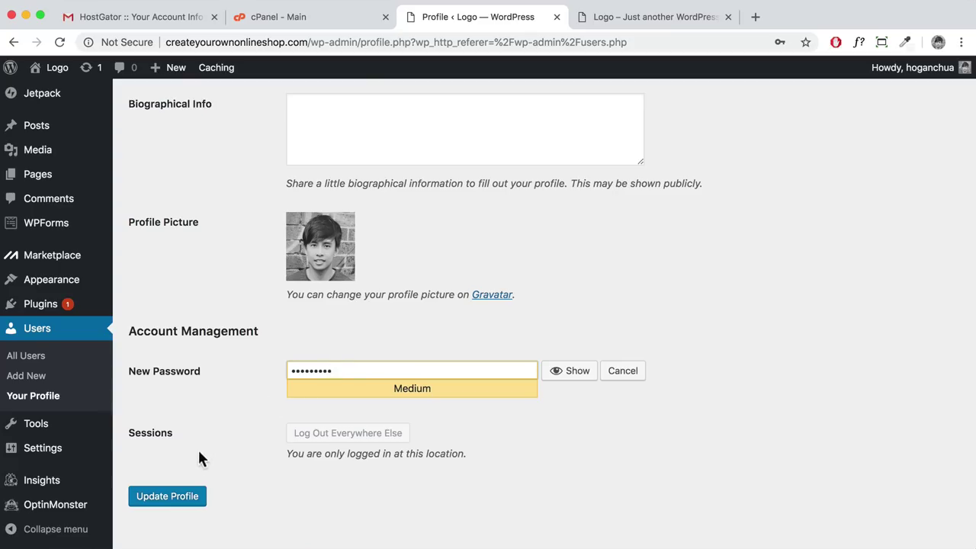
pyautogui.click(180, 506)
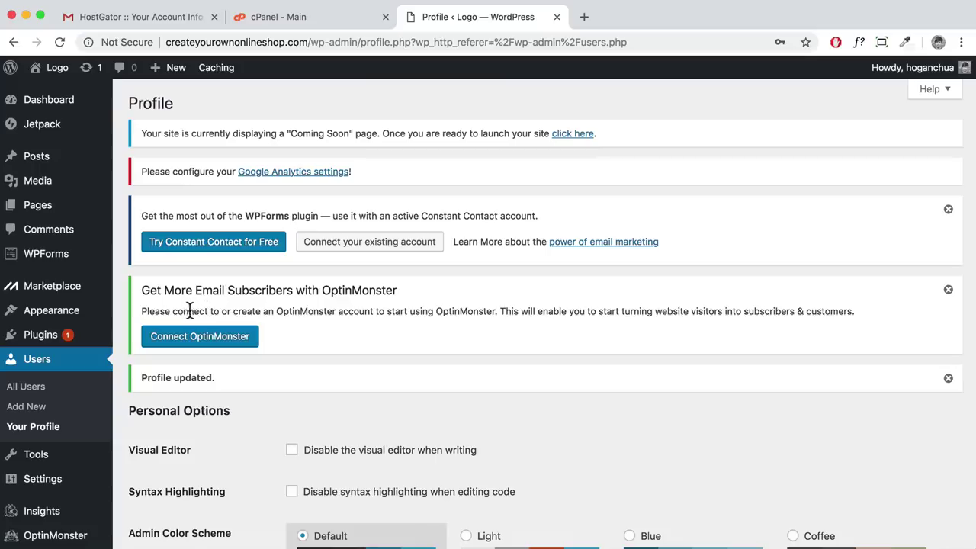
# Open the live site's Hello world! post in a new tab, select its URL path, then return to Profile
pyautogui.scroll(-1, 50, 303)
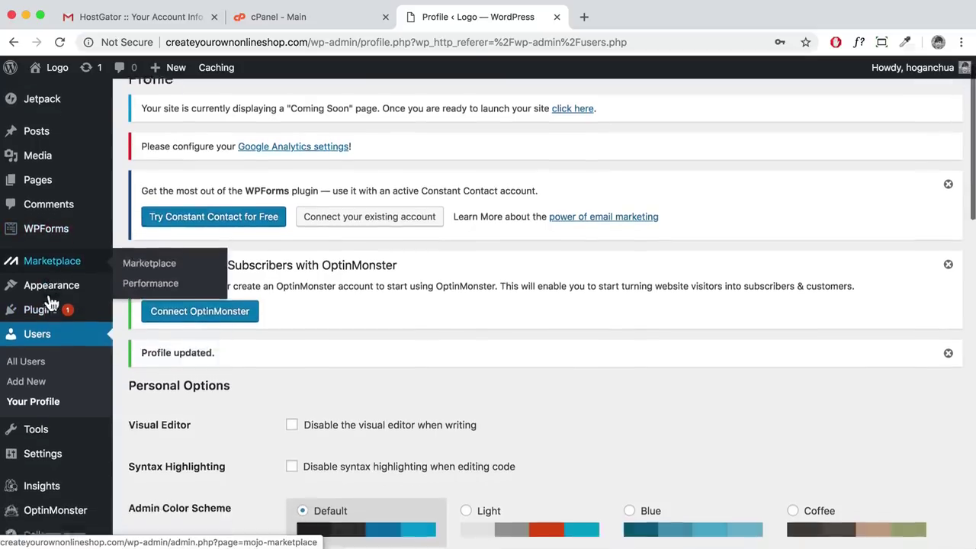
pyautogui.scroll(-1, 50, 303)
pyautogui.moveTo(57, 67)
pyautogui.rightClick(57, 95)
pyautogui.click(57, 96)
pyautogui.click(612, 18)
pyautogui.scroll(-5, 459, 146)
pyautogui.click(214, 239)
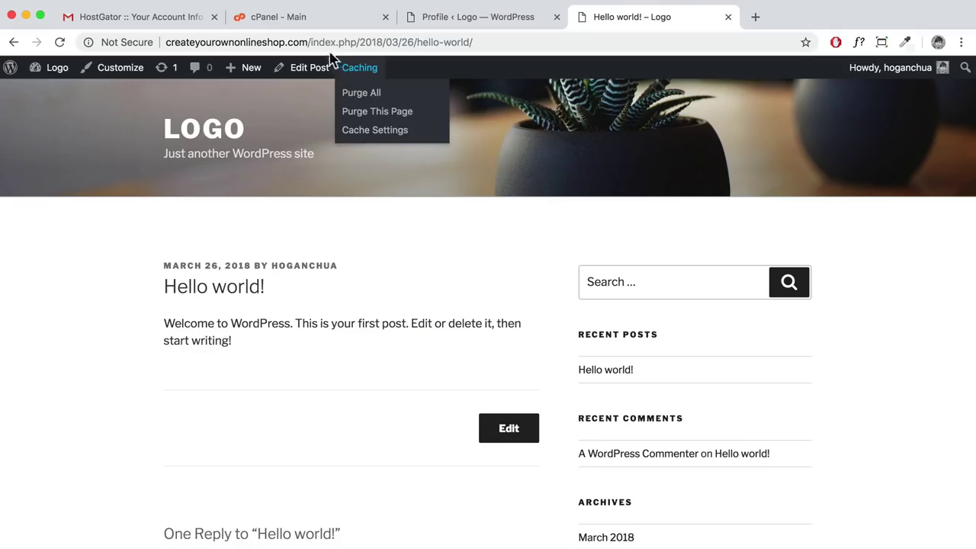
pyautogui.moveTo(310, 44); pyautogui.dragTo(480, 42)
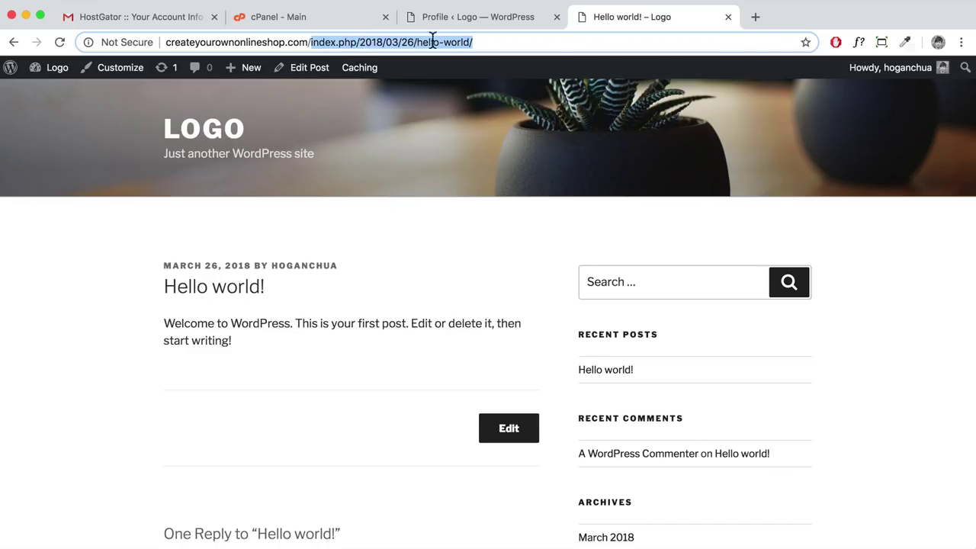
pyautogui.moveTo(468, 42); pyautogui.dragTo(366, 64)
pyautogui.click(456, 18)
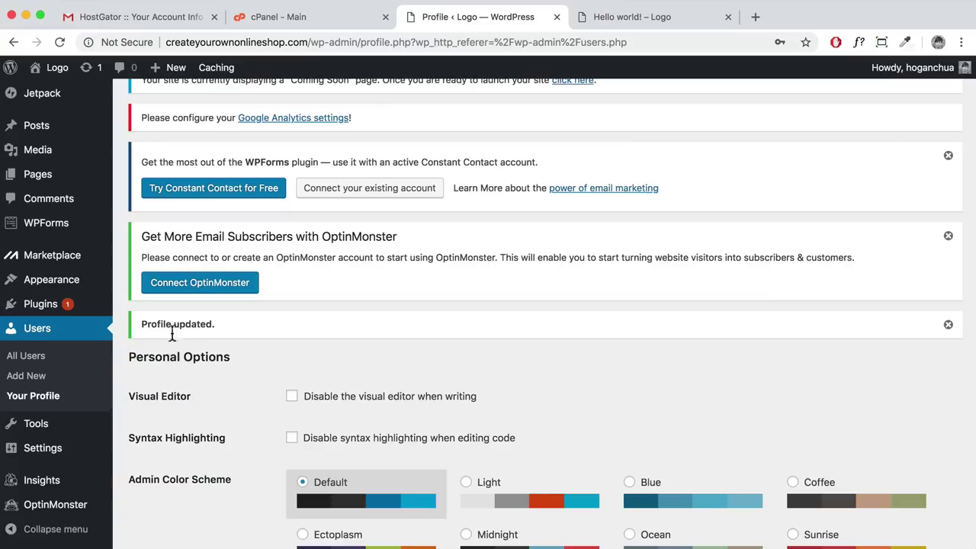
# Switch permalinks to the Post name structure (/%postname%/) and save the settings
pyautogui.moveTo(107, 458)
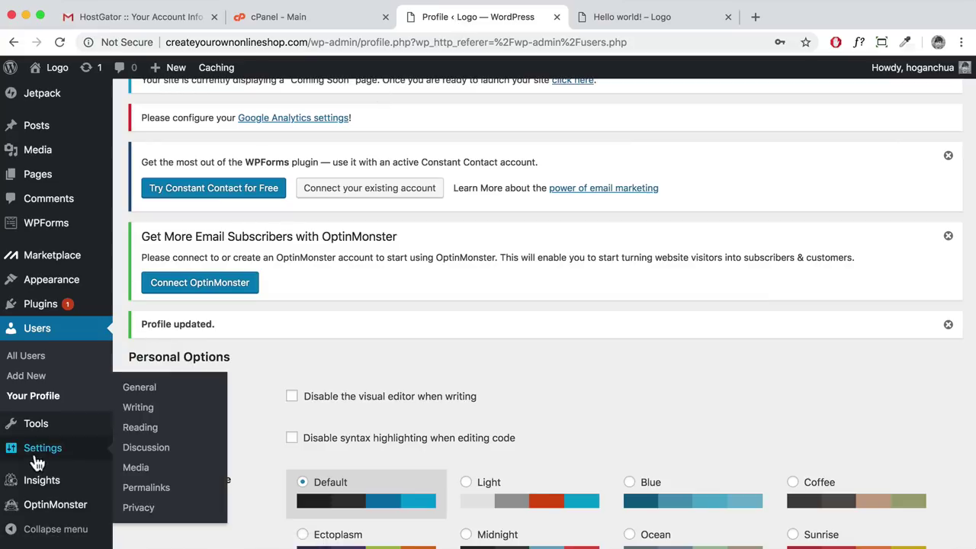
pyautogui.click(155, 494)
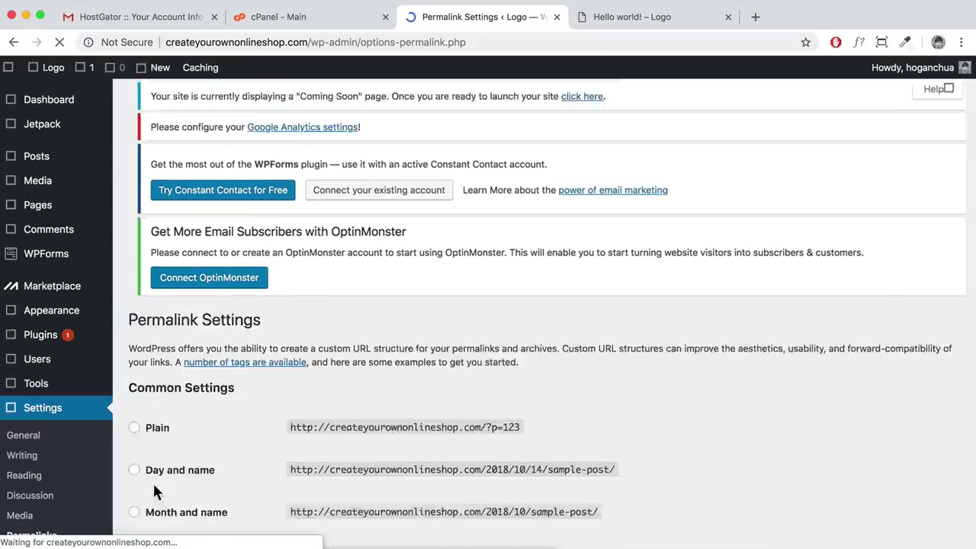
pyautogui.scroll(-3, 255, 419)
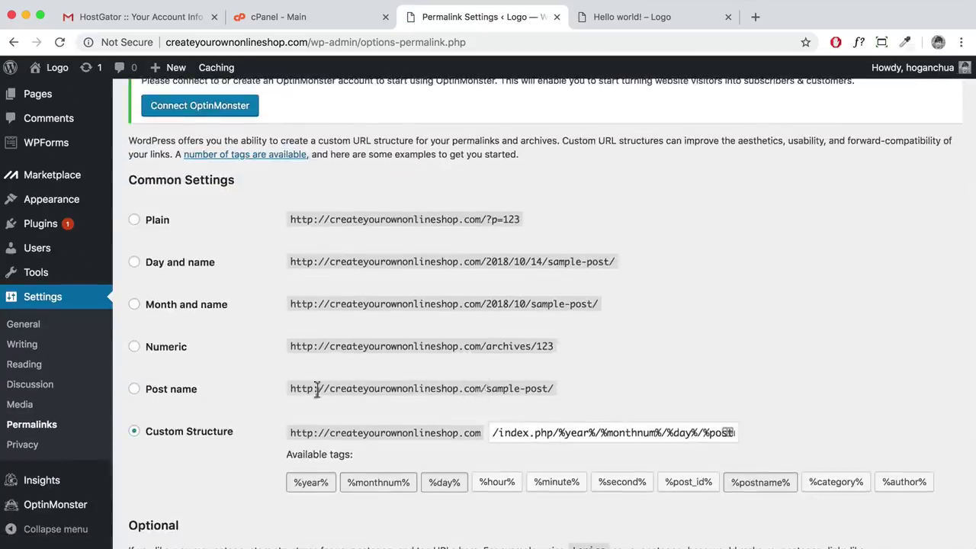
pyautogui.moveTo(501, 387); pyautogui.dragTo(547, 384)
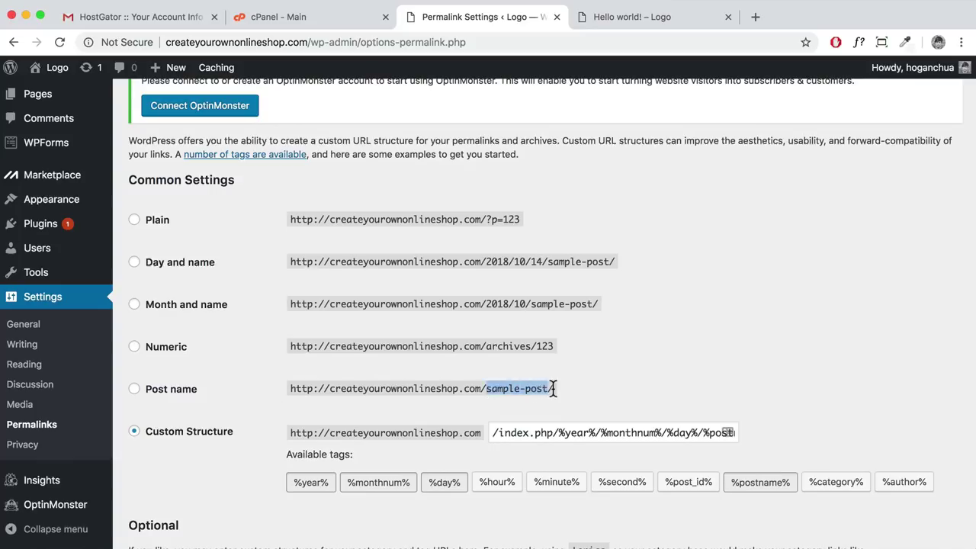
pyautogui.click(134, 390)
pyautogui.scroll(-5, 198, 380)
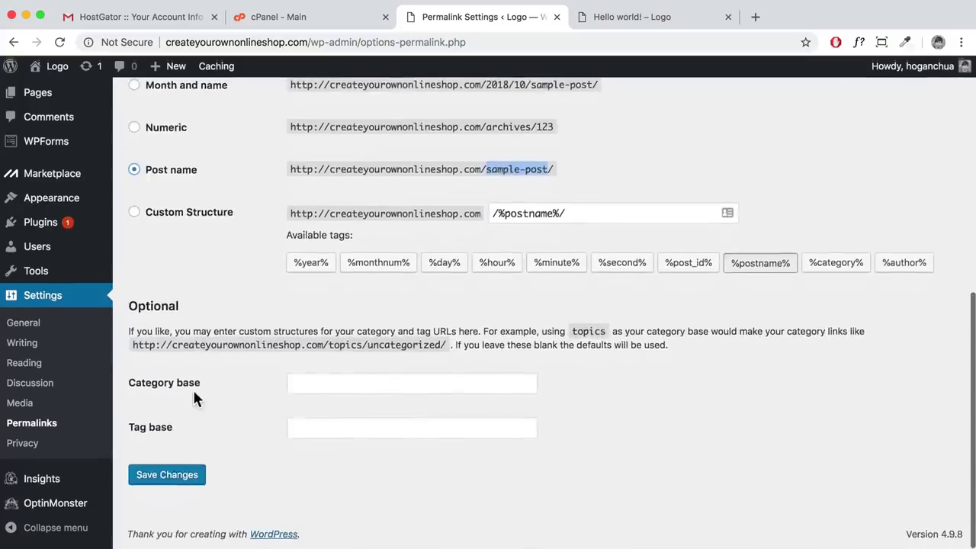
pyautogui.click(175, 481)
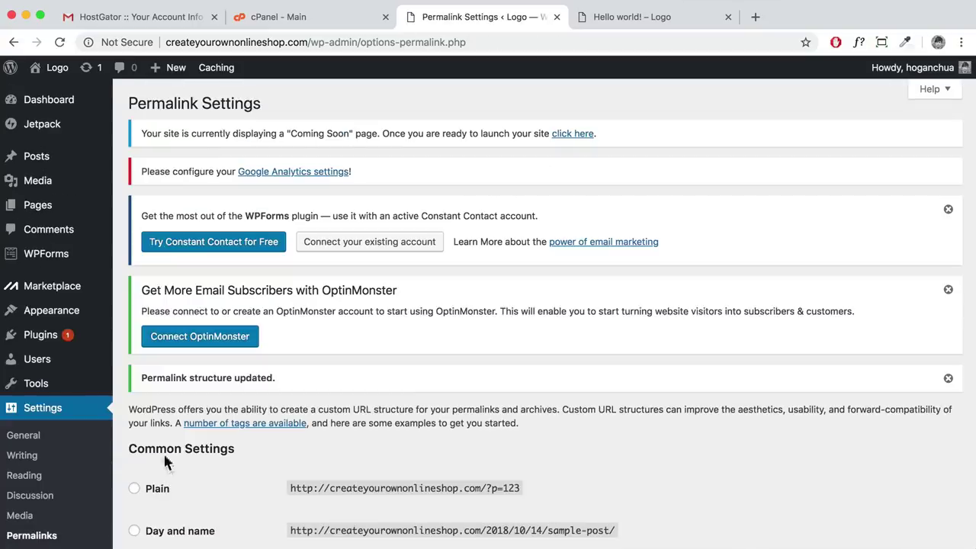
# Open the installed plugins list and look over the seven plugins
pyautogui.moveTo(39, 341)
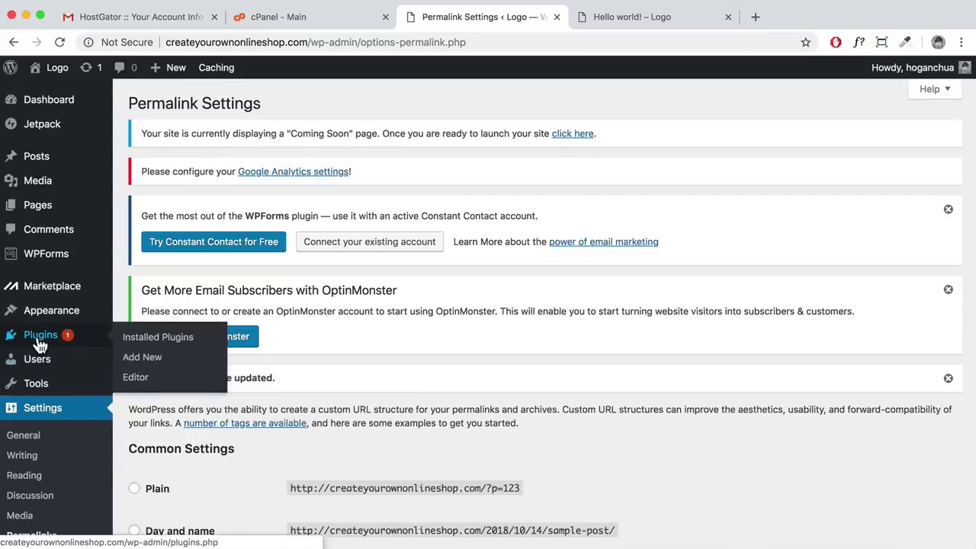
pyautogui.click(34, 340)
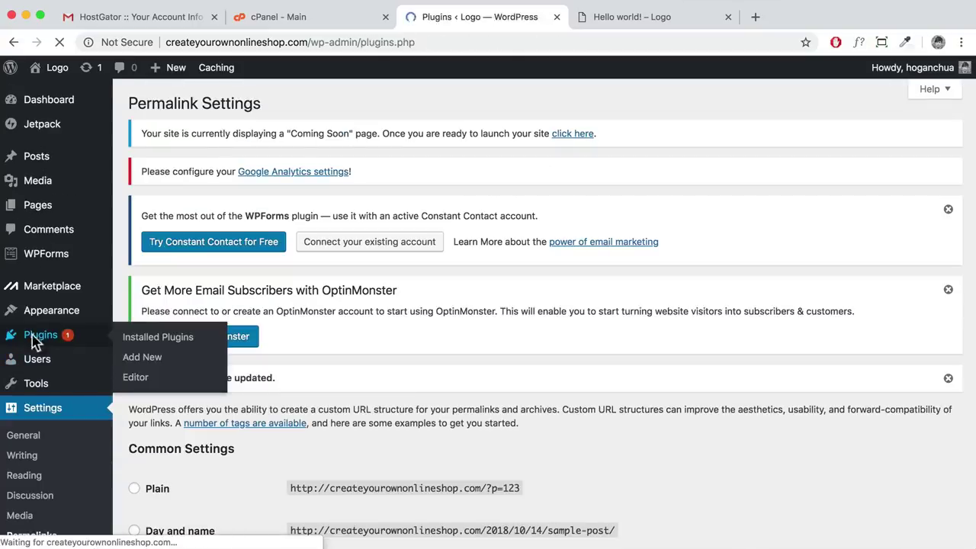
pyautogui.scroll(-10, 341, 323)
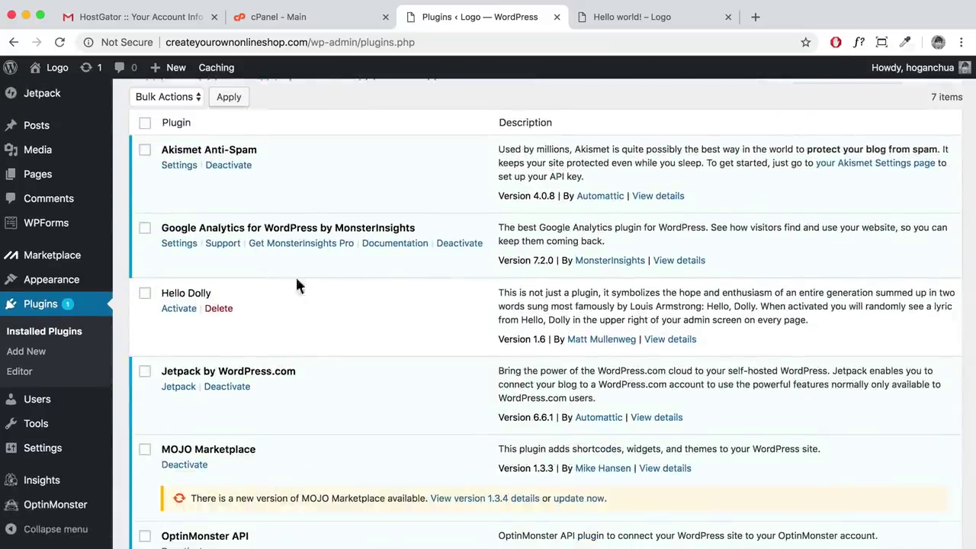
pyautogui.scroll(-5, 305, 274)
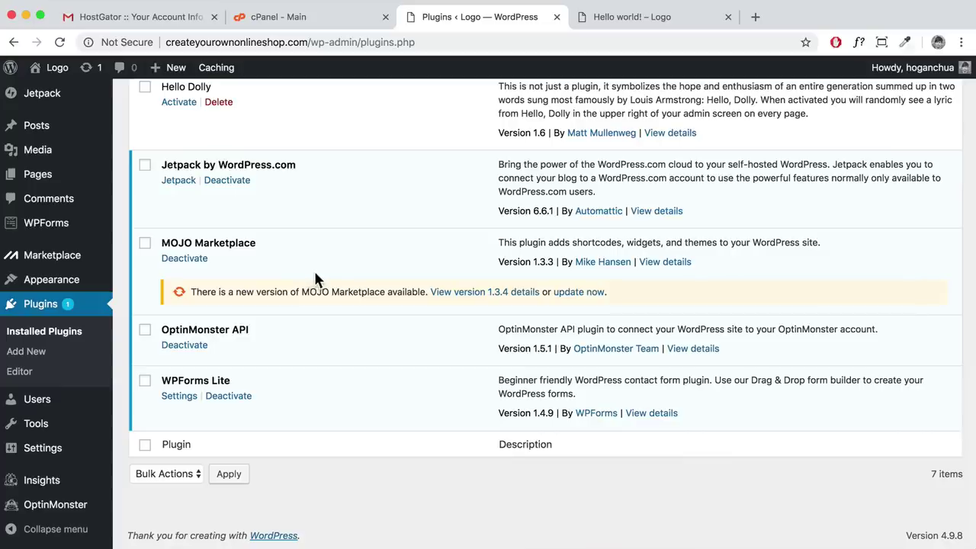
pyautogui.scroll(10, 315, 278)
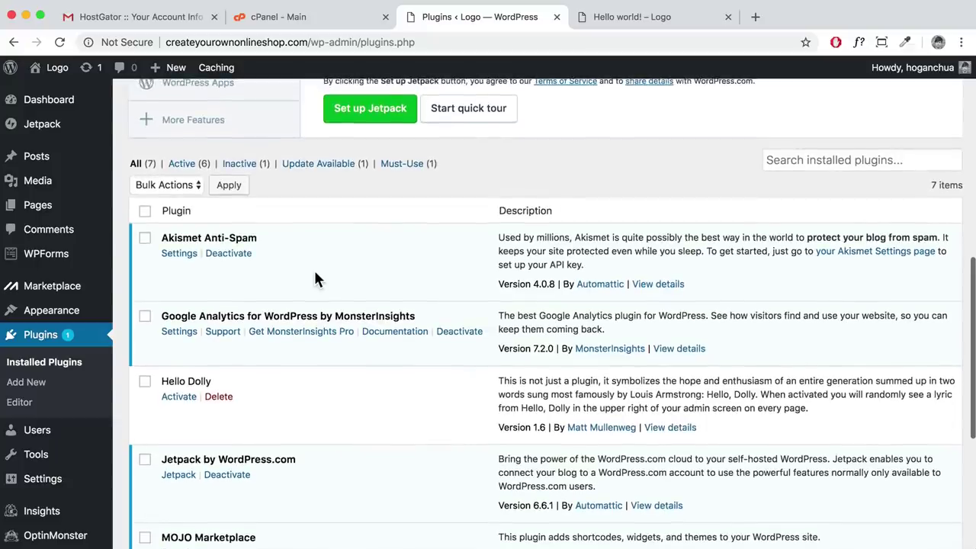
pyautogui.scroll(-5, 315, 278)
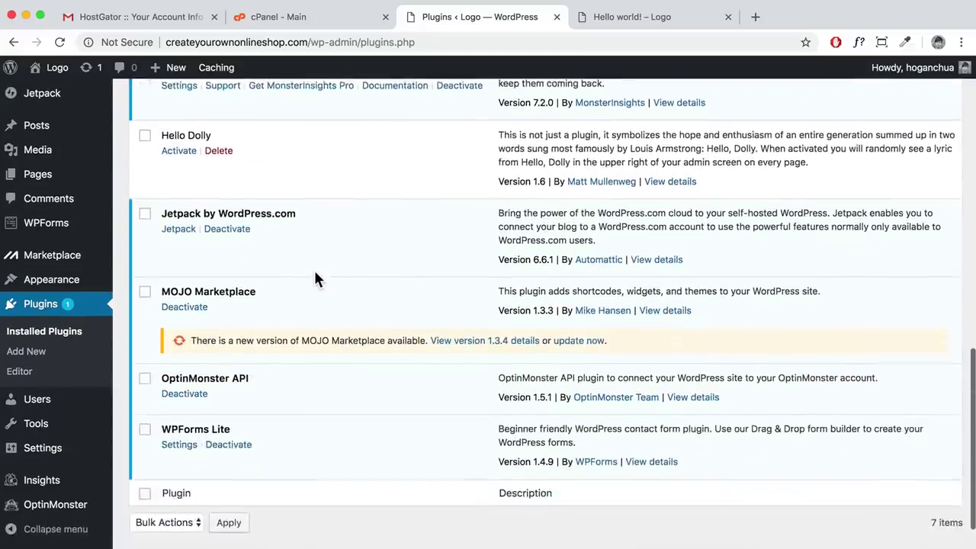
pyautogui.scroll(10, 315, 278)
pyautogui.scroll(-2, 314, 268)
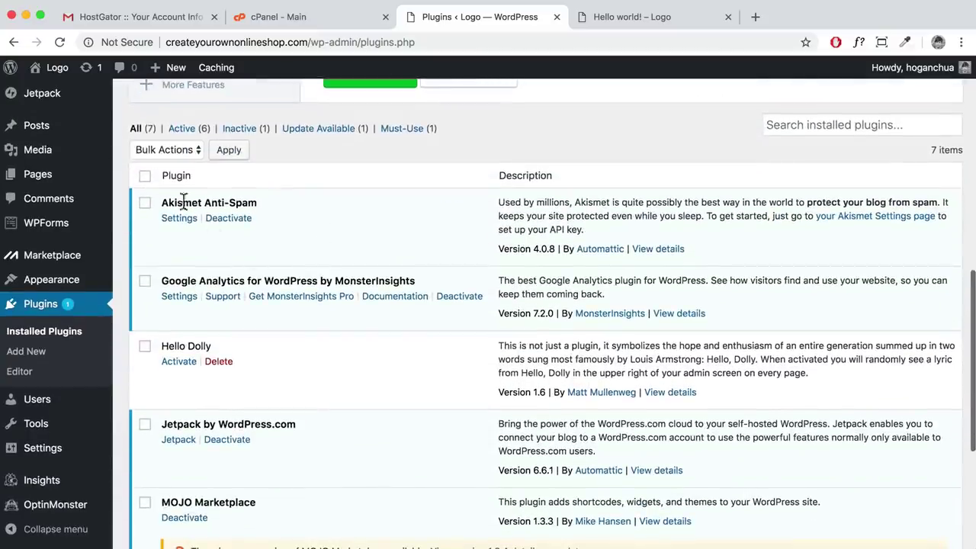
# Deactivate all installed plugins with the Deactivate bulk action
pyautogui.click(145, 176)
pyautogui.click(173, 151)
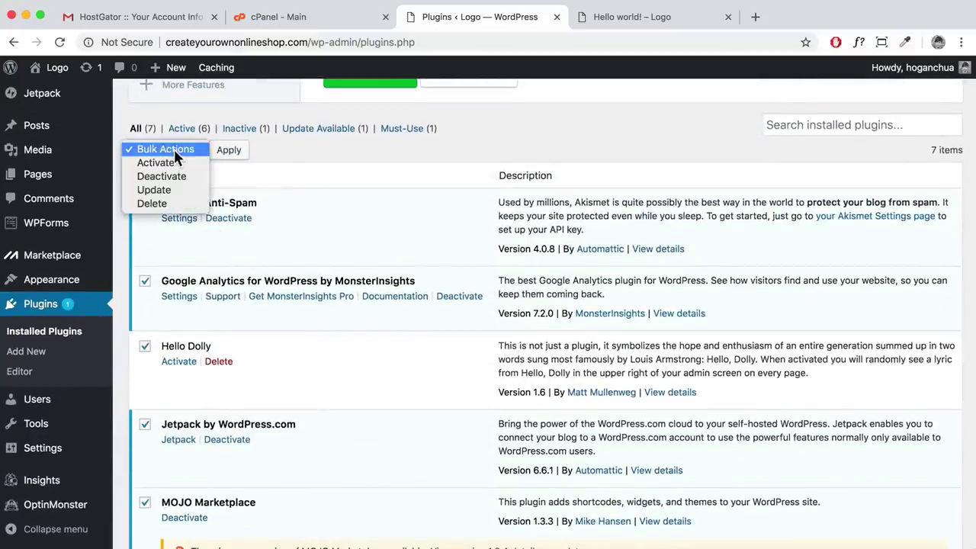
pyautogui.click(252, 155)
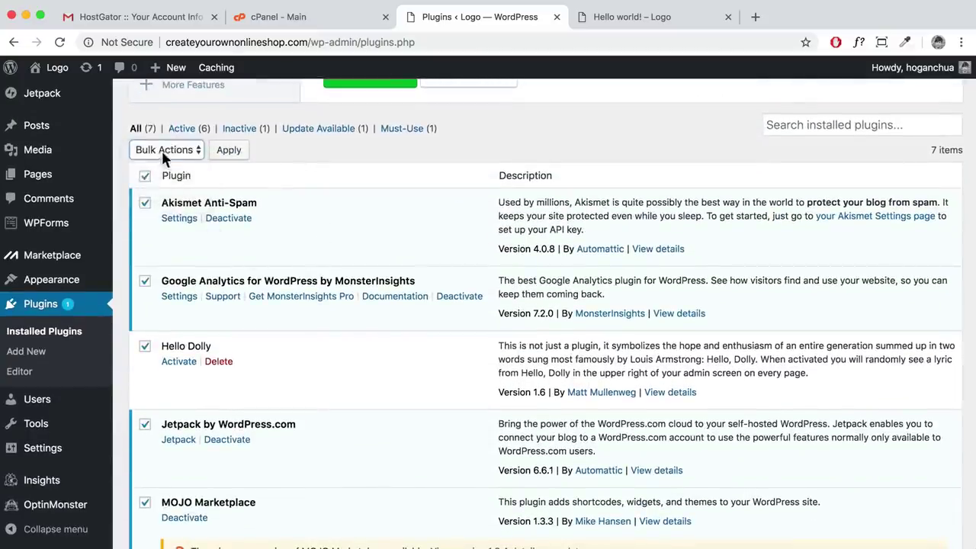
pyautogui.click(161, 150)
pyautogui.click(183, 200)
pyautogui.click(178, 149)
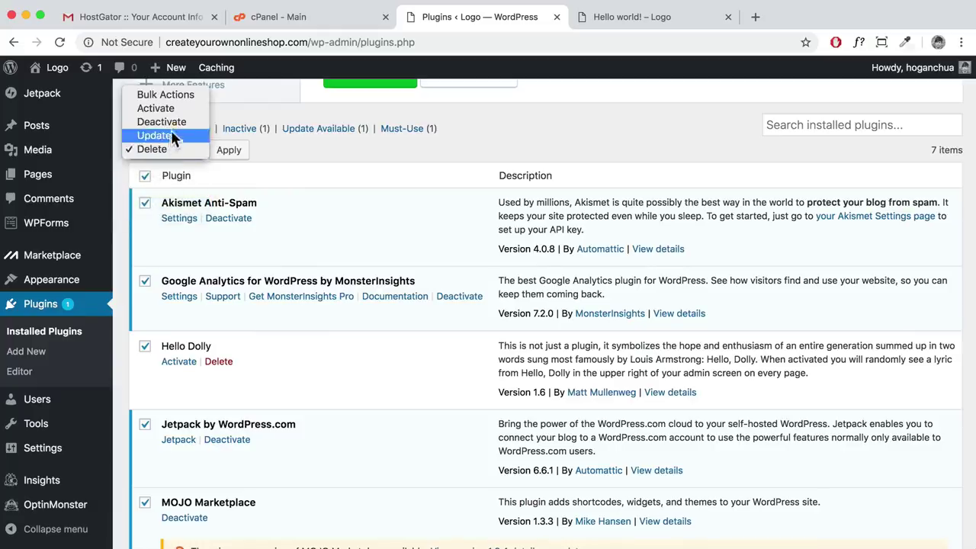
pyautogui.click(173, 122)
pyautogui.click(221, 154)
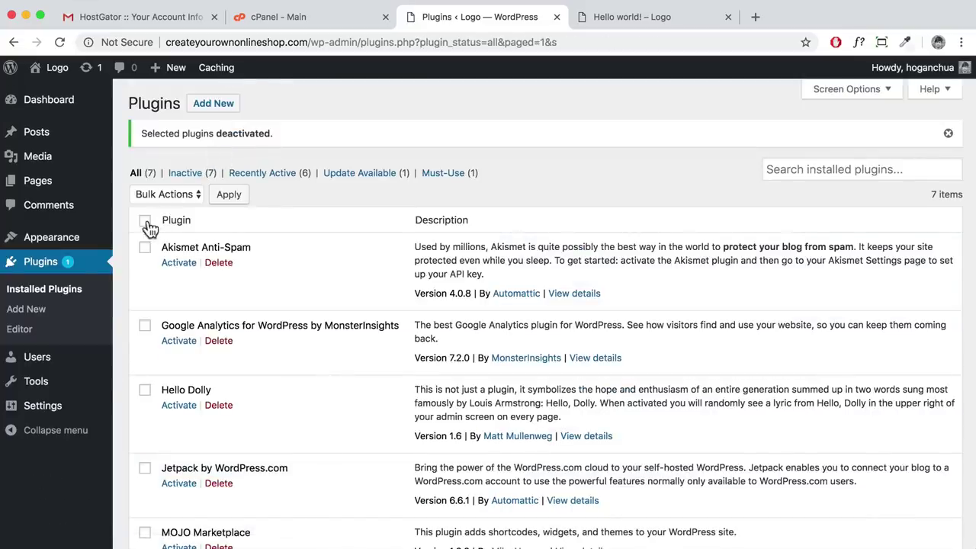
# Bulk-delete all seven plugins, confirm the deletion, then go to the Pages list
pyautogui.click(145, 221)
pyautogui.click(161, 194)
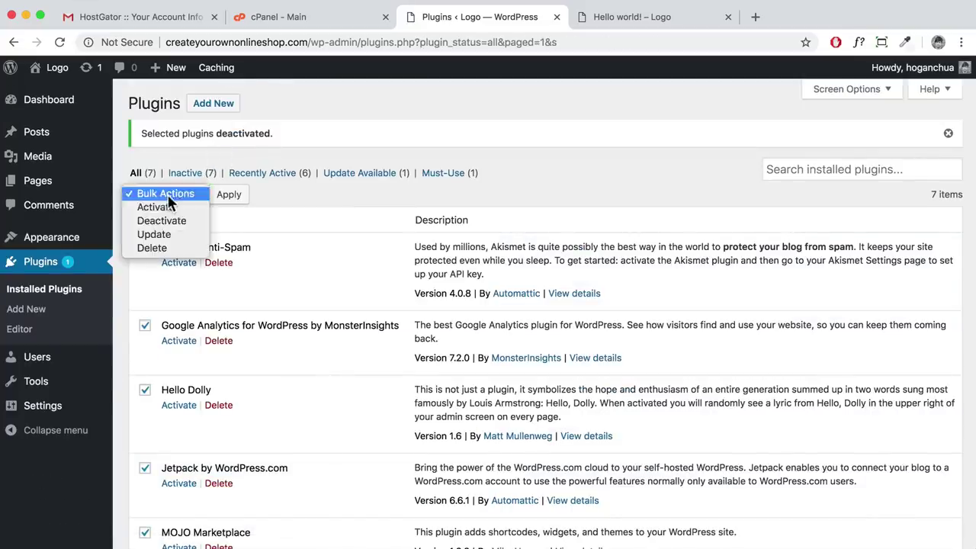
pyautogui.click(155, 246)
pyautogui.click(228, 195)
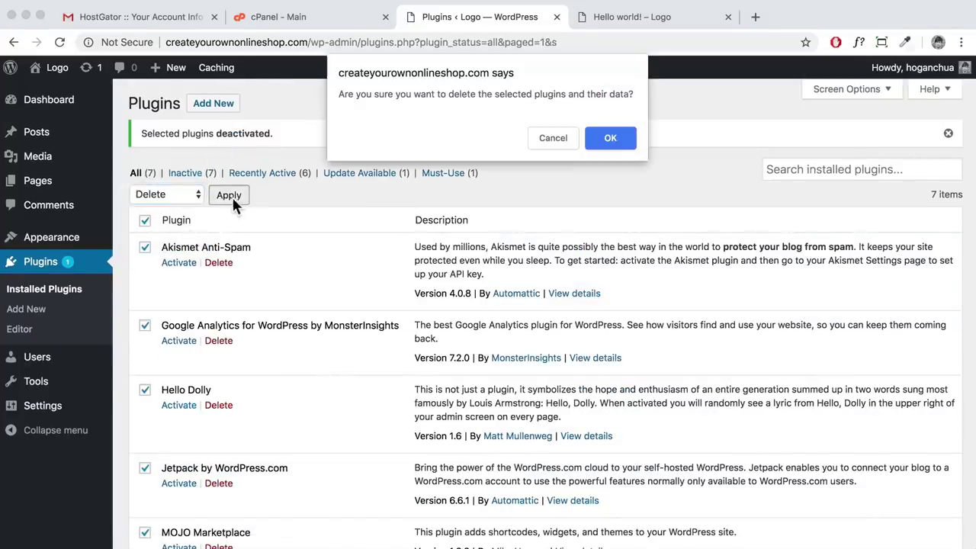
pyautogui.click(614, 140)
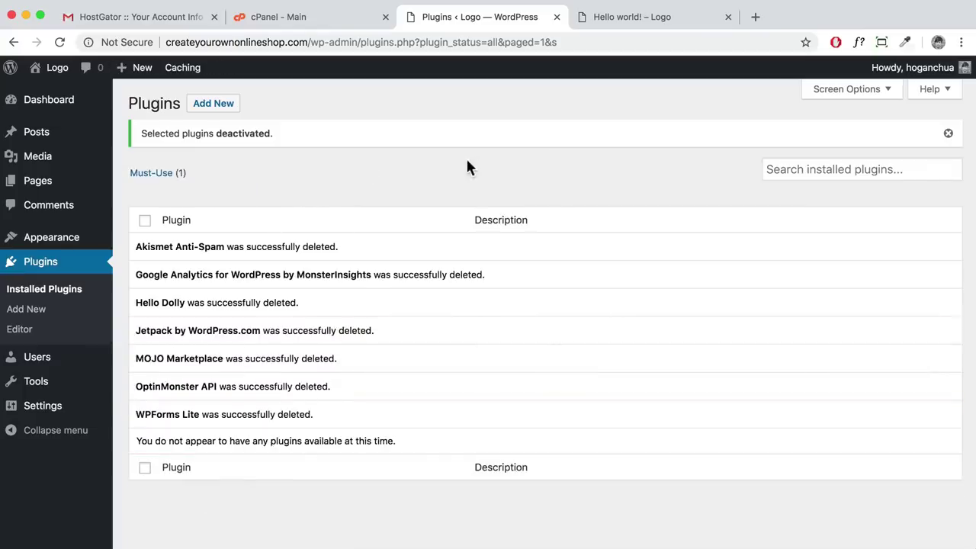
pyautogui.click(42, 183)
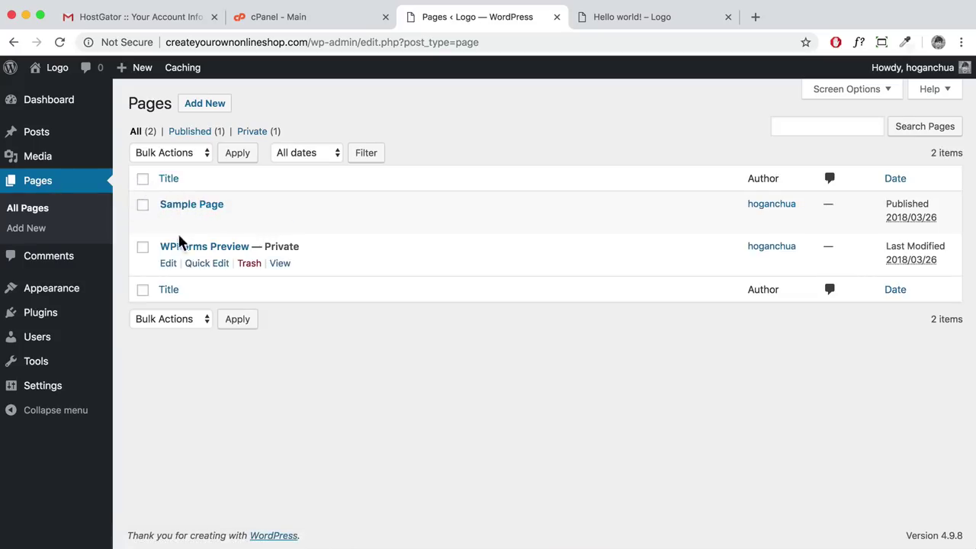
# Move Sample Page and WPForms Preview to the trash with the bulk action
pyautogui.click(159, 155)
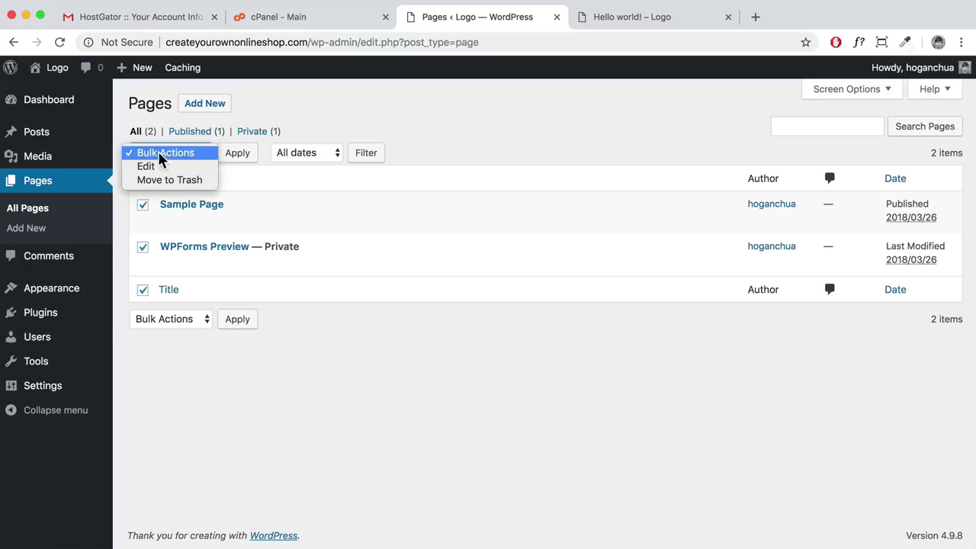
pyautogui.click(163, 183)
pyautogui.click(235, 153)
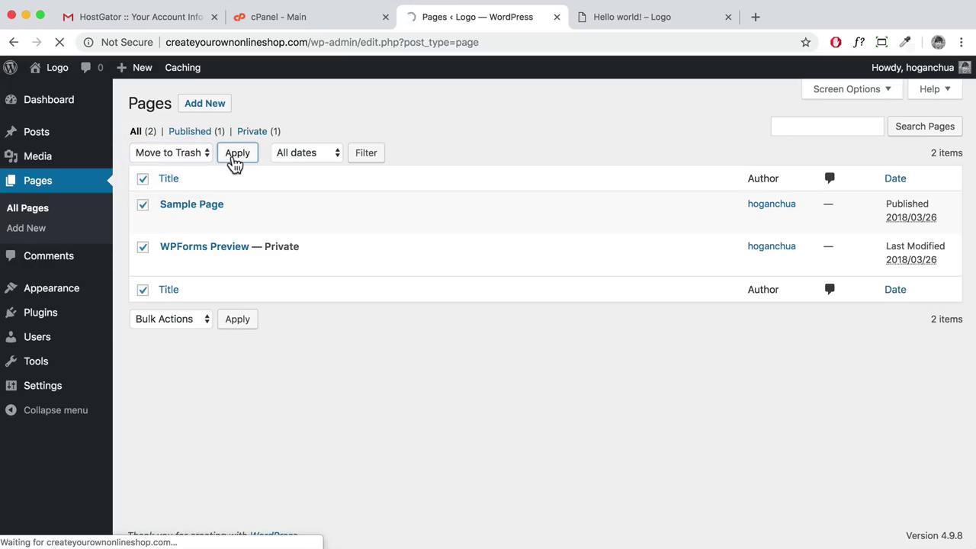
# Permanently delete both trashed pages, then go to the Posts list
pyautogui.click(180, 177)
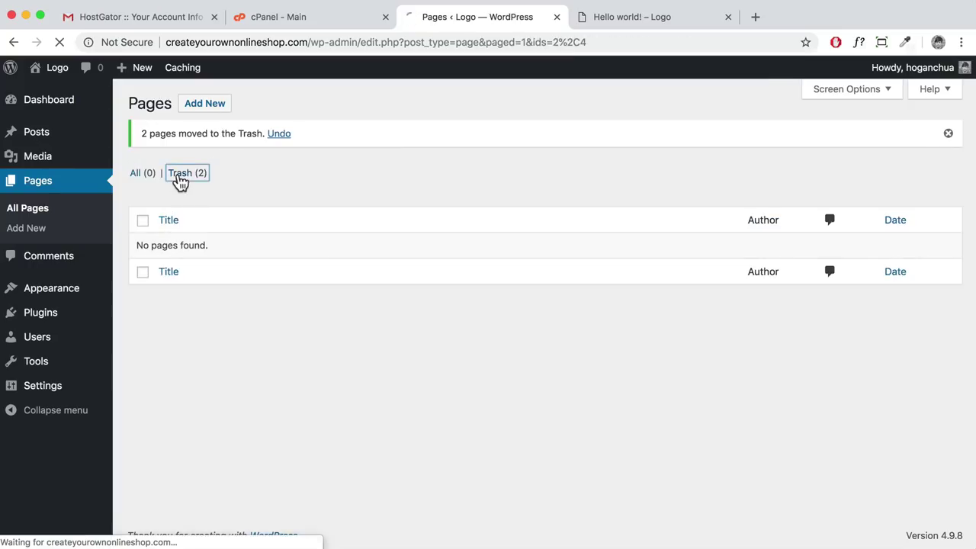
pyautogui.click(142, 179)
pyautogui.click(174, 157)
pyautogui.click(174, 183)
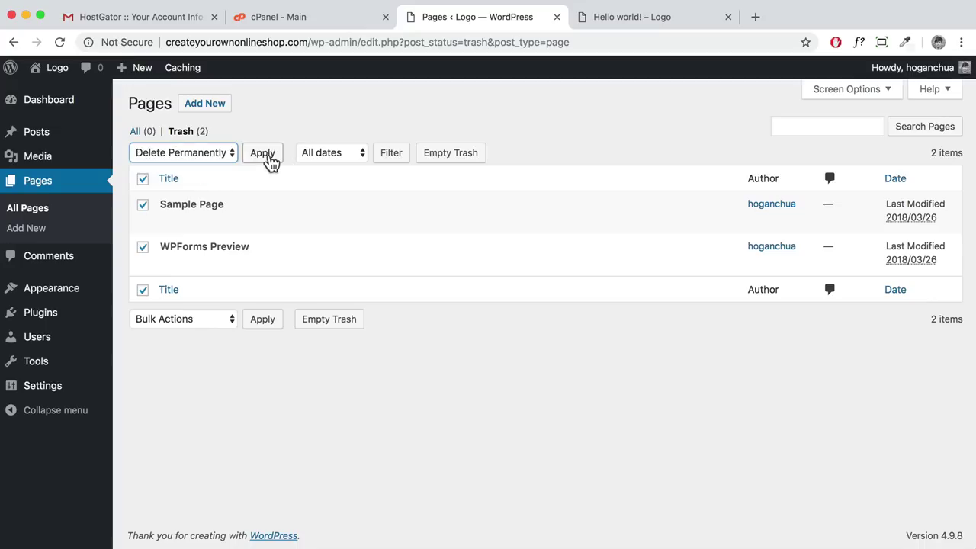
pyautogui.click(270, 159)
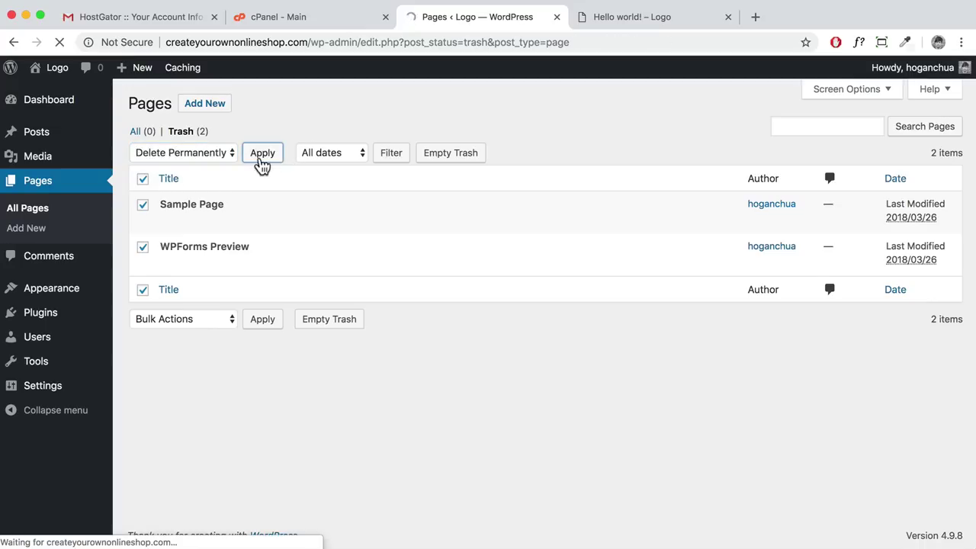
pyautogui.click(35, 137)
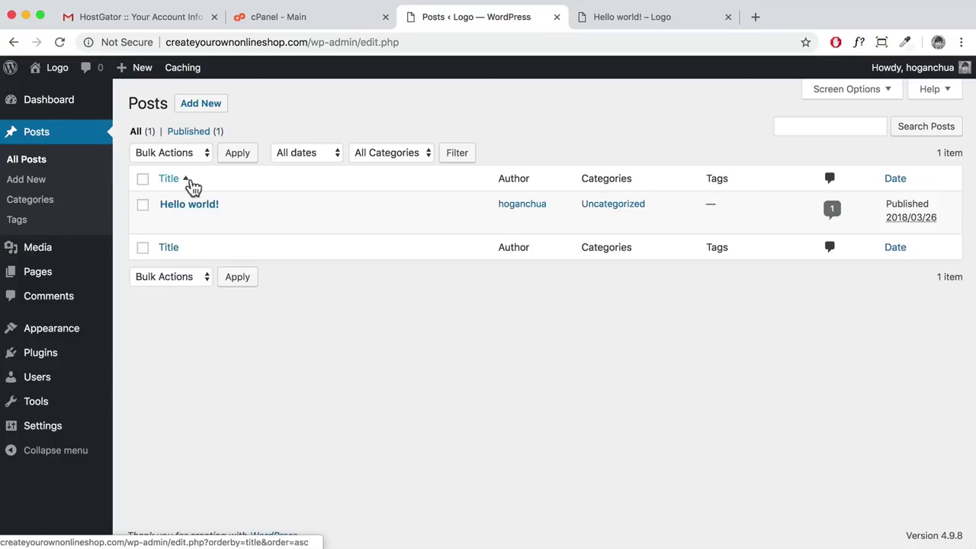
# Trash the Hello world! post, then delete it permanently from the trash
pyautogui.moveTo(236, 215)
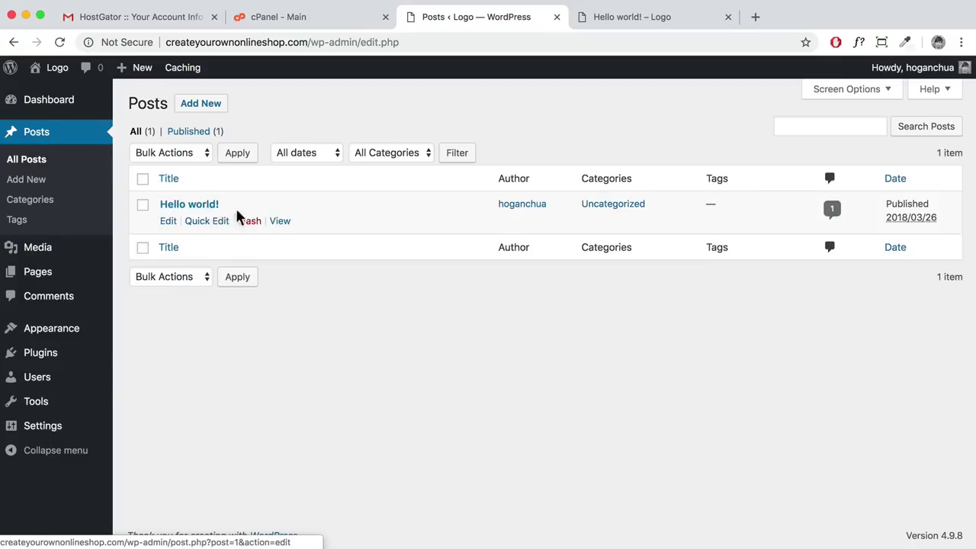
pyautogui.click(144, 180)
pyautogui.click(185, 155)
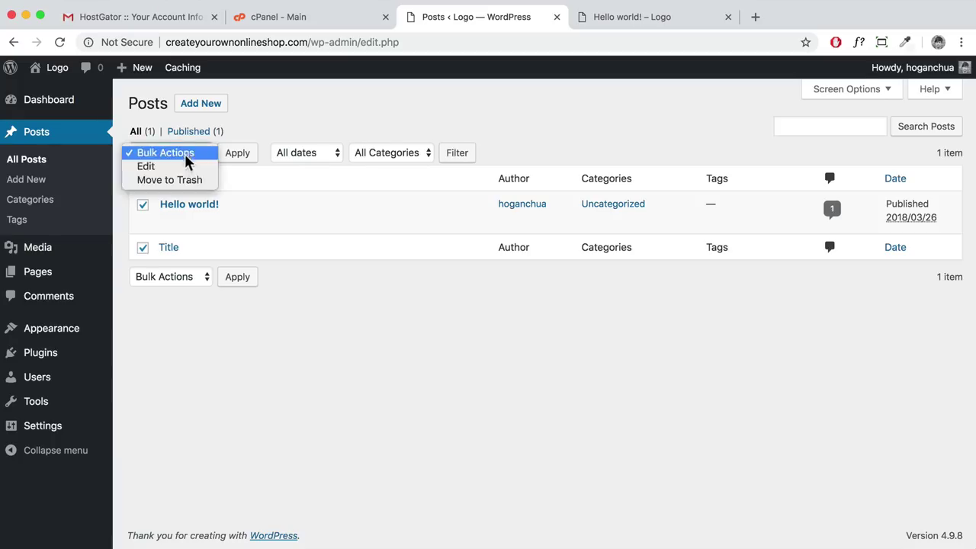
pyautogui.click(186, 178)
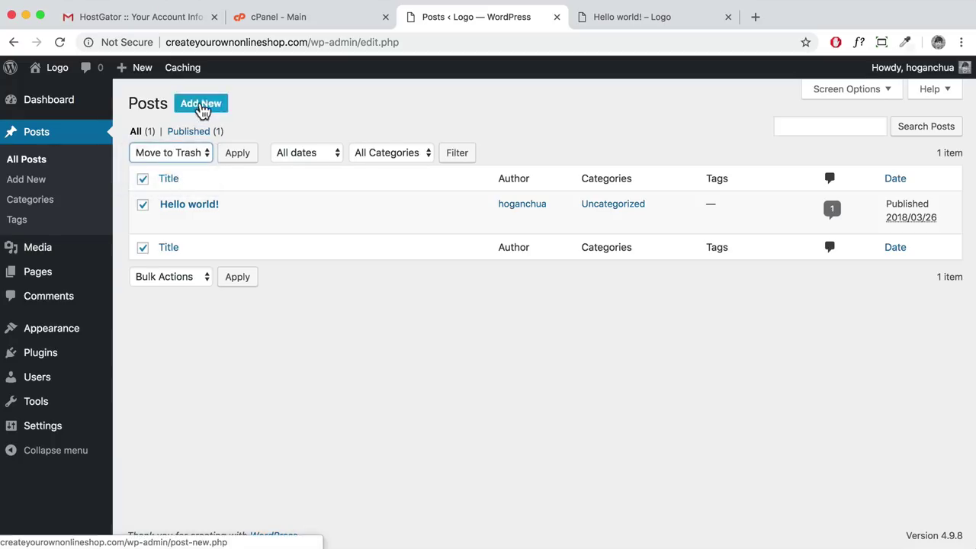
pyautogui.click(244, 226)
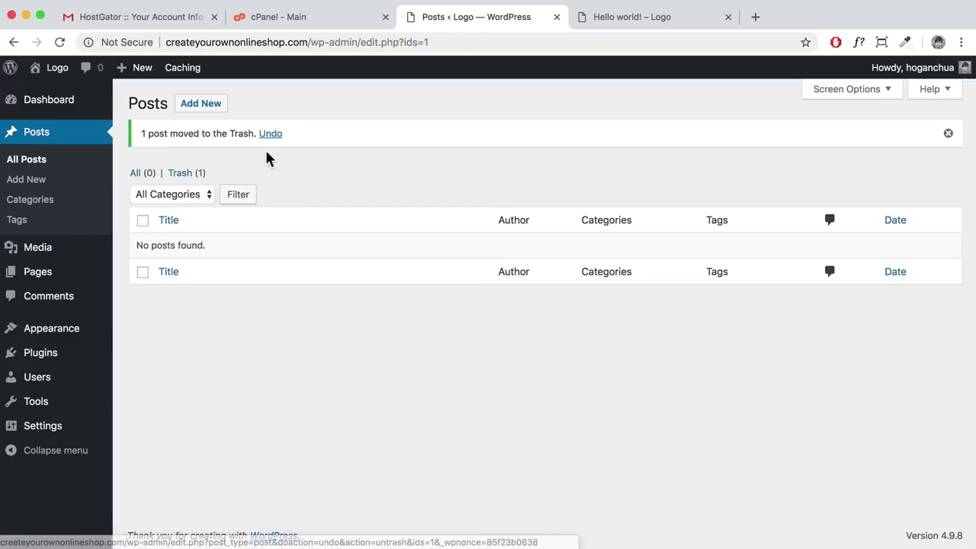
pyautogui.click(180, 174)
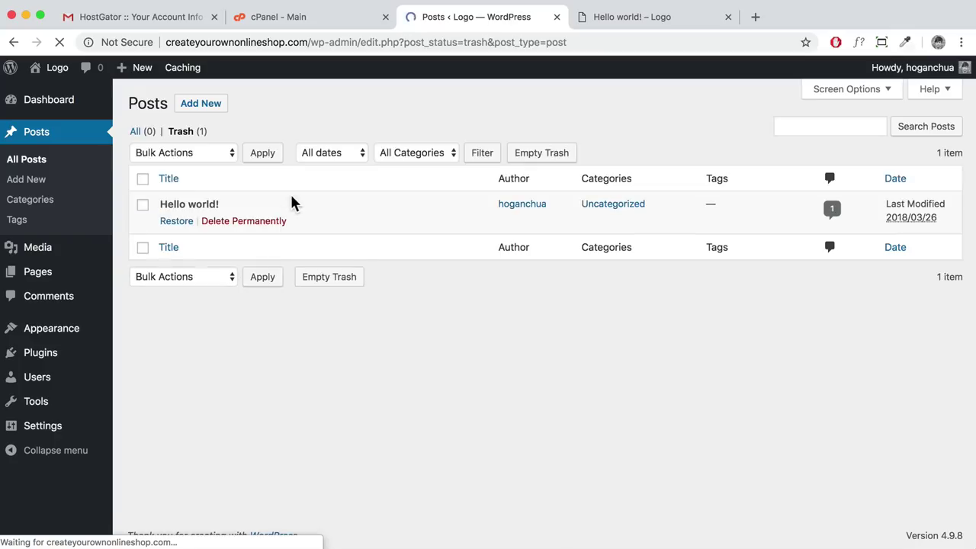
pyautogui.click(258, 222)
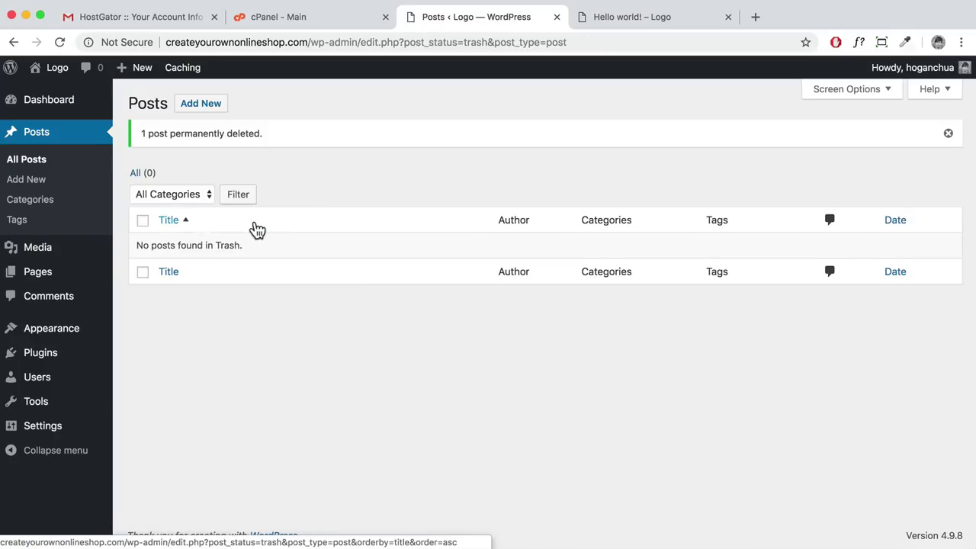
# On the Dashboard, dismiss the Personal Data and Privacy popup and the Gutenberg notice
pyautogui.click(53, 105)
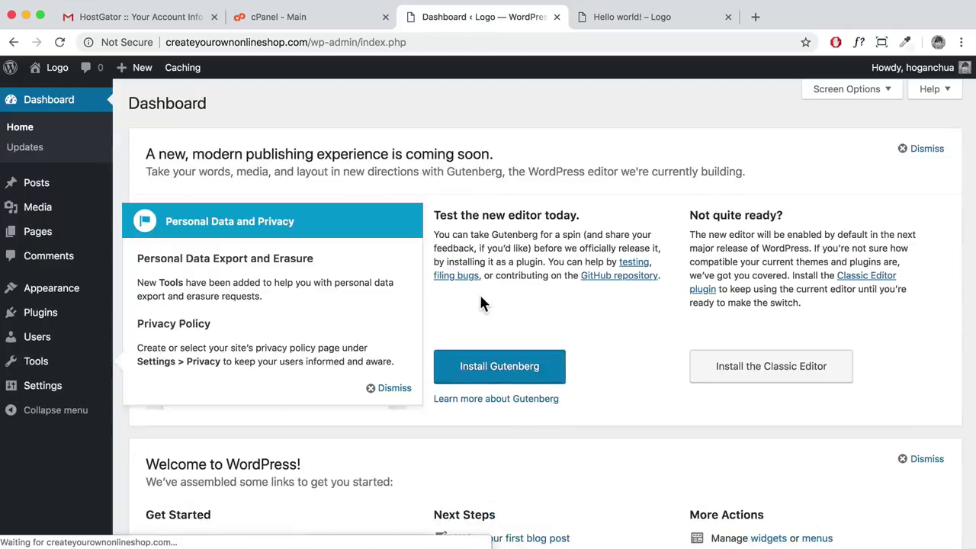
pyautogui.scroll(-1, 479, 292)
pyautogui.click(394, 388)
pyautogui.scroll(-10, 619, 294)
pyautogui.scroll(15, 619, 293)
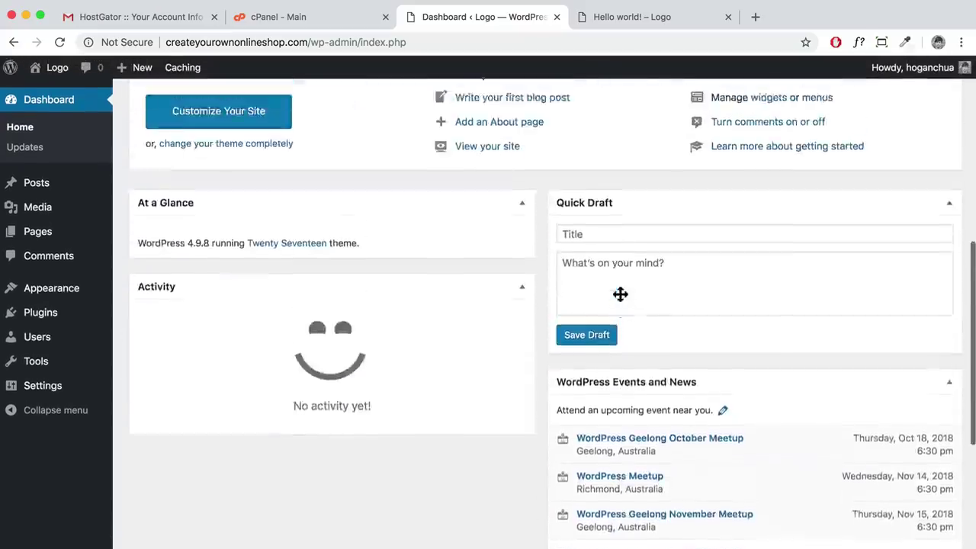
pyautogui.click(918, 149)
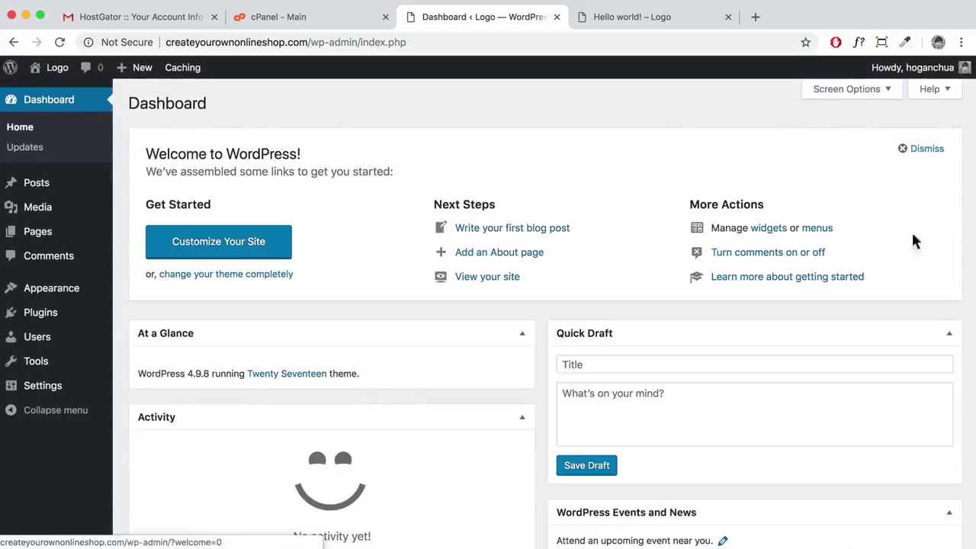
# Collapse Quick Draft, At a Glance, Activity and Events and News boxes, and dismiss the Welcome panel
pyautogui.click(948, 333)
pyautogui.click(522, 334)
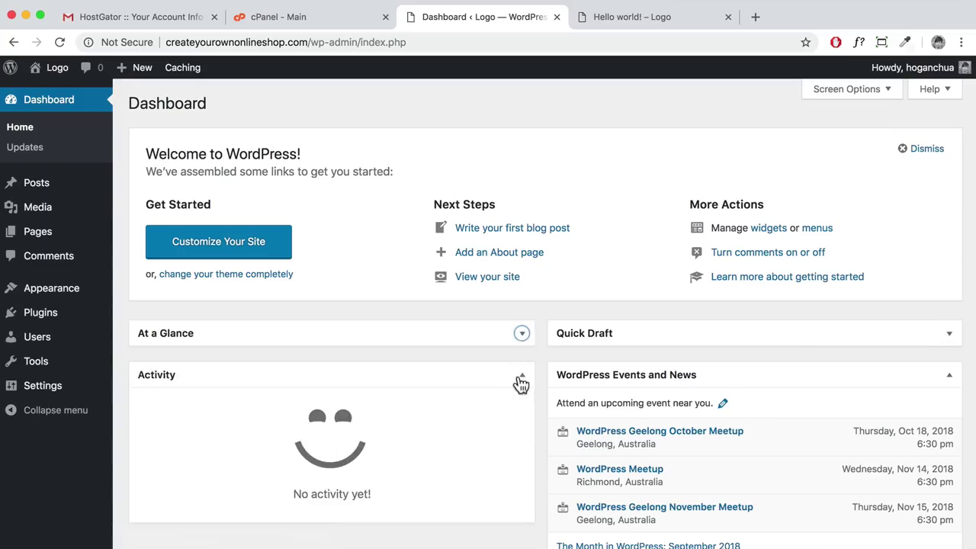
pyautogui.click(521, 375)
pyautogui.click(949, 374)
pyautogui.click(904, 149)
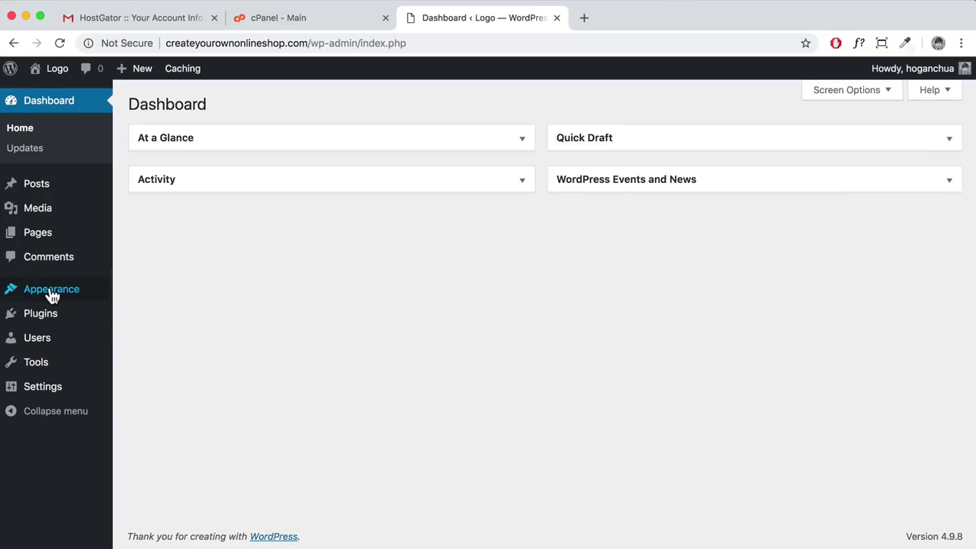
# Go to Appearance > Themes > Add New and browse the featured themes
pyautogui.moveTo(60, 296)
pyautogui.click(148, 294)
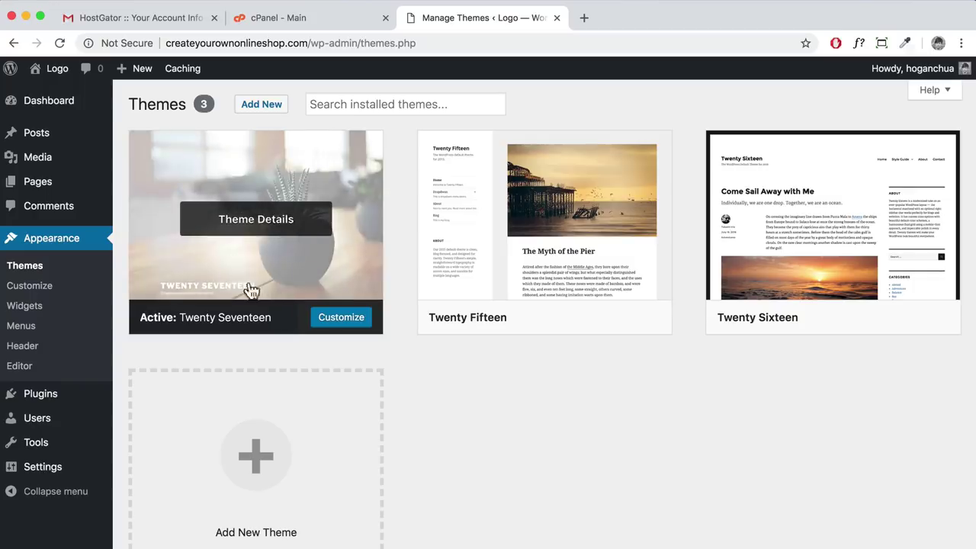
pyautogui.click(266, 109)
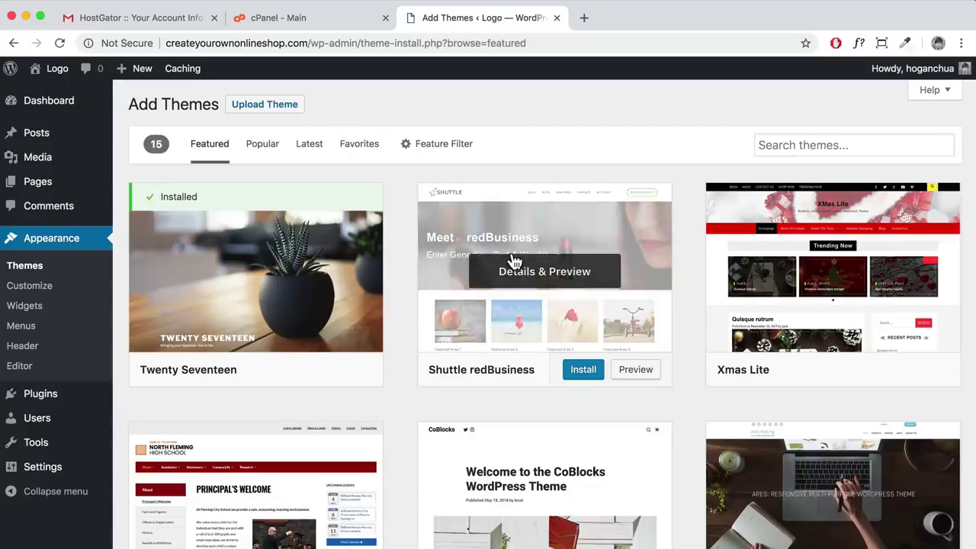
pyautogui.scroll(-2, 515, 262)
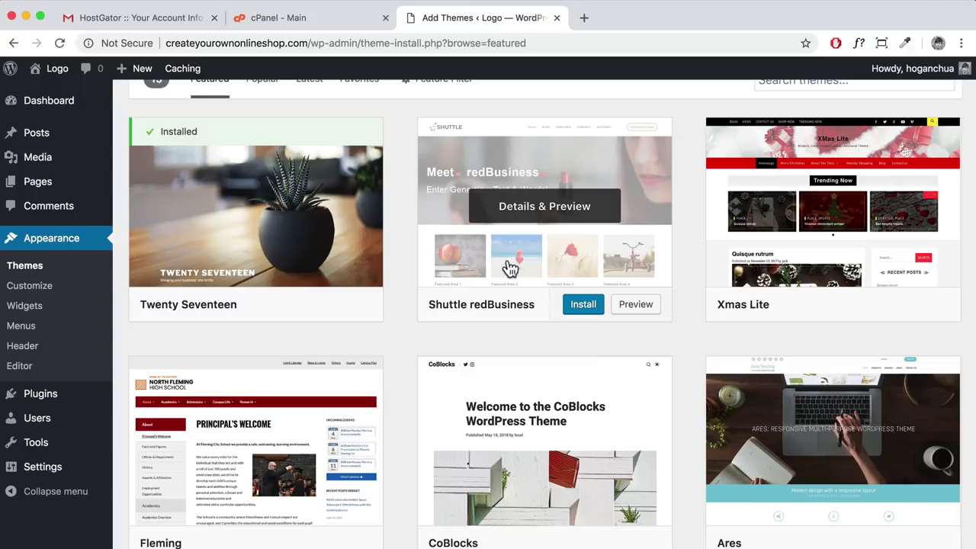
pyautogui.scroll(2, 510, 266)
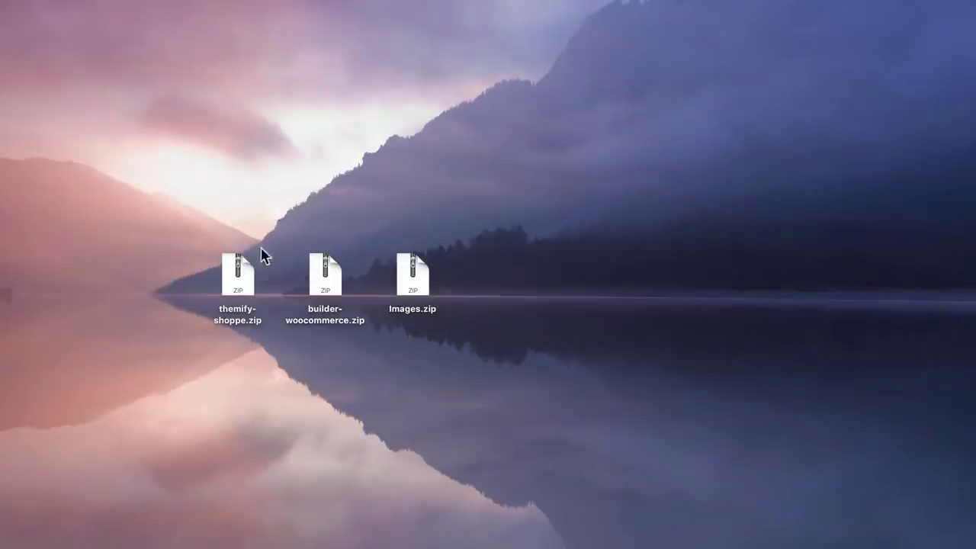
# Select and inspect the three desktop zip files: themify-shoppe, builder-woocommerce and Images
pyautogui.moveTo(197, 232); pyautogui.dragTo(246, 318)
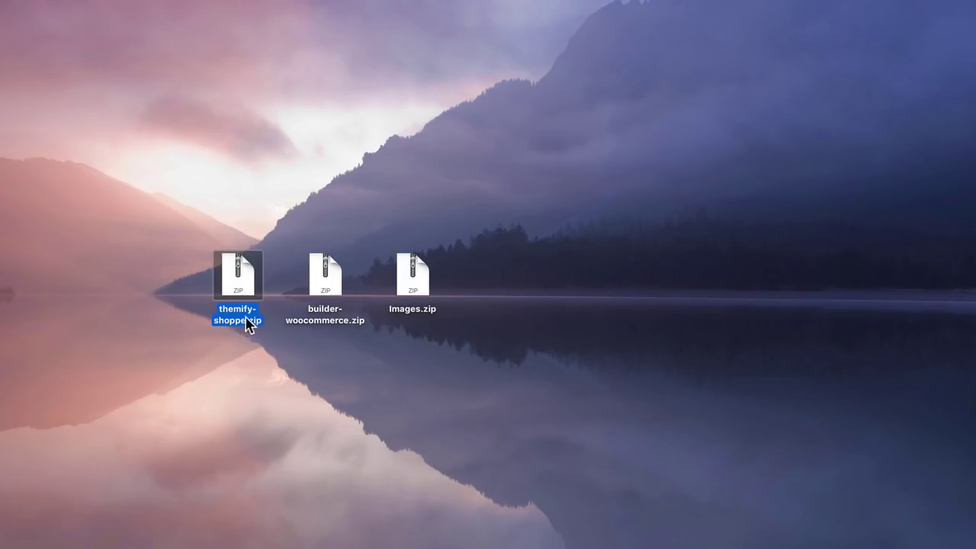
pyautogui.moveTo(283, 215); pyautogui.dragTo(369, 345)
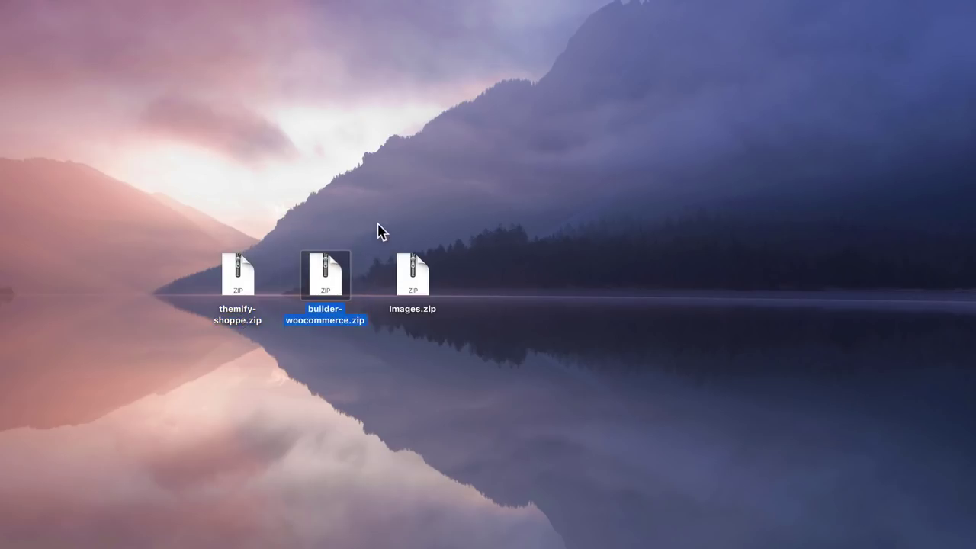
pyautogui.moveTo(381, 218); pyautogui.dragTo(441, 332)
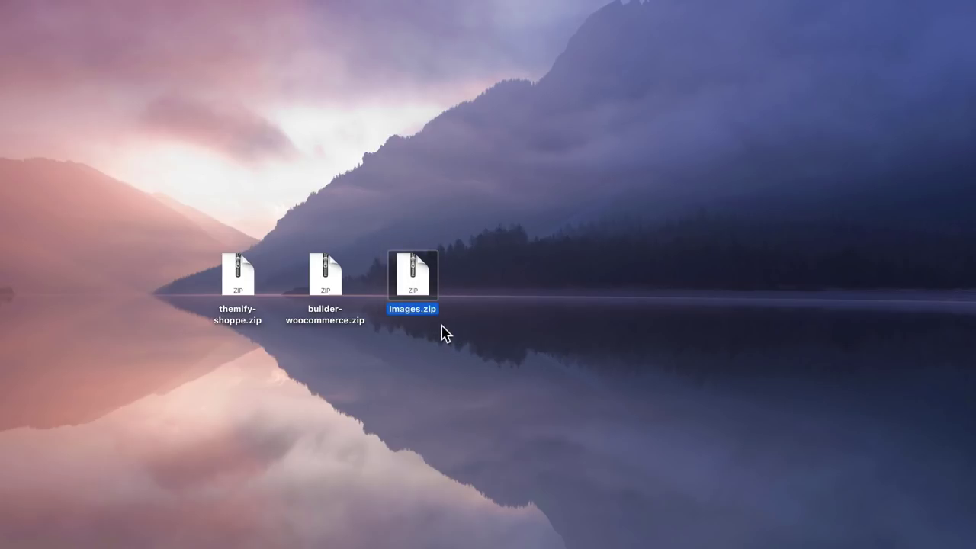
pyautogui.click(221, 319)
pyautogui.moveTo(177, 230); pyautogui.dragTo(537, 369)
pyautogui.click(245, 338)
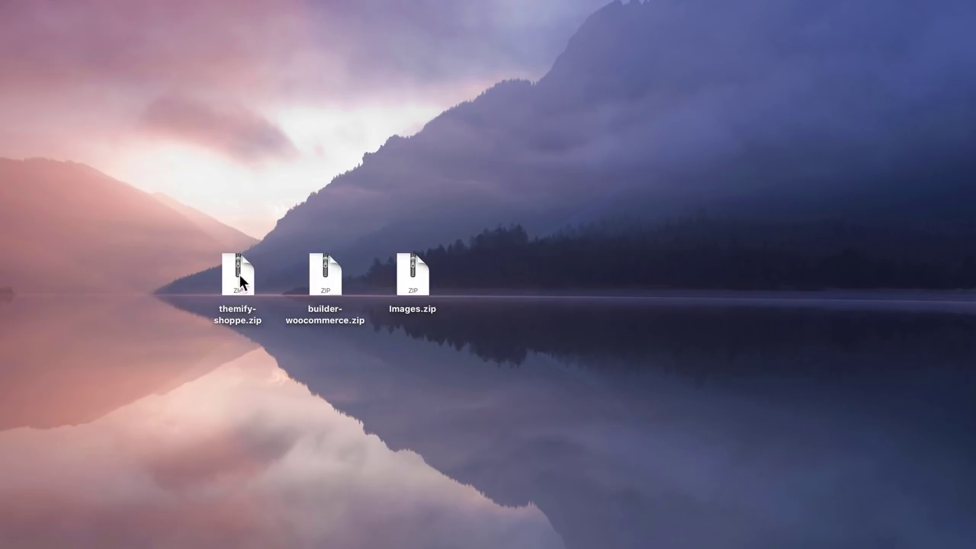
pyautogui.rightClick(240, 274)
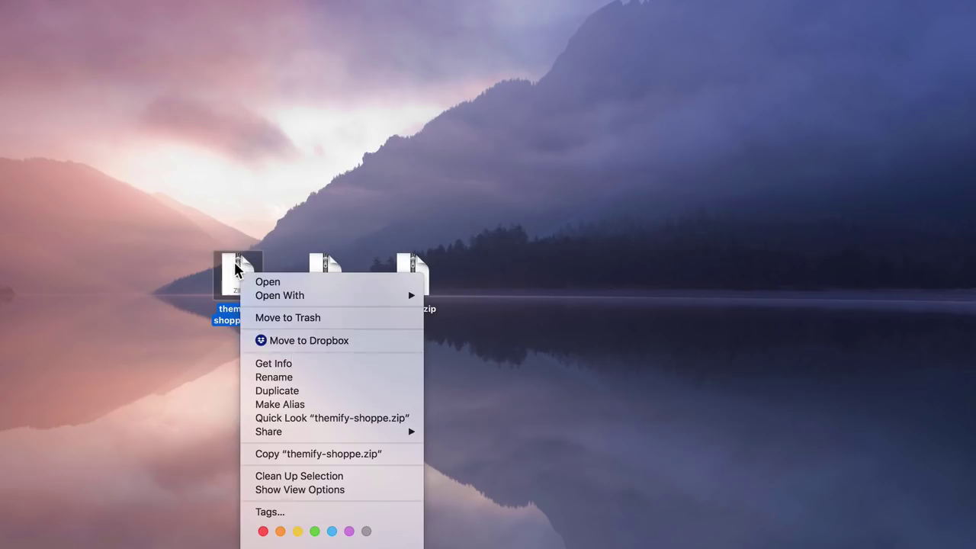
pyautogui.click(236, 269)
# Unzip themify-shoppe.zip and move the extracted themify-shoppe folder to the Trash
pyautogui.doubleClick(236, 268)
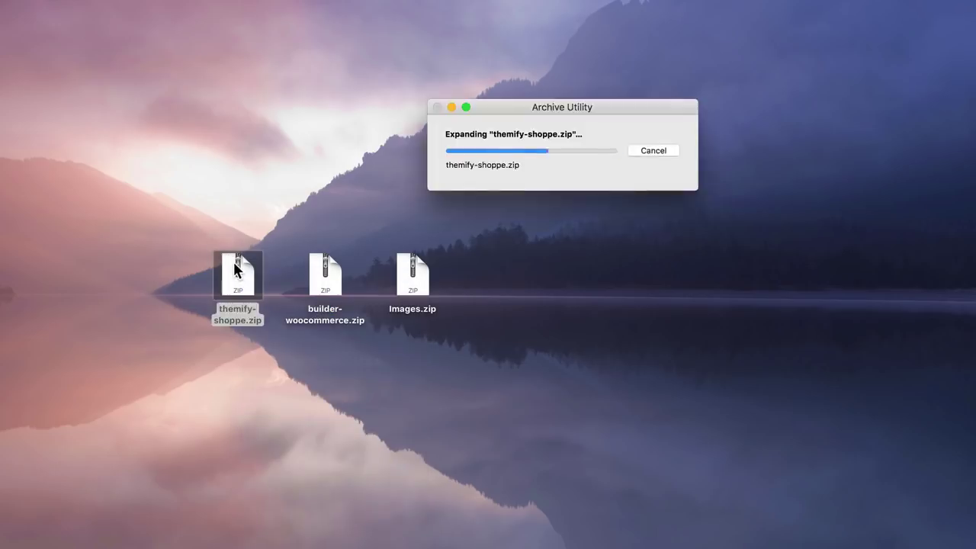
pyautogui.moveTo(246, 288); pyautogui.dragTo(247, 358)
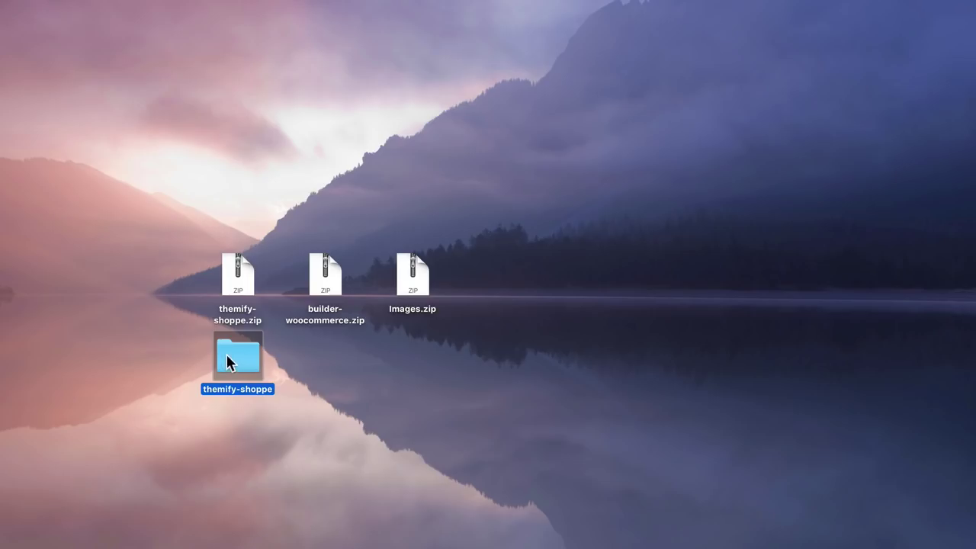
pyautogui.rightClick(226, 352)
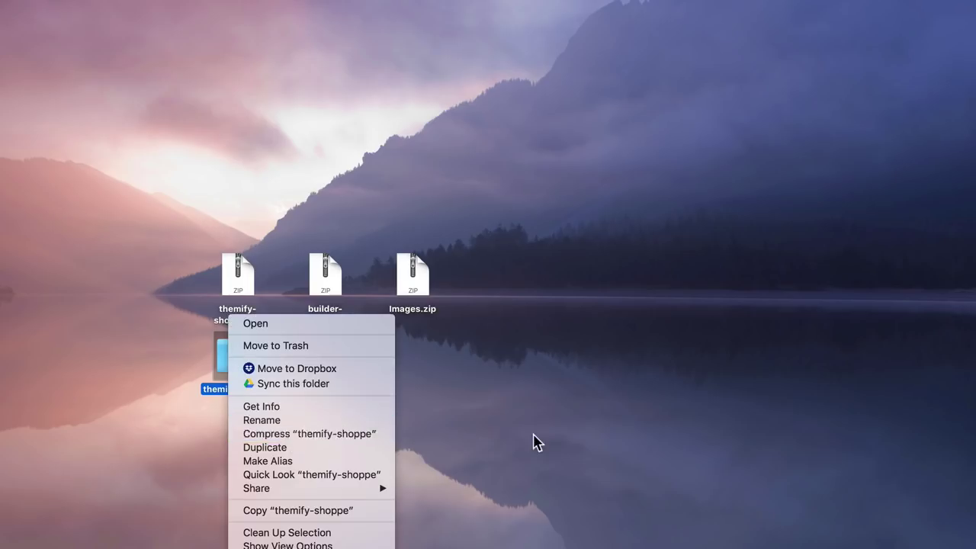
pyautogui.click(534, 445)
pyautogui.press('super+BackSpace')
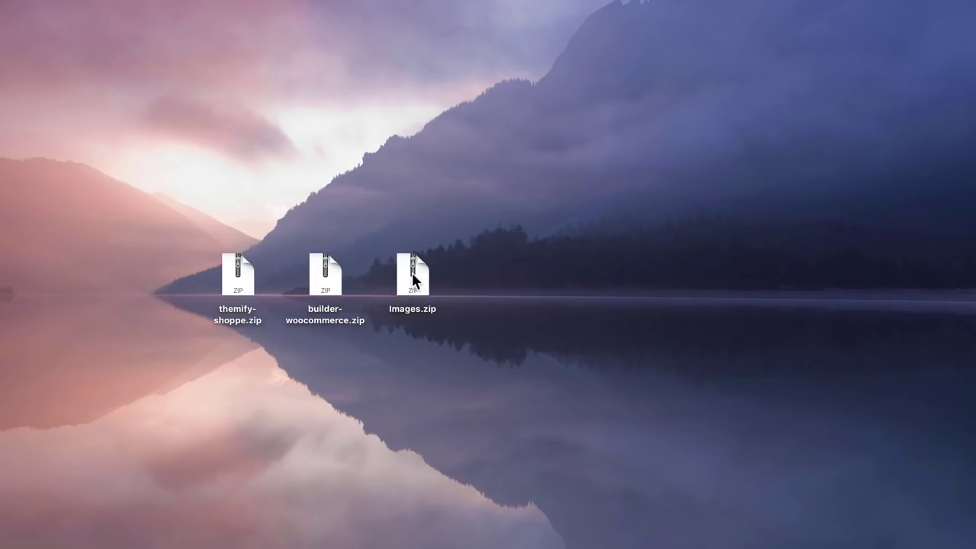
# Unzip Images.zip into Images Ready 2, check its product images, and close the folder
pyautogui.doubleClick(412, 280)
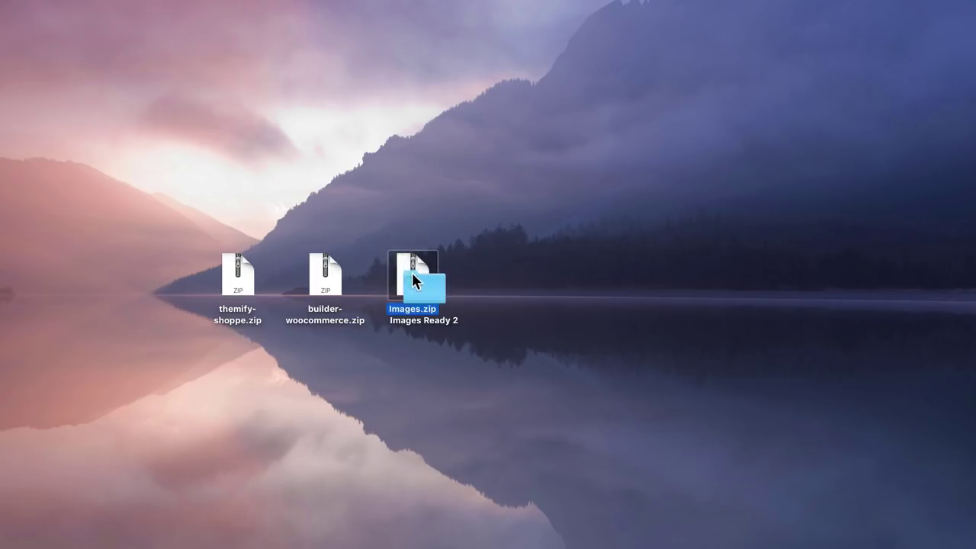
pyautogui.moveTo(411, 281); pyautogui.dragTo(417, 321)
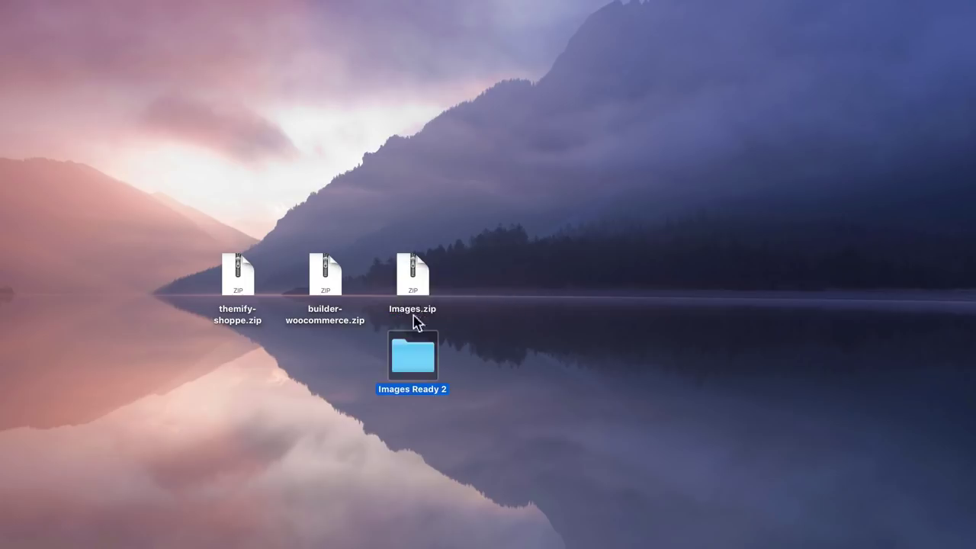
pyautogui.doubleClick(413, 362)
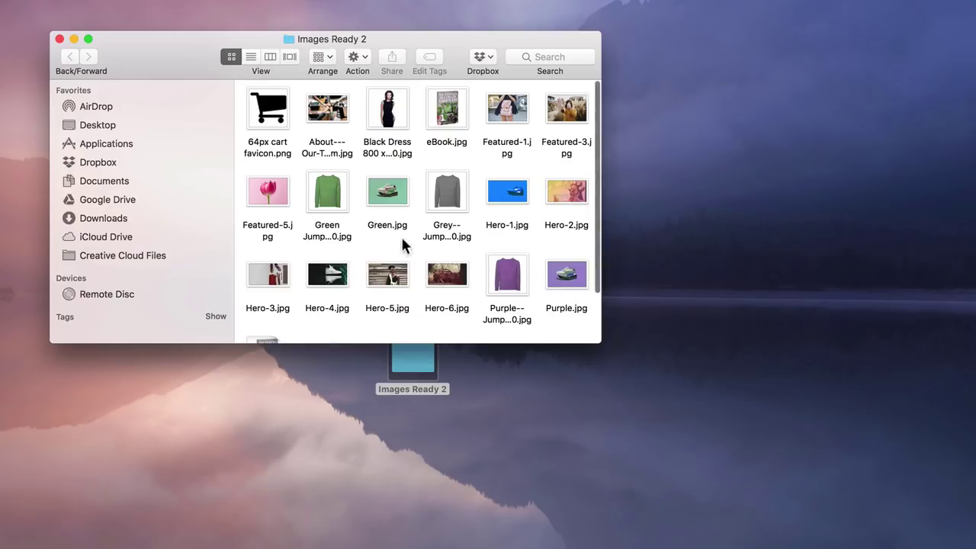
pyautogui.scroll(-5, 430, 281)
pyautogui.scroll(5, 429, 290)
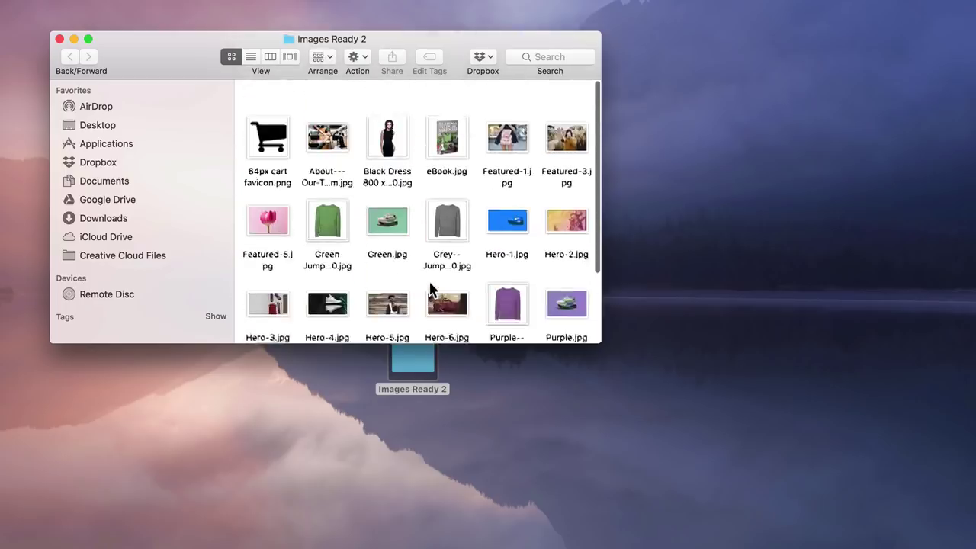
pyautogui.click(60, 39)
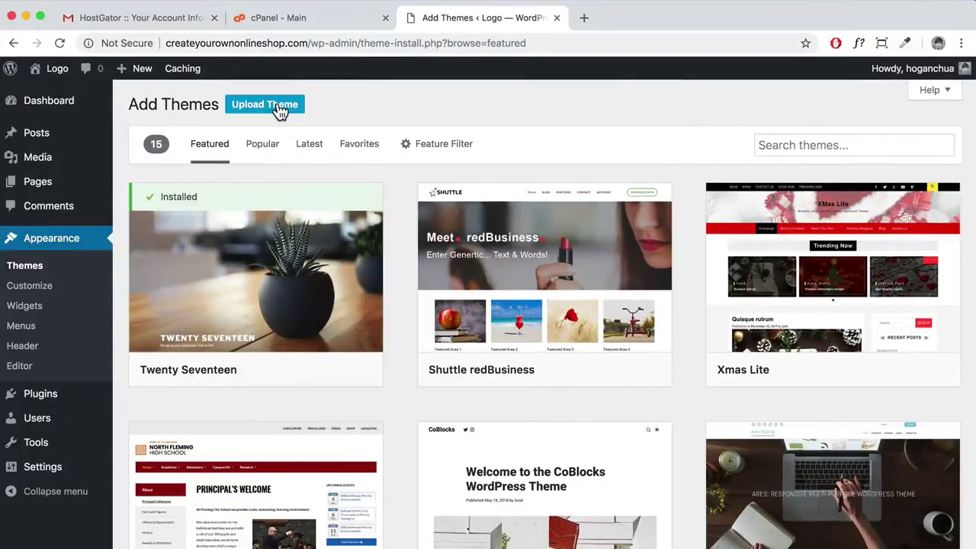
# Upload and install themify-shoppe.zip as a theme, then activate Themify Shoppe
pyautogui.click(279, 107)
pyautogui.click(421, 231)
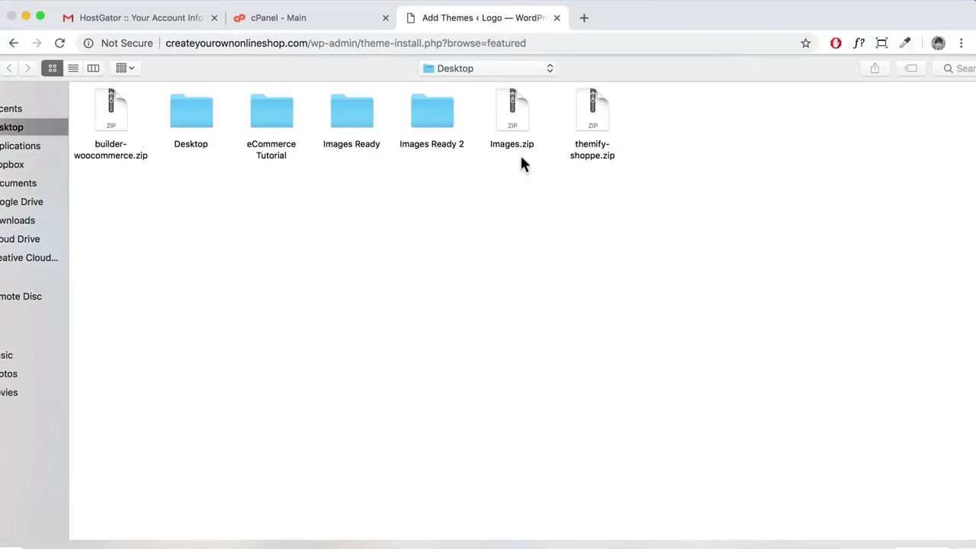
pyautogui.click(597, 139)
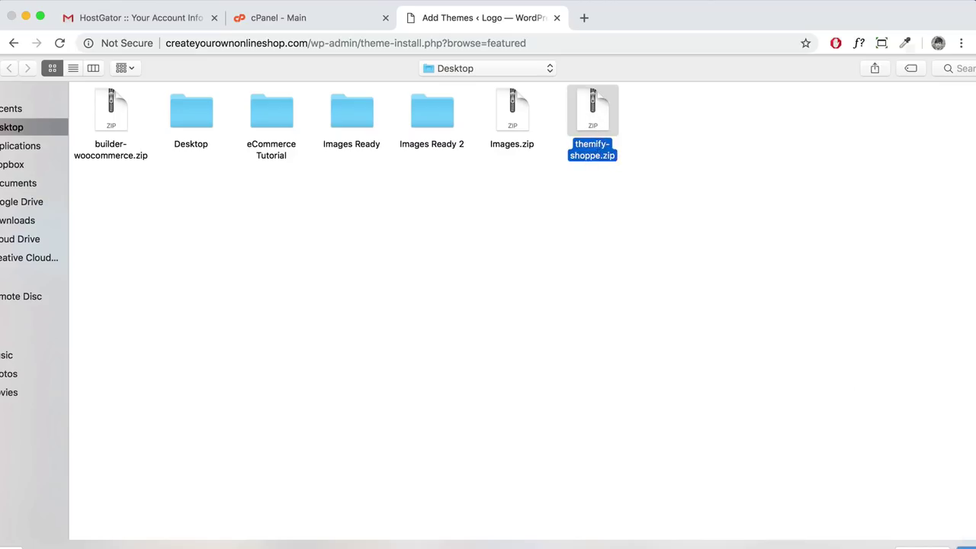
pyautogui.click(965, 545)
pyautogui.click(441, 254)
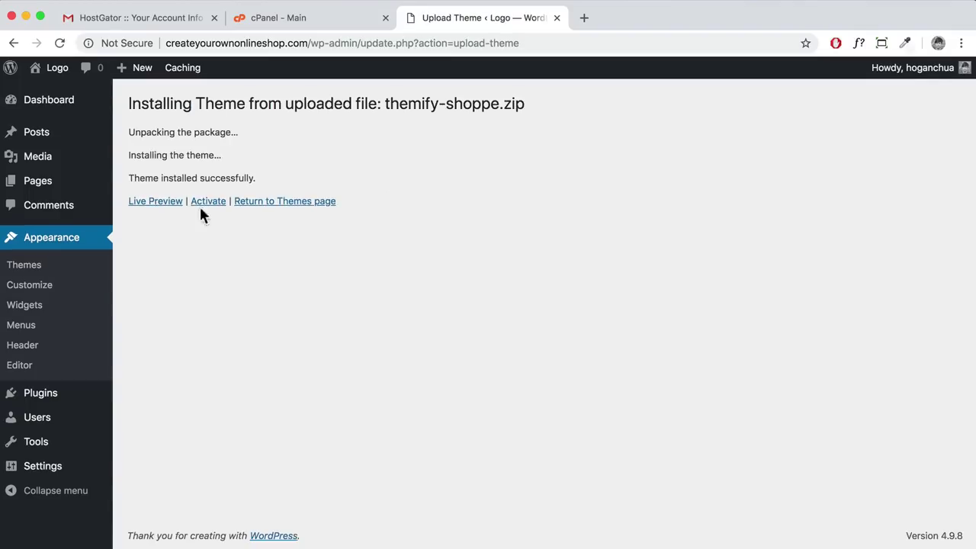
pyautogui.click(210, 204)
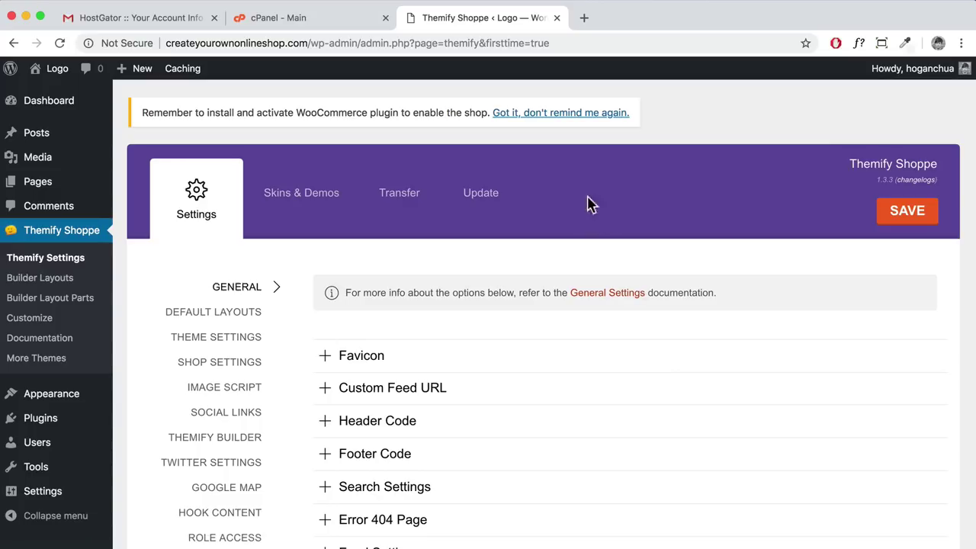
# Look over the Themify Shoppe Skins & Demos tab, then return to the theme's general Settings
pyautogui.click(339, 204)
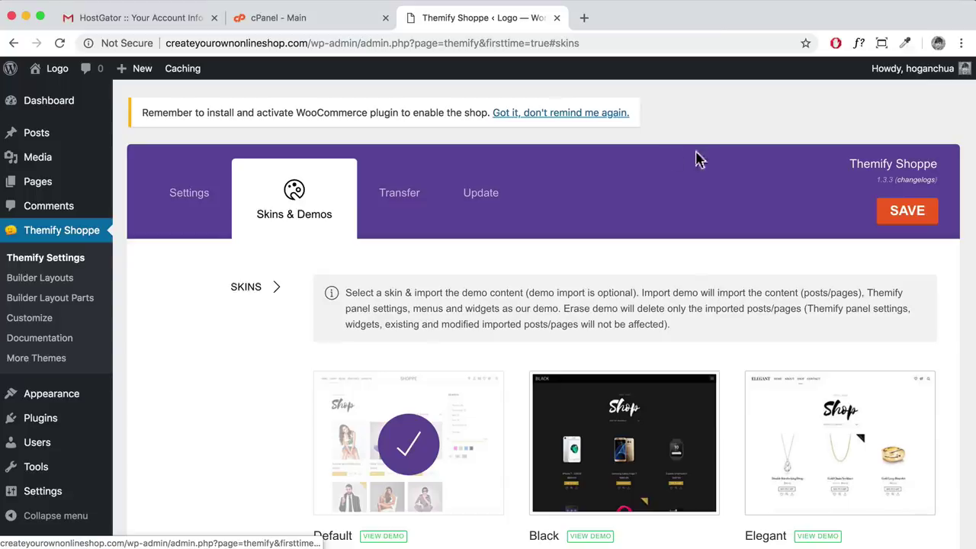
pyautogui.click(206, 191)
pyautogui.click(274, 195)
pyautogui.scroll(-3, 320, 251)
pyautogui.scroll(1, 358, 278)
pyautogui.scroll(2, 361, 278)
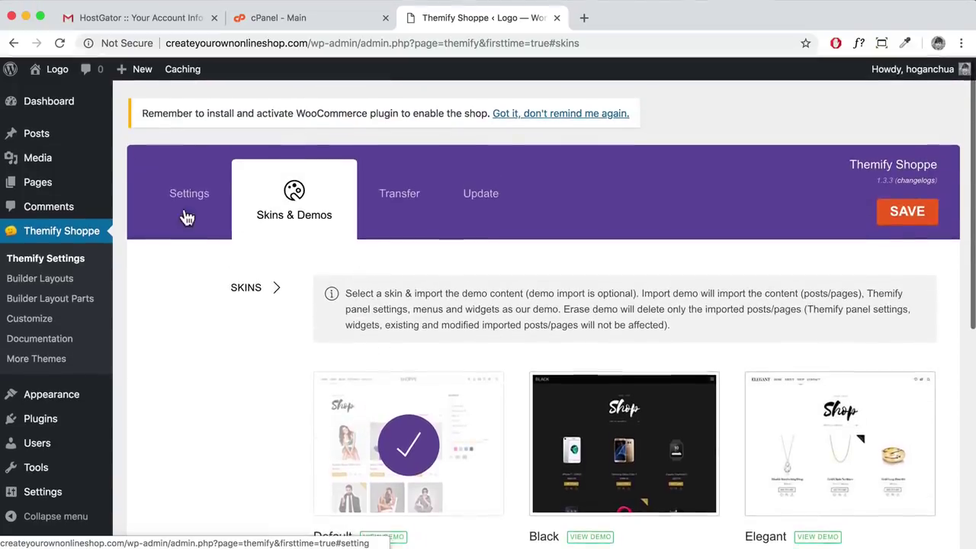
pyautogui.click(177, 205)
# Open the live site from the admin-bar site name in a new tab, scroll through it, then return to the admin
pyautogui.moveTo(54, 70)
pyautogui.rightClick(48, 92)
pyautogui.click(84, 100)
pyautogui.click(607, 25)
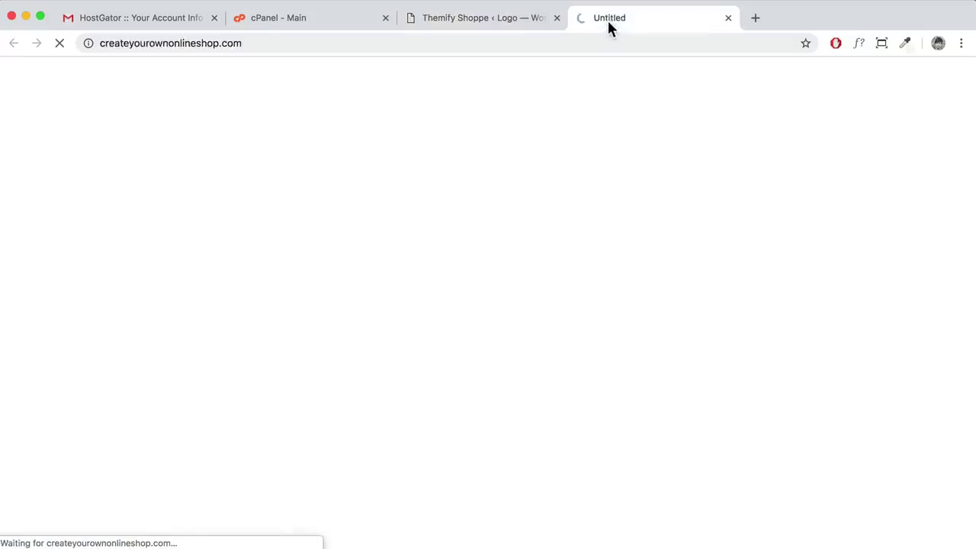
pyautogui.scroll(-5, 438, 162)
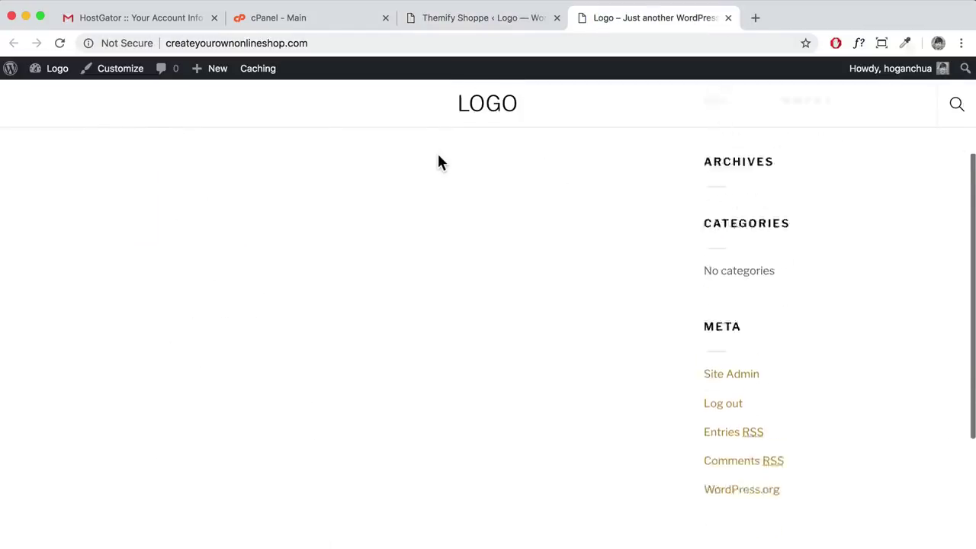
pyautogui.scroll(-2, 439, 161)
pyautogui.scroll(10, 438, 162)
pyautogui.scroll(-5, 438, 162)
pyautogui.scroll(-3, 438, 160)
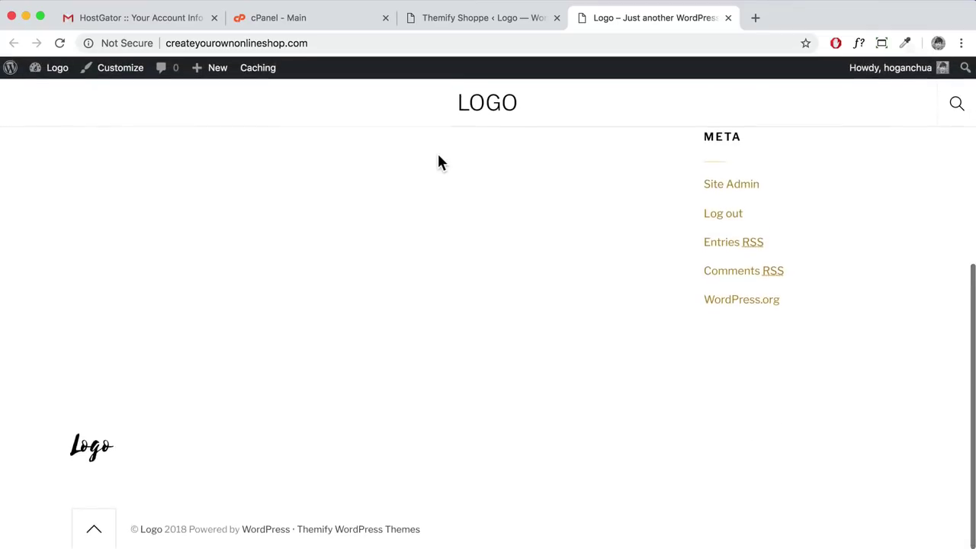
pyautogui.scroll(6, 438, 160)
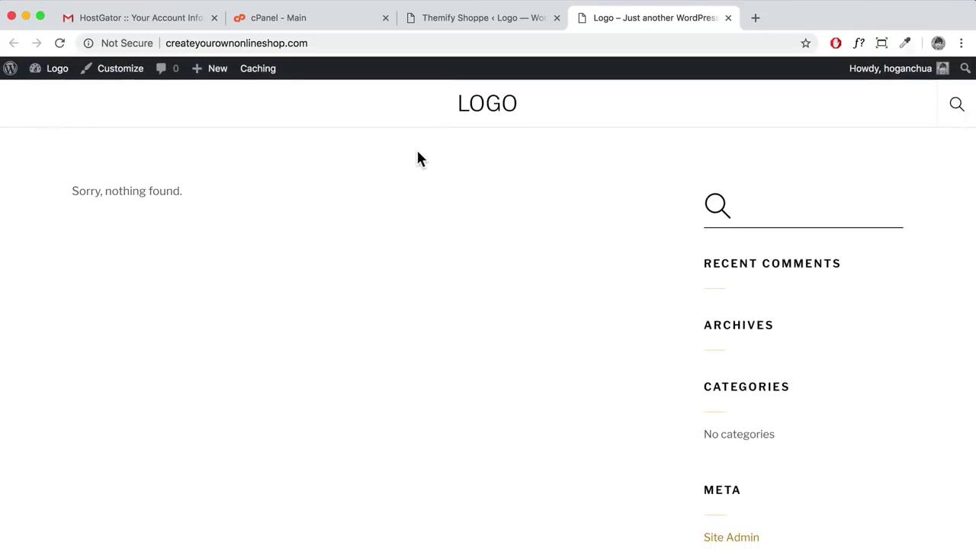
pyautogui.click(475, 23)
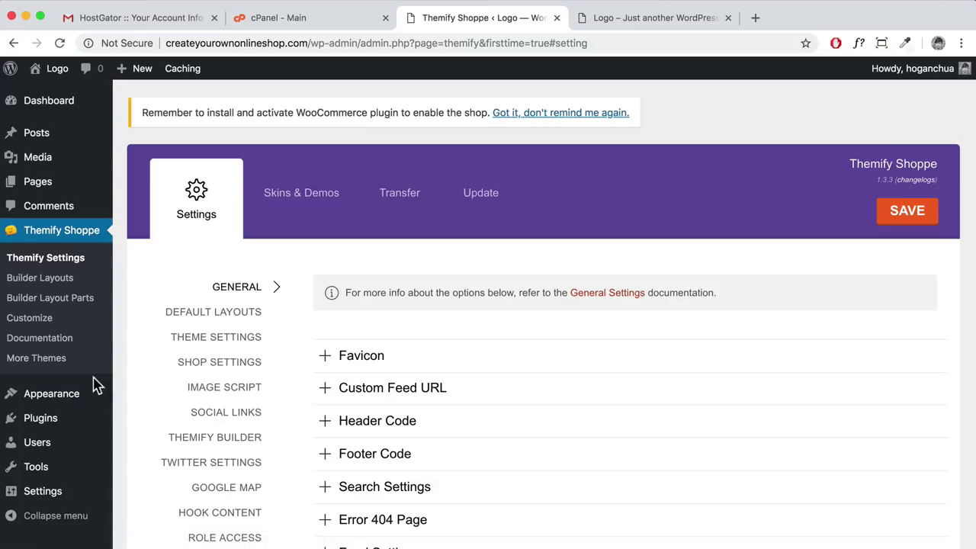
# Go to the Plugins page from the admin sidebar, which shows no installed plugins
pyautogui.scroll(-2, 97, 385)
pyautogui.scroll(-1, 97, 385)
pyautogui.moveTo(54, 195)
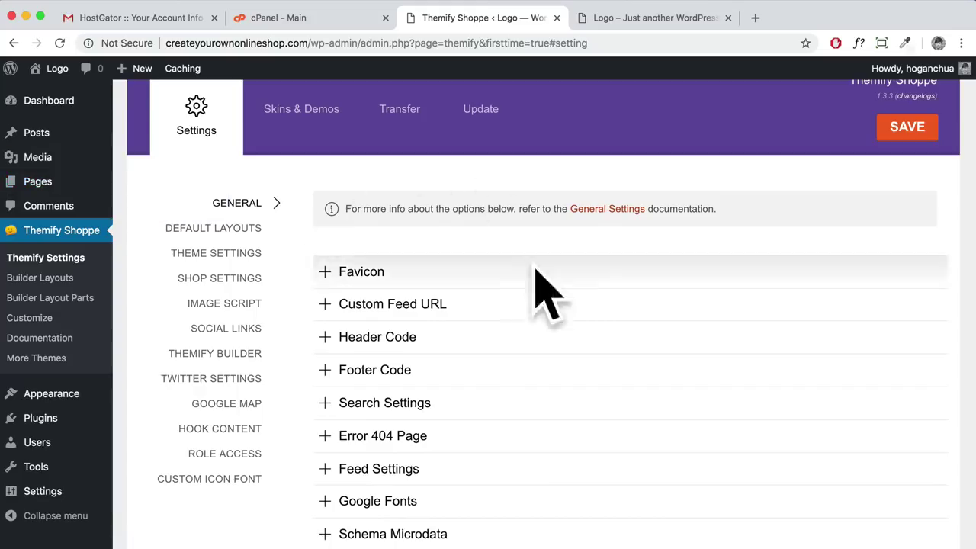
pyautogui.moveTo(90, 394)
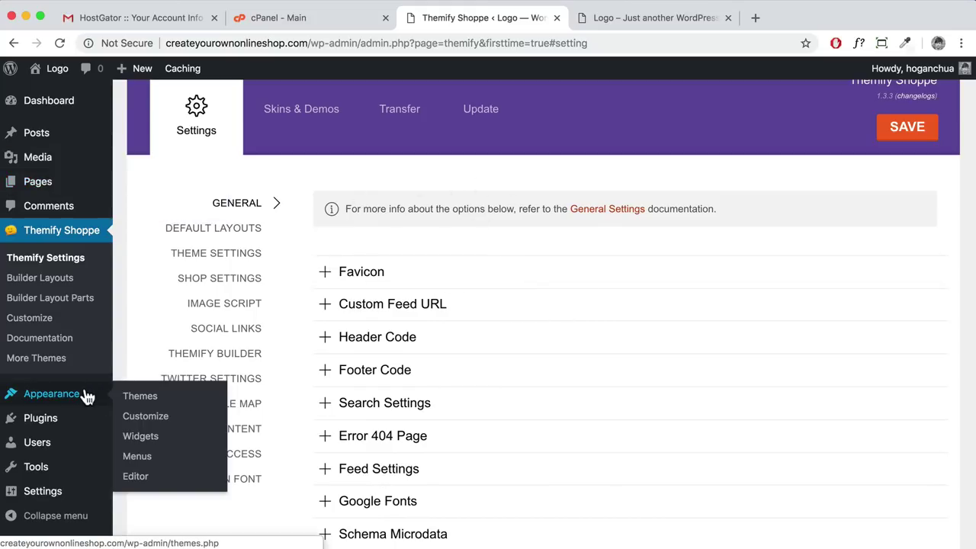
pyautogui.click(41, 424)
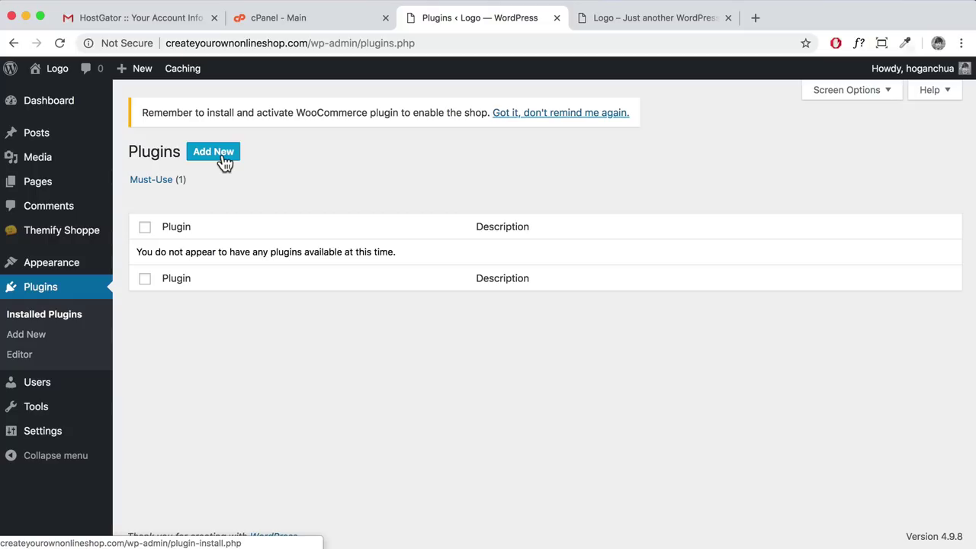
# Search Add Plugins for 'really simple ssl', then install and activate Really Simple SSL
pyautogui.click(226, 158)
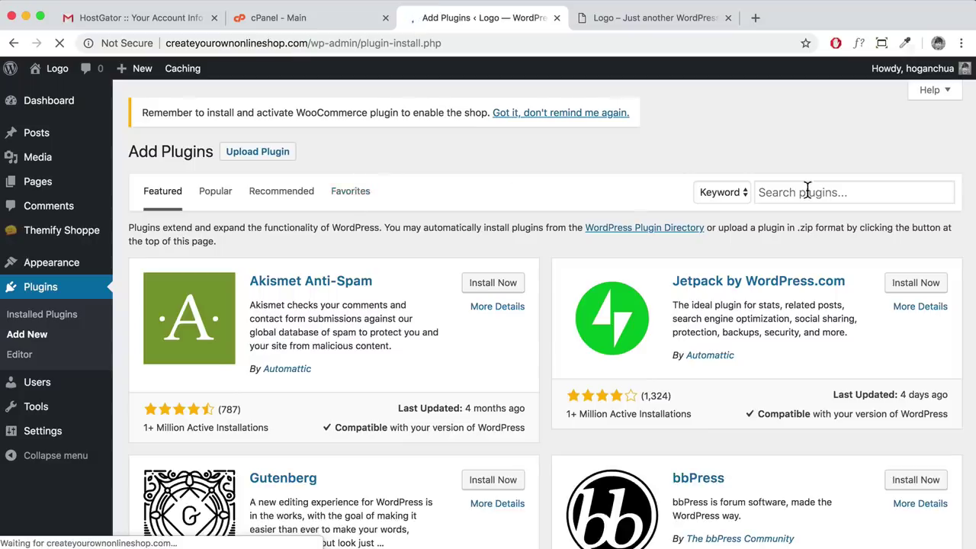
pyautogui.click(804, 192)
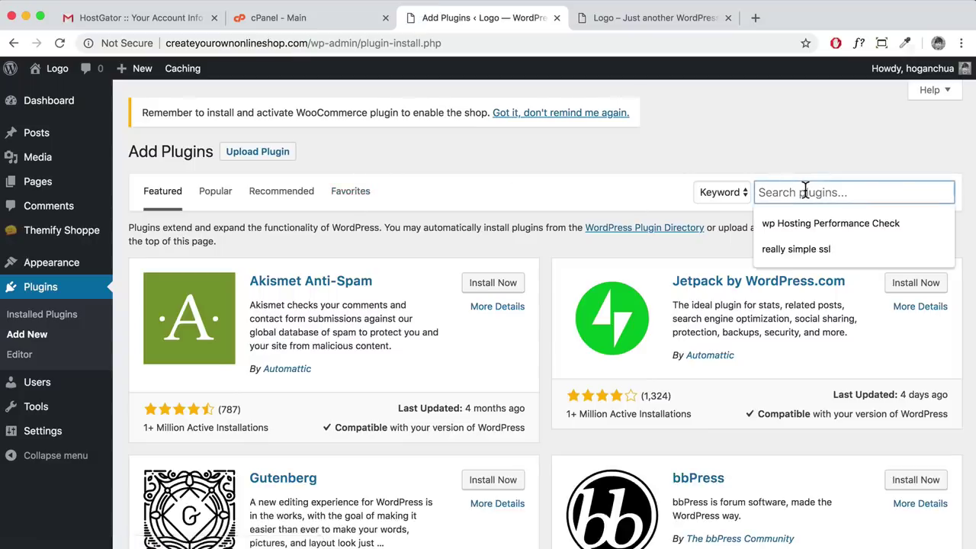
pyautogui.press('Down')
pyautogui.press('Down')
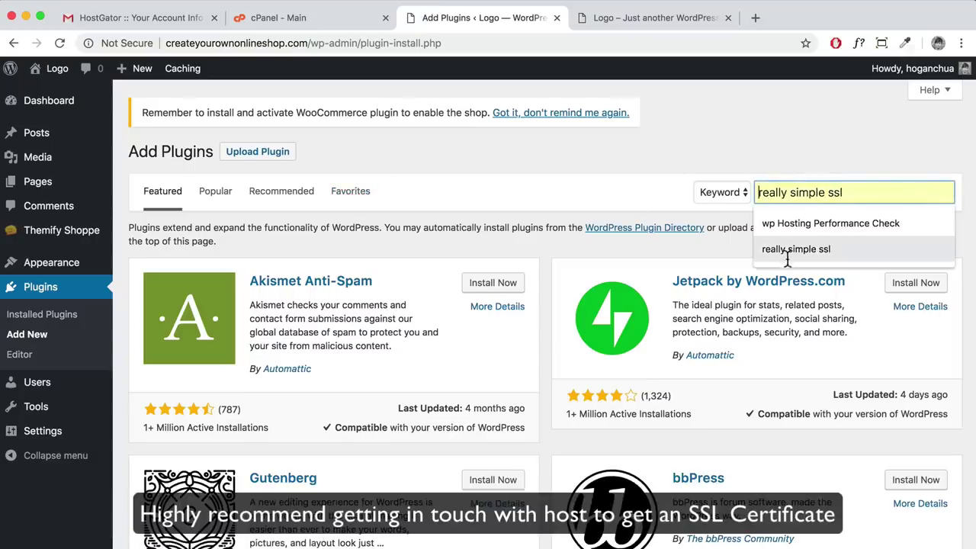
pyautogui.click(787, 251)
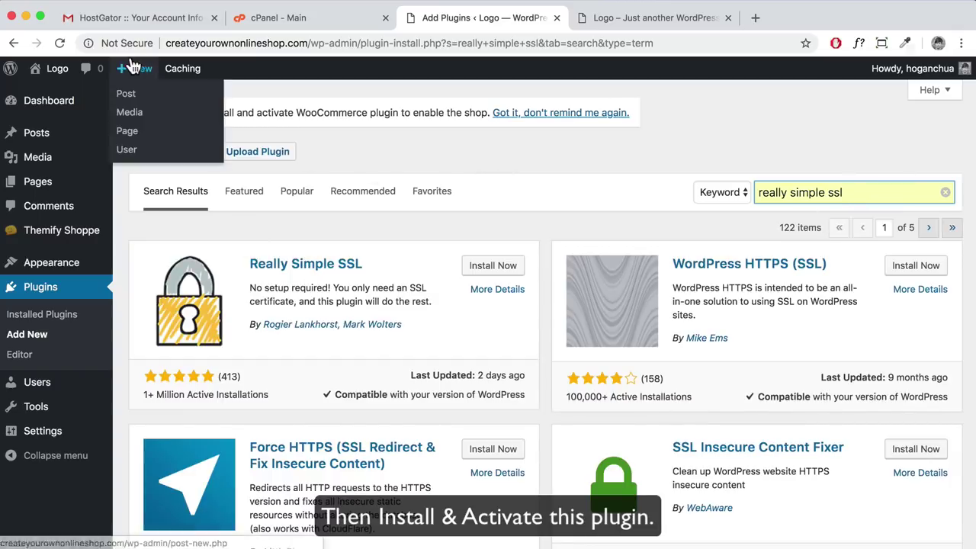
pyautogui.moveTo(133, 71)
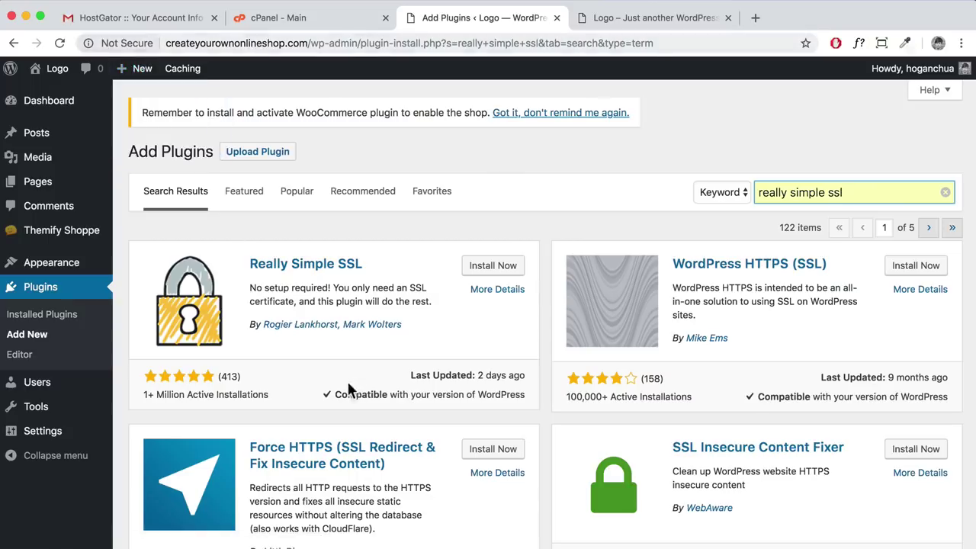
pyautogui.click(485, 272)
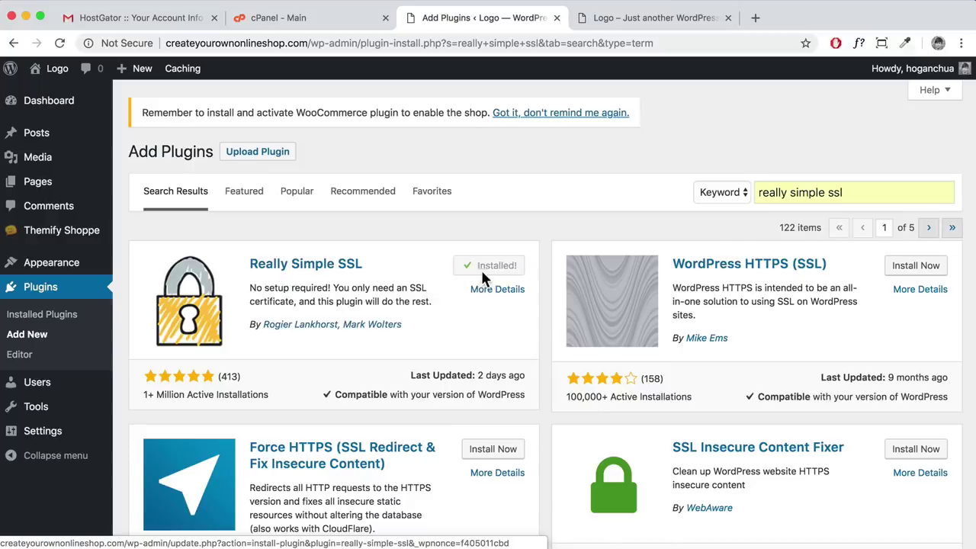
pyautogui.click(498, 267)
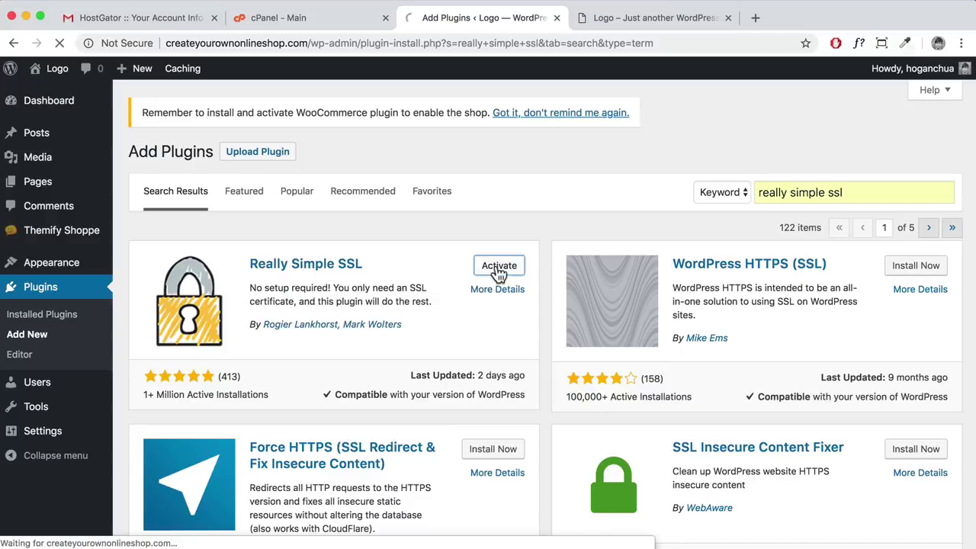
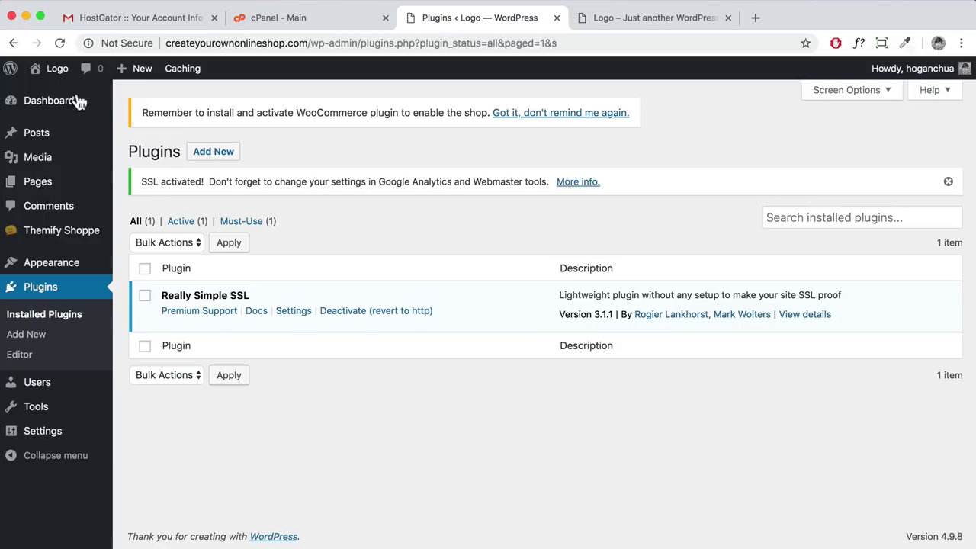
# View the live front page, then load the site's /wp-admin address
pyautogui.click(48, 90)
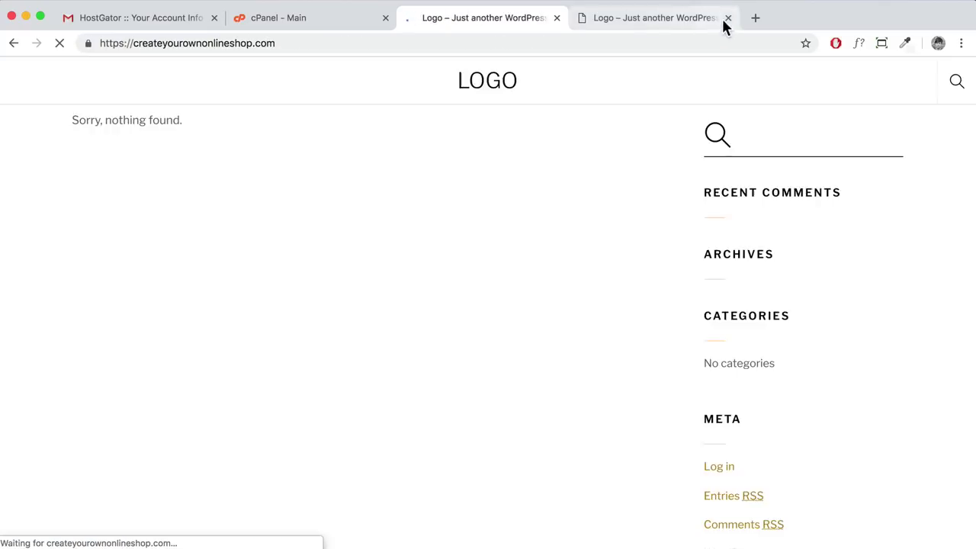
pyautogui.click(727, 18)
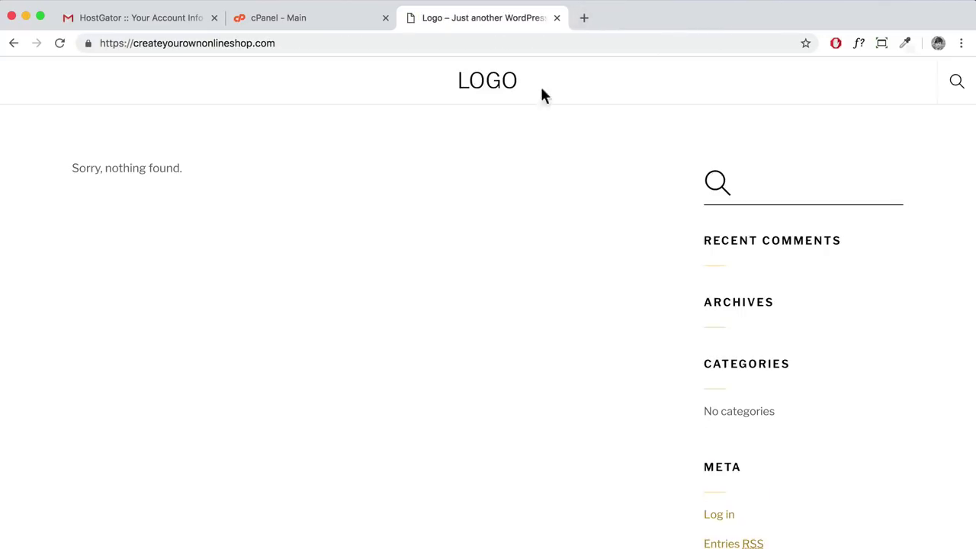
pyautogui.moveTo(99, 43); pyautogui.dragTo(134, 43)
pyautogui.click(346, 43)
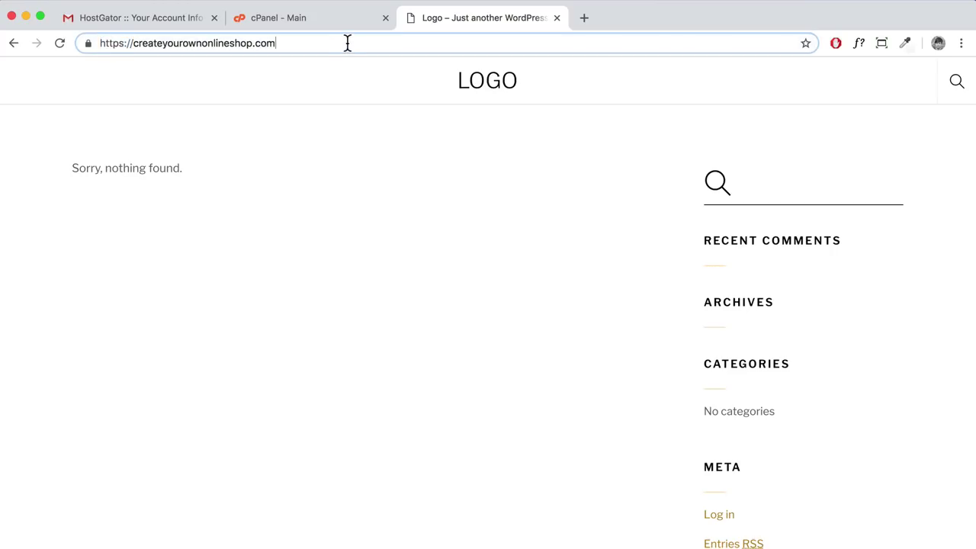
pyautogui.write('/')
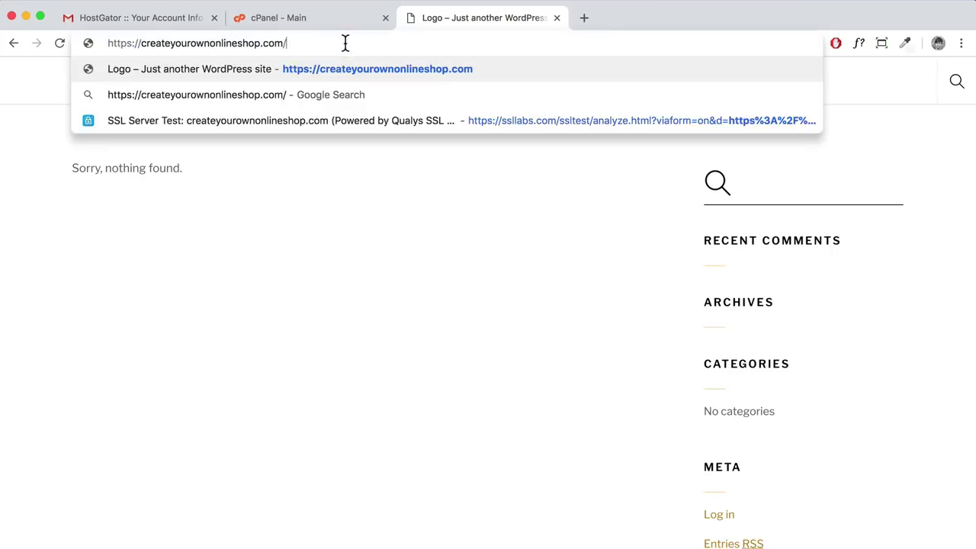
pyautogui.write('wp-admin')
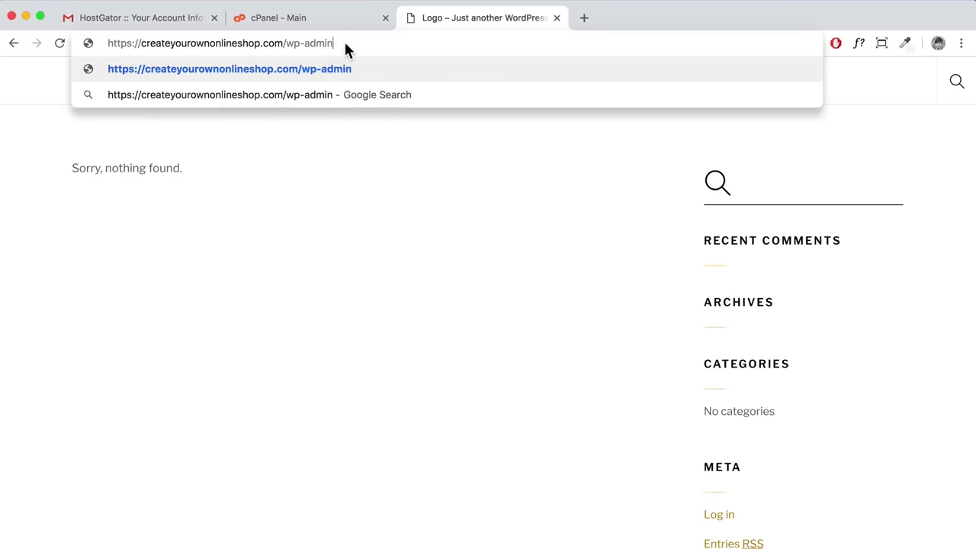
pyautogui.press('Return')
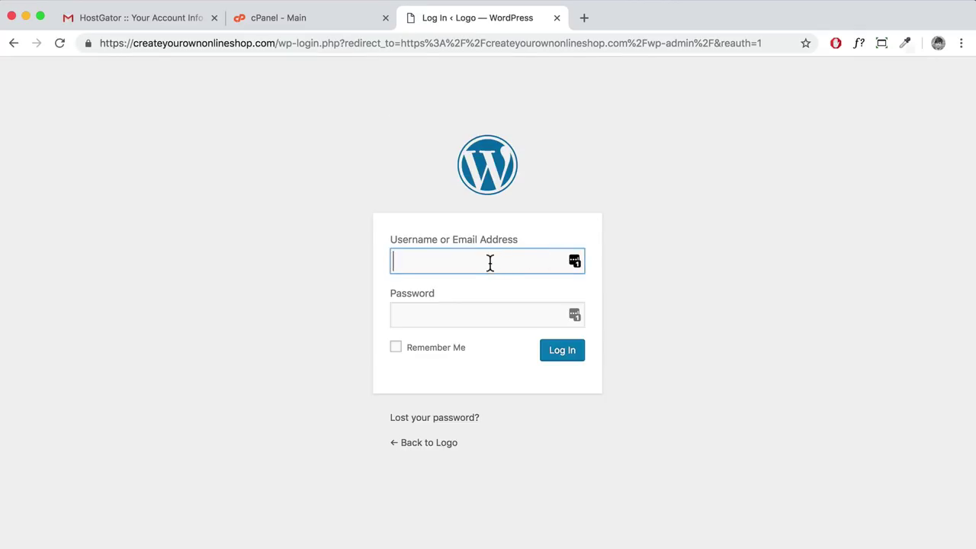
# Log in to the admin area with the account username and password
pyautogui.write('hoganchua')
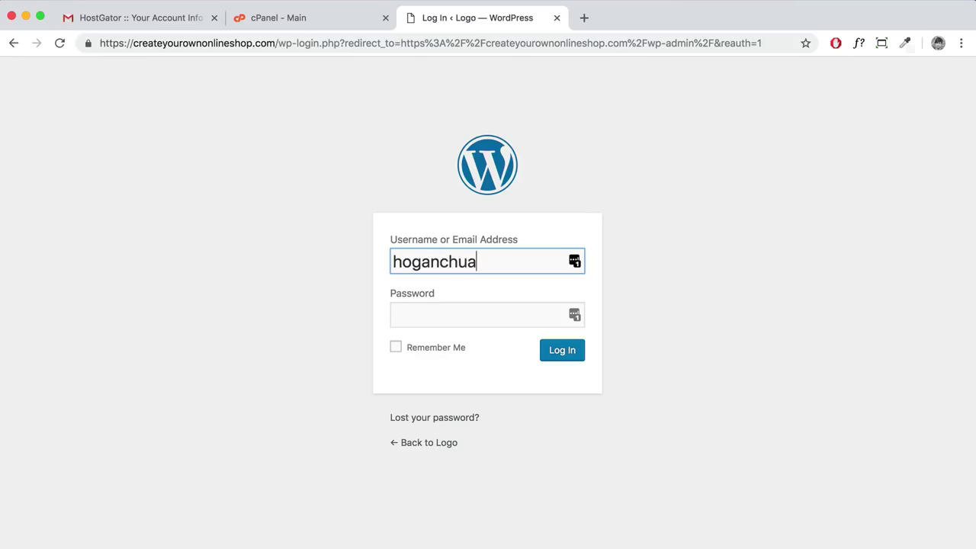
pyautogui.click(540, 317)
pyautogui.write('•••••••')
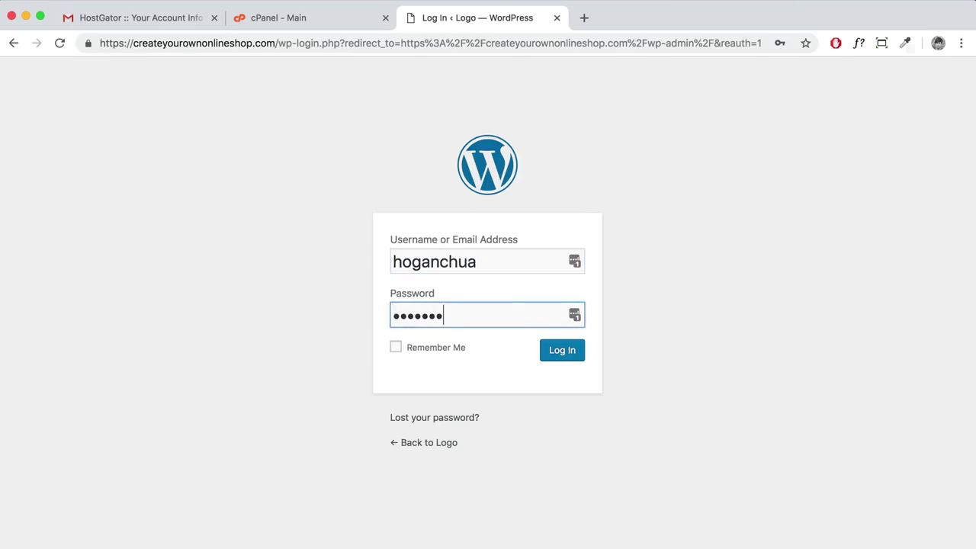
pyautogui.click(568, 356)
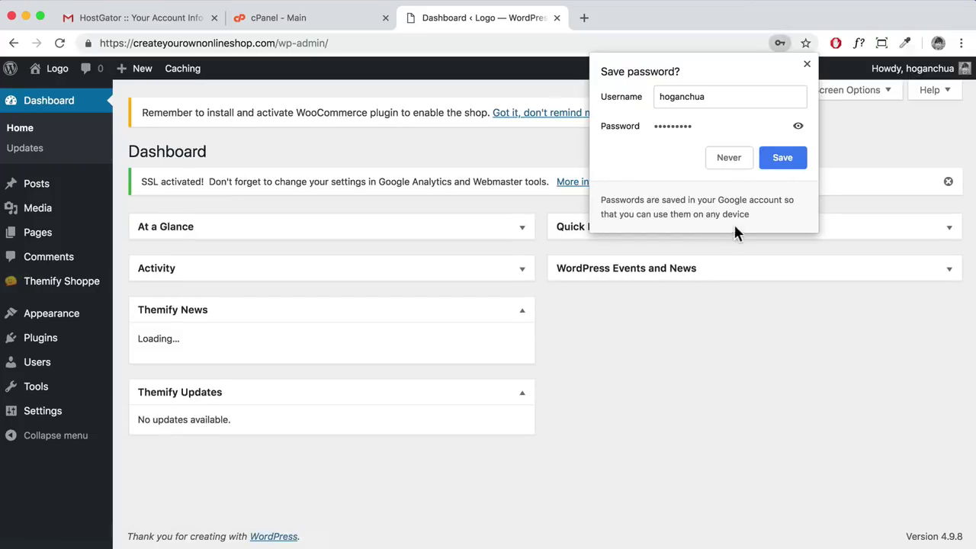
# Dismiss the save-password prompt and reach Add Plugins' Upload Plugin option
pyautogui.click(807, 65)
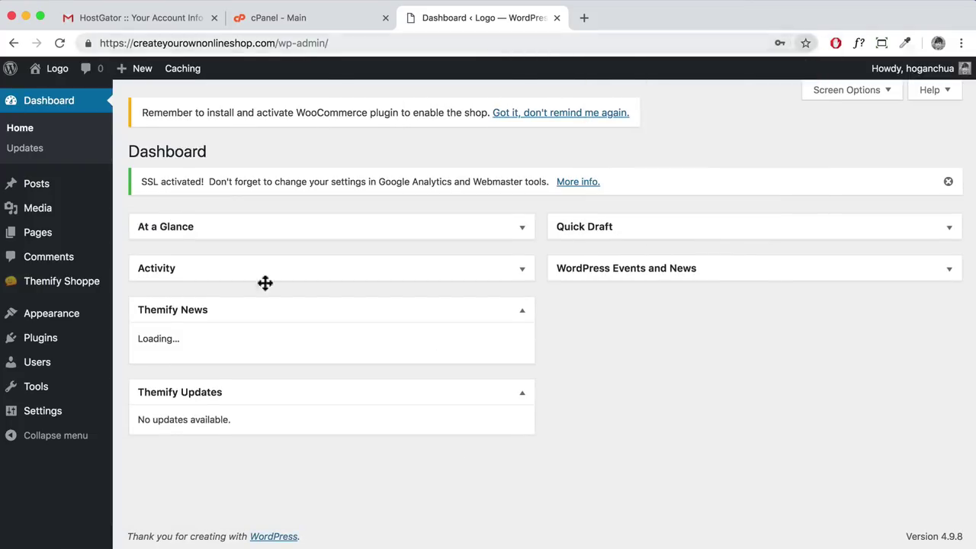
pyautogui.click(29, 344)
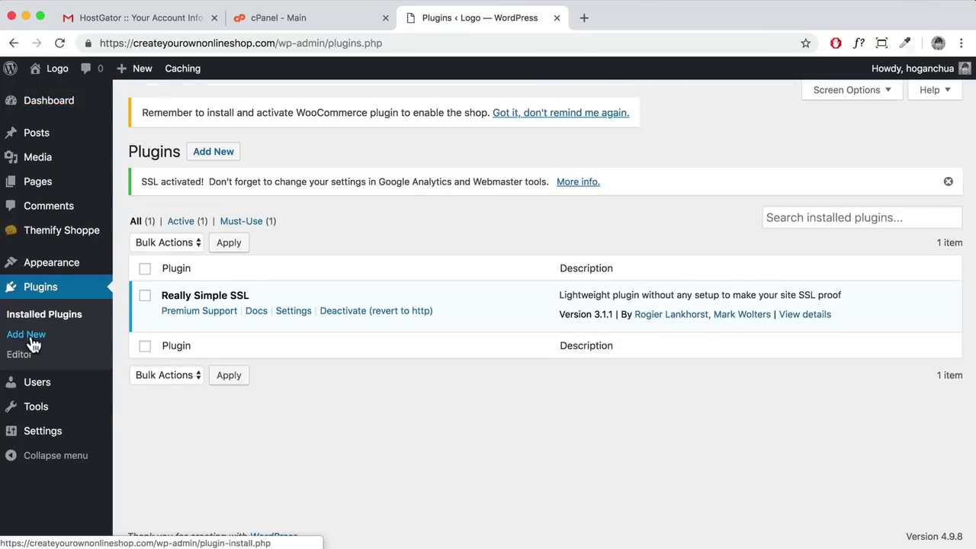
pyautogui.click(207, 152)
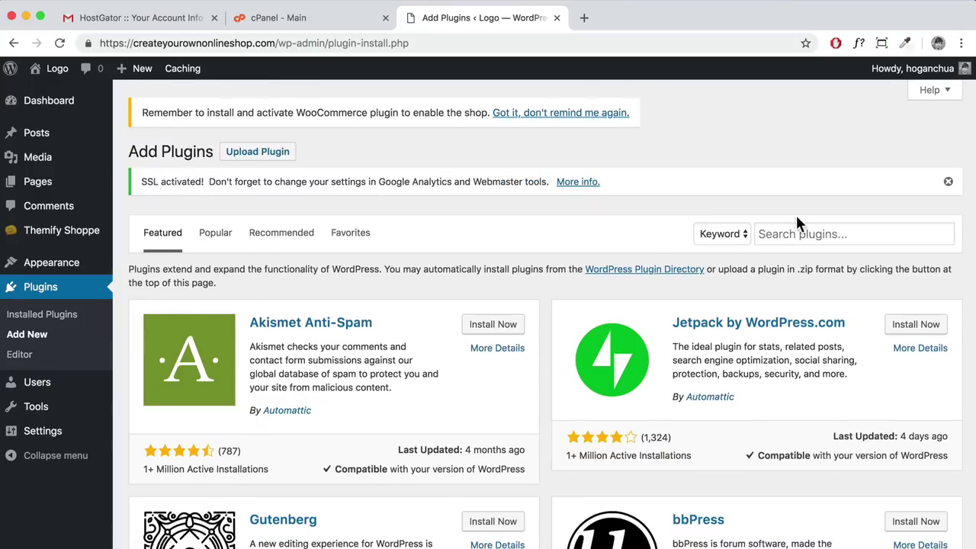
pyautogui.click(257, 154)
# Upload builder-woocommerce.zip, install it, and activate the Builder WooCommerce plugin
pyautogui.click(424, 320)
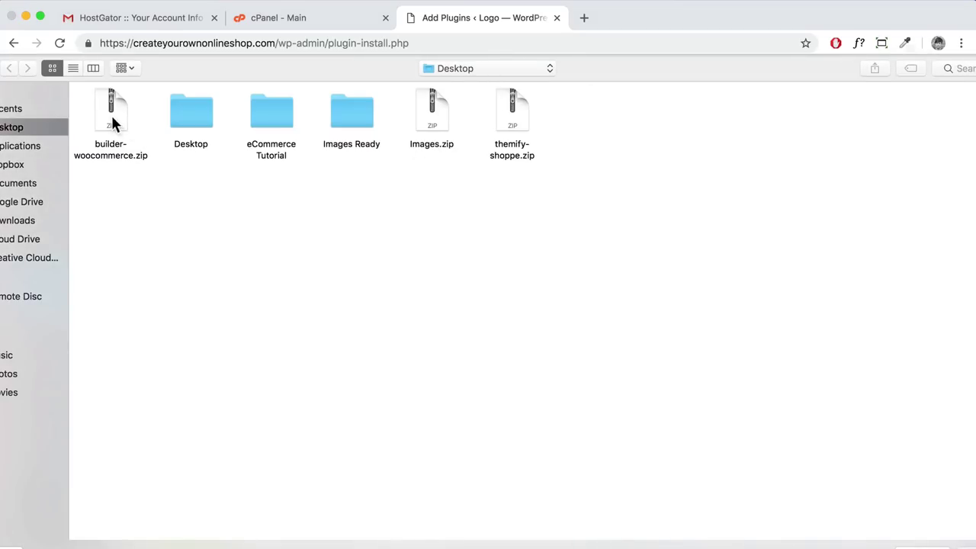
pyautogui.click(112, 120)
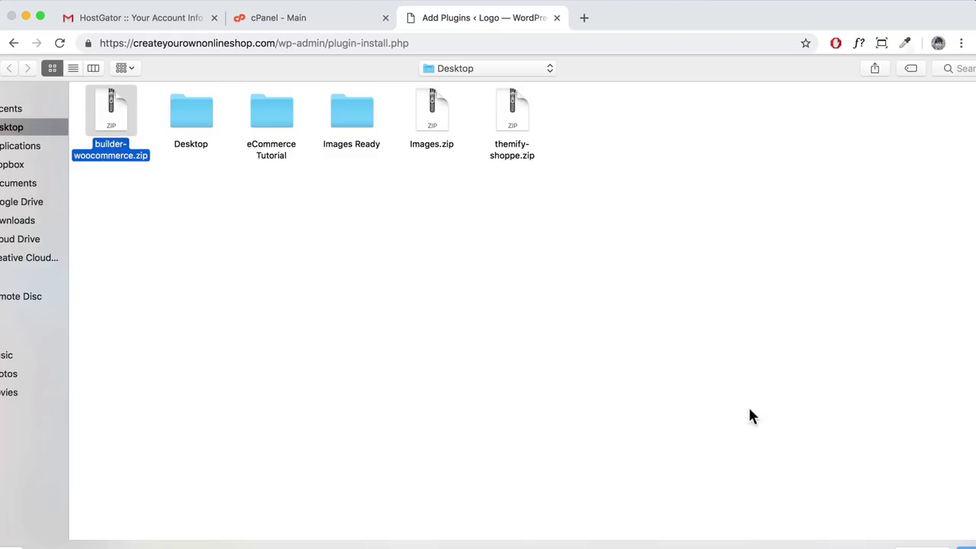
pyautogui.press('Return')
pyautogui.click(453, 342)
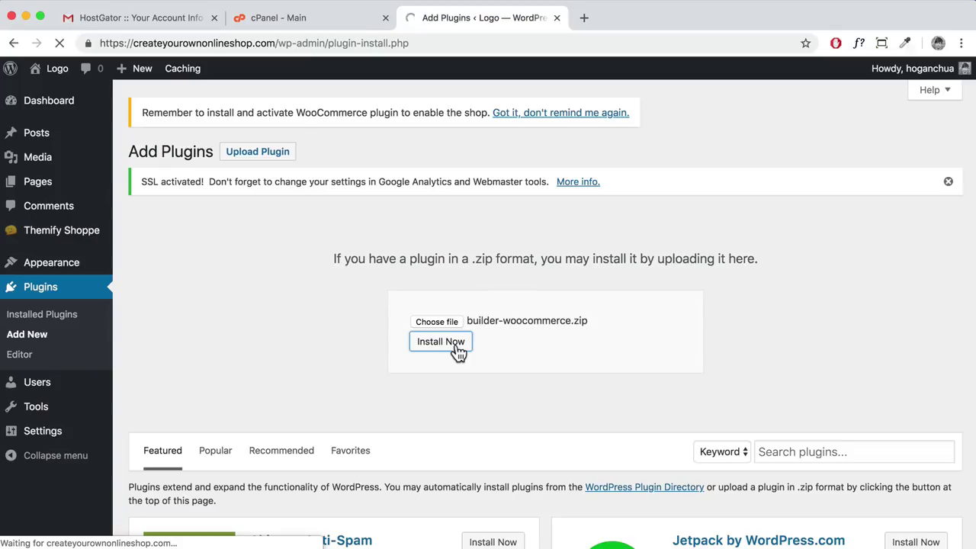
pyautogui.click(172, 294)
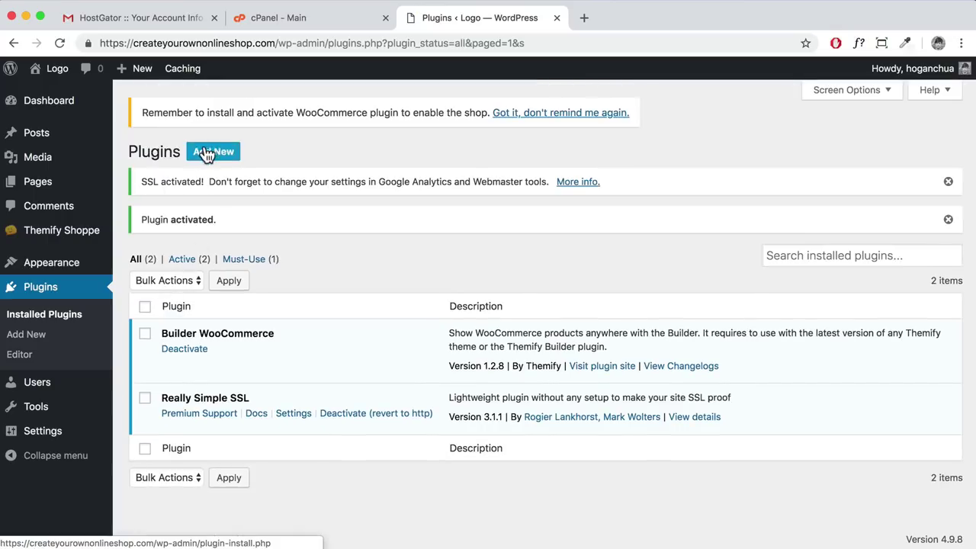
# Install the 'themify product filter' plugin and note it requires WooCommerce to activate
pyautogui.click(206, 154)
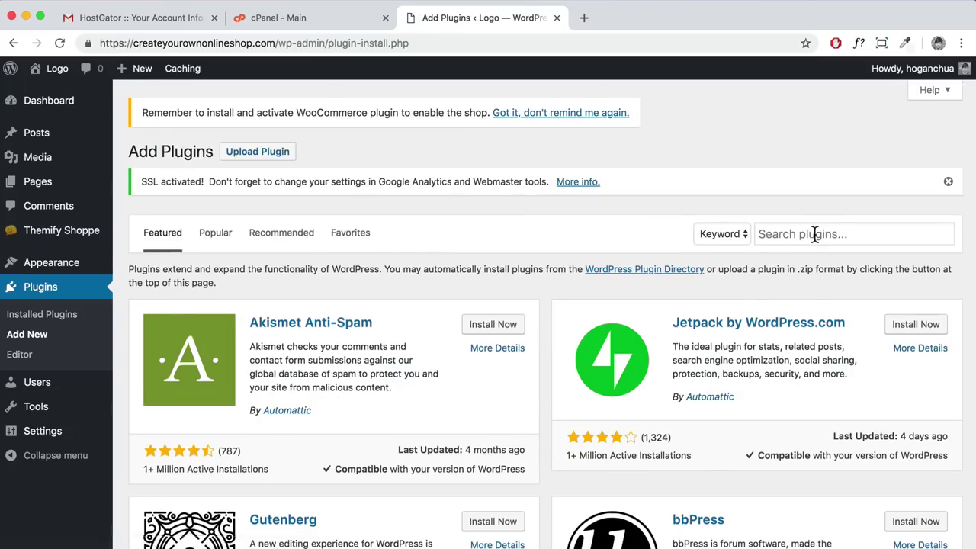
pyautogui.click(814, 234)
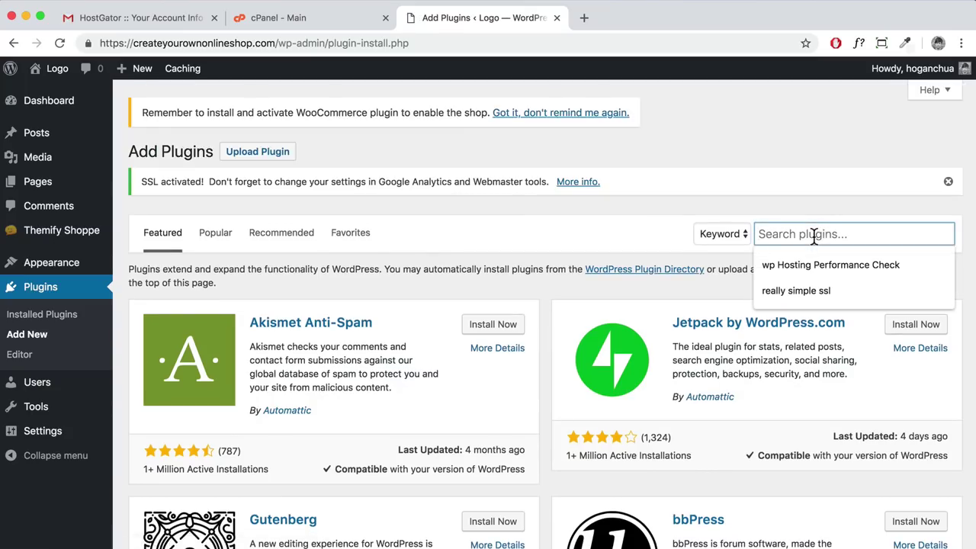
pyautogui.write('themify')
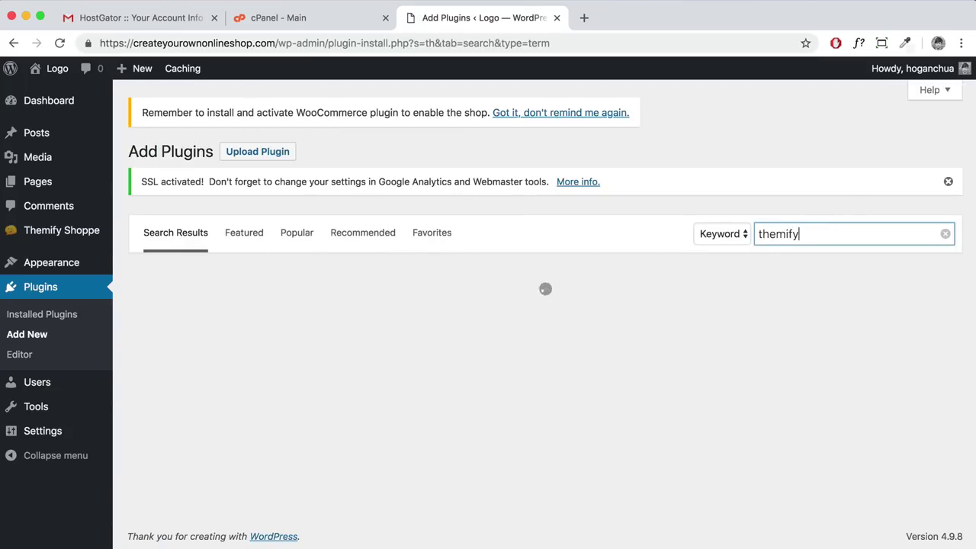
pyautogui.write(' product filter')
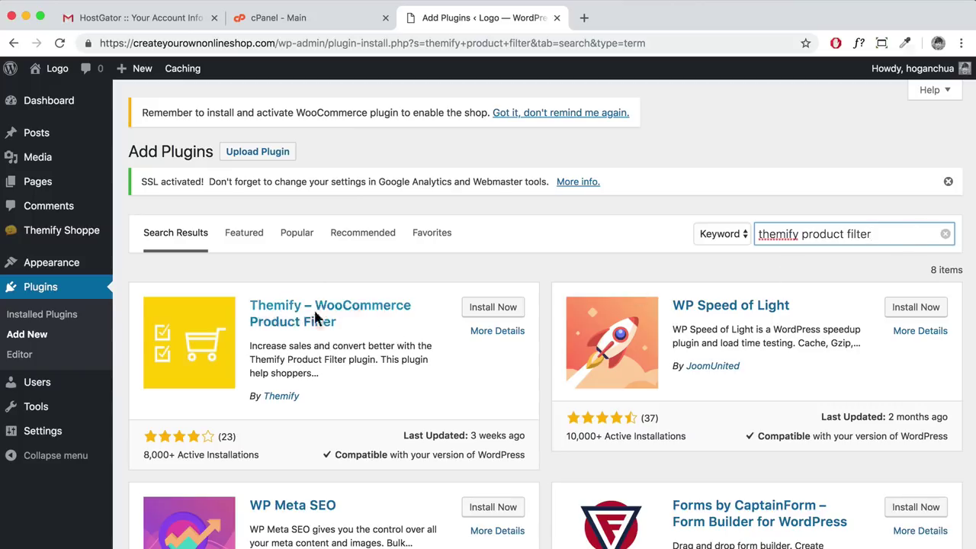
pyautogui.click(482, 312)
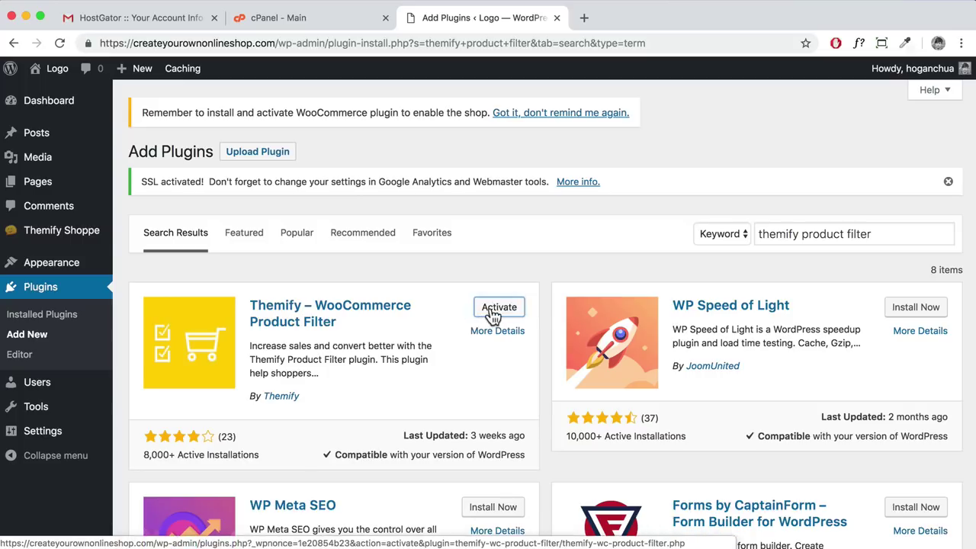
pyautogui.click(493, 315)
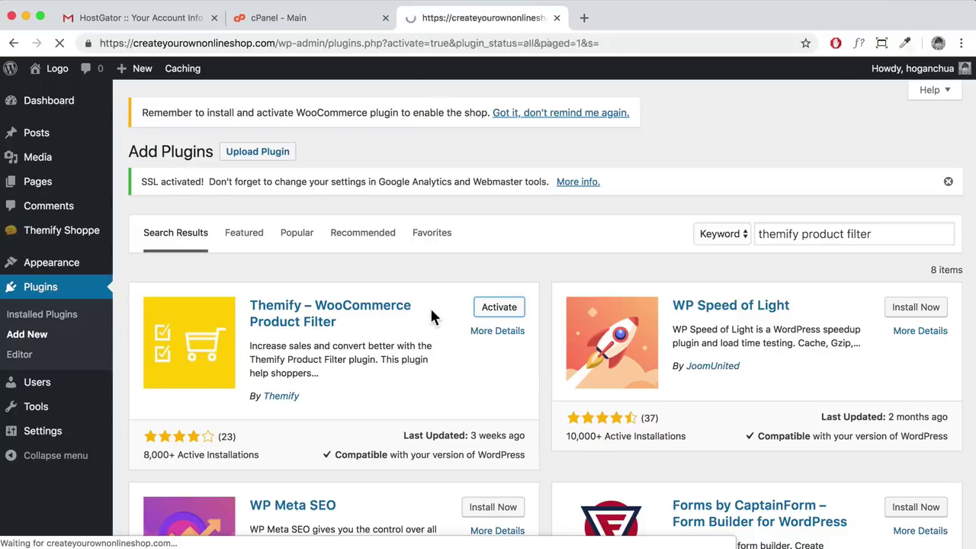
pyautogui.scroll(-3, 298, 377)
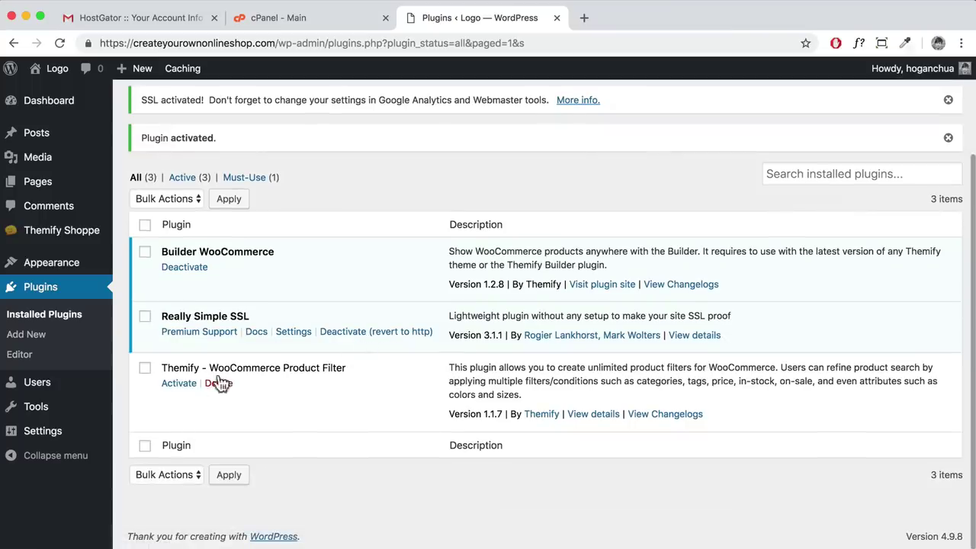
pyautogui.moveTo(210, 367); pyautogui.dragTo(360, 371)
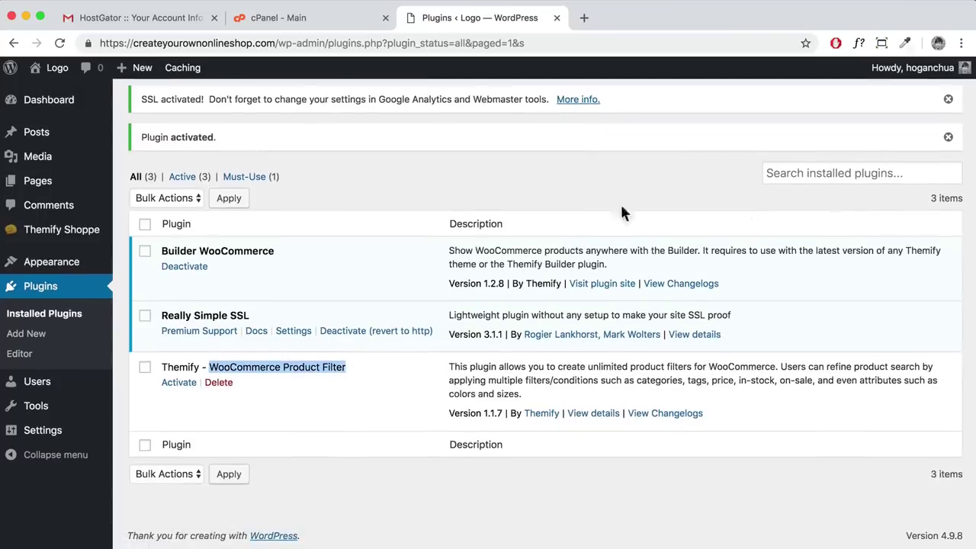
pyautogui.scroll(3, 525, 189)
pyautogui.click(213, 151)
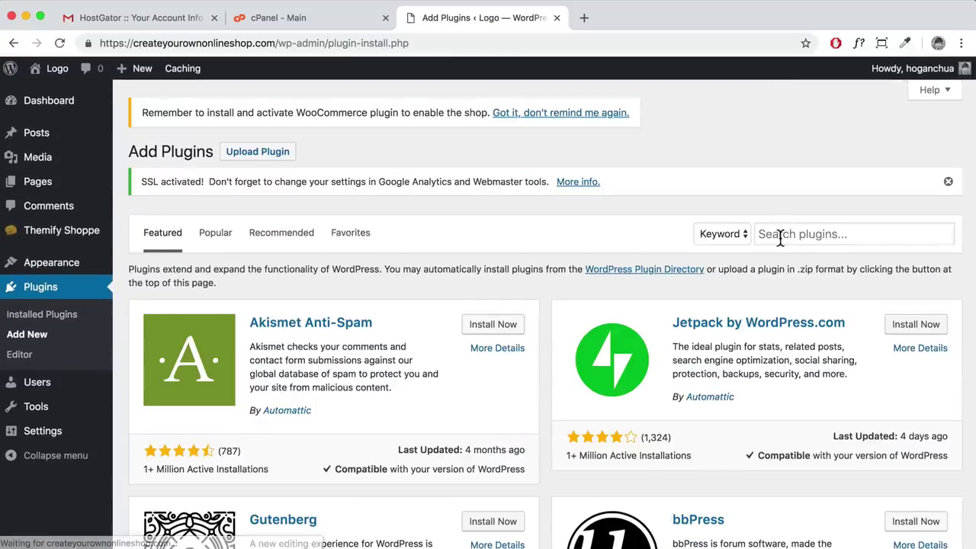
# Search 'contact form 7', then install and activate Contact Form 7
pyautogui.click(780, 238)
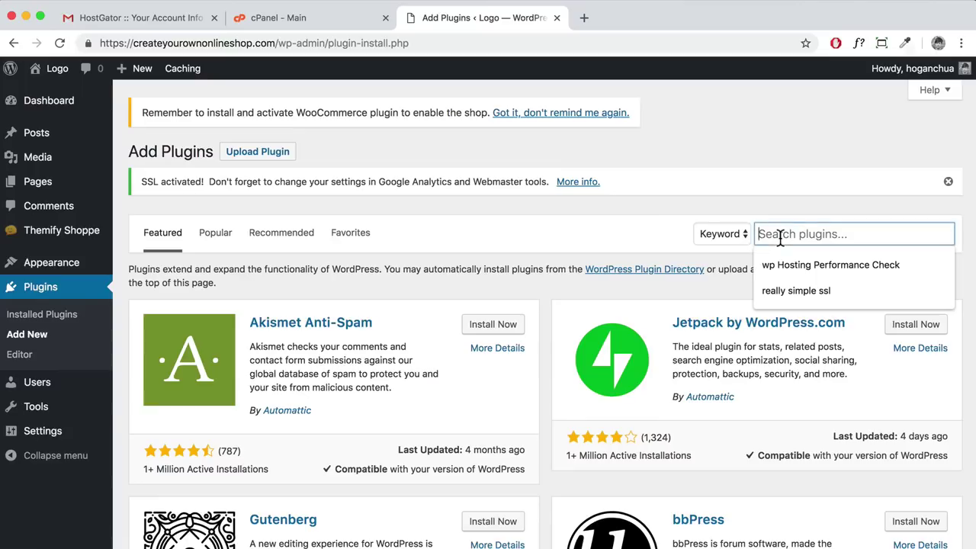
pyautogui.write('cont')
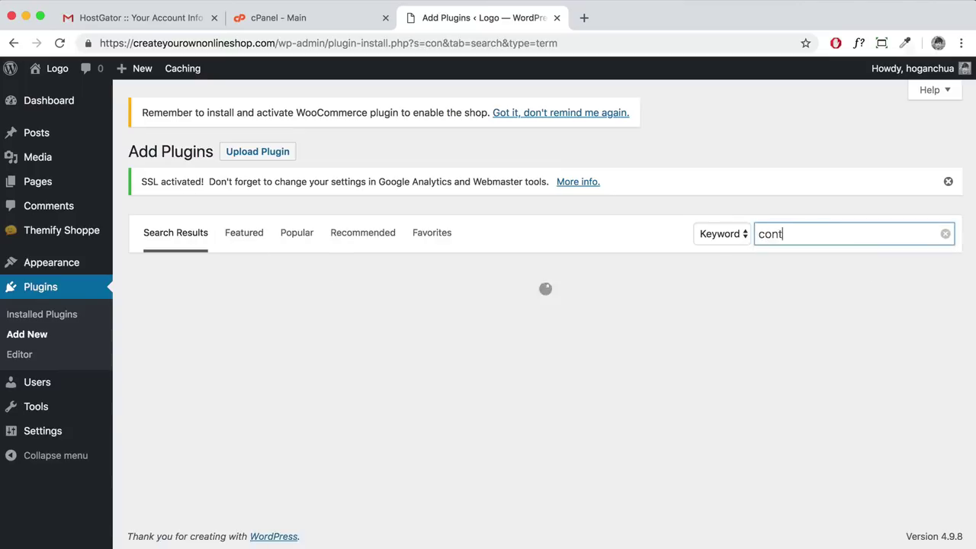
pyautogui.write('act form 7')
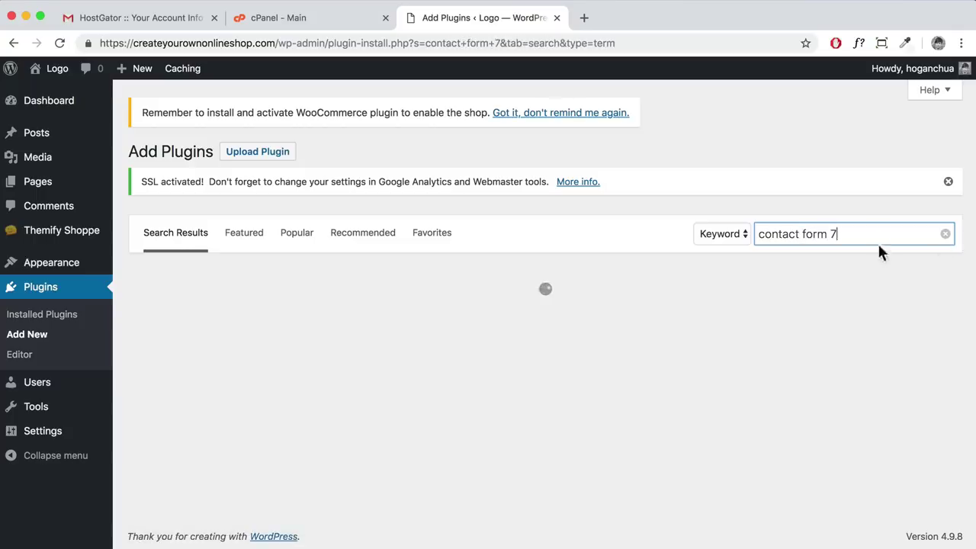
pyautogui.moveTo(875, 234); pyautogui.dragTo(753, 234)
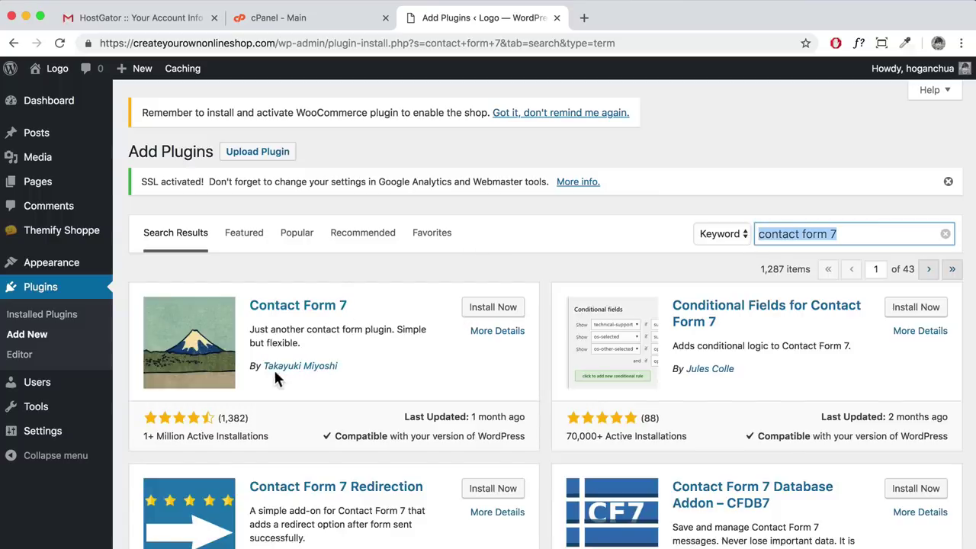
pyautogui.click(482, 312)
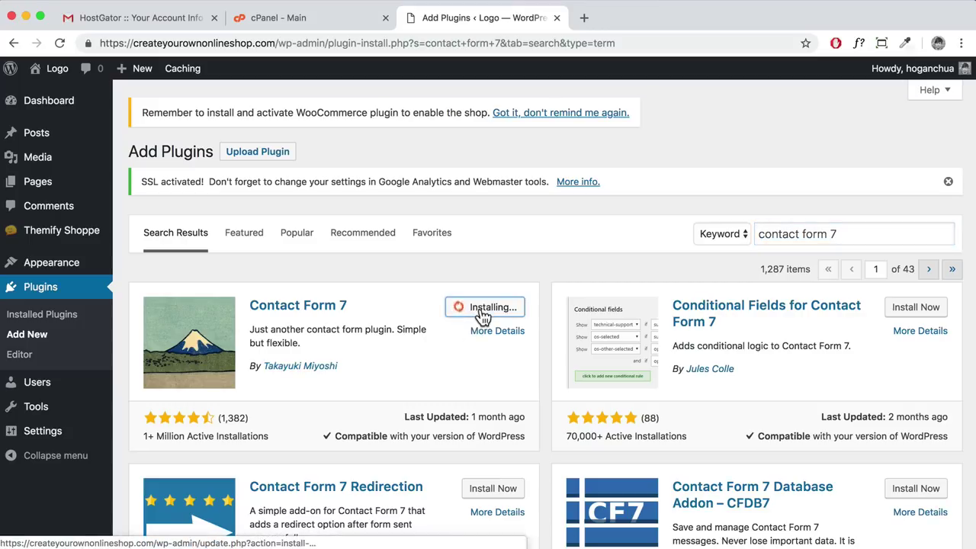
pyautogui.click(489, 314)
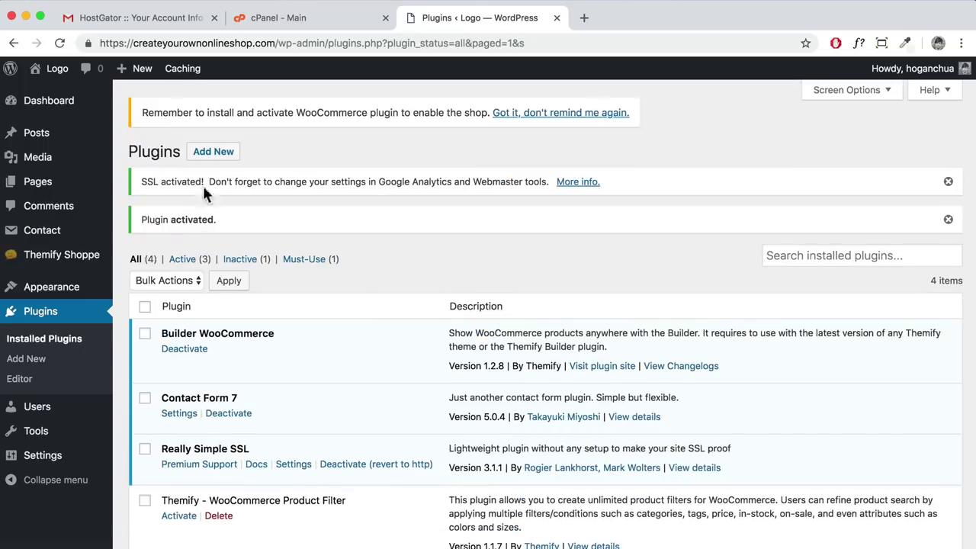
pyautogui.click(217, 155)
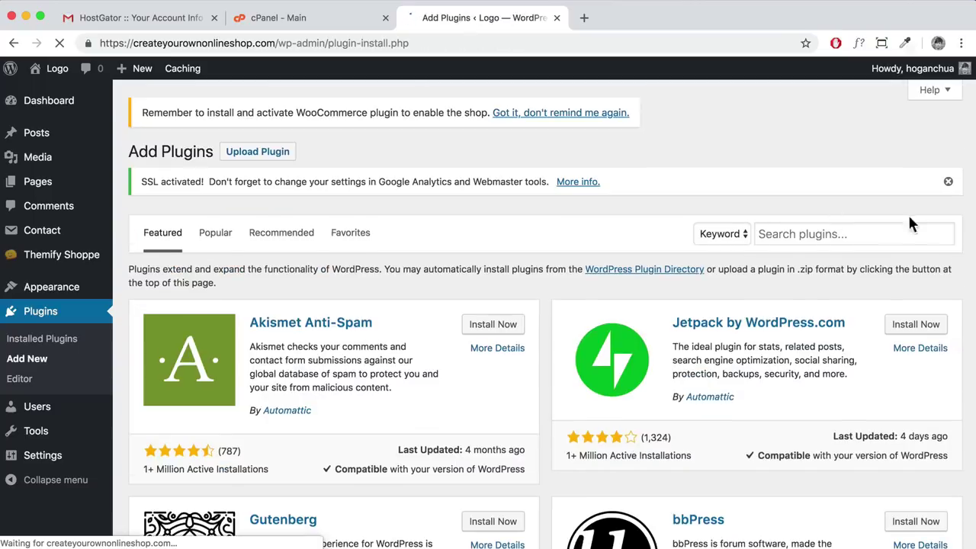
# Search 'woocommerce', then install and activate the WooCommerce plugin
pyautogui.click(823, 234)
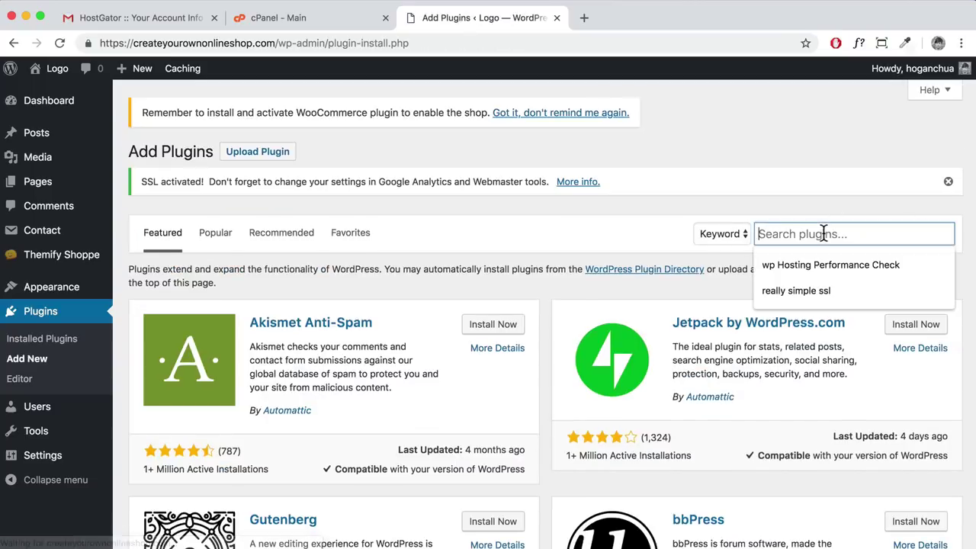
pyautogui.write('woocomm')
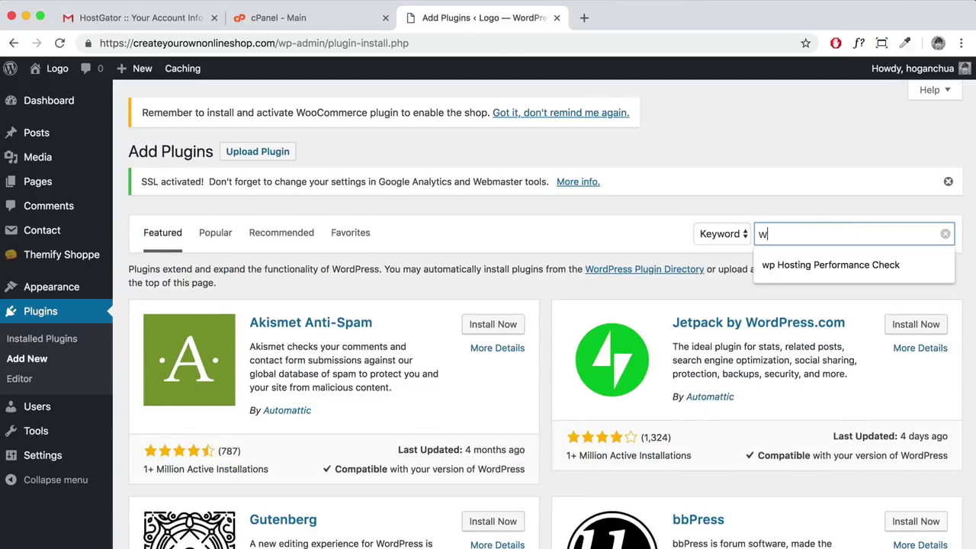
pyautogui.write('erce')
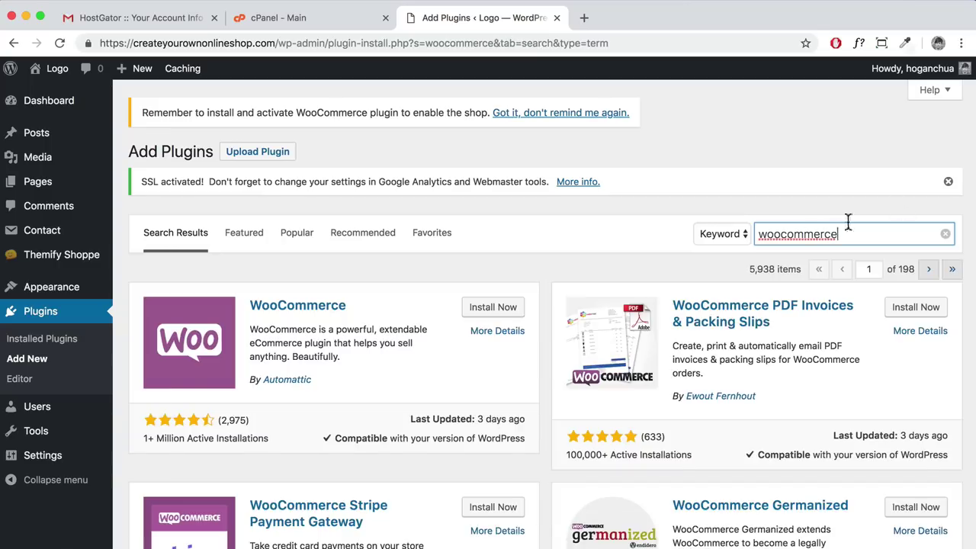
pyautogui.moveTo(839, 233); pyautogui.dragTo(762, 234)
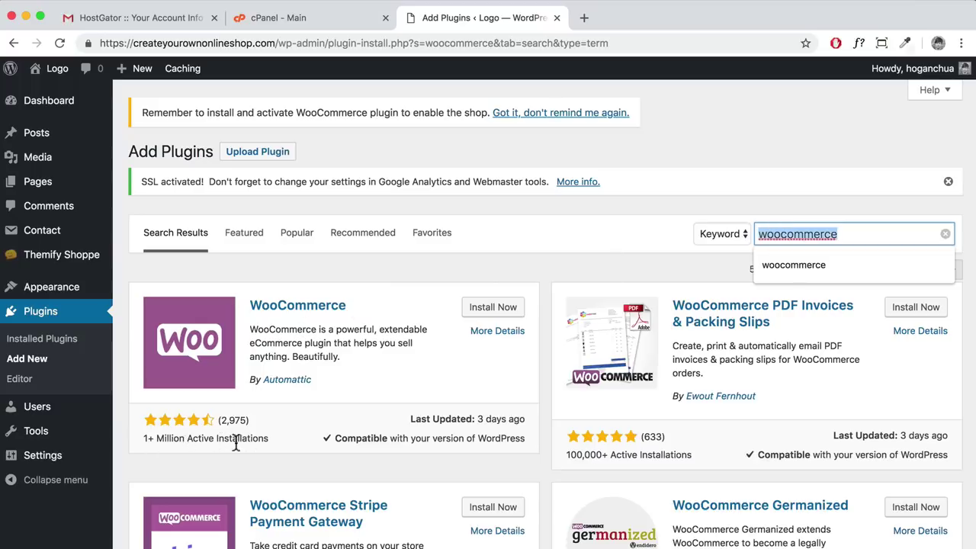
pyautogui.click(488, 309)
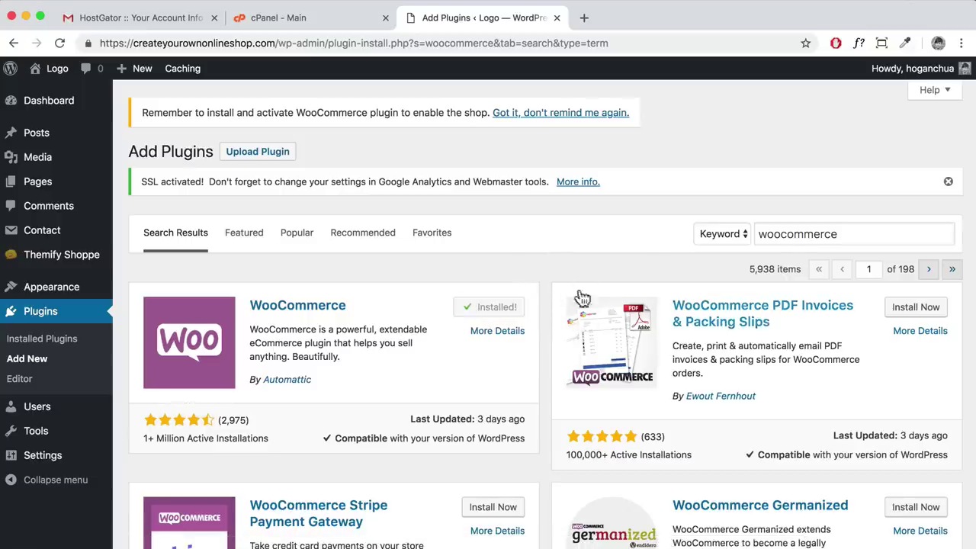
pyautogui.scroll(-3, 580, 290)
pyautogui.scroll(3, 556, 283)
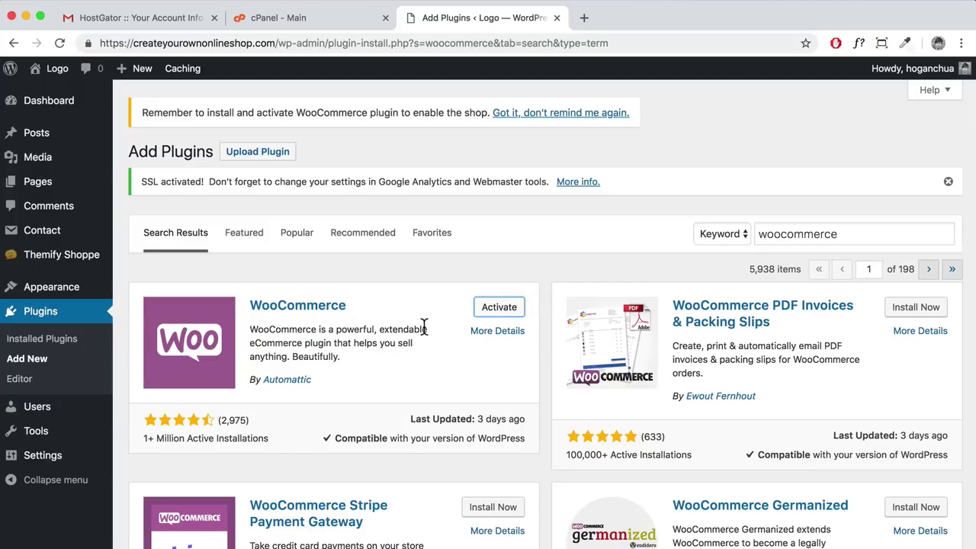
pyautogui.click(499, 311)
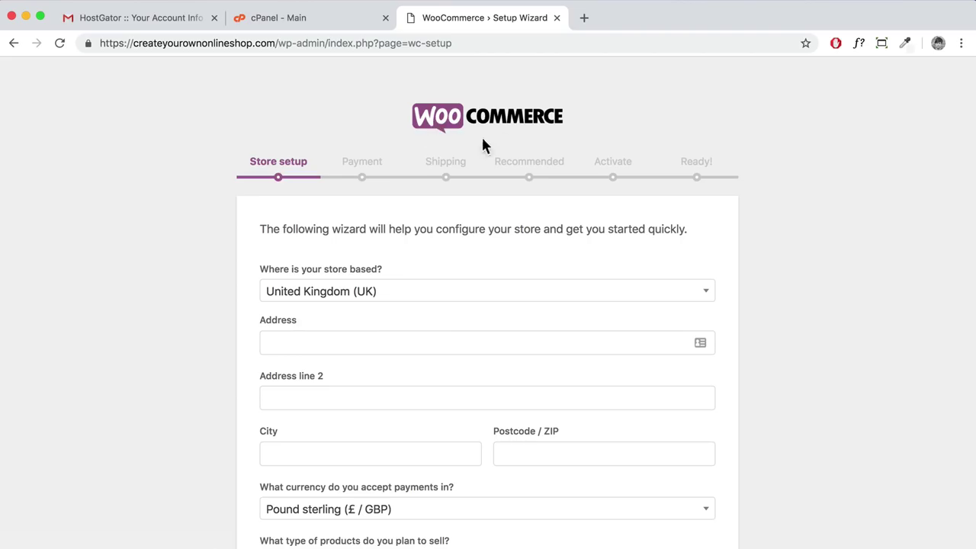
# Set the store country to Australia and street address to '123 Melbourne St'
pyautogui.scroll(-1, 415, 206)
pyautogui.scroll(-4, 415, 203)
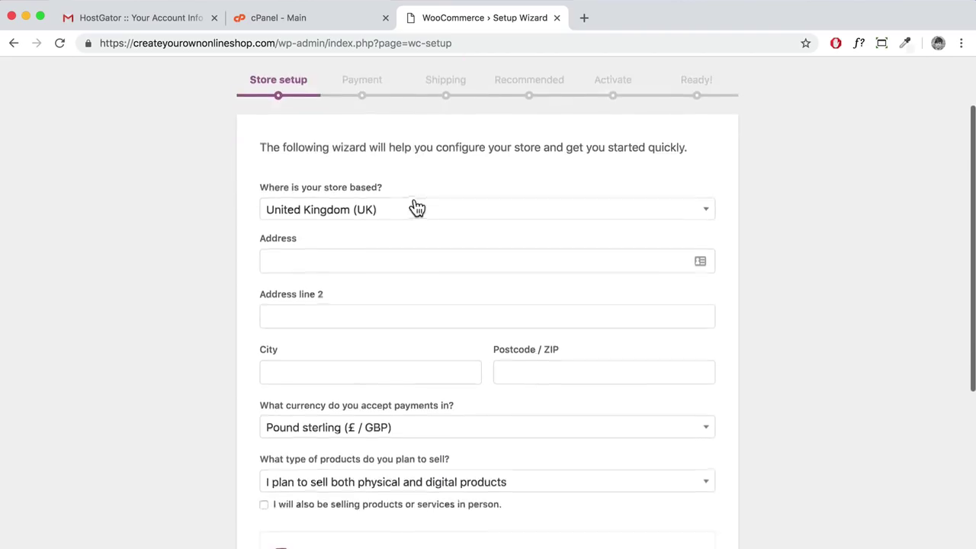
pyautogui.scroll(2, 413, 205)
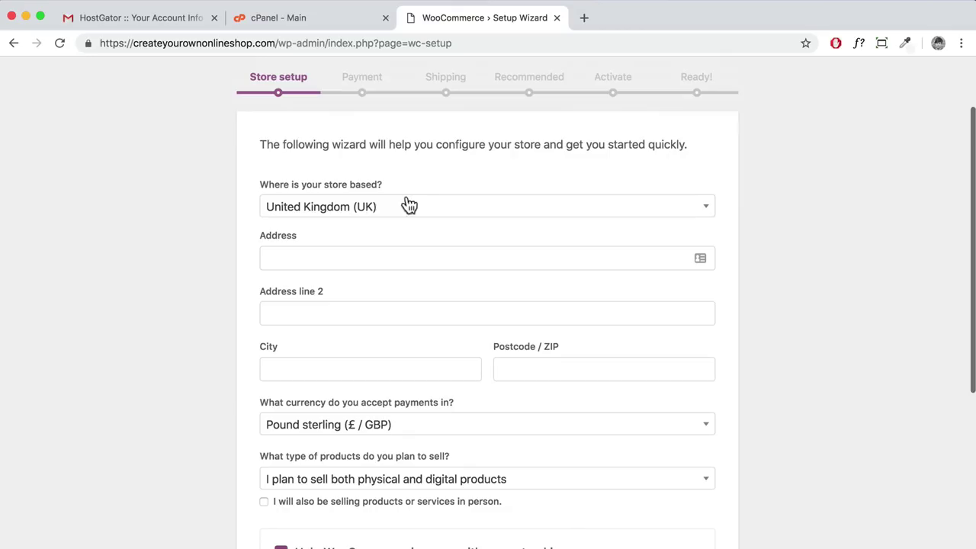
pyautogui.click(395, 210)
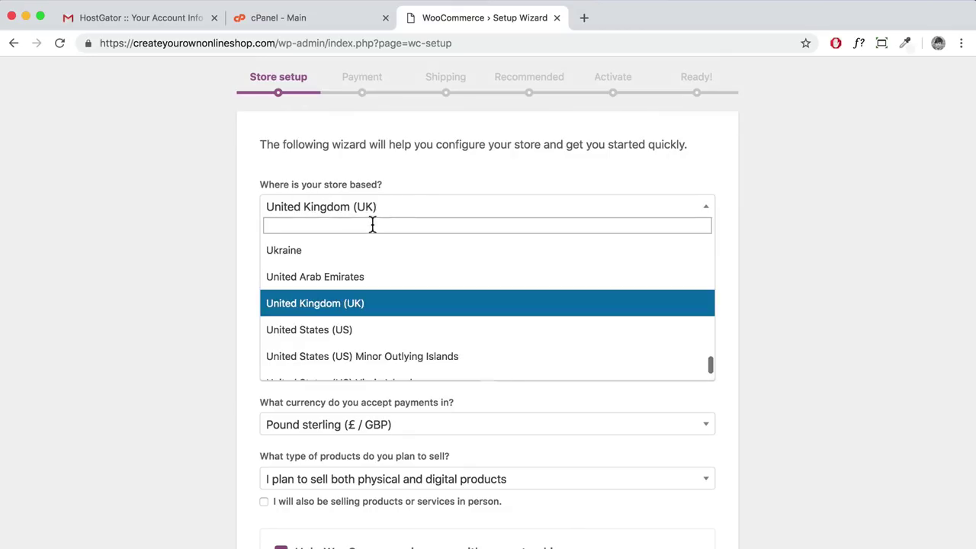
pyautogui.write('austr')
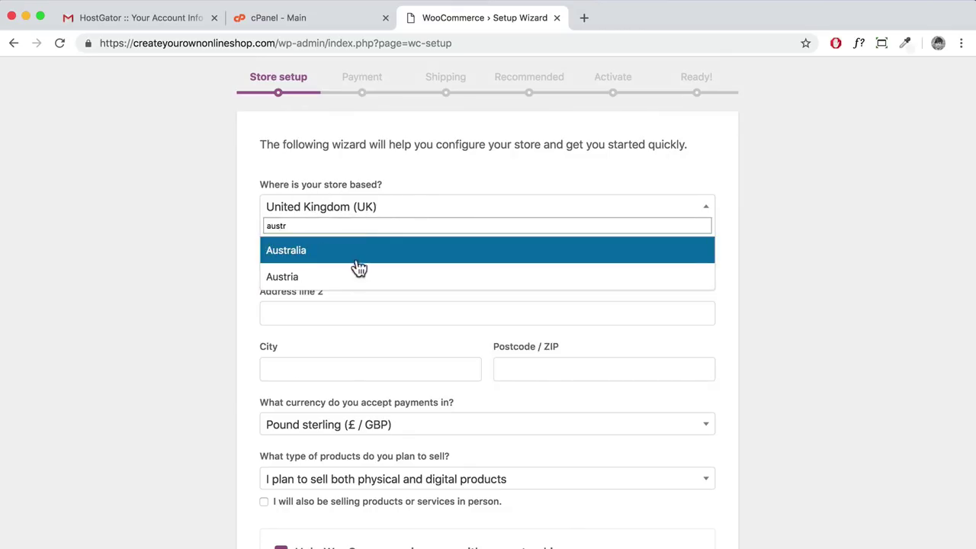
pyautogui.click(359, 259)
pyautogui.click(336, 265)
pyautogui.write('123 Melbourne St')
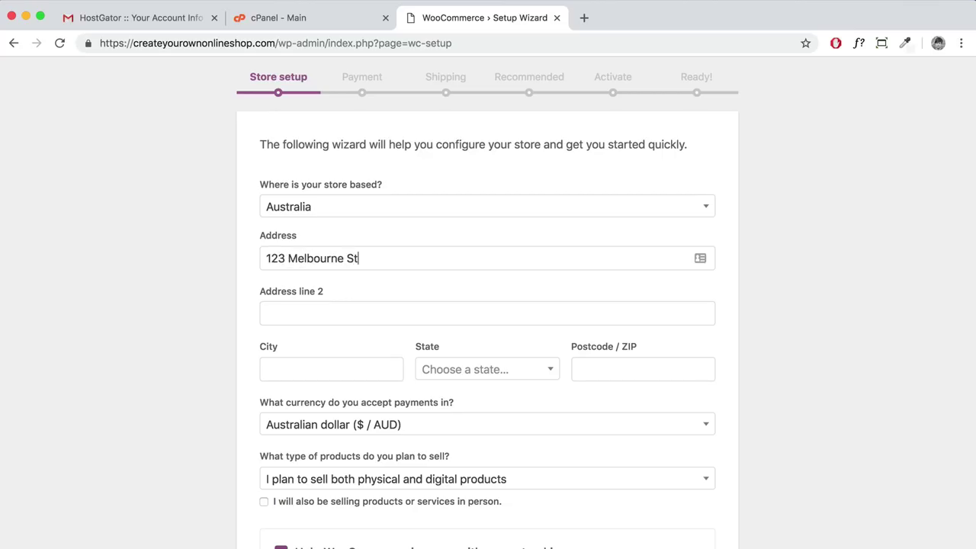
pyautogui.moveTo(361, 260); pyautogui.dragTo(272, 259)
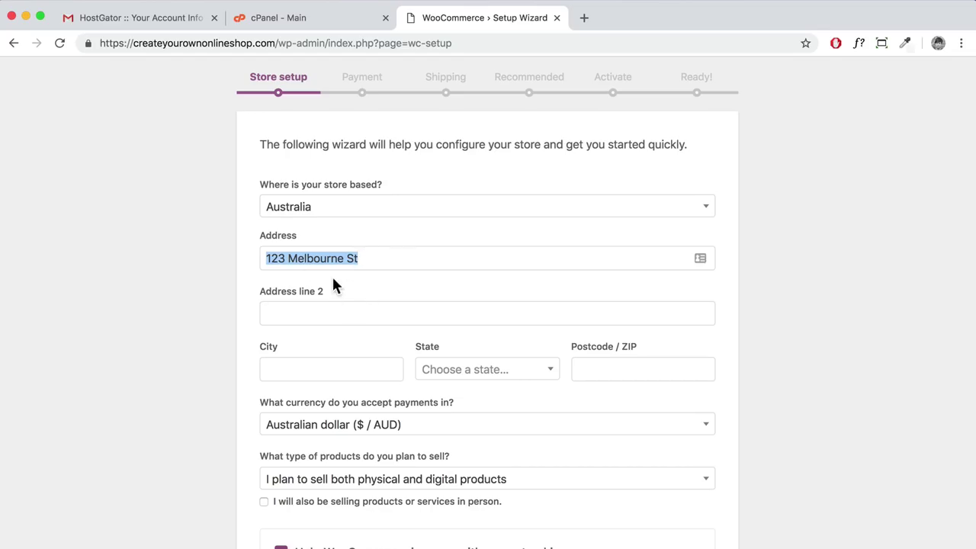
# Enter city Melbourne, state Victoria and postcode 30
pyautogui.click(302, 369)
pyautogui.write('Melbourne')
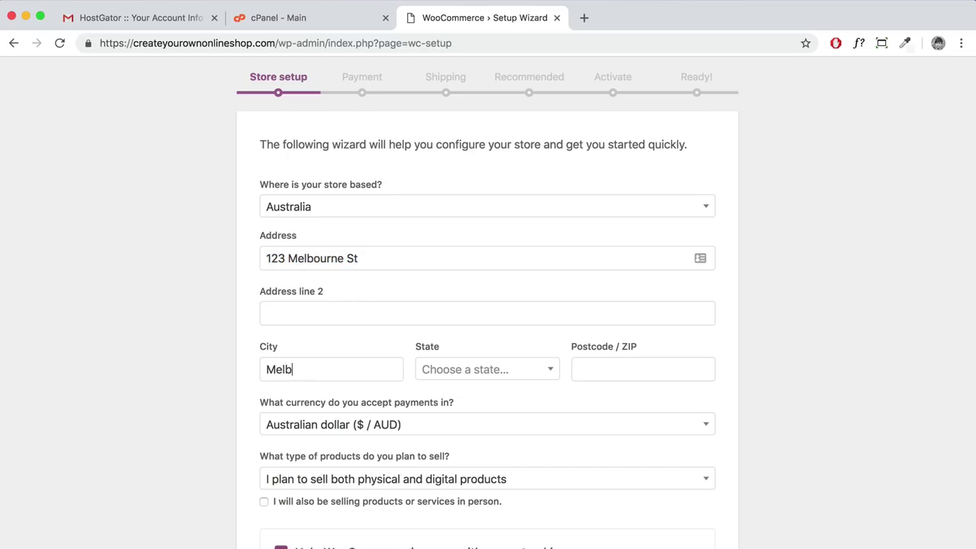
pyautogui.click(476, 369)
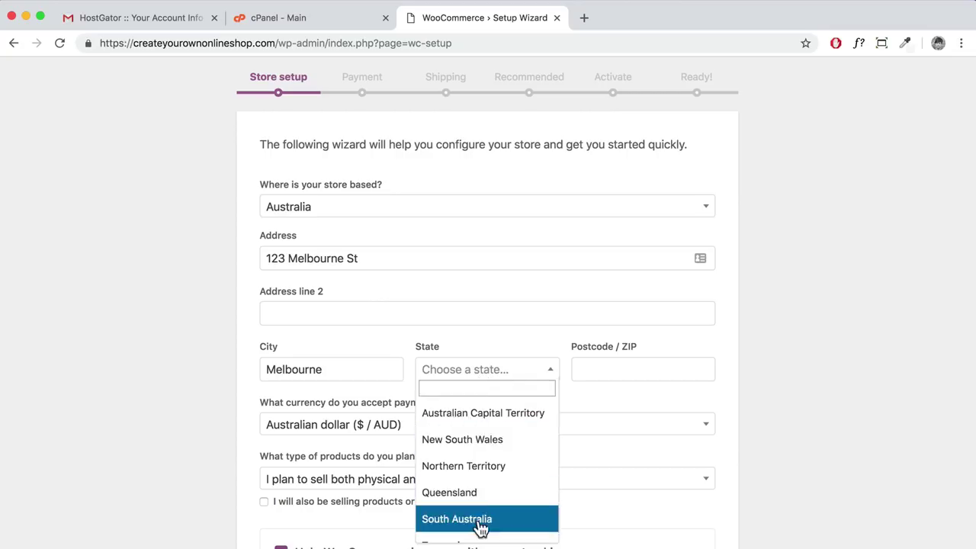
pyautogui.write('vic')
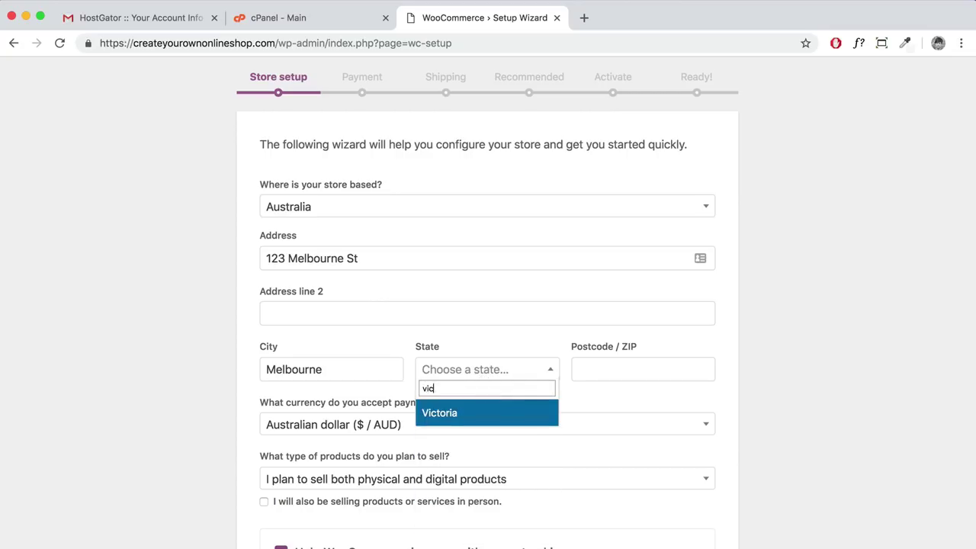
pyautogui.click(477, 405)
pyautogui.click(595, 372)
pyautogui.write('3000')
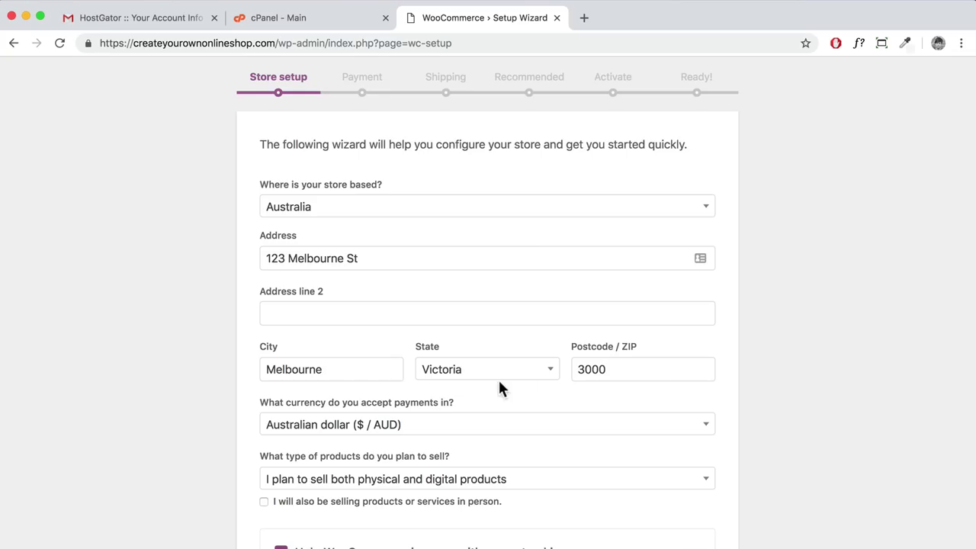
pyautogui.scroll(-3, 492, 377)
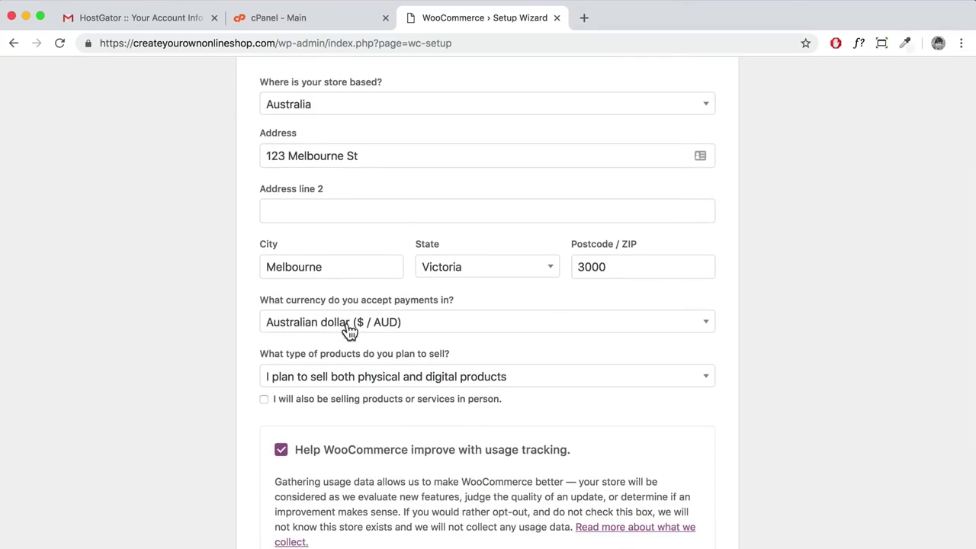
# Keep Australian dollar as the currency and submit the store details
pyautogui.click(395, 327)
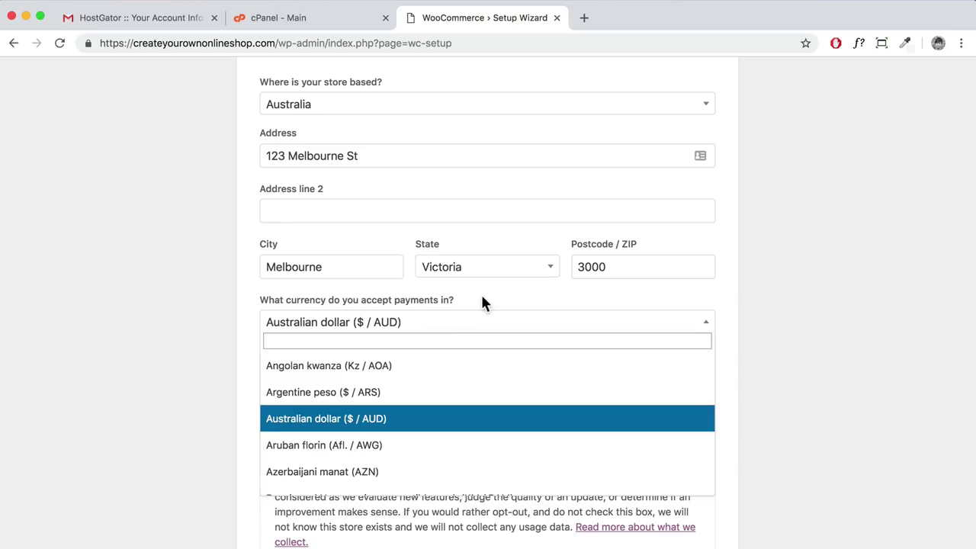
pyautogui.click(481, 293)
pyautogui.scroll(-3, 426, 308)
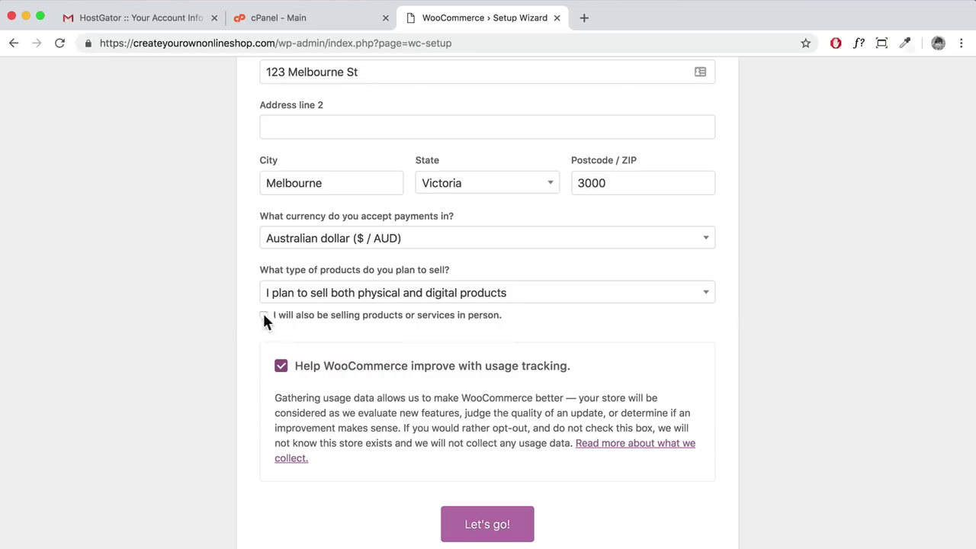
pyautogui.scroll(-2, 381, 332)
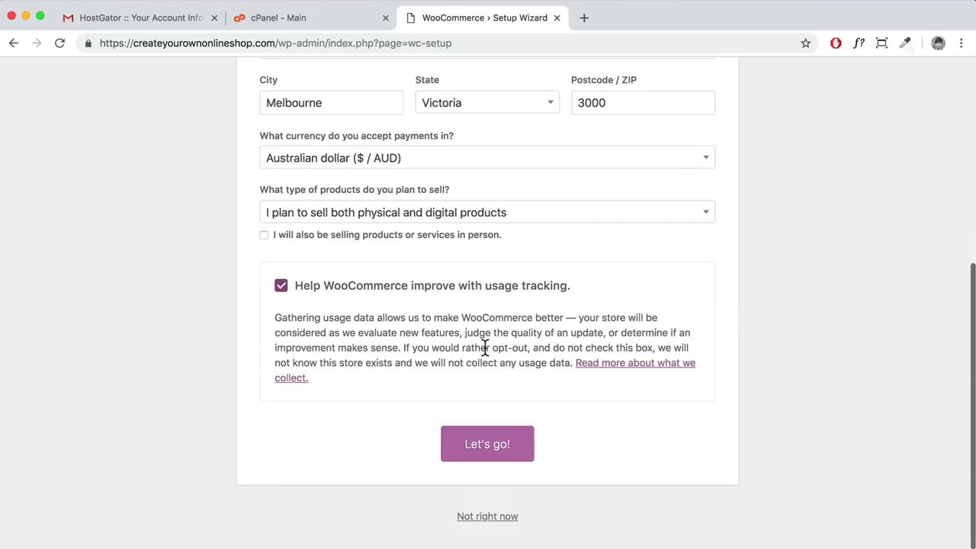
pyautogui.click(508, 448)
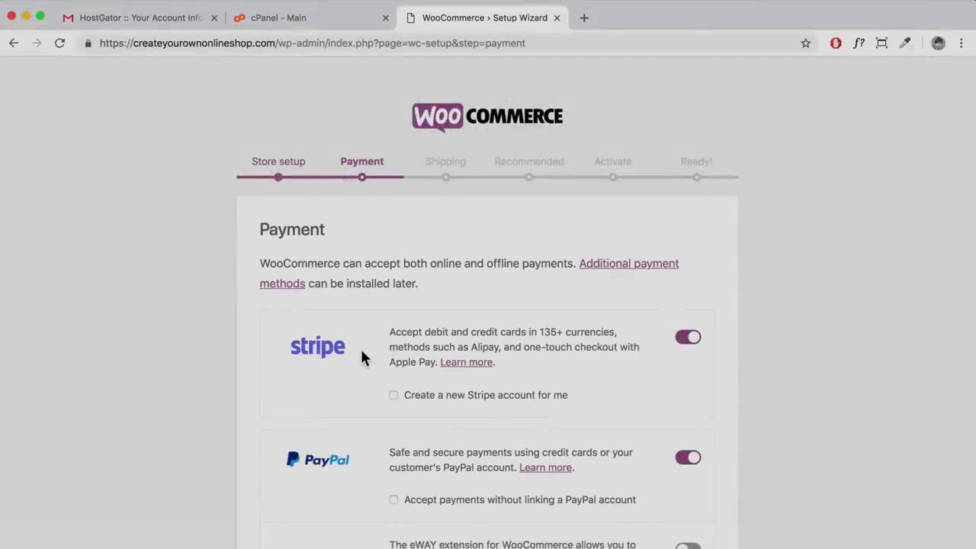
# Review the payment options and switch Stripe off
pyautogui.scroll(-2, 360, 346)
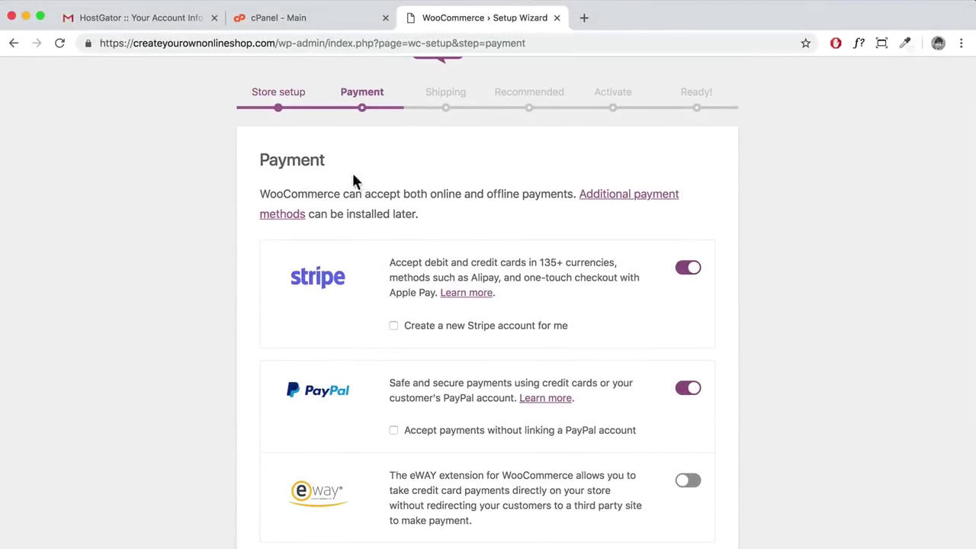
pyautogui.scroll(-2, 479, 234)
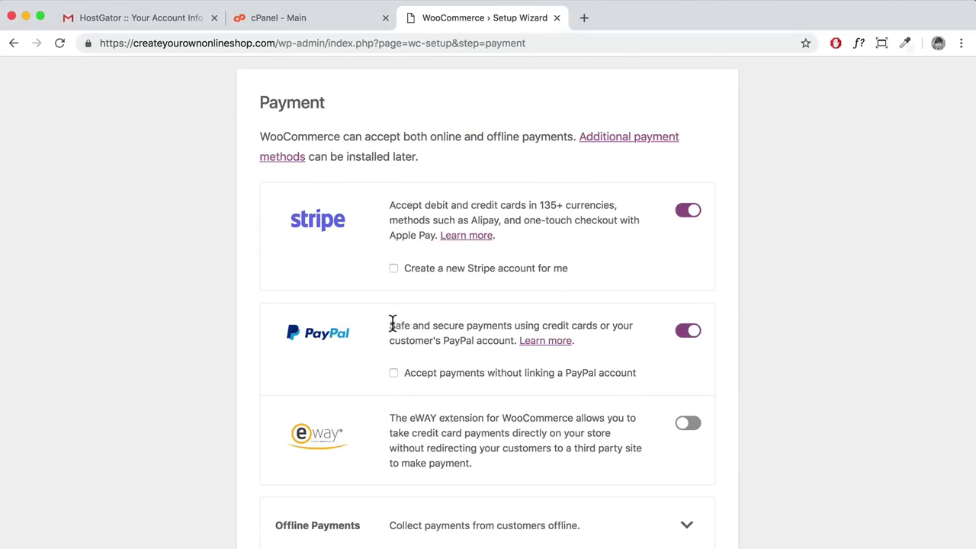
pyautogui.moveTo(390, 323); pyautogui.dragTo(601, 336)
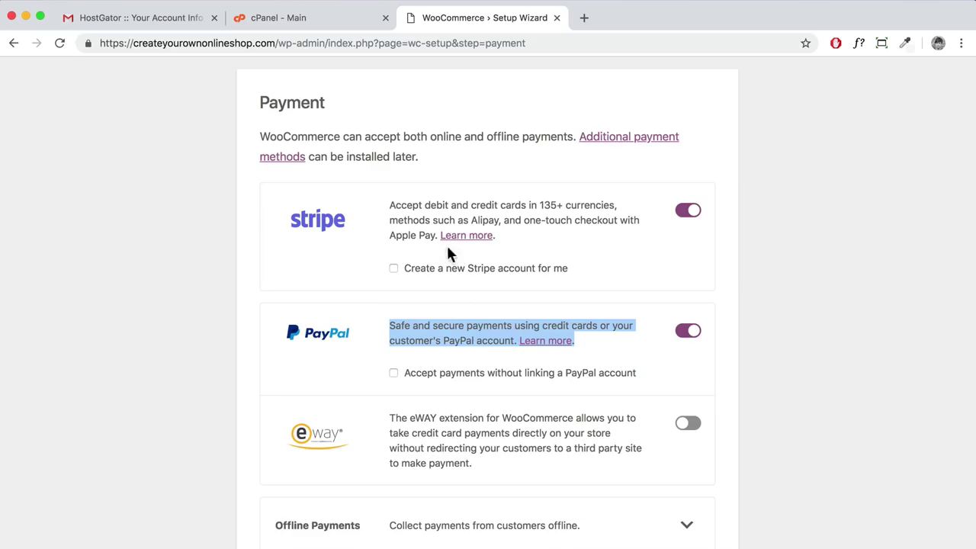
pyautogui.scroll(-3, 429, 252)
pyautogui.scroll(5, 430, 253)
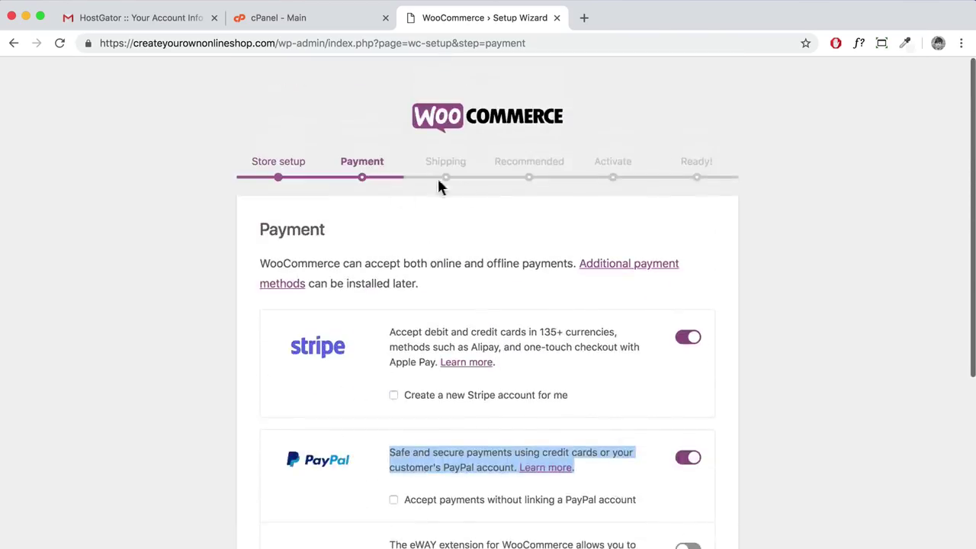
pyautogui.scroll(-2, 481, 242)
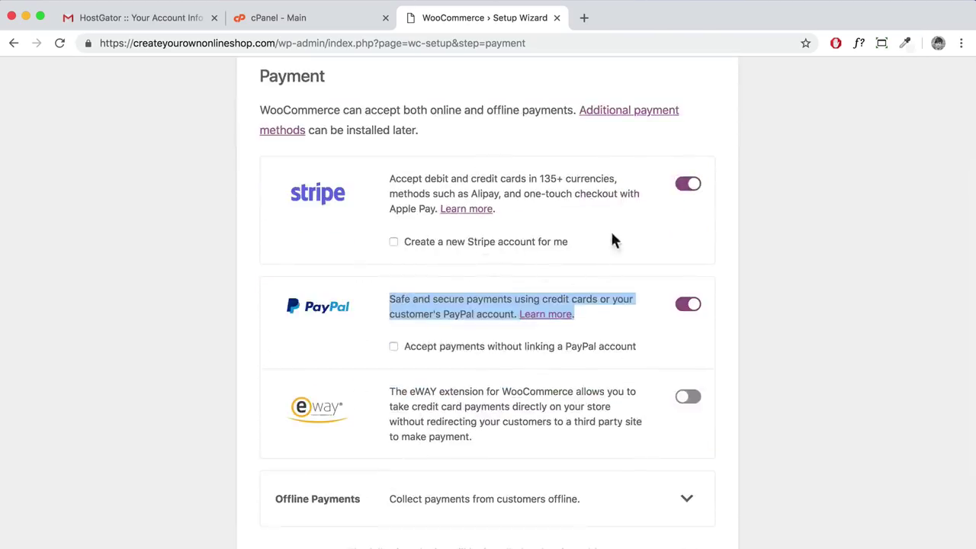
pyautogui.click(690, 188)
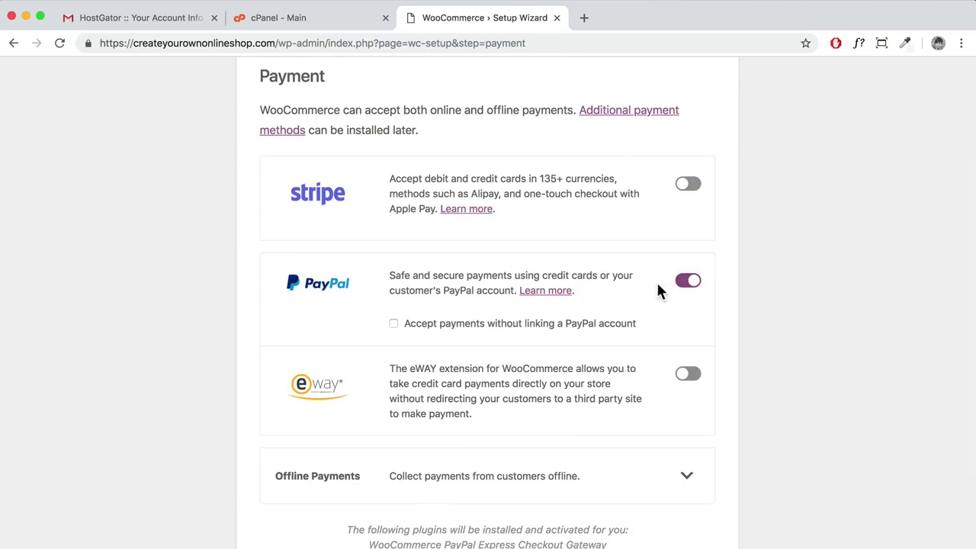
# Let PayPal accept payments without a linked account, checking the prefilled e-mail
pyautogui.click(393, 324)
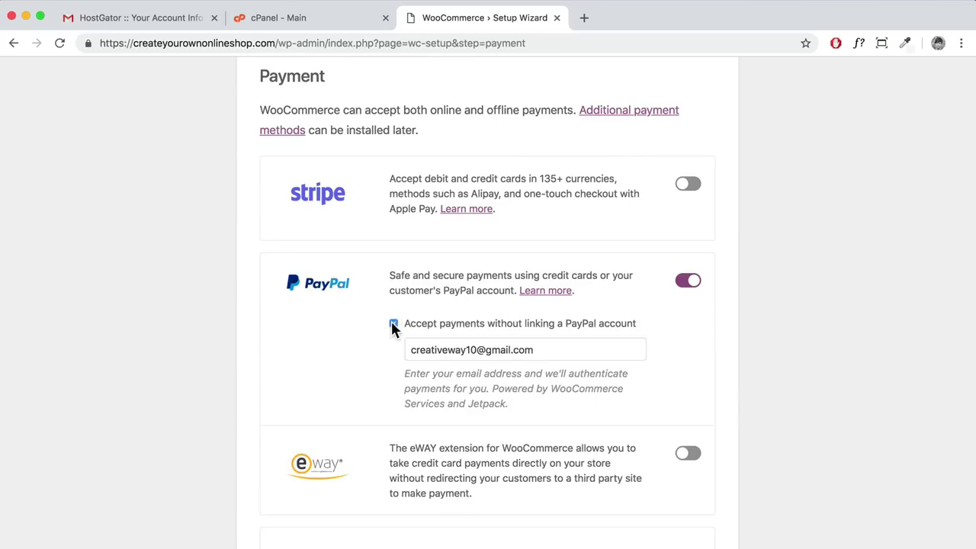
pyautogui.moveTo(542, 349); pyautogui.dragTo(385, 349)
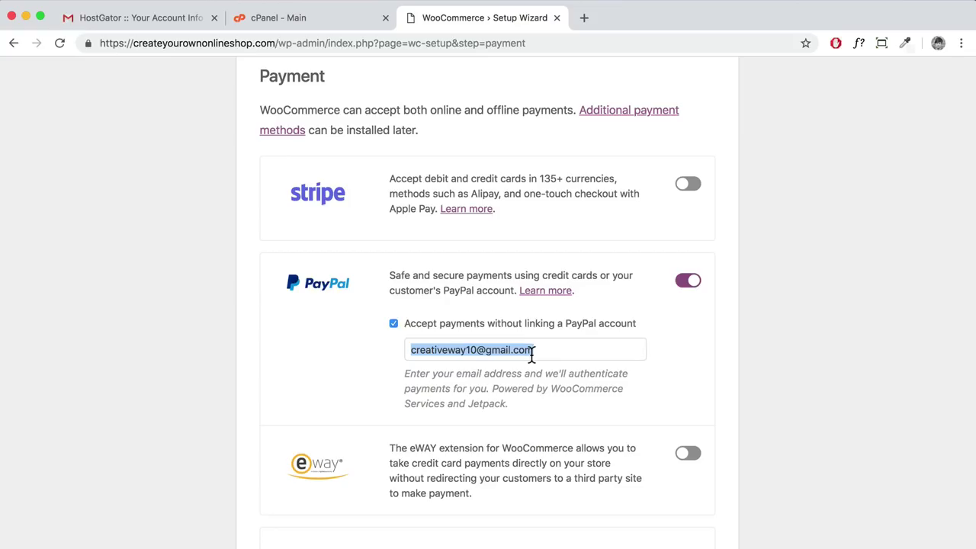
pyautogui.click(546, 348)
pyautogui.moveTo(547, 348); pyautogui.dragTo(407, 349)
pyautogui.click(475, 353)
pyautogui.doubleClick(512, 349)
pyautogui.click(441, 353)
pyautogui.moveTo(535, 350); pyautogui.dragTo(344, 360)
# Check the offline payment options, then continue to the Shipping step
pyautogui.scroll(-5, 347, 358)
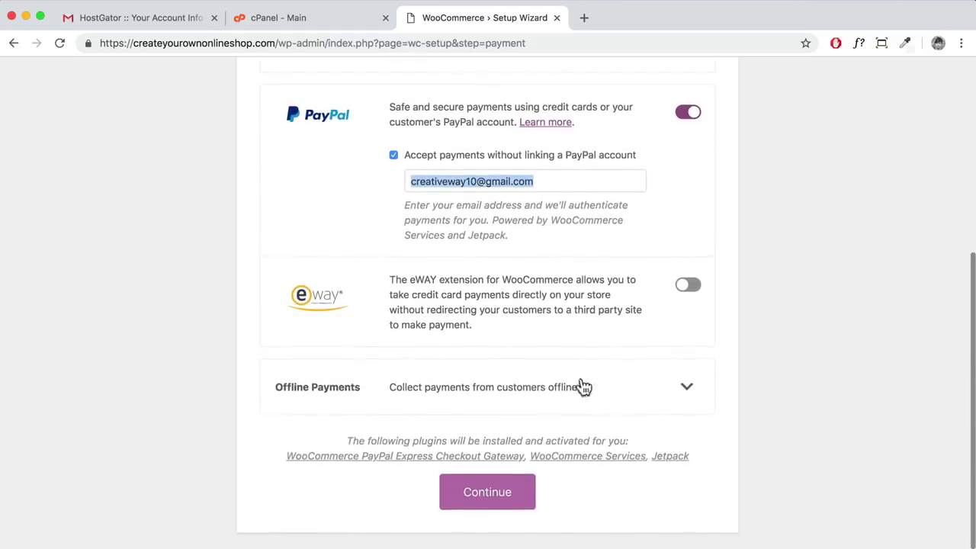
pyautogui.click(677, 394)
pyautogui.scroll(-5, 643, 388)
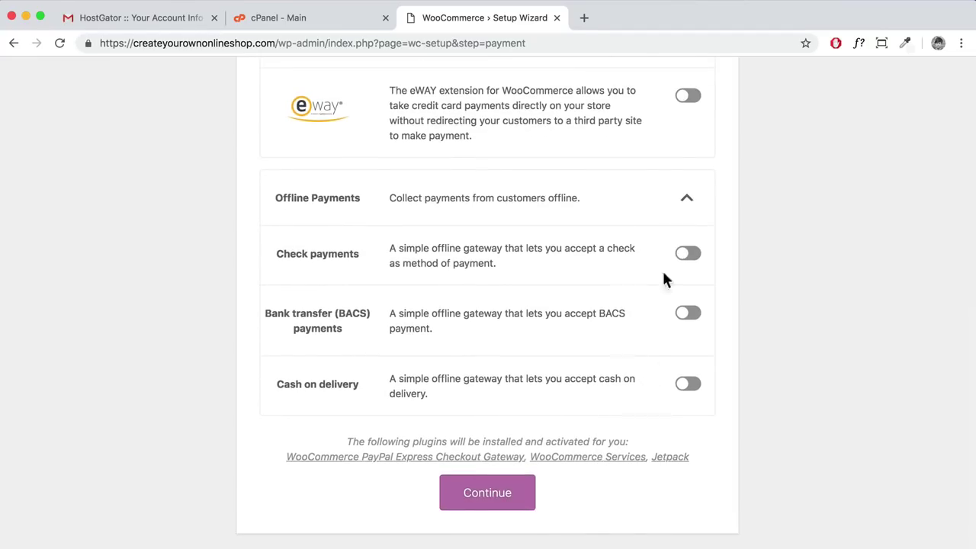
pyautogui.click(683, 205)
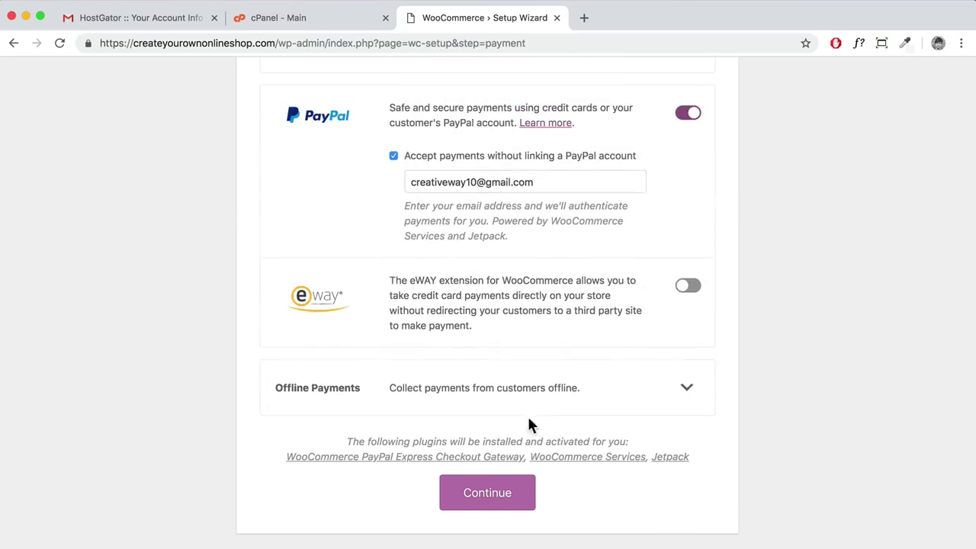
pyautogui.click(504, 492)
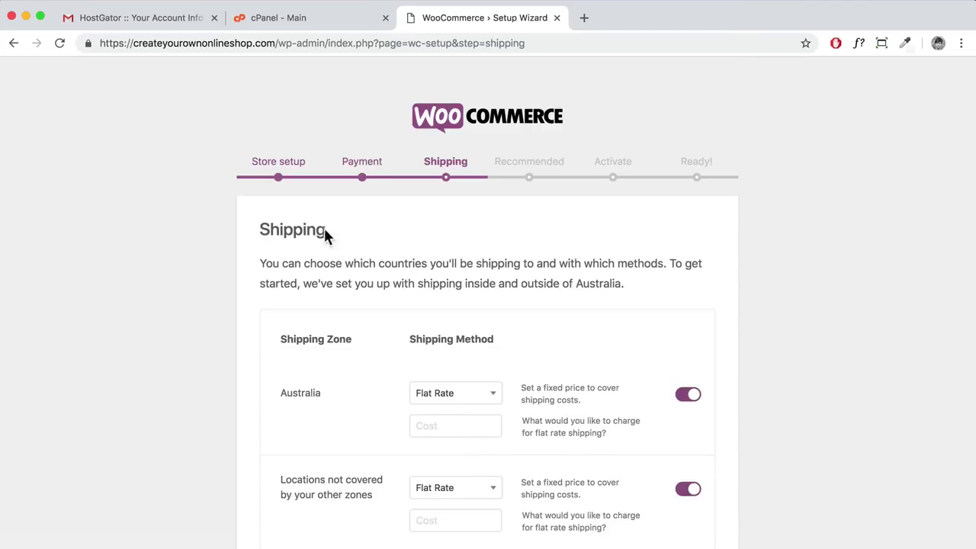
# Keep Flat Rate for Australia at cost 10, with 20 for other locations
pyautogui.moveTo(325, 231); pyautogui.dragTo(261, 231)
pyautogui.scroll(-3, 445, 292)
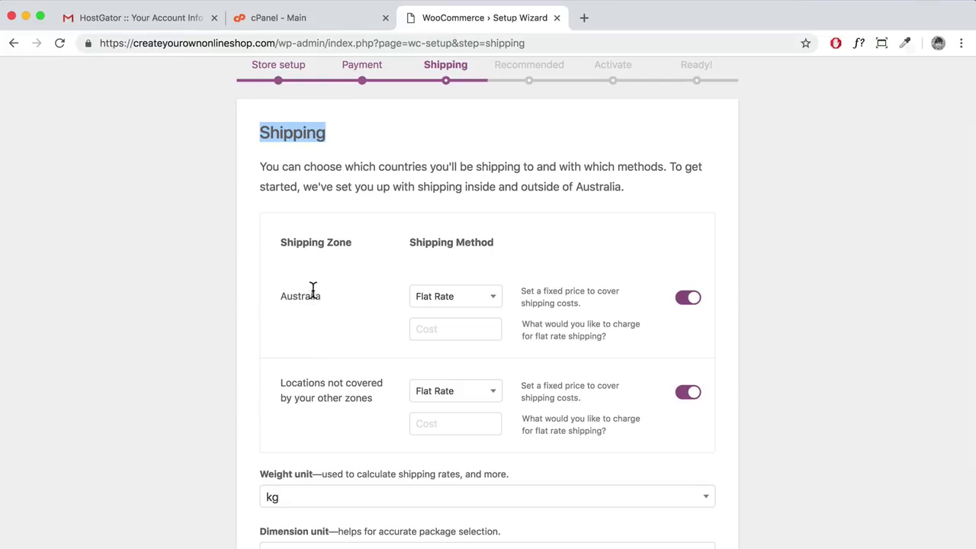
pyautogui.moveTo(279, 297); pyautogui.dragTo(297, 297)
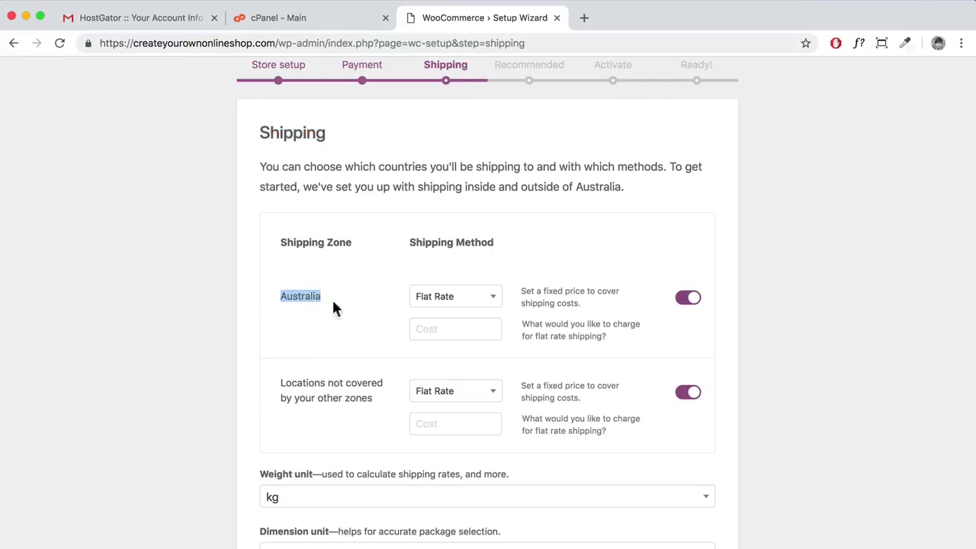
pyautogui.click(455, 296)
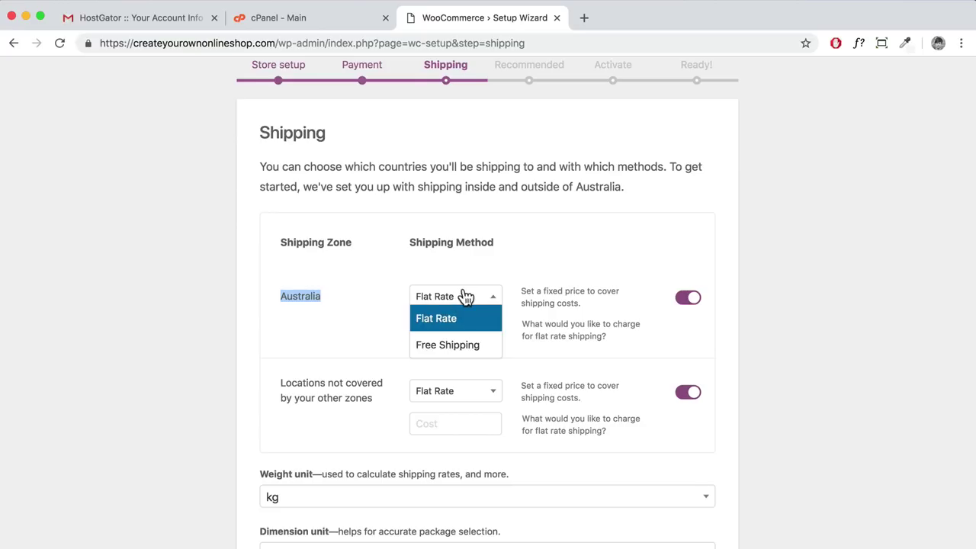
pyautogui.click(462, 324)
pyautogui.click(449, 330)
pyautogui.write('10')
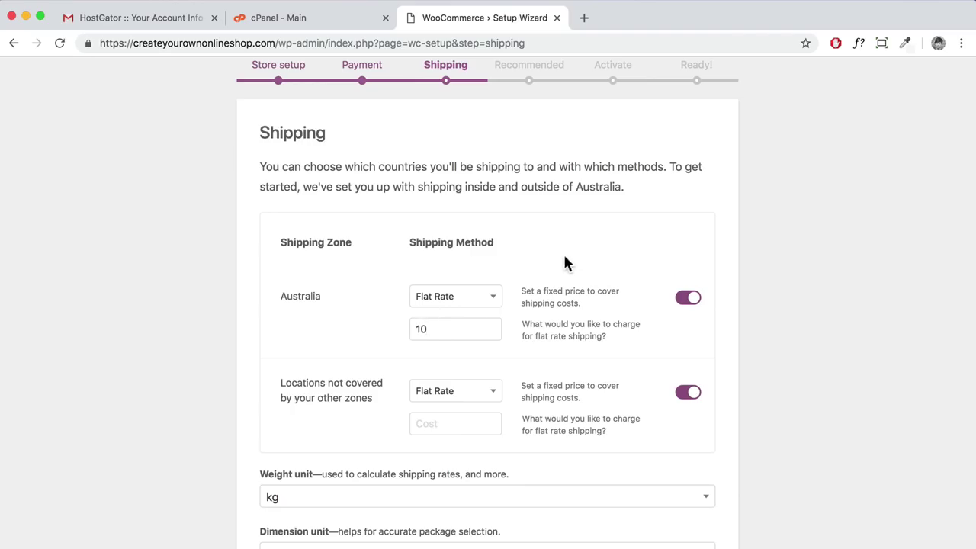
pyautogui.scroll(-3, 564, 263)
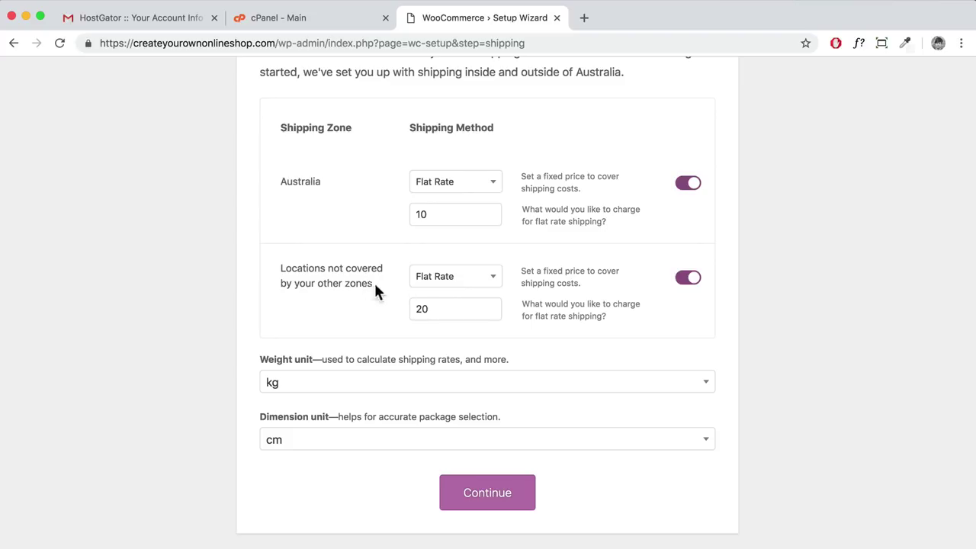
pyautogui.moveTo(374, 282); pyautogui.dragTo(272, 274)
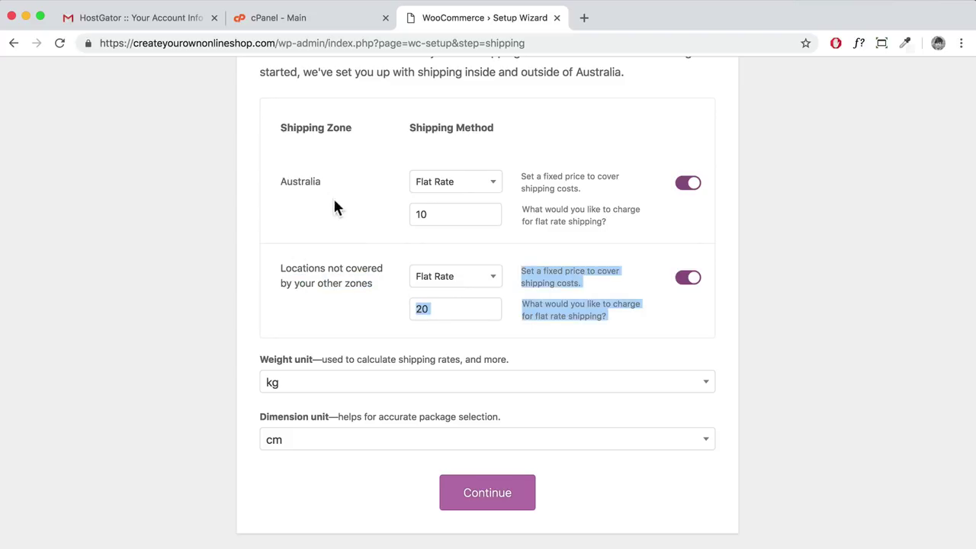
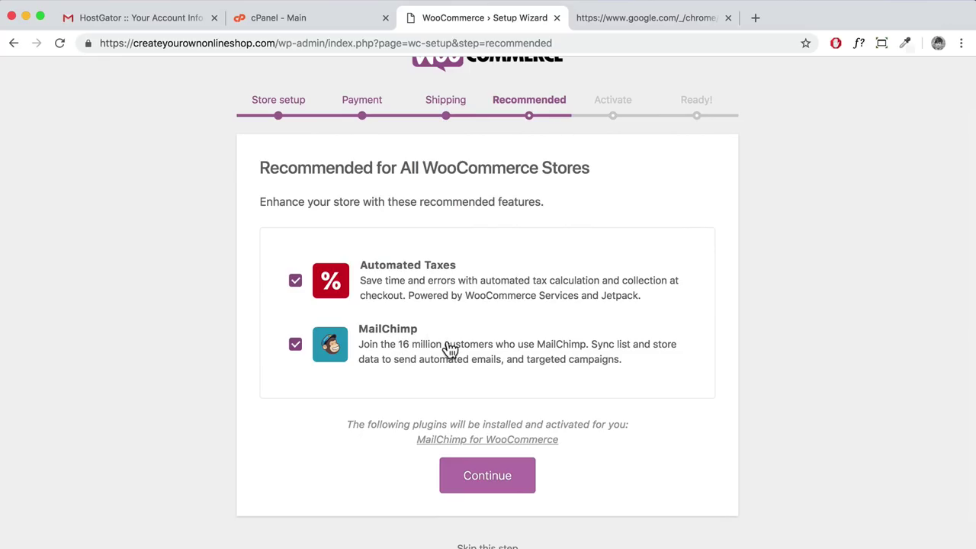
# Keep Automated Taxes and MailChimp checked and continue to the Jetpack Activate step
pyautogui.scroll(-2, 515, 371)
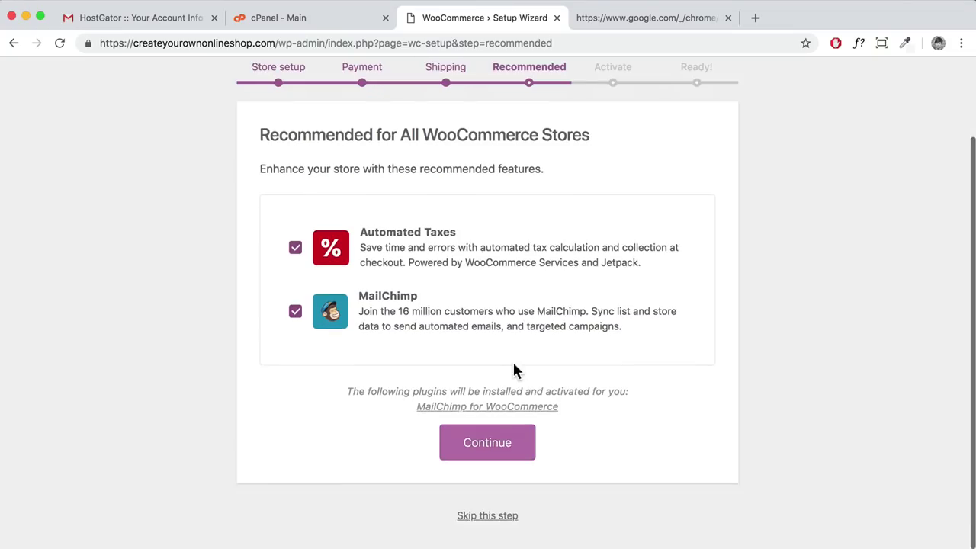
pyautogui.click(488, 453)
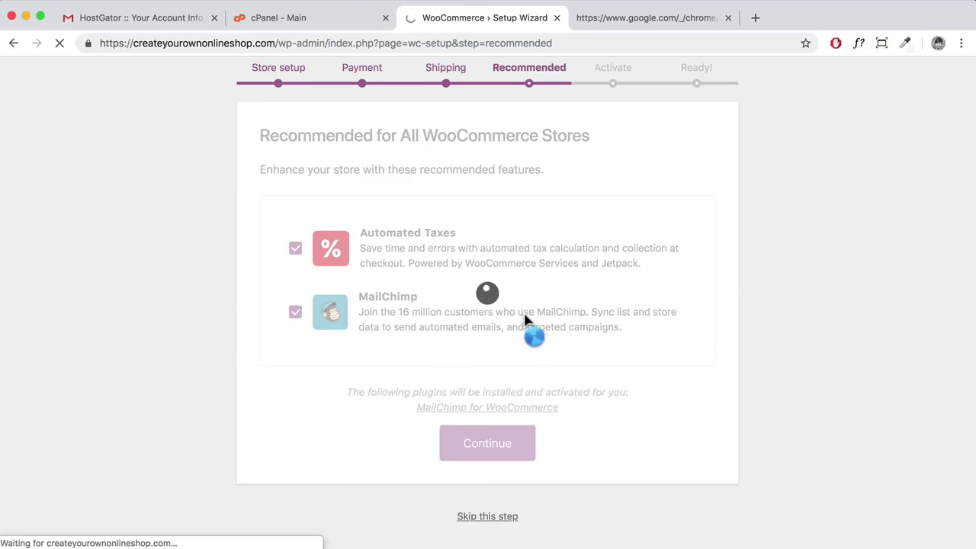
pyautogui.scroll(-3, 543, 312)
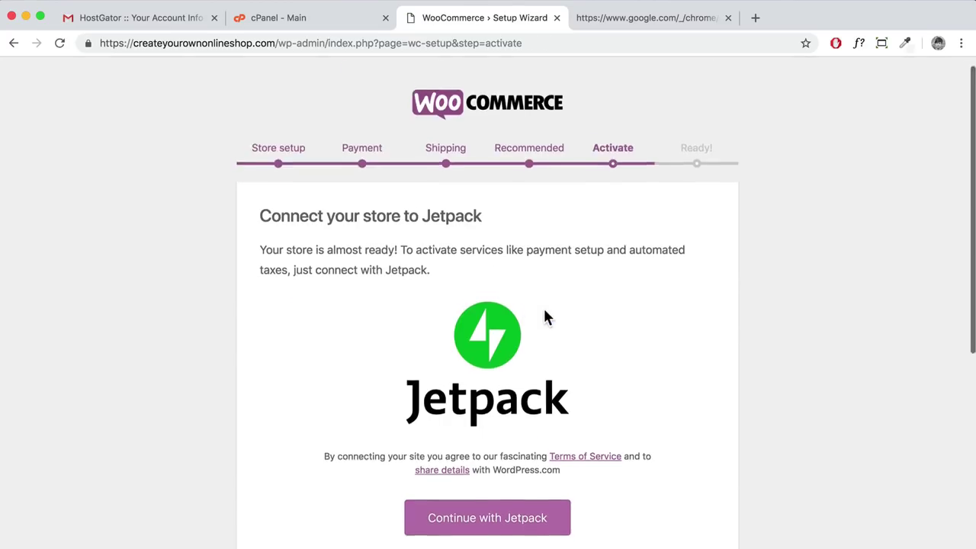
pyautogui.moveTo(260, 147); pyautogui.dragTo(490, 156)
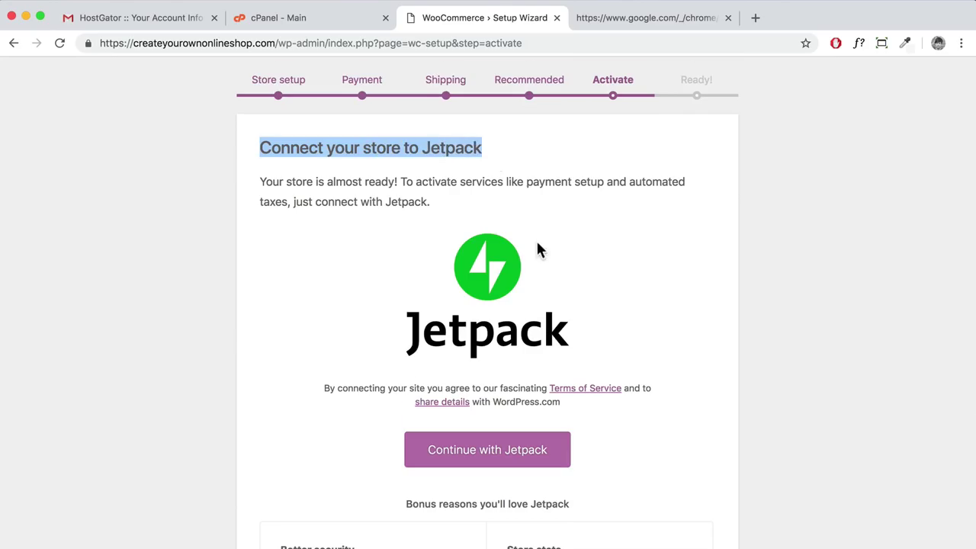
pyautogui.scroll(-3, 496, 377)
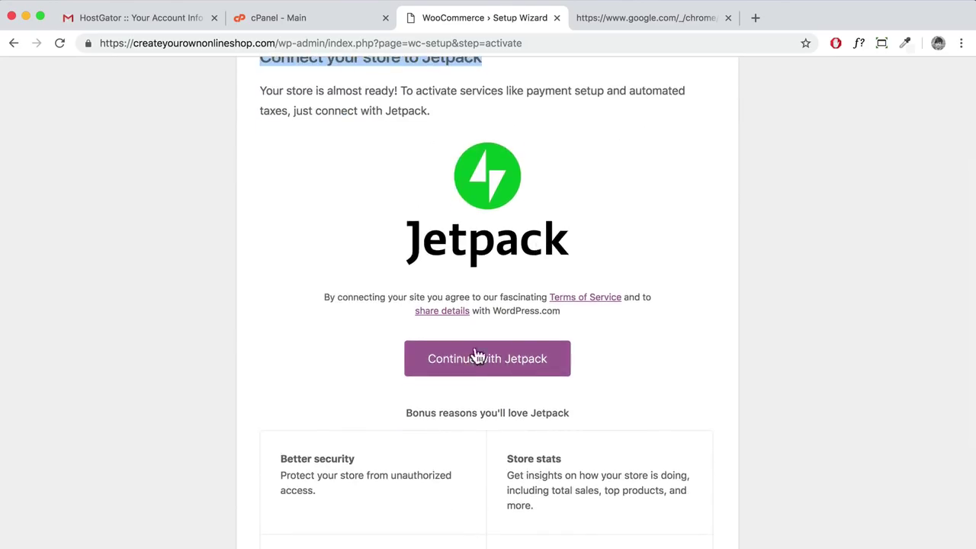
# Connect Jetpack by logging in to WordPress.com with the second Google account
pyautogui.click(488, 355)
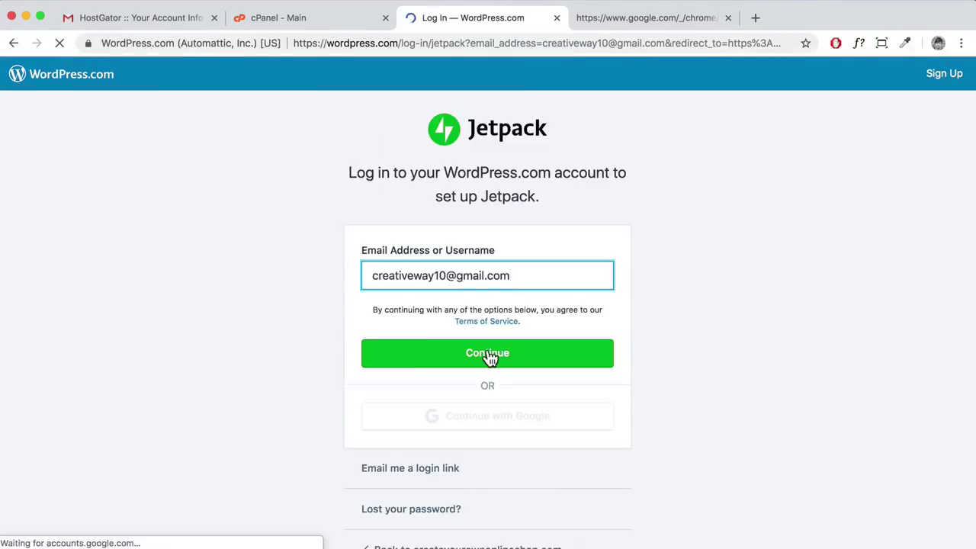
pyautogui.scroll(-3, 487, 356)
pyautogui.scroll(-1, 487, 348)
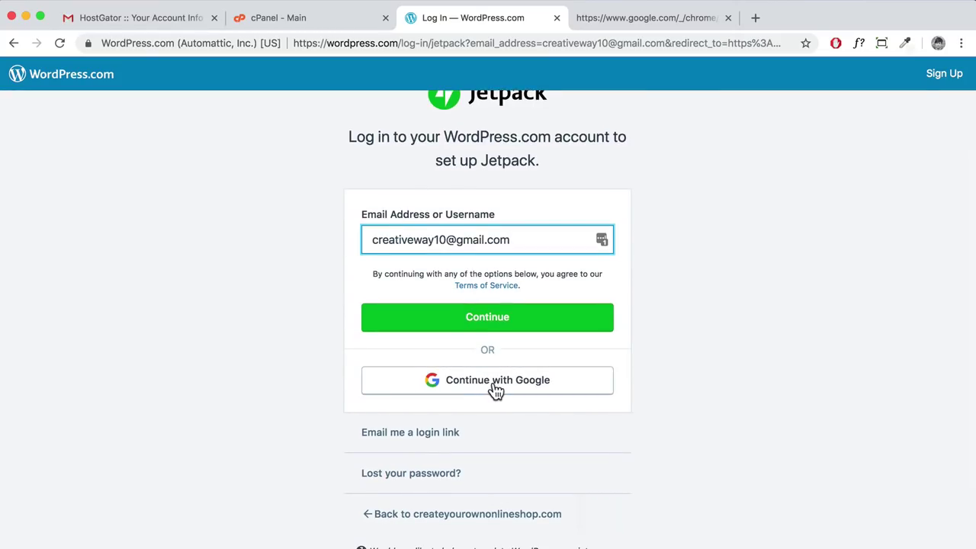
pyautogui.scroll(-1, 499, 267)
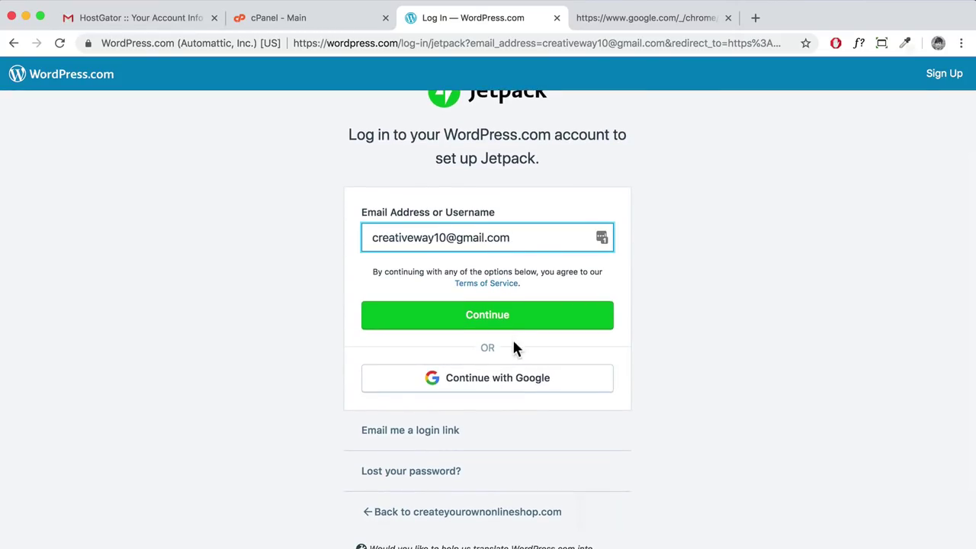
pyautogui.moveTo(540, 238); pyautogui.dragTo(366, 238)
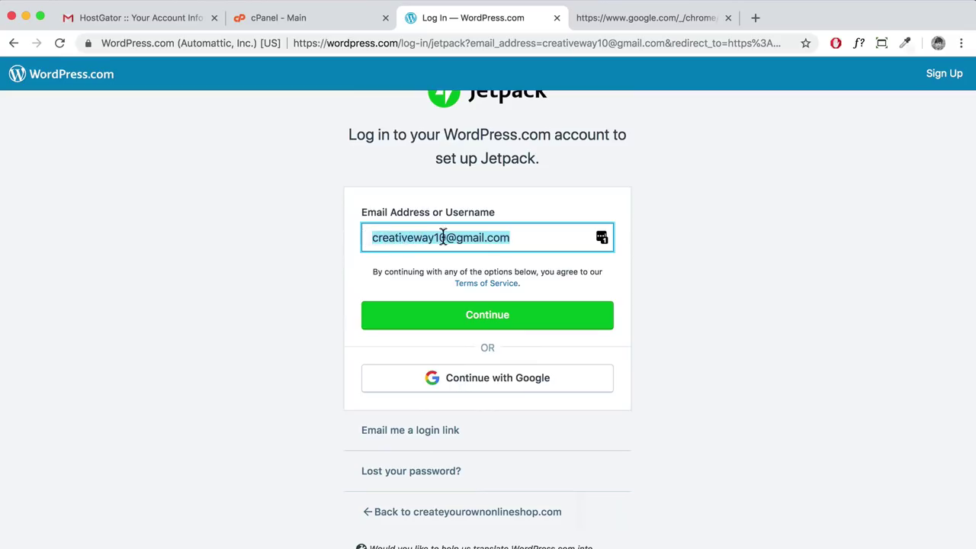
pyautogui.click(504, 388)
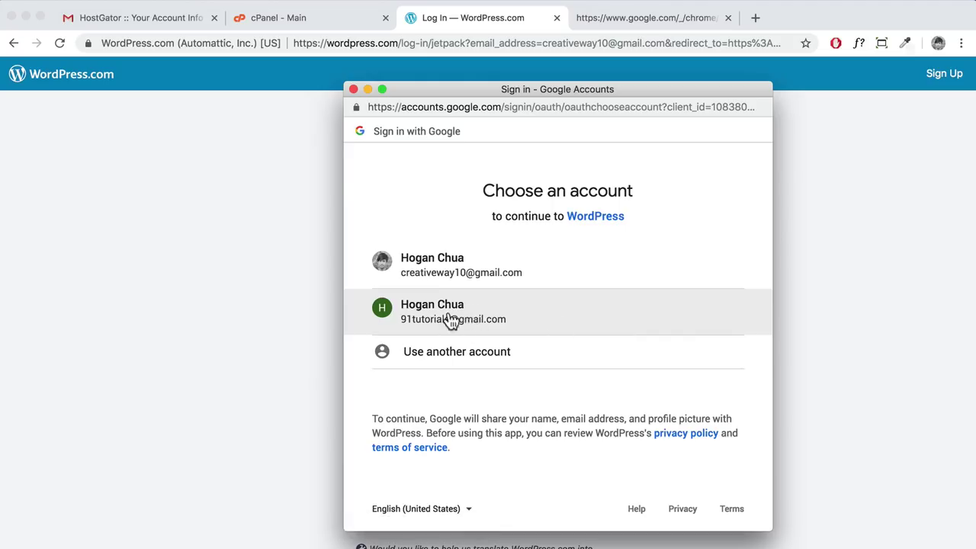
pyautogui.click(492, 314)
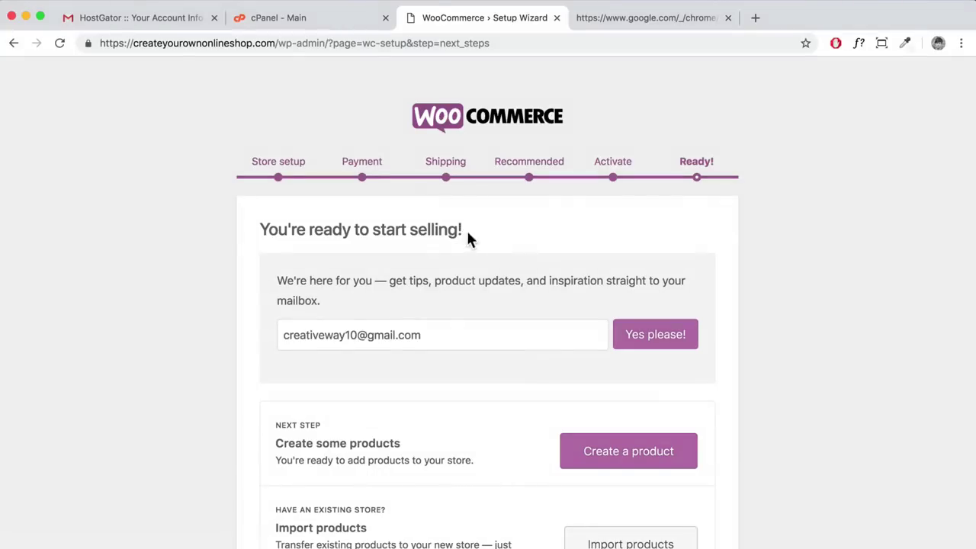
# Leave the wizard's Ready! step for the WordPress dashboard
pyautogui.moveTo(467, 230); pyautogui.dragTo(247, 235)
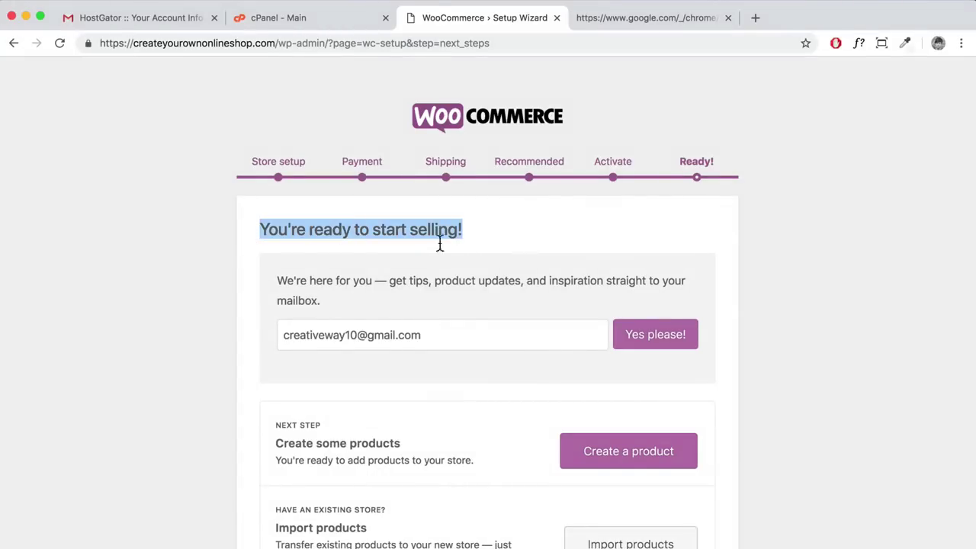
pyautogui.scroll(-5, 464, 254)
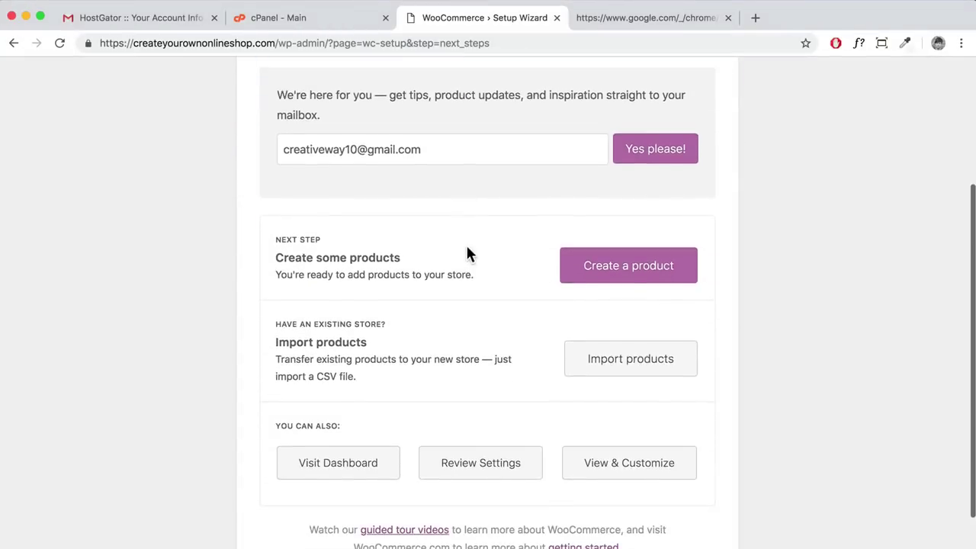
pyautogui.scroll(-1, 465, 251)
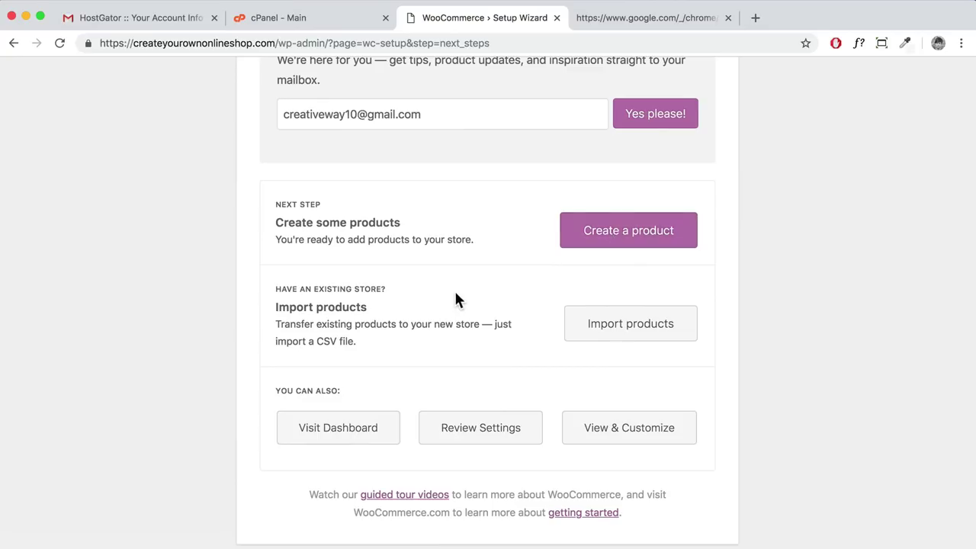
pyautogui.scroll(-1, 456, 292)
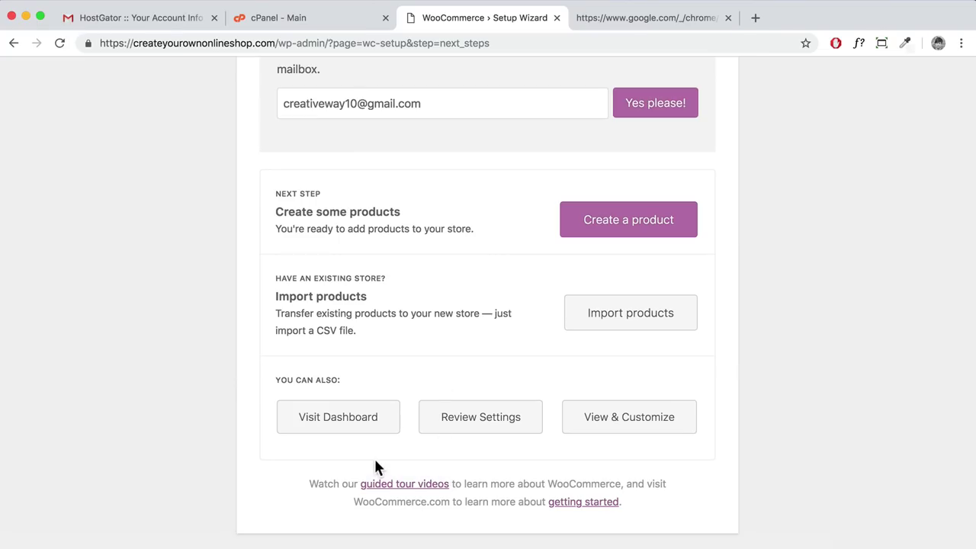
pyautogui.click(359, 431)
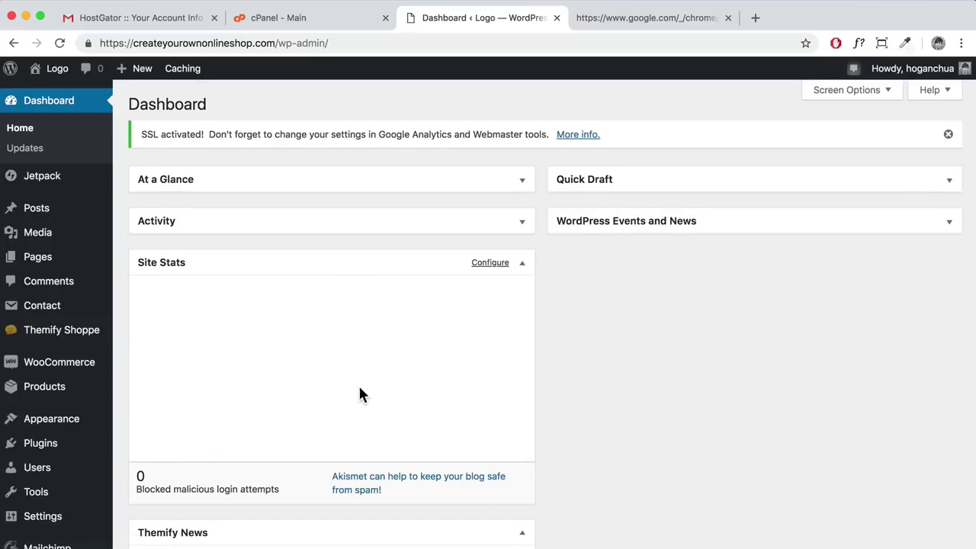
# From the Pages list (Cart, Checkout, My account, Shop), start a blank new page
pyautogui.moveTo(84, 306)
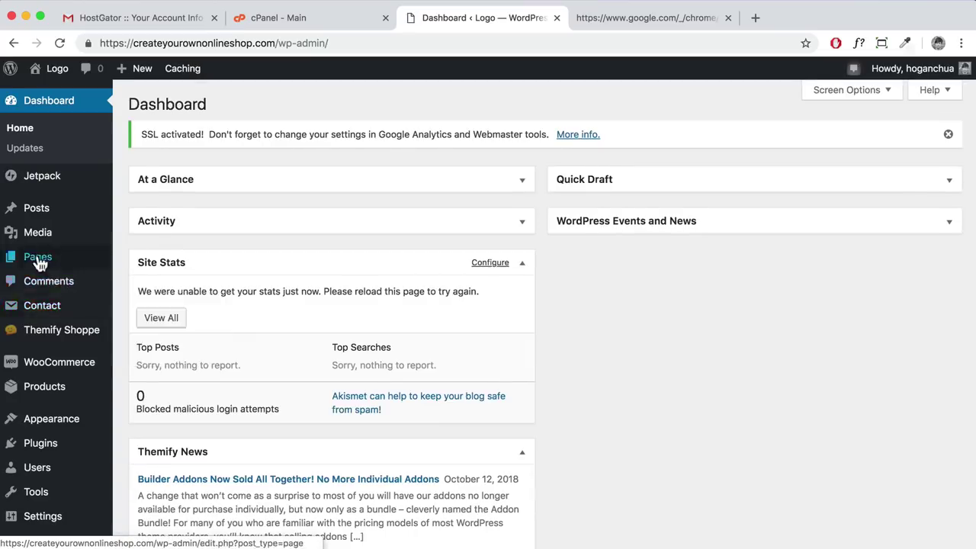
pyautogui.click(41, 263)
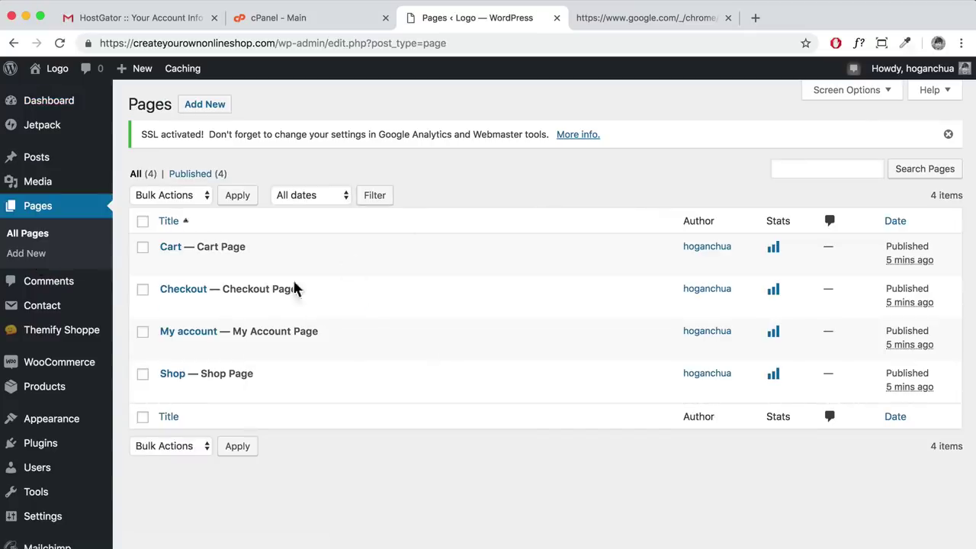
pyautogui.moveTo(183, 251)
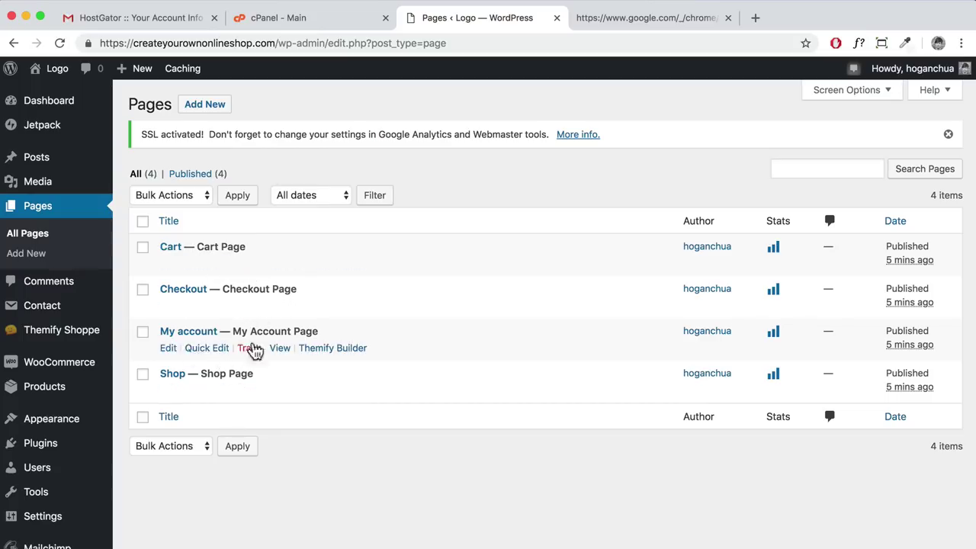
pyautogui.scroll(-1, 265, 331)
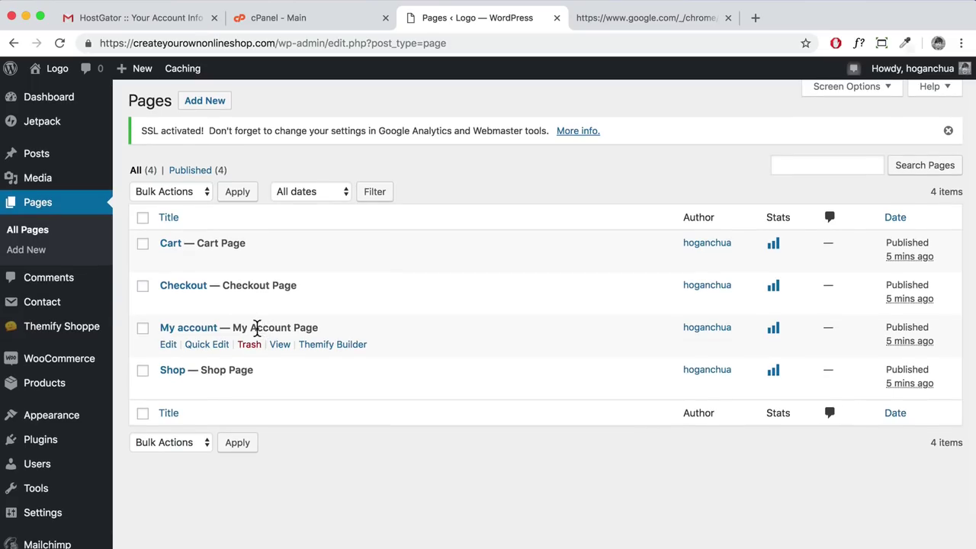
pyautogui.click(205, 104)
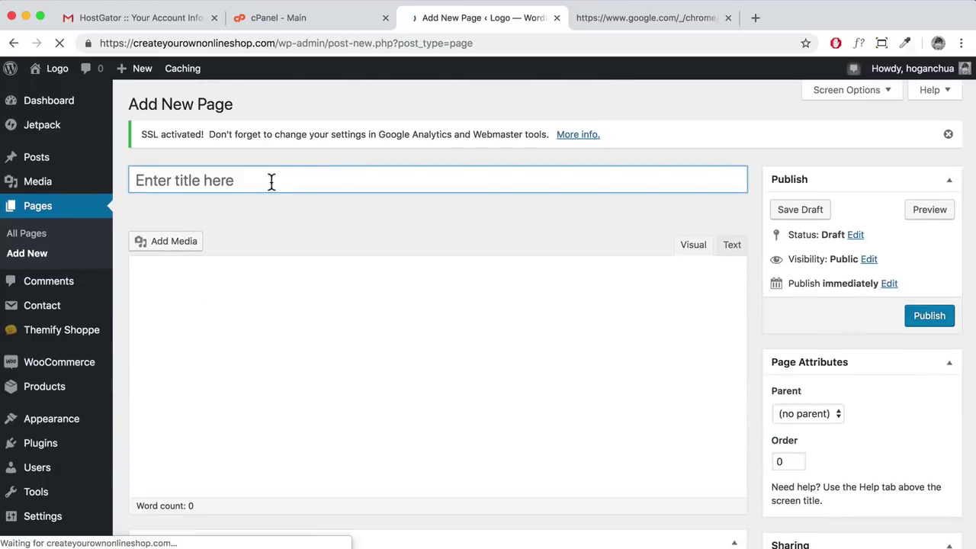
# Publish two new pages titled Home and About
pyautogui.click(212, 180)
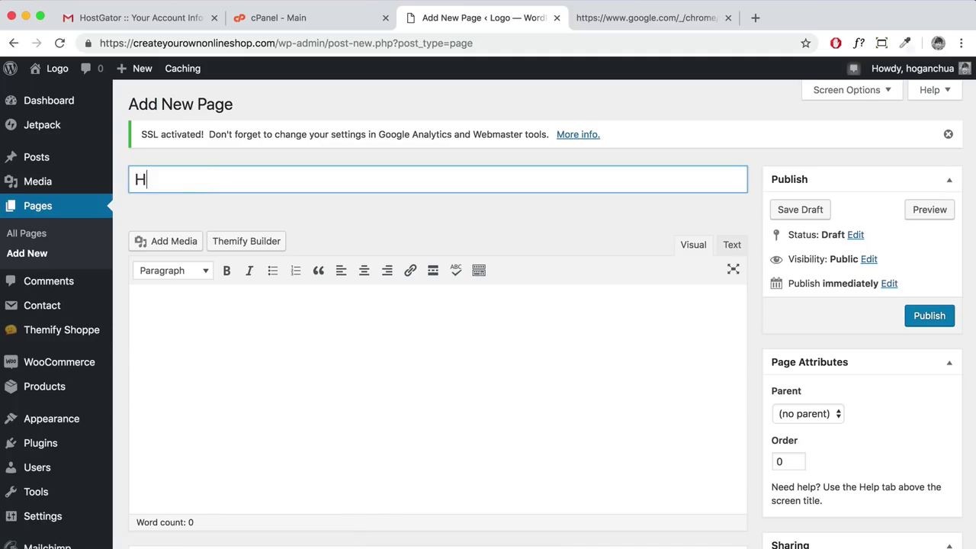
pyautogui.click(939, 319)
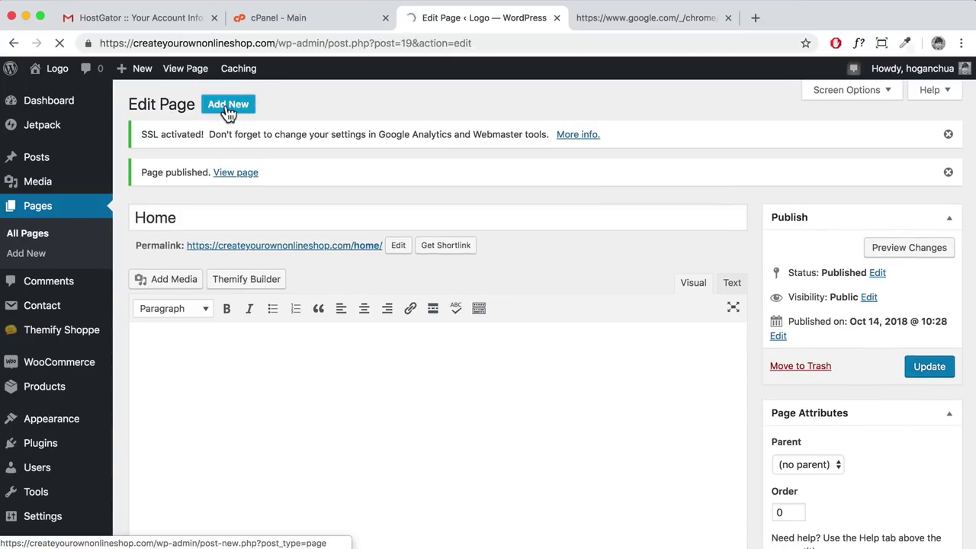
pyautogui.click(227, 107)
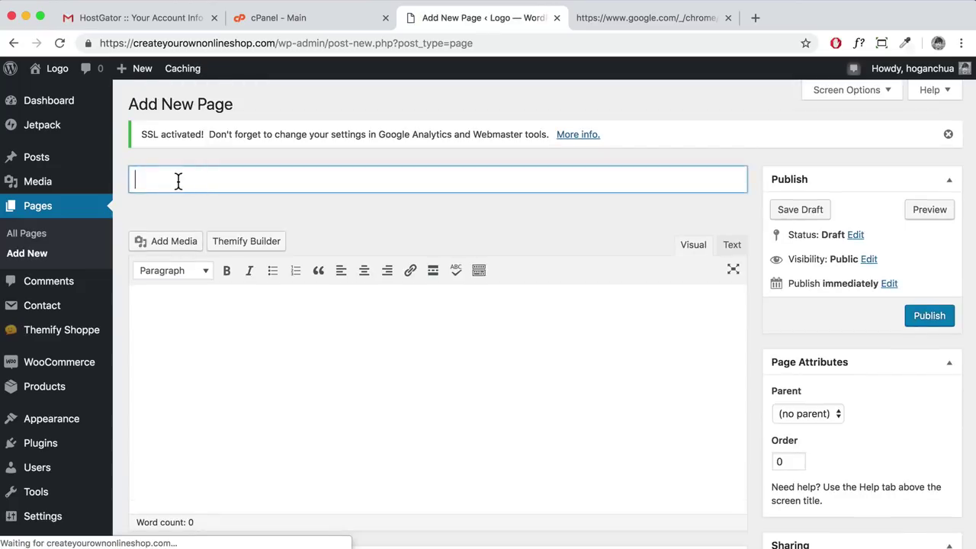
pyautogui.click(176, 181)
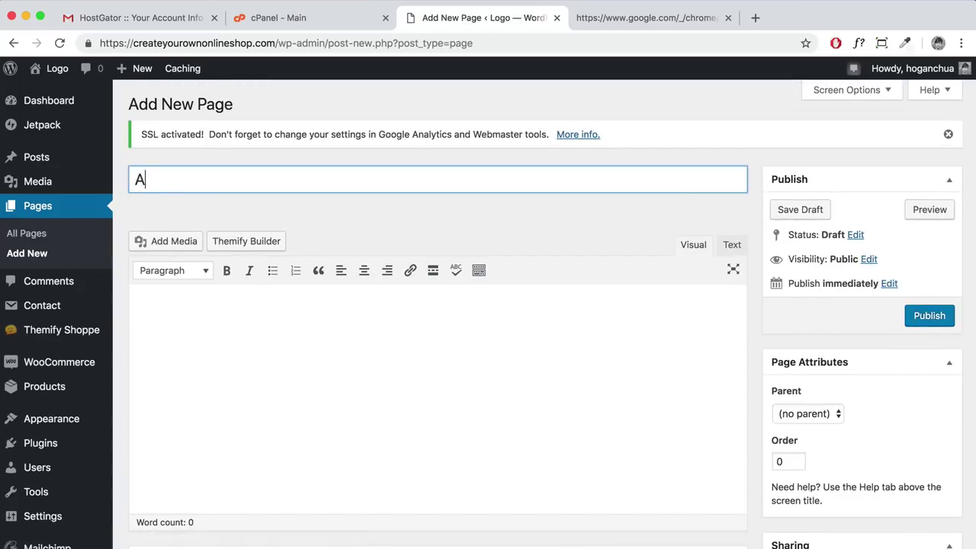
pyautogui.click(924, 312)
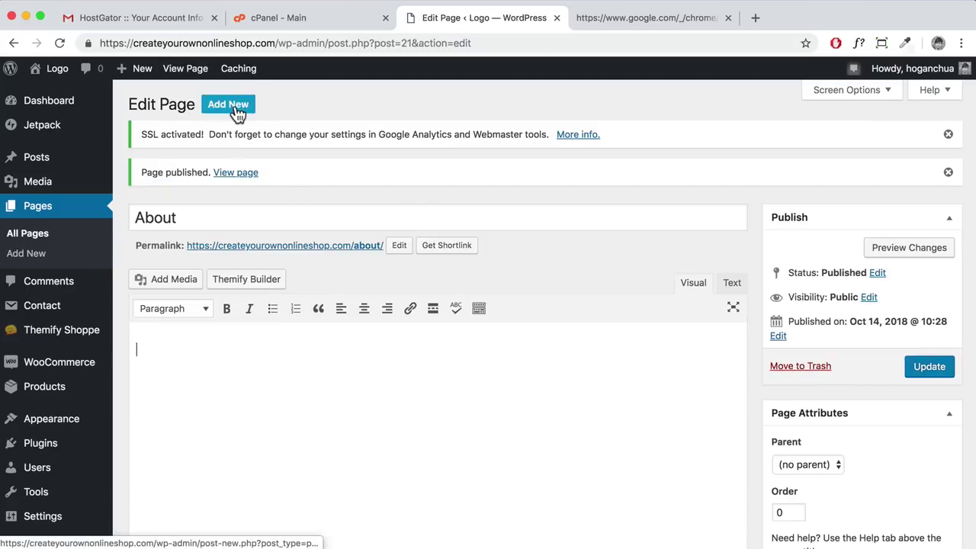
pyautogui.click(228, 105)
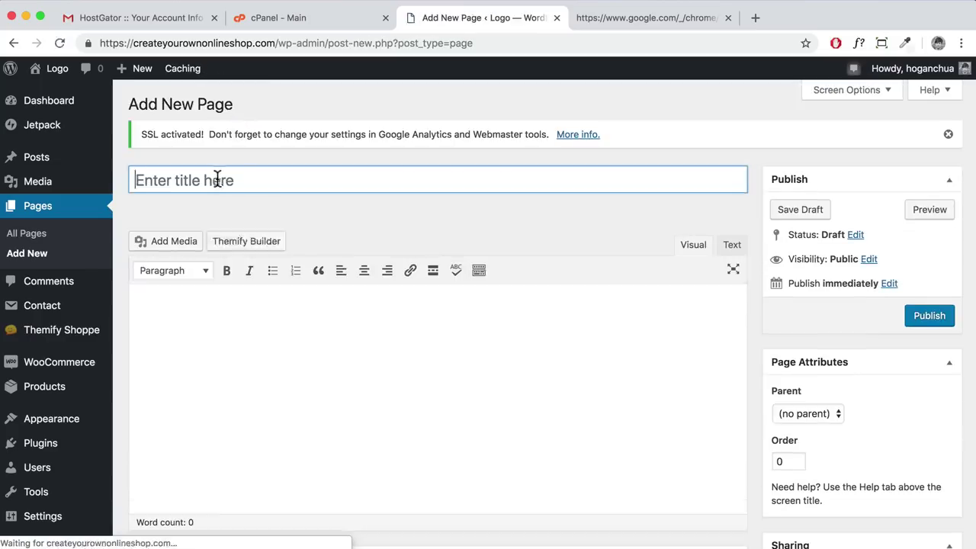
# Publish a page titled 'Contact' at /contact/ and start another blank page
pyautogui.click(186, 180)
pyautogui.write('Contact')
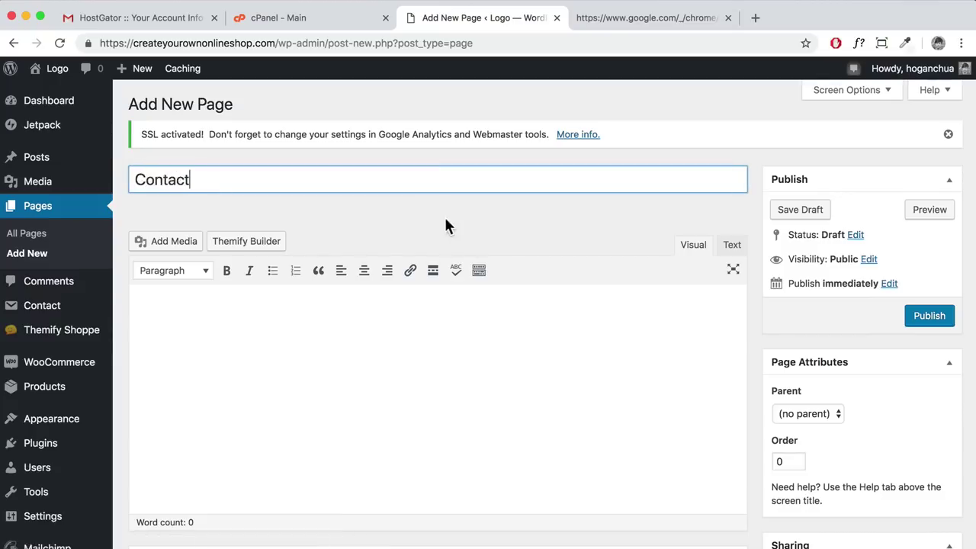
pyautogui.click(930, 316)
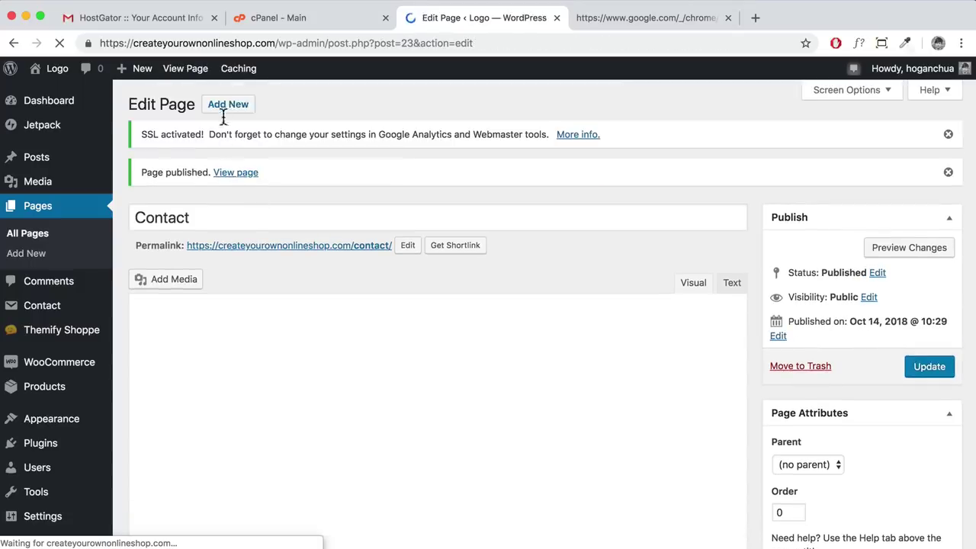
pyautogui.click(230, 106)
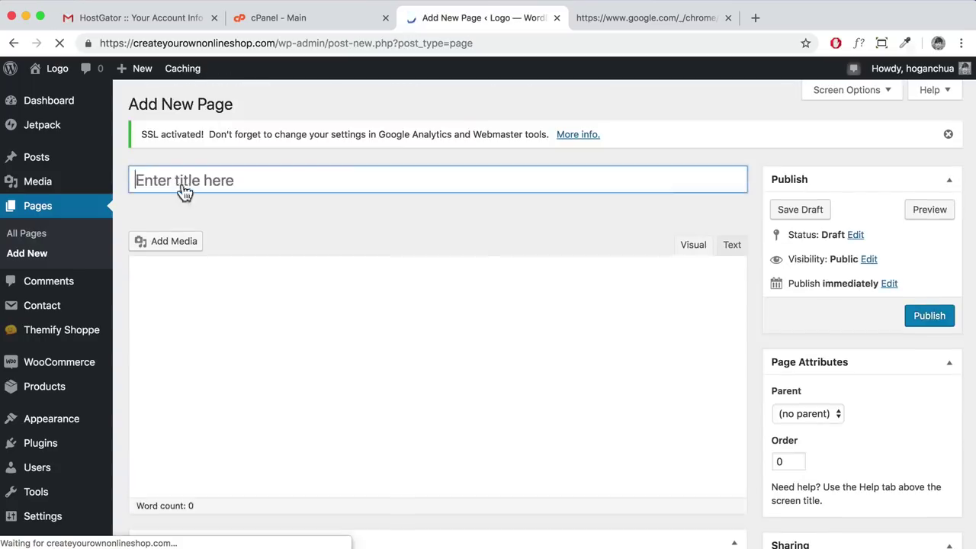
# Publish a Blog page, then title the next page Wishlist, removing a stray 'W' from its body
pyautogui.click(160, 181)
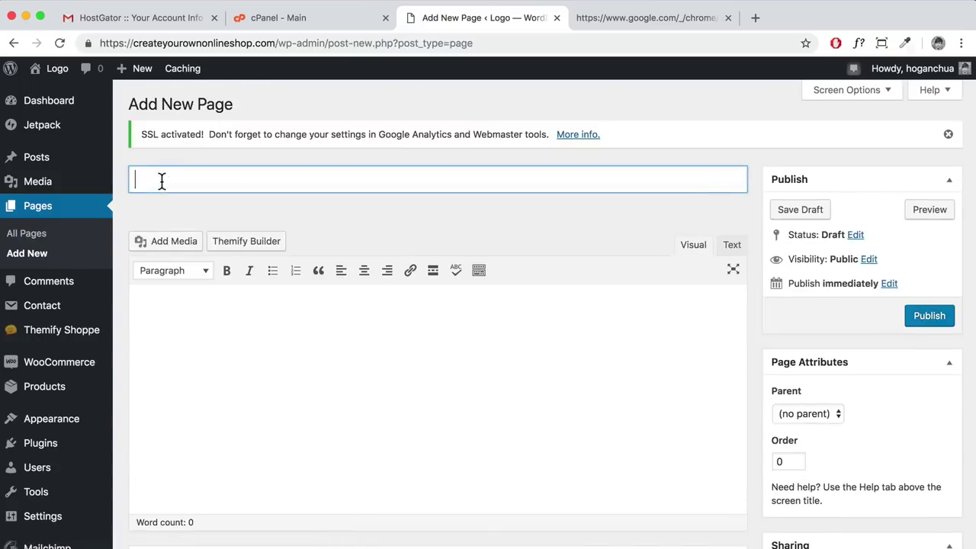
pyautogui.click(915, 316)
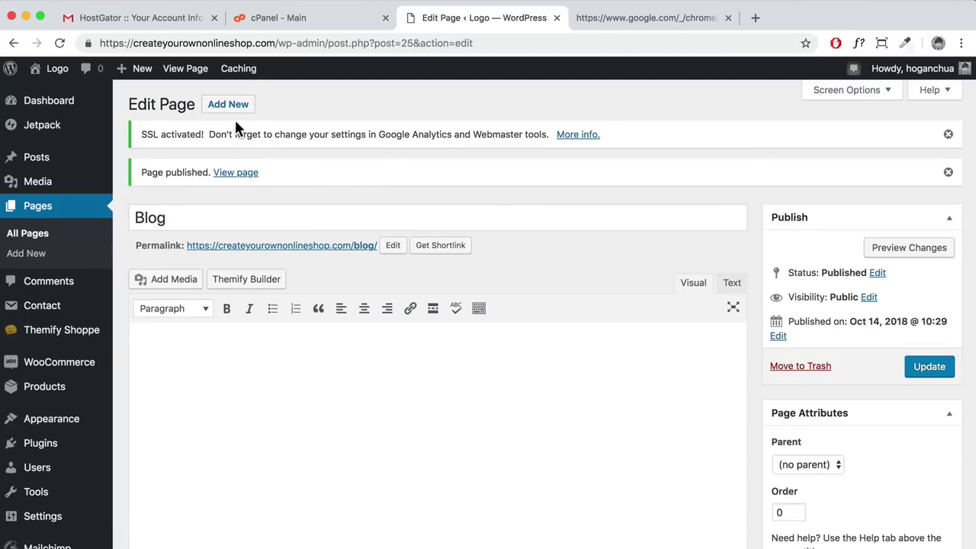
pyautogui.click(223, 111)
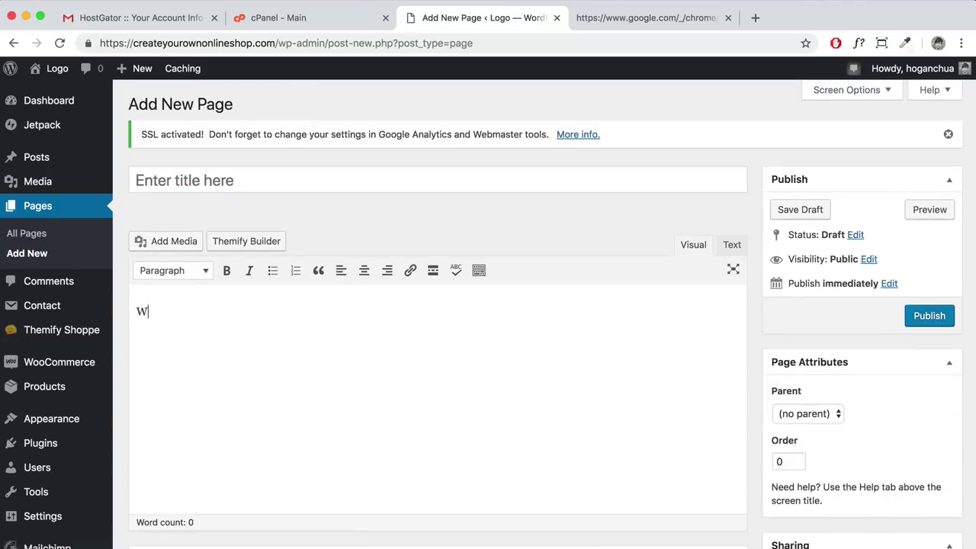
pyautogui.click(170, 179)
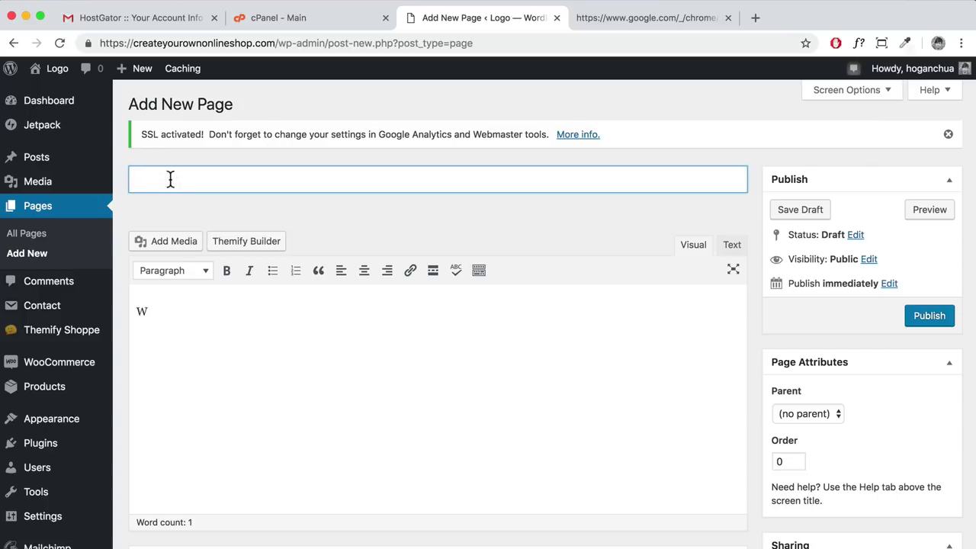
pyautogui.click(157, 309)
pyautogui.press('BackSpace')
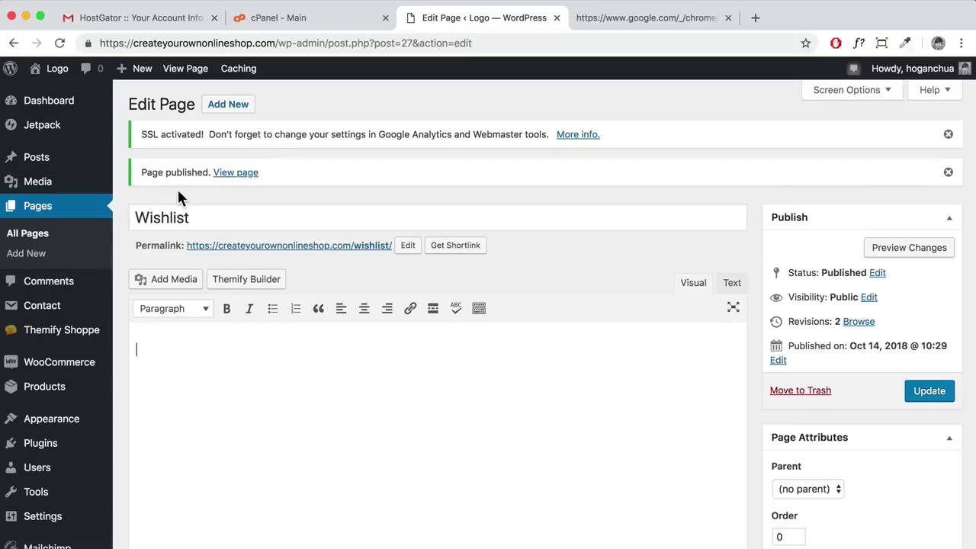
# Publish a page titled FAQ at /faq/ and close the Google tab
pyautogui.click(233, 107)
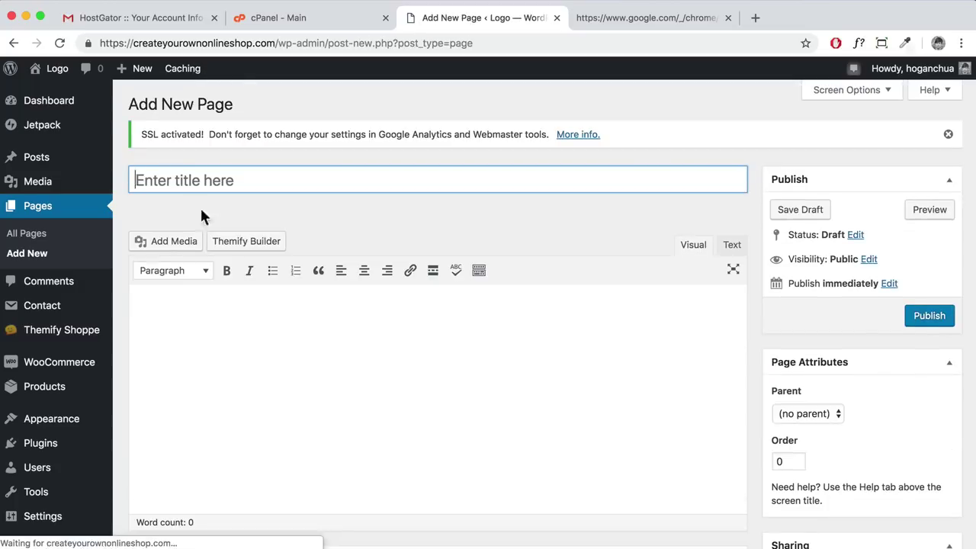
pyautogui.click(211, 184)
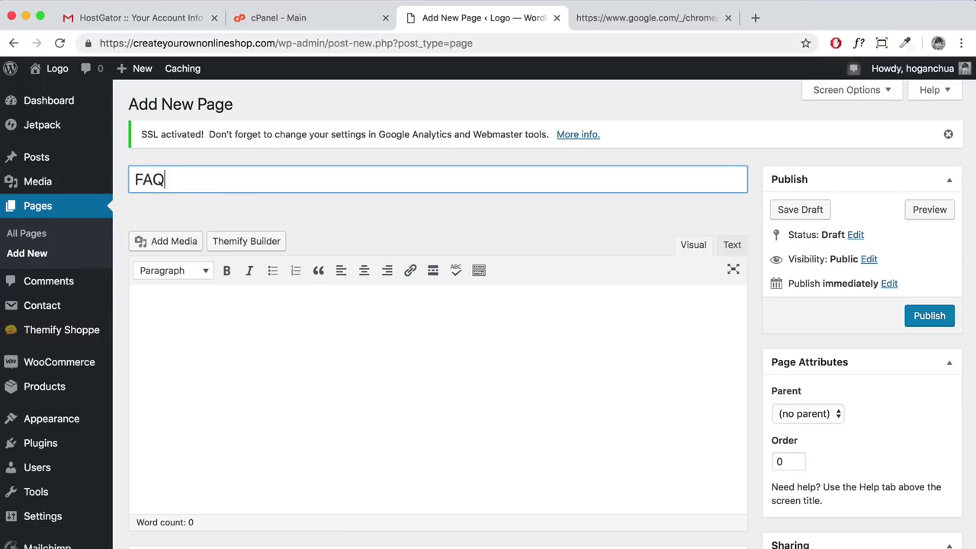
pyautogui.click(921, 320)
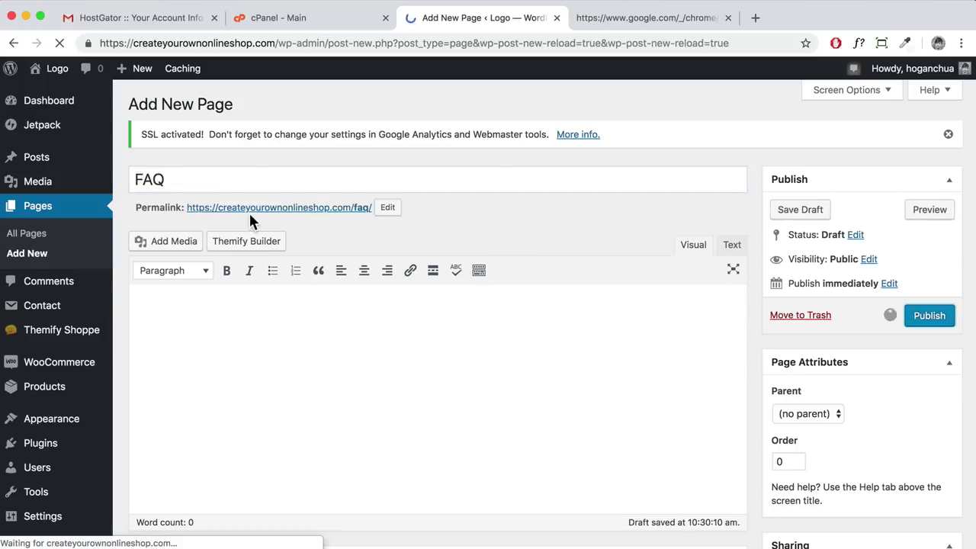
pyautogui.click(728, 17)
# Close the HostGator and cPanel tabs, keeping only the site's tab
pyautogui.click(352, 25)
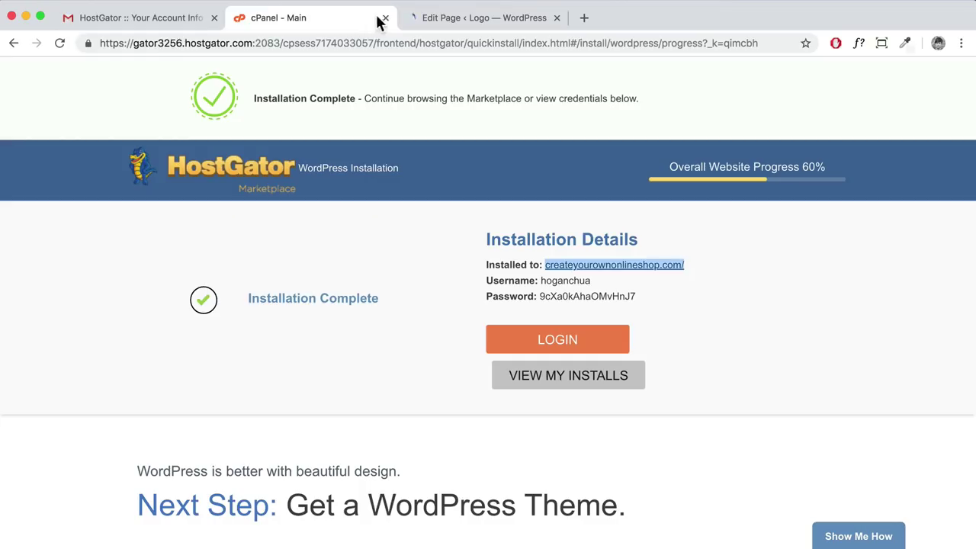
pyautogui.click(214, 18)
pyautogui.click(214, 18)
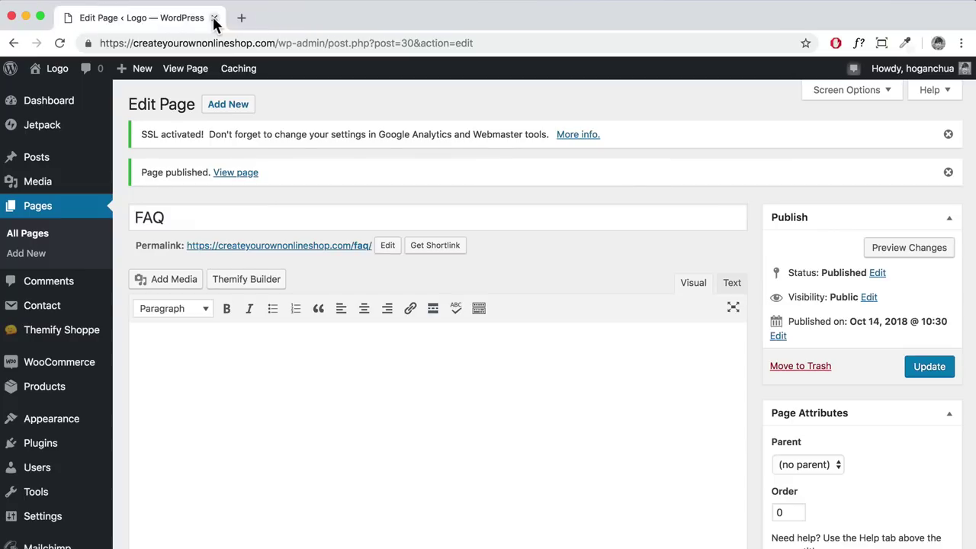
# Review all ten pages under All Pages, then visit the live storefront
pyautogui.click(30, 238)
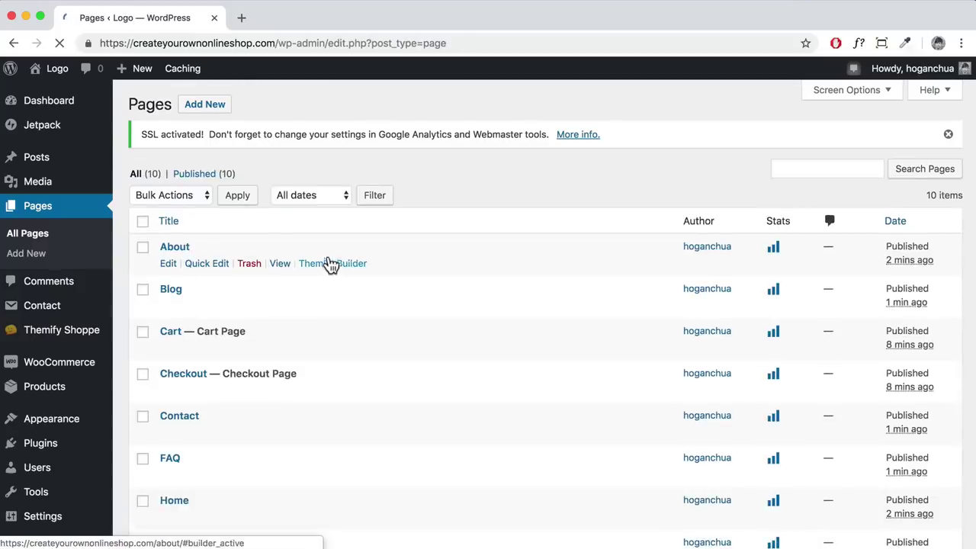
pyautogui.scroll(-4, 328, 263)
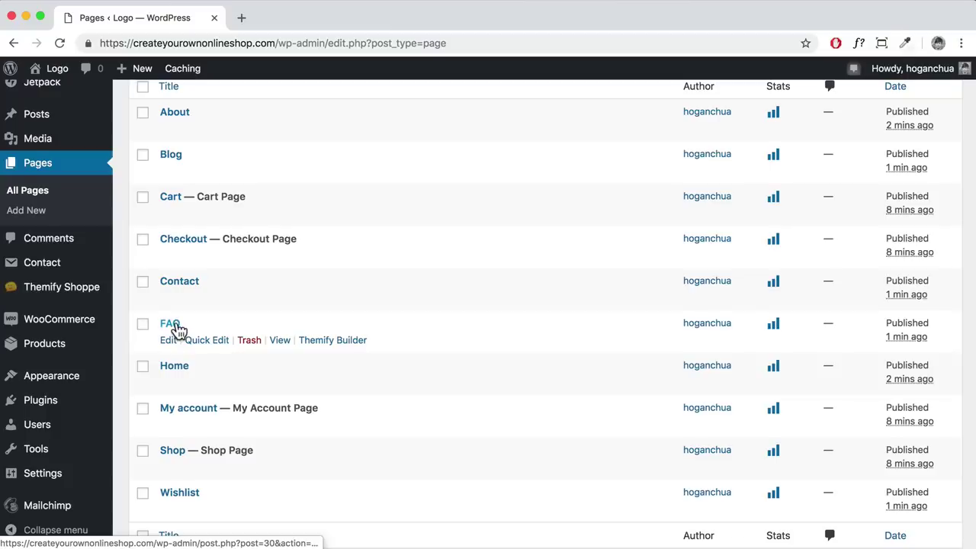
pyautogui.scroll(-2, 176, 328)
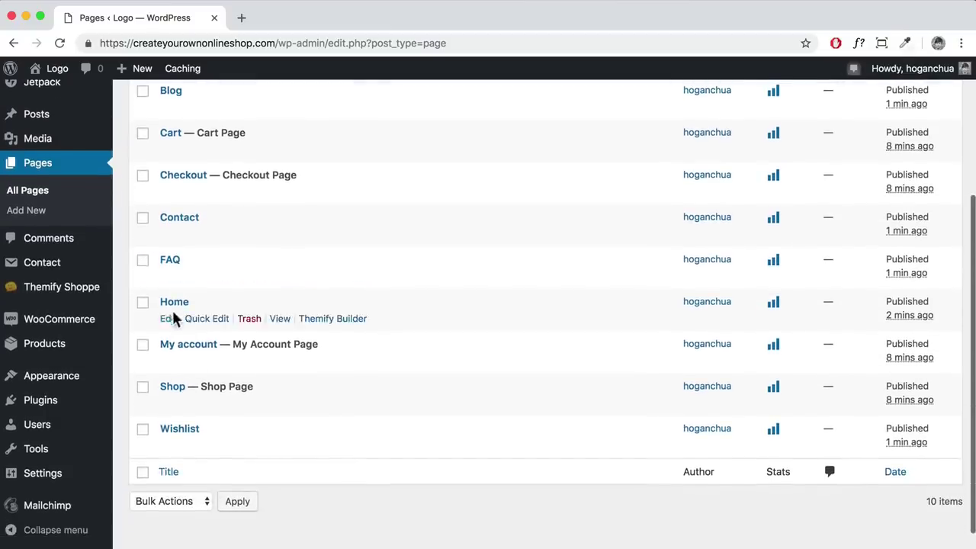
pyautogui.scroll(5, 249, 393)
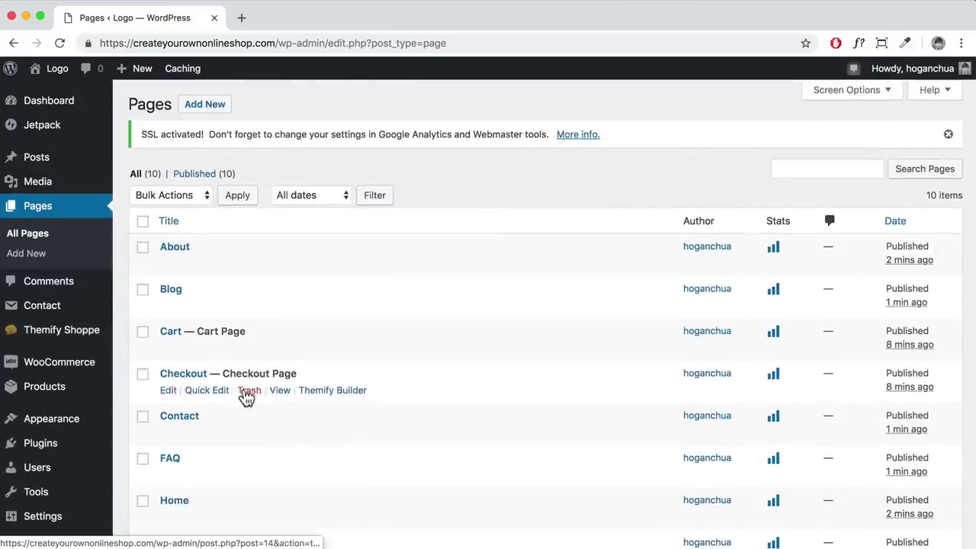
pyautogui.moveTo(53, 68)
pyautogui.click(47, 94)
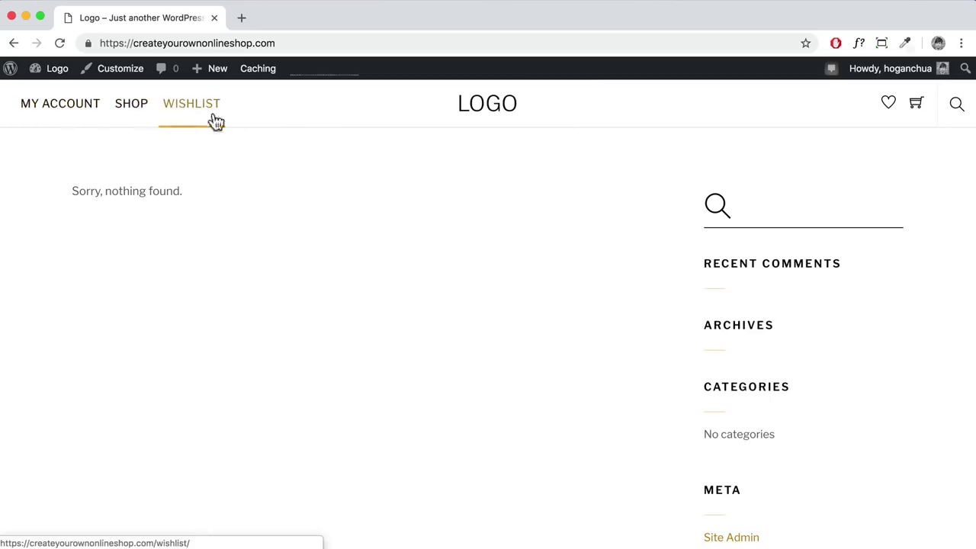
# Scroll the live storefront to check its Meta widget links
pyautogui.scroll(-5, 630, 172)
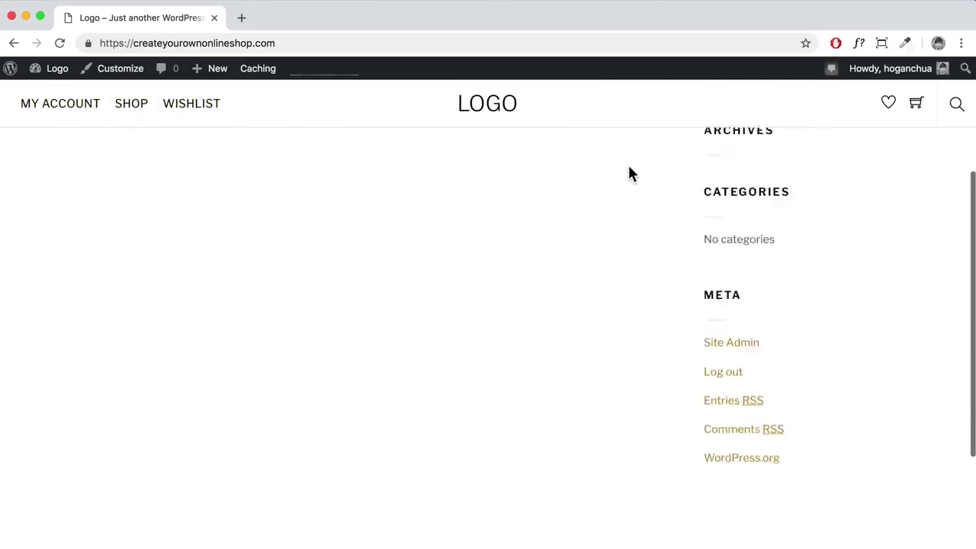
pyautogui.scroll(6, 629, 172)
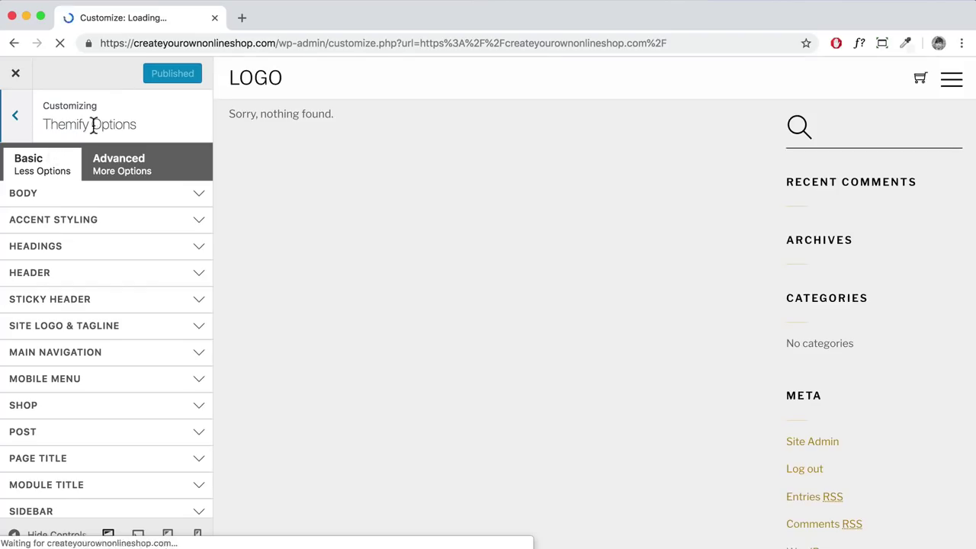
# In Homepage Settings, choose 'A static page' with Home as the homepage
pyautogui.click(16, 119)
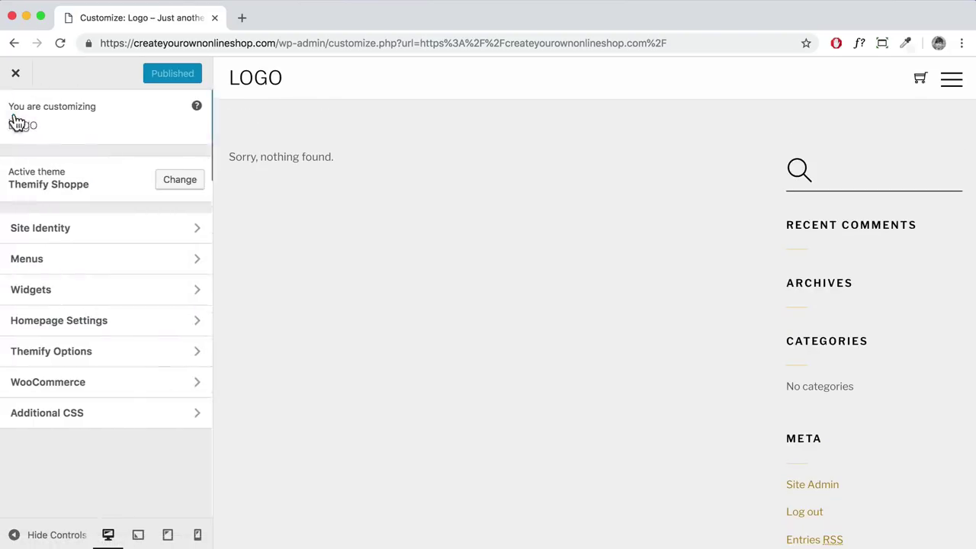
pyautogui.click(90, 329)
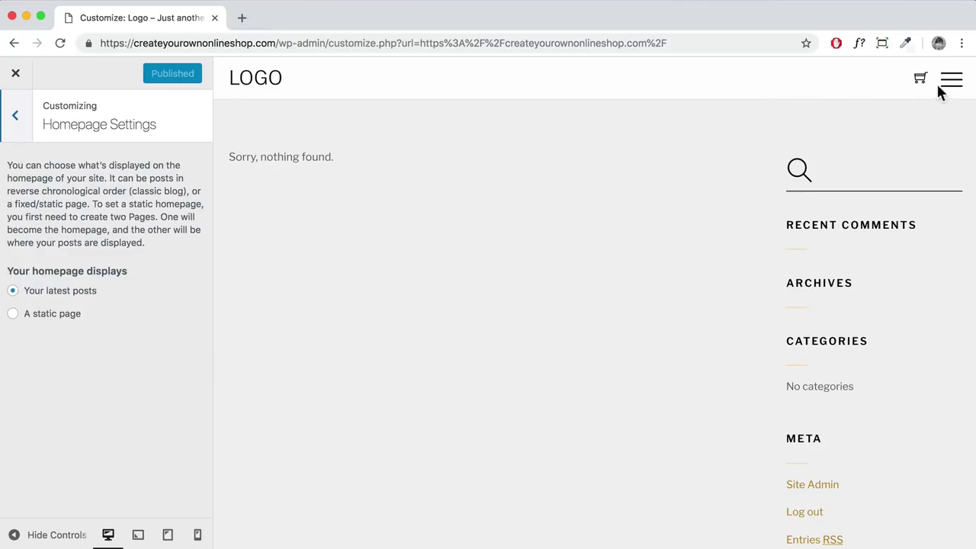
pyautogui.click(13, 315)
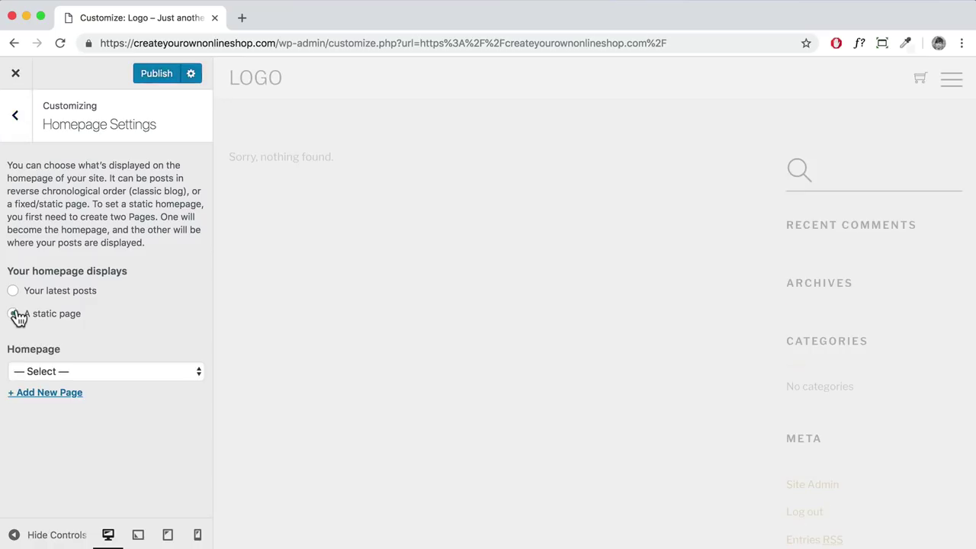
pyautogui.click(43, 371)
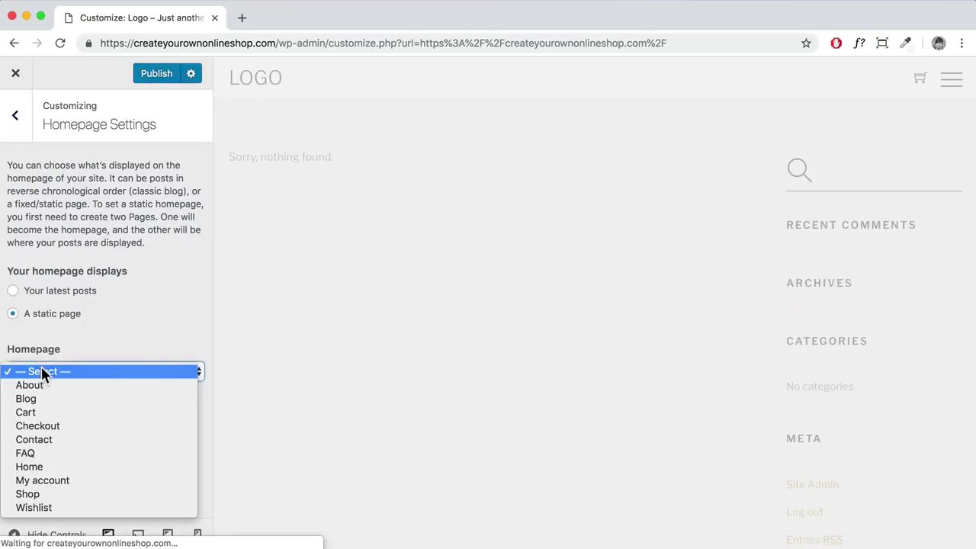
pyautogui.click(26, 467)
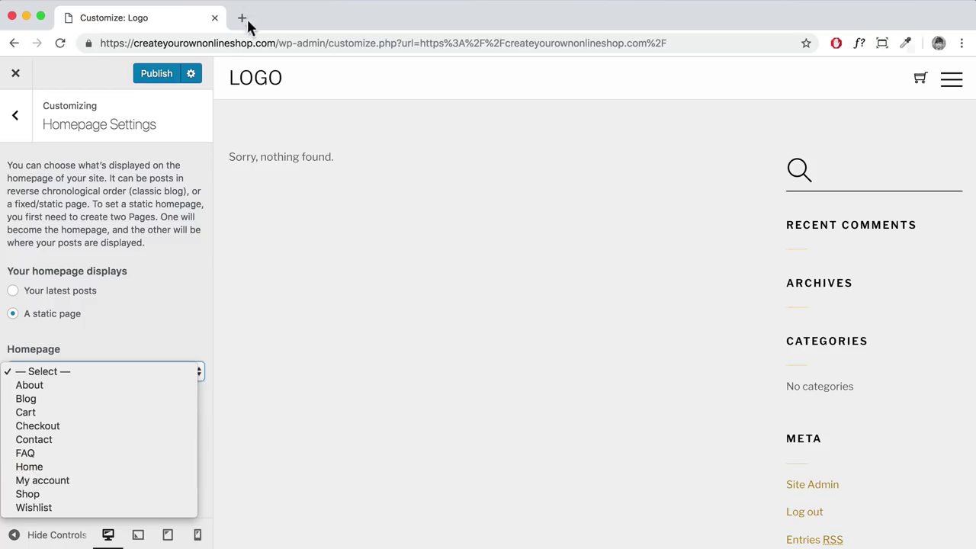
# Check the Home page's URL in a new tab by appending 'home' to the site address
pyautogui.click(279, 43)
pyautogui.moveTo(279, 43); pyautogui.dragTo(100, 43)
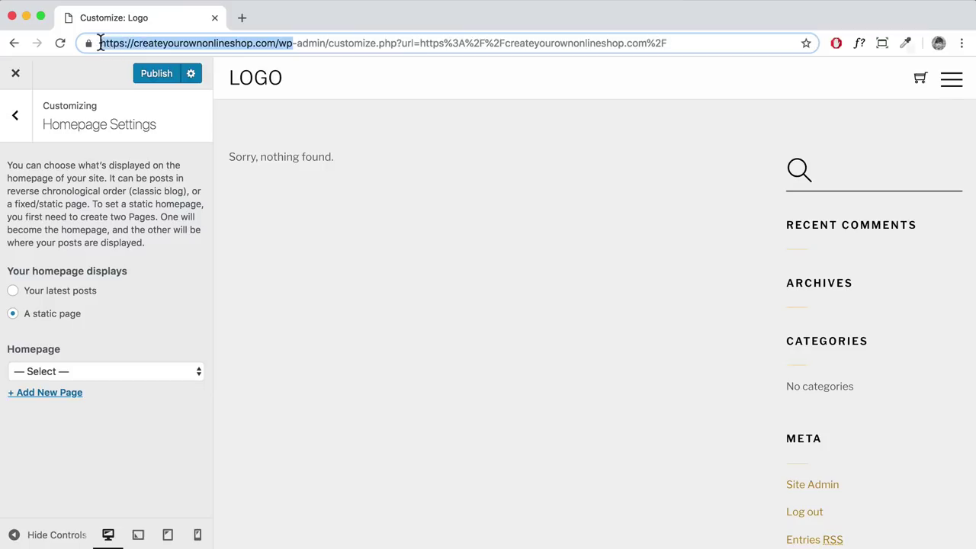
pyautogui.click(244, 18)
pyautogui.press('super+v')
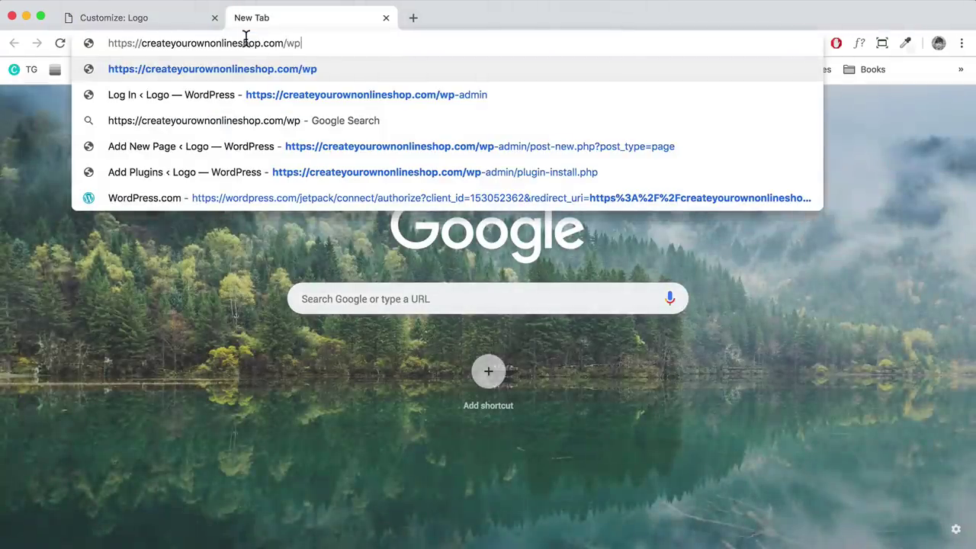
pyautogui.press('BackSpace')
pyautogui.press('BackSpace')
pyautogui.write('home')
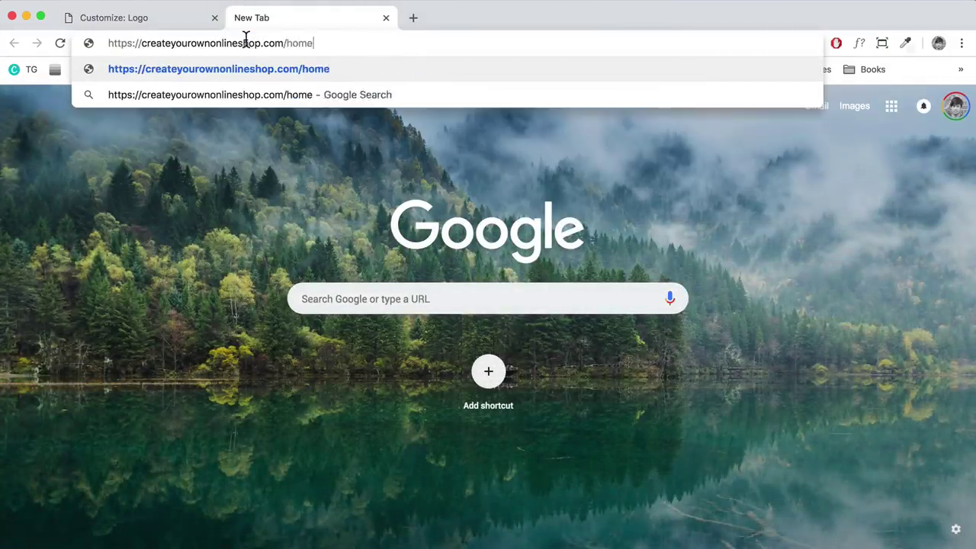
pyautogui.press('Return')
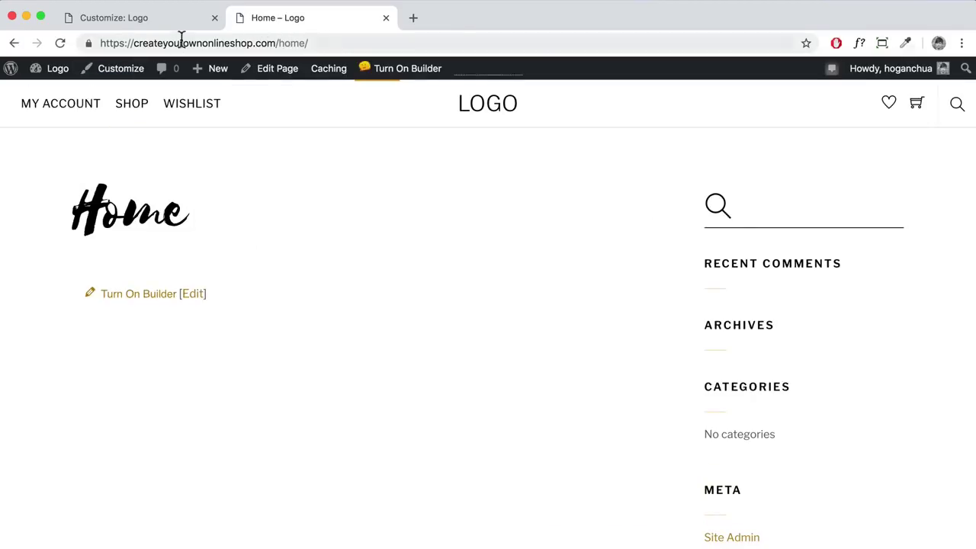
pyautogui.moveTo(315, 44); pyautogui.dragTo(275, 43)
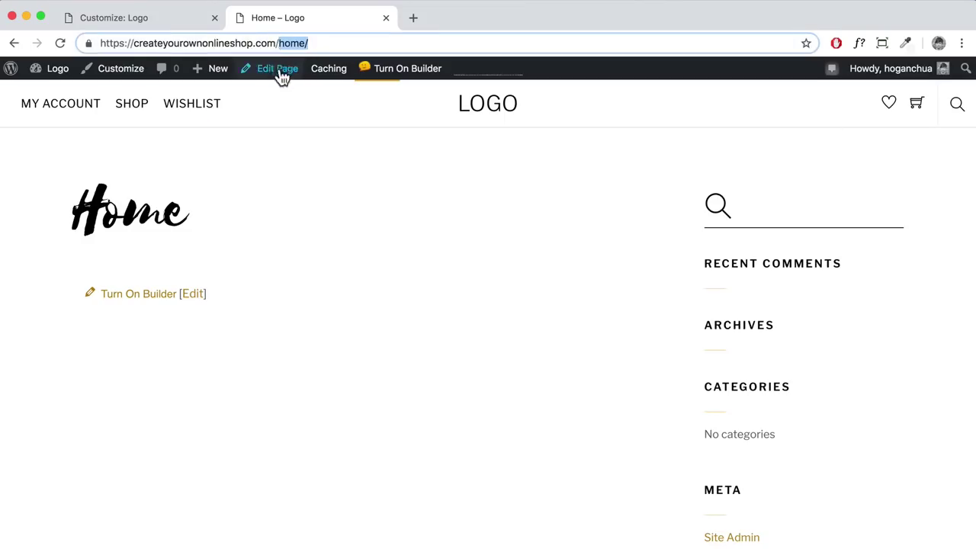
pyautogui.press('BackSpace')
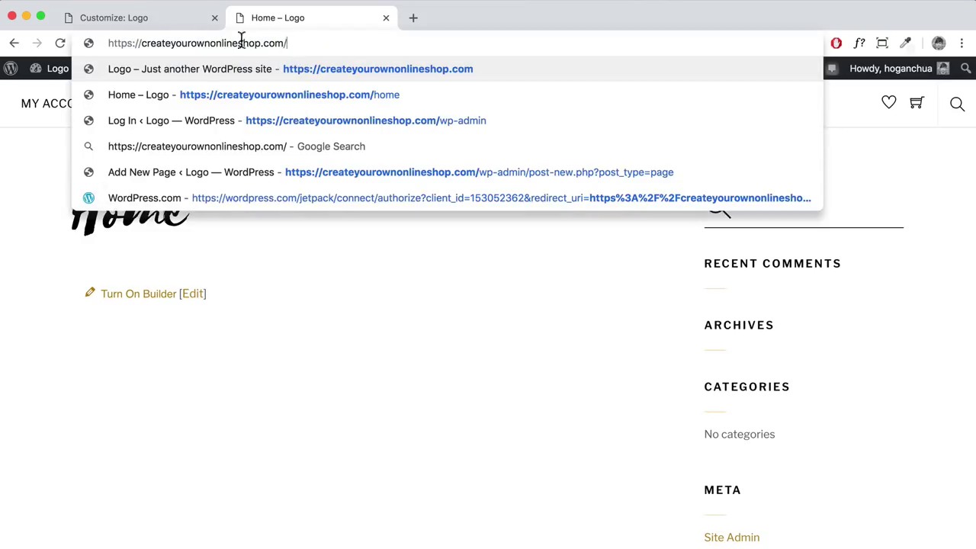
# Reselect Home as the static homepage and publish the setting
pyautogui.click(144, 18)
pyautogui.click(131, 371)
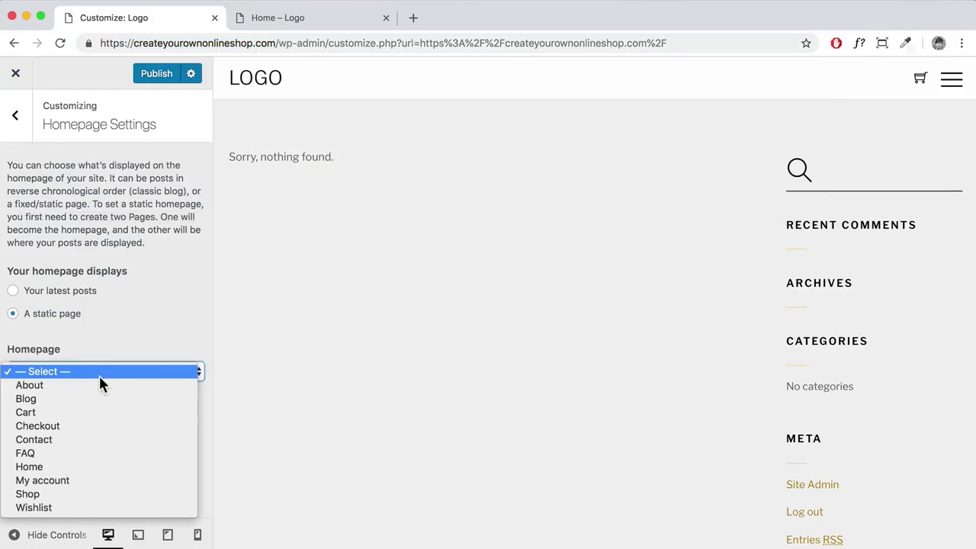
pyautogui.click(50, 466)
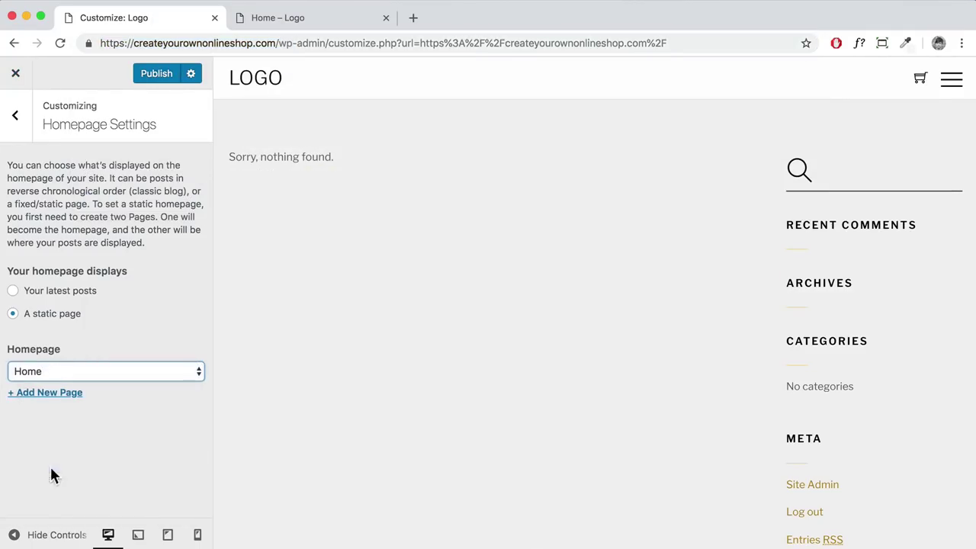
pyautogui.click(149, 74)
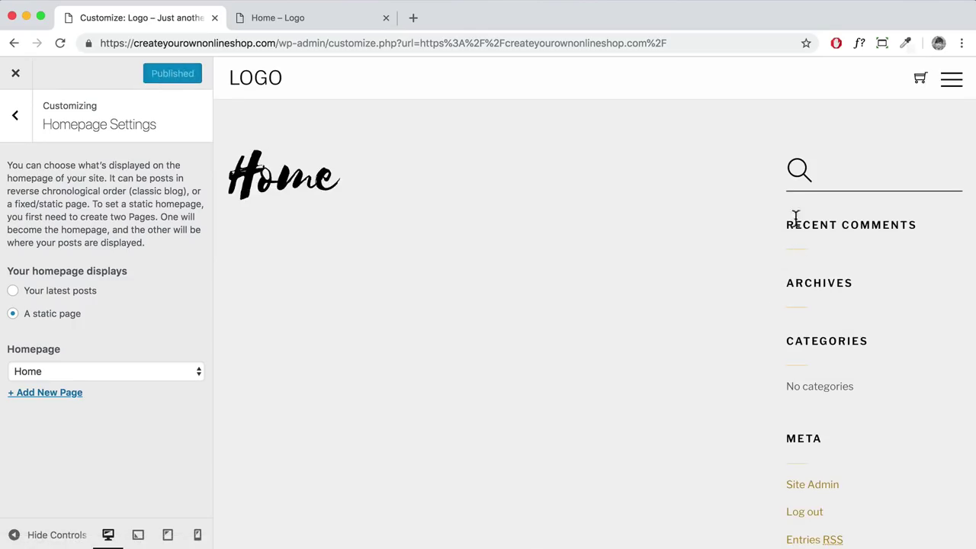
pyautogui.click(18, 120)
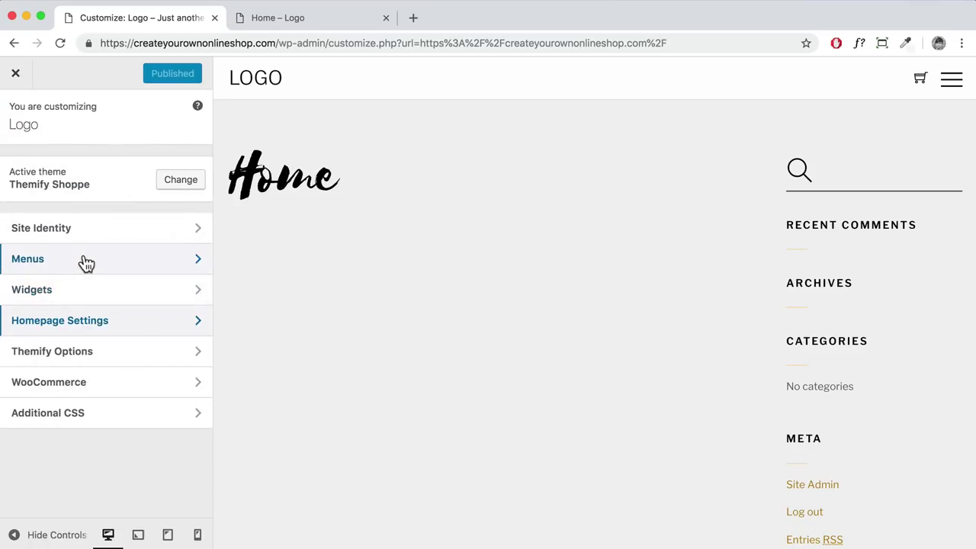
# Open the Customizer's Menus panel (no menus, 3 locations) and zoom Chrome to 90%
pyautogui.click(87, 263)
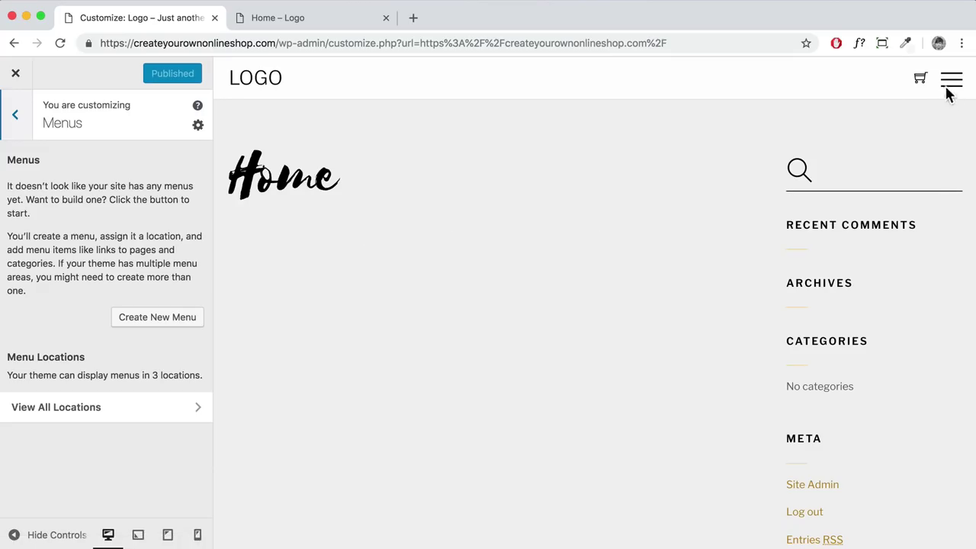
pyautogui.scroll(-1, 946, 90)
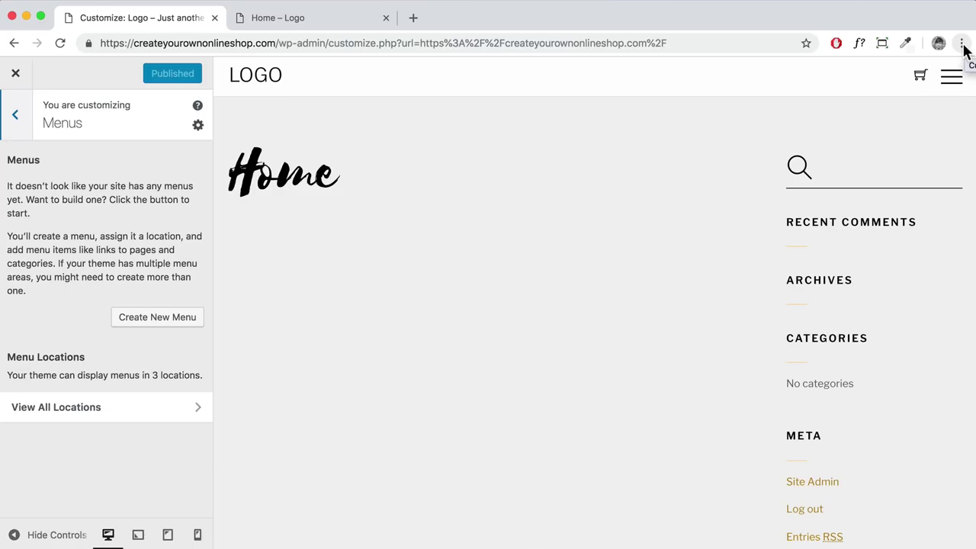
pyautogui.click(962, 44)
pyautogui.click(861, 228)
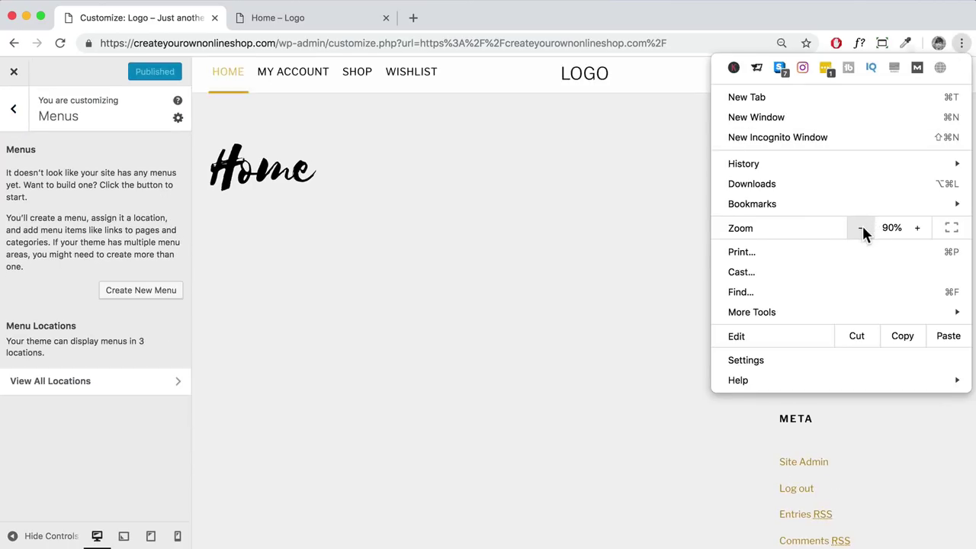
pyautogui.click(312, 112)
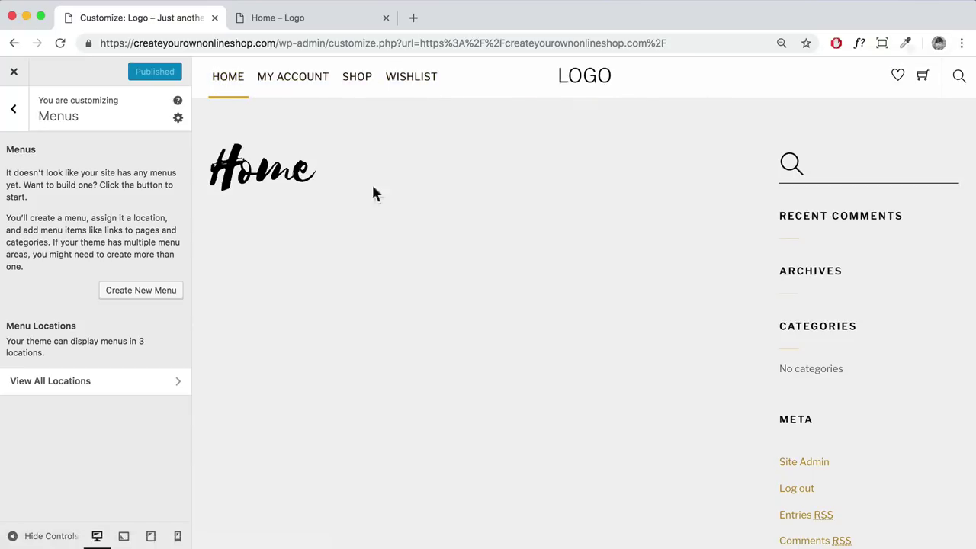
# Create a menu named Top Nav assigned to the Main Navigation location
pyautogui.click(135, 297)
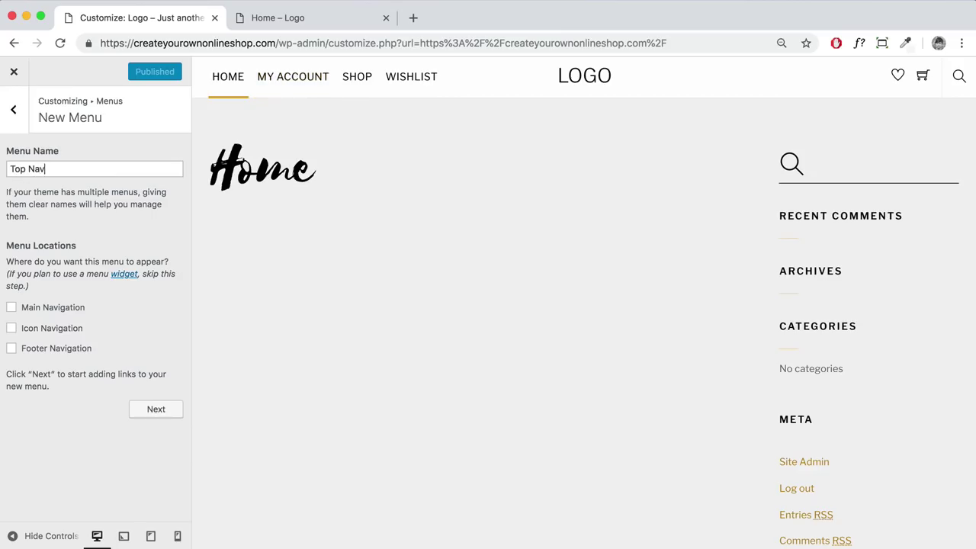
pyautogui.press('super+a')
pyautogui.click(37, 199)
pyautogui.moveTo(47, 168); pyautogui.dragTo(13, 168)
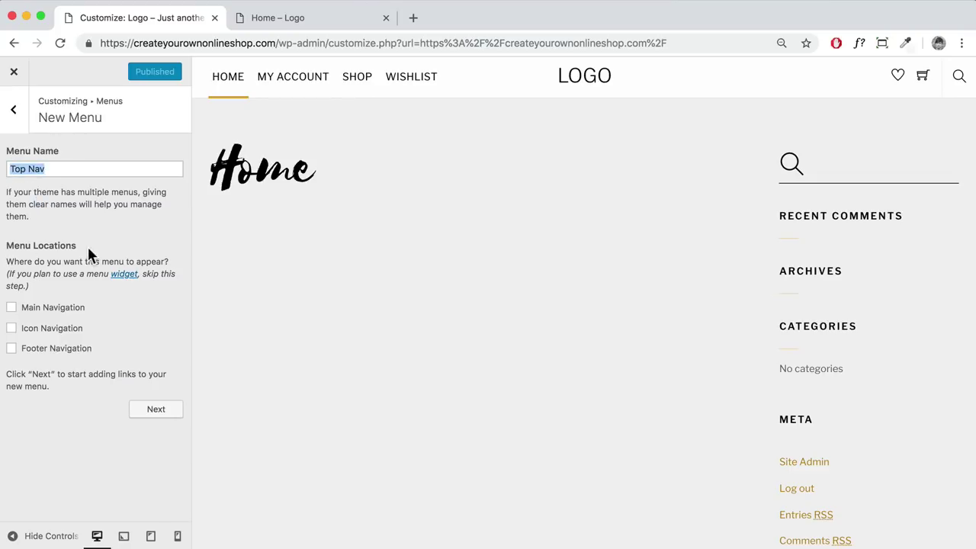
pyautogui.click(12, 308)
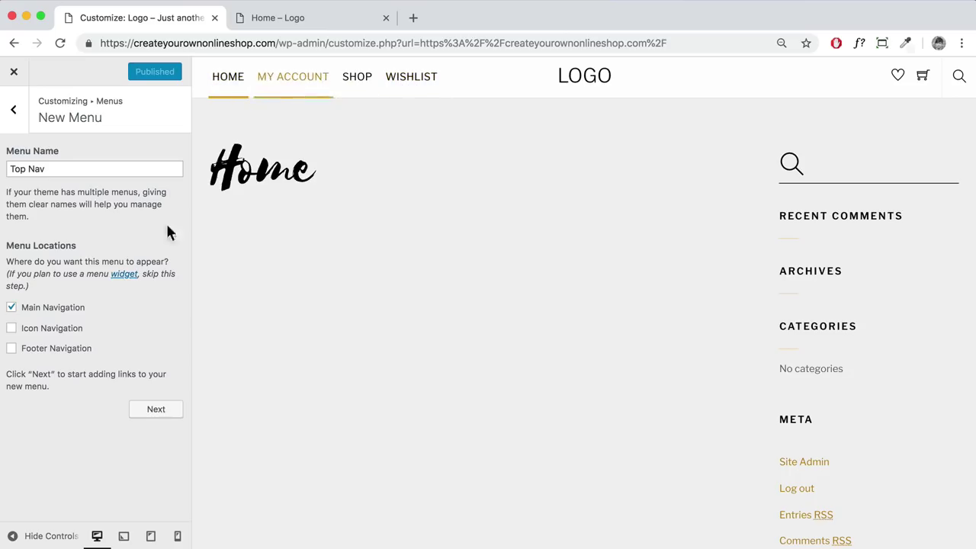
pyautogui.click(149, 412)
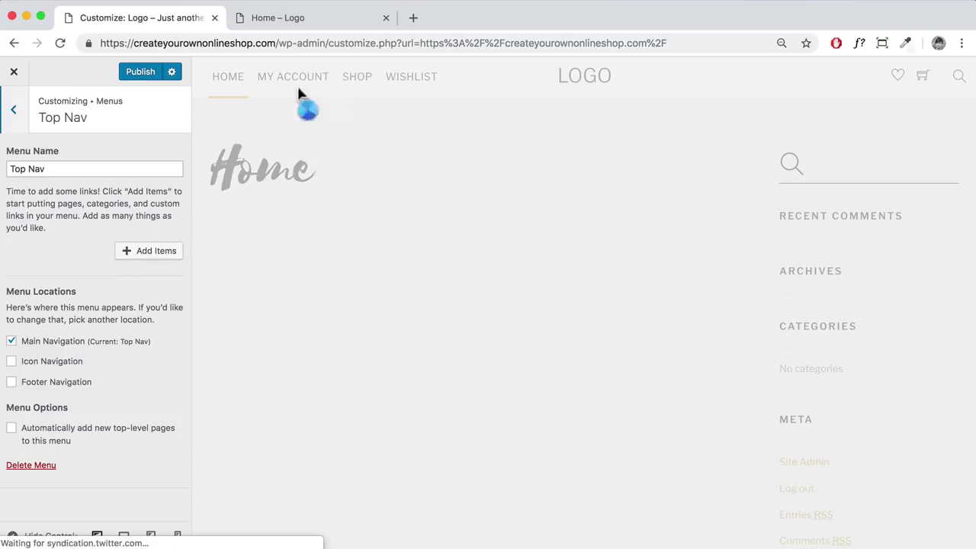
# Add the Shop page to the Top Nav menu
pyautogui.click(145, 257)
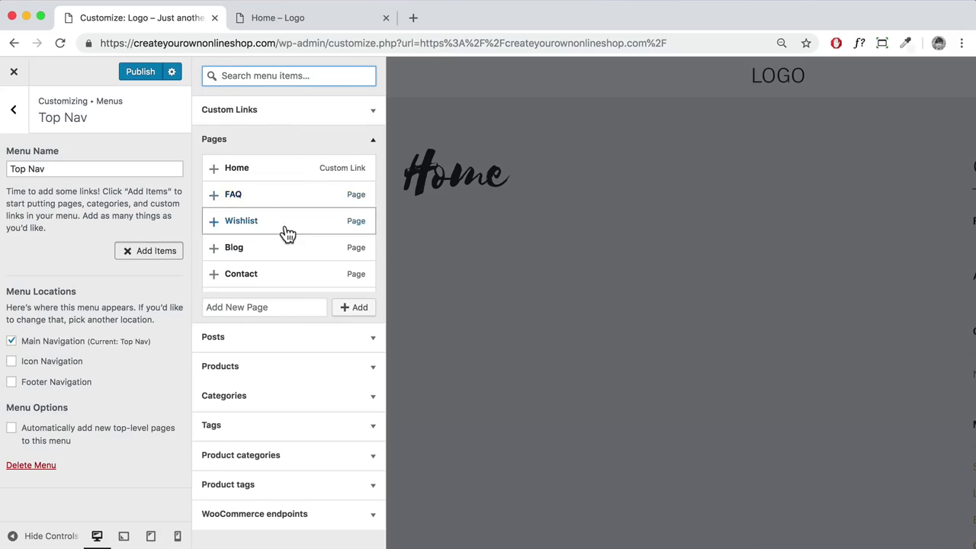
pyautogui.scroll(-4, 283, 232)
pyautogui.scroll(-1, 287, 232)
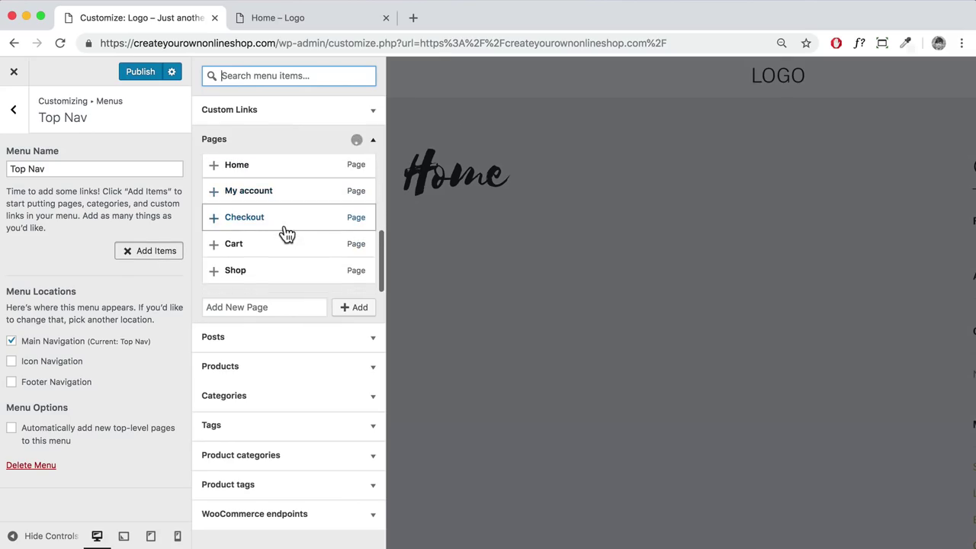
pyautogui.click(215, 275)
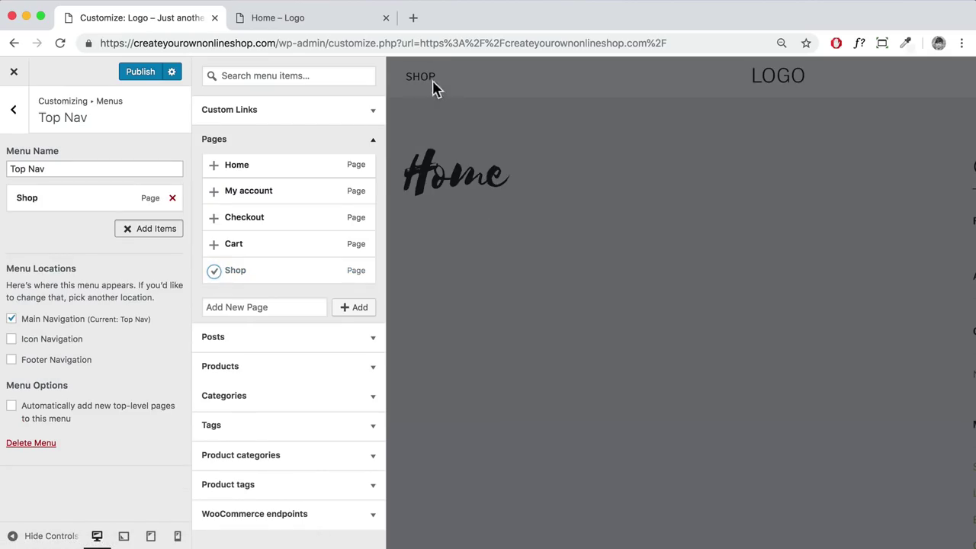
pyautogui.scroll(5, 296, 249)
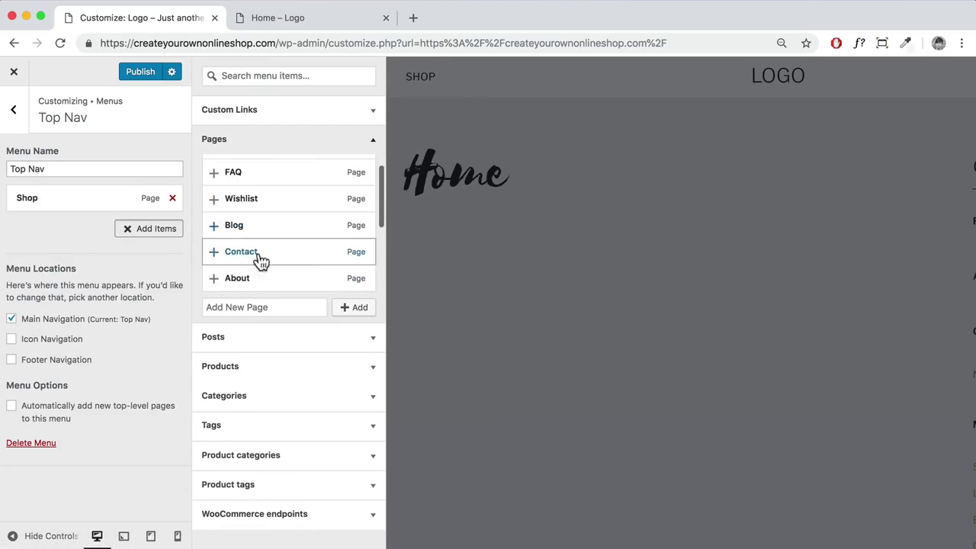
pyautogui.scroll(1, 256, 207)
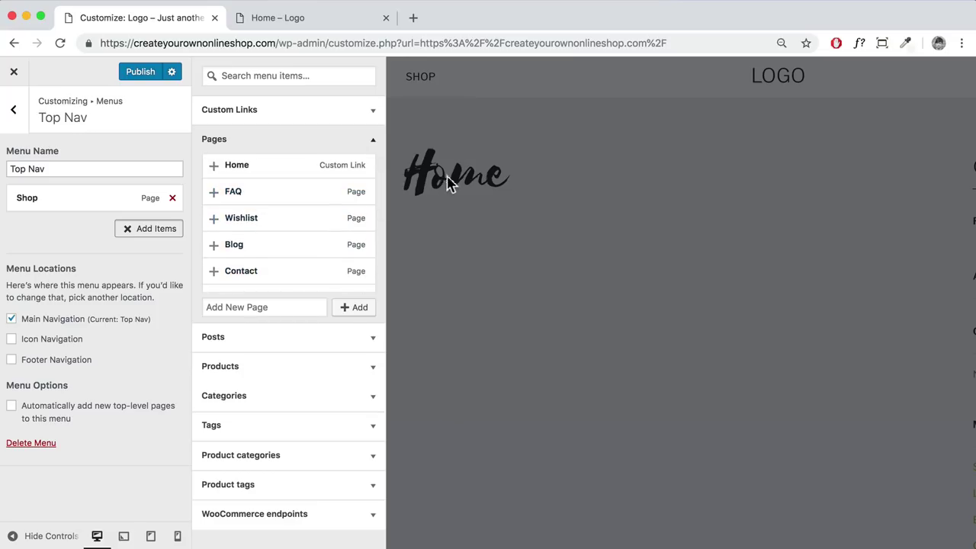
# Search Google for The Iconic in a new tab, open theiconic.com.au and scroll to its footer
pyautogui.click(413, 19)
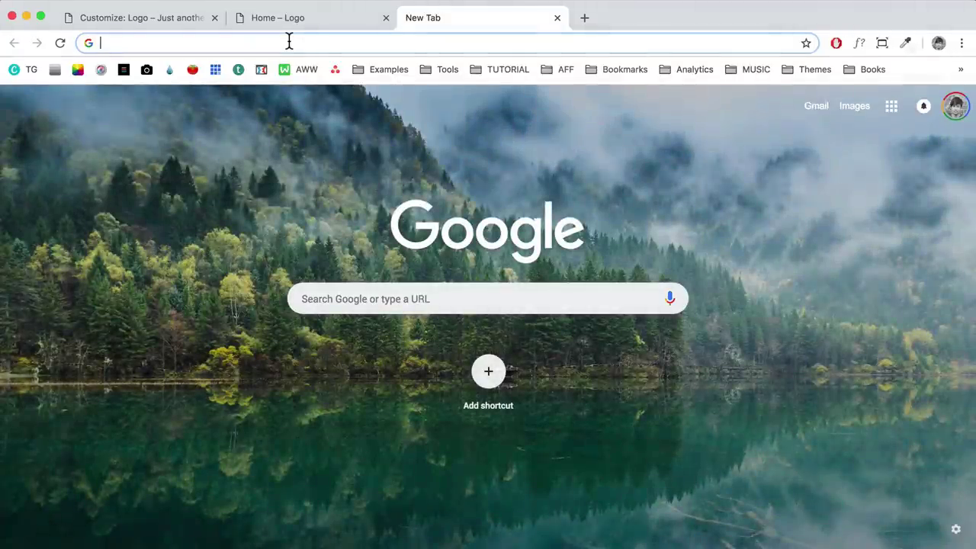
pyautogui.write('theico')
pyautogui.press('Return')
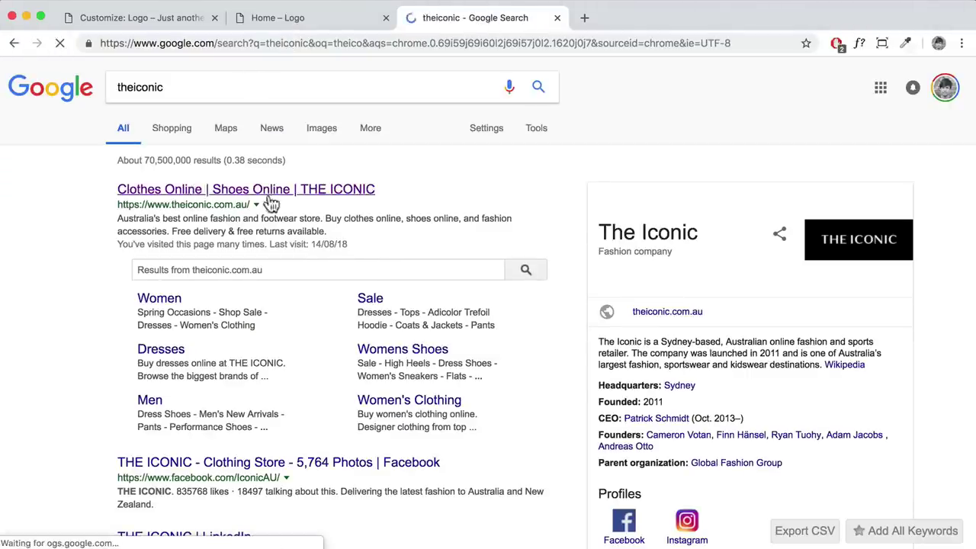
pyautogui.click(233, 192)
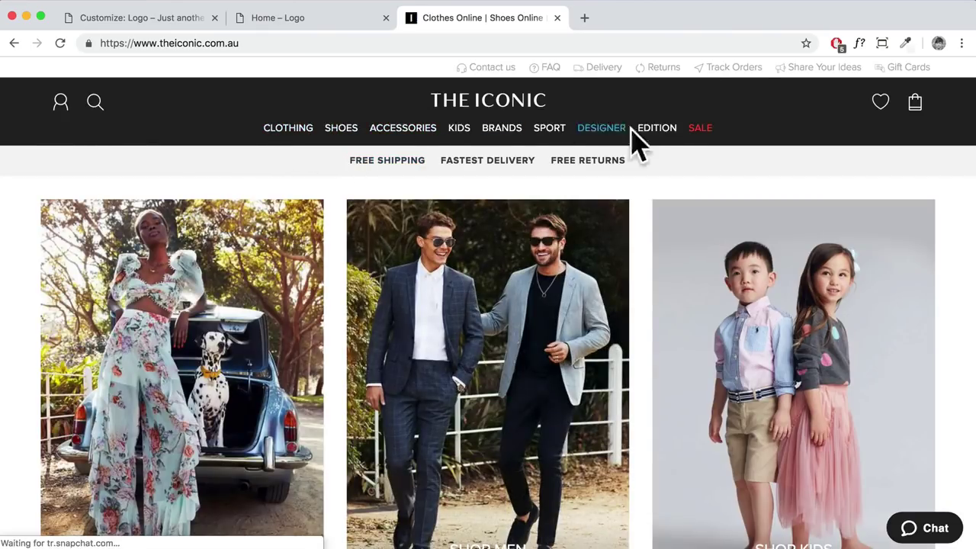
pyautogui.scroll(-20, 546, 318)
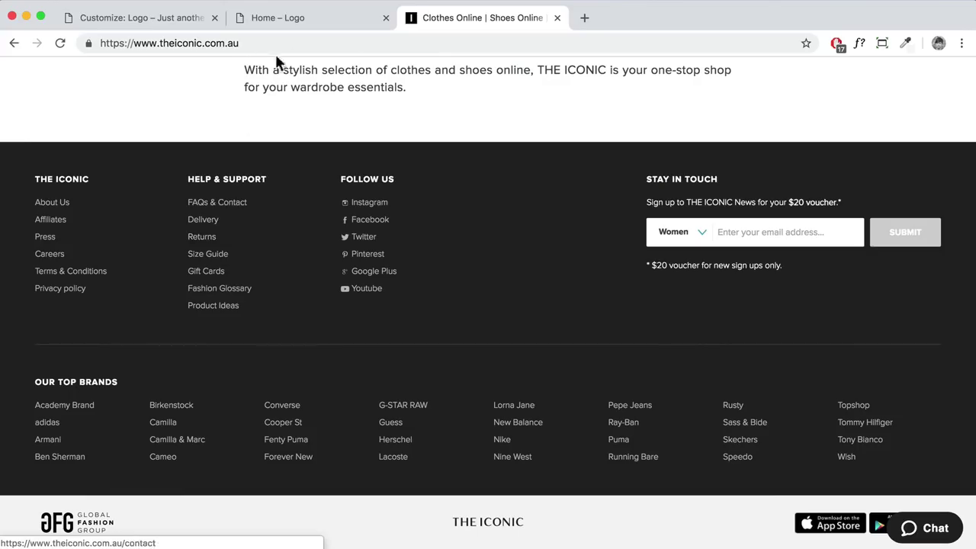
# Return to the Customizer tab and close the Home – Logo tab
pyautogui.click(309, 19)
pyautogui.click(180, 20)
pyautogui.click(385, 19)
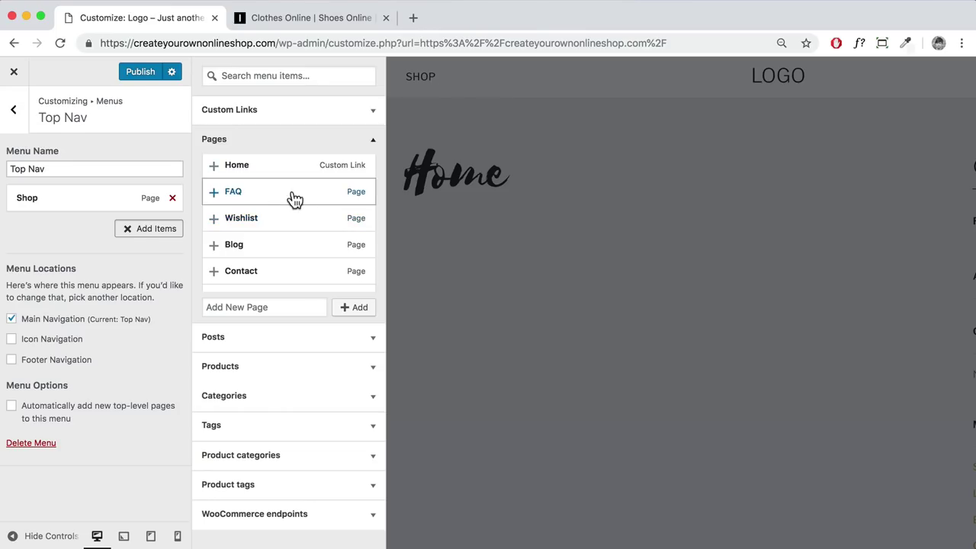
# Publish the Top Nav menu, then create a 'Footer Nav' menu assigned to the footer location
pyautogui.scroll(-1, 305, 183)
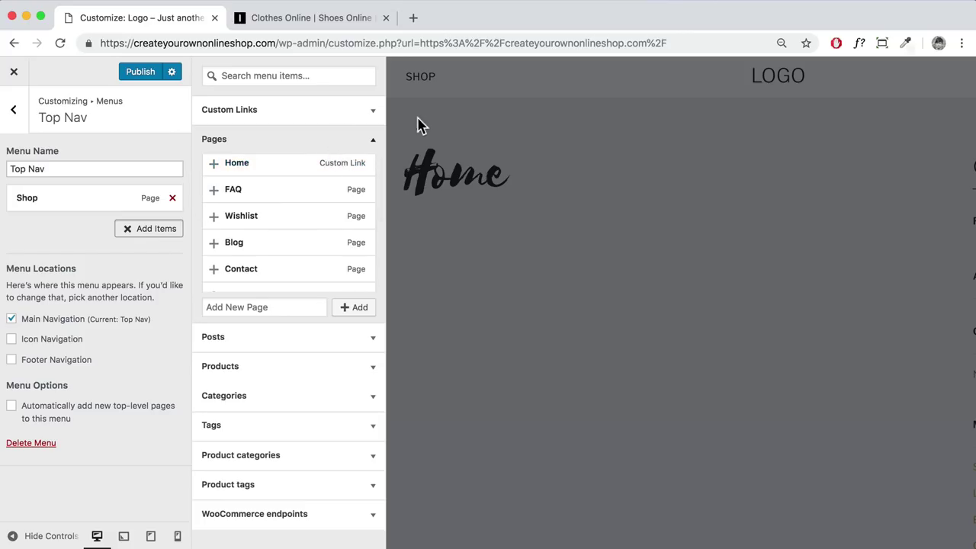
pyautogui.click(143, 72)
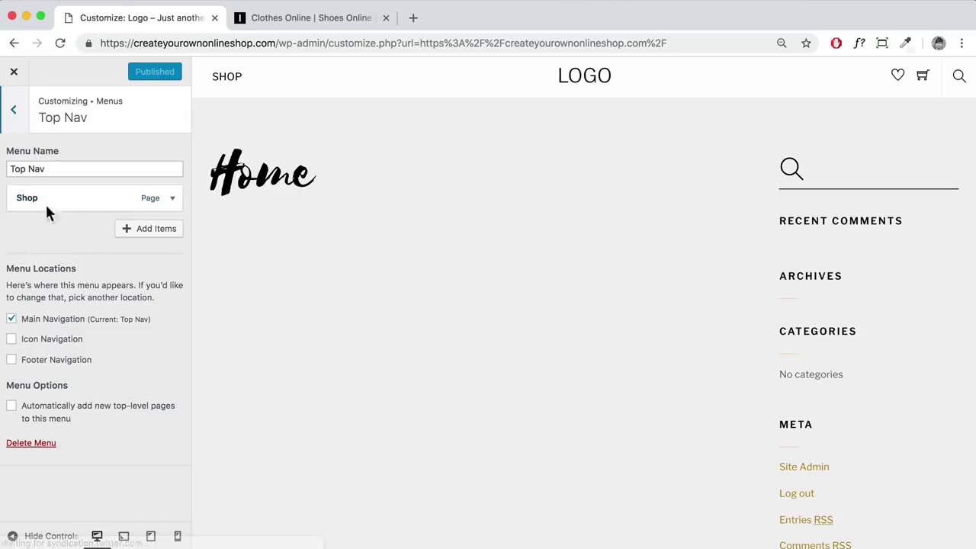
pyautogui.click(14, 112)
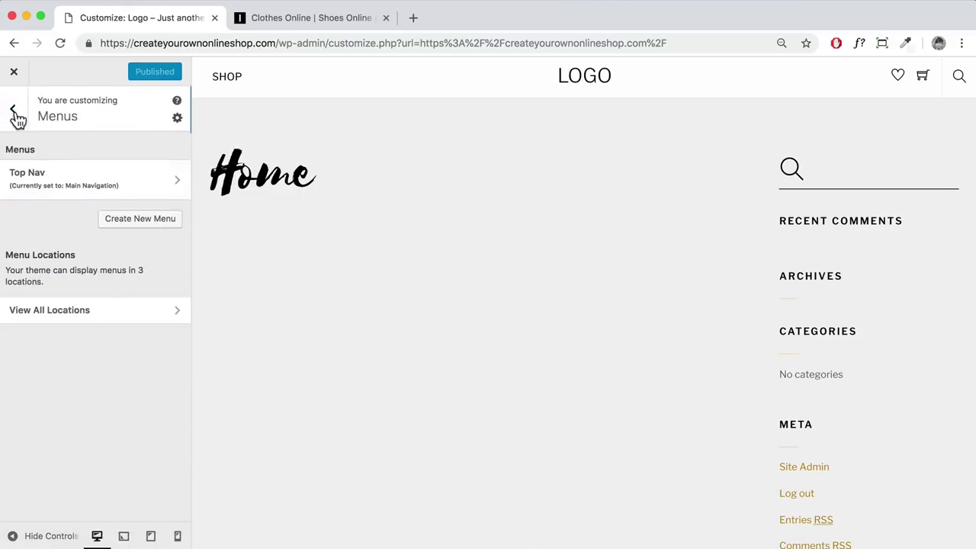
pyautogui.click(145, 222)
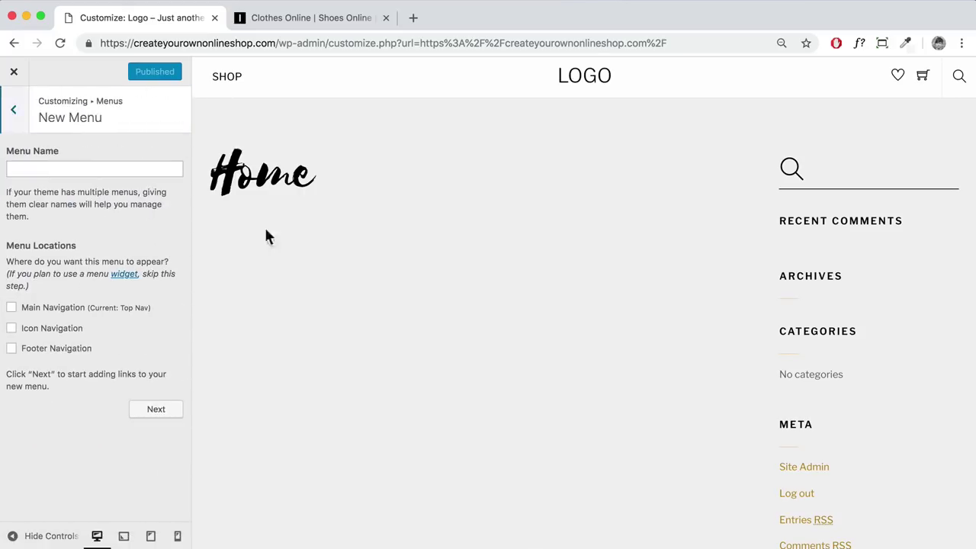
pyautogui.scroll(-5, 406, 274)
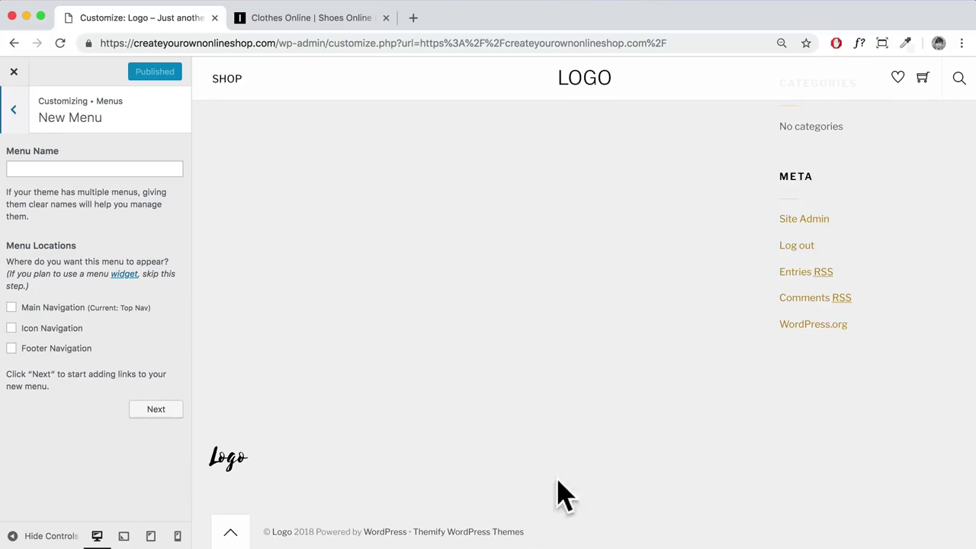
pyautogui.click(38, 168)
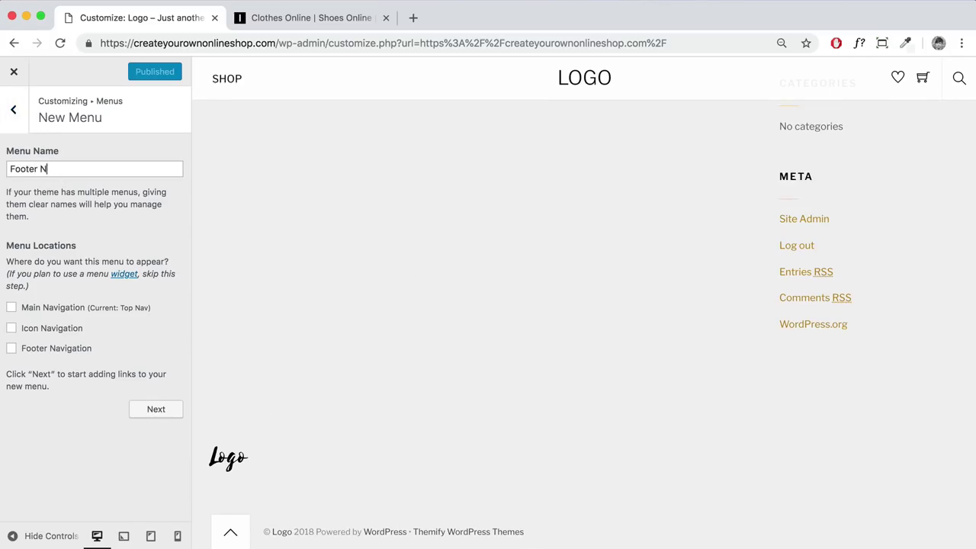
pyautogui.write('Footer Nav')
pyautogui.click(11, 348)
pyautogui.click(164, 411)
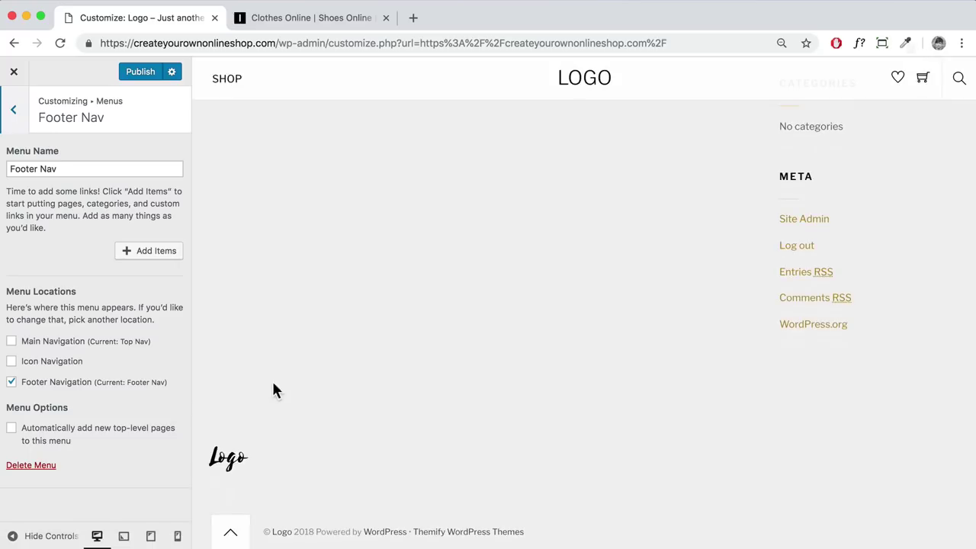
# Add the FAQ, Blog, Contact and About pages to Footer Nav
pyautogui.click(136, 253)
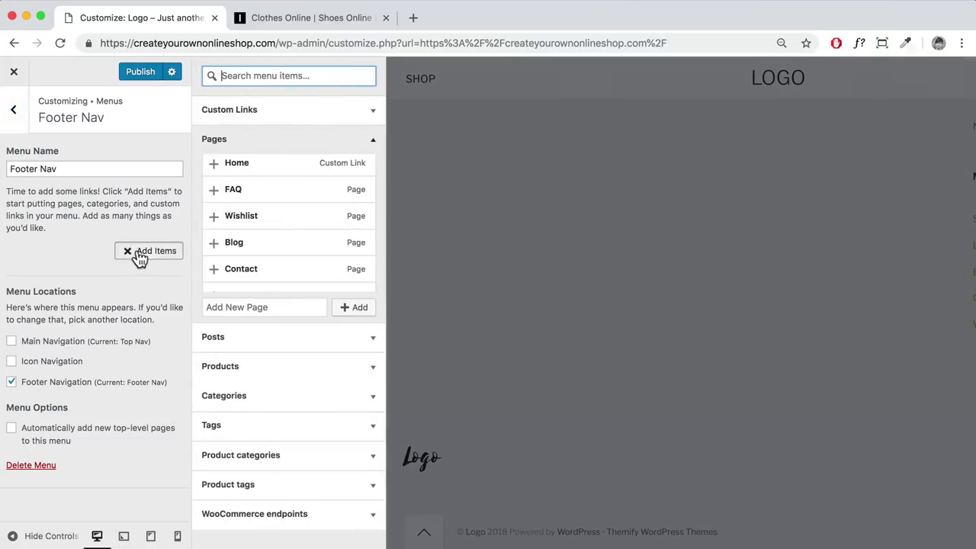
pyautogui.scroll(1, 302, 207)
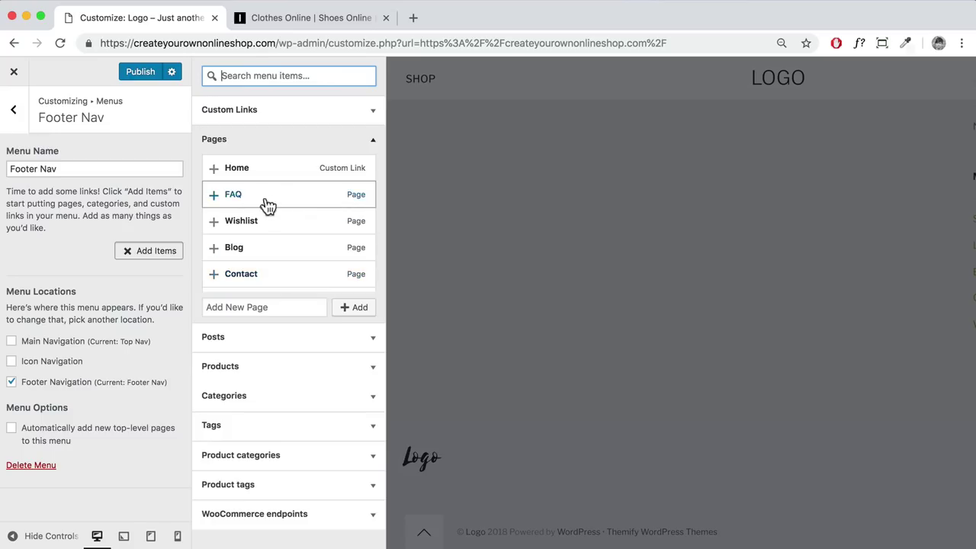
pyautogui.click(249, 204)
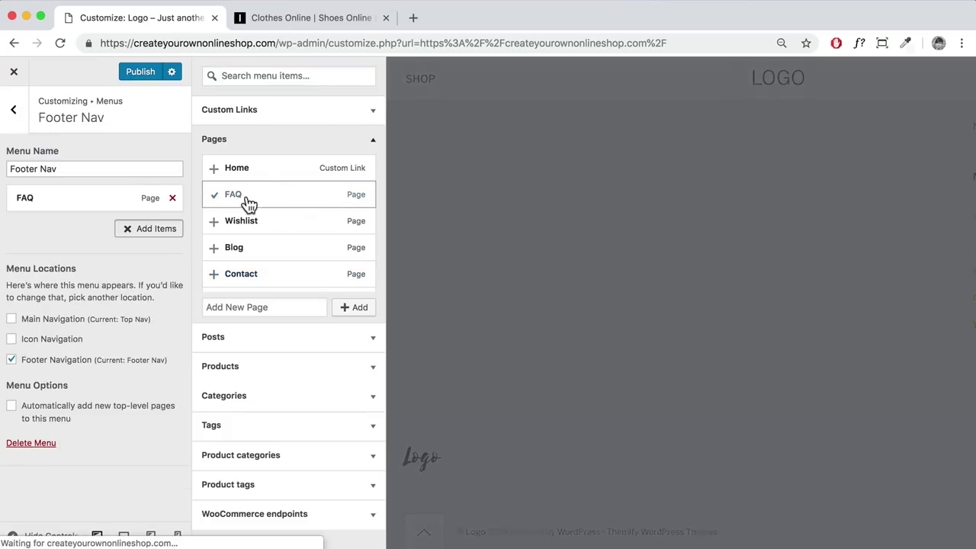
pyautogui.click(218, 257)
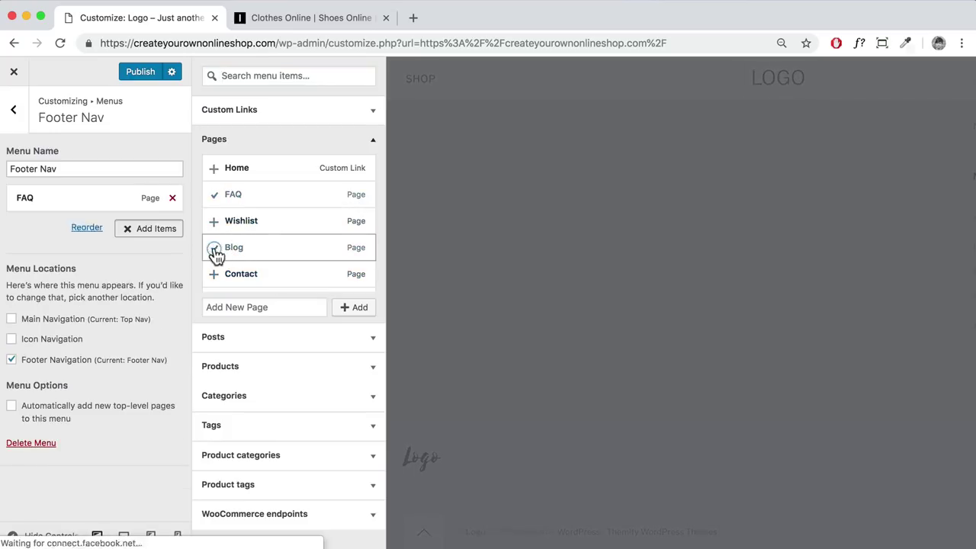
pyautogui.click(219, 281)
pyautogui.scroll(-3, 294, 240)
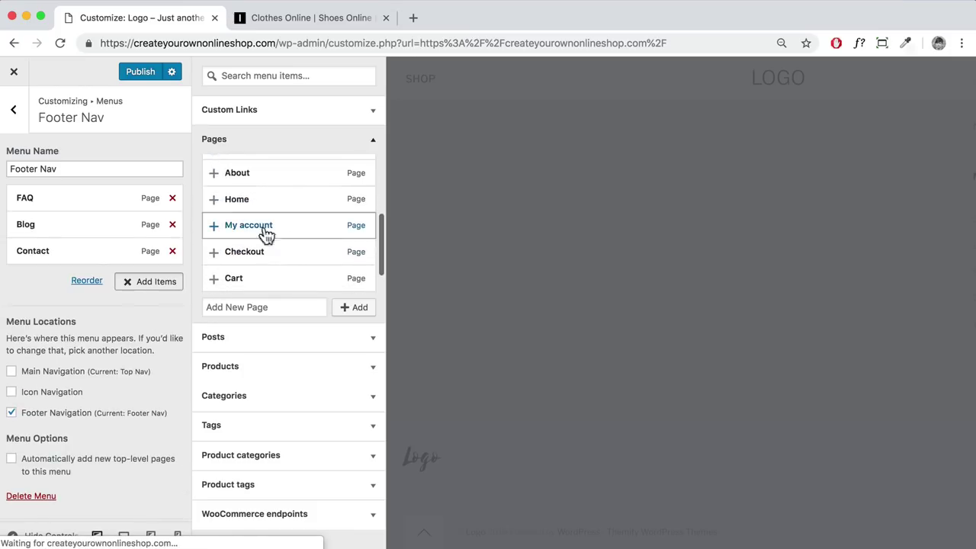
pyautogui.click(215, 179)
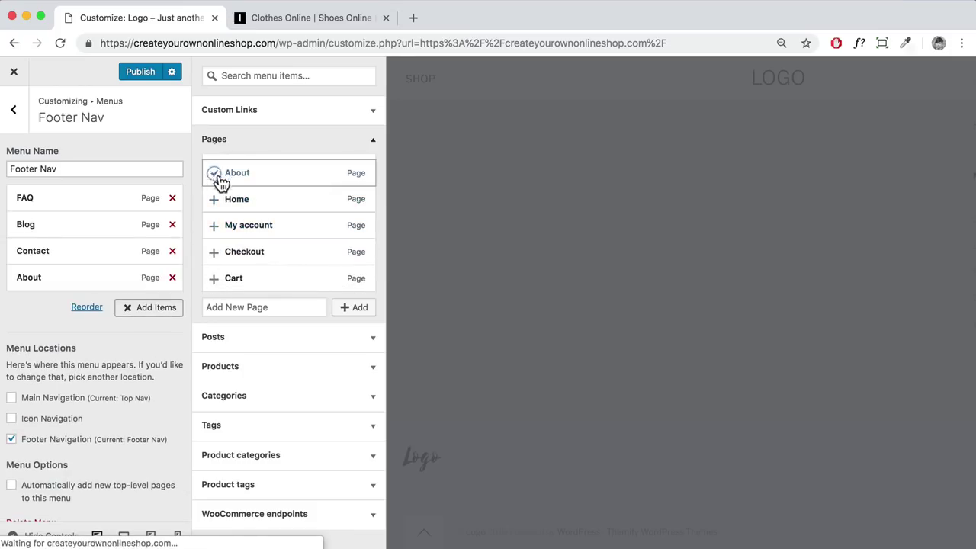
pyautogui.scroll(-1, 303, 268)
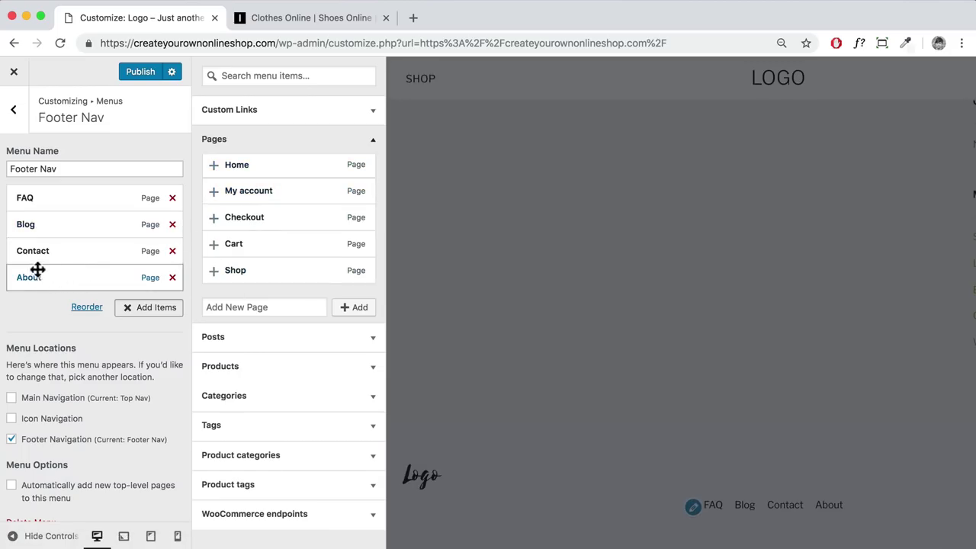
# Move About to the top of Footer Nav with FAQ kept top-level, and publish
pyautogui.moveTo(39, 282); pyautogui.dragTo(39, 198)
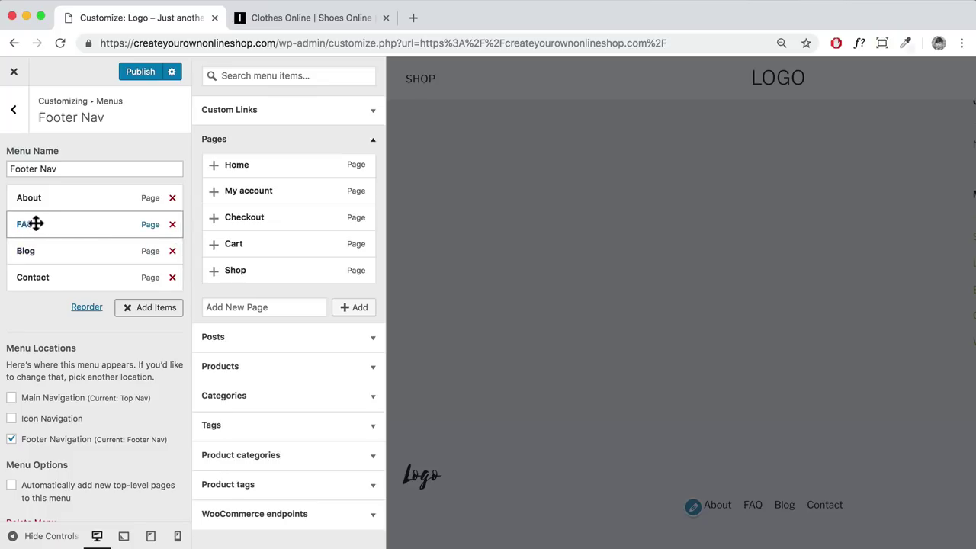
pyautogui.moveTo(36, 223); pyautogui.dragTo(52, 224)
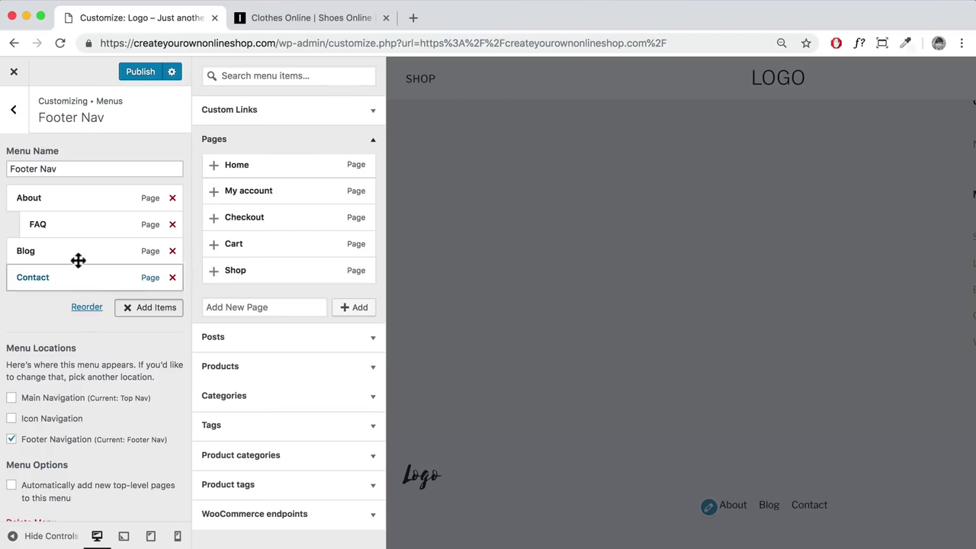
pyautogui.moveTo(94, 229)
pyautogui.mouseDown()
pyautogui.moveTo(84, 229)
pyautogui.moveTo(96, 224)
pyautogui.mouseUp()
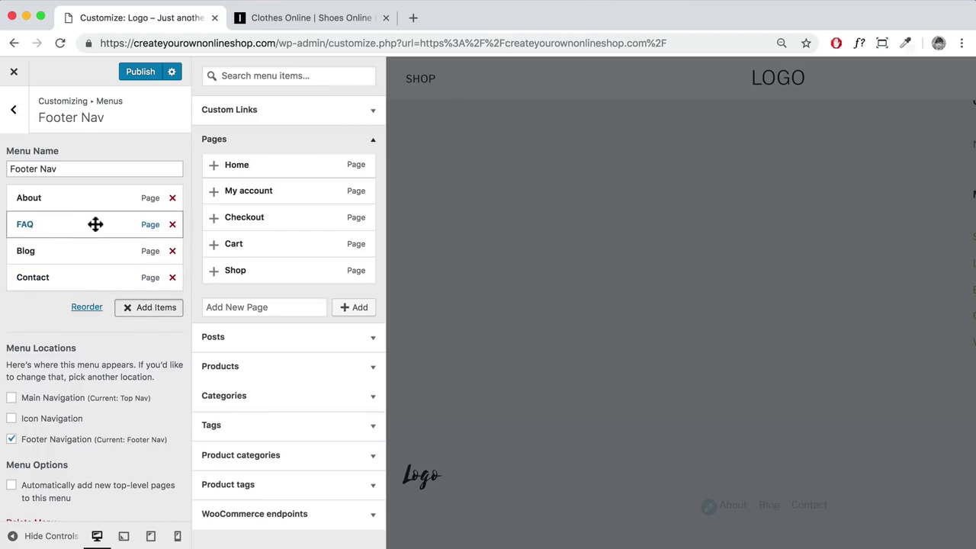
pyautogui.click(135, 77)
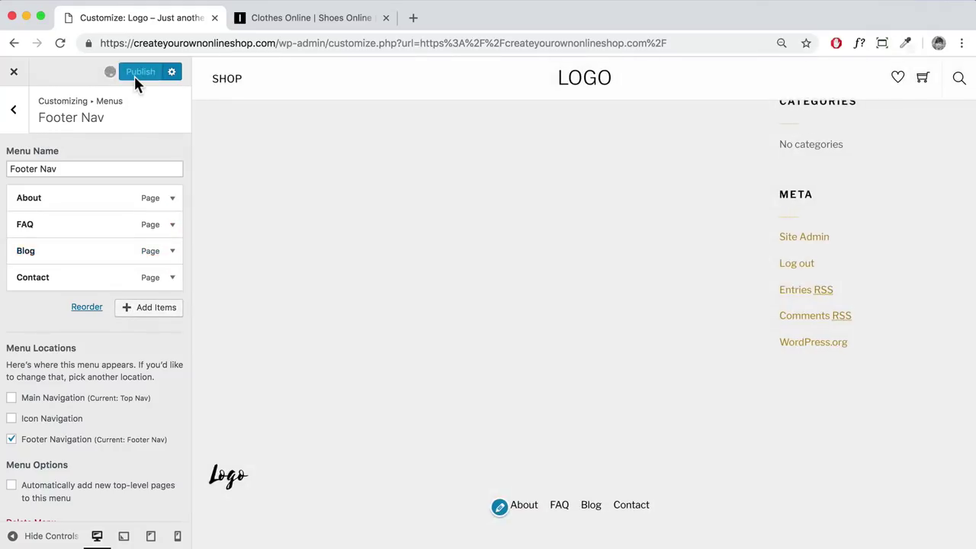
# Close the Customizer and look over the live Home page
pyautogui.click(13, 75)
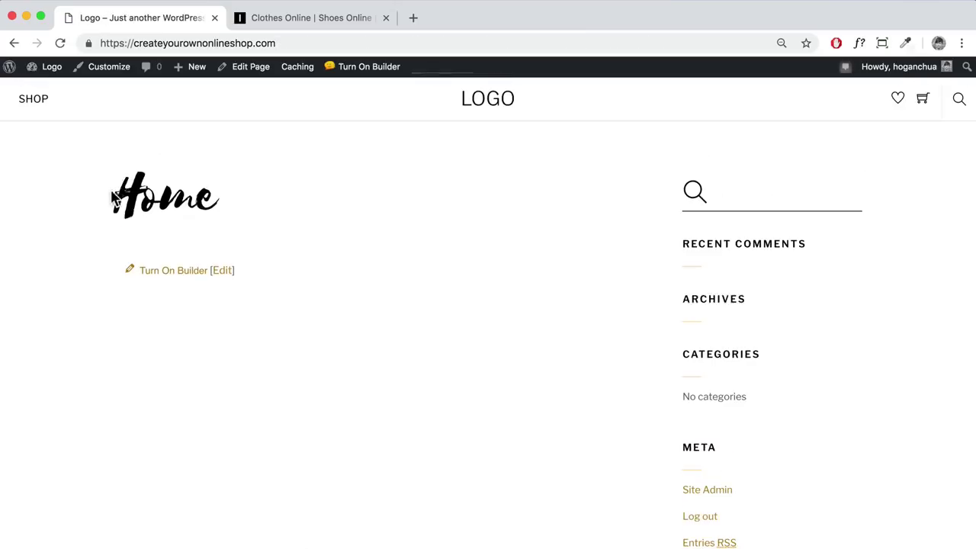
pyautogui.moveTo(114, 197); pyautogui.dragTo(209, 202)
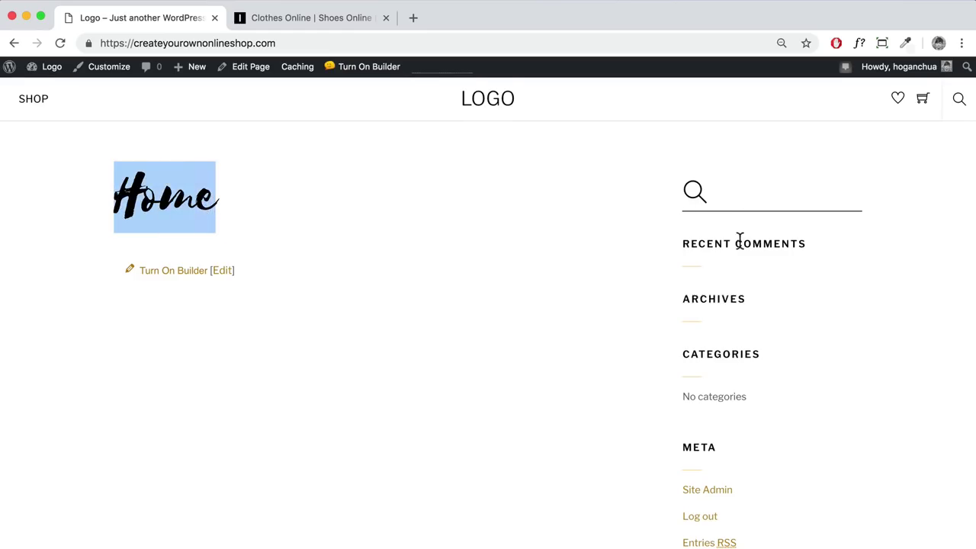
pyautogui.scroll(-5, 740, 239)
pyautogui.scroll(5, 730, 246)
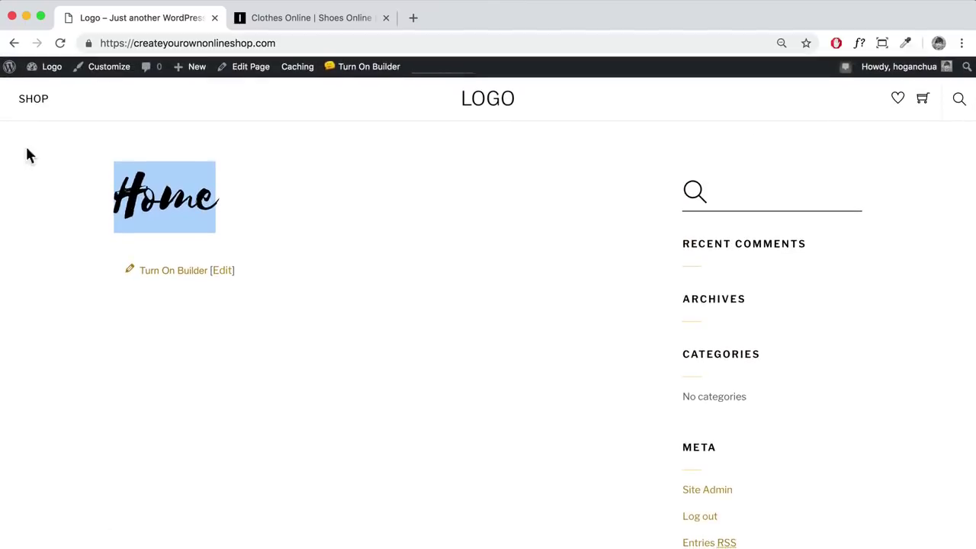
# Scroll through The Iconic reference page, then return to the shop's home page
pyautogui.click(301, 24)
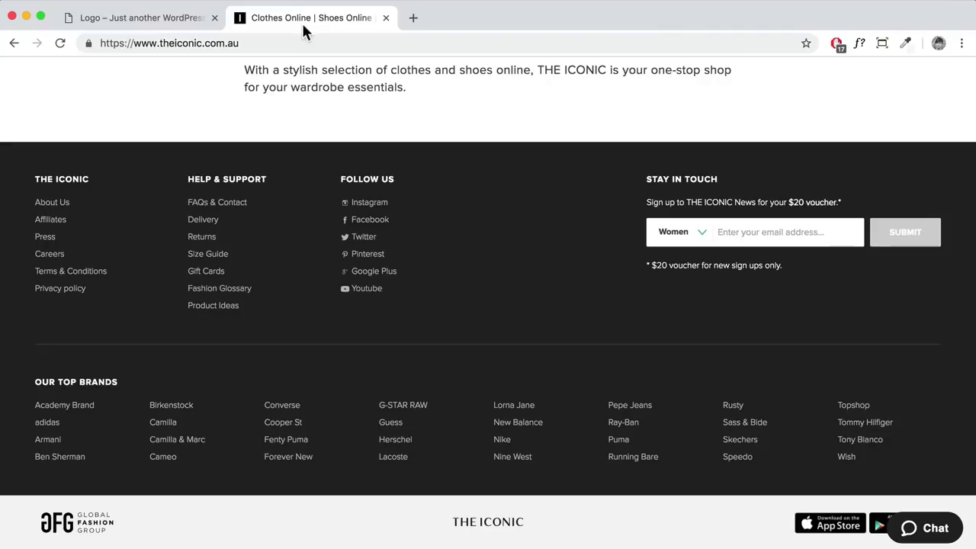
pyautogui.scroll(15, 405, 246)
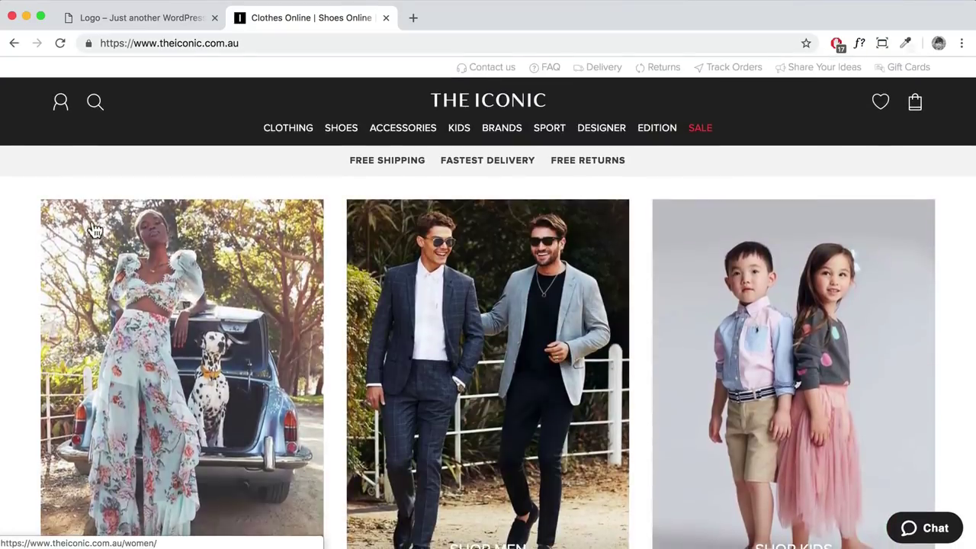
pyautogui.scroll(-3, 534, 260)
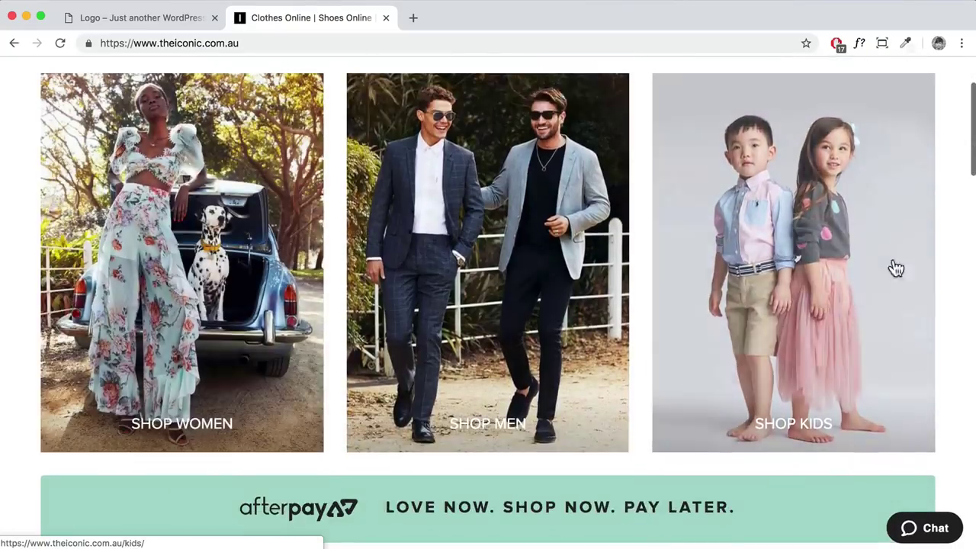
pyautogui.click(144, 22)
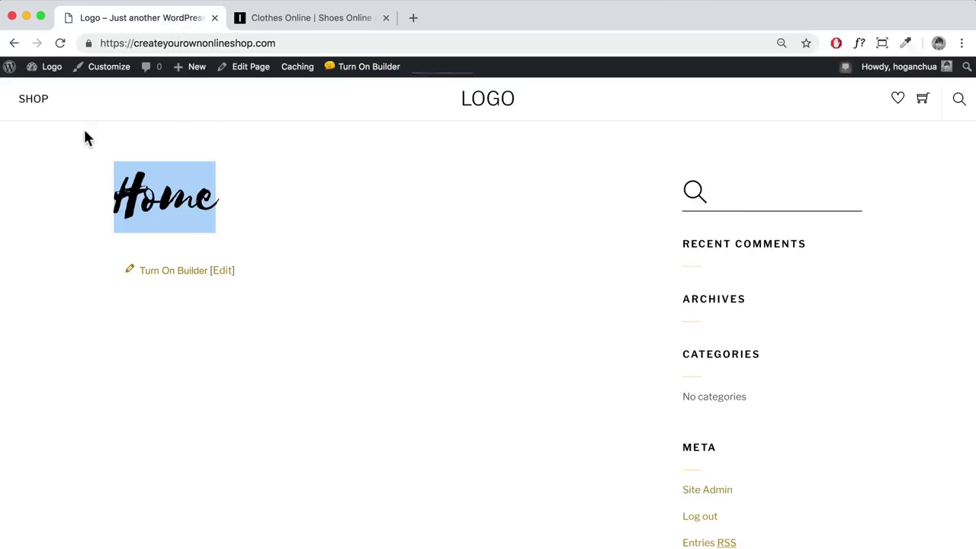
# Go to Themify Settings > Default Layouts and expand Default Page Layout
pyautogui.moveTo(45, 67)
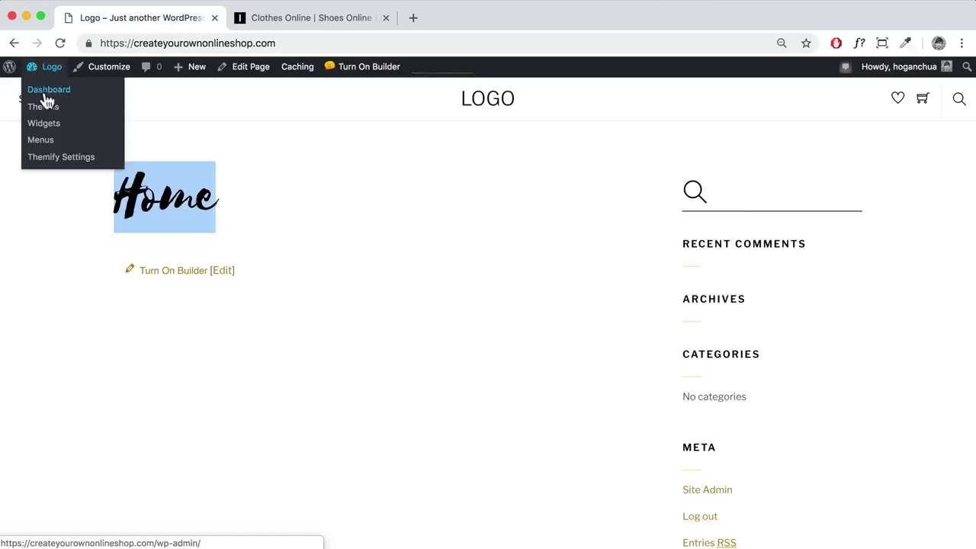
pyautogui.click(48, 90)
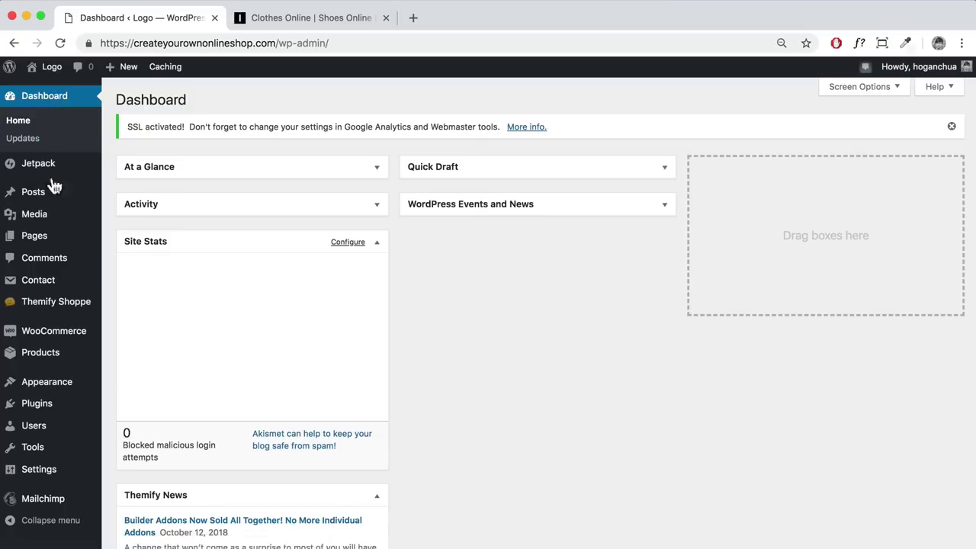
pyautogui.moveTo(42, 304)
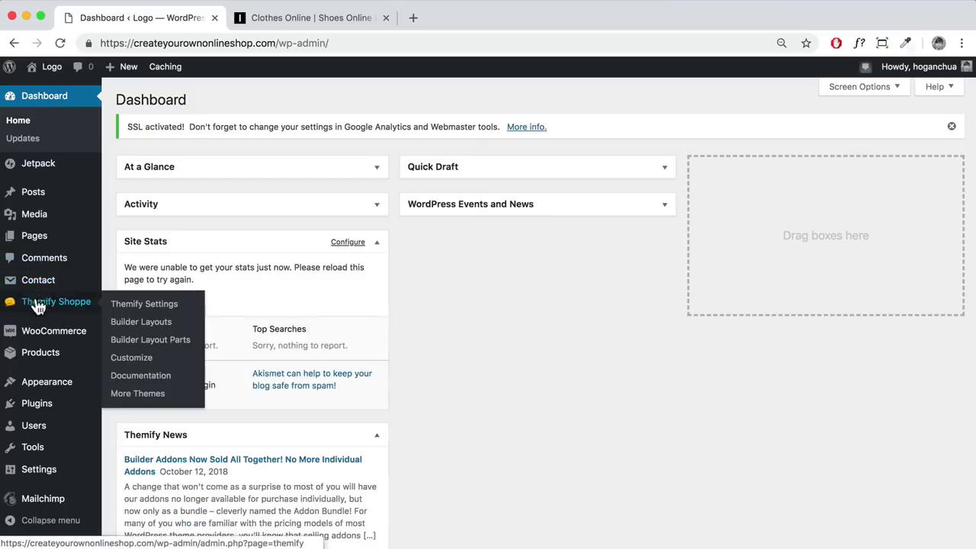
pyautogui.click(152, 306)
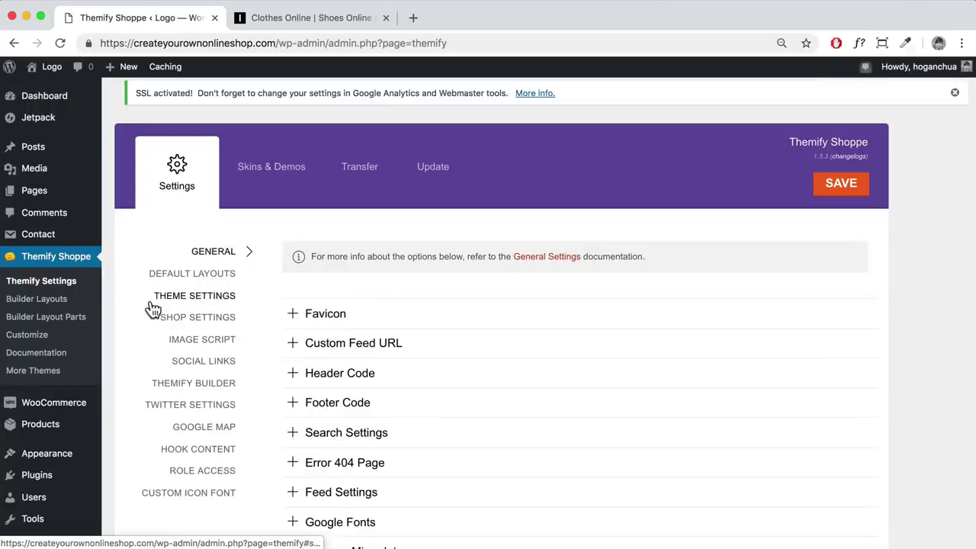
pyautogui.click(202, 281)
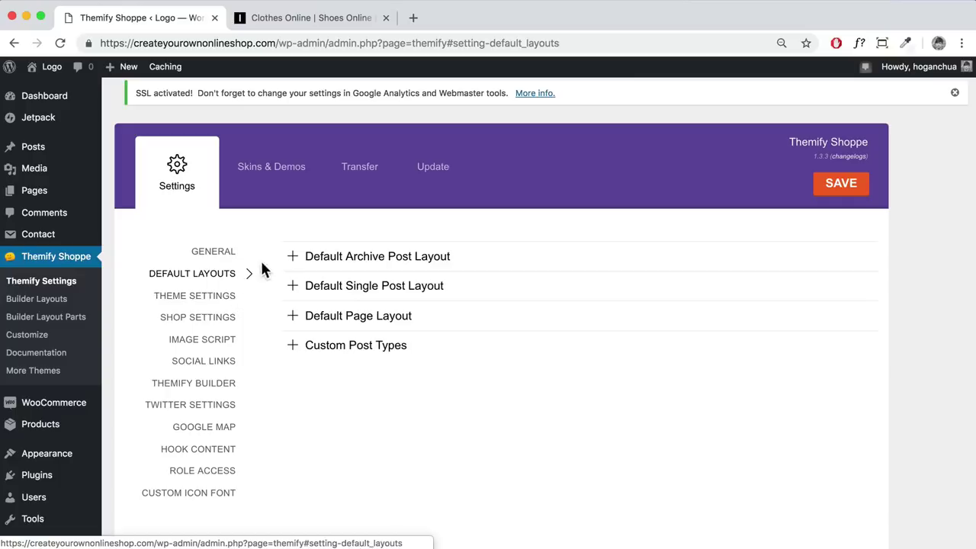
pyautogui.click(328, 323)
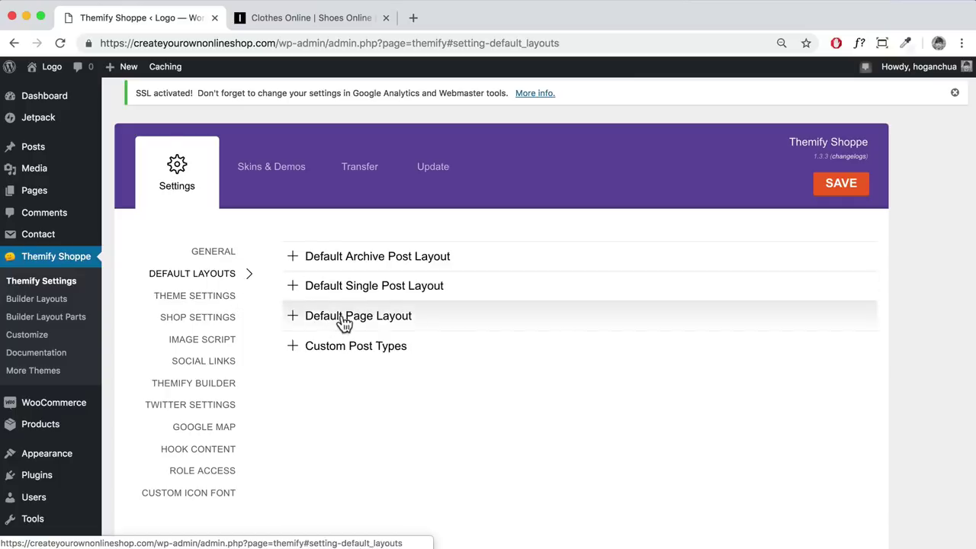
pyautogui.scroll(-3, 448, 328)
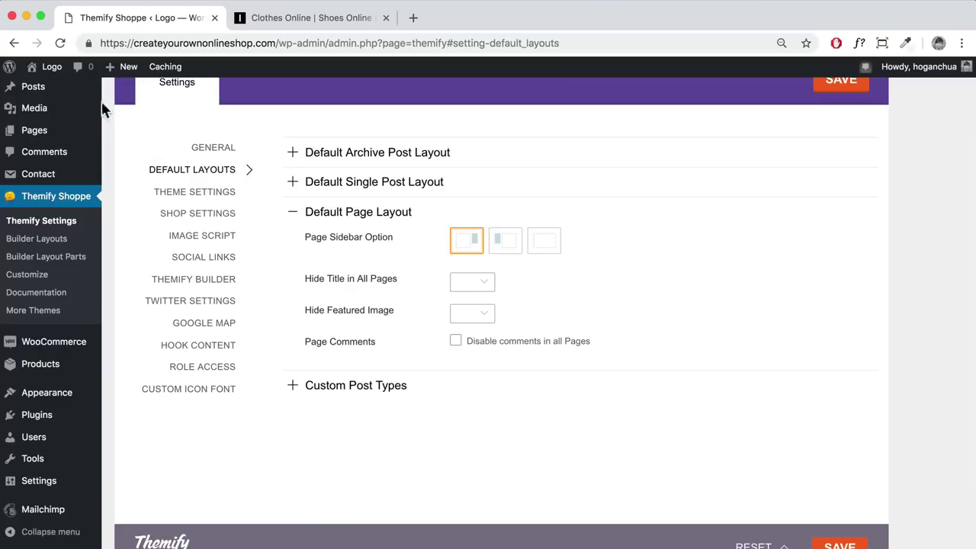
# Open the live site in a new tab, close The Iconic tab, and select the Home title
pyautogui.rightClick(44, 92)
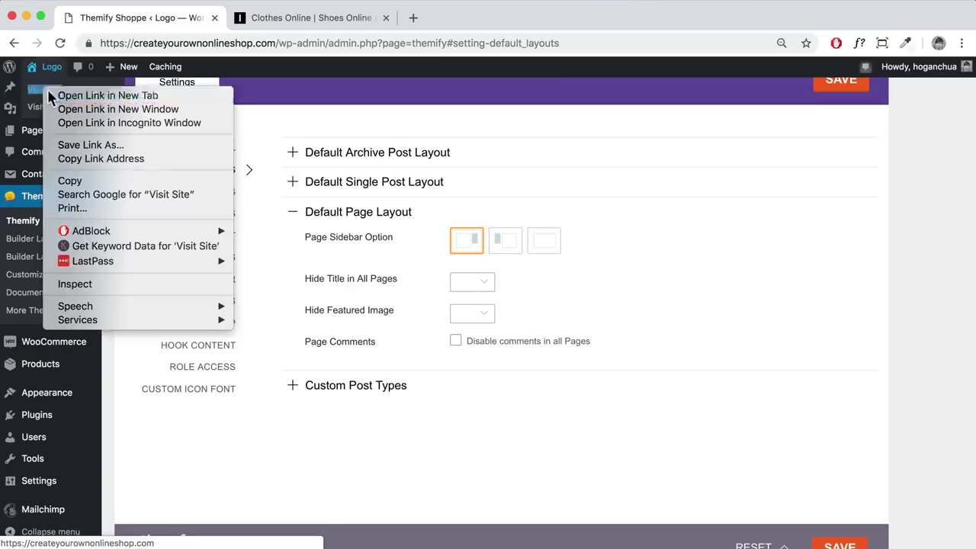
pyautogui.click(76, 97)
pyautogui.click(560, 18)
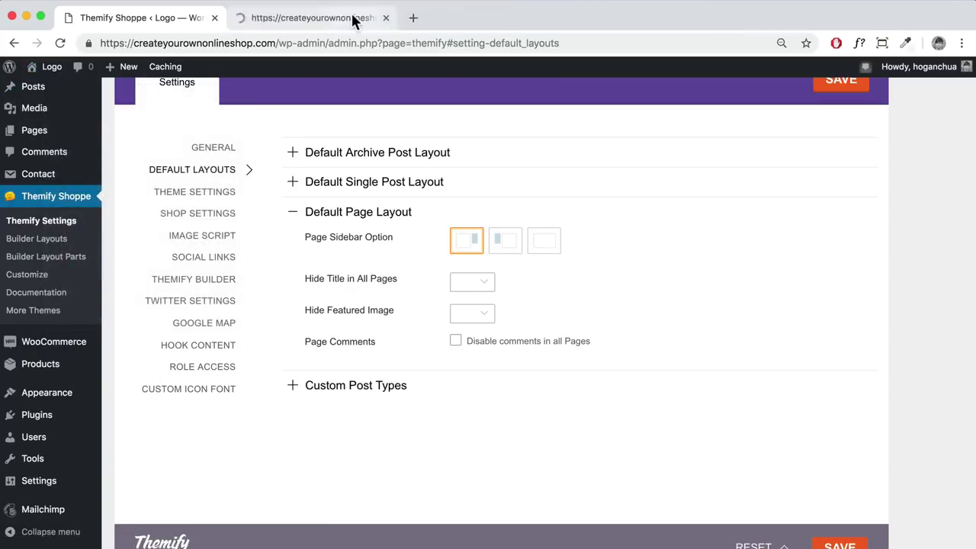
pyautogui.click(351, 19)
pyautogui.doubleClick(223, 173)
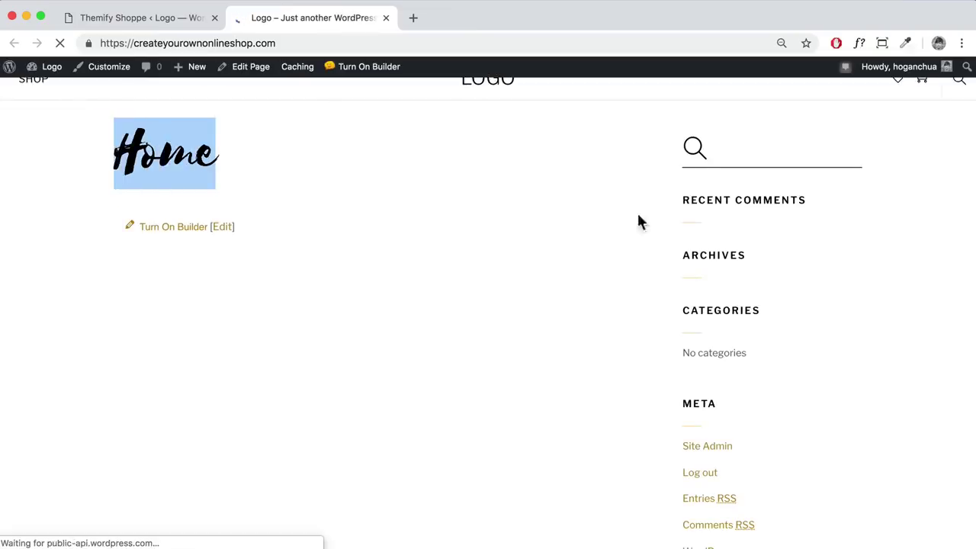
# Set pages to No Sidebar, Hide Title Yes and comments disabled, then save
pyautogui.click(207, 19)
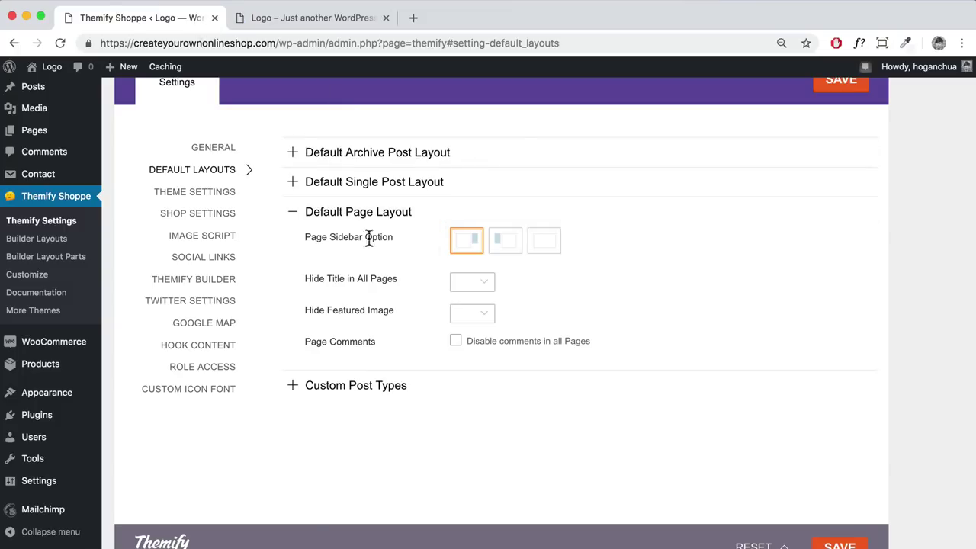
pyautogui.click(546, 251)
pyautogui.click(465, 287)
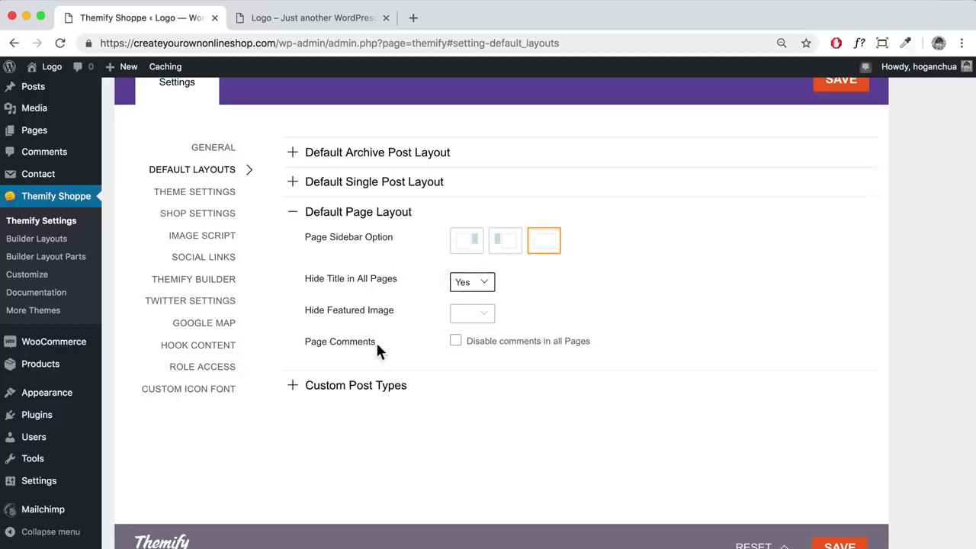
pyautogui.click(303, 349)
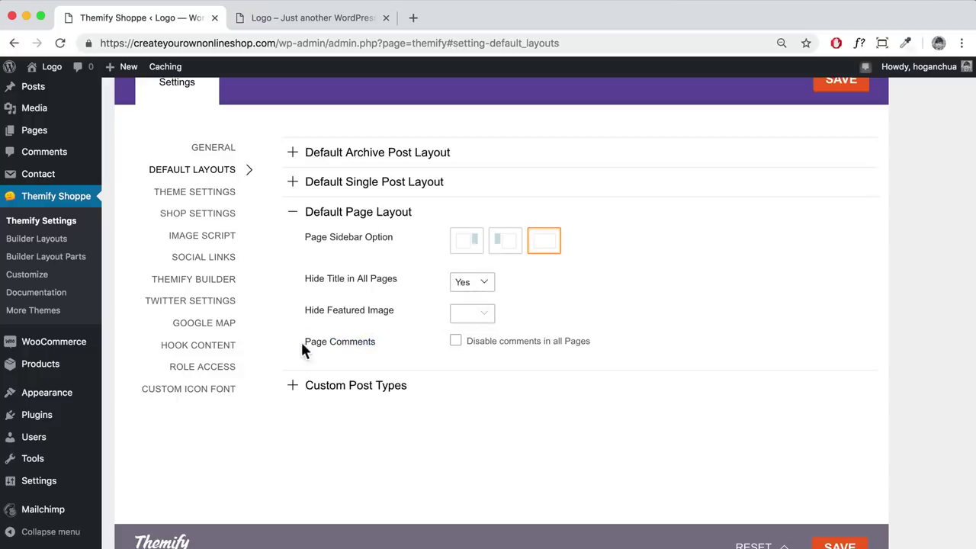
pyautogui.click(458, 342)
pyautogui.click(837, 84)
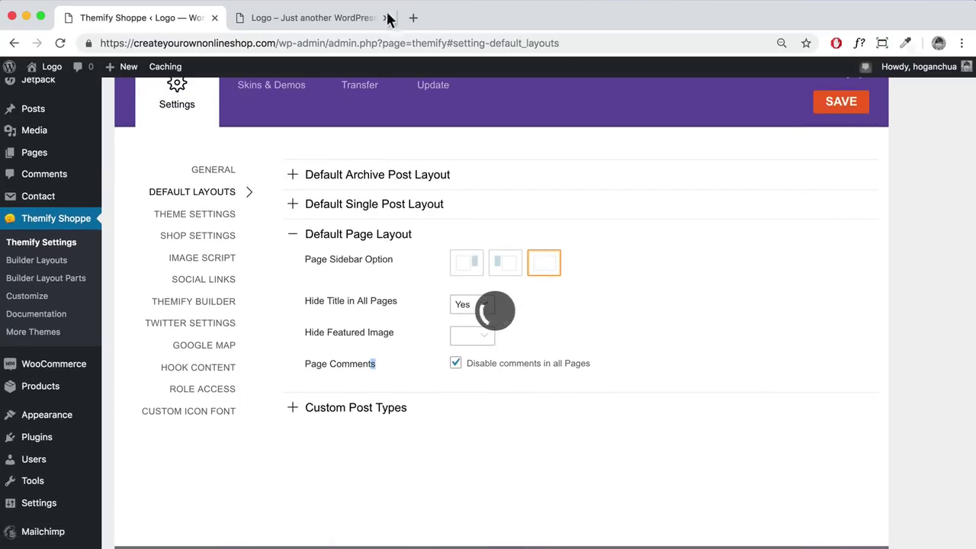
pyautogui.click(338, 22)
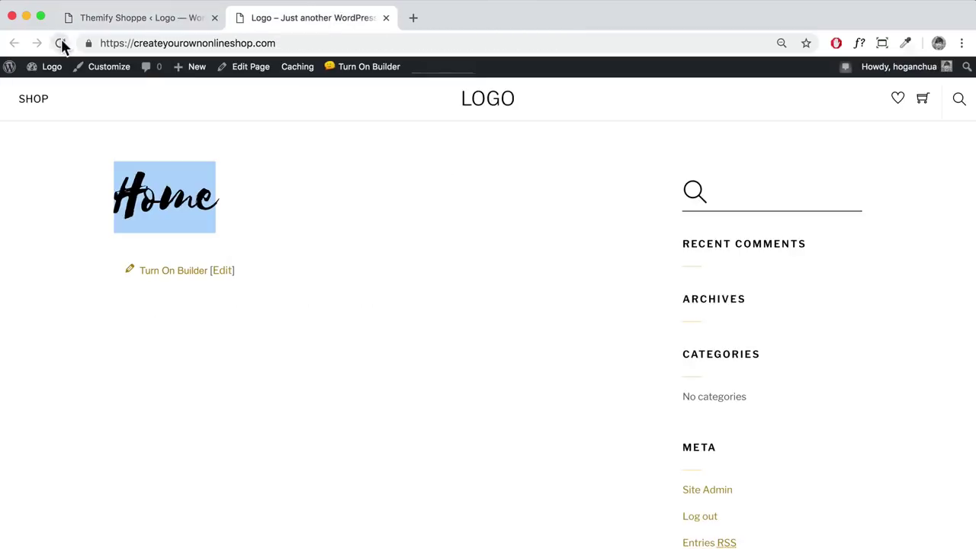
# Reload the storefront, browse the Apple, Nike, Gymshark and Gucci homepages, then open a blank tab
pyautogui.click(61, 41)
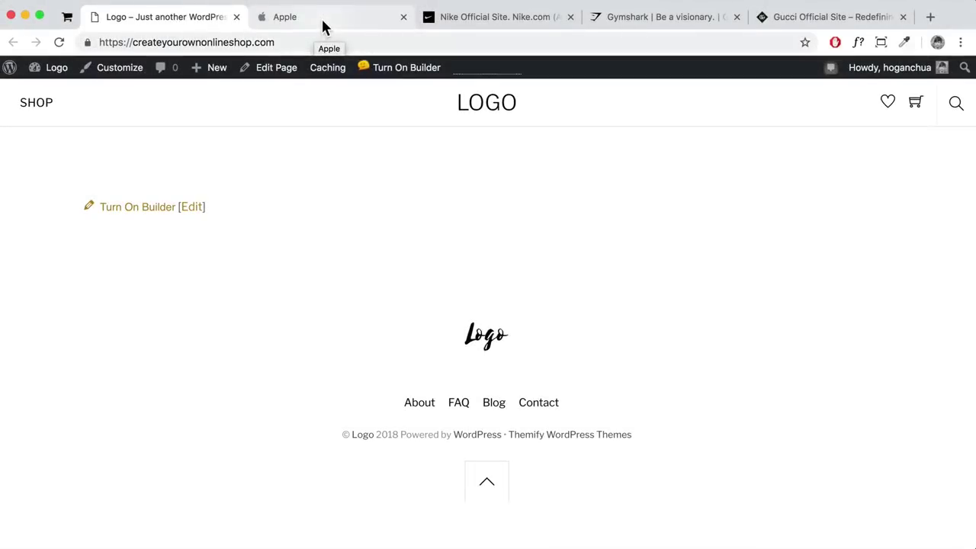
pyautogui.click(323, 27)
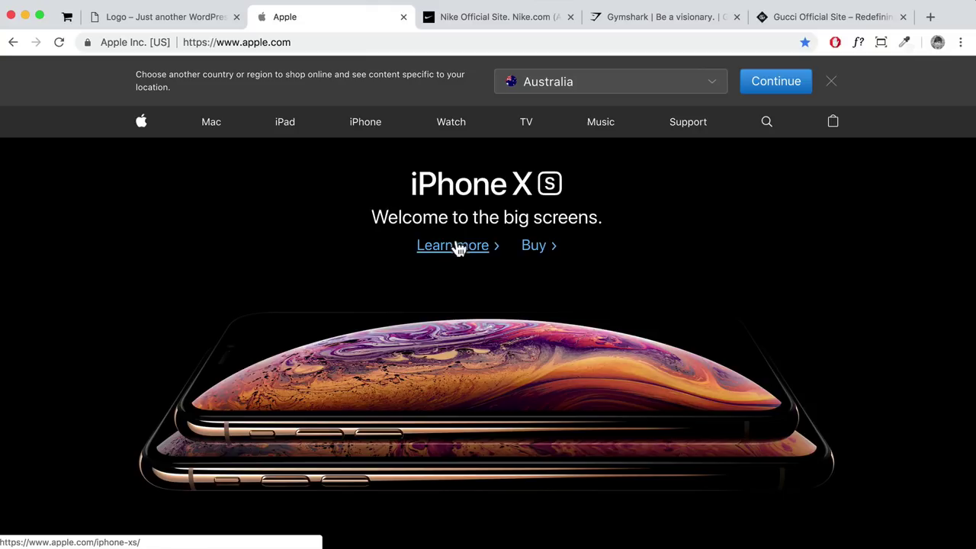
pyautogui.click(488, 21)
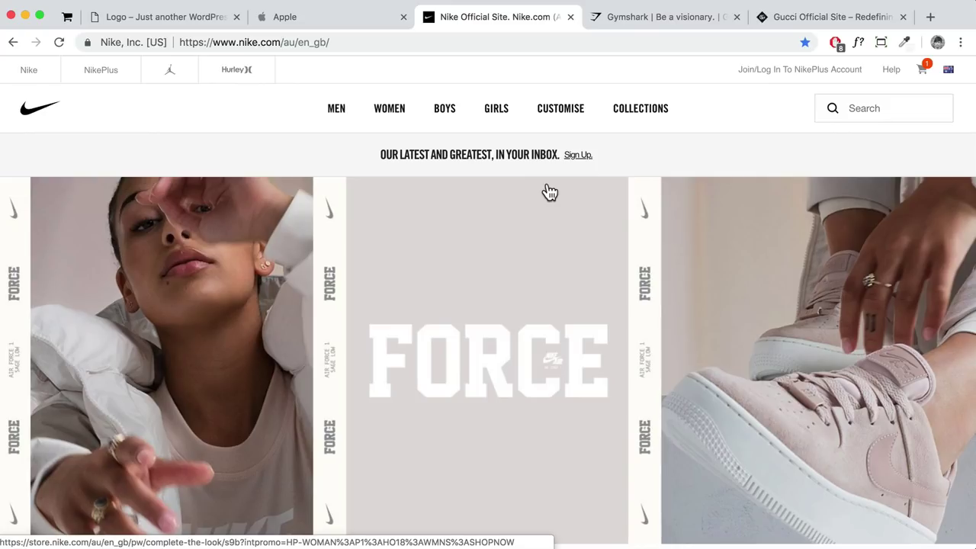
pyautogui.click(658, 21)
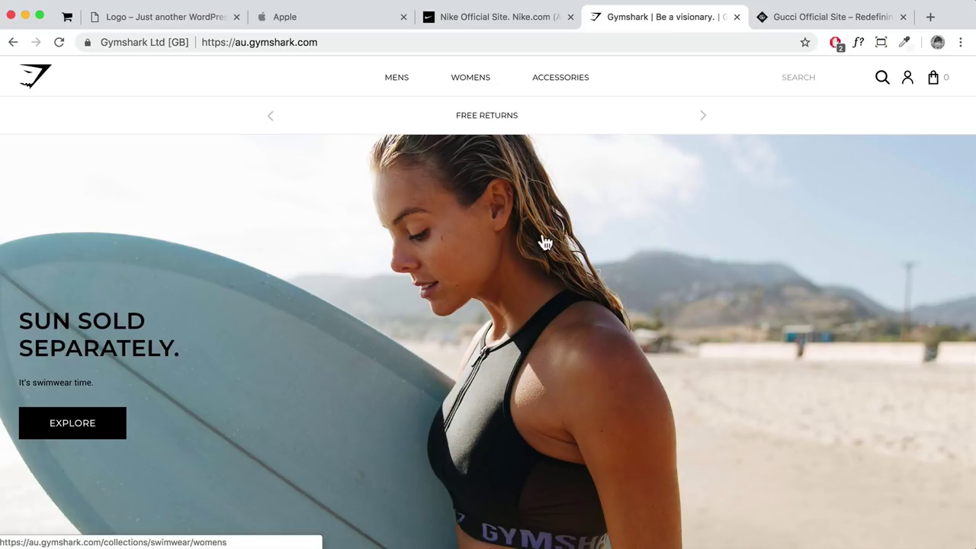
pyautogui.click(800, 17)
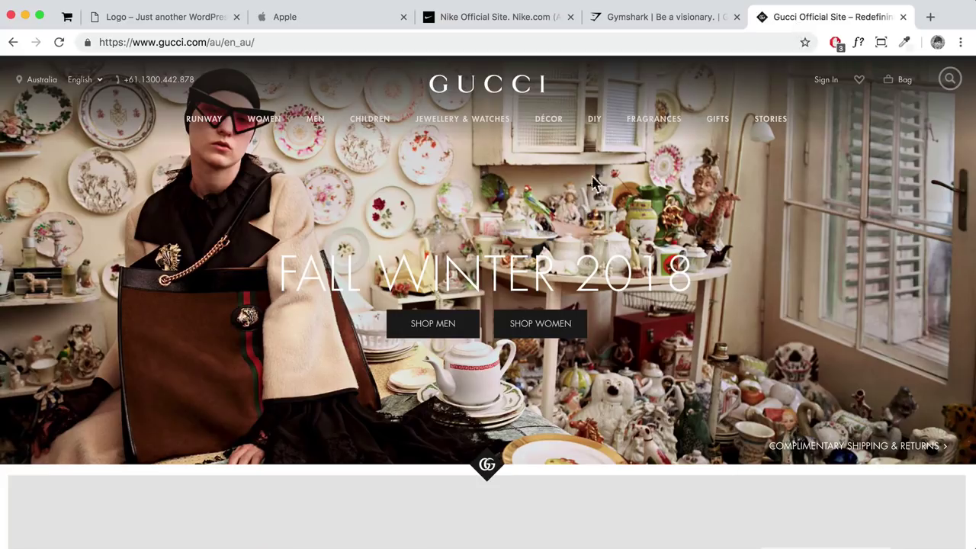
pyautogui.click(144, 18)
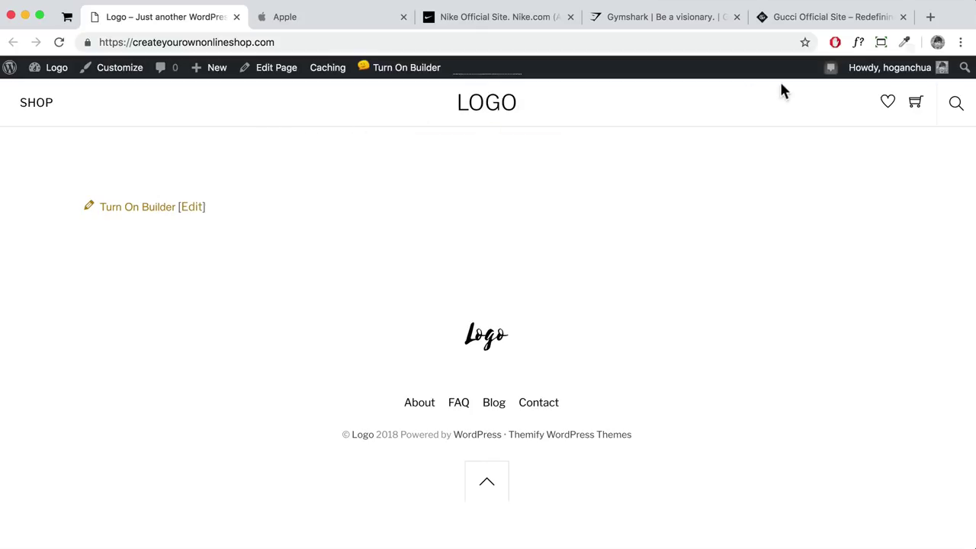
pyautogui.click(930, 17)
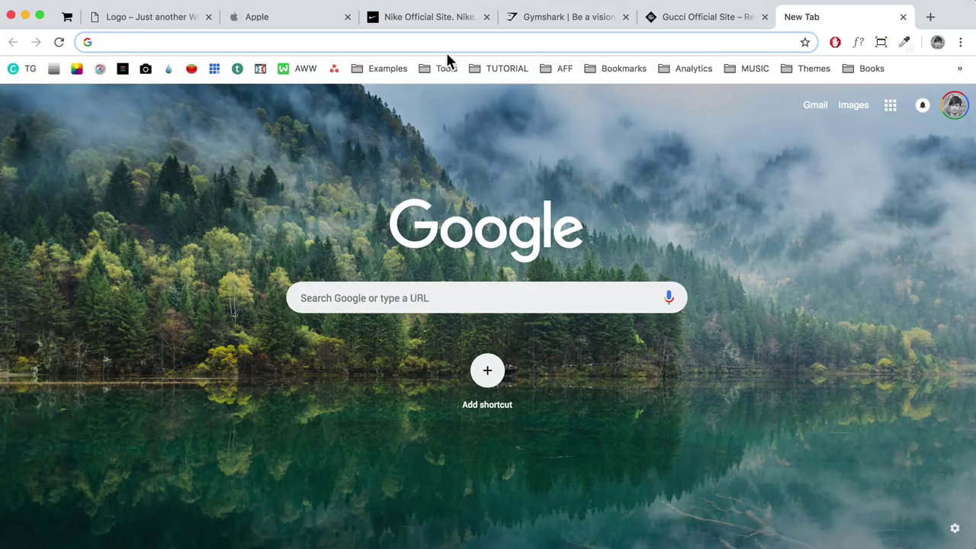
# Open Unsplash from the bookmark and scroll through its photo feed
pyautogui.click(146, 71)
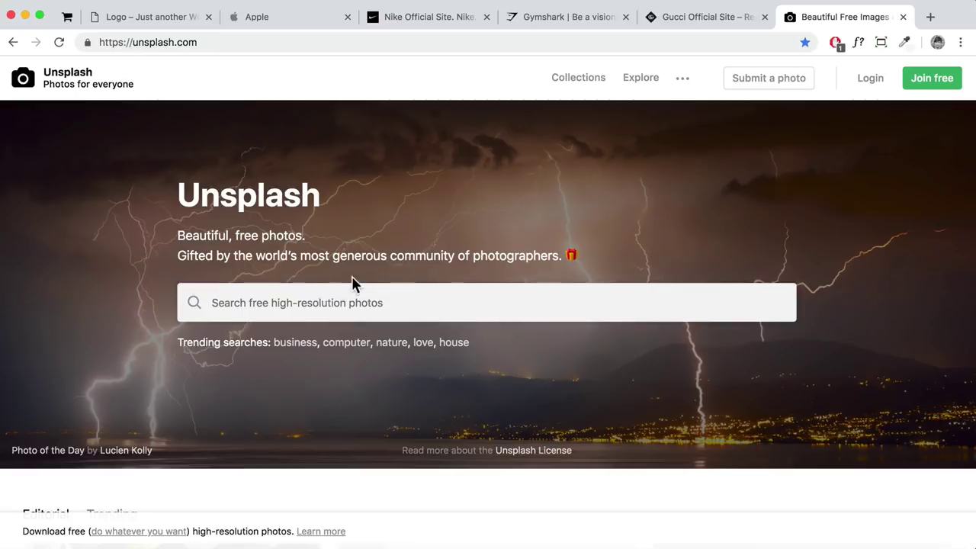
pyautogui.scroll(-3, 338, 283)
pyautogui.scroll(-3, 337, 294)
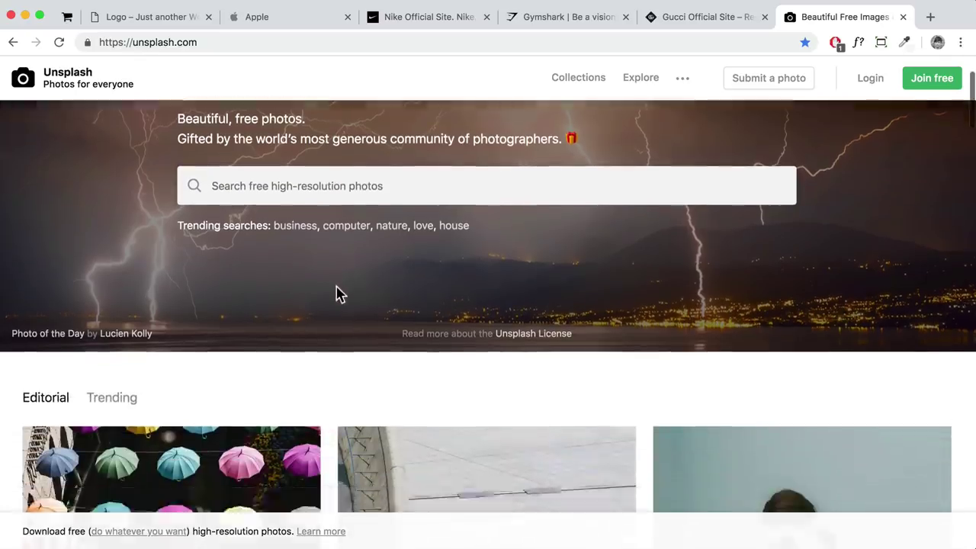
pyautogui.scroll(1, 338, 293)
pyautogui.scroll(-2, 338, 294)
pyautogui.scroll(-8, 338, 293)
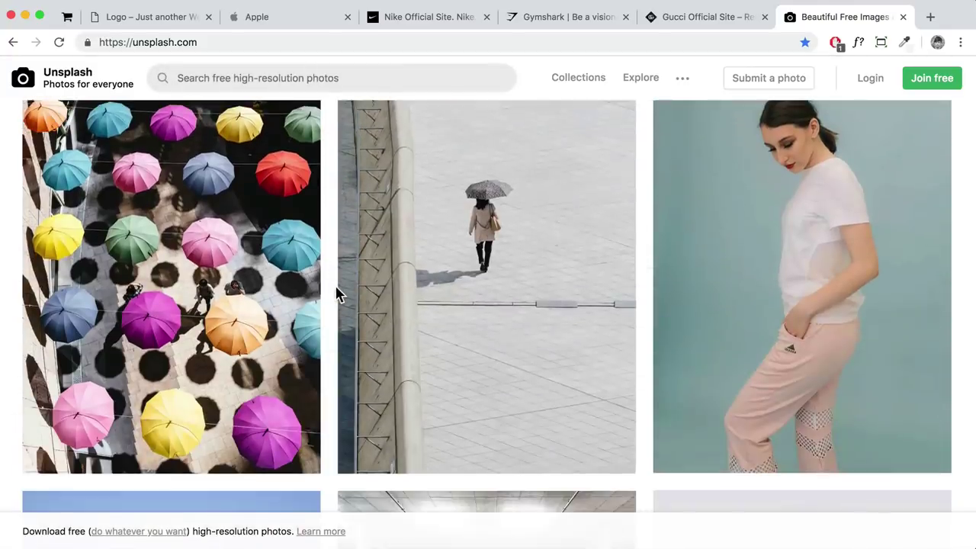
pyautogui.scroll(-11, 337, 291)
pyautogui.scroll(-5, 573, 308)
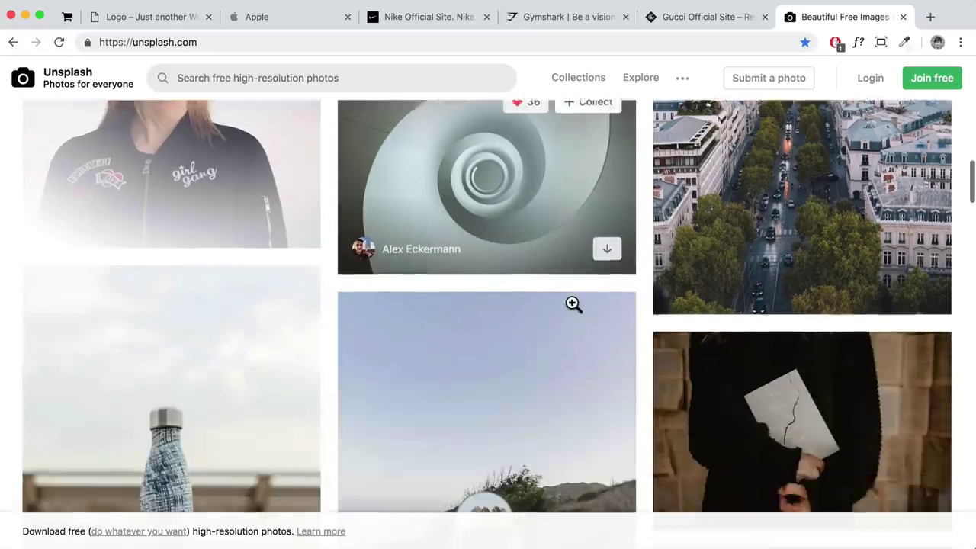
pyautogui.scroll(-20, 573, 303)
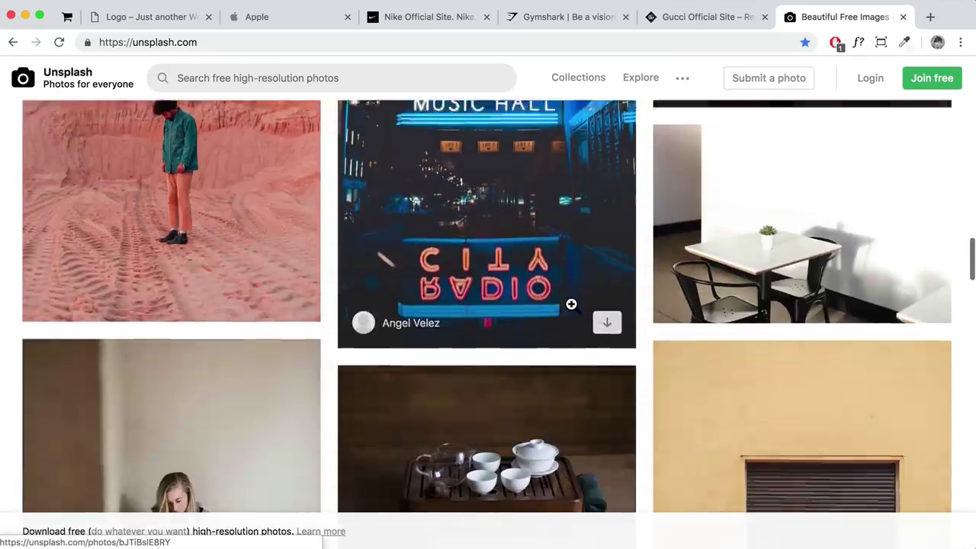
pyautogui.scroll(-7, 571, 304)
pyautogui.scroll(-3, 571, 304)
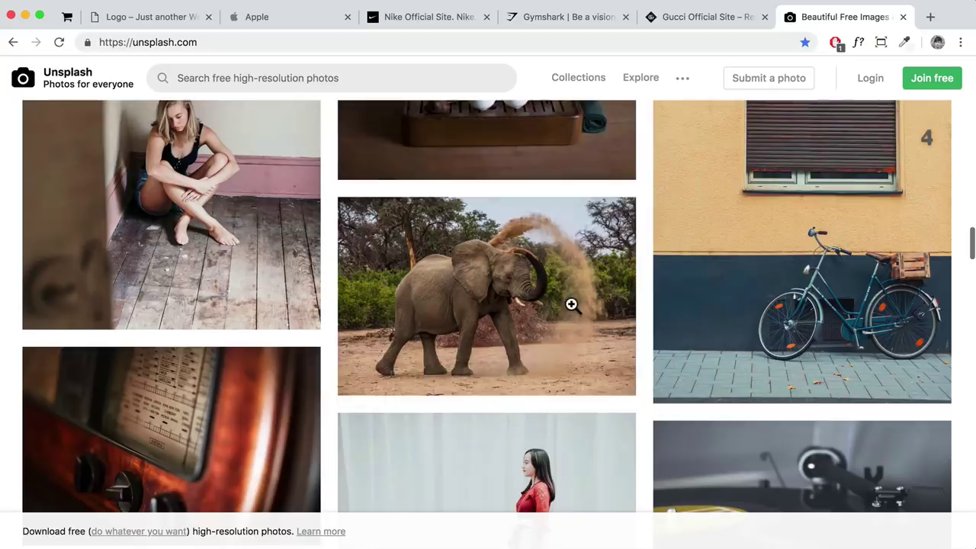
pyautogui.scroll(-10, 571, 305)
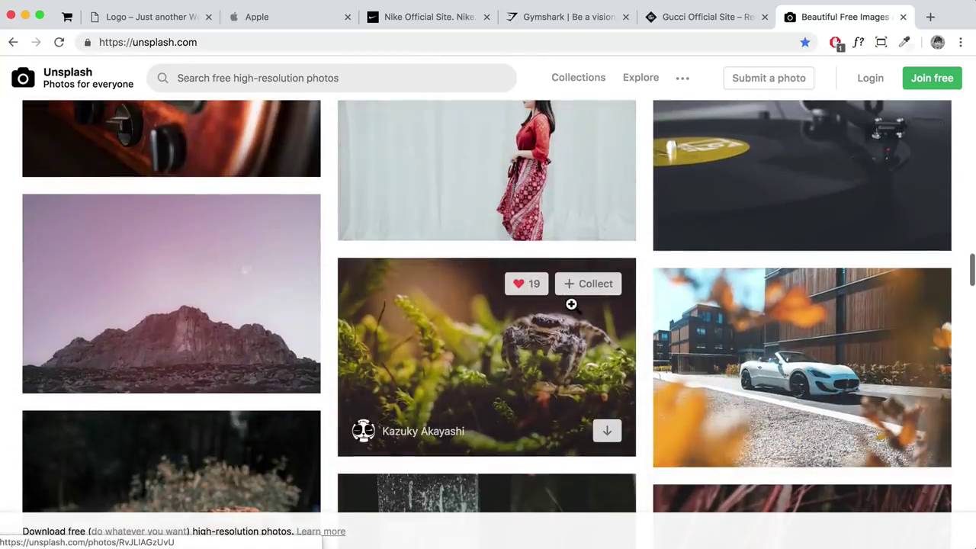
pyautogui.scroll(-6, 562, 304)
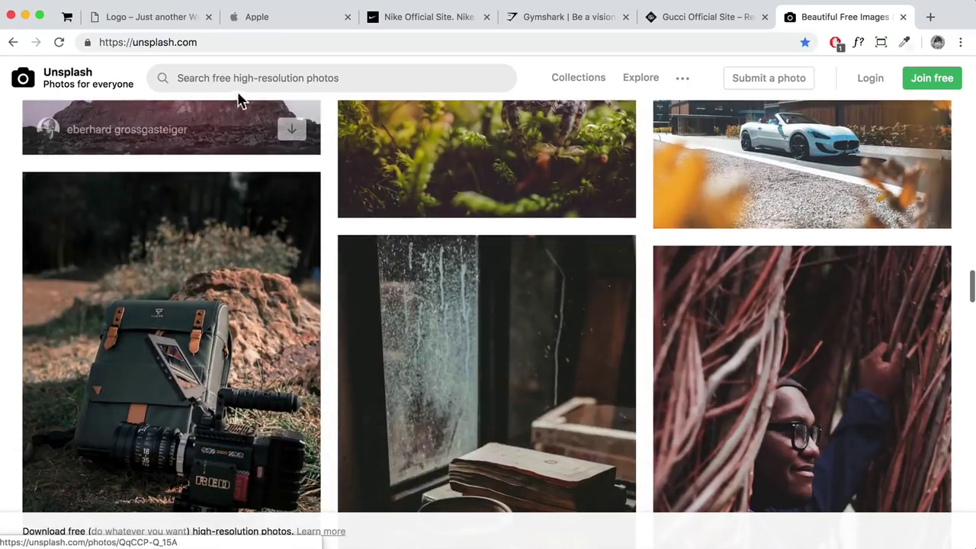
# Search Unsplash for 'shoes' and scroll through the results
pyautogui.click(255, 82)
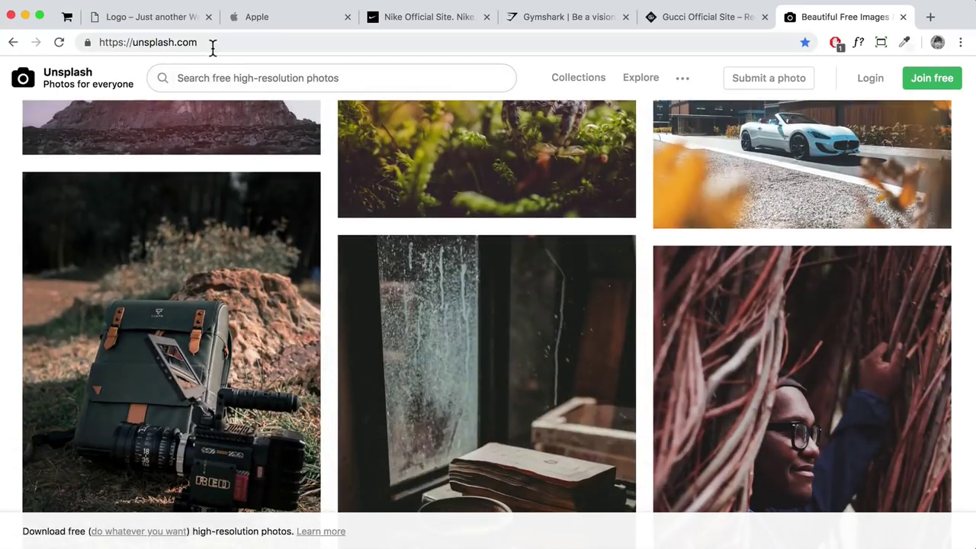
pyautogui.write('shoes')
pyautogui.press('Return')
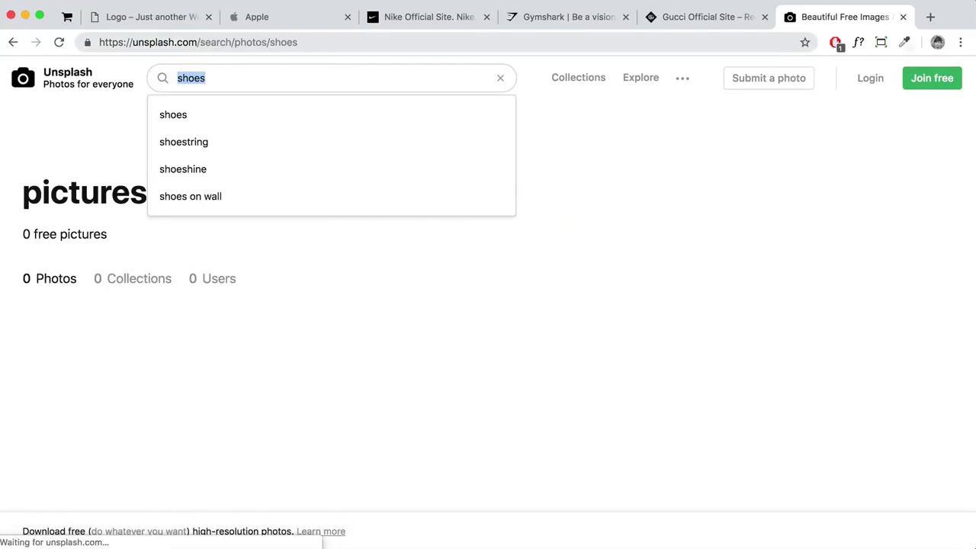
pyautogui.scroll(-5, 553, 244)
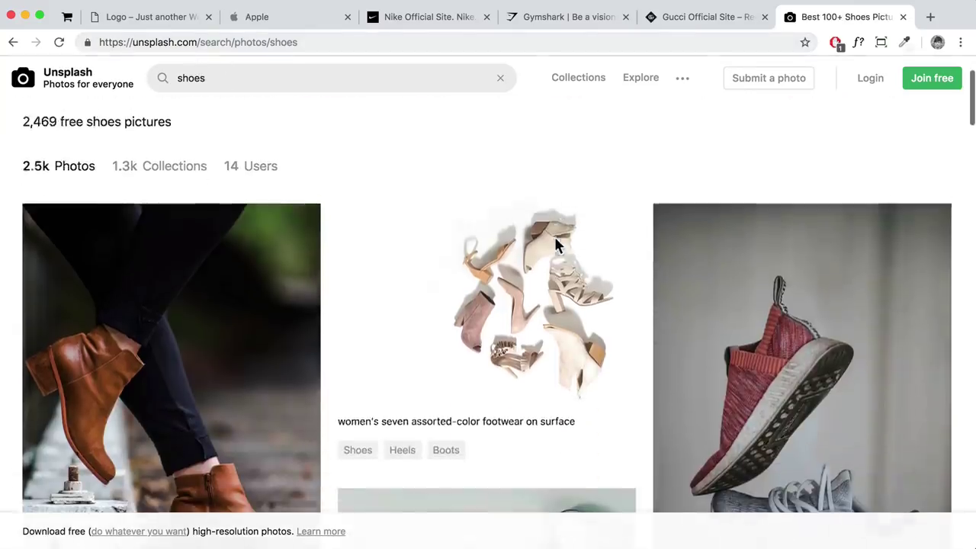
pyautogui.scroll(-8, 547, 257)
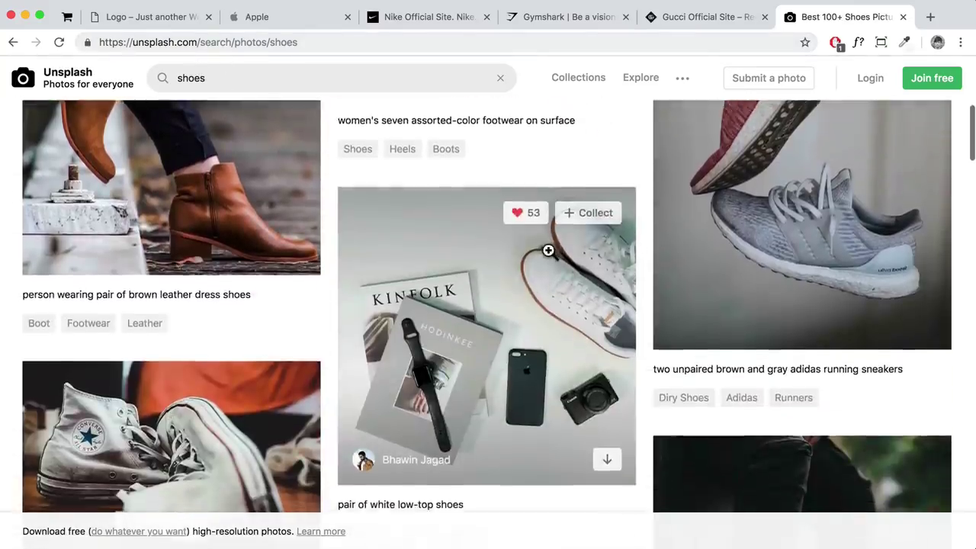
pyautogui.scroll(-3, 549, 252)
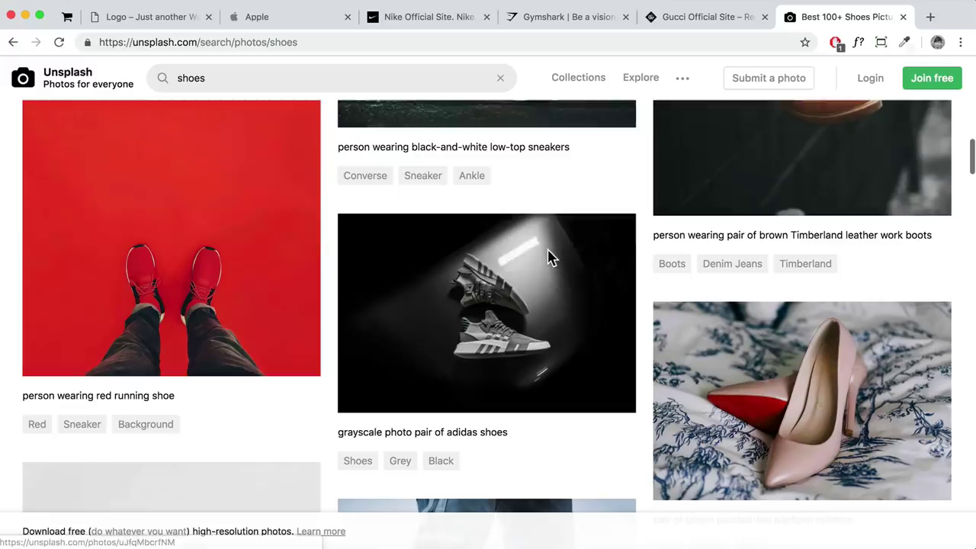
pyautogui.scroll(-3, 408, 240)
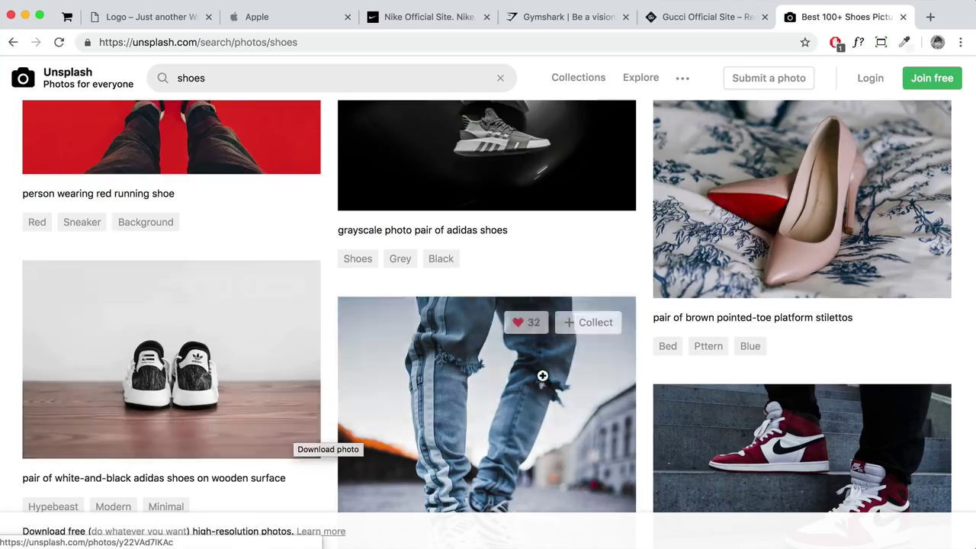
pyautogui.scroll(-5, 538, 373)
pyautogui.scroll(-3, 795, 385)
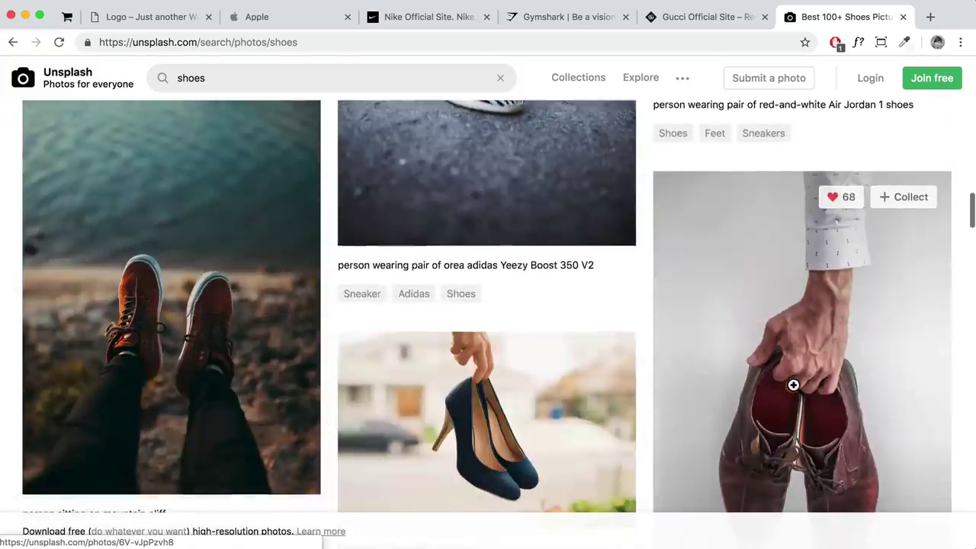
pyautogui.scroll(12, 786, 386)
pyautogui.scroll(10, 770, 386)
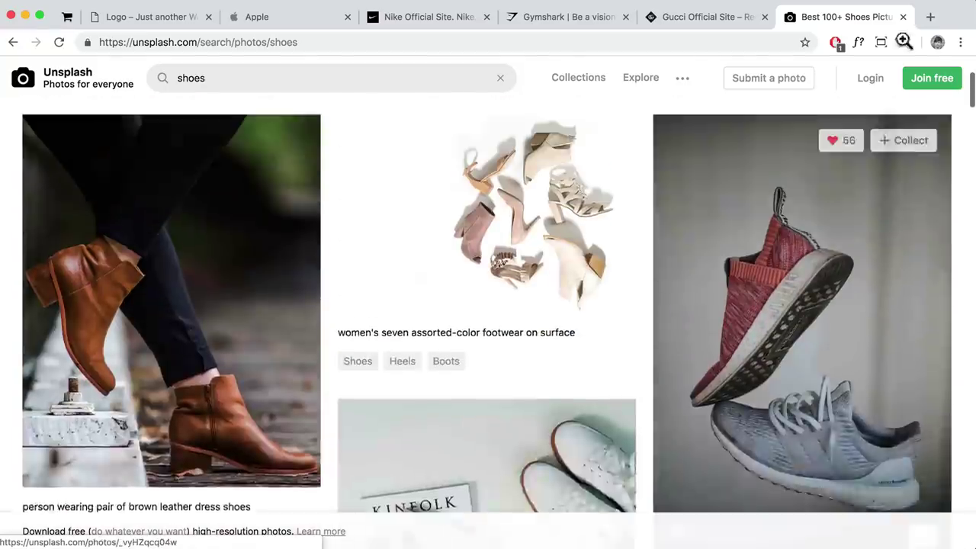
# Go to fotor.com in a new tab and launch its online photo editor
pyautogui.click(930, 17)
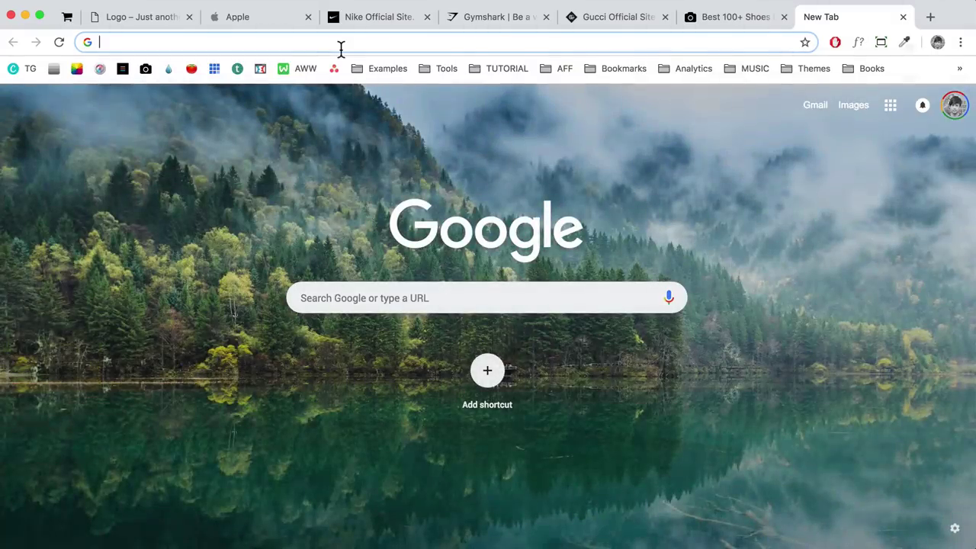
pyautogui.write('fotor.com')
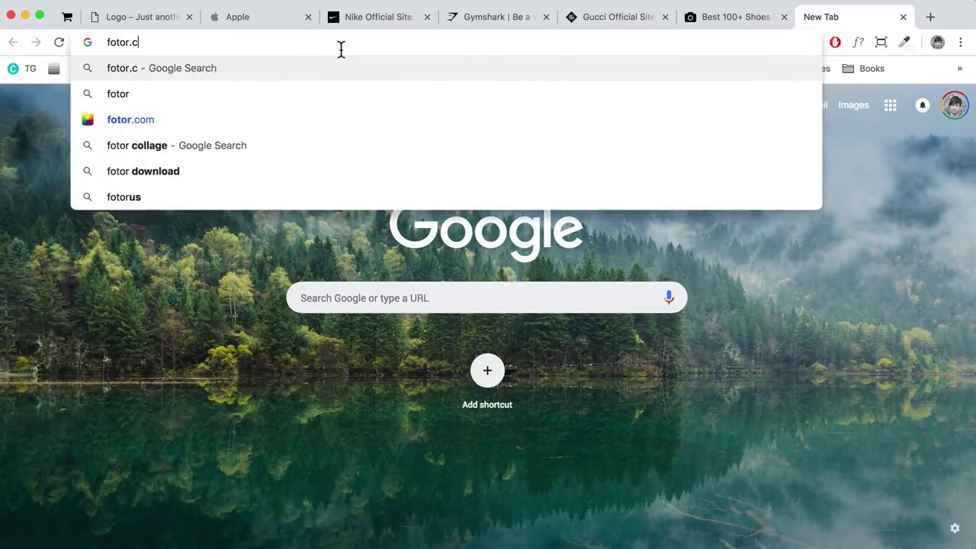
pyautogui.press('Return')
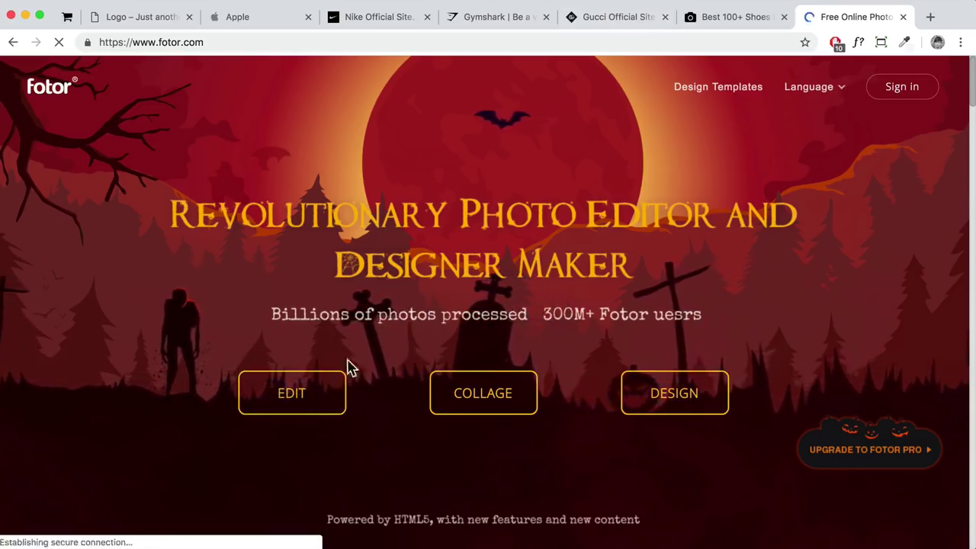
pyautogui.click(142, 23)
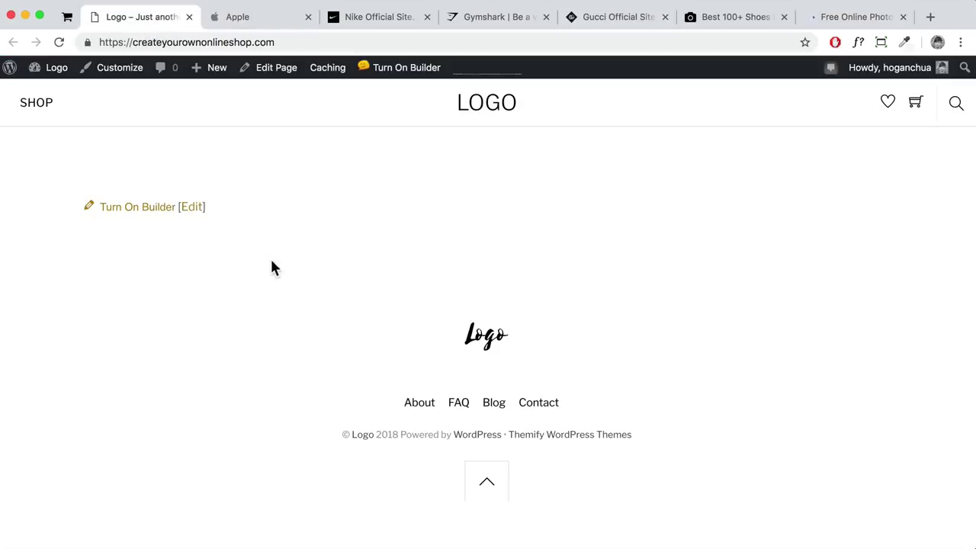
pyautogui.click(858, 17)
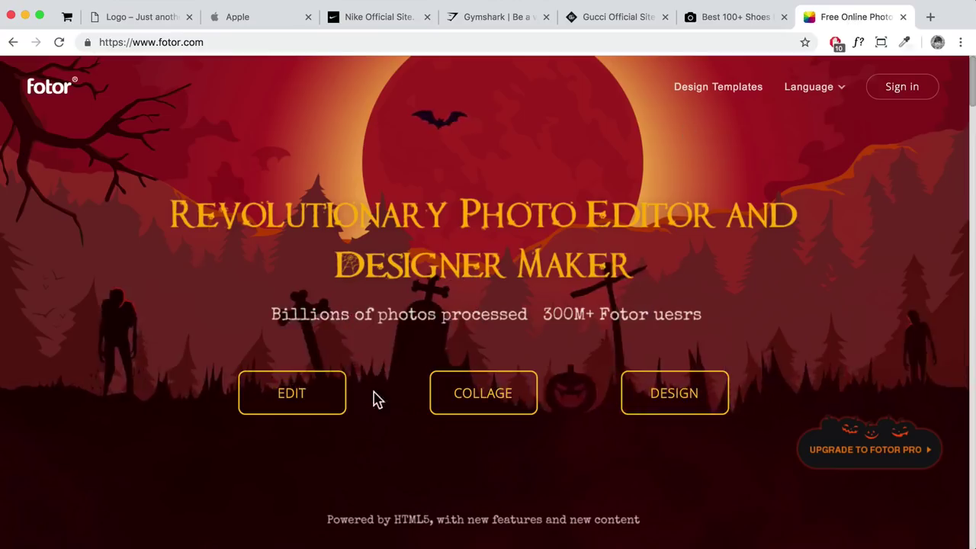
pyautogui.click(307, 402)
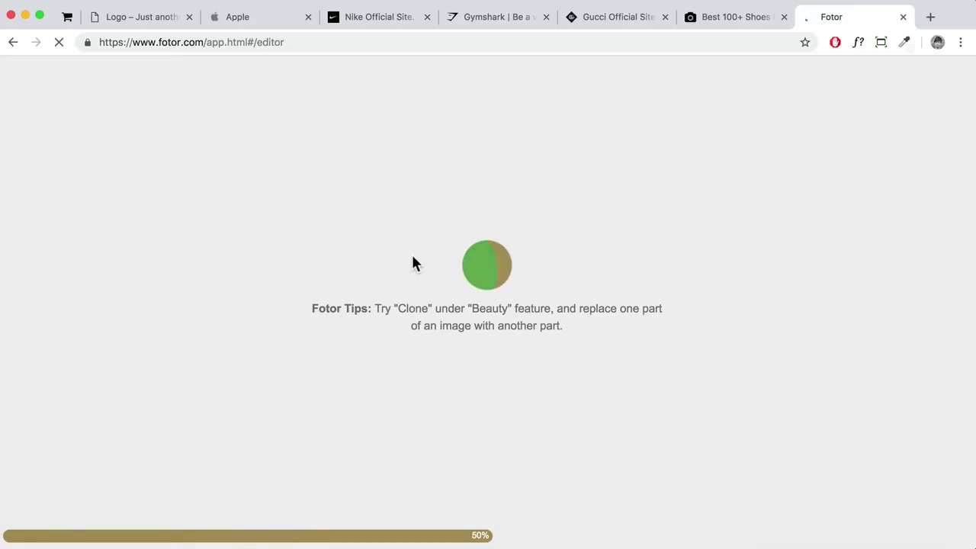
# Download the women's assorted footwear photo from Unsplash to the Desktop as a JPEG
pyautogui.click(727, 17)
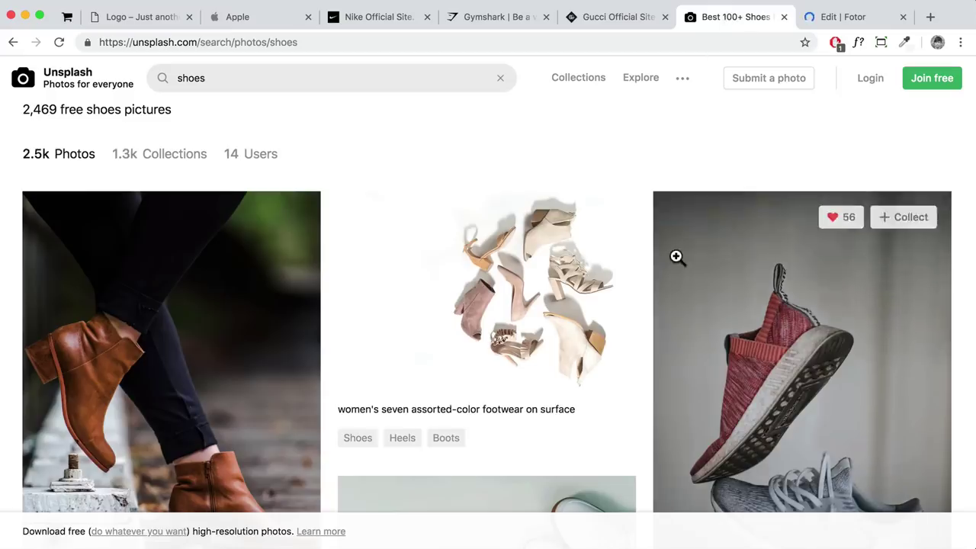
pyautogui.scroll(-7, 674, 256)
pyautogui.scroll(10, 674, 255)
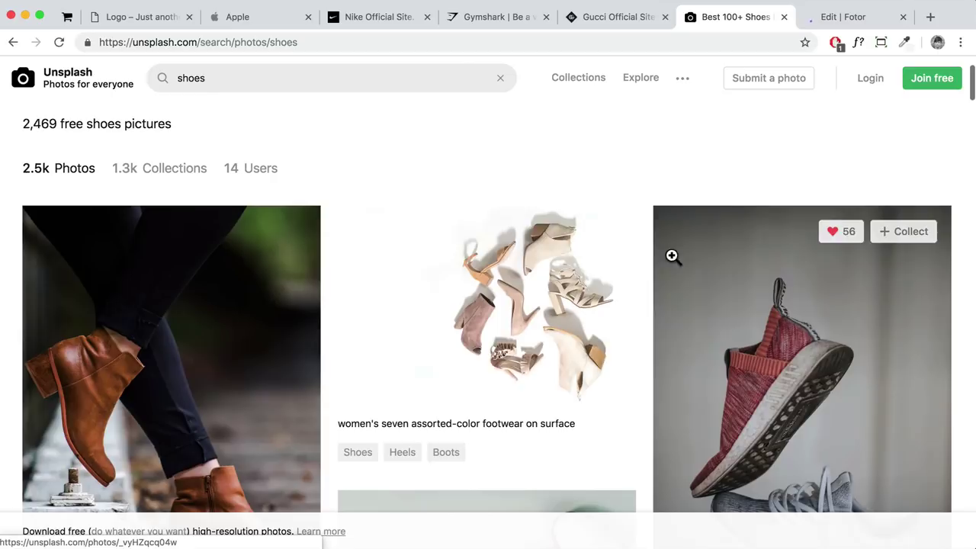
pyautogui.click(607, 379)
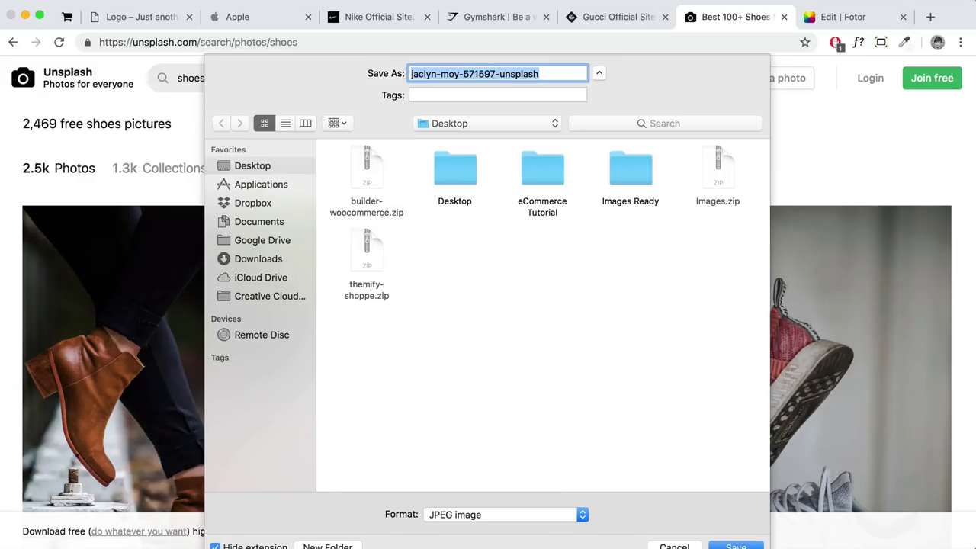
pyautogui.click(746, 546)
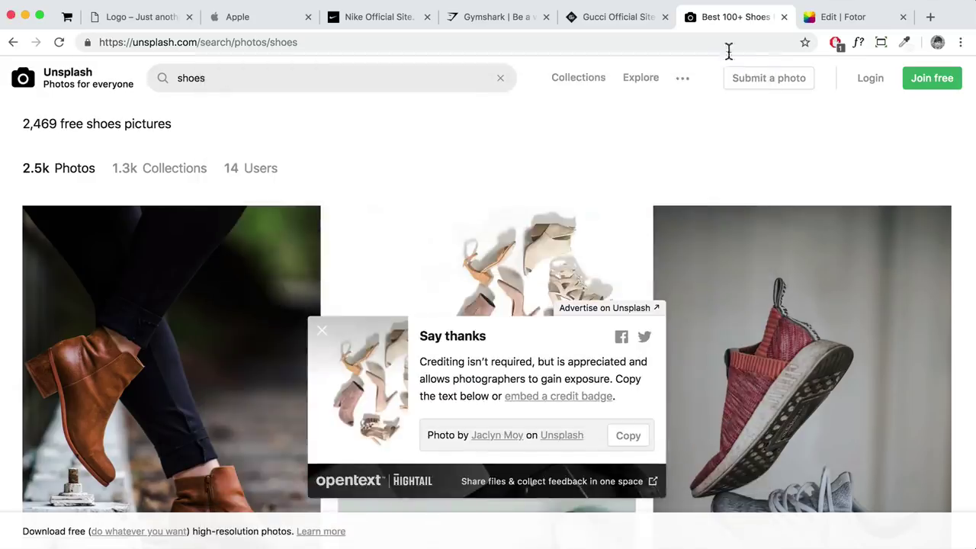
pyautogui.click(827, 18)
# Open the downloaded footwear JPEG from the Desktop in Fotor and dismiss the tutorial tips
pyautogui.click(292, 63)
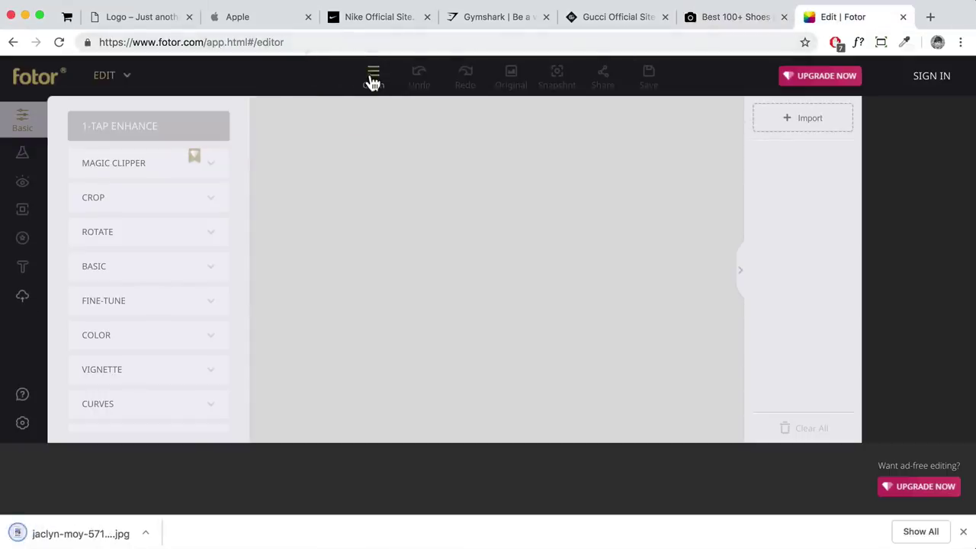
pyautogui.click(370, 81)
pyautogui.click(398, 115)
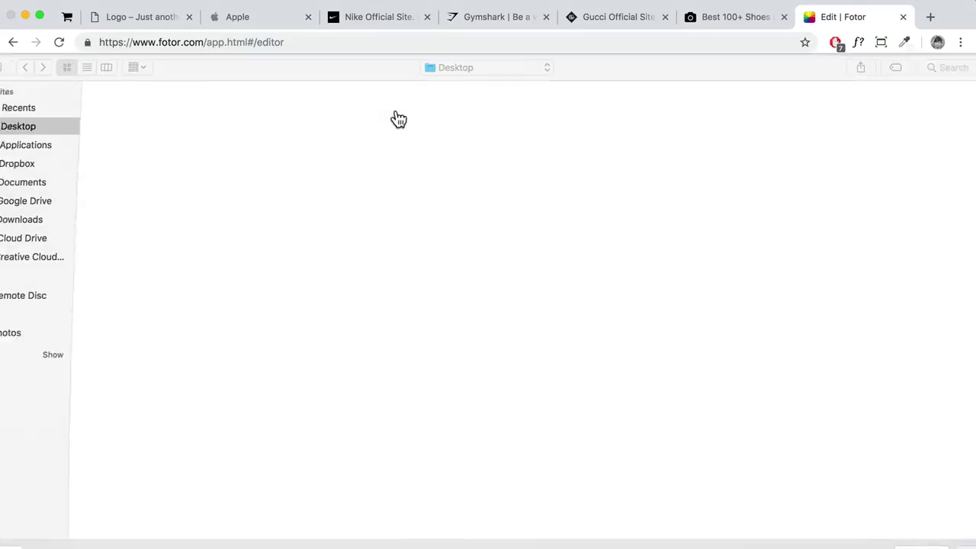
pyautogui.click(517, 115)
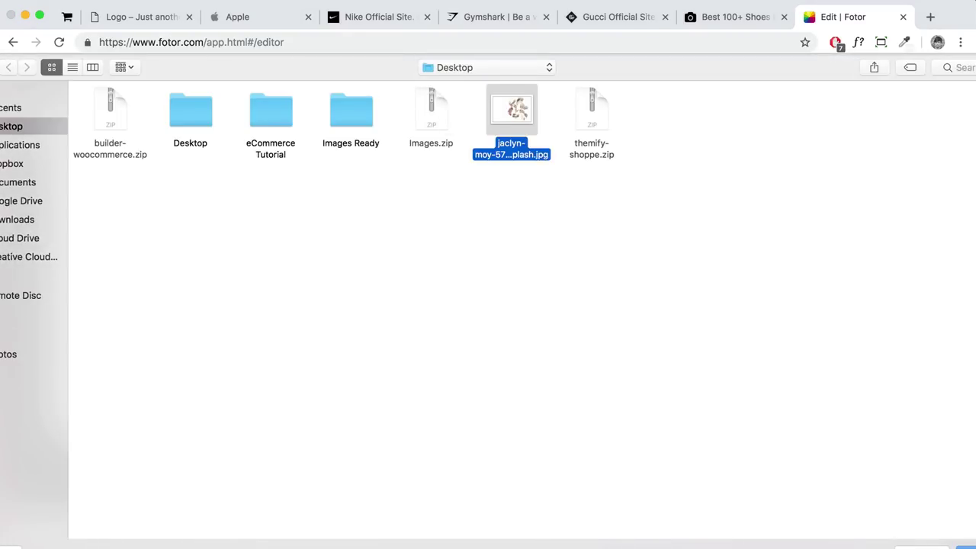
pyautogui.press('Return')
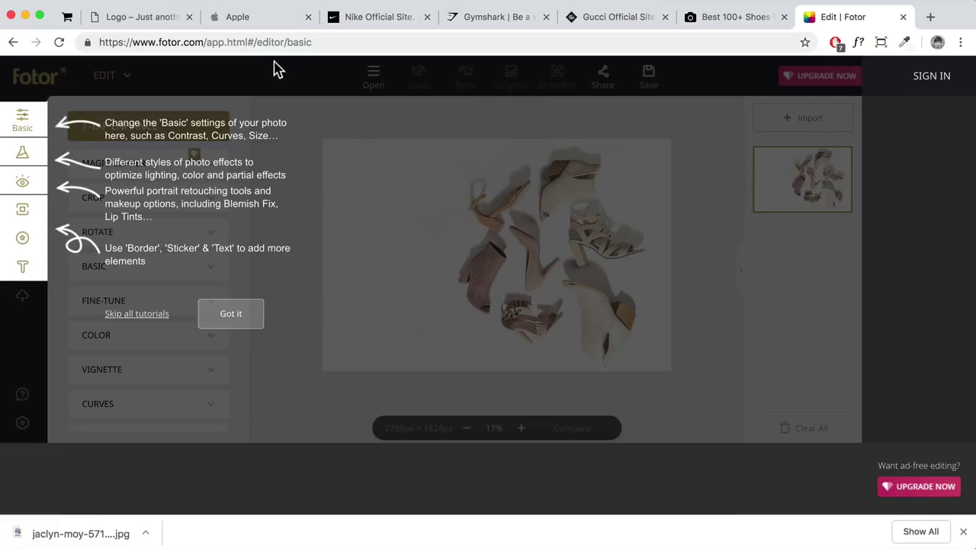
pyautogui.click(137, 314)
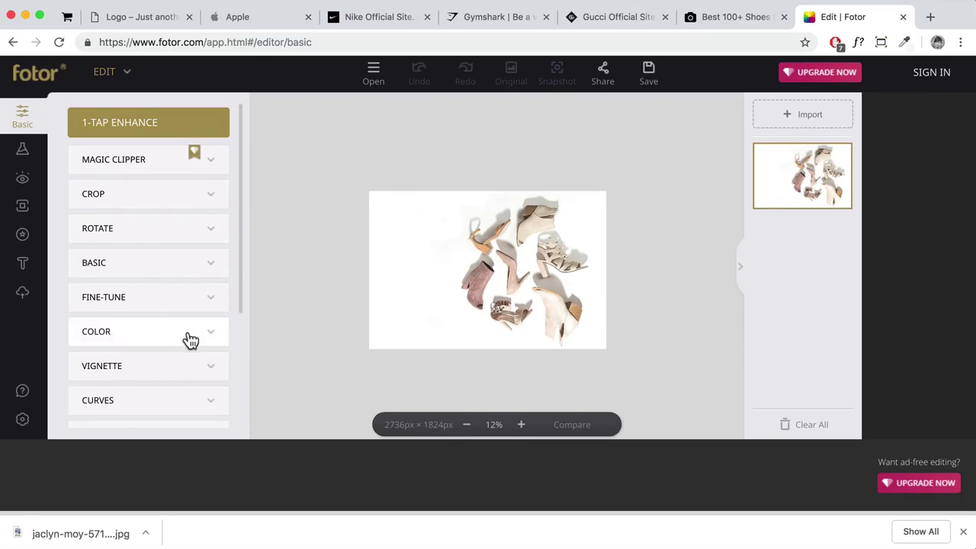
pyautogui.scroll(-5, 188, 340)
# Resize the heels photo to 1600 × 1067 px with the aspect lock on, then zoom in
pyautogui.click(174, 276)
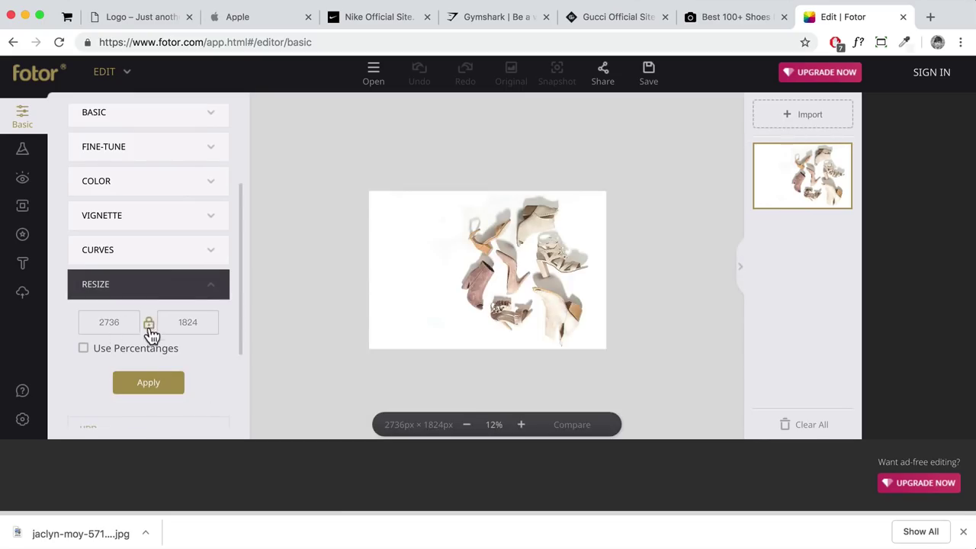
pyautogui.doubleClick(113, 322)
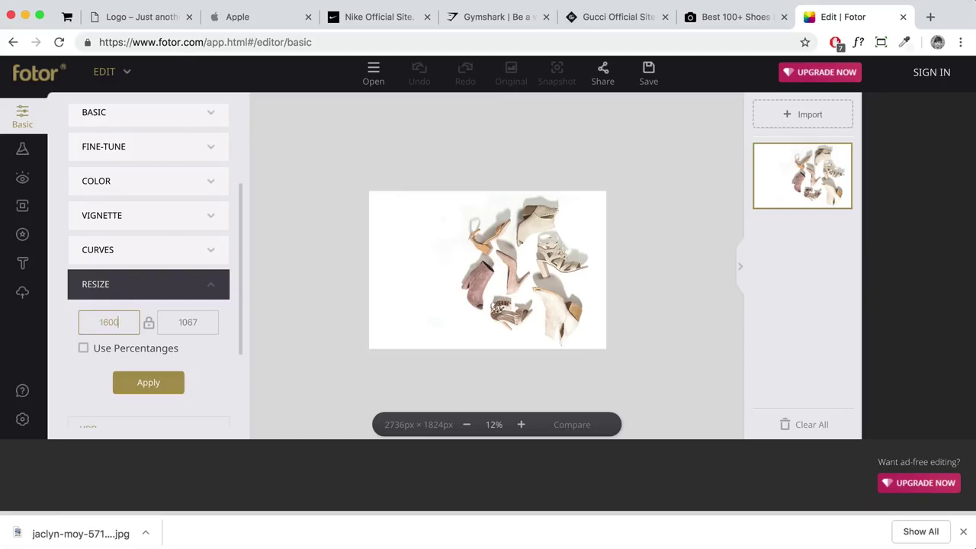
pyautogui.scroll(1, 102, 324)
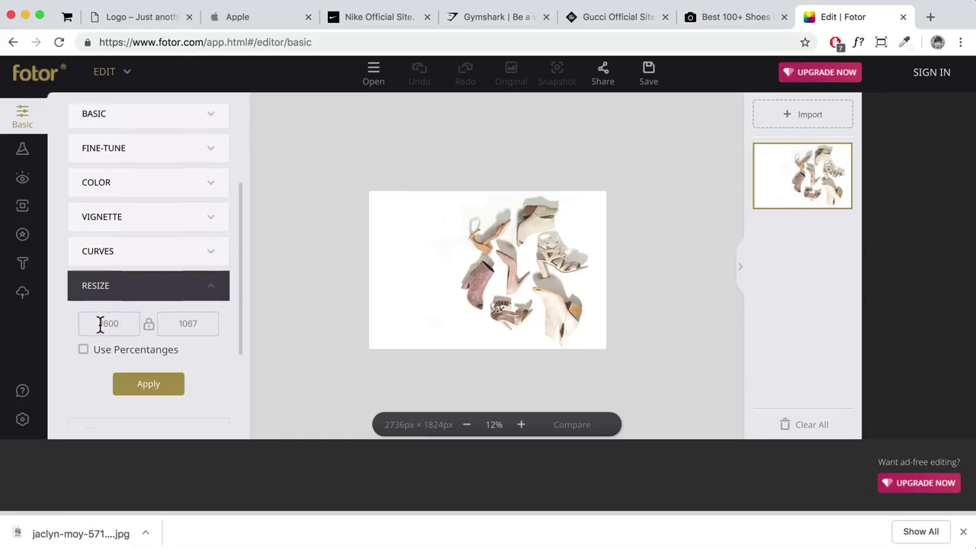
pyautogui.scroll(-2, 356, 344)
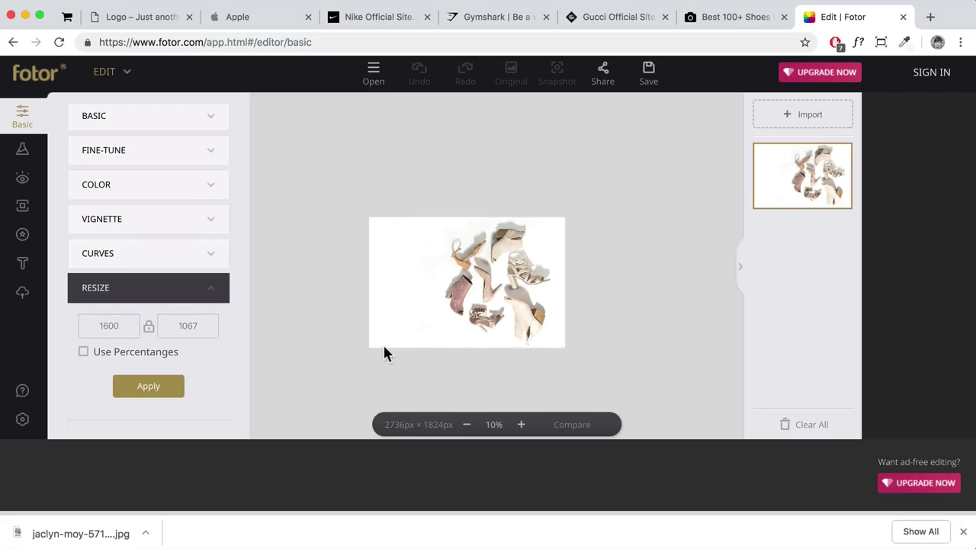
pyautogui.click(176, 325)
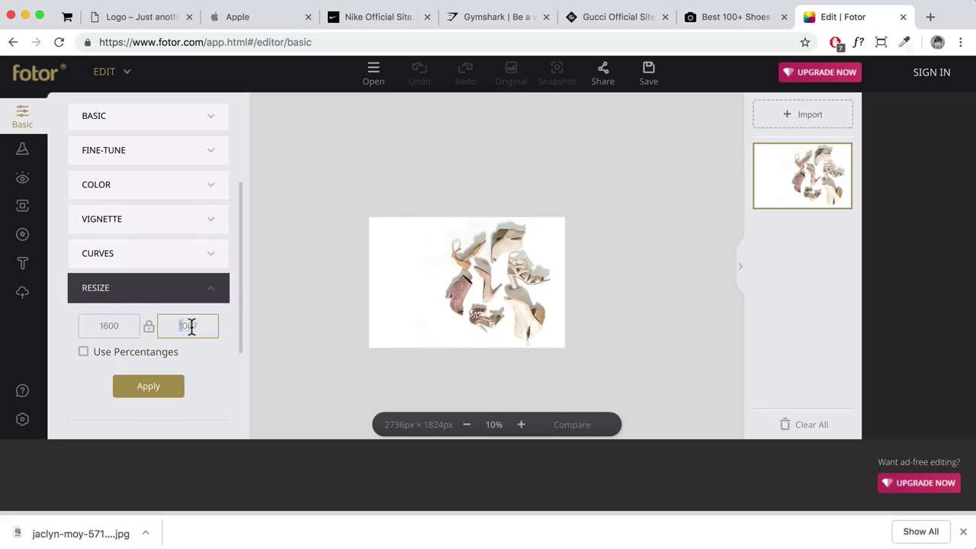
pyautogui.scroll(-1, 192, 330)
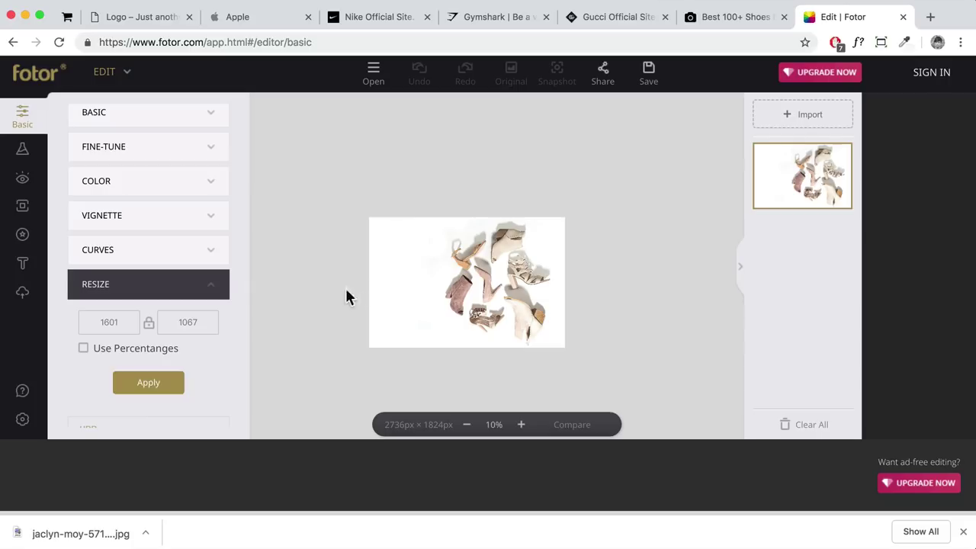
pyautogui.doubleClick(131, 328)
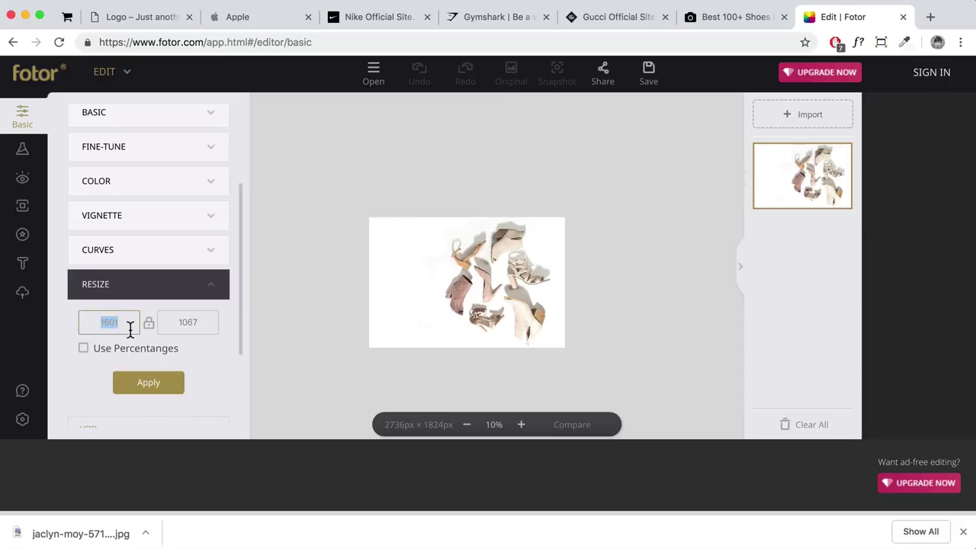
pyautogui.click(141, 386)
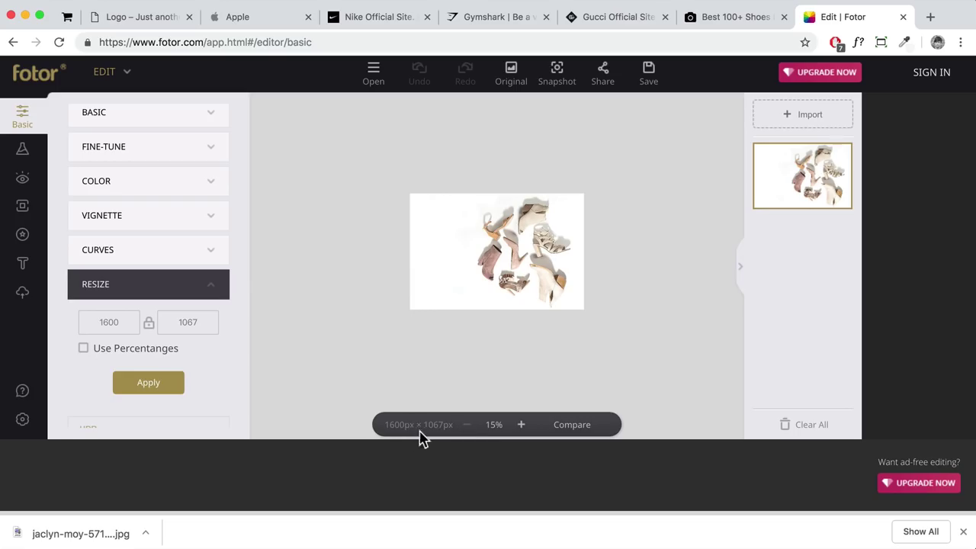
pyautogui.click(521, 425)
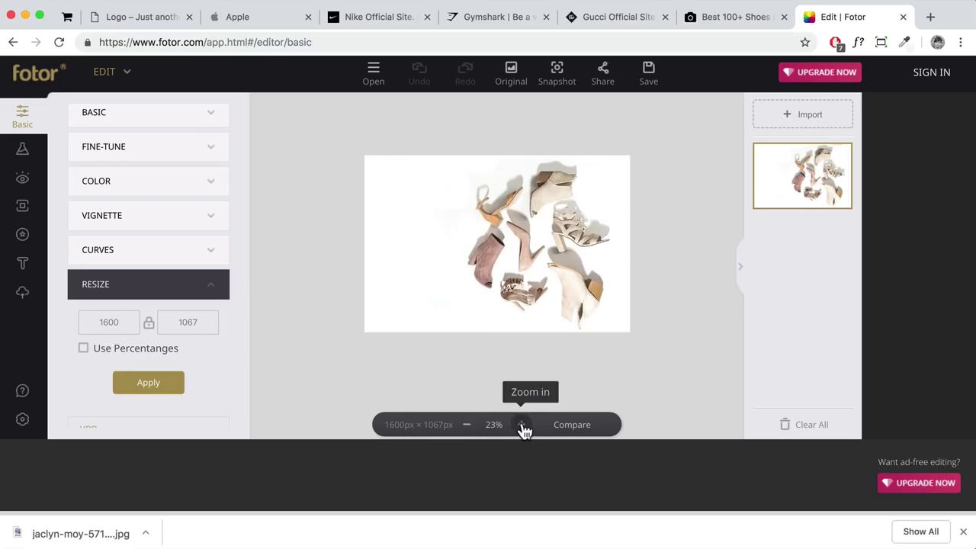
pyautogui.click(520, 425)
pyautogui.click(520, 424)
pyautogui.scroll(5, 175, 191)
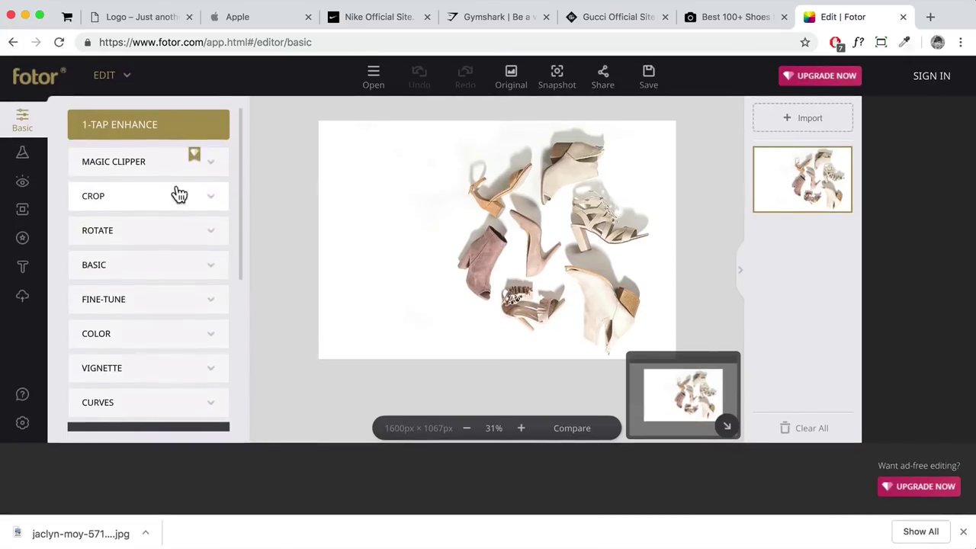
# Crop the heels photo to 1600 × 900 px, with the crop area nudged up-left
pyautogui.click(159, 207)
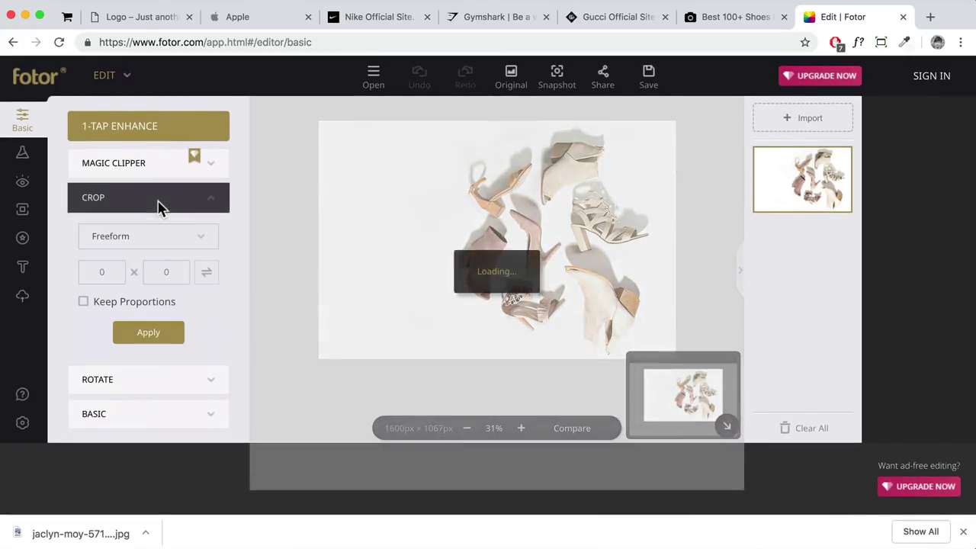
pyautogui.doubleClick(115, 271)
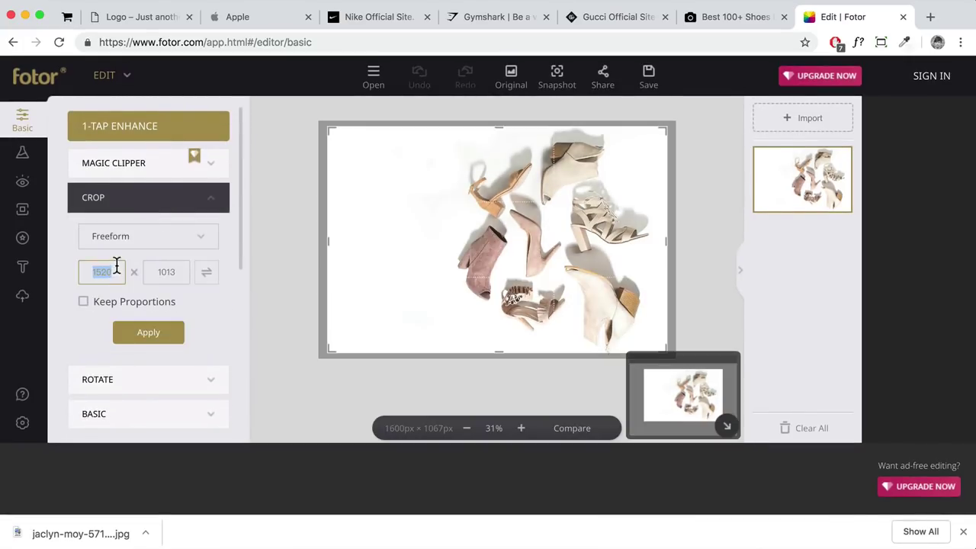
pyautogui.write('1600')
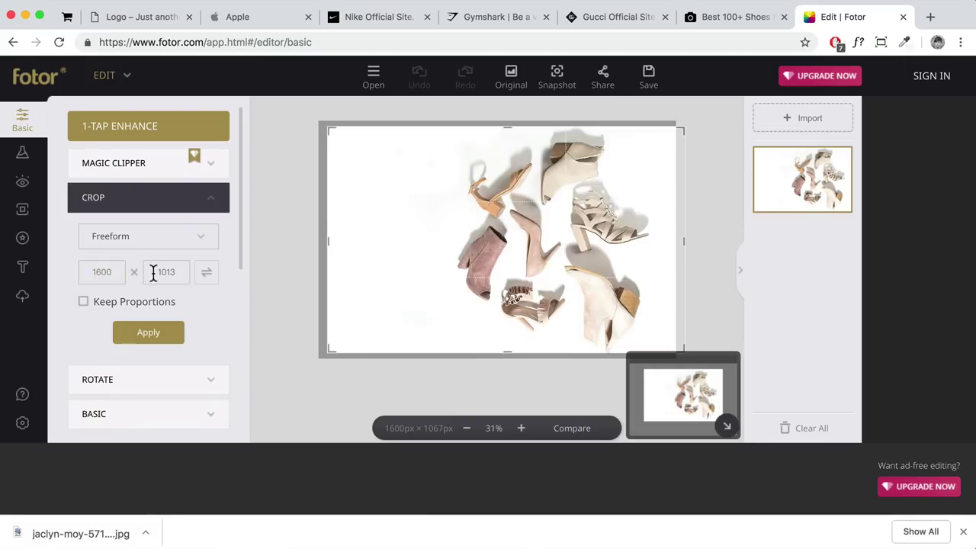
pyautogui.doubleClick(177, 271)
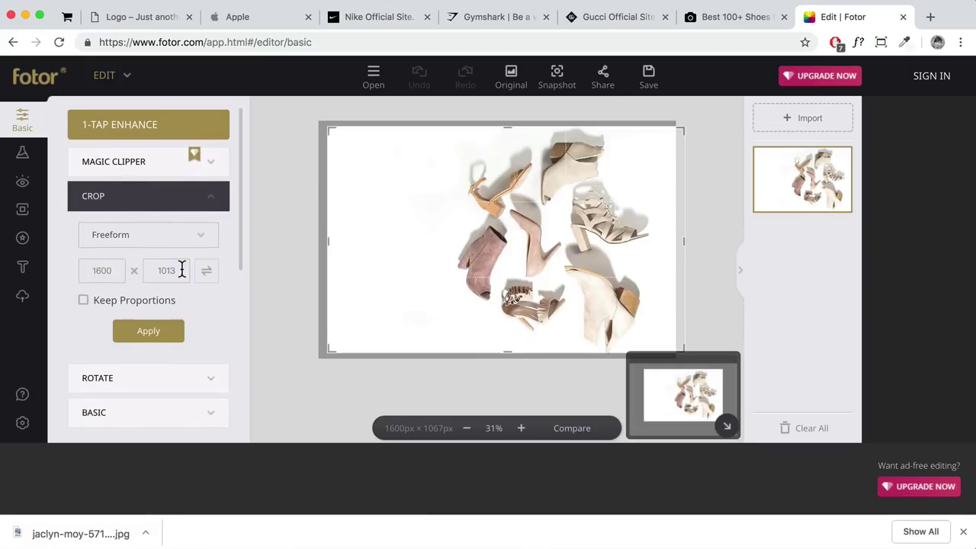
pyautogui.doubleClick(180, 271)
pyautogui.write('900')
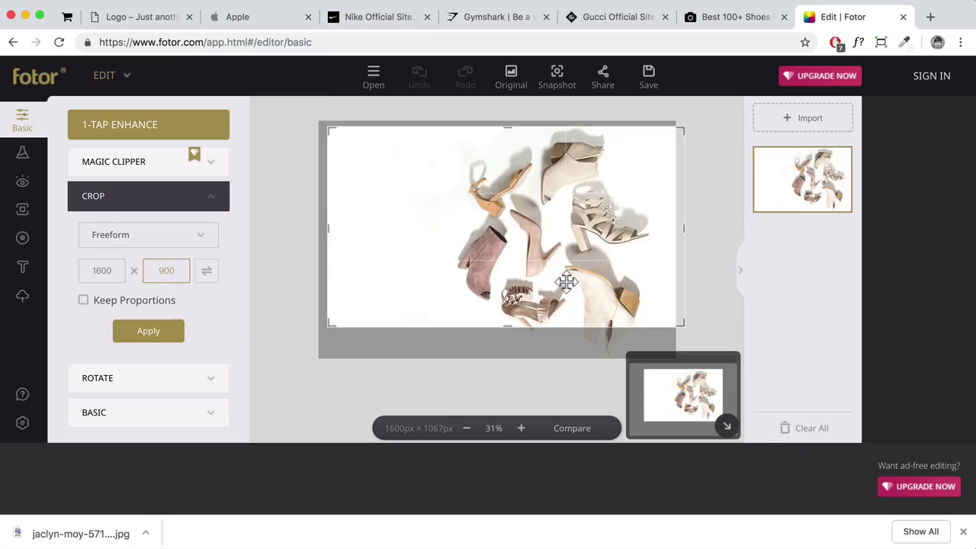
pyautogui.moveTo(565, 282)
pyautogui.mouseDown()
pyautogui.moveTo(555, 277)
pyautogui.moveTo(555, 304)
pyautogui.moveTo(552, 286)
pyautogui.mouseUp()
pyautogui.click(141, 332)
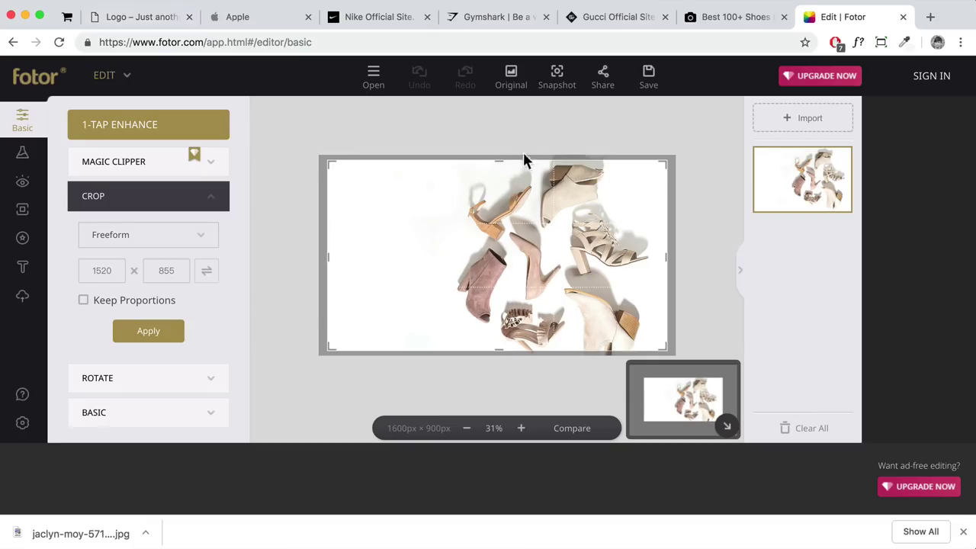
pyautogui.click(648, 77)
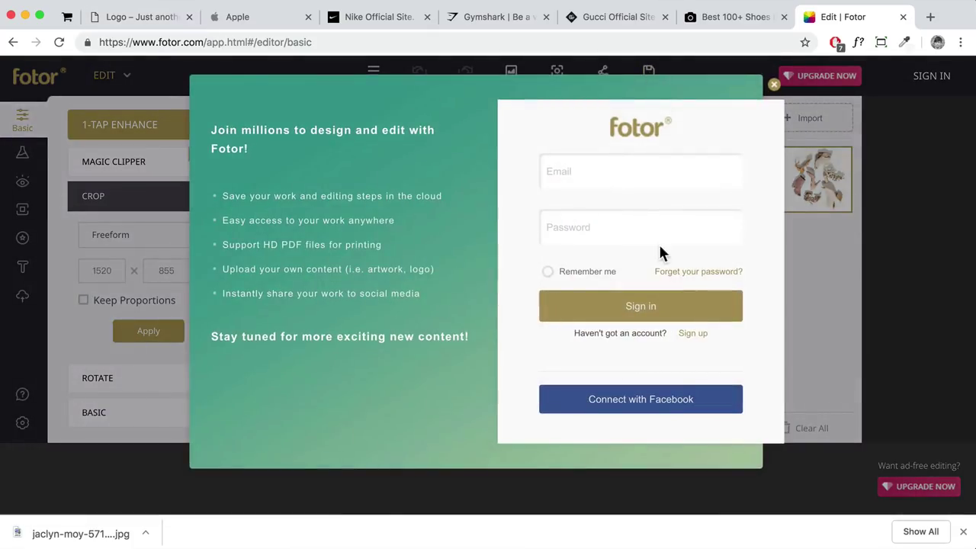
pyautogui.click(645, 172)
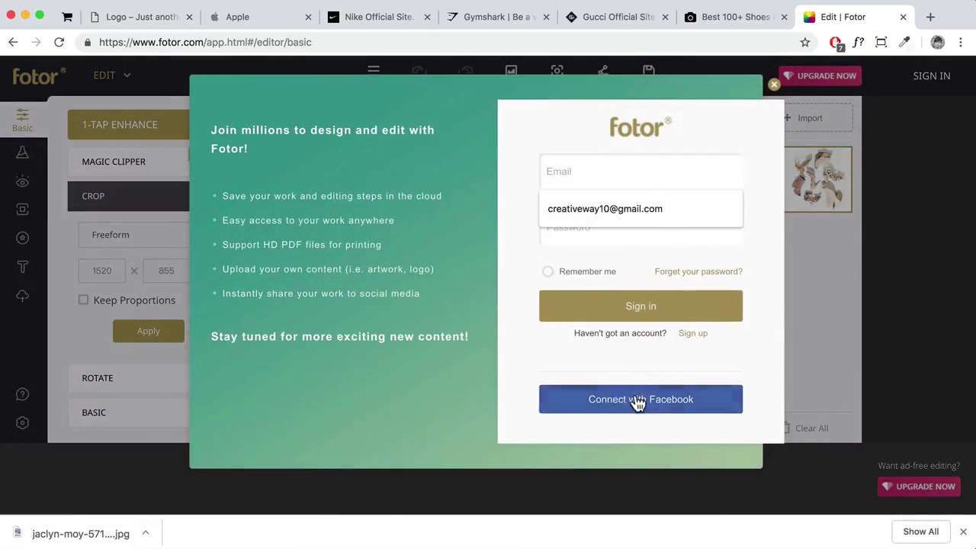
pyautogui.click(771, 246)
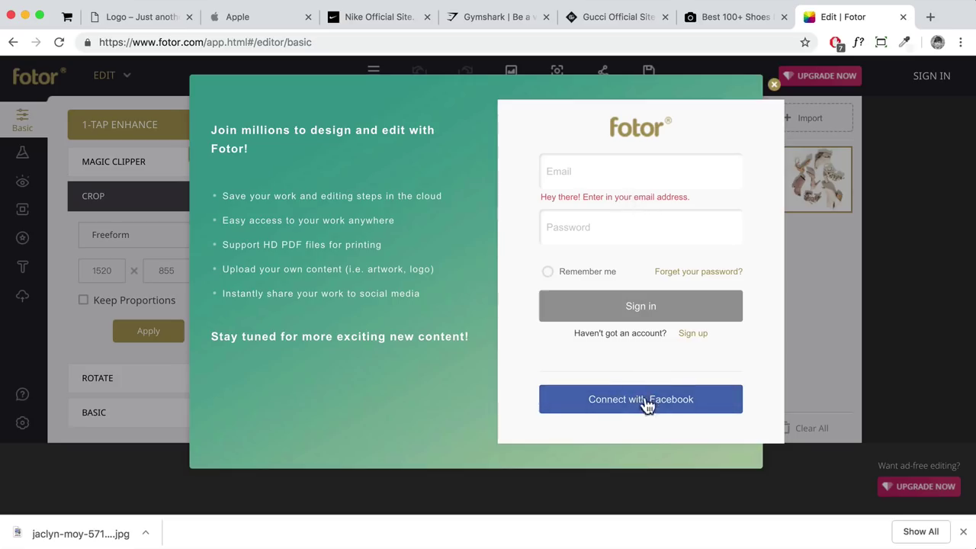
pyautogui.scroll(-1, 705, 182)
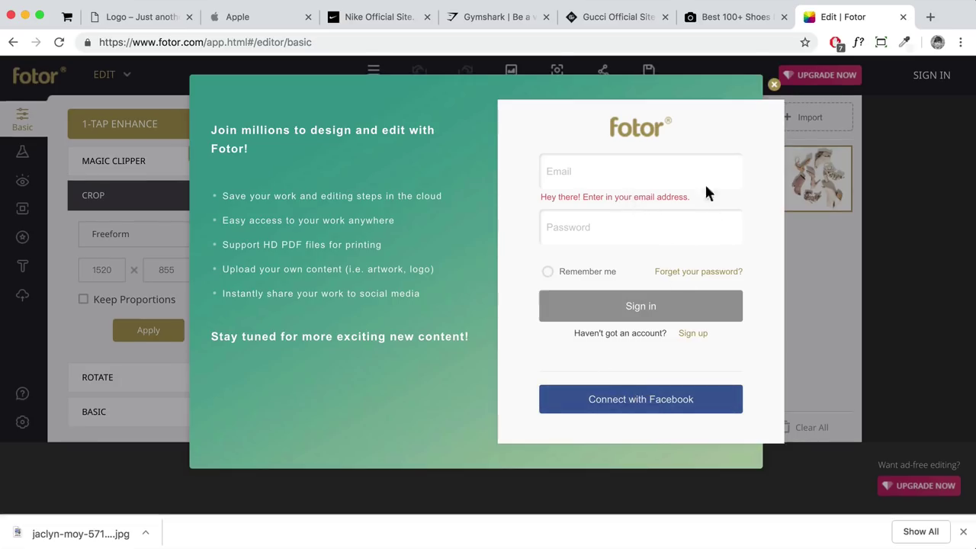
pyautogui.click(773, 86)
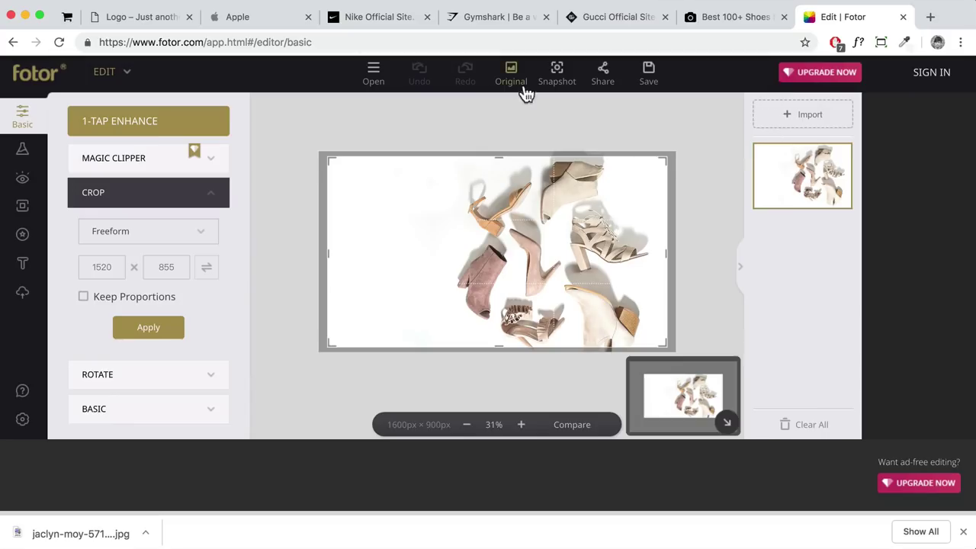
# Reload the 'Logo – Just another' shop tab and turn on Themify Builder
pyautogui.click(122, 23)
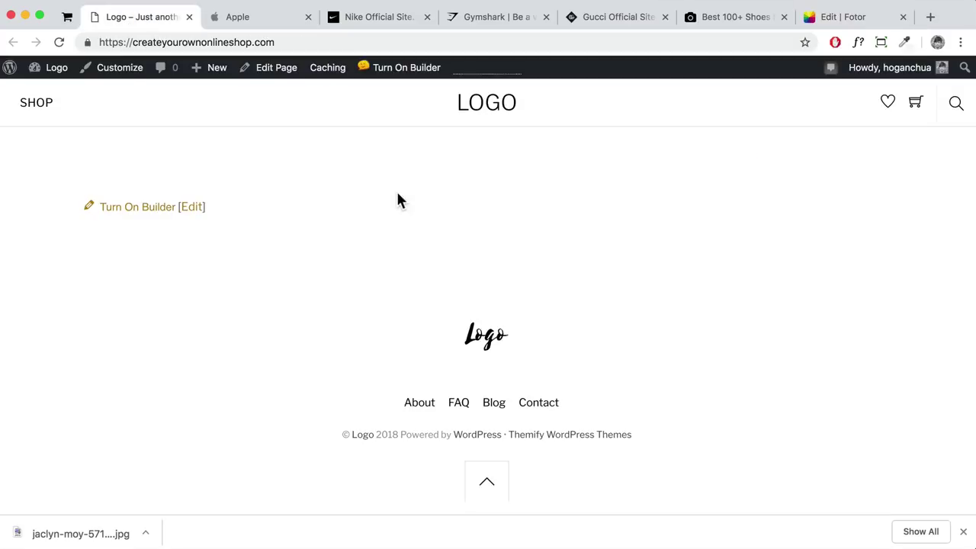
pyautogui.click(59, 42)
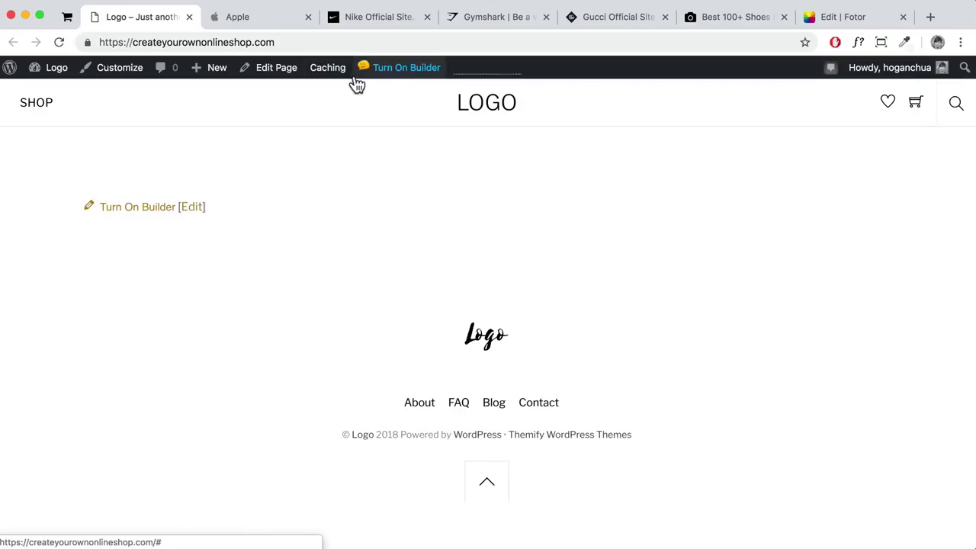
pyautogui.click(392, 73)
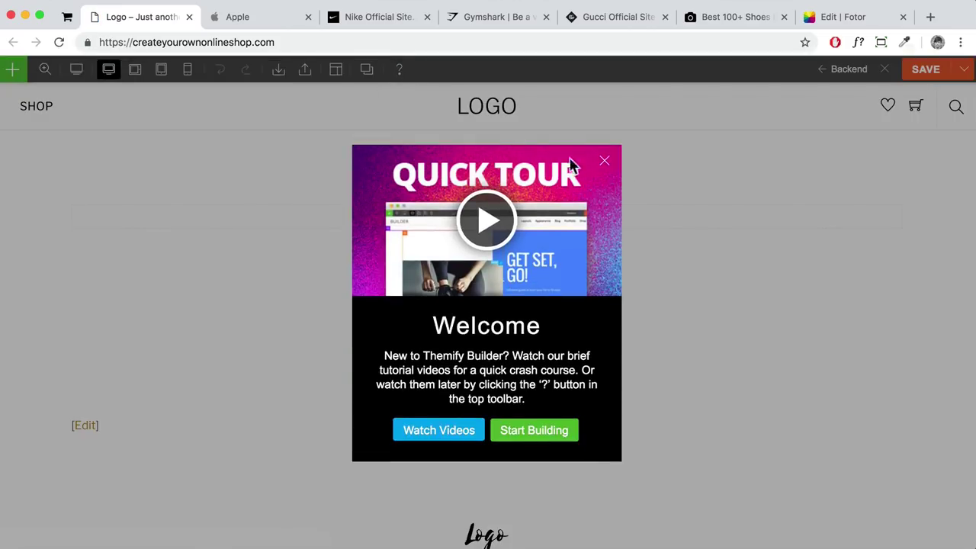
# Dismiss the Quick Tour, then split the empty row into two and then three columns
pyautogui.click(605, 168)
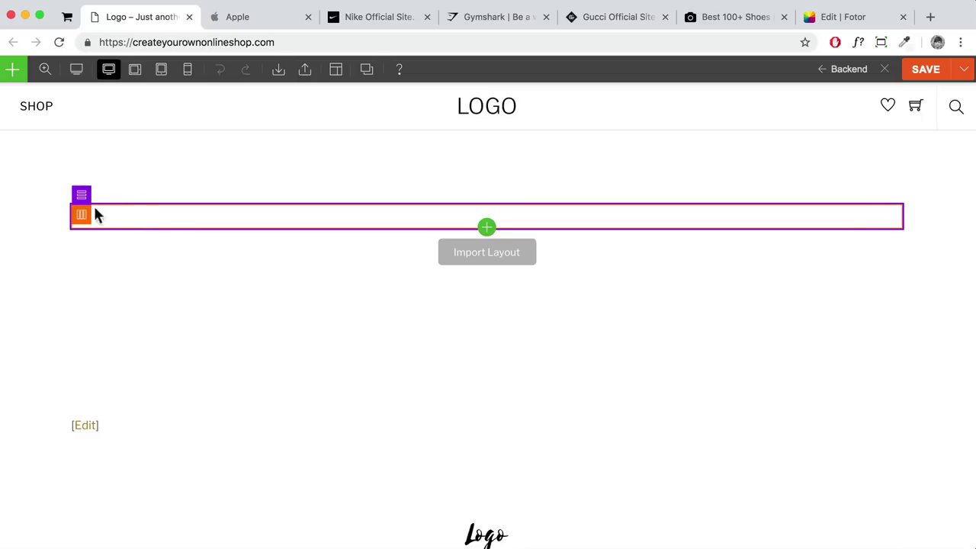
pyautogui.click(114, 221)
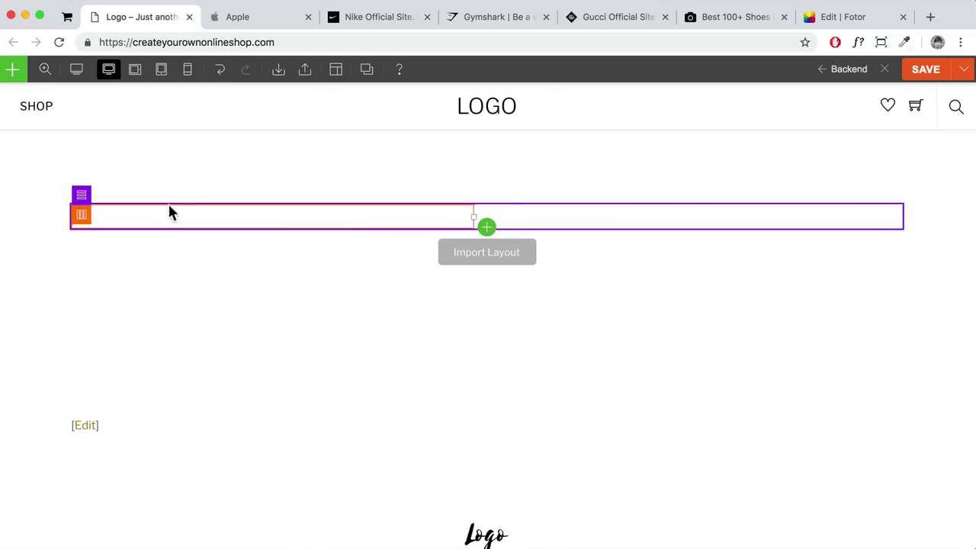
pyautogui.moveTo(83, 200)
pyautogui.click(145, 250)
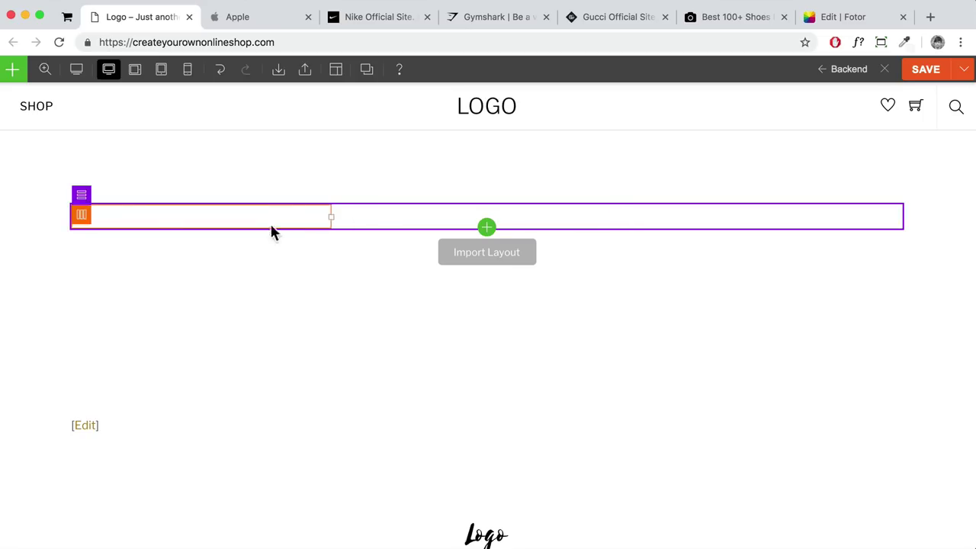
# Reset the row to one column and set its Row Width to Fullwidth Row Content
pyautogui.moveTo(85, 199)
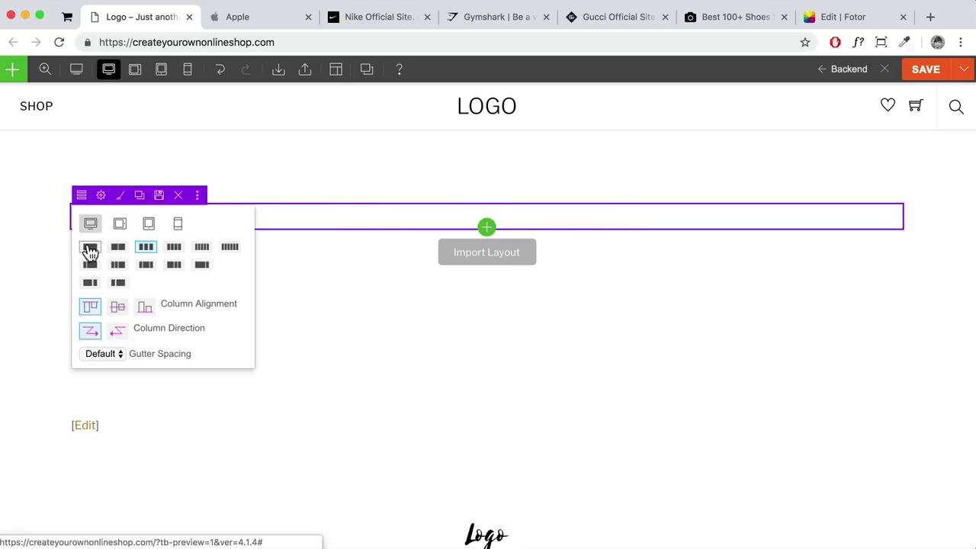
pyautogui.click(89, 247)
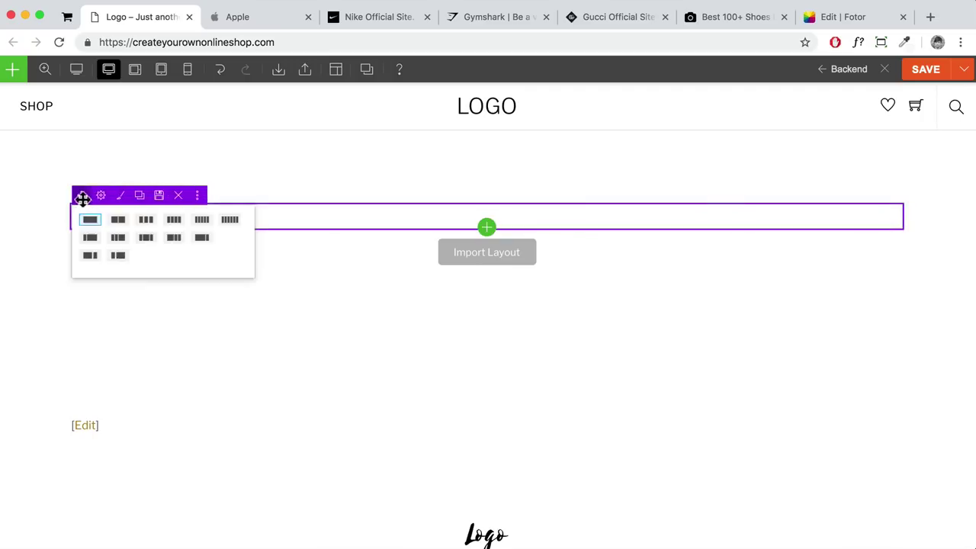
pyautogui.click(101, 196)
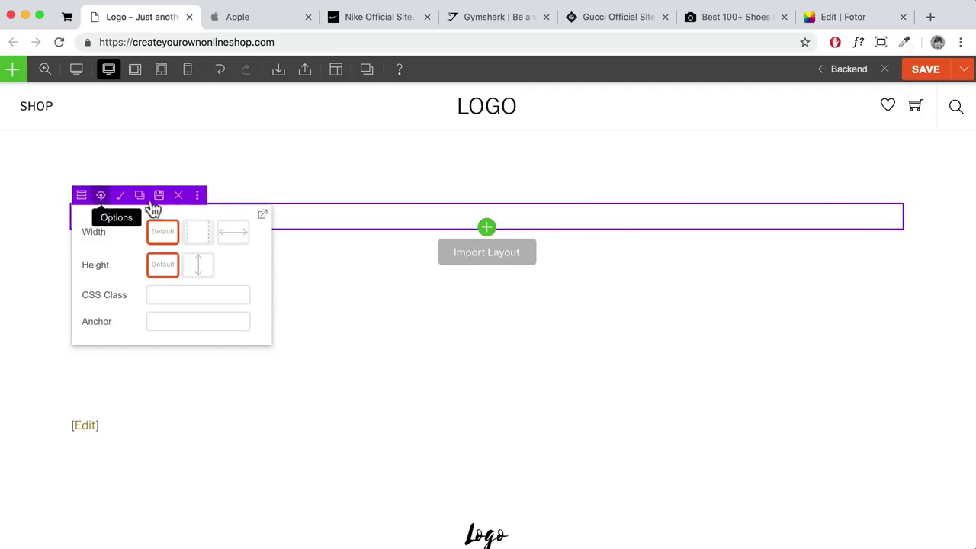
pyautogui.moveTo(82, 196)
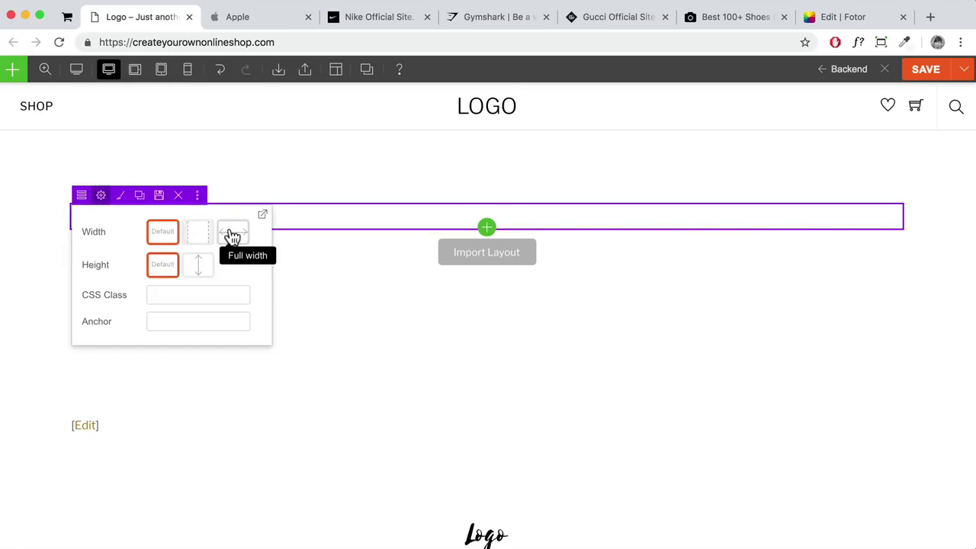
pyautogui.click(99, 197)
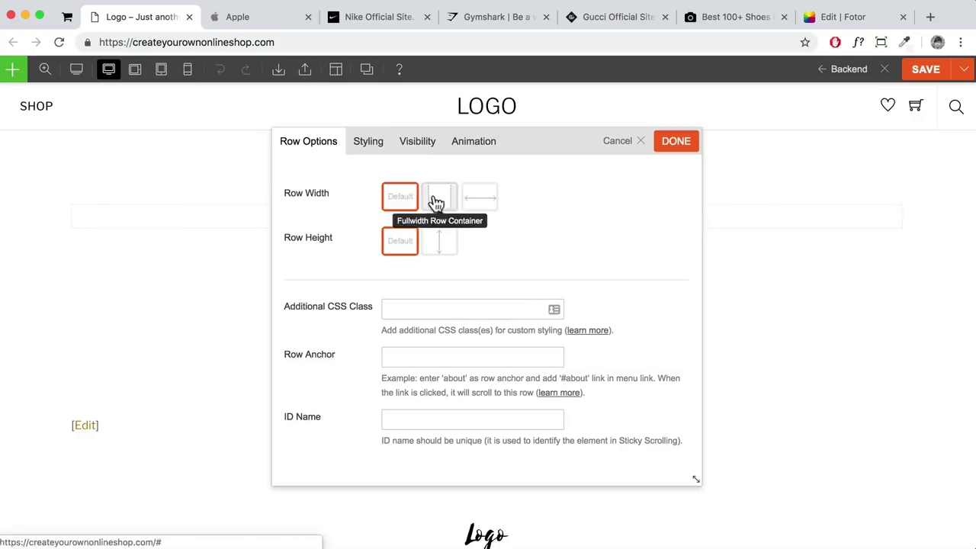
pyautogui.click(482, 198)
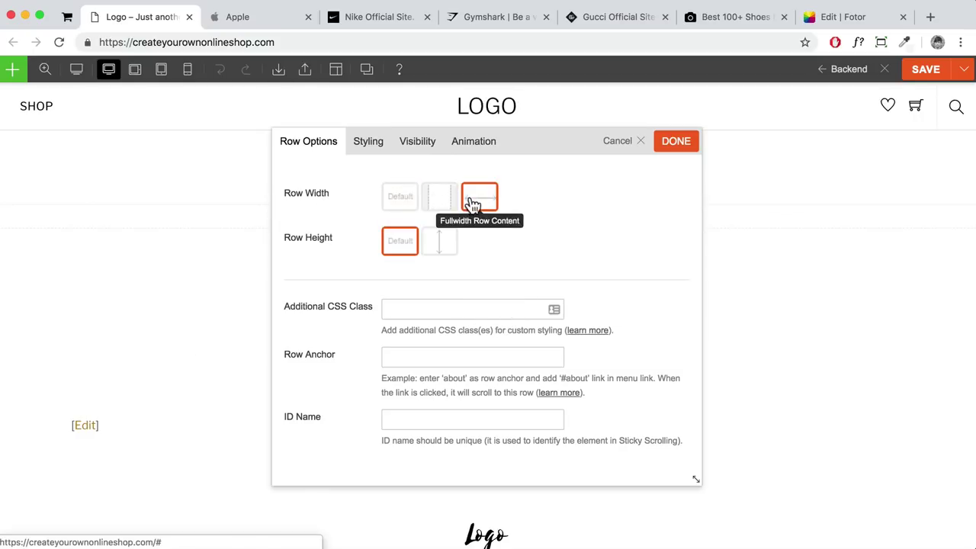
pyautogui.click(369, 150)
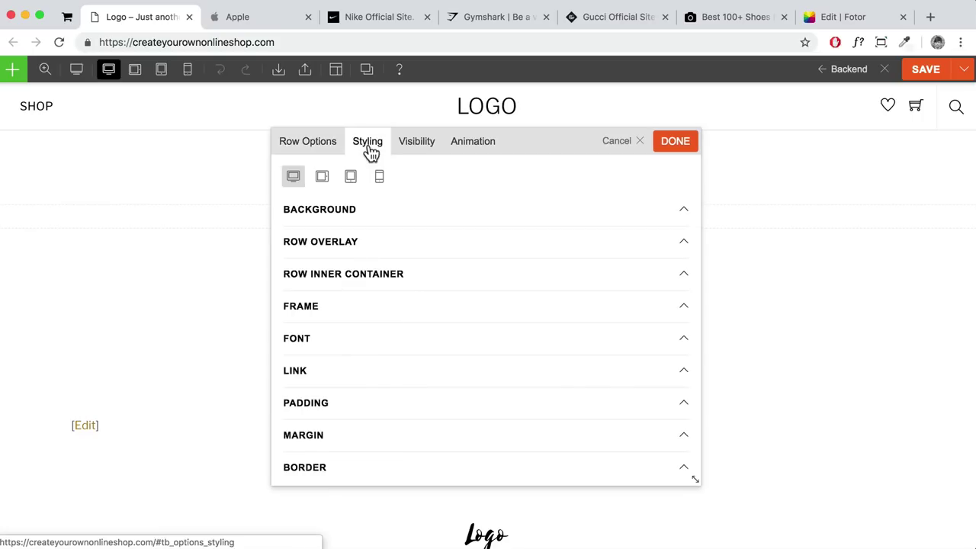
# Set the row background to Video, then open a new tab with the TUTORIAL bookmarks
pyautogui.click(406, 218)
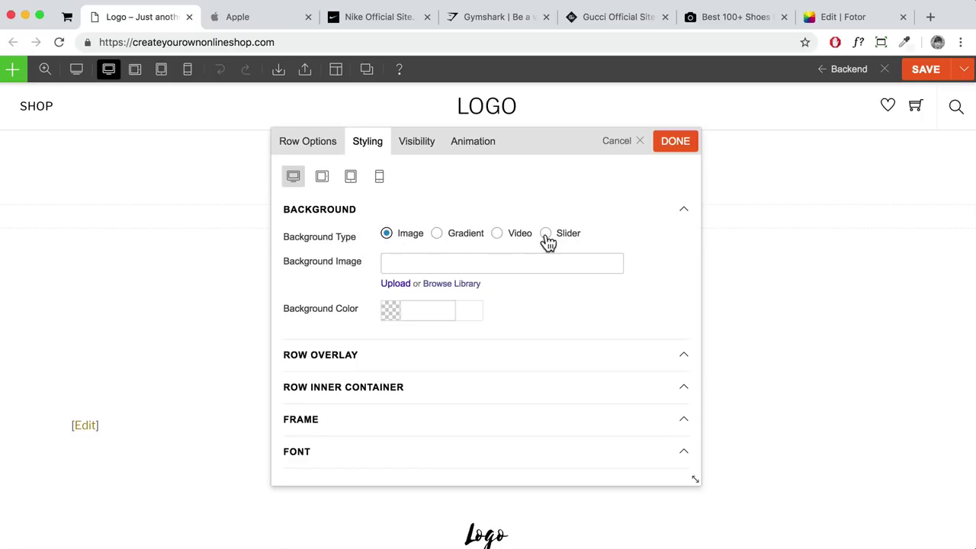
pyautogui.click(497, 233)
pyautogui.click(478, 261)
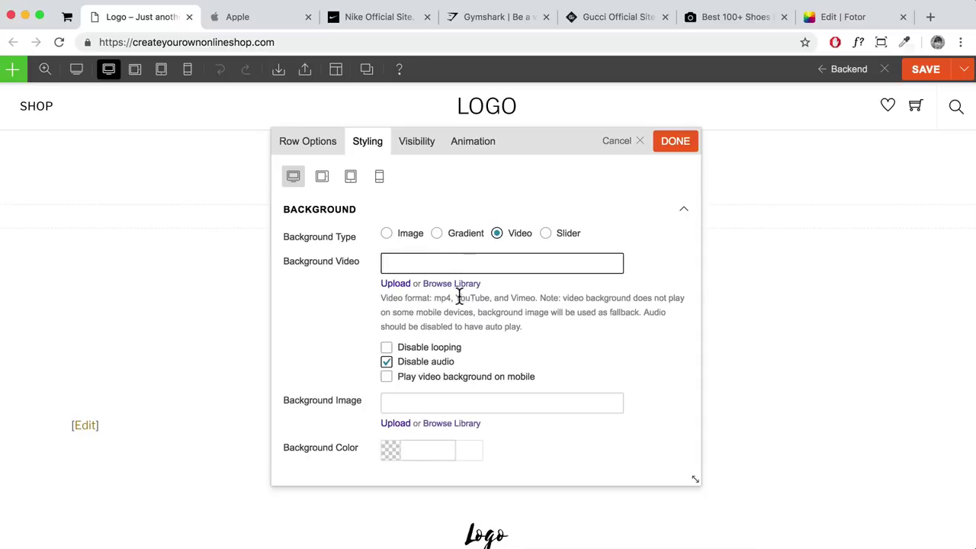
pyautogui.click(929, 19)
pyautogui.click(488, 70)
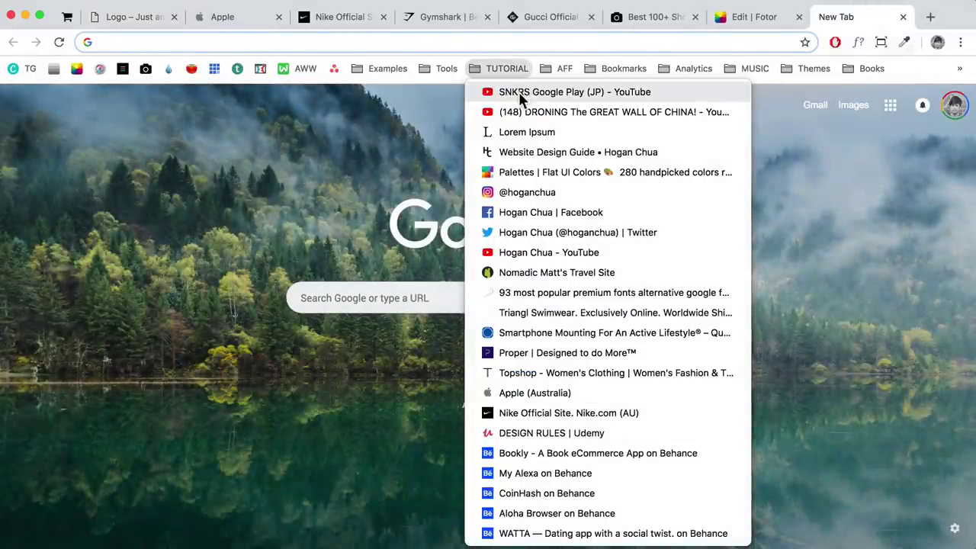
# Copy the SNKRS Google Play (JP) YouTube link into the row's Background Video field
pyautogui.click(518, 91)
pyautogui.click(233, 43)
pyautogui.rightClick(235, 44)
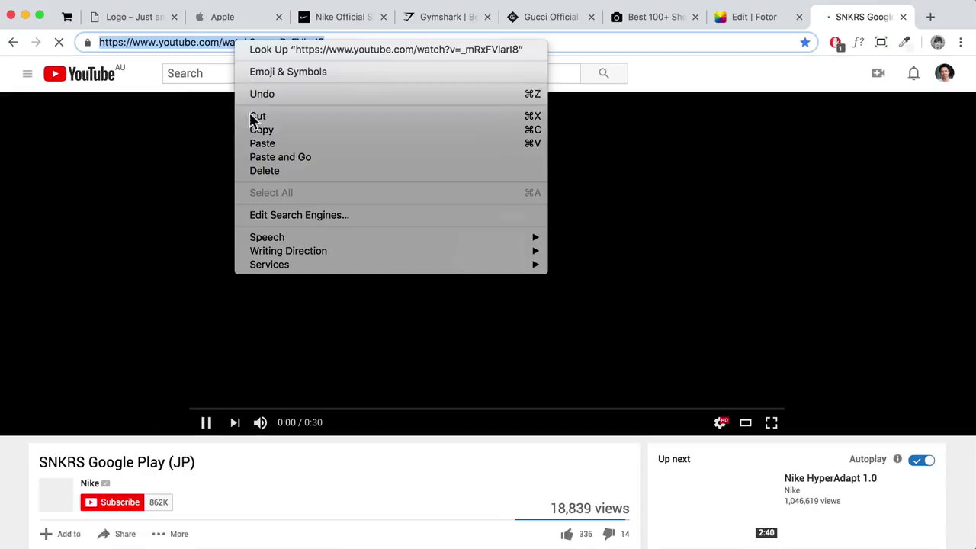
pyautogui.click(259, 130)
pyautogui.click(209, 432)
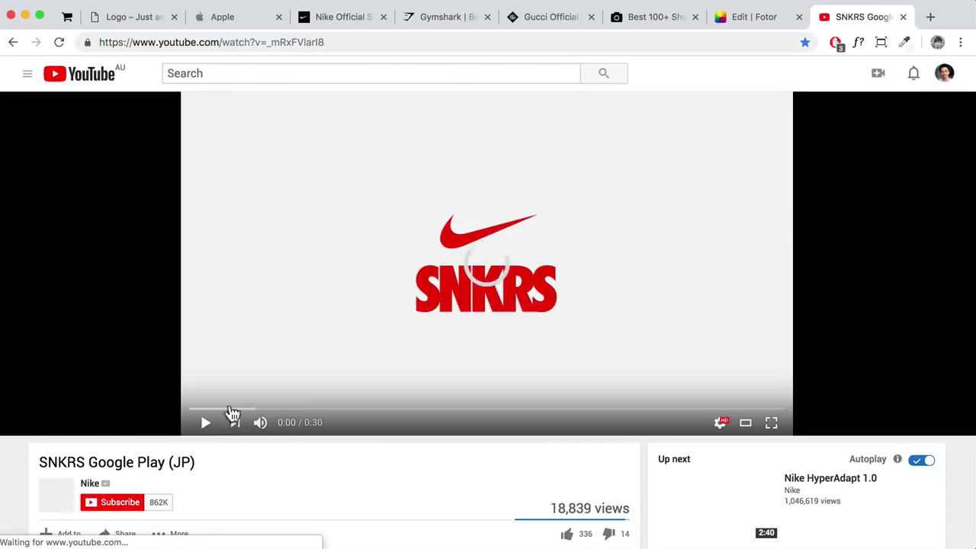
pyautogui.click(137, 24)
pyautogui.press('super+v')
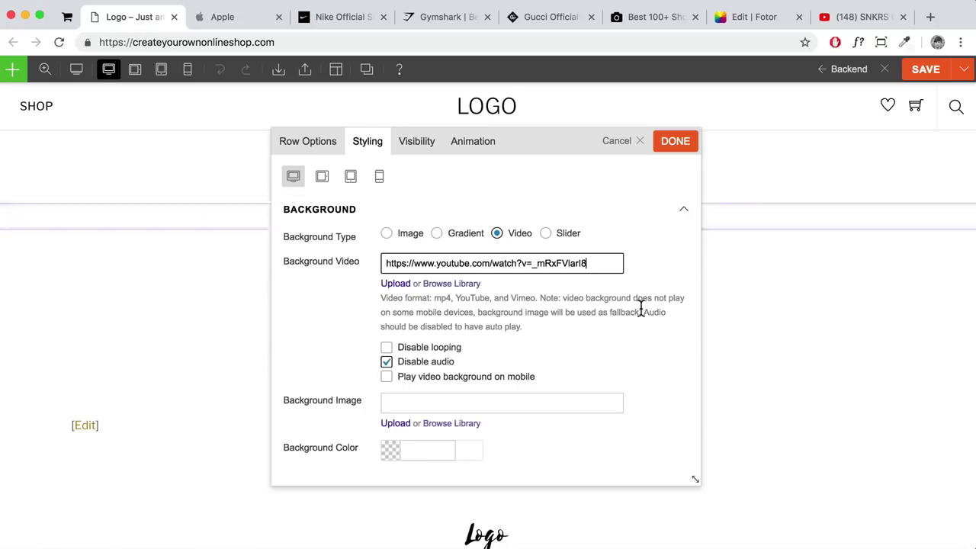
# Clear the video link, switch the row background to Slider, and start adding gallery images
pyautogui.click(548, 235)
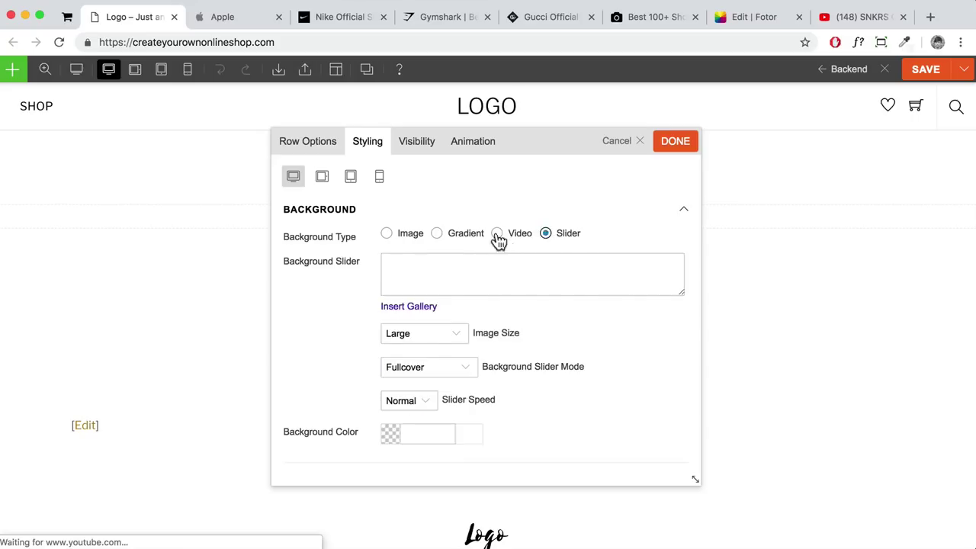
pyautogui.click(497, 234)
pyautogui.tripleClick(597, 262)
pyautogui.press('BackSpace')
pyautogui.click(545, 234)
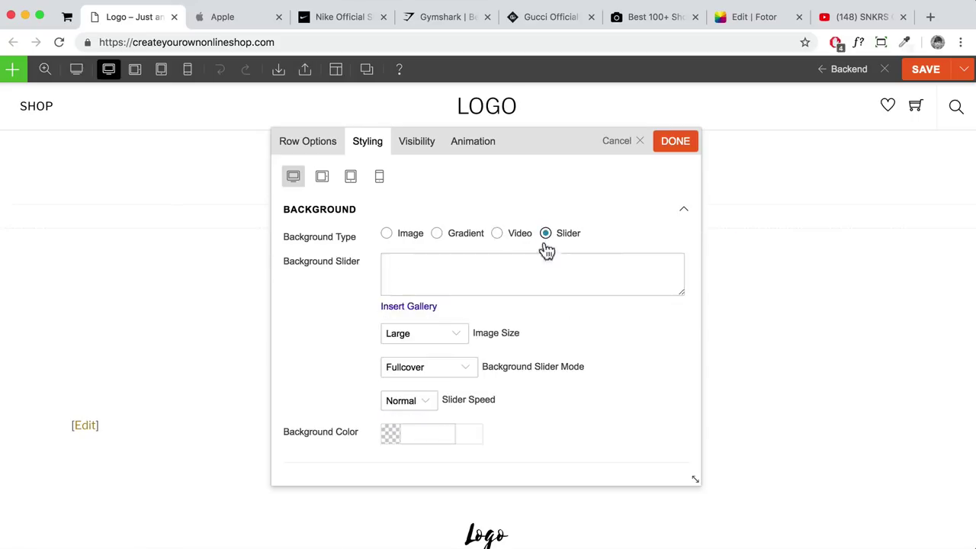
pyautogui.click(386, 269)
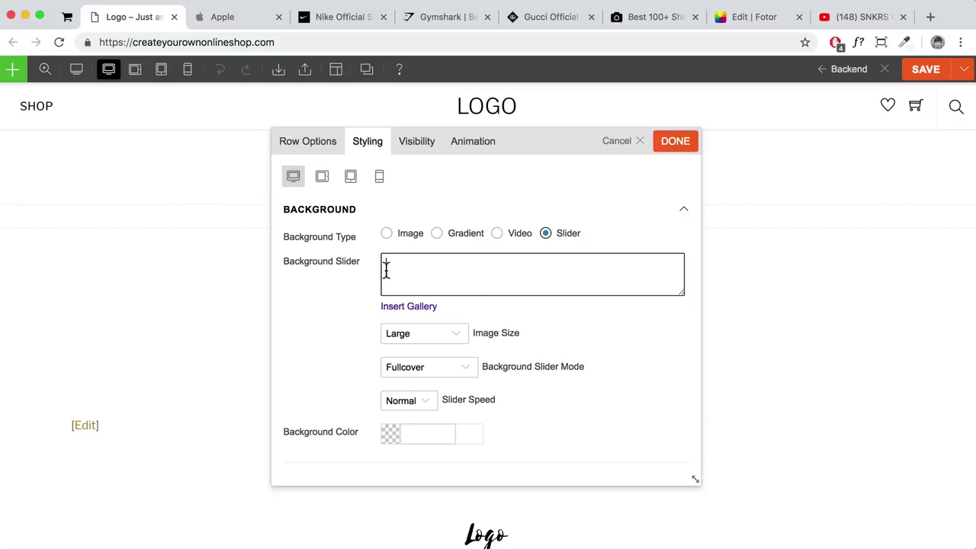
pyautogui.click(415, 309)
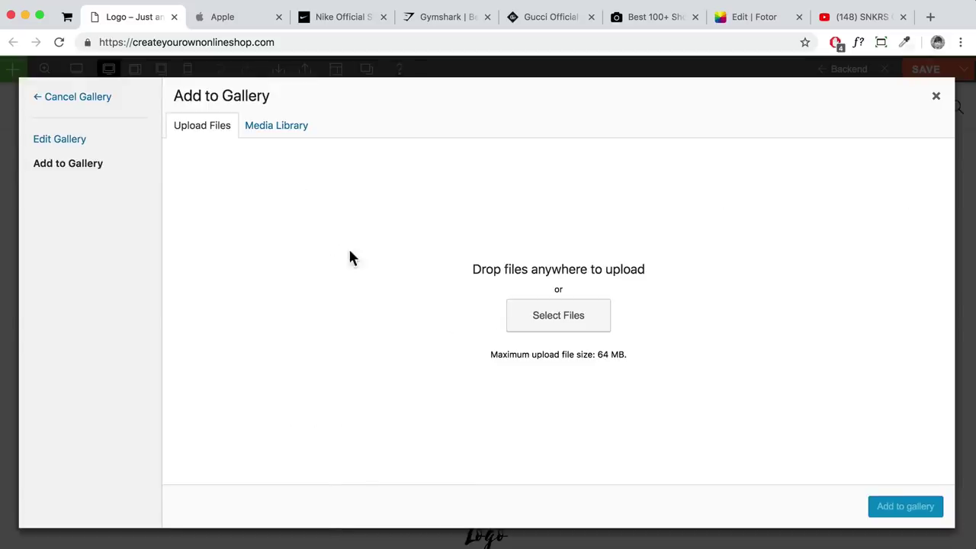
# Upload all twenty files from the Images Ready folder into the slider gallery
pyautogui.click(584, 324)
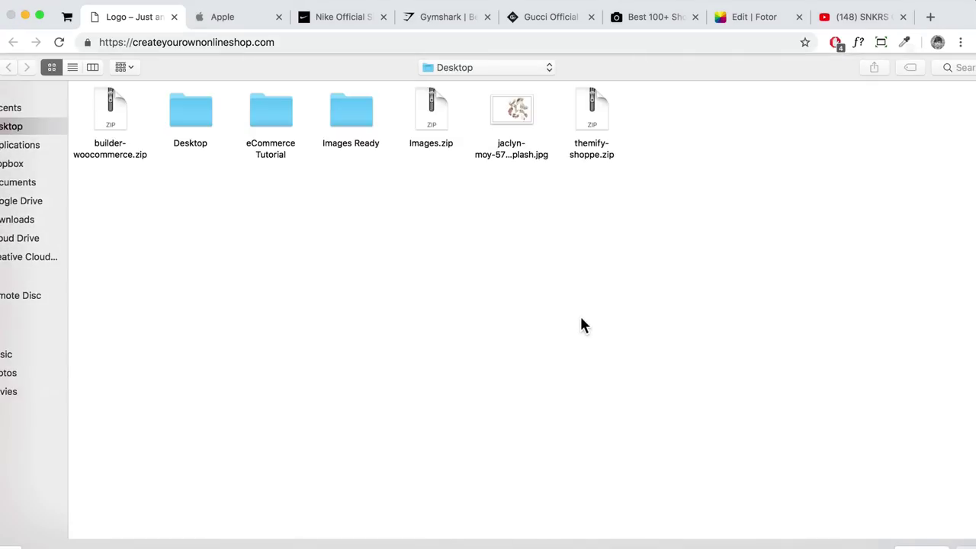
pyautogui.doubleClick(358, 122)
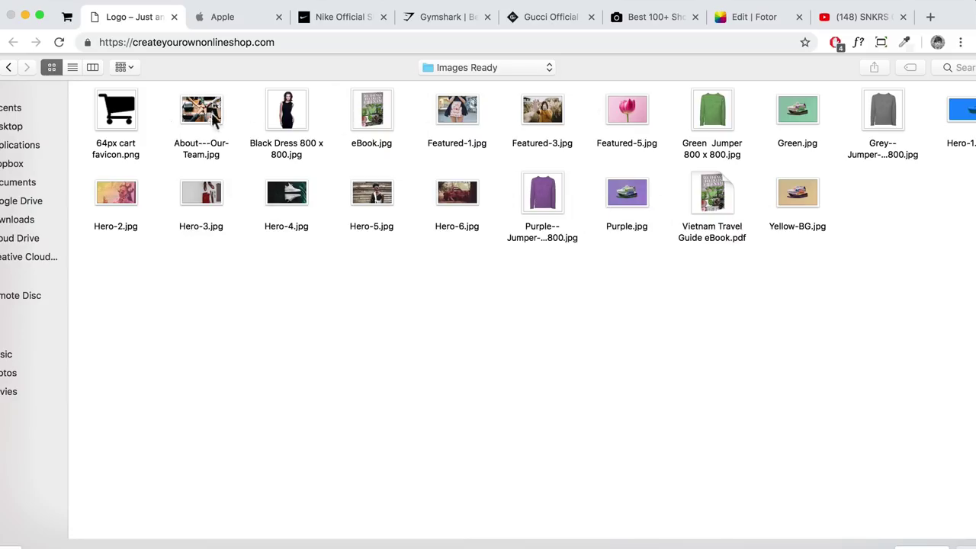
pyautogui.click(107, 112)
pyautogui.click(200, 114)
pyautogui.click(297, 108)
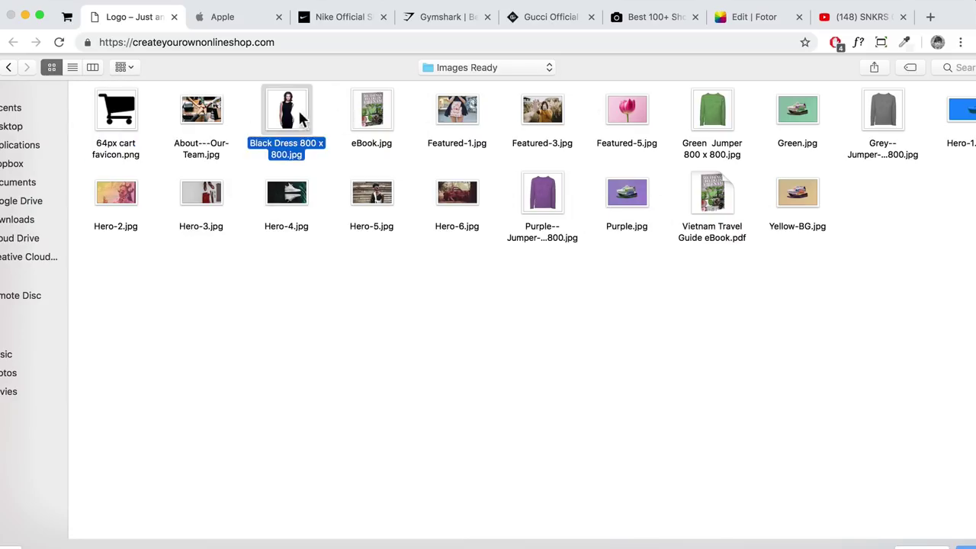
pyautogui.click(372, 113)
pyautogui.click(476, 106)
pyautogui.click(544, 120)
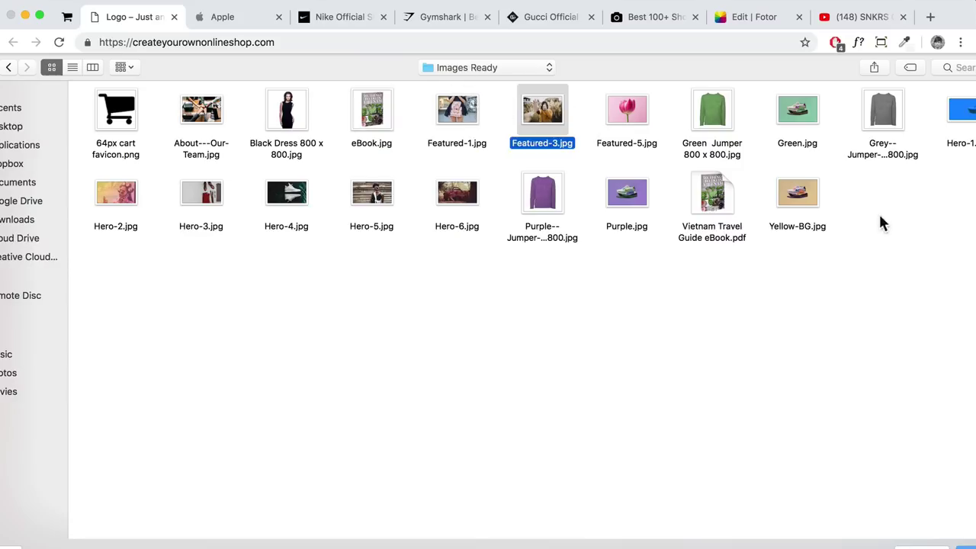
pyautogui.moveTo(972, 268); pyautogui.dragTo(457, 305)
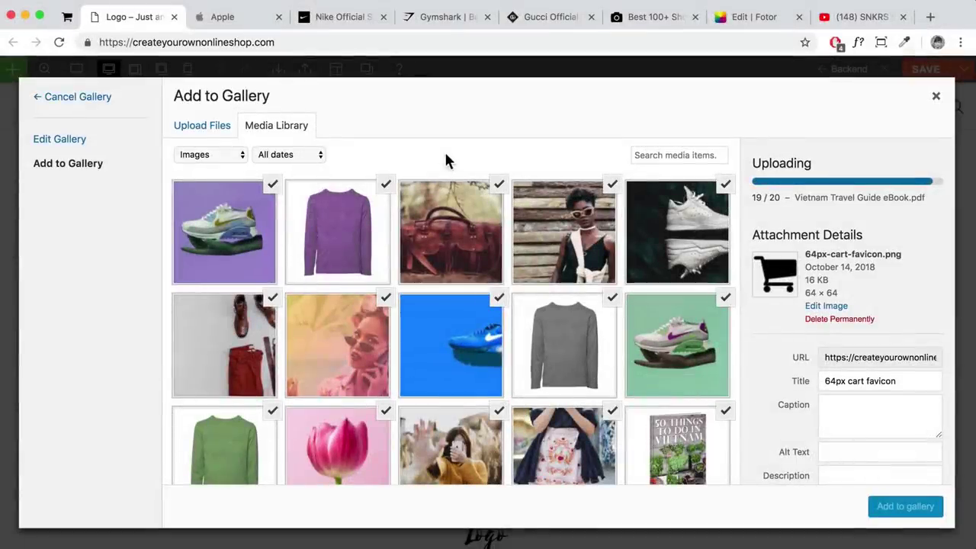
# Close the Apple, Nike, Gymshark, Gucci, stock photo, Fotor and YouTube tabs
pyautogui.scroll(-3, 440, 306)
pyautogui.scroll(3, 438, 305)
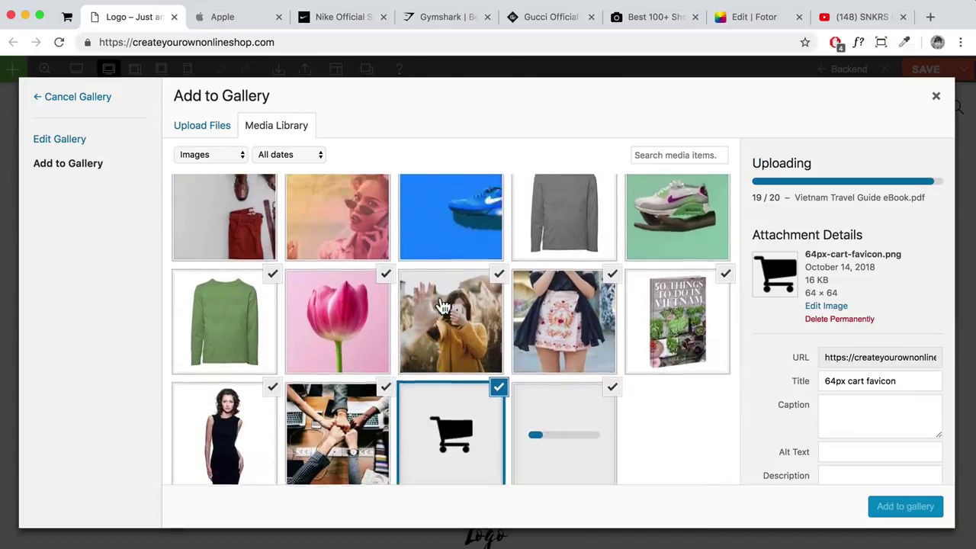
pyautogui.click(279, 17)
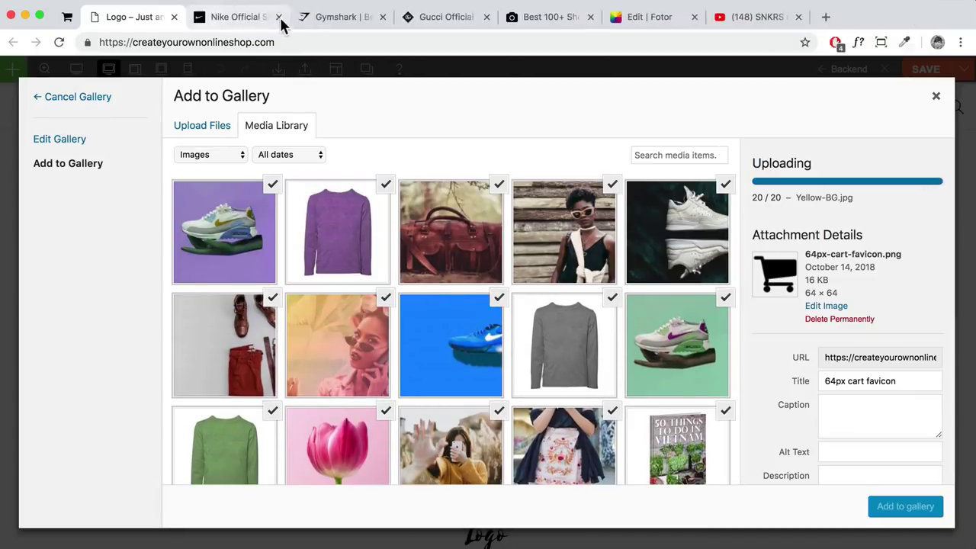
pyautogui.click(279, 17)
pyautogui.click(278, 17)
pyautogui.click(278, 16)
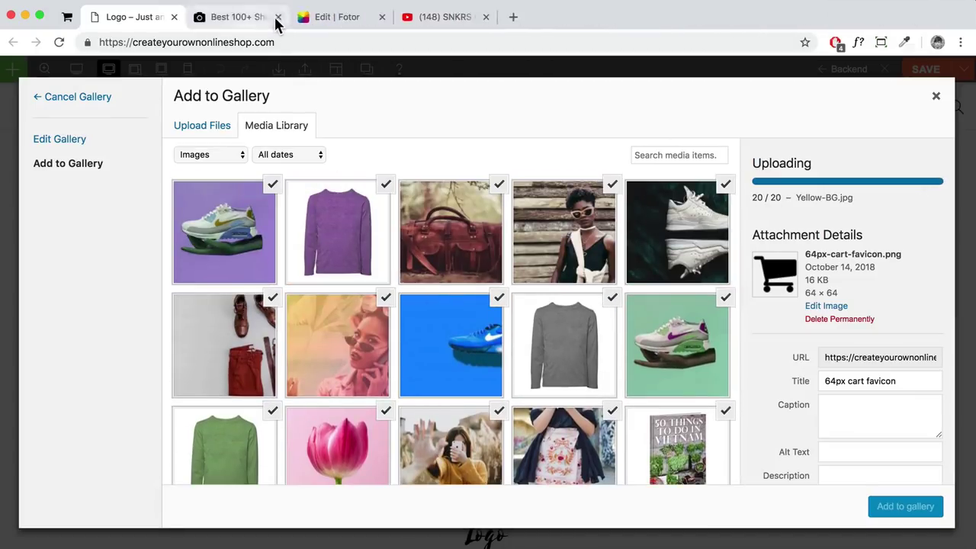
pyautogui.click(278, 17)
pyautogui.click(278, 17)
pyautogui.click(671, 162)
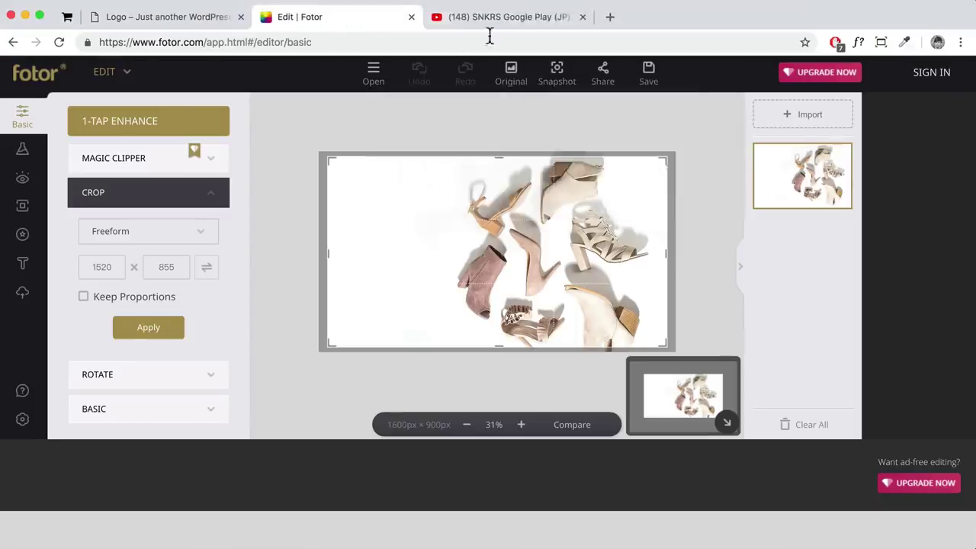
pyautogui.click(409, 16)
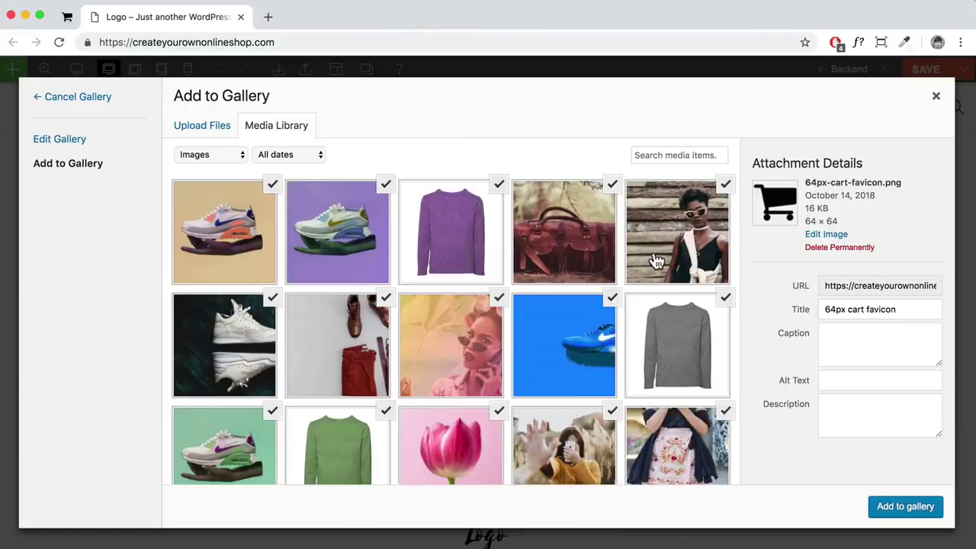
# Select Hero-1 through Hero-6 in the Media Library
pyautogui.scroll(-2, 523, 270)
pyautogui.scroll(2, 564, 279)
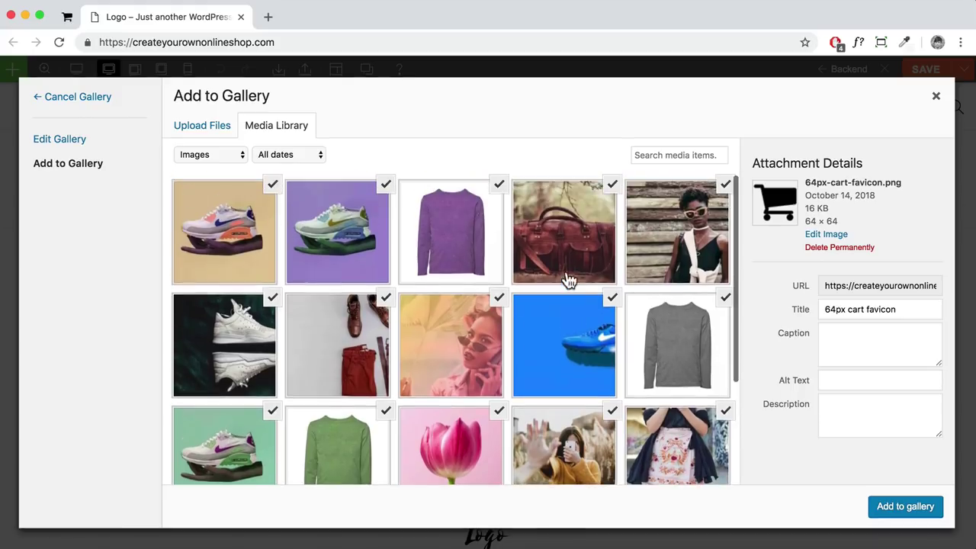
pyautogui.click(587, 343)
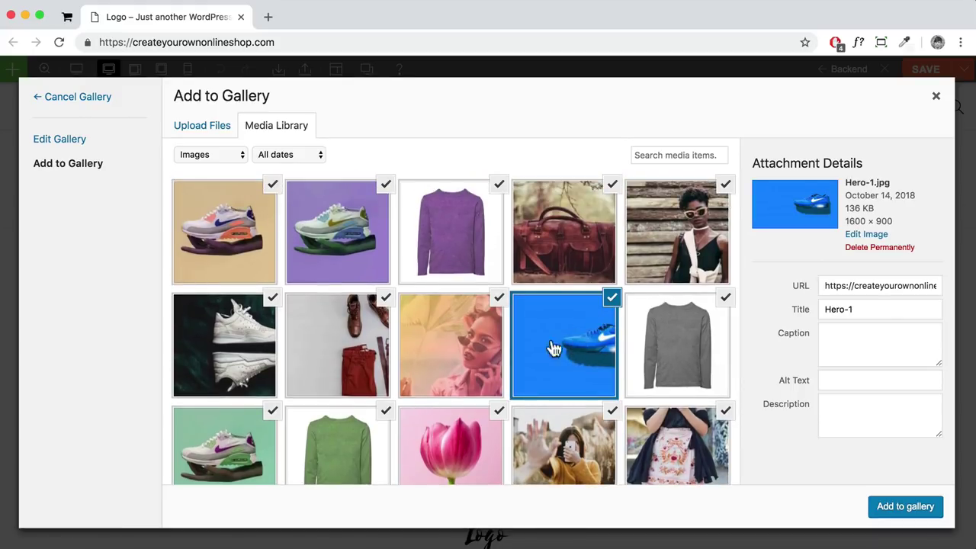
pyautogui.click(474, 336)
pyautogui.click(353, 337)
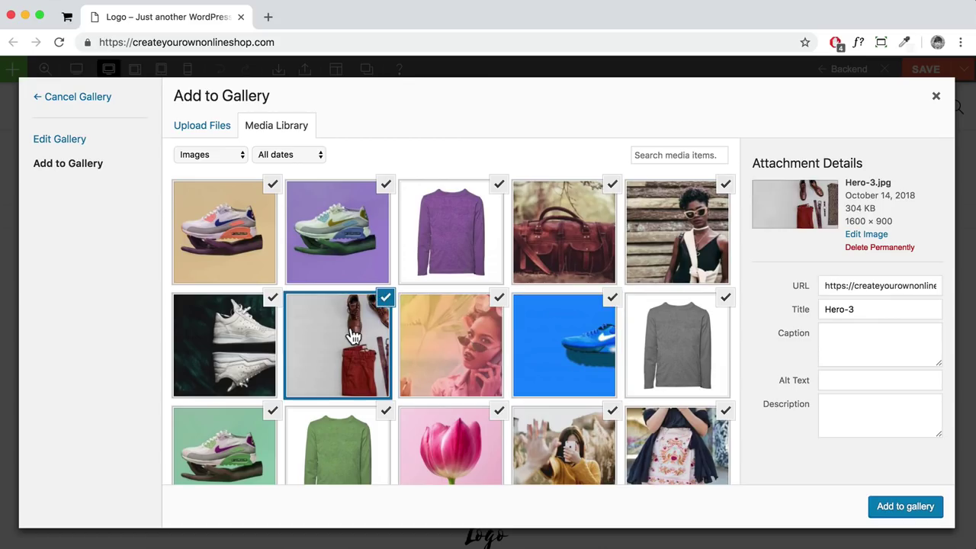
pyautogui.click(260, 347)
pyautogui.click(665, 246)
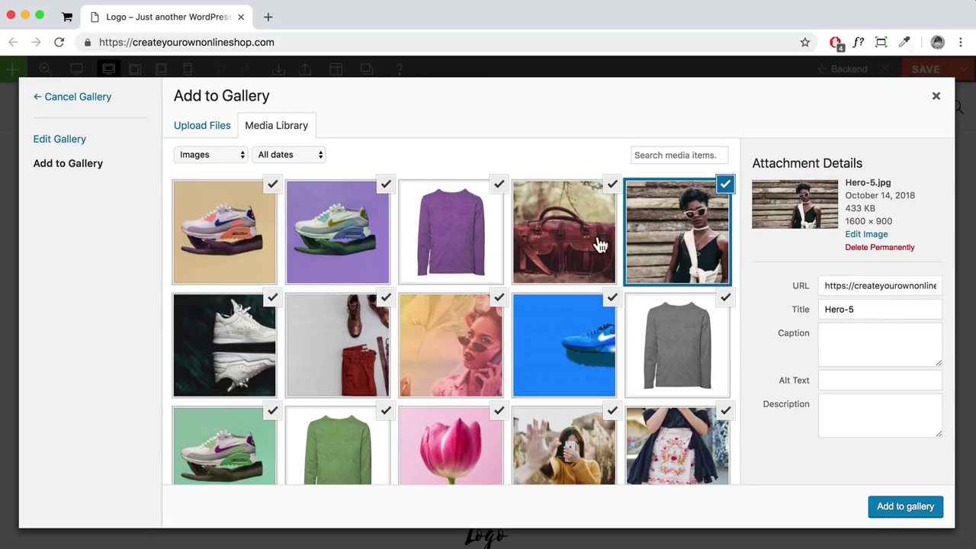
pyautogui.click(584, 241)
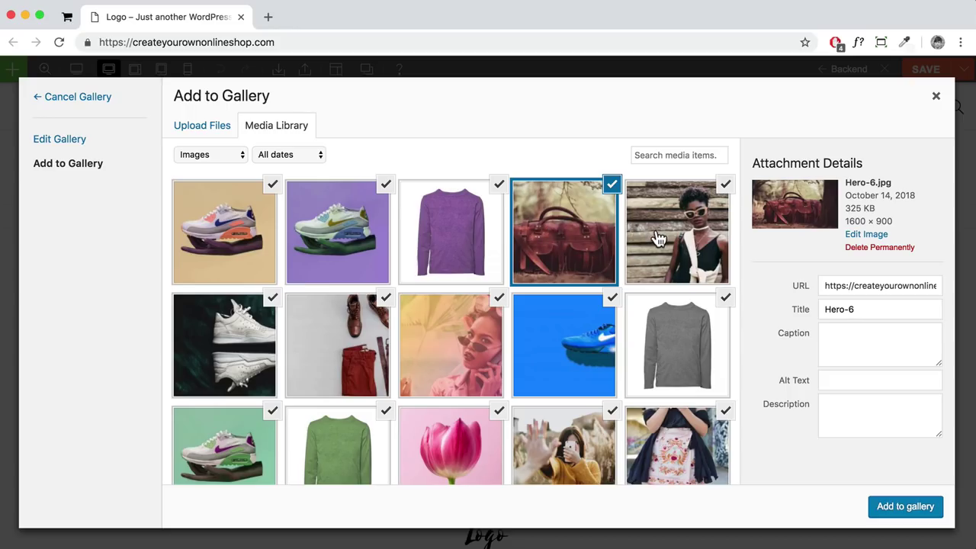
# Uncheck every other image, including the sneakers, sweaters, tulip and Vietnam book cover
pyautogui.click(272, 183)
pyautogui.click(385, 184)
pyautogui.click(499, 185)
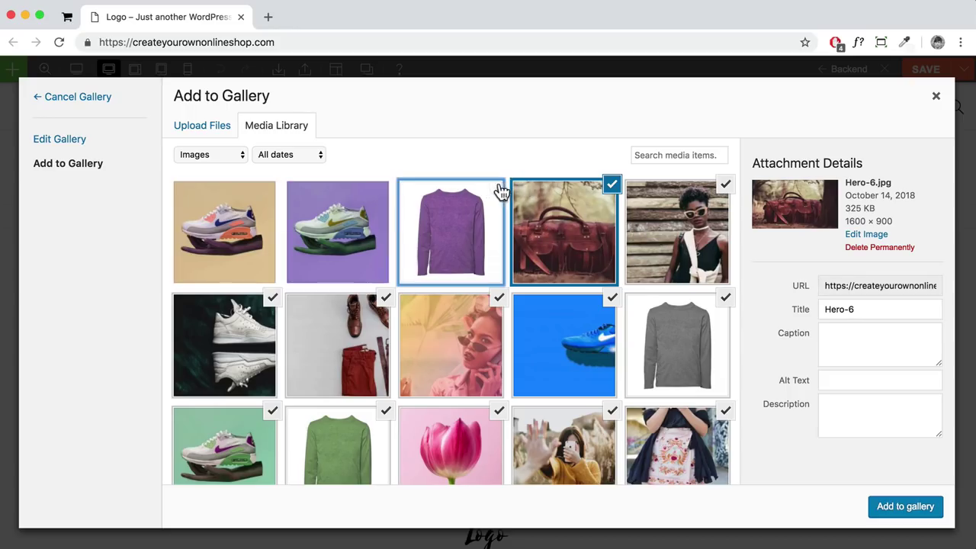
pyautogui.scroll(-2, 529, 299)
pyautogui.scroll(-1, 625, 286)
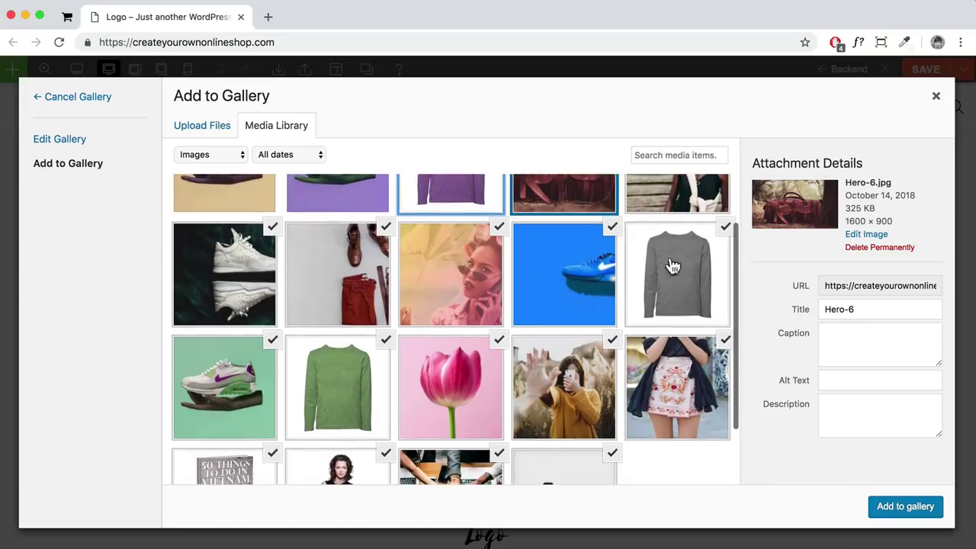
pyautogui.click(725, 226)
pyautogui.click(272, 339)
pyautogui.click(386, 339)
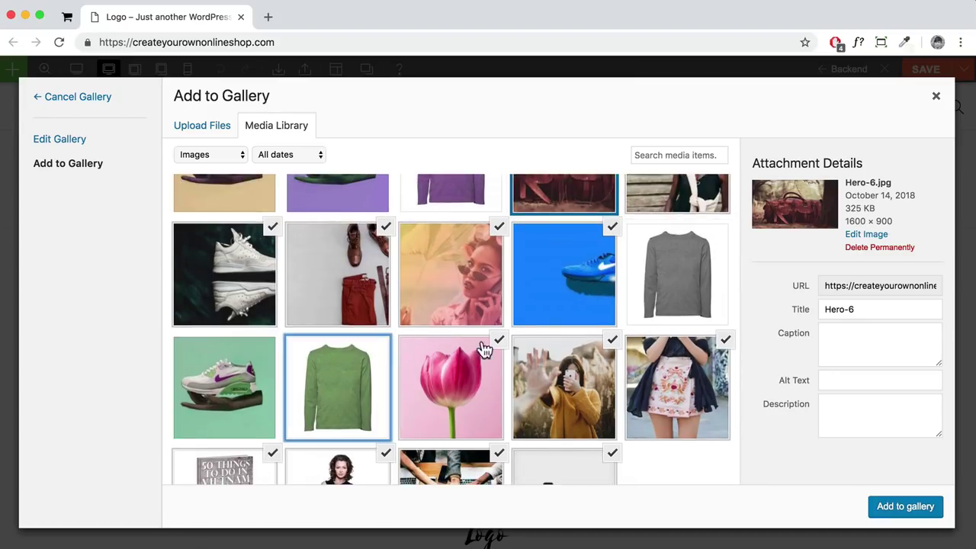
pyautogui.click(498, 339)
pyautogui.click(612, 339)
pyautogui.click(725, 339)
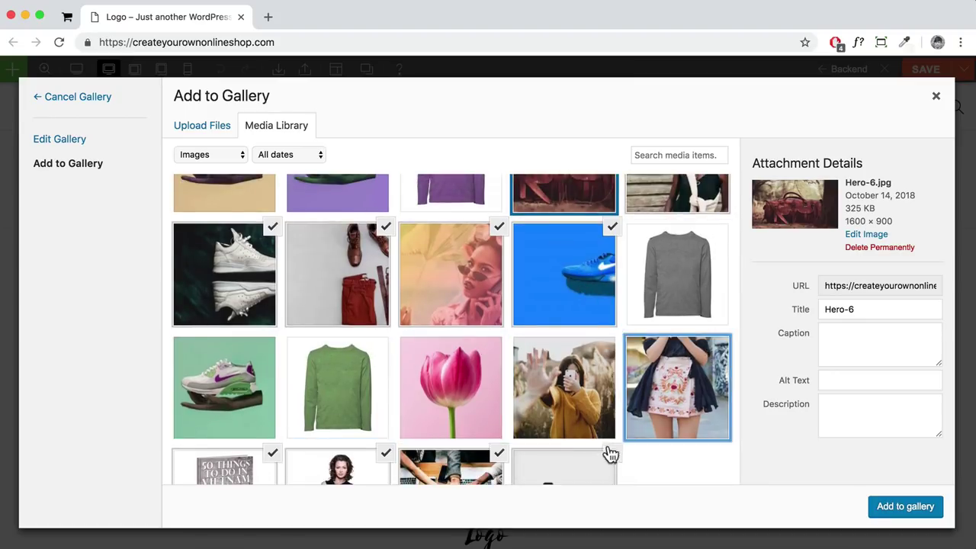
pyautogui.scroll(-2, 610, 453)
pyautogui.click(498, 380)
pyautogui.click(385, 380)
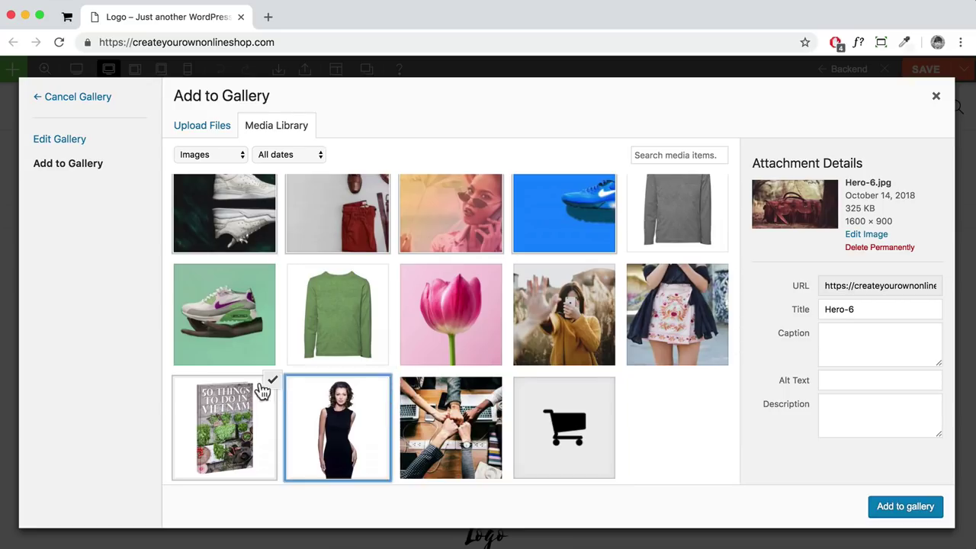
pyautogui.click(272, 379)
pyautogui.scroll(3, 481, 359)
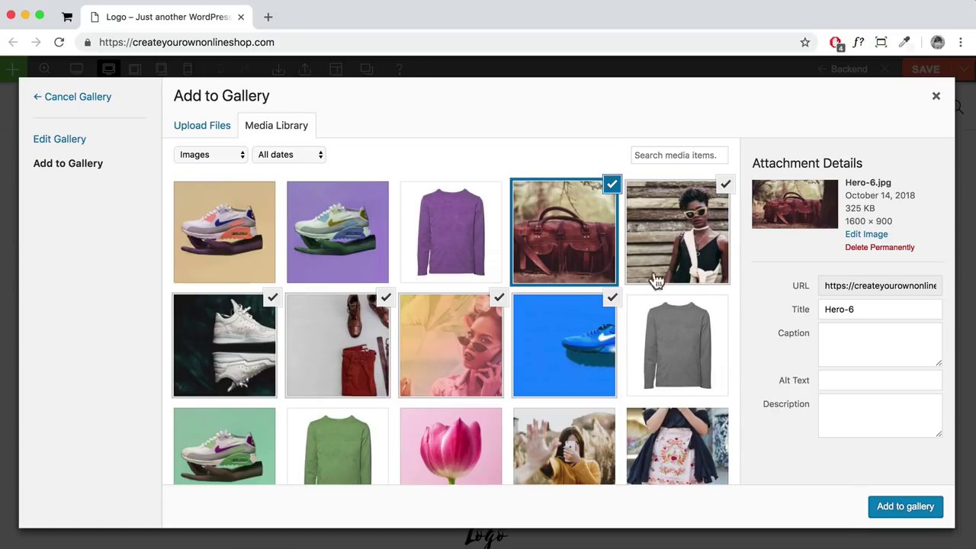
# Remove the Vietnam Travel Guide PDF from the gallery and apply the six 1600 × 900 hero photos to the slider
pyautogui.click(889, 512)
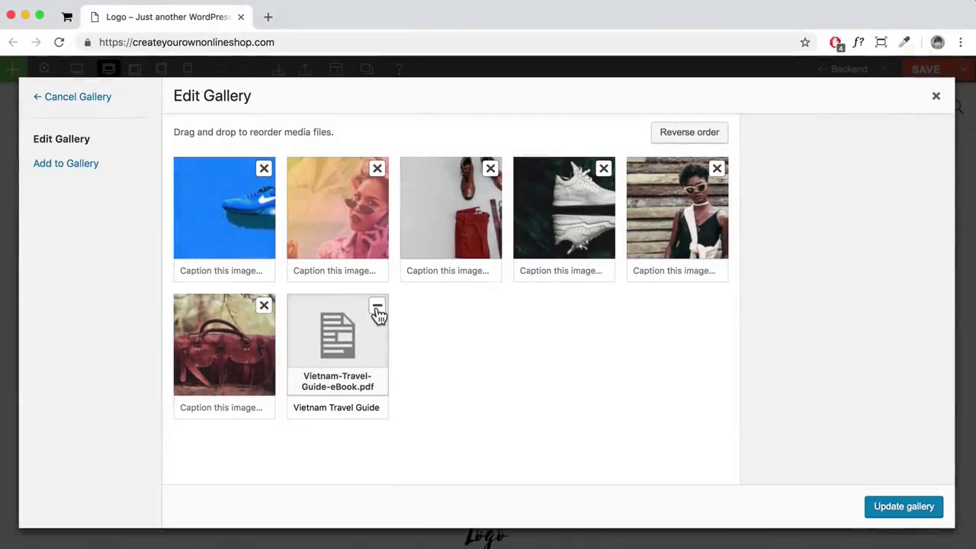
pyautogui.click(377, 307)
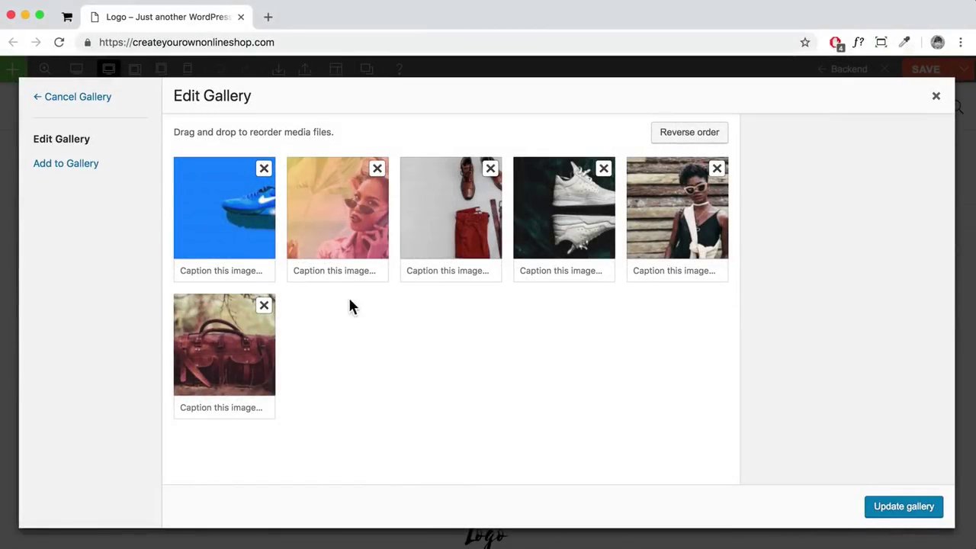
pyautogui.click(255, 239)
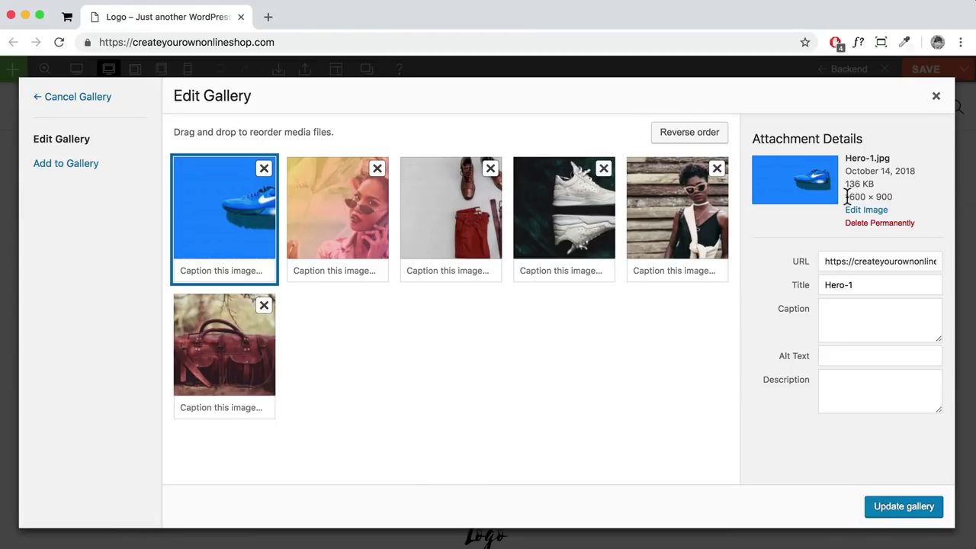
pyautogui.moveTo(846, 197); pyautogui.dragTo(890, 196)
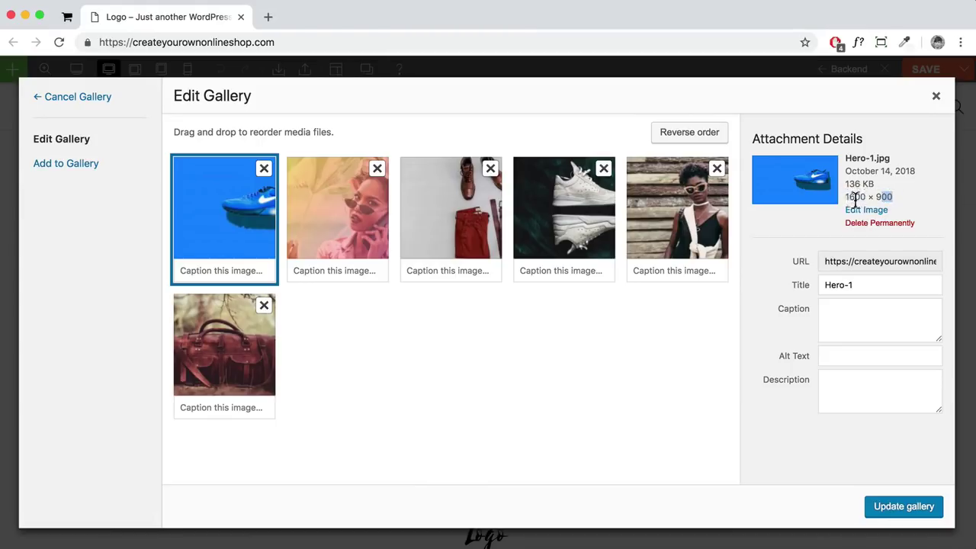
pyautogui.click(320, 239)
pyautogui.moveTo(888, 196); pyautogui.dragTo(847, 196)
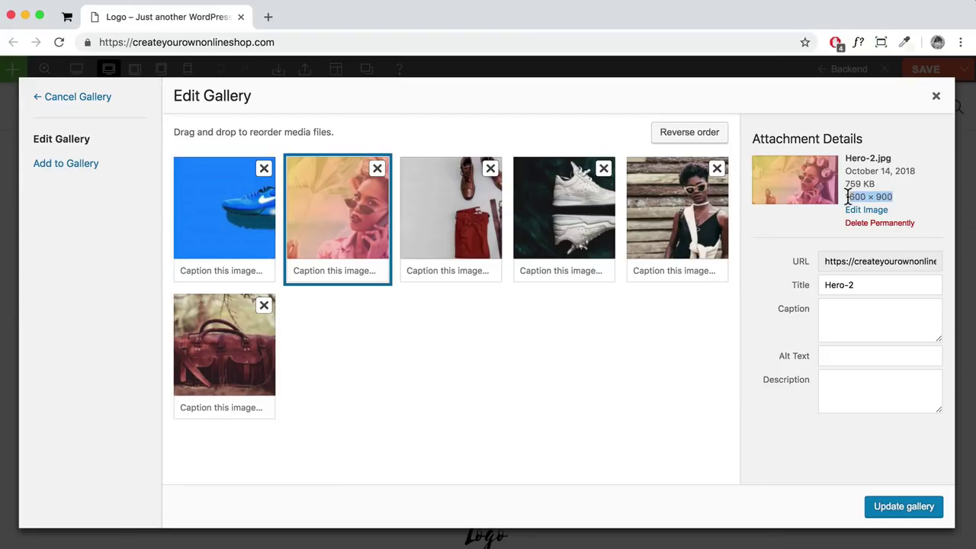
pyautogui.click(888, 513)
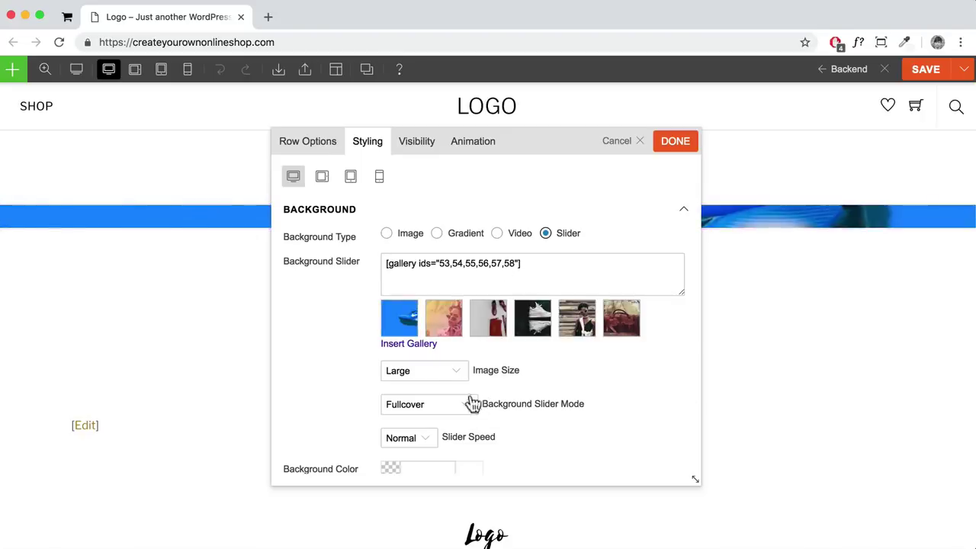
# Switch the slider's Image Size from Large to Original Image
pyautogui.click(442, 376)
pyautogui.click(446, 387)
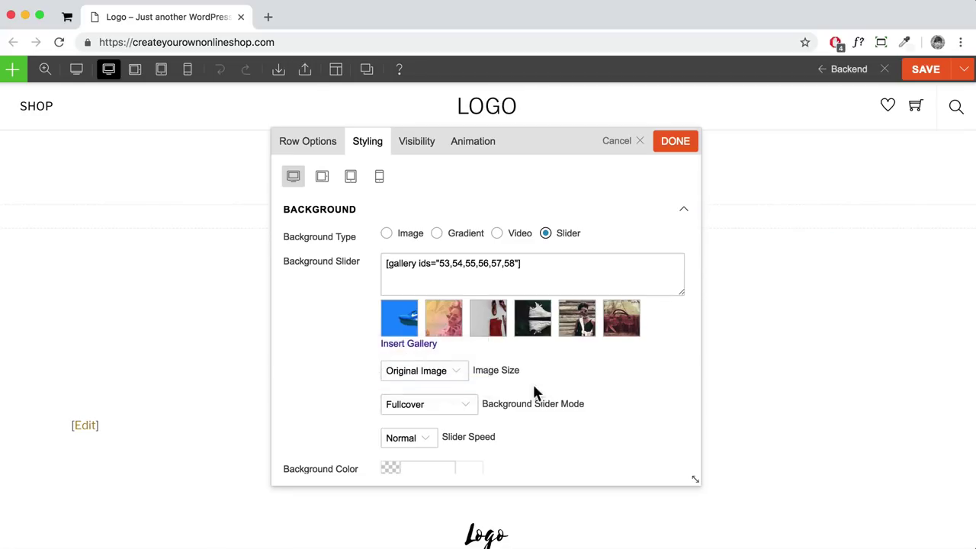
pyautogui.scroll(-2, 536, 375)
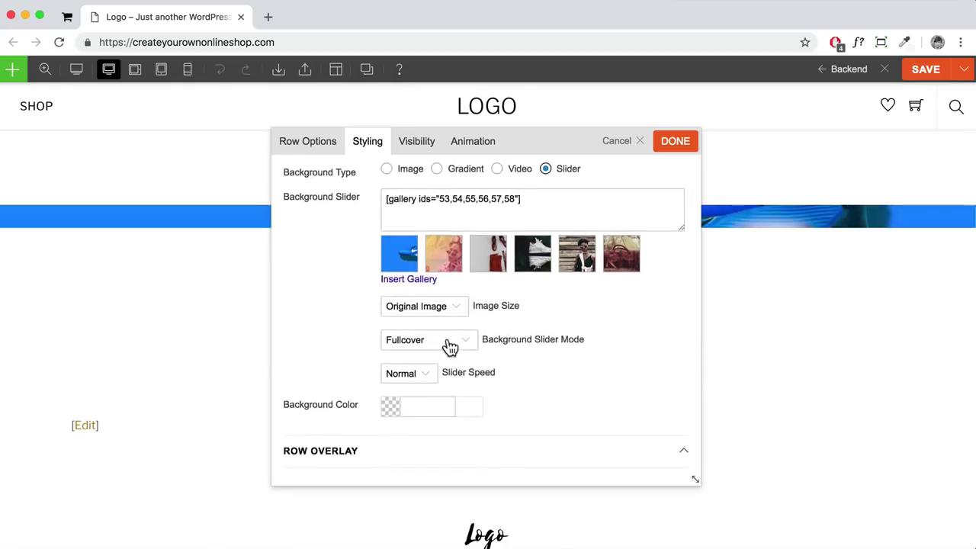
pyautogui.scroll(-2, 451, 347)
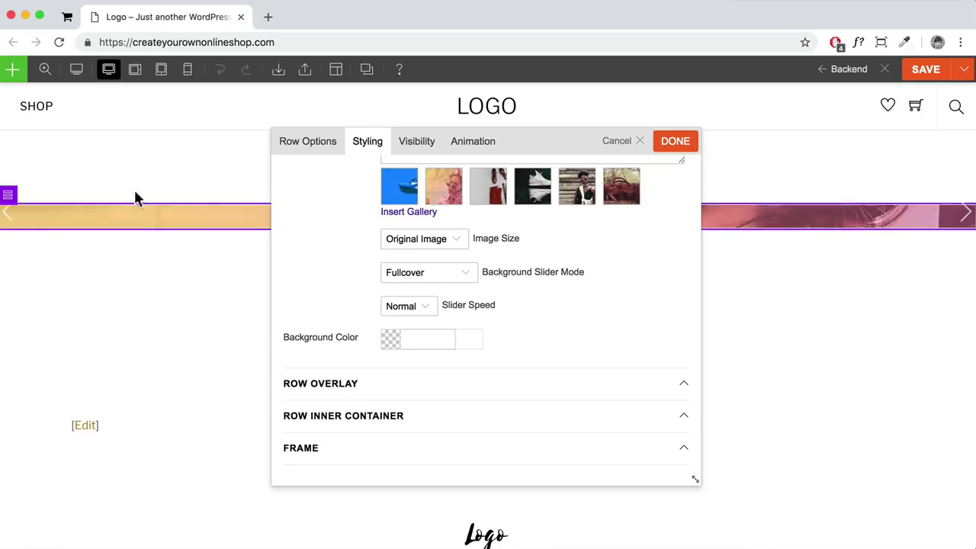
pyautogui.scroll(-3, 451, 348)
pyautogui.scroll(-2, 451, 347)
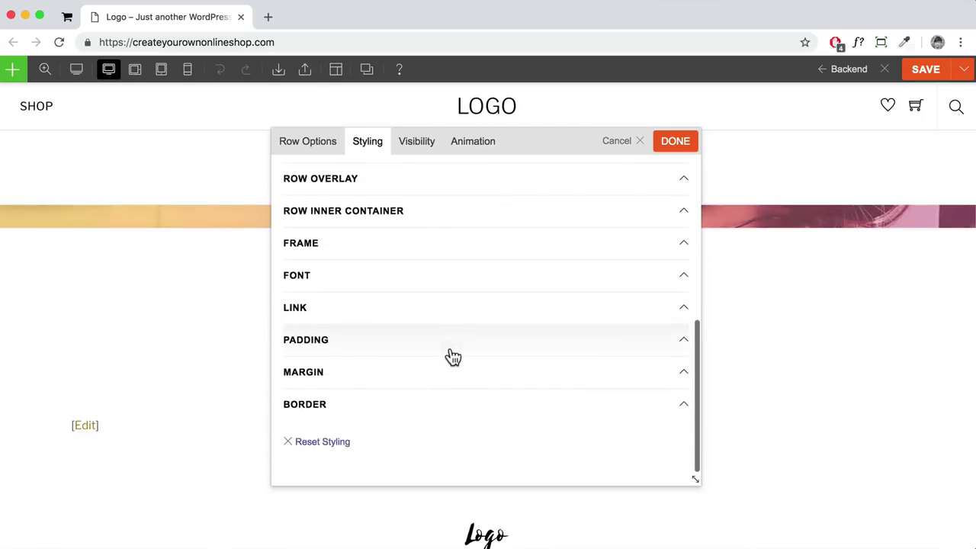
pyautogui.moveTo(155, 212)
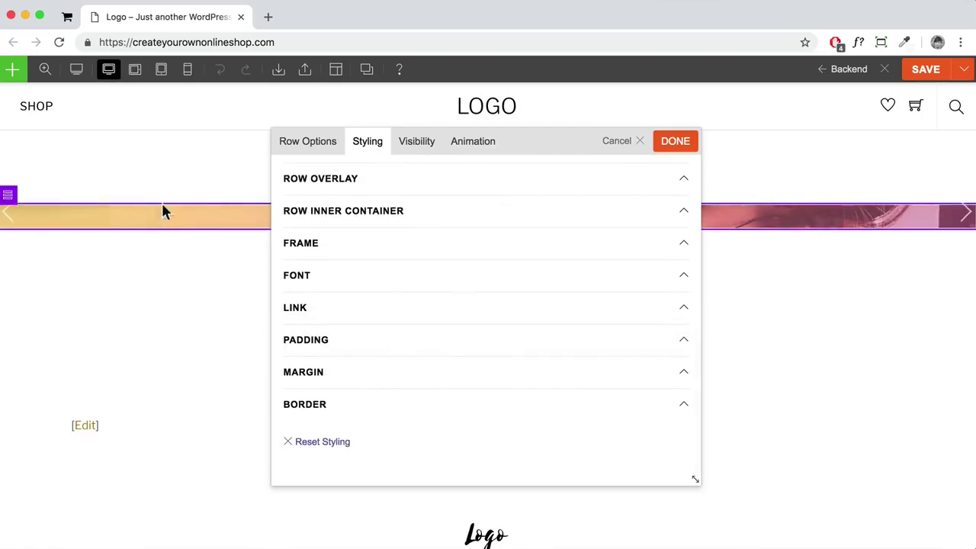
# Unlink the padding sides and set top and bottom padding to 15%
pyautogui.click(368, 344)
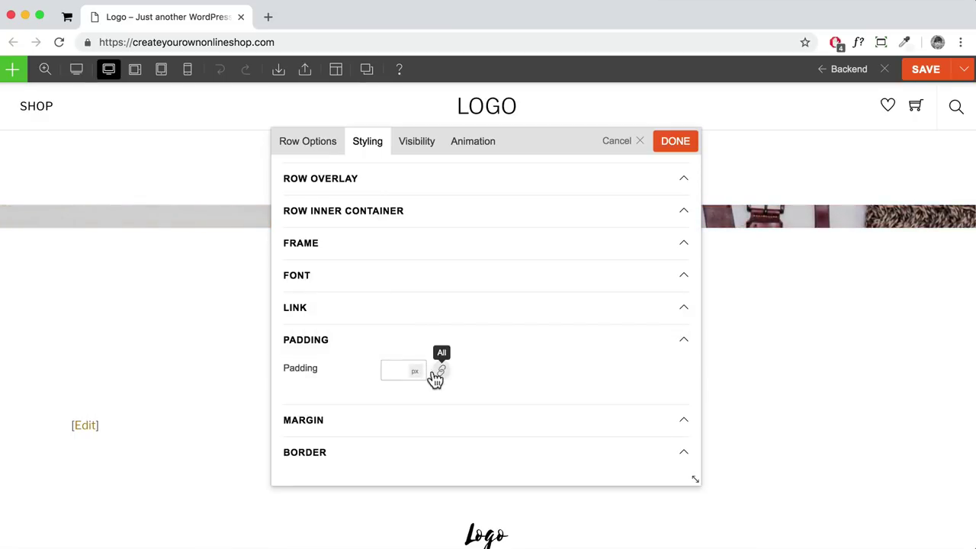
pyautogui.click(442, 372)
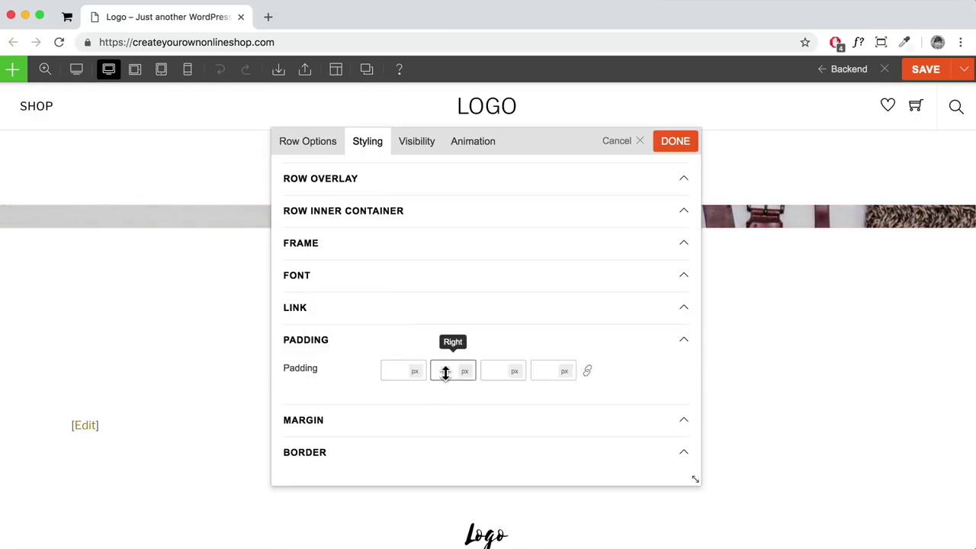
pyautogui.click(394, 370)
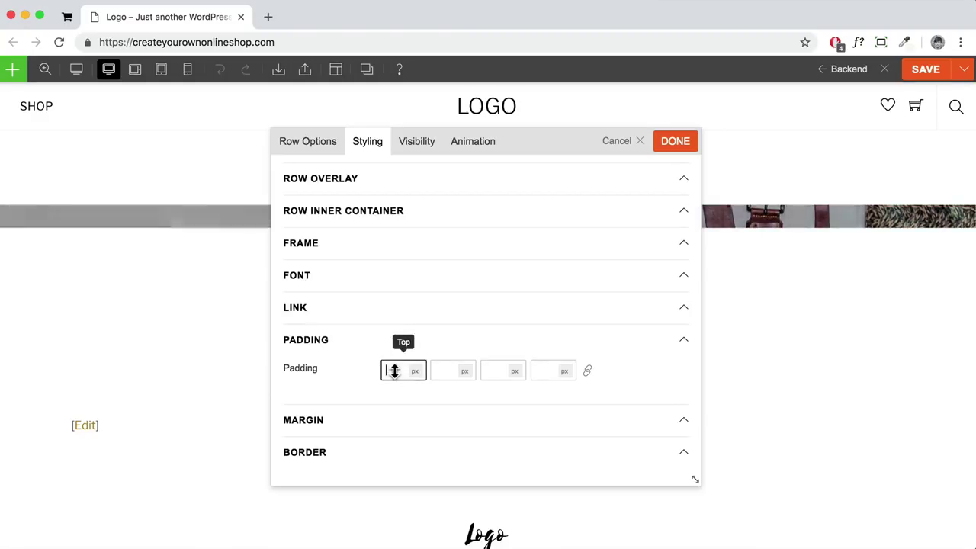
pyautogui.write('15')
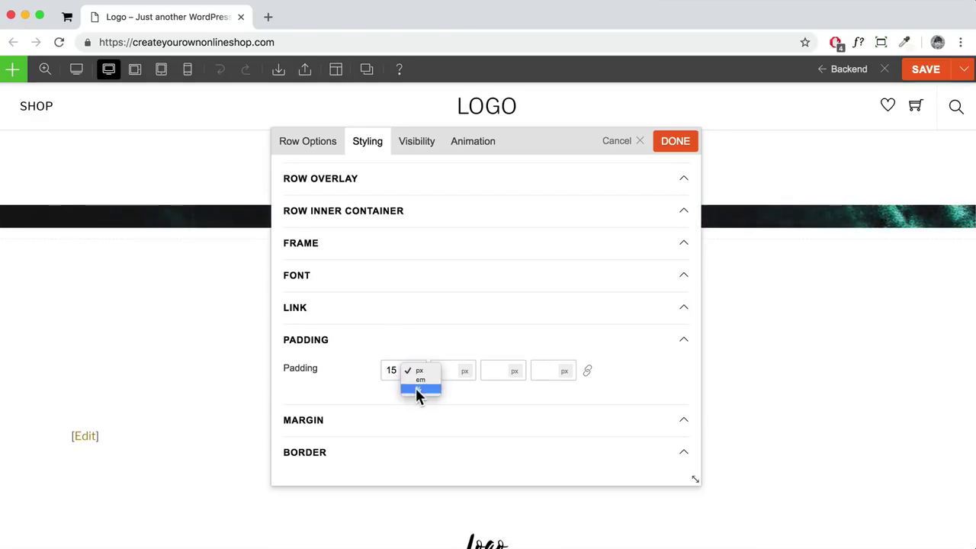
pyautogui.click(417, 389)
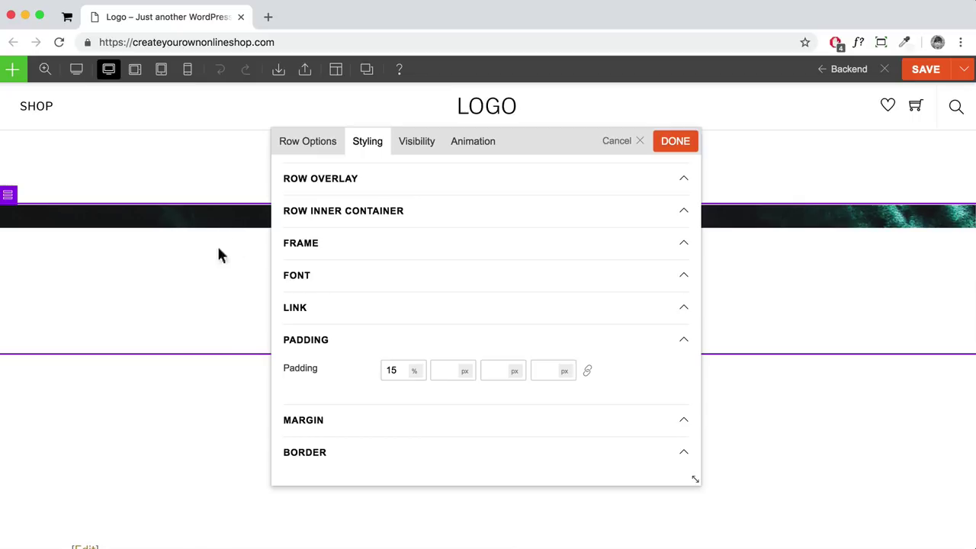
pyautogui.click(499, 370)
pyautogui.write('15')
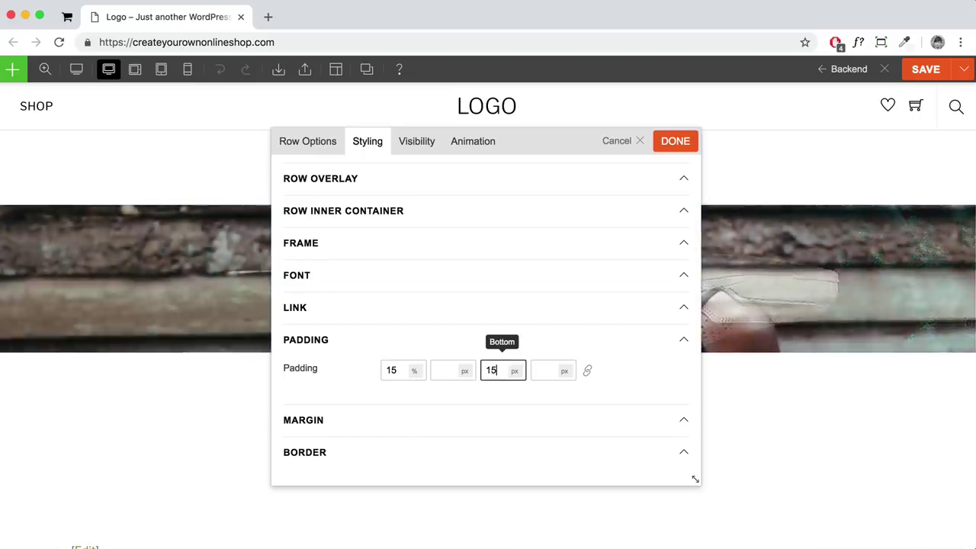
pyautogui.click(515, 371)
pyautogui.click(519, 388)
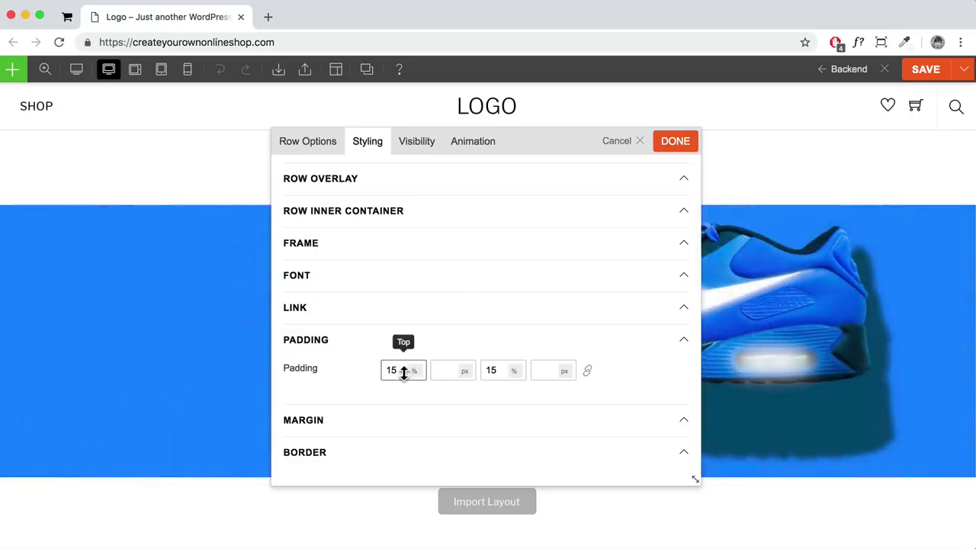
# Raise top and bottom padding to 17% and close the row options
pyautogui.press('Up')
pyautogui.press('Up')
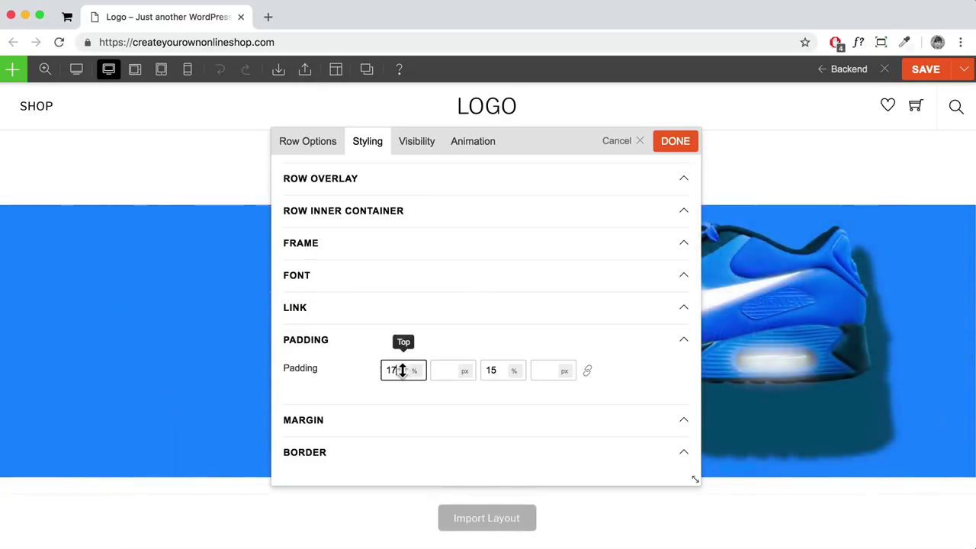
pyautogui.click(503, 370)
pyautogui.press('Up')
pyautogui.press('Up')
pyautogui.press('Up')
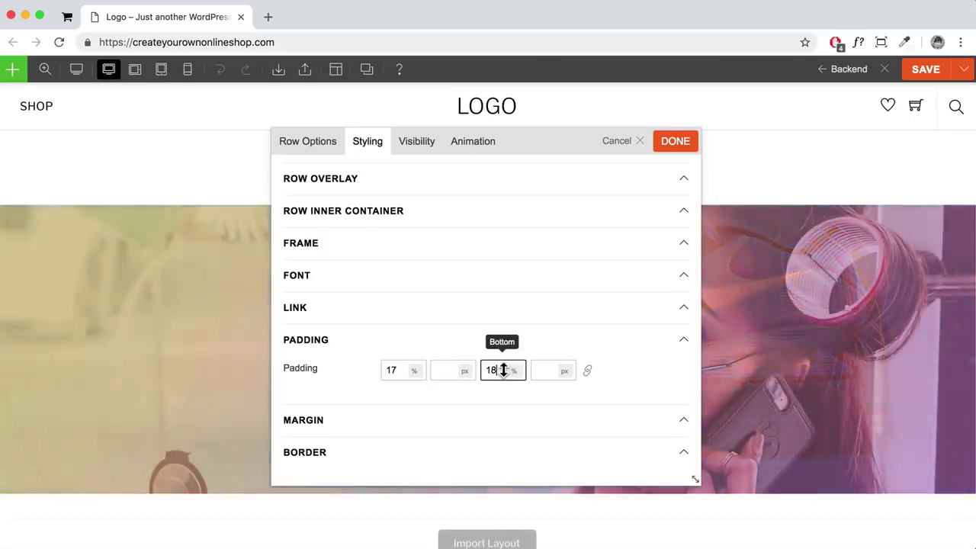
pyautogui.press('Down')
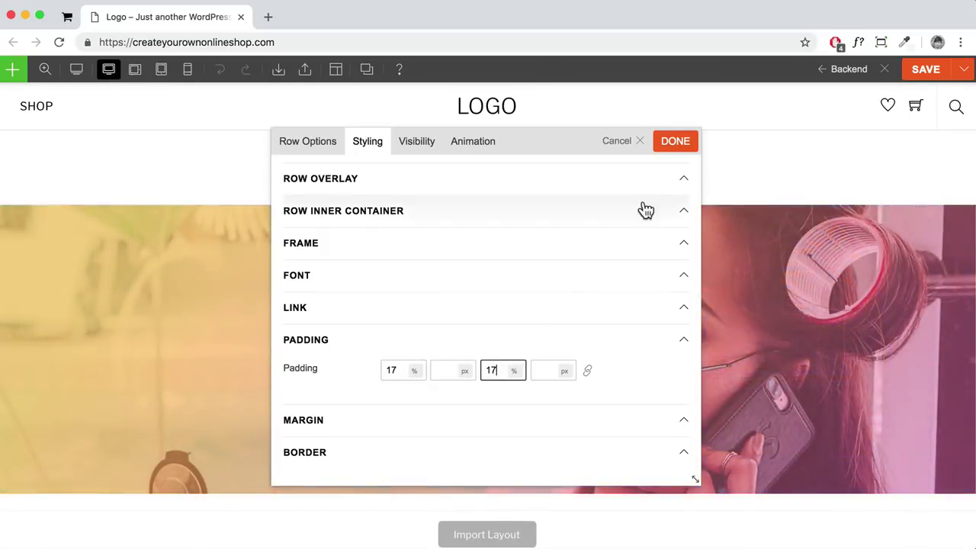
pyautogui.click(676, 143)
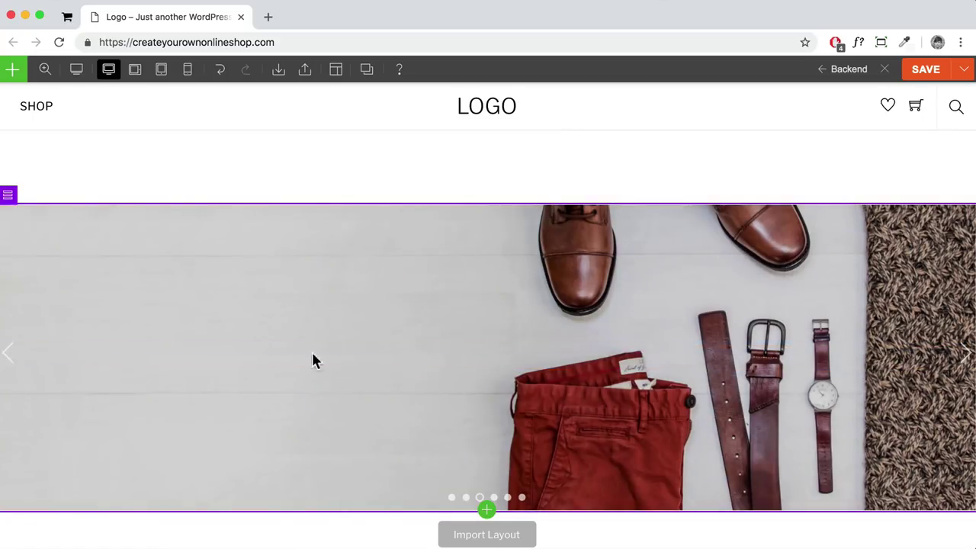
# Open the Modules panel and lock it docked open
pyautogui.click(9, 70)
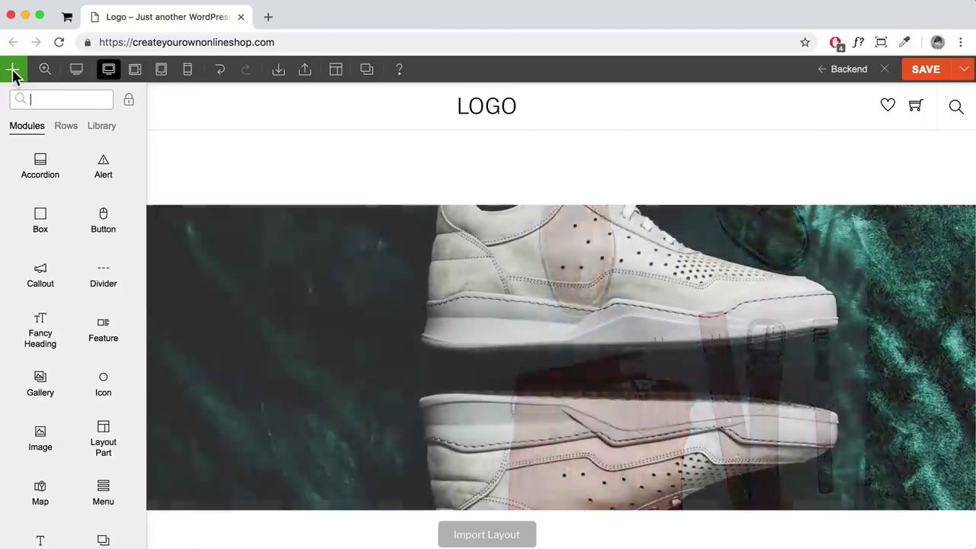
pyautogui.click(12, 70)
pyautogui.click(13, 73)
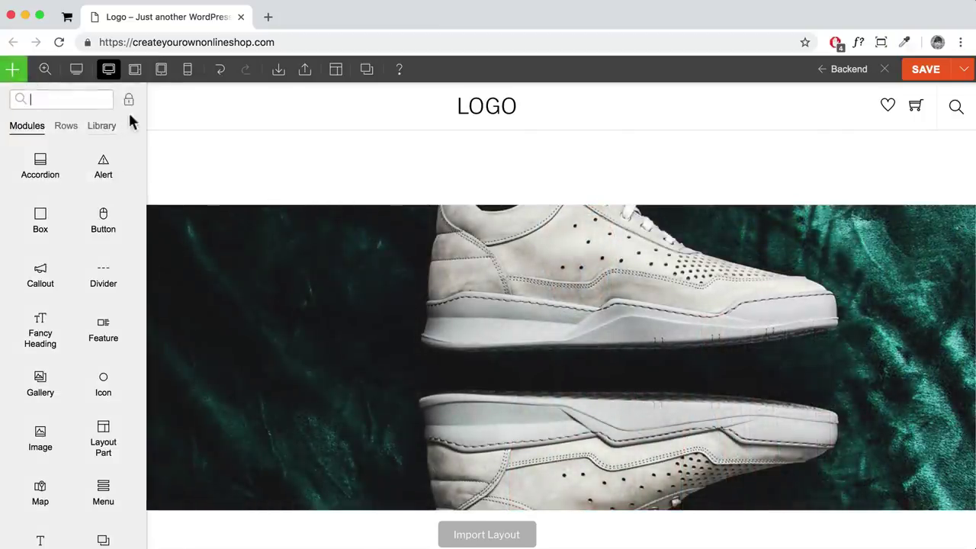
pyautogui.click(129, 105)
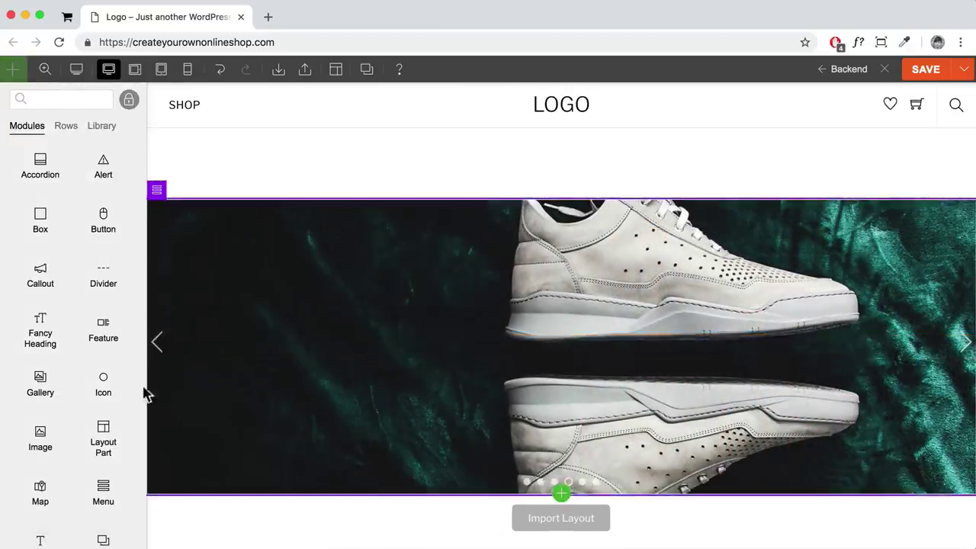
# Drag a Text module onto the slider row and select its placeholder text
pyautogui.scroll(-5, 79, 394)
pyautogui.scroll(-3, 77, 400)
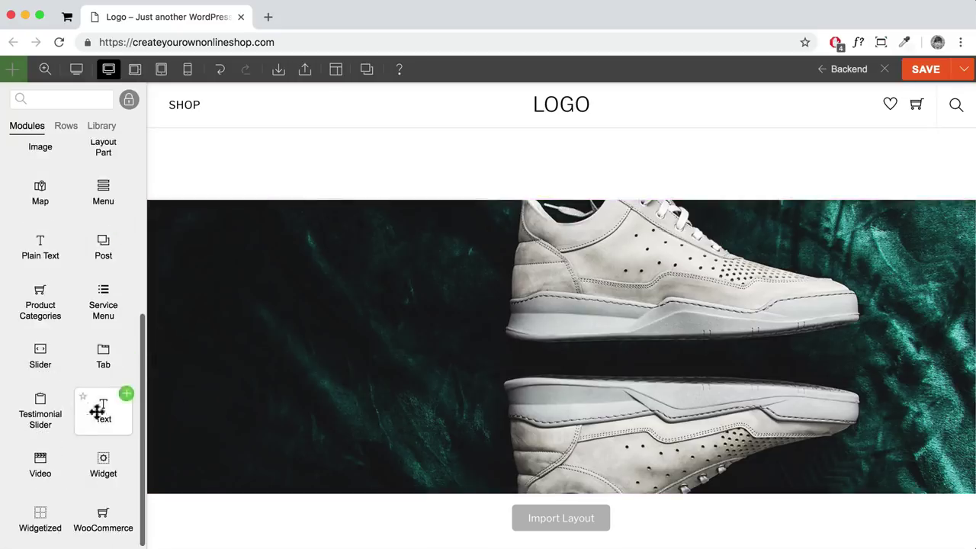
pyautogui.moveTo(100, 409); pyautogui.dragTo(313, 373)
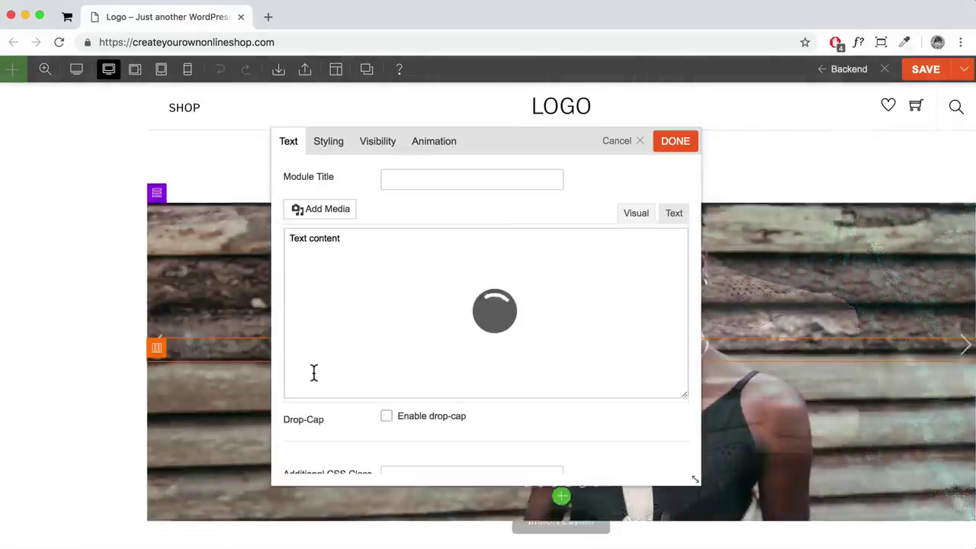
pyautogui.moveTo(360, 273); pyautogui.dragTo(257, 267)
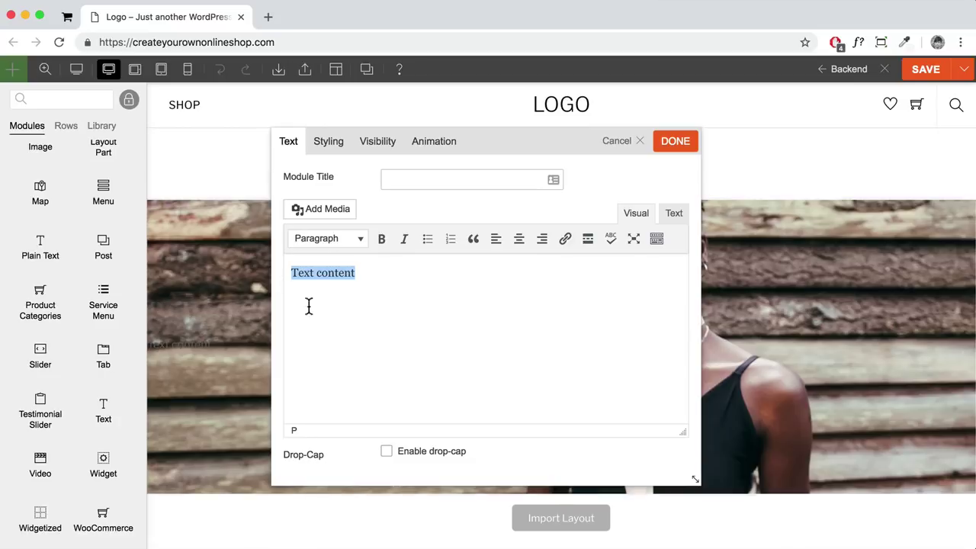
# Copy the 'Multi-Purpose eCommerce' heading from the live shop homepage
pyautogui.click(67, 17)
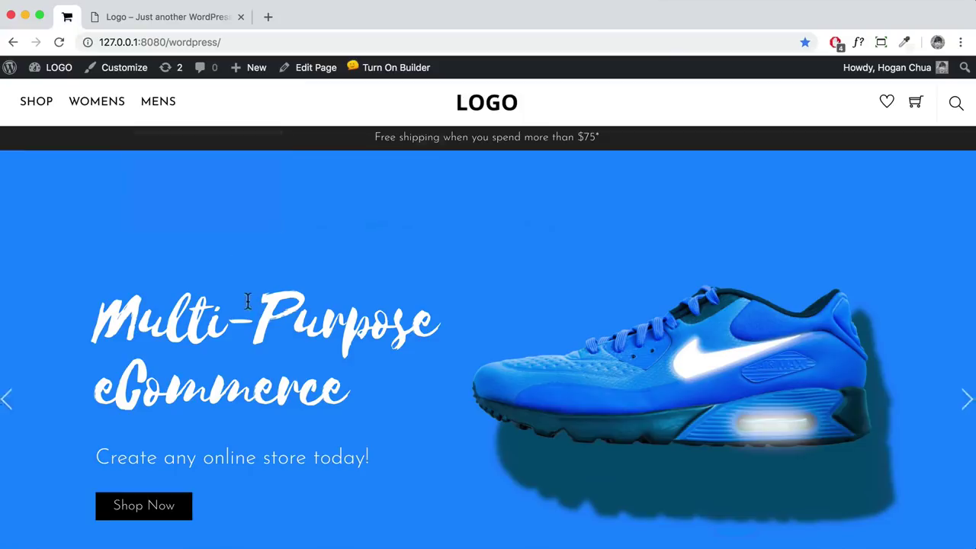
pyautogui.moveTo(99, 244); pyautogui.dragTo(371, 281)
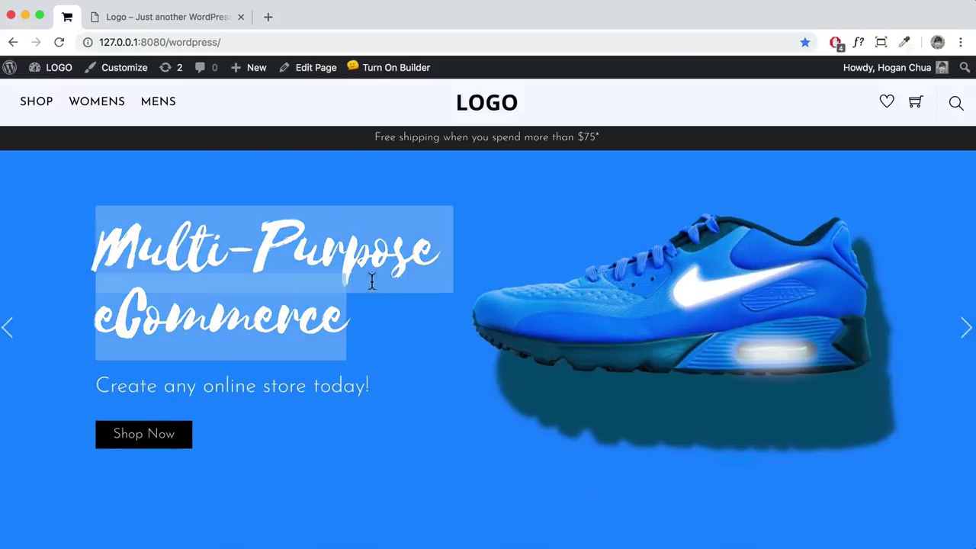
pyautogui.scroll(-1, 197, 160)
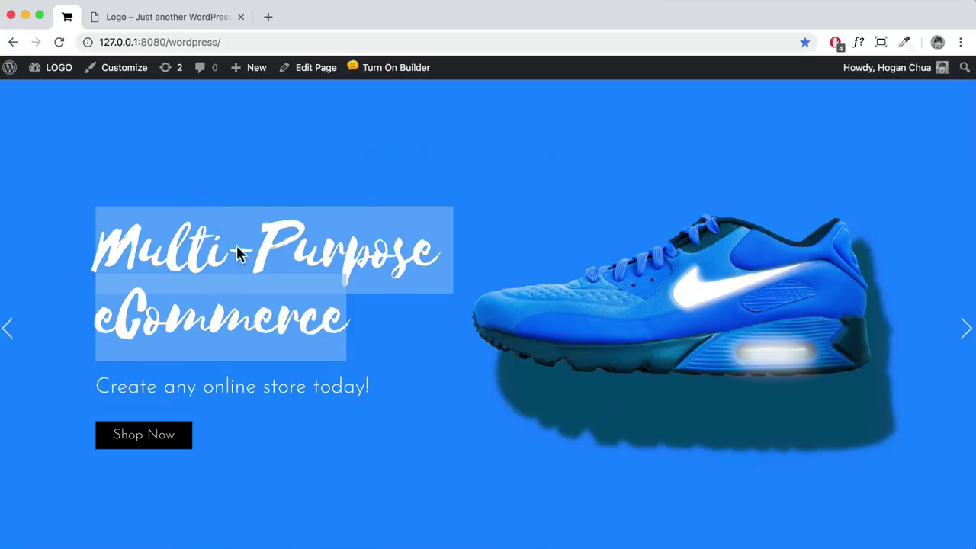
pyautogui.rightClick(238, 254)
pyautogui.click(265, 274)
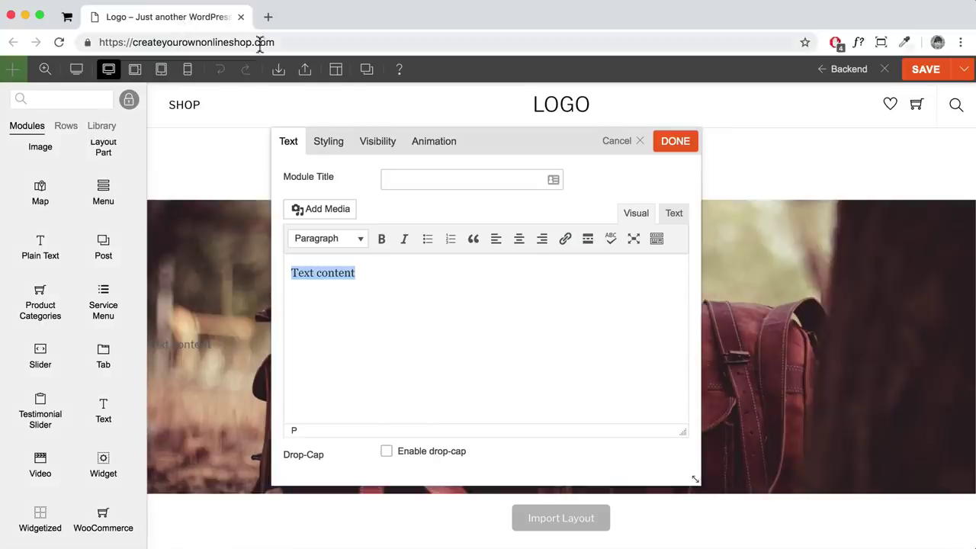
pyautogui.moveTo(286, 42); pyautogui.dragTo(97, 41)
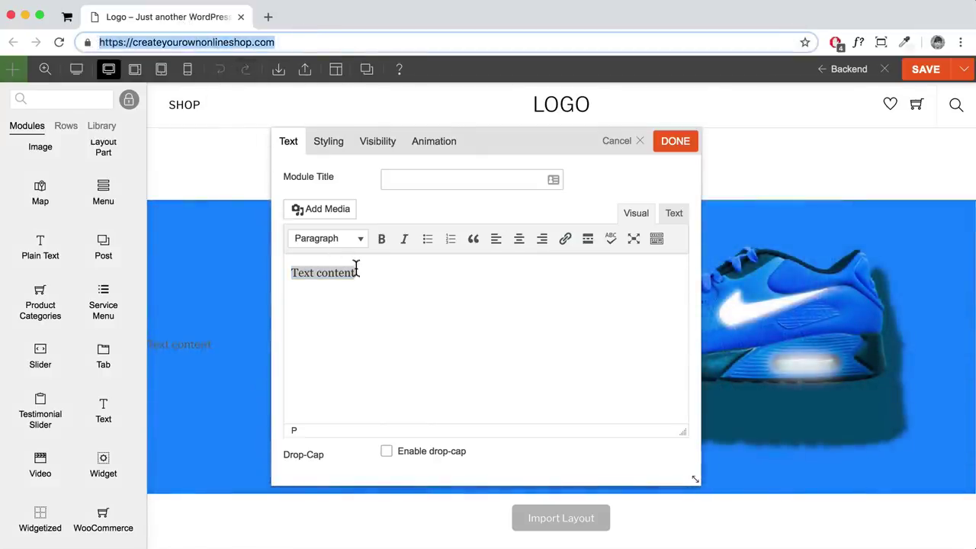
pyautogui.click(67, 17)
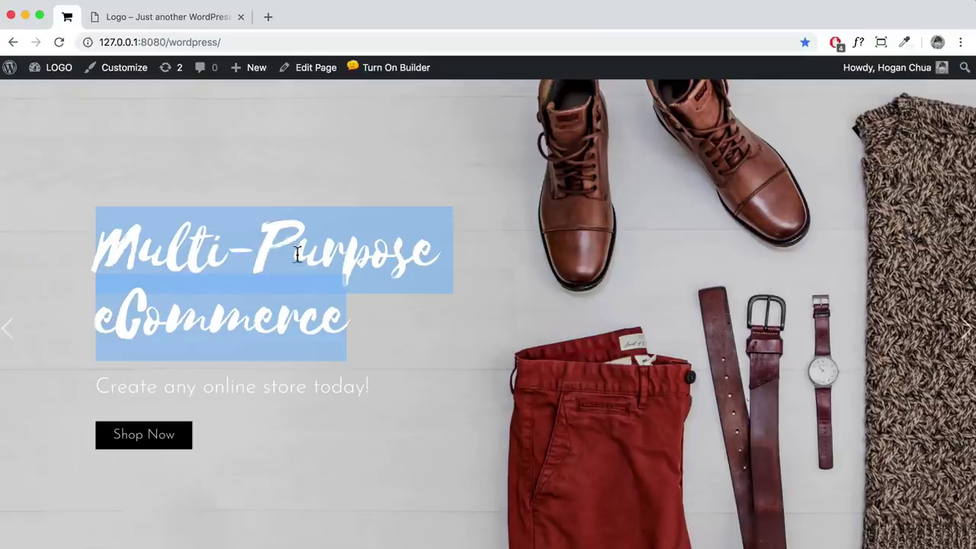
pyautogui.click(191, 20)
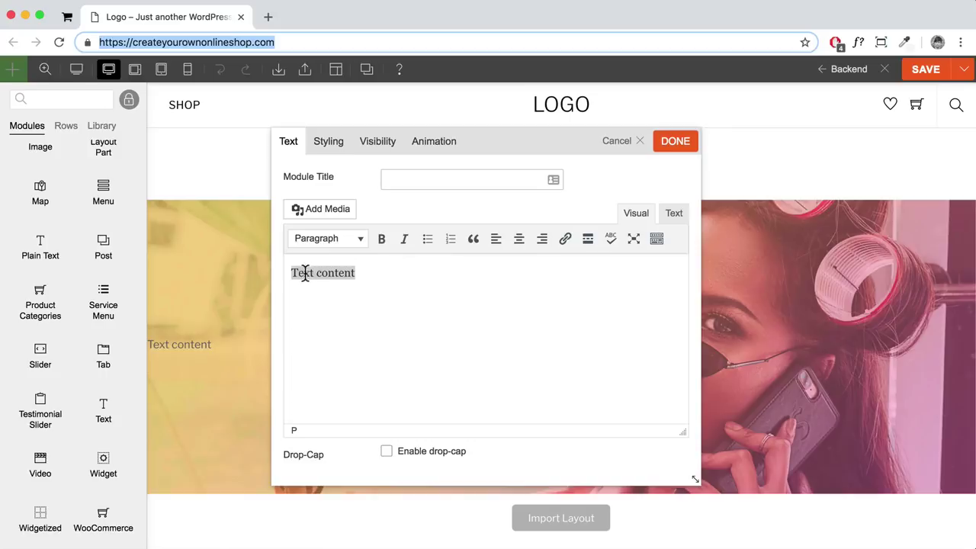
# Paste the heading over the placeholder text, format it as Heading 1, and apply
pyautogui.rightClick(305, 272)
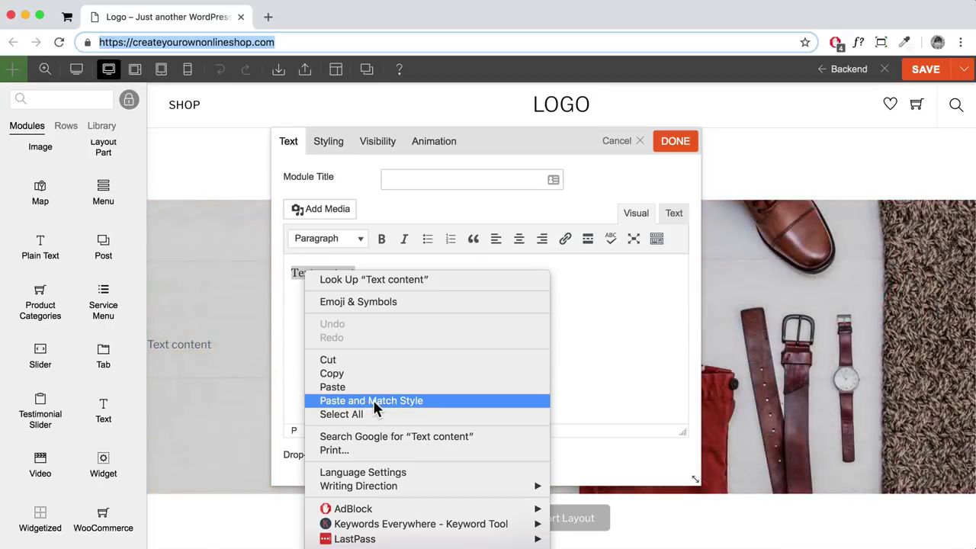
pyautogui.click(373, 400)
pyautogui.moveTo(496, 143); pyautogui.dragTo(572, 124)
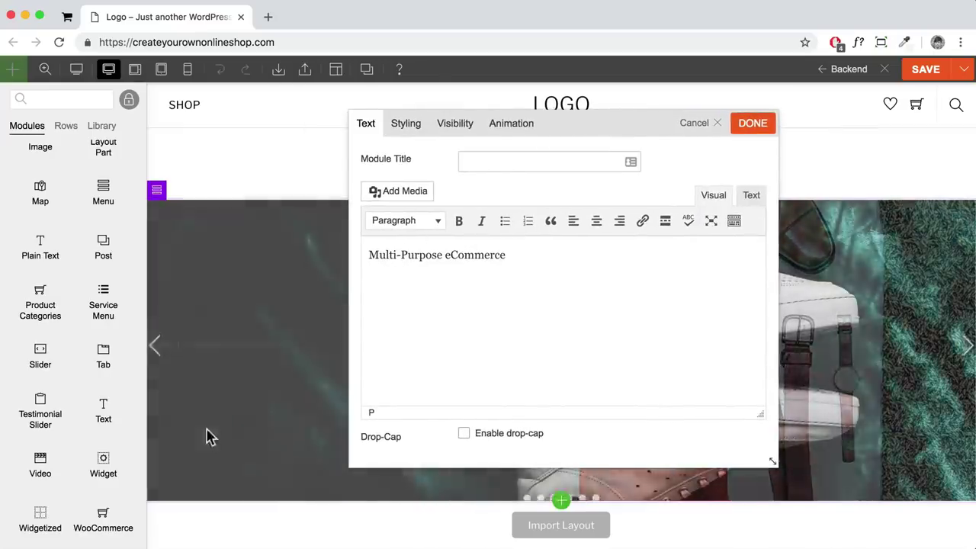
pyautogui.moveTo(505, 256); pyautogui.dragTo(366, 253)
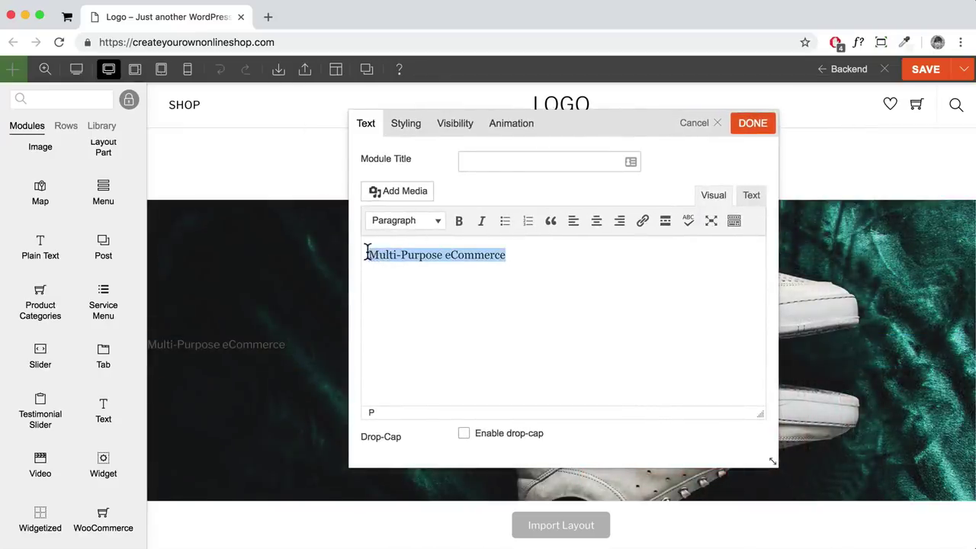
pyautogui.click(439, 221)
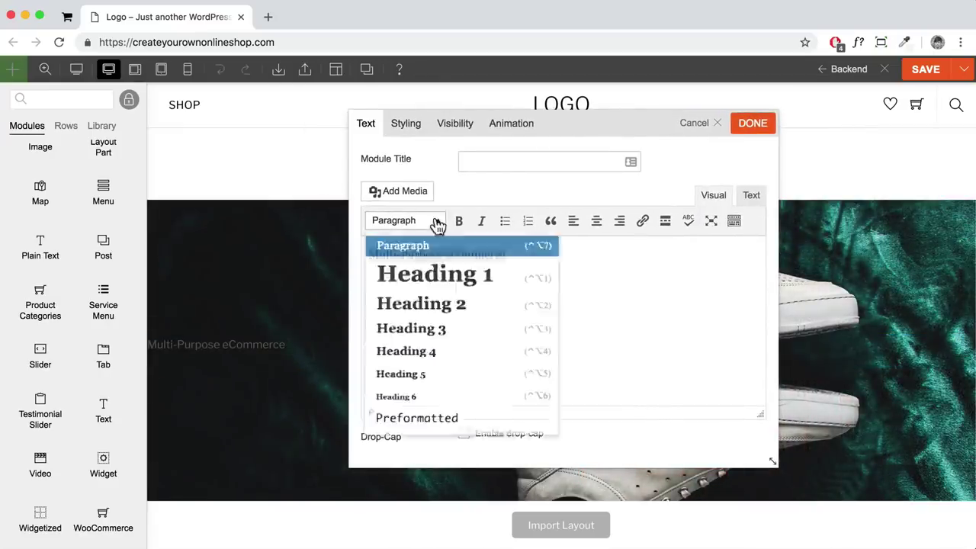
pyautogui.click(435, 277)
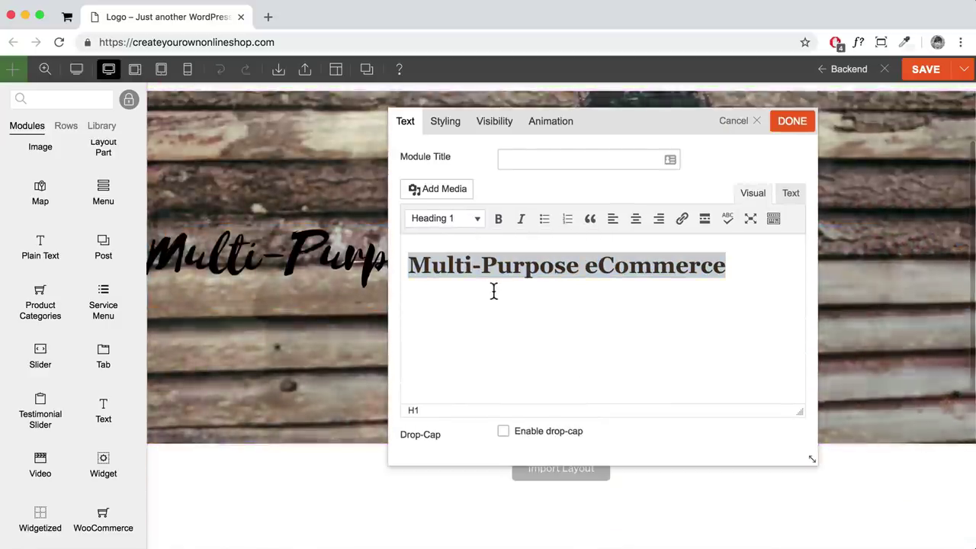
pyautogui.click(793, 122)
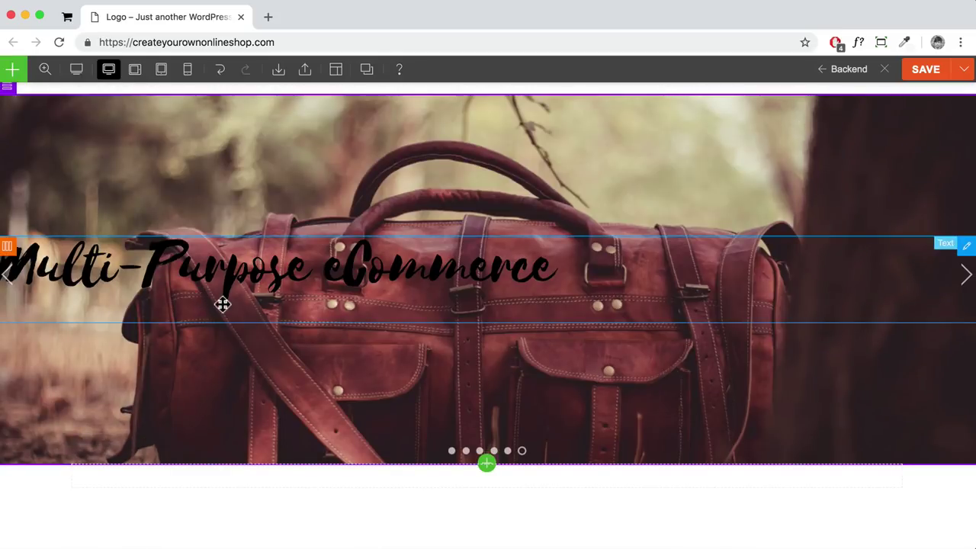
# Duplicate the Multi-Purpose eCommerce module and open the copy with its heading text selected
pyautogui.click(68, 19)
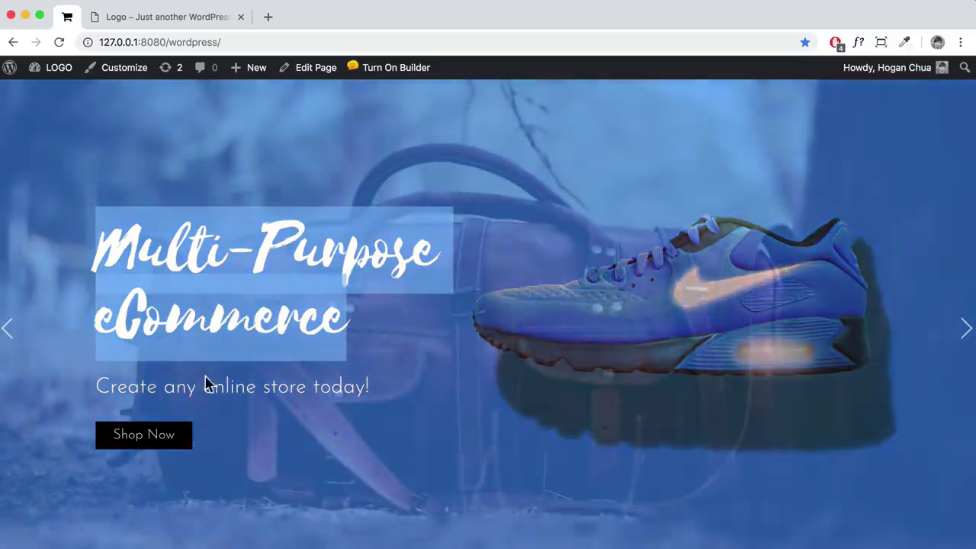
pyautogui.click(177, 20)
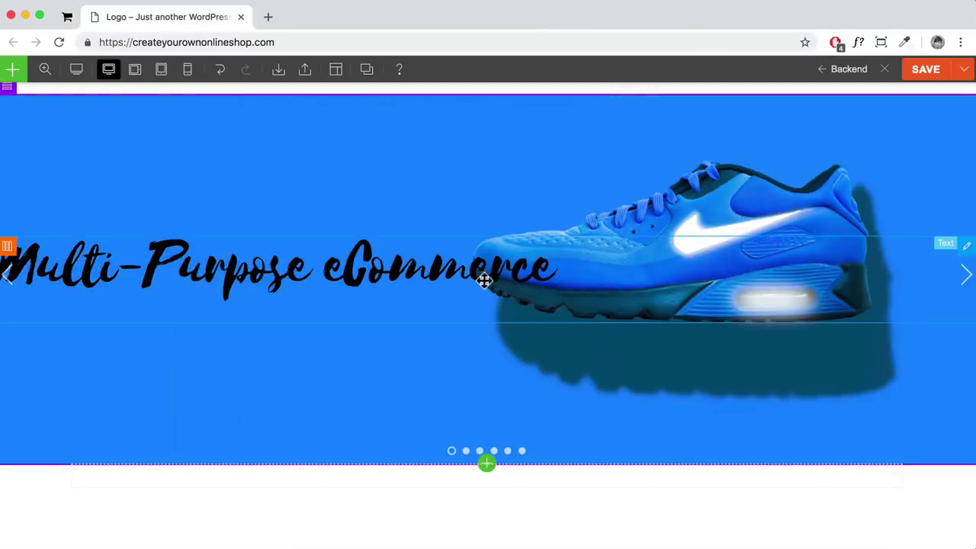
pyautogui.click(12, 69)
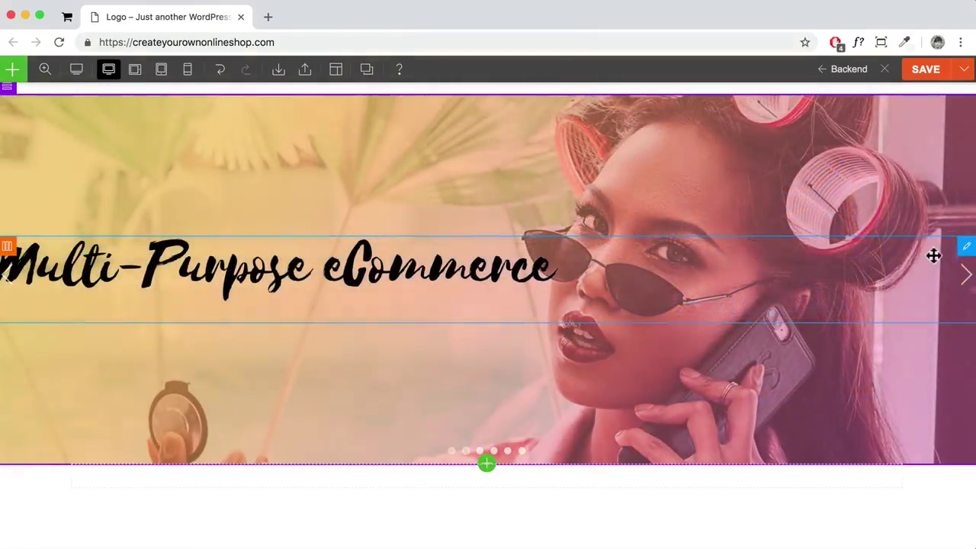
pyautogui.moveTo(964, 254)
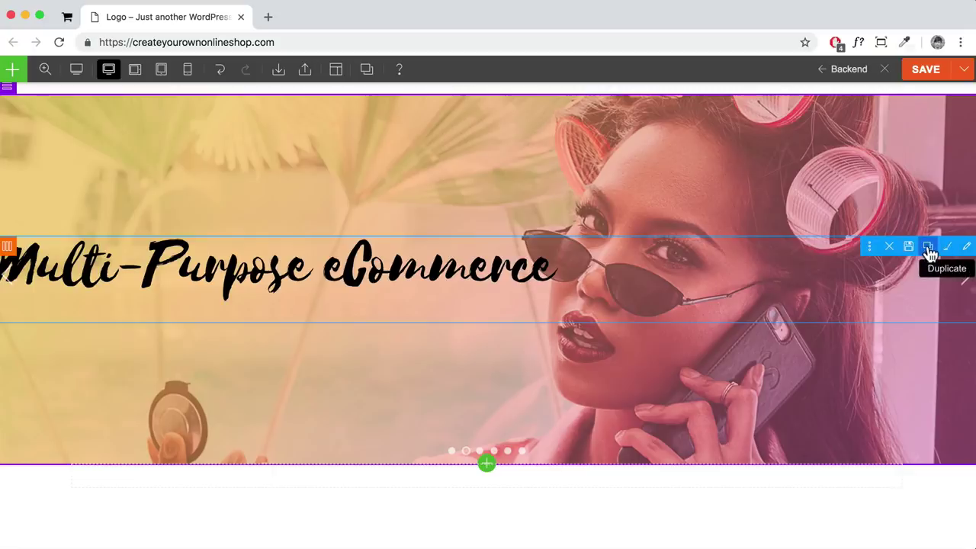
pyautogui.click(928, 248)
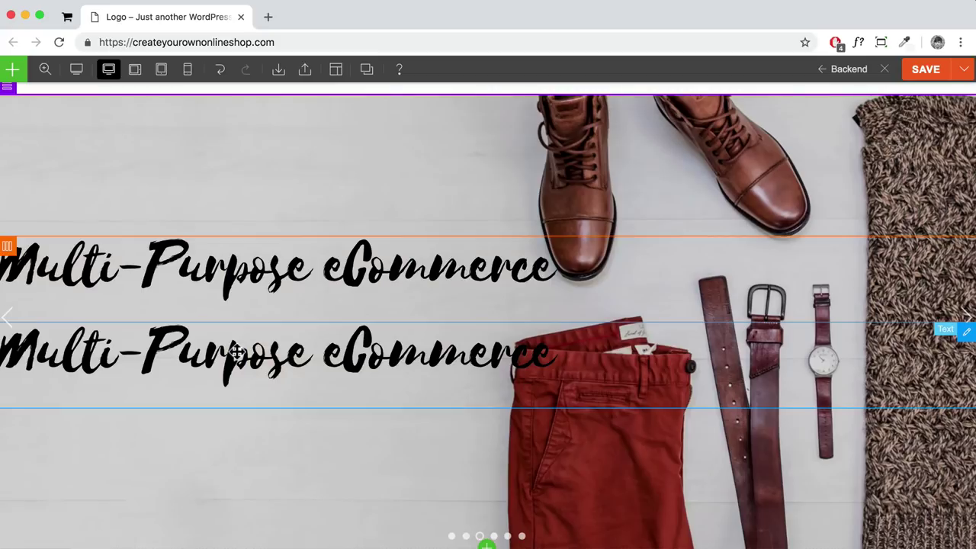
pyautogui.doubleClick(236, 353)
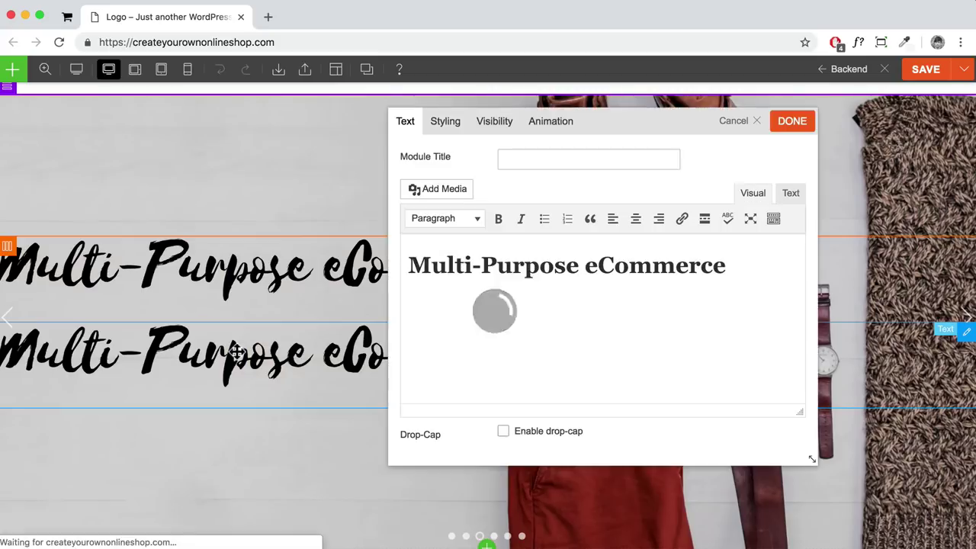
pyautogui.moveTo(725, 266); pyautogui.dragTo(407, 270)
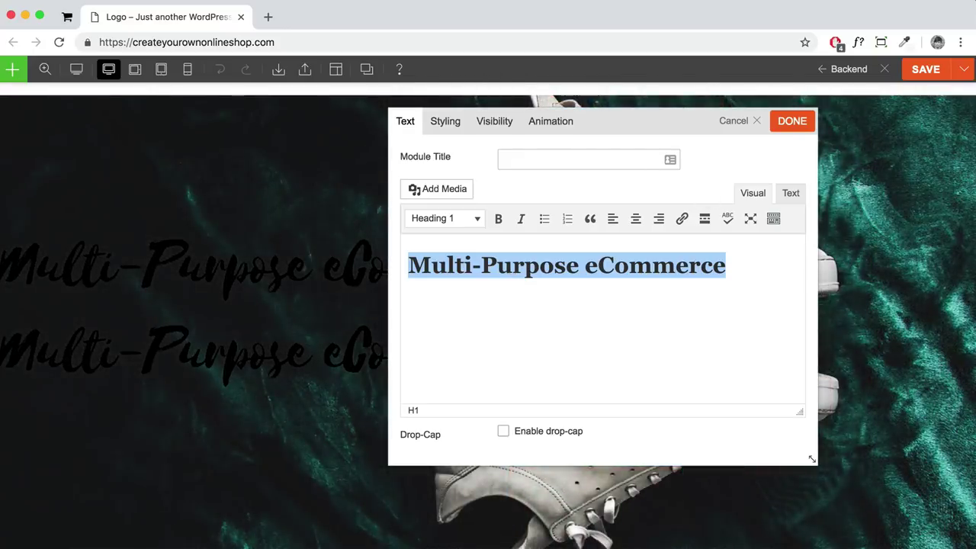
# Search 'gym' in a new tab, open the Gymshark website, and return to the builder
pyautogui.click(269, 17)
pyautogui.write('gym')
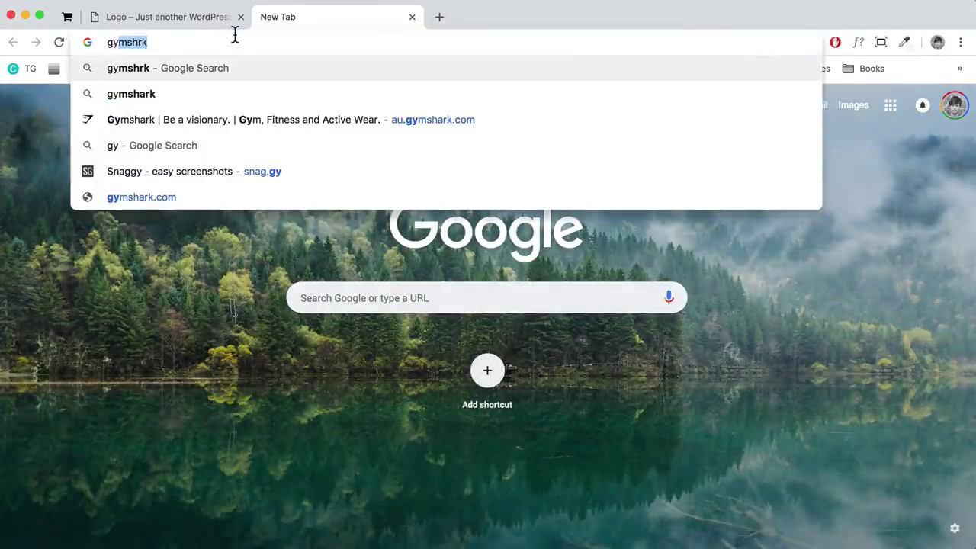
pyautogui.press('Return')
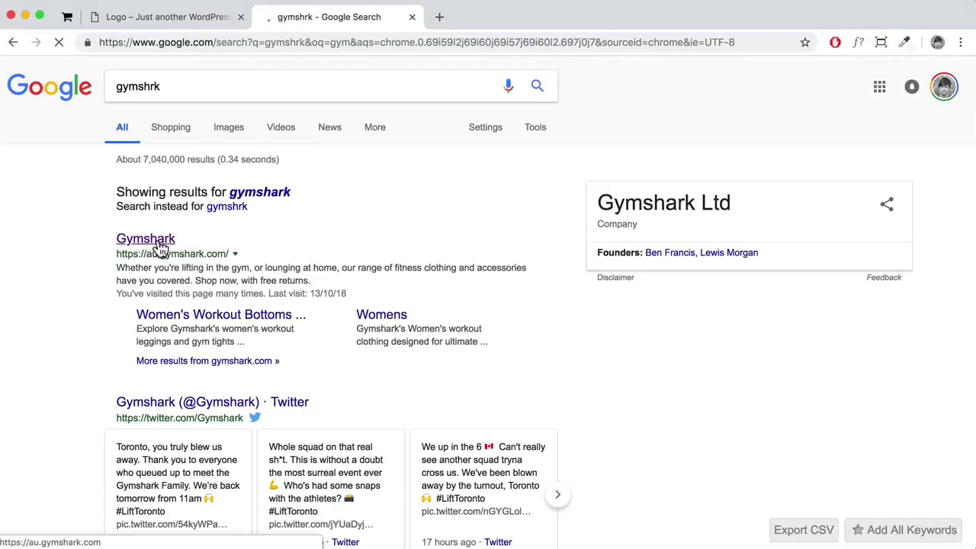
pyautogui.click(159, 242)
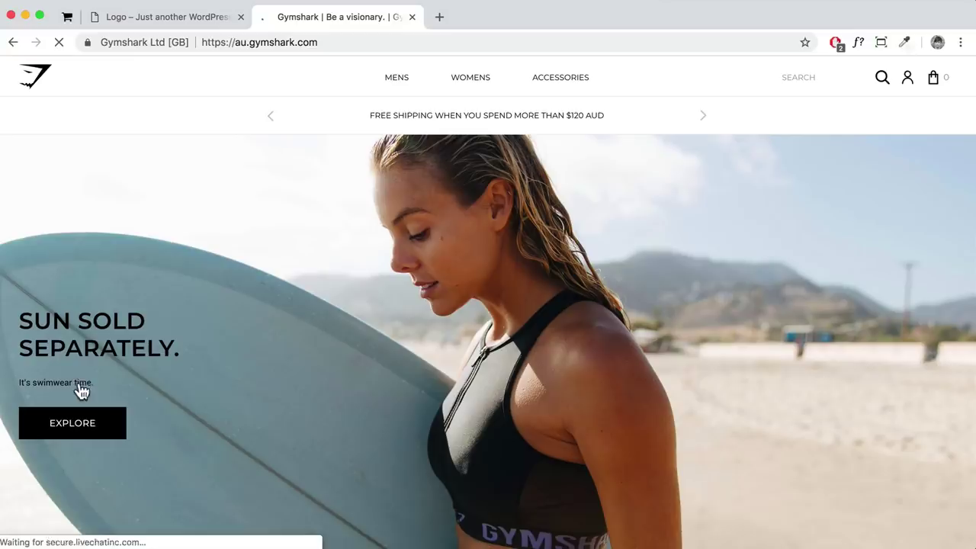
pyautogui.click(202, 22)
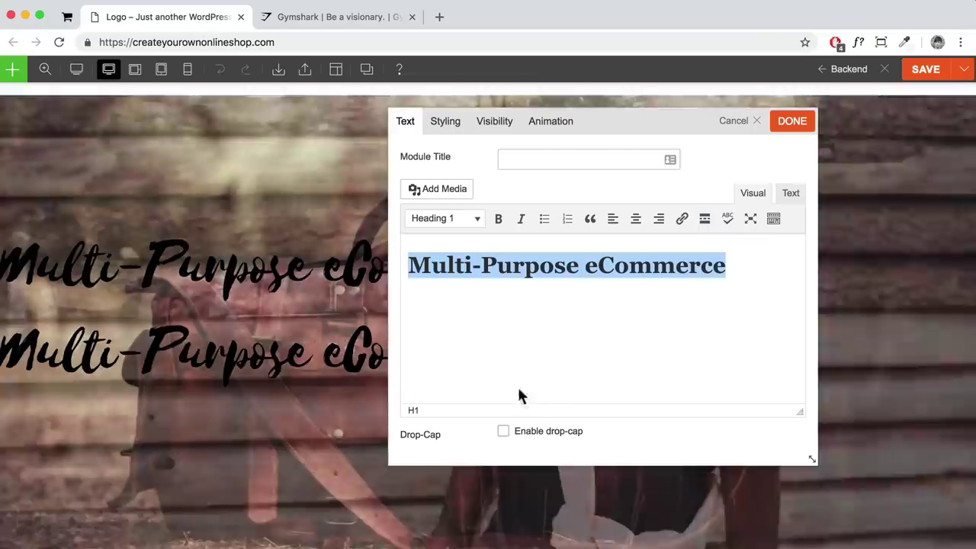
# Copy the subtitle 'Create any online store today!' from the live site
pyautogui.click(67, 17)
pyautogui.moveTo(372, 391); pyautogui.dragTo(99, 385)
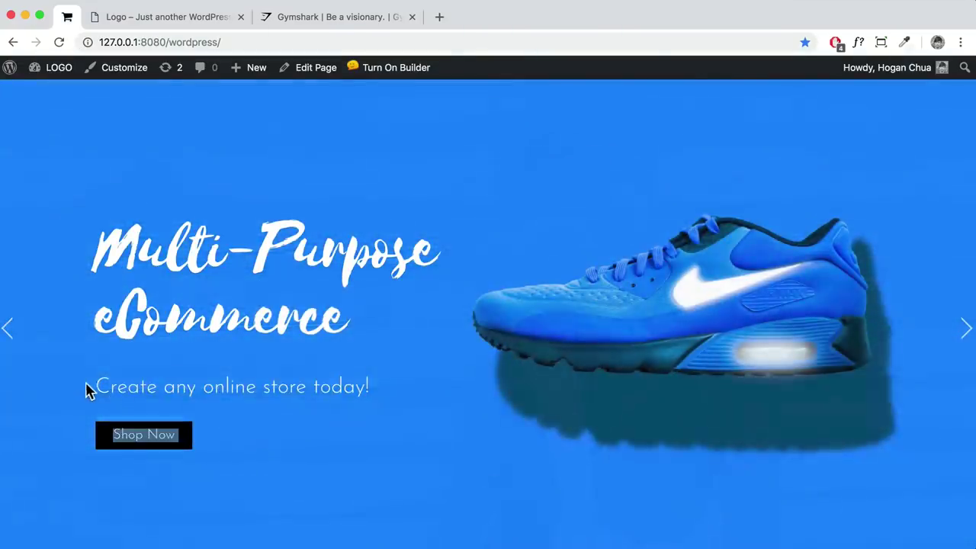
pyautogui.rightClick(143, 387)
pyautogui.click(171, 417)
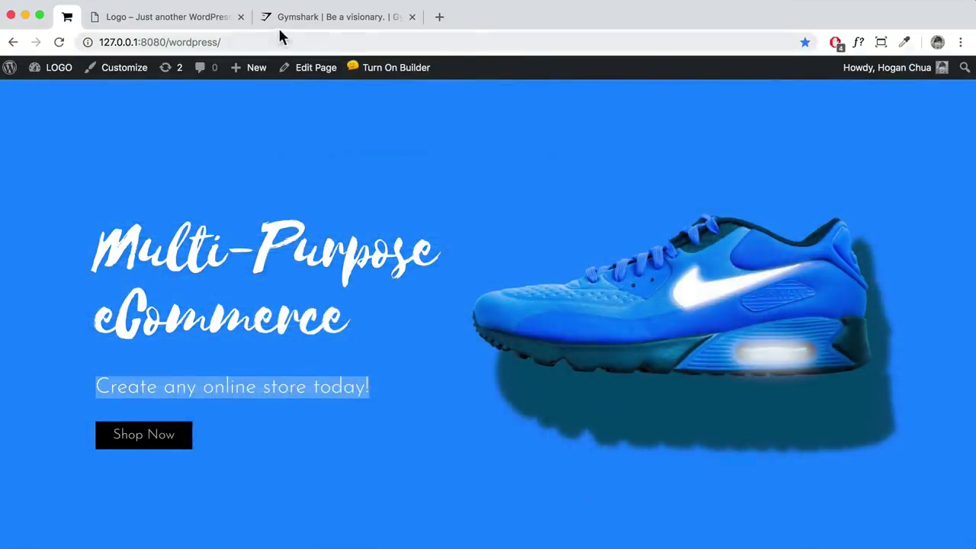
pyautogui.click(188, 18)
# Paste the subtitle over the duplicate's text, format it as Paragraph, and apply
pyautogui.rightClick(567, 273)
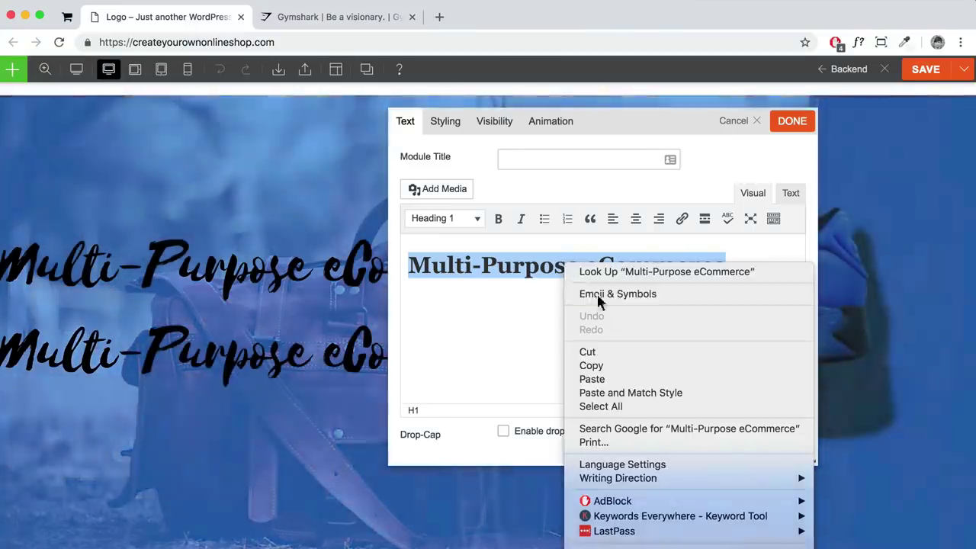
pyautogui.click(627, 388)
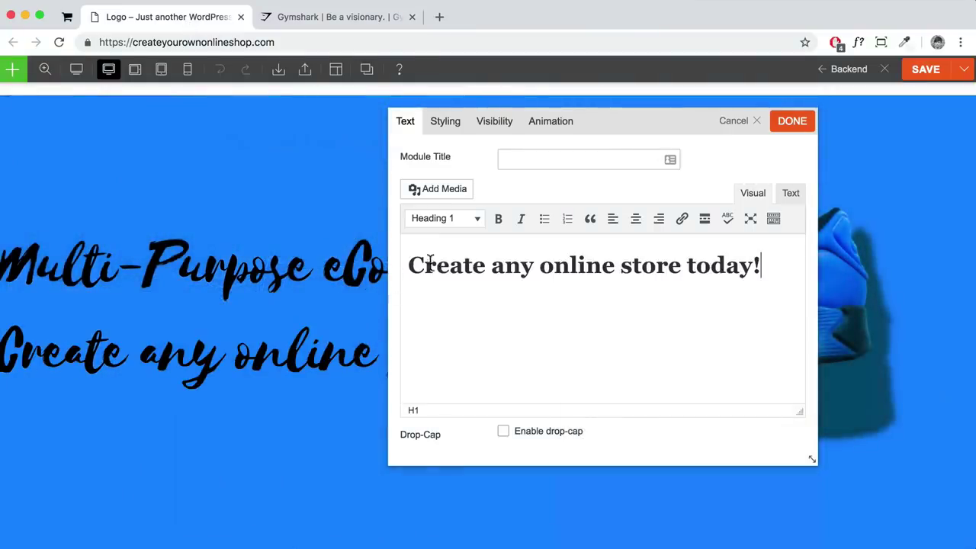
pyautogui.moveTo(749, 296); pyautogui.dragTo(400, 268)
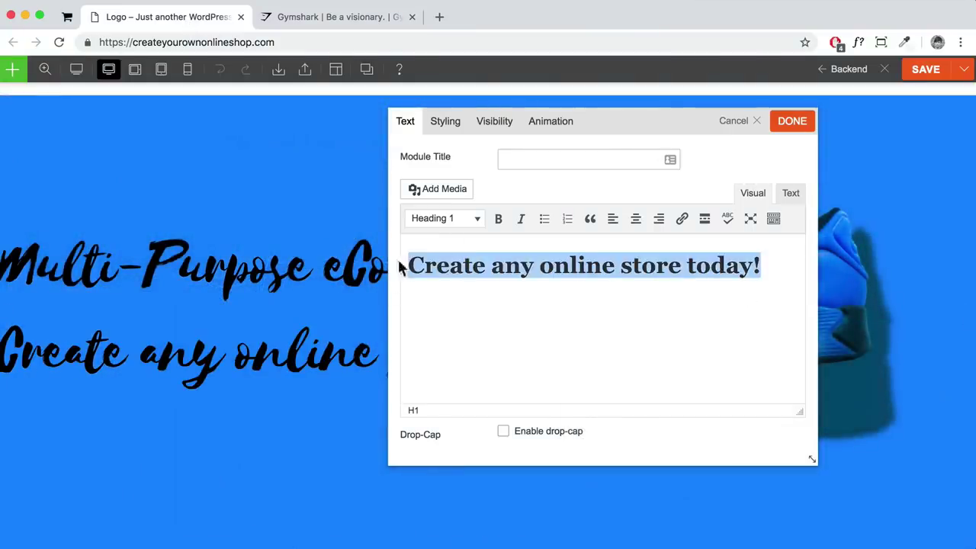
pyautogui.click(464, 223)
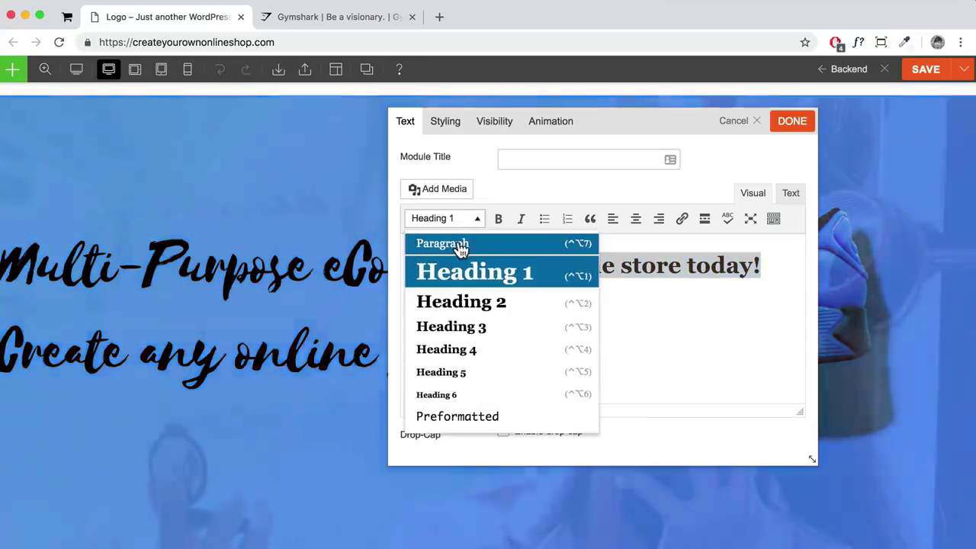
pyautogui.click(458, 245)
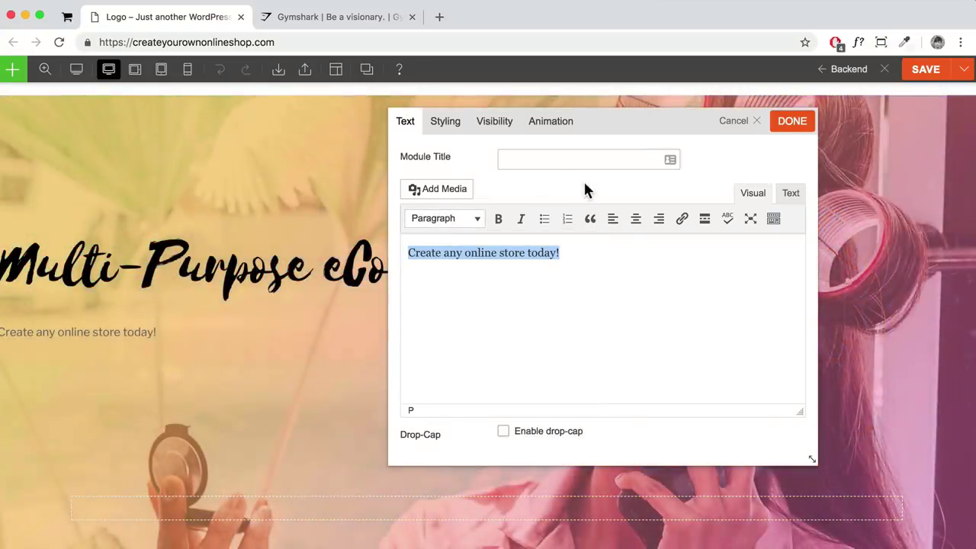
pyautogui.click(792, 123)
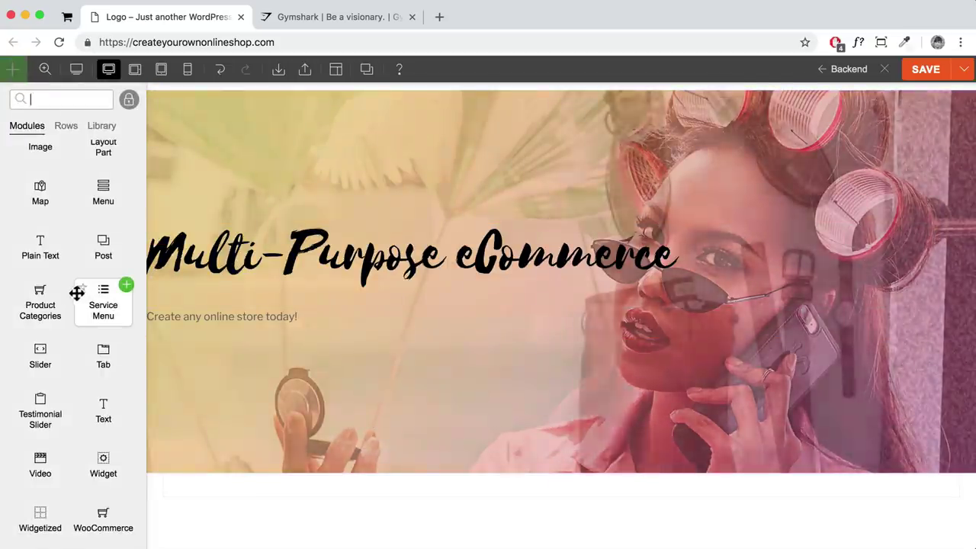
# Add a Button module below the subtitle, trying sizes before keeping Default
pyautogui.scroll(5, 74, 296)
pyautogui.moveTo(95, 221); pyautogui.dragTo(165, 368)
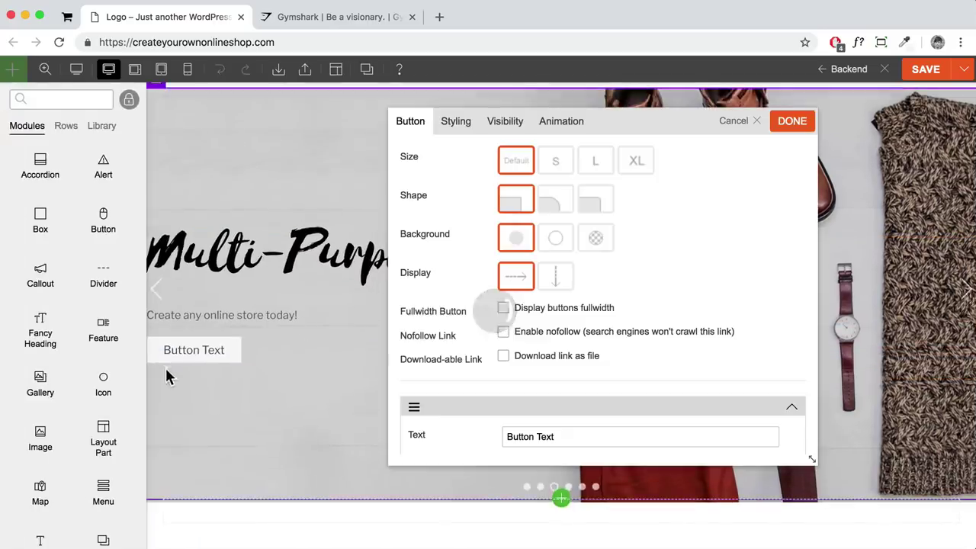
pyautogui.click(552, 164)
pyautogui.click(595, 164)
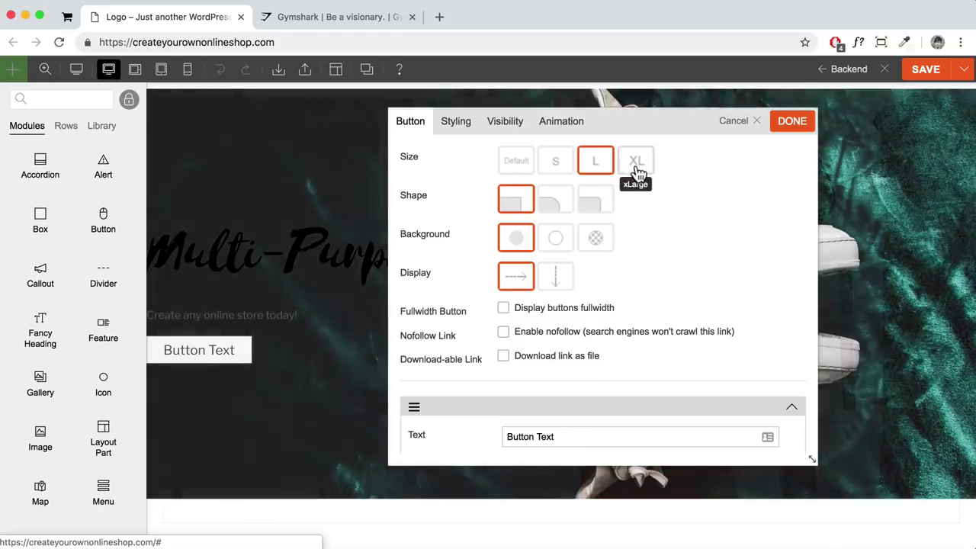
pyautogui.click(637, 162)
pyautogui.click(515, 164)
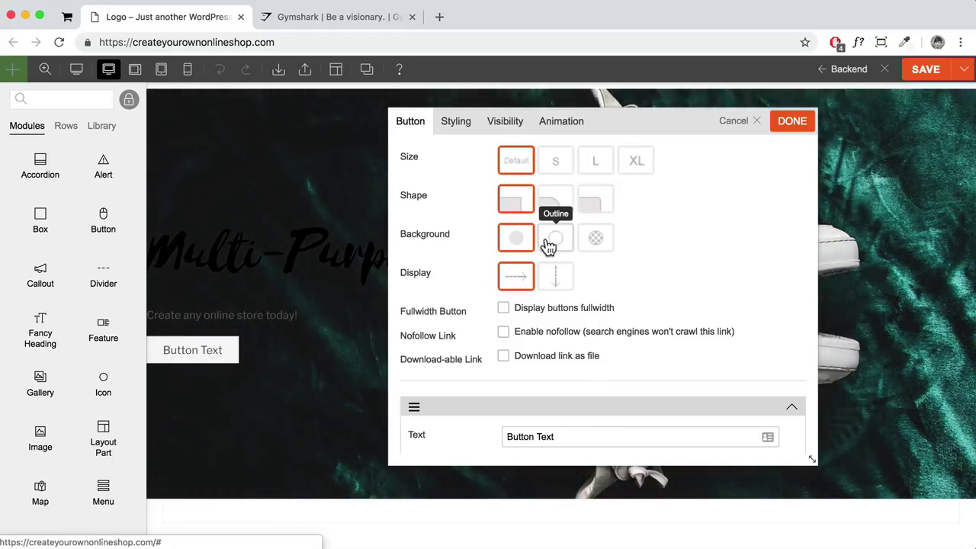
# Change the button label from 'Button Text' to 'Shop Now'
pyautogui.scroll(-5, 660, 277)
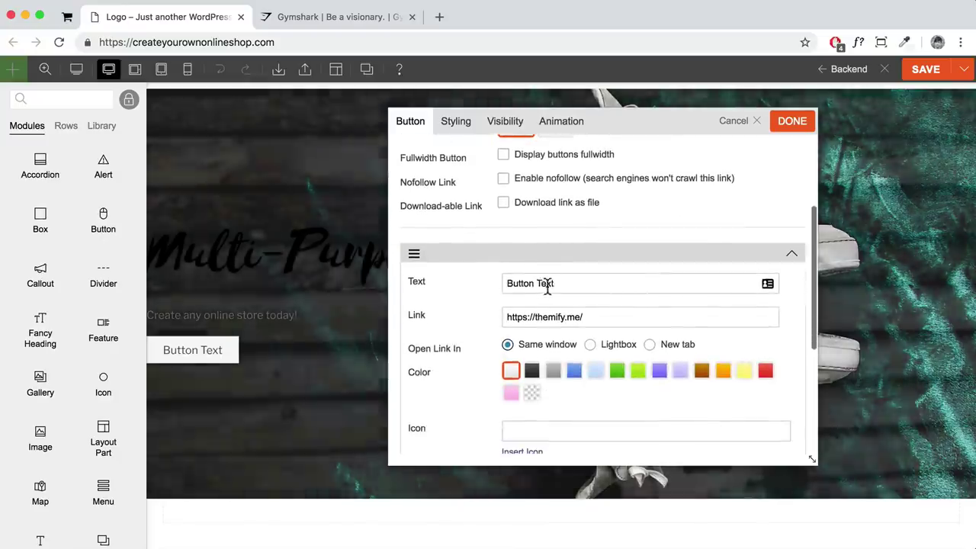
pyautogui.moveTo(555, 283); pyautogui.dragTo(507, 284)
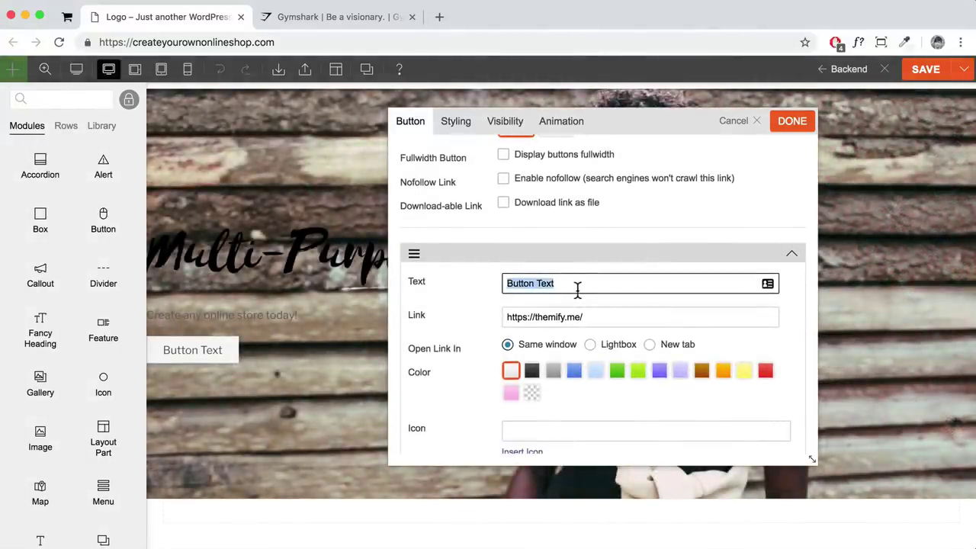
pyautogui.write('Shop')
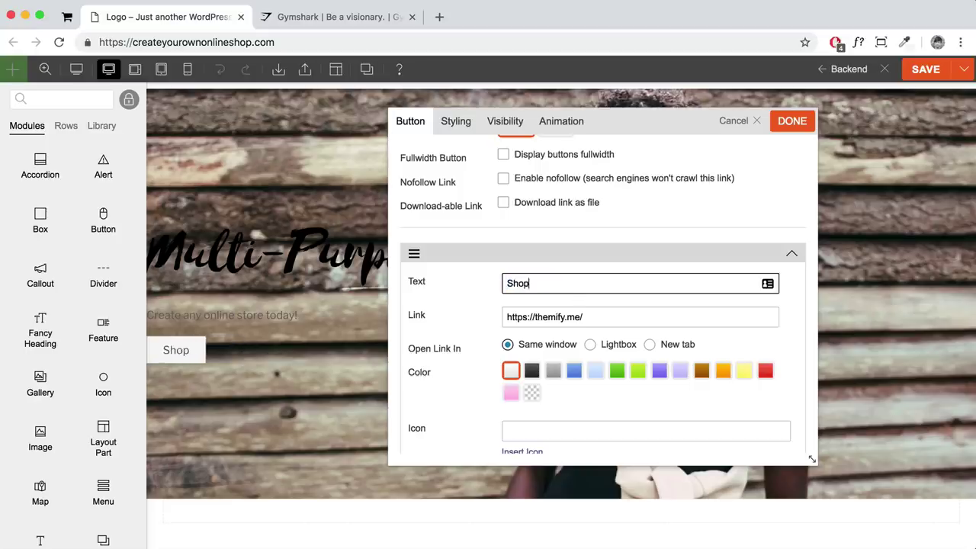
pyautogui.write(' NOw')
pyautogui.press('BackSpace')
pyautogui.press('BackSpace')
pyautogui.write('ow')
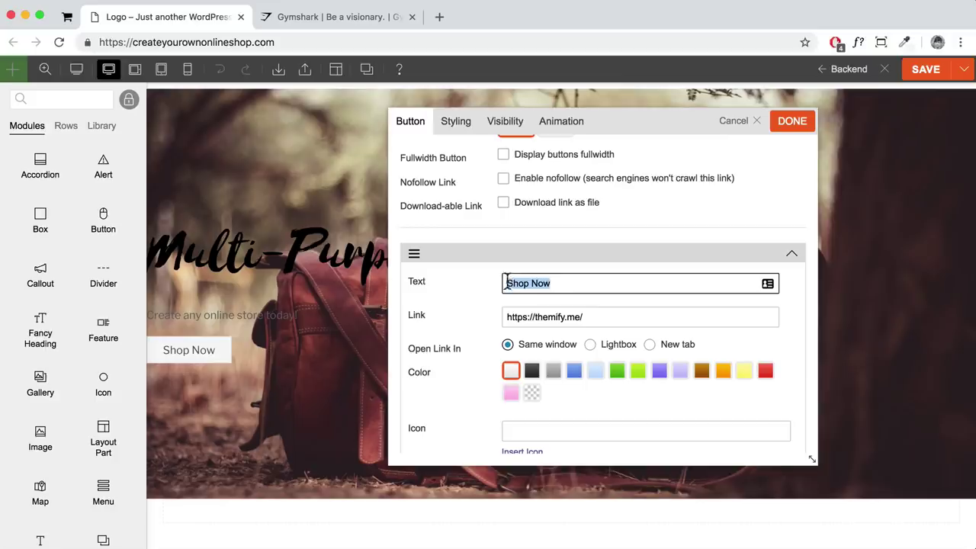
# Copy the SHOP menu link and put the /shop/ address in the button's Link field
pyautogui.moveTo(594, 319); pyautogui.dragTo(508, 315)
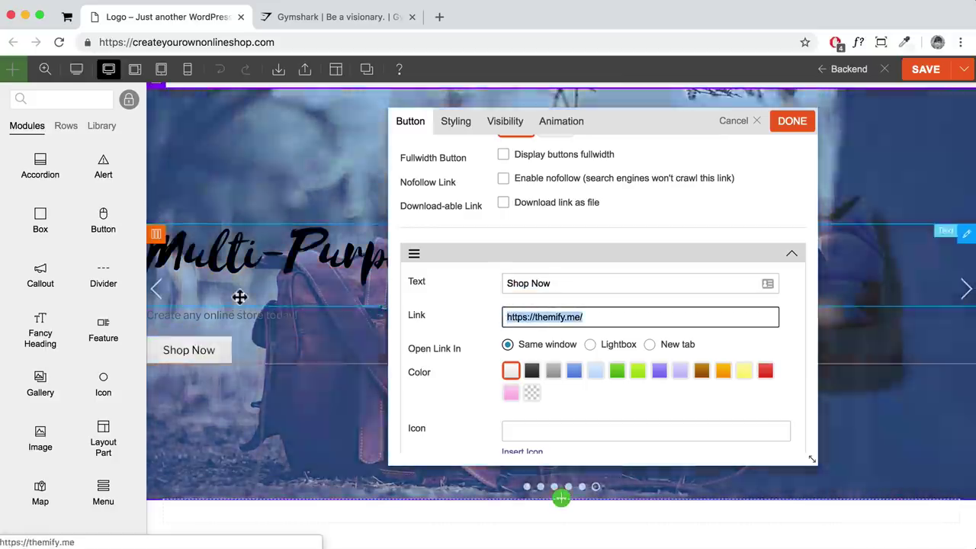
pyautogui.scroll(3, 239, 304)
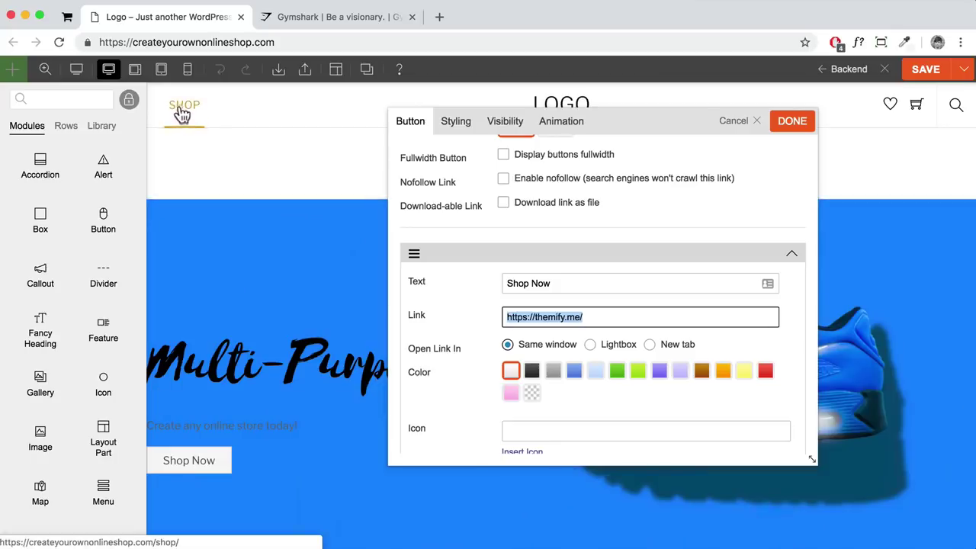
pyautogui.rightClick(182, 114)
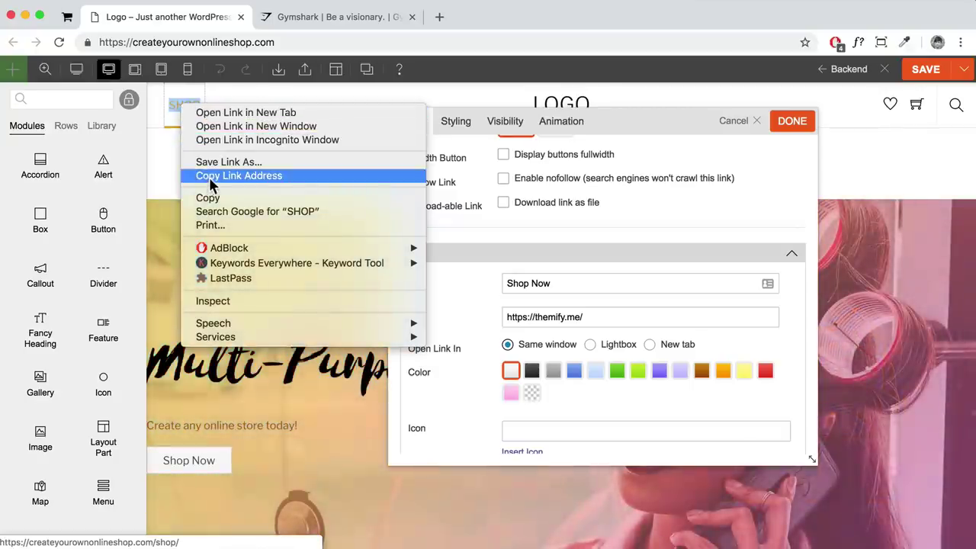
pyautogui.click(209, 177)
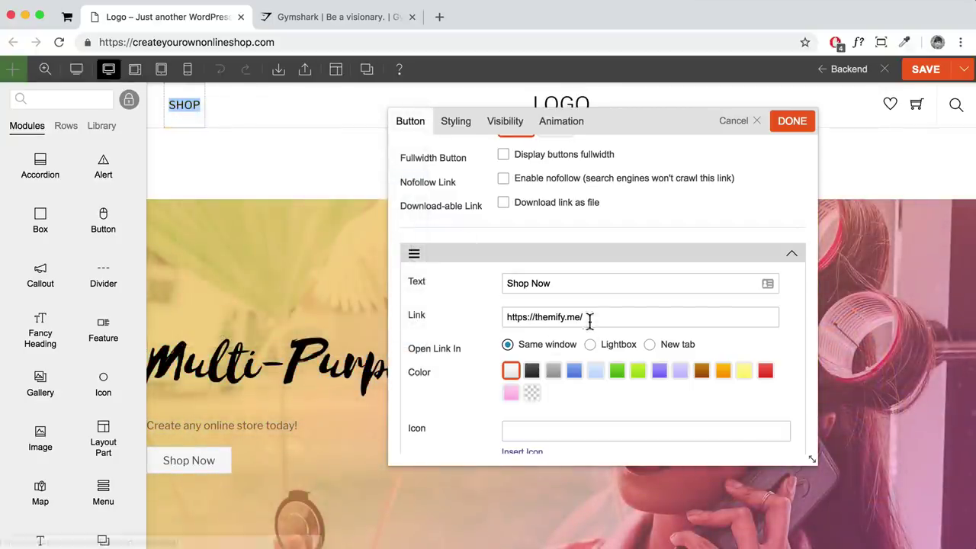
pyautogui.moveTo(588, 318); pyautogui.dragTo(470, 312)
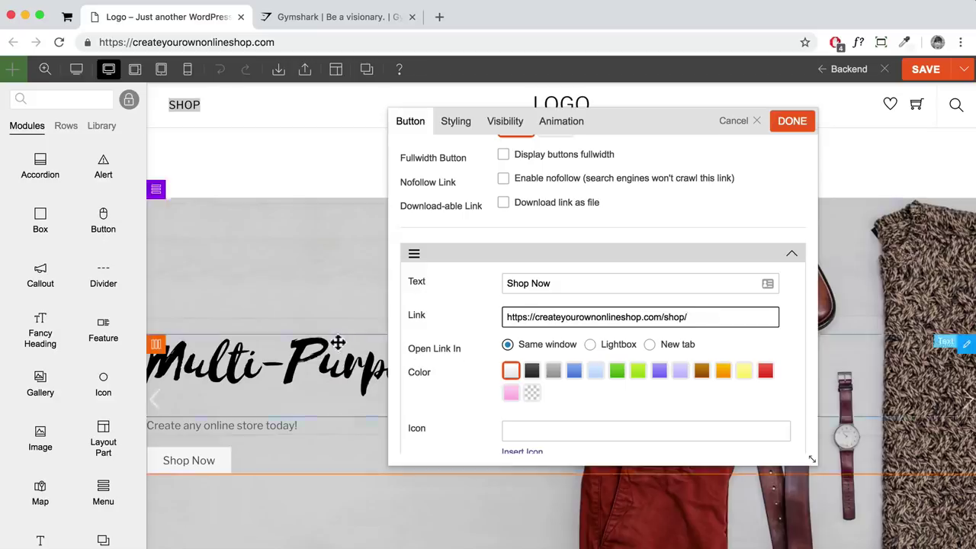
pyautogui.scroll(-10, 337, 342)
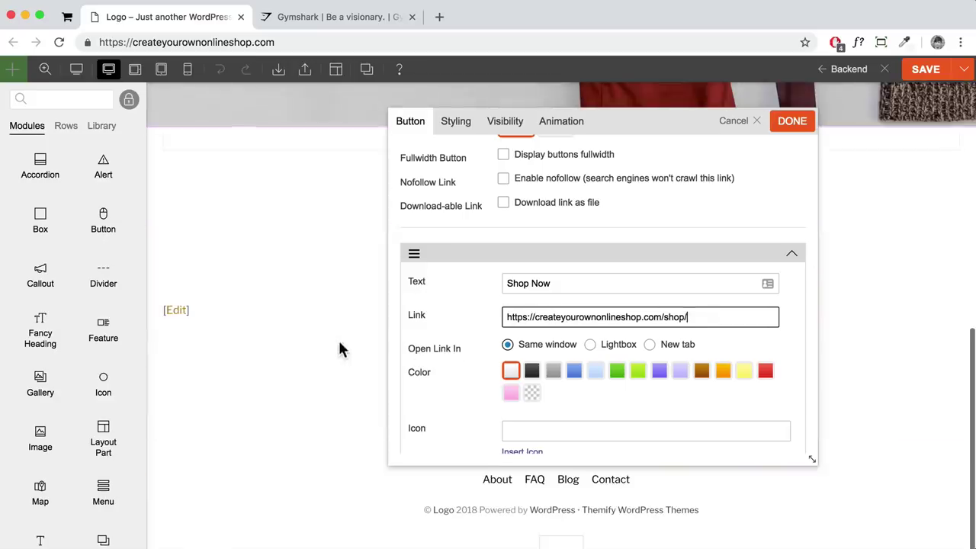
pyautogui.rightClick(493, 480)
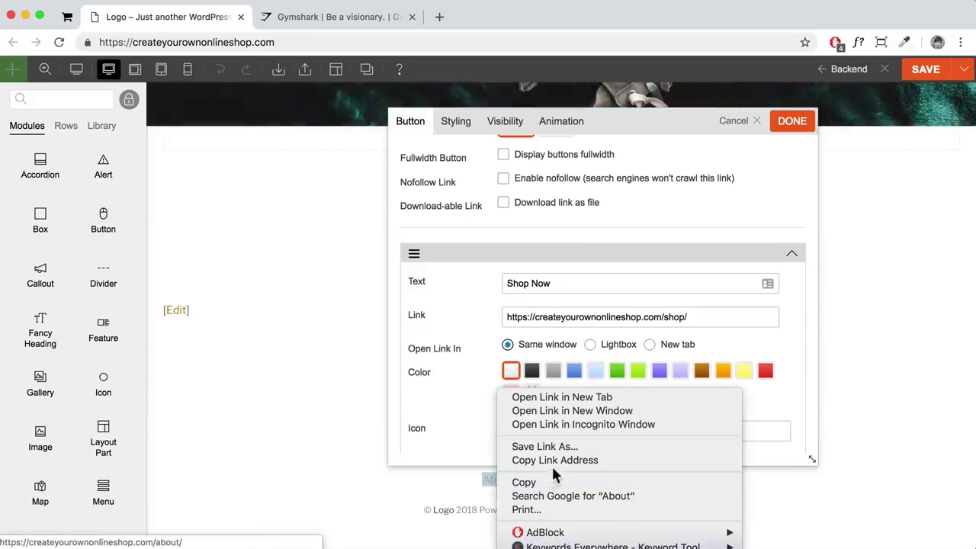
pyautogui.click(705, 314)
pyautogui.moveTo(704, 314); pyautogui.dragTo(496, 316)
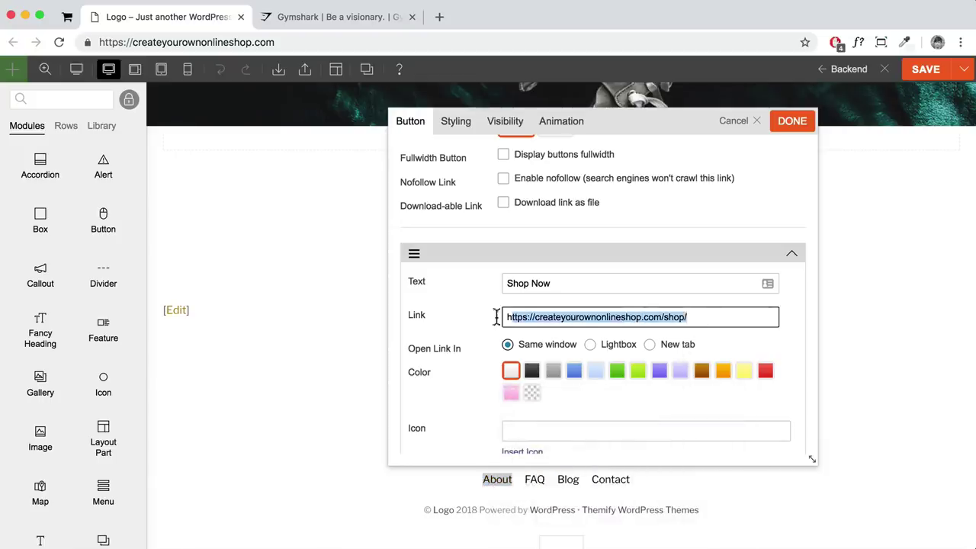
pyautogui.scroll(10, 327, 314)
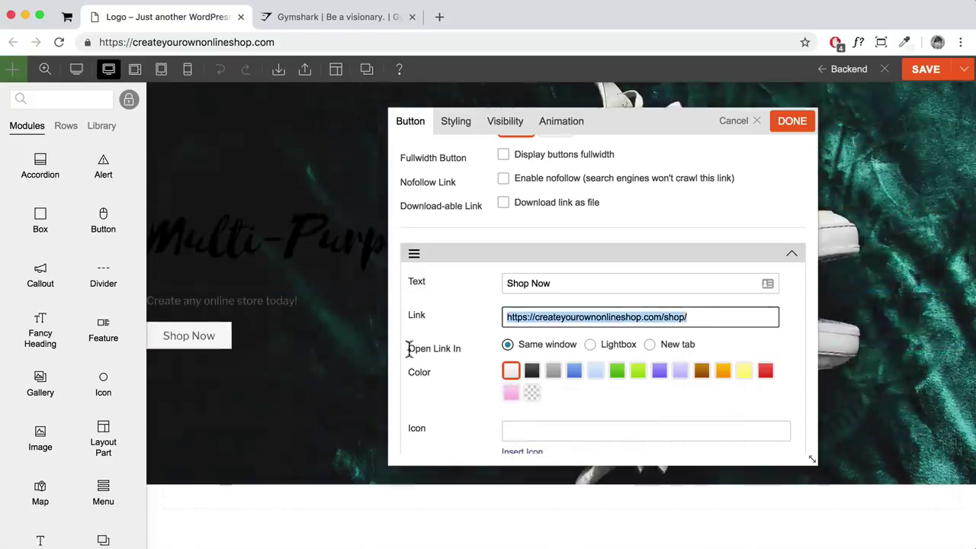
# Choose the black colour swatch for the Shop Now button
pyautogui.click(531, 373)
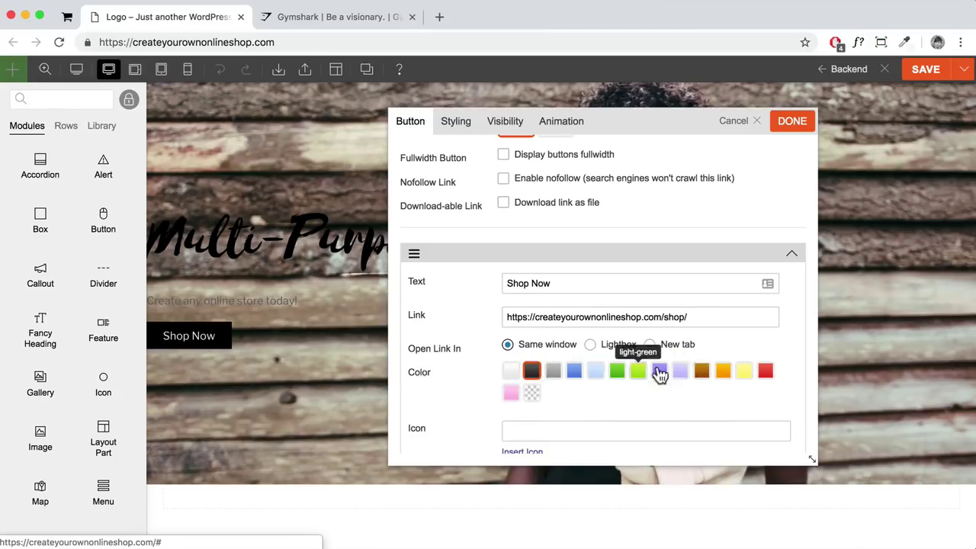
pyautogui.scroll(-3, 573, 362)
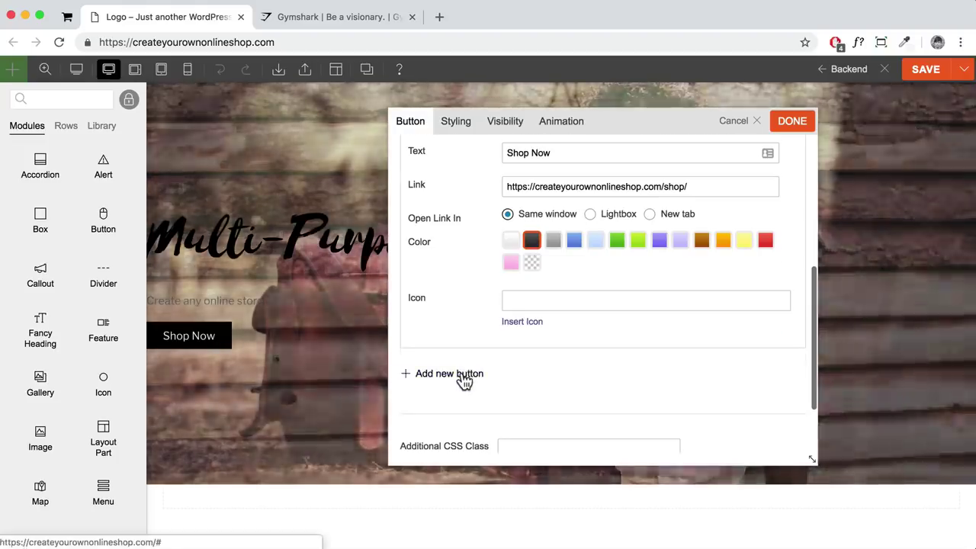
pyautogui.scroll(3, 465, 379)
pyautogui.scroll(3, 464, 374)
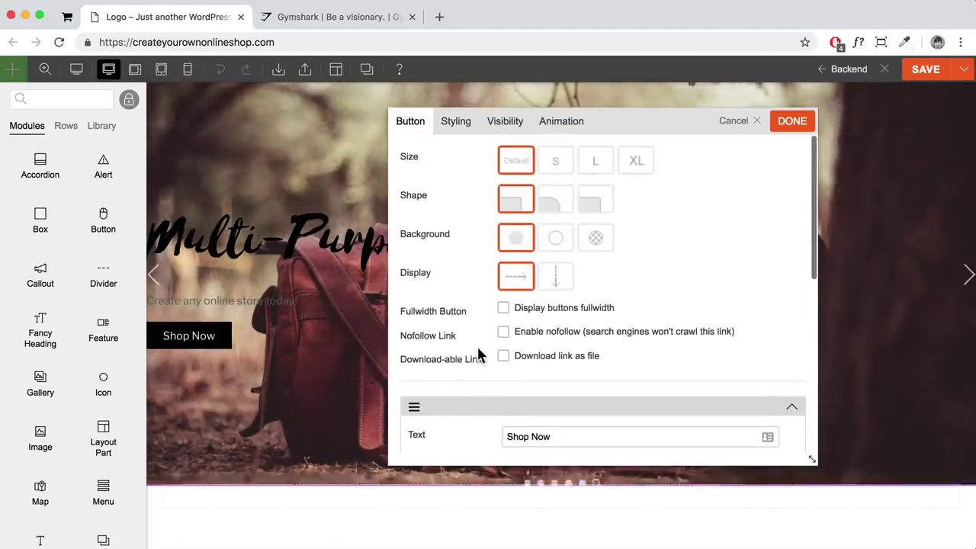
pyautogui.scroll(-4, 503, 357)
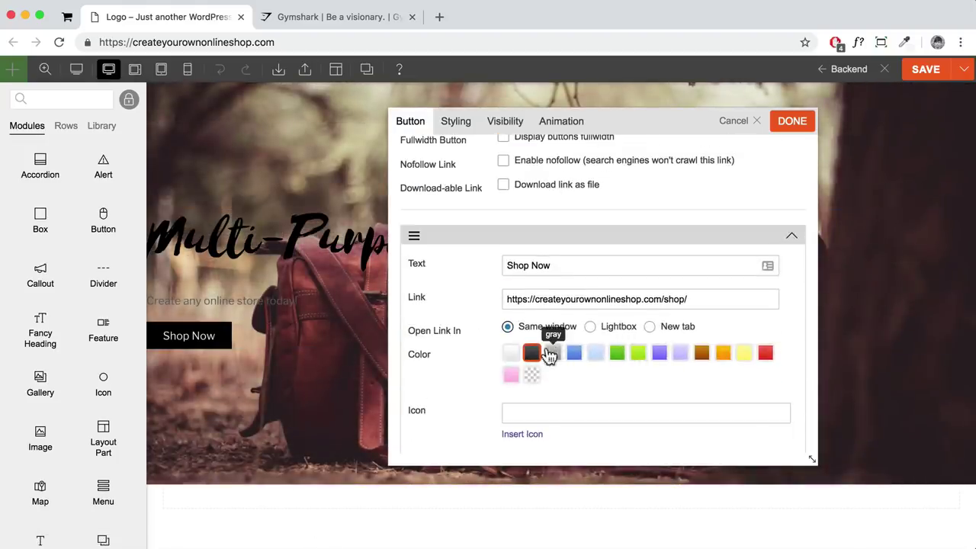
# Review the button link's background and text colour styling, then close the button settings
pyautogui.click(458, 126)
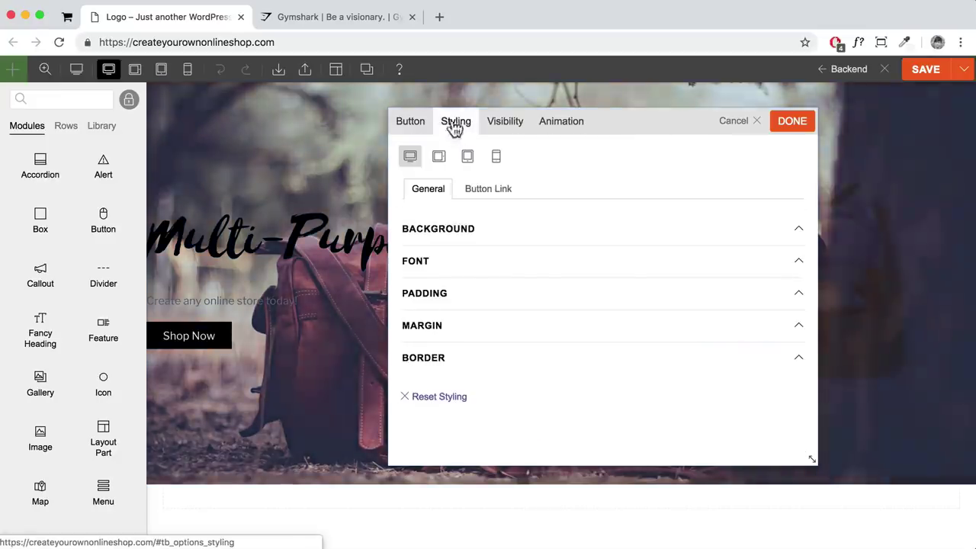
pyautogui.click(479, 194)
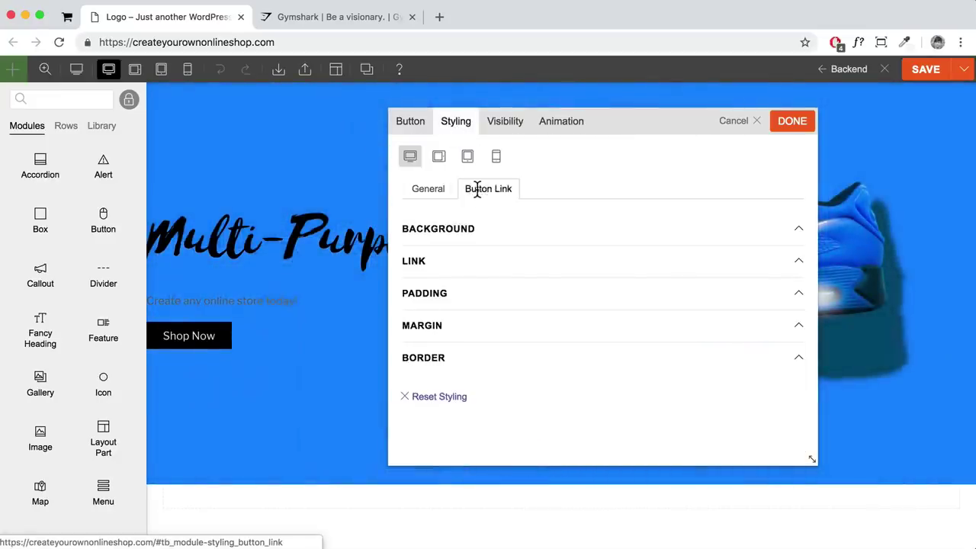
pyautogui.click(492, 229)
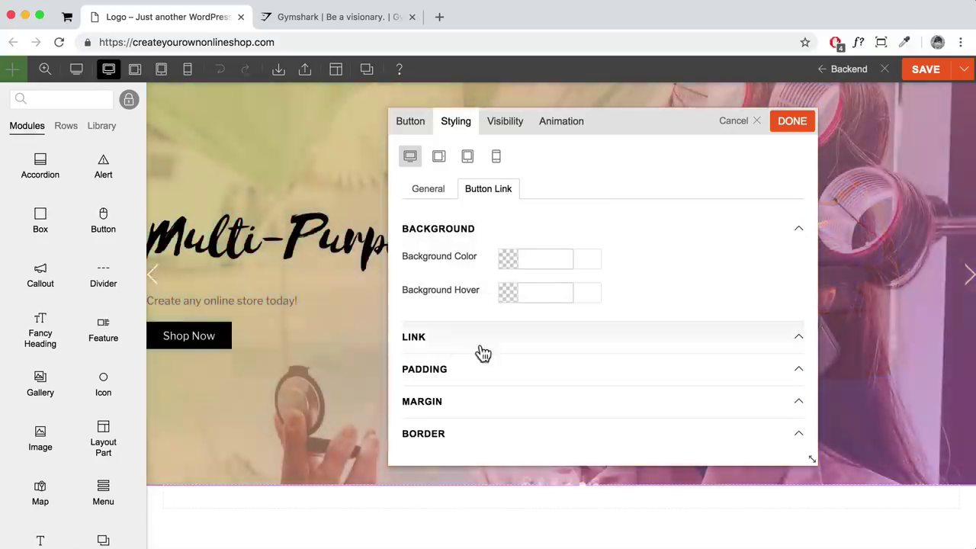
pyautogui.click(478, 347)
pyautogui.click(429, 190)
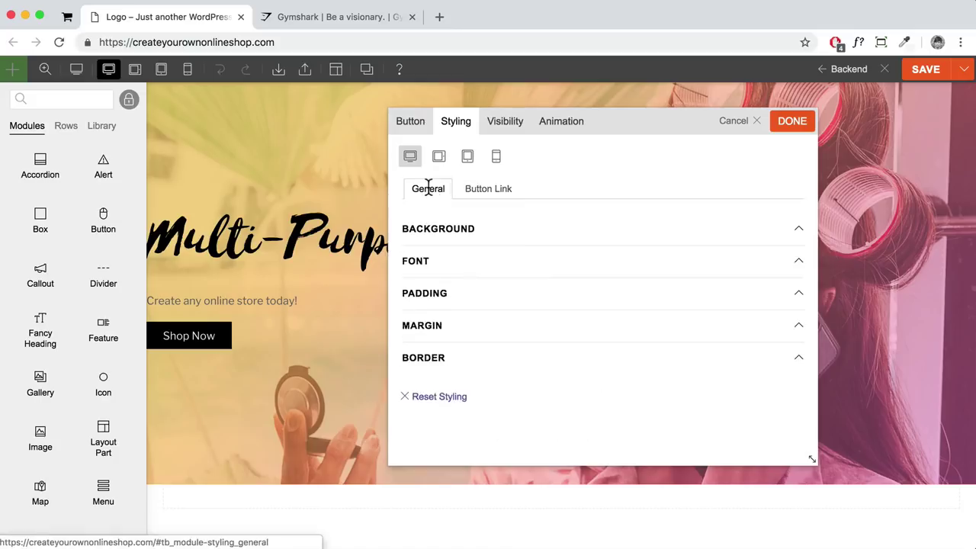
pyautogui.click(409, 123)
pyautogui.scroll(-4, 712, 211)
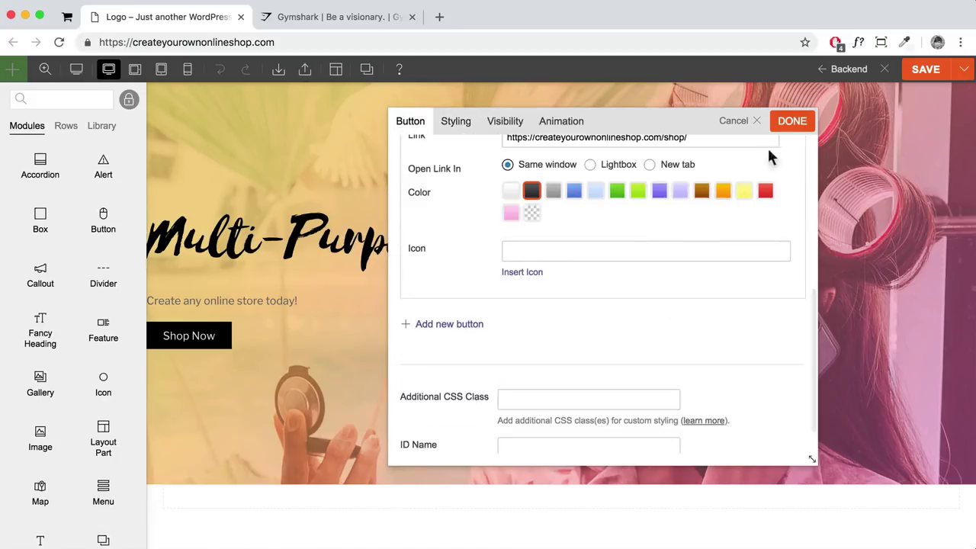
pyautogui.click(793, 125)
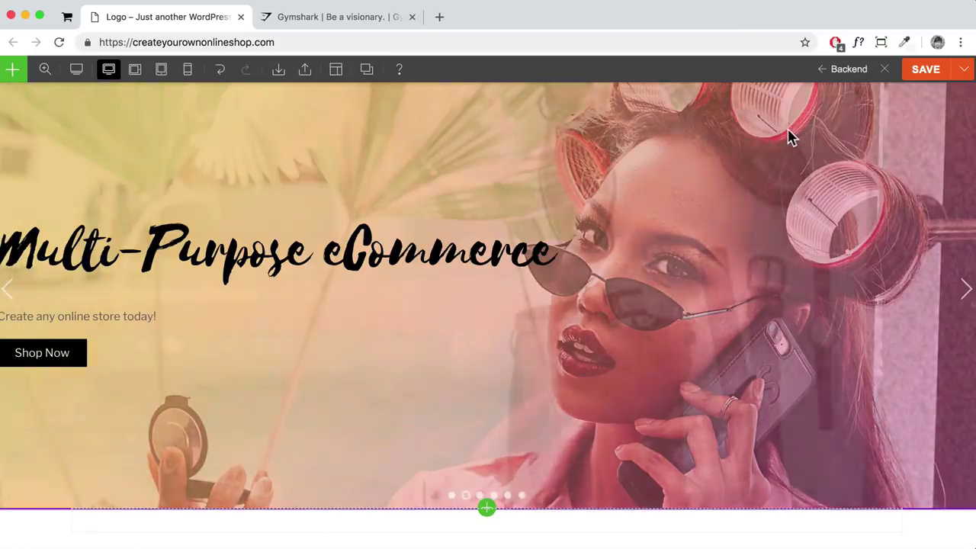
# Set the hero row's font colour to #ffffff so the slide heading and subtext turn white
pyautogui.scroll(3, 407, 236)
pyautogui.scroll(-6, 407, 240)
pyautogui.scroll(5, 388, 237)
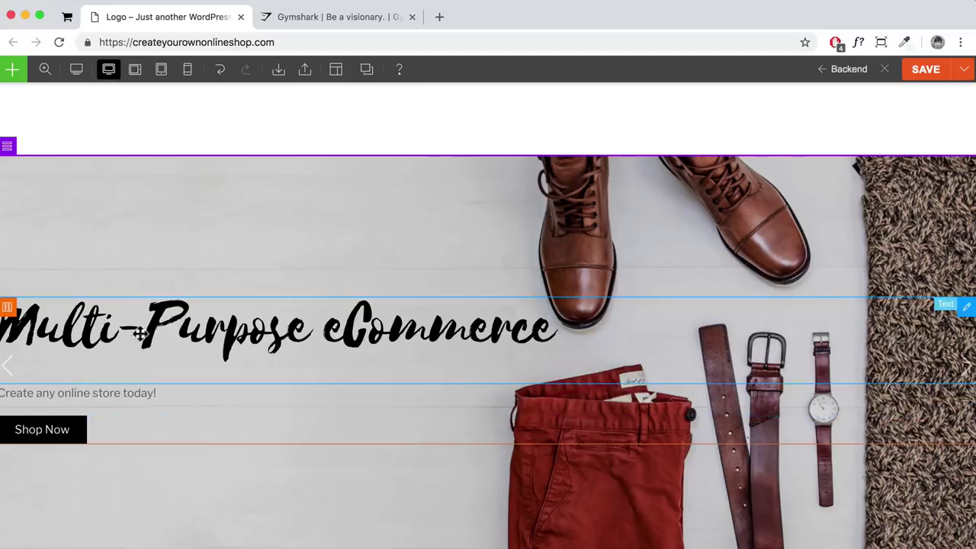
pyautogui.click(9, 366)
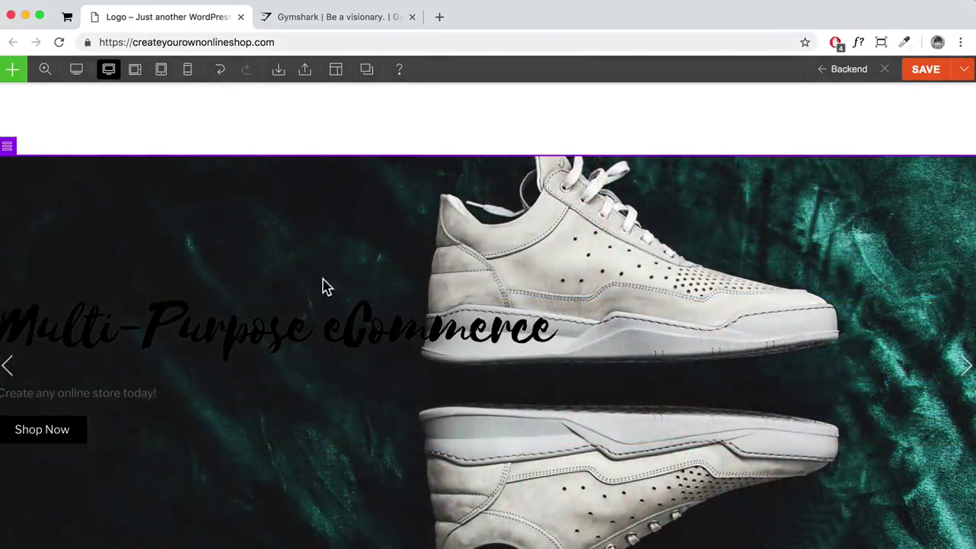
pyautogui.moveTo(9, 147)
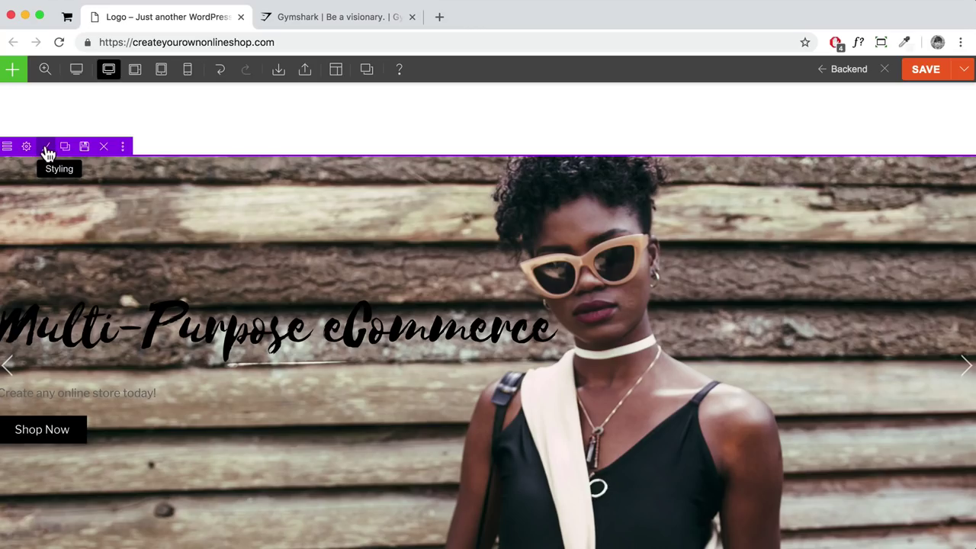
pyautogui.click(47, 151)
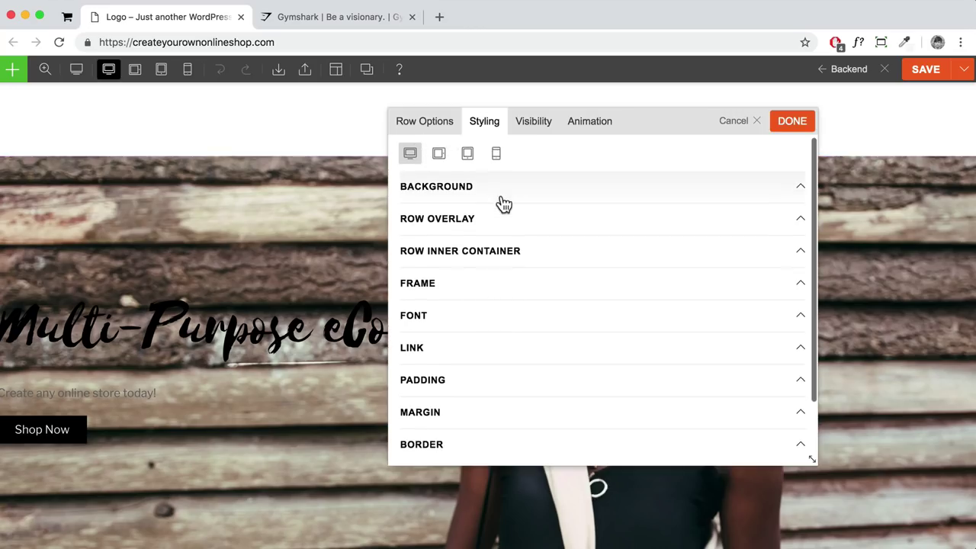
pyautogui.click(462, 326)
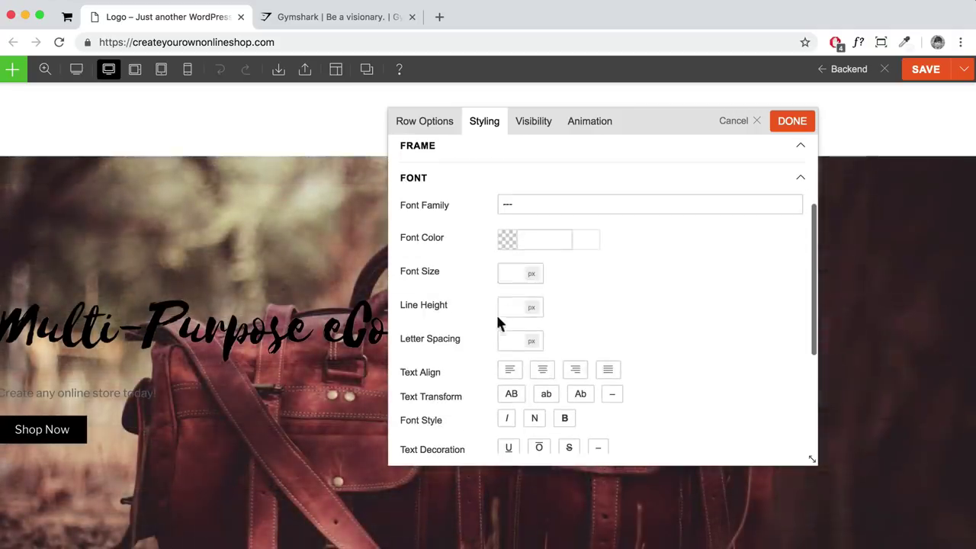
pyautogui.click(508, 240)
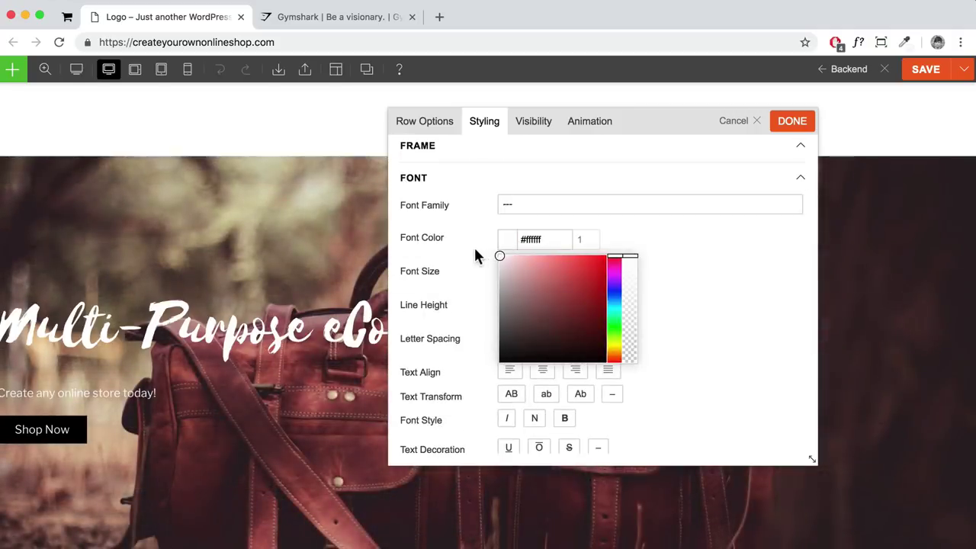
pyautogui.click(725, 262)
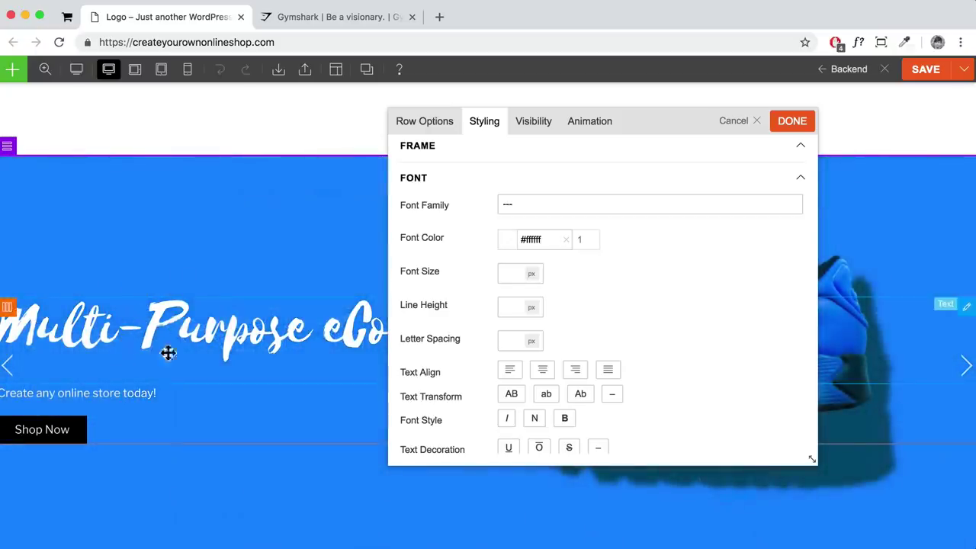
# Apply the row styling and drag the Multi-Purpose eCommerce heading into its own row below the slider
pyautogui.click(793, 123)
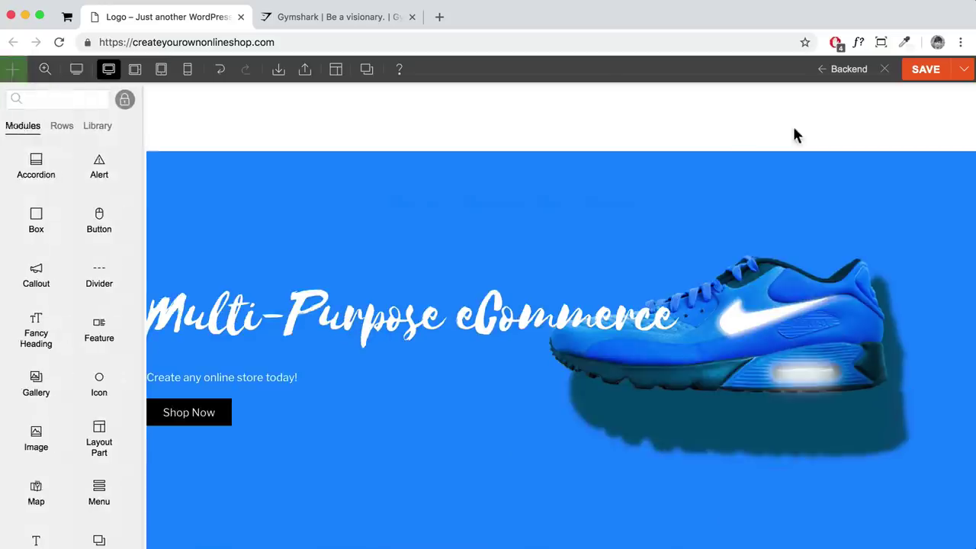
pyautogui.scroll(-4, 625, 213)
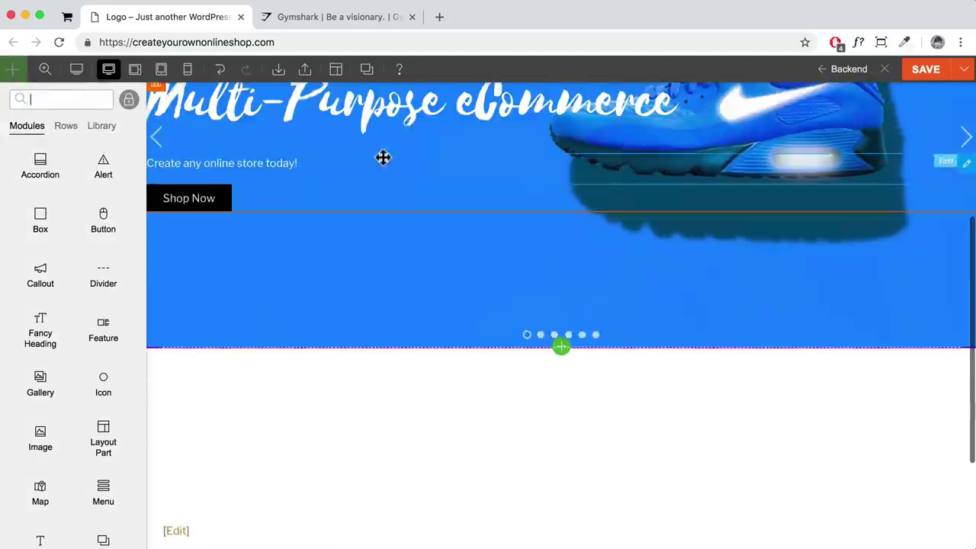
pyautogui.scroll(2, 365, 162)
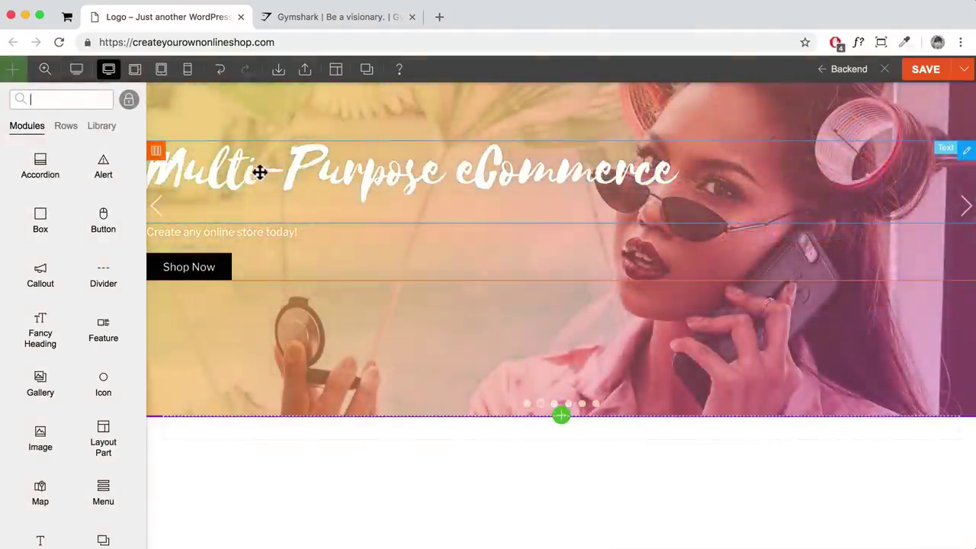
pyautogui.moveTo(259, 170); pyautogui.dragTo(745, 404)
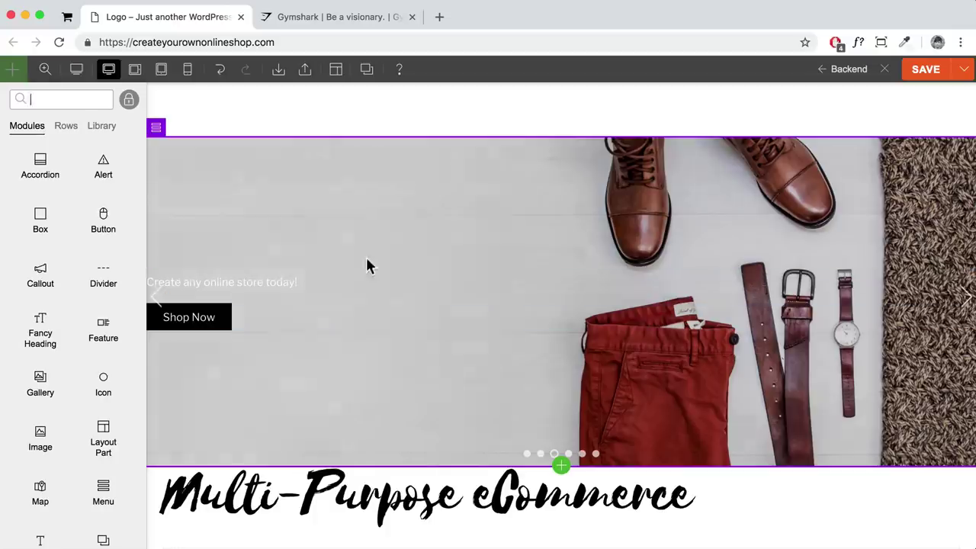
pyautogui.scroll(-2, 359, 490)
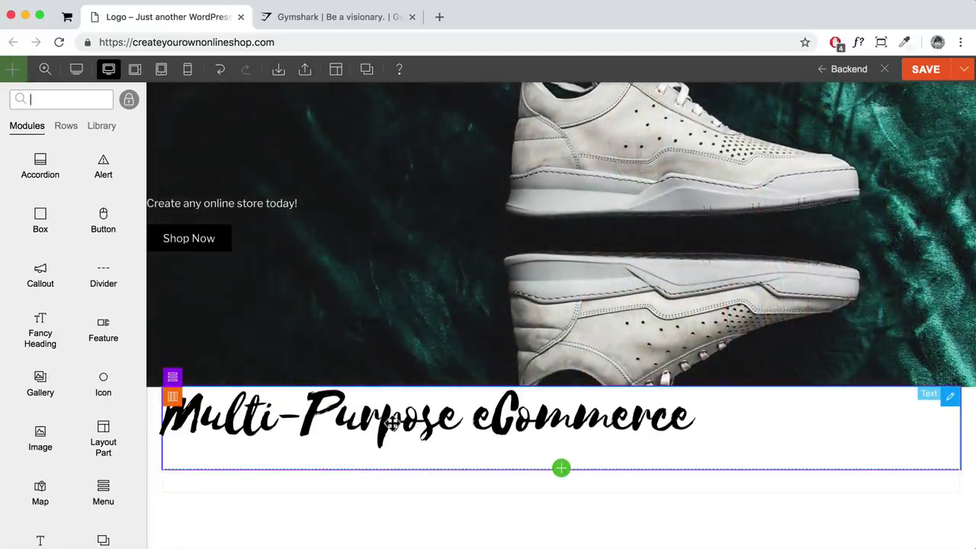
# Try a different font colour on the heading, then undo it so the heading stays black
pyautogui.click(385, 423)
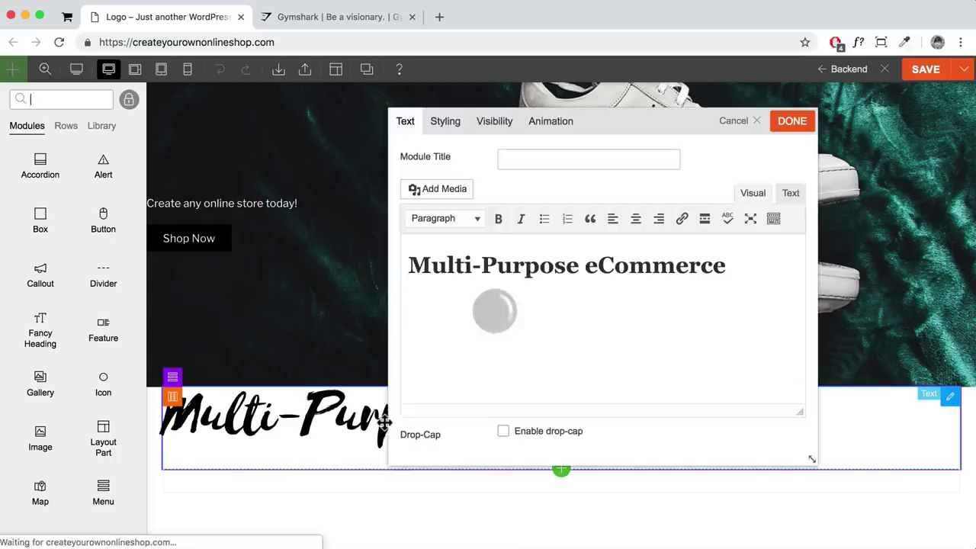
pyautogui.click(445, 124)
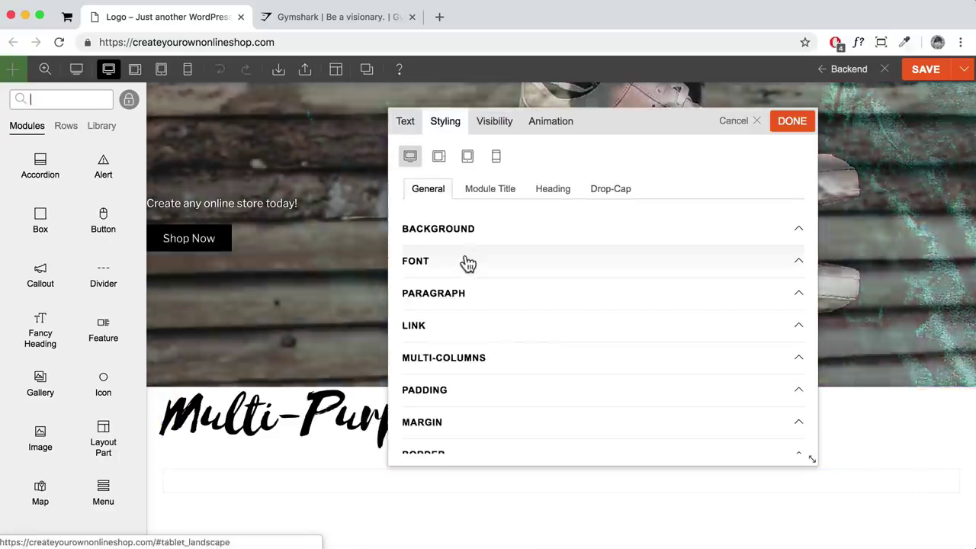
pyautogui.click(464, 262)
pyautogui.click(512, 345)
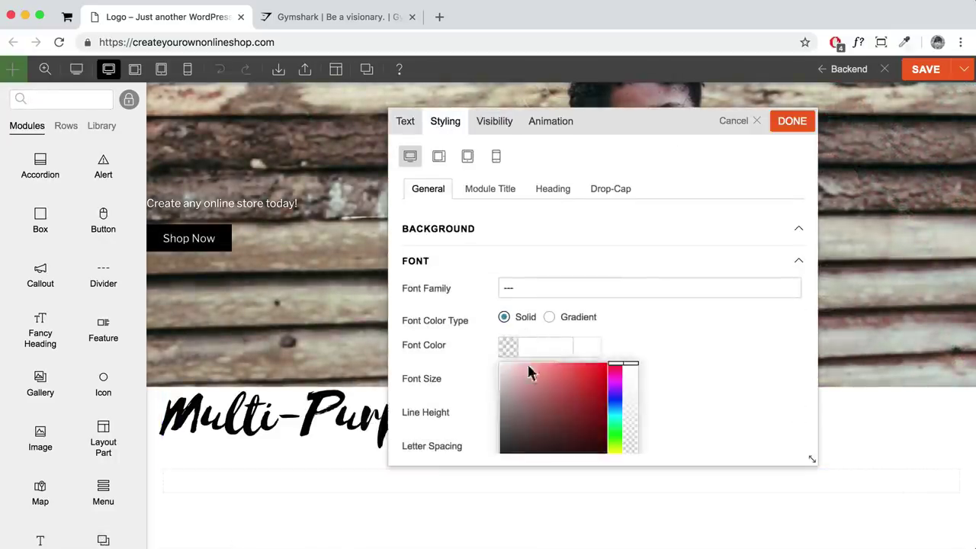
pyautogui.click(583, 328)
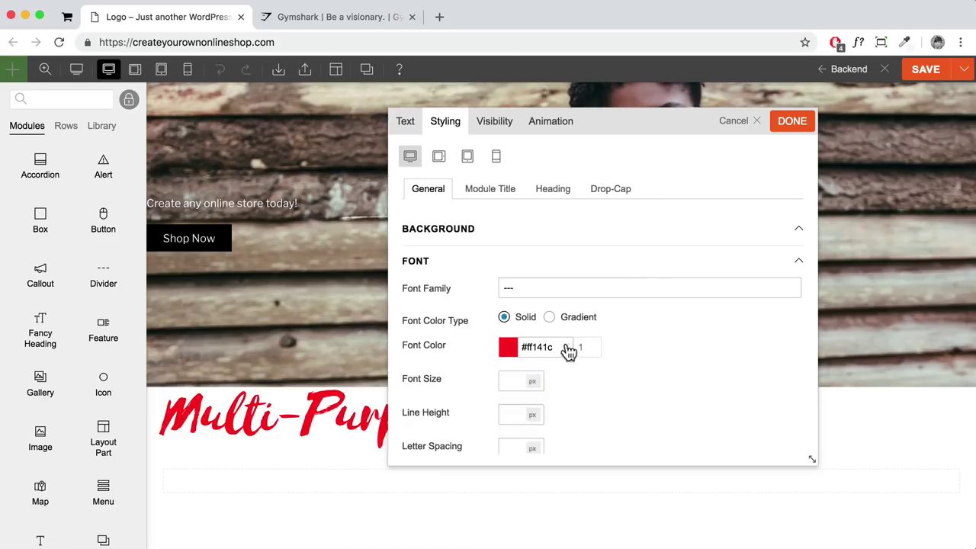
pyautogui.click(789, 122)
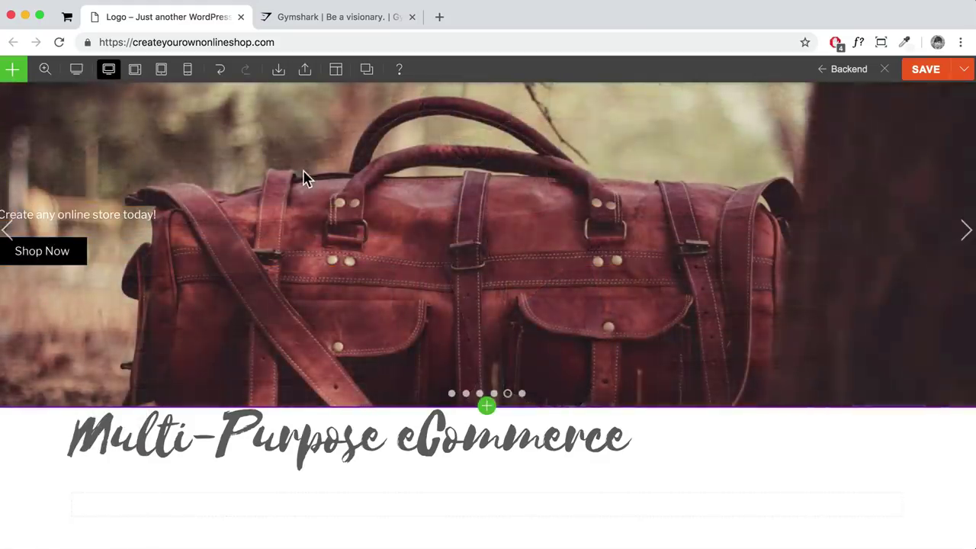
pyautogui.click(219, 71)
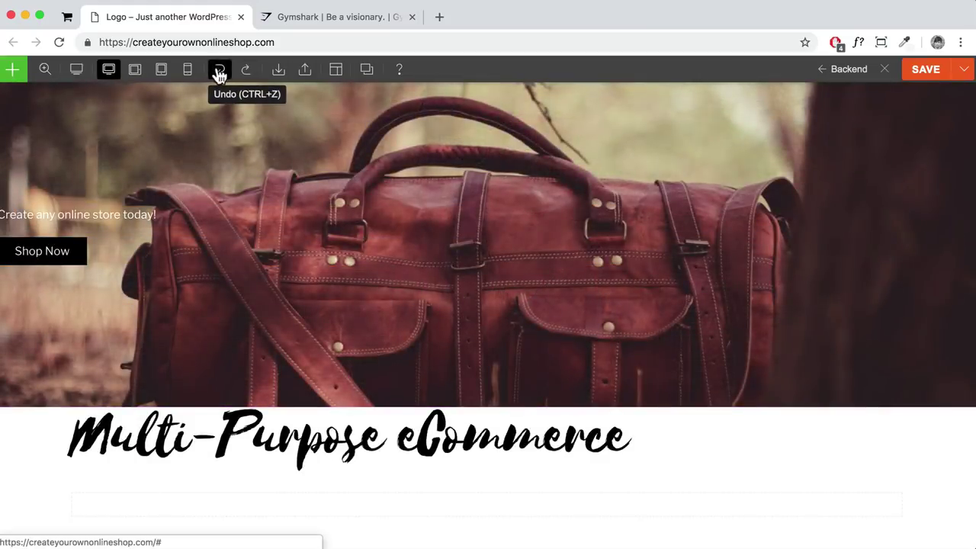
# Give the hero row a left padding of 5%
pyautogui.scroll(3, 245, 343)
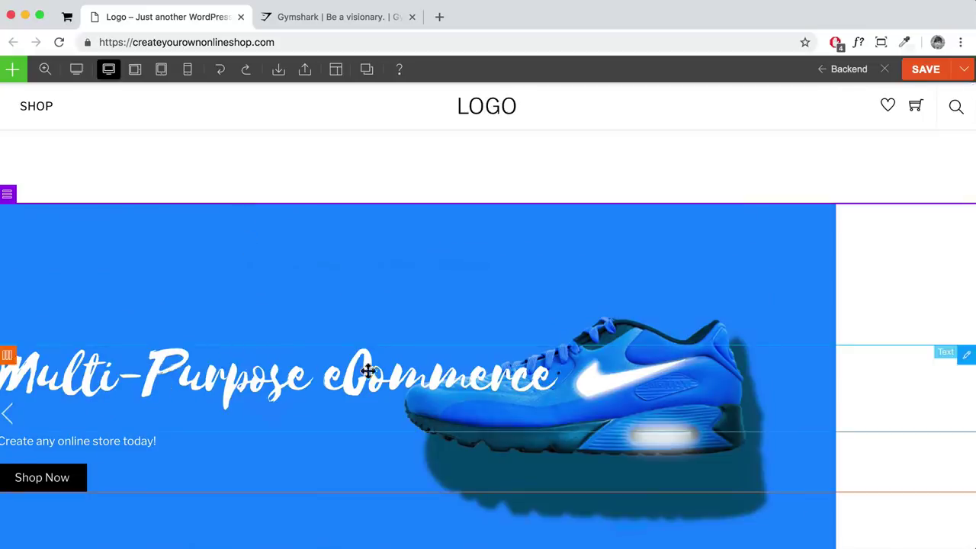
pyautogui.scroll(-3, 369, 371)
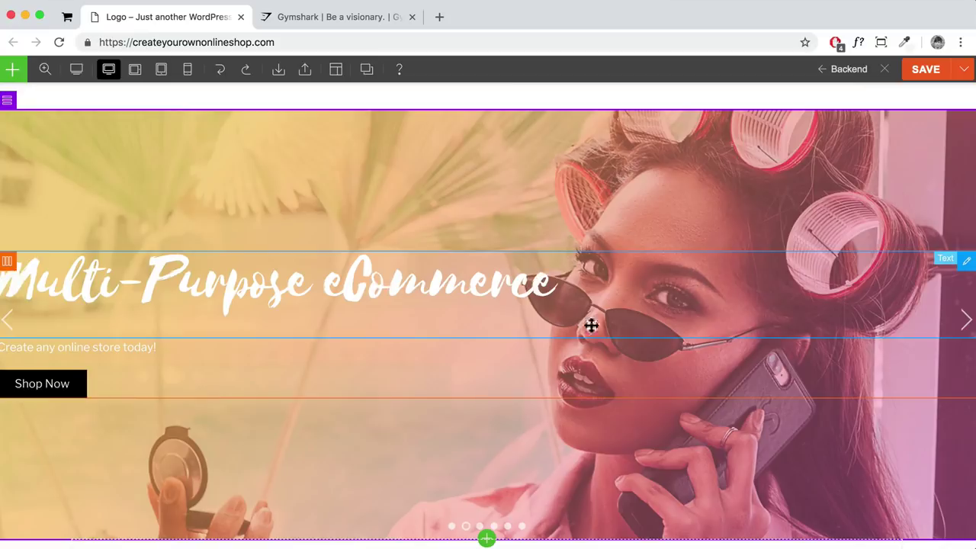
pyautogui.scroll(3, 131, 244)
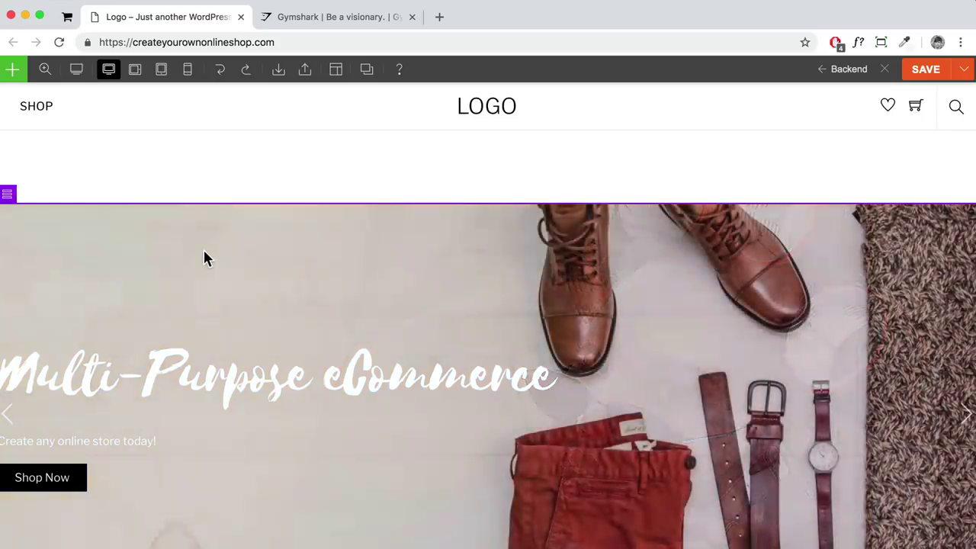
pyautogui.doubleClick(202, 248)
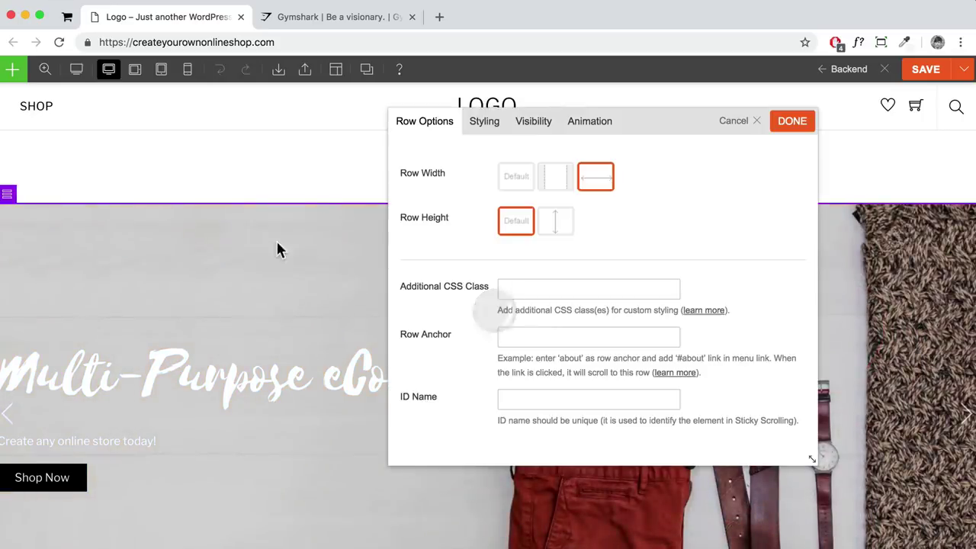
pyautogui.click(484, 126)
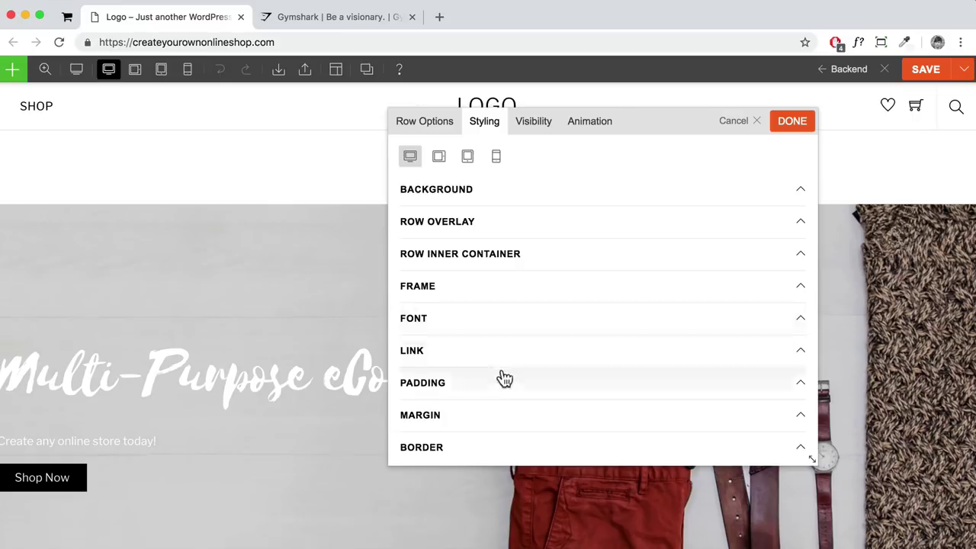
pyautogui.scroll(-1, 499, 366)
pyautogui.click(494, 339)
pyautogui.scroll(-1, 483, 338)
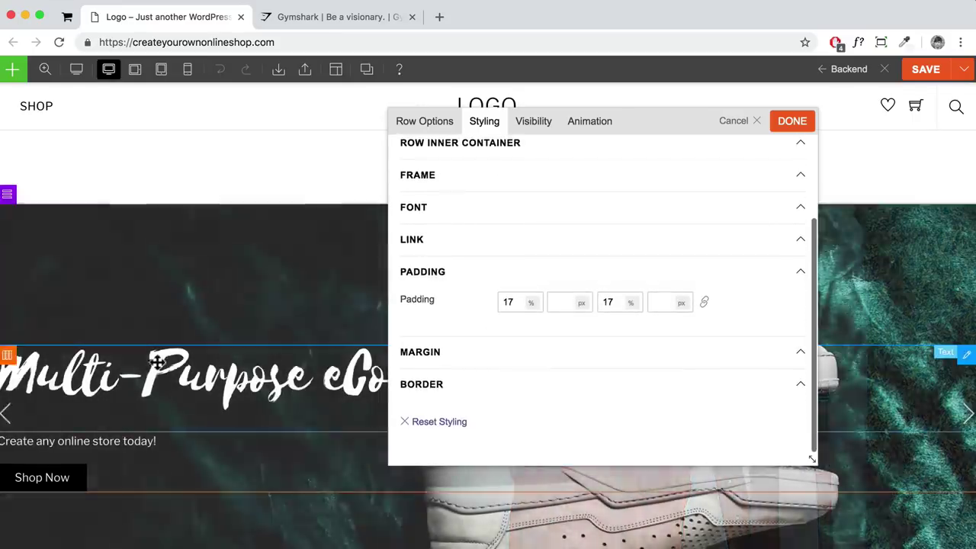
pyautogui.write('5')
pyautogui.click(681, 303)
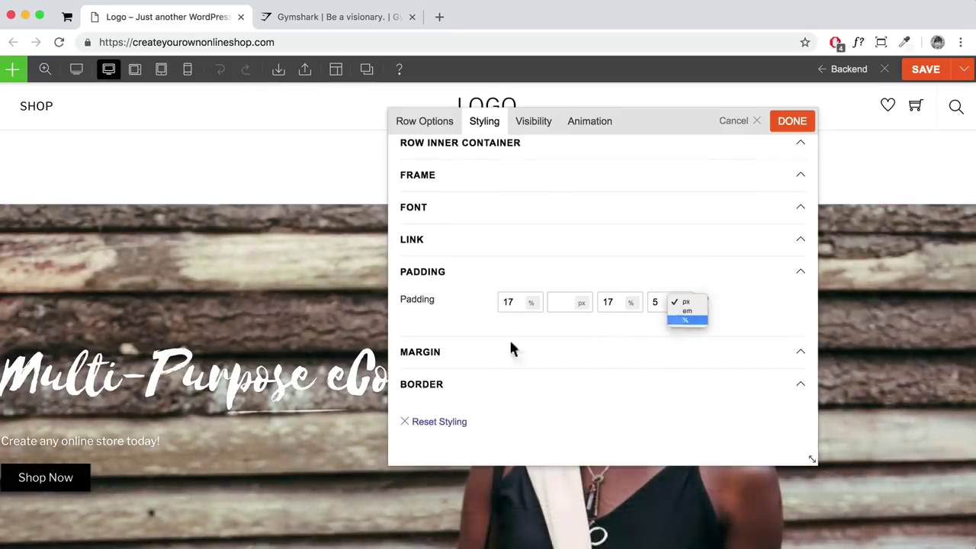
pyautogui.press('Return')
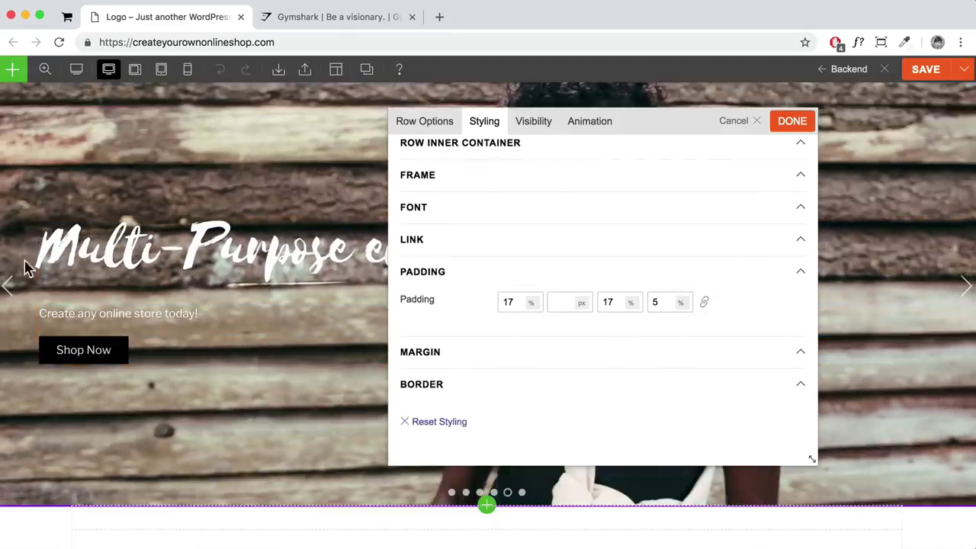
# Set the hero row's text alignment to left and apply the row styling
pyautogui.scroll(1, 633, 251)
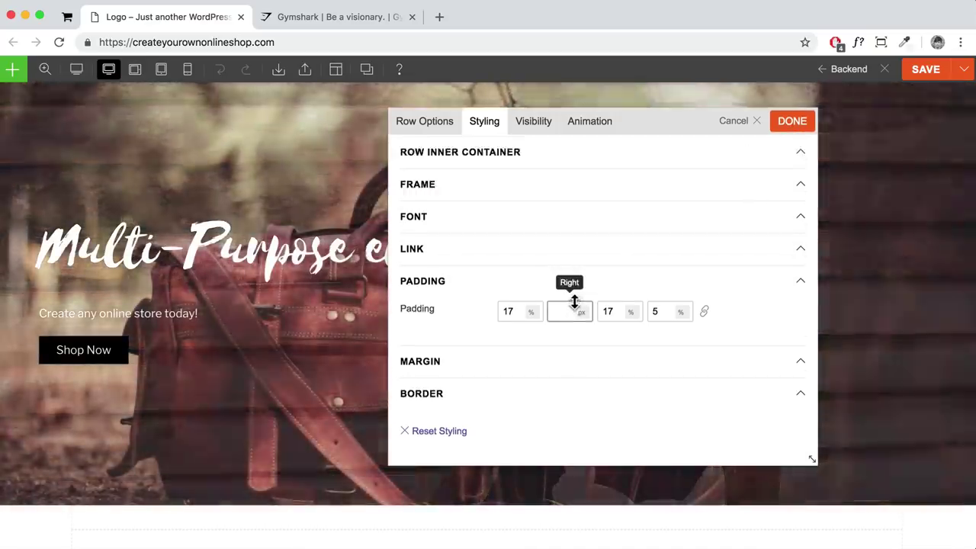
pyautogui.scroll(2, 574, 297)
pyautogui.click(573, 274)
pyautogui.moveTo(679, 129); pyautogui.dragTo(282, 205)
pyautogui.scroll(-3, 513, 343)
pyautogui.click(465, 344)
pyautogui.click(193, 431)
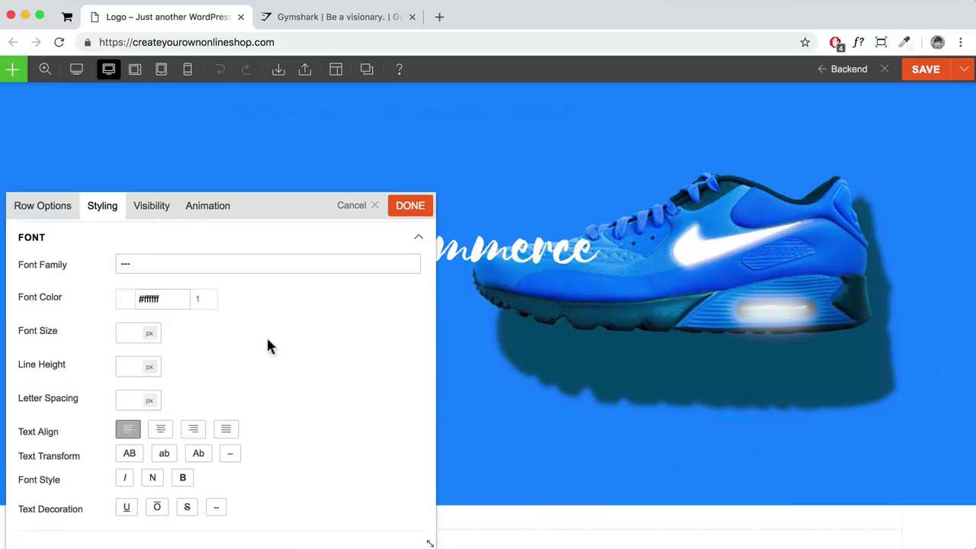
pyautogui.click(409, 207)
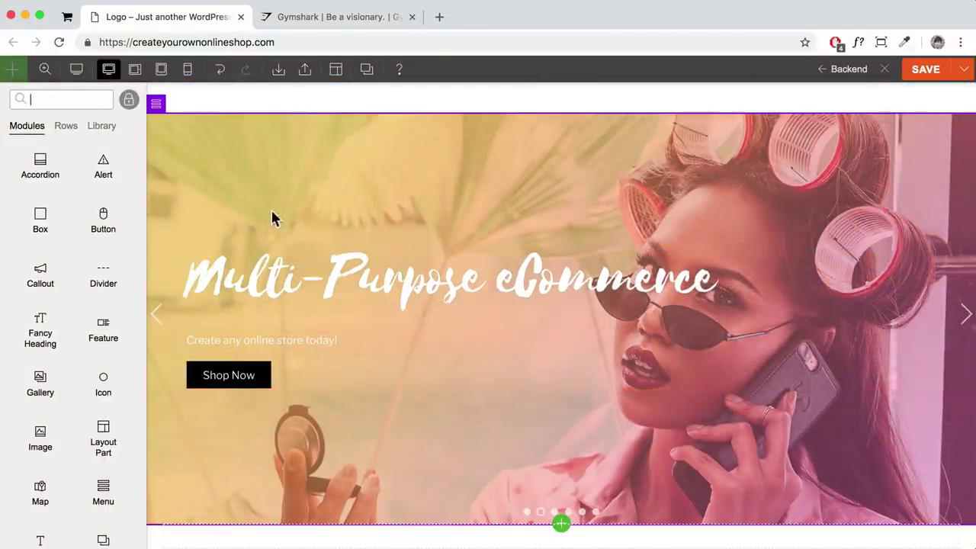
# Switch the hero row to a three-column layout
pyautogui.moveTo(158, 106)
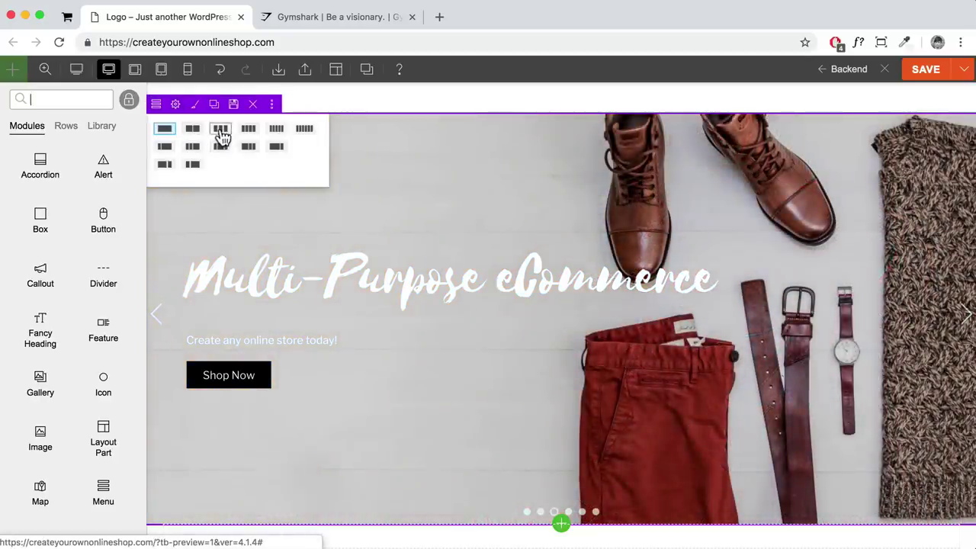
pyautogui.click(221, 134)
pyautogui.scroll(2, 412, 273)
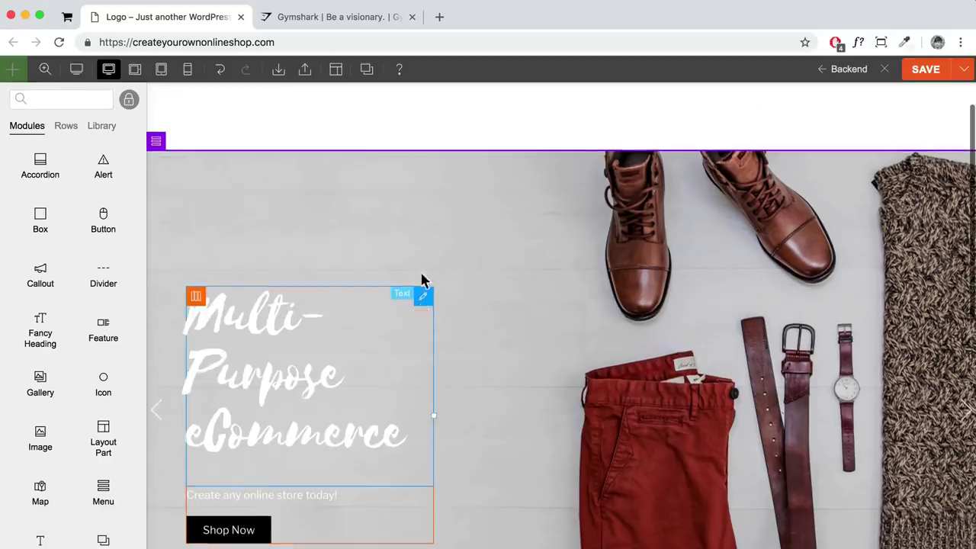
pyautogui.scroll(-3, 284, 327)
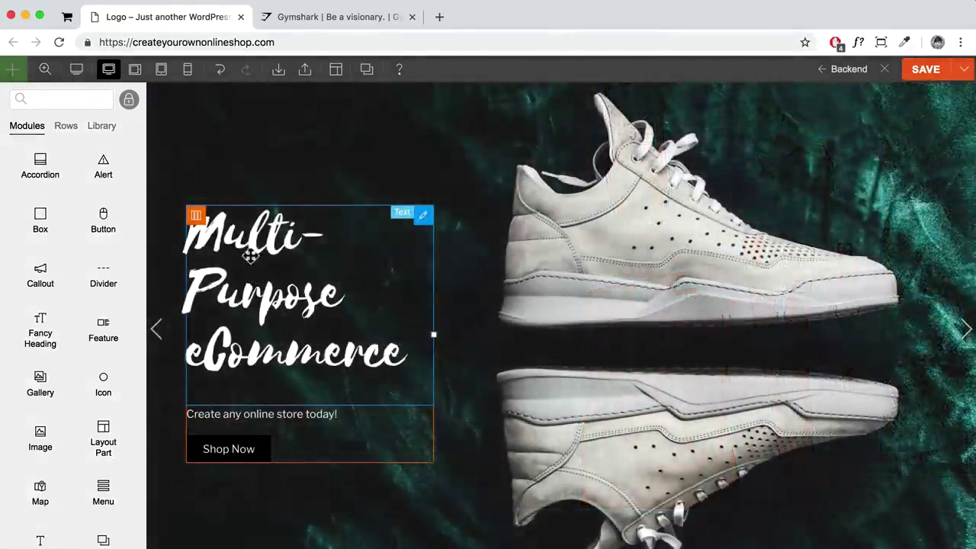
# Stack the heading, subtext and Shop Now button in the middle column and widen that column
pyautogui.moveTo(250, 257); pyautogui.dragTo(407, 242)
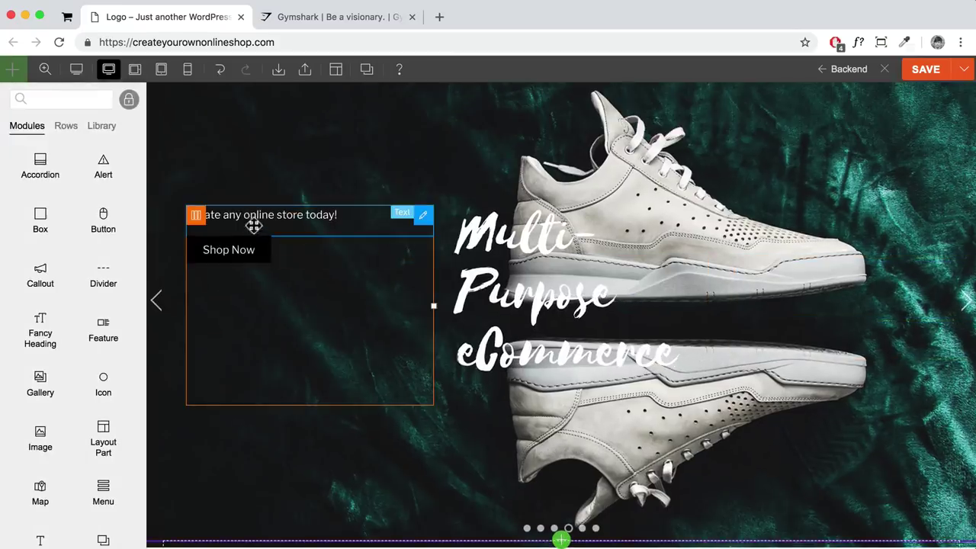
pyautogui.moveTo(252, 224); pyautogui.dragTo(488, 423)
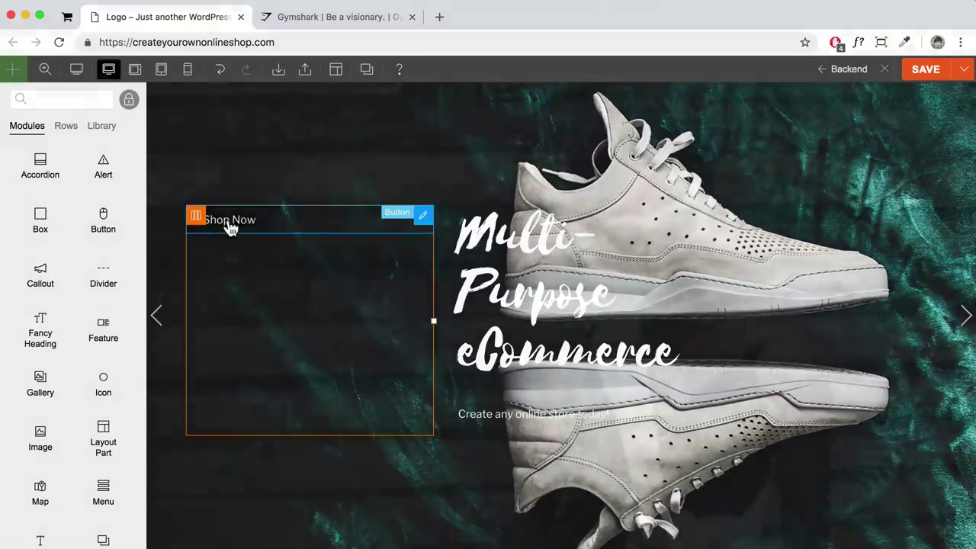
pyautogui.moveTo(228, 224); pyautogui.dragTo(496, 412)
pyautogui.scroll(2, 429, 257)
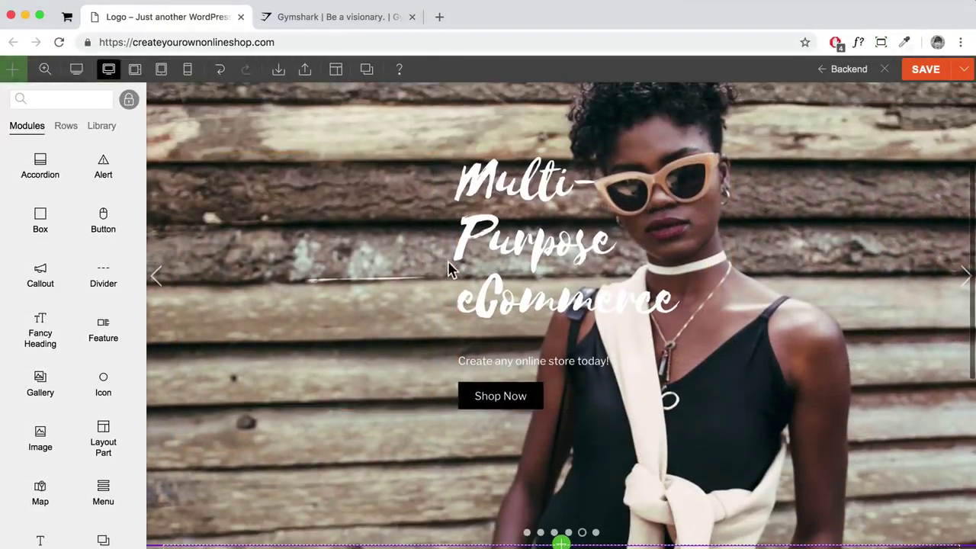
pyautogui.moveTo(455, 277); pyautogui.dragTo(434, 277)
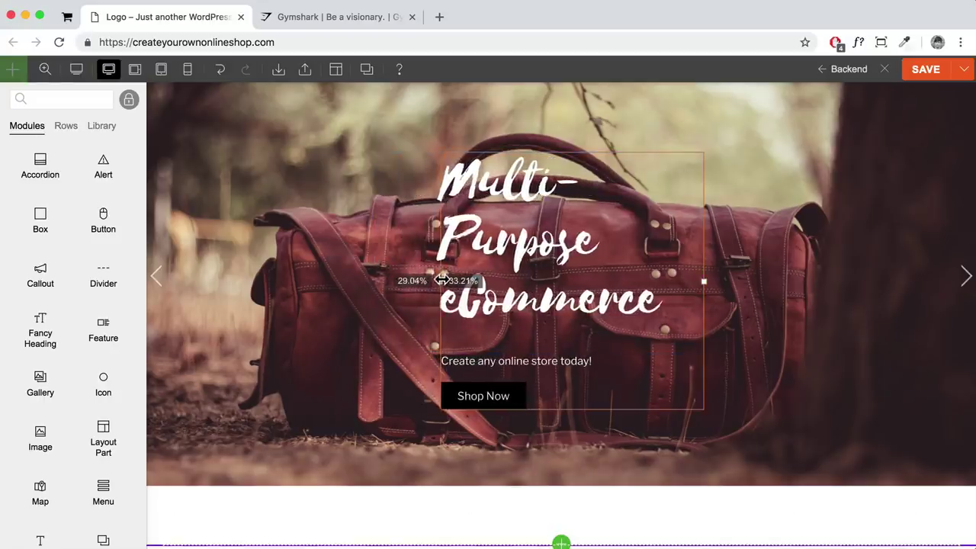
pyautogui.scroll(2, 364, 282)
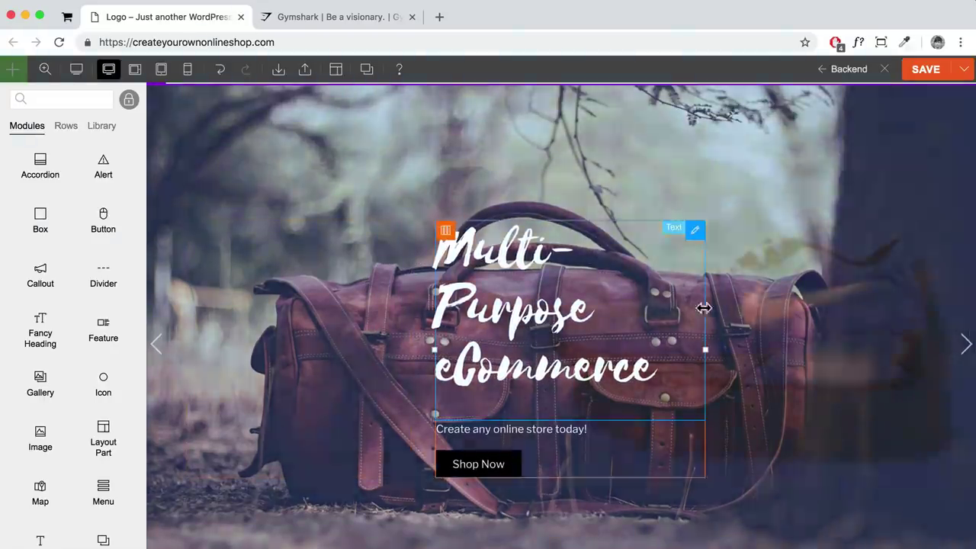
pyautogui.scroll(1, 496, 290)
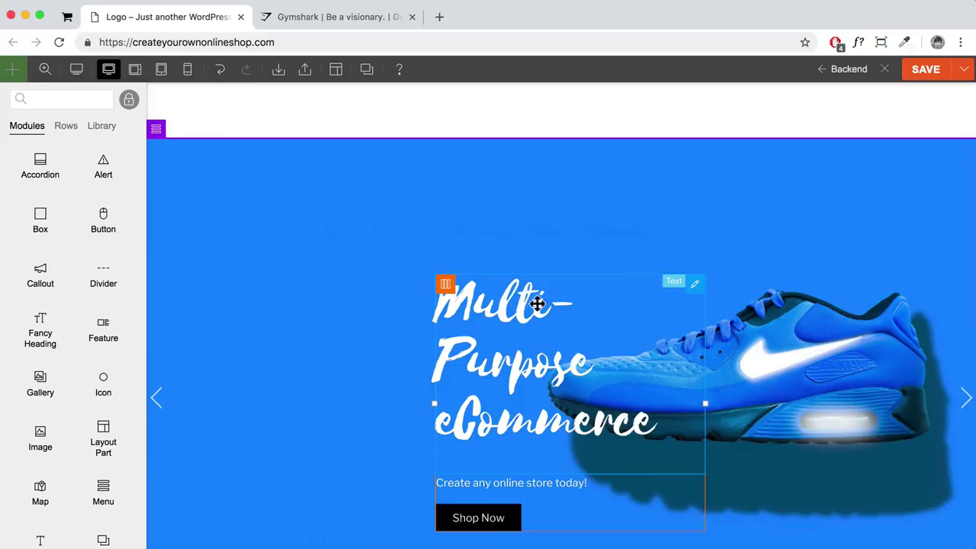
# Undo four hero layout changes so the Multi-Purpose eCommerce heading is back on one line
pyautogui.click(220, 72)
pyautogui.click(220, 71)
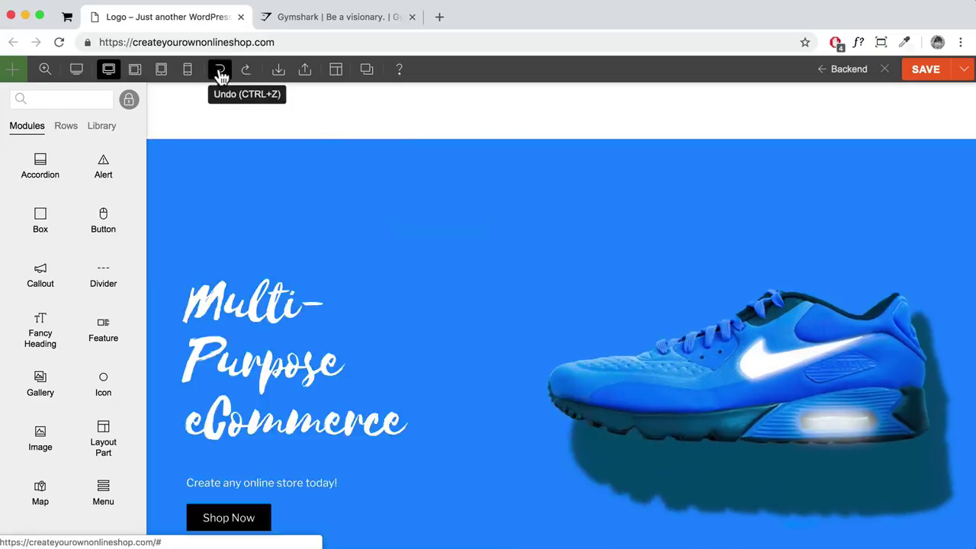
pyautogui.click(221, 71)
pyautogui.click(221, 71)
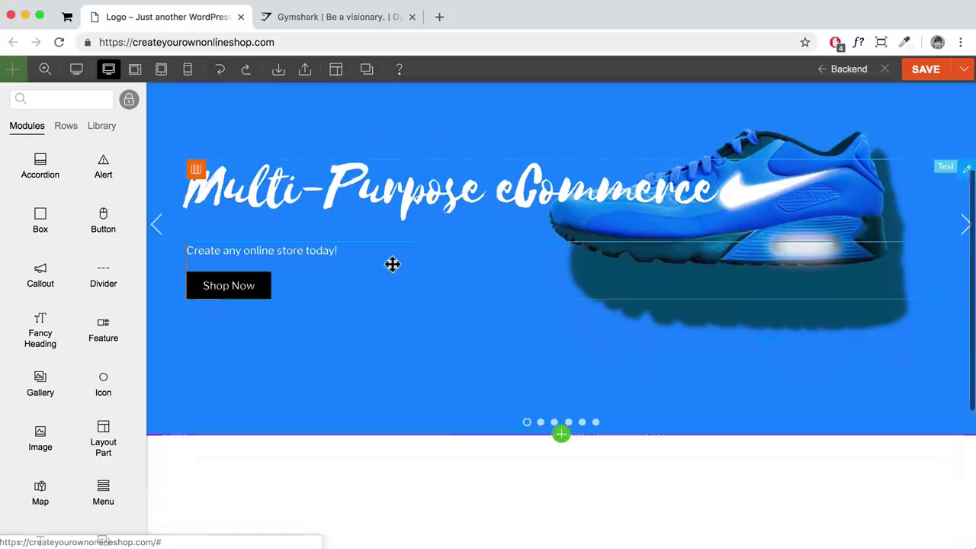
pyautogui.scroll(3, 439, 262)
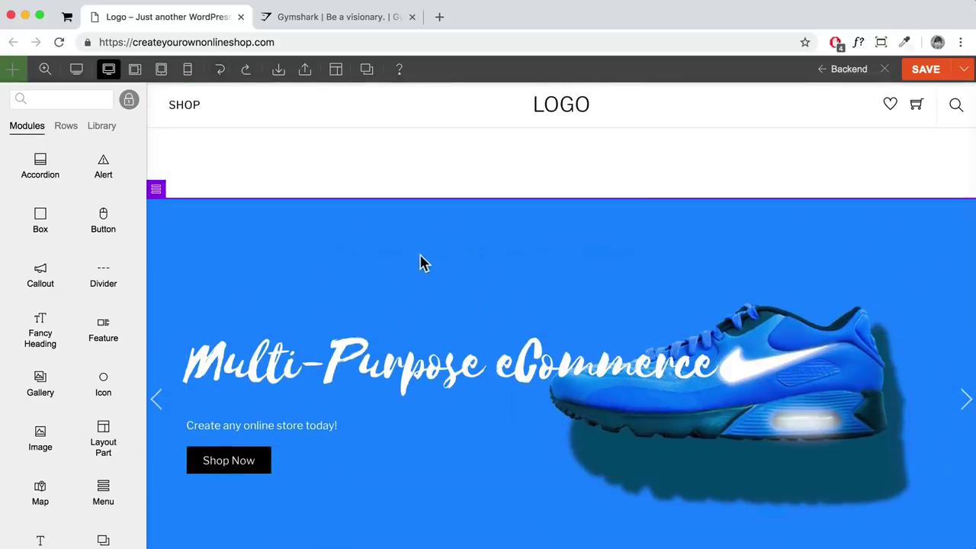
# Save the page, exit the builder to the live site, and open the page's admin edit screen
pyautogui.click(922, 76)
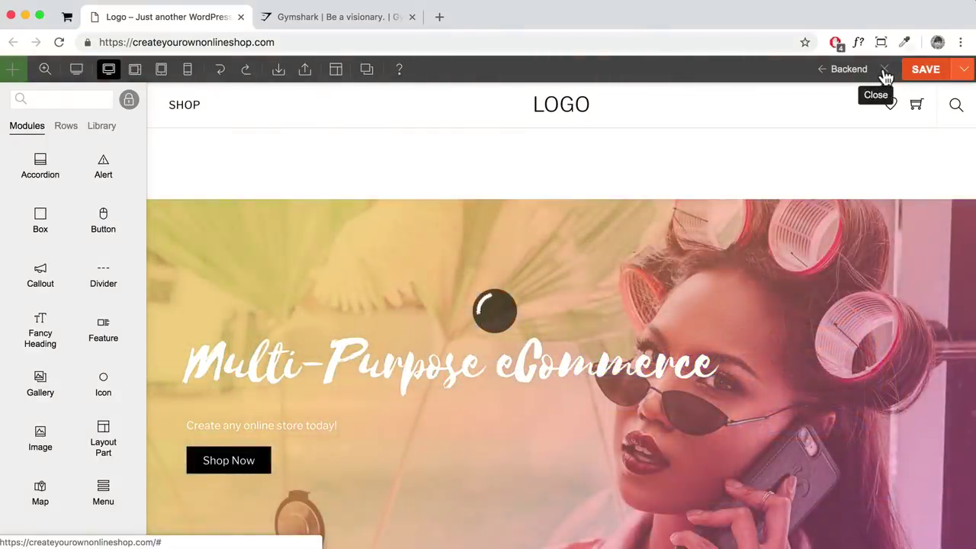
pyautogui.click(884, 74)
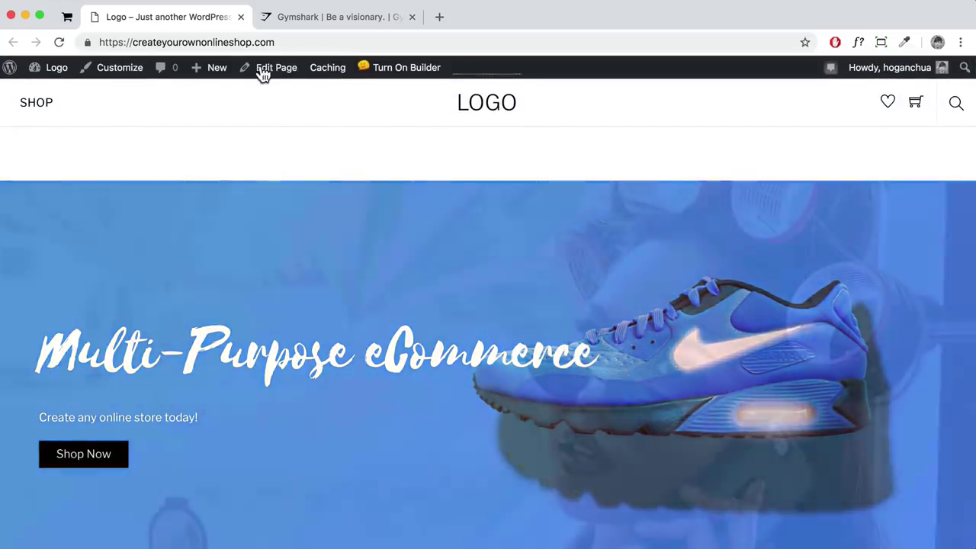
pyautogui.click(264, 68)
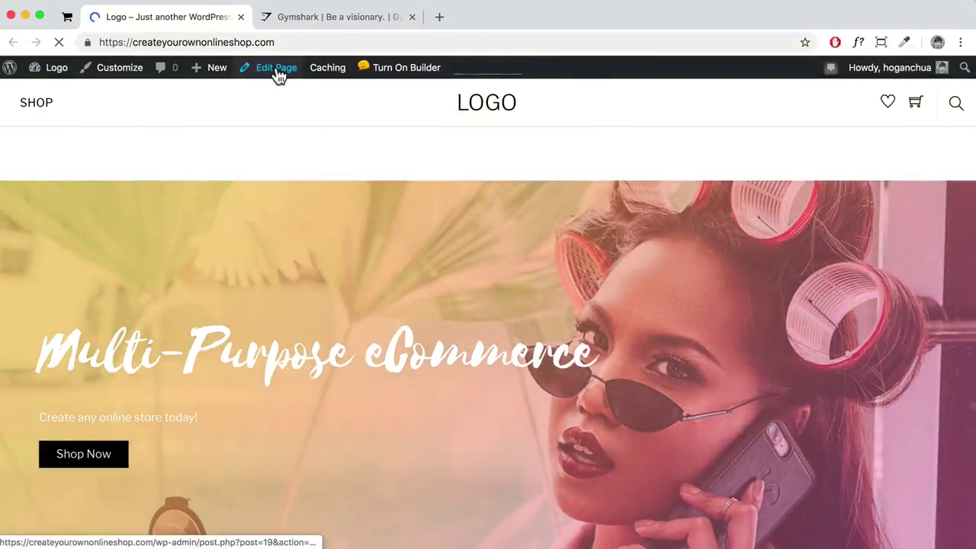
# Set the Home page's Themify Content Width to Fullwidth, update the page, and view it live
pyautogui.scroll(-10, 301, 351)
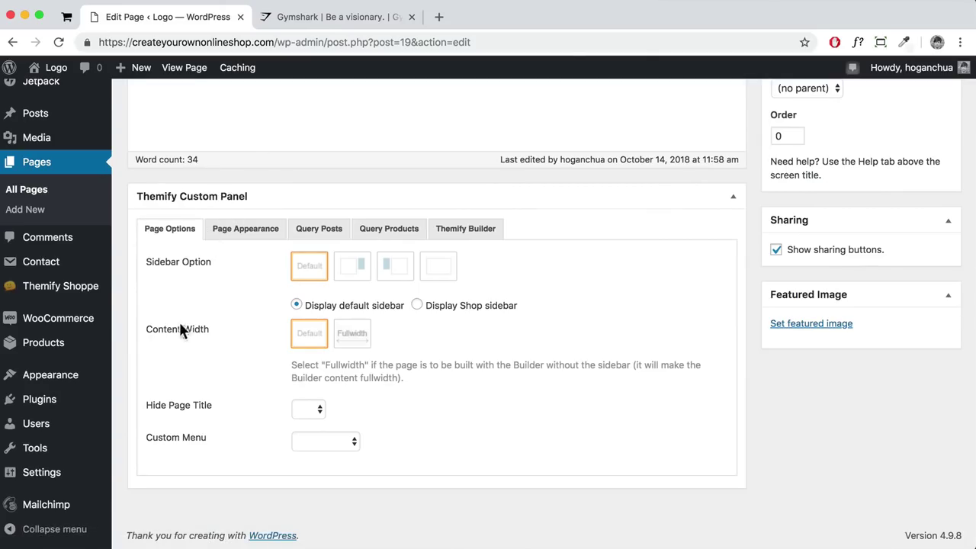
pyautogui.moveTo(204, 328); pyautogui.dragTo(150, 330)
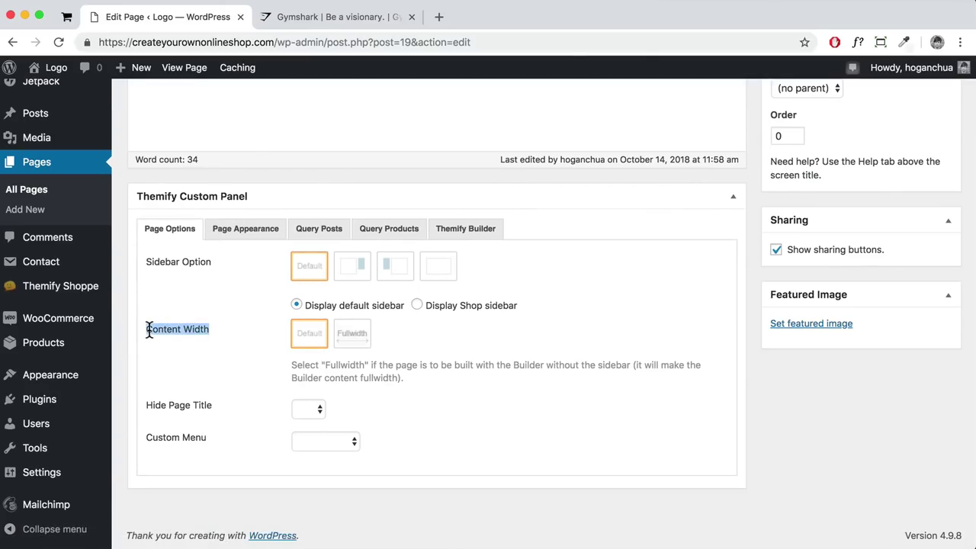
pyautogui.click(356, 340)
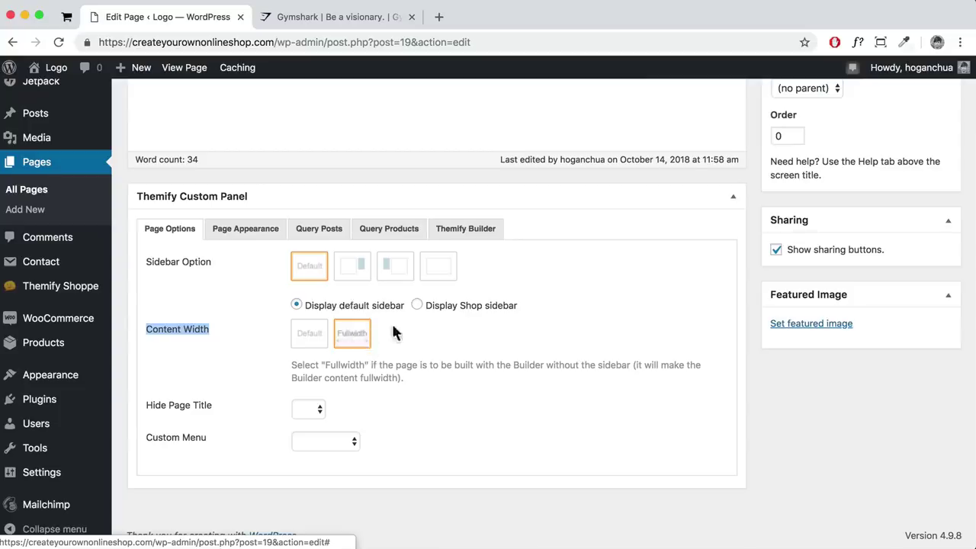
pyautogui.scroll(5, 532, 335)
pyautogui.click(924, 338)
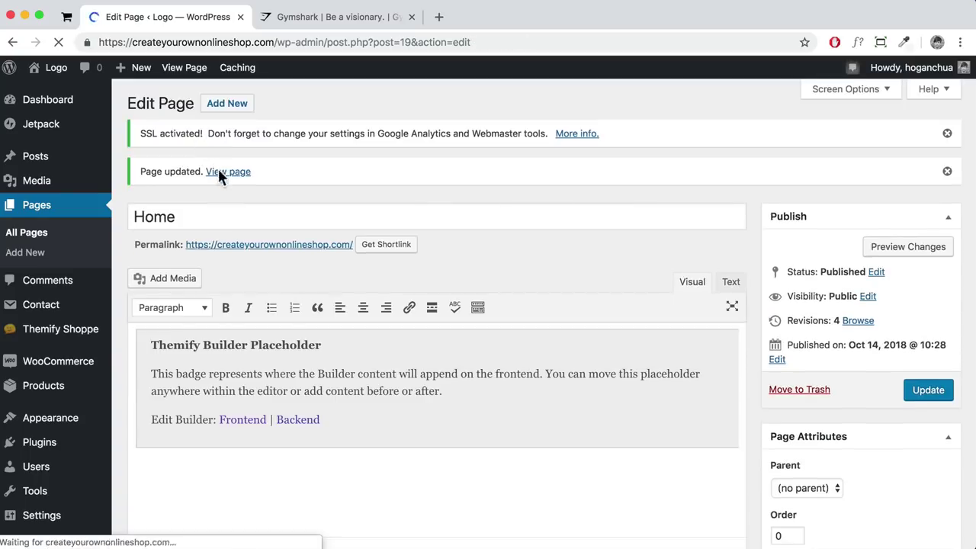
pyautogui.click(224, 174)
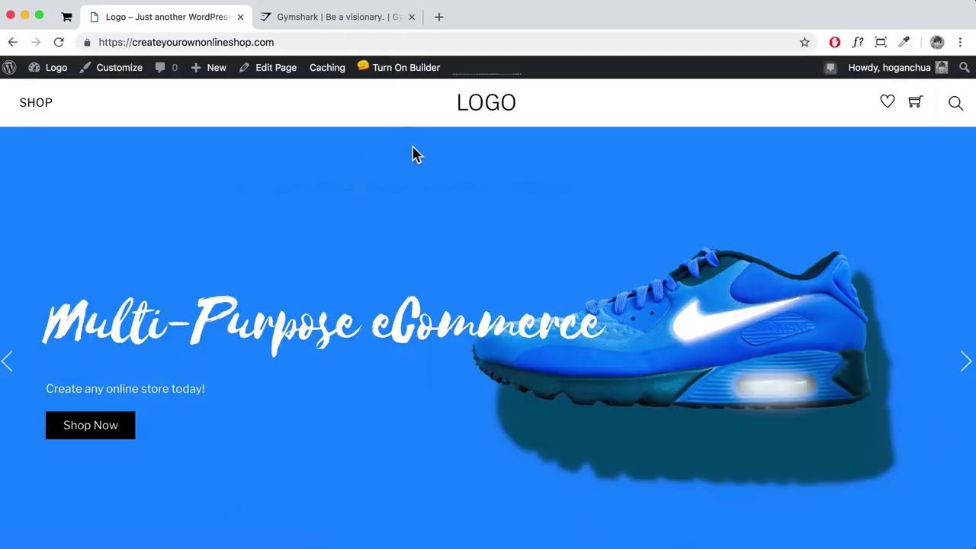
pyautogui.scroll(-5, 412, 155)
pyautogui.scroll(5, 413, 150)
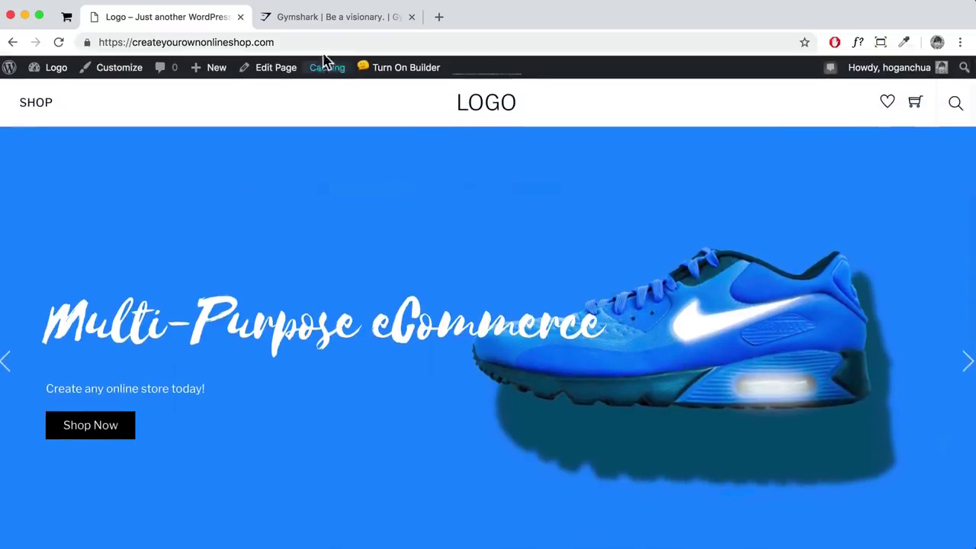
pyautogui.click(338, 17)
pyautogui.scroll(-3, 348, 307)
pyautogui.scroll(2, 349, 307)
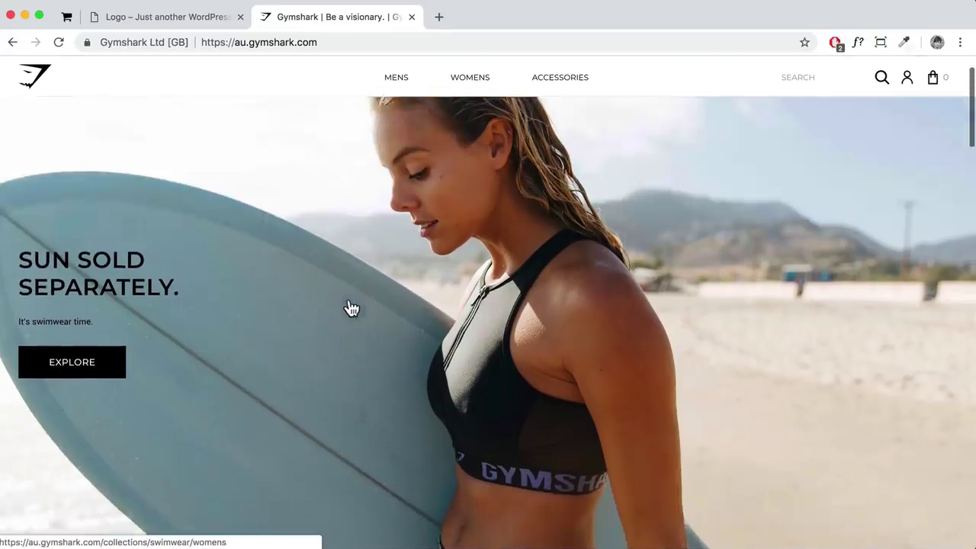
pyautogui.scroll(1, 351, 308)
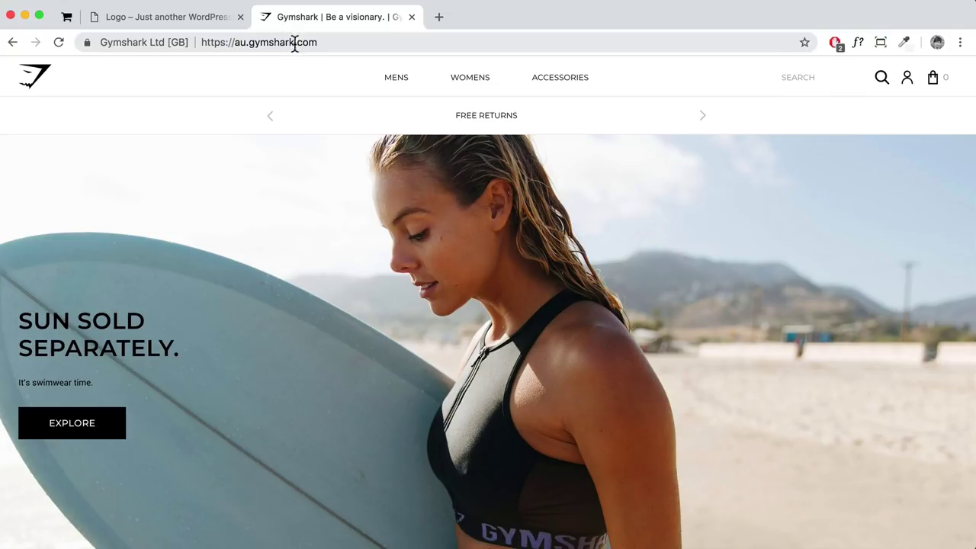
pyautogui.click(190, 16)
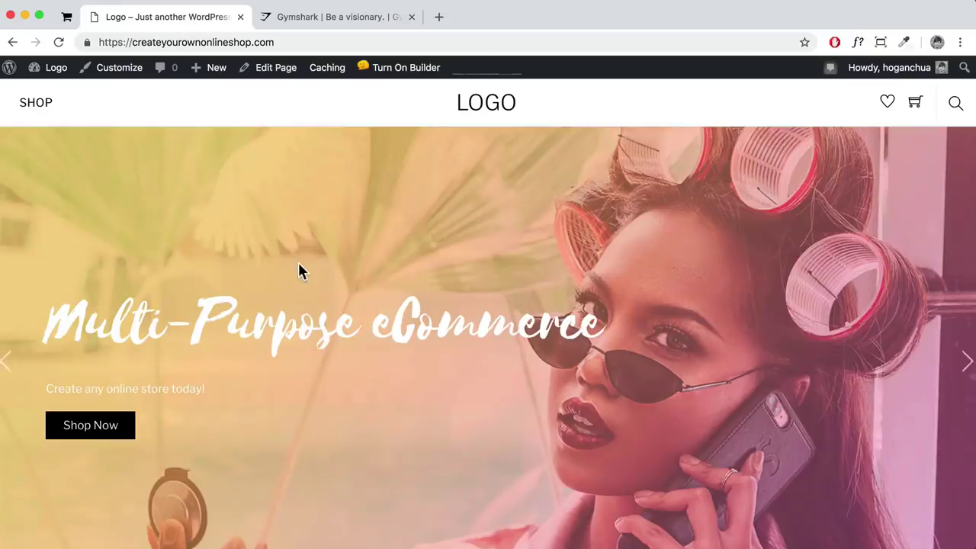
pyautogui.scroll(-2, 298, 270)
pyautogui.scroll(-2, 298, 270)
pyautogui.scroll(4, 298, 266)
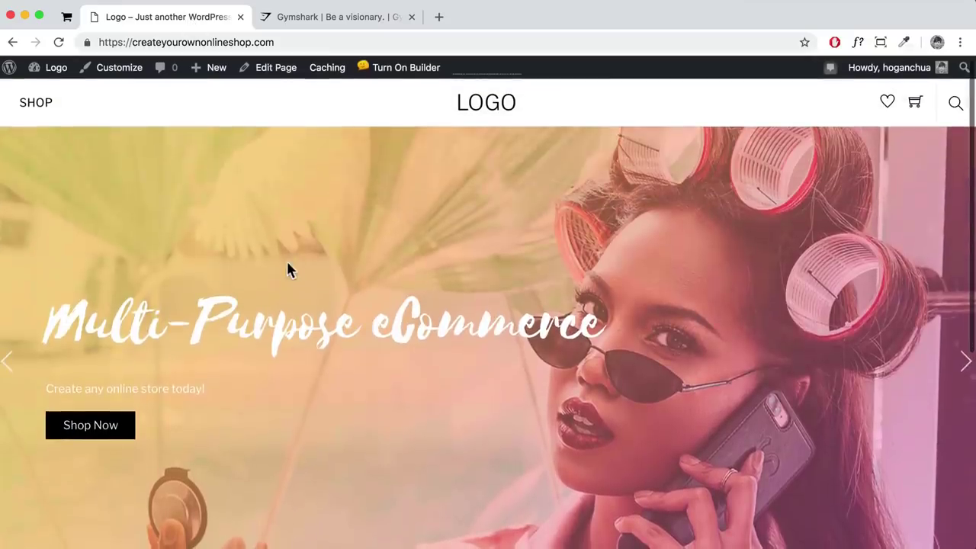
pyautogui.moveTo(208, 388)
pyautogui.mouseDown()
pyautogui.moveTo(41, 393)
pyautogui.moveTo(189, 390)
pyautogui.mouseUp()
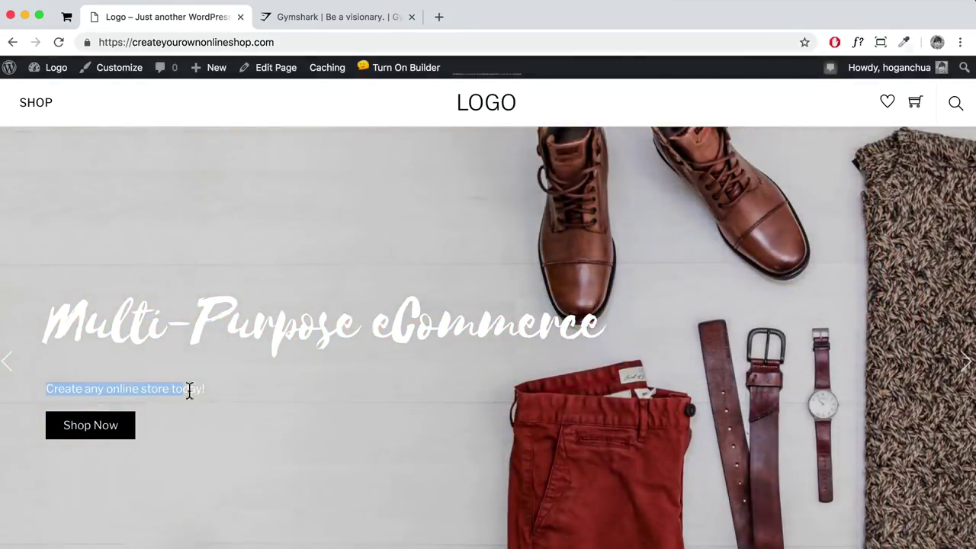
# Turn on the builder and open the tagline text module's font styling, moving the panel aside
pyautogui.click(391, 70)
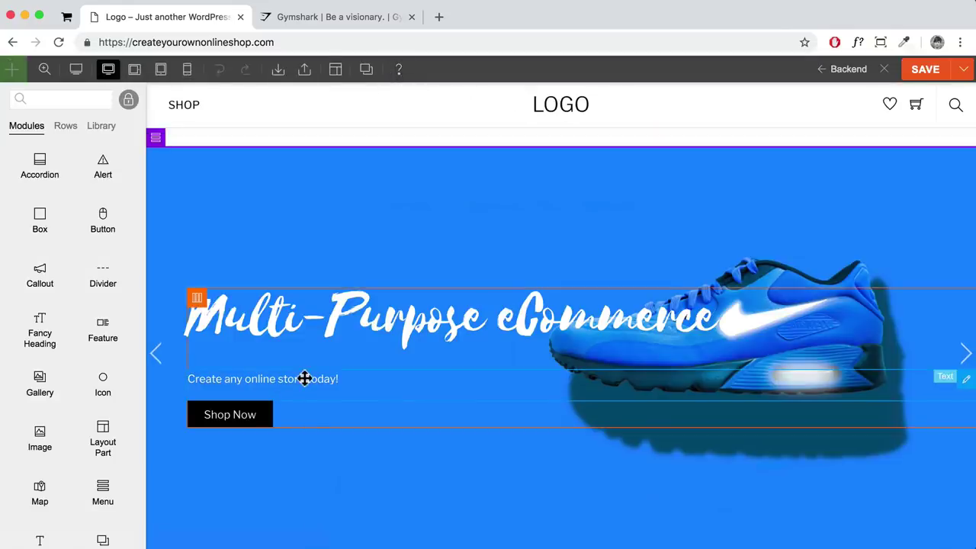
pyautogui.doubleClick(361, 383)
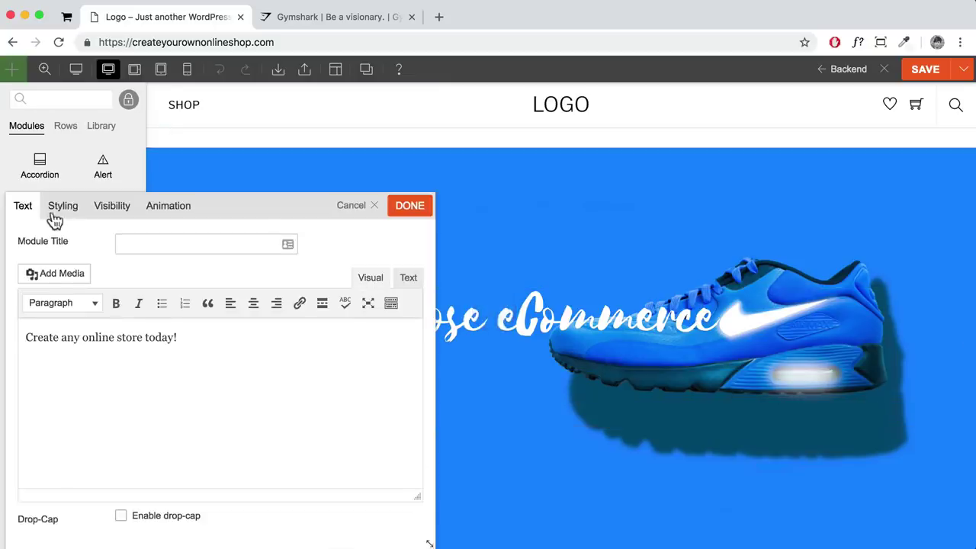
pyautogui.click(58, 216)
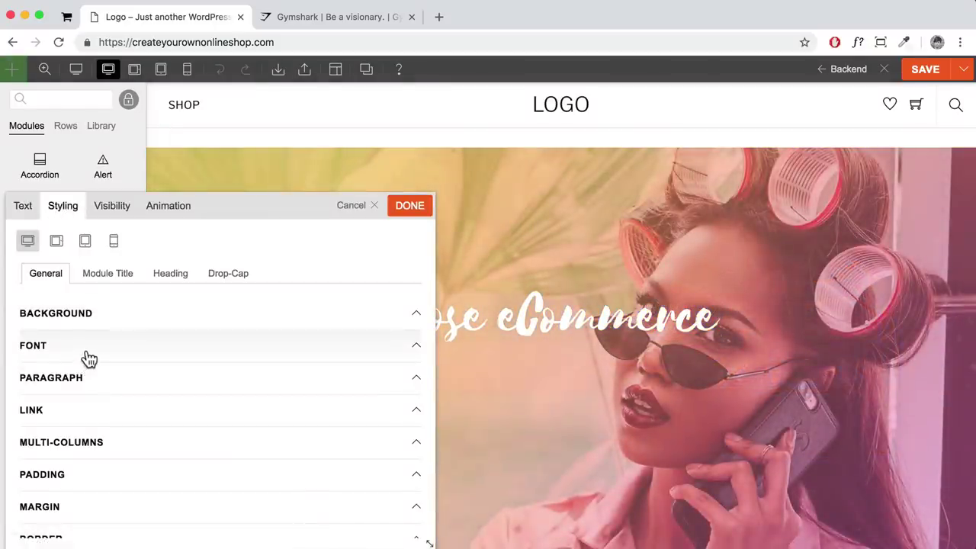
pyautogui.click(88, 353)
pyautogui.scroll(-2, 107, 359)
pyautogui.click(130, 340)
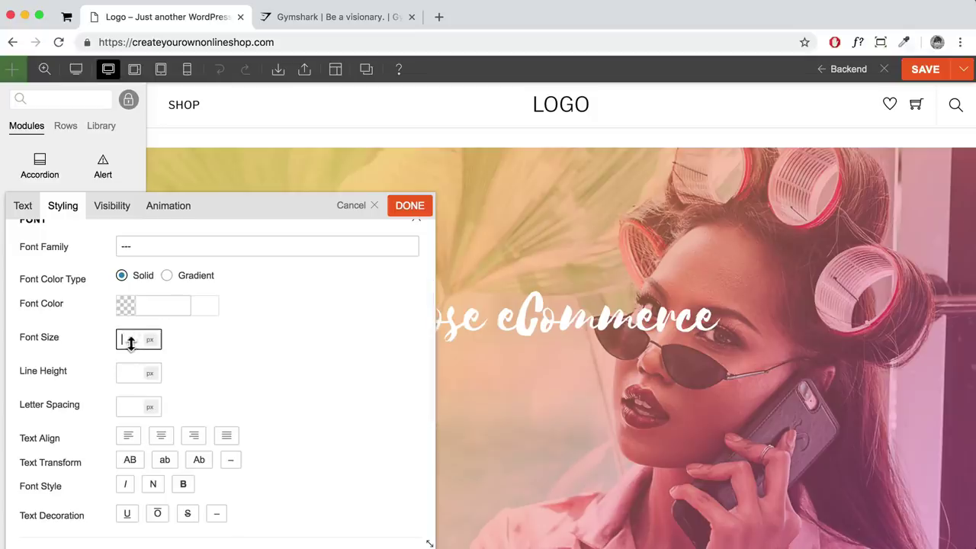
pyautogui.moveTo(220, 211); pyautogui.dragTo(955, 104)
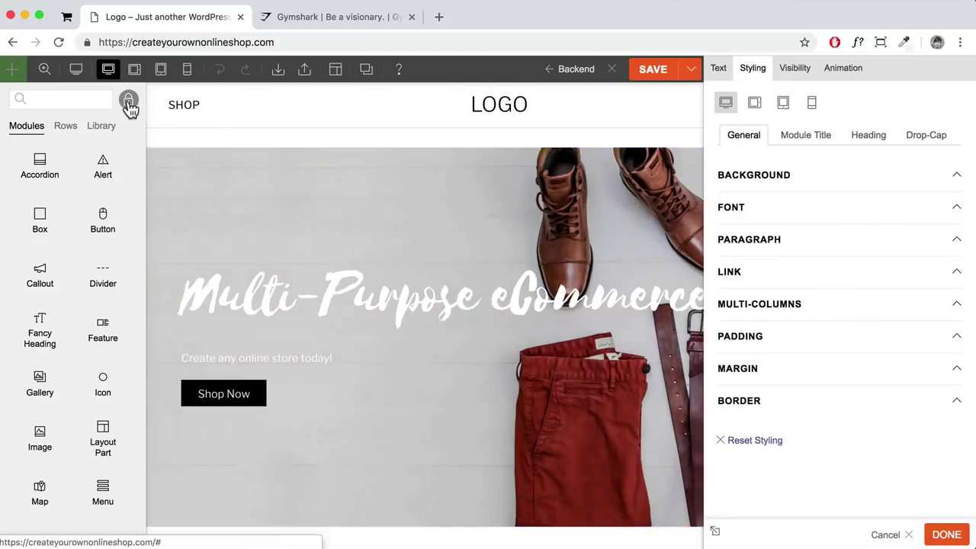
# Set the 'Create any online store today!' subtext font size to 24 px, then save and close
pyautogui.click(767, 210)
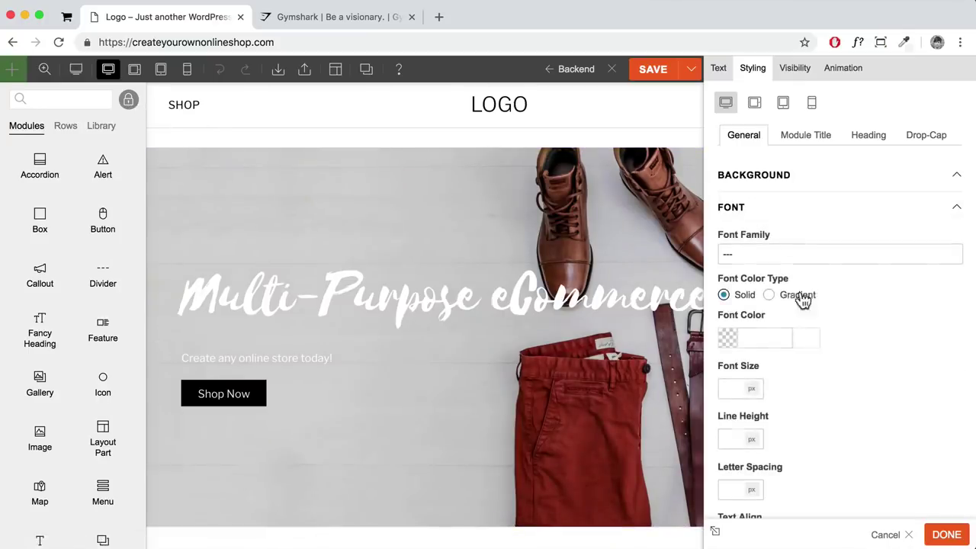
pyautogui.click(735, 386)
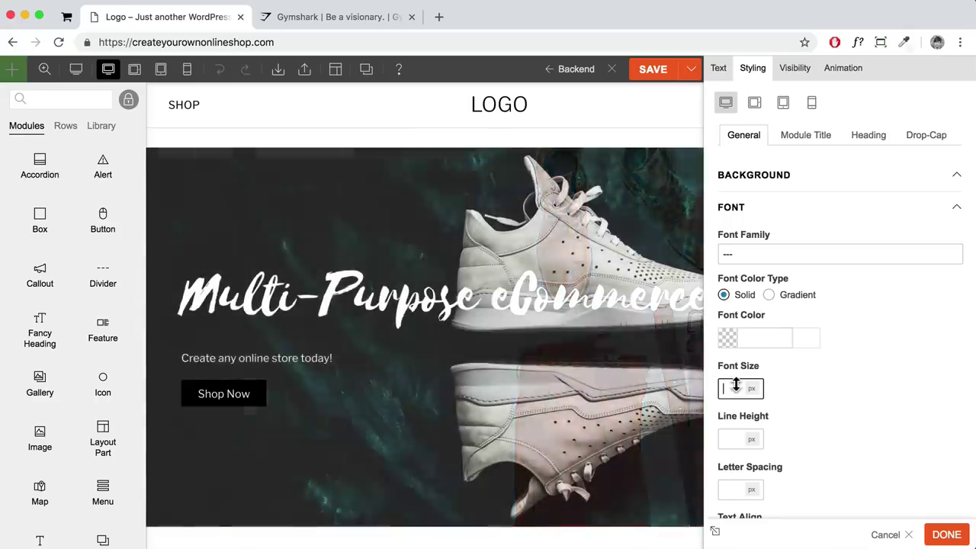
pyautogui.write('24')
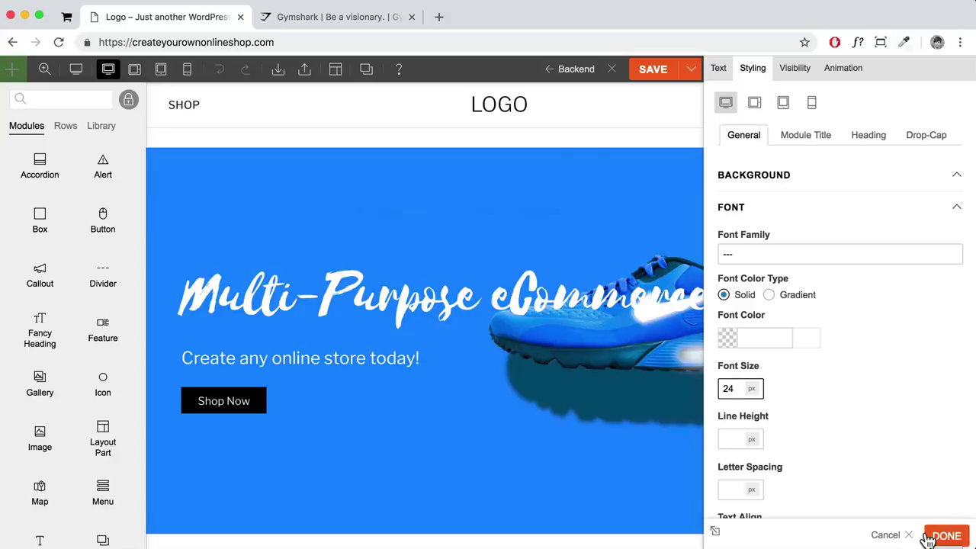
pyautogui.click(940, 538)
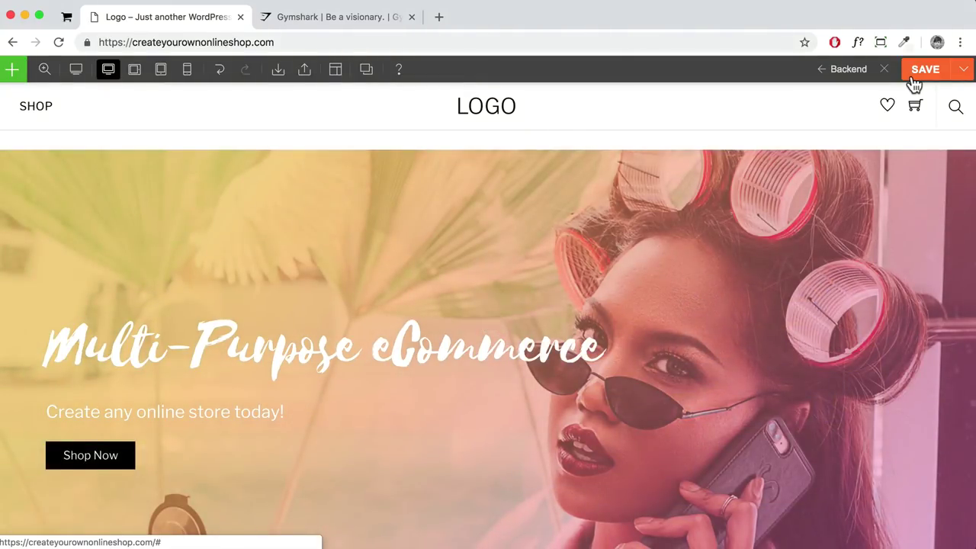
pyautogui.click(885, 71)
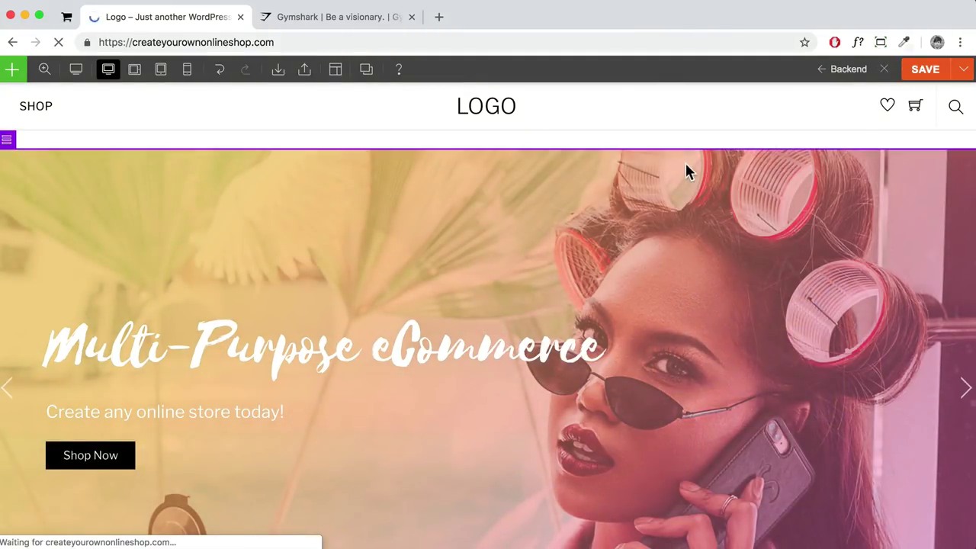
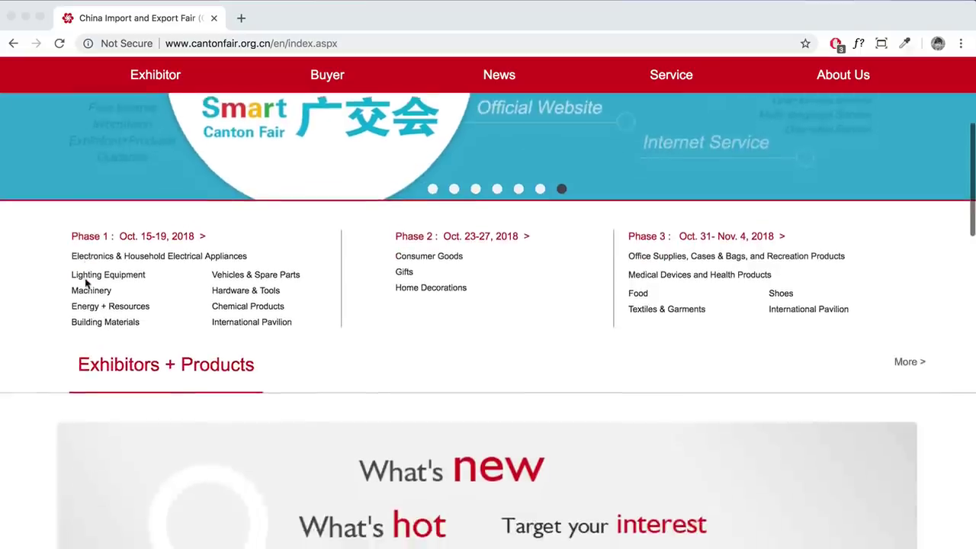
pyautogui.scroll(-6, 86, 283)
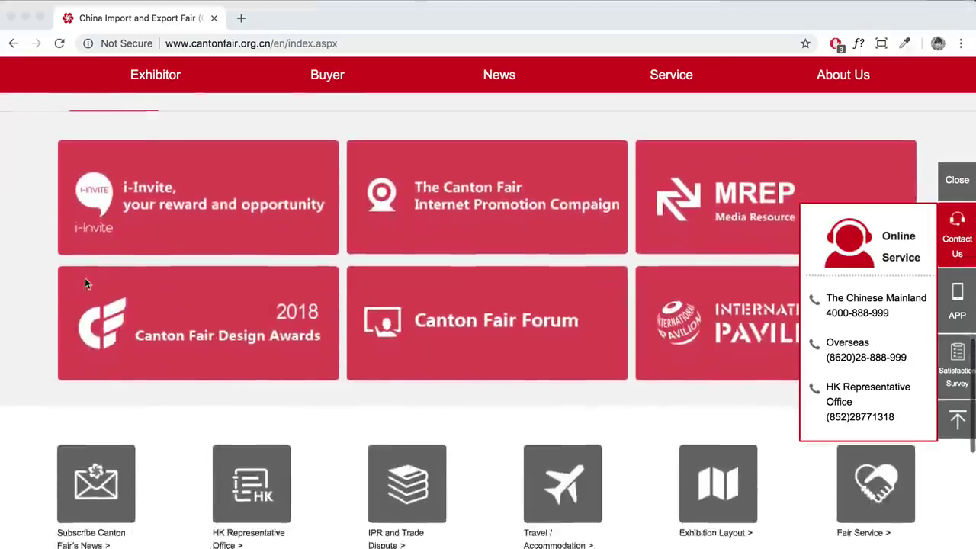
# Scroll through the Canton Fair homepage, then go back to the WordPress Dashboard tab
pyautogui.scroll(15, 86, 282)
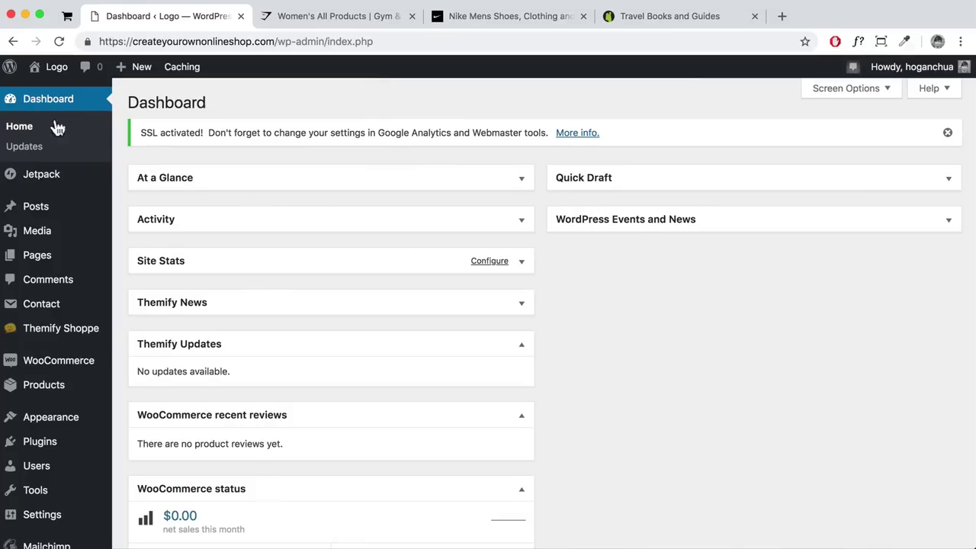
# Open the Products list and start creating the store's first product
pyautogui.moveTo(46, 69)
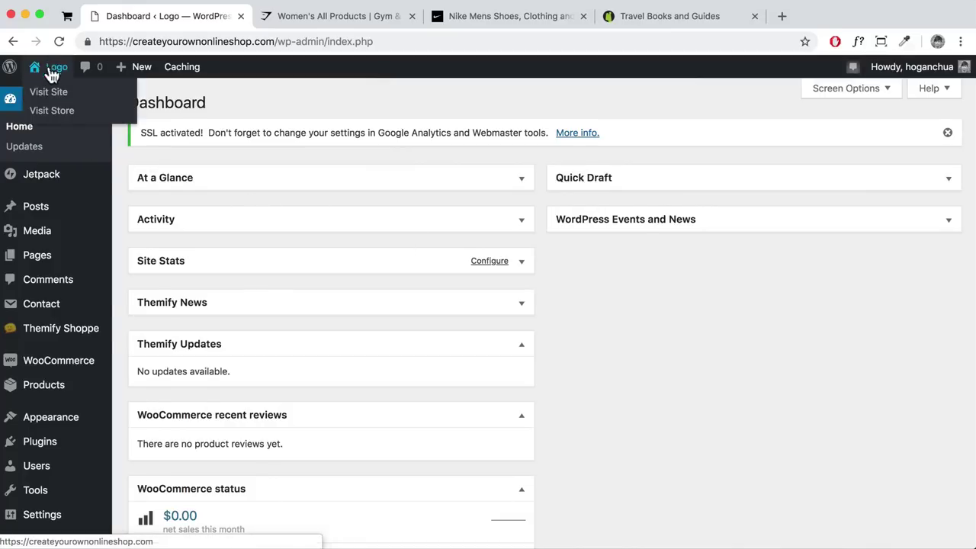
pyautogui.scroll(-1, 116, 317)
pyautogui.moveTo(52, 375)
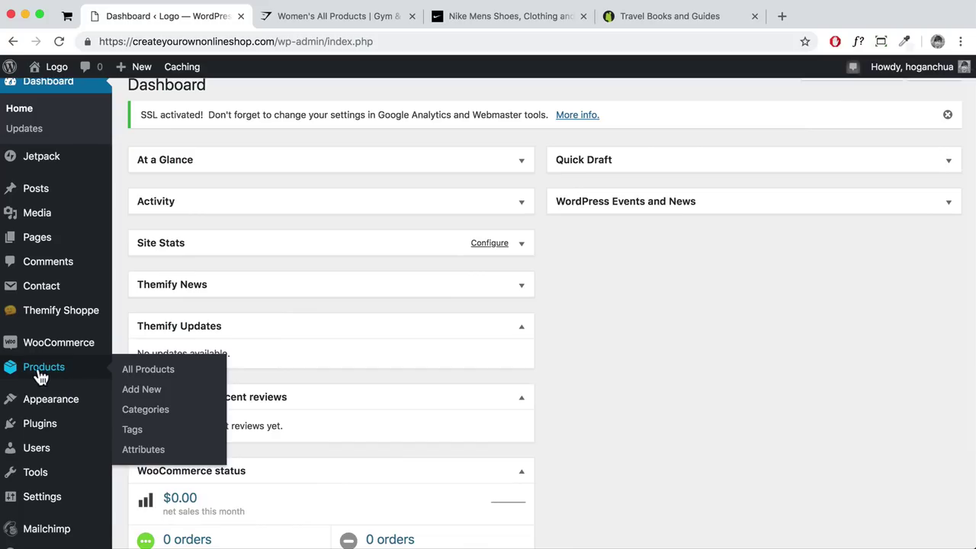
pyautogui.click(42, 371)
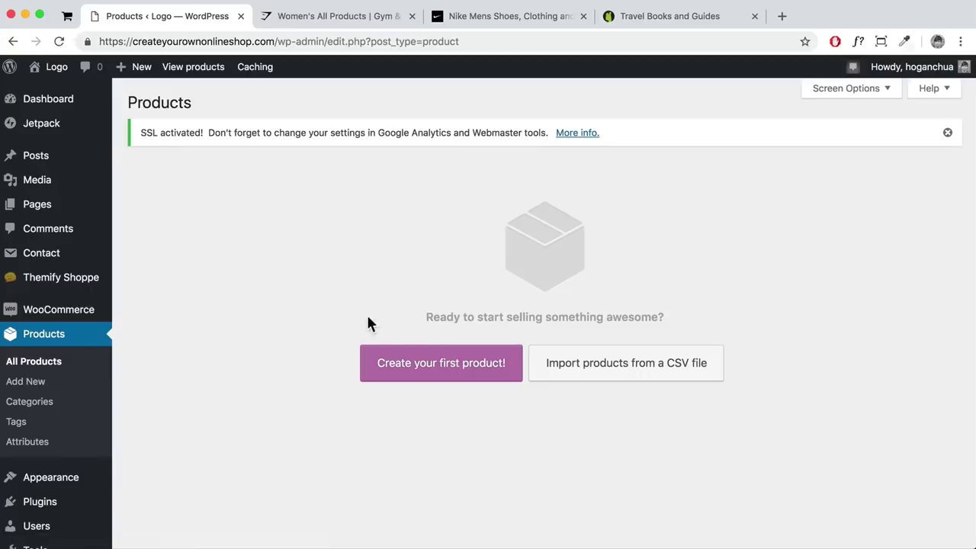
pyautogui.scroll(-2, 400, 315)
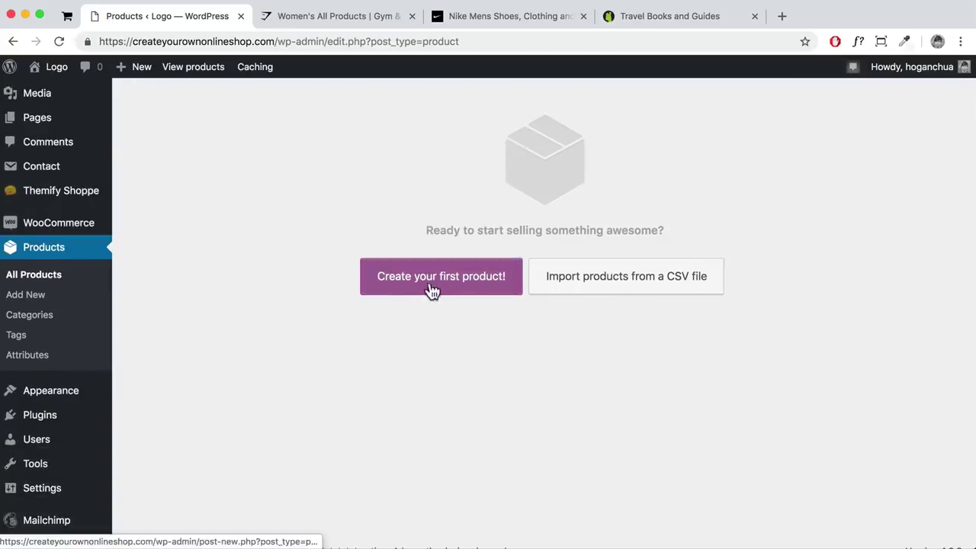
pyautogui.click(404, 279)
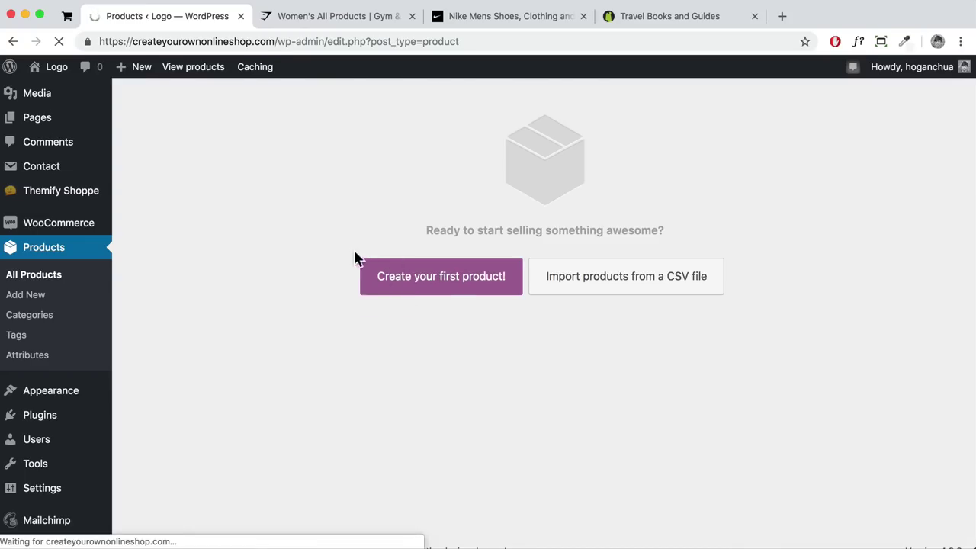
# Dismiss the guide, name the product 'Black Dress', and switch to the demo store tab
pyautogui.scroll(2, 335, 228)
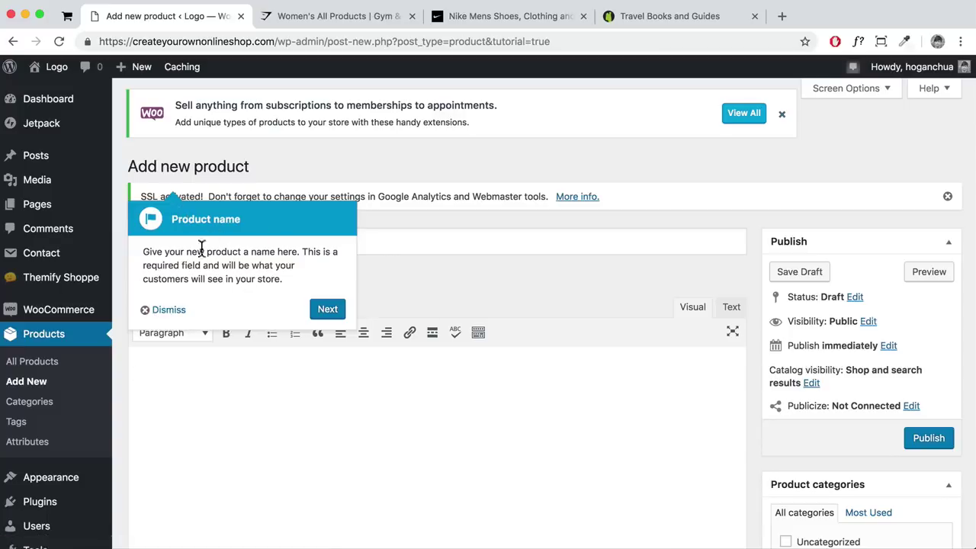
pyautogui.click(168, 311)
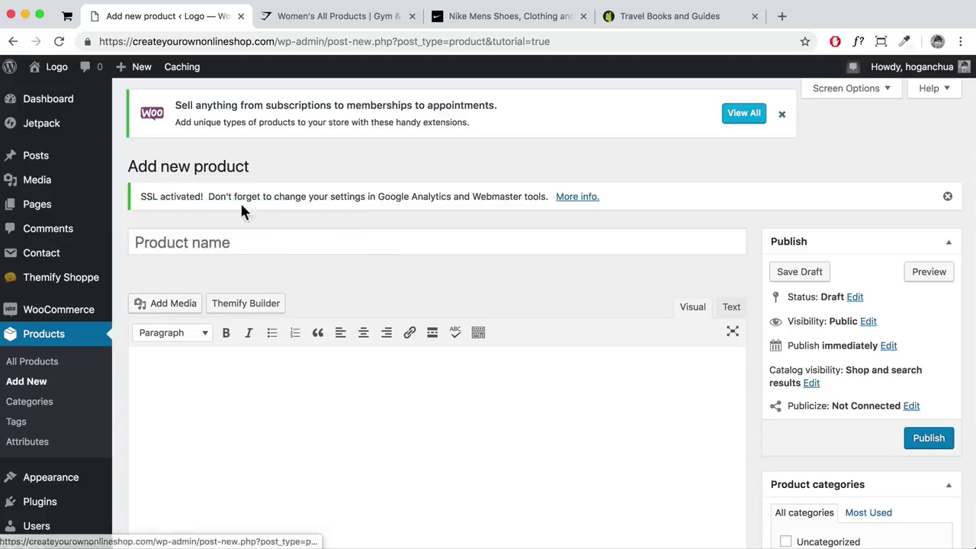
pyautogui.click(216, 237)
pyautogui.write('Black')
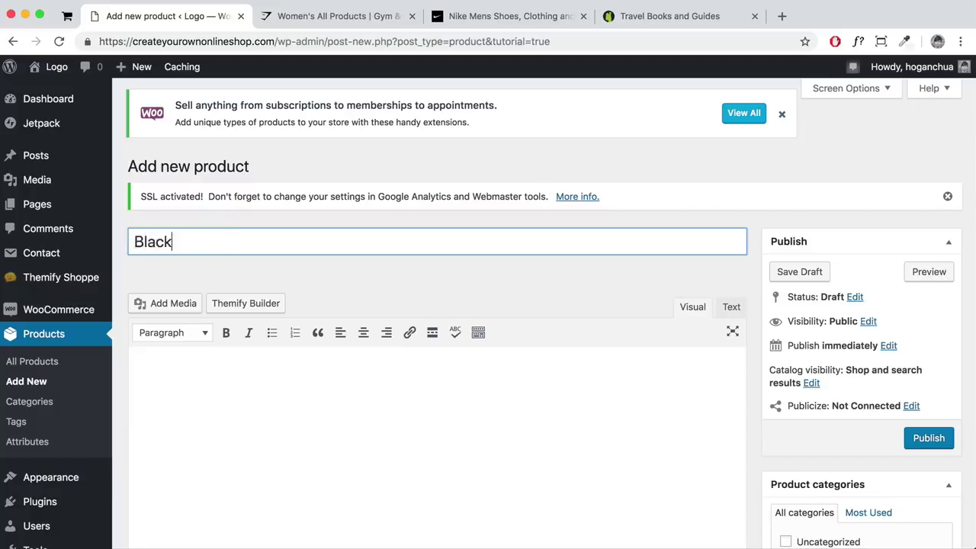
pyautogui.write(' Dress')
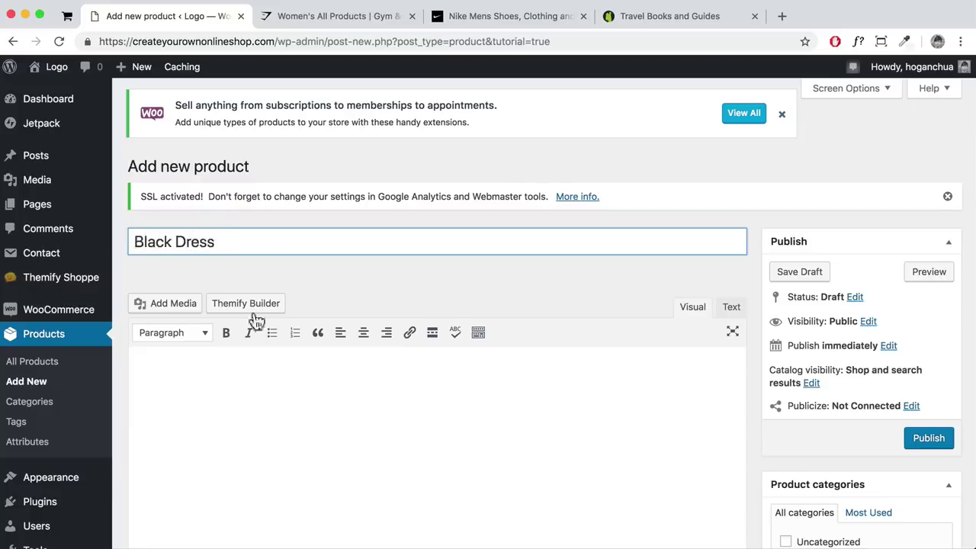
pyautogui.click(297, 398)
pyautogui.scroll(-2, 297, 399)
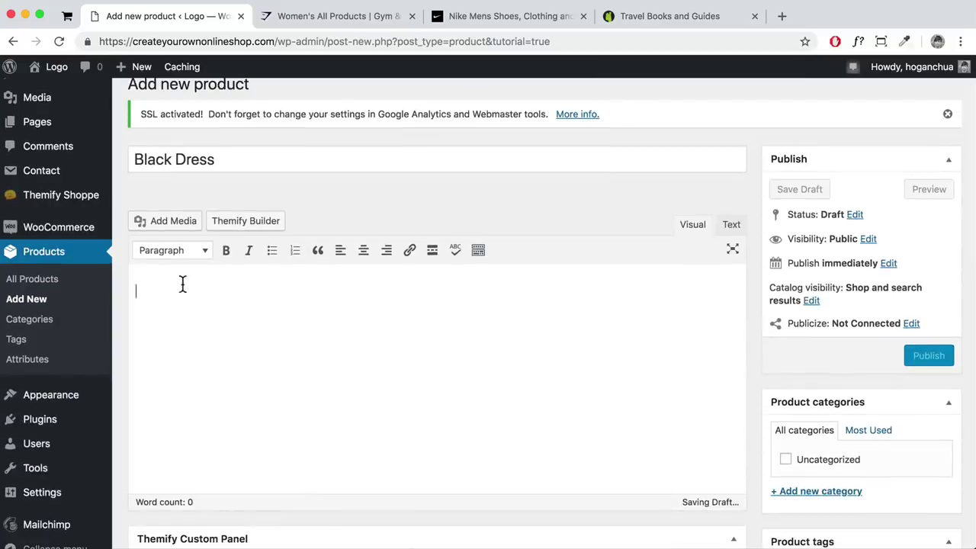
pyautogui.click(67, 15)
# Open the demo store's Black Dress page from the WOMENS menu and scroll through it
pyautogui.moveTo(96, 78)
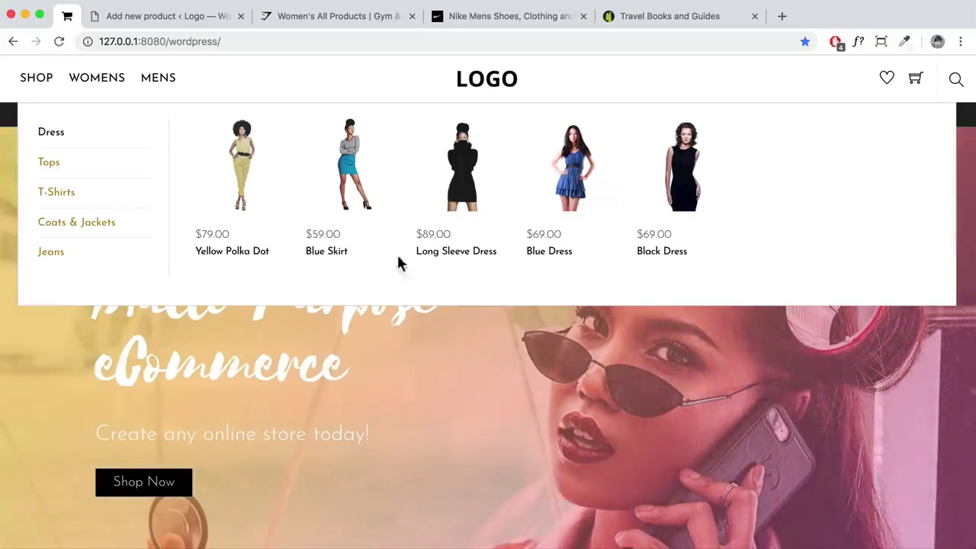
pyautogui.click(700, 163)
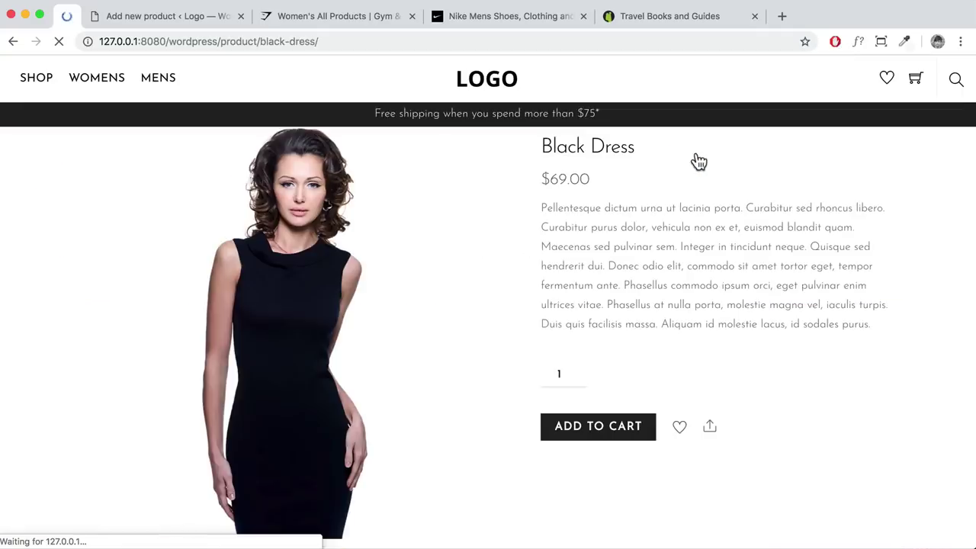
pyautogui.scroll(-3, 540, 250)
pyautogui.scroll(-1, 540, 252)
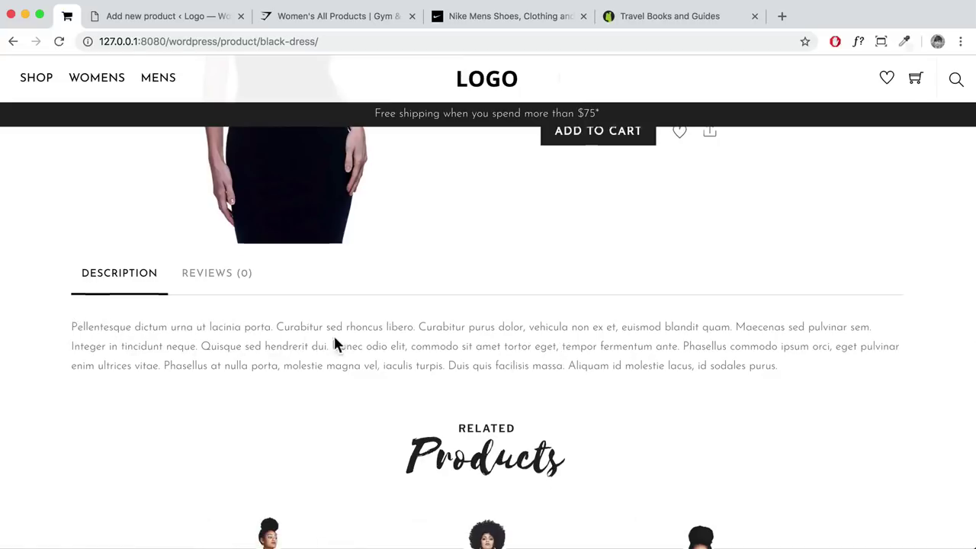
pyautogui.scroll(5, 333, 343)
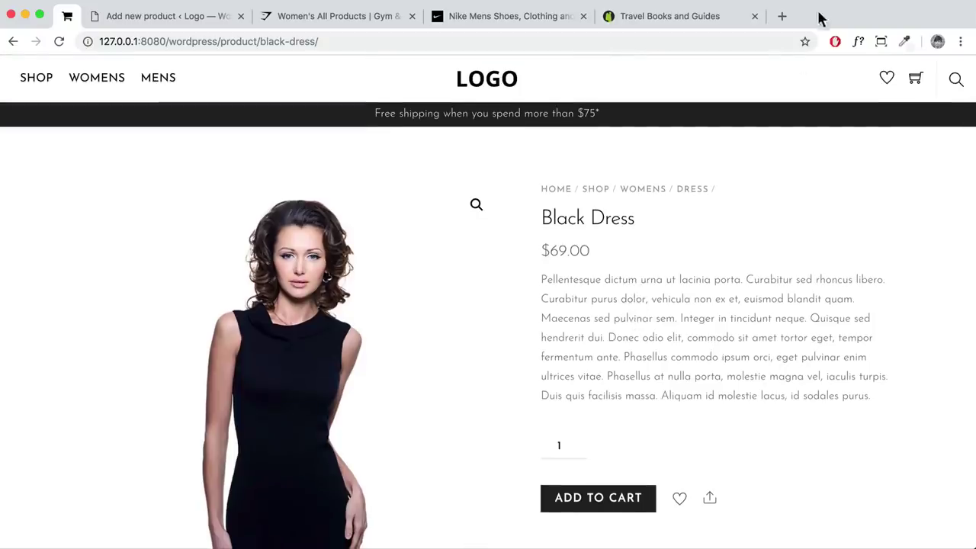
pyautogui.click(781, 16)
# Open Lorem Ipsum from the TUTORIAL bookmarks and copy its first paragraph
pyautogui.click(515, 67)
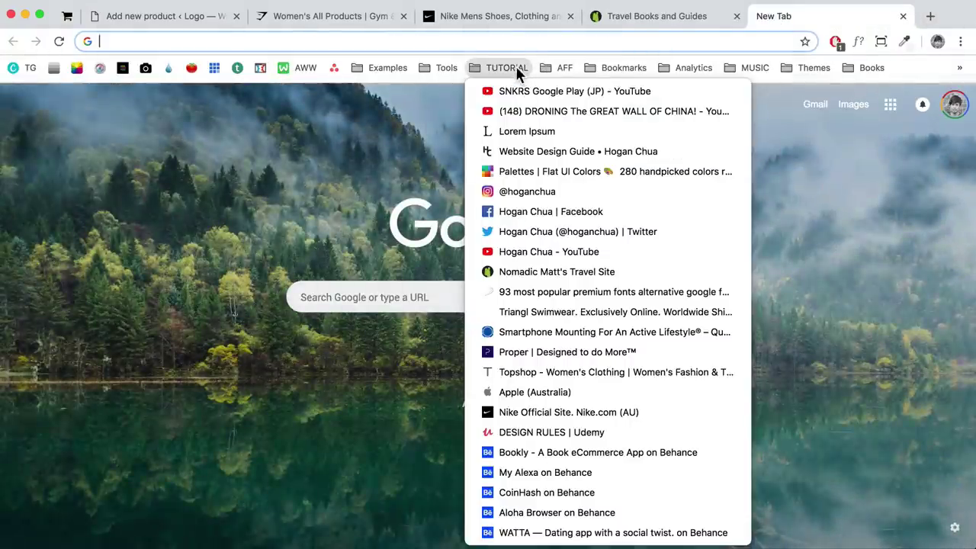
pyautogui.click(521, 133)
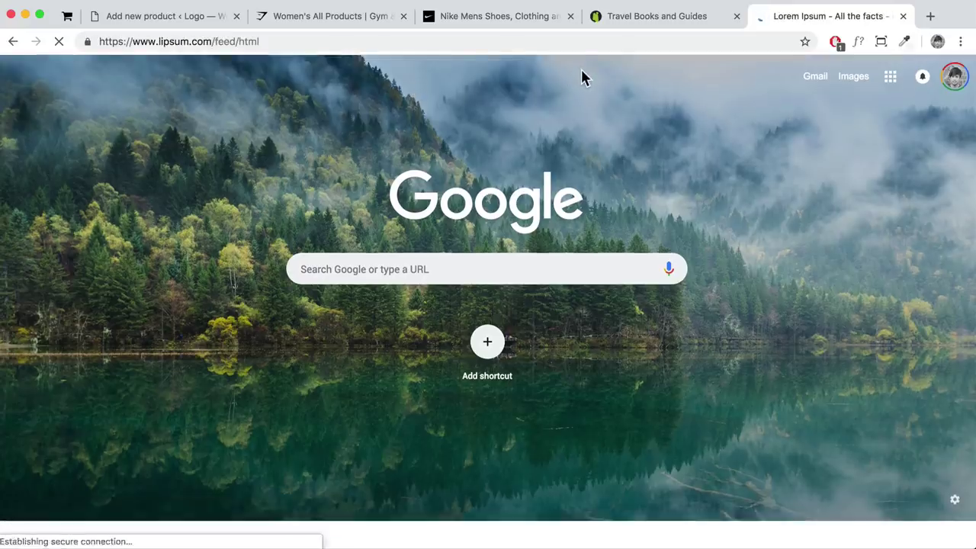
pyautogui.scroll(-3, 324, 238)
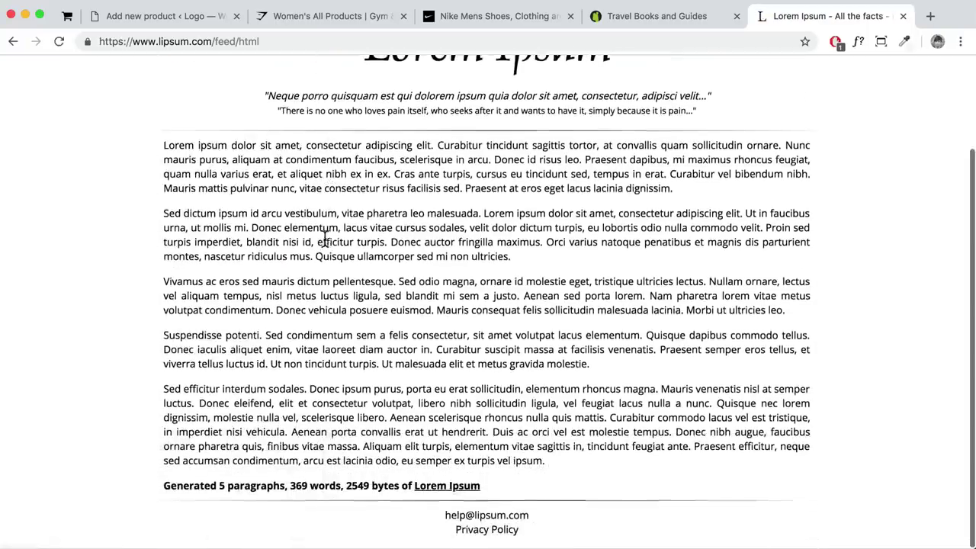
pyautogui.moveTo(162, 147); pyautogui.dragTo(699, 198)
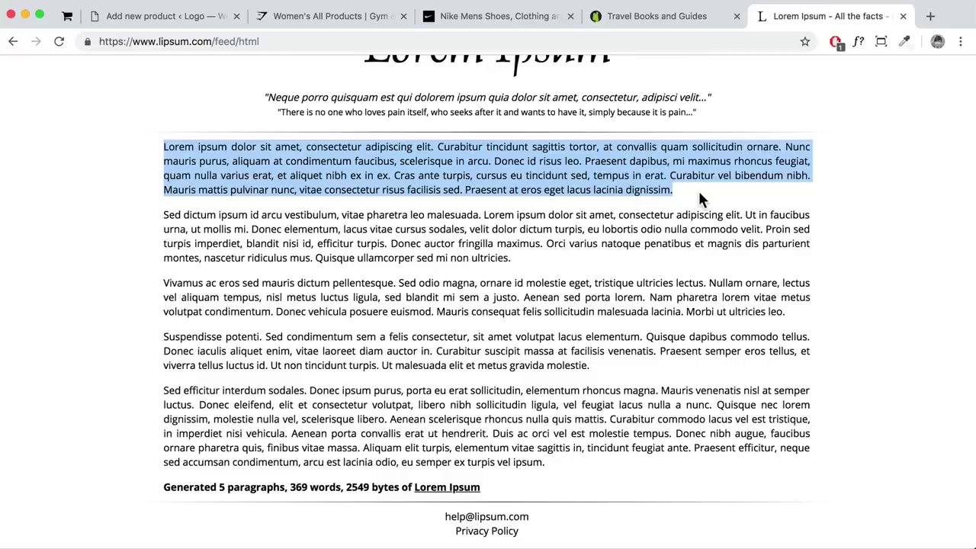
pyautogui.hotkey('ctrl', 'c')
pyautogui.click(137, 17)
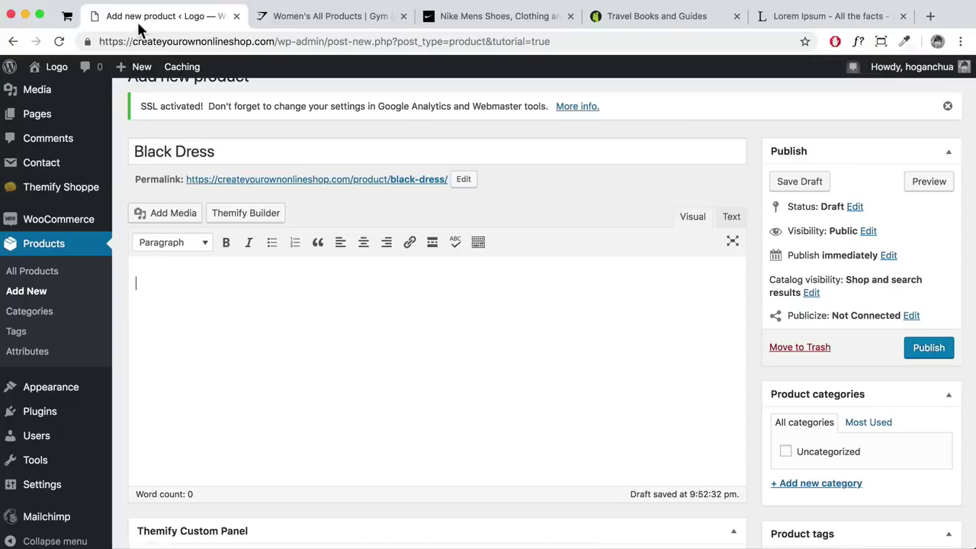
# Paste the Lorem Ipsum paragraph into the product description and show the second toolbar row
pyautogui.click(223, 302)
pyautogui.hotkey('ctrl', 'v')
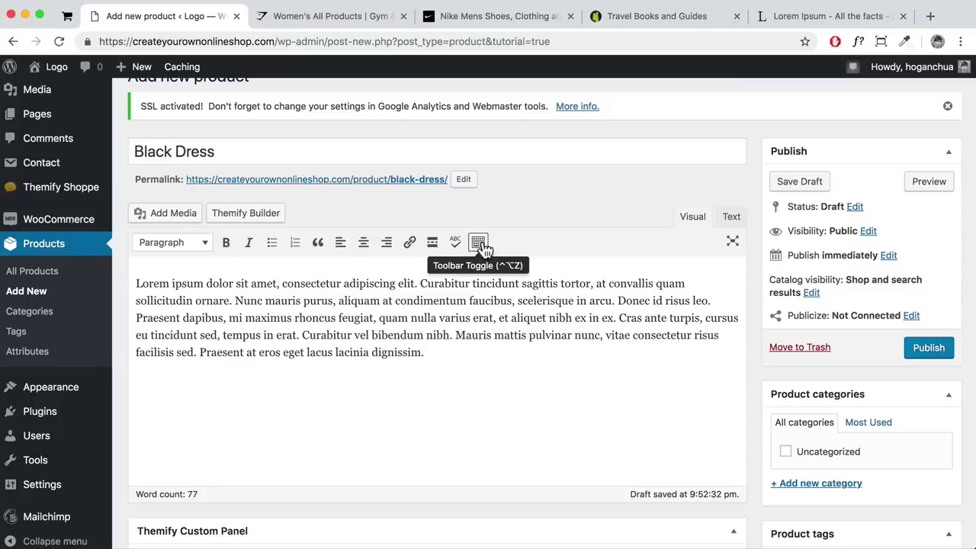
pyautogui.click(479, 246)
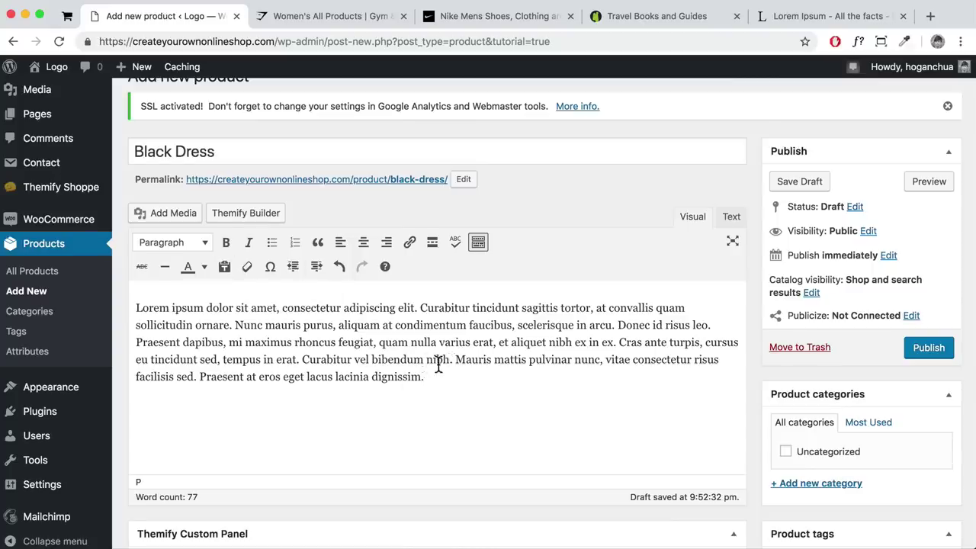
pyautogui.scroll(-3, 438, 366)
pyautogui.scroll(-6, 438, 366)
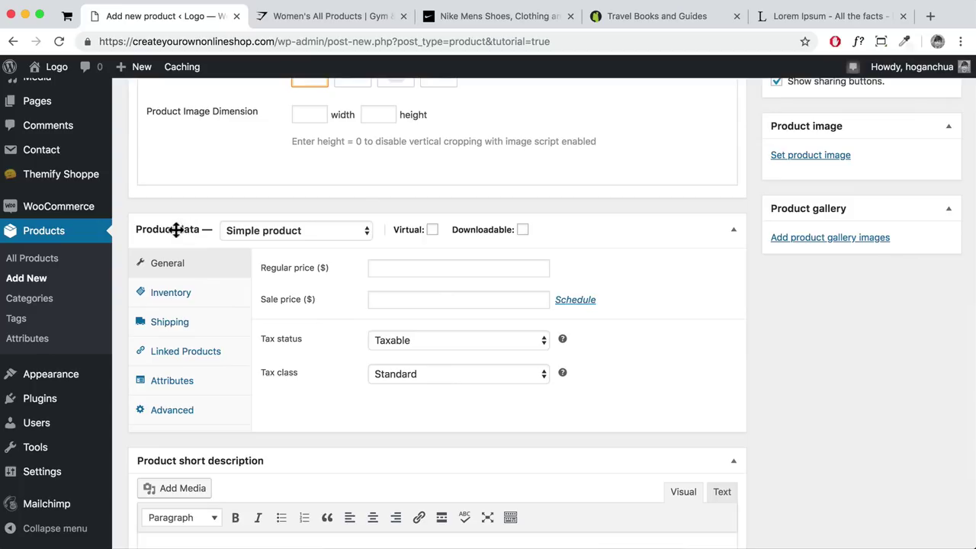
# Keep it a Simple product with regular price 79 and an unscheduled sale price 59
pyautogui.click(247, 228)
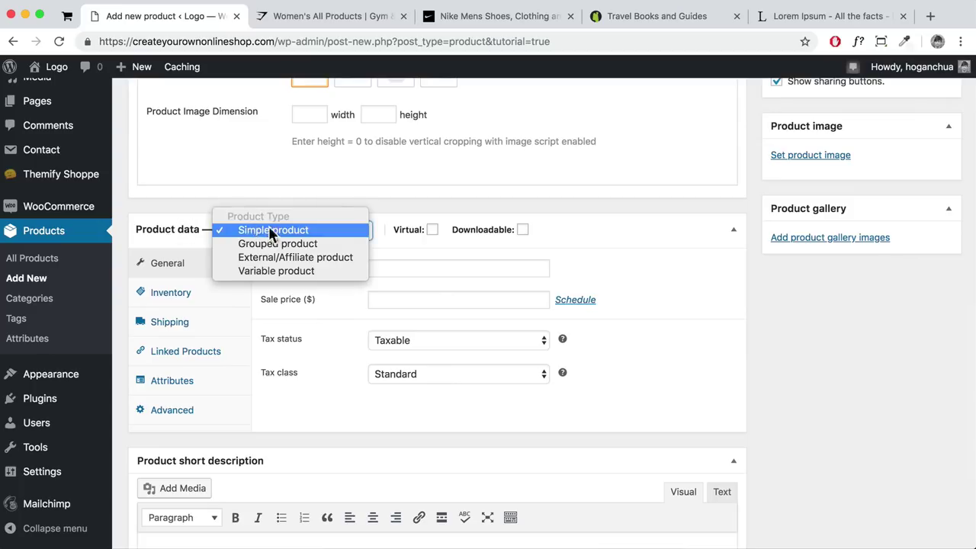
pyautogui.click(272, 229)
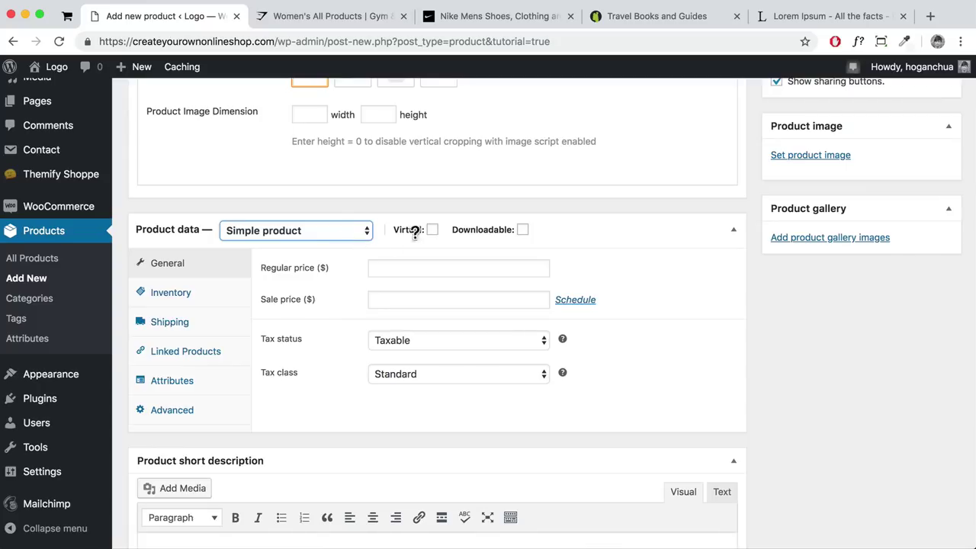
pyautogui.click(390, 267)
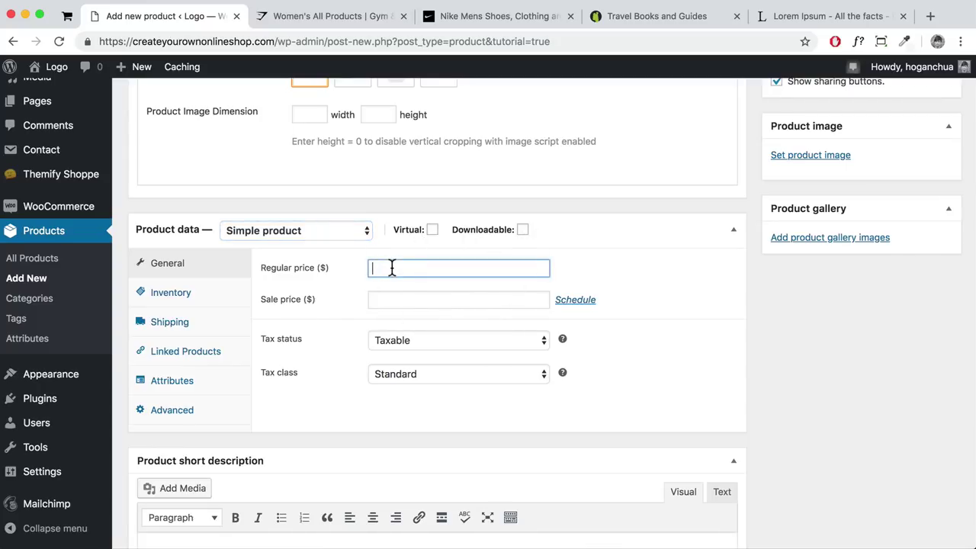
pyautogui.click(394, 301)
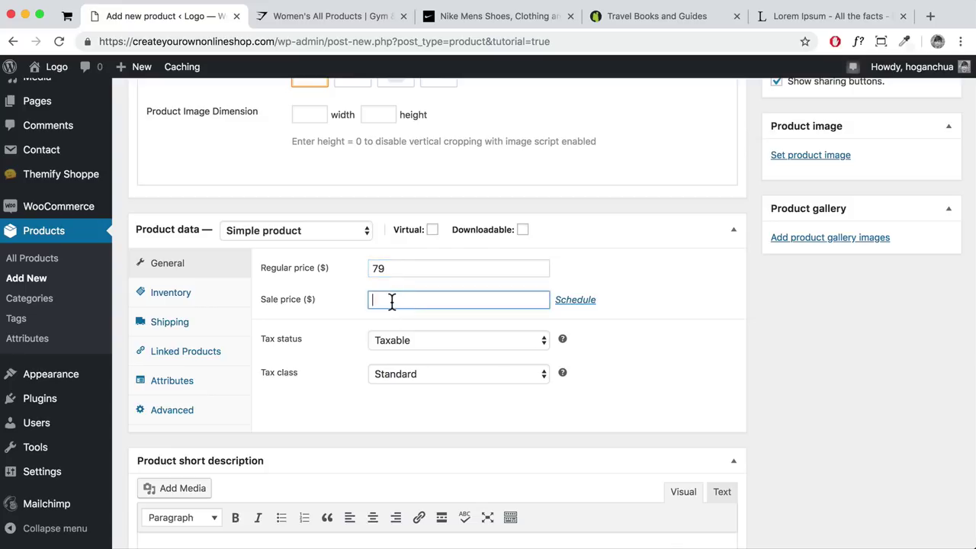
pyautogui.click(564, 302)
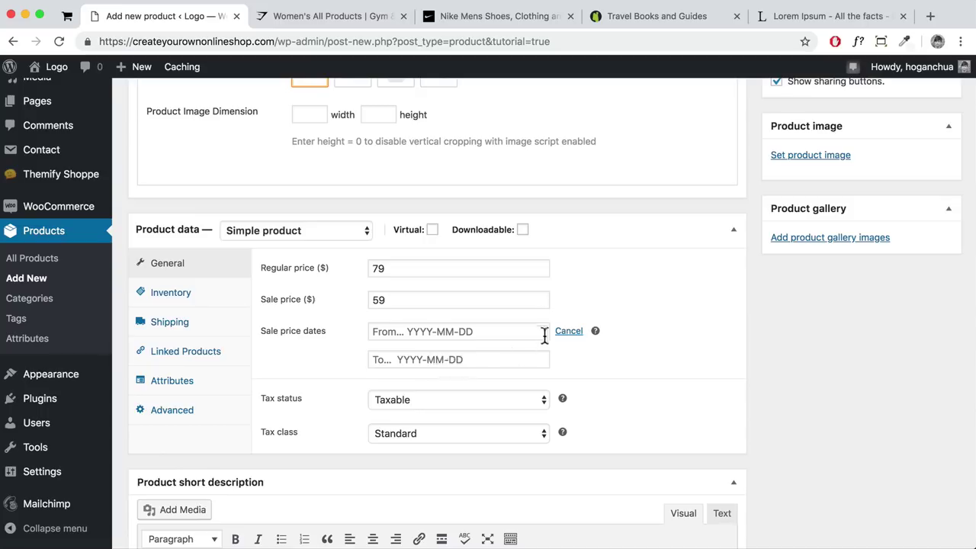
pyautogui.click(568, 331)
pyautogui.click(218, 295)
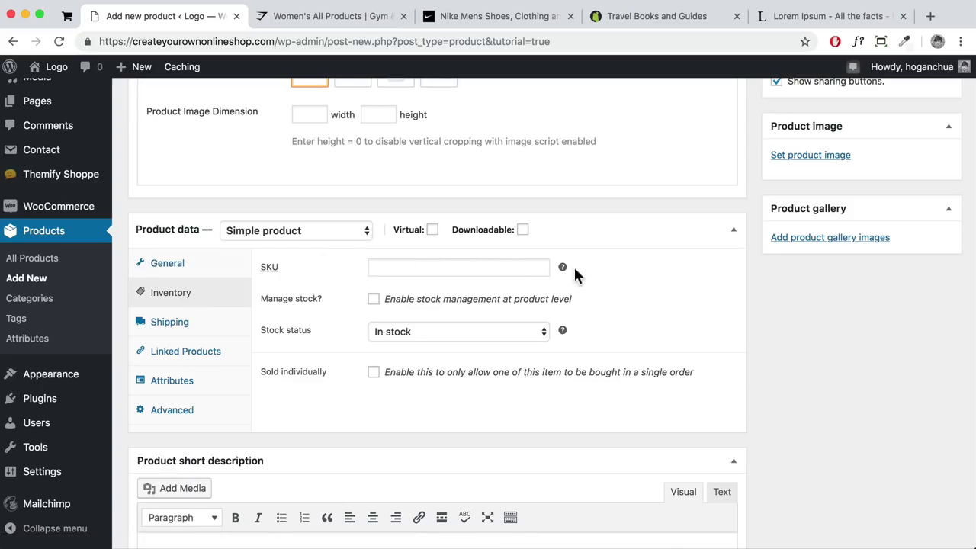
# Turn on stock management with a stock quantity of 10
pyautogui.click(375, 300)
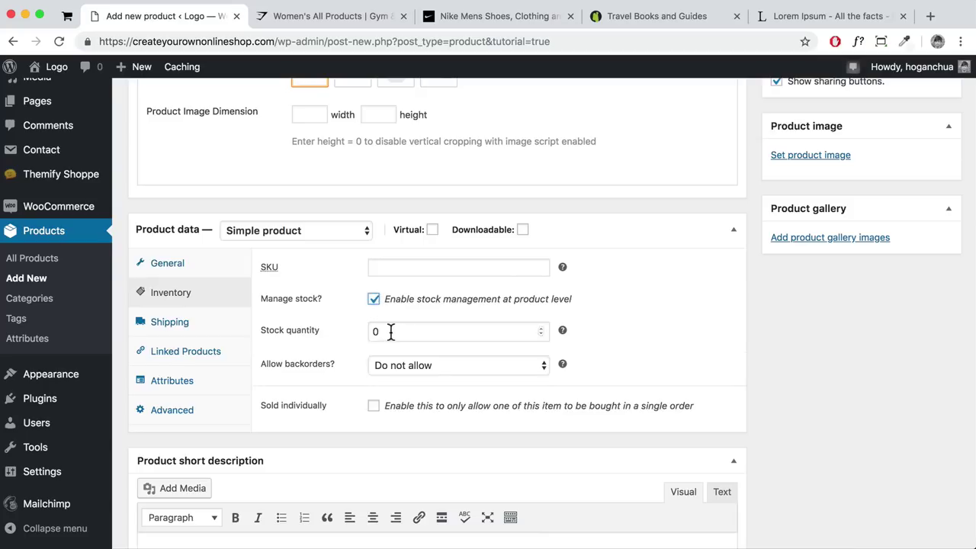
pyautogui.moveTo(390, 332); pyautogui.dragTo(381, 324)
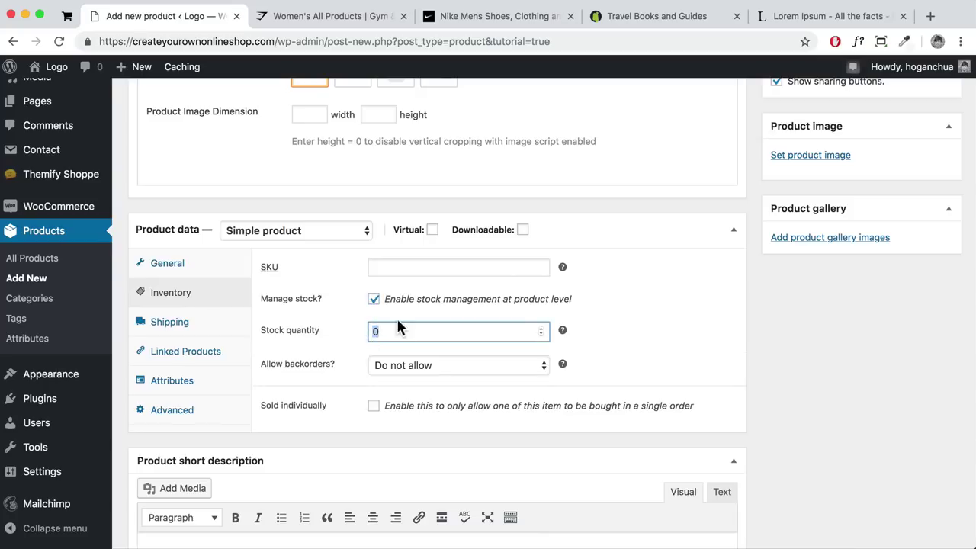
pyautogui.write('10')
pyautogui.moveTo(406, 332); pyautogui.dragTo(352, 336)
pyautogui.write('10')
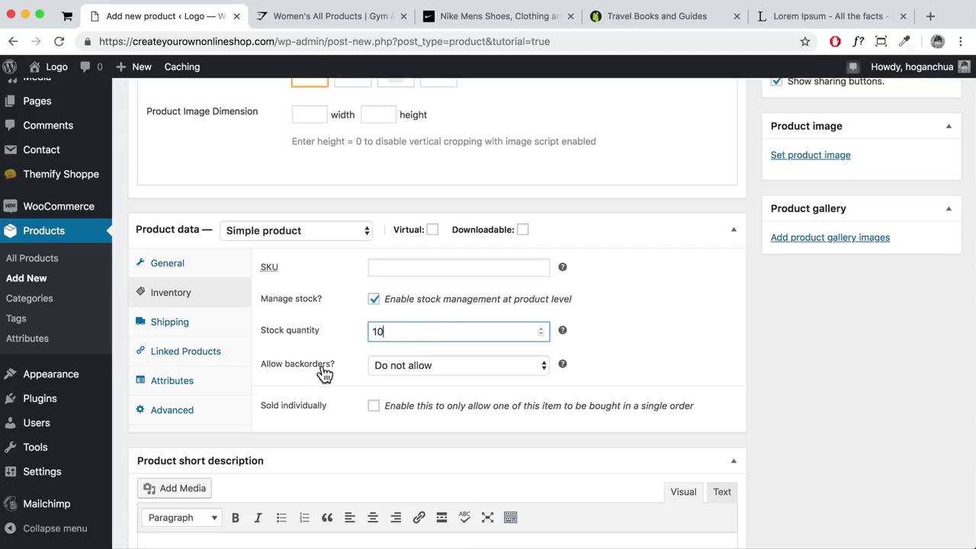
pyautogui.moveTo(563, 365)
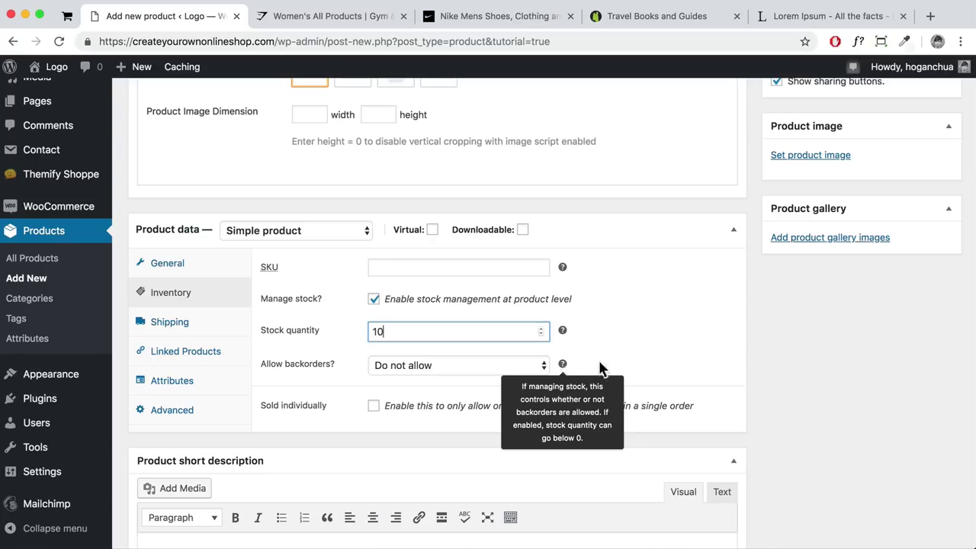
pyautogui.scroll(-1, 370, 370)
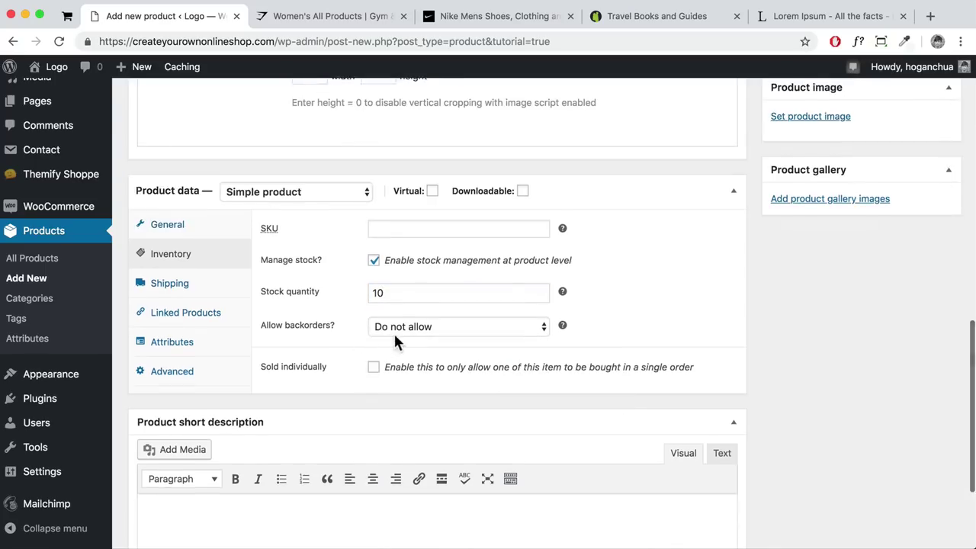
# Set shipping weight to 1 kg and dimensions to 30 × 30 × 3 cm
pyautogui.click(156, 283)
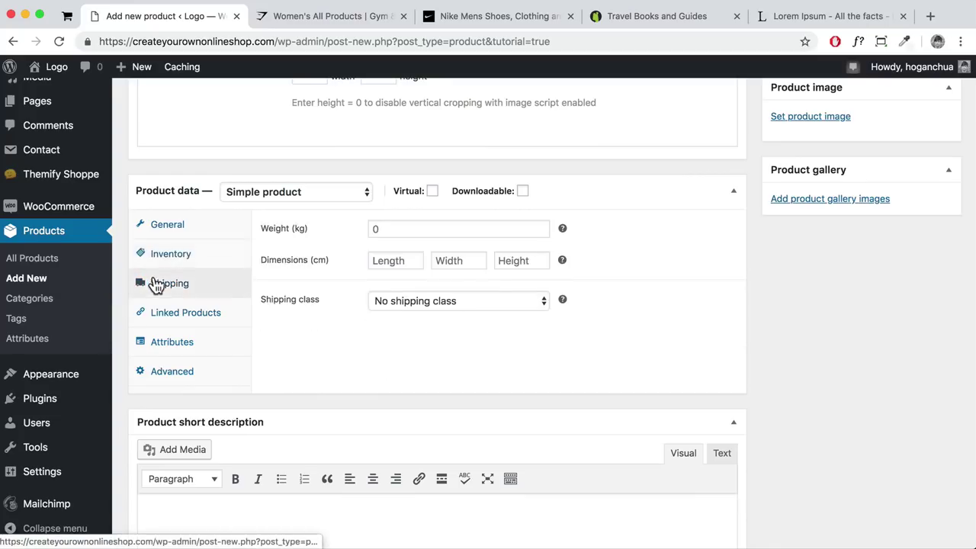
pyautogui.click(398, 230)
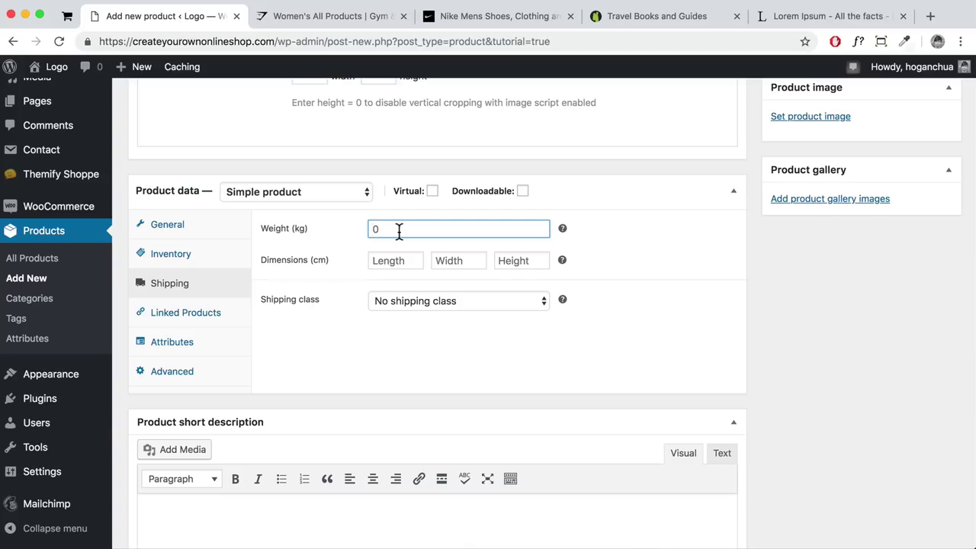
pyautogui.click(391, 260)
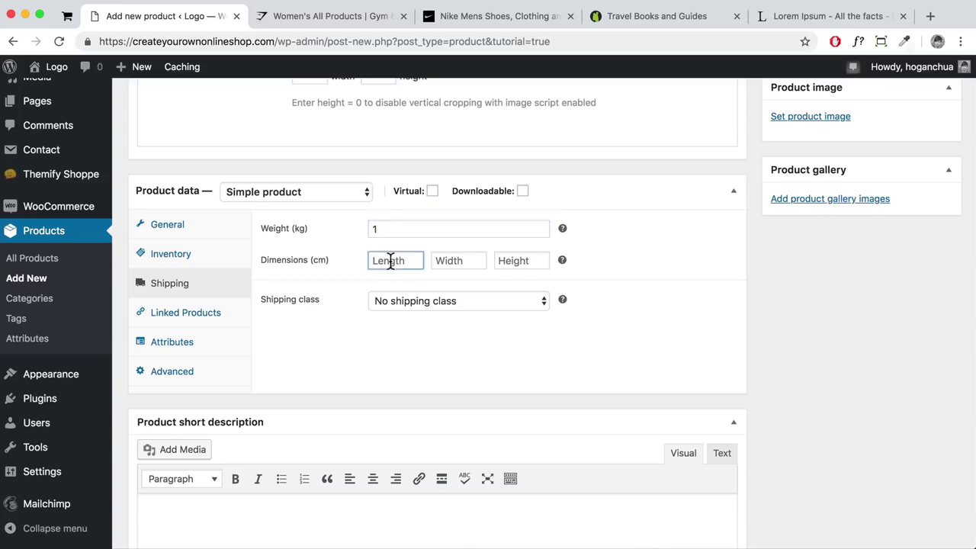
pyautogui.write('30')
pyautogui.press('Tab')
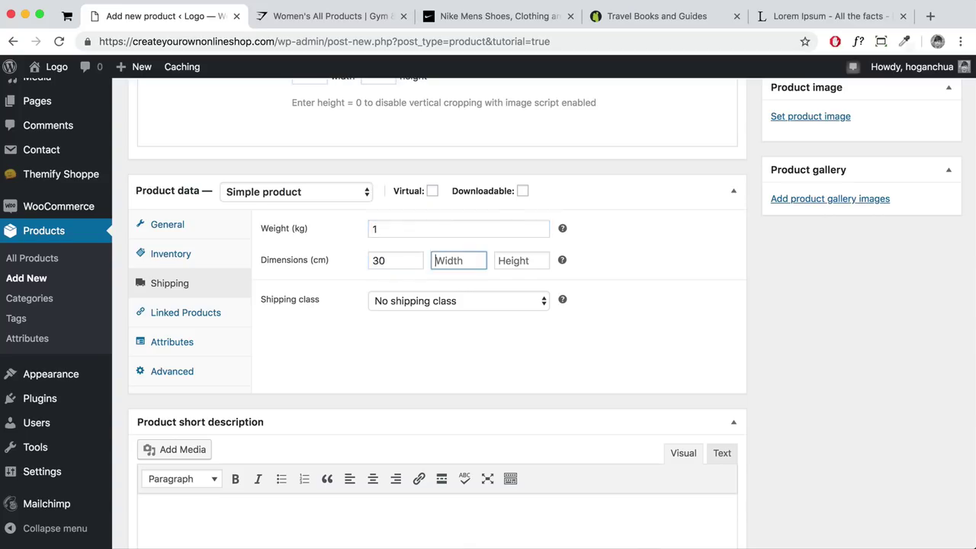
pyautogui.write('30')
pyautogui.press('Tab')
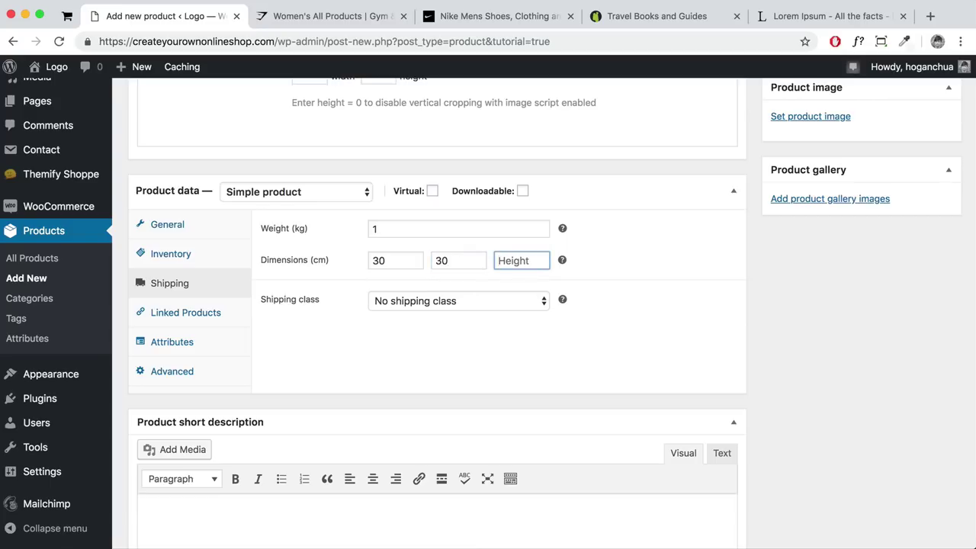
pyautogui.write('3')
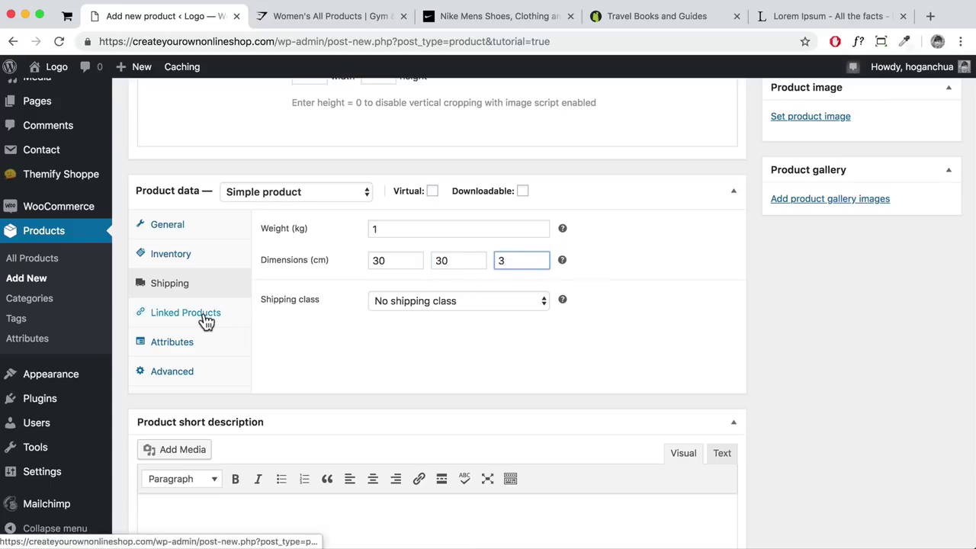
# Start searching for an upsell product under Linked Products
pyautogui.click(187, 313)
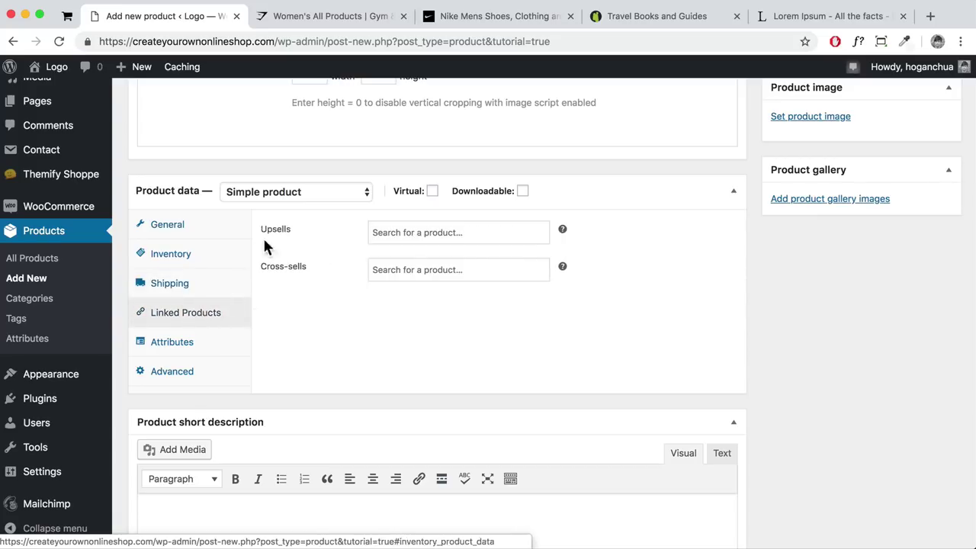
pyautogui.click(522, 234)
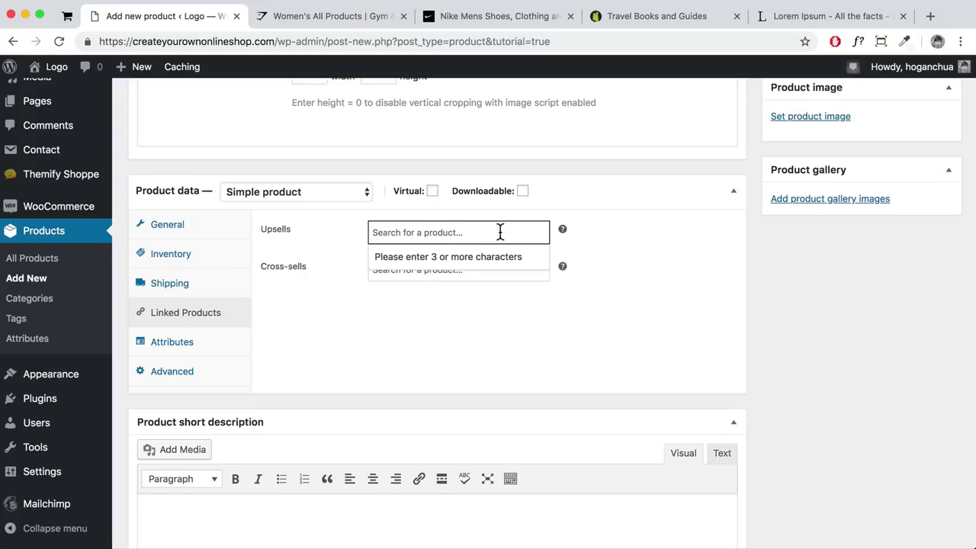
pyautogui.click(68, 19)
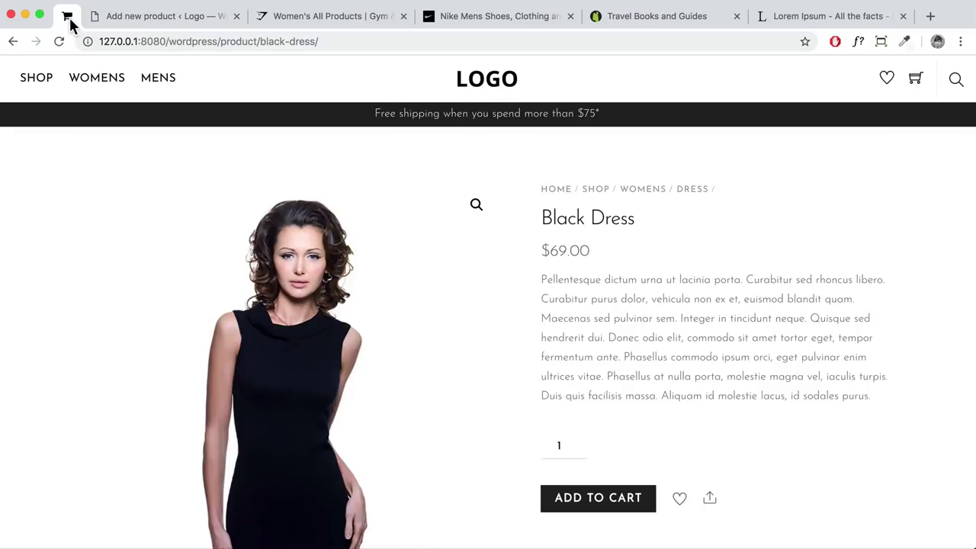
# Review the shop's Black Dress page and Related Products, then start a cross-sell search
pyautogui.scroll(-5, 306, 227)
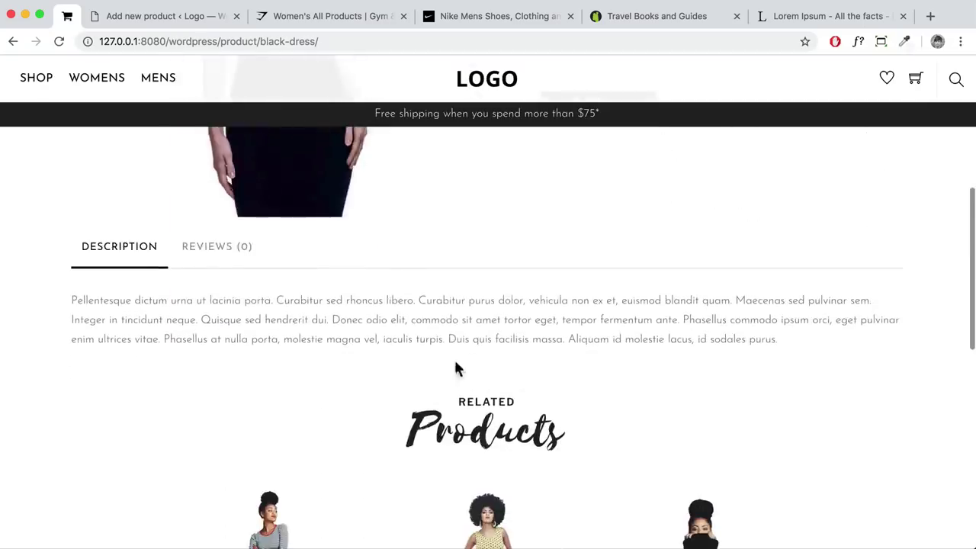
pyautogui.scroll(-3, 456, 369)
pyautogui.scroll(2, 460, 320)
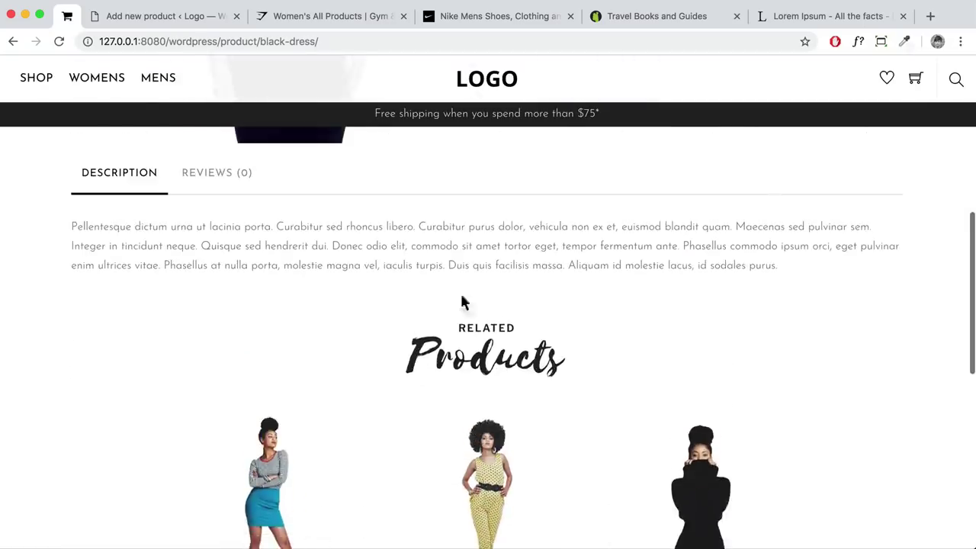
pyautogui.moveTo(461, 336); pyautogui.dragTo(530, 335)
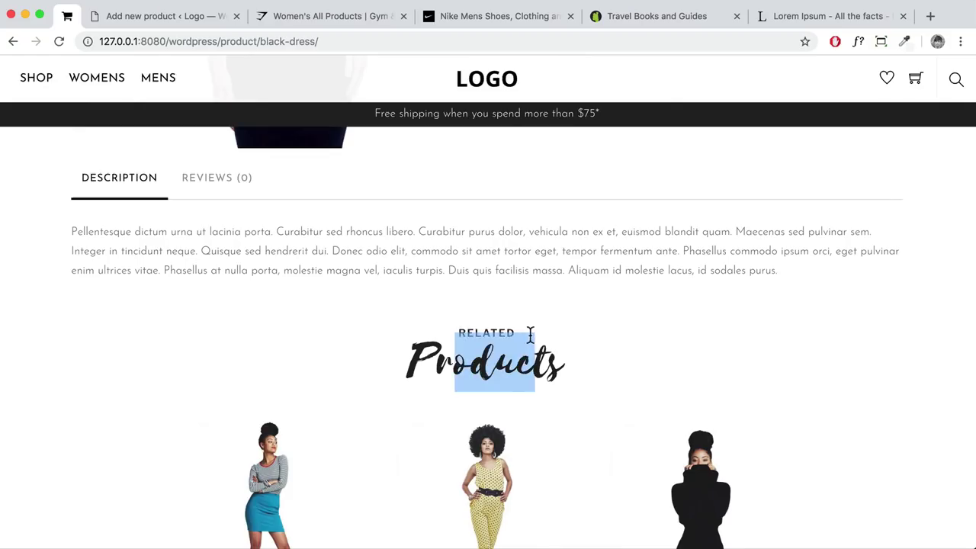
pyautogui.scroll(-3, 526, 381)
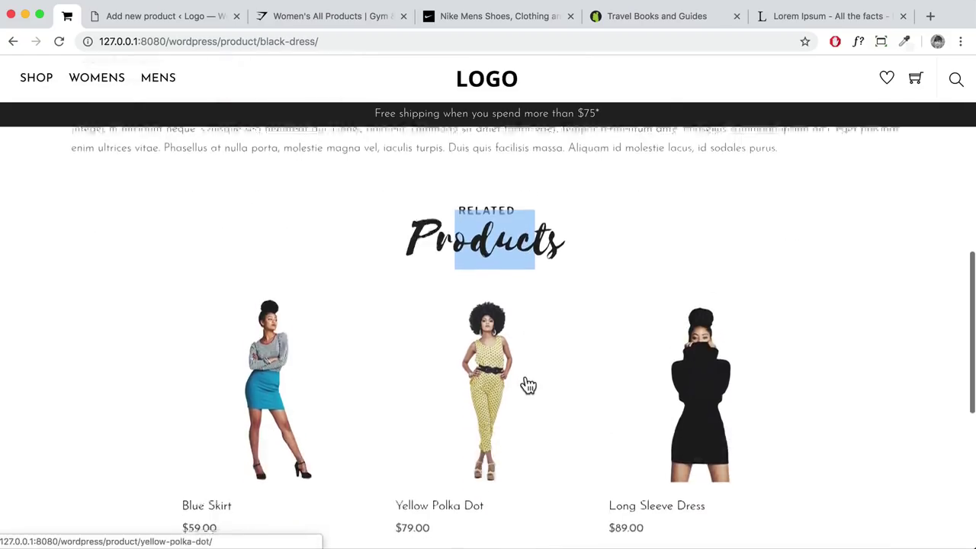
pyautogui.scroll(-2, 313, 316)
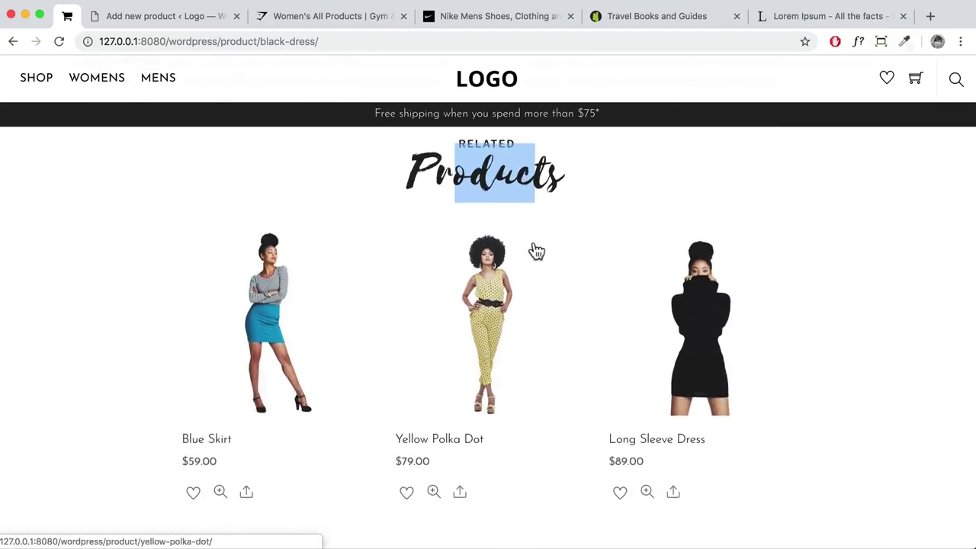
pyautogui.click(164, 16)
pyautogui.click(381, 265)
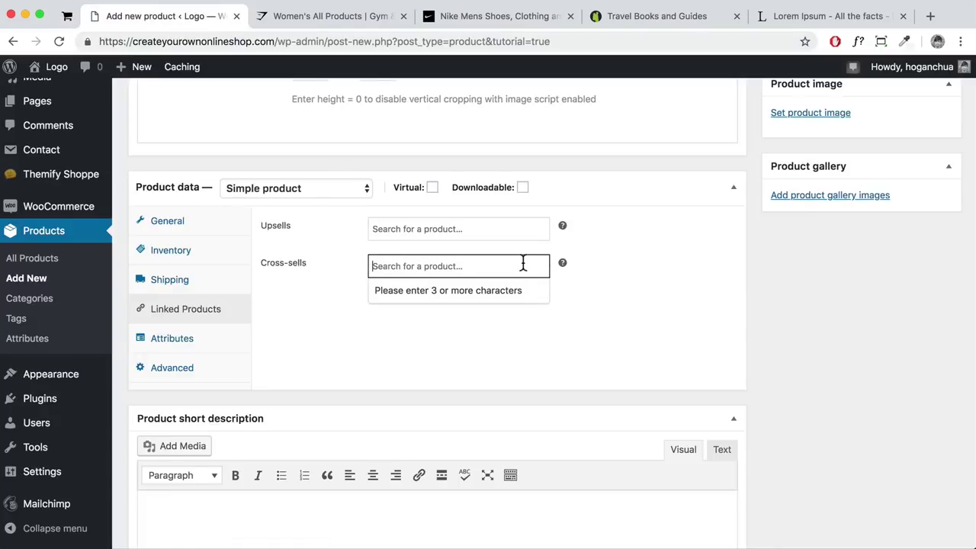
# Add the Black Dress to the cart and view the $79.00 total with $10.00 shipping
pyautogui.click(66, 16)
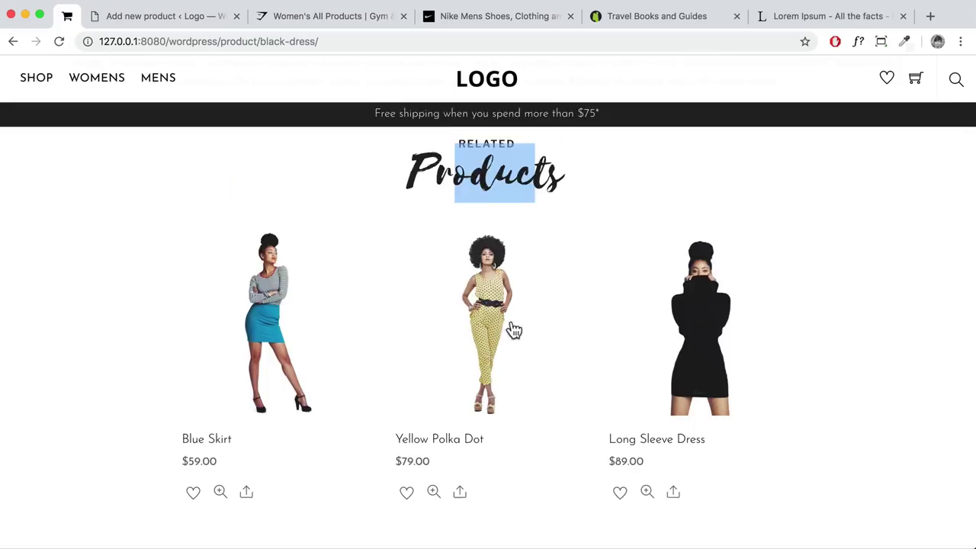
pyautogui.scroll(4, 512, 328)
pyautogui.scroll(5, 508, 317)
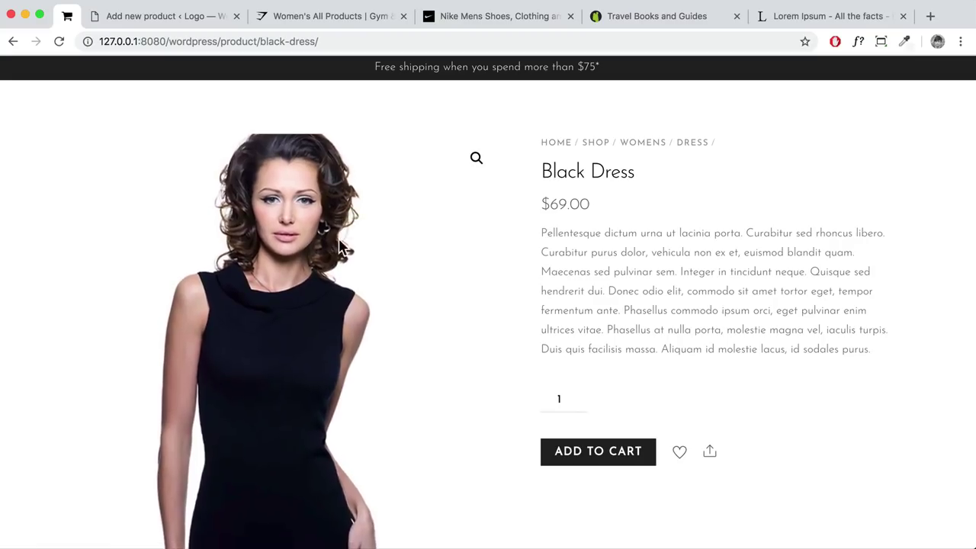
pyautogui.scroll(1, 534, 244)
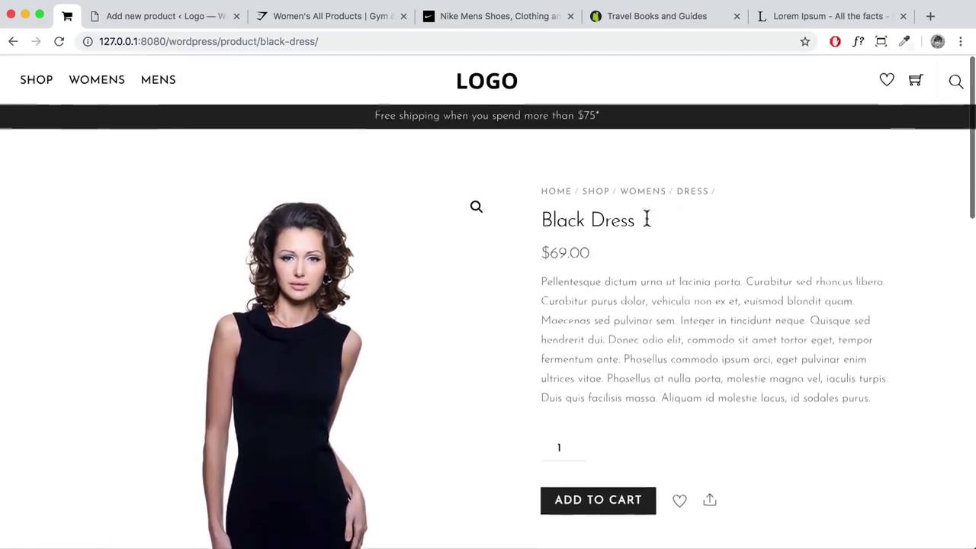
pyautogui.scroll(-1, 648, 336)
pyautogui.click(621, 427)
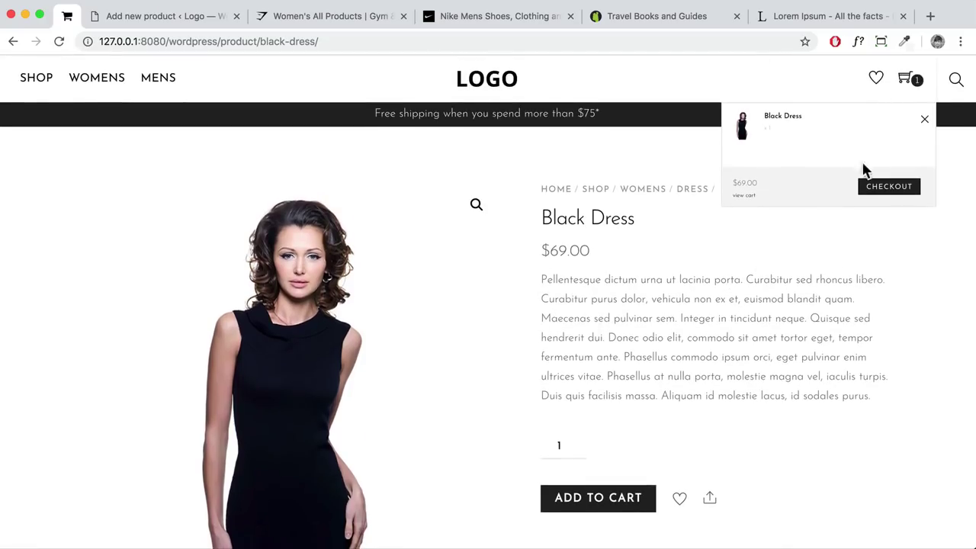
pyautogui.click(745, 196)
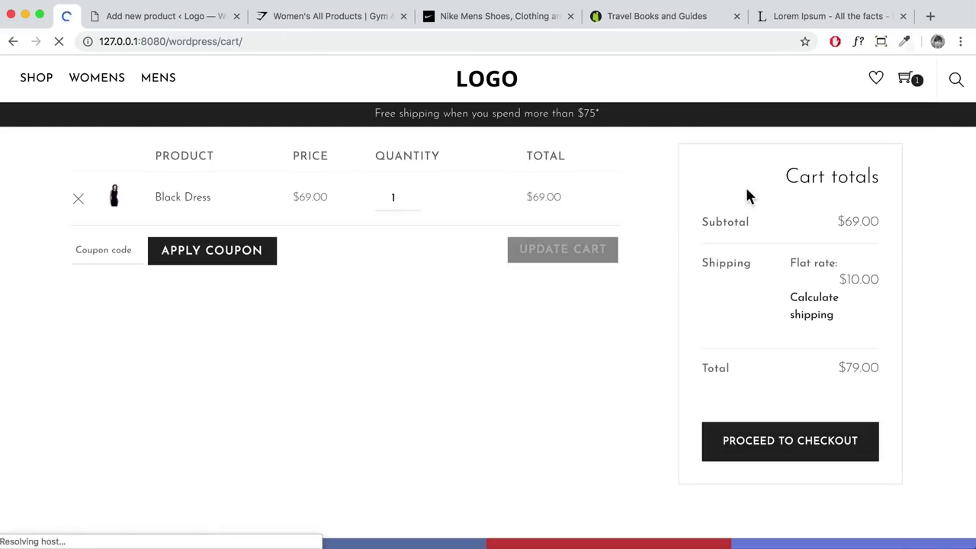
pyautogui.scroll(-3, 134, 420)
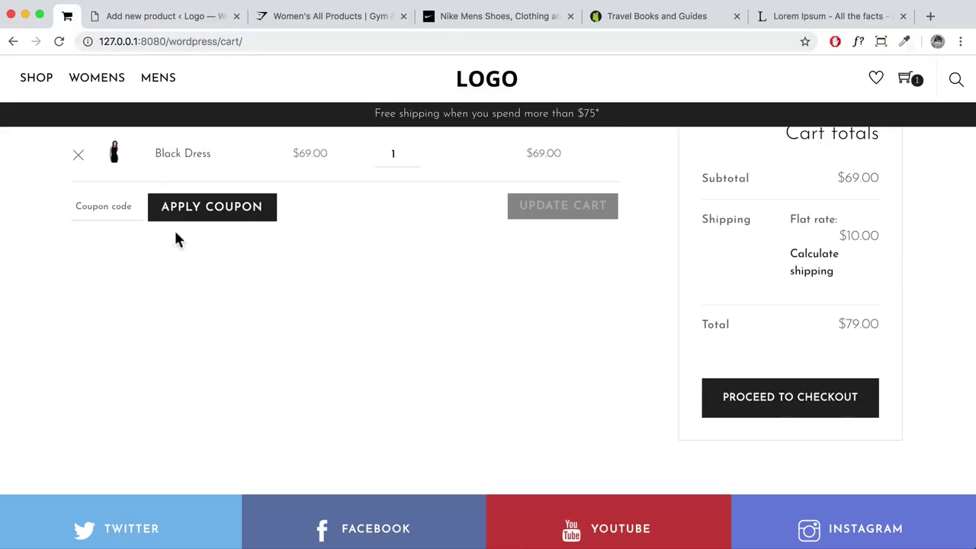
pyautogui.click(189, 21)
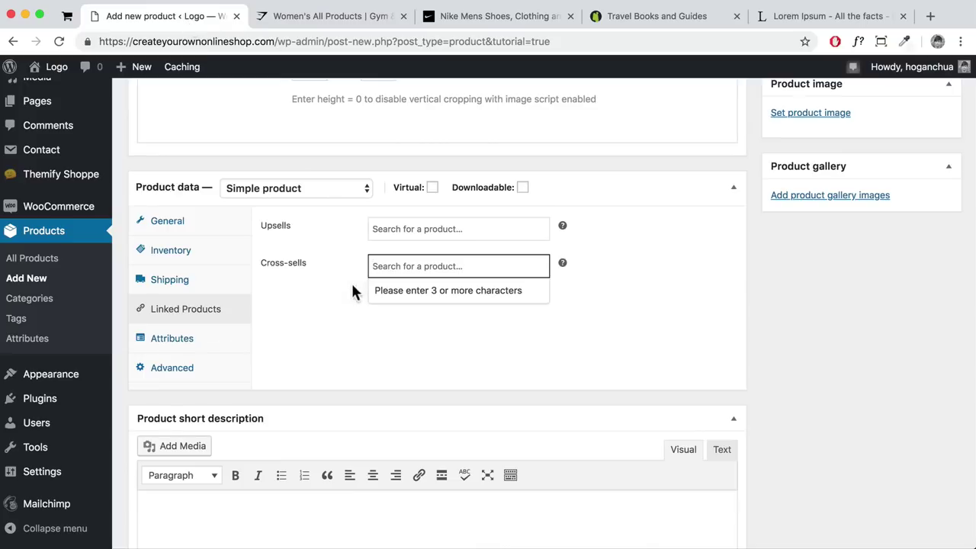
# Dismiss the cross-sell suggestions and look over the Attributes and Advanced settings
pyautogui.click(352, 316)
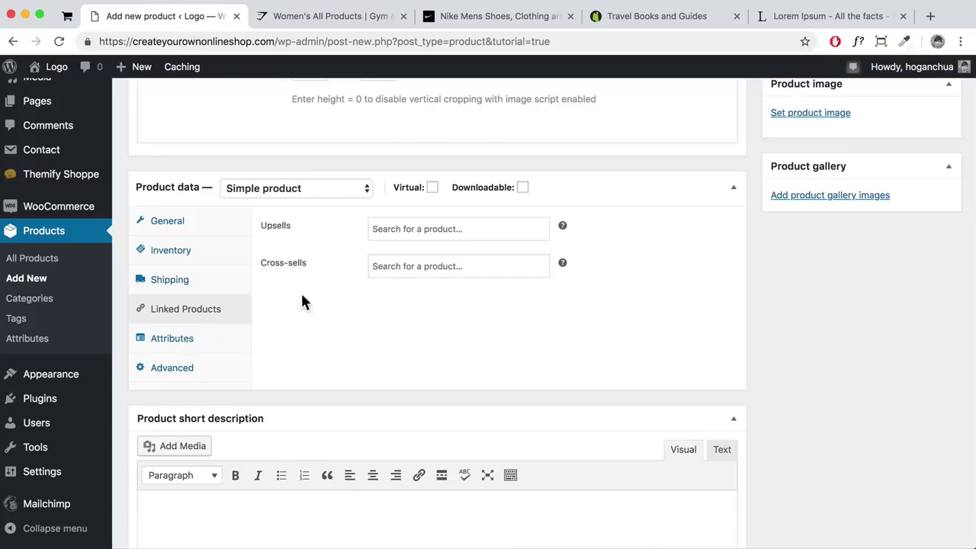
pyautogui.click(176, 342)
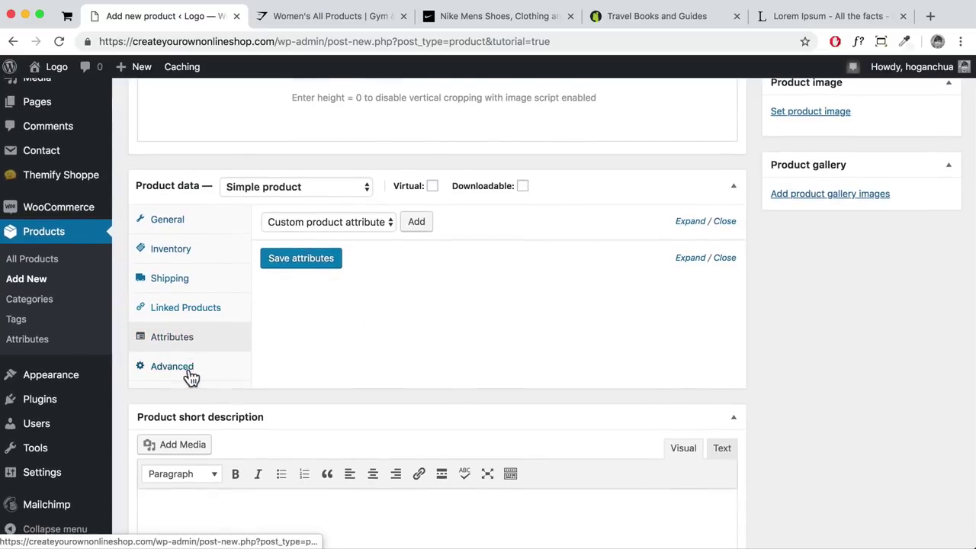
pyautogui.click(191, 367)
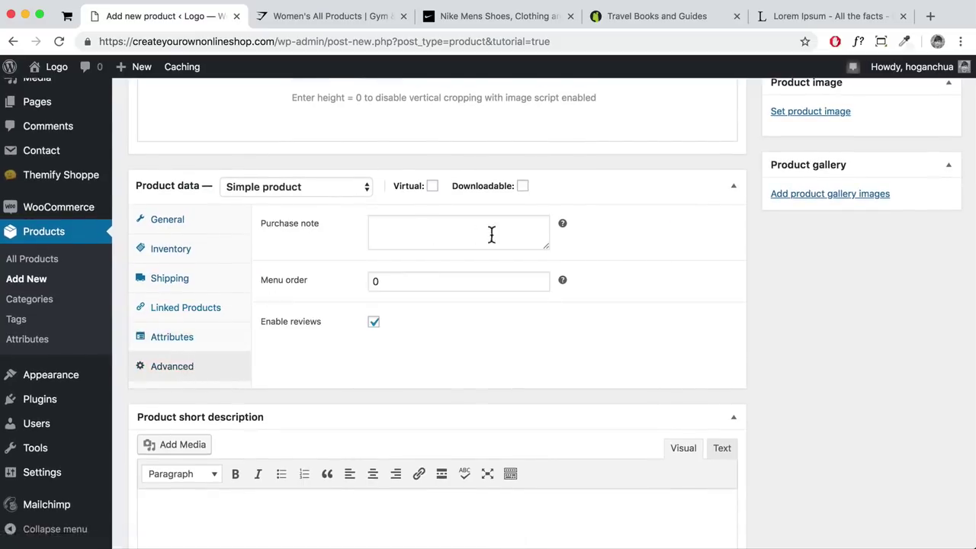
pyautogui.scroll(-1, 636, 281)
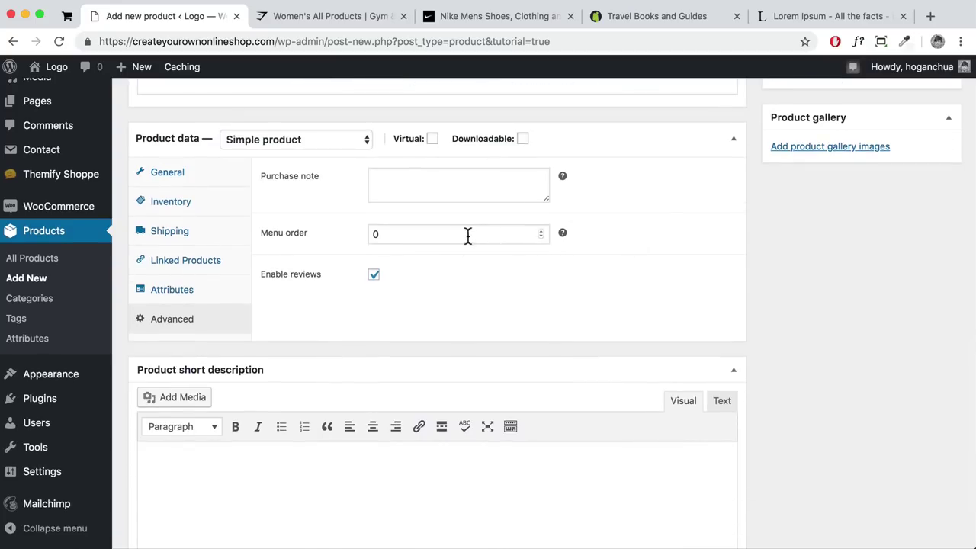
pyautogui.scroll(-1, 369, 285)
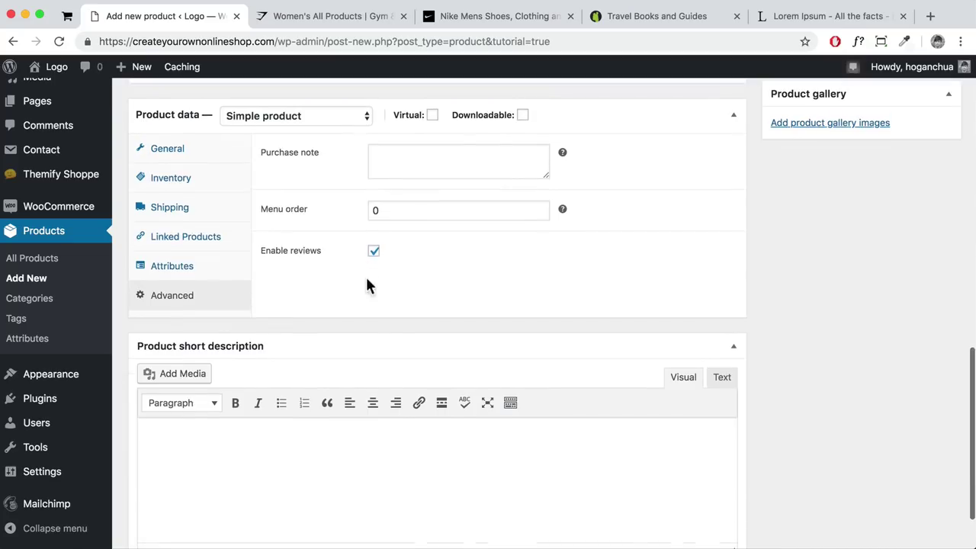
pyautogui.scroll(-2, 335, 412)
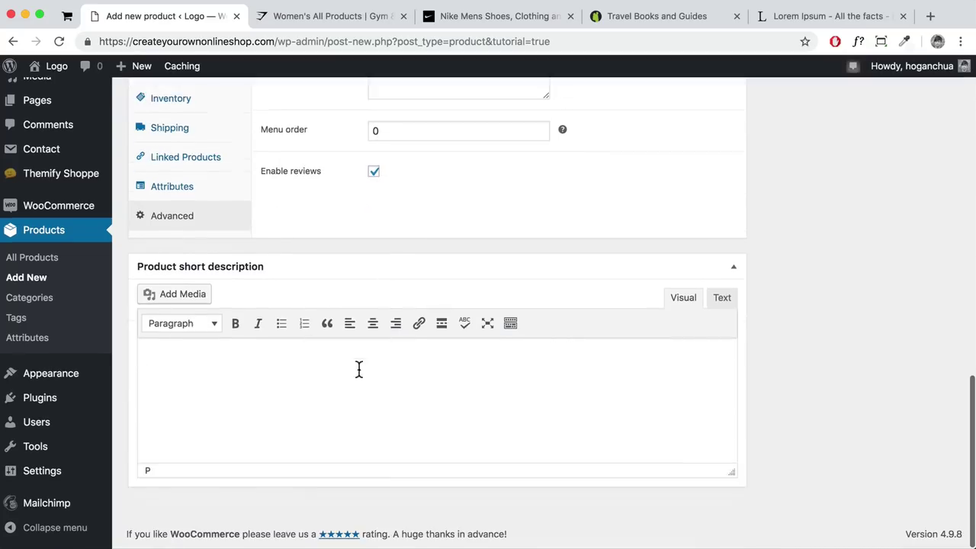
# Paste Lorem Ipsum as the short description and trim it to end at 'nibh ex in ex.'
pyautogui.write('Lorem ipsum dolor sit amet, consectetur adipiscing elit. Curabitur tincidunt sagittis tortor, at convallis quam sollicitudin ornare. Nunc mauris purus, aliquam at condimentum faucibus, scelerisque in arcu. Donec id risus leo. Praesent dapibus, mi maximus rhoncus feugiat, quam nulla varius erat, et aliquet nibh ex in ex. Cras ante turpis, cursus eu tincidunt sed, tempus in erat. Curabitur vel bibendum nibh. Mauris mattis pulvinar nunc, vitae consectetur risus facilisis sed. Praesent at eros eget lacus lacinia dignissim.')
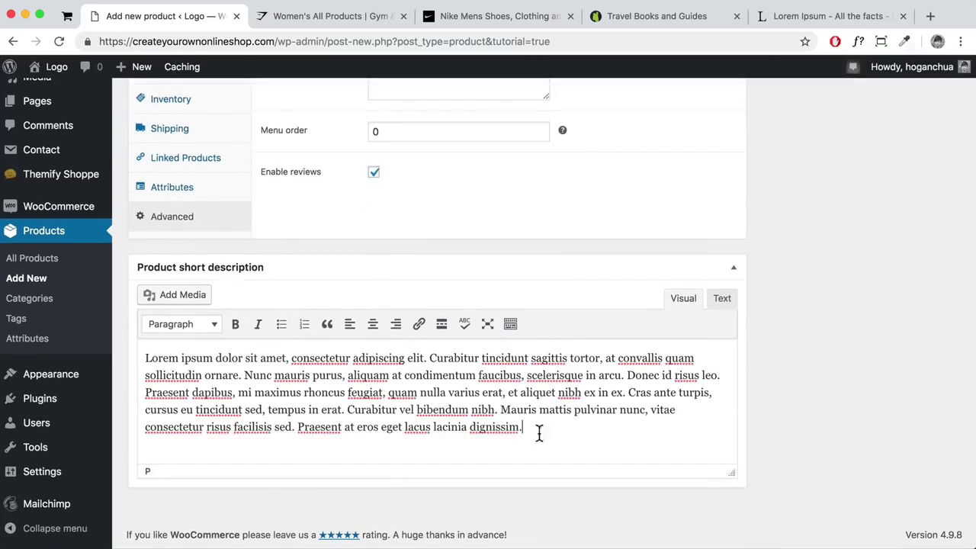
pyautogui.moveTo(537, 431); pyautogui.dragTo(611, 398)
pyautogui.press('BackSpace')
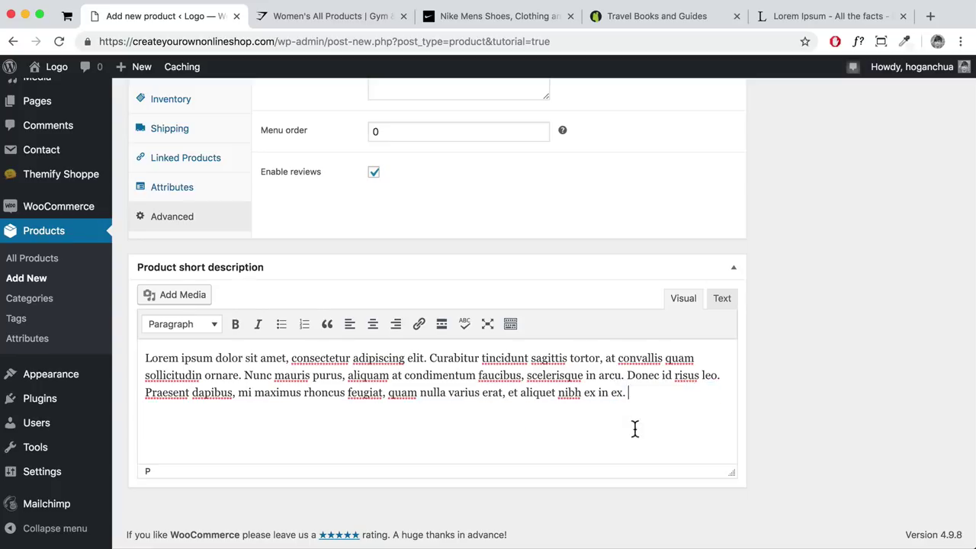
pyautogui.scroll(15, 672, 369)
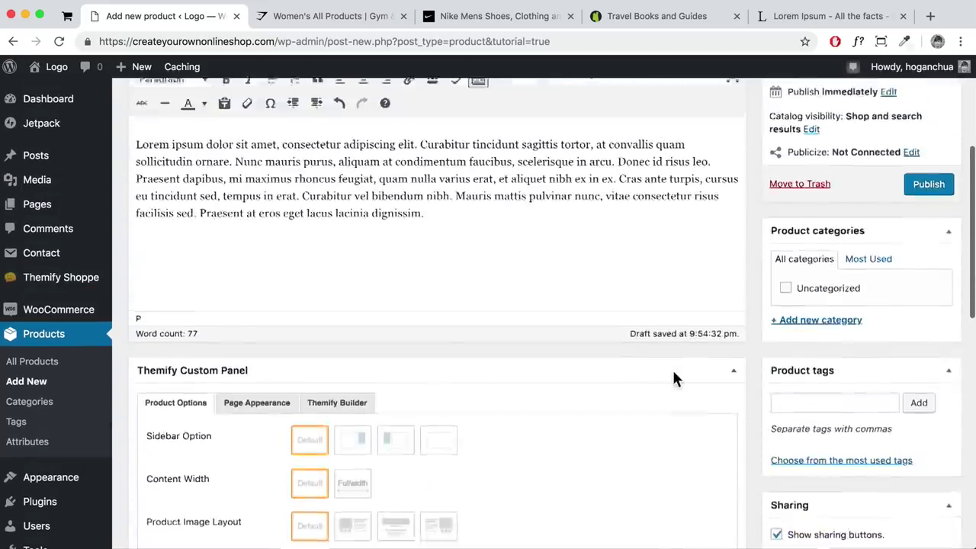
pyautogui.scroll(2, 673, 373)
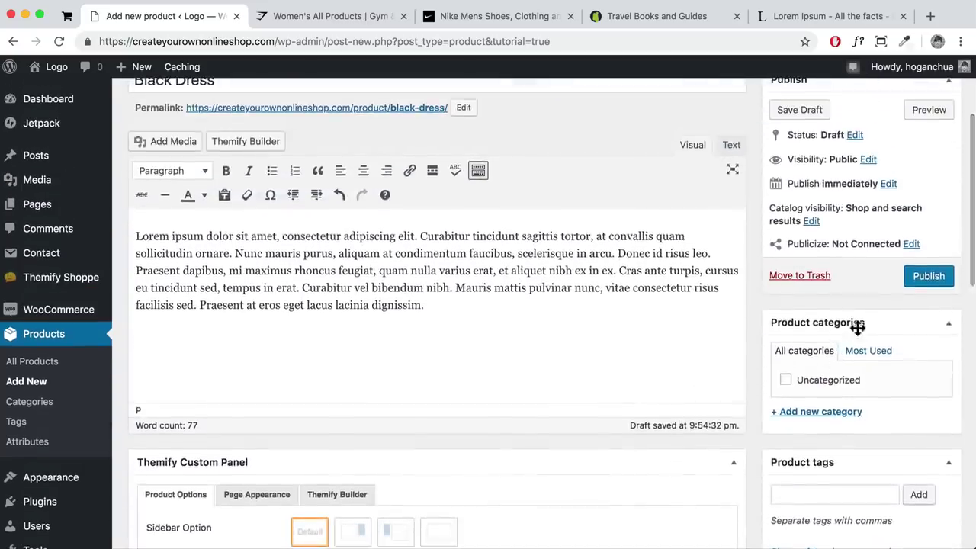
# Create a new 'Womens' product category, using Gymshark's site as reference
pyautogui.click(838, 411)
pyautogui.click(815, 441)
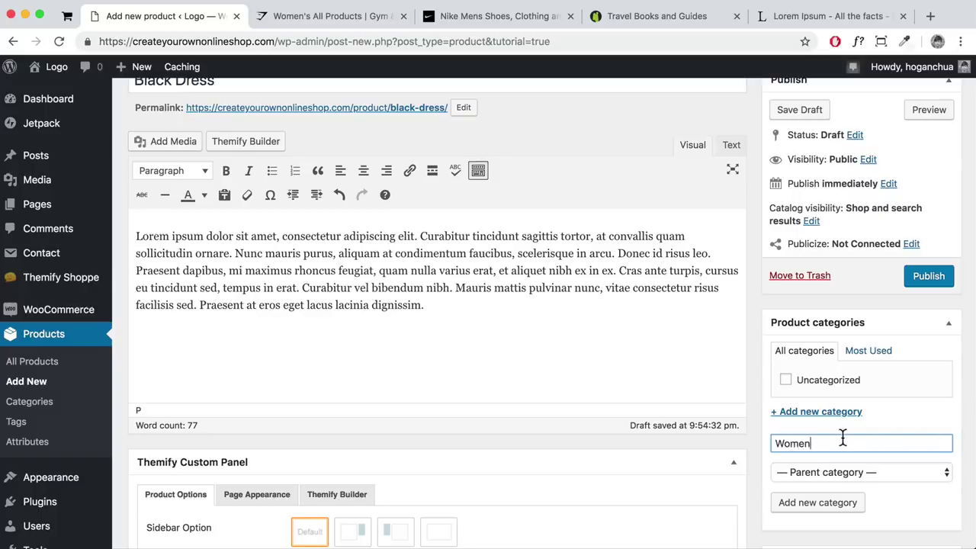
pyautogui.click(330, 15)
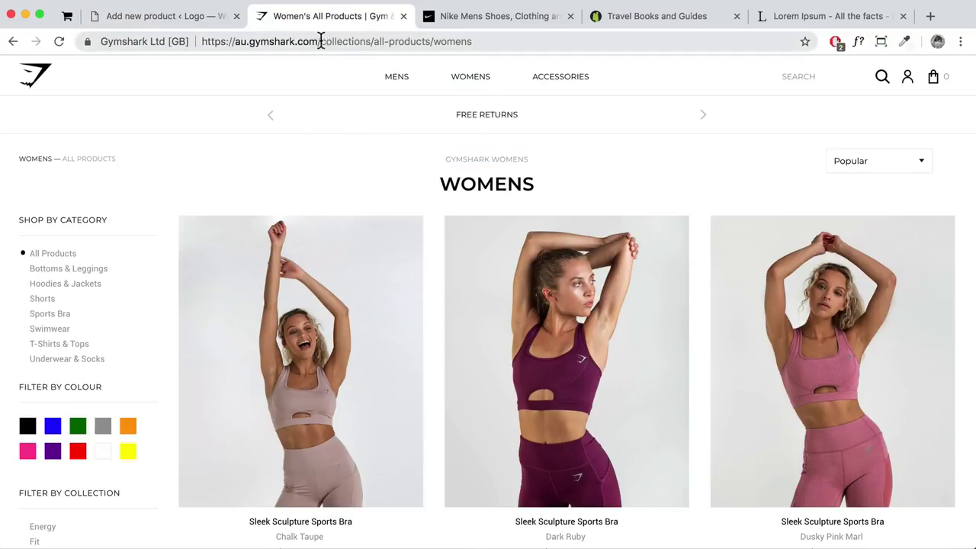
pyautogui.moveTo(321, 41); pyautogui.dragTo(202, 41)
pyautogui.moveTo(462, 77)
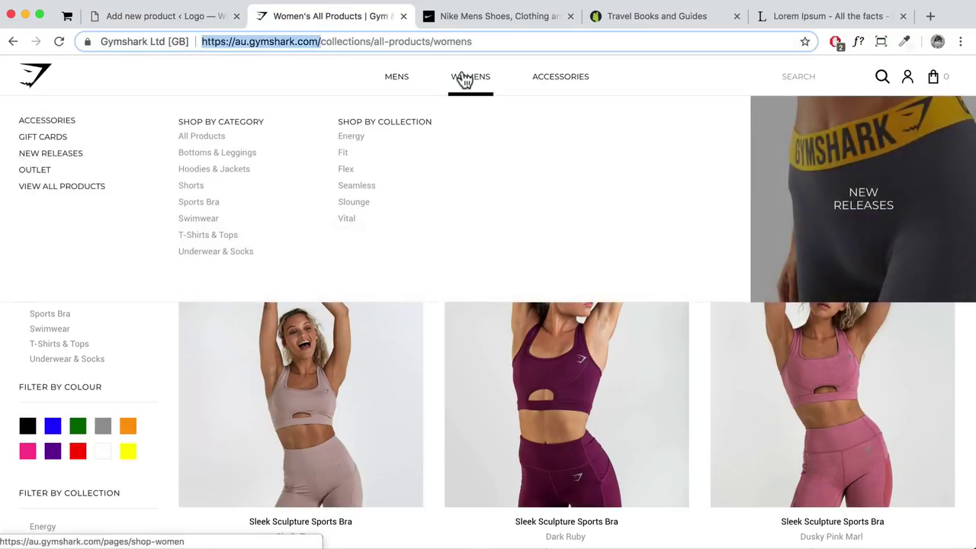
pyautogui.moveTo(405, 80)
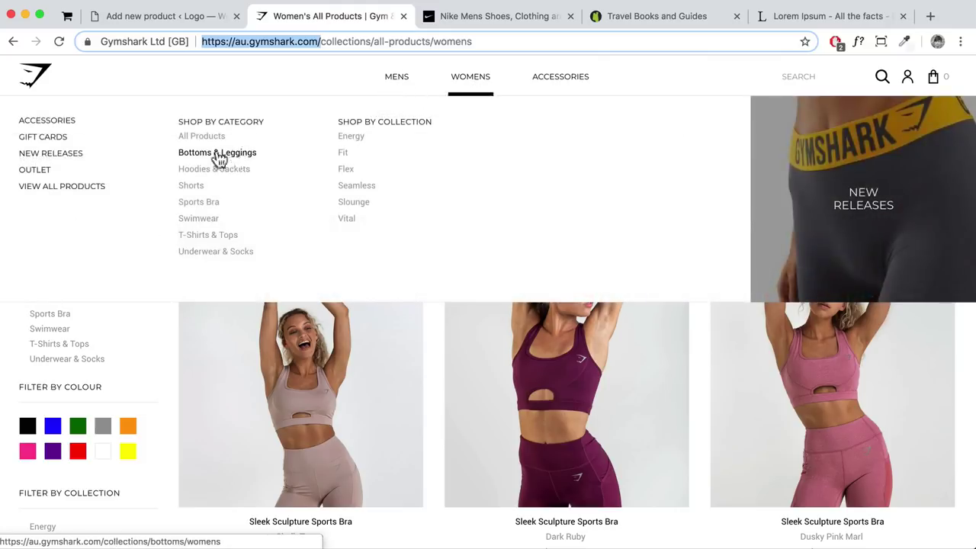
pyautogui.click(172, 17)
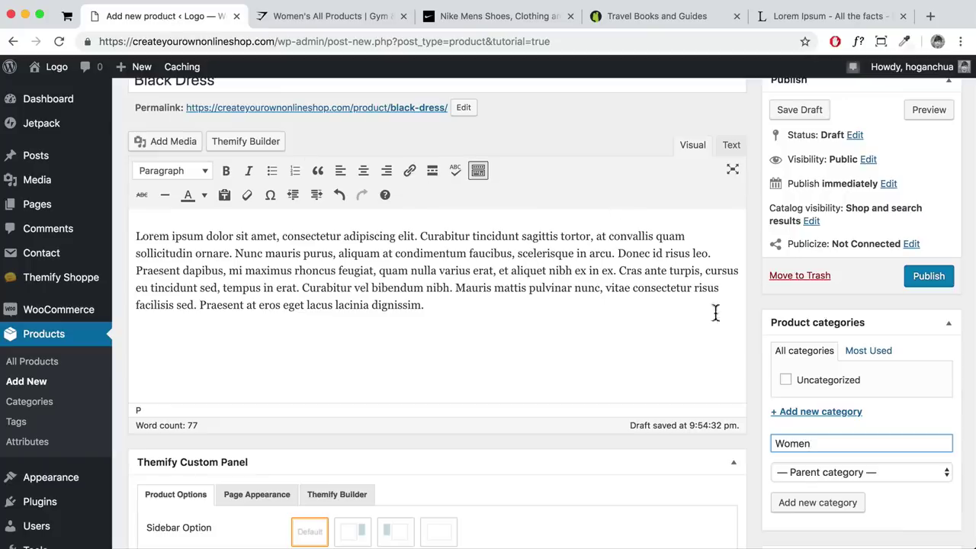
pyautogui.write('s')
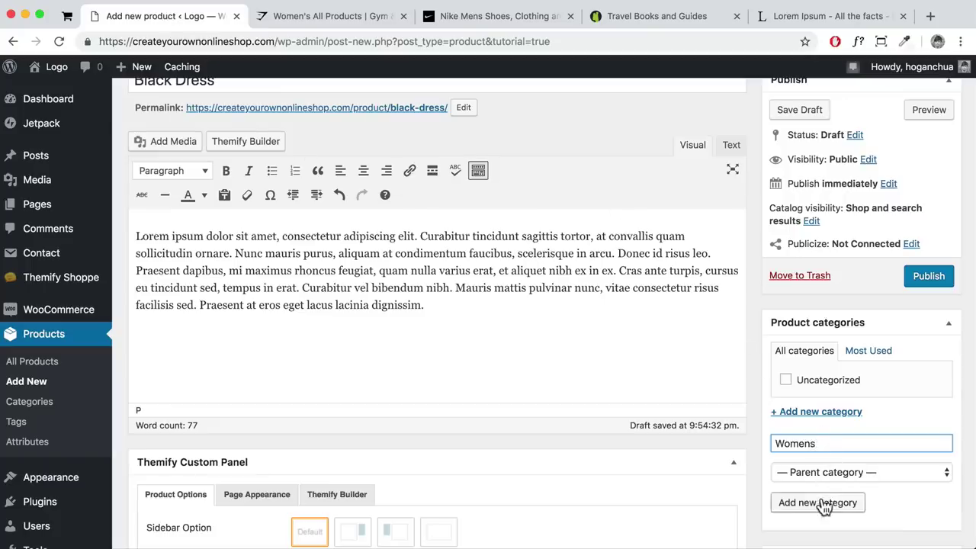
pyautogui.click(819, 502)
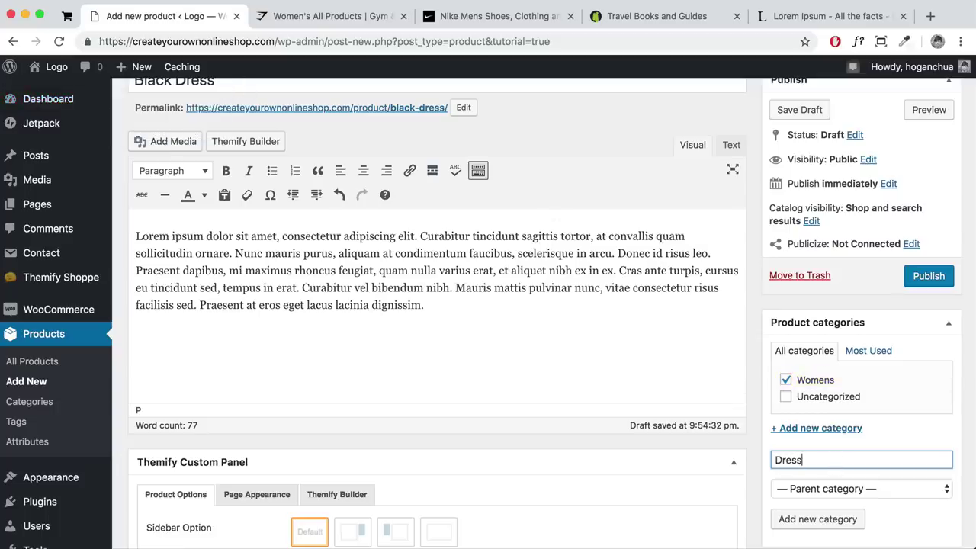
# Add a 'Dress' subcategory under Womens, then compare against the shop's cart page
pyautogui.write('Dress')
pyautogui.click(836, 492)
pyautogui.click(800, 517)
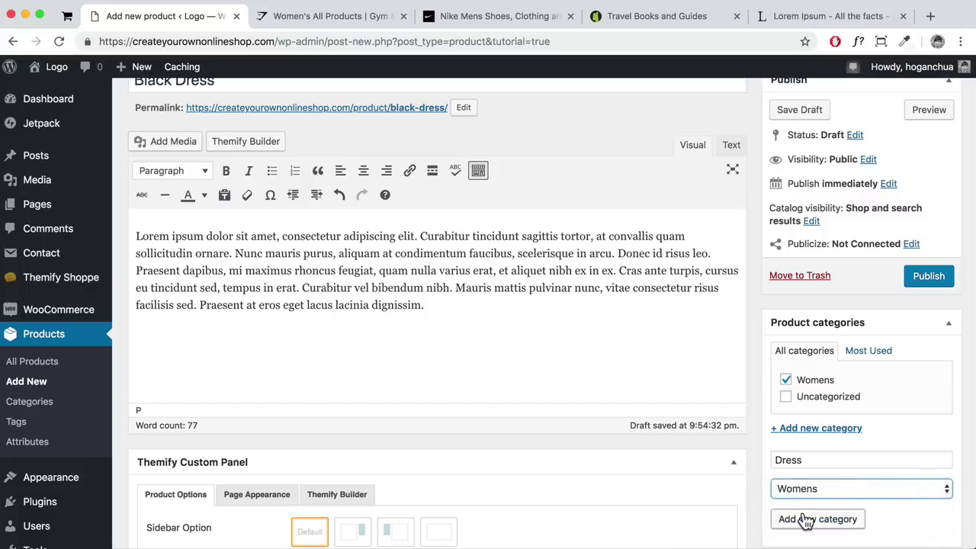
pyautogui.click(824, 519)
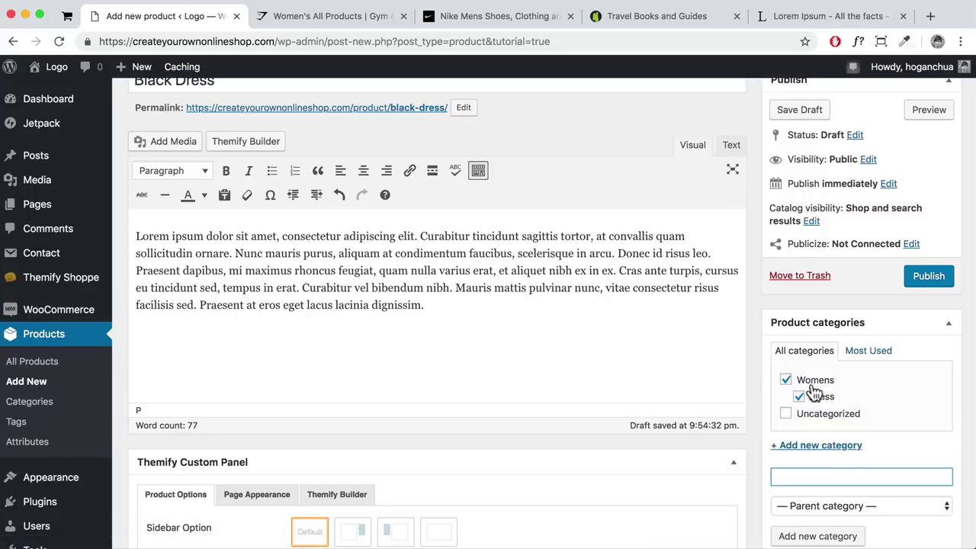
pyautogui.scroll(-1, 808, 389)
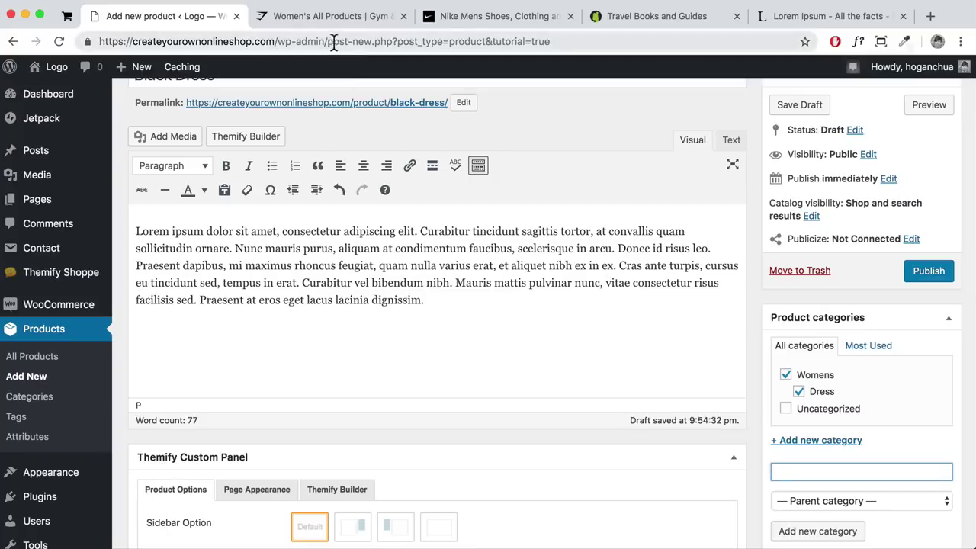
pyautogui.click(67, 15)
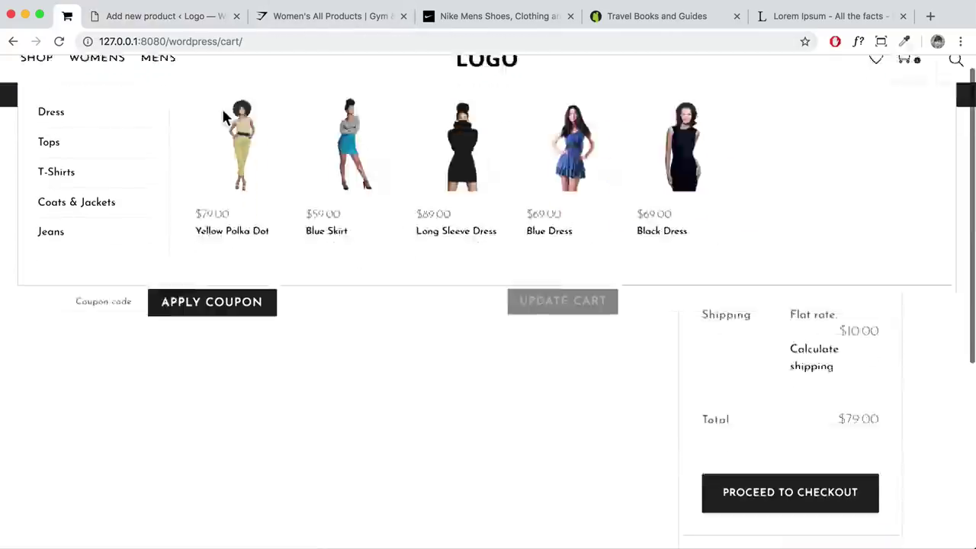
pyautogui.scroll(1, 223, 116)
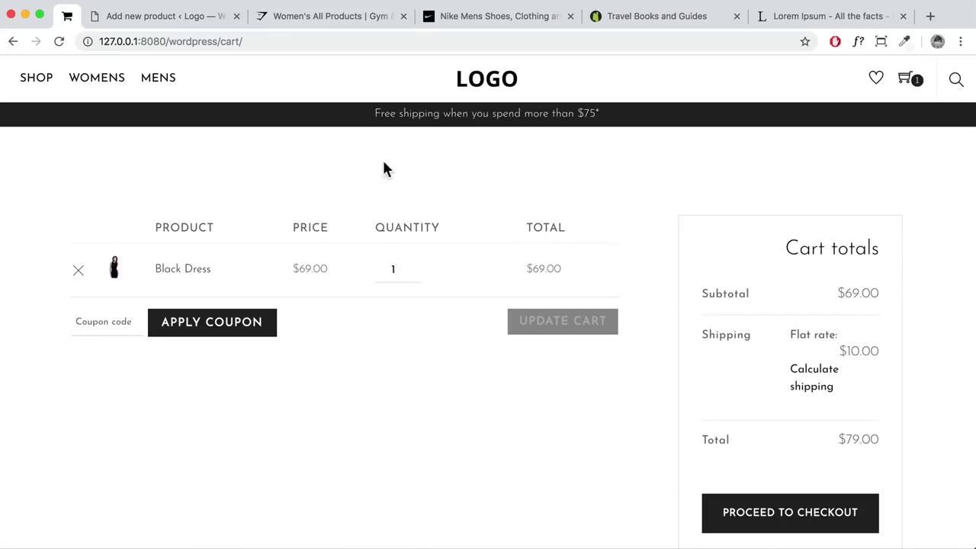
# Tag the product with 'brand of dress'
pyautogui.click(189, 18)
pyautogui.scroll(-5, 793, 292)
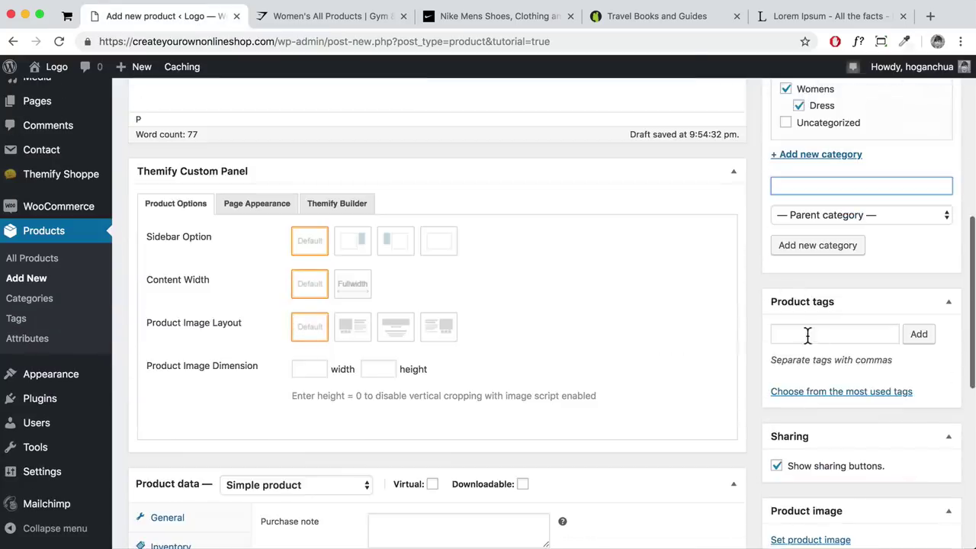
pyautogui.click(806, 334)
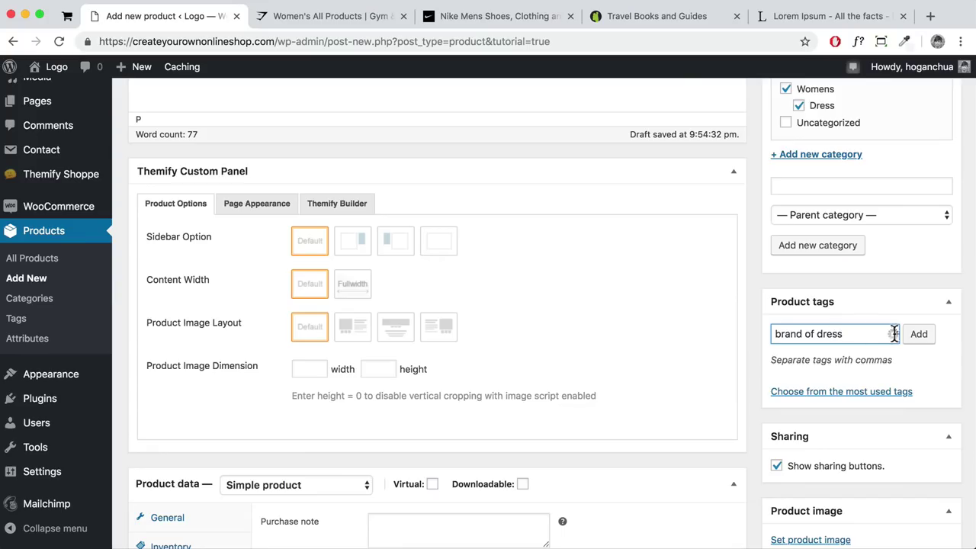
pyautogui.click(920, 340)
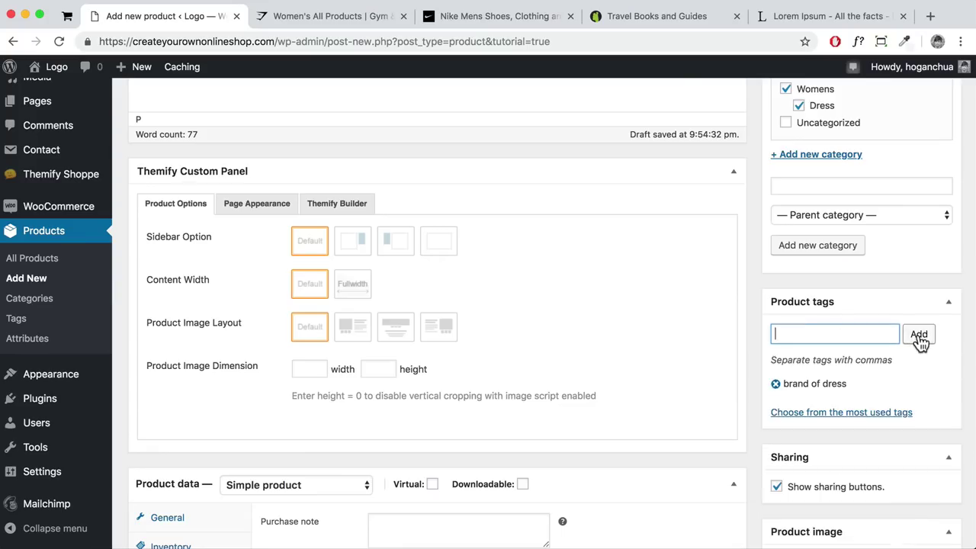
# Open the product image picker showing the media library
pyautogui.scroll(-3, 885, 351)
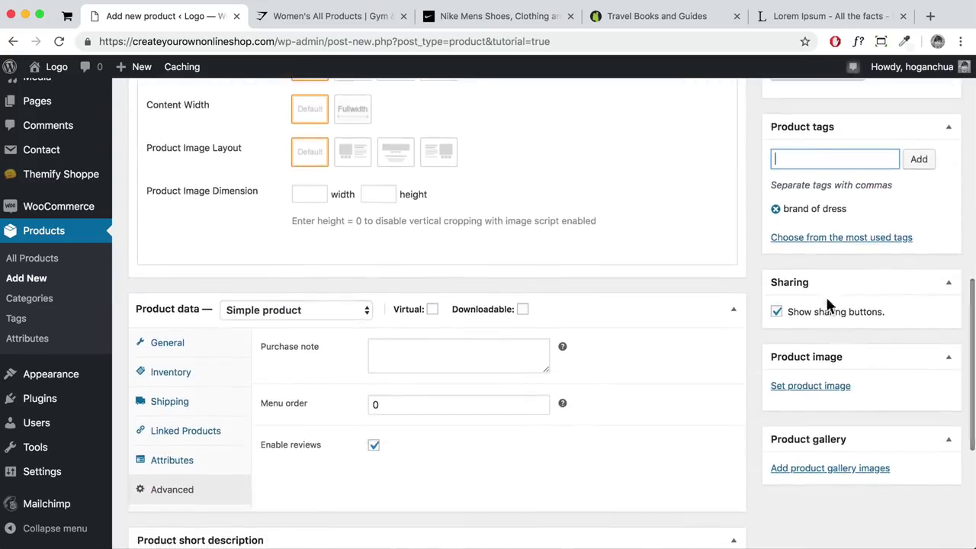
pyautogui.scroll(1, 843, 357)
pyautogui.scroll(-1, 842, 357)
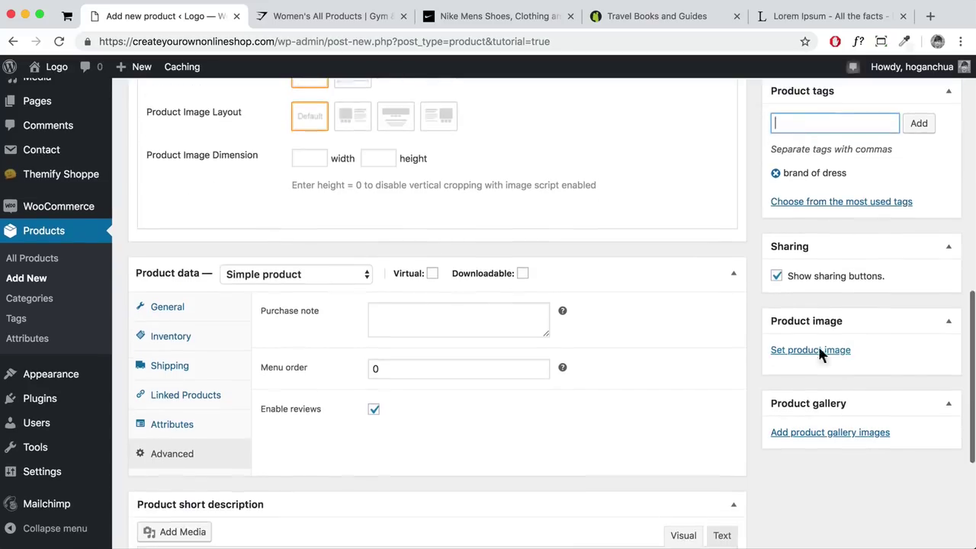
pyautogui.click(824, 352)
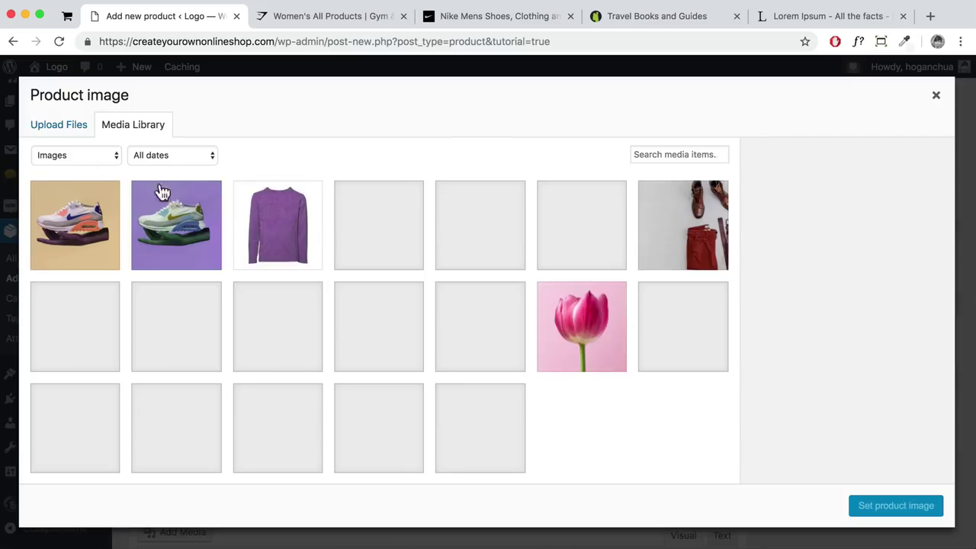
# Pick the black dress photo from the media library, check its 800 × 800 size, then switch to Gymshark's women's page
pyautogui.click(47, 129)
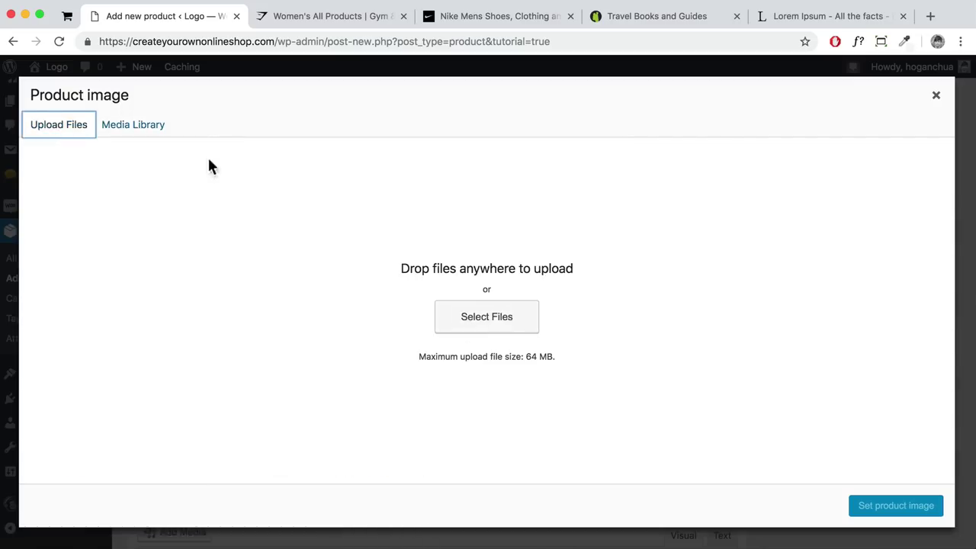
pyautogui.click(136, 126)
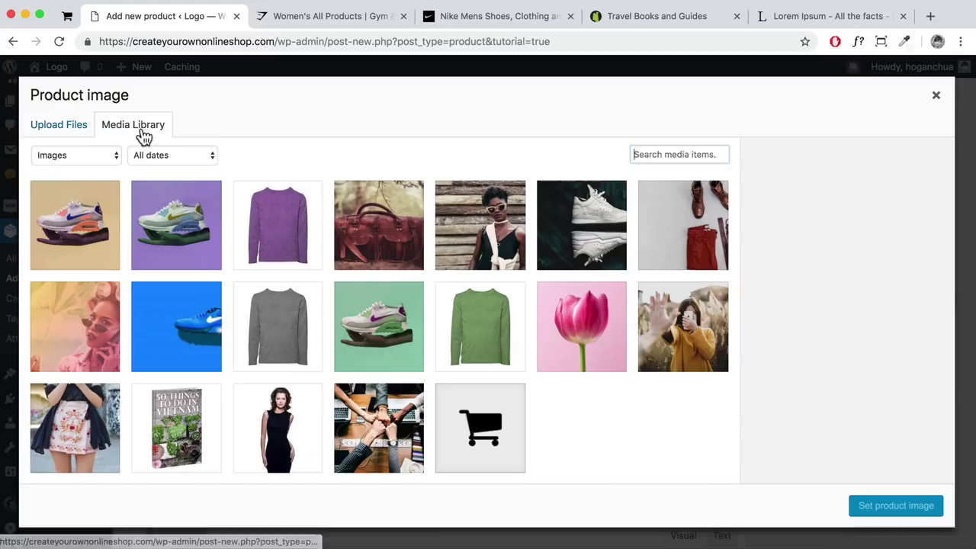
pyautogui.click(269, 423)
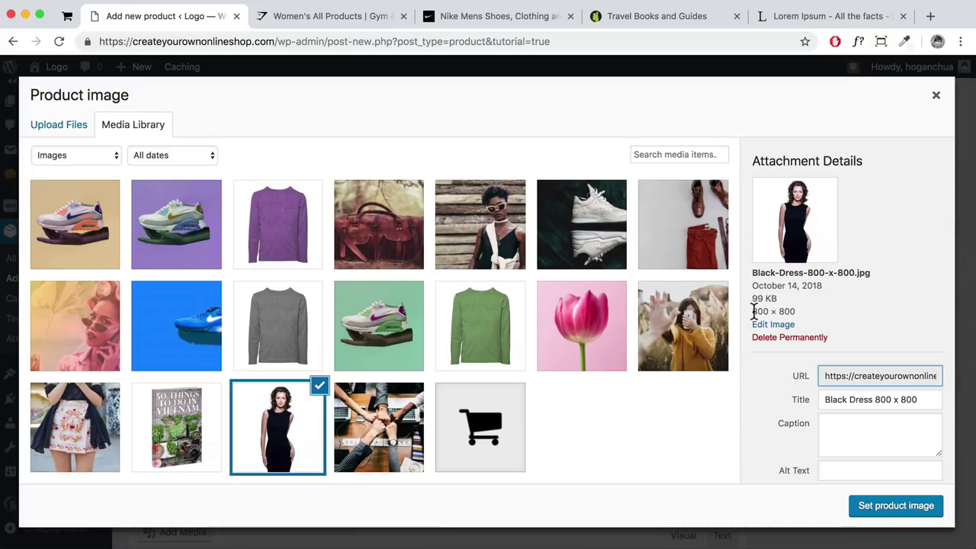
pyautogui.moveTo(754, 311); pyautogui.dragTo(767, 309)
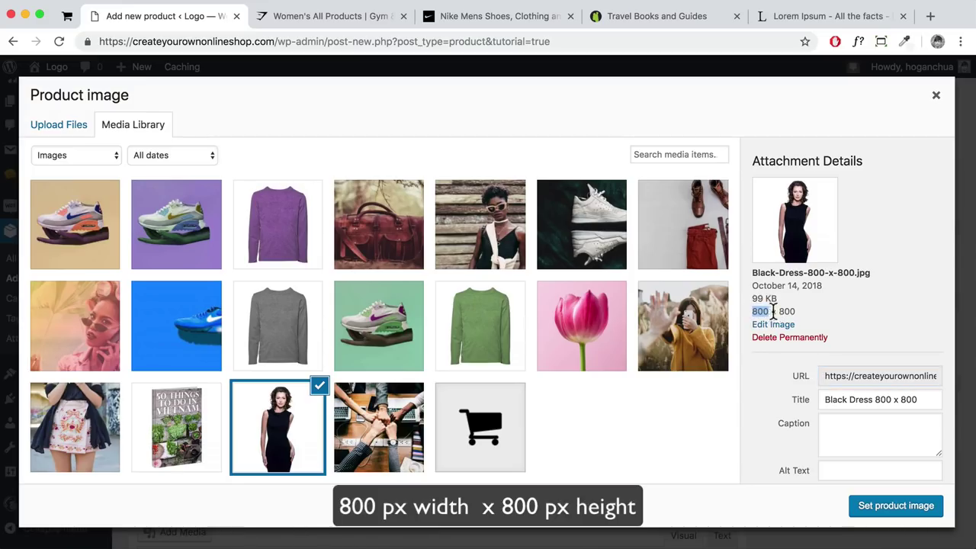
pyautogui.moveTo(779, 311); pyautogui.dragTo(759, 311)
pyautogui.doubleClick(787, 311)
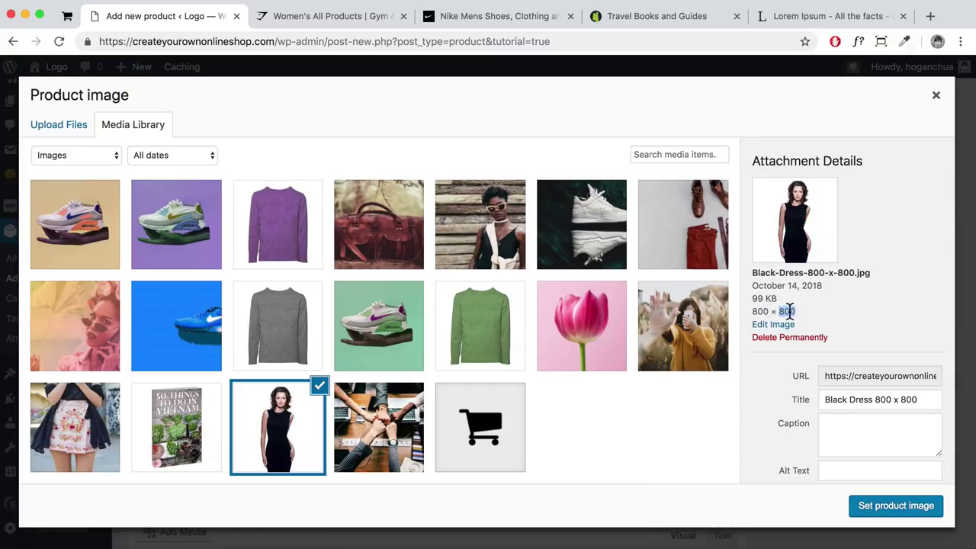
pyautogui.click(366, 17)
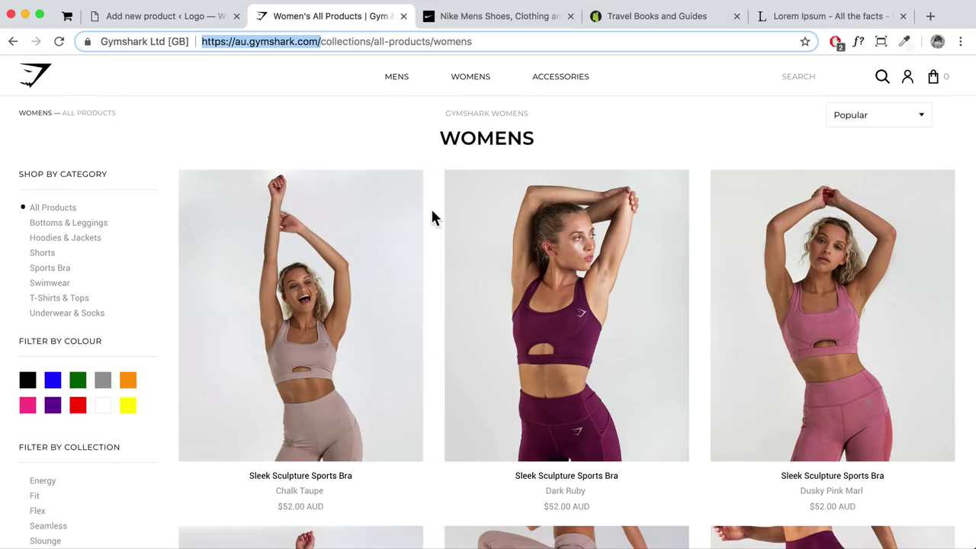
# Look over the Gymshark women's product cards and sports bra prices
pyautogui.moveTo(196, 179)
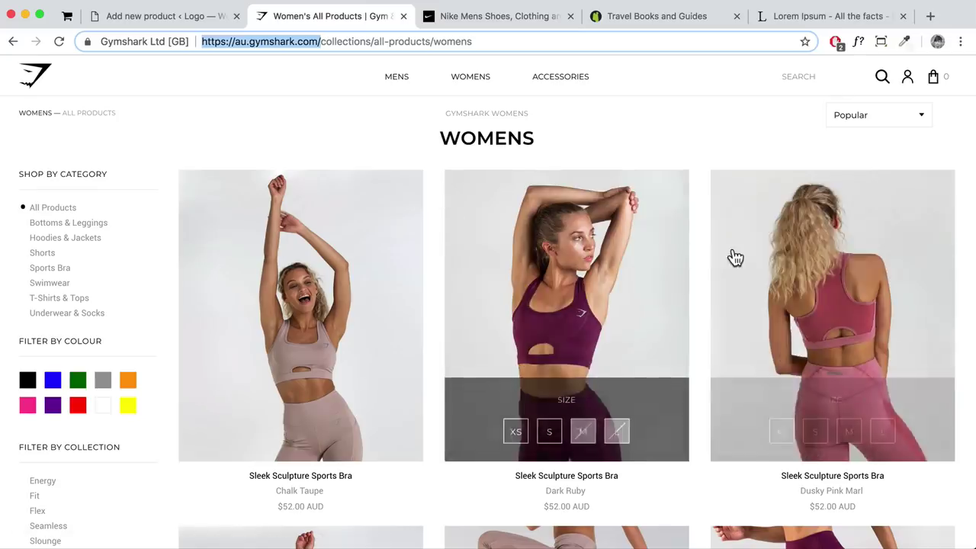
pyautogui.moveTo(704, 237)
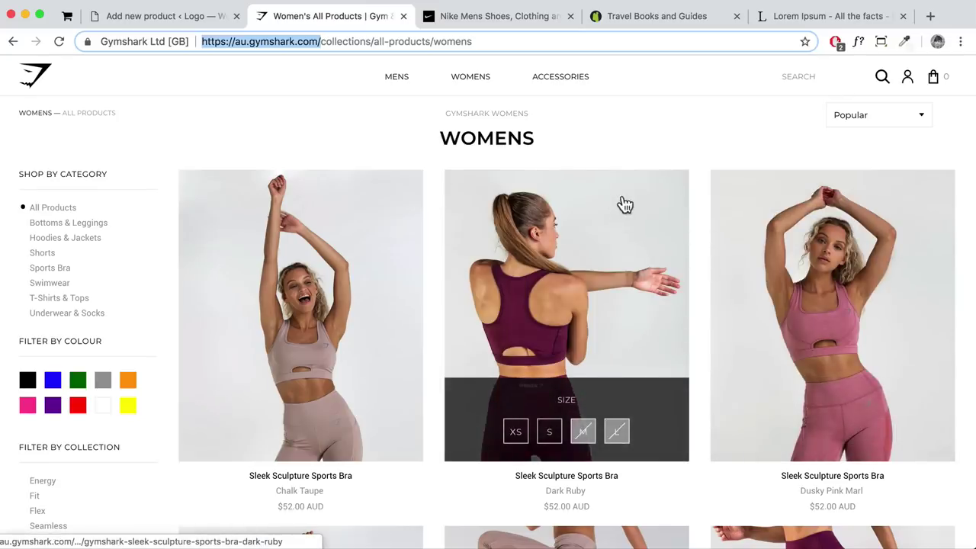
pyautogui.moveTo(315, 188)
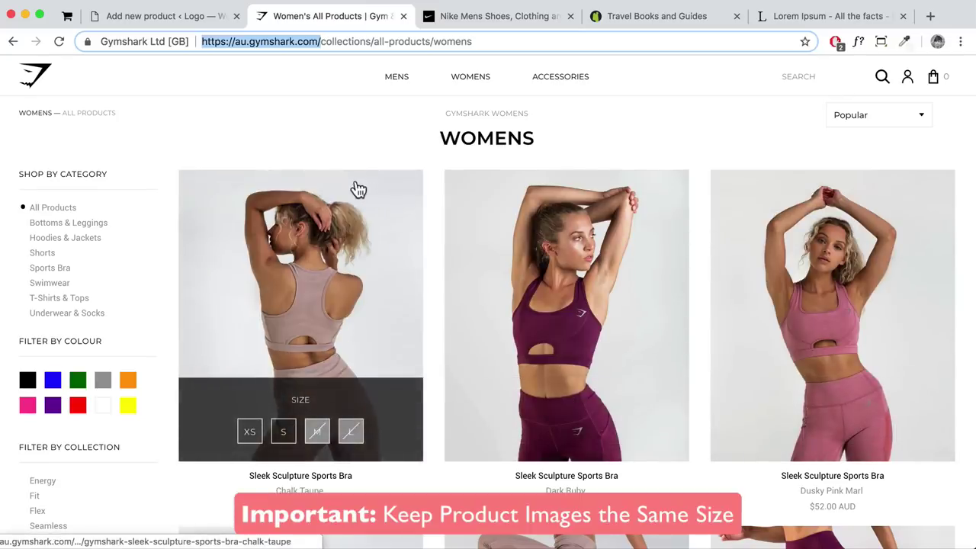
pyautogui.moveTo(472, 189)
pyautogui.moveTo(209, 209)
pyautogui.scroll(-1, 226, 153)
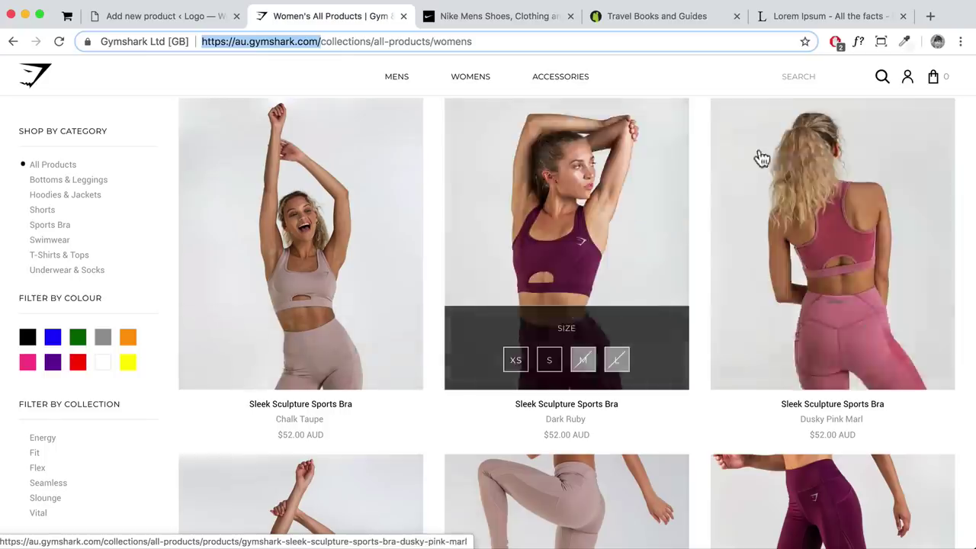
pyautogui.scroll(1, 694, 228)
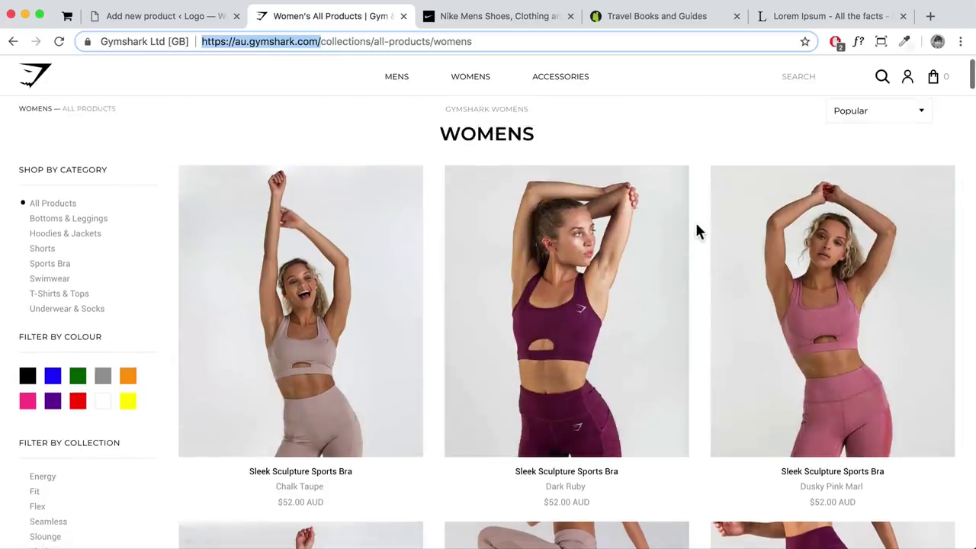
# Compare Nike's men's shoes page, then return to the WordPress Add new product page
pyautogui.click(490, 21)
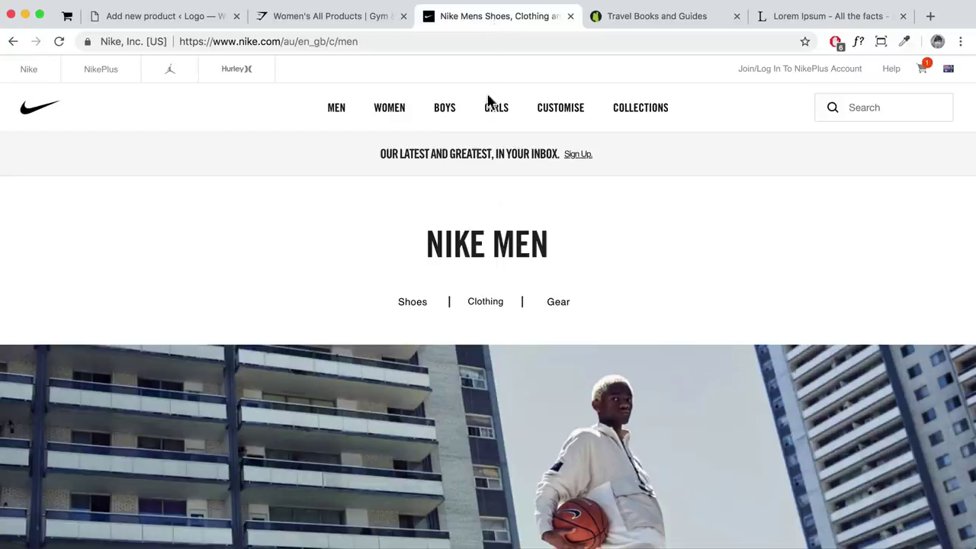
pyautogui.scroll(-5, 495, 269)
pyautogui.scroll(-4, 495, 269)
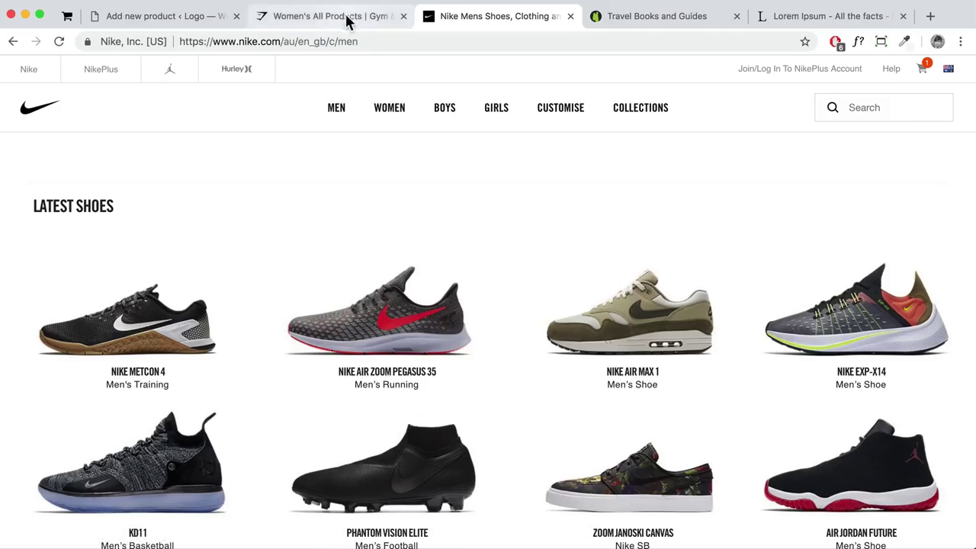
pyautogui.click(183, 18)
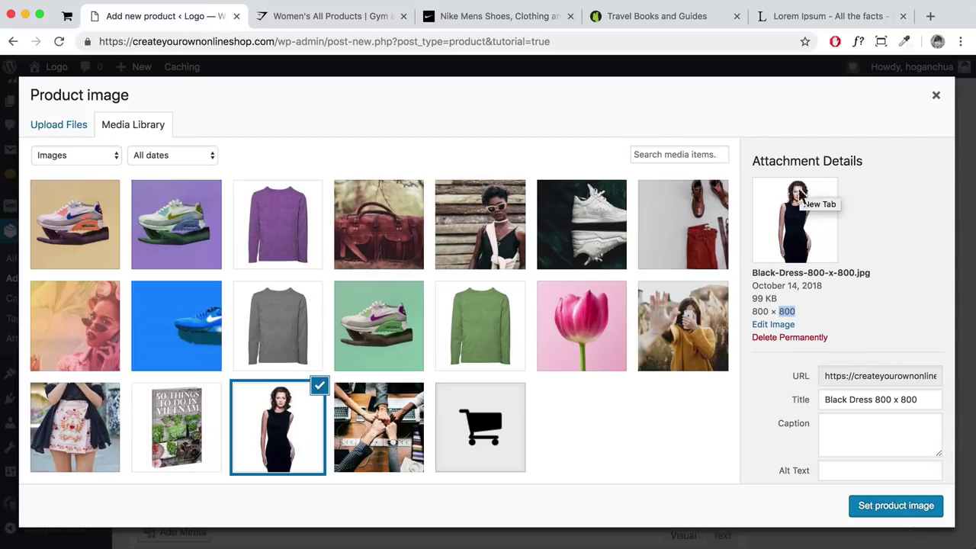
# Set the black dress photo as product image, publish the Black Dress, and open its live page
pyautogui.click(907, 512)
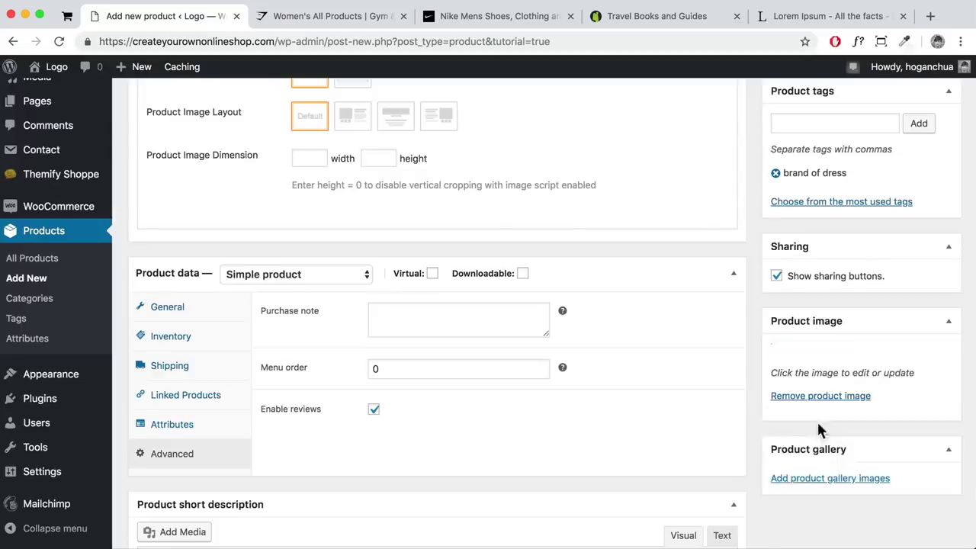
pyautogui.scroll(-4, 819, 427)
pyautogui.scroll(-1, 834, 441)
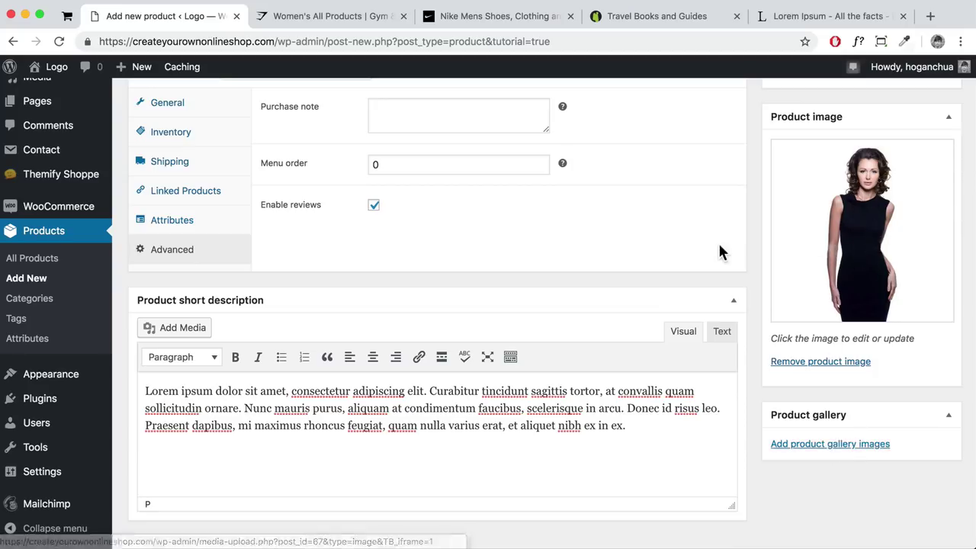
pyautogui.scroll(-1, 718, 241)
pyautogui.scroll(3, 718, 242)
pyautogui.scroll(15, 719, 244)
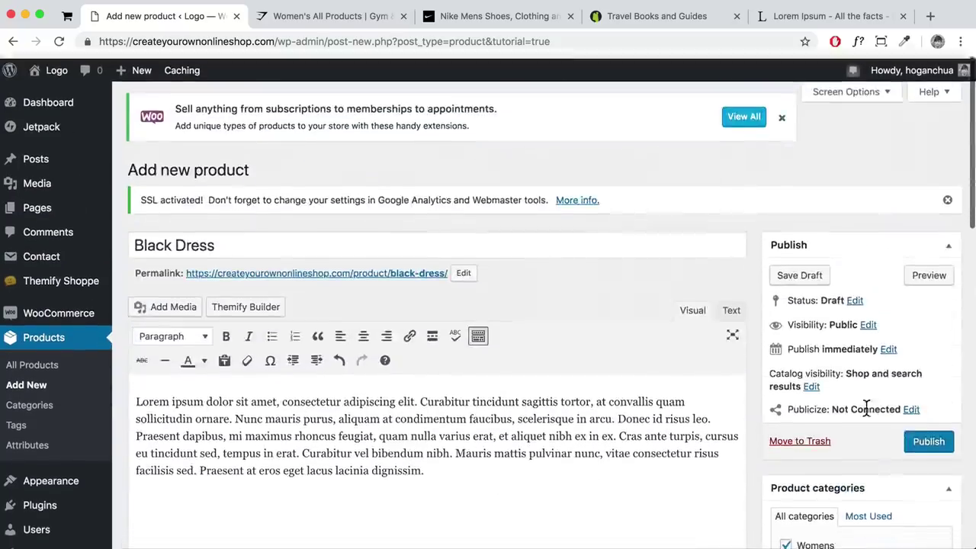
pyautogui.click(923, 441)
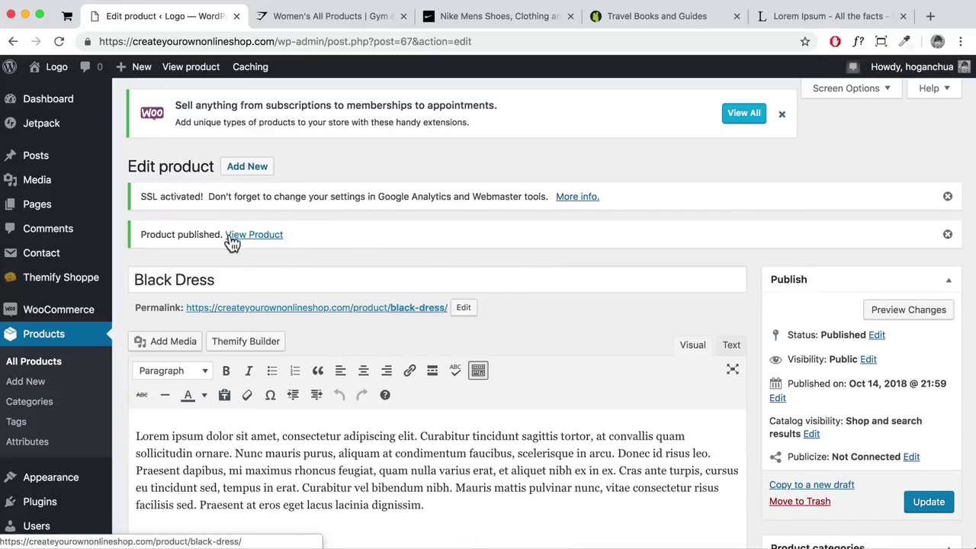
pyautogui.click(233, 236)
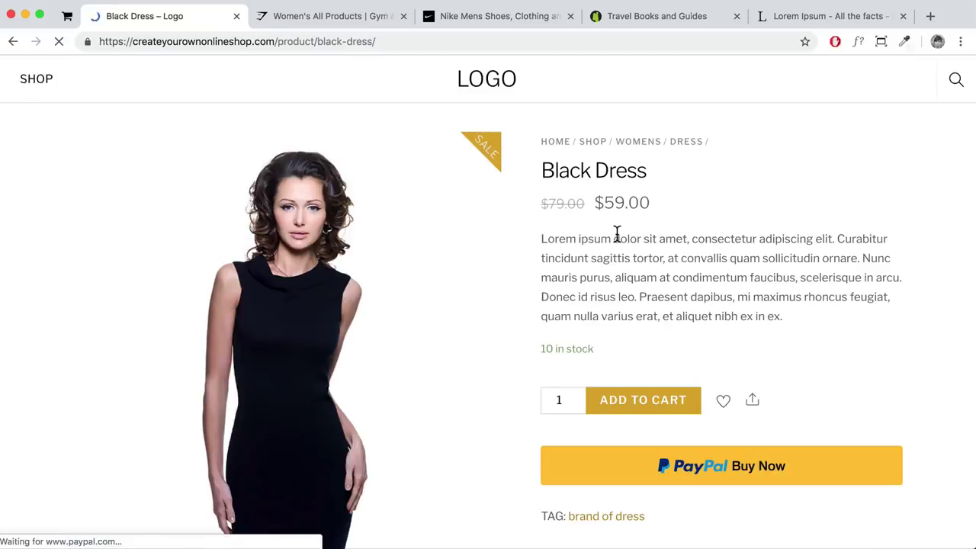
# Review the live Black Dress page showing the $59.00 sale price and 'brand of dress' tag, highlighting the title
pyautogui.scroll(-10, 618, 233)
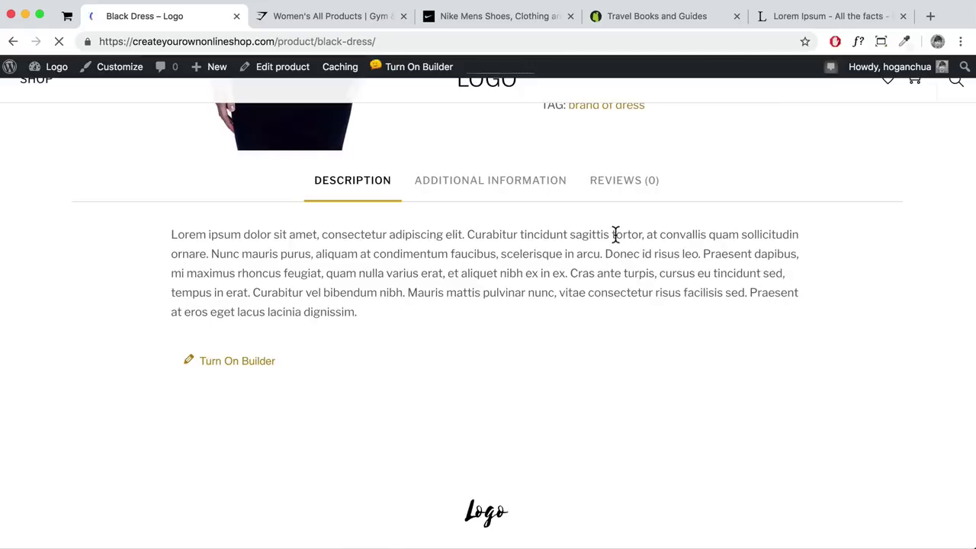
pyautogui.scroll(10, 616, 234)
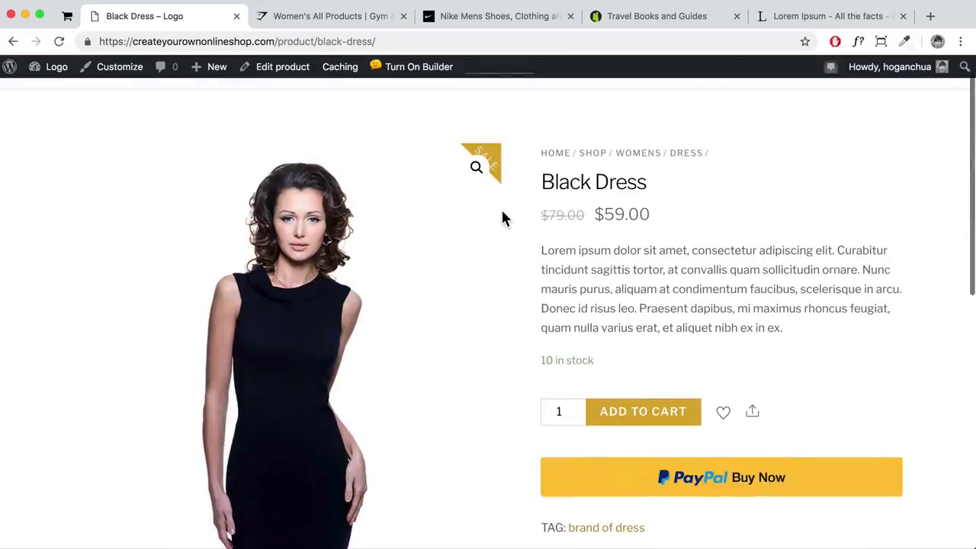
pyautogui.scroll(1, 501, 218)
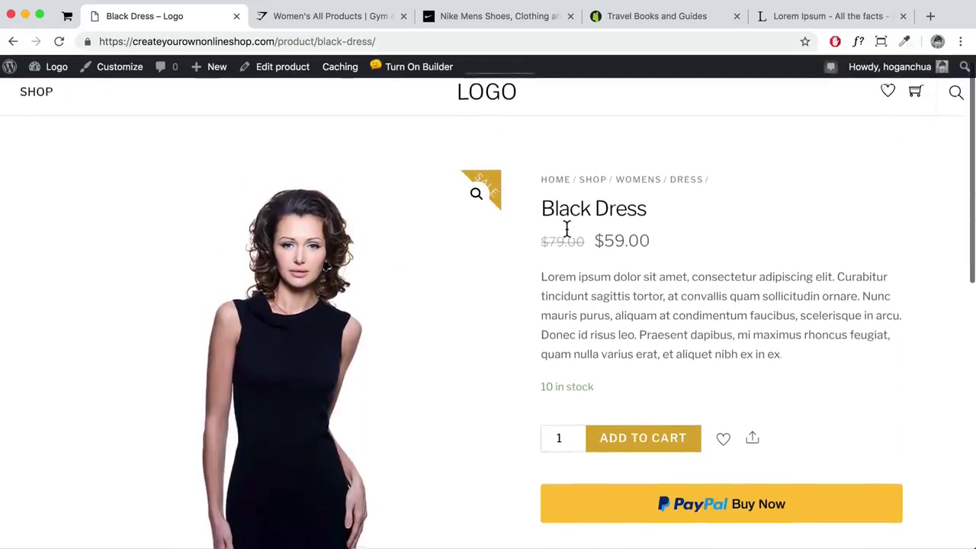
pyautogui.scroll(-1, 566, 229)
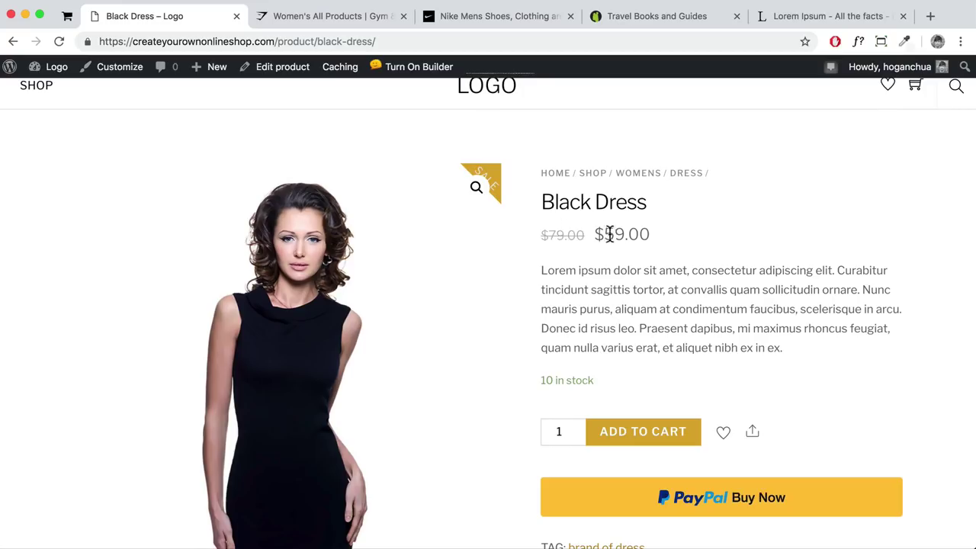
pyautogui.scroll(-1, 603, 218)
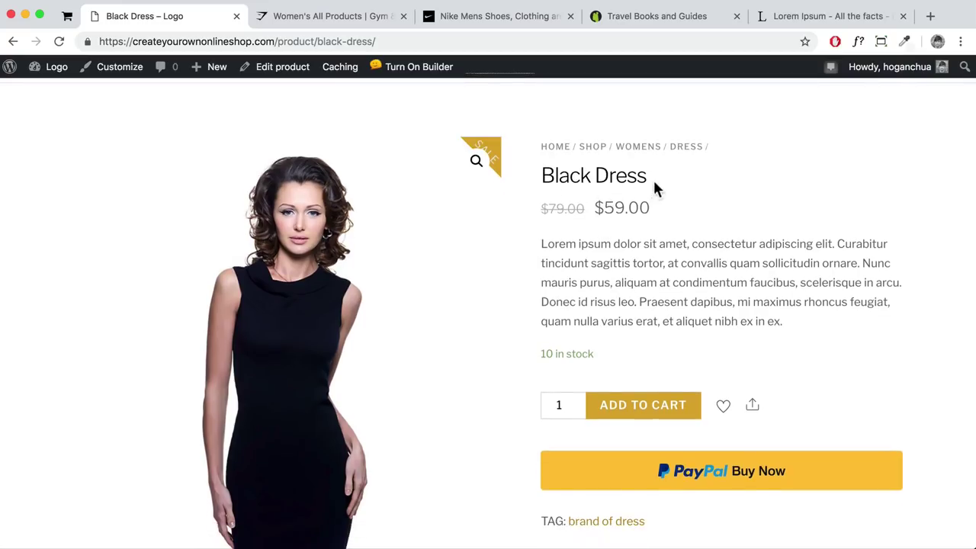
pyautogui.moveTo(654, 183); pyautogui.dragTo(553, 177)
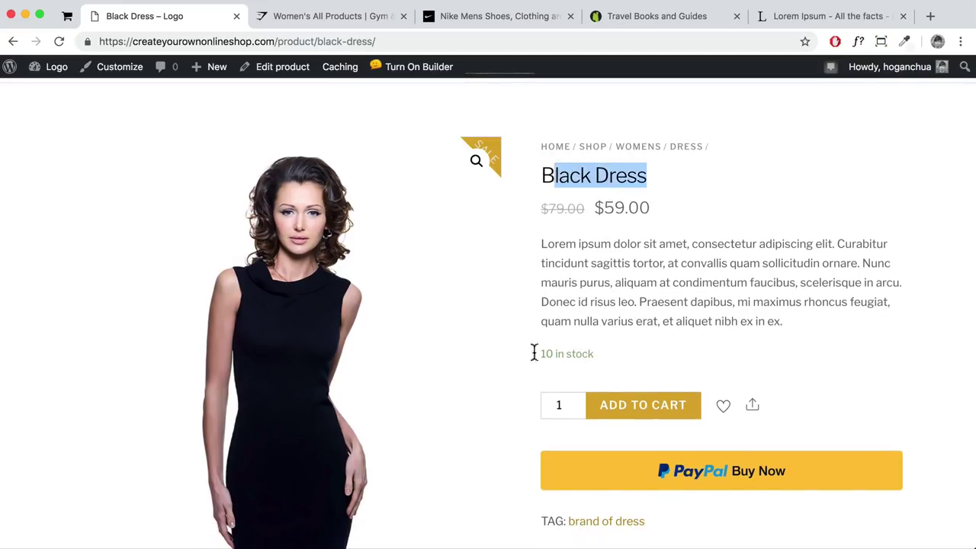
pyautogui.scroll(1, 586, 244)
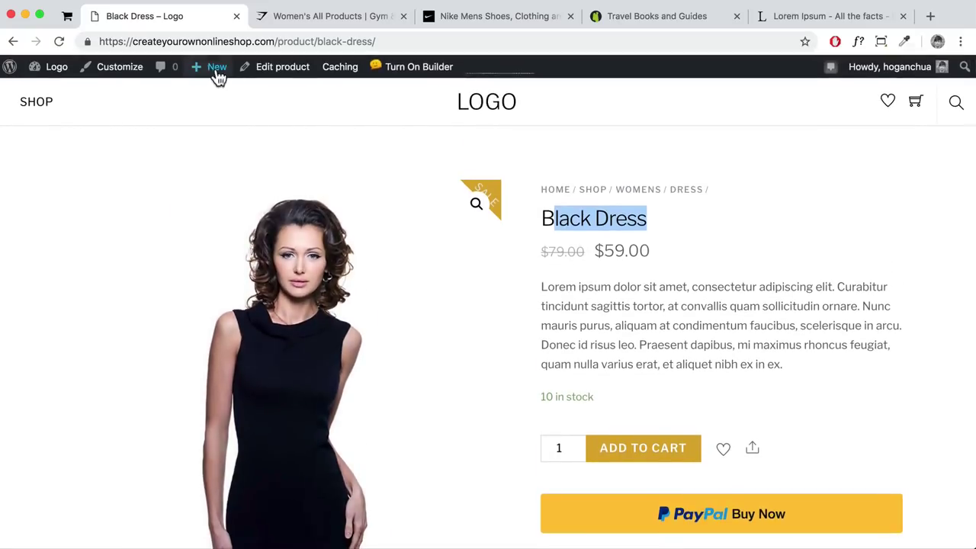
pyautogui.moveTo(216, 74)
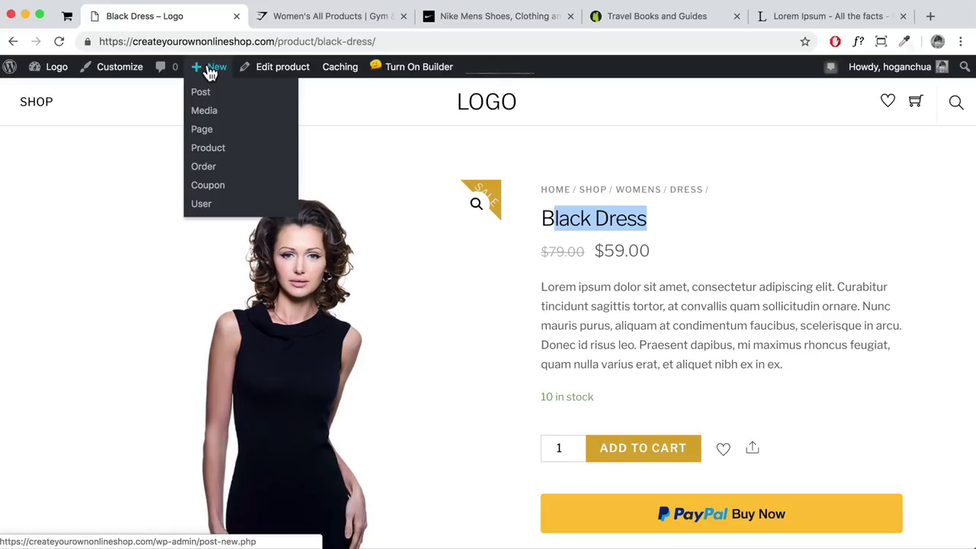
# Start a new product and name it 'Jumper'
pyautogui.click(207, 150)
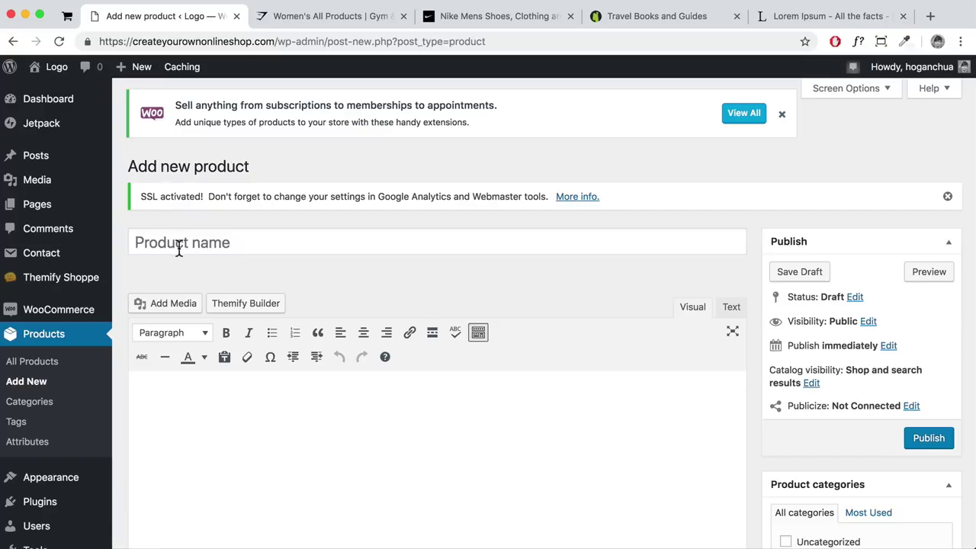
pyautogui.click(178, 243)
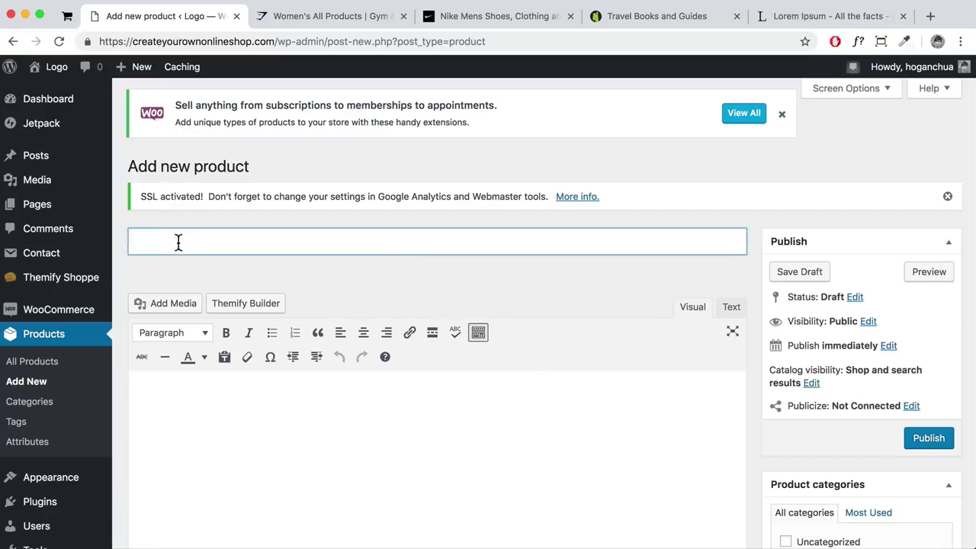
pyautogui.write('Jumper')
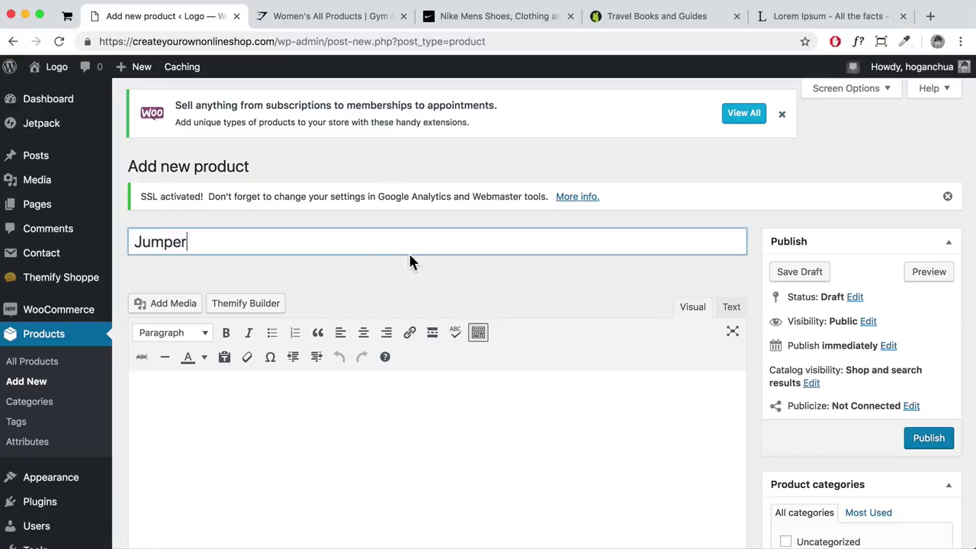
# Copy a Lorem Ipsum paragraph and paste it as the product description
pyautogui.click(810, 15)
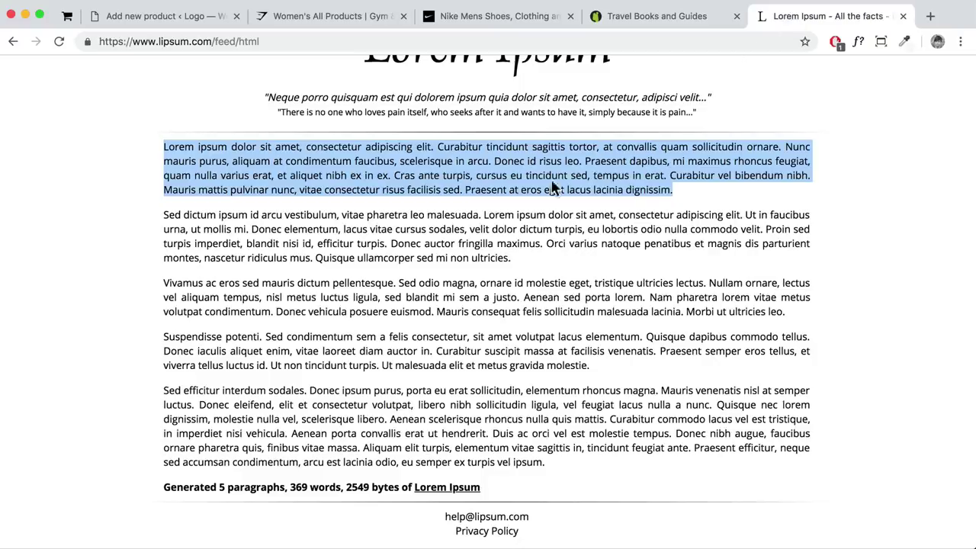
pyautogui.rightClick(460, 166)
pyautogui.click(488, 196)
pyautogui.click(164, 16)
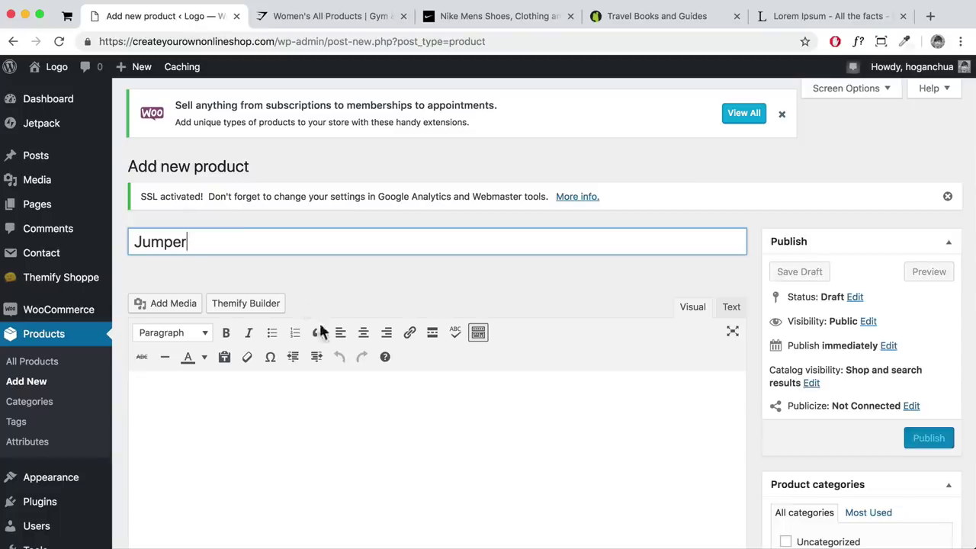
pyautogui.click(278, 393)
pyautogui.press('super+v')
# Paste the paragraph into the short description and delete the trailing sentences after 'ex in ex.'
pyautogui.scroll(-15, 283, 386)
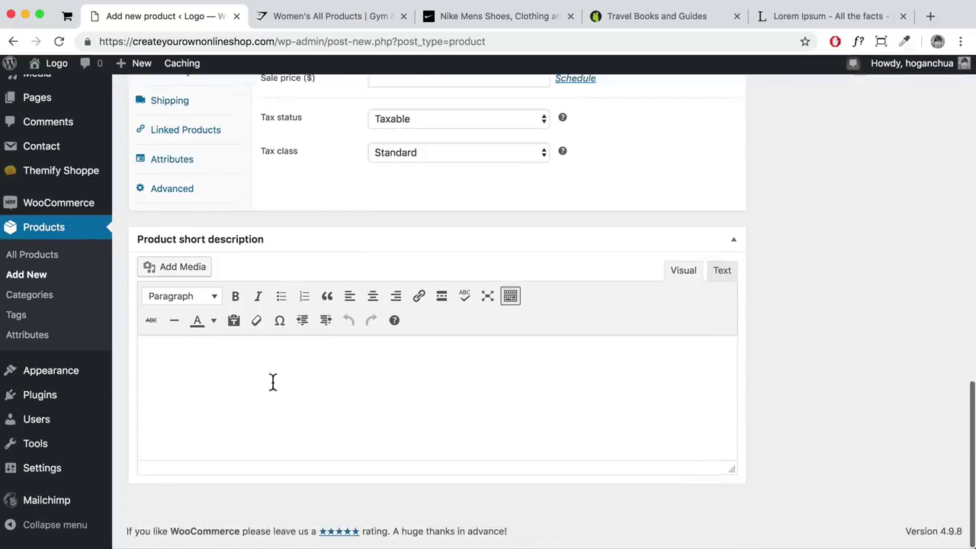
pyautogui.click(213, 364)
pyautogui.press('super+v')
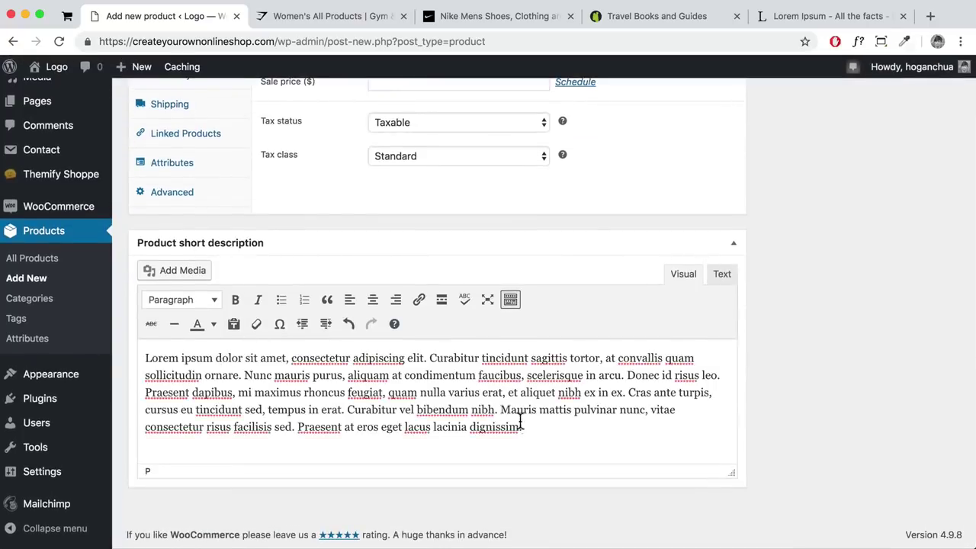
pyautogui.moveTo(521, 428); pyautogui.dragTo(626, 392)
pyautogui.press('BackSpace')
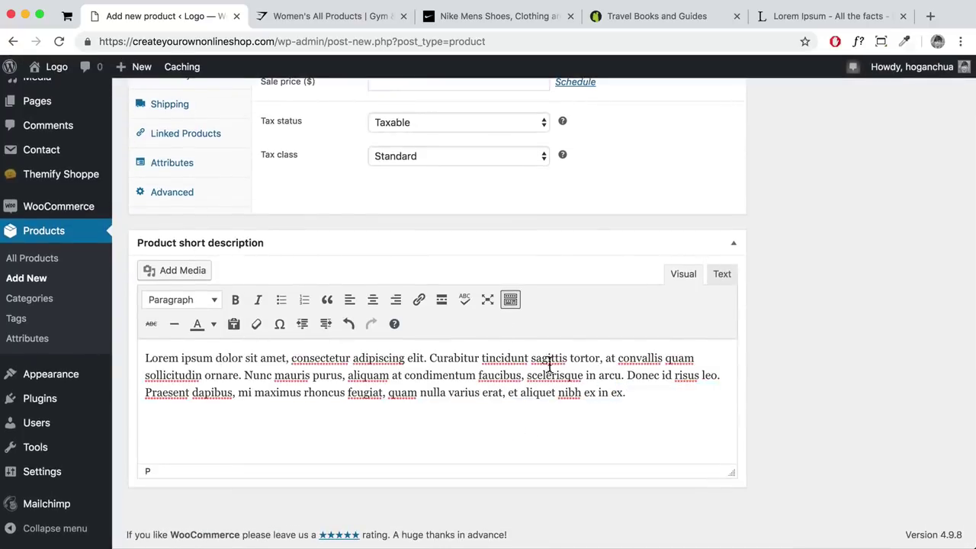
pyautogui.scroll(15, 499, 336)
pyautogui.scroll(-10, 498, 336)
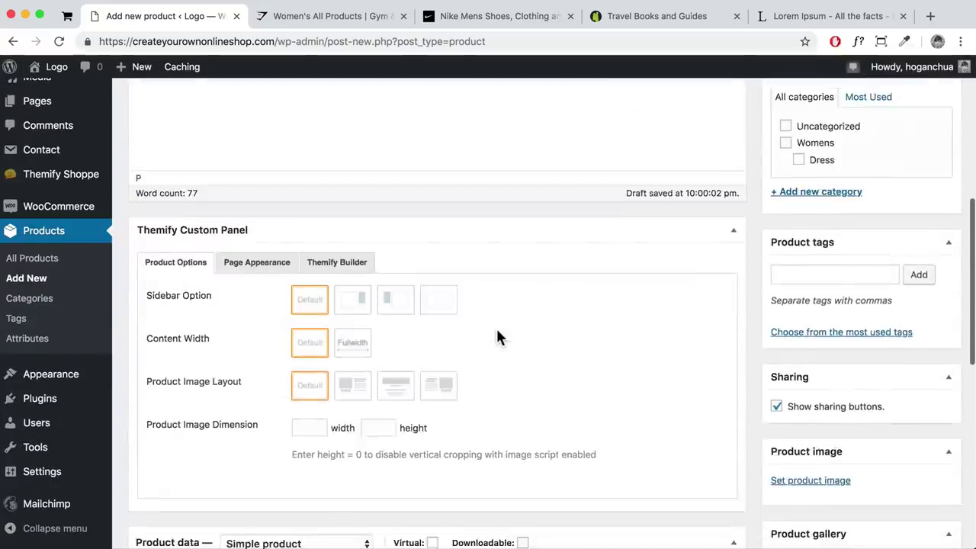
pyautogui.scroll(-3, 494, 331)
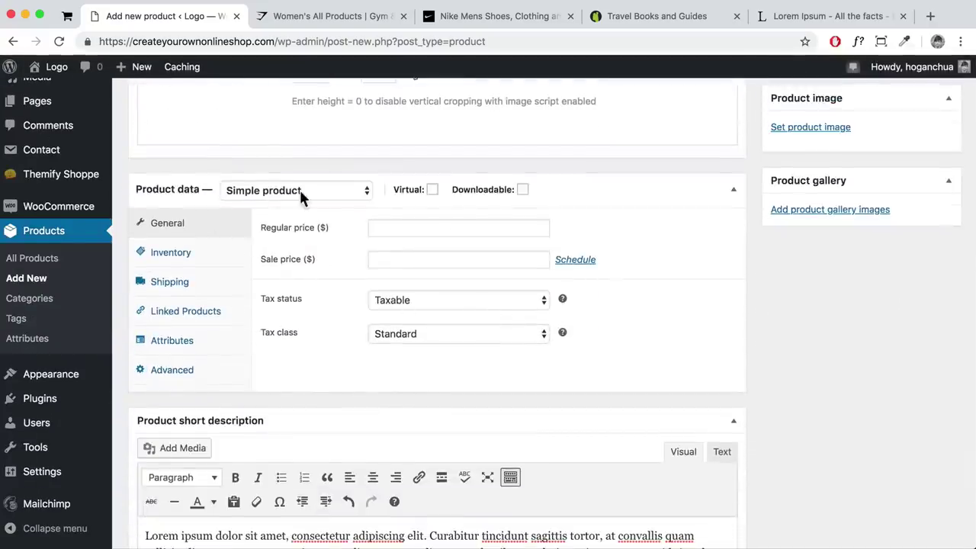
# Change the product data type to Variable product
pyautogui.click(303, 194)
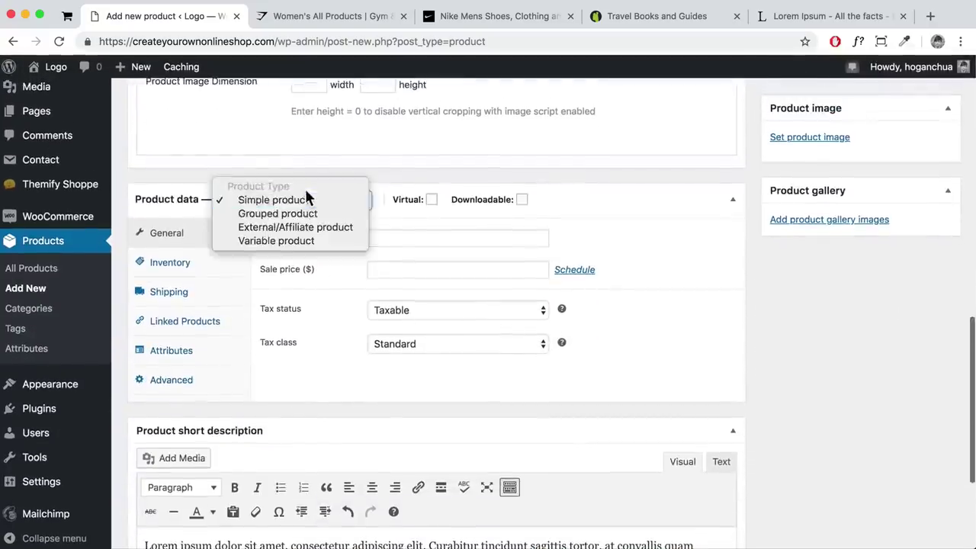
pyautogui.click(292, 239)
pyautogui.scroll(1, 262, 211)
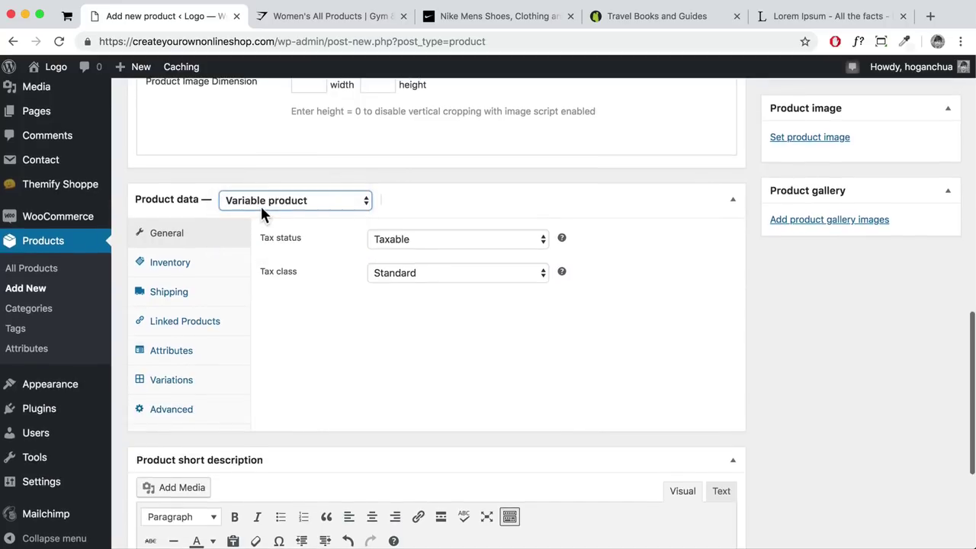
pyautogui.scroll(1, 396, 198)
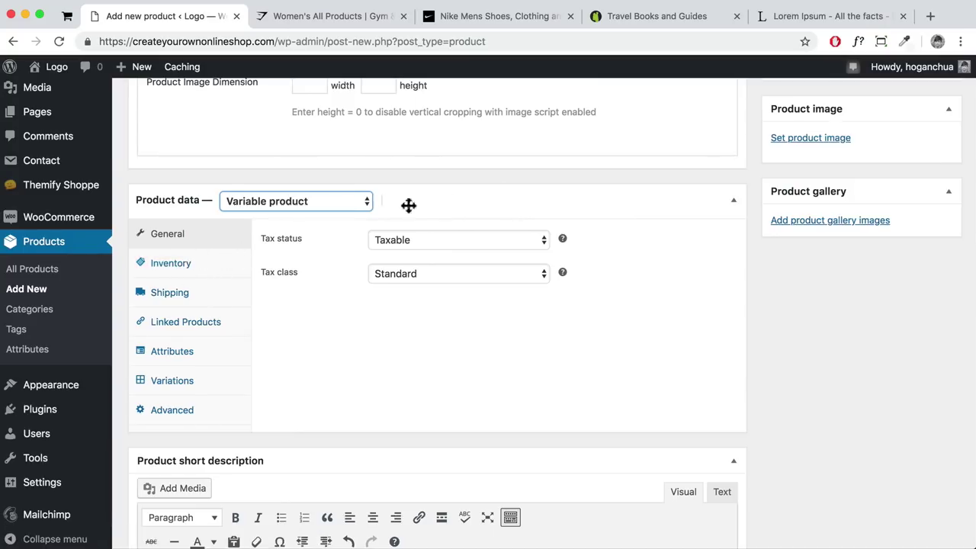
pyautogui.click(191, 271)
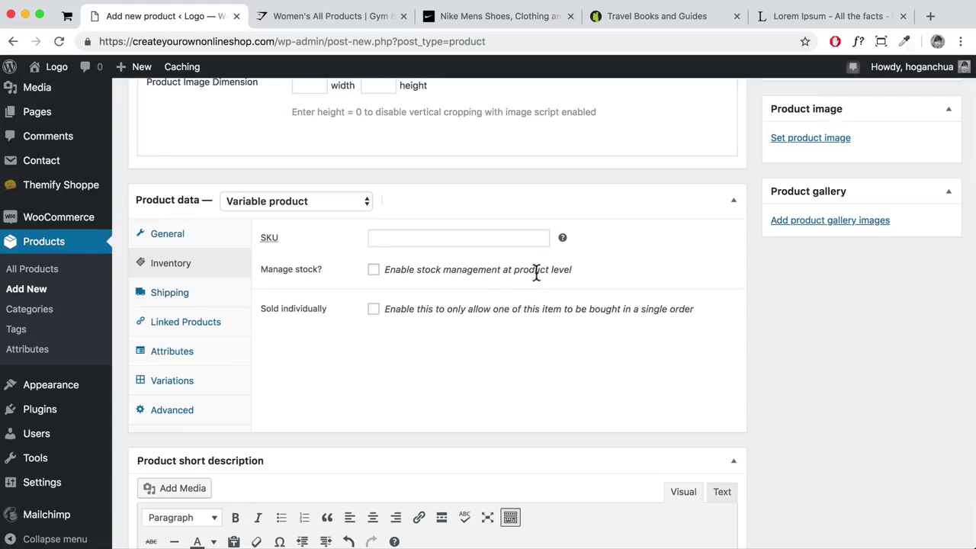
# Enter shipping weight 1 kg and dimensions 30 × 30 × 3 cm
pyautogui.click(169, 296)
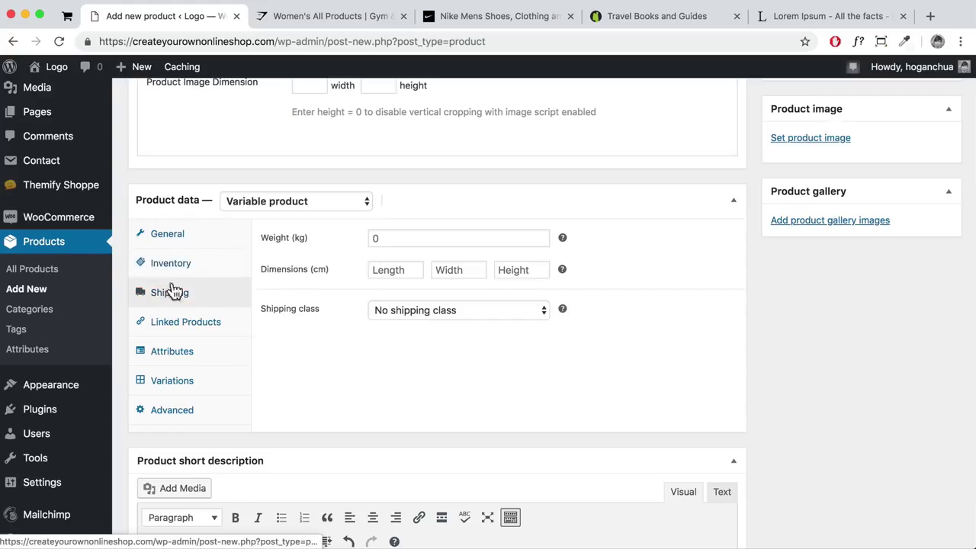
pyautogui.click(392, 238)
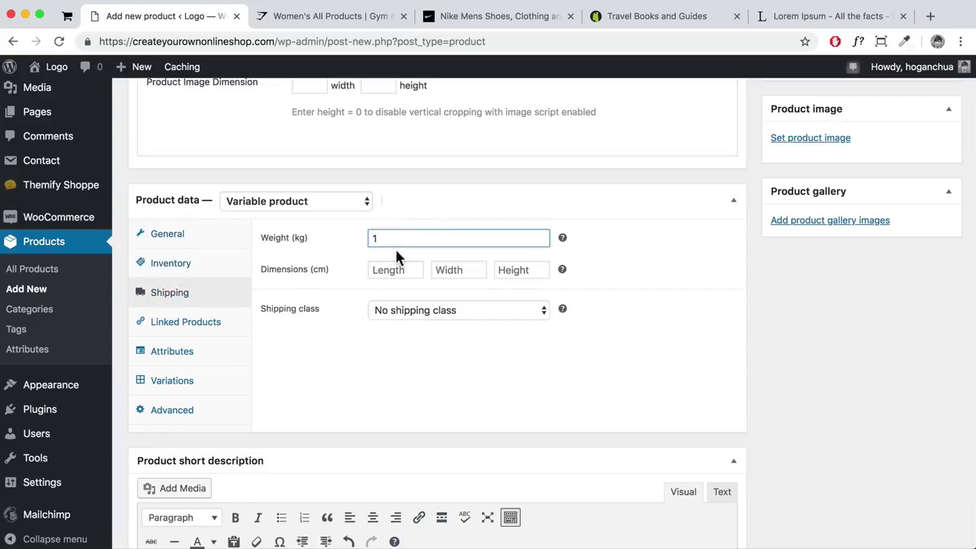
pyautogui.click(387, 268)
pyautogui.write('30')
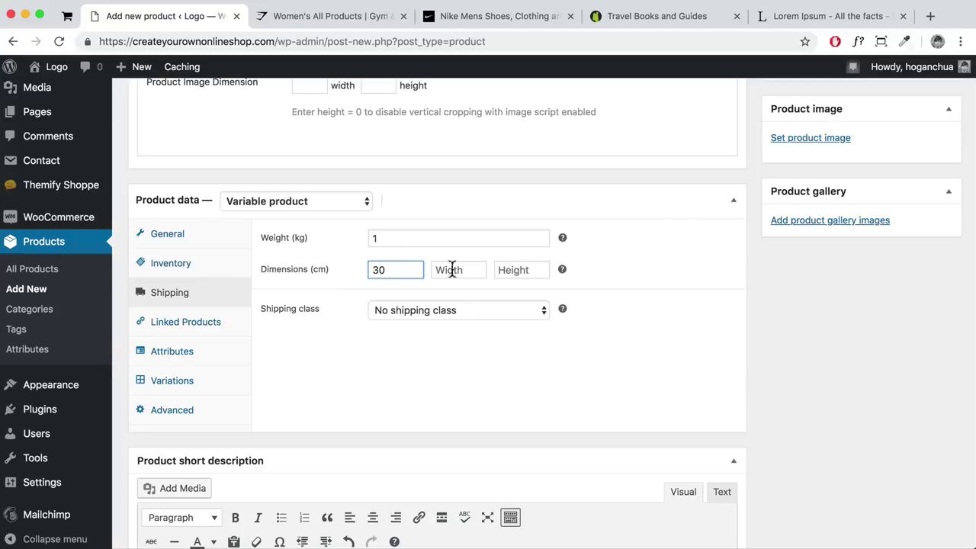
pyautogui.click(454, 270)
pyautogui.write('30')
pyautogui.click(519, 270)
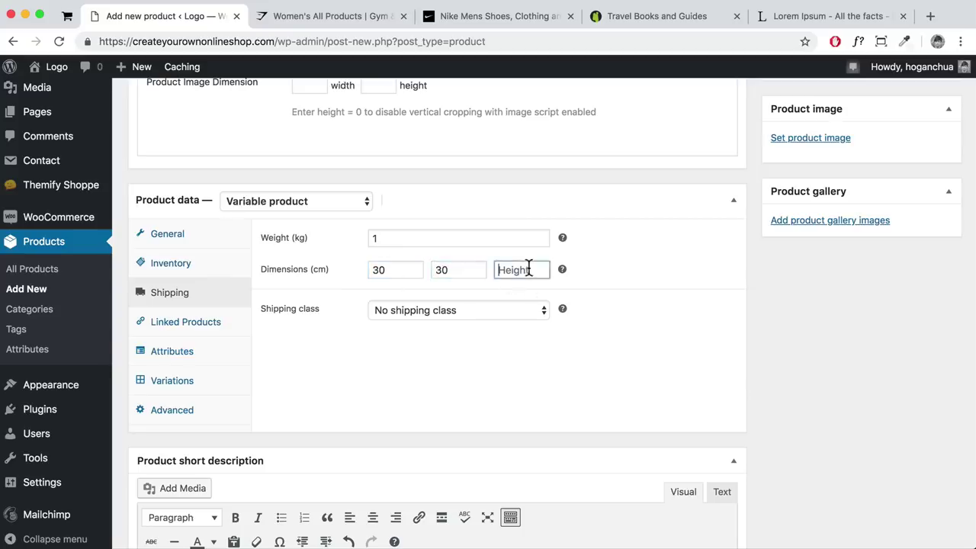
pyautogui.write('3')
pyautogui.click(603, 262)
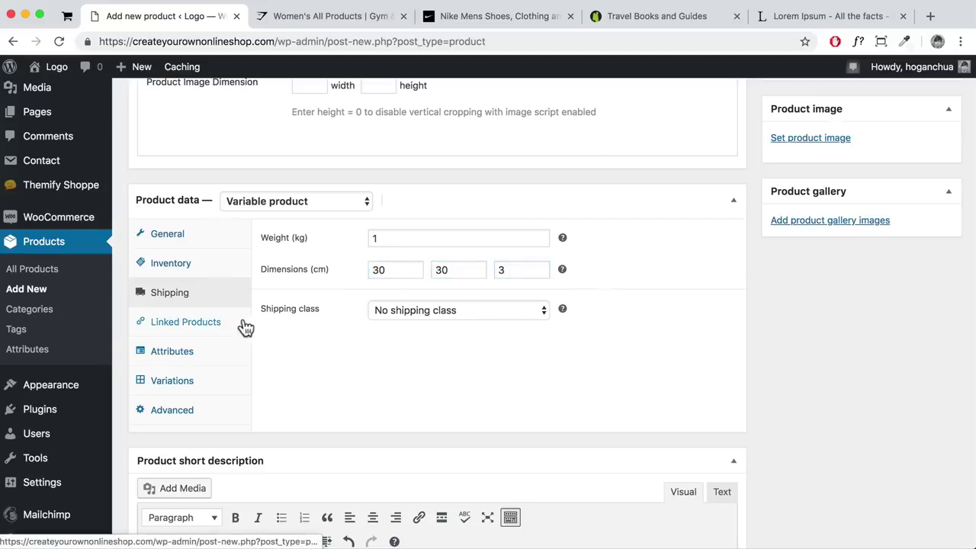
pyautogui.click(218, 329)
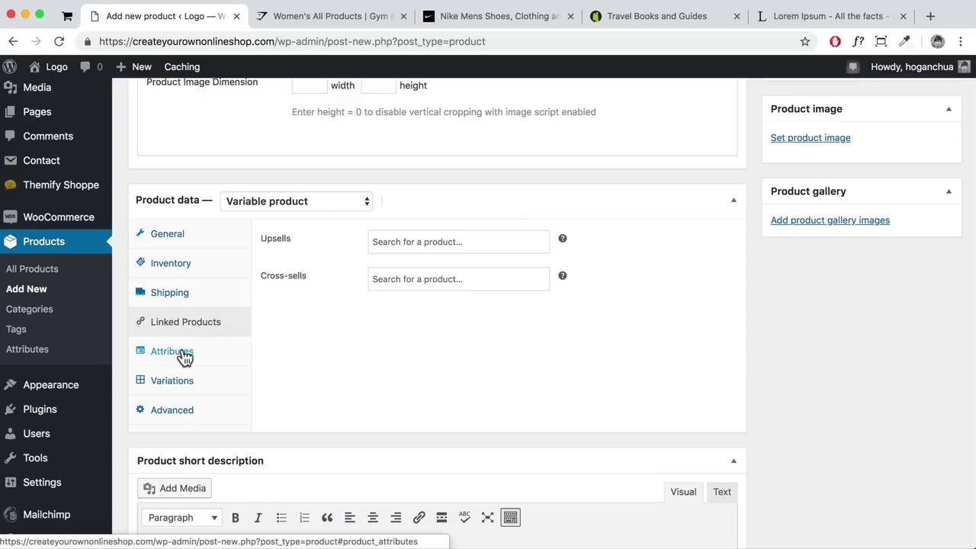
# Add a custom Size attribute with values S | M | L, used for variations
pyautogui.click(183, 353)
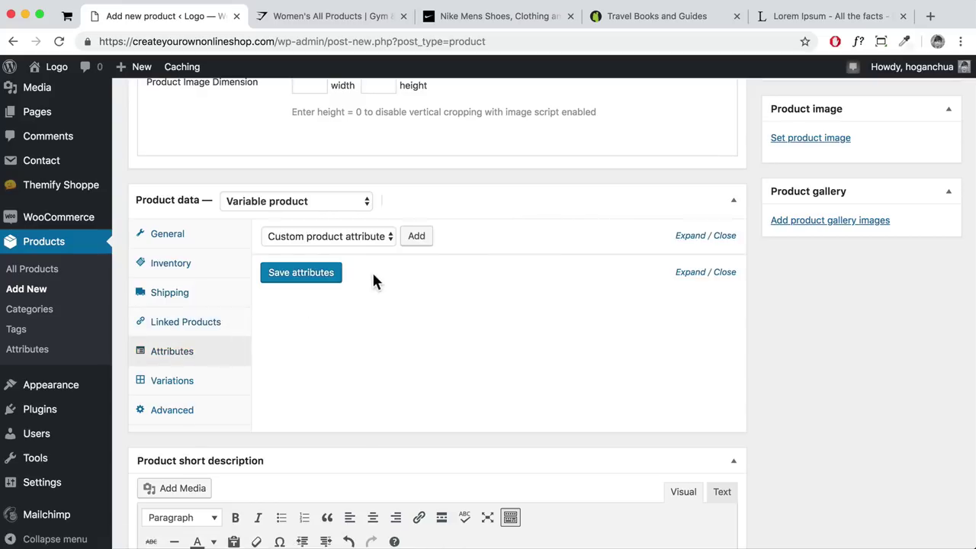
pyautogui.scroll(5, 371, 279)
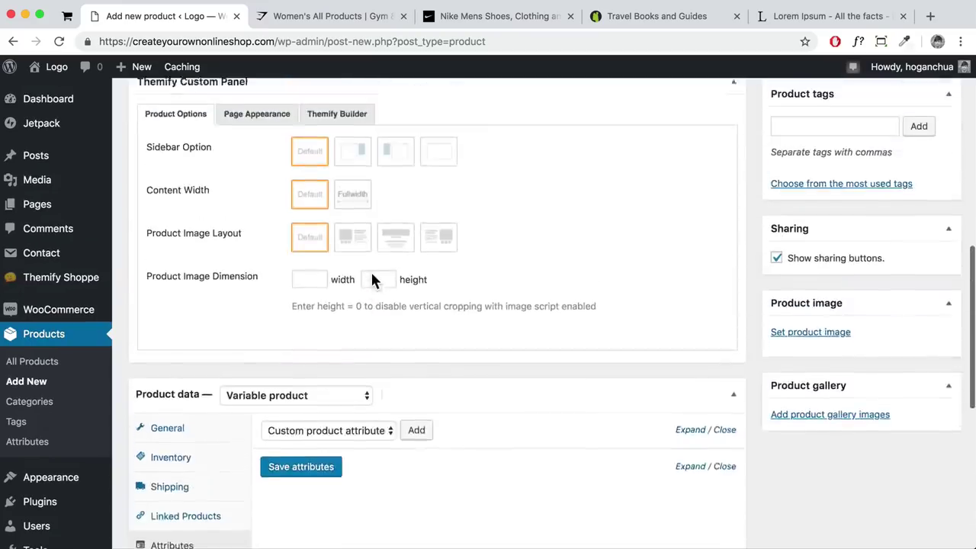
pyautogui.scroll(-3, 371, 272)
pyautogui.scroll(-3, 370, 275)
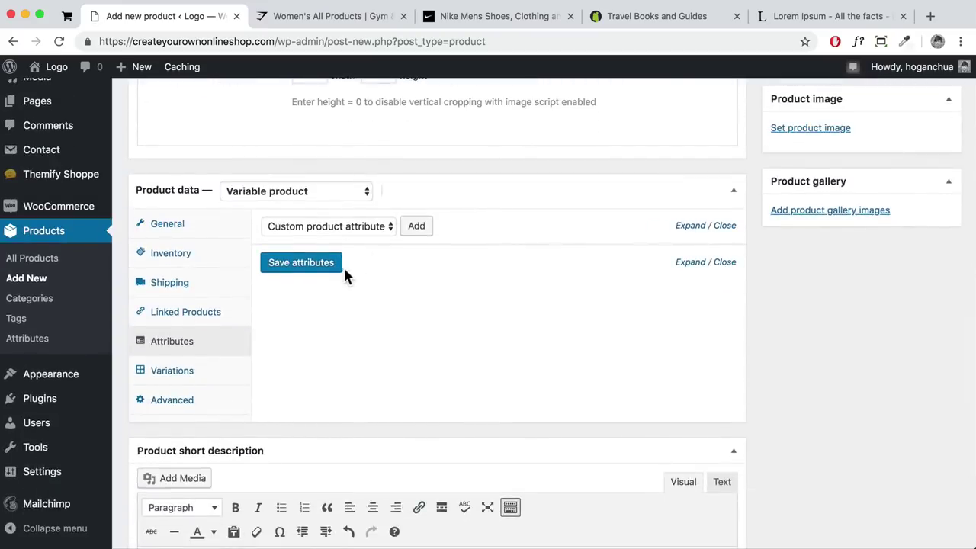
pyautogui.click(418, 228)
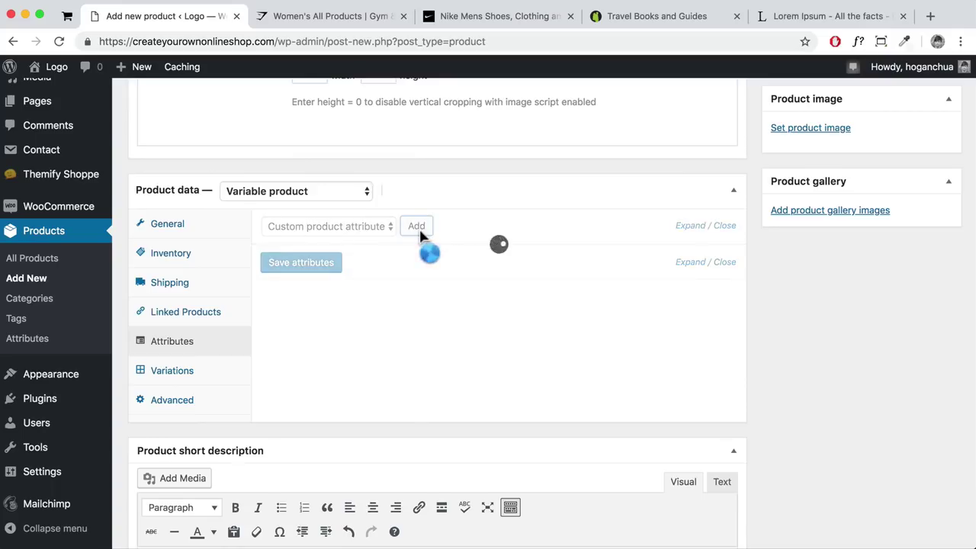
pyautogui.click(290, 311)
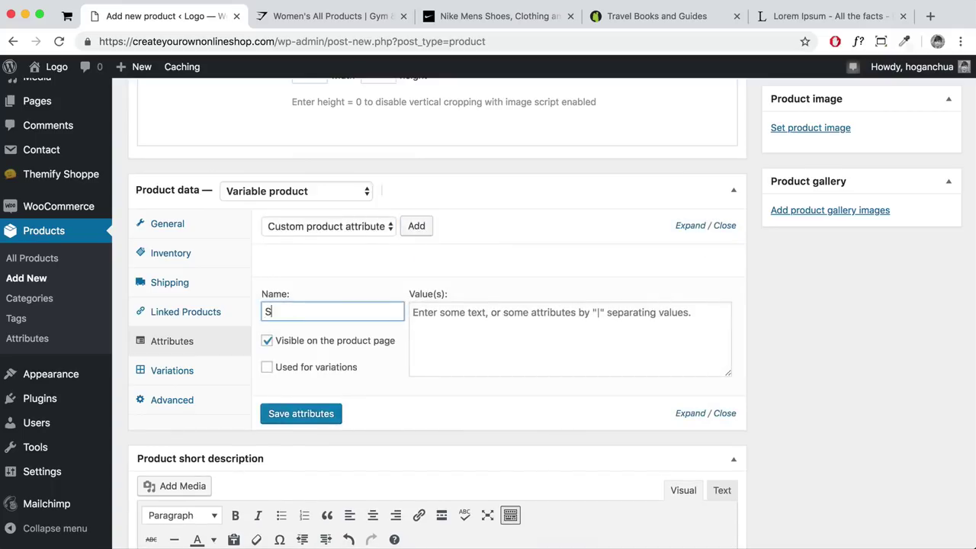
pyautogui.click(506, 329)
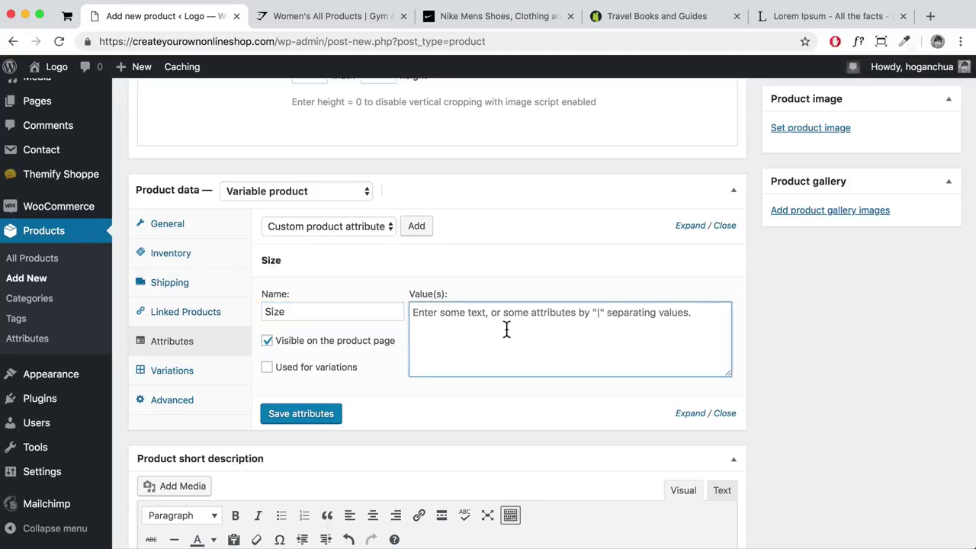
pyautogui.write('S|M|L')
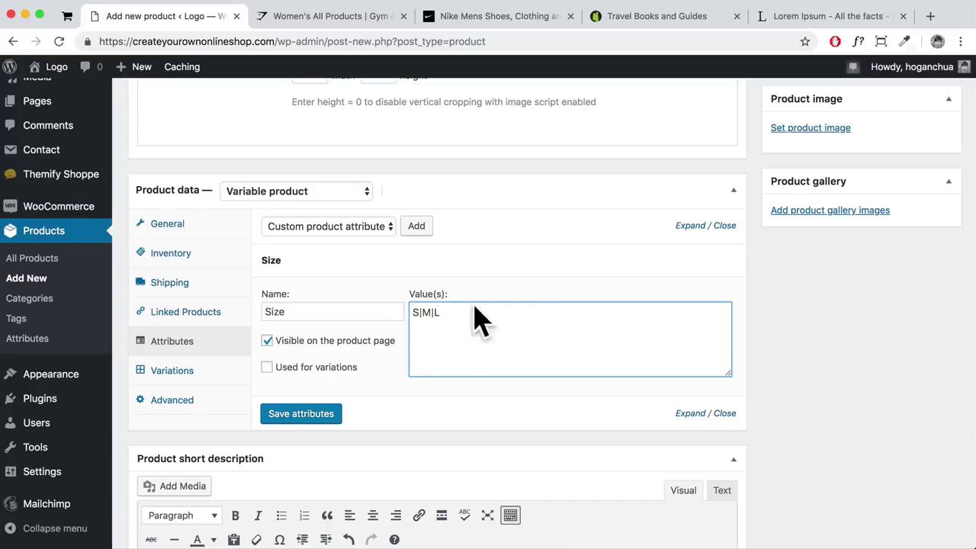
pyautogui.click(267, 367)
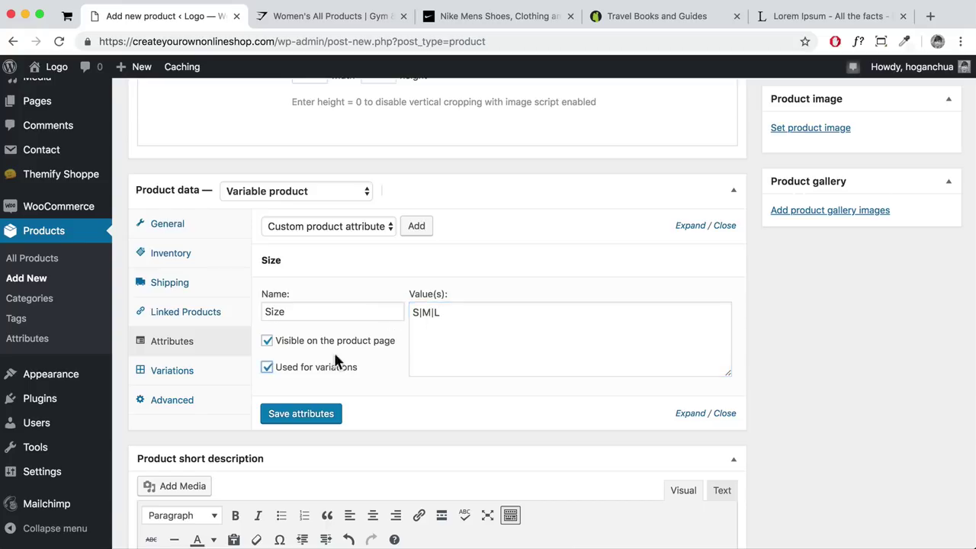
pyautogui.click(322, 418)
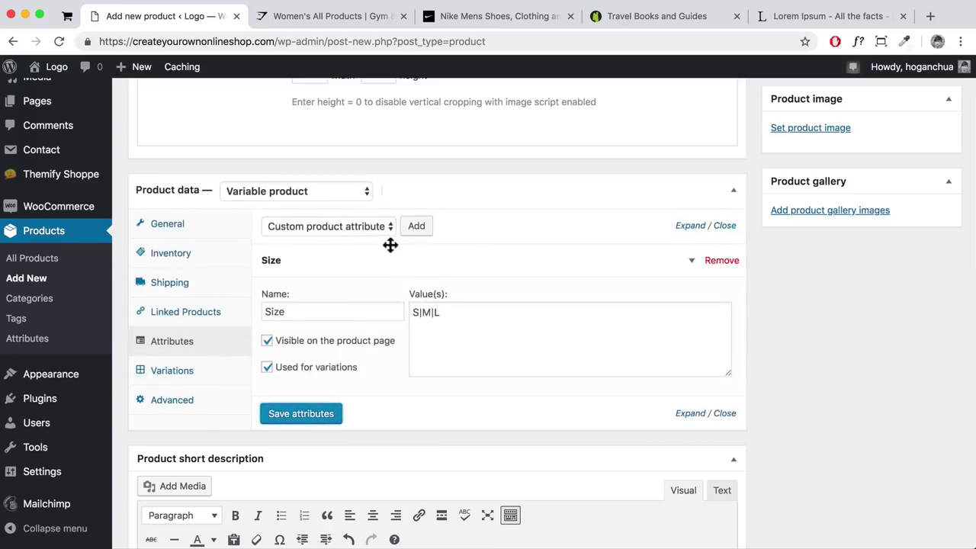
# Add a Colour attribute with Green | Grey | Purple, used for variations, and save the attributes
pyautogui.click(416, 228)
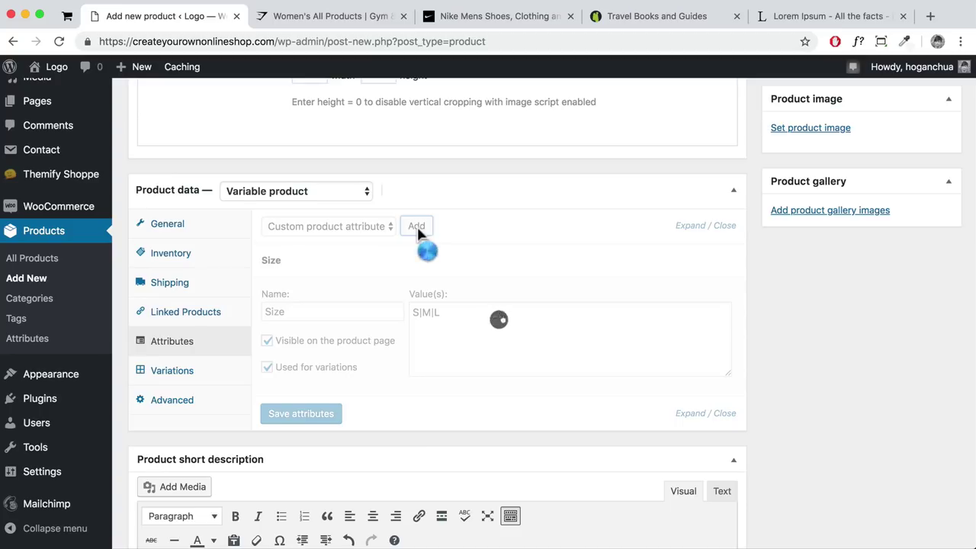
pyautogui.click(297, 463)
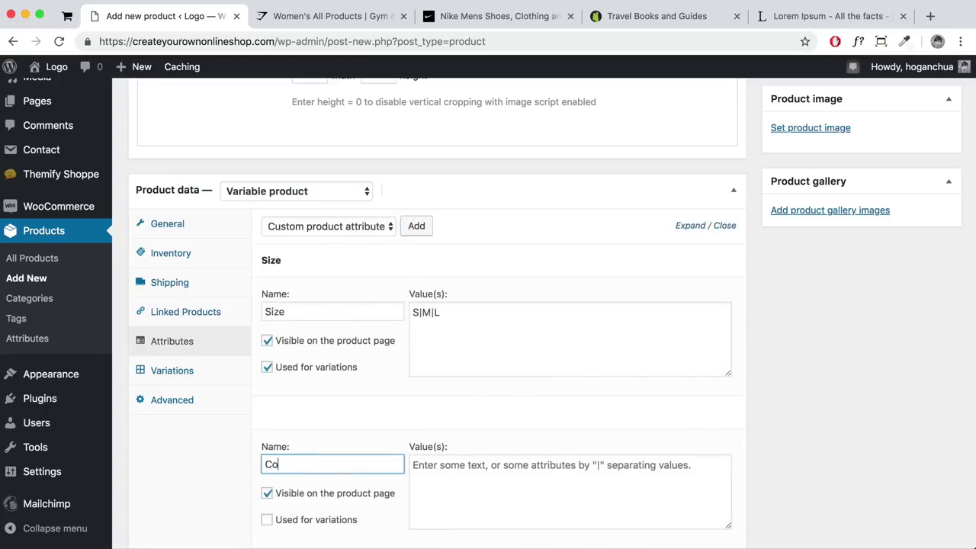
pyautogui.click(458, 484)
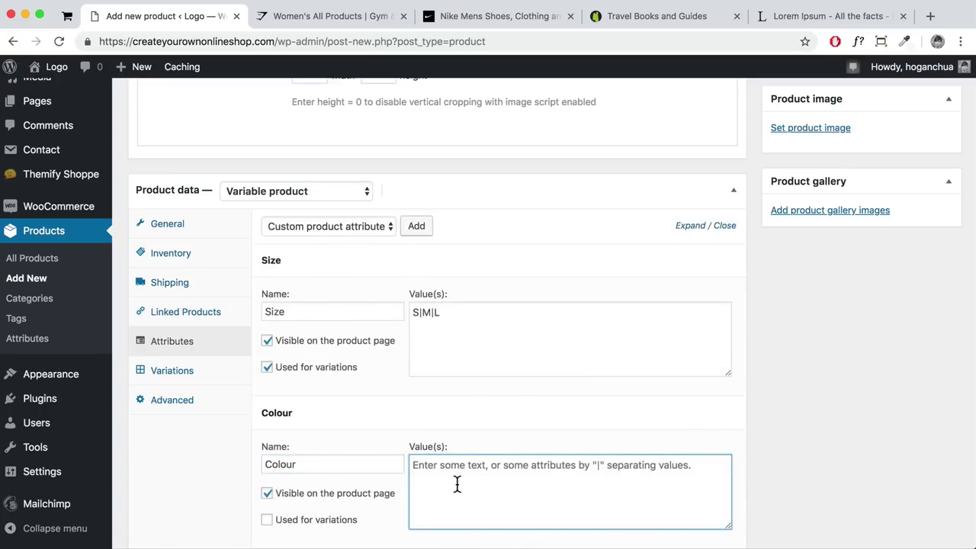
pyautogui.write('Green|Grey|Purple')
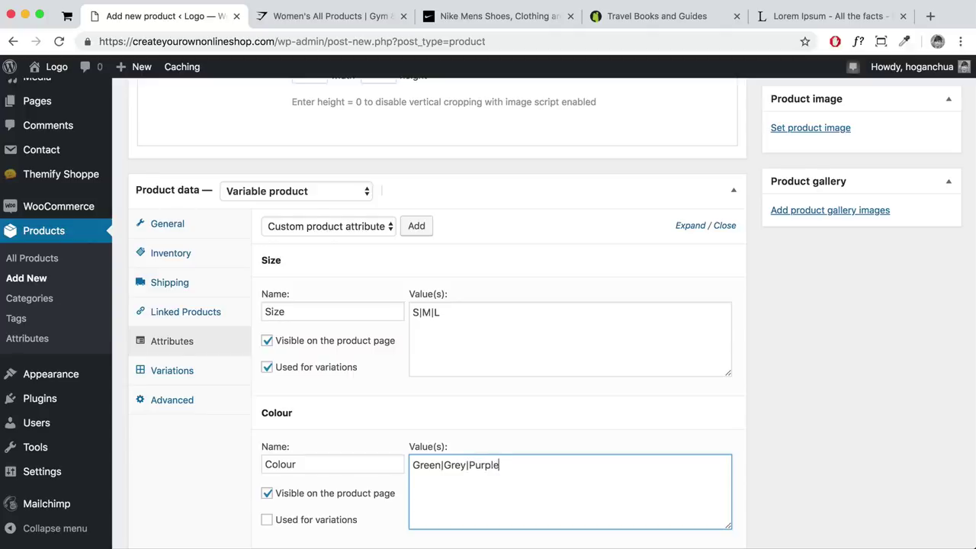
pyautogui.scroll(-1, 427, 488)
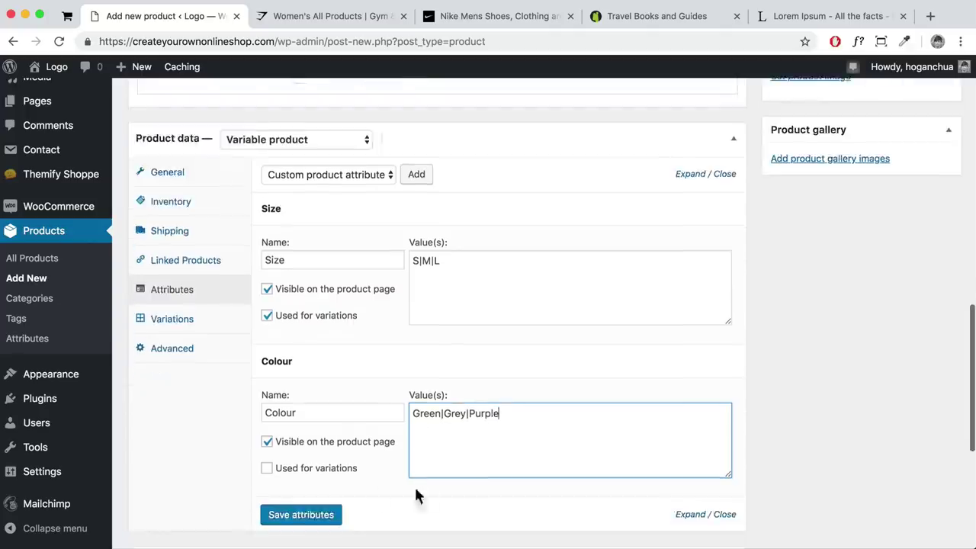
pyautogui.click(290, 474)
pyautogui.scroll(-1, 293, 475)
pyautogui.click(308, 465)
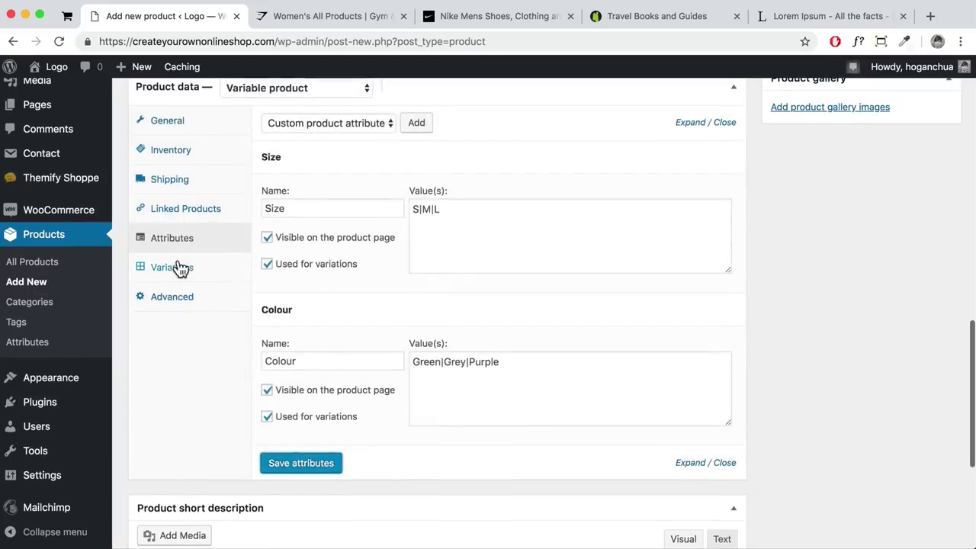
# Generate all 9 Size/Colour variations with 'Create variations from all attributes' and confirm
pyautogui.click(176, 266)
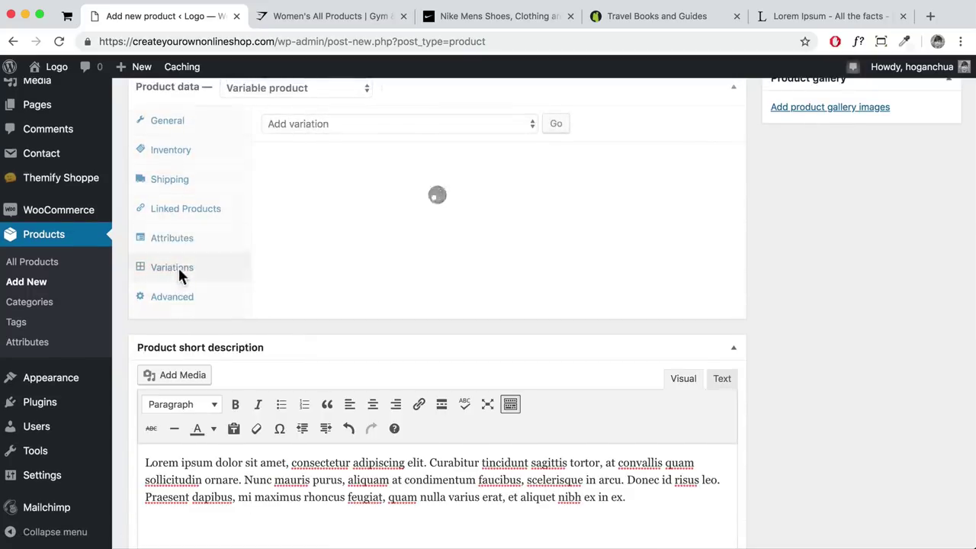
pyautogui.scroll(3, 320, 244)
pyautogui.click(355, 218)
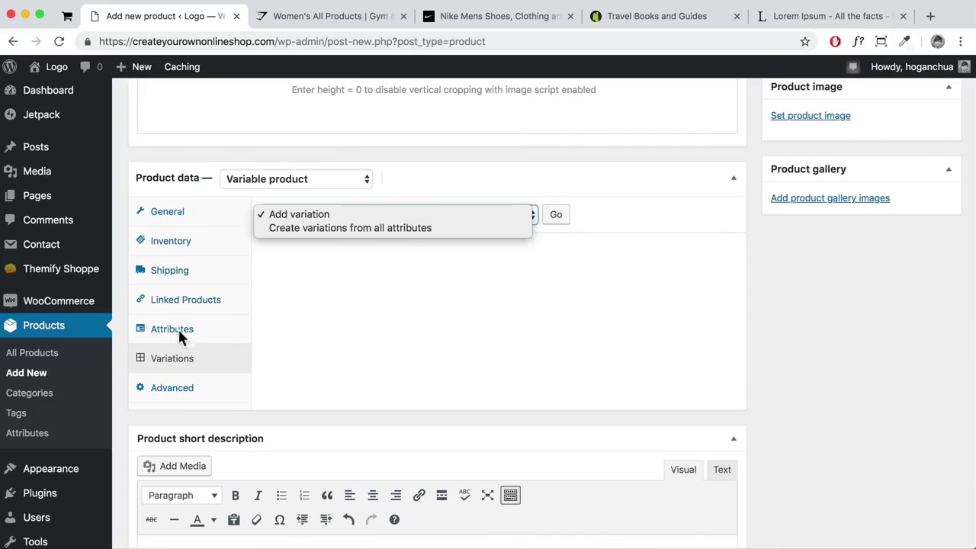
pyautogui.click(371, 228)
pyautogui.click(556, 216)
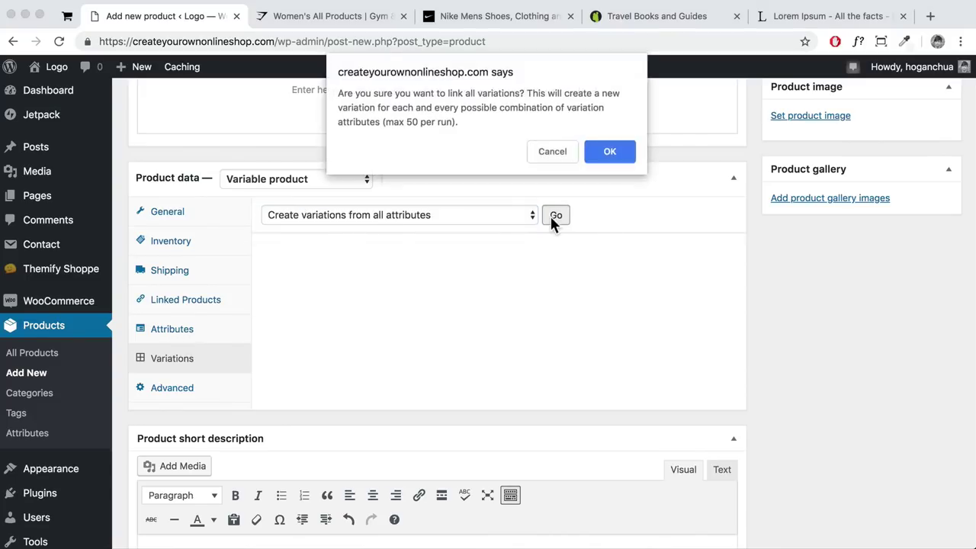
pyautogui.click(609, 151)
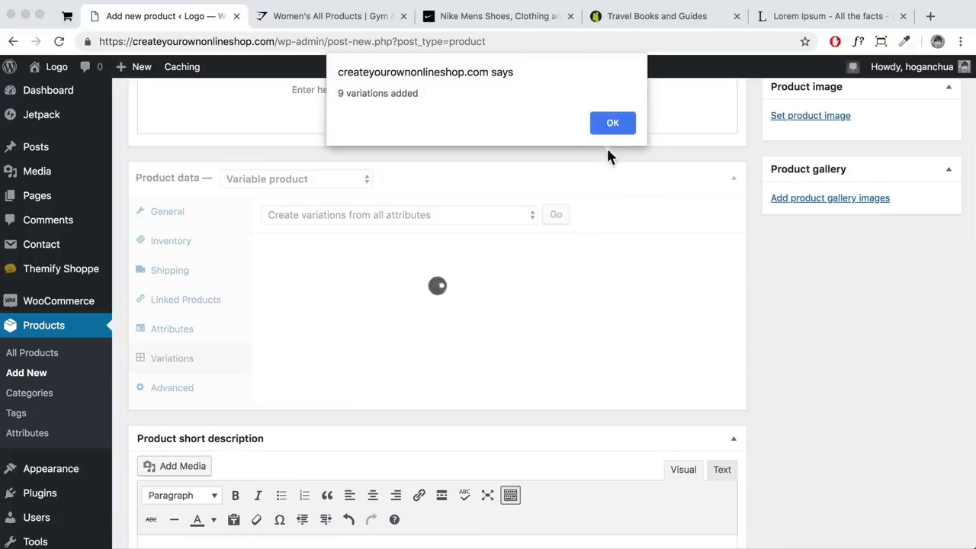
pyautogui.click(617, 124)
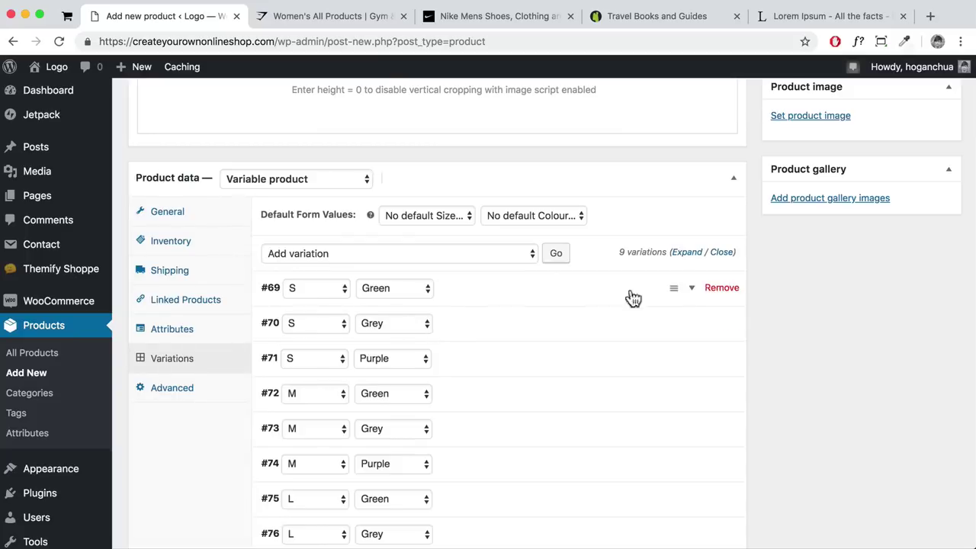
# Expand variation #69 (S, Green) and set the green jumper photo as its image
pyautogui.click(694, 292)
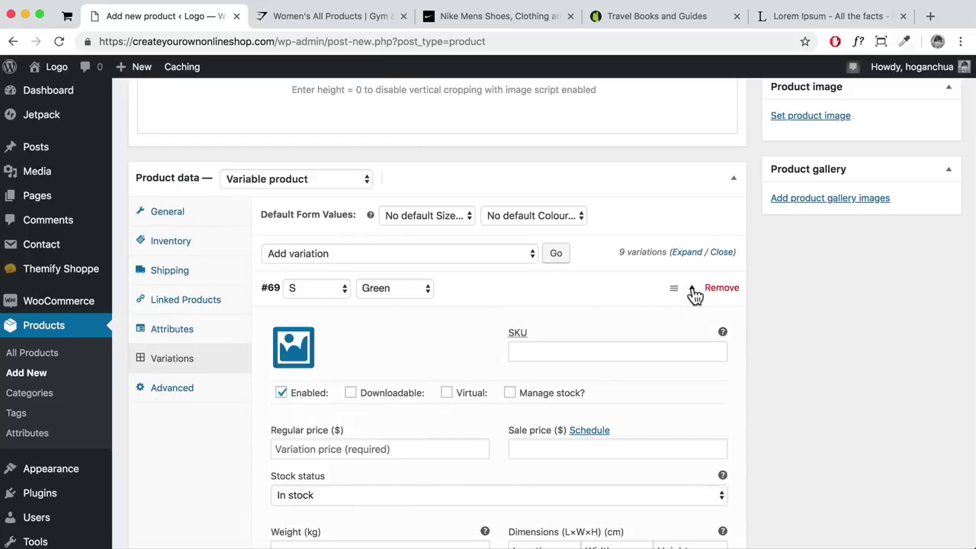
pyautogui.scroll(-2, 483, 330)
pyautogui.scroll(-1, 316, 255)
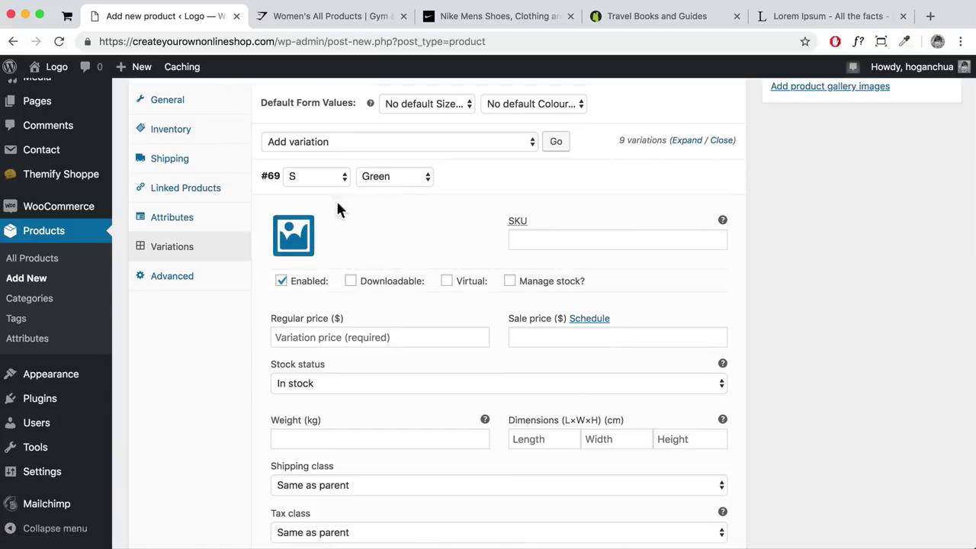
pyautogui.click(300, 232)
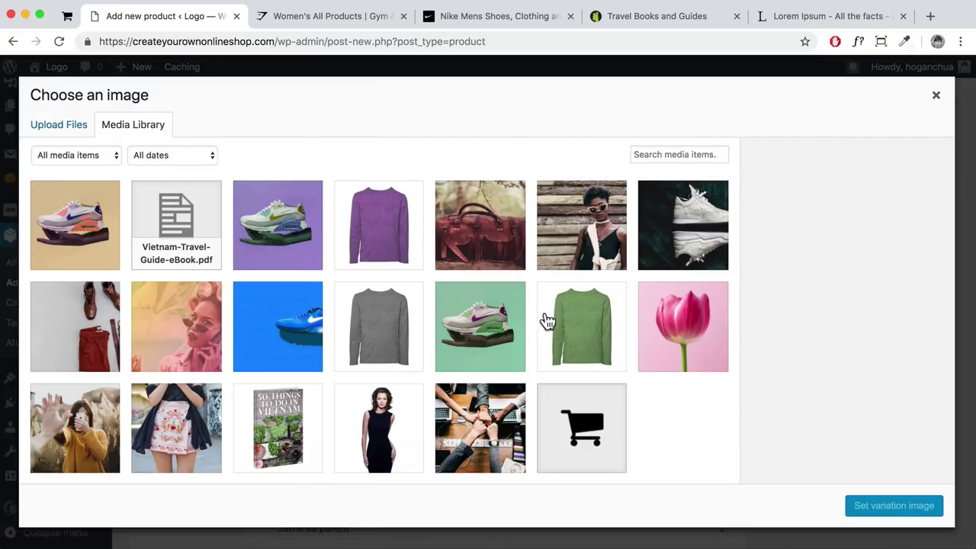
pyautogui.click(580, 314)
pyautogui.click(893, 506)
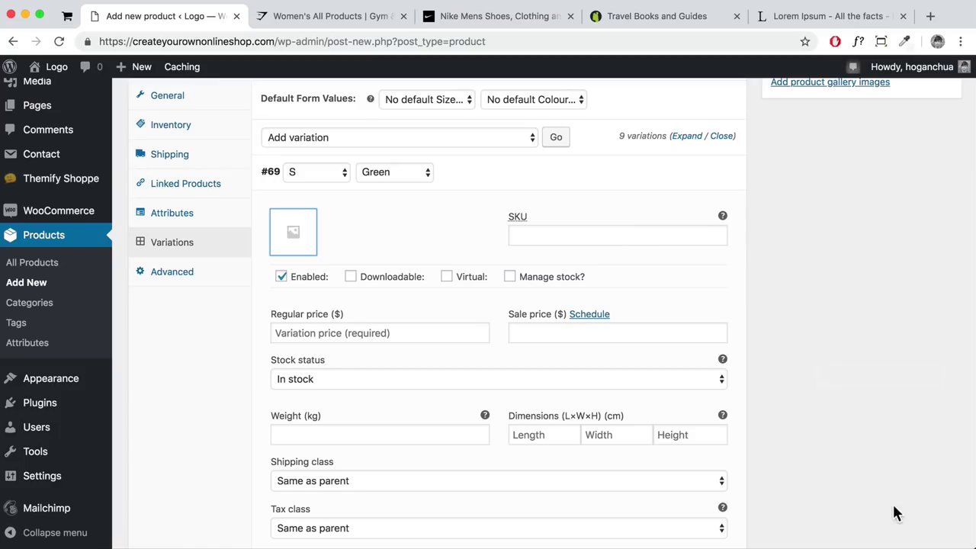
# Enter 49 as variation #69's regular price
pyautogui.click(329, 333)
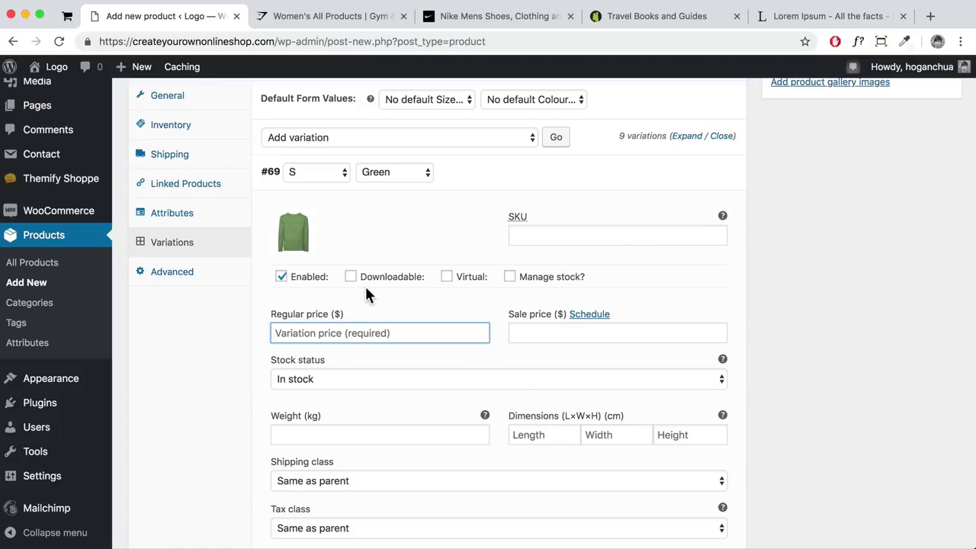
pyautogui.write('49')
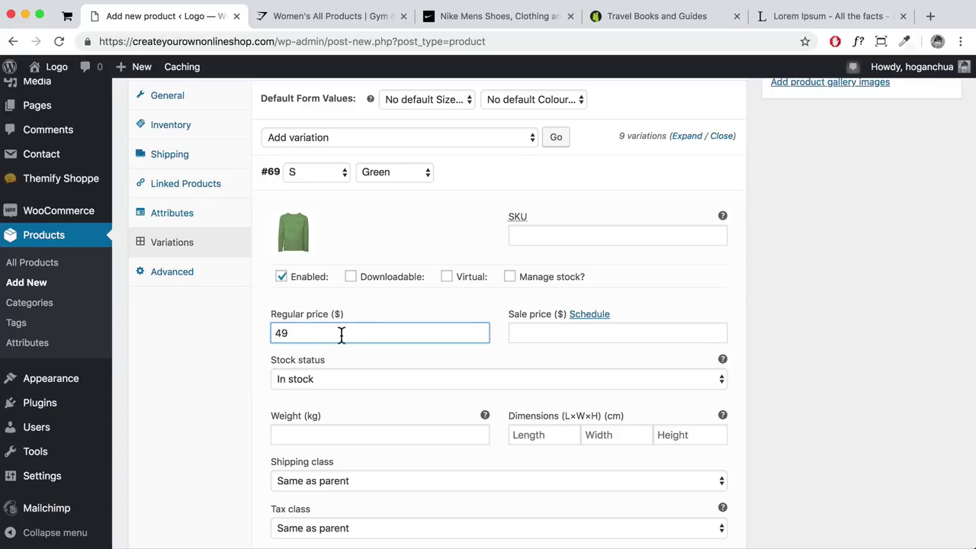
pyautogui.scroll(-3, 342, 337)
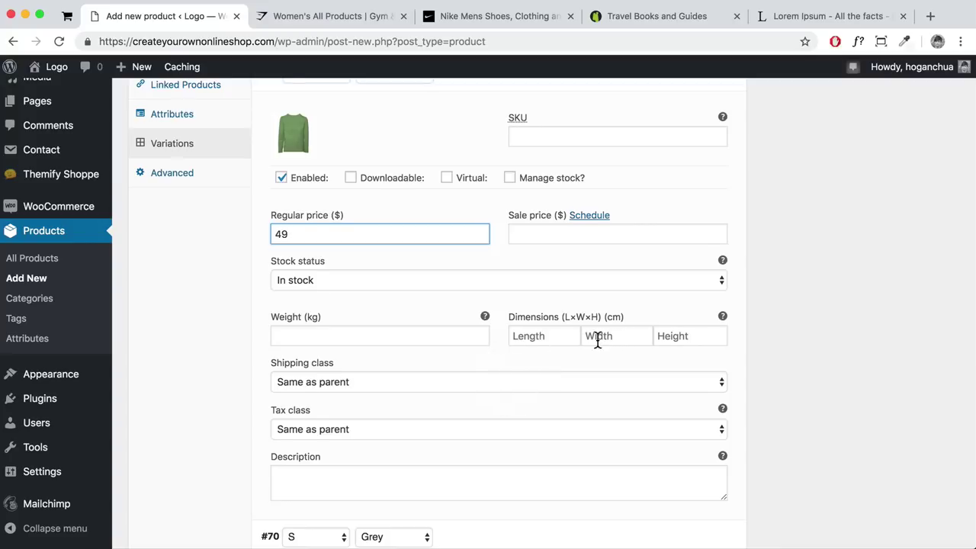
pyautogui.scroll(3, 442, 286)
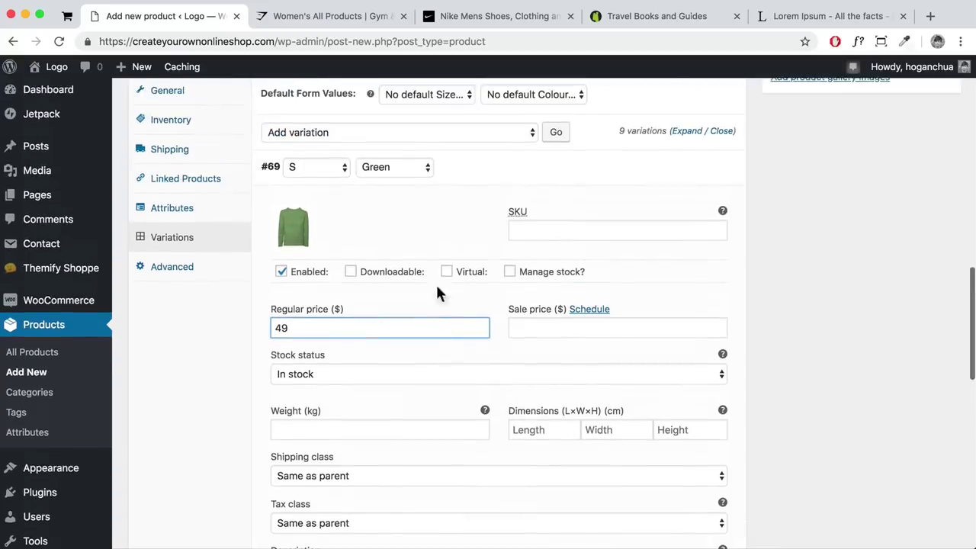
pyautogui.scroll(-1, 419, 298)
pyautogui.moveTo(393, 263)
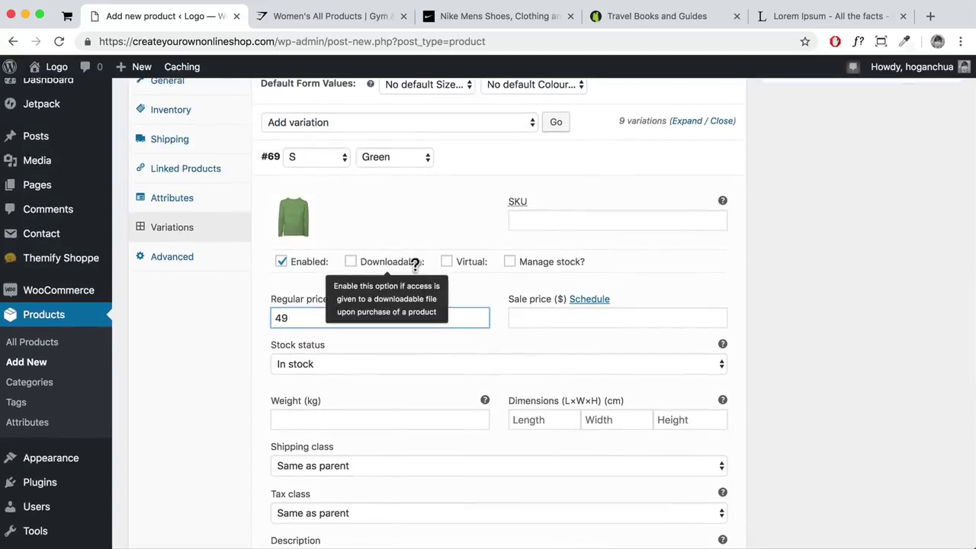
pyautogui.moveTo(480, 263)
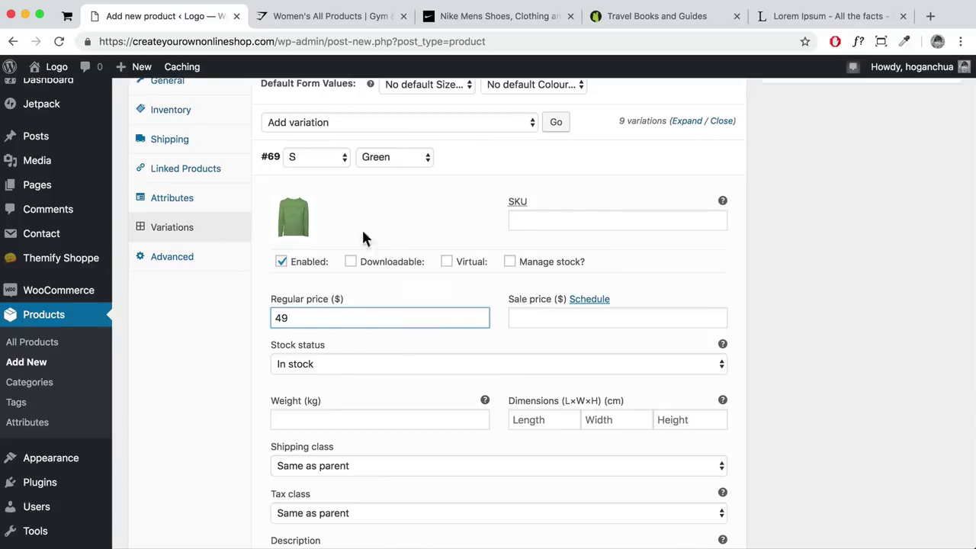
pyautogui.scroll(-10, 389, 267)
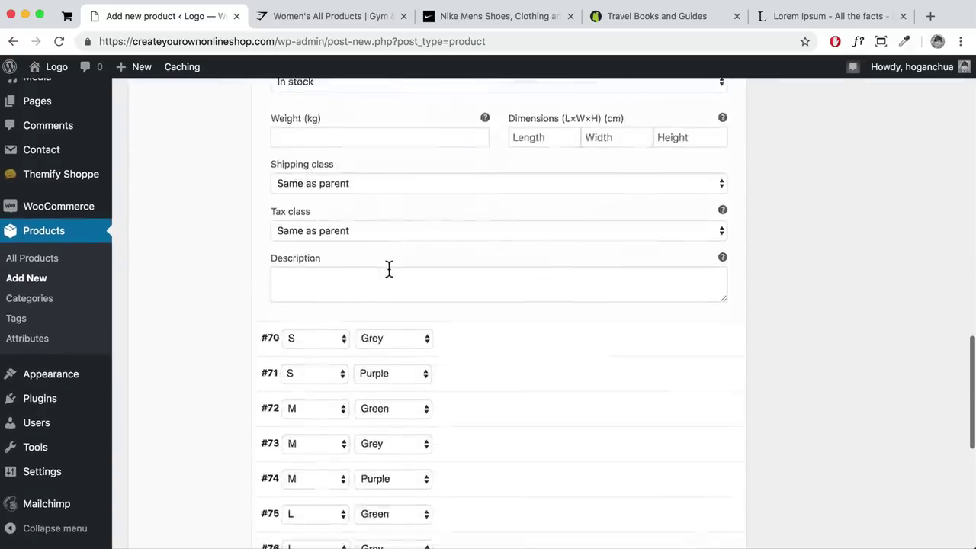
# Give the S Grey variation #70 the grey jumper image and a regular price of 49
pyautogui.click(690, 263)
pyautogui.click(284, 320)
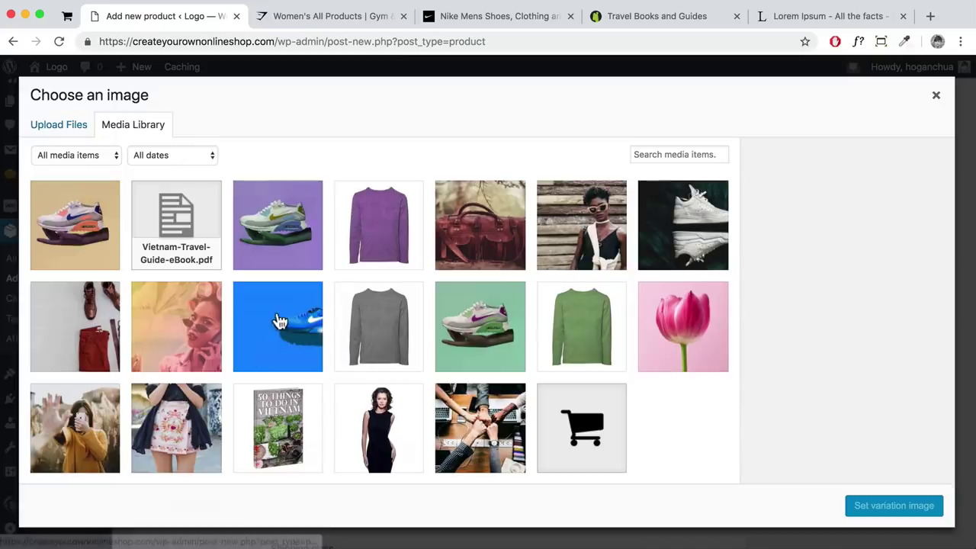
pyautogui.click(407, 311)
pyautogui.click(893, 505)
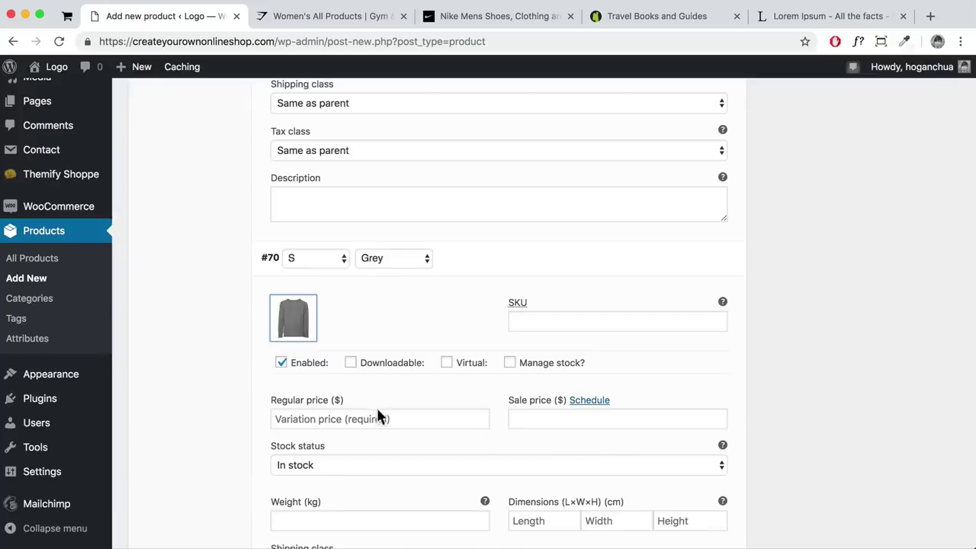
pyautogui.click(367, 419)
pyautogui.write('49')
pyautogui.scroll(-10, 466, 414)
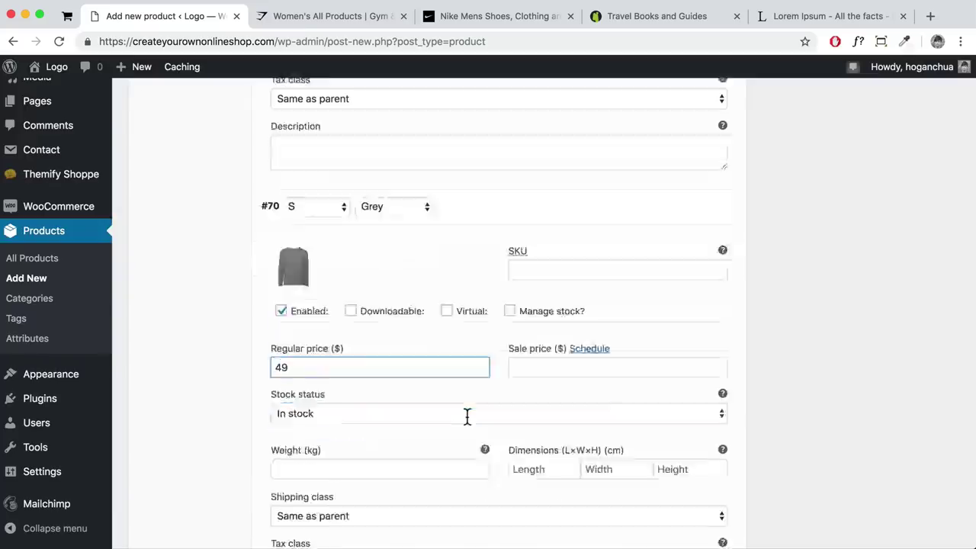
# Give the S Purple variation #71 the purple jumper image and a regular price of 49
pyautogui.click(692, 374)
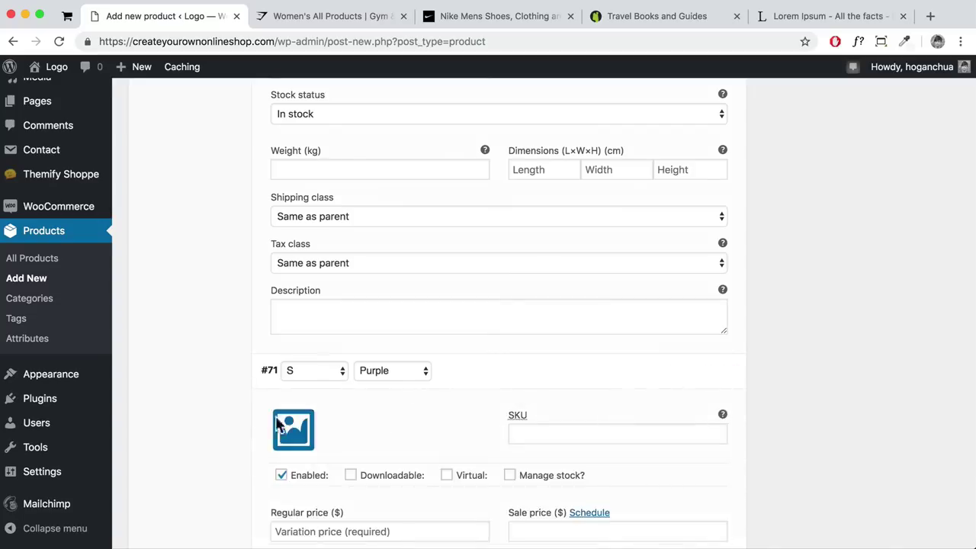
pyautogui.click(294, 430)
pyautogui.click(358, 266)
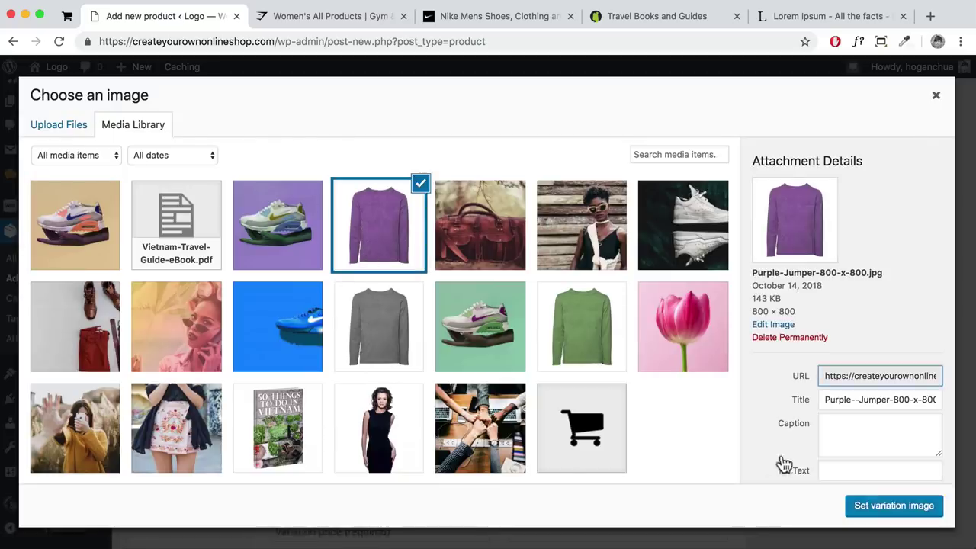
pyautogui.click(884, 505)
pyautogui.scroll(-5, 542, 407)
pyautogui.click(412, 286)
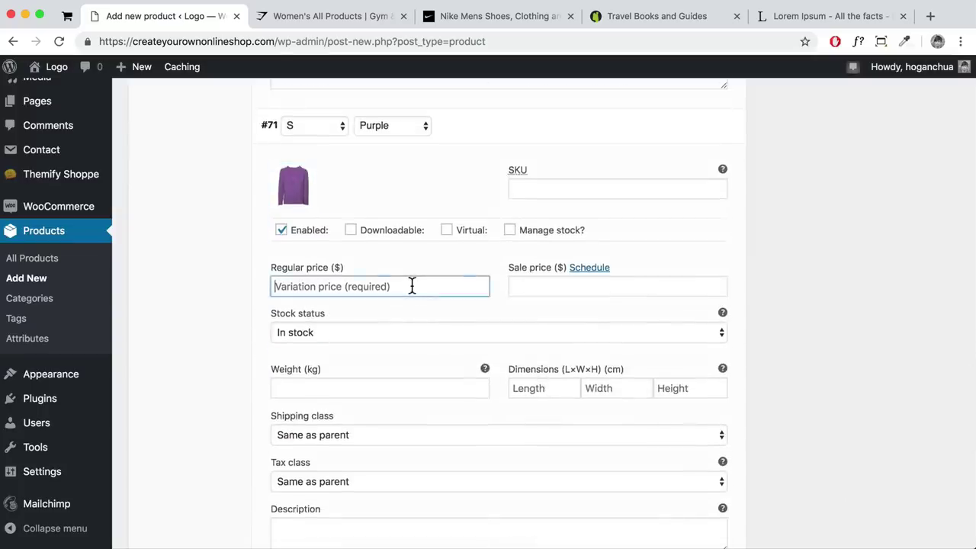
pyautogui.write('49')
pyautogui.scroll(-5, 420, 285)
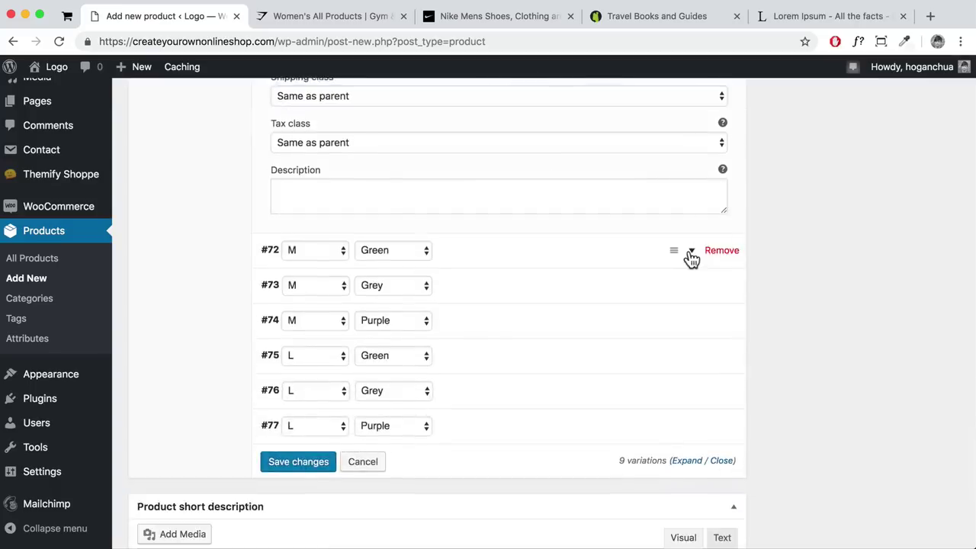
# Give the M Green variation #72 the green jumper image and a regular price of 59
pyautogui.click(692, 257)
pyautogui.click(294, 308)
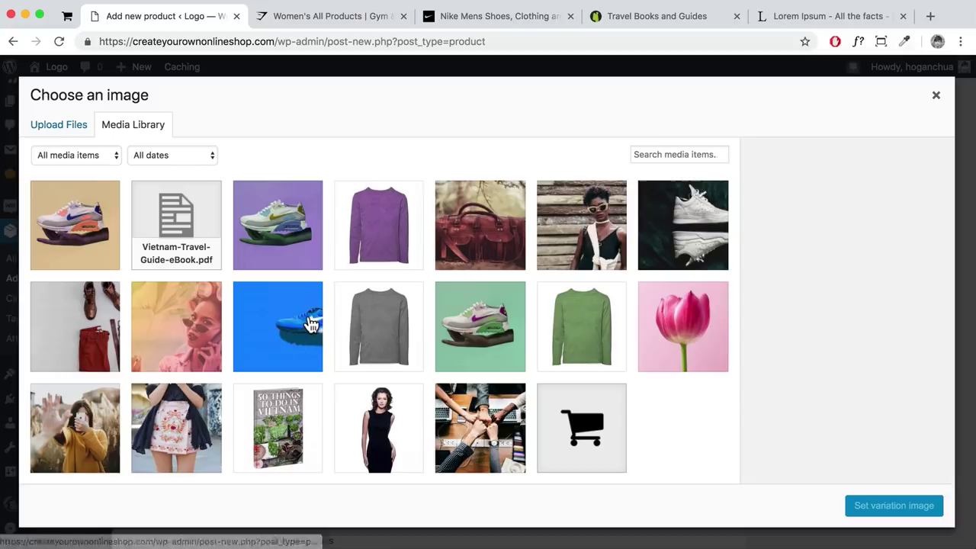
pyautogui.click(547, 347)
pyautogui.click(893, 506)
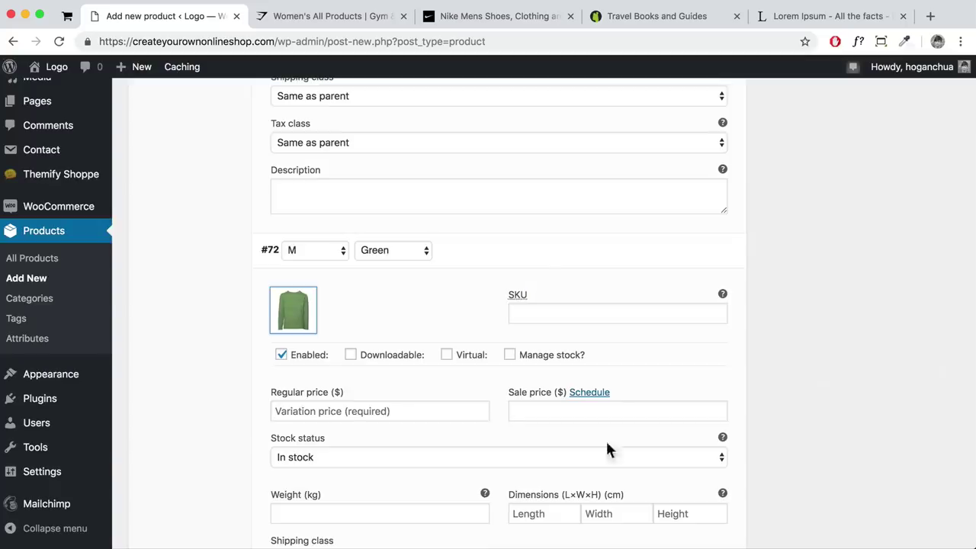
pyautogui.click(313, 410)
pyautogui.write('59')
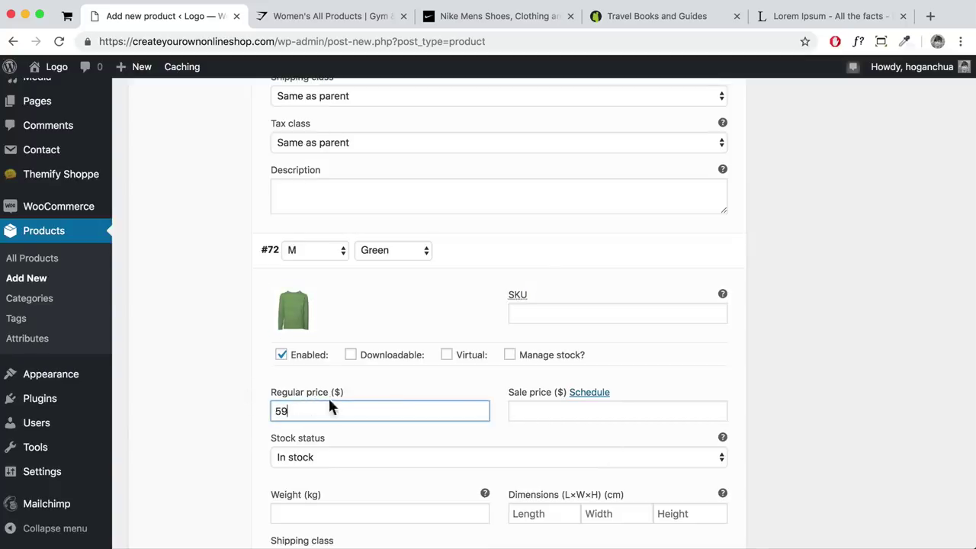
pyautogui.scroll(-7, 329, 402)
# Give the M Grey variation #73 the grey jumper image and a regular price of 59
pyautogui.click(695, 196)
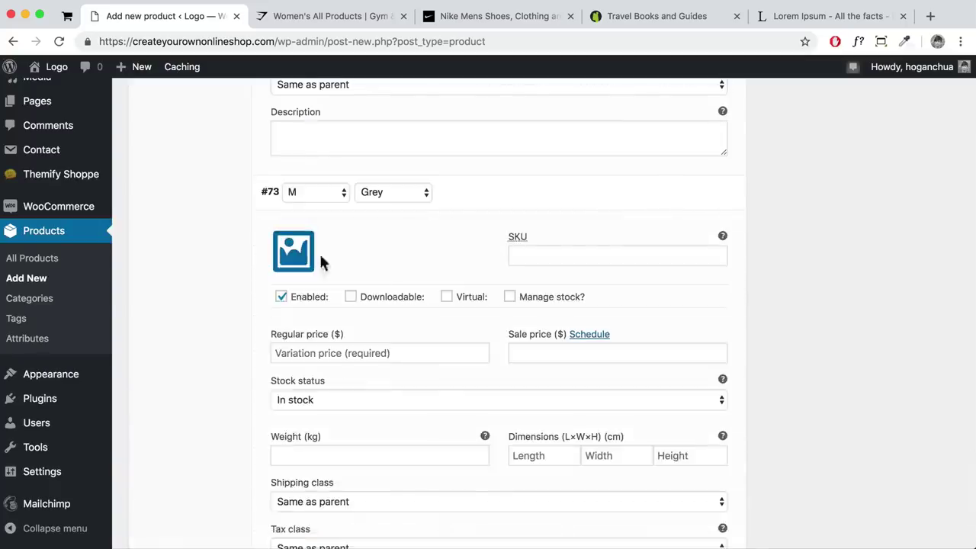
pyautogui.click(297, 254)
pyautogui.click(376, 328)
pyautogui.click(893, 505)
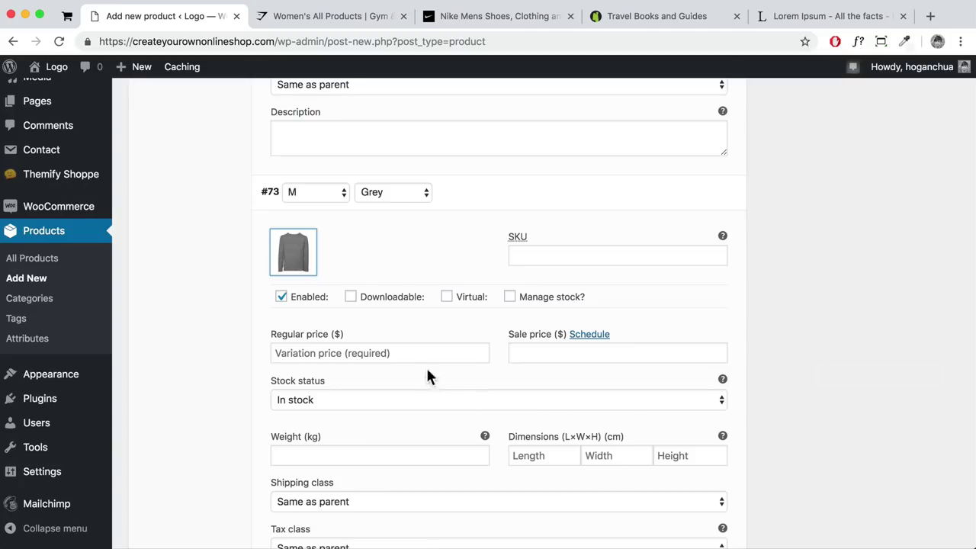
pyautogui.click(434, 353)
pyautogui.write('59')
pyautogui.scroll(-5, 426, 356)
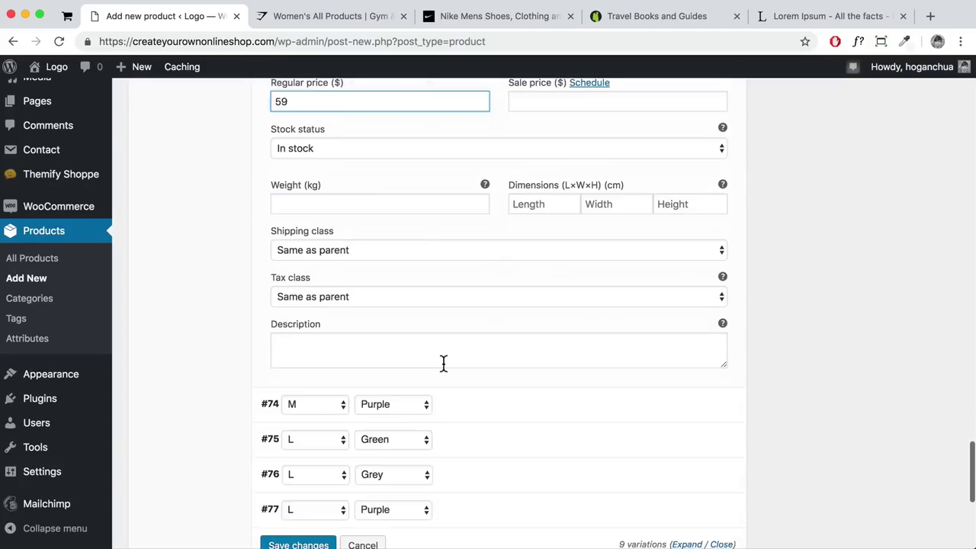
# Give the M Purple variation #74 the purple jumper image and a regular price of 59
pyautogui.click(698, 356)
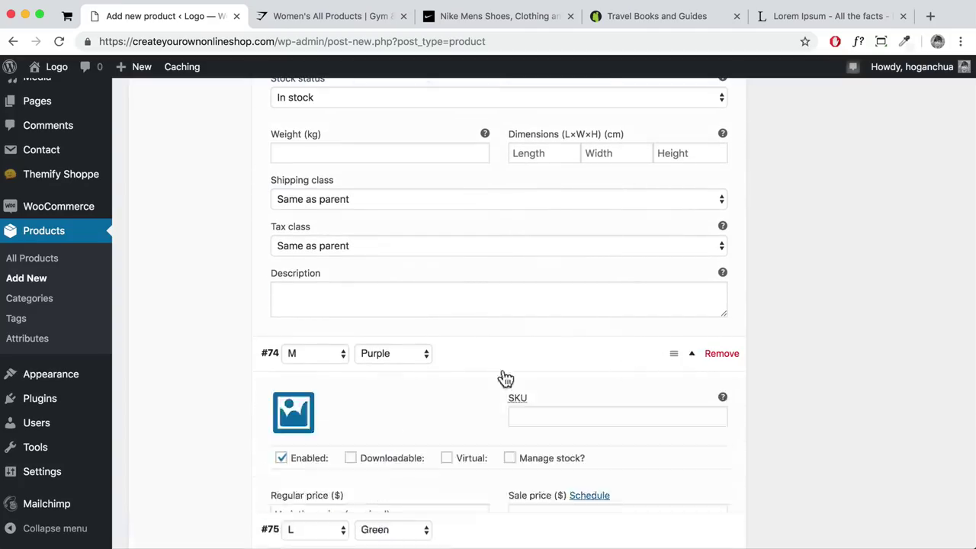
pyautogui.click(293, 412)
pyautogui.click(379, 225)
pyautogui.click(894, 505)
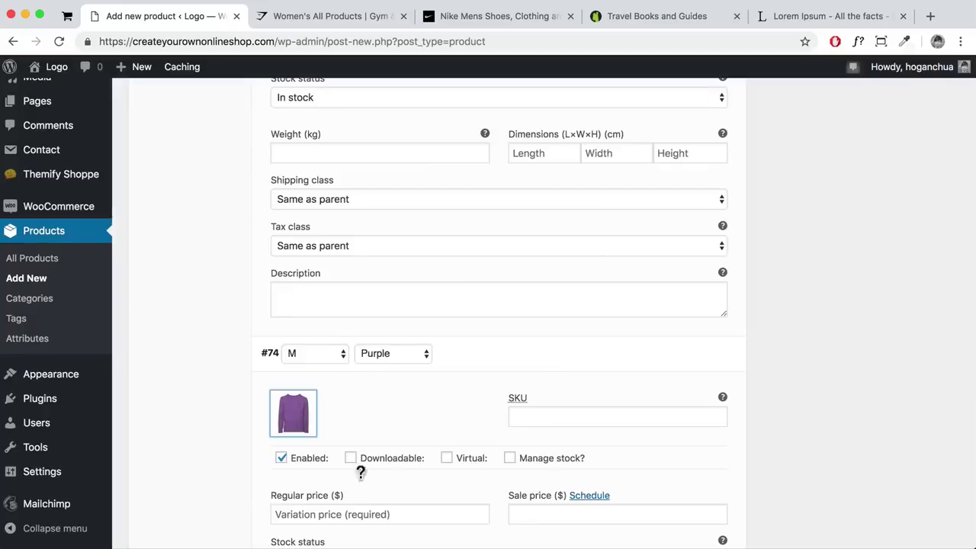
pyautogui.click(321, 507)
pyautogui.write('59')
pyautogui.scroll(-7, 678, 465)
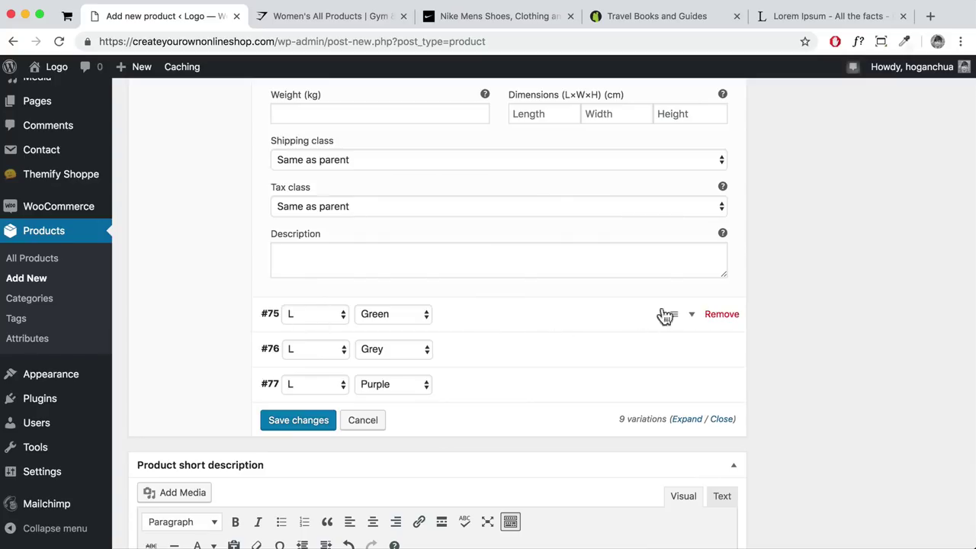
# Give the L Green variation #75 a regular price of 69 and the green jumper image
pyautogui.click(692, 313)
pyautogui.click(328, 475)
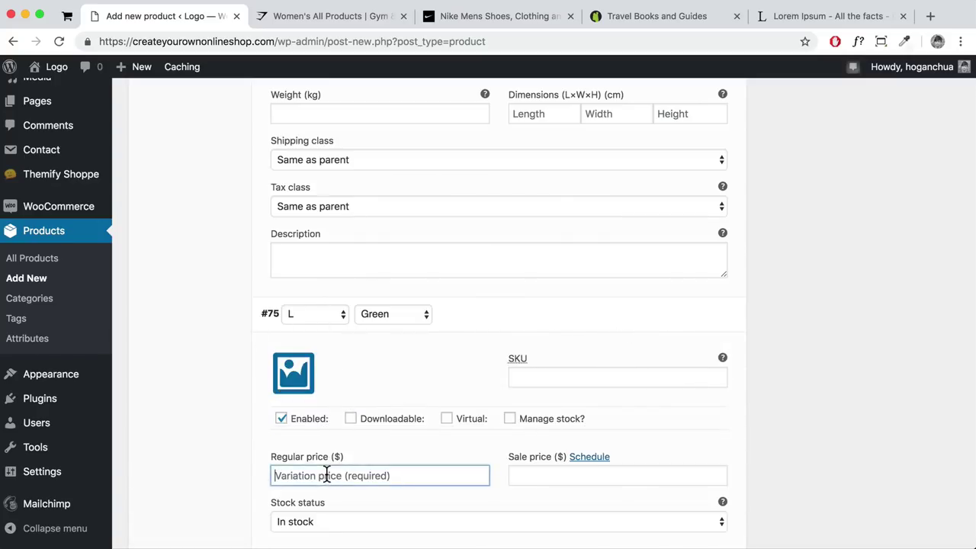
pyautogui.write('69')
pyautogui.click(294, 373)
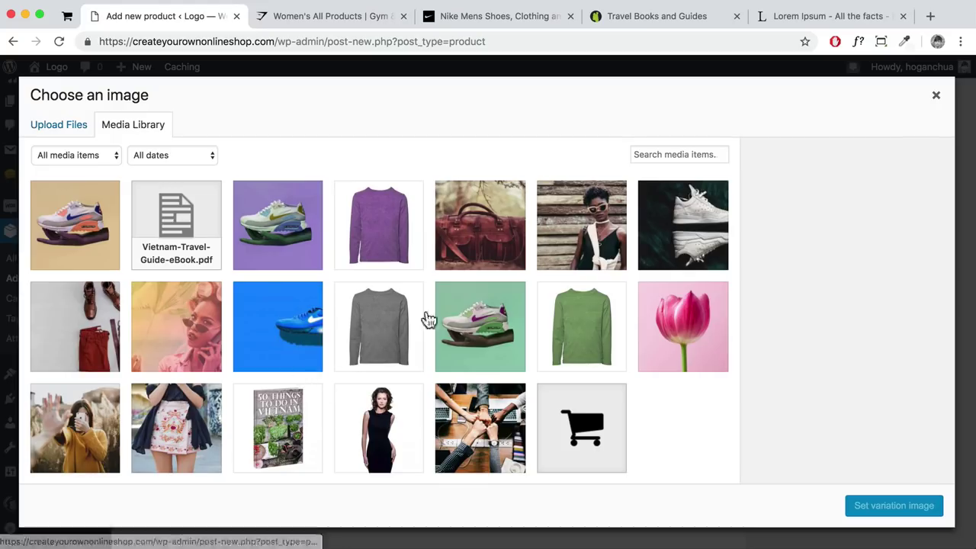
pyautogui.click(574, 305)
pyautogui.click(863, 506)
pyautogui.scroll(-10, 401, 426)
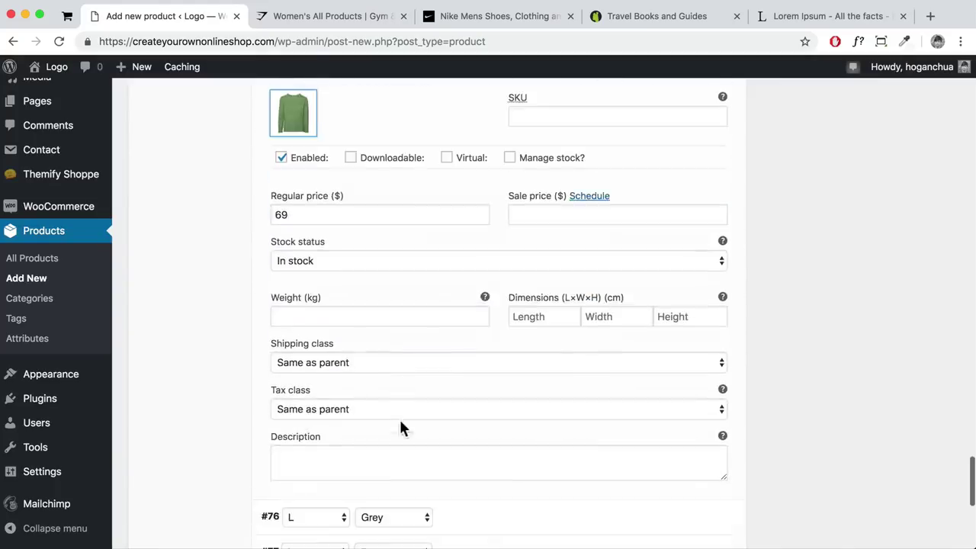
# Give the L Grey variation #76 the grey jumper image and a regular price of 69
pyautogui.click(692, 344)
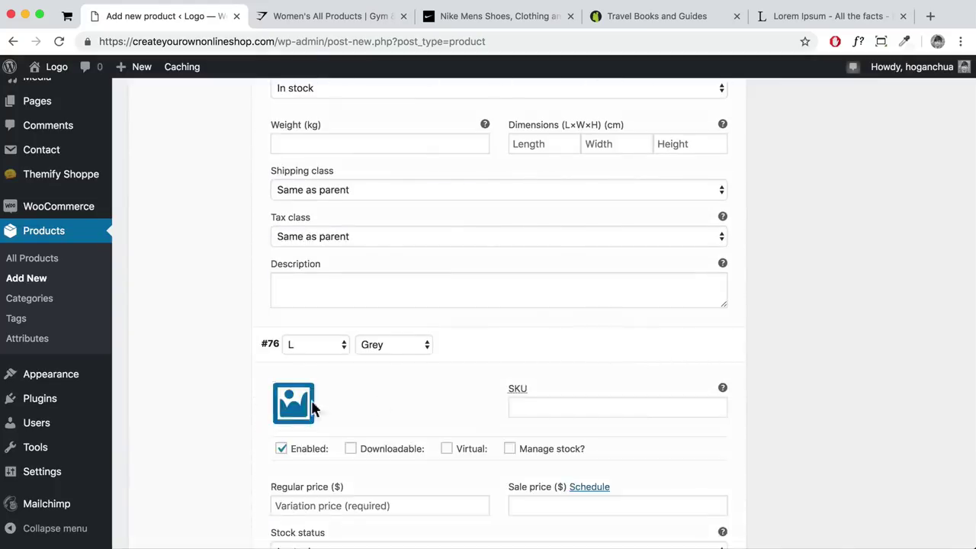
pyautogui.click(308, 406)
pyautogui.click(404, 304)
pyautogui.click(893, 505)
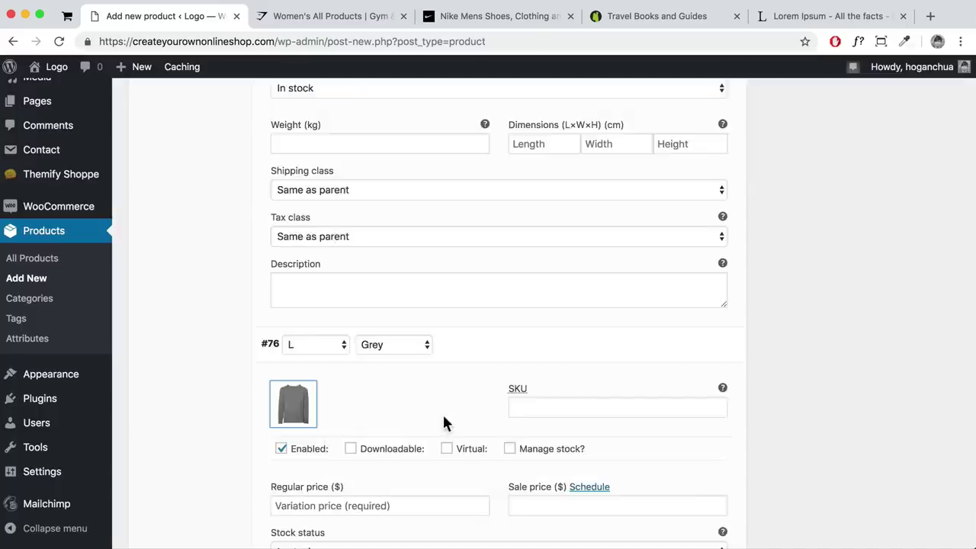
pyautogui.scroll(-5, 440, 413)
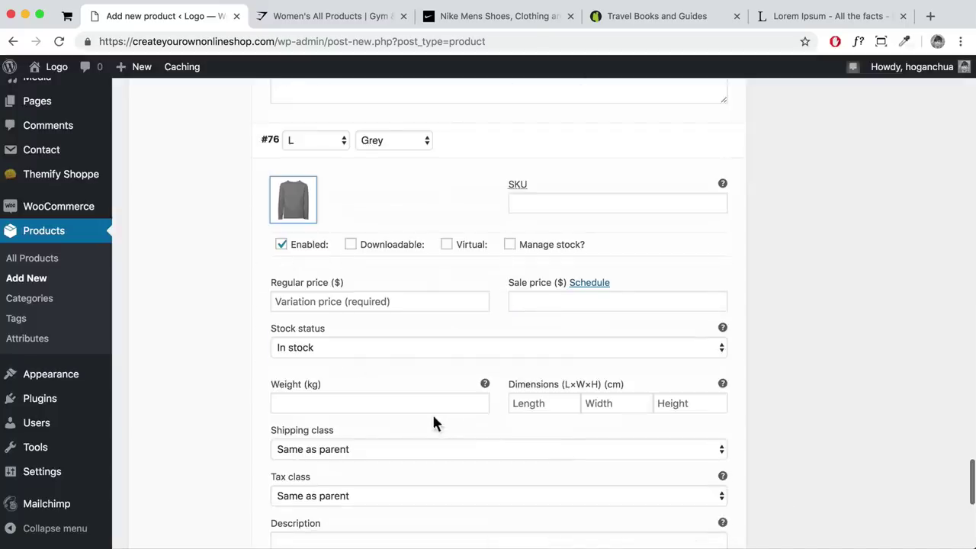
pyautogui.click(349, 301)
pyautogui.write('69')
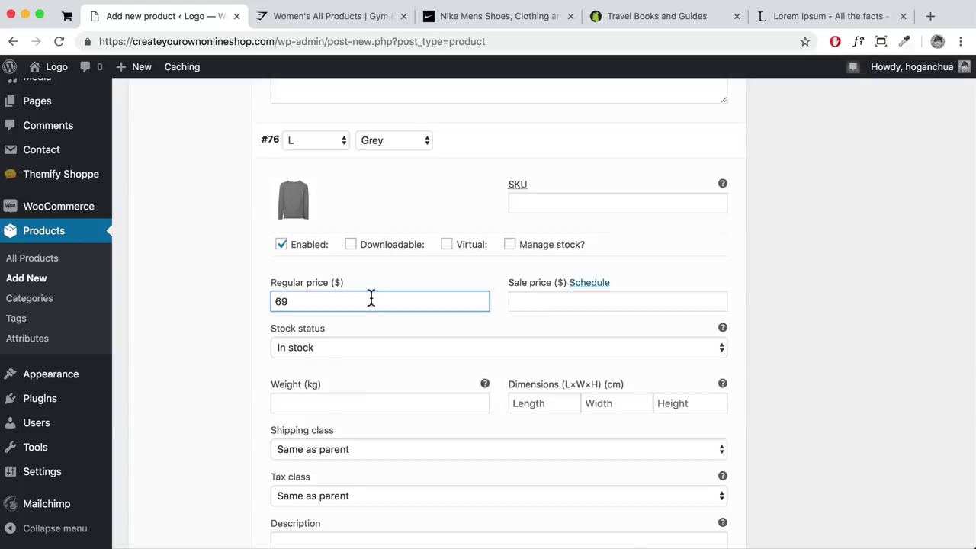
pyautogui.scroll(-5, 412, 313)
# Give the L Purple variation #77 the purple jumper image and price 69, then save the variations
pyautogui.click(686, 353)
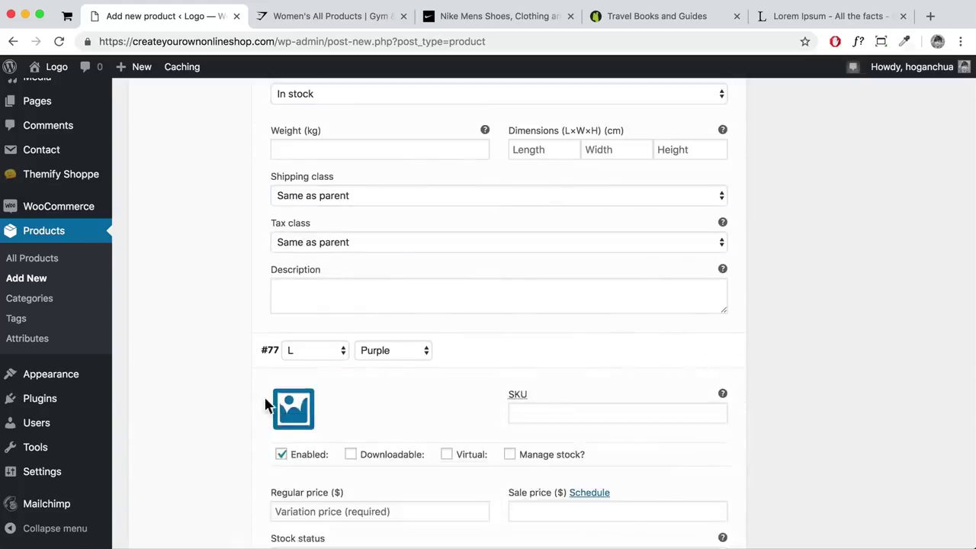
pyautogui.scroll(-1, 265, 404)
pyautogui.click(293, 359)
pyautogui.click(353, 229)
pyautogui.click(888, 511)
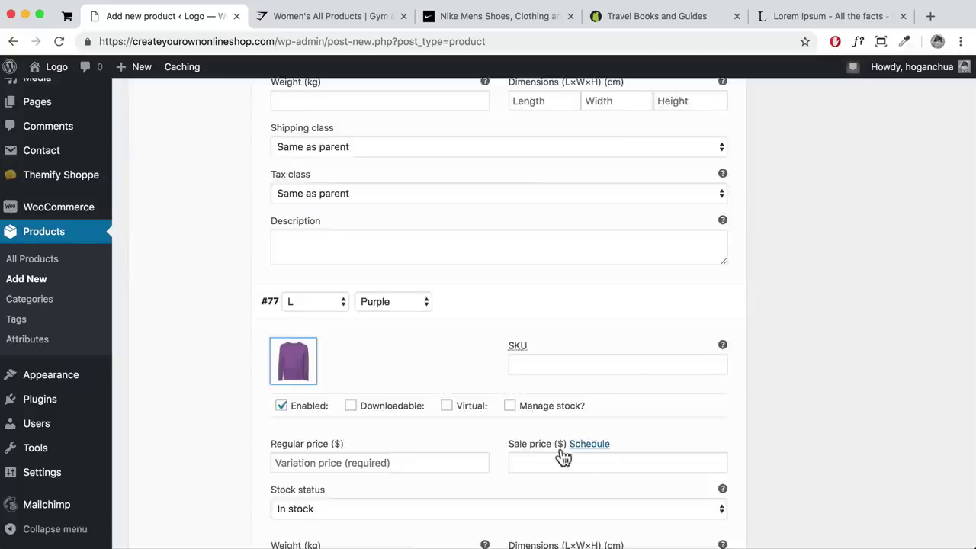
pyautogui.scroll(-4, 562, 455)
pyautogui.click(435, 271)
pyautogui.write('69')
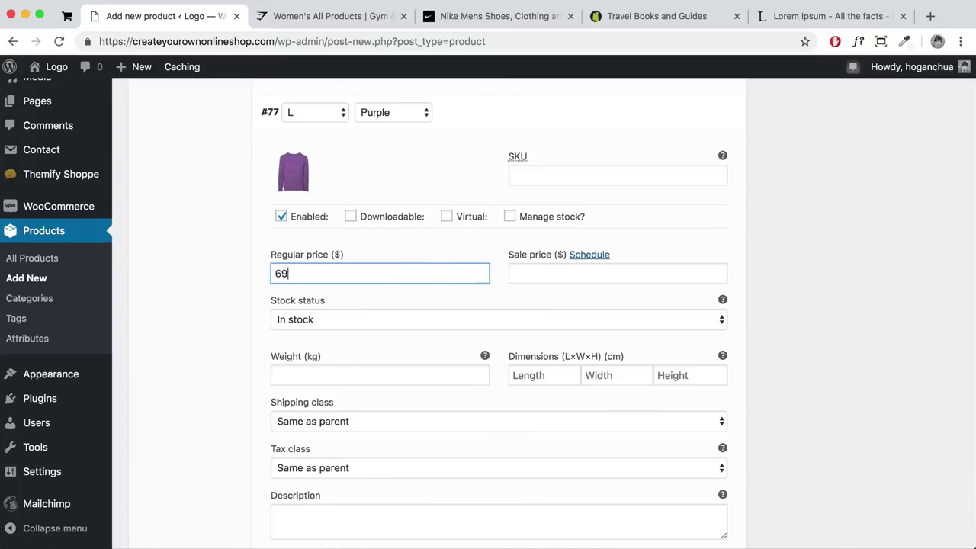
pyautogui.scroll(-5, 629, 305)
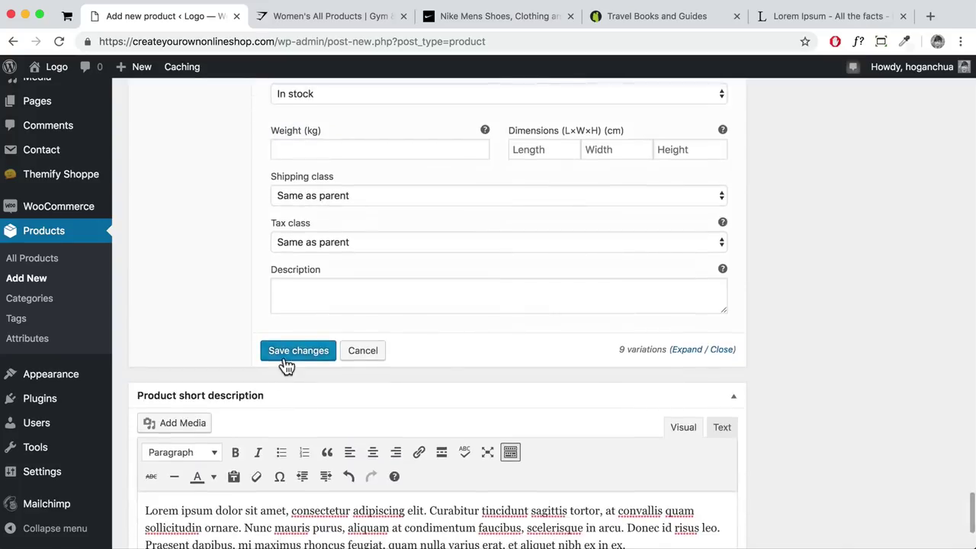
pyautogui.click(289, 352)
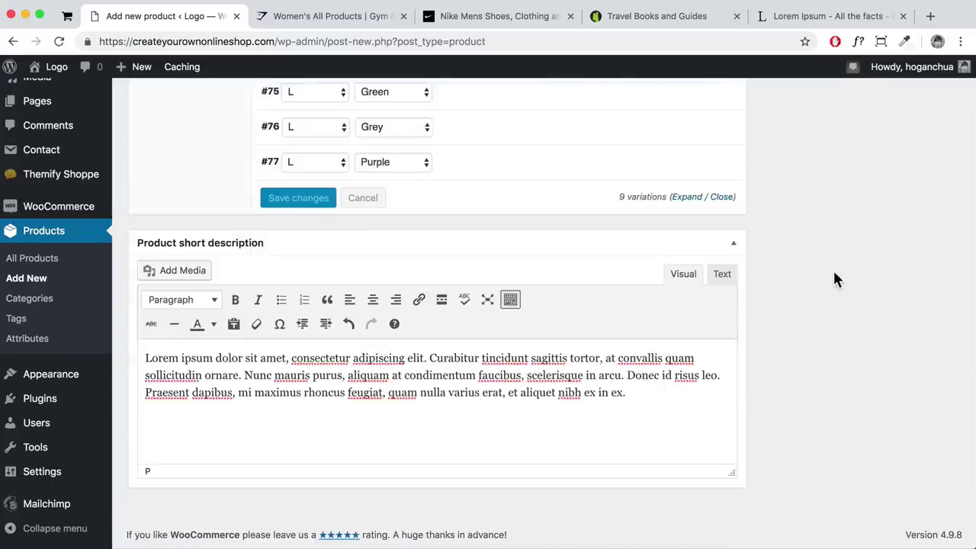
pyautogui.scroll(10, 834, 279)
# Create the Mens product category and a Jumpers category with Mens as its parent
pyautogui.scroll(3, 834, 279)
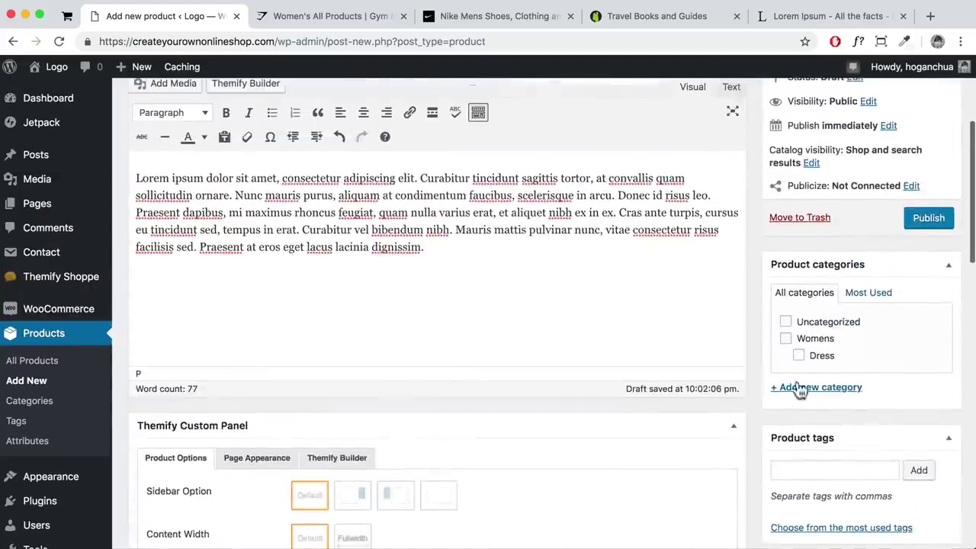
pyautogui.click(817, 389)
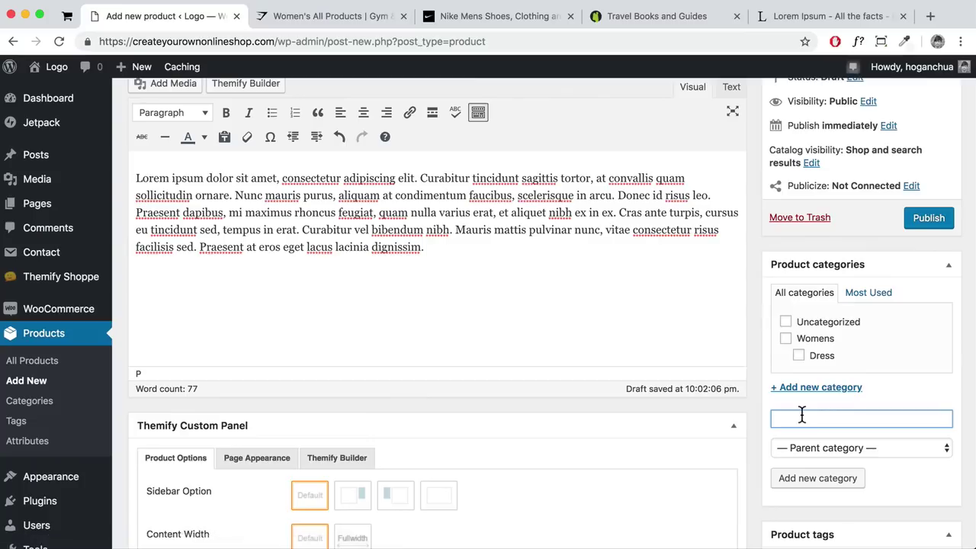
pyautogui.write('Mens')
pyautogui.click(825, 477)
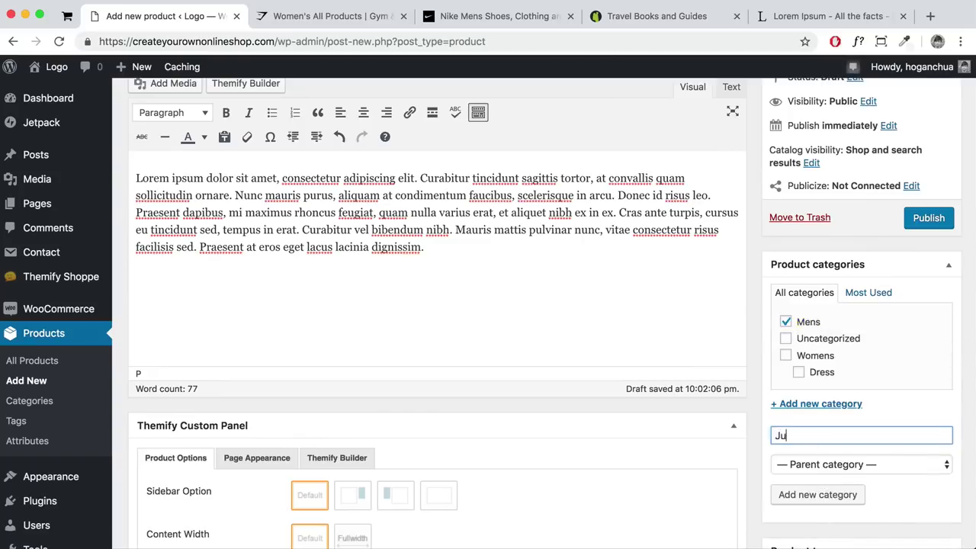
pyautogui.click(829, 465)
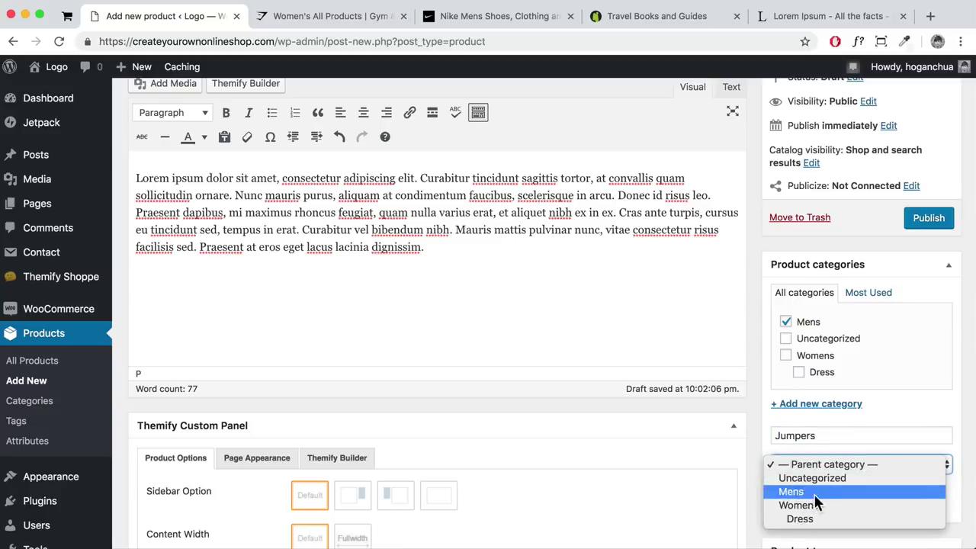
pyautogui.click(793, 492)
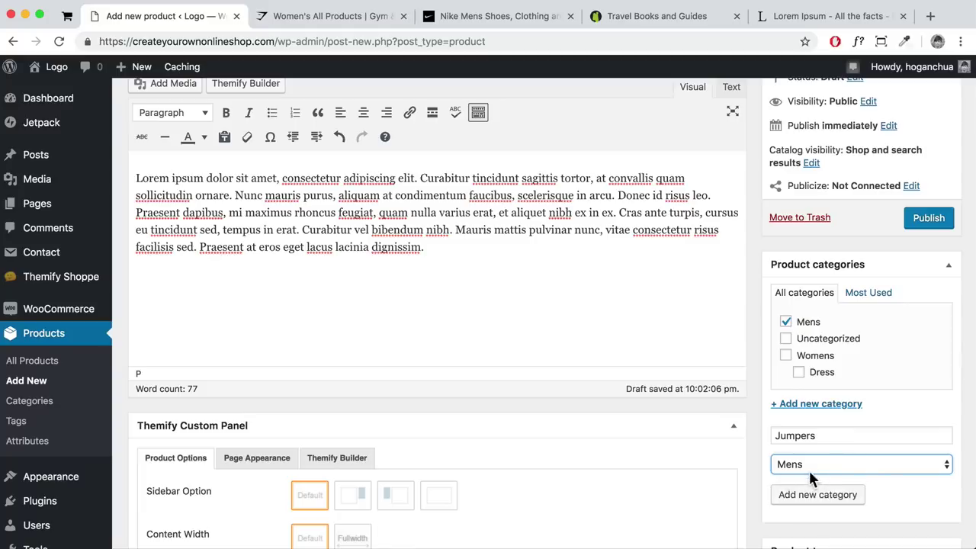
pyautogui.click(821, 496)
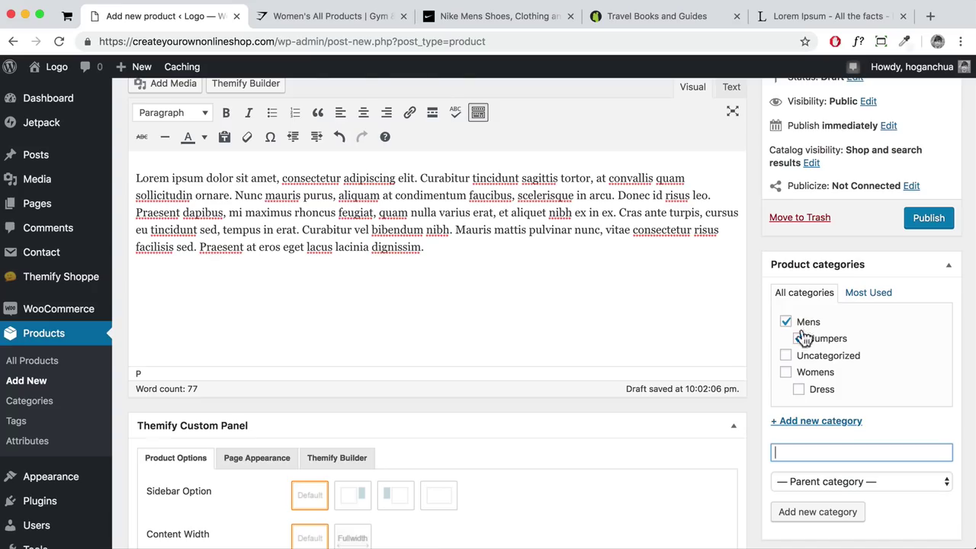
# Add the product tag 'cotton jumper' to the Jumper product
pyautogui.scroll(-5, 838, 343)
pyautogui.click(836, 342)
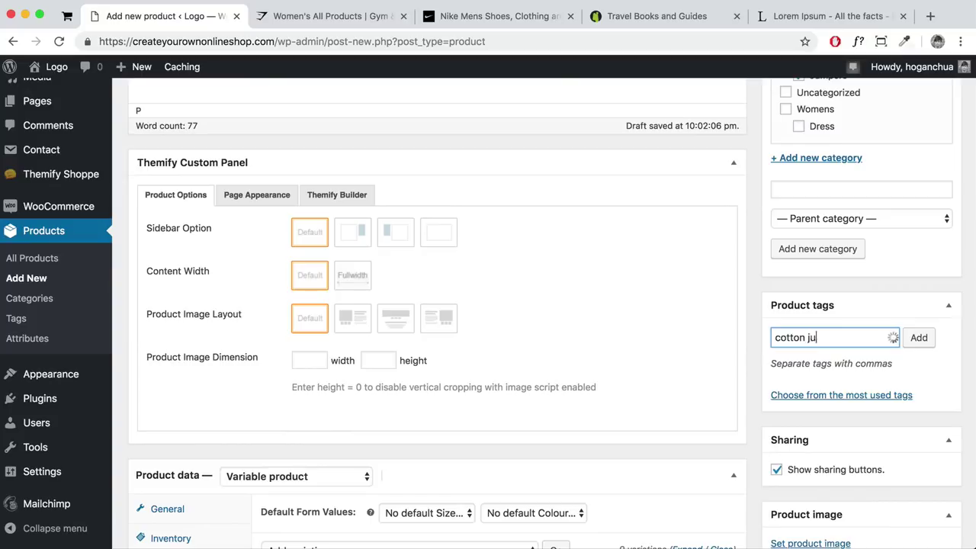
pyautogui.write('cotton jumper')
pyautogui.click(918, 337)
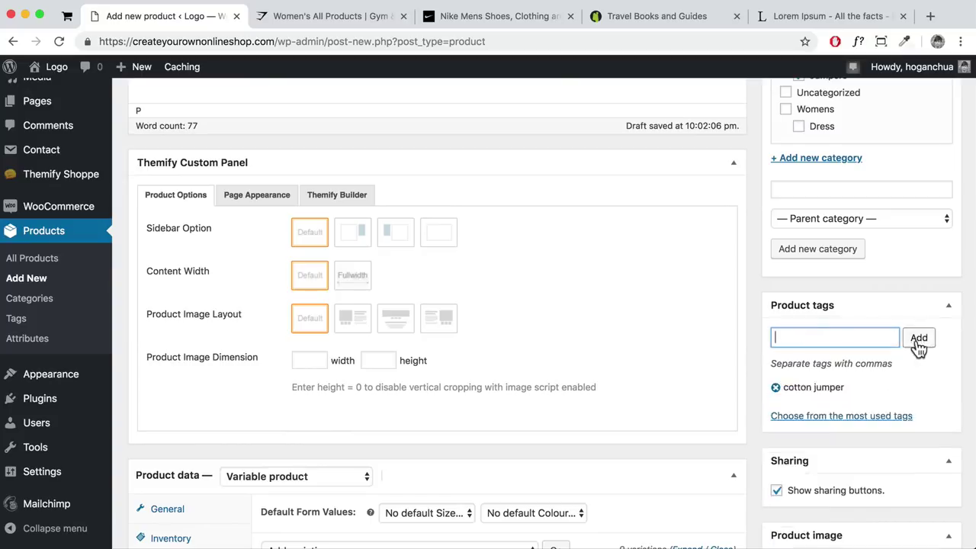
pyautogui.scroll(-4, 915, 337)
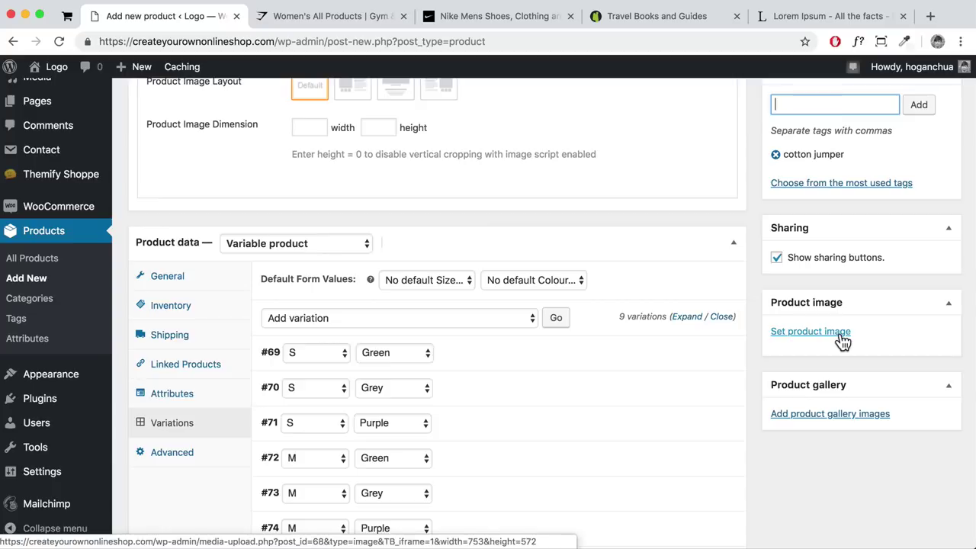
# Check the store's shop page in the storefront tab
pyautogui.click(68, 18)
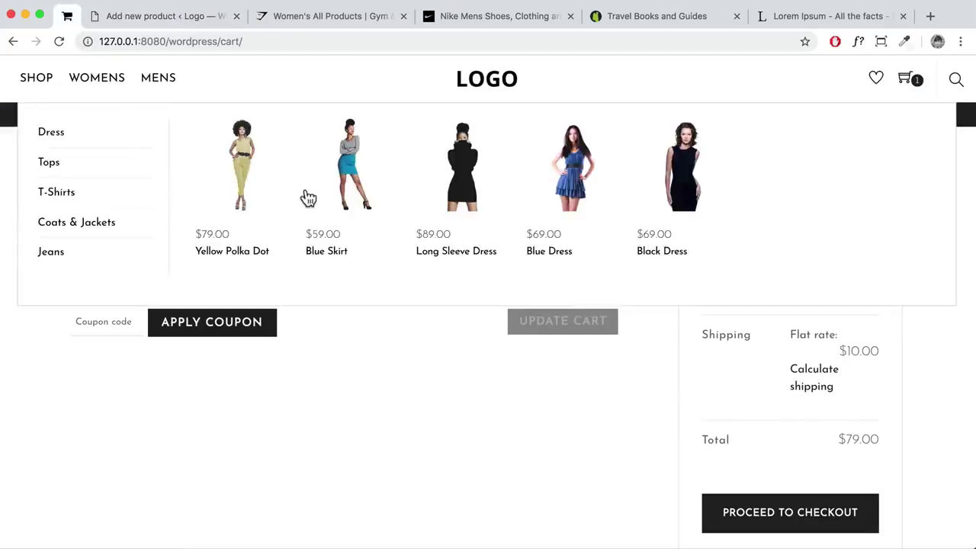
pyautogui.click(44, 86)
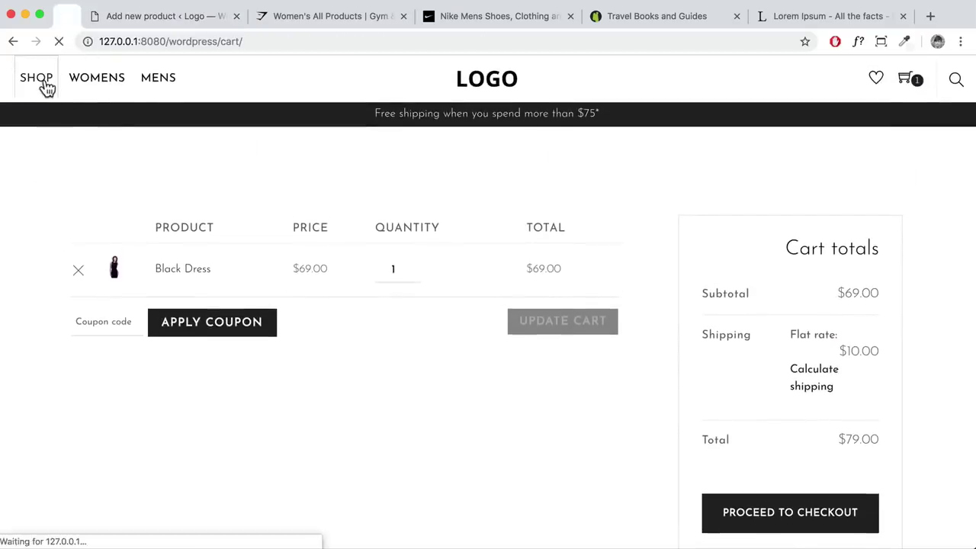
pyautogui.scroll(-8, 462, 187)
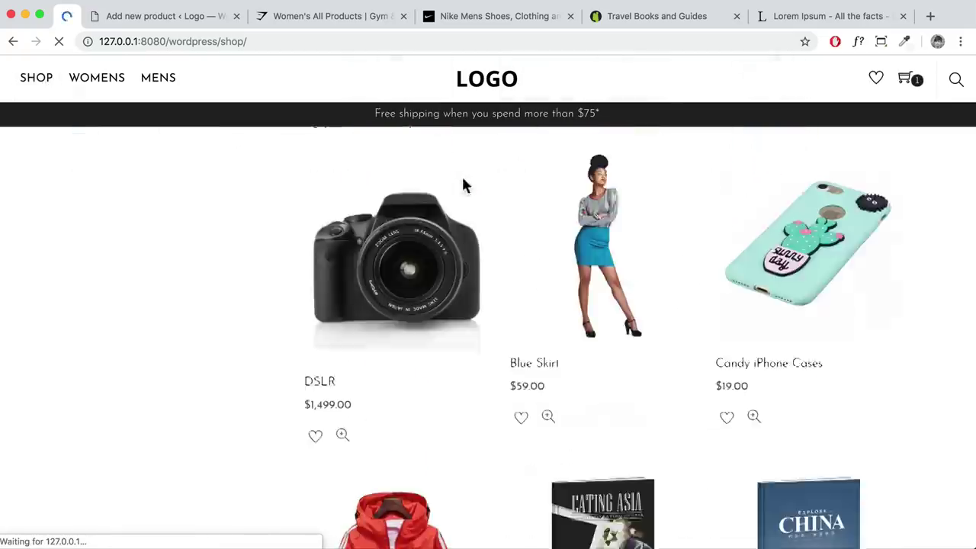
pyautogui.scroll(-3, 461, 188)
pyautogui.scroll(7, 457, 187)
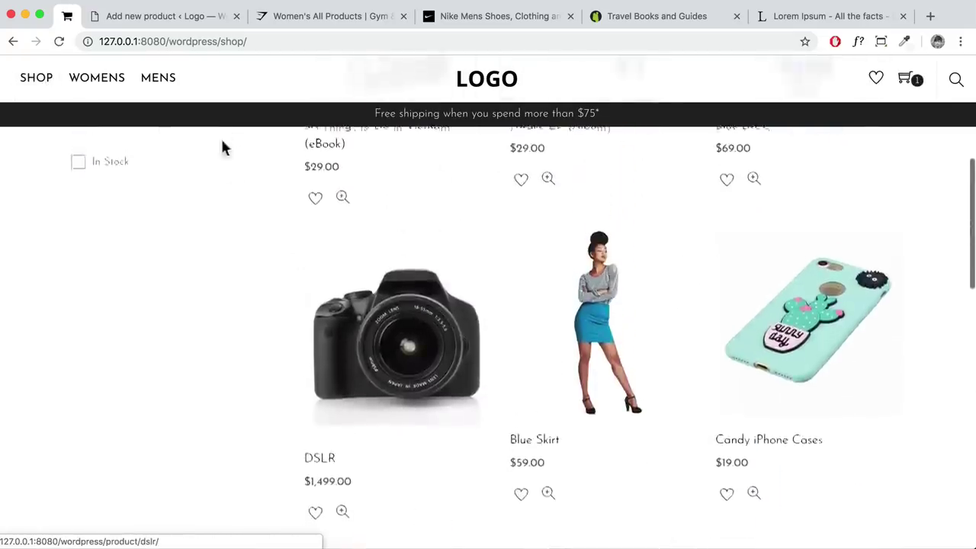
# Set Grey-Jumper-800-x-800.jpg as the Jumper's main product image
pyautogui.click(162, 18)
pyautogui.click(797, 332)
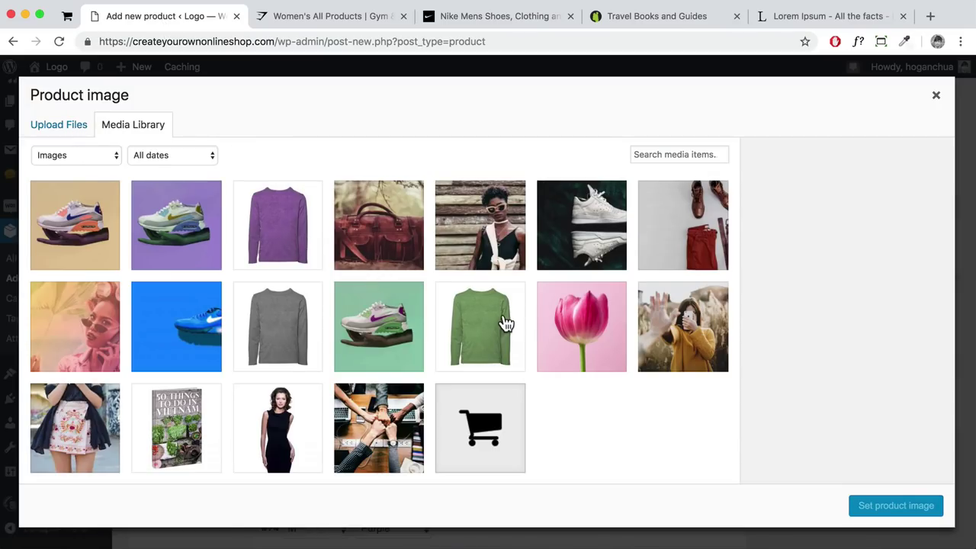
pyautogui.click(268, 317)
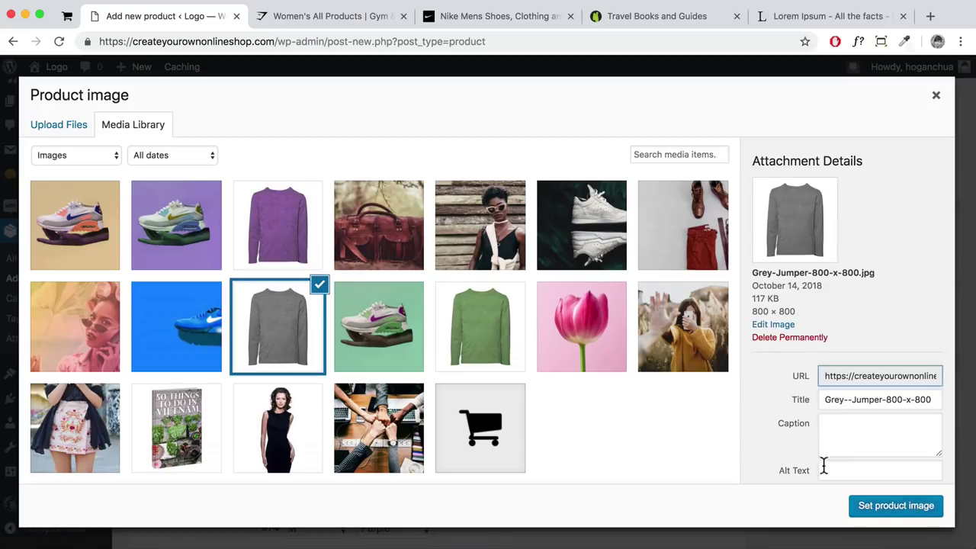
pyautogui.click(921, 509)
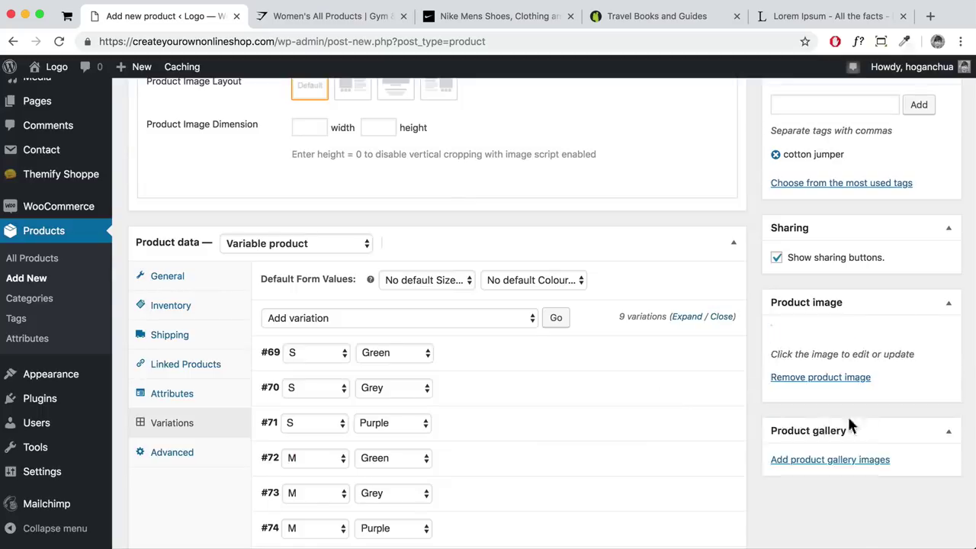
pyautogui.scroll(-3, 847, 468)
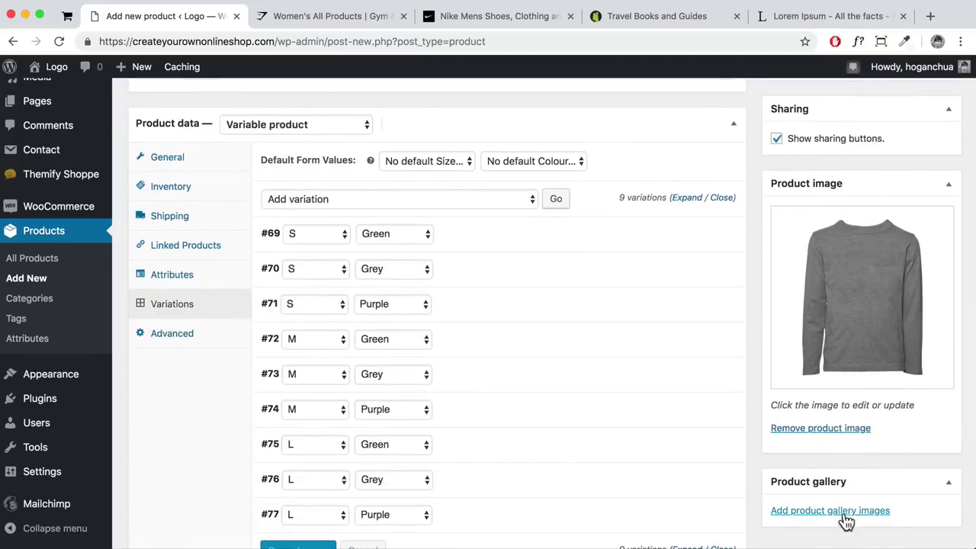
pyautogui.scroll(10, 660, 345)
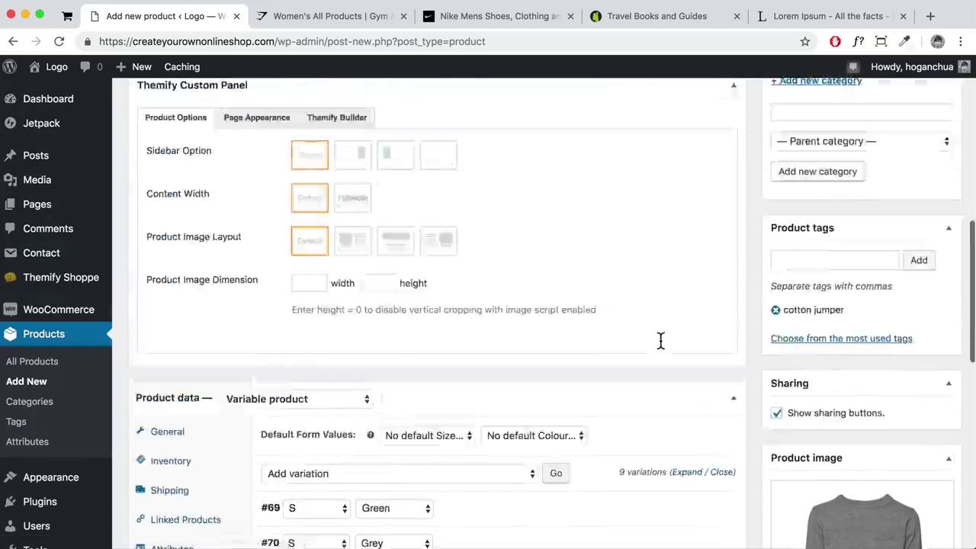
pyautogui.scroll(7, 660, 344)
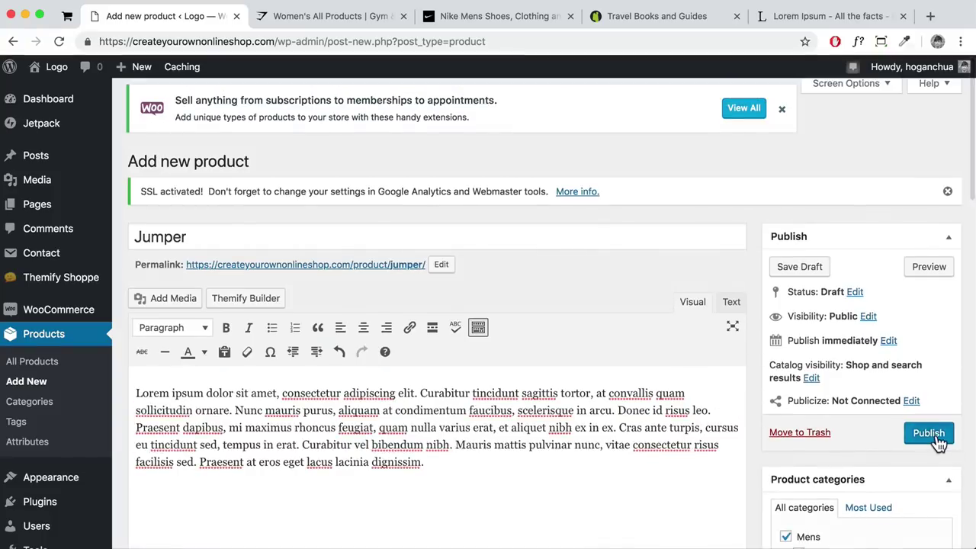
# Publish the Jumper and view its live product page, priced $49.00 – $69.00, in a new tab
pyautogui.click(929, 433)
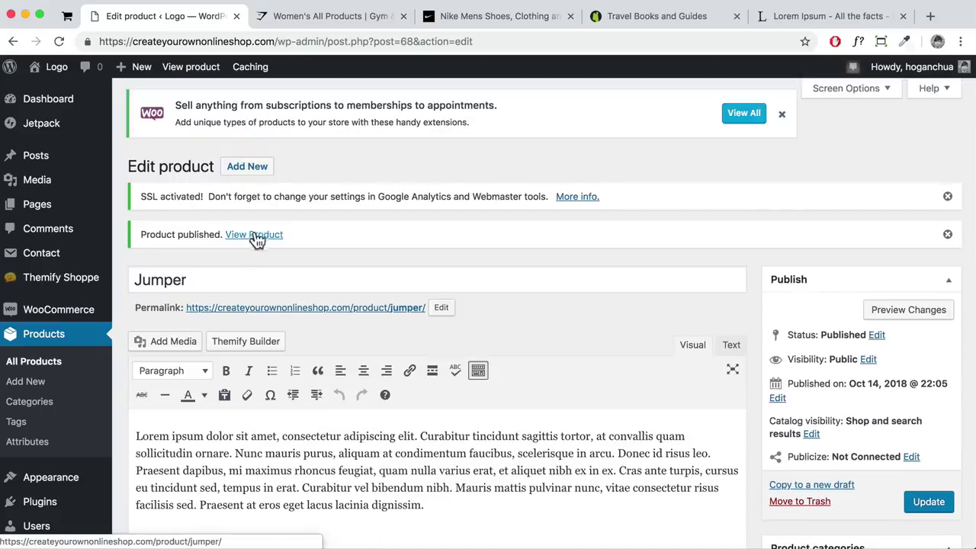
pyautogui.rightClick(255, 238)
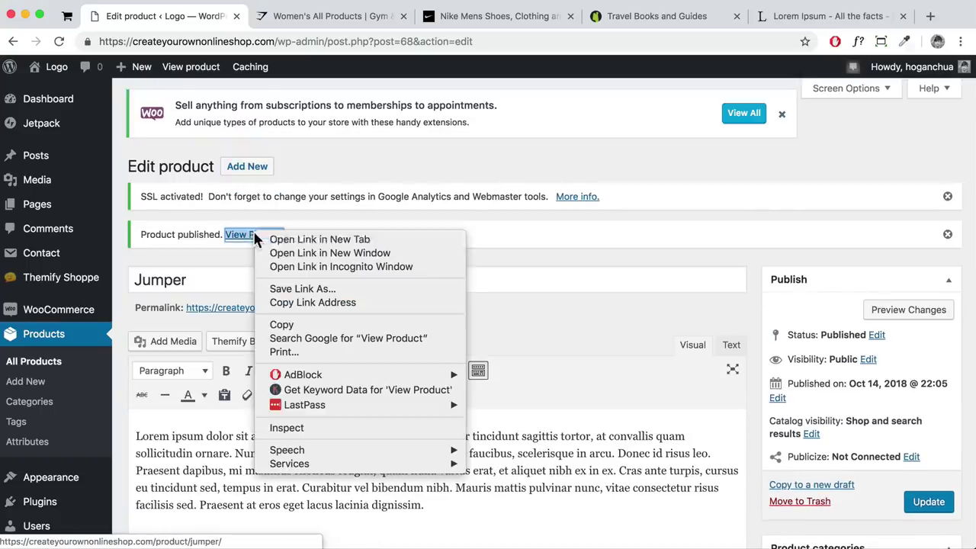
pyautogui.click(279, 239)
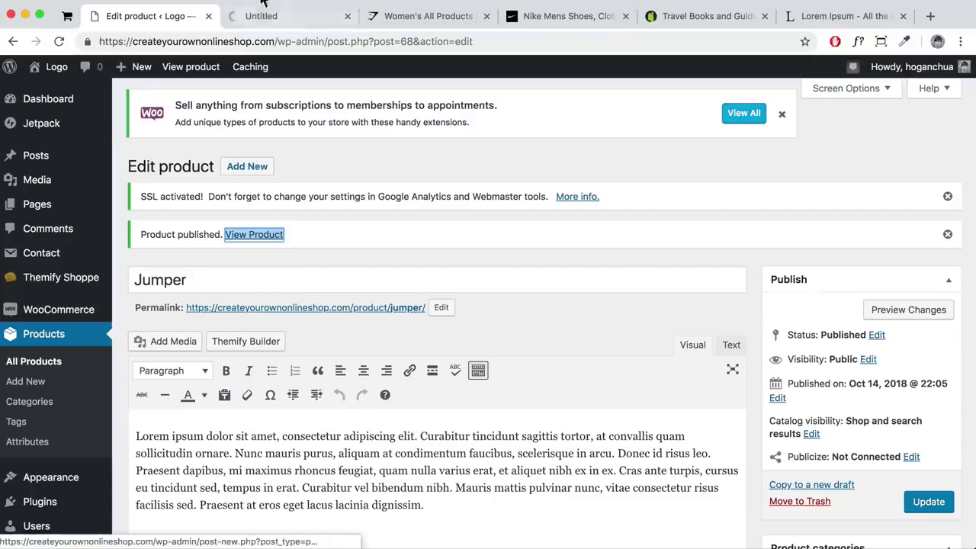
pyautogui.click(265, 27)
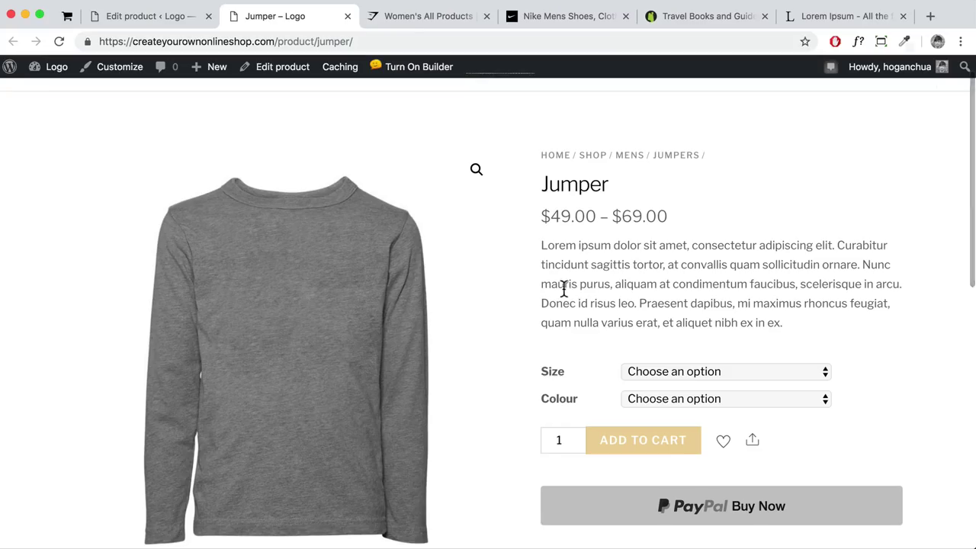
pyautogui.scroll(-1, 621, 365)
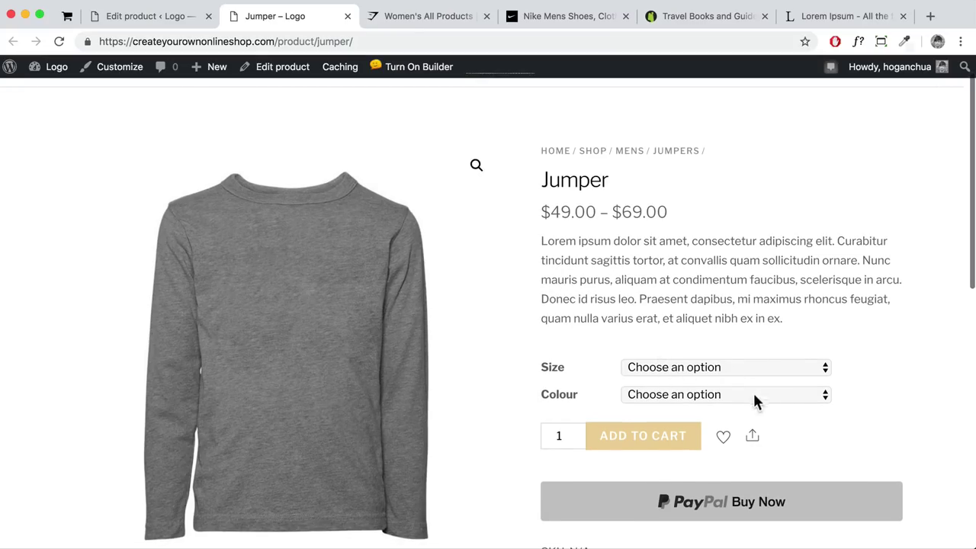
# Set the Jumper's default form values to size M and colour Grey, then update the product
pyautogui.click(146, 21)
pyautogui.scroll(-15, 501, 319)
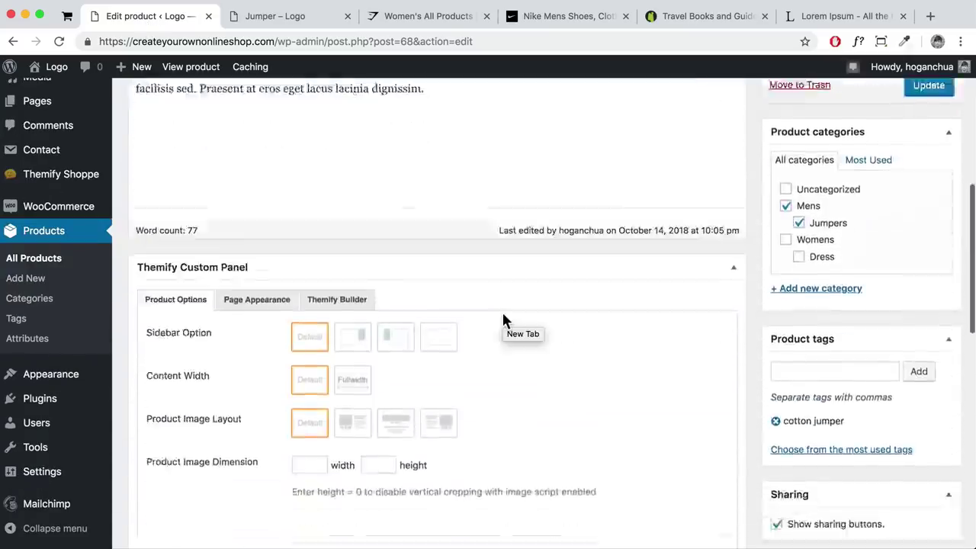
pyautogui.scroll(5, 501, 319)
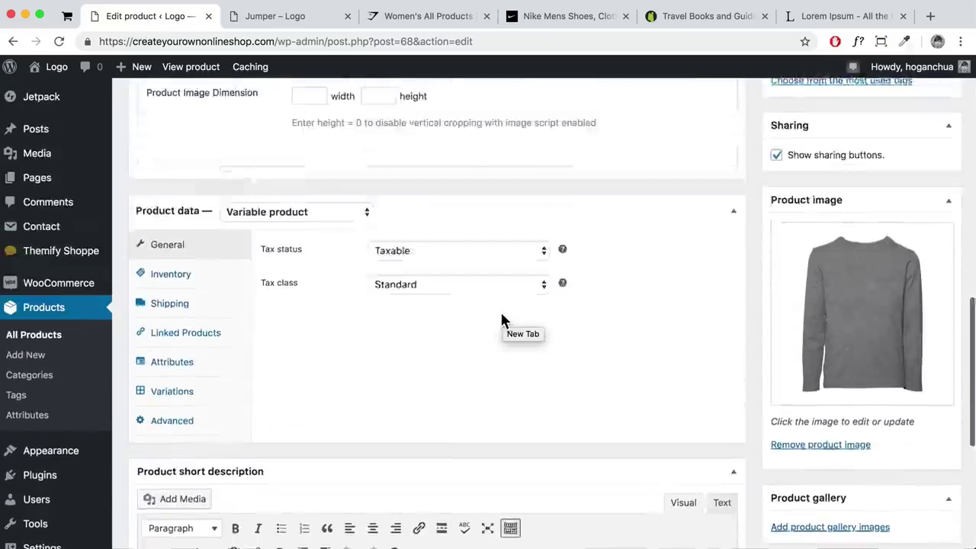
pyautogui.scroll(-3, 501, 318)
pyautogui.scroll(-2, 502, 315)
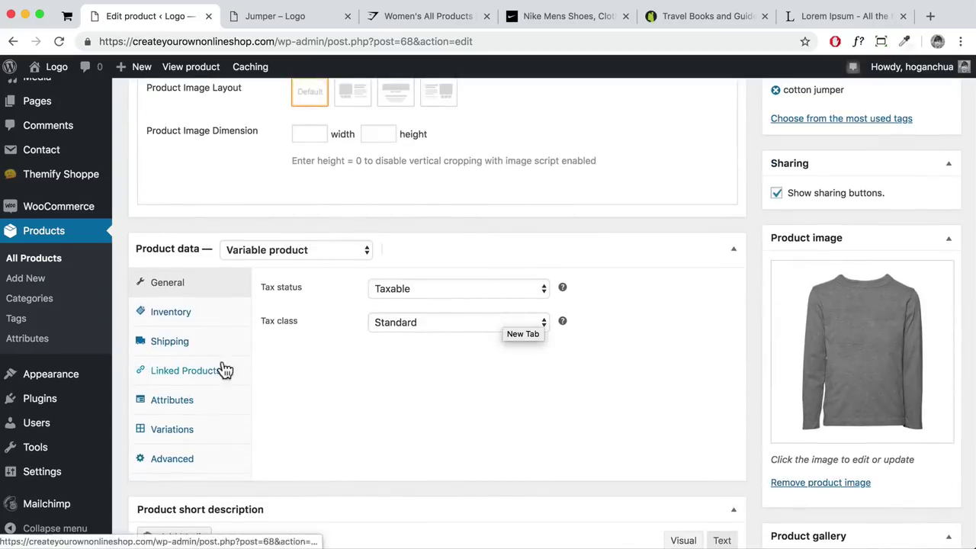
pyautogui.click(174, 430)
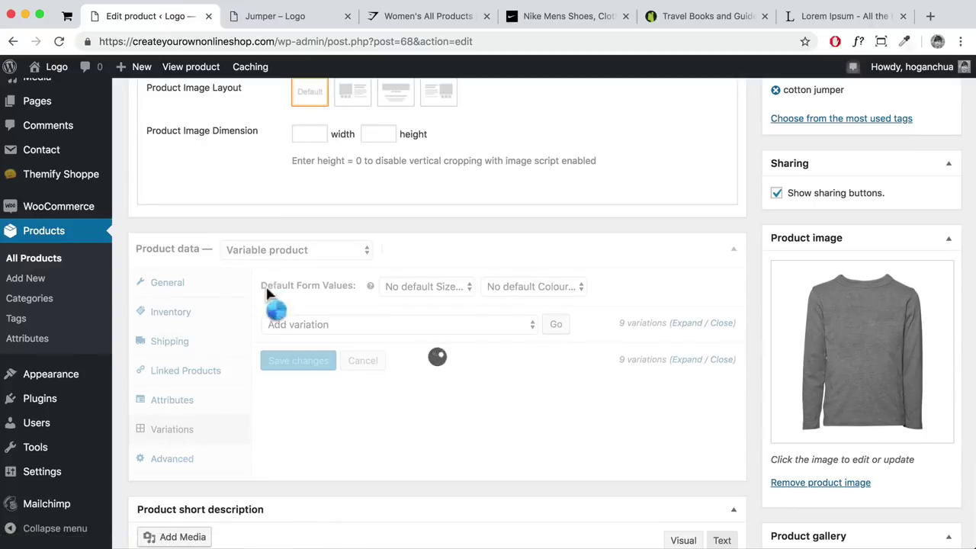
pyautogui.click(446, 288)
pyautogui.click(433, 313)
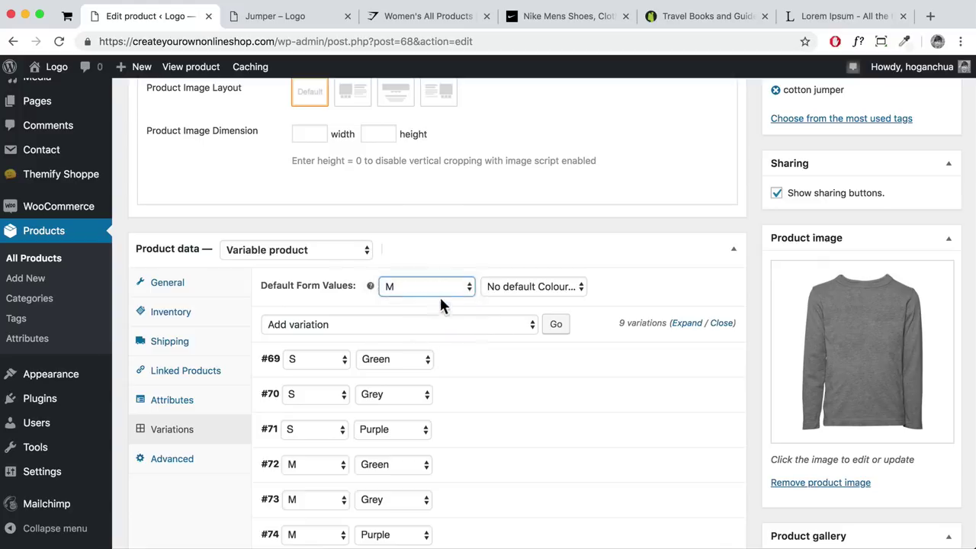
pyautogui.click(559, 290)
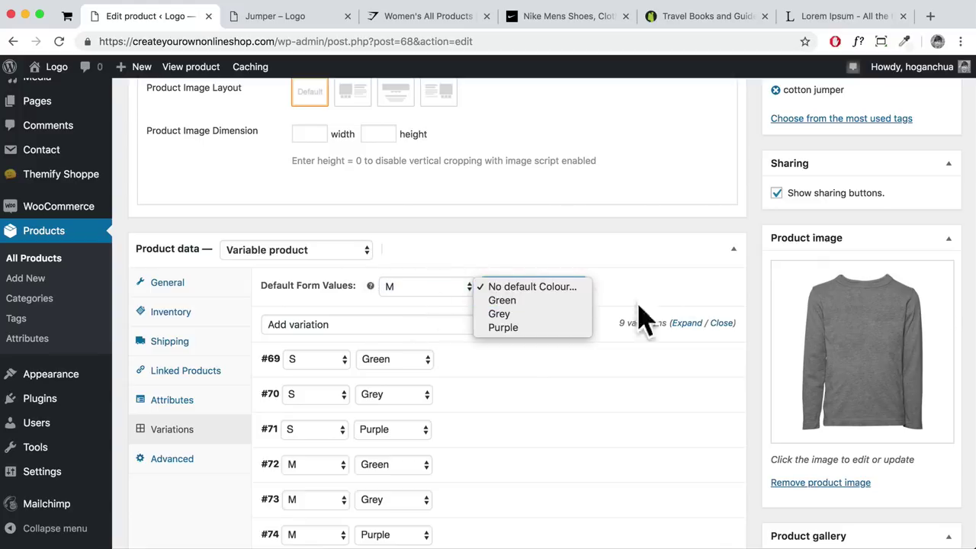
pyautogui.click(546, 315)
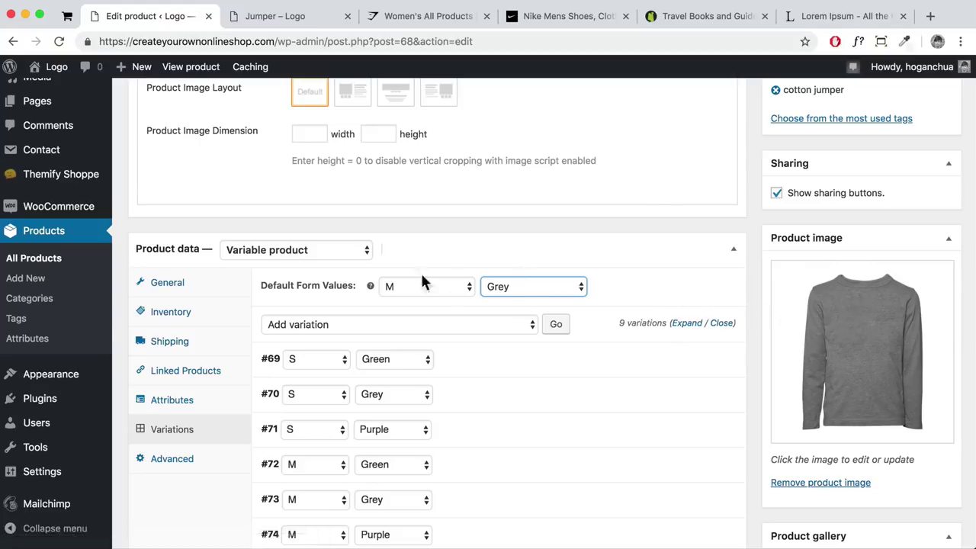
pyautogui.scroll(10, 628, 287)
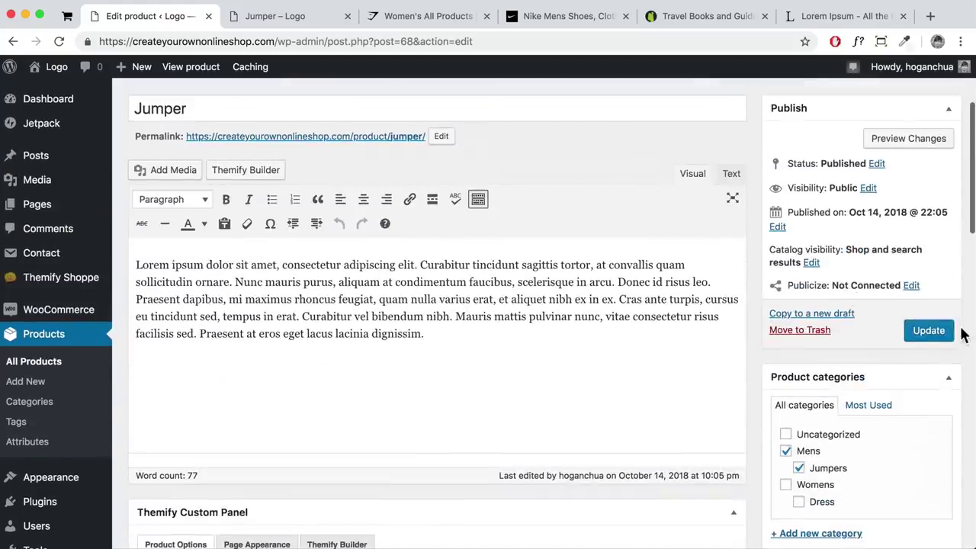
pyautogui.click(949, 336)
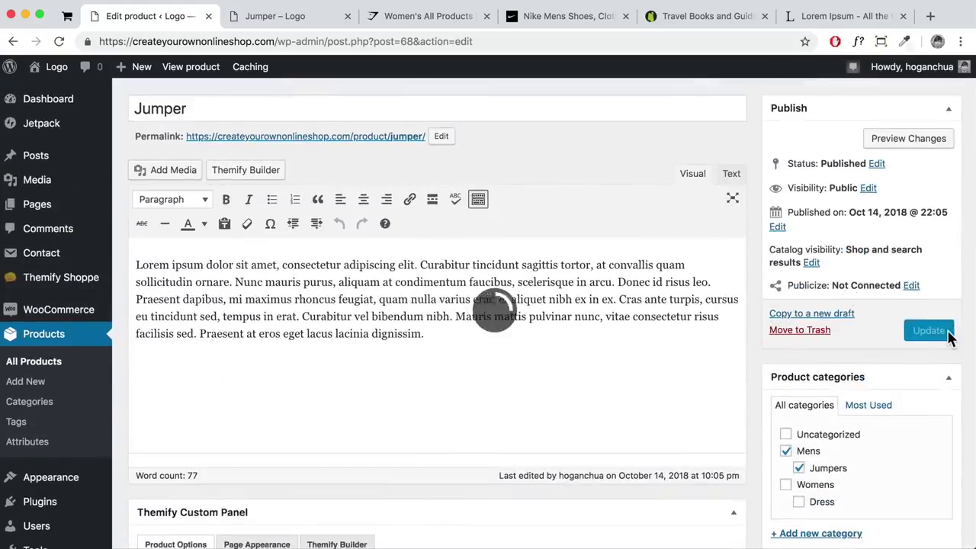
# Reload the storefront Jumper page and select size S with colour Purple
pyautogui.click(300, 18)
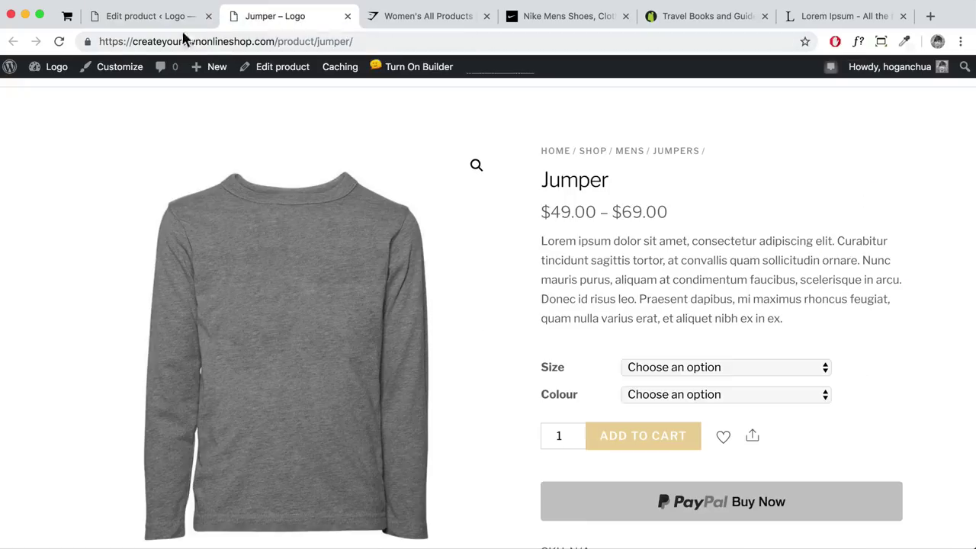
pyautogui.click(59, 41)
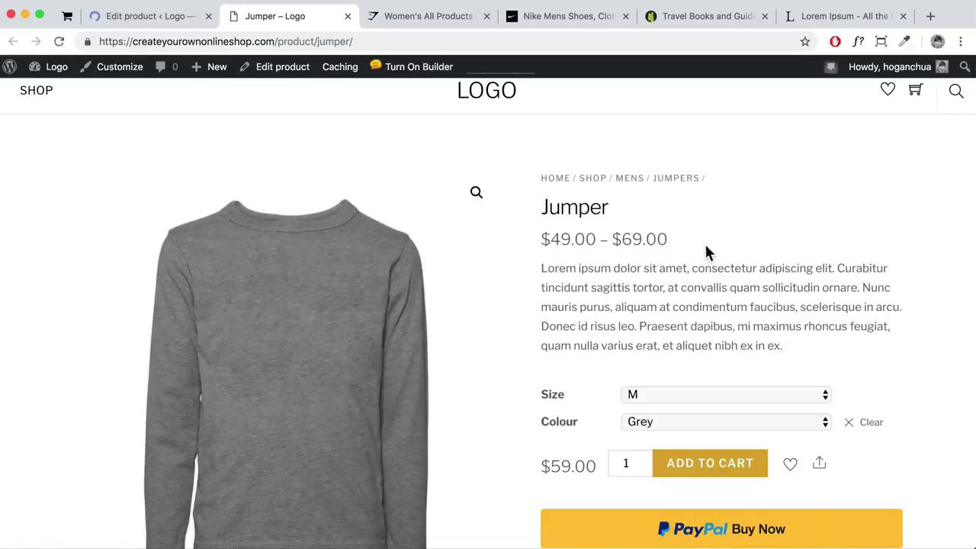
pyautogui.click(661, 349)
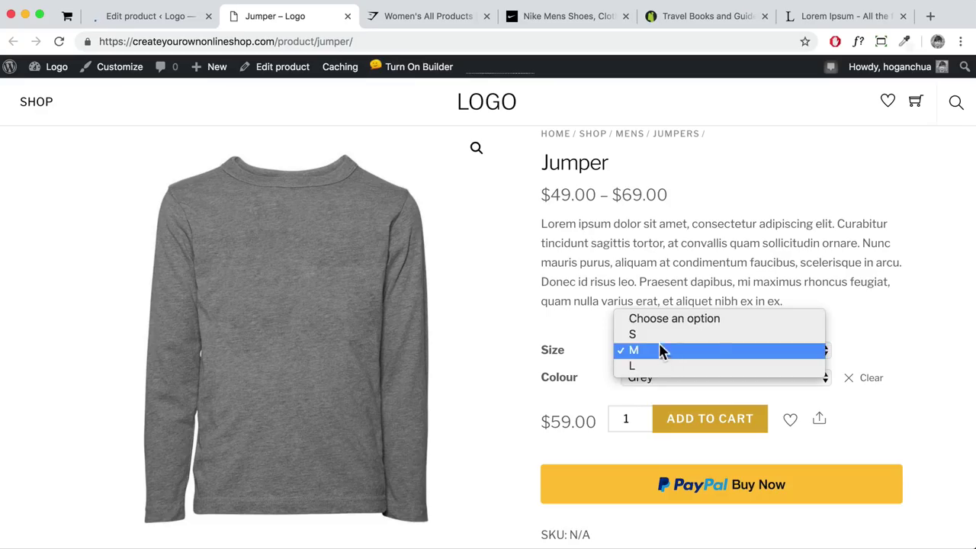
pyautogui.click(658, 336)
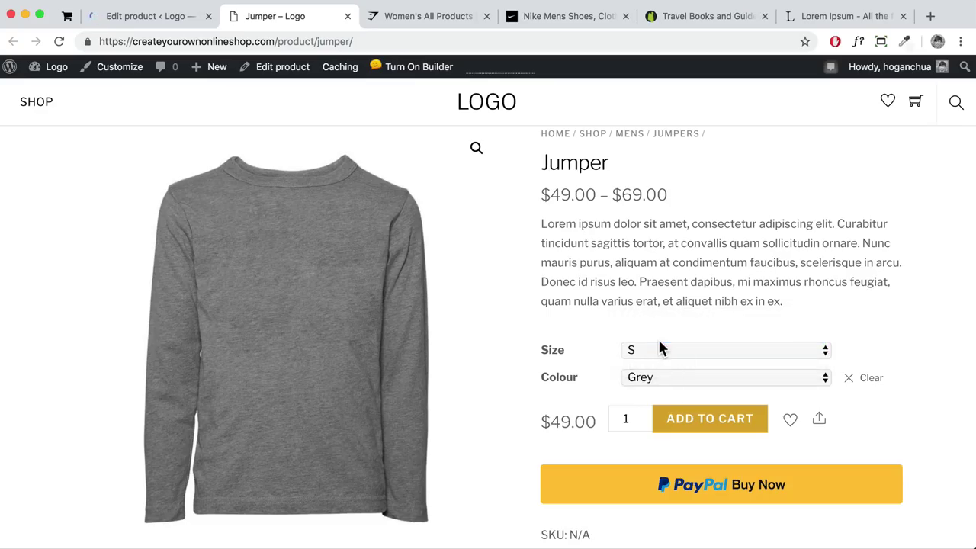
pyautogui.click(670, 385)
pyautogui.click(671, 394)
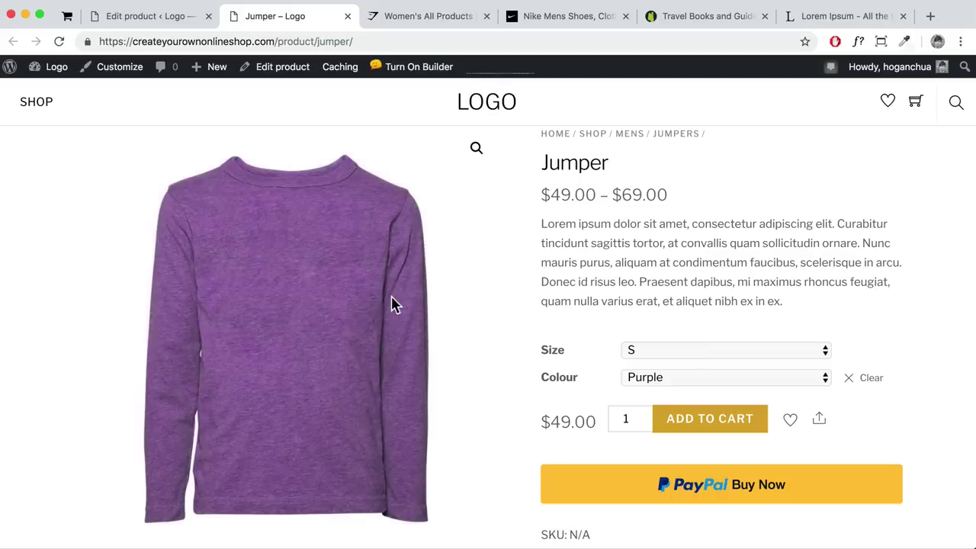
# Confirm the purple image at $49.00, close the storefront tab and start a new product
pyautogui.scroll(-5, 452, 364)
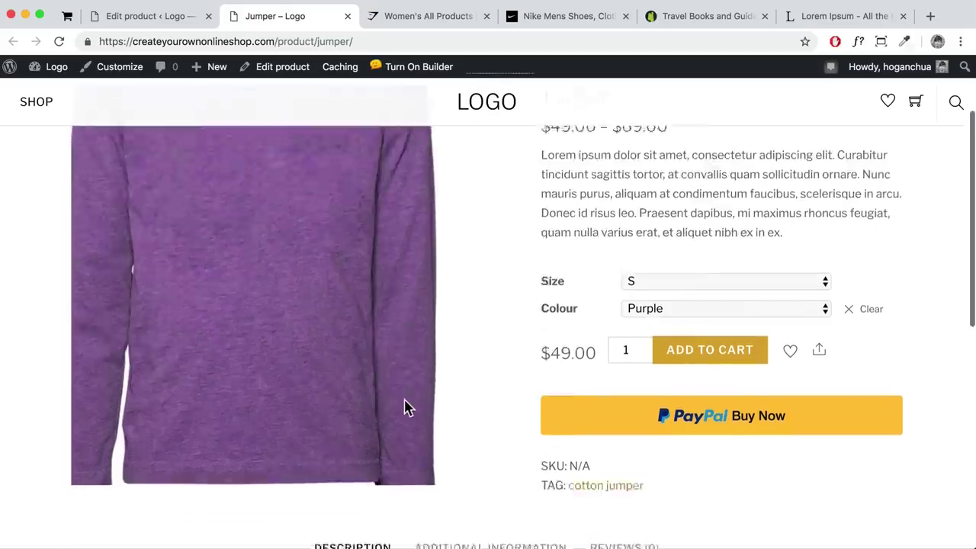
pyautogui.scroll(2, 653, 303)
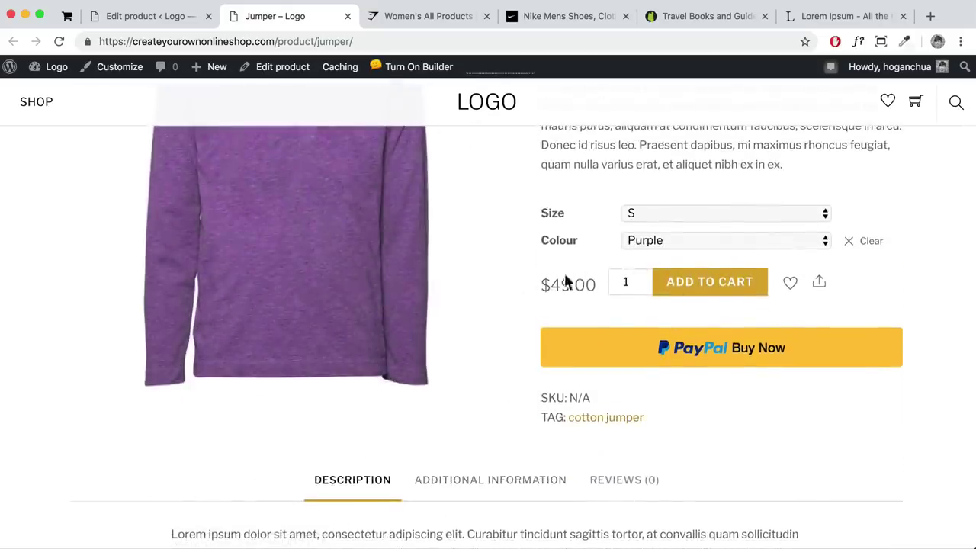
pyautogui.scroll(3, 488, 298)
pyautogui.scroll(-5, 580, 272)
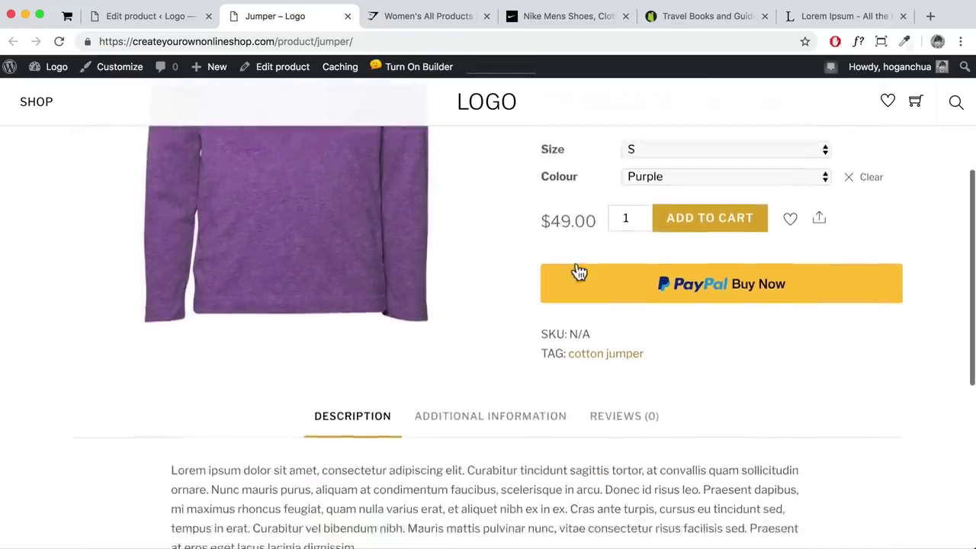
pyautogui.scroll(-3, 578, 273)
pyautogui.scroll(6, 571, 272)
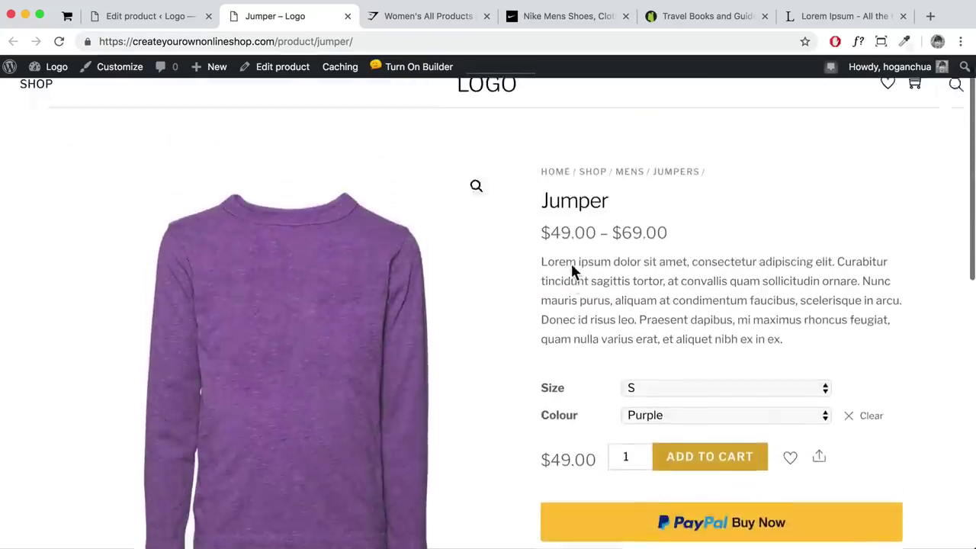
pyautogui.scroll(-3, 678, 316)
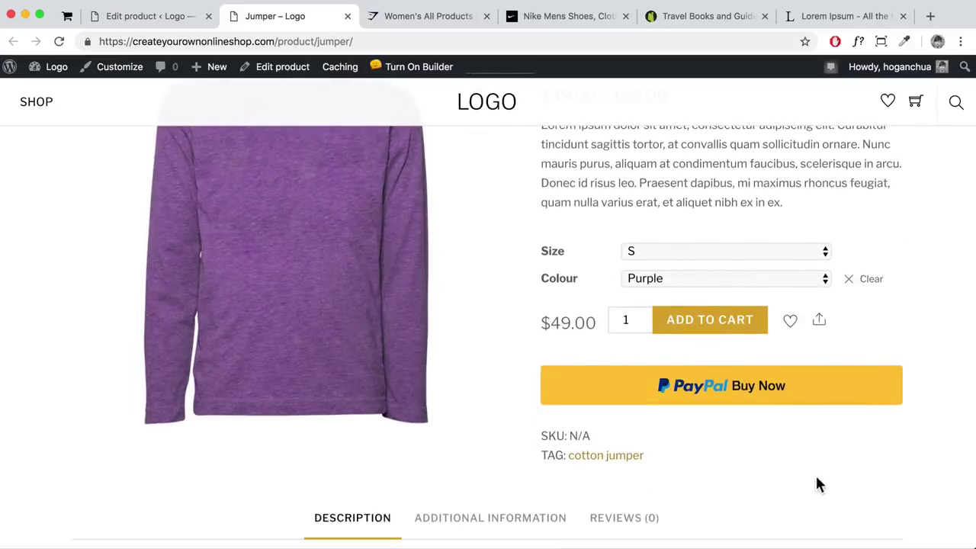
pyautogui.scroll(3, 686, 454)
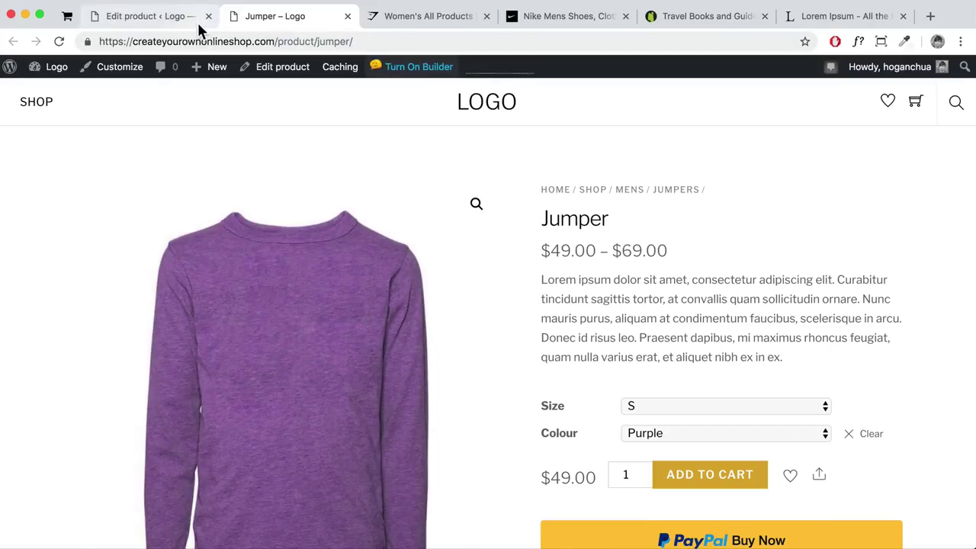
pyautogui.click(347, 16)
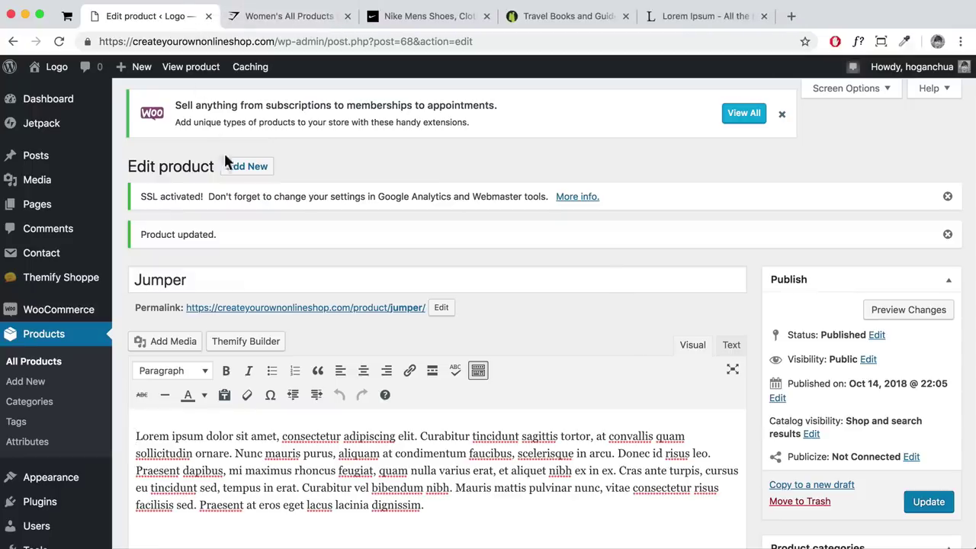
pyautogui.click(247, 166)
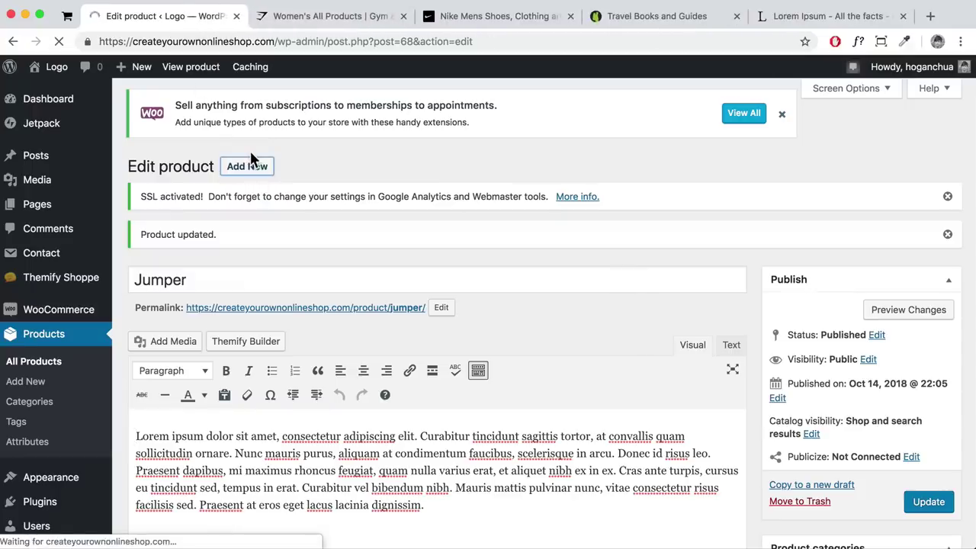
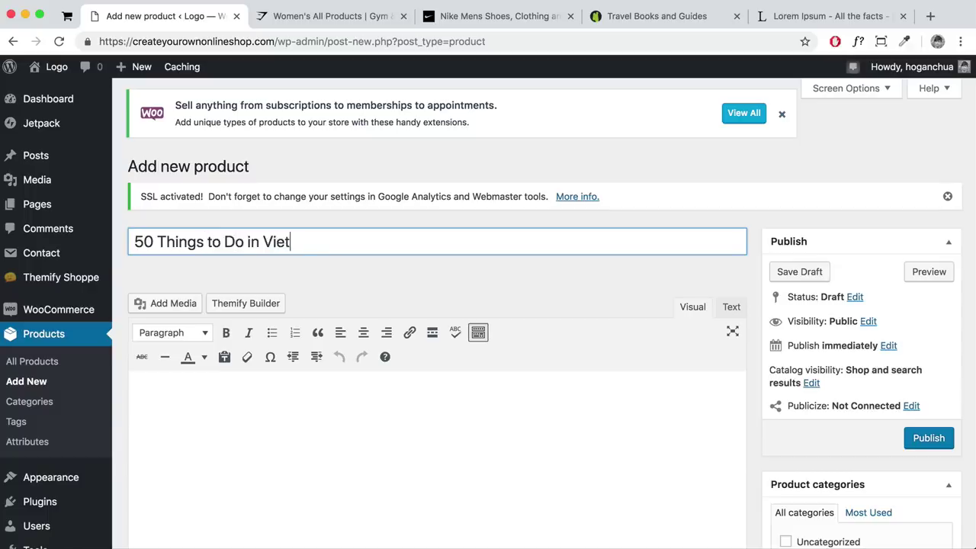
# Copy the Lorem Ipsum paragraph and paste it into the product description
pyautogui.click(831, 16)
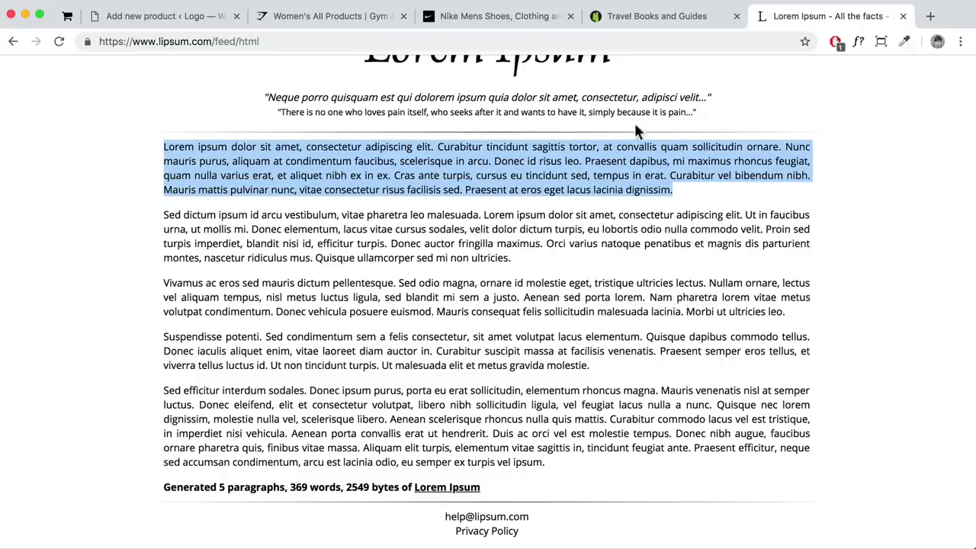
pyautogui.rightClick(502, 185)
pyautogui.click(533, 213)
pyautogui.click(177, 18)
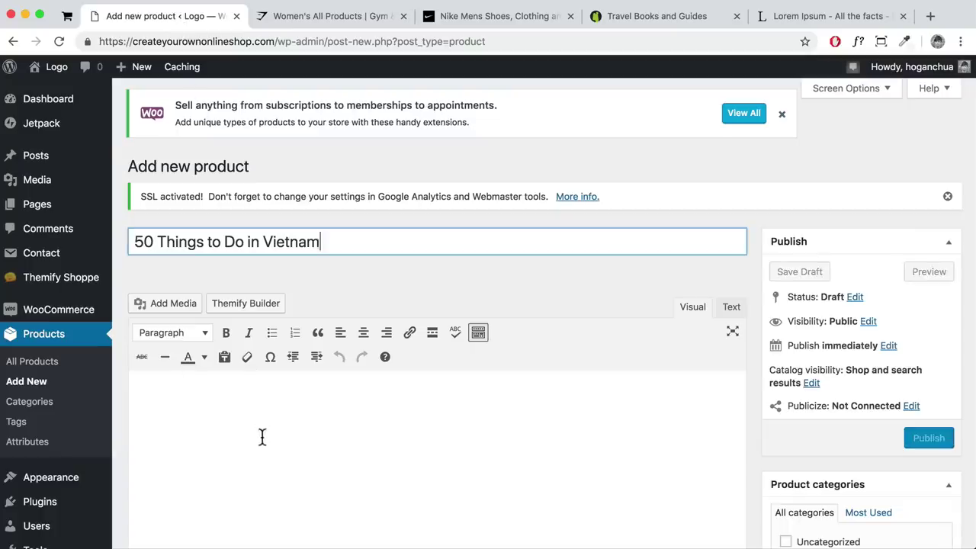
pyautogui.click(261, 438)
pyautogui.hotkey('ctrl', 'v')
# Paste the paragraph into the short description and delete everything after 'ex in ex.'
pyautogui.scroll(-10, 320, 409)
pyautogui.click(321, 410)
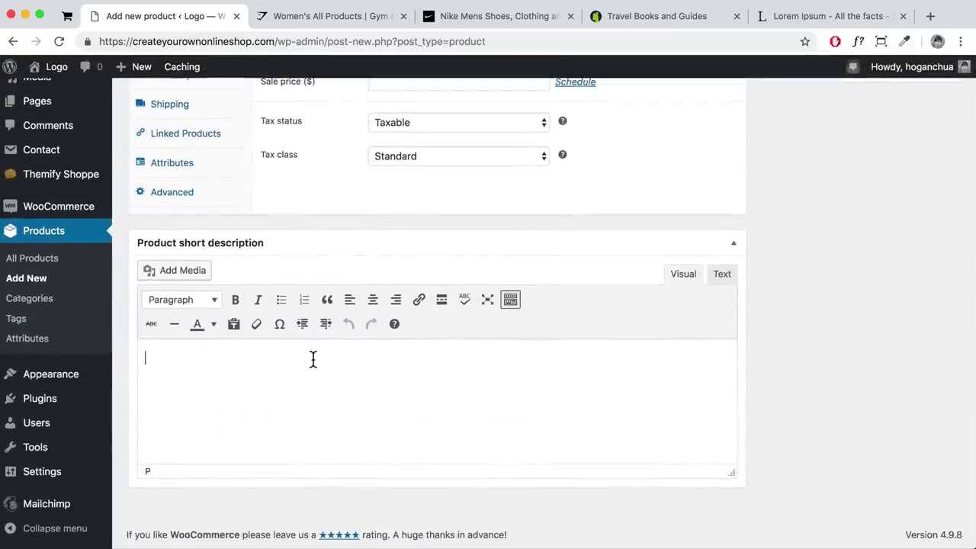
pyautogui.hotkey('ctrl', 'v')
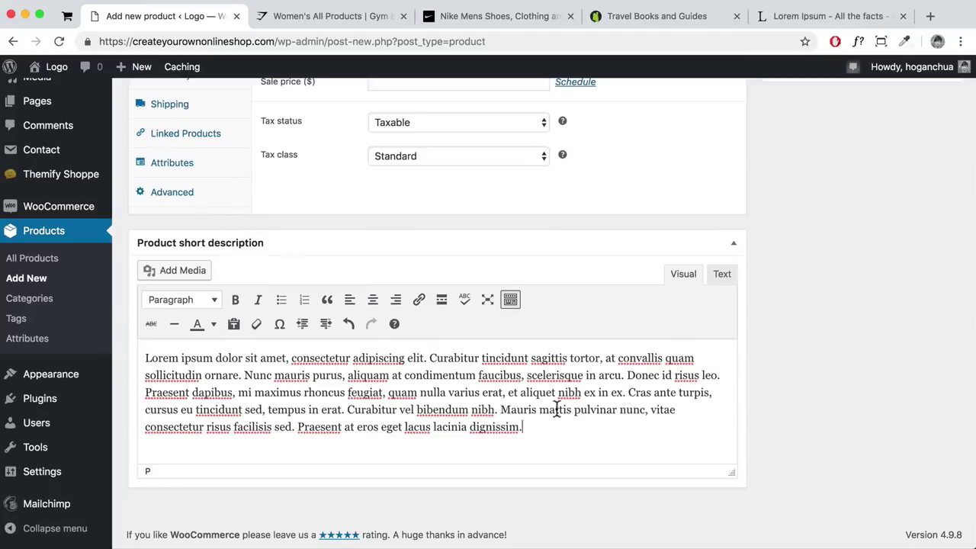
pyautogui.moveTo(627, 392); pyautogui.dragTo(652, 435)
pyautogui.press('BackSpace')
pyautogui.scroll(15, 599, 417)
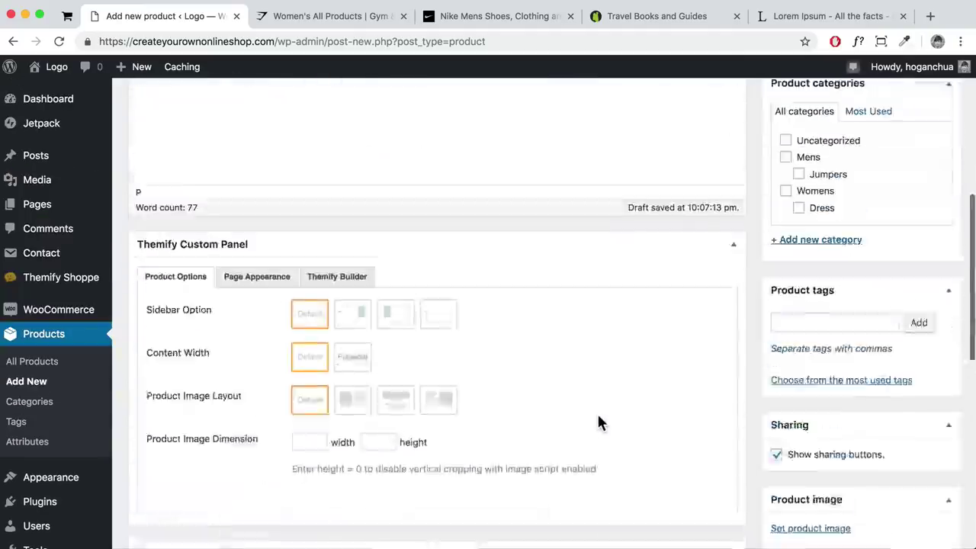
pyautogui.scroll(-4, 599, 418)
pyautogui.scroll(-6, 597, 420)
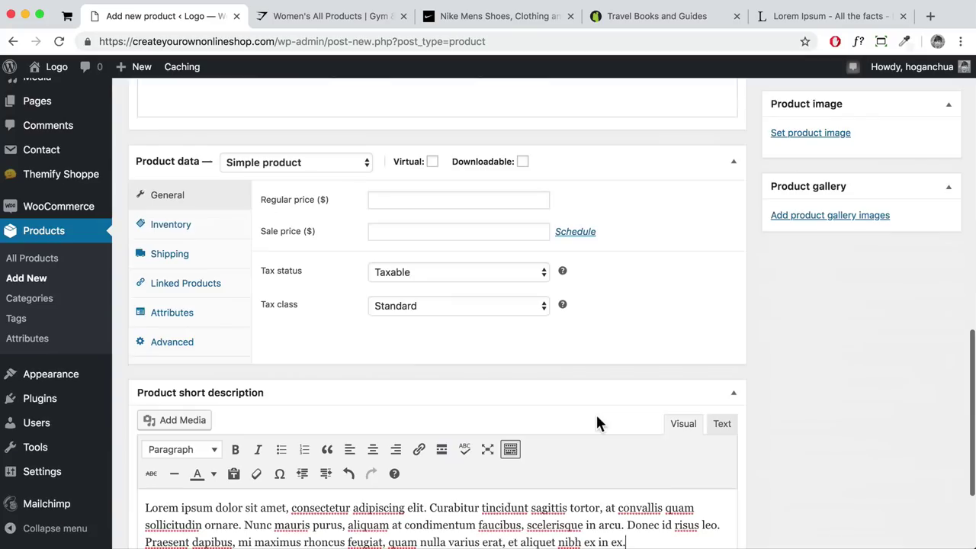
pyautogui.scroll(1, 595, 418)
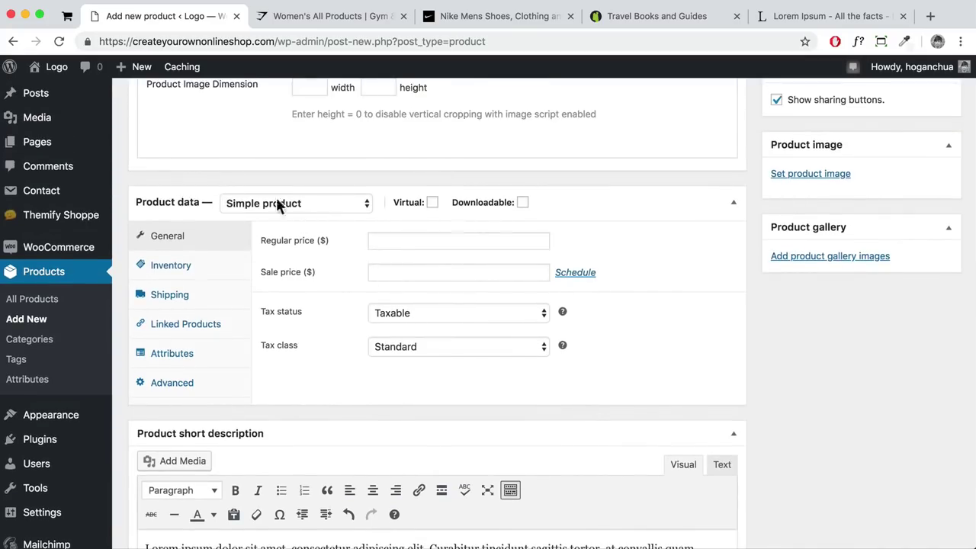
# Mark the product as virtual and downloadable with a regular price of 29
pyautogui.click(433, 202)
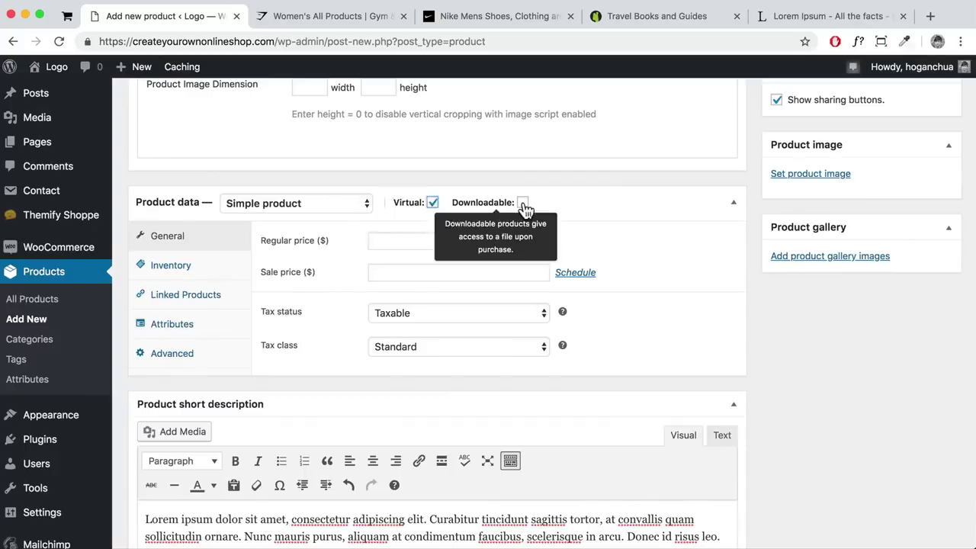
pyautogui.click(523, 203)
pyautogui.click(412, 240)
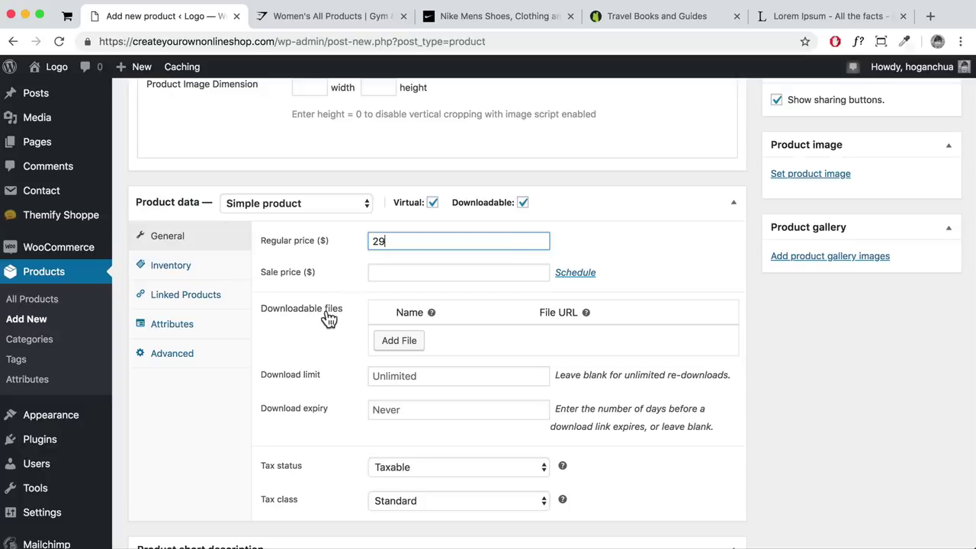
# Attach Vietnam-Travel-Guide-eBook.pdf as the download file, named '50 Things to Do in Vietnam'
pyautogui.click(392, 341)
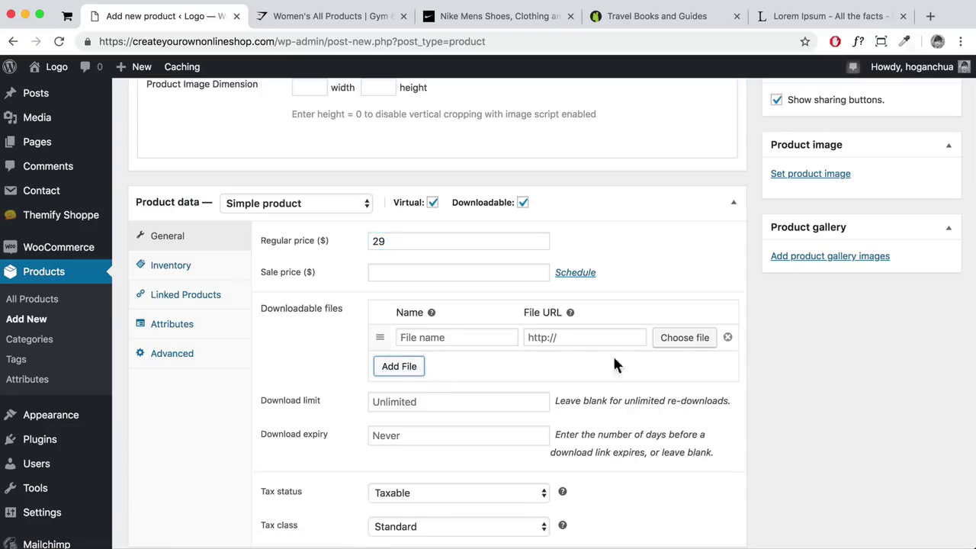
pyautogui.click(681, 344)
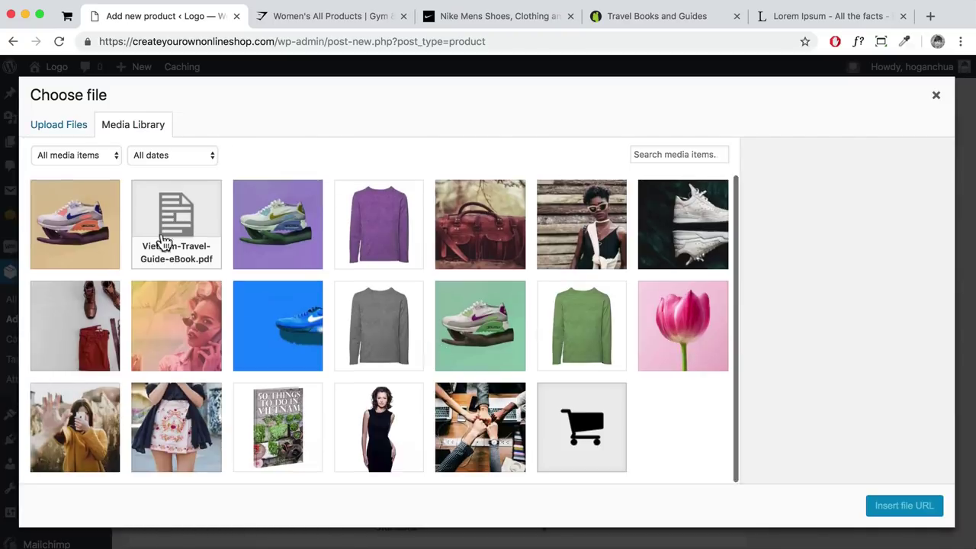
pyautogui.click(186, 237)
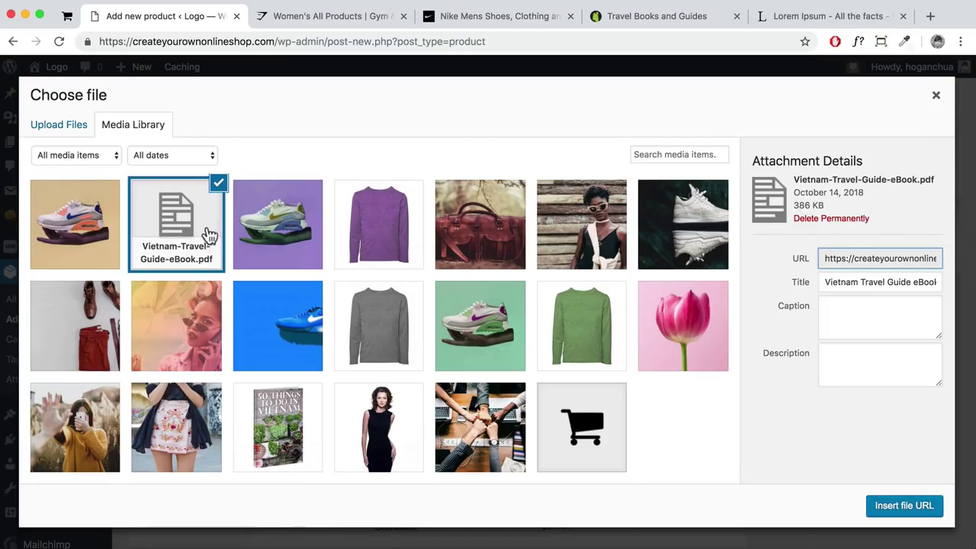
pyautogui.click(886, 509)
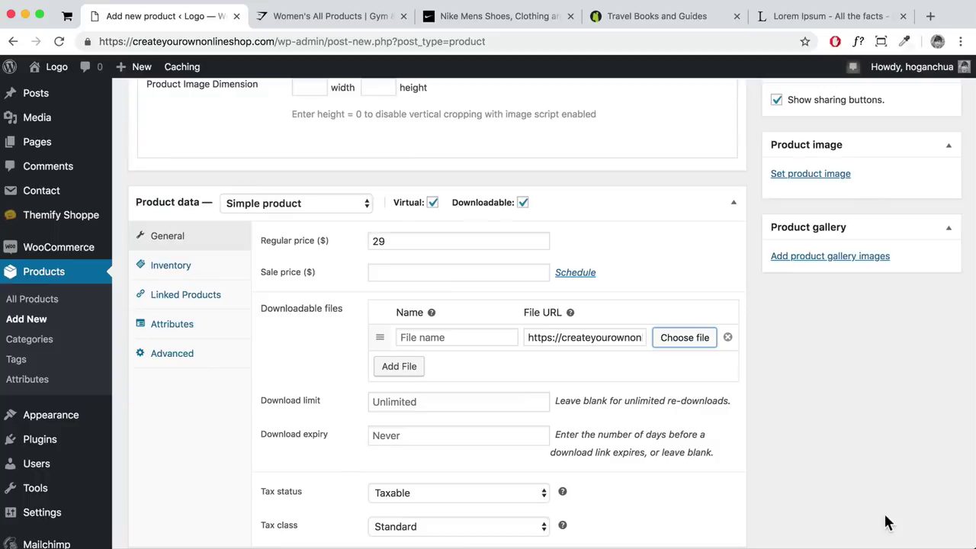
pyautogui.click(483, 337)
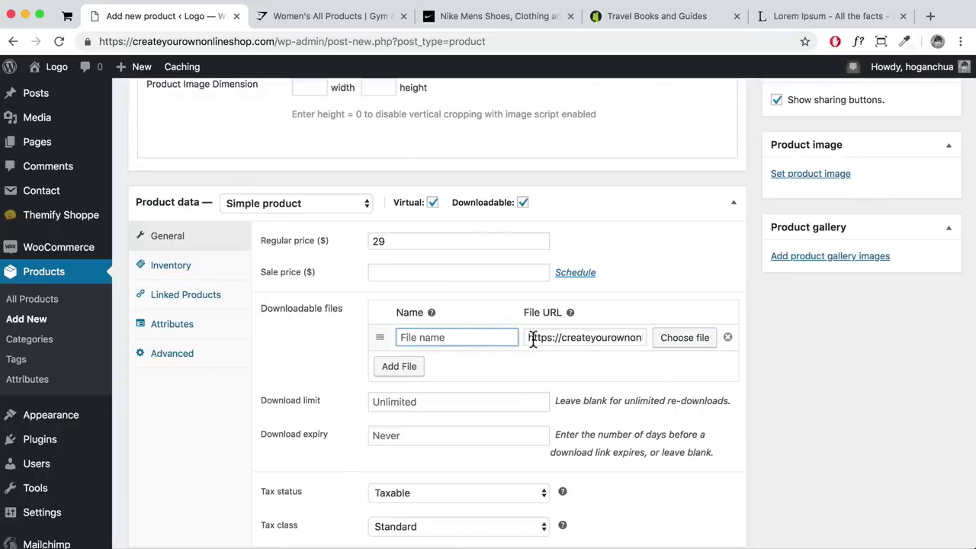
pyautogui.write('50 Things to Do in Vietn')
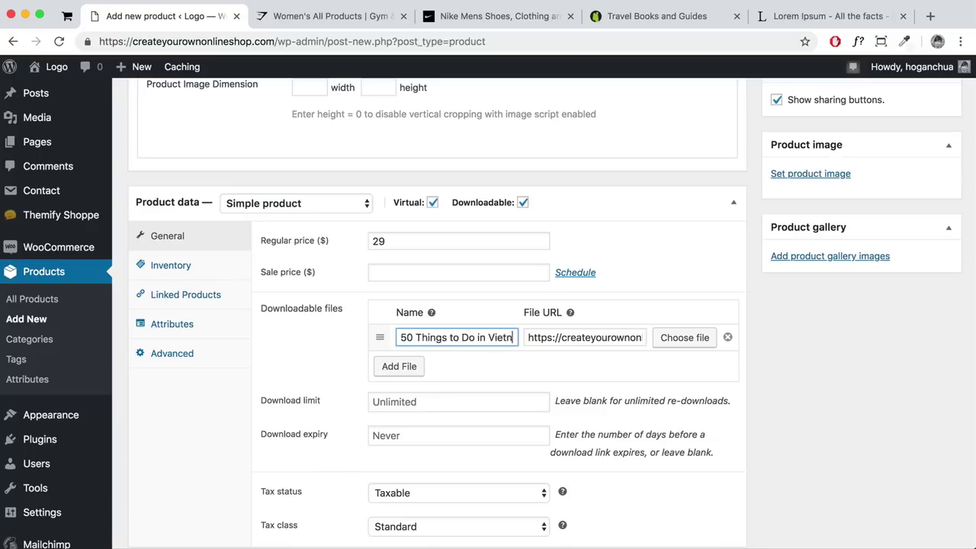
pyautogui.write('ame')
pyautogui.press('BackSpace')
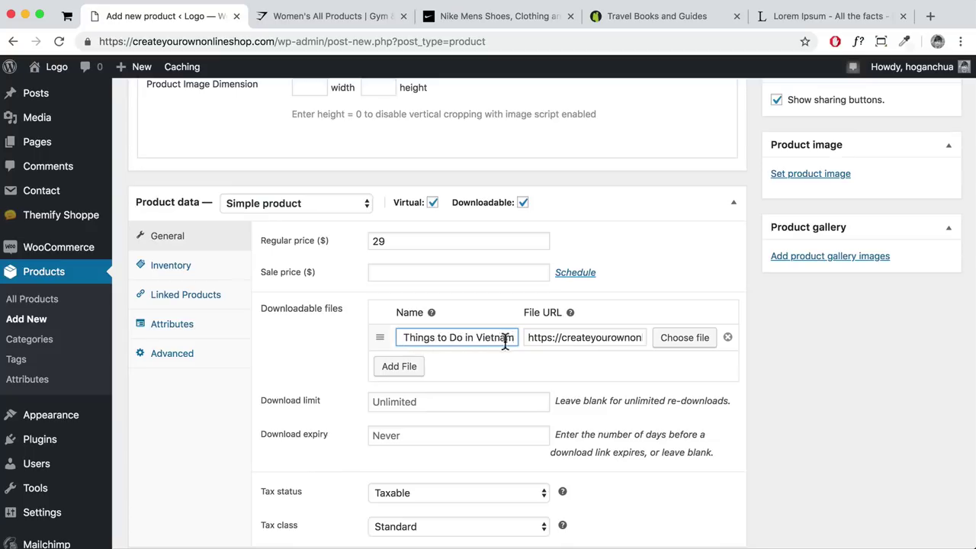
pyautogui.moveTo(529, 340); pyautogui.dragTo(747, 334)
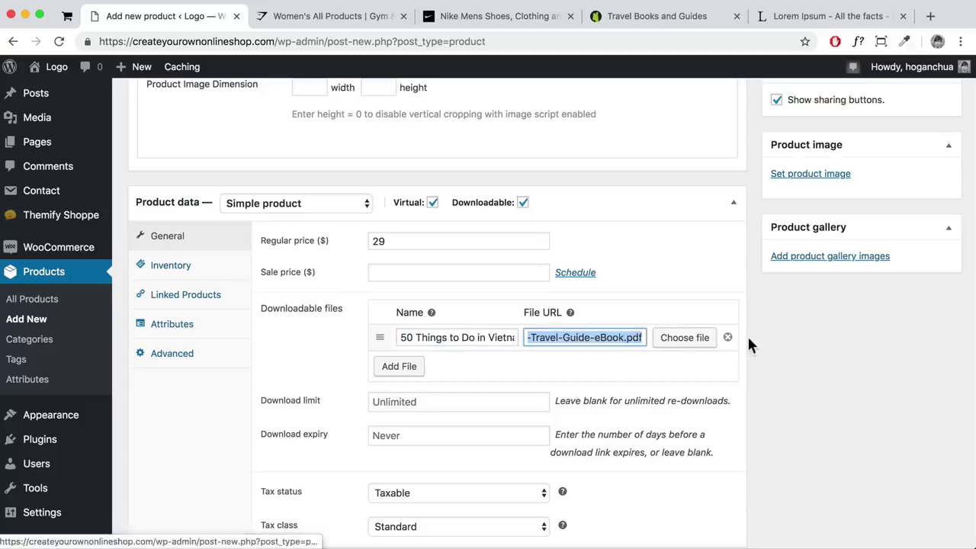
pyautogui.click(636, 339)
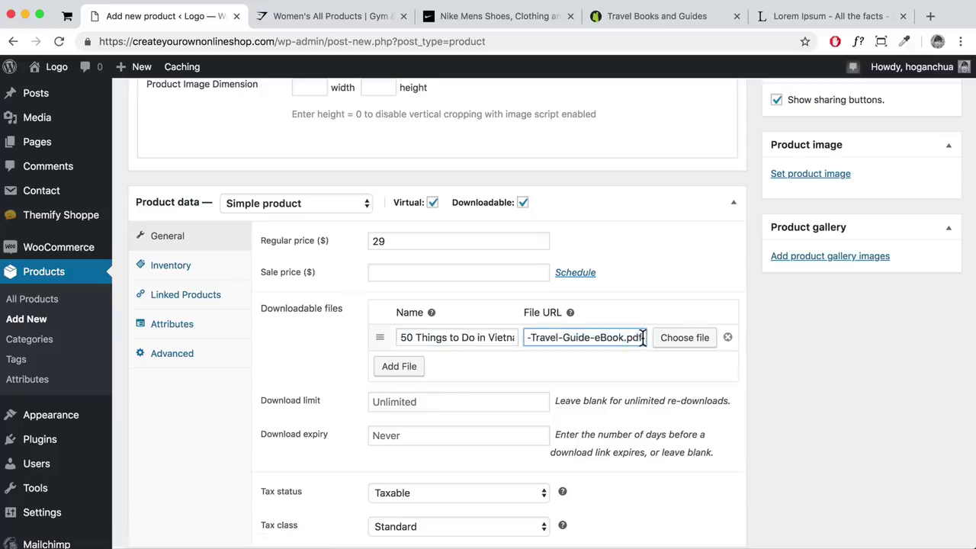
pyautogui.moveTo(641, 339); pyautogui.dragTo(472, 329)
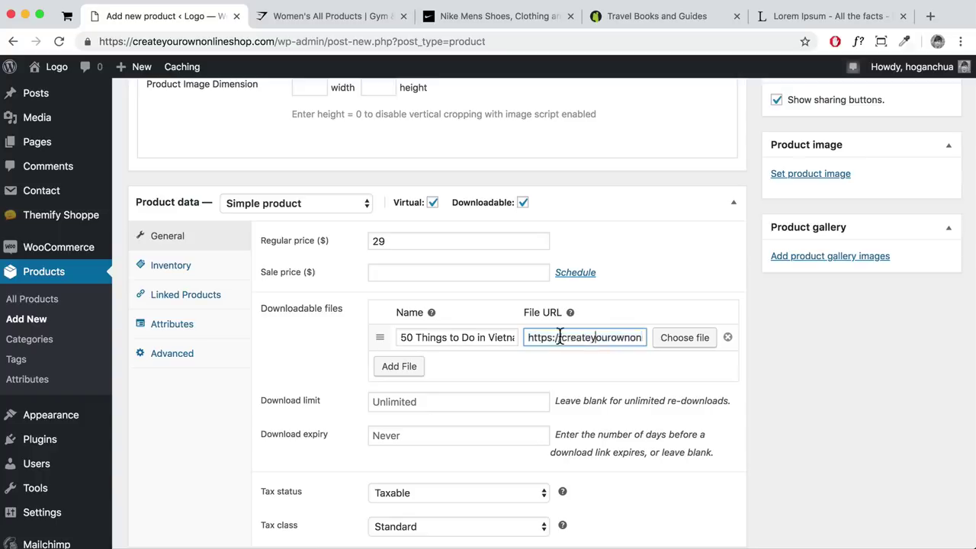
pyautogui.moveTo(562, 337); pyautogui.dragTo(675, 338)
pyautogui.scroll(-1, 388, 354)
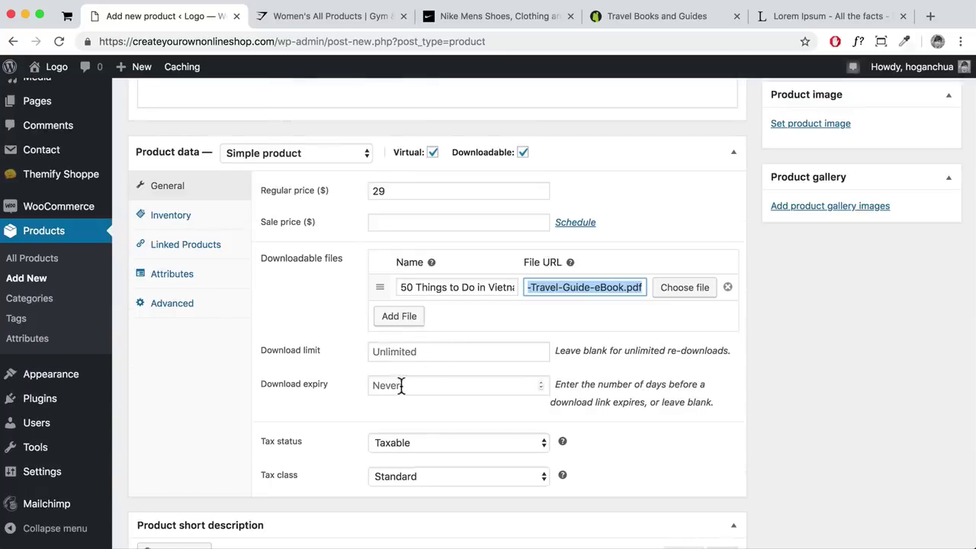
pyautogui.click(190, 223)
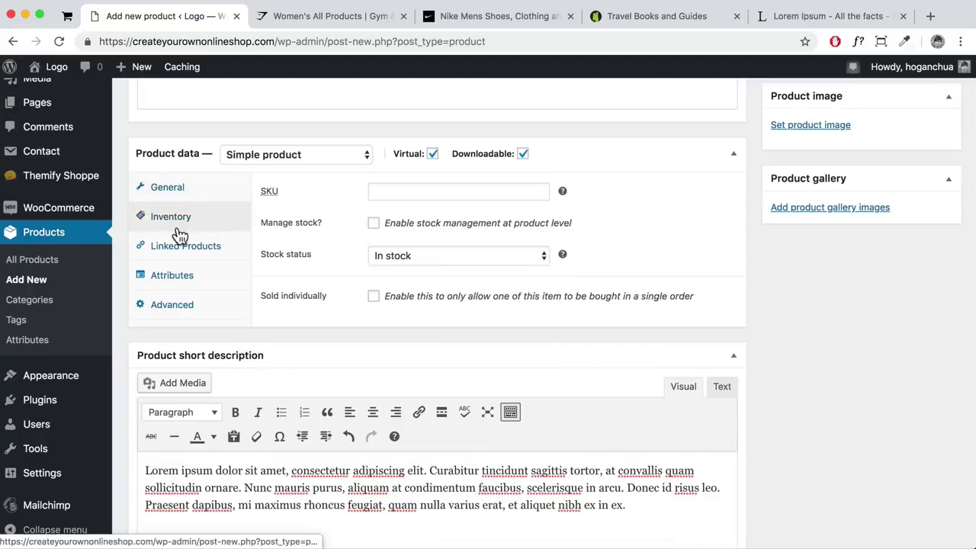
pyautogui.click(202, 253)
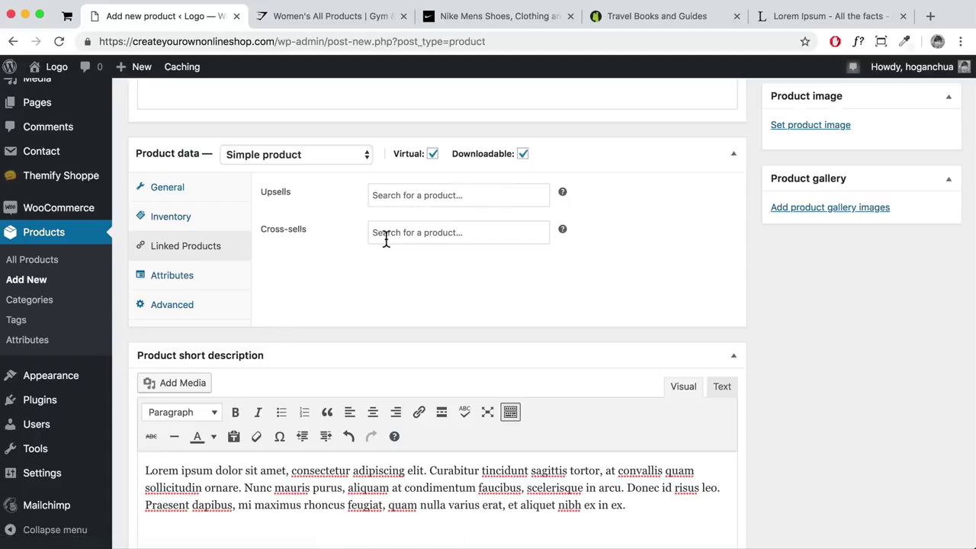
pyautogui.click(69, 16)
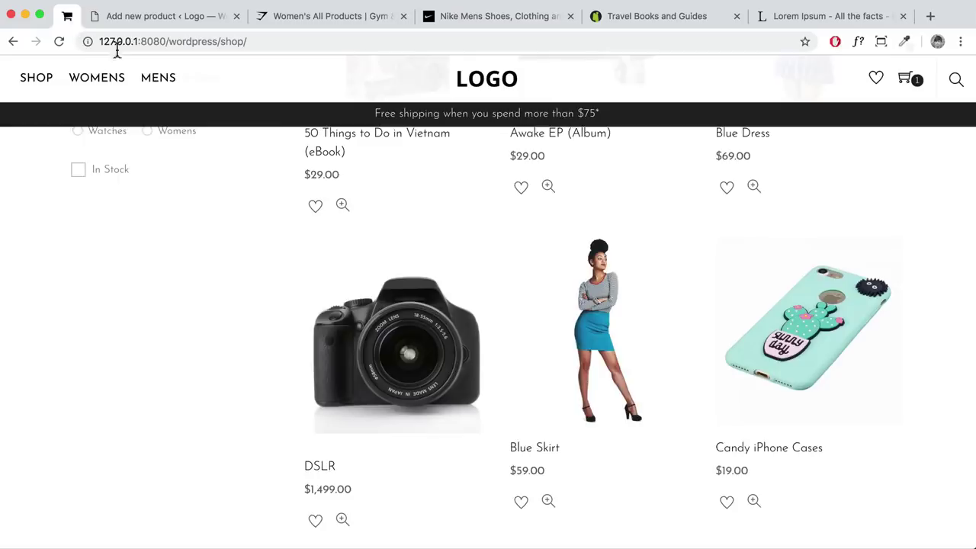
pyautogui.scroll(10, 161, 128)
pyautogui.scroll(-1, 161, 124)
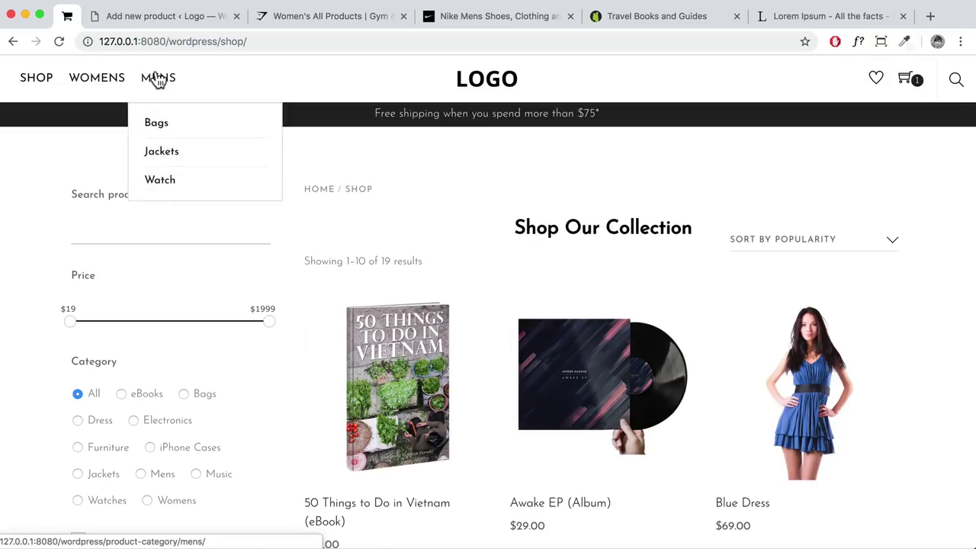
pyautogui.scroll(-3, 531, 283)
pyautogui.scroll(1, 458, 244)
pyautogui.scroll(-6, 381, 213)
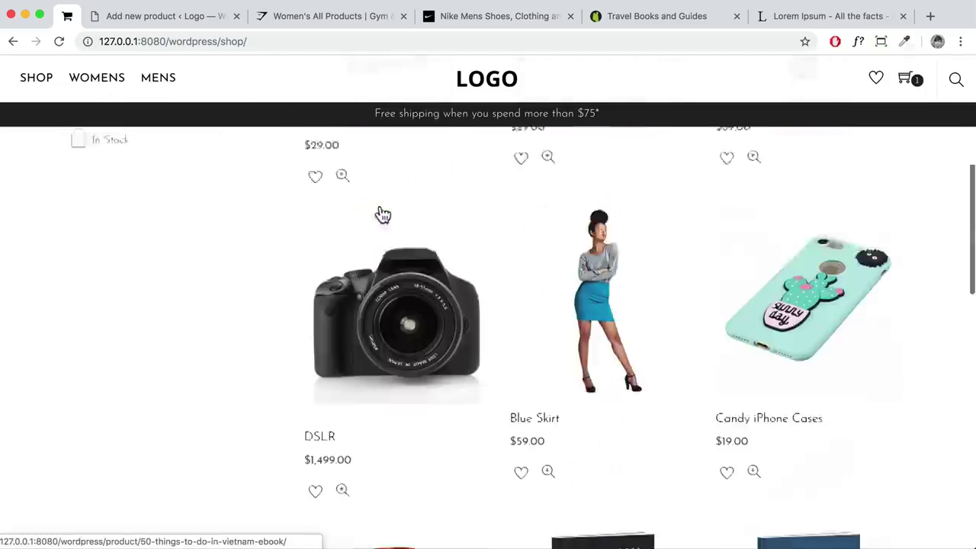
pyautogui.scroll(-2, 419, 217)
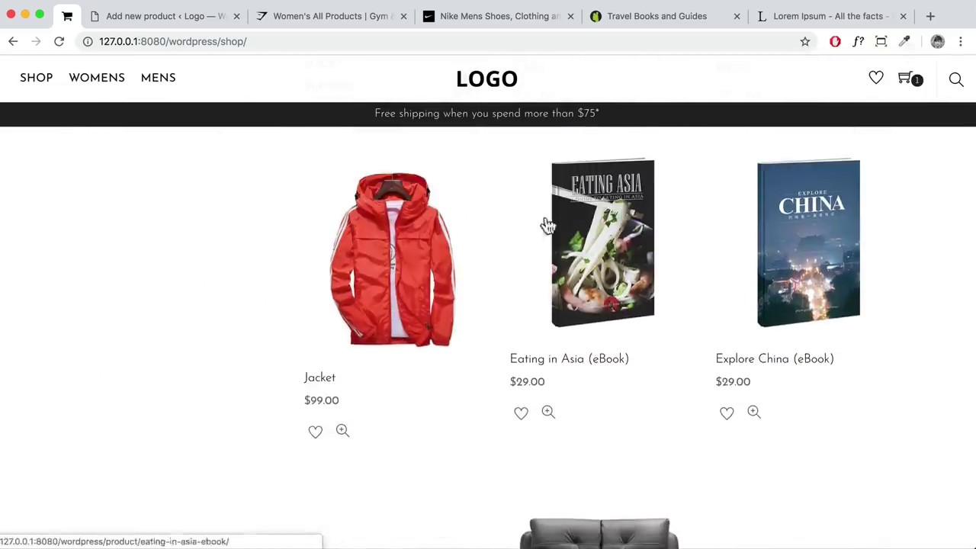
pyautogui.click(173, 23)
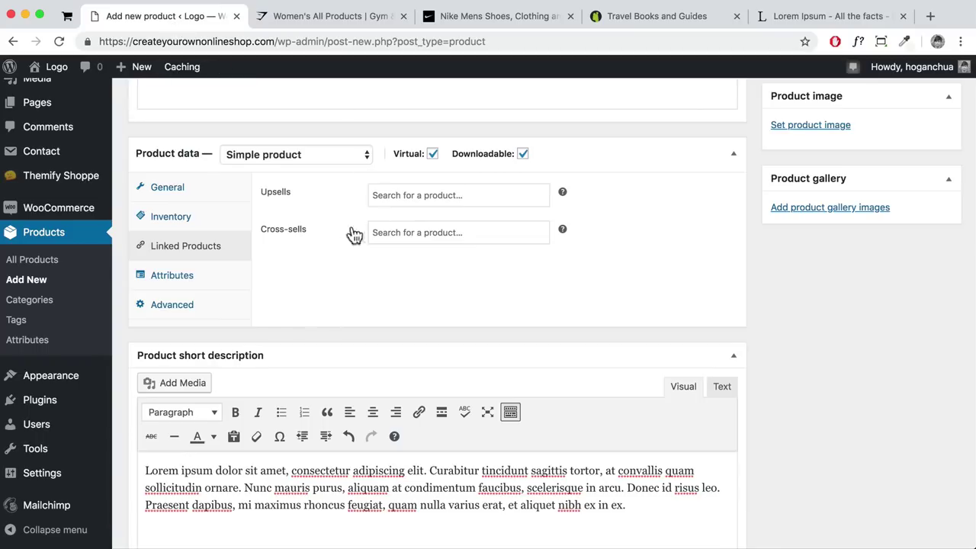
pyautogui.click(177, 277)
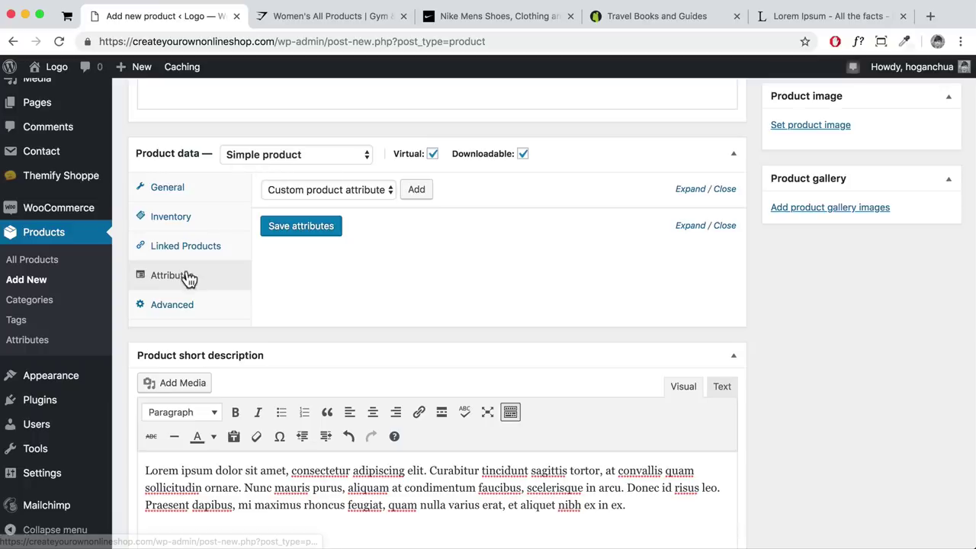
pyautogui.click(167, 308)
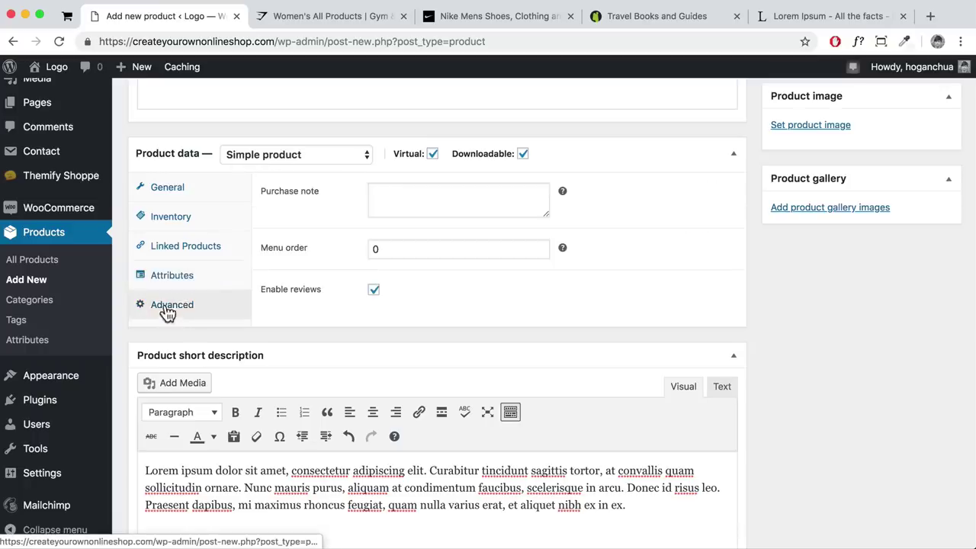
pyautogui.click(397, 213)
pyautogui.scroll(10, 696, 277)
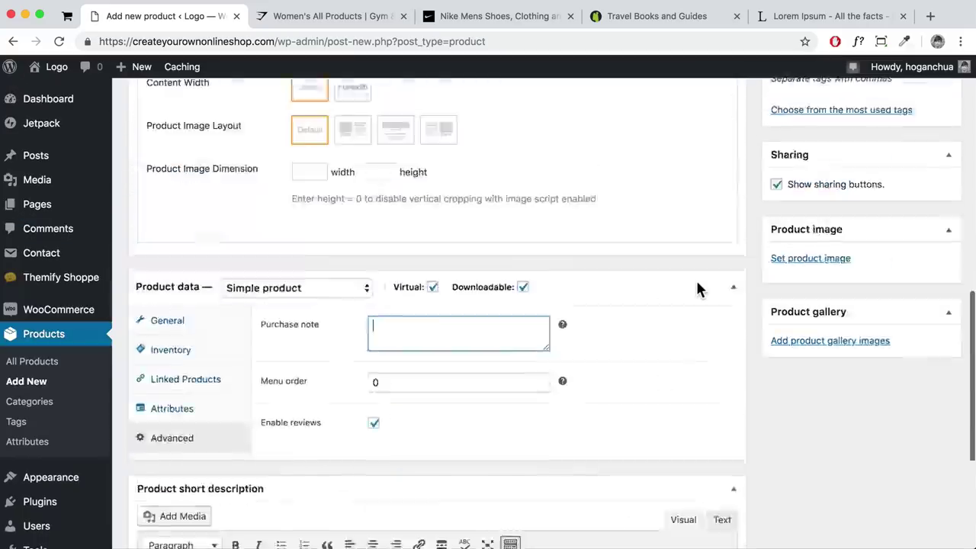
pyautogui.scroll(3, 695, 289)
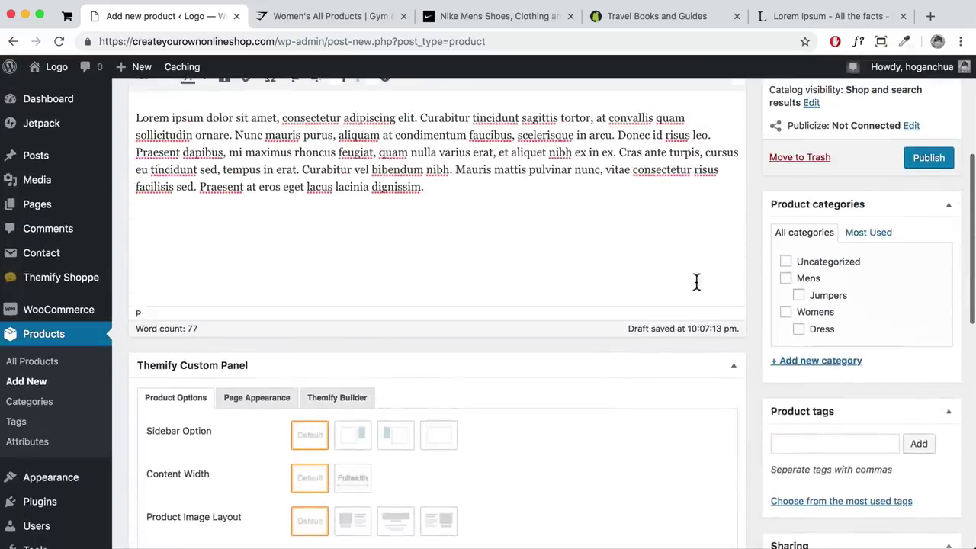
# Add the eBook product category and the 'vietnam travel guide' tag
pyautogui.click(825, 367)
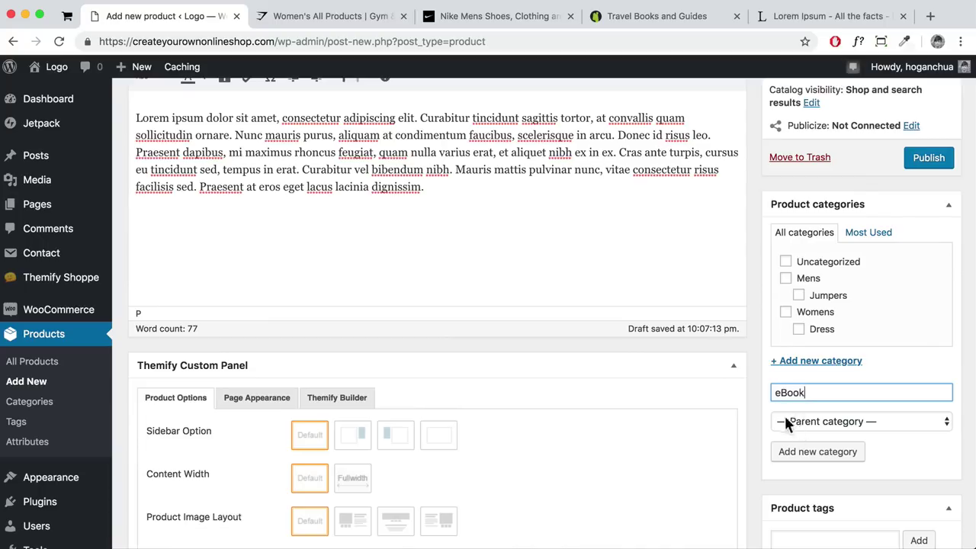
pyautogui.click(823, 459)
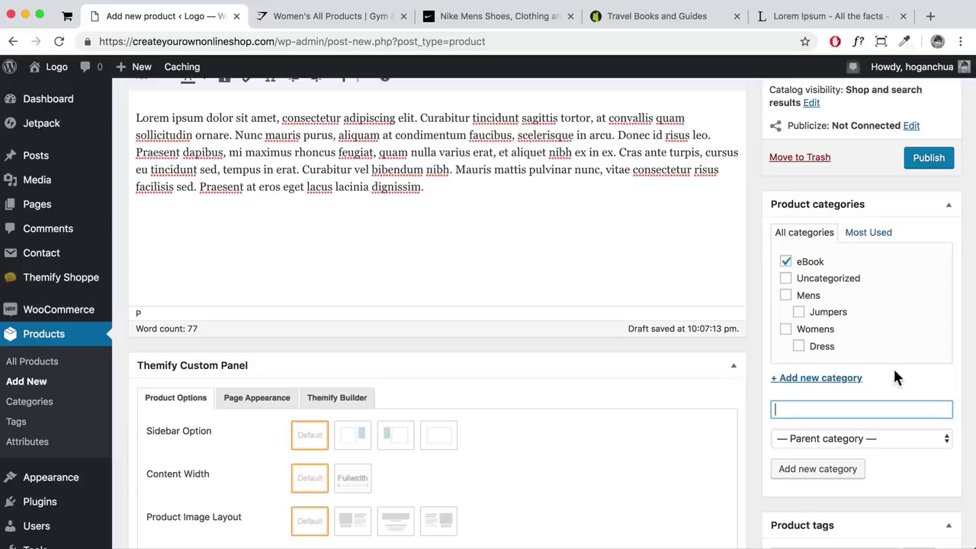
pyautogui.scroll(-5, 893, 367)
pyautogui.click(821, 357)
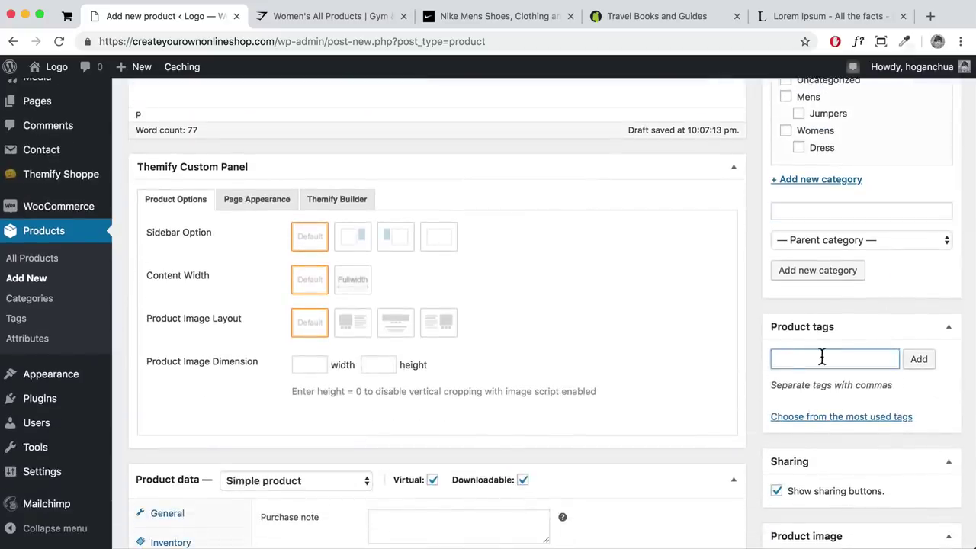
pyautogui.click(919, 359)
pyautogui.scroll(-5, 836, 351)
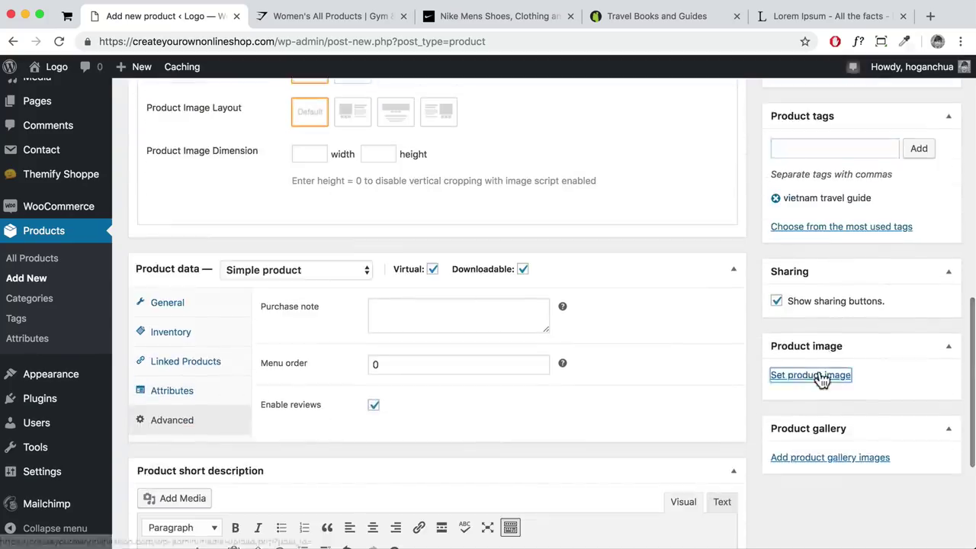
# Set the Vietnam eBook cover as the product image and publish the product
pyautogui.click(819, 374)
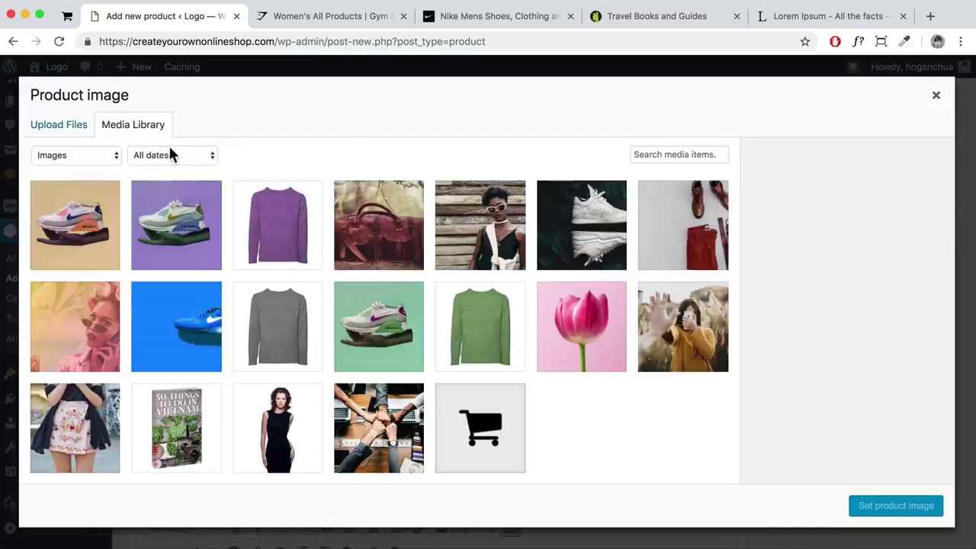
pyautogui.click(195, 421)
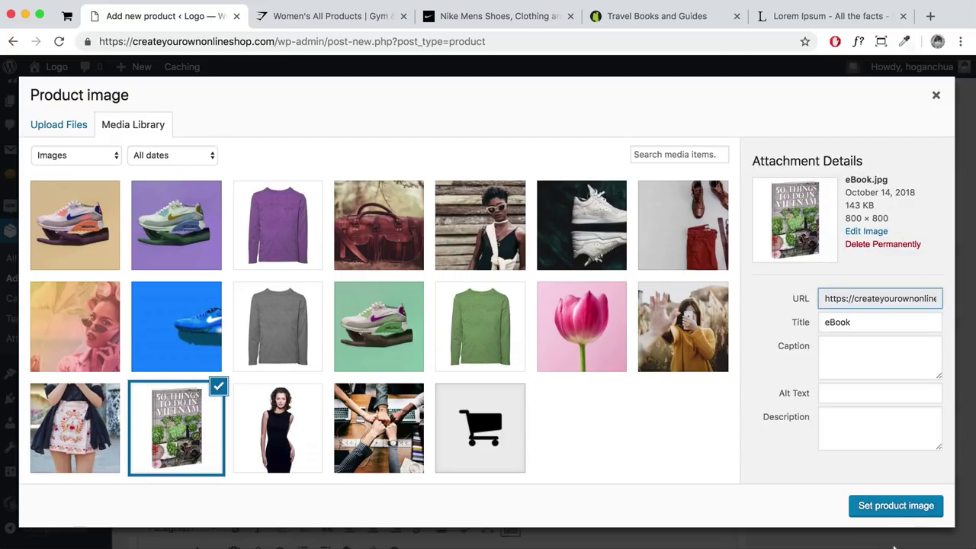
pyautogui.click(896, 506)
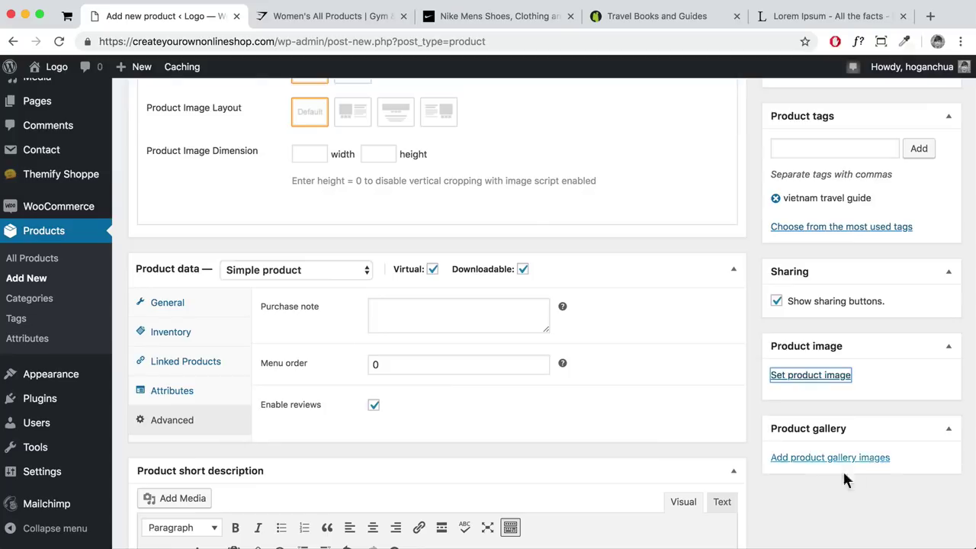
pyautogui.scroll(-3, 865, 503)
pyautogui.scroll(8, 849, 510)
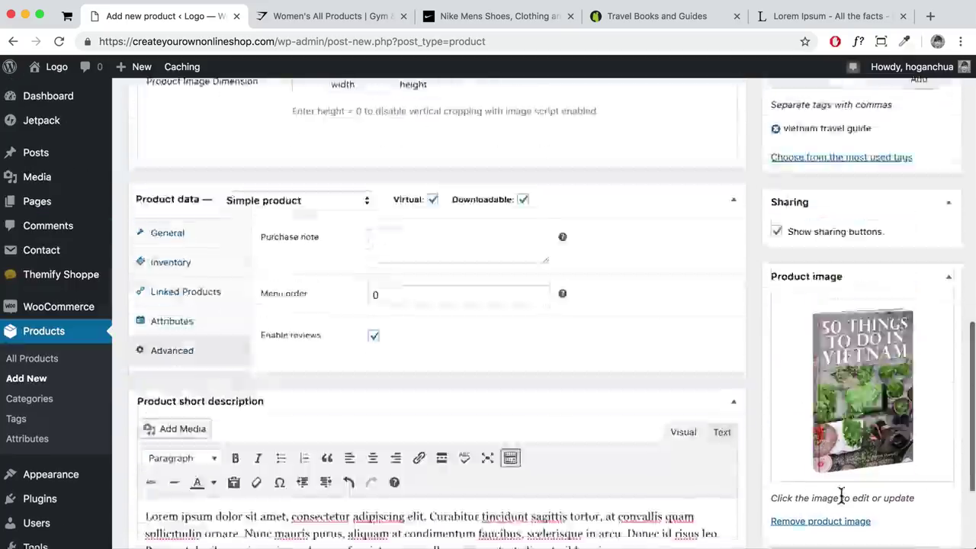
pyautogui.scroll(3, 838, 491)
pyautogui.click(925, 435)
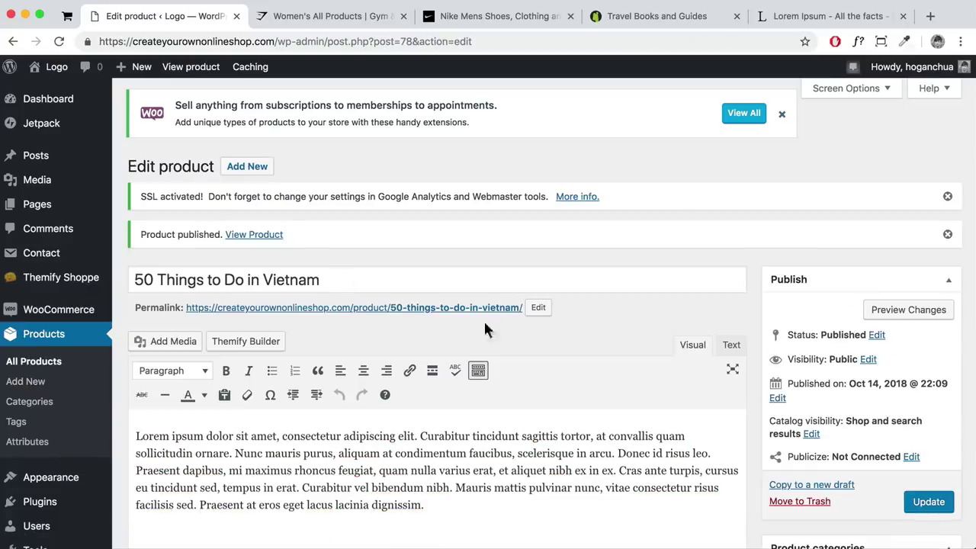
# Open the published product in a new tab, review it, then view the 3-product shop listing
pyautogui.rightClick(269, 241)
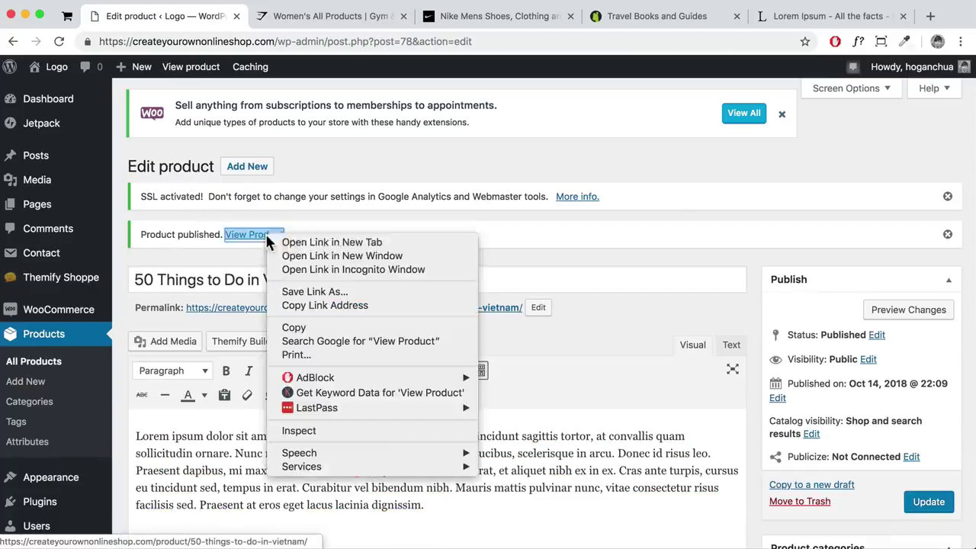
pyautogui.click(305, 241)
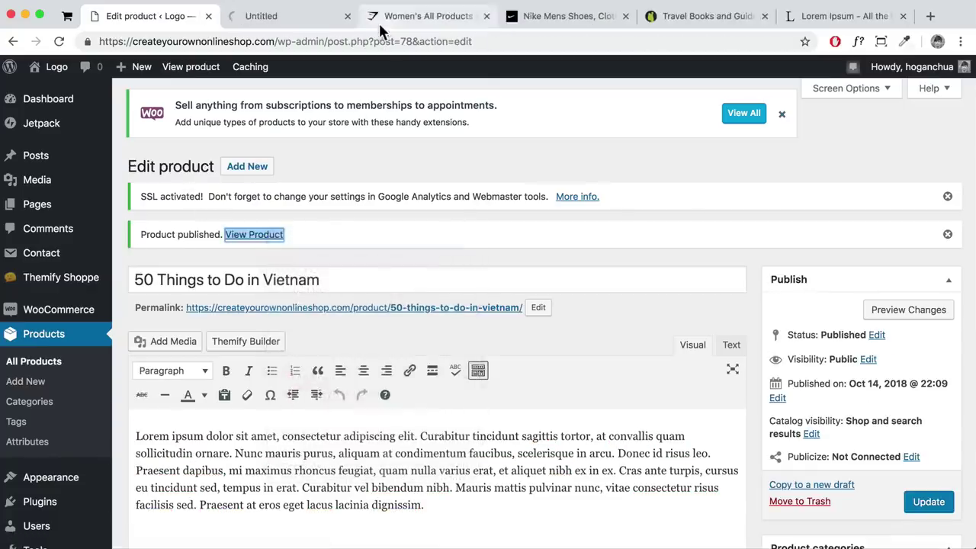
pyautogui.click(271, 18)
pyautogui.scroll(-6, 618, 230)
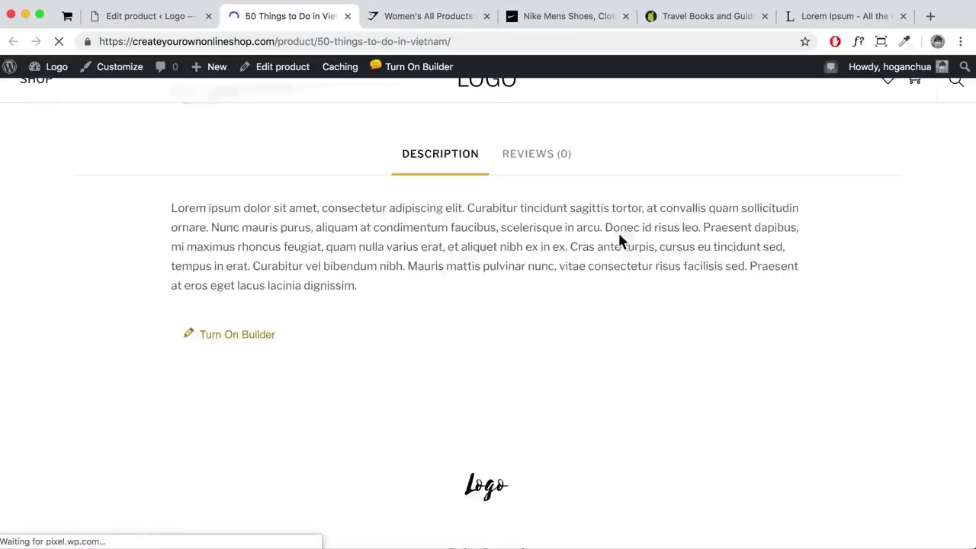
pyautogui.scroll(6, 617, 230)
pyautogui.scroll(-1, 618, 231)
pyautogui.scroll(-10, 618, 237)
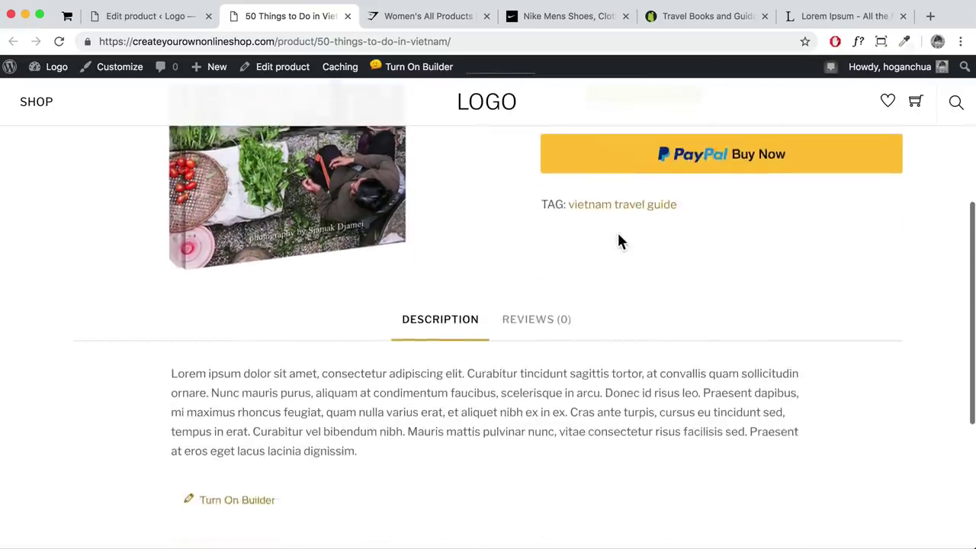
pyautogui.scroll(10, 618, 232)
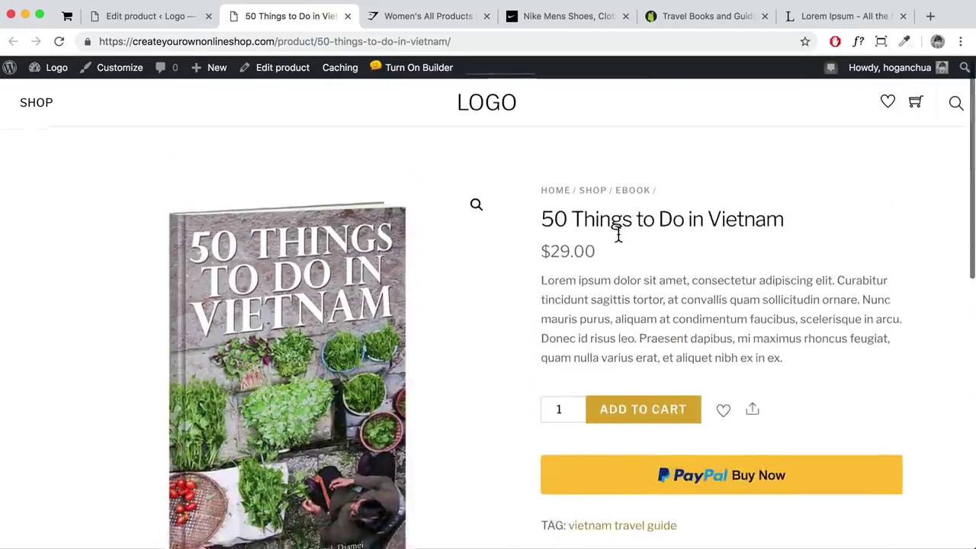
pyautogui.click(38, 110)
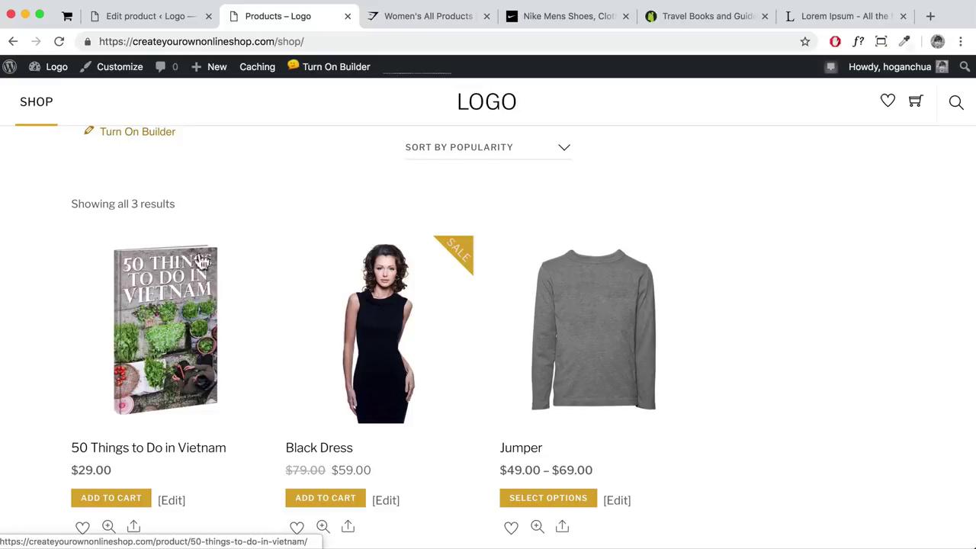
pyautogui.click(443, 17)
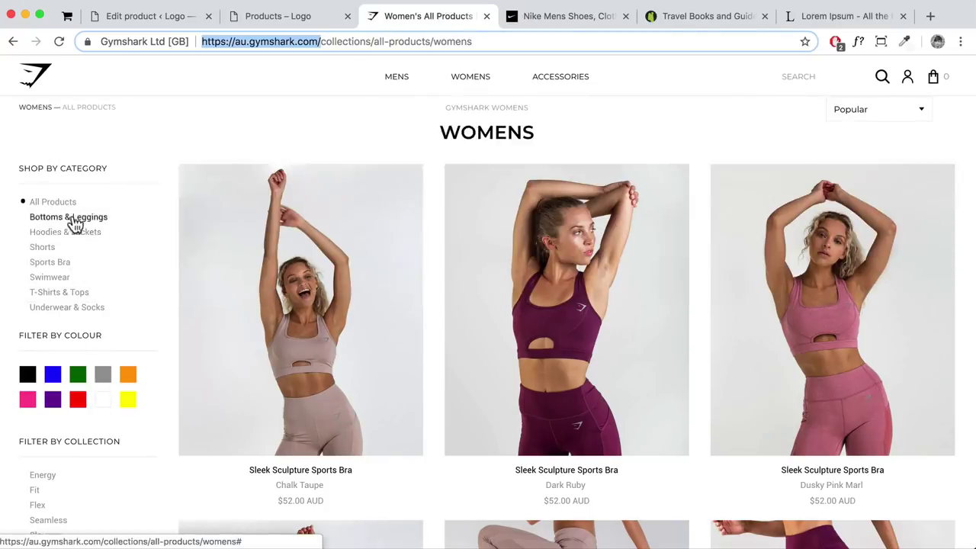
pyautogui.scroll(-1, 81, 247)
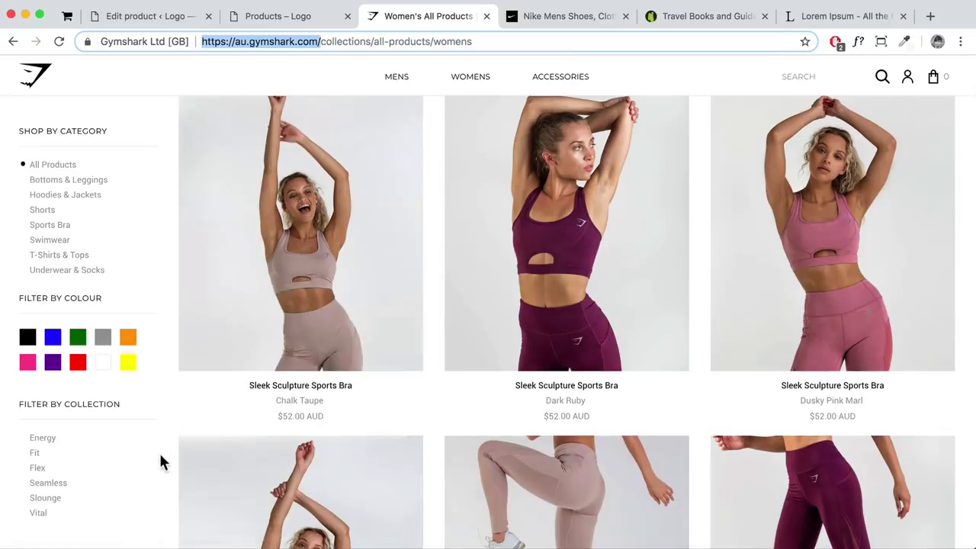
pyautogui.scroll(2, 160, 458)
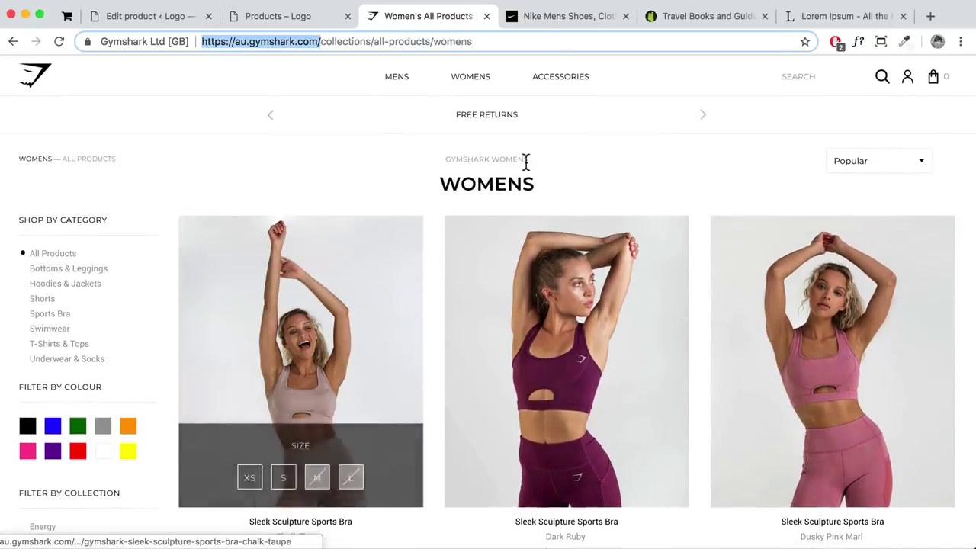
pyautogui.click(298, 18)
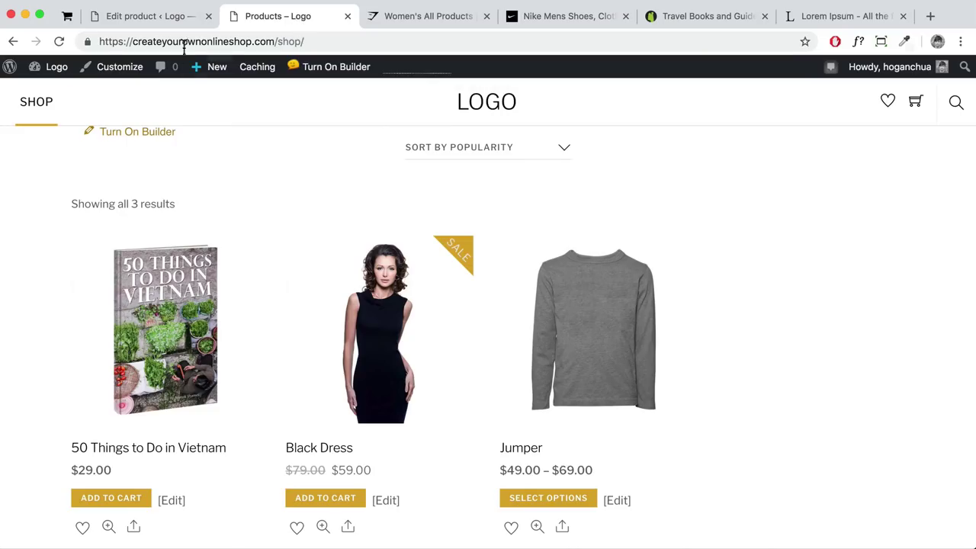
# Close the Edit product tab and go to the admin Dashboard from the admin bar
pyautogui.click(208, 16)
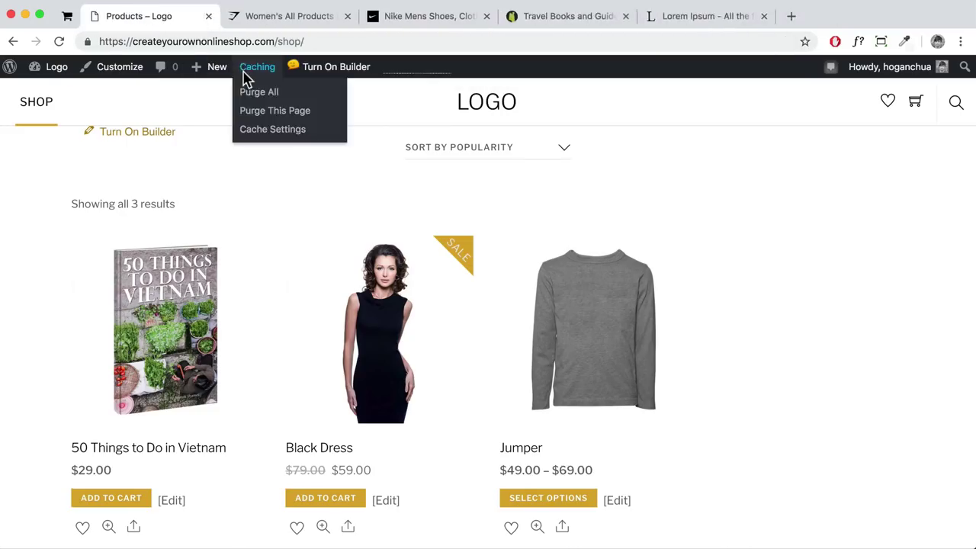
pyautogui.moveTo(33, 68)
pyautogui.click(52, 95)
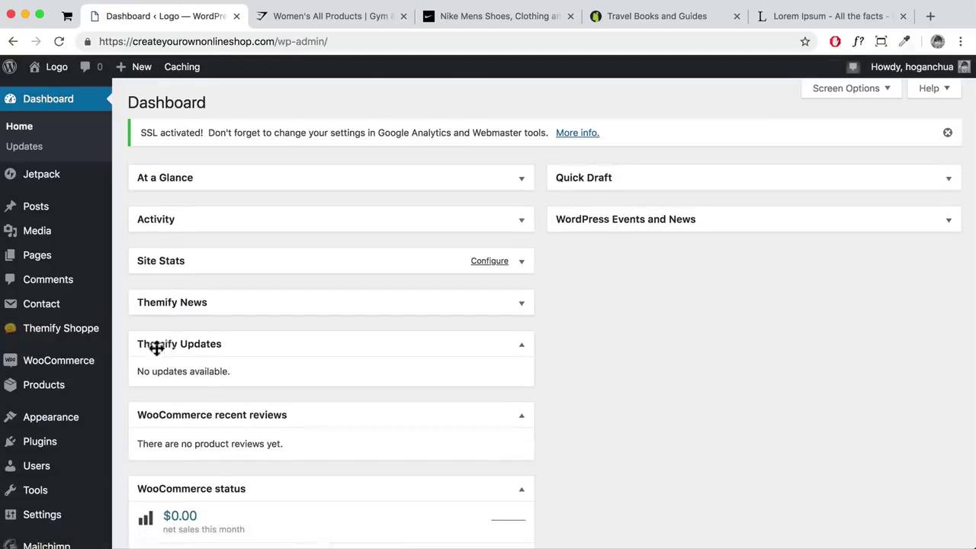
pyautogui.moveTo(72, 333)
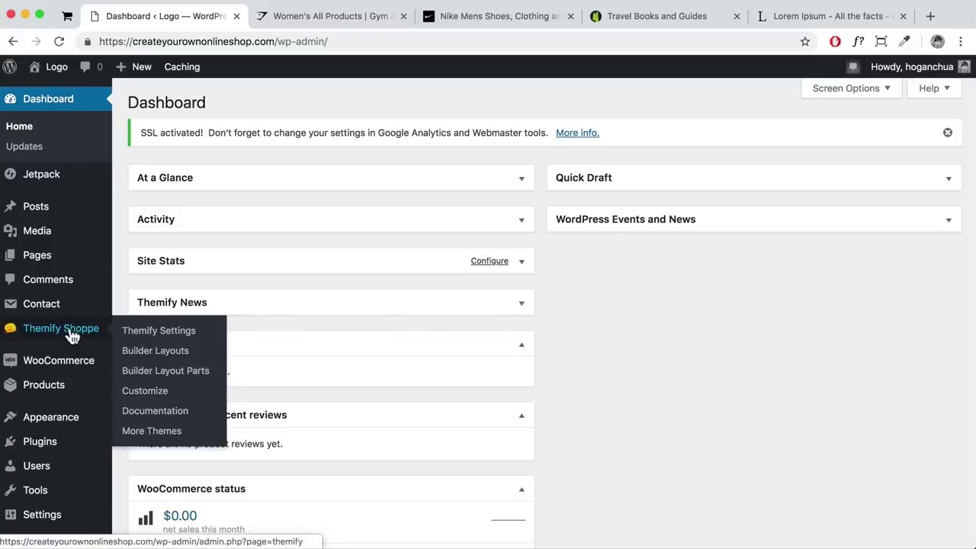
# Activate the Themify - WooCommerce Product Filter plugin from the Plugins list
pyautogui.click(46, 445)
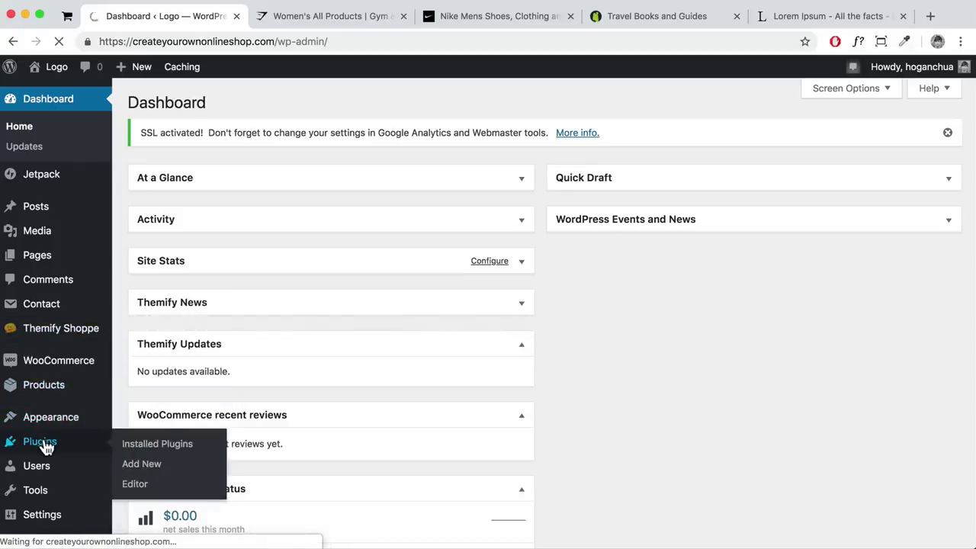
pyautogui.scroll(-5, 252, 394)
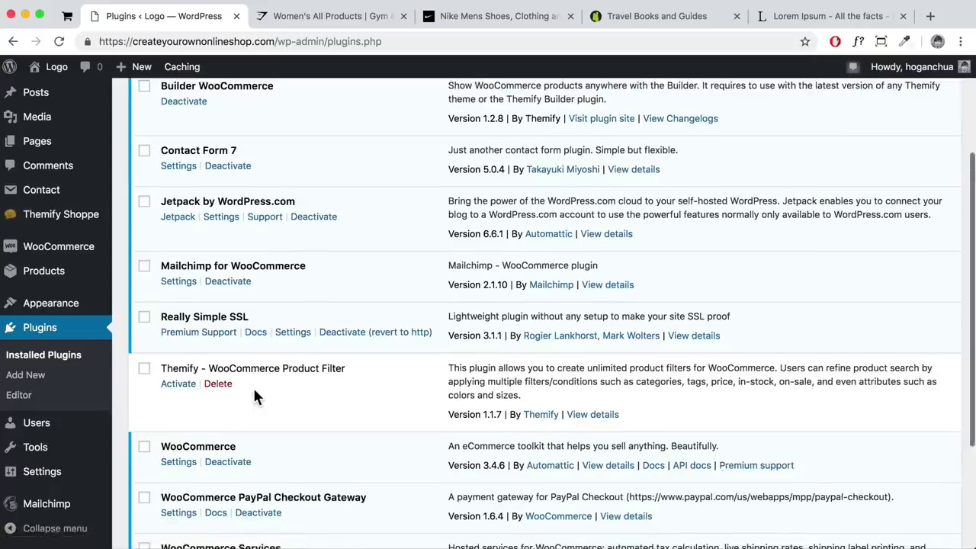
pyautogui.scroll(-1, 254, 387)
pyautogui.moveTo(162, 355); pyautogui.dragTo(354, 359)
pyautogui.scroll(6, 278, 351)
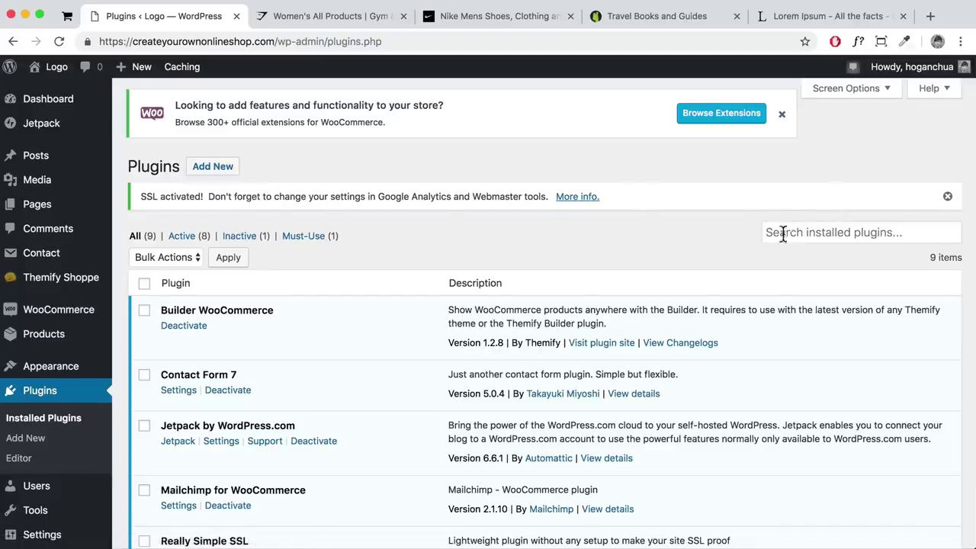
pyautogui.scroll(-8, 793, 236)
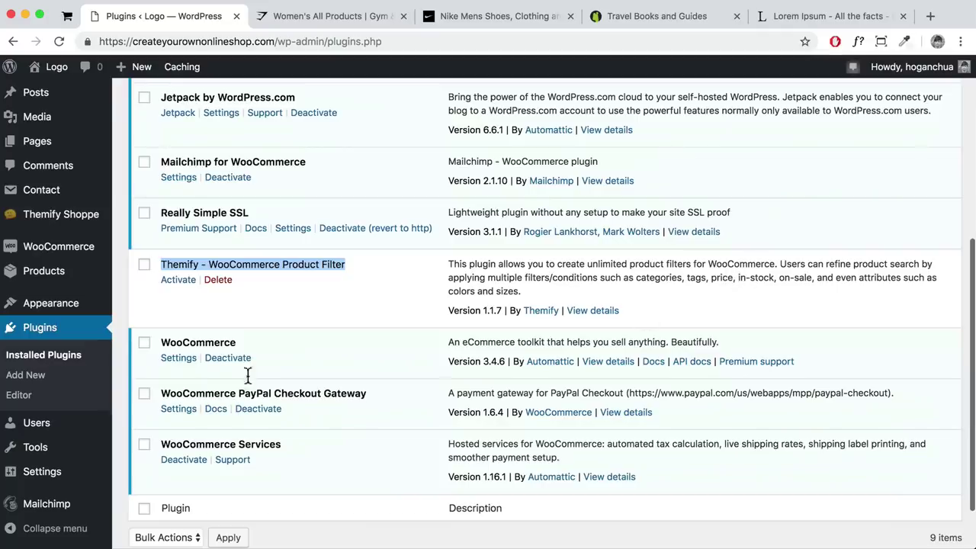
pyautogui.click(177, 281)
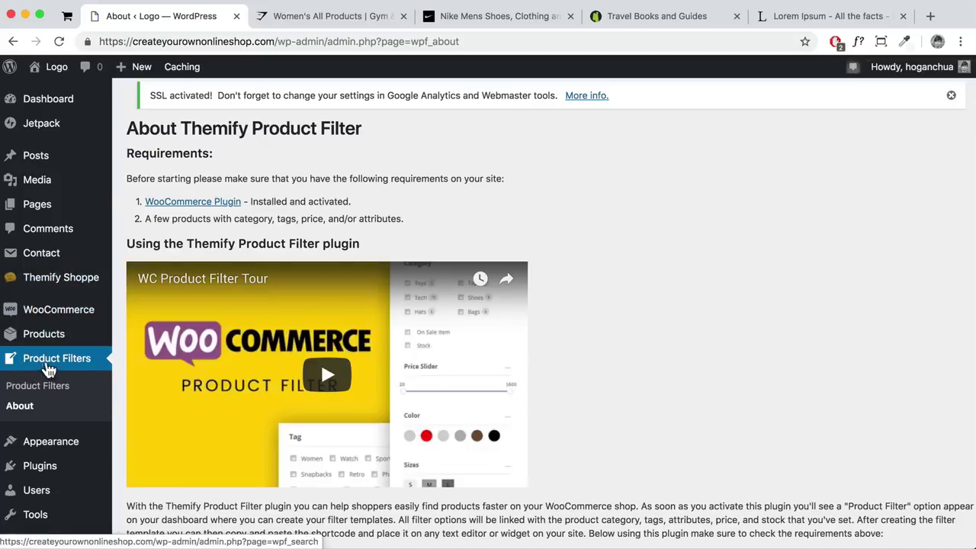
pyautogui.scroll(-2, 53, 336)
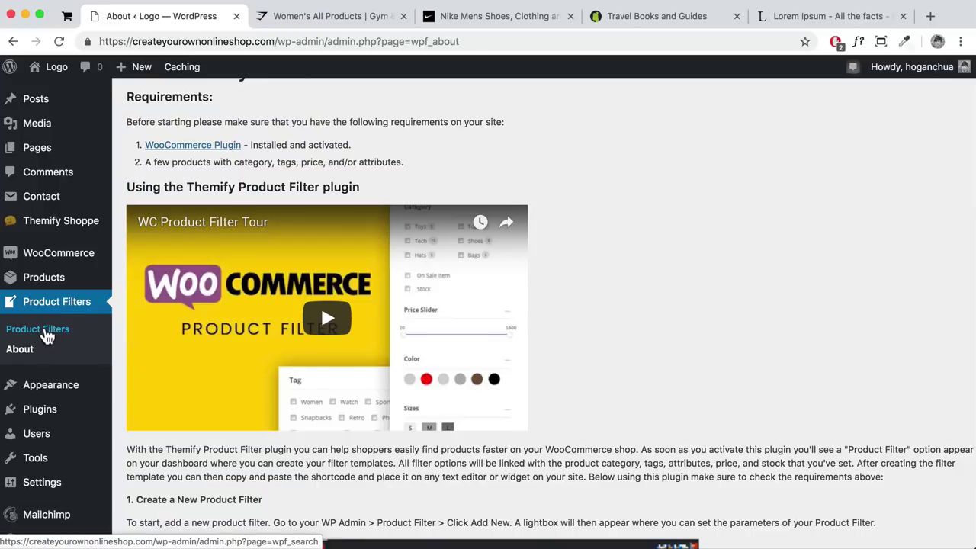
# Create a new 'Shop Page' product filter and untick 'Allow field groups toggle-able'
pyautogui.click(47, 337)
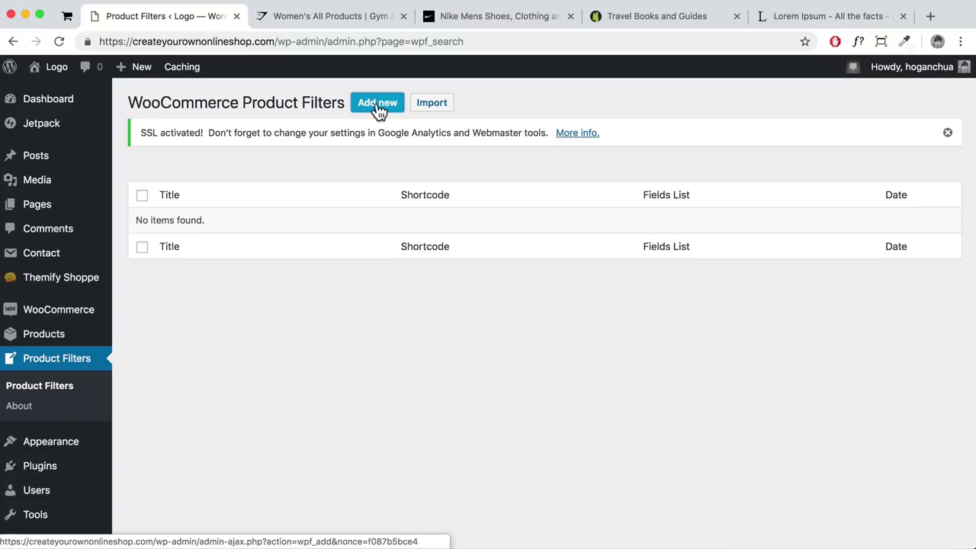
pyautogui.click(378, 105)
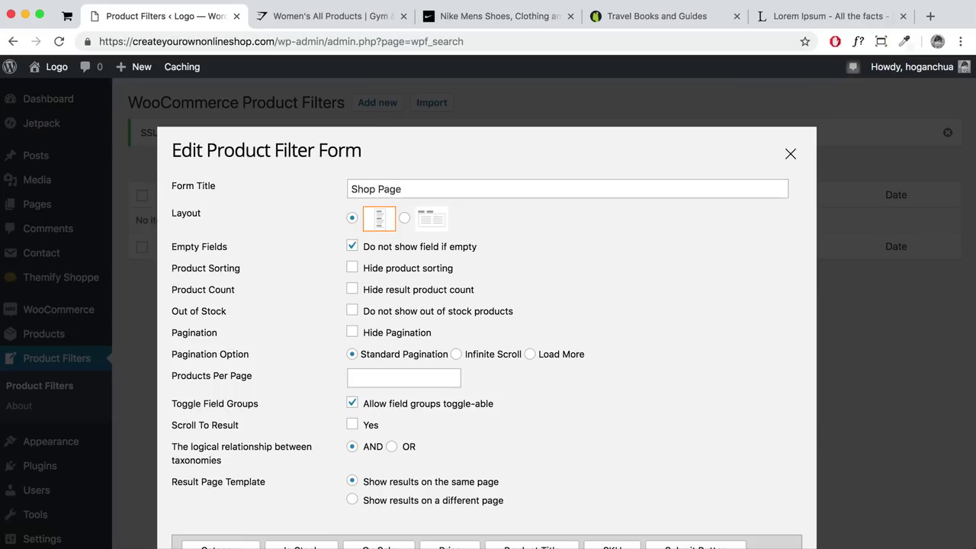
pyautogui.tripleClick(447, 187)
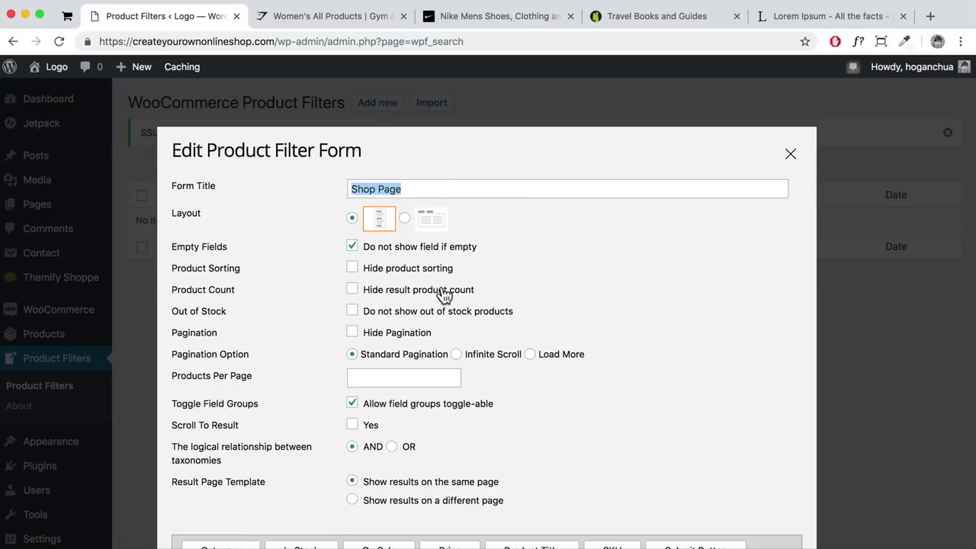
pyautogui.scroll(-1, 445, 295)
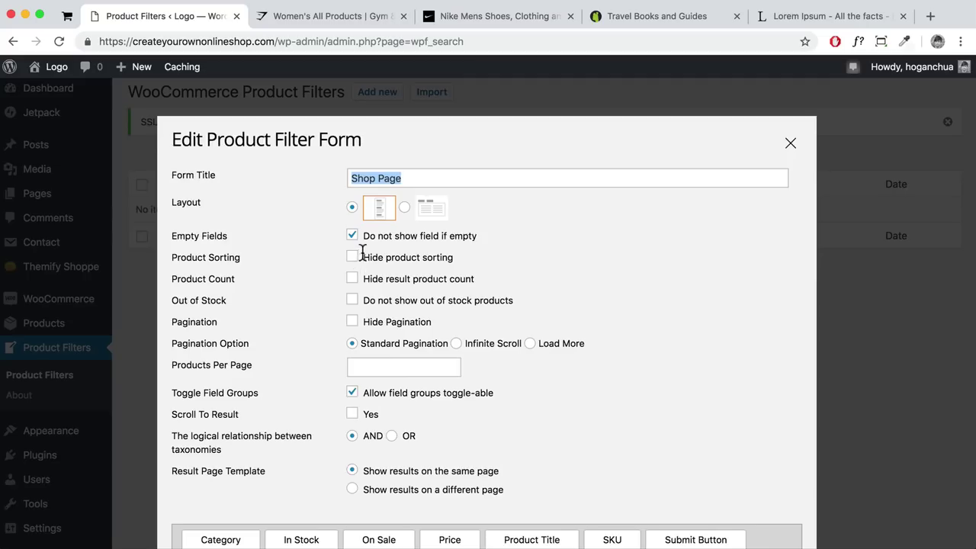
pyautogui.scroll(-3, 439, 280)
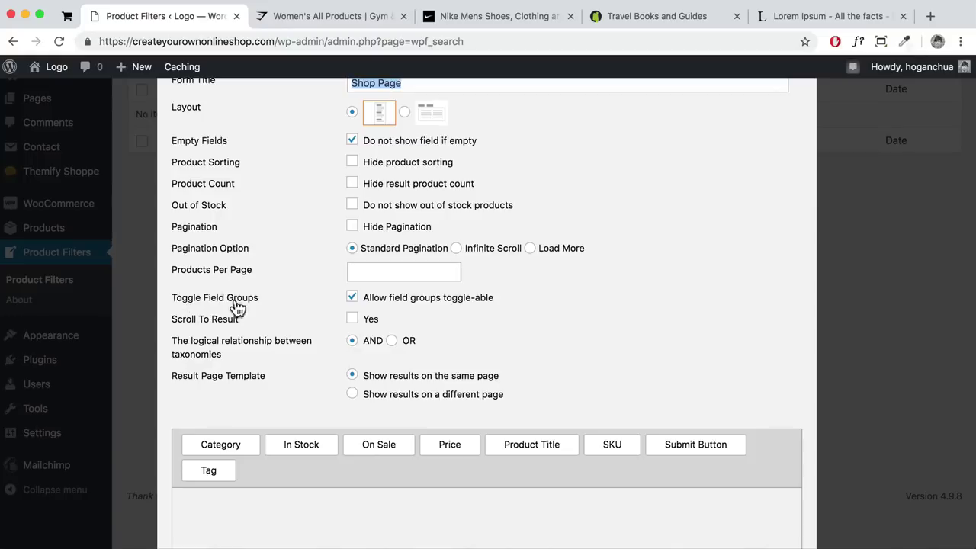
pyautogui.click(353, 298)
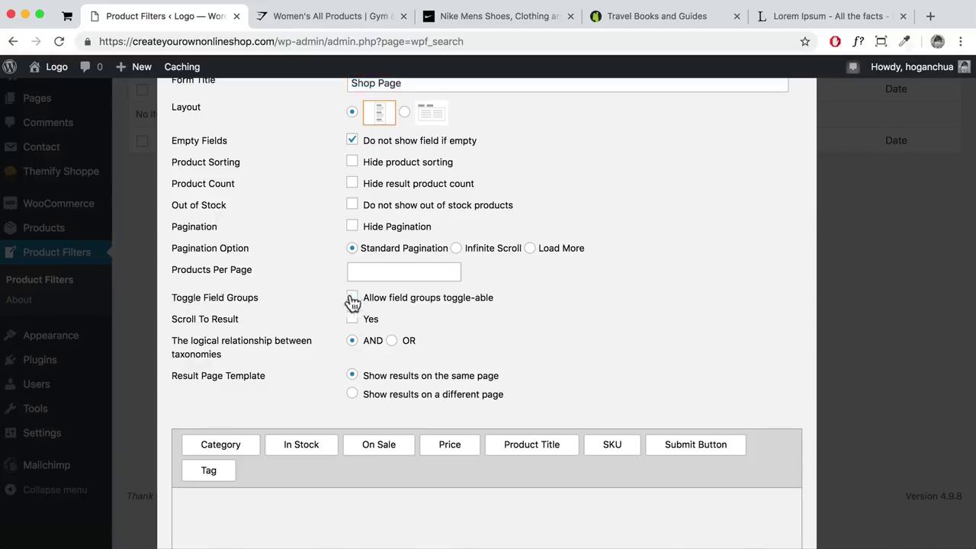
pyautogui.scroll(-3, 355, 305)
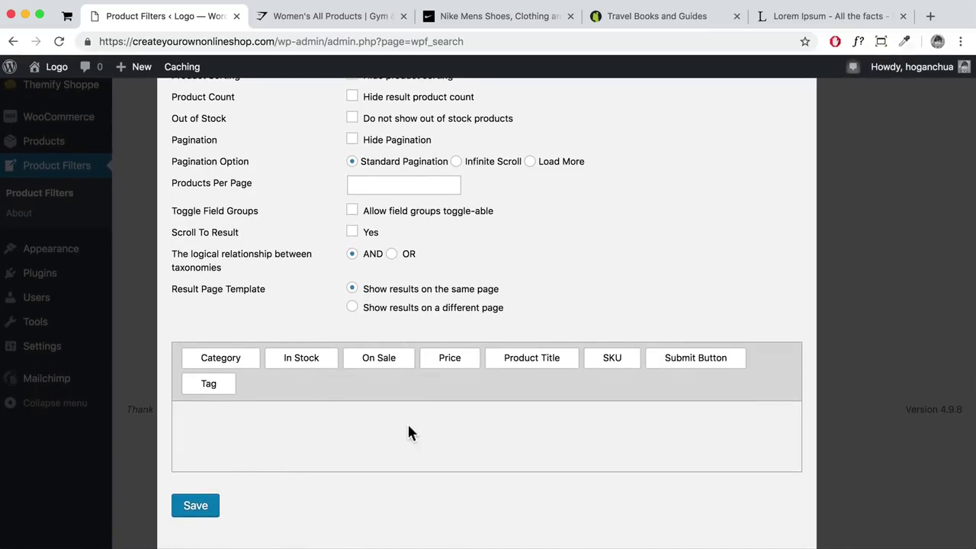
# Add Product Title, Price, Category (shown as radio buttons) and On Sale fields to the filter
pyautogui.moveTo(543, 363); pyautogui.dragTo(369, 423)
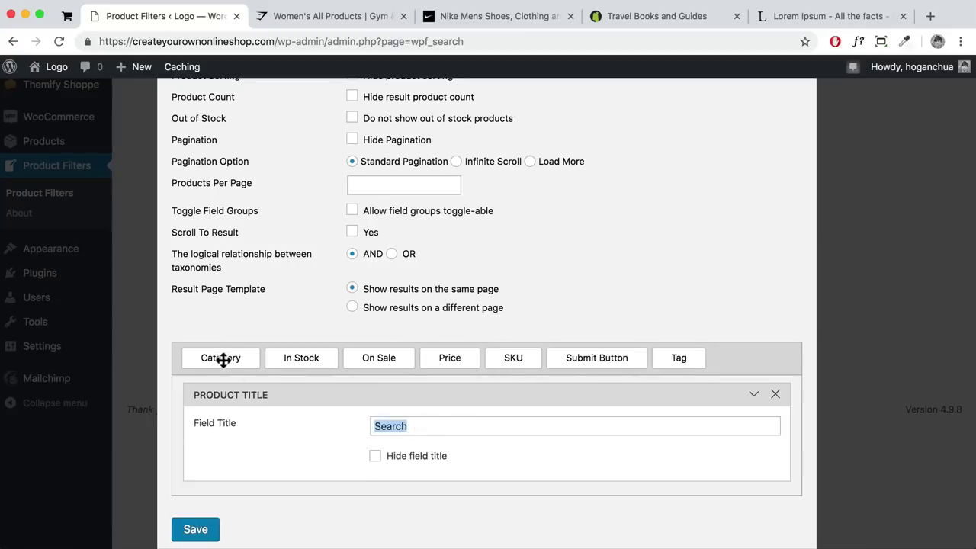
pyautogui.moveTo(438, 358); pyautogui.dragTo(239, 491)
pyautogui.scroll(-5, 240, 492)
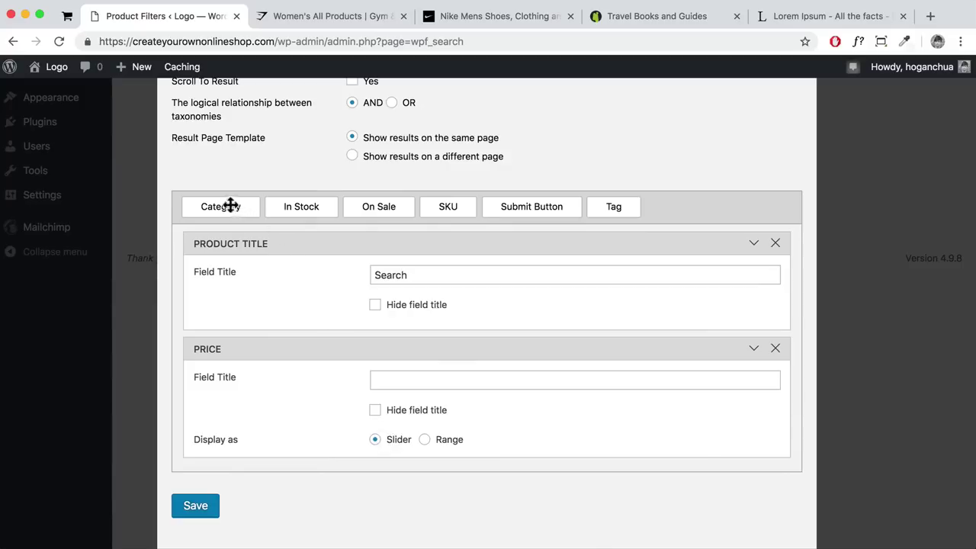
pyautogui.moveTo(230, 206); pyautogui.dragTo(258, 472)
pyautogui.scroll(-4, 321, 420)
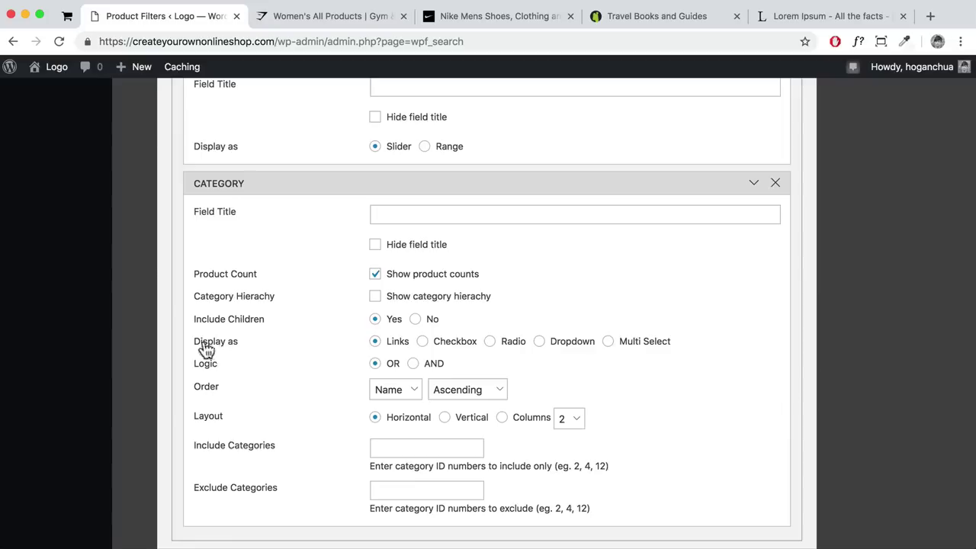
pyautogui.click(491, 343)
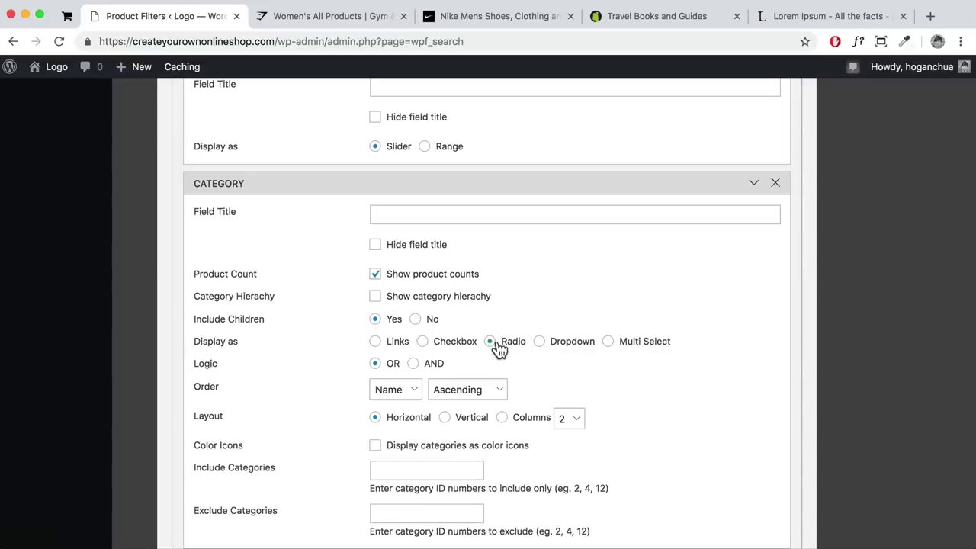
pyautogui.scroll(5, 490, 336)
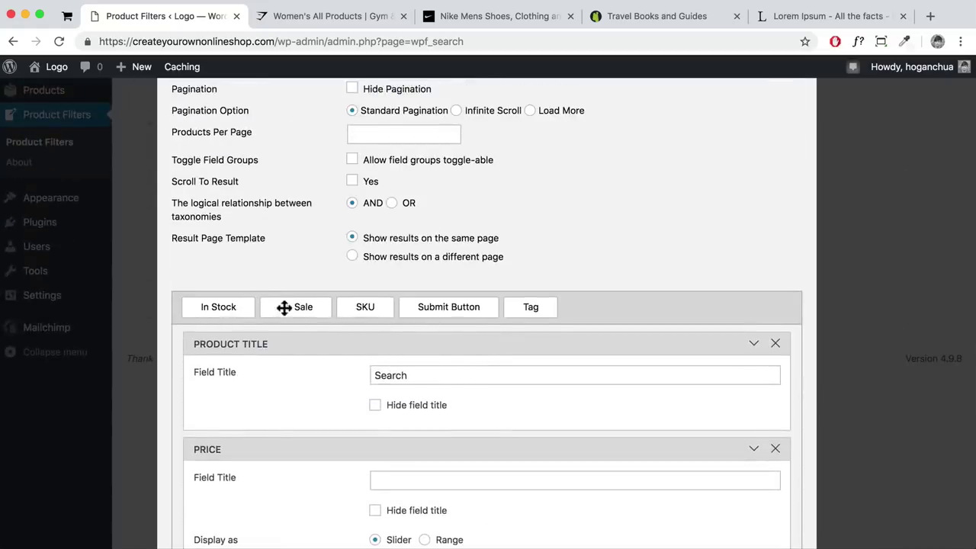
pyautogui.moveTo(286, 306); pyautogui.dragTo(241, 462)
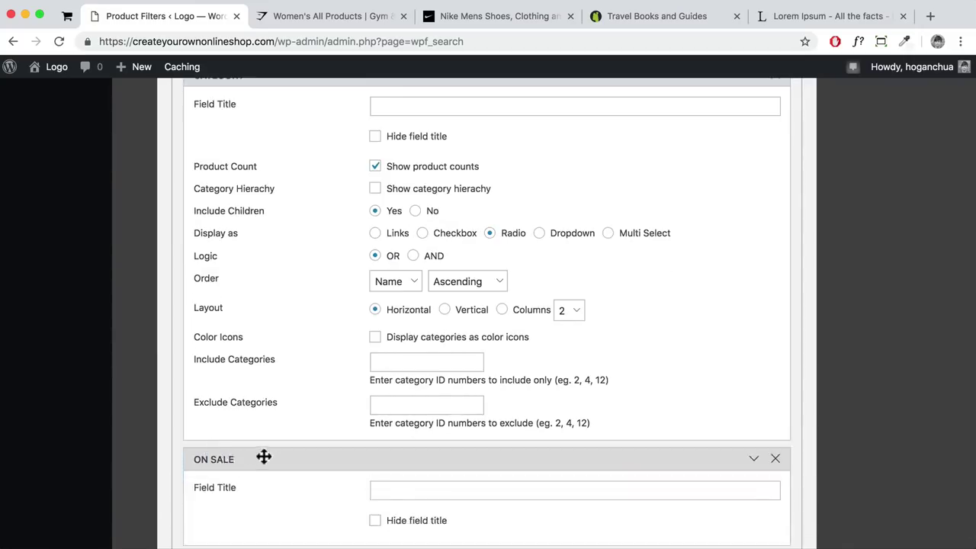
# Save the Shop Page filter and close the form to return to the list
pyautogui.scroll(1, 327, 426)
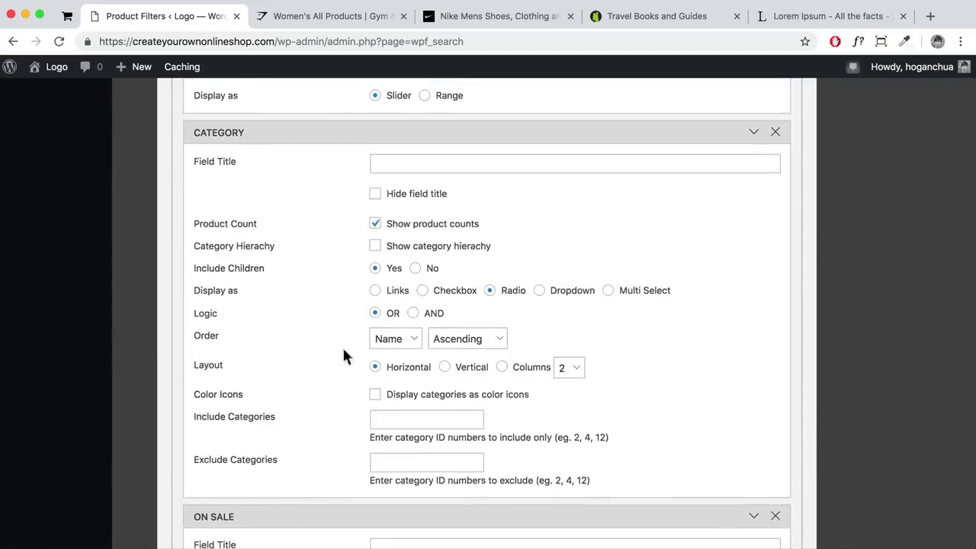
pyautogui.scroll(10, 648, 357)
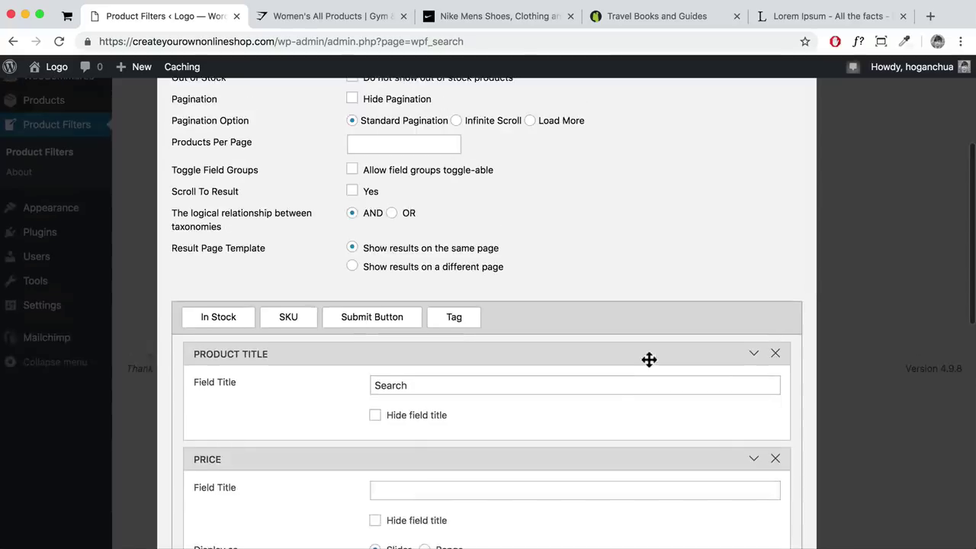
pyautogui.scroll(2, 616, 406)
pyautogui.scroll(-20, 616, 408)
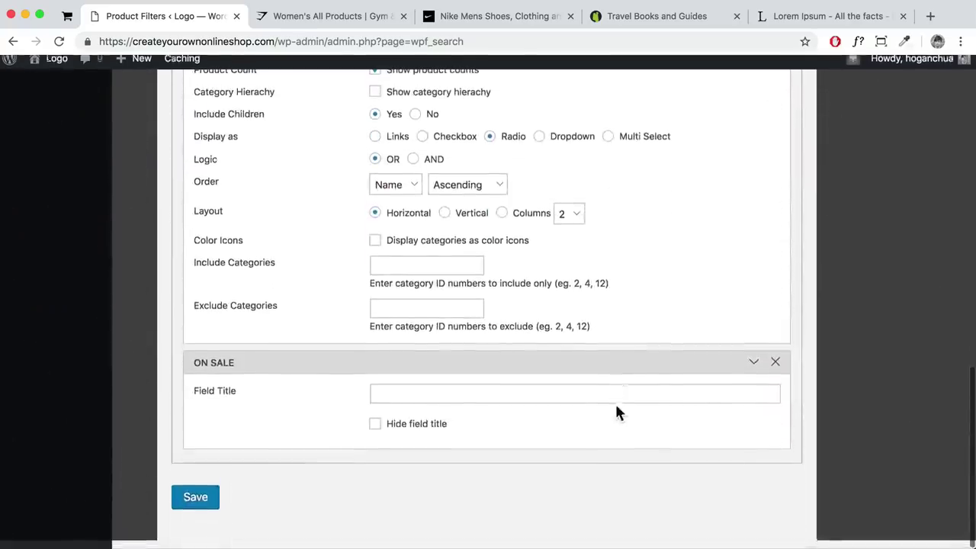
pyautogui.click(209, 512)
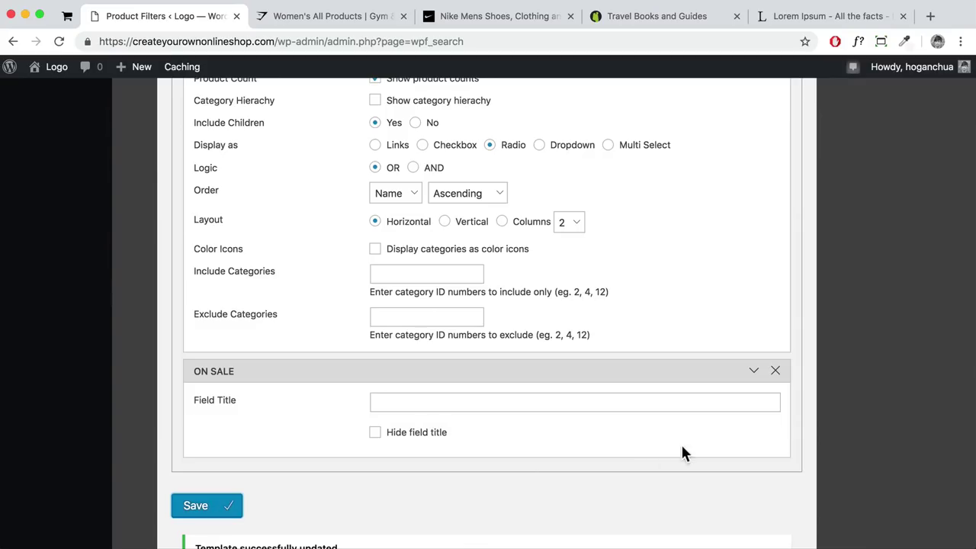
pyautogui.scroll(-1, 681, 453)
pyautogui.scroll(15, 811, 236)
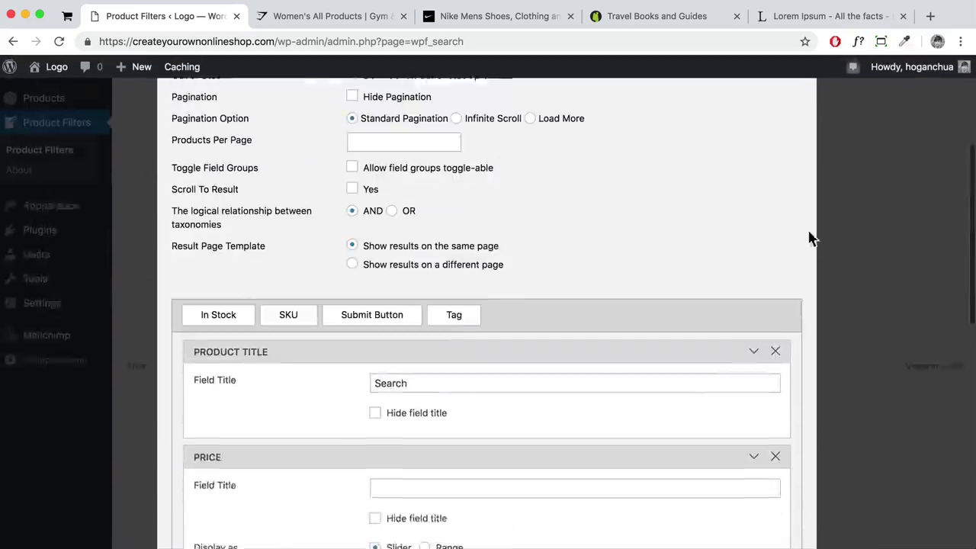
pyautogui.click(790, 157)
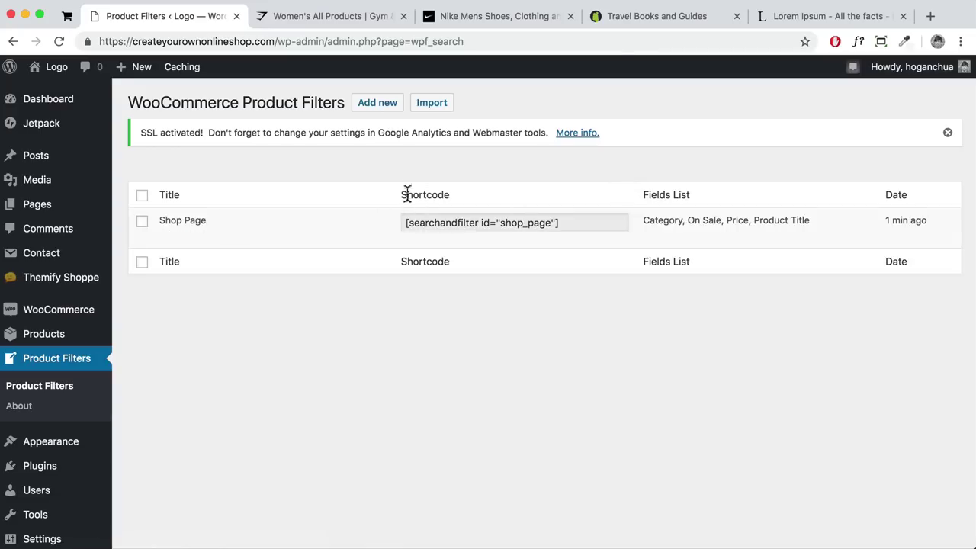
# Copy the [searchandfilter id="shop_page"] shortcode and go to Appearance > Widgets
pyautogui.moveTo(557, 222); pyautogui.dragTo(402, 219)
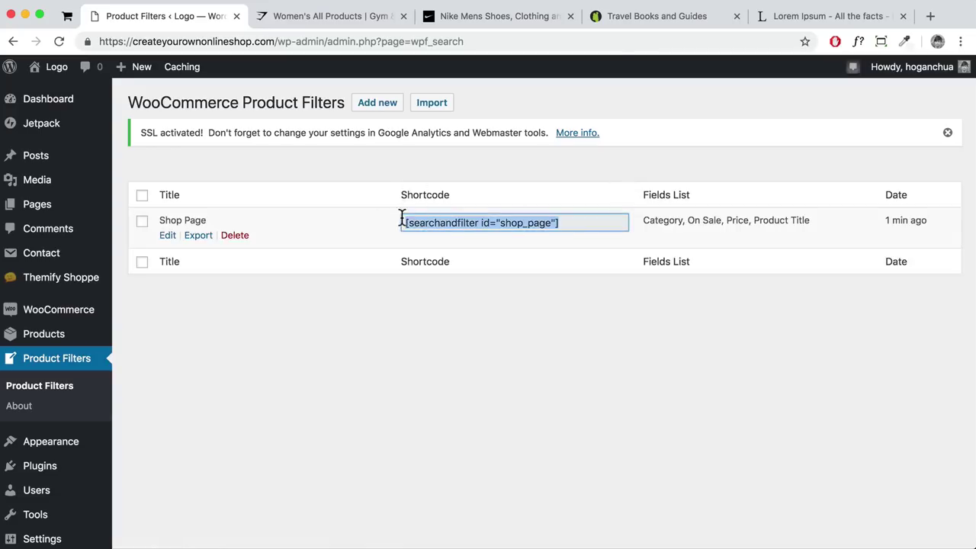
pyautogui.rightClick(418, 223)
pyautogui.click(427, 253)
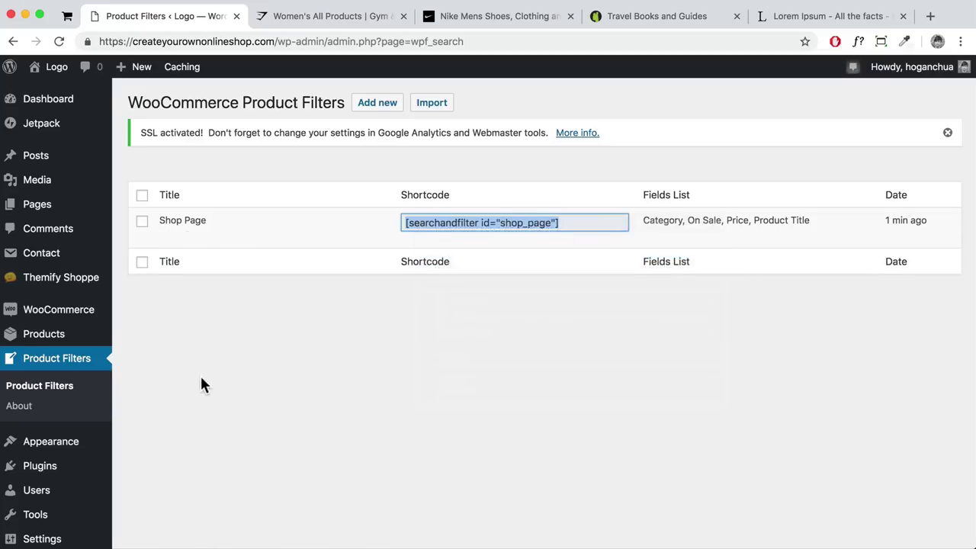
pyautogui.scroll(-2, 200, 374)
pyautogui.moveTo(59, 387)
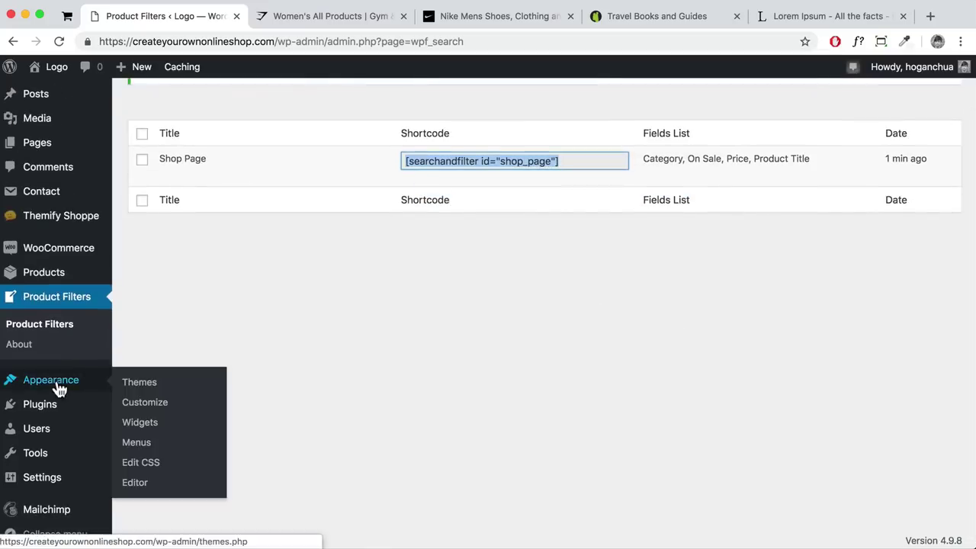
pyautogui.click(139, 430)
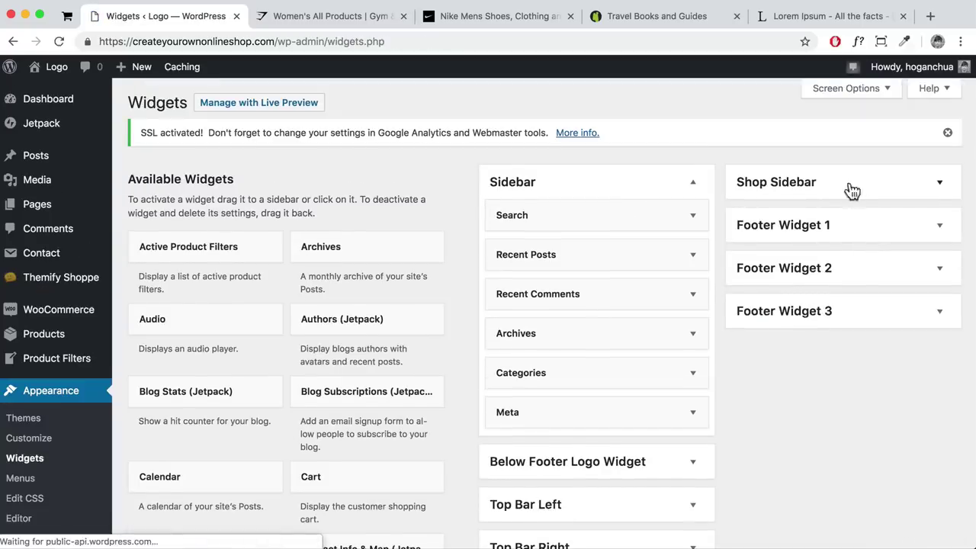
# Expand the Shop Sidebar and drag a Text widget into it
pyautogui.click(940, 185)
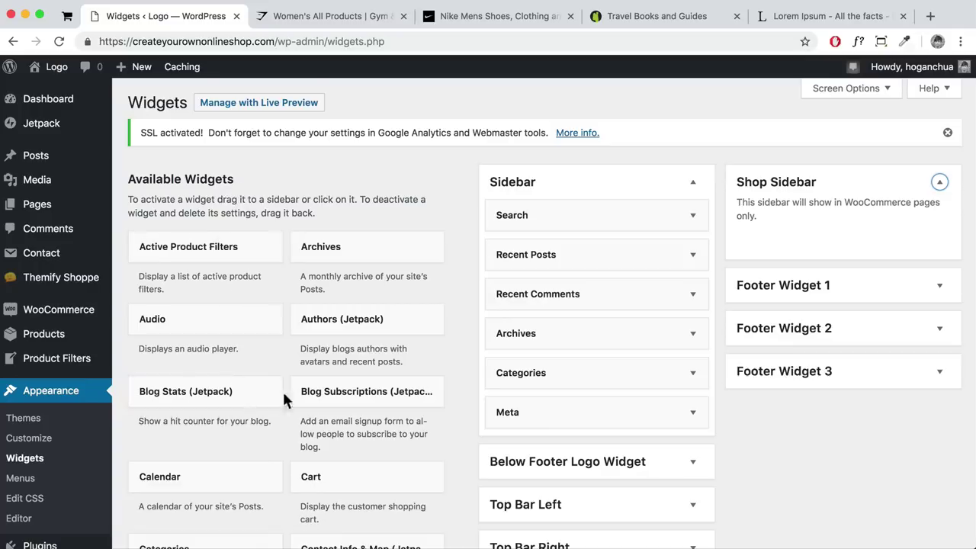
pyautogui.scroll(-5, 282, 399)
pyautogui.scroll(4, 281, 402)
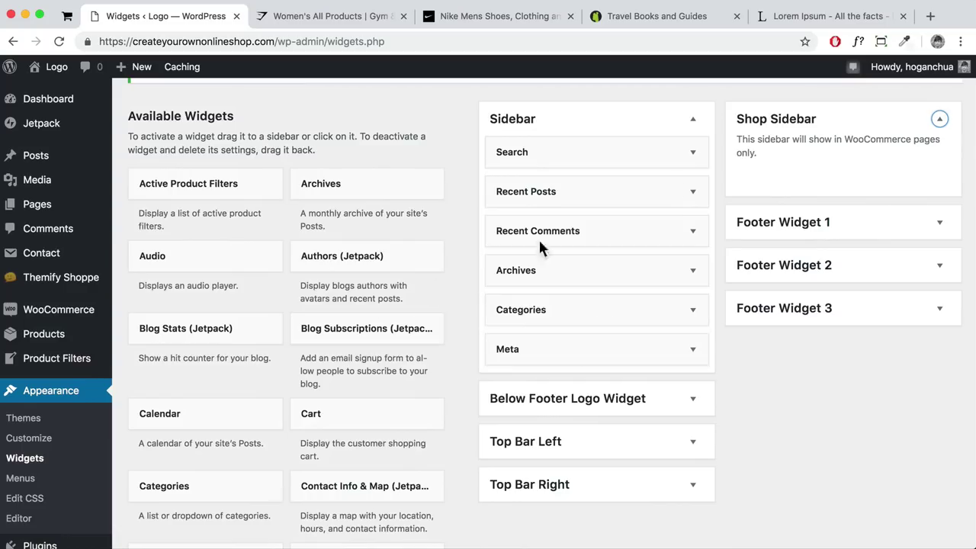
pyautogui.scroll(-5, 360, 349)
pyautogui.scroll(-20, 359, 347)
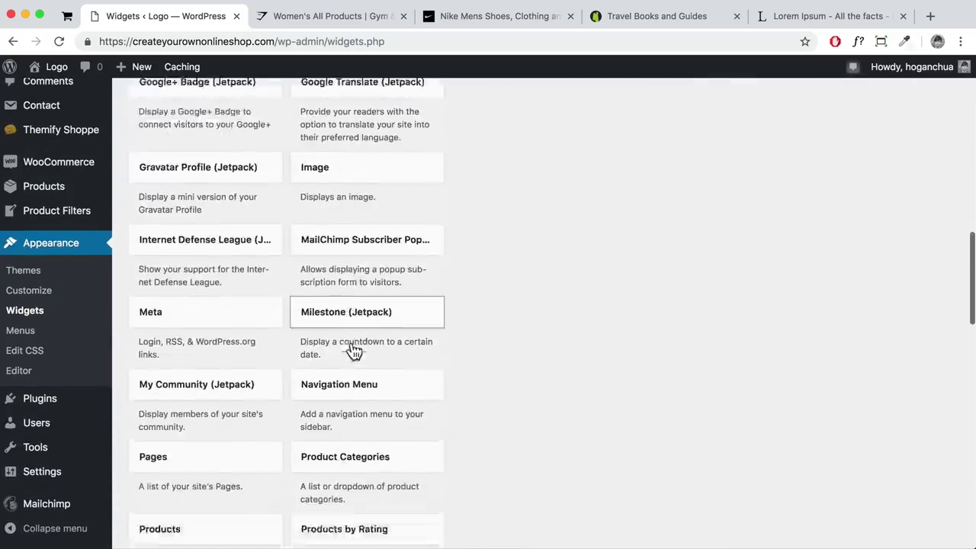
pyautogui.scroll(-10, 351, 347)
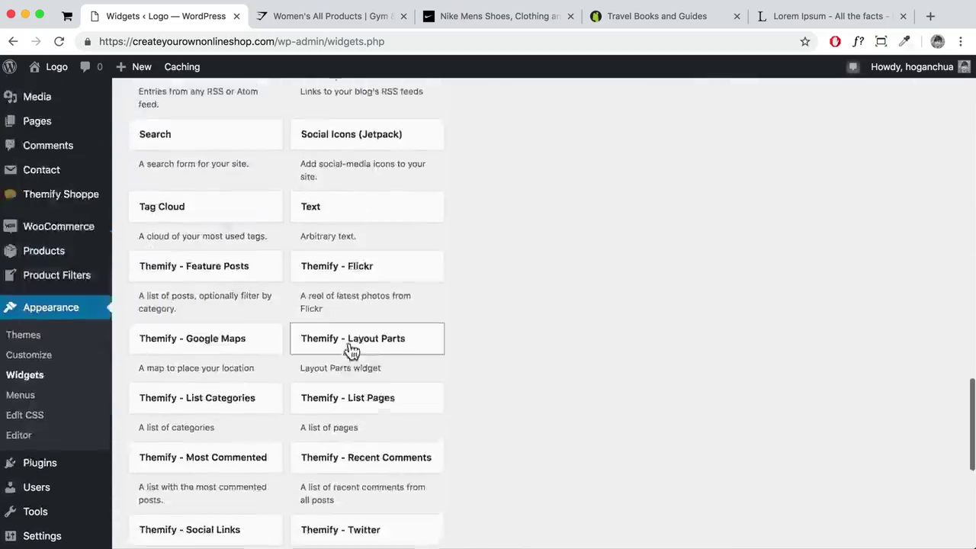
pyautogui.scroll(2, 350, 348)
pyautogui.moveTo(343, 311); pyautogui.dragTo(704, 246)
pyautogui.scroll(7, 749, 228)
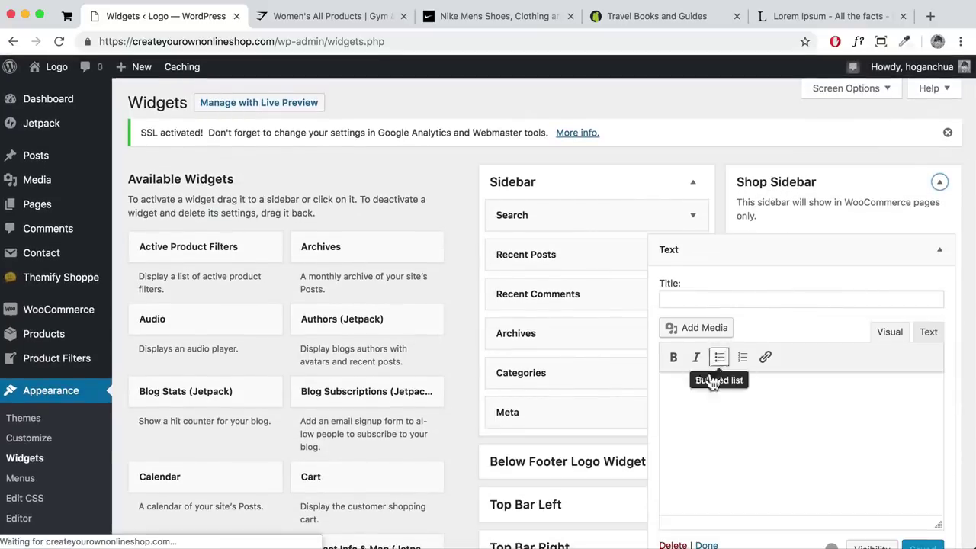
# Paste the shop_page filter shortcode into the Text widget, save it and collapse it
pyautogui.click(711, 394)
pyautogui.hotkey('ctrl', 'v')
pyautogui.scroll(-3, 833, 421)
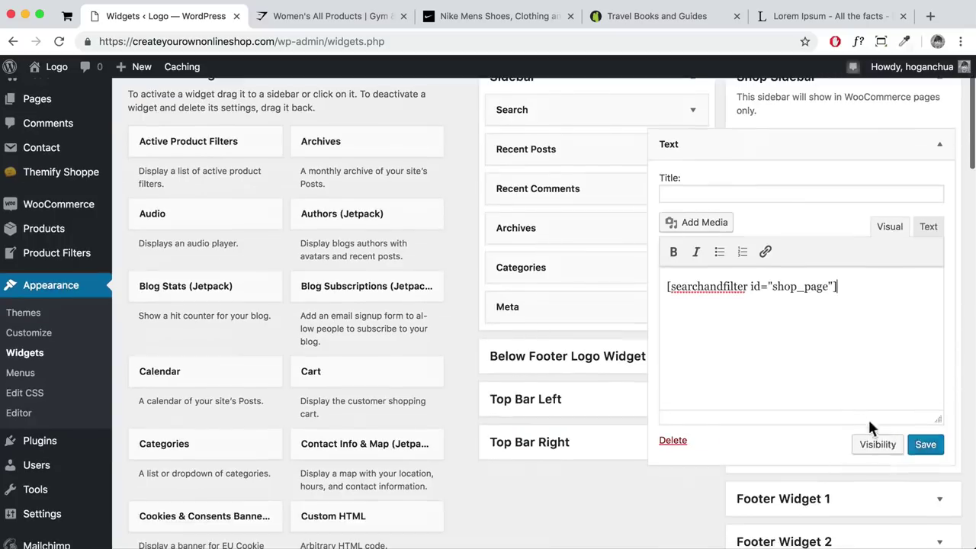
pyautogui.click(924, 446)
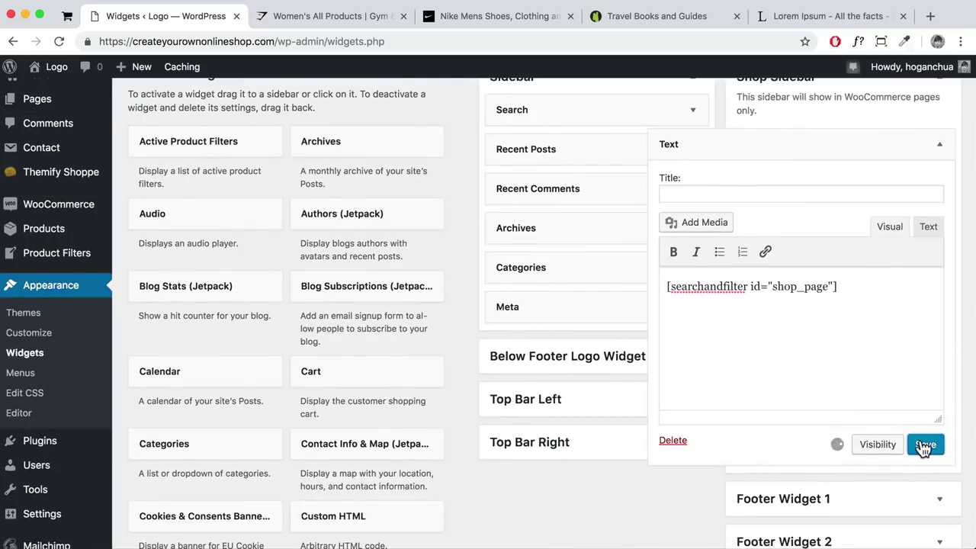
pyautogui.click(706, 441)
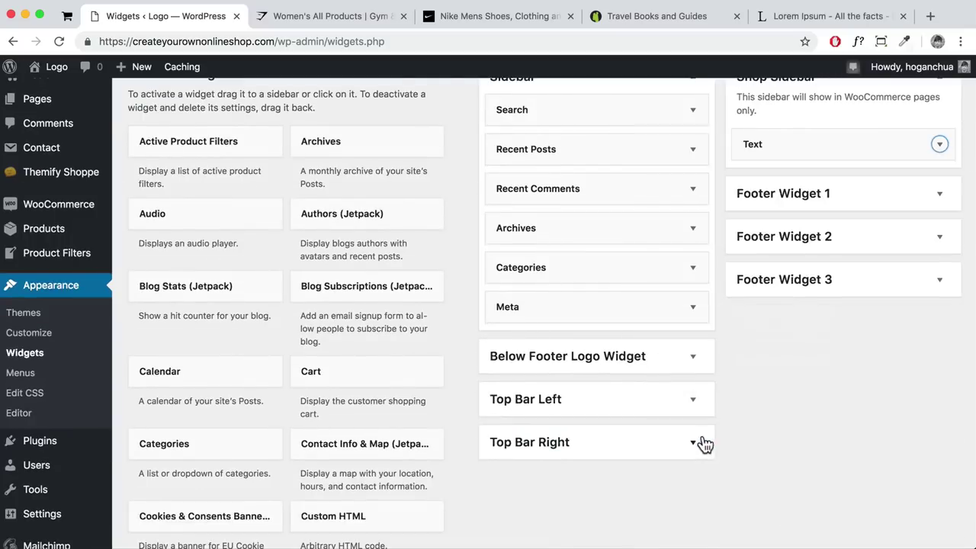
# Visit the storefront shop page to review its three products, then return to the admin Dashboard
pyautogui.moveTo(50, 68)
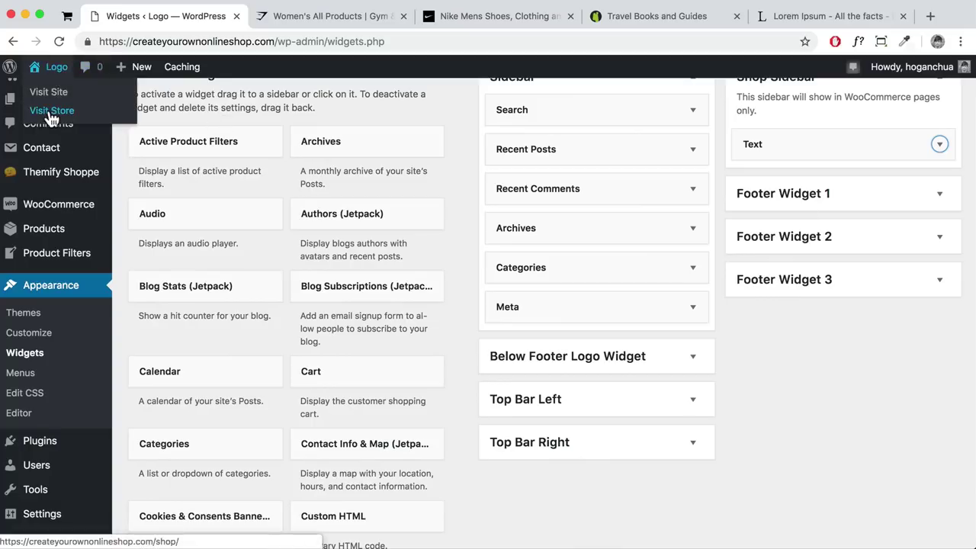
pyautogui.click(52, 114)
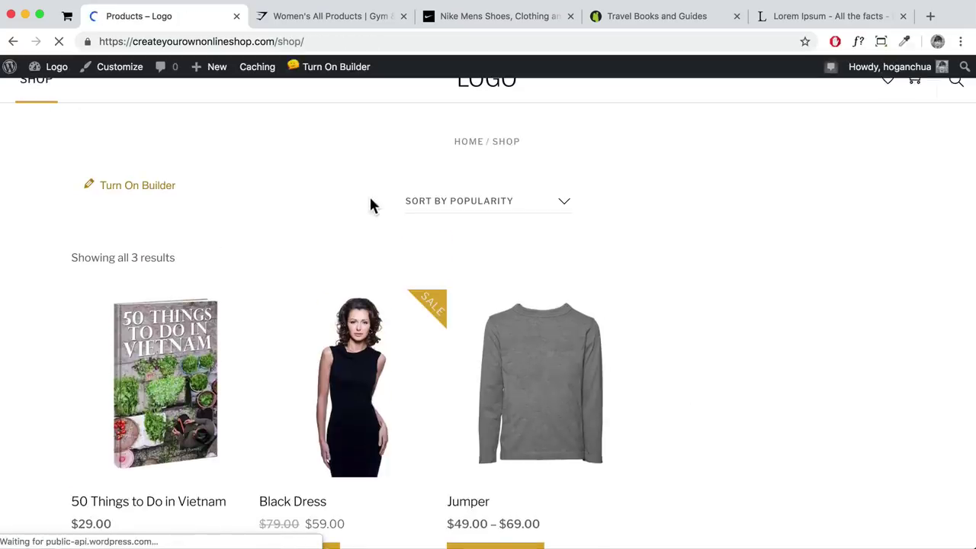
pyautogui.scroll(-5, 768, 282)
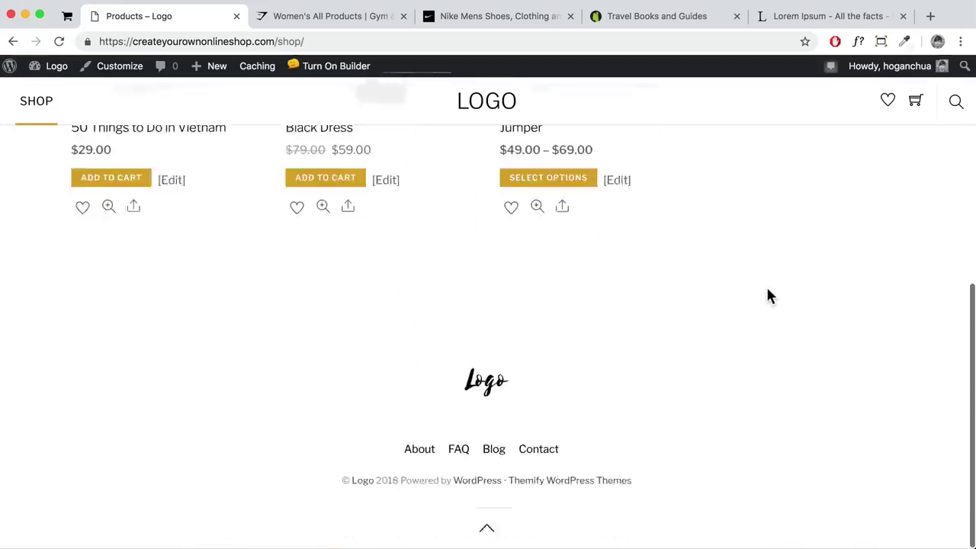
pyautogui.scroll(6, 766, 289)
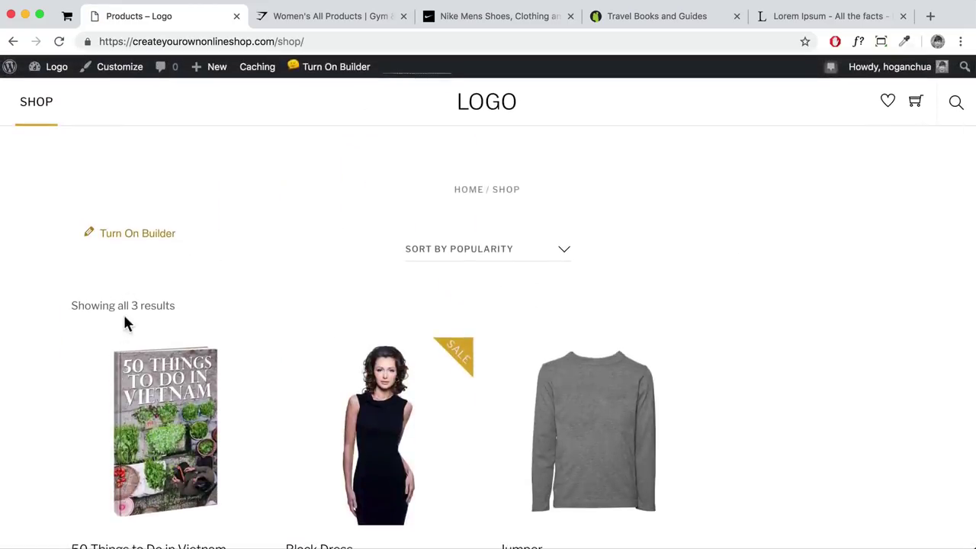
pyautogui.moveTo(53, 67)
pyautogui.click(53, 93)
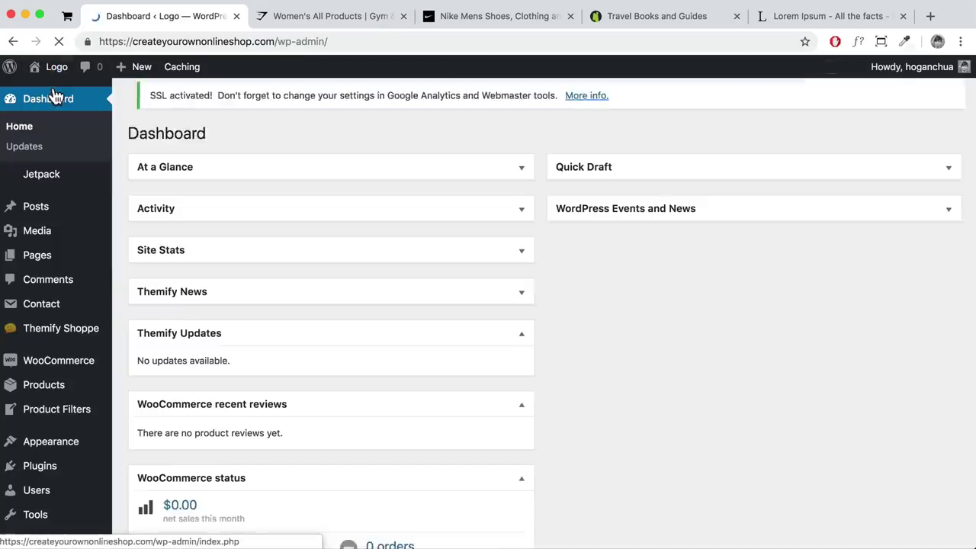
# Open Themify Shoppe's Shop Settings and expand the Product Archive section
pyautogui.moveTo(47, 337)
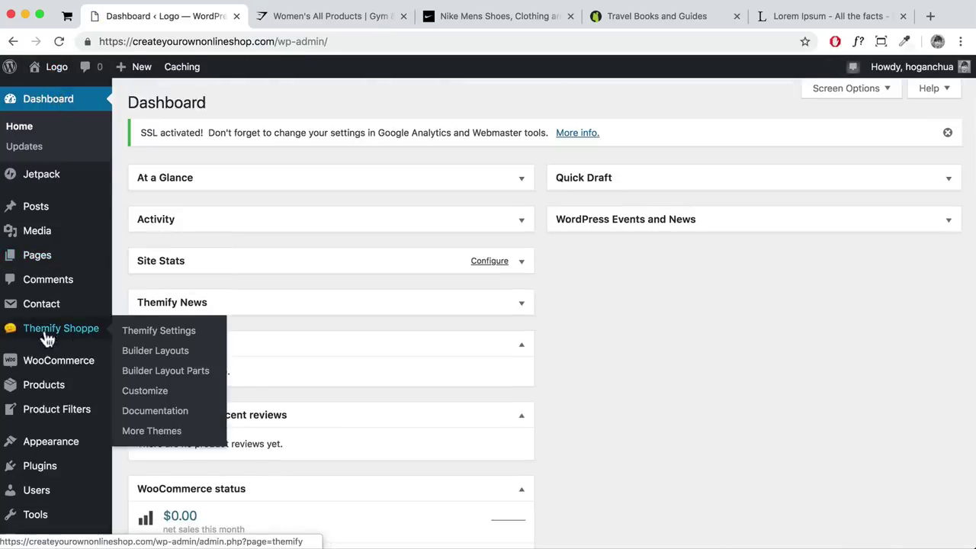
pyautogui.click(146, 338)
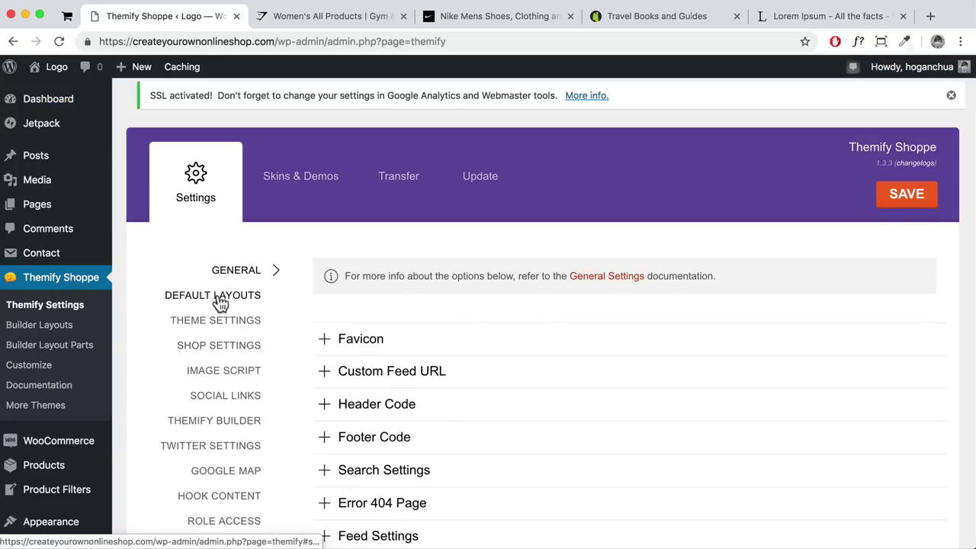
pyautogui.click(213, 347)
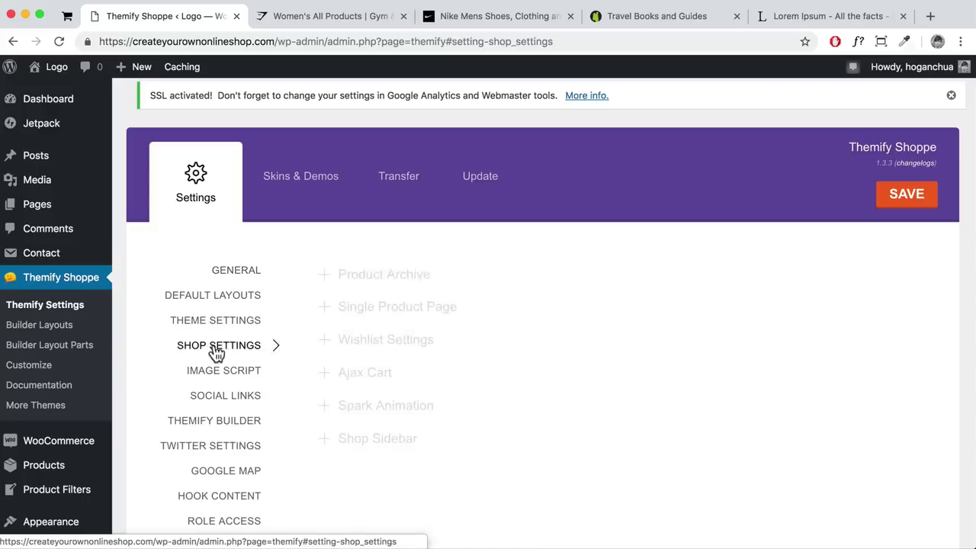
pyautogui.scroll(-2, 296, 350)
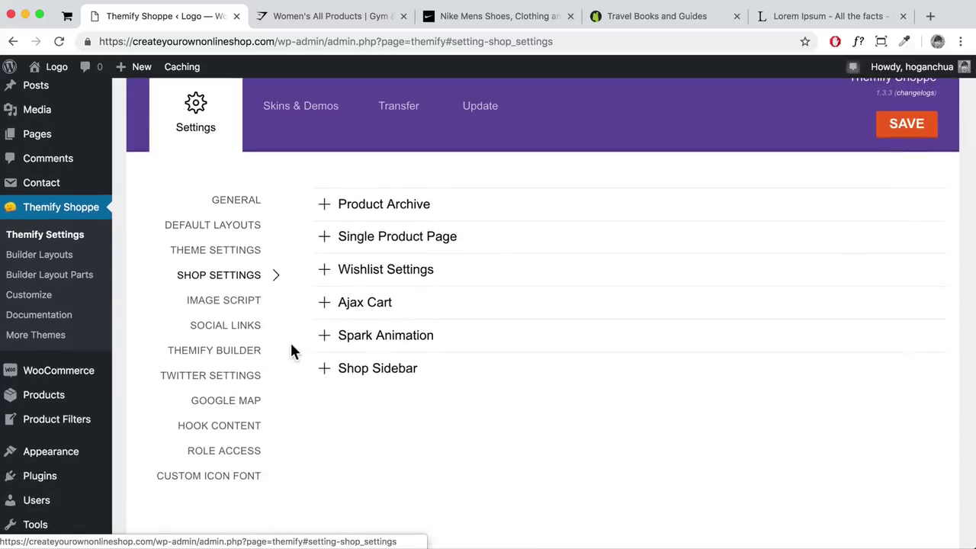
pyautogui.click(396, 211)
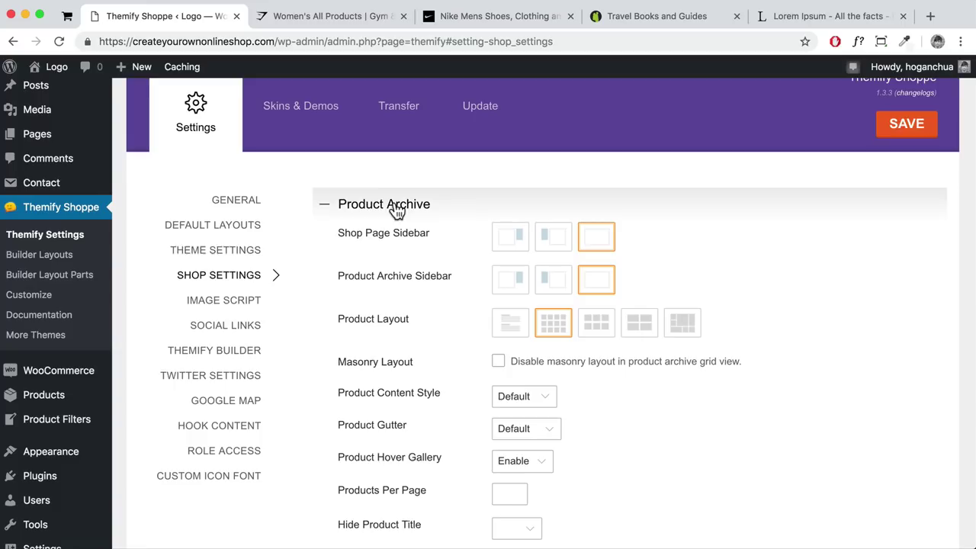
# Set both Shop Page Sidebar and Product Archive Sidebar to Sidebar Left and save
pyautogui.moveTo(337, 233); pyautogui.dragTo(421, 235)
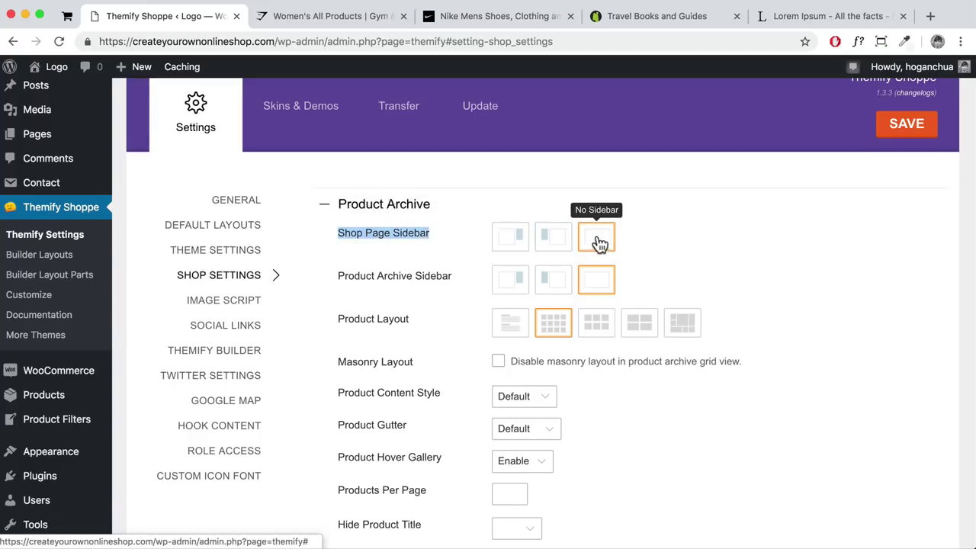
pyautogui.click(550, 241)
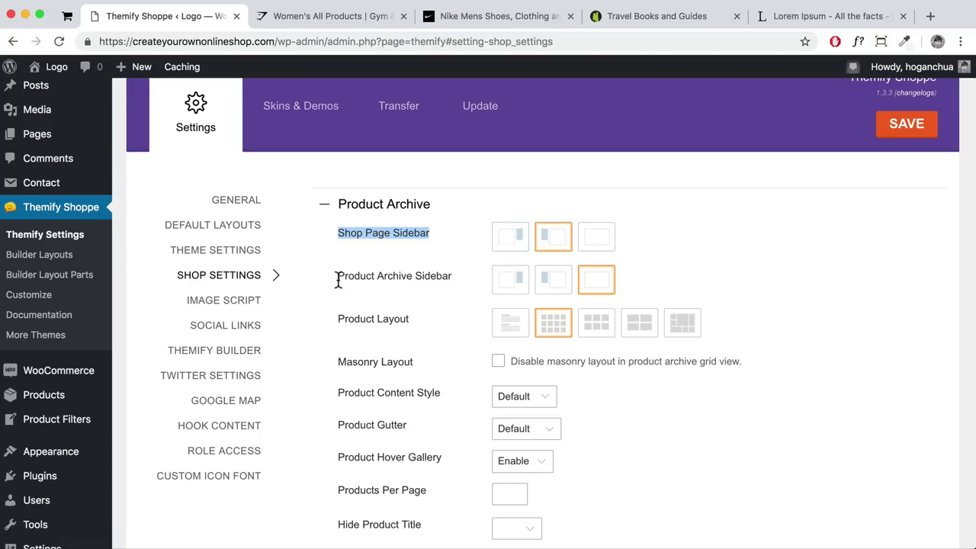
pyautogui.moveTo(337, 276); pyautogui.dragTo(456, 278)
pyautogui.click(548, 282)
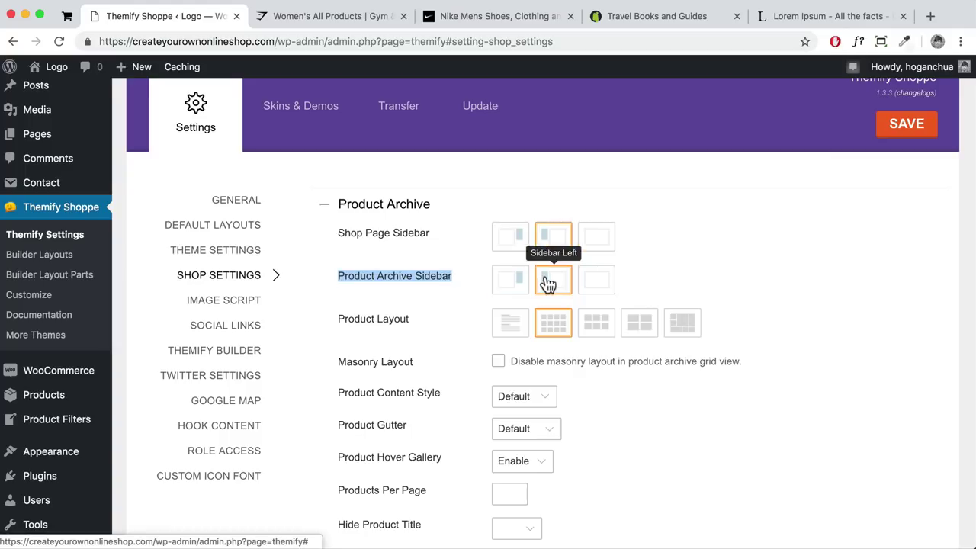
pyautogui.click(909, 131)
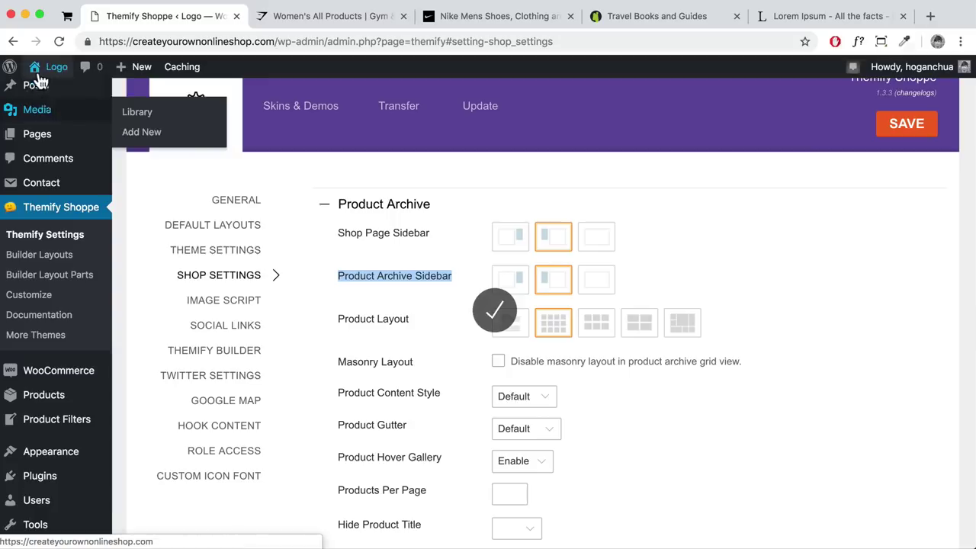
# Open Visit Store from the admin bar in a new browser tab
pyautogui.moveTo(35, 72)
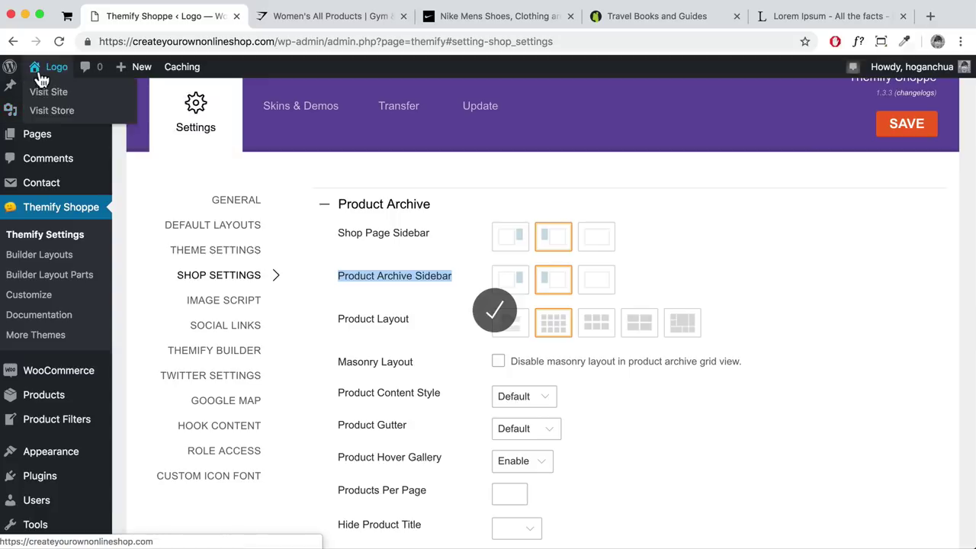
pyautogui.rightClick(42, 120)
pyautogui.click(92, 120)
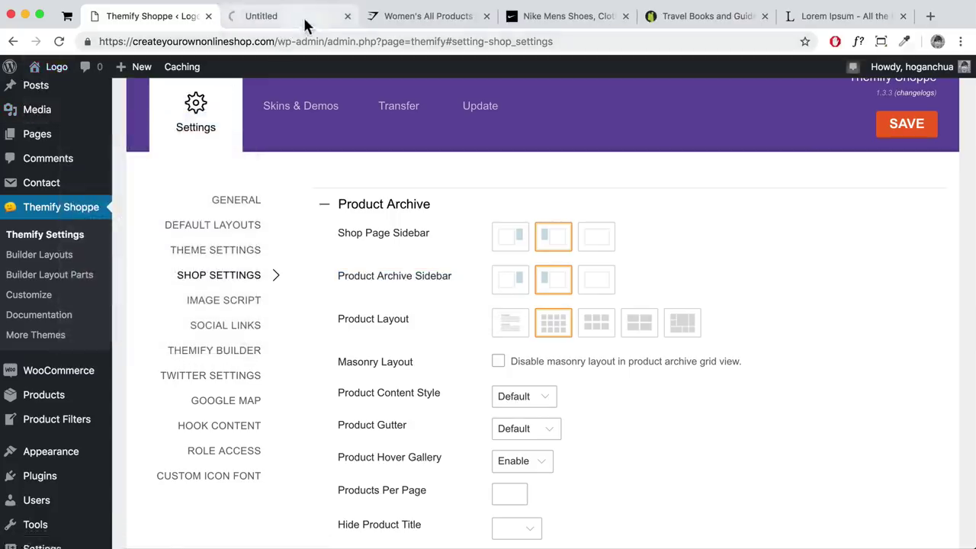
# Filter the storefront to On Sale items priced $29–$69, leaving only Black Dress
pyautogui.click(304, 22)
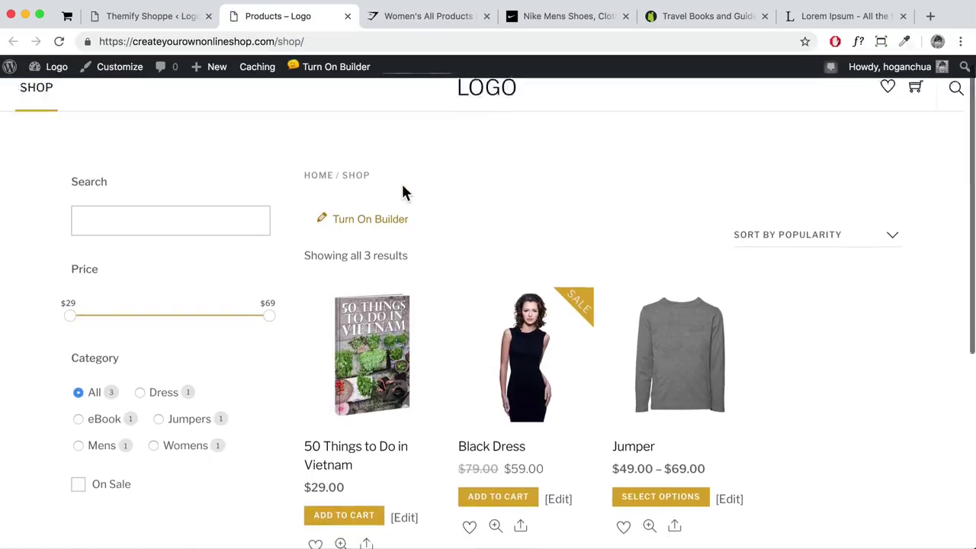
pyautogui.scroll(-1, 402, 191)
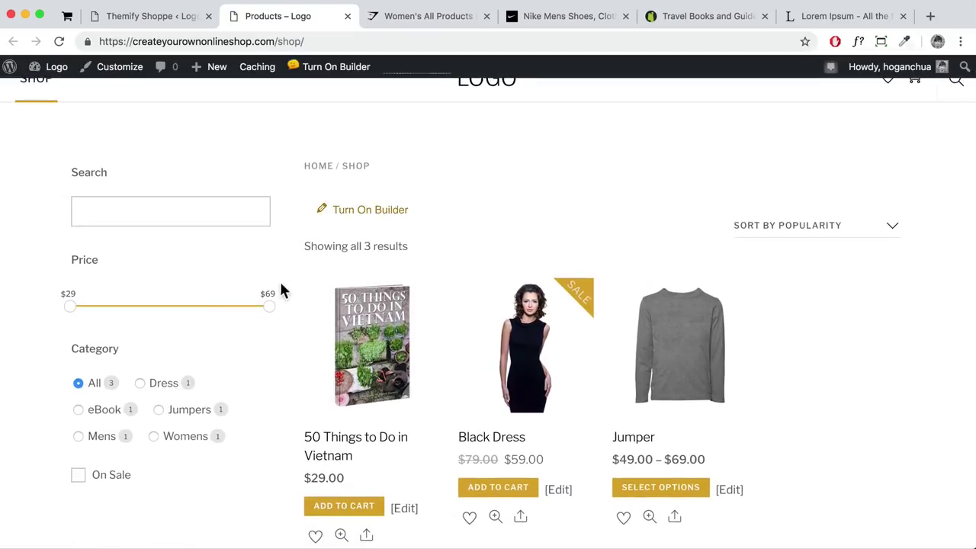
pyautogui.moveTo(269, 307); pyautogui.dragTo(134, 306)
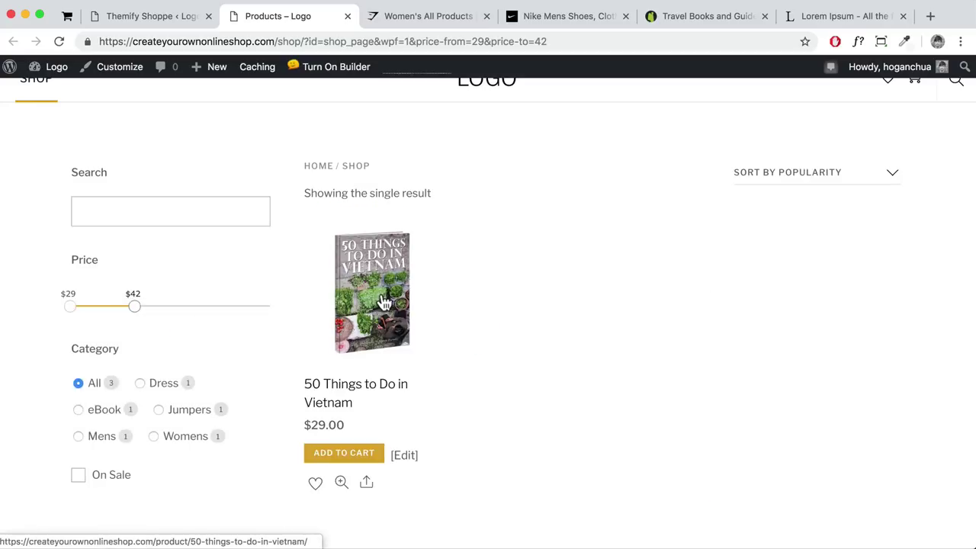
pyautogui.scroll(1, 385, 303)
pyautogui.click(77, 500)
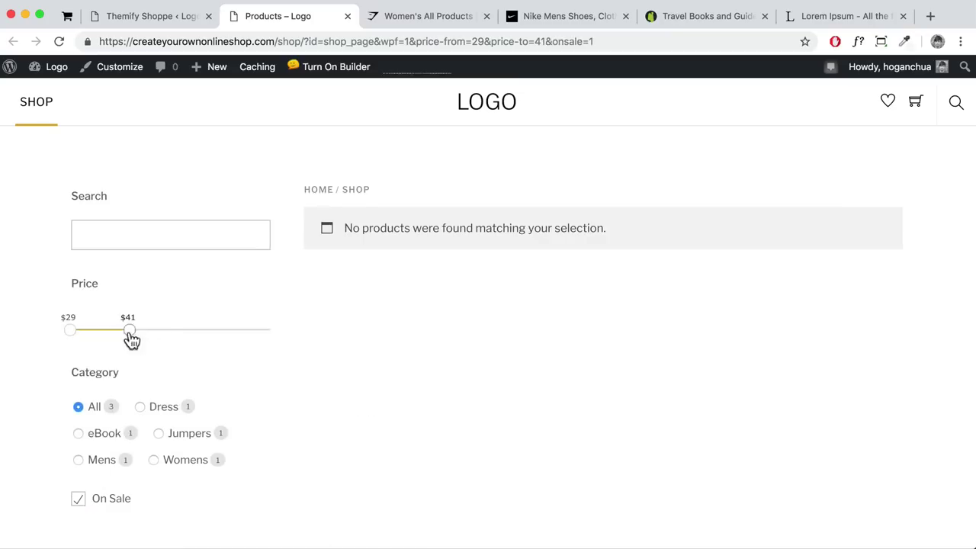
pyautogui.moveTo(129, 331); pyautogui.dragTo(270, 332)
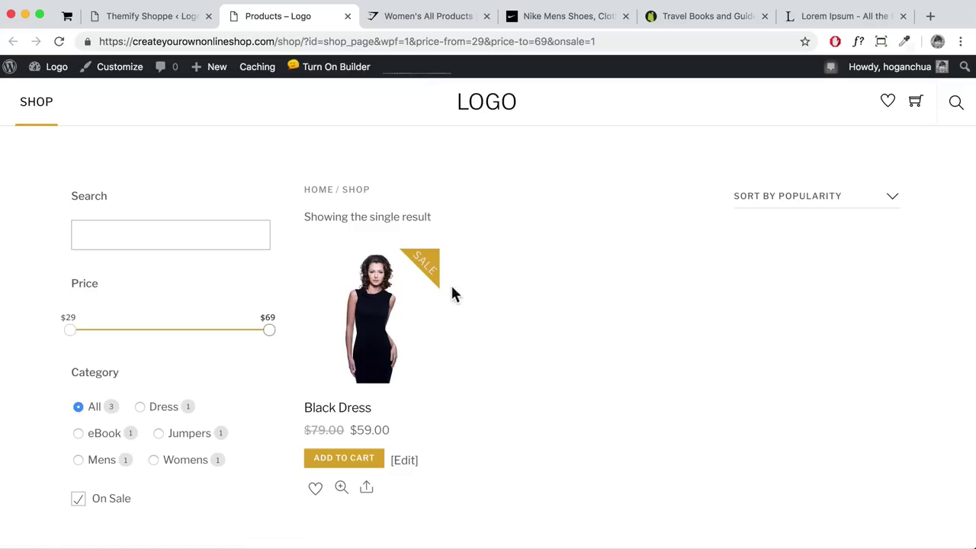
pyautogui.click(150, 18)
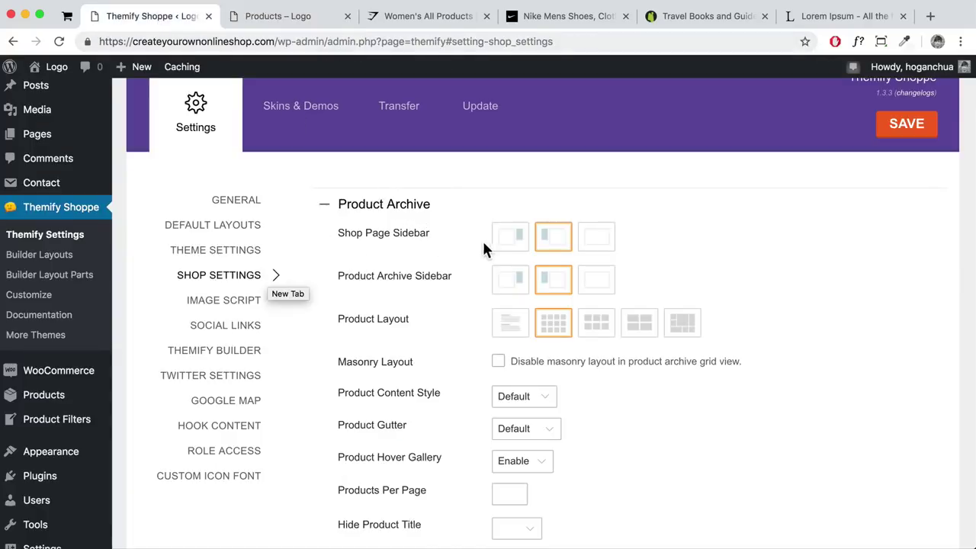
# Switch the product archive layout to Grid 3 and compare it with the storefront
pyautogui.click(600, 326)
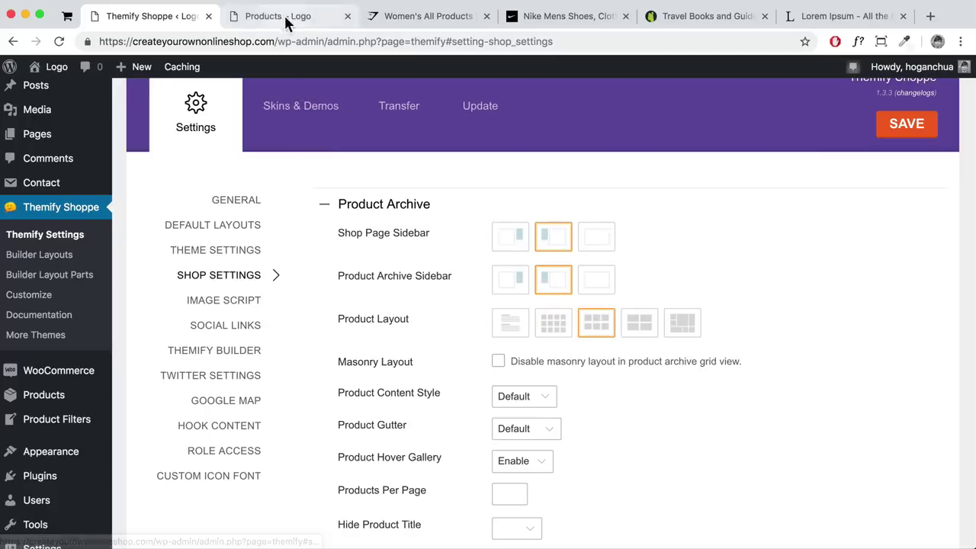
pyautogui.click(251, 23)
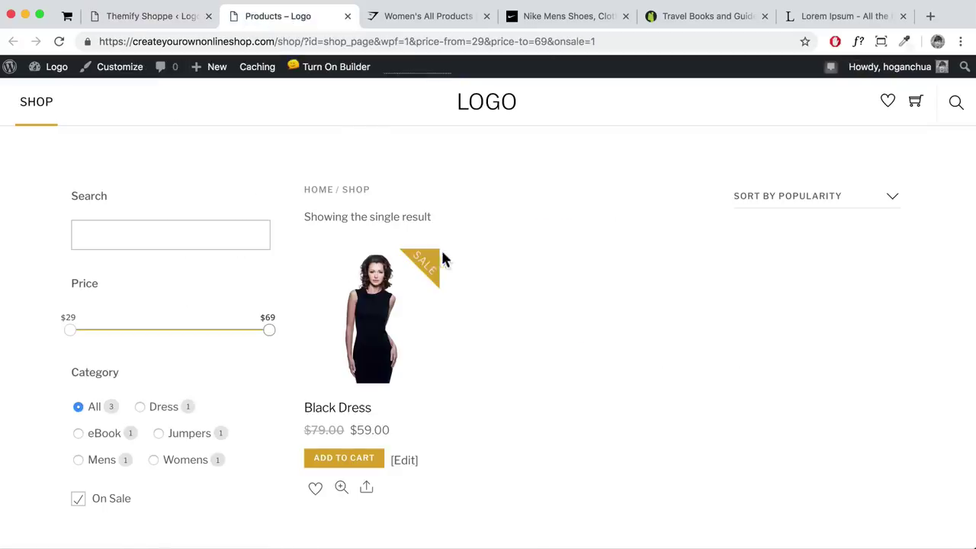
pyautogui.click(137, 16)
pyautogui.scroll(-5, 706, 240)
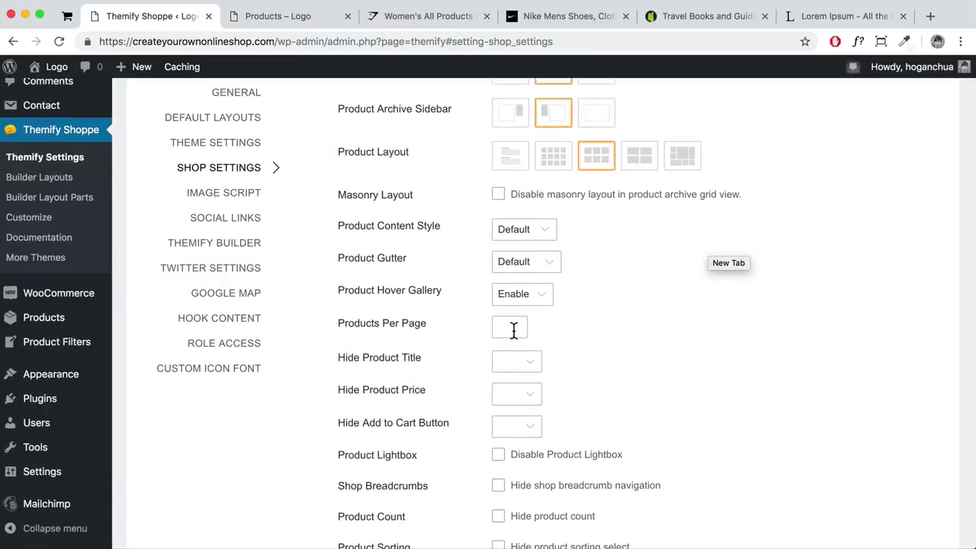
pyautogui.scroll(-2, 511, 330)
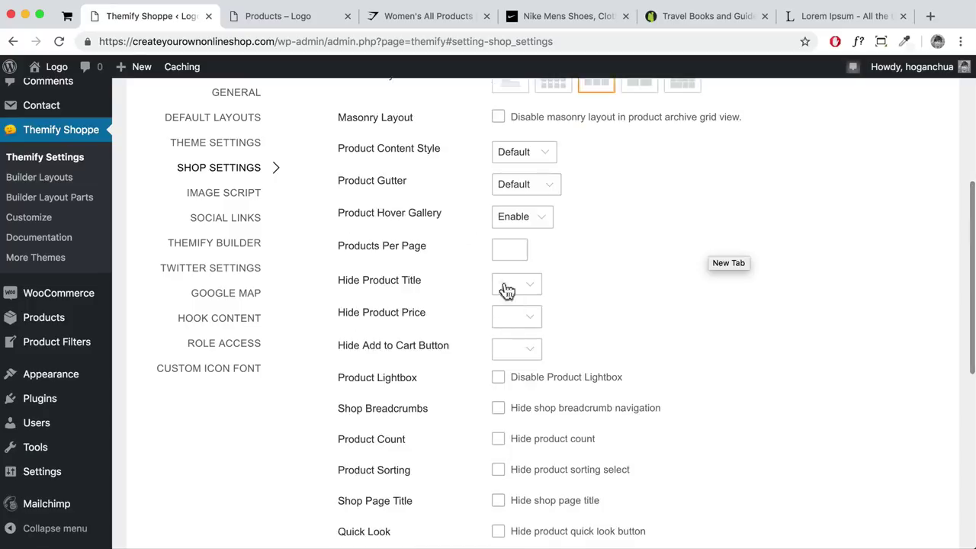
pyautogui.click(290, 17)
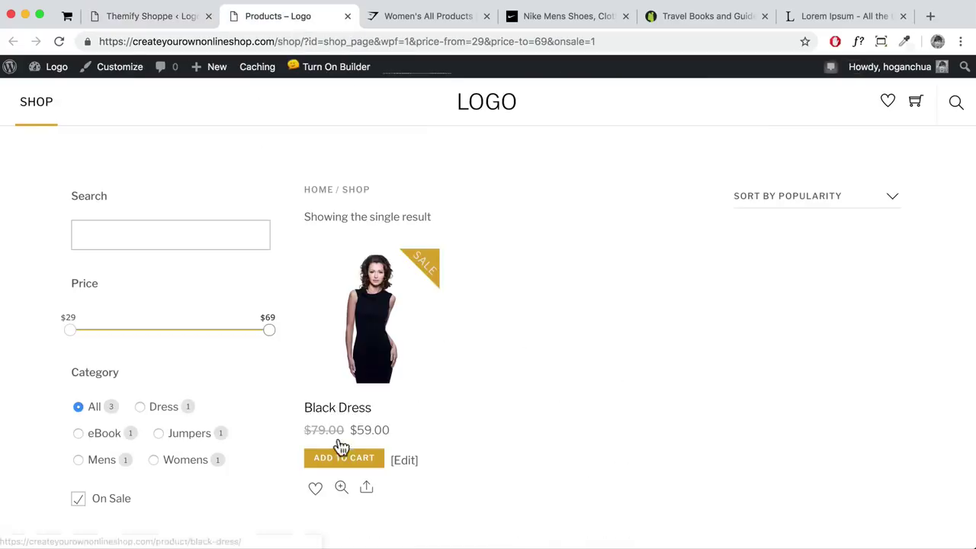
pyautogui.click(174, 19)
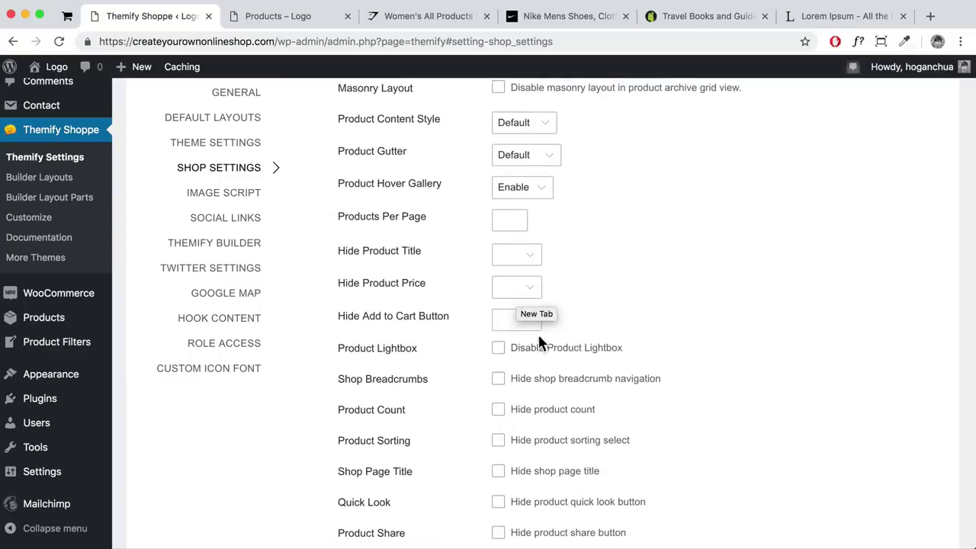
# Tick Hide product share button and save the shop settings
pyautogui.scroll(-3, 538, 335)
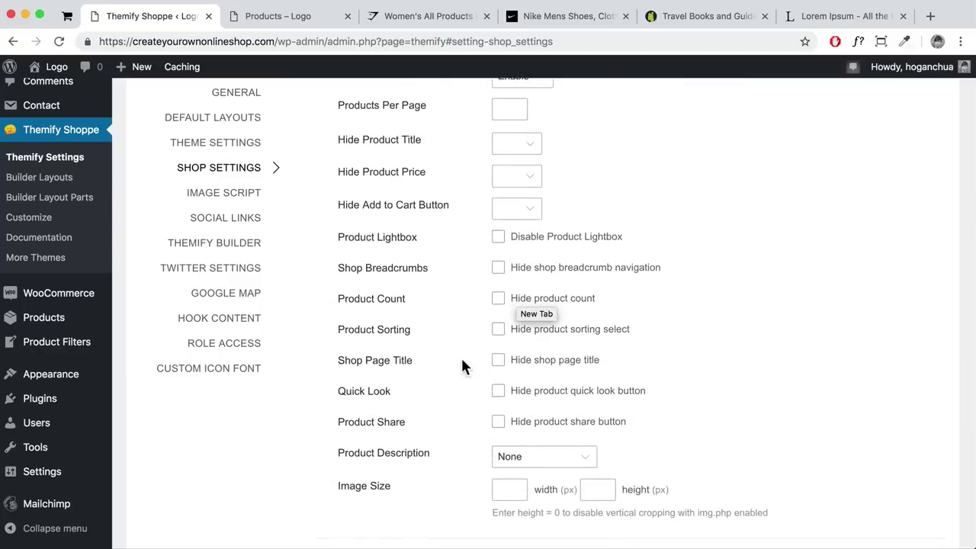
pyautogui.click(497, 421)
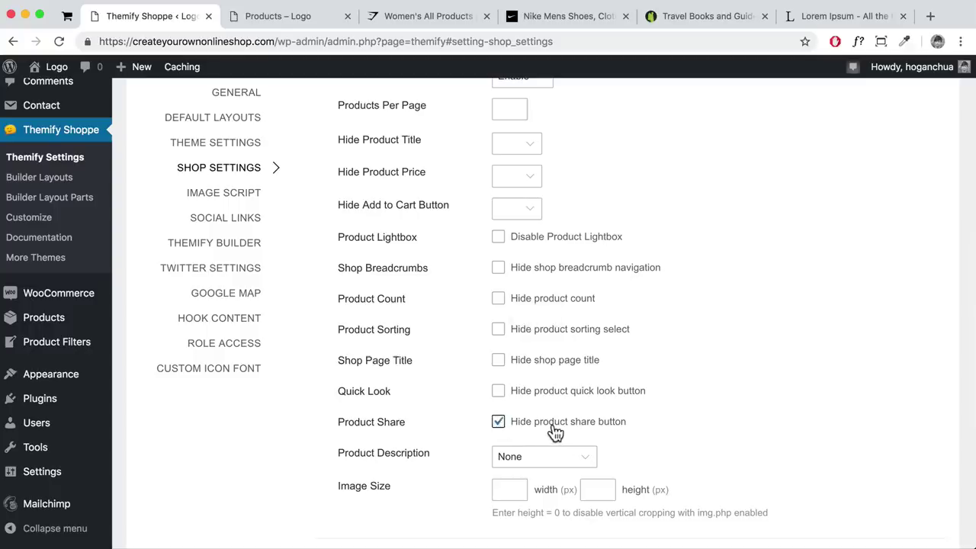
pyautogui.scroll(12, 653, 382)
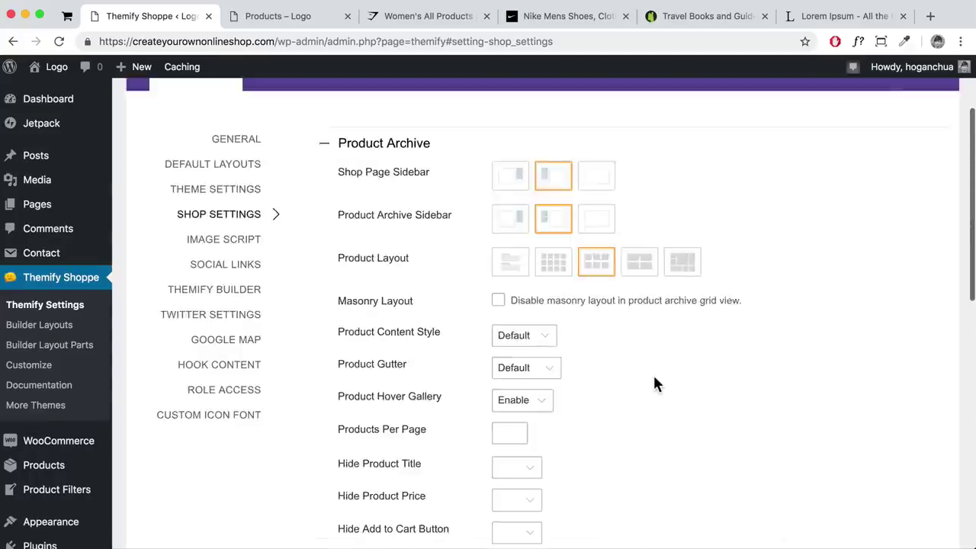
pyautogui.click(906, 197)
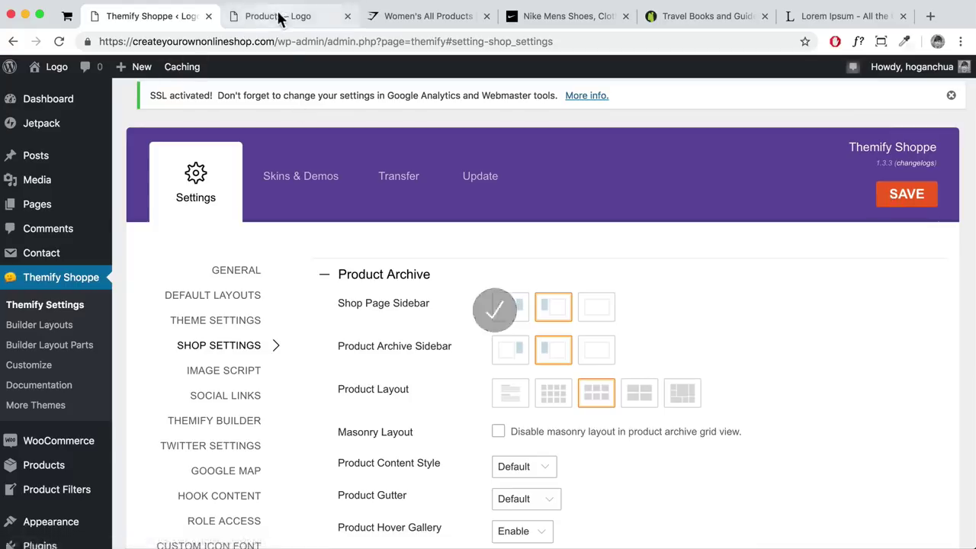
pyautogui.click(278, 16)
# Reload the storefront shop page to check the new layout against the shop settings
pyautogui.click(59, 42)
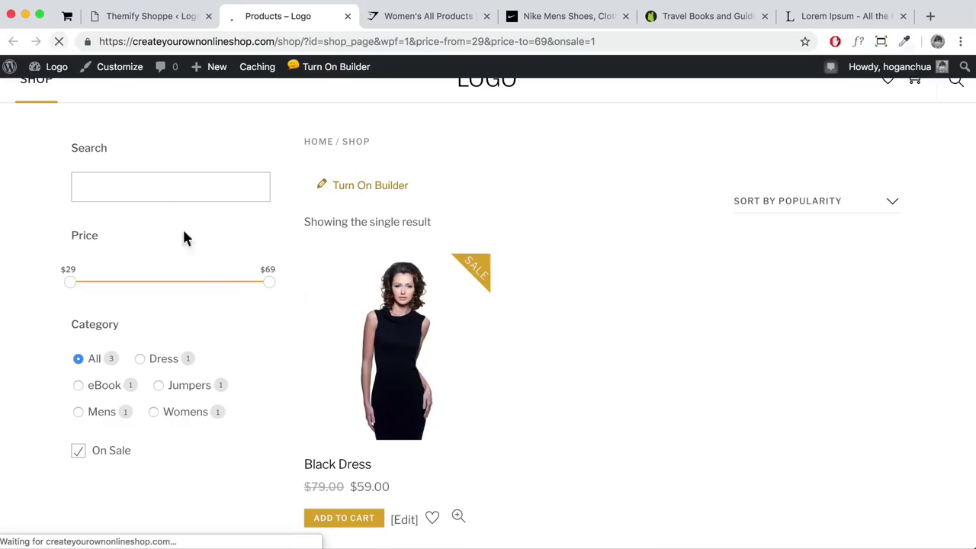
pyautogui.scroll(-3, 254, 278)
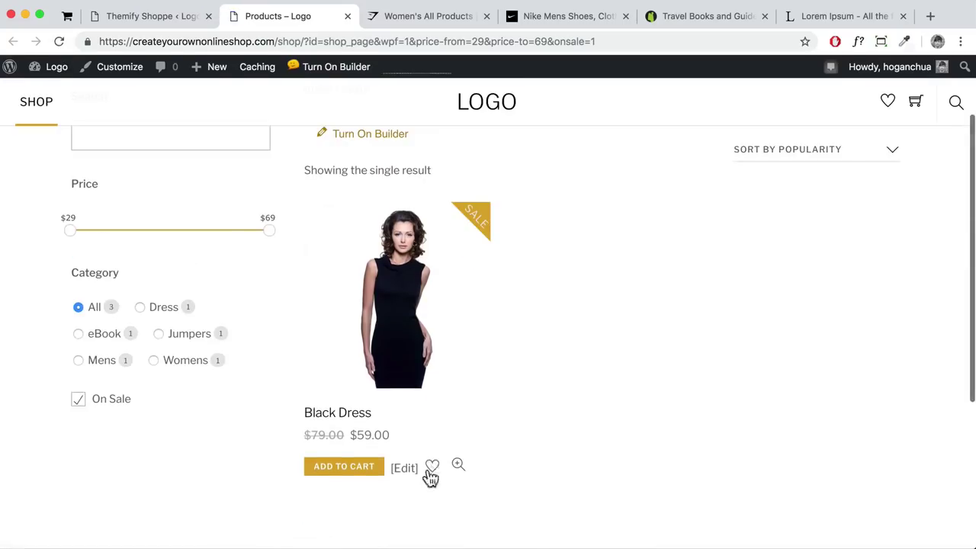
pyautogui.scroll(3, 446, 271)
pyautogui.scroll(-3, 448, 273)
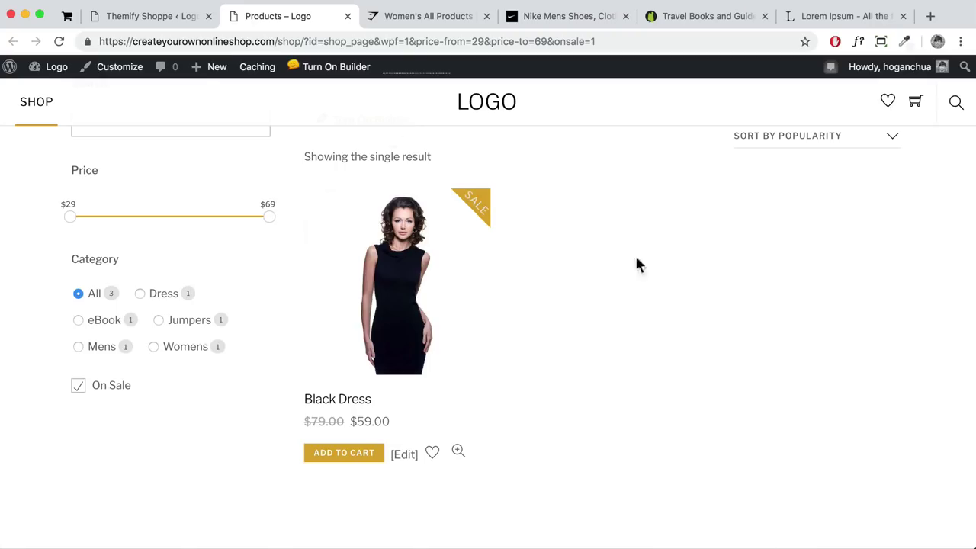
pyautogui.click(165, 22)
pyautogui.scroll(-2, 385, 320)
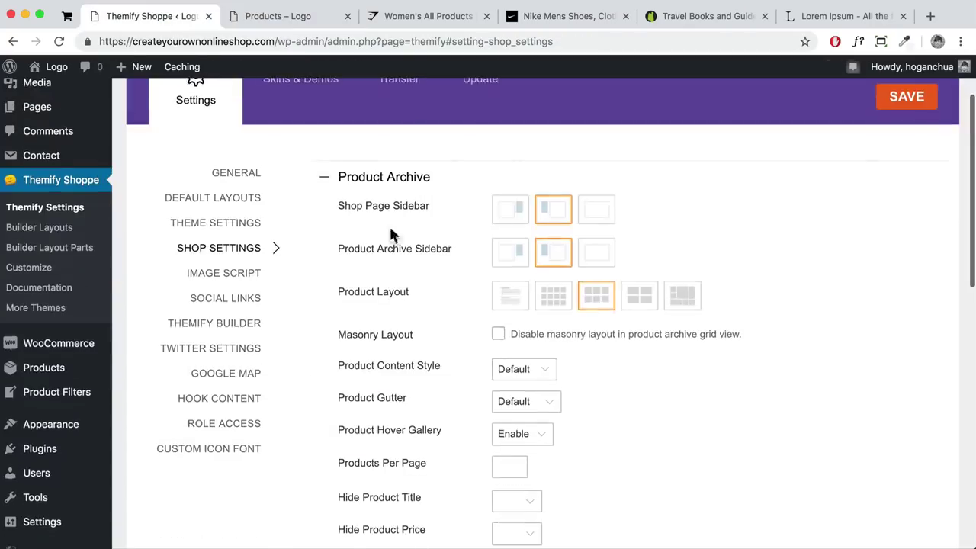
pyautogui.scroll(-8, 390, 231)
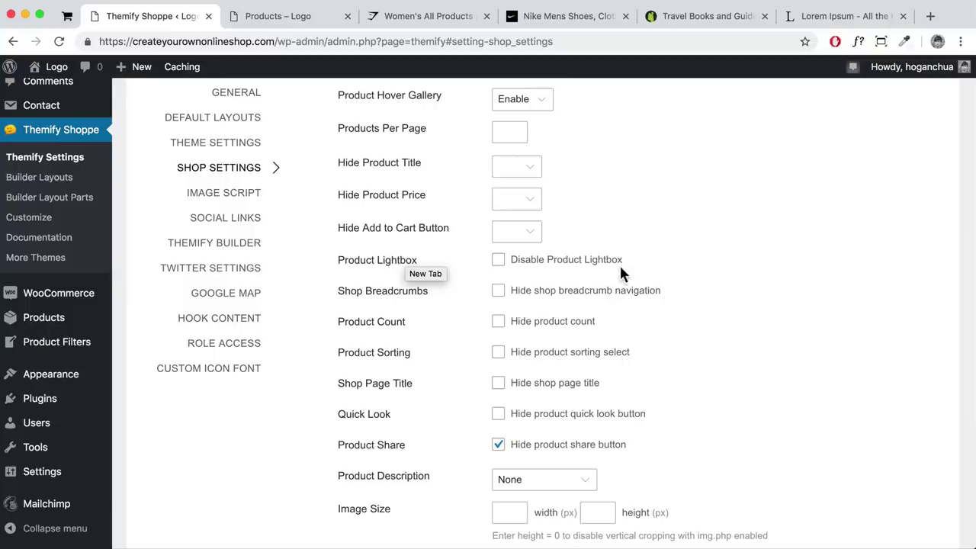
pyautogui.scroll(6, 571, 273)
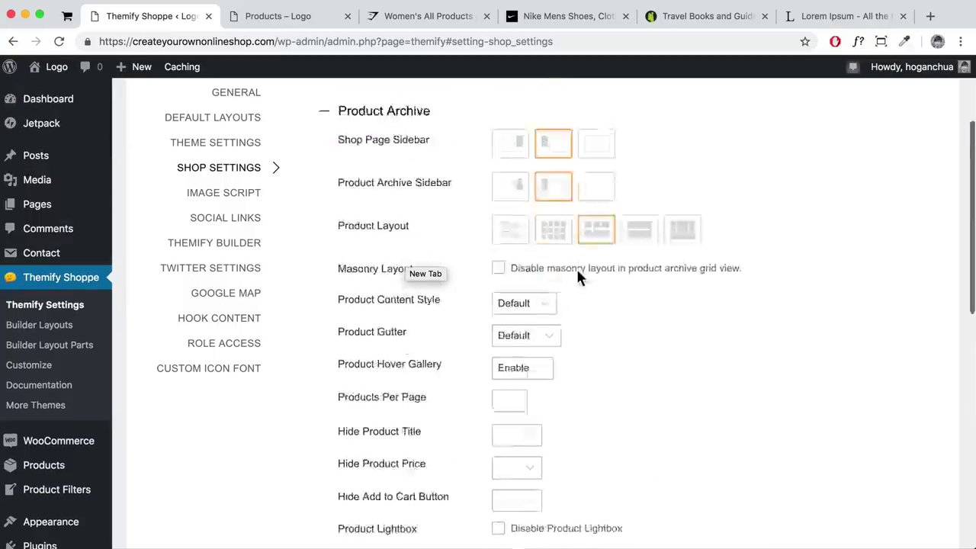
pyautogui.scroll(4, 576, 269)
# Open the Black Dress product page from the on-sale shop results
pyautogui.click(304, 16)
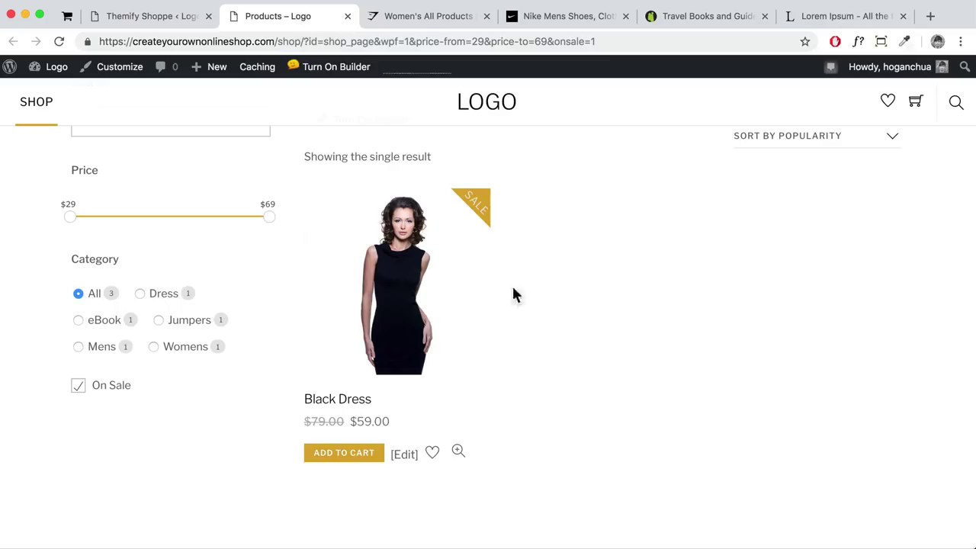
pyautogui.scroll(1, 572, 292)
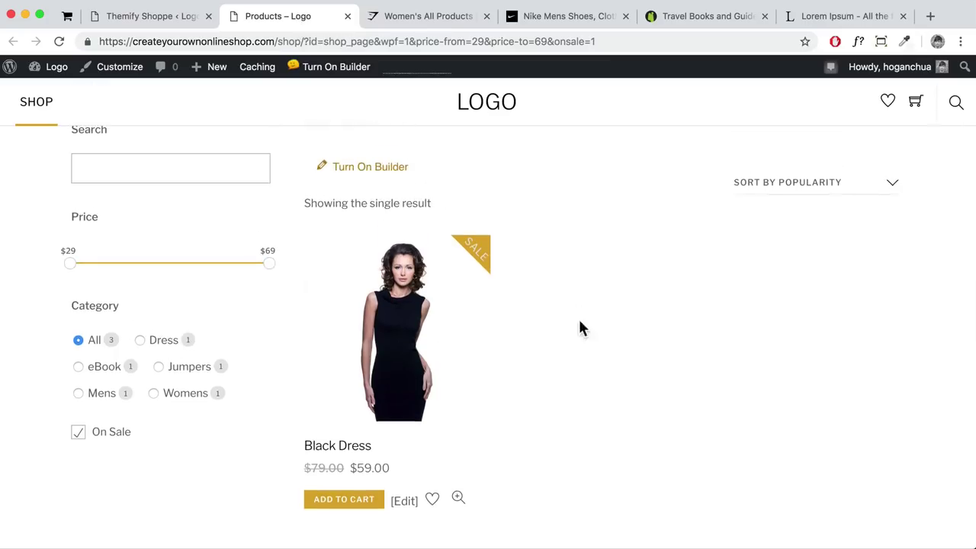
pyautogui.click(408, 345)
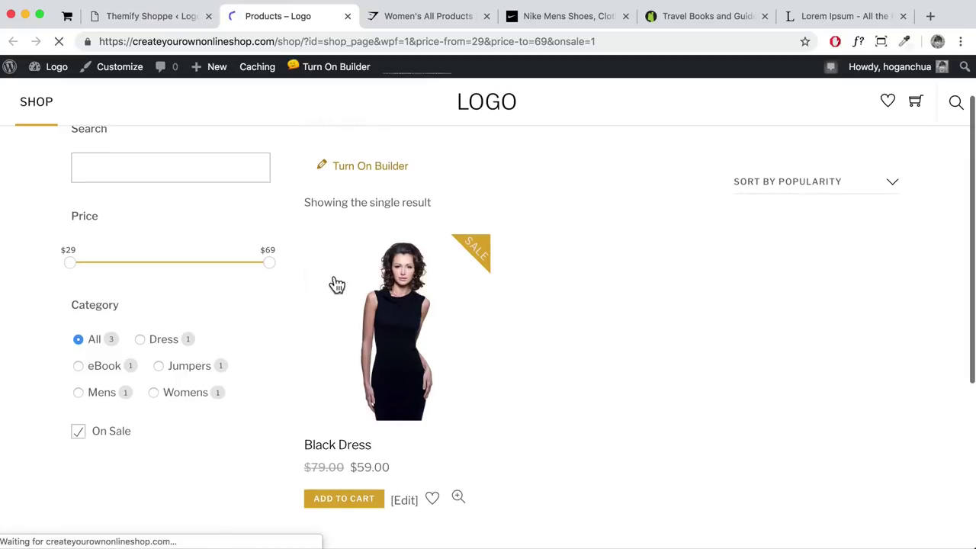
pyautogui.scroll(-7, 523, 204)
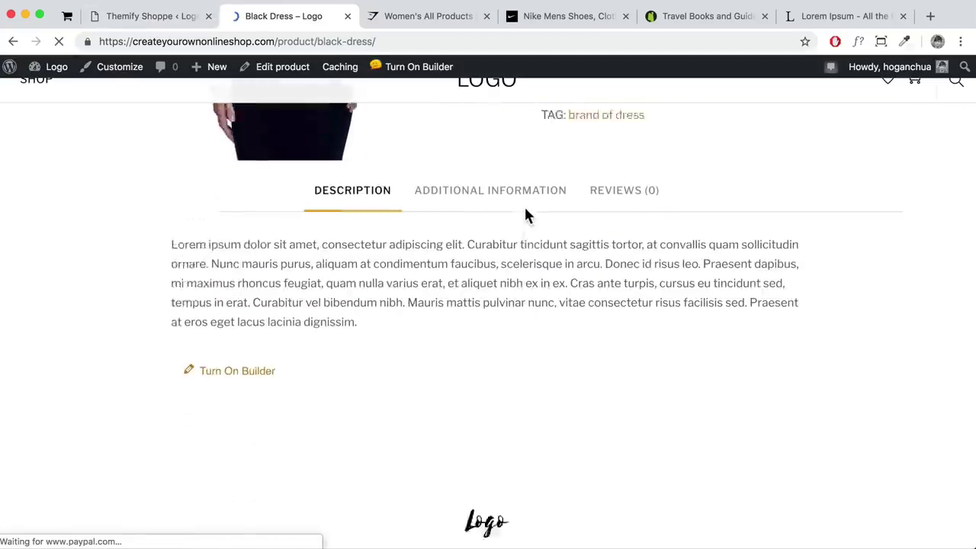
pyautogui.scroll(3, 524, 204)
# Expand Single Product Page settings and keep product pages without a sidebar
pyautogui.click(145, 16)
pyautogui.scroll(-10, 392, 246)
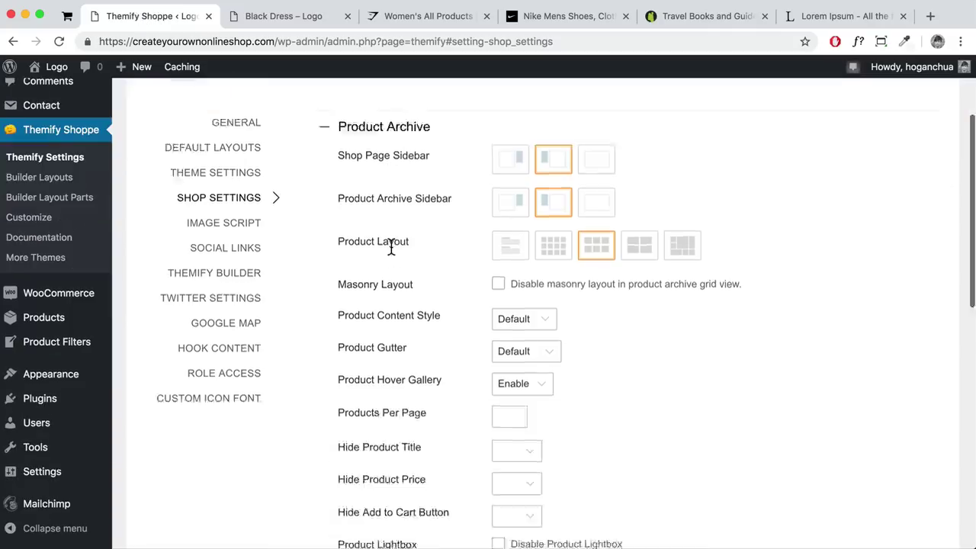
pyautogui.click(393, 312)
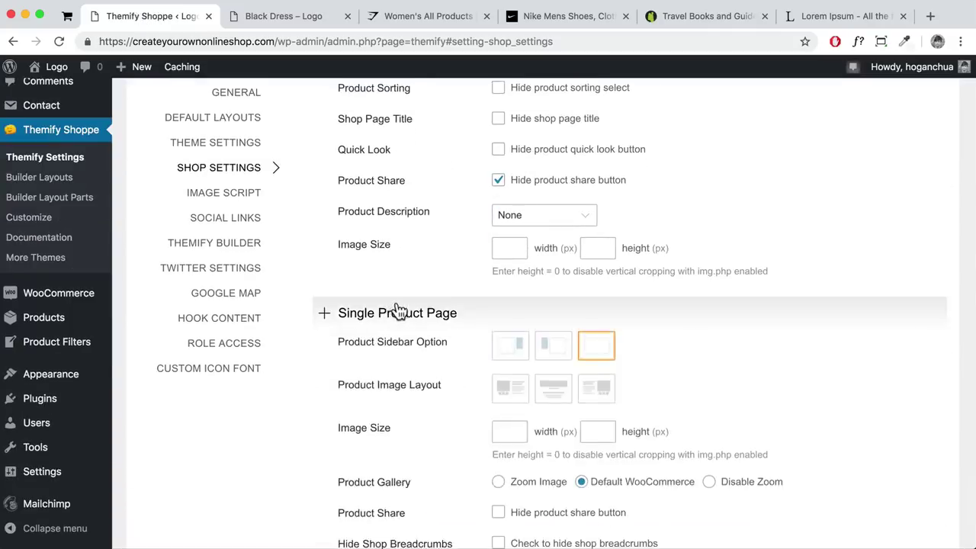
pyautogui.scroll(-5, 398, 309)
pyautogui.scroll(2, 393, 301)
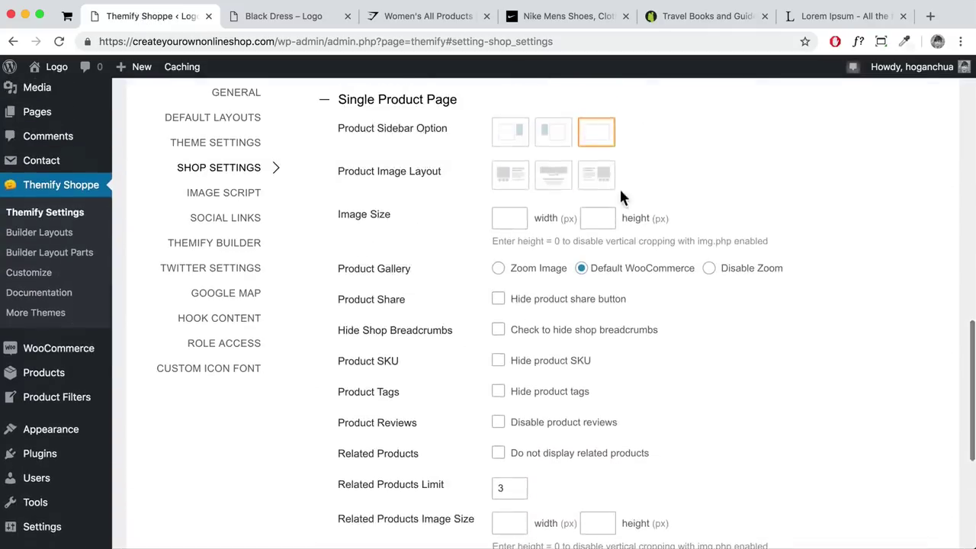
pyautogui.click(602, 145)
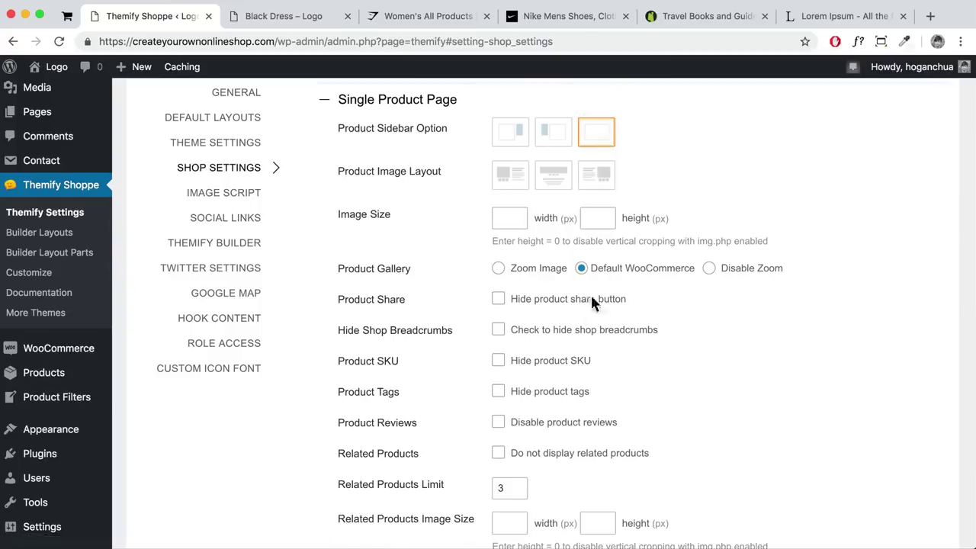
pyautogui.scroll(-3, 584, 309)
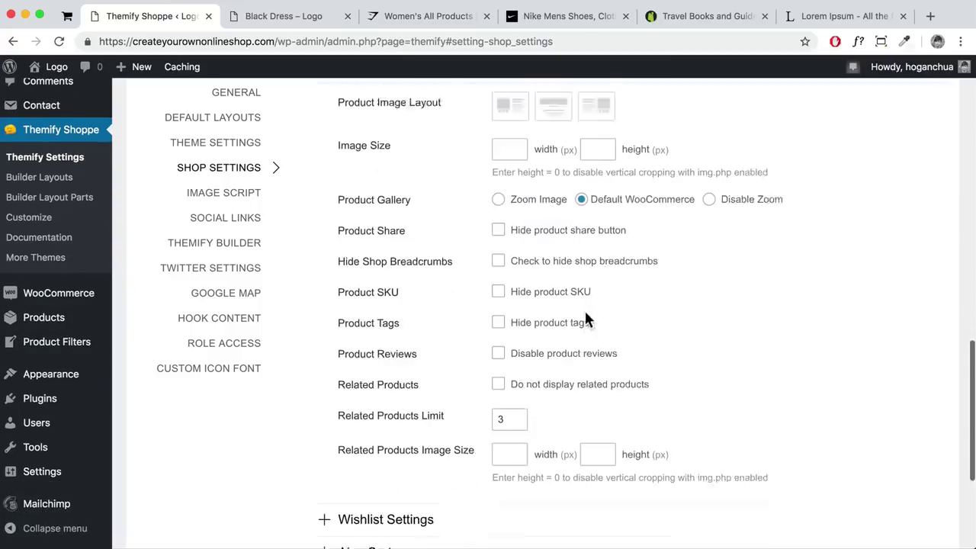
# Locate the tag line on the Black Dress product page
pyautogui.click(282, 18)
pyautogui.scroll(4, 503, 200)
pyautogui.scroll(3, 503, 200)
pyautogui.scroll(-5, 503, 200)
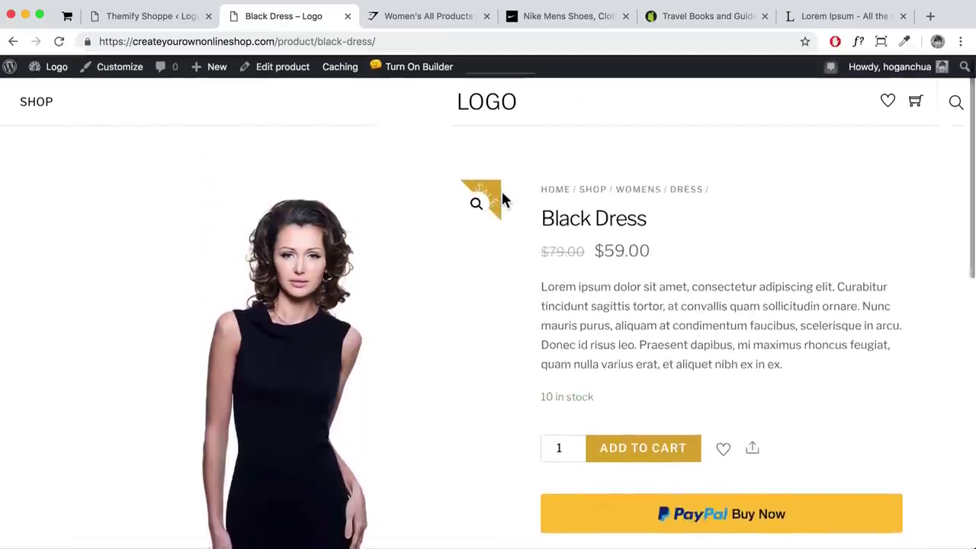
pyautogui.tripleClick(647, 373)
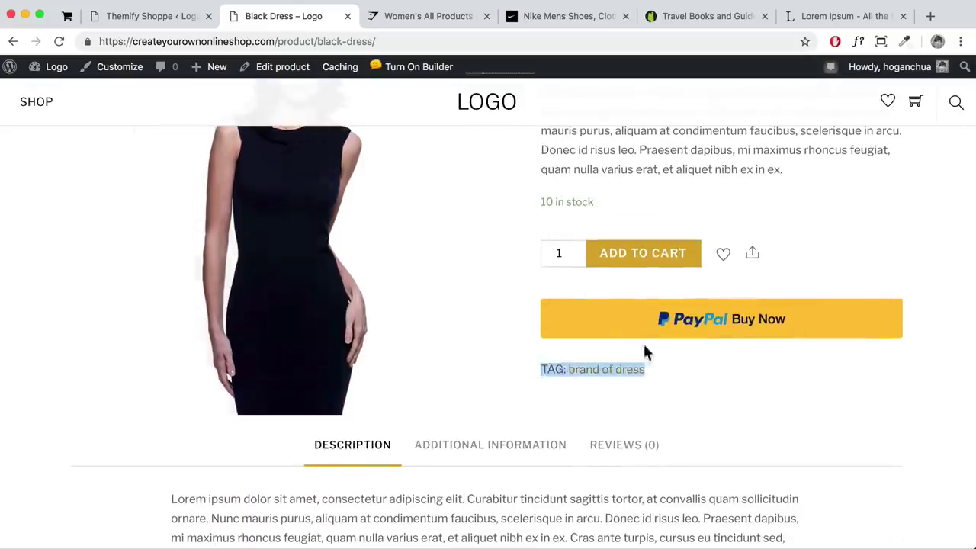
# Tick 'Hide product tags' for single product pages and save the shop settings
pyautogui.click(161, 21)
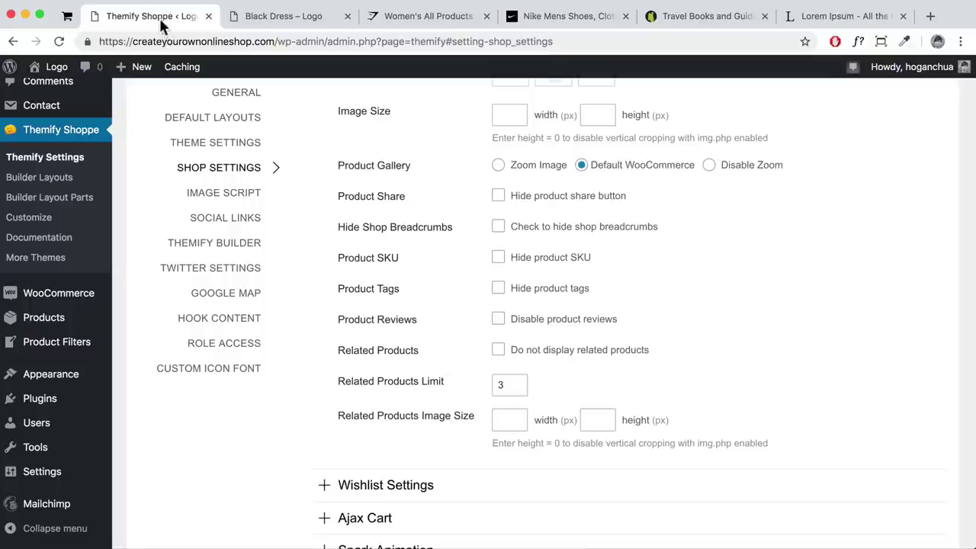
pyautogui.moveTo(400, 293); pyautogui.dragTo(337, 294)
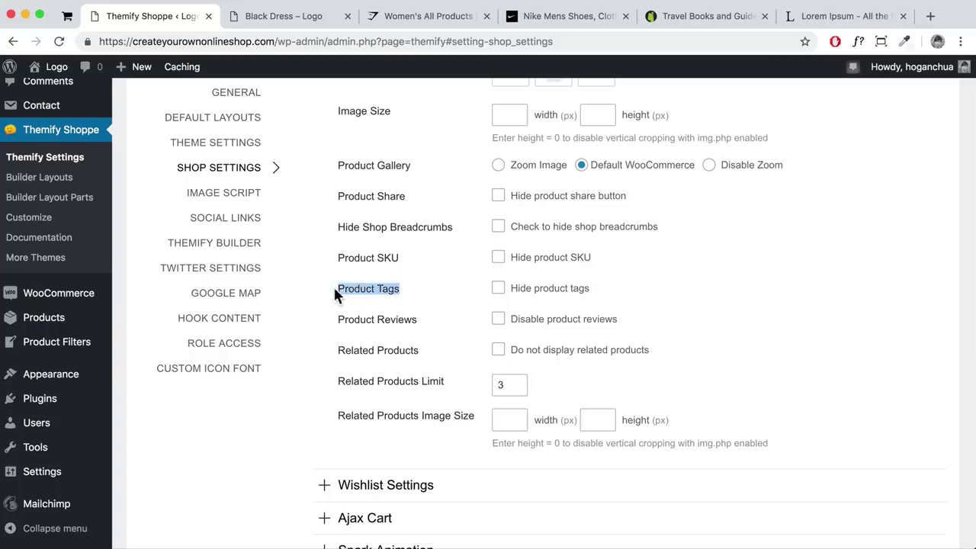
pyautogui.scroll(1, 399, 290)
pyautogui.click(498, 330)
pyautogui.scroll(3, 496, 331)
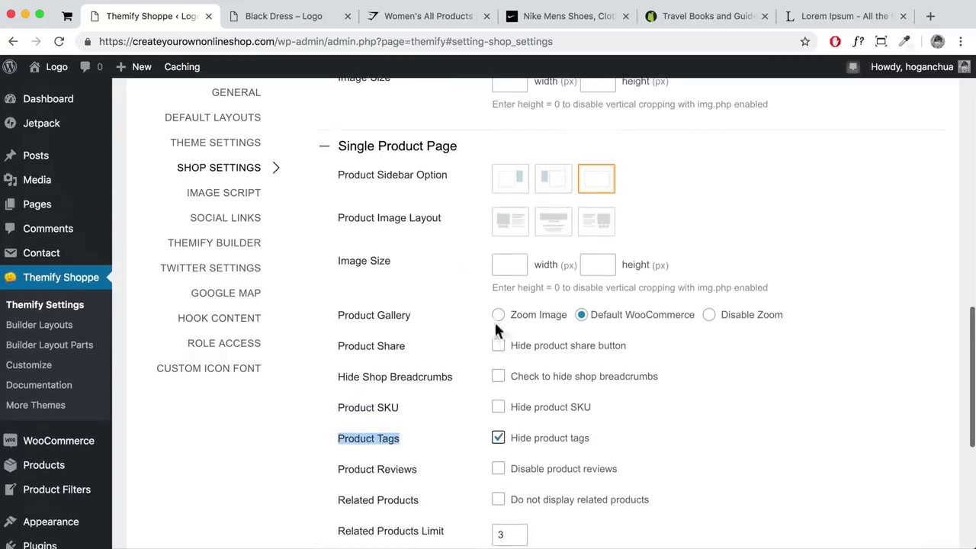
pyautogui.scroll(10, 815, 238)
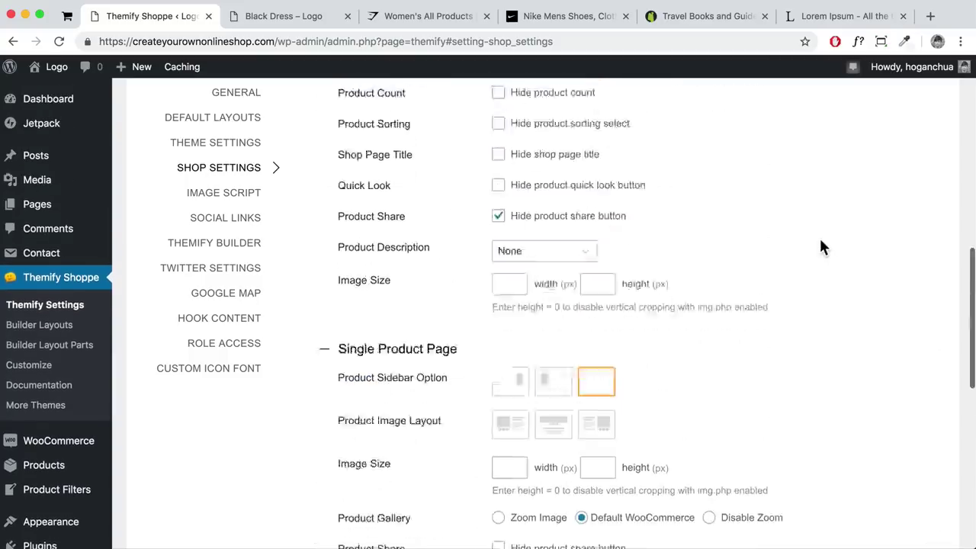
pyautogui.click(905, 145)
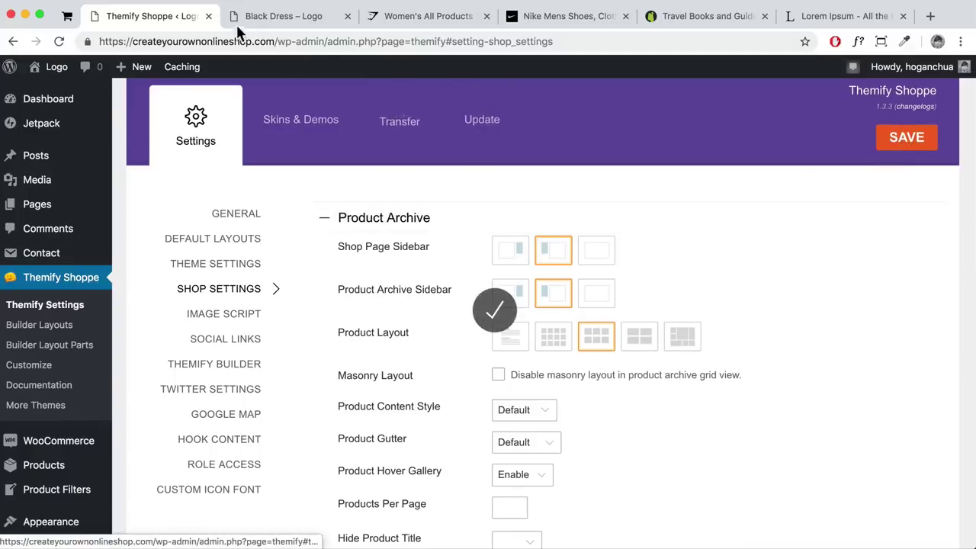
# Reload the Black Dress product page to confirm the tags are gone
pyautogui.click(258, 18)
pyautogui.click(59, 42)
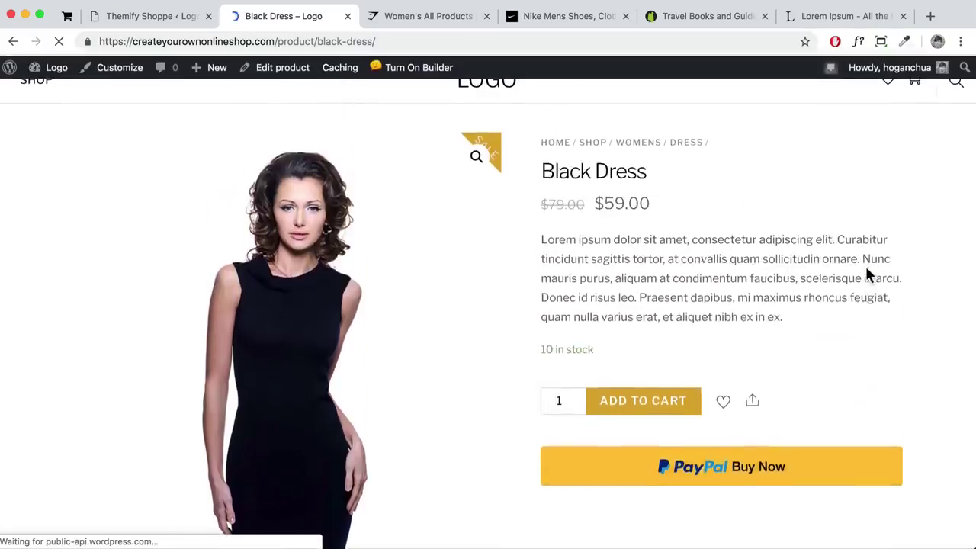
pyautogui.scroll(-4, 865, 264)
pyautogui.scroll(-1, 869, 275)
pyautogui.scroll(5, 869, 274)
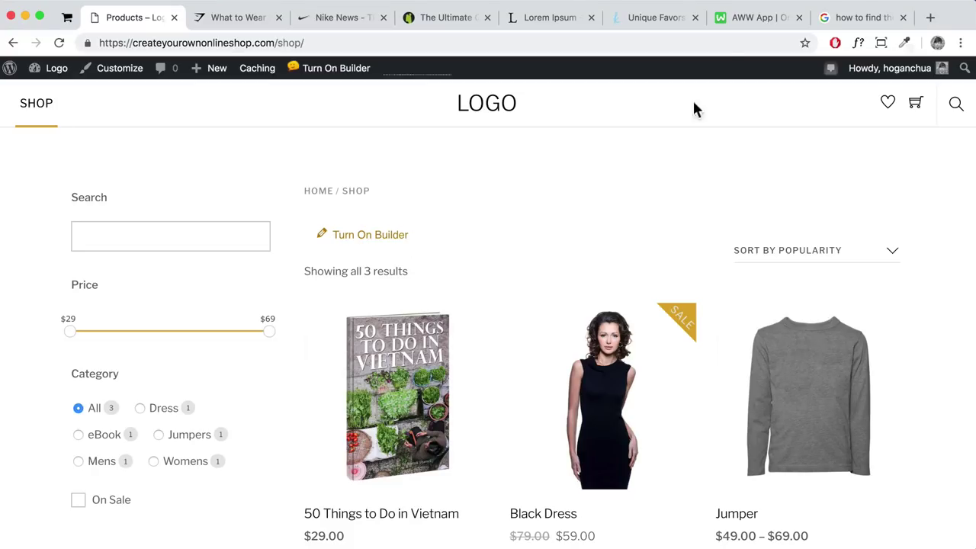
# Check the AWW App whiteboard site diagram, then scroll through the three-product shop page
pyautogui.click(739, 19)
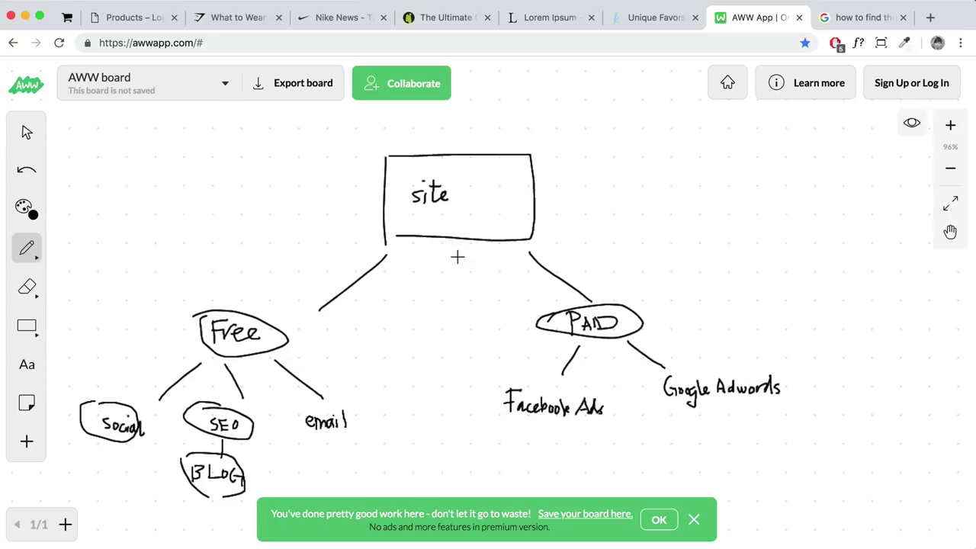
pyautogui.click(133, 17)
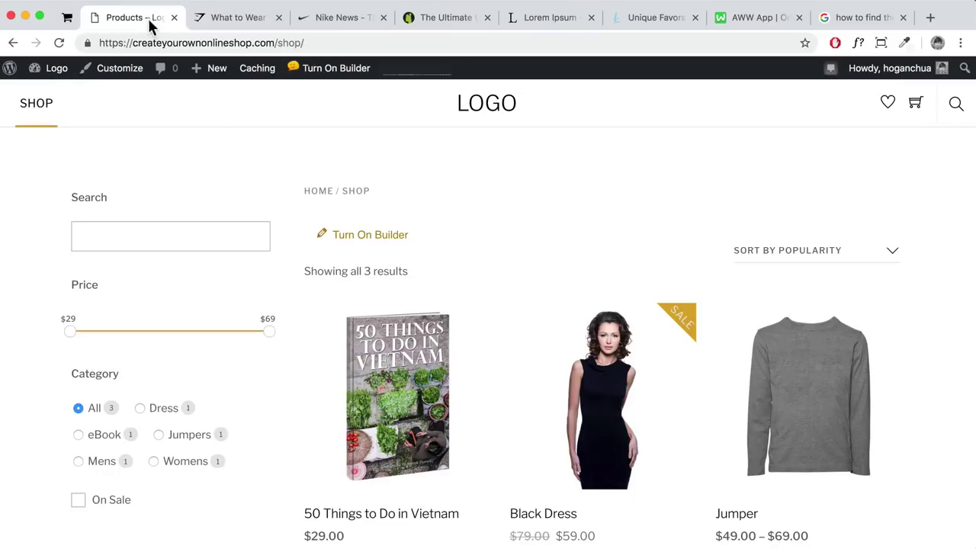
pyautogui.scroll(-5, 526, 210)
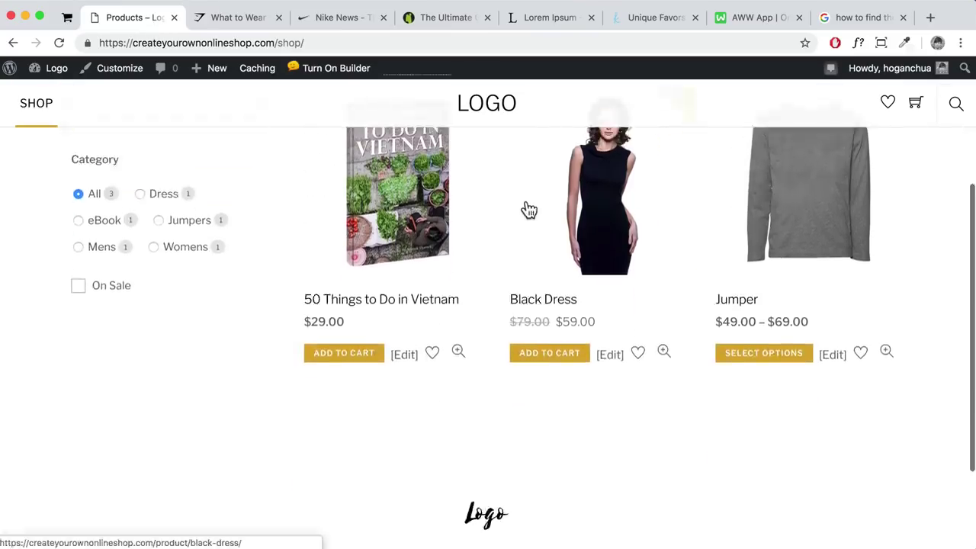
pyautogui.scroll(4, 526, 209)
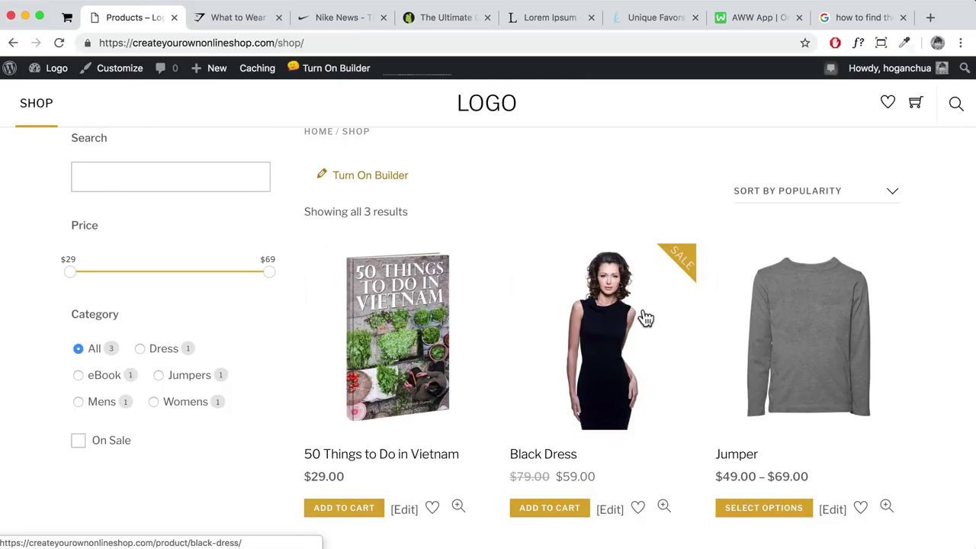
pyautogui.scroll(2, 446, 239)
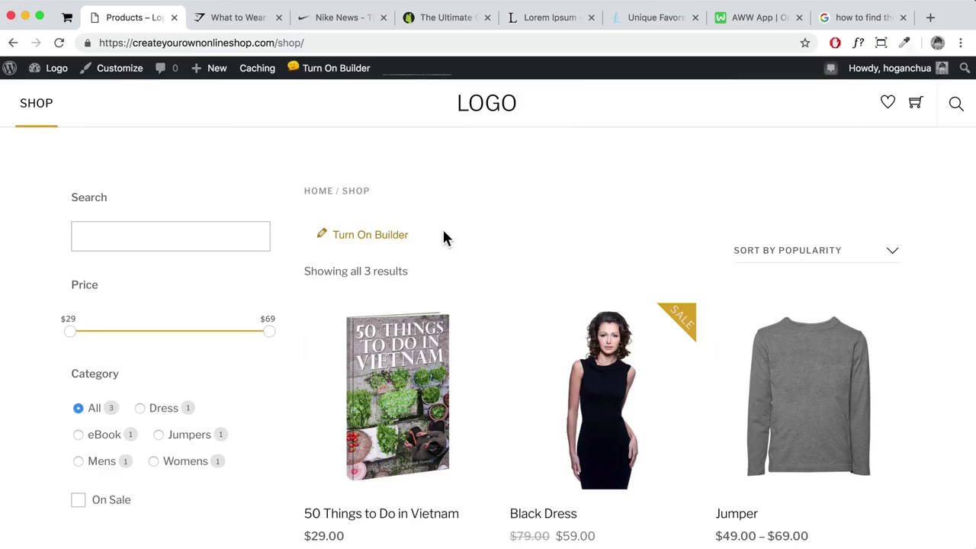
pyautogui.click(875, 21)
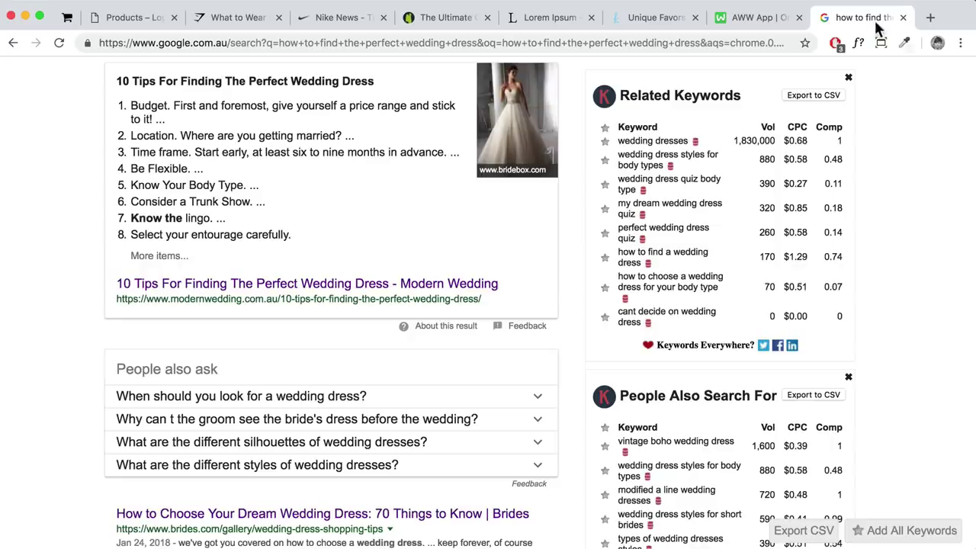
# Read through The Knot's wedding gown shopping tips article
pyautogui.scroll(3, 300, 231)
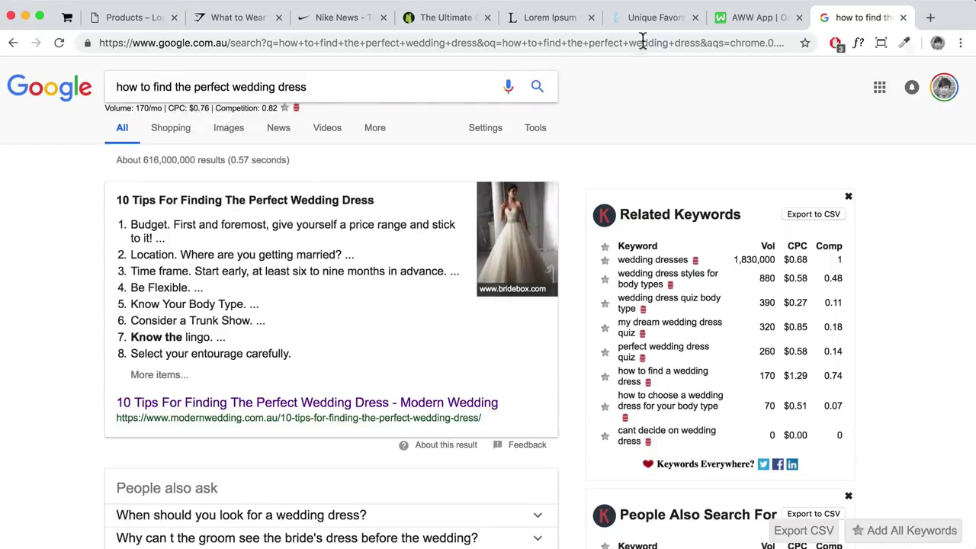
pyautogui.click(658, 19)
pyautogui.click(14, 44)
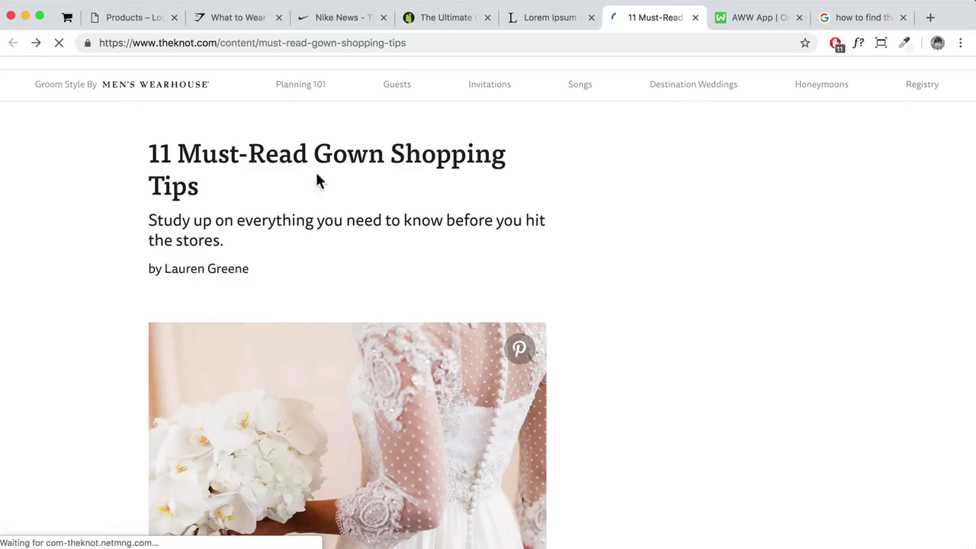
pyautogui.scroll(-5, 347, 182)
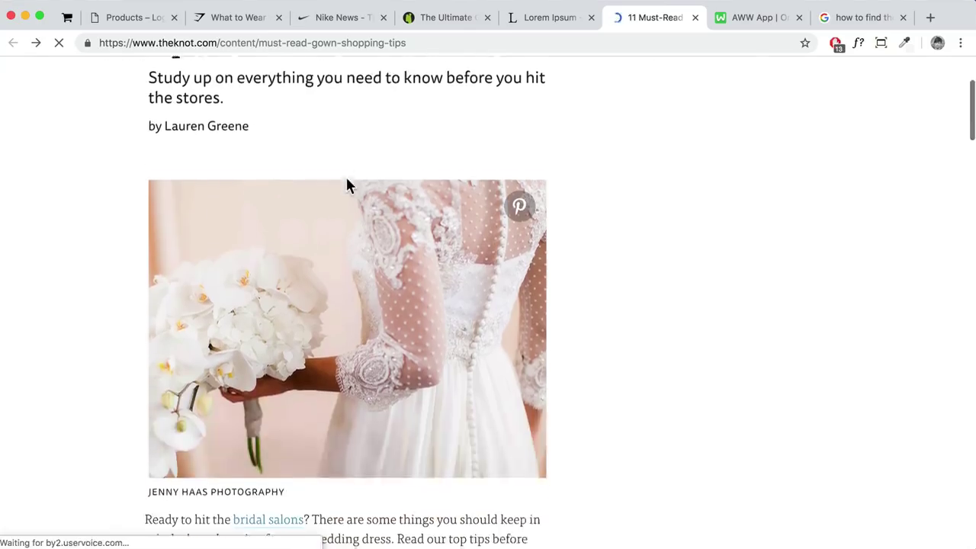
pyautogui.scroll(-6, 344, 176)
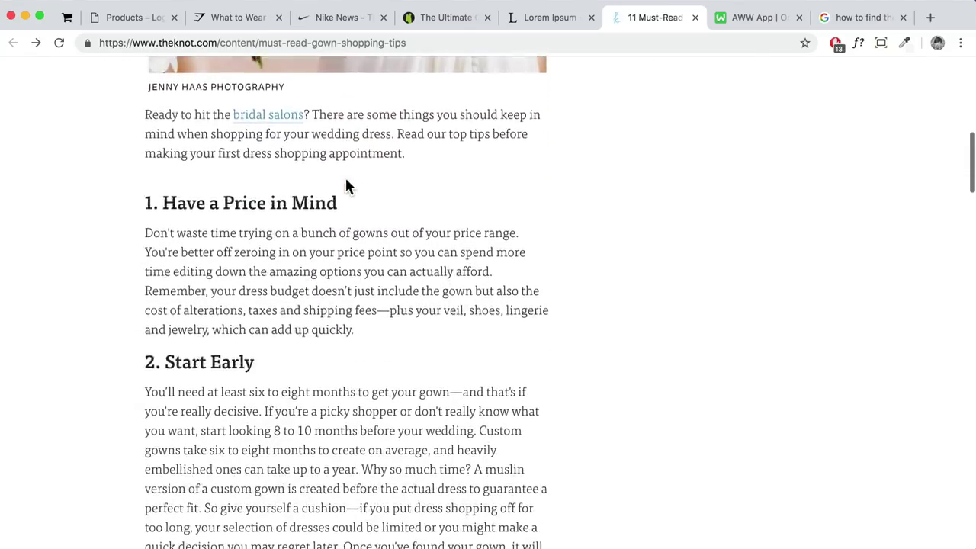
pyautogui.scroll(-4, 345, 185)
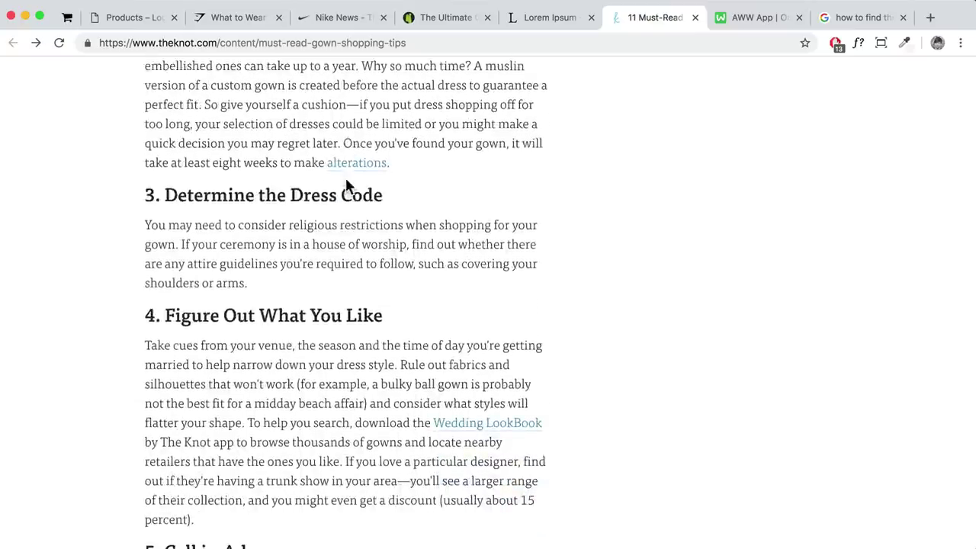
pyautogui.scroll(-2, 344, 186)
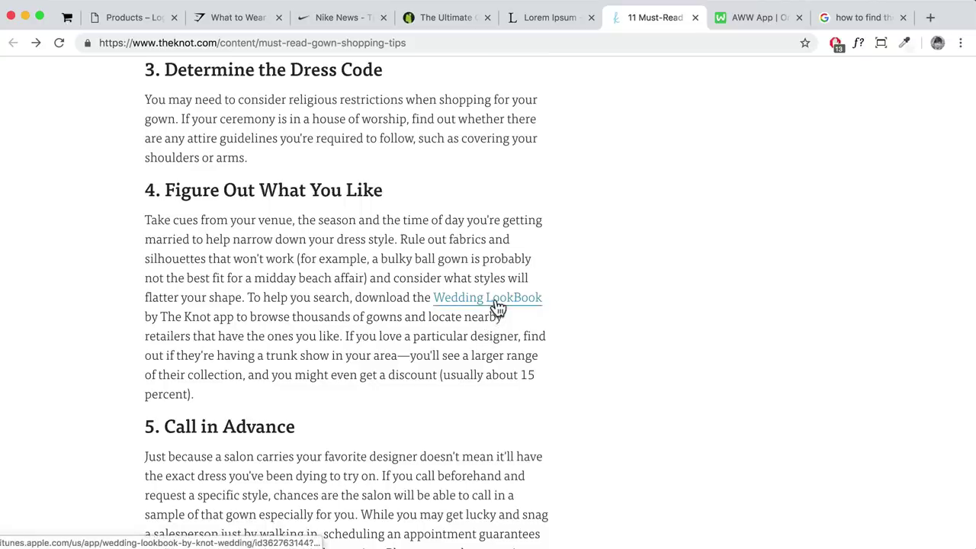
pyautogui.scroll(-4, 497, 306)
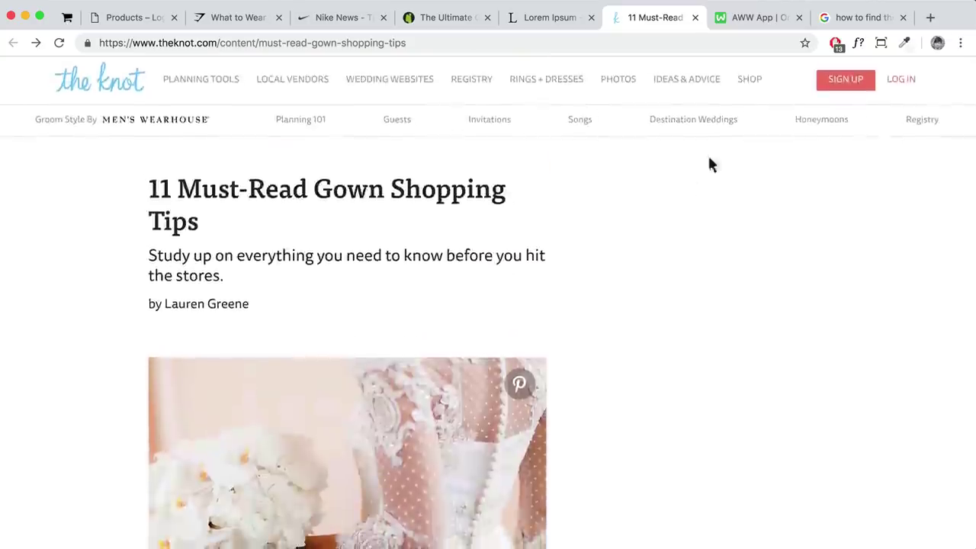
# Browse The Knot's wedding shop page, then move to the Nomadic Matt travel article
pyautogui.moveTo(756, 81)
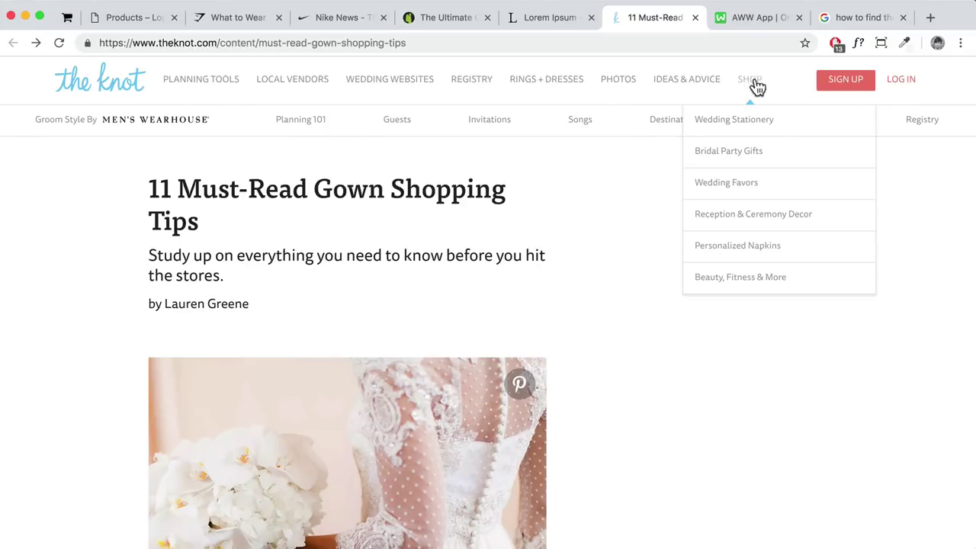
pyautogui.click(756, 82)
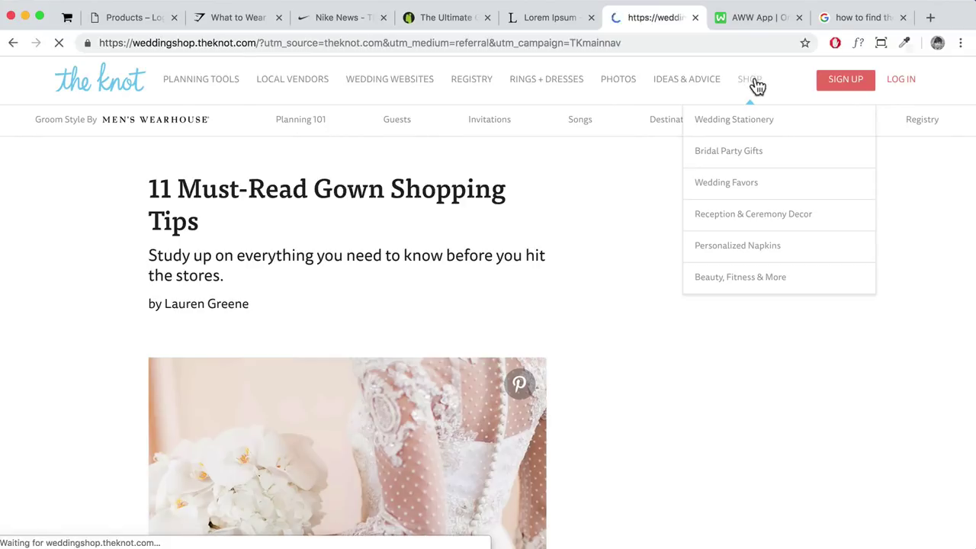
pyautogui.scroll(-2, 290, 389)
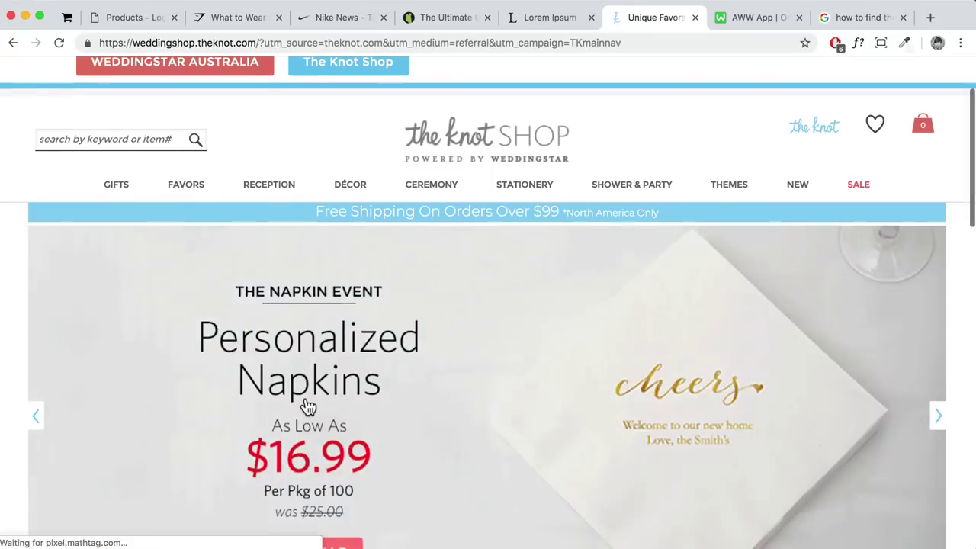
pyautogui.scroll(-1, 343, 371)
pyautogui.scroll(-1, 345, 366)
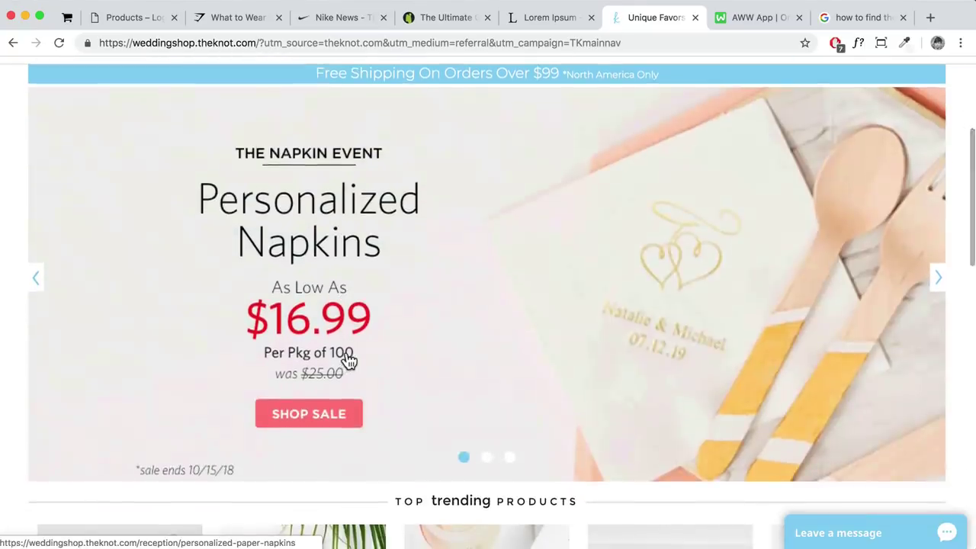
pyautogui.scroll(-3, 342, 368)
pyautogui.scroll(-5, 339, 367)
pyautogui.scroll(12, 338, 366)
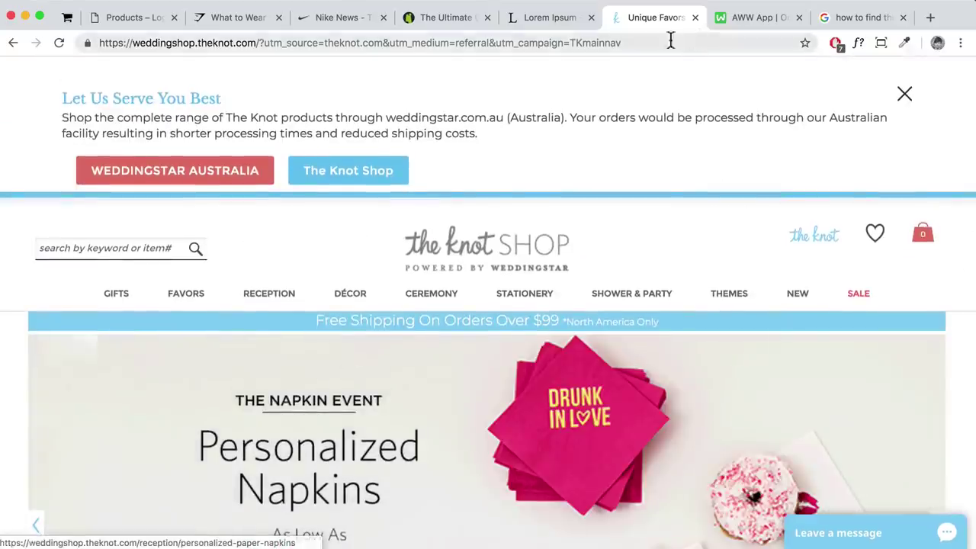
pyautogui.click(441, 19)
pyautogui.scroll(20, 340, 217)
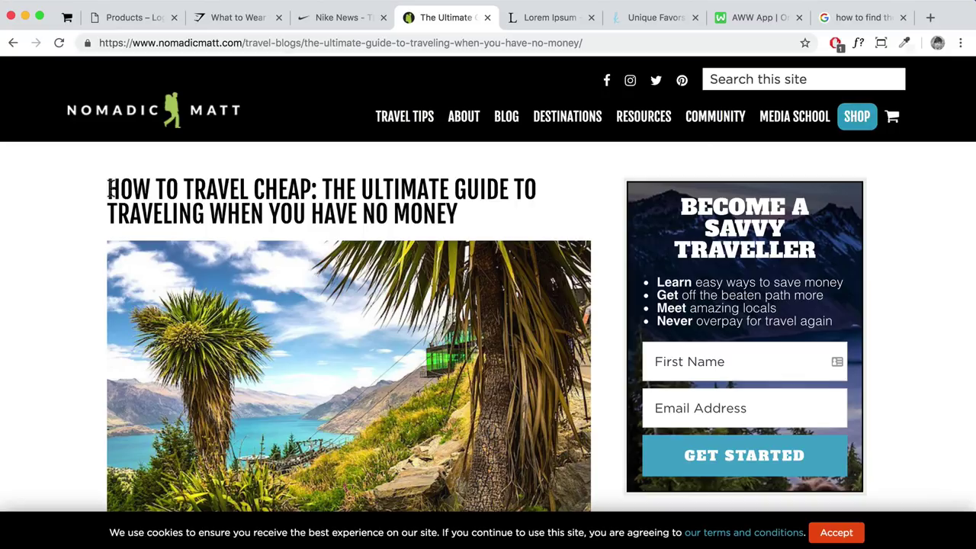
# Highlight 'HOW TO TRAVEL CHEAP:' and browse Nomadic Matt's travel books shop page
pyautogui.moveTo(110, 188); pyautogui.dragTo(323, 186)
pyautogui.moveTo(417, 124)
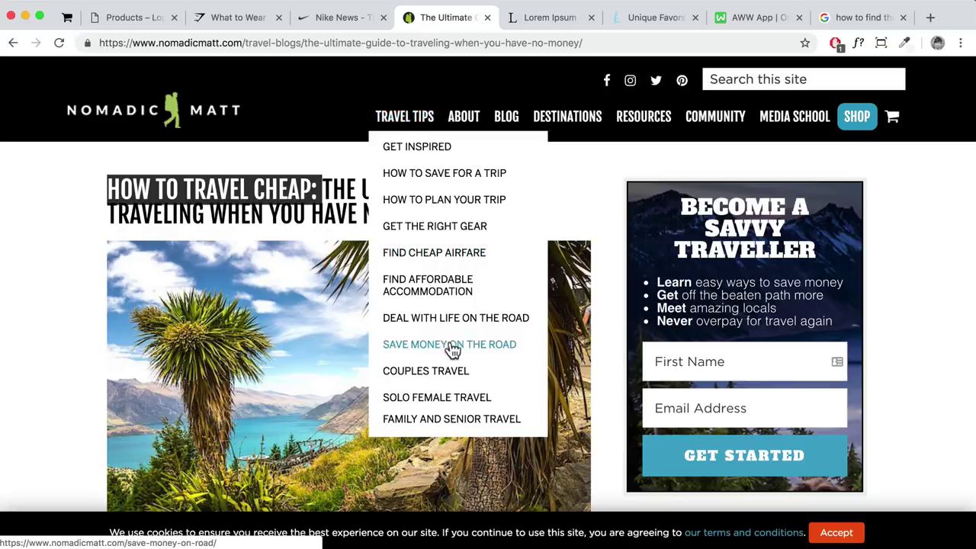
pyautogui.click(860, 116)
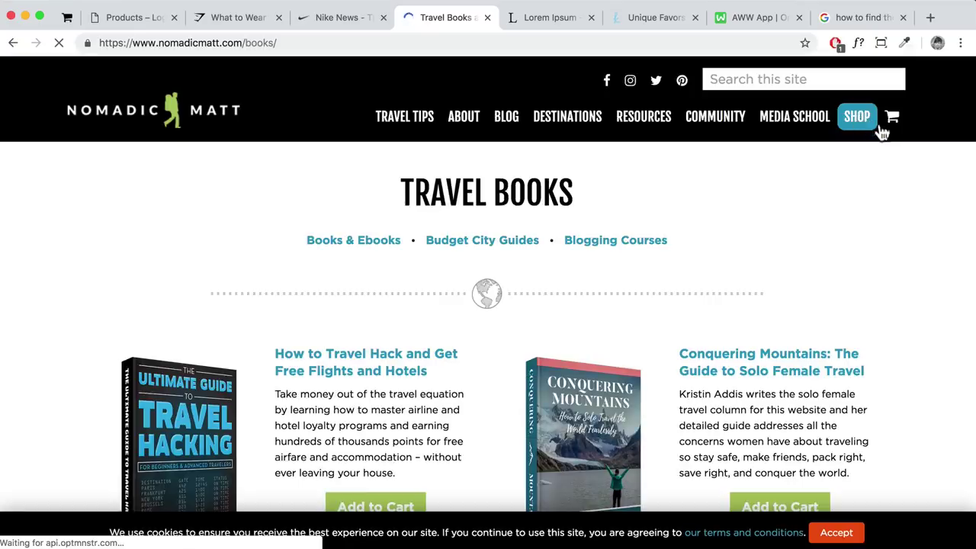
pyautogui.scroll(-5, 717, 238)
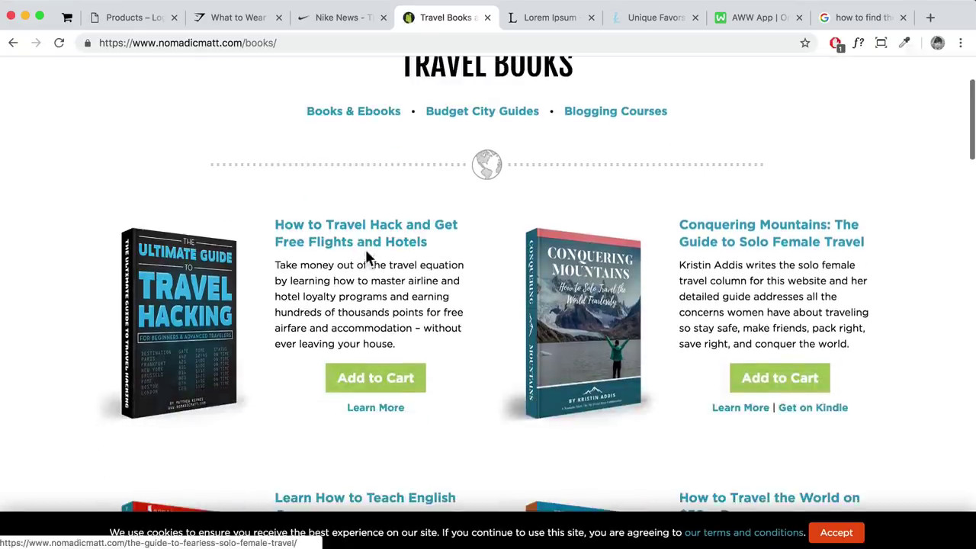
pyautogui.scroll(5, 366, 258)
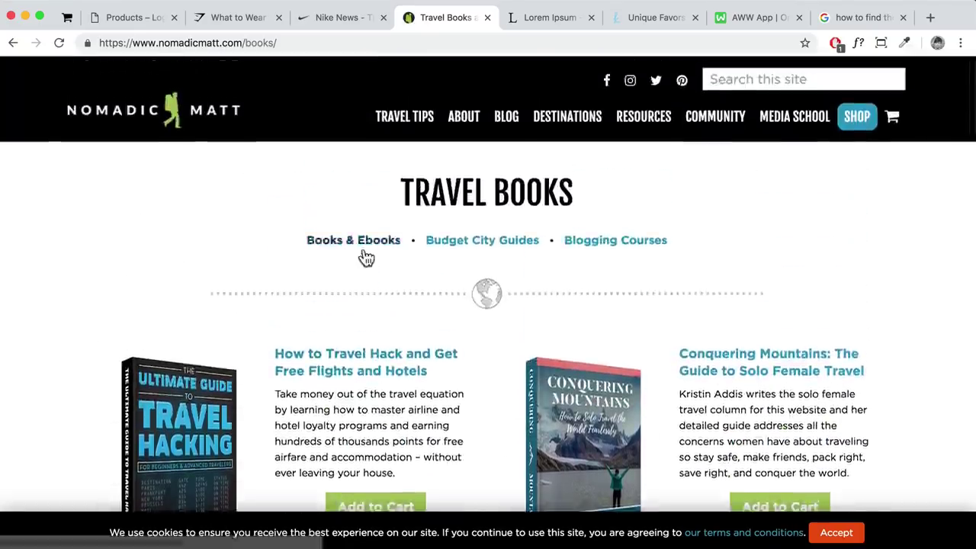
# Read the Gymshark article and select its title 'WHAT TO WEAR TO THE GYM'
pyautogui.click(233, 21)
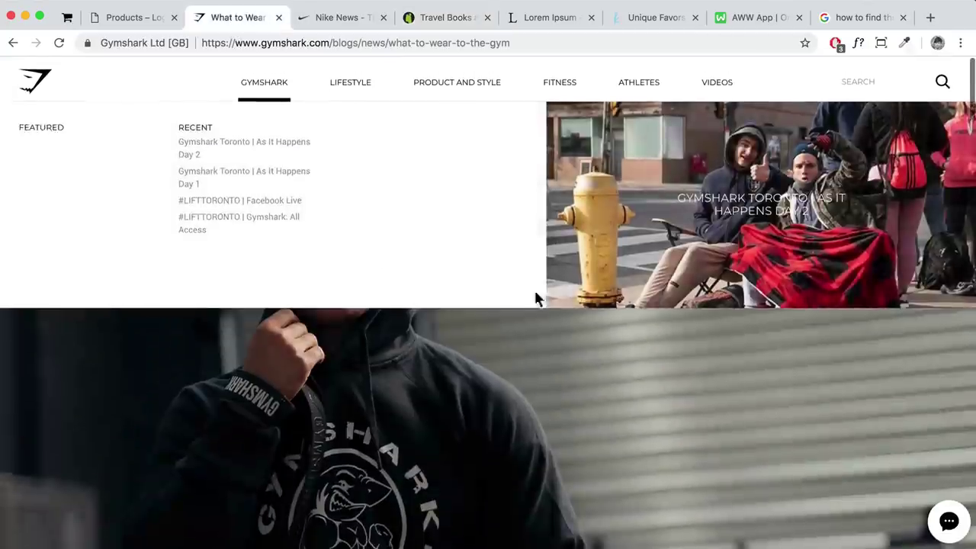
pyautogui.scroll(-3, 615, 338)
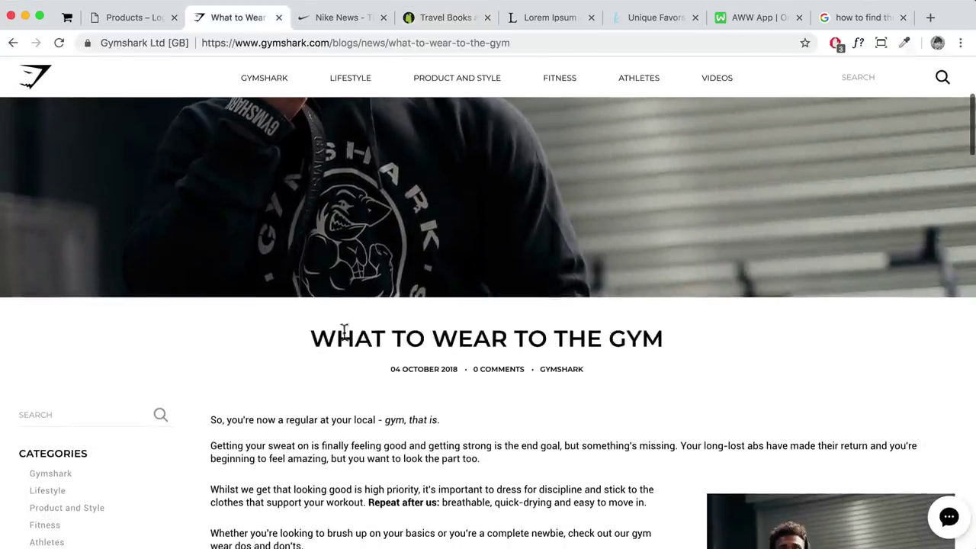
pyautogui.moveTo(311, 338); pyautogui.dragTo(694, 349)
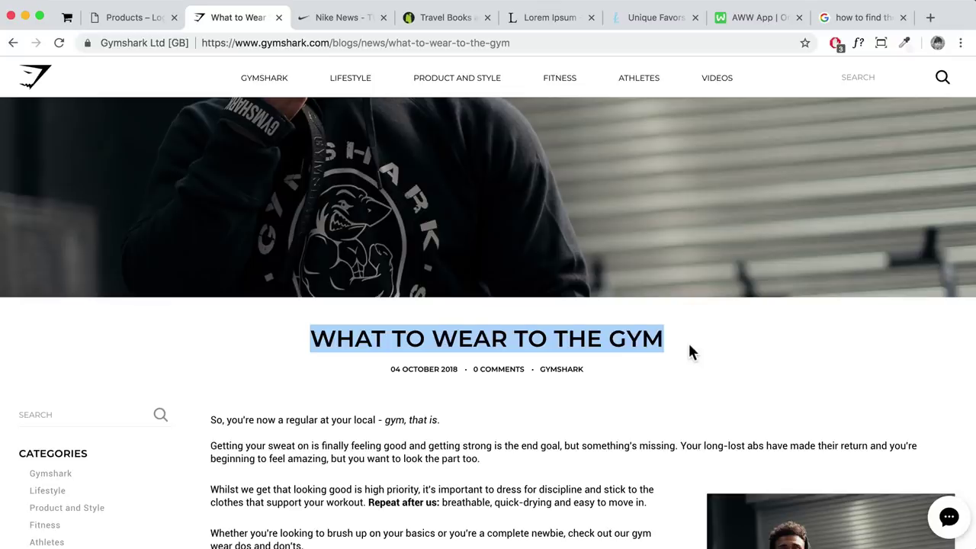
pyautogui.scroll(-3, 688, 343)
pyautogui.scroll(-10, 333, 320)
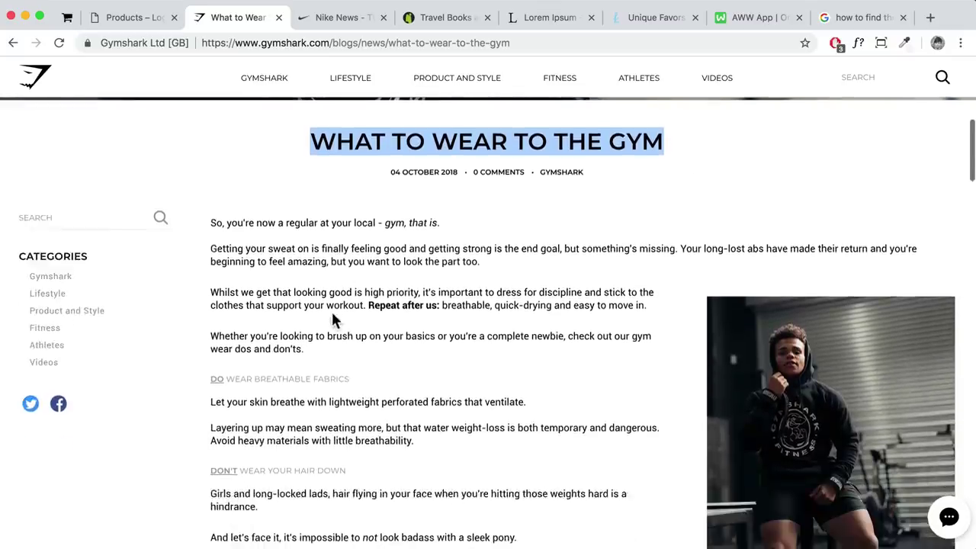
pyautogui.scroll(-2, 333, 320)
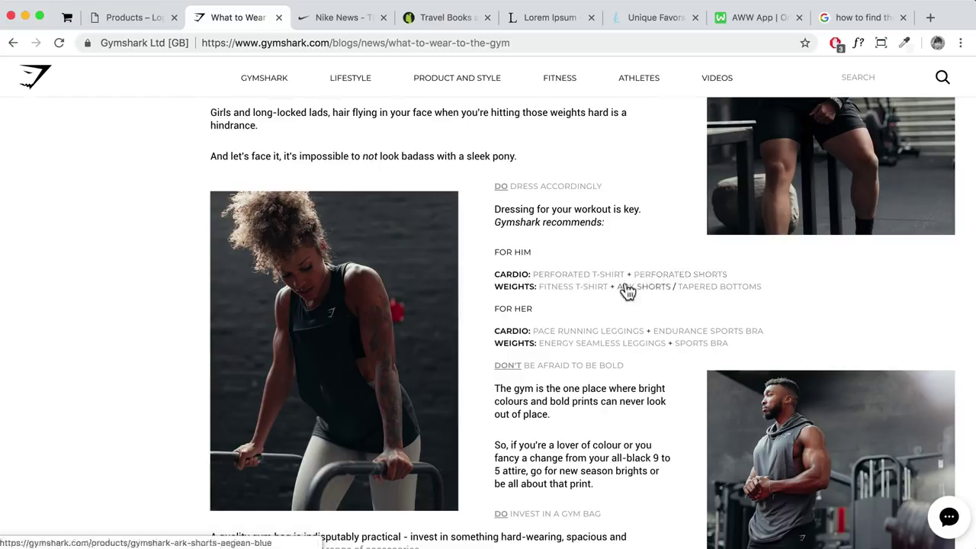
pyautogui.scroll(3, 686, 290)
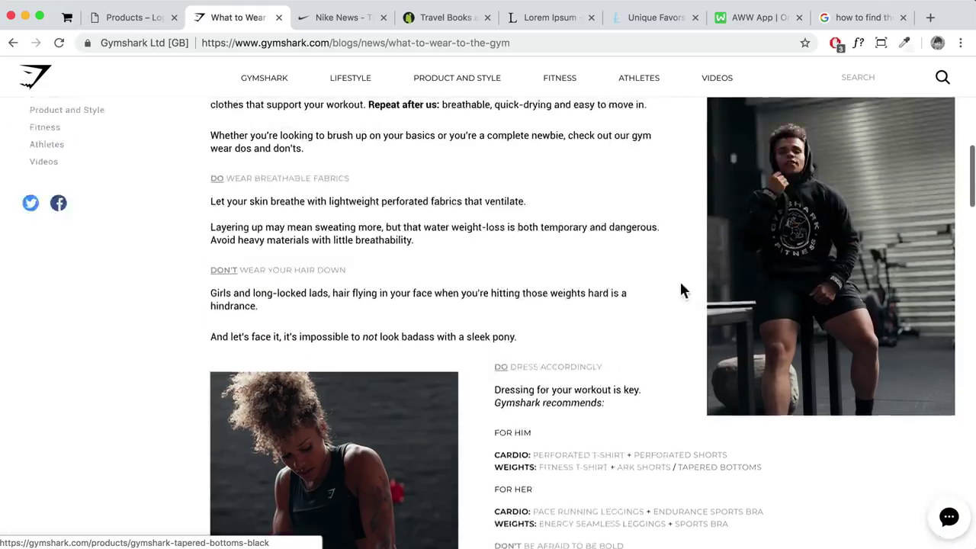
pyautogui.scroll(5, 681, 290)
pyautogui.tripleClick(592, 281)
pyautogui.scroll(2, 531, 340)
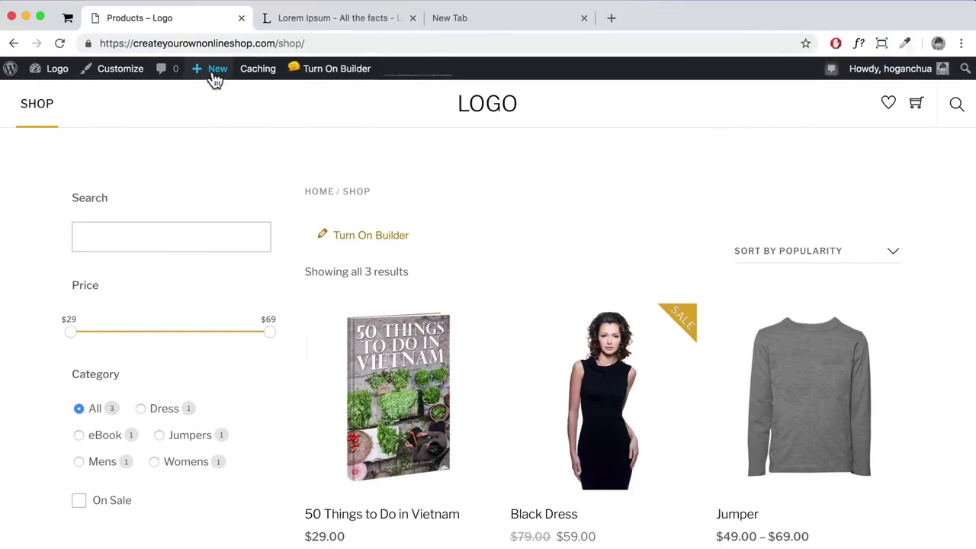
# Go to the Dashboard, view the empty Posts > All Posts list, and start a new post
pyautogui.moveTo(214, 79)
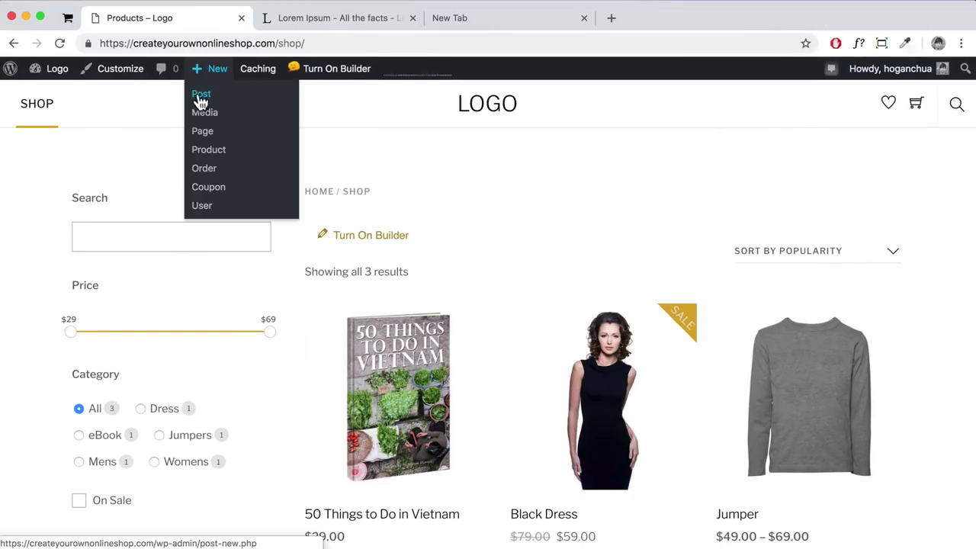
pyautogui.moveTo(53, 71)
pyautogui.click(54, 94)
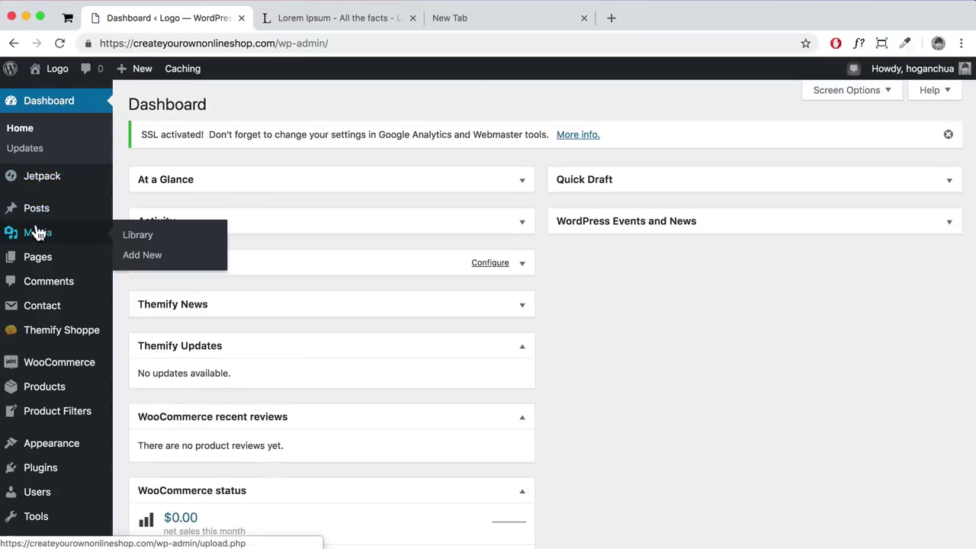
pyautogui.moveTo(40, 219)
pyautogui.click(138, 214)
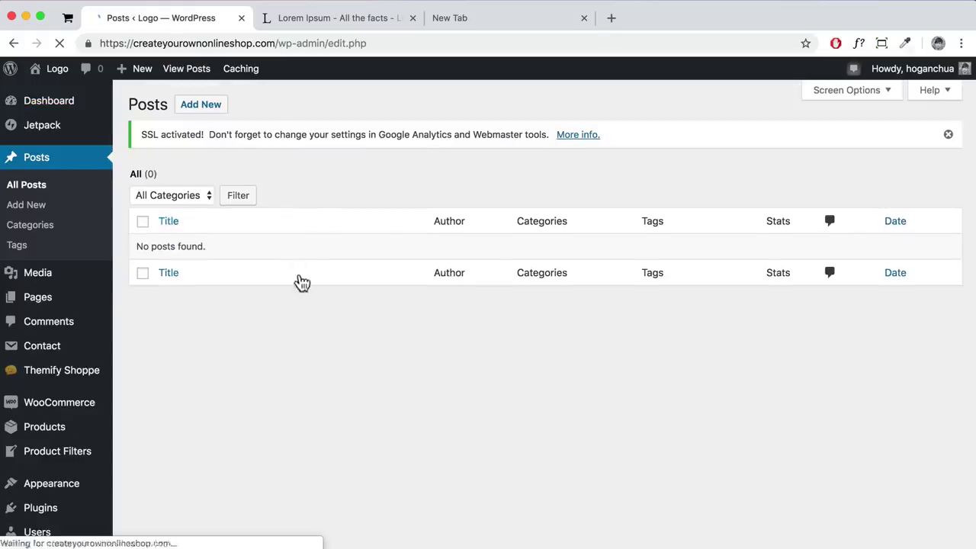
pyautogui.click(213, 112)
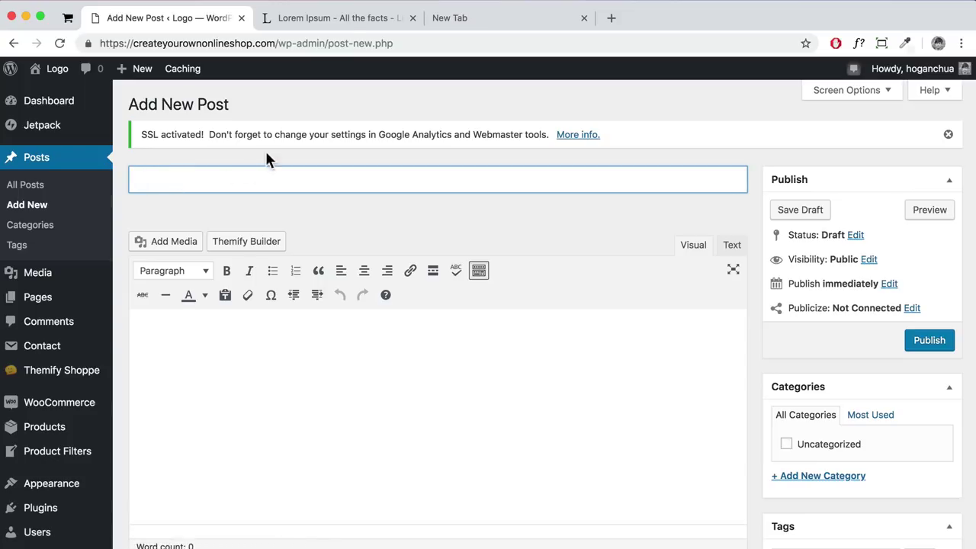
# Copy five Lorem Ipsum paragraphs from lipsum.com and paste them into the post body
pyautogui.click(331, 21)
pyautogui.scroll(3, 420, 152)
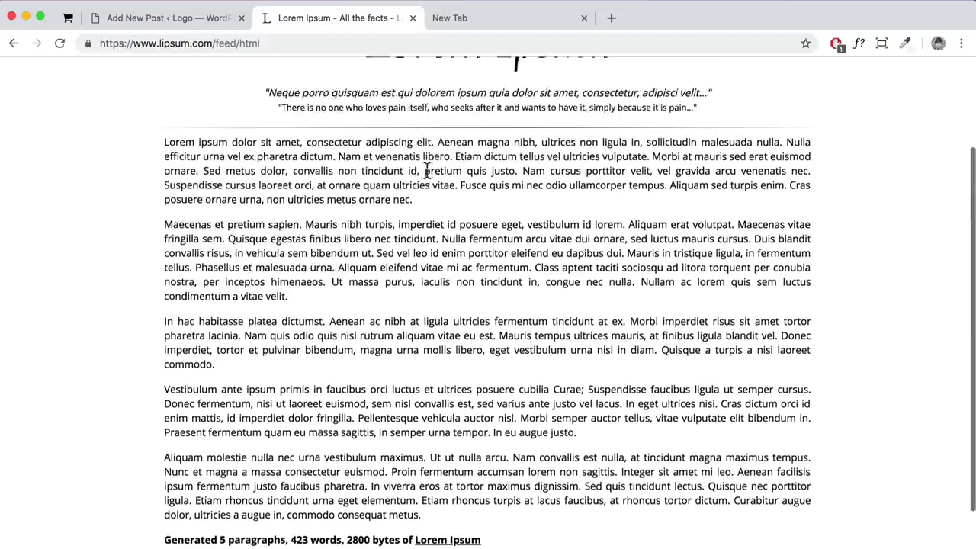
pyautogui.scroll(-3, 273, 256)
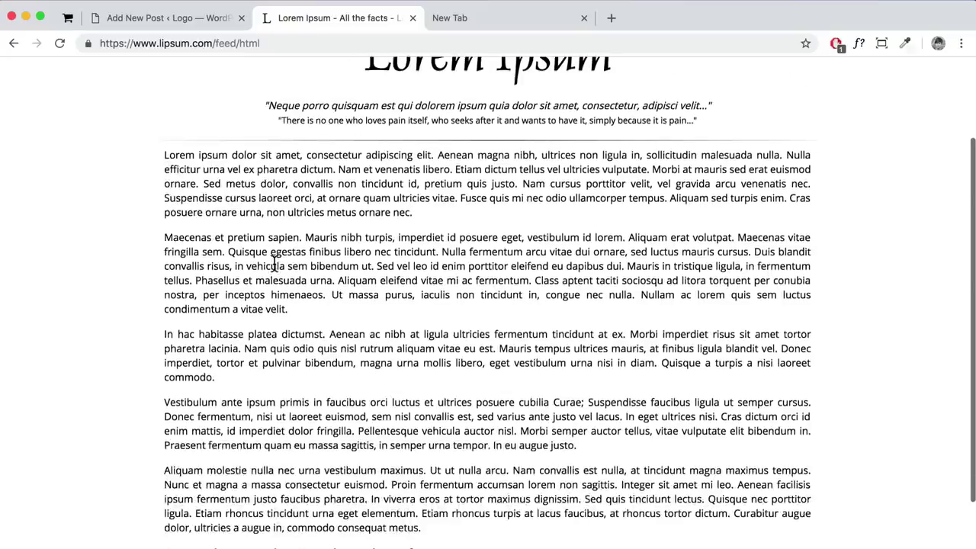
pyautogui.scroll(-1, 161, 157)
pyautogui.moveTo(163, 134); pyautogui.dragTo(745, 509)
pyautogui.rightClick(559, 471)
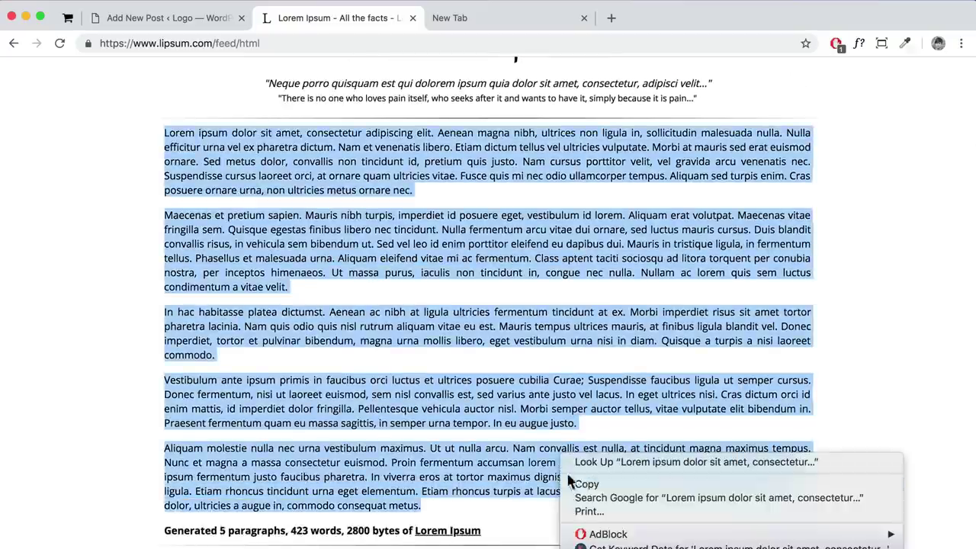
pyautogui.click(573, 484)
pyautogui.click(182, 24)
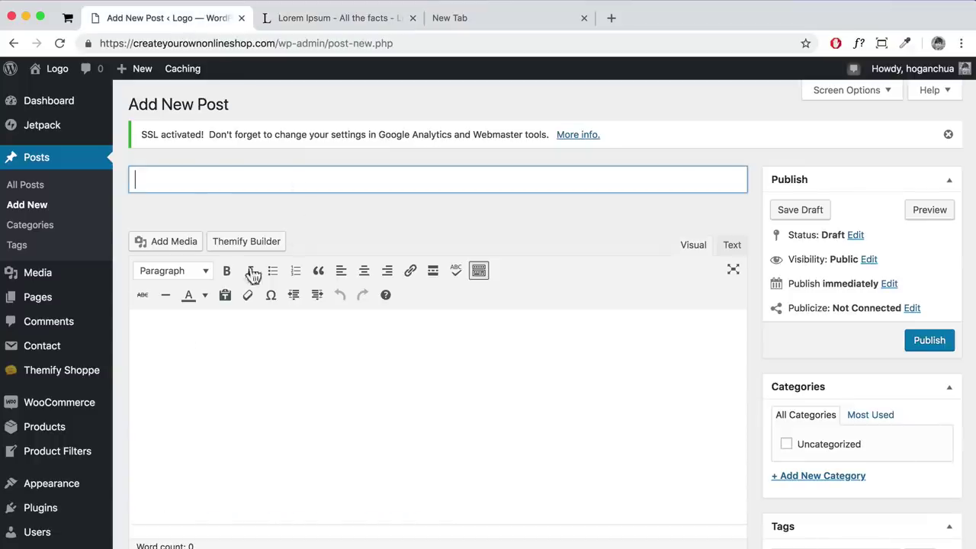
pyautogui.click(188, 359)
pyautogui.press('super+v')
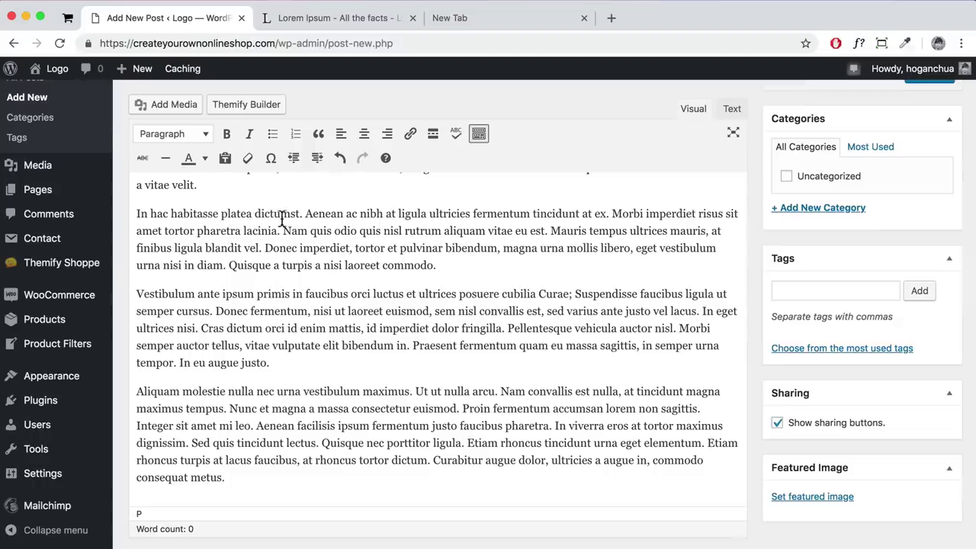
# Title the post 'Lorem ipsum dolor sit amet' using the body's opening words
pyautogui.scroll(10, 278, 244)
pyautogui.moveTo(278, 336); pyautogui.dragTo(135, 336)
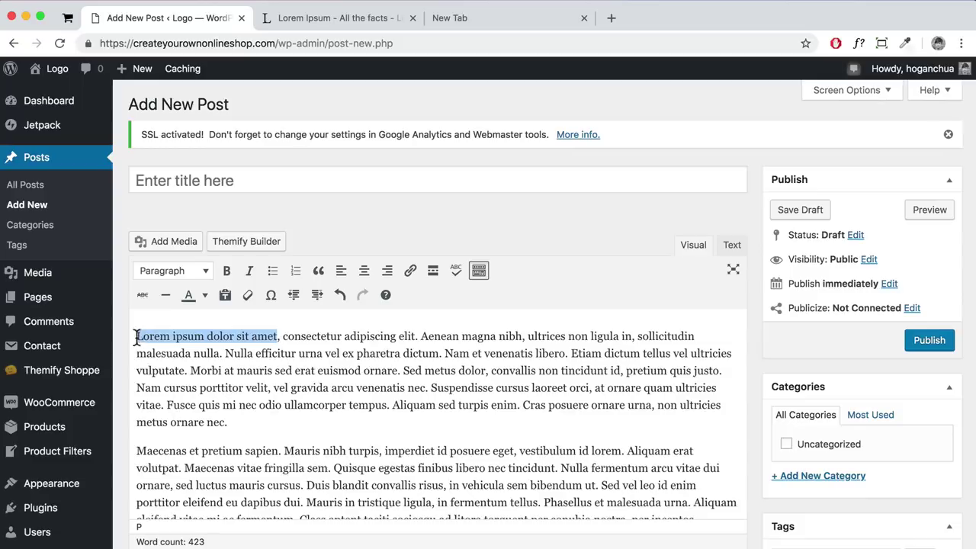
pyautogui.click(207, 176)
pyautogui.press('super+v')
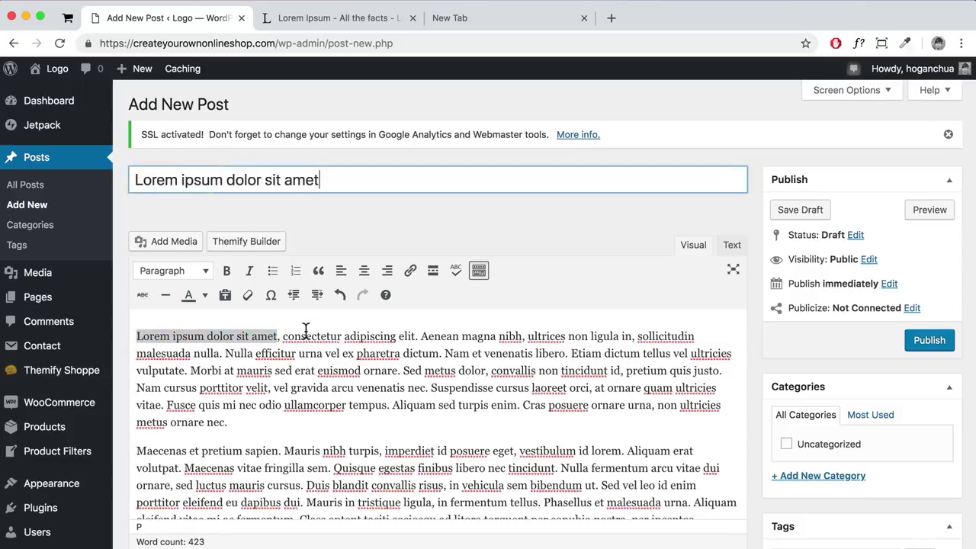
pyautogui.scroll(-1, 282, 351)
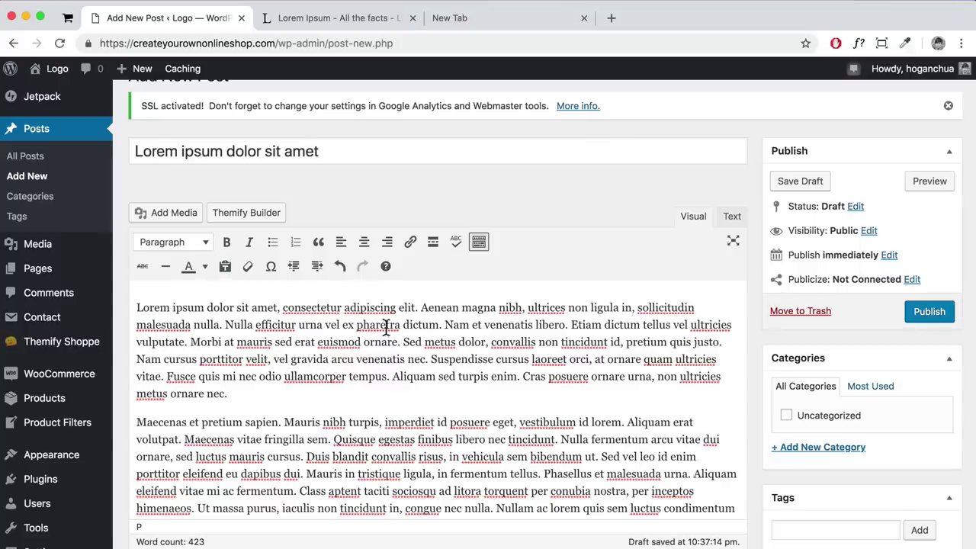
# Link 'Aenean magna' to the 50 Things to Do in Vietnam product, then add a paragraph after the first one
pyautogui.scroll(-2, 423, 328)
pyautogui.scroll(3, 422, 333)
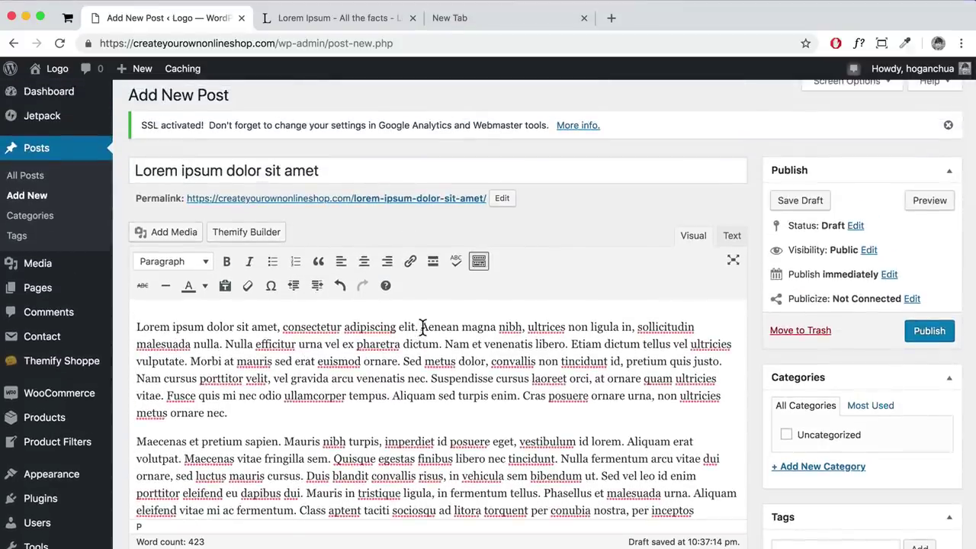
pyautogui.moveTo(438, 327); pyautogui.dragTo(487, 327)
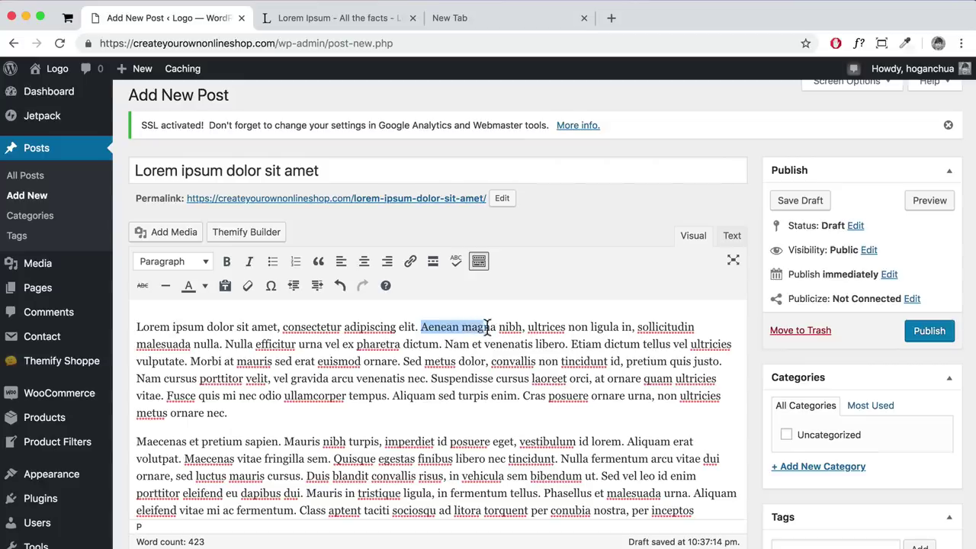
pyautogui.click(410, 263)
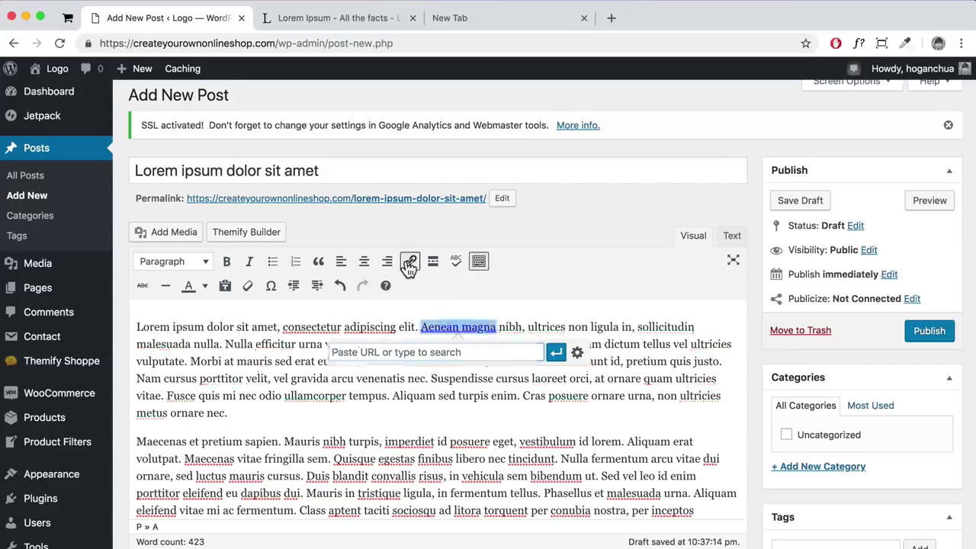
pyautogui.click(576, 353)
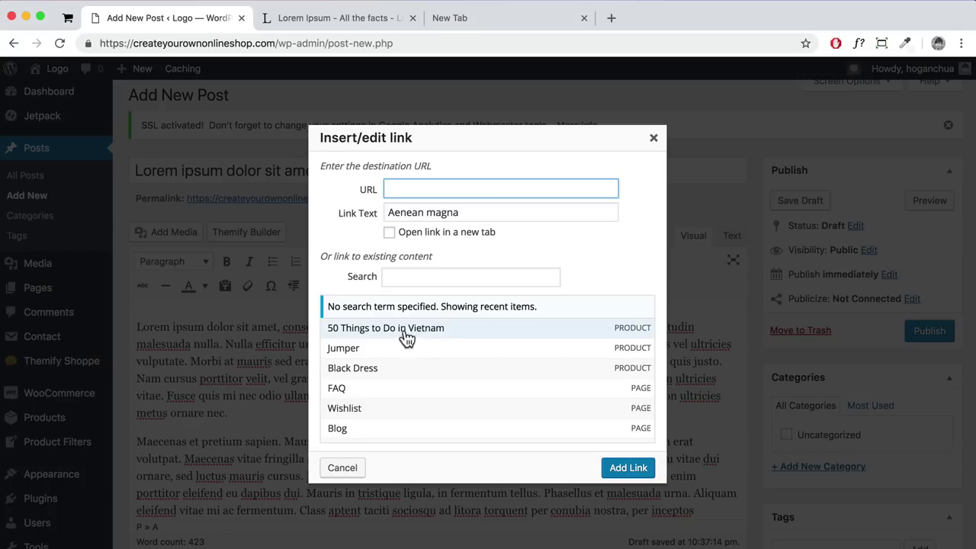
pyautogui.click(401, 335)
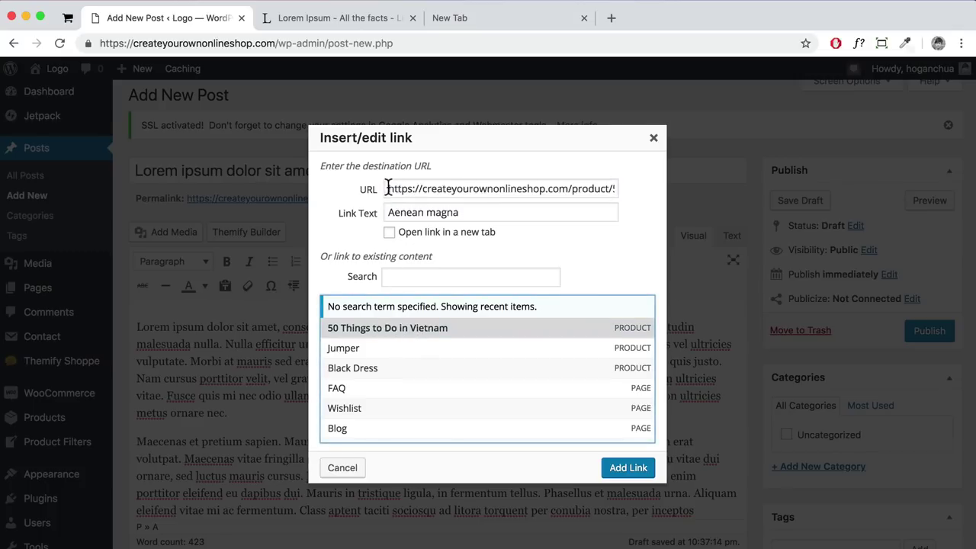
pyautogui.moveTo(388, 188); pyautogui.dragTo(621, 188)
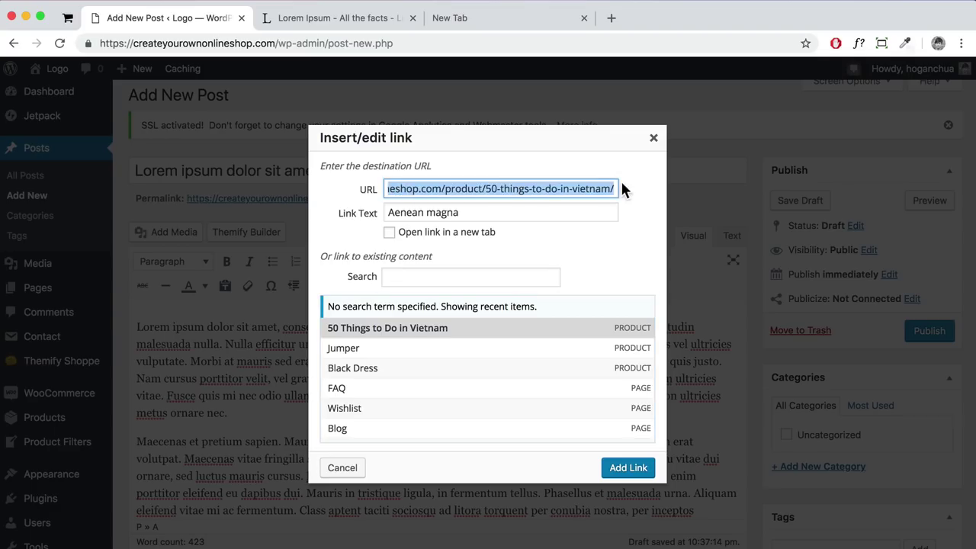
pyautogui.click(622, 226)
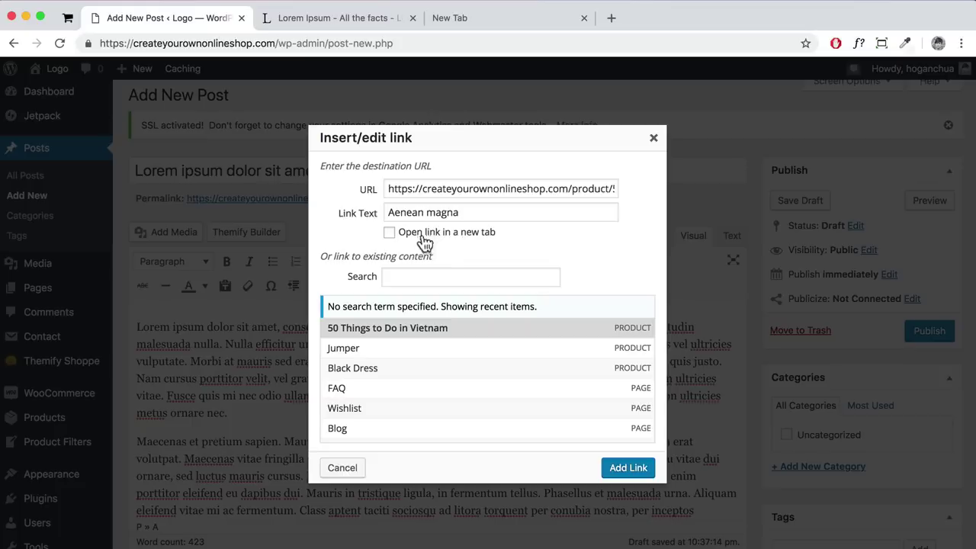
pyautogui.click(630, 467)
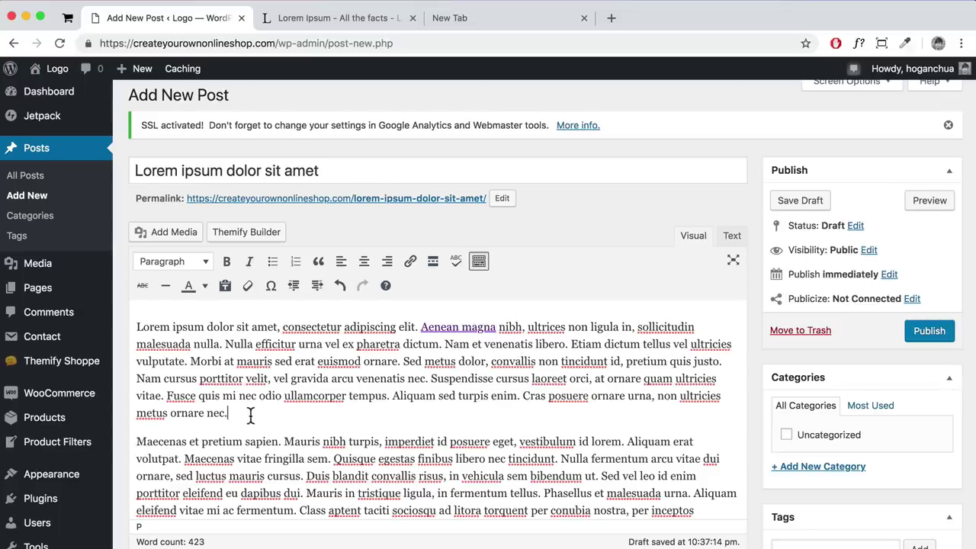
pyautogui.press('Return')
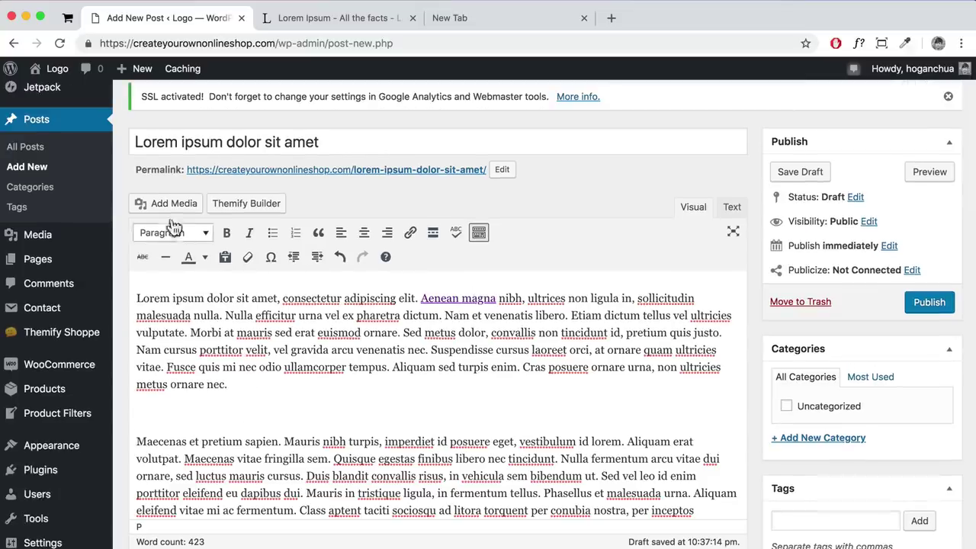
# Select the Featured-1 skirt photo (1000 × 688) in the media library
pyautogui.click(169, 202)
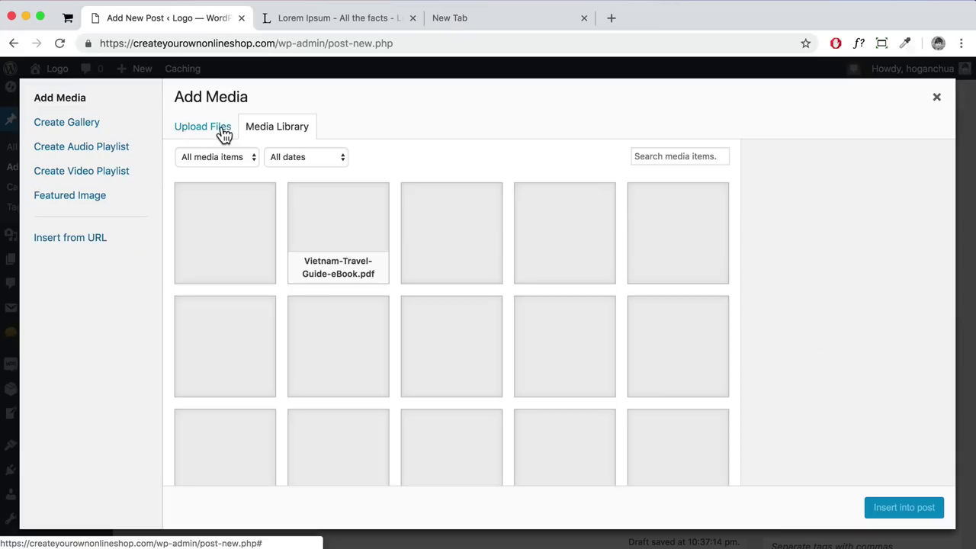
pyautogui.scroll(-1, 478, 307)
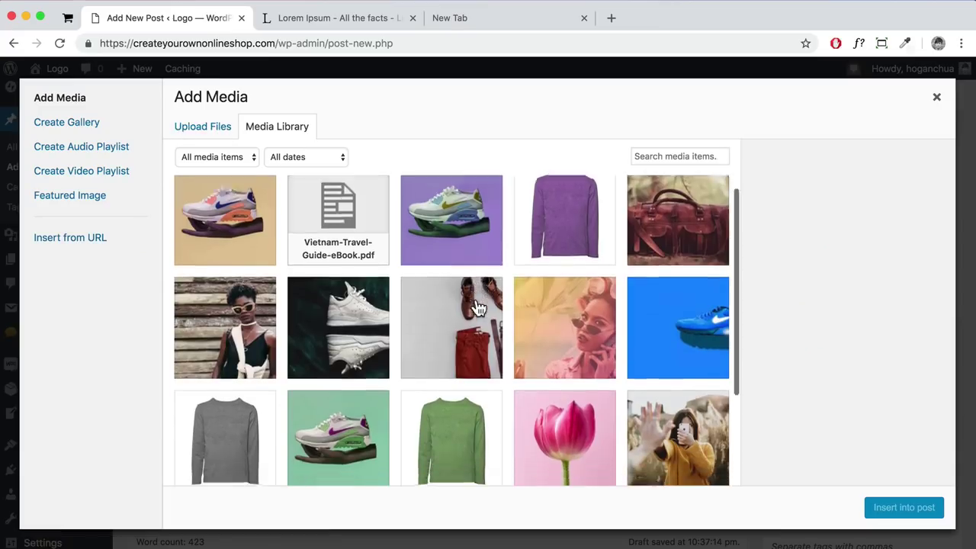
pyautogui.scroll(-3, 478, 307)
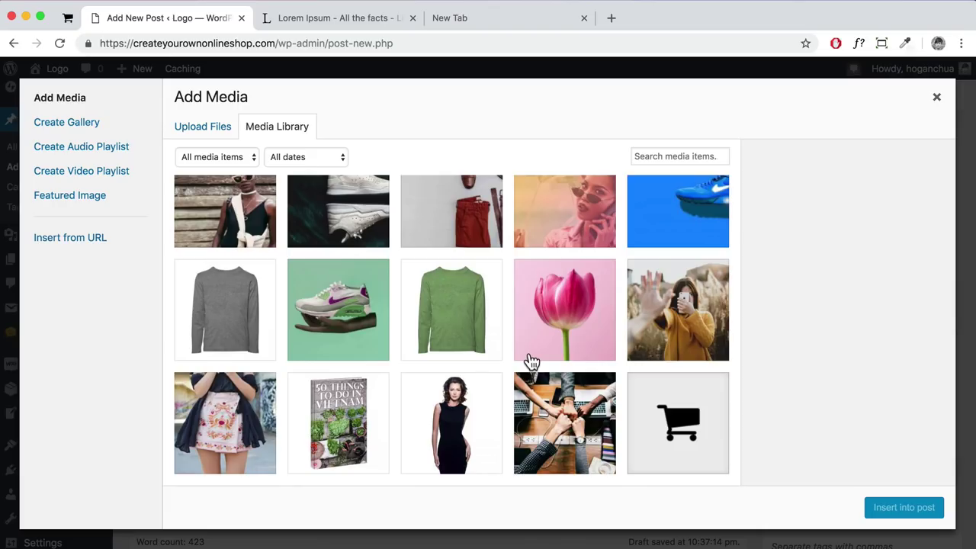
pyautogui.scroll(4, 532, 360)
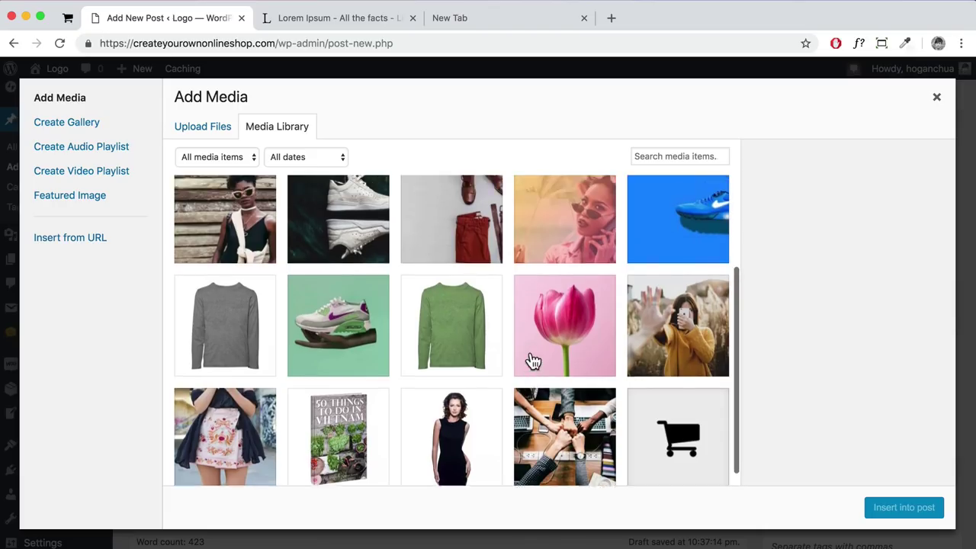
pyautogui.scroll(-2, 532, 361)
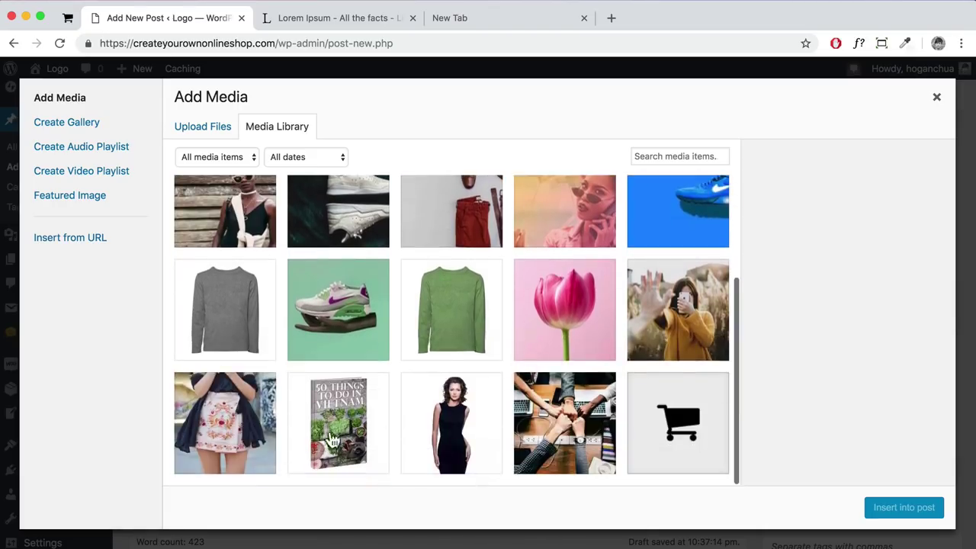
pyautogui.click(230, 423)
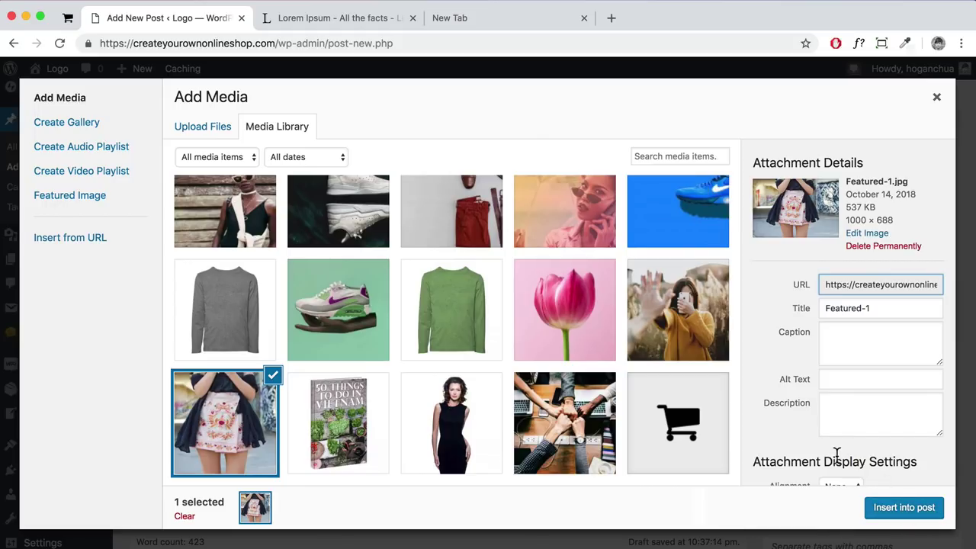
pyautogui.scroll(-2, 830, 413)
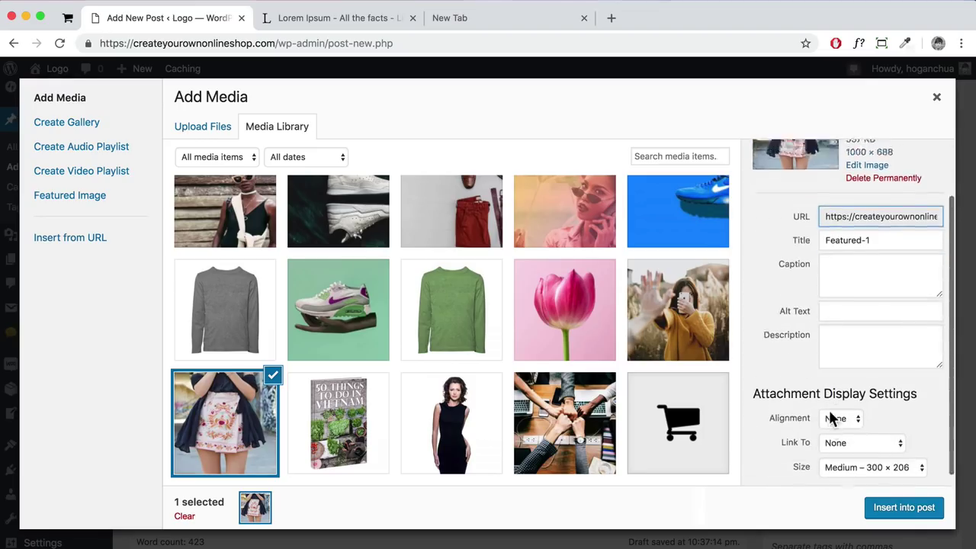
pyautogui.scroll(2, 830, 412)
pyautogui.moveTo(846, 219); pyautogui.dragTo(861, 220)
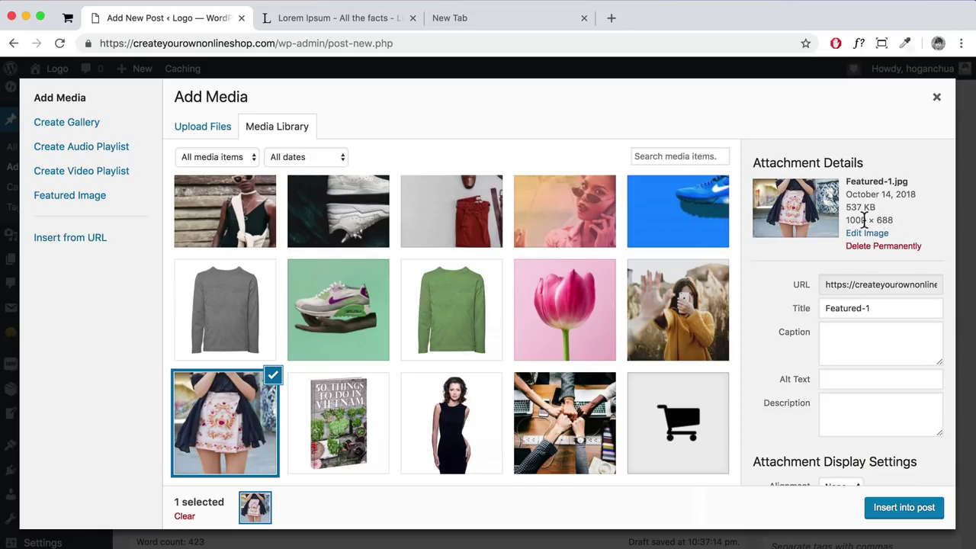
pyautogui.scroll(-2, 840, 411)
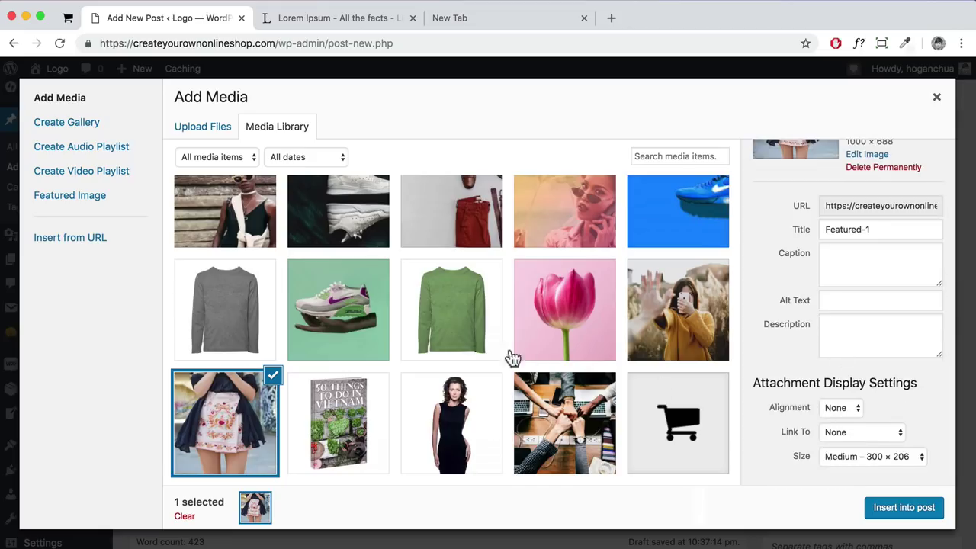
# Insert the photo into the post at Full Size
pyautogui.click(860, 461)
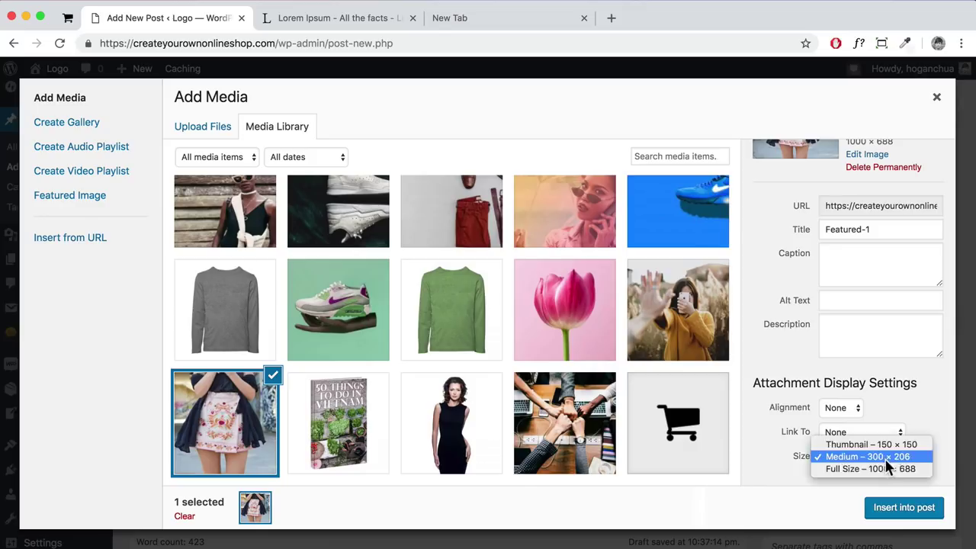
pyautogui.click(888, 469)
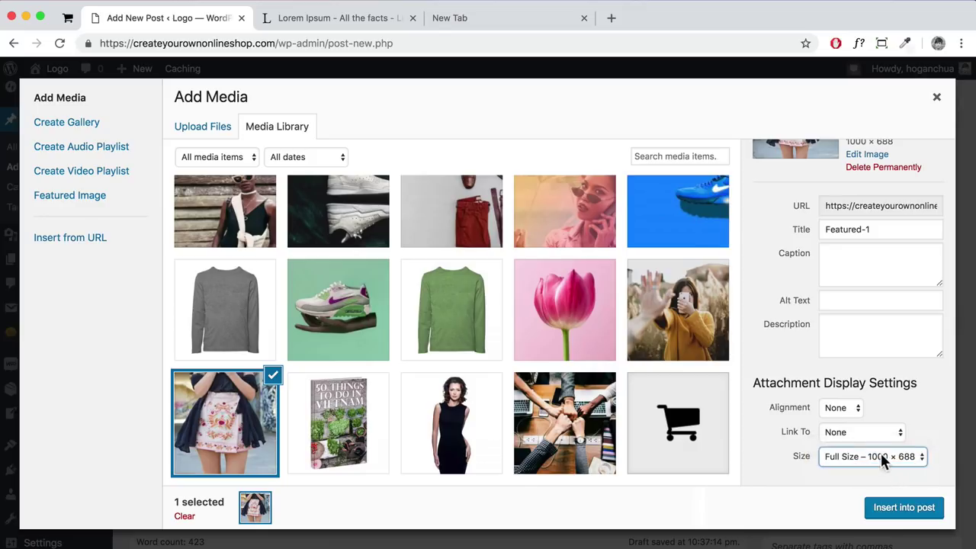
pyautogui.click(879, 454)
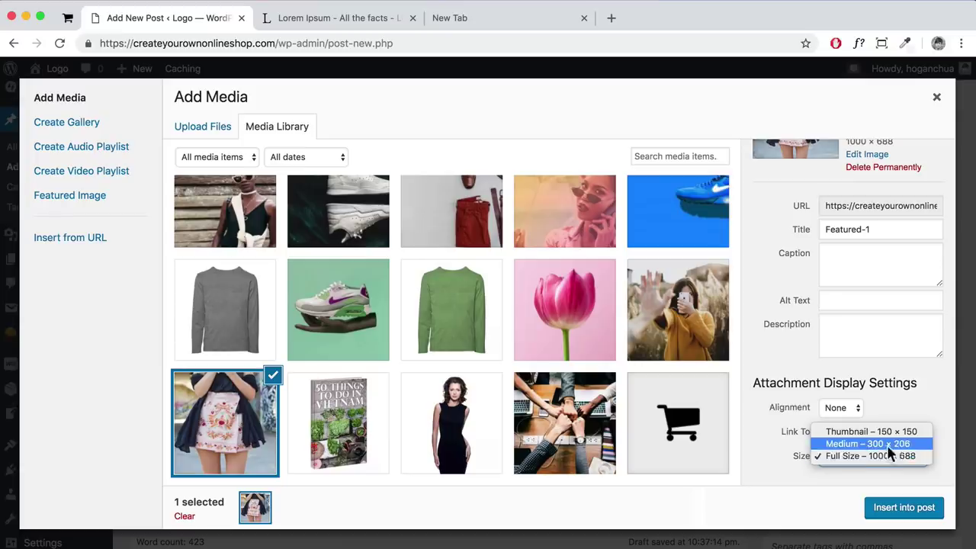
pyautogui.click(880, 456)
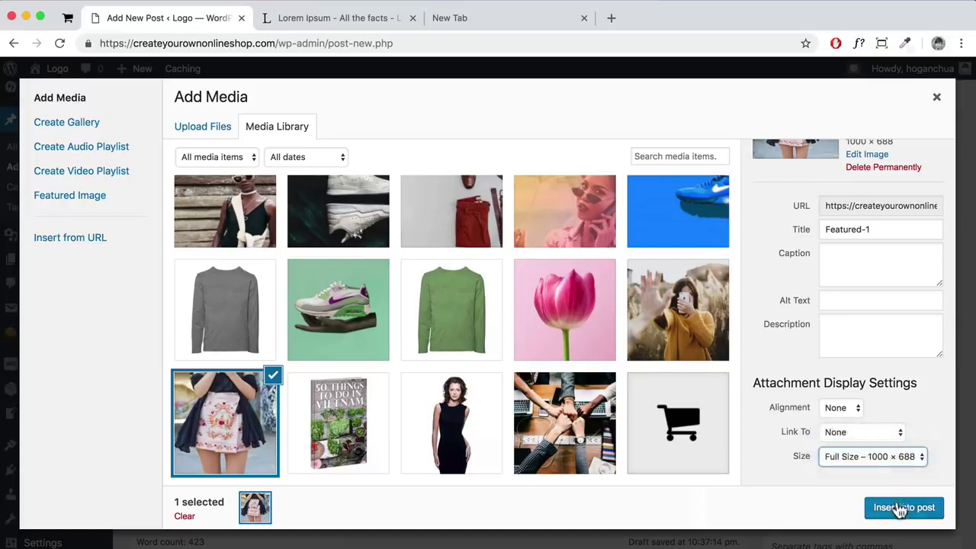
pyautogui.click(899, 508)
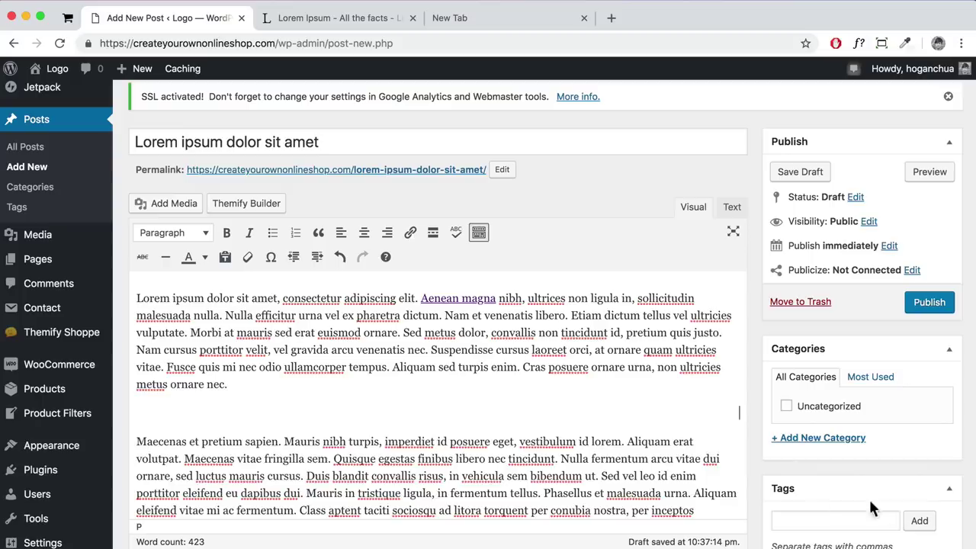
# Add an empty paragraph after the paragraph ending 'a vitae velit.'
pyautogui.scroll(-3, 543, 387)
pyautogui.scroll(-5, 542, 389)
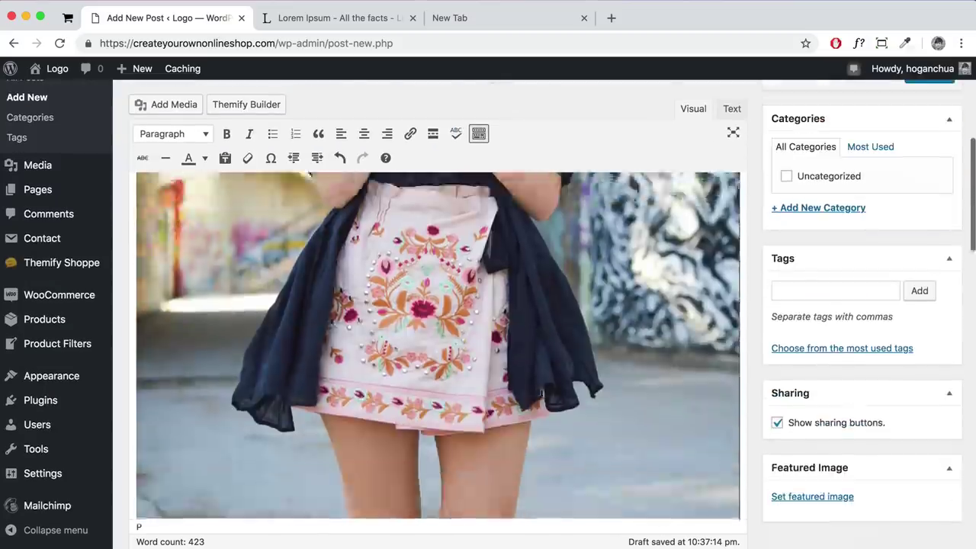
pyautogui.scroll(2, 343, 343)
pyautogui.scroll(-2, 205, 315)
pyautogui.click(204, 314)
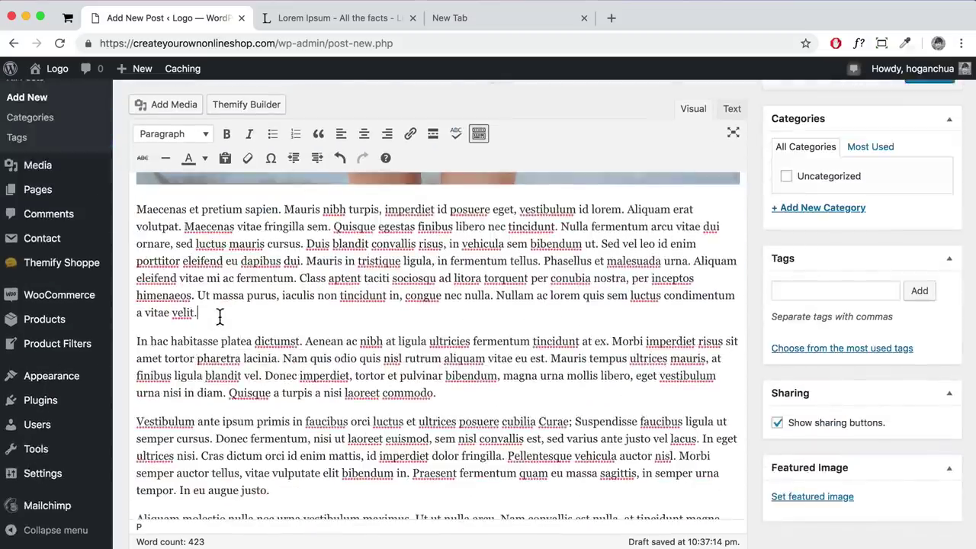
pyautogui.press('Return')
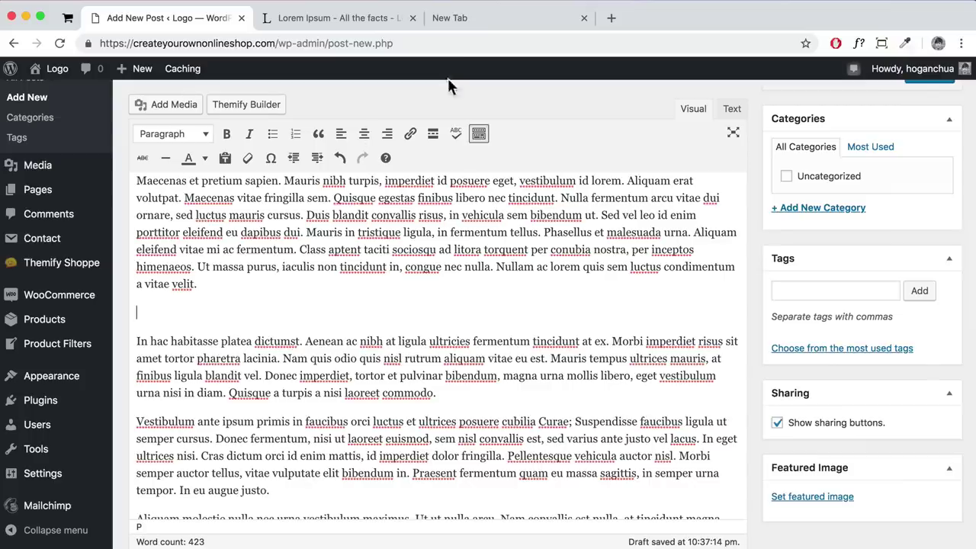
# Open and pause the Great Wall of China drone video from the TUTORIAL bookmarks
pyautogui.click(488, 25)
pyautogui.click(510, 70)
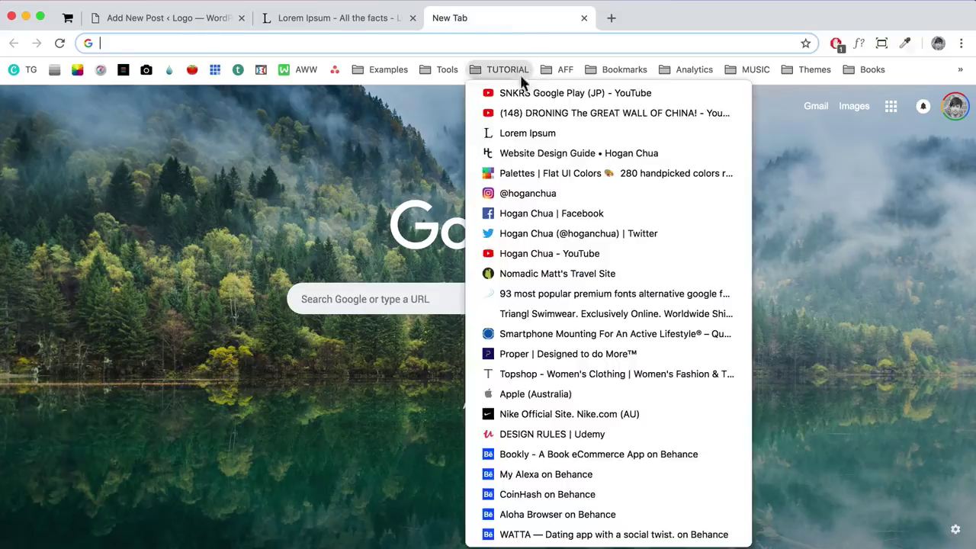
pyautogui.click(535, 113)
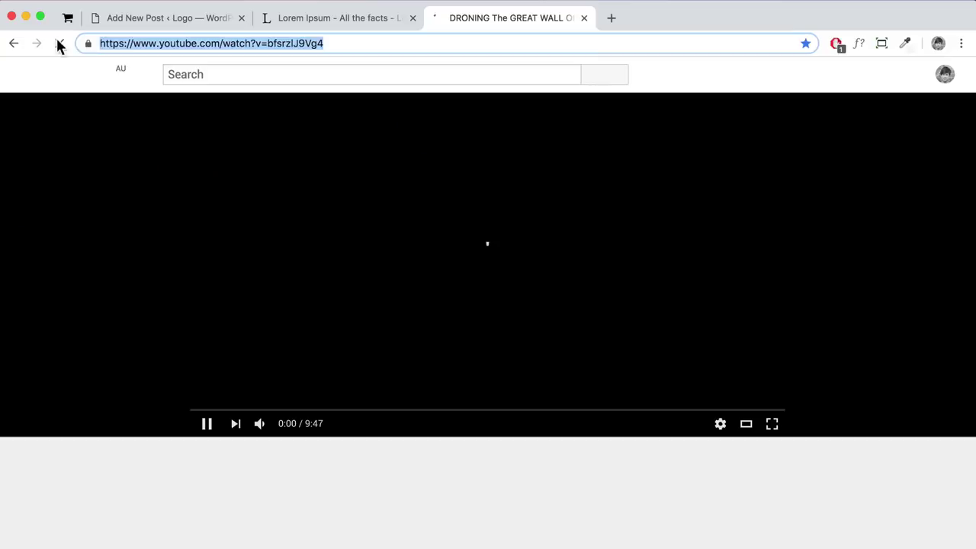
pyautogui.click(206, 424)
pyautogui.click(139, 20)
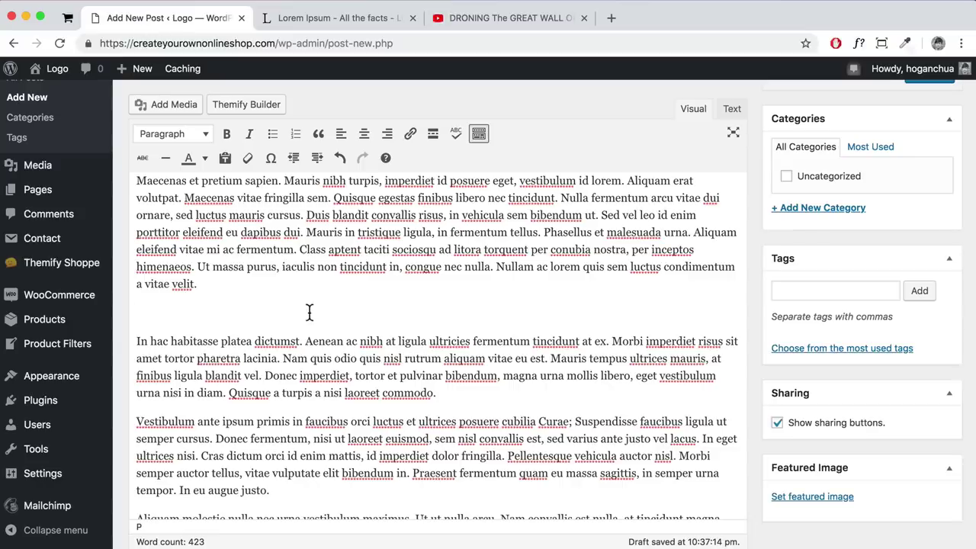
# Paste the Great Wall drone video's address into the empty paragraph to embed it
pyautogui.write('https://www.youtube.com/watch?v=bfsrzlJ9Vg4')
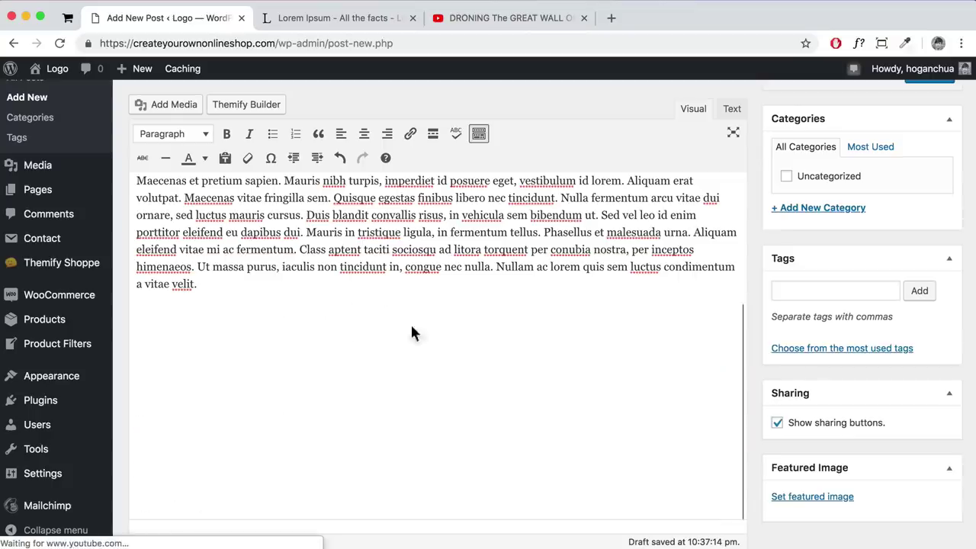
pyautogui.scroll(-5, 410, 323)
pyautogui.scroll(-5, 378, 355)
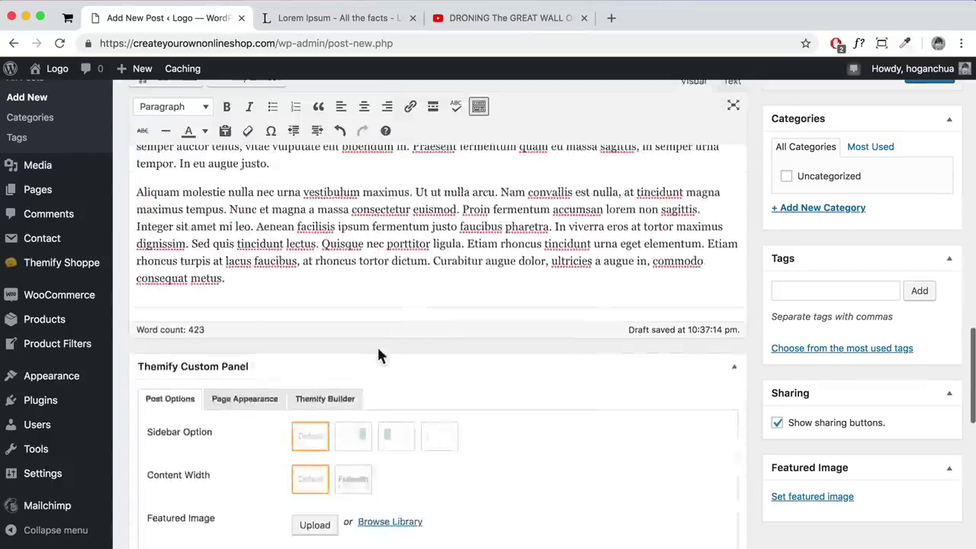
pyautogui.scroll(10, 378, 354)
pyautogui.scroll(10, 379, 354)
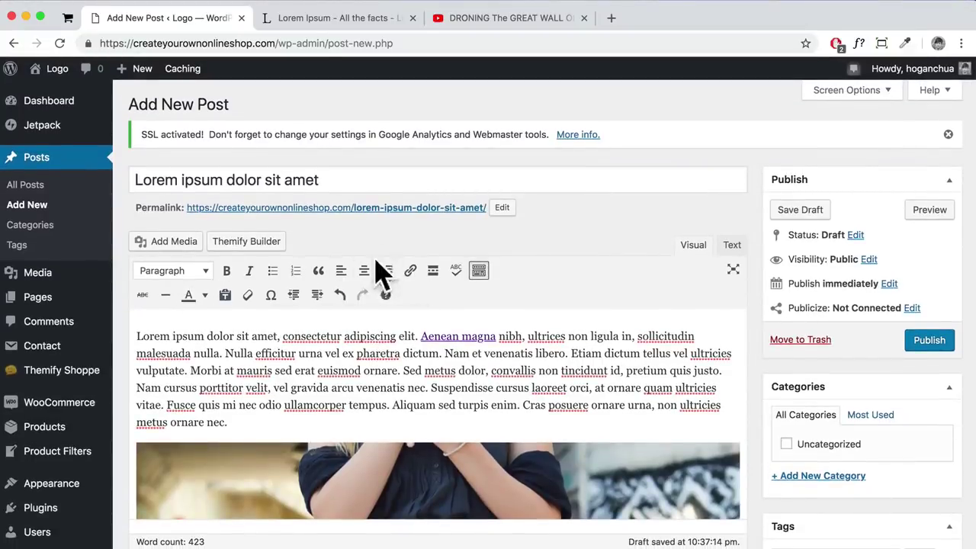
pyautogui.scroll(-4, 585, 402)
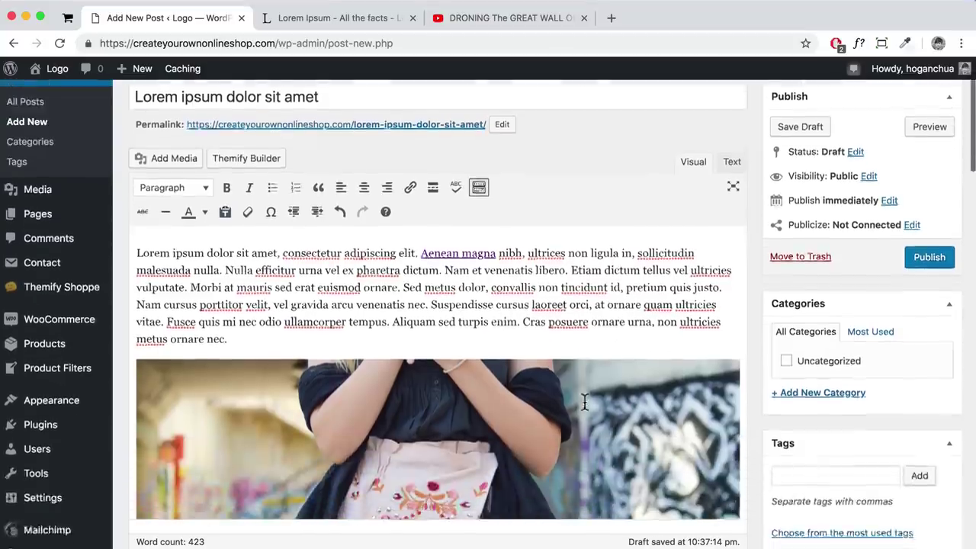
# Create and check a new Travel category for the post
pyautogui.click(822, 309)
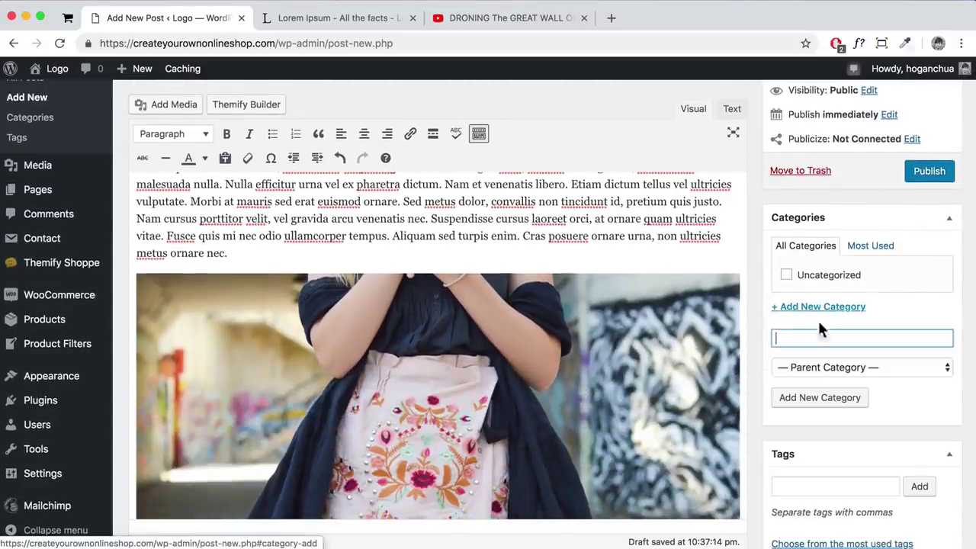
pyautogui.scroll(4, 641, 294)
pyautogui.scroll(-4, 641, 305)
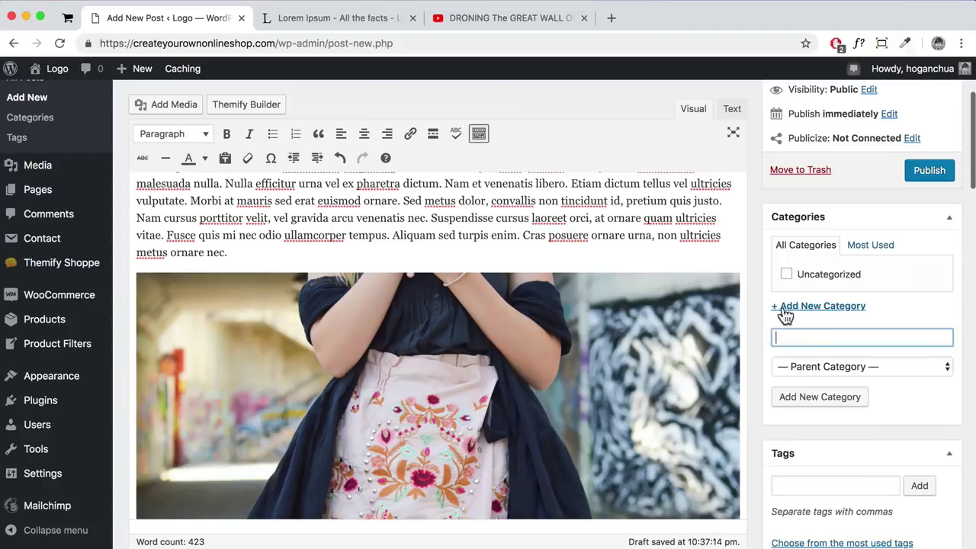
pyautogui.write('Travel')
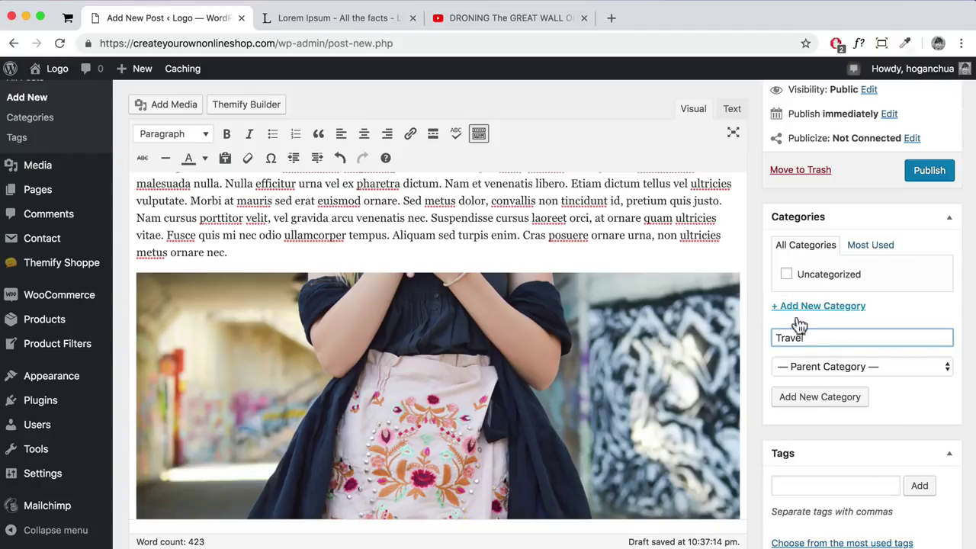
pyautogui.click(810, 396)
# Add the tag 'great wall of china' to the post
pyautogui.scroll(-2, 804, 390)
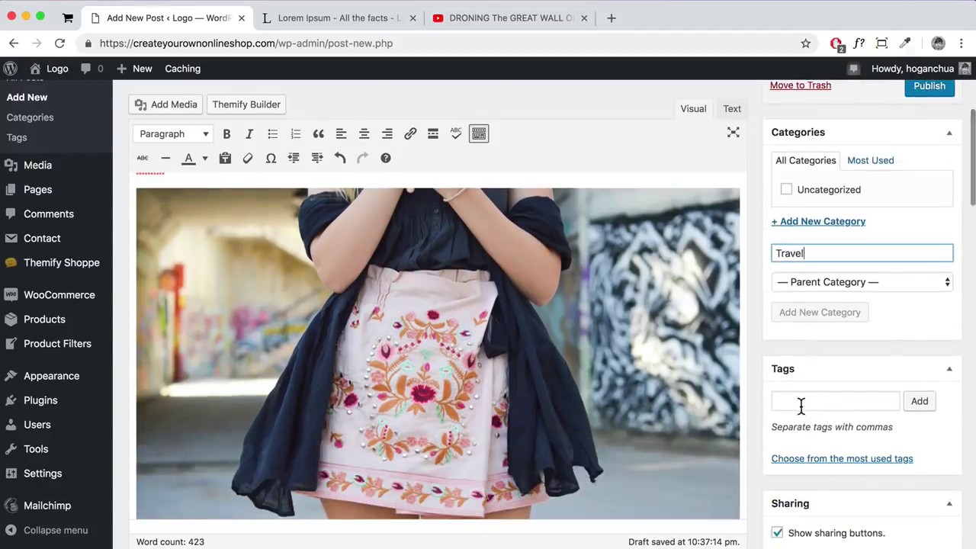
pyautogui.click(813, 402)
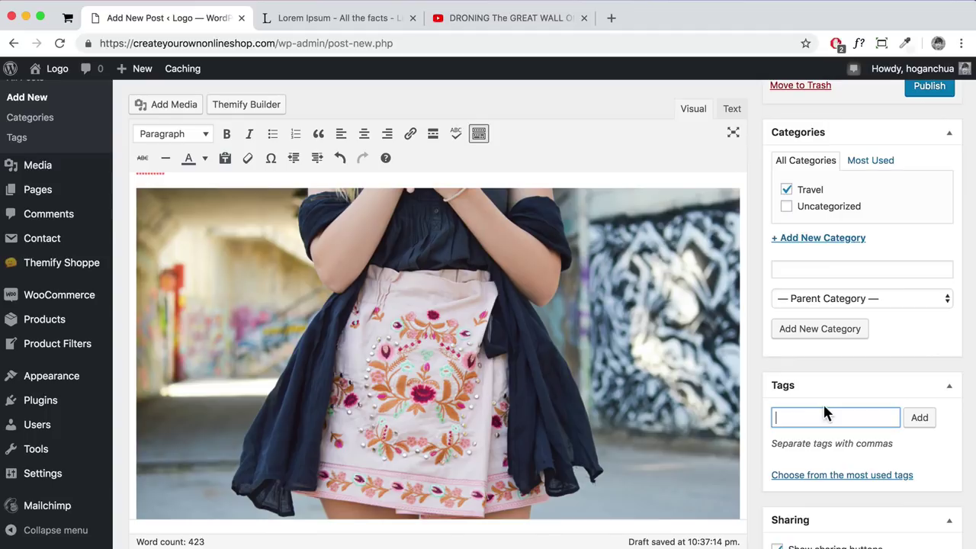
pyautogui.write('gr')
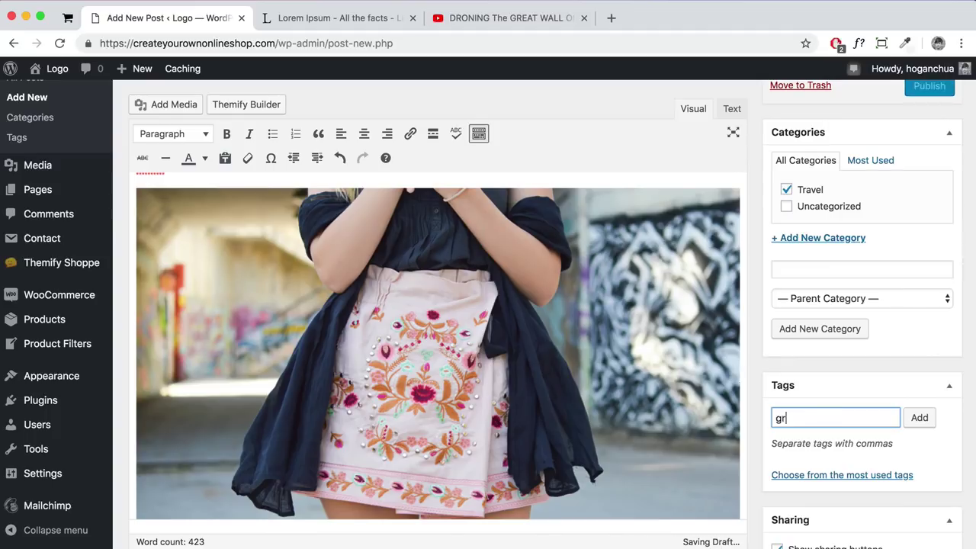
pyautogui.write('eat wall of china')
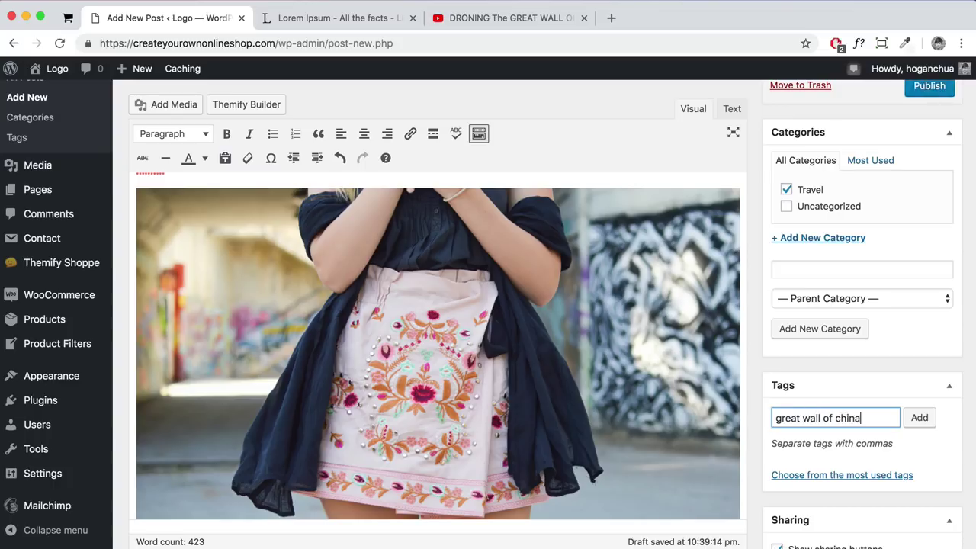
pyautogui.click(912, 422)
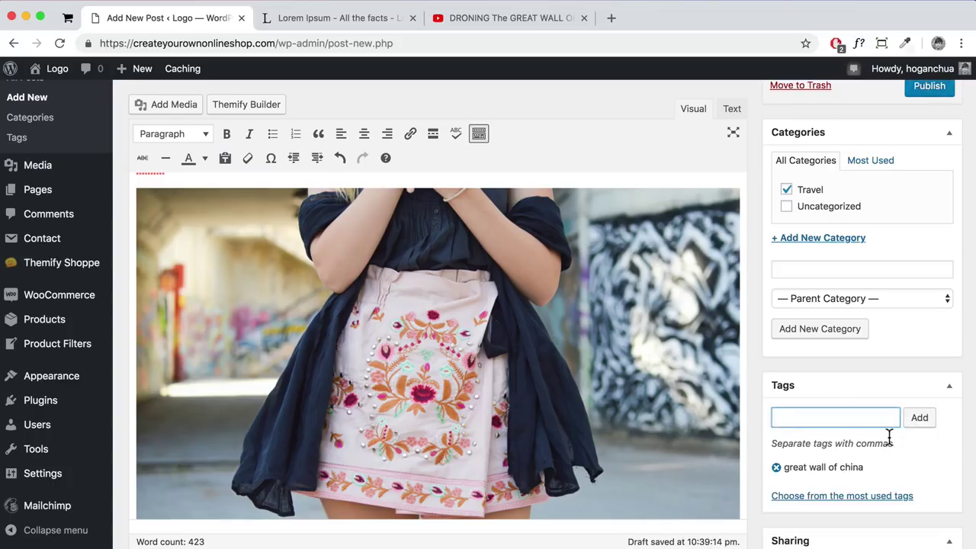
pyautogui.scroll(-4, 884, 434)
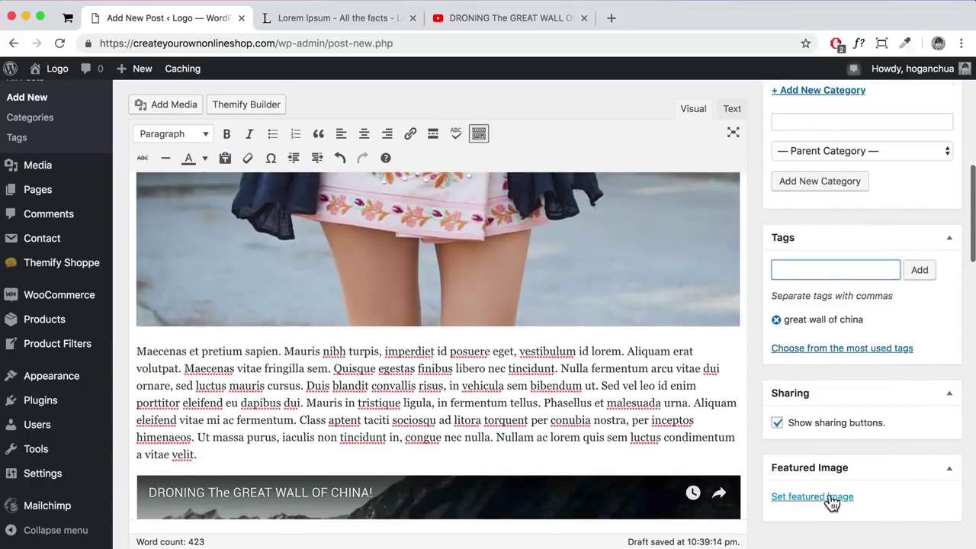
# Set the embroidered-skirt photo Featured-1.jpg as the featured image after comparing other photos
pyautogui.click(815, 497)
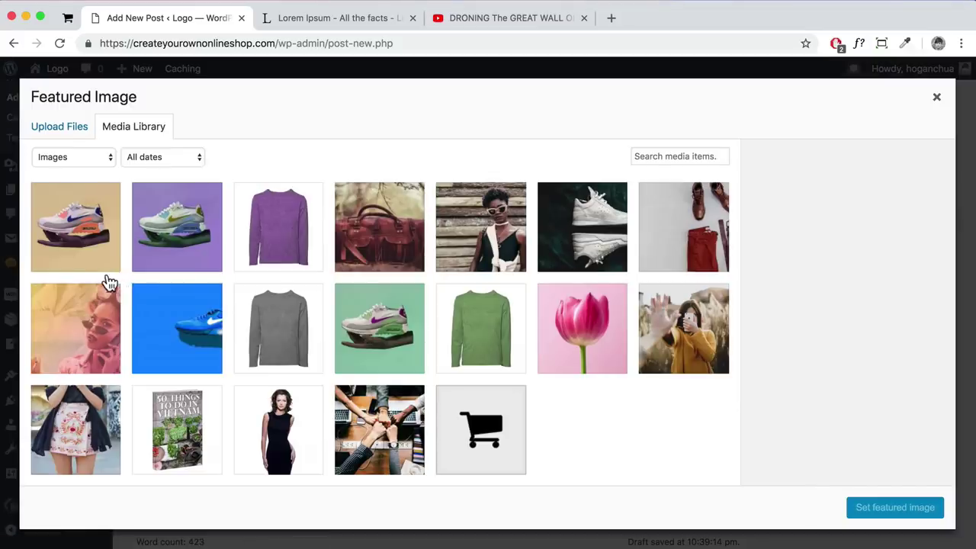
pyautogui.click(70, 421)
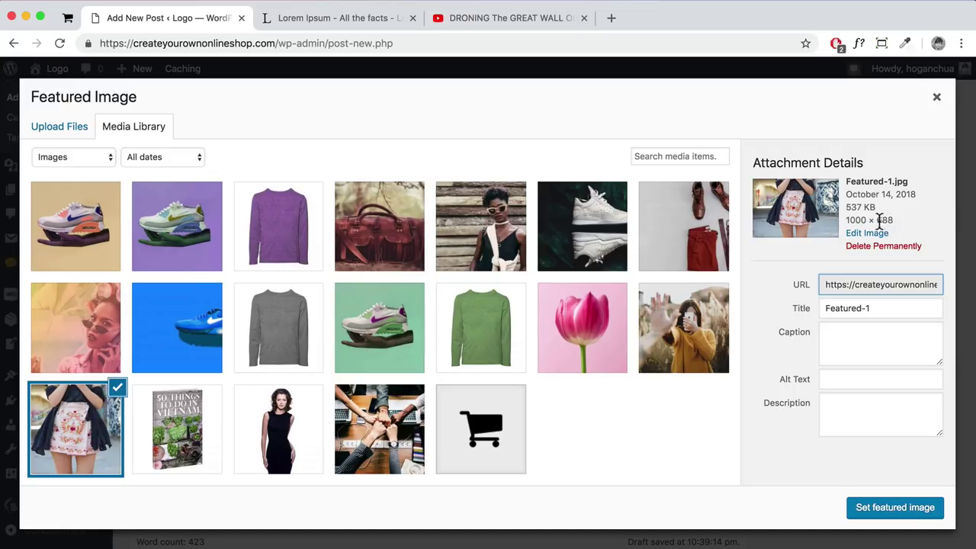
pyautogui.click(688, 338)
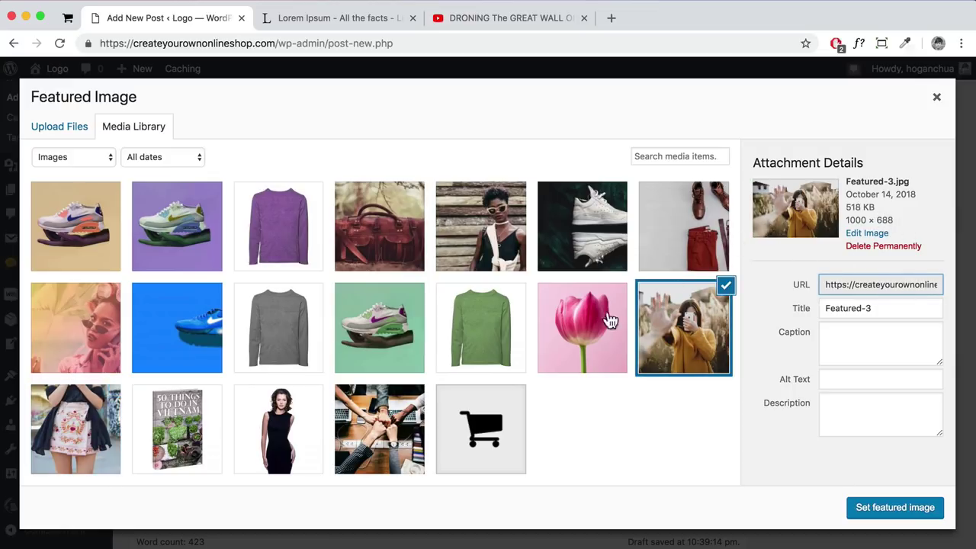
pyautogui.click(585, 335)
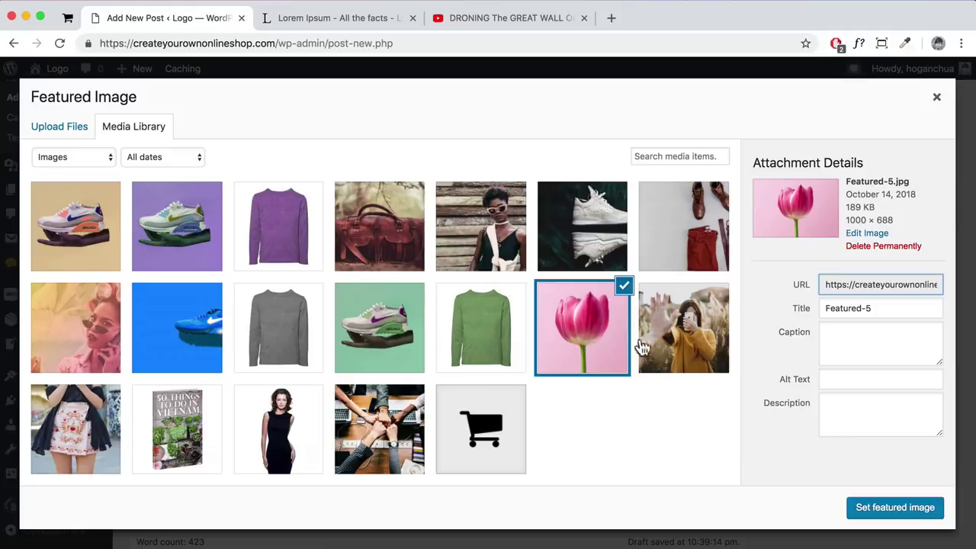
pyautogui.click(79, 436)
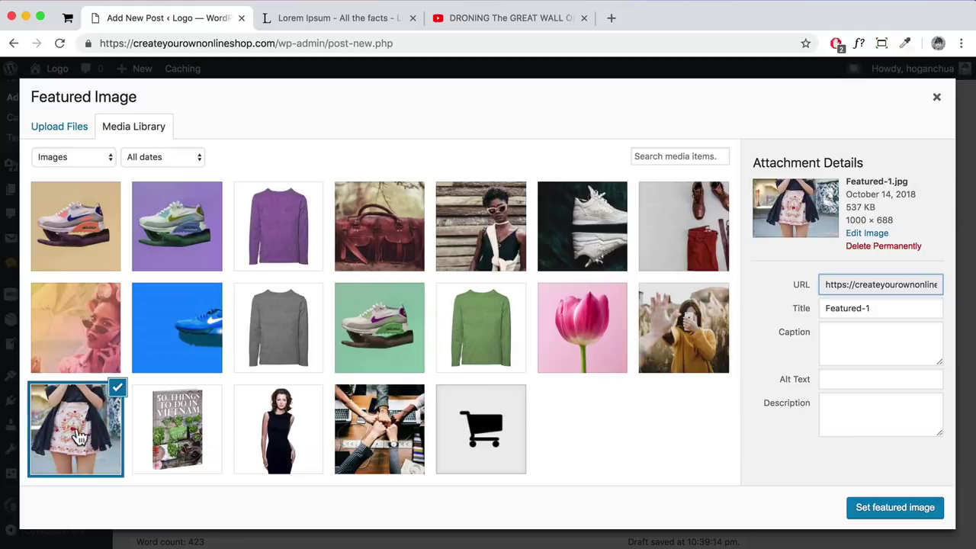
pyautogui.click(891, 509)
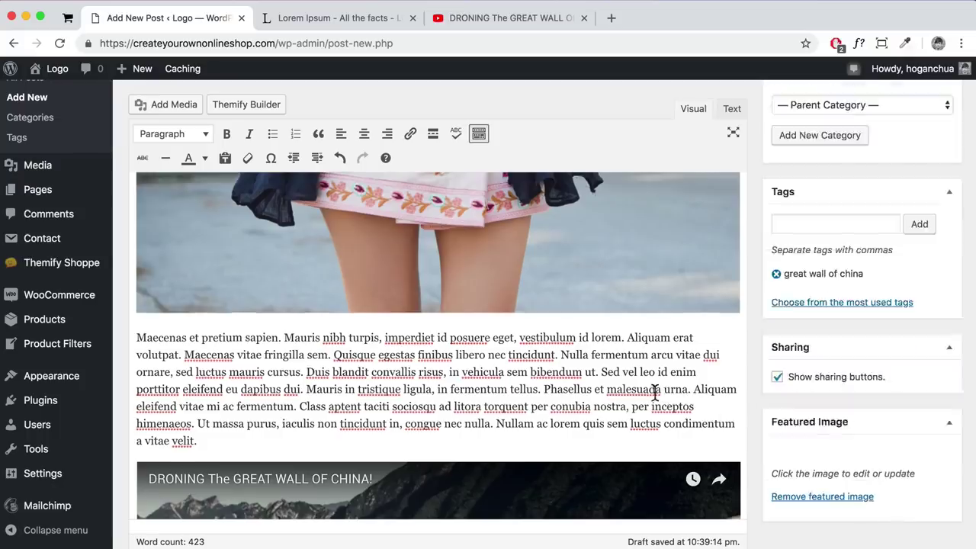
pyautogui.scroll(-10, 657, 392)
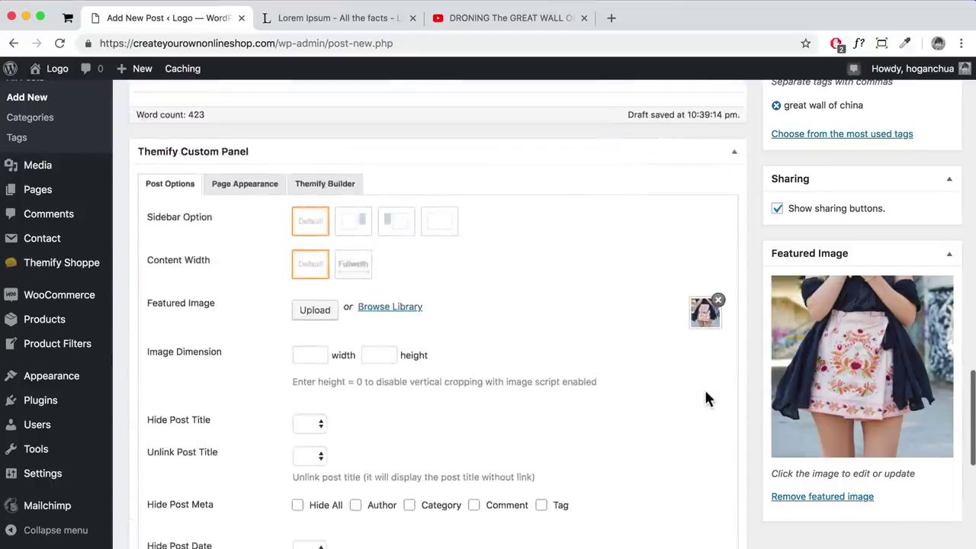
pyautogui.scroll(-5, 703, 387)
pyautogui.scroll(-2, 705, 398)
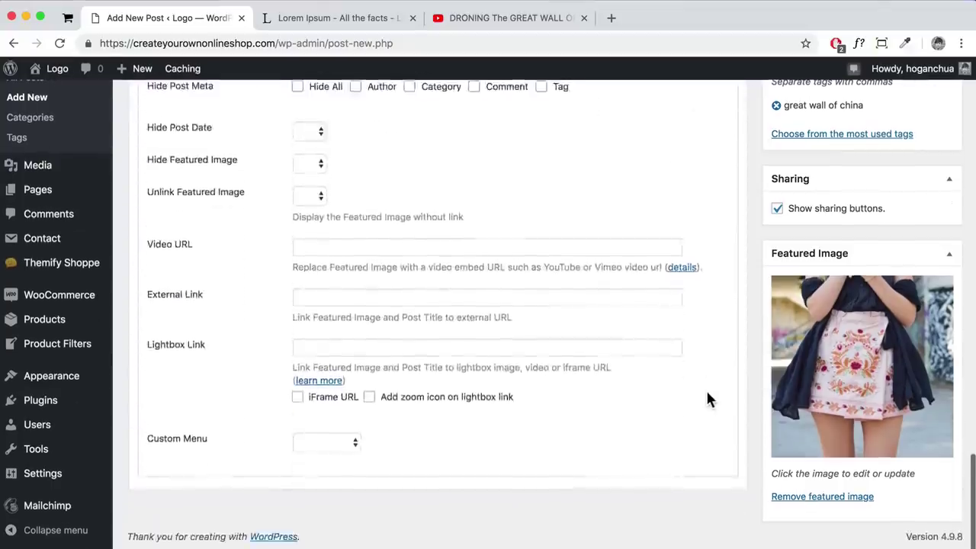
pyautogui.scroll(8, 705, 399)
pyautogui.scroll(-2, 705, 399)
pyautogui.scroll(1, 705, 399)
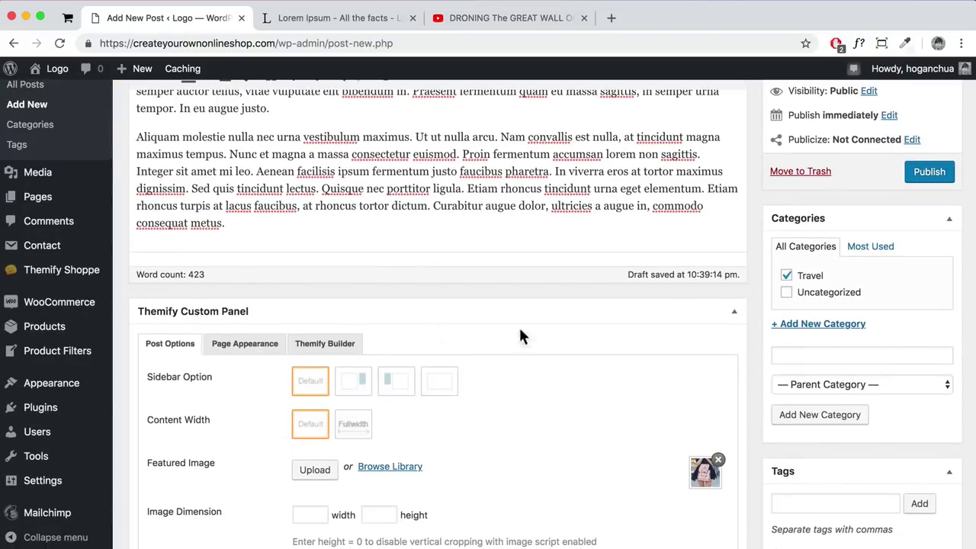
pyautogui.scroll(3, 521, 336)
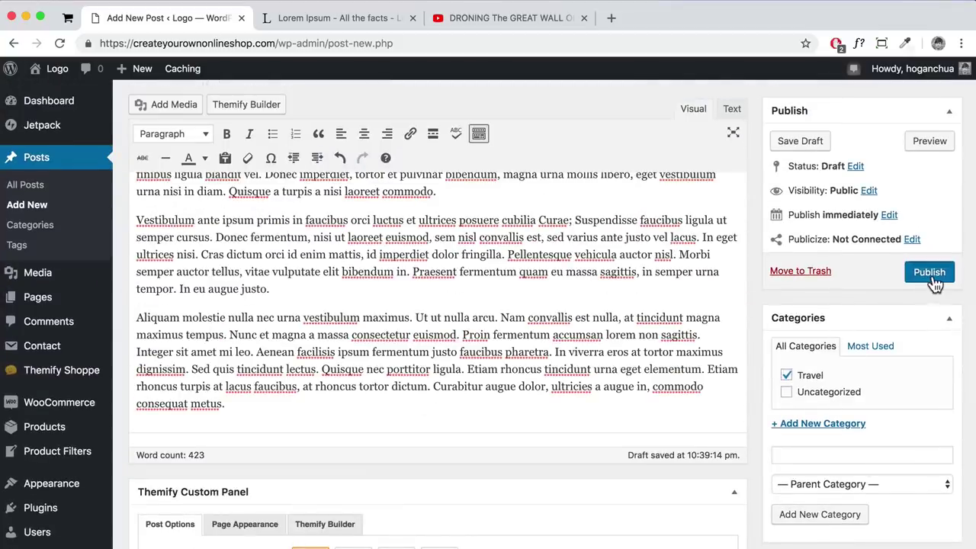
# Publish 'Lorem ipsum dolor sit amet', check the live post, and start a new post
pyautogui.click(933, 279)
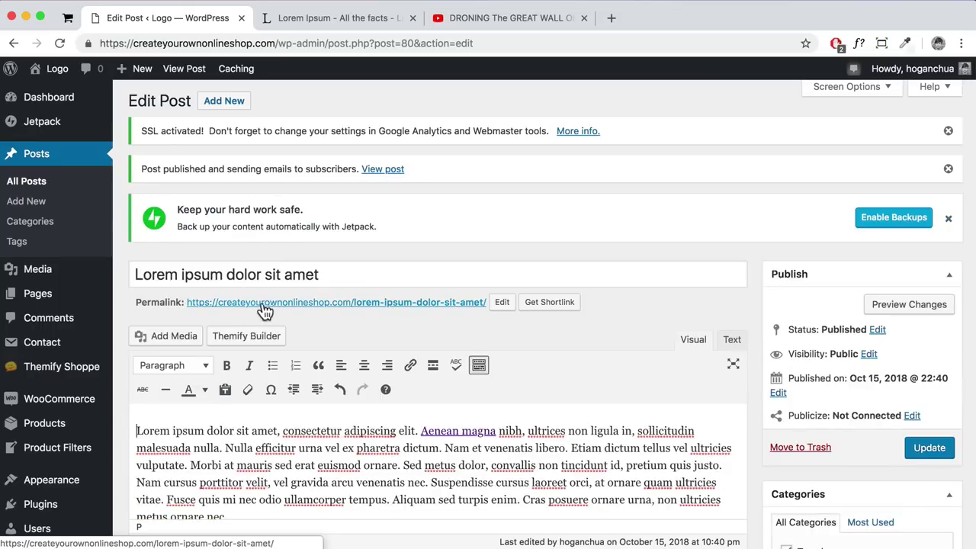
pyautogui.click(384, 172)
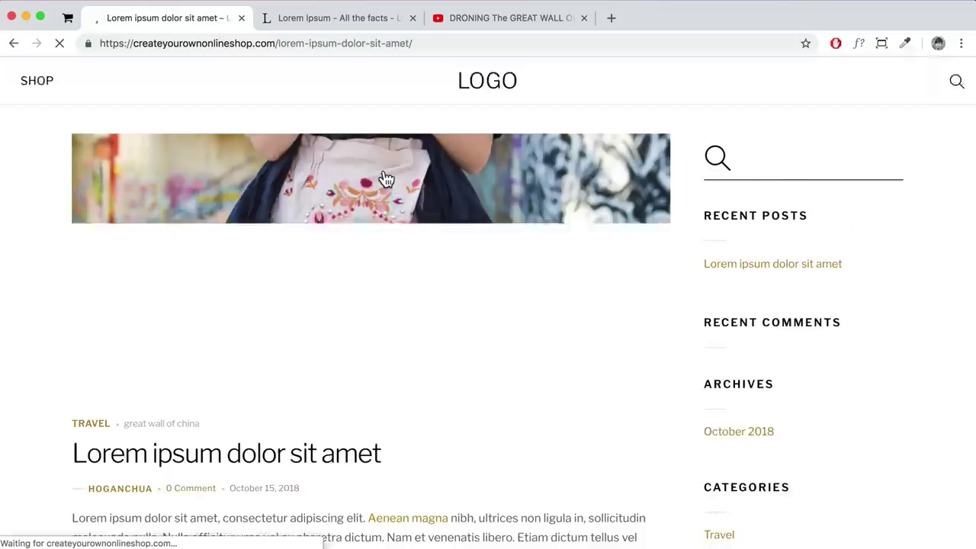
pyautogui.scroll(-5, 435, 191)
pyautogui.scroll(-15, 435, 191)
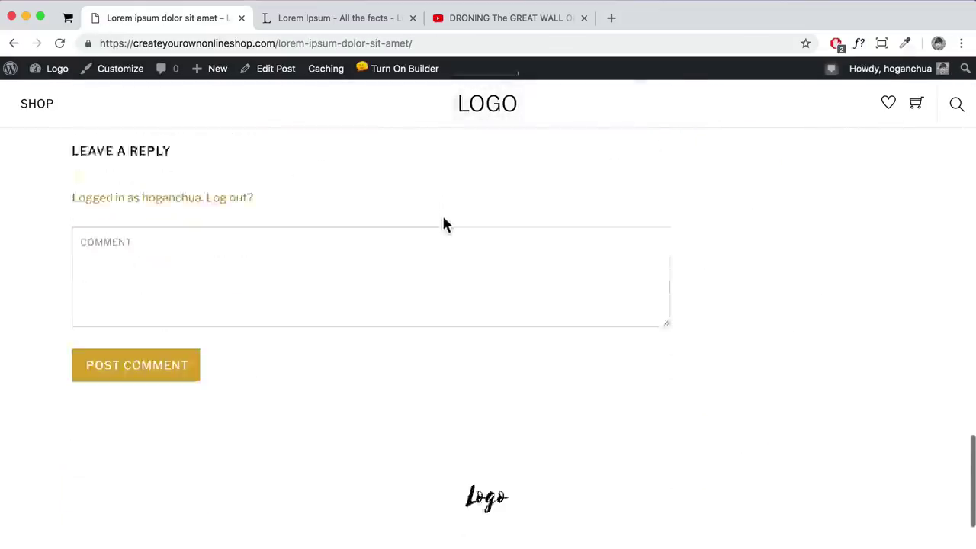
pyautogui.scroll(15, 444, 224)
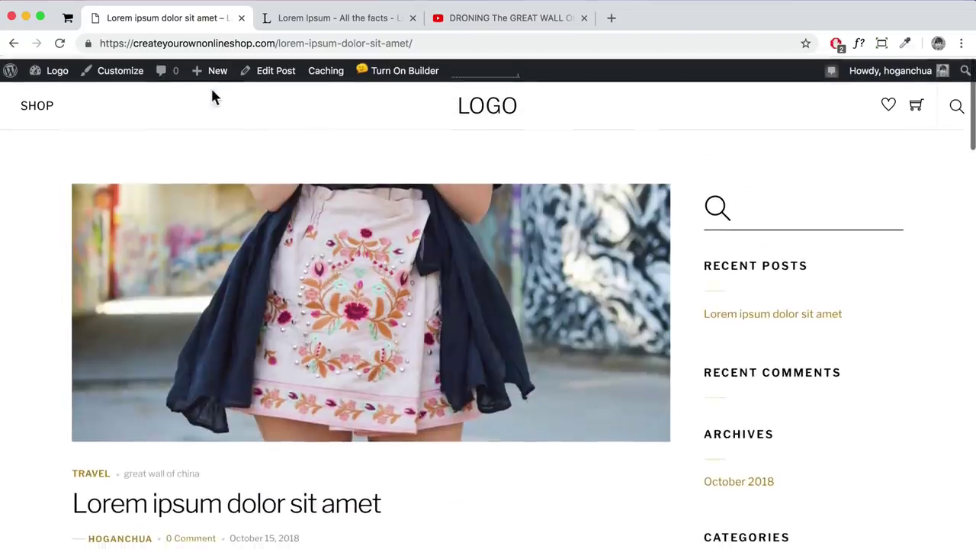
pyautogui.moveTo(195, 76)
pyautogui.click(201, 96)
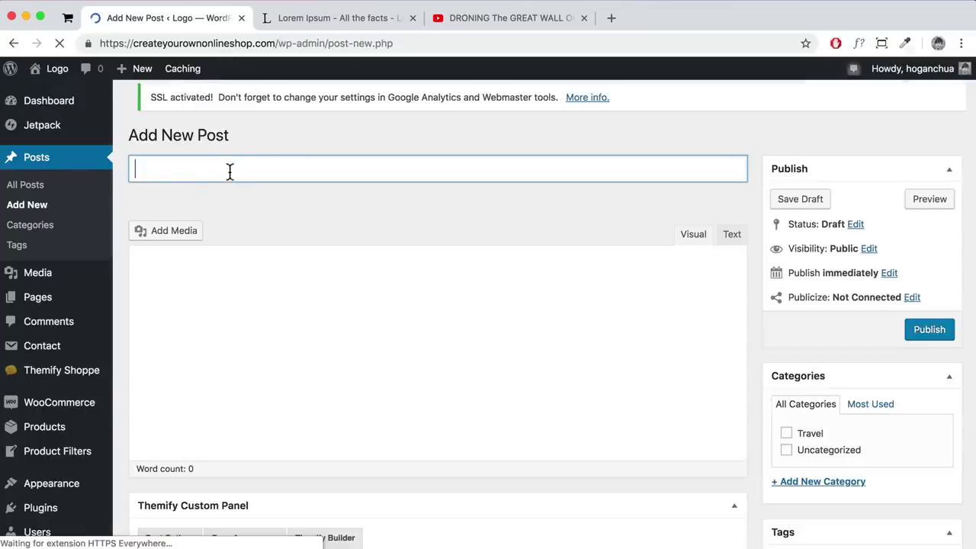
# Paste the copied Lorem Ipsum paragraphs into the new post's body
pyautogui.click(358, 22)
pyautogui.rightClick(305, 149)
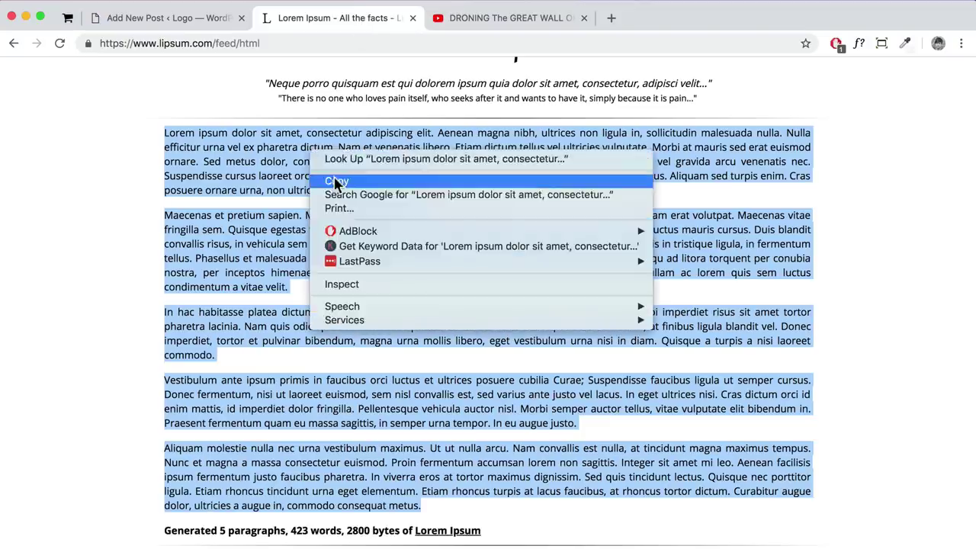
pyautogui.click(336, 183)
pyautogui.click(167, 18)
pyautogui.click(261, 352)
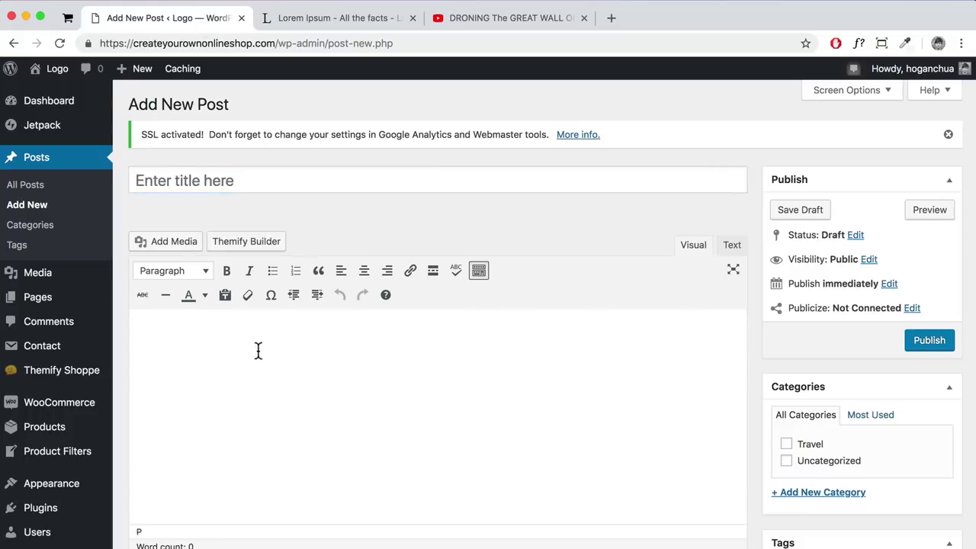
pyautogui.press('super+v')
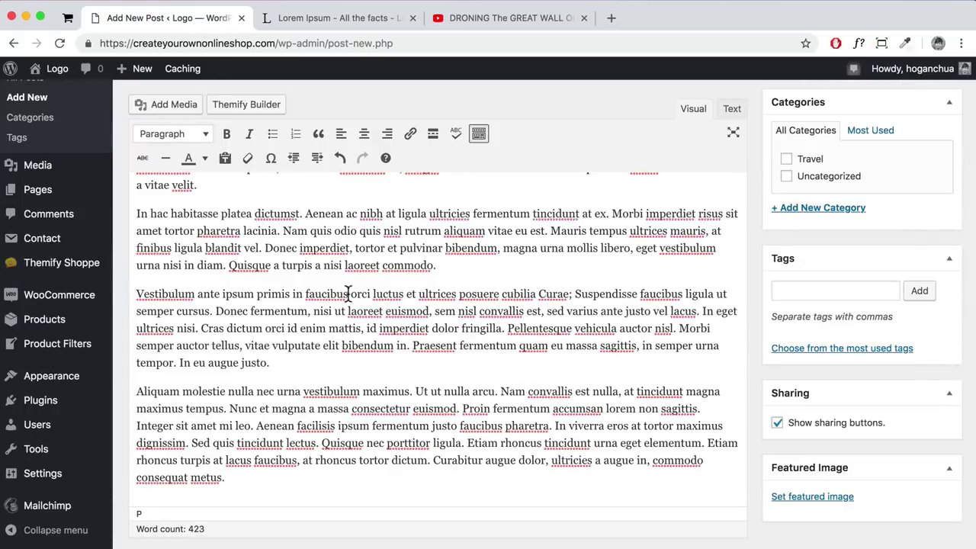
# Title the post 'Vestibulum ante ipsum primis in faucibus' from the fourth paragraph's opening words
pyautogui.moveTo(348, 293); pyautogui.dragTo(112, 296)
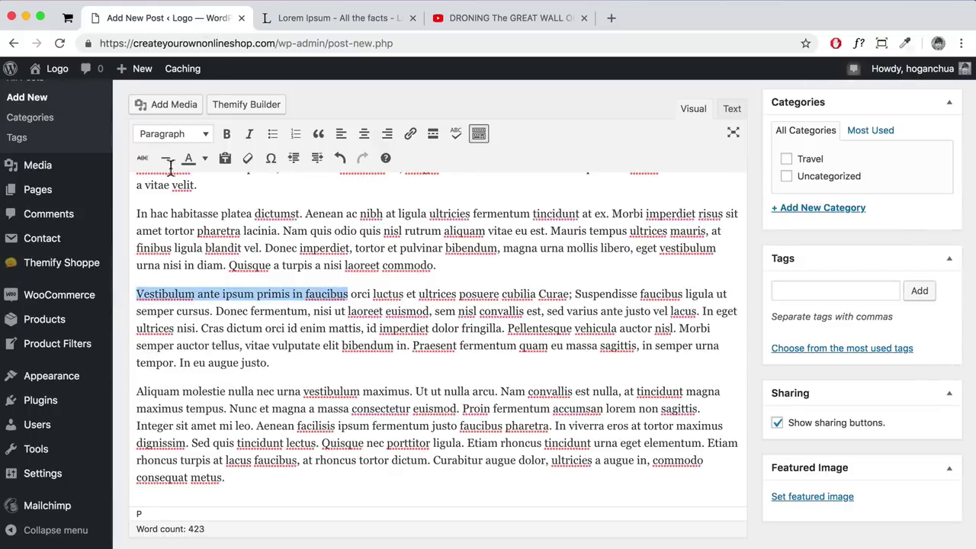
pyautogui.press('super+c')
pyautogui.scroll(10, 169, 166)
pyautogui.click(218, 183)
pyautogui.press('super+v')
pyautogui.scroll(-5, 687, 266)
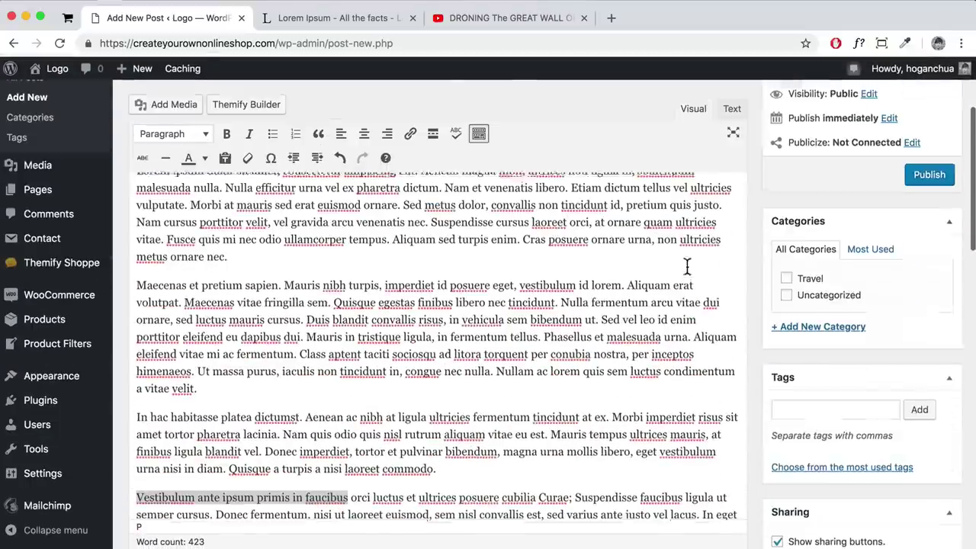
# Create and check a new Lifestyle category
pyautogui.click(818, 327)
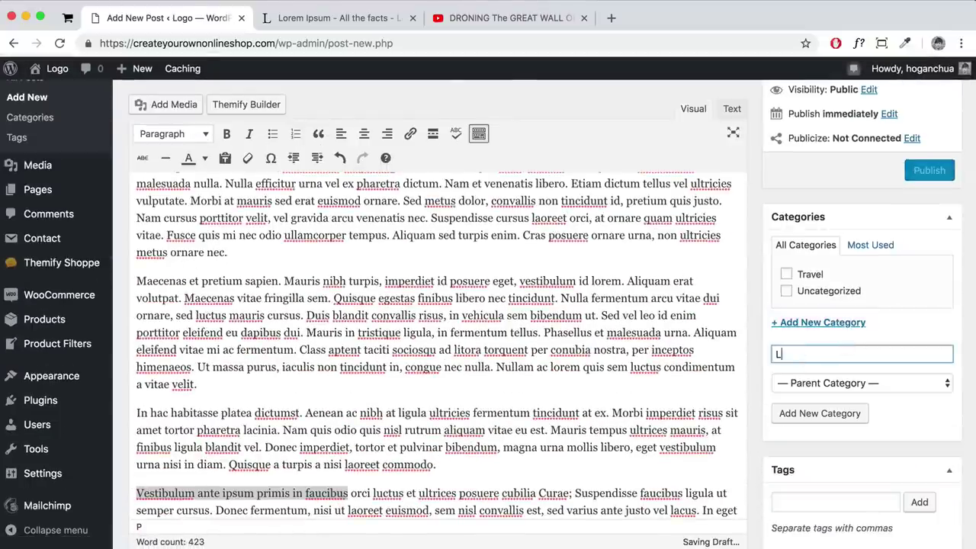
pyautogui.write('Lifestule')
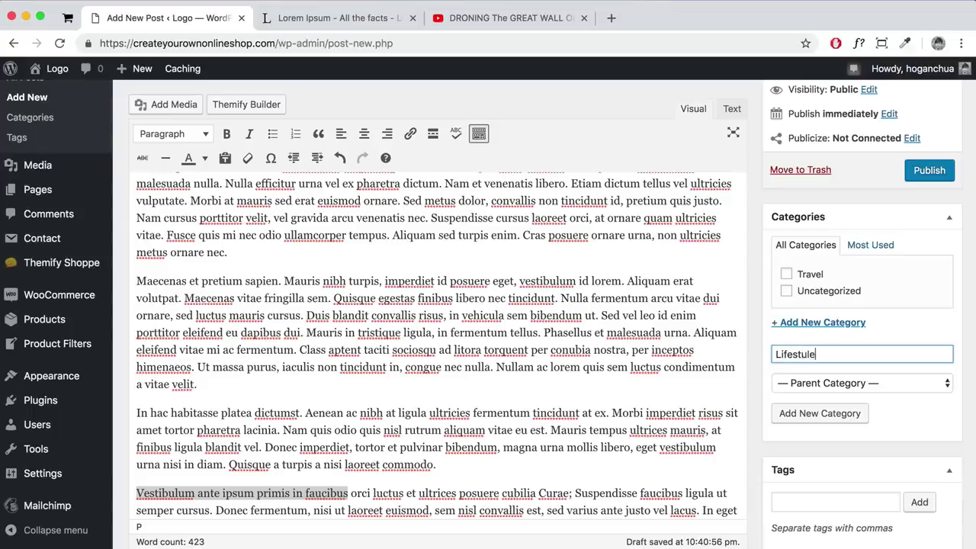
pyautogui.click(820, 413)
# Set the pink tulip photo as featured image and publish the post
pyautogui.scroll(-3, 838, 442)
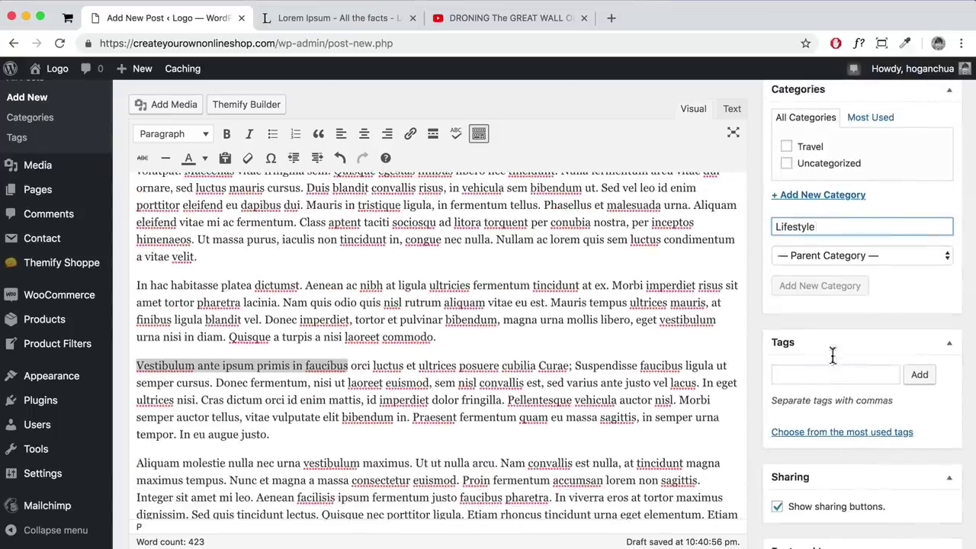
pyautogui.scroll(-2, 867, 321)
pyautogui.scroll(-3, 838, 404)
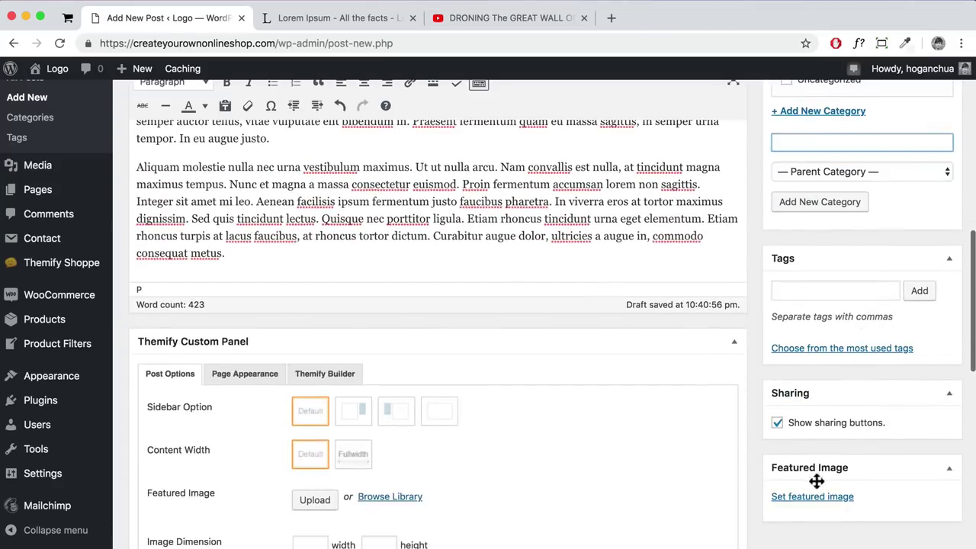
pyautogui.click(806, 494)
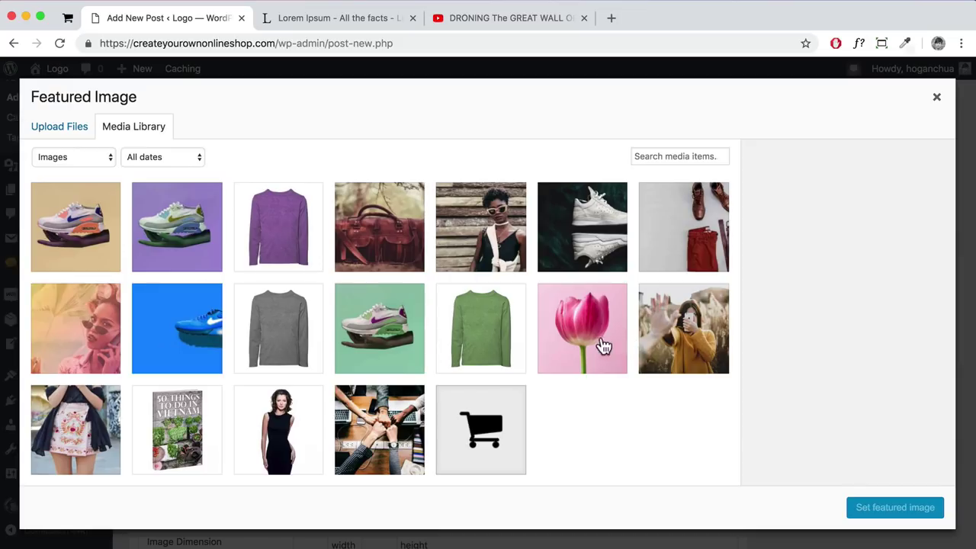
pyautogui.click(602, 345)
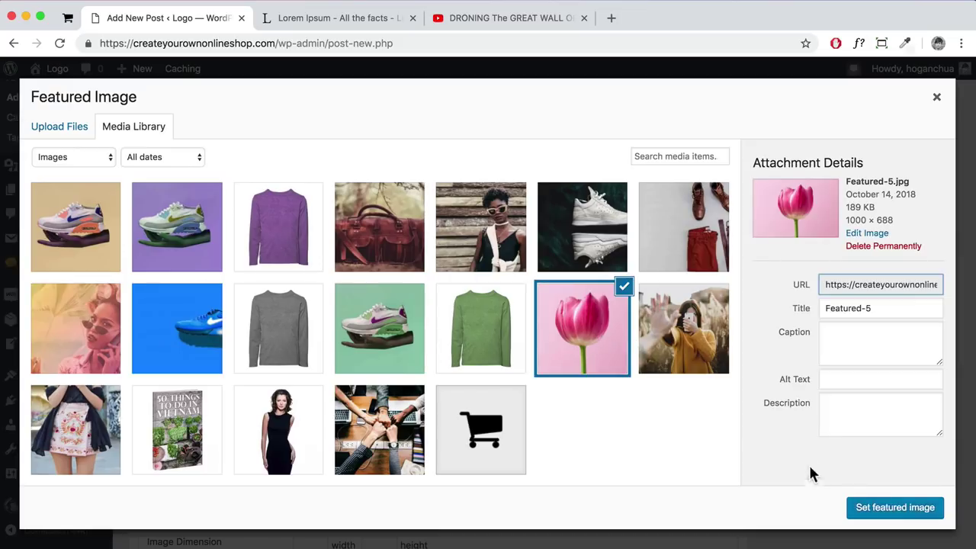
pyautogui.click(894, 508)
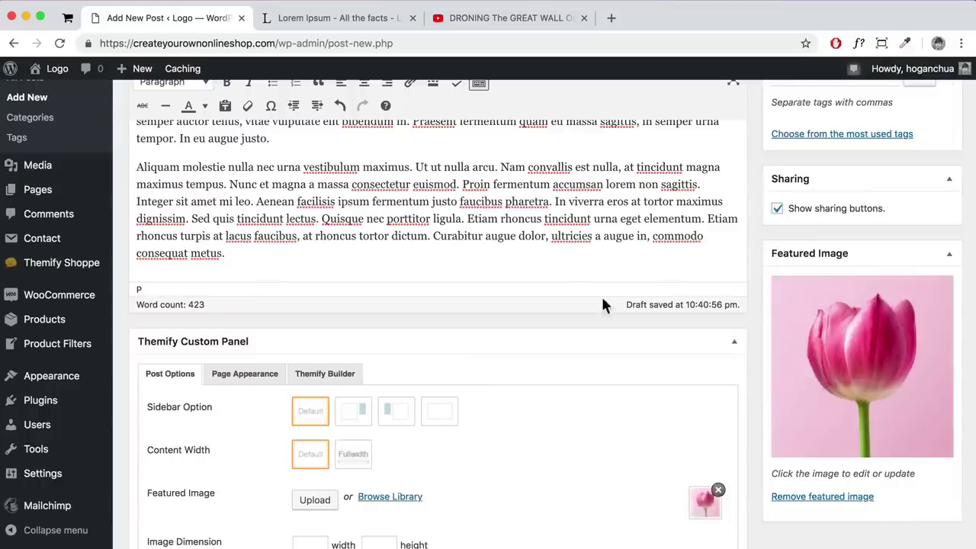
pyautogui.scroll(10, 605, 302)
pyautogui.click(924, 345)
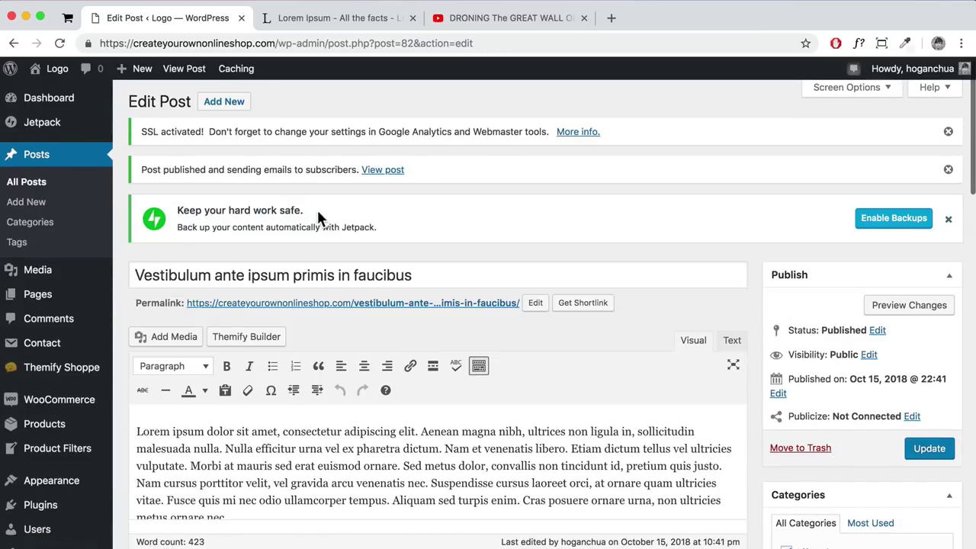
# Start a new post and paste the copied Lorem Ipsum paragraphs into its body
pyautogui.click(219, 105)
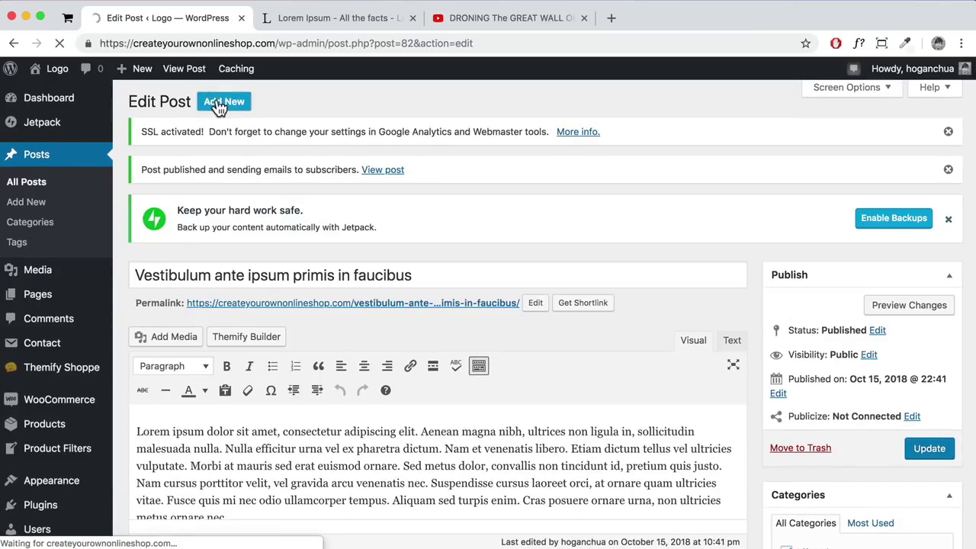
pyautogui.click(320, 19)
pyautogui.rightClick(289, 164)
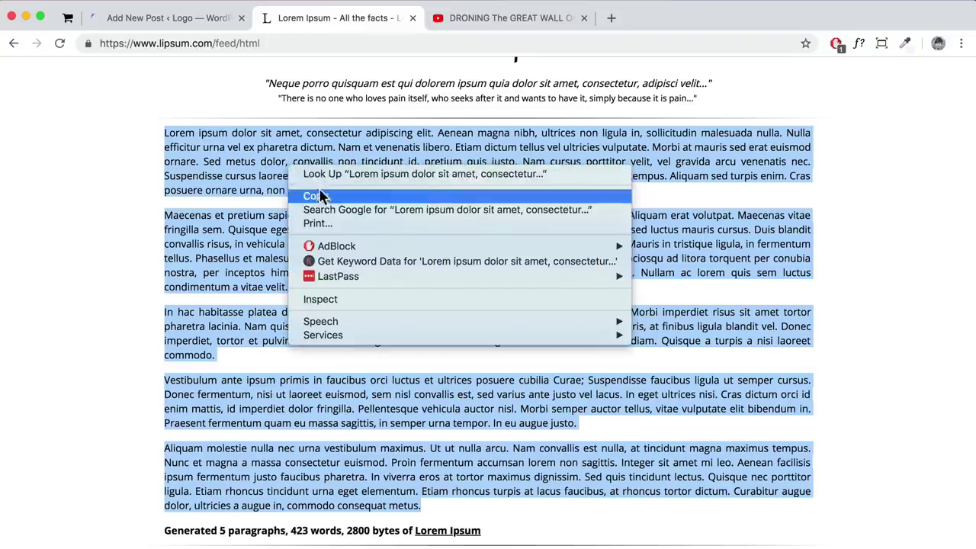
pyautogui.click(317, 196)
pyautogui.click(191, 23)
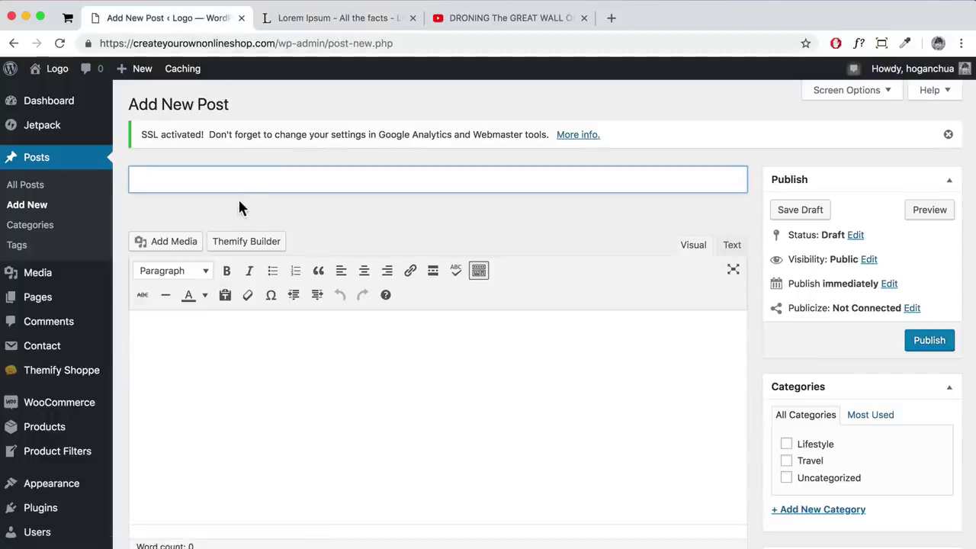
pyautogui.click(211, 327)
pyautogui.hotkey('ctrl', 'v')
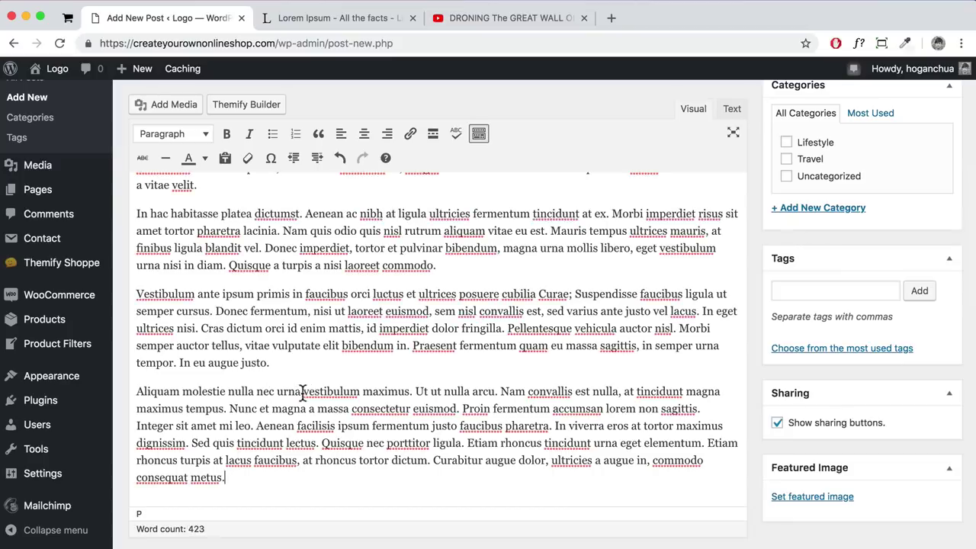
# Title the post 'Aenean facilisis ipsum fermentum' using a phrase from the body
pyautogui.scroll(-3, 303, 392)
pyautogui.moveTo(257, 279); pyautogui.dragTo(428, 279)
pyautogui.hotkey('ctrl', 'c')
pyautogui.scroll(10, 251, 142)
pyautogui.click(244, 183)
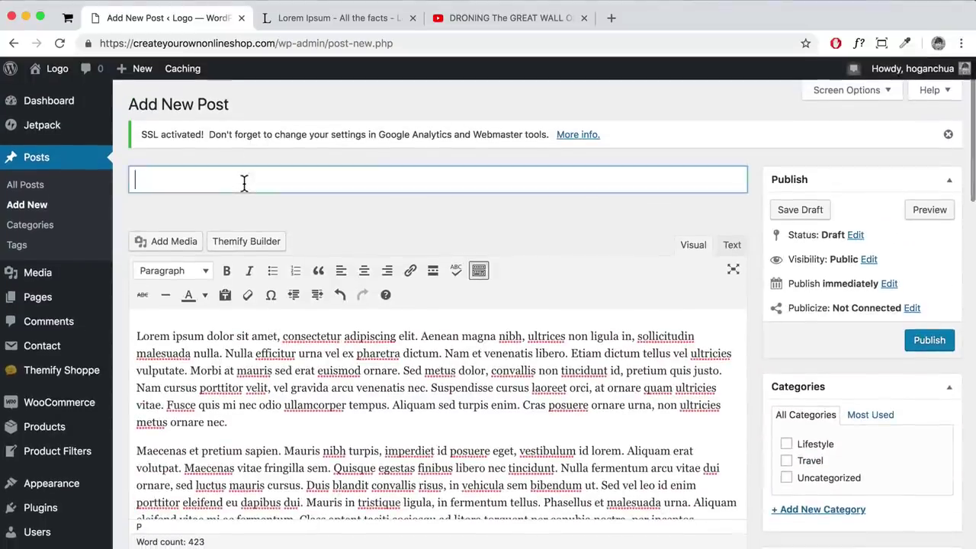
pyautogui.hotkey('ctrl', 'v')
# Create and check a new Design category
pyautogui.scroll(-3, 780, 381)
pyautogui.click(808, 415)
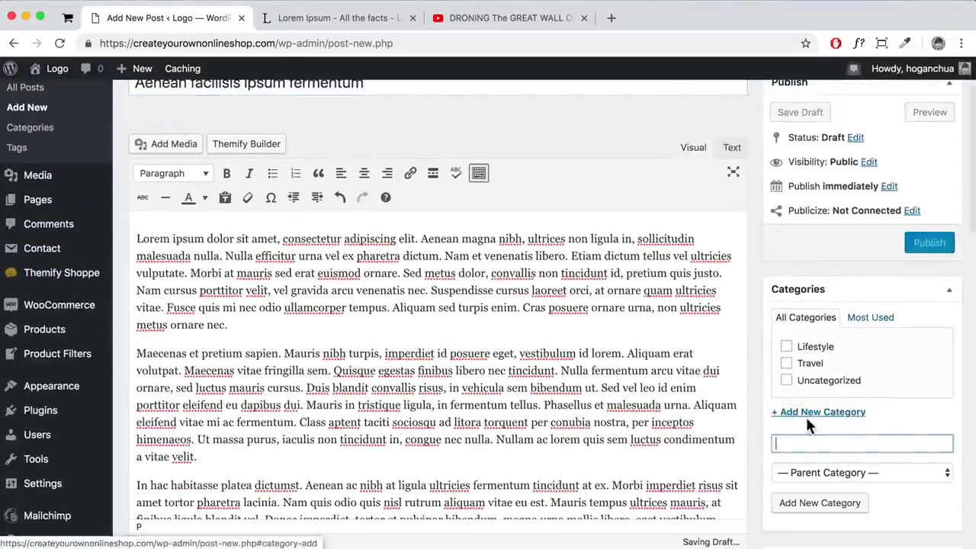
pyautogui.write('Design')
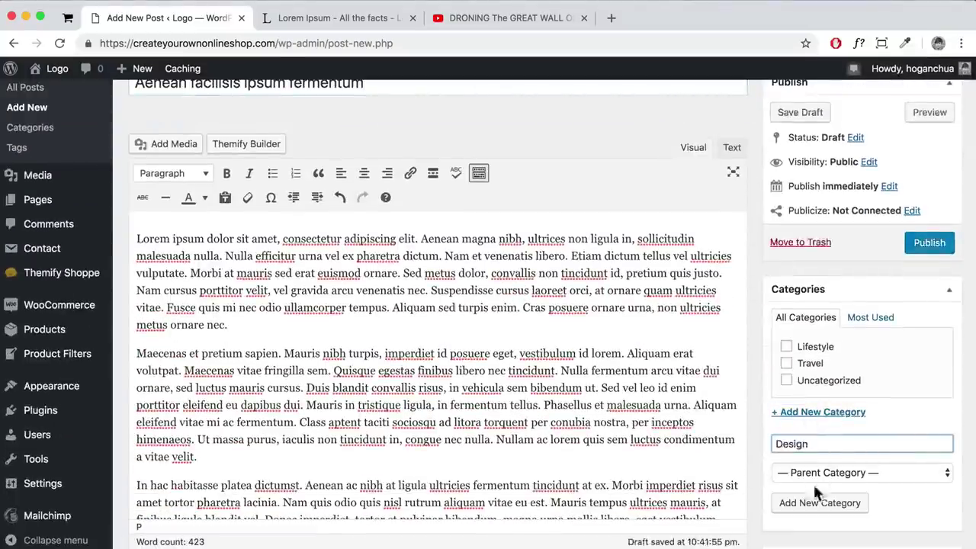
pyautogui.click(812, 501)
# Set the Featured-3 photo of the girl in yellow as featured image and publish
pyautogui.scroll(-8, 792, 449)
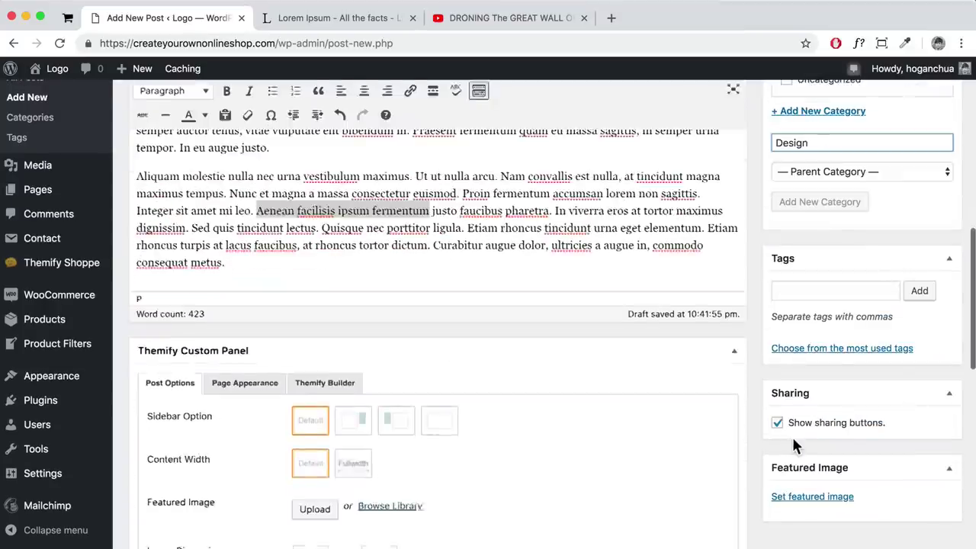
pyautogui.click(823, 496)
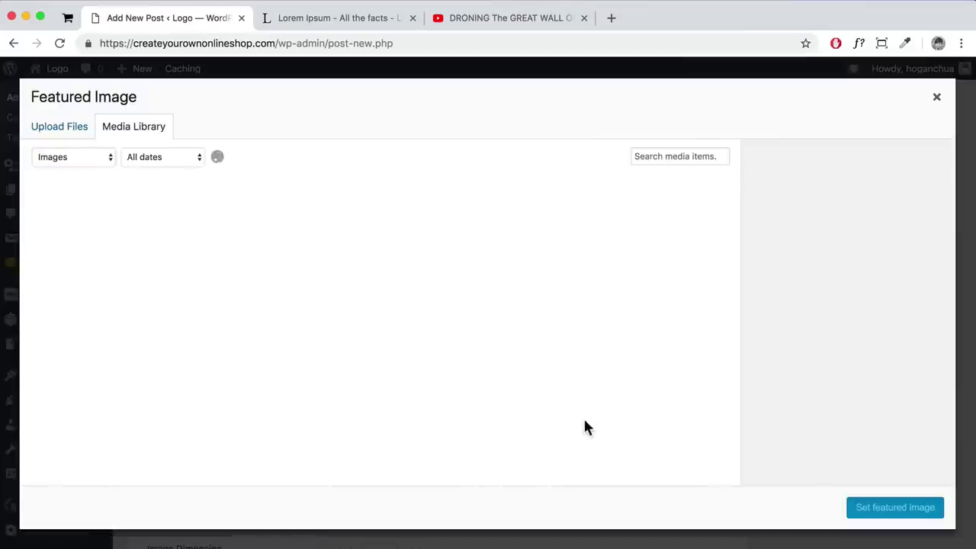
pyautogui.click(683, 327)
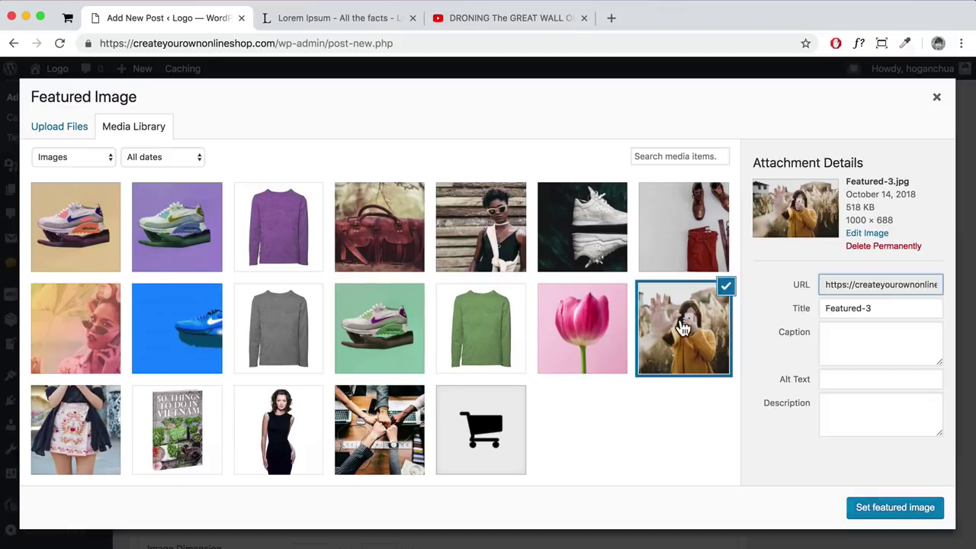
pyautogui.click(883, 511)
pyautogui.scroll(-4, 664, 379)
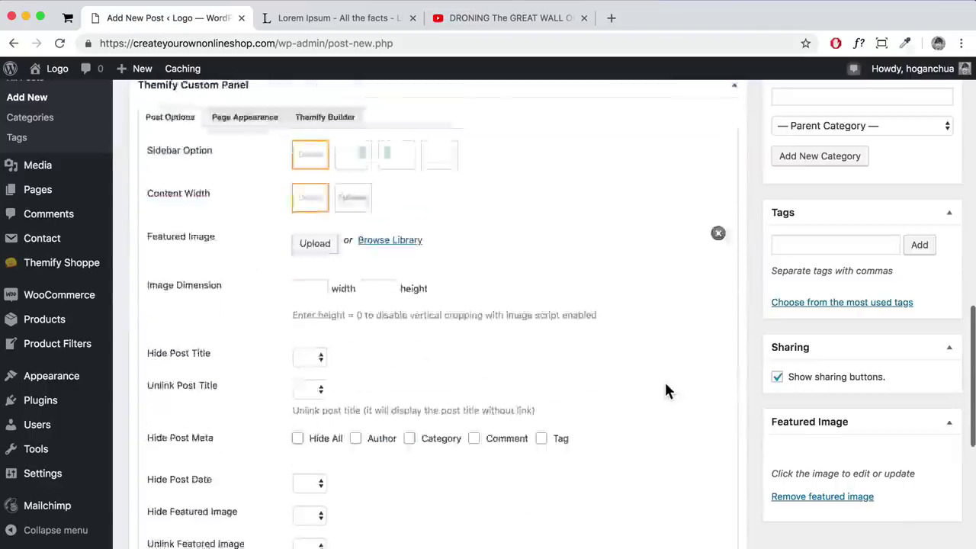
pyautogui.scroll(15, 759, 385)
pyautogui.click(923, 345)
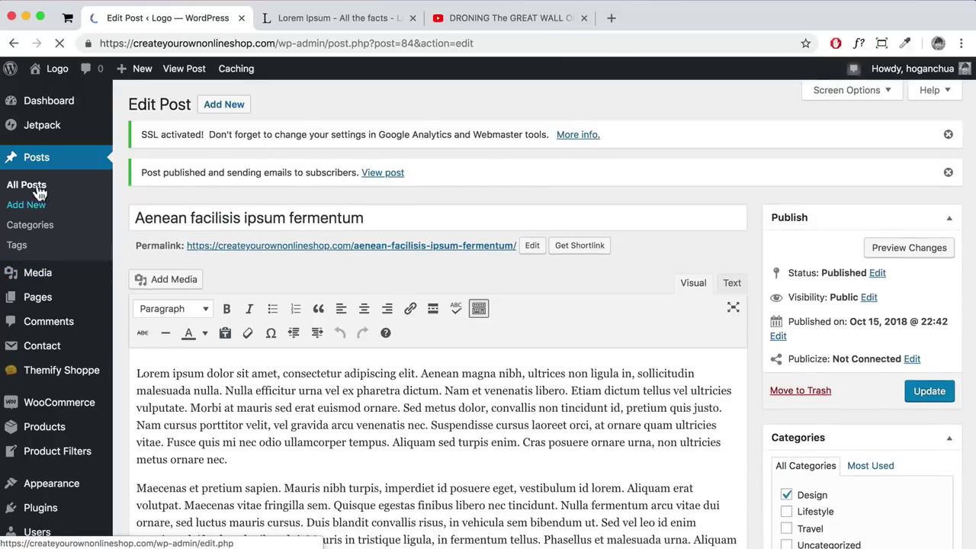
# Check the All Posts list for the three published posts, then visit the store homepage
pyautogui.click(30, 187)
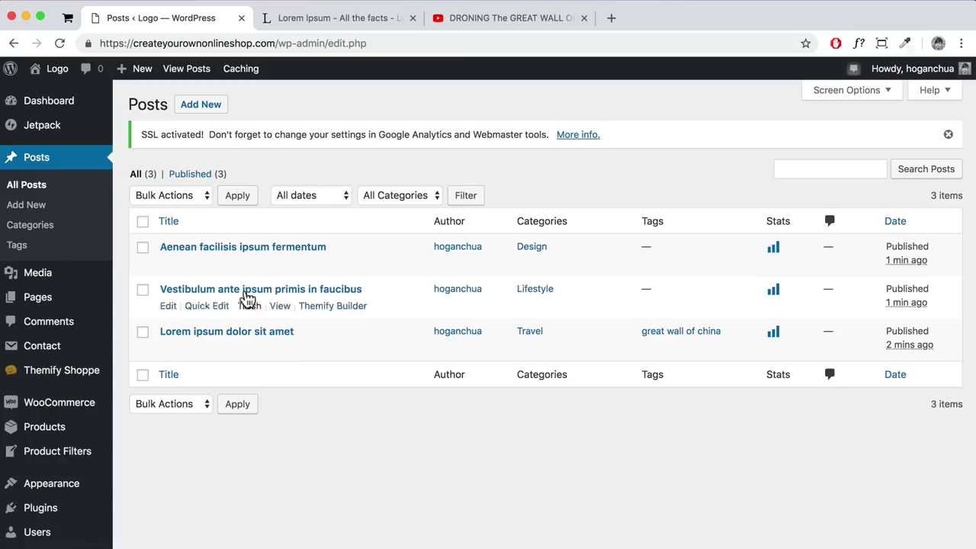
pyautogui.moveTo(45, 69)
pyautogui.click(47, 94)
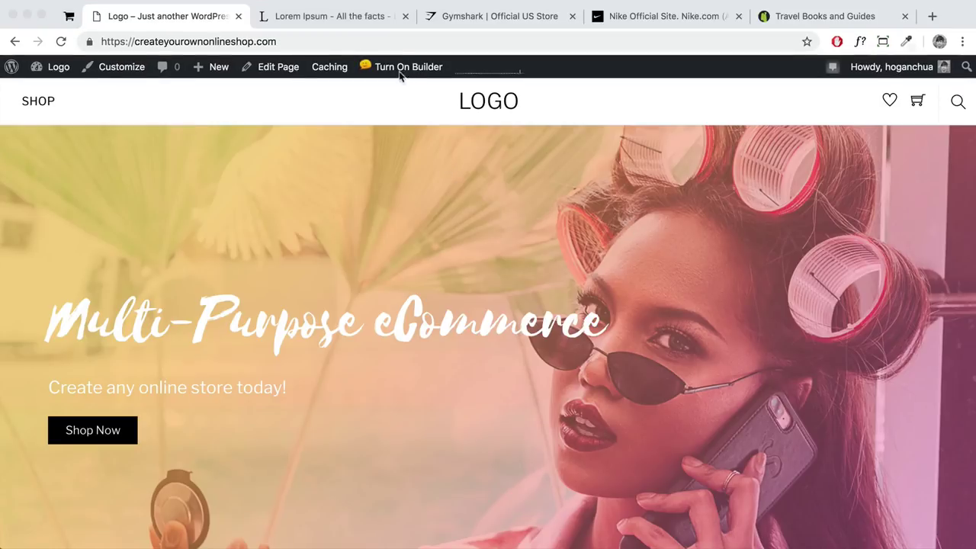
# Drop a WooCommerce module below the homepage hero, keeping All Category to show up to 6 products
pyautogui.click(399, 70)
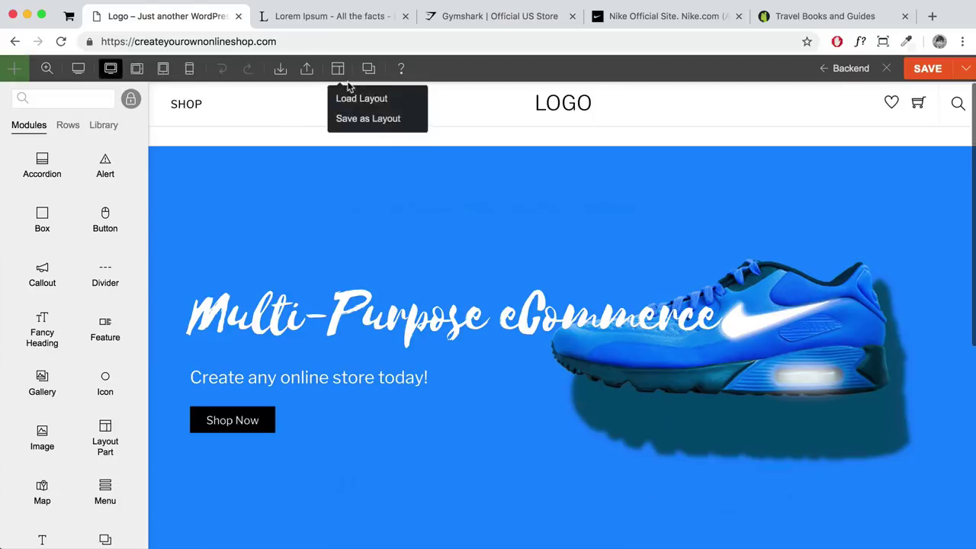
pyautogui.scroll(-3, 516, 275)
pyautogui.scroll(-1, 516, 275)
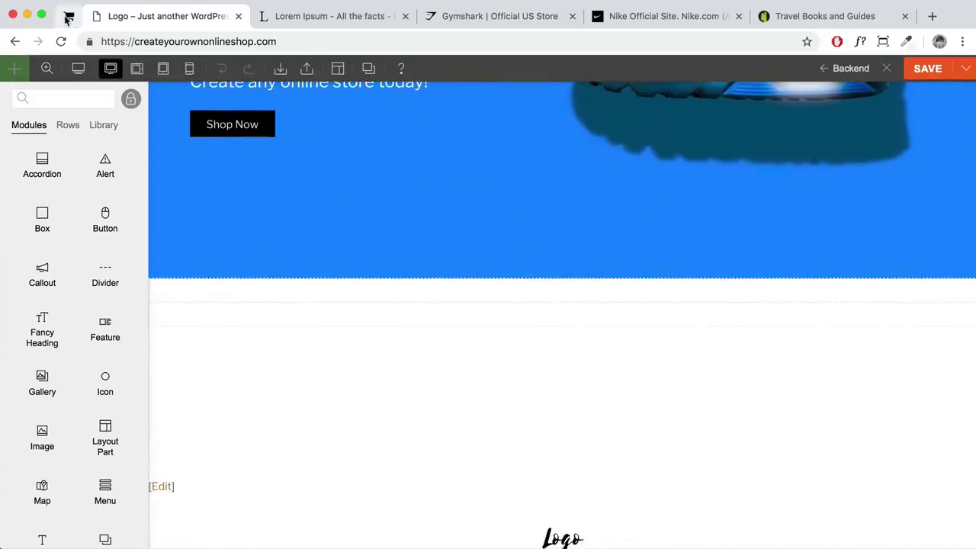
pyautogui.scroll(-4, 79, 335)
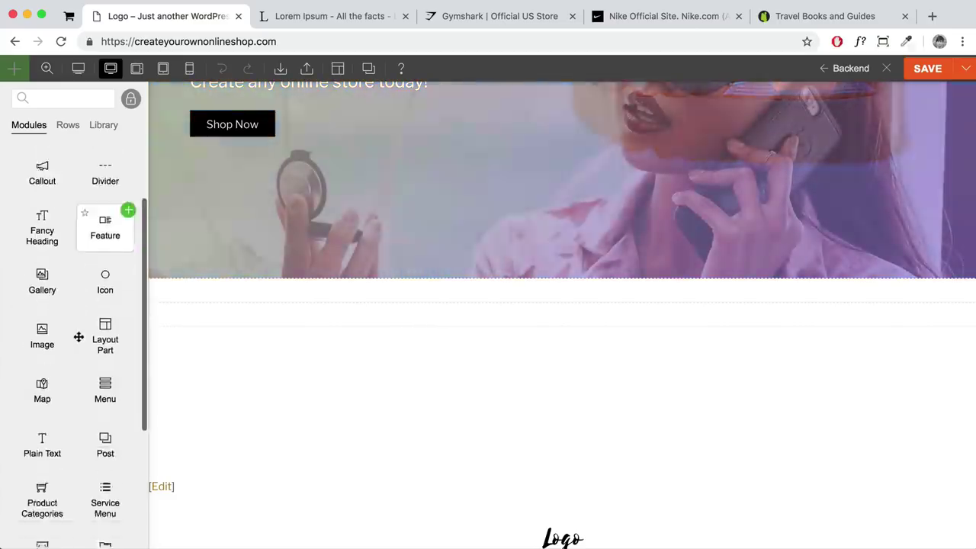
pyautogui.scroll(-3, 77, 332)
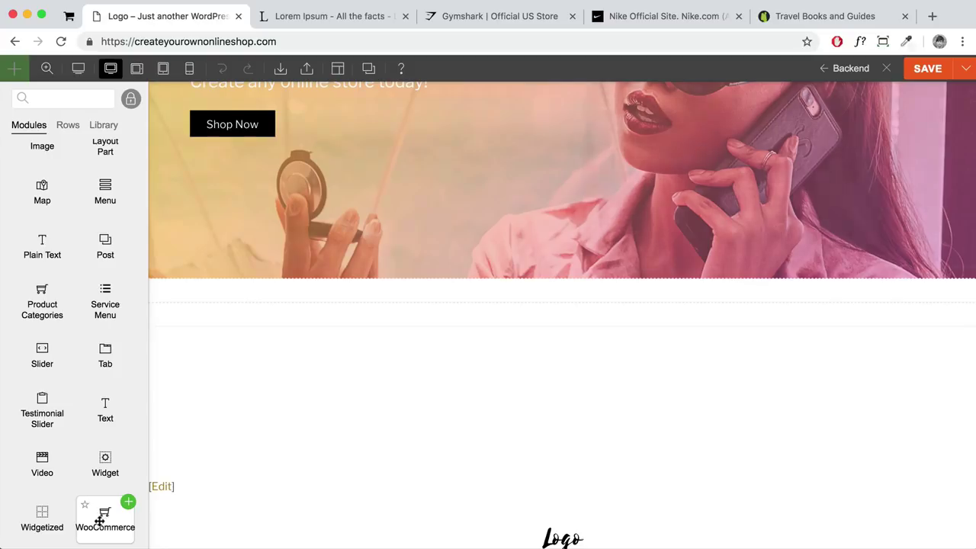
pyautogui.moveTo(100, 519); pyautogui.dragTo(381, 356)
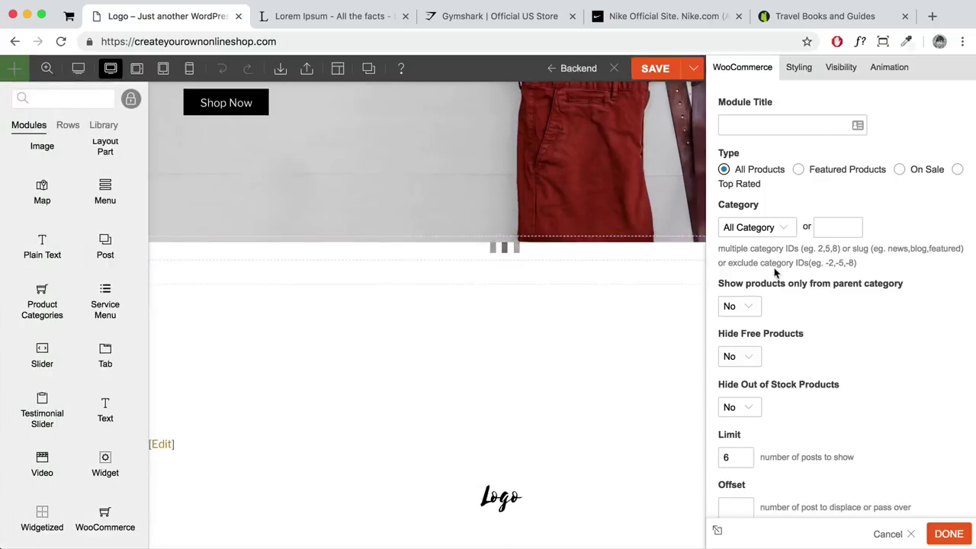
pyautogui.click(773, 226)
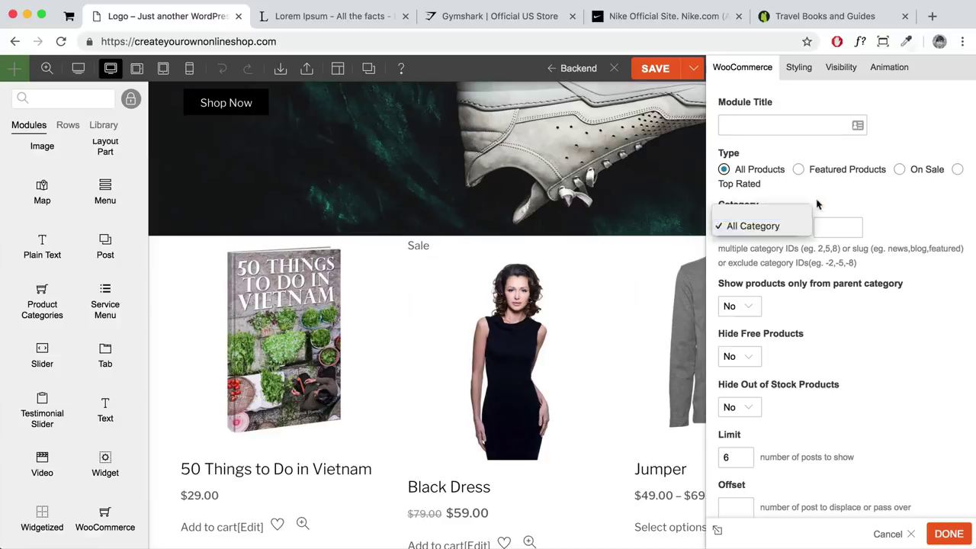
pyautogui.click(776, 225)
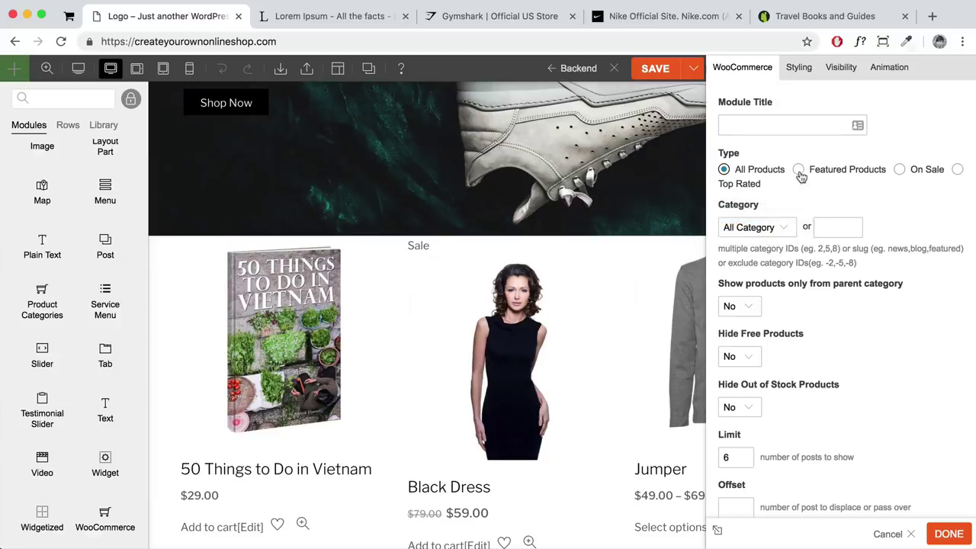
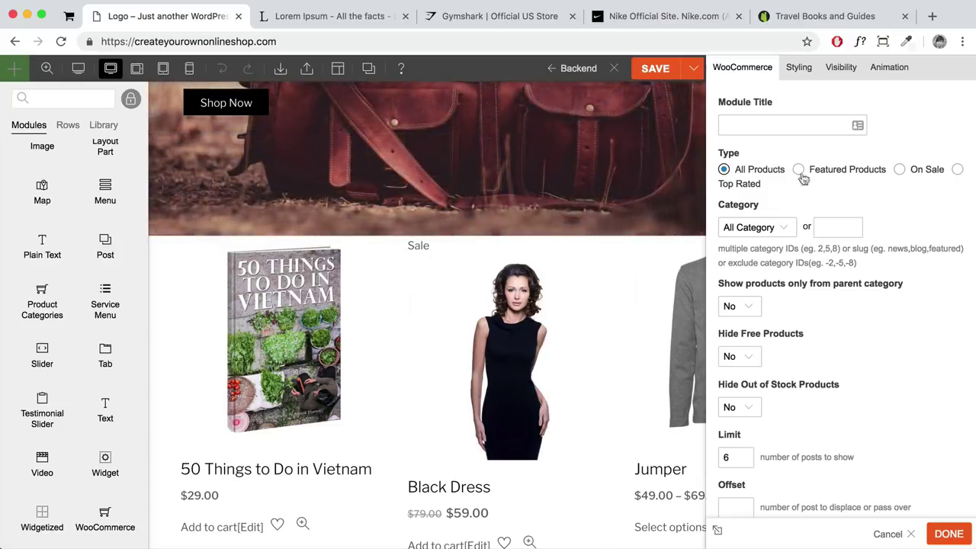
# Switch the WooCommerce products module to the Grid 4 layout with Overlay content layout and apply
pyautogui.scroll(-3, 798, 332)
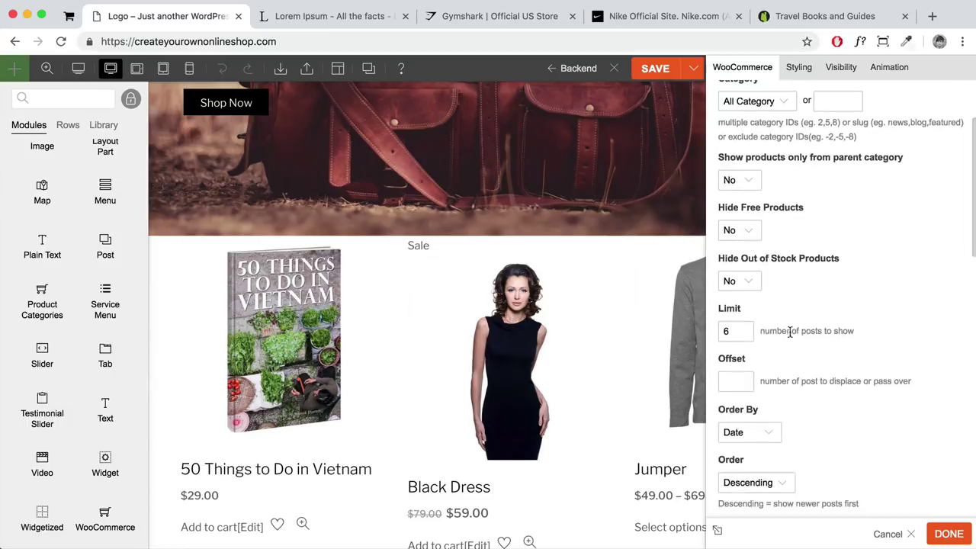
pyautogui.scroll(-2, 793, 335)
pyautogui.scroll(-4, 549, 343)
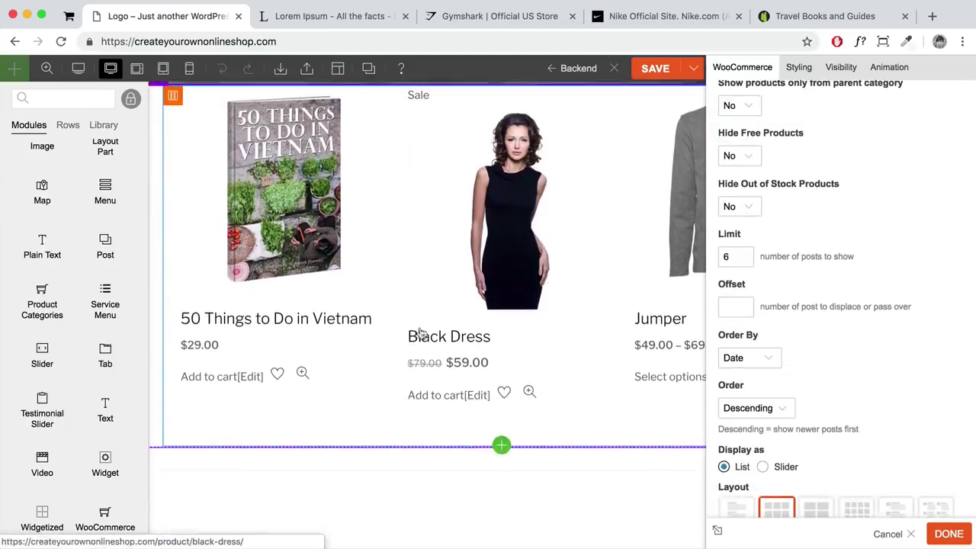
pyautogui.scroll(2, 375, 273)
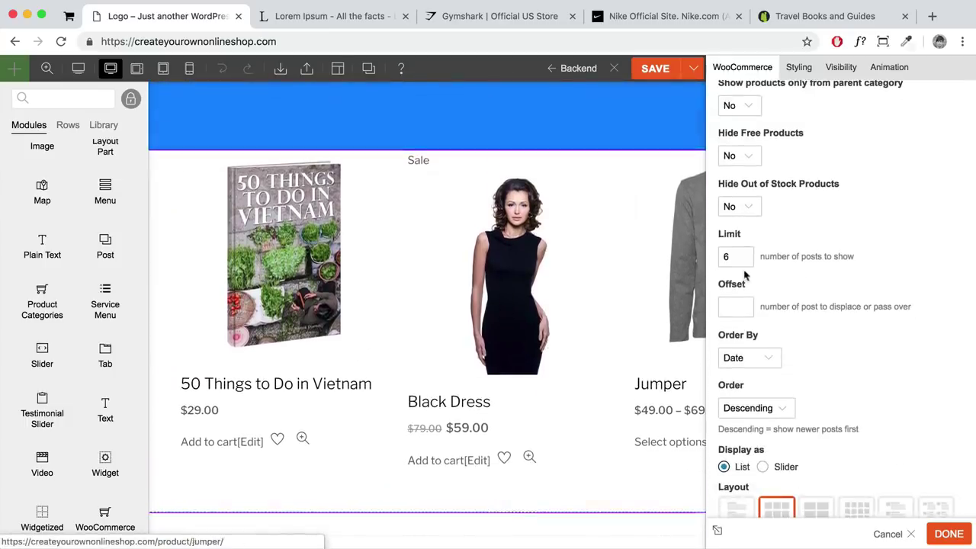
pyautogui.scroll(-4, 762, 308)
pyautogui.scroll(-1, 779, 318)
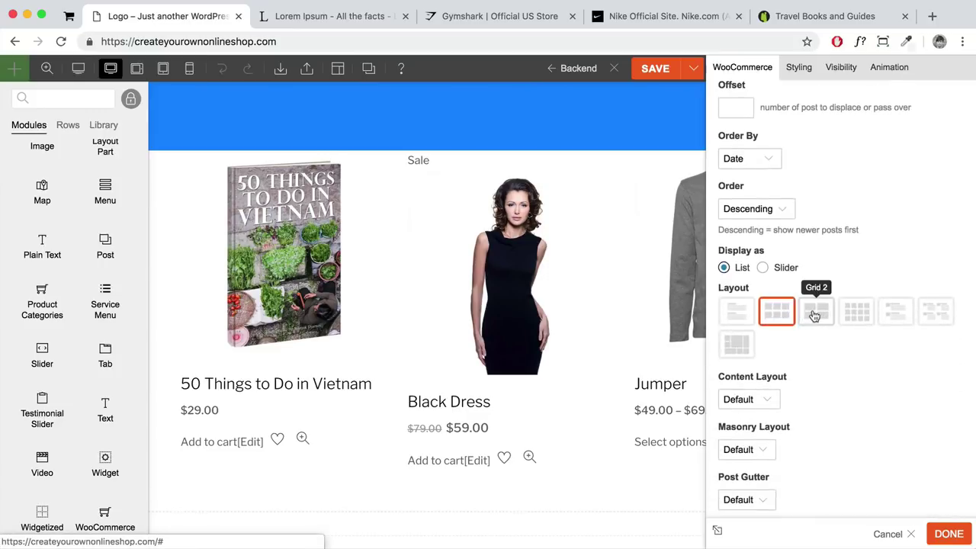
pyautogui.click(855, 314)
pyautogui.scroll(-2, 799, 368)
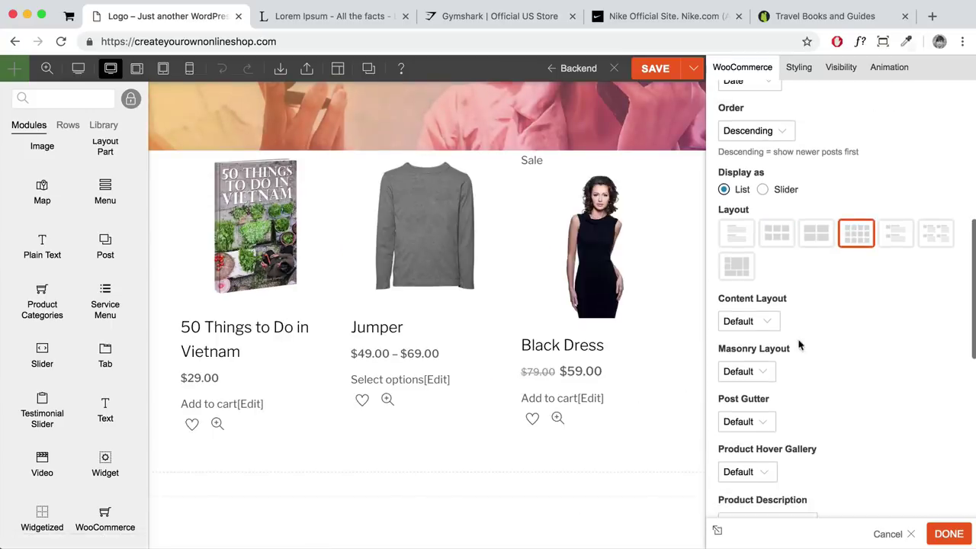
pyautogui.click(770, 321)
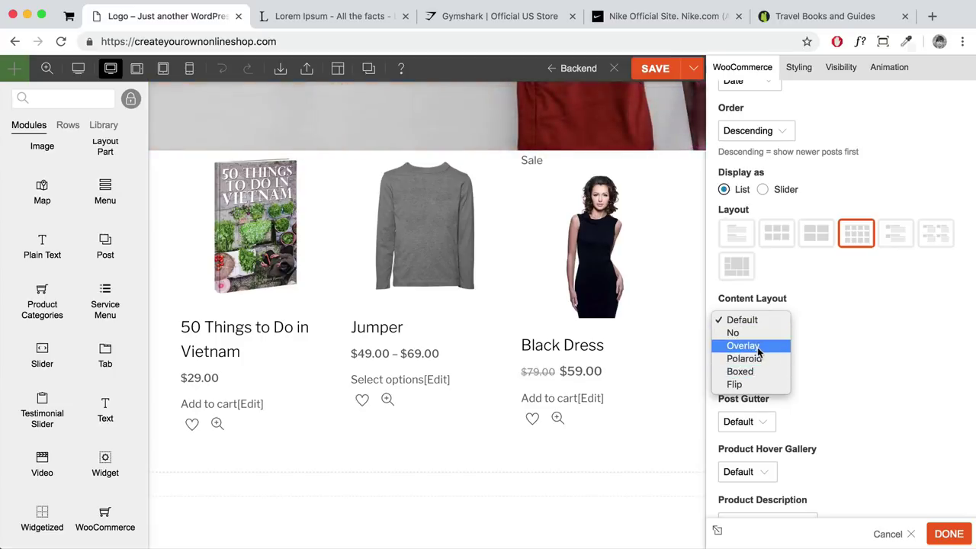
pyautogui.click(758, 347)
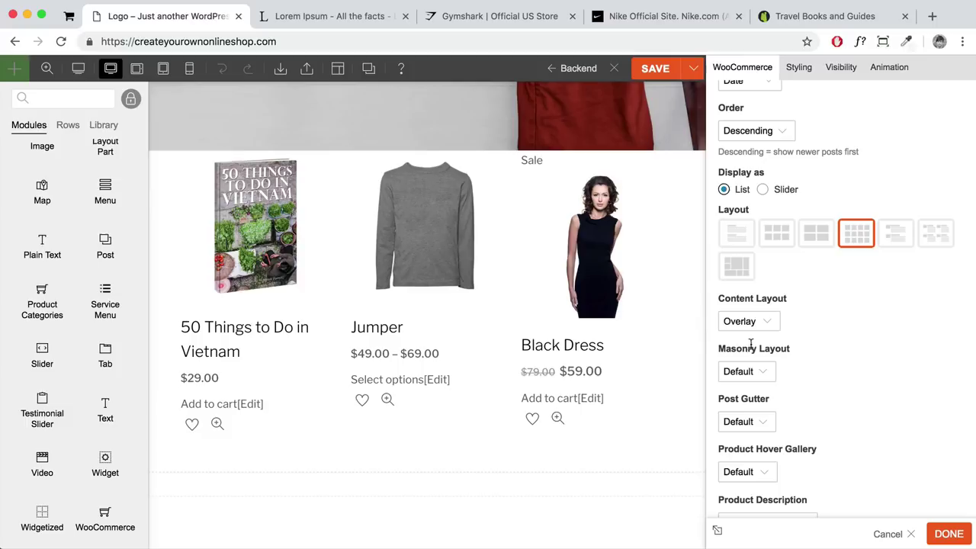
pyautogui.click(948, 534)
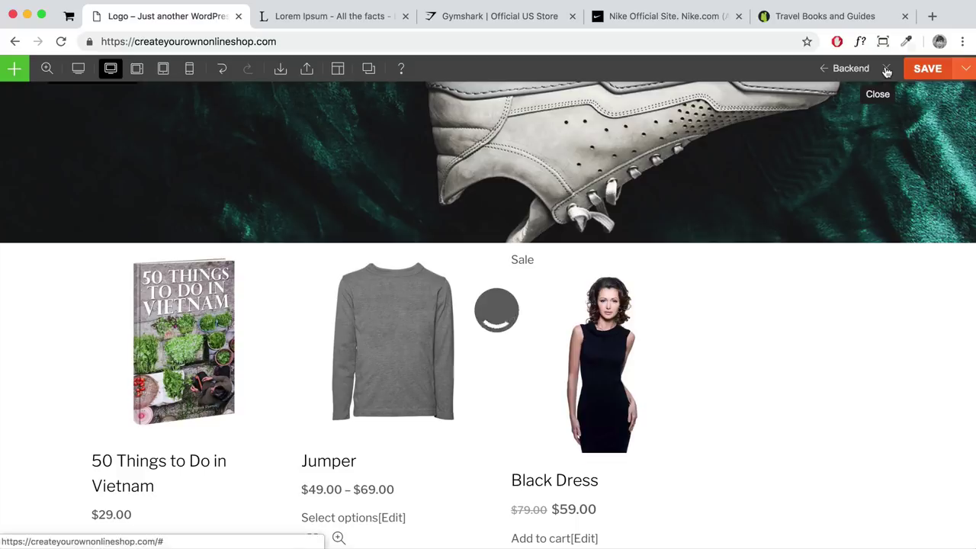
# Preview the live shop page's overlay product grid, then reopen the page in the builder
pyautogui.click(886, 71)
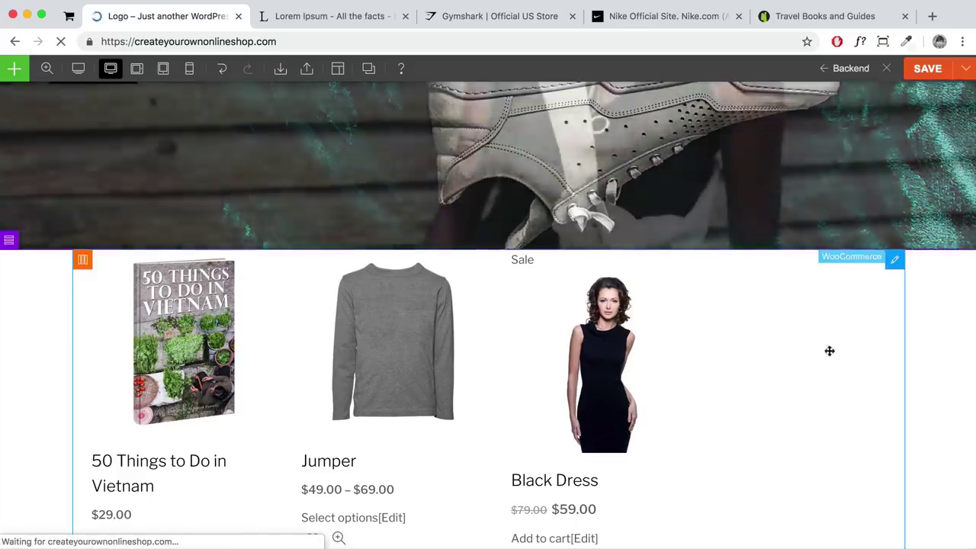
pyautogui.scroll(-5, 936, 360)
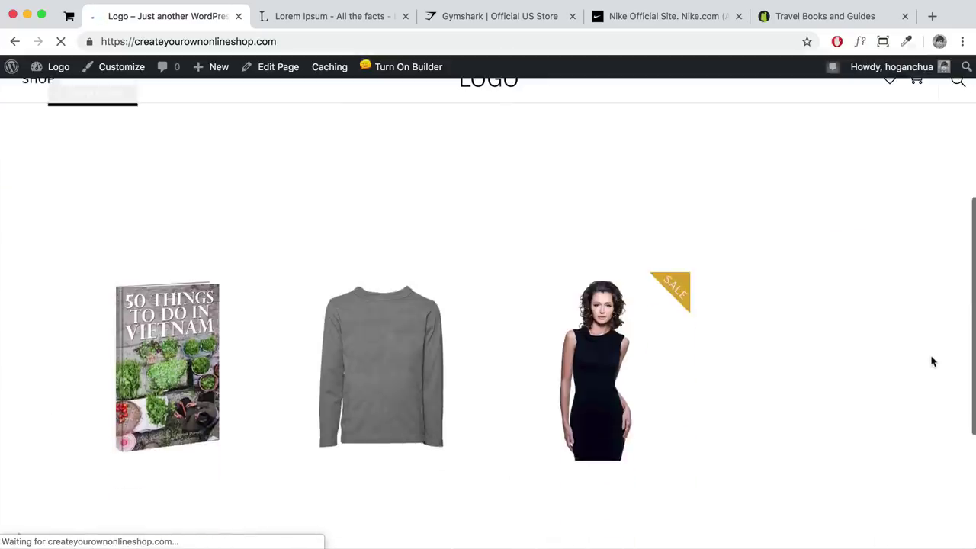
pyautogui.scroll(-2, 931, 363)
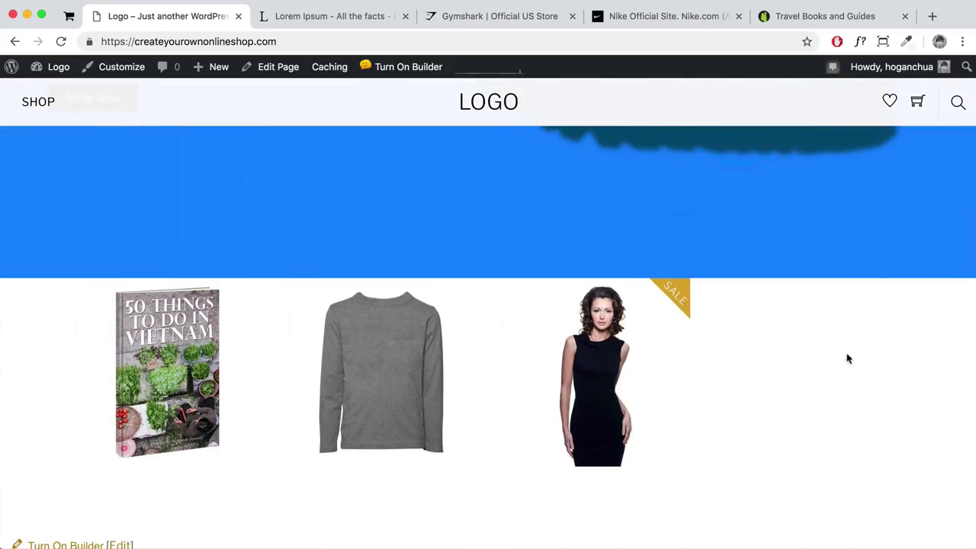
pyautogui.moveTo(601, 359)
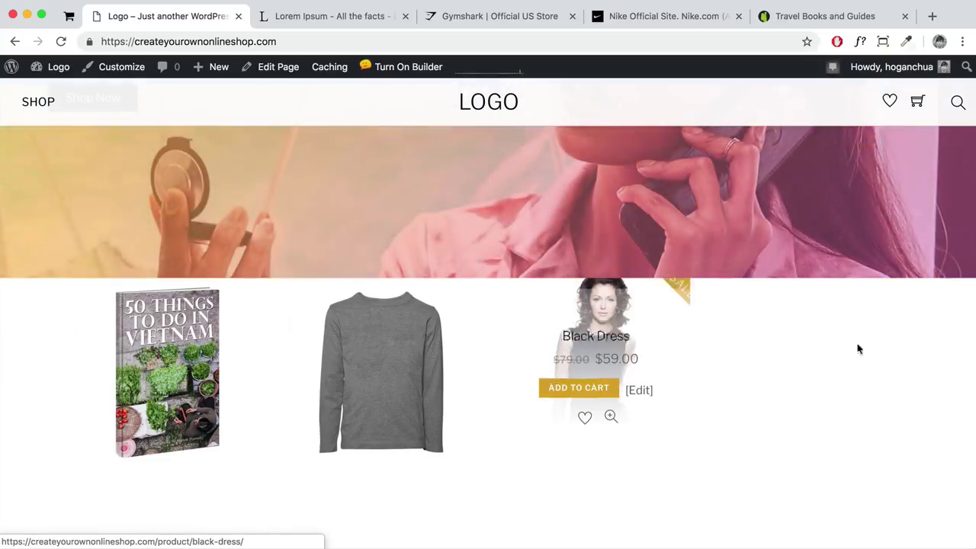
pyautogui.click(396, 70)
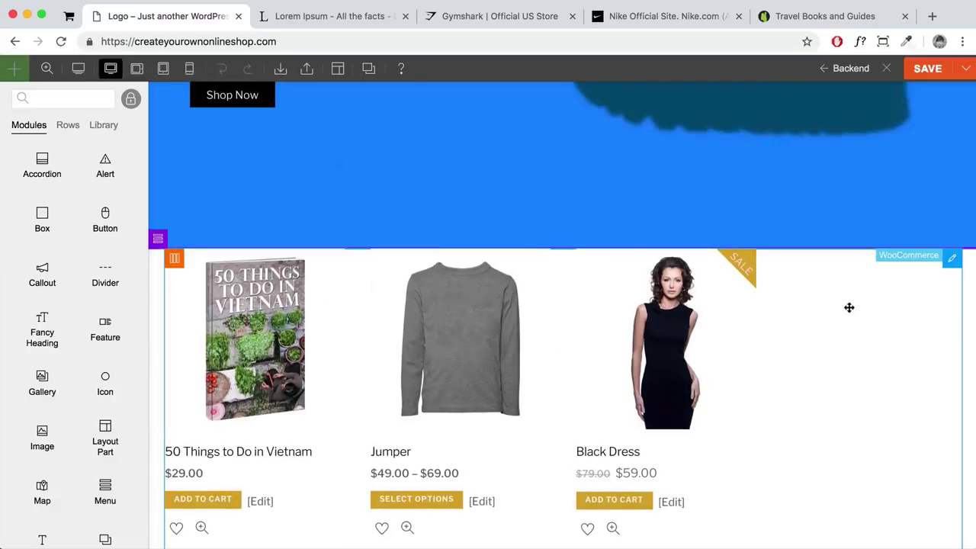
# Review the WooCommerce products module settings and close them unchanged
pyautogui.click(848, 307)
pyautogui.scroll(-10, 851, 309)
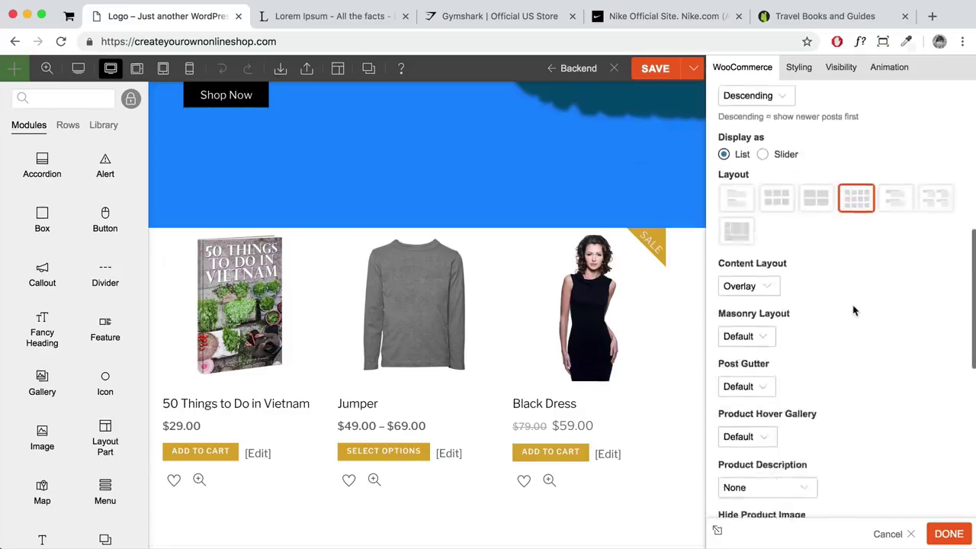
pyautogui.scroll(-5, 852, 311)
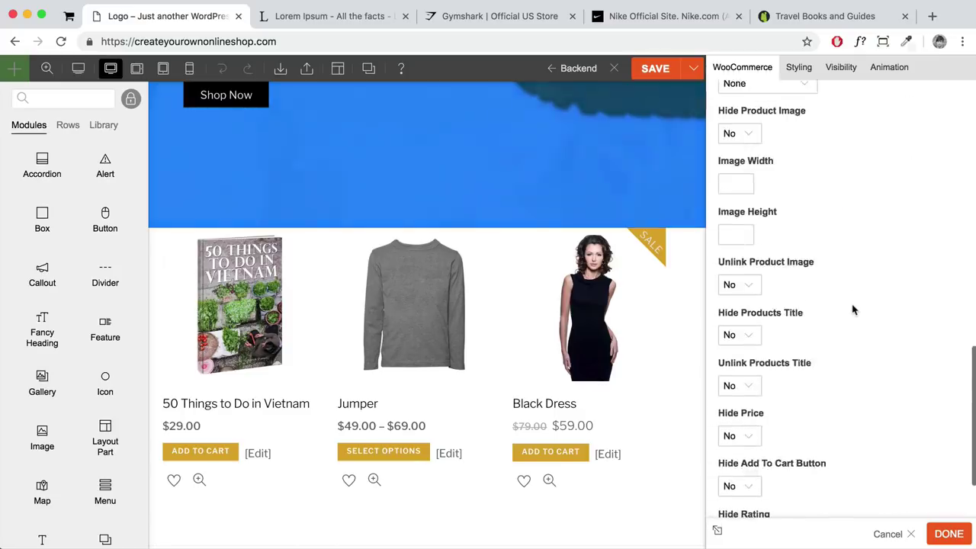
pyautogui.scroll(-3, 852, 309)
pyautogui.scroll(-2, 846, 309)
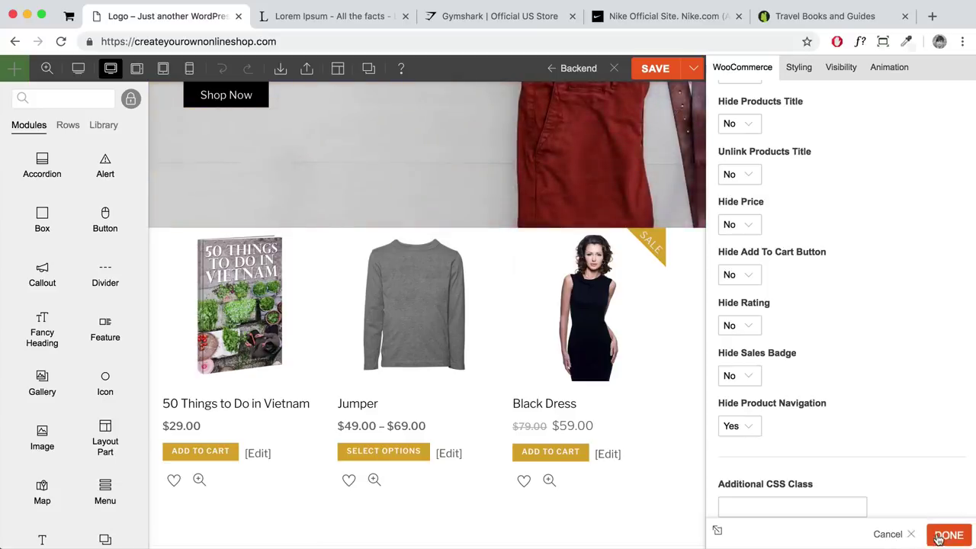
pyautogui.click(947, 535)
# Delete the WooCommerce products module and switch to the local shop front page
pyautogui.scroll(-2, 686, 366)
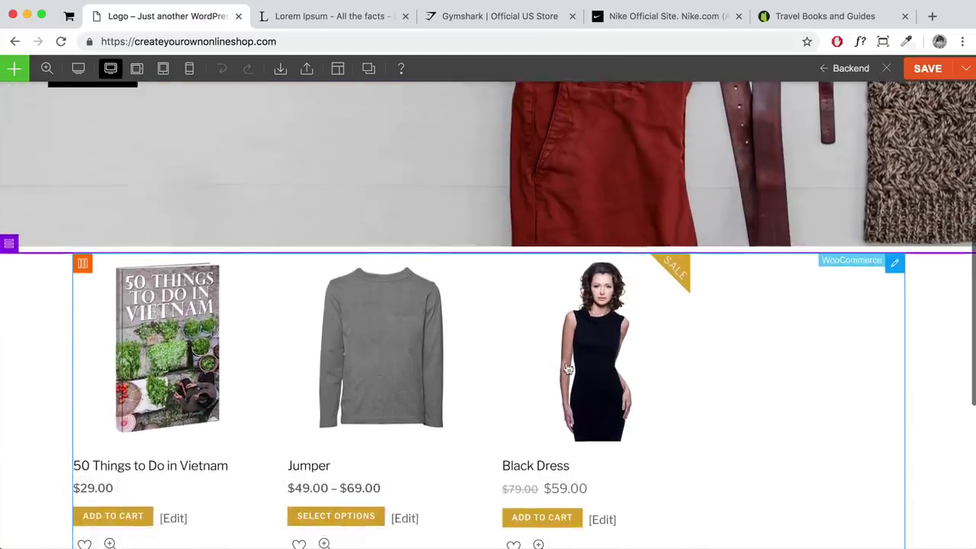
pyautogui.scroll(-2, 568, 369)
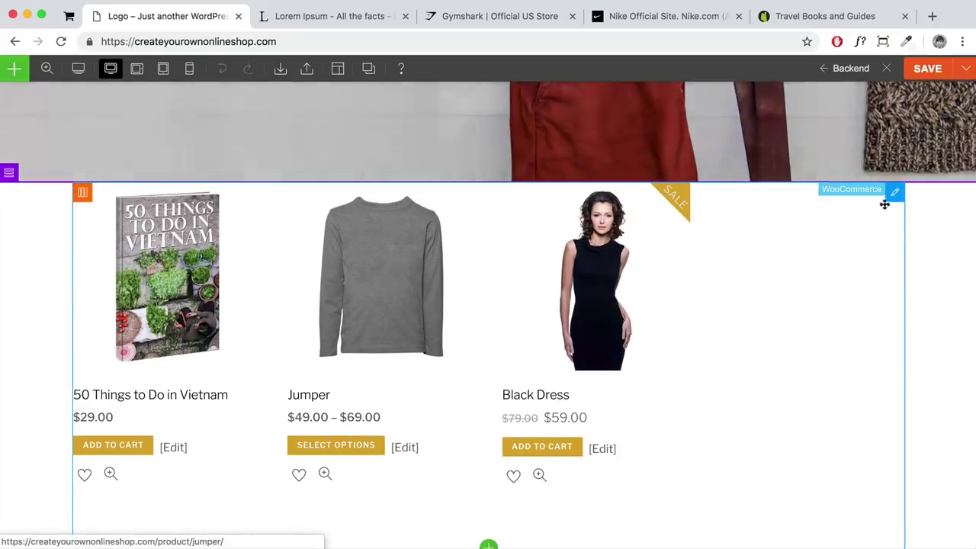
pyautogui.click(817, 192)
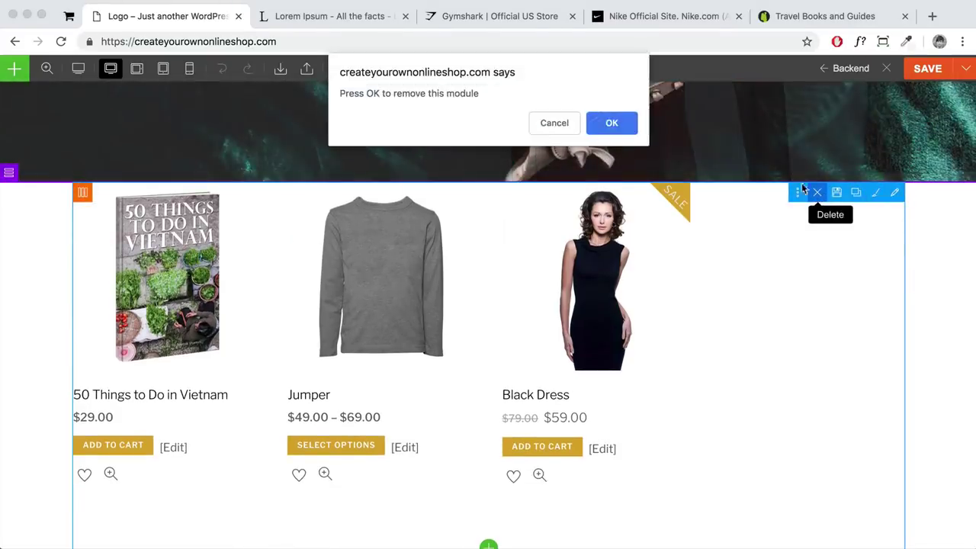
pyautogui.click(611, 124)
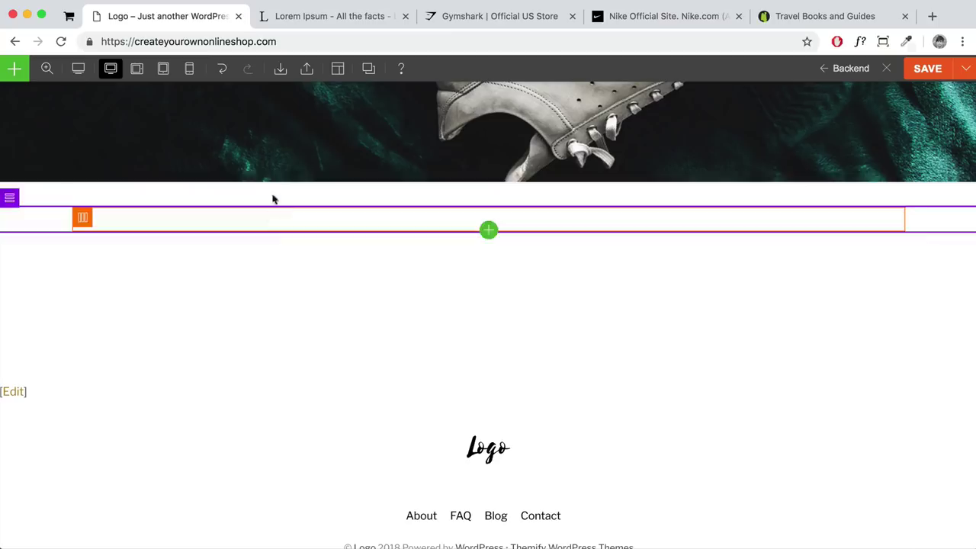
pyautogui.press('super+1')
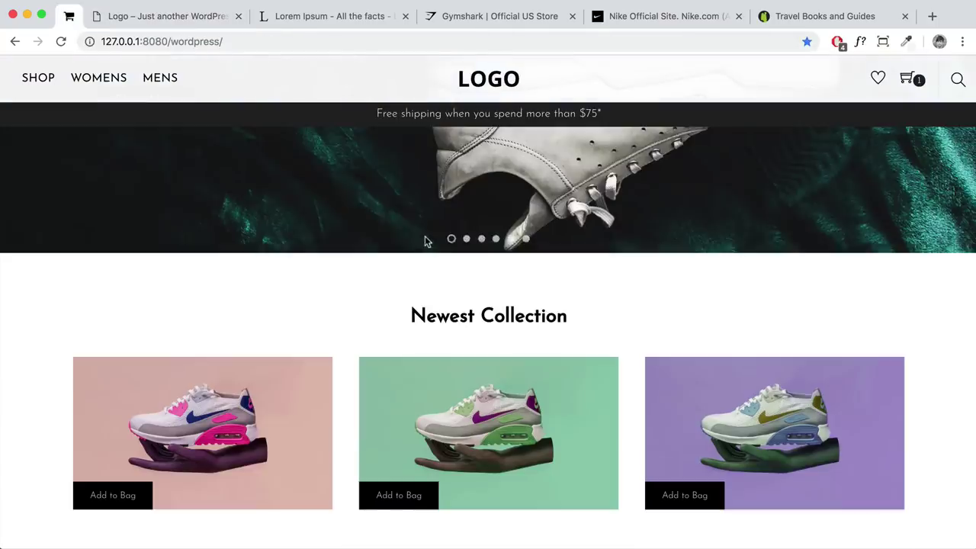
# Browse the Gymshark site for design reference
pyautogui.scroll(-4, 425, 241)
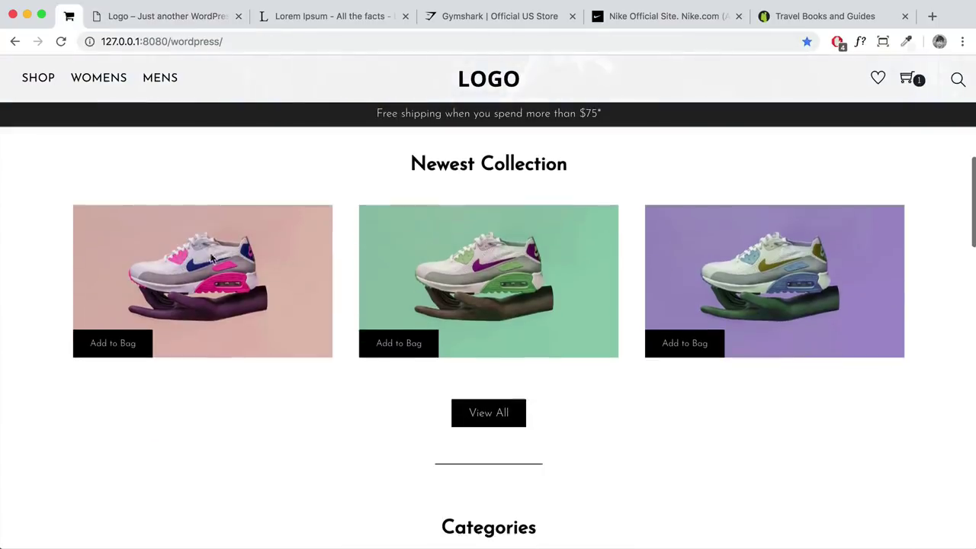
pyautogui.click(469, 27)
pyautogui.scroll(-5, 464, 233)
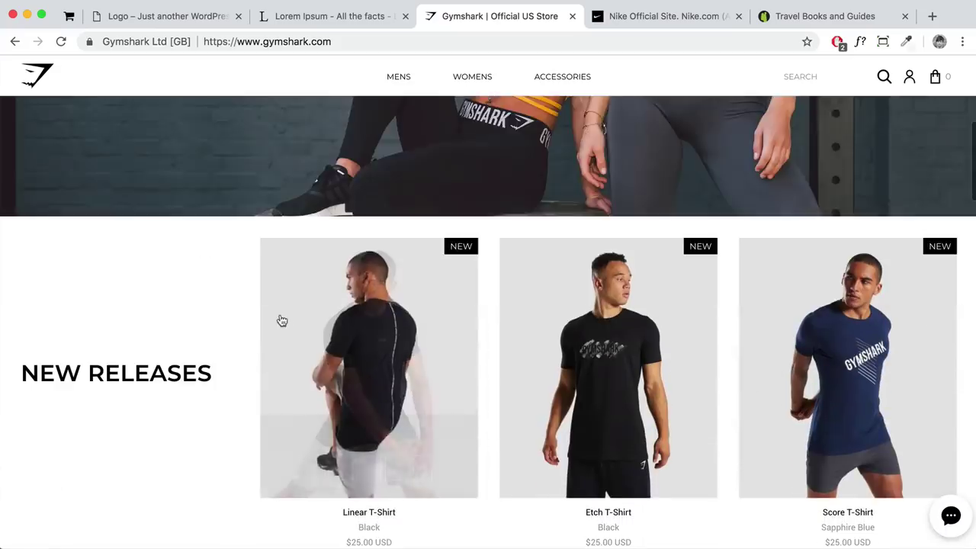
pyautogui.scroll(-10, 281, 320)
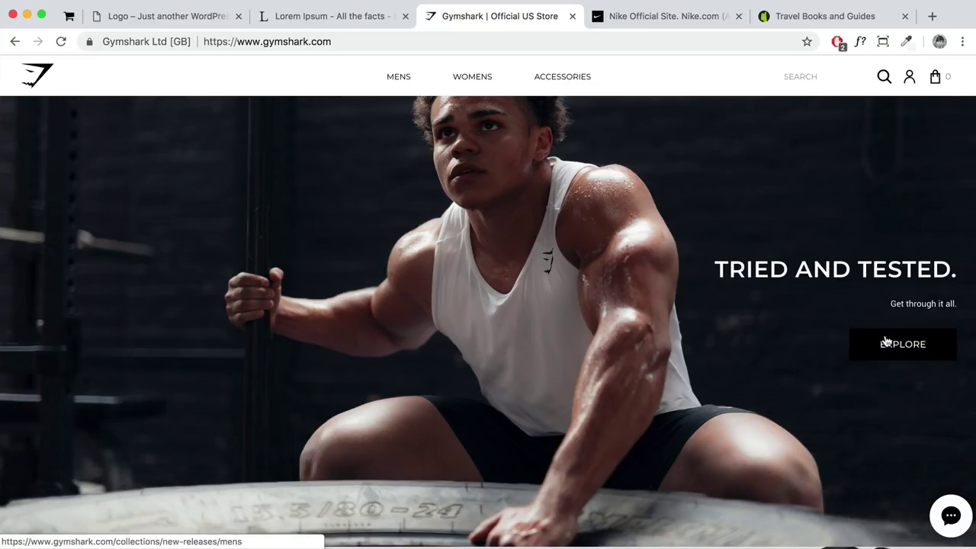
pyautogui.scroll(-7, 762, 343)
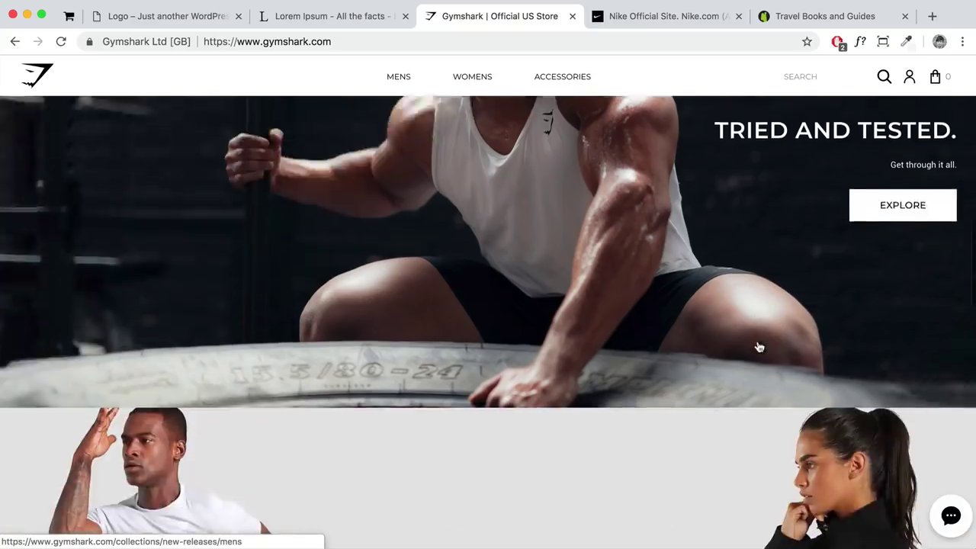
pyautogui.scroll(5, 375, 239)
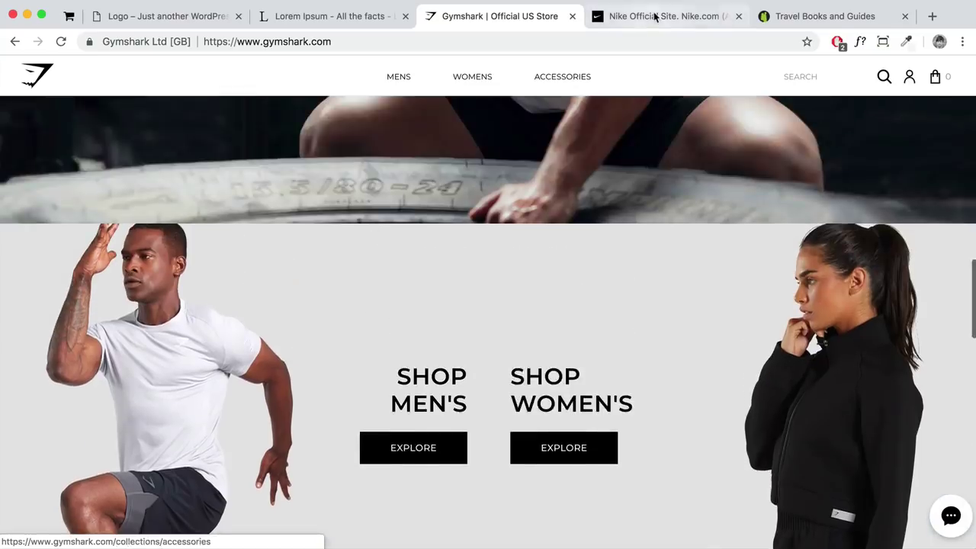
# Browse the Nike and Travel Books and Guides pages, then return to the homepage builder
pyautogui.click(653, 16)
pyautogui.scroll(-1, 542, 218)
pyautogui.scroll(2, 495, 252)
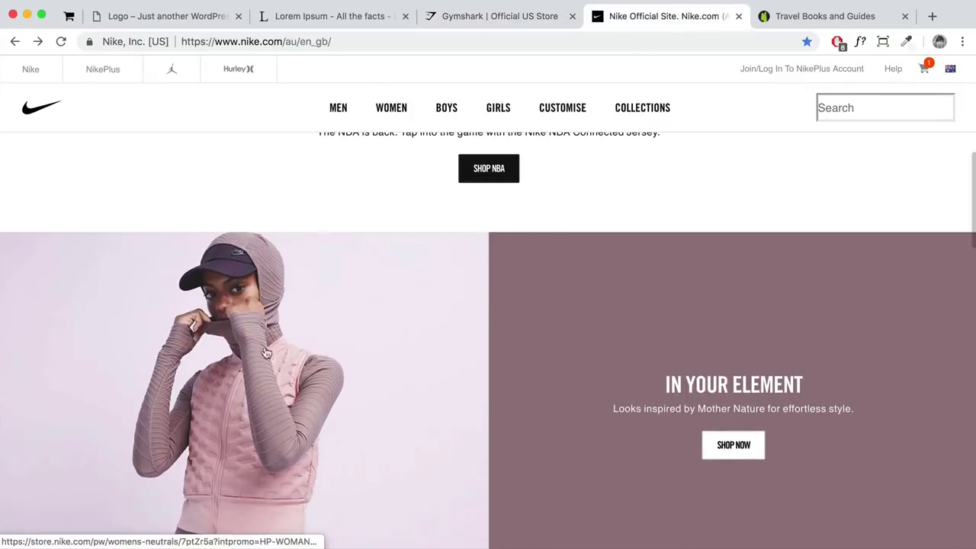
pyautogui.scroll(-3, 332, 317)
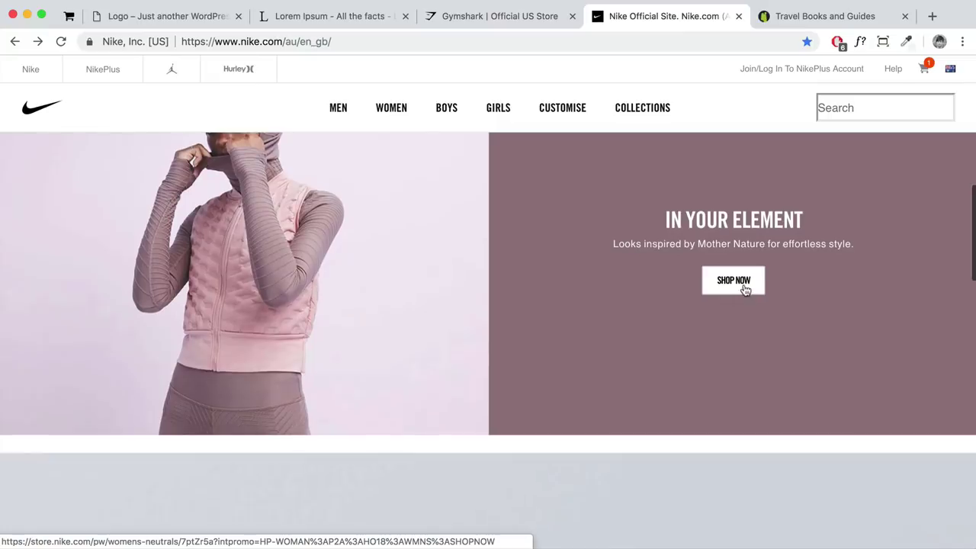
pyautogui.click(769, 17)
pyautogui.scroll(-3, 312, 225)
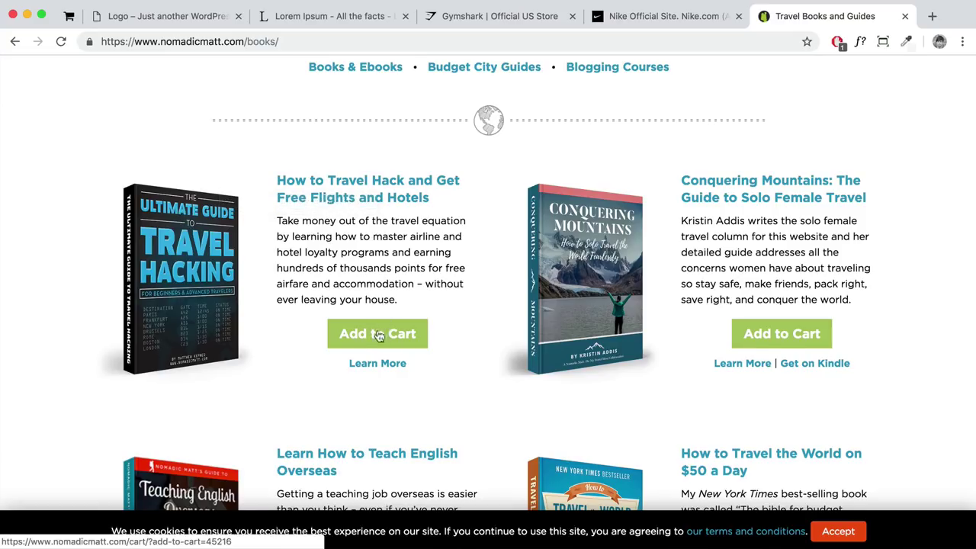
pyautogui.scroll(-1, 313, 275)
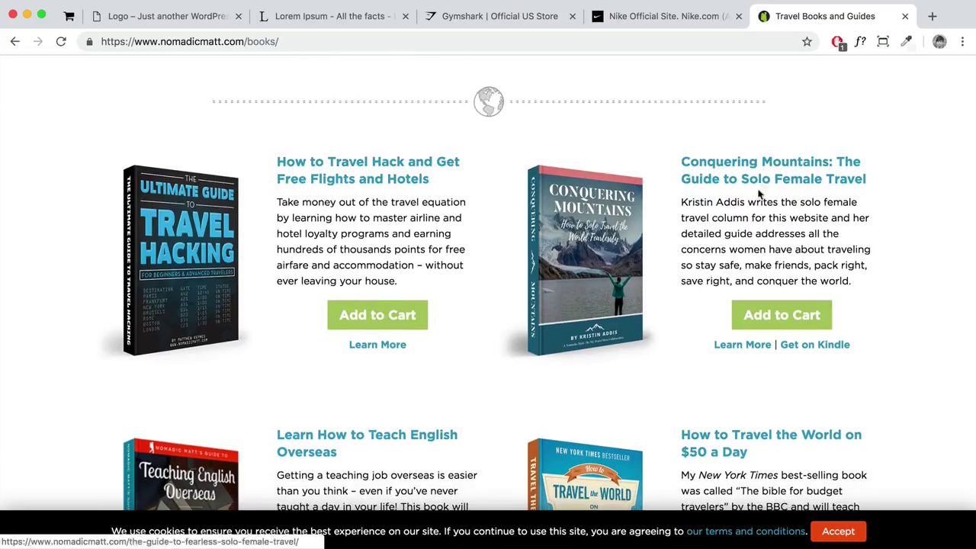
pyautogui.click(153, 11)
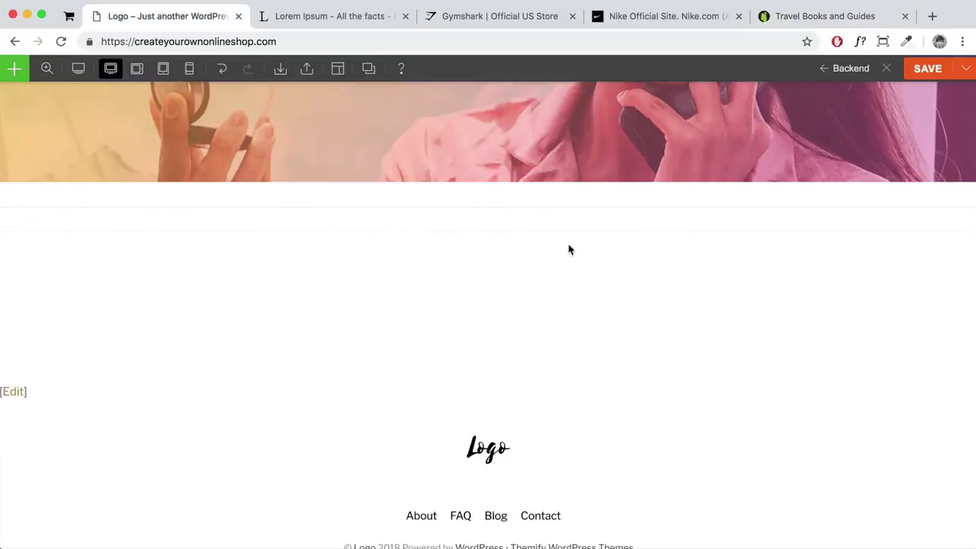
# Check the live storefront homepage for reference and return to the builder
pyautogui.scroll(2, 349, 224)
pyautogui.scroll(1, 349, 224)
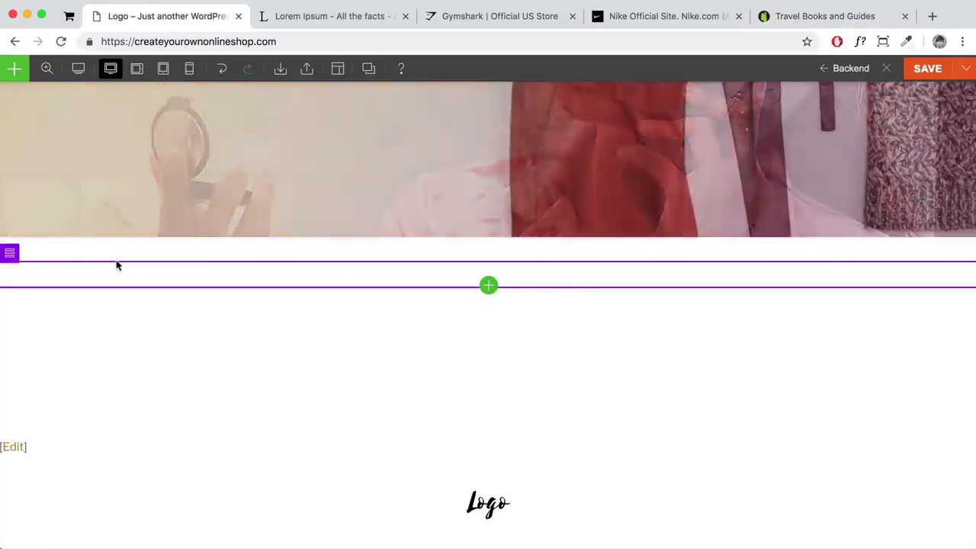
pyautogui.click(70, 16)
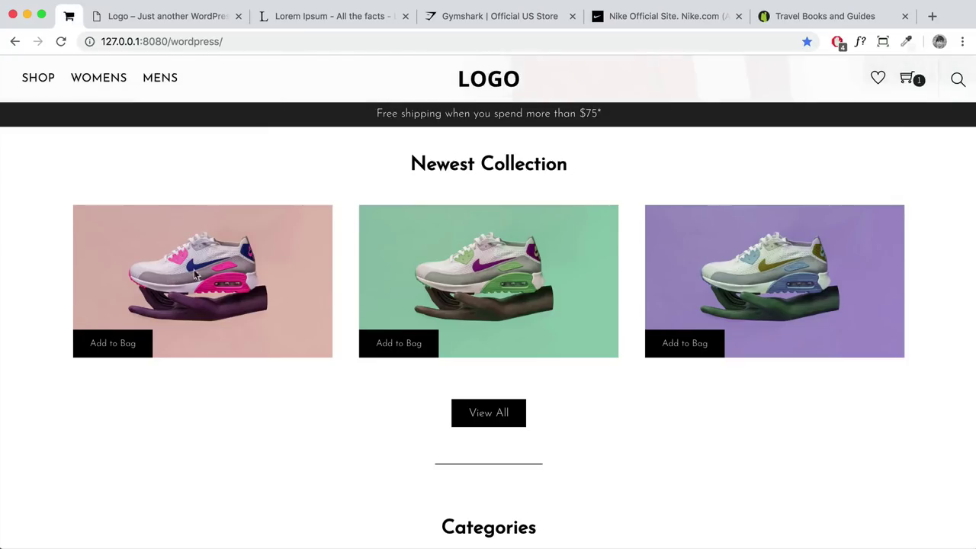
pyautogui.scroll(4, 419, 275)
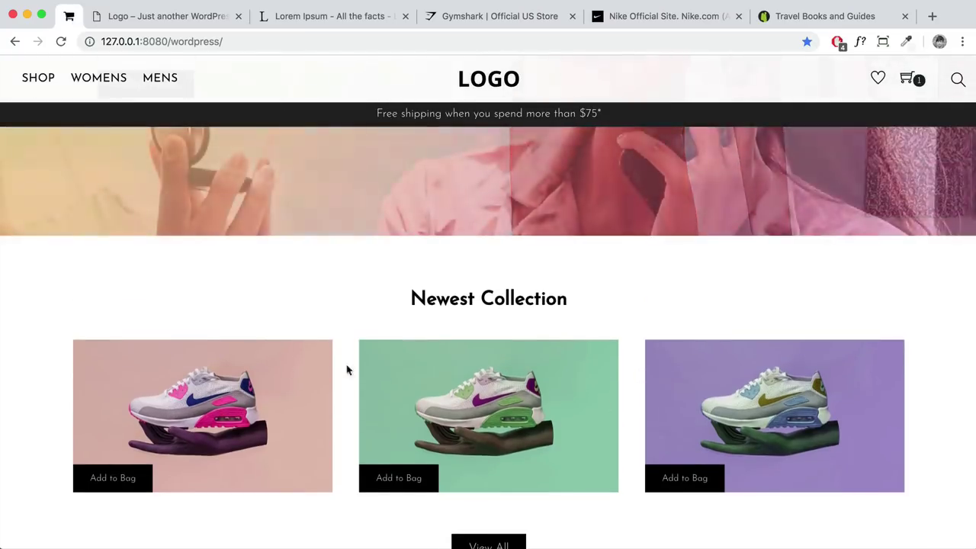
pyautogui.click(132, 17)
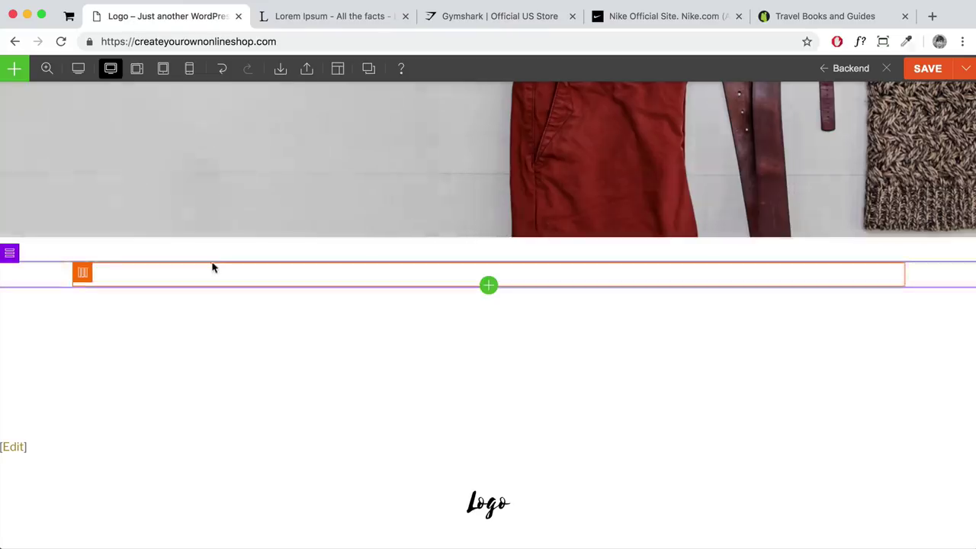
# Split the empty row below the hero into three columns and open the first column's styling
pyautogui.moveTo(9, 252)
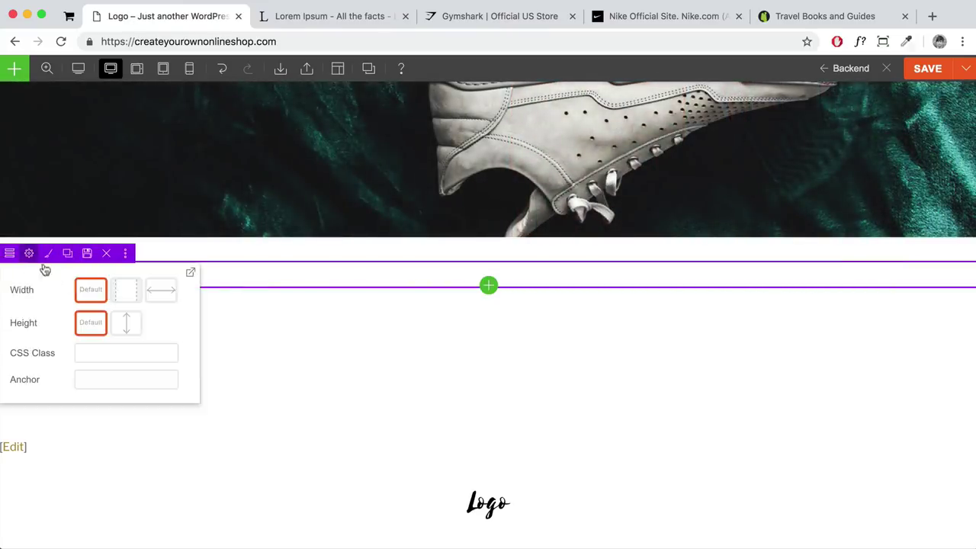
pyautogui.click(73, 282)
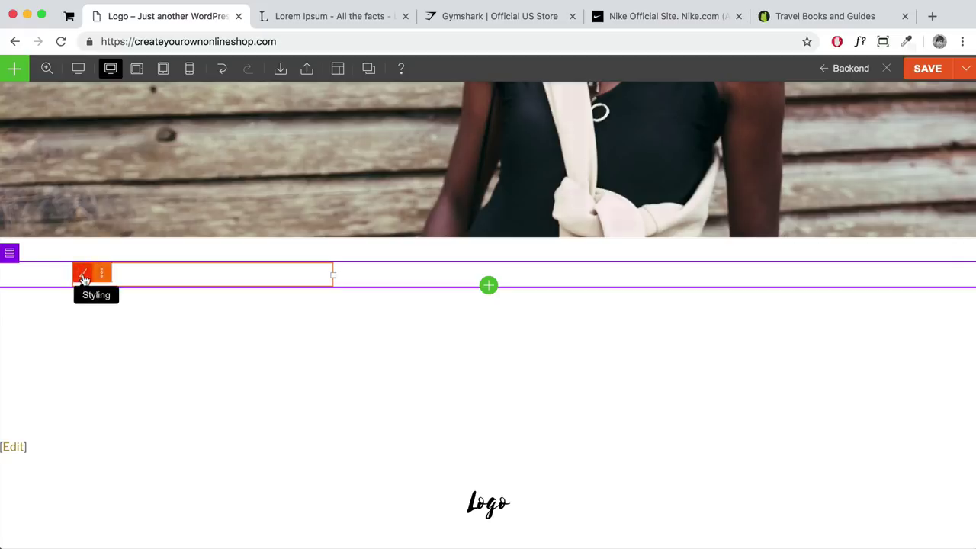
pyautogui.click(83, 279)
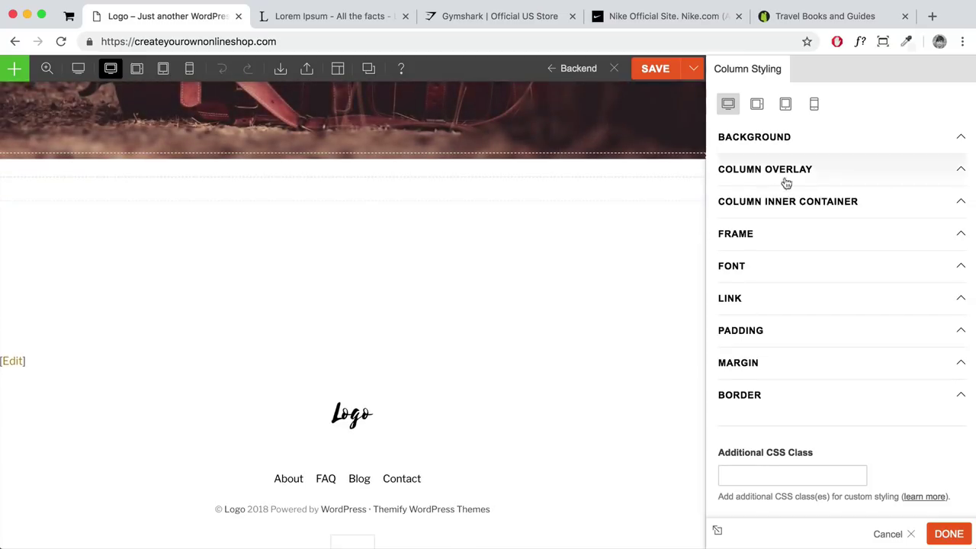
# Give the first column the Yellow-BG image as a Fullcover background
pyautogui.click(839, 137)
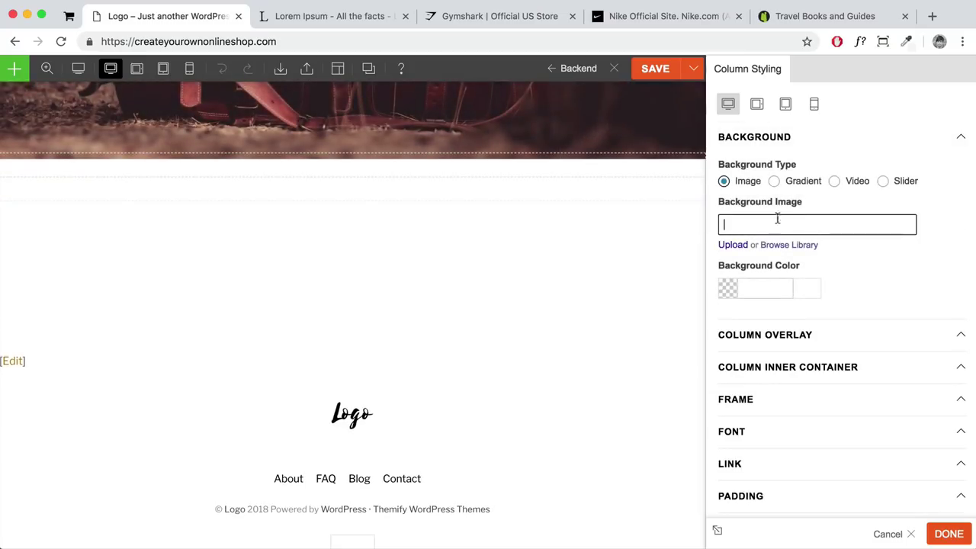
pyautogui.click(798, 246)
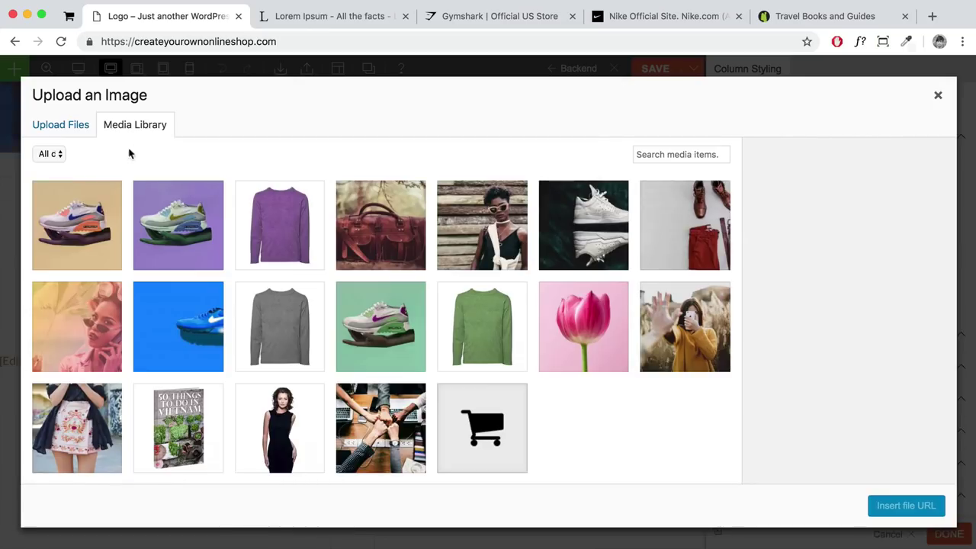
pyautogui.click(75, 227)
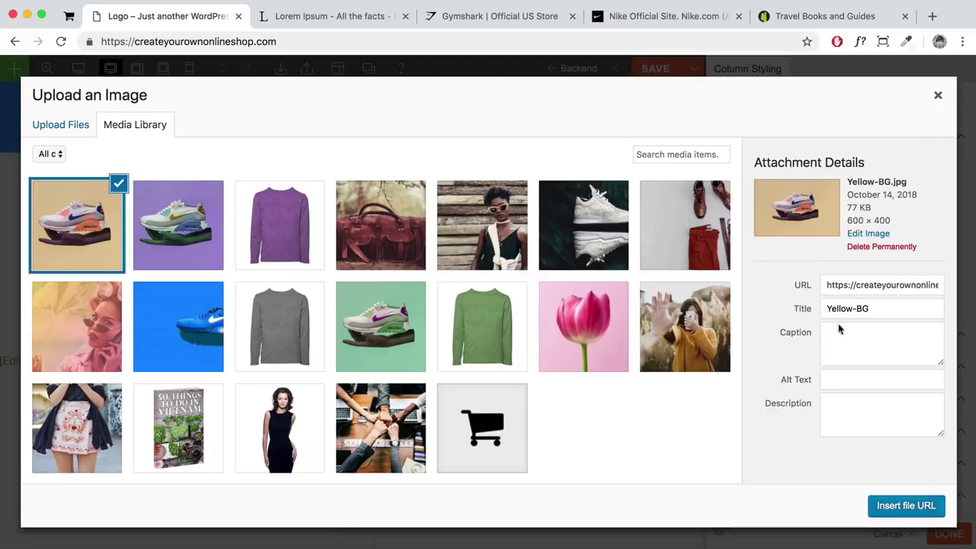
pyautogui.click(922, 502)
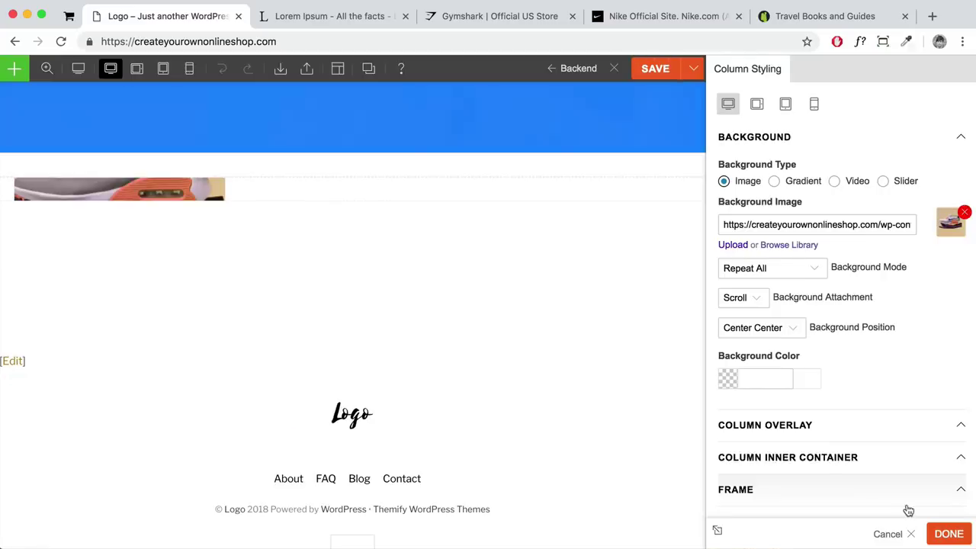
pyautogui.click(812, 272)
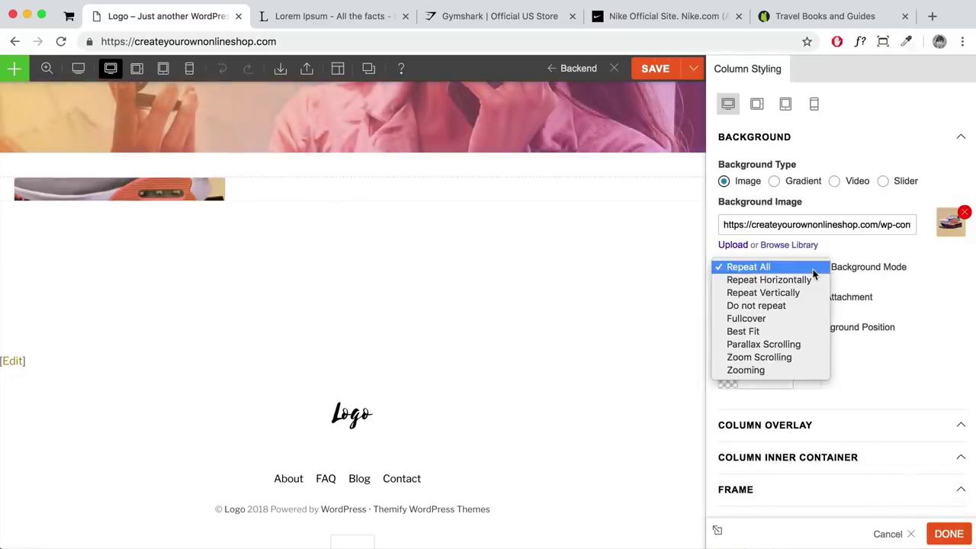
pyautogui.click(787, 319)
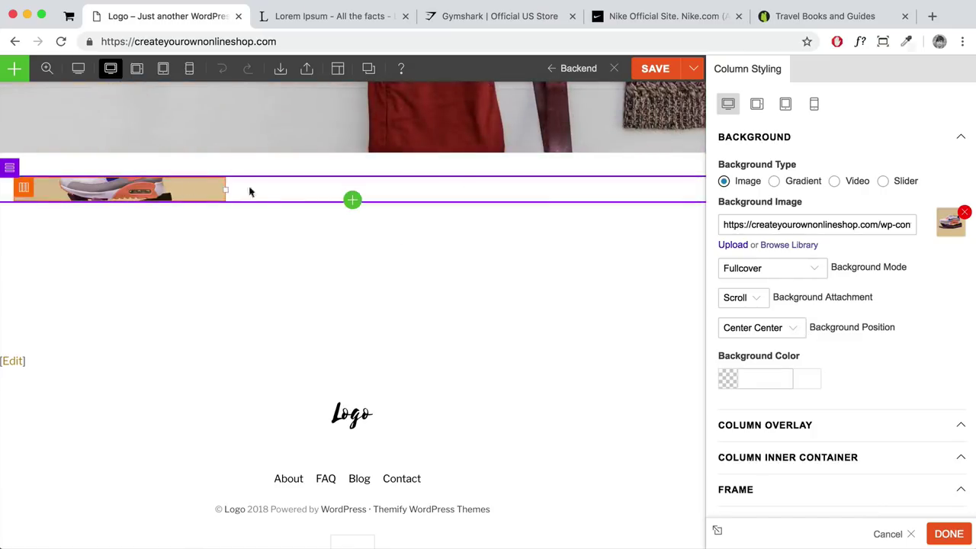
# Set the column's top padding alone to 15% and apply the styling
pyautogui.scroll(-3, 855, 382)
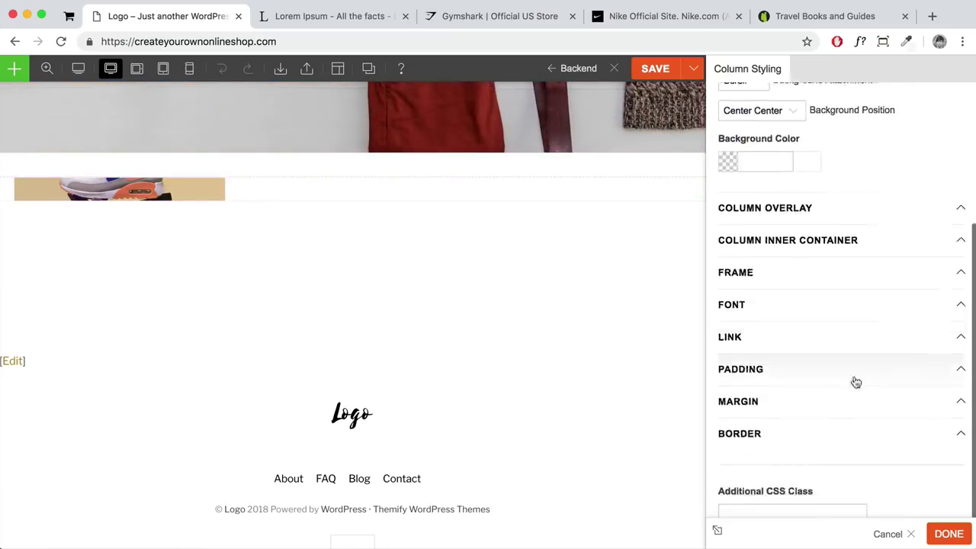
pyautogui.click(813, 366)
pyautogui.scroll(-3, 785, 335)
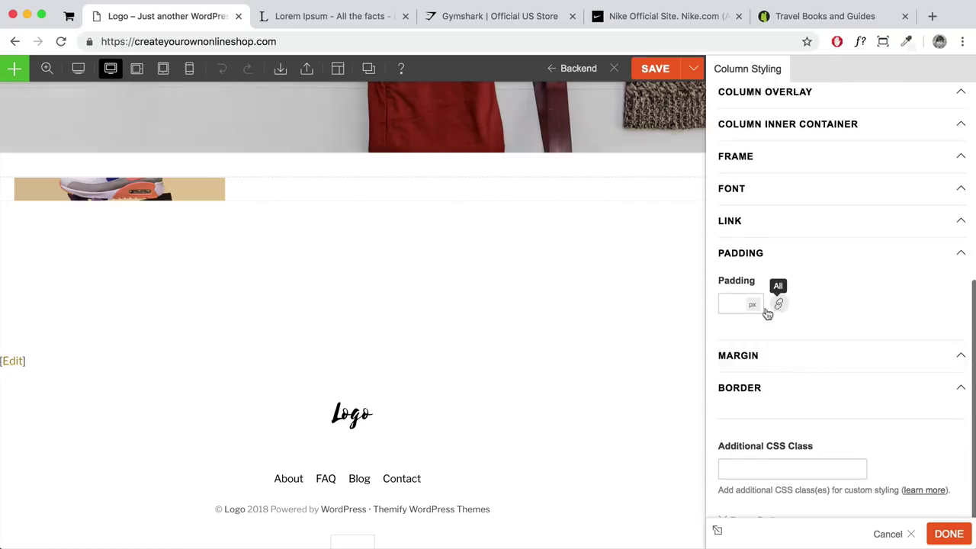
pyautogui.click(777, 305)
pyautogui.click(739, 305)
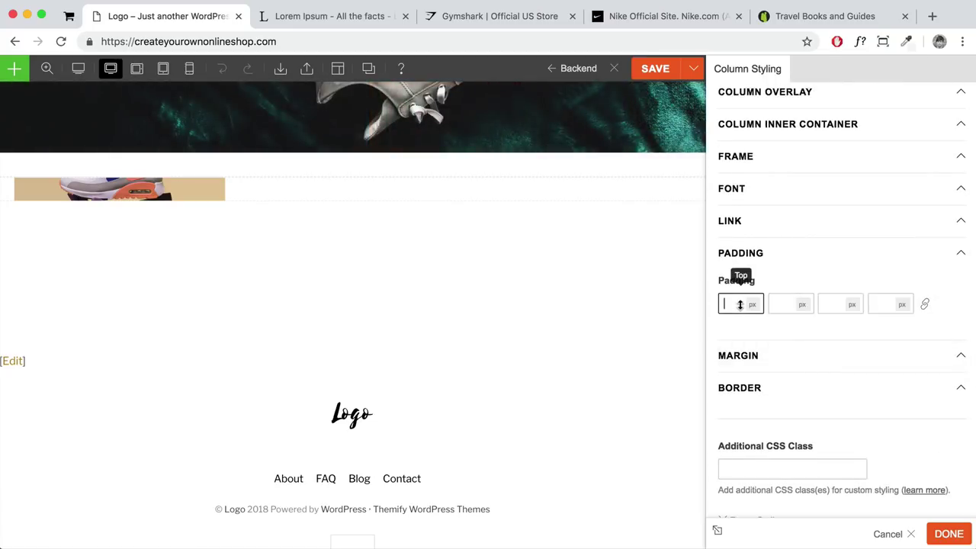
pyautogui.write('10')
pyautogui.click(751, 304)
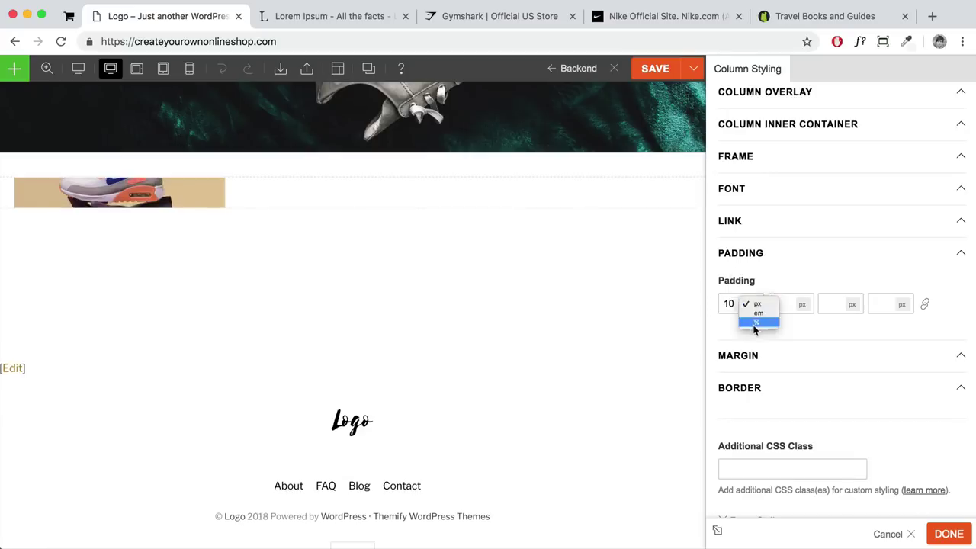
pyautogui.click(752, 330)
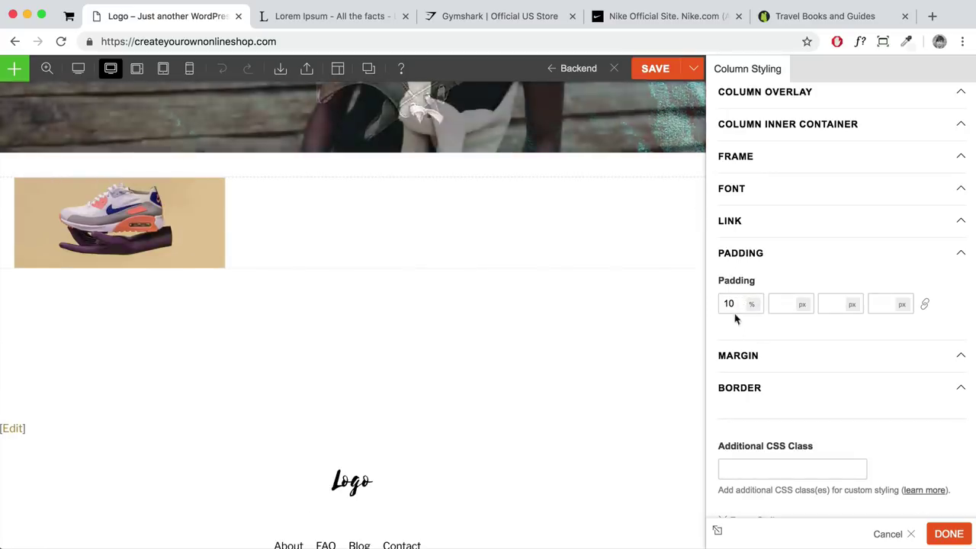
pyautogui.moveTo(739, 303); pyautogui.dragTo(738, 301)
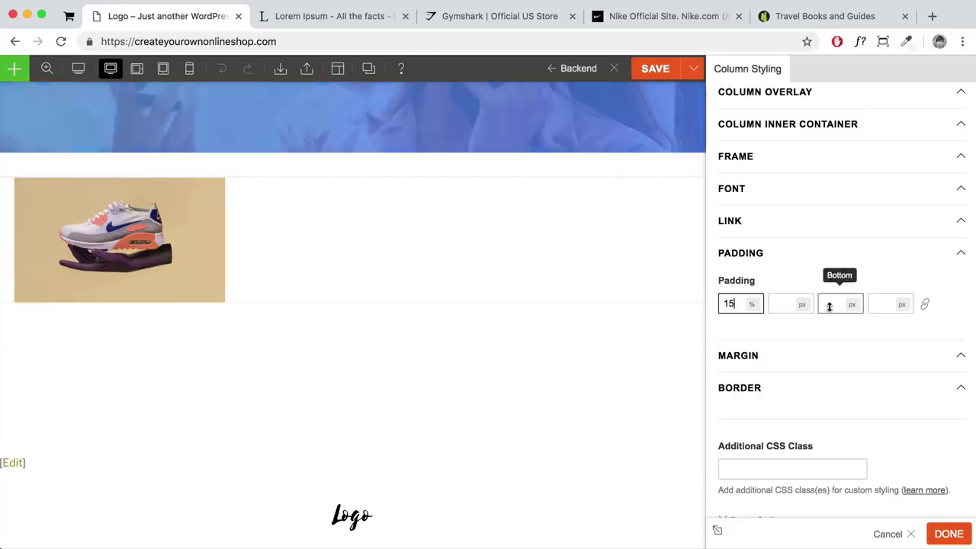
pyautogui.click(948, 536)
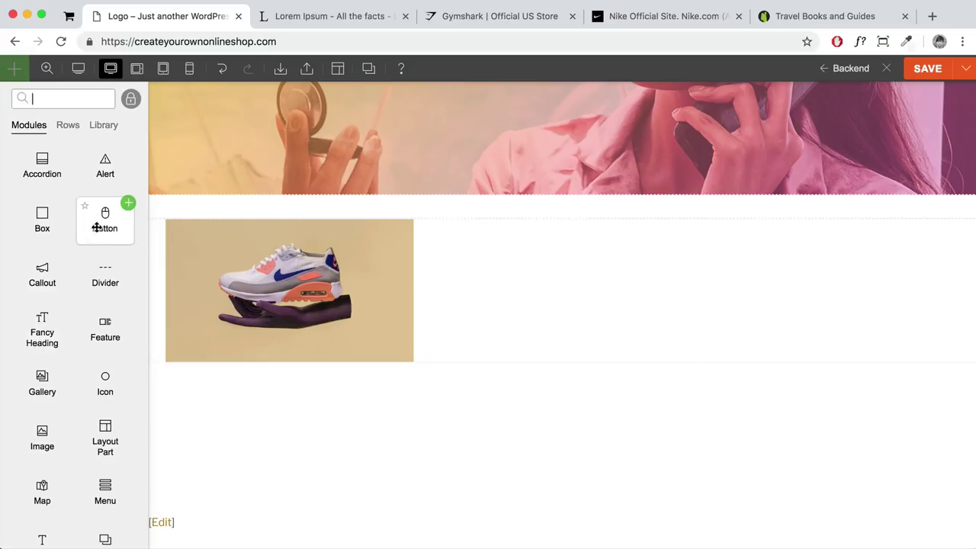
# Add a Button module to the shoe column and label it 'Learn More'
pyautogui.moveTo(102, 214); pyautogui.dragTo(198, 429)
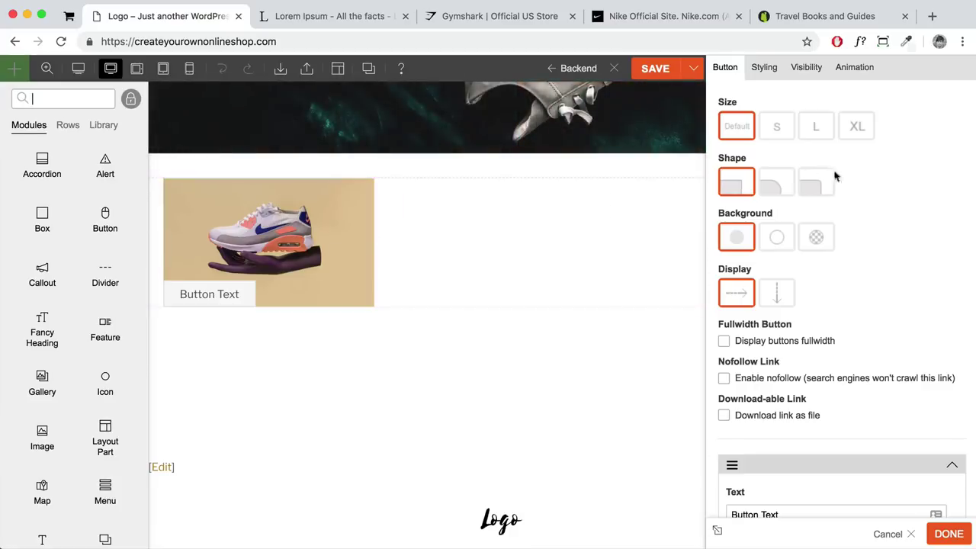
pyautogui.scroll(-5, 854, 225)
pyautogui.scroll(-4, 846, 225)
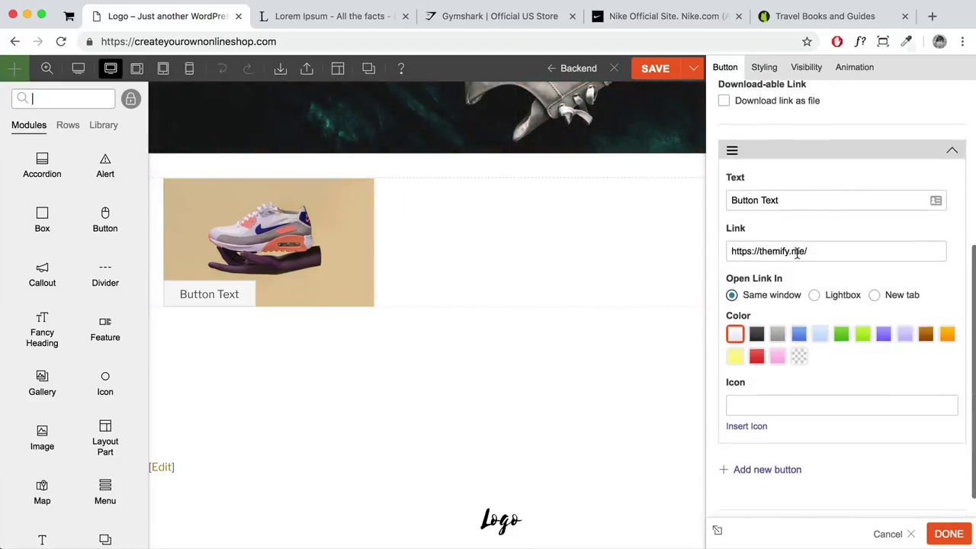
pyautogui.moveTo(789, 199); pyautogui.dragTo(722, 202)
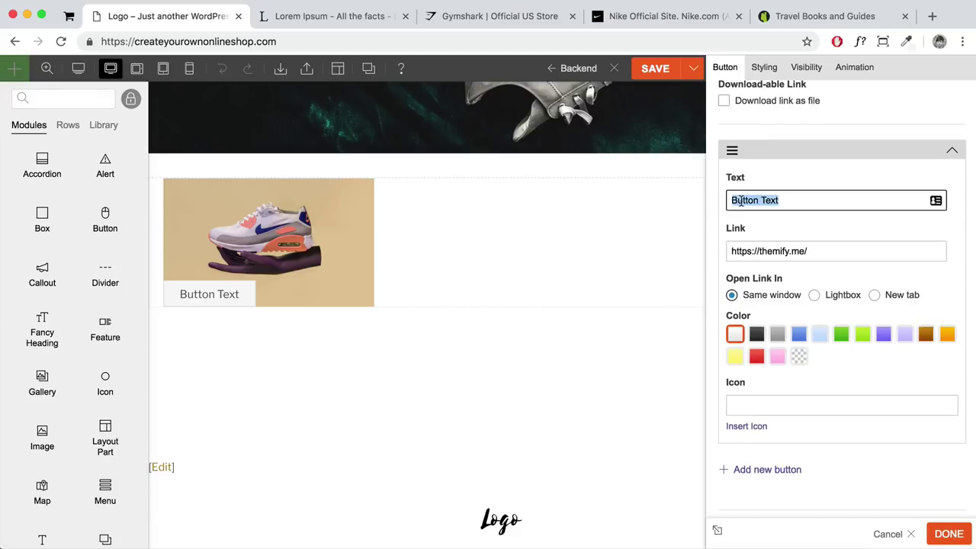
pyautogui.write('Learn More')
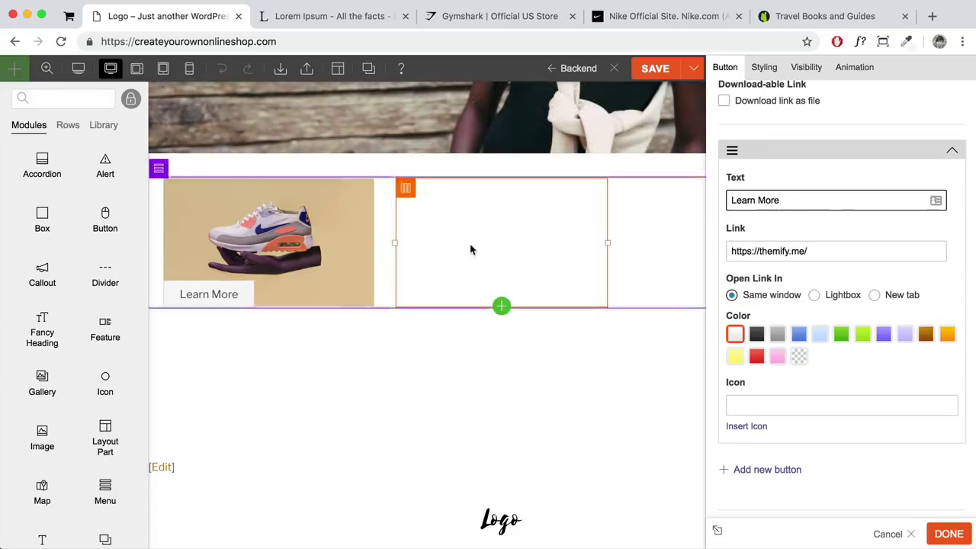
pyautogui.scroll(5, 470, 250)
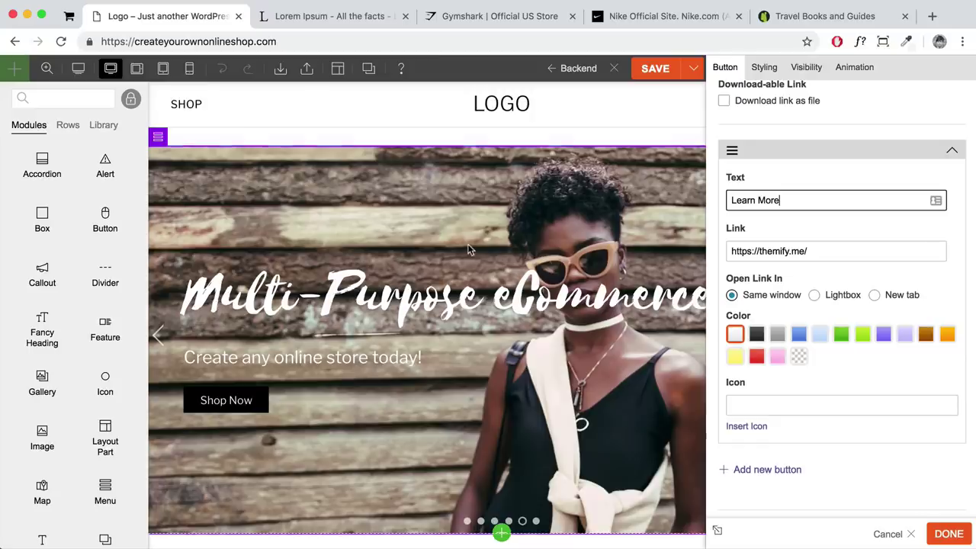
pyautogui.rightClick(181, 111)
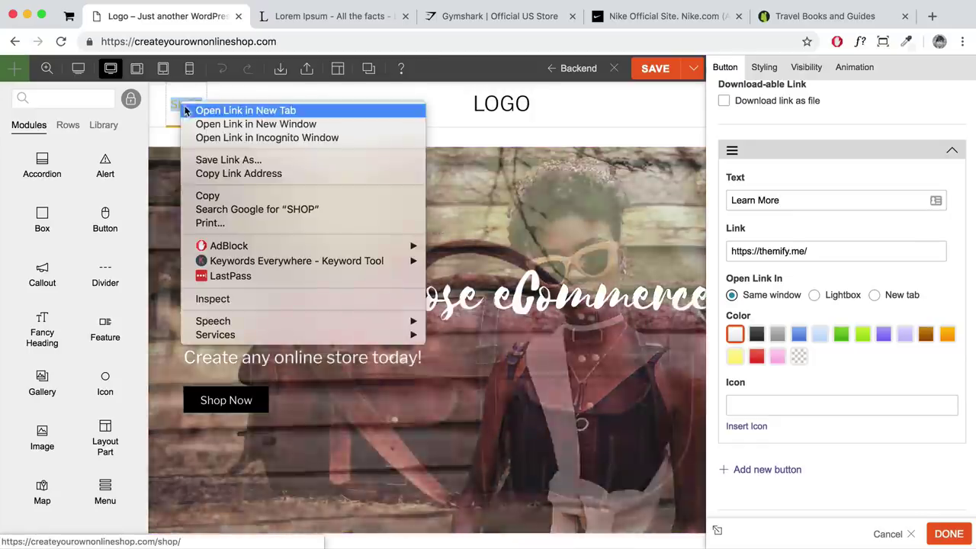
# Load the shop page in a new tab and open the Black Dress product
pyautogui.click(229, 167)
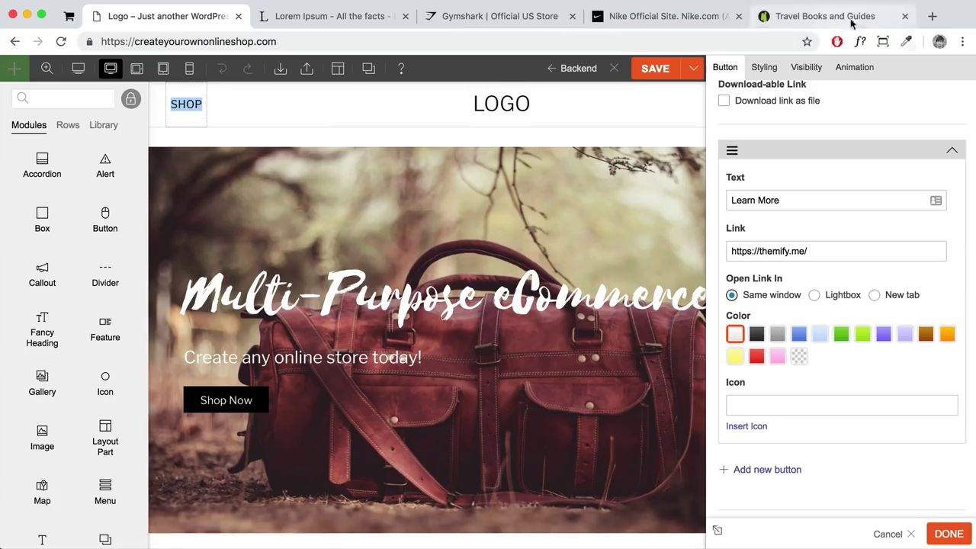
pyautogui.press('super+t')
pyautogui.press('super+v')
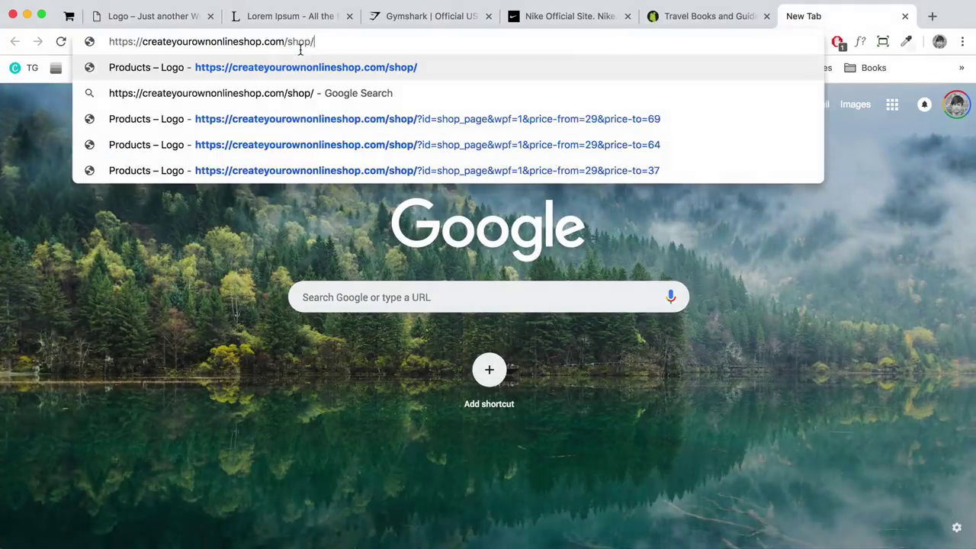
pyautogui.press('Return')
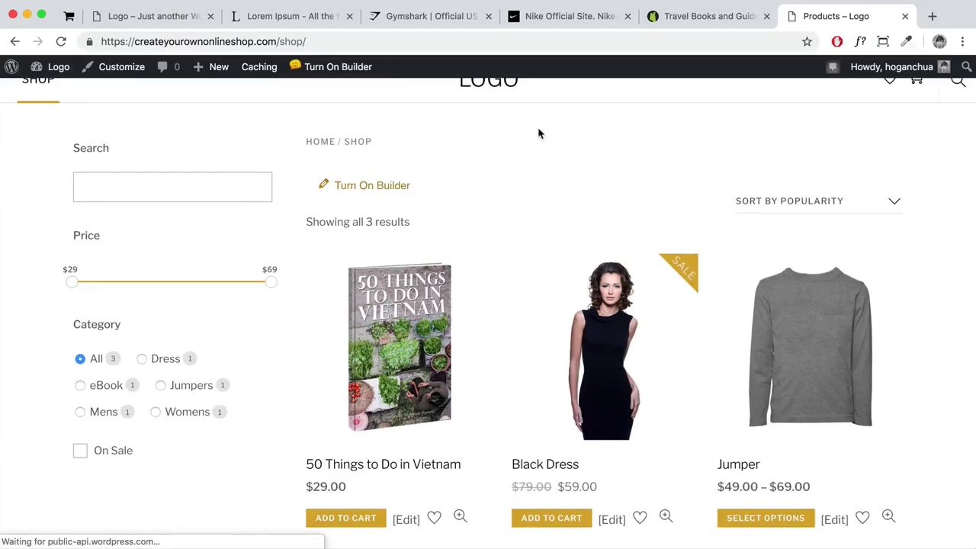
pyautogui.scroll(-2, 539, 135)
pyautogui.scroll(3, 539, 138)
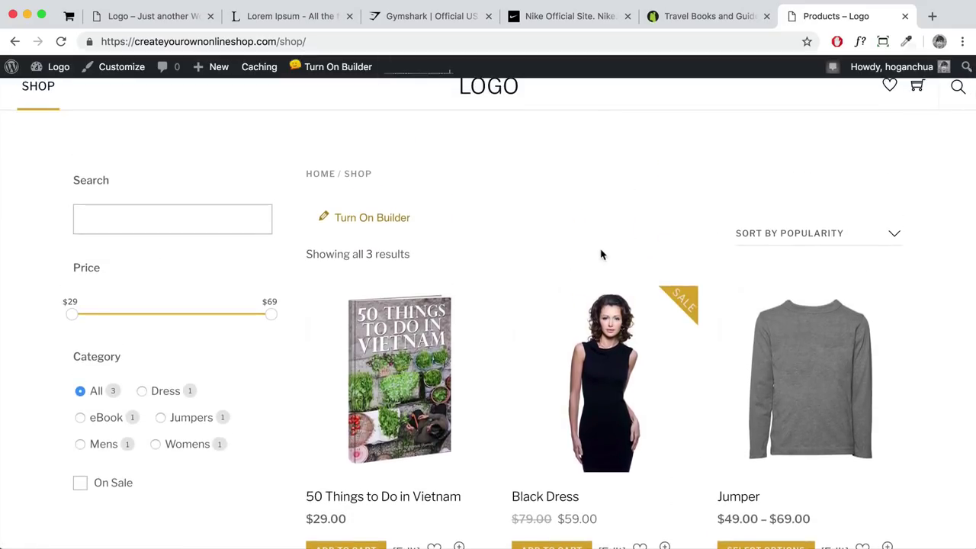
pyautogui.scroll(-3, 601, 254)
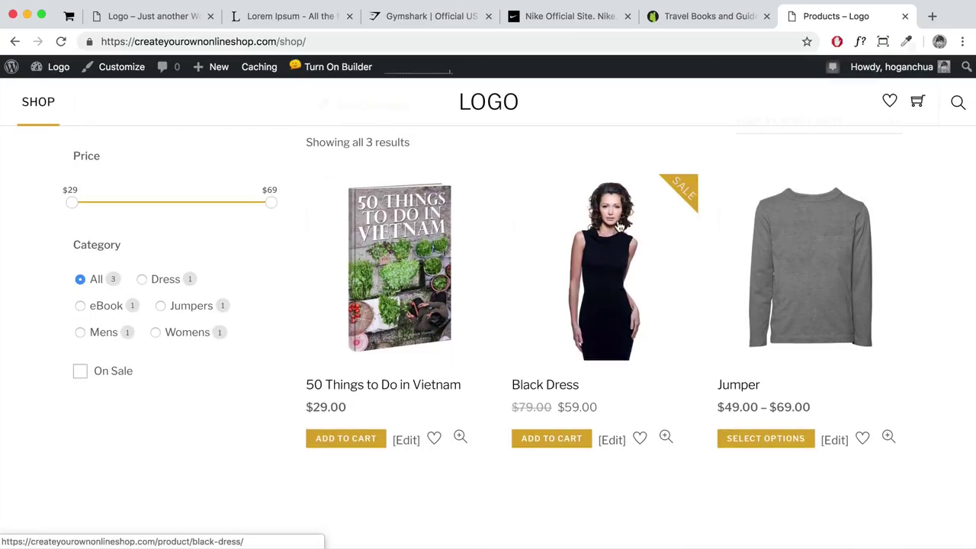
pyautogui.click(620, 226)
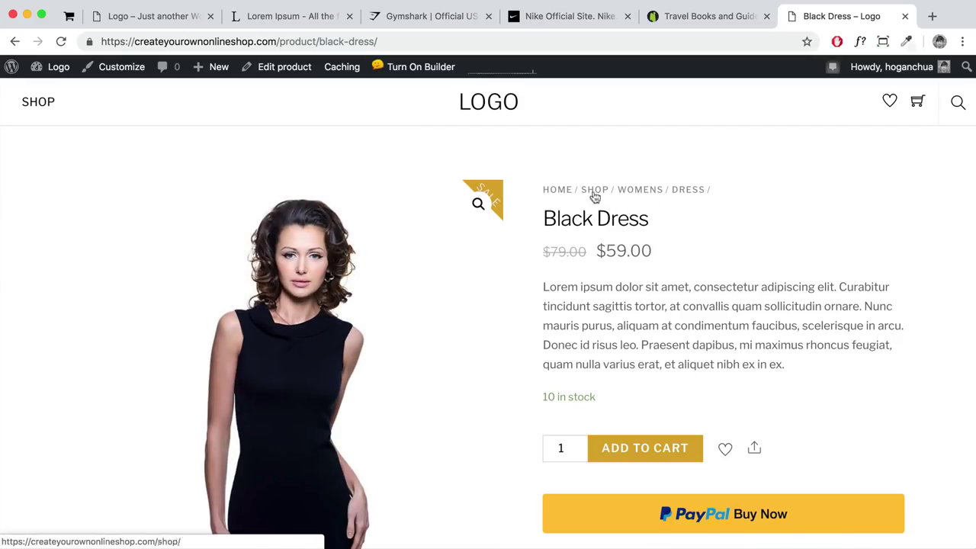
# Copy the Womens category page address and return to the builder tab
pyautogui.moveTo(725, 193); pyautogui.dragTo(540, 192)
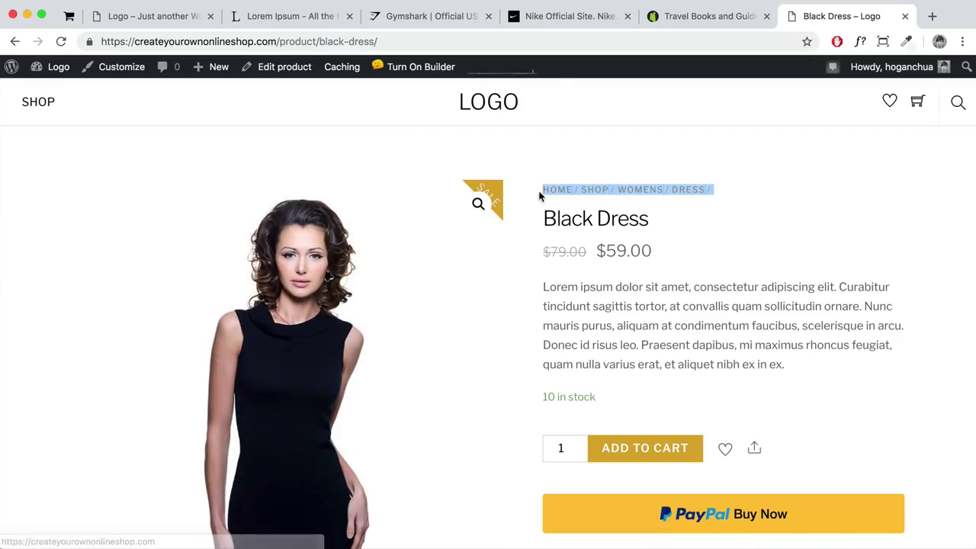
pyautogui.click(675, 215)
pyautogui.click(645, 190)
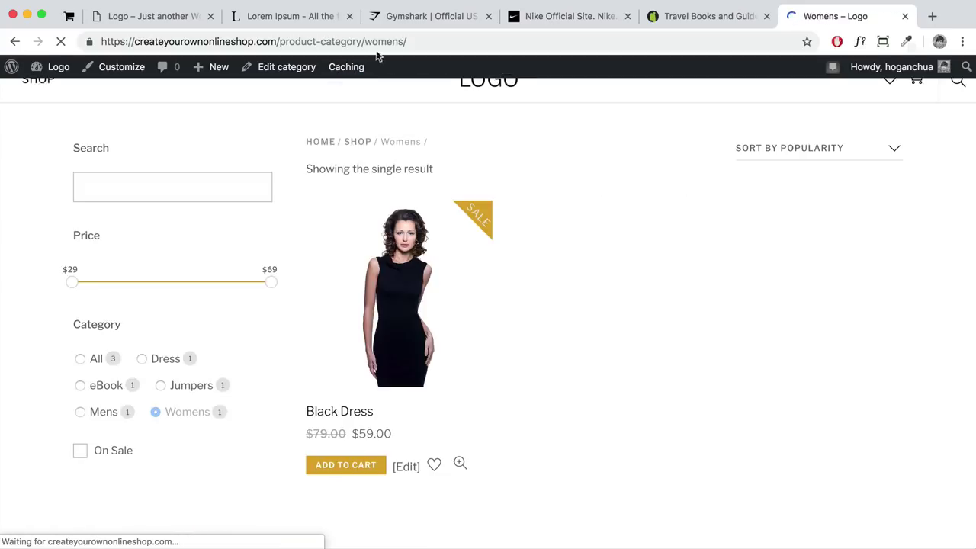
pyautogui.click(187, 41)
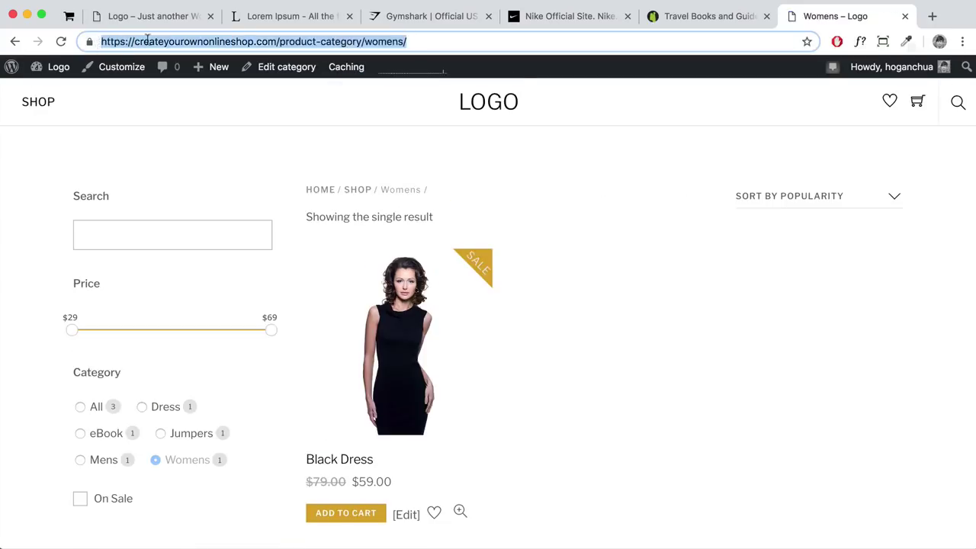
pyautogui.rightClick(319, 41)
pyautogui.click(351, 128)
pyautogui.click(116, 16)
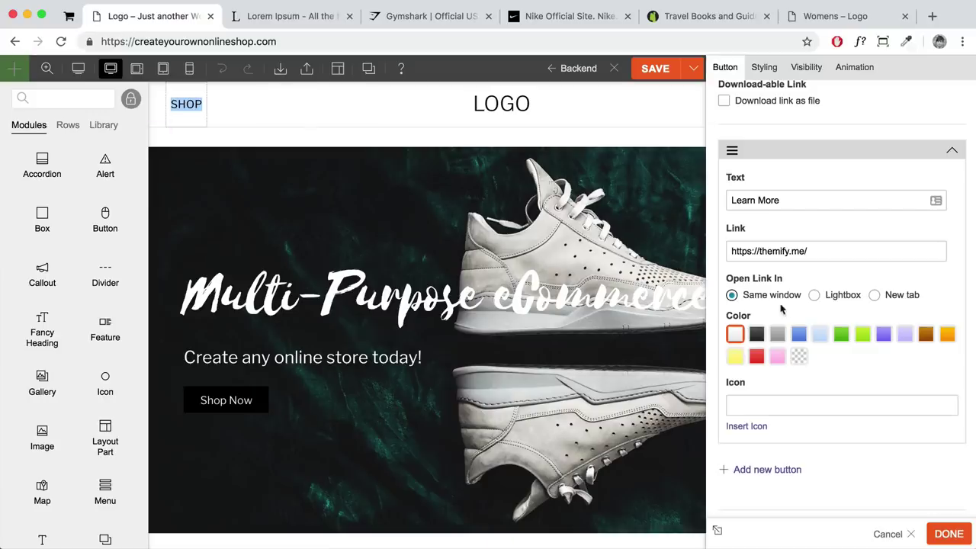
# Link the Learn More button to the Womens category URL, make it black, and apply
pyautogui.tripleClick(817, 254)
pyautogui.press('super+v')
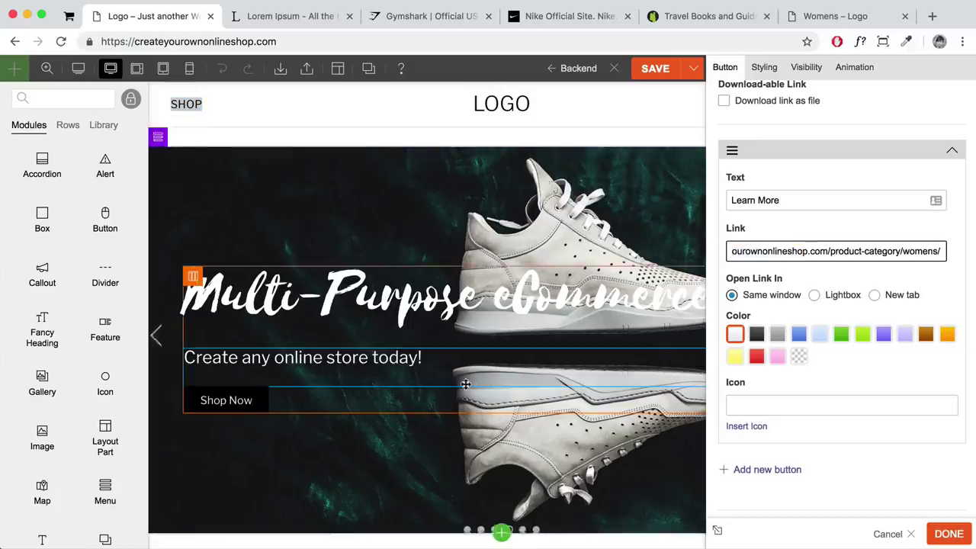
pyautogui.scroll(-5, 466, 383)
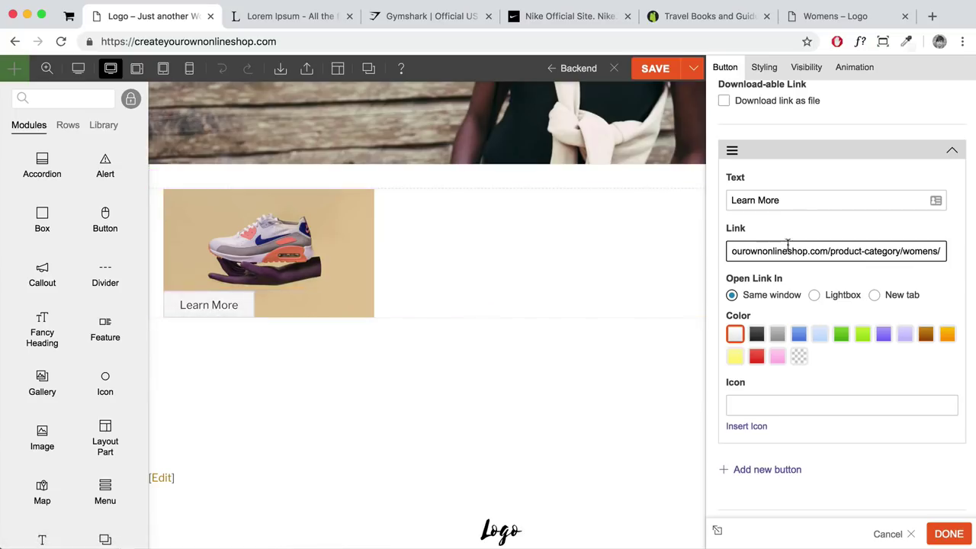
pyautogui.click(757, 334)
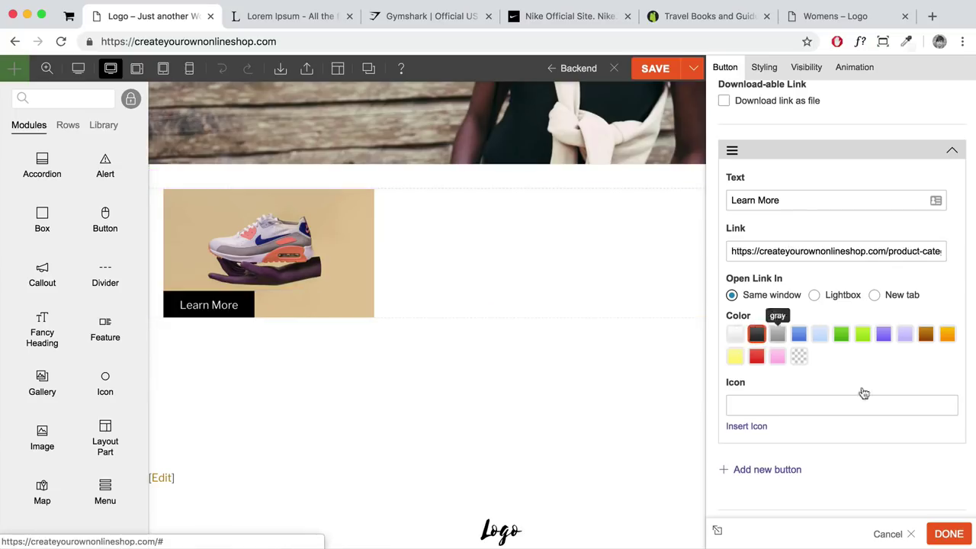
pyautogui.click(946, 534)
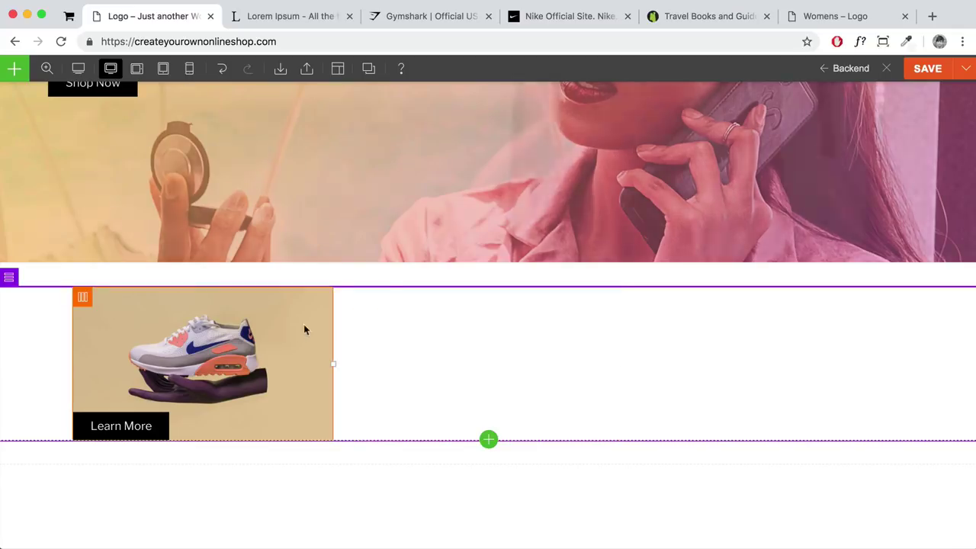
# Copy the first column's content and styling into the second column
pyautogui.click(70, 15)
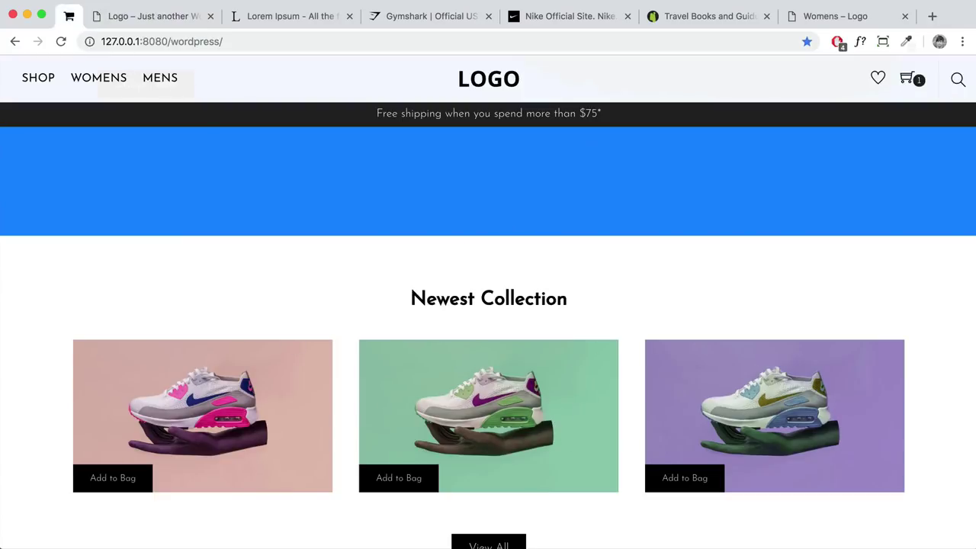
pyautogui.click(152, 16)
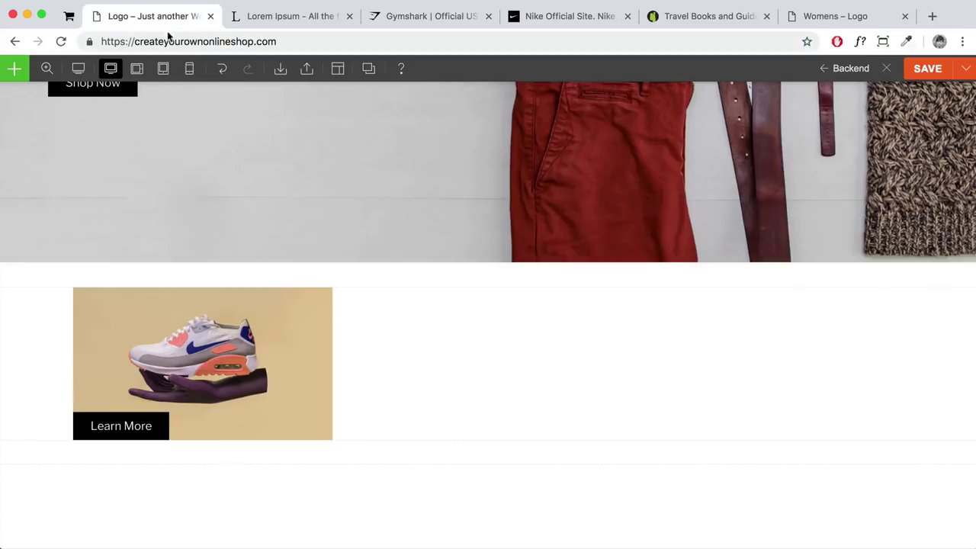
pyautogui.click(101, 297)
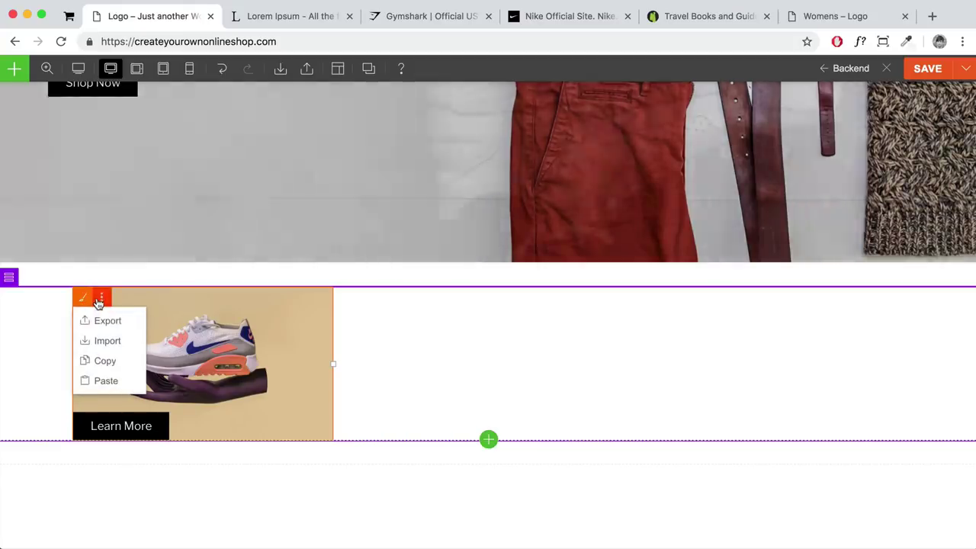
pyautogui.moveTo(112, 360)
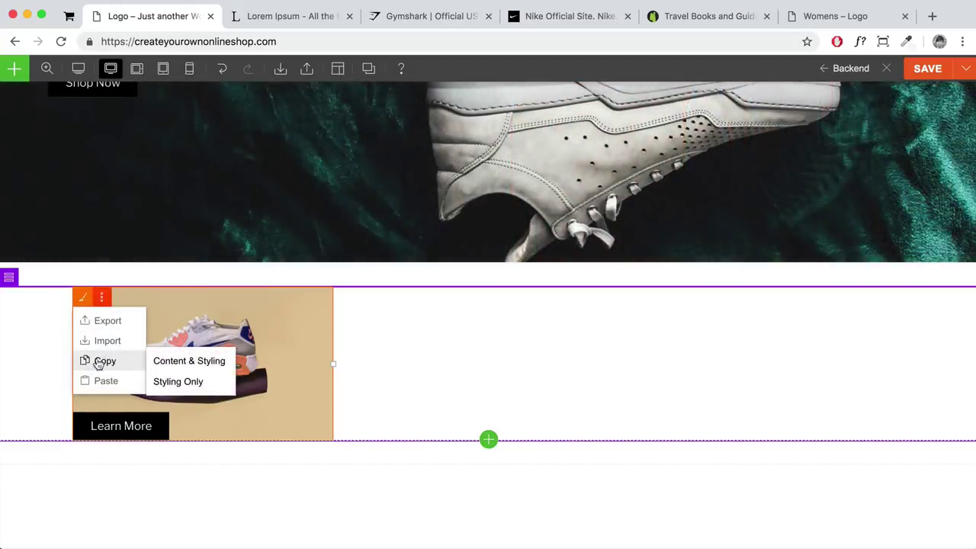
pyautogui.click(164, 367)
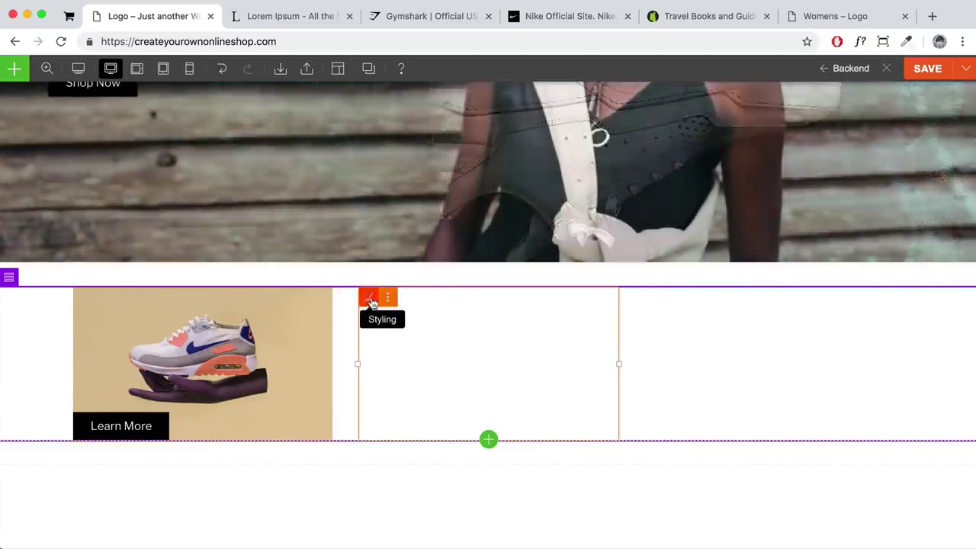
pyautogui.click(386, 298)
pyautogui.moveTo(394, 383)
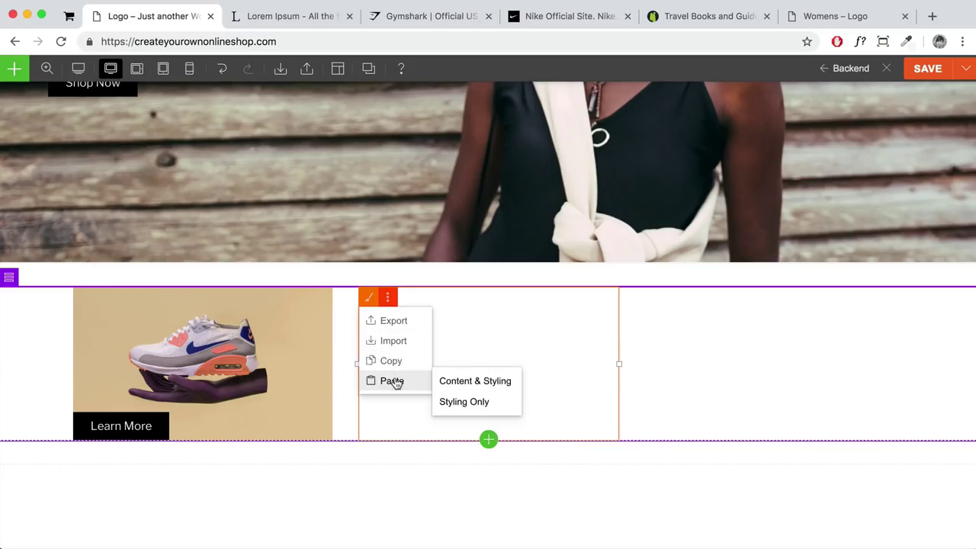
pyautogui.click(458, 384)
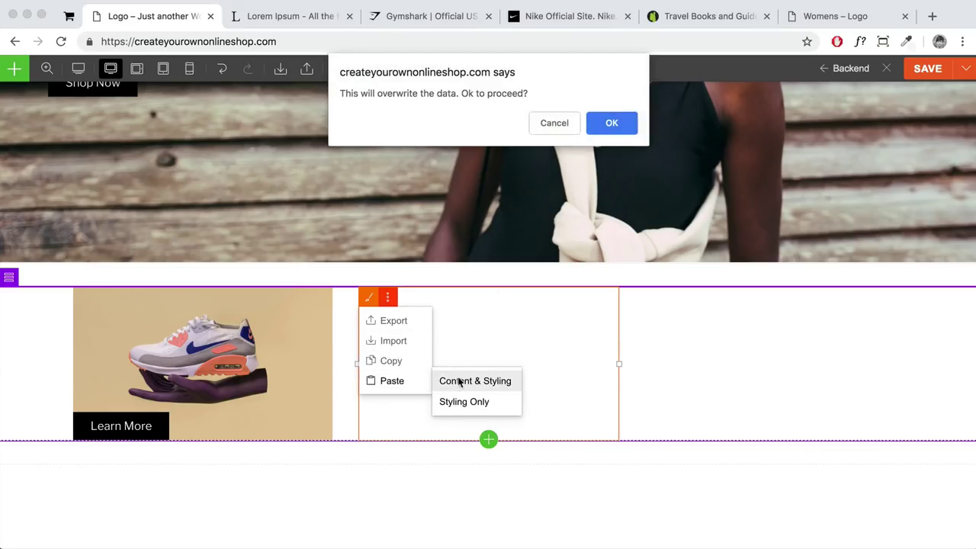
pyautogui.click(599, 131)
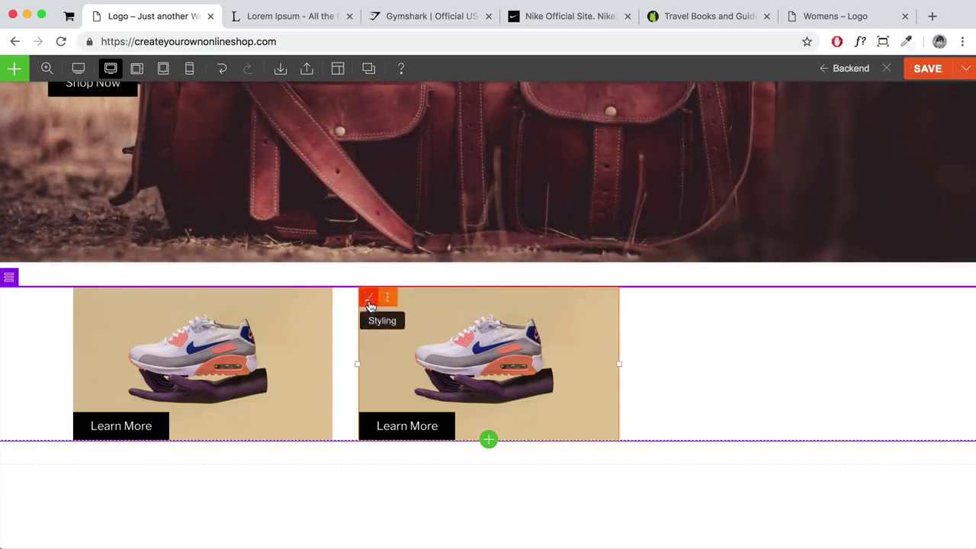
# Copy the same content and styling into the third column
pyautogui.click(387, 296)
pyautogui.moveTo(394, 381)
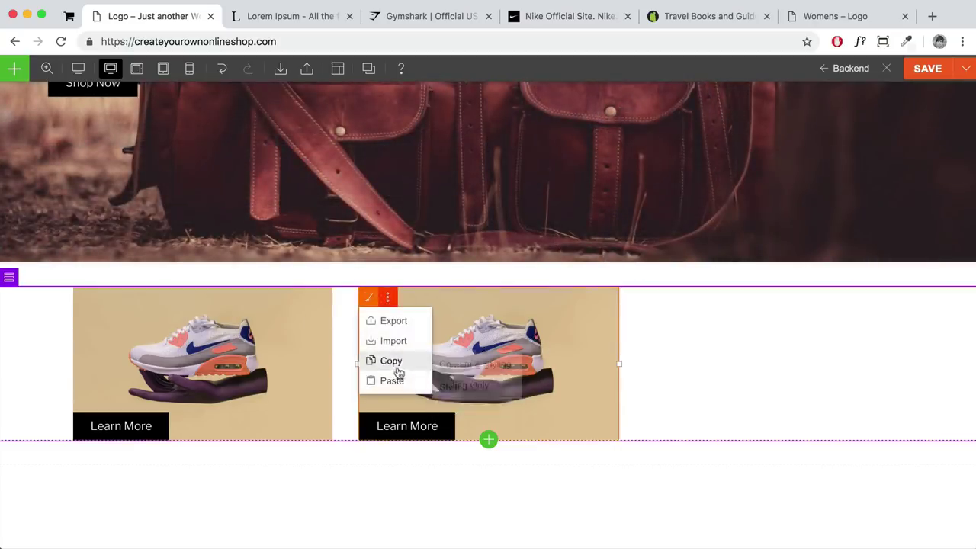
pyautogui.moveTo(393, 363)
pyautogui.click(476, 361)
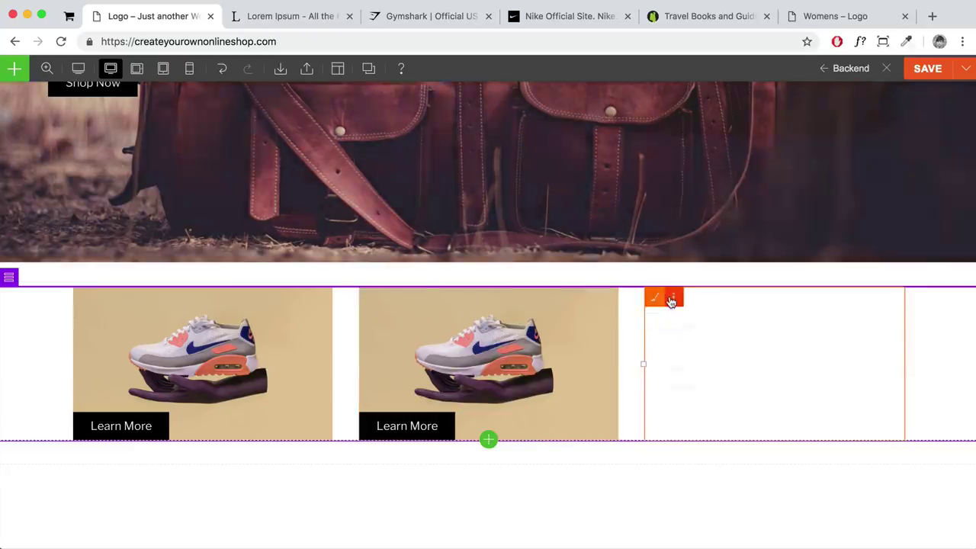
pyautogui.click(673, 297)
pyautogui.moveTo(678, 380)
pyautogui.click(763, 385)
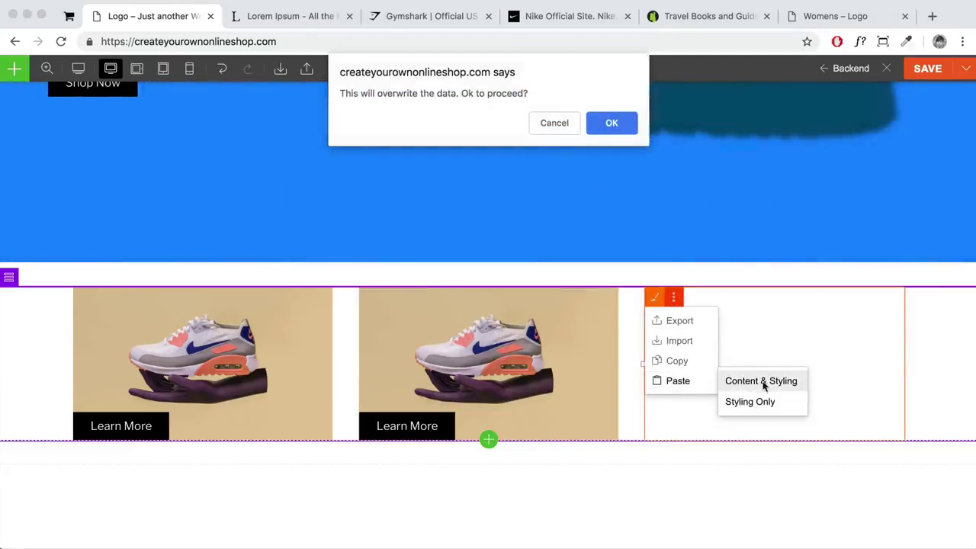
pyautogui.click(602, 130)
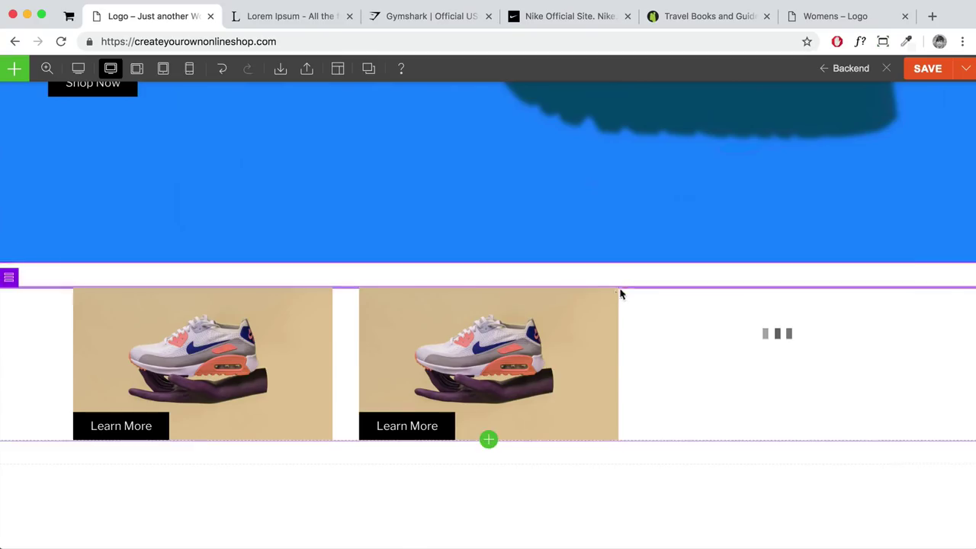
pyautogui.click(497, 322)
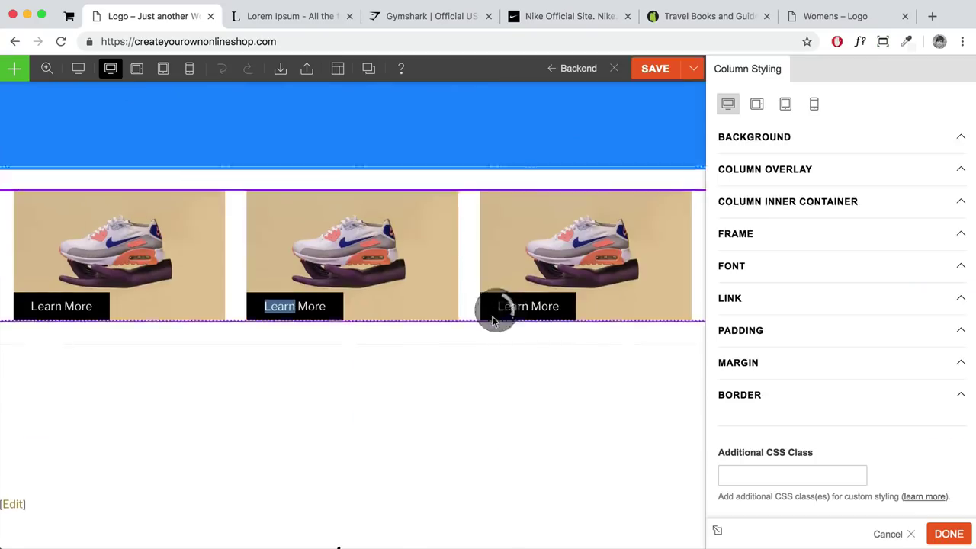
# Replace the second column's background image with the purple sneaker image
pyautogui.click(880, 150)
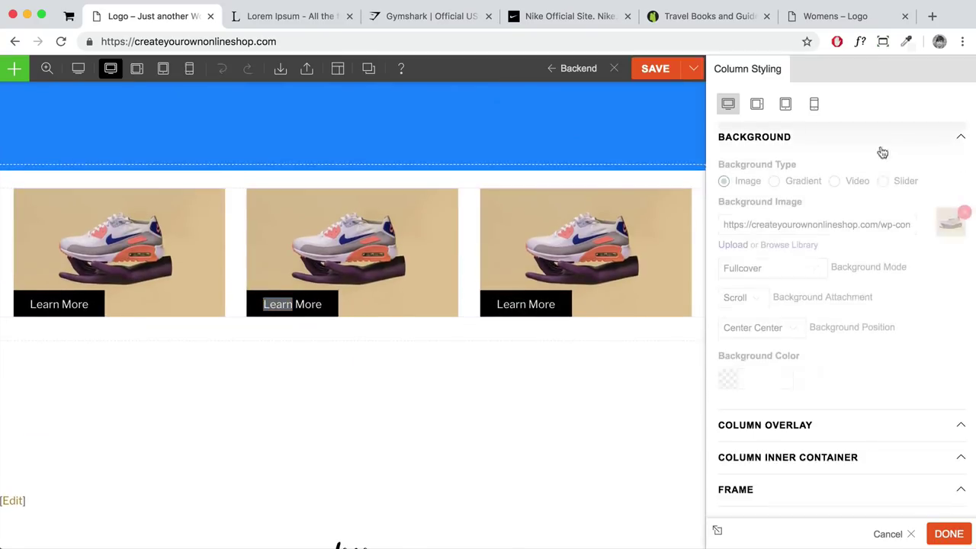
pyautogui.click(963, 212)
pyautogui.click(788, 244)
pyautogui.click(168, 252)
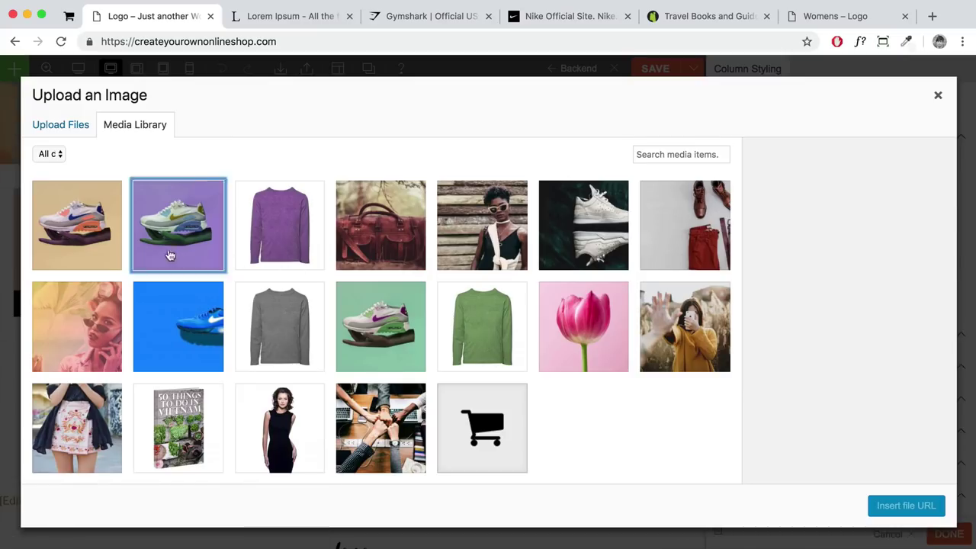
pyautogui.click(892, 505)
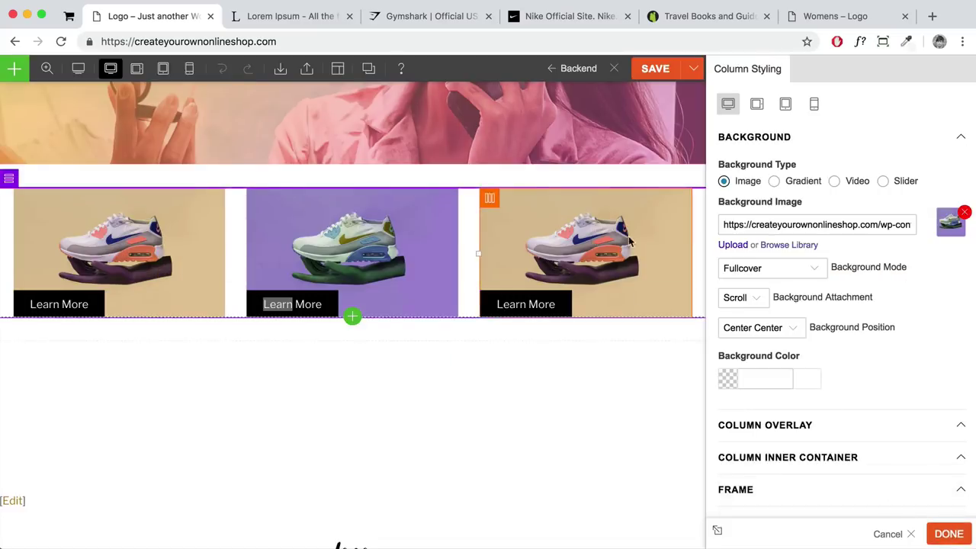
# Replace the third column's background with the green sneaker image and apply the styling
pyautogui.moveTo(671, 284)
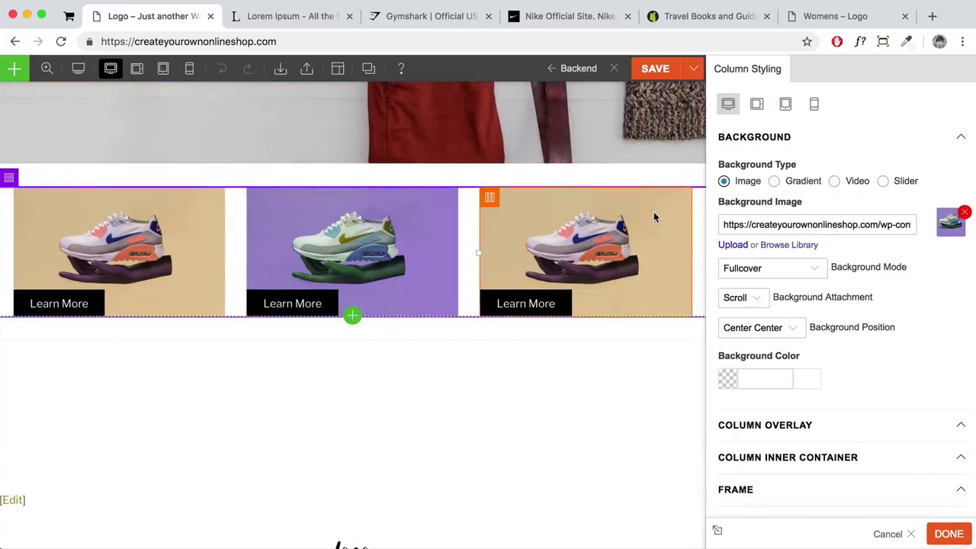
pyautogui.doubleClick(503, 305)
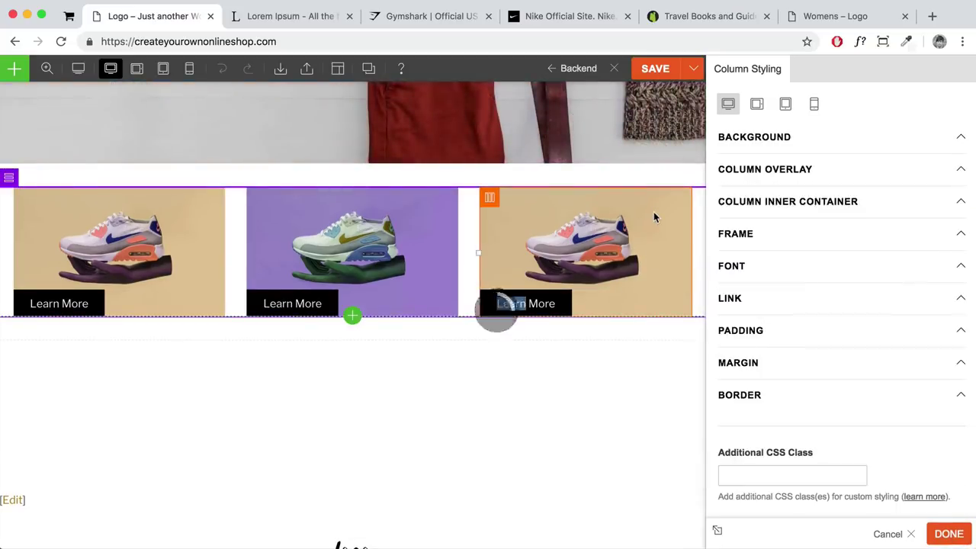
pyautogui.click(862, 140)
pyautogui.click(963, 213)
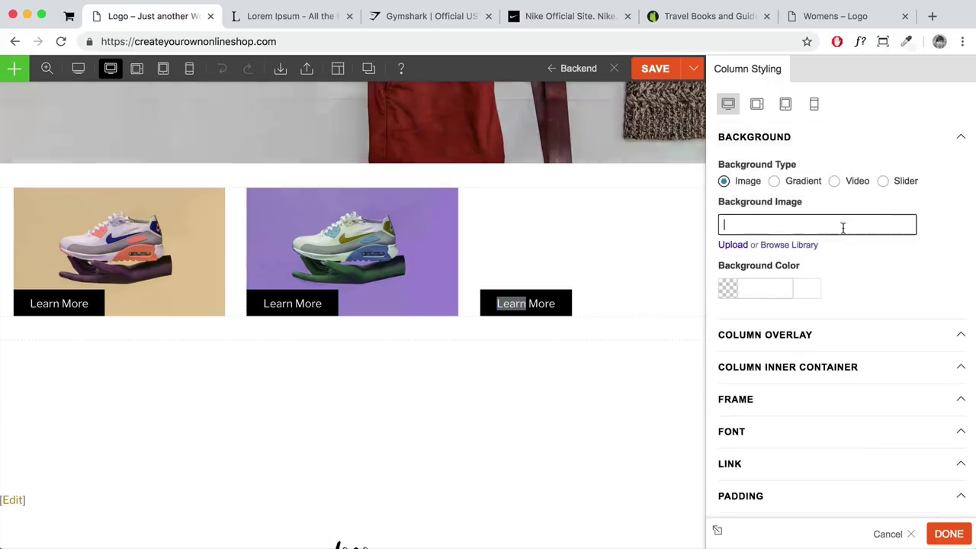
pyautogui.click(789, 244)
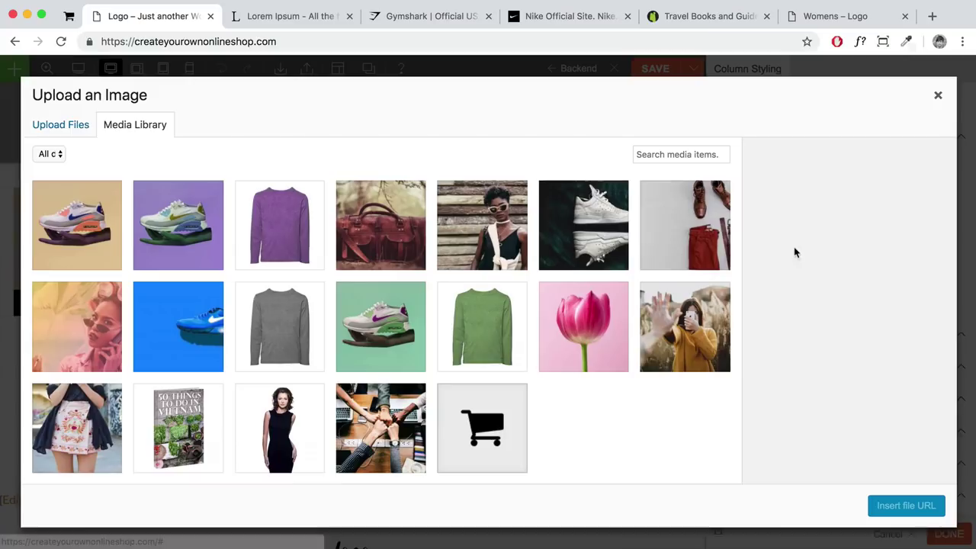
pyautogui.click(423, 330)
pyautogui.click(897, 506)
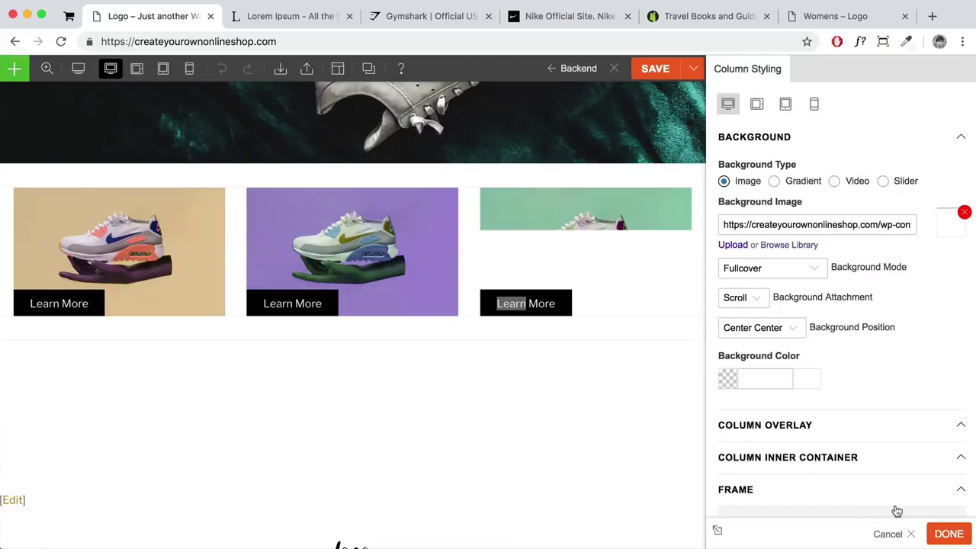
pyautogui.click(949, 536)
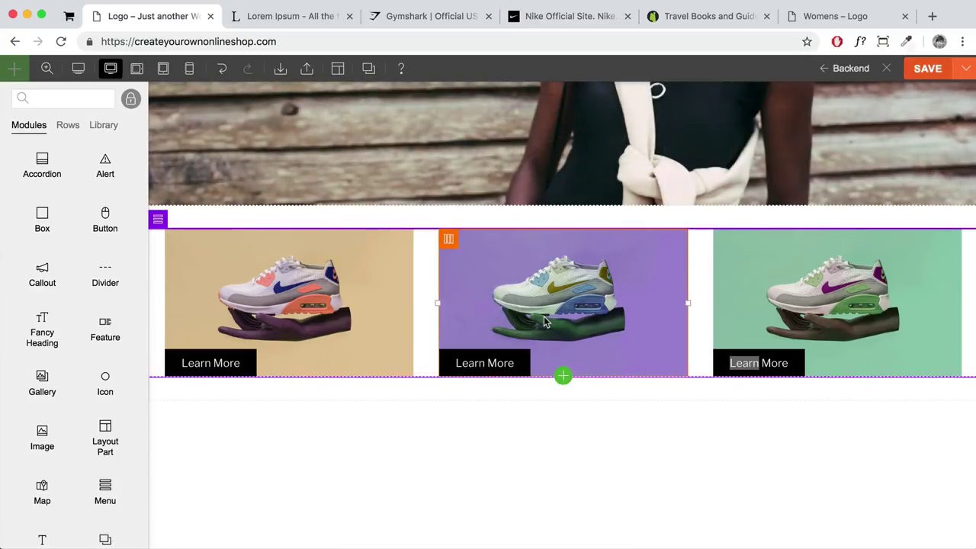
# Copy the Black Dress Add to Cart link from the shop products page, then return to the builder
pyautogui.scroll(-2, 480, 116)
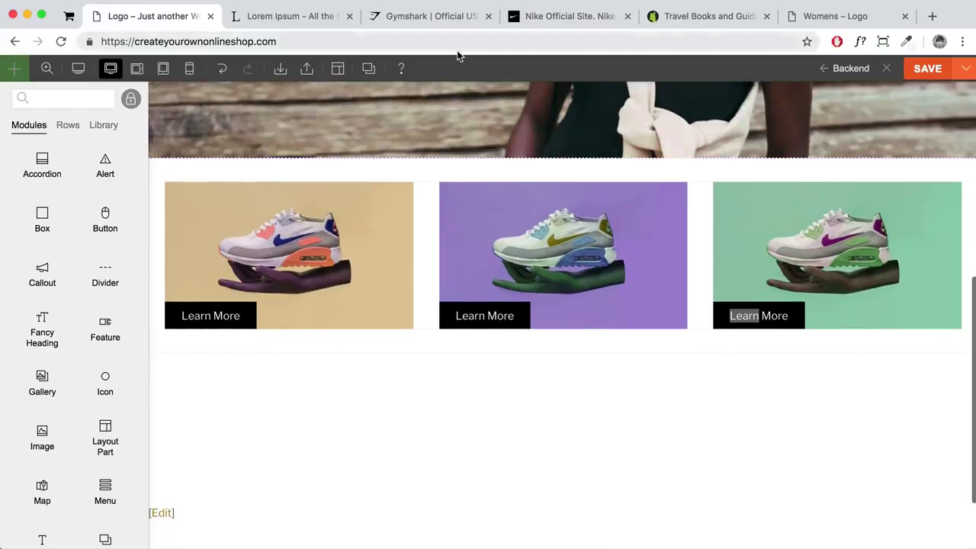
pyautogui.click(835, 16)
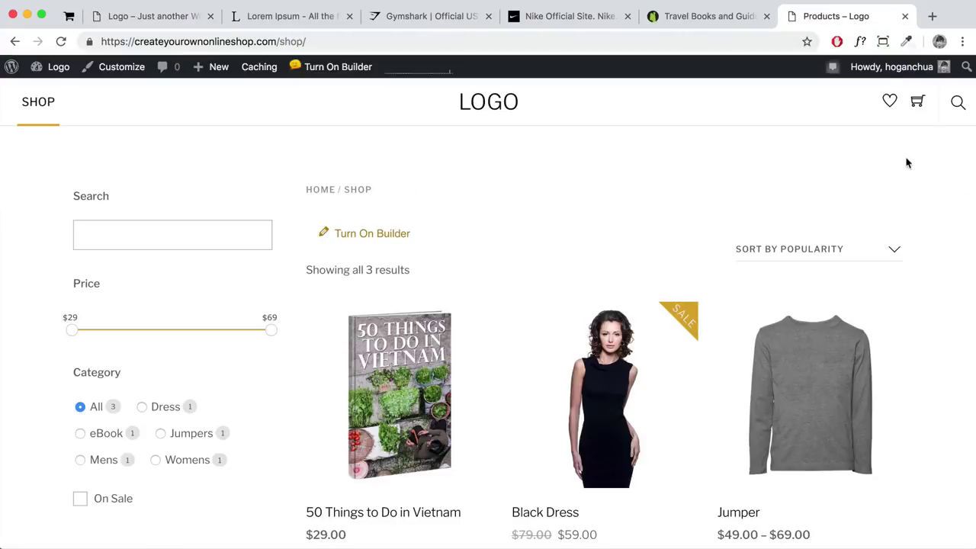
pyautogui.scroll(-4, 839, 164)
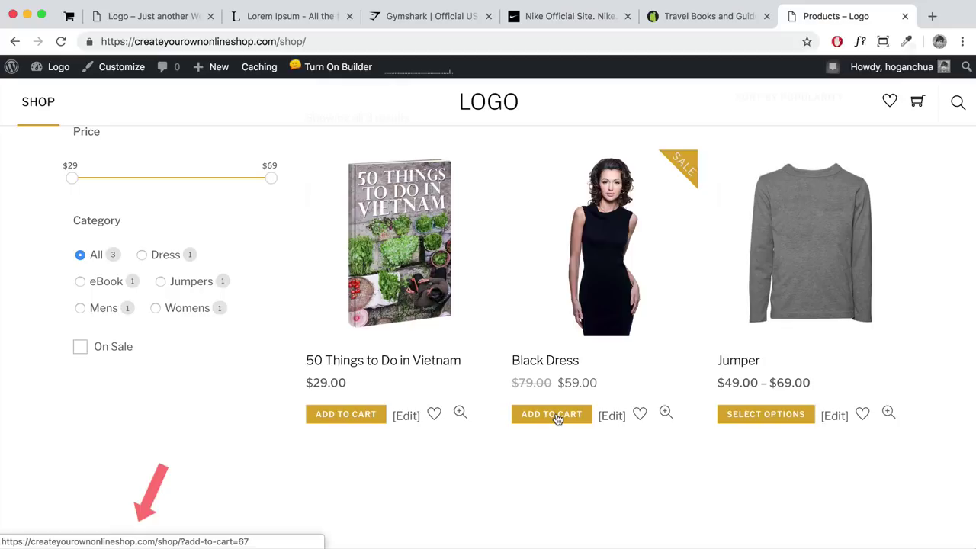
pyautogui.rightClick(556, 416)
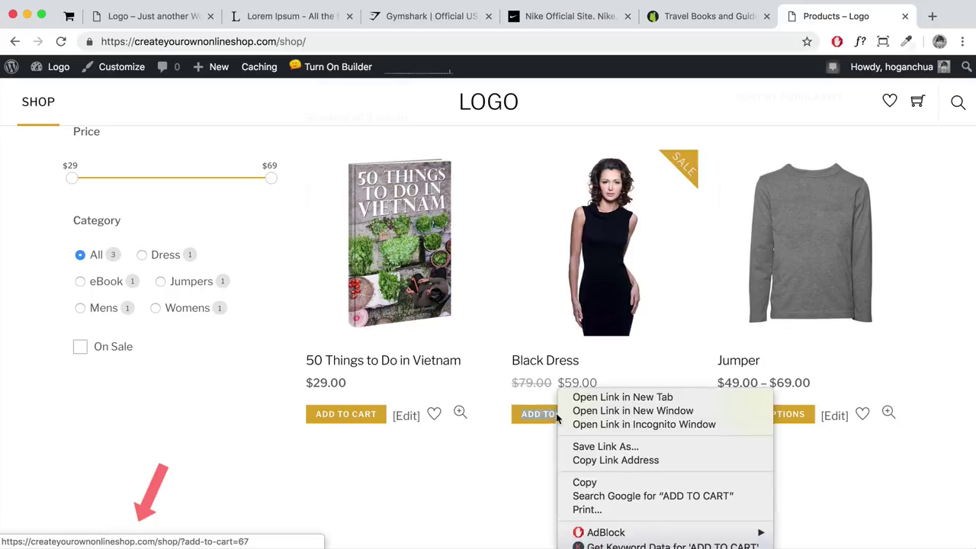
pyautogui.click(595, 459)
pyautogui.click(119, 18)
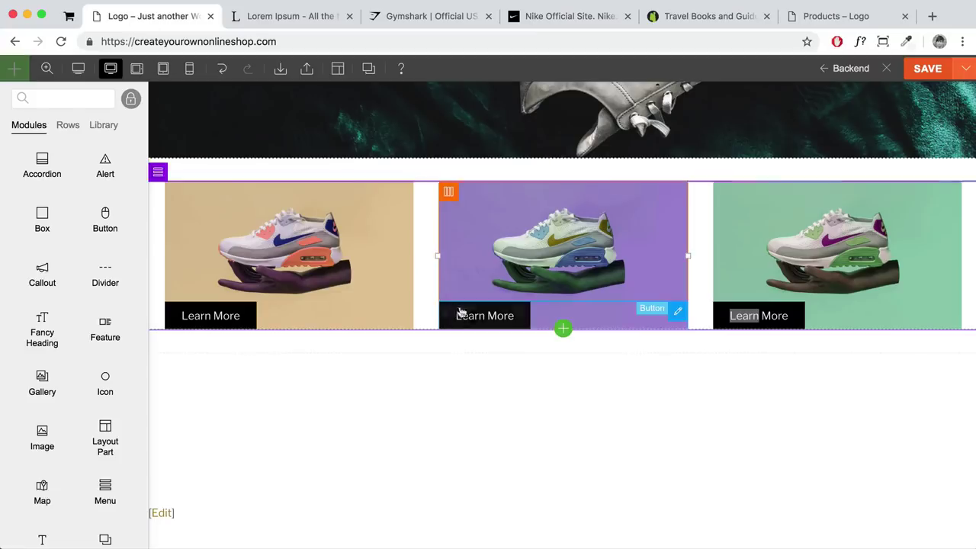
# Set the middle Learn More button's link to /shop/?add-to-cart=67, then close the builder
pyautogui.click(558, 309)
pyautogui.scroll(-5, 827, 312)
pyautogui.tripleClick(827, 312)
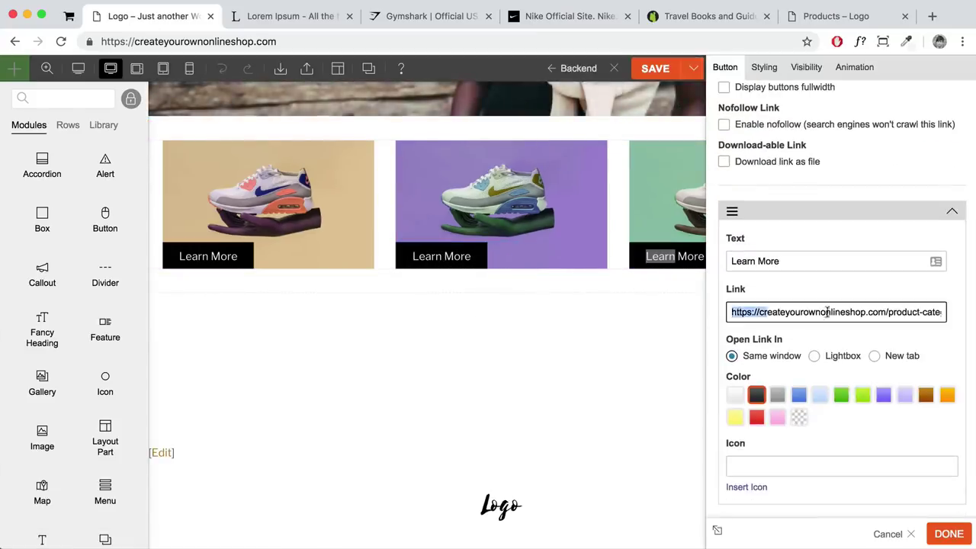
pyautogui.press('super+a')
pyautogui.press('super+v')
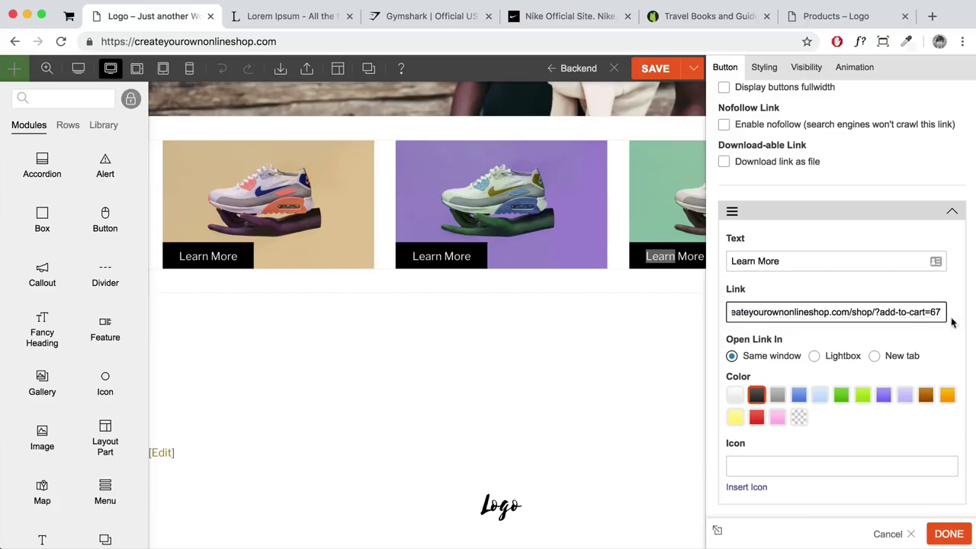
pyautogui.press('super+a')
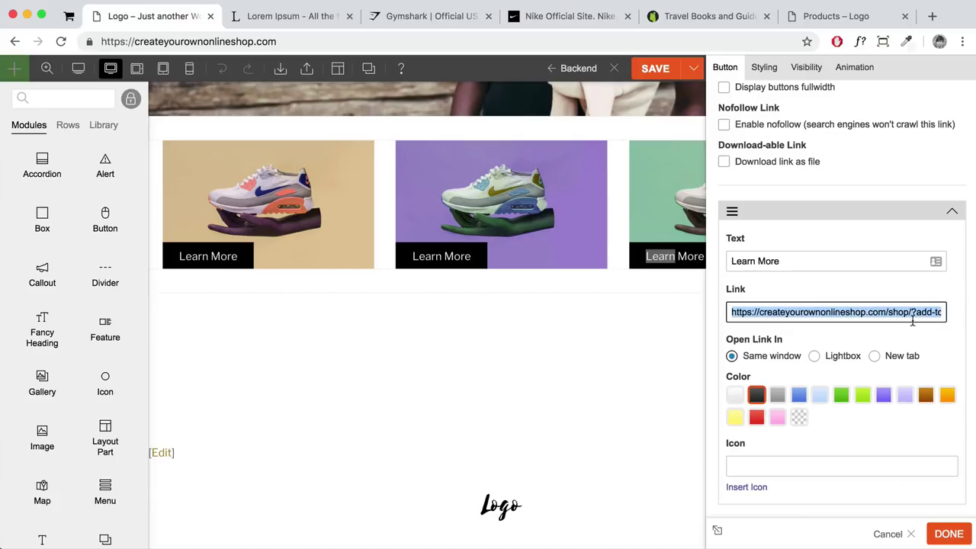
pyautogui.click(949, 536)
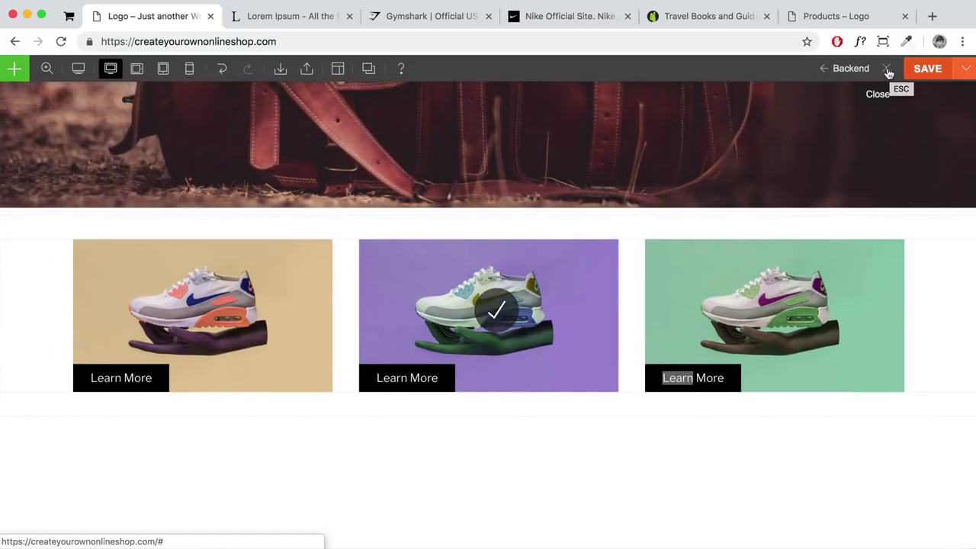
pyautogui.click(888, 70)
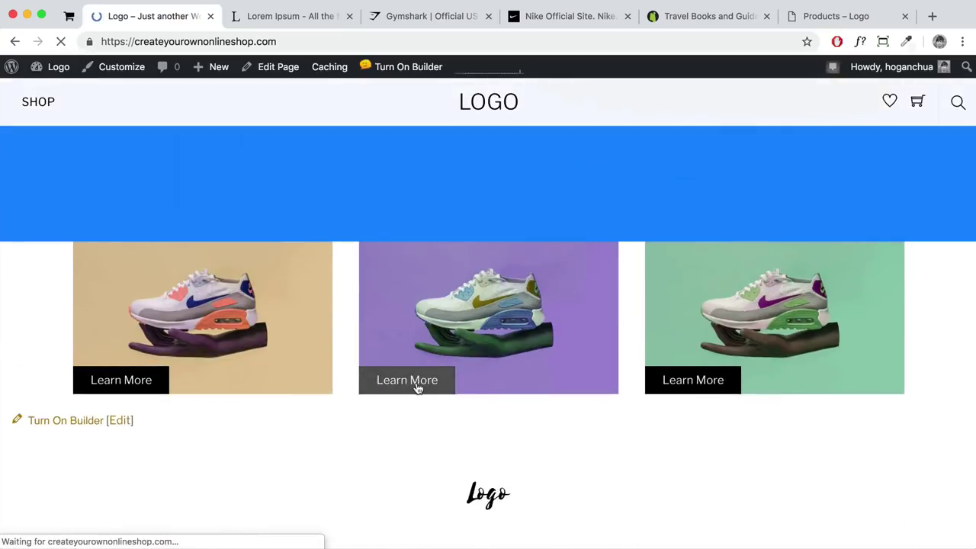
# Confirm the middle Learn More adds the Black Dress to the cart, then reopen the homepage in the builder
pyautogui.click(417, 388)
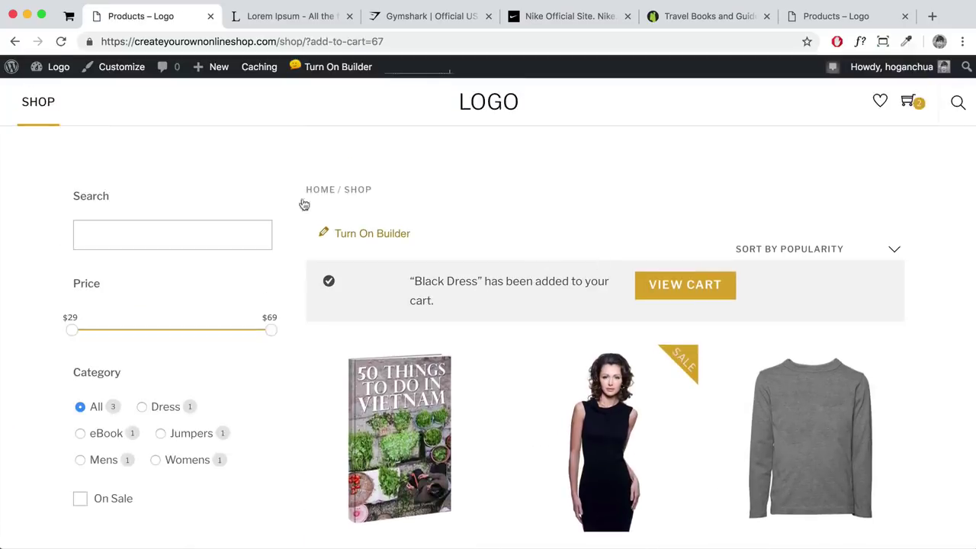
pyautogui.click(14, 41)
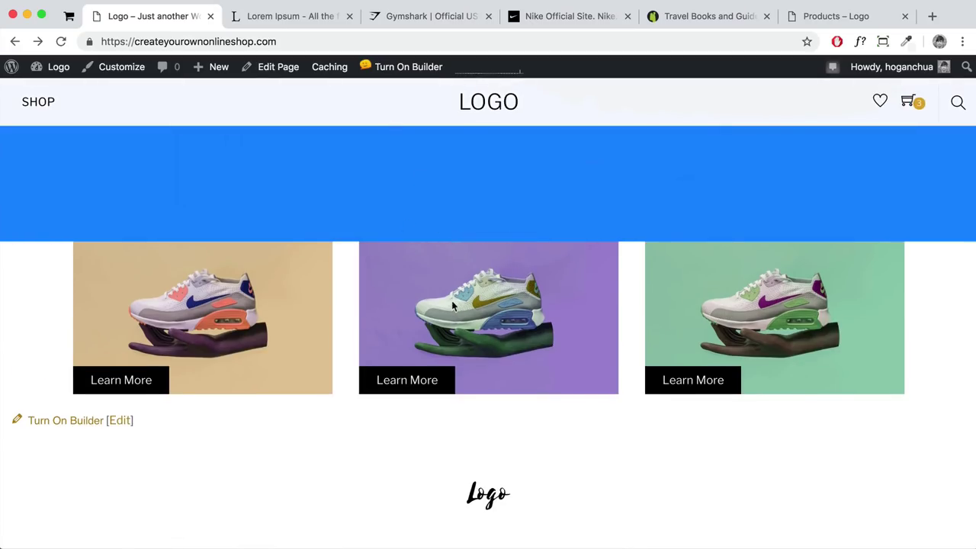
pyautogui.click(67, 15)
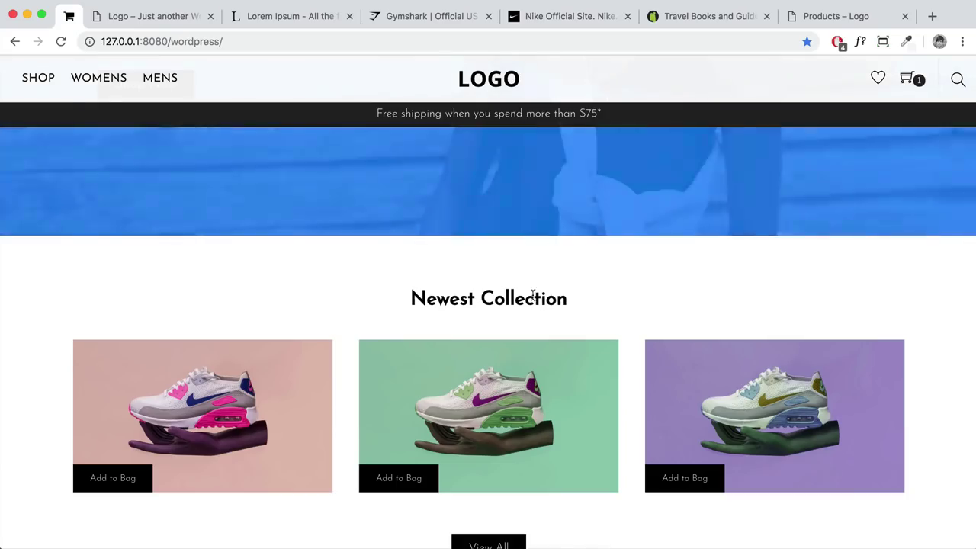
pyautogui.scroll(-3, 535, 300)
pyautogui.click(160, 15)
pyautogui.click(387, 67)
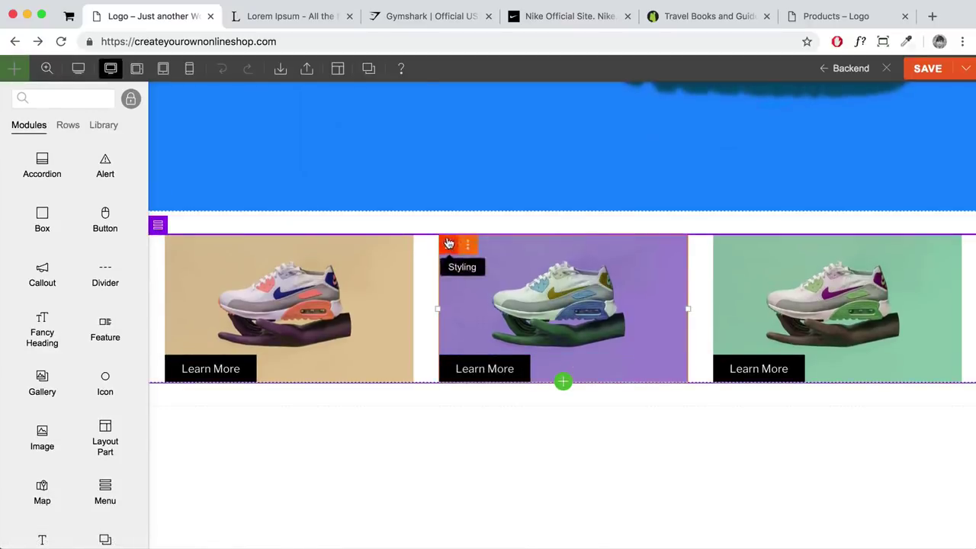
# Add a text module above the sneaker row reading 'Newest Collection', formatted as Heading 2
pyautogui.scroll(1, 454, 263)
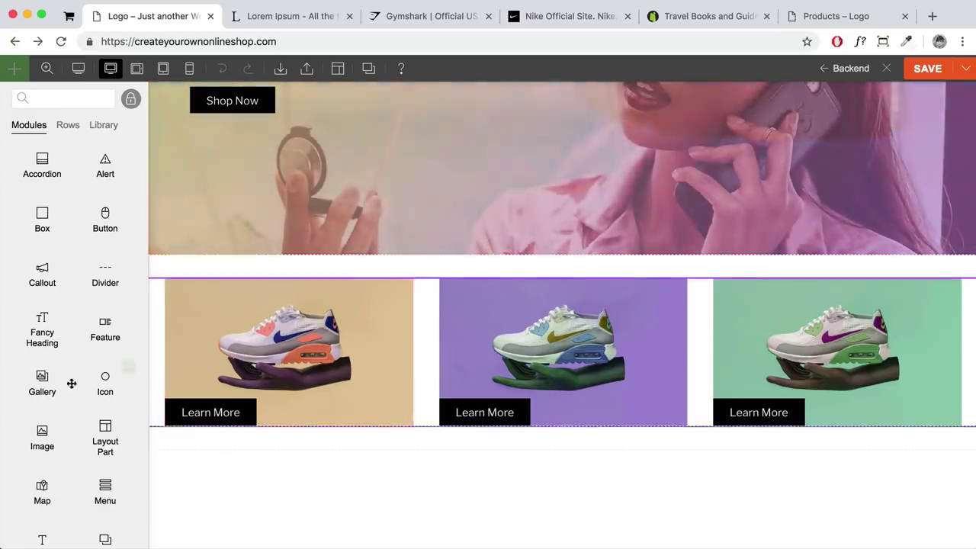
pyautogui.scroll(-5, 69, 382)
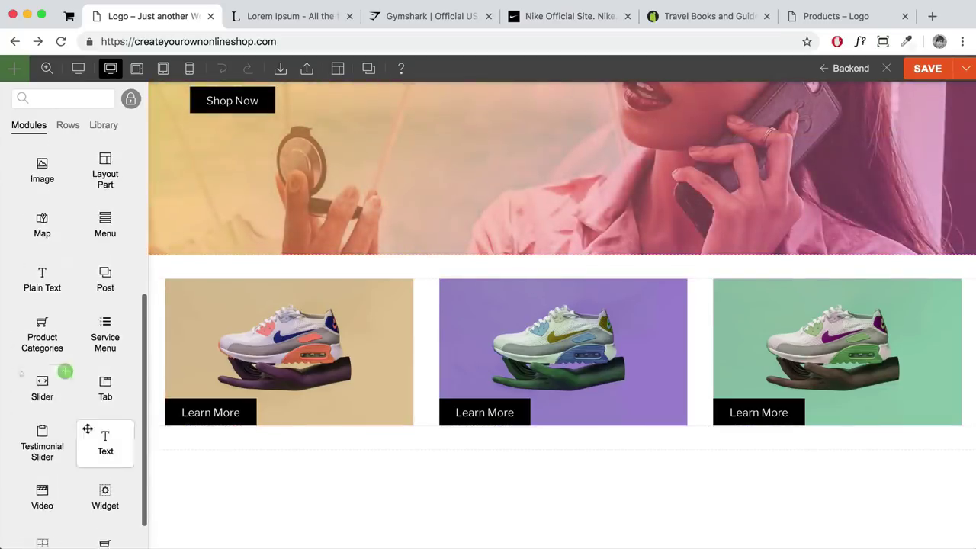
pyautogui.moveTo(124, 434); pyautogui.dragTo(520, 333)
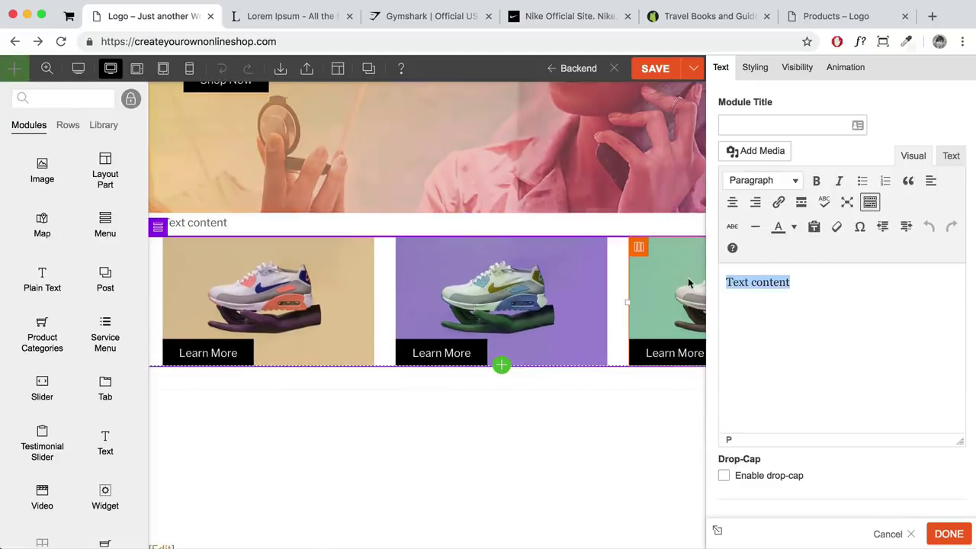
pyautogui.write('Newest Collecti')
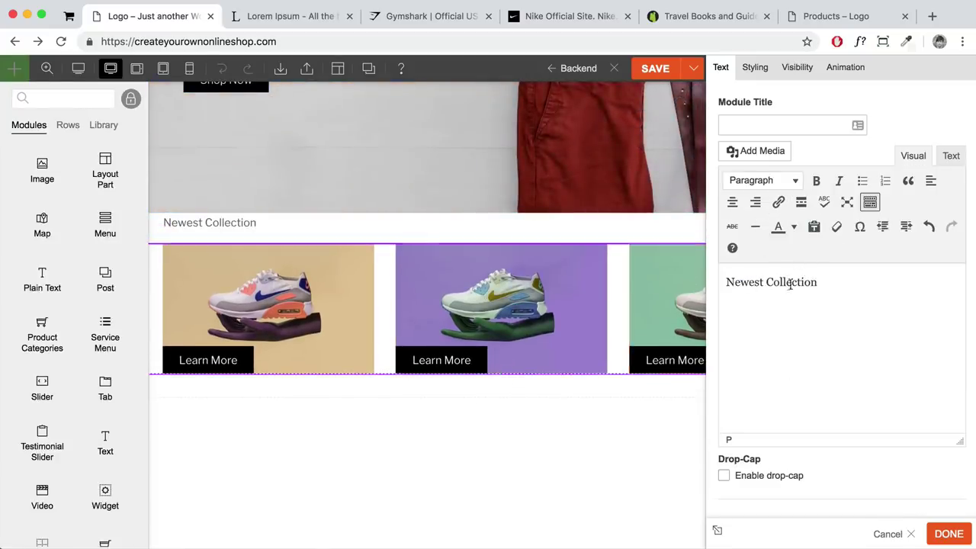
pyautogui.press('super+a')
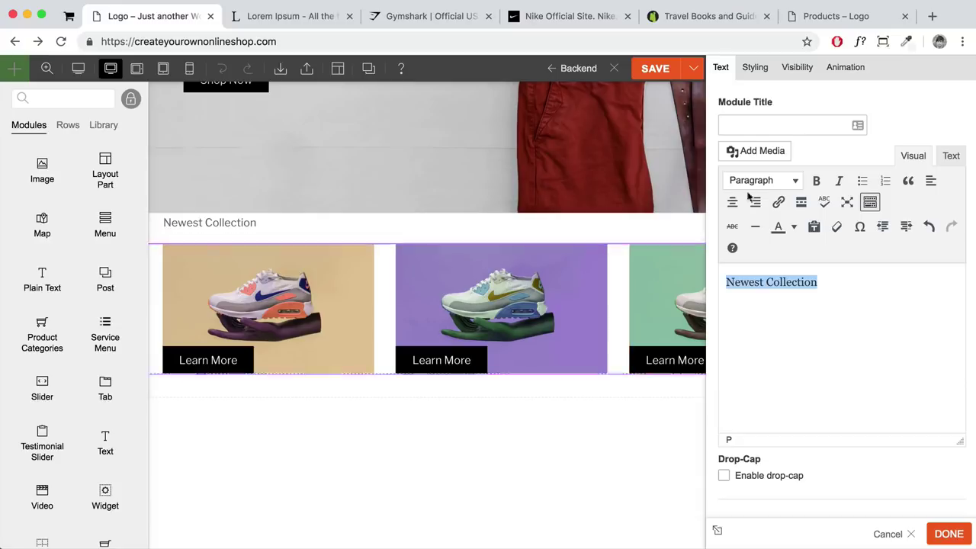
pyautogui.click(763, 180)
pyautogui.click(763, 263)
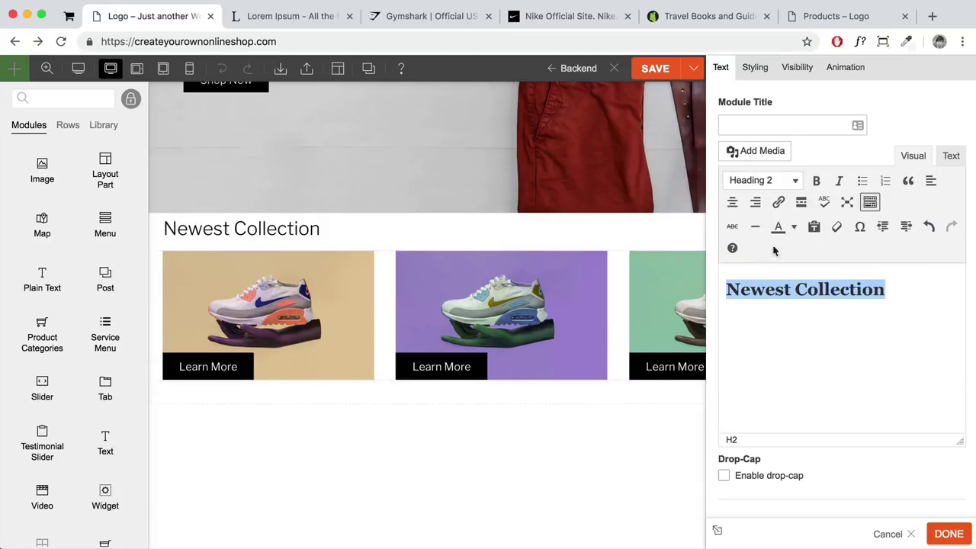
# Centre-align the Newest Collection heading and apply the change
pyautogui.click(754, 69)
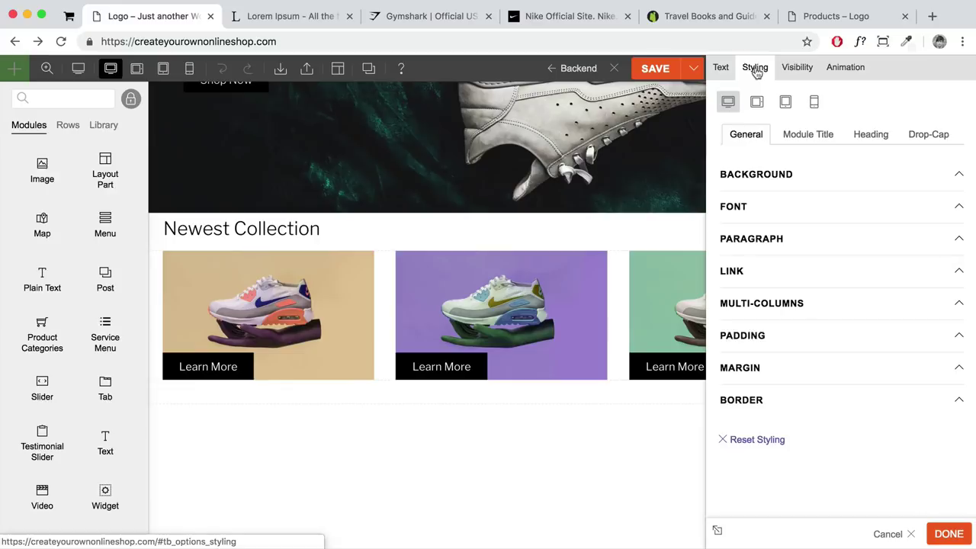
pyautogui.click(798, 211)
pyautogui.scroll(-3, 763, 381)
pyautogui.click(765, 422)
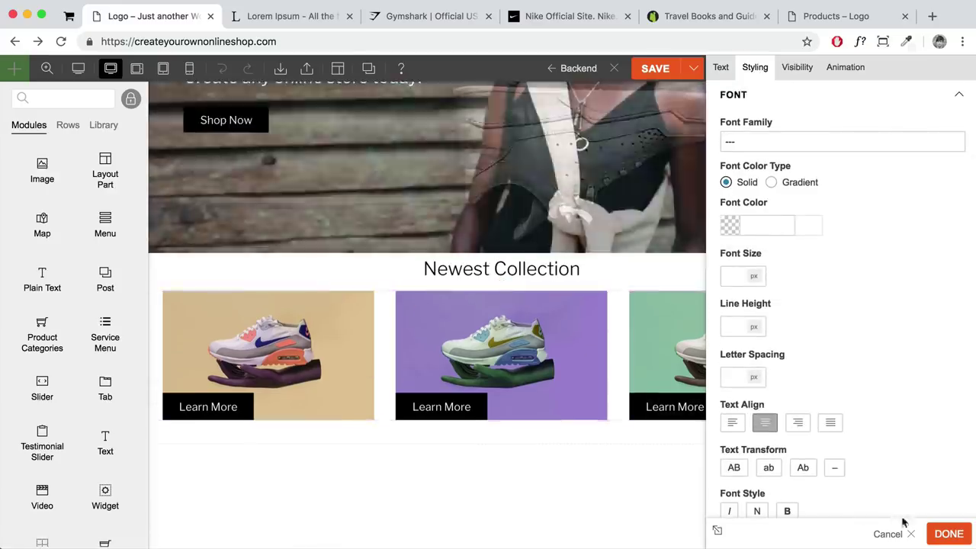
pyautogui.click(944, 534)
pyautogui.scroll(-2, 473, 227)
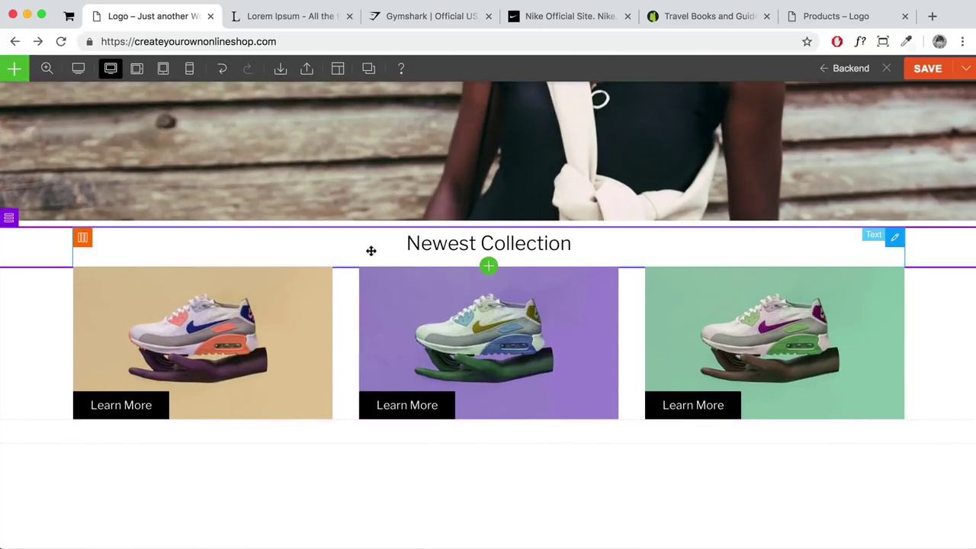
pyautogui.doubleClick(526, 246)
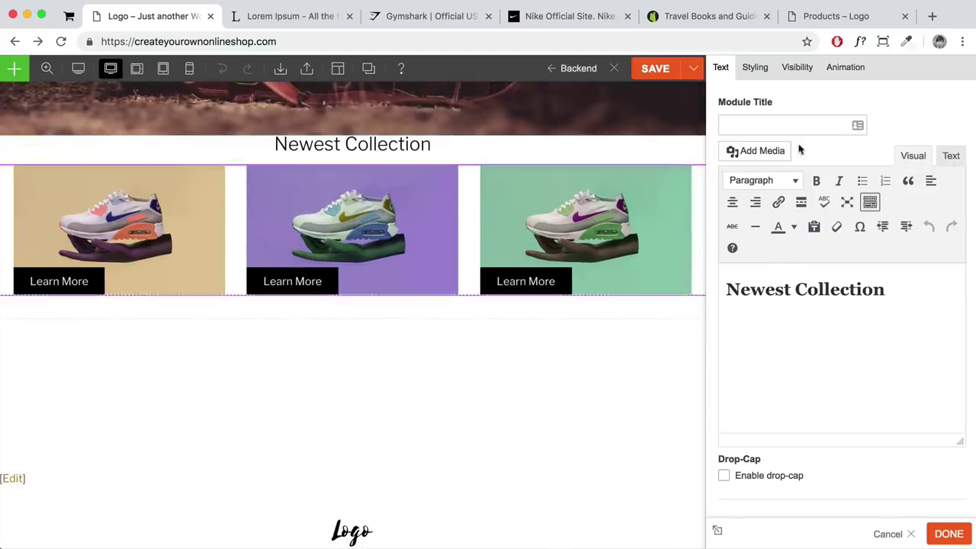
# Give the Newest Collection row 5% top padding
pyautogui.click(198, 308)
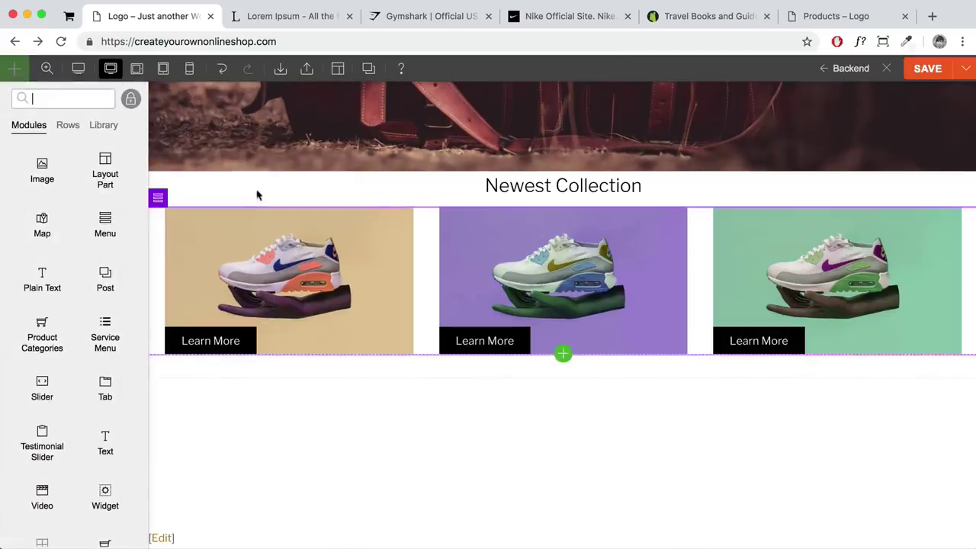
pyautogui.moveTo(158, 161)
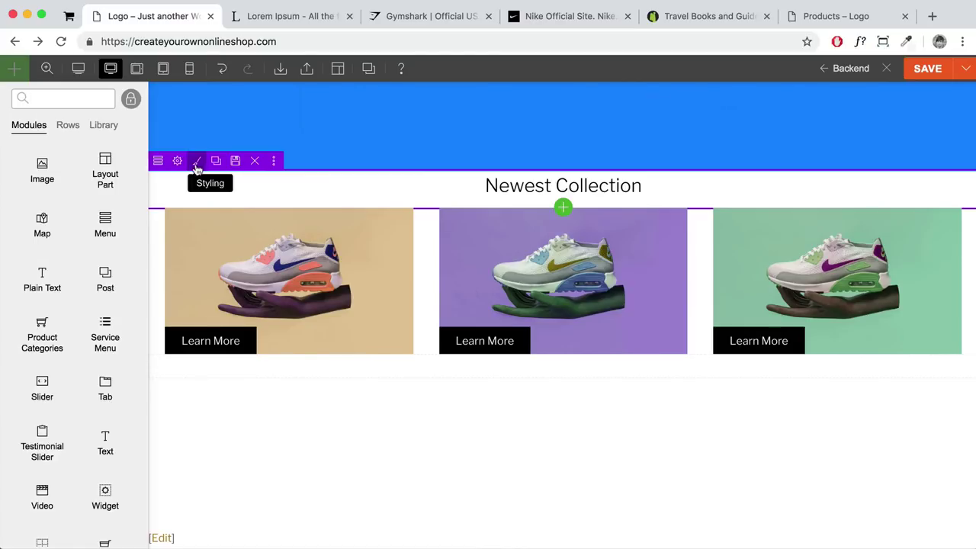
pyautogui.click(195, 163)
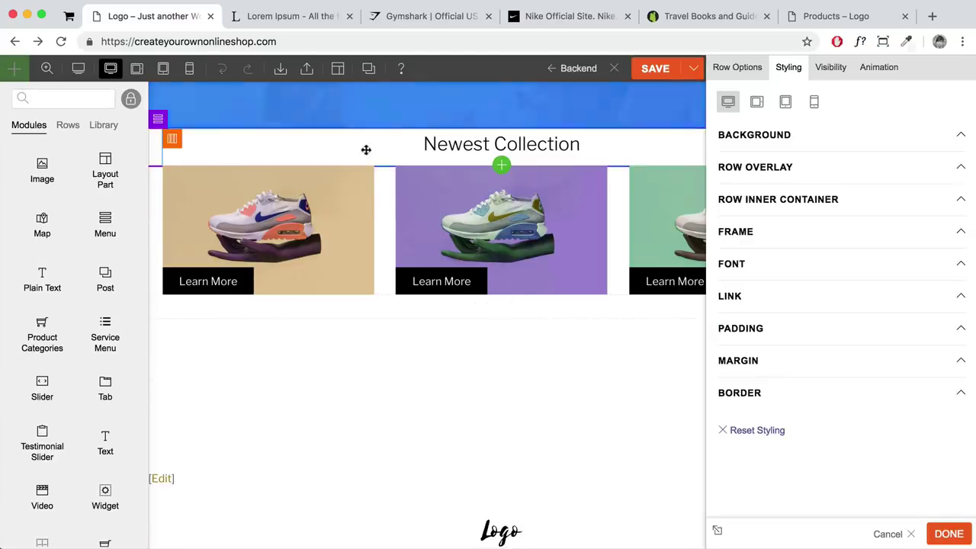
pyautogui.click(795, 329)
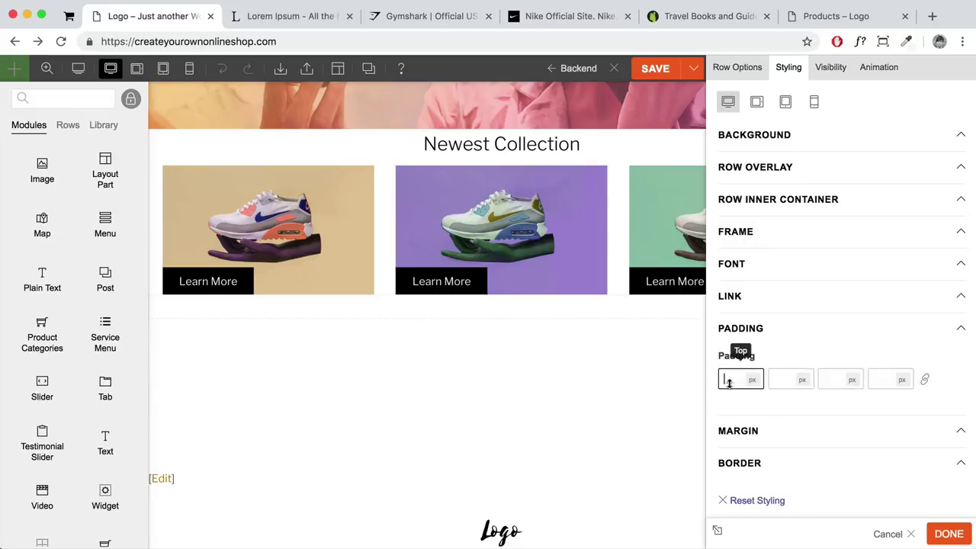
pyautogui.write('5')
pyautogui.click(753, 378)
pyautogui.click(757, 396)
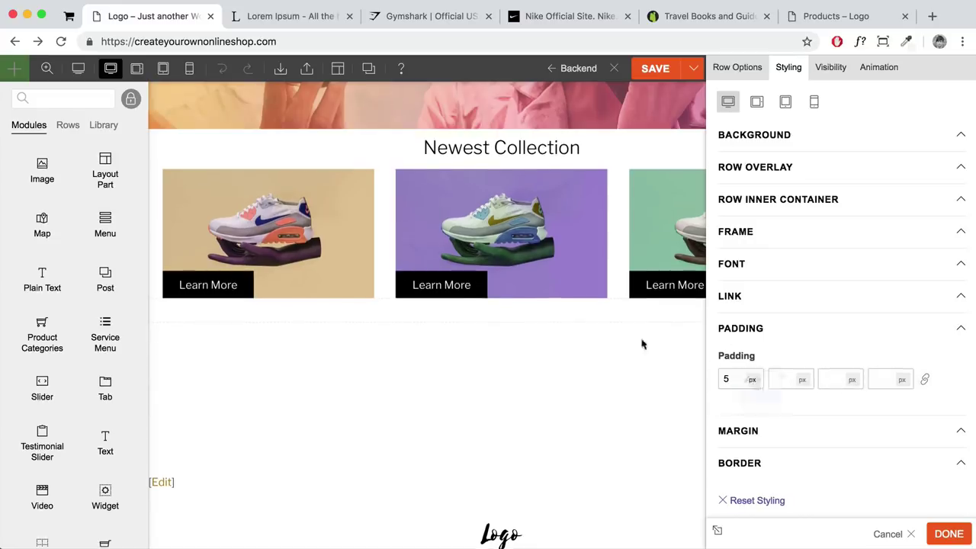
pyautogui.scroll(3, 622, 324)
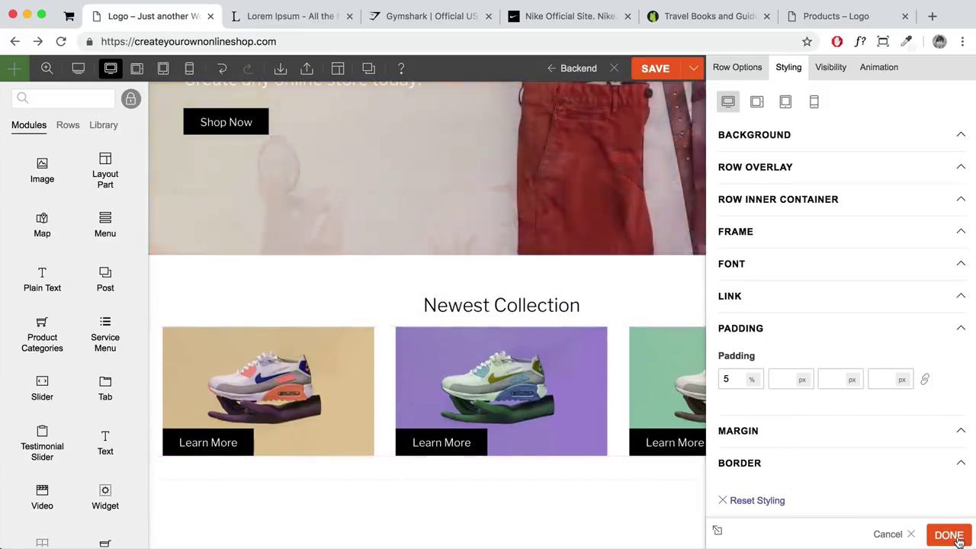
pyautogui.click(947, 534)
pyautogui.scroll(-2, 512, 355)
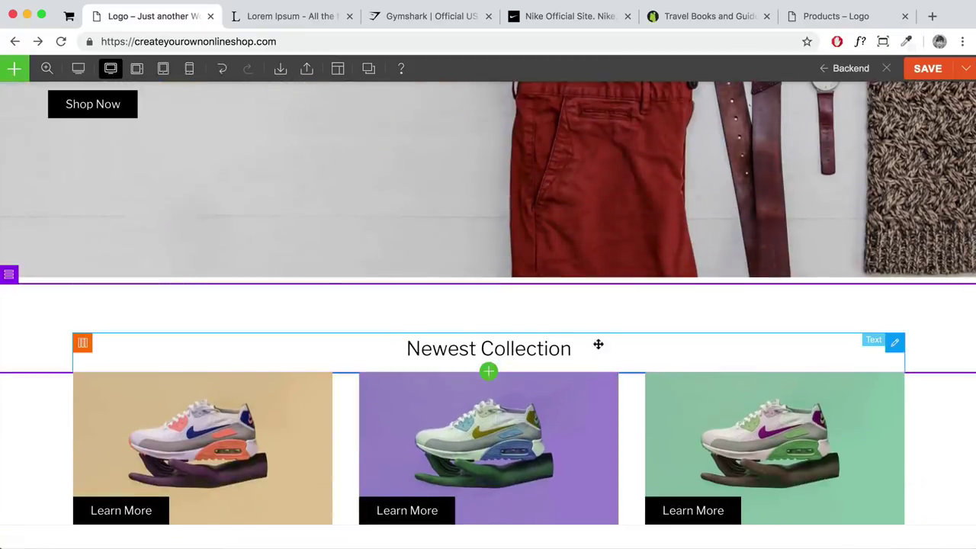
pyautogui.scroll(-1, 529, 311)
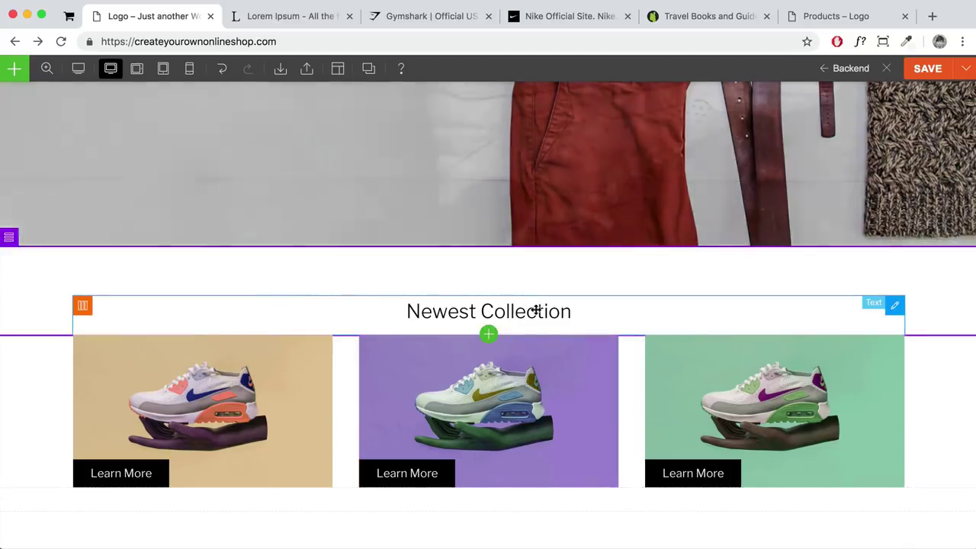
# Unlink the heading's padding and set its bottom padding to 3%
pyautogui.doubleClick(536, 310)
pyautogui.click(755, 67)
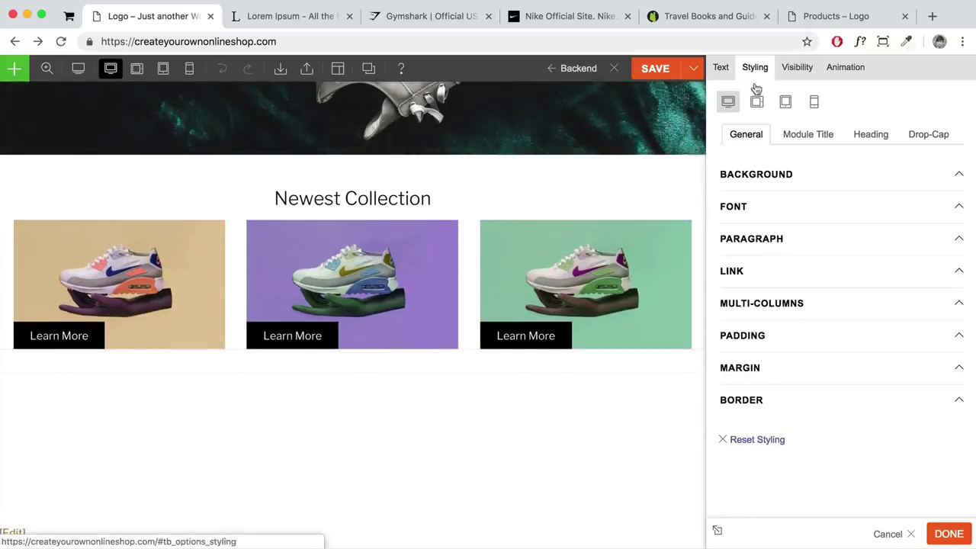
pyautogui.click(775, 241)
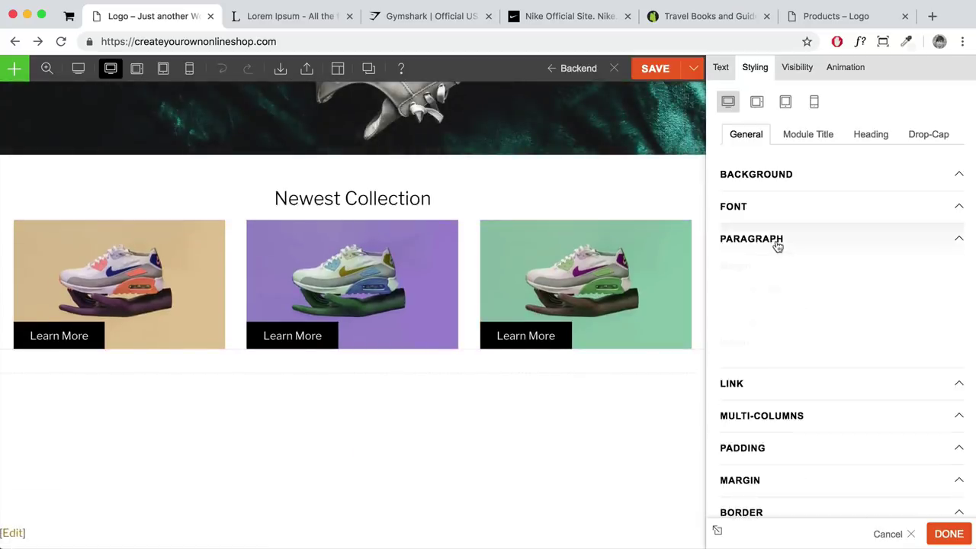
pyautogui.click(769, 449)
pyautogui.click(779, 387)
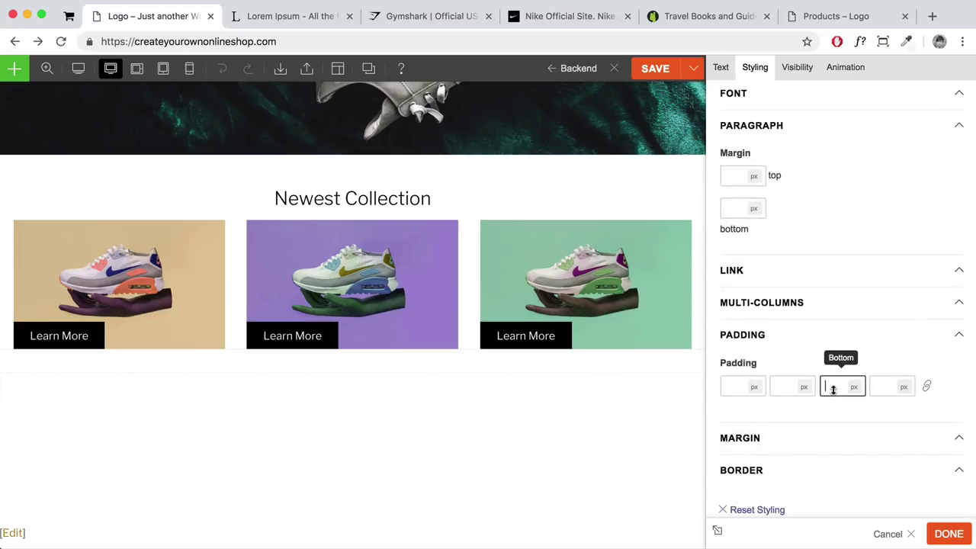
pyautogui.click(833, 390)
pyautogui.write('3')
pyautogui.click(854, 387)
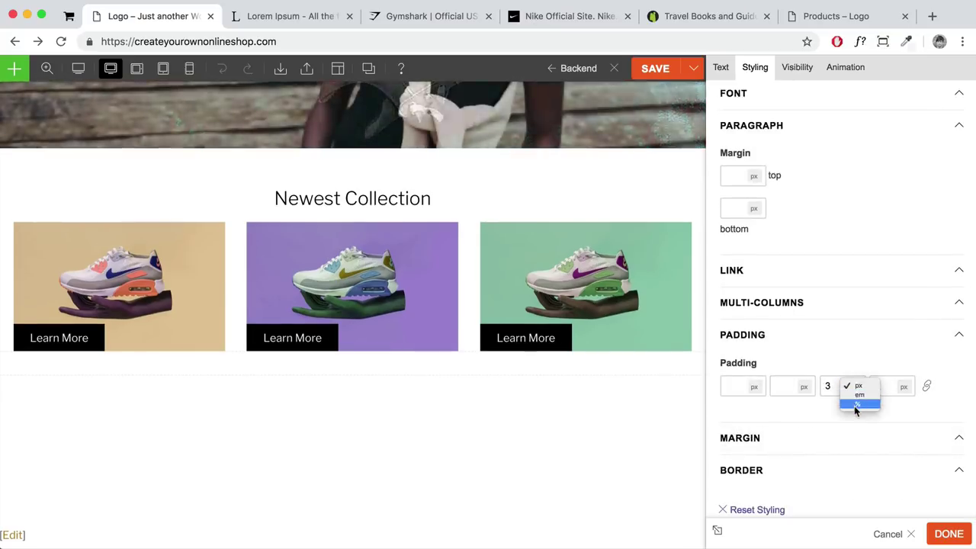
pyautogui.click(854, 406)
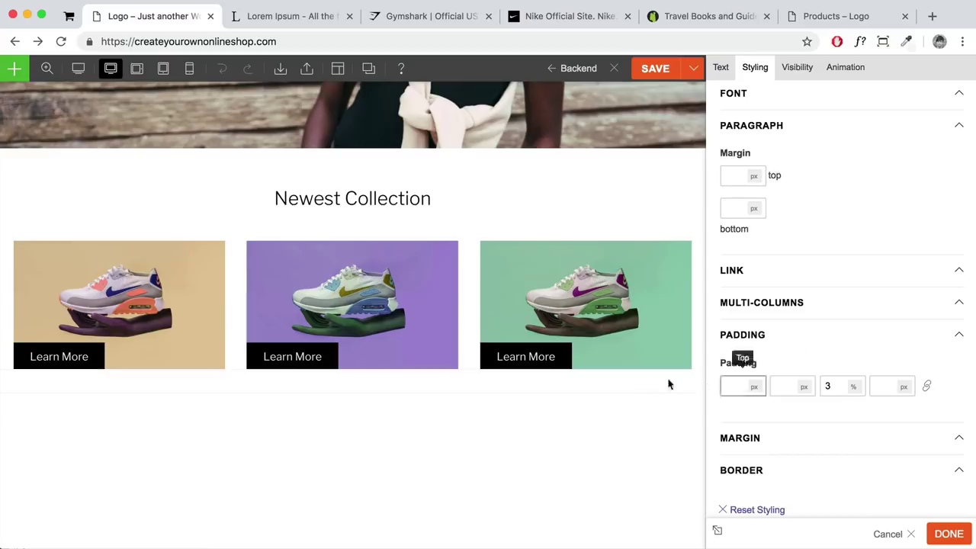
pyautogui.click(948, 534)
# View the live shop homepage to check the spacing
pyautogui.scroll(-3, 549, 340)
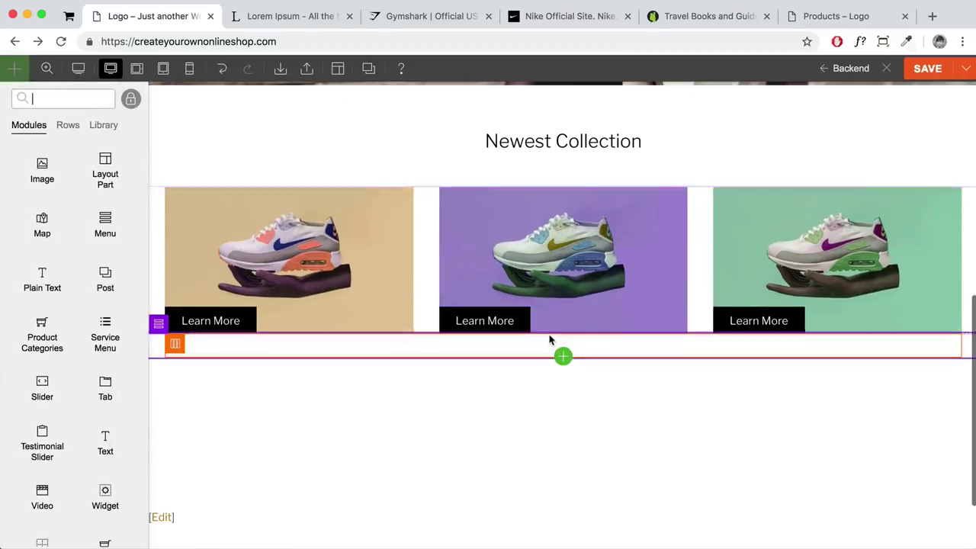
pyautogui.click(69, 16)
pyautogui.scroll(-2, 474, 255)
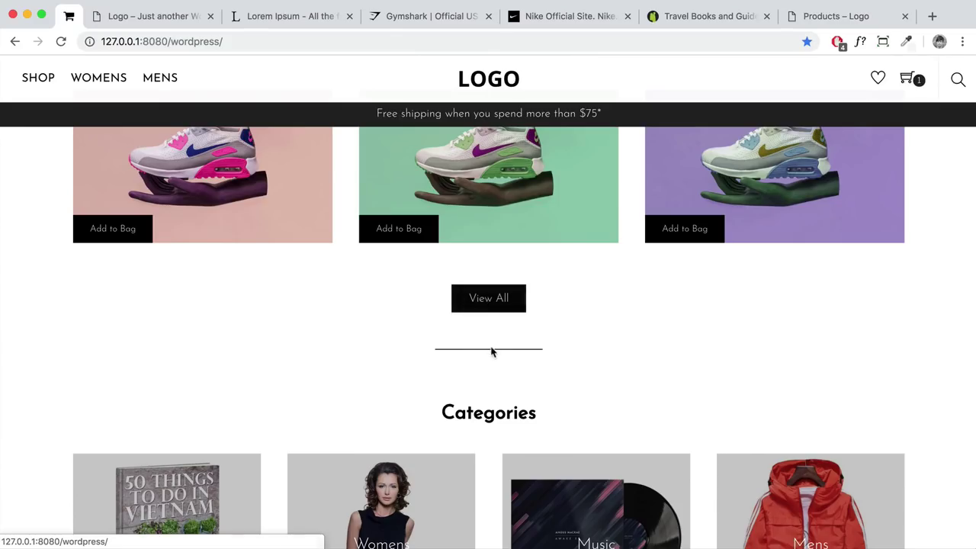
# Scroll the live homepage's View All area, then look at Gymshark's New Releases
pyautogui.scroll(4, 446, 313)
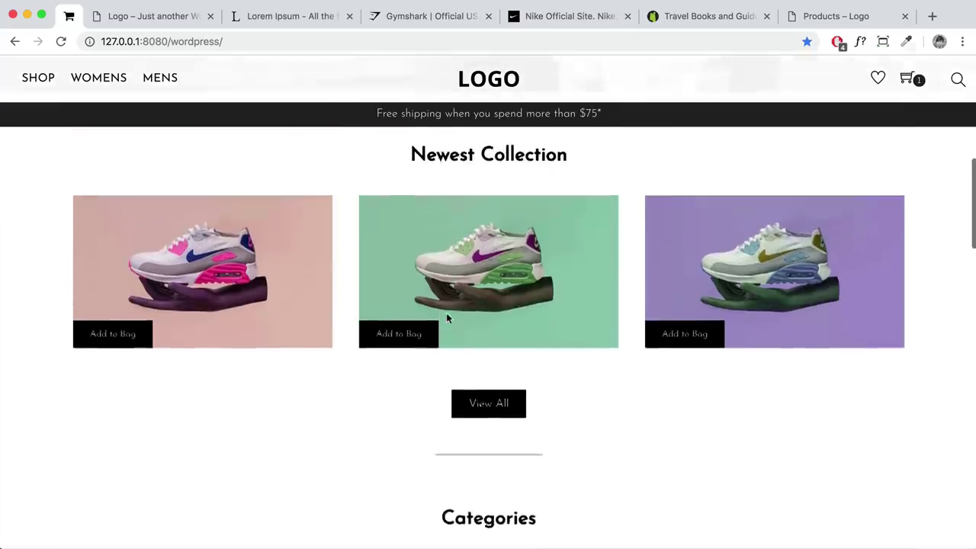
pyautogui.scroll(-2, 445, 313)
pyautogui.scroll(1, 296, 151)
pyautogui.scroll(-3, 296, 152)
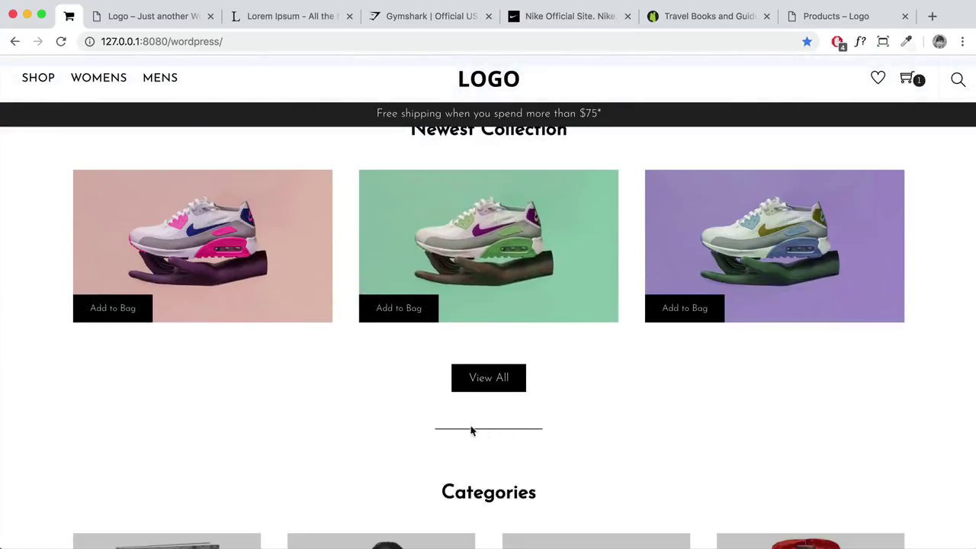
pyautogui.click(450, 20)
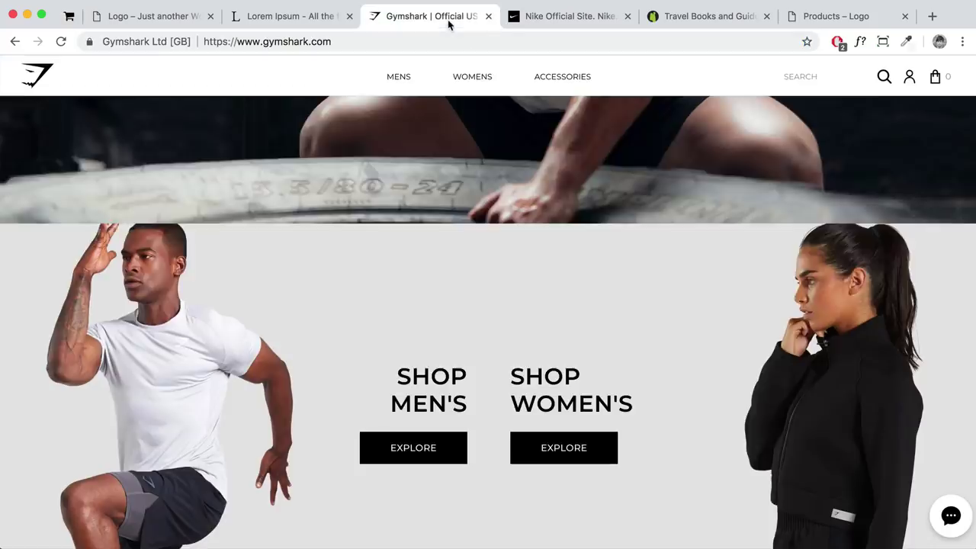
pyautogui.scroll(12, 453, 312)
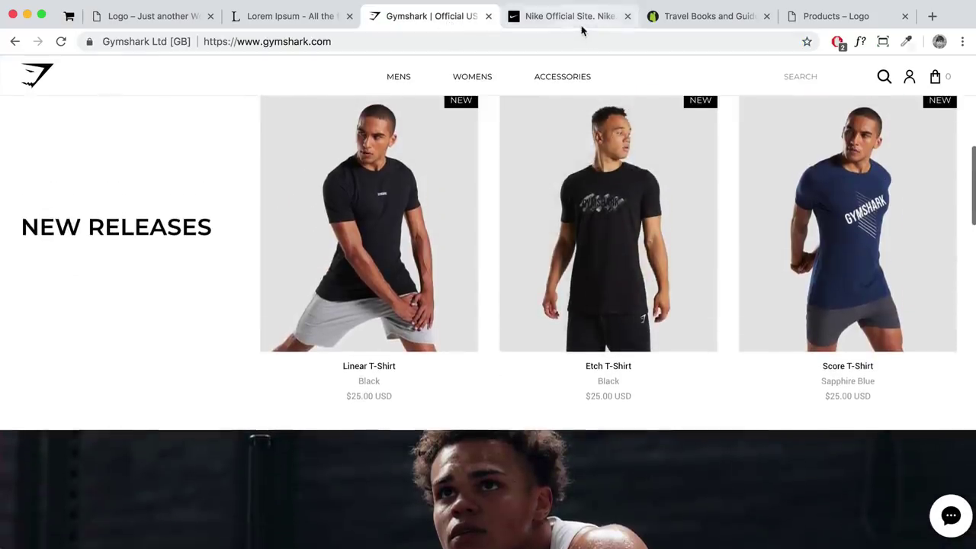
# Browse the Nike reference site, then return to the page being built
pyautogui.click(584, 18)
pyautogui.scroll(-5, 482, 256)
pyautogui.scroll(-15, 482, 256)
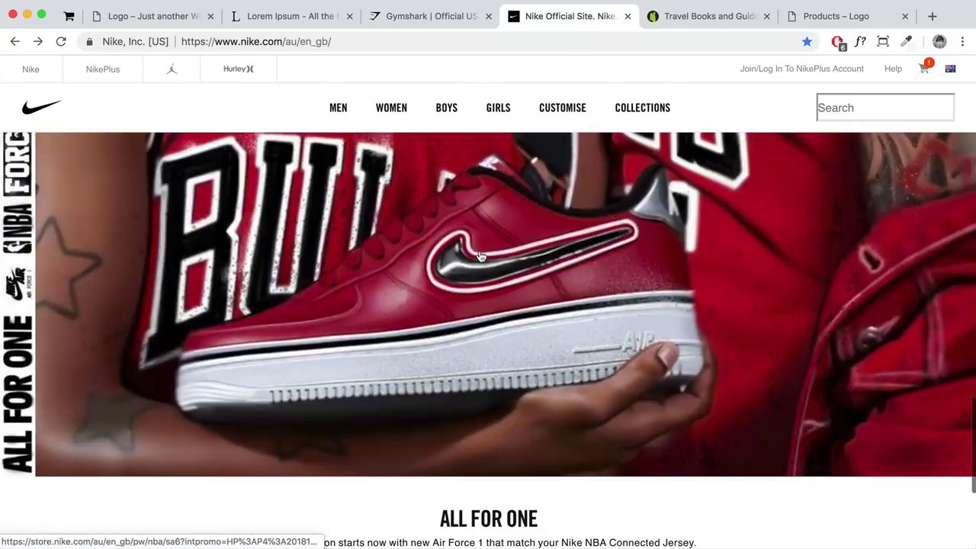
pyautogui.scroll(5, 481, 257)
pyautogui.scroll(10, 481, 256)
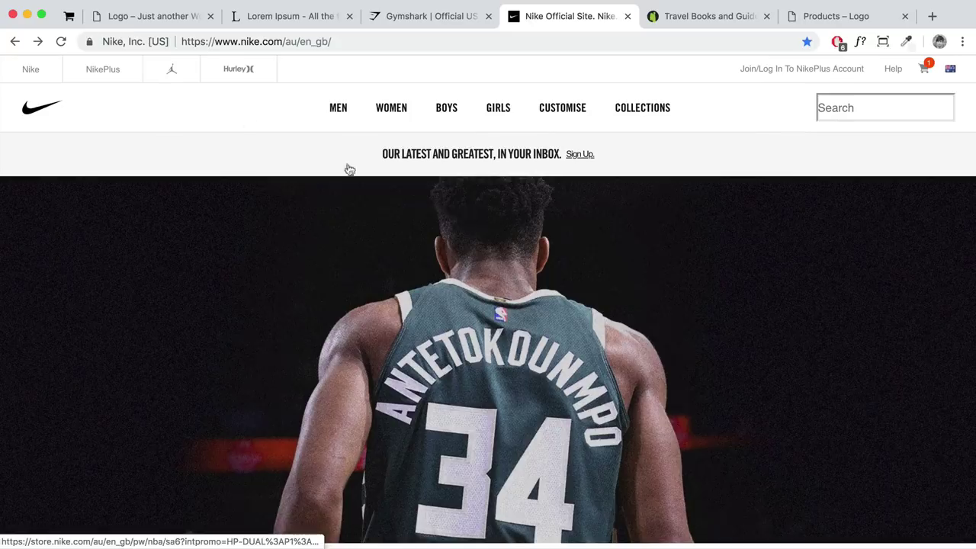
pyautogui.click(118, 21)
# Add a black button module below the Newest Collection row
pyautogui.scroll(1, 497, 240)
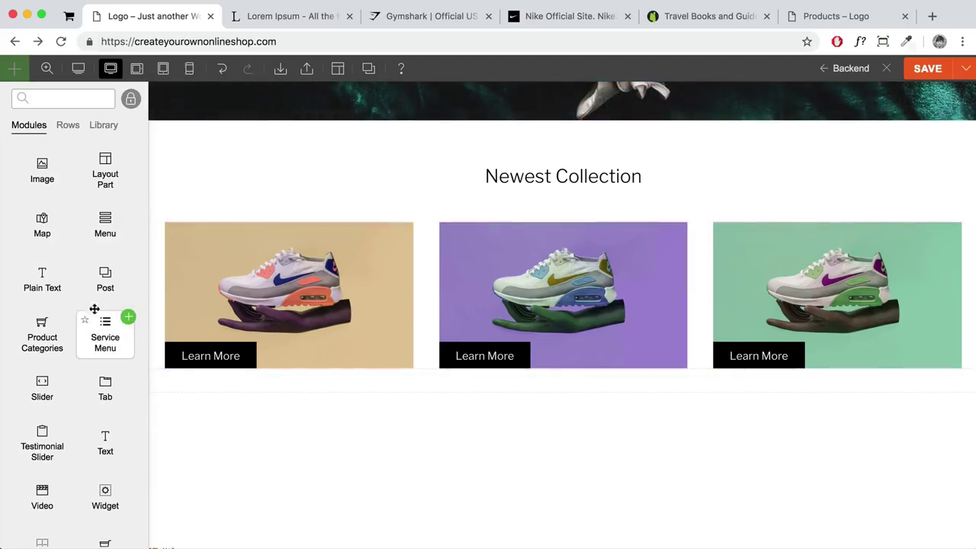
pyautogui.scroll(-1, 88, 326)
pyautogui.scroll(5, 87, 229)
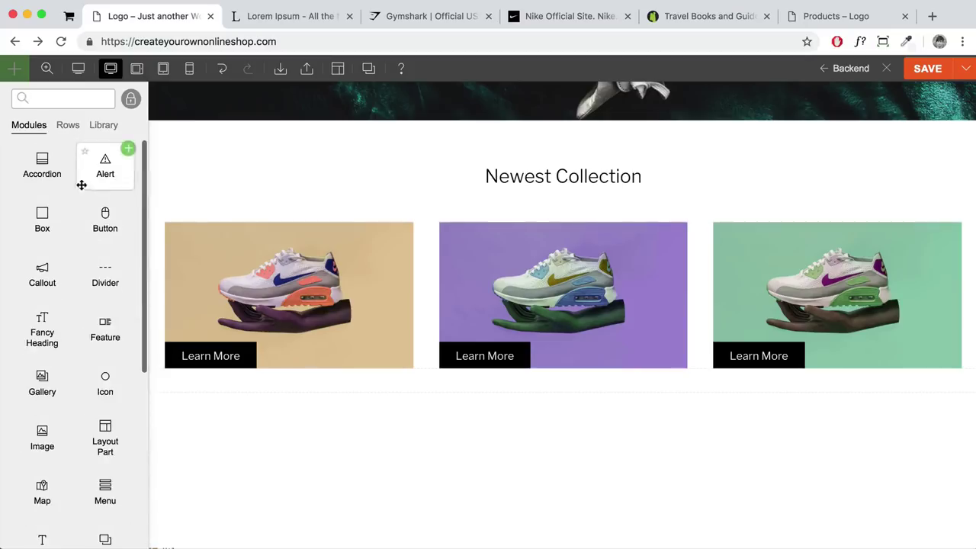
pyautogui.moveTo(103, 232); pyautogui.dragTo(524, 480)
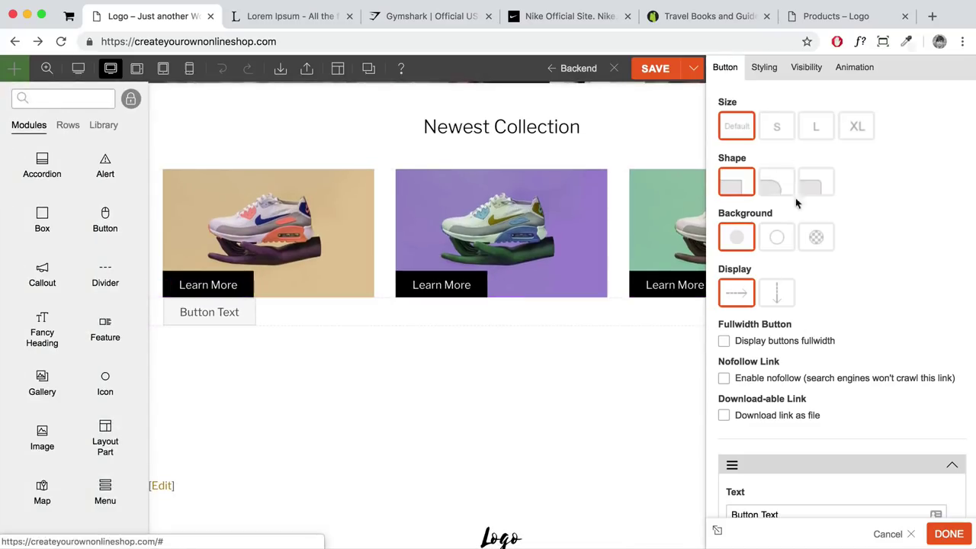
pyautogui.scroll(-6, 763, 320)
pyautogui.click(757, 401)
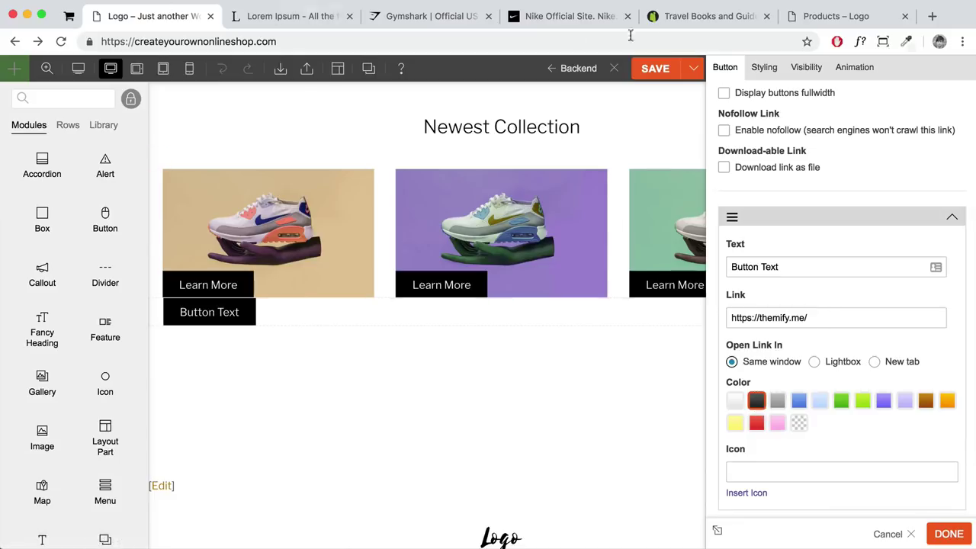
# Link the button to the shop page address copied from the products page
pyautogui.click(835, 16)
pyautogui.click(228, 41)
pyautogui.hotkey('ctrl', 'c')
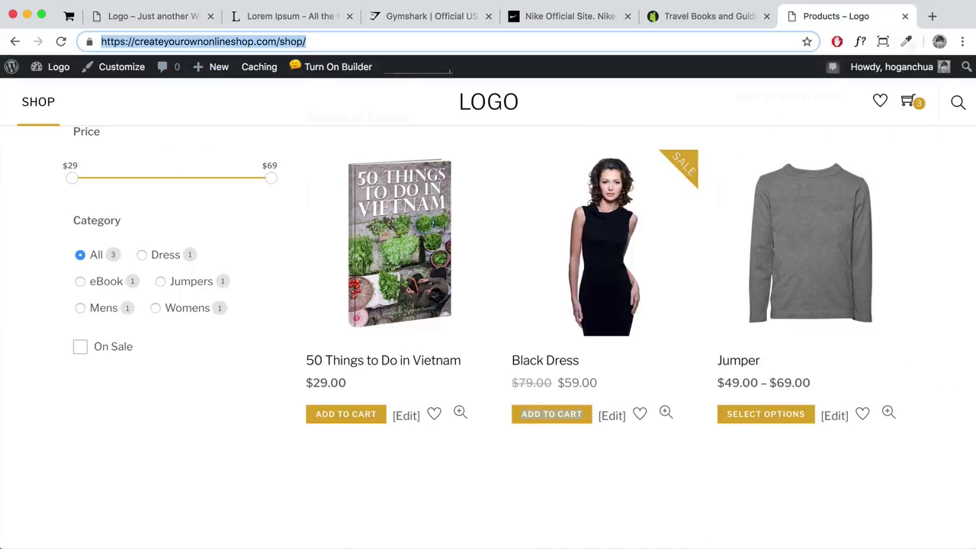
pyautogui.click(145, 16)
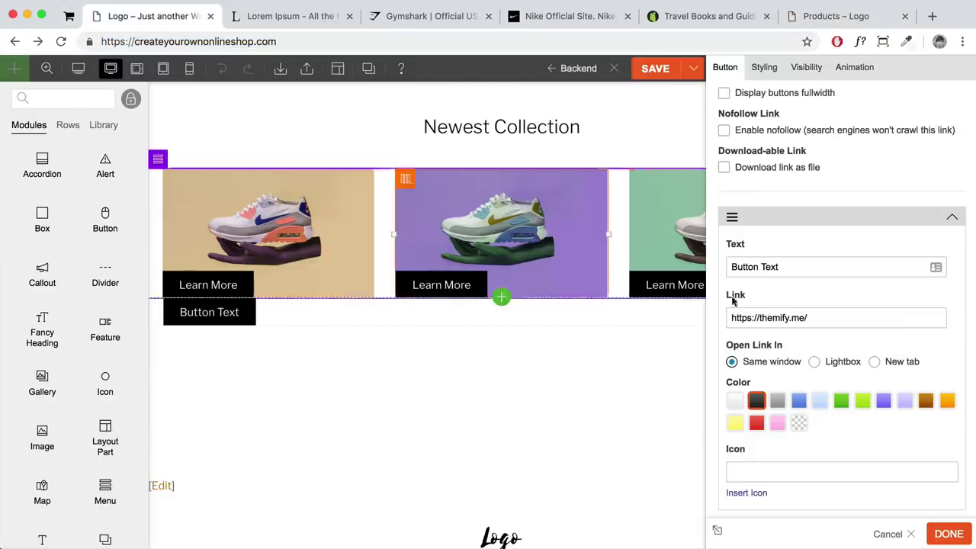
pyautogui.click(800, 317)
pyautogui.hotkey('ctrl', 'a')
pyautogui.hotkey('ctrl', 'v')
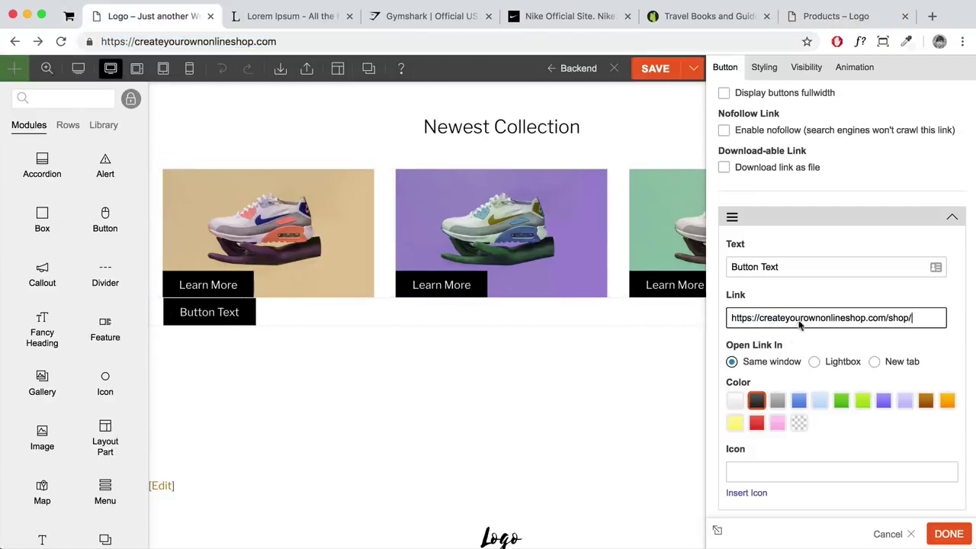
pyautogui.hotkey('shift', 'Tab')
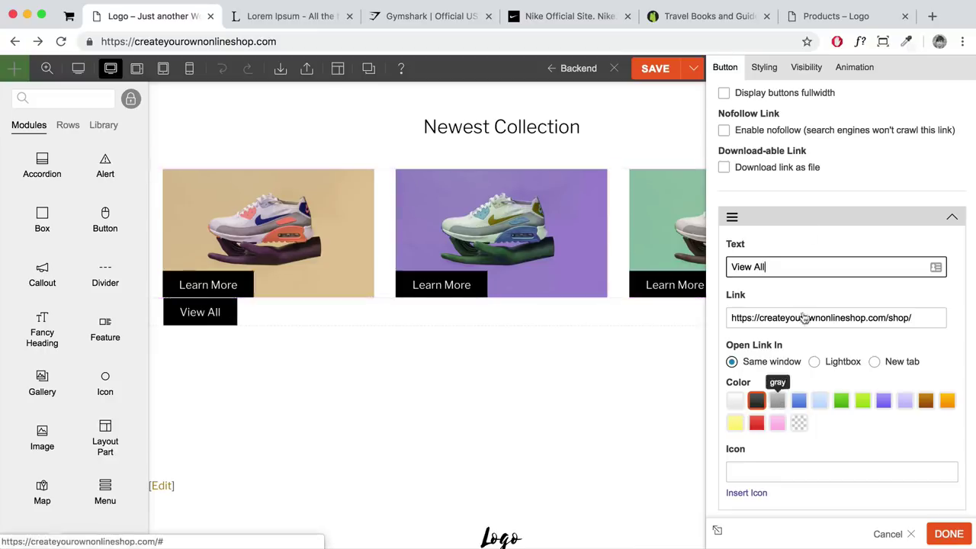
# Centre the View All button and give it 3% top and bottom padding
pyautogui.click(765, 67)
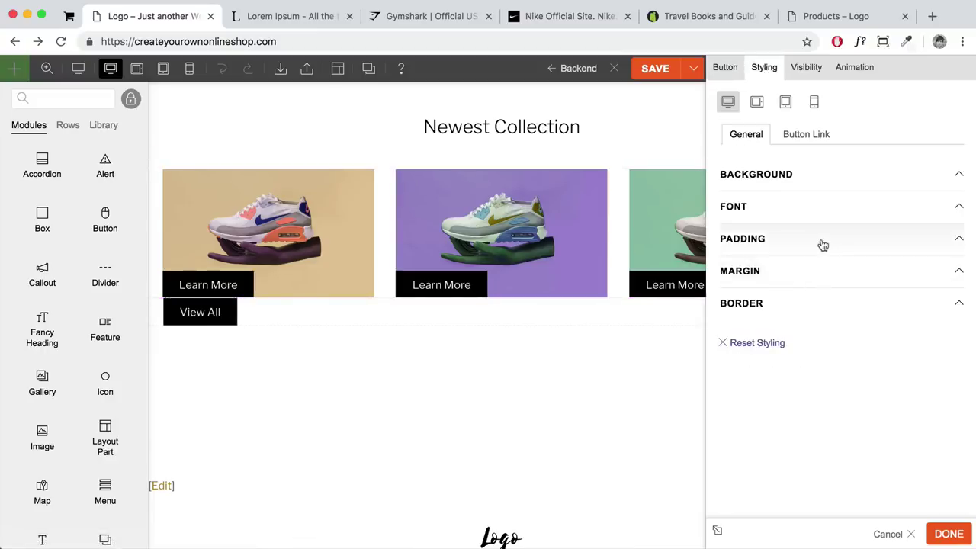
pyautogui.click(811, 216)
pyautogui.scroll(-3, 801, 343)
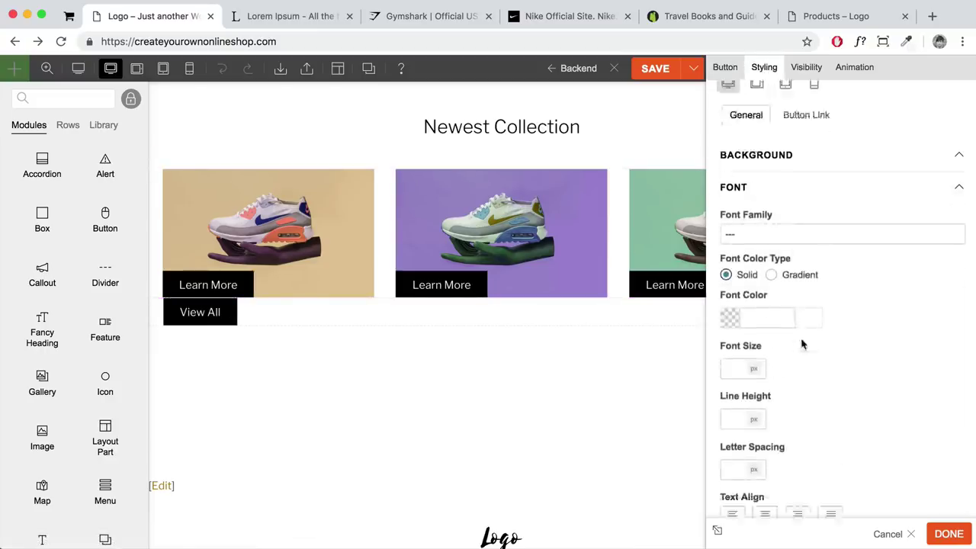
pyautogui.click(765, 391)
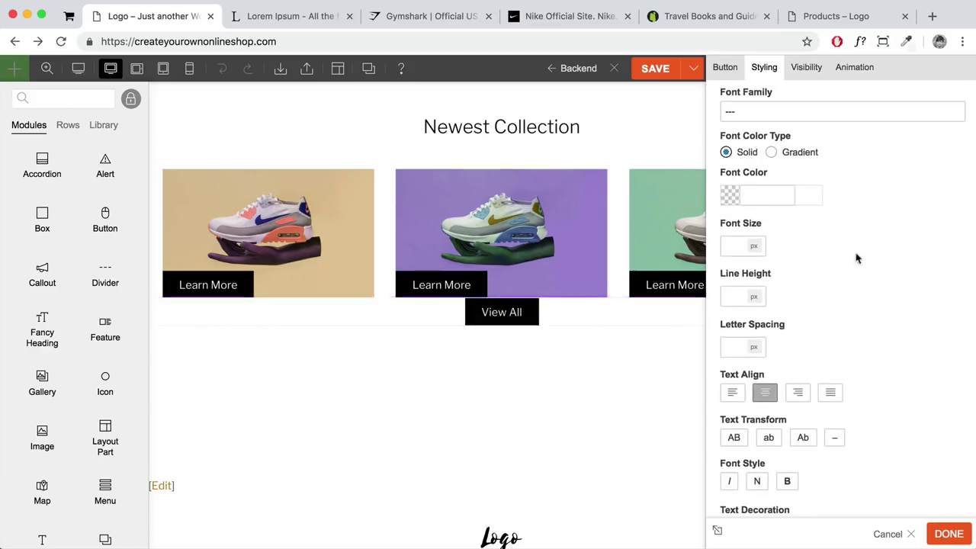
pyautogui.scroll(-4, 885, 290)
pyautogui.click(848, 400)
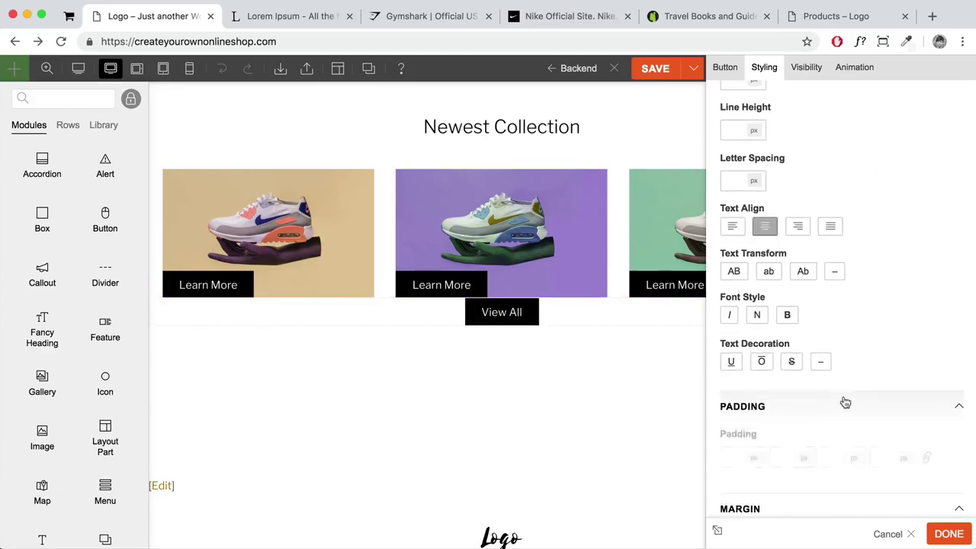
pyautogui.scroll(-2, 785, 393)
pyautogui.click(728, 388)
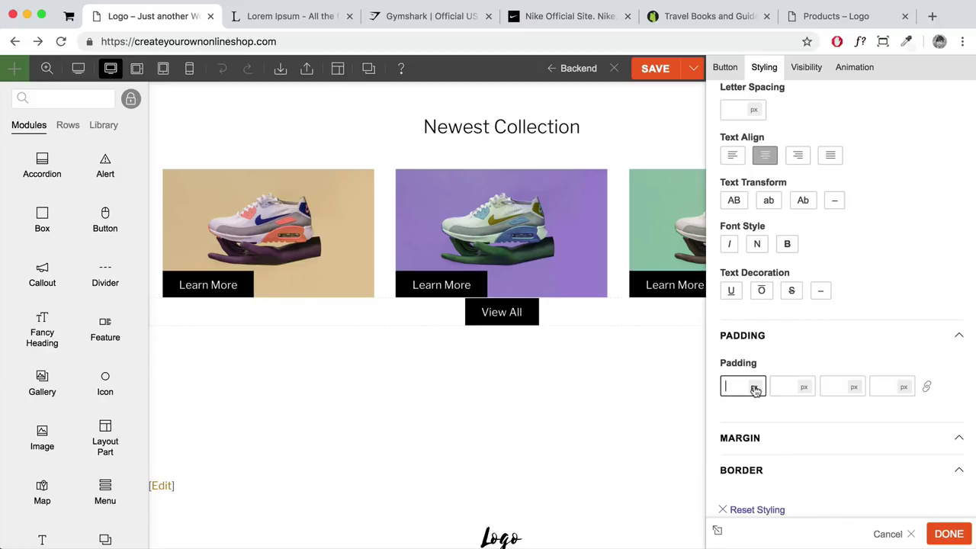
pyautogui.write('3')
pyautogui.click(754, 390)
pyautogui.click(755, 405)
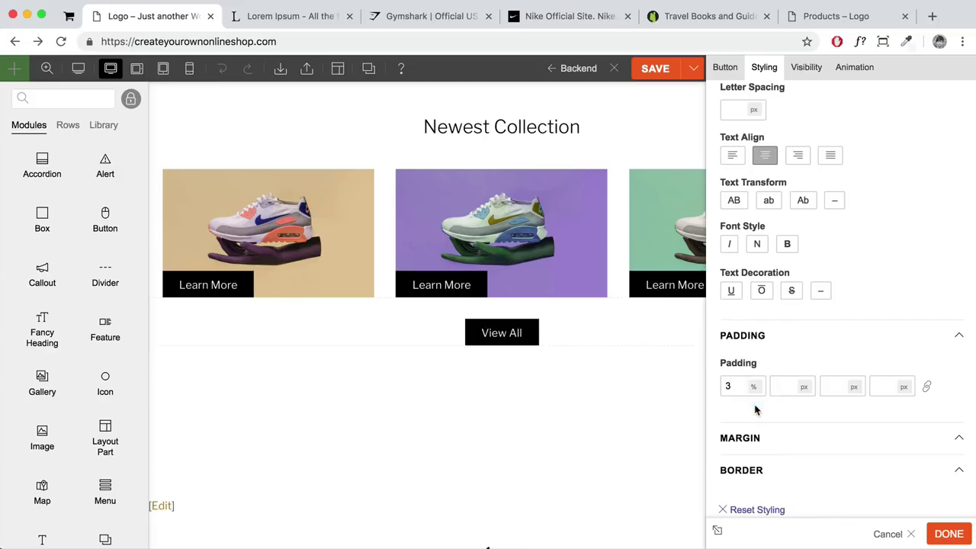
pyautogui.click(853, 387)
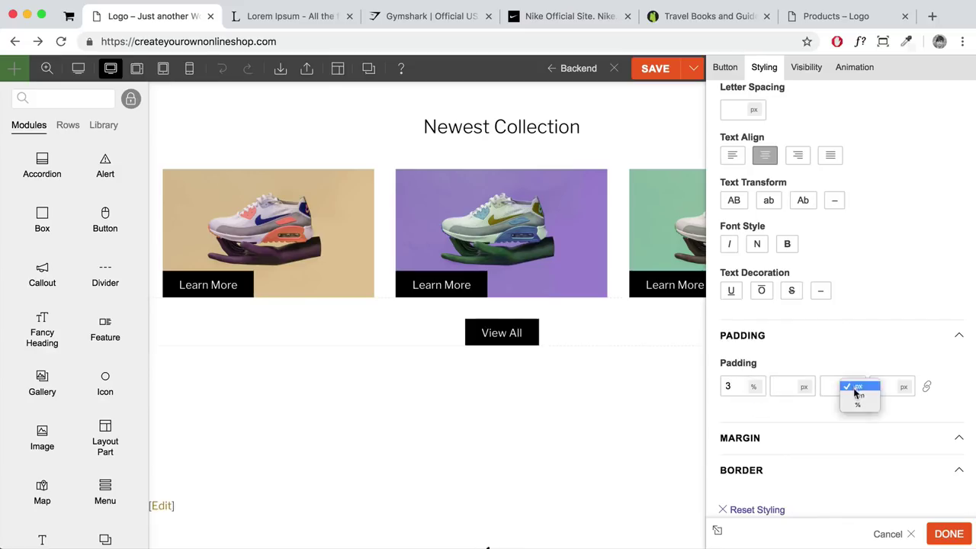
pyautogui.click(858, 404)
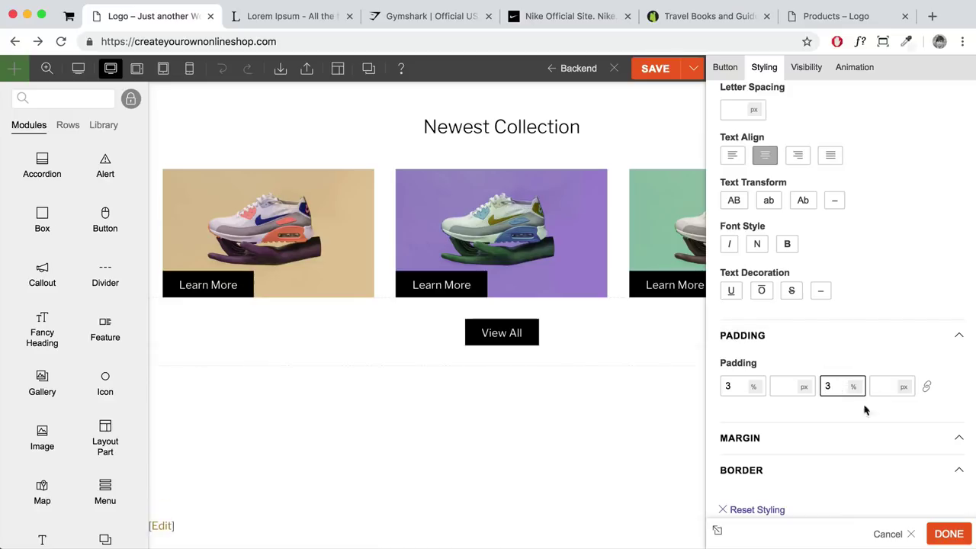
pyautogui.click(947, 535)
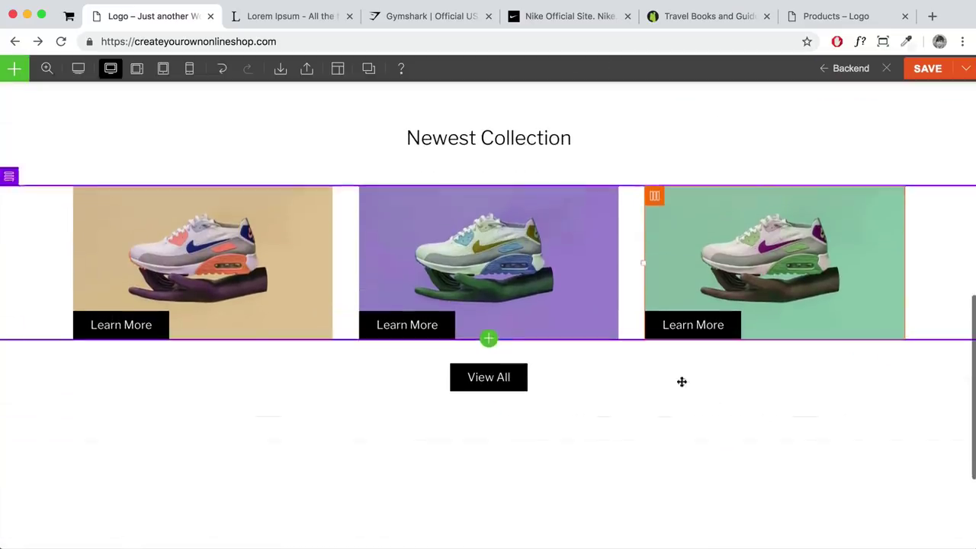
pyautogui.click(15, 68)
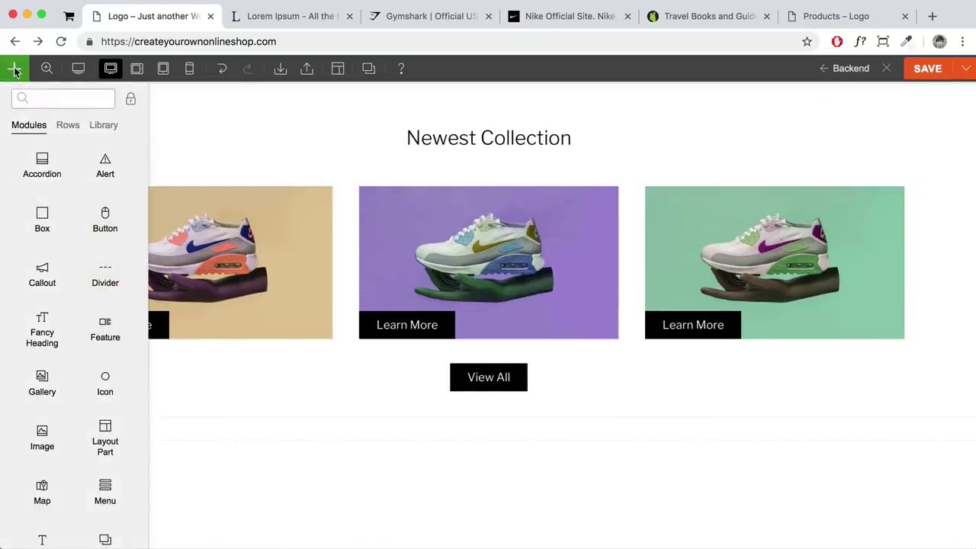
# Place a divider below View All with a custom 150 px width, centred
pyautogui.moveTo(105, 275); pyautogui.dragTo(520, 414)
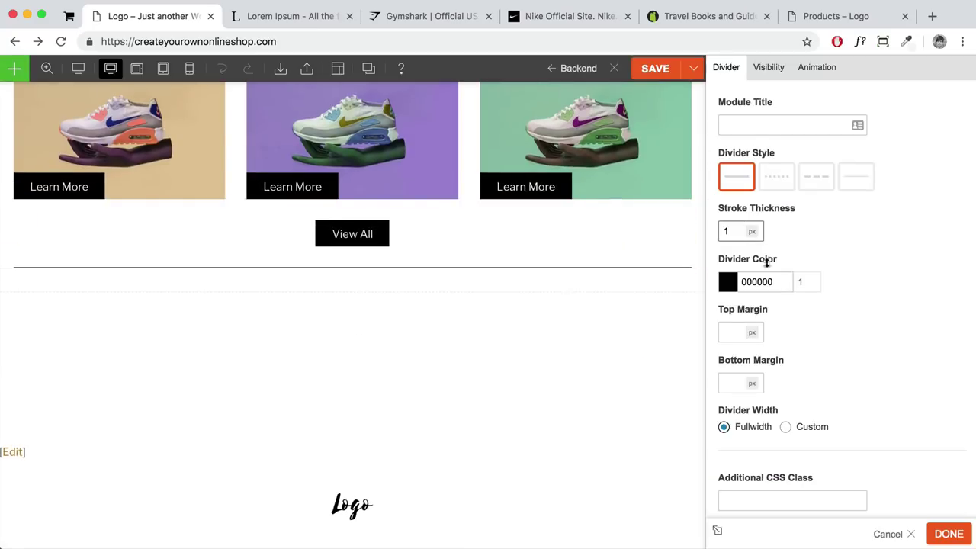
pyautogui.scroll(-2, 781, 262)
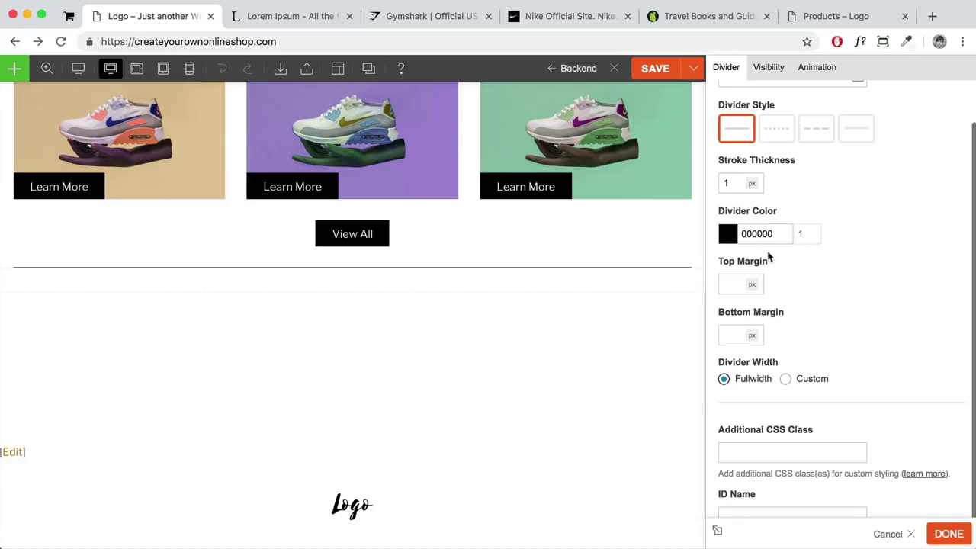
pyautogui.scroll(-1, 768, 257)
pyautogui.click(784, 345)
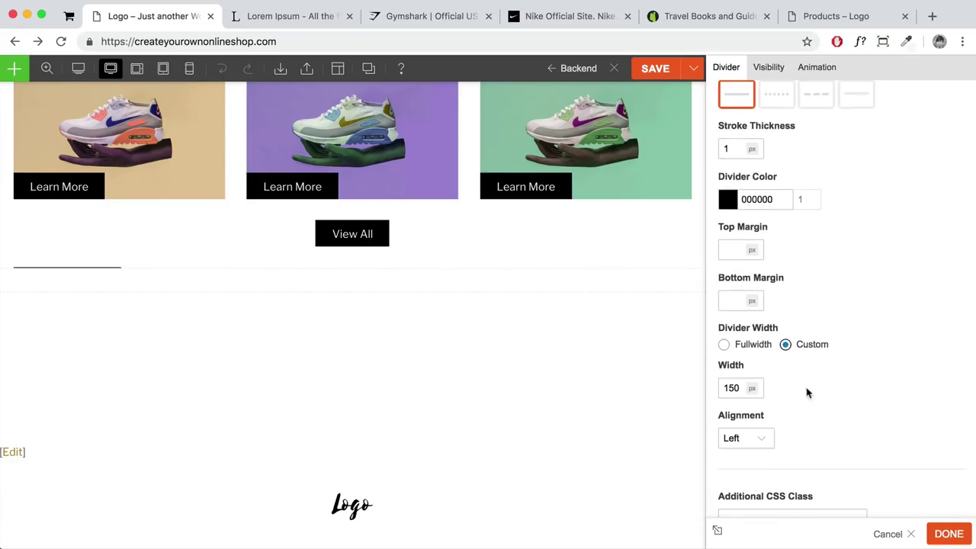
pyautogui.scroll(-1, 807, 392)
pyautogui.click(748, 392)
pyautogui.click(743, 402)
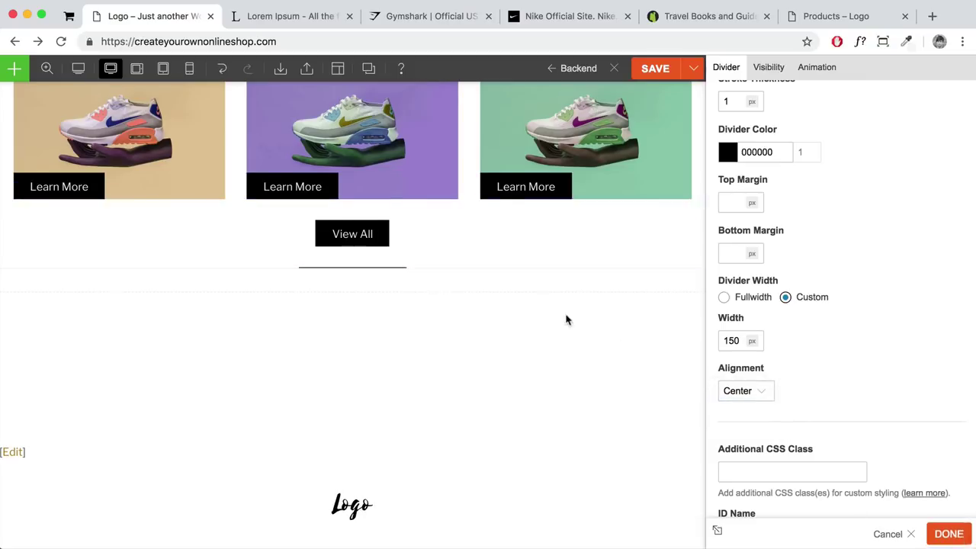
pyautogui.press('Escape')
pyautogui.scroll(5, 564, 320)
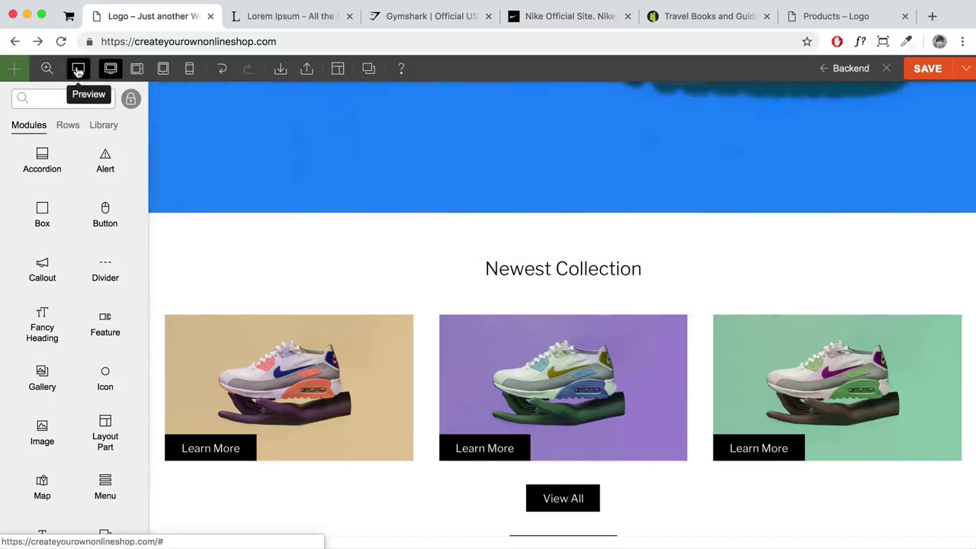
pyautogui.click(78, 70)
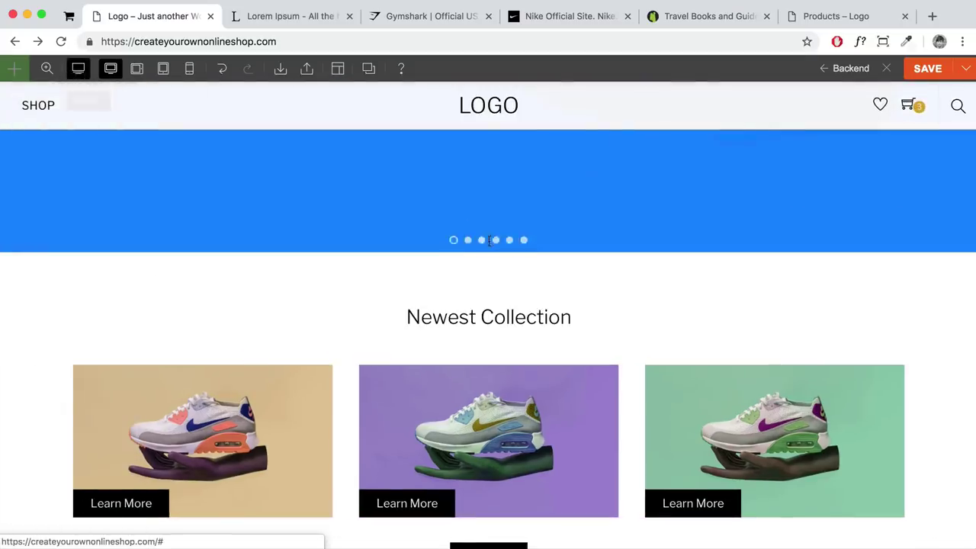
pyautogui.scroll(-5, 485, 246)
pyautogui.scroll(3, 489, 244)
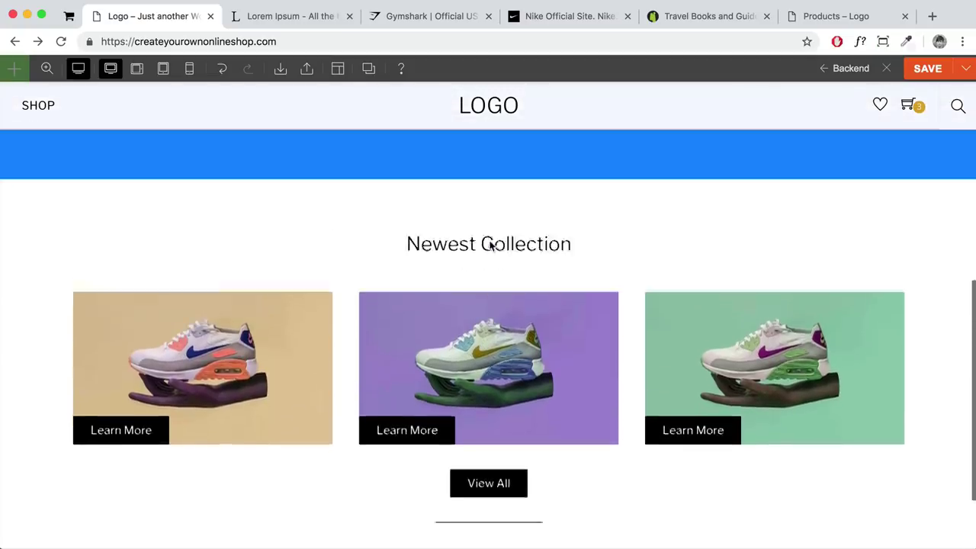
pyautogui.scroll(-4, 488, 244)
pyautogui.scroll(5, 488, 244)
pyautogui.scroll(-5, 487, 242)
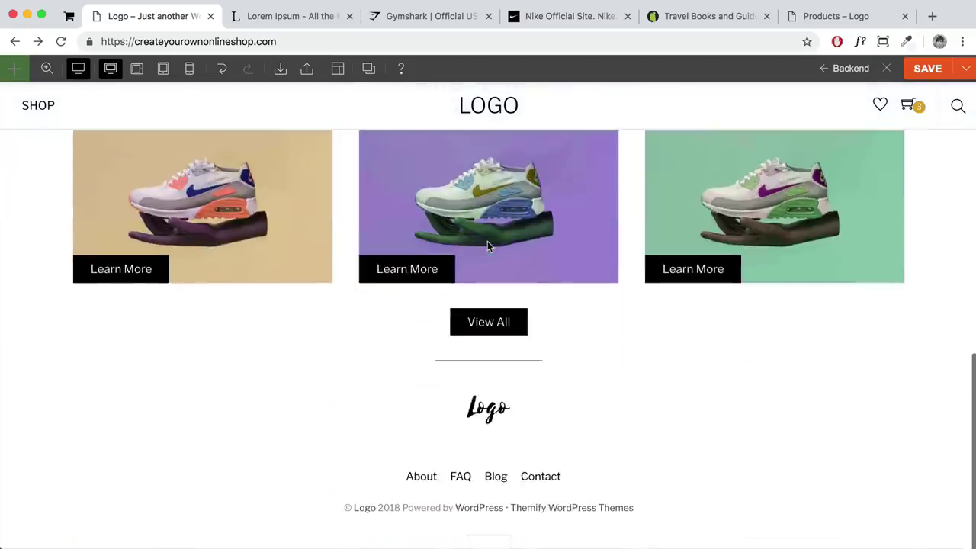
pyautogui.scroll(3, 487, 241)
pyautogui.scroll(-3, 487, 242)
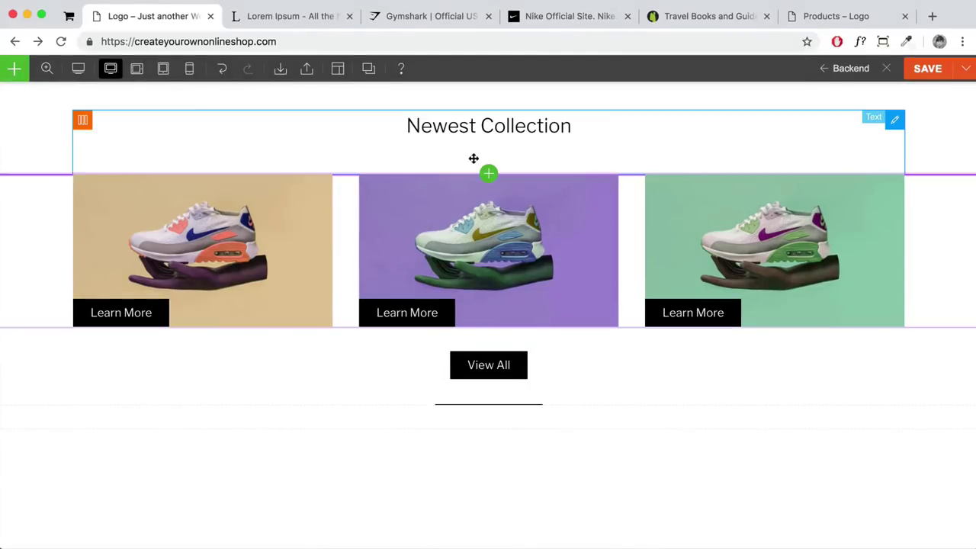
# Duplicate the Newest Collection heading and zoom the builder view to 50%
pyautogui.click(13, 69)
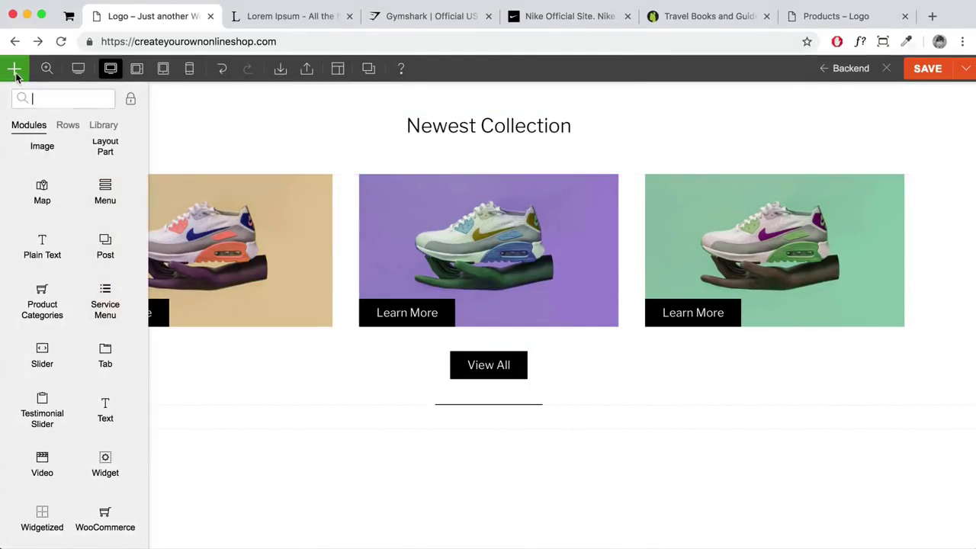
pyautogui.moveTo(114, 412); pyautogui.dragTo(29, 100)
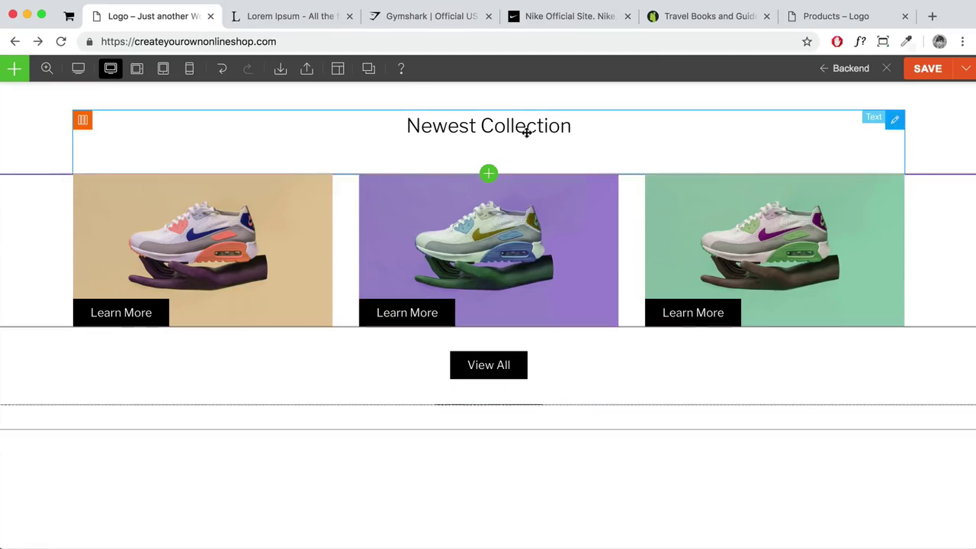
pyautogui.moveTo(893, 124)
pyautogui.click(856, 122)
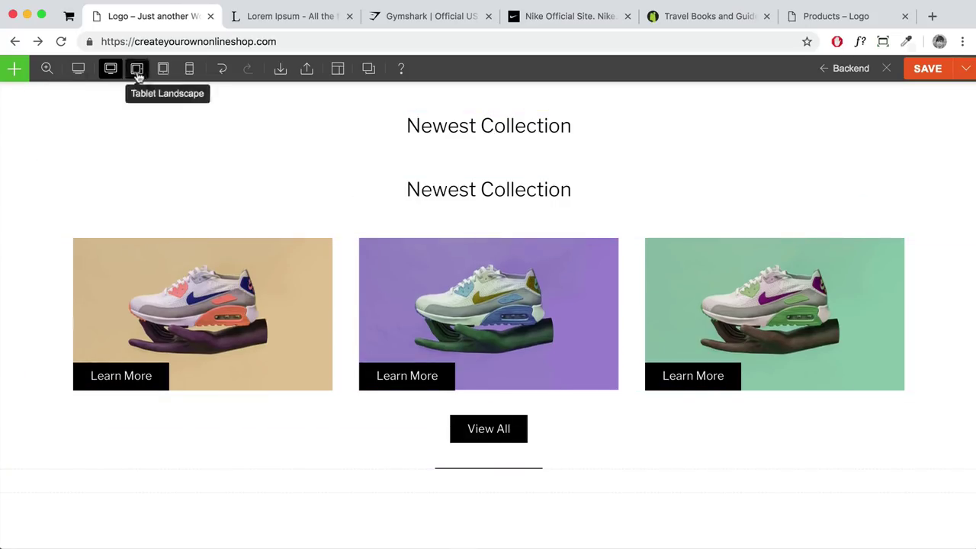
pyautogui.click(46, 68)
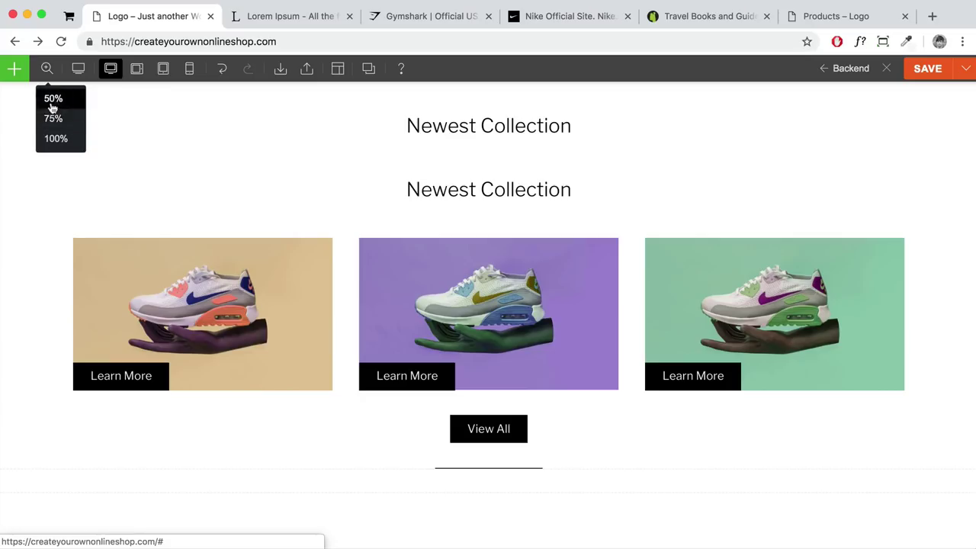
pyautogui.click(53, 100)
# Move the copied heading below View All and change its text to 'Categories'
pyautogui.moveTo(488, 233); pyautogui.dragTo(488, 378)
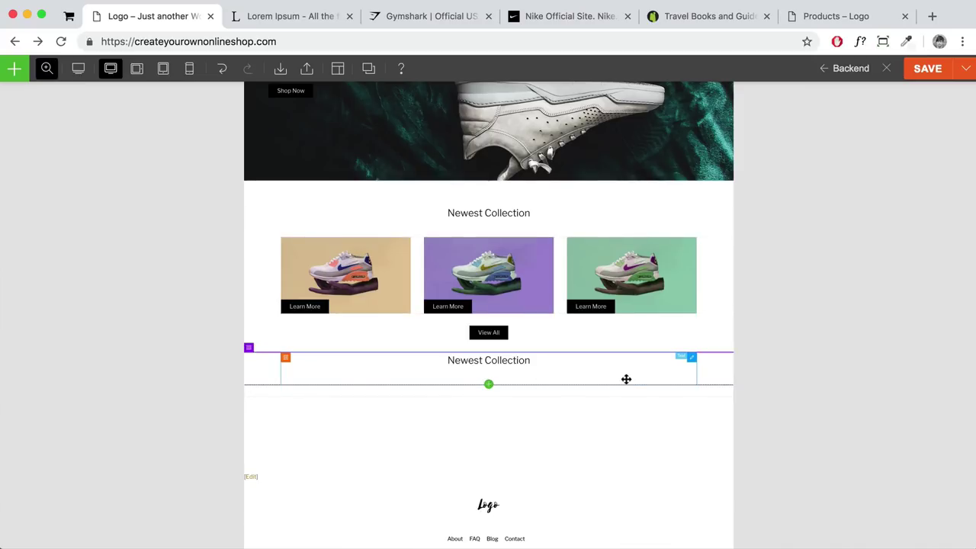
pyautogui.doubleClick(491, 358)
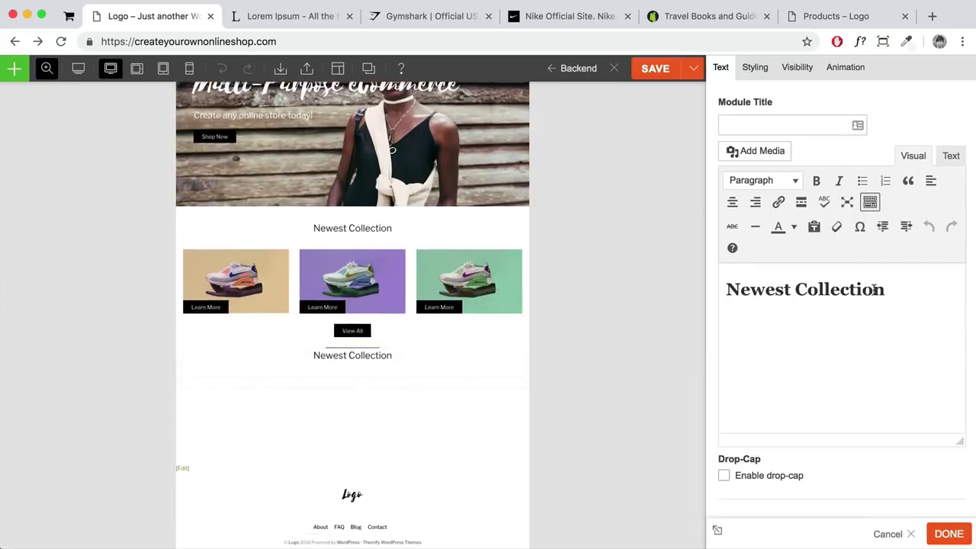
pyautogui.press('super+a')
pyautogui.write('Ca')
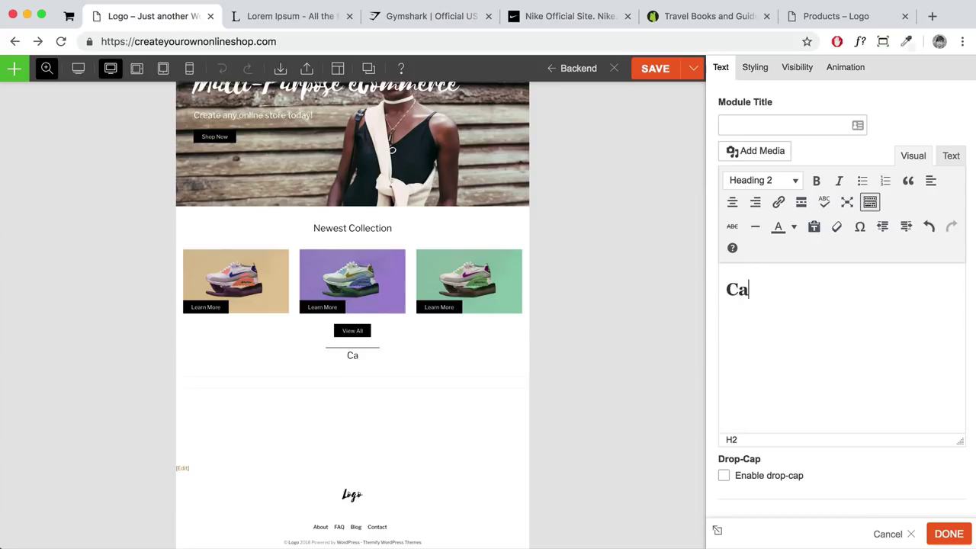
pyautogui.write('tegories')
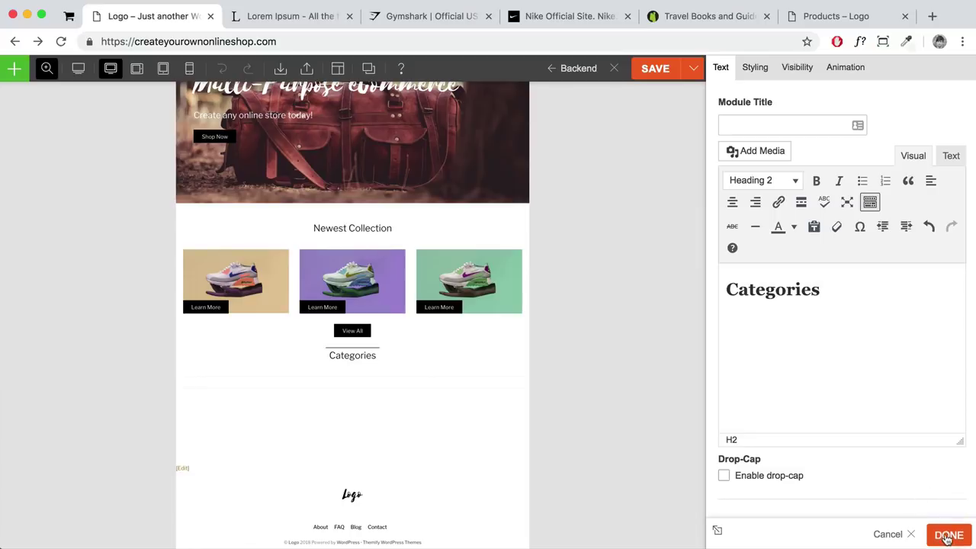
pyautogui.click(948, 536)
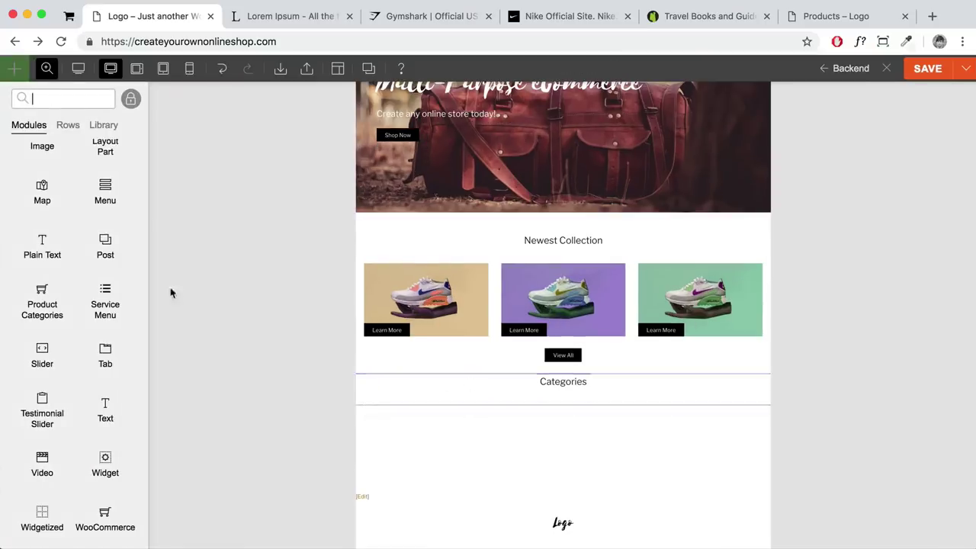
# Add a Product Categories module beneath the Categories heading
pyautogui.moveTo(44, 307)
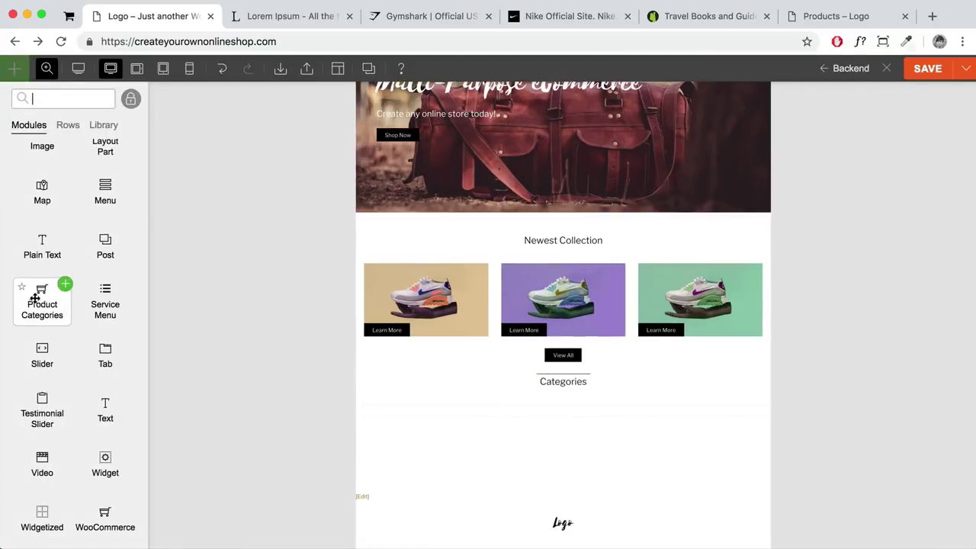
pyautogui.moveTo(36, 297); pyautogui.dragTo(522, 441)
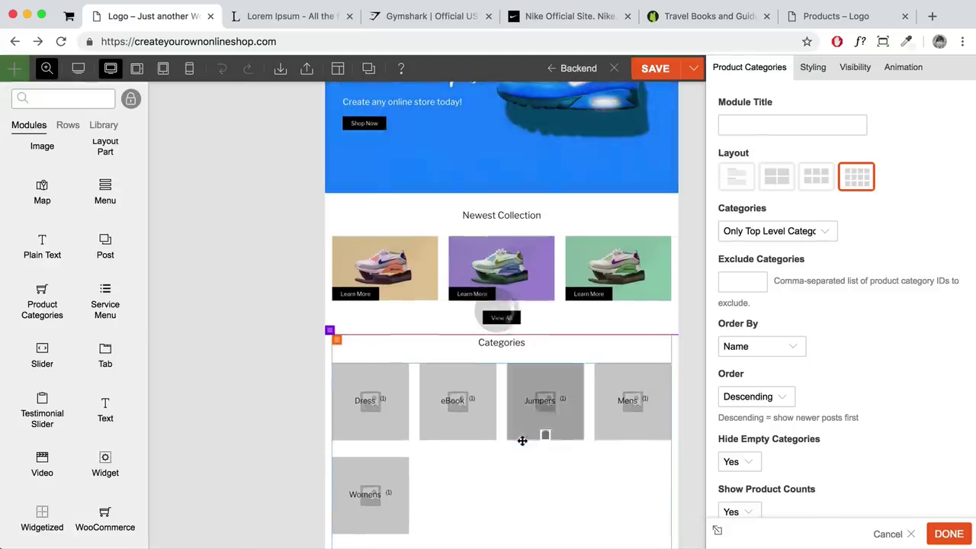
pyautogui.scroll(-2, 545, 309)
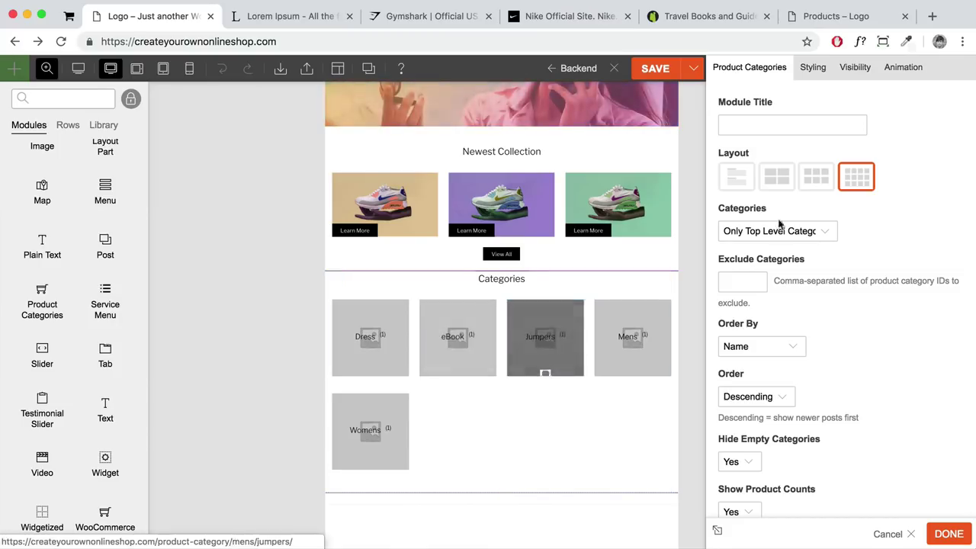
# Review the column layout and keep only top-level categories listed
pyautogui.click(777, 183)
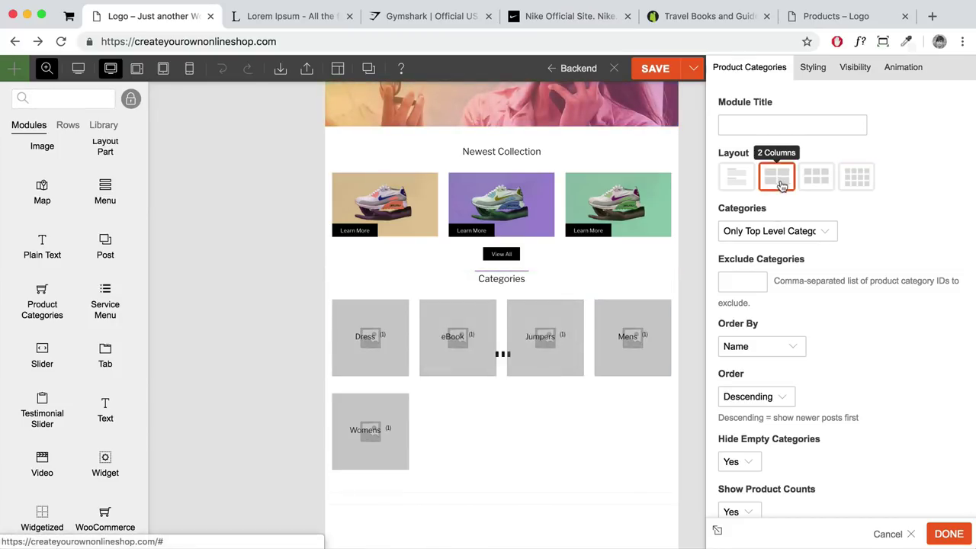
pyautogui.click(815, 231)
pyautogui.click(866, 229)
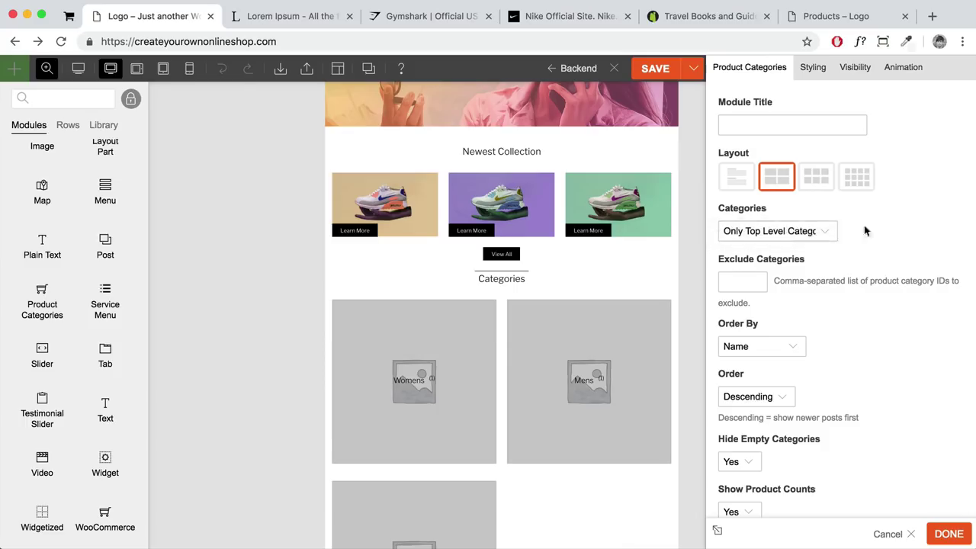
pyautogui.click(825, 236)
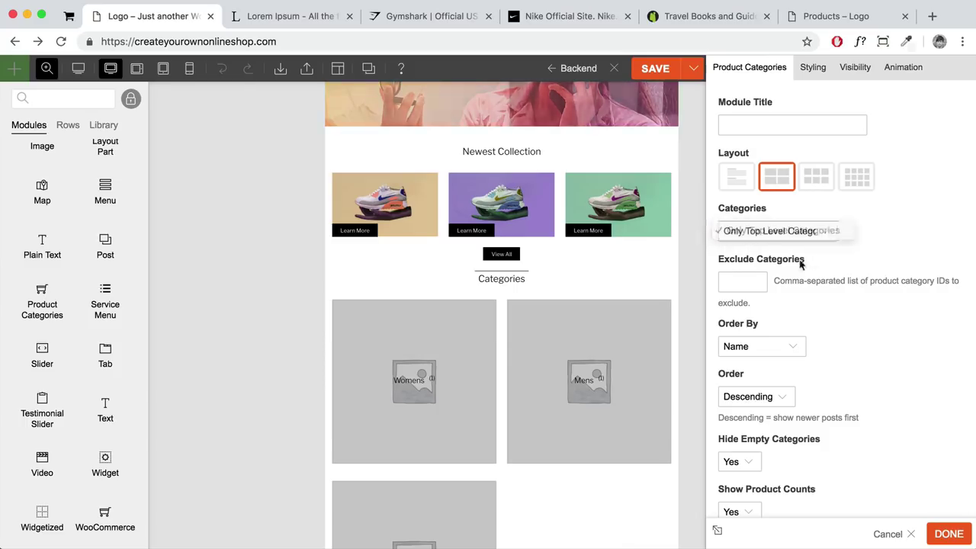
pyautogui.click(748, 281)
pyautogui.scroll(-5, 514, 338)
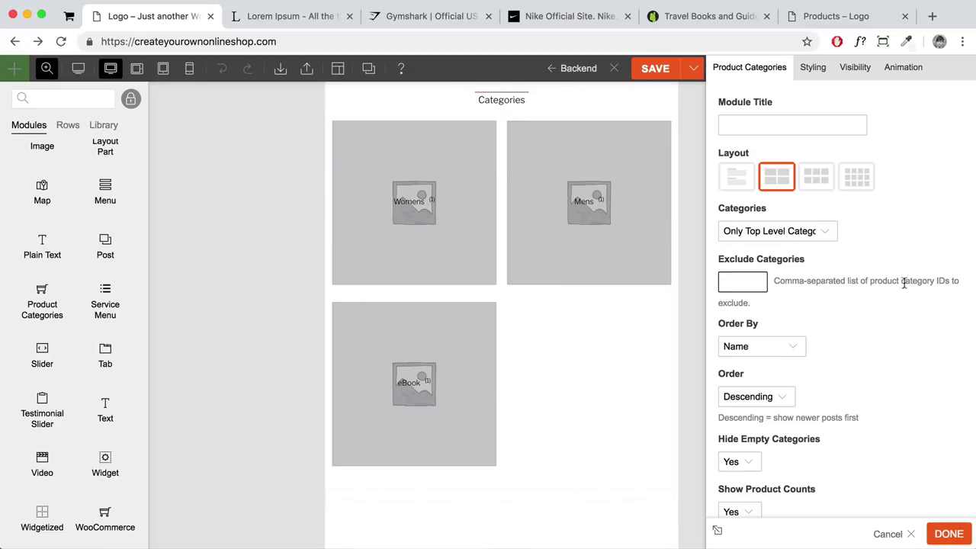
# Choose the 3-column layout and apply the Product Categories module settings
pyautogui.moveTo(899, 282); pyautogui.dragTo(949, 281)
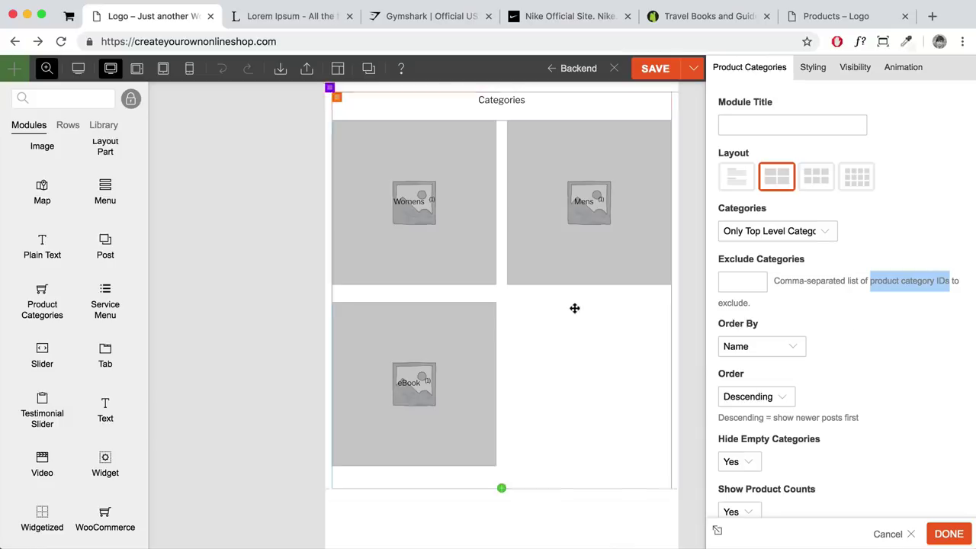
pyautogui.scroll(-3, 572, 307)
pyautogui.scroll(-5, 786, 332)
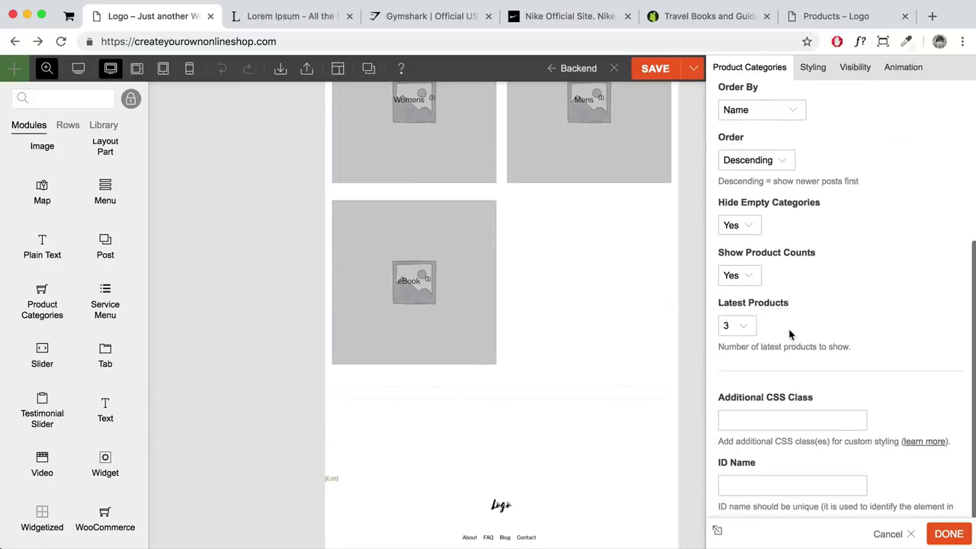
pyautogui.scroll(2, 632, 290)
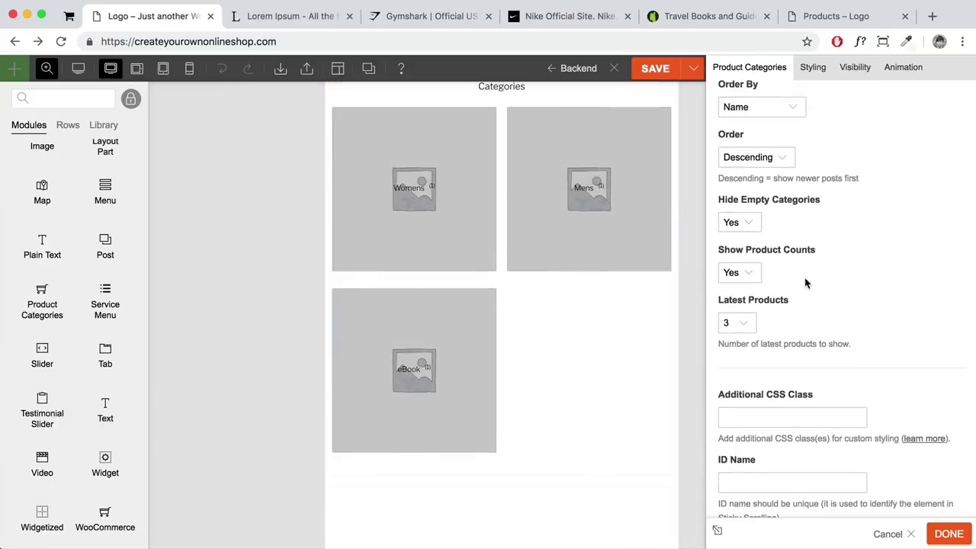
pyautogui.scroll(4, 805, 279)
pyautogui.scroll(2, 570, 307)
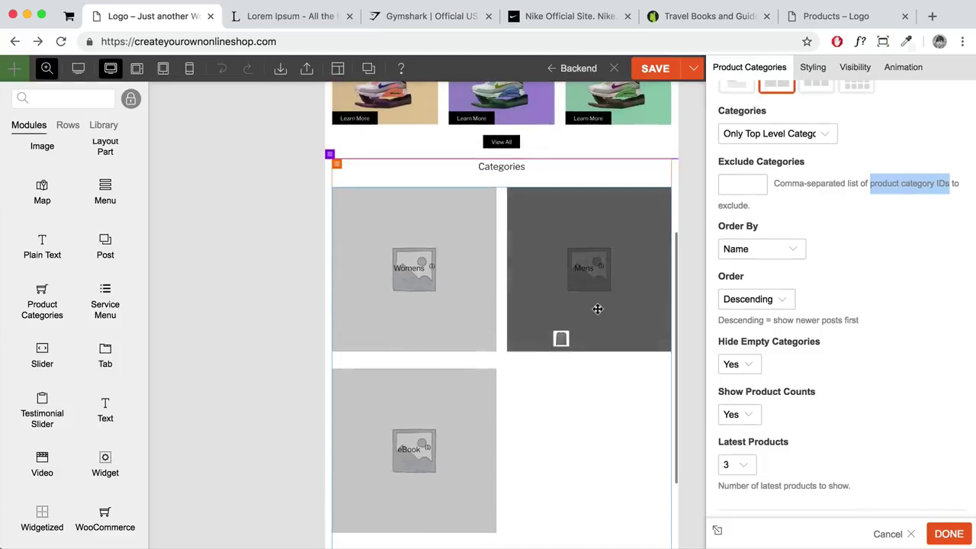
pyautogui.scroll(2, 571, 307)
pyautogui.scroll(3, 808, 191)
pyautogui.click(813, 179)
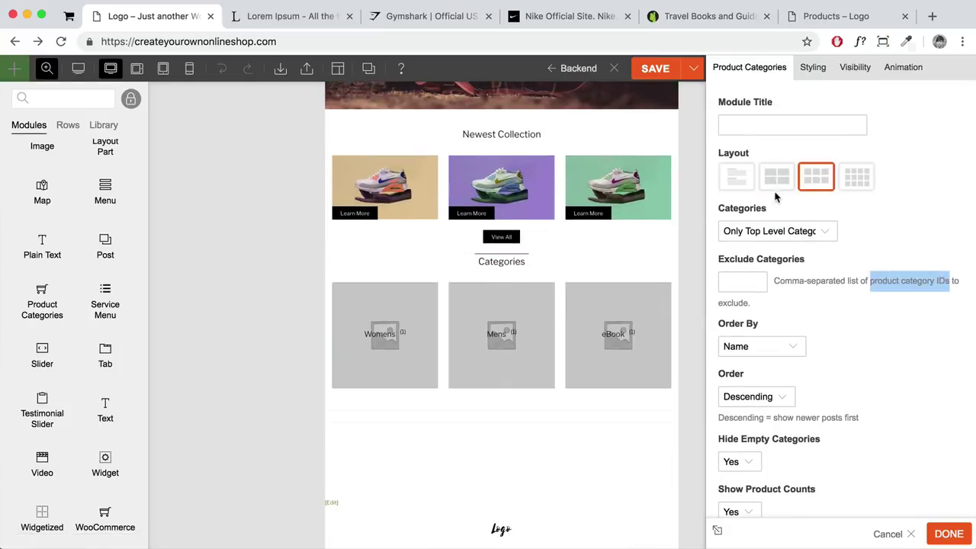
pyautogui.click(953, 538)
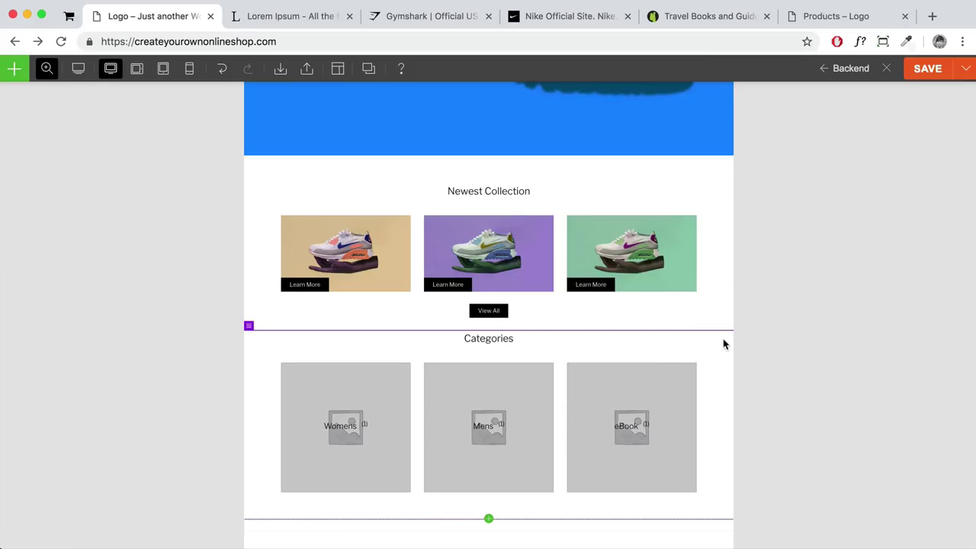
pyautogui.doubleClick(723, 344)
# Set the Categories row's top padding to 5% and save the homepage layout
pyautogui.click(788, 68)
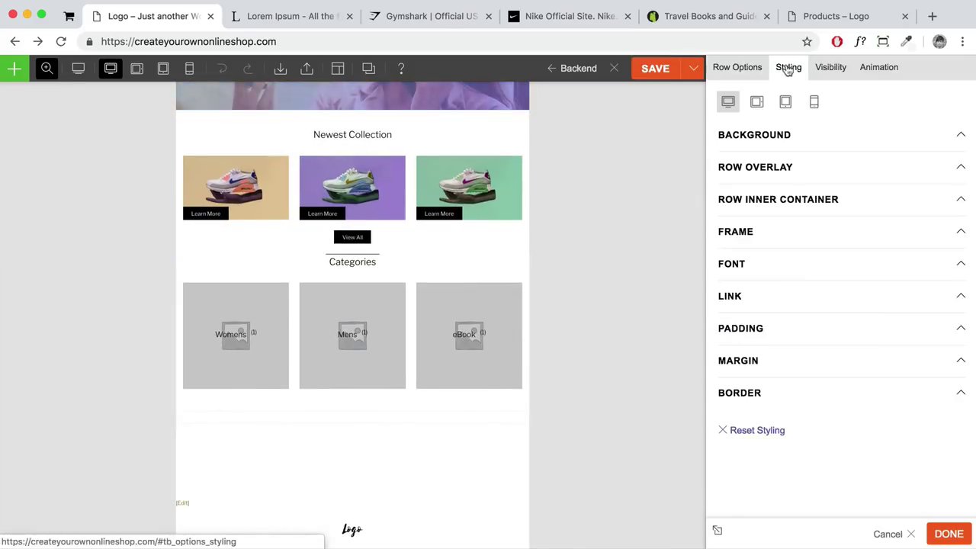
pyautogui.click(776, 328)
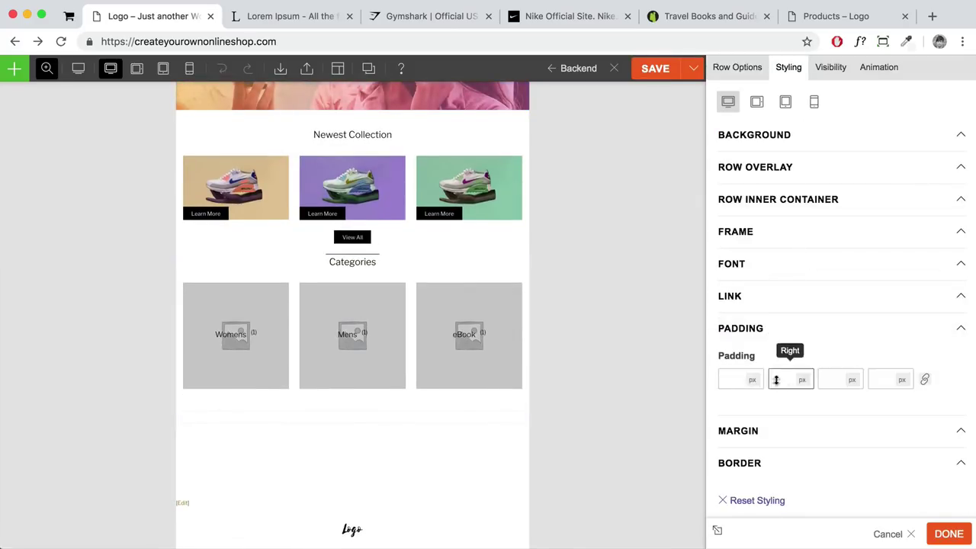
pyautogui.click(737, 379)
pyautogui.write('3')
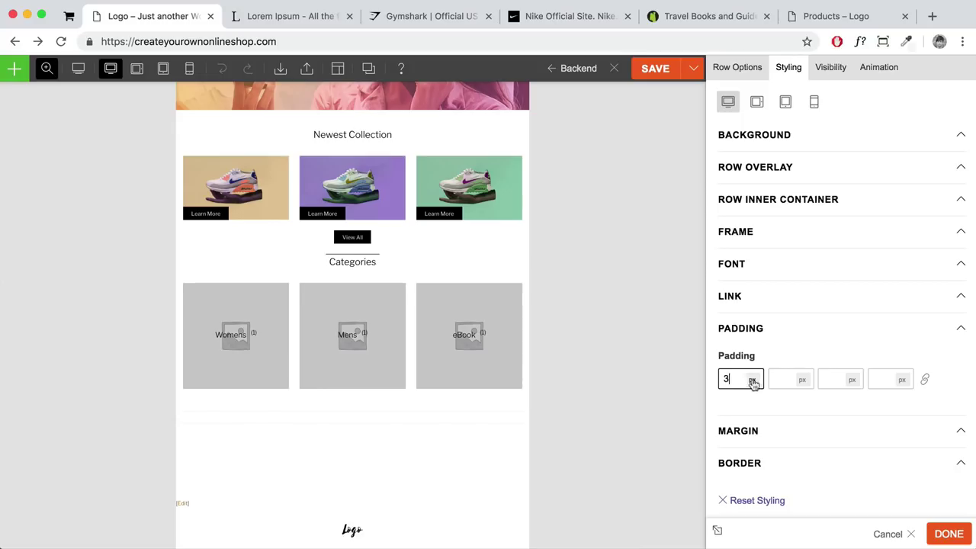
pyautogui.click(751, 379)
pyautogui.click(753, 396)
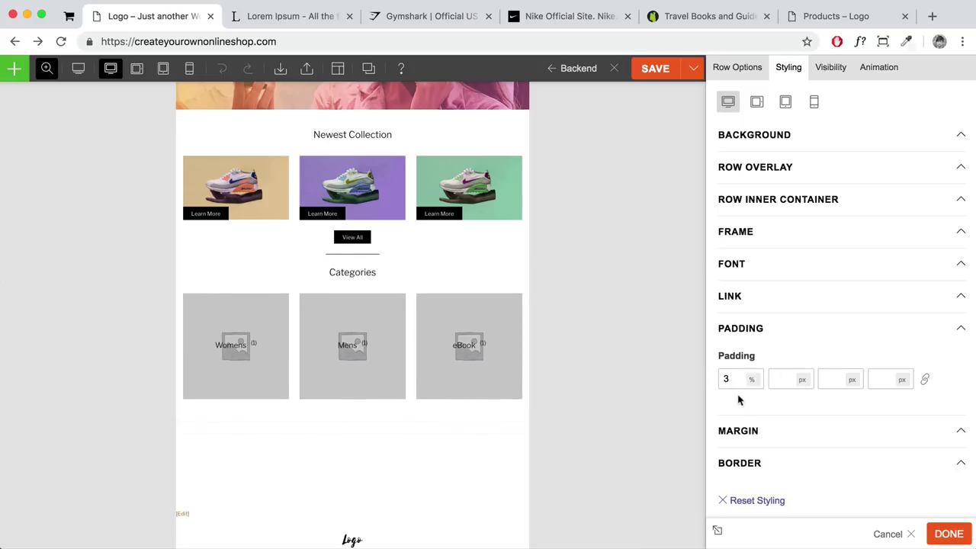
pyautogui.doubleClick(732, 379)
pyautogui.write('6')
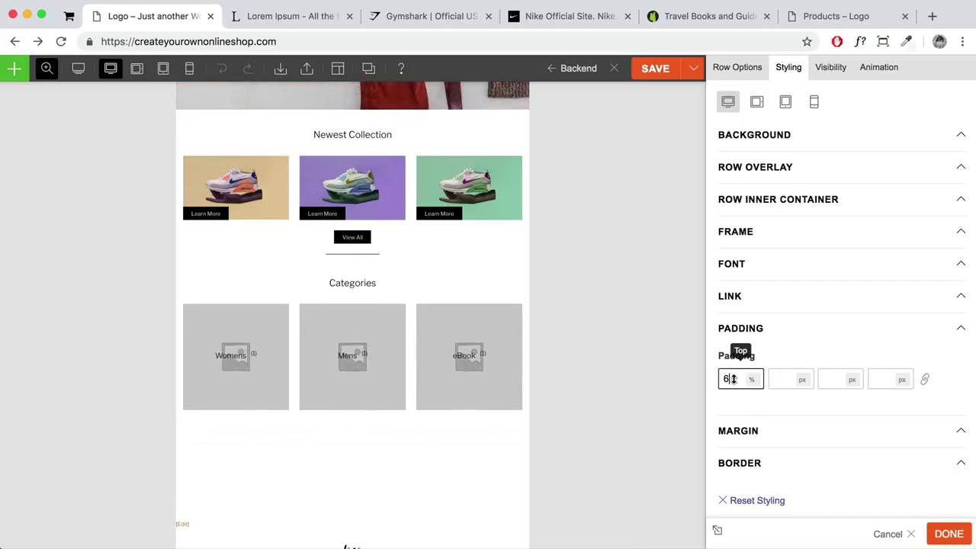
pyautogui.doubleClick(732, 379)
pyautogui.write('5')
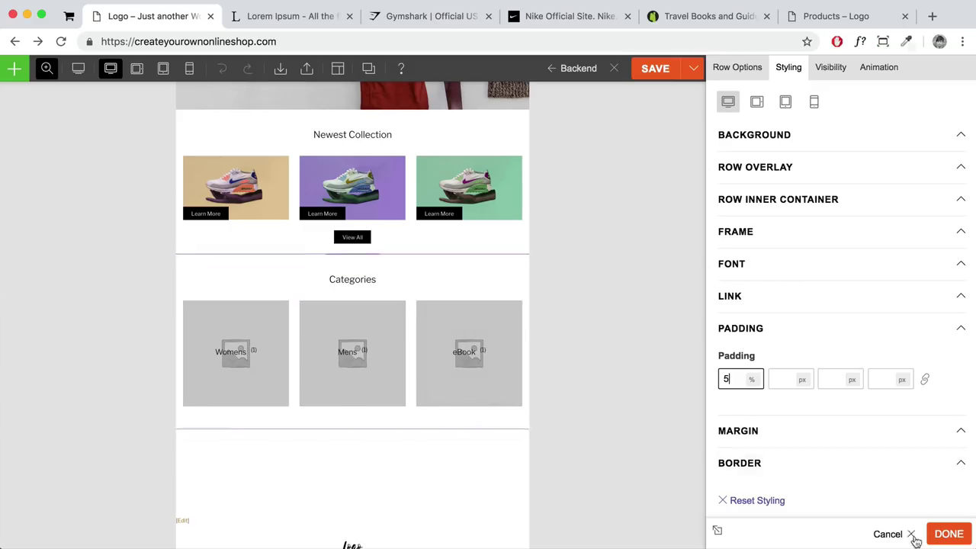
pyautogui.click(948, 535)
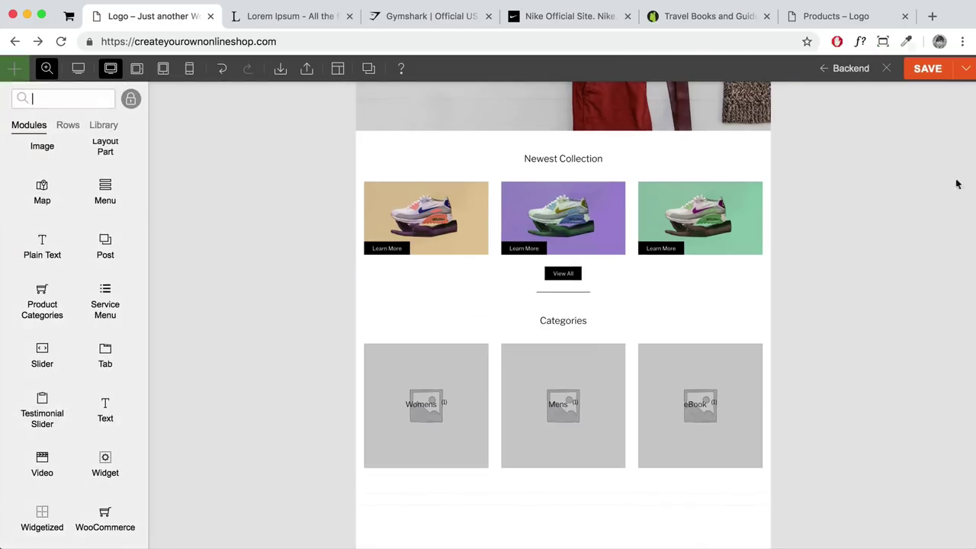
pyautogui.click(928, 68)
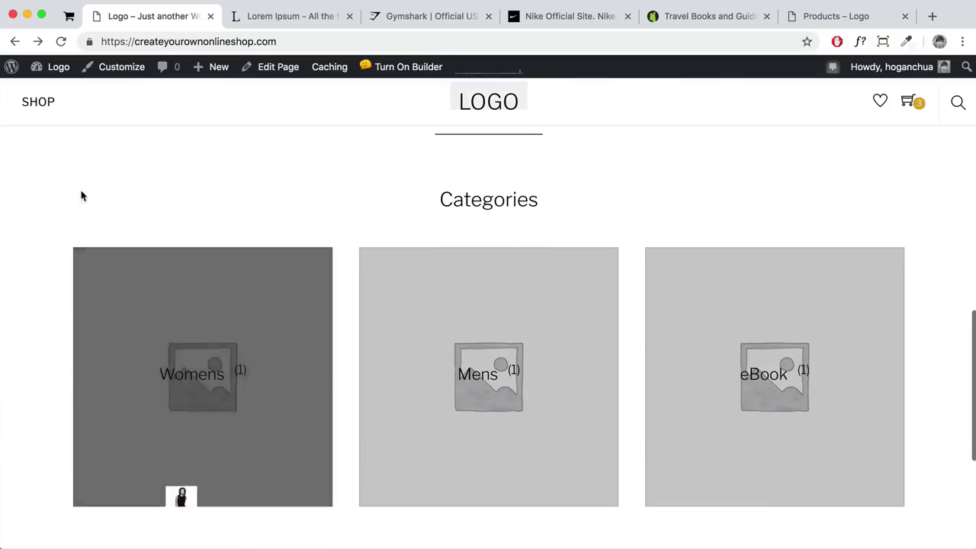
# Go from the dashboard to Products > Categories and edit the eBook category
pyautogui.moveTo(41, 73)
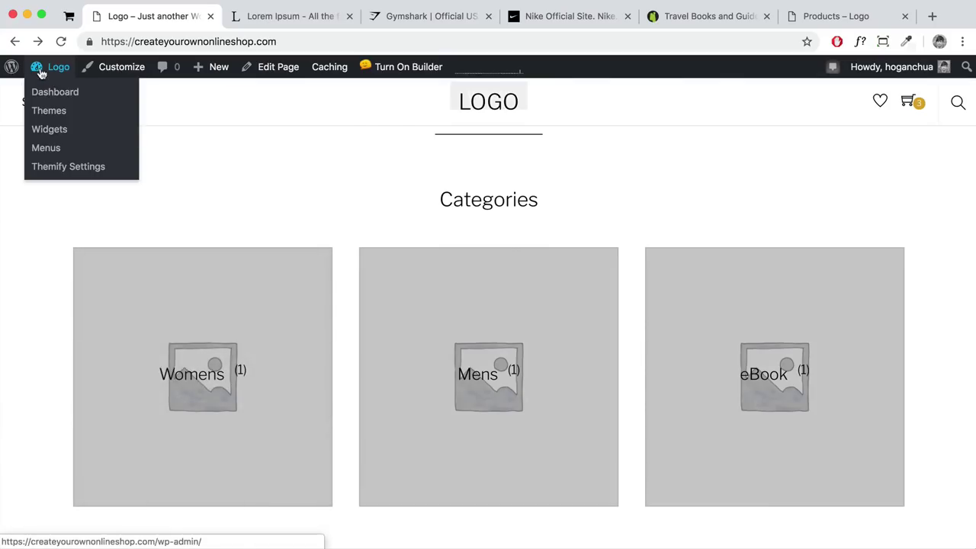
pyautogui.click(49, 96)
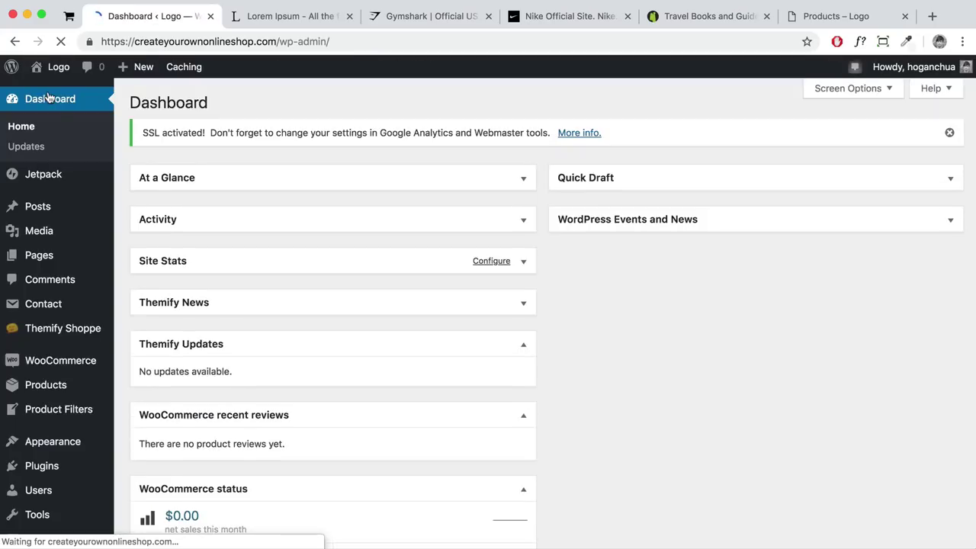
pyautogui.moveTo(49, 327)
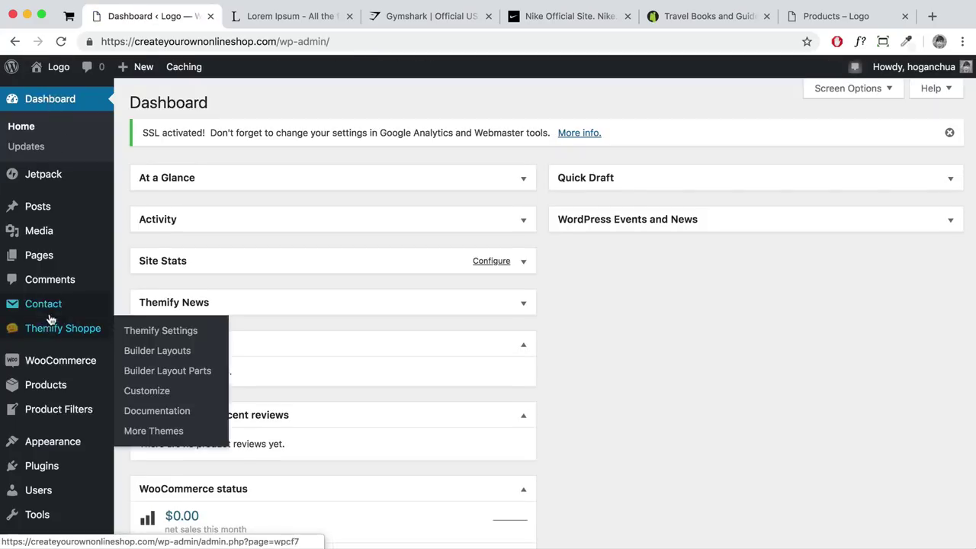
pyautogui.scroll(-3, 49, 321)
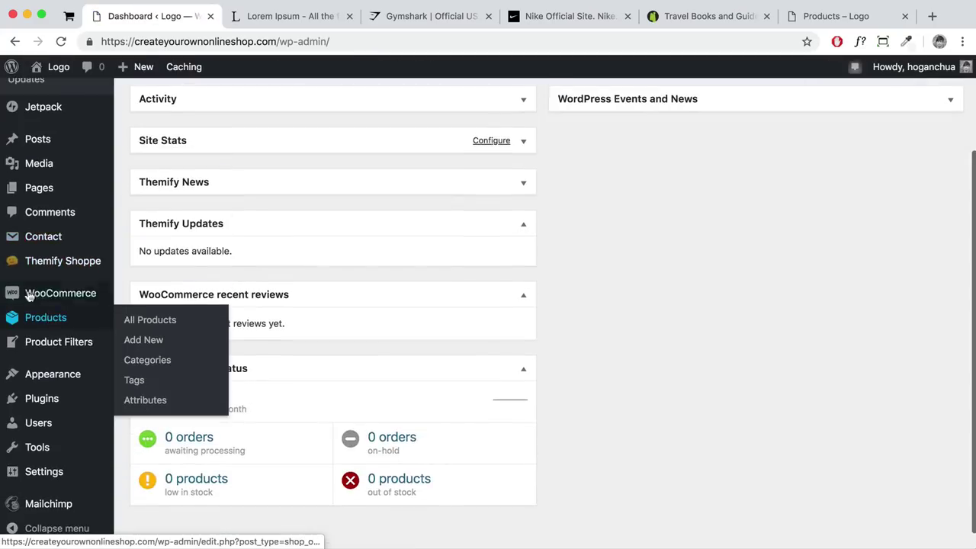
pyautogui.click(152, 330)
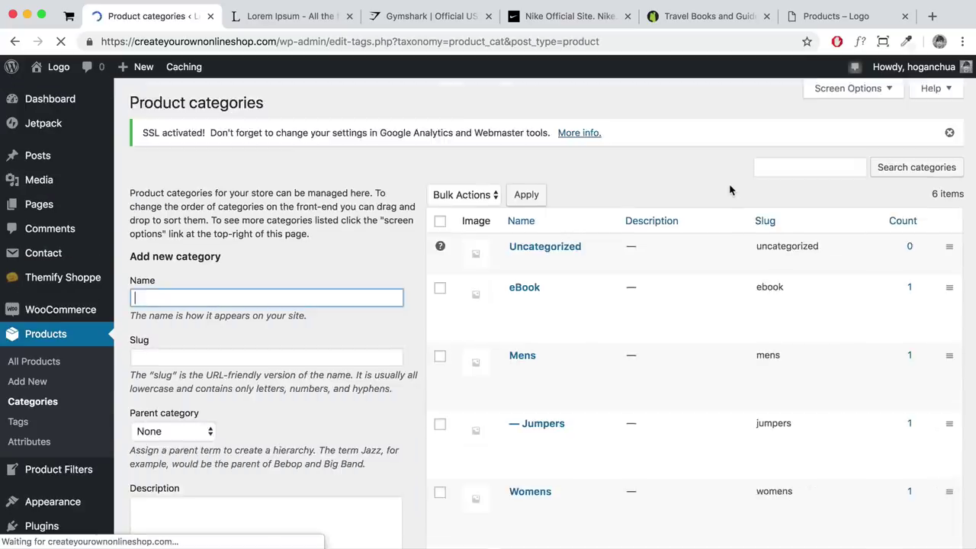
pyautogui.scroll(-3, 482, 188)
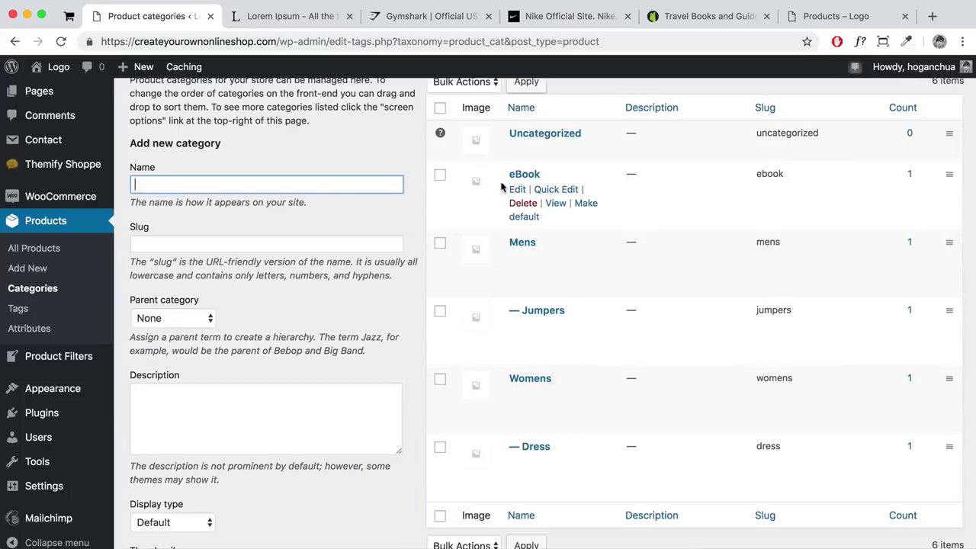
pyautogui.click(517, 190)
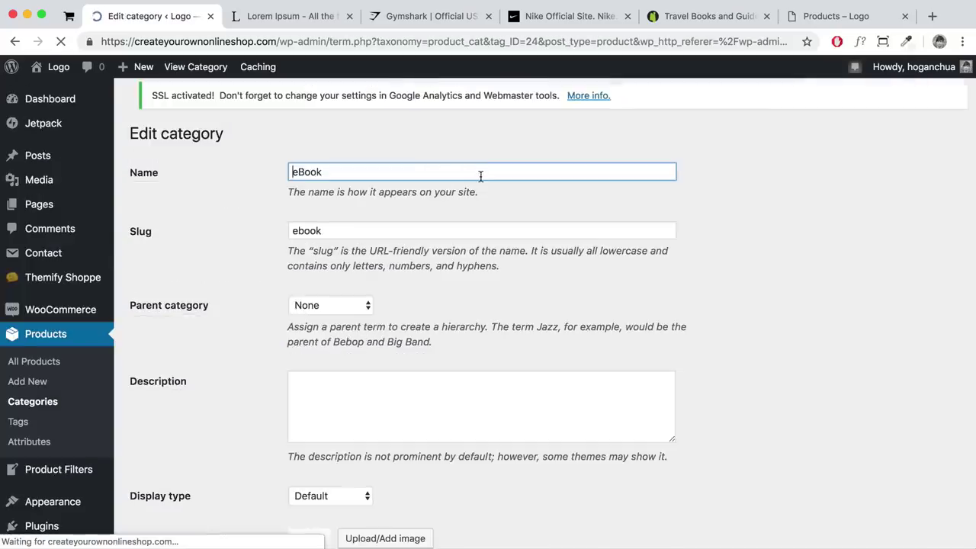
pyautogui.scroll(-4, 559, 305)
# Set the eBook category thumbnail to the Vietnam guidebook cover and update it
pyautogui.click(401, 412)
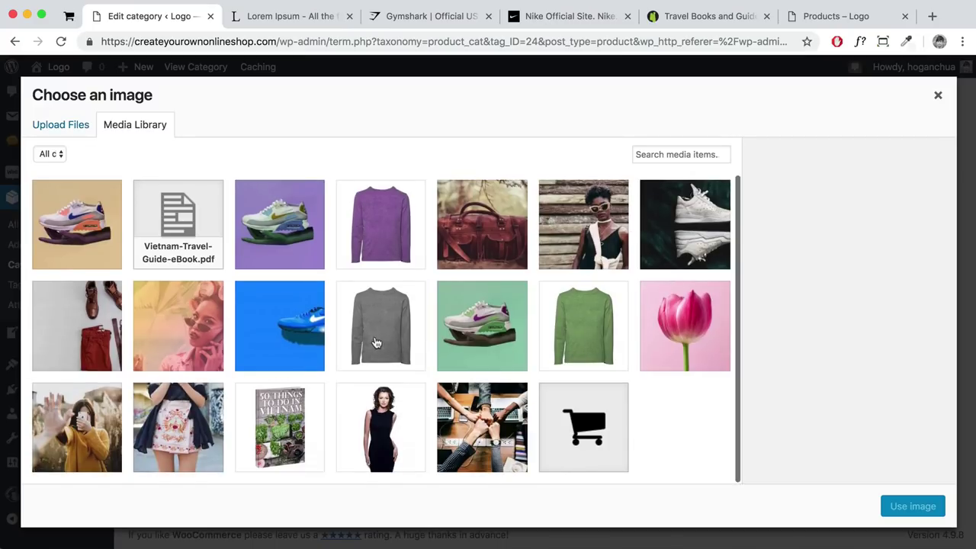
pyautogui.click(279, 427)
pyautogui.click(912, 505)
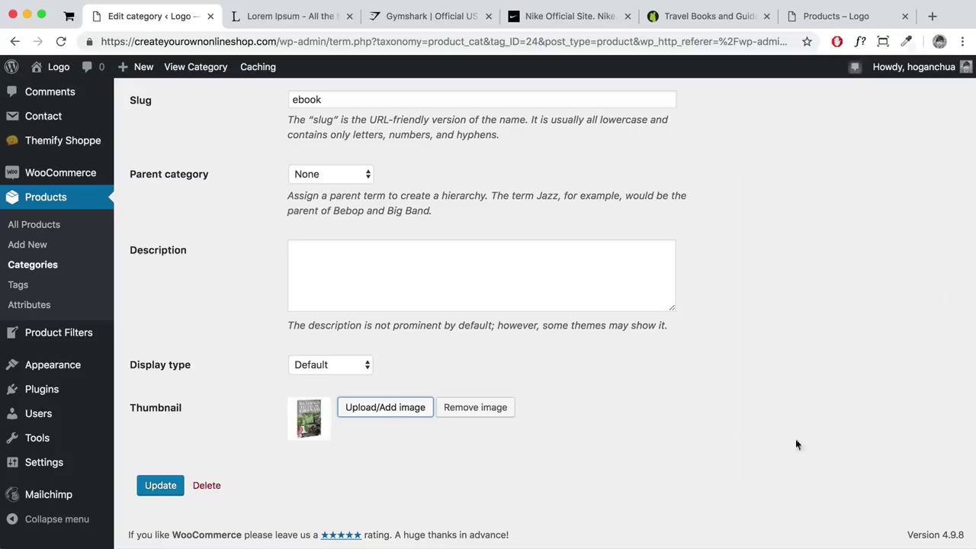
pyautogui.click(178, 488)
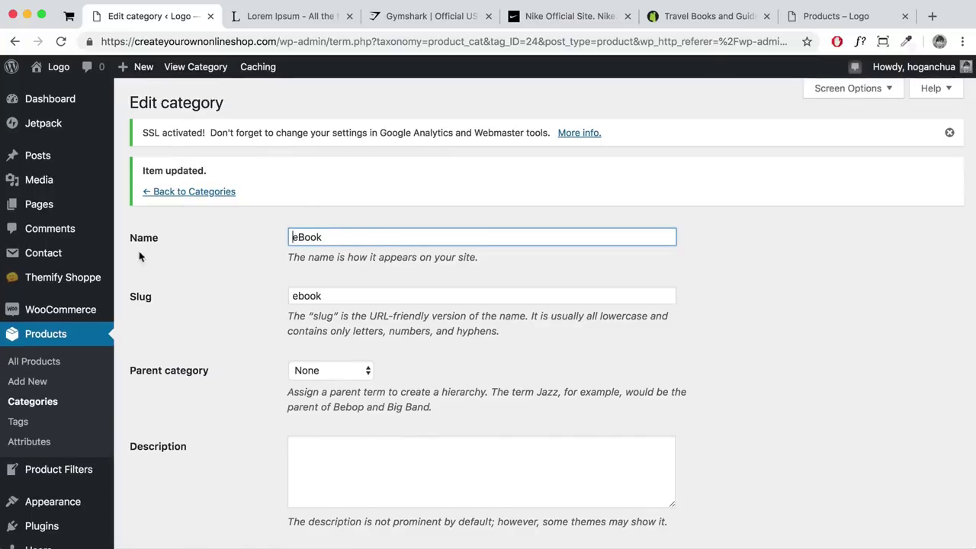
pyautogui.click(41, 407)
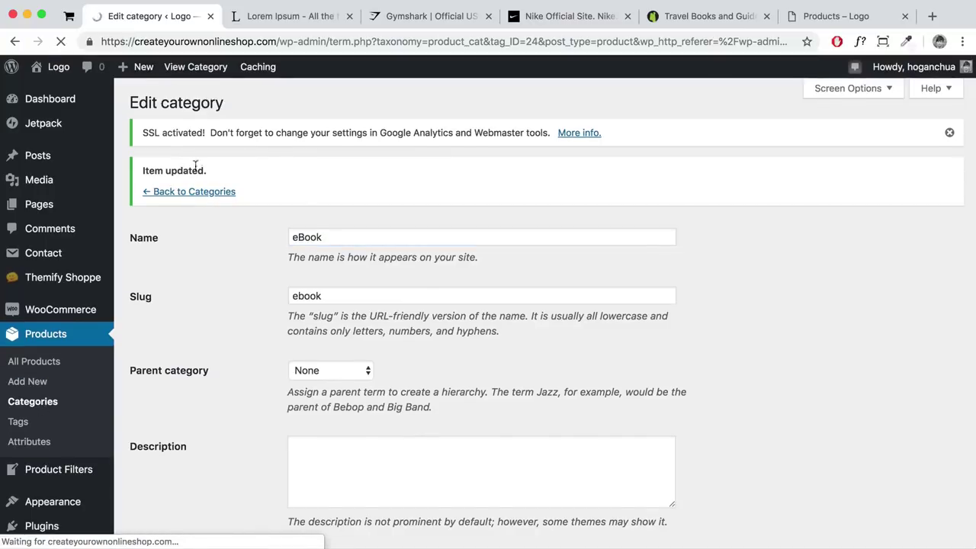
pyautogui.scroll(-3, 494, 243)
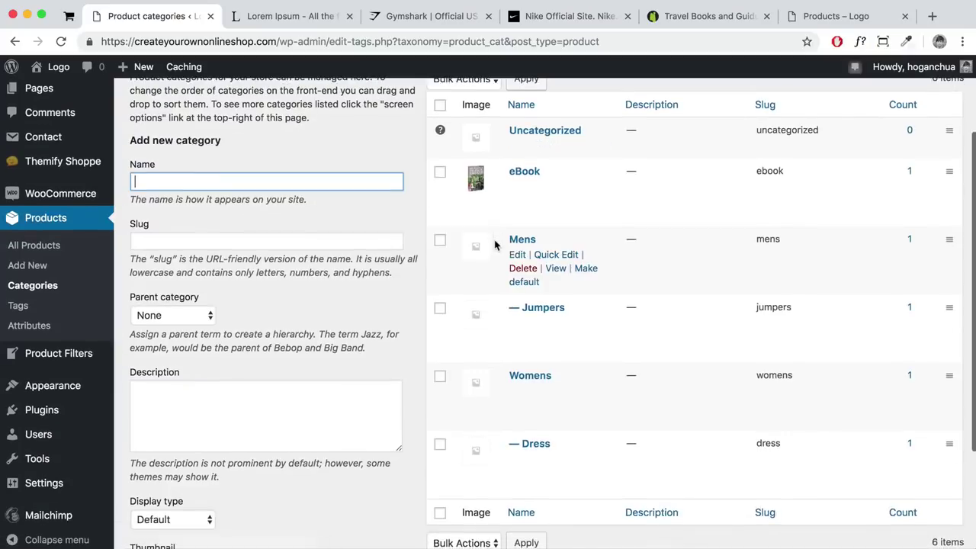
# Give the Mens category the Grey-Jumper-800-x-800.jpg thumbnail and update it
pyautogui.click(516, 256)
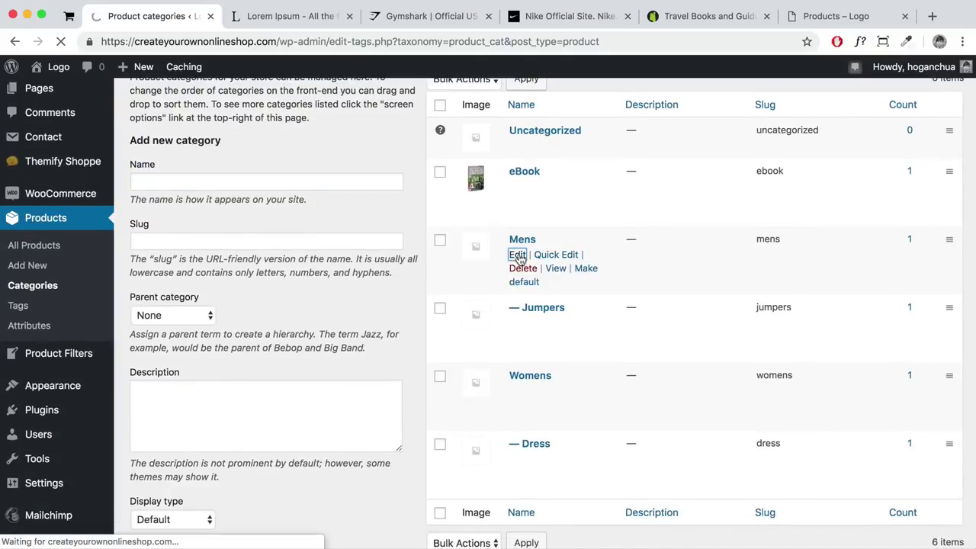
pyautogui.scroll(-3, 521, 253)
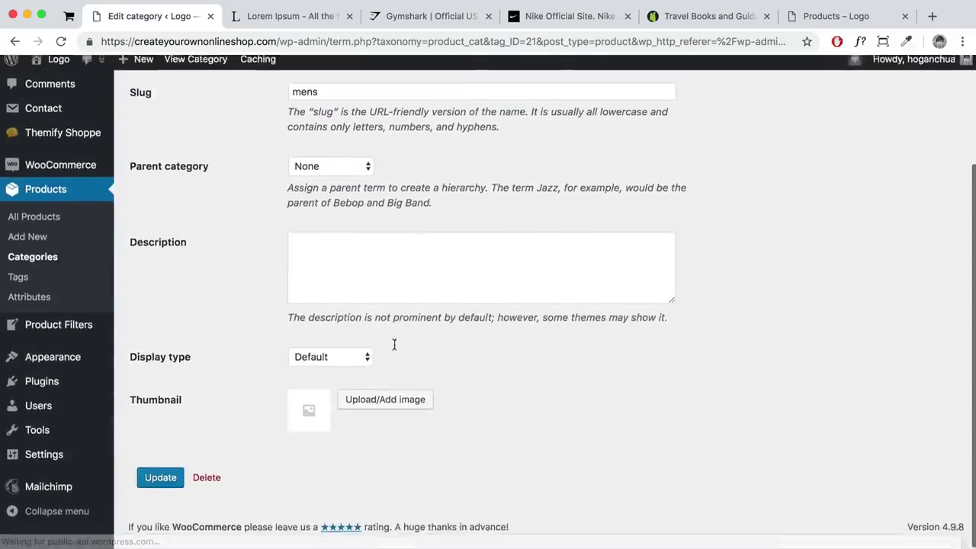
pyautogui.click(371, 409)
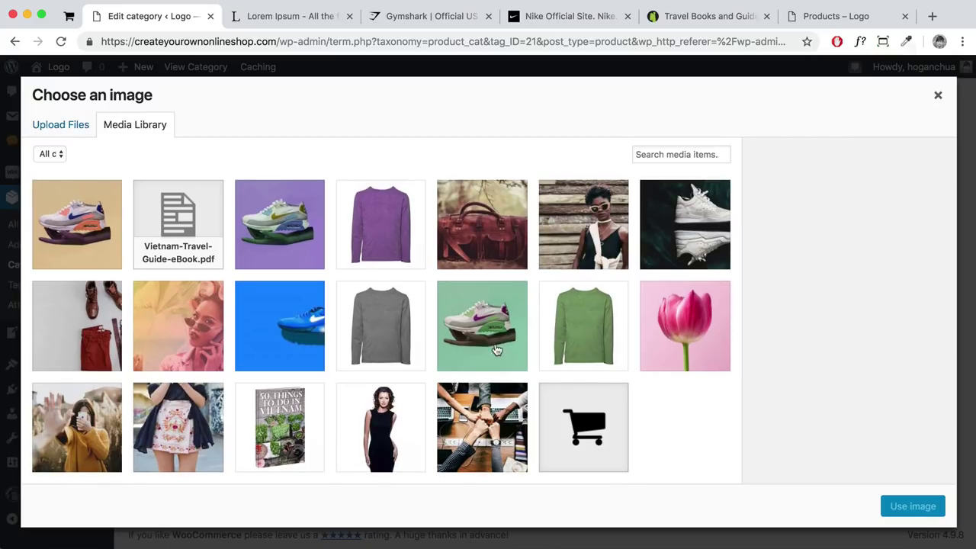
pyautogui.click(392, 327)
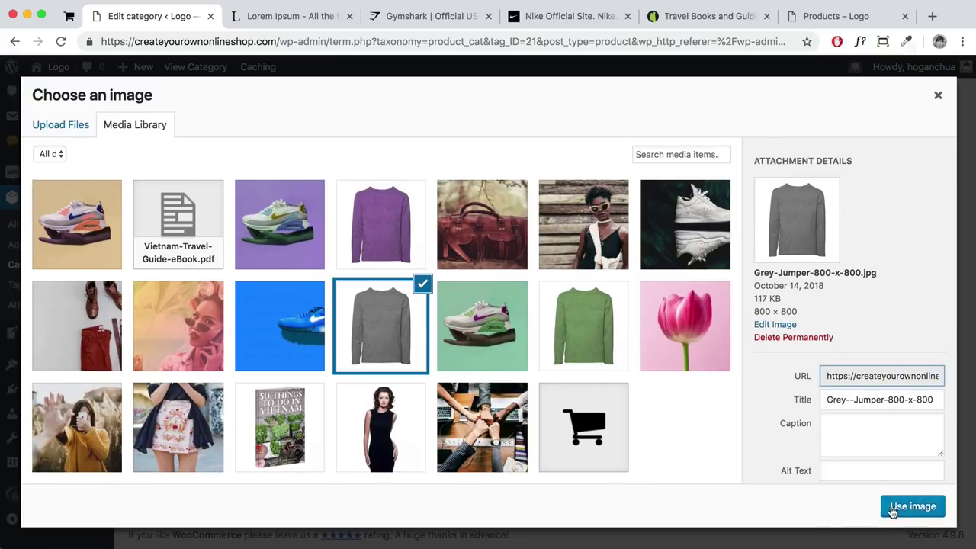
pyautogui.click(892, 509)
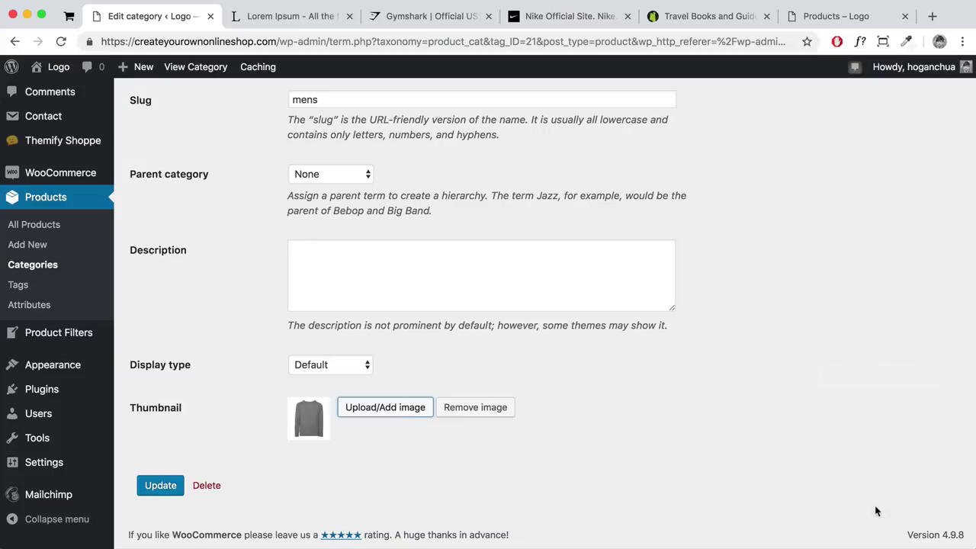
pyautogui.click(175, 488)
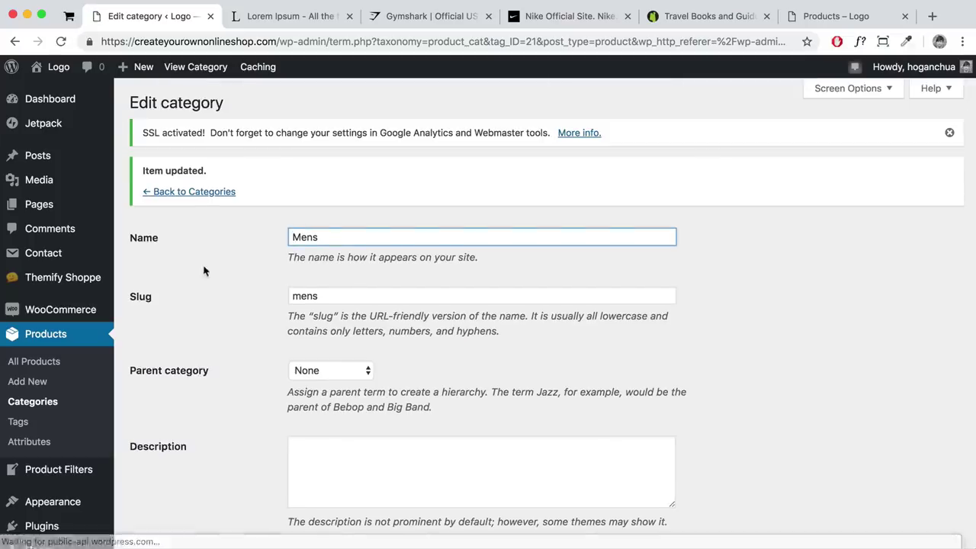
pyautogui.click(200, 193)
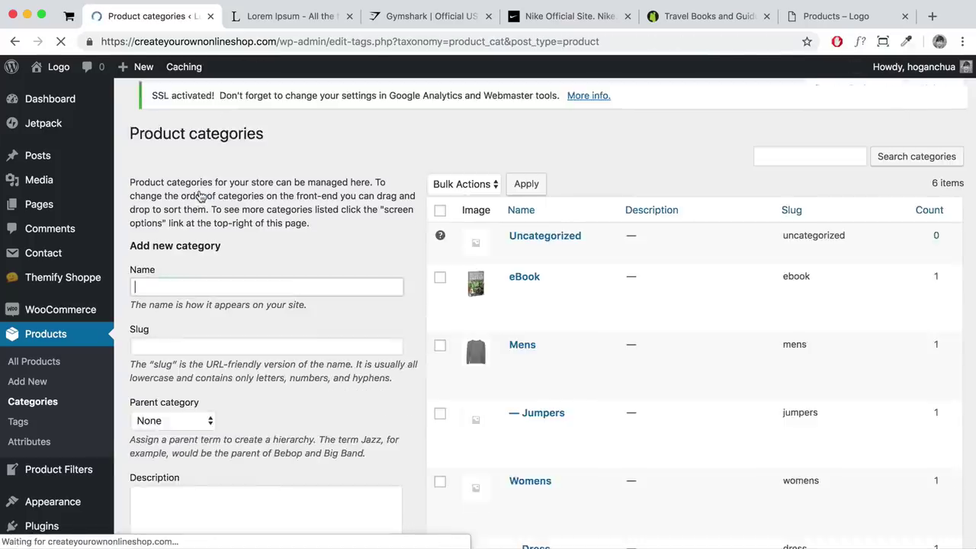
# Give the Womens category the black dress thumbnail and update it
pyautogui.scroll(-4, 518, 343)
pyautogui.click(517, 373)
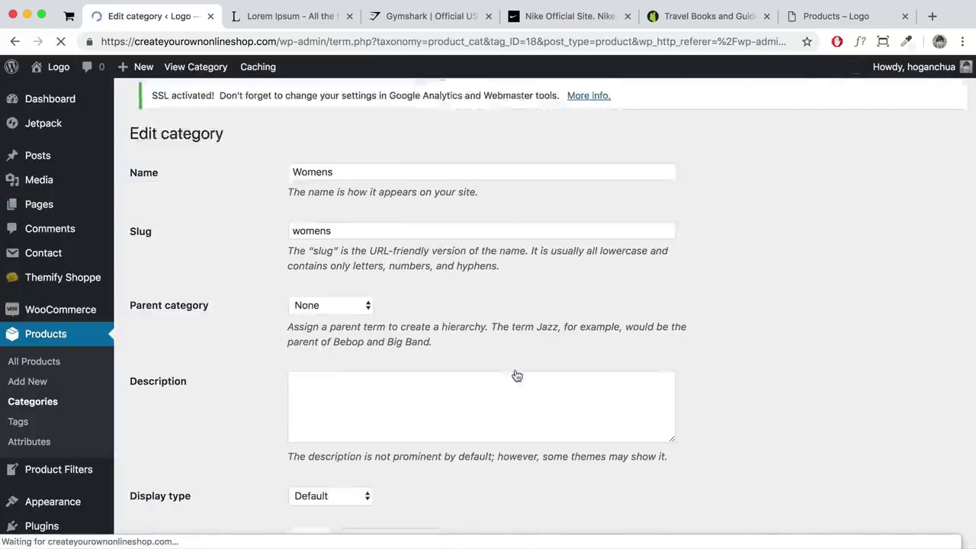
pyautogui.scroll(-4, 507, 364)
pyautogui.click(381, 412)
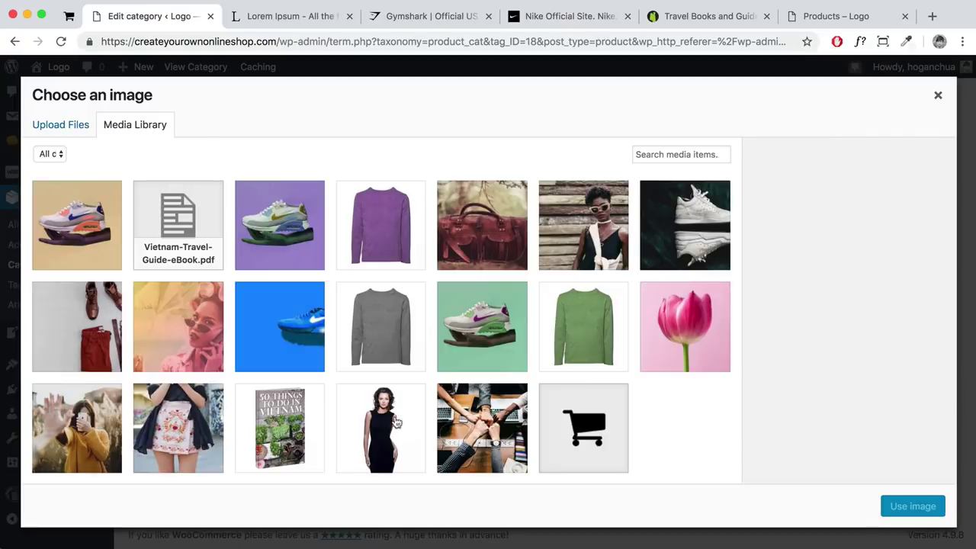
pyautogui.click(396, 422)
pyautogui.click(909, 507)
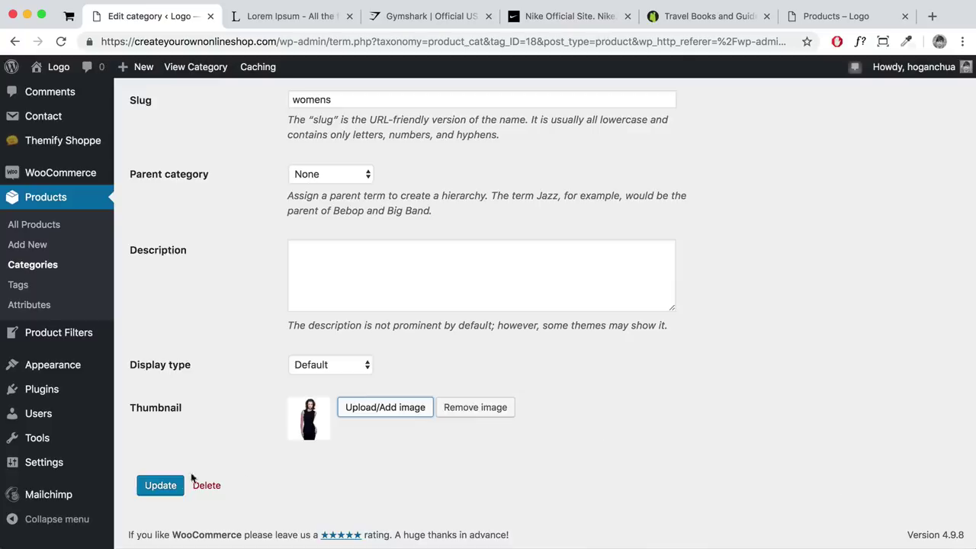
pyautogui.click(160, 486)
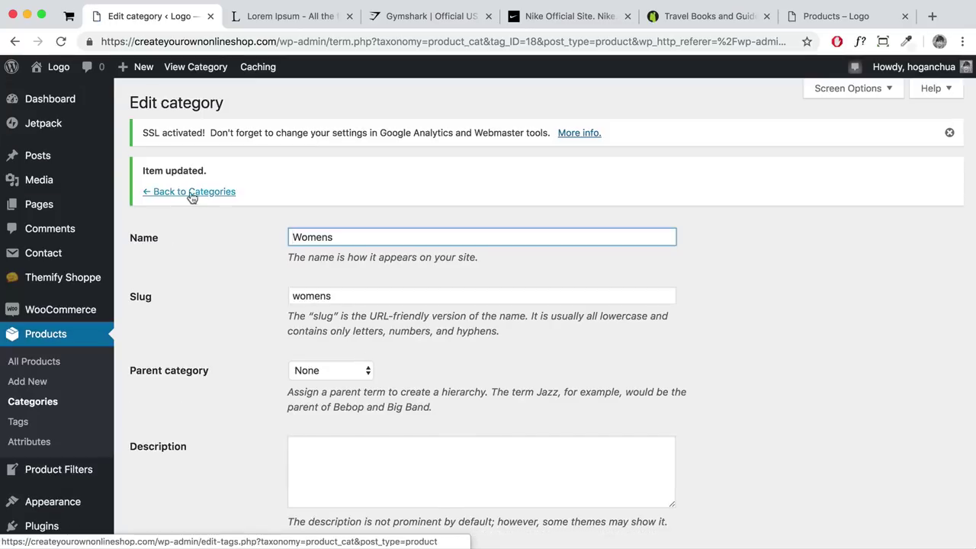
pyautogui.click(193, 193)
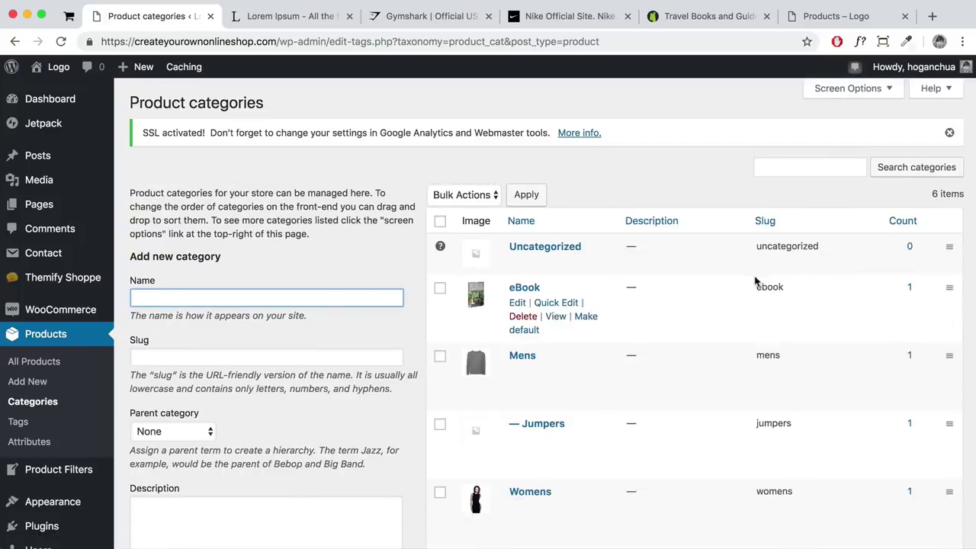
# Return to the eBook category's edit page
pyautogui.scroll(-2, 549, 296)
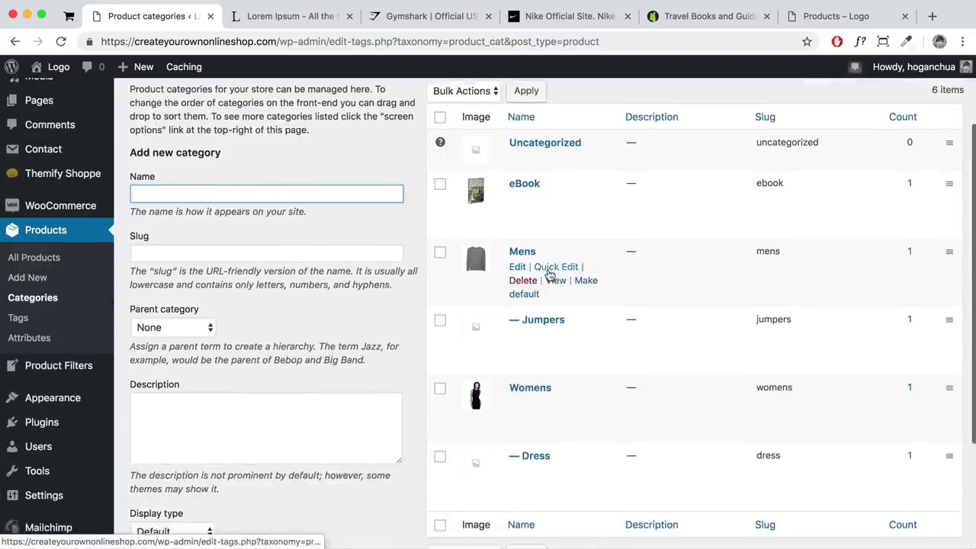
pyautogui.scroll(-1, 549, 296)
pyautogui.scroll(2, 550, 274)
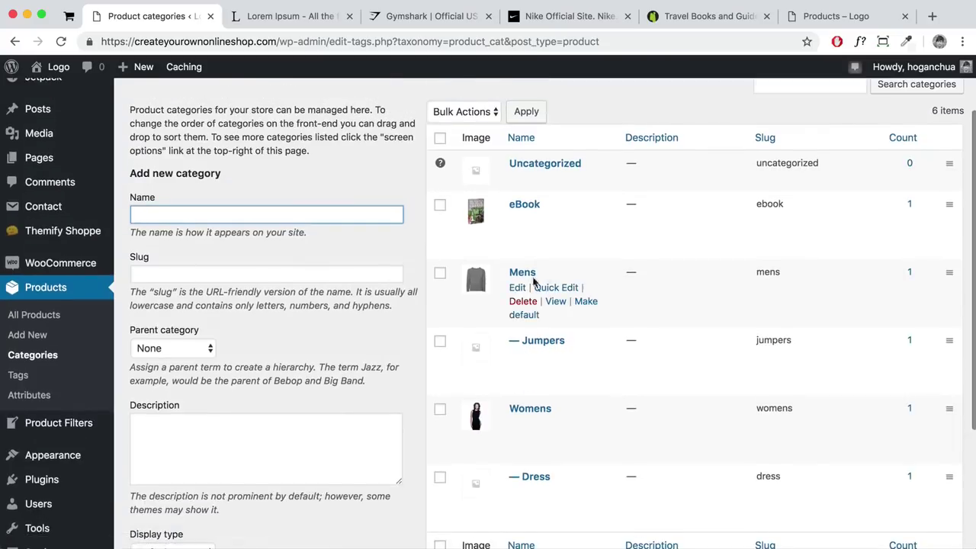
pyautogui.click(518, 220)
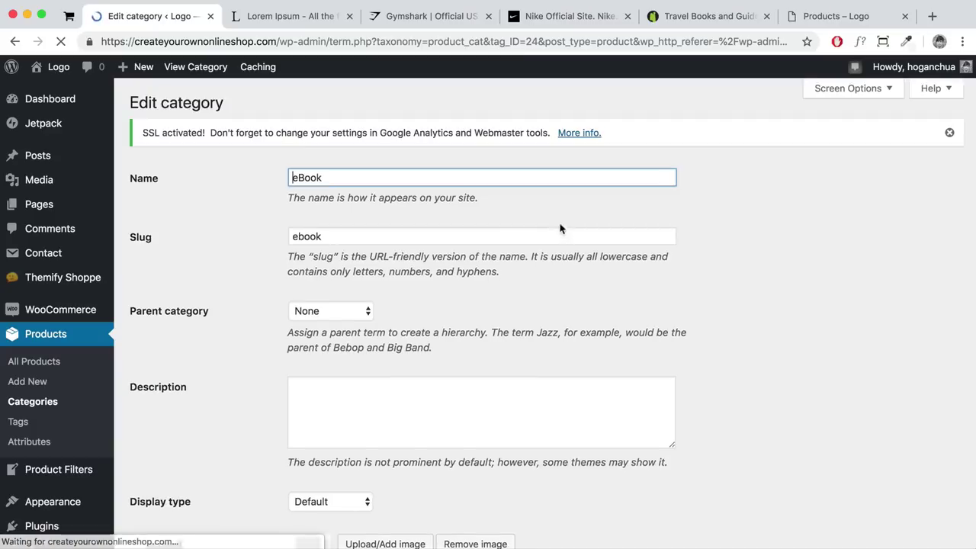
# Read the eBook category ID (24) from the URL, then go to All Products
pyautogui.moveTo(434, 41); pyautogui.dragTo(481, 41)
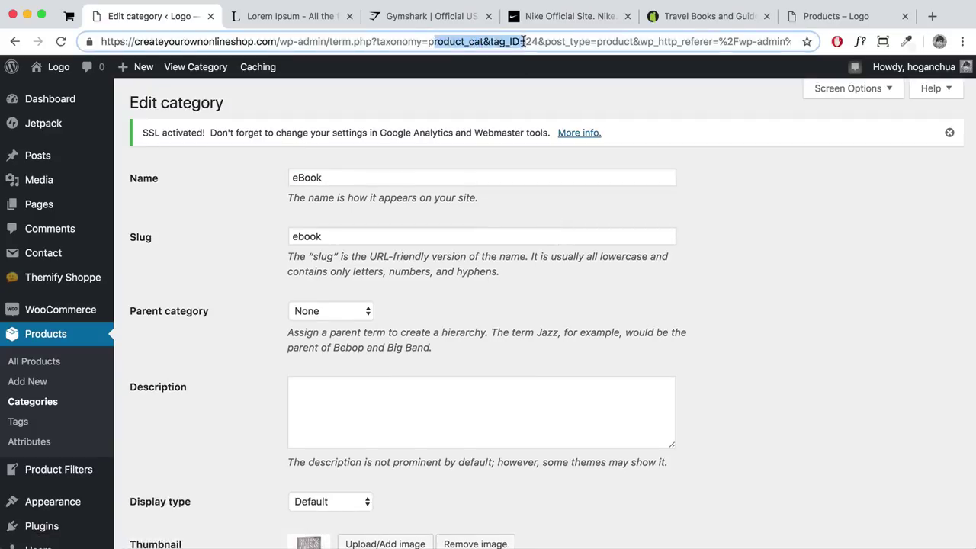
pyautogui.click(526, 42)
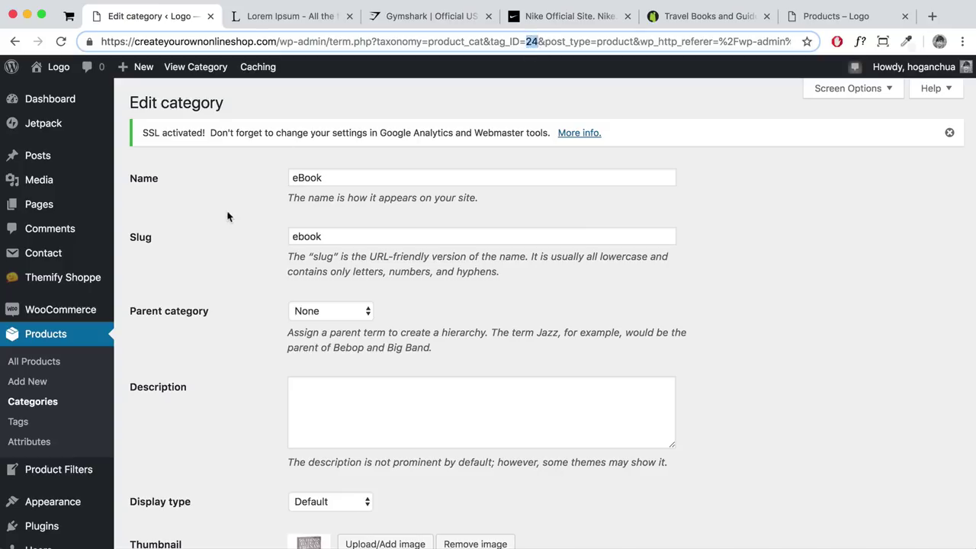
pyautogui.moveTo(65, 322)
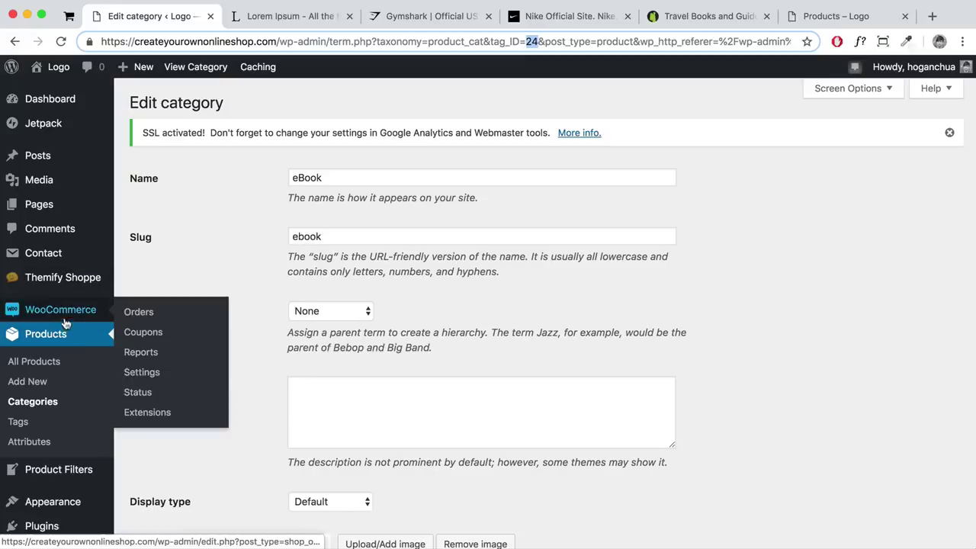
pyautogui.click(33, 363)
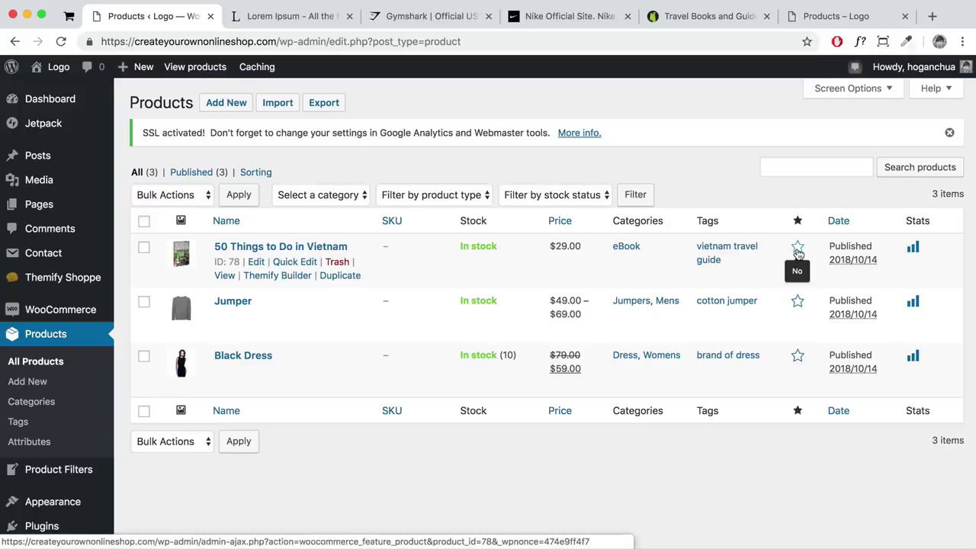
# Visit the live homepage, turn on the Builder and edit the Product Categories module
pyautogui.moveTo(52, 71)
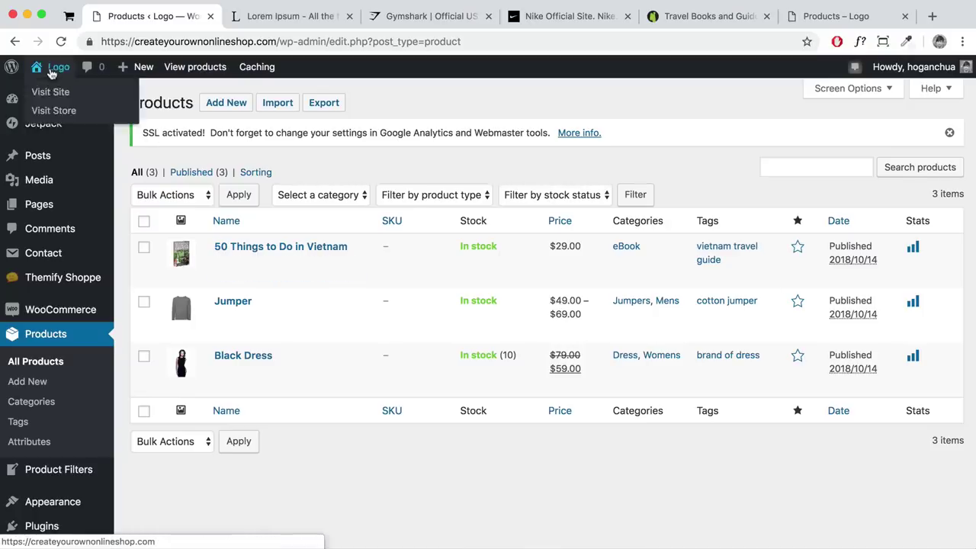
pyautogui.click(50, 93)
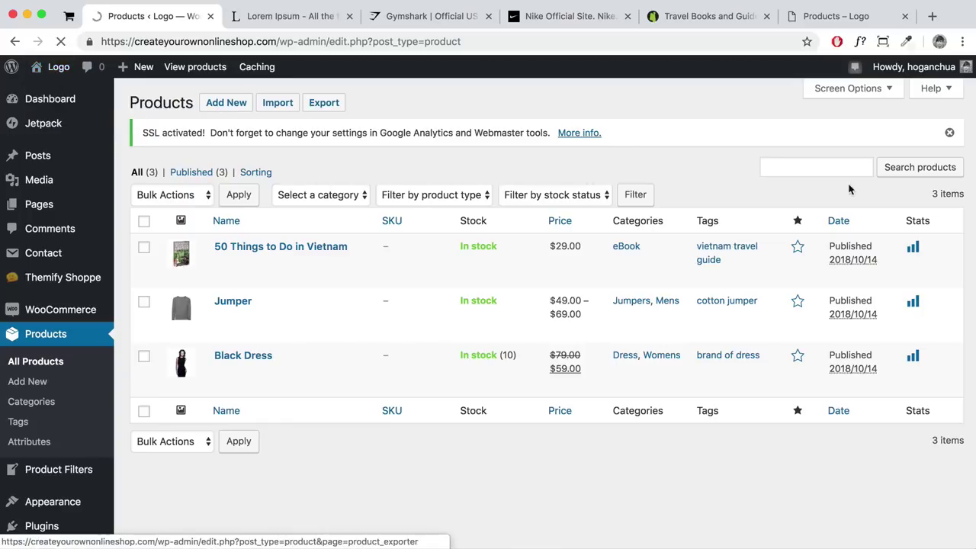
pyautogui.scroll(-10, 715, 239)
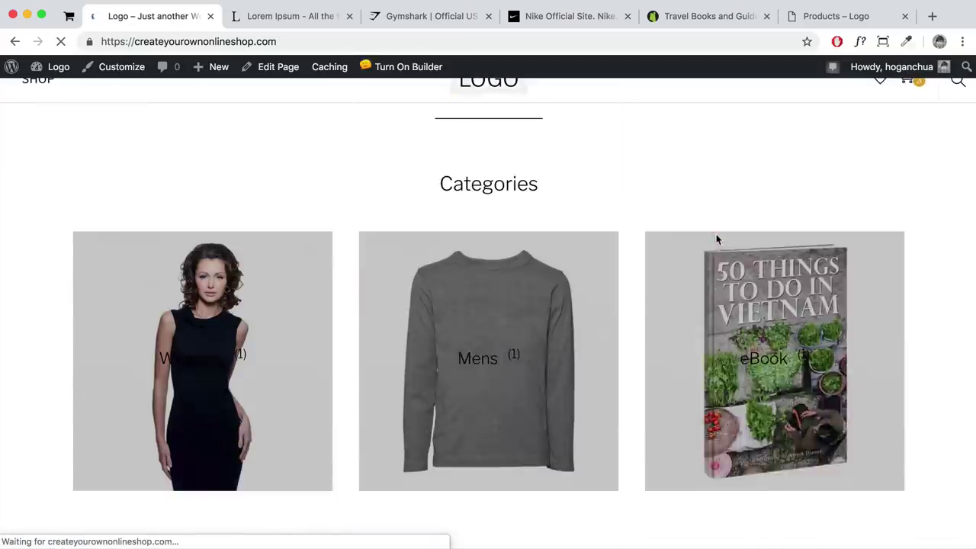
pyautogui.scroll(-3, 716, 234)
pyautogui.scroll(2, 467, 262)
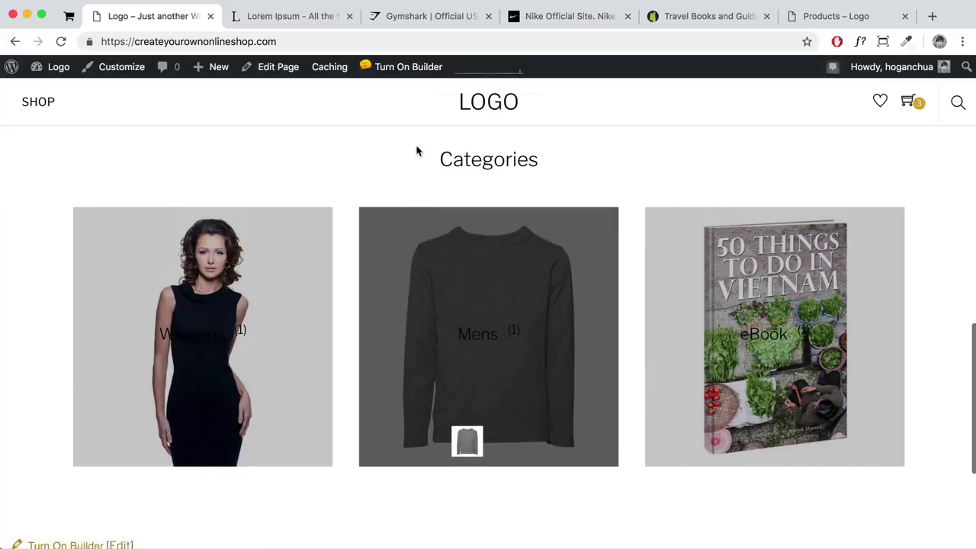
pyautogui.scroll(3, 416, 151)
pyautogui.click(408, 67)
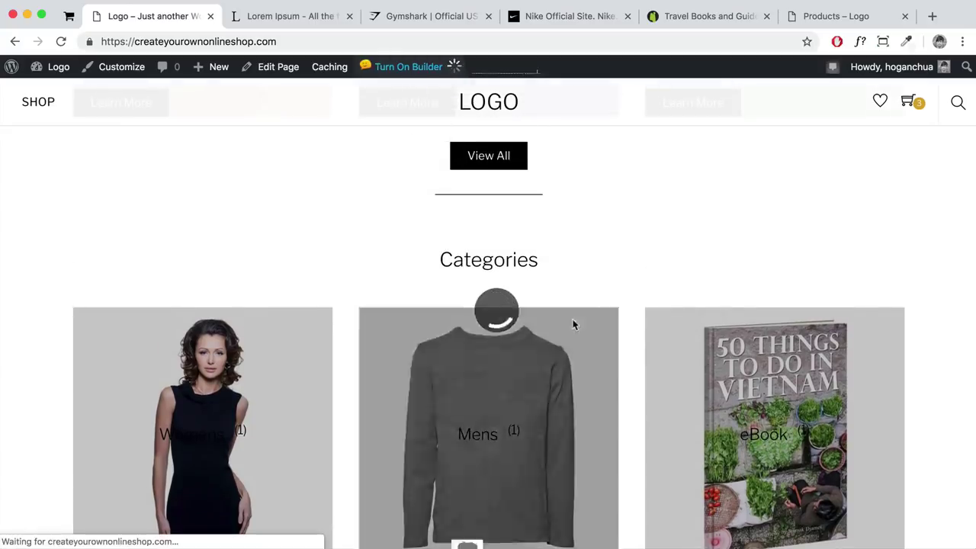
pyautogui.scroll(-3, 388, 285)
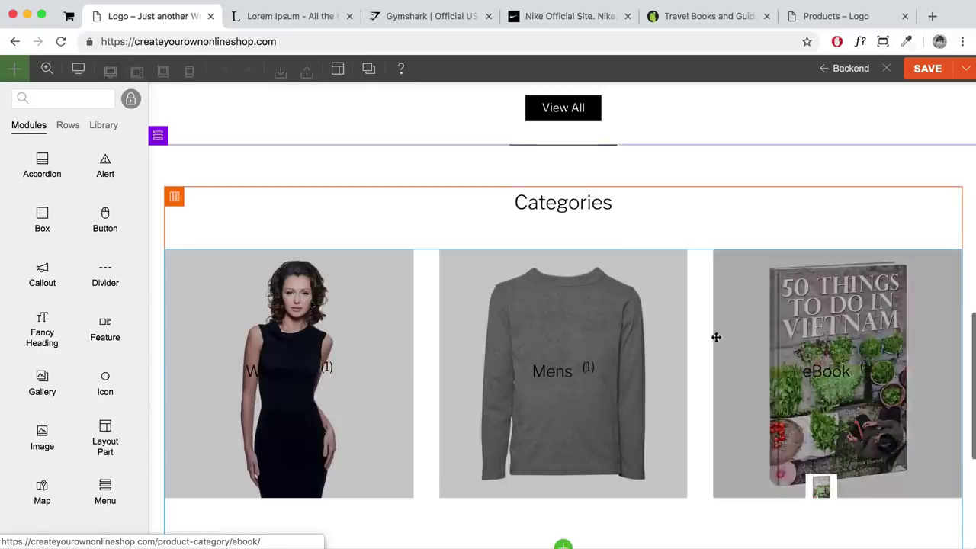
pyautogui.scroll(-1, 397, 294)
pyautogui.click(426, 282)
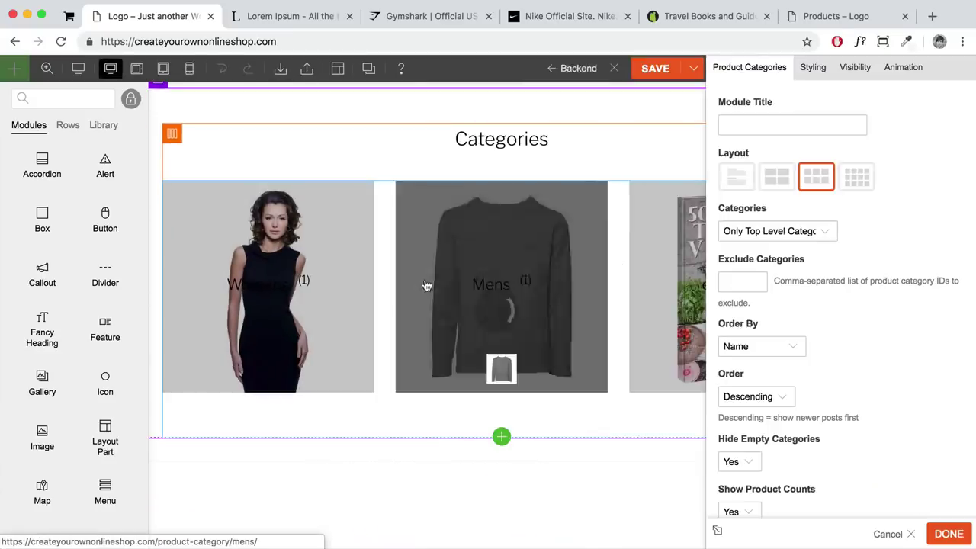
# Make the category name links white in the module's styling
pyautogui.click(812, 70)
pyautogui.click(791, 206)
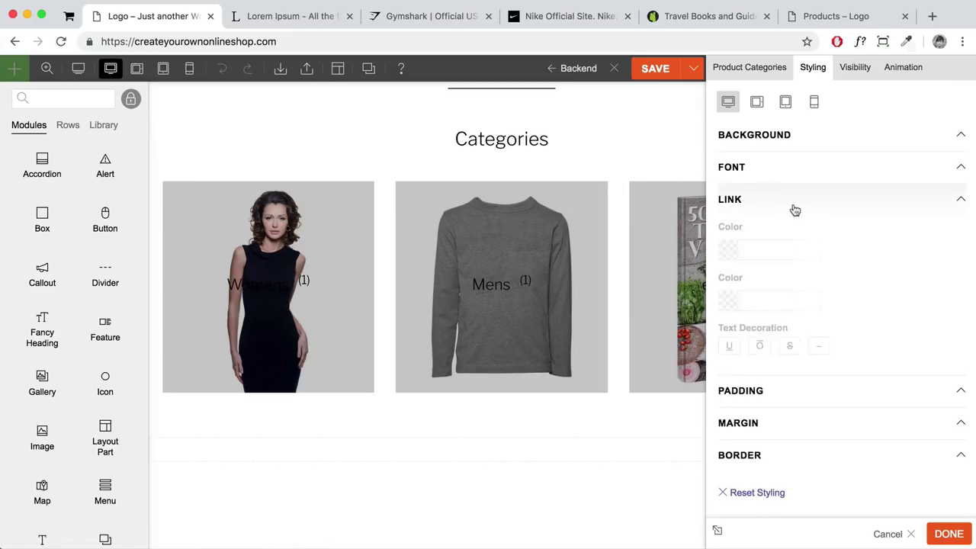
pyautogui.click(726, 248)
pyautogui.click(727, 266)
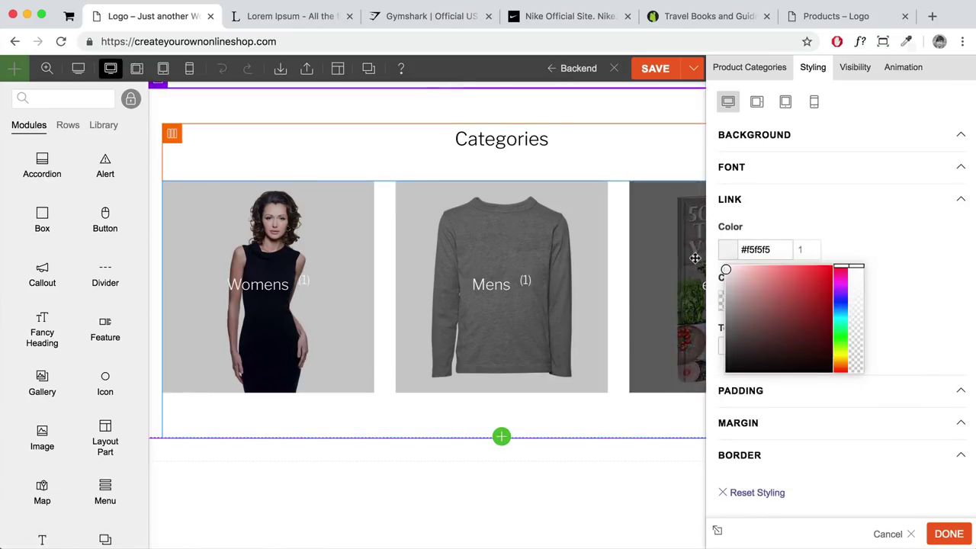
pyautogui.click(728, 266)
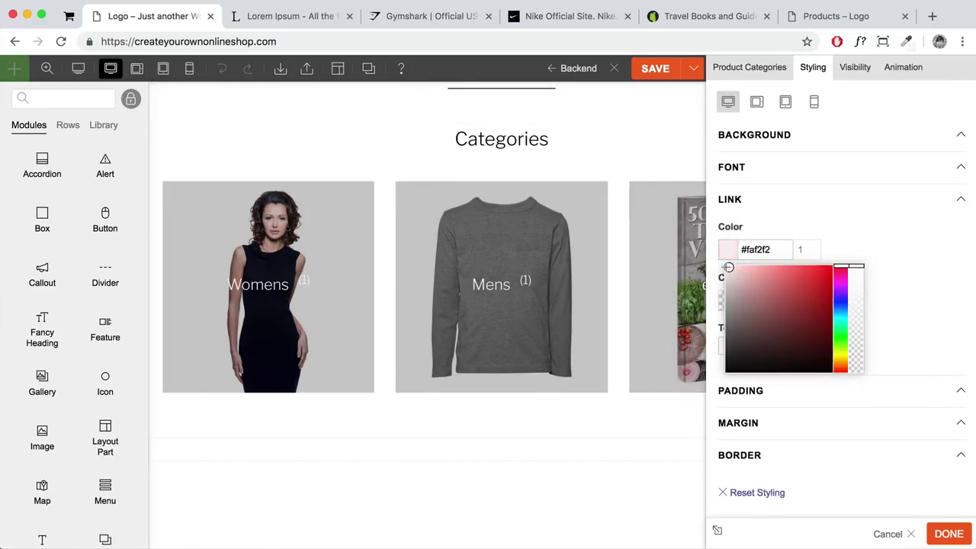
pyautogui.click(721, 270)
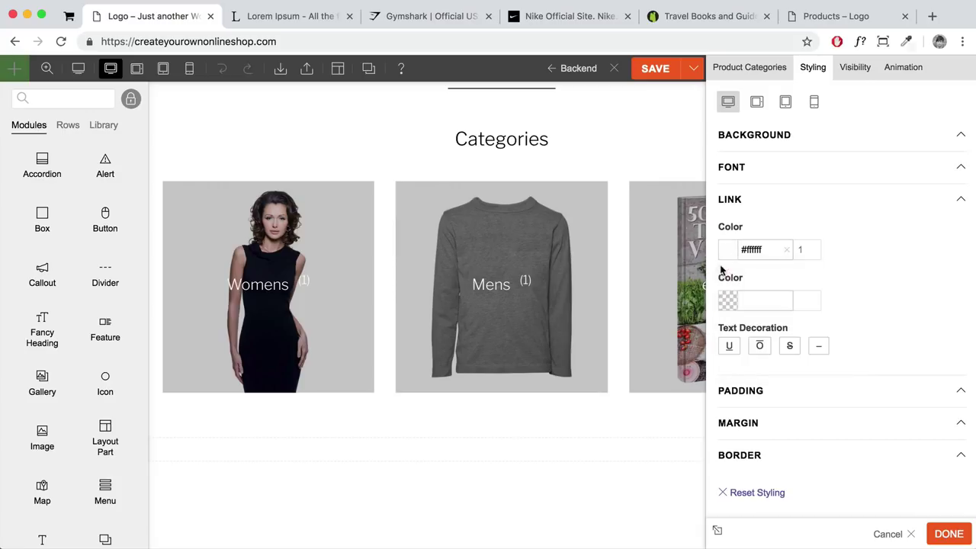
# Set Show Product Counts to No and apply the module changes
pyautogui.click(726, 68)
pyautogui.scroll(-5, 823, 294)
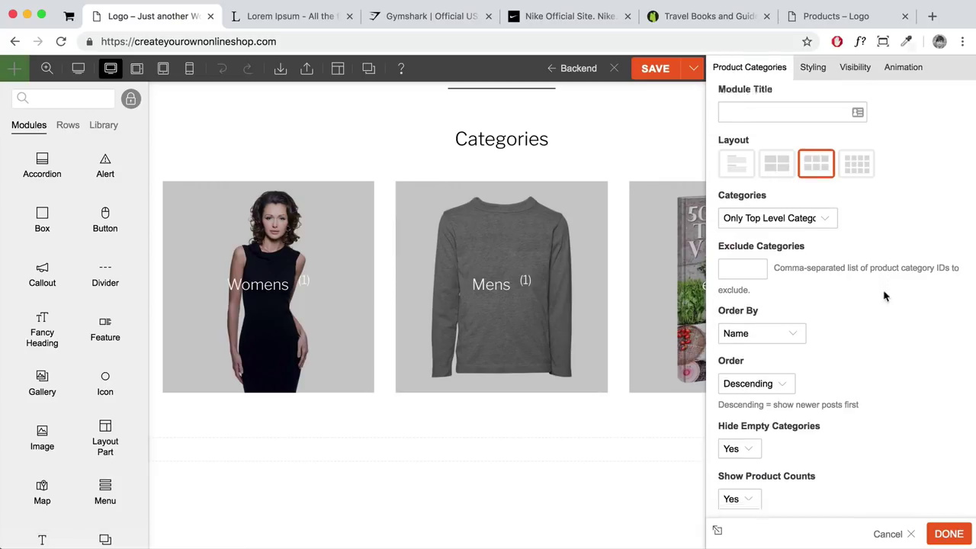
pyautogui.click(731, 281)
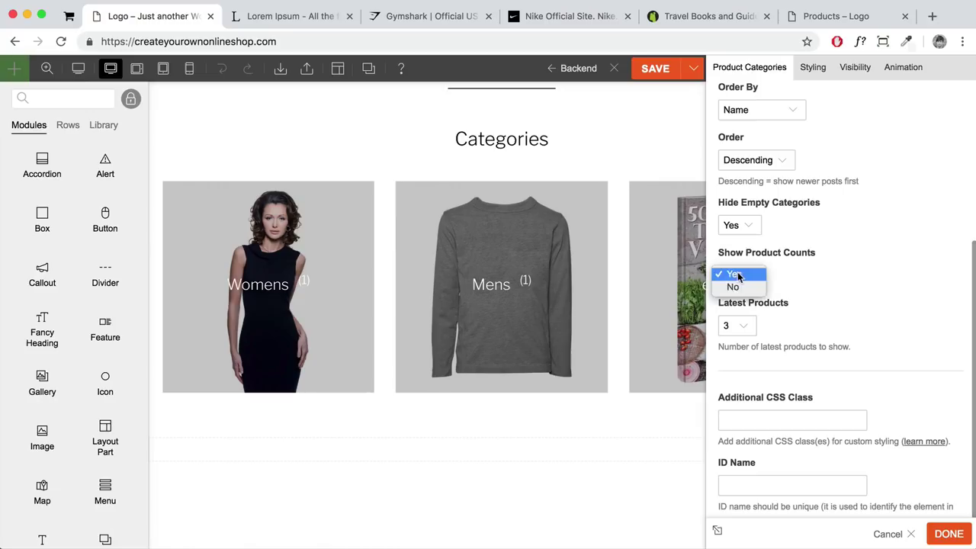
pyautogui.click(736, 288)
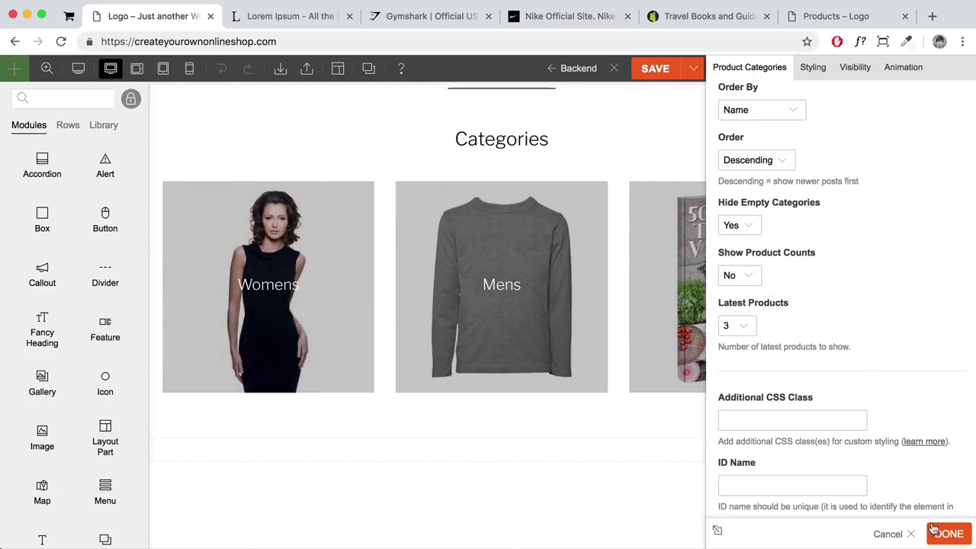
pyautogui.scroll(5, 861, 436)
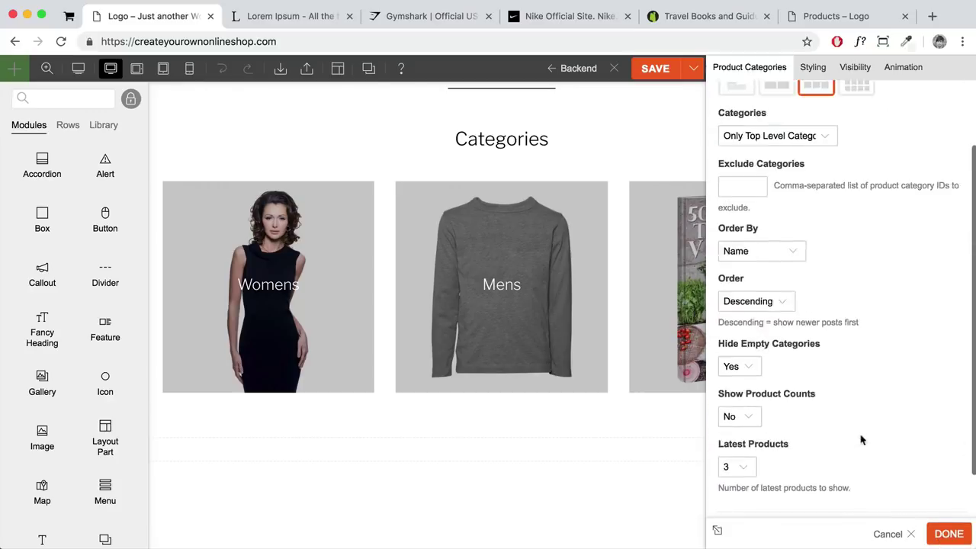
pyautogui.click(967, 538)
pyautogui.scroll(-5, 808, 448)
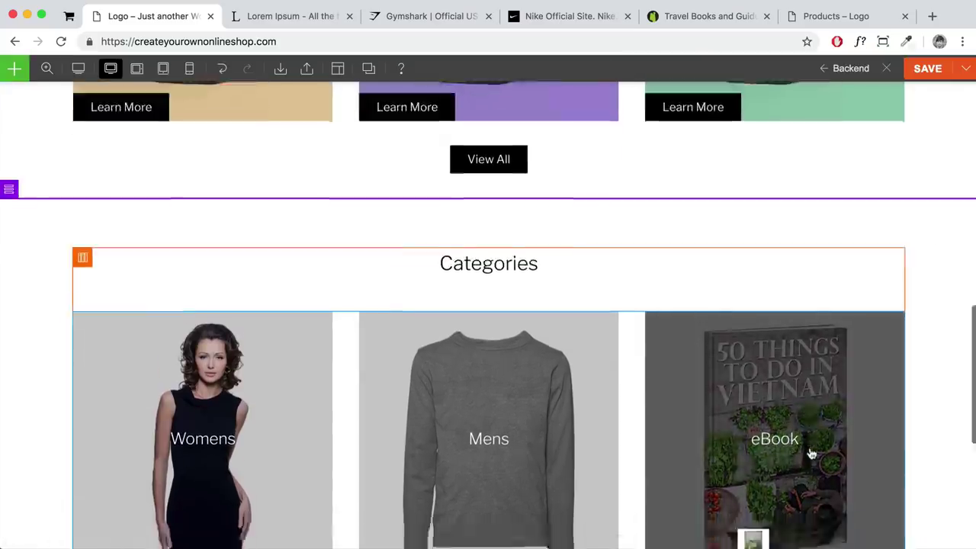
pyautogui.scroll(5, 811, 453)
pyautogui.scroll(-3, 810, 453)
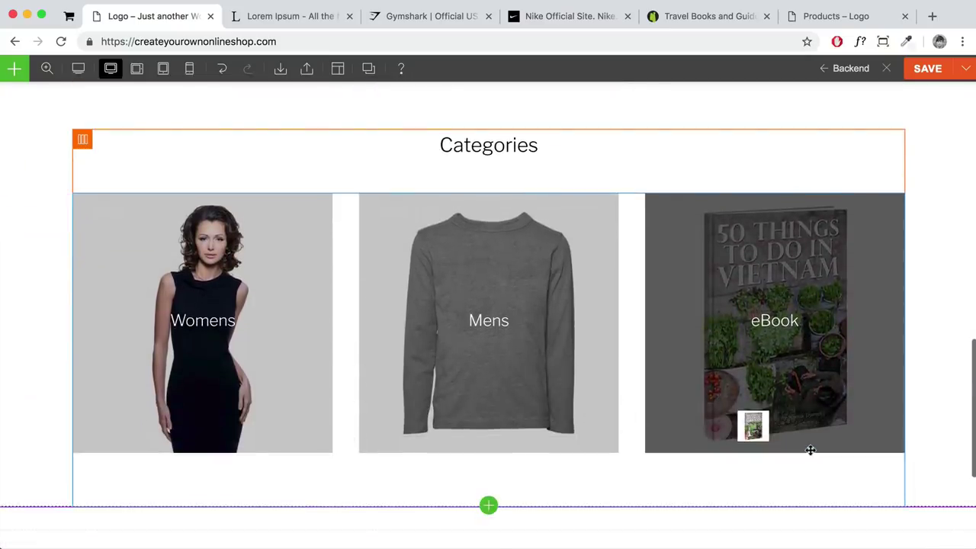
pyautogui.click(74, 19)
pyautogui.scroll(-8, 442, 244)
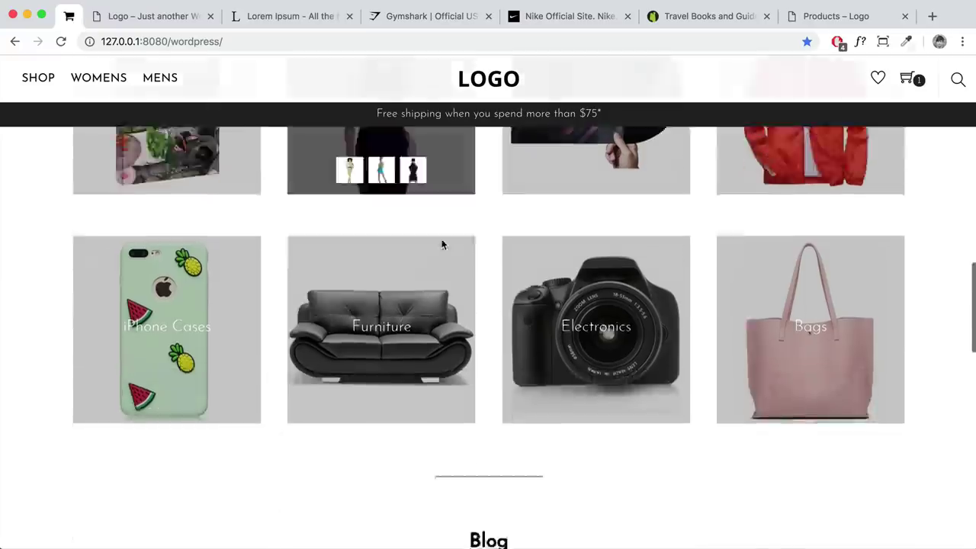
pyautogui.scroll(2, 494, 267)
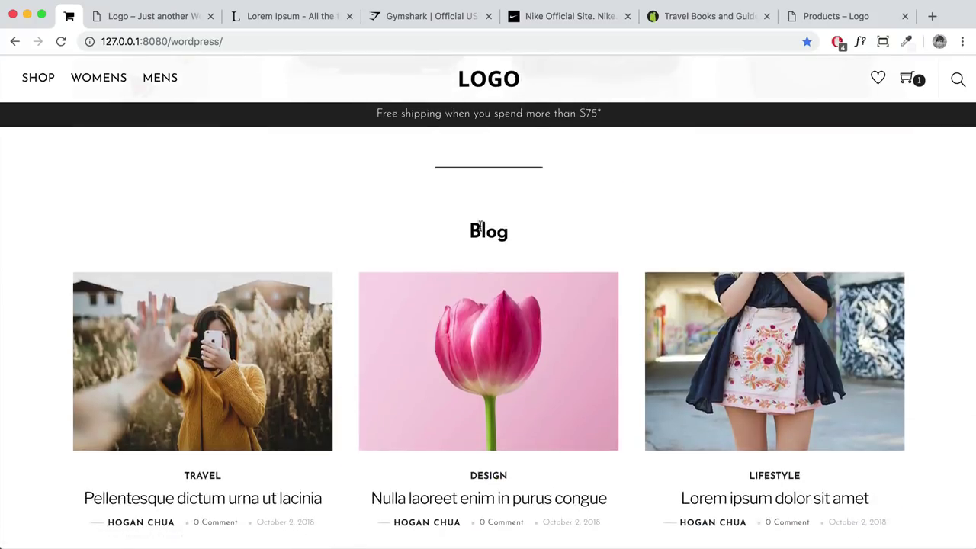
pyautogui.scroll(3, 355, 231)
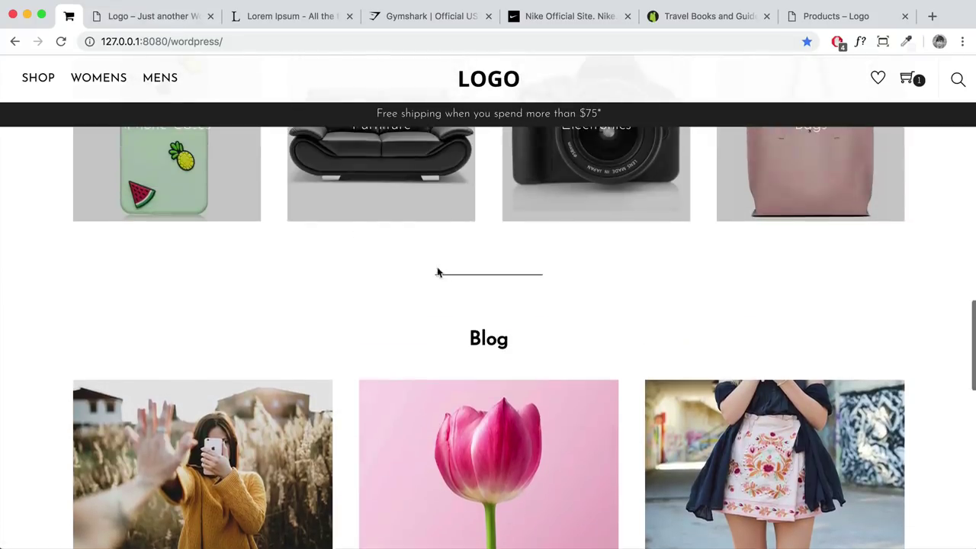
pyautogui.click(124, 20)
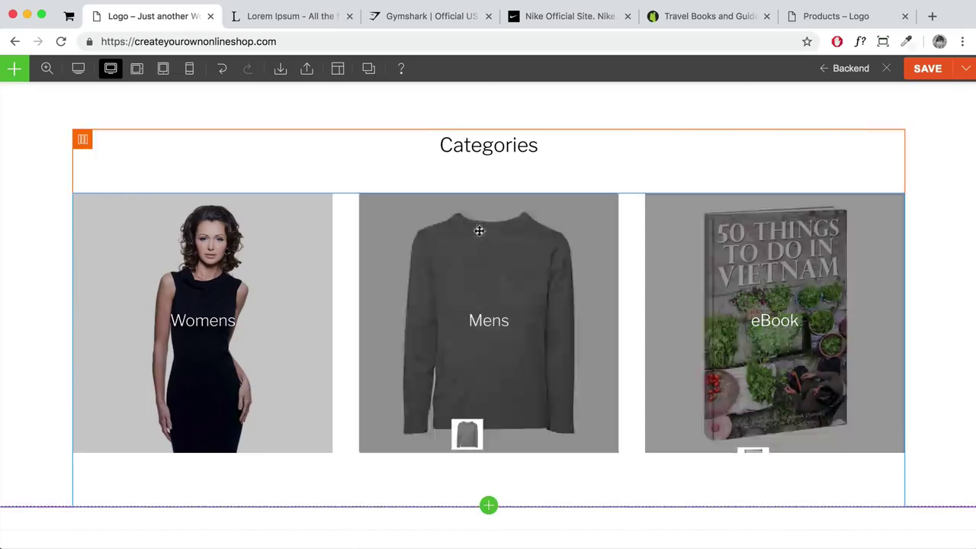
# Drag the row into its new place under the View All button
pyautogui.scroll(3, 513, 272)
pyautogui.moveTo(503, 282)
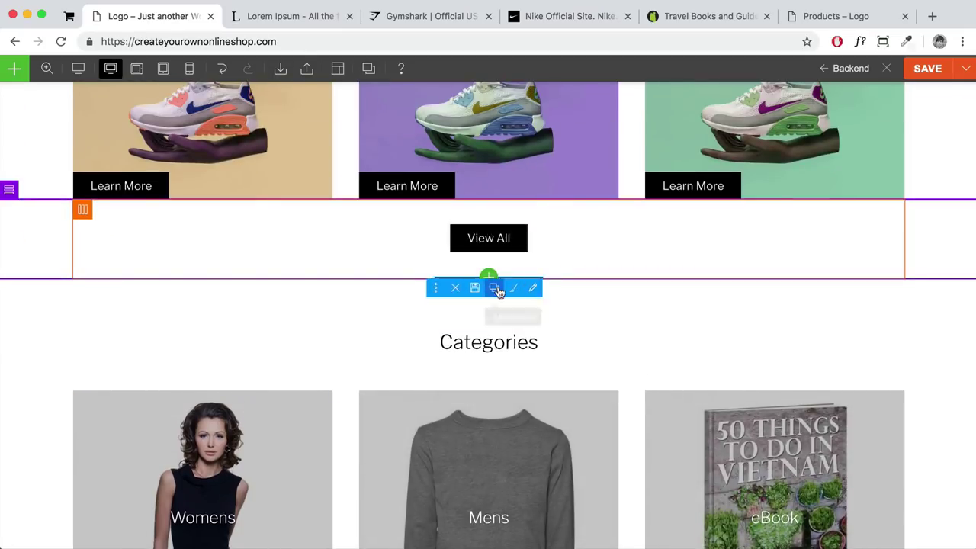
pyautogui.scroll(-2, 597, 257)
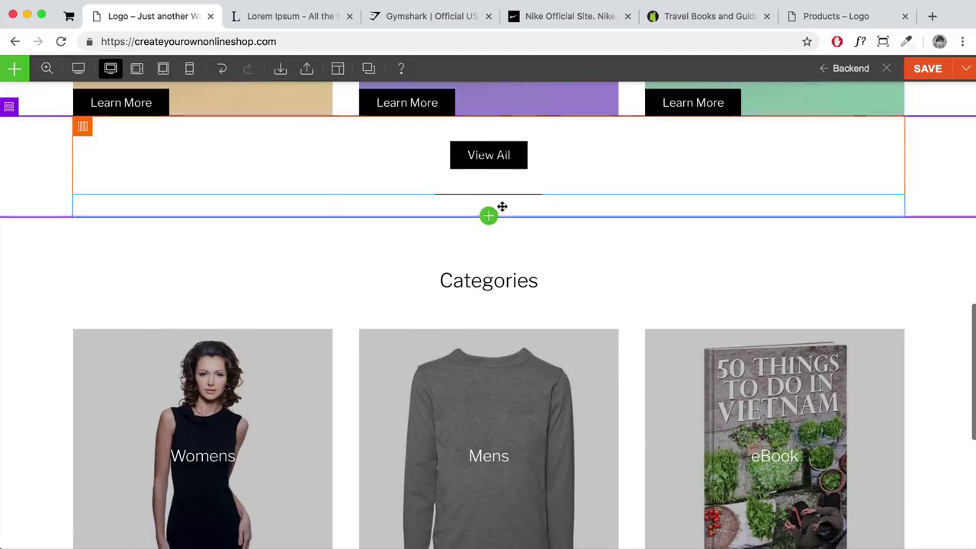
pyautogui.moveTo(718, 192)
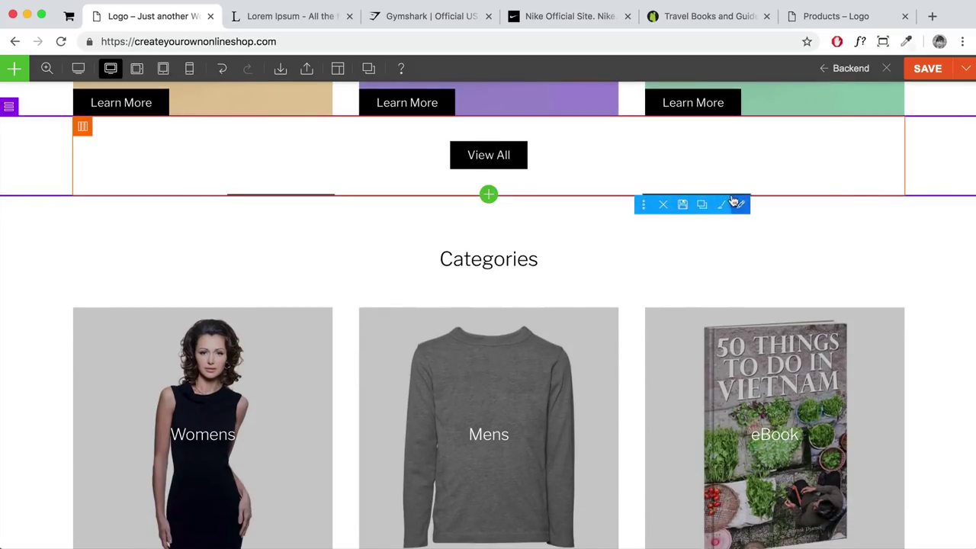
pyautogui.moveTo(728, 204); pyautogui.dragTo(608, 476)
# Duplicate the Categories heading module
pyautogui.scroll(-3, 580, 430)
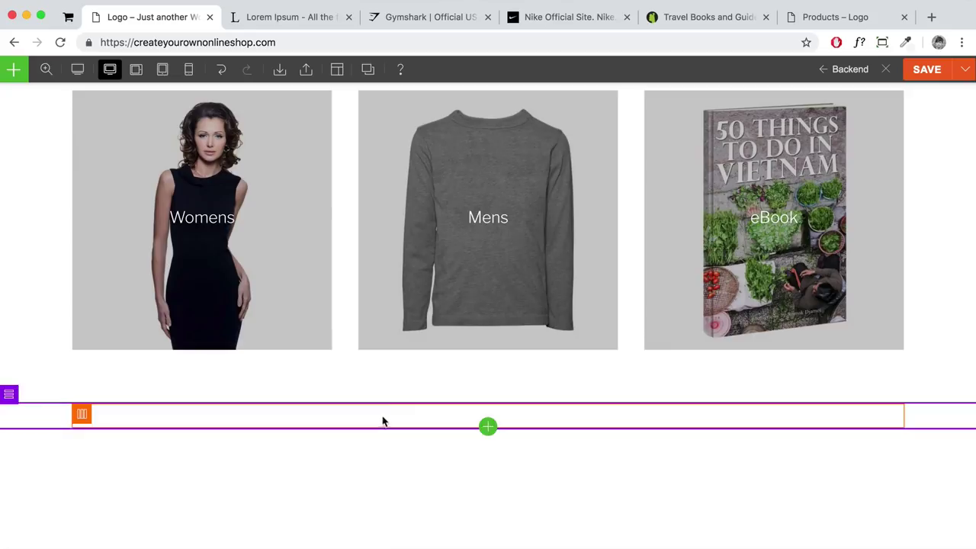
pyautogui.scroll(7, 382, 422)
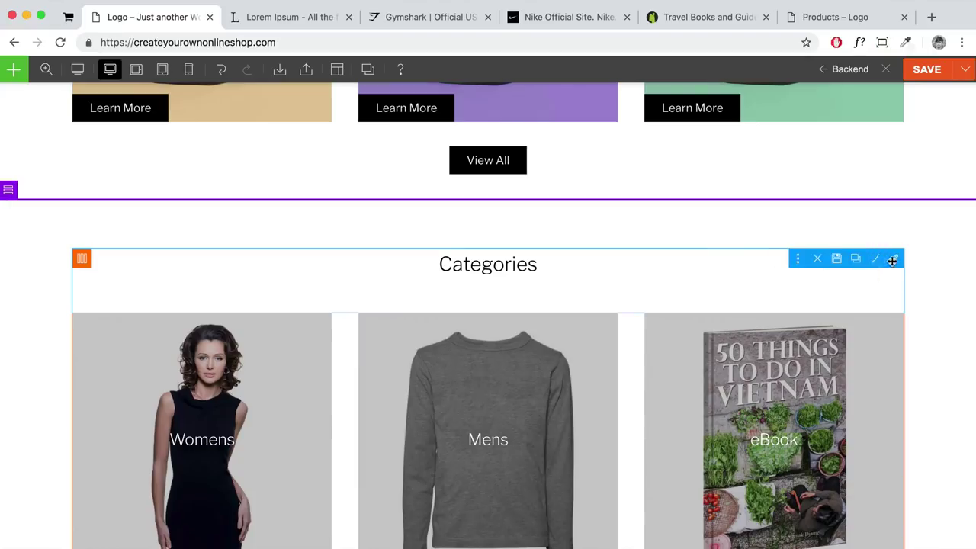
pyautogui.click(854, 258)
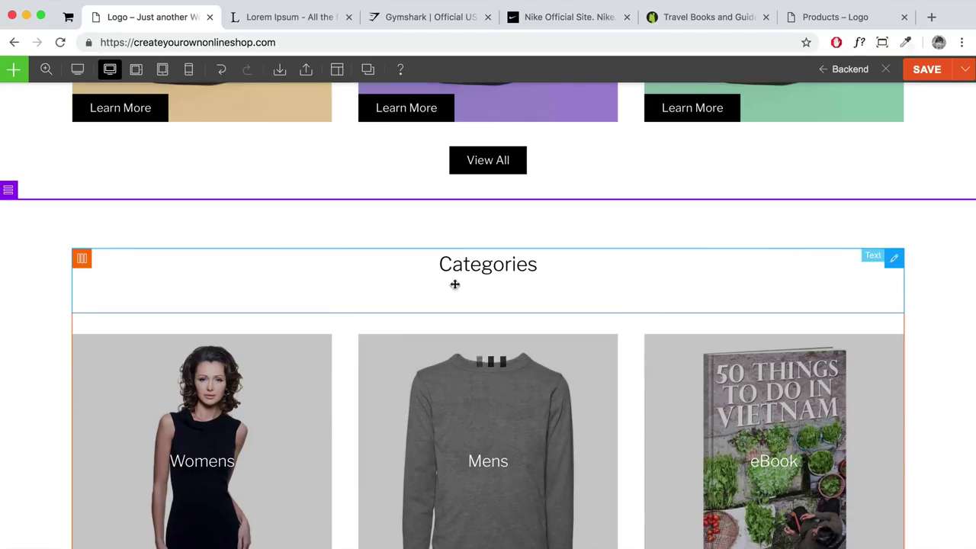
pyautogui.moveTo(46, 76)
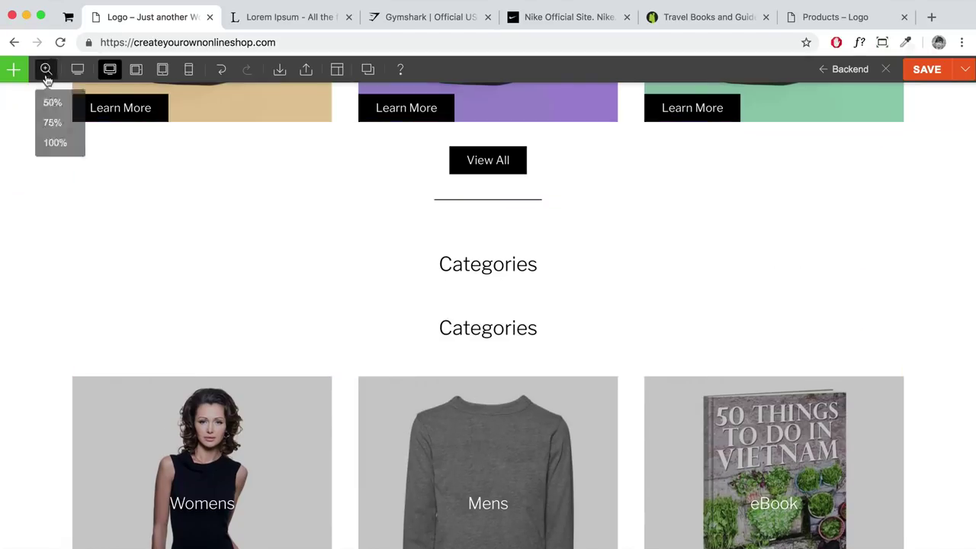
# Zoom the preview to 75% and move the copied heading below the category images
pyautogui.click(48, 119)
pyautogui.scroll(-3, 488, 191)
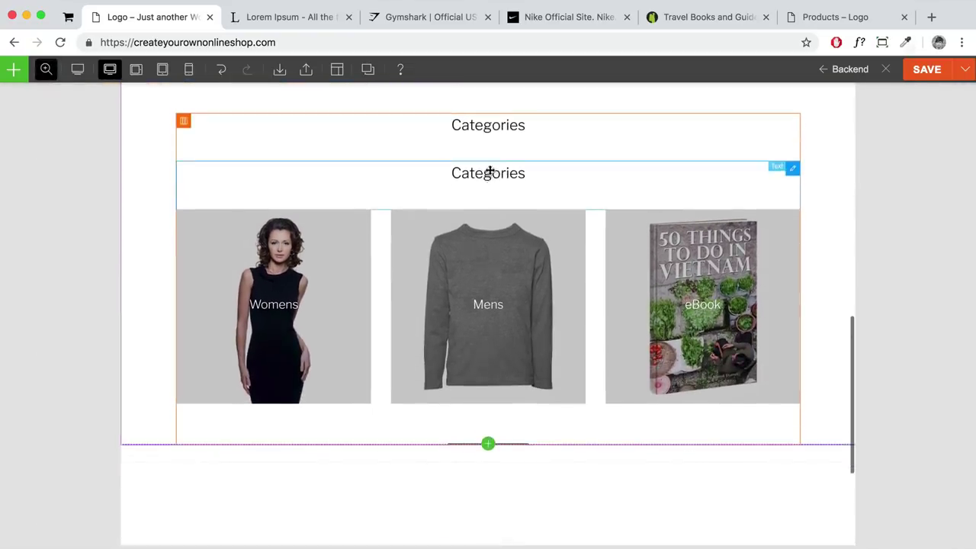
pyautogui.moveTo(490, 170); pyautogui.dragTo(488, 408)
# Change the copied heading's text to 'Blog'
pyautogui.scroll(-2, 488, 404)
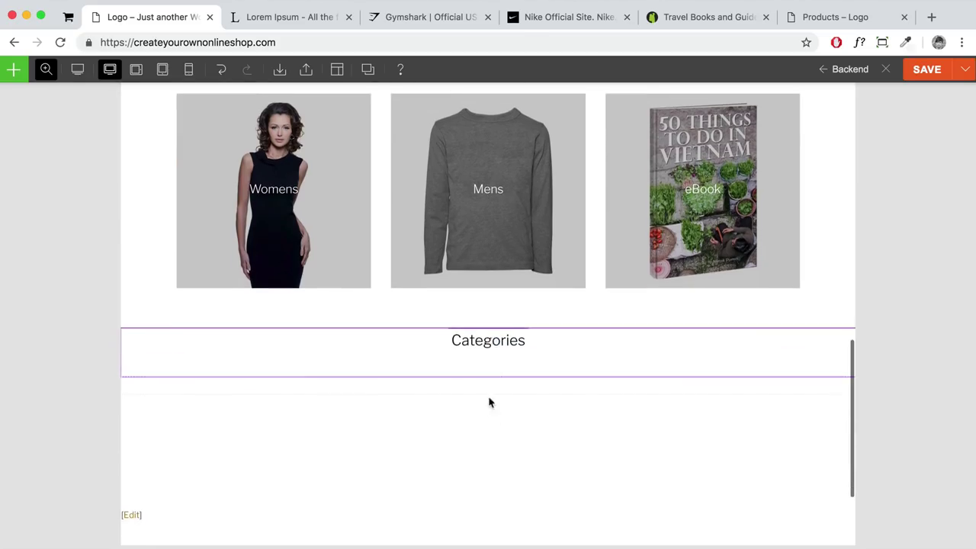
pyautogui.doubleClick(493, 337)
pyautogui.moveTo(823, 282); pyautogui.dragTo(714, 294)
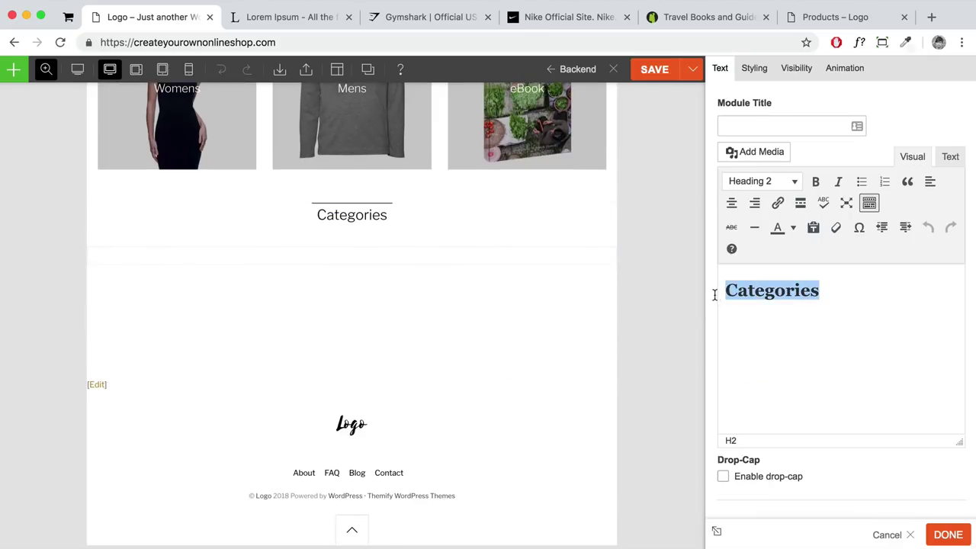
pyautogui.write('Blog')
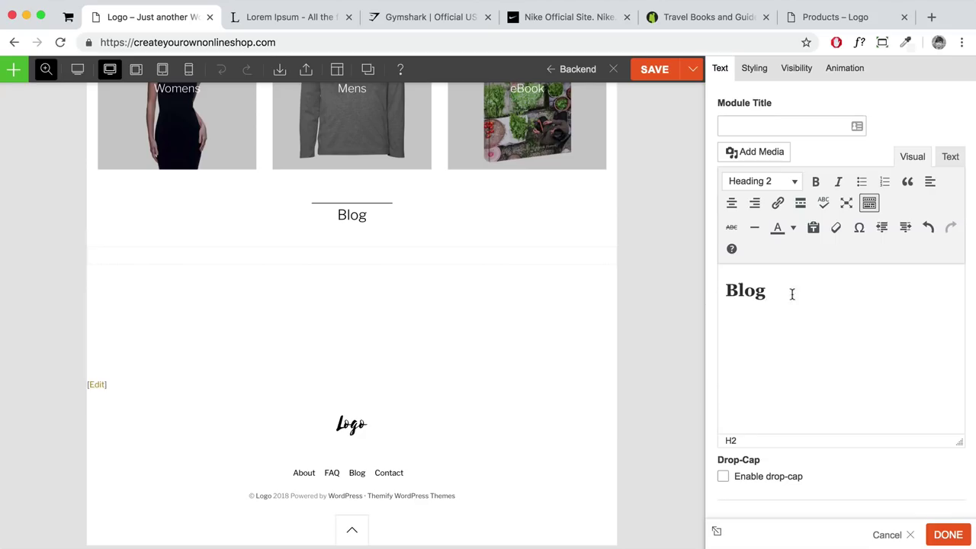
pyautogui.click(949, 536)
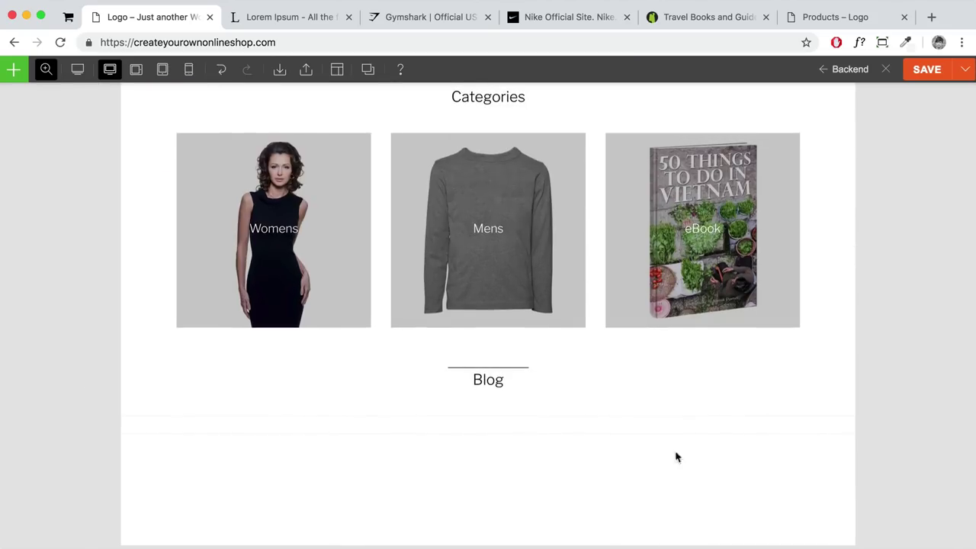
pyautogui.doubleClick(842, 385)
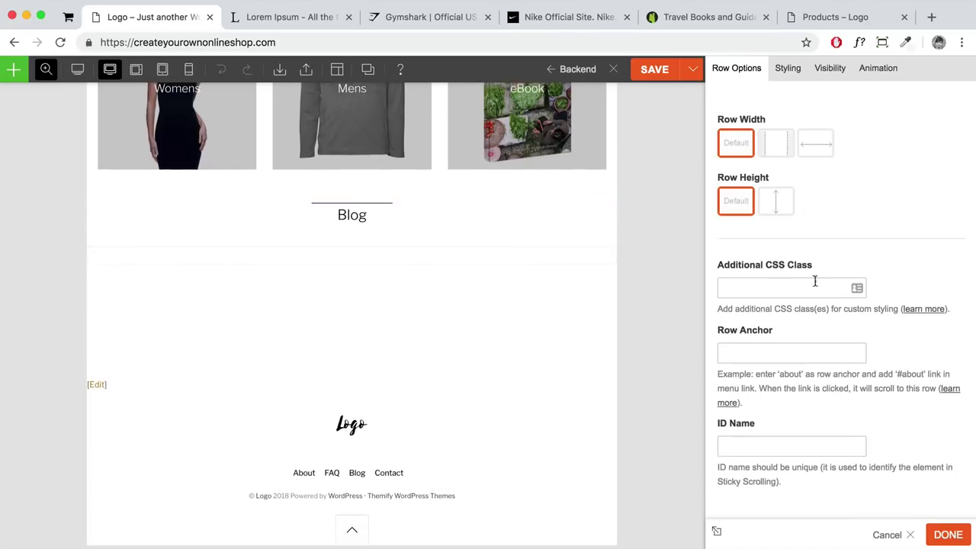
# Unlink the Blog row's padding sides and set its top padding to 3%
pyautogui.click(787, 68)
pyautogui.click(790, 324)
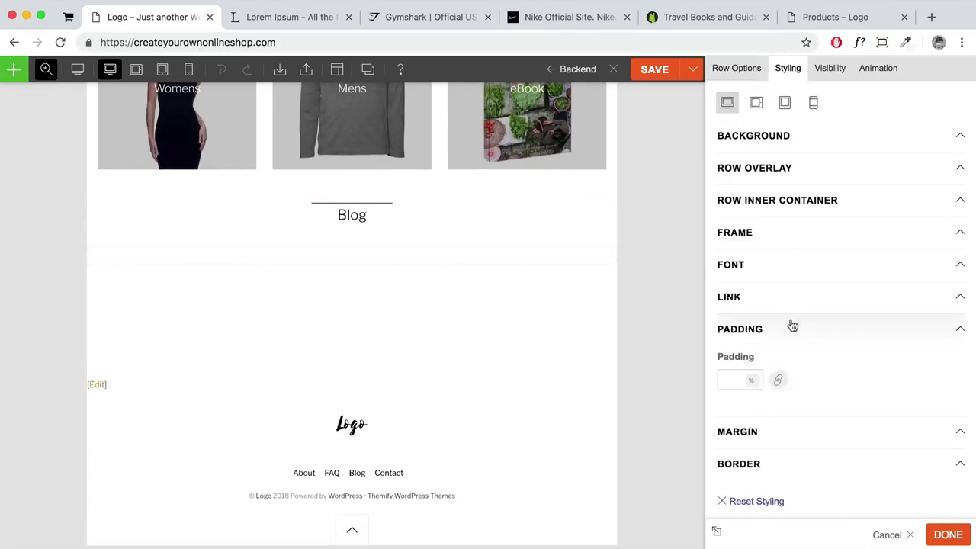
pyautogui.click(777, 380)
pyautogui.click(730, 379)
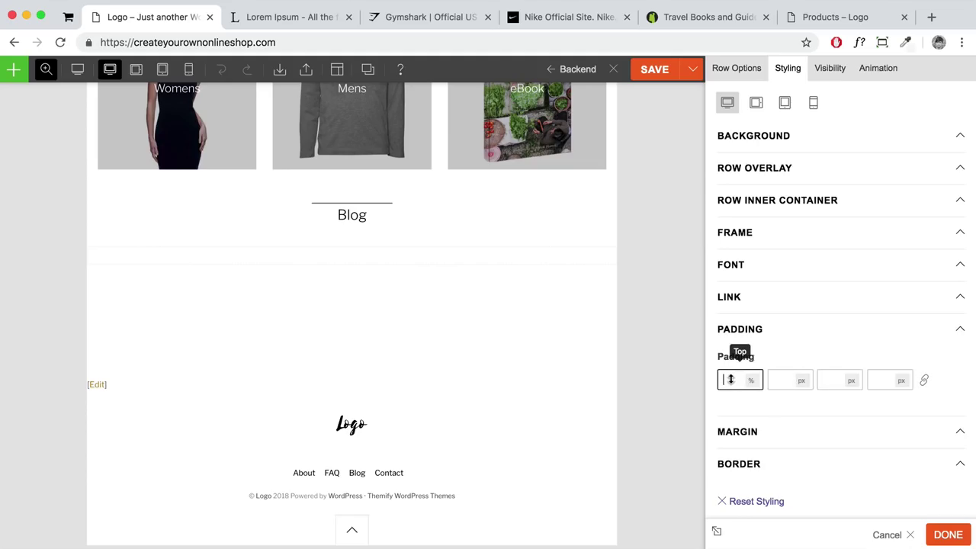
pyautogui.write('3')
pyautogui.click(750, 380)
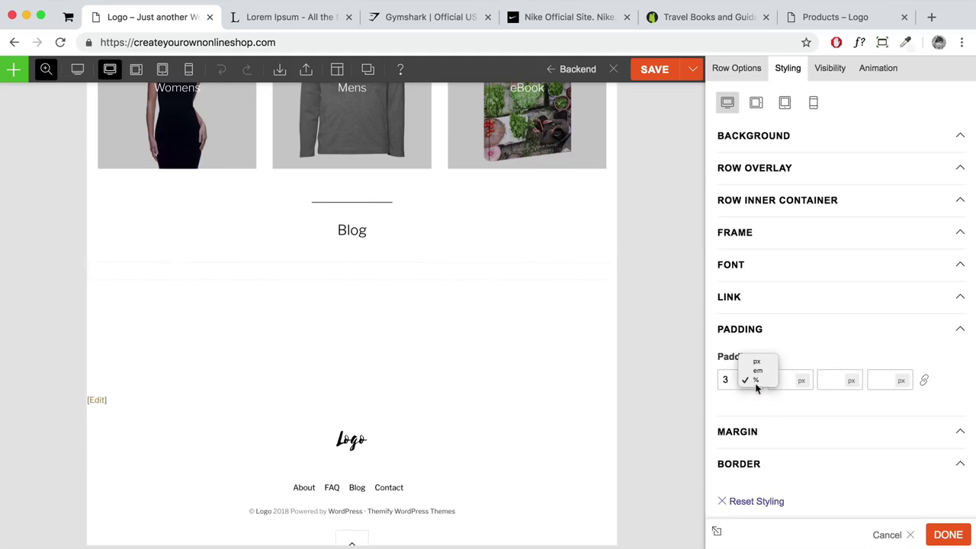
pyautogui.click(759, 380)
pyautogui.click(754, 380)
pyautogui.click(755, 382)
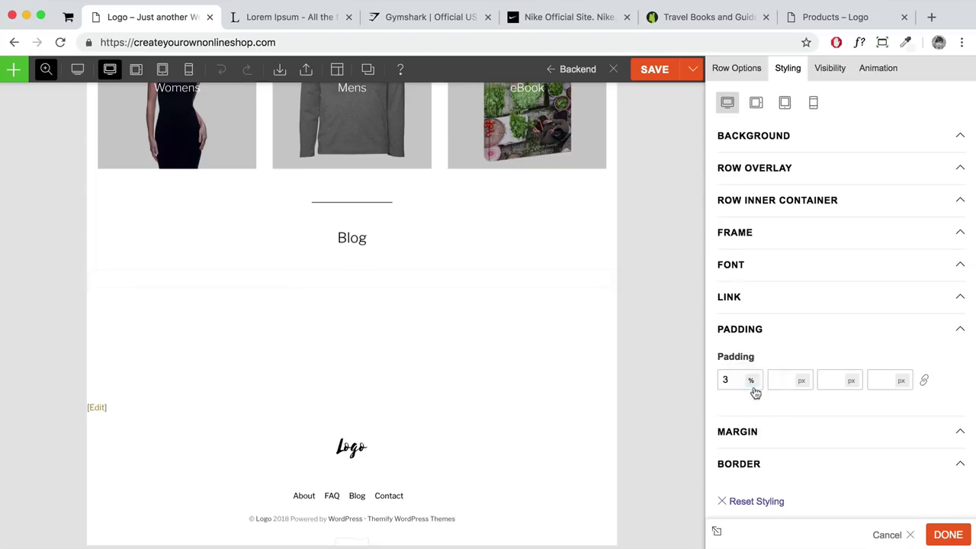
pyautogui.click(944, 534)
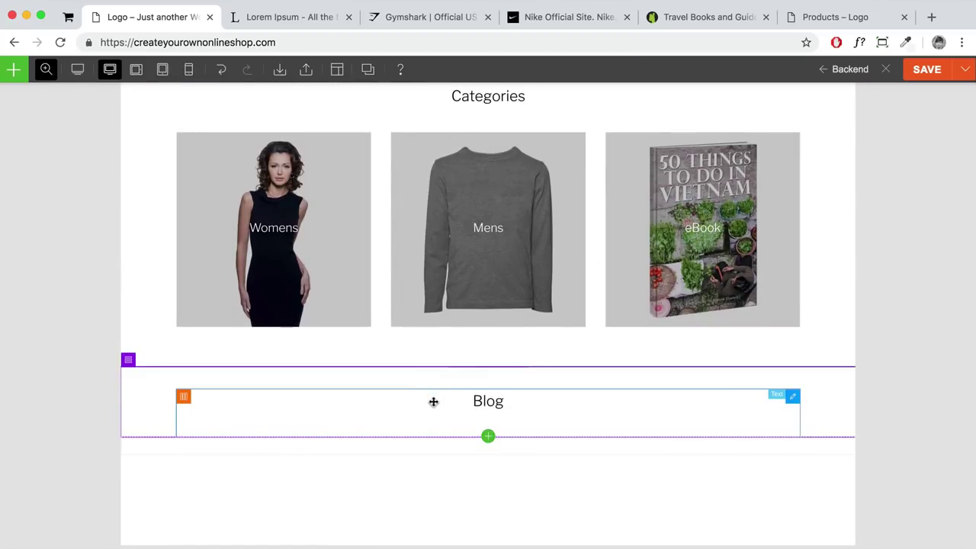
# Add a Post module below the Blog heading and set it to the Grid 3 layout
pyautogui.click(13, 73)
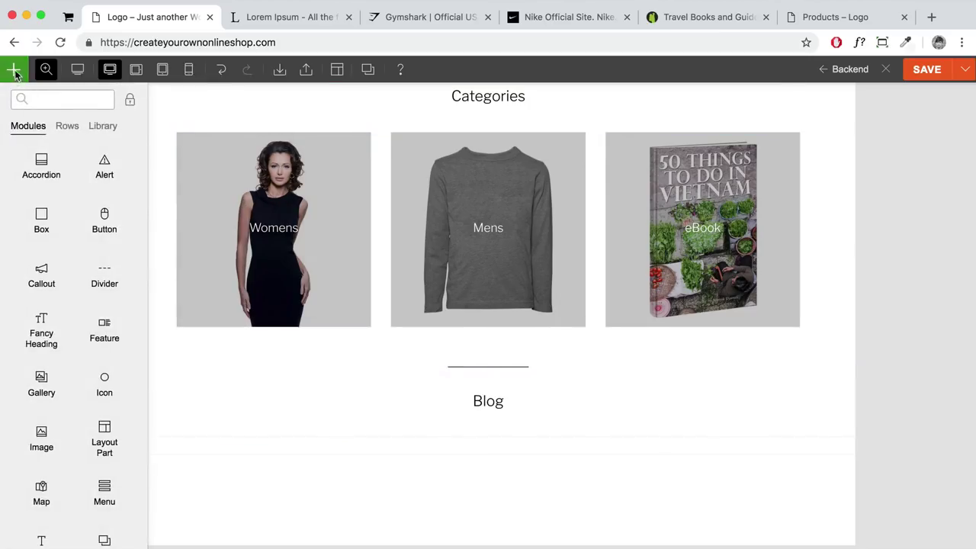
pyautogui.scroll(-5, 81, 342)
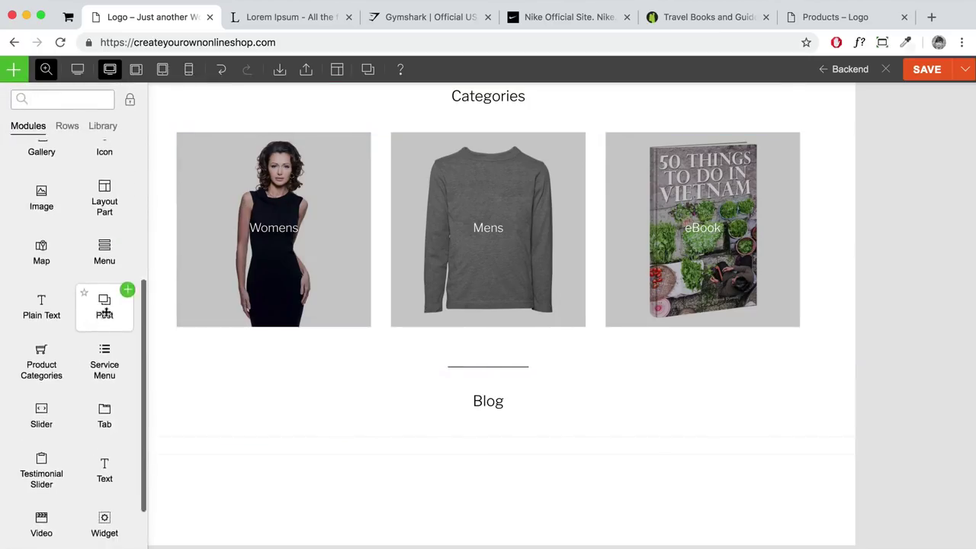
pyautogui.moveTo(105, 311); pyautogui.dragTo(426, 427)
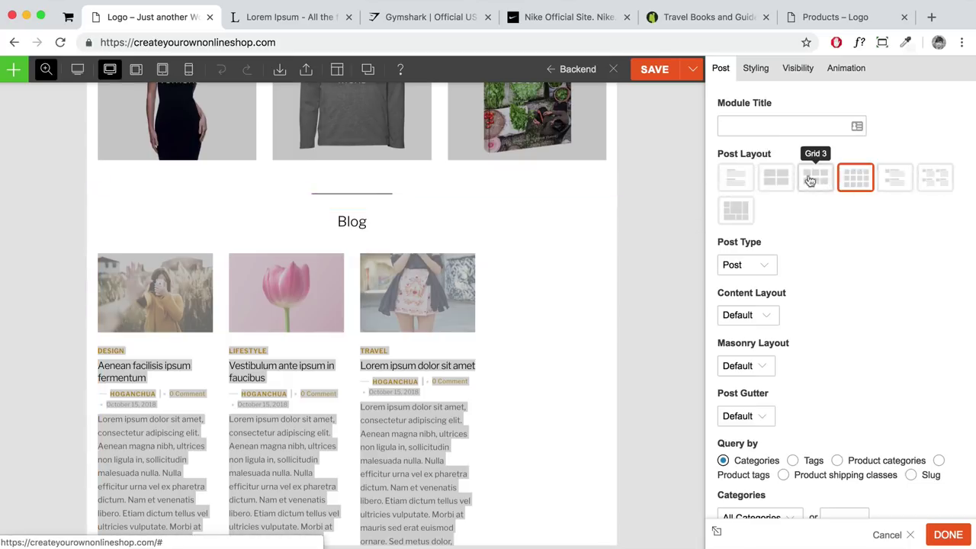
pyautogui.click(815, 180)
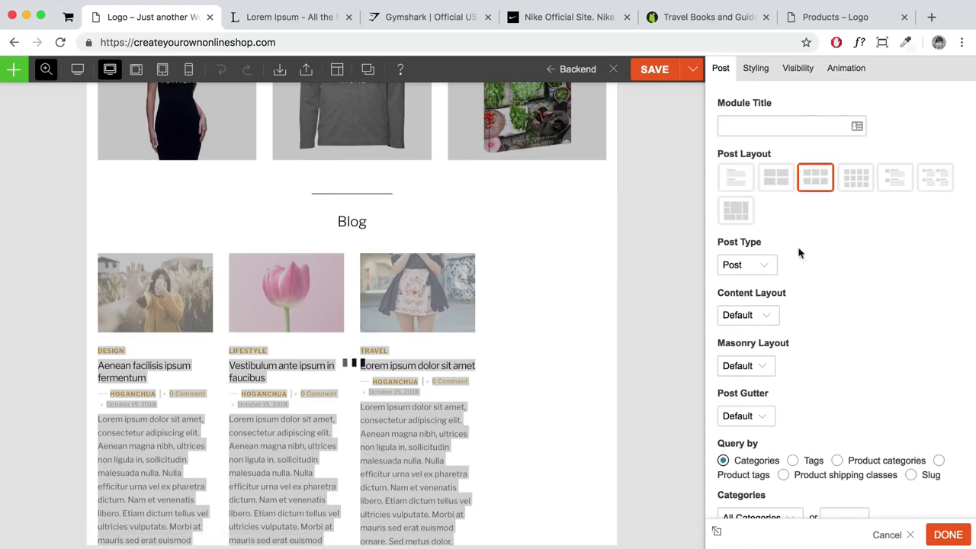
# Keep the default post content layout and review how much post text is displayed
pyautogui.scroll(-1, 801, 279)
pyautogui.scroll(-1, 800, 279)
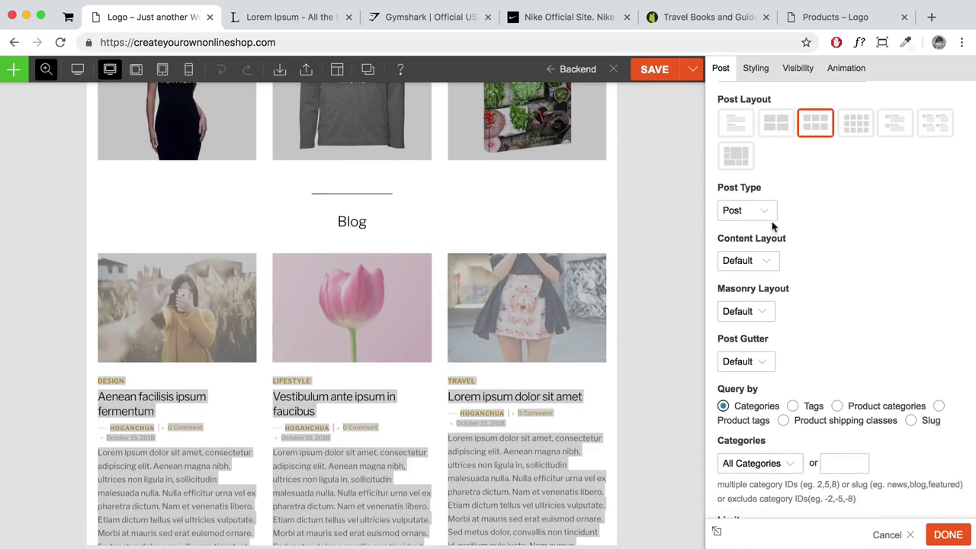
pyautogui.scroll(-1, 778, 244)
pyautogui.click(764, 263)
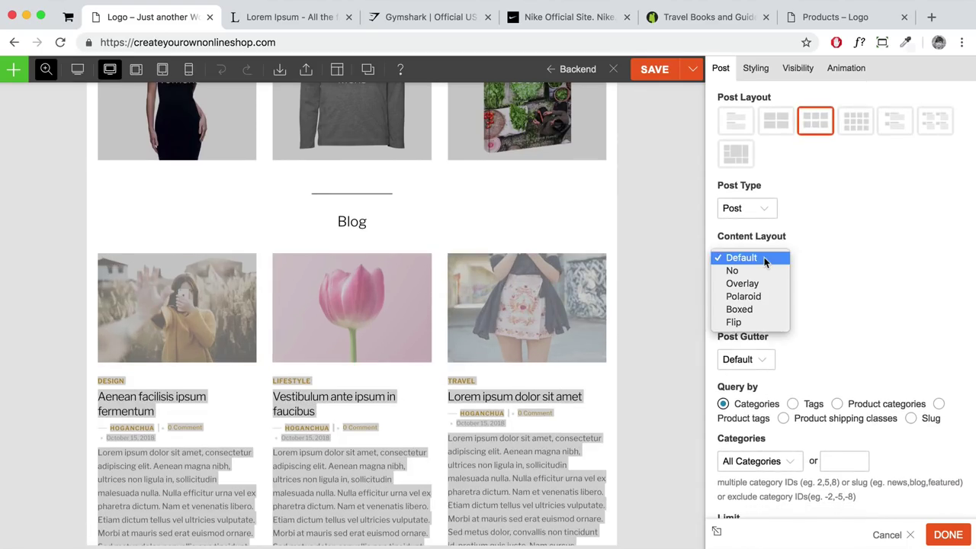
pyautogui.click(767, 260)
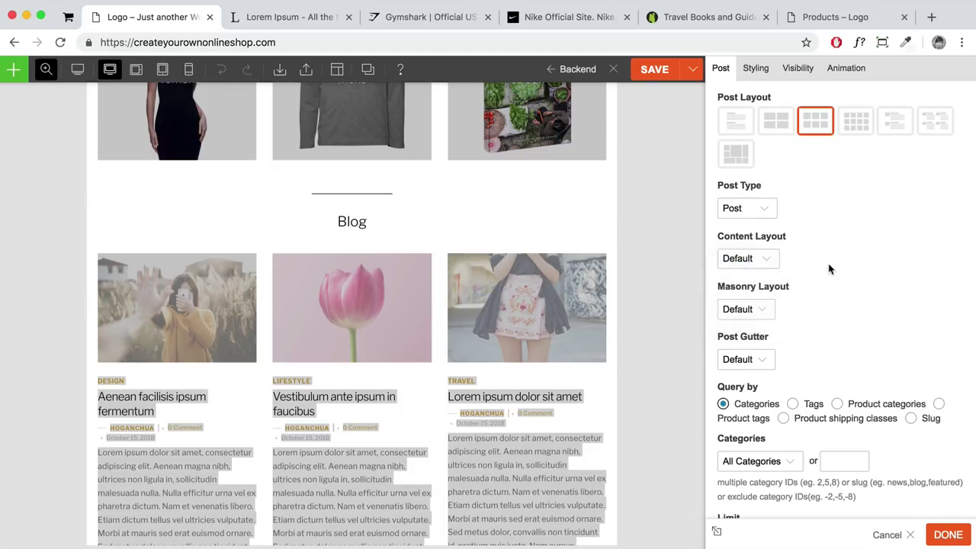
pyautogui.scroll(-5, 829, 269)
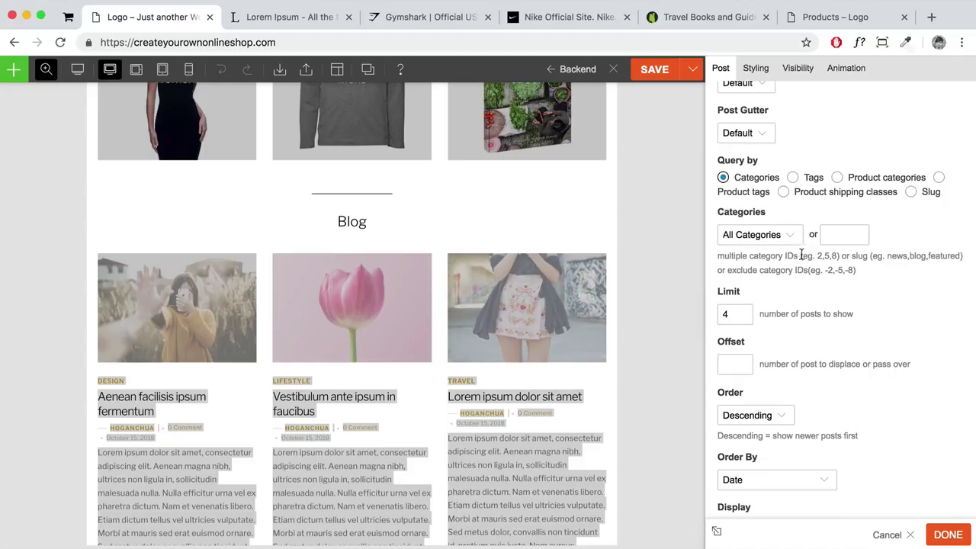
pyautogui.scroll(-5, 829, 291)
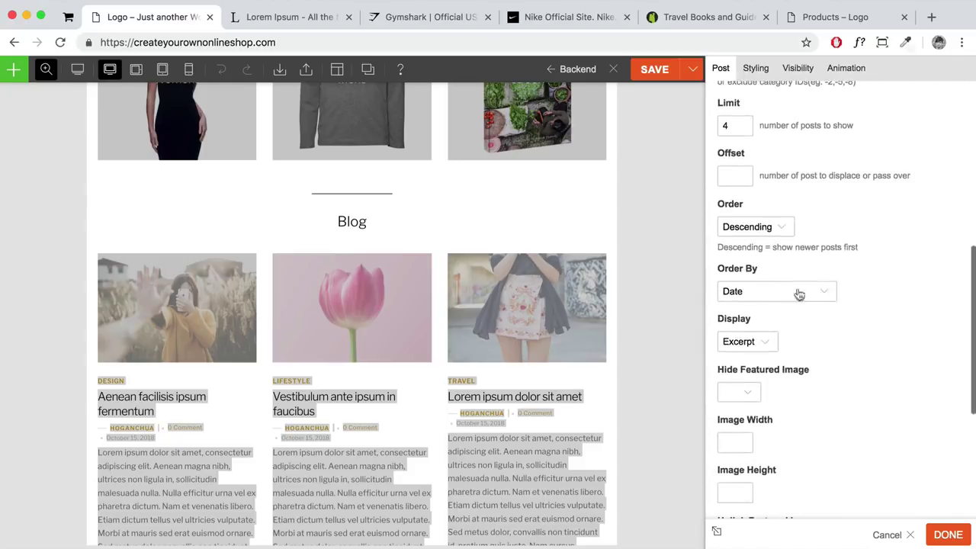
pyautogui.scroll(-3, 451, 355)
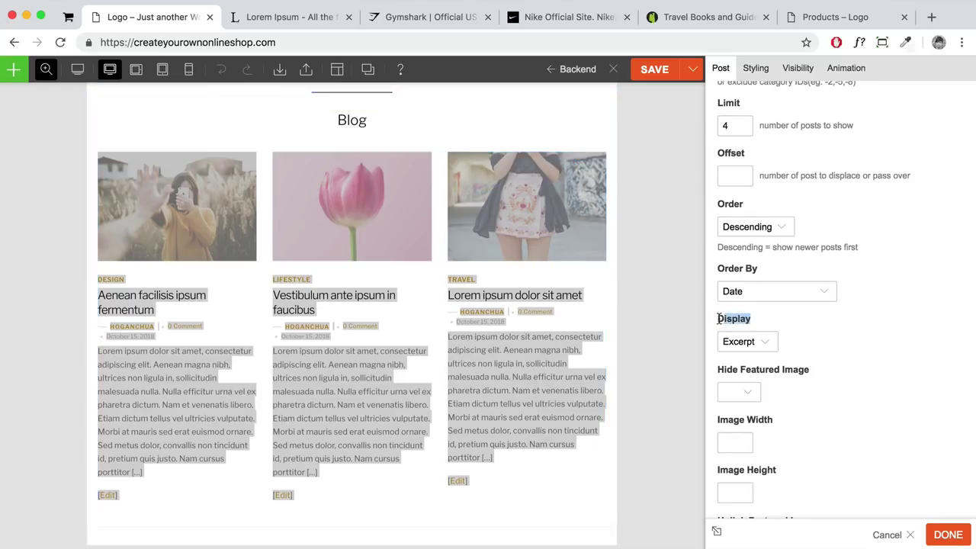
pyautogui.moveTo(743, 318); pyautogui.dragTo(751, 320)
pyautogui.click(747, 342)
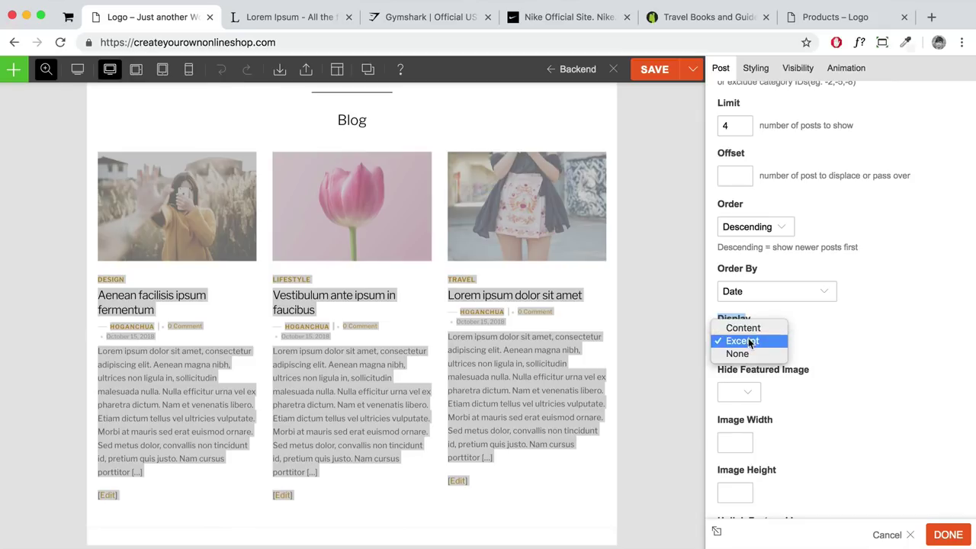
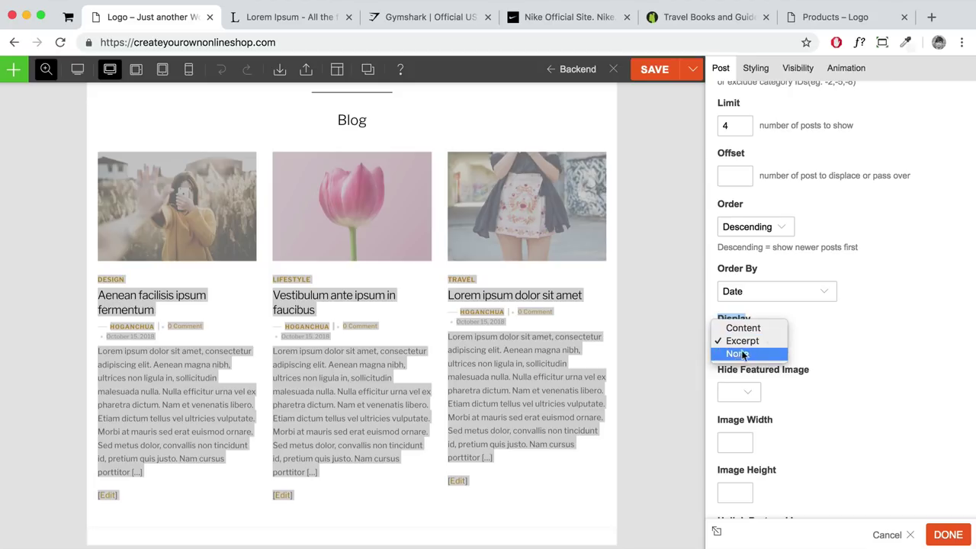
# Set the blog module's Display to None so the posts show no excerpts
pyautogui.click(738, 354)
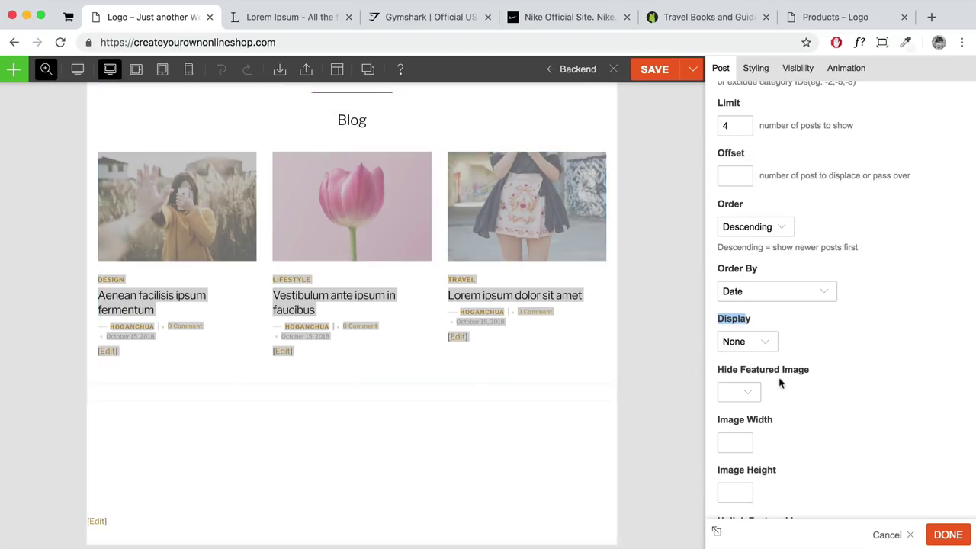
pyautogui.scroll(-7, 789, 380)
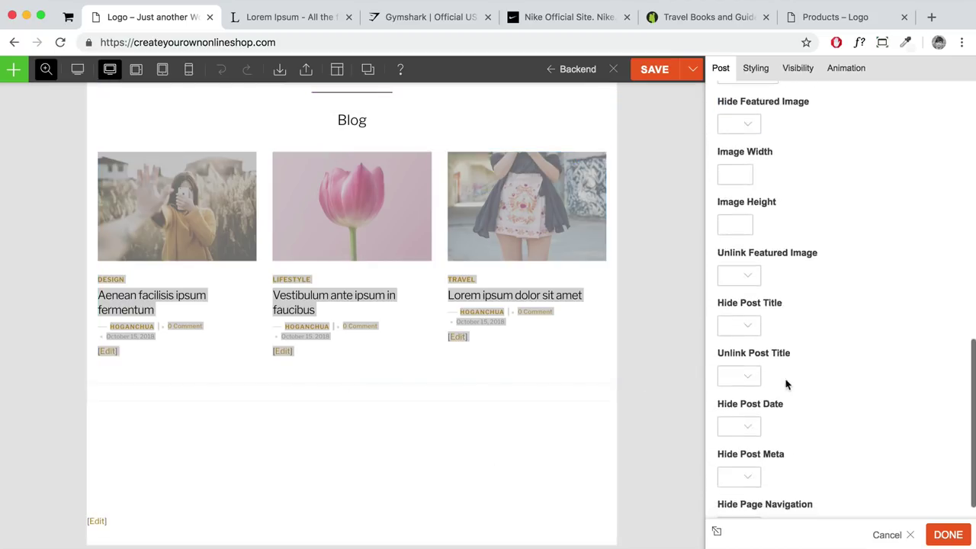
pyautogui.scroll(-2, 741, 335)
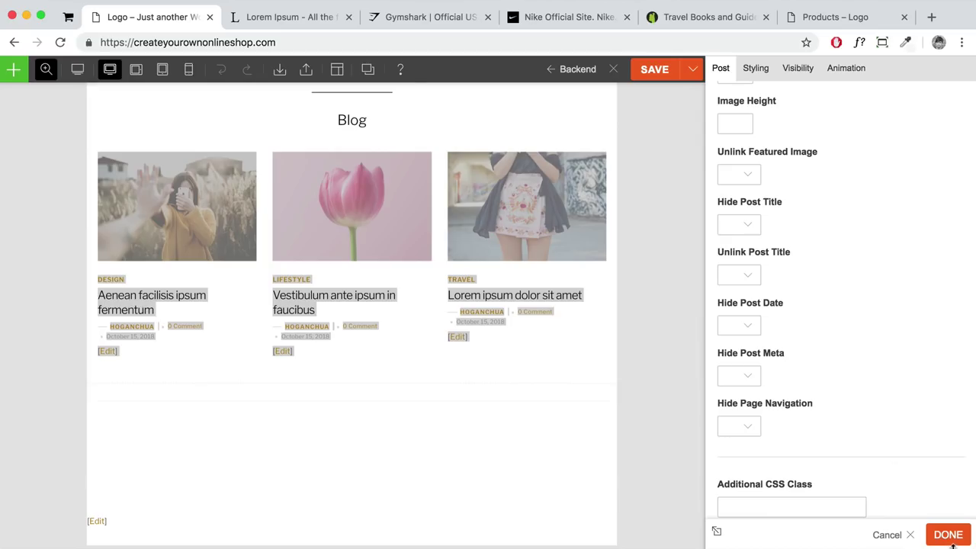
pyautogui.scroll(2, 579, 358)
pyautogui.scroll(3, 778, 198)
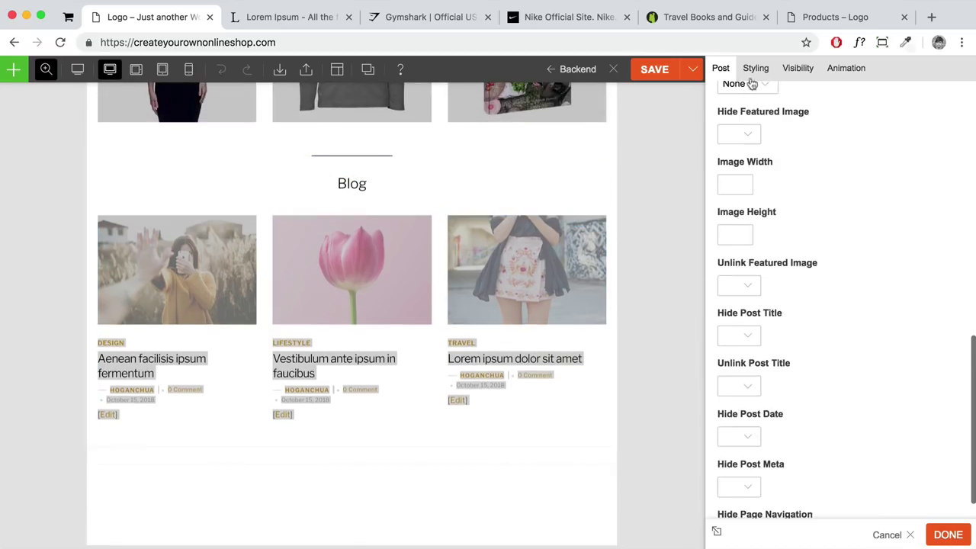
# Centre-align the blog post text, save the page and close the builder
pyautogui.click(755, 69)
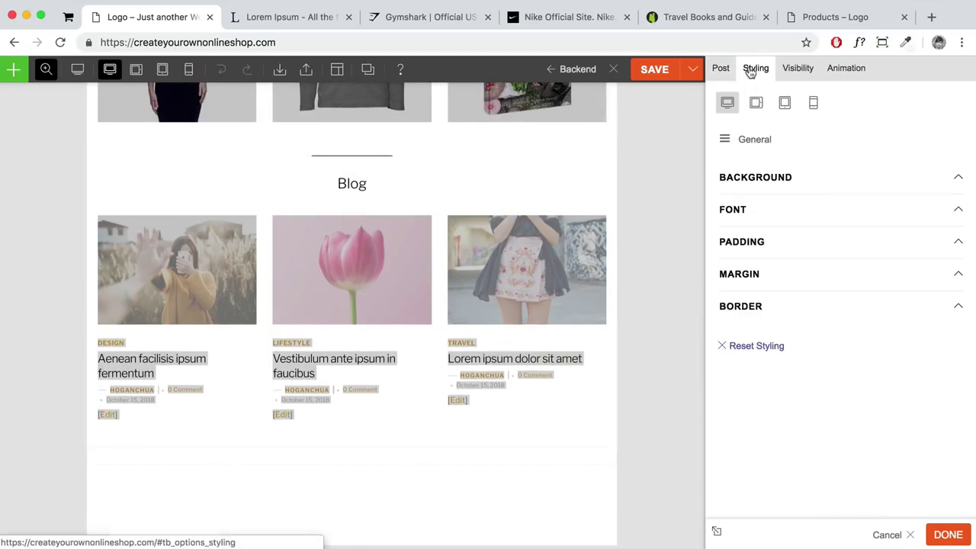
pyautogui.click(809, 218)
pyautogui.scroll(-3, 810, 259)
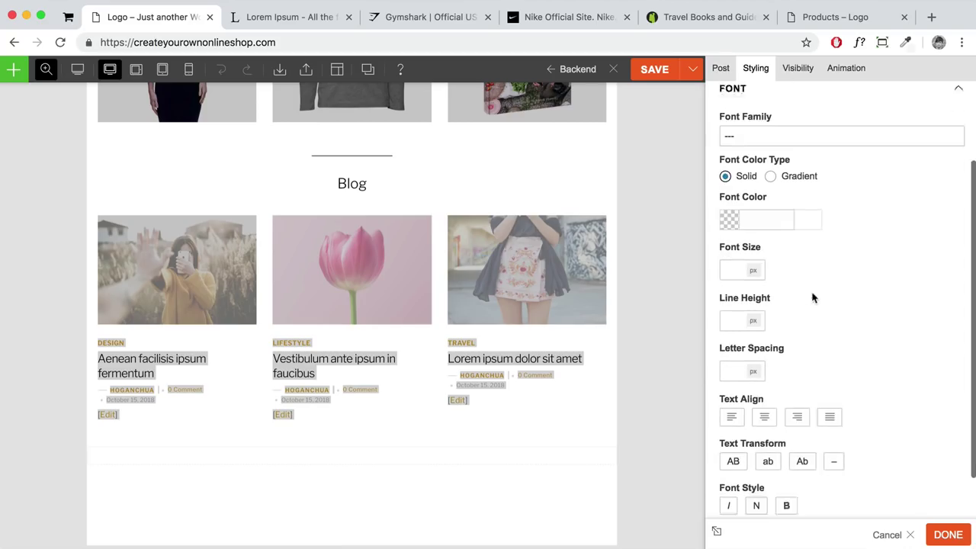
pyautogui.click(763, 411)
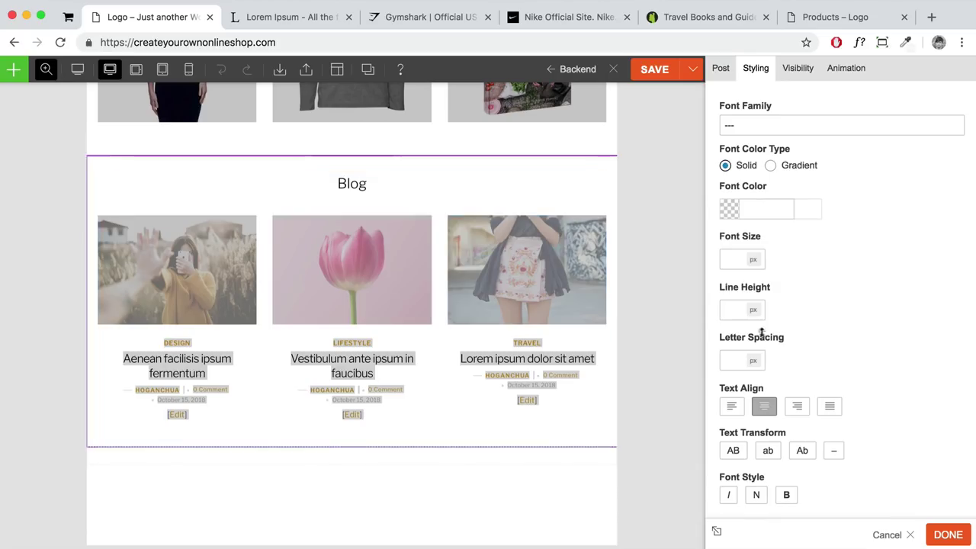
pyautogui.click(945, 536)
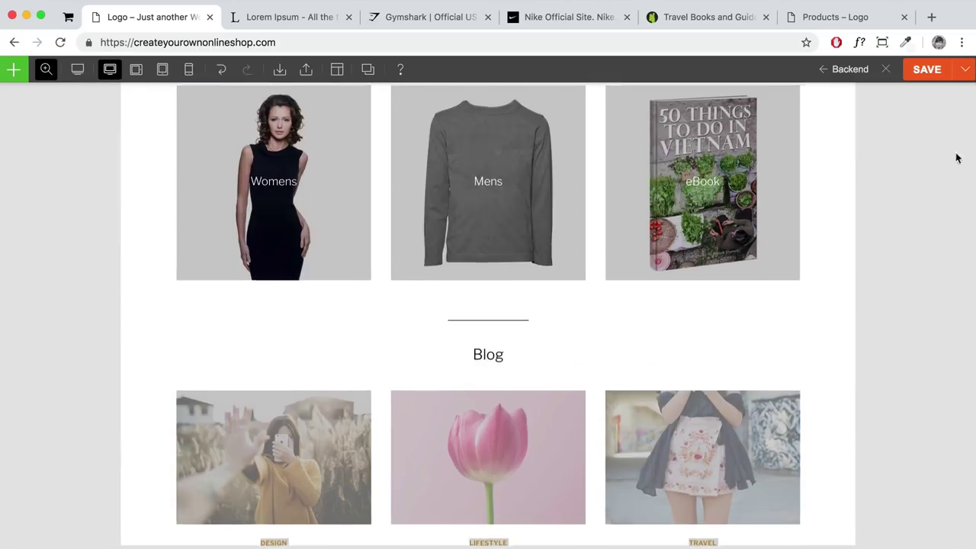
pyautogui.click(925, 73)
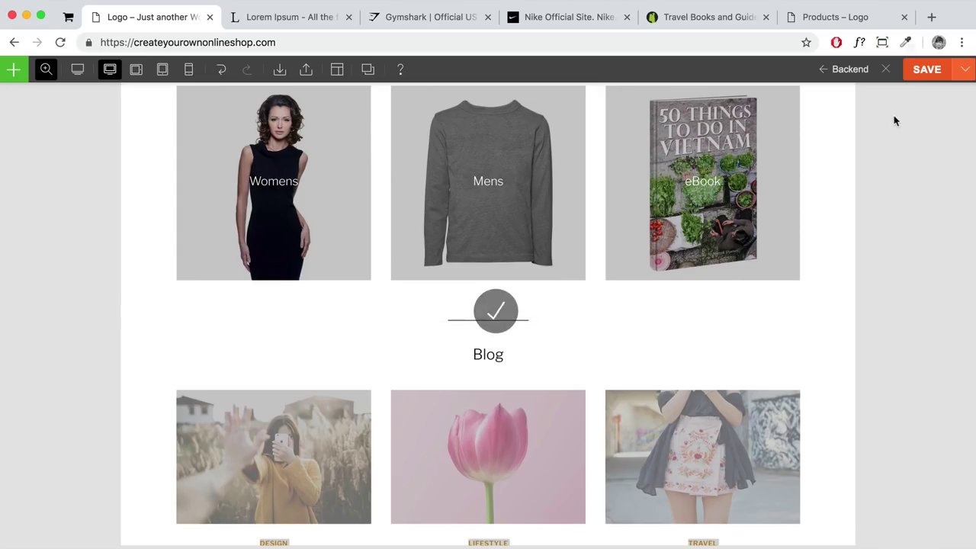
pyautogui.click(885, 69)
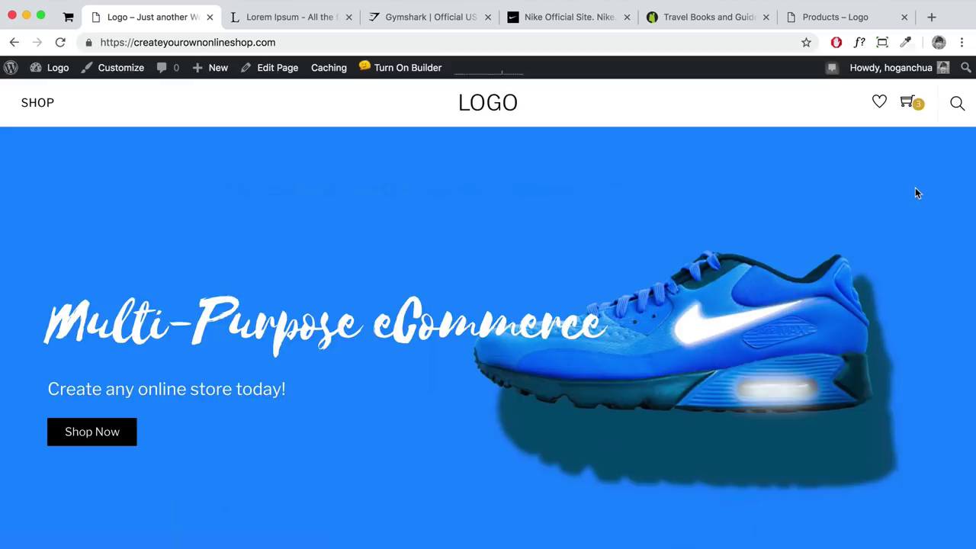
pyautogui.scroll(-15, 915, 191)
pyautogui.scroll(-2, 915, 193)
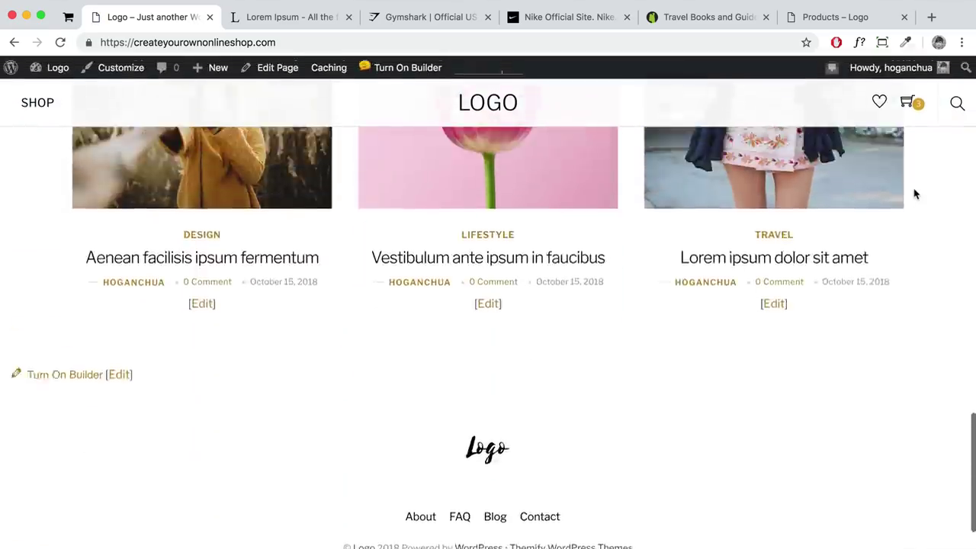
pyautogui.scroll(4, 915, 193)
pyautogui.scroll(-2, 915, 194)
pyautogui.scroll(-3, 914, 194)
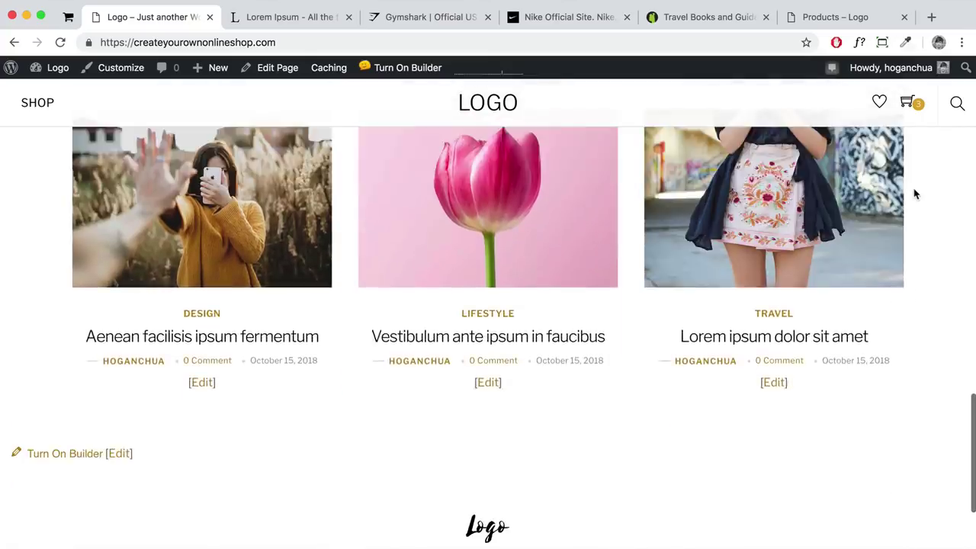
pyautogui.click(68, 17)
pyautogui.scroll(-5, 244, 260)
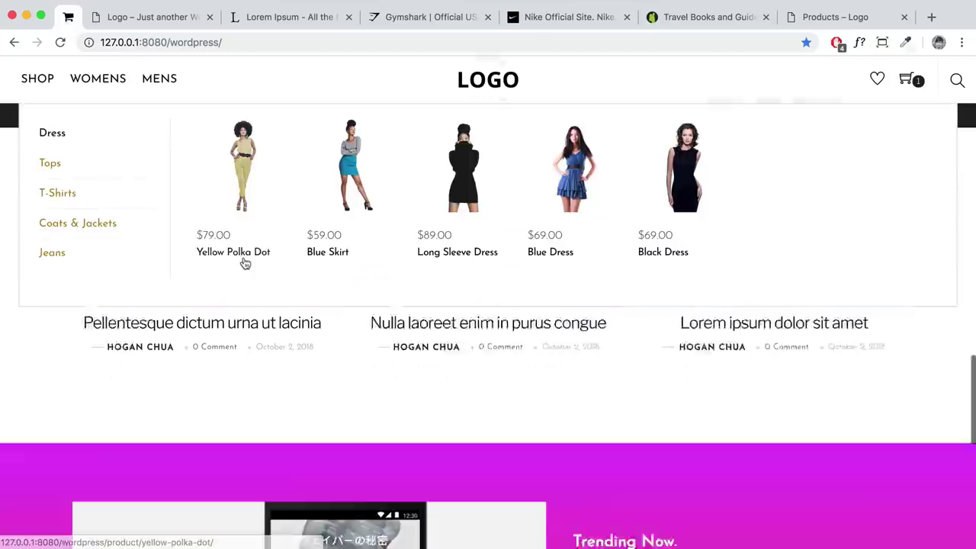
pyautogui.scroll(-2, 455, 378)
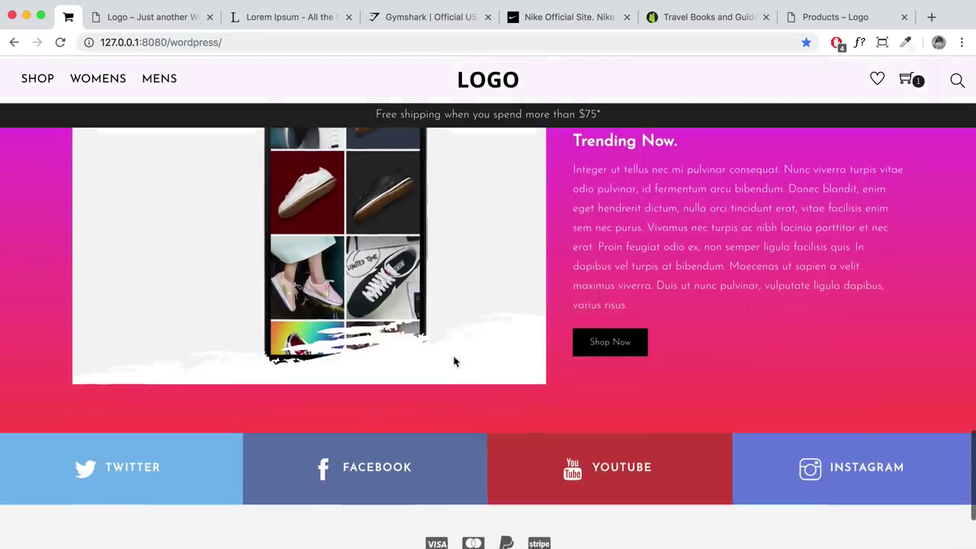
pyautogui.scroll(2, 452, 351)
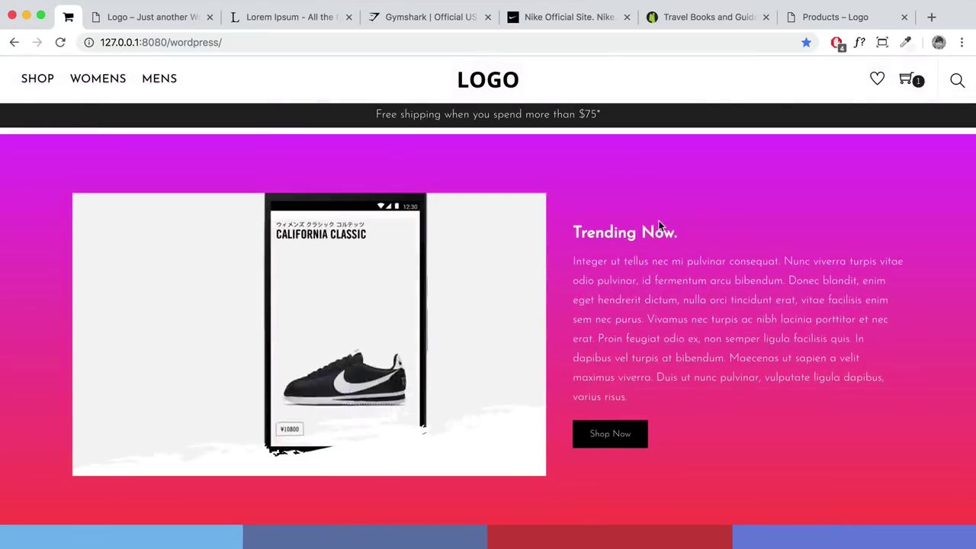
pyautogui.scroll(7, 660, 226)
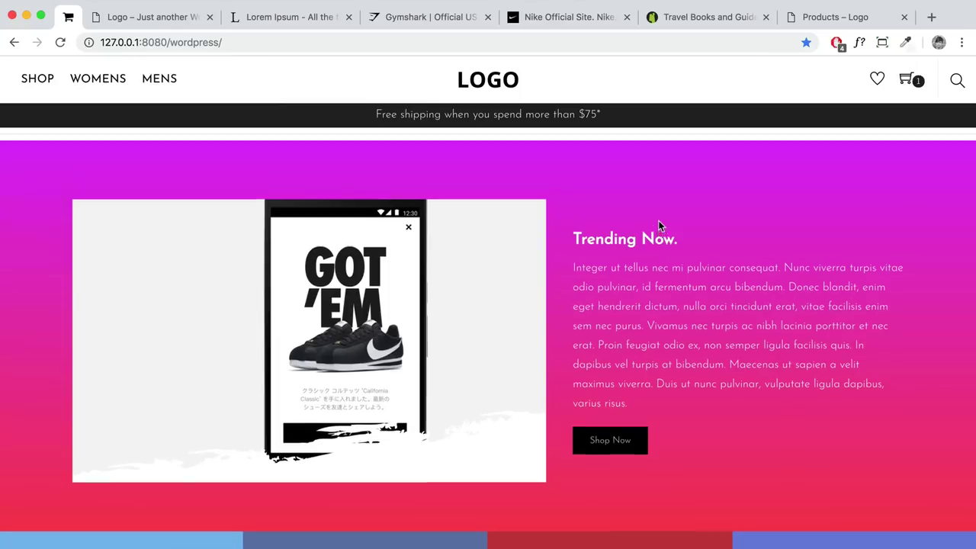
pyautogui.scroll(10, 659, 225)
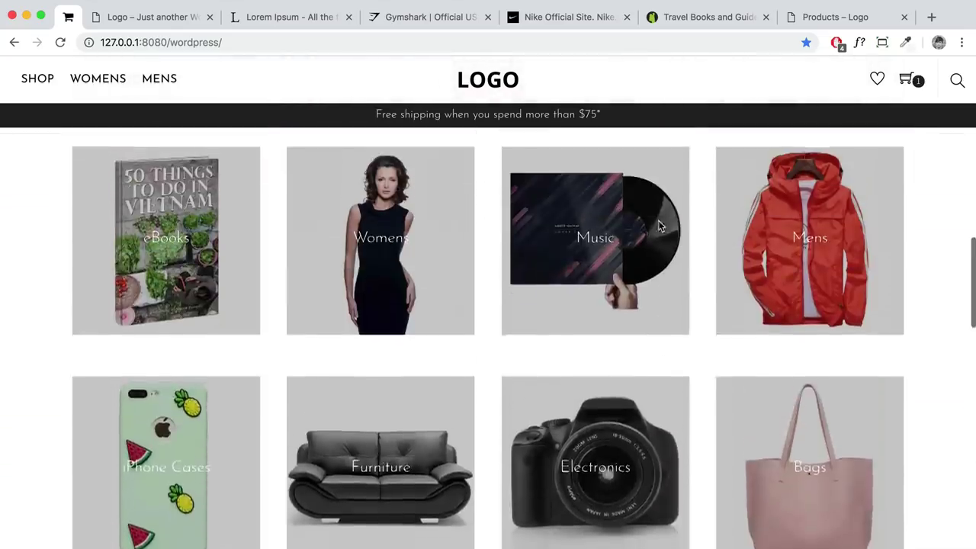
pyautogui.scroll(-10, 659, 226)
pyautogui.scroll(-8, 660, 226)
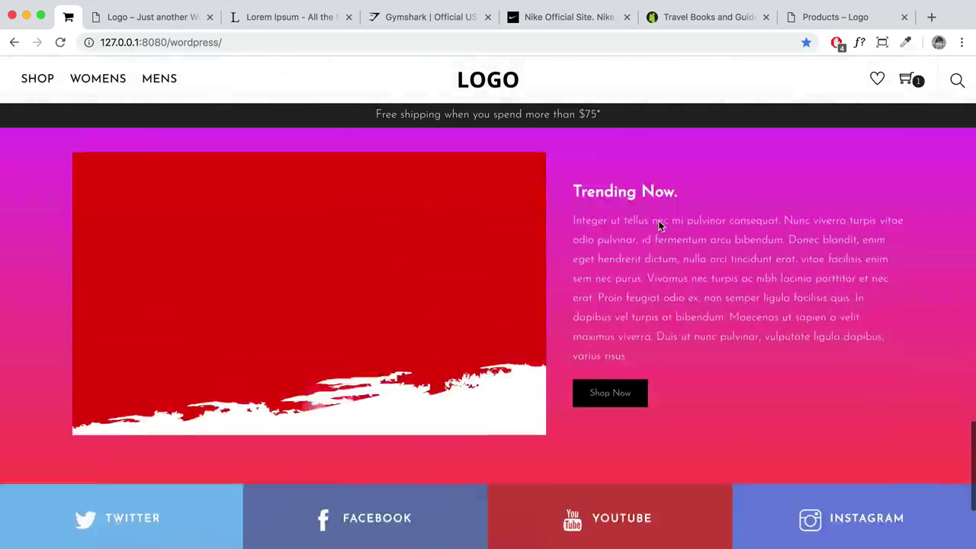
pyautogui.scroll(2, 658, 221)
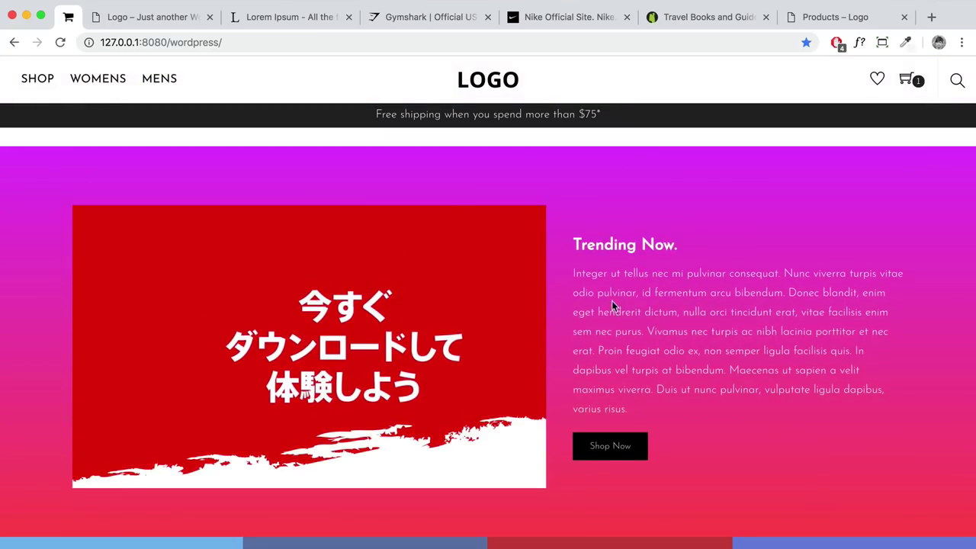
pyautogui.scroll(-1, 612, 300)
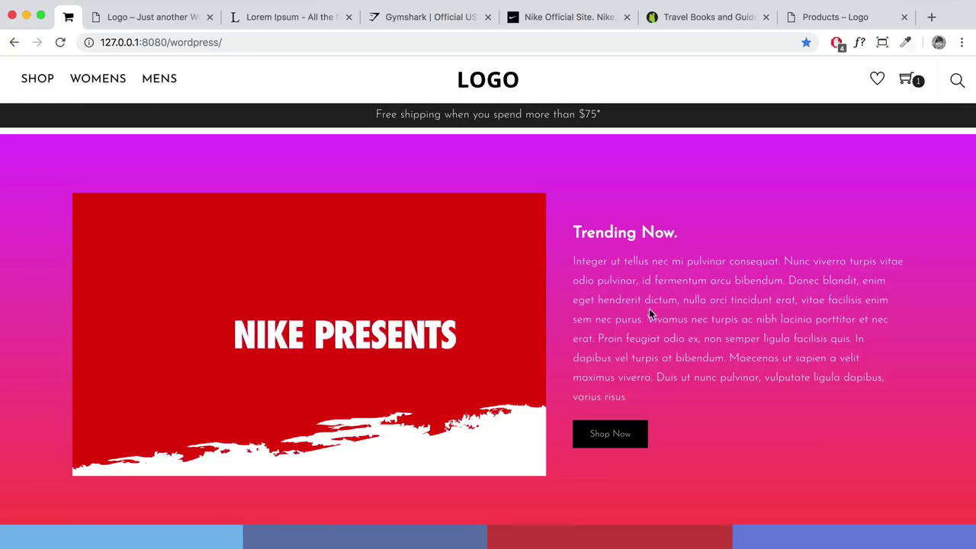
pyautogui.scroll(4, 649, 314)
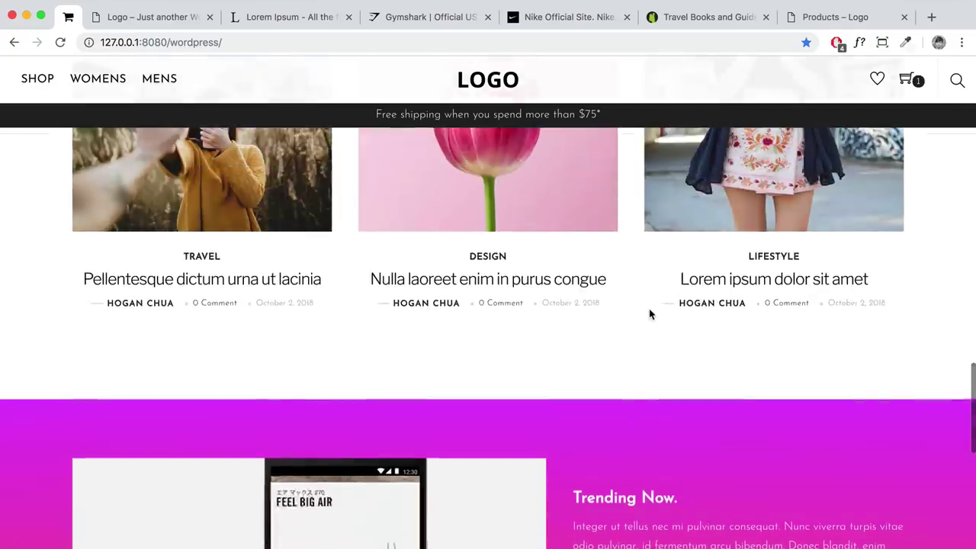
pyautogui.scroll(-5, 649, 312)
pyautogui.scroll(-1, 673, 306)
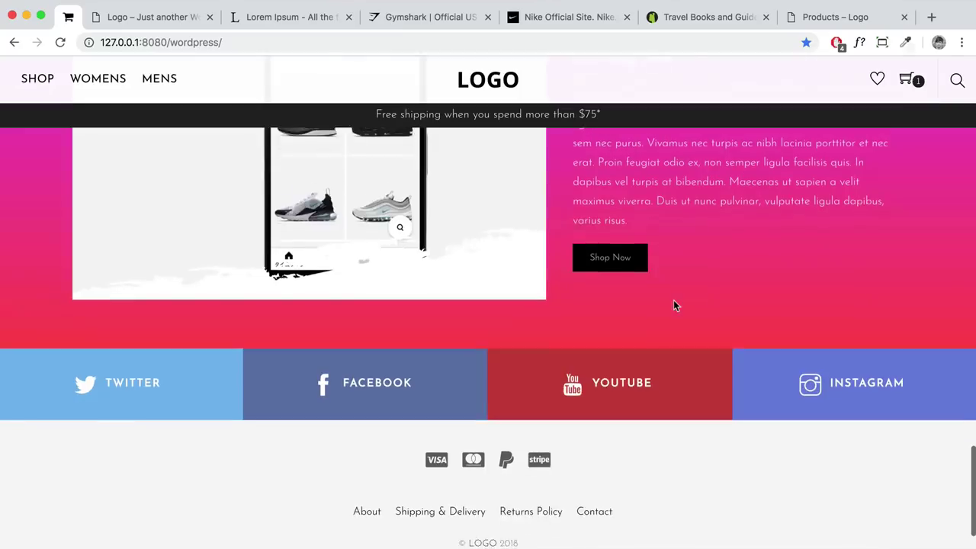
pyautogui.scroll(2, 673, 305)
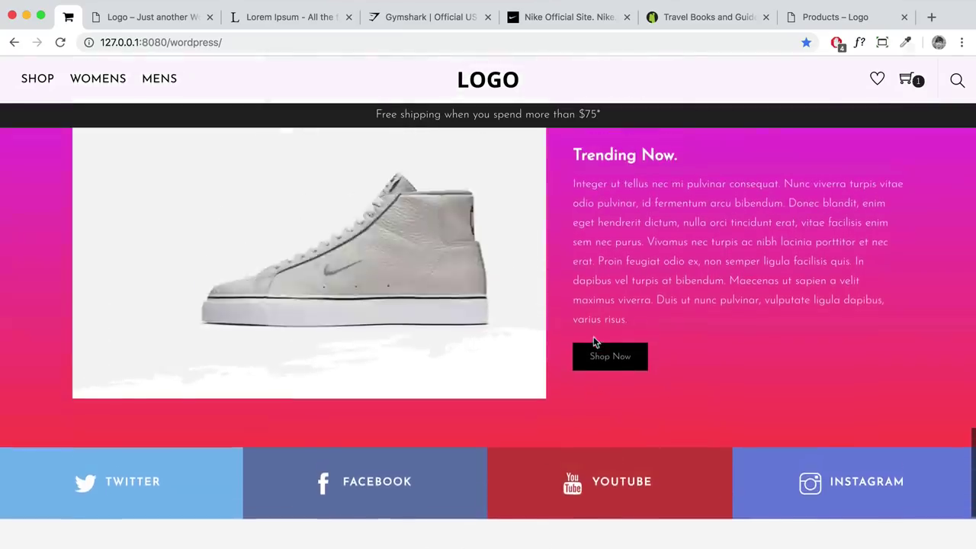
pyautogui.scroll(2, 593, 339)
pyautogui.moveTo(90, 86)
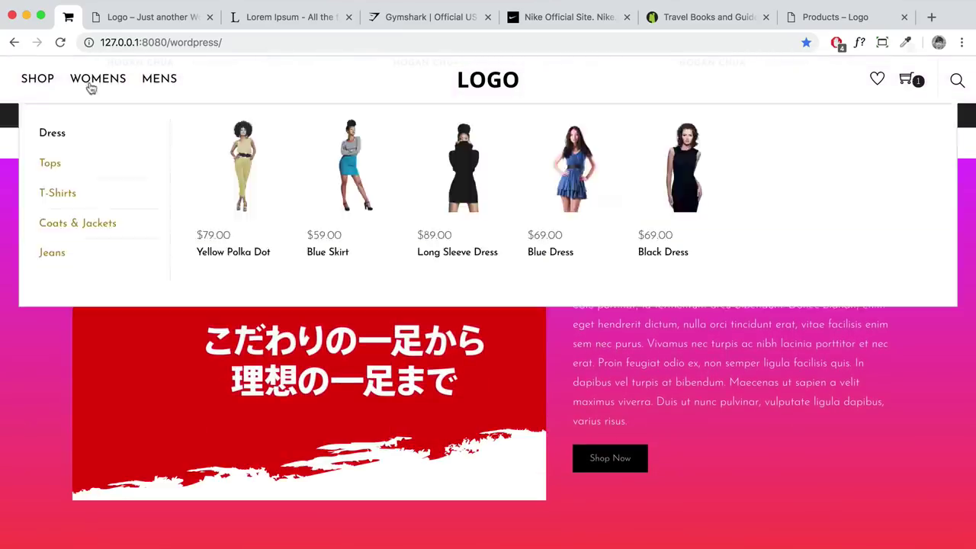
pyautogui.click(144, 27)
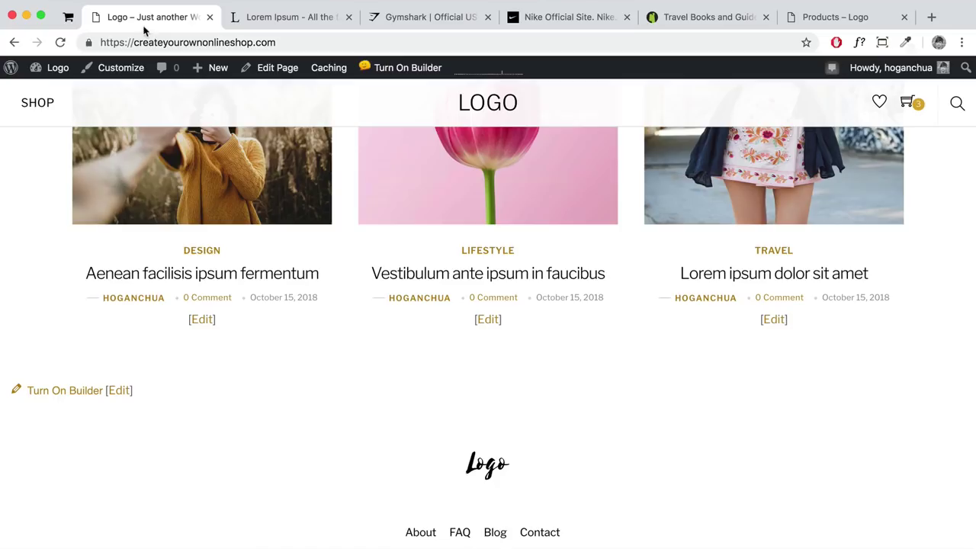
# Turn the builder back on and give the empty row a gradient background
pyautogui.click(81, 397)
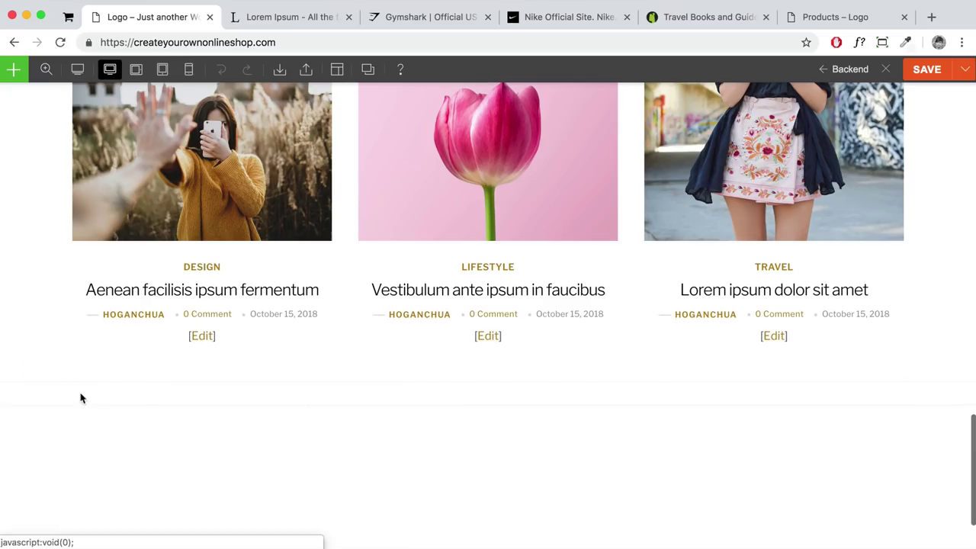
pyautogui.moveTo(82, 397)
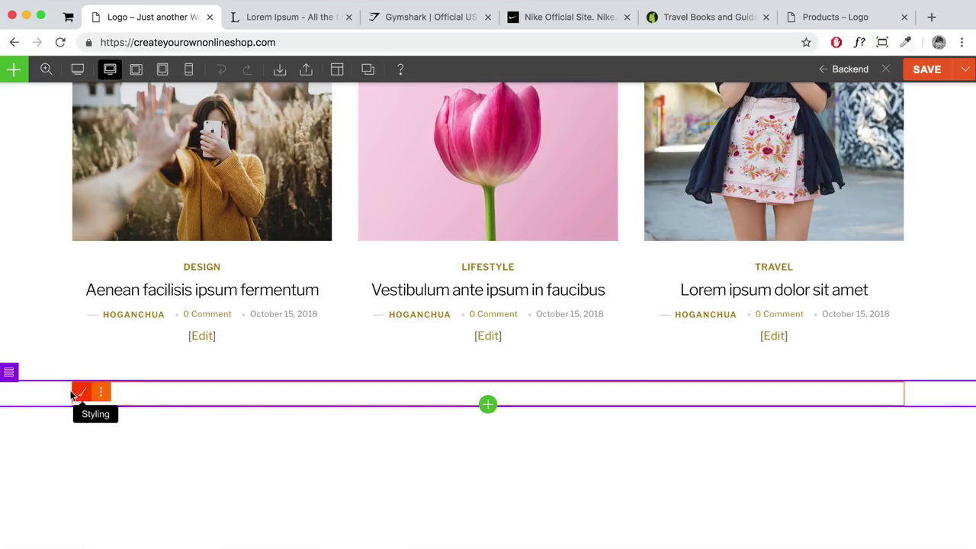
pyautogui.moveTo(10, 372)
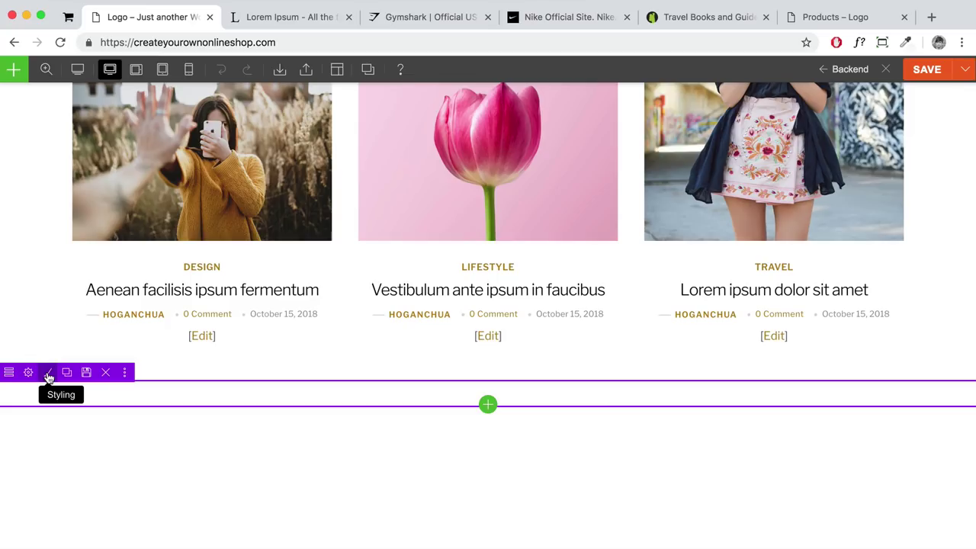
pyautogui.click(48, 373)
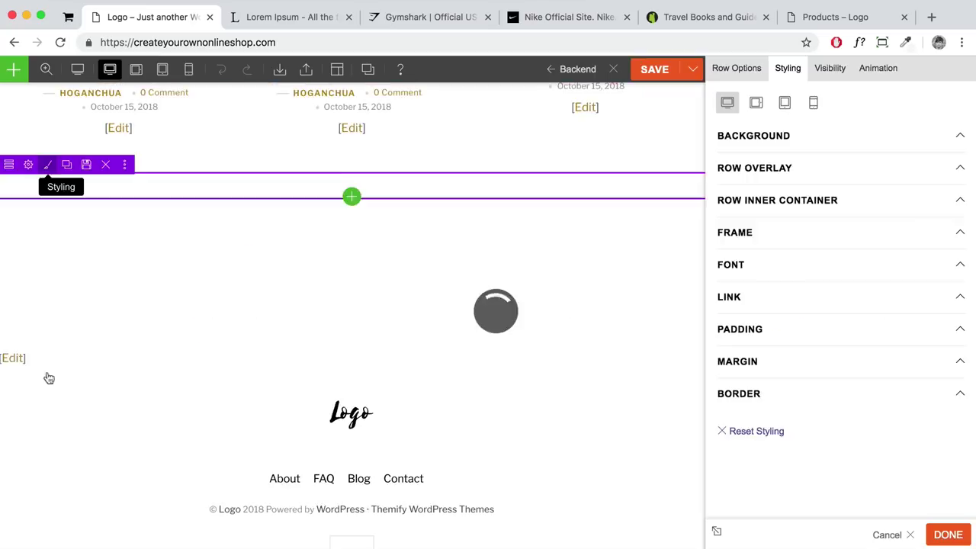
pyautogui.click(866, 139)
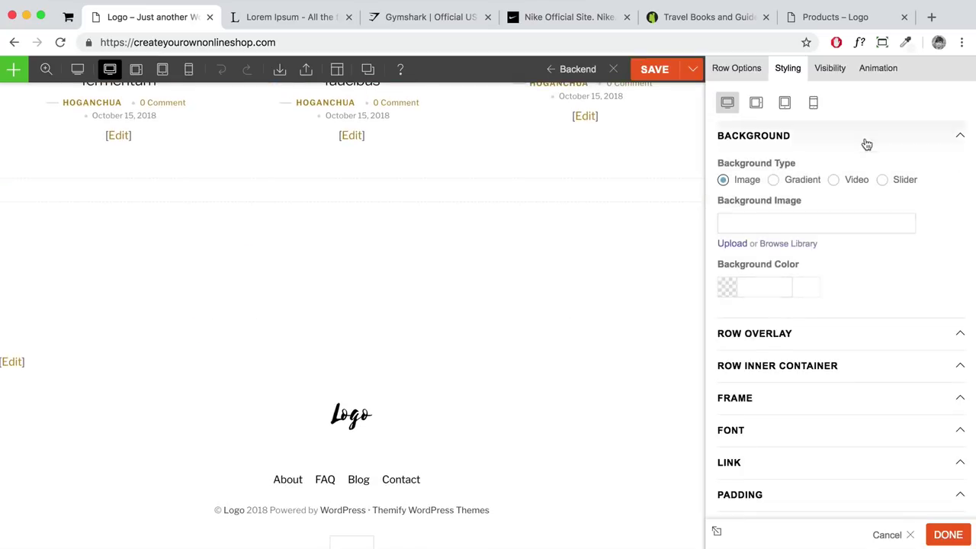
pyautogui.click(773, 180)
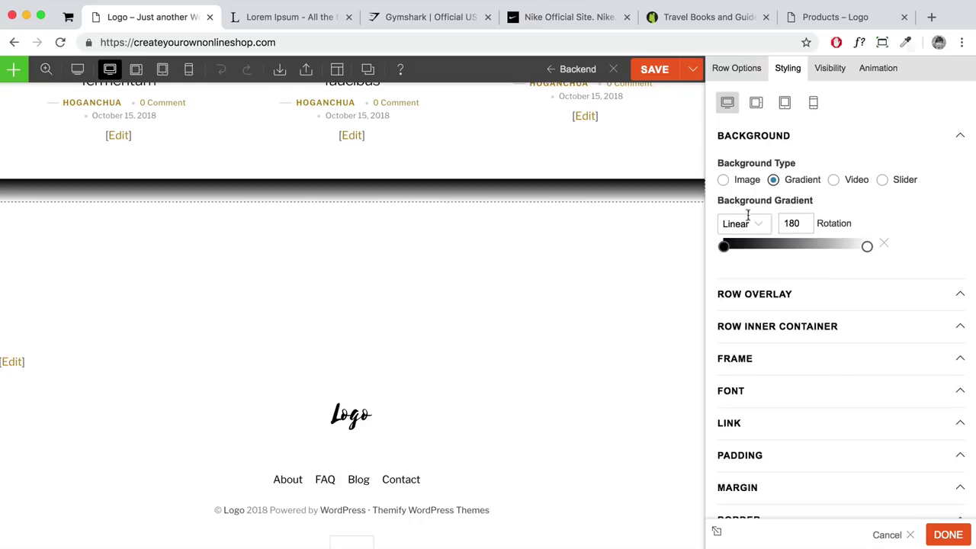
# Set the gradient's start colour to #e23dff and end colour to #ff474d
pyautogui.click(724, 247)
pyautogui.moveTo(752, 265); pyautogui.dragTo(736, 265)
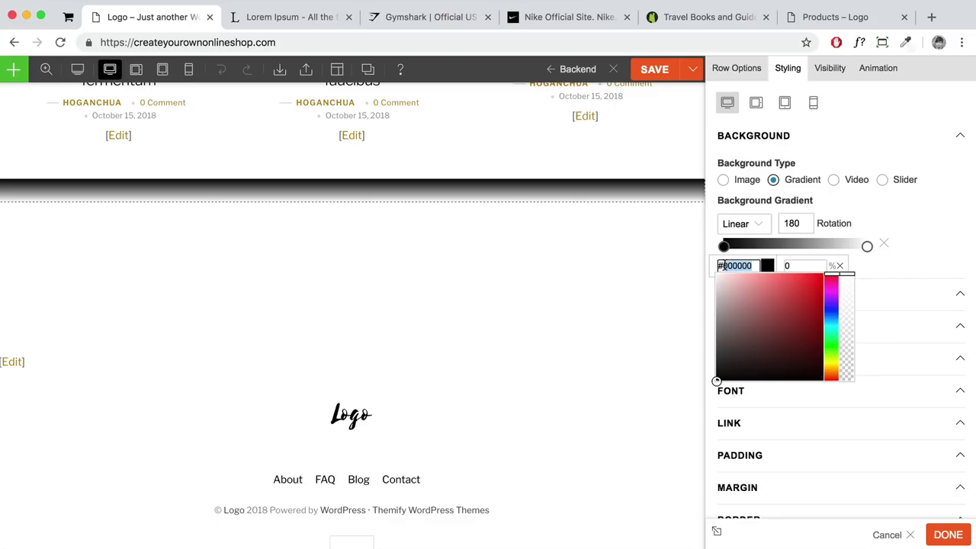
pyautogui.write('e23')
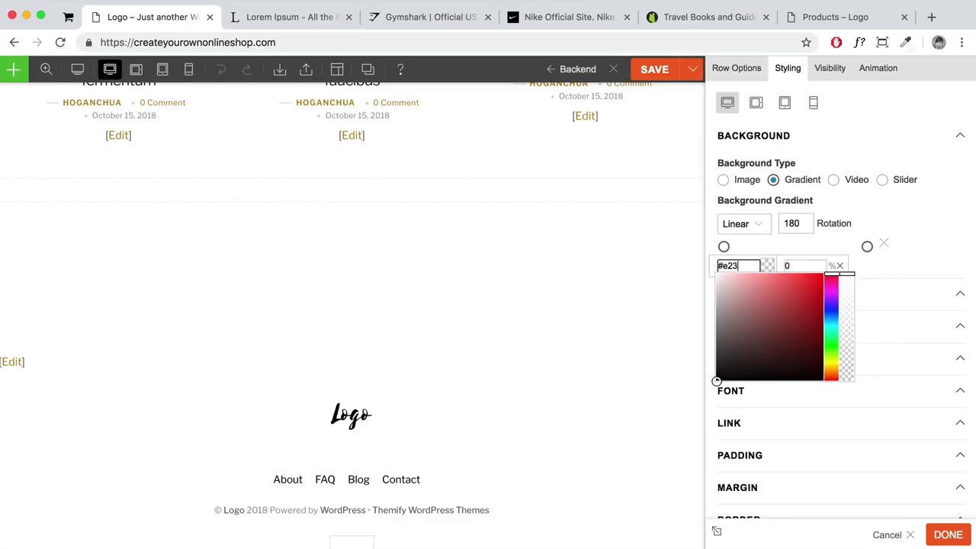
pyautogui.write('dff')
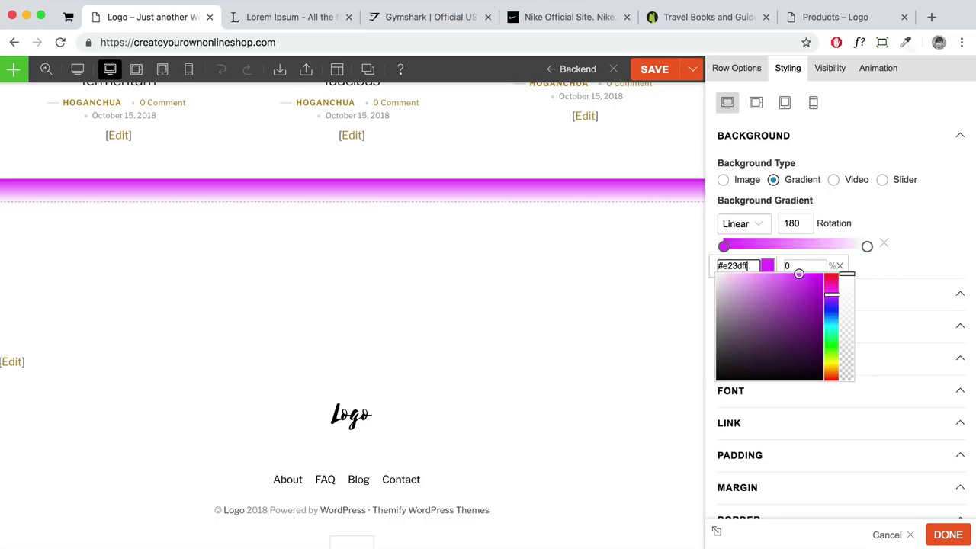
pyautogui.click(858, 264)
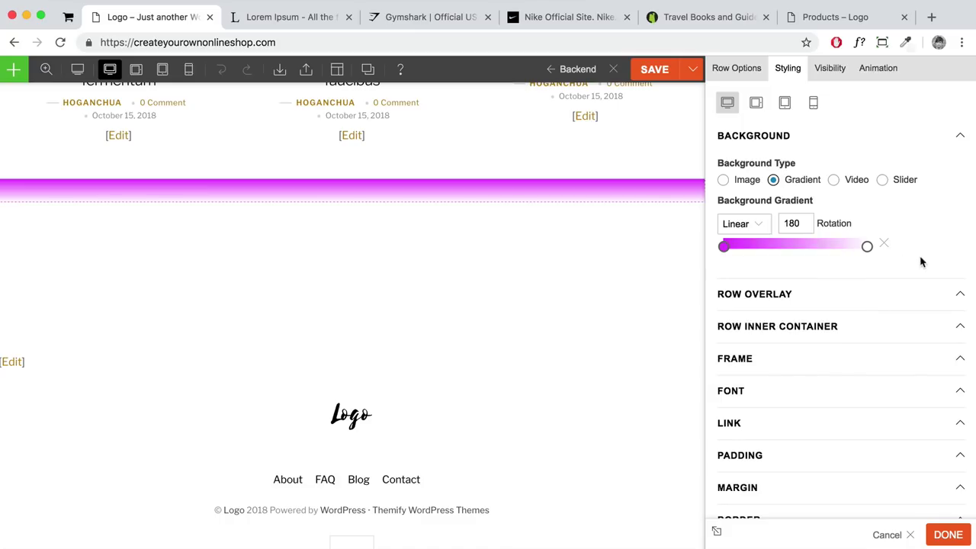
pyautogui.click(867, 247)
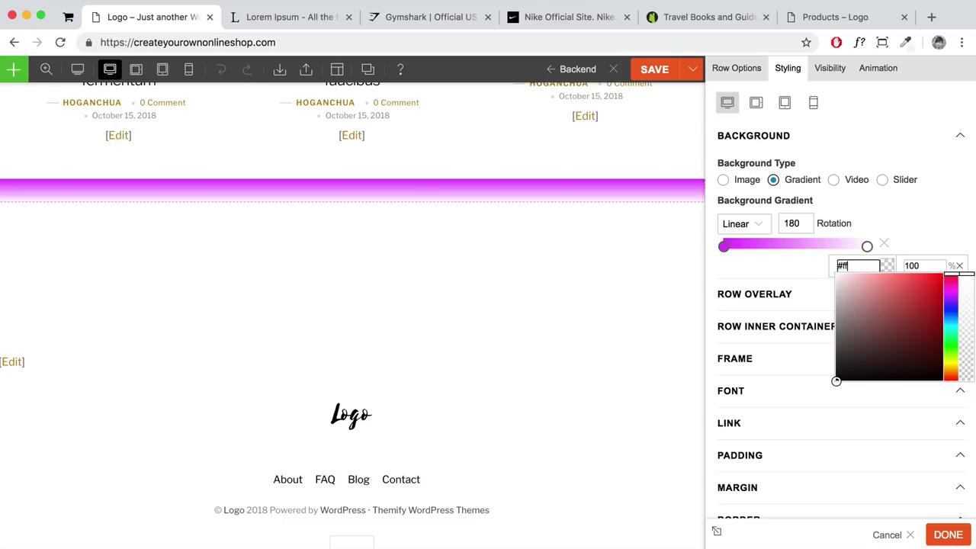
pyautogui.write('#ff474d')
pyautogui.click(789, 272)
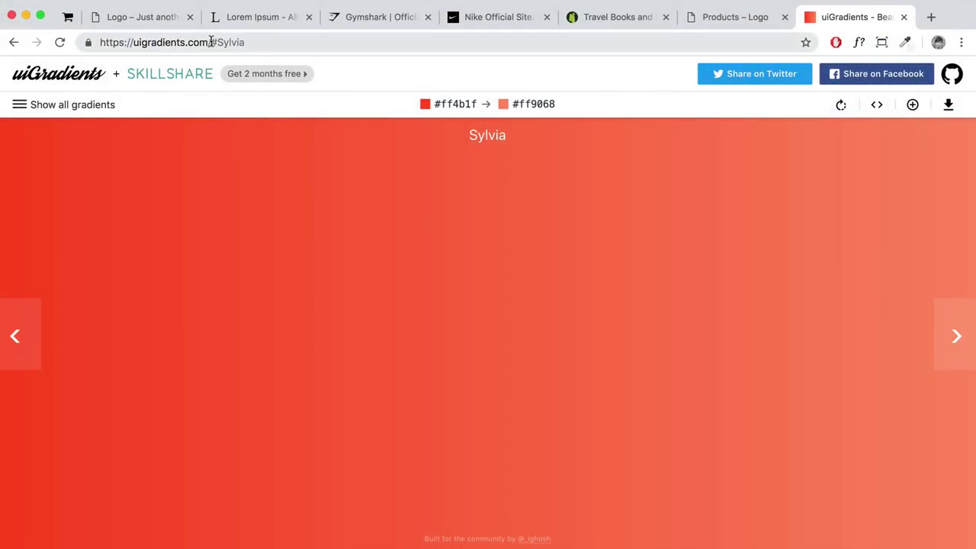
# Filter uiGradients by cyan, view Socialive (#06beb6 → #48b1bf), then return to the builder tab
pyautogui.moveTo(211, 42); pyautogui.dragTo(146, 42)
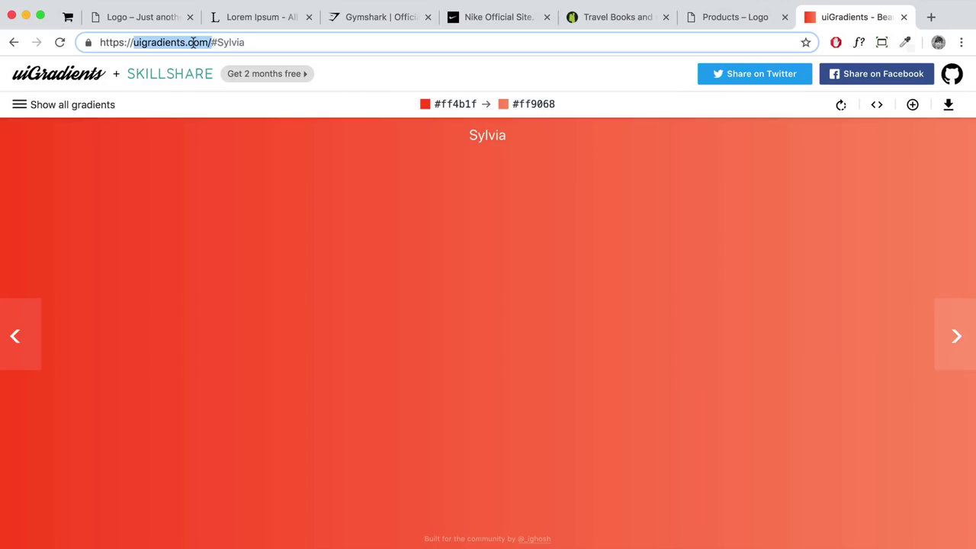
pyautogui.click(48, 109)
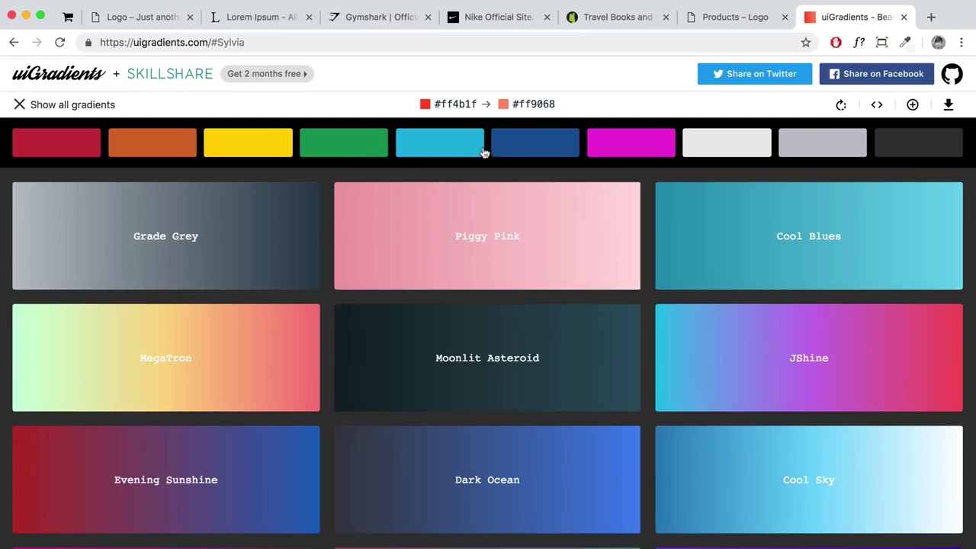
pyautogui.click(435, 153)
pyautogui.scroll(-2, 508, 270)
pyautogui.scroll(-7, 508, 270)
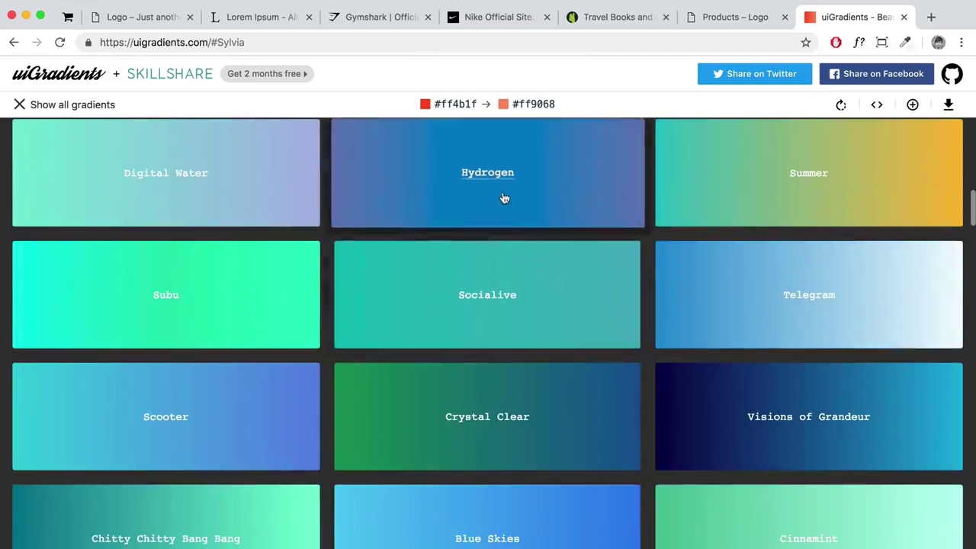
pyautogui.scroll(1, 446, 211)
pyautogui.scroll(-2, 257, 308)
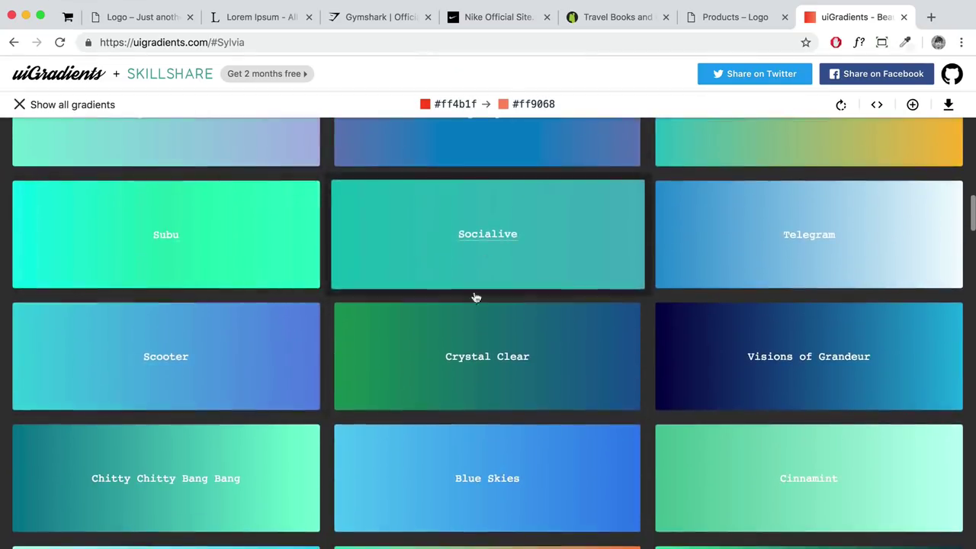
pyautogui.click(514, 251)
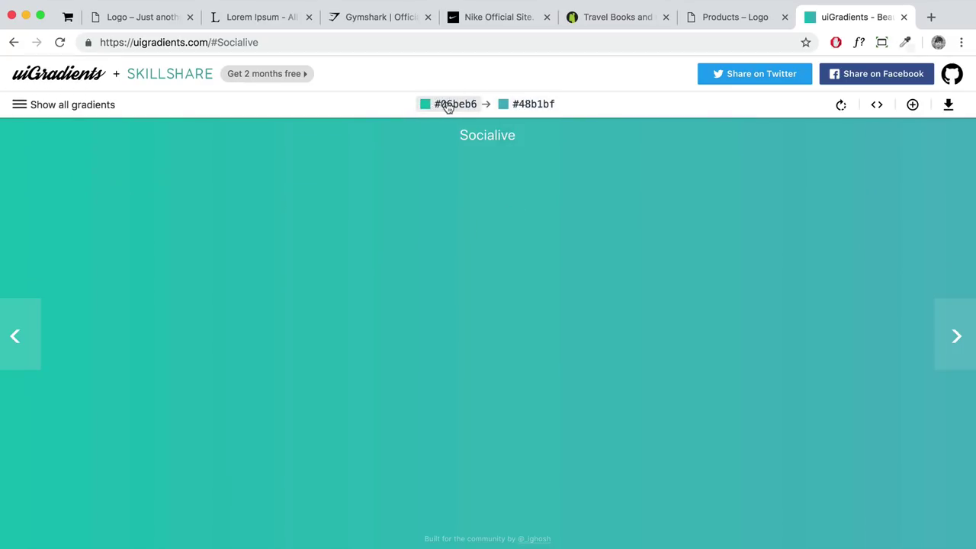
pyautogui.click(143, 19)
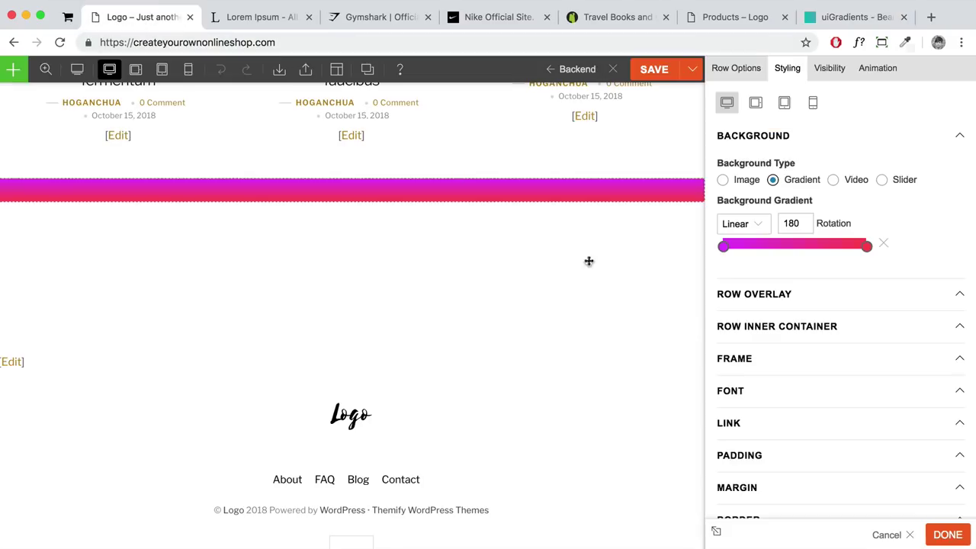
# Give the gradient row 5% top and bottom padding and apply the row settings
pyautogui.click(909, 461)
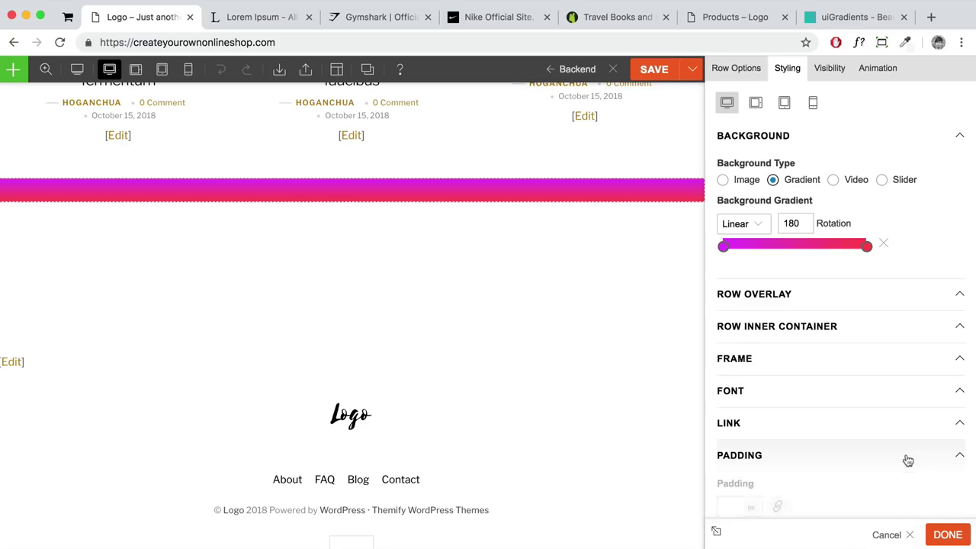
pyautogui.scroll(-2, 788, 453)
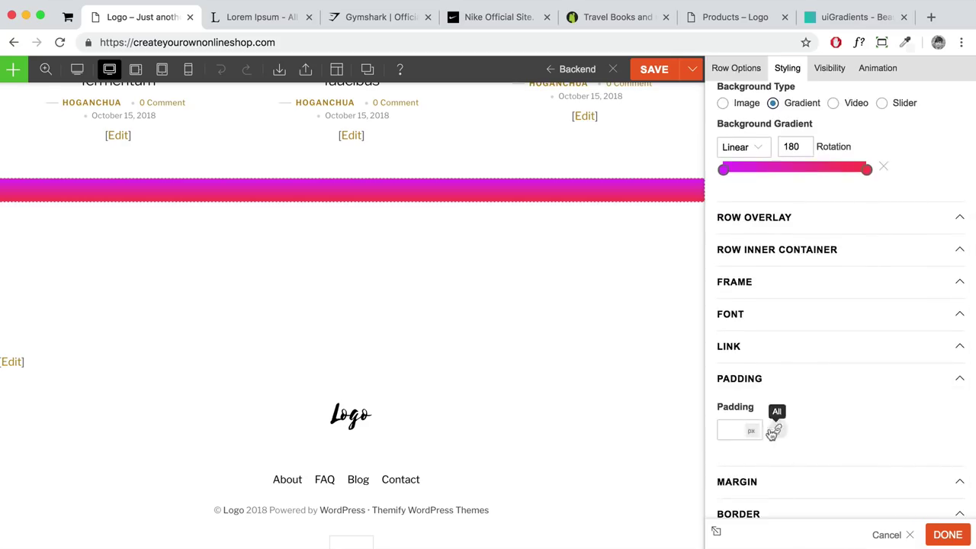
pyautogui.click(776, 430)
pyautogui.click(743, 431)
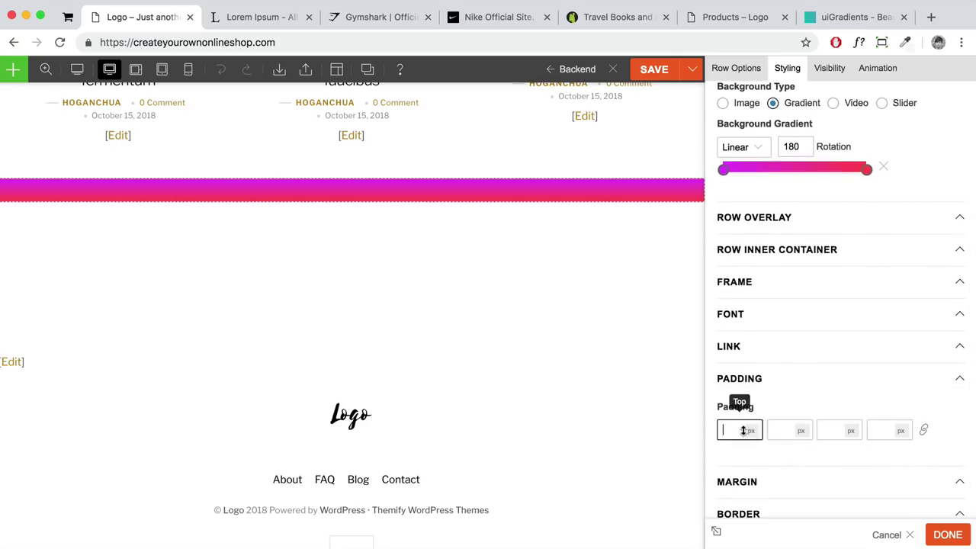
pyautogui.write('5')
pyautogui.click(751, 431)
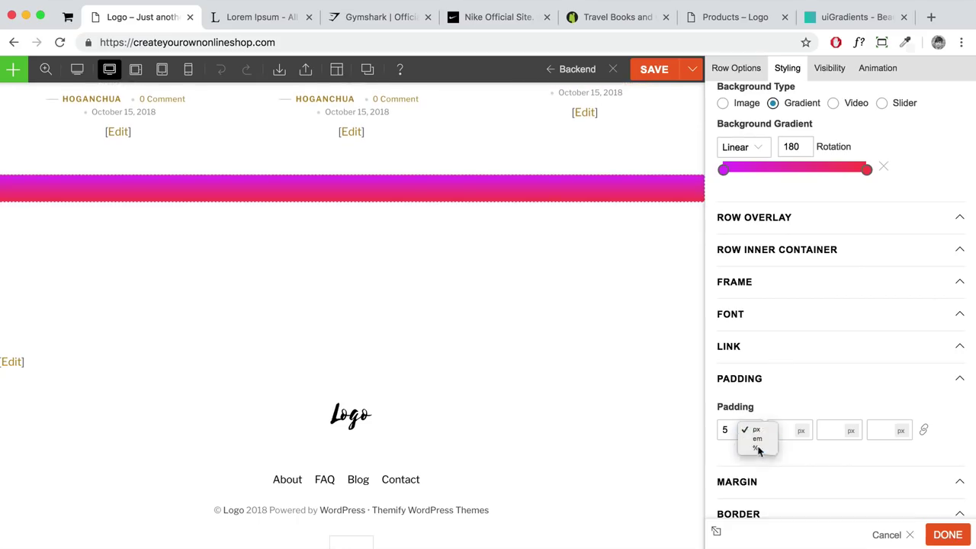
pyautogui.click(758, 444)
pyautogui.click(839, 432)
pyautogui.write('5')
pyautogui.click(850, 430)
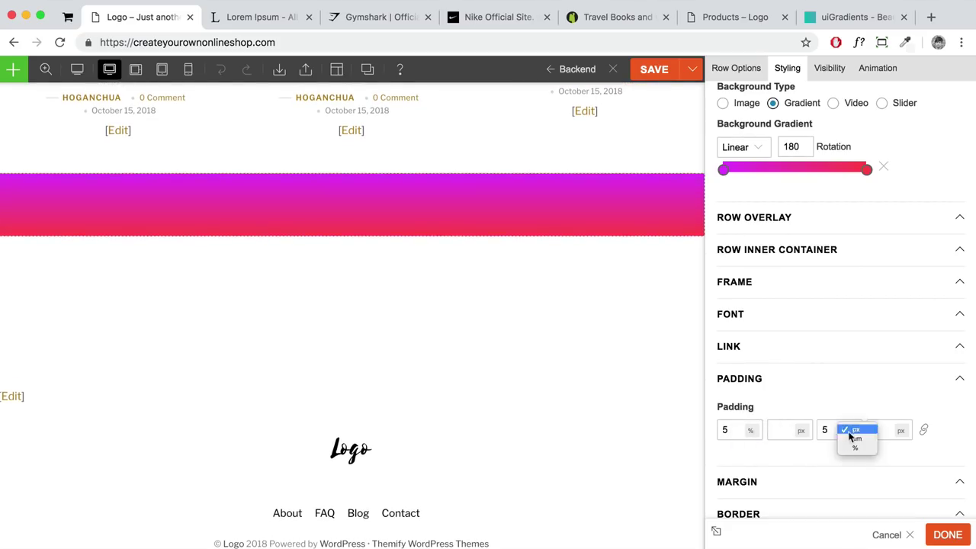
pyautogui.click(846, 446)
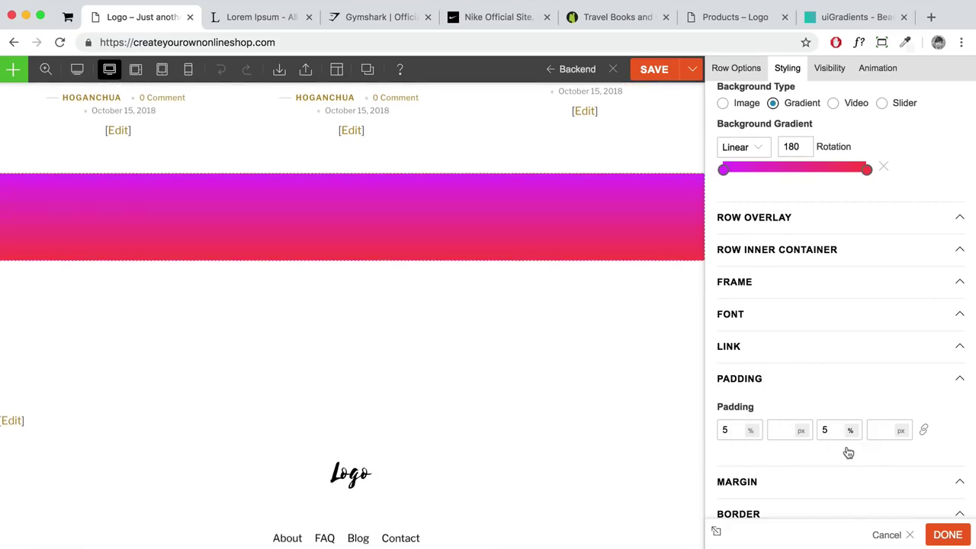
pyautogui.click(947, 535)
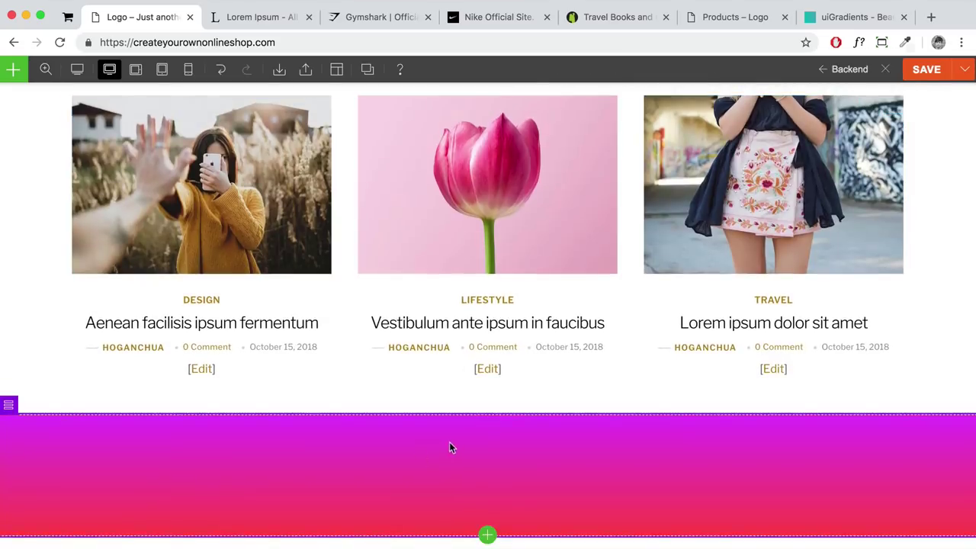
# Split the gradient row into a two-column layout
pyautogui.scroll(-3, 449, 442)
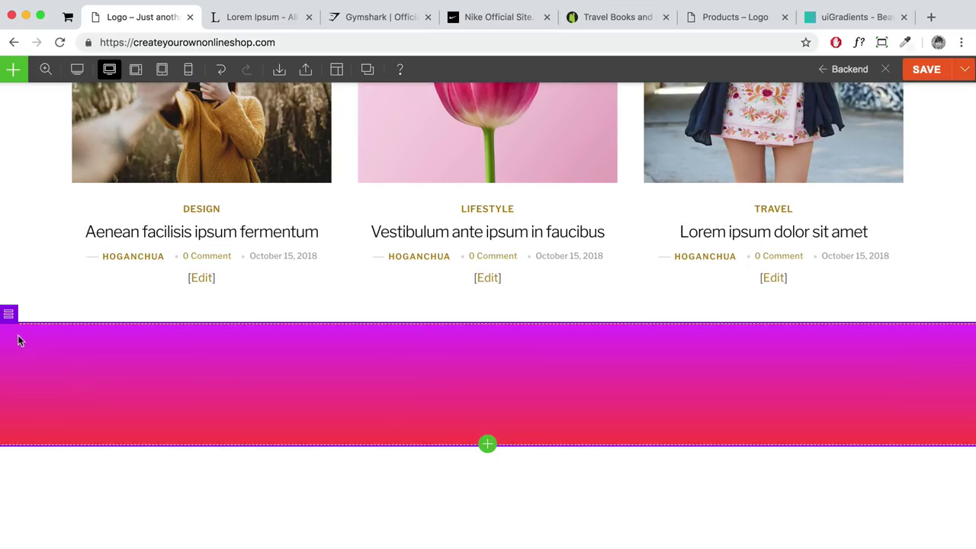
pyautogui.moveTo(8, 314)
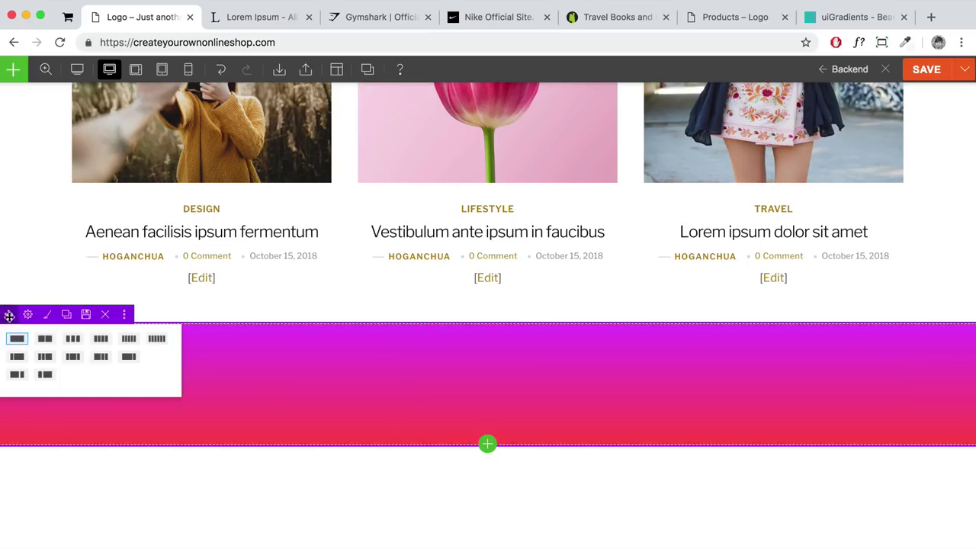
pyautogui.click(44, 342)
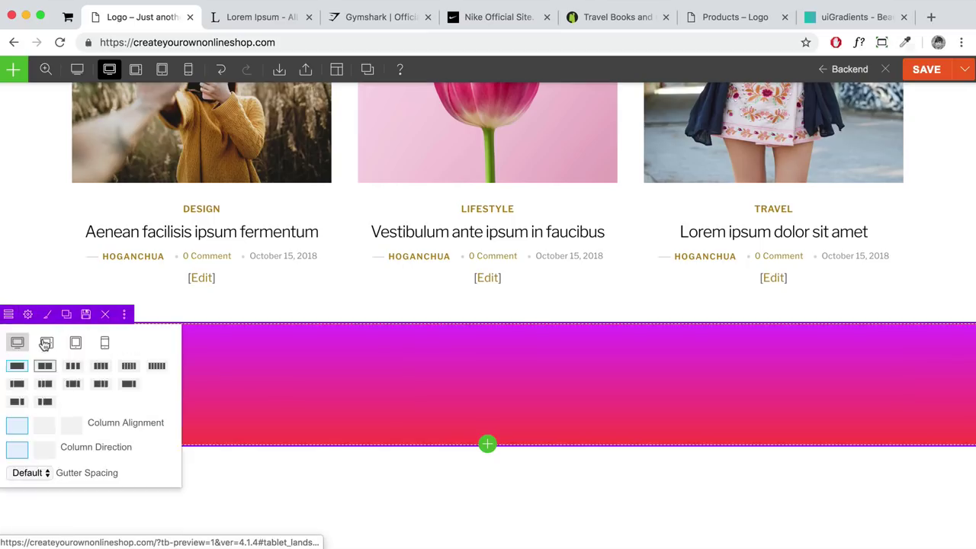
pyautogui.click(45, 343)
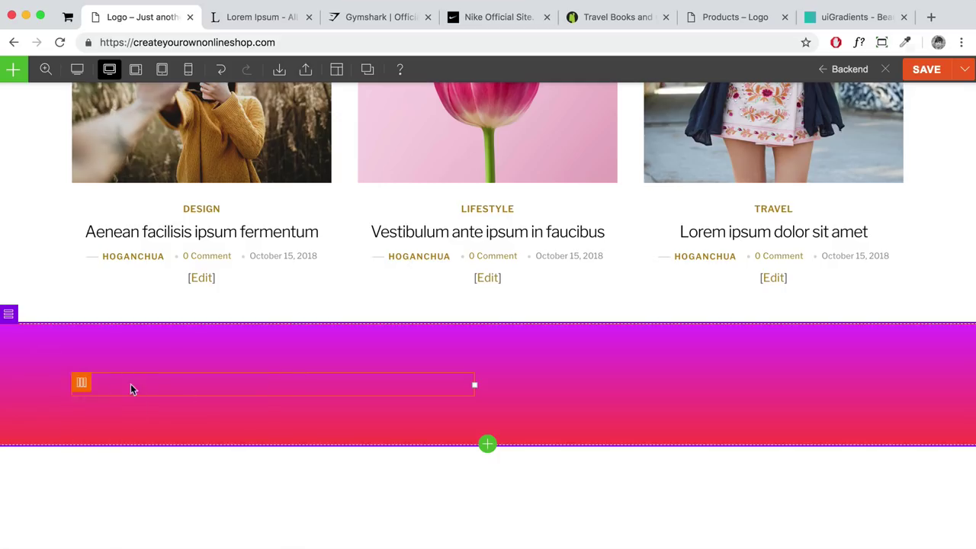
# Drag a Video module from the modules list into the gradient row
pyautogui.click(13, 70)
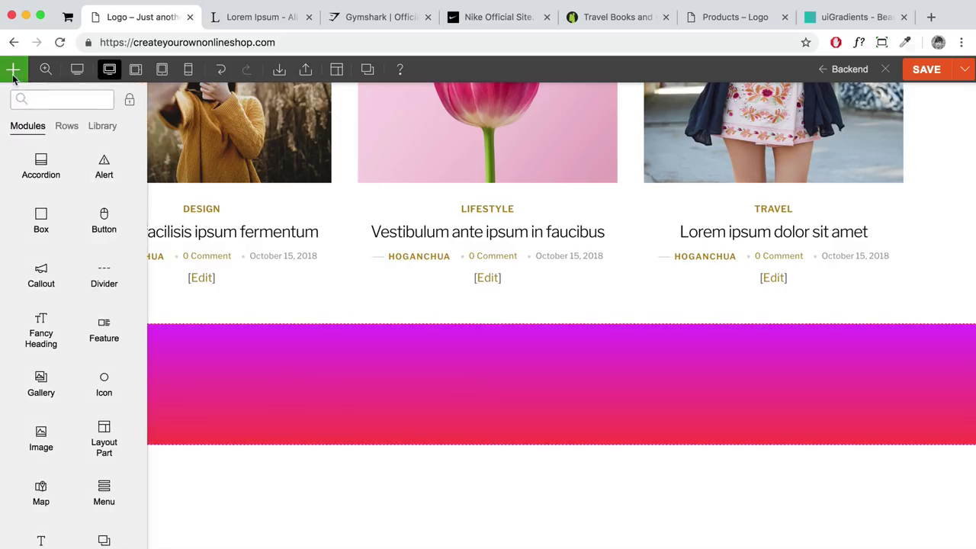
pyautogui.scroll(-5, 65, 315)
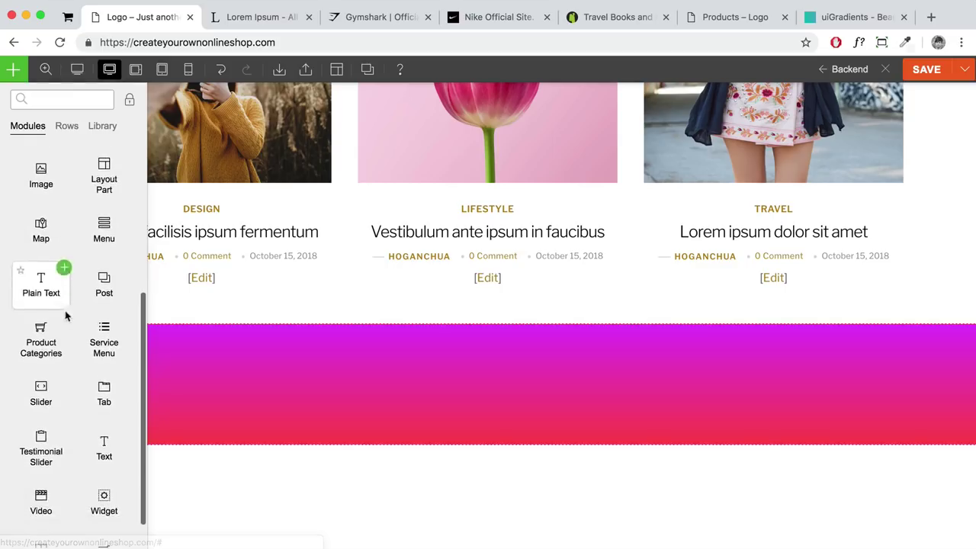
pyautogui.scroll(-1, 67, 314)
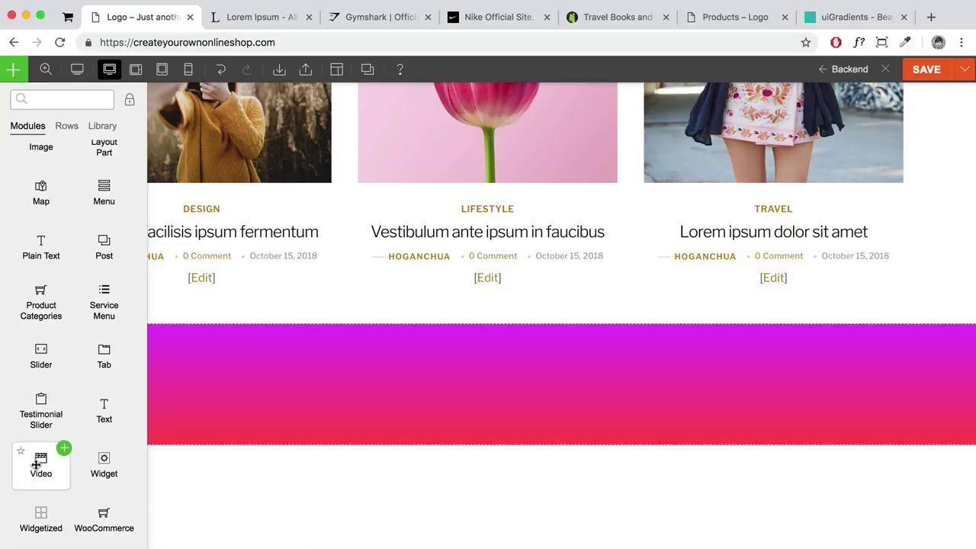
pyautogui.moveTo(36, 464); pyautogui.dragTo(244, 412)
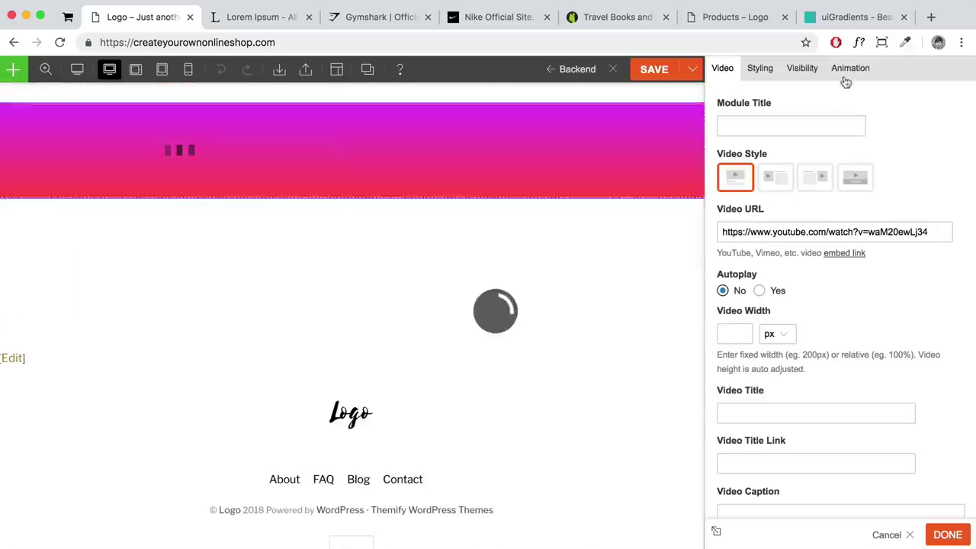
# Copy the SNKRS Google Play (JP) YouTube video URL from a new tab
pyautogui.click(931, 17)
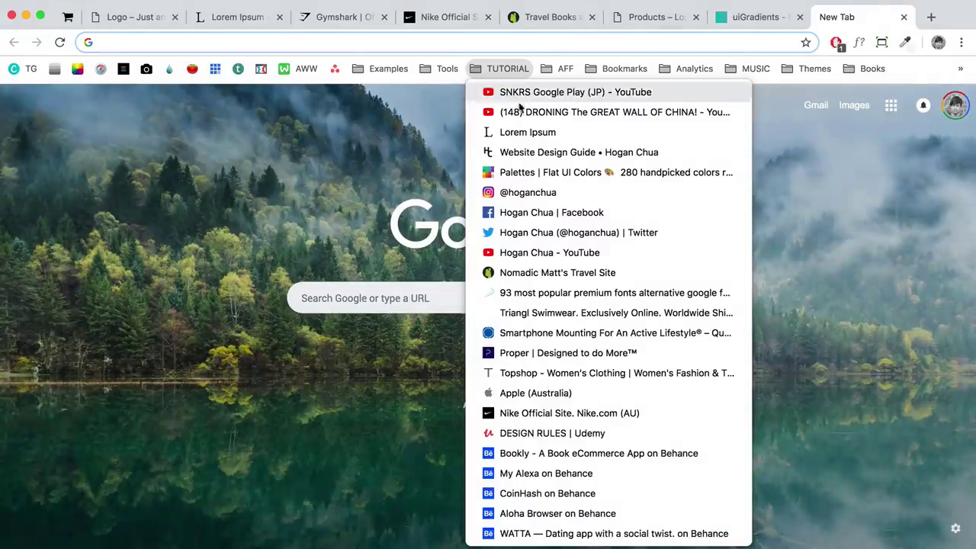
pyautogui.click(491, 92)
pyautogui.rightClick(243, 46)
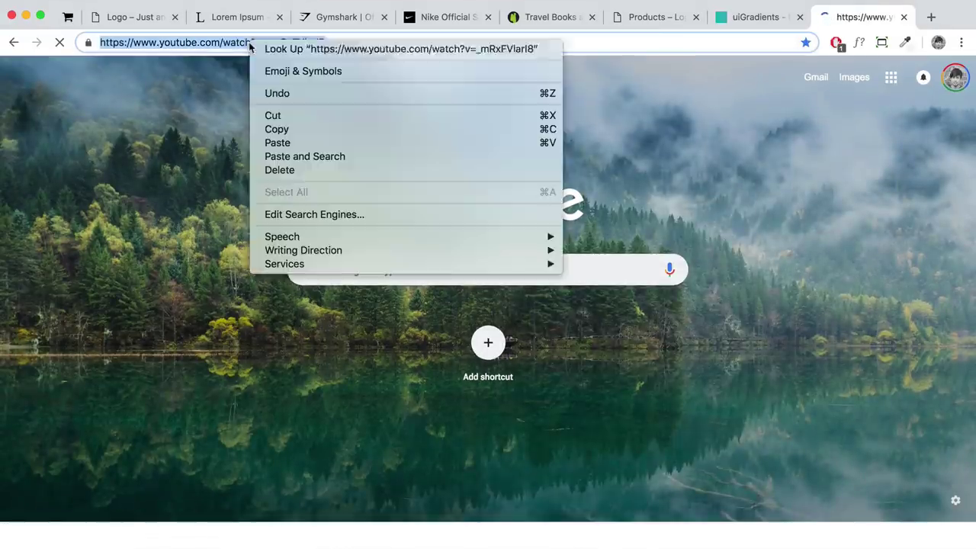
pyautogui.click(263, 129)
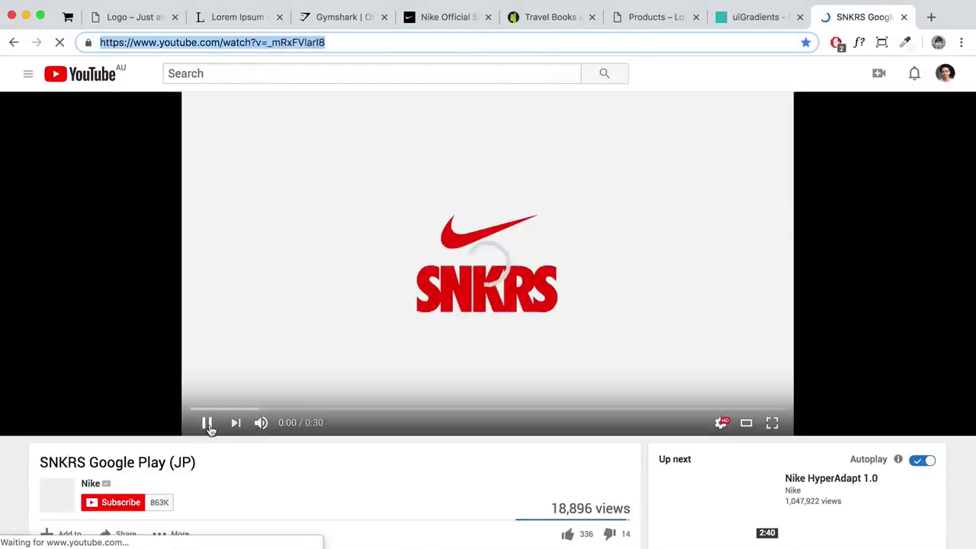
pyautogui.click(209, 423)
# Replace the video module's URL with the SNKRS link and apply the settings
pyautogui.click(121, 19)
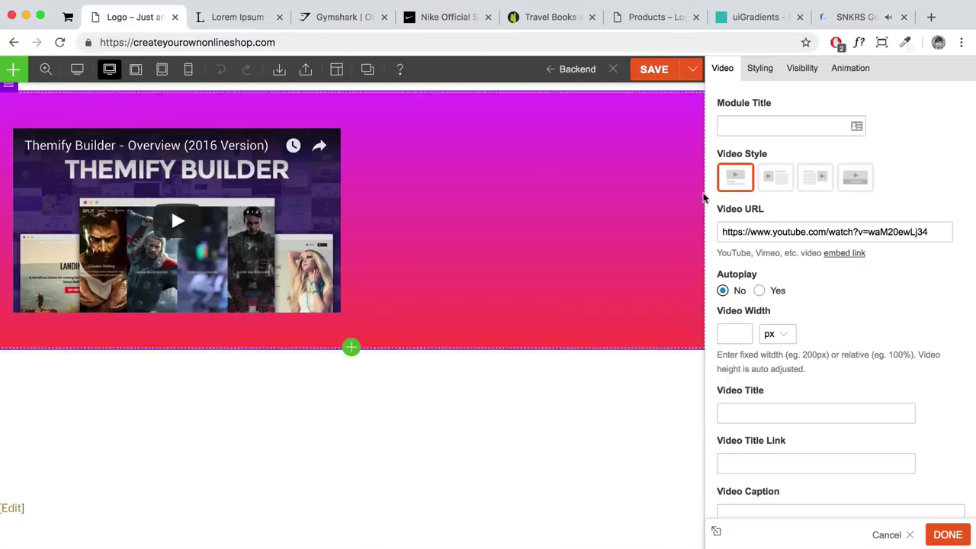
pyautogui.moveTo(938, 232); pyautogui.dragTo(686, 216)
pyautogui.hotkey('ctrl', 'v')
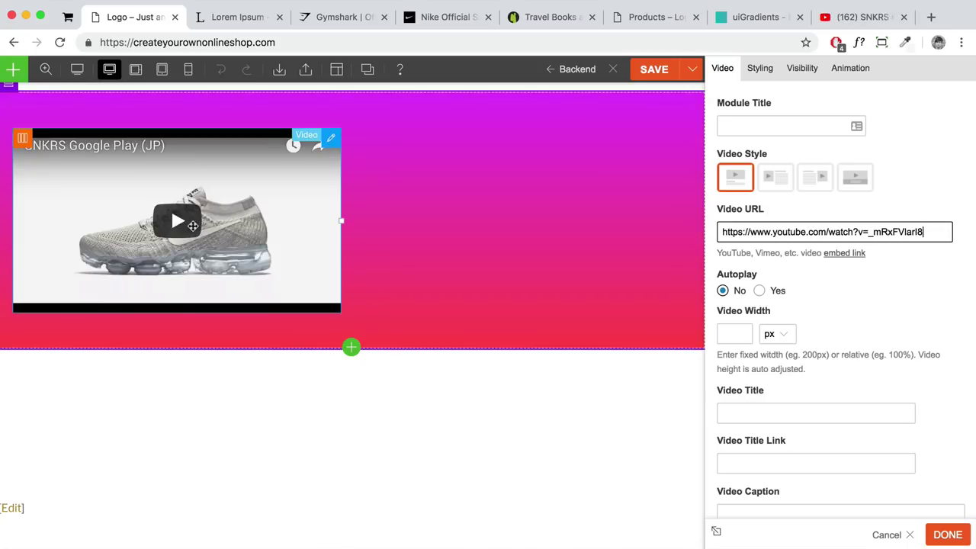
pyautogui.click(947, 534)
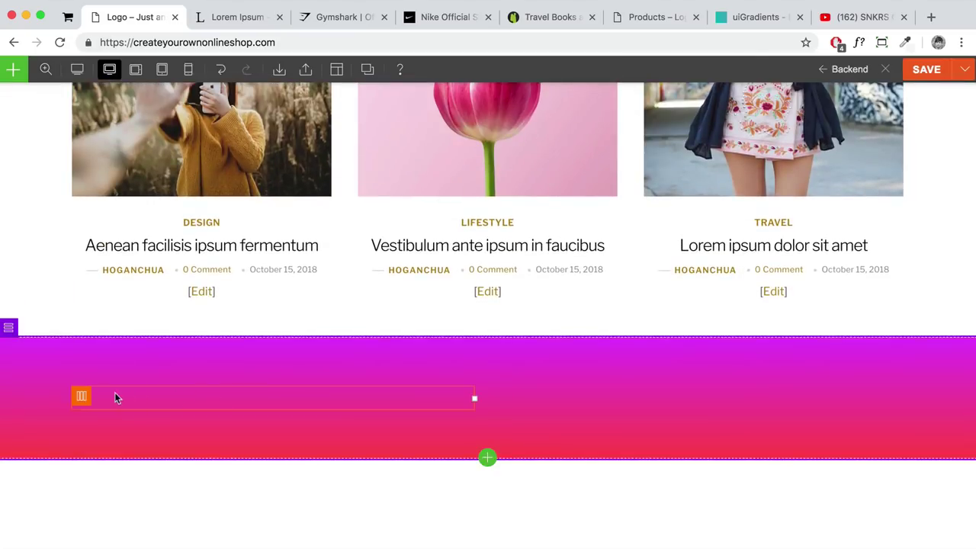
# Set the video column's background type to Video using the SNKRS URL, audio disabled
pyautogui.moveTo(76, 399)
pyautogui.click(83, 401)
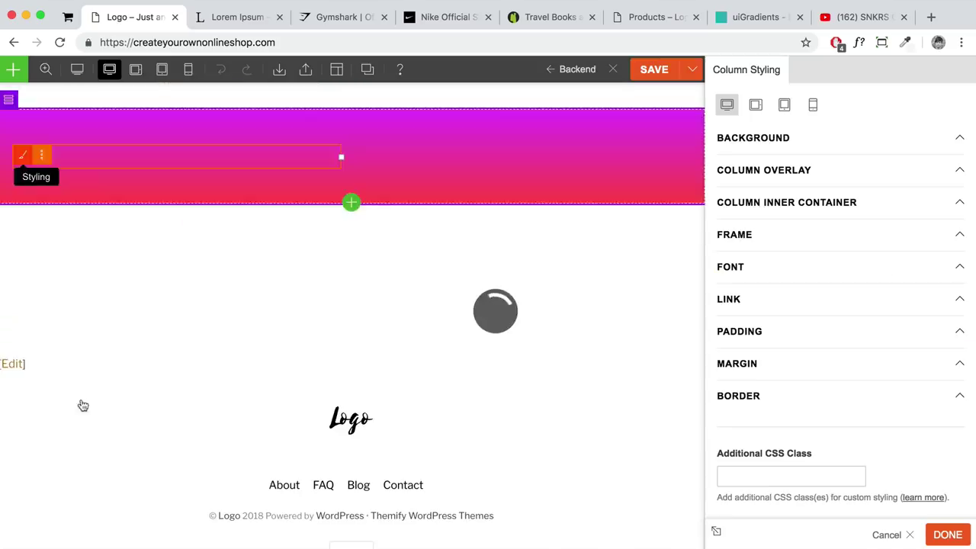
pyautogui.click(850, 147)
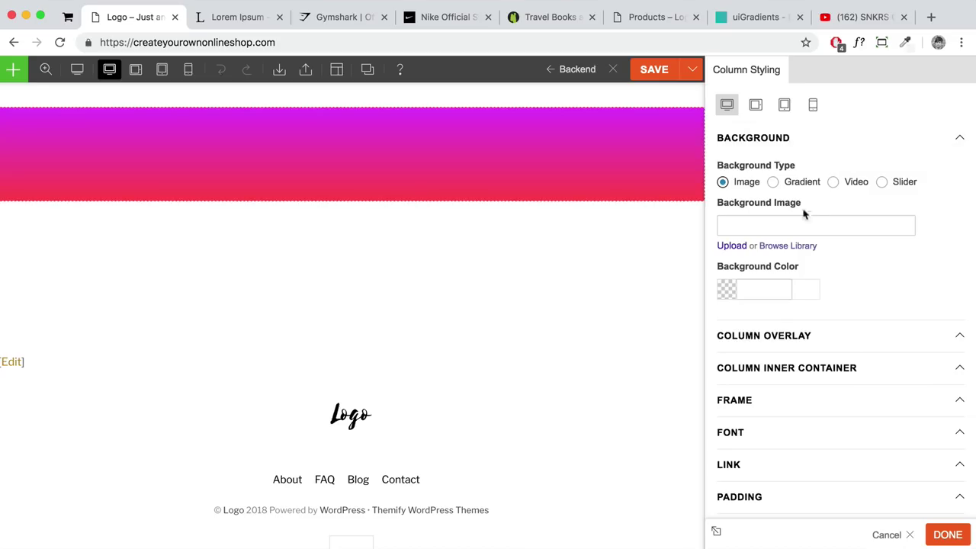
pyautogui.click(834, 183)
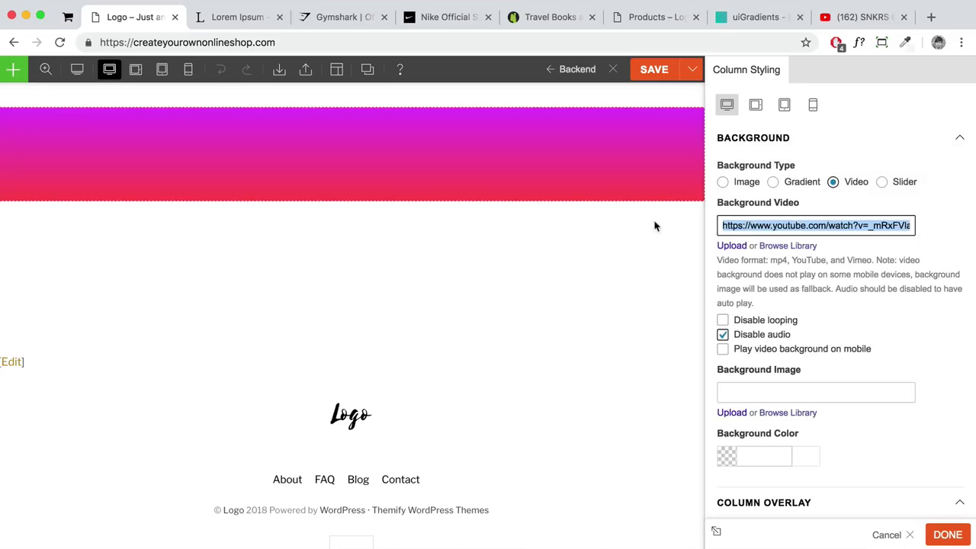
pyautogui.scroll(-1, 776, 315)
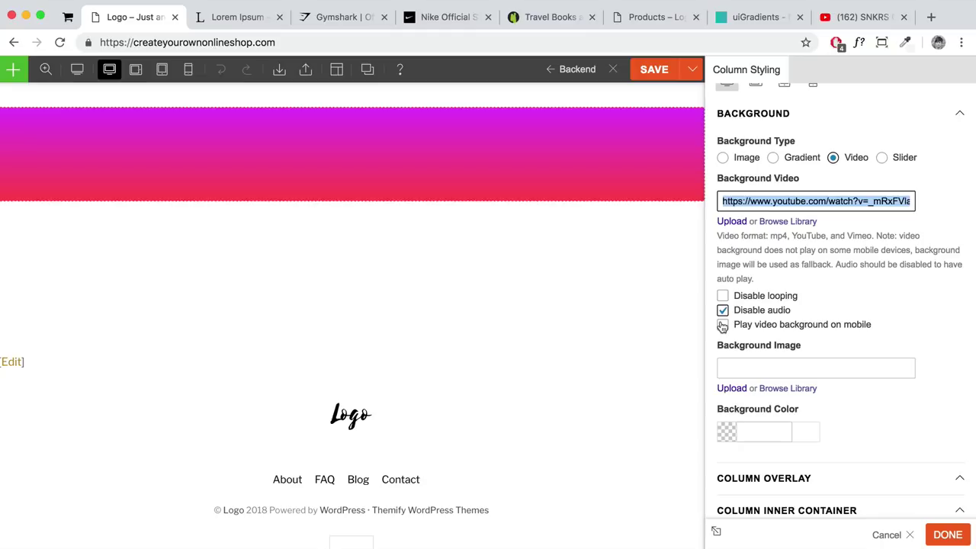
pyautogui.click(776, 365)
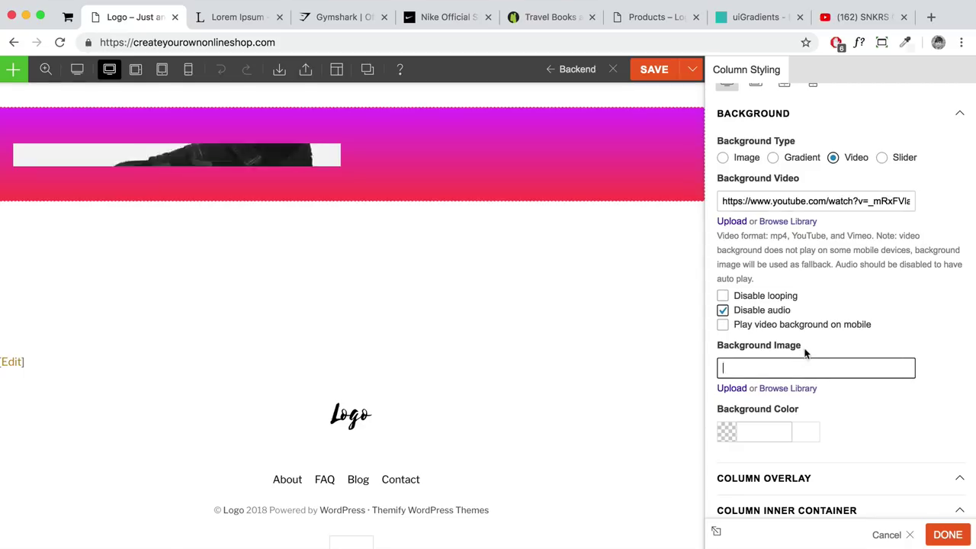
# Use Yellow-BG.jpg from the media library as the column's Fullcover fallback background
pyautogui.click(794, 390)
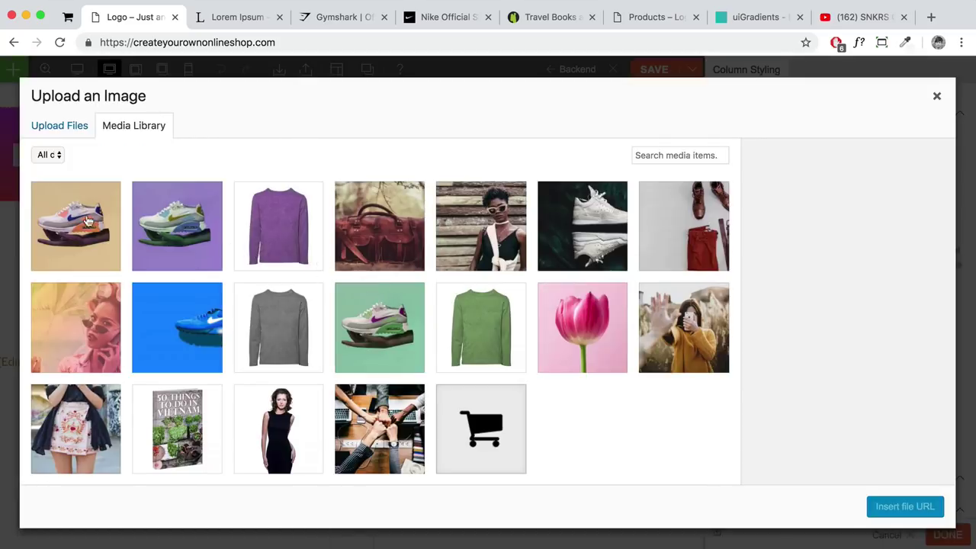
pyautogui.click(77, 233)
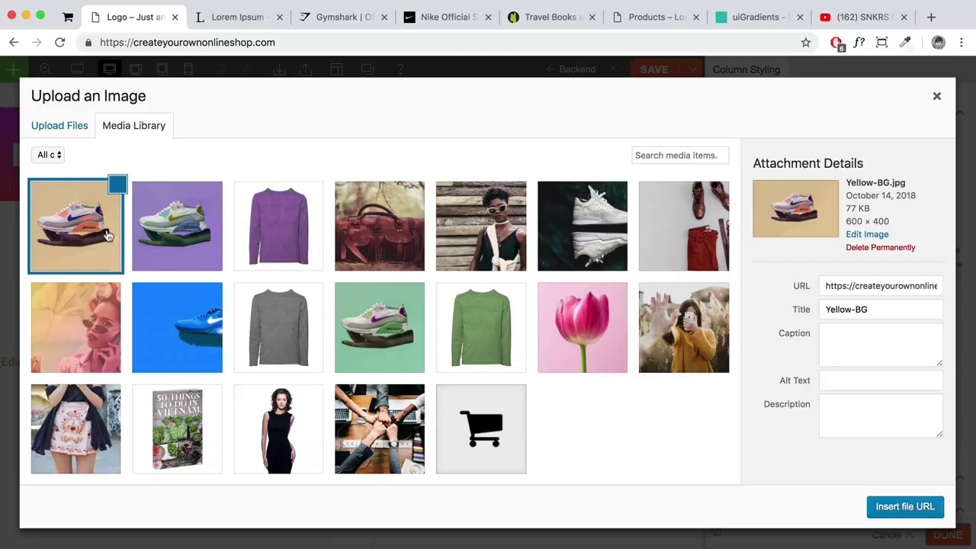
pyautogui.click(902, 509)
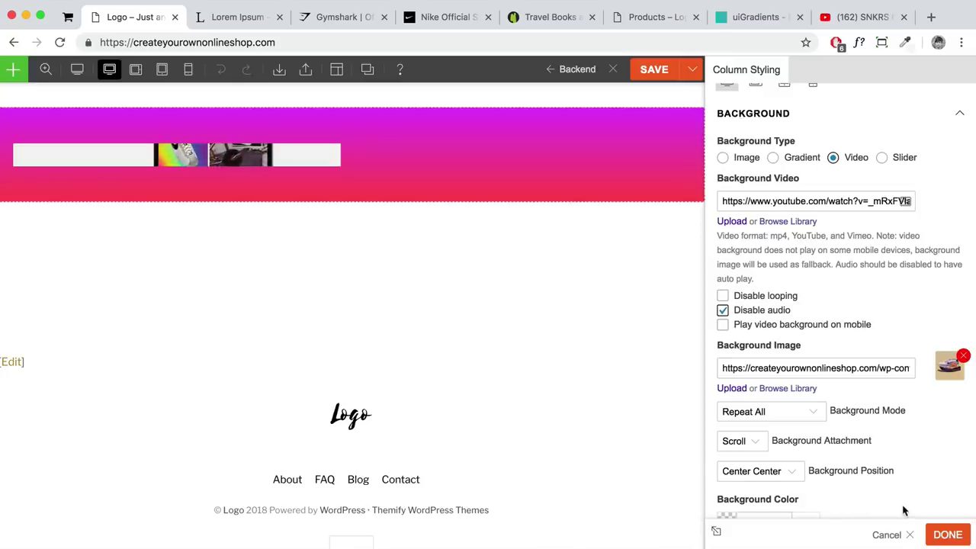
pyautogui.click(772, 412)
pyautogui.click(775, 462)
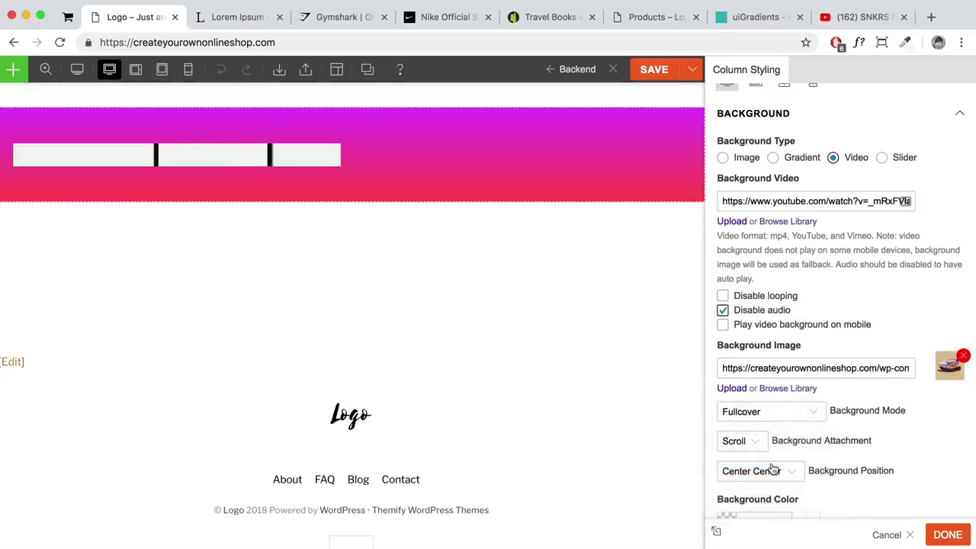
pyautogui.scroll(-2, 888, 473)
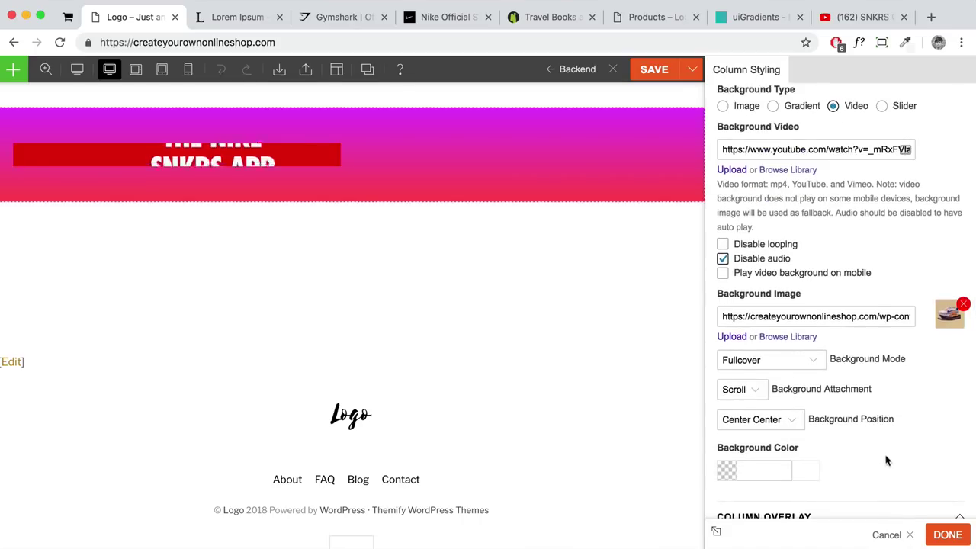
pyautogui.scroll(-8, 885, 451)
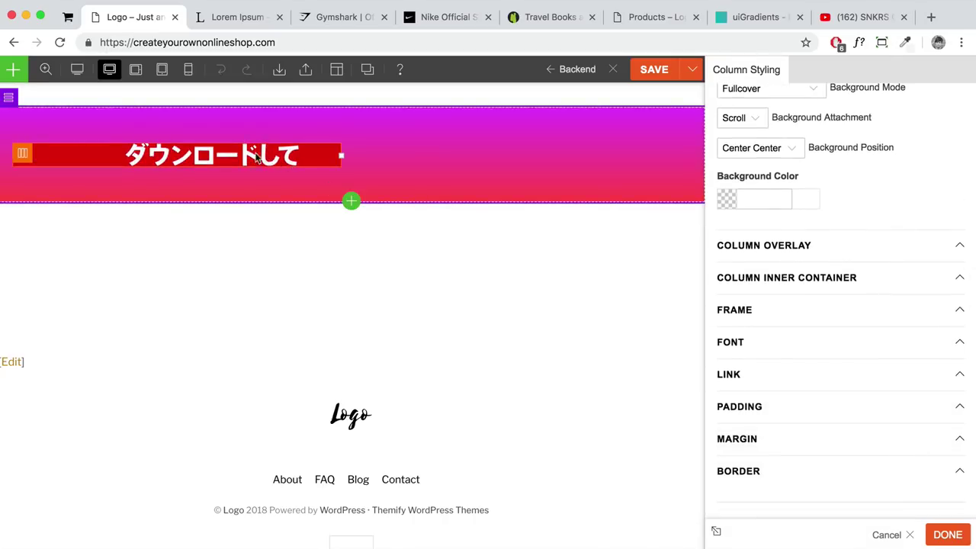
# Give the video column 15% top and bottom padding and apply the styling
pyautogui.click(786, 406)
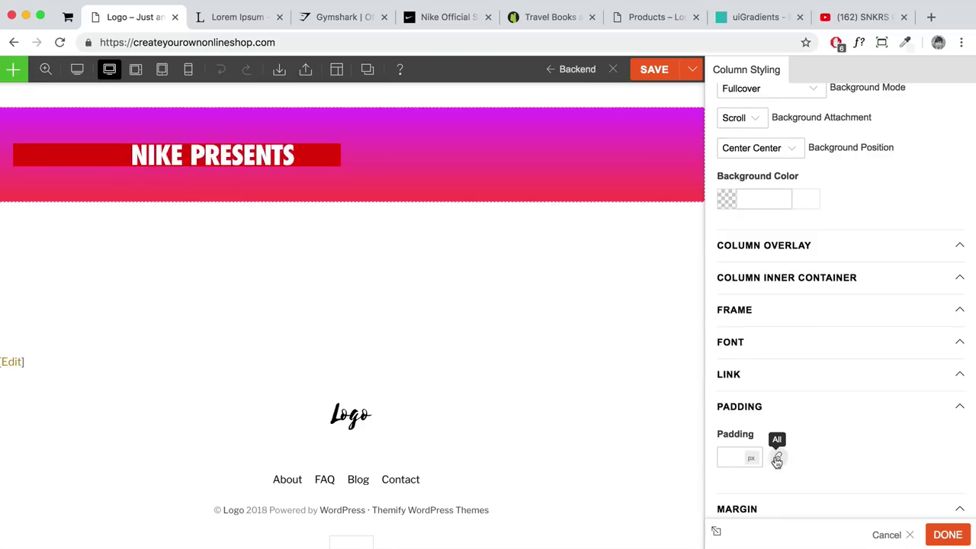
pyautogui.click(777, 458)
pyautogui.click(725, 457)
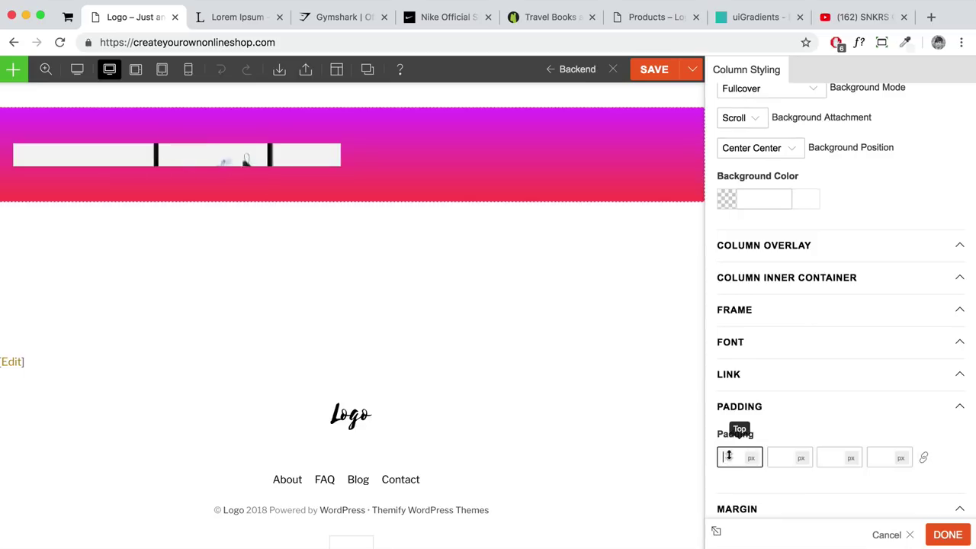
pyautogui.write('10')
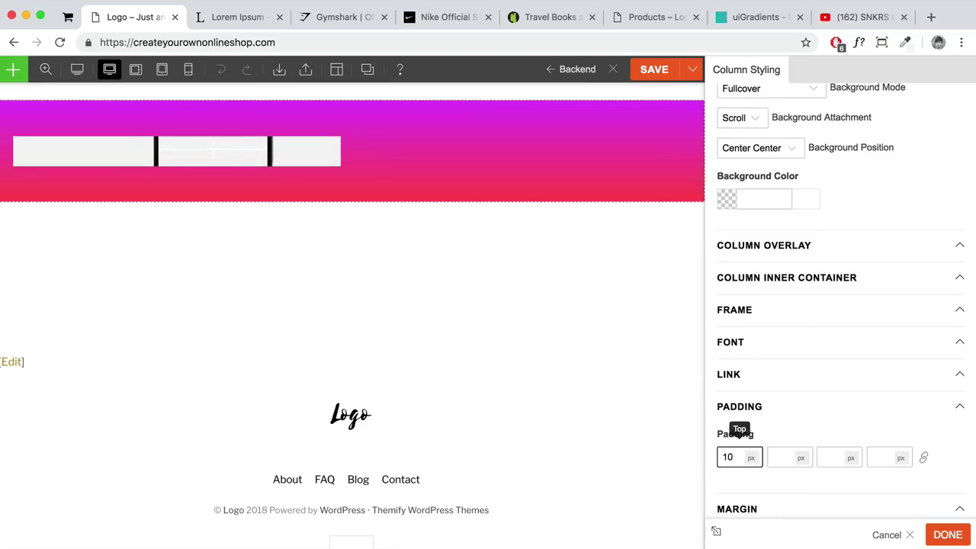
pyautogui.click(756, 476)
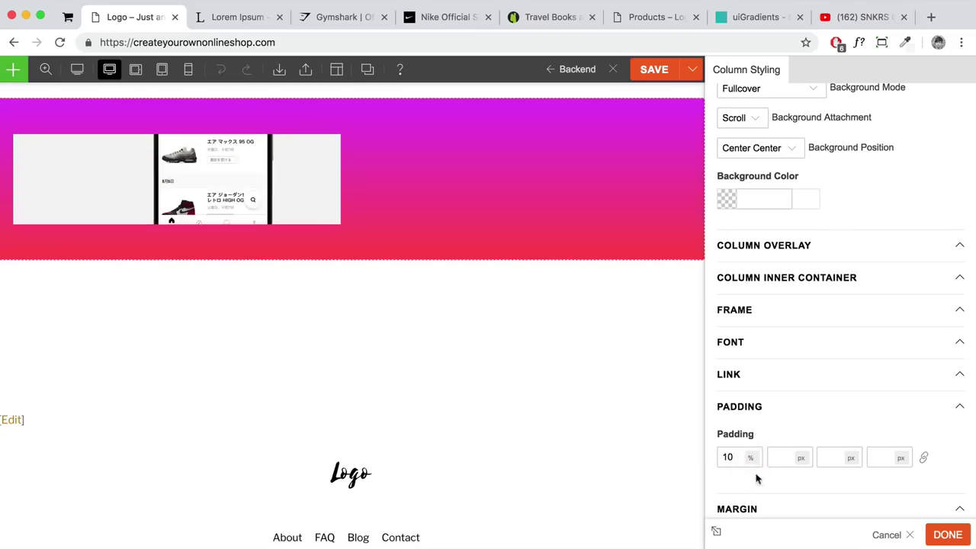
pyautogui.click(826, 458)
pyautogui.write('10')
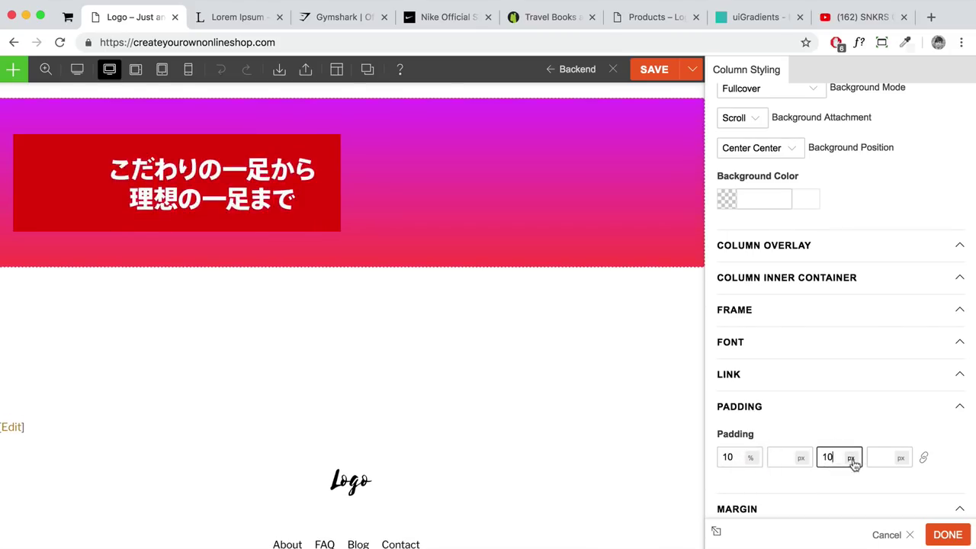
pyautogui.click(853, 475)
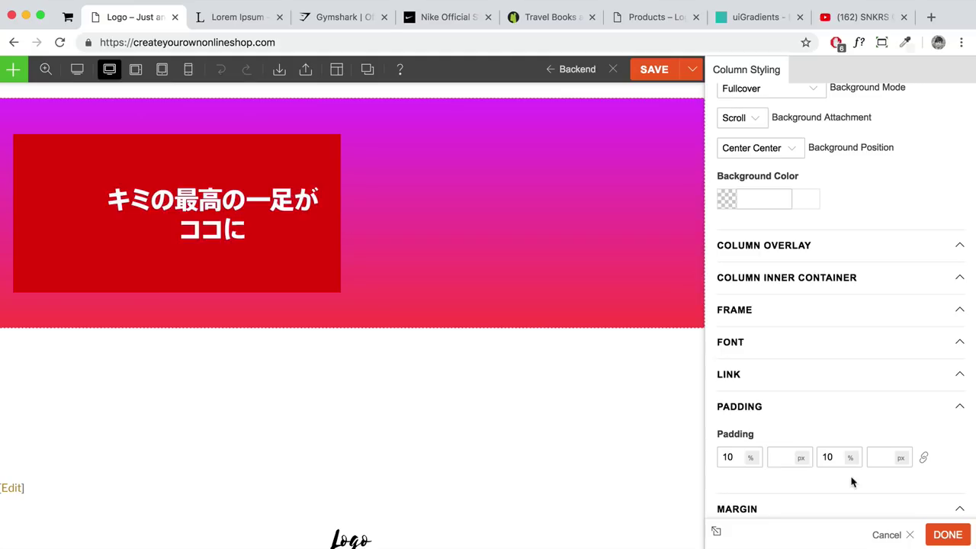
pyautogui.click(735, 457)
pyautogui.press('Up')
pyautogui.press('Up')
pyautogui.press('Up')
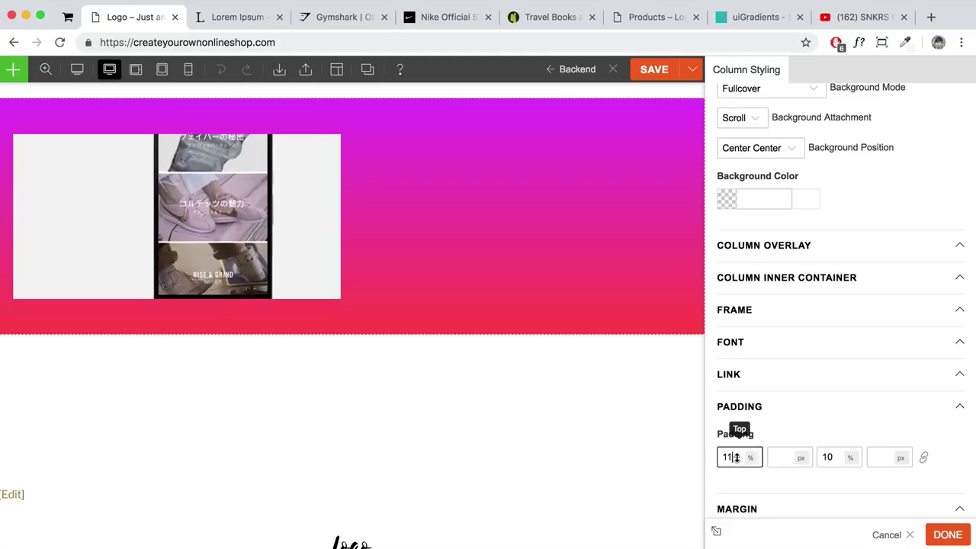
pyautogui.press('Up')
pyautogui.press('Up')
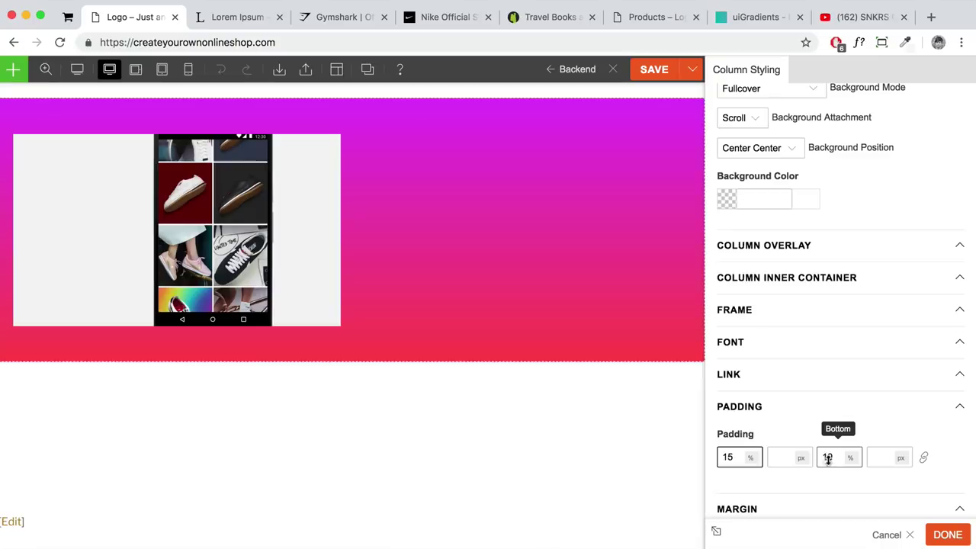
pyautogui.click(836, 457)
pyautogui.press('Up')
pyautogui.press('Up')
pyautogui.press('Up')
pyautogui.press('Up')
pyautogui.press('Up')
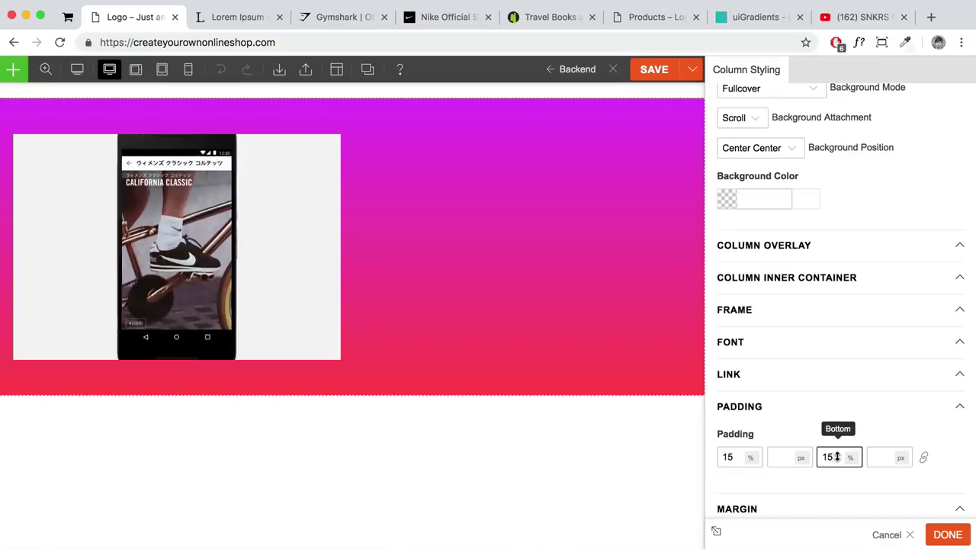
pyautogui.click(948, 534)
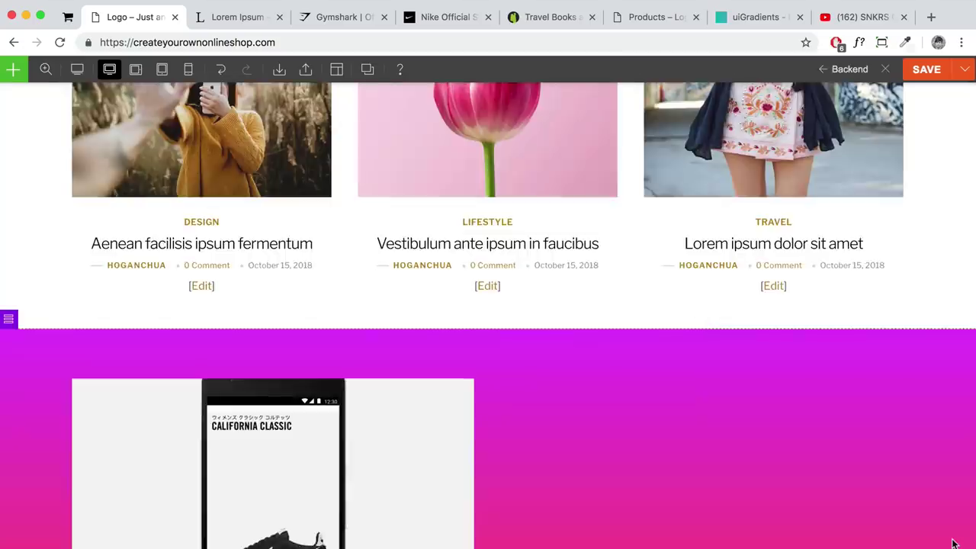
pyautogui.scroll(-5, 583, 486)
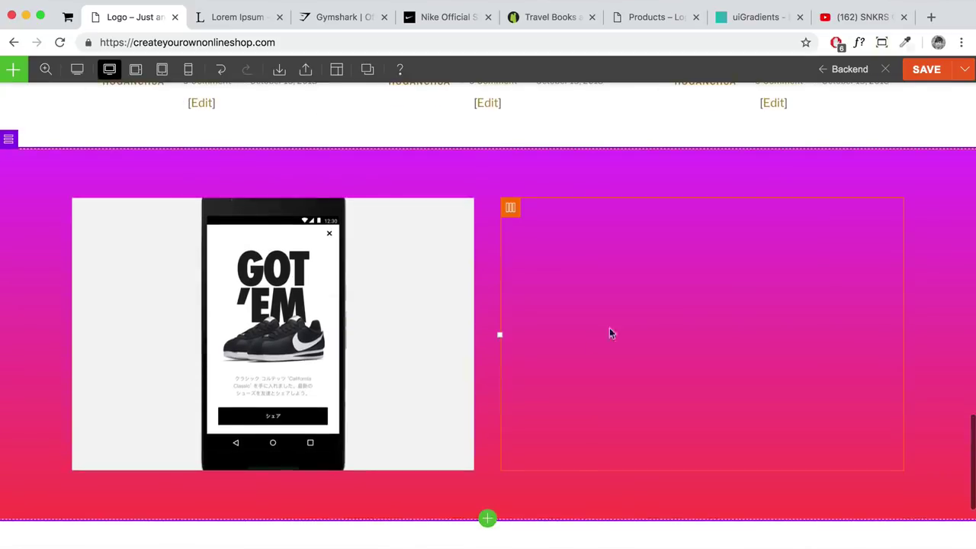
# Copy the Trending Now heading and paragraph from the live homepage
pyautogui.click(68, 17)
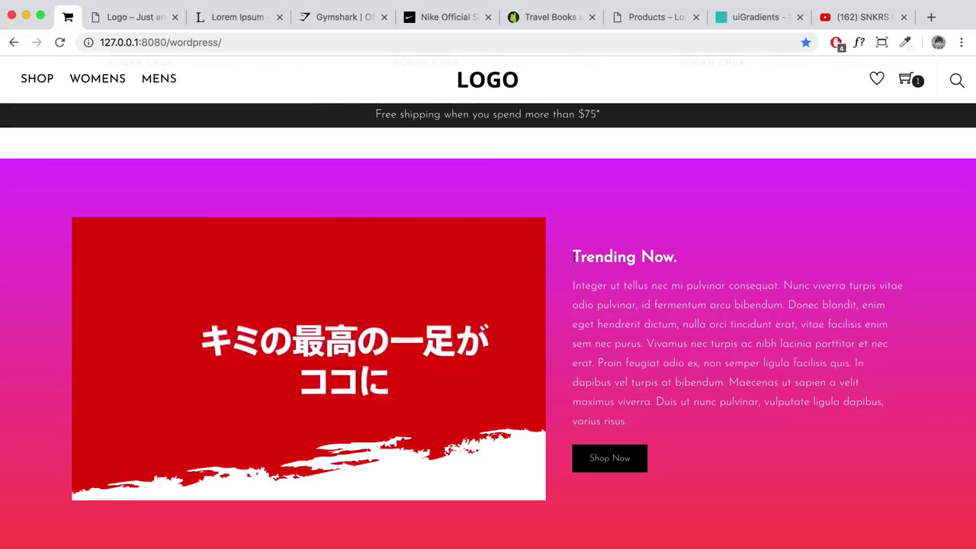
pyautogui.moveTo(575, 257); pyautogui.dragTo(795, 409)
pyautogui.rightClick(734, 343)
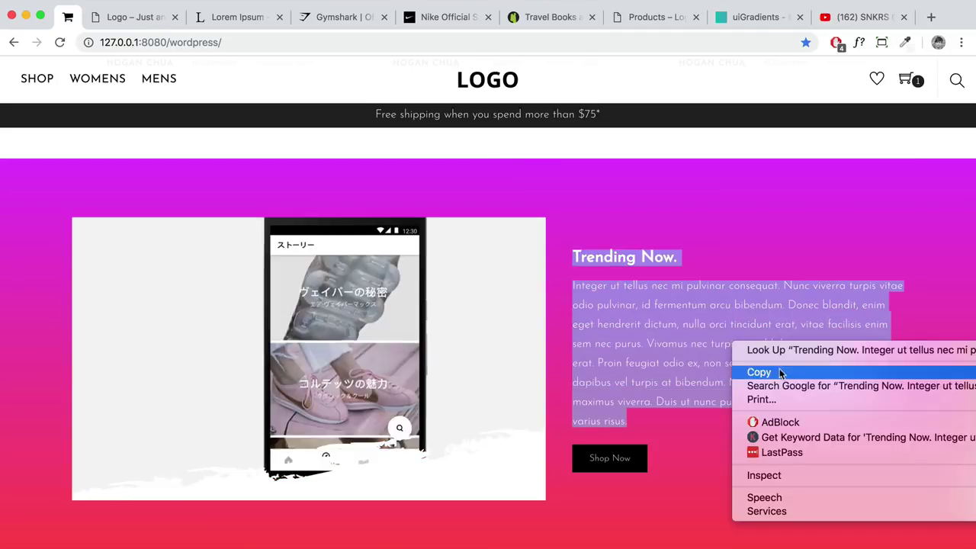
pyautogui.press('Return')
pyautogui.hotkey('ctrl', 'Tab')
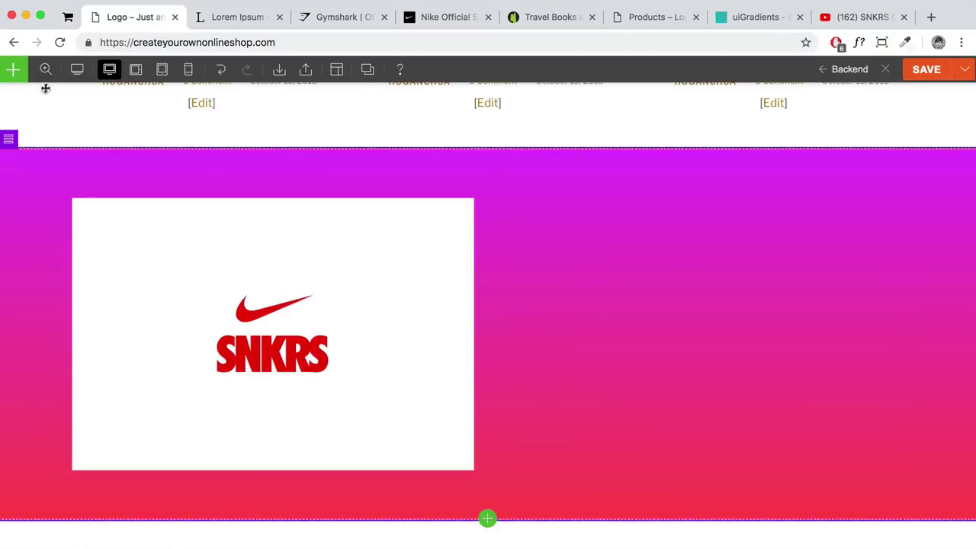
# Add a Text module beside the video and paste the Trending Now copy as plain text
pyautogui.click(13, 69)
pyautogui.moveTo(102, 412); pyautogui.dragTo(640, 309)
pyautogui.moveTo(790, 283); pyautogui.dragTo(724, 283)
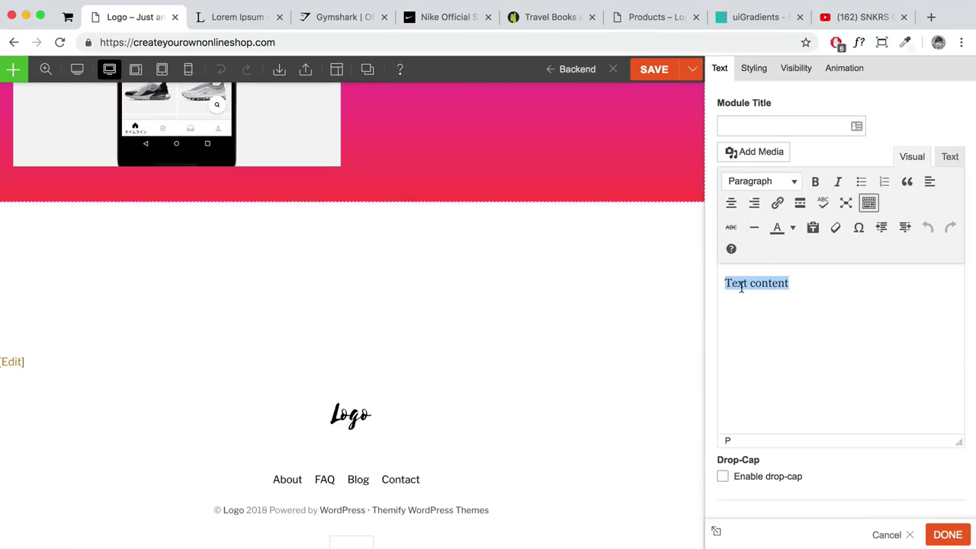
pyautogui.rightClick(744, 283)
pyautogui.click(843, 417)
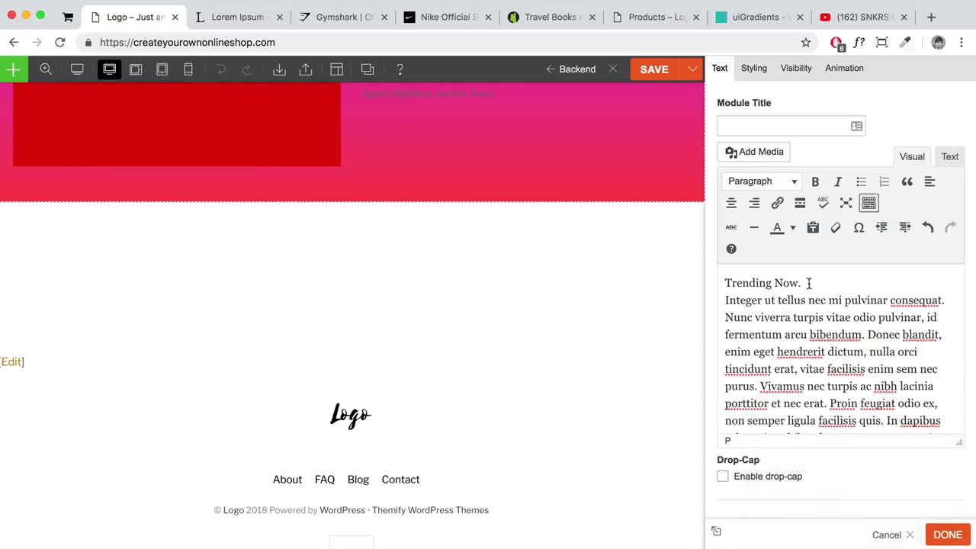
# Make the opening line a Heading 2 and break the body text before 'Integer'
pyautogui.click(772, 189)
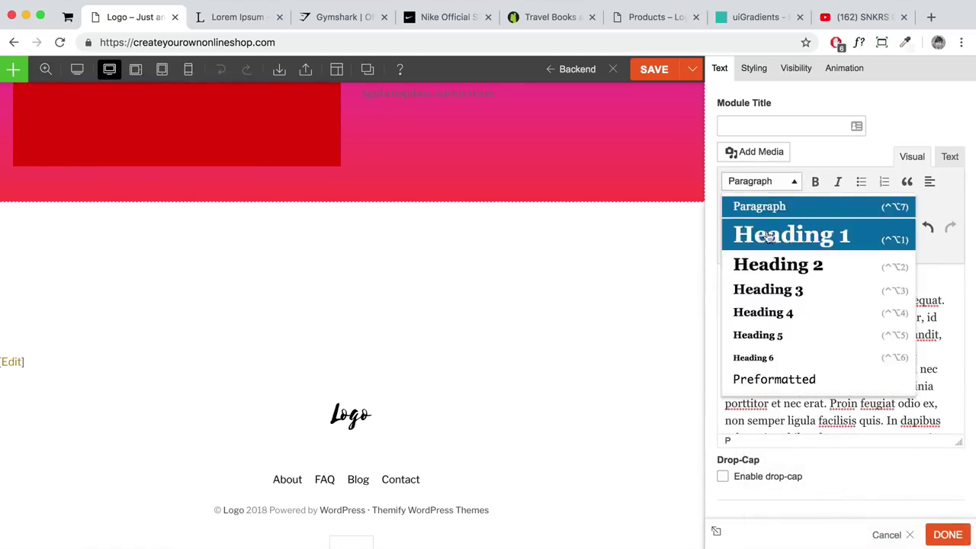
pyautogui.click(770, 264)
pyautogui.scroll(2, 649, 252)
pyautogui.scroll(2, 649, 252)
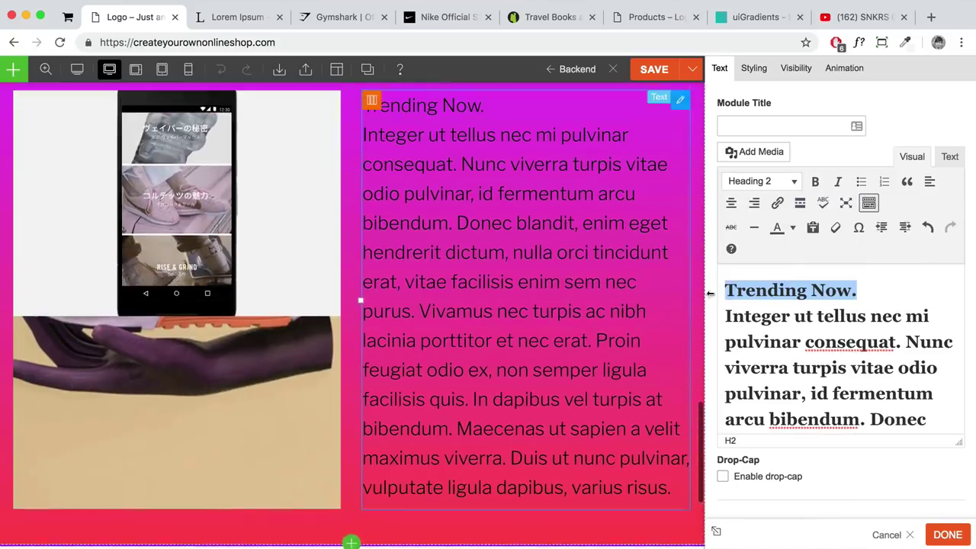
pyautogui.click(724, 316)
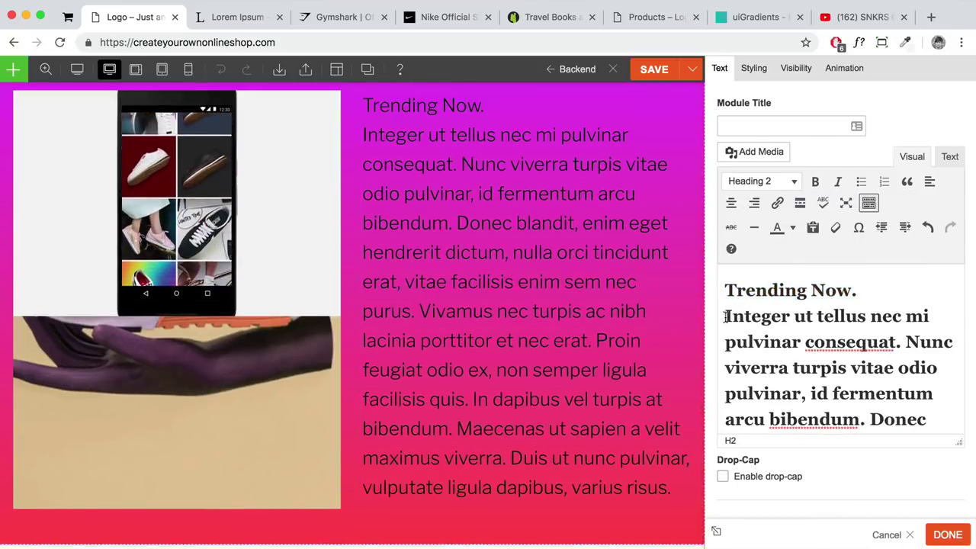
pyautogui.press('Return')
pyautogui.scroll(-1, 746, 319)
pyautogui.scroll(-1, 746, 319)
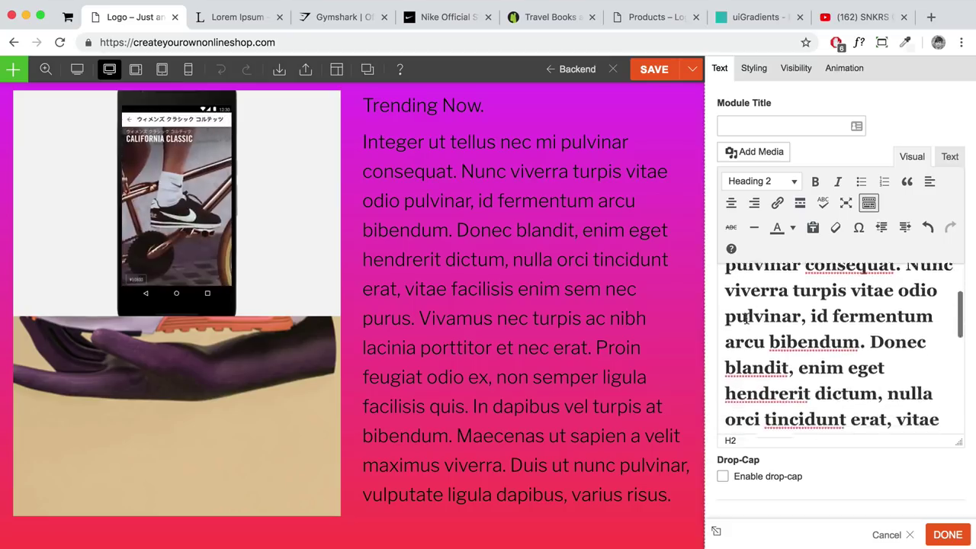
pyautogui.scroll(4, 739, 317)
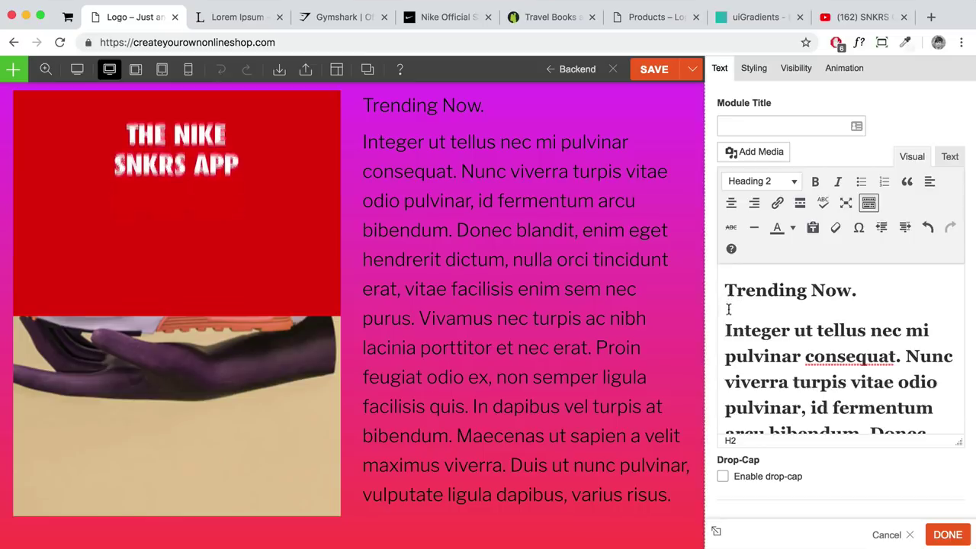
# Set the Lorem ipsum body text back to Paragraph format
pyautogui.moveTo(799, 288); pyautogui.dragTo(857, 291)
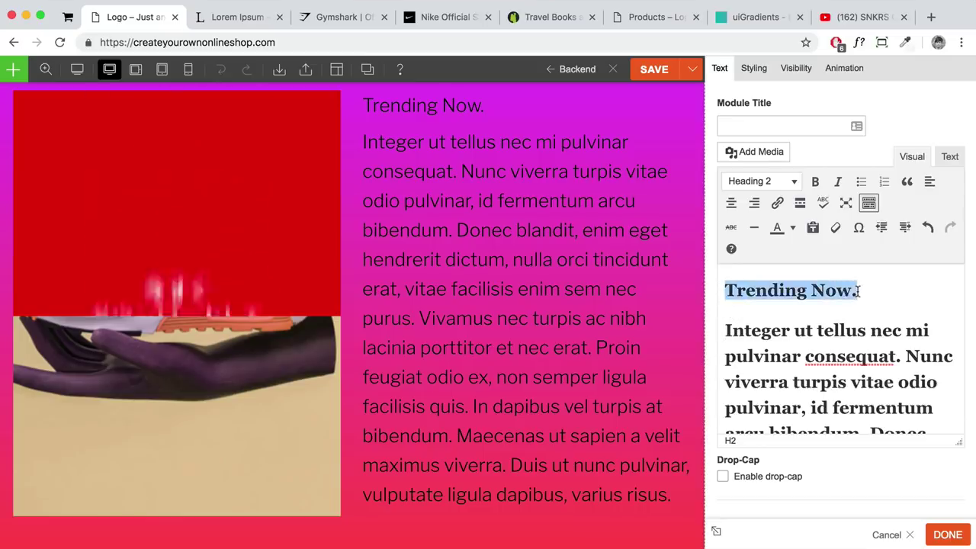
pyautogui.click(733, 330)
pyautogui.moveTo(725, 330); pyautogui.dragTo(947, 502)
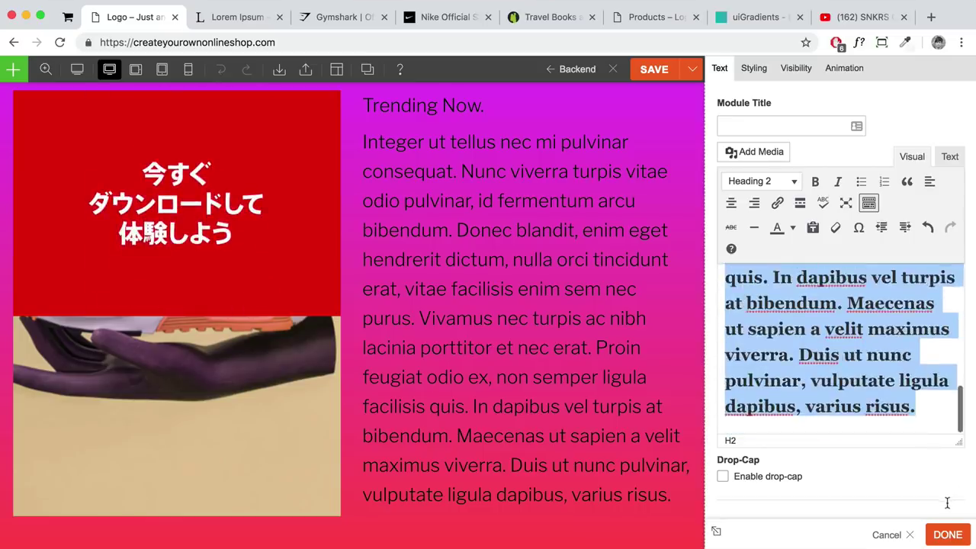
pyautogui.click(772, 188)
pyautogui.click(770, 204)
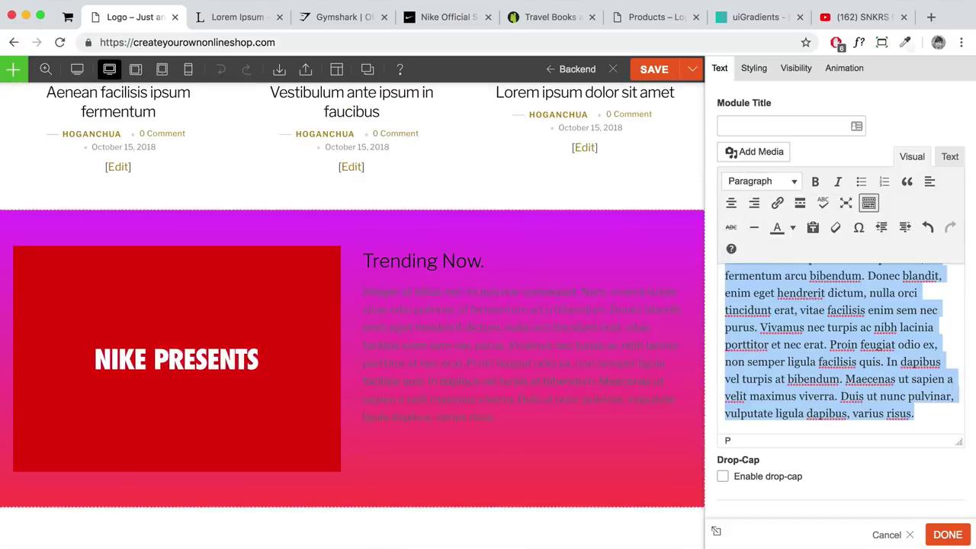
# Set the Trending Now text module's font colour to white #ffffff and close its options
pyautogui.click(754, 71)
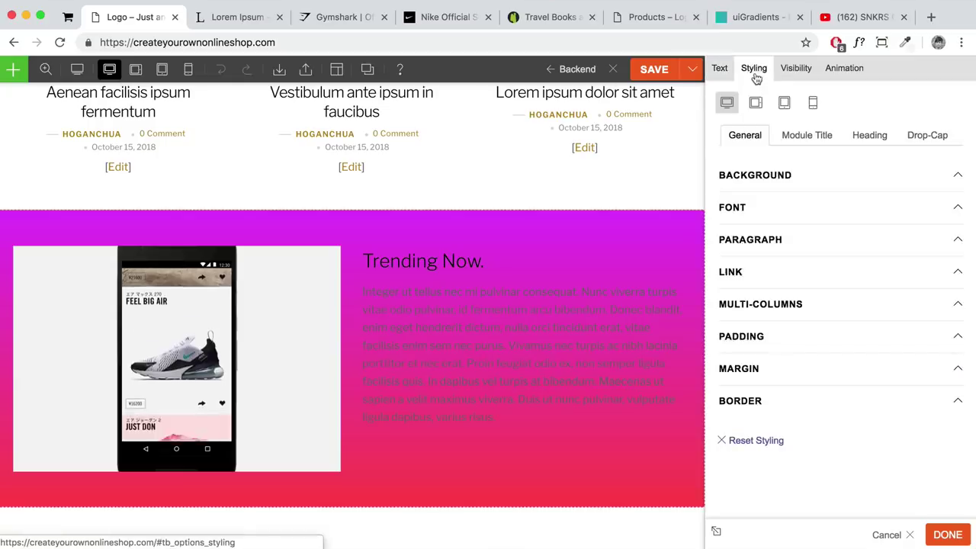
pyautogui.click(768, 213)
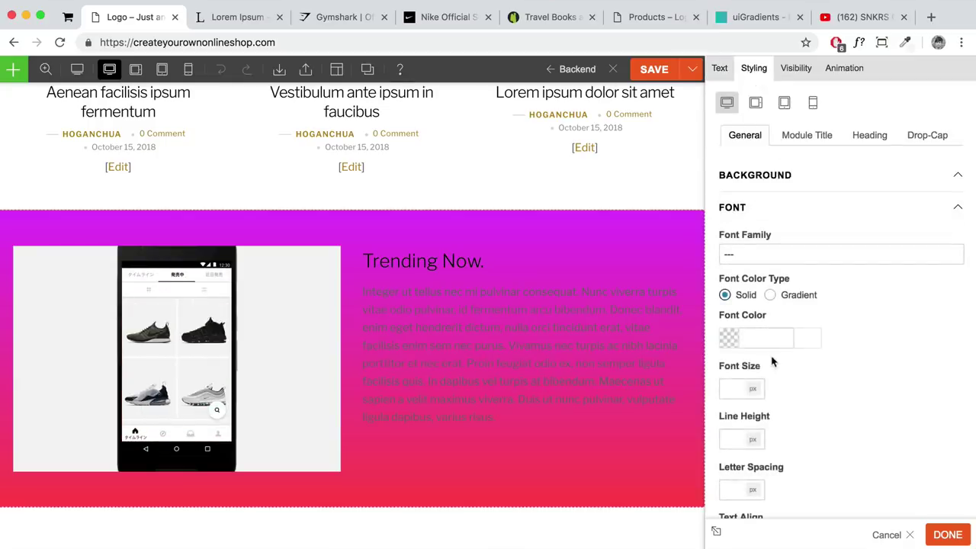
pyautogui.click(736, 338)
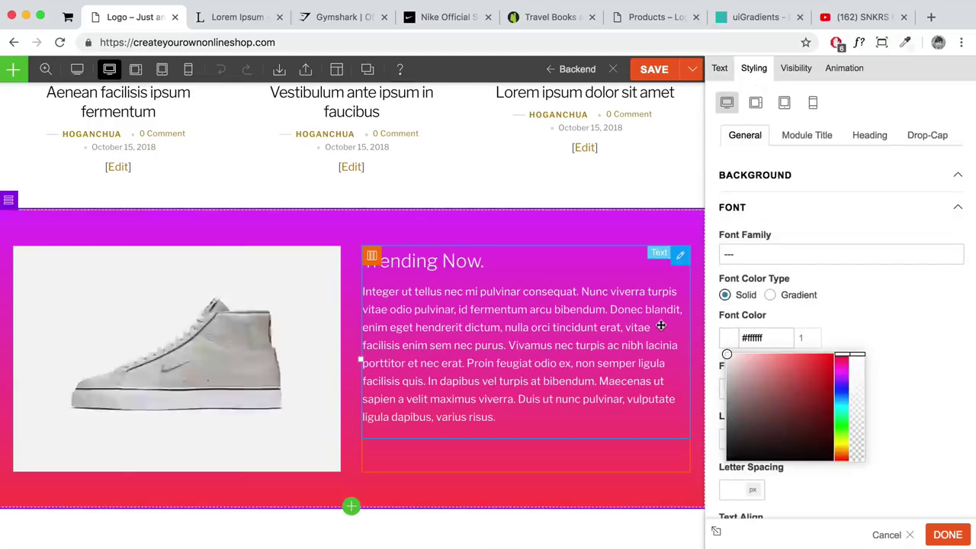
pyautogui.moveTo(831, 356); pyautogui.dragTo(722, 354)
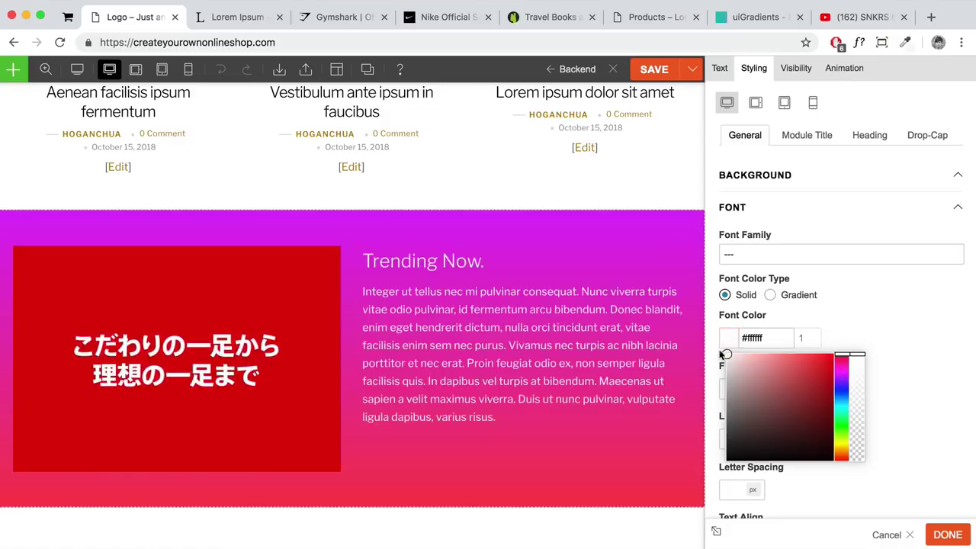
pyautogui.click(904, 307)
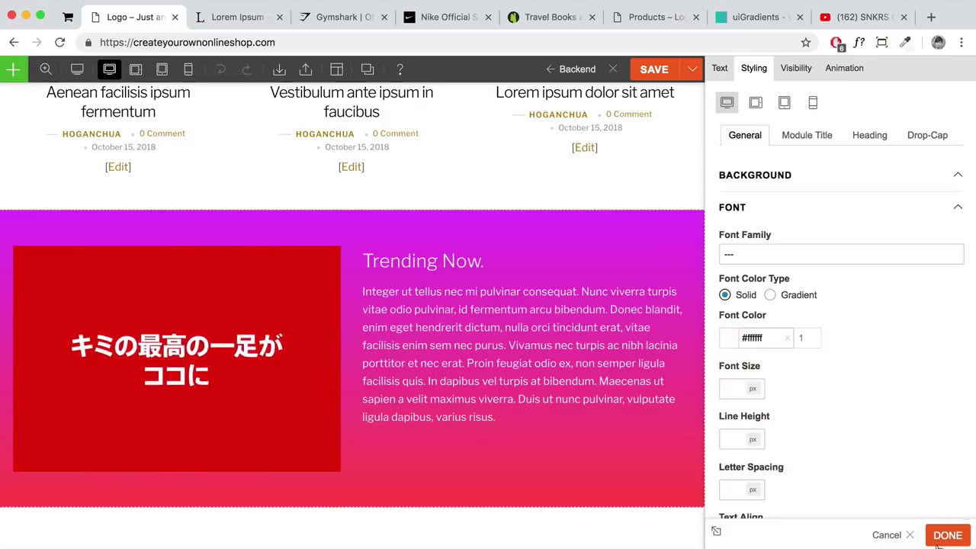
pyautogui.click(945, 541)
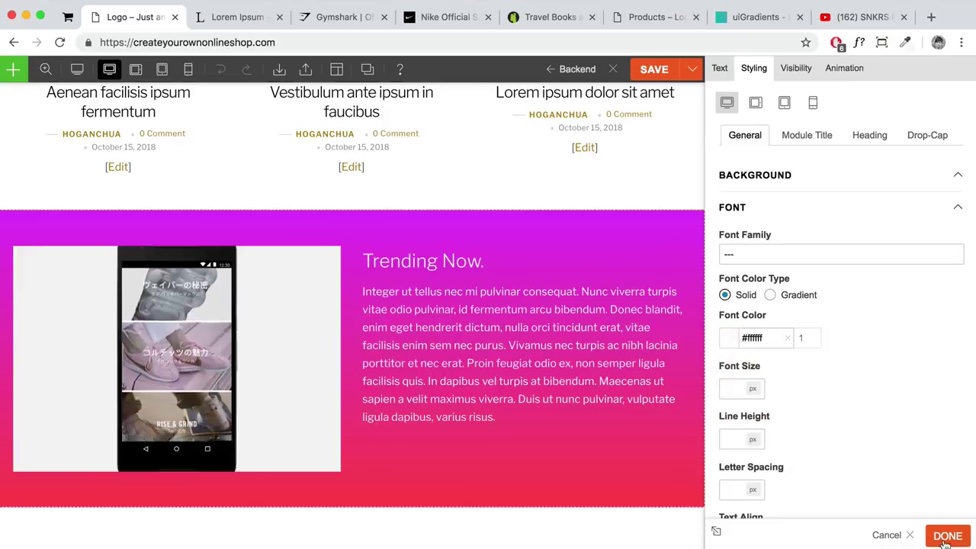
pyautogui.scroll(-5, 510, 423)
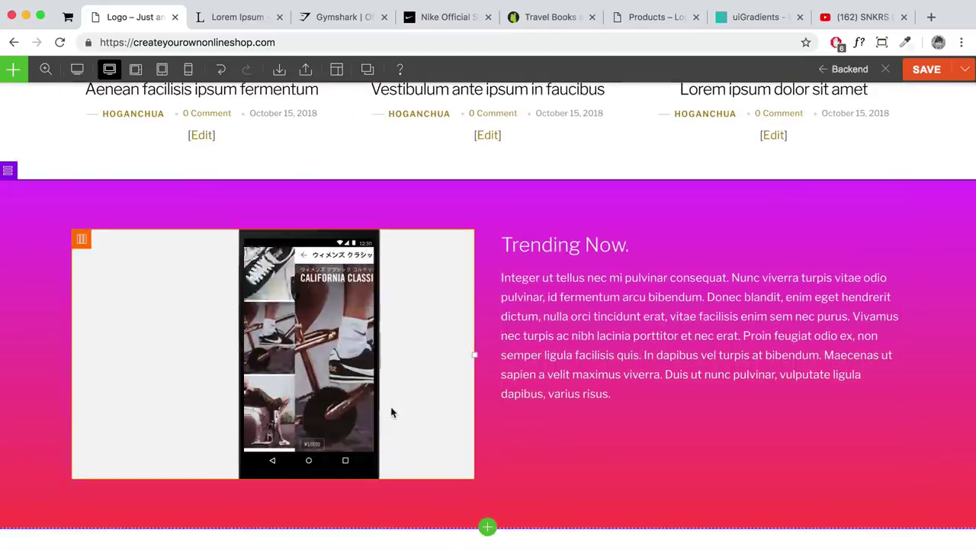
# Add a Button module under the Trending Now text and copy the shop page URL
pyautogui.click(13, 69)
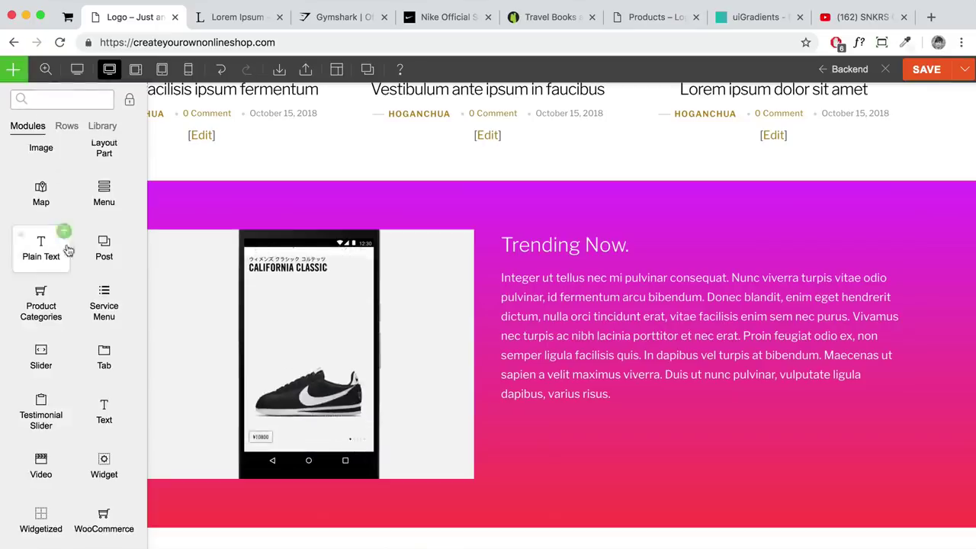
pyautogui.moveTo(85, 229); pyautogui.dragTo(570, 438)
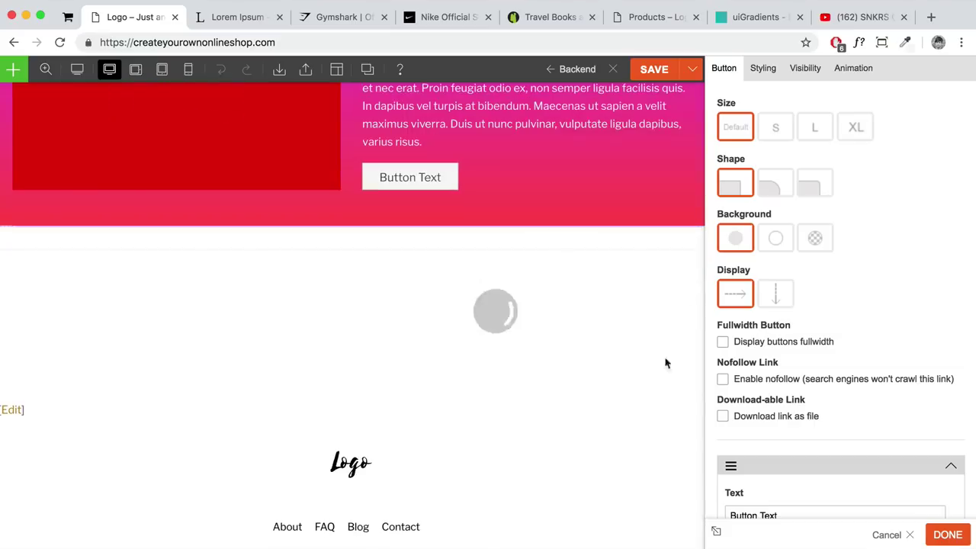
pyautogui.click(656, 17)
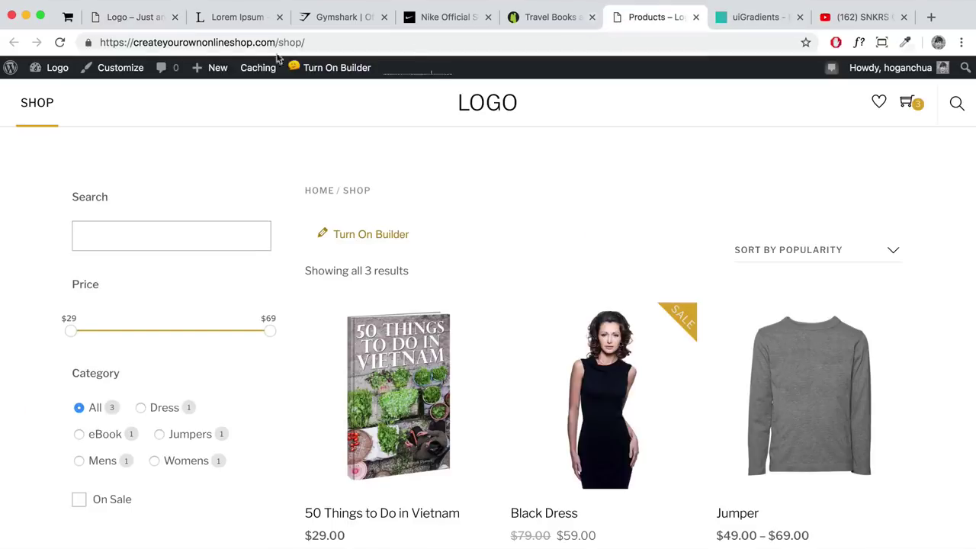
pyautogui.click(329, 44)
pyautogui.press('super+c')
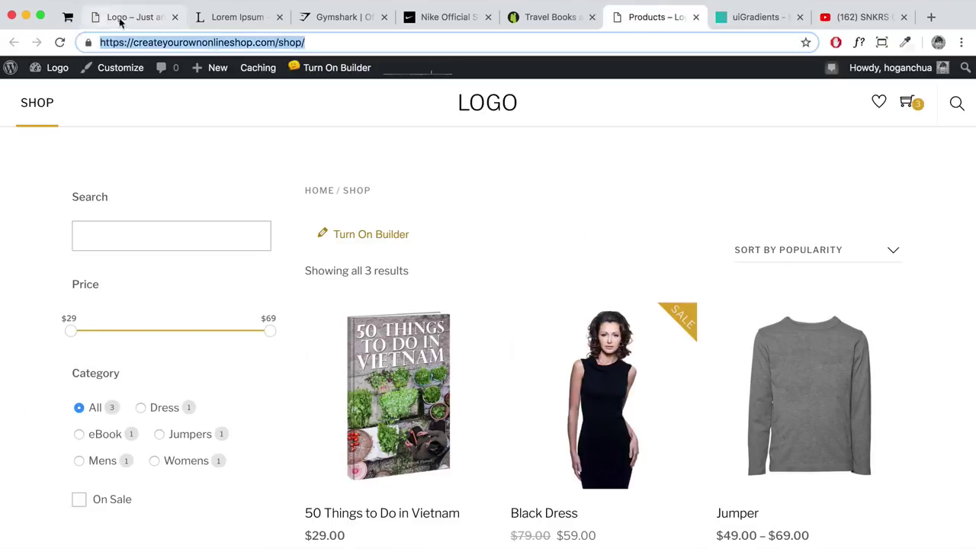
pyautogui.click(120, 18)
pyautogui.scroll(-5, 777, 404)
pyautogui.moveTo(786, 350); pyautogui.dragTo(705, 350)
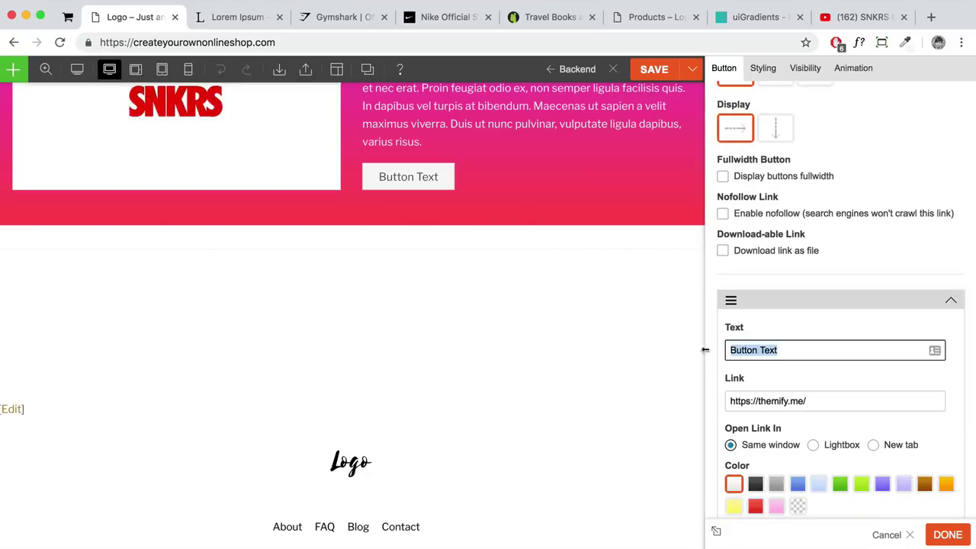
pyautogui.write('Shop Now')
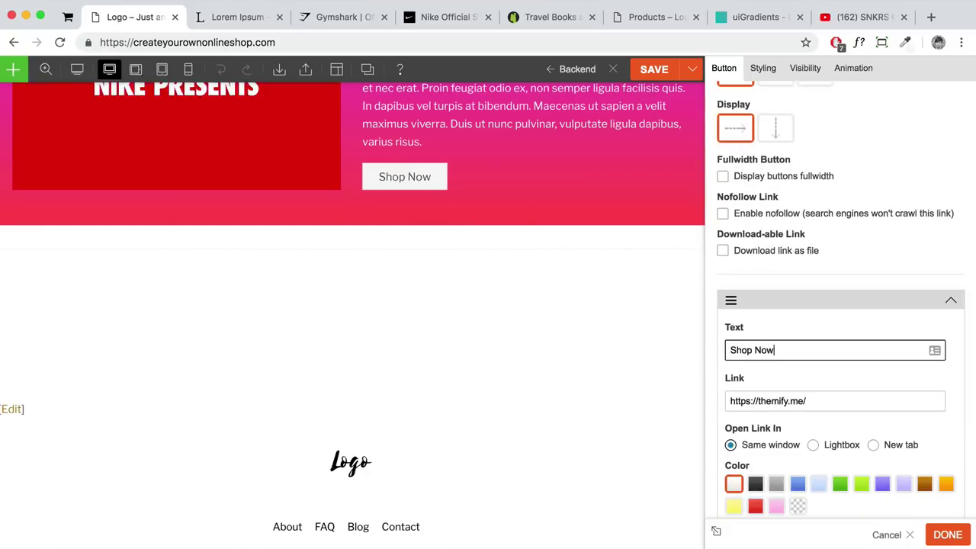
pyautogui.tripleClick(831, 401)
pyautogui.press('super+v')
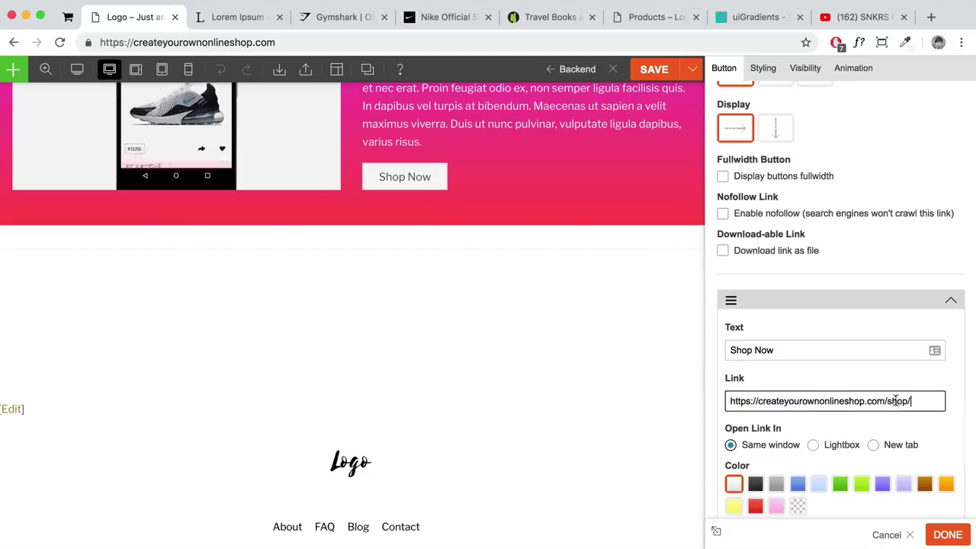
pyautogui.moveTo(911, 401); pyautogui.dragTo(726, 406)
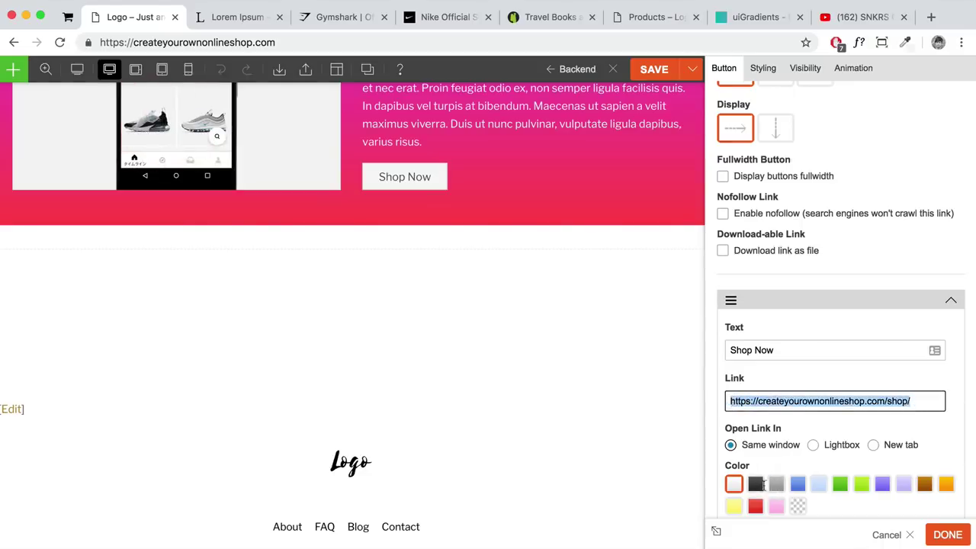
pyautogui.click(759, 484)
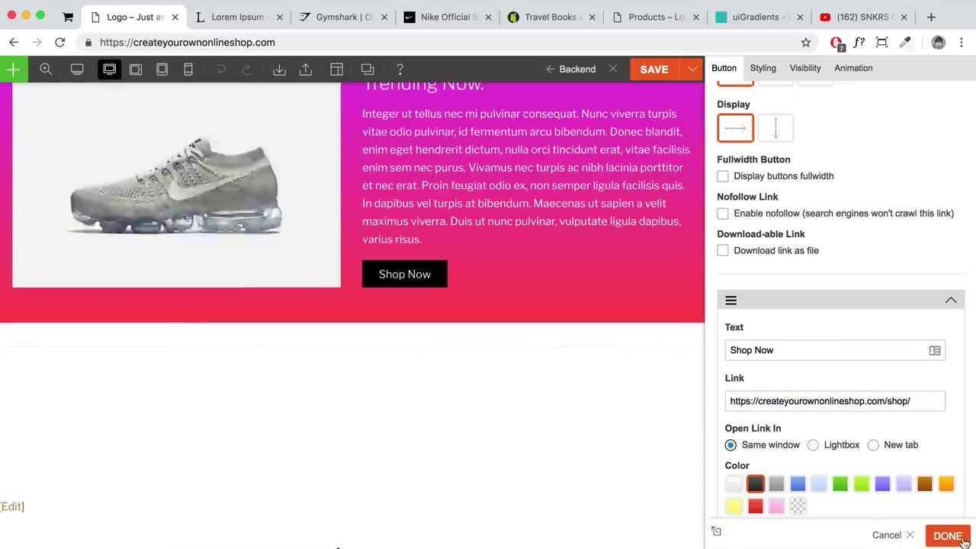
pyautogui.click(962, 537)
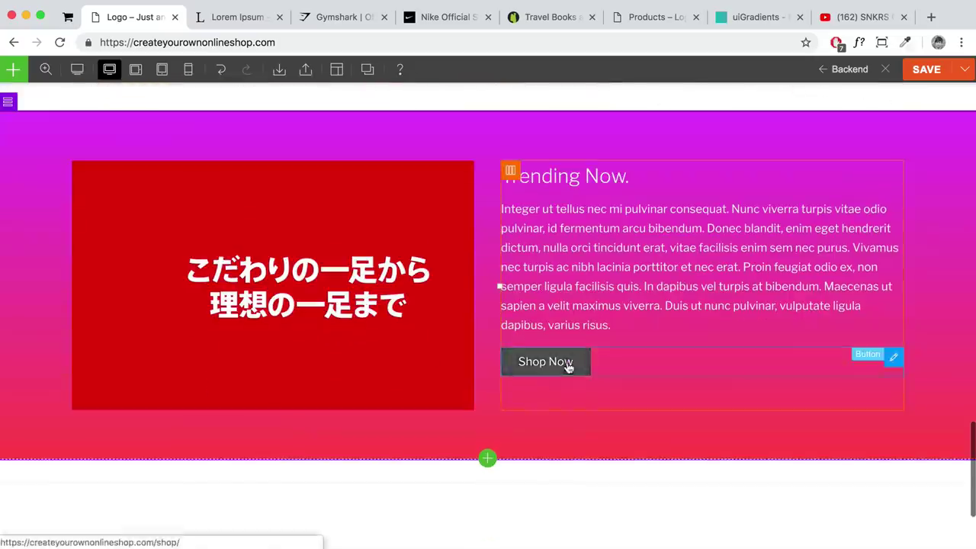
# Vertically centre the Trending Now row's columns so the text and button sit beside the video
pyautogui.scroll(2, 568, 368)
pyautogui.scroll(-3, 568, 368)
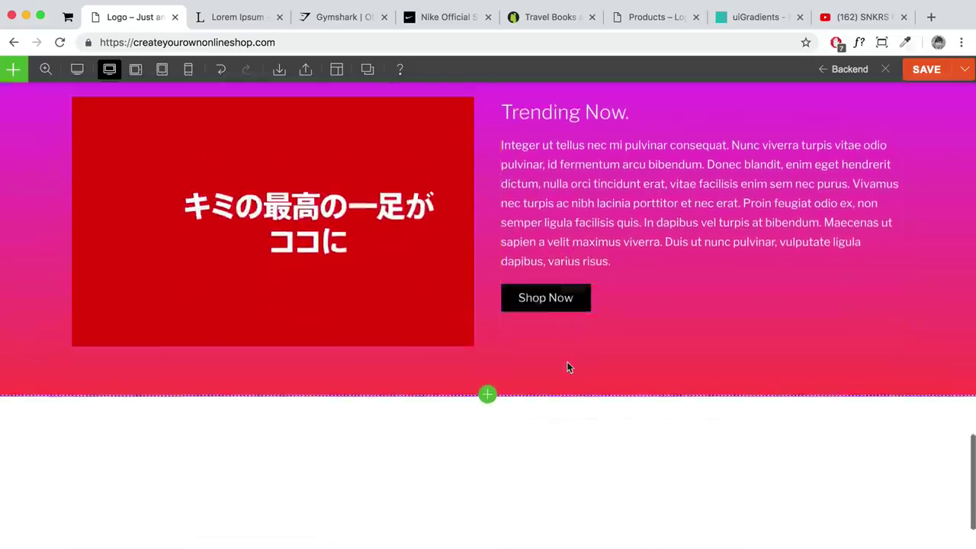
pyautogui.scroll(4, 566, 367)
pyautogui.scroll(-1, 397, 261)
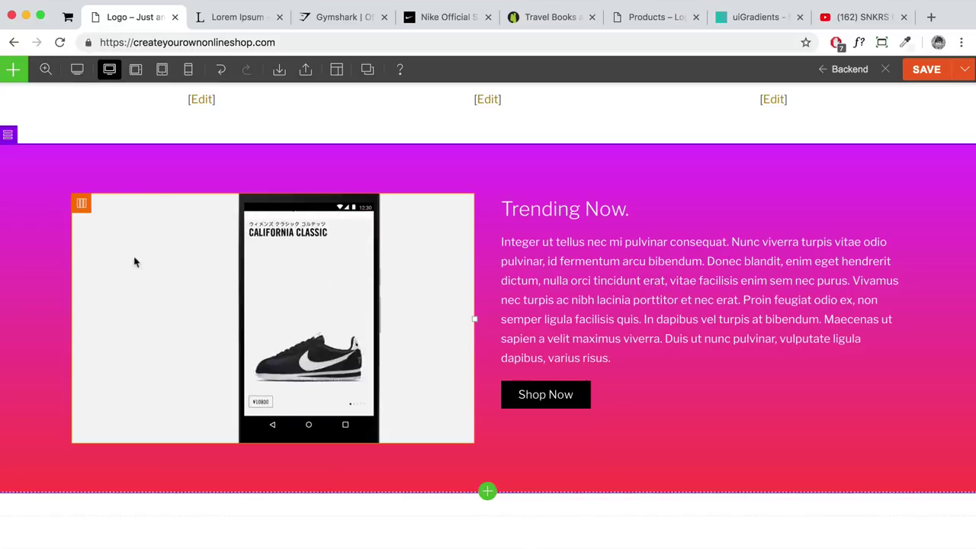
pyautogui.moveTo(7, 135)
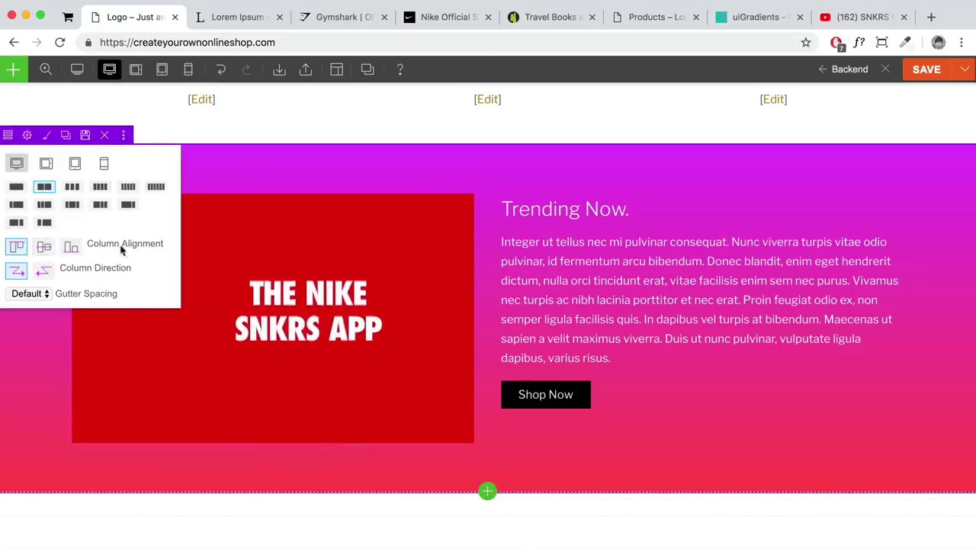
pyautogui.click(43, 250)
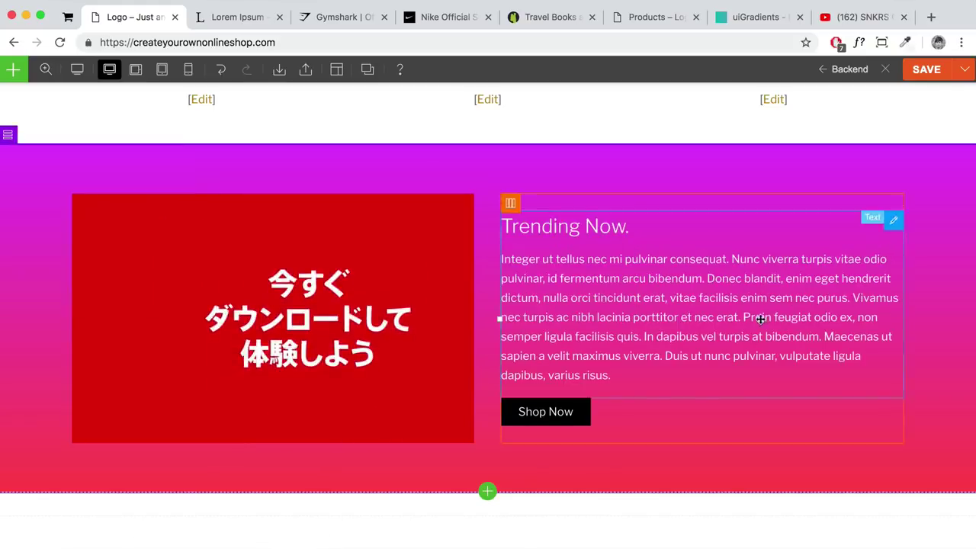
pyautogui.scroll(-2, 595, 382)
pyautogui.scroll(5, 584, 373)
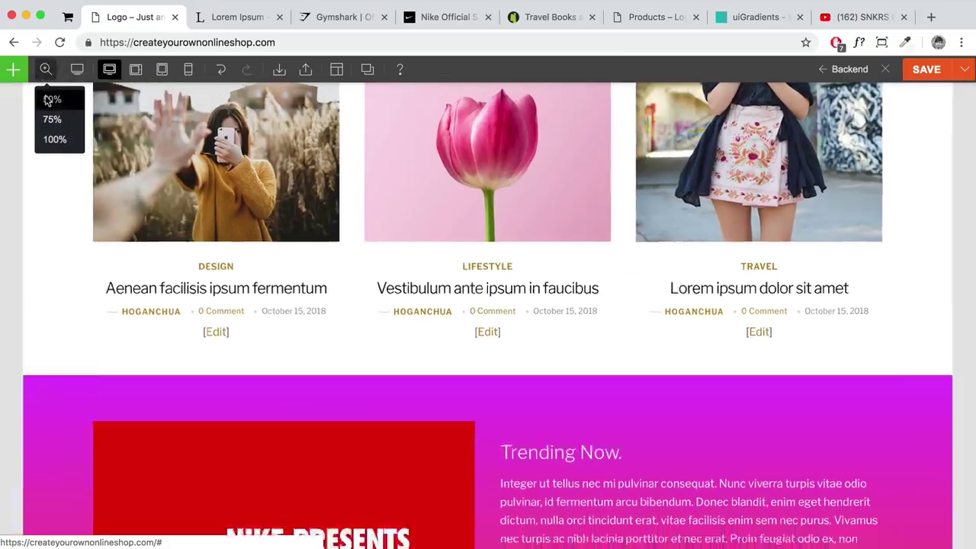
# Zoom the builder preview to 50% and scroll from the hero banner to the footer and back
pyautogui.click(51, 99)
pyautogui.scroll(10, 458, 223)
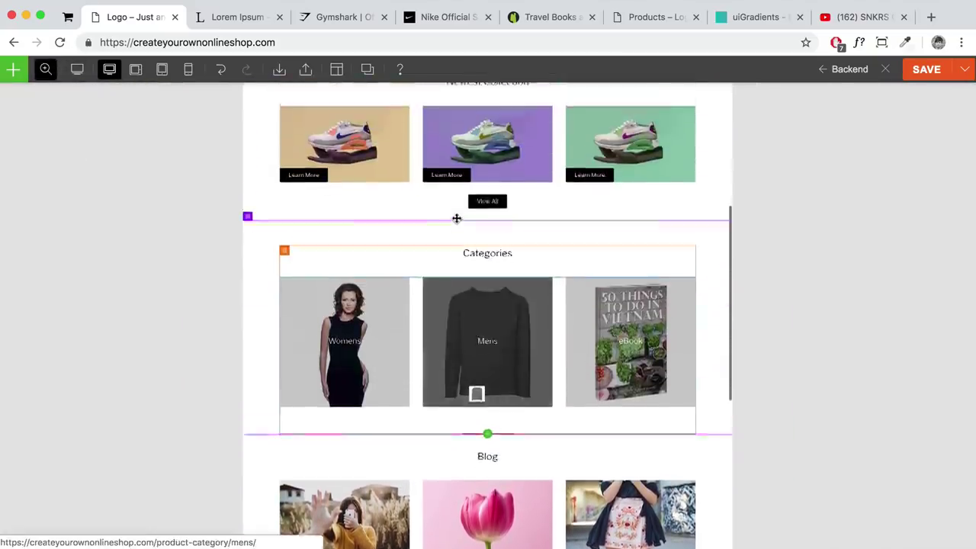
pyautogui.scroll(-5, 456, 219)
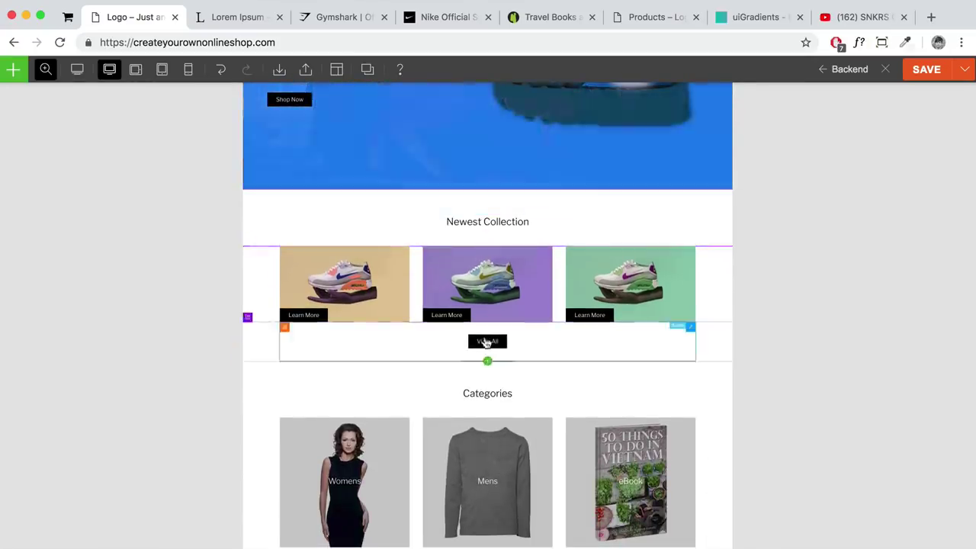
pyautogui.scroll(-7, 571, 401)
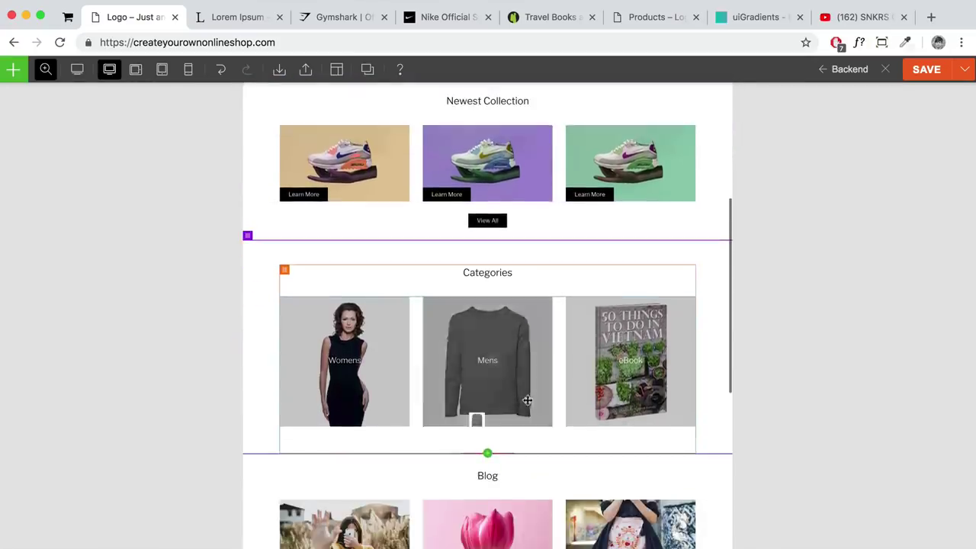
pyautogui.scroll(-10, 496, 409)
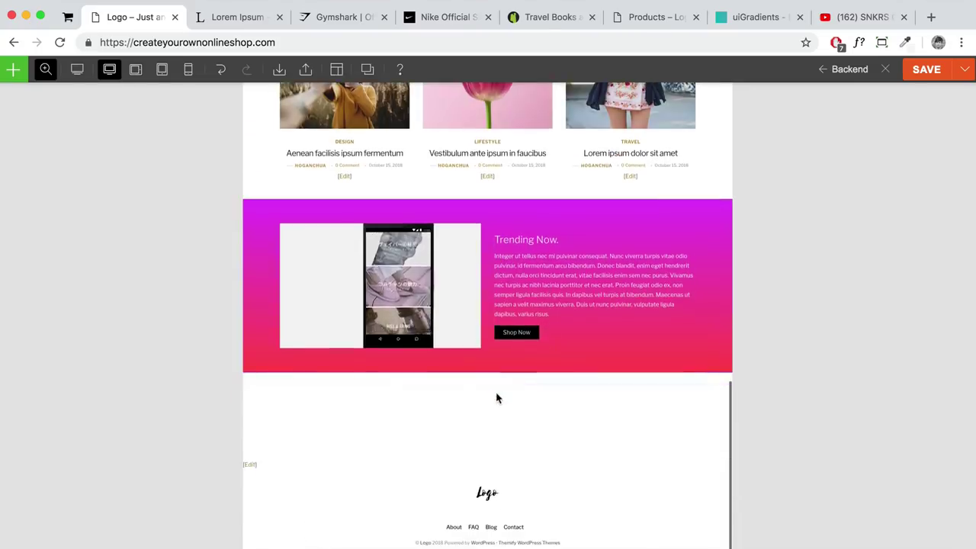
pyautogui.scroll(17, 496, 395)
pyautogui.scroll(5, 496, 394)
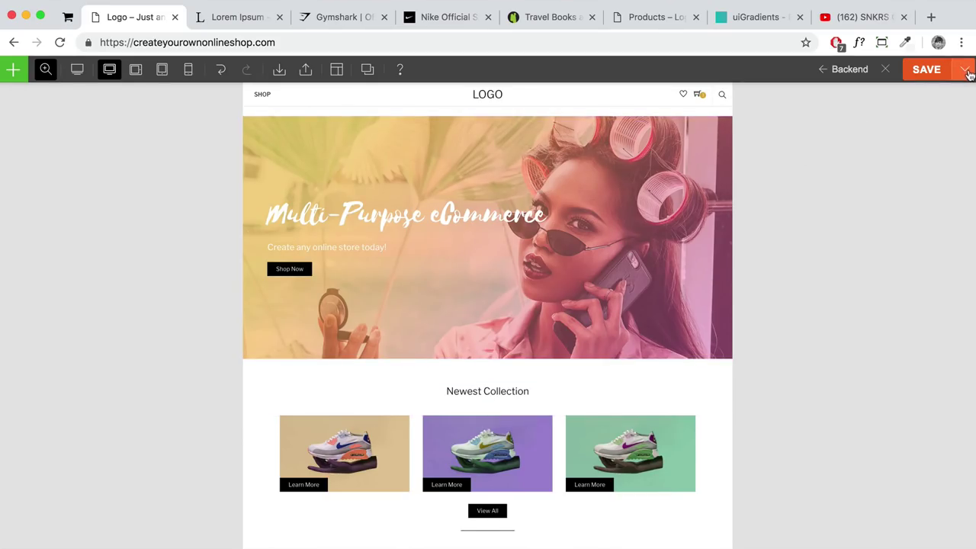
# Use Save as Revision on the homepage, entering the comment 'Homepage Date'
pyautogui.moveTo(966, 73)
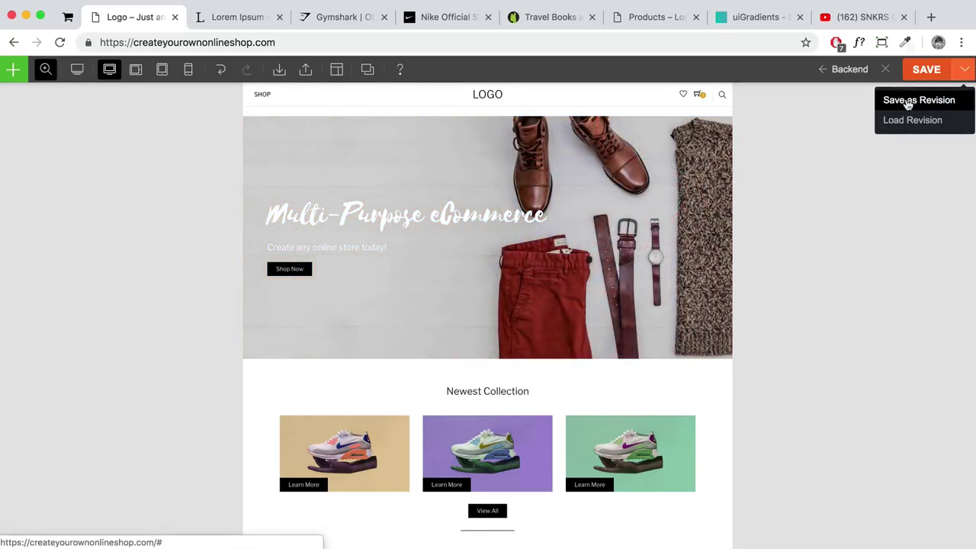
pyautogui.click(907, 102)
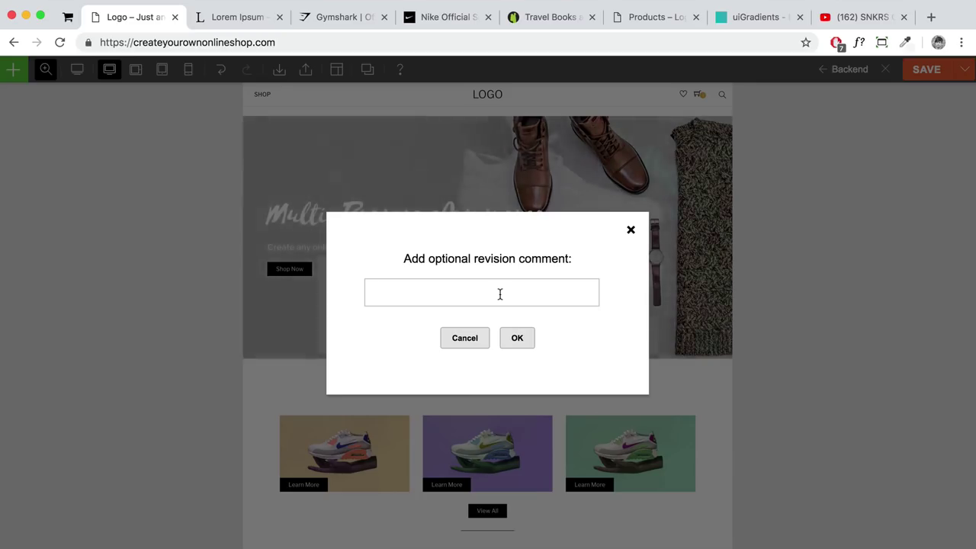
pyautogui.write('Homepage Date')
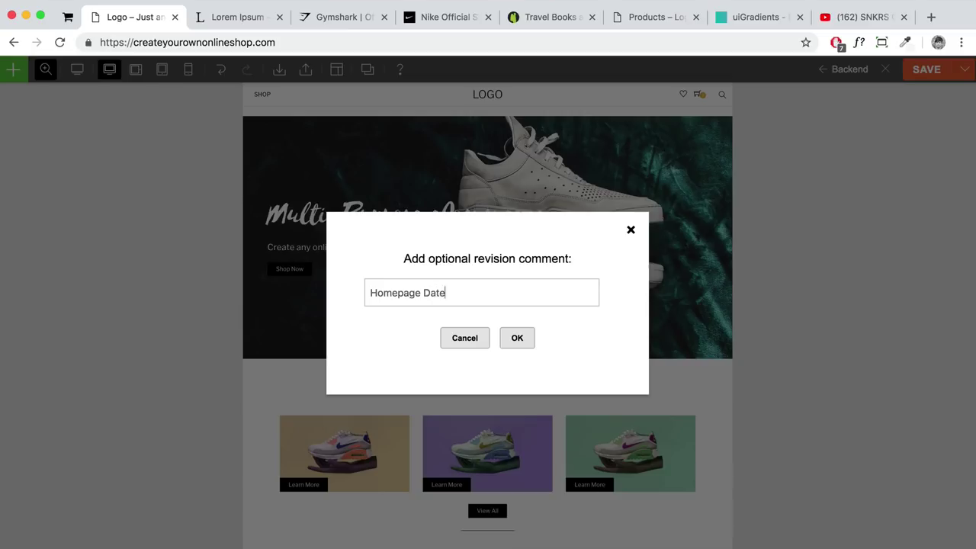
pyautogui.click(517, 339)
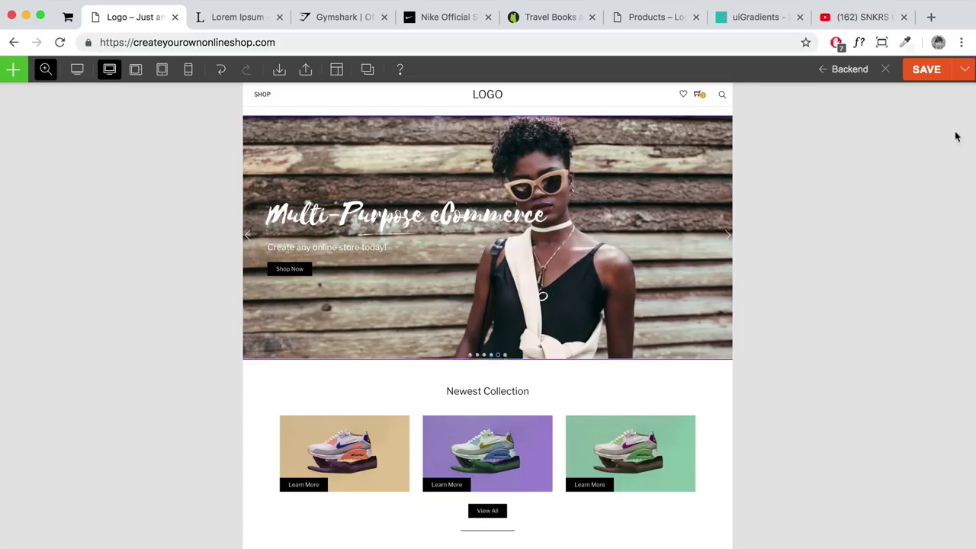
# Save the homepage as a layout titled 'Homepage Date', then save the page and exit the builder
pyautogui.click(964, 71)
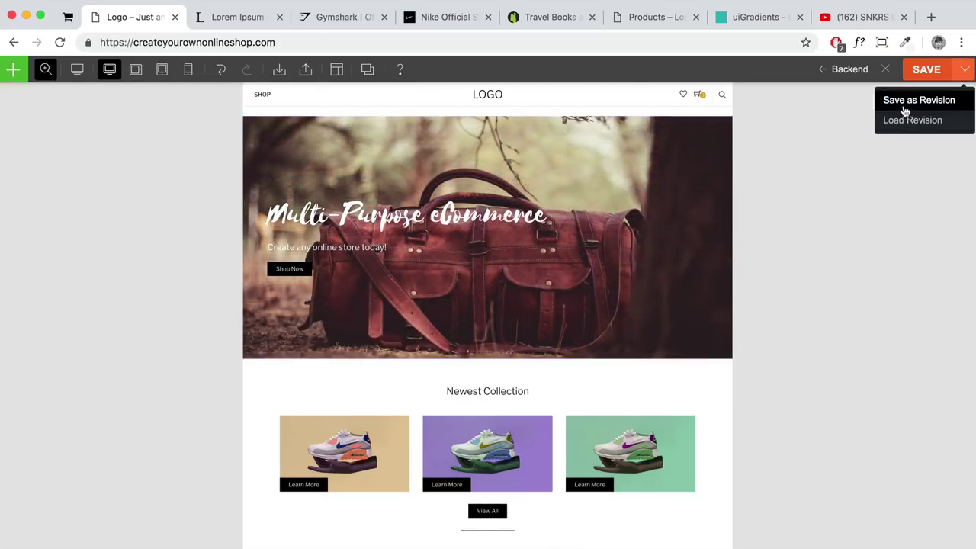
pyautogui.click(333, 69)
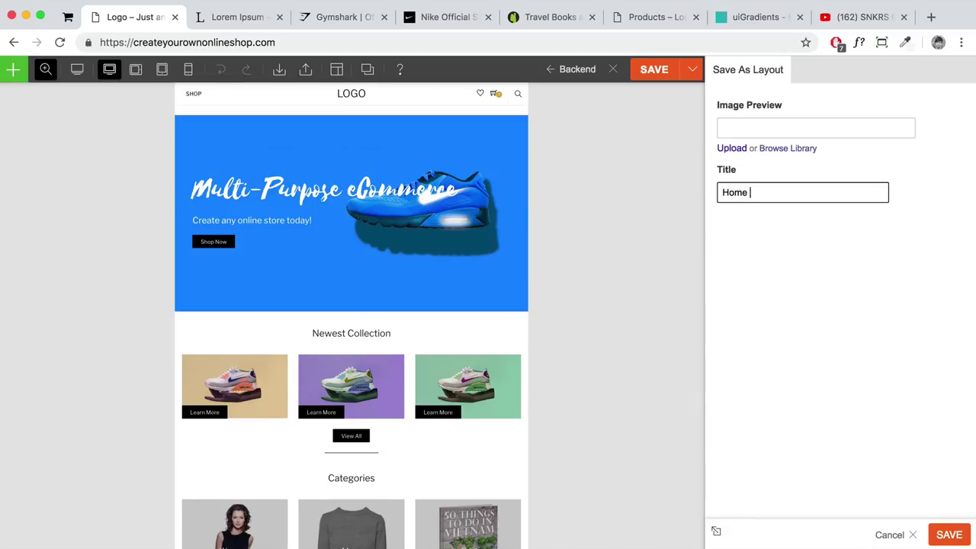
pyautogui.write('ge Date')
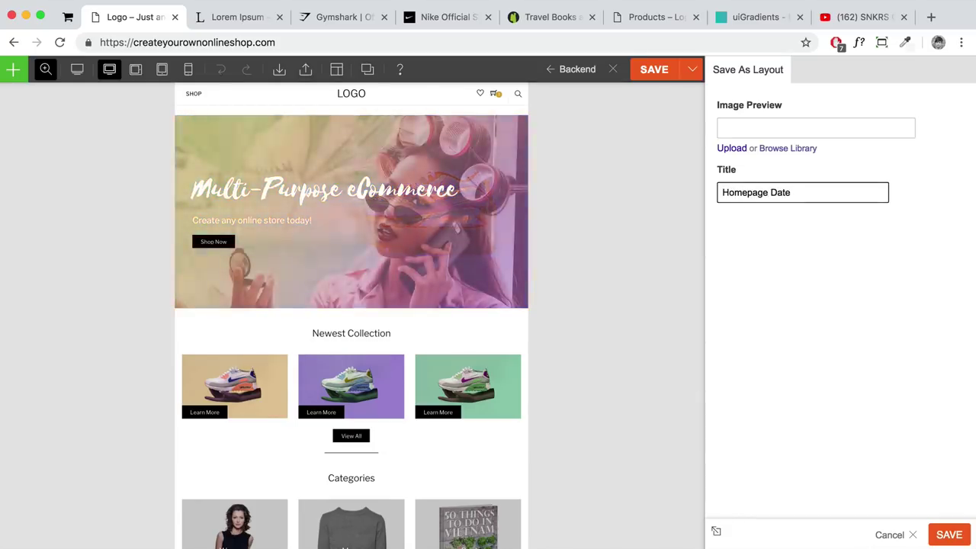
pyautogui.click(939, 536)
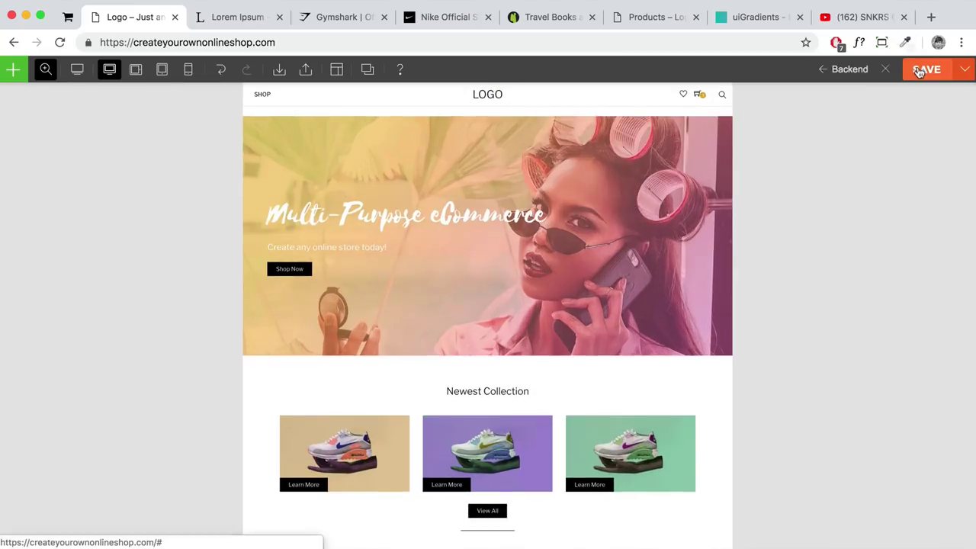
pyautogui.click(920, 69)
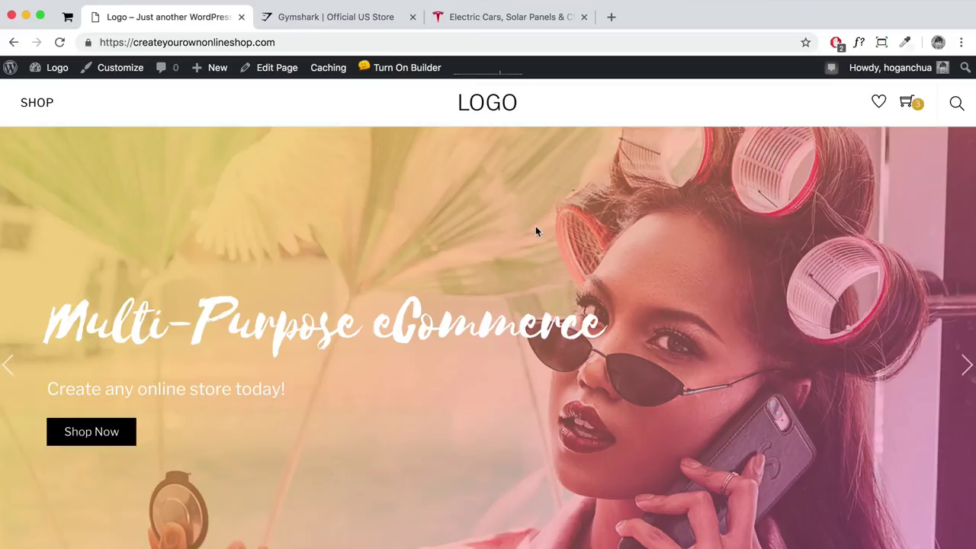
# Scroll through the live homepage, then narrow the browser to phone width to preview the mobile layout
pyautogui.scroll(-10, 536, 227)
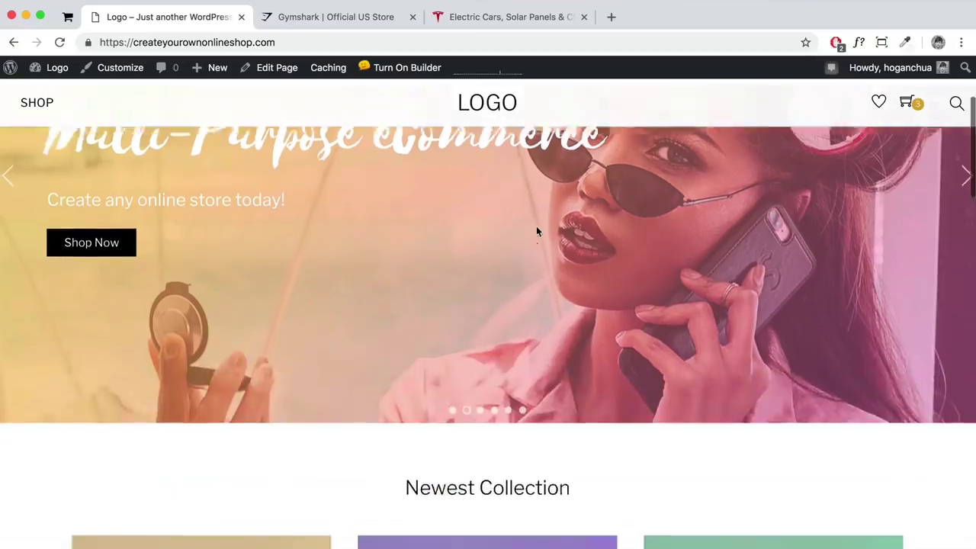
pyautogui.scroll(-12, 536, 232)
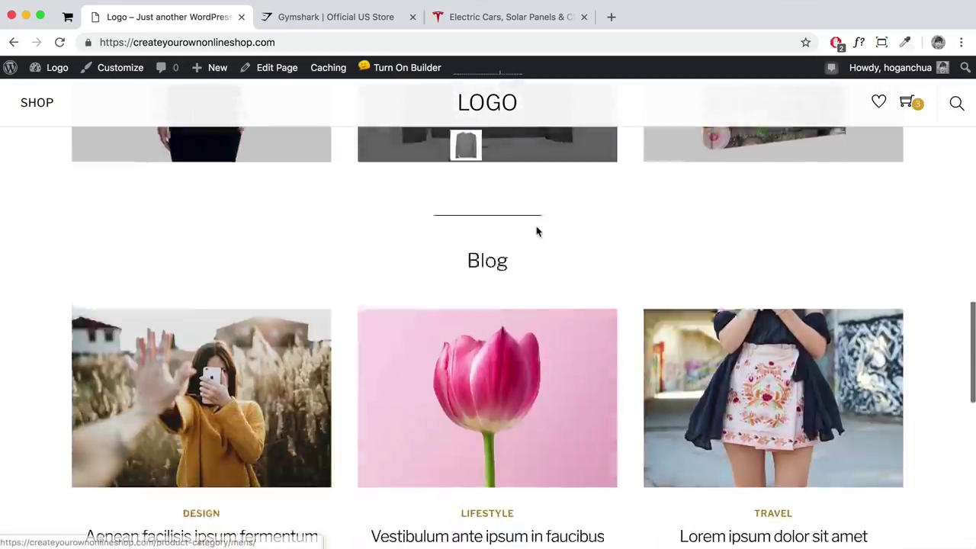
pyautogui.scroll(-5, 536, 232)
pyautogui.scroll(20, 536, 232)
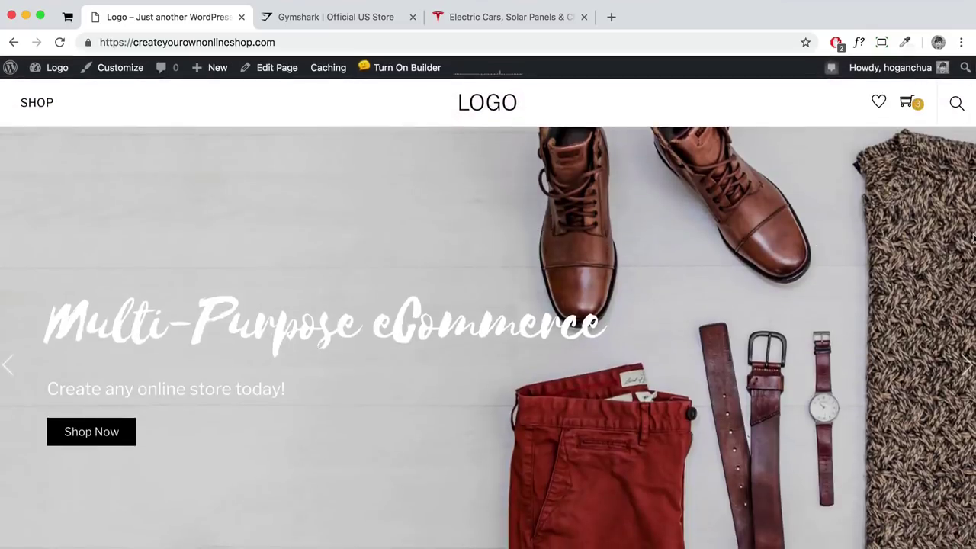
pyautogui.moveTo(952, 234); pyautogui.dragTo(285, 263)
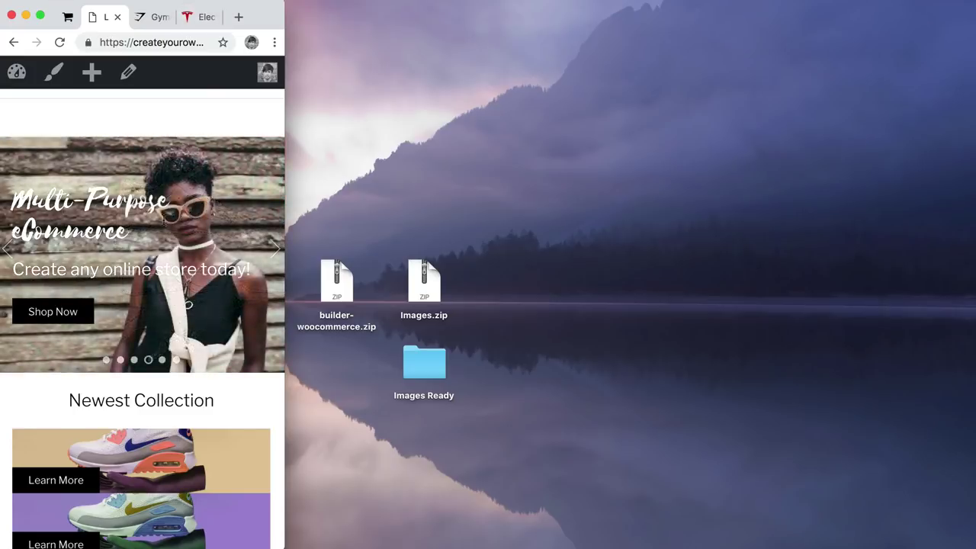
# Scroll the mobile-width homepage and highlight the Trending Now heading and paragraph text
pyautogui.scroll(-3, 165, 218)
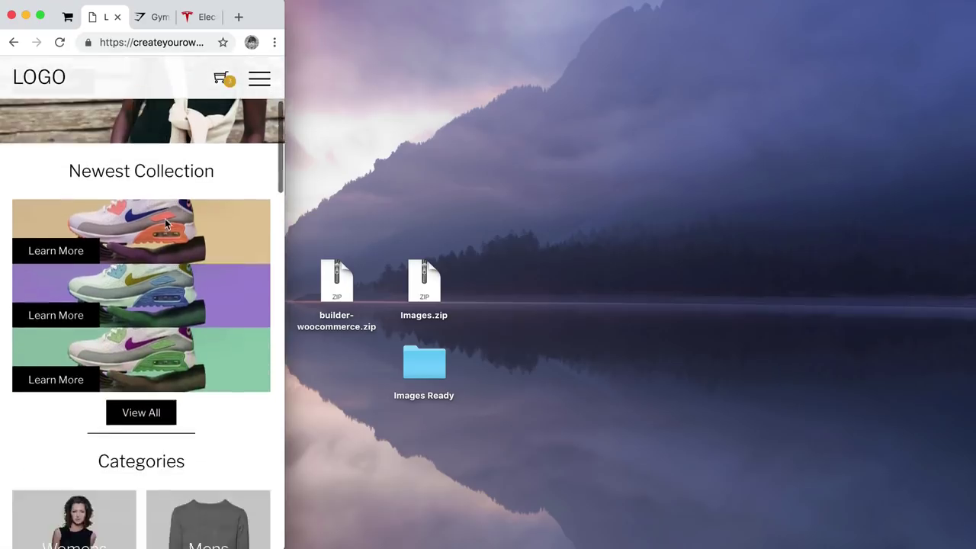
pyautogui.scroll(3, 165, 218)
pyautogui.scroll(-1, 165, 218)
pyautogui.scroll(3, 165, 218)
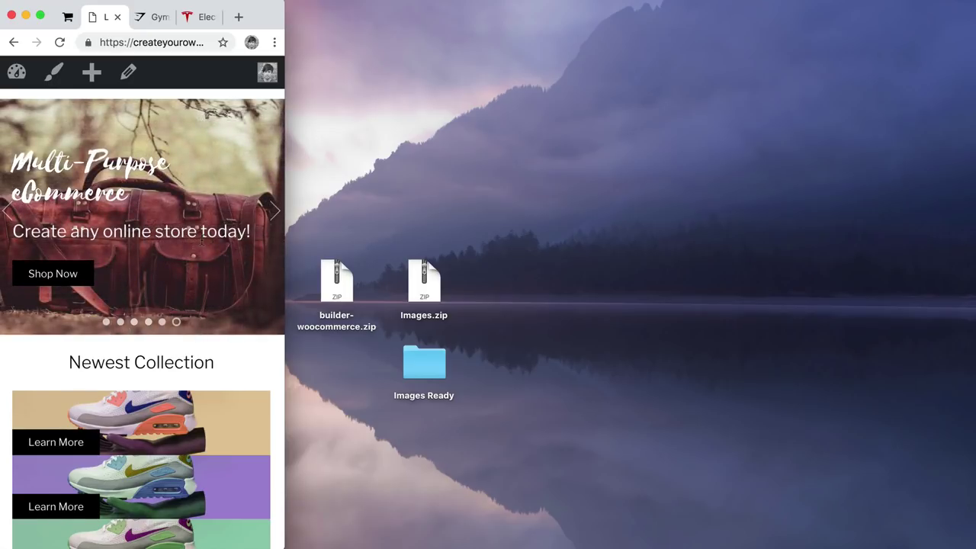
pyautogui.scroll(-3, 251, 268)
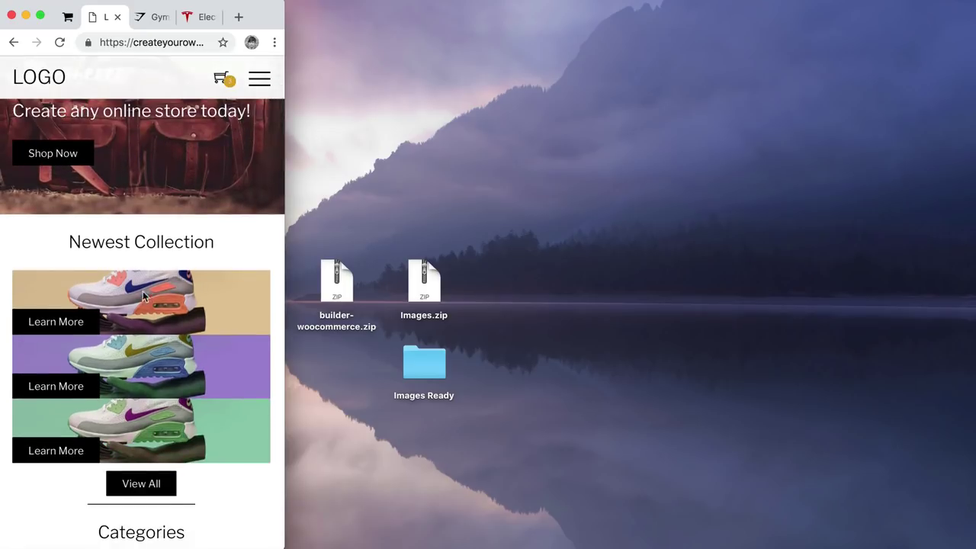
pyautogui.scroll(-2, 143, 295)
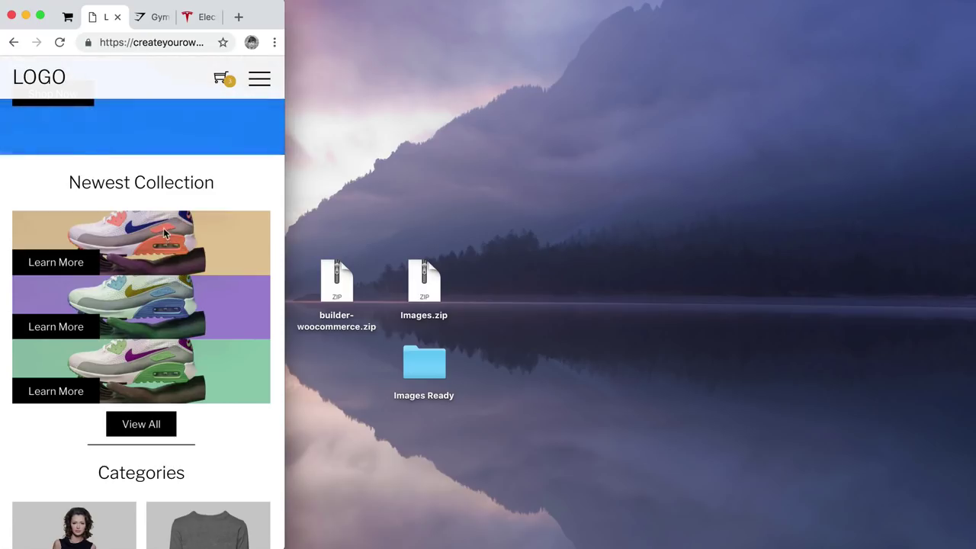
pyautogui.scroll(-15, 177, 238)
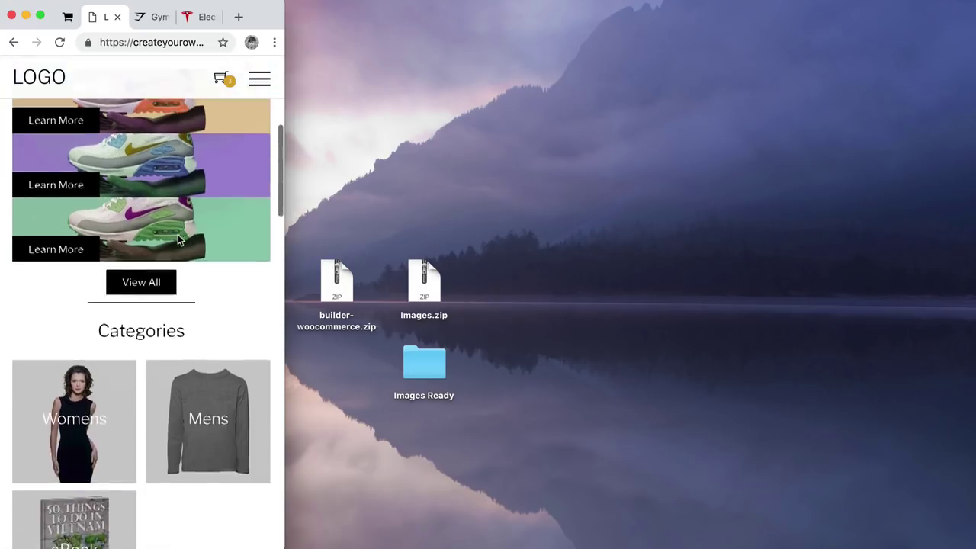
pyautogui.scroll(-20, 174, 242)
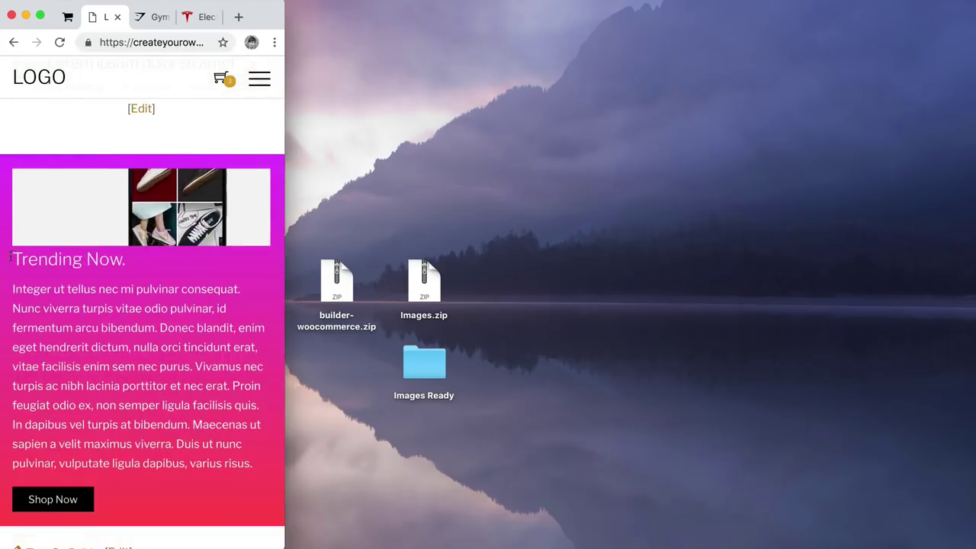
pyautogui.moveTo(11, 259); pyautogui.dragTo(137, 267)
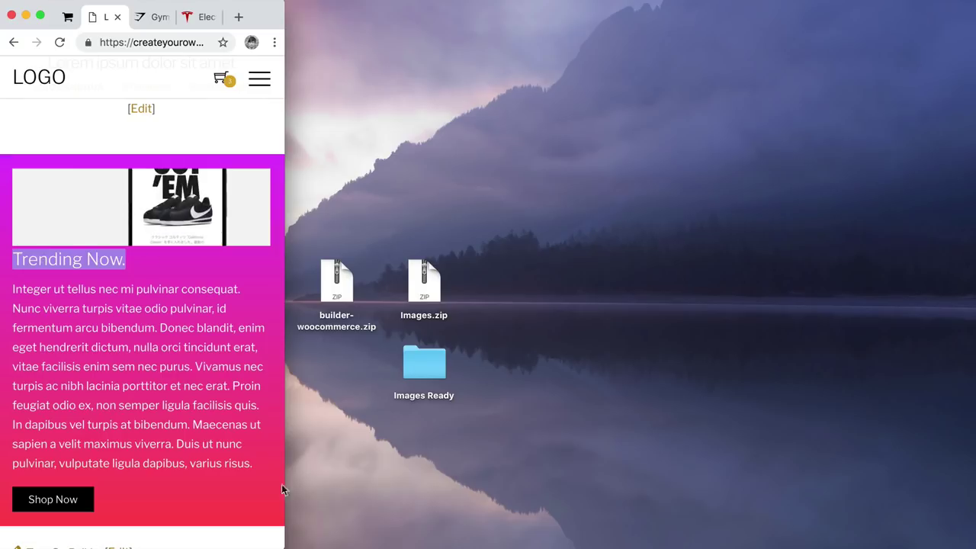
pyautogui.moveTo(260, 467); pyautogui.dragTo(4, 296)
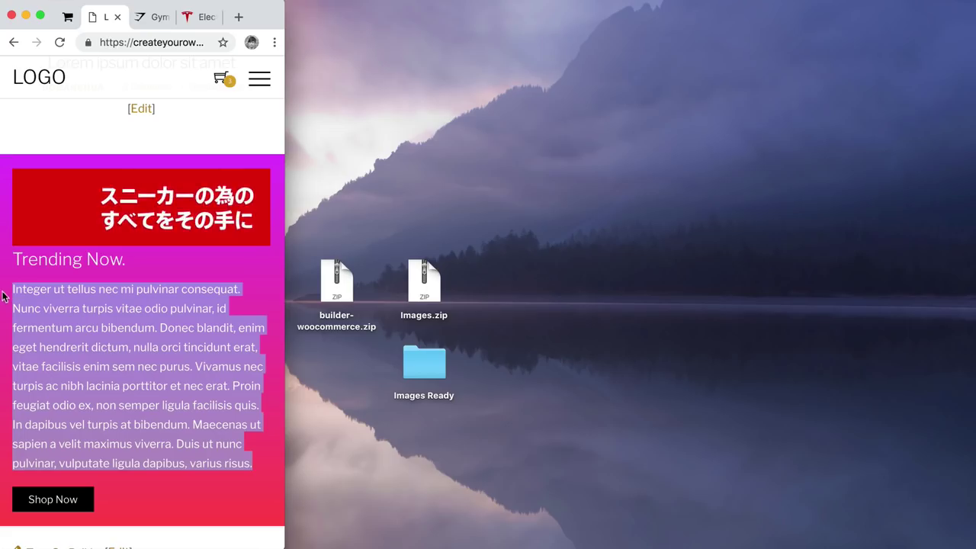
pyautogui.scroll(20, 84, 335)
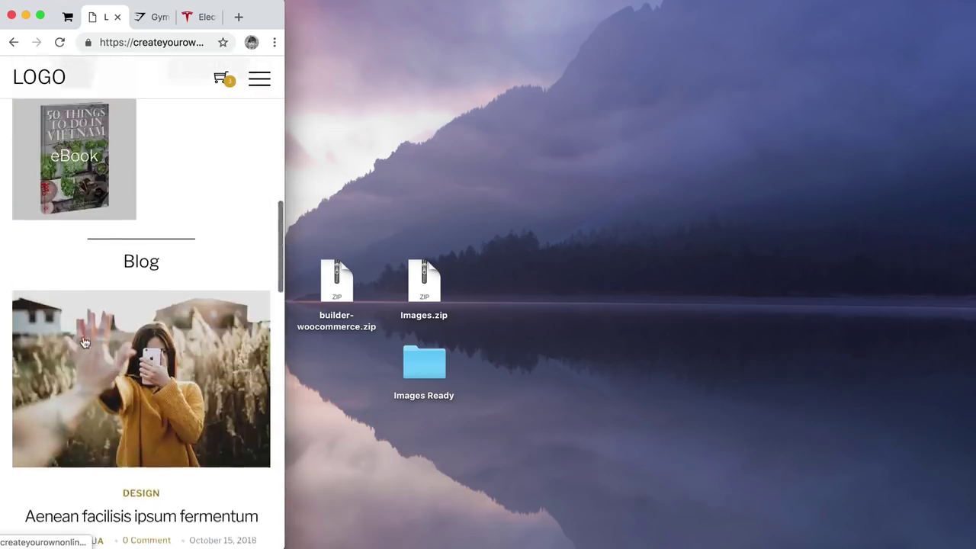
pyautogui.scroll(2, 79, 339)
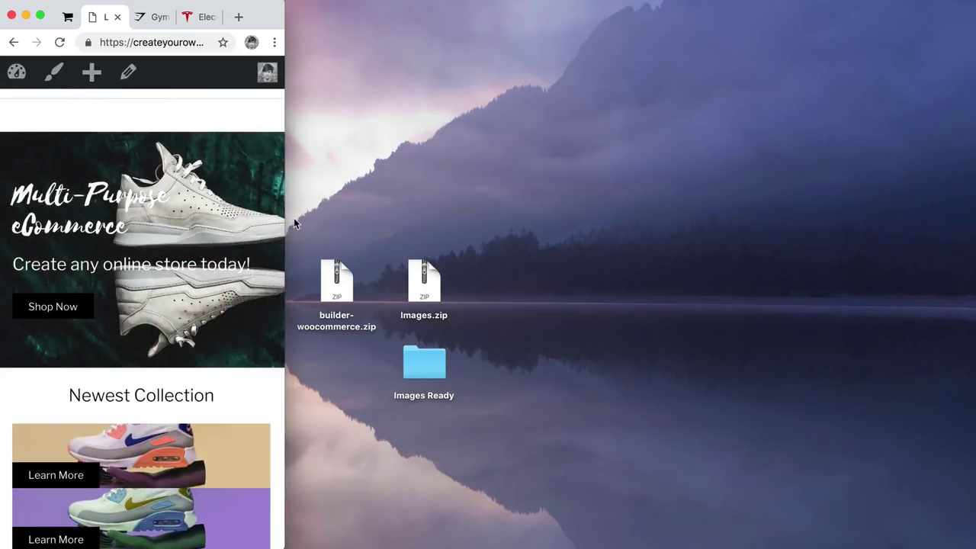
# Widen the browser back to desktop size with the 1280×1024 Window Resizer preset
pyautogui.moveTo(291, 212); pyautogui.dragTo(534, 211)
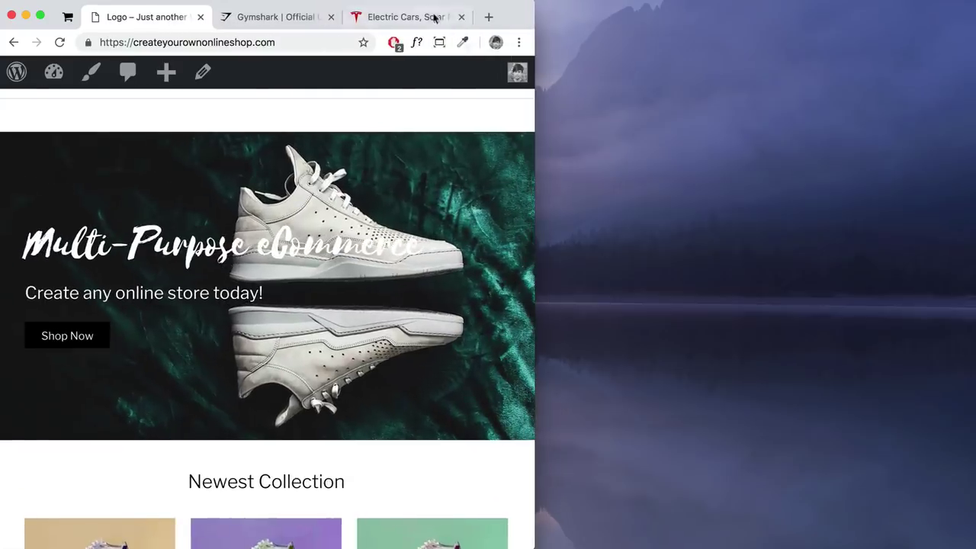
pyautogui.click(439, 42)
pyautogui.scroll(-4, 324, 206)
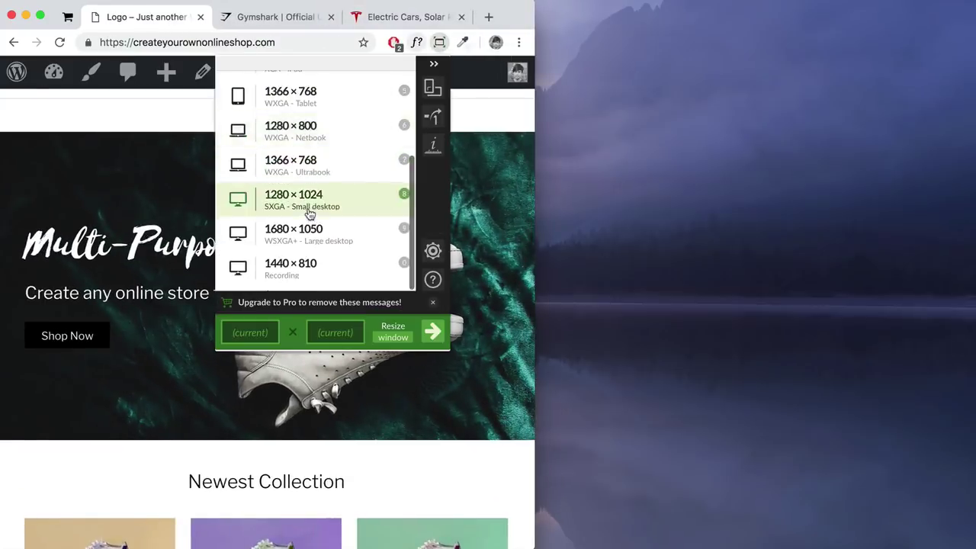
pyautogui.click(334, 174)
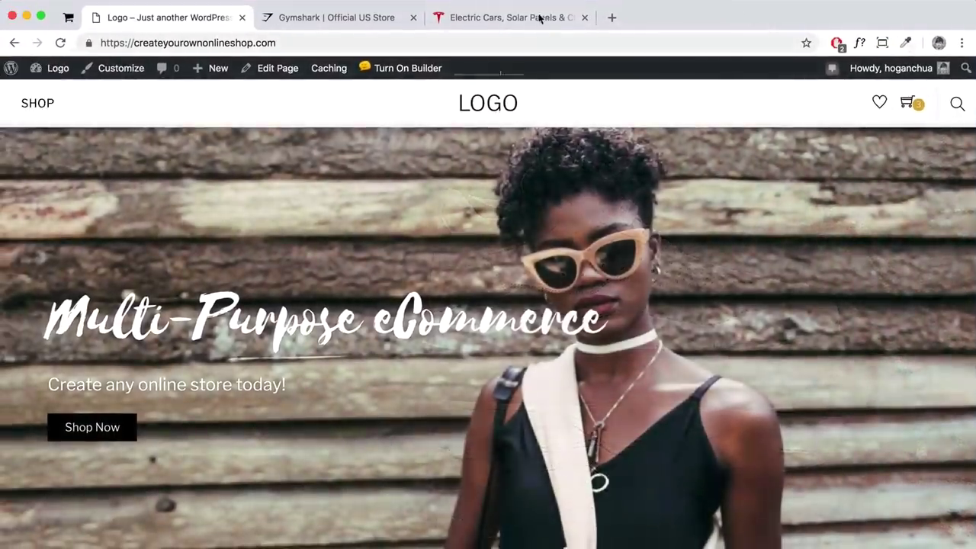
# Switch to the Tesla tab and narrow the window to see its mobile layout
pyautogui.click(534, 19)
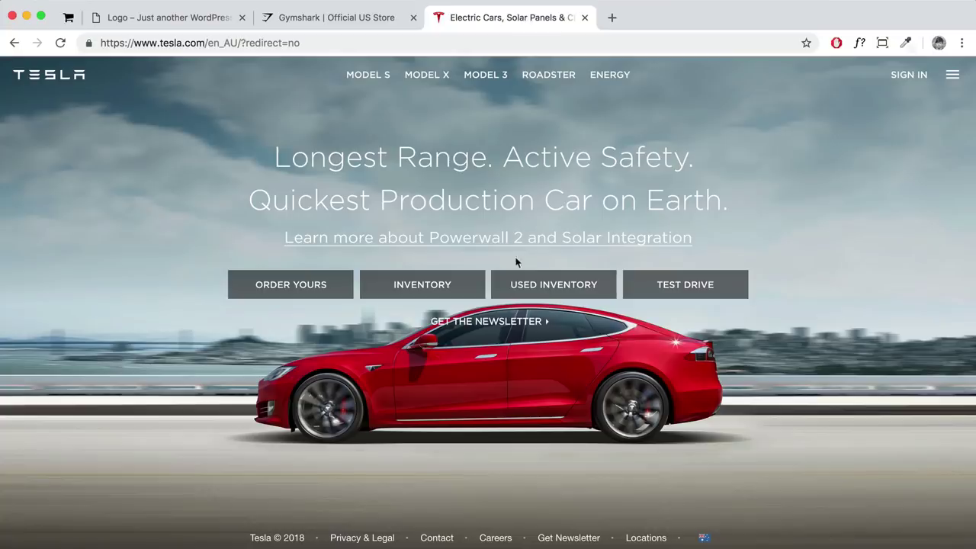
pyautogui.moveTo(269, 158); pyautogui.dragTo(703, 197)
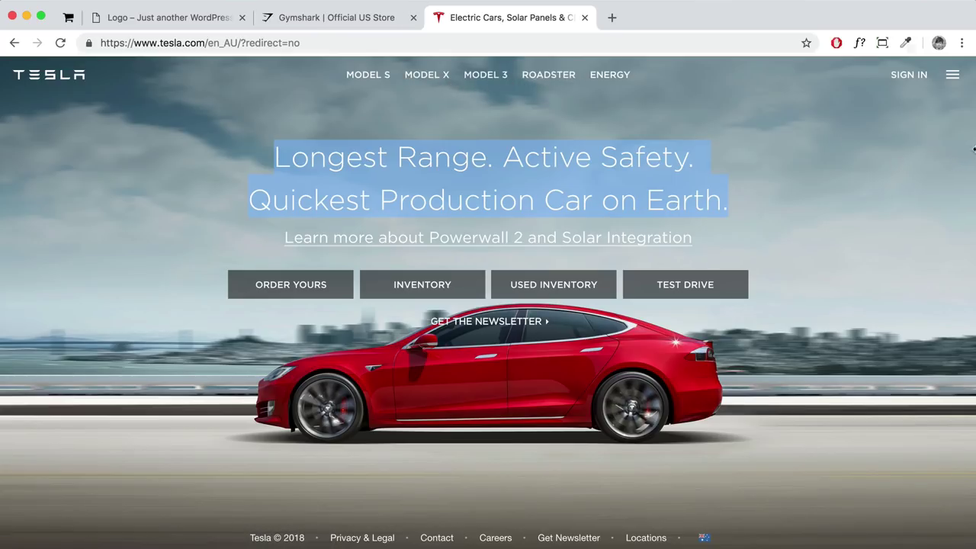
pyautogui.moveTo(974, 149); pyautogui.dragTo(349, 149)
pyautogui.scroll(-1, 263, 203)
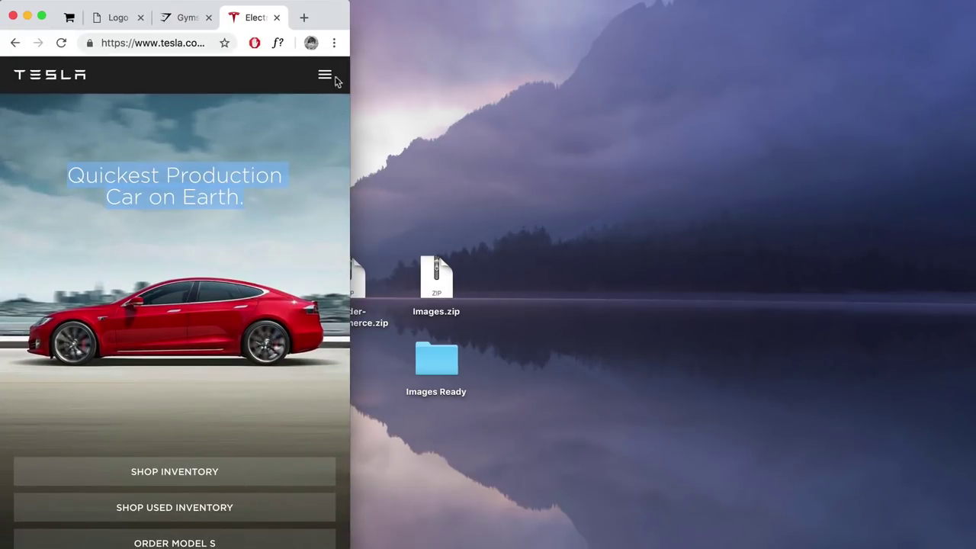
# Open and close Tesla's mobile navigation menu and scroll through the mobile page
pyautogui.click(326, 77)
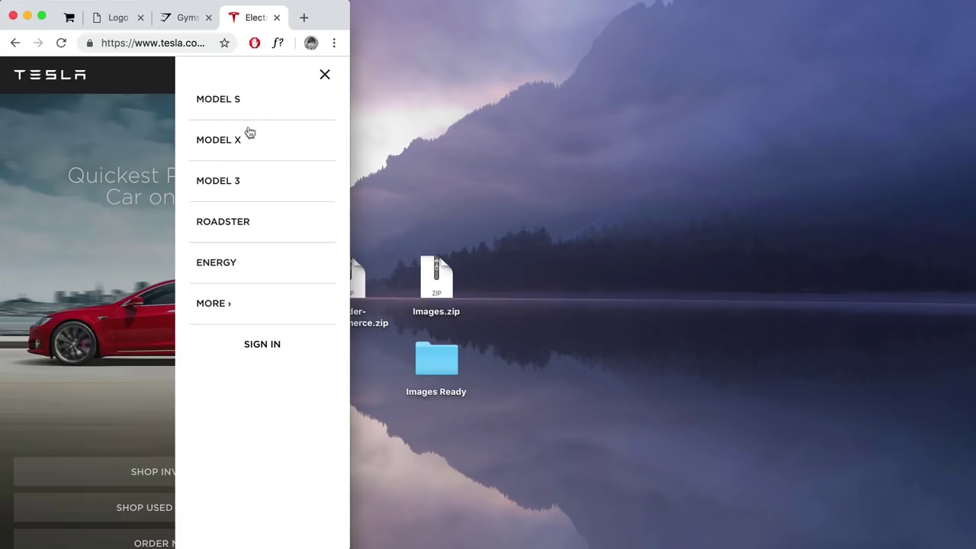
pyautogui.click(326, 77)
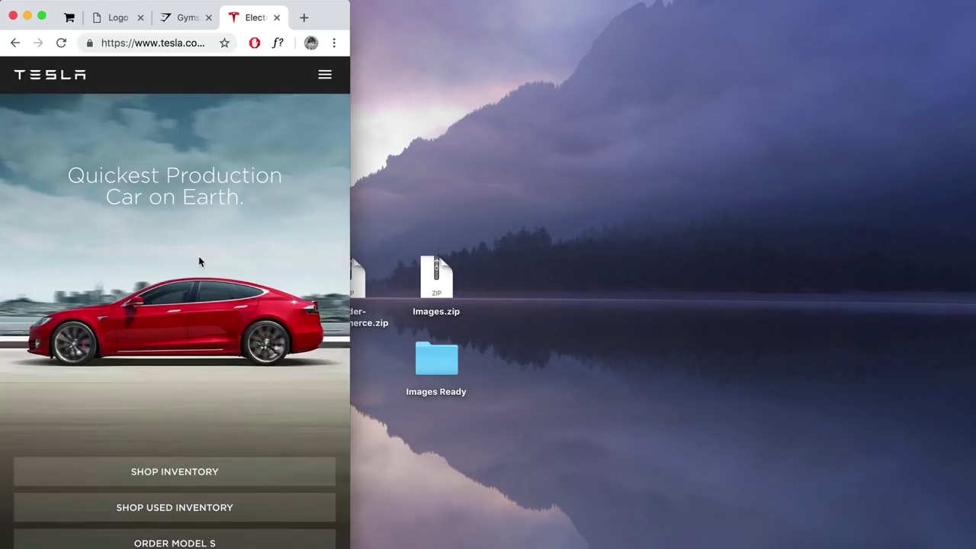
pyautogui.scroll(-8, 197, 264)
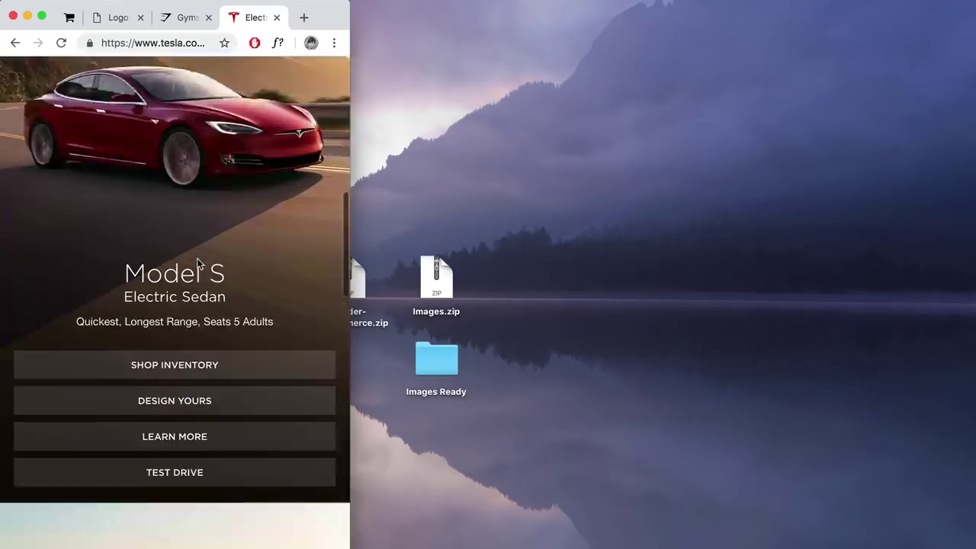
pyautogui.scroll(3, 197, 264)
pyautogui.scroll(5, 197, 263)
pyautogui.scroll(-7, 196, 263)
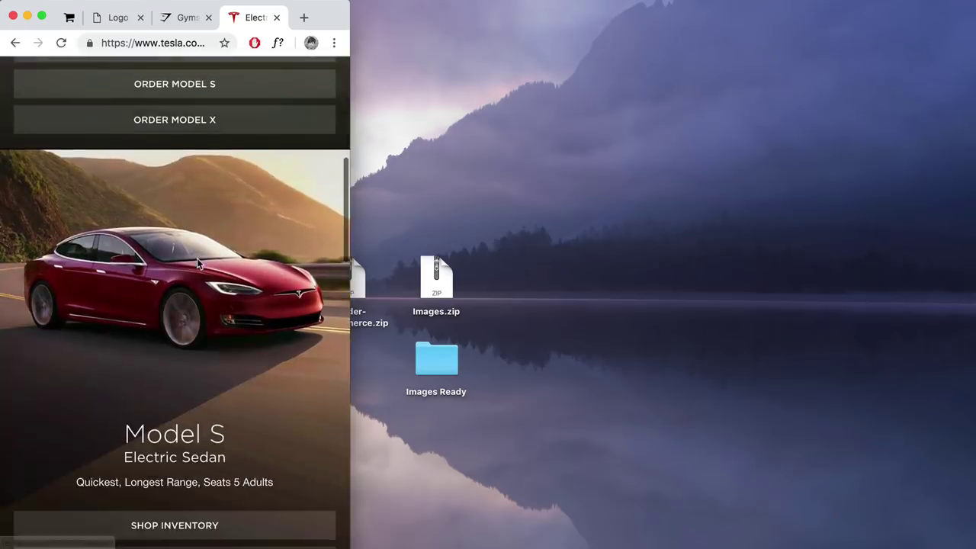
pyautogui.scroll(6, 197, 263)
pyautogui.scroll(2, 197, 263)
pyautogui.scroll(-7, 197, 263)
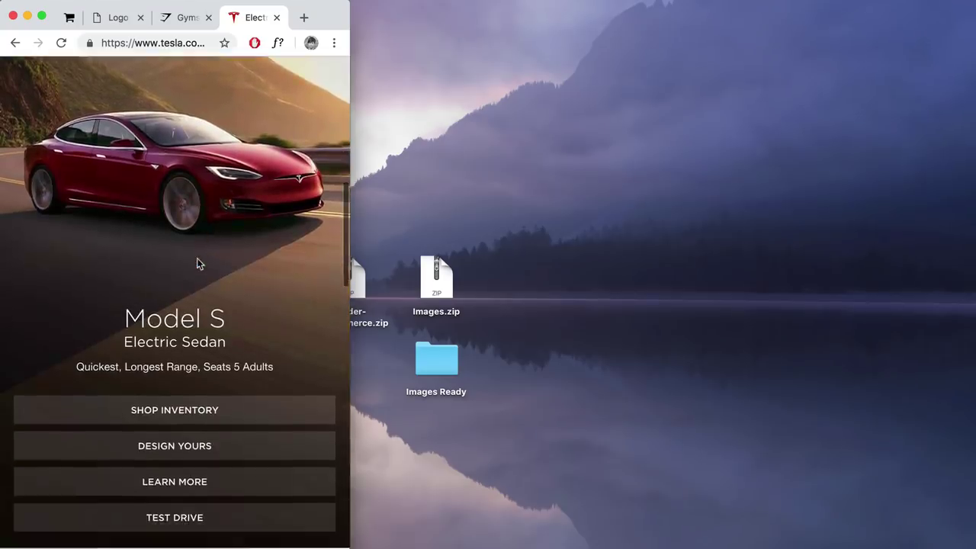
pyautogui.scroll(-2, 197, 263)
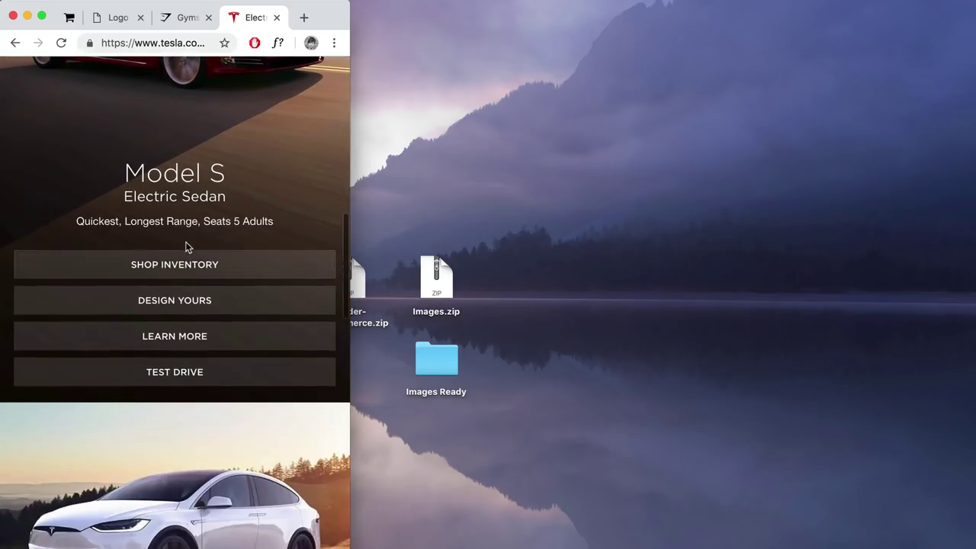
pyautogui.scroll(-15, 185, 247)
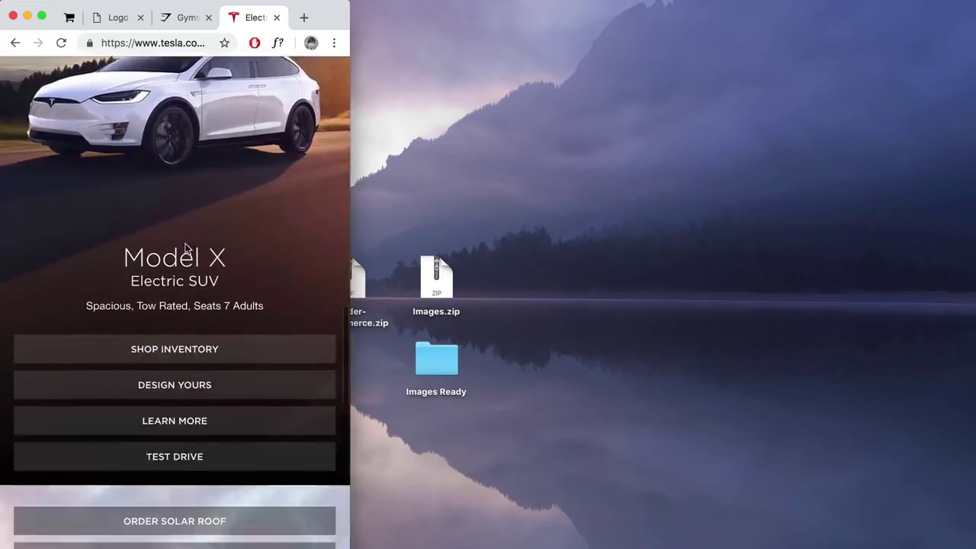
pyautogui.scroll(-10, 186, 248)
pyautogui.scroll(20, 186, 248)
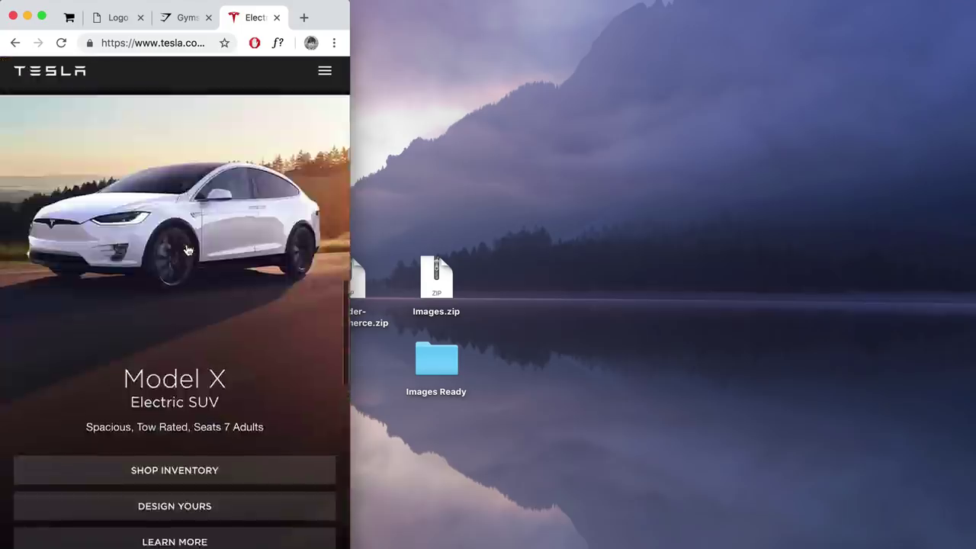
pyautogui.scroll(10, 191, 245)
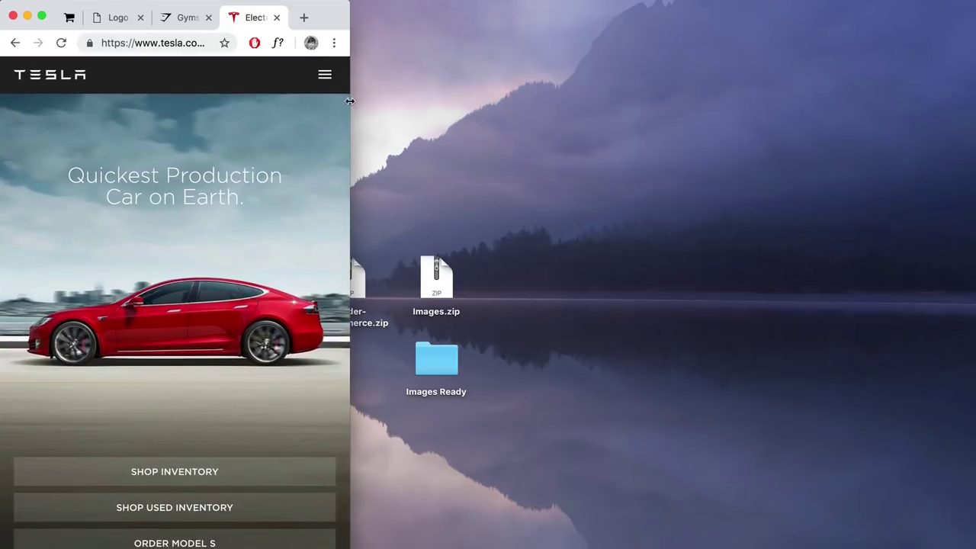
# Restore the window to desktop width with the 1366×768 Window Resizer preset
pyautogui.moveTo(349, 117); pyautogui.dragTo(860, 165)
pyautogui.click(768, 44)
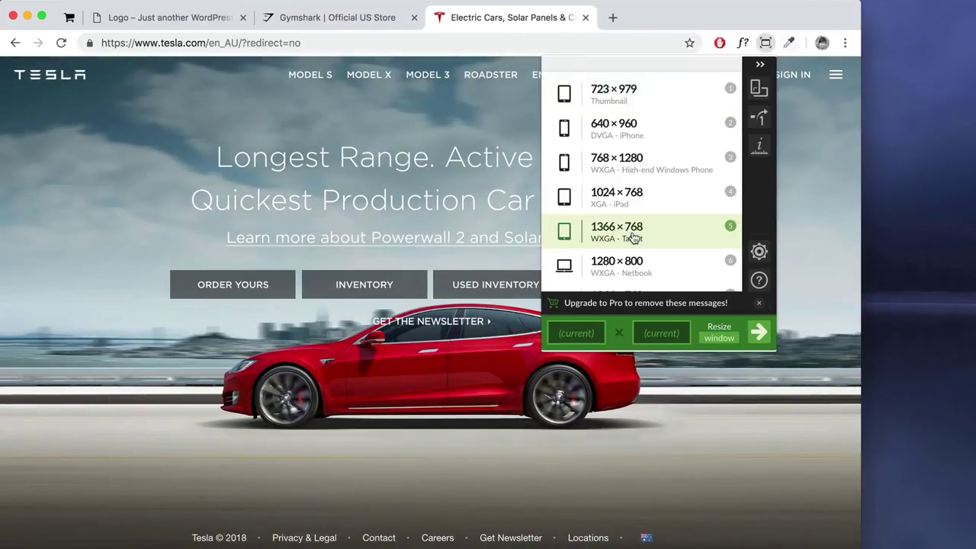
pyautogui.scroll(-3, 633, 239)
pyautogui.click(637, 163)
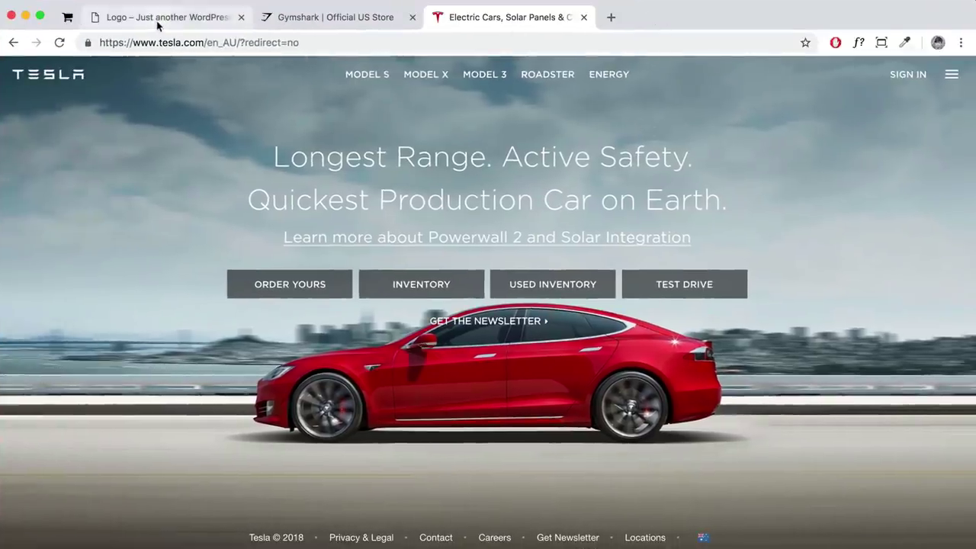
# Return to the shop tab and turn on the builder for the homepage
pyautogui.click(187, 19)
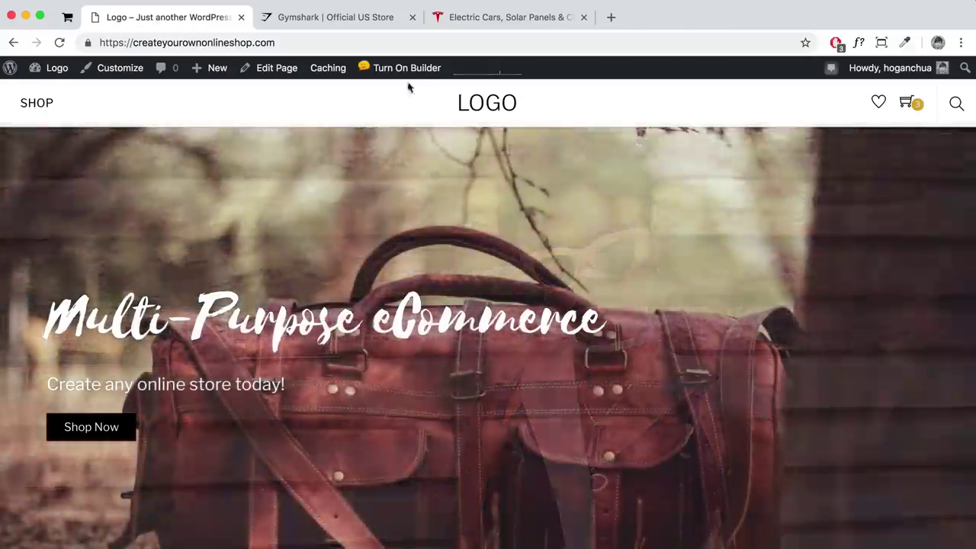
pyautogui.click(412, 67)
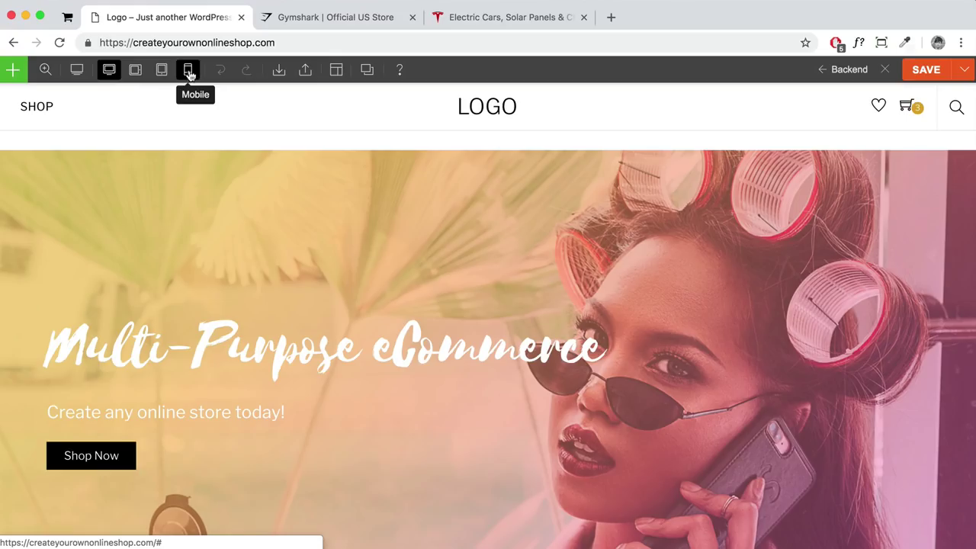
# Switch Themify Builder's homepage preview to the mobile device width
pyautogui.click(189, 72)
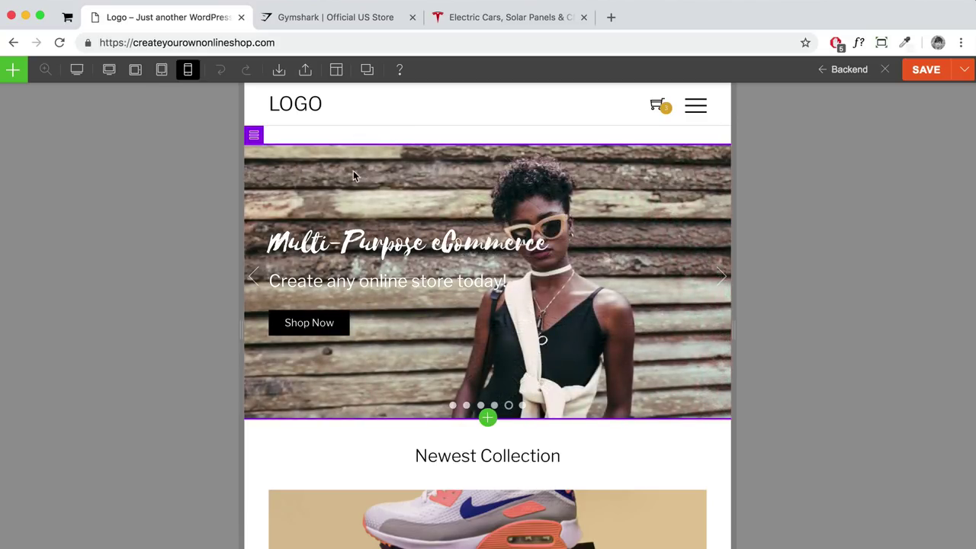
# Give the hero slider row a #000000 row overlay at 0.15 opacity
pyautogui.doubleClick(353, 170)
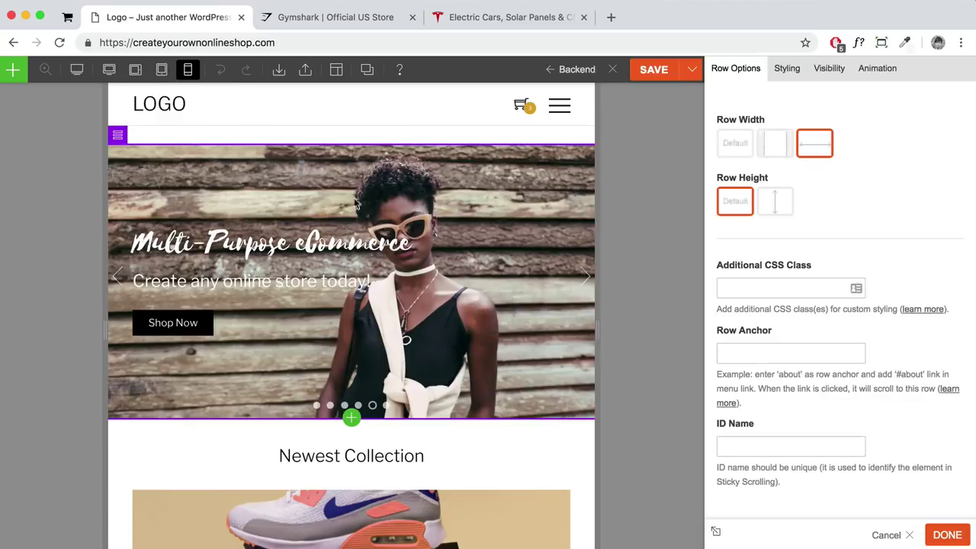
pyautogui.click(787, 73)
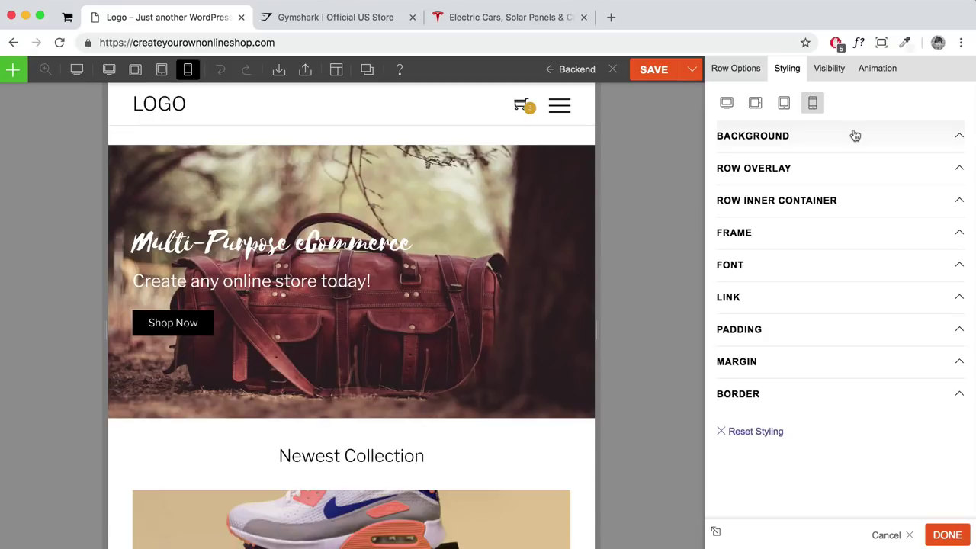
pyautogui.click(851, 136)
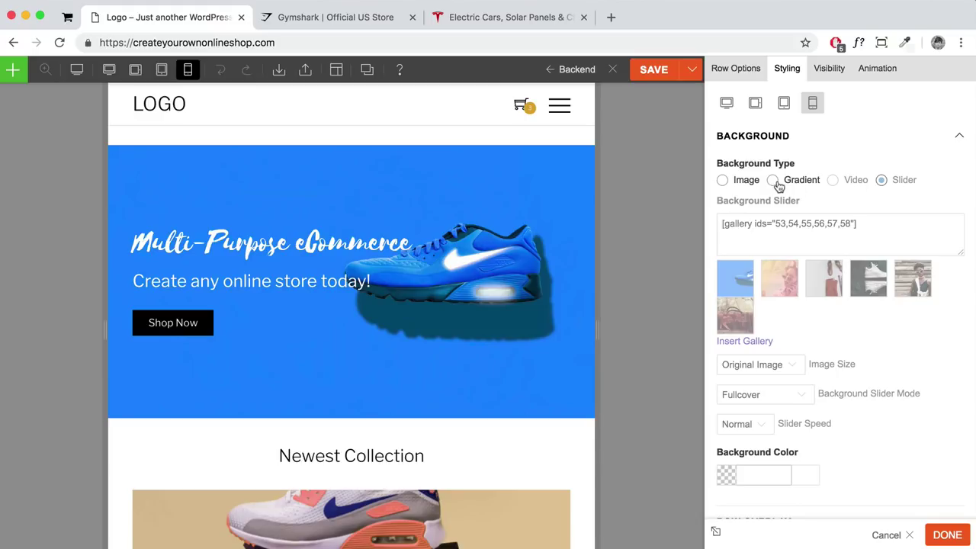
pyautogui.scroll(-5, 785, 152)
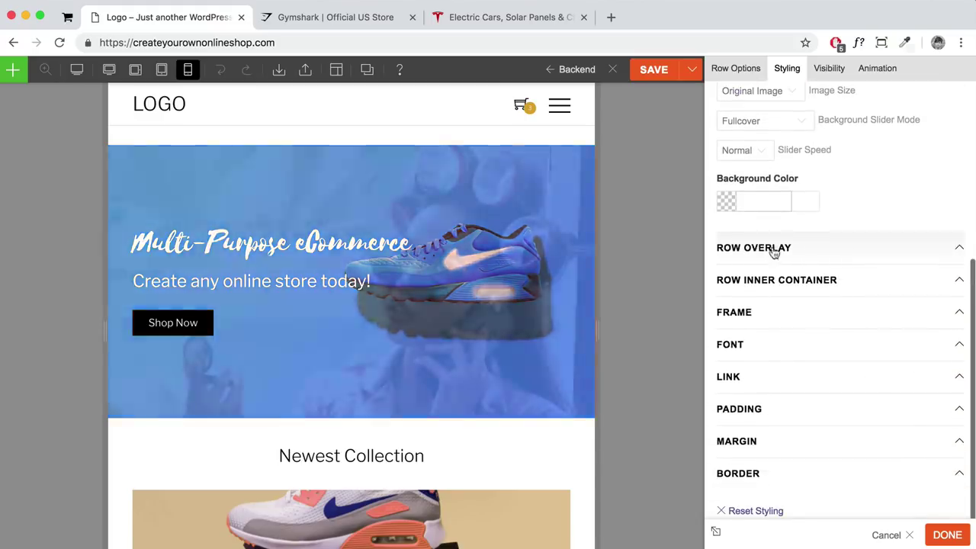
pyautogui.click(822, 249)
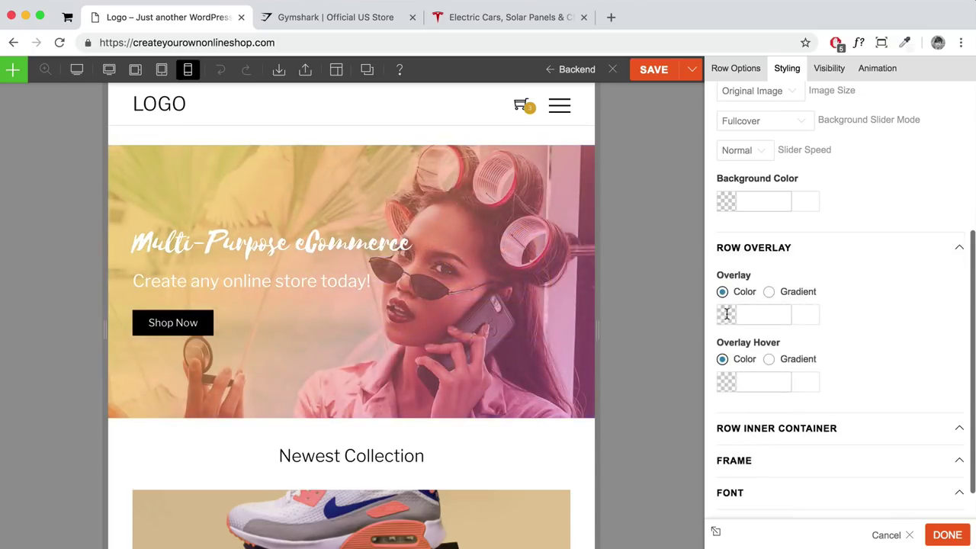
pyautogui.click(726, 314)
pyautogui.moveTo(747, 412); pyautogui.dragTo(702, 447)
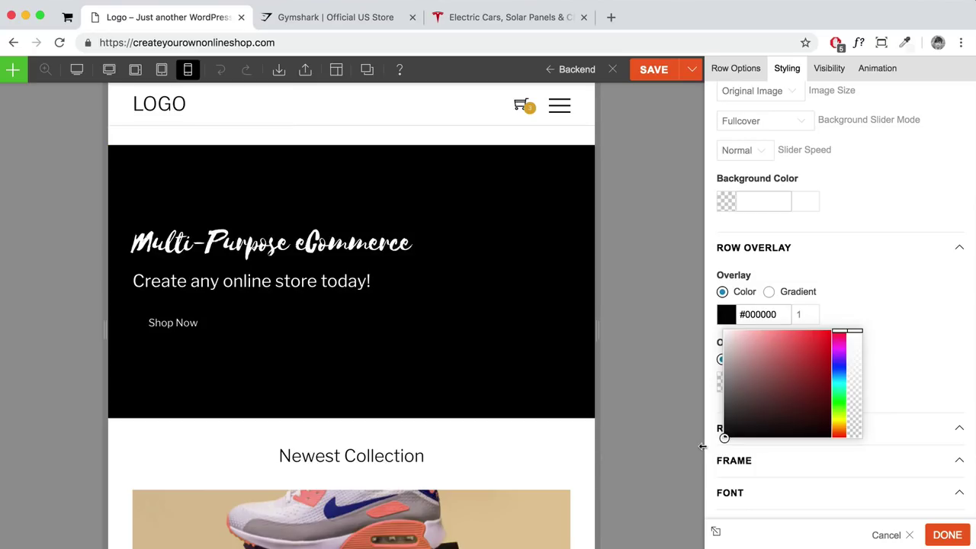
pyautogui.click(854, 423)
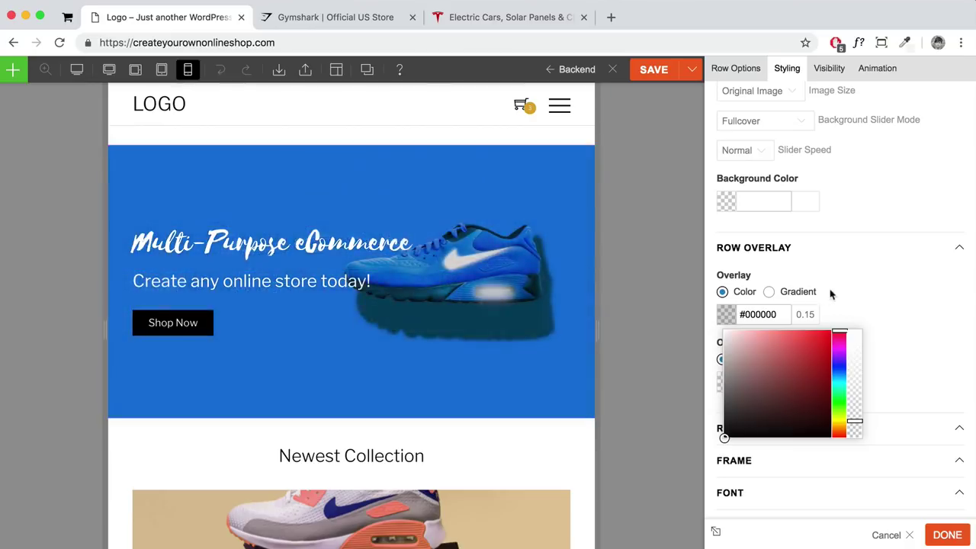
pyautogui.click(692, 329)
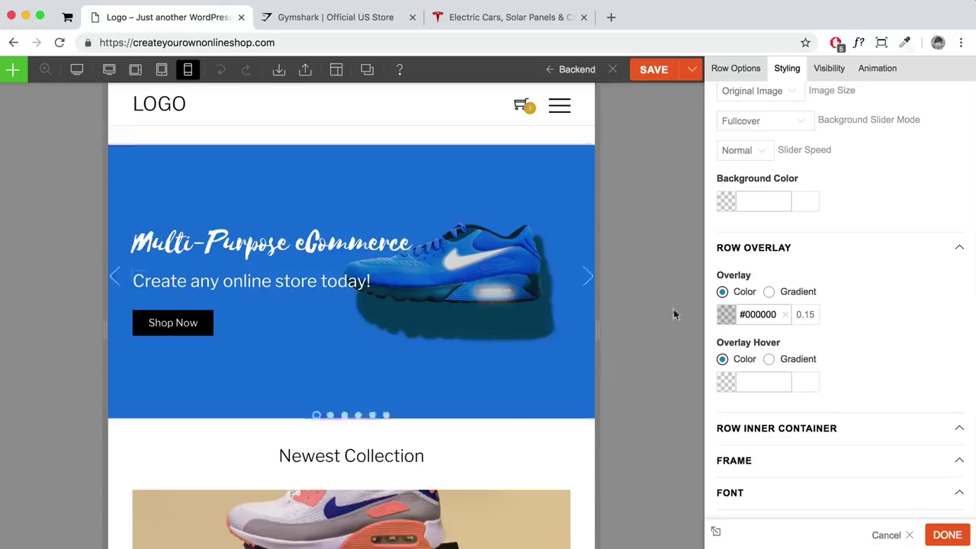
pyautogui.click(947, 534)
# Set the first shoe column's top padding to 30% on mobile
pyautogui.scroll(-1, 528, 431)
pyautogui.scroll(-4, 528, 431)
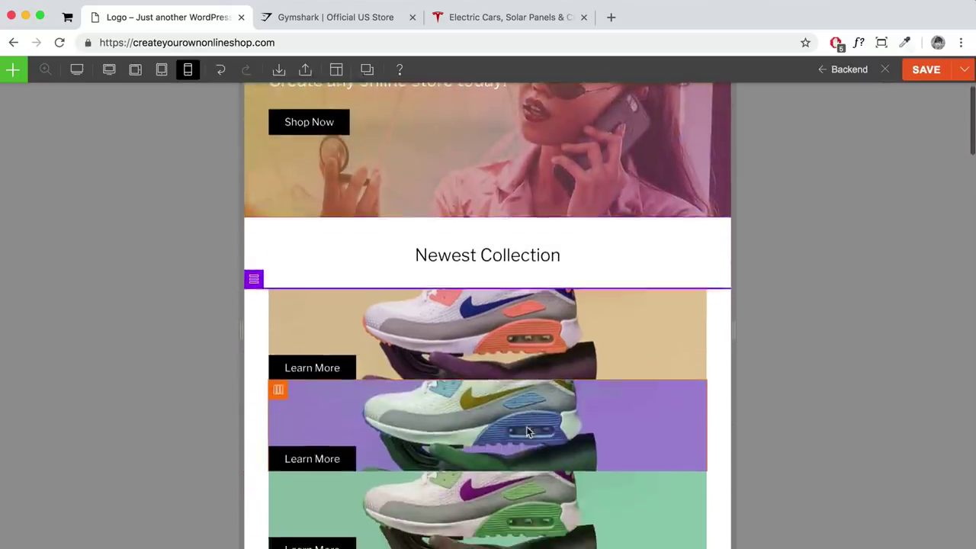
pyautogui.scroll(2, 526, 434)
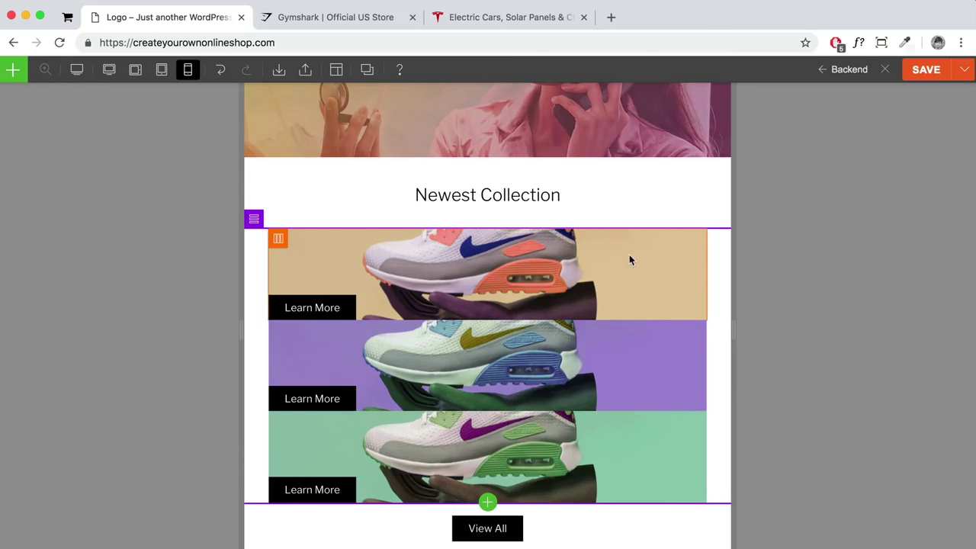
pyautogui.doubleClick(629, 257)
pyautogui.click(814, 331)
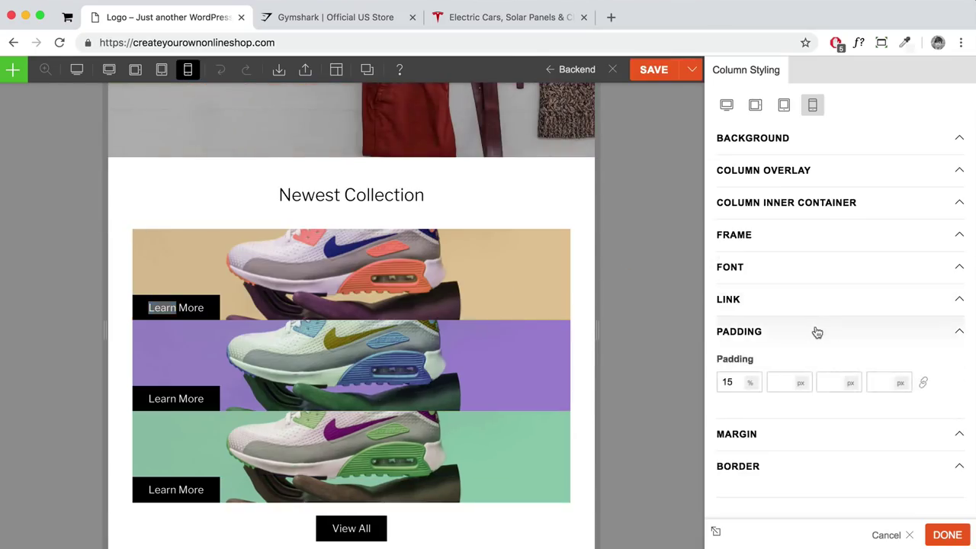
pyautogui.moveTo(736, 382); pyautogui.dragTo(740, 366)
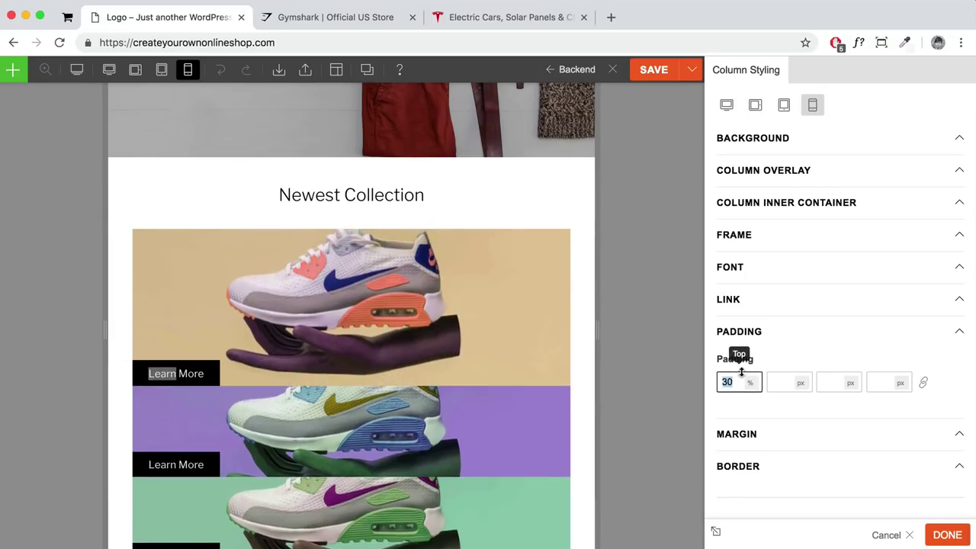
# Set the purple shoe column's top padding to 30%
pyautogui.scroll(-1, 491, 313)
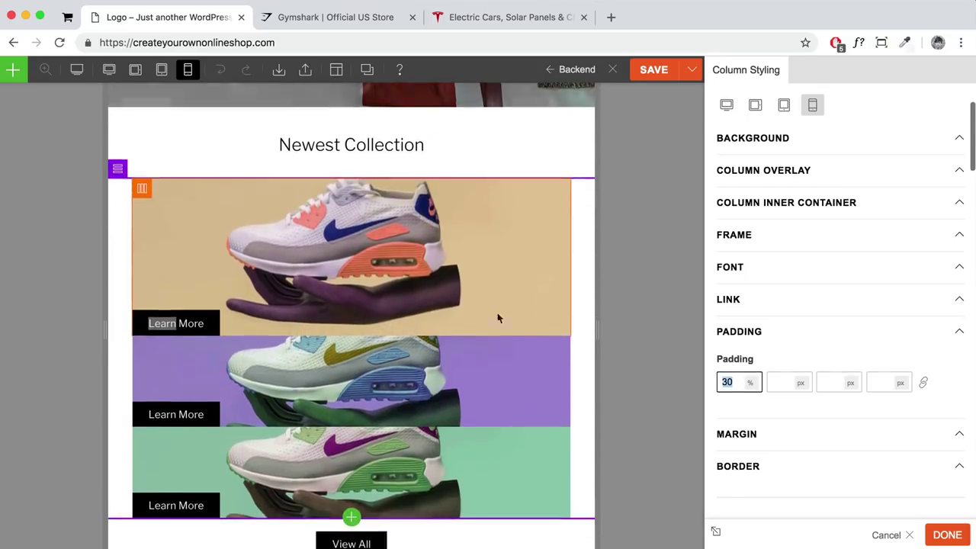
pyautogui.click(508, 370)
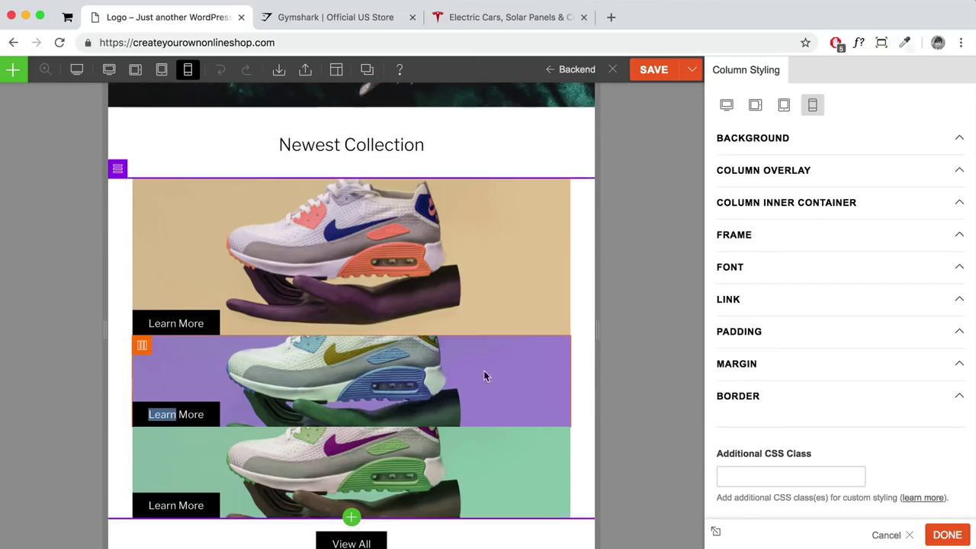
pyautogui.click(788, 331)
pyautogui.doubleClick(738, 379)
pyautogui.write('25')
pyautogui.press('Up')
pyautogui.press('Up')
pyautogui.press('Up')
pyautogui.press('Up')
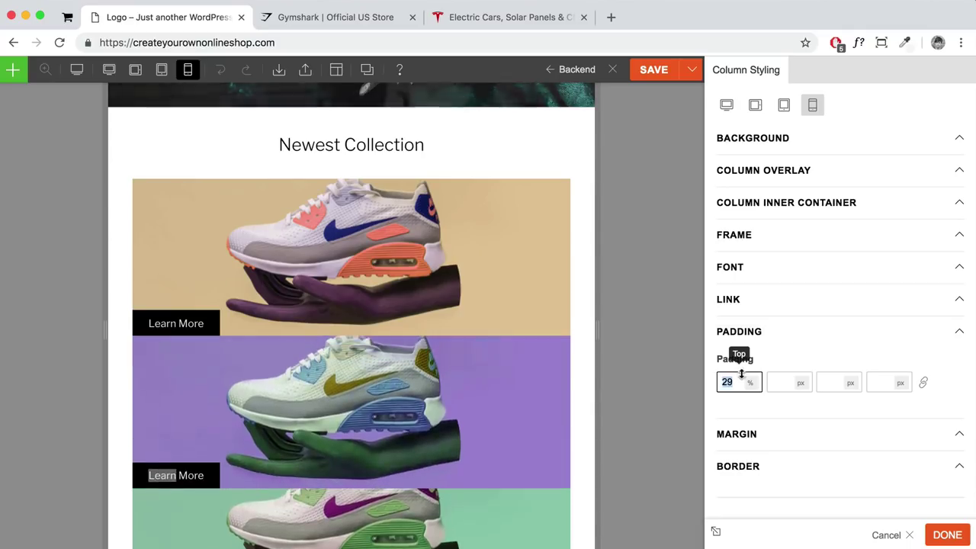
pyautogui.press('Up')
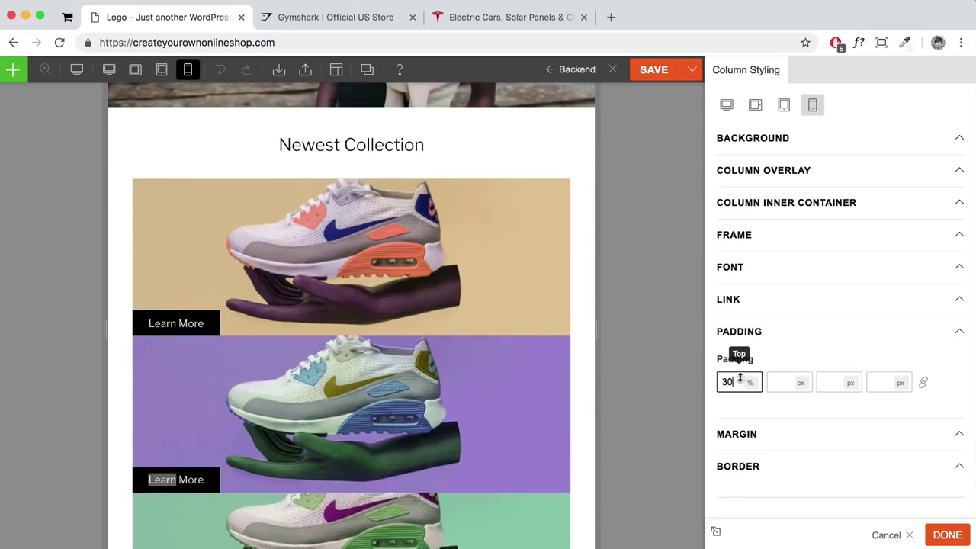
# Set the green shoe column's top padding to 30%
pyautogui.scroll(-3, 539, 384)
pyautogui.click(739, 331)
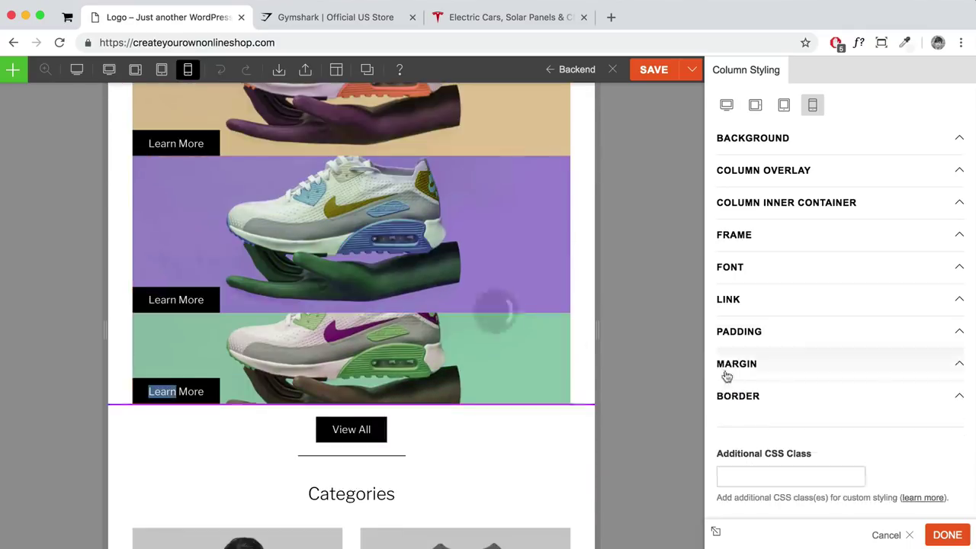
pyautogui.click(775, 335)
pyautogui.doubleClick(744, 381)
pyautogui.press('Down')
pyautogui.press('Down')
pyautogui.press('Down')
pyautogui.press('Down')
pyautogui.press('Down')
pyautogui.press('Down')
pyautogui.press('Up')
pyautogui.press('Up')
pyautogui.press('Up')
pyautogui.press('Up')
pyautogui.press('Up')
pyautogui.press('Up')
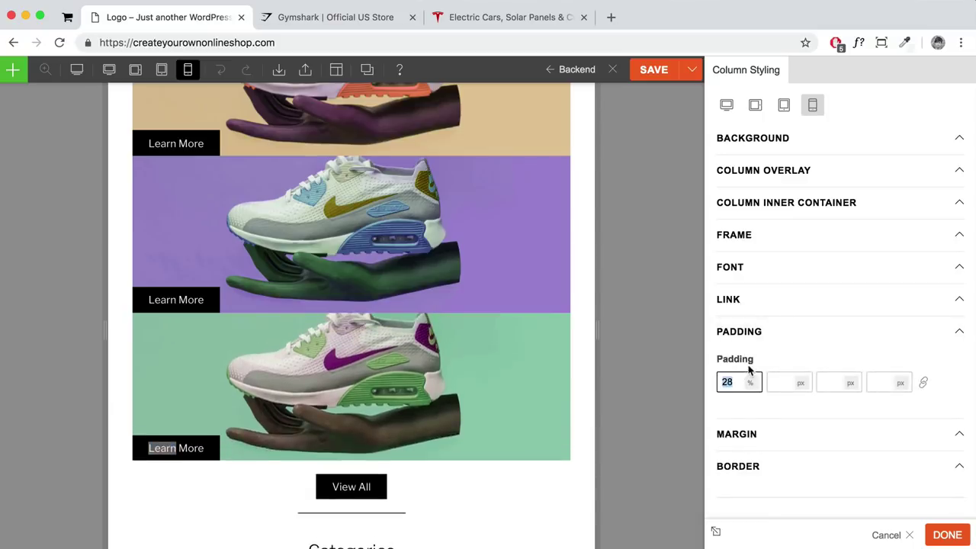
pyautogui.scroll(-2, 490, 345)
pyautogui.scroll(-8, 491, 350)
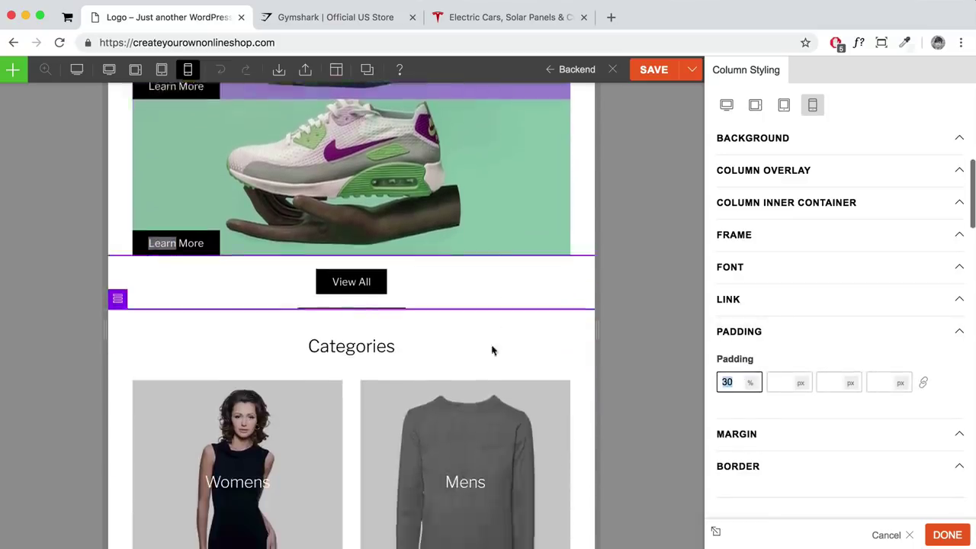
pyautogui.scroll(2, 490, 351)
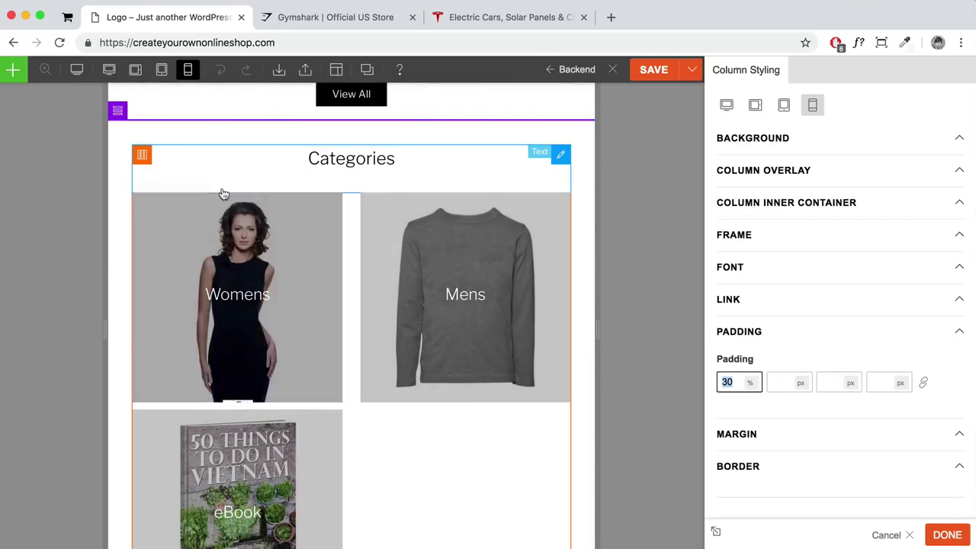
# Hide the Categories row on mobile while keeping it visible on desktop and tablet
pyautogui.moveTo(119, 120)
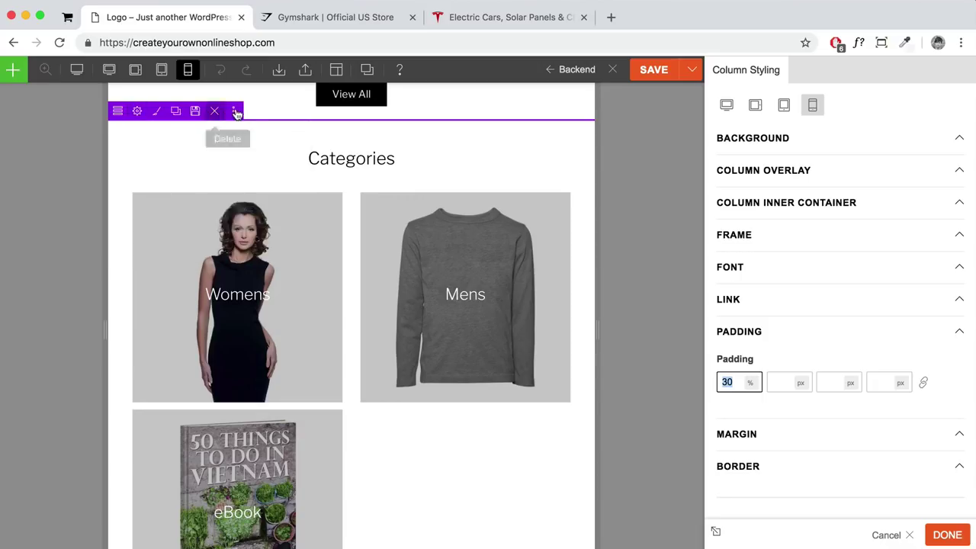
pyautogui.moveTo(237, 113)
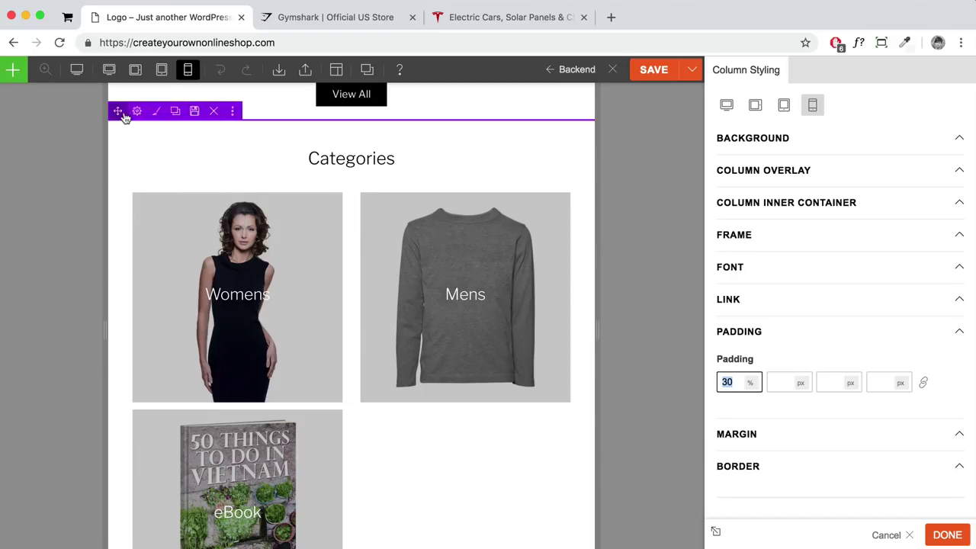
pyautogui.click(140, 114)
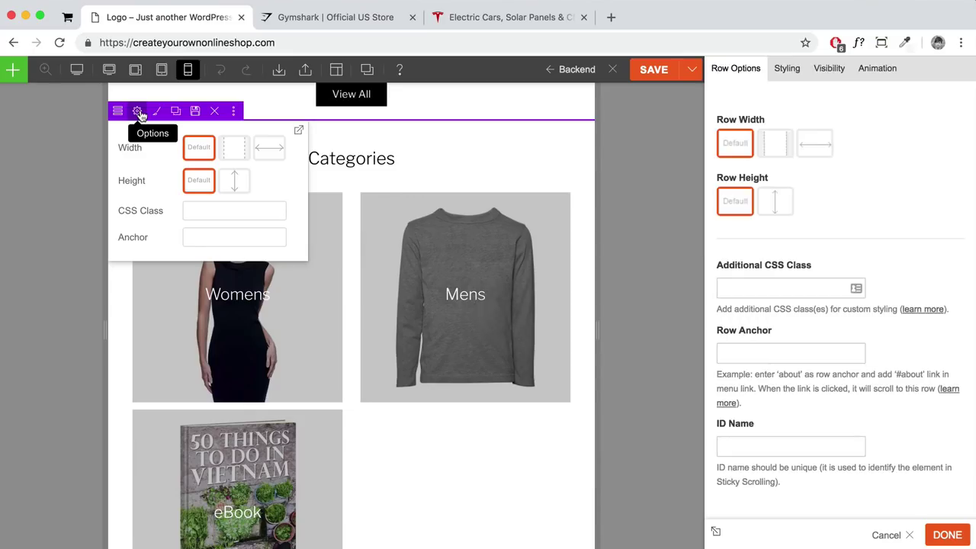
pyautogui.click(829, 69)
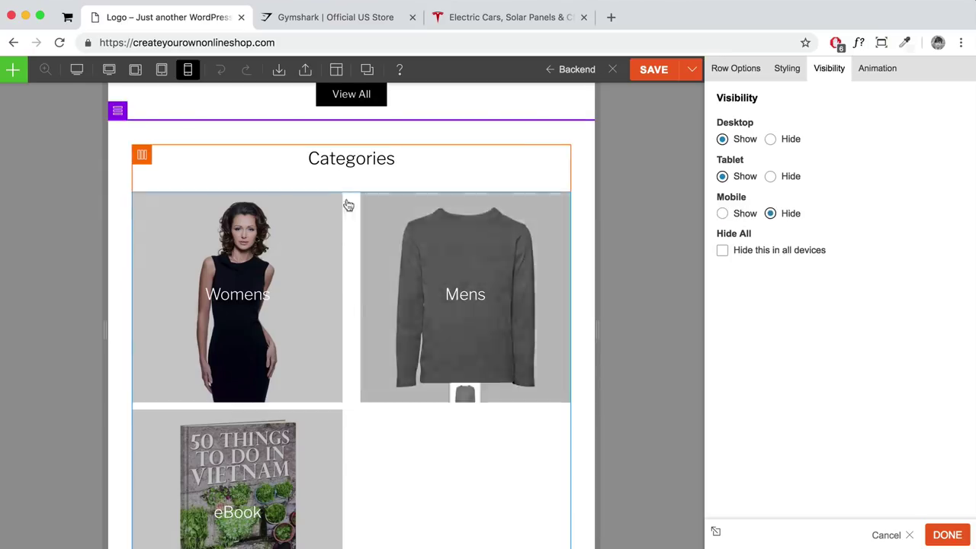
pyautogui.click(947, 536)
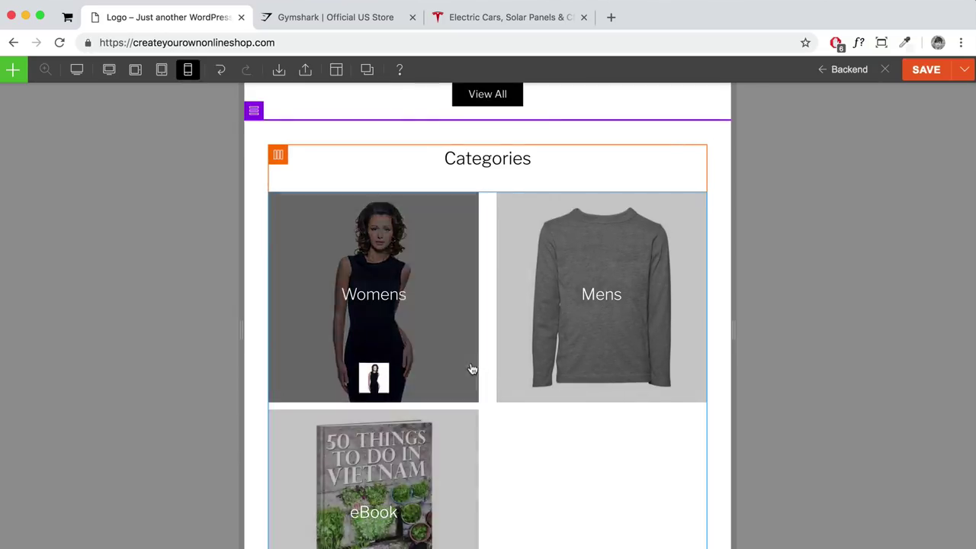
# Give the Trending Now image column 25% top and bottom padding on mobile
pyautogui.scroll(-2, 473, 369)
pyautogui.scroll(-10, 475, 368)
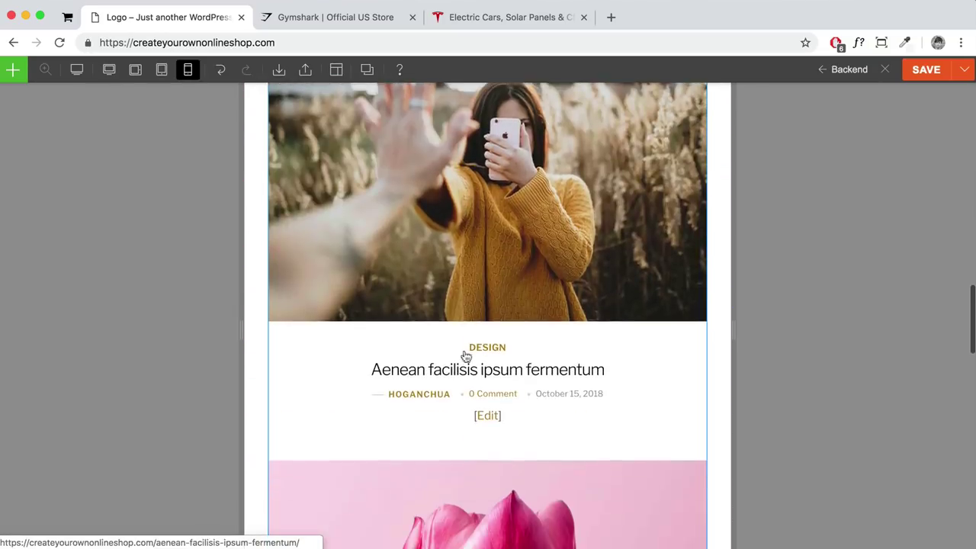
pyautogui.scroll(-9, 494, 351)
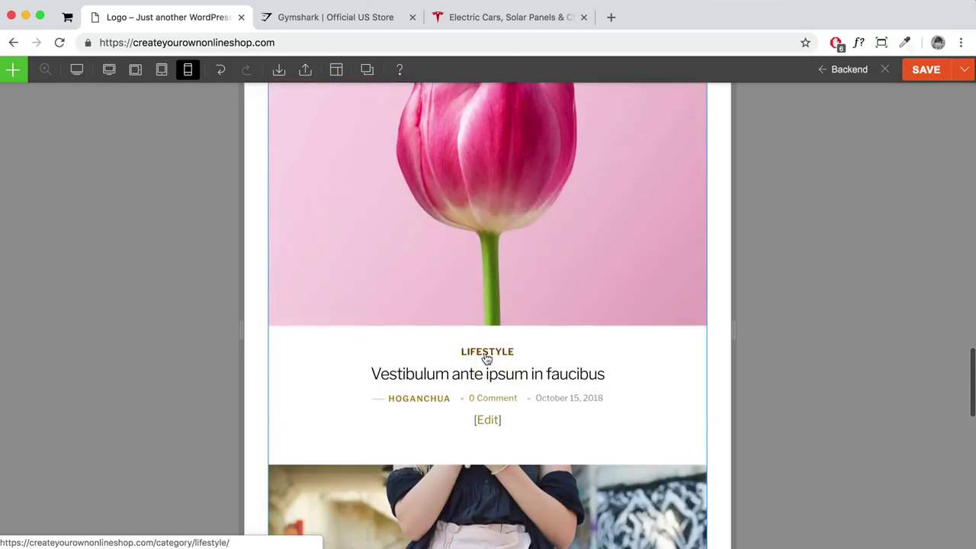
pyautogui.scroll(-8, 485, 359)
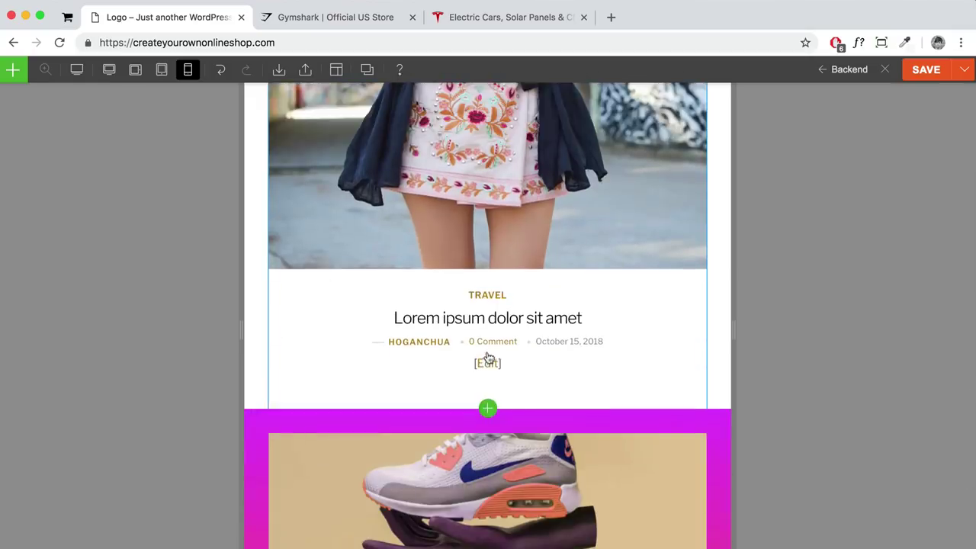
pyautogui.scroll(-1, 503, 335)
pyautogui.scroll(-5, 538, 301)
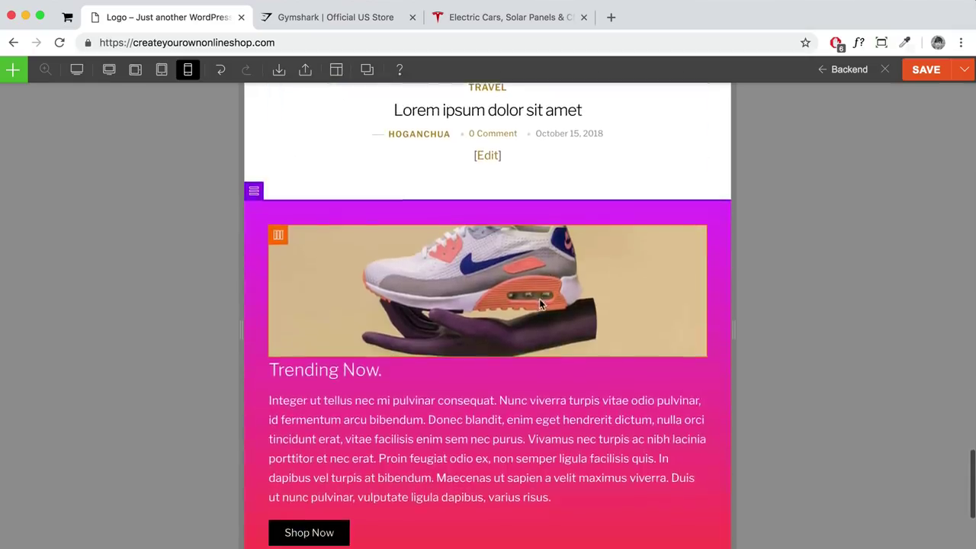
pyautogui.scroll(-1, 539, 305)
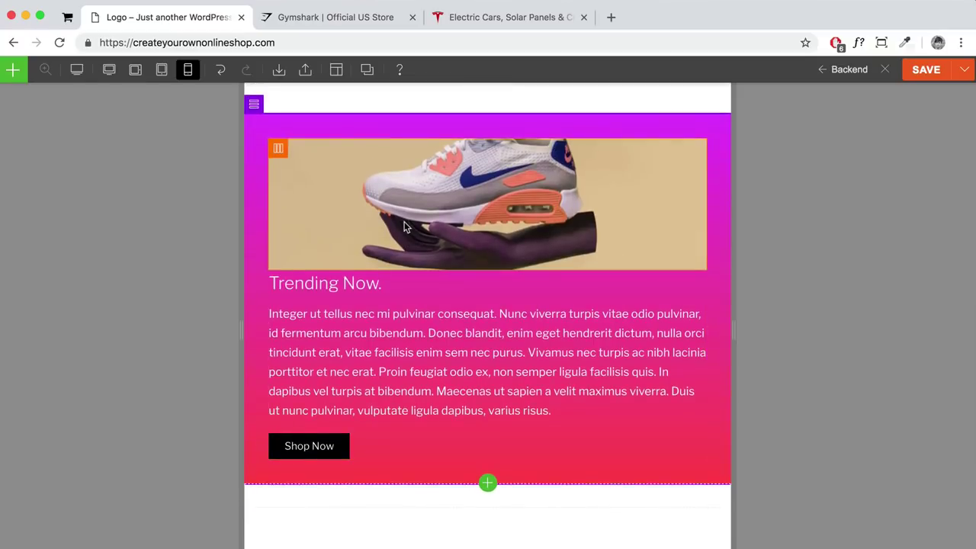
pyautogui.scroll(-1, 418, 226)
pyautogui.click(476, 214)
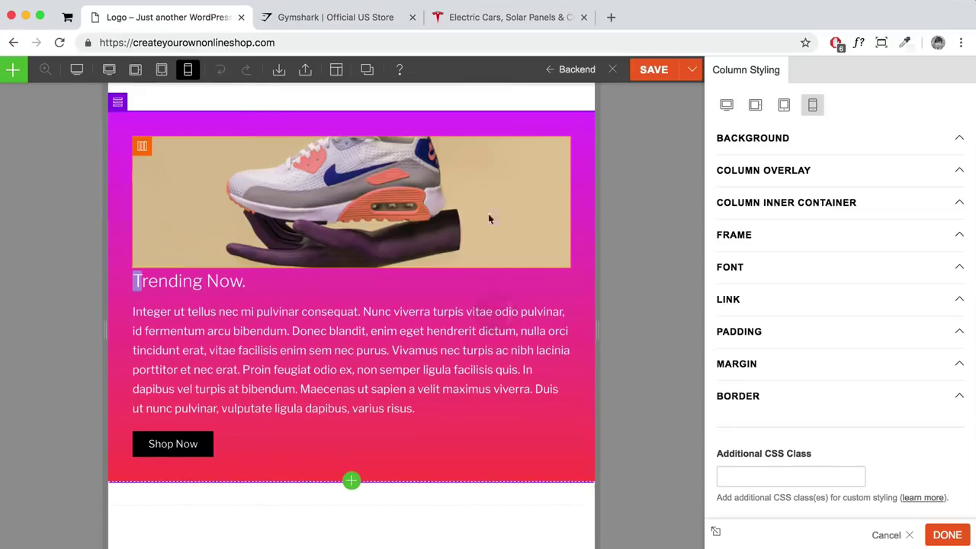
pyautogui.click(779, 334)
pyautogui.moveTo(739, 373); pyautogui.dragTo(740, 374)
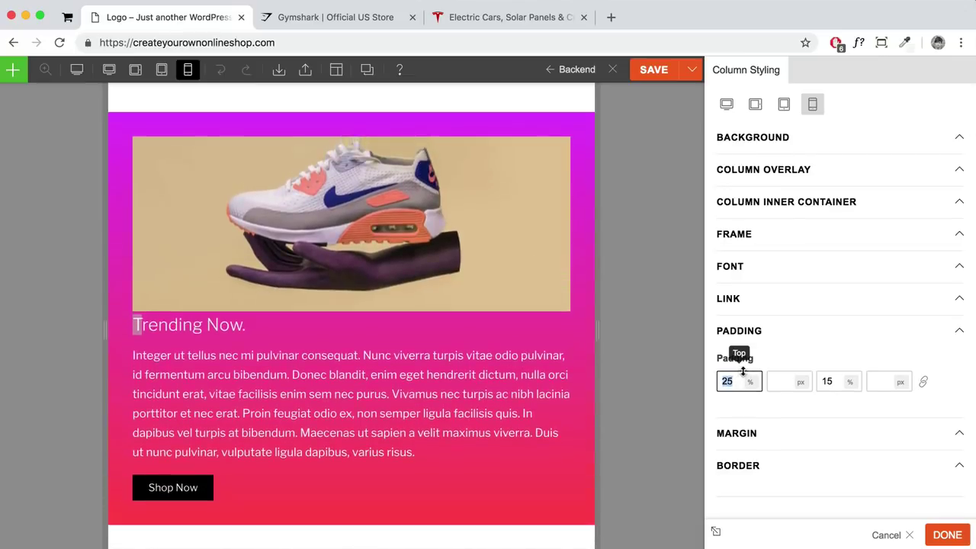
pyautogui.moveTo(830, 381)
pyautogui.mouseDown()
pyautogui.moveTo(811, 389)
pyautogui.moveTo(837, 382)
pyautogui.mouseUp()
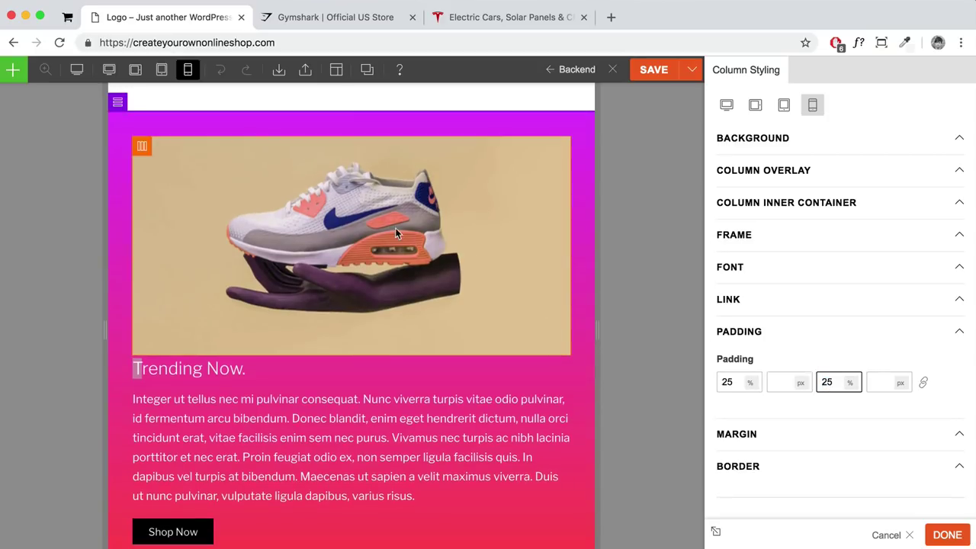
pyautogui.scroll(-2, 356, 344)
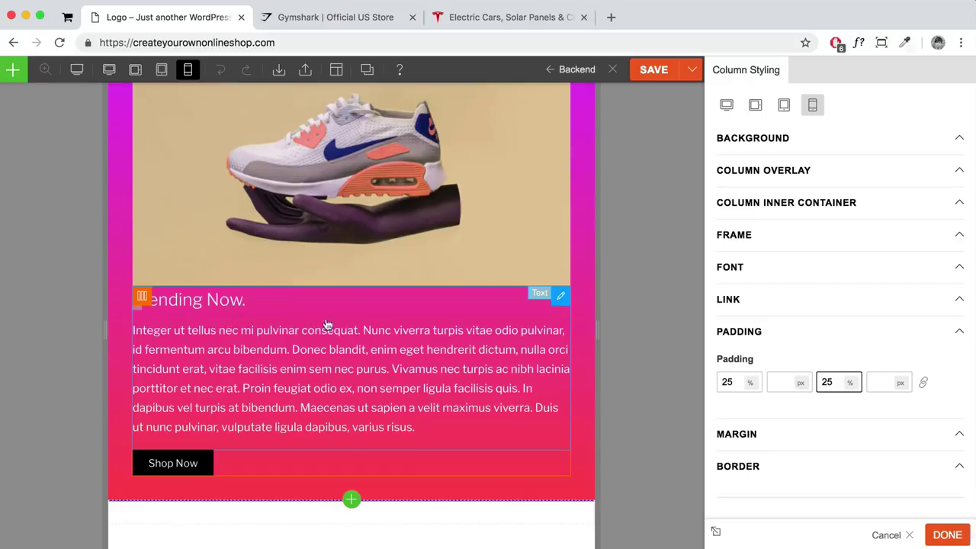
# Set the Trending Now text module's top padding to 0% on mobile
pyautogui.doubleClick(343, 328)
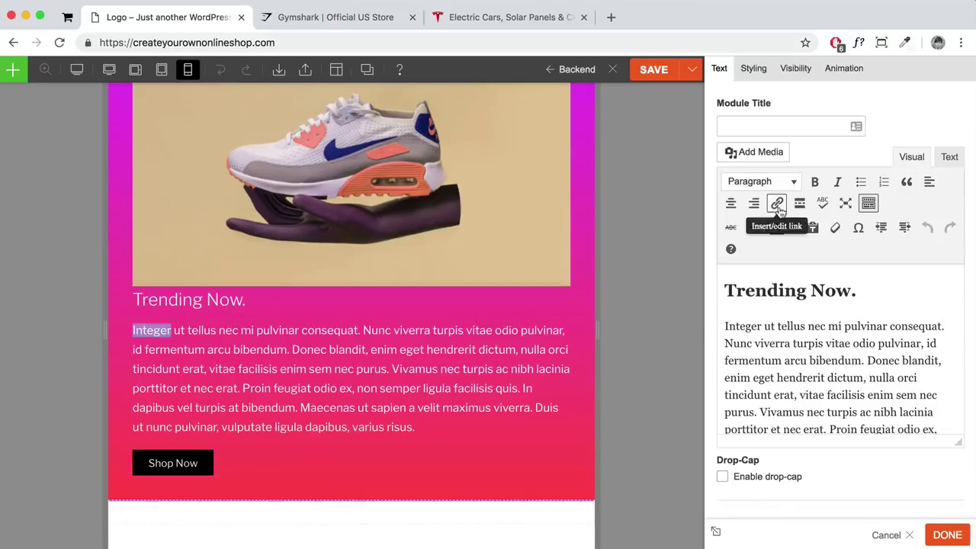
pyautogui.click(753, 68)
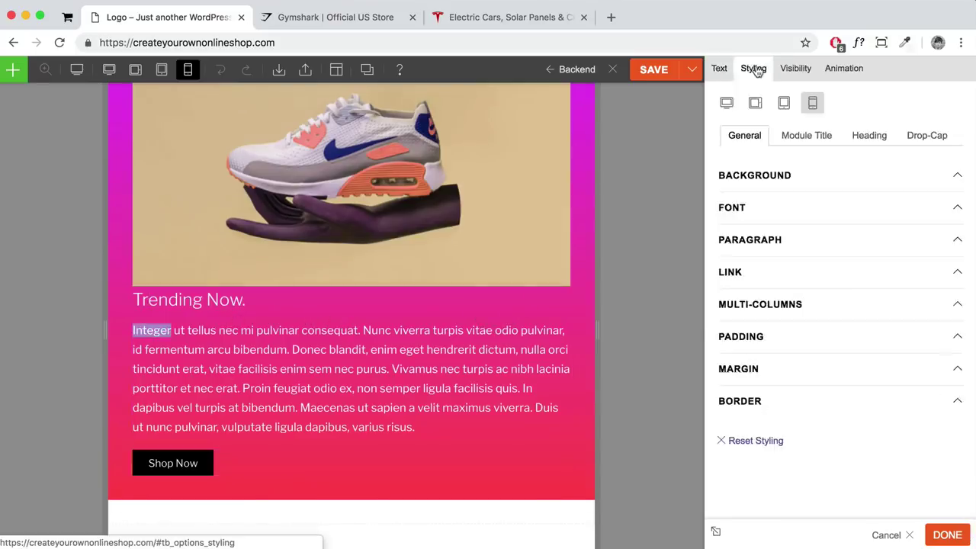
pyautogui.click(817, 337)
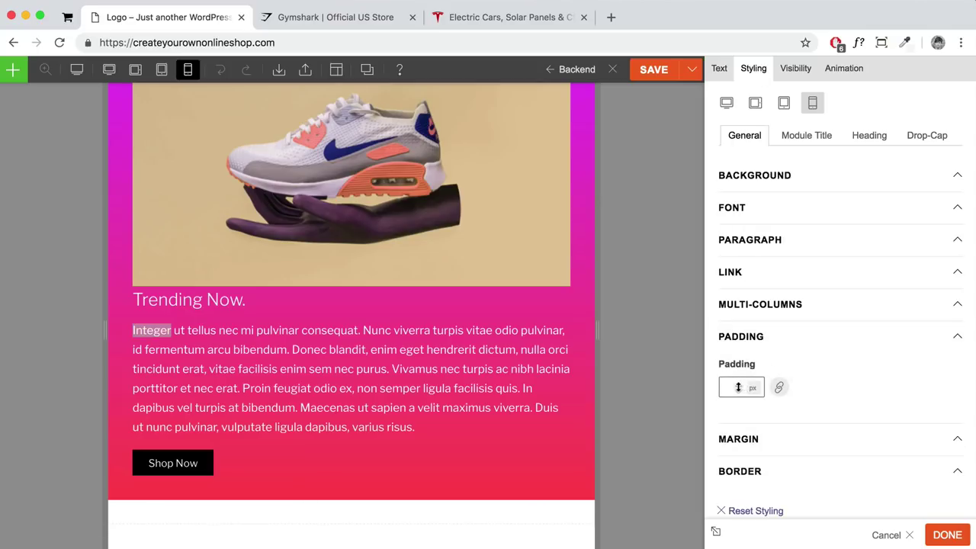
pyautogui.click(778, 387)
pyautogui.moveTo(739, 389); pyautogui.dragTo(746, 387)
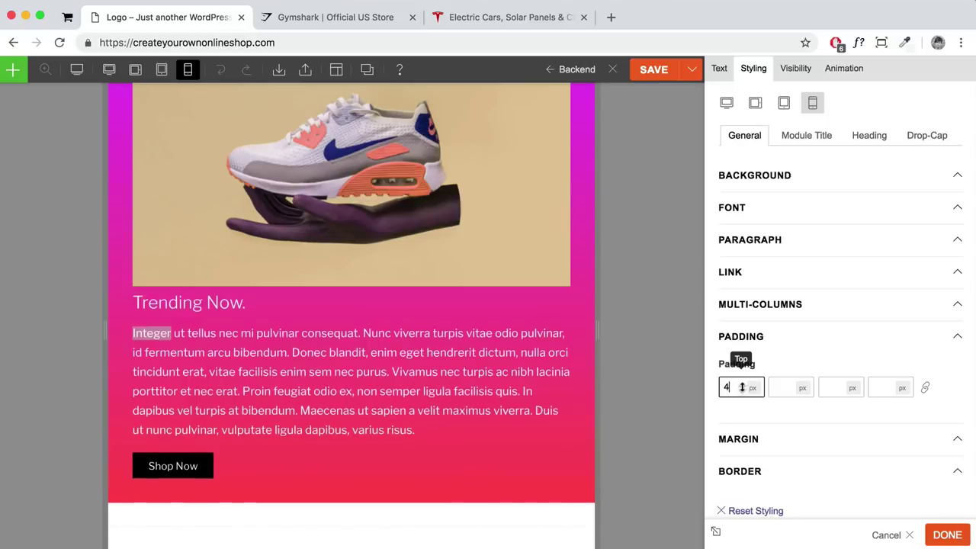
pyautogui.click(752, 387)
pyautogui.click(755, 406)
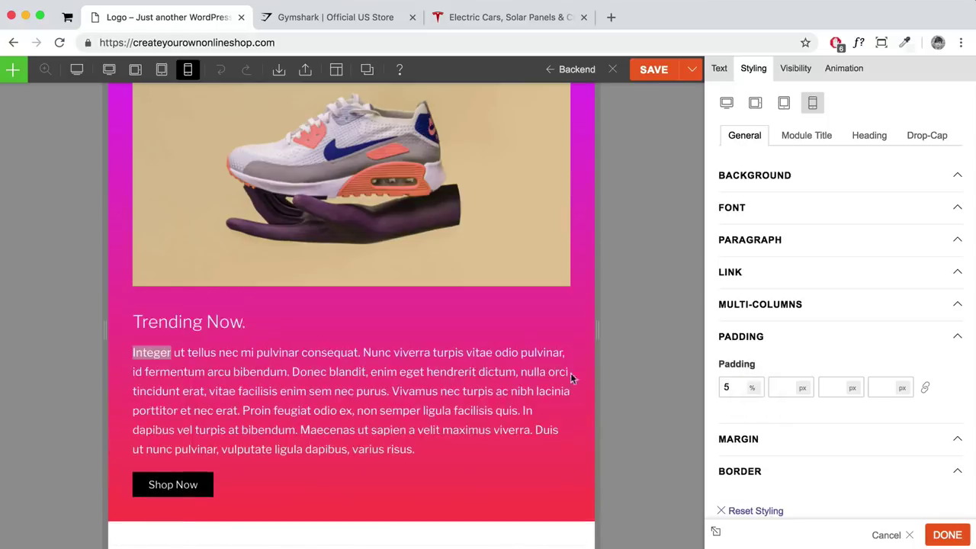
pyautogui.scroll(3, 320, 379)
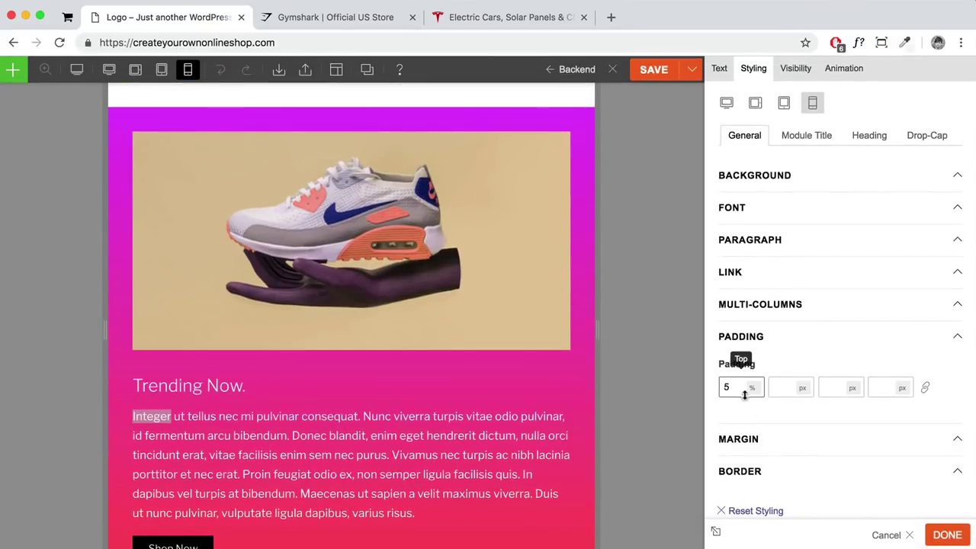
pyautogui.scroll(2, 724, 388)
pyautogui.write('0')
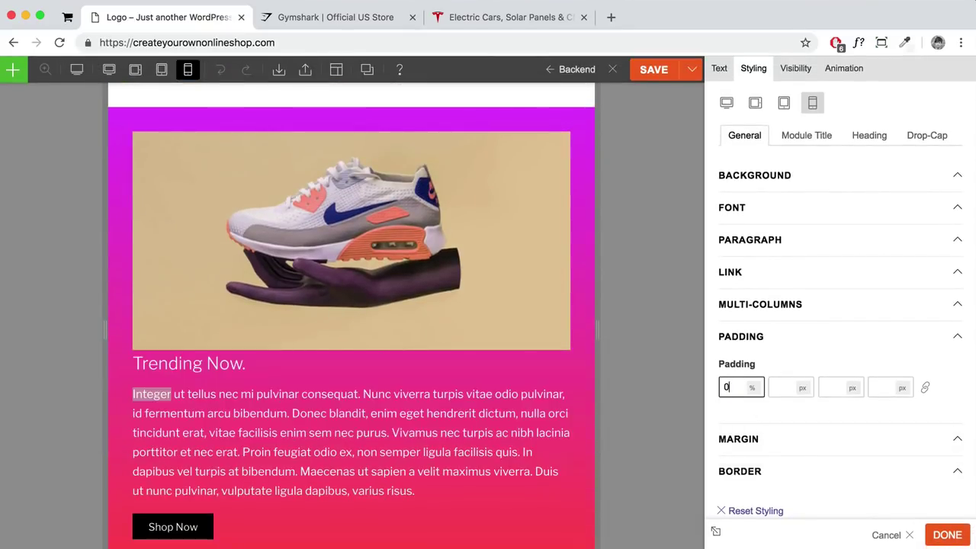
pyautogui.click(946, 536)
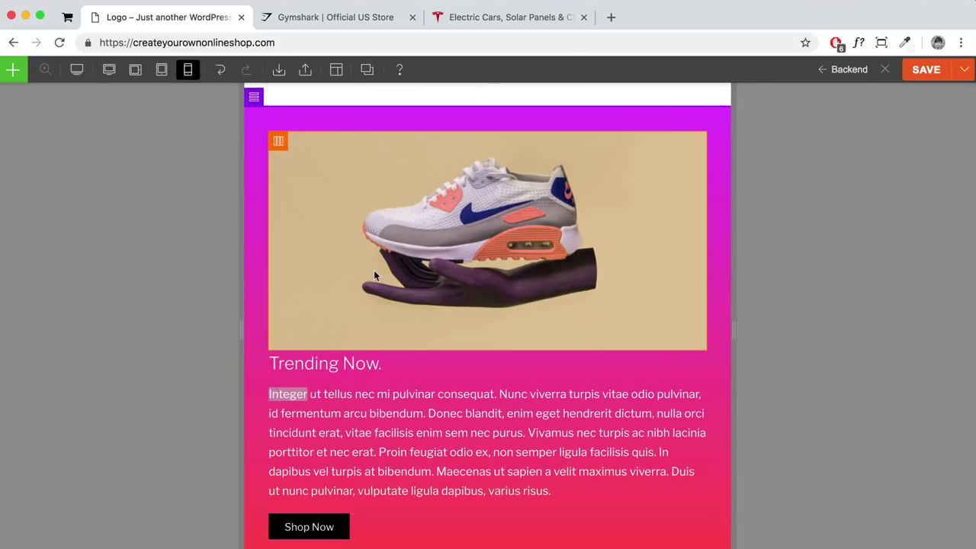
pyautogui.scroll(1, 375, 270)
pyautogui.moveTo(256, 130)
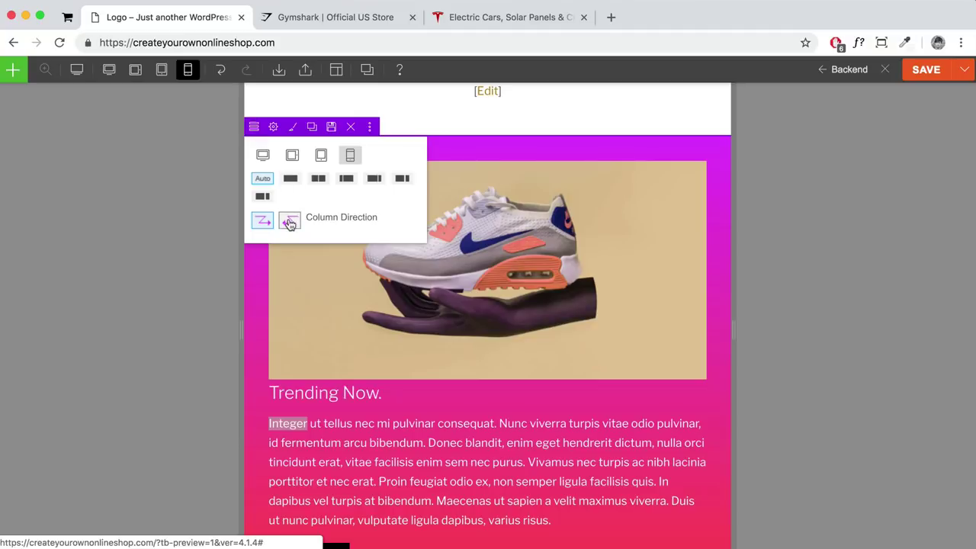
# View the Gymshark store at phone width, then restore the window to 1366×768
pyautogui.click(327, 16)
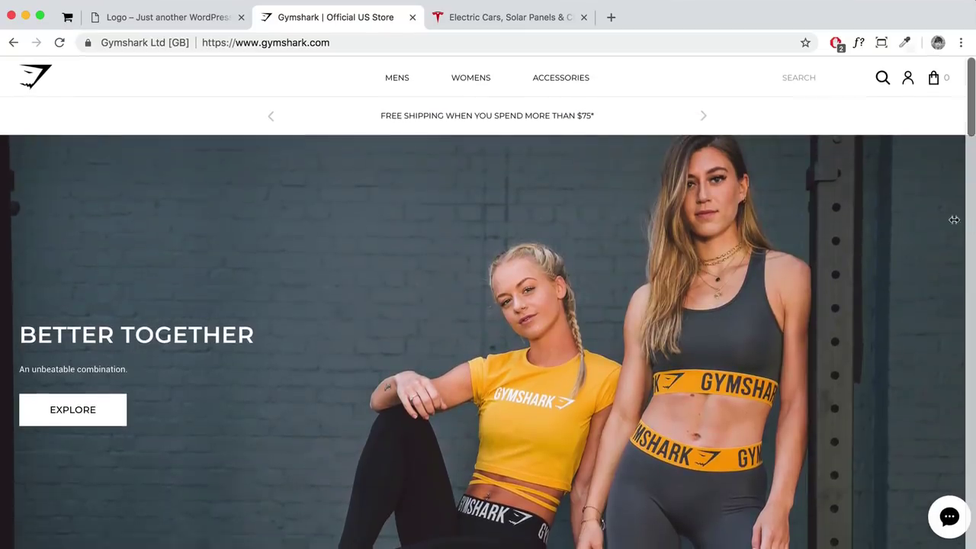
pyautogui.moveTo(953, 220); pyautogui.dragTo(545, 254)
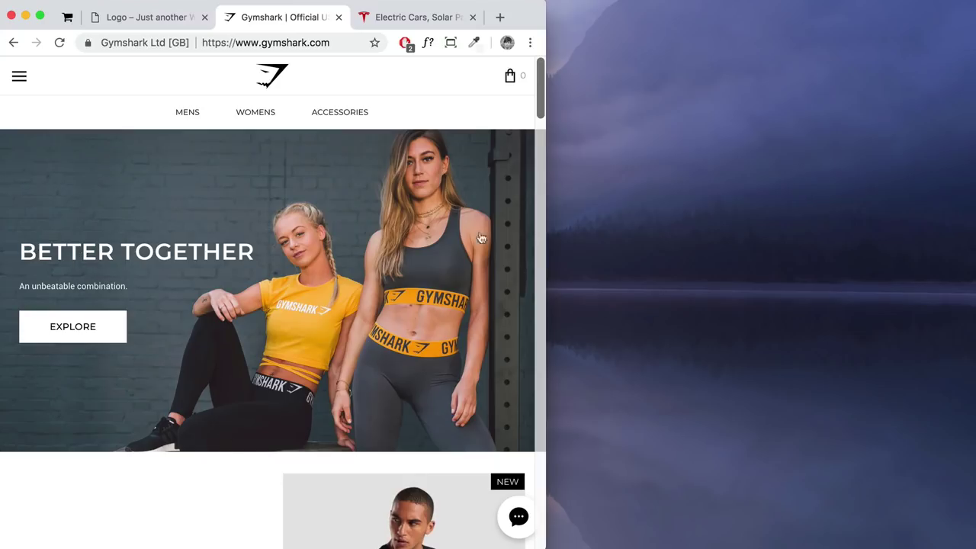
pyautogui.click(457, 47)
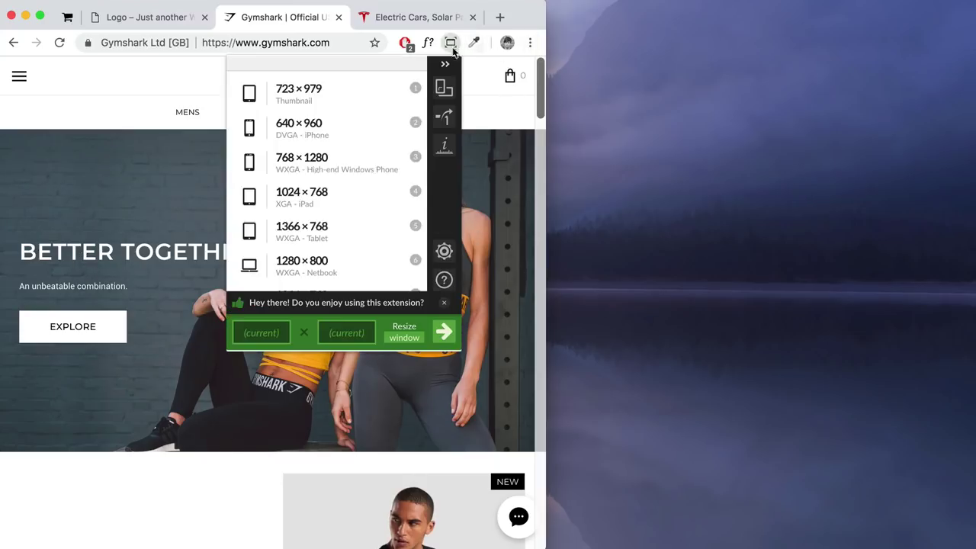
pyautogui.scroll(-3, 328, 228)
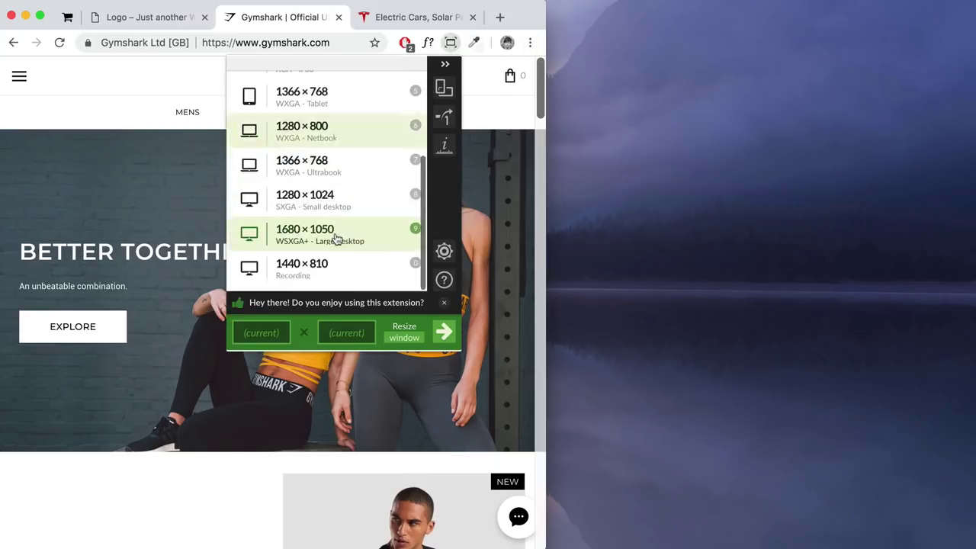
pyautogui.click(331, 169)
pyautogui.moveTo(451, 10); pyautogui.dragTo(875, 12)
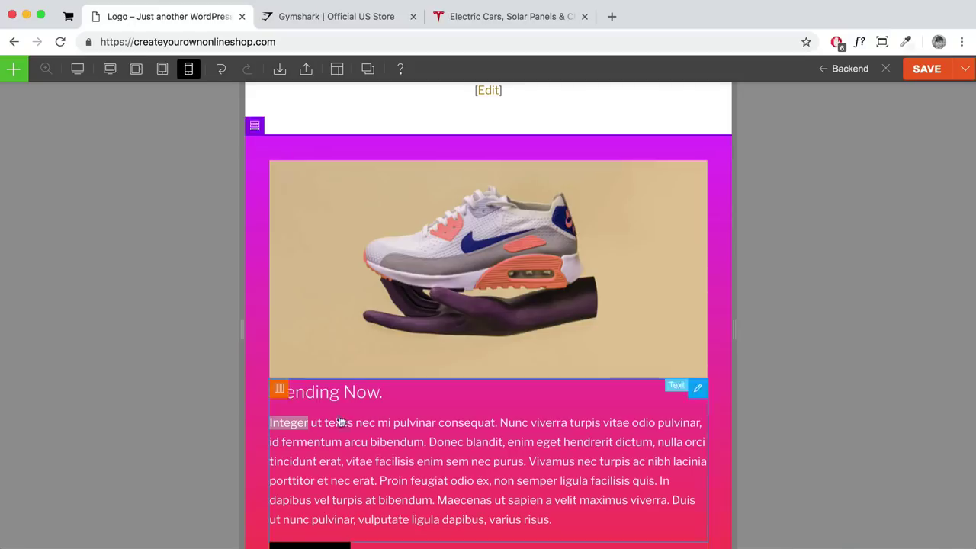
# Reverse the row's column direction and give the Shop Now button 5% bottom padding
pyautogui.click(254, 126)
pyautogui.click(288, 221)
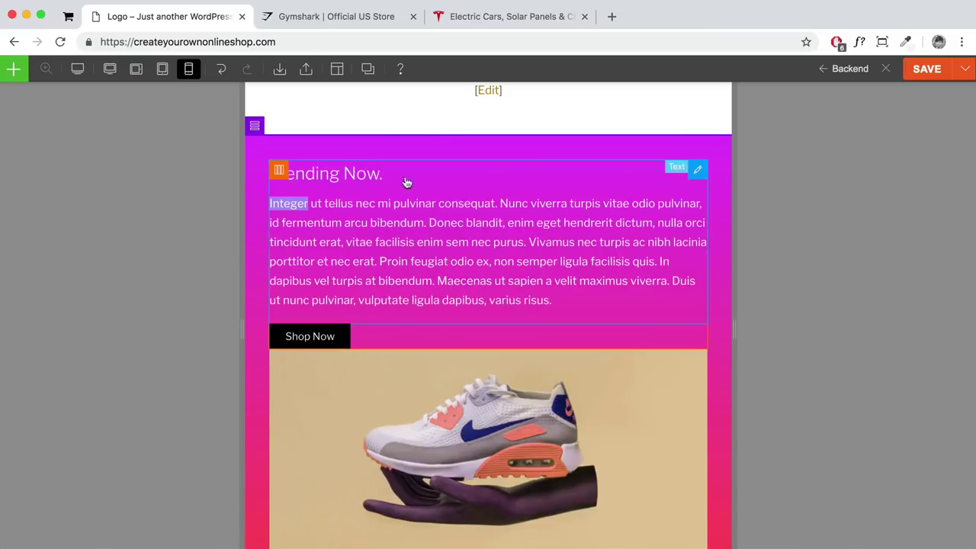
pyautogui.scroll(-3, 383, 342)
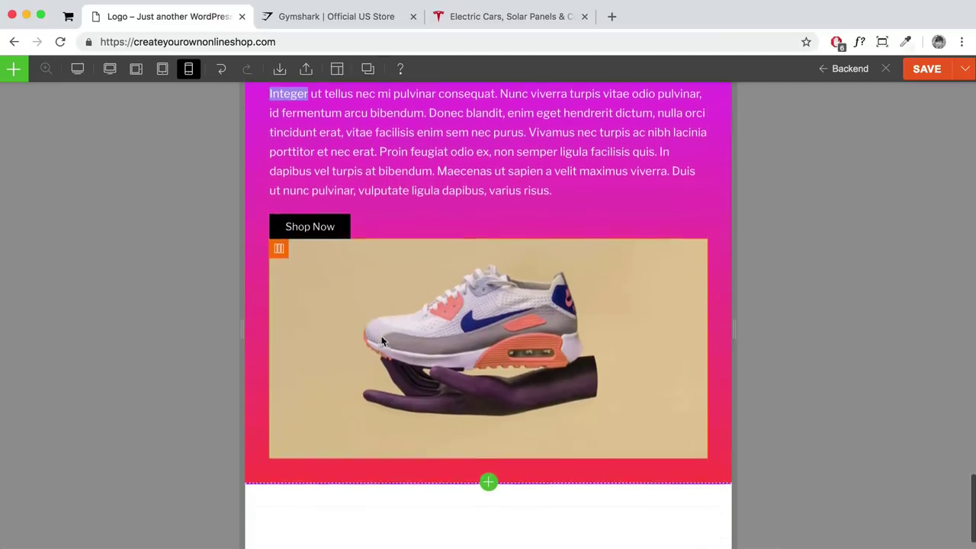
pyautogui.click(439, 227)
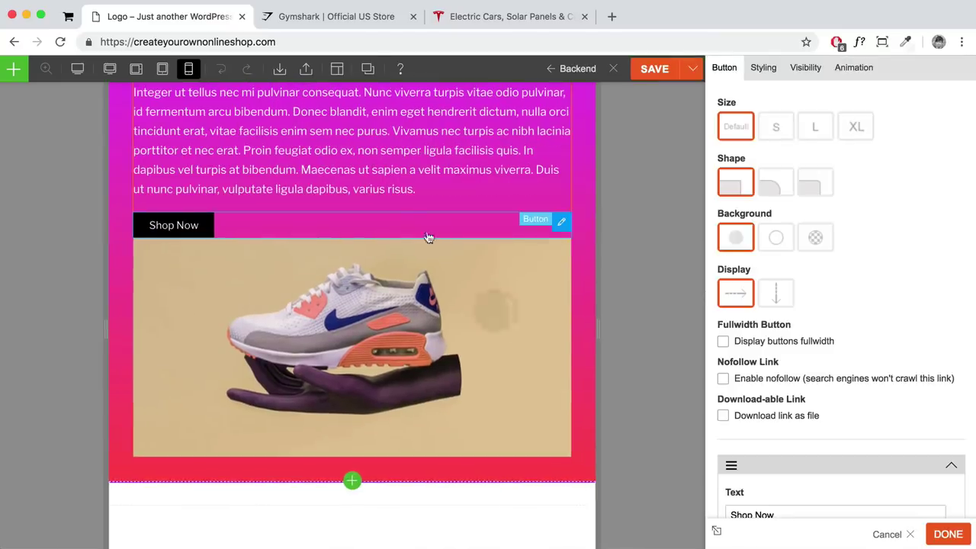
pyautogui.click(770, 70)
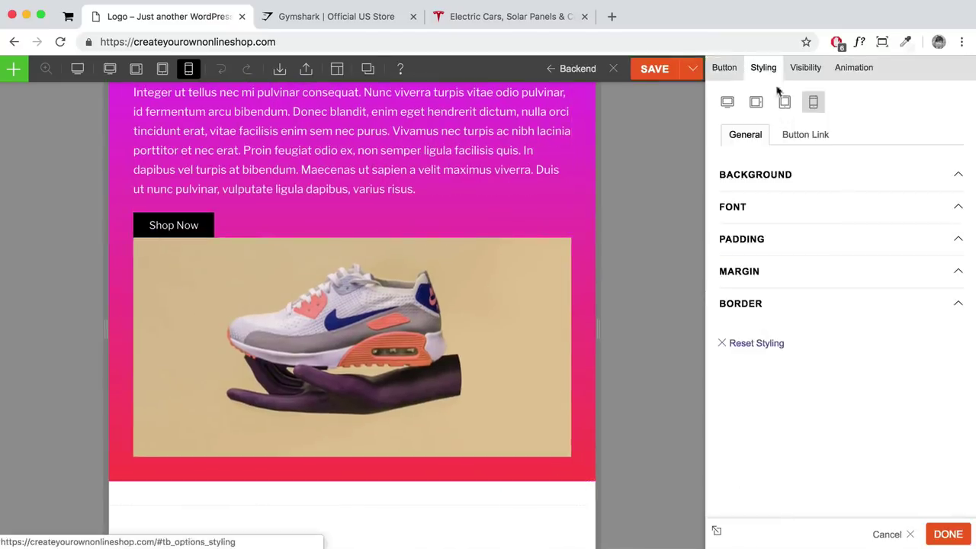
pyautogui.click(795, 242)
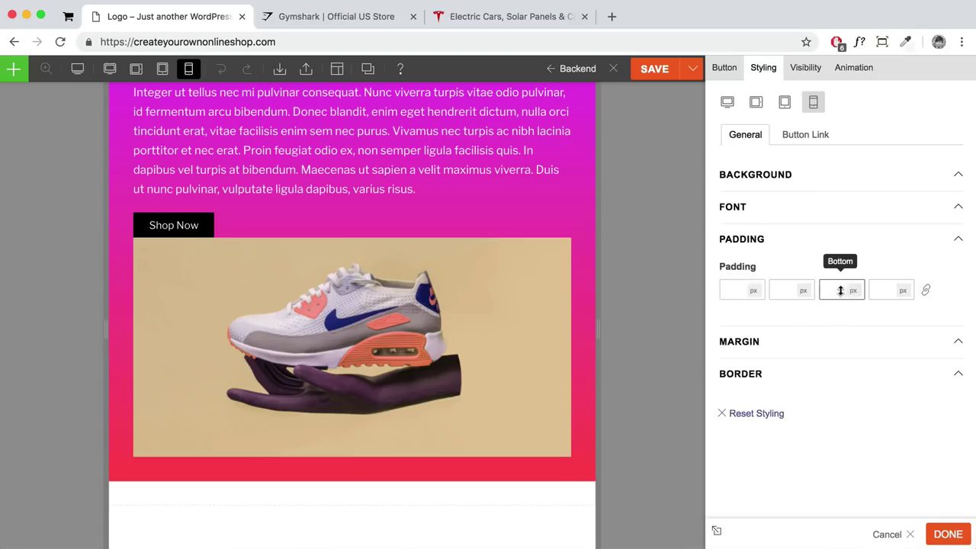
pyautogui.click(840, 291)
pyautogui.write('5')
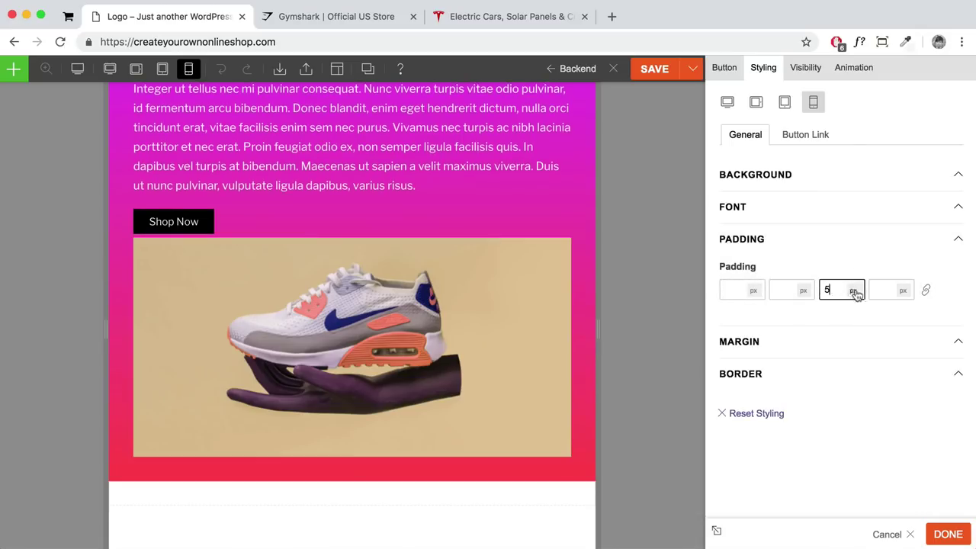
pyautogui.click(852, 308)
pyautogui.scroll(5, 450, 298)
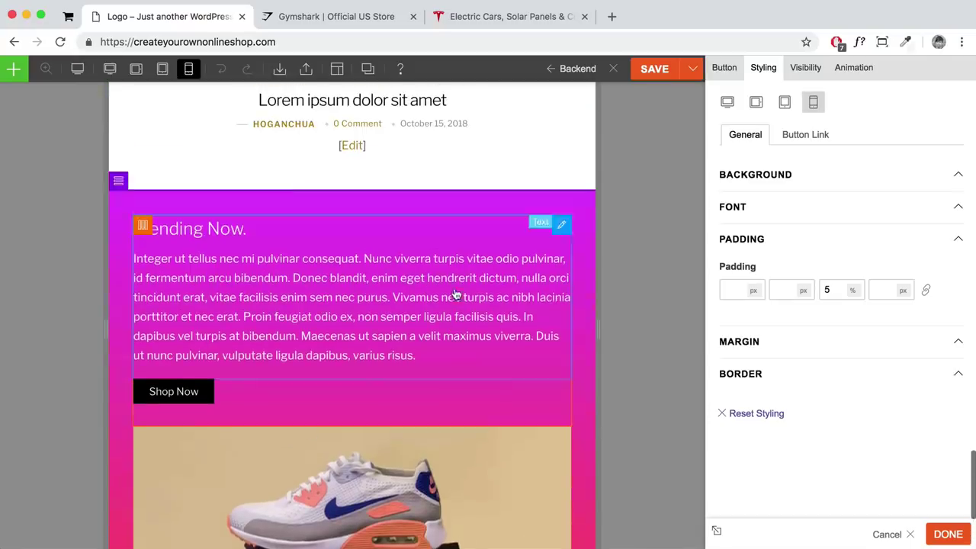
pyautogui.click(945, 535)
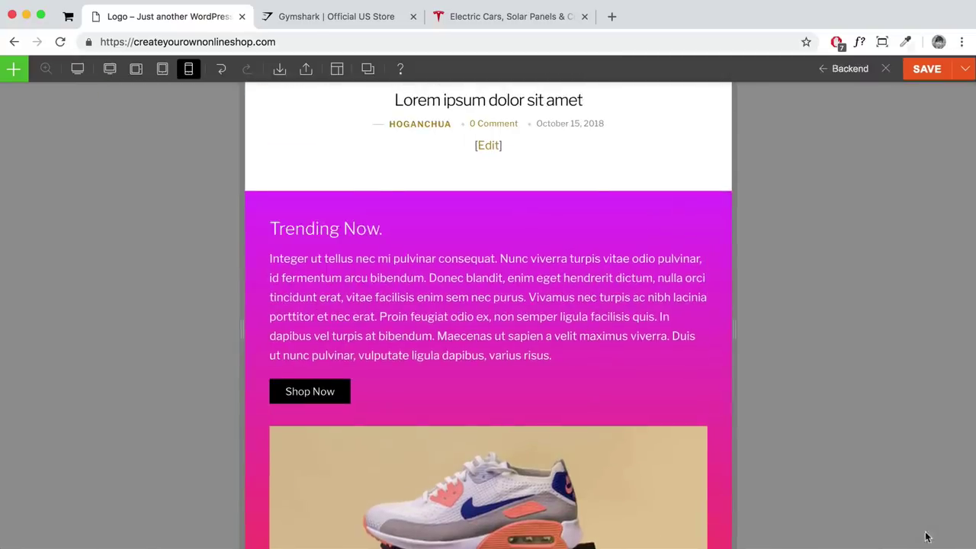
pyautogui.scroll(-10, 577, 345)
pyautogui.scroll(15, 576, 347)
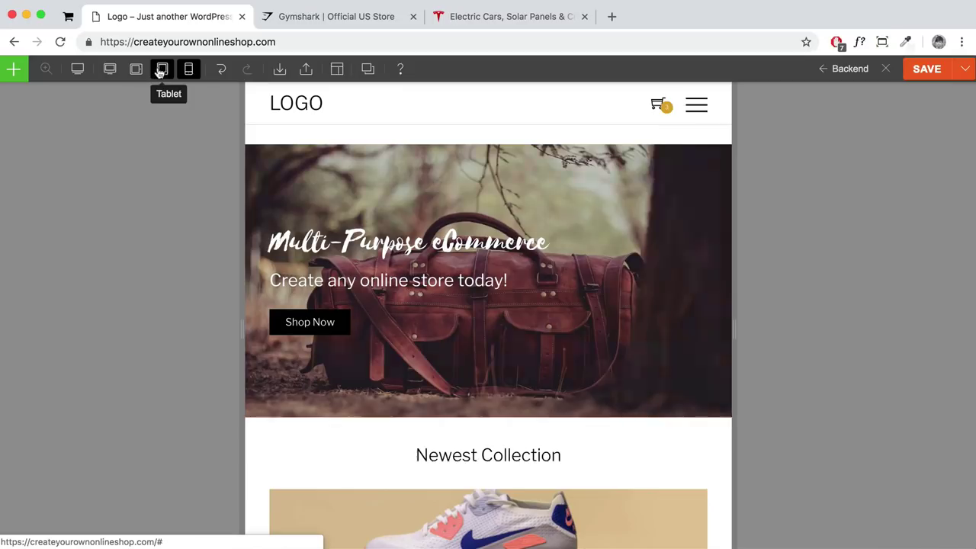
pyautogui.scroll(-5, 537, 205)
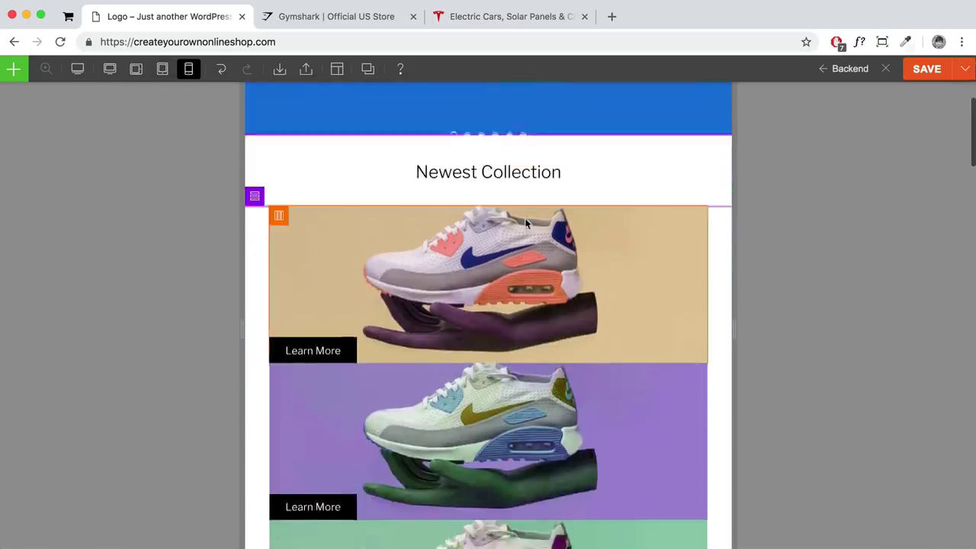
pyautogui.scroll(-15, 525, 222)
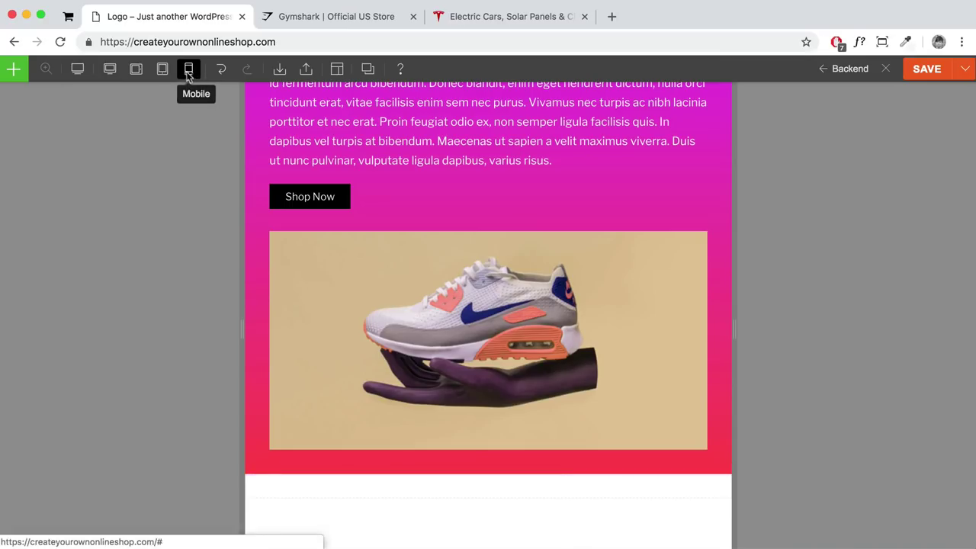
pyautogui.scroll(3, 416, 187)
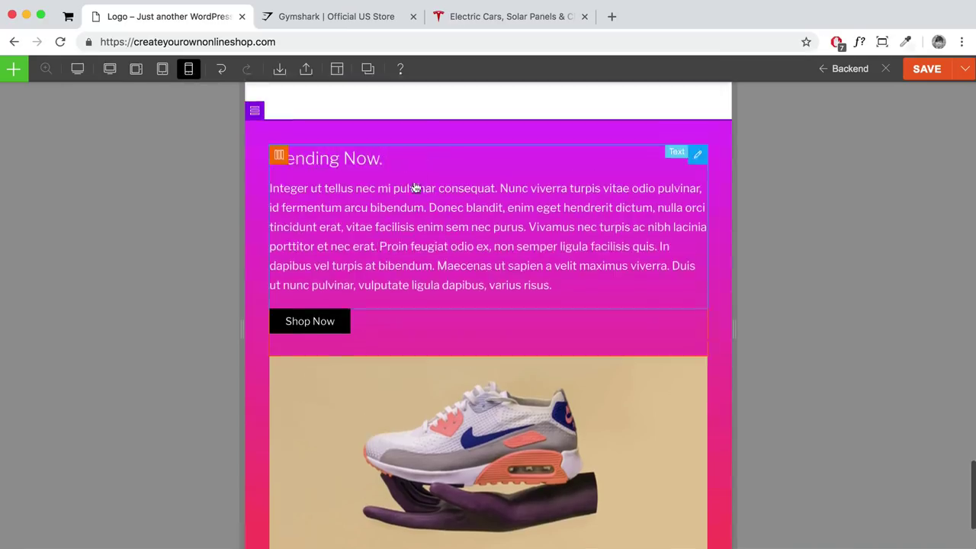
# Set the Trending Now body text font size to 14px on mobile
pyautogui.doubleClick(416, 225)
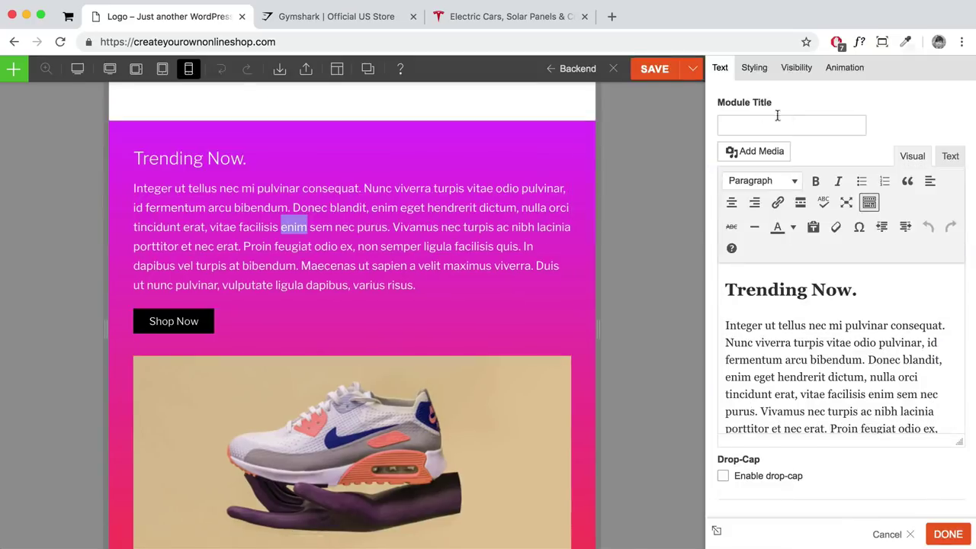
pyautogui.click(764, 69)
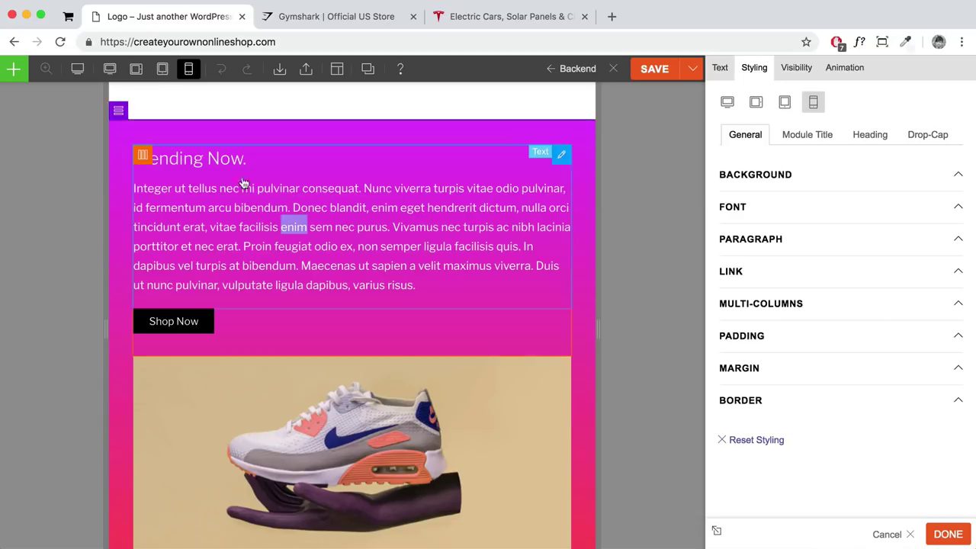
pyautogui.click(746, 209)
pyautogui.scroll(-1, 754, 343)
pyautogui.click(738, 338)
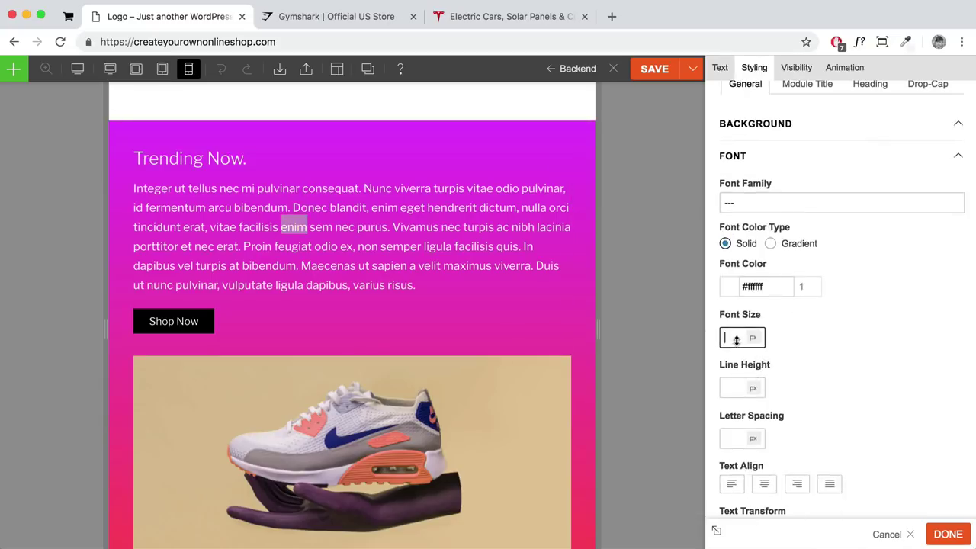
pyautogui.write('11')
pyautogui.press('Up')
pyautogui.press('Up')
pyautogui.press('Up')
pyautogui.press('Up')
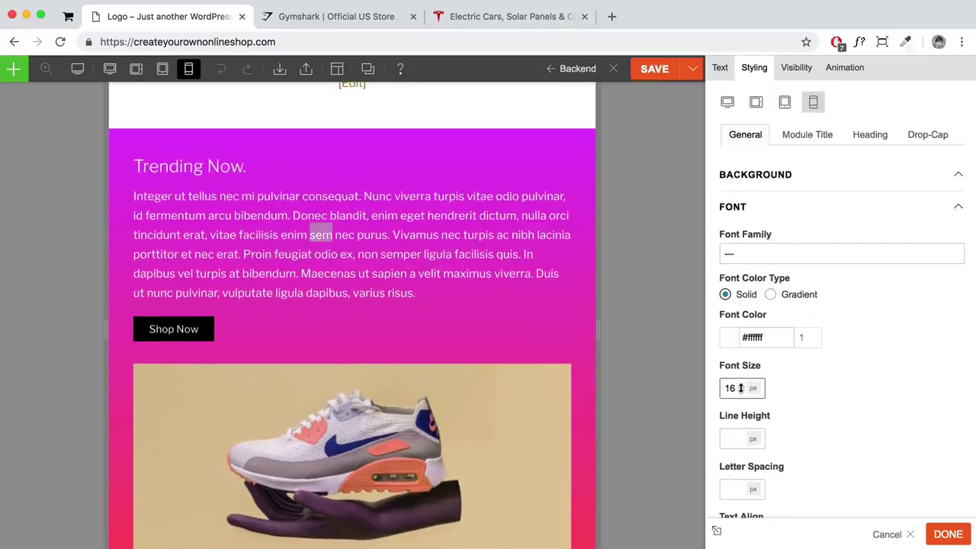
pyautogui.press('Up')
pyautogui.press('Down')
pyautogui.press('Down')
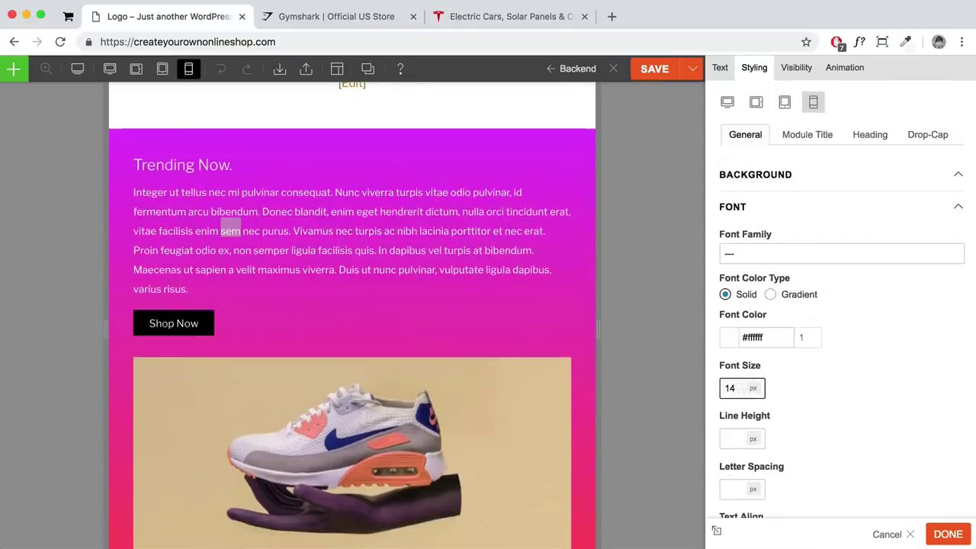
pyautogui.click(956, 533)
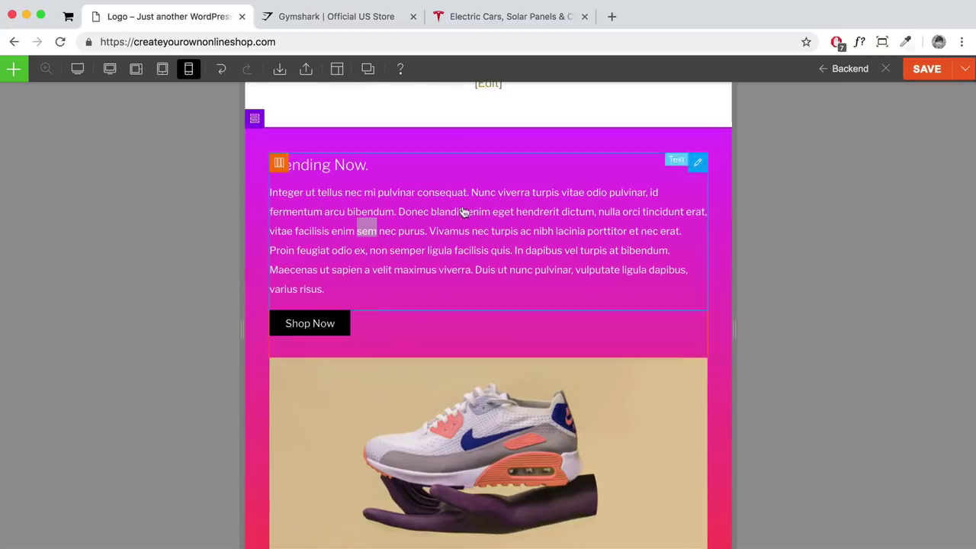
# Return to desktop preview, save the page, and exit to the live homepage
pyautogui.click(109, 70)
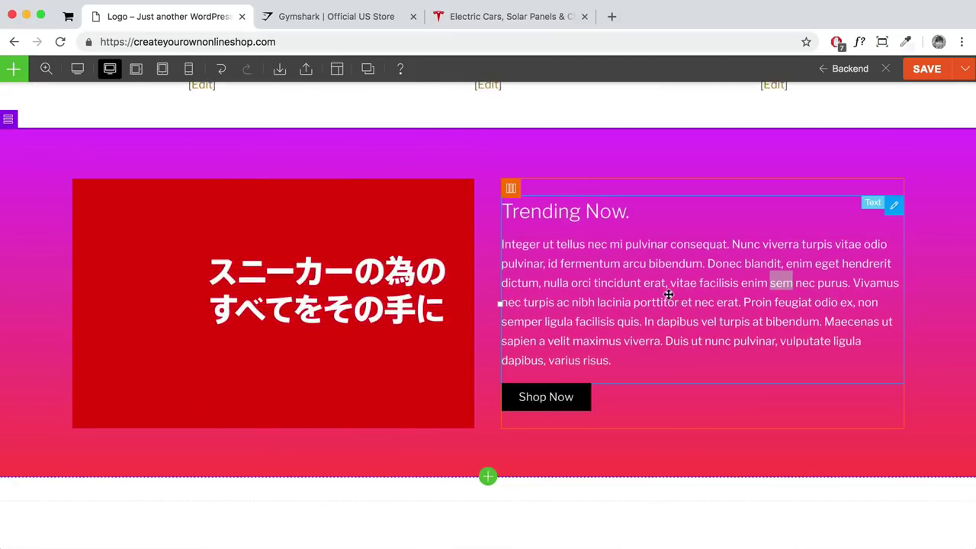
pyautogui.click(928, 70)
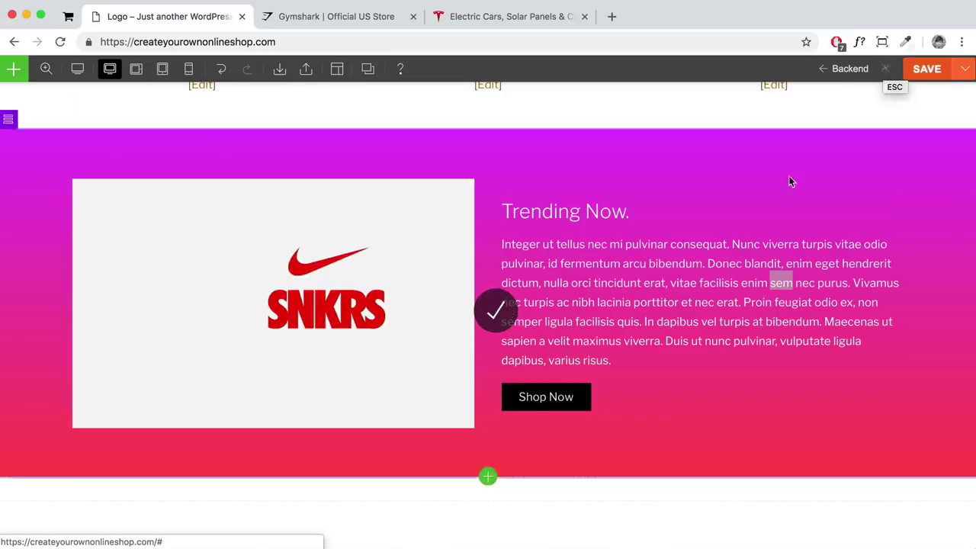
pyautogui.scroll(-2, 791, 180)
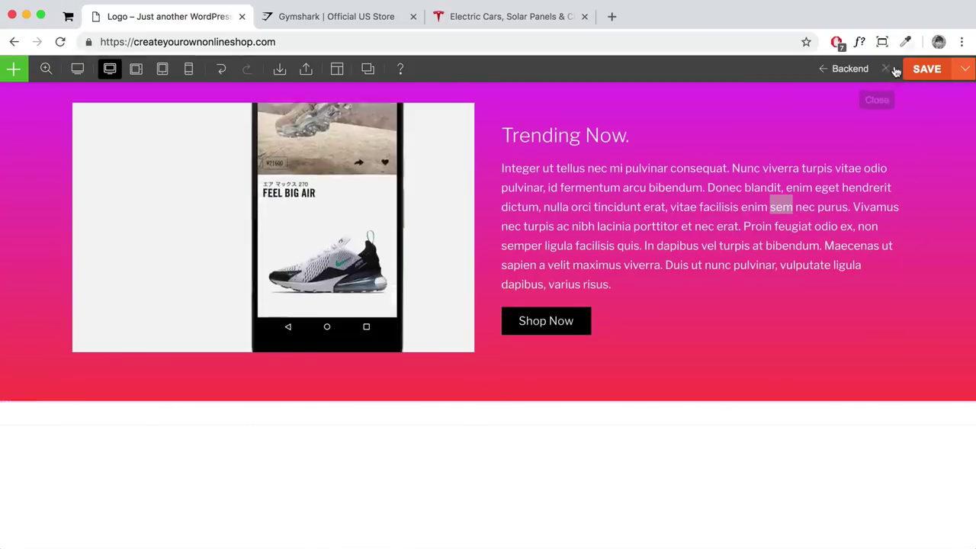
pyautogui.press('super+r')
pyautogui.scroll(-20, 317, 209)
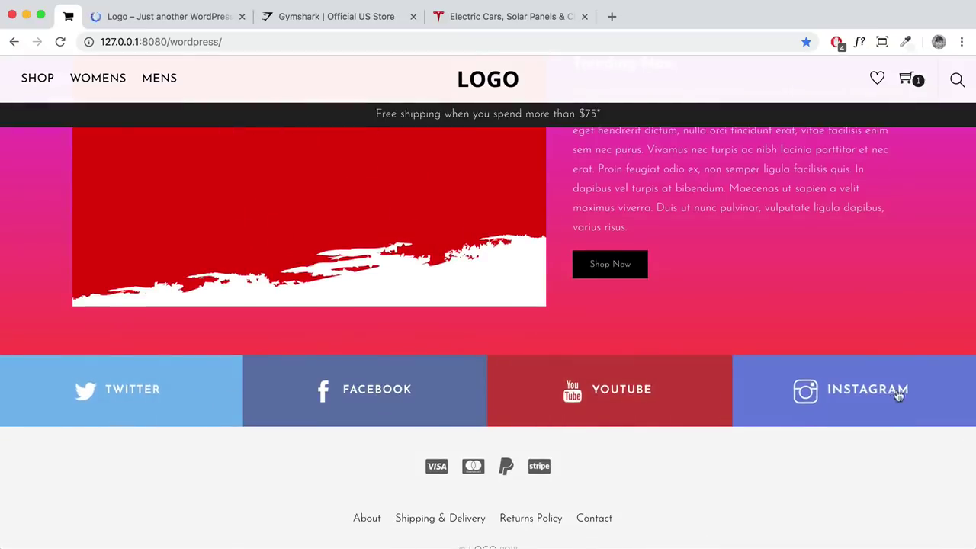
# Scroll the local demo homepage up to its hero slider, then bring up the live shop site's tab
pyautogui.scroll(-2, 845, 414)
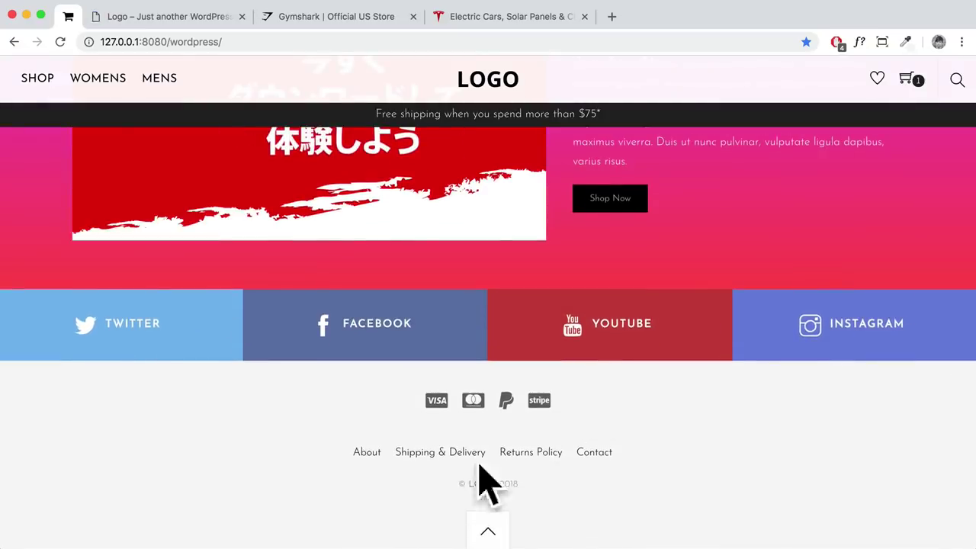
pyautogui.scroll(6, 643, 218)
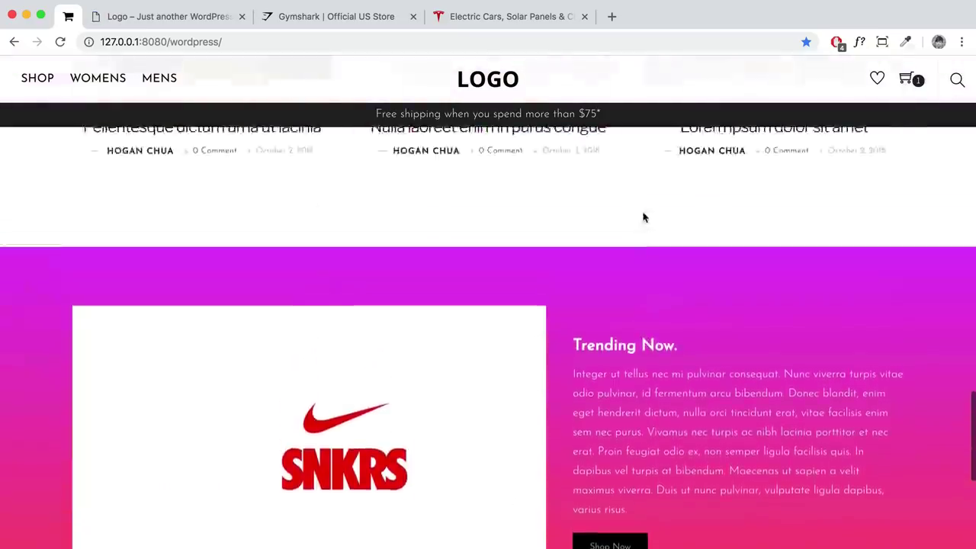
pyautogui.scroll(10, 765, 283)
pyautogui.scroll(-5, 764, 284)
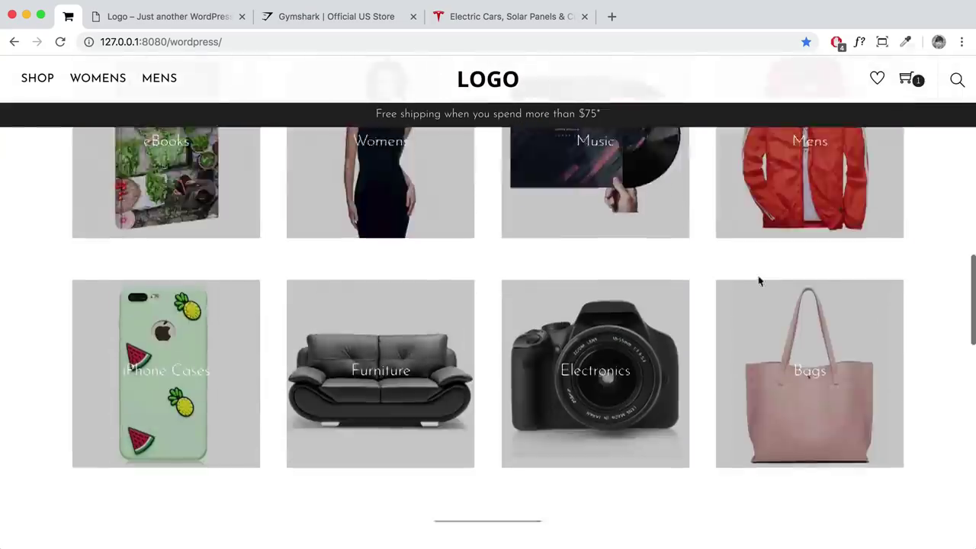
pyautogui.scroll(-2, 403, 152)
pyautogui.scroll(5, 447, 124)
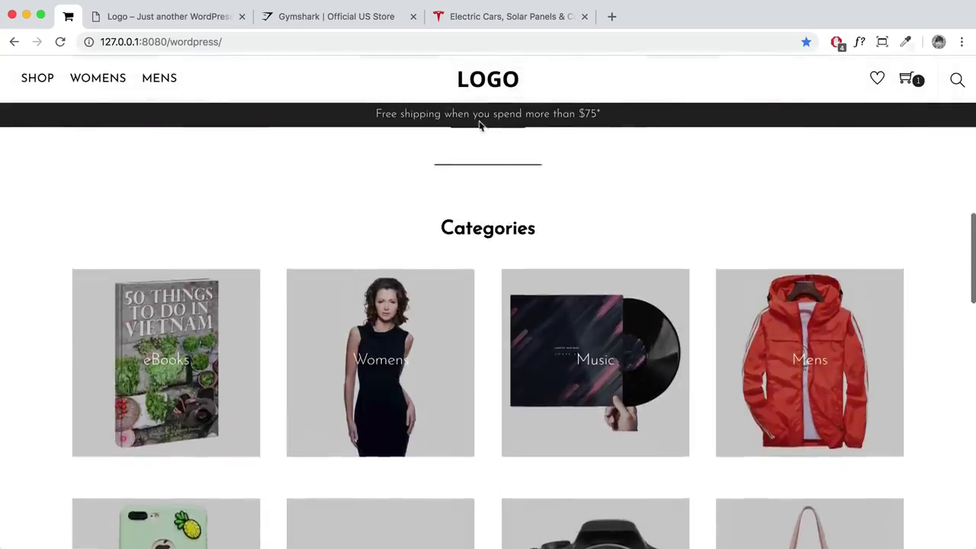
pyautogui.scroll(3, 480, 125)
pyautogui.moveTo(643, 116); pyautogui.dragTo(434, 115)
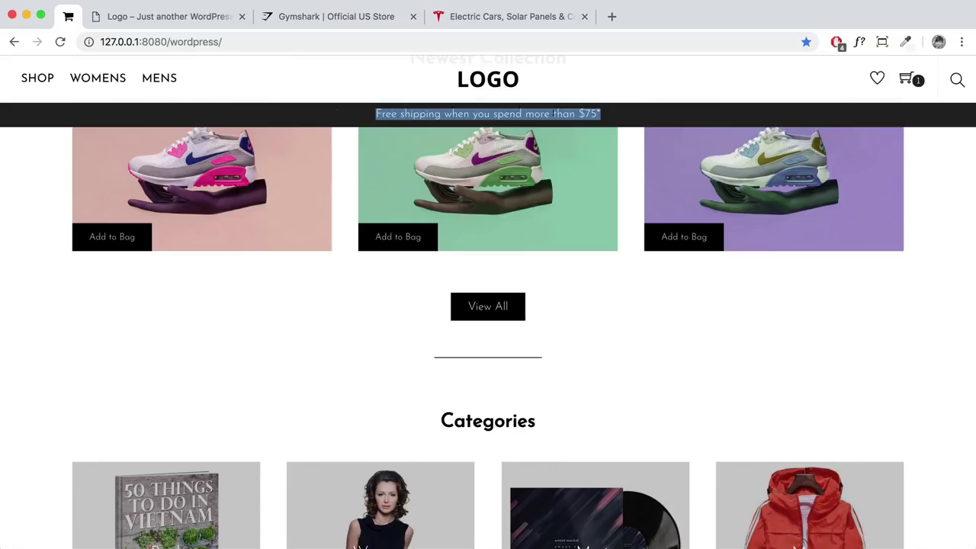
pyautogui.scroll(6, 496, 141)
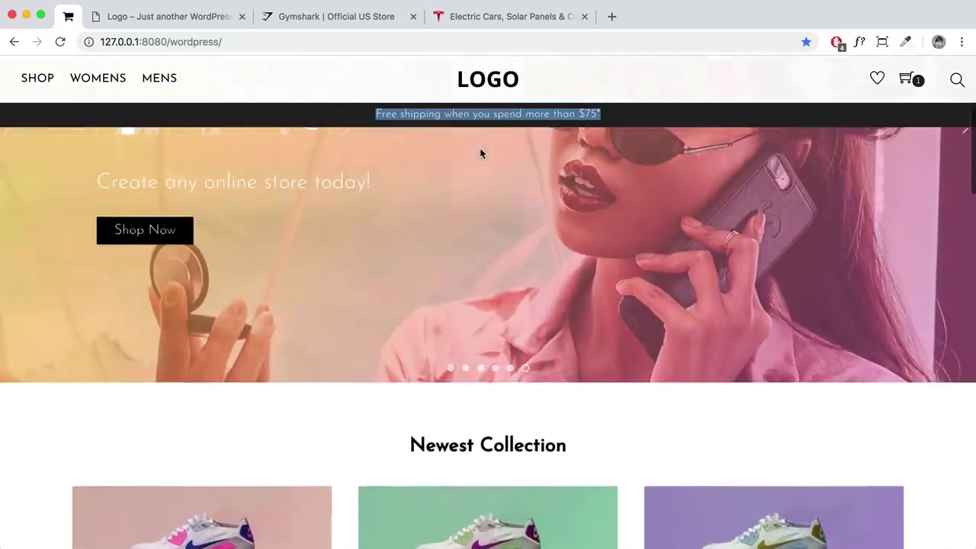
pyautogui.scroll(1, 480, 154)
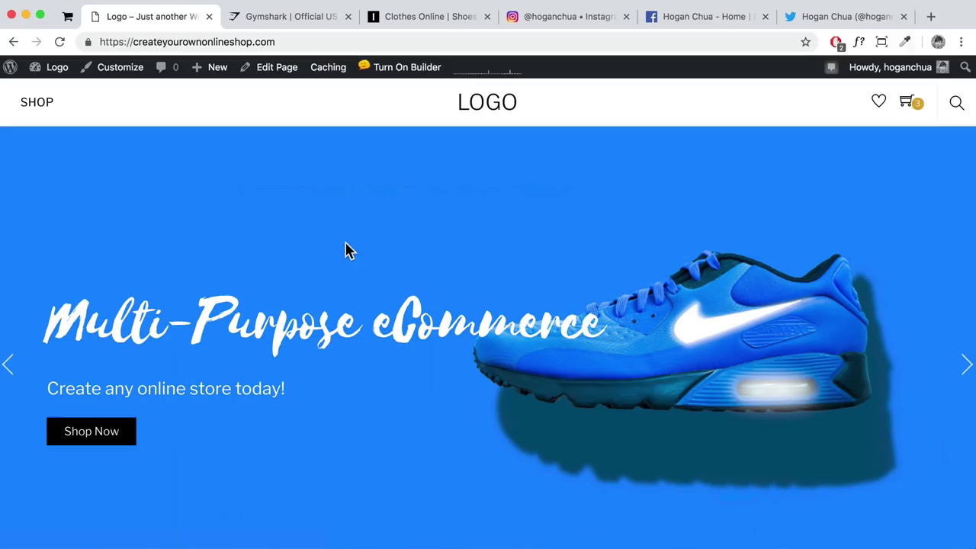
# Go to the WordPress Dashboard and load the bookmarked YouTube channel in a new tab
pyautogui.moveTo(43, 74)
pyautogui.click(44, 94)
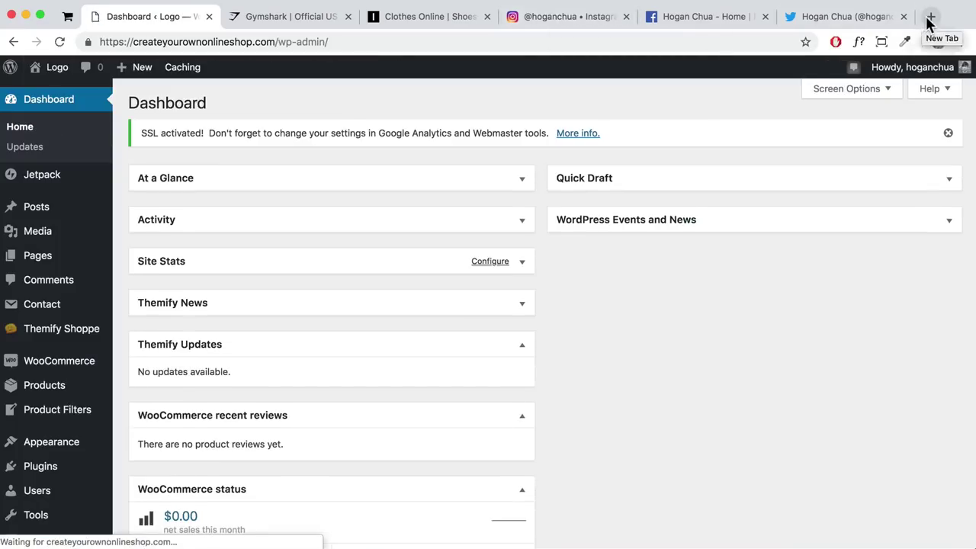
pyautogui.click(929, 17)
pyautogui.click(508, 72)
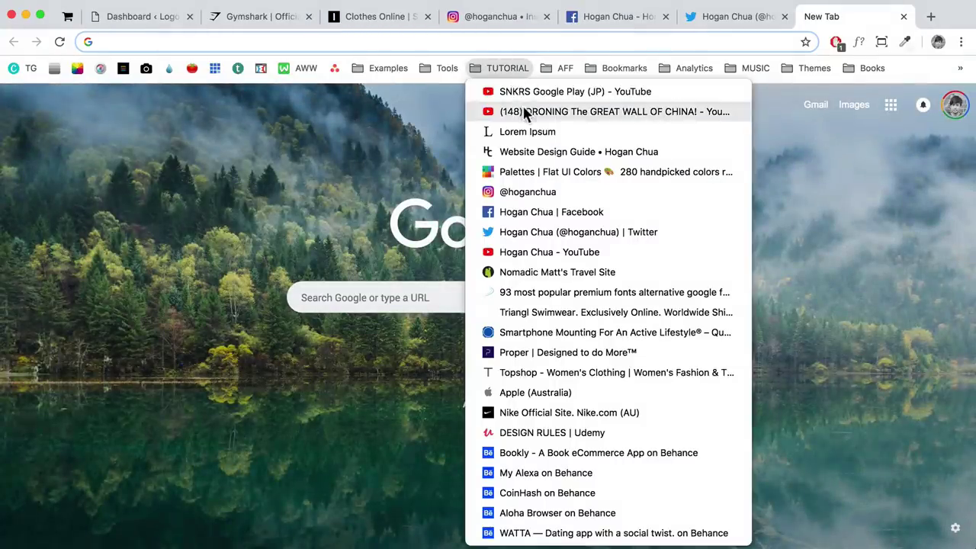
pyautogui.click(540, 253)
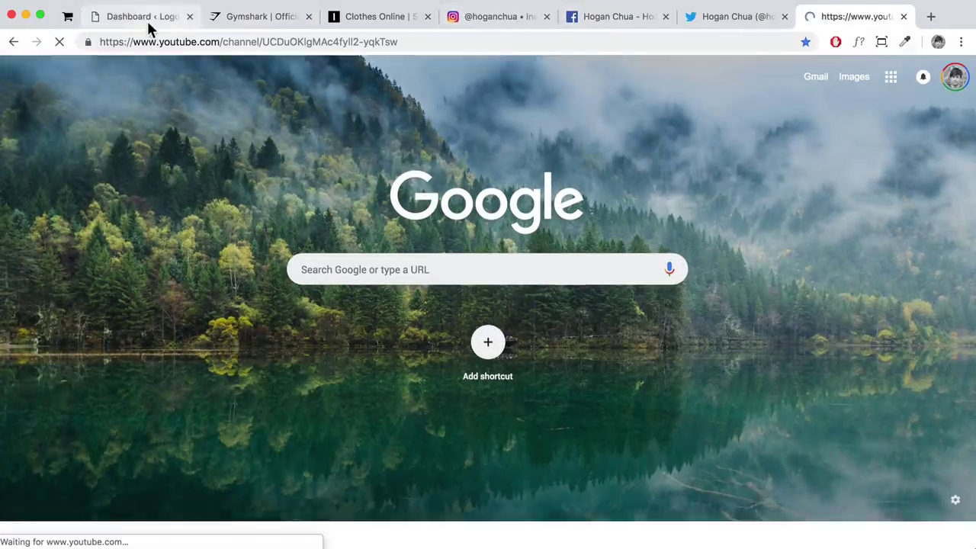
# Open Themify Shoppe's Theme Settings and expand the Footer Social Banners options
pyautogui.click(148, 23)
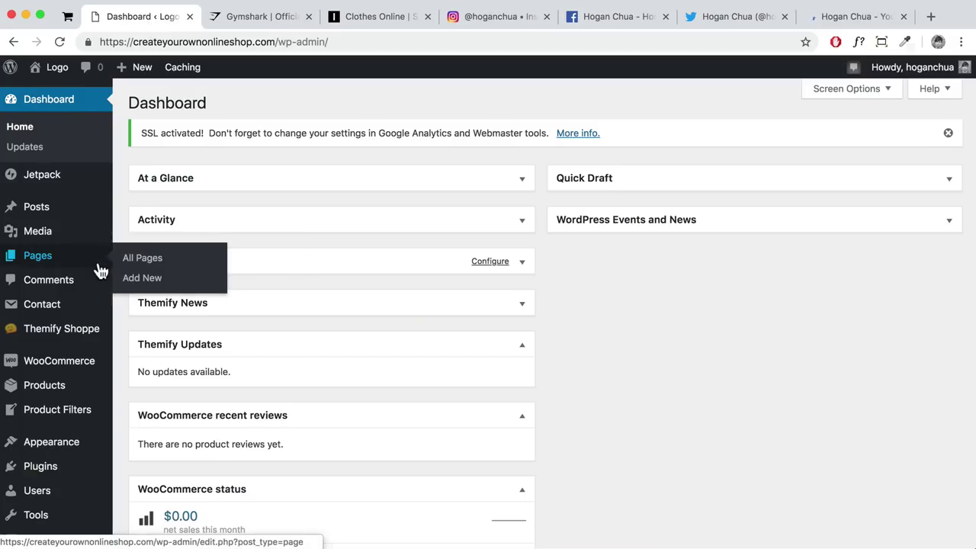
pyautogui.moveTo(52, 338)
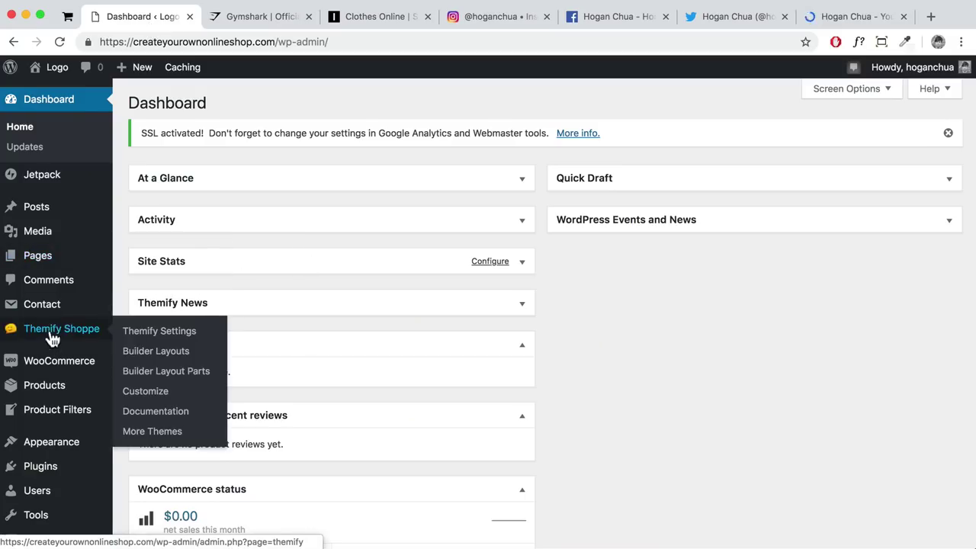
pyautogui.click(155, 334)
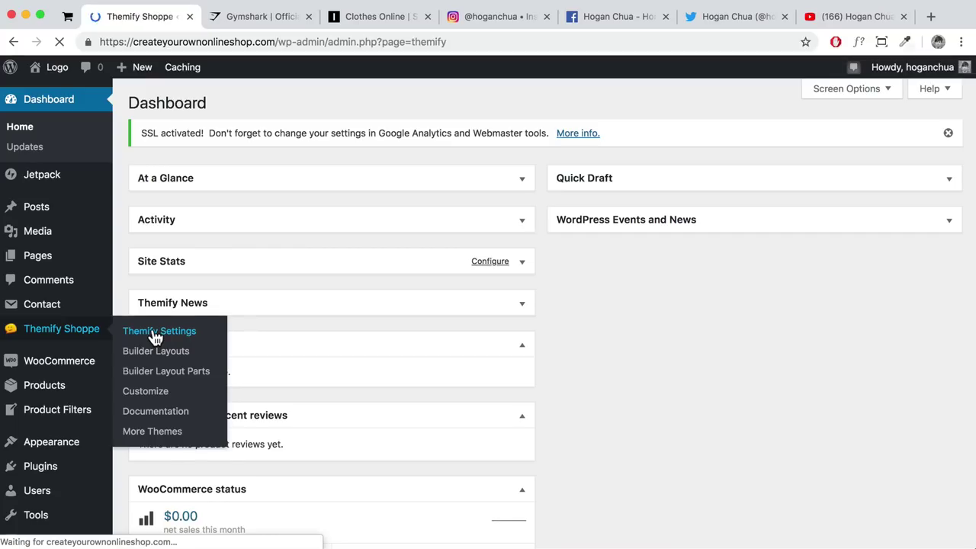
pyautogui.scroll(-2, 336, 374)
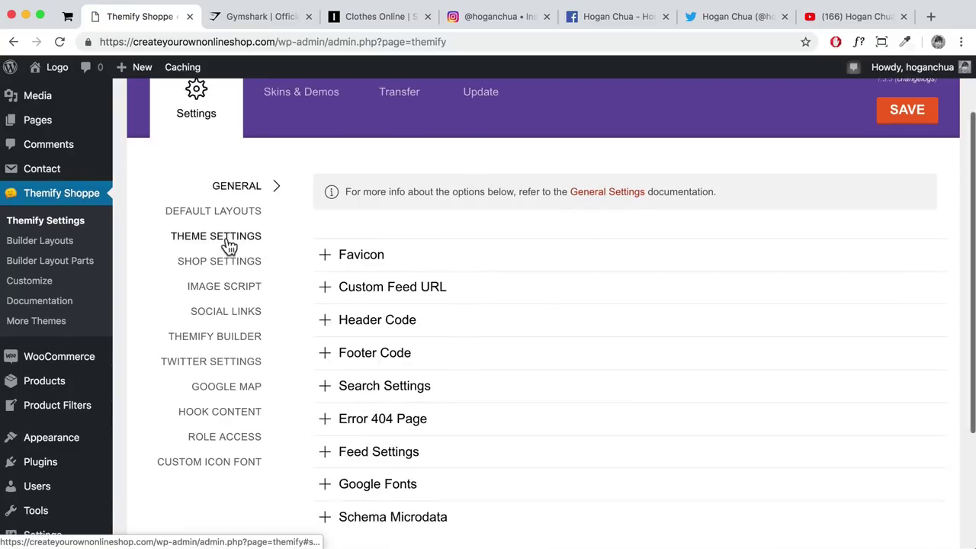
pyautogui.click(230, 242)
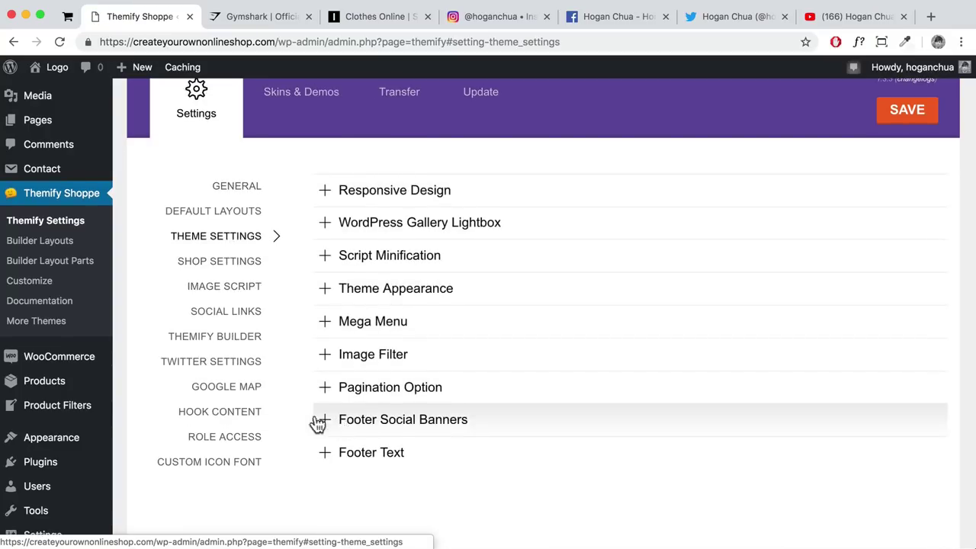
pyautogui.click(385, 429)
# Enable the Twitter footer banner and copy the Twitter profile address
pyautogui.scroll(-4, 559, 424)
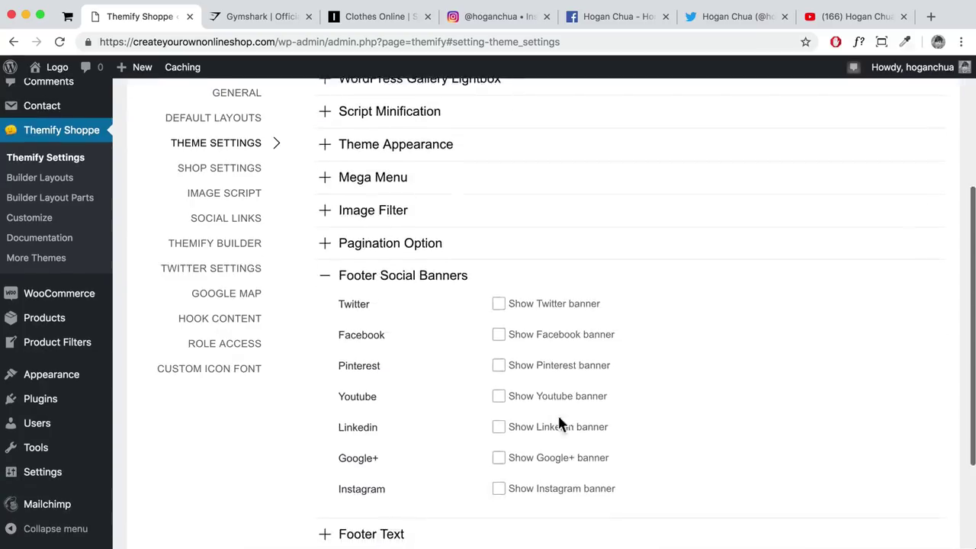
pyautogui.scroll(-2, 548, 416)
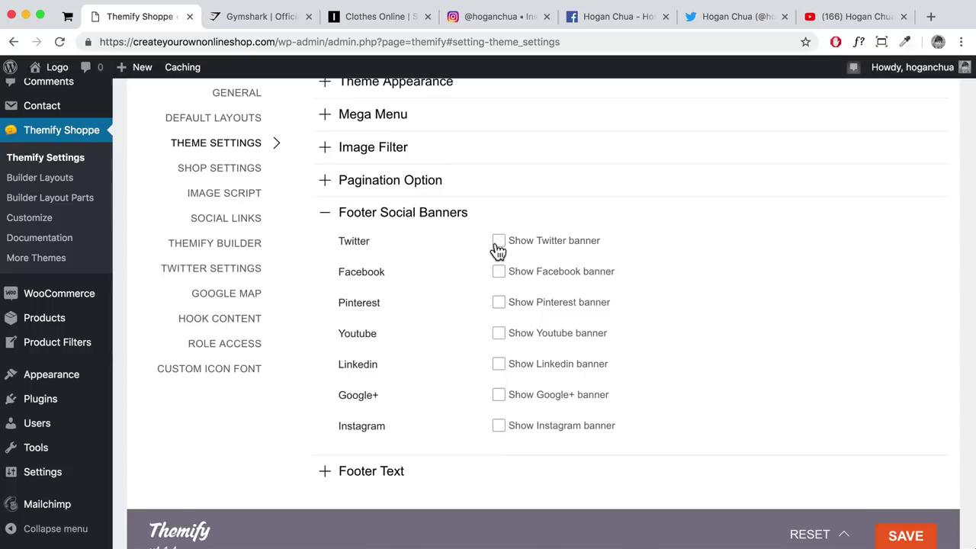
pyautogui.click(499, 242)
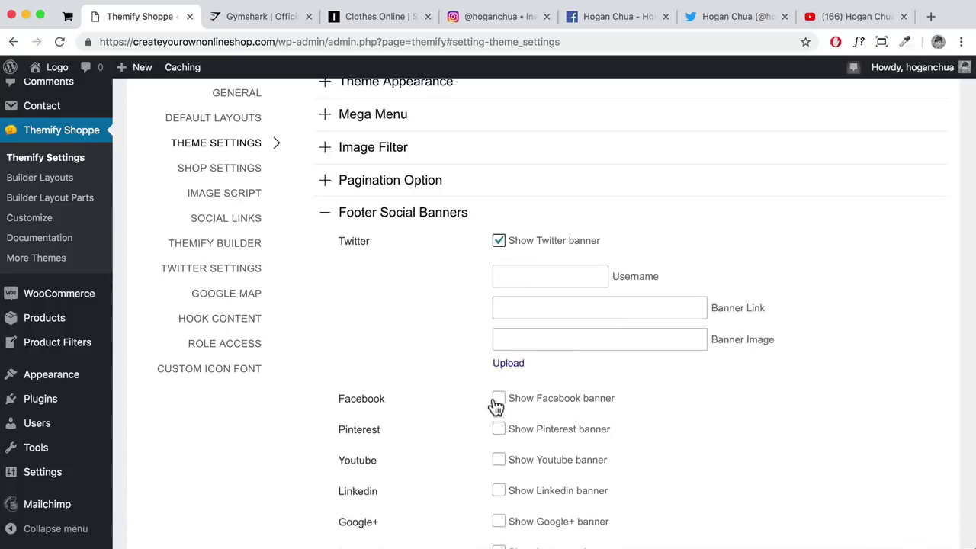
pyautogui.click(619, 17)
pyautogui.click(720, 17)
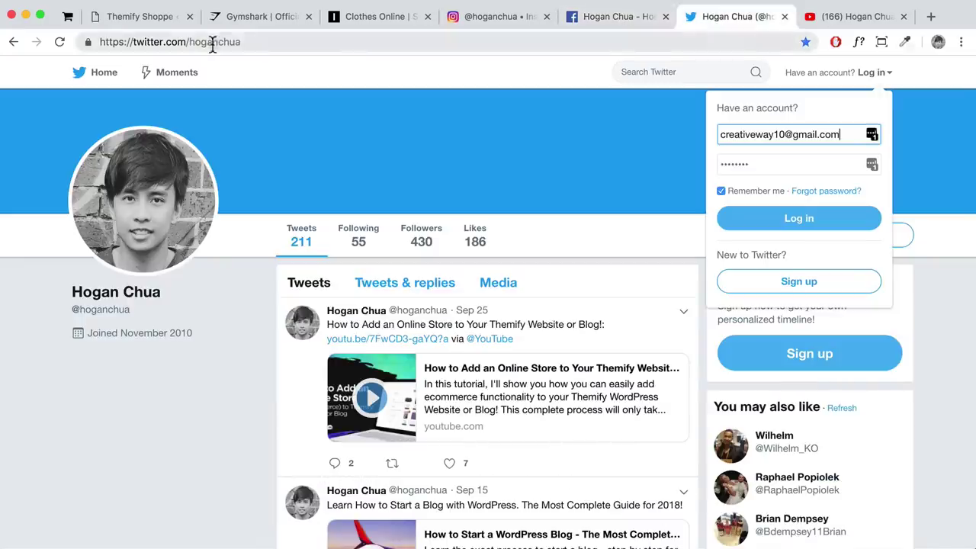
pyautogui.click(213, 42)
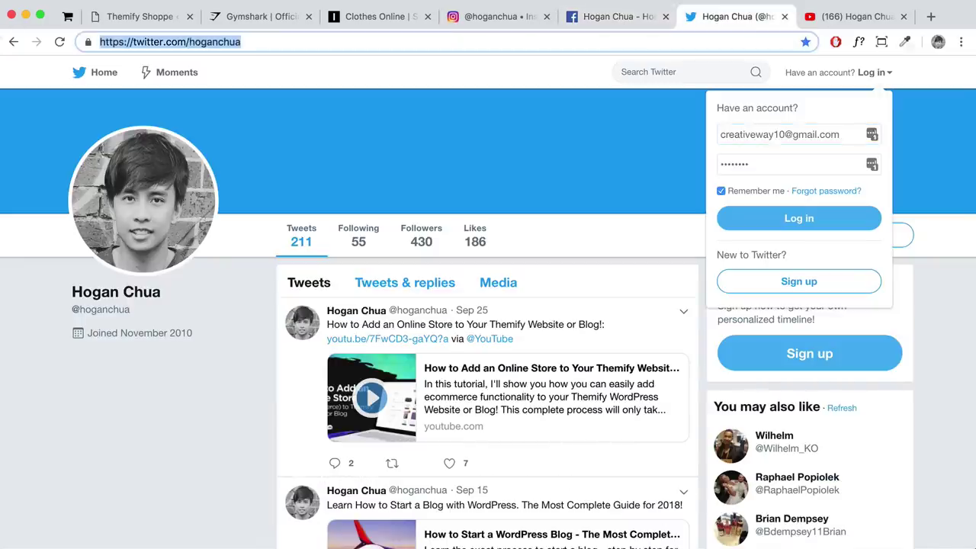
pyautogui.click(160, 19)
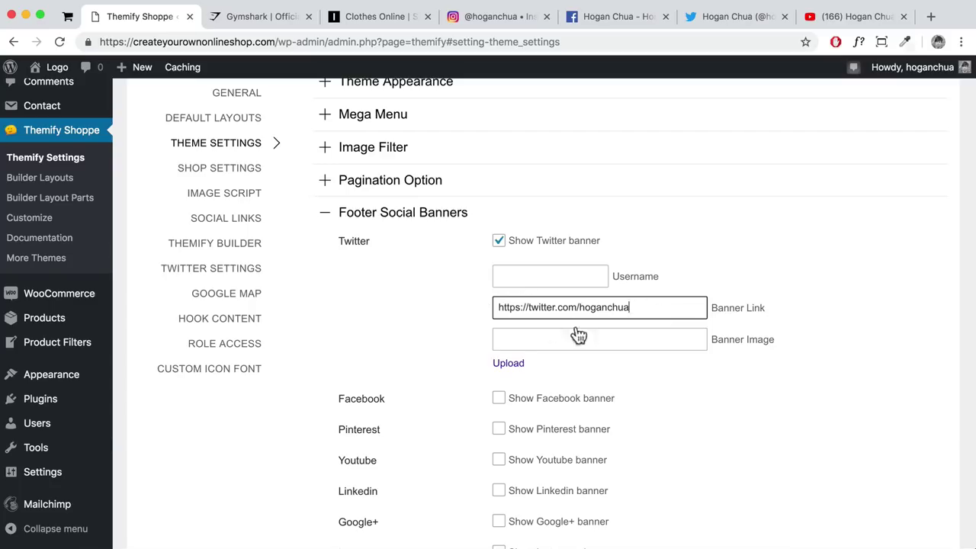
# Enable the Facebook footer banner and paste the Facebook page address as its link
pyautogui.scroll(-2, 579, 336)
pyautogui.click(499, 328)
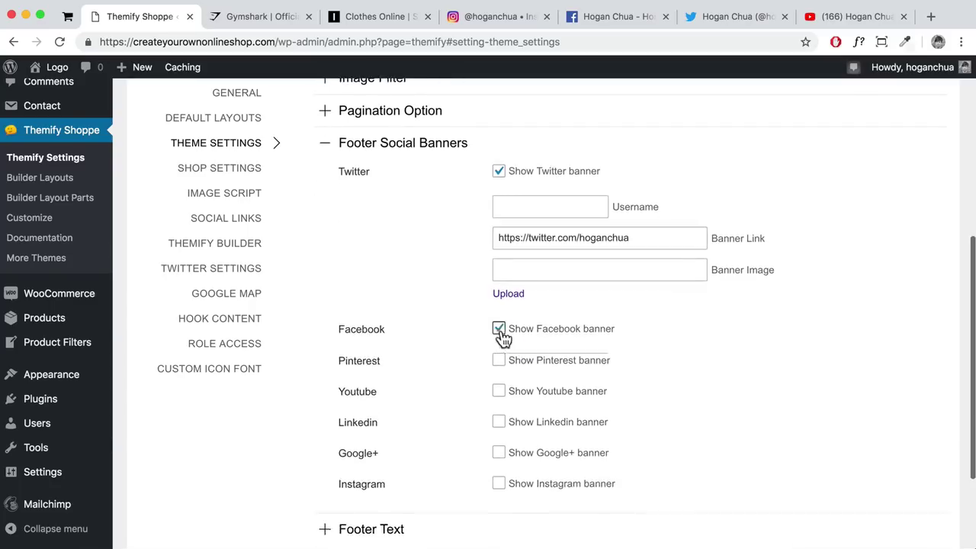
pyautogui.click(619, 16)
pyautogui.click(283, 41)
pyautogui.press('super+c')
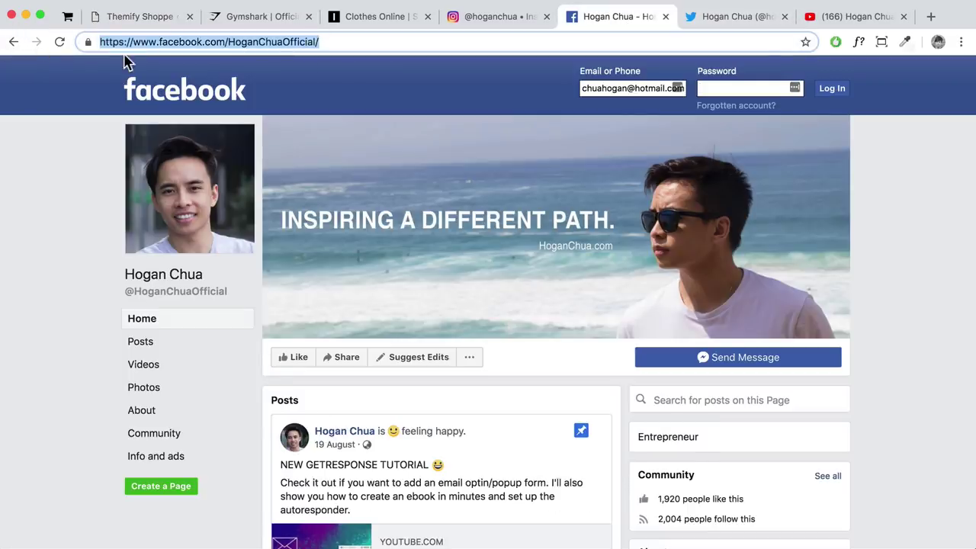
pyautogui.click(141, 16)
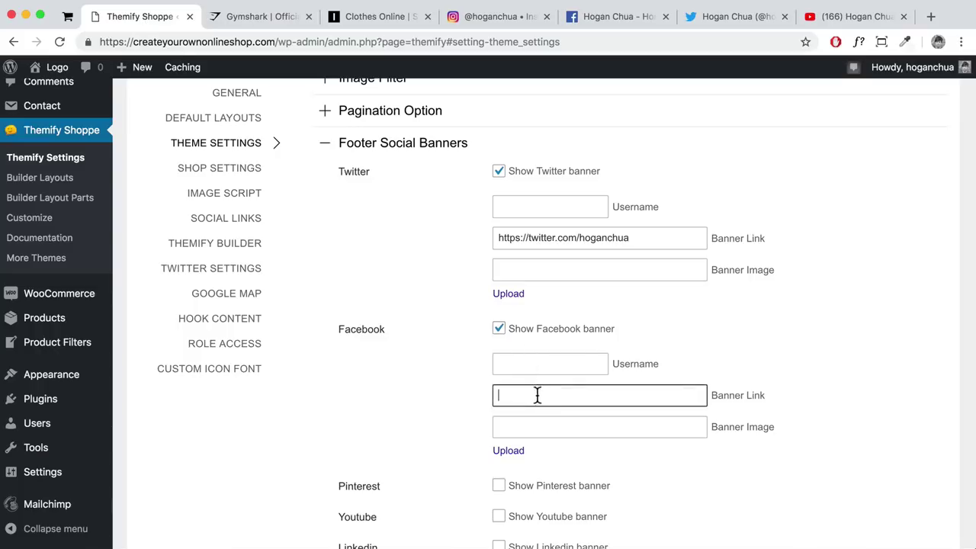
pyautogui.press('super+v')
# Enable the YouTube footer banner with the YouTube channel address as its link
pyautogui.scroll(-5, 593, 358)
pyautogui.click(499, 349)
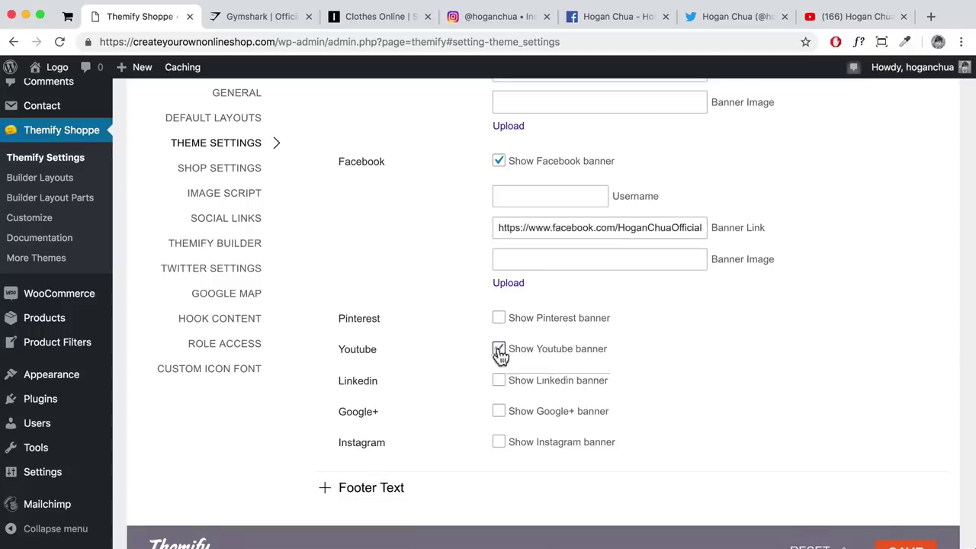
pyautogui.click(847, 16)
pyautogui.click(436, 38)
pyautogui.press('super+c')
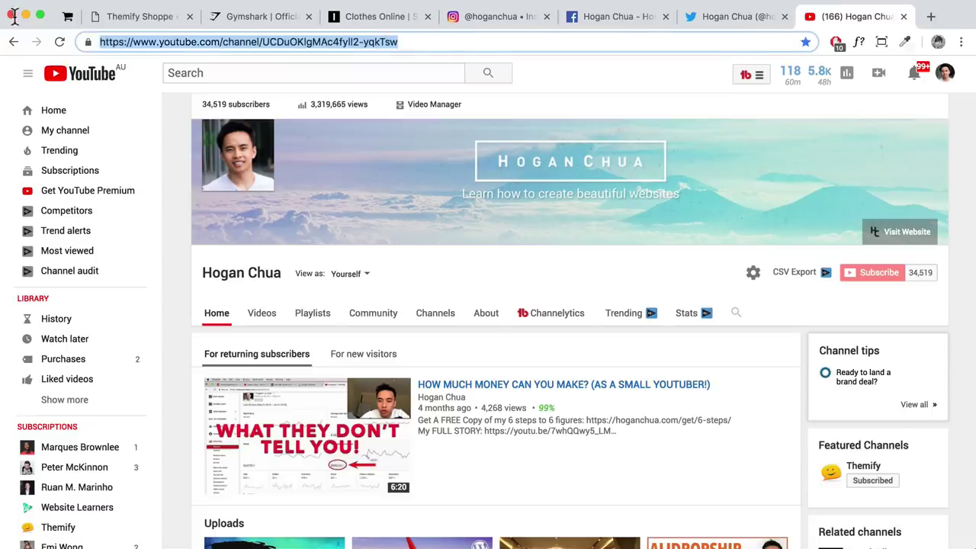
pyautogui.scroll(-1, 580, 176)
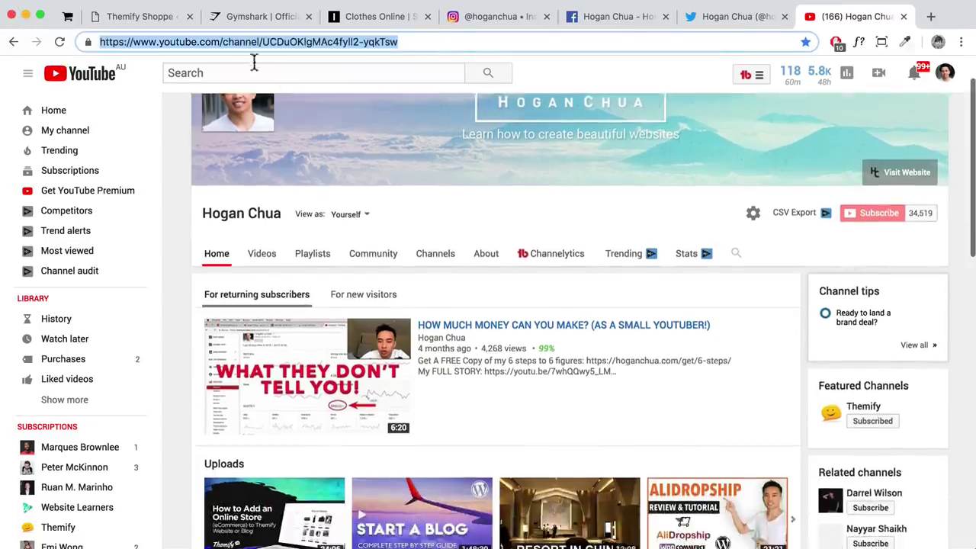
pyautogui.click(141, 16)
pyautogui.click(609, 415)
pyautogui.press('super+v')
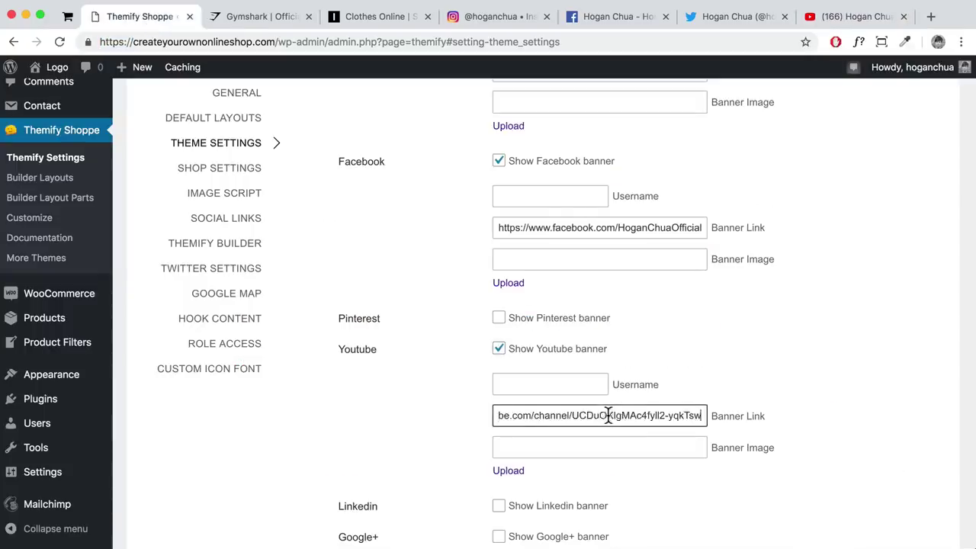
# Enable the Instagram footer banner, paste the Instagram profile address as its link, and save
pyautogui.scroll(-4, 614, 408)
pyautogui.click(498, 421)
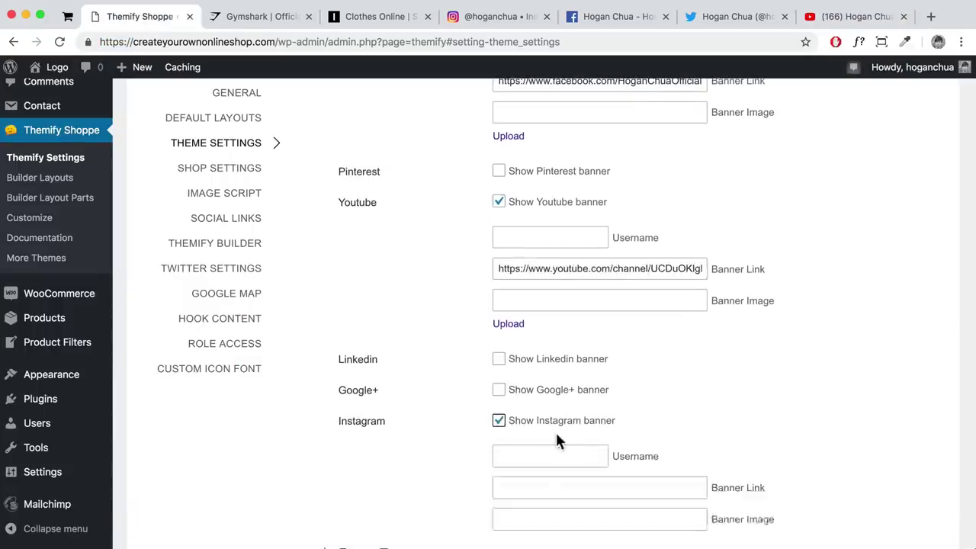
pyautogui.scroll(-2, 555, 430)
pyautogui.click(555, 401)
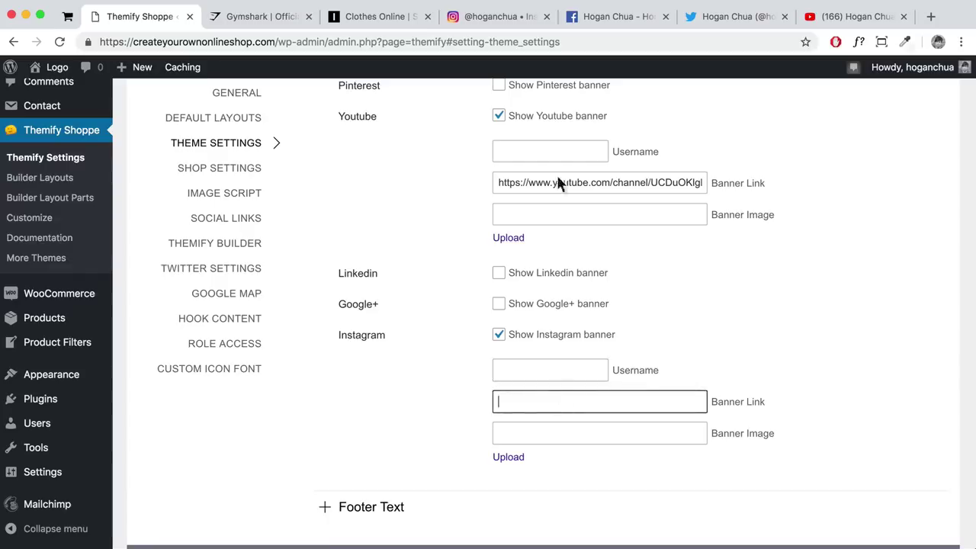
pyautogui.click(519, 16)
pyautogui.click(361, 41)
pyautogui.press('cmd+c')
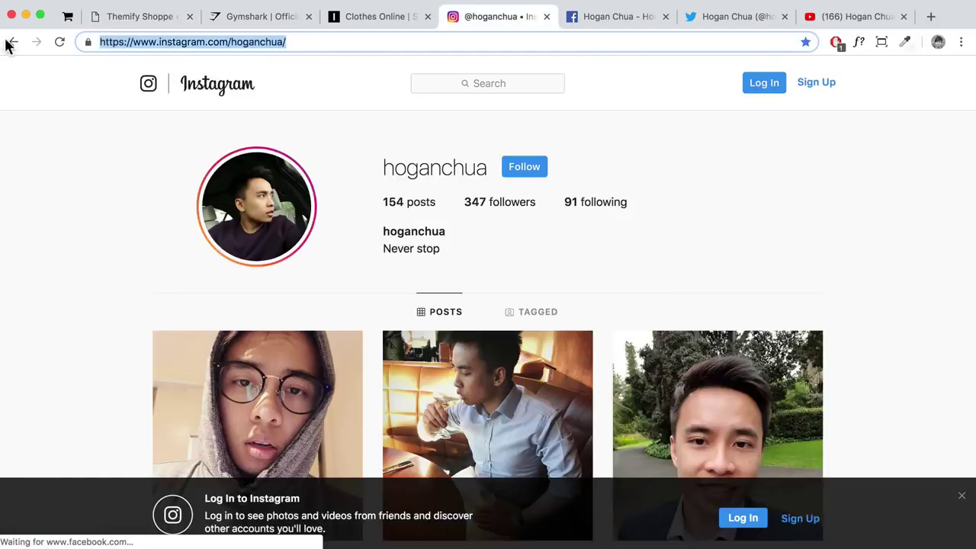
pyautogui.click(117, 18)
pyautogui.press('cmd+v')
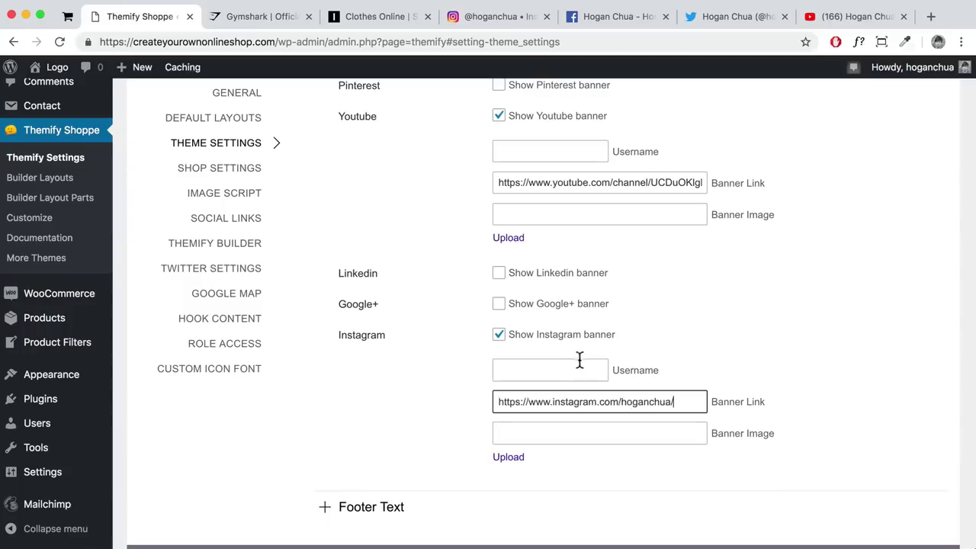
pyautogui.scroll(-3, 577, 359)
pyautogui.click(919, 463)
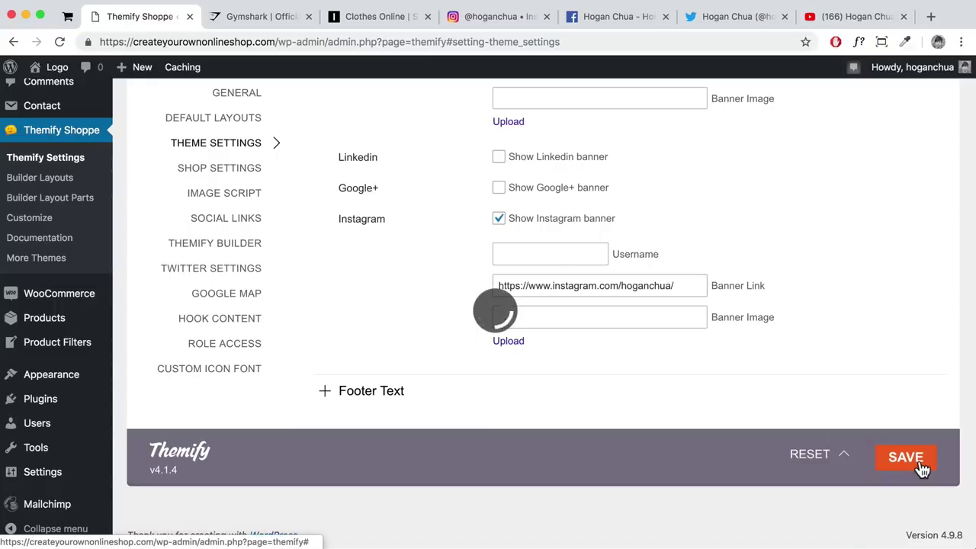
# Open the live site in a new tab and check the footer's Twitter, Facebook, YouTube and Instagram banners
pyautogui.moveTo(47, 70)
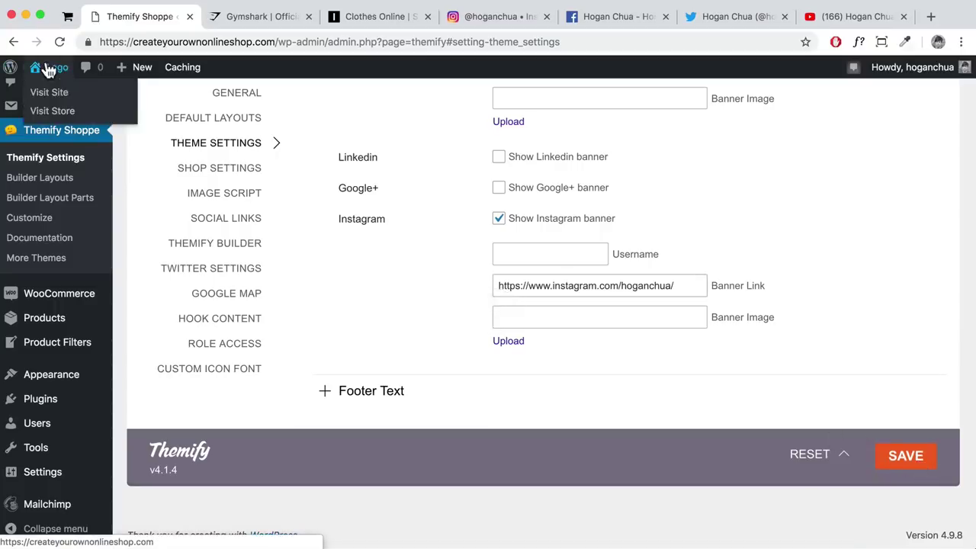
pyautogui.rightClick(47, 96)
pyautogui.click(77, 94)
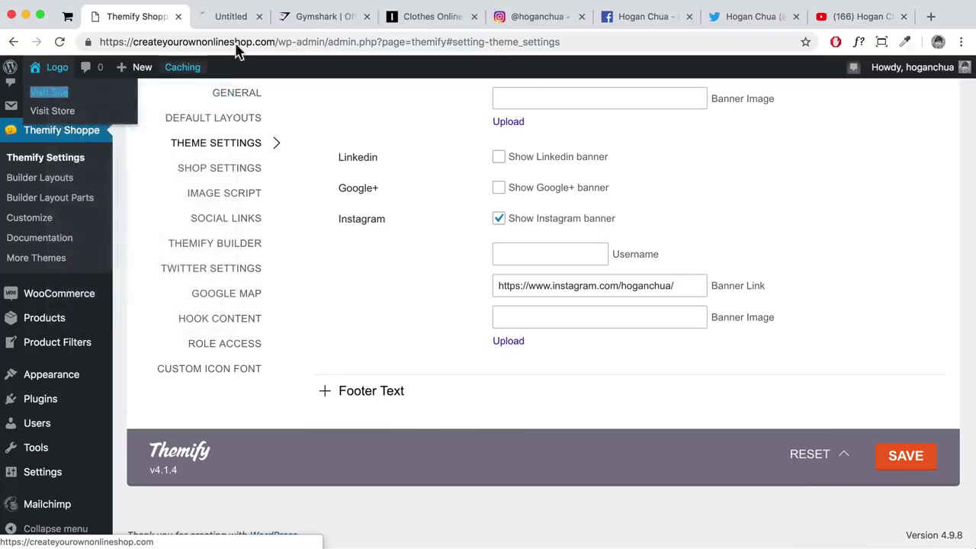
pyautogui.click(232, 20)
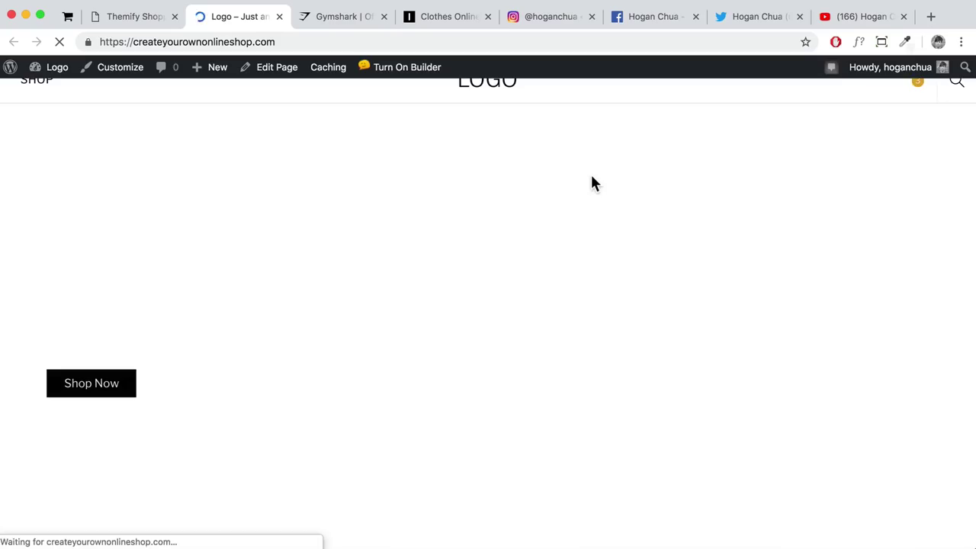
pyautogui.scroll(-5, 590, 174)
pyautogui.scroll(-10, 590, 183)
pyautogui.scroll(2, 326, 303)
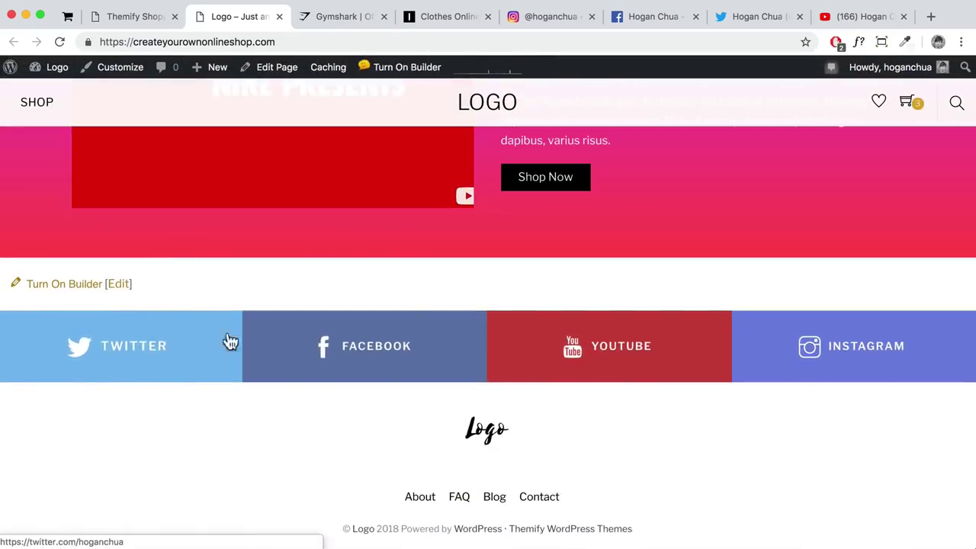
pyautogui.scroll(-1, 381, 347)
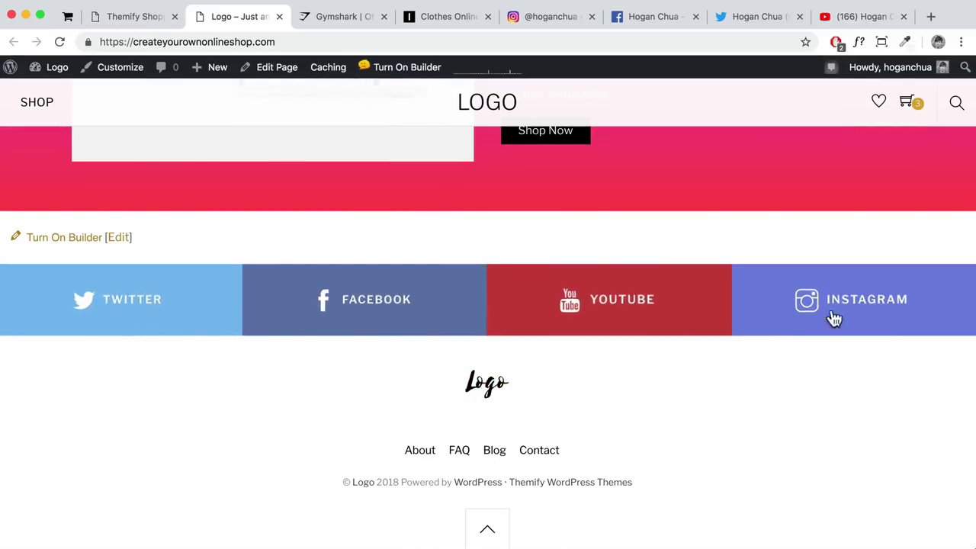
pyautogui.click(138, 22)
# Review the Themify Social Links entries for Twitter, Facebook, Google+, YouTube and Pinterest, all with empty links
pyautogui.click(215, 220)
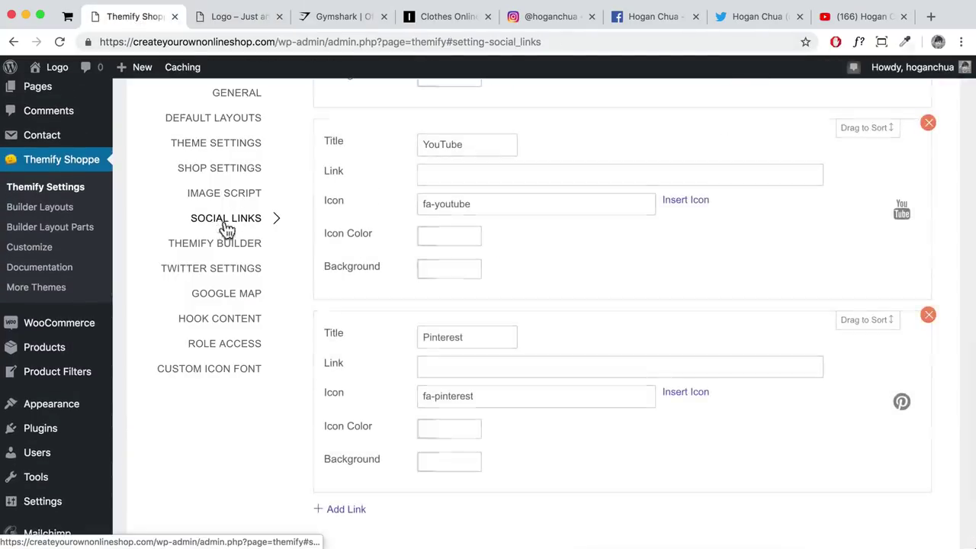
pyautogui.scroll(2, 525, 256)
pyautogui.scroll(8, 524, 254)
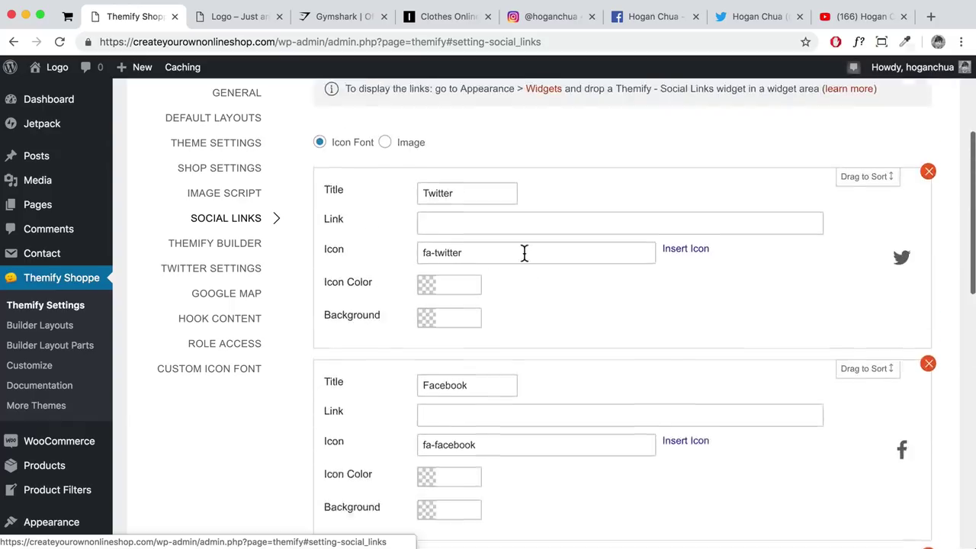
pyautogui.click(483, 257)
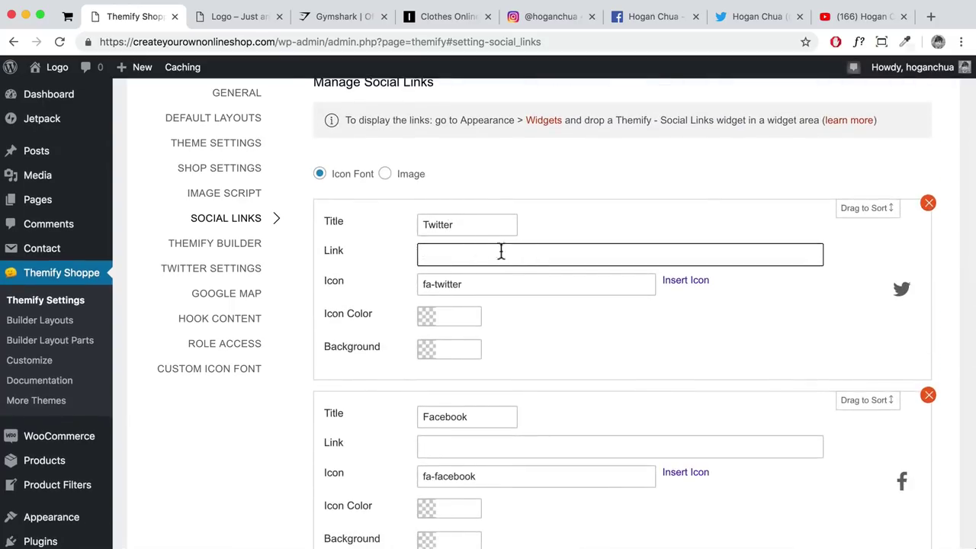
pyautogui.scroll(-10, 646, 249)
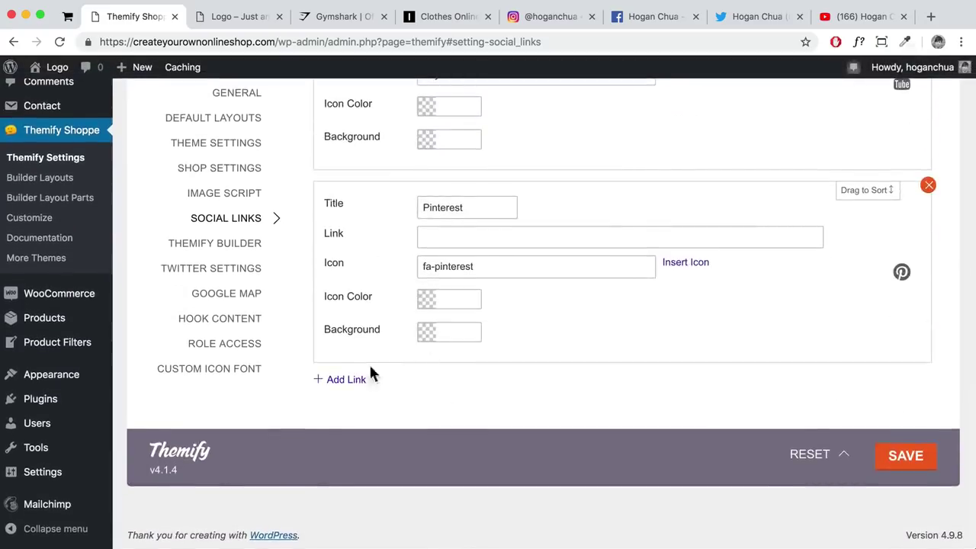
pyautogui.scroll(2, 479, 244)
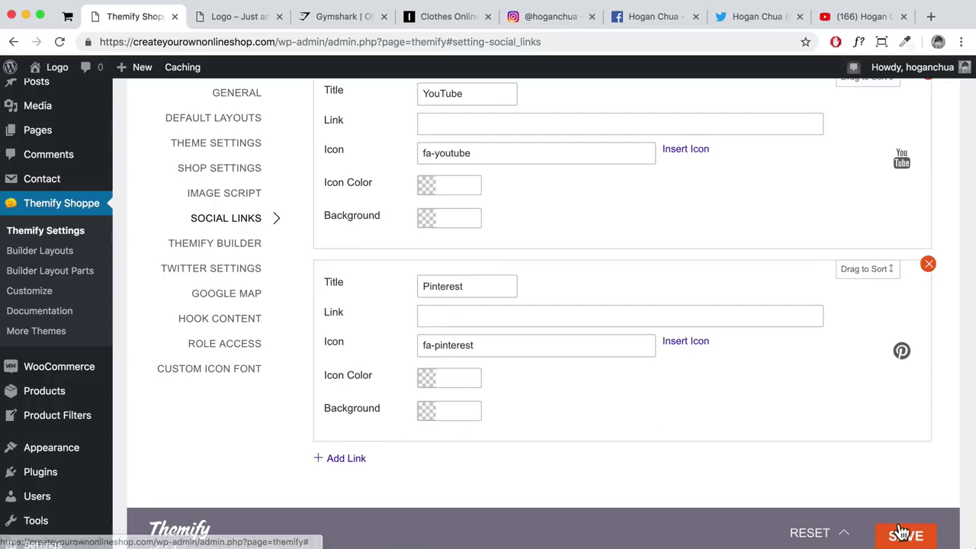
pyautogui.scroll(1, 658, 301)
pyautogui.scroll(1, 660, 303)
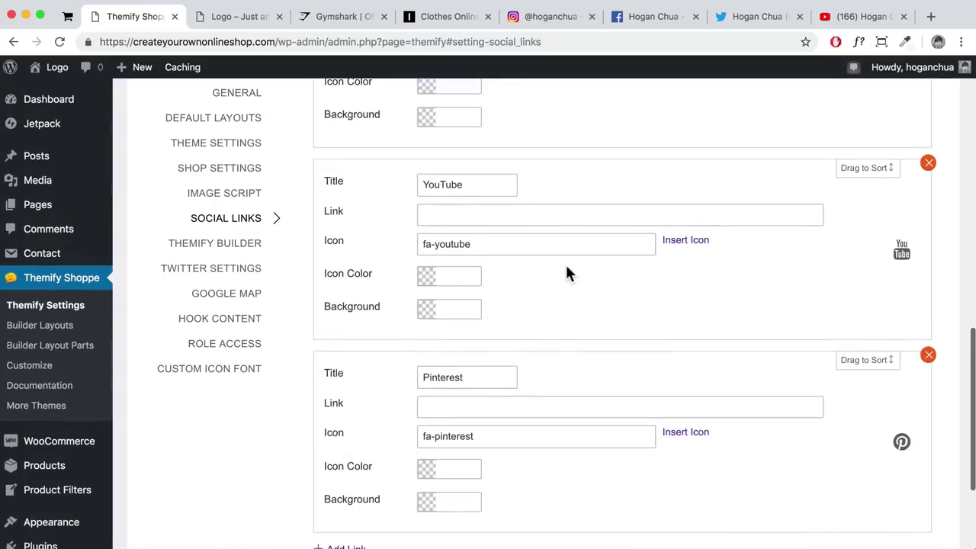
pyautogui.scroll(-2, 91, 423)
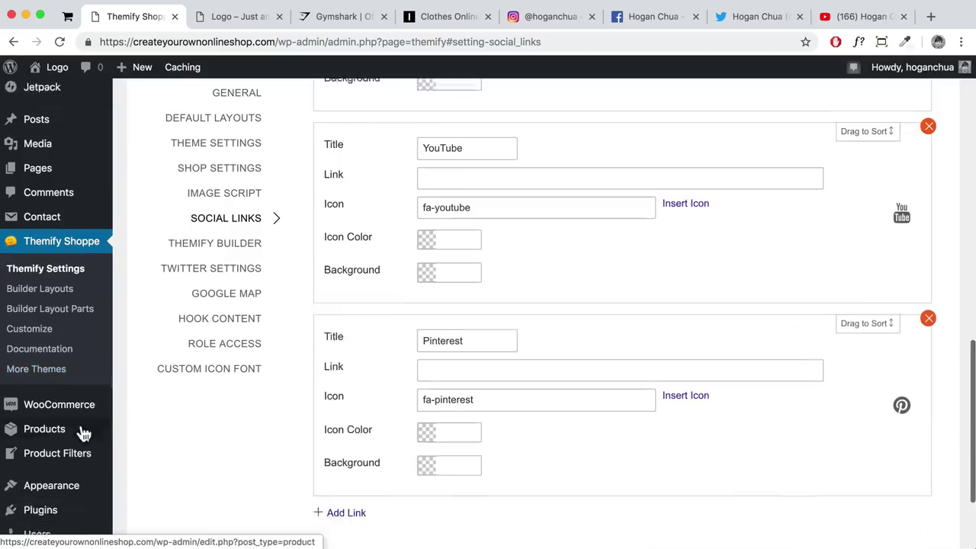
# Go to Appearance > Widgets and locate the Themify - Social Links widget
pyautogui.moveTo(51, 442)
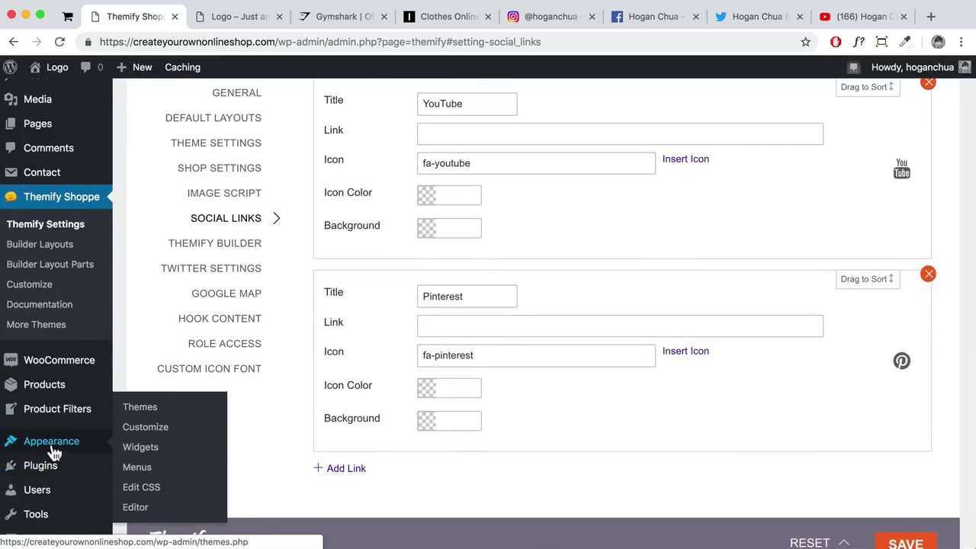
pyautogui.click(144, 455)
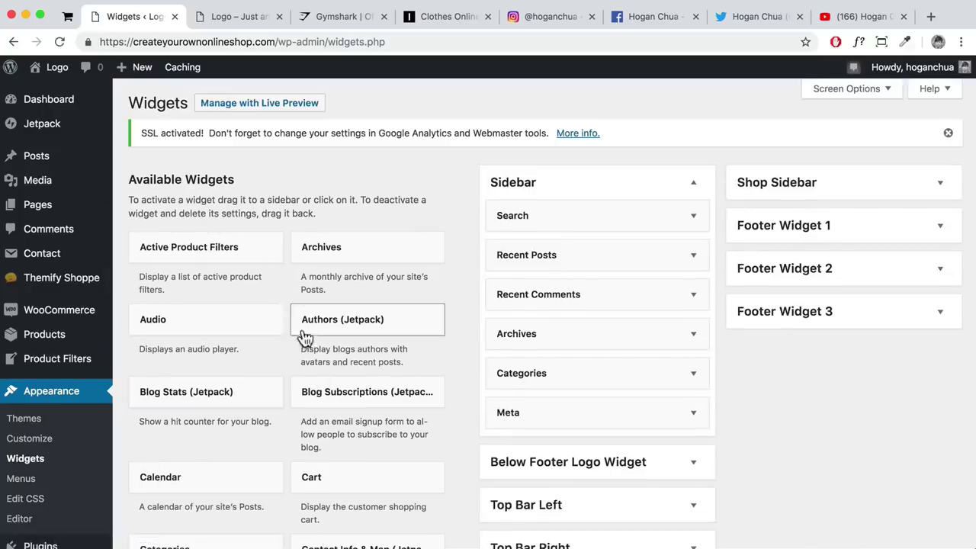
pyautogui.scroll(-15, 307, 339)
pyautogui.scroll(-8, 307, 347)
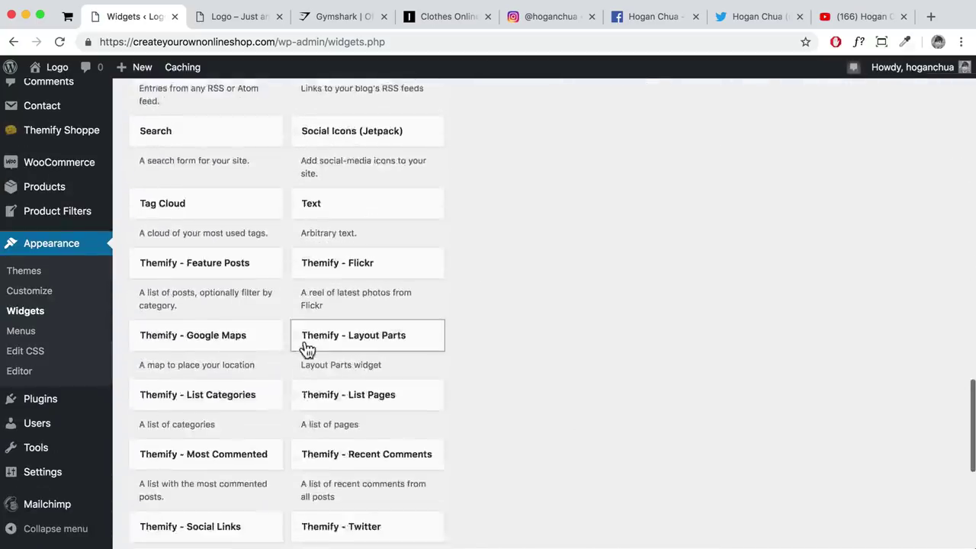
pyautogui.scroll(-1, 229, 349)
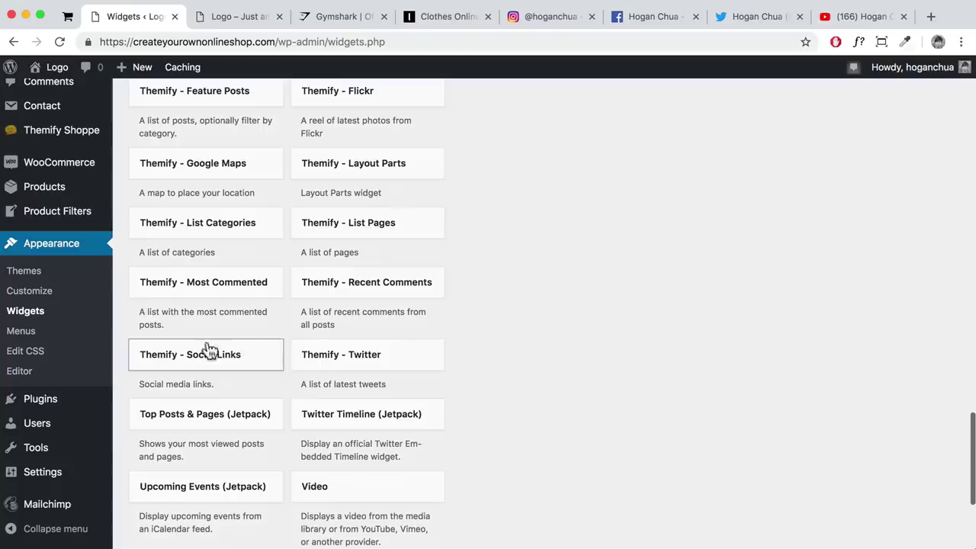
pyautogui.moveTo(199, 363); pyautogui.dragTo(218, 364)
# Expand the empty Below Footer Logo Widget area, then return to the live site tab
pyautogui.scroll(15, 224, 366)
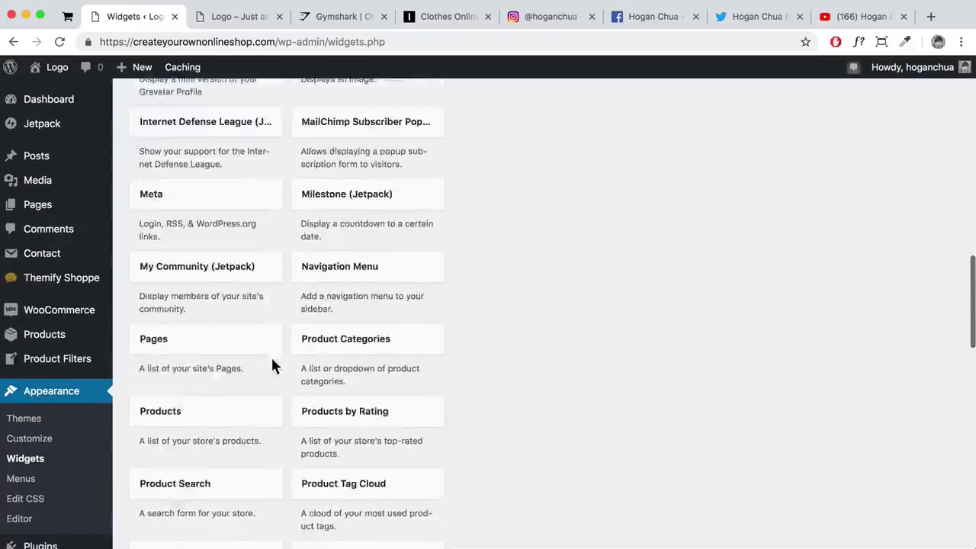
pyautogui.scroll(5, 272, 366)
pyautogui.scroll(-3, 279, 364)
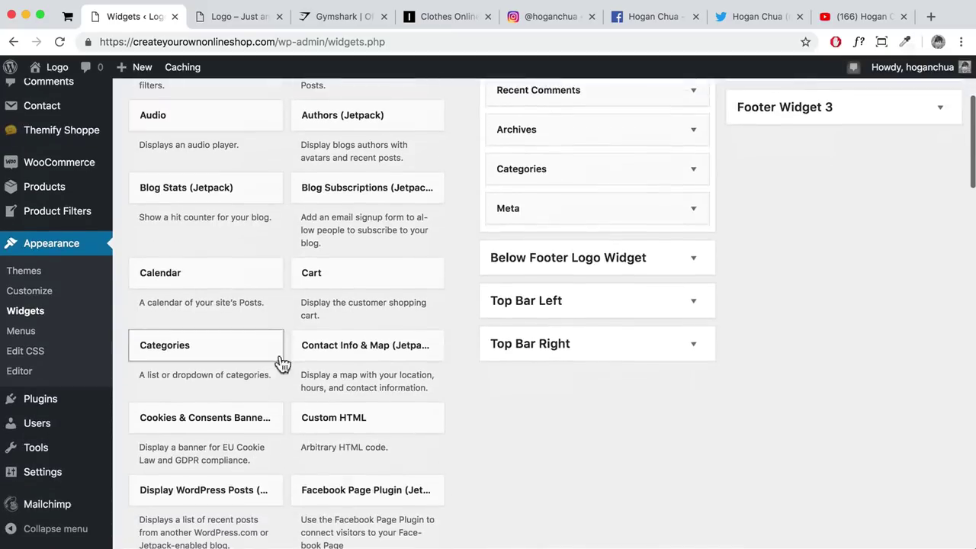
pyautogui.click(673, 260)
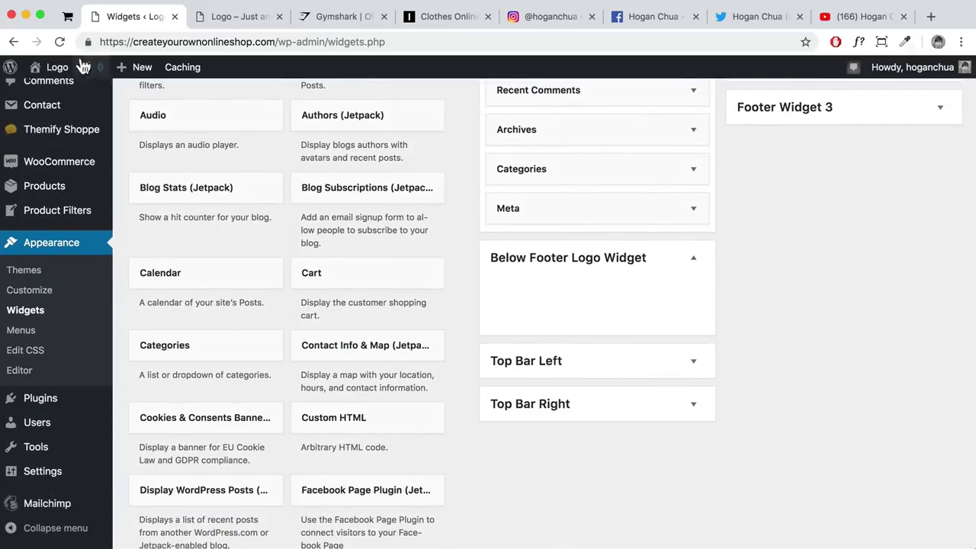
pyautogui.click(213, 21)
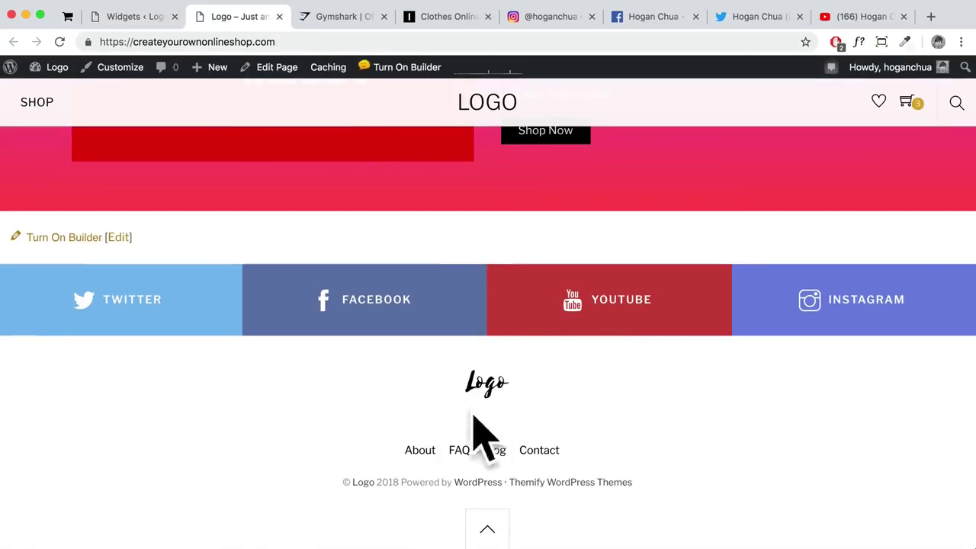
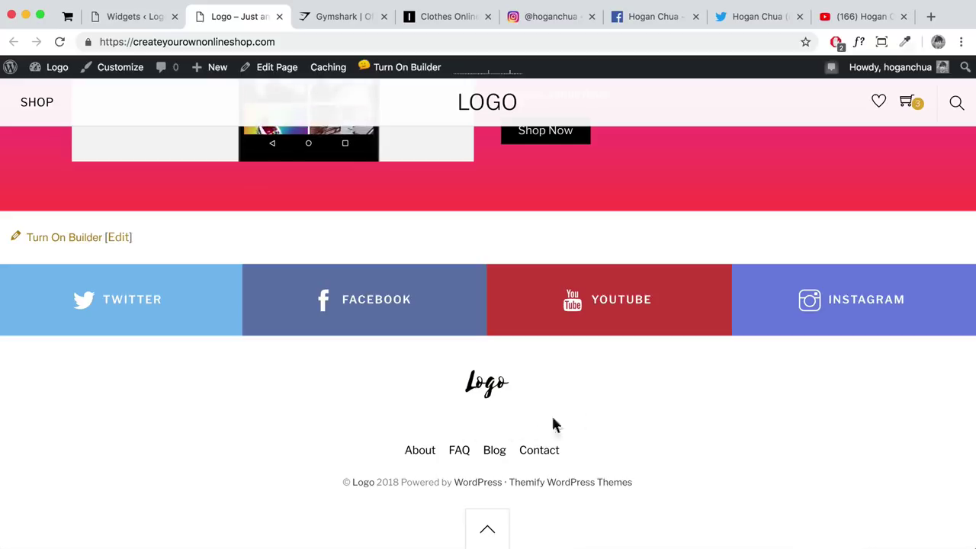
# Open Themify Shoppe's Themify Settings from the Widgets page, noting the footer's Powered by credit line
pyautogui.click(116, 19)
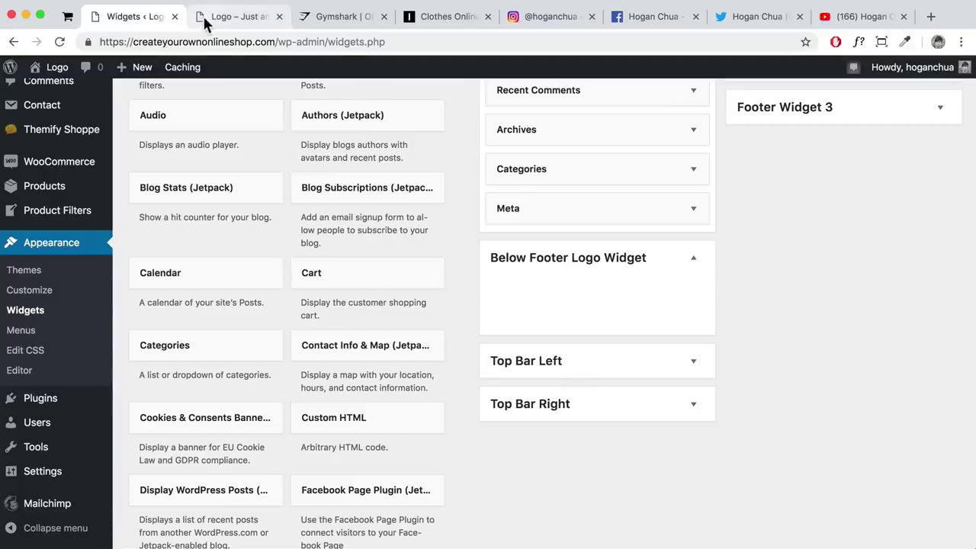
pyautogui.click(147, 132)
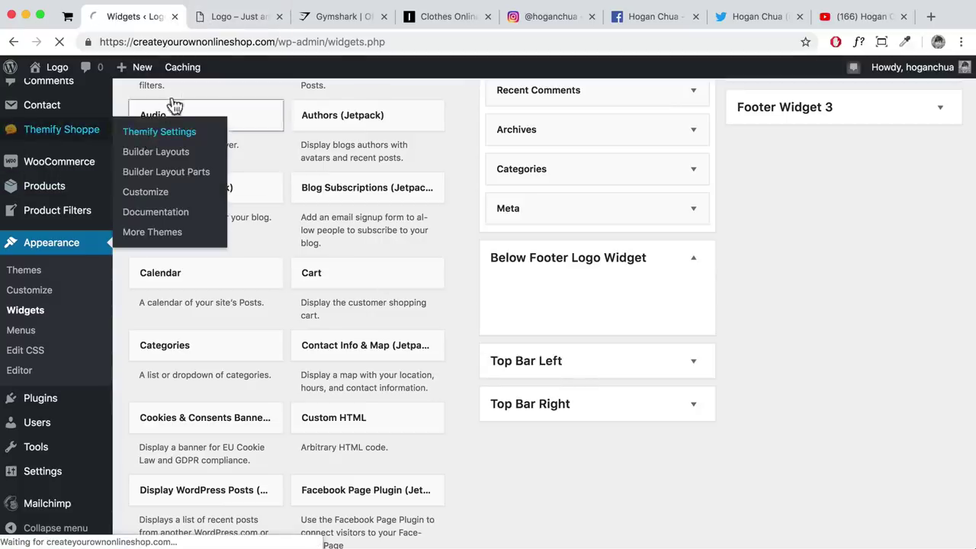
pyautogui.click(233, 16)
pyautogui.moveTo(642, 494); pyautogui.dragTo(411, 477)
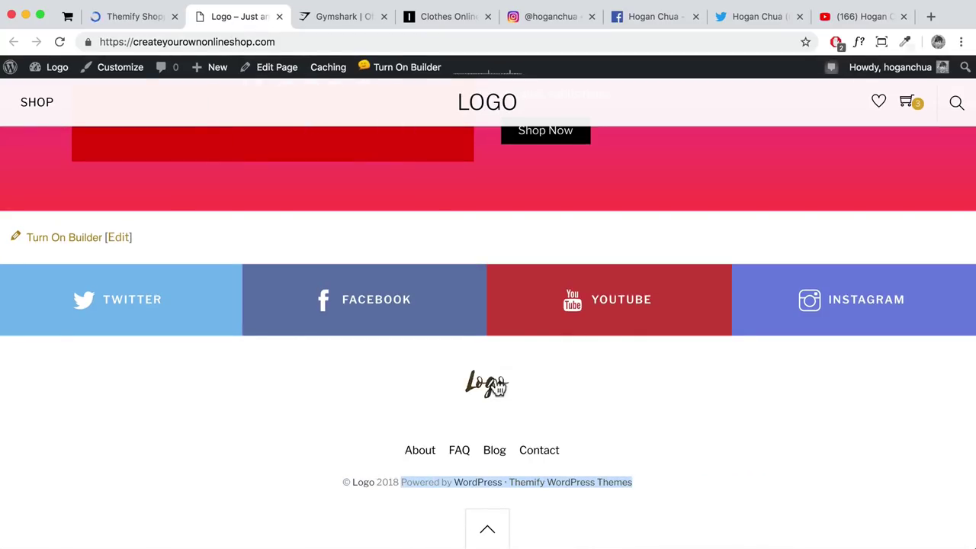
pyautogui.click(145, 20)
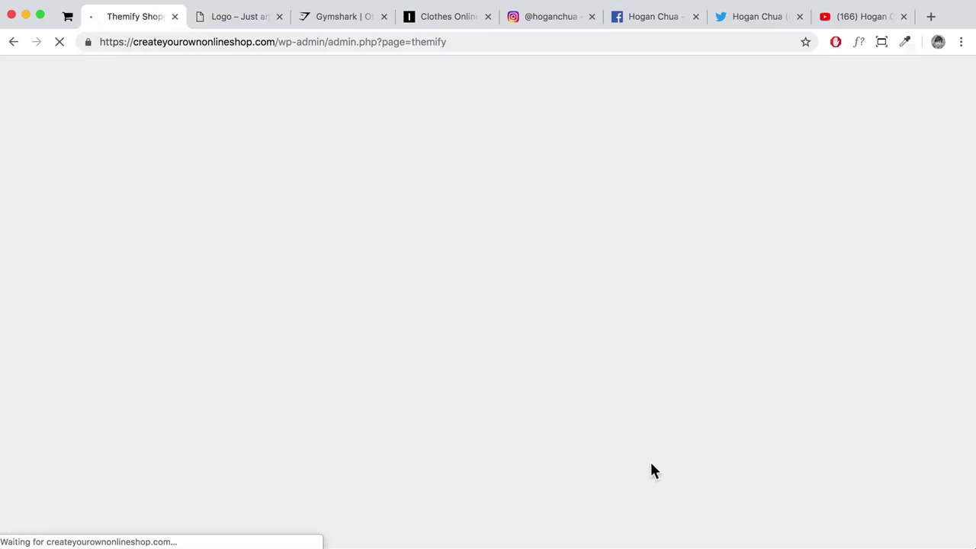
pyautogui.scroll(-3, 497, 337)
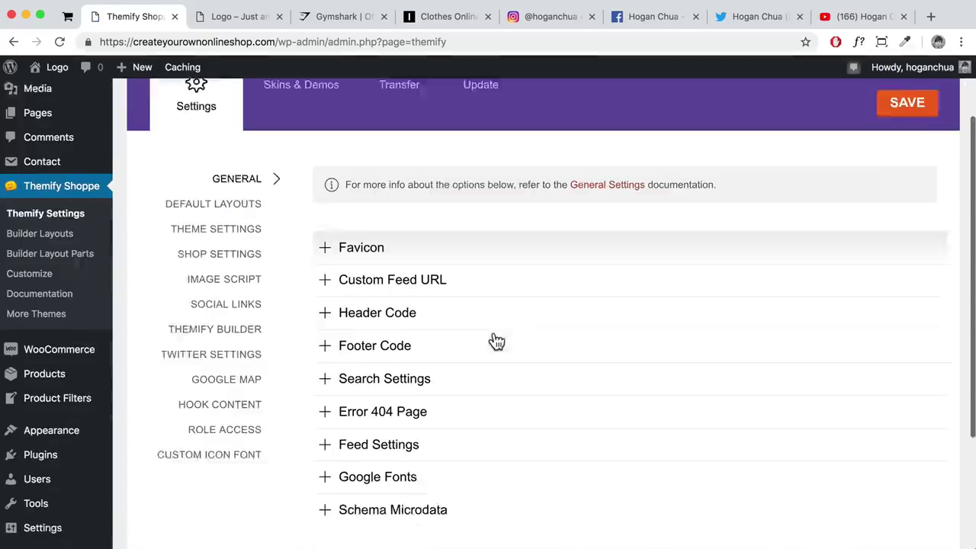
# Under Theme Settings > Footer Text, tick Hide Footer Text Two and save
pyautogui.click(234, 213)
pyautogui.scroll(-3, 366, 355)
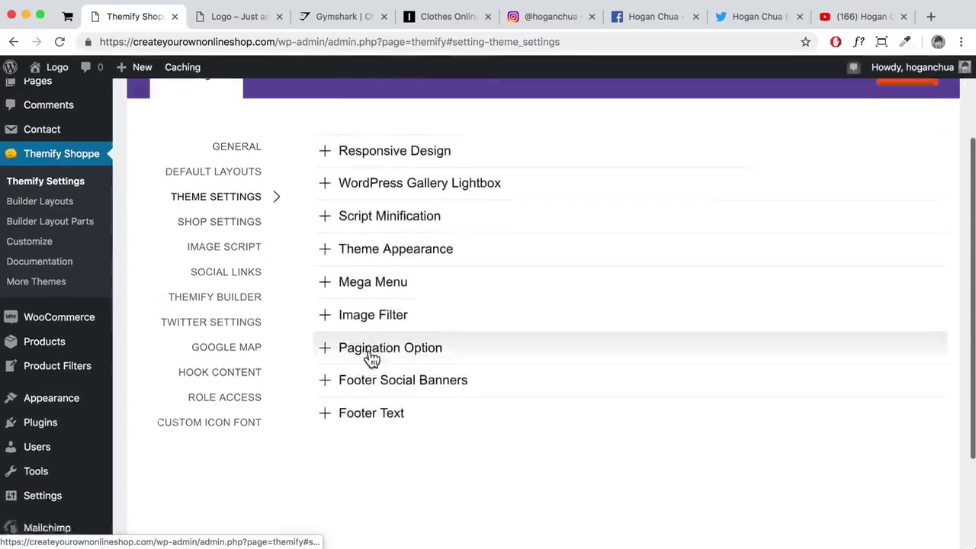
pyautogui.click(355, 342)
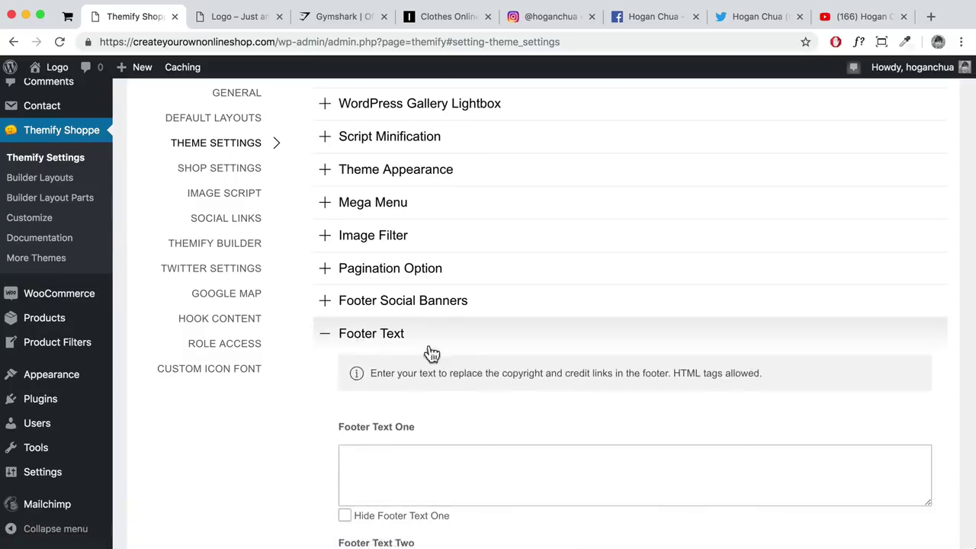
pyautogui.scroll(-5, 496, 361)
pyautogui.click(346, 429)
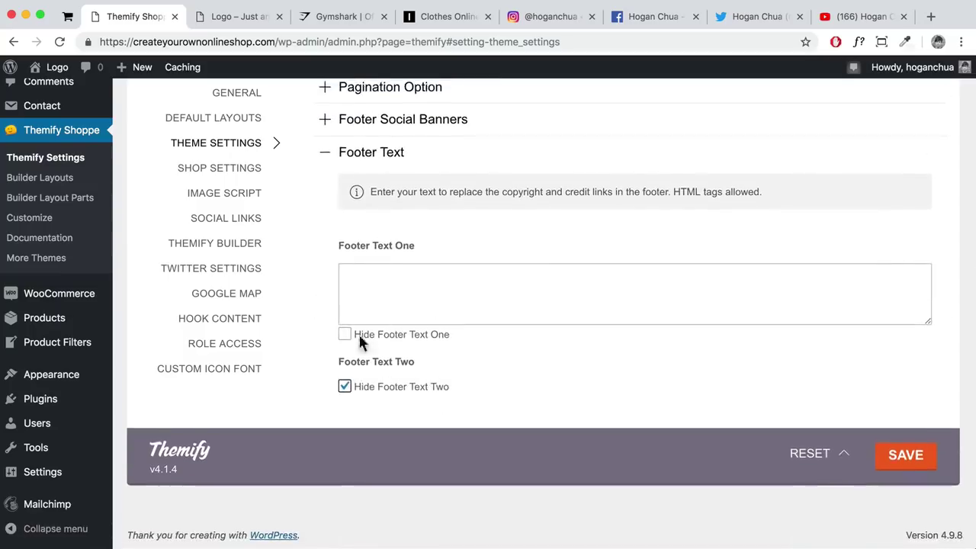
pyautogui.click(917, 457)
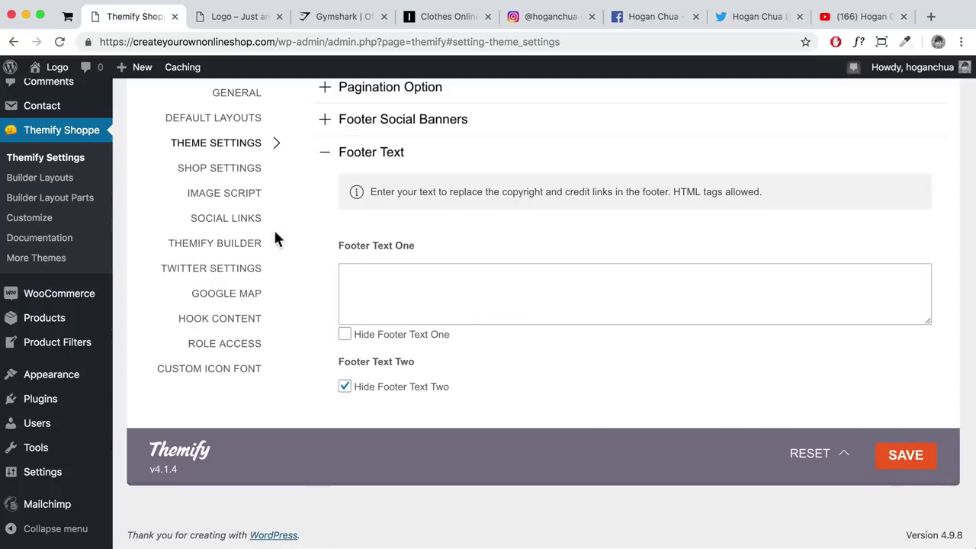
# Under Theme Appearance > Footer Design, tick Exclude Site Logo, then view the storefront footer
pyautogui.scroll(1, 280, 190)
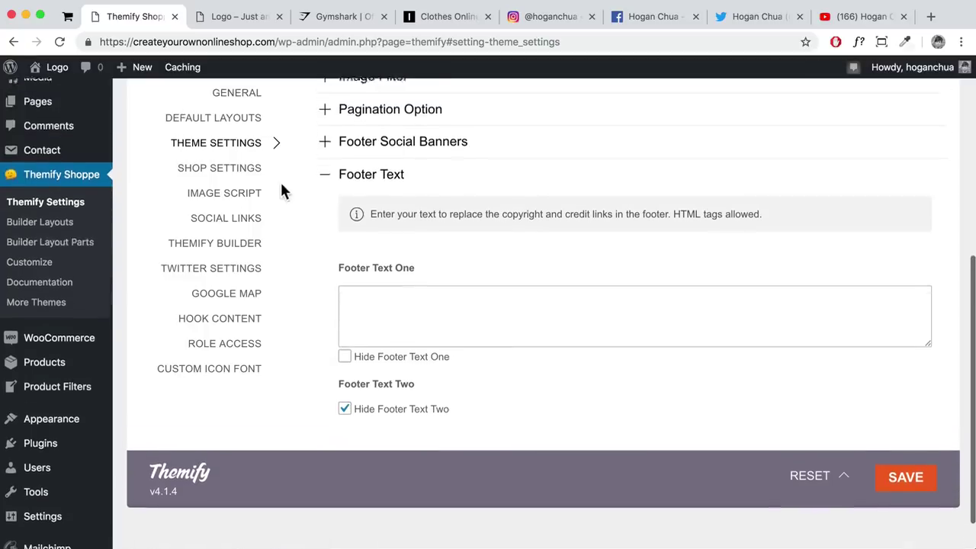
pyautogui.scroll(5, 280, 191)
pyautogui.click(450, 135)
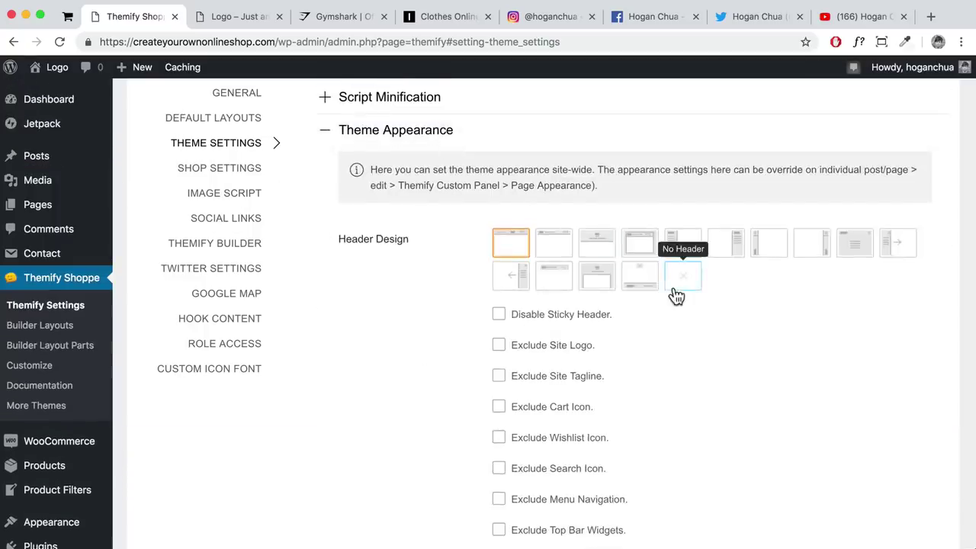
pyautogui.scroll(-8, 676, 296)
pyautogui.scroll(6, 670, 294)
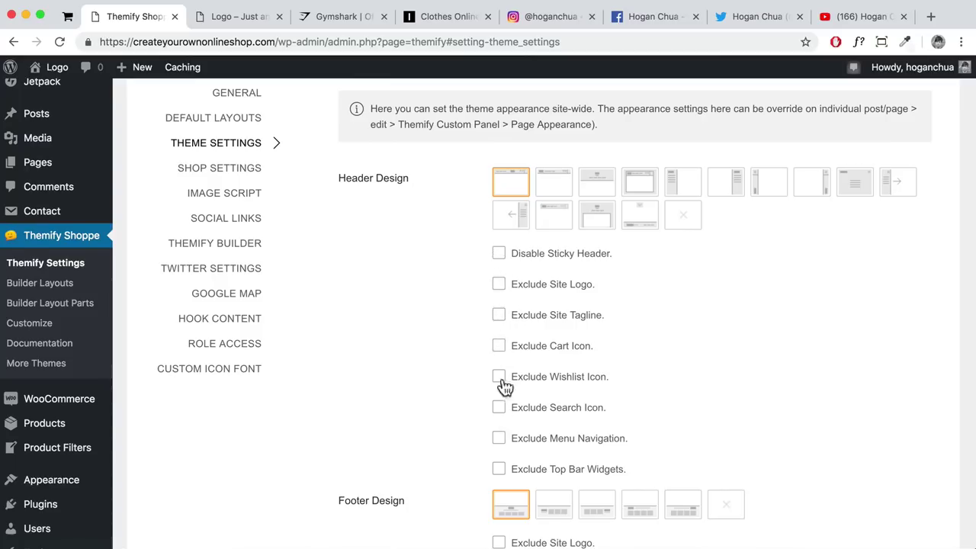
pyautogui.scroll(-4, 498, 385)
pyautogui.moveTo(416, 331); pyautogui.dragTo(342, 326)
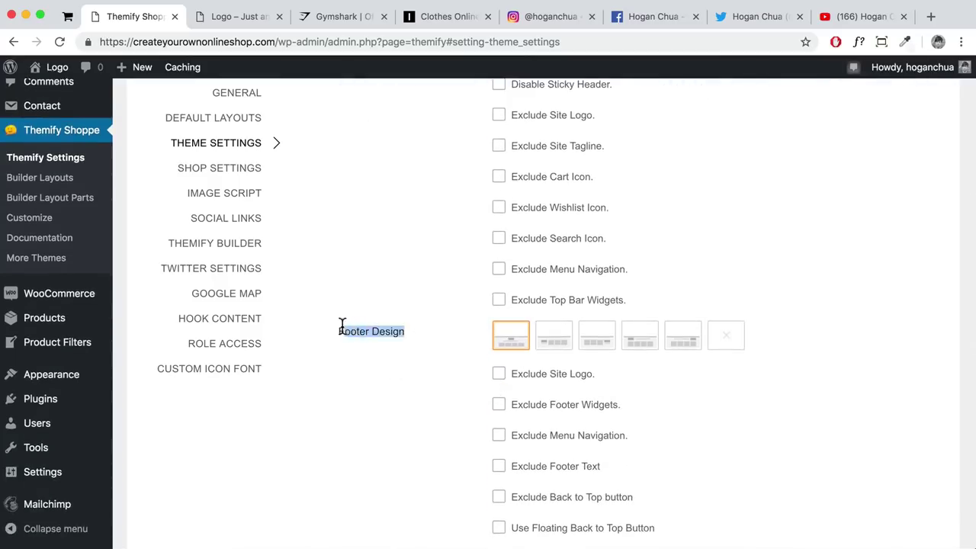
pyautogui.scroll(-2, 481, 374)
pyautogui.click(499, 308)
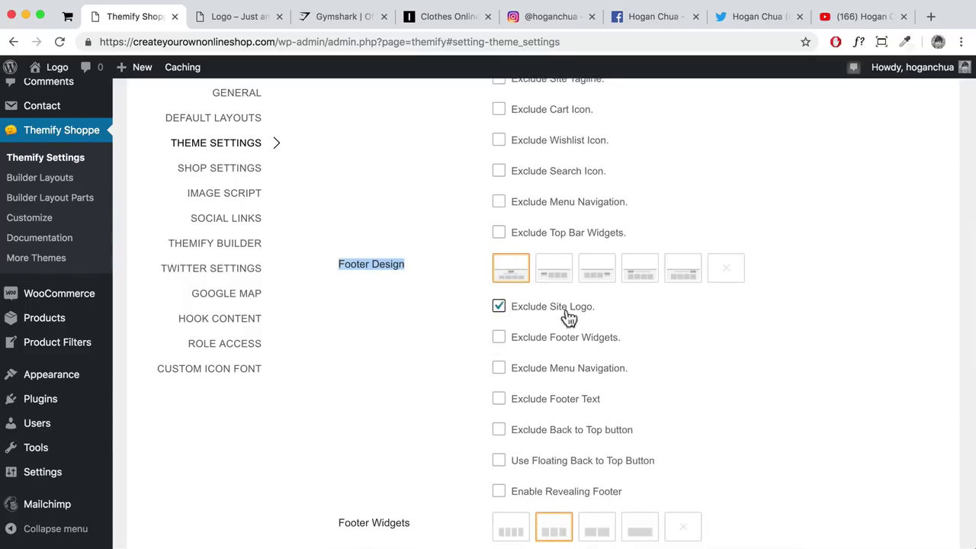
pyautogui.scroll(-2, 560, 314)
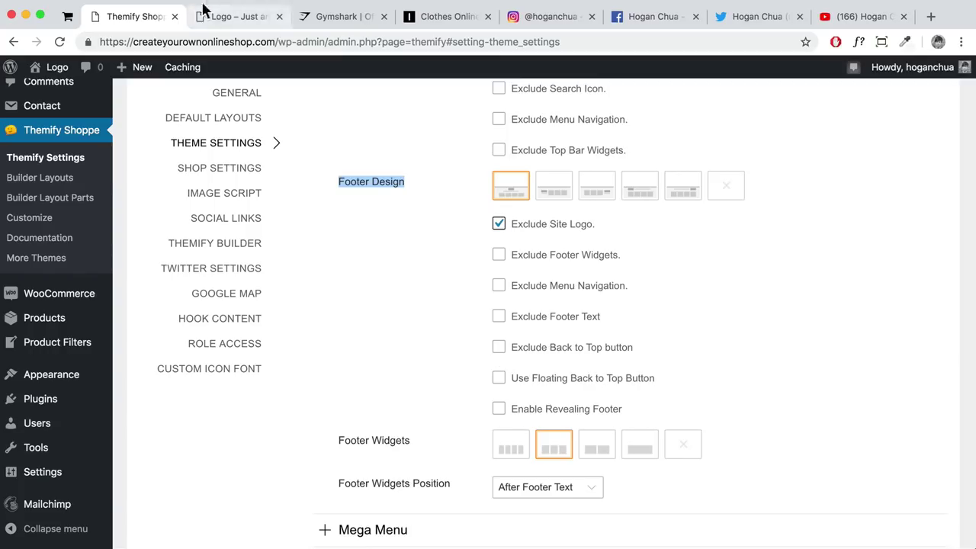
pyautogui.click(256, 27)
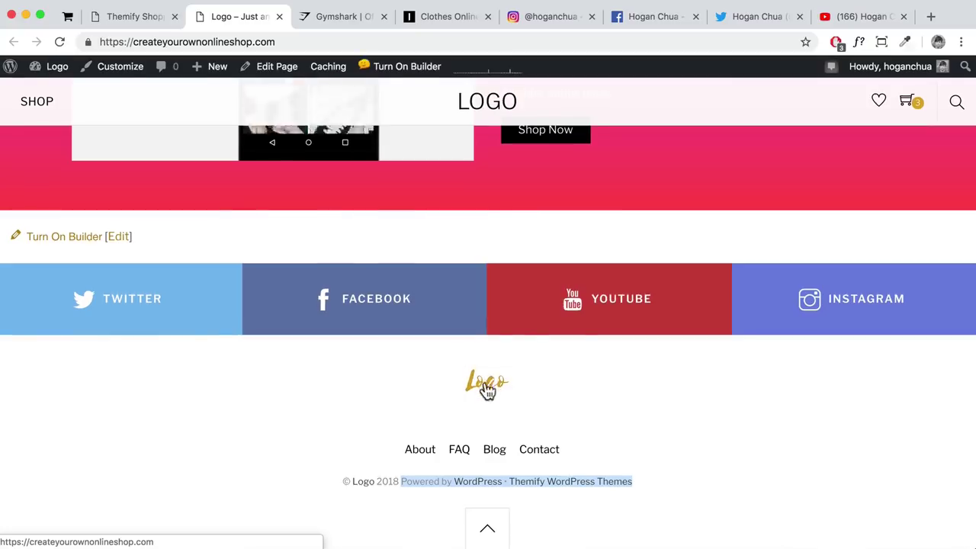
# Save the footer design changes and reload the storefront to confirm the logo and credit line are gone
pyautogui.click(134, 23)
pyautogui.scroll(10, 763, 350)
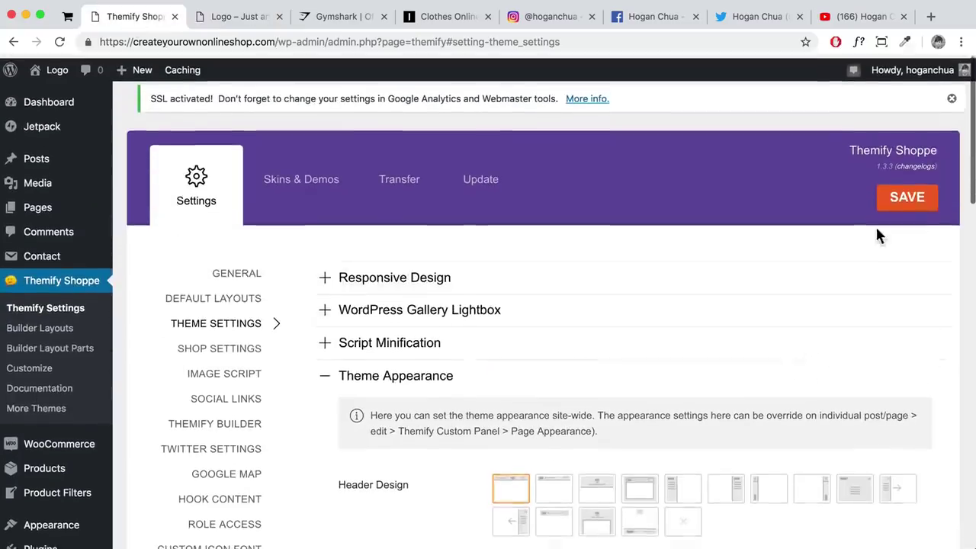
pyautogui.click(898, 204)
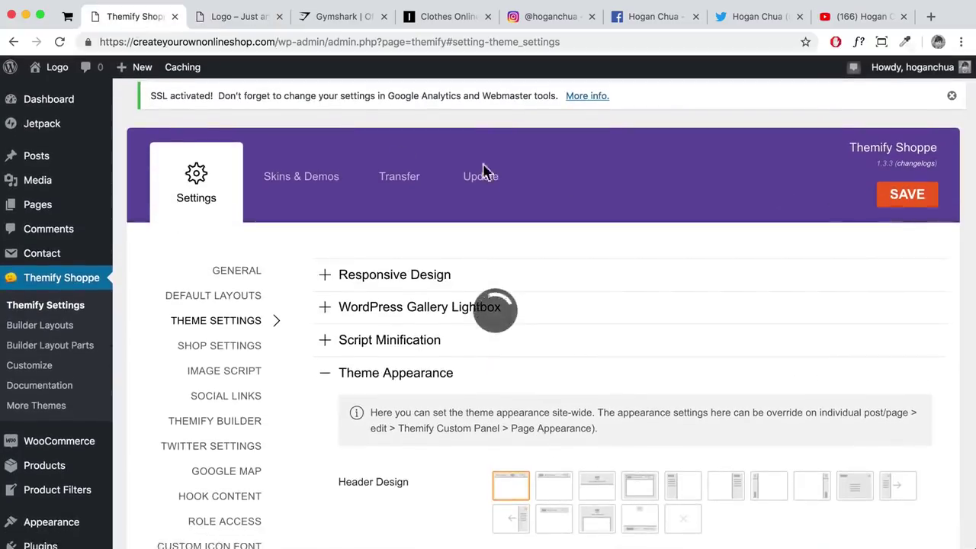
pyautogui.click(230, 21)
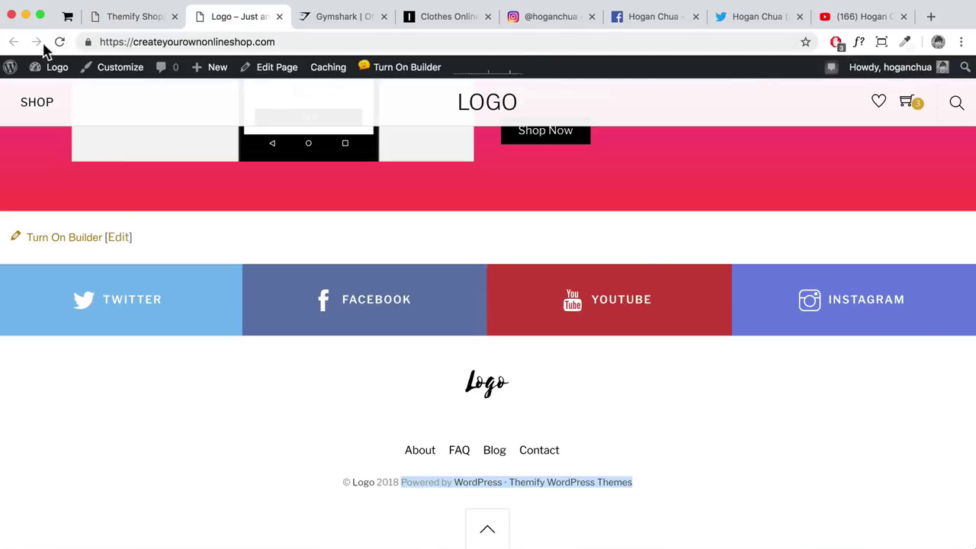
pyautogui.click(60, 42)
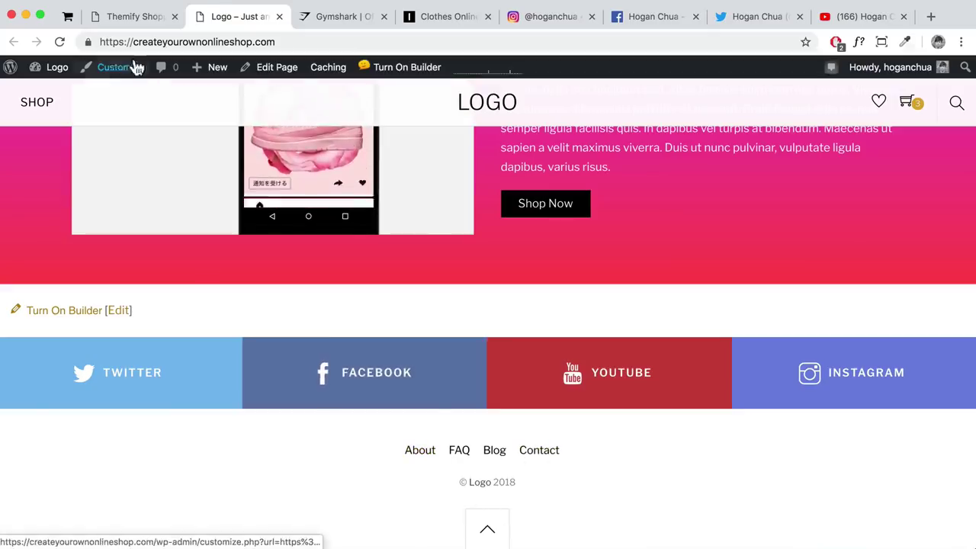
pyautogui.click(131, 16)
pyautogui.moveTo(37, 162)
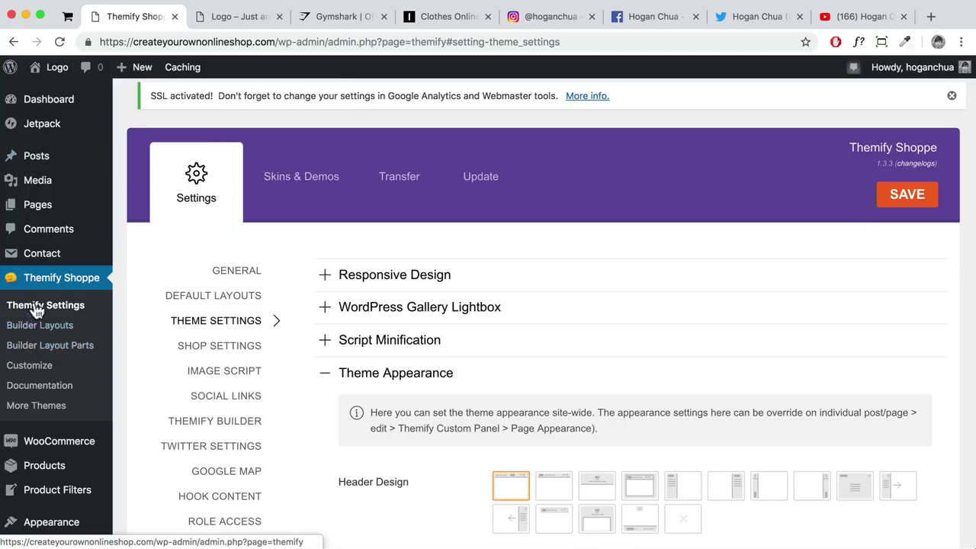
# Start a new Builder Layout Part and close the four extra social media tabs
pyautogui.click(68, 351)
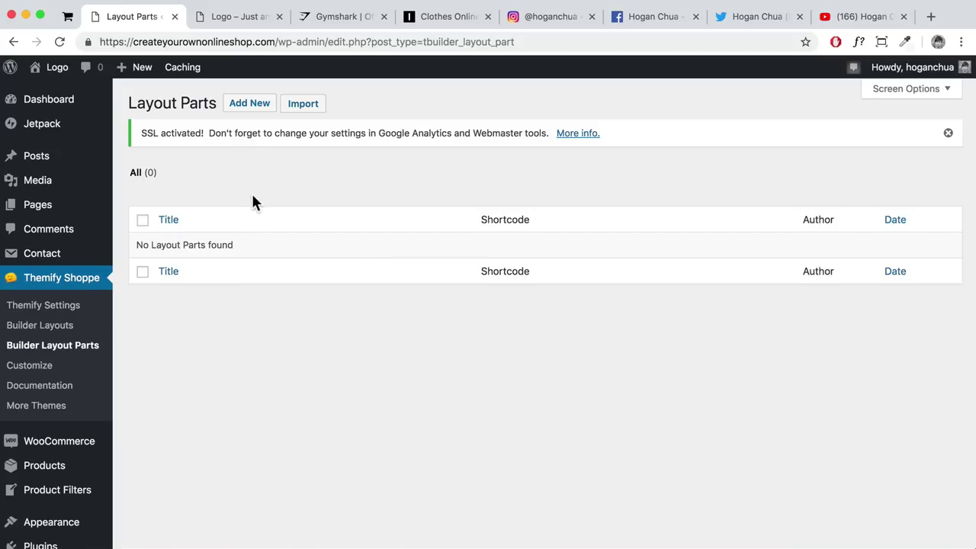
pyautogui.click(252, 111)
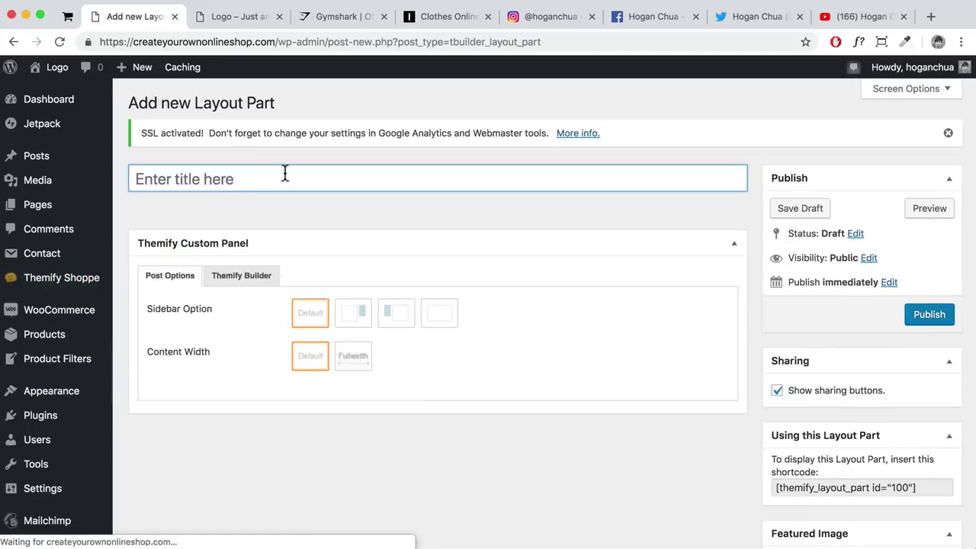
pyautogui.click(591, 16)
pyautogui.click(592, 16)
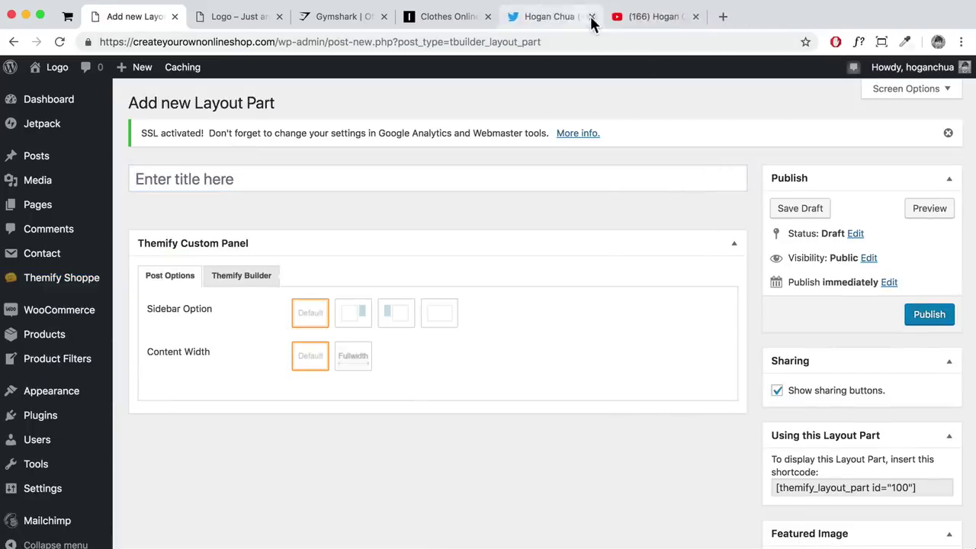
pyautogui.click(592, 16)
pyautogui.click(592, 16)
# Publish the layout part titled Payment Icons and view its page
pyautogui.click(107, 16)
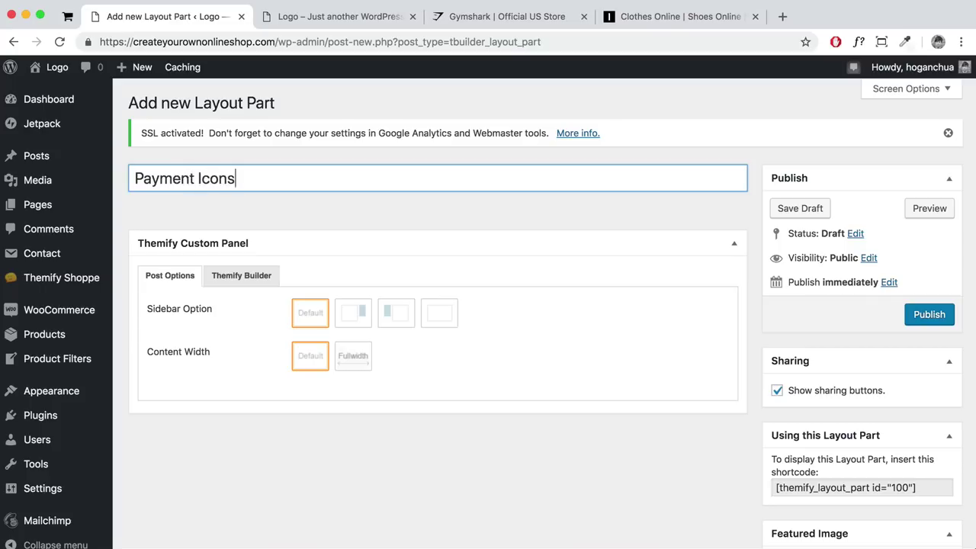
pyautogui.click(921, 315)
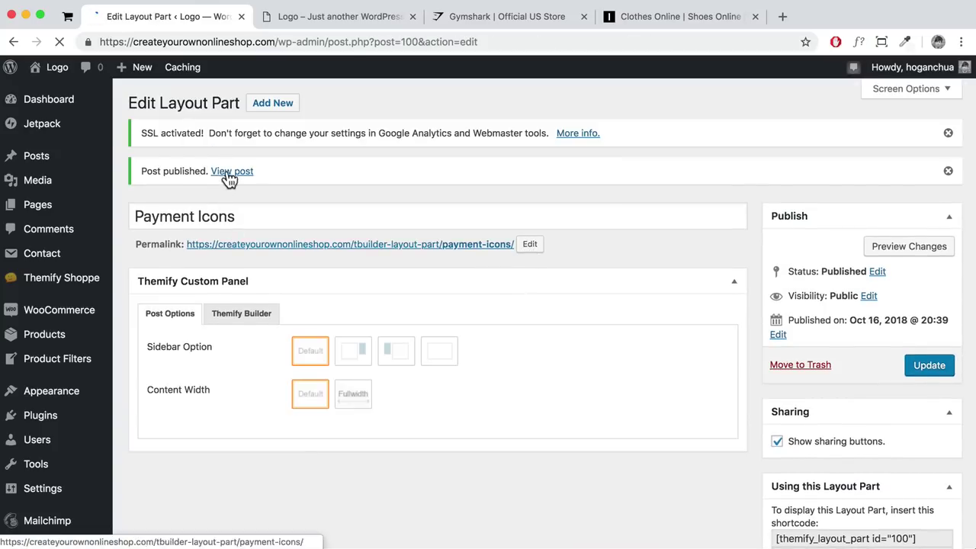
pyautogui.click(227, 174)
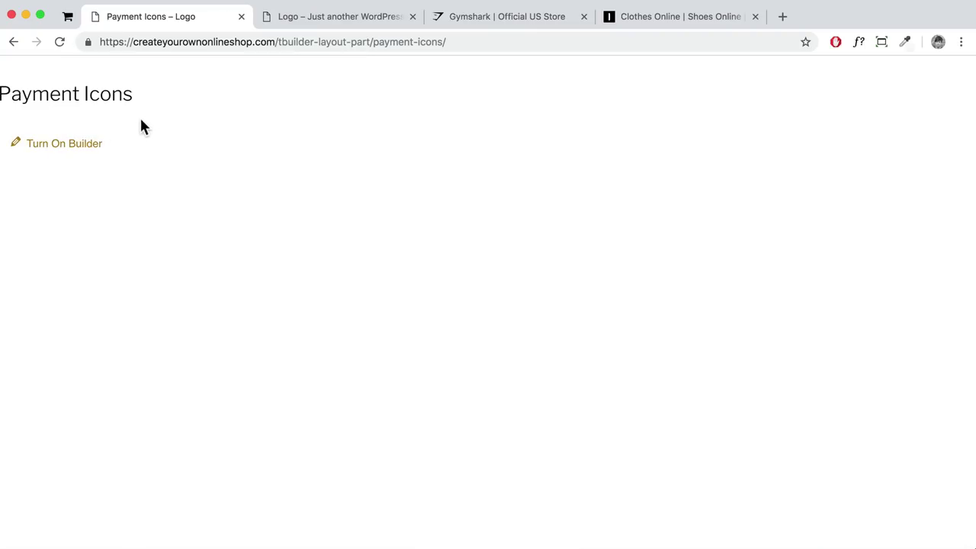
# Edit the Payment Icons layout part in the builder and add an Icon module
pyautogui.click(62, 146)
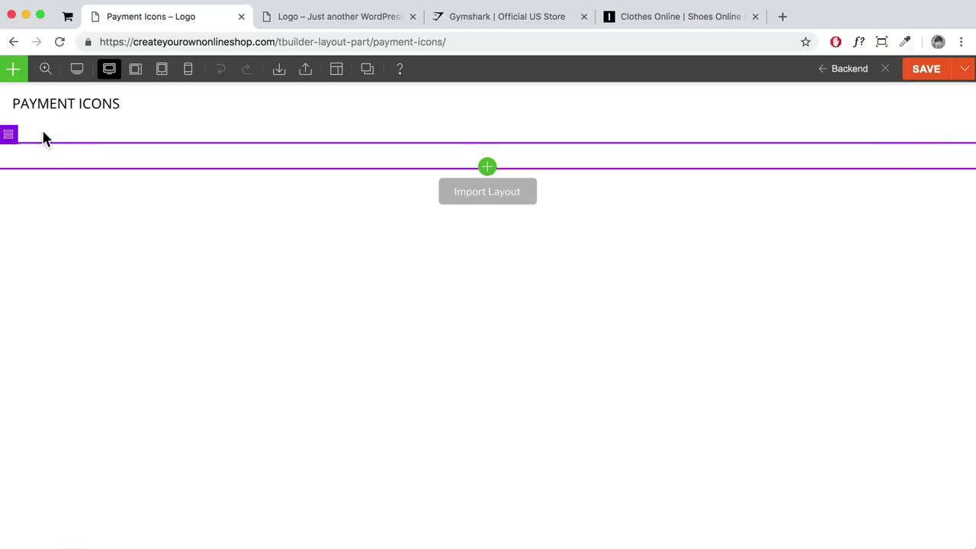
pyautogui.moveTo(6, 76)
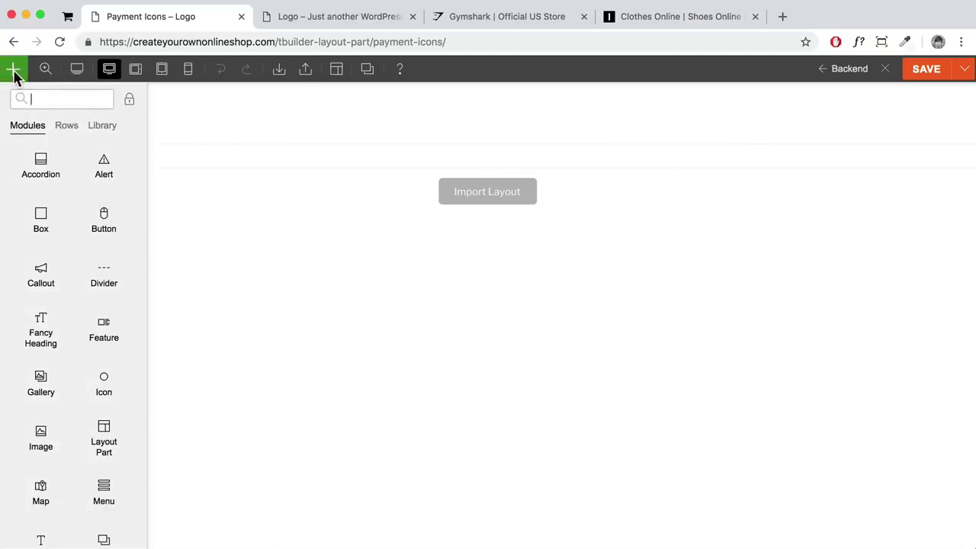
pyautogui.scroll(-3, 80, 259)
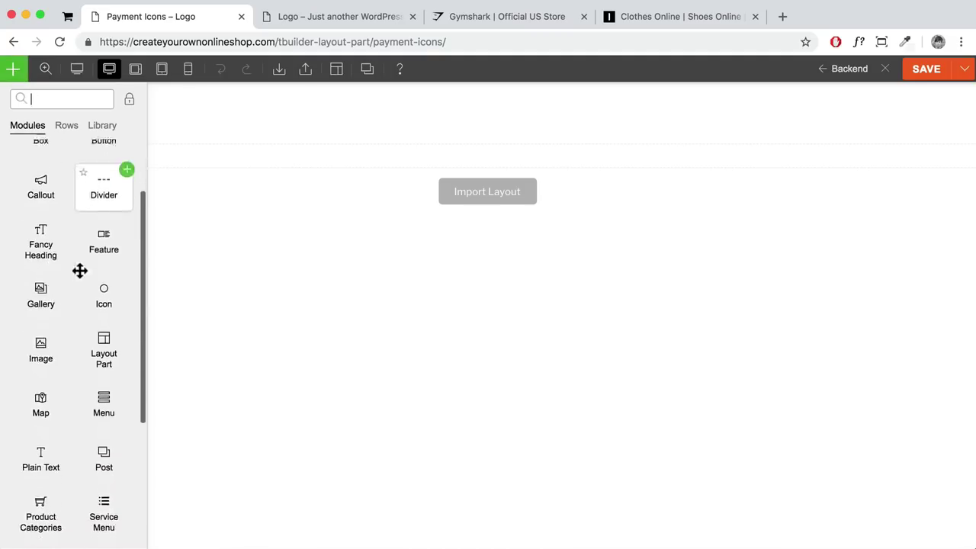
pyautogui.moveTo(97, 278); pyautogui.dragTo(384, 178)
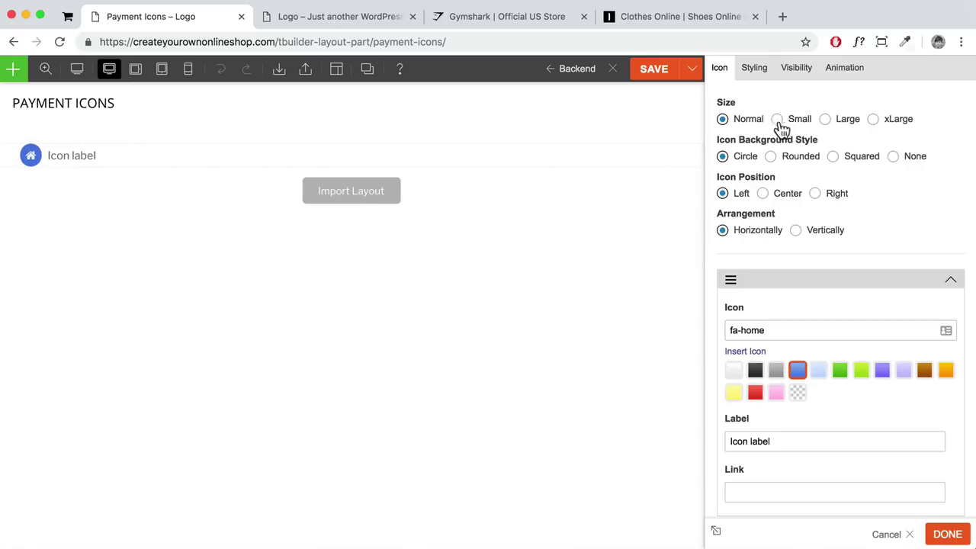
# After trying Large and Small, set the icon size to Normal and background style to None
pyautogui.click(825, 120)
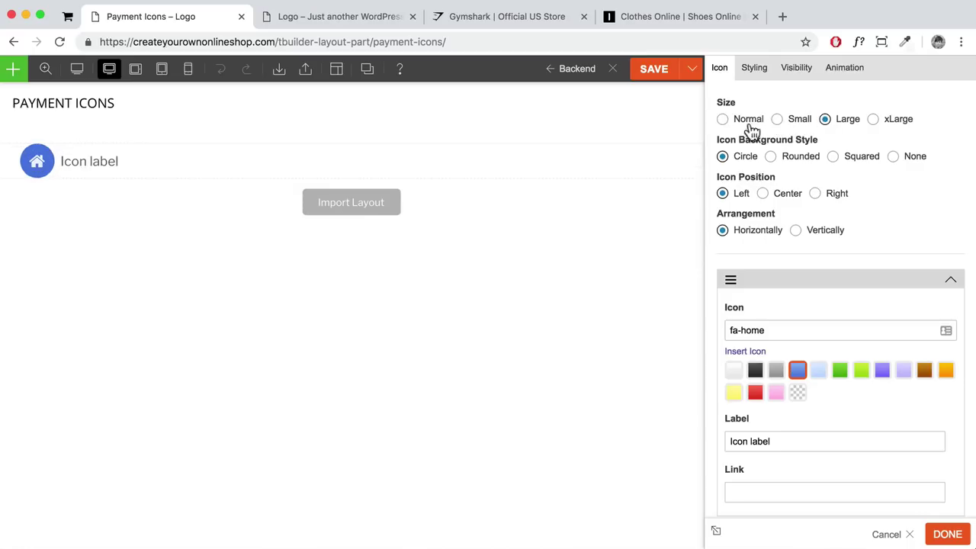
pyautogui.click(776, 120)
pyautogui.click(722, 120)
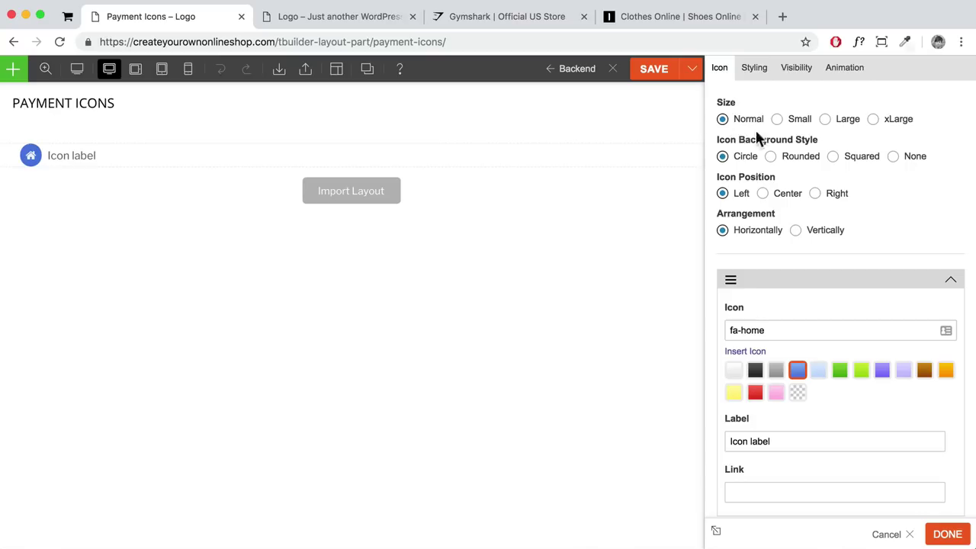
pyautogui.click(892, 156)
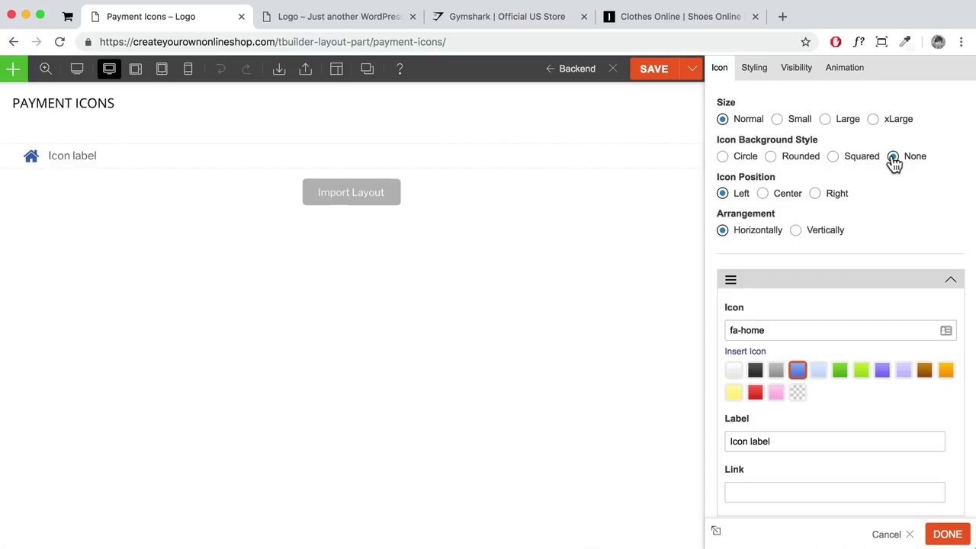
pyautogui.scroll(-3, 827, 236)
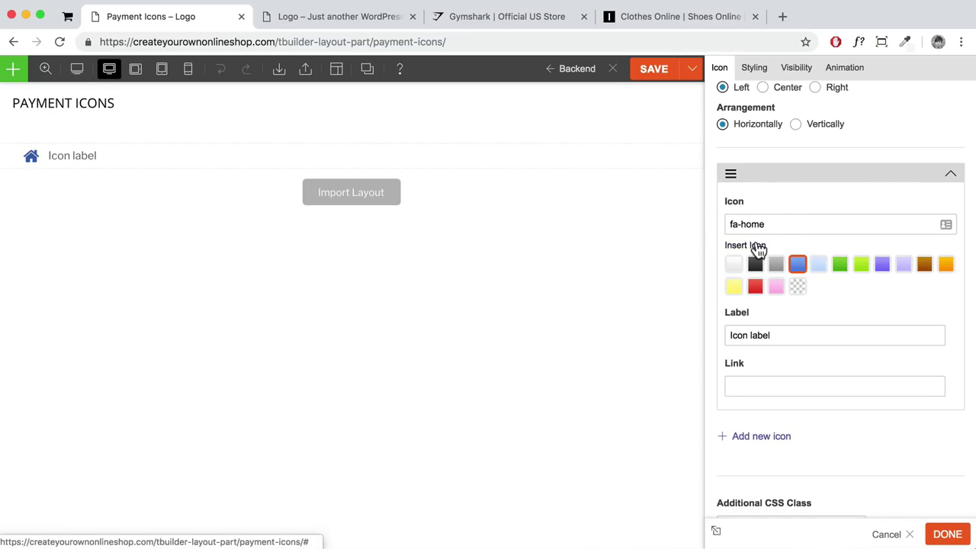
pyautogui.click(757, 245)
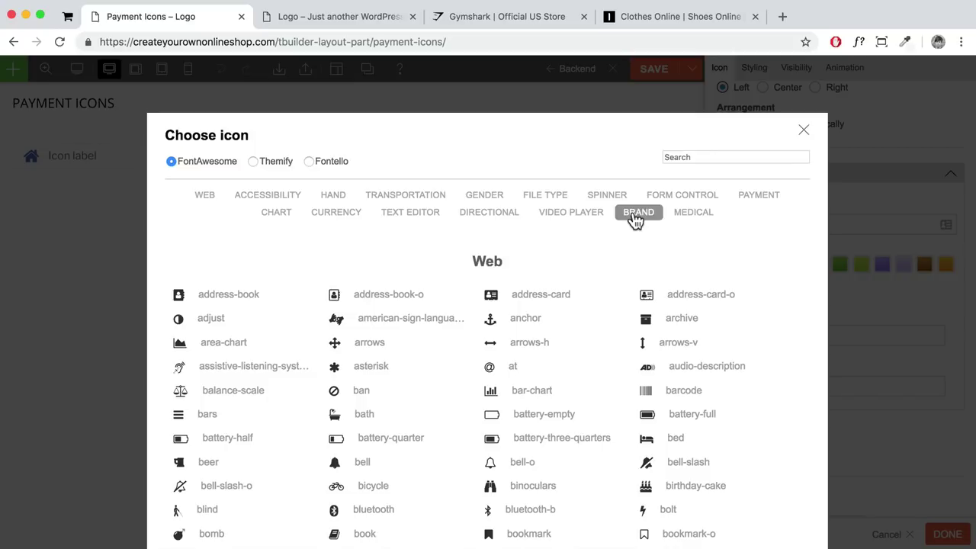
# Make the first icon the brand cc-visa logo and clear its label
pyautogui.click(641, 214)
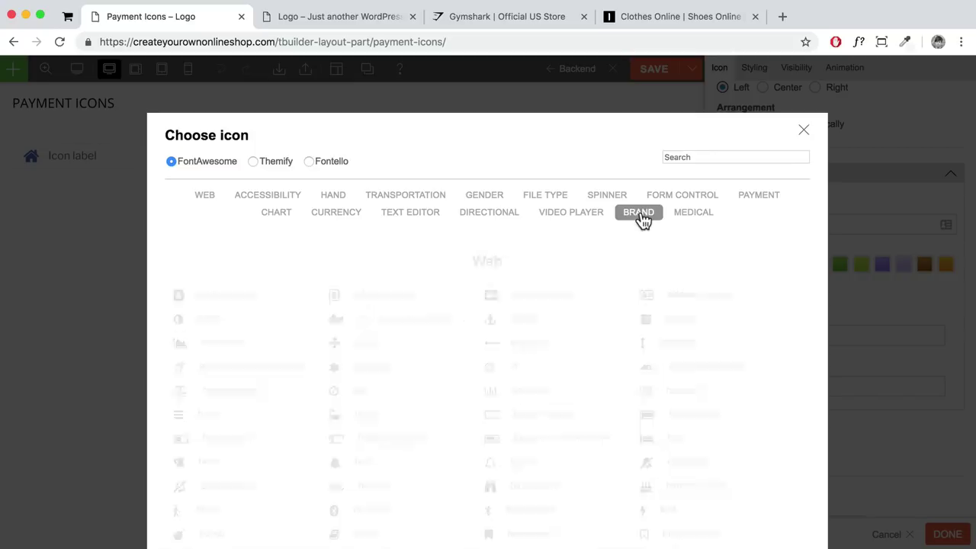
pyautogui.scroll(-1, 458, 347)
pyautogui.scroll(-2, 462, 344)
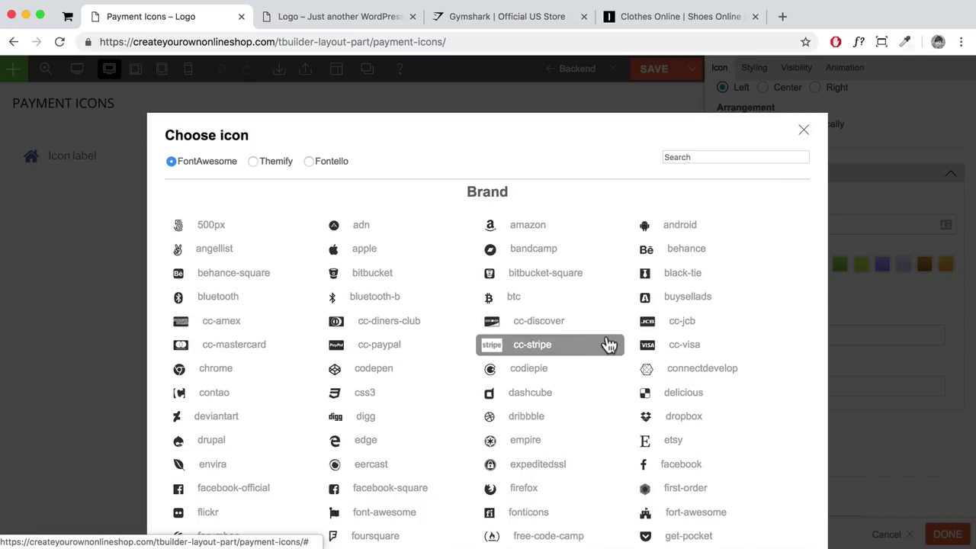
pyautogui.click(678, 347)
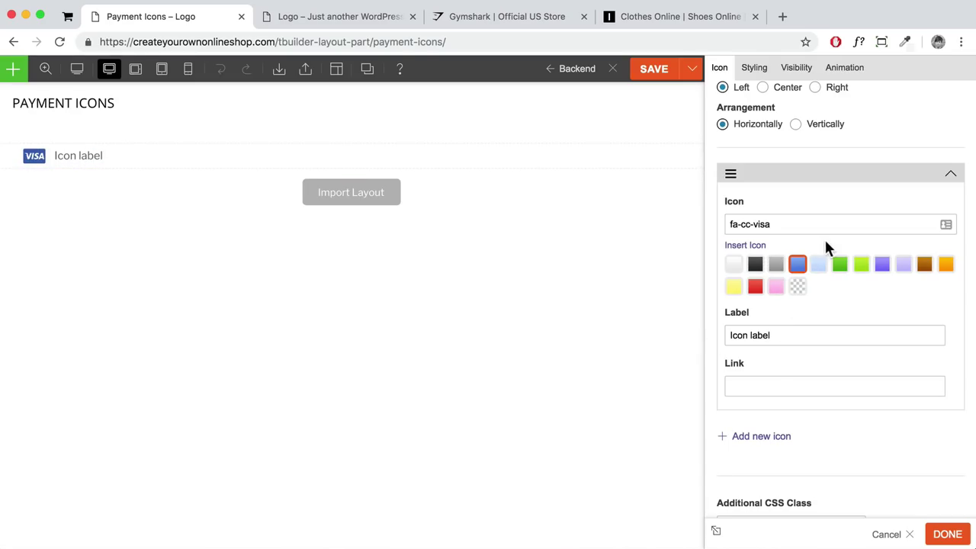
pyautogui.moveTo(783, 332); pyautogui.dragTo(735, 336)
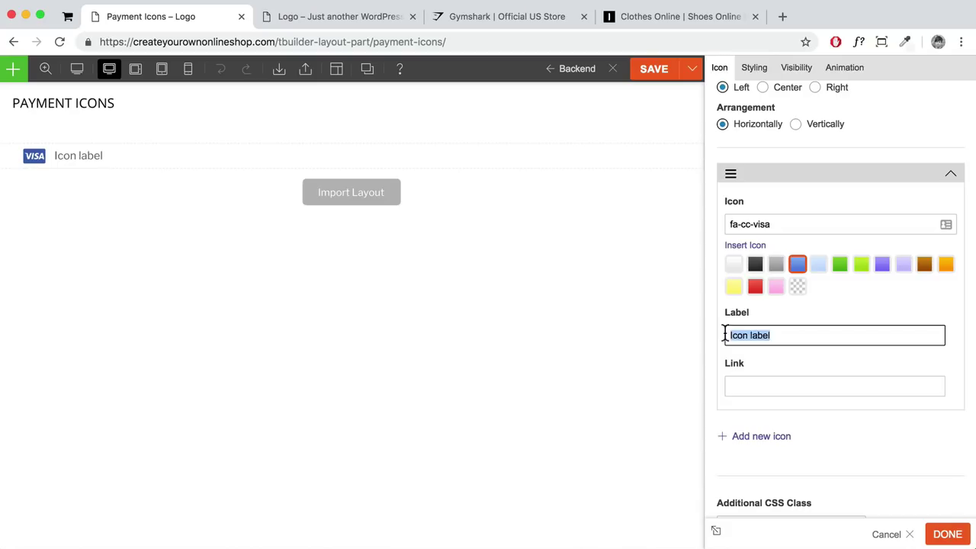
pyautogui.press('BackSpace')
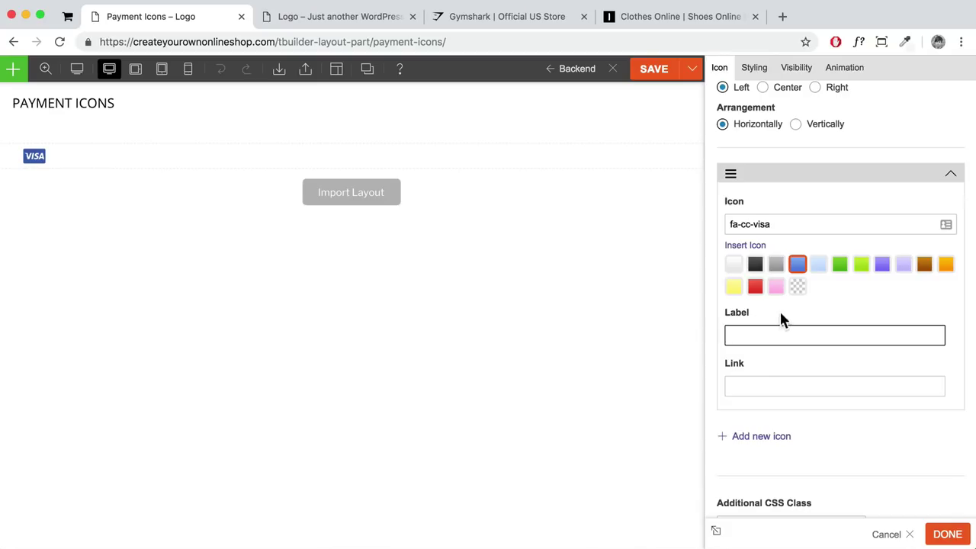
# Add a second icon set to cc-mastercard and set the Visa icon colour to default
pyautogui.scroll(-1, 770, 366)
pyautogui.click(751, 421)
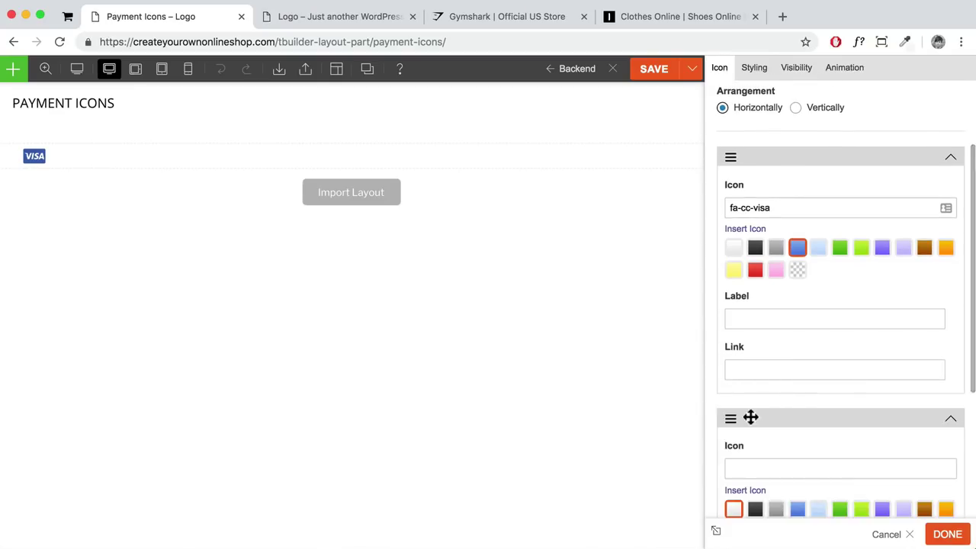
pyautogui.scroll(-5, 792, 398)
pyautogui.click(789, 361)
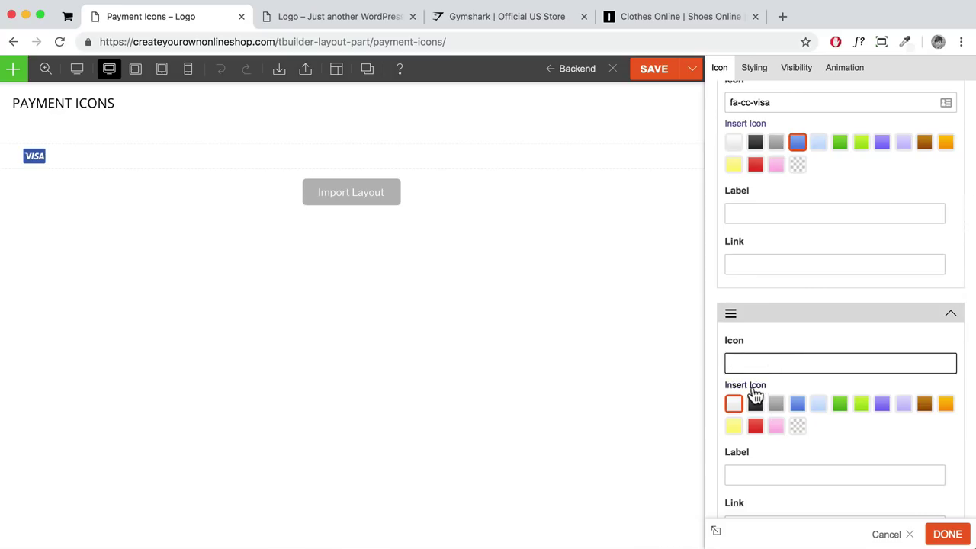
pyautogui.click(753, 387)
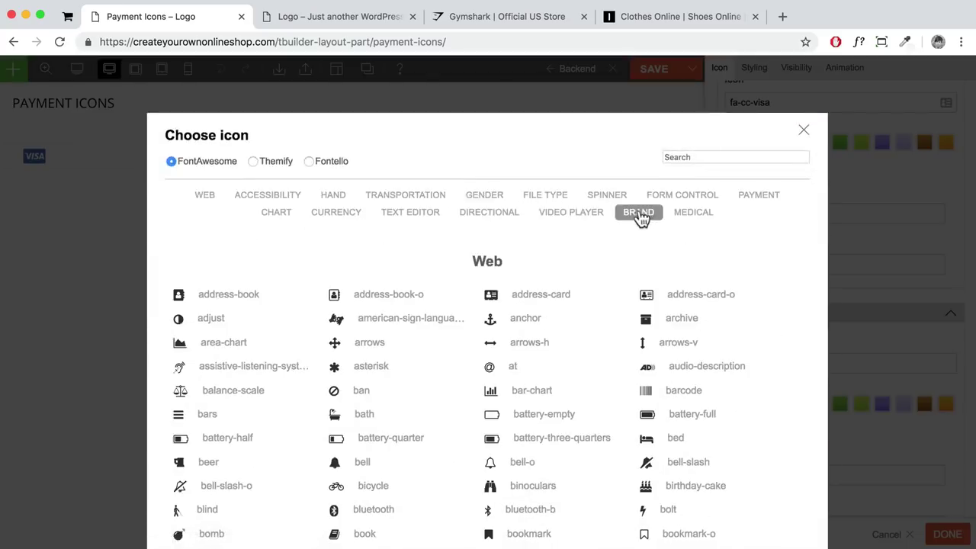
pyautogui.click(638, 218)
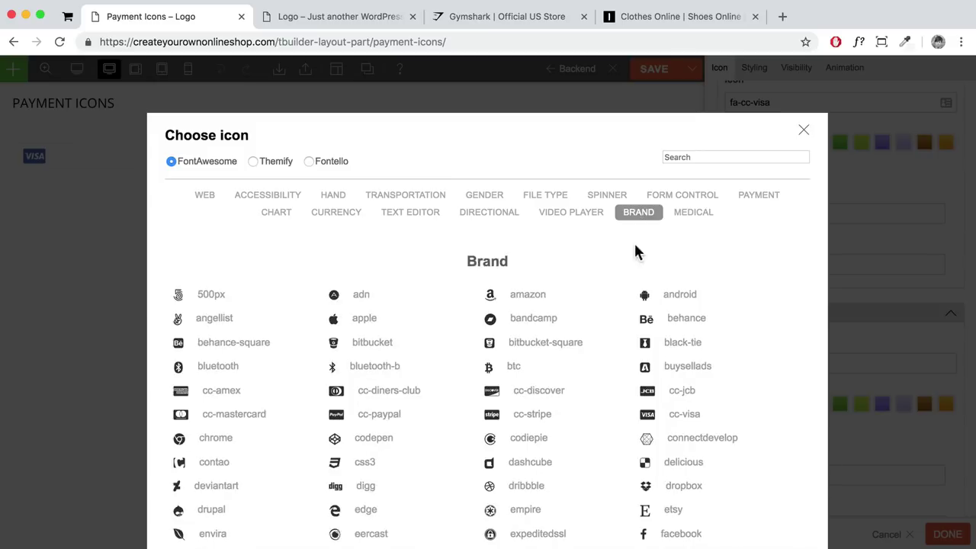
pyautogui.click(265, 416)
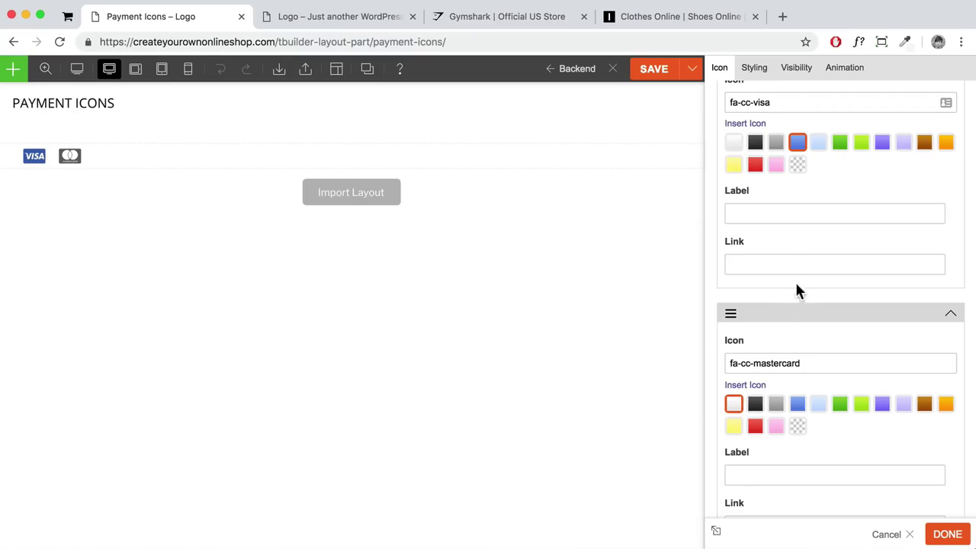
pyautogui.scroll(1, 788, 175)
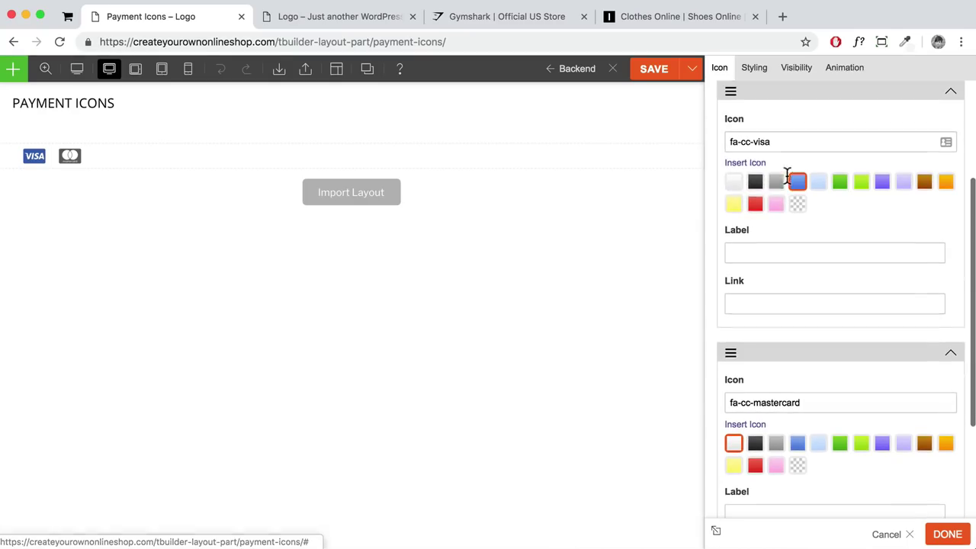
pyautogui.click(731, 183)
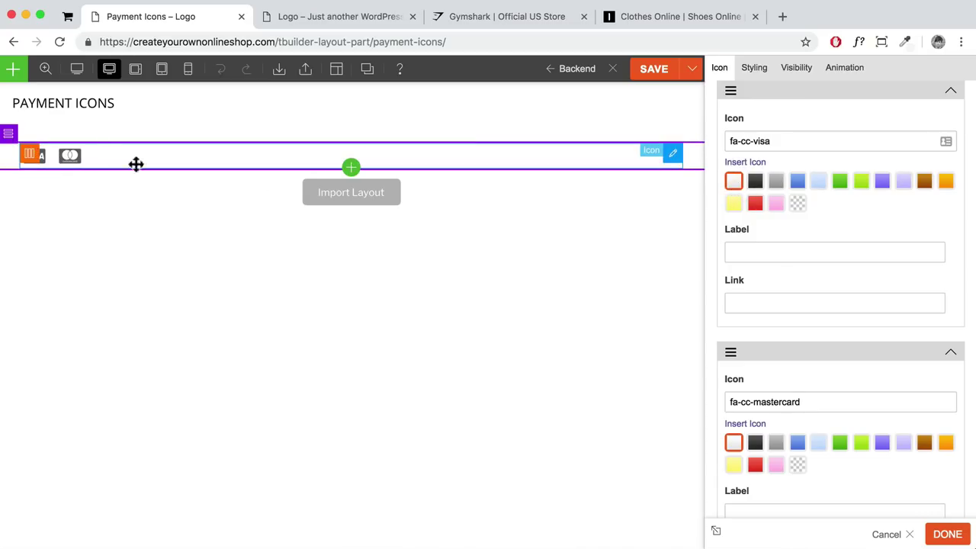
pyautogui.scroll(-5, 779, 248)
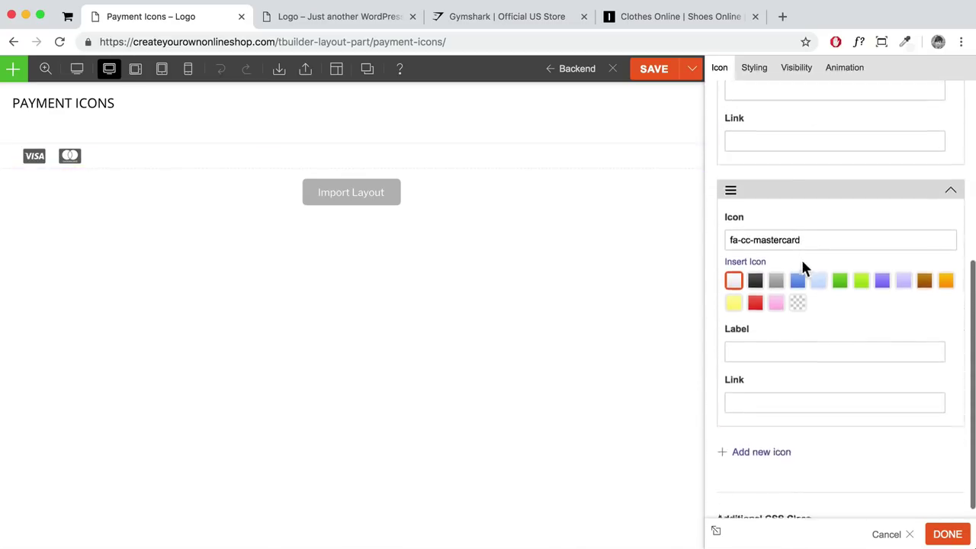
# Add a third icon, searching 'paypal' to choose cc-paypal
pyautogui.click(765, 329)
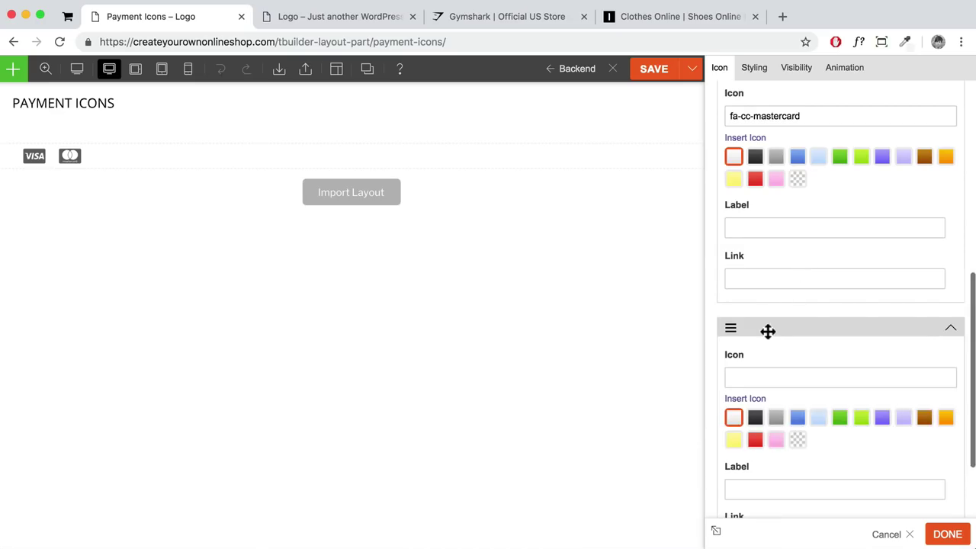
pyautogui.scroll(-1, 776, 377)
pyautogui.scroll(-1, 781, 384)
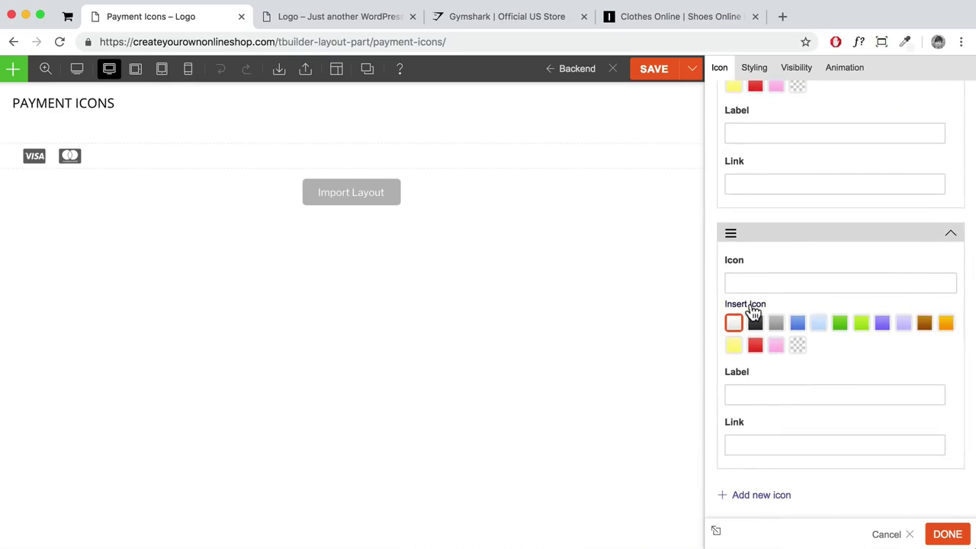
pyautogui.click(752, 304)
pyautogui.click(691, 156)
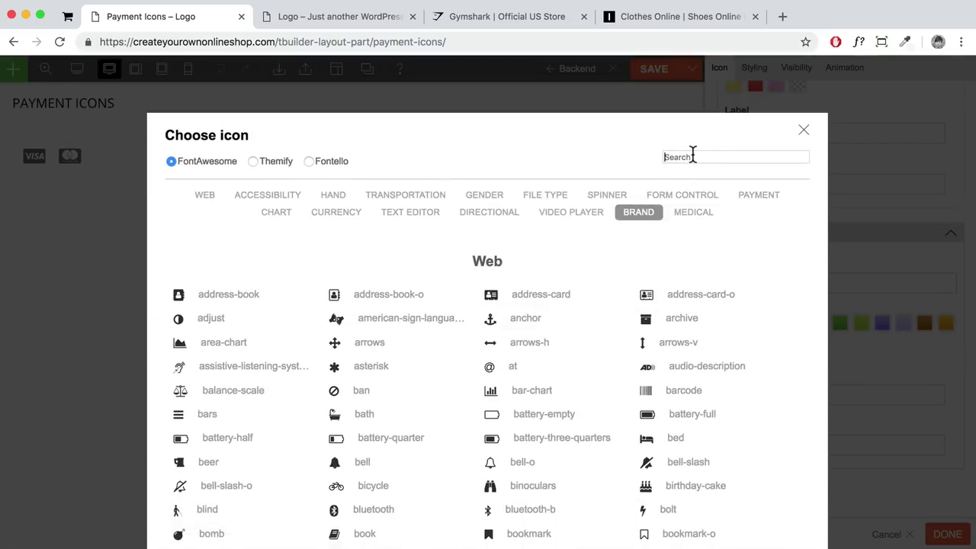
pyautogui.write('paypal')
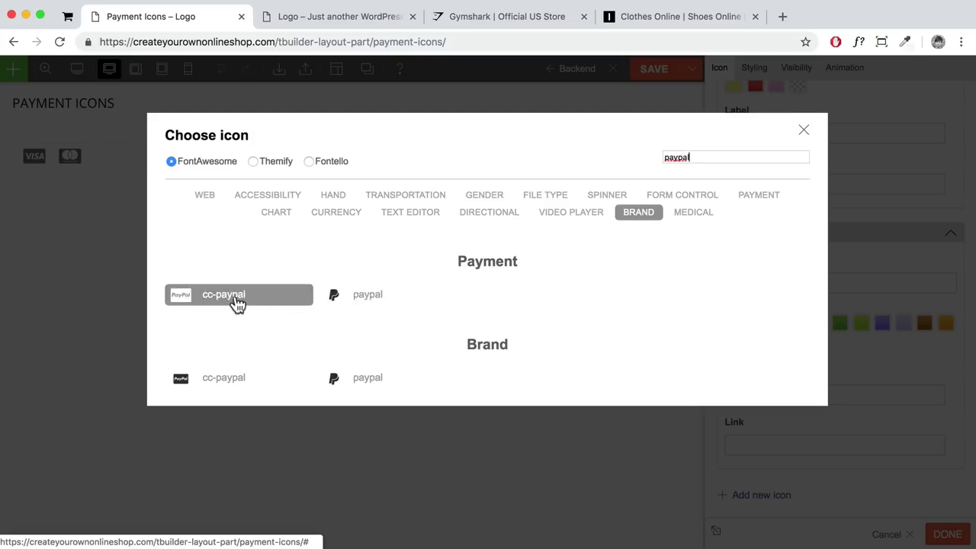
pyautogui.click(238, 304)
# Add a fourth icon, searching 'stri' to choose the Stripe logo, and finish the module
pyautogui.scroll(-3, 779, 397)
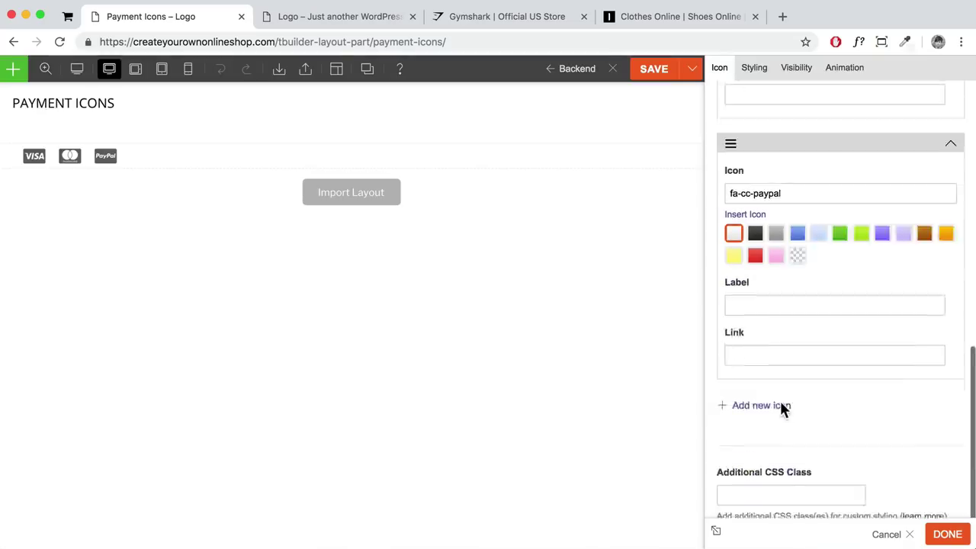
pyautogui.click(760, 371)
pyautogui.click(761, 417)
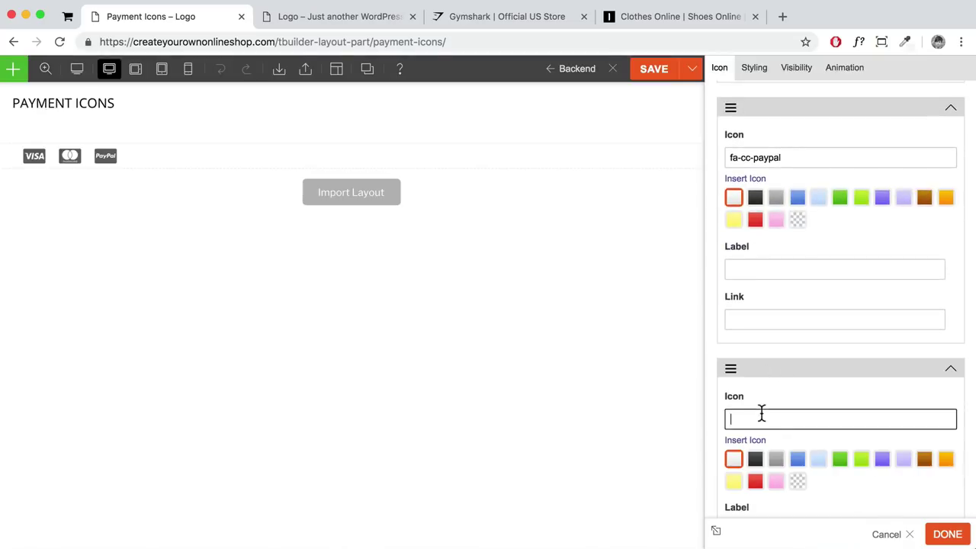
pyautogui.click(747, 440)
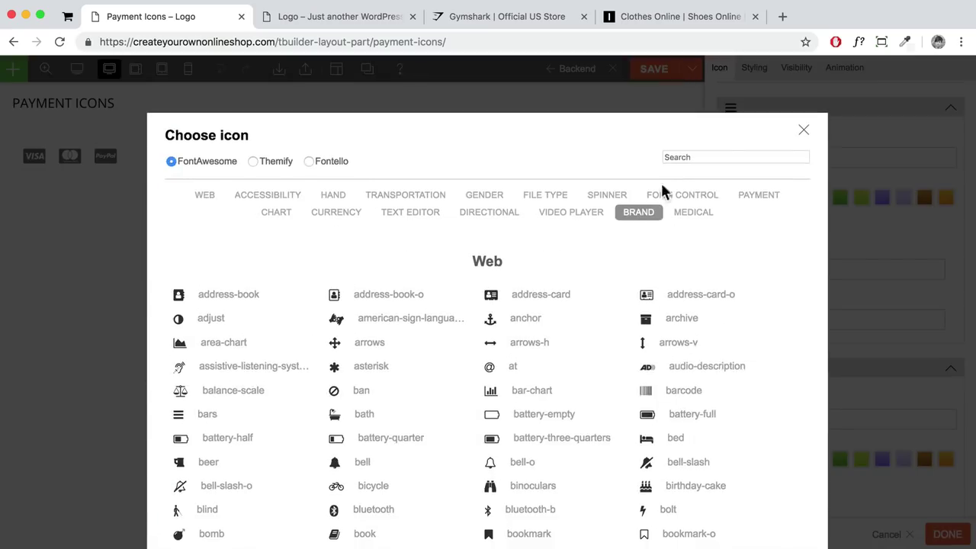
pyautogui.write('stri')
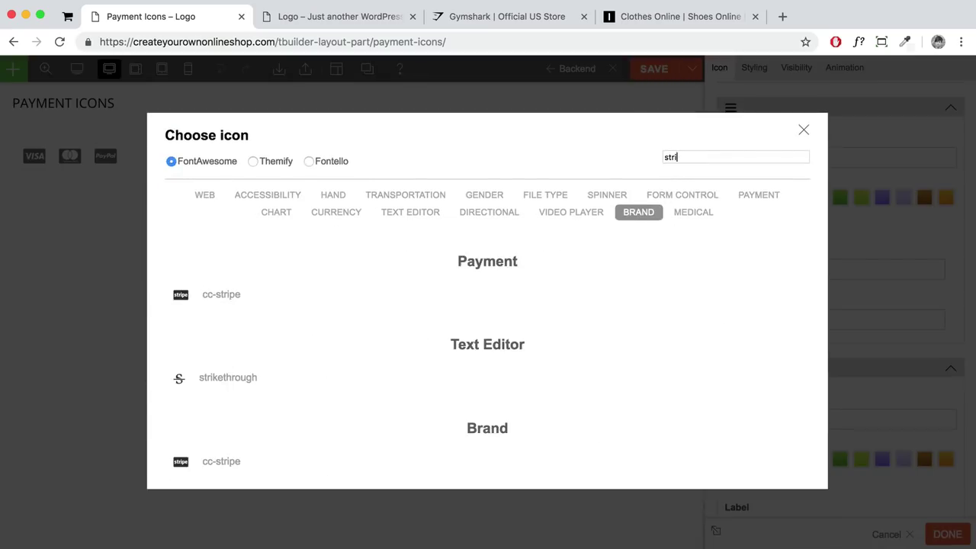
pyautogui.click(224, 308)
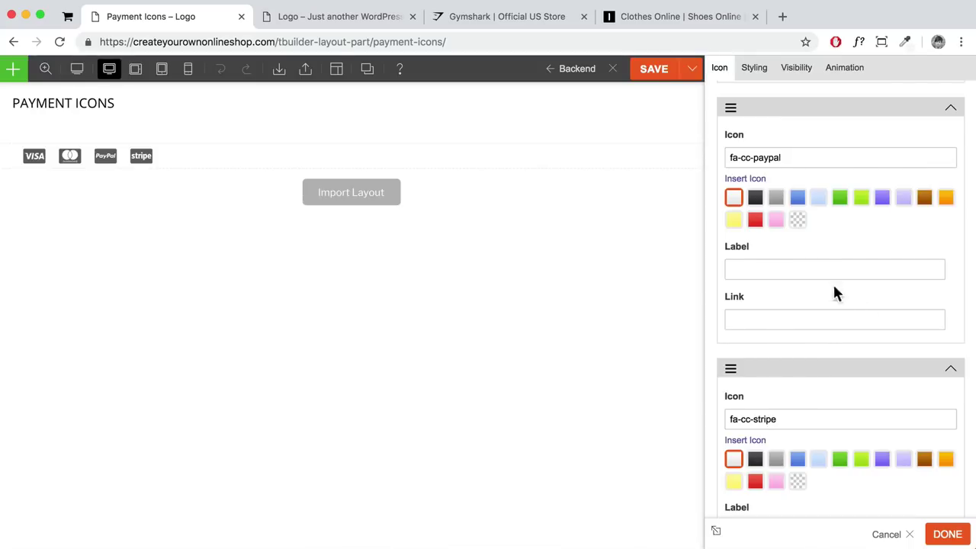
pyautogui.scroll(-5, 798, 414)
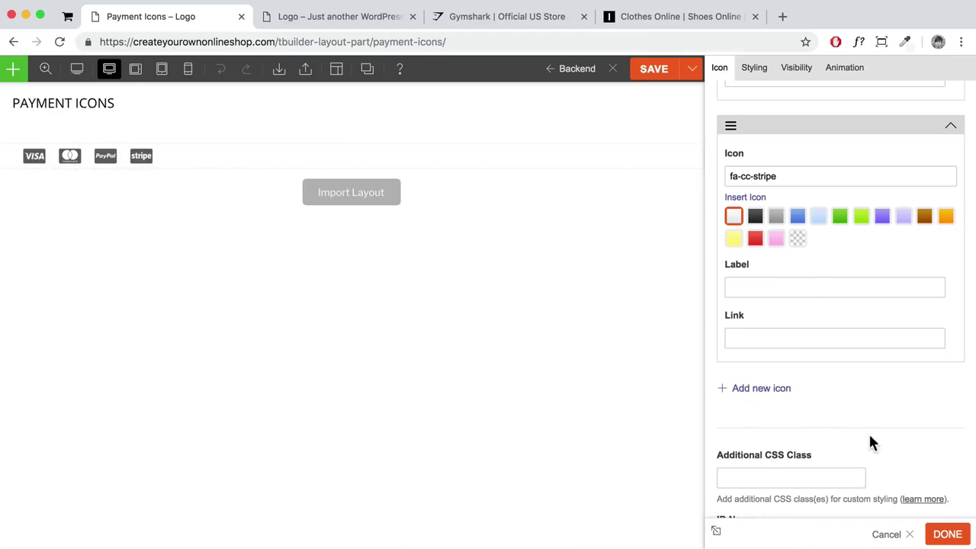
pyautogui.scroll(-2, 869, 431)
pyautogui.click(966, 536)
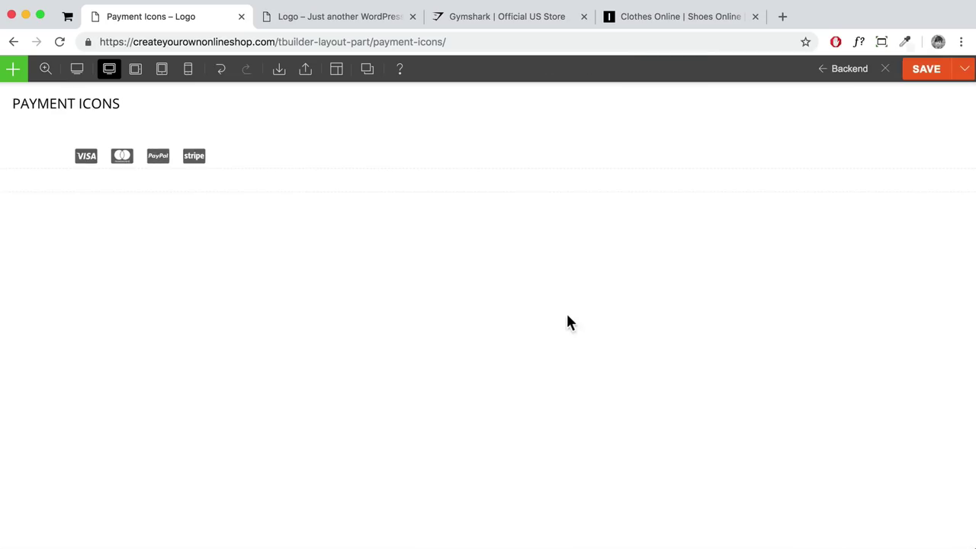
# Center the card icons via the Icon module's Styling > Font text align, save, and close the builder
pyautogui.moveTo(141, 152)
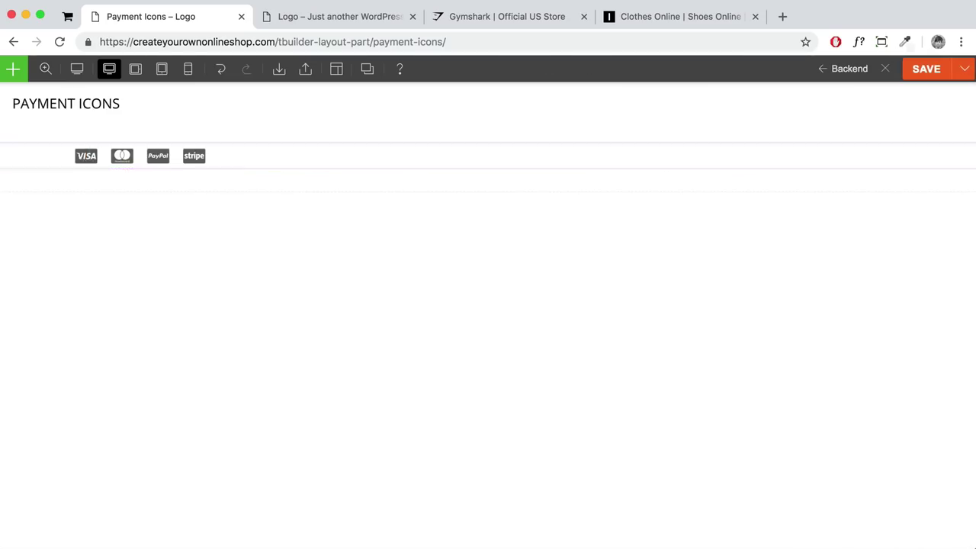
pyautogui.click(938, 70)
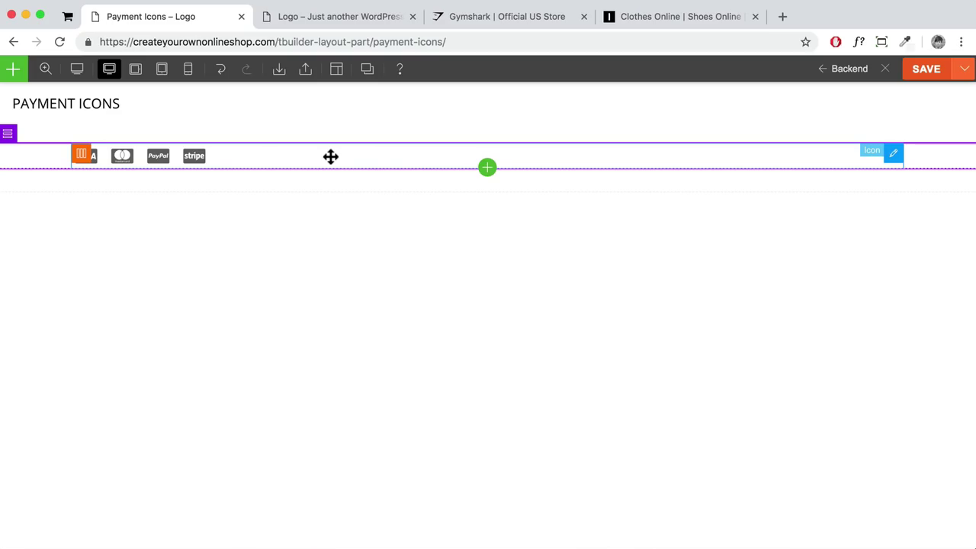
pyautogui.doubleClick(603, 158)
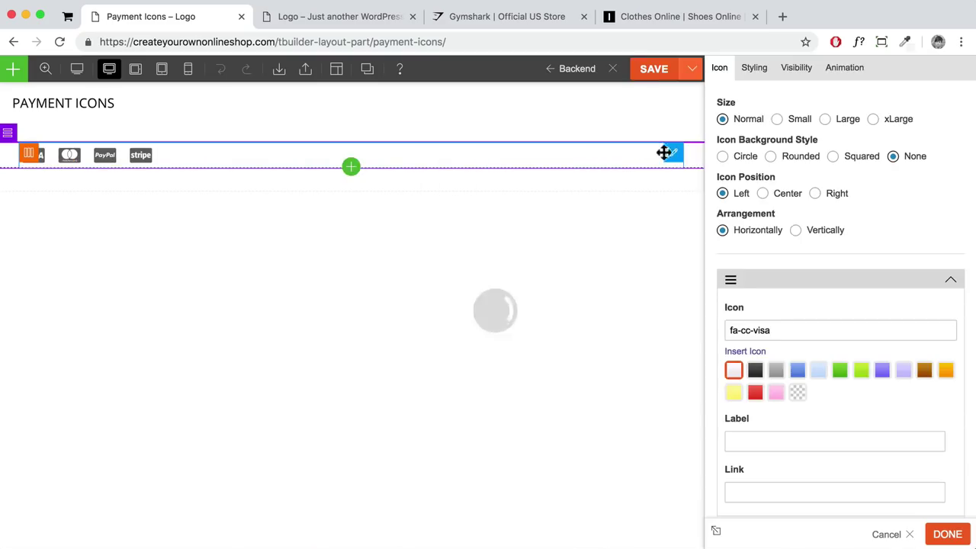
pyautogui.click(754, 67)
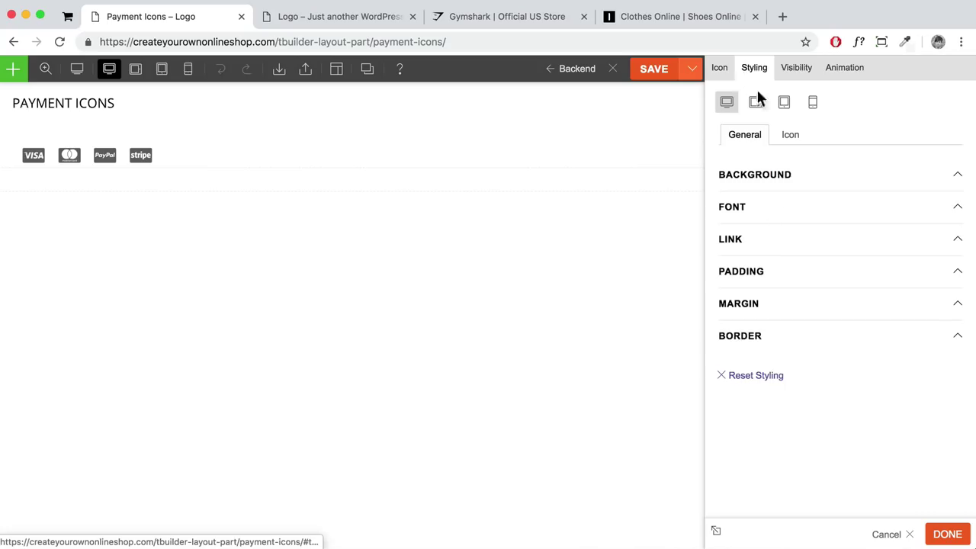
pyautogui.click(775, 216)
pyautogui.scroll(-3, 770, 320)
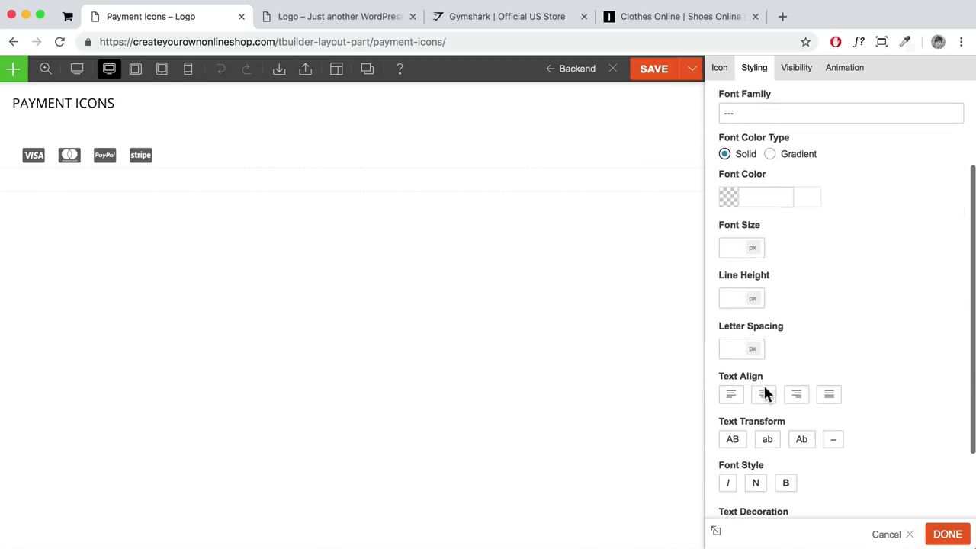
pyautogui.click(763, 393)
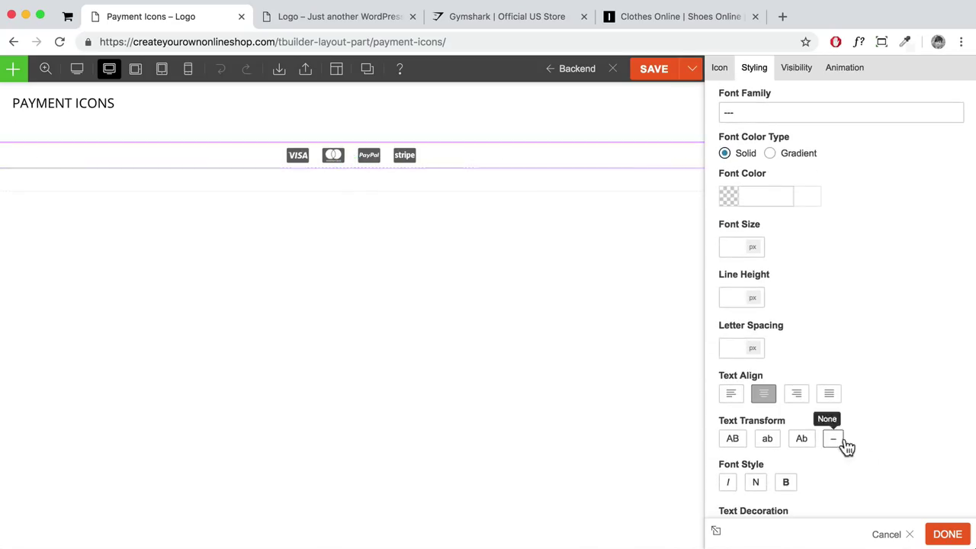
pyautogui.click(945, 536)
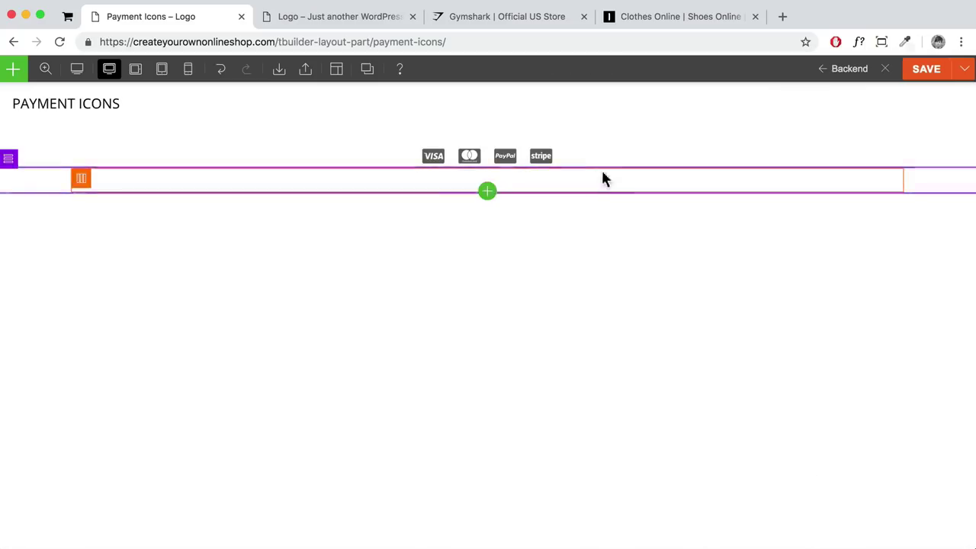
pyautogui.click(923, 73)
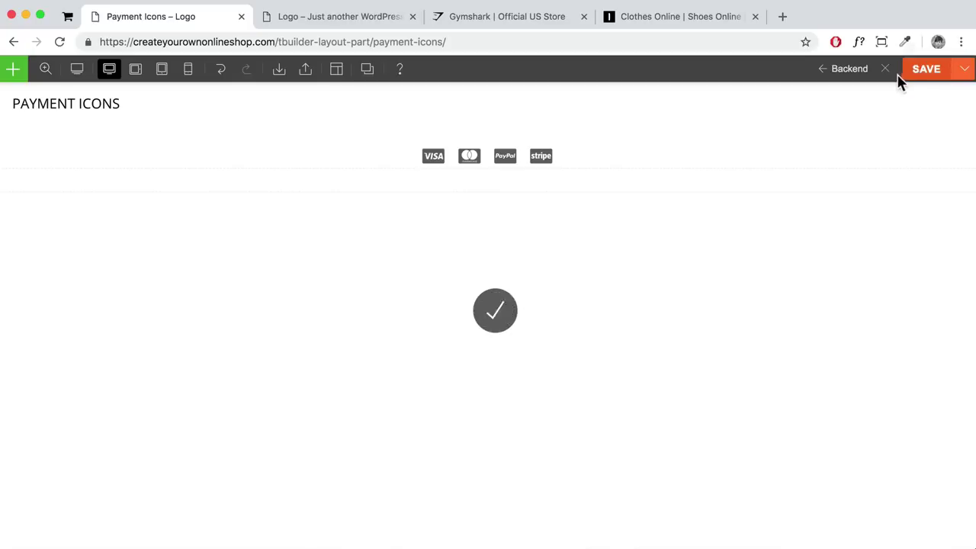
pyautogui.click(885, 70)
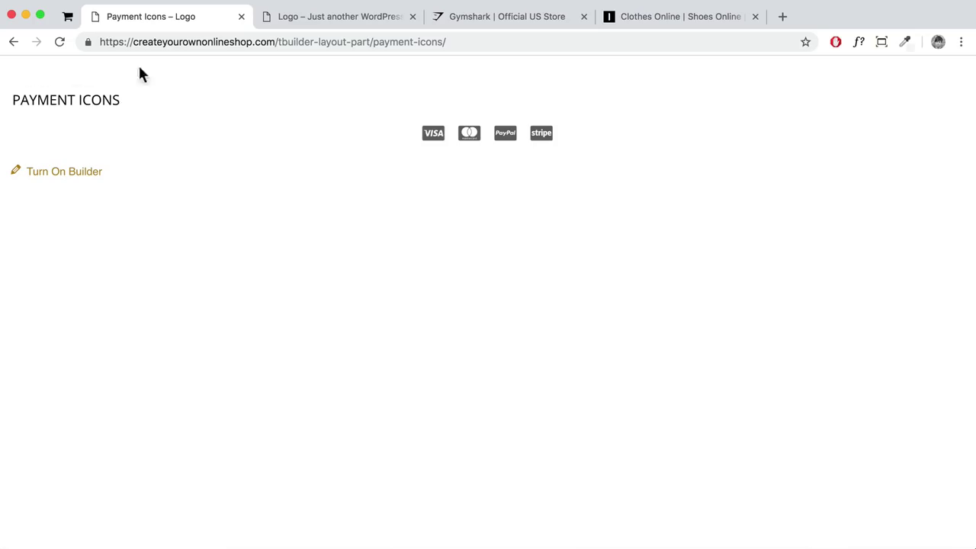
# Turn the builder back on and open the Payment Icons layout part's backend edit page
pyautogui.moveTo(455, 41); pyautogui.dragTo(284, 44)
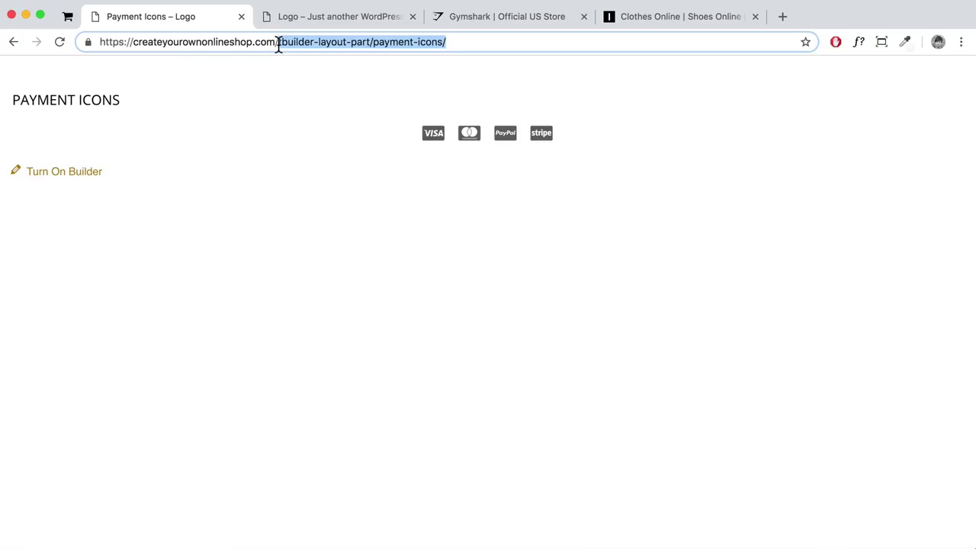
pyautogui.press('BackSpace')
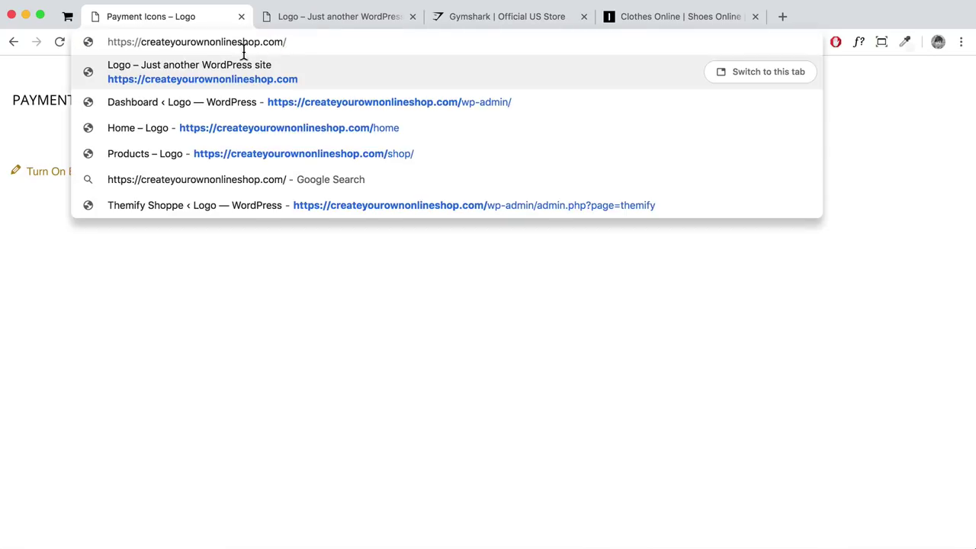
pyautogui.click(4, 80)
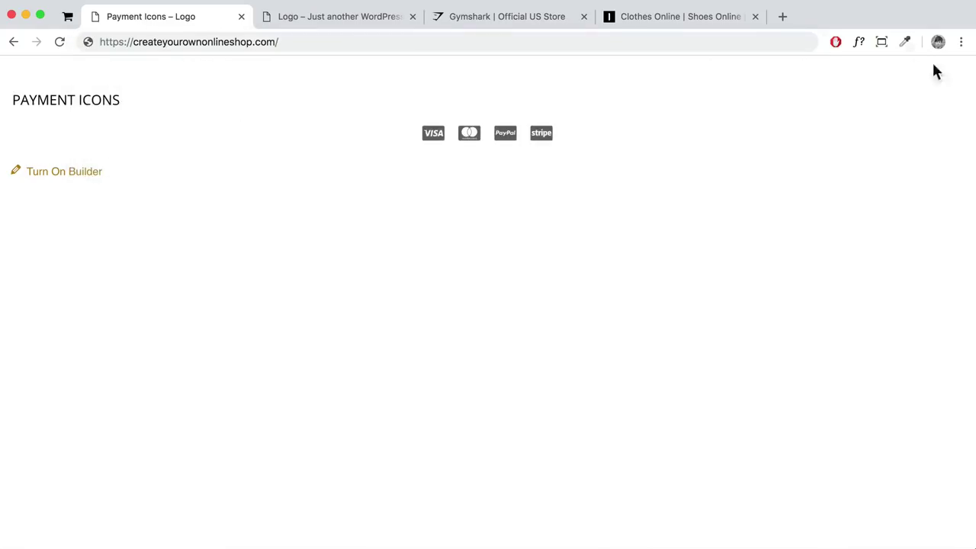
pyautogui.click(56, 177)
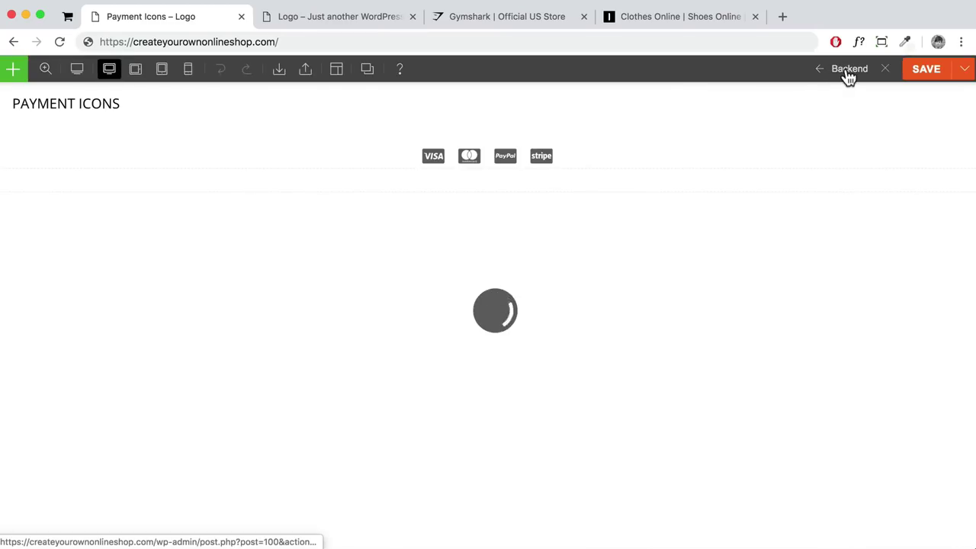
pyautogui.click(847, 73)
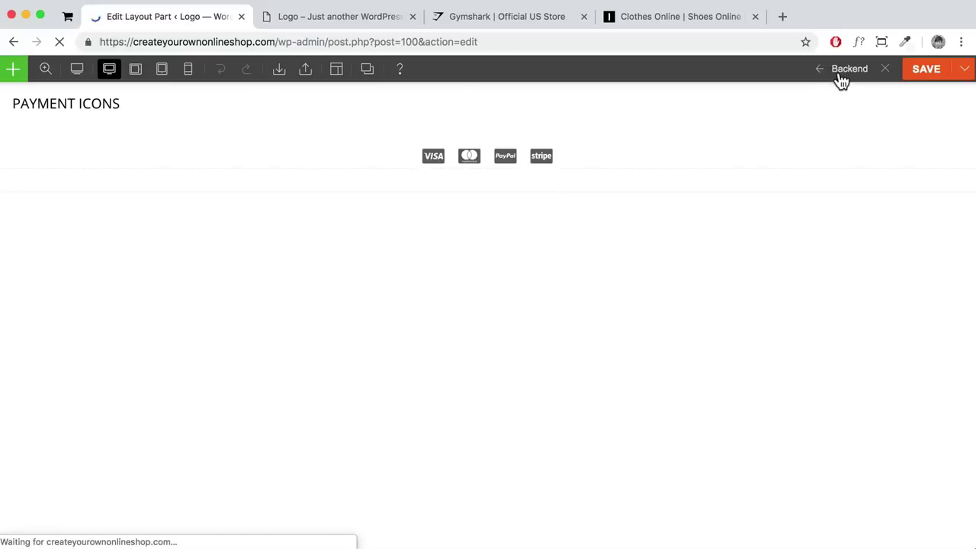
# Copy the [themify_layout_part id="100"] shortcode and update the Payment Icons layout part
pyautogui.scroll(-3, 144, 272)
pyautogui.scroll(-2, 91, 270)
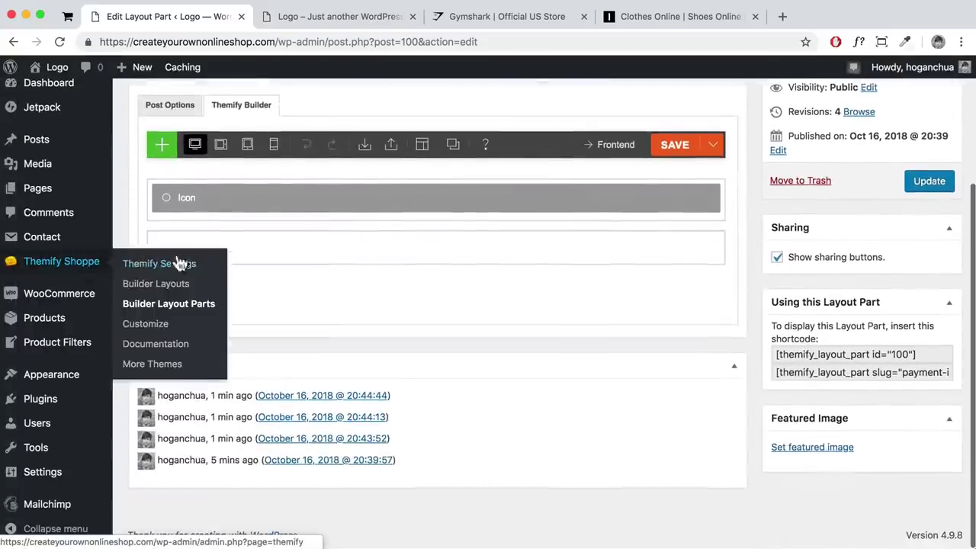
pyautogui.moveTo(929, 352); pyautogui.dragTo(771, 354)
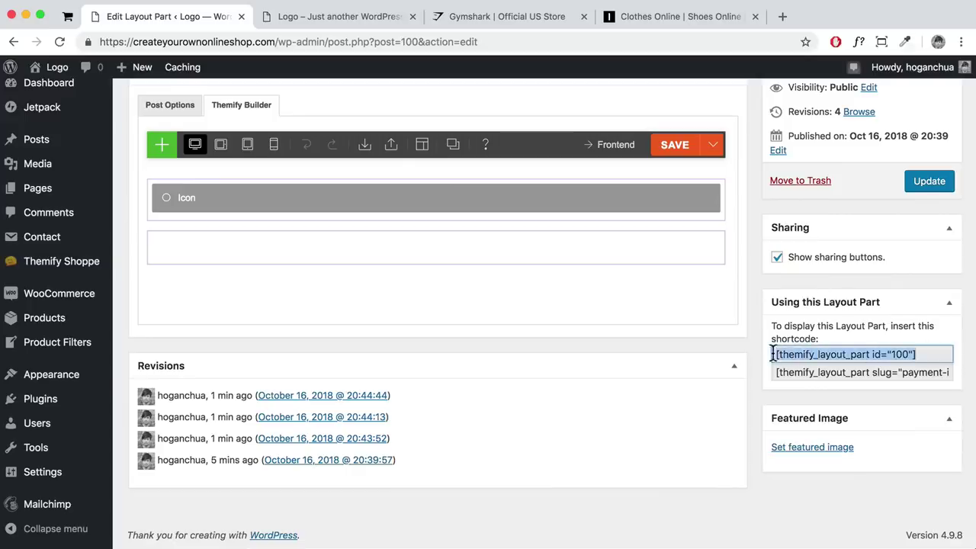
pyautogui.rightClick(840, 351)
pyautogui.click(860, 384)
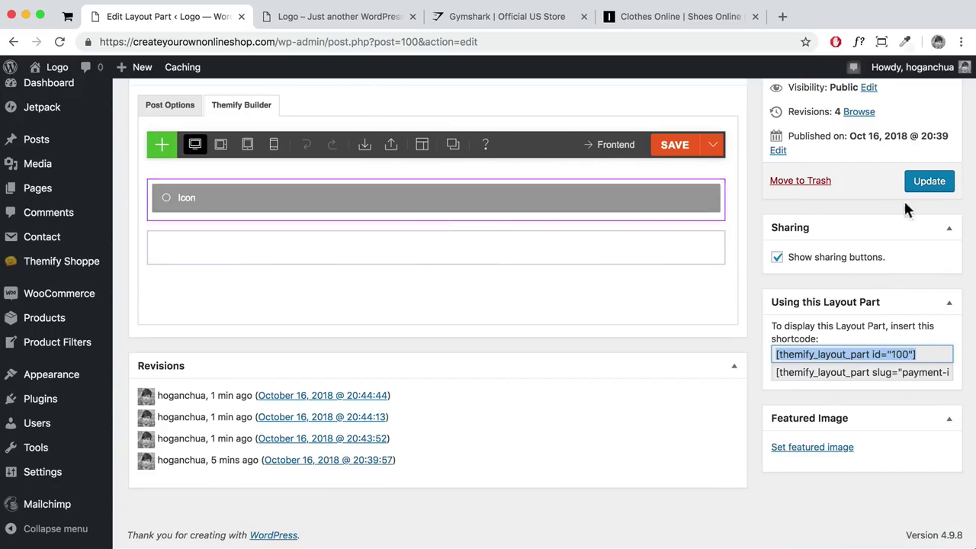
pyautogui.click(932, 183)
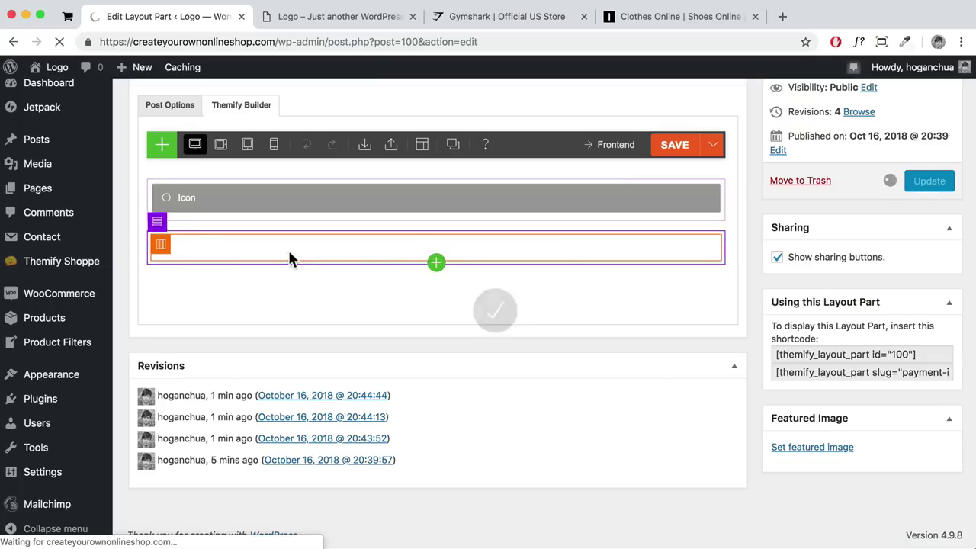
pyautogui.moveTo(68, 379)
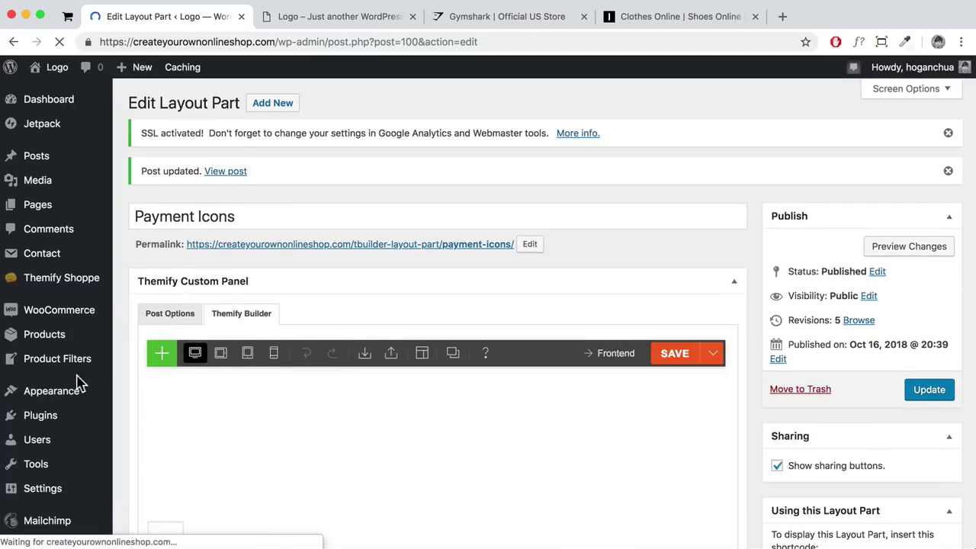
# On Appearance > Widgets, drag a Text widget into the Below Footer Logo Widget area
pyautogui.moveTo(42, 396)
pyautogui.click(145, 435)
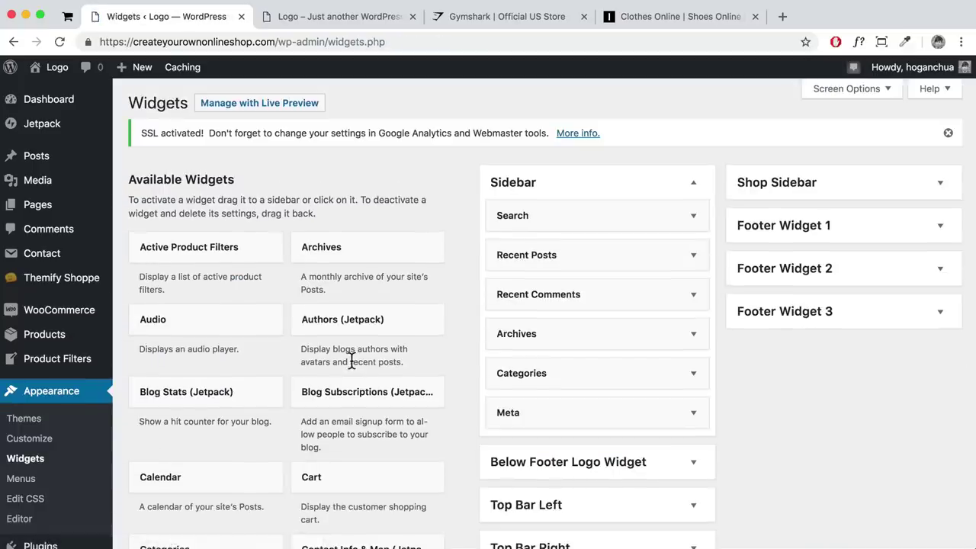
pyautogui.scroll(-8, 348, 359)
pyautogui.scroll(-14, 349, 359)
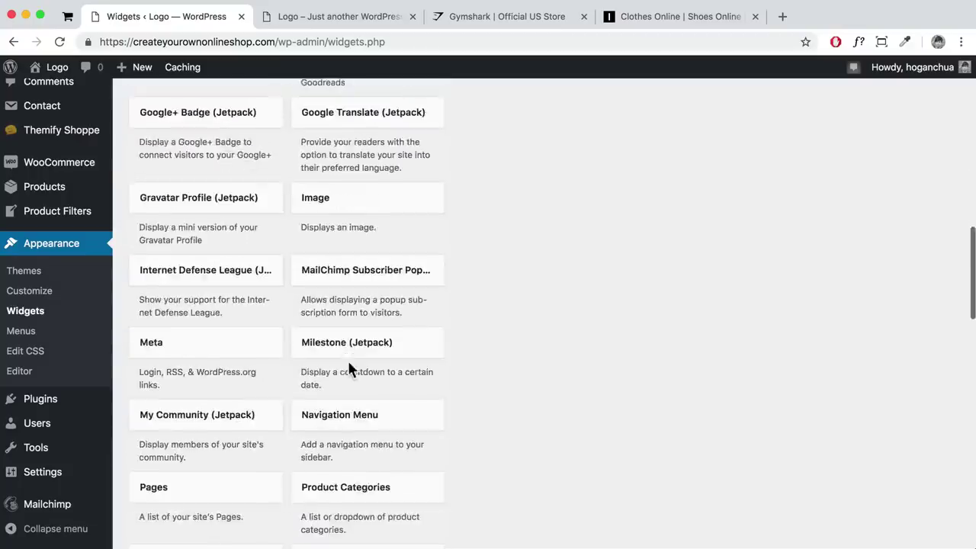
pyautogui.scroll(-1, 346, 364)
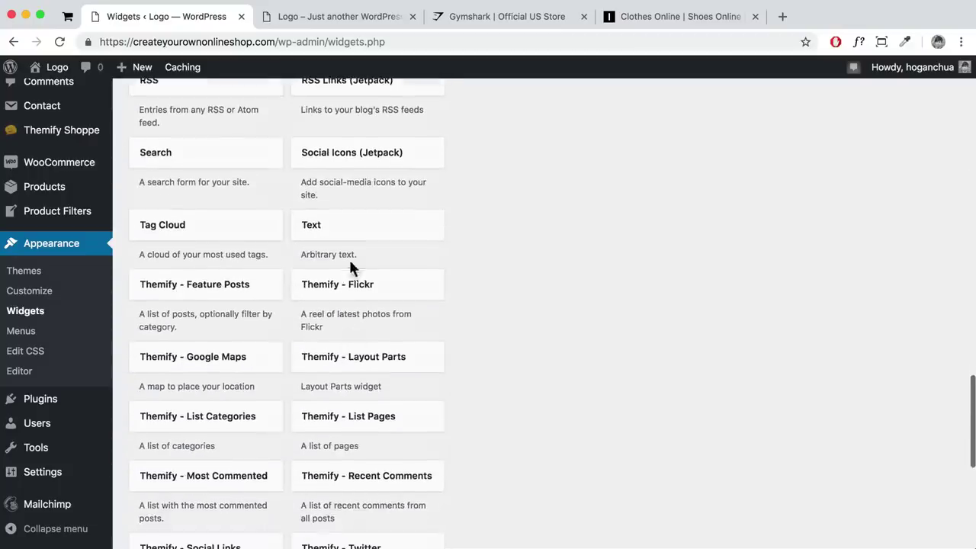
pyautogui.moveTo(329, 233); pyautogui.dragTo(552, 195)
pyautogui.scroll(14, 616, 237)
pyautogui.scroll(4, 614, 246)
# Paste the id 100 layout part shortcode into the Text widget, save it, and view the site
pyautogui.click(538, 348)
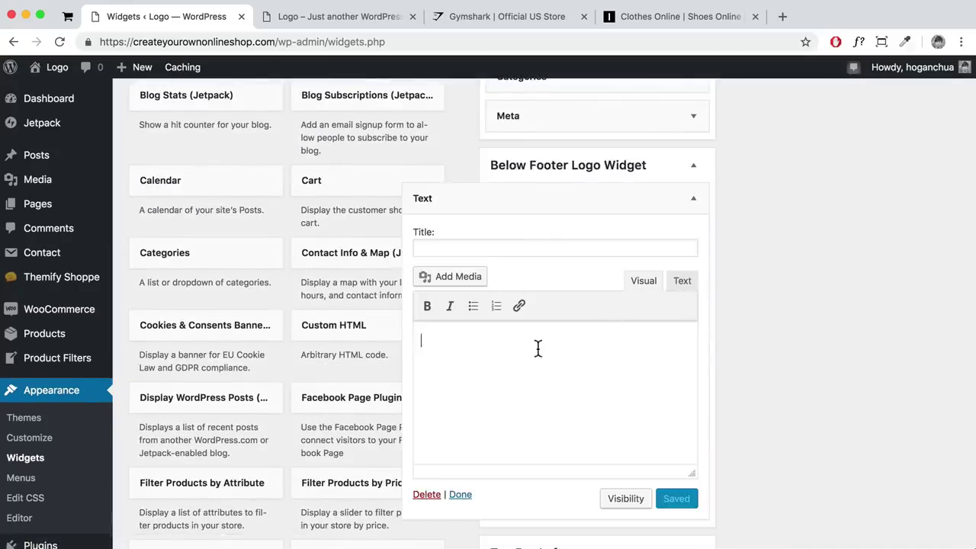
pyautogui.press('super+v')
pyautogui.moveTo(606, 344); pyautogui.dragTo(431, 341)
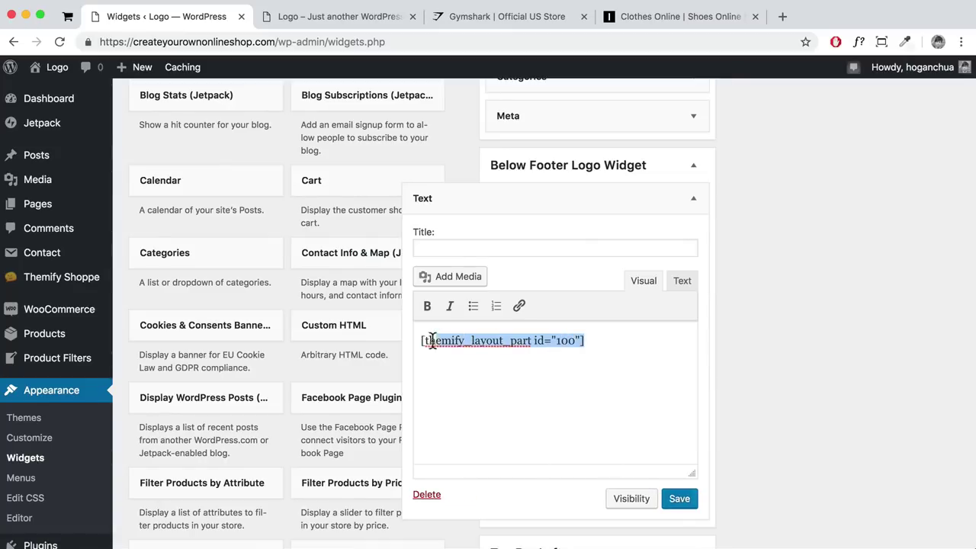
pyautogui.click(674, 500)
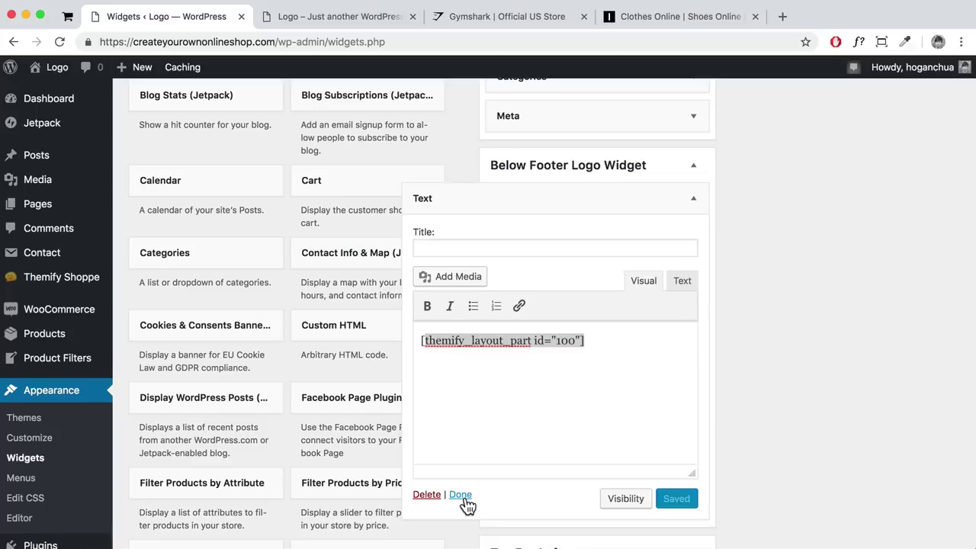
pyautogui.click(460, 494)
pyautogui.click(335, 16)
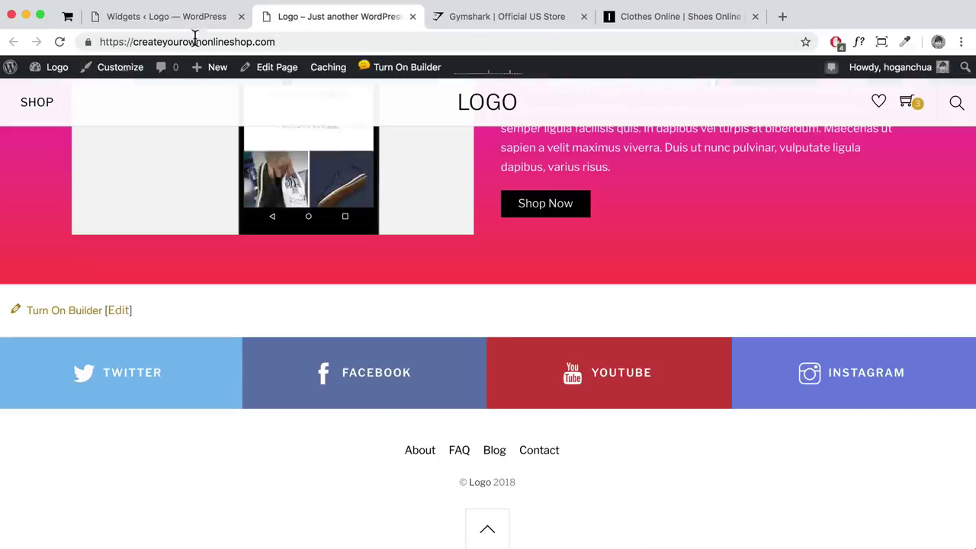
# Reload the site, confirm the Visa, Mastercard, PayPal and Stripe footer icons, then go to Gymshark
pyautogui.click(59, 42)
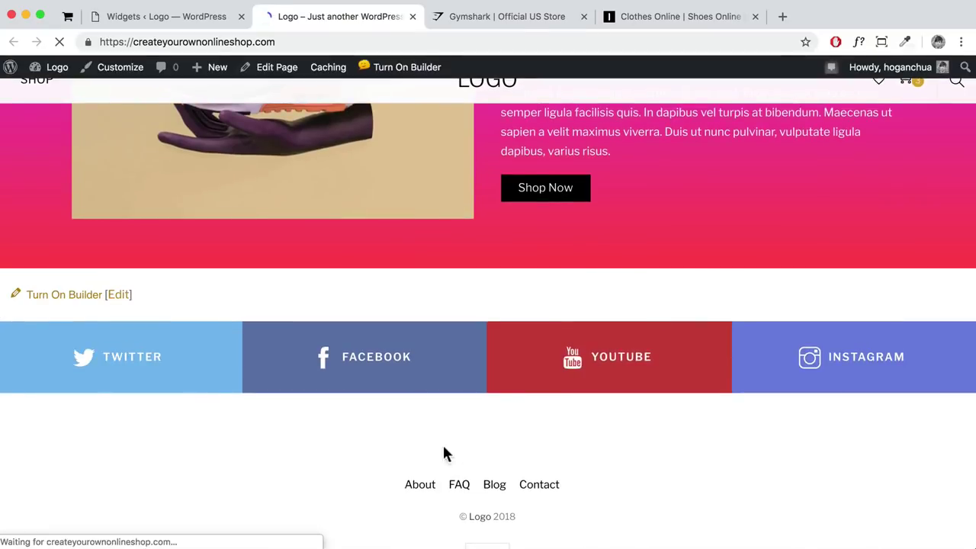
pyautogui.scroll(-2, 517, 453)
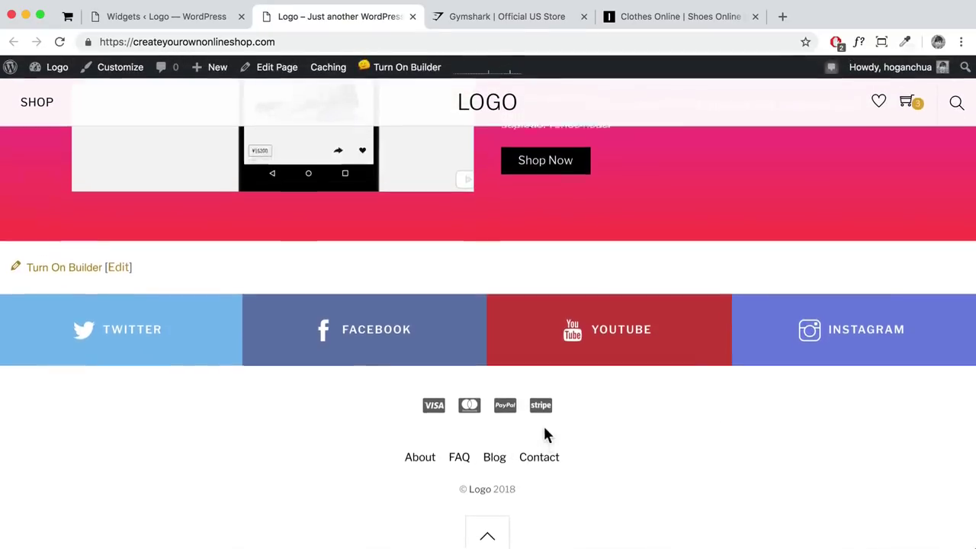
pyautogui.scroll(3, 546, 434)
pyautogui.scroll(-2, 547, 435)
pyautogui.scroll(-2, 540, 433)
pyautogui.scroll(15, 490, 418)
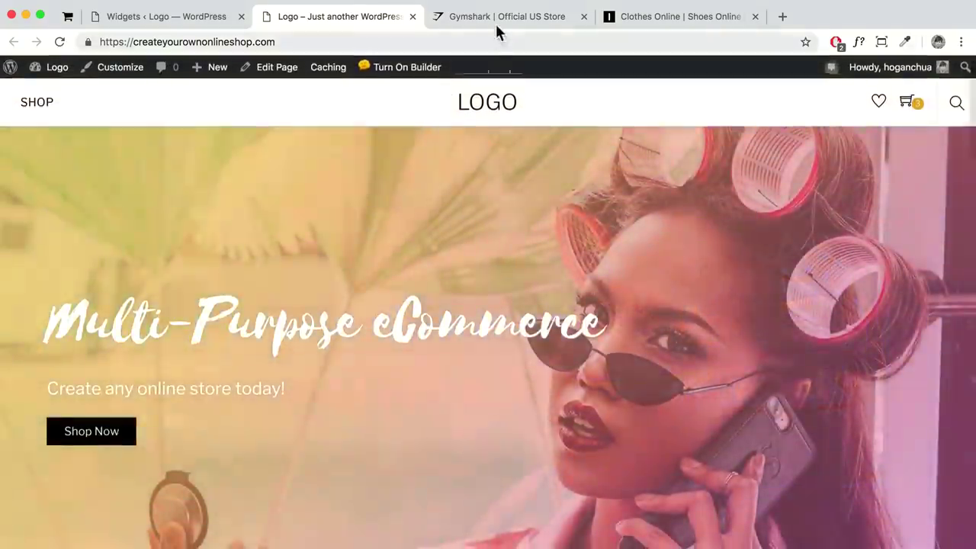
pyautogui.click(496, 22)
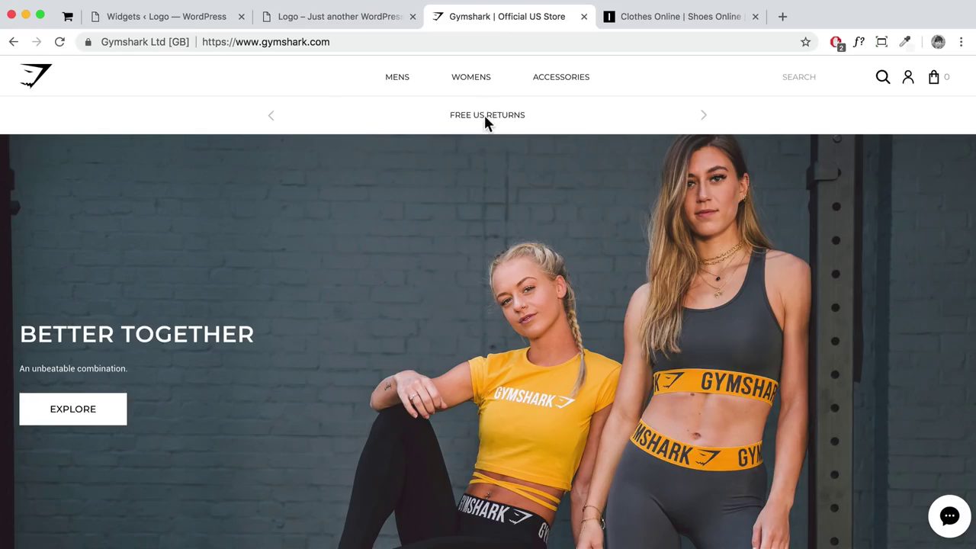
# View The Iconic's shipping bar, then add a new Builder Layout Part under Themify Shoppe
pyautogui.click(638, 19)
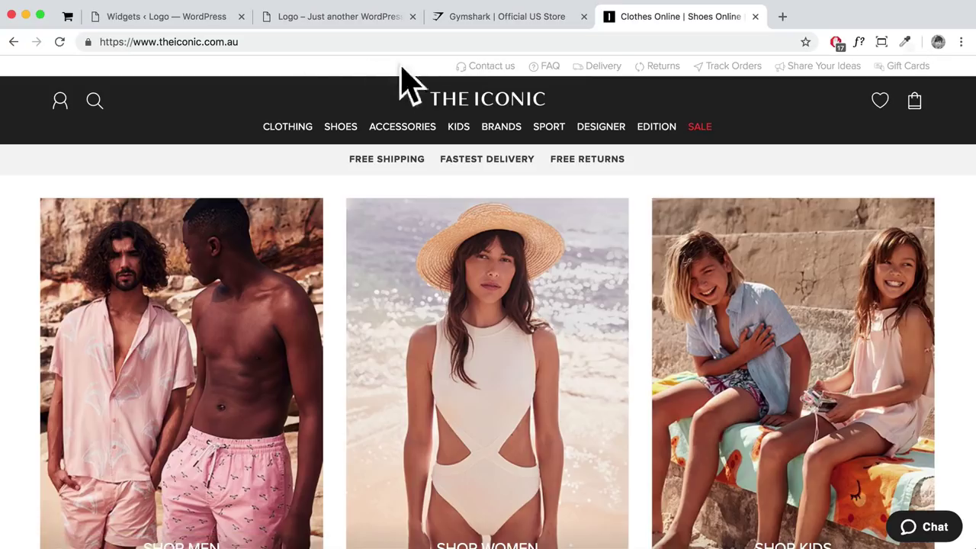
pyautogui.click(180, 23)
pyautogui.scroll(5, 738, 289)
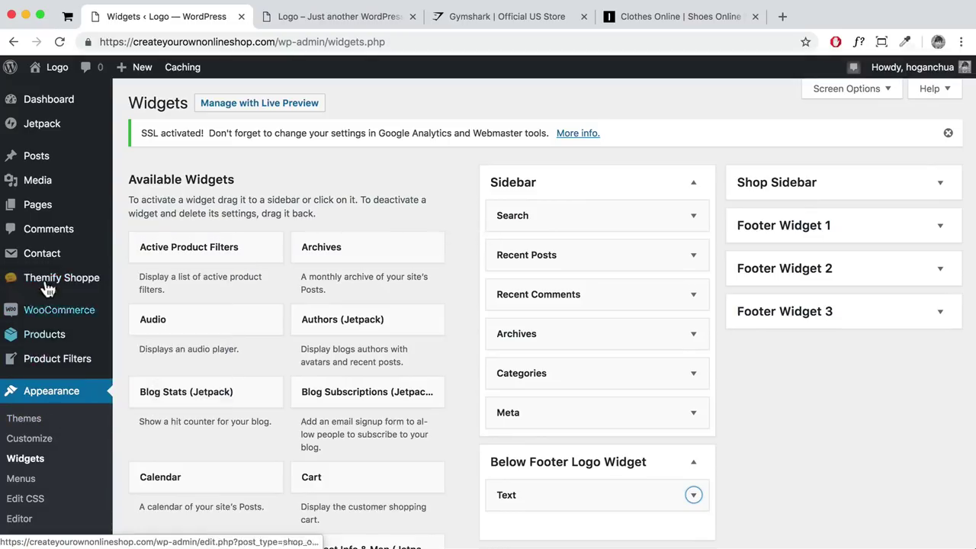
pyautogui.moveTo(46, 283)
pyautogui.click(158, 321)
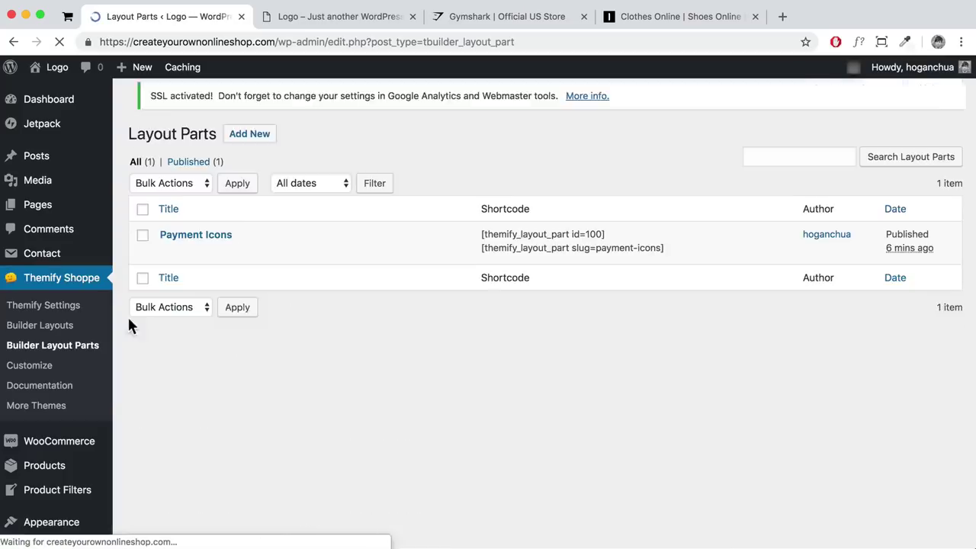
pyautogui.click(237, 111)
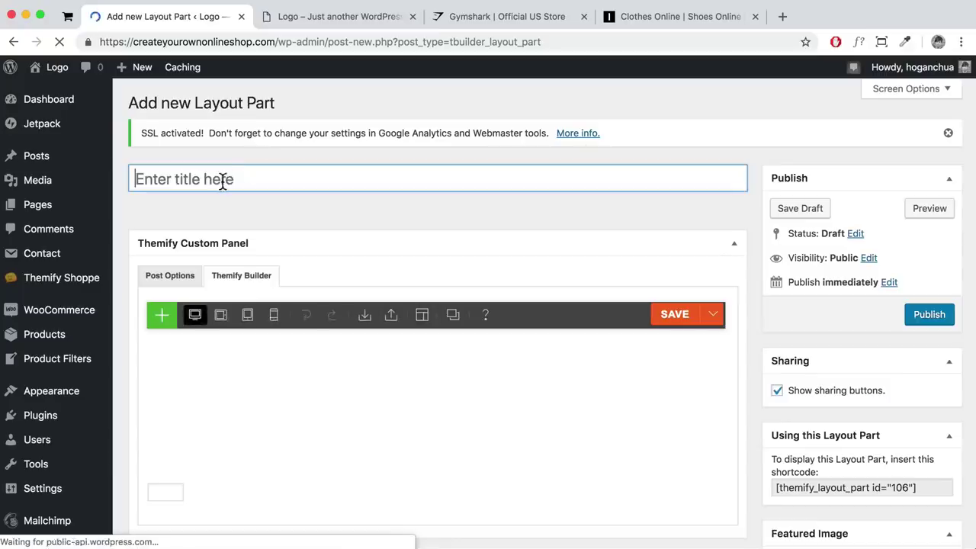
# Publish the new Free Shipping layout part and open its front-end page
pyautogui.click(222, 180)
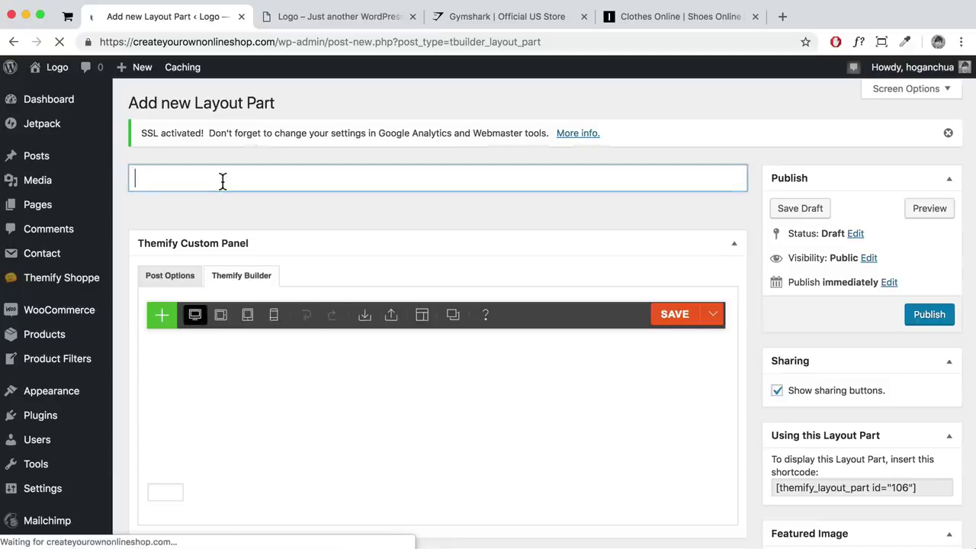
pyautogui.click(68, 15)
pyautogui.click(153, 18)
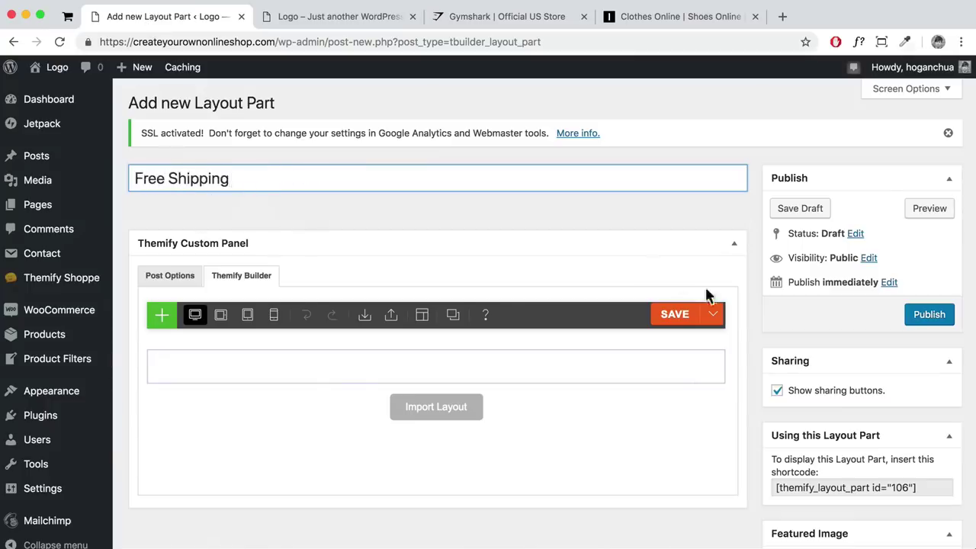
pyautogui.click(927, 317)
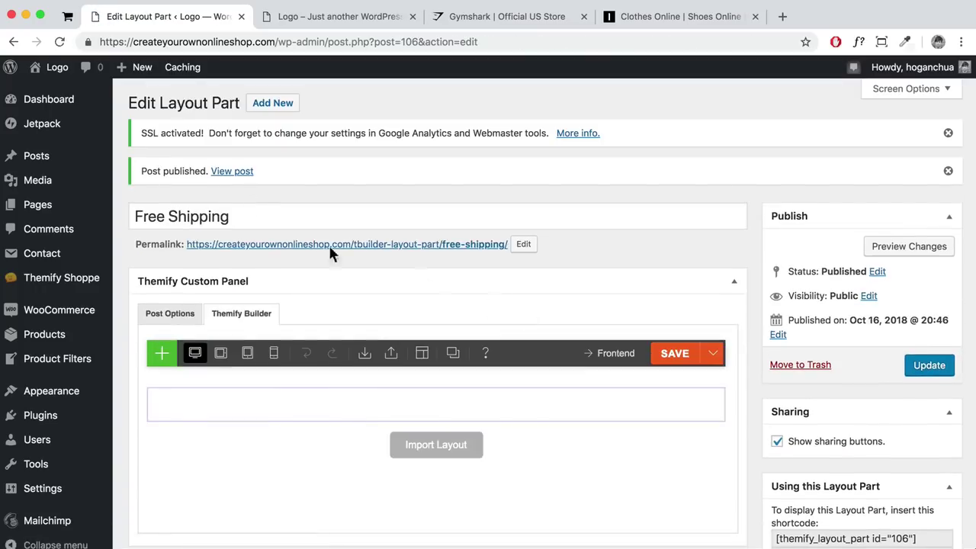
pyautogui.click(233, 173)
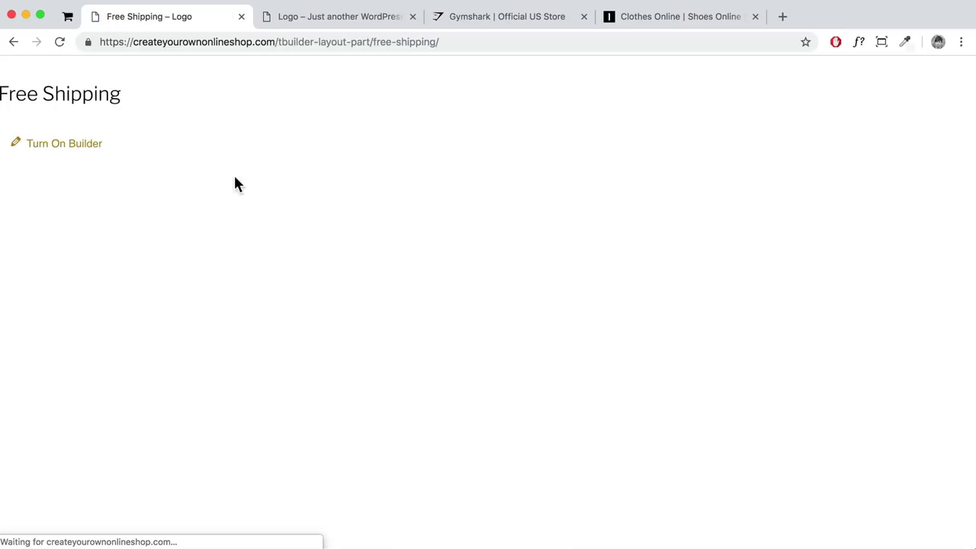
# Turn on the builder and drop a Text module into the layout part
pyautogui.click(82, 147)
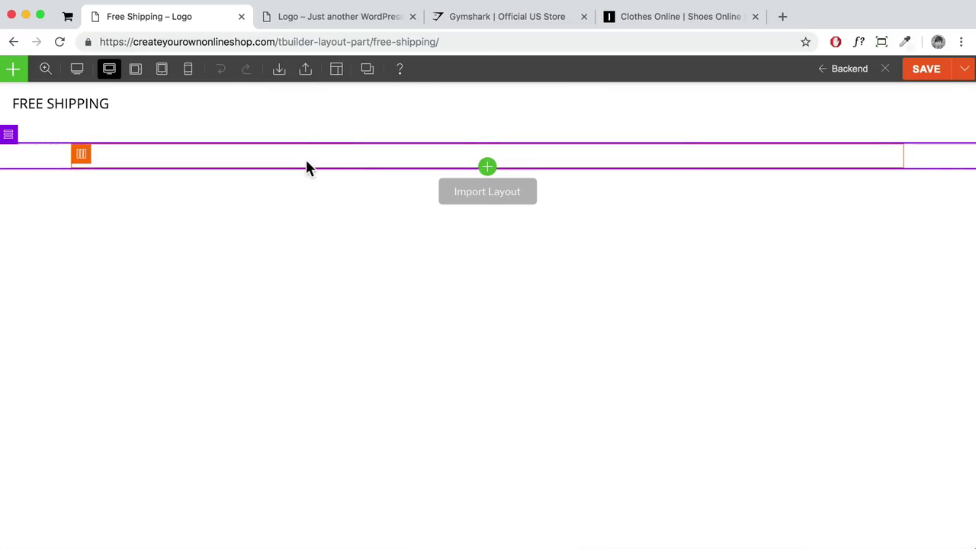
pyautogui.click(13, 68)
pyautogui.scroll(-5, 92, 397)
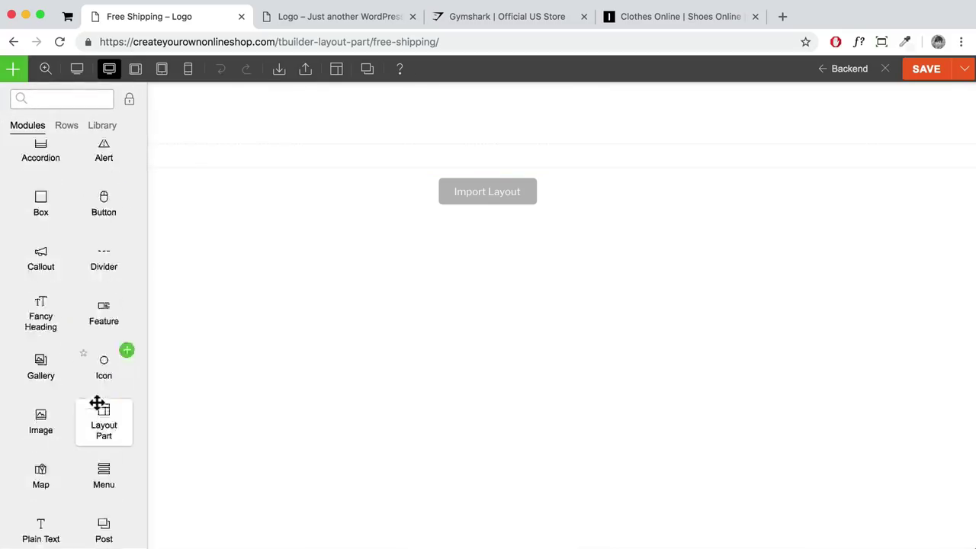
pyautogui.scroll(1, 58, 328)
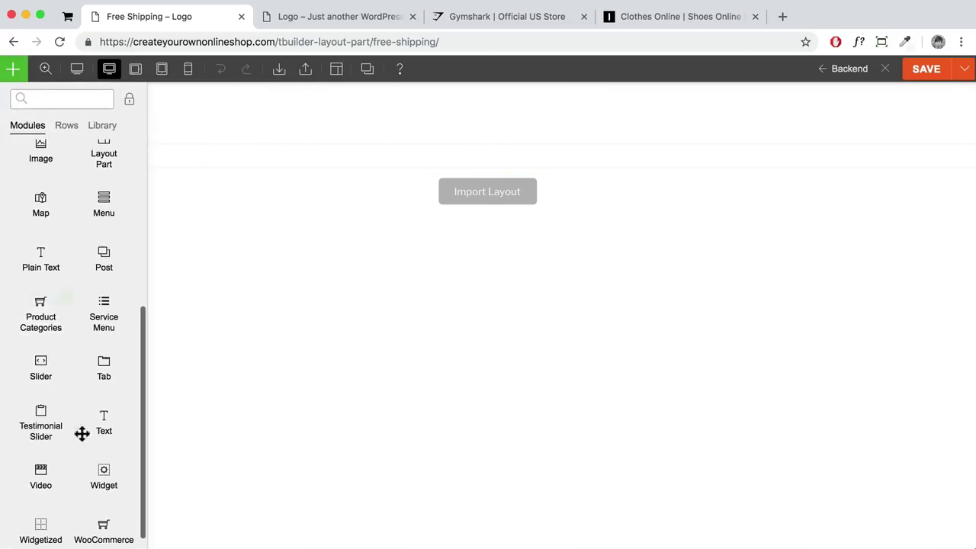
pyautogui.moveTo(82, 431); pyautogui.dragTo(488, 171)
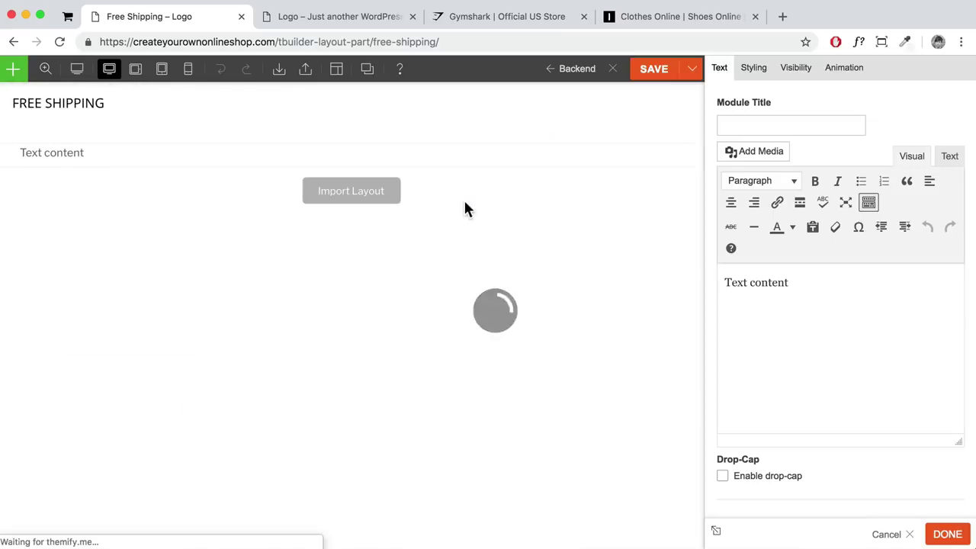
pyautogui.moveTo(790, 283); pyautogui.dragTo(720, 283)
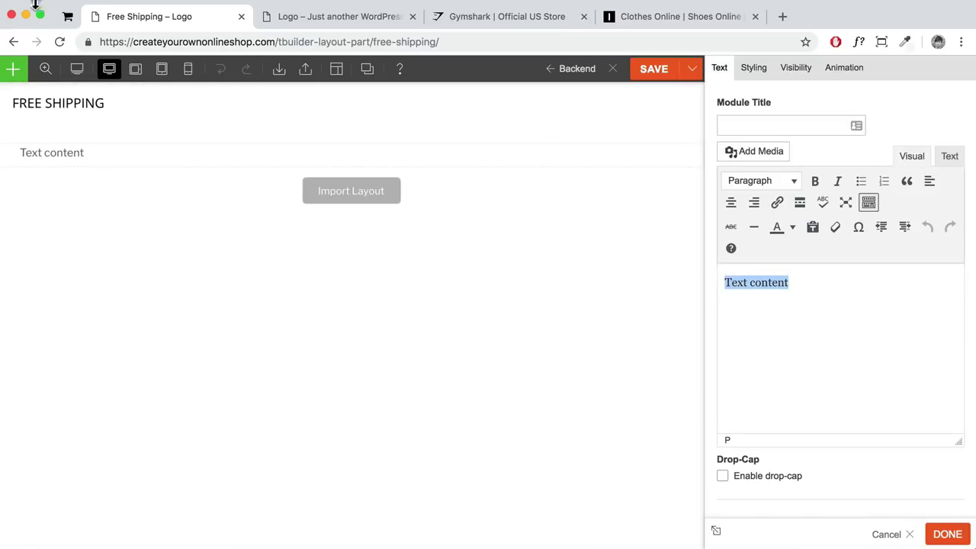
# Replace the placeholder with the homepage banner text 'Free shipping when you spend more than $75*'
pyautogui.click(68, 15)
pyautogui.moveTo(606, 114); pyautogui.dragTo(359, 124)
pyautogui.rightClick(384, 120)
pyautogui.click(423, 144)
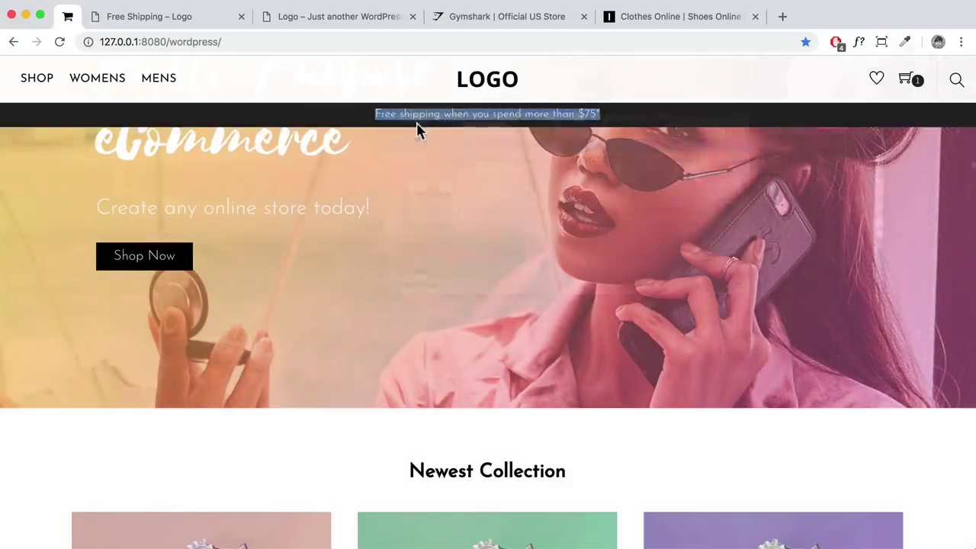
pyautogui.click(447, 114)
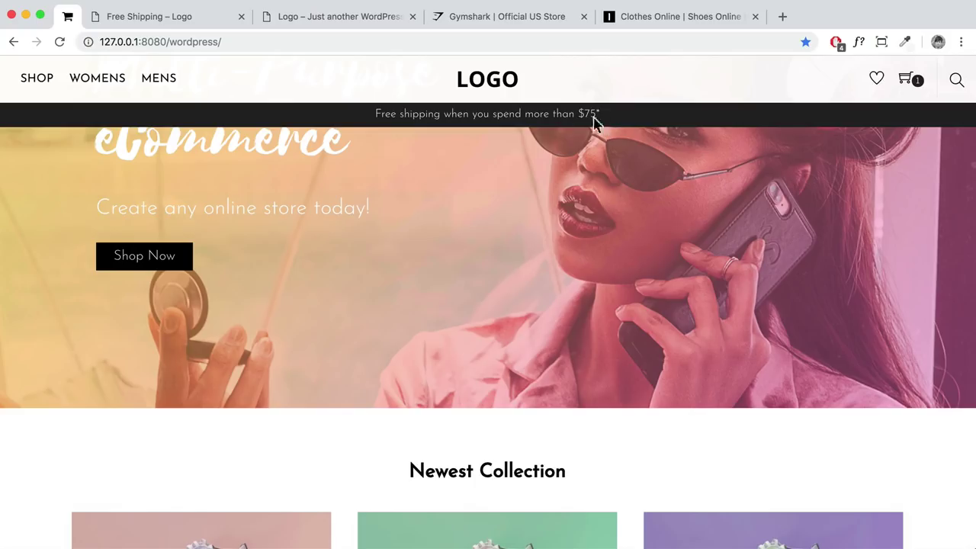
pyautogui.click(129, 19)
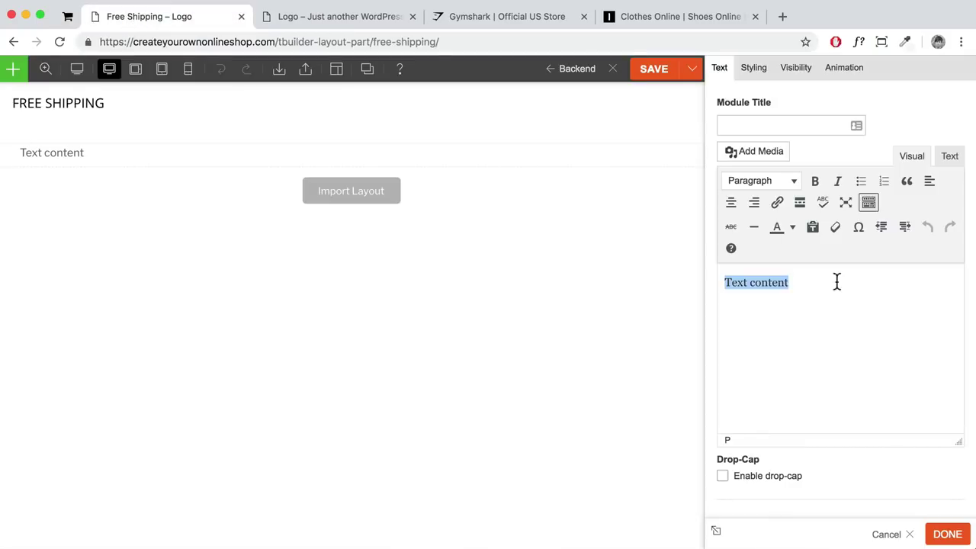
pyautogui.moveTo(836, 282); pyautogui.dragTo(727, 279)
pyautogui.press('super+v')
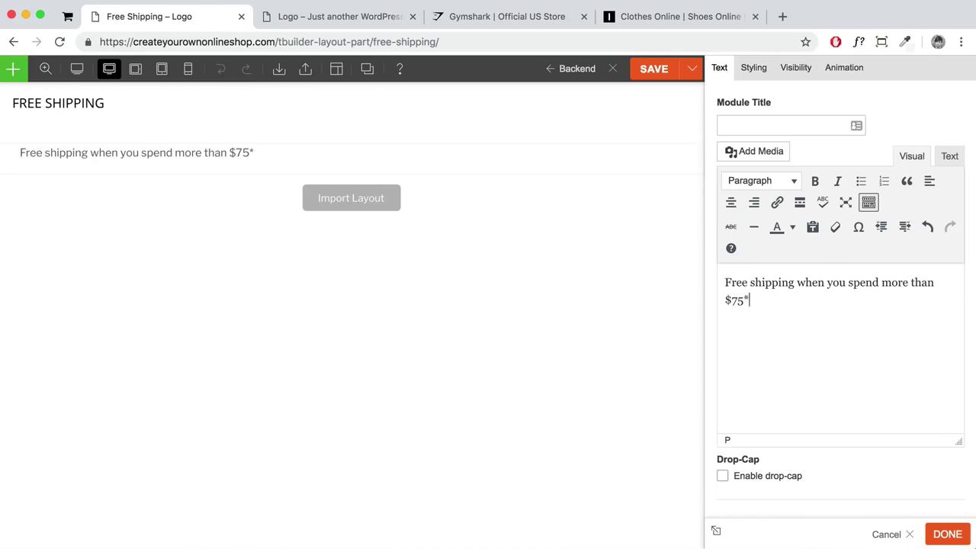
pyautogui.click(953, 540)
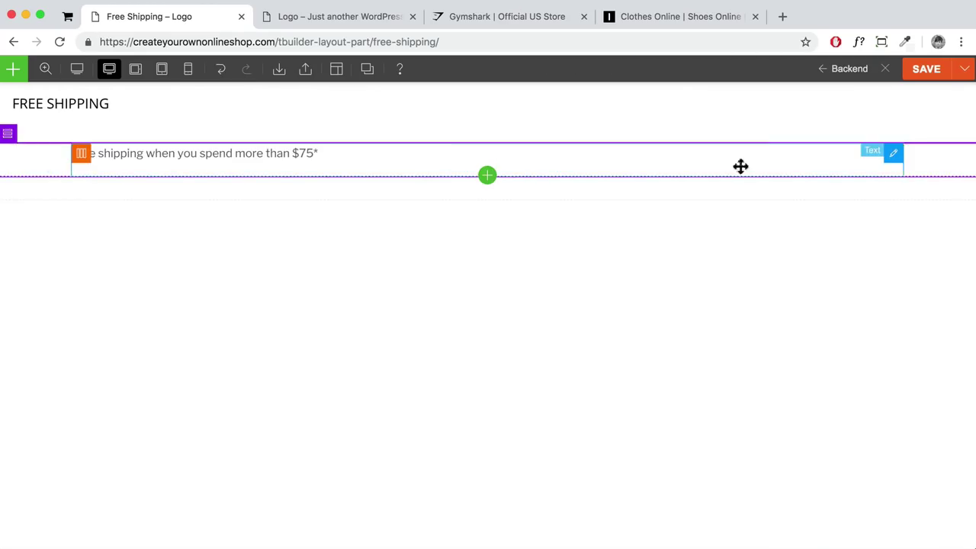
# Give the row a #222222 background colour in its styling options
pyautogui.click(961, 165)
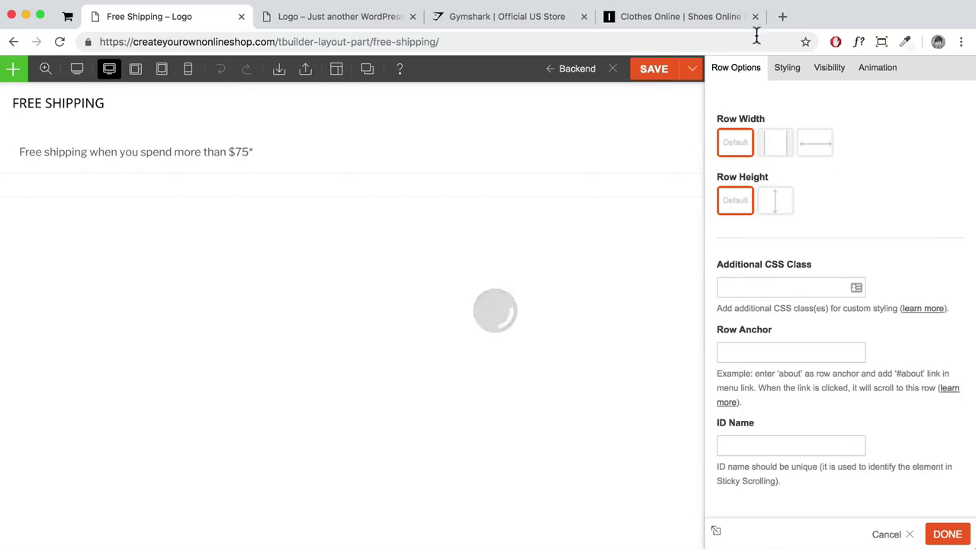
pyautogui.click(789, 71)
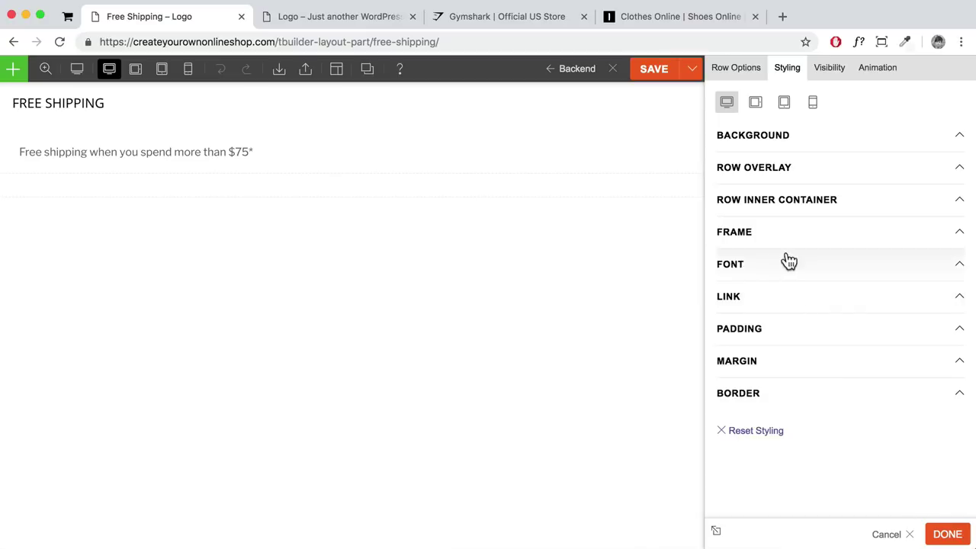
pyautogui.click(802, 139)
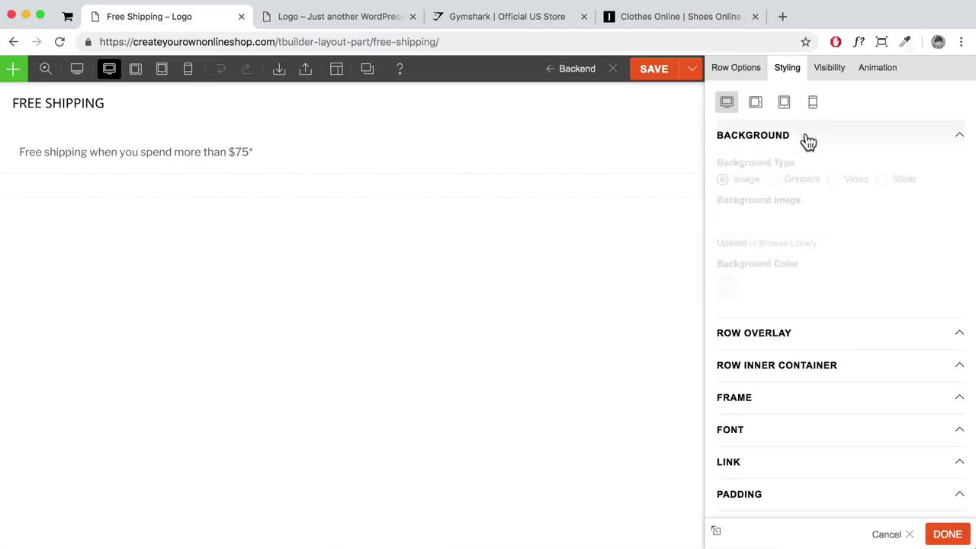
pyautogui.click(750, 287)
pyautogui.write('222')
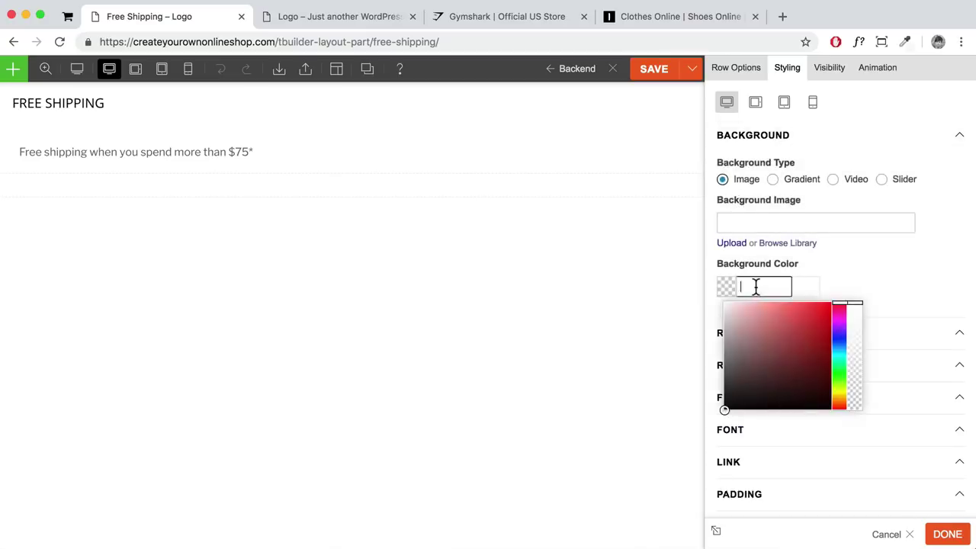
pyautogui.click(856, 286)
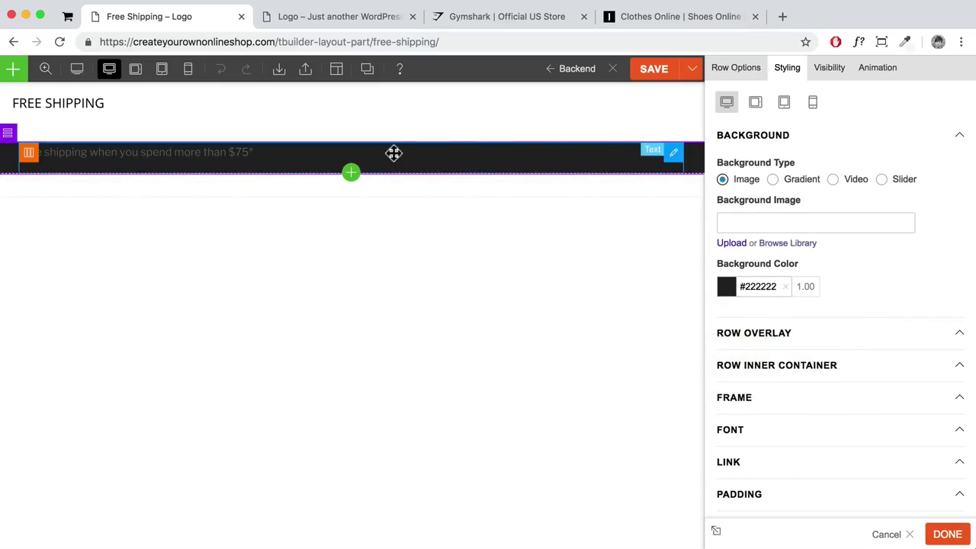
# Make the row's font colour white and centre-align the text
pyautogui.scroll(-2, 839, 282)
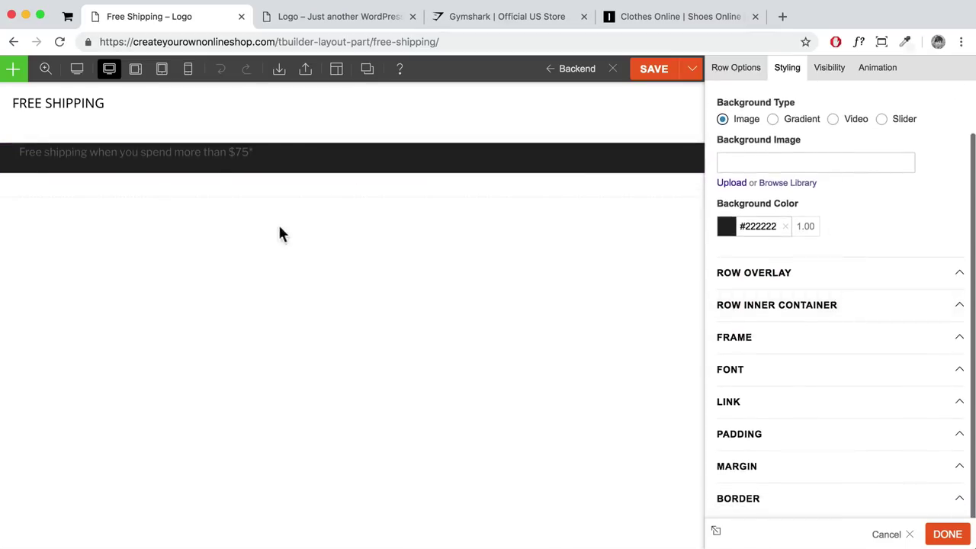
pyautogui.click(782, 371)
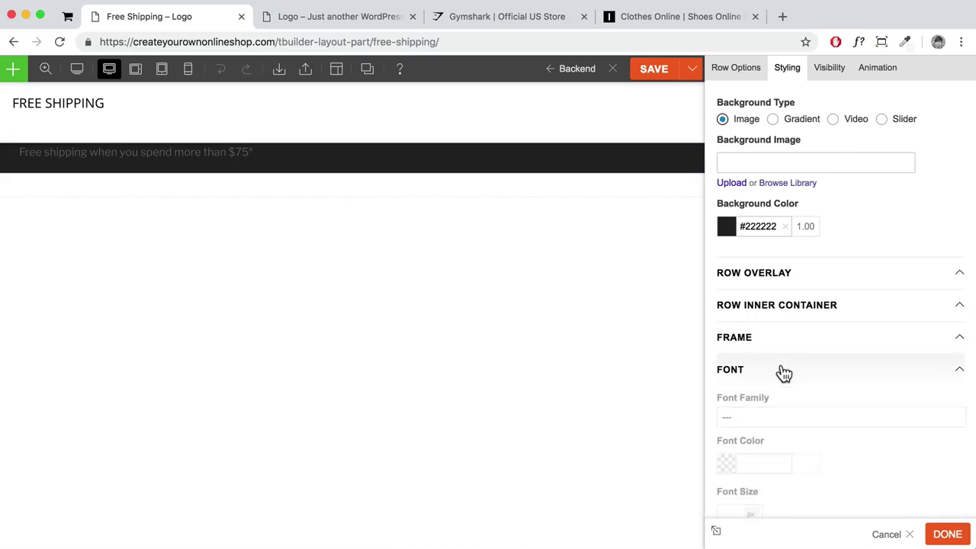
pyautogui.scroll(-3, 762, 378)
pyautogui.click(726, 365)
pyautogui.click(724, 380)
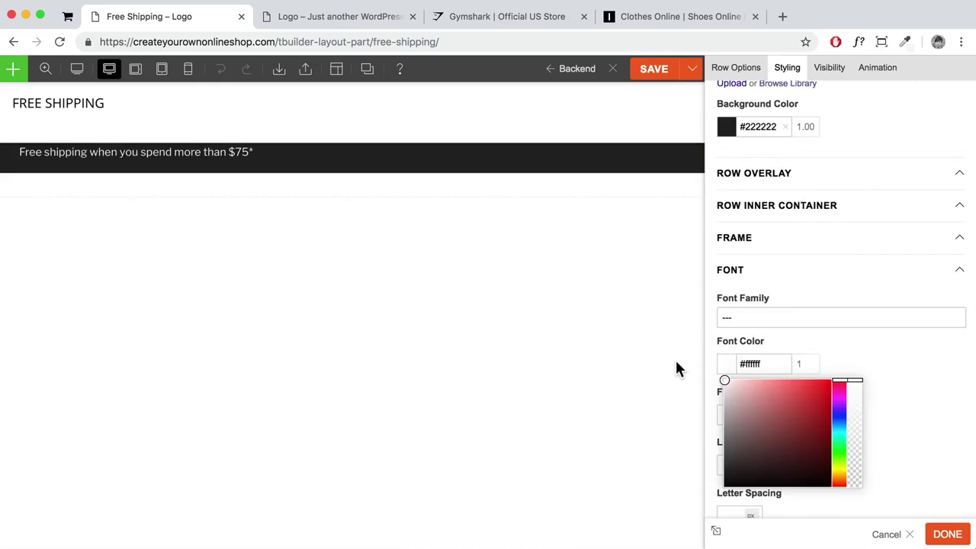
pyautogui.moveTo(676, 363)
pyautogui.mouseDown()
pyautogui.moveTo(695, 343)
pyautogui.moveTo(760, 332)
pyautogui.moveTo(695, 366)
pyautogui.mouseUp()
pyautogui.click(293, 183)
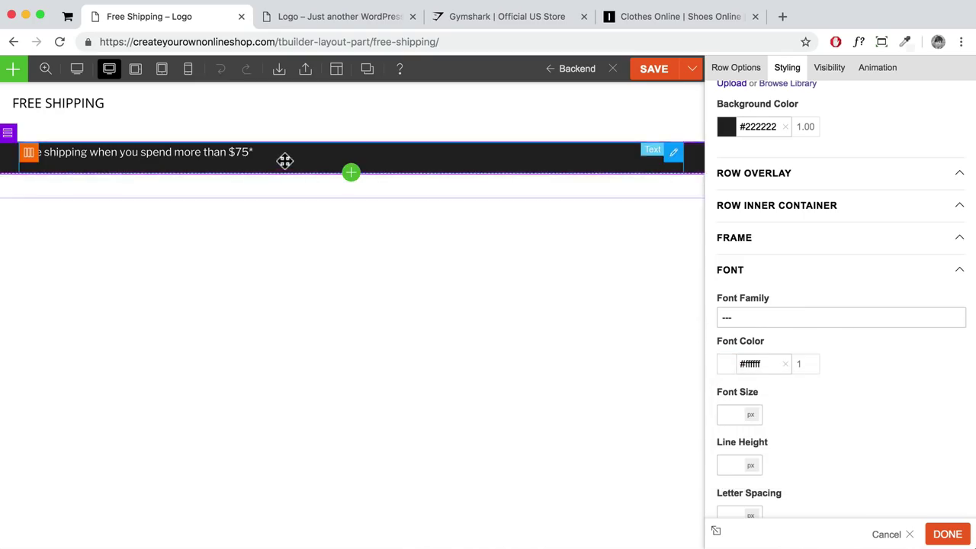
pyautogui.scroll(-2, 822, 344)
pyautogui.scroll(-1, 822, 344)
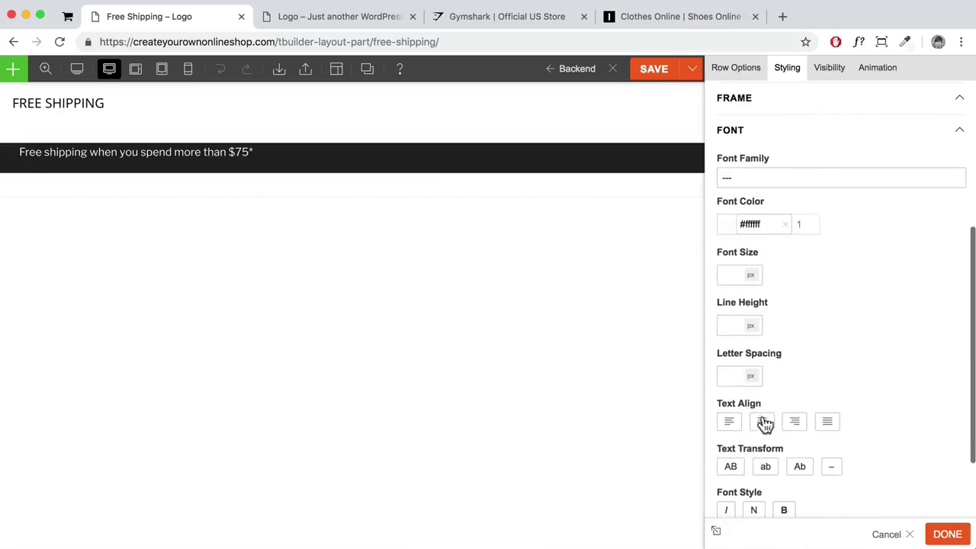
pyautogui.click(761, 422)
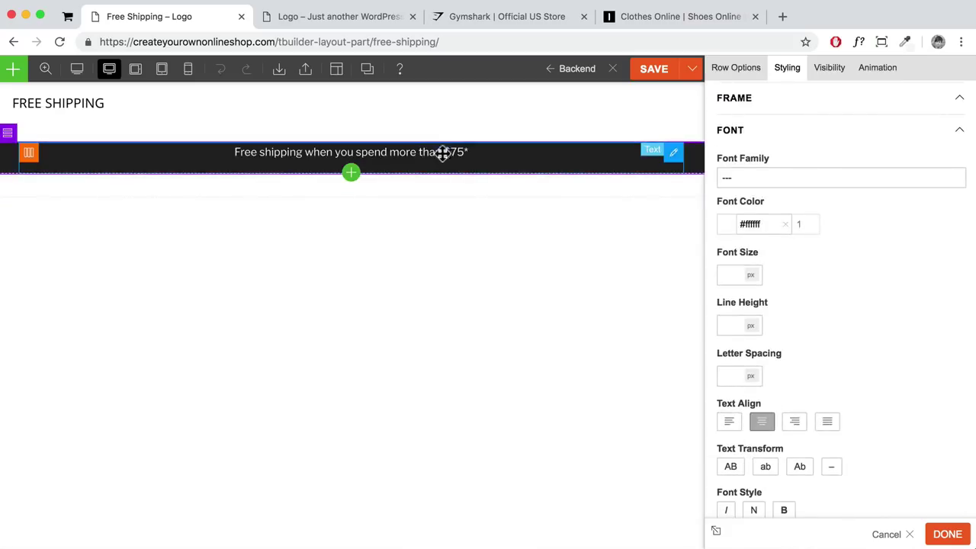
pyautogui.click(947, 535)
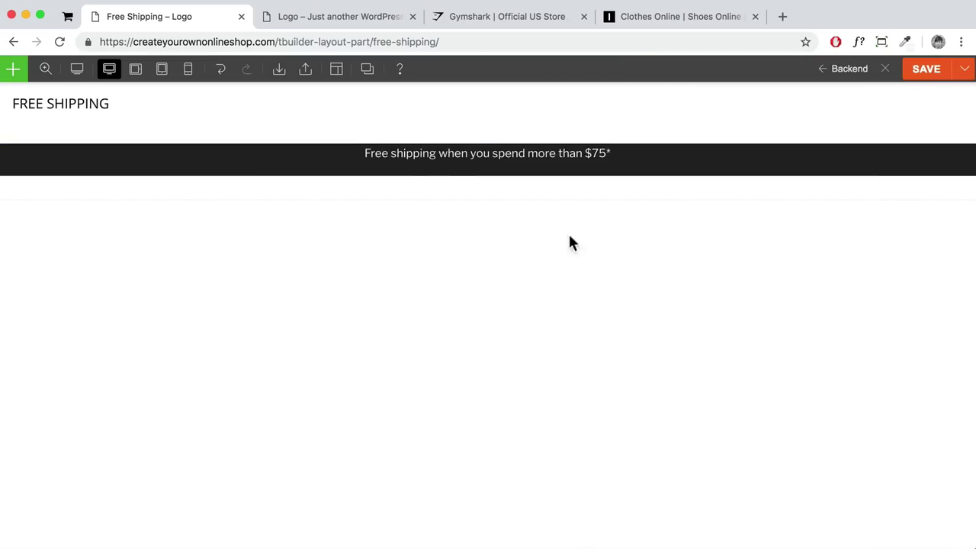
# Toggle the preview, then open the text module's Styling margin settings
pyautogui.click(77, 69)
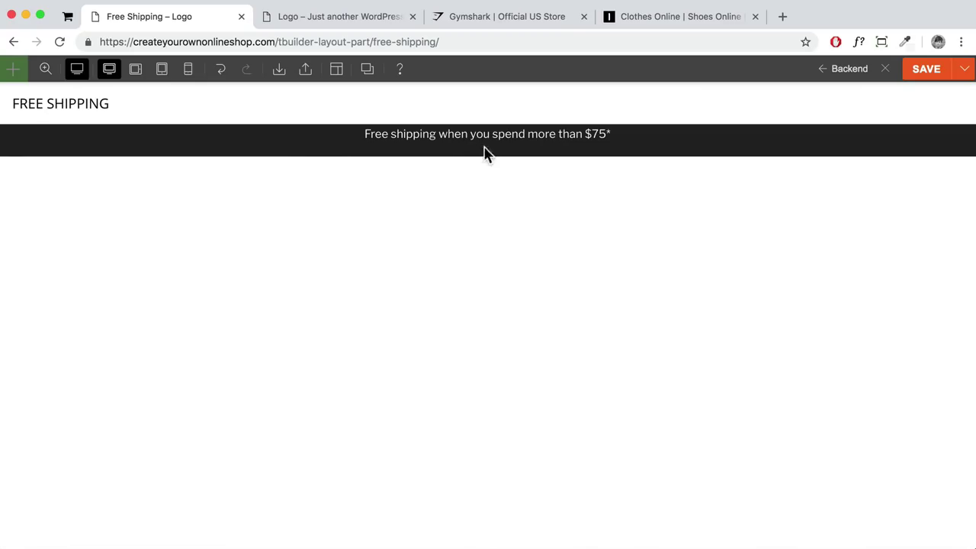
pyautogui.click(77, 76)
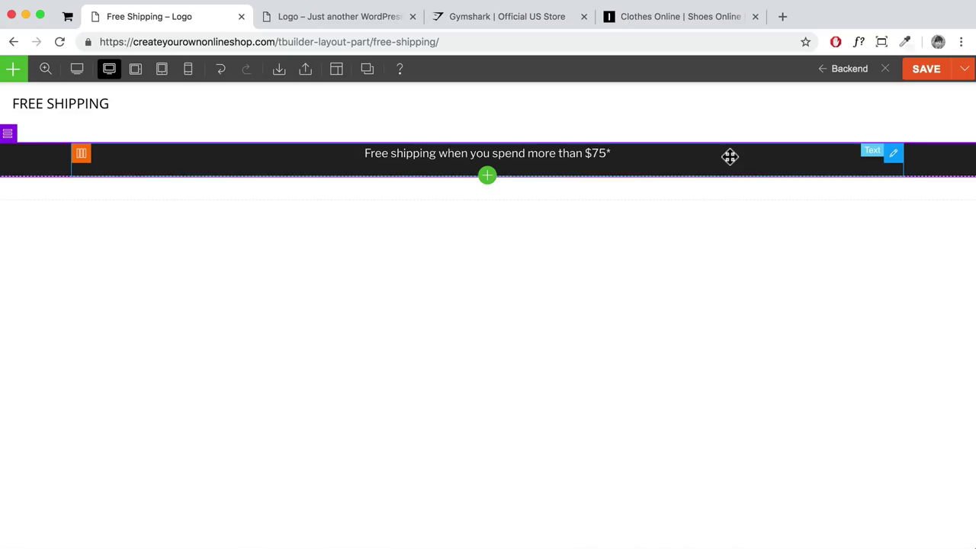
pyautogui.doubleClick(730, 156)
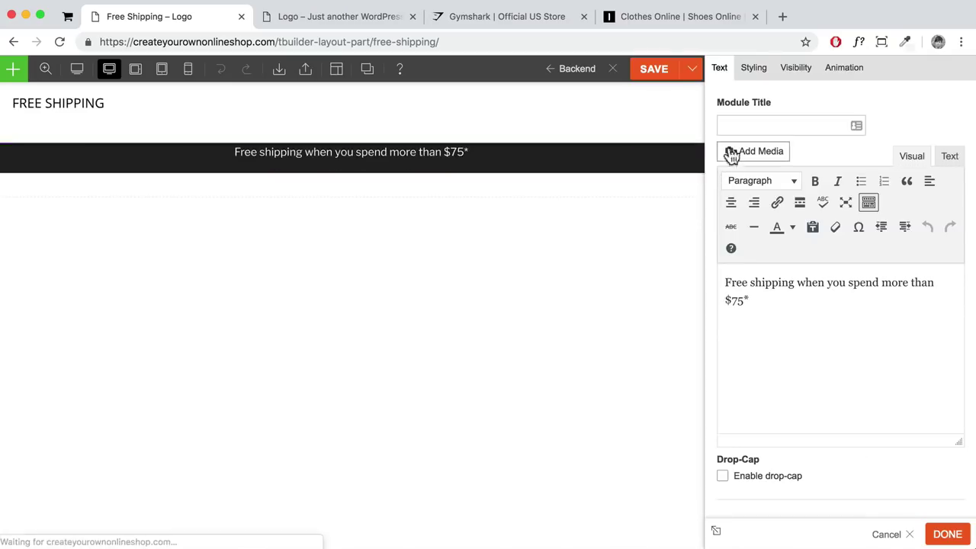
pyautogui.click(750, 76)
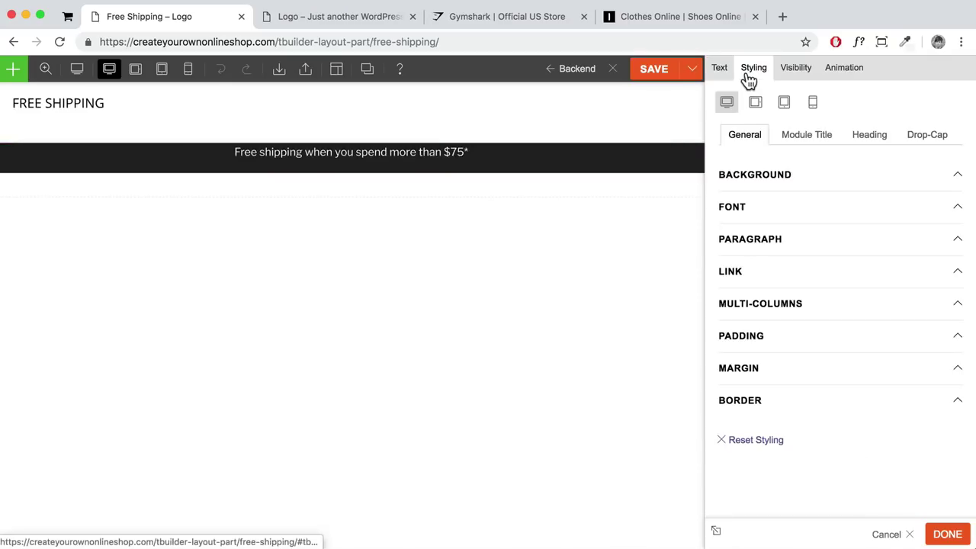
pyautogui.click(785, 377)
# Unlink the margin sides, try a 100 bottom margin, then clear it
pyautogui.click(779, 420)
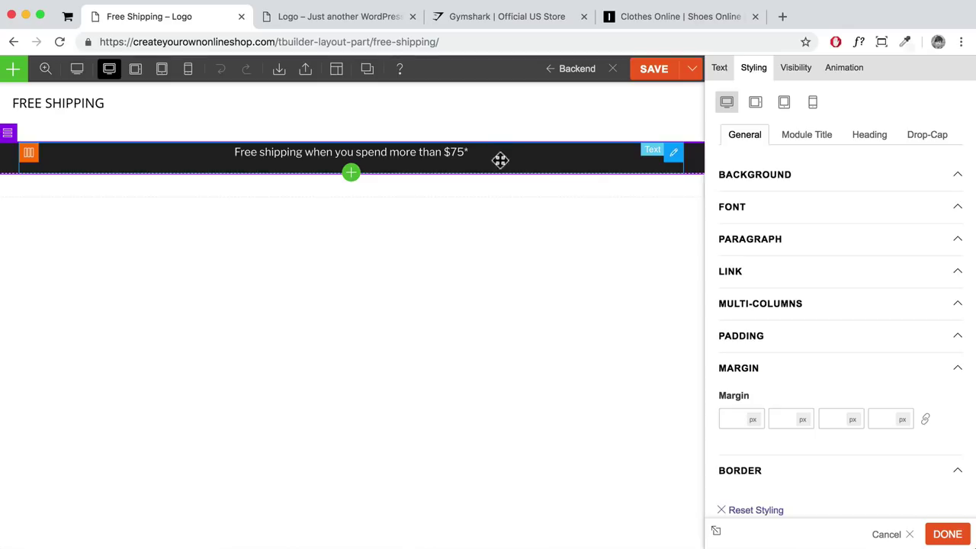
pyautogui.click(828, 418)
pyautogui.write('100')
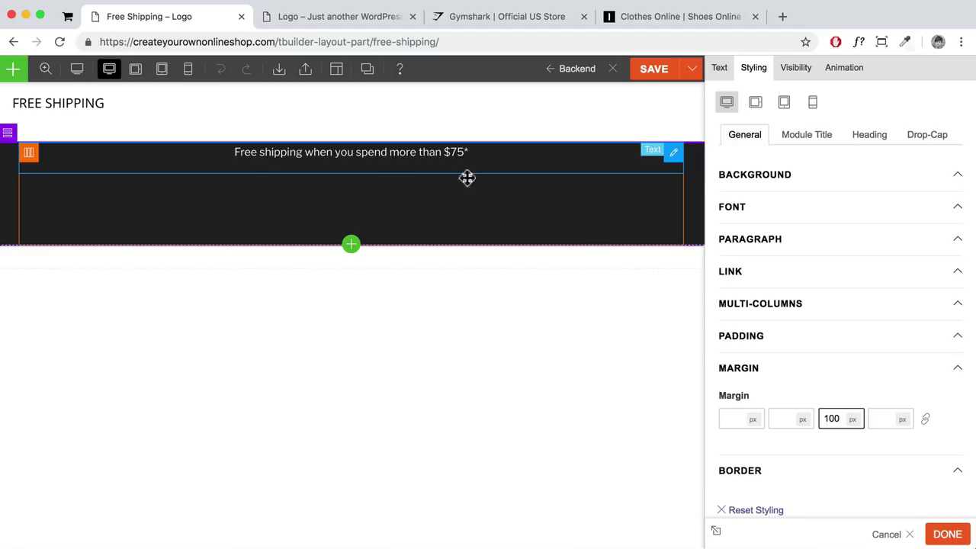
pyautogui.moveTo(827, 404); pyautogui.dragTo(815, 419)
pyautogui.press('BackSpace')
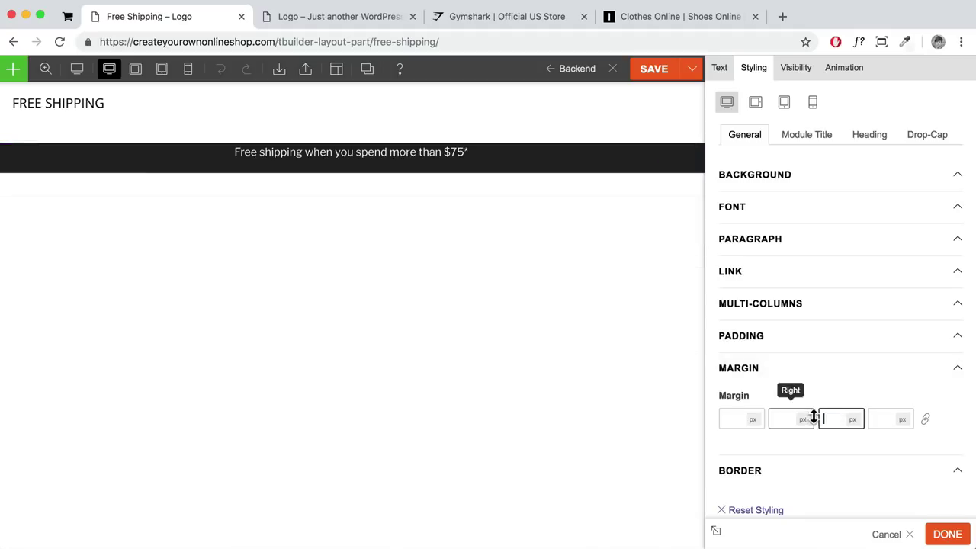
# Remove the 98 px bottom margin, unlink padding, try 100 bottom padding, then clear it
pyautogui.click(870, 337)
pyautogui.click(781, 389)
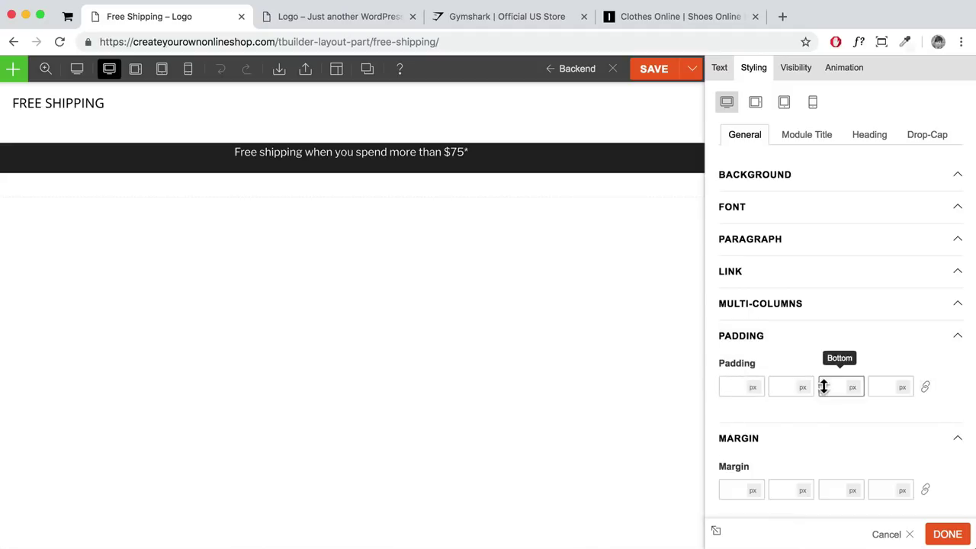
pyautogui.click(822, 386)
pyautogui.write('100')
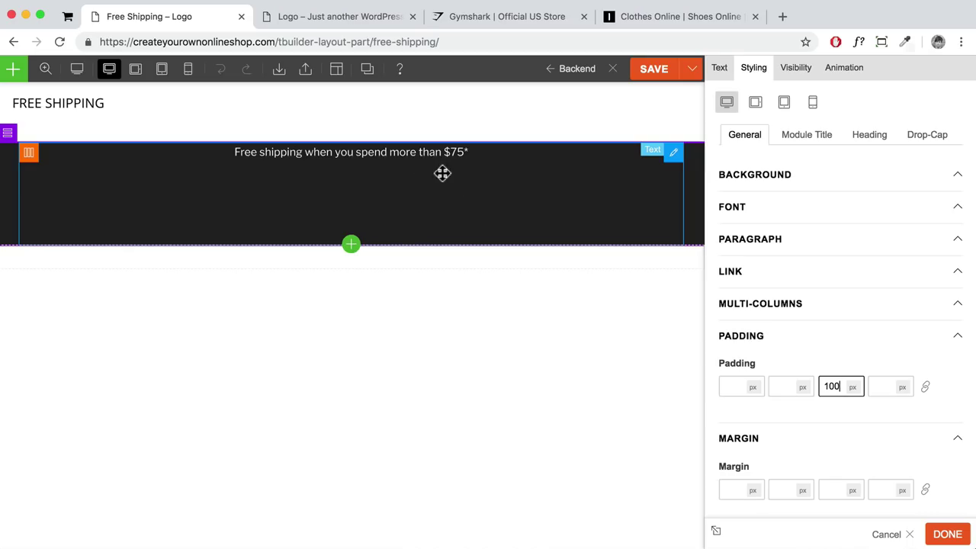
pyautogui.press('BackSpace')
pyautogui.press('BackSpace')
pyautogui.press('BackSpace')
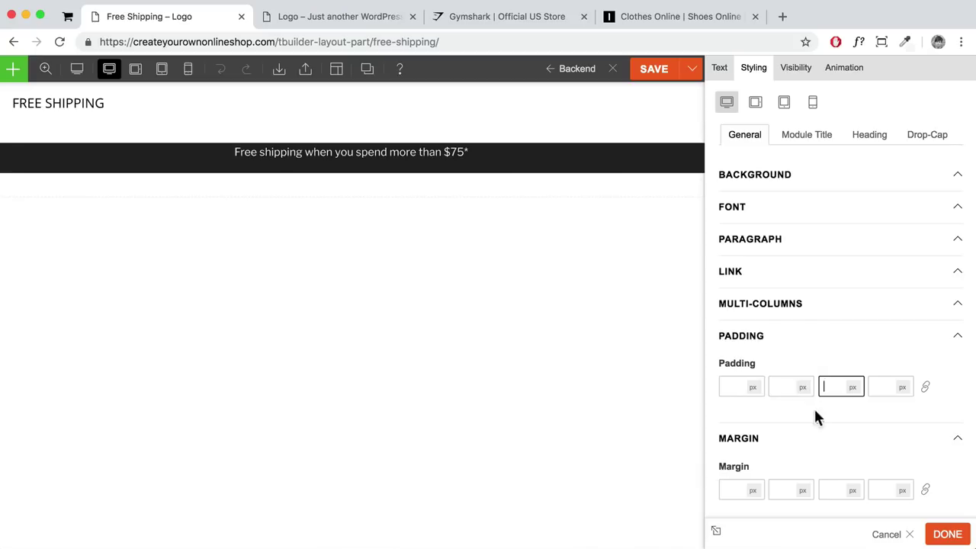
# Set the text module's bottom margin to -10 and top margin to 5
pyautogui.click(836, 492)
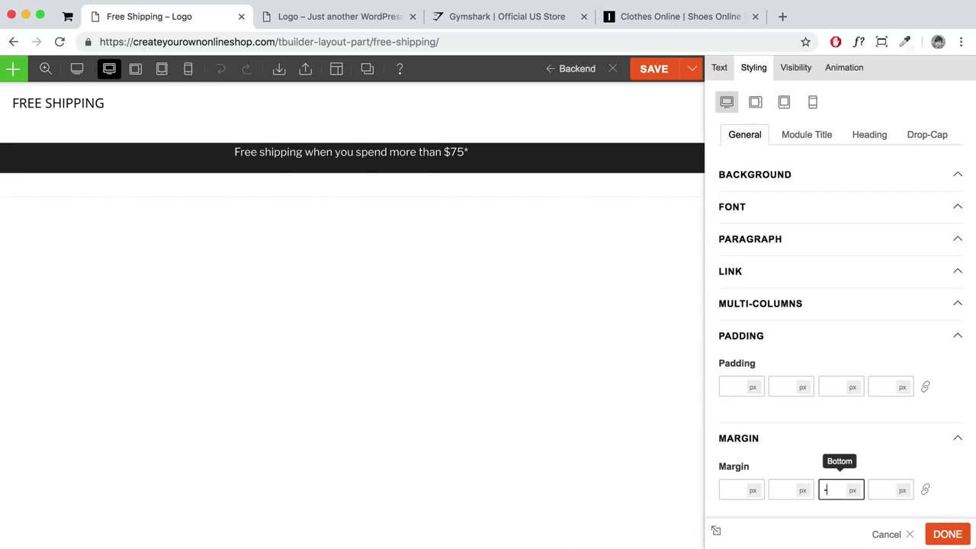
pyautogui.write('-5')
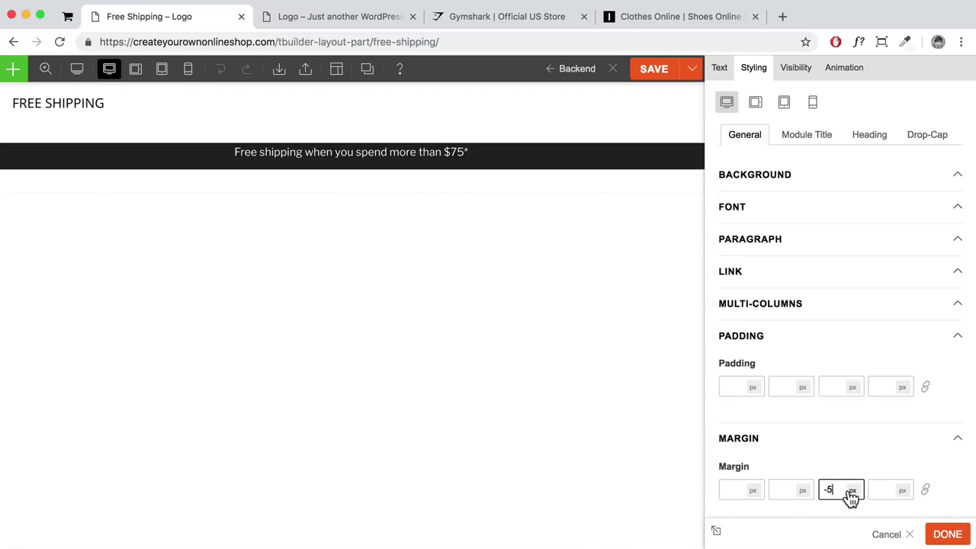
pyautogui.press('BackSpace')
pyautogui.write('10')
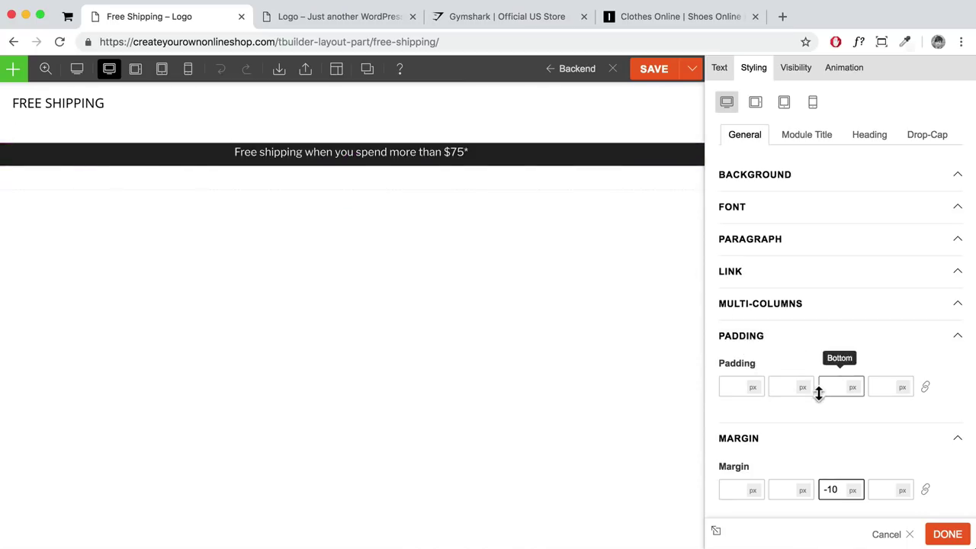
pyautogui.click(735, 492)
pyautogui.write('2')
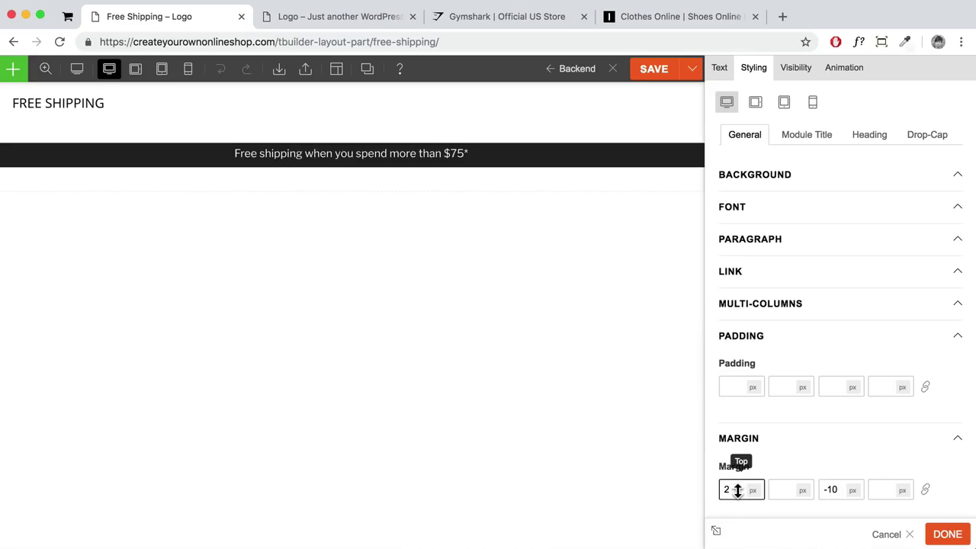
pyautogui.press('Up')
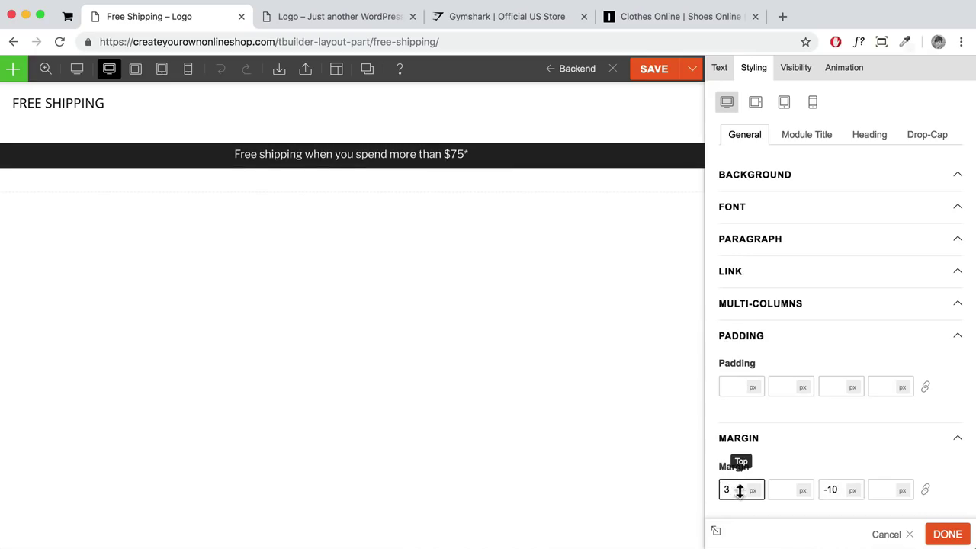
pyautogui.press('Up')
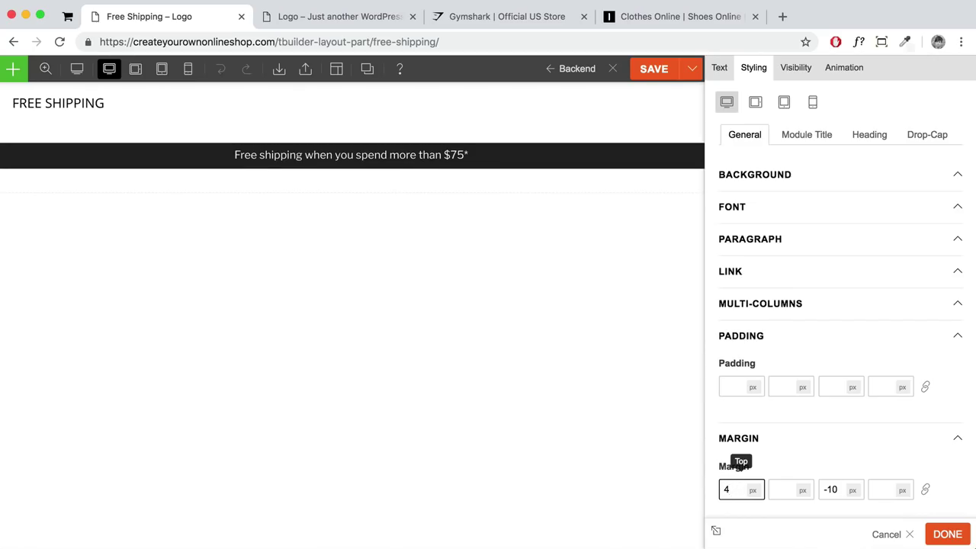
pyautogui.write('5')
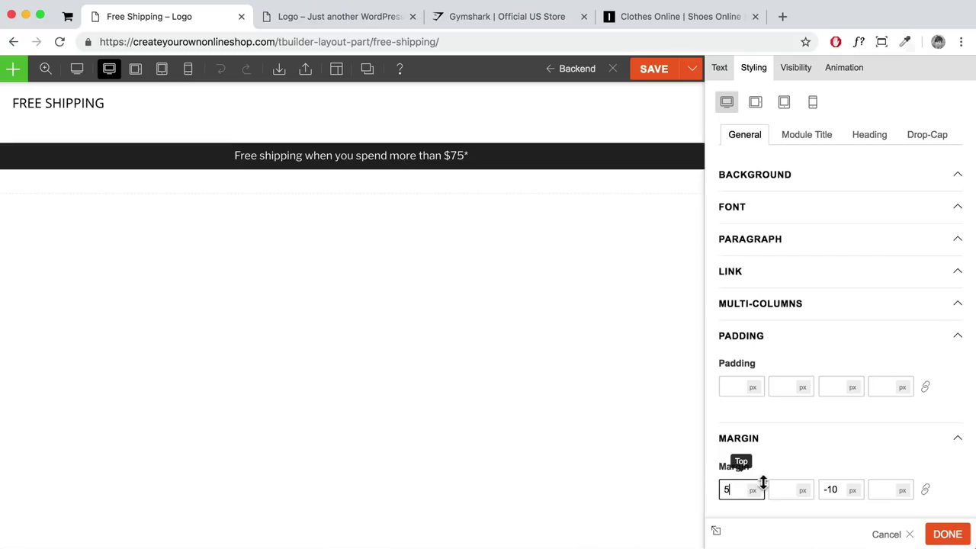
pyautogui.click(947, 537)
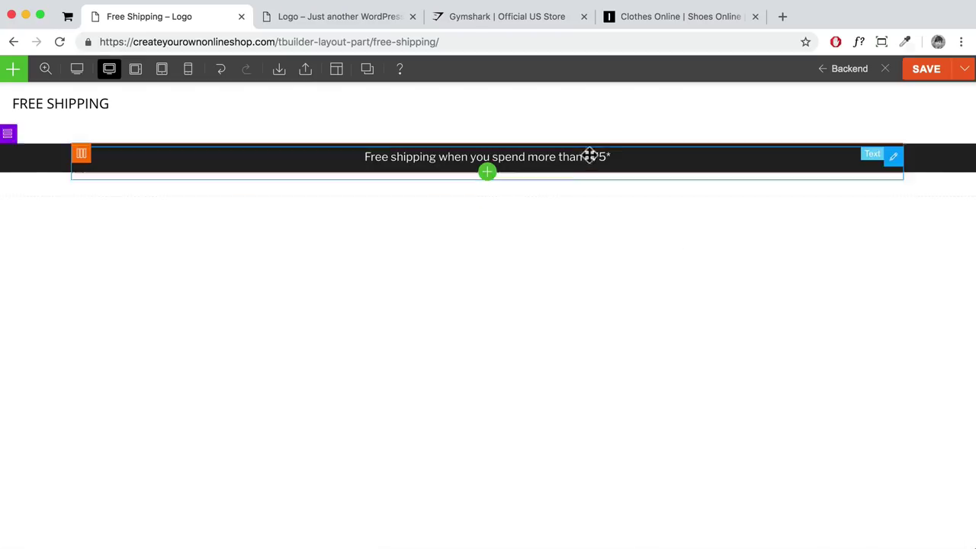
# Compare with the homepage banner and set the banner text's font size to 14
pyautogui.click(67, 16)
pyautogui.click(190, 16)
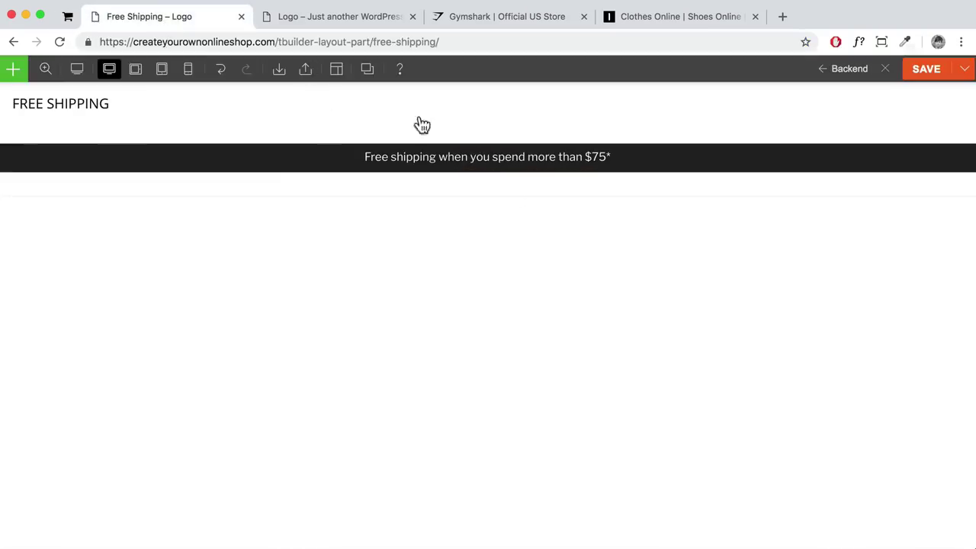
pyautogui.doubleClick(647, 156)
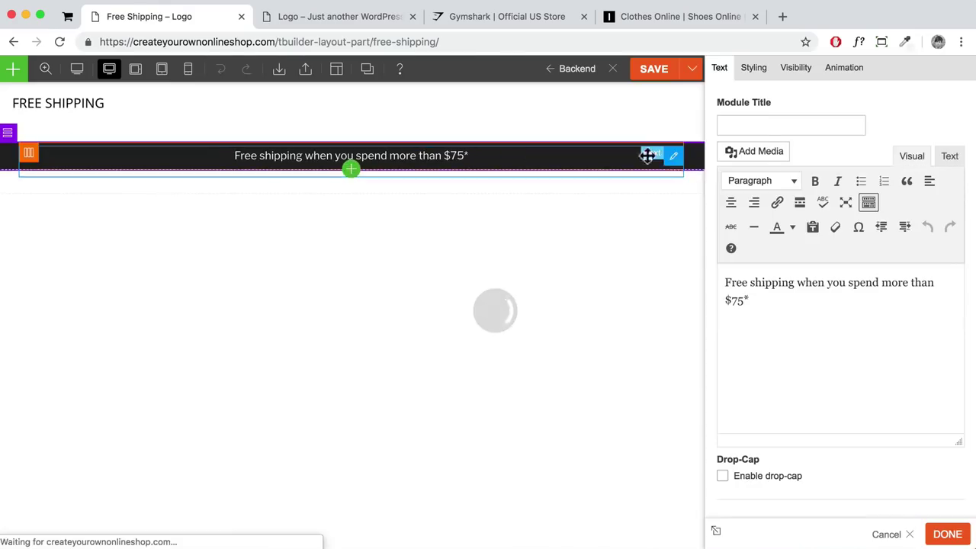
pyautogui.click(754, 67)
pyautogui.click(812, 208)
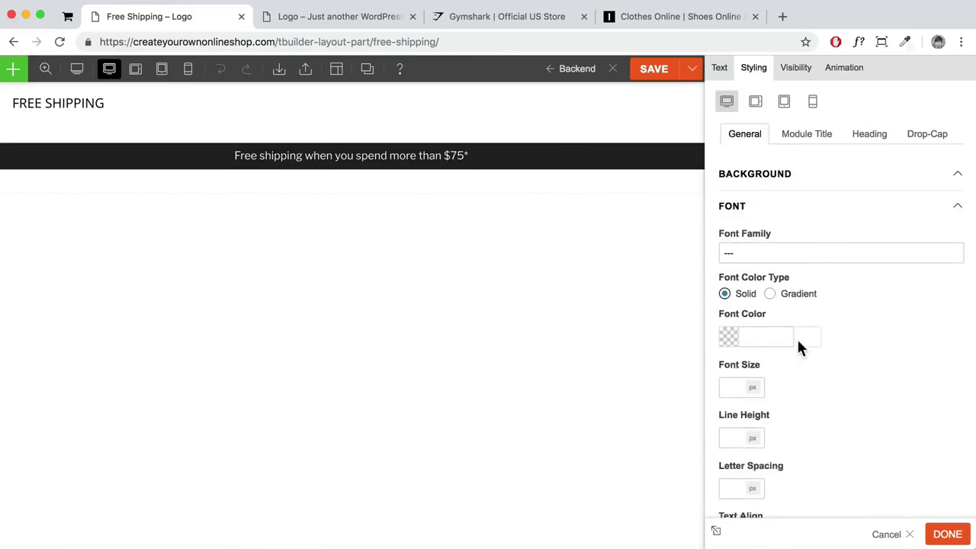
pyautogui.scroll(-2, 797, 343)
pyautogui.click(736, 332)
pyautogui.write('14')
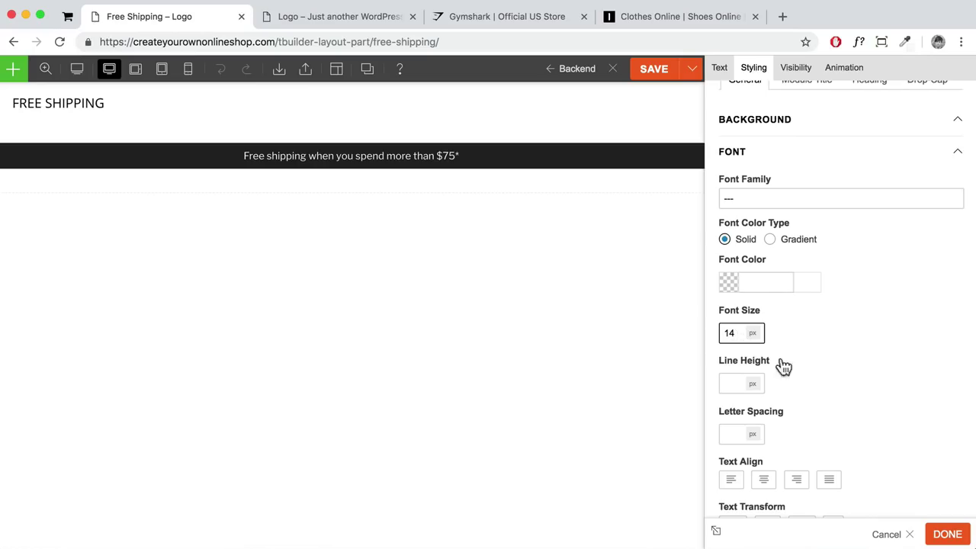
pyautogui.click(943, 535)
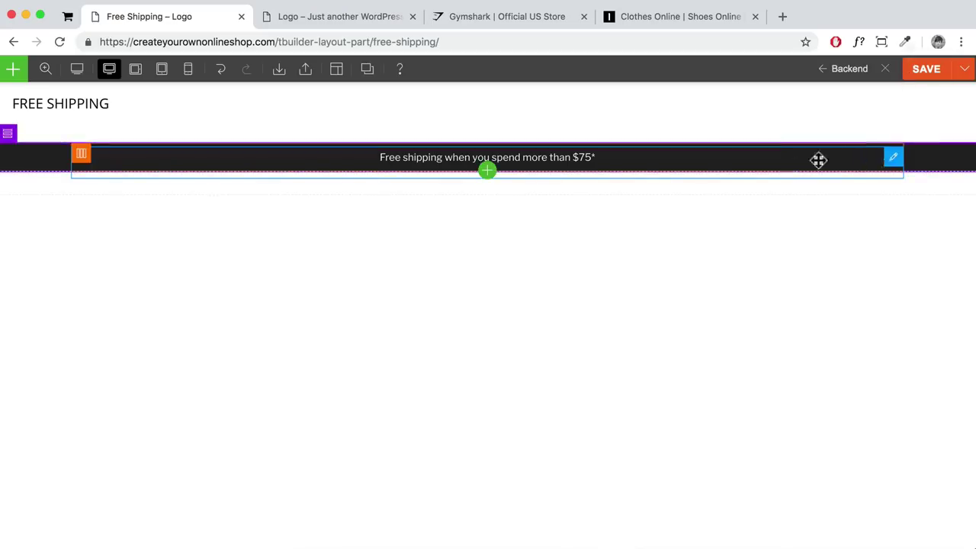
# Change the margins to 3 px top and -11 px bottom, then save the layout part
pyautogui.doubleClick(791, 156)
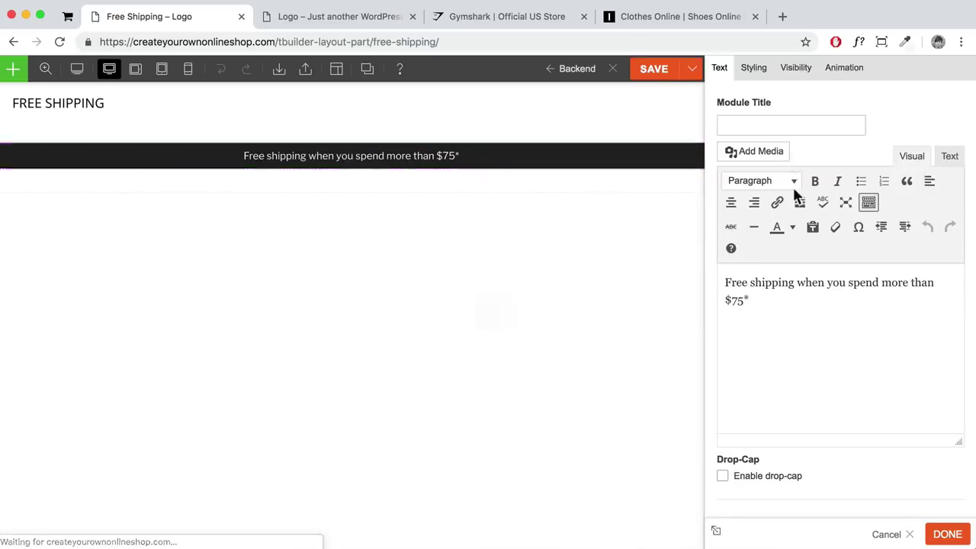
pyautogui.click(753, 67)
pyautogui.click(805, 337)
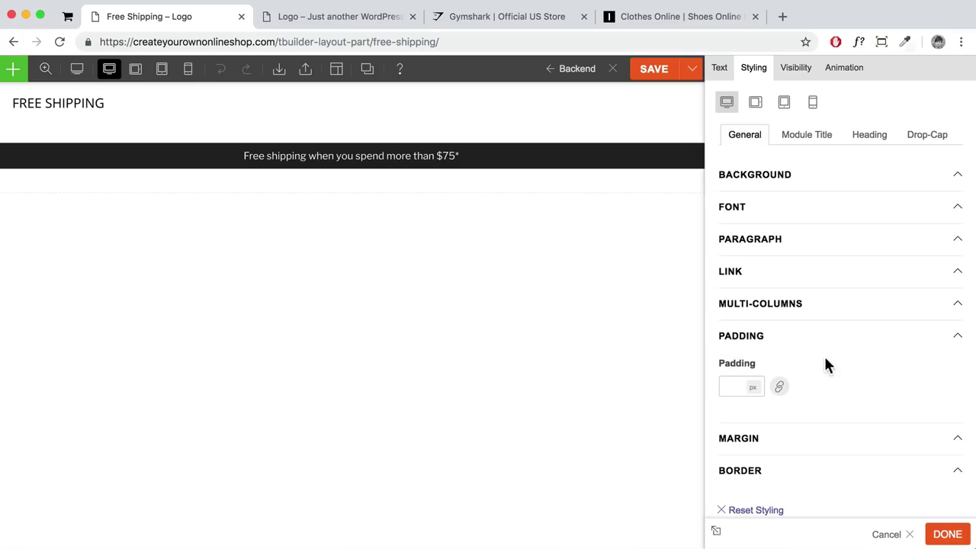
pyautogui.click(773, 440)
pyautogui.scroll(-2, 793, 425)
pyautogui.click(737, 420)
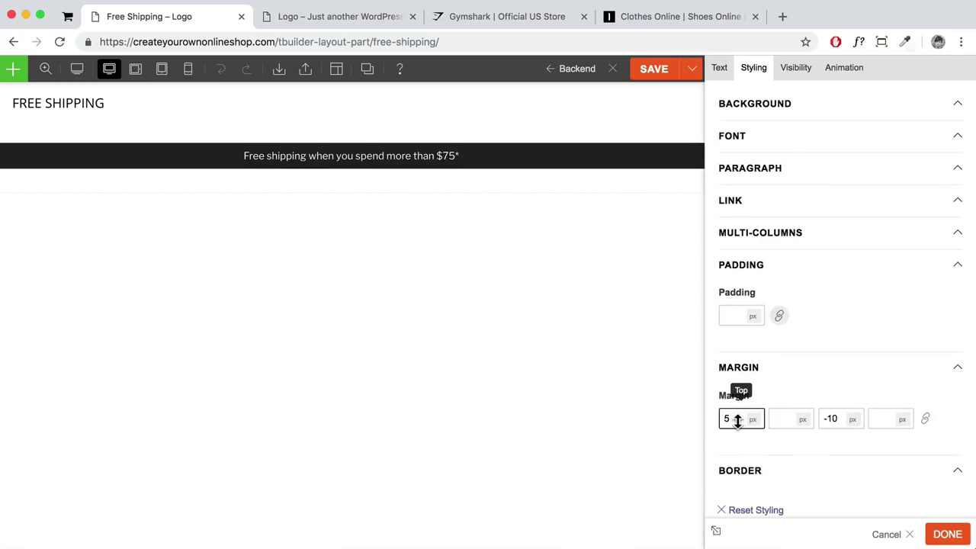
pyautogui.write('3')
pyautogui.click(834, 418)
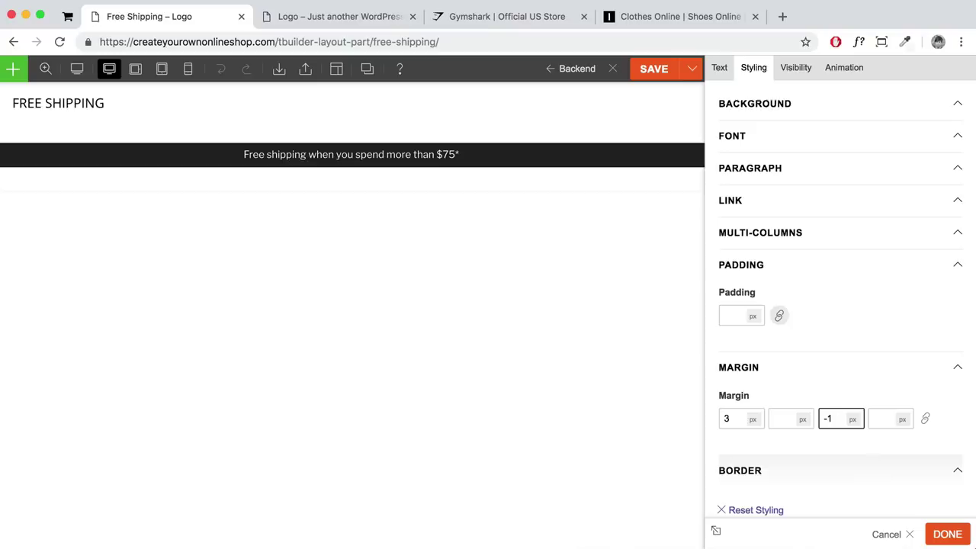
pyautogui.write('1')
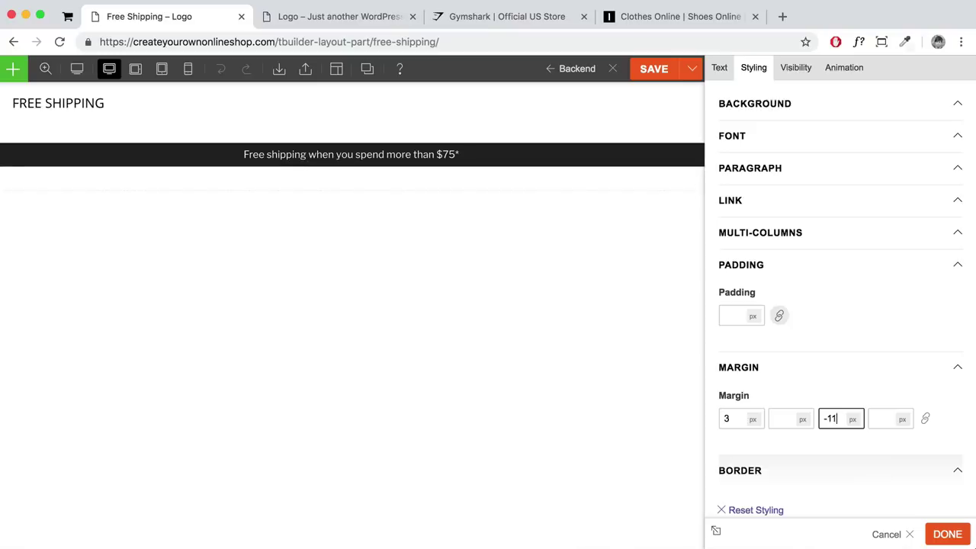
pyautogui.click(948, 533)
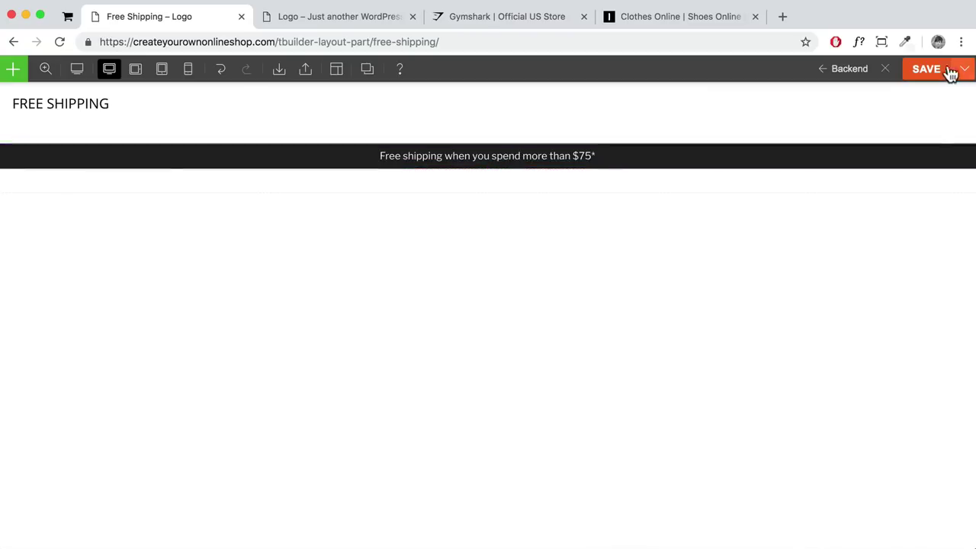
pyautogui.click(927, 70)
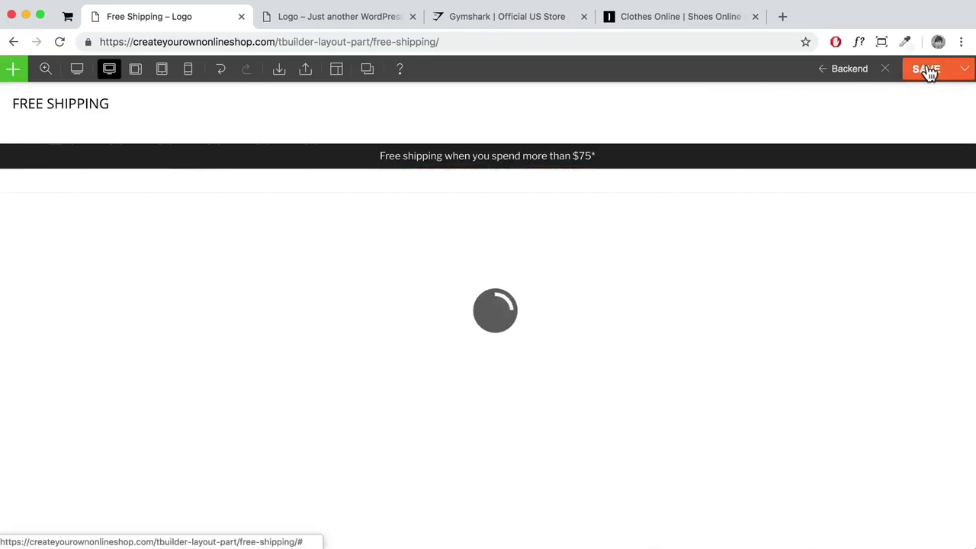
# In the backend, copy the shortcode [themify_layout_part id="106"] and update the layout part
pyautogui.click(850, 70)
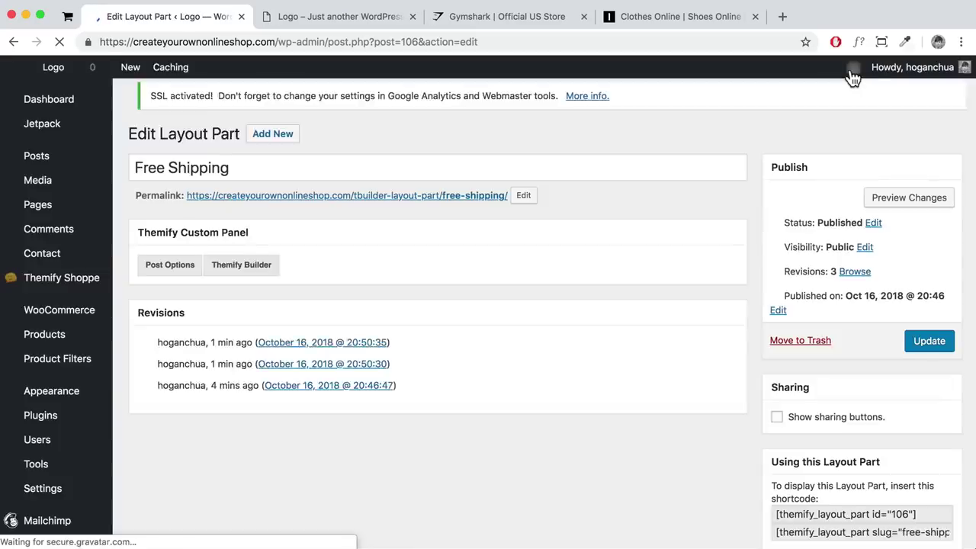
pyautogui.scroll(-5, 838, 321)
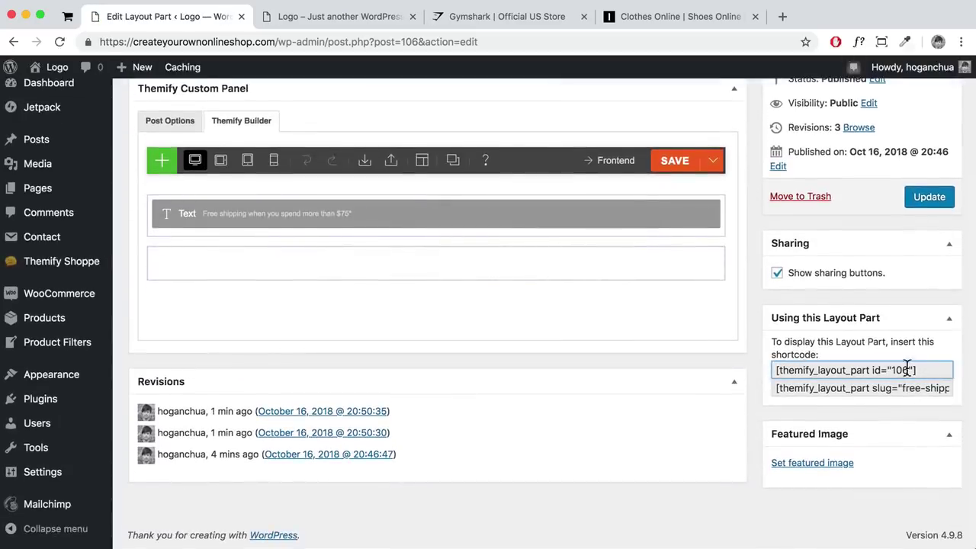
pyautogui.moveTo(932, 370); pyautogui.dragTo(775, 367)
pyautogui.rightClick(774, 369)
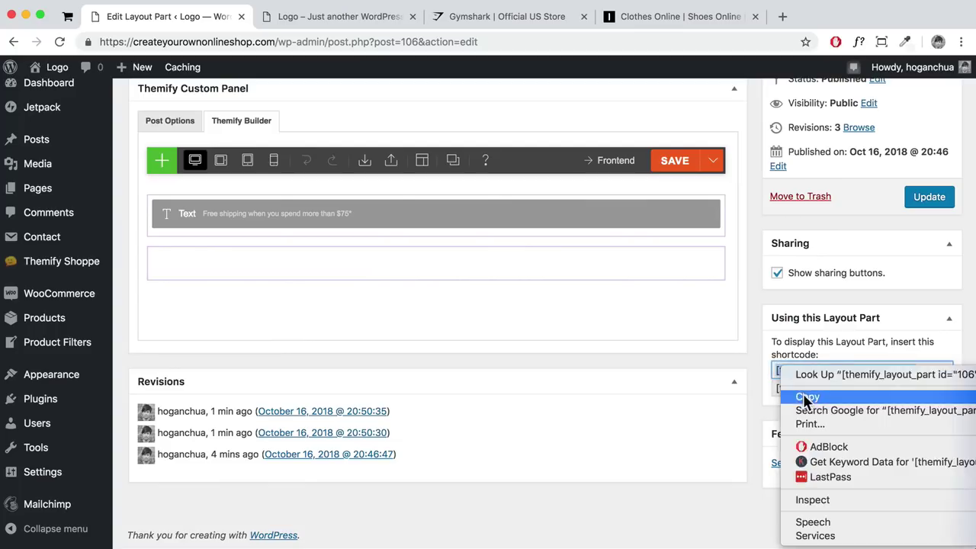
pyautogui.click(808, 393)
pyautogui.click(946, 205)
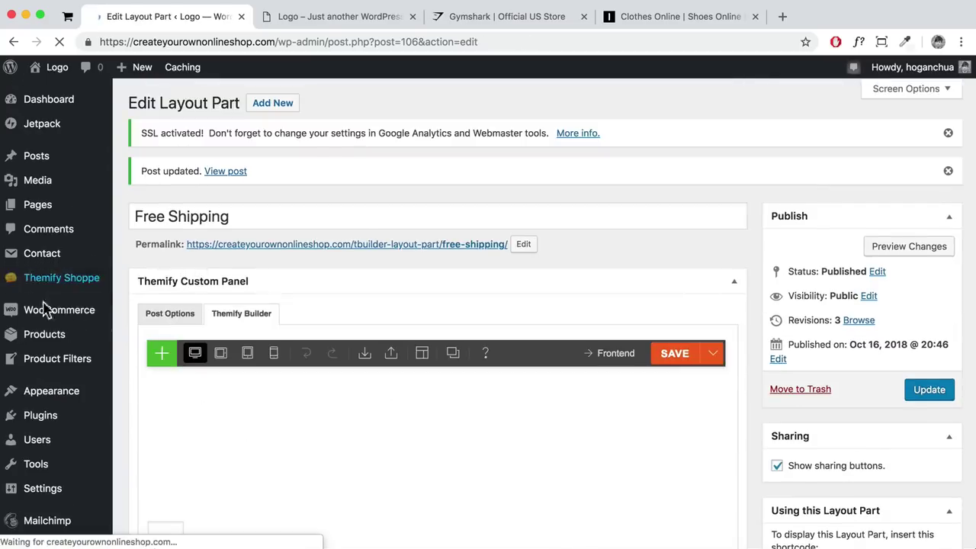
# Open the Hook Content section of Themify Settings and preview the hook locations
pyautogui.moveTo(50, 289)
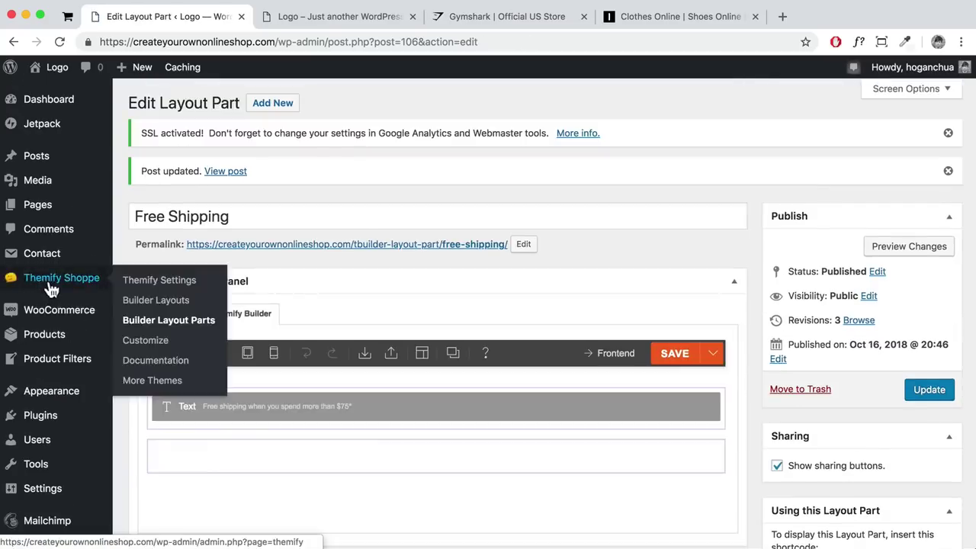
pyautogui.click(158, 281)
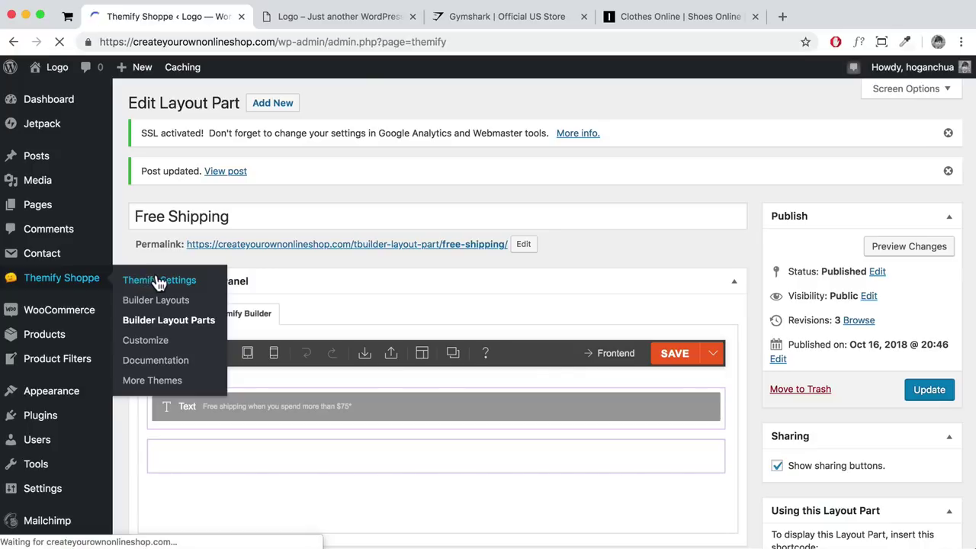
pyautogui.scroll(-3, 255, 386)
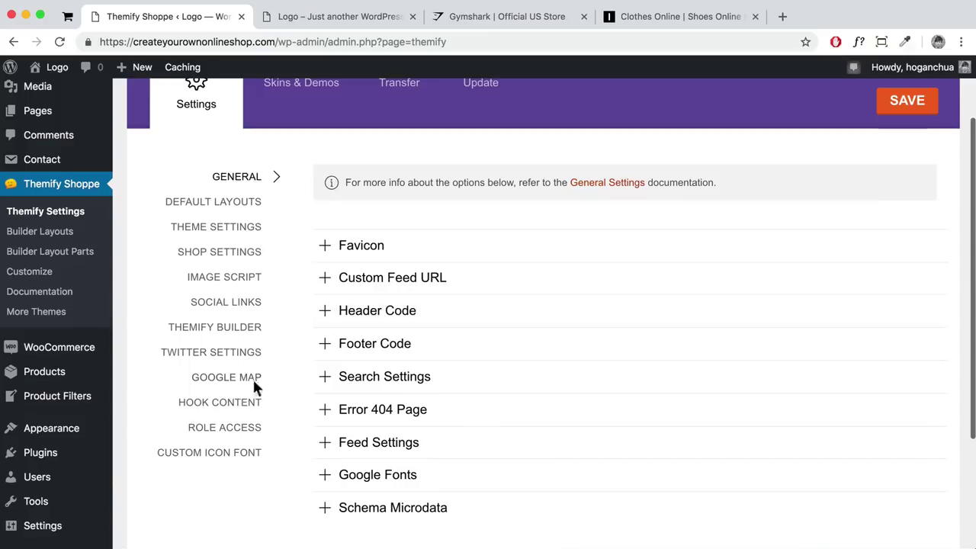
pyautogui.click(215, 402)
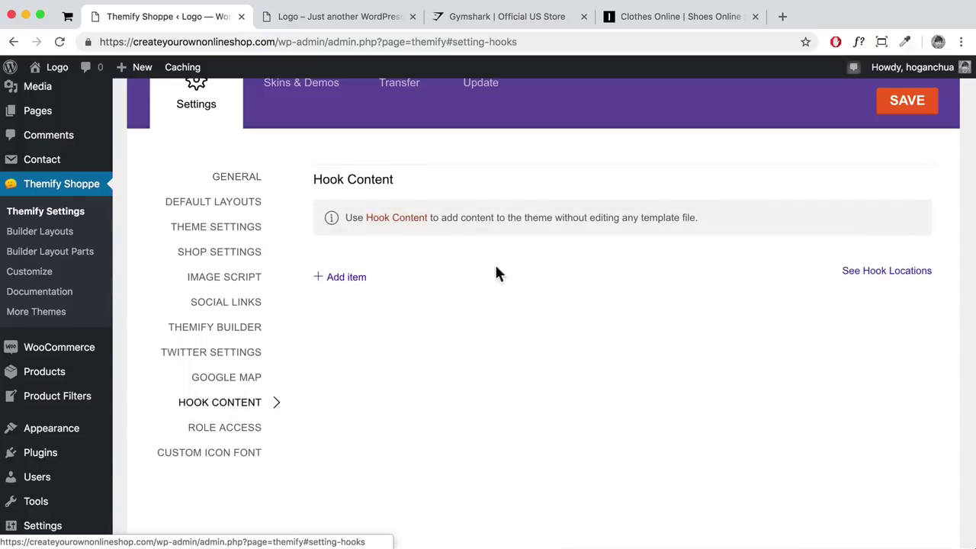
pyautogui.click(873, 271)
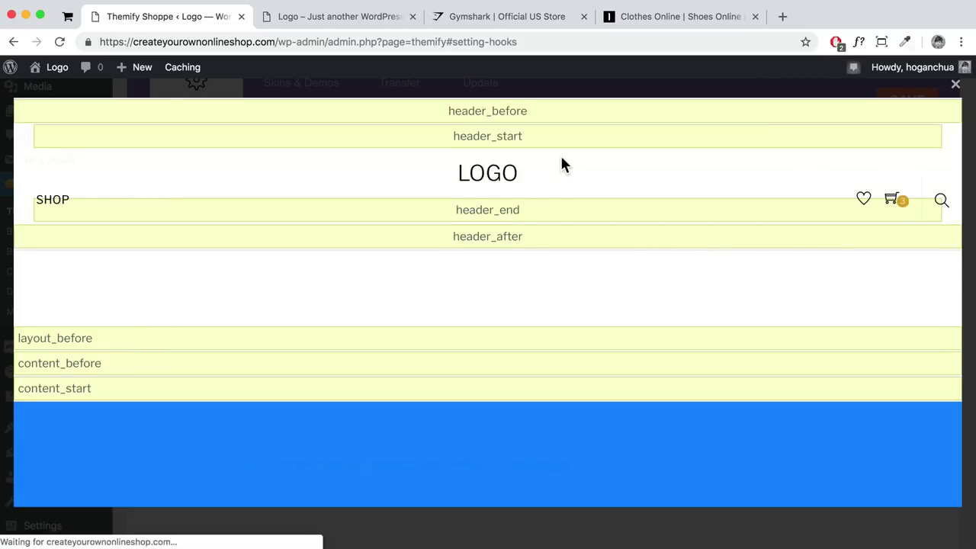
# Compare the hook-locations preview with the storefront and The Iconic's shipping bar, then close it
pyautogui.scroll(-10, 557, 159)
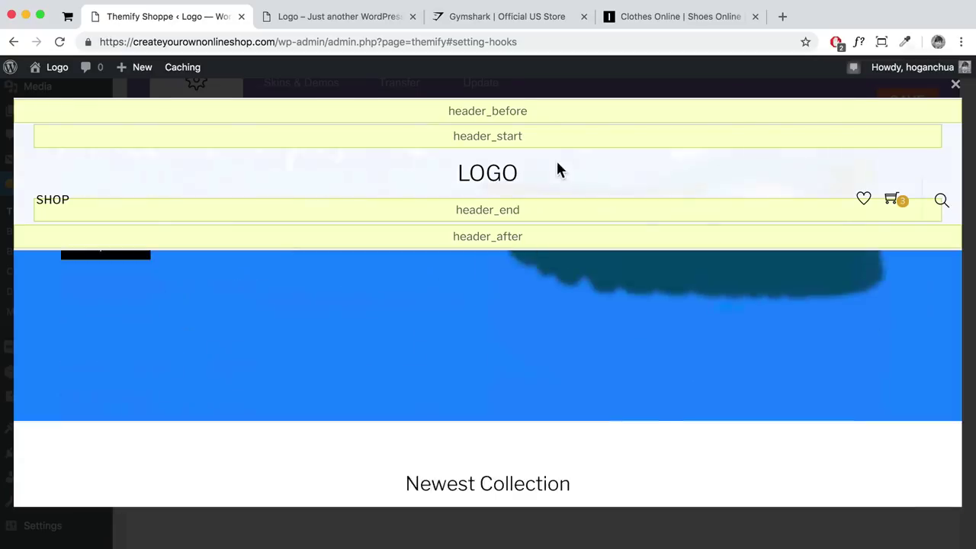
pyautogui.scroll(-15, 641, 322)
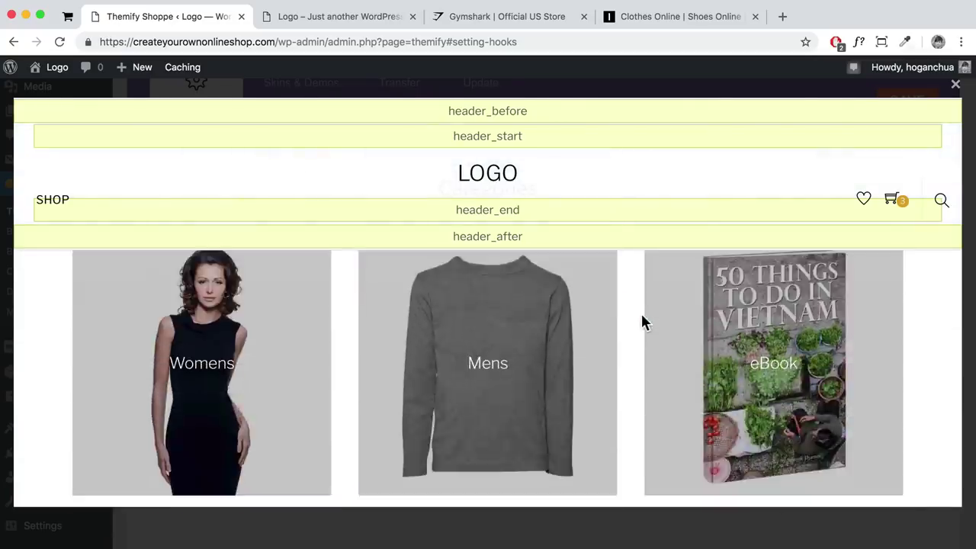
pyautogui.scroll(10, 640, 318)
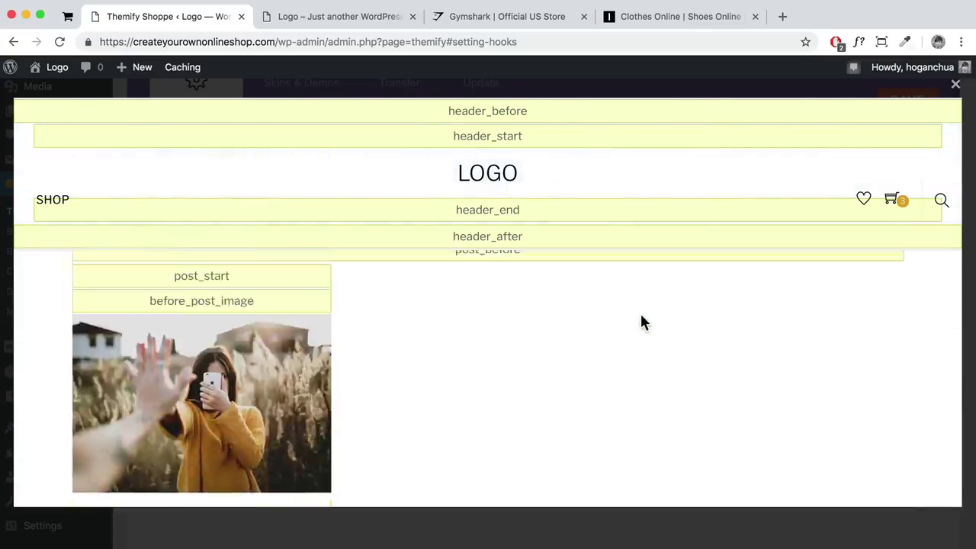
pyautogui.scroll(8, 640, 312)
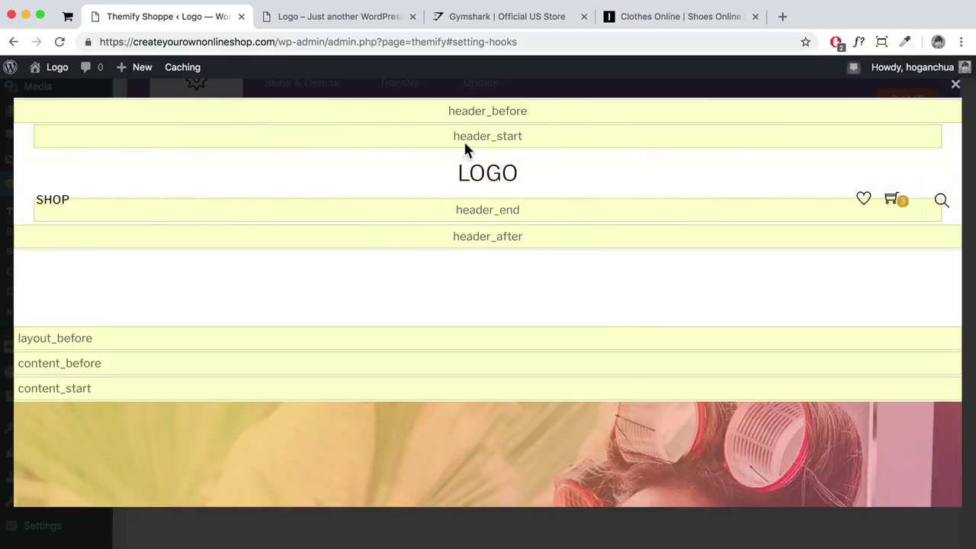
pyautogui.click(67, 16)
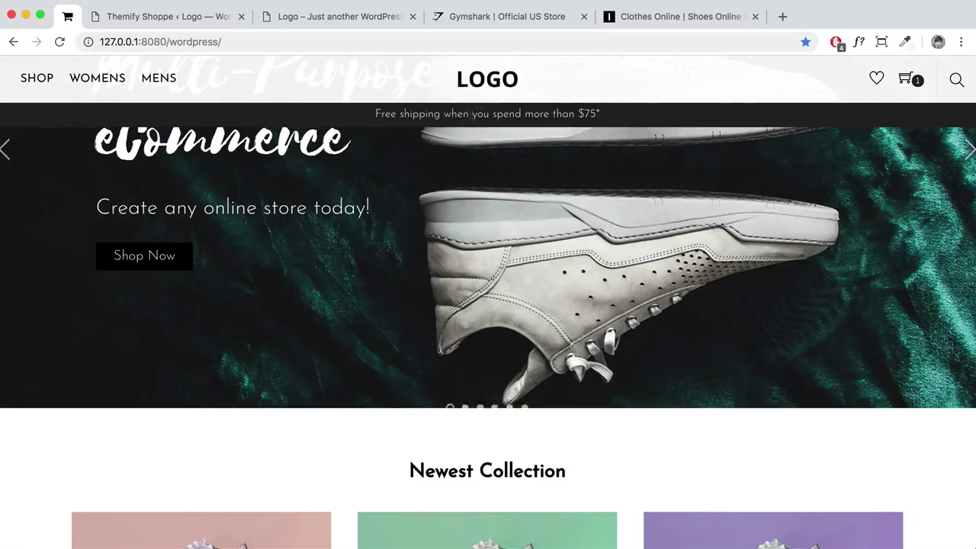
pyautogui.click(202, 23)
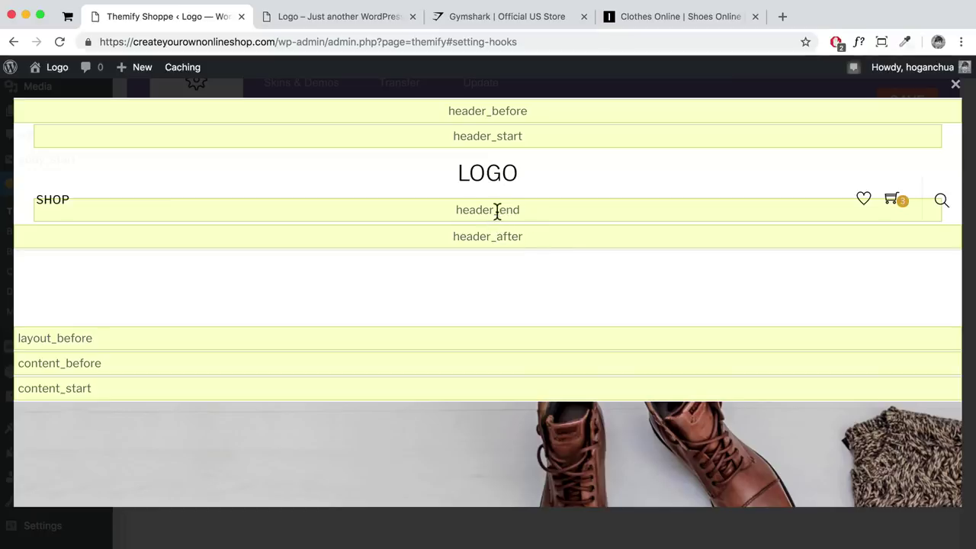
pyautogui.click(654, 20)
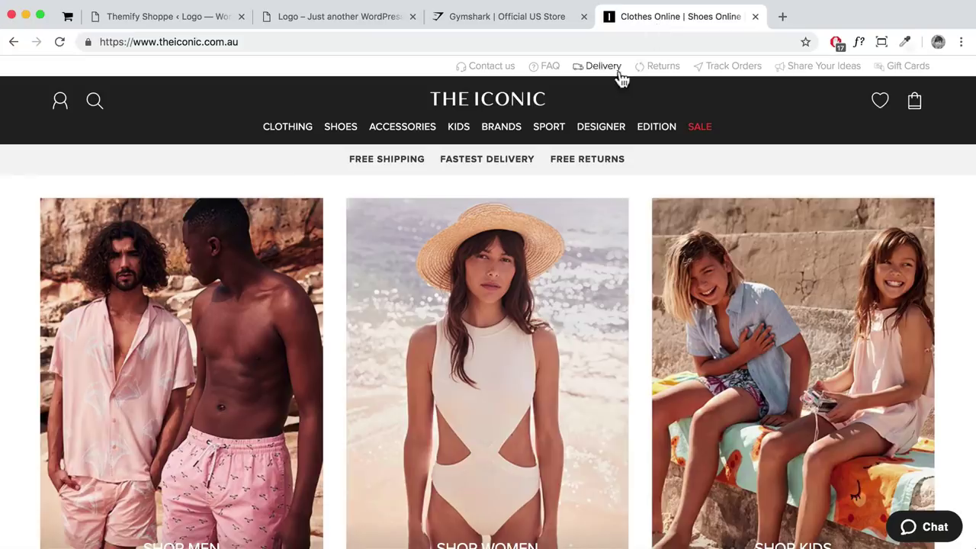
pyautogui.click(137, 23)
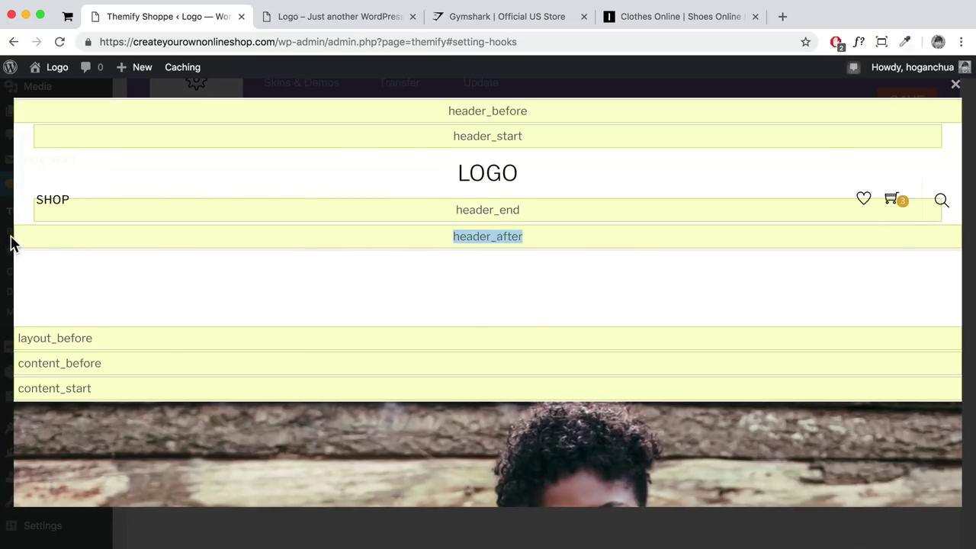
pyautogui.click(955, 84)
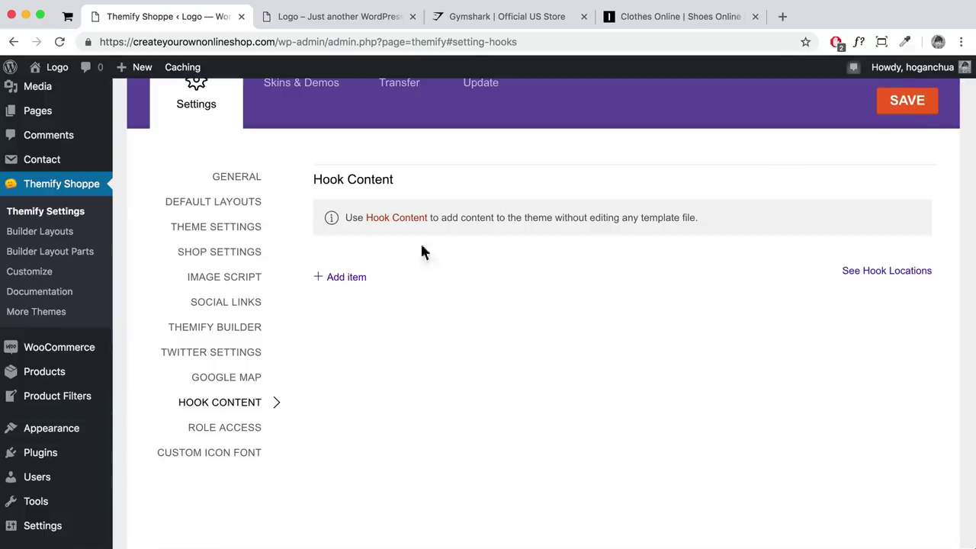
# Add a header_after hook item holding the shortcode [themify_layout_part id="106"]
pyautogui.click(330, 278)
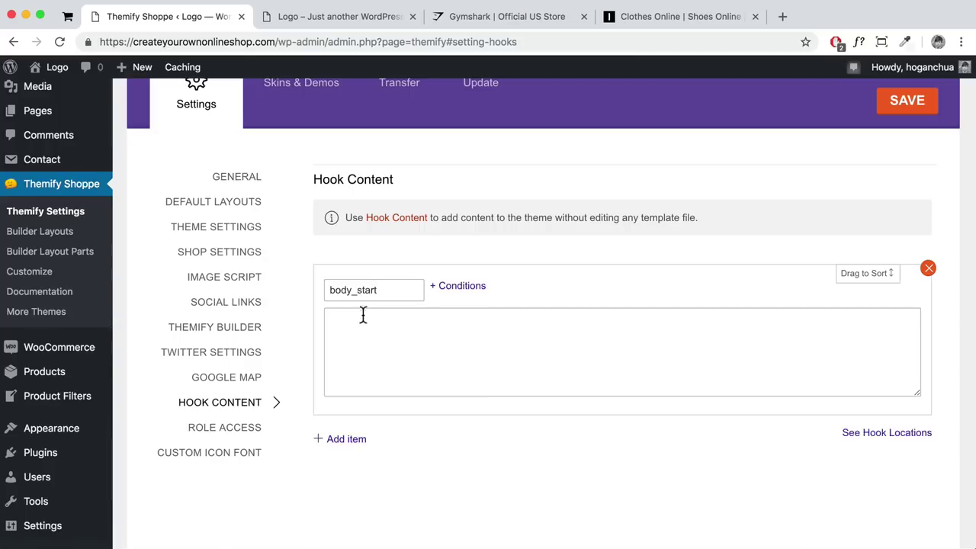
pyautogui.click(374, 290)
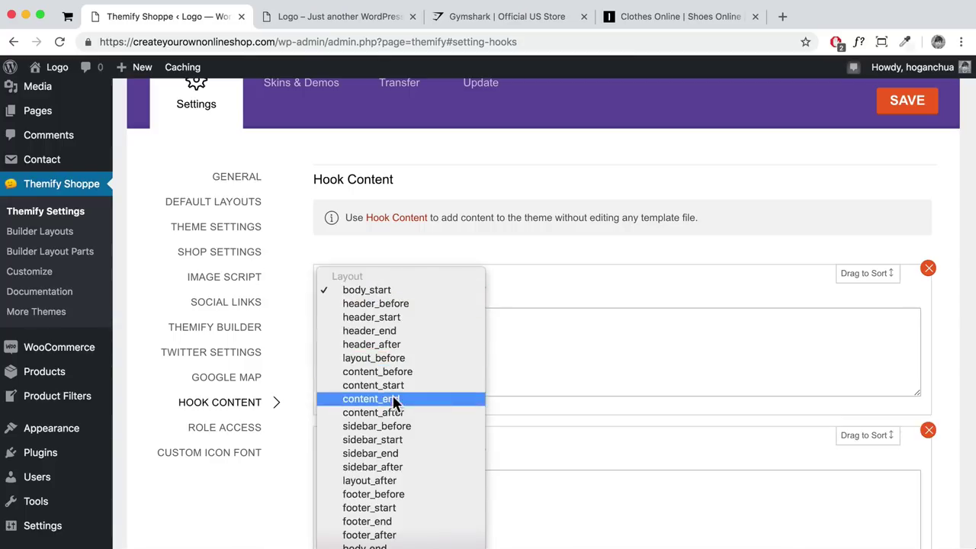
pyautogui.click(398, 344)
pyautogui.click(383, 333)
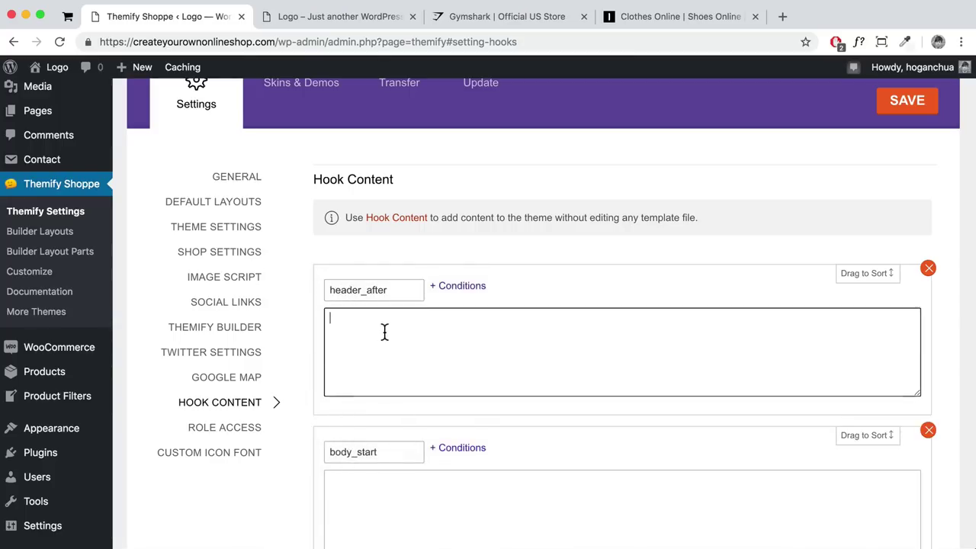
pyautogui.write('[themify_layout_part id="106"]')
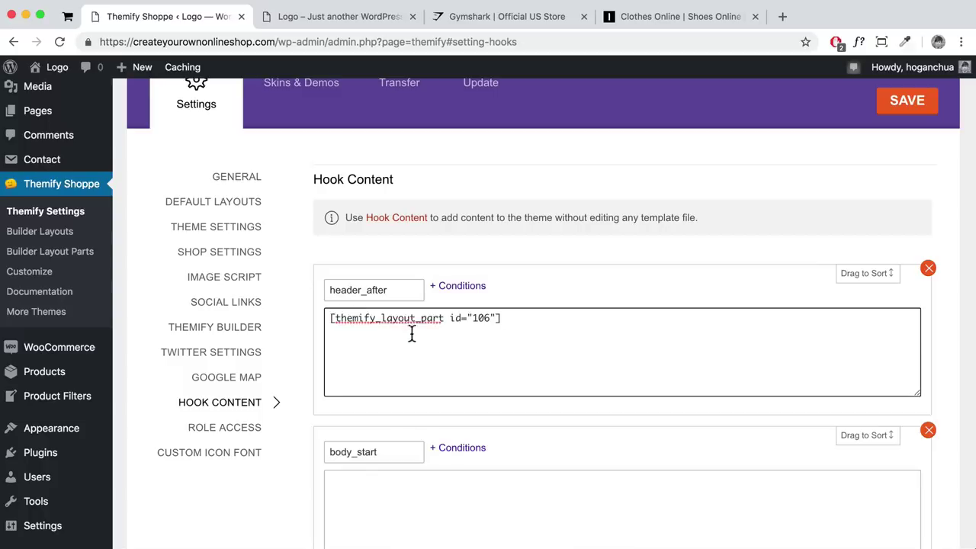
# Remove the extra empty body_start item, save Hook Content, and reload the storefront
pyautogui.click(458, 291)
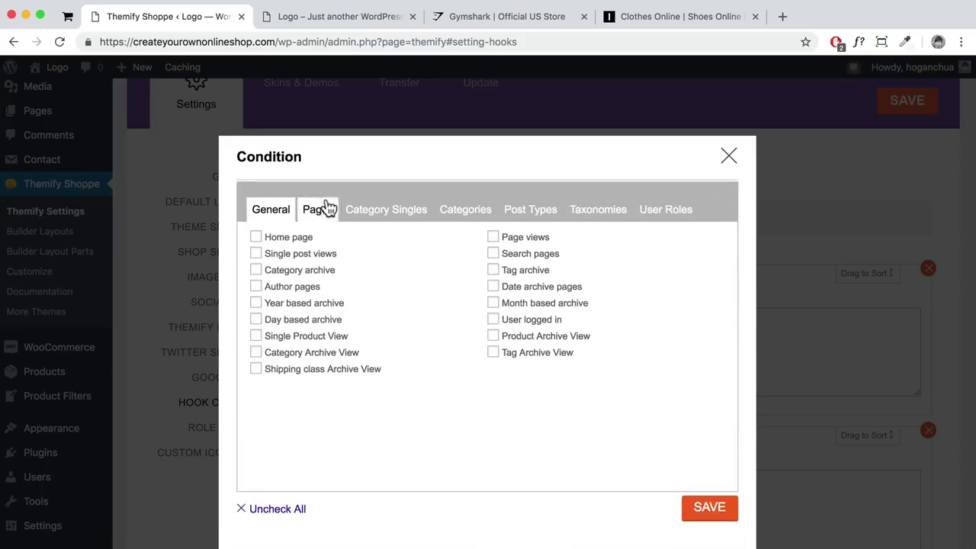
pyautogui.click(728, 156)
pyautogui.scroll(-3, 713, 355)
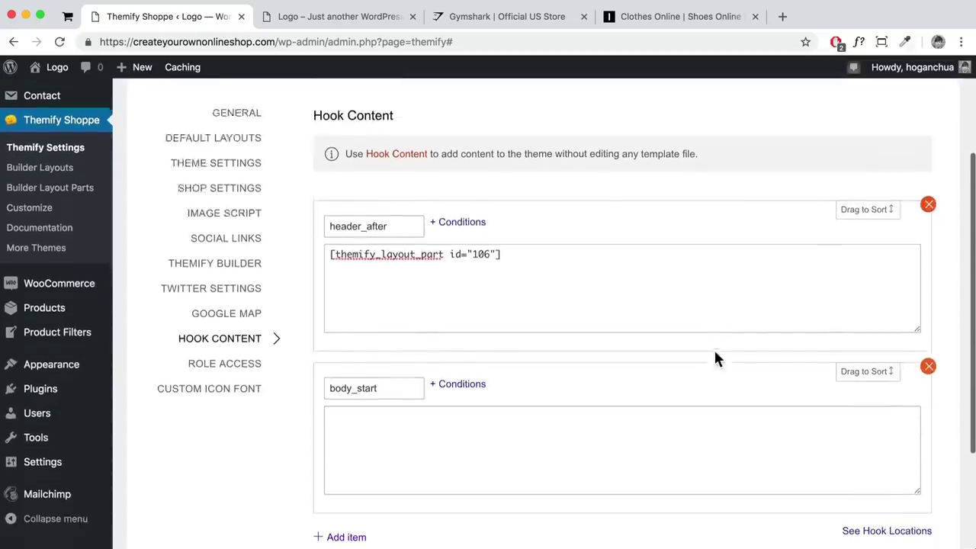
pyautogui.scroll(3, 753, 353)
pyautogui.scroll(-3, 751, 344)
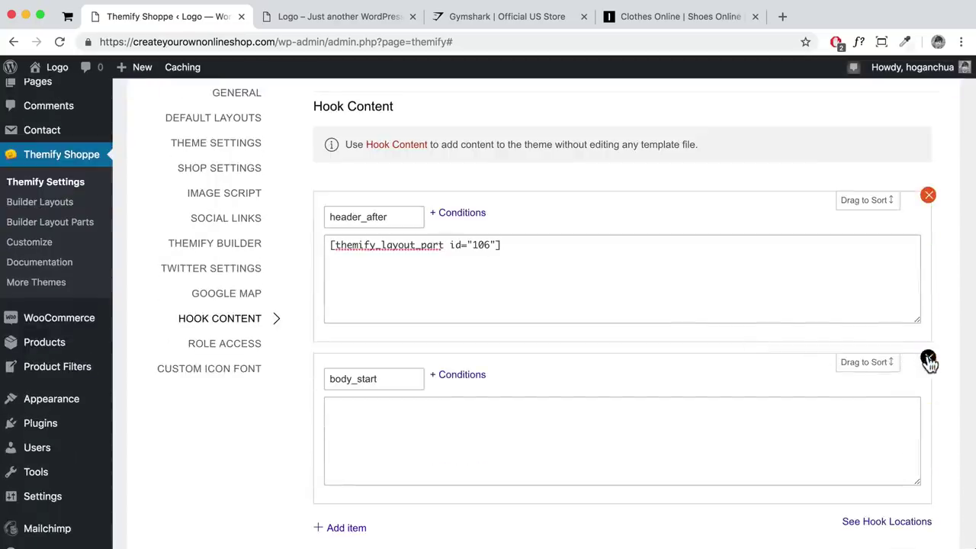
pyautogui.click(927, 357)
pyautogui.scroll(5, 884, 251)
pyautogui.click(898, 197)
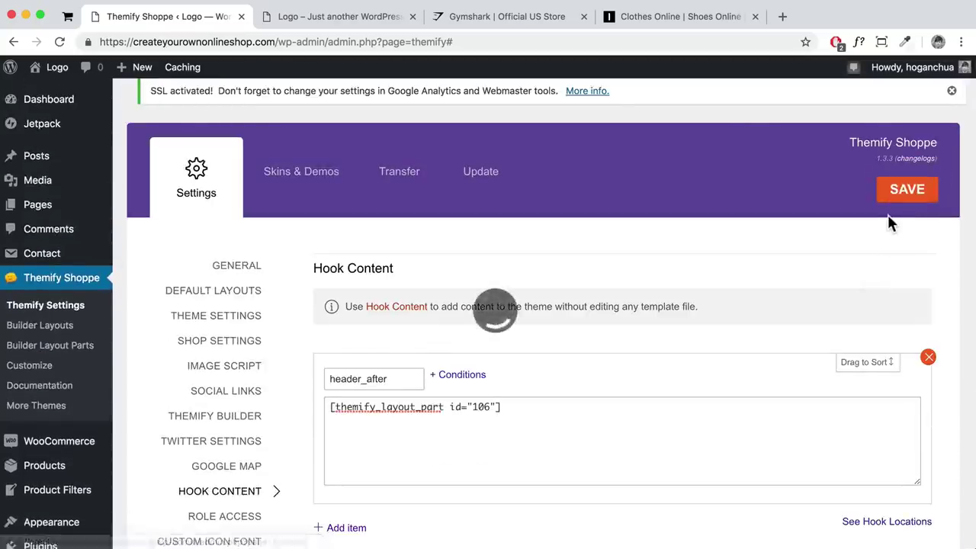
pyautogui.click(305, 17)
pyautogui.click(60, 41)
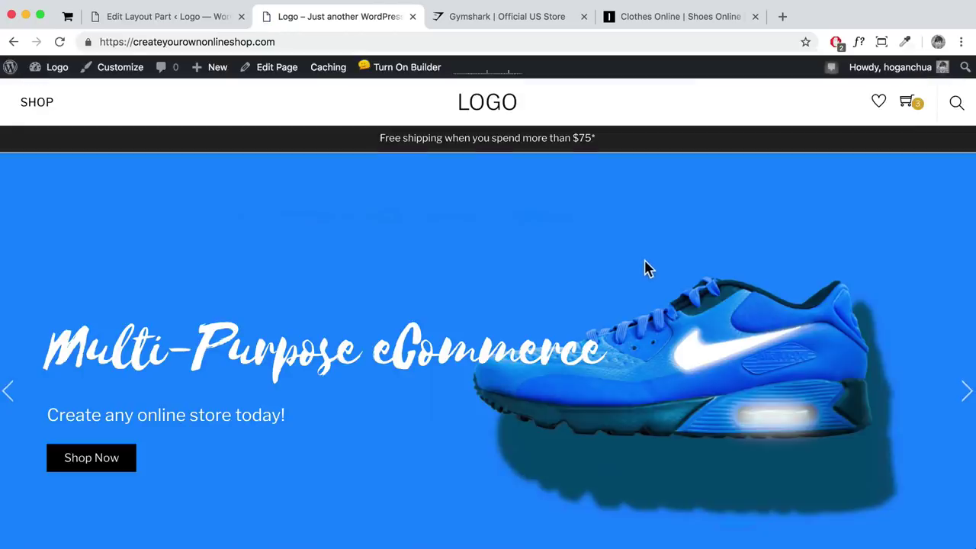
# Check the free-shipping bar under the header, then return to the Edit Layout Part tab
pyautogui.scroll(-5, 644, 271)
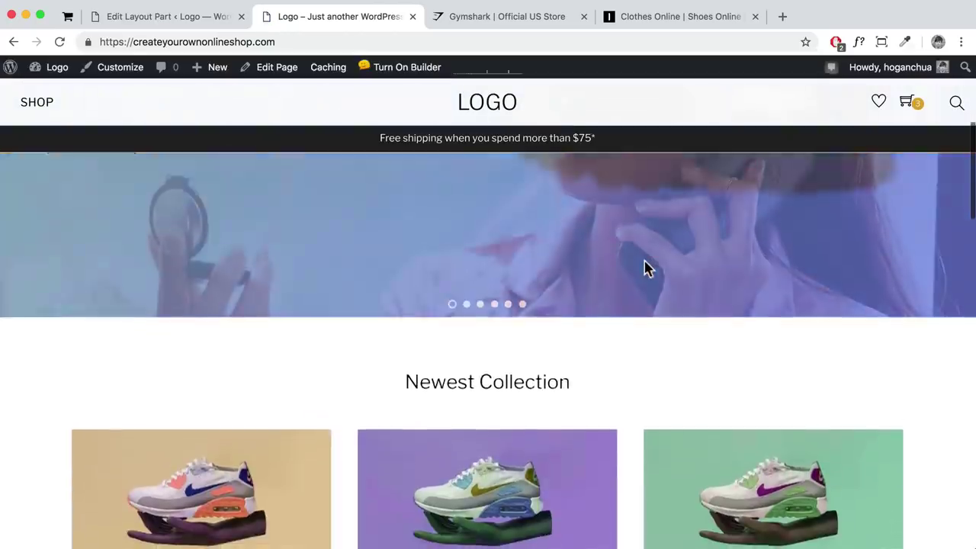
pyautogui.scroll(5, 645, 268)
pyautogui.scroll(-5, 644, 258)
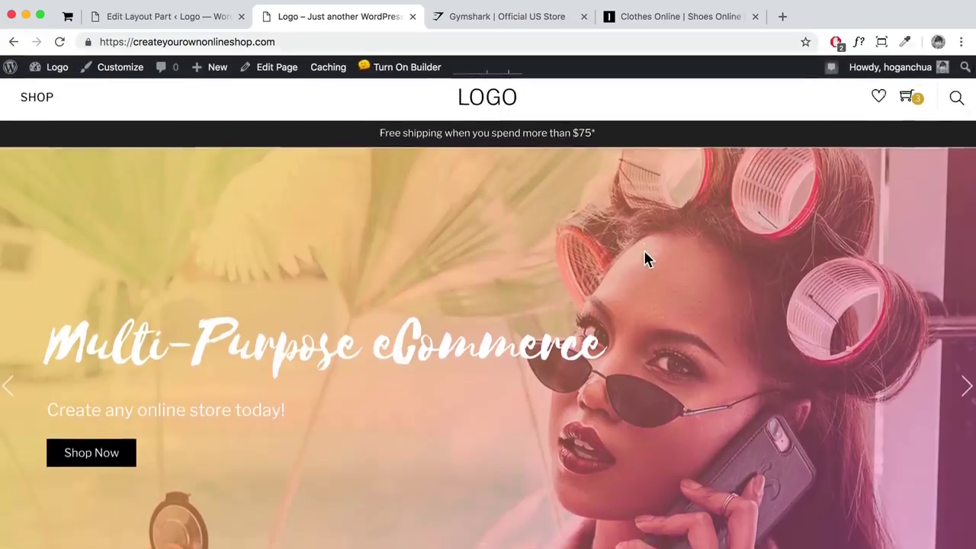
pyautogui.scroll(4, 465, 191)
pyautogui.scroll(2, 303, 171)
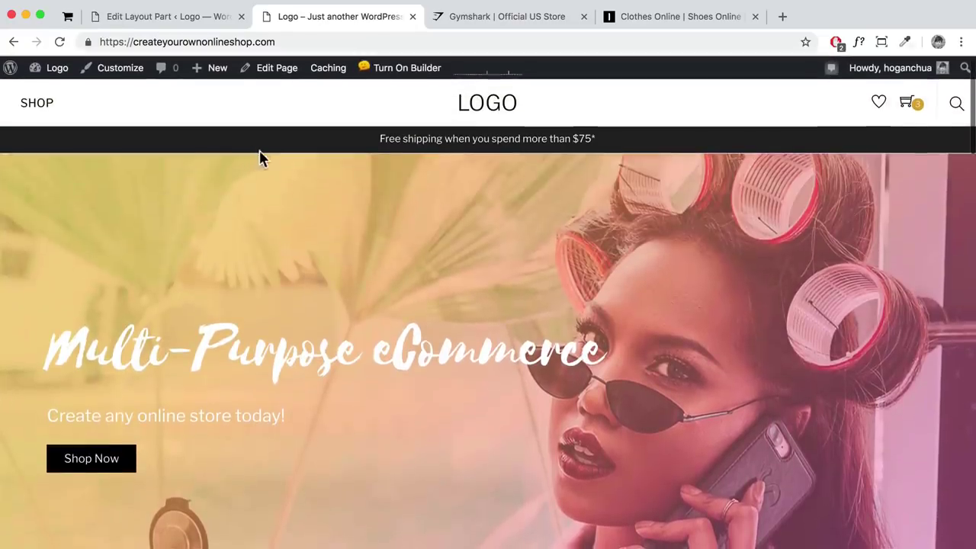
pyautogui.scroll(-3, 654, 176)
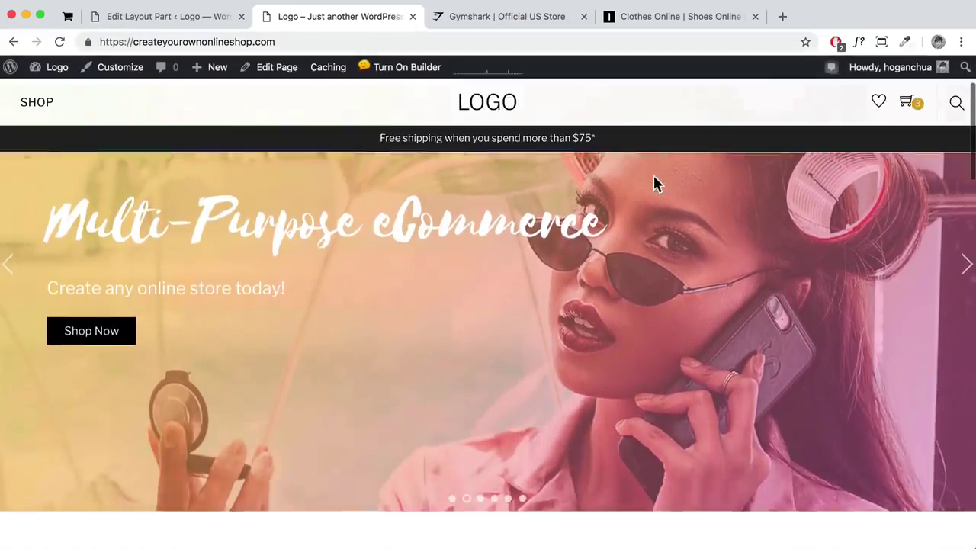
pyautogui.scroll(-5, 627, 183)
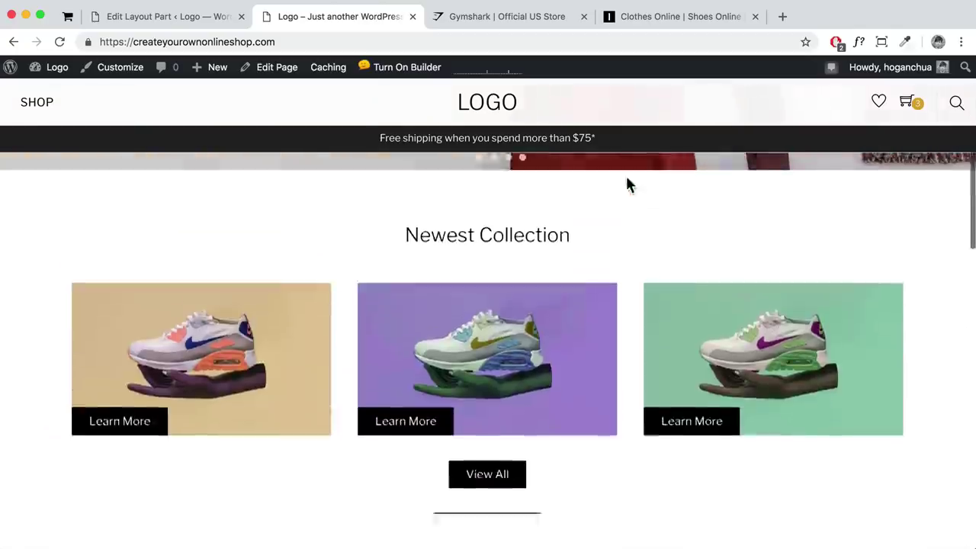
pyautogui.scroll(8, 627, 183)
pyautogui.click(191, 28)
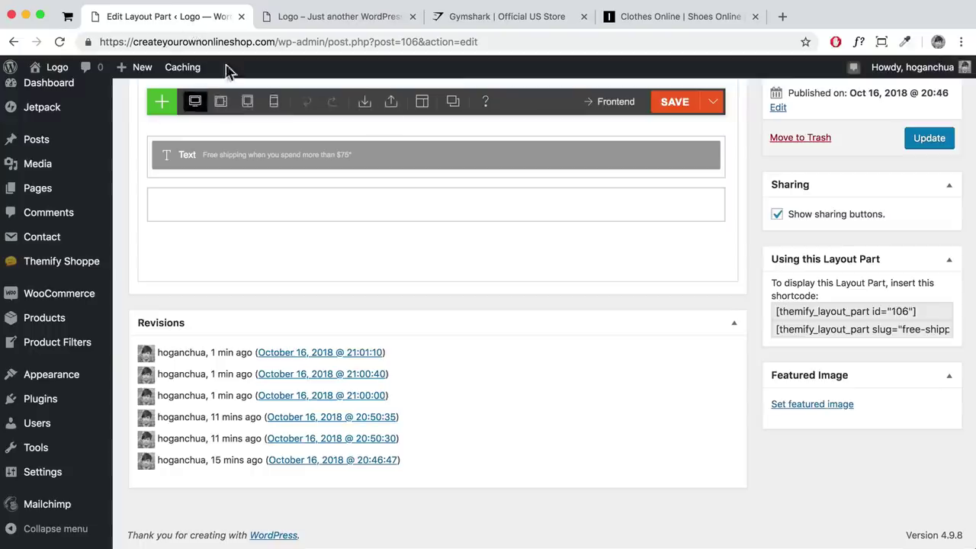
# Open the Free Shipping layout part in the front-end builder
pyautogui.scroll(5, 224, 100)
pyautogui.scroll(-1, 262, 196)
pyautogui.moveTo(65, 266)
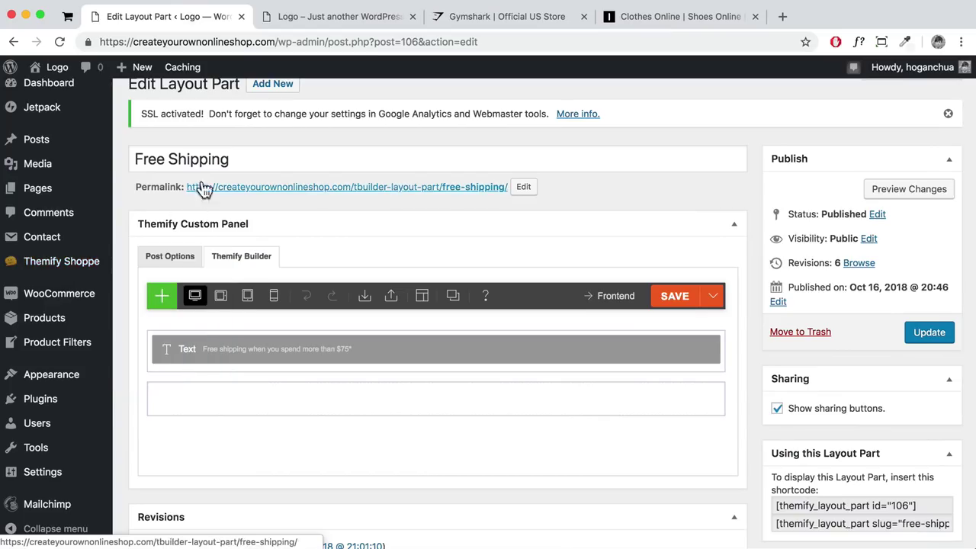
pyautogui.moveTo(230, 158); pyautogui.dragTo(133, 157)
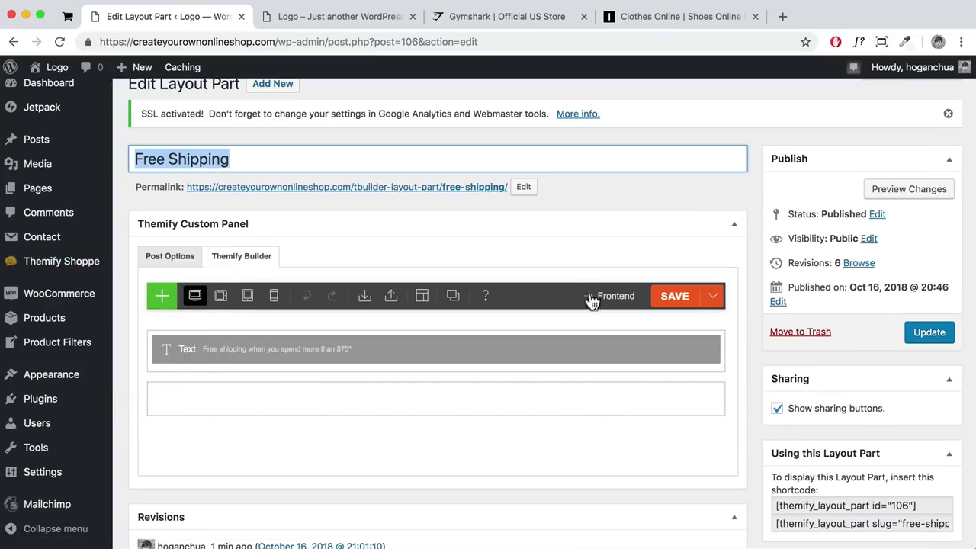
pyautogui.click(613, 303)
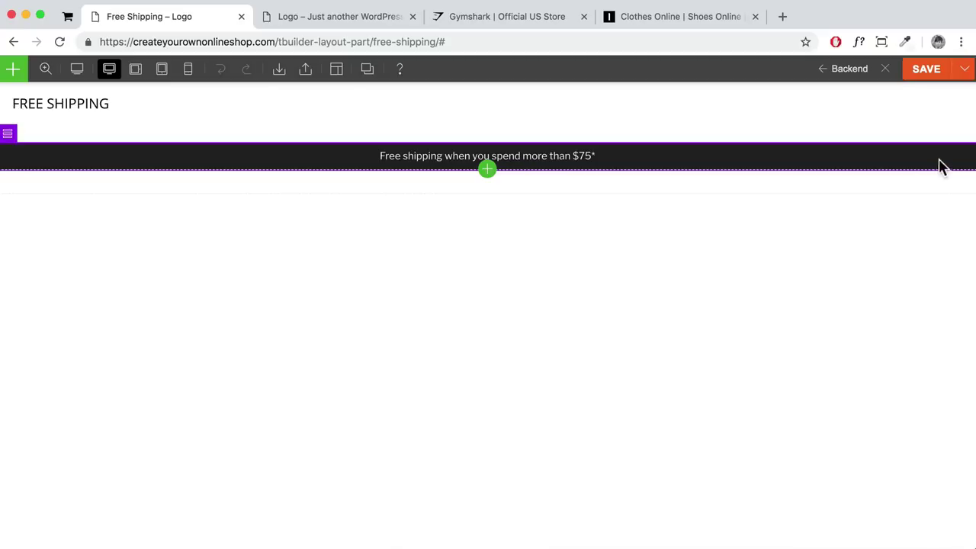
# Set the bar row's bottom margin to -2 px and save the layout part
pyautogui.doubleClick(946, 164)
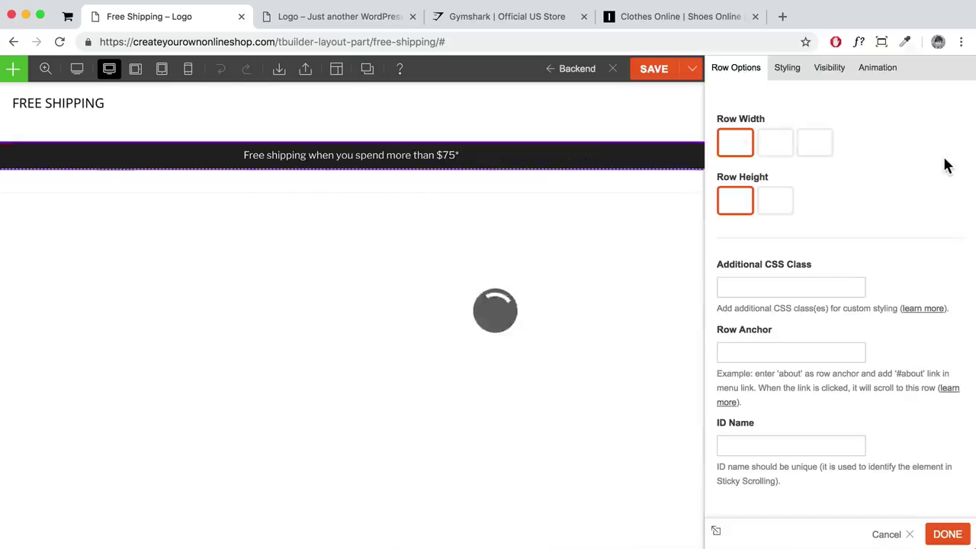
pyautogui.click(787, 68)
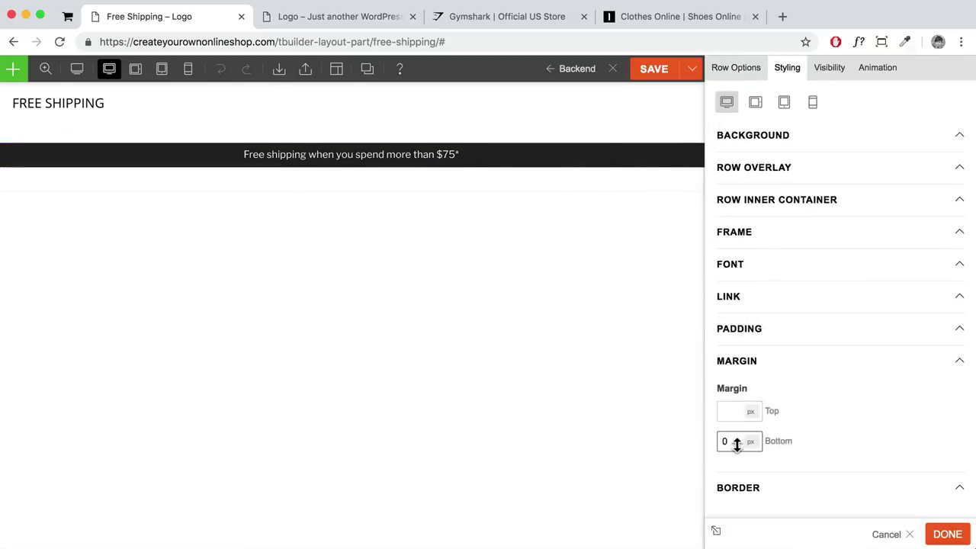
pyautogui.moveTo(737, 444); pyautogui.dragTo(734, 446)
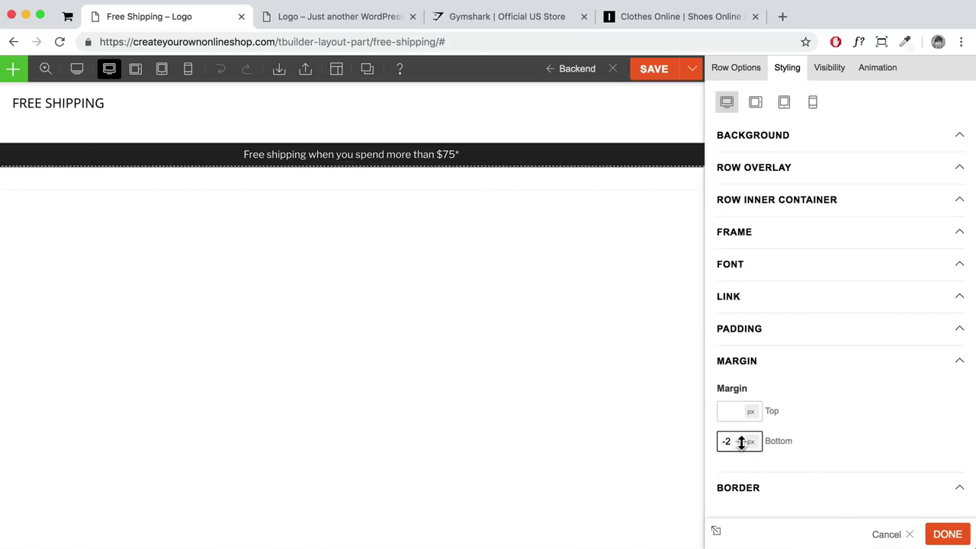
pyautogui.click(938, 538)
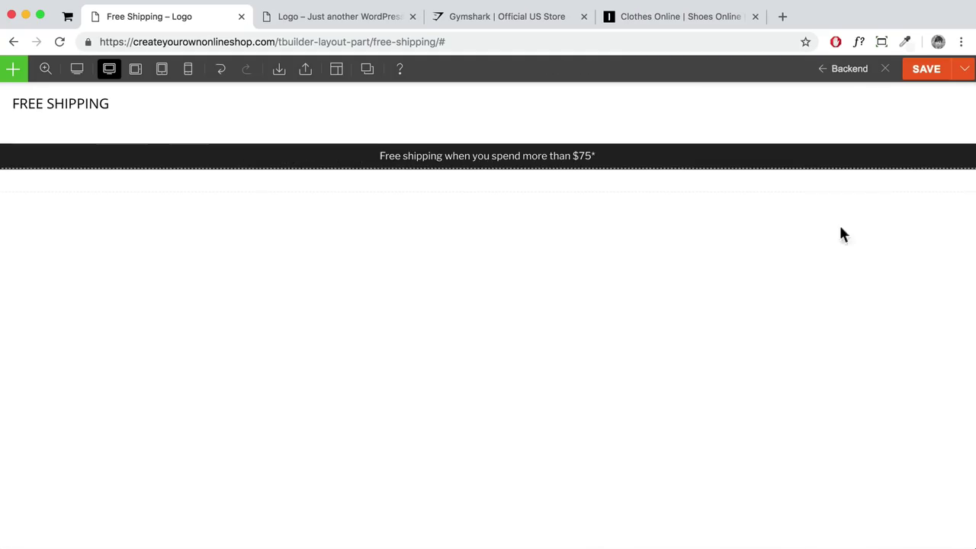
pyautogui.click(913, 73)
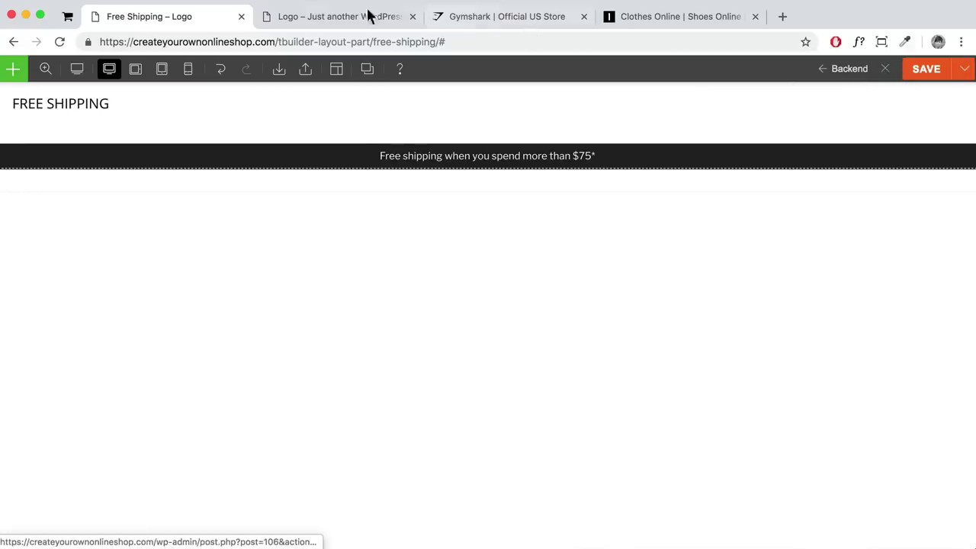
pyautogui.click(304, 23)
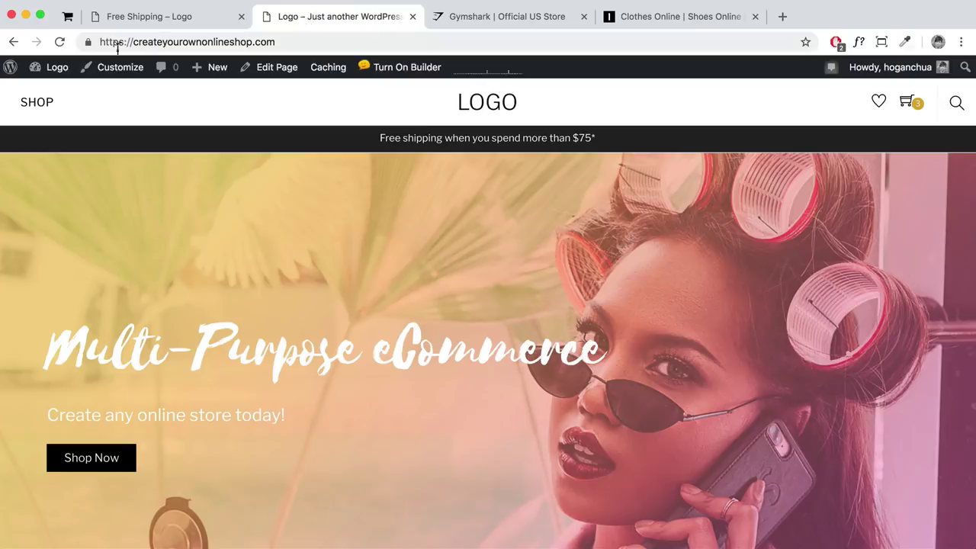
# Reload the storefront and check the free-shipping notice bar beneath the header
pyautogui.click(59, 41)
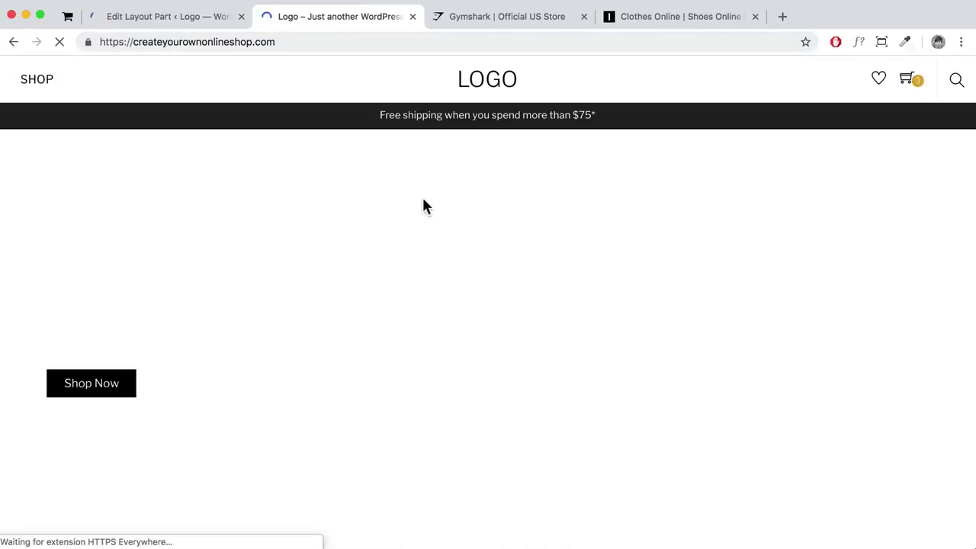
pyautogui.scroll(-1, 503, 191)
pyautogui.scroll(-8, 503, 191)
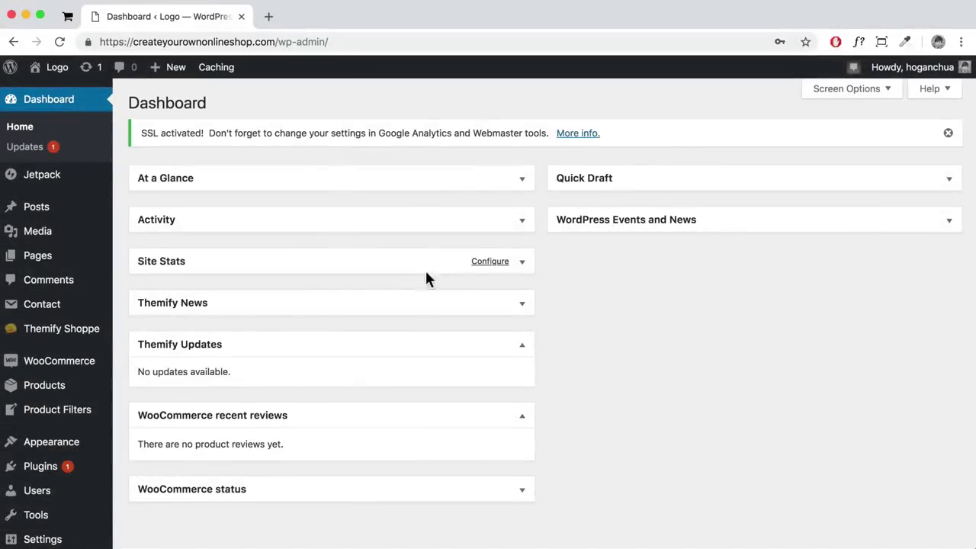
# Review WooCommerce's General settings: Melbourne store address, selling locations and Australian dollar currency
pyautogui.moveTo(57, 367)
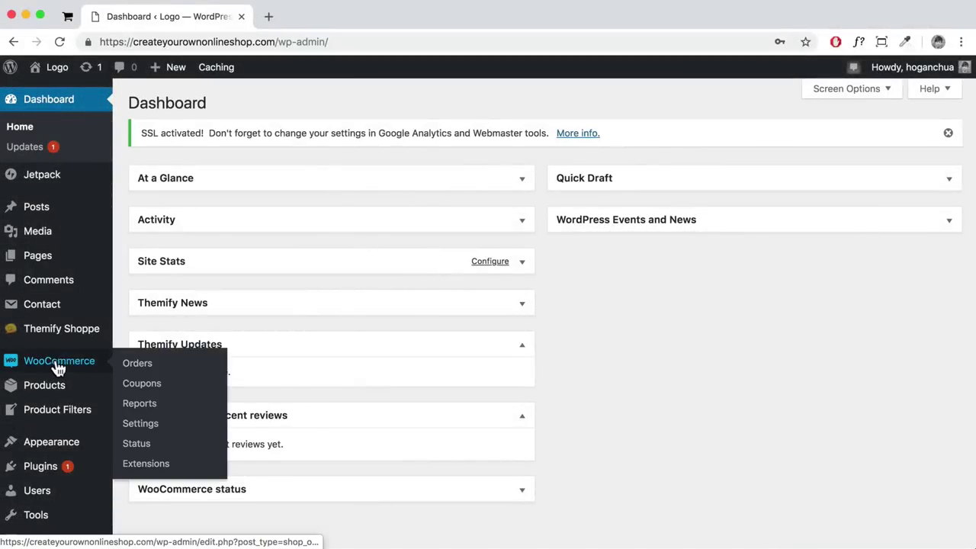
pyautogui.click(140, 423)
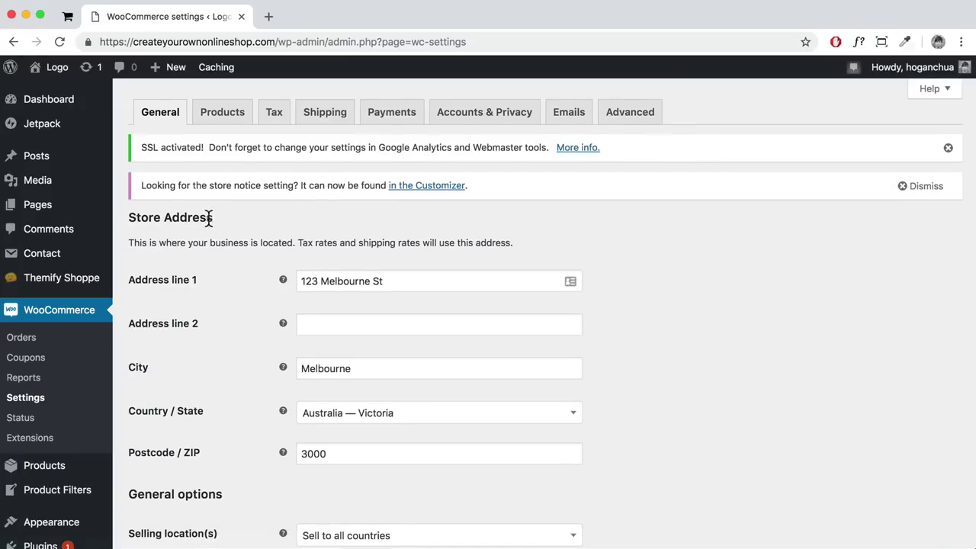
pyautogui.scroll(-2, 276, 373)
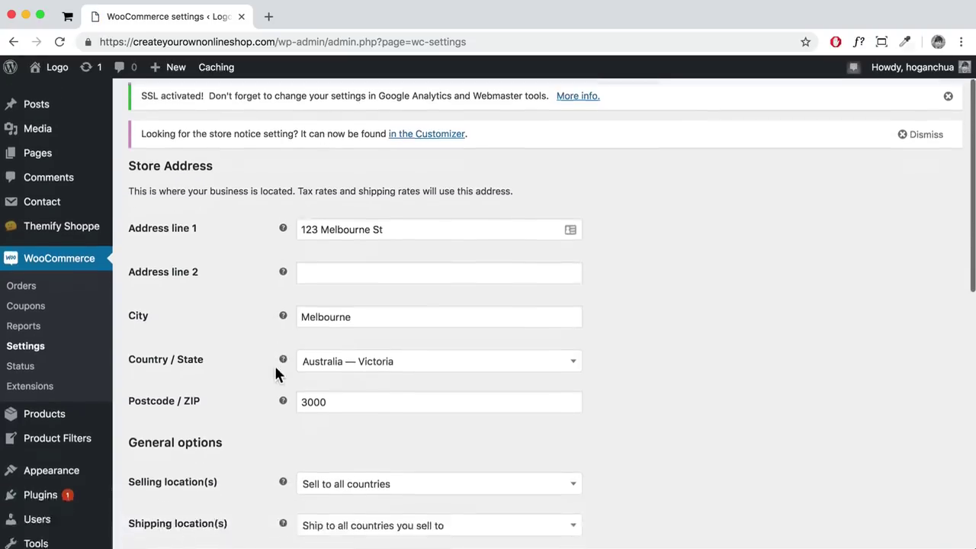
pyautogui.scroll(-3, 276, 374)
pyautogui.scroll(-2, 273, 365)
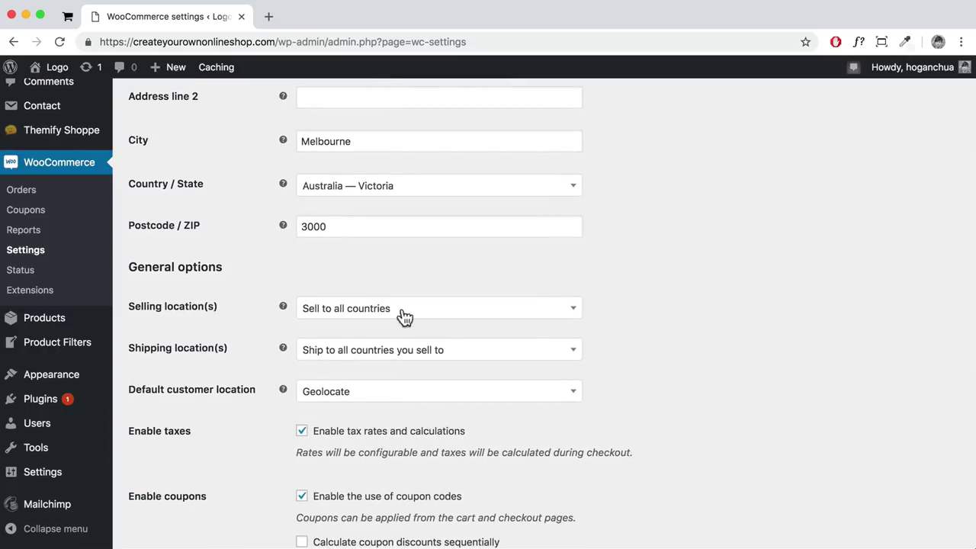
pyautogui.scroll(-2, 419, 339)
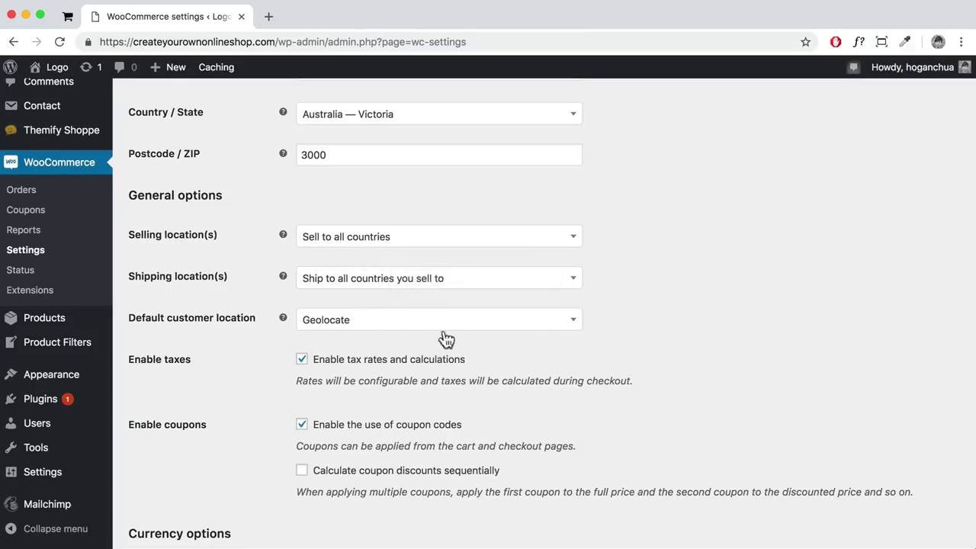
pyautogui.scroll(-5, 435, 331)
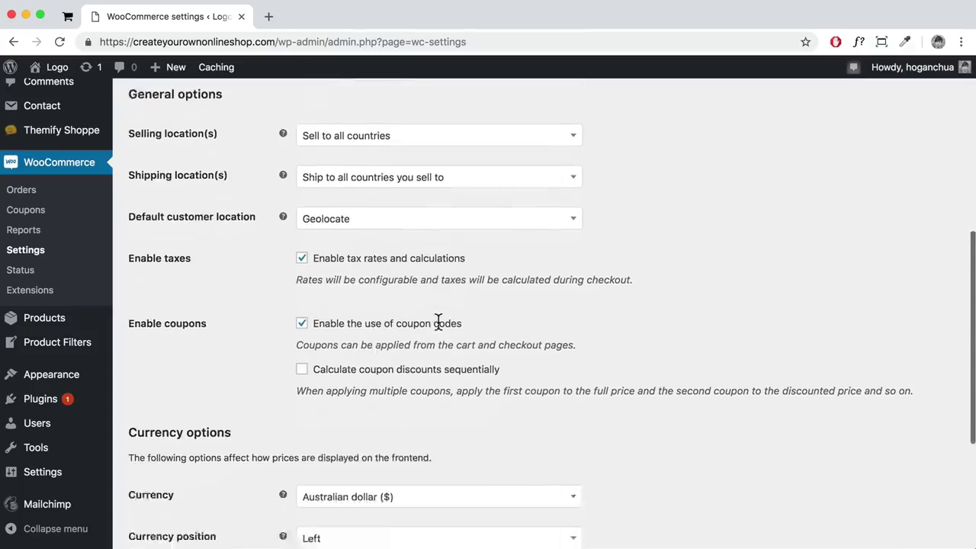
pyautogui.scroll(-1, 392, 282)
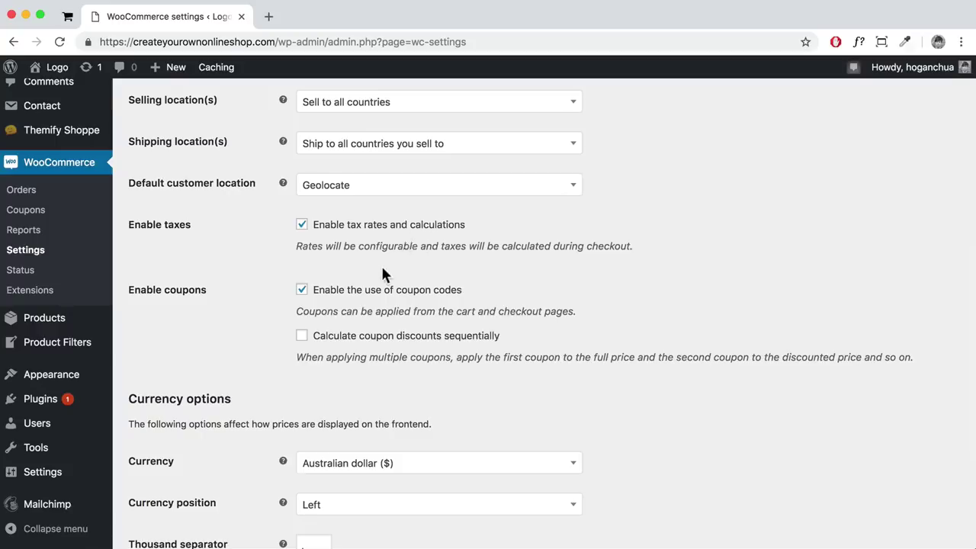
pyautogui.scroll(-3, 381, 267)
pyautogui.scroll(-4, 383, 276)
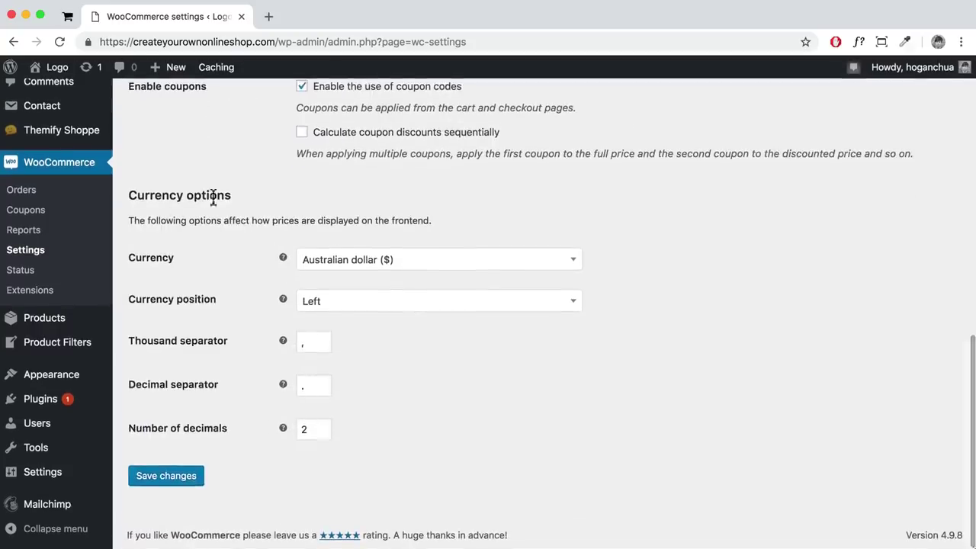
pyautogui.moveTo(236, 197); pyautogui.dragTo(134, 196)
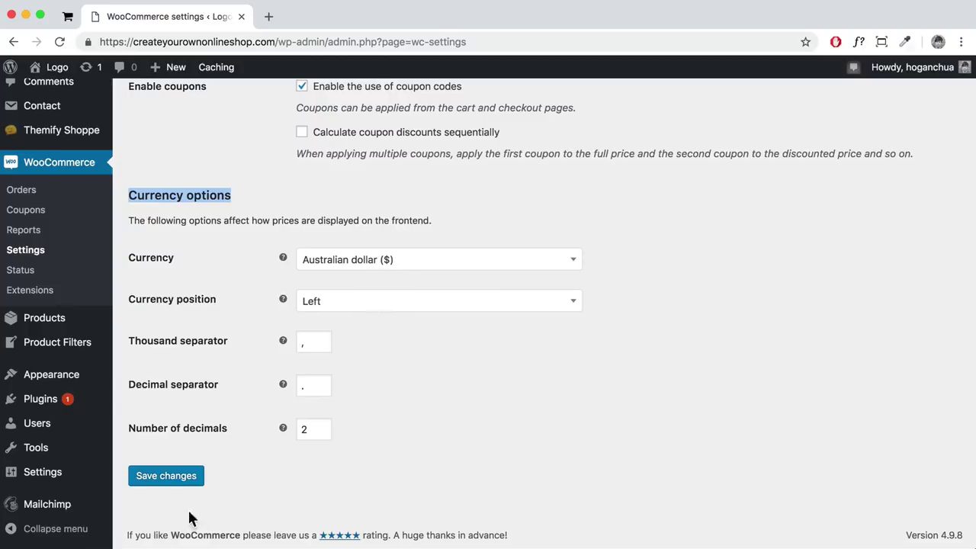
pyautogui.scroll(10, 499, 394)
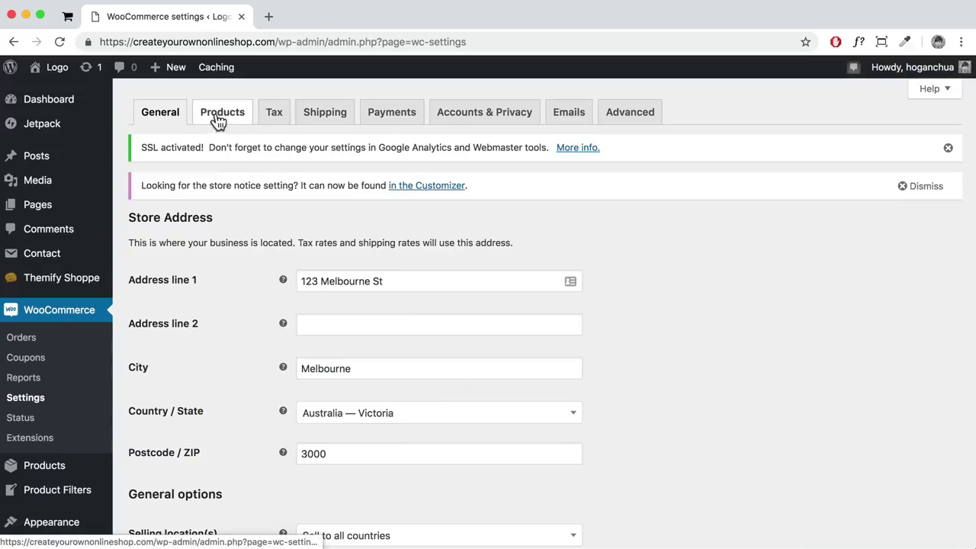
# Review the Tax options: automated taxes enabled, prices entered exclusive of tax
pyautogui.click(271, 115)
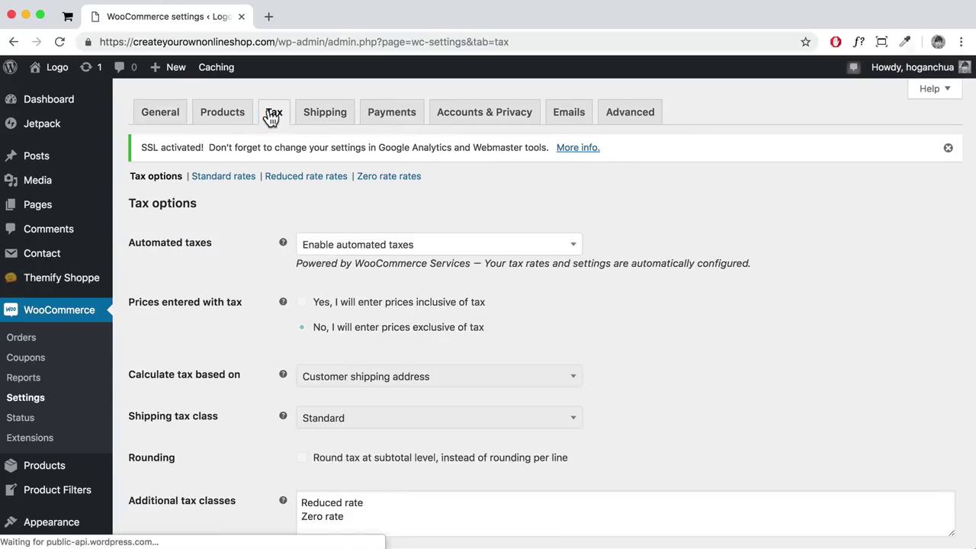
pyautogui.moveTo(47, 135)
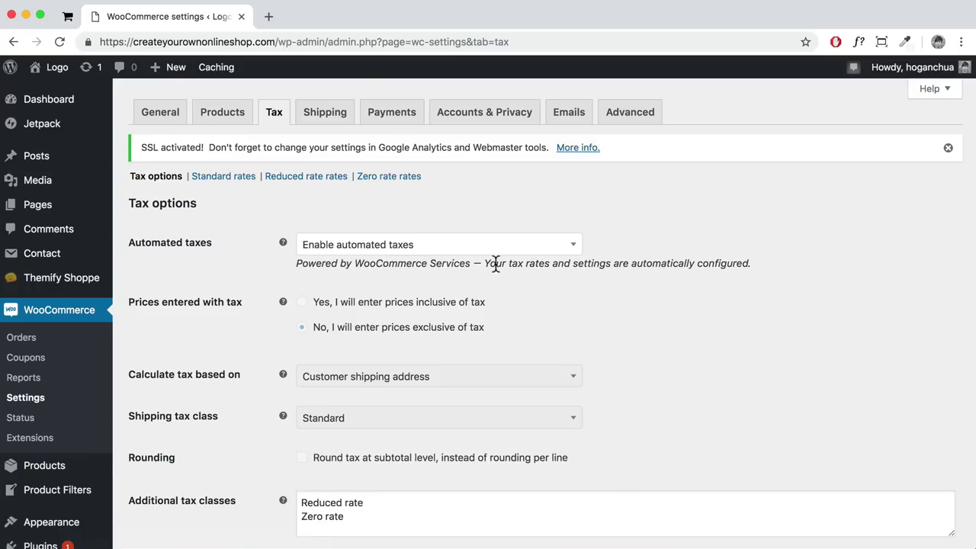
pyautogui.moveTo(485, 265); pyautogui.dragTo(757, 272)
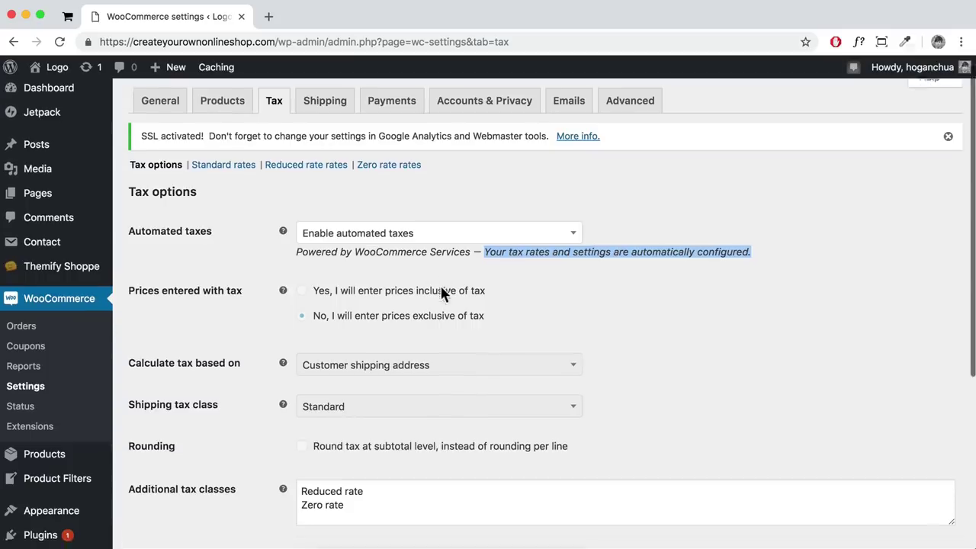
pyautogui.scroll(-5, 442, 290)
pyautogui.scroll(-2, 441, 294)
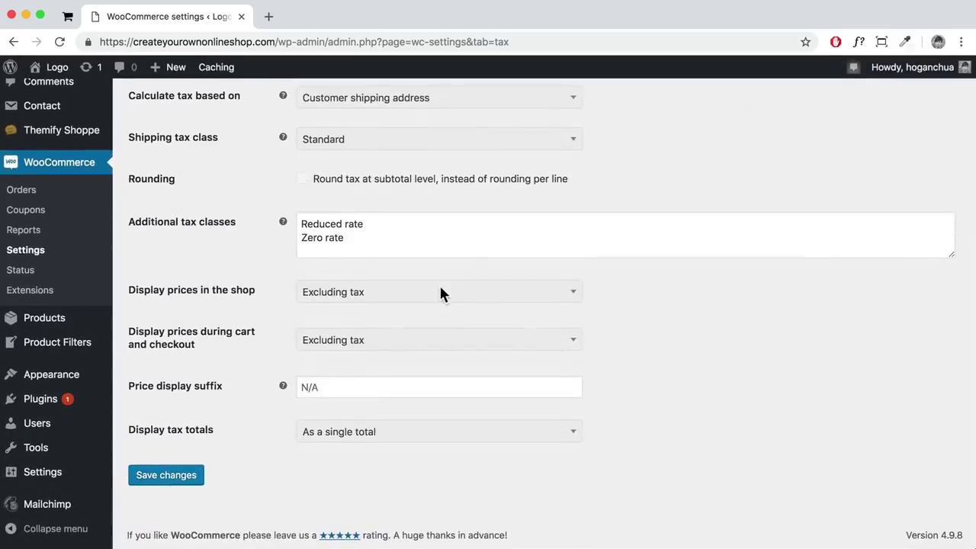
pyautogui.scroll(6, 292, 383)
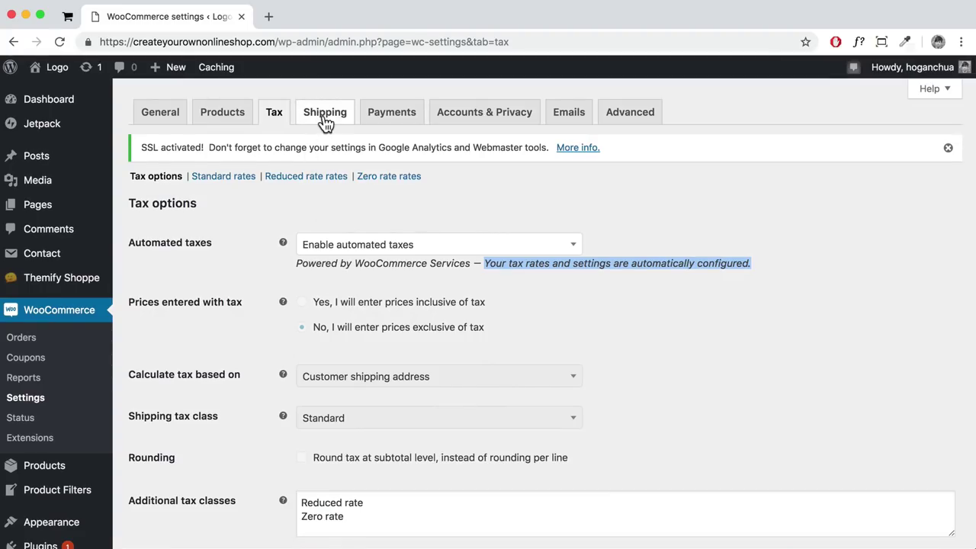
# Go to Shipping, dismiss the WooCommerce Services tip, and edit the Australia zone
pyautogui.click(330, 121)
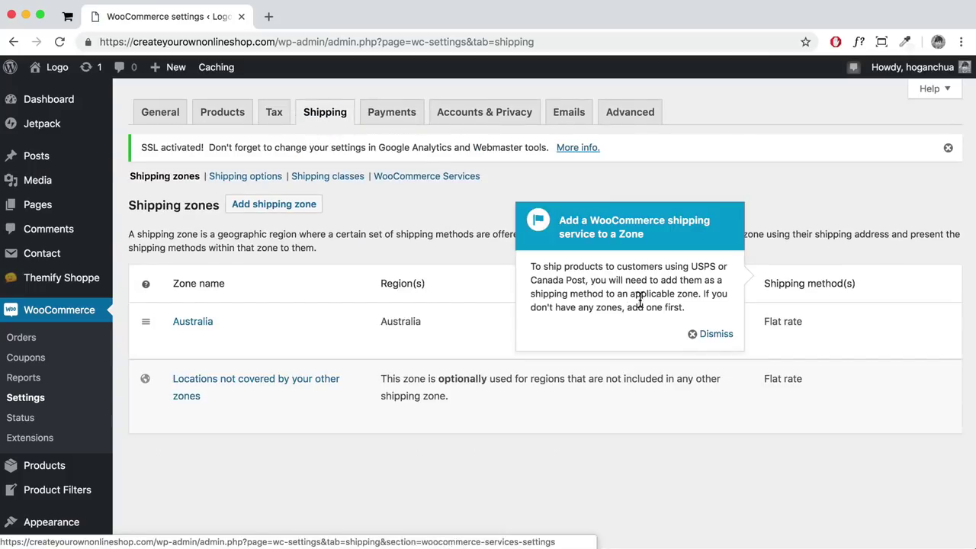
pyautogui.click(708, 335)
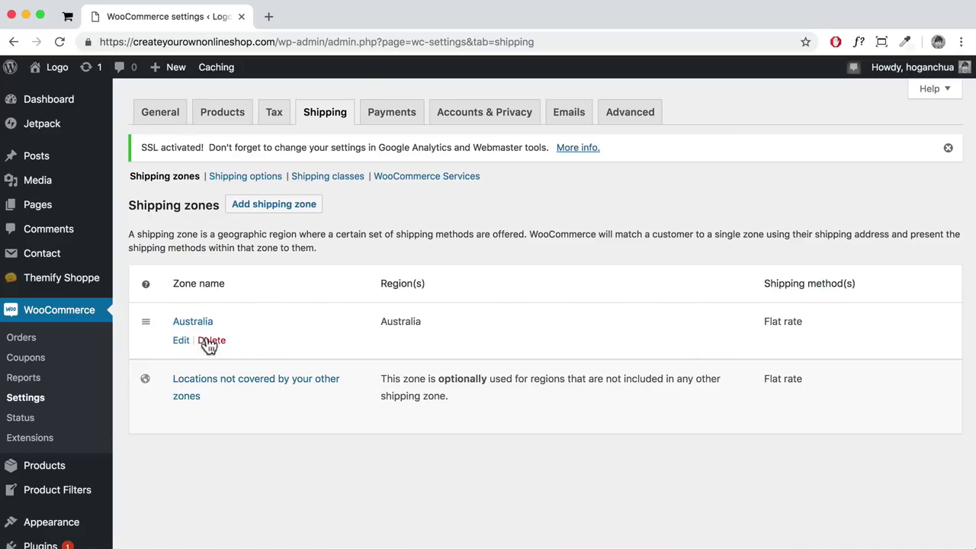
pyautogui.click(180, 341)
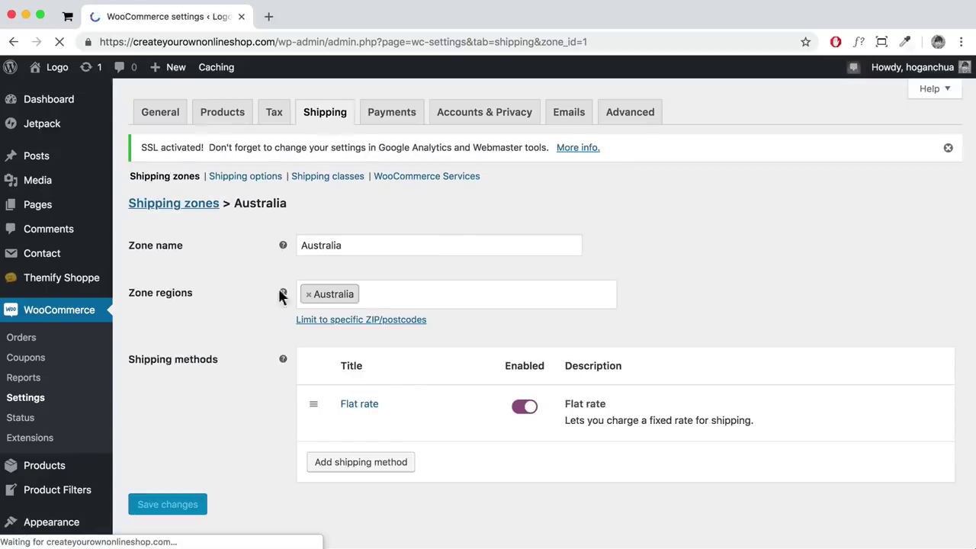
pyautogui.scroll(-1, 377, 381)
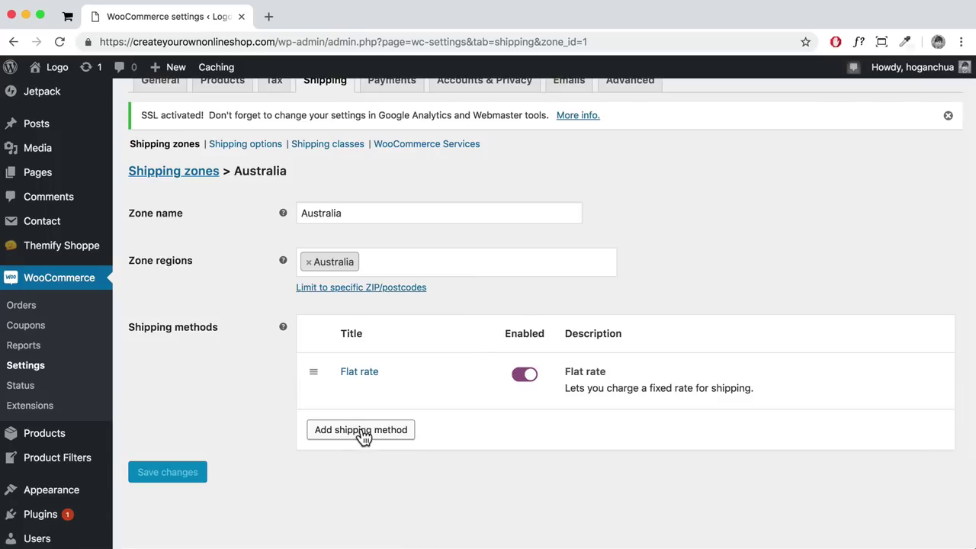
pyautogui.click(362, 432)
# Add Free shipping to the Australia zone, requiring a minimum order amount of 75
pyautogui.click(344, 303)
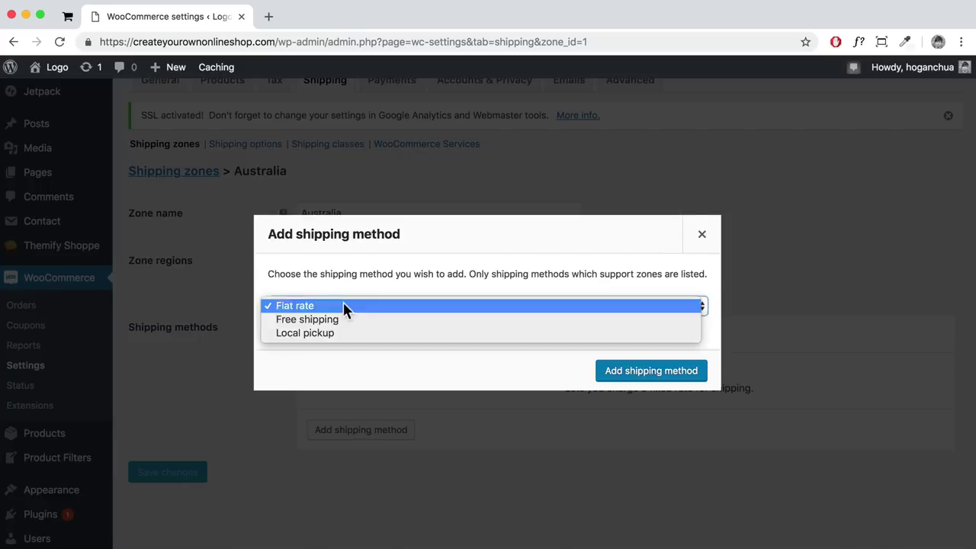
pyautogui.click(333, 320)
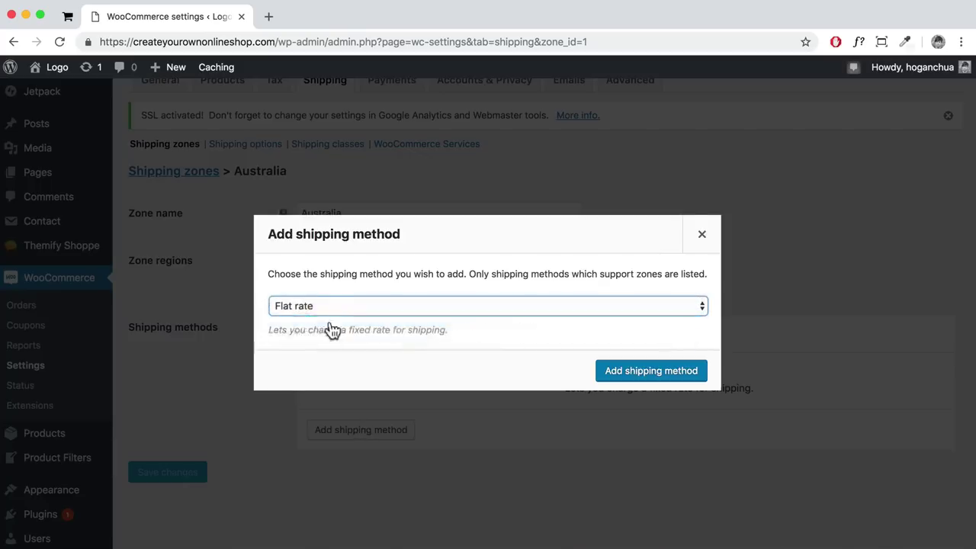
pyautogui.click(616, 370)
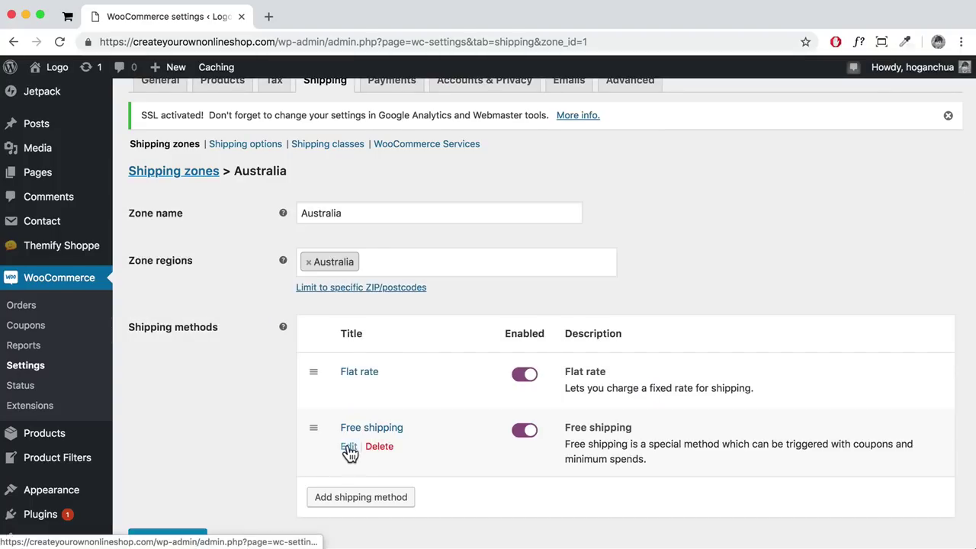
pyautogui.click(348, 448)
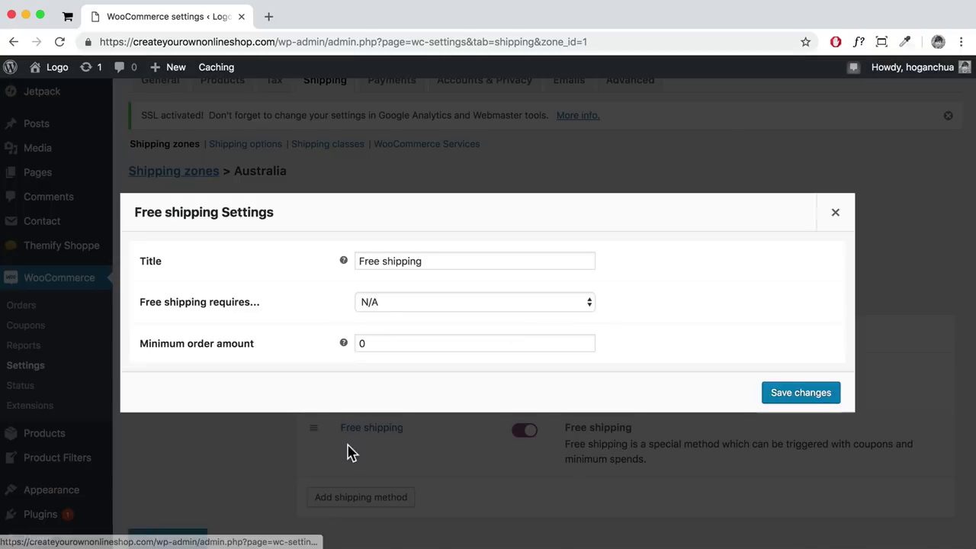
pyautogui.click(378, 304)
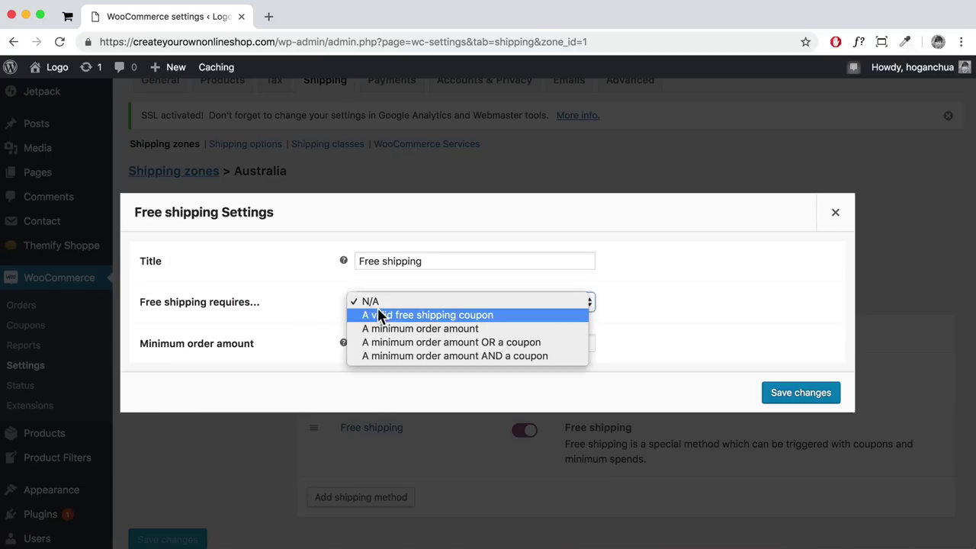
pyautogui.click(390, 329)
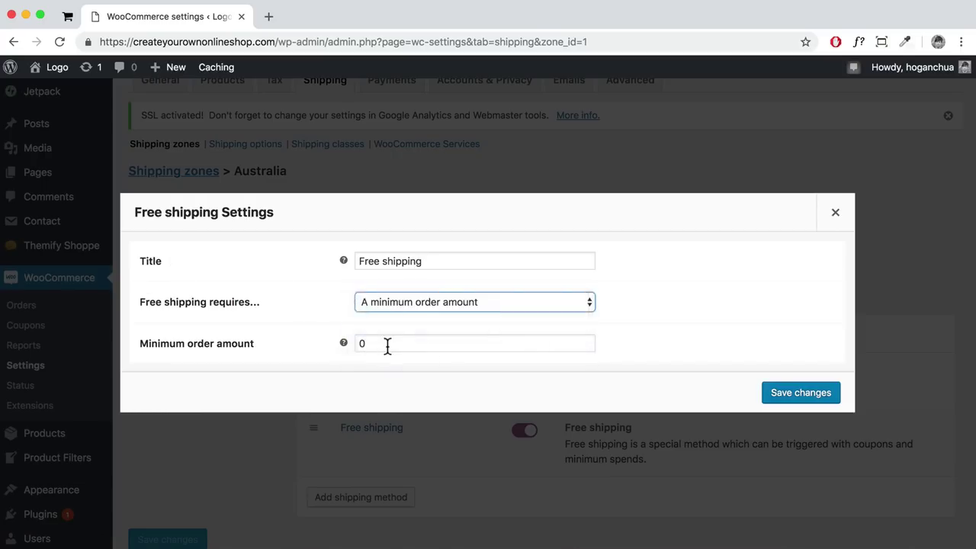
pyautogui.click(388, 343)
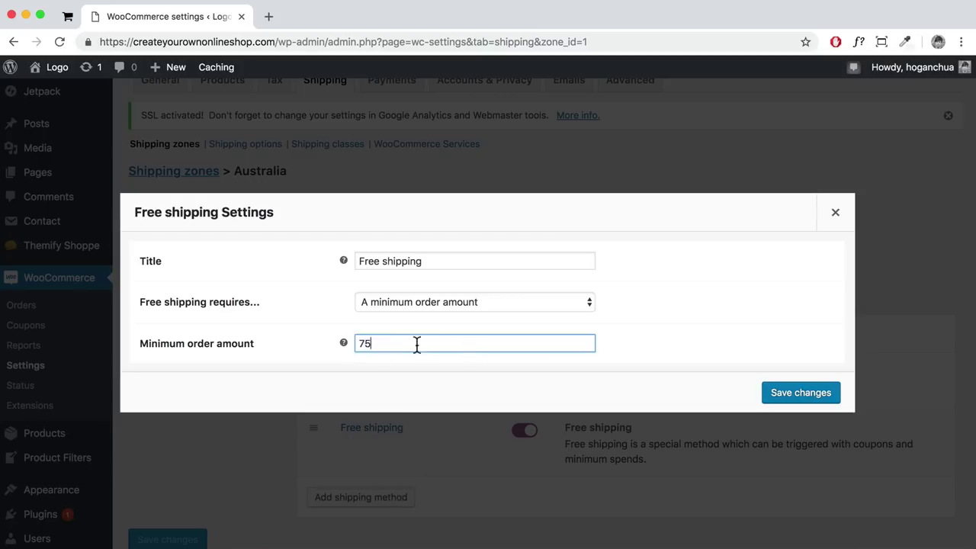
pyautogui.click(809, 395)
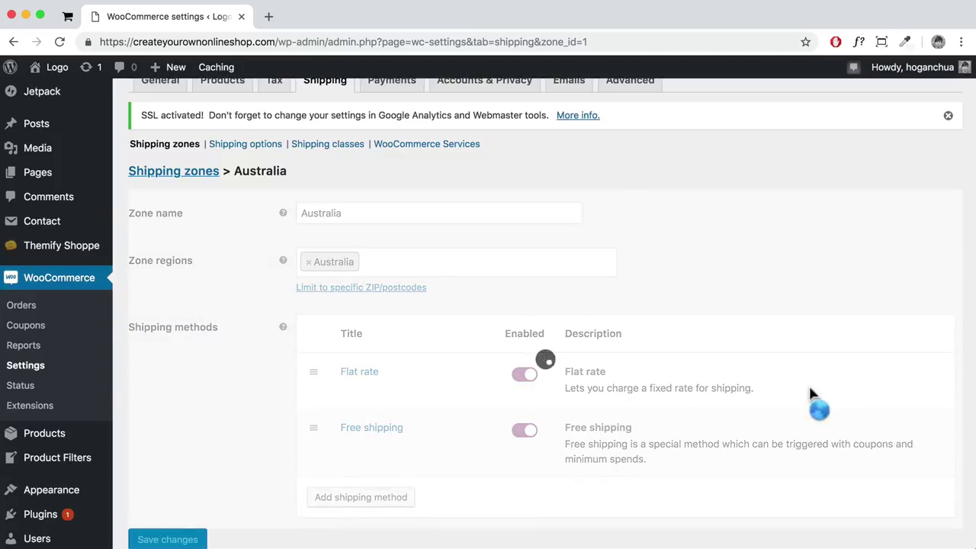
# Move Free shipping above Flat rate and resave the Flat rate settings
pyautogui.moveTo(307, 427); pyautogui.dragTo(315, 372)
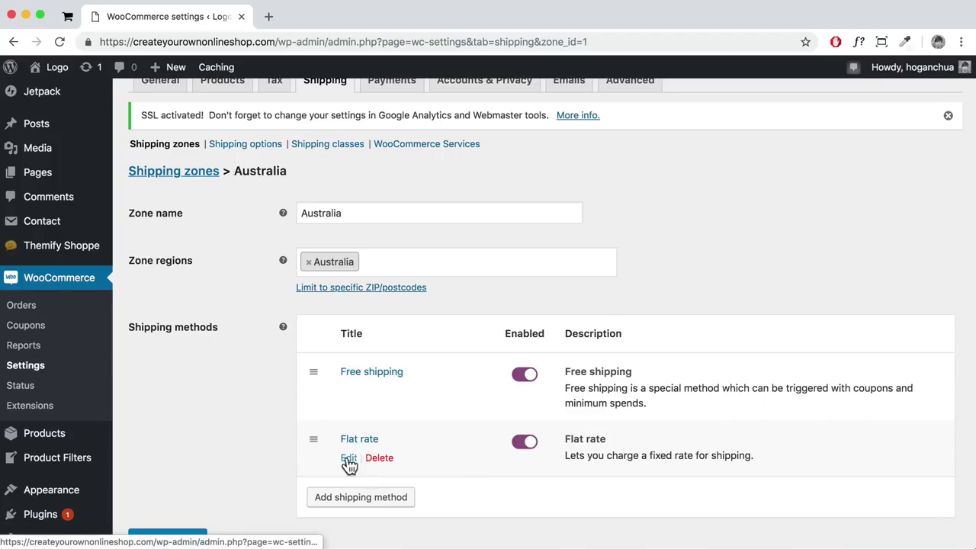
pyautogui.click(349, 457)
pyautogui.click(781, 394)
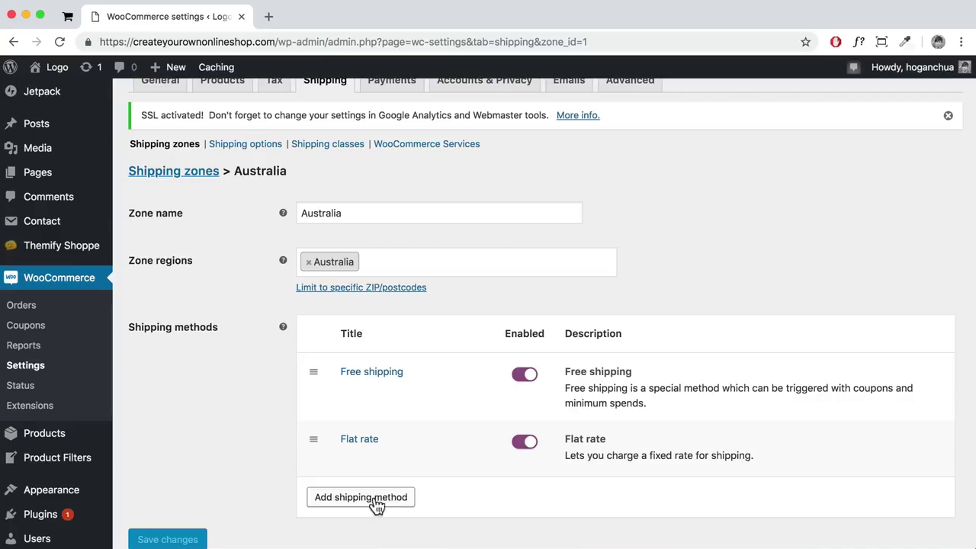
# Add a second flat rate titled Express Shipping with a cost of 20
pyautogui.click(366, 497)
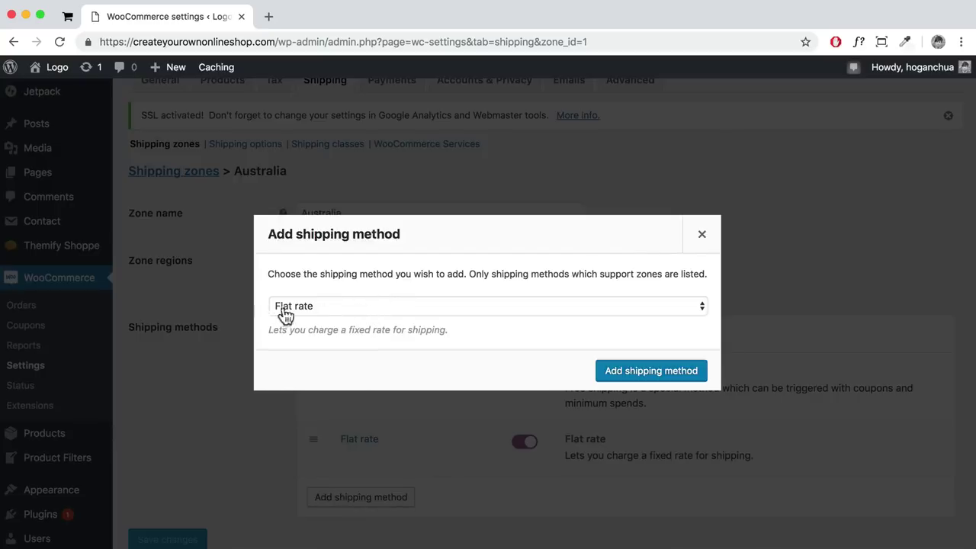
pyautogui.click(638, 380)
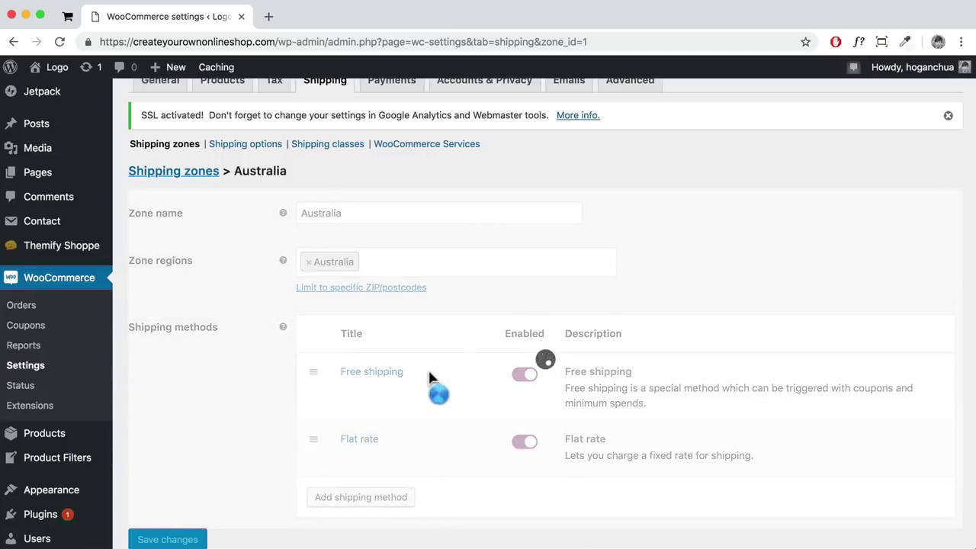
pyautogui.scroll(-2, 429, 378)
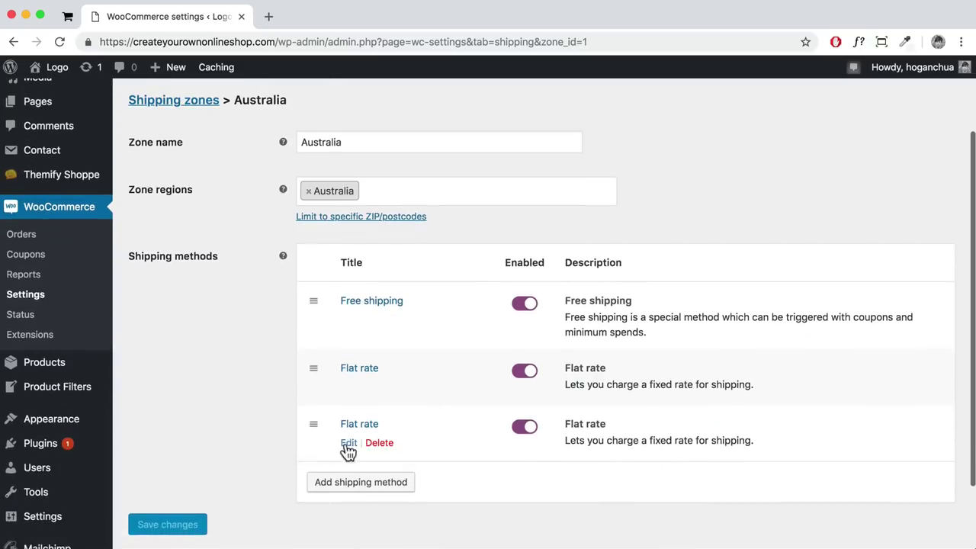
pyautogui.click(348, 444)
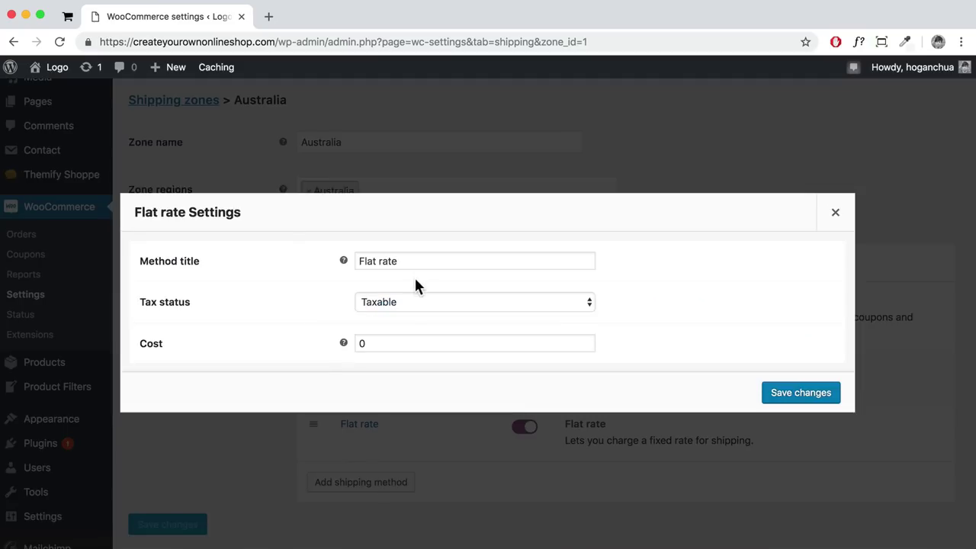
pyautogui.moveTo(411, 267); pyautogui.dragTo(343, 261)
pyautogui.write('E')
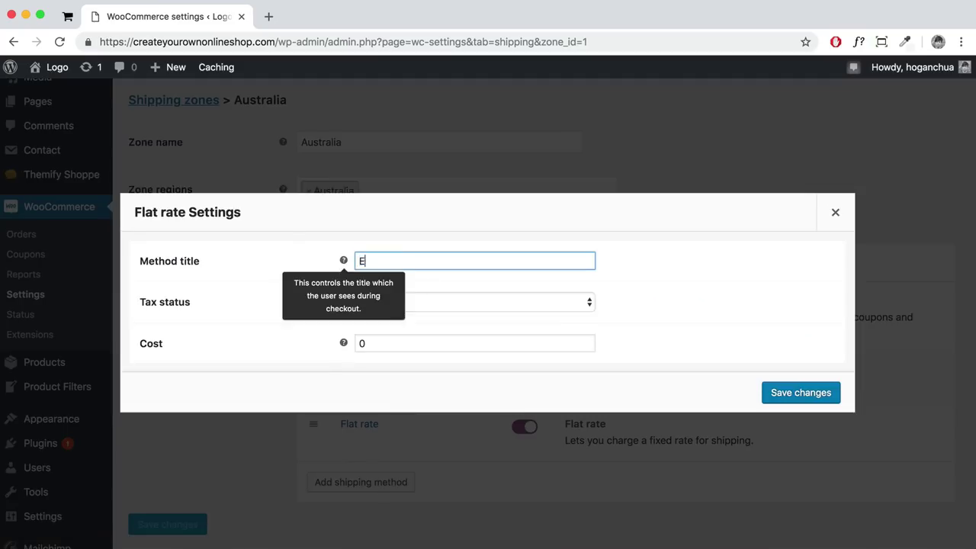
pyautogui.write('xpress Shipping')
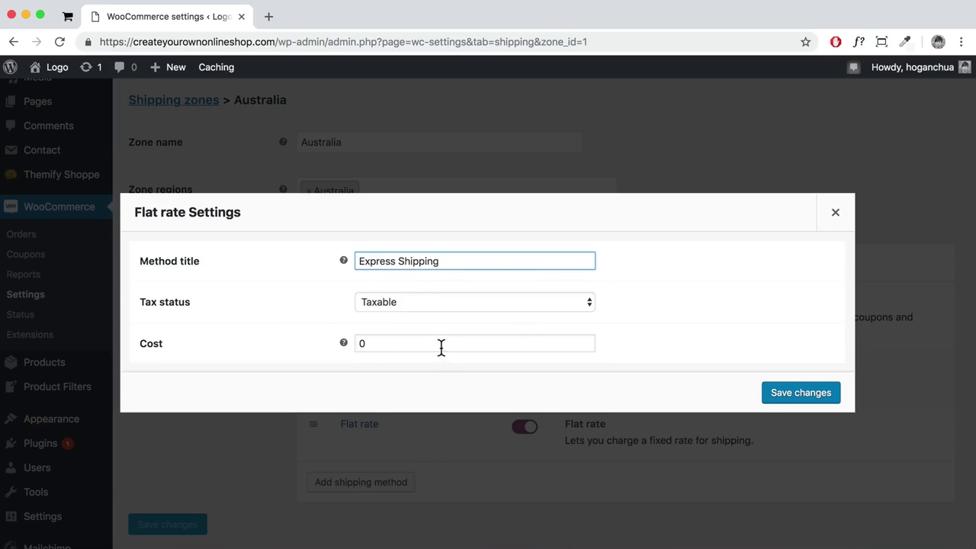
pyautogui.moveTo(441, 347); pyautogui.dragTo(345, 344)
pyautogui.write('20')
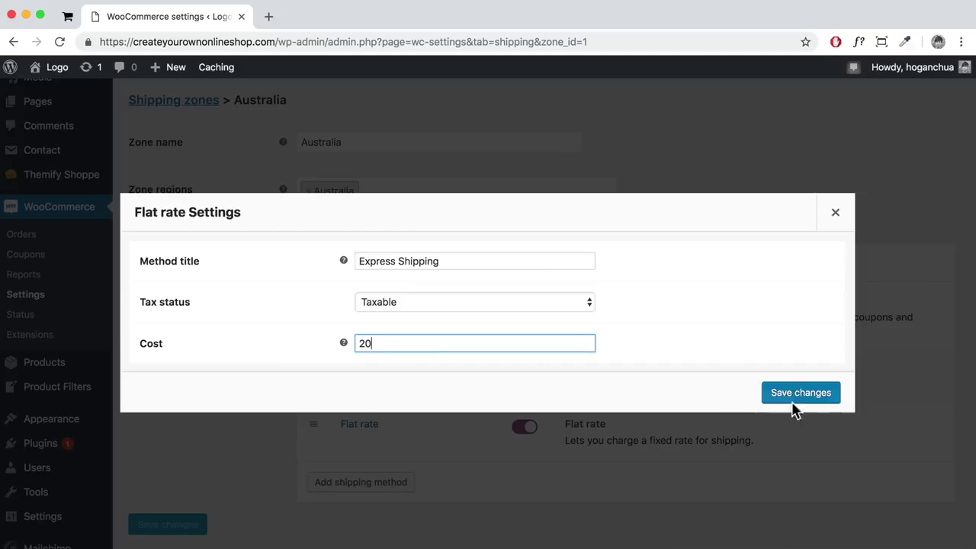
pyautogui.click(791, 396)
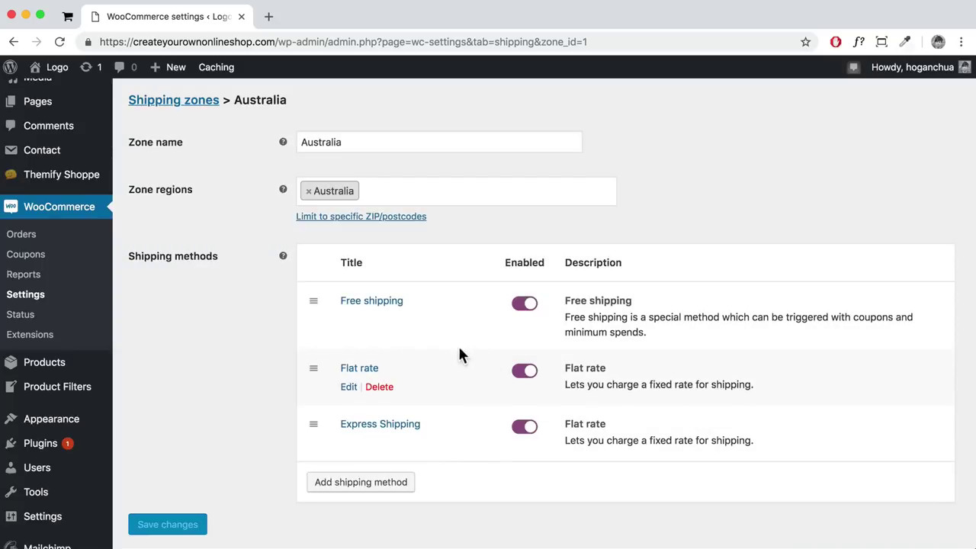
# Return to the Shipping zones overview and look over the Zone name column
pyautogui.scroll(3, 460, 353)
pyautogui.scroll(-5, 443, 344)
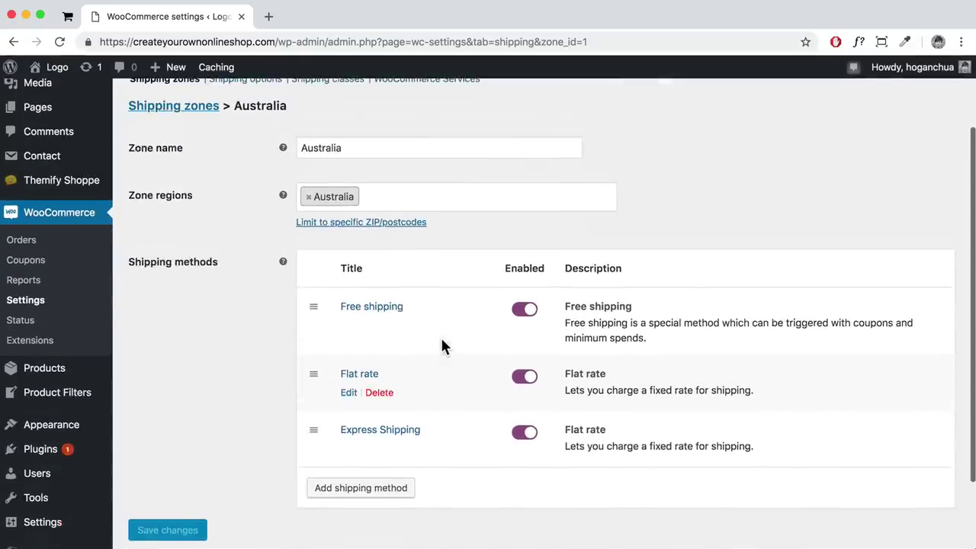
pyautogui.scroll(4, 146, 124)
pyautogui.click(180, 175)
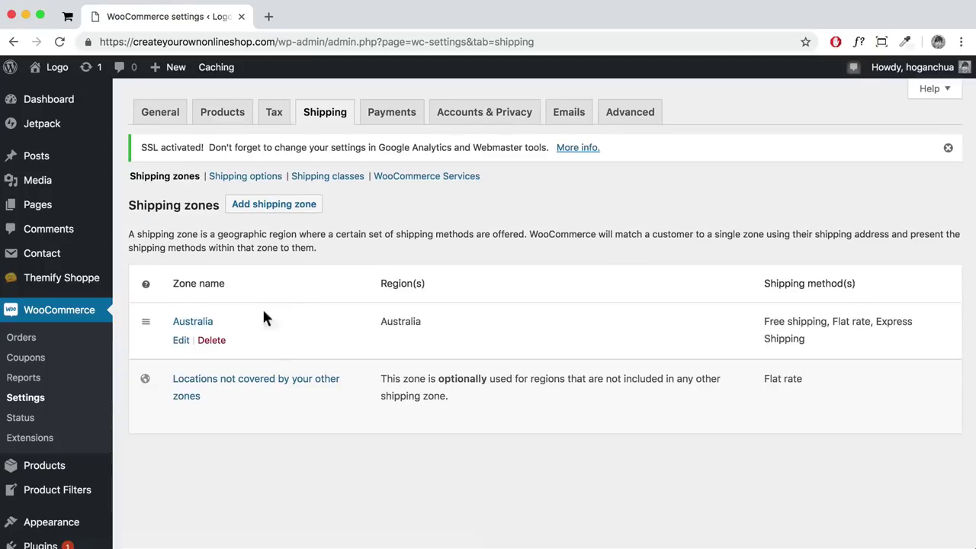
pyautogui.moveTo(173, 283); pyautogui.dragTo(224, 284)
pyautogui.moveTo(205, 328)
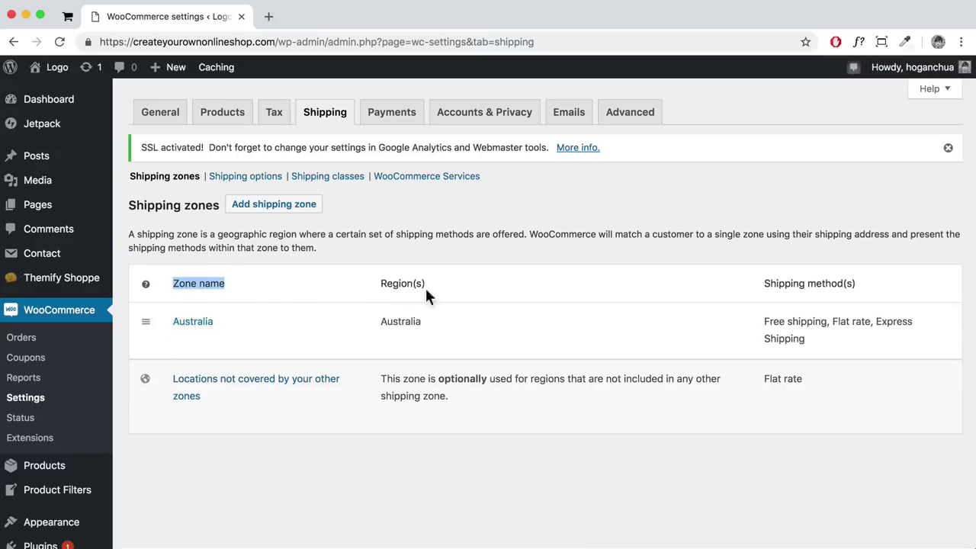
# Open the Australia shipping zone and add New Zealand to its regions
pyautogui.moveTo(414, 314)
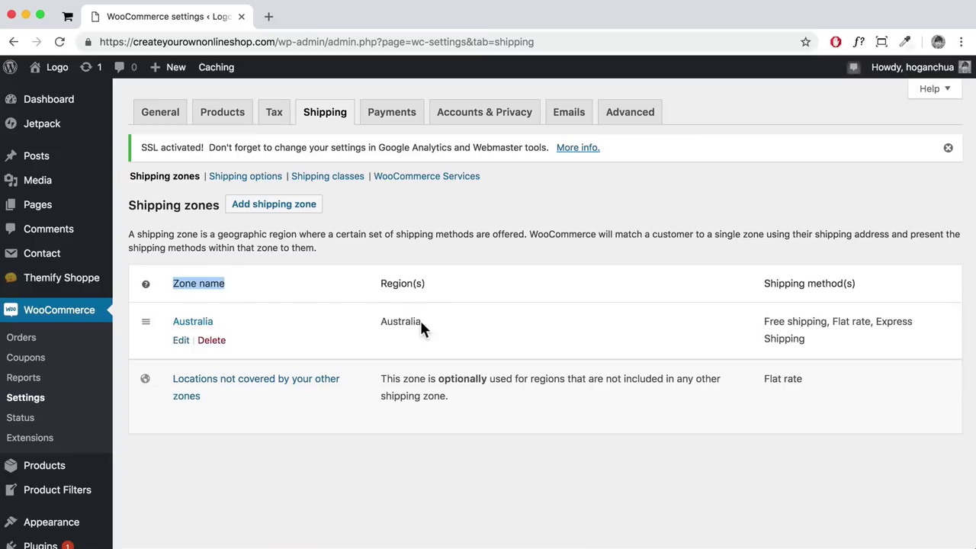
pyautogui.moveTo(420, 321); pyautogui.dragTo(387, 321)
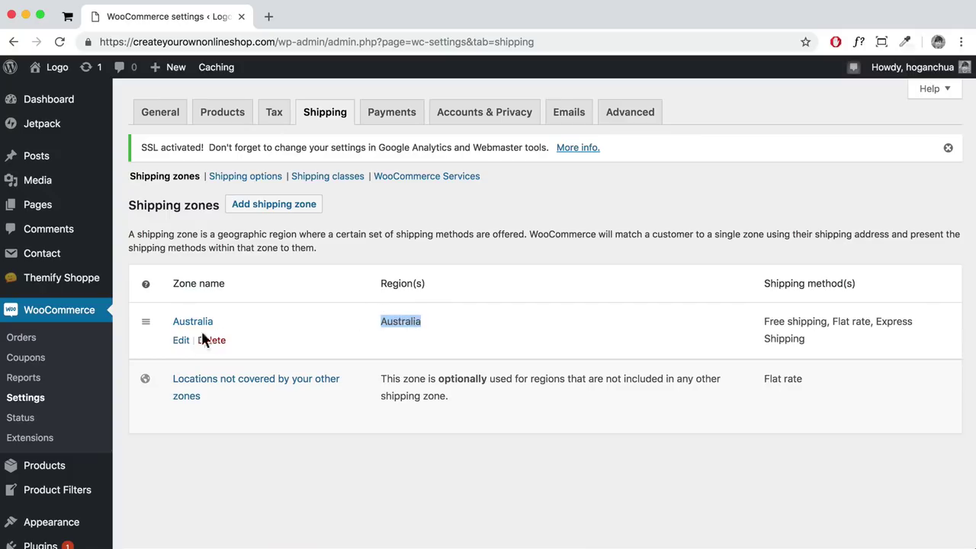
pyautogui.click(181, 340)
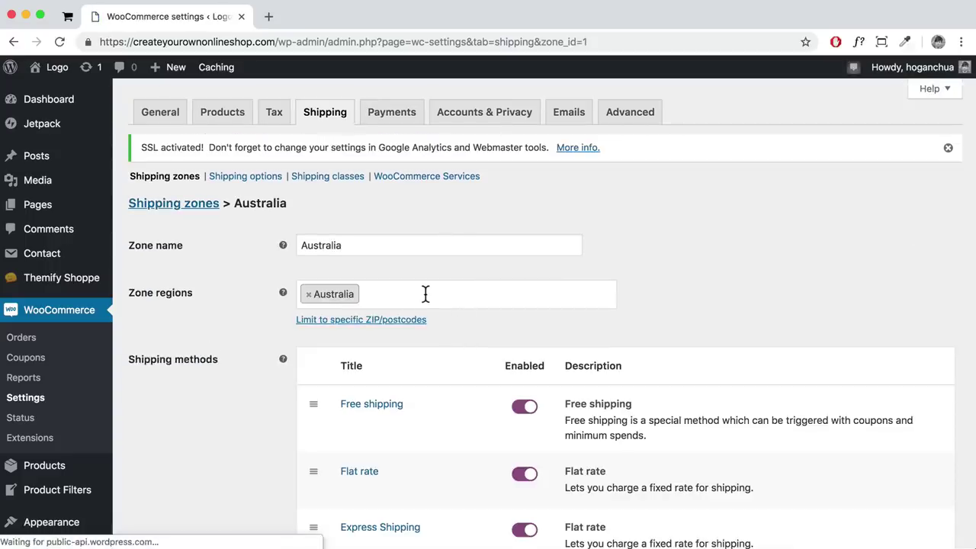
pyautogui.click(425, 294)
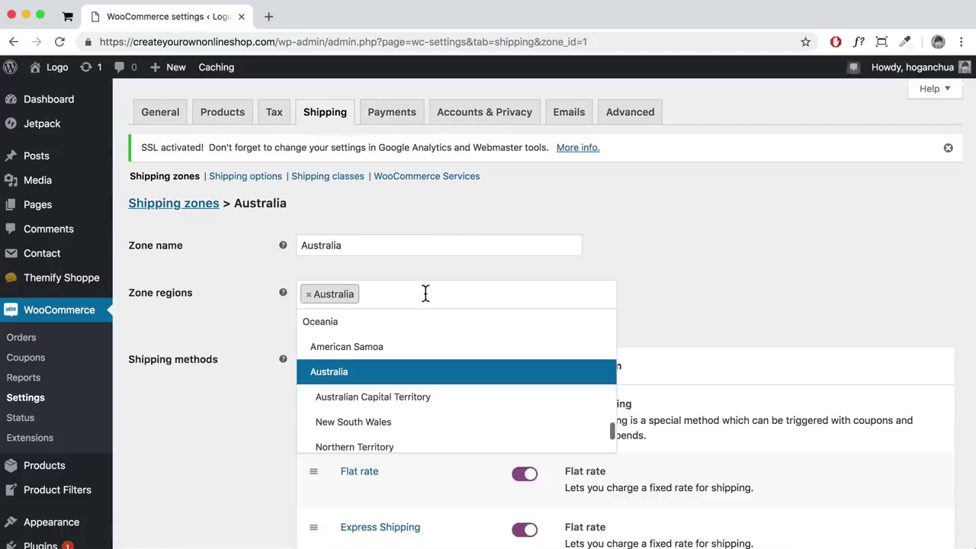
pyautogui.write('Neq')
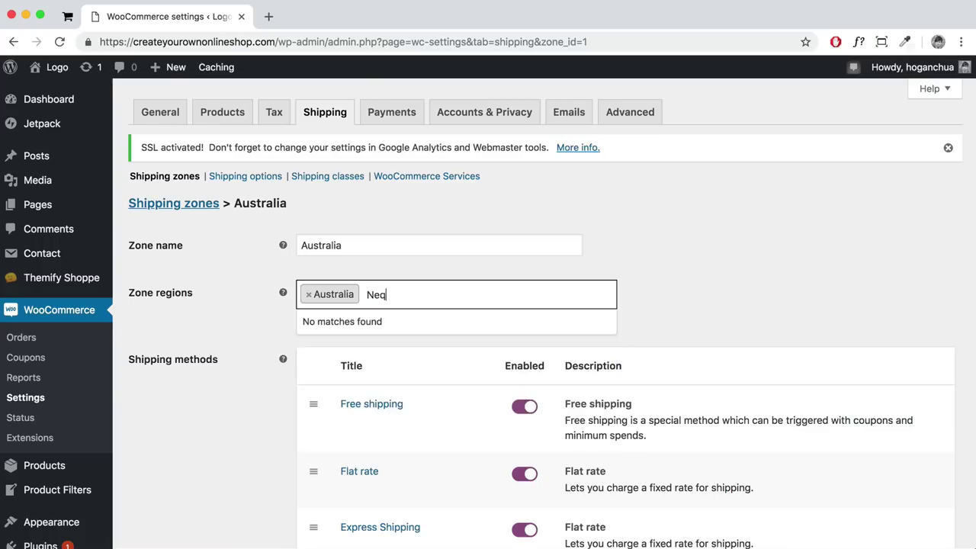
pyautogui.press('BackSpace')
pyautogui.write('w')
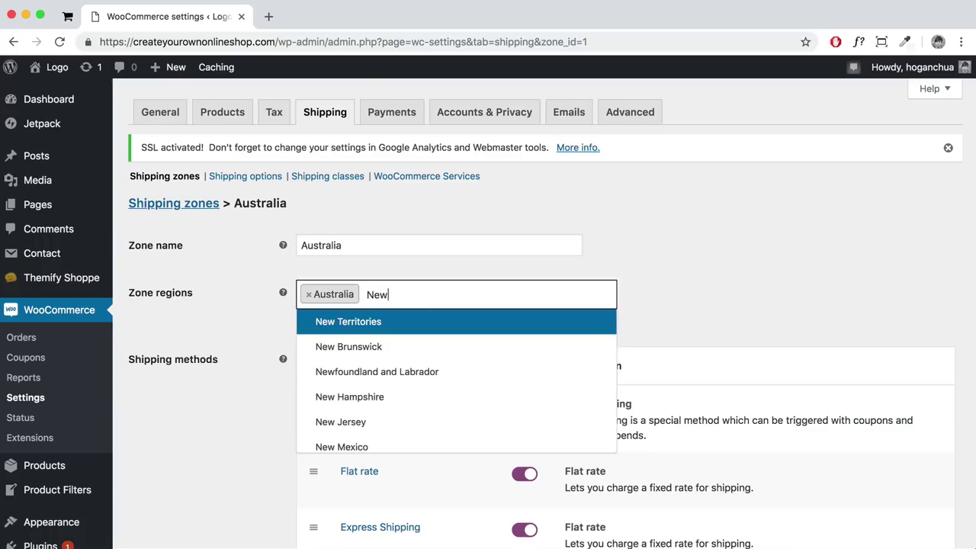
pyautogui.write(' Ze')
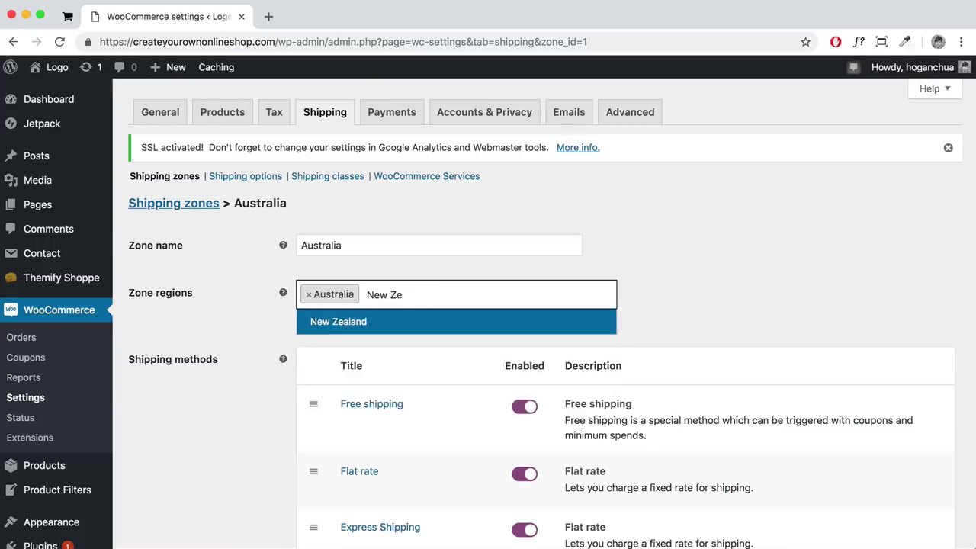
pyautogui.click(404, 321)
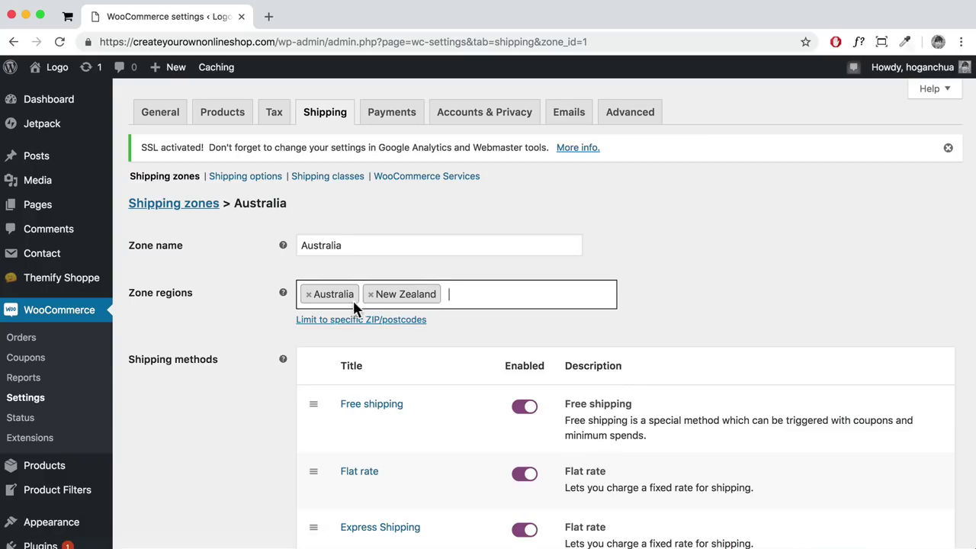
# Rename the zone to 'Oceania' and save the changes
pyautogui.moveTo(350, 246); pyautogui.dragTo(289, 245)
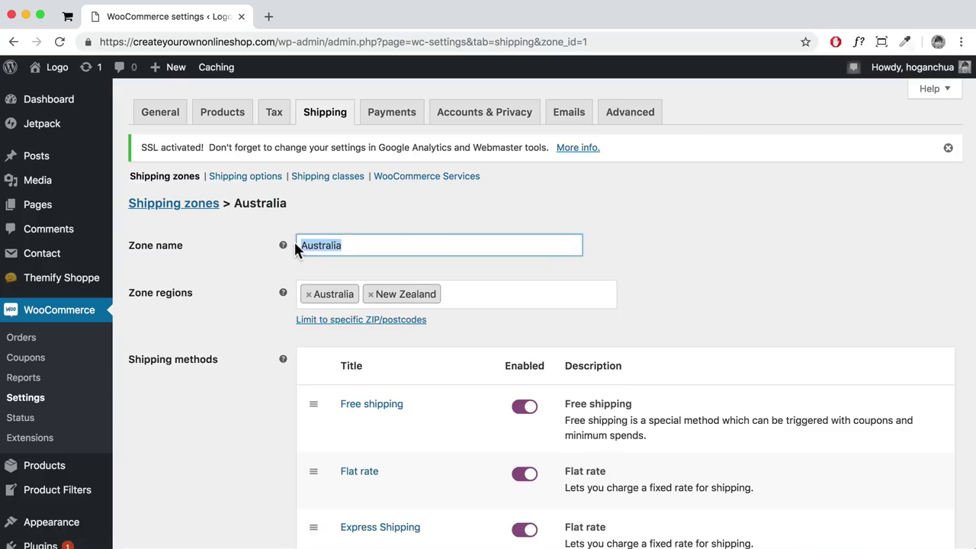
pyautogui.write('Oceania')
pyautogui.click(689, 268)
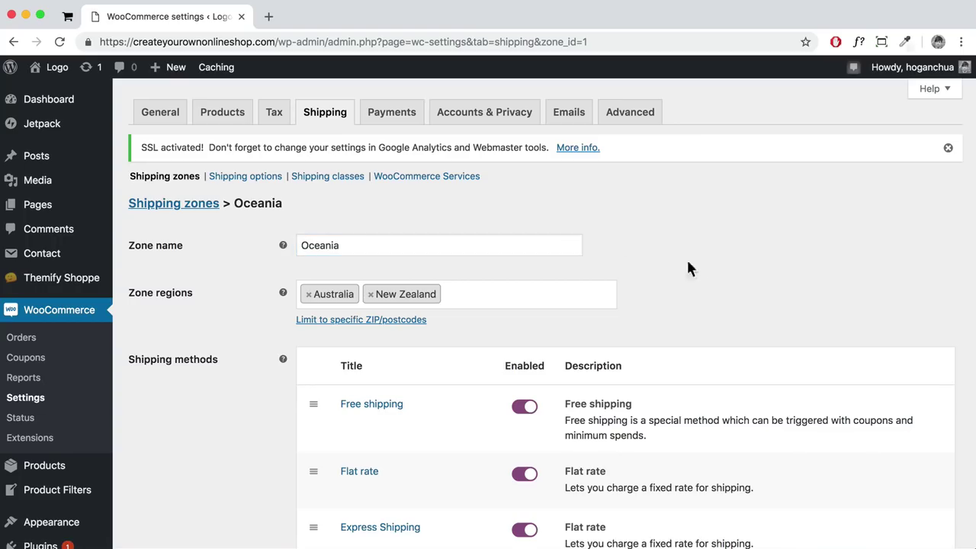
pyautogui.scroll(-2, 406, 298)
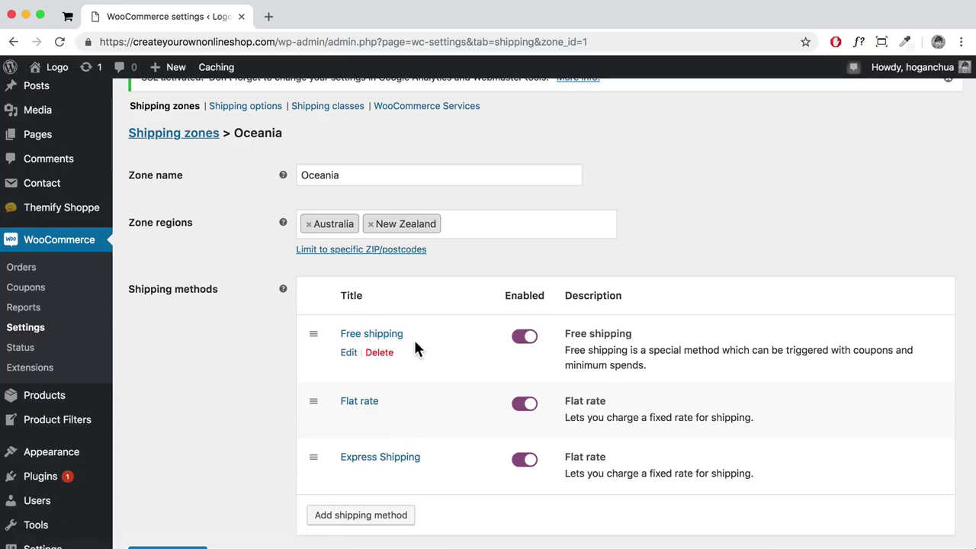
pyautogui.scroll(-3, 414, 339)
pyautogui.click(158, 467)
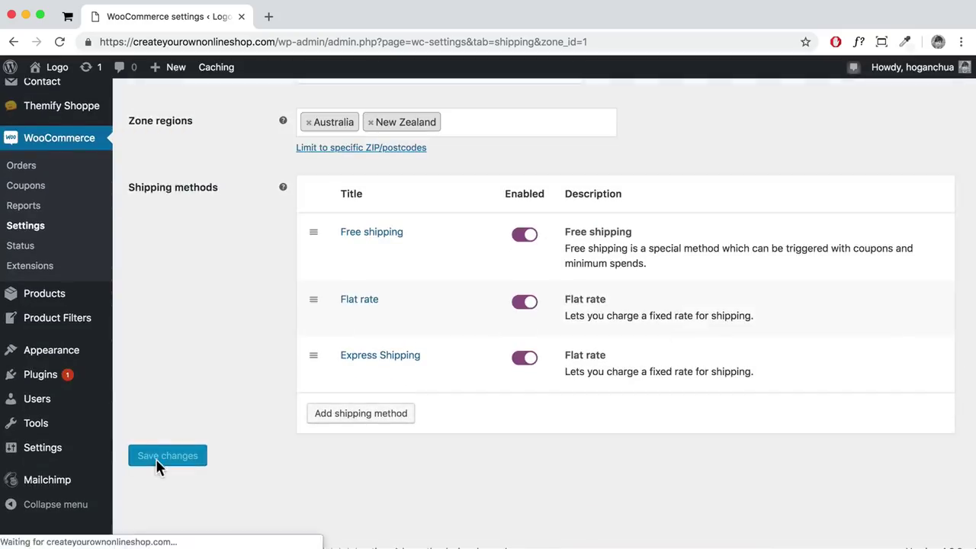
# Check the zone's region list, then go back to the Shipping zones list
pyautogui.scroll(3, 257, 430)
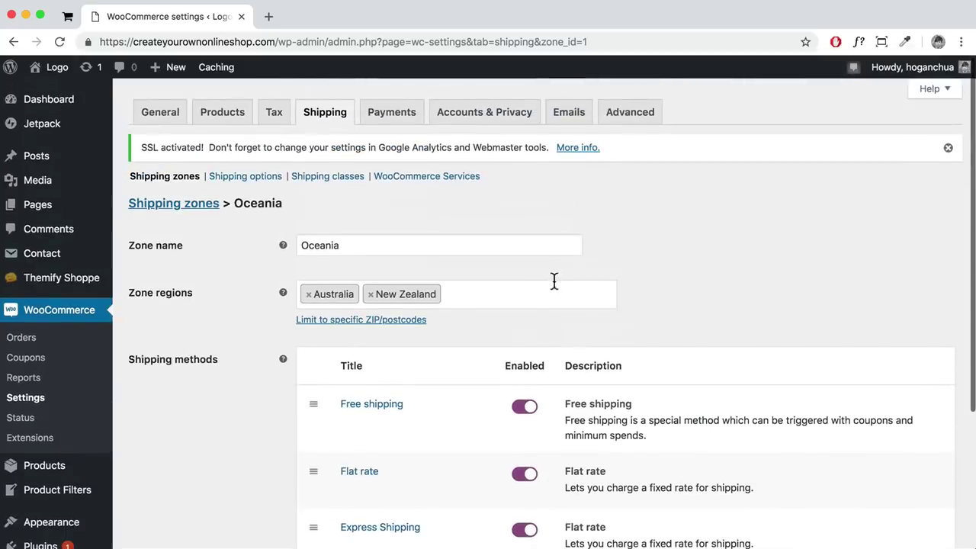
pyautogui.click(486, 294)
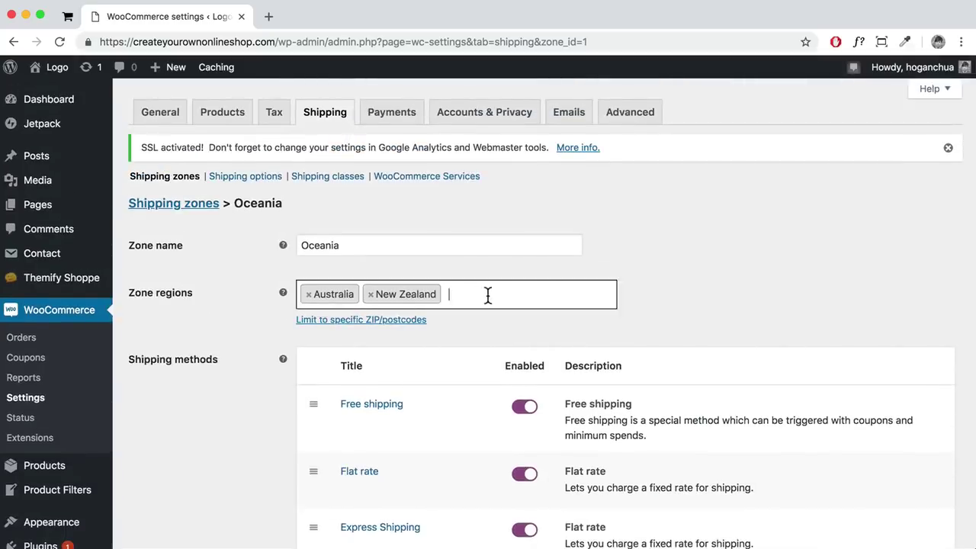
pyautogui.click(660, 297)
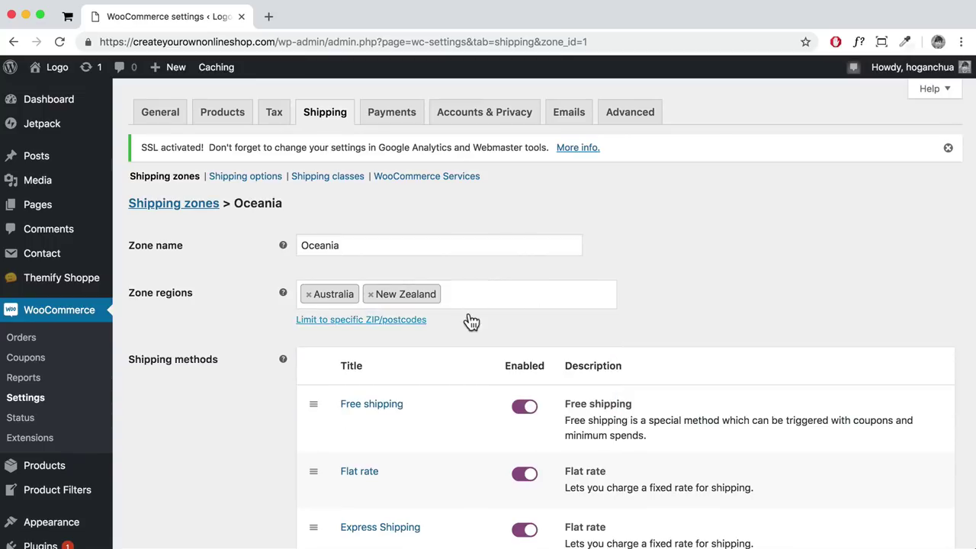
pyautogui.click(199, 211)
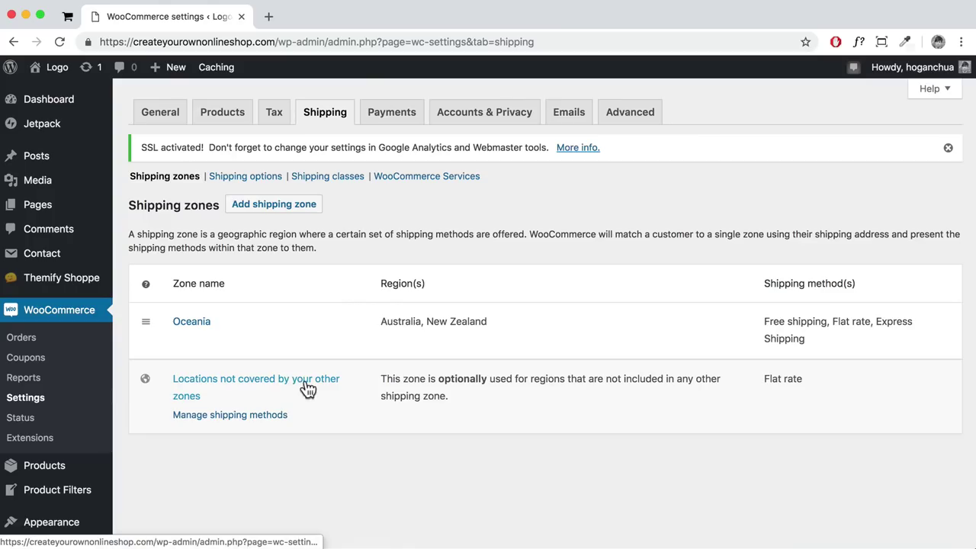
# Edit the fallback zone's Flat rate cost and save it
pyautogui.click(210, 421)
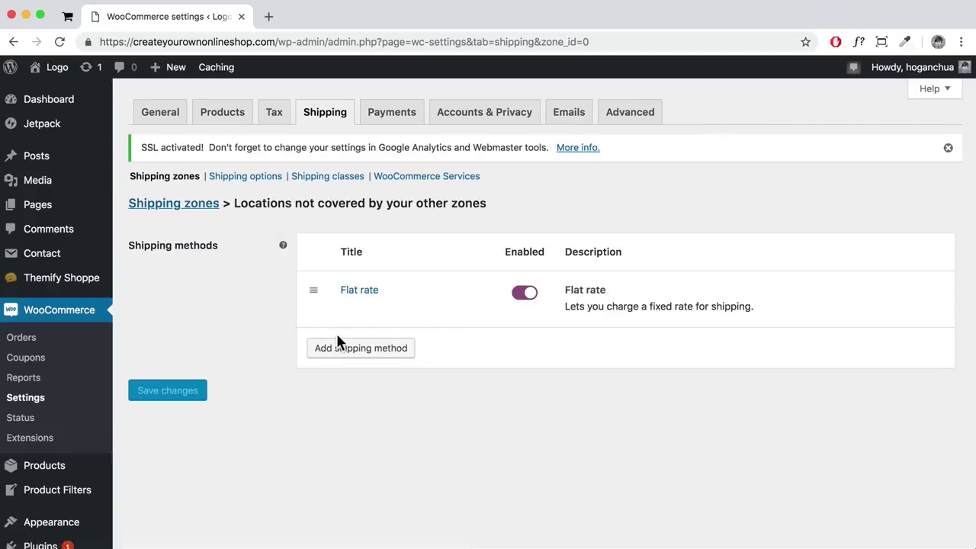
pyautogui.moveTo(344, 317)
pyautogui.moveTo(486, 202); pyautogui.dragTo(390, 202)
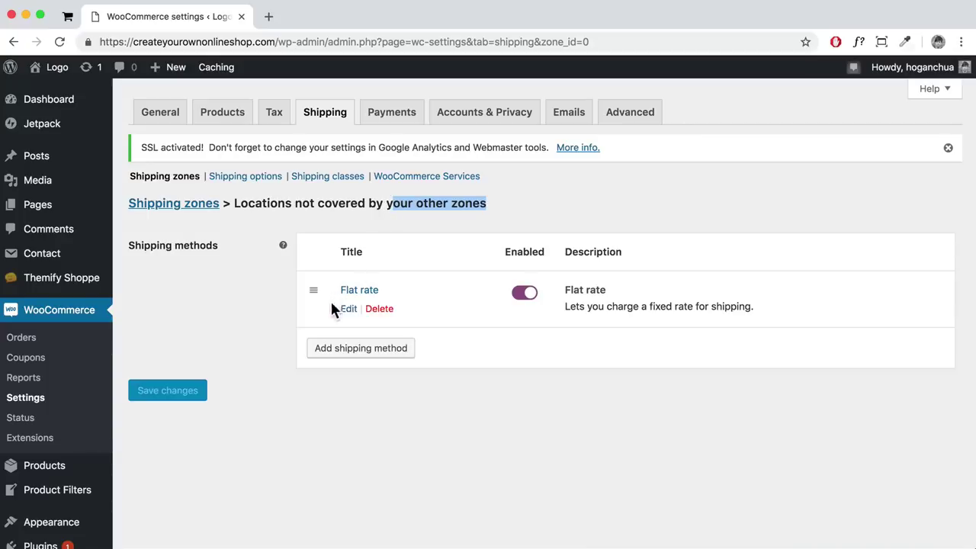
pyautogui.click(345, 309)
pyautogui.click(379, 344)
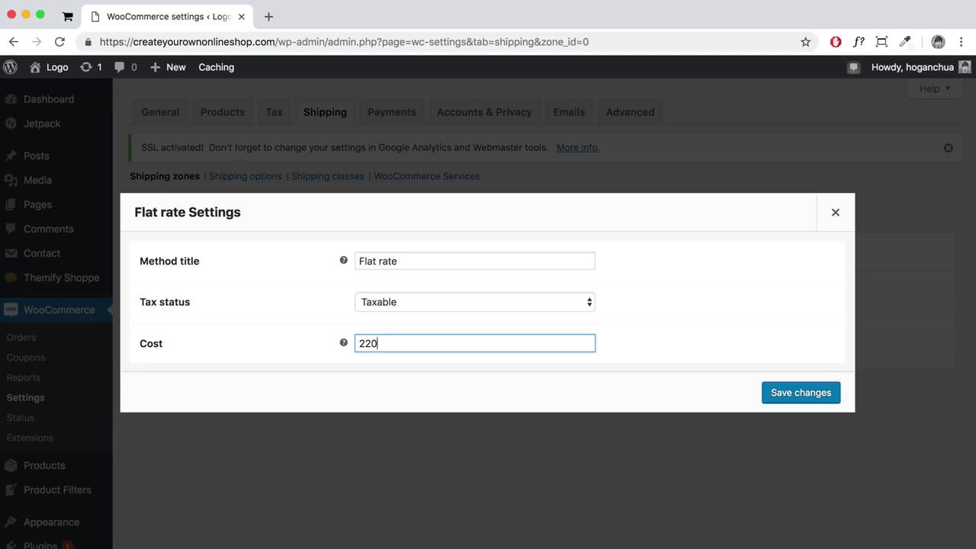
pyautogui.click(800, 387)
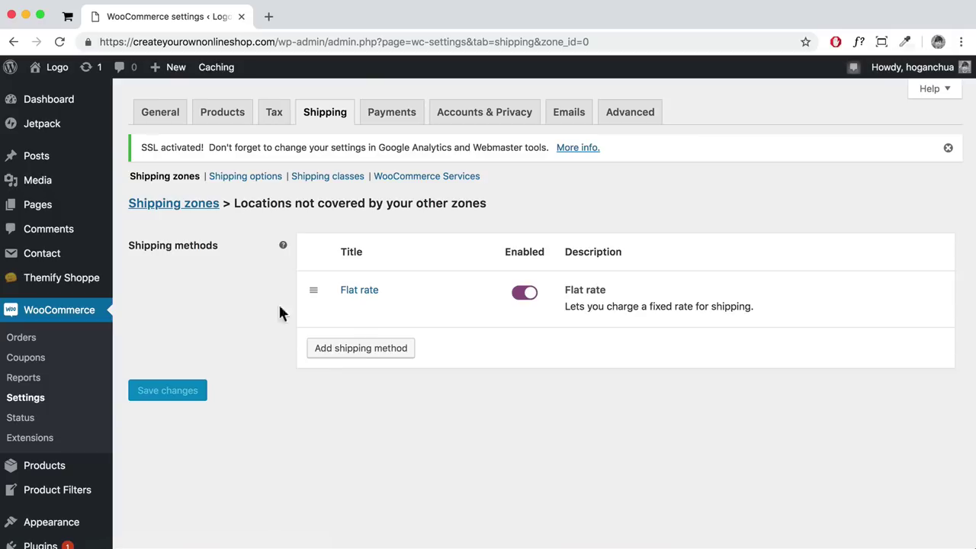
# Add a Free shipping method to the fallback zone
pyautogui.moveTo(349, 302)
pyautogui.click(347, 352)
pyautogui.click(351, 308)
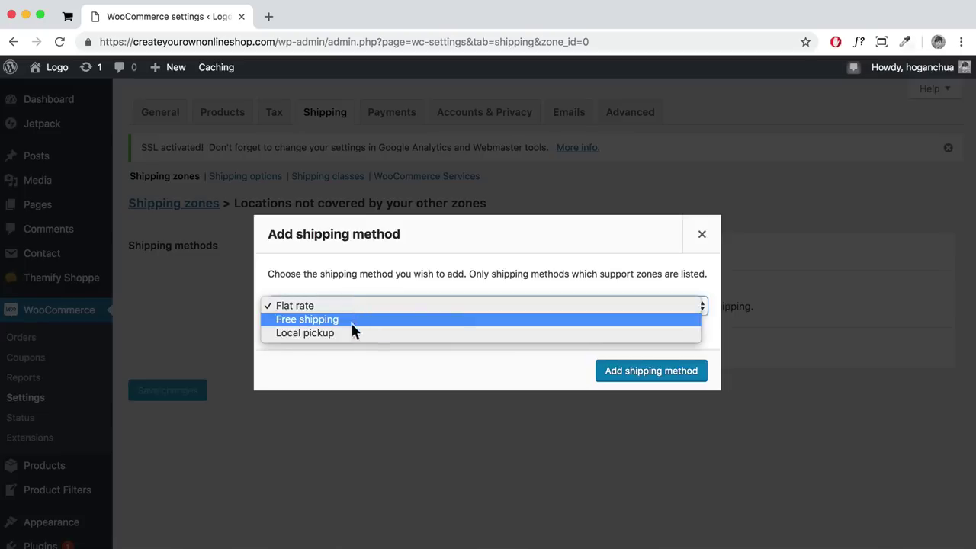
pyautogui.click(352, 320)
pyautogui.click(678, 372)
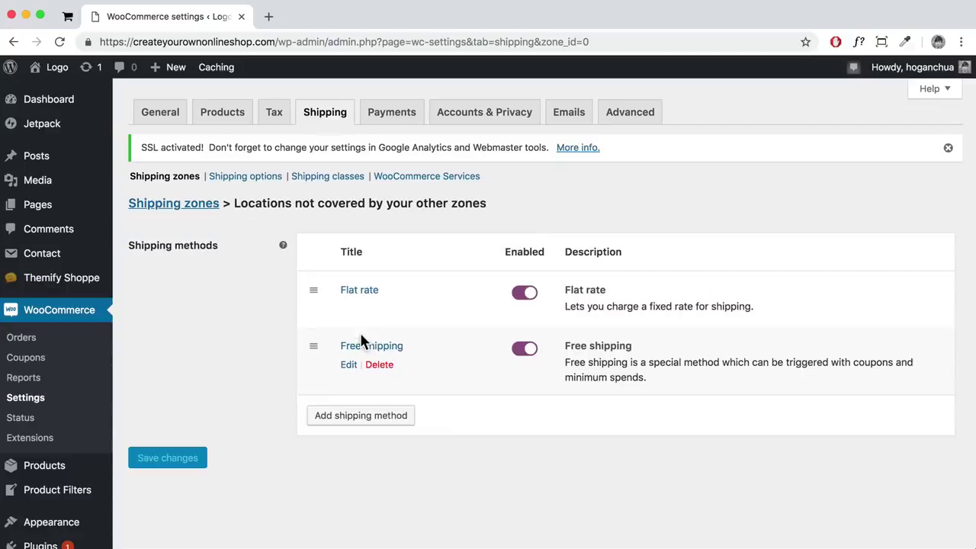
# Make Free shipping require a minimum order amount of 100
pyautogui.click(348, 365)
pyautogui.click(382, 322)
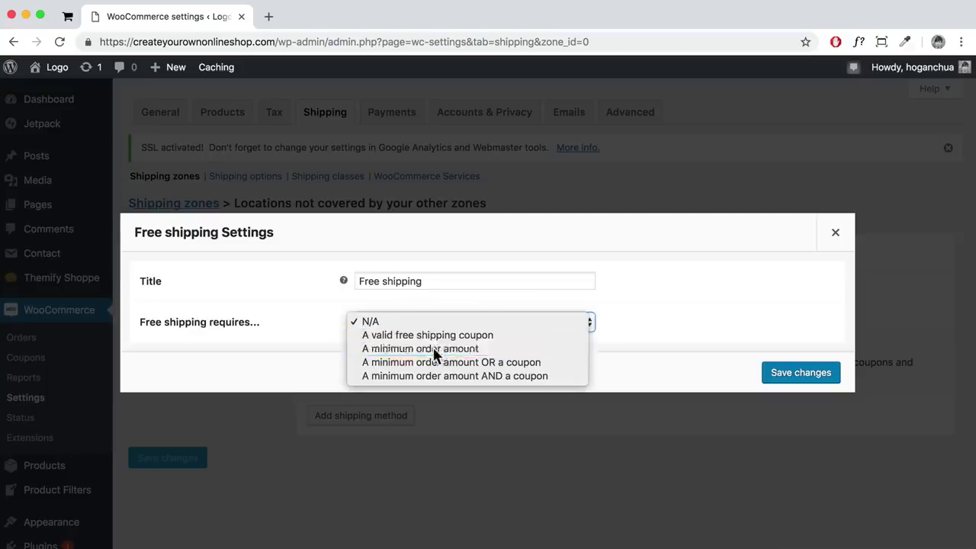
pyautogui.click(433, 348)
pyautogui.click(411, 342)
pyautogui.write('100')
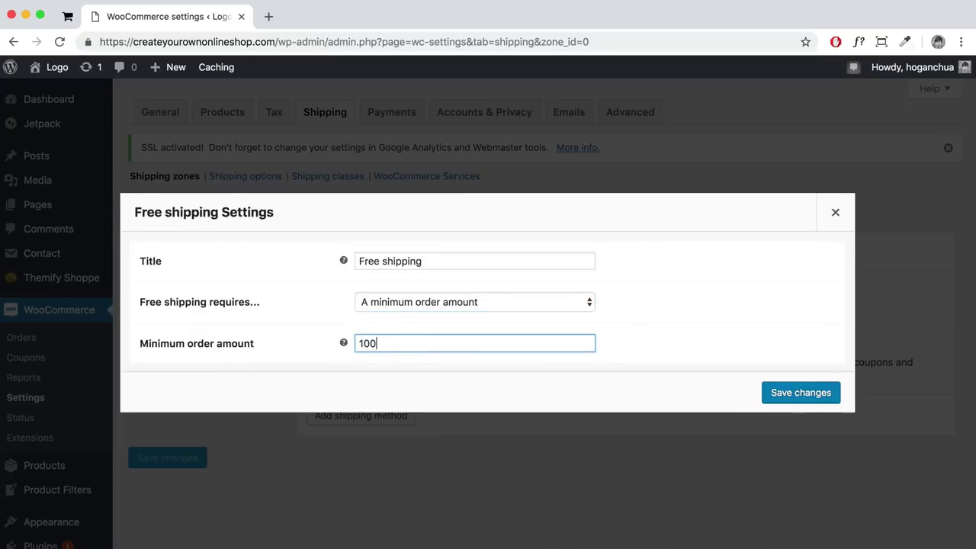
pyautogui.click(795, 389)
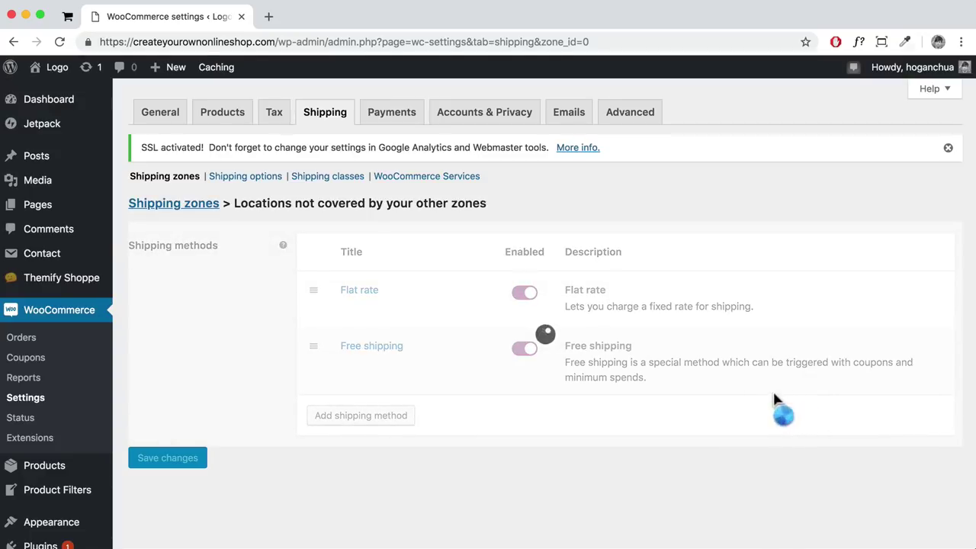
# Move Free shipping above Flat rate, save, and return to the zones list
pyautogui.moveTo(404, 360)
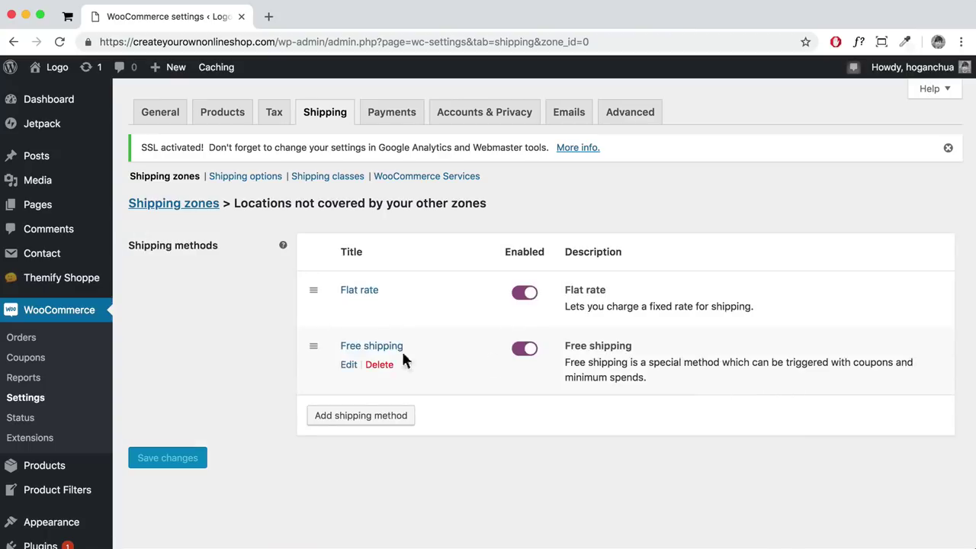
pyautogui.moveTo(315, 348); pyautogui.dragTo(315, 296)
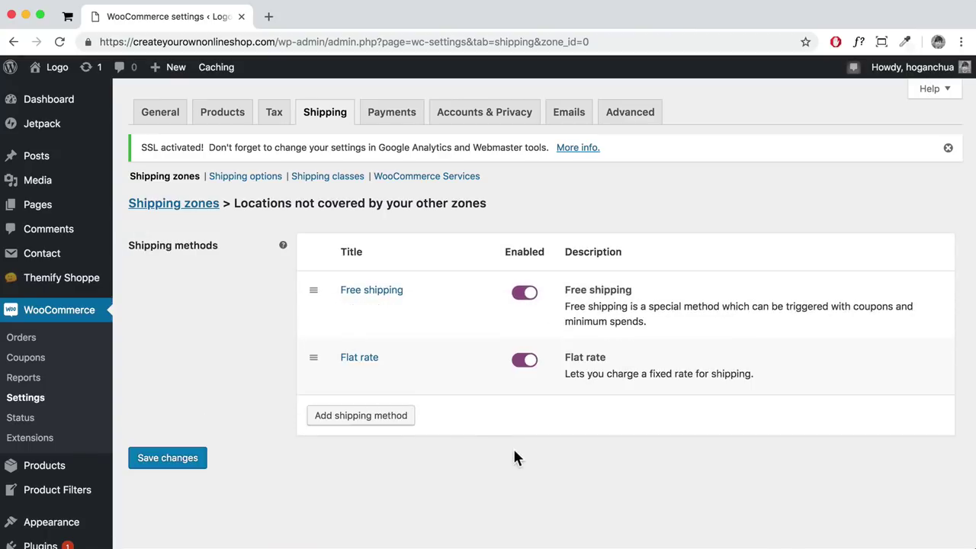
pyautogui.click(160, 459)
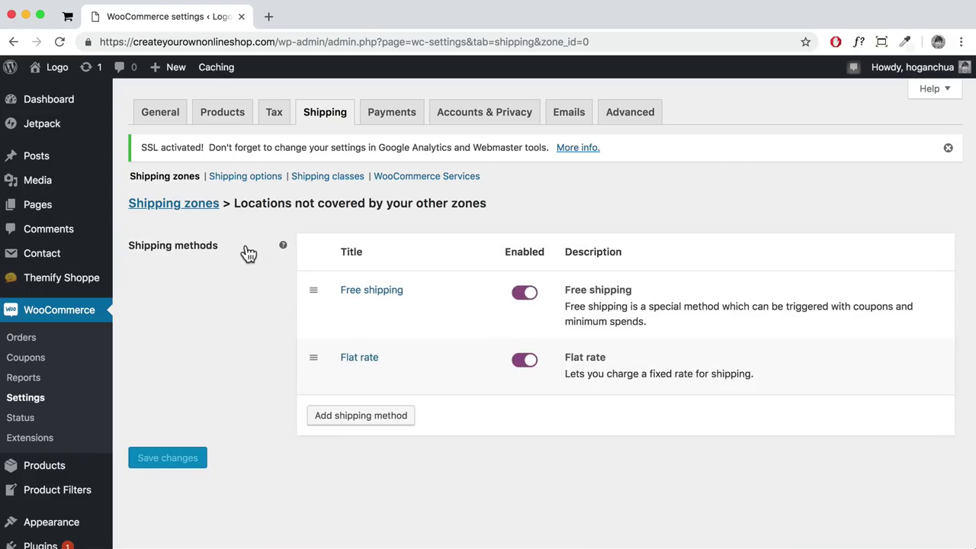
pyautogui.click(194, 210)
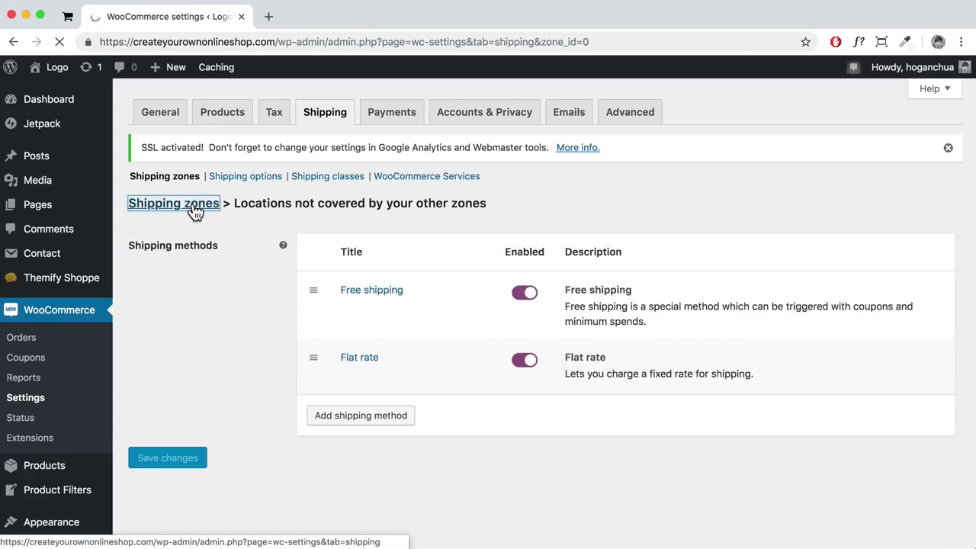
# Show the Shipping options page and open the store in a new browser tab
pyautogui.click(251, 181)
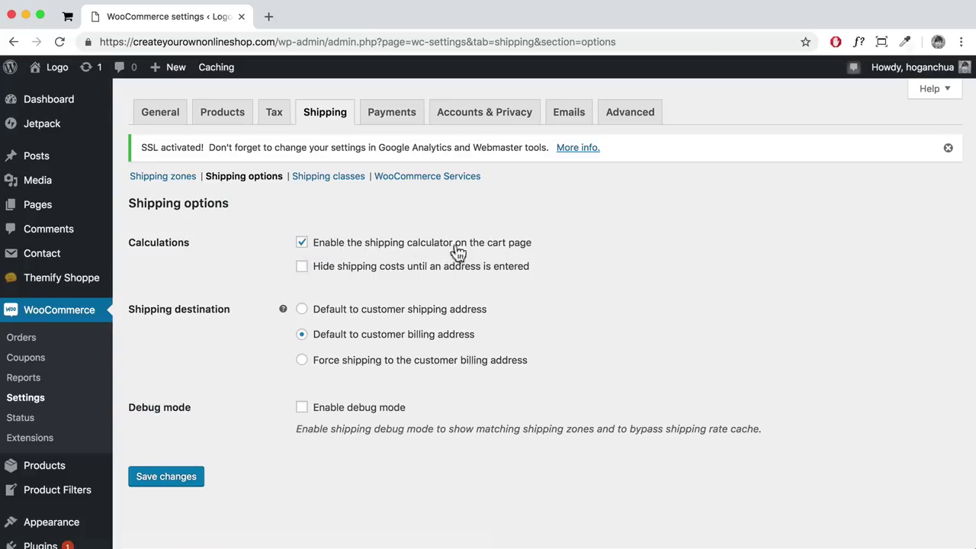
pyautogui.scroll(-1, 435, 249)
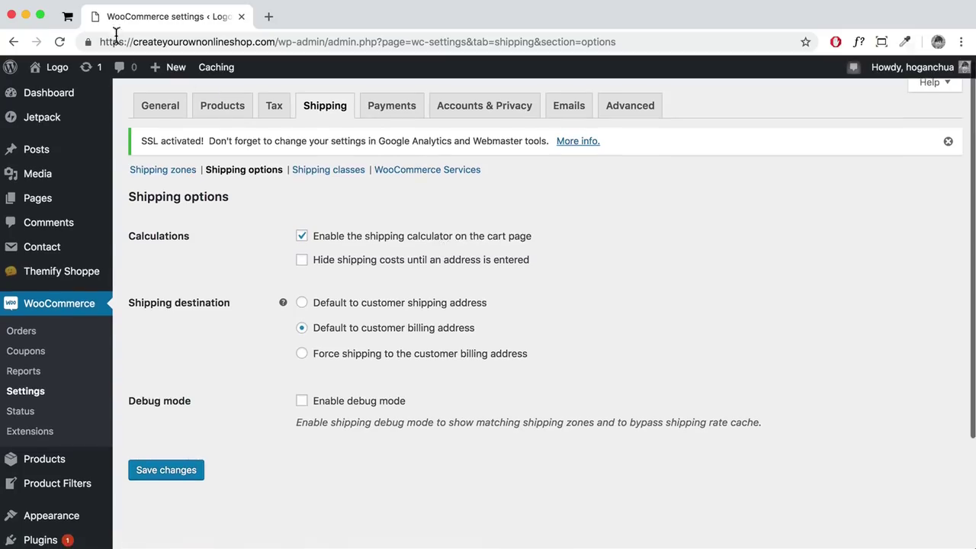
pyautogui.moveTo(54, 68)
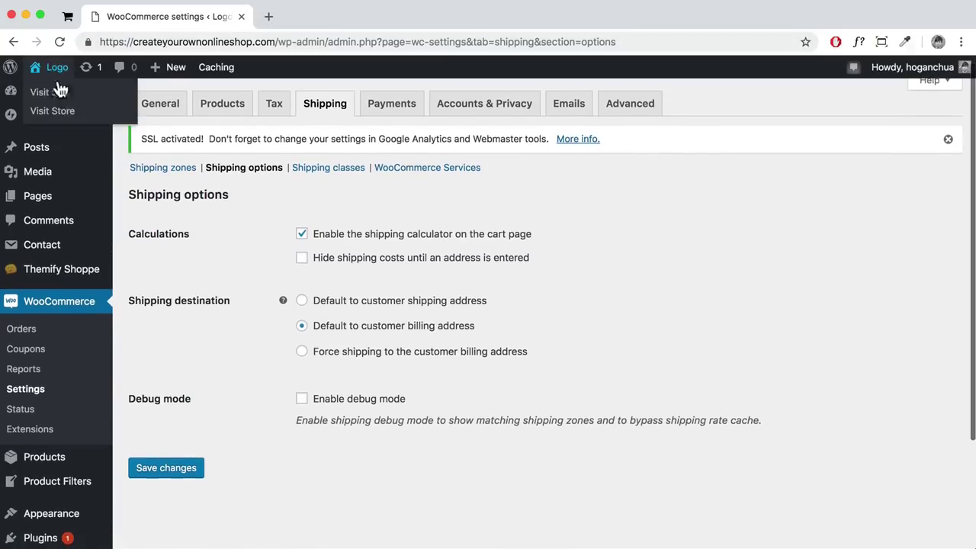
pyautogui.rightClick(54, 118)
pyautogui.click(161, 117)
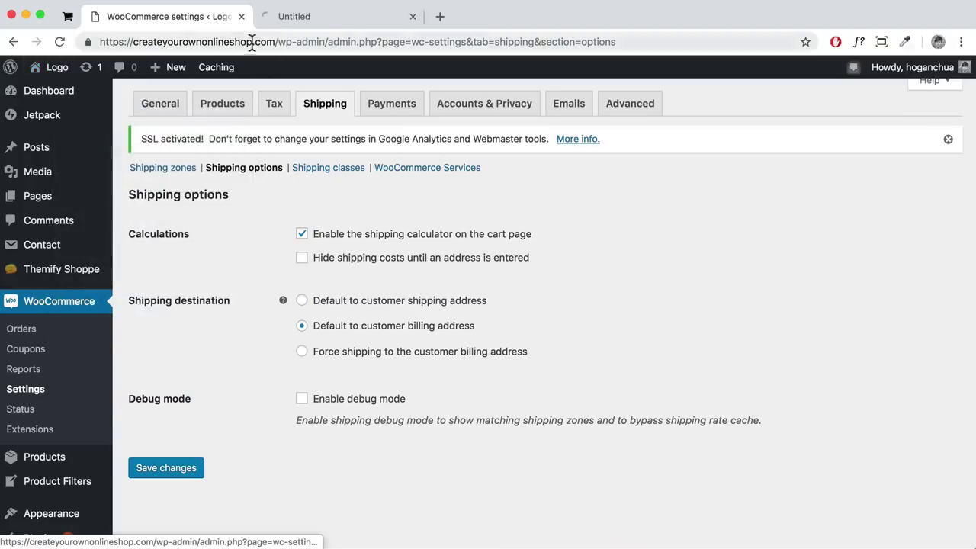
# Open the $60.00 cart page and compare its Flat rate and Express rates with the settings
pyautogui.click(300, 21)
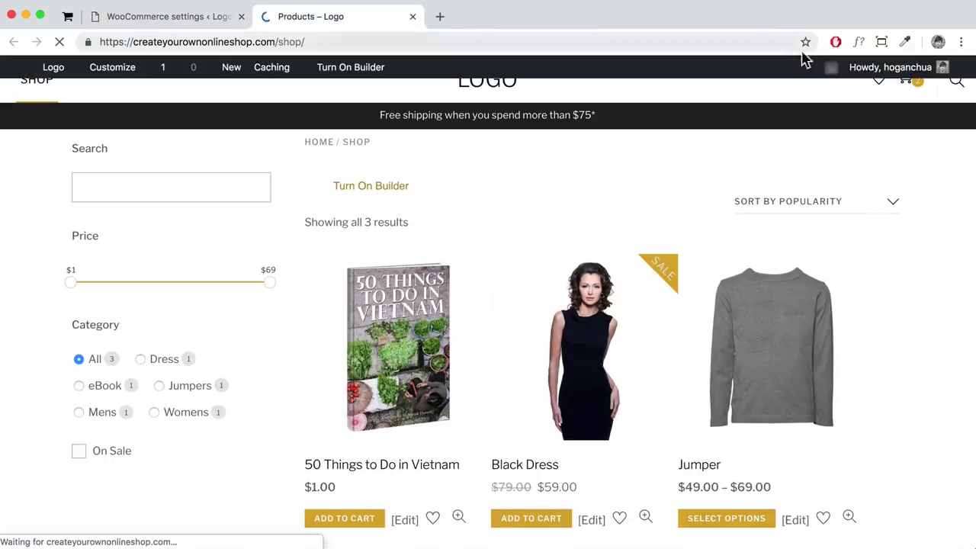
pyautogui.moveTo(912, 91)
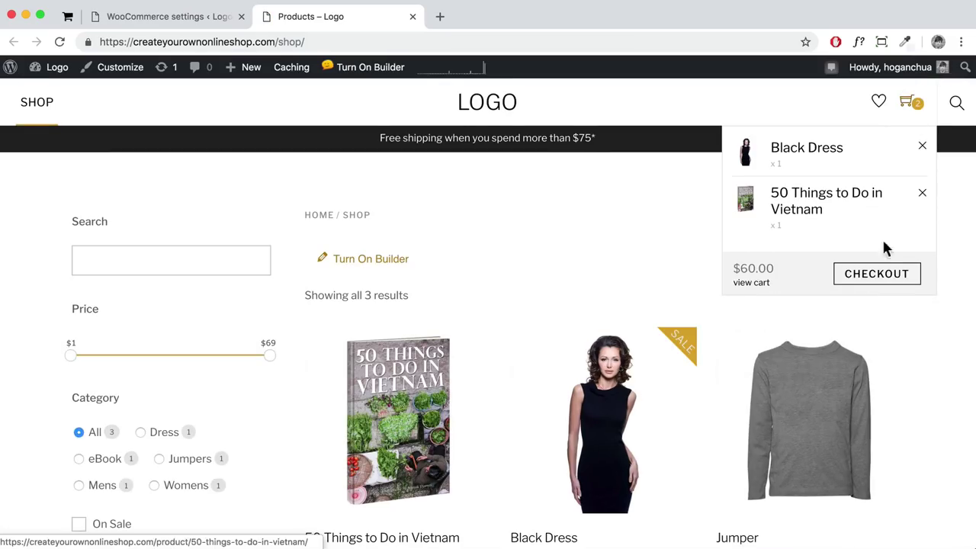
pyautogui.click(751, 288)
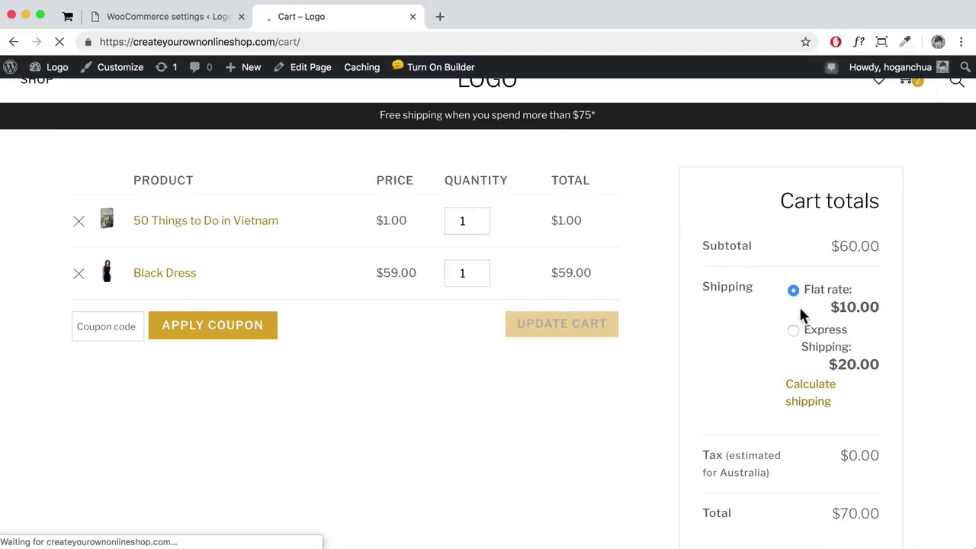
pyautogui.click(131, 16)
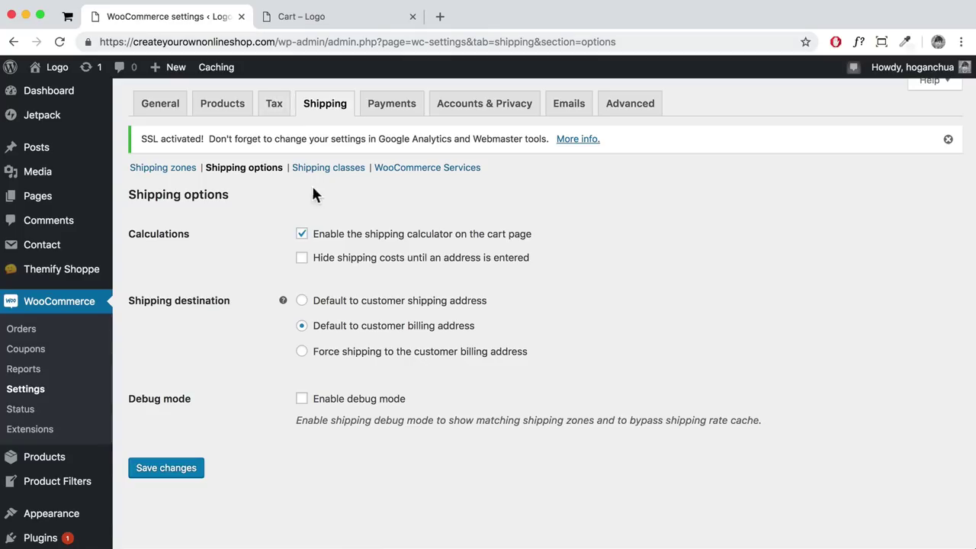
pyautogui.click(299, 16)
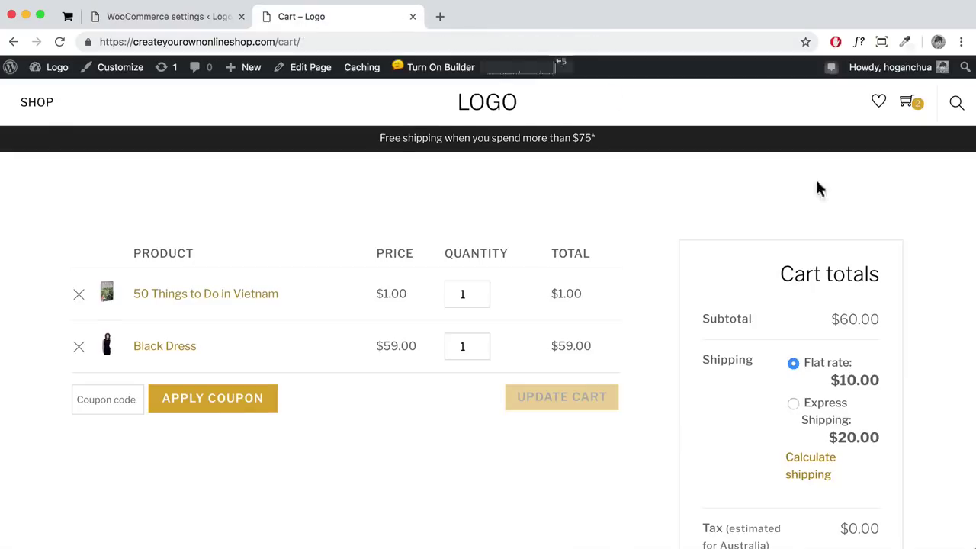
pyautogui.scroll(-2, 831, 381)
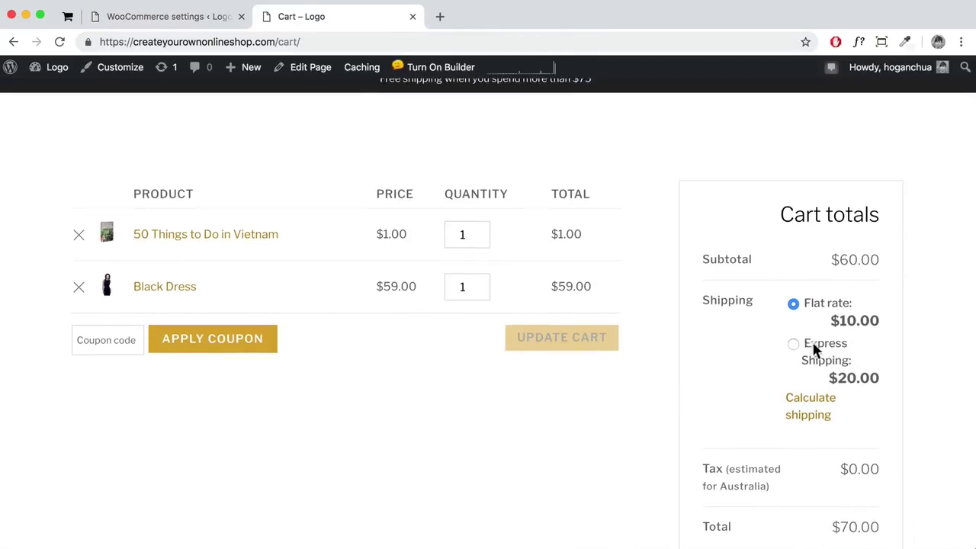
pyautogui.scroll(-2, 816, 354)
pyautogui.scroll(4, 815, 352)
# Recheck the settings, proceed from the cart to checkout, then return to WooCommerce settings
pyautogui.click(168, 17)
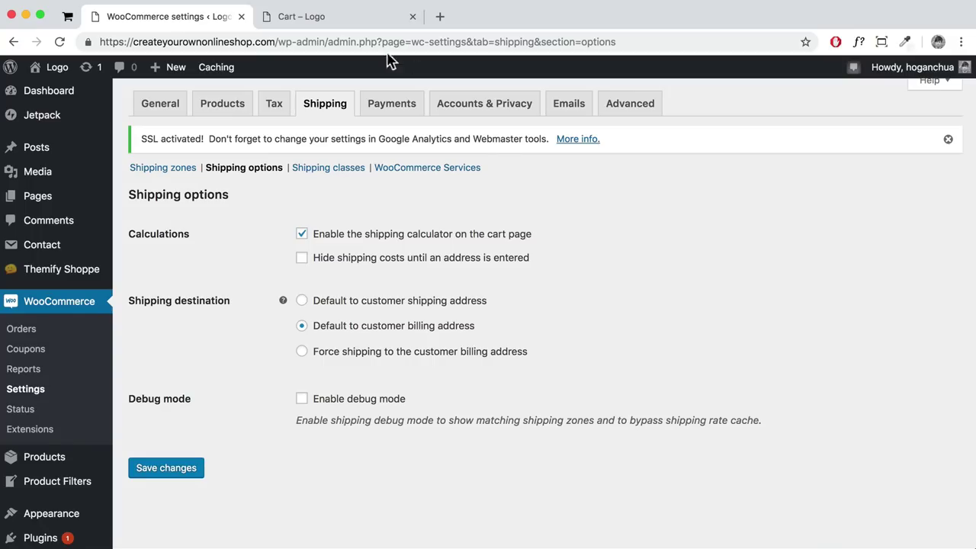
pyautogui.click(324, 16)
pyautogui.scroll(-2, 762, 442)
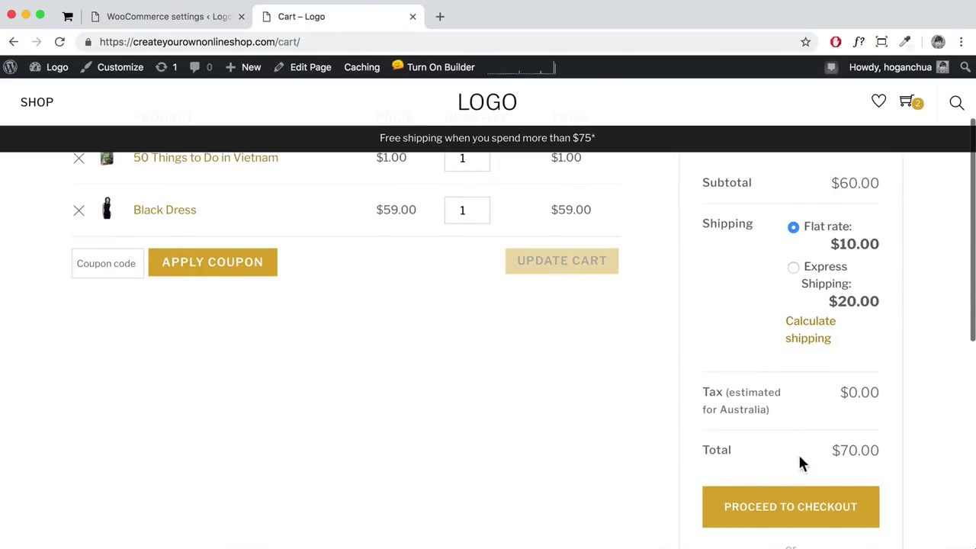
pyautogui.scroll(-3, 777, 450)
pyautogui.click(805, 408)
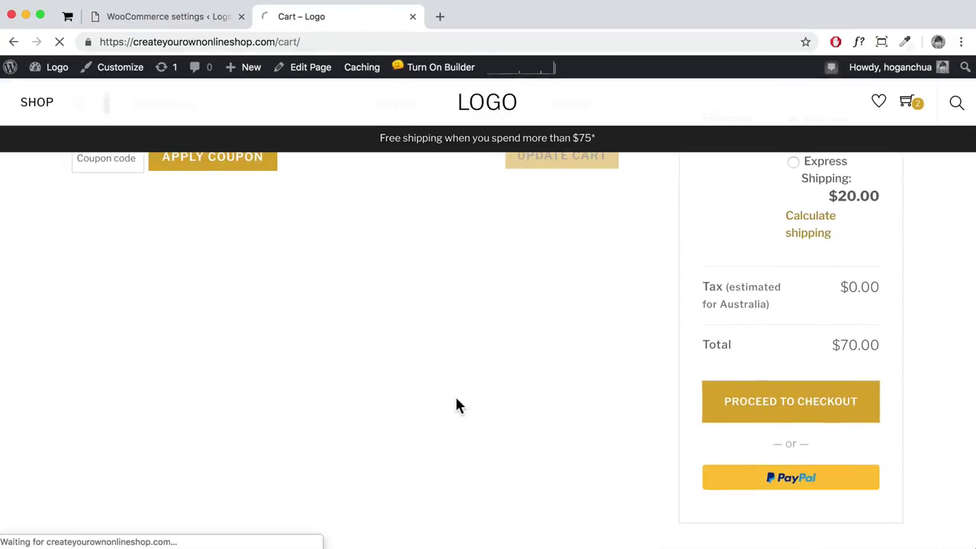
pyautogui.click(191, 21)
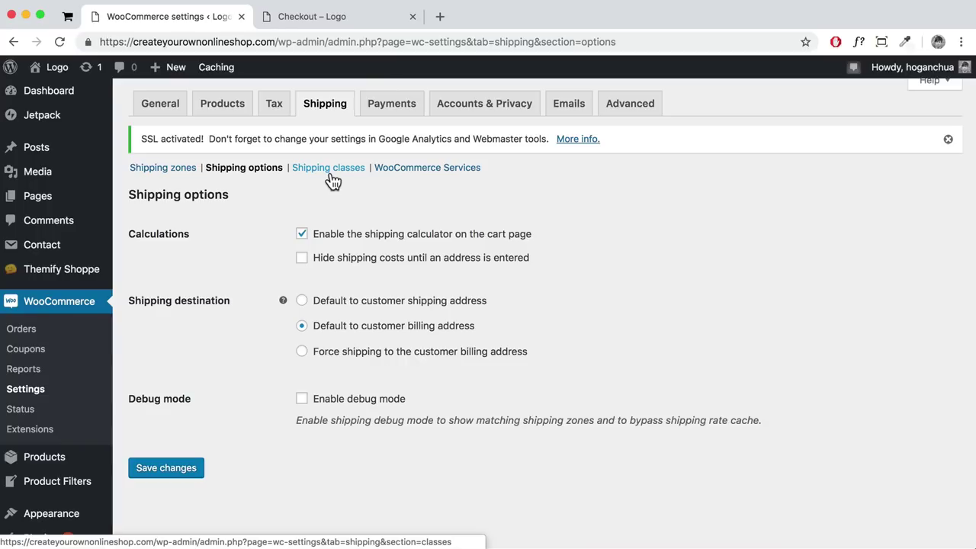
# Show the Payments settings and its payment methods list, where only PayPal Checkout is enabled
pyautogui.click(397, 105)
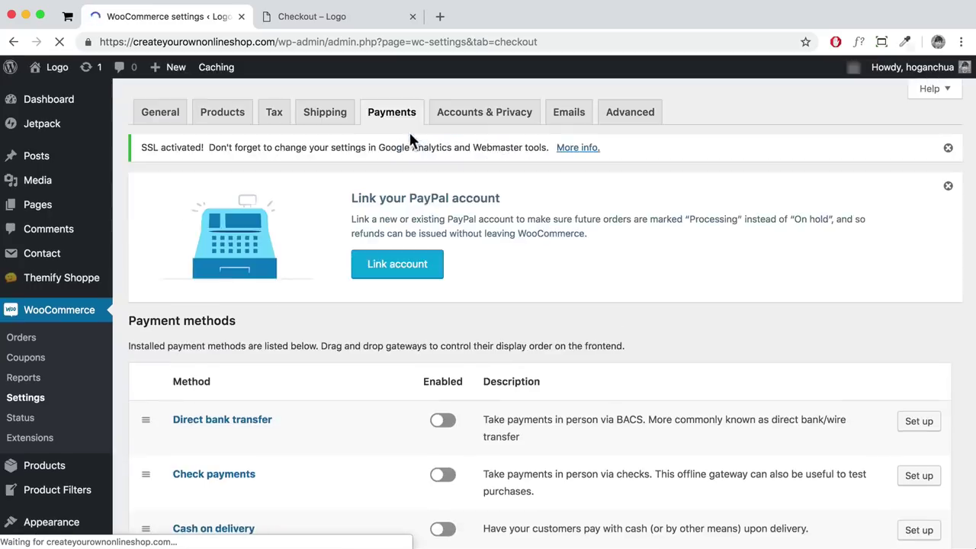
pyautogui.scroll(-5, 572, 251)
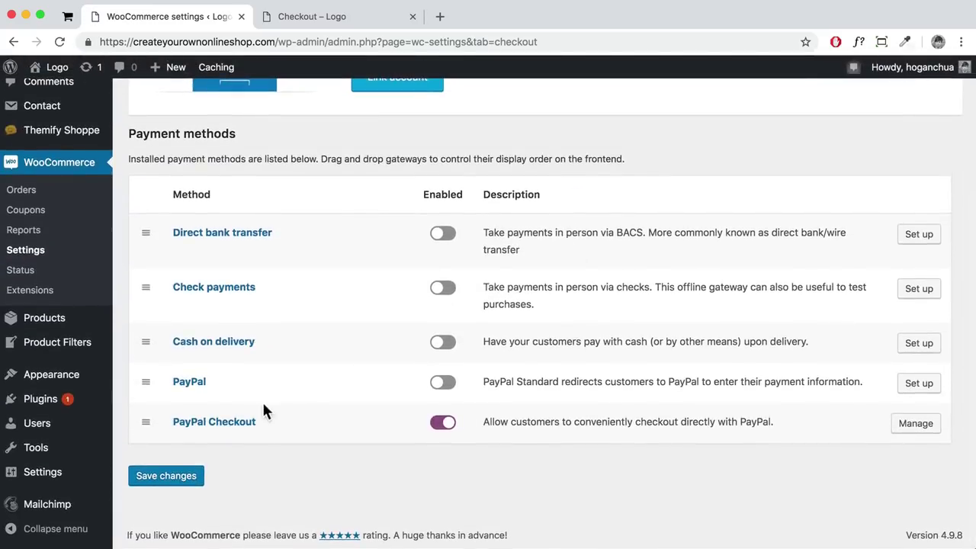
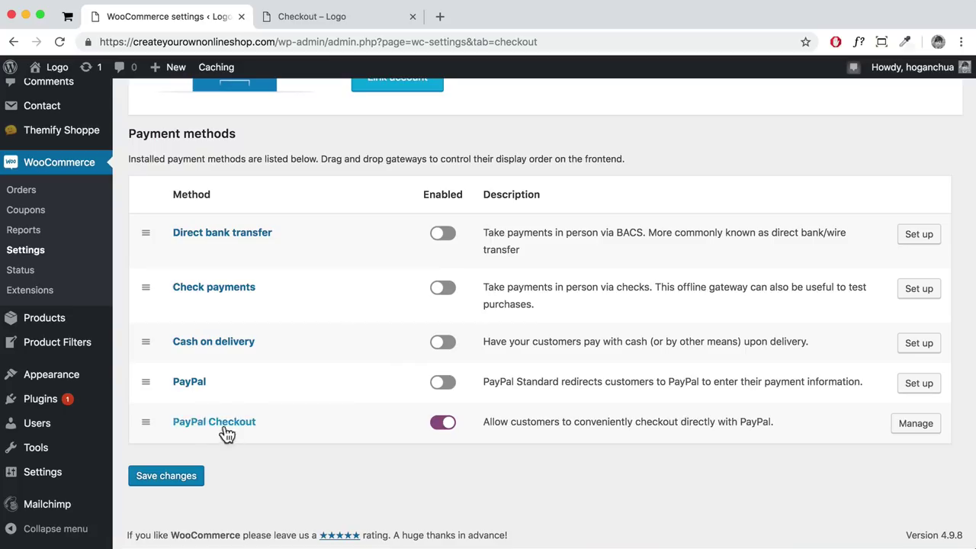
# Open PayPal Checkout settings, select the Payment Email, and review the Gold, Rectangle, Vertical, Responsive button settings
pyautogui.click(921, 428)
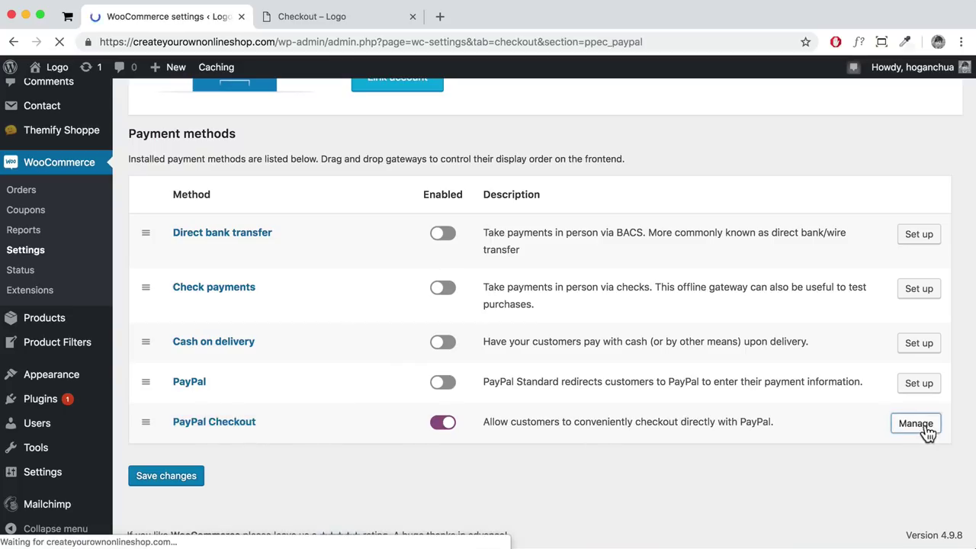
pyautogui.scroll(-5, 547, 399)
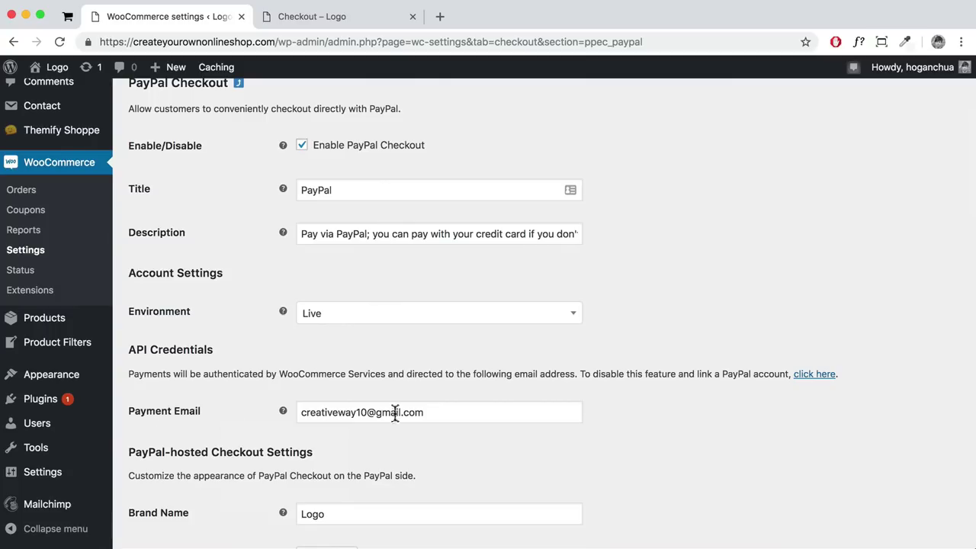
pyautogui.moveTo(424, 412); pyautogui.dragTo(321, 407)
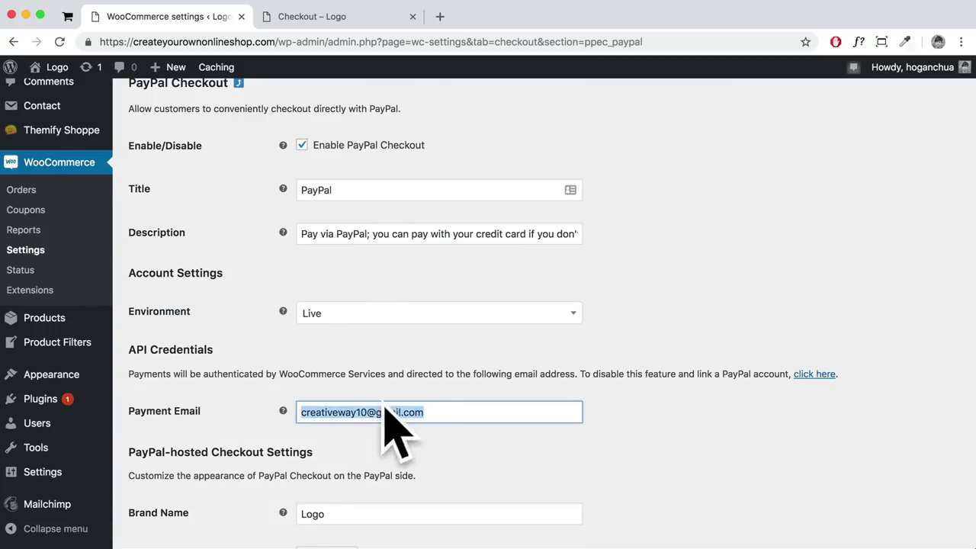
pyautogui.scroll(-5, 412, 404)
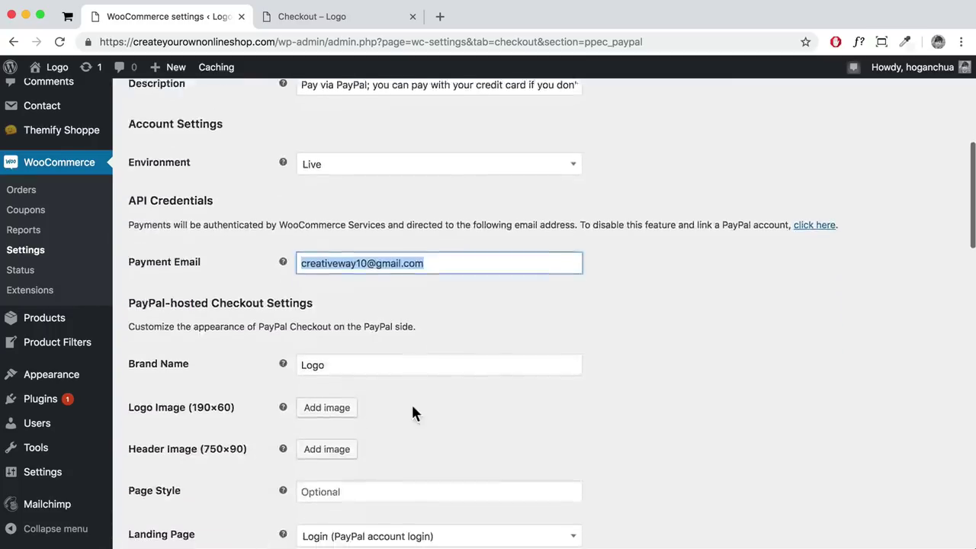
pyautogui.scroll(-6, 413, 415)
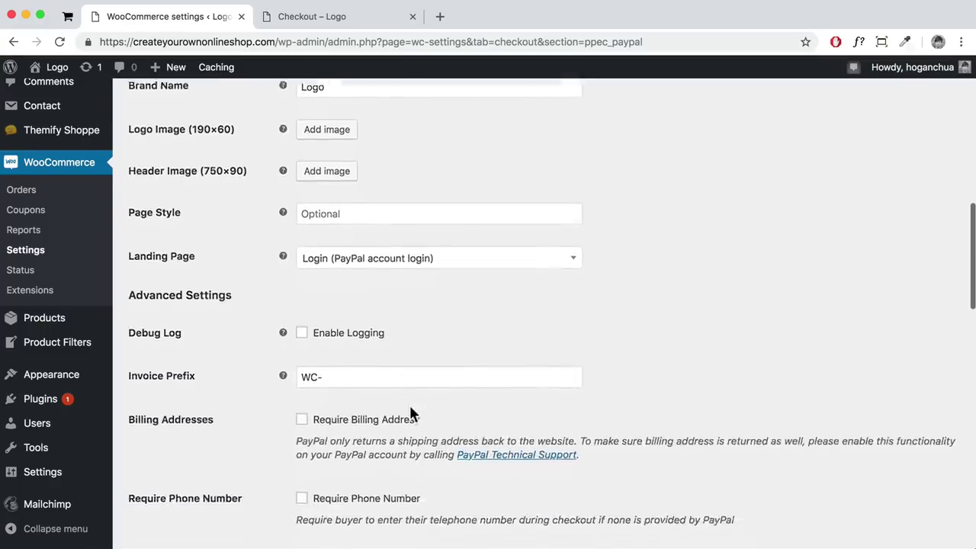
pyautogui.scroll(-5, 410, 413)
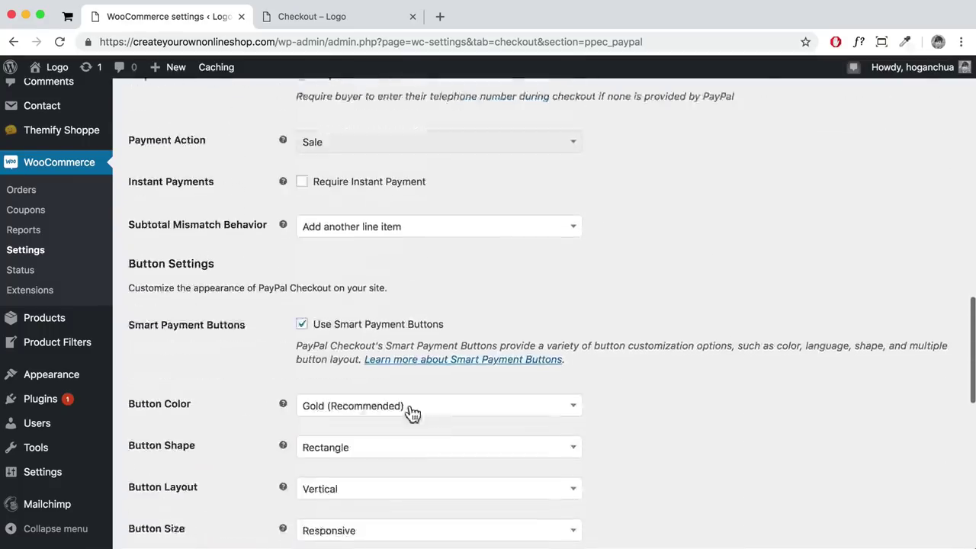
pyautogui.scroll(1, 369, 216)
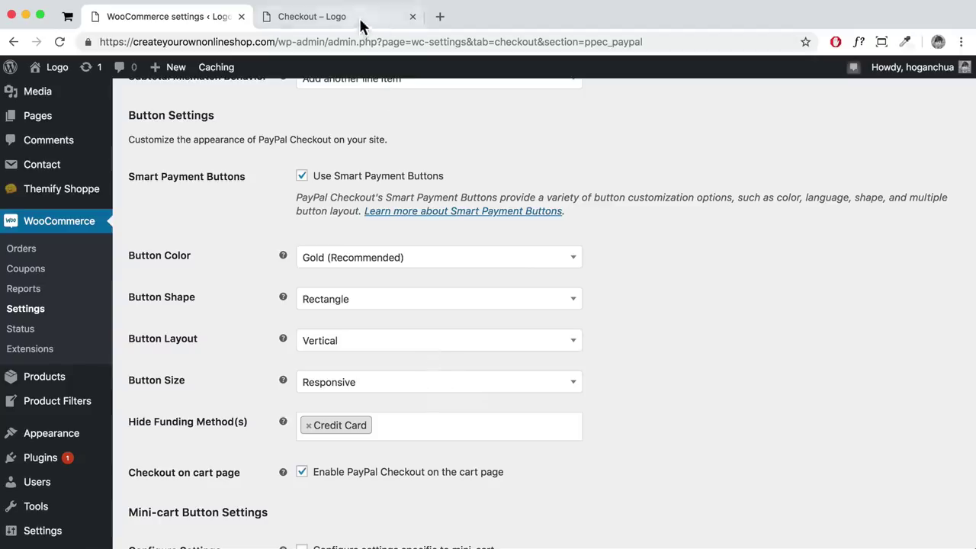
# Check the PayPal button on the checkout page, then go back to the cart
pyautogui.click(311, 16)
pyautogui.scroll(-5, 485, 266)
pyautogui.scroll(-10, 484, 266)
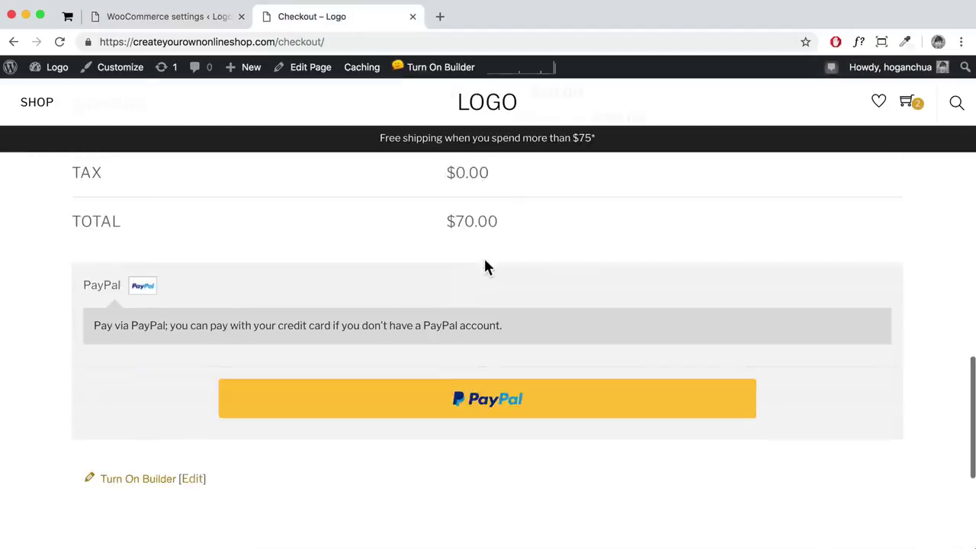
pyautogui.scroll(1, 483, 266)
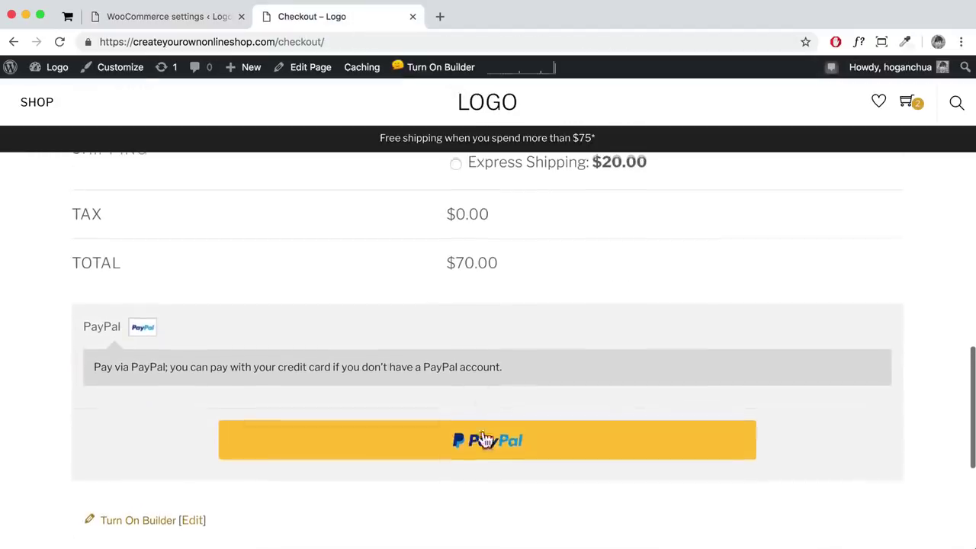
pyautogui.click(13, 41)
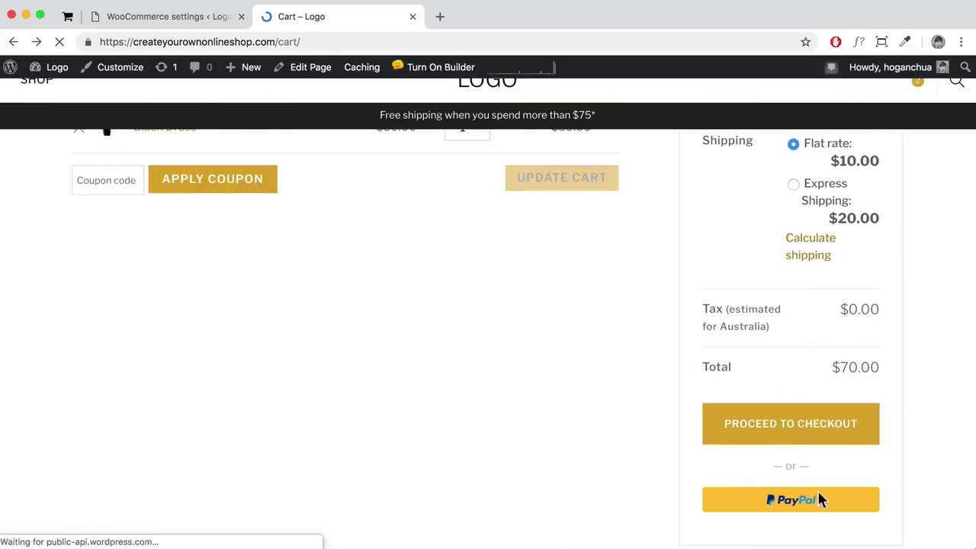
# In the PayPal settings, keep the Button Color at Gold
pyautogui.click(167, 16)
pyautogui.scroll(-3, 321, 351)
pyautogui.scroll(1, 322, 305)
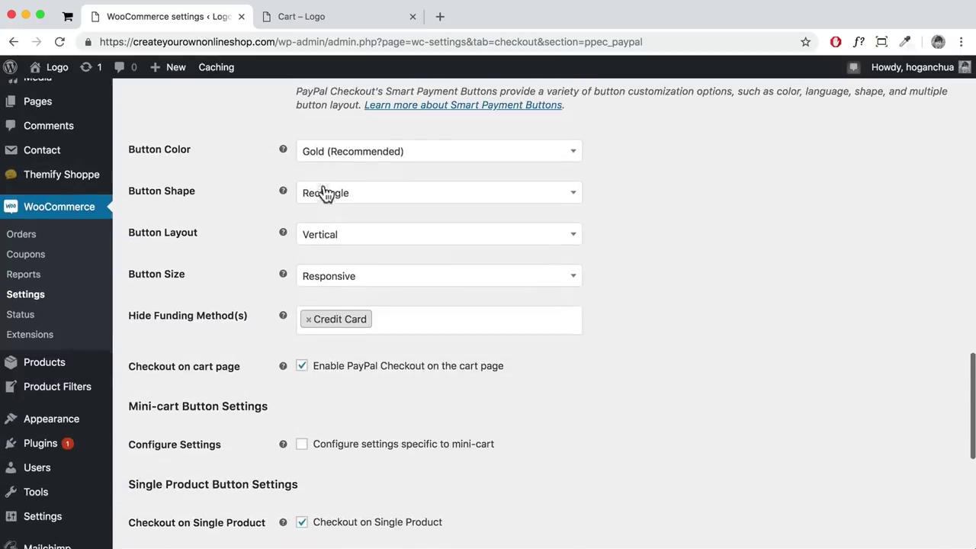
pyautogui.click(387, 152)
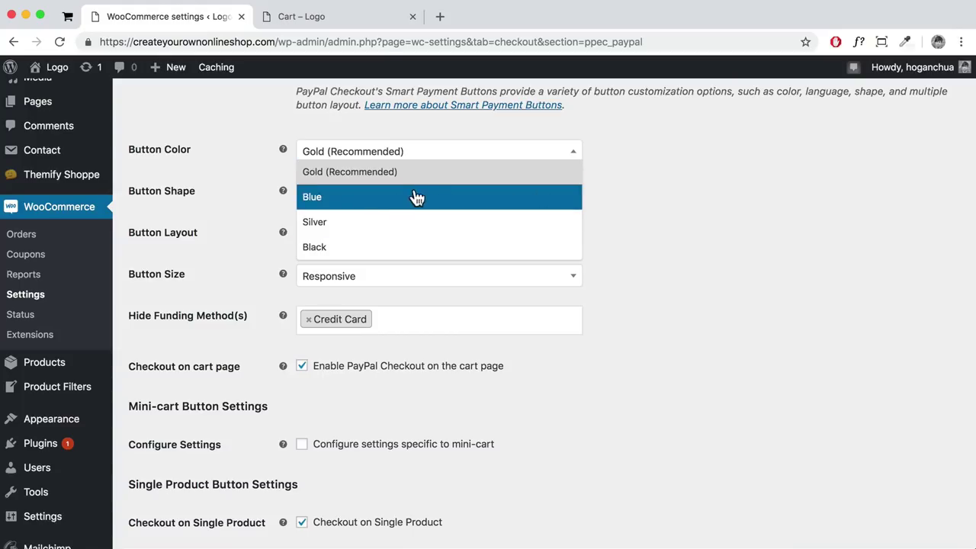
pyautogui.click(467, 179)
pyautogui.scroll(-6, 594, 290)
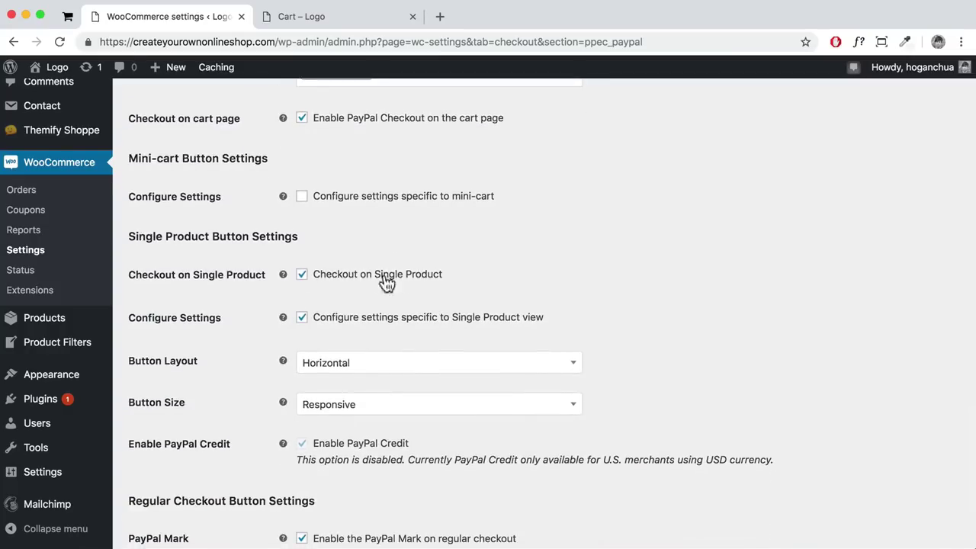
# Open Black Dress from the cart to see its PayPal Buy Now button
pyautogui.click(331, 17)
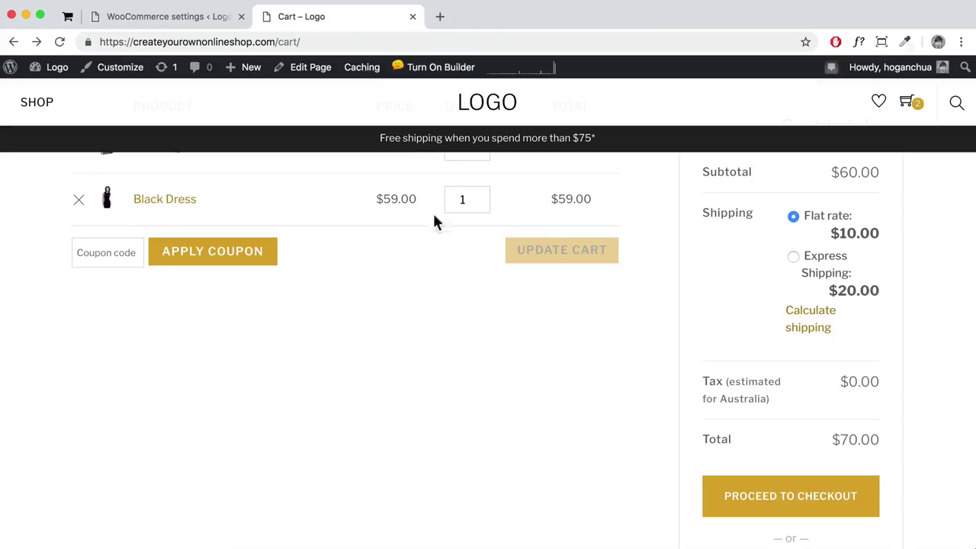
pyautogui.scroll(1, 433, 213)
pyautogui.click(166, 261)
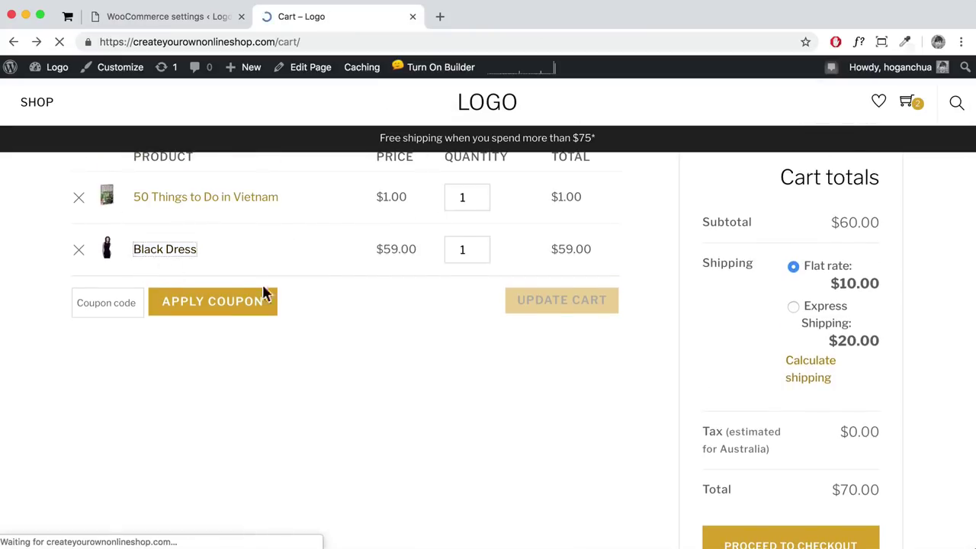
pyautogui.scroll(-1, 775, 432)
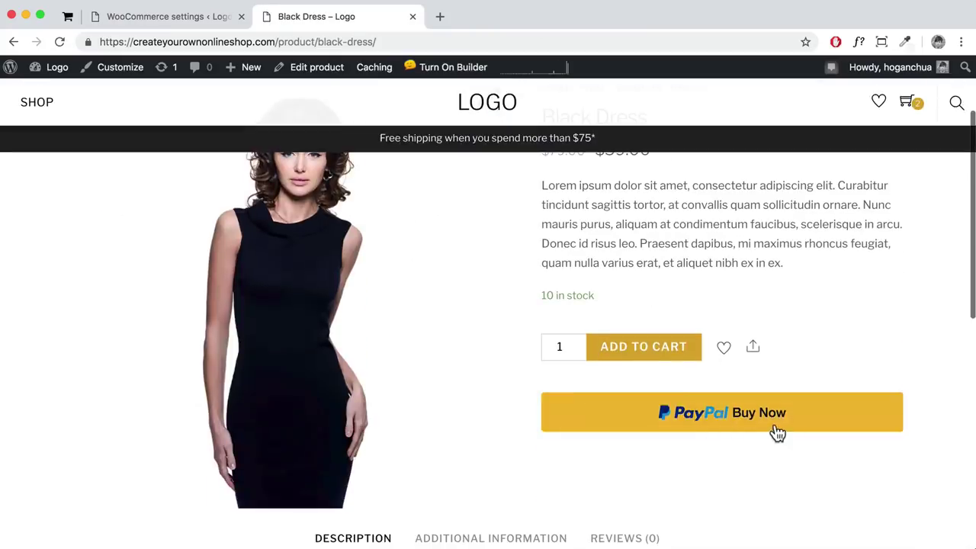
pyautogui.scroll(3, 653, 342)
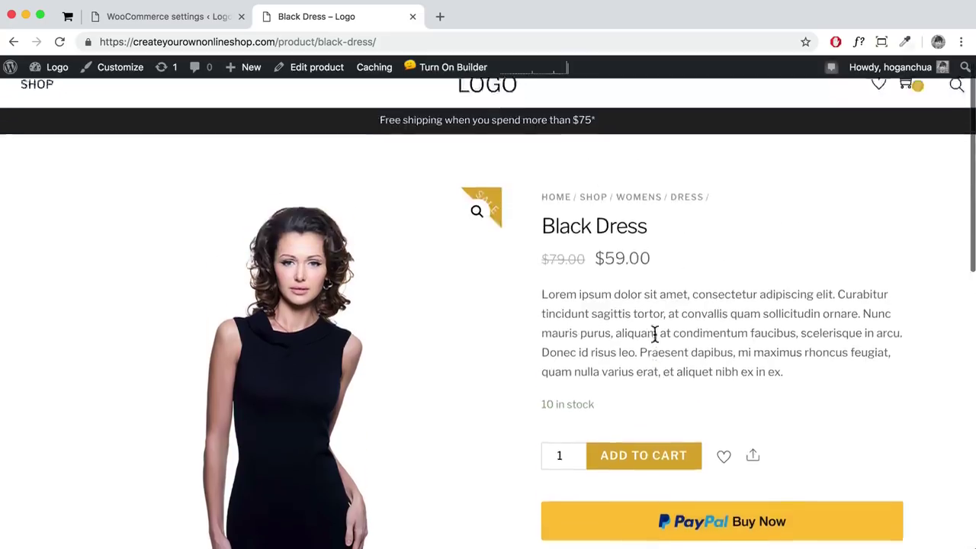
pyautogui.scroll(-4, 679, 366)
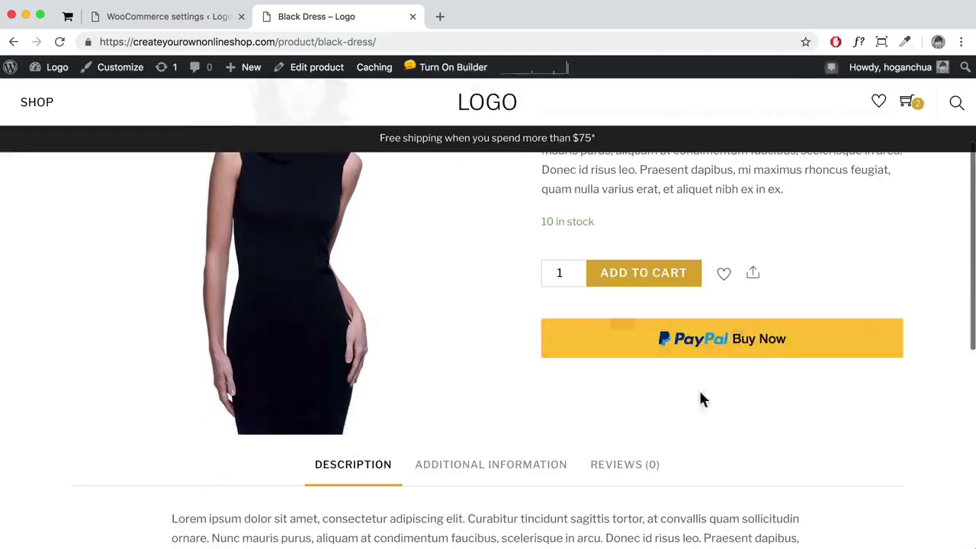
pyautogui.click(183, 16)
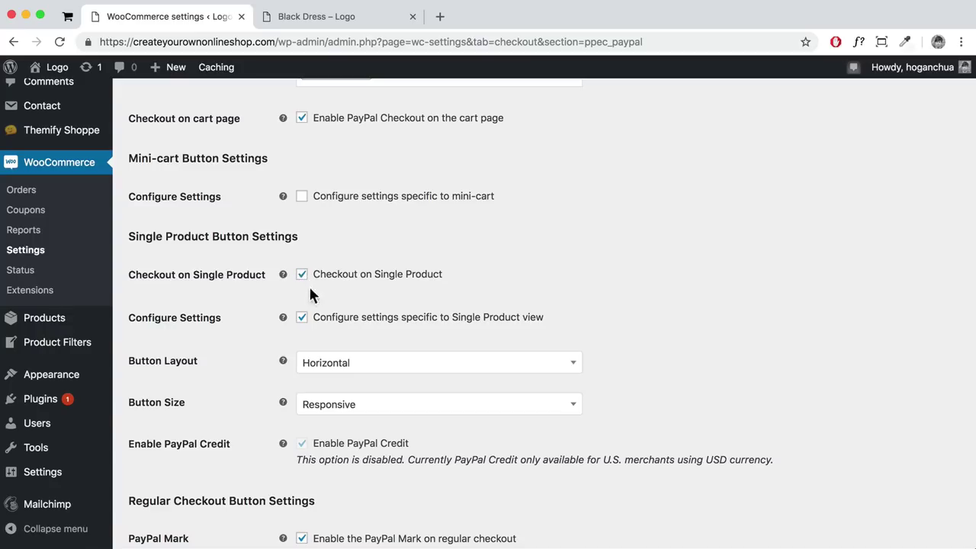
# Turn off Checkout on Single Product, save, and reload the Black Dress page to verify
pyautogui.click(303, 276)
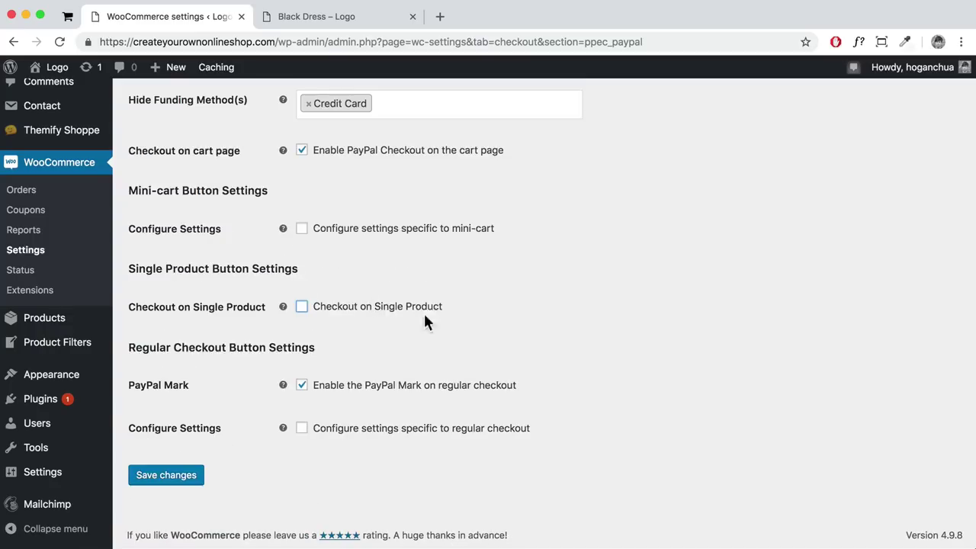
pyautogui.click(148, 479)
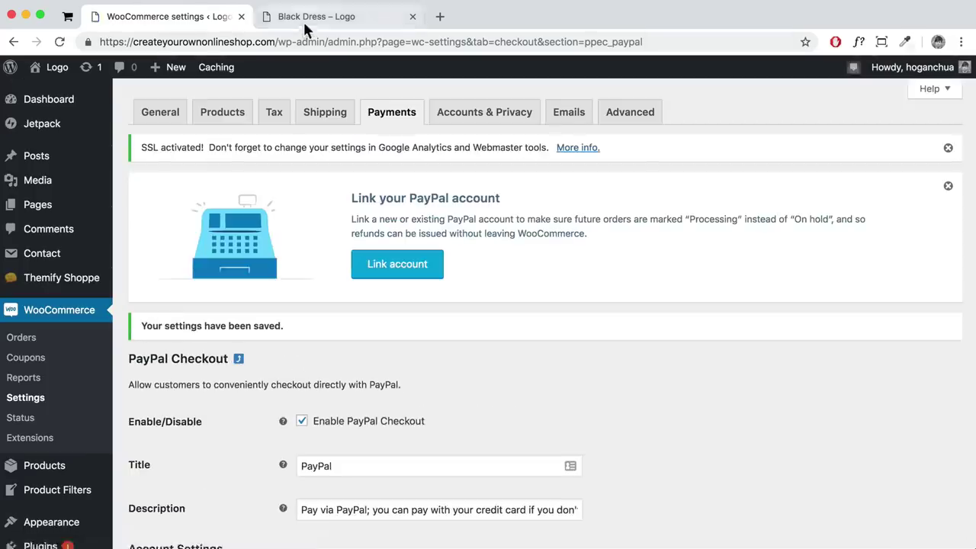
pyautogui.click(303, 18)
pyautogui.click(61, 42)
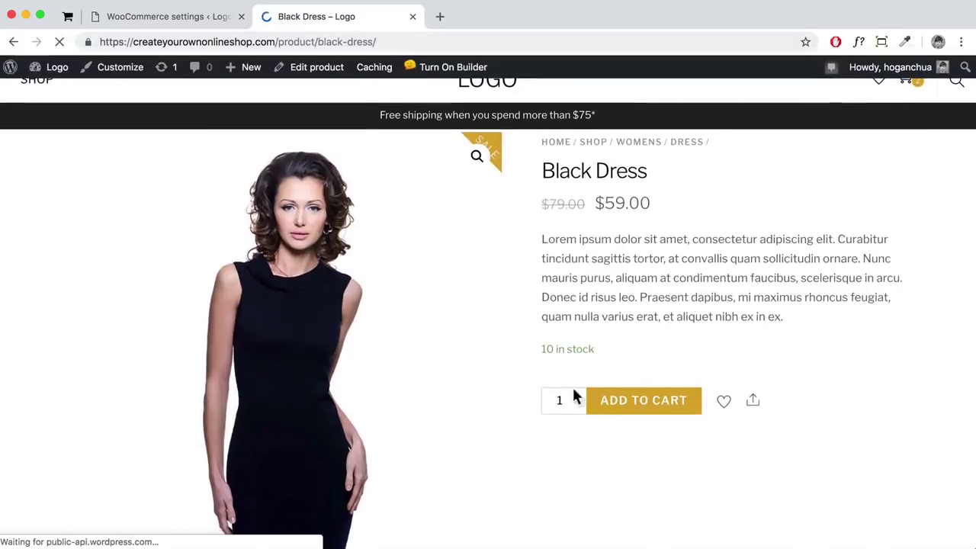
# Save the PayPal Checkout settings again
pyautogui.click(198, 22)
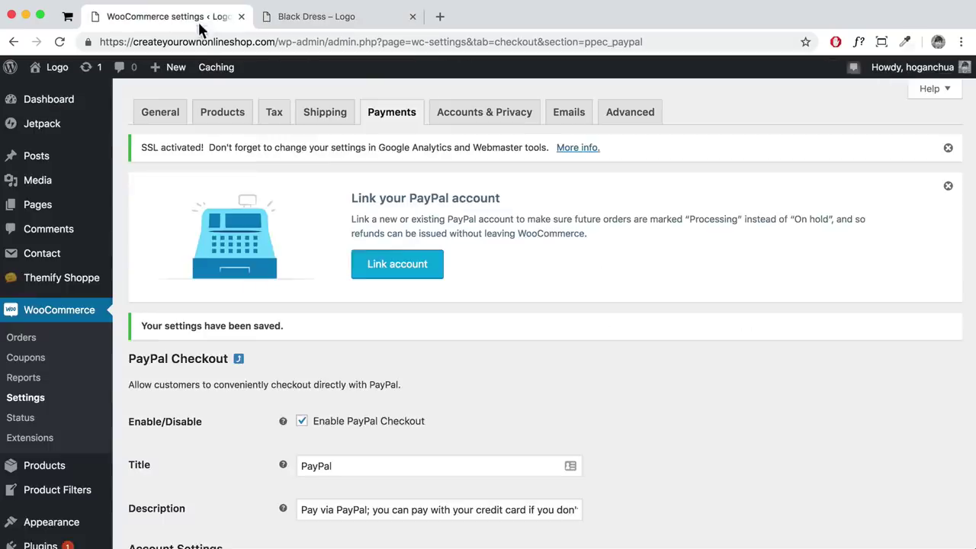
pyautogui.scroll(-10, 412, 364)
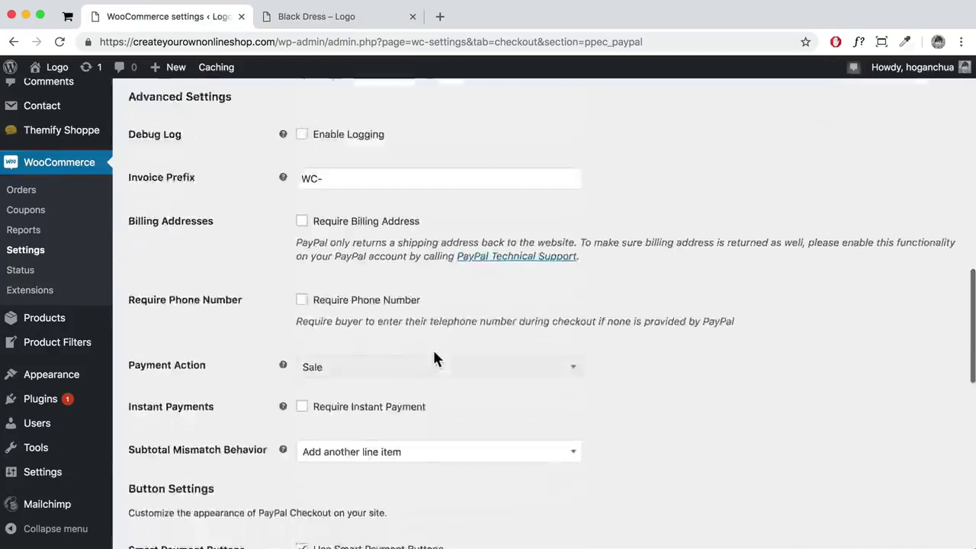
pyautogui.scroll(-15, 433, 359)
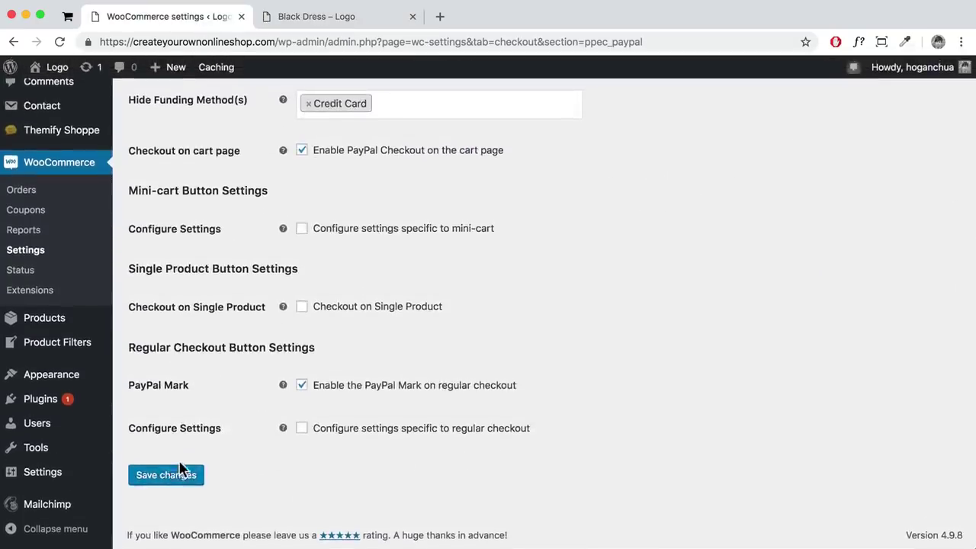
pyautogui.click(175, 474)
pyautogui.scroll(4, 526, 313)
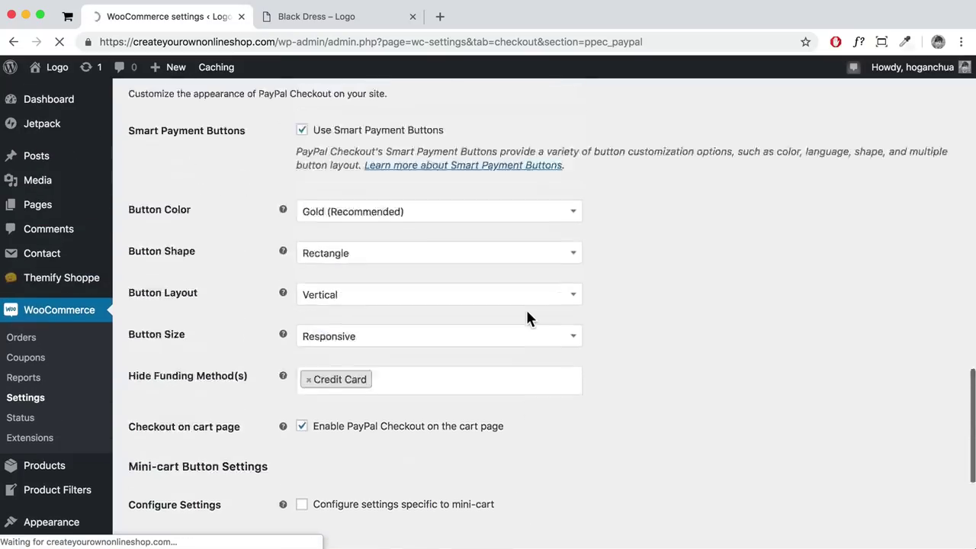
pyautogui.scroll(2, 526, 317)
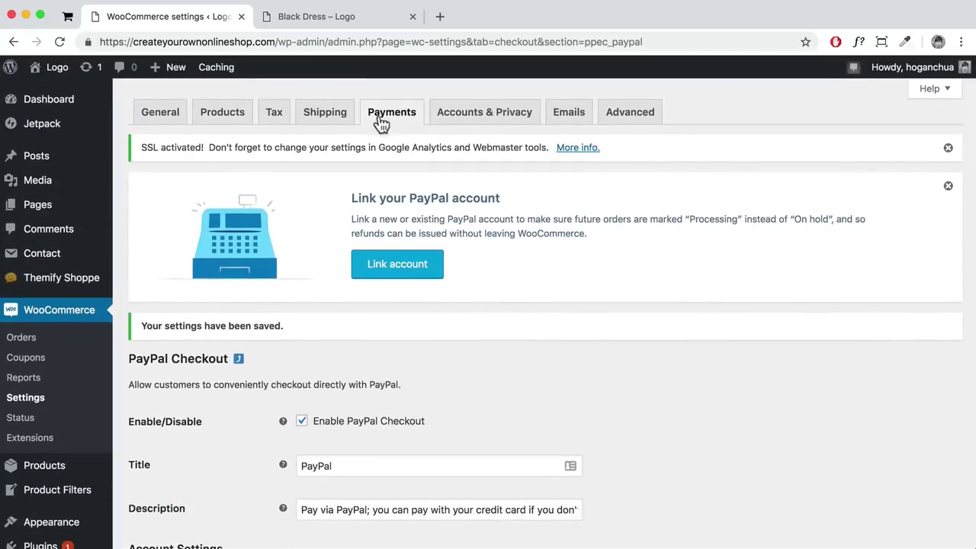
pyautogui.scroll(-2, 312, 285)
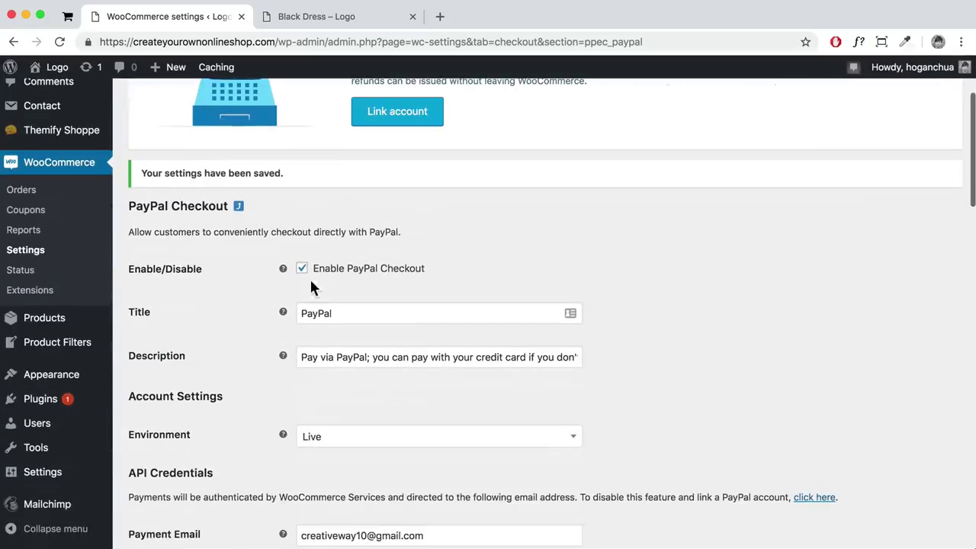
pyautogui.click(238, 206)
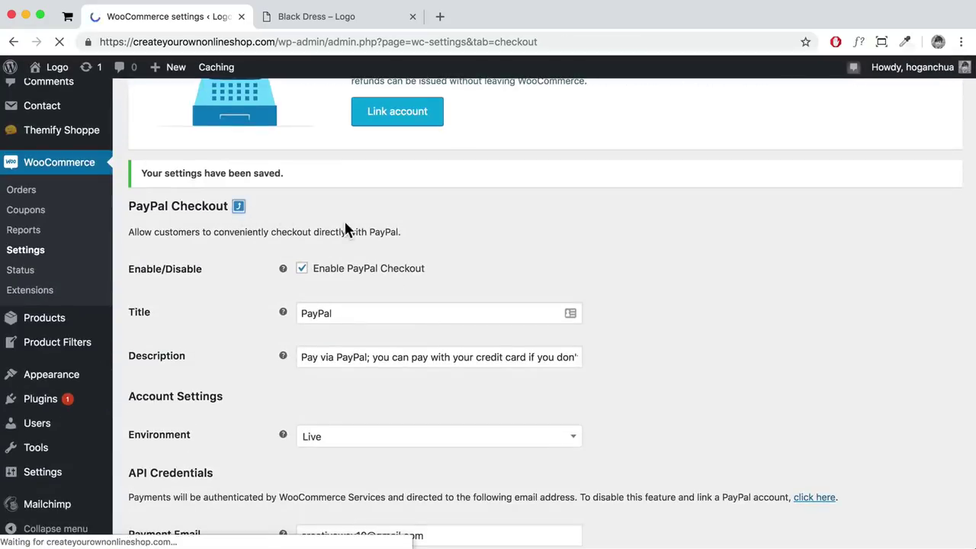
pyautogui.scroll(-3, 268, 408)
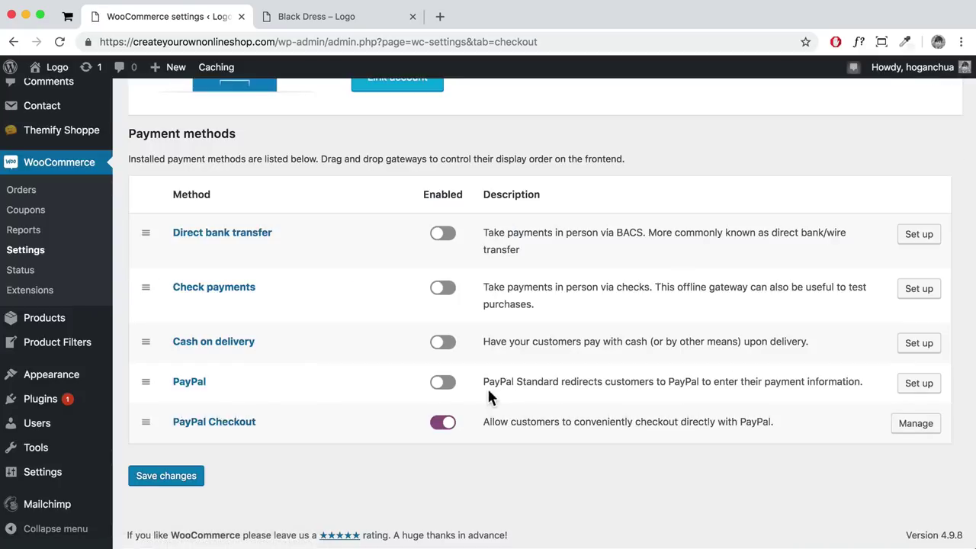
pyautogui.moveTo(484, 381); pyautogui.dragTo(555, 381)
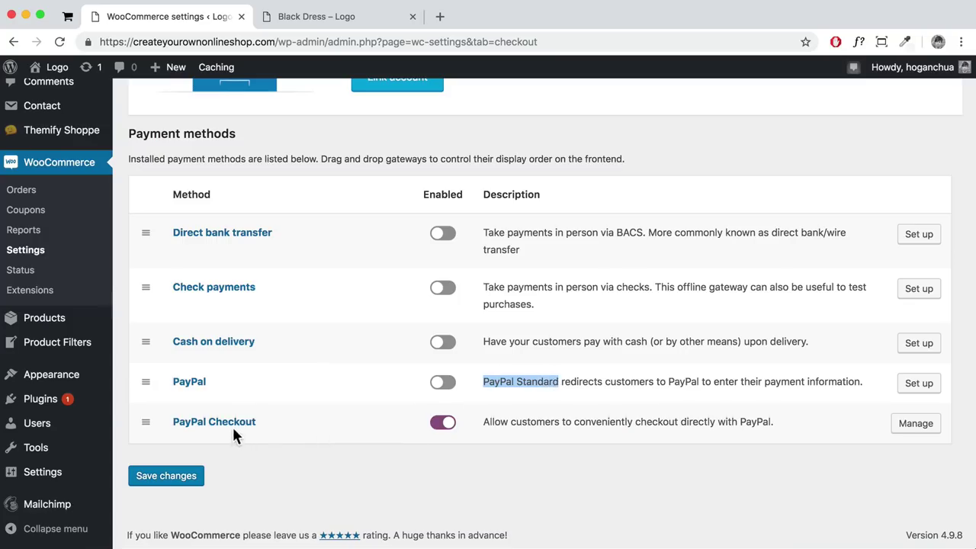
pyautogui.click(316, 16)
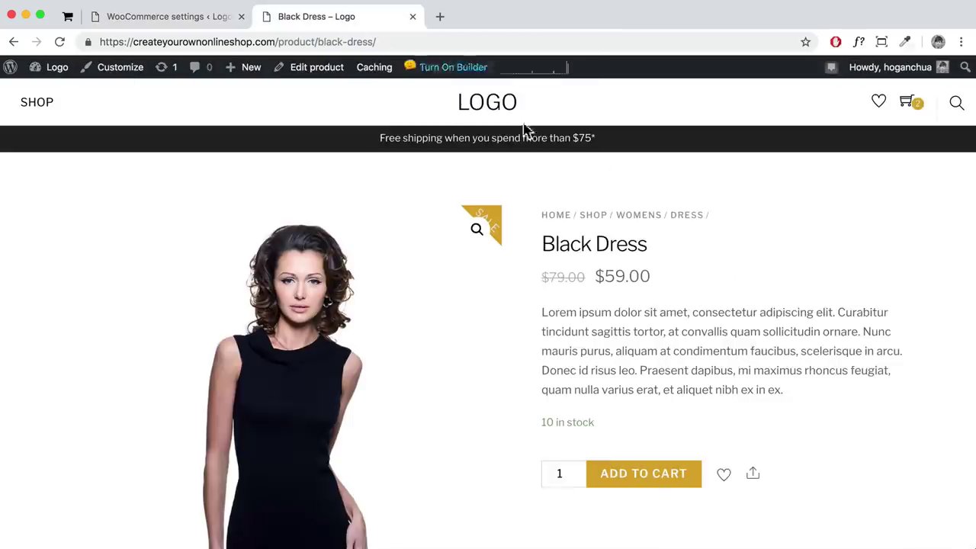
pyautogui.click(901, 106)
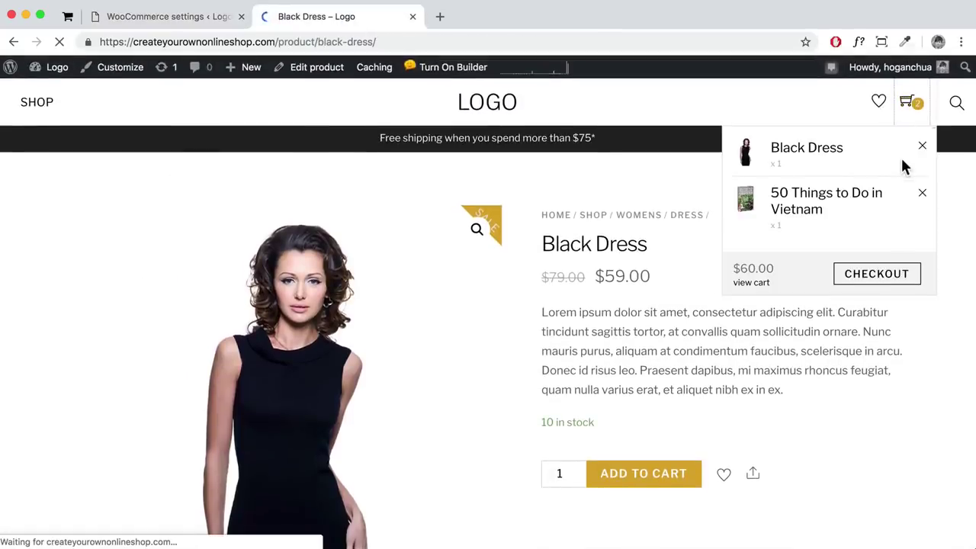
pyautogui.scroll(-5, 683, 346)
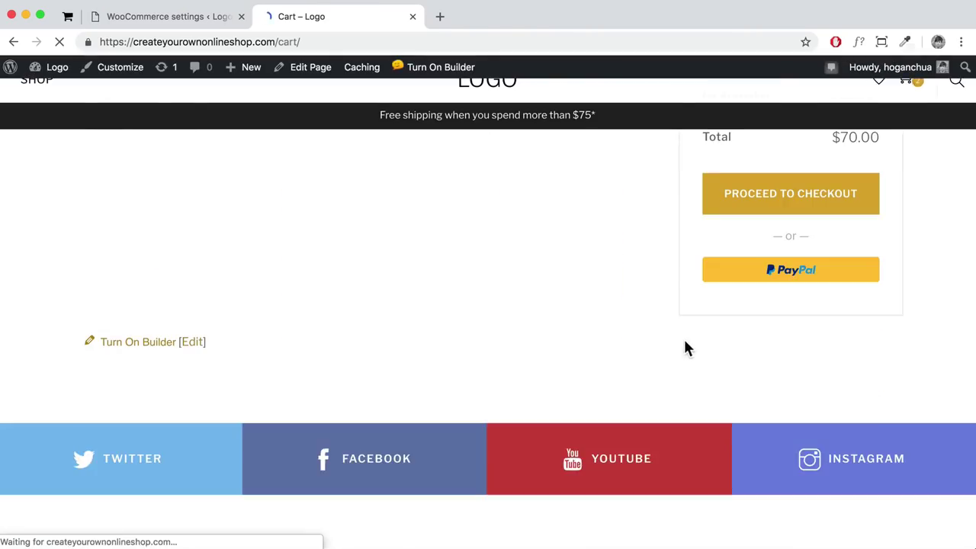
pyautogui.scroll(1, 683, 339)
pyautogui.scroll(1, 790, 365)
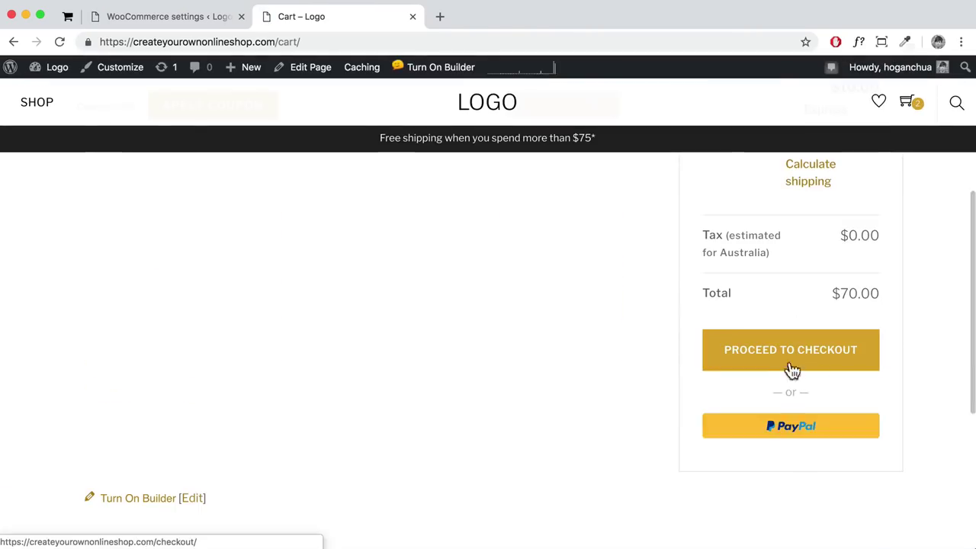
pyautogui.click(785, 433)
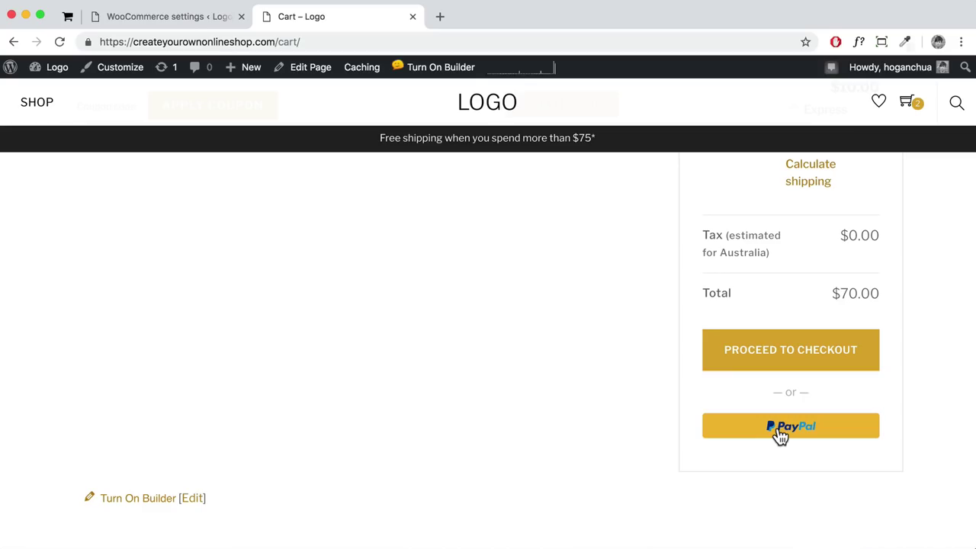
pyautogui.click(760, 350)
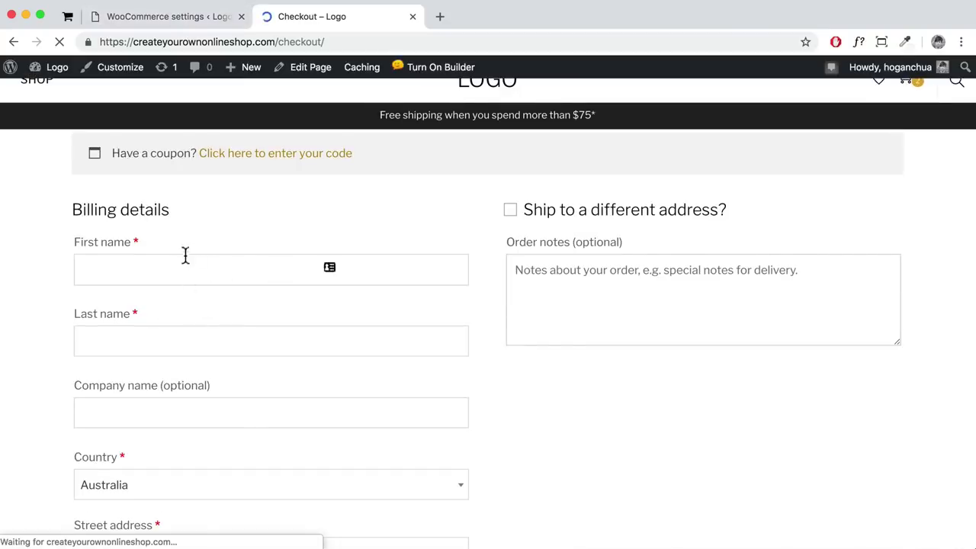
pyautogui.scroll(-3, 225, 297)
pyautogui.scroll(-15, 225, 298)
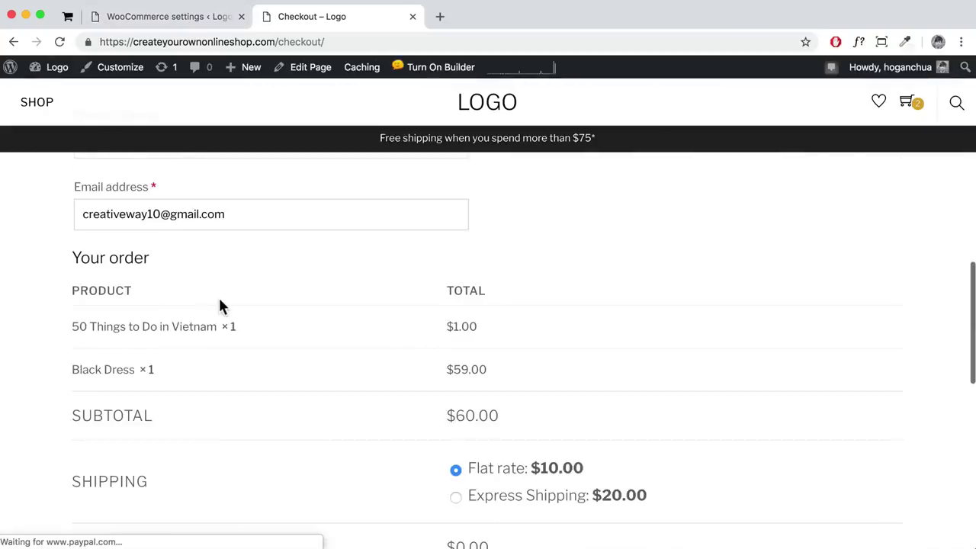
pyautogui.scroll(-3, 218, 299)
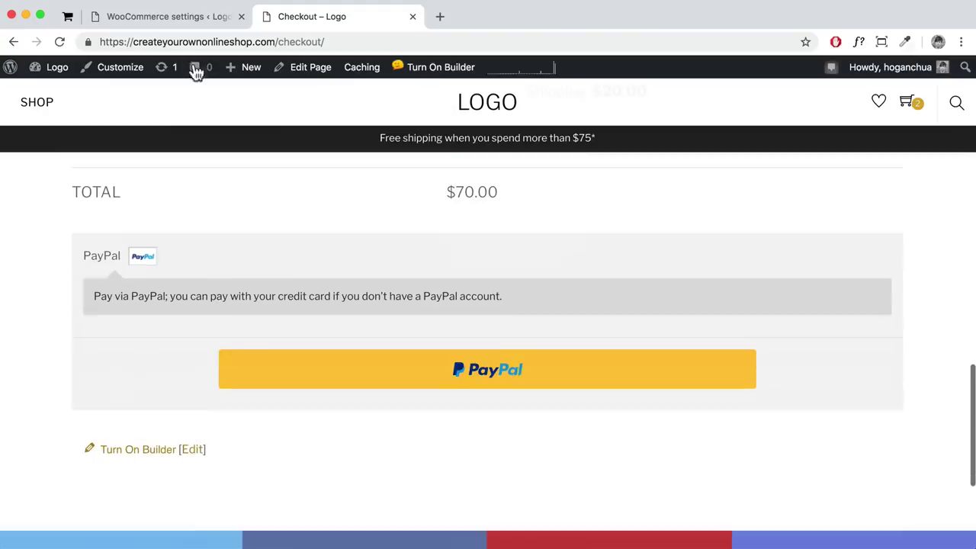
pyautogui.click(194, 16)
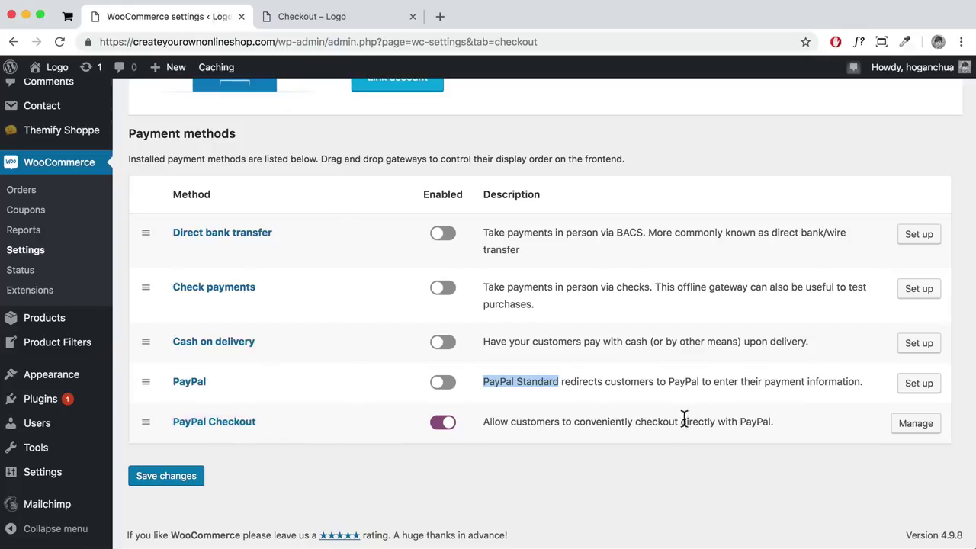
pyautogui.moveTo(575, 426); pyautogui.dragTo(770, 424)
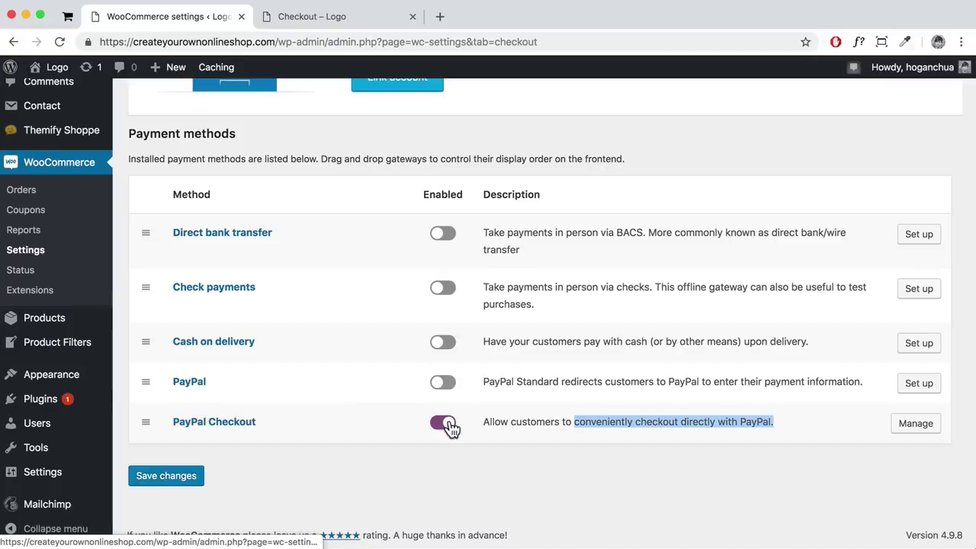
# Open PayPal Standard settings and review them, leaving it disabled with empty API credentials
pyautogui.click(920, 385)
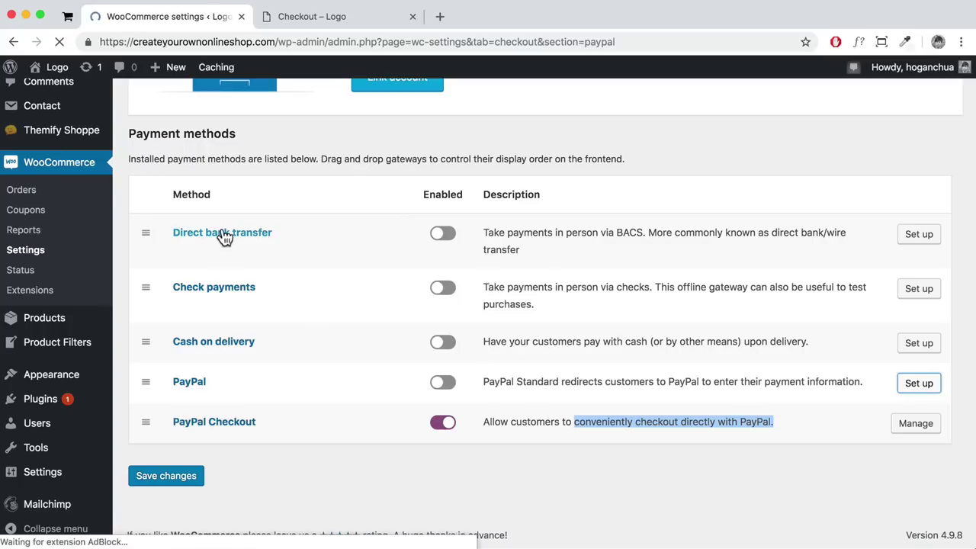
pyautogui.scroll(-5, 366, 327)
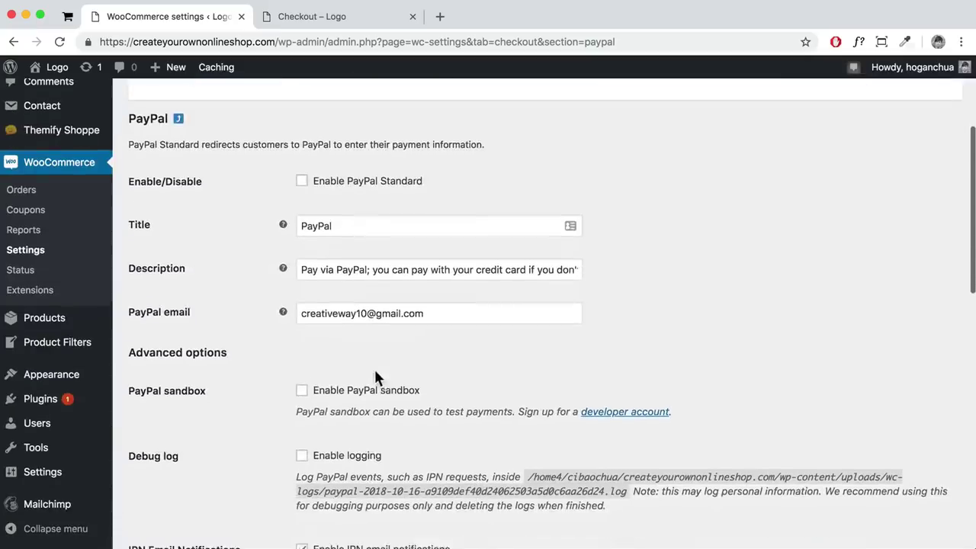
pyautogui.scroll(-10, 411, 315)
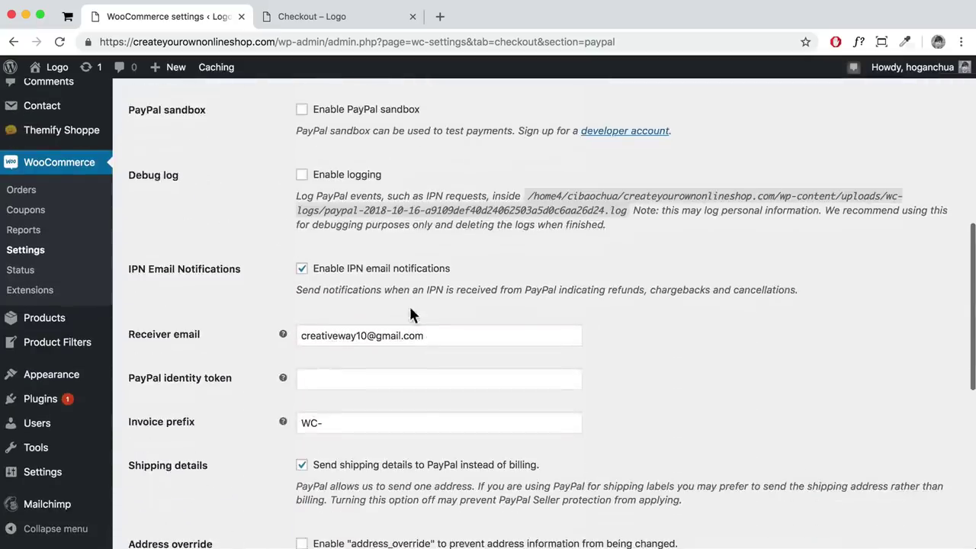
pyautogui.scroll(-2, 409, 315)
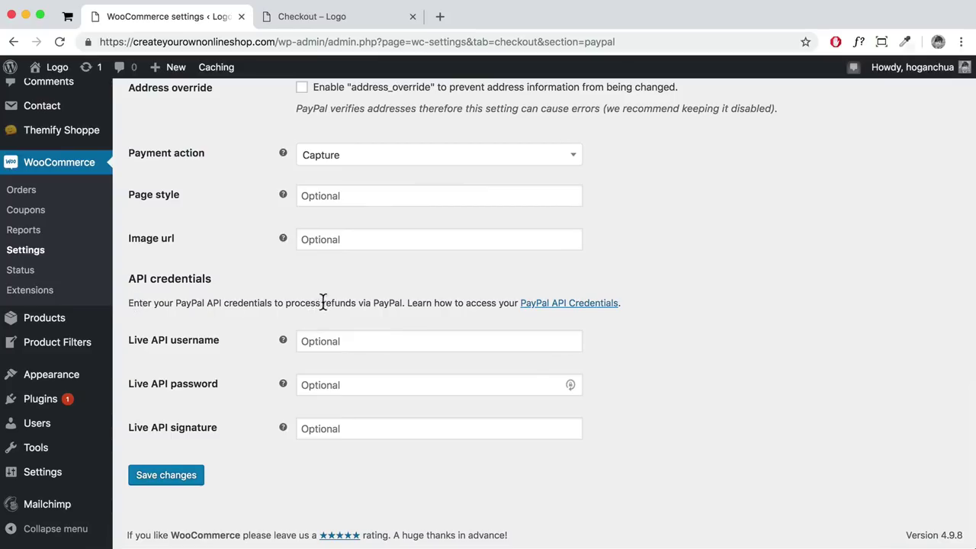
pyautogui.moveTo(324, 302); pyautogui.dragTo(378, 303)
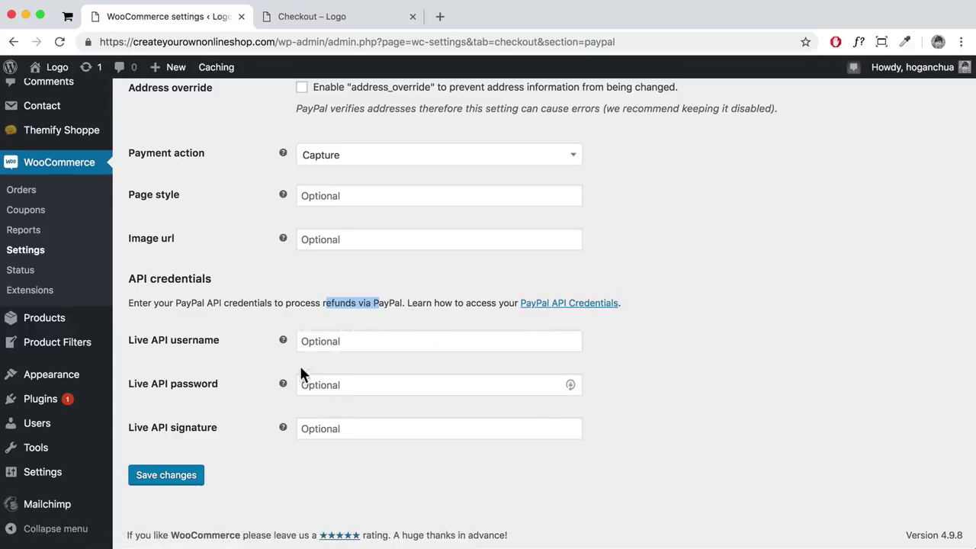
pyautogui.scroll(15, 240, 363)
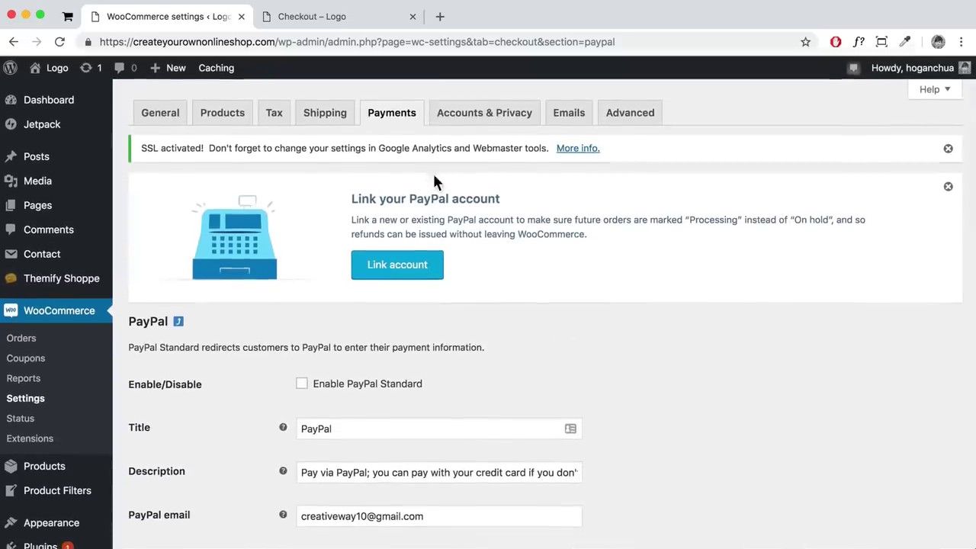
# Save Accounts & Privacy with guest checkout allowed, account creation off, and no privacy page chosen
pyautogui.click(465, 124)
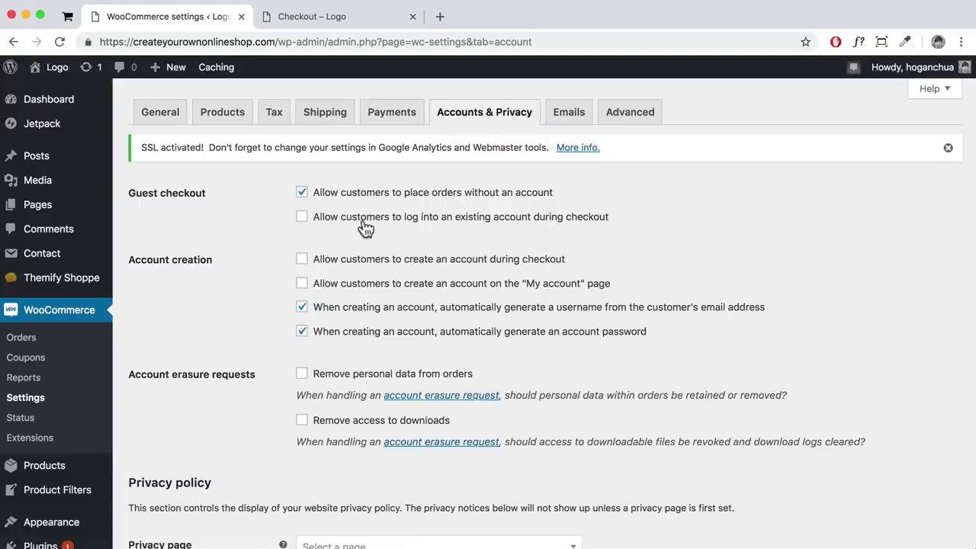
pyautogui.moveTo(126, 193); pyautogui.dragTo(208, 192)
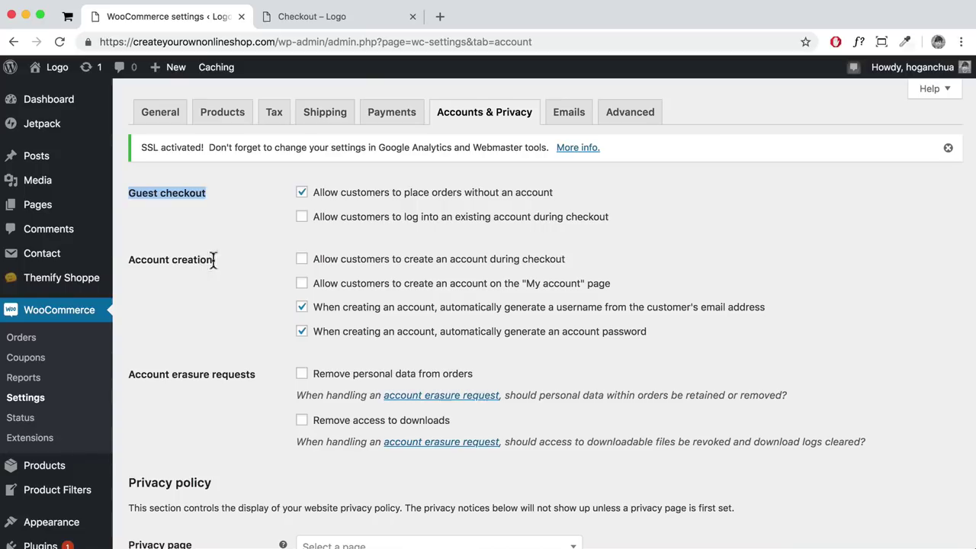
pyautogui.moveTo(215, 259)
pyautogui.mouseDown()
pyautogui.moveTo(123, 259)
pyautogui.moveTo(209, 260)
pyautogui.mouseUp()
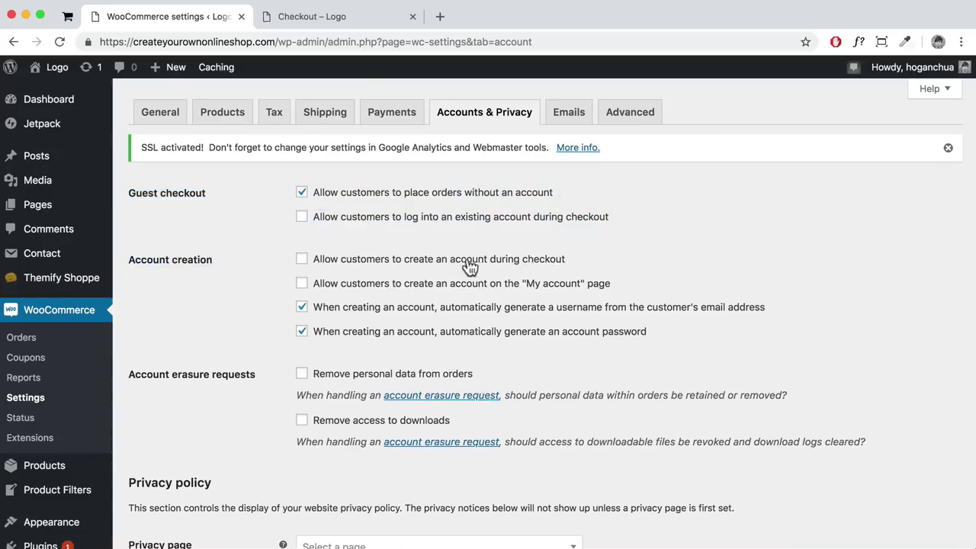
pyautogui.scroll(-3, 296, 272)
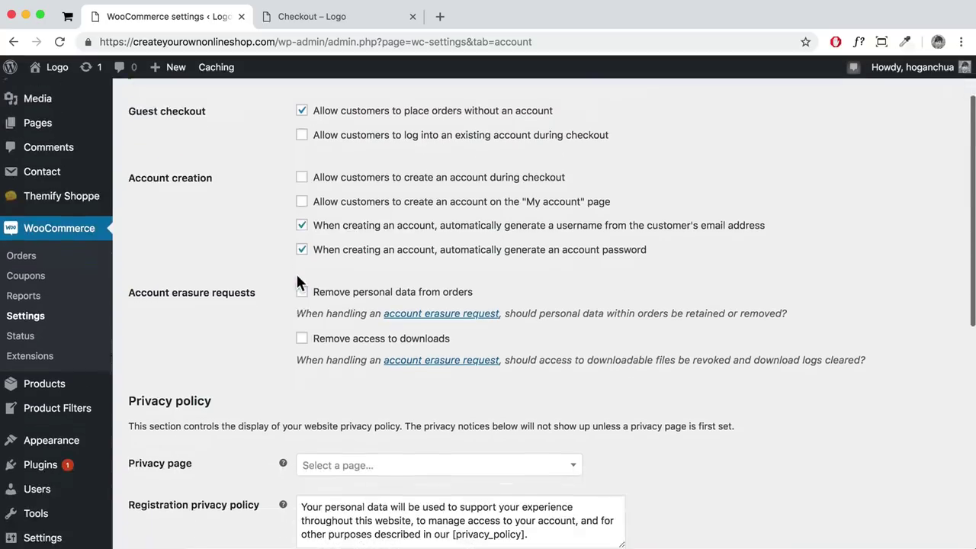
pyautogui.scroll(-4, 296, 272)
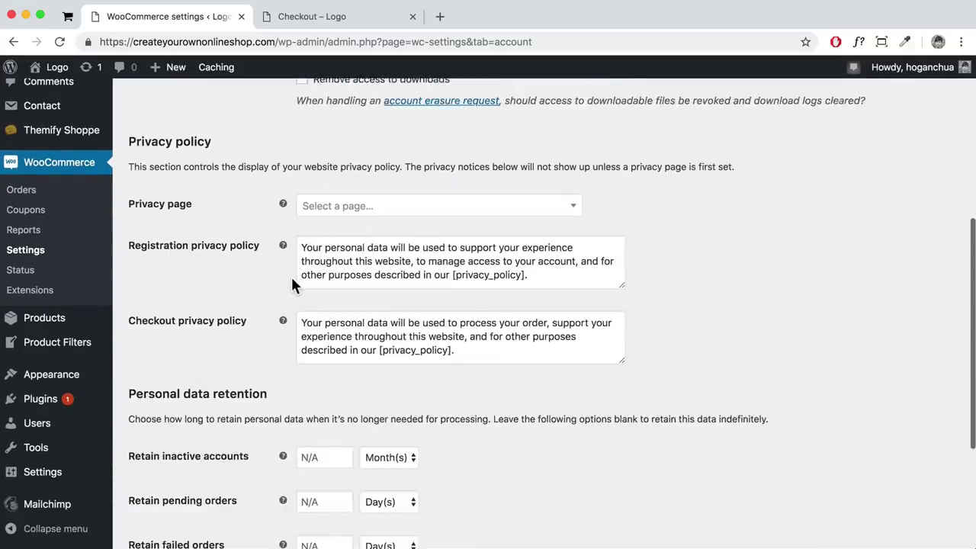
pyautogui.click(359, 283)
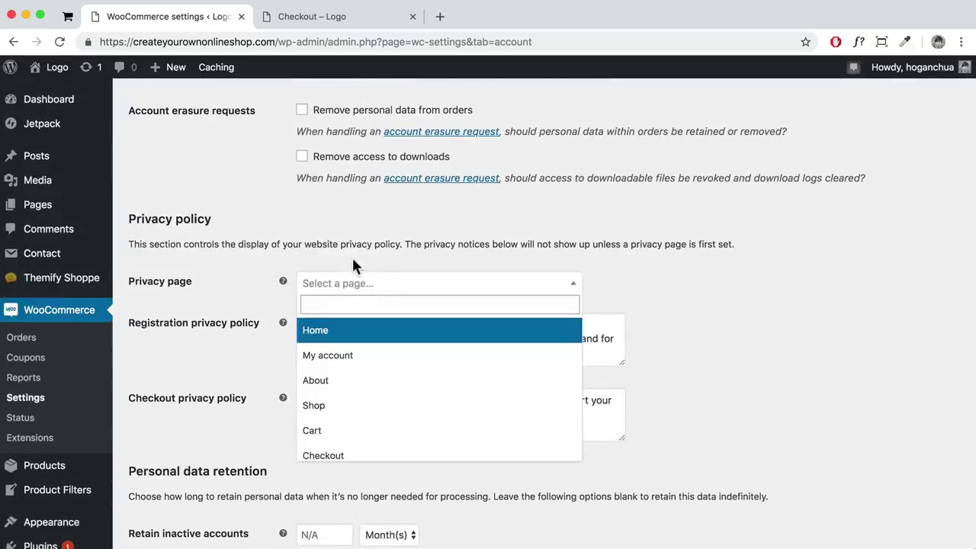
pyautogui.moveTo(206, 283); pyautogui.dragTo(127, 286)
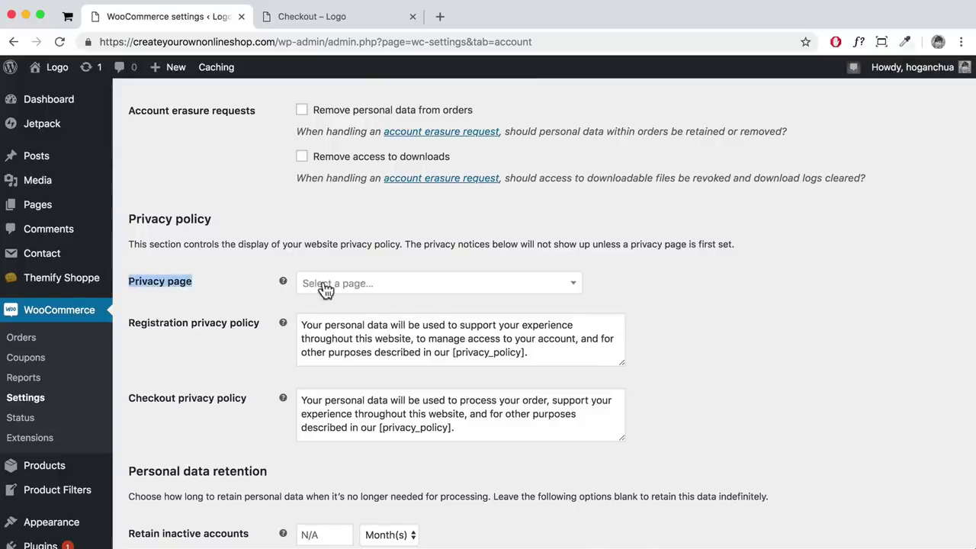
pyautogui.scroll(-7, 335, 290)
pyautogui.click(168, 476)
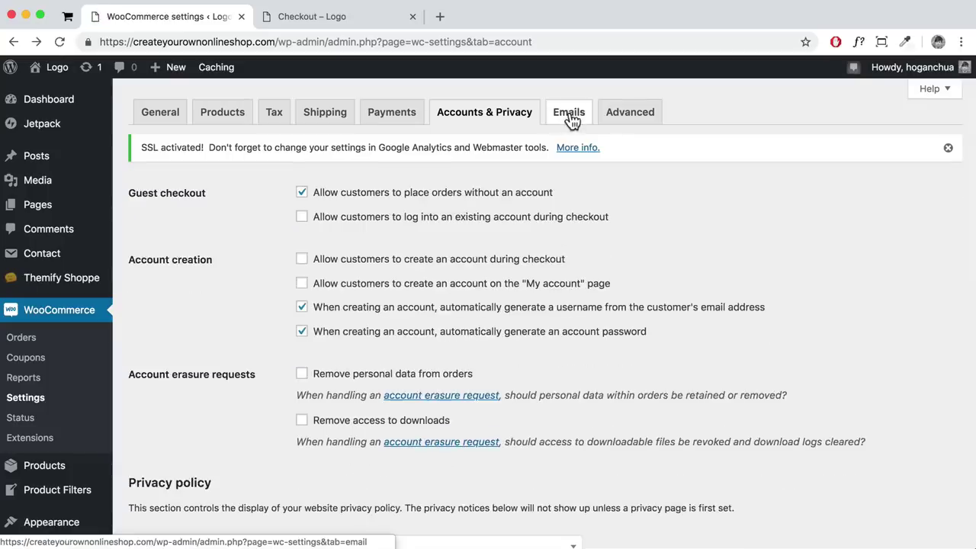
# Review the Emails settings (notifications, sender, base colour #96588a) and save them
pyautogui.click(570, 119)
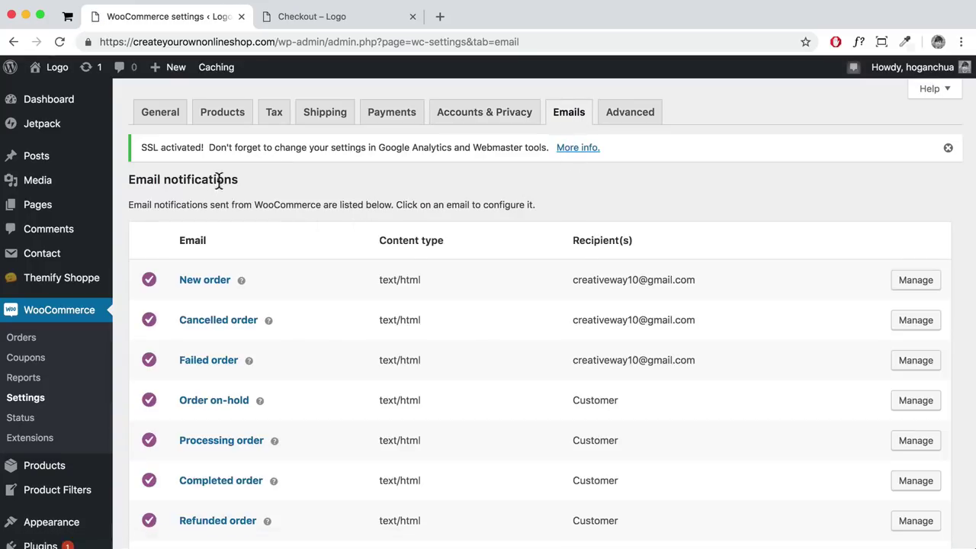
pyautogui.moveTo(238, 180); pyautogui.dragTo(123, 176)
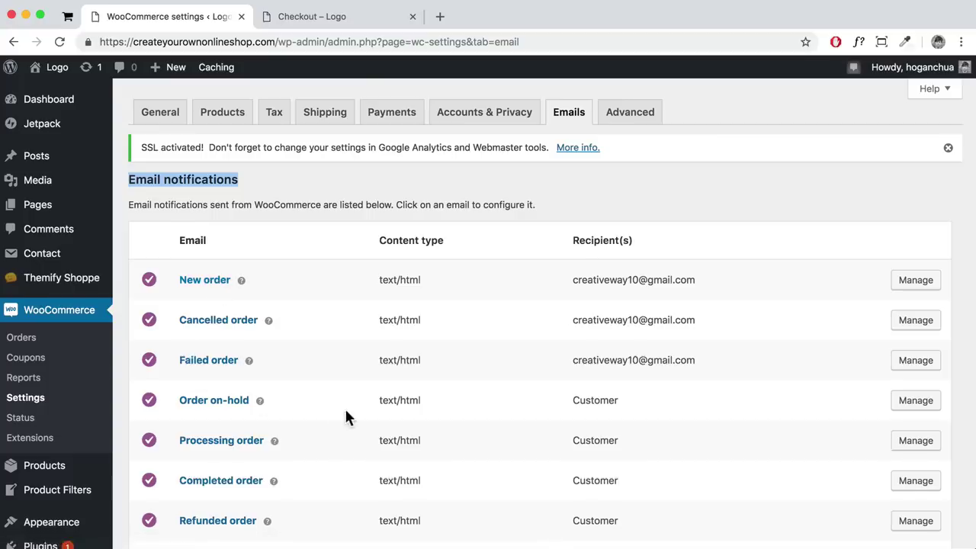
pyautogui.scroll(-2, 347, 417)
pyautogui.scroll(-4, 612, 403)
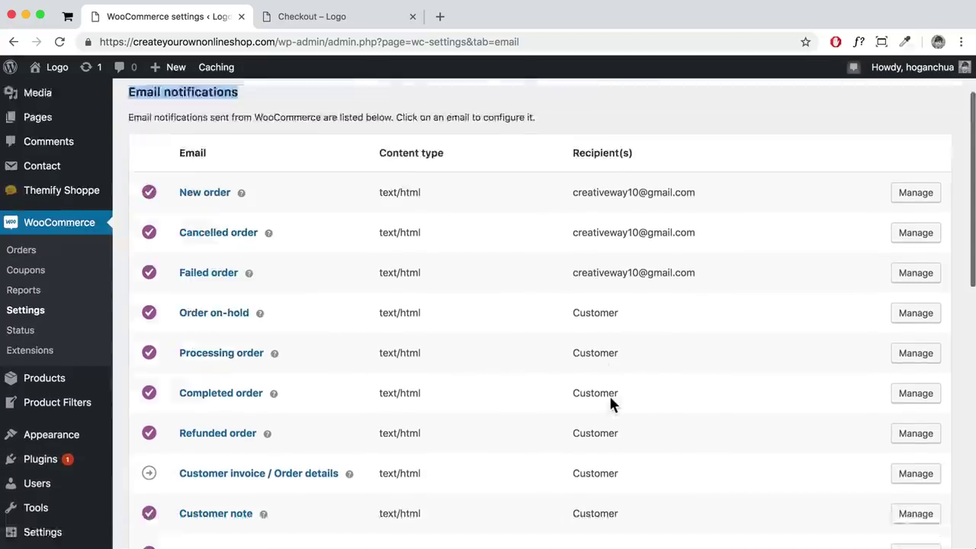
pyautogui.scroll(-10, 608, 398)
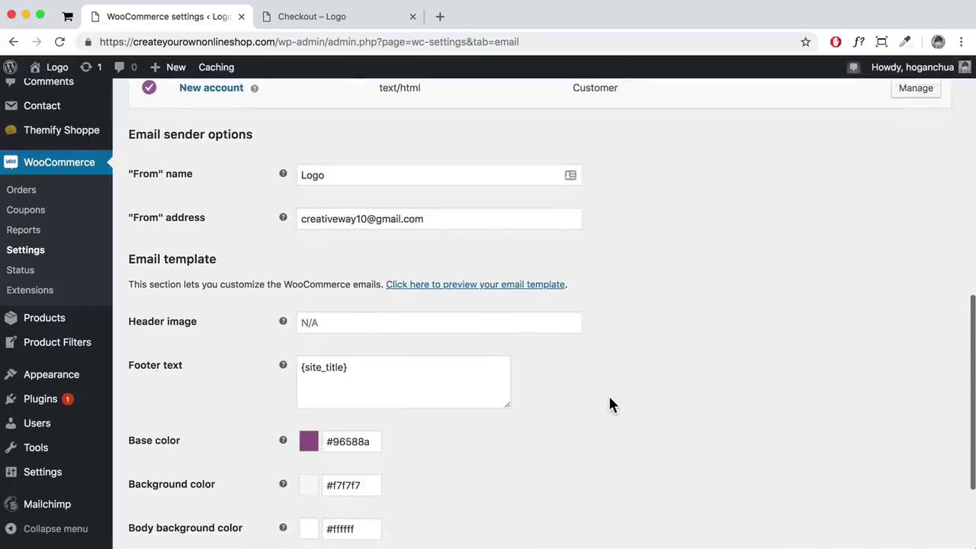
pyautogui.scroll(-3, 577, 393)
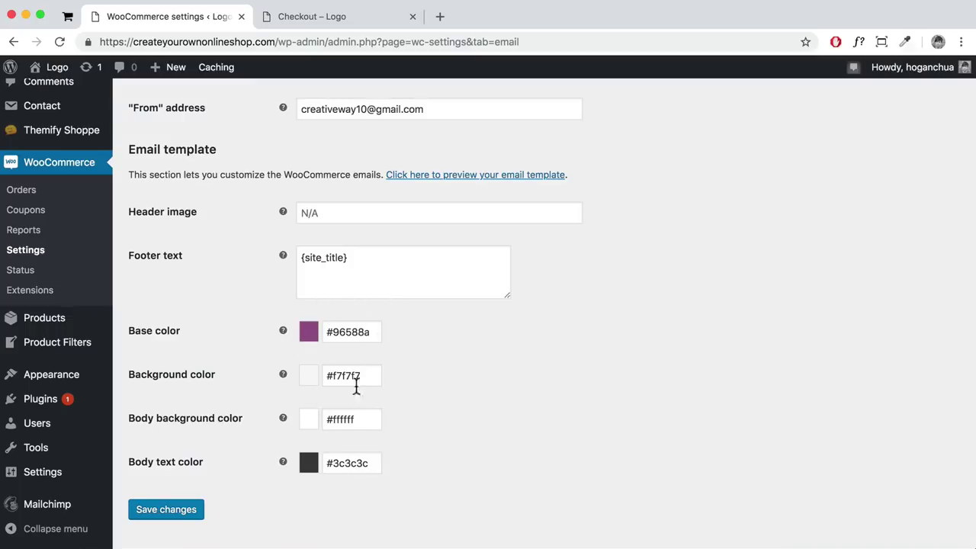
pyautogui.click(157, 514)
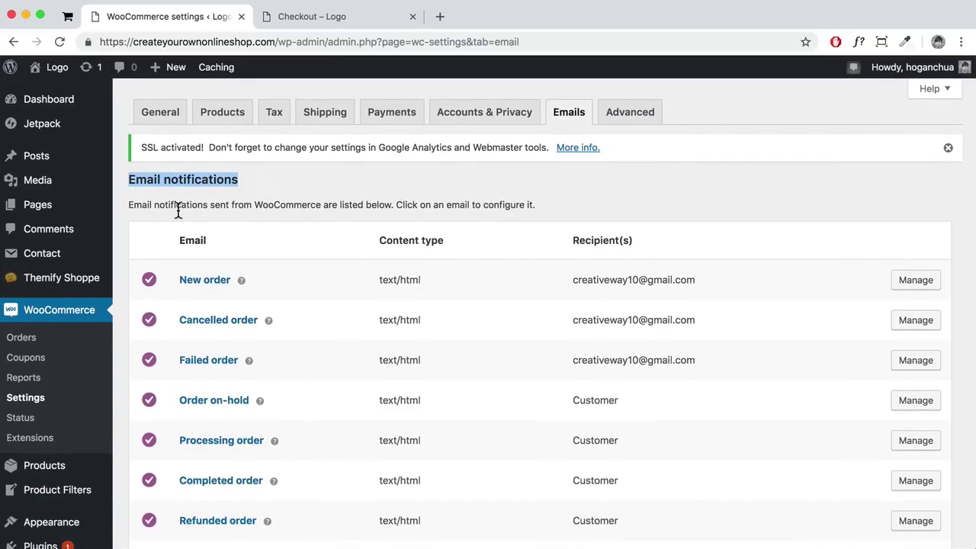
# Close the Checkout tab and start a new coupon with code Save30
pyautogui.click(30, 361)
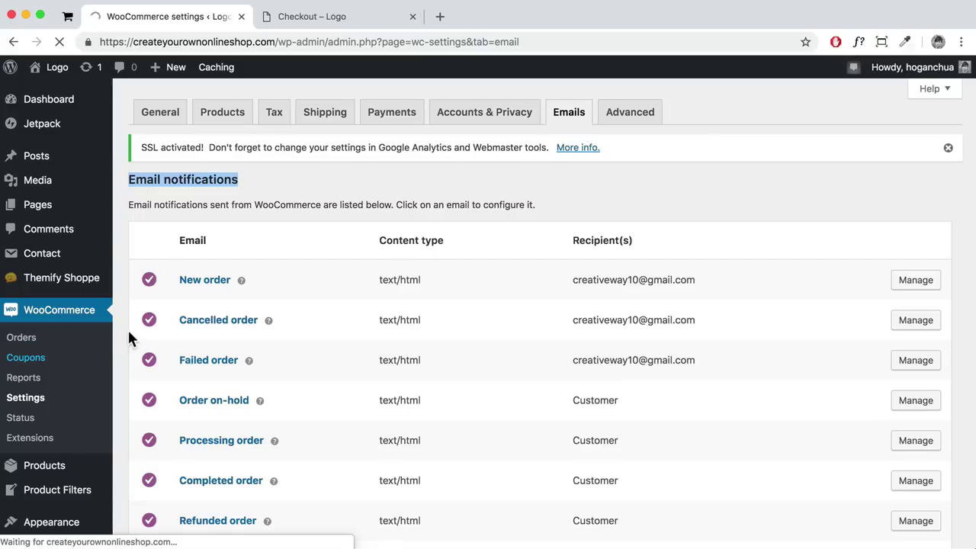
pyautogui.click(413, 16)
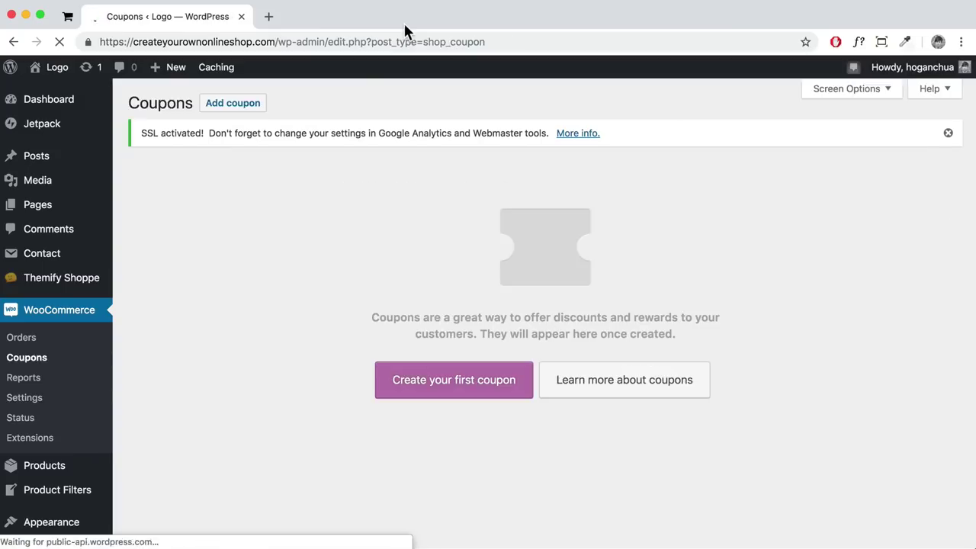
pyautogui.click(475, 380)
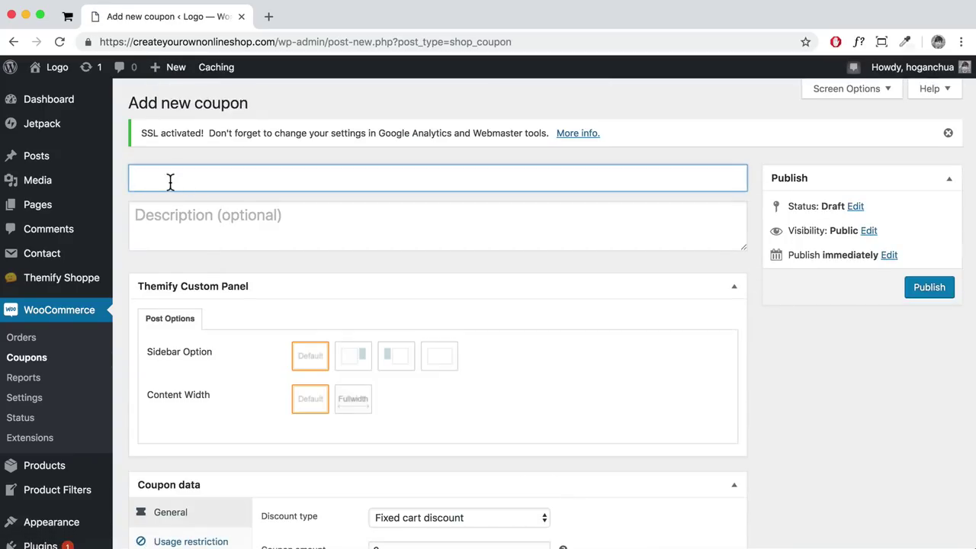
pyautogui.write('SAve')
pyautogui.write('30')
pyautogui.doubleClick(186, 178)
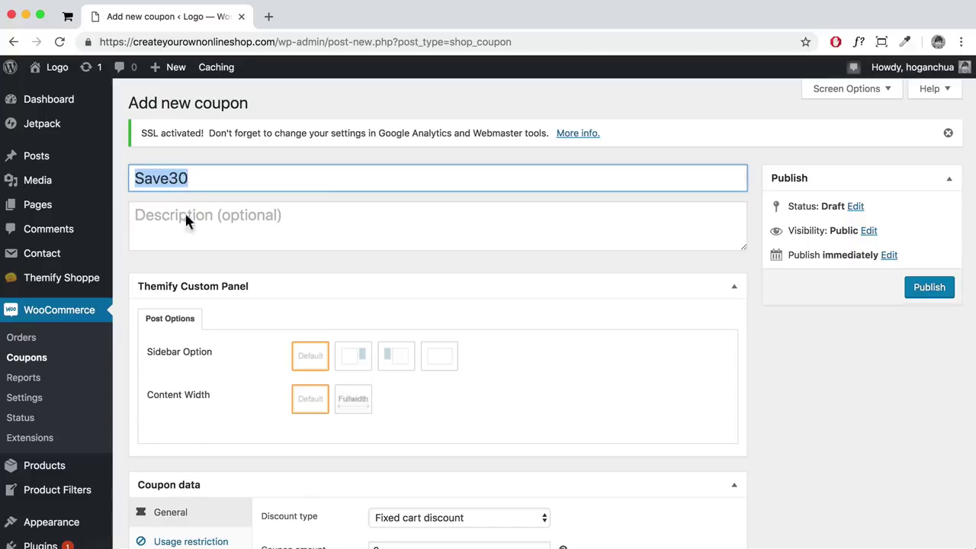
# Set the coupon to Percentage discount, amount 30, expiring 2018-10-31
pyautogui.scroll(-2, 377, 257)
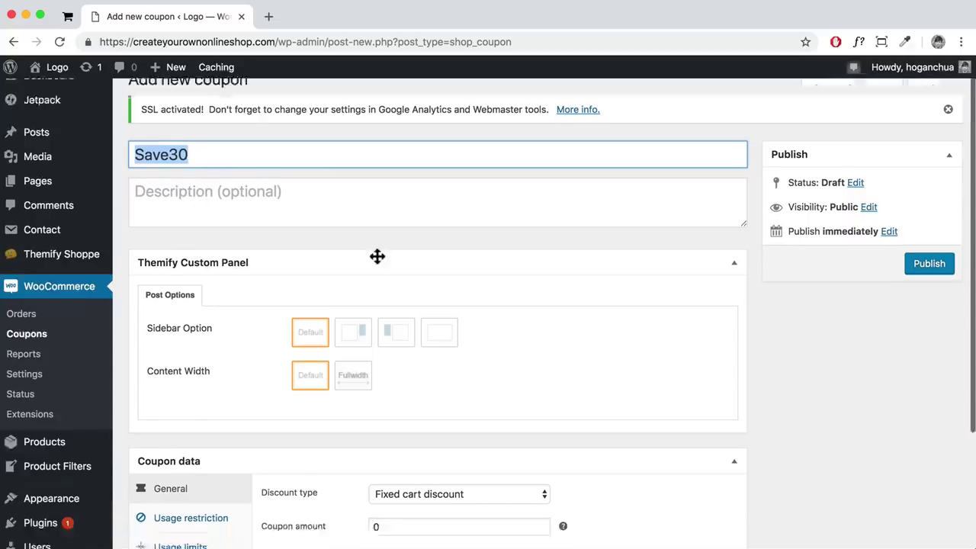
pyautogui.scroll(-2, 320, 244)
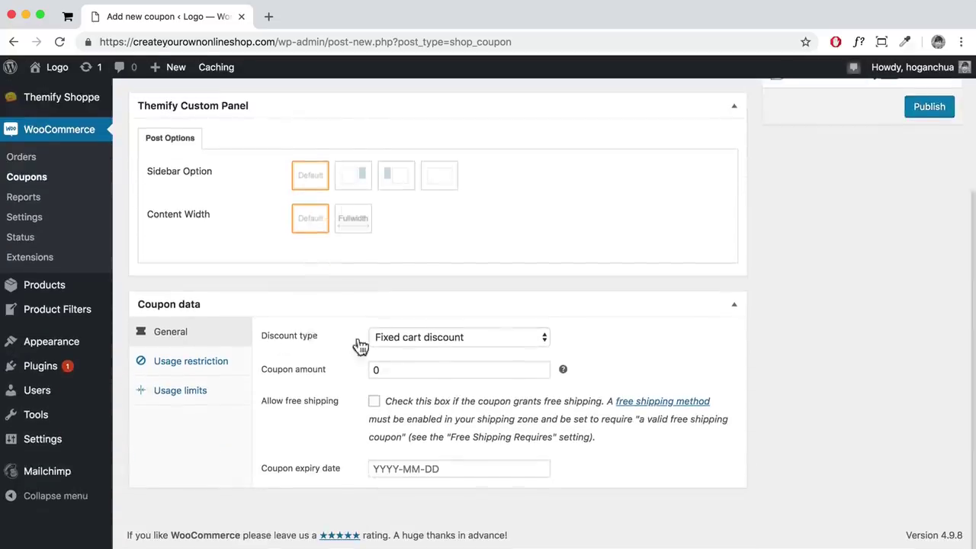
pyautogui.click(424, 338)
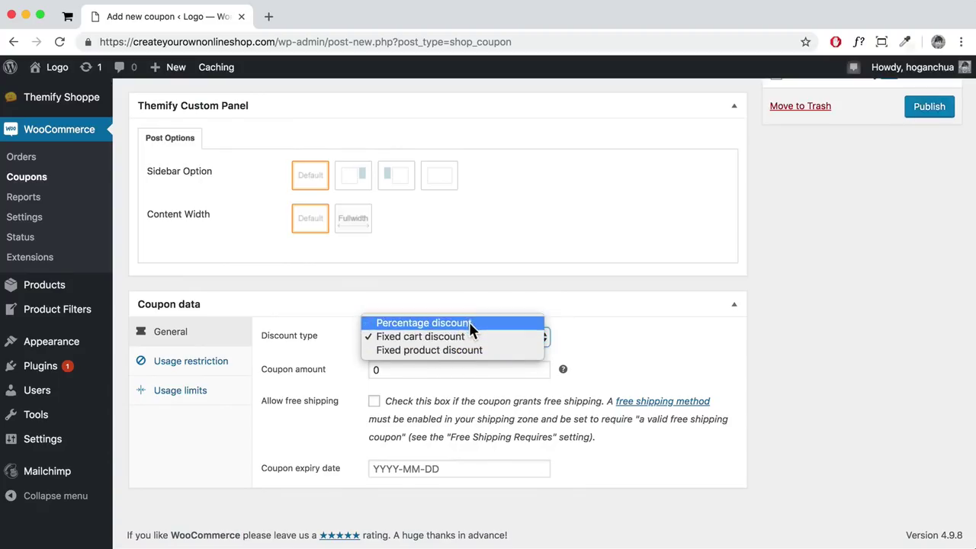
pyautogui.click(402, 372)
pyautogui.click(404, 371)
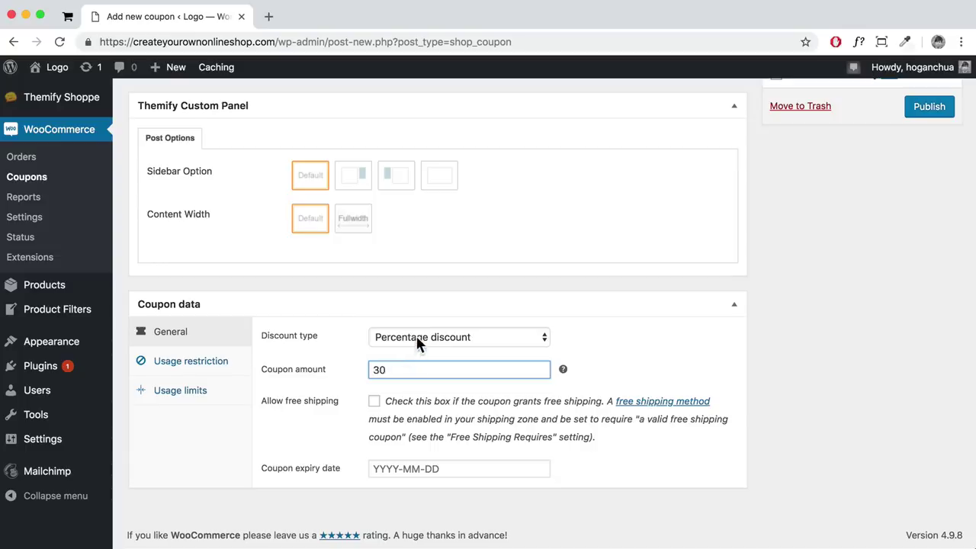
pyautogui.click(462, 340)
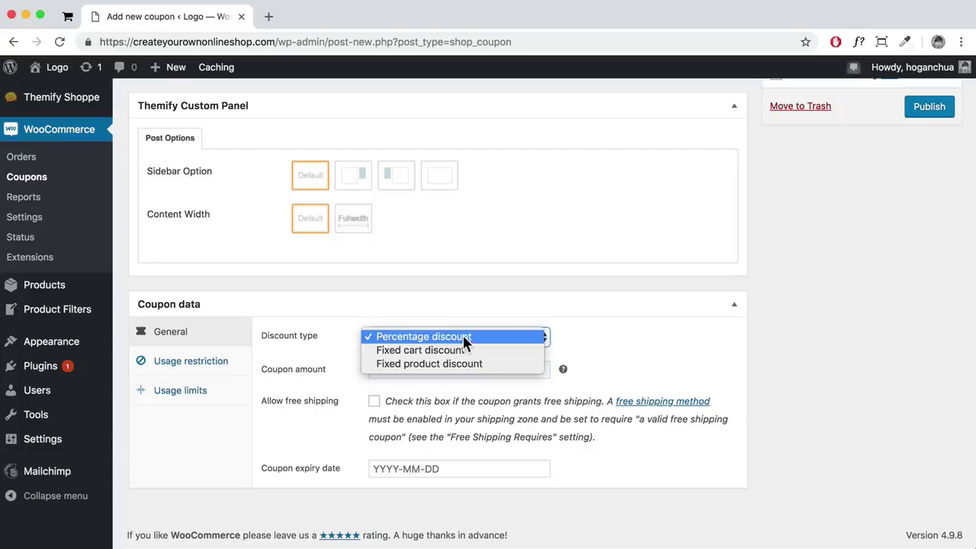
pyautogui.click(616, 358)
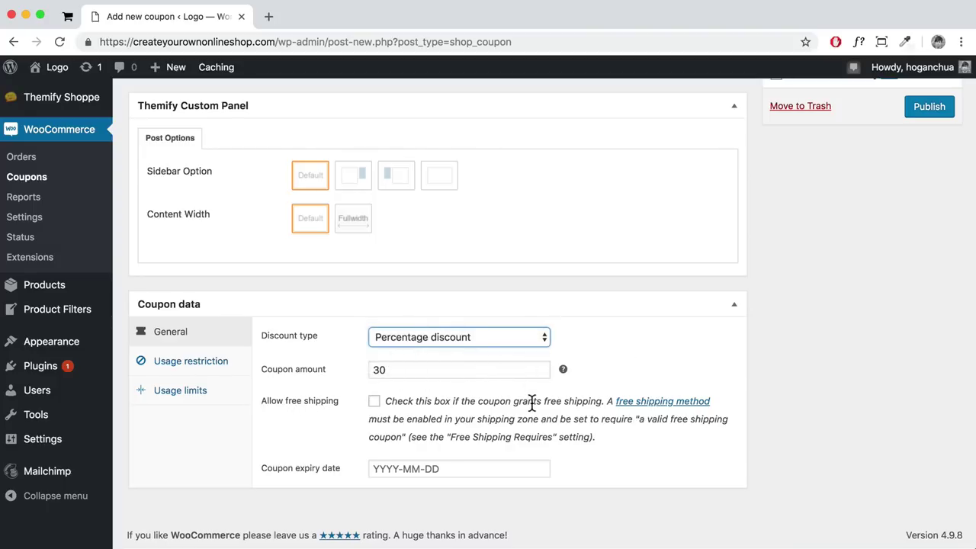
pyautogui.click(377, 468)
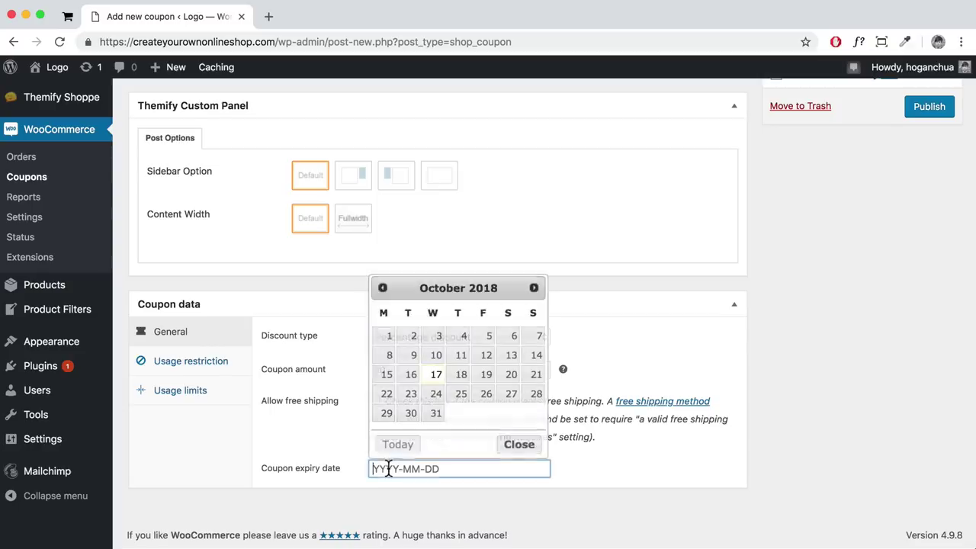
pyautogui.click(436, 415)
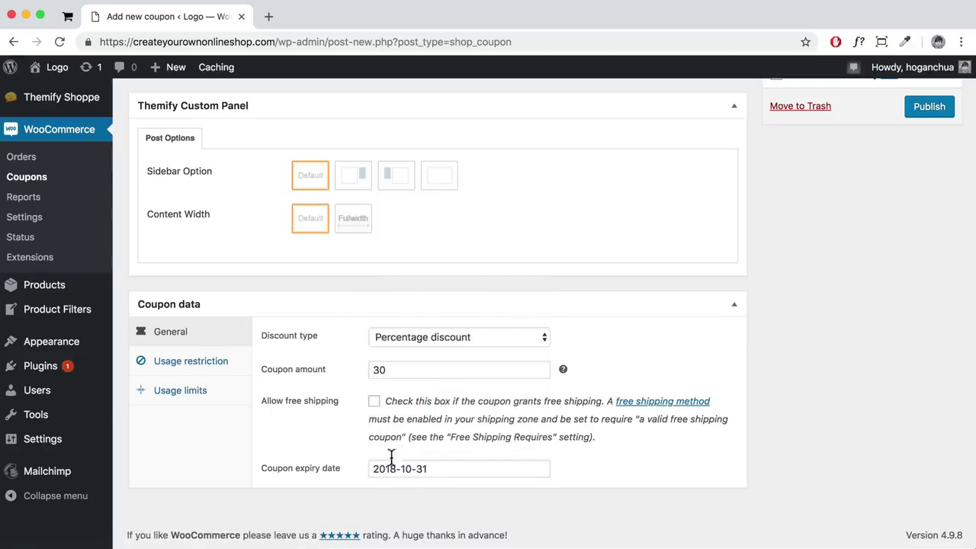
pyautogui.click(178, 368)
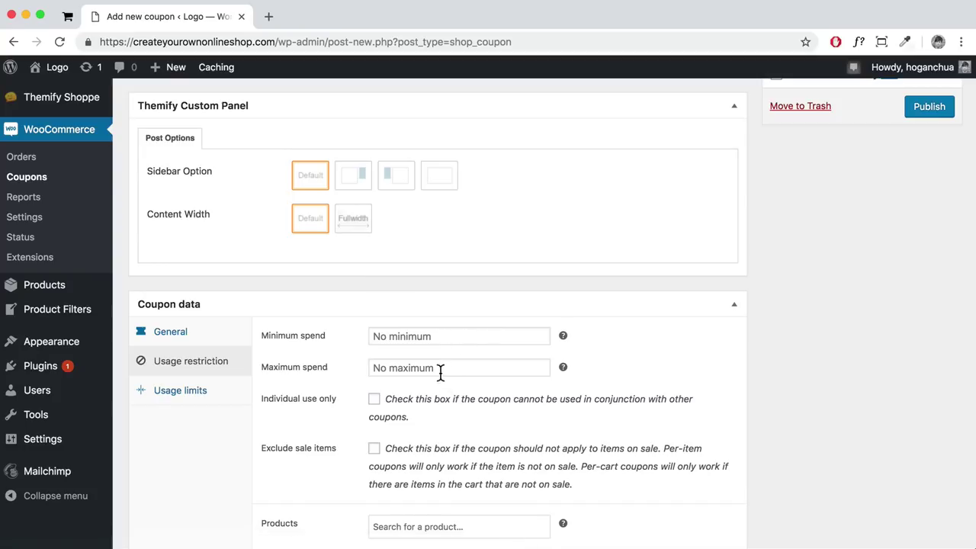
# Set the Save30 coupon's usage limit per coupon to 100
pyautogui.scroll(-1, 436, 375)
pyautogui.click(192, 340)
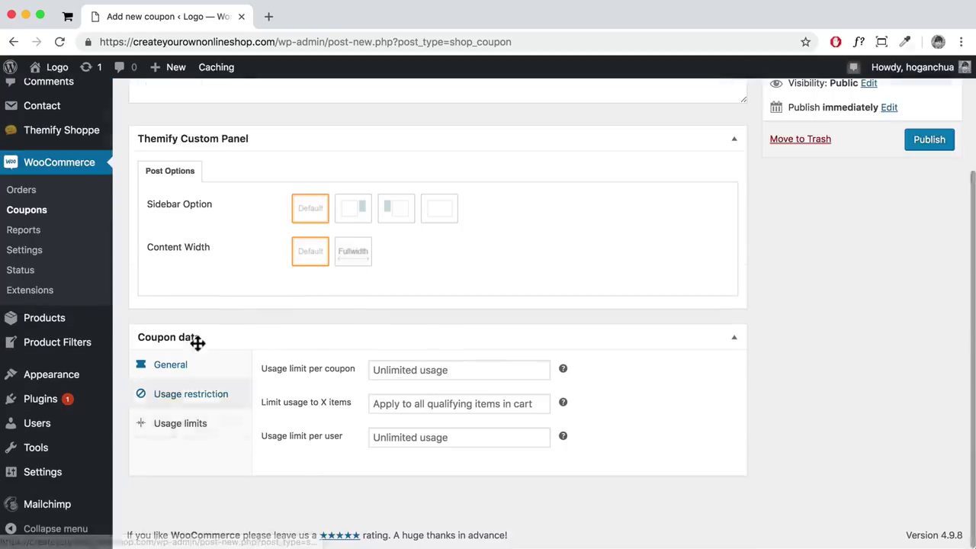
pyautogui.click(437, 369)
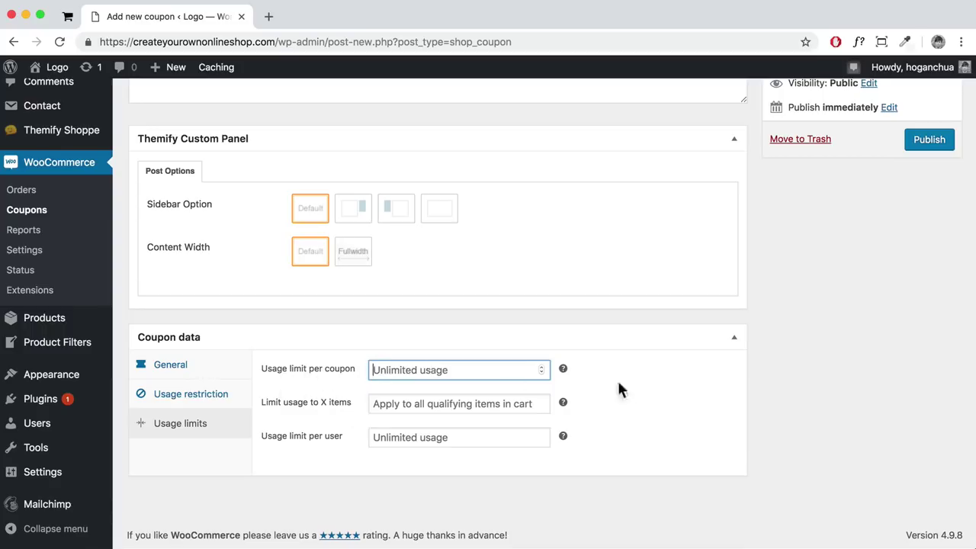
pyautogui.write('100')
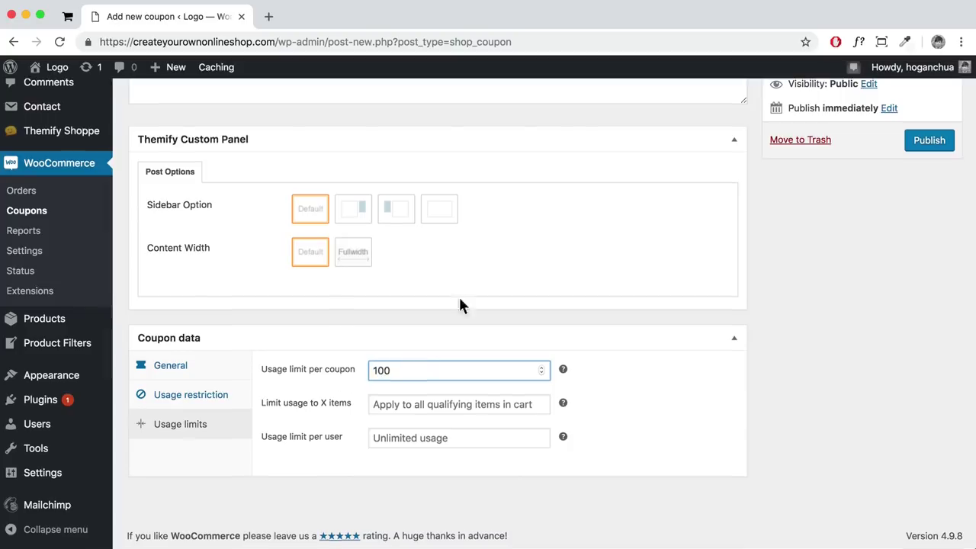
pyautogui.scroll(3, 195, 162)
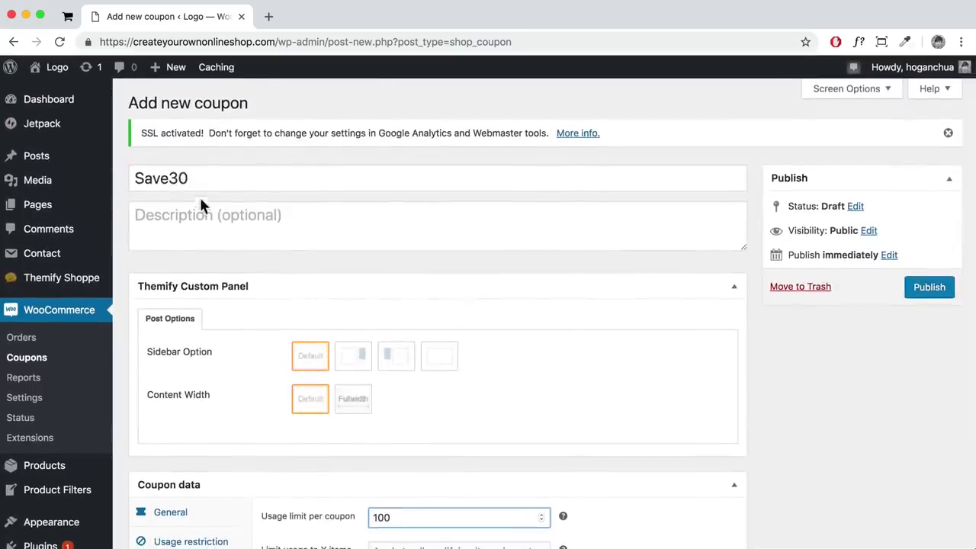
pyautogui.scroll(-3, 385, 372)
pyautogui.doubleClick(376, 369)
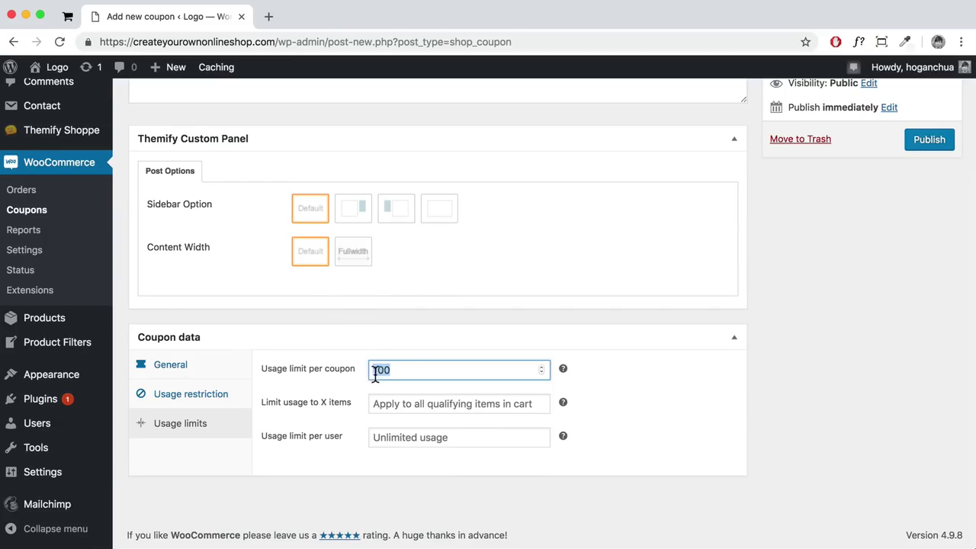
# Set the usage limit per user to 3 and publish the coupon
pyautogui.click(337, 440)
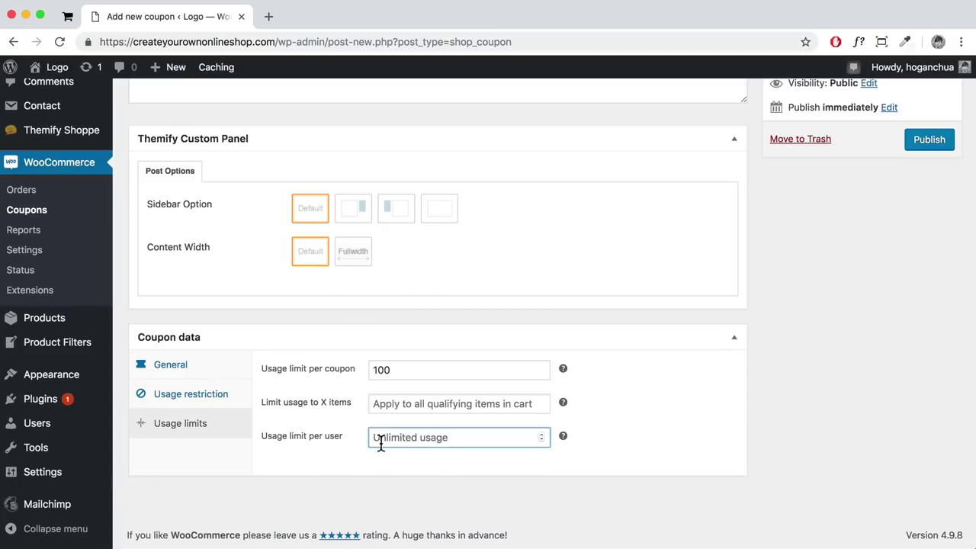
pyautogui.write('3')
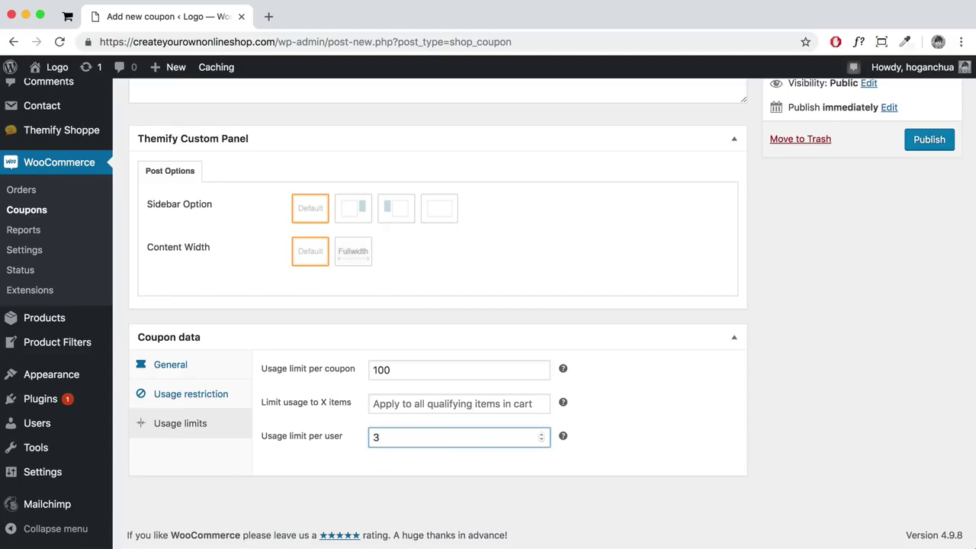
pyautogui.scroll(5, 419, 402)
pyautogui.scroll(-5, 323, 427)
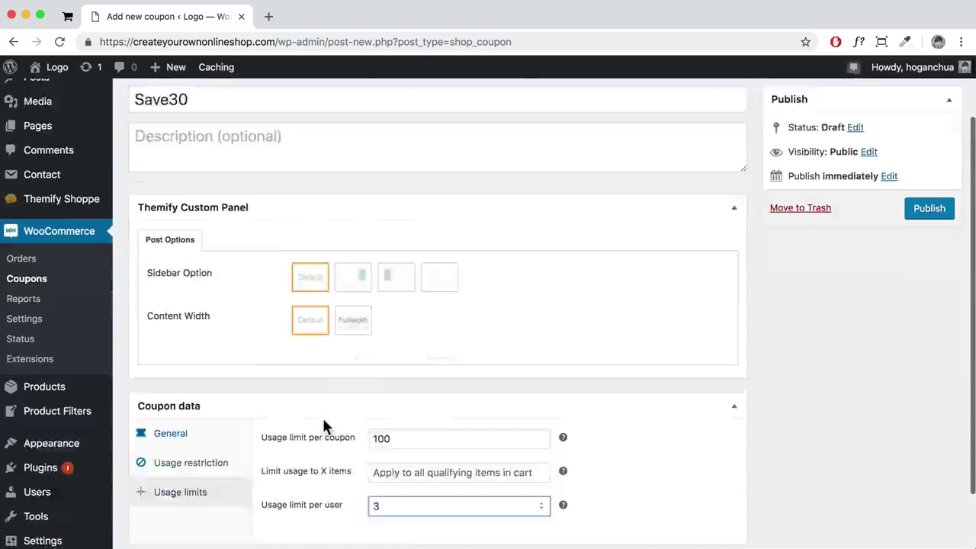
pyautogui.scroll(3, 307, 406)
pyautogui.click(918, 288)
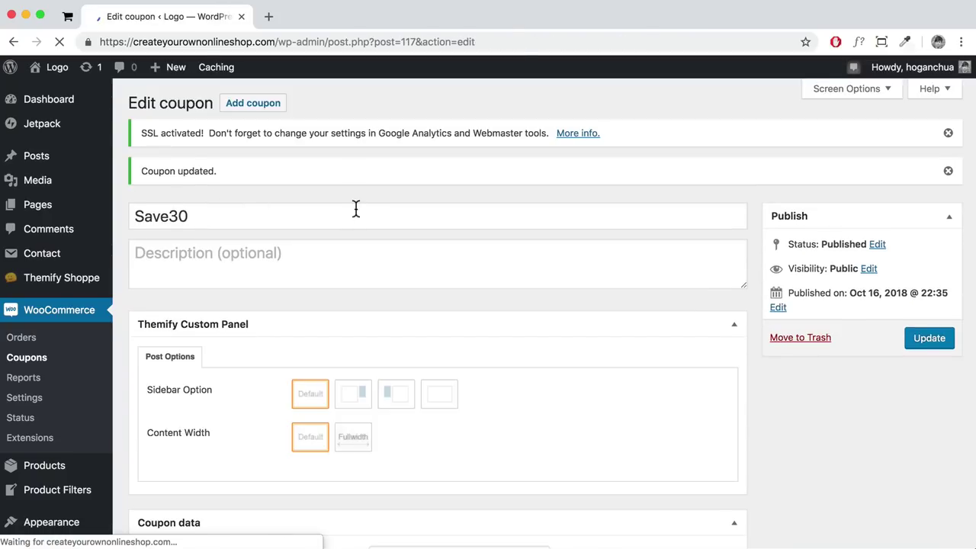
# Go to WooCommerce Settings and log out of the admin
pyautogui.moveTo(102, 267)
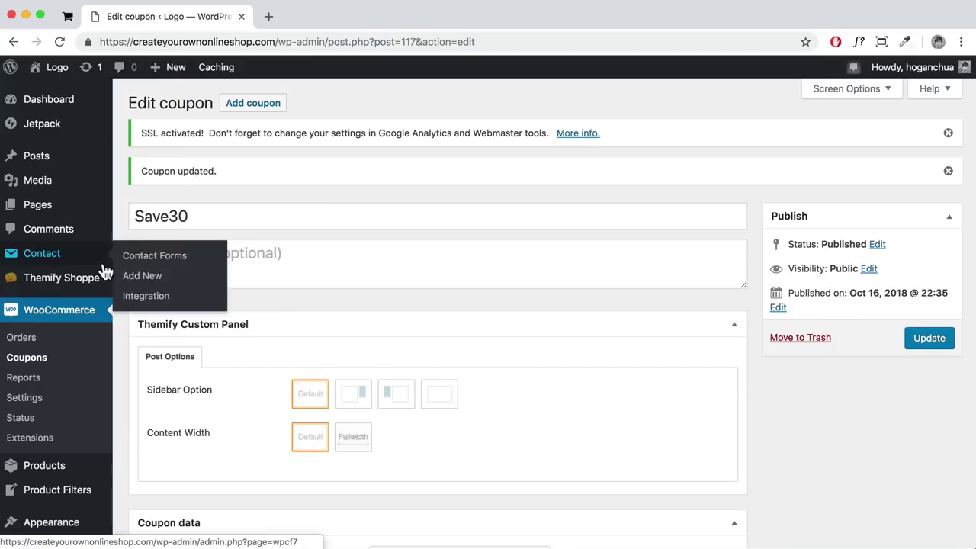
pyautogui.click(24, 398)
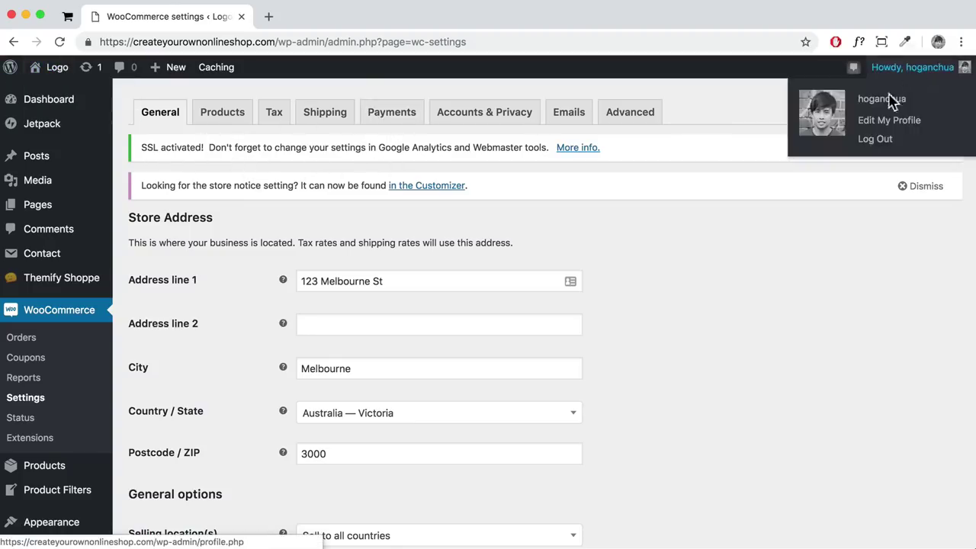
pyautogui.moveTo(904, 72)
pyautogui.click(878, 140)
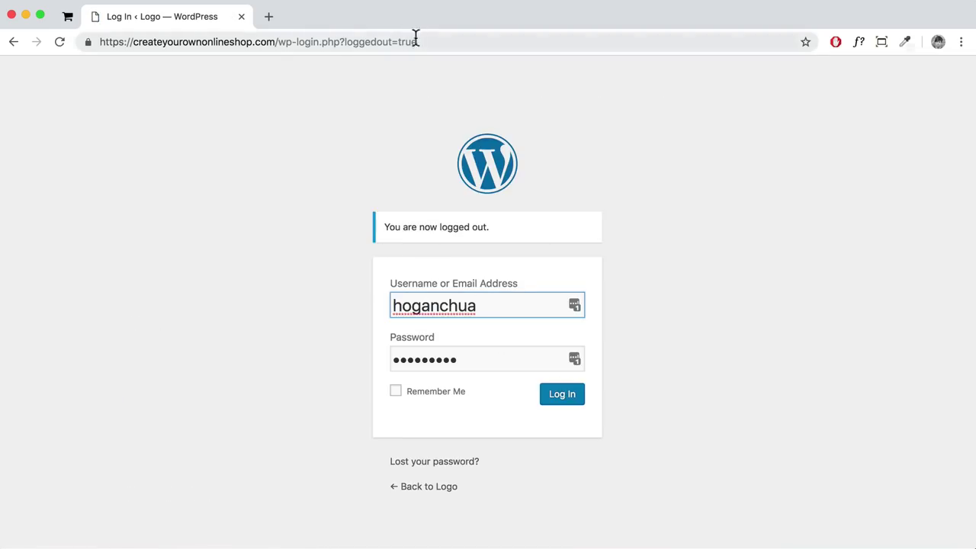
# Load the store's home page by removing the login path from the URL
pyautogui.moveTo(416, 41); pyautogui.dragTo(277, 41)
pyautogui.press('BackSpace')
pyautogui.press('Return')
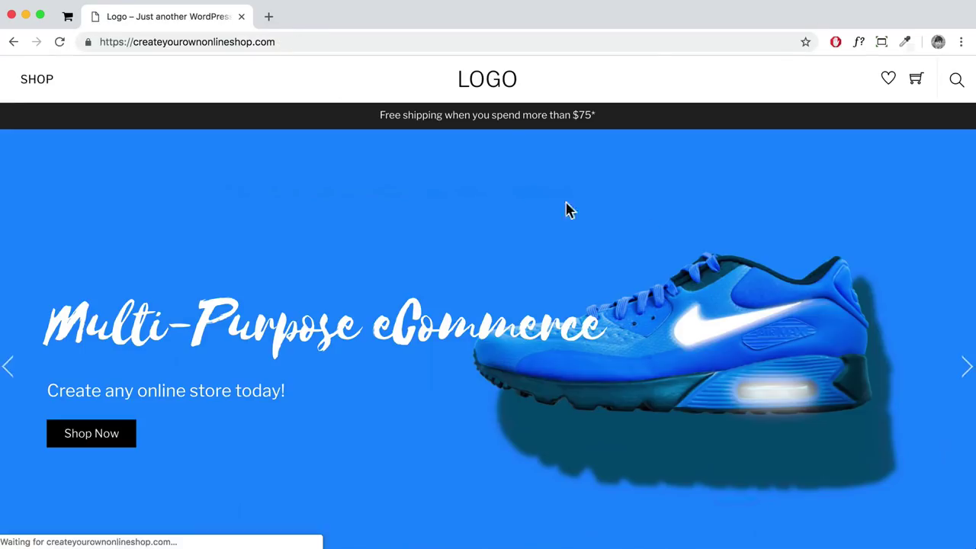
pyautogui.click(37, 84)
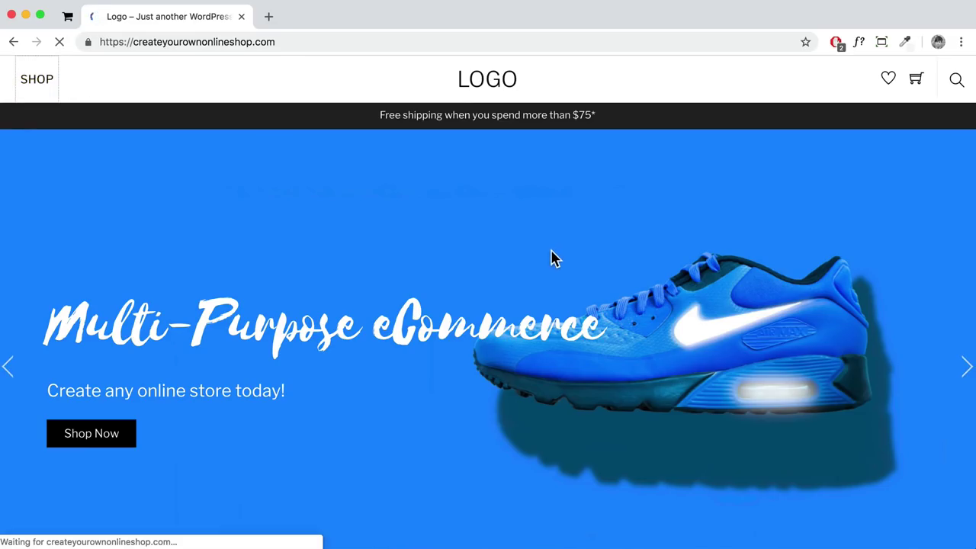
# Add 50 Things to Do in Vietnam to the cart and open the cart page
pyautogui.scroll(-2, 394, 362)
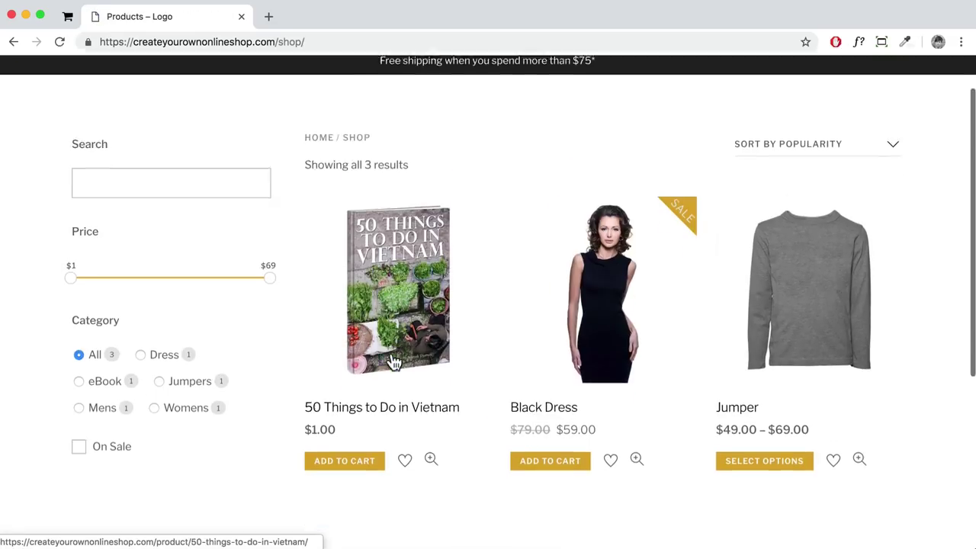
pyautogui.click(349, 458)
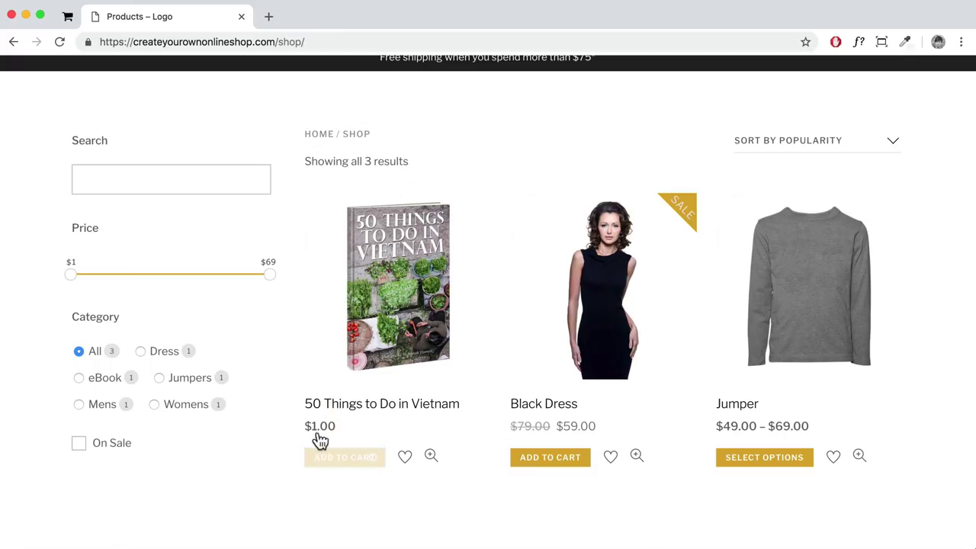
pyautogui.scroll(2, 898, 113)
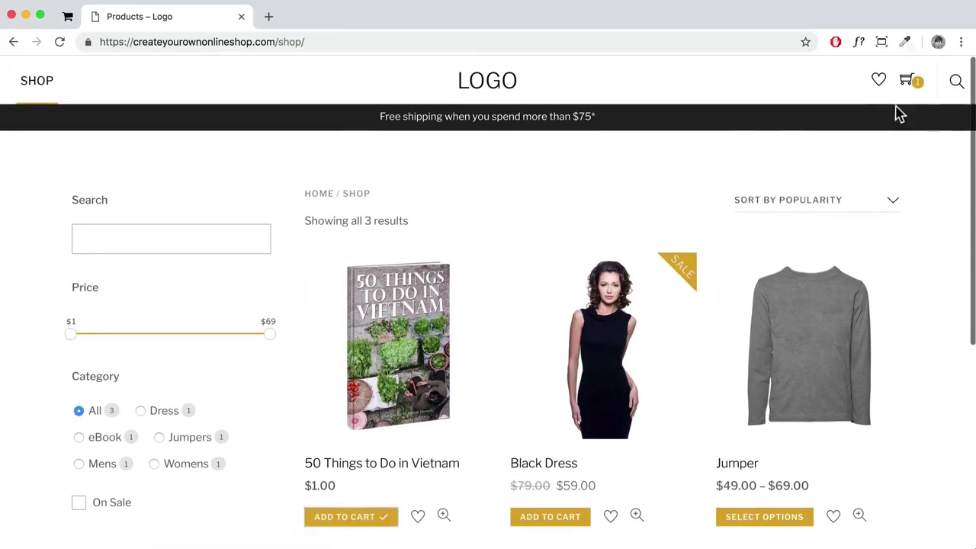
pyautogui.moveTo(905, 83)
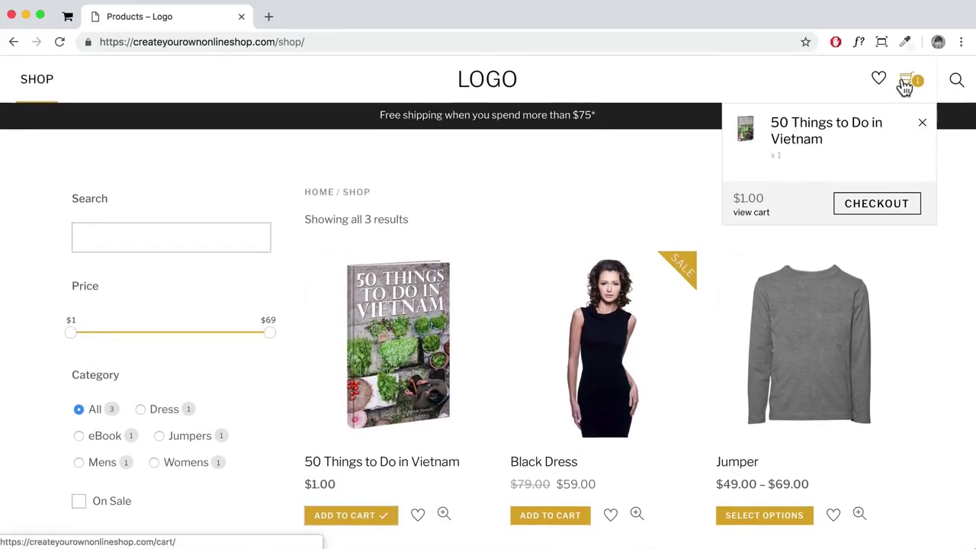
pyautogui.click(762, 218)
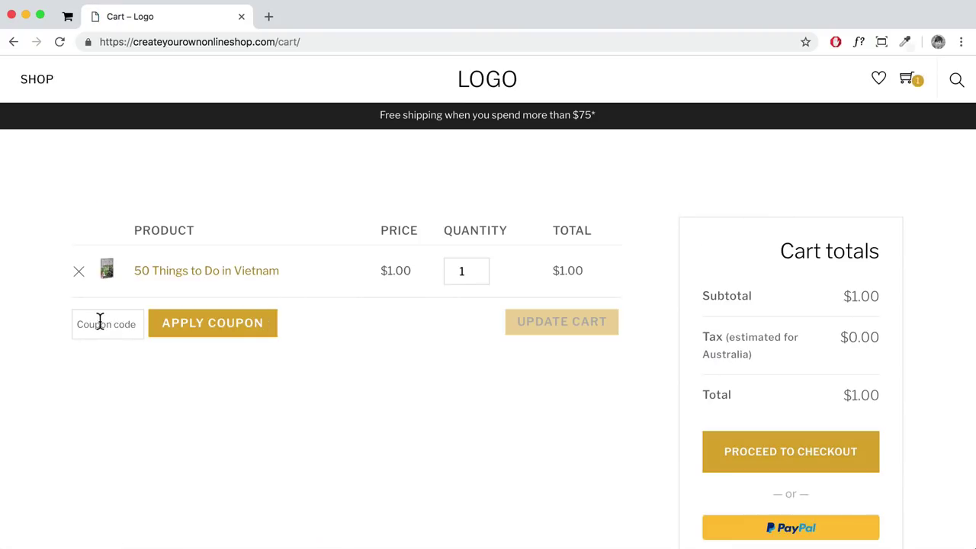
# Apply coupon save30, bringing the cart total down to $0.70
pyautogui.click(100, 322)
pyautogui.write('save30')
pyautogui.click(202, 329)
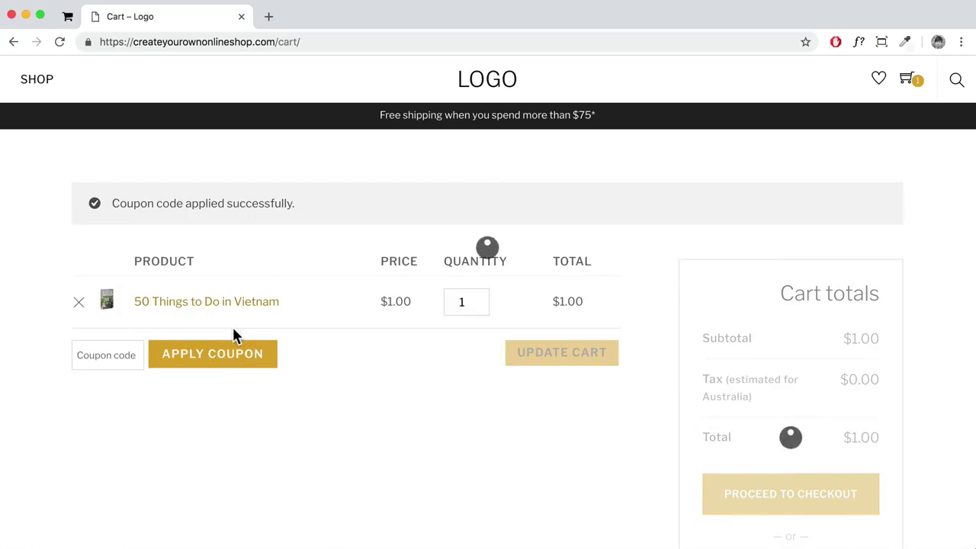
pyautogui.scroll(-3, 234, 333)
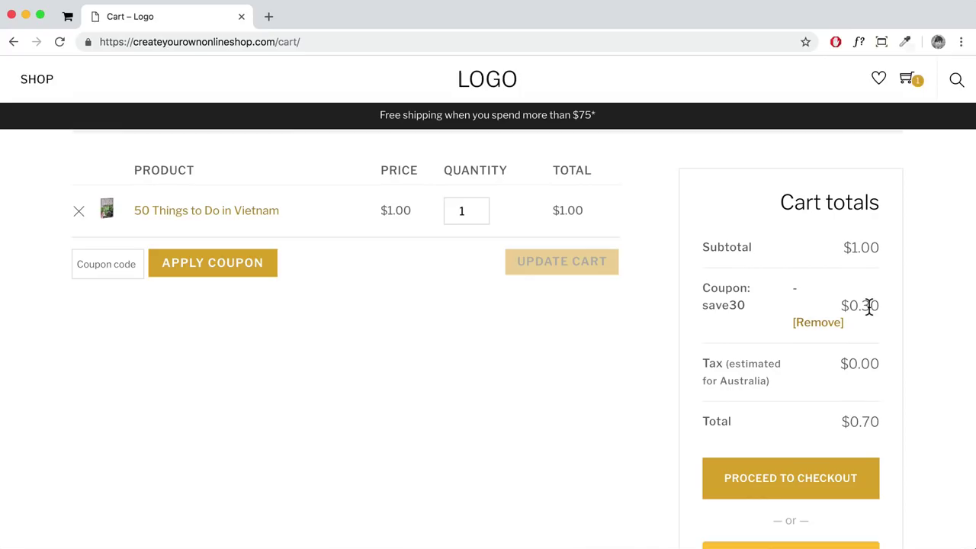
pyautogui.scroll(-4, 859, 327)
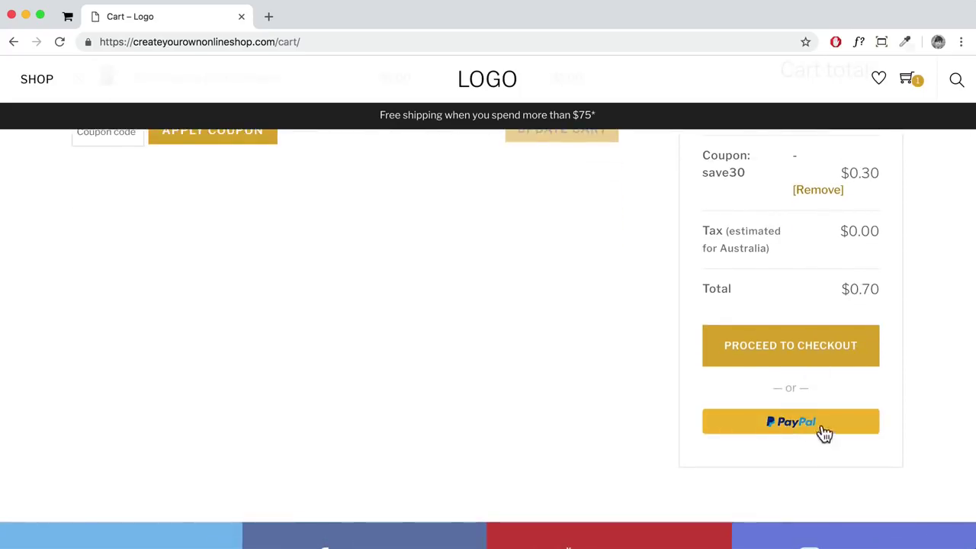
pyautogui.scroll(1, 820, 369)
pyautogui.scroll(1, 817, 372)
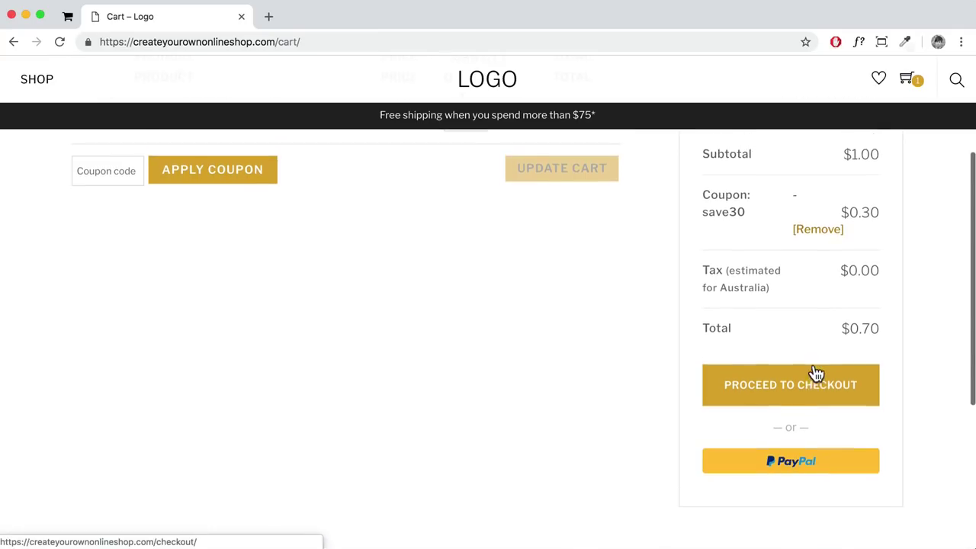
# Pay for the cart with PayPal, logging in with the second saved PayPal account
pyautogui.click(816, 465)
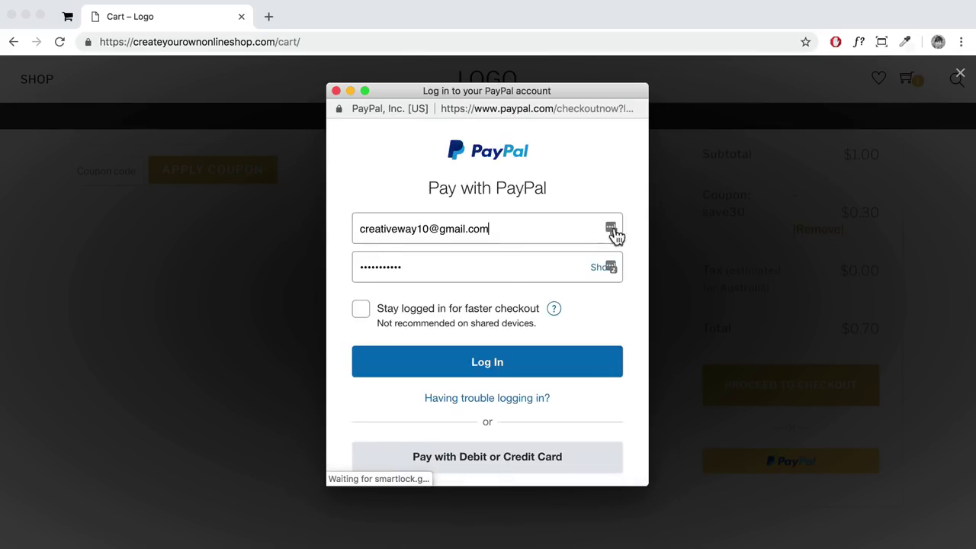
pyautogui.click(546, 236)
pyautogui.click(612, 232)
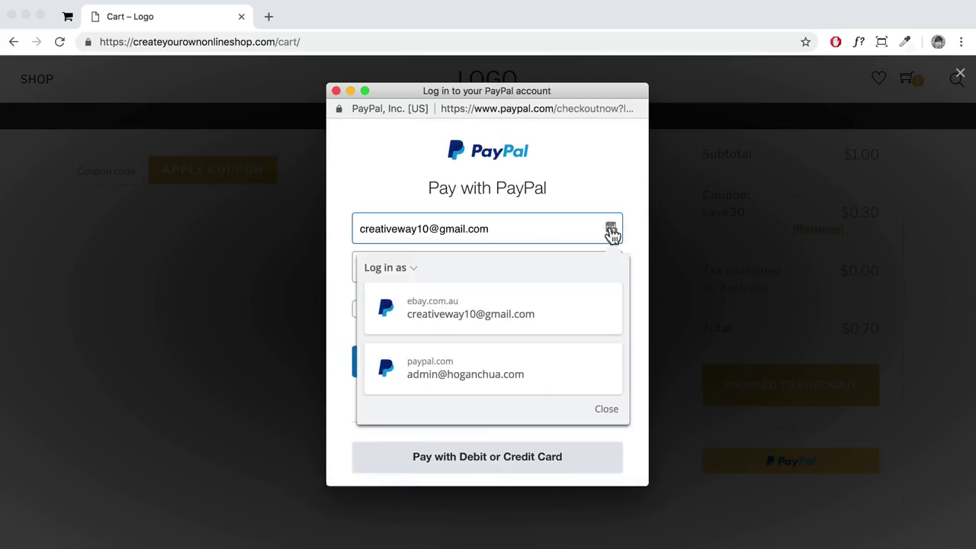
pyautogui.click(481, 364)
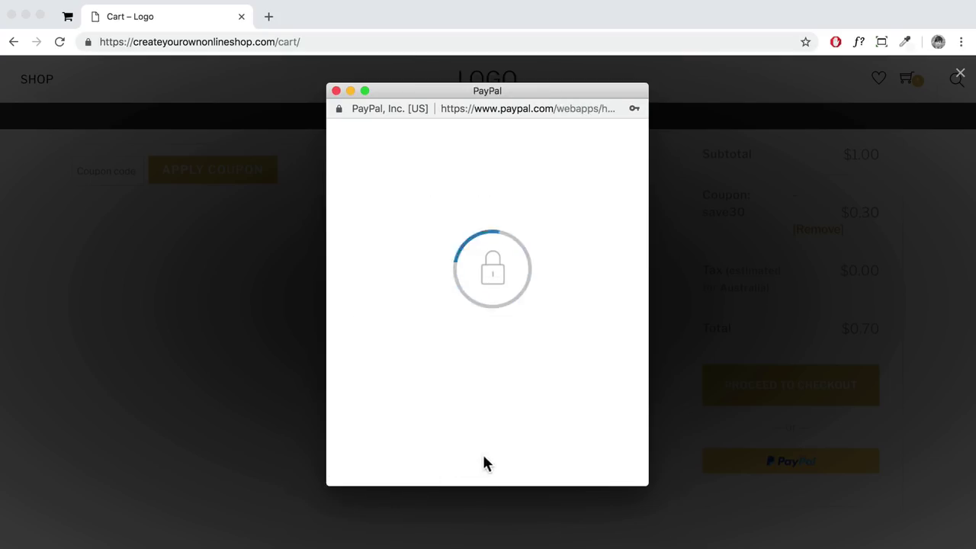
pyautogui.click(636, 129)
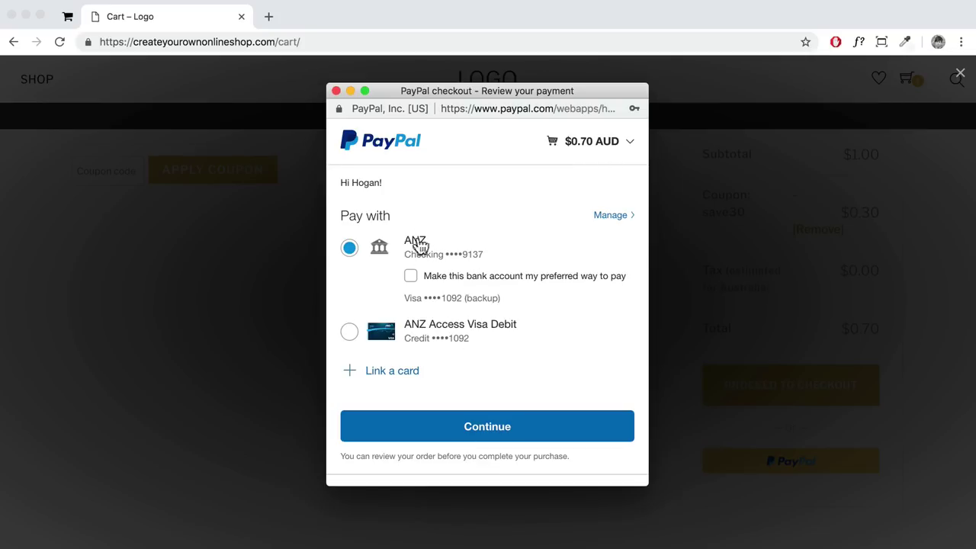
pyautogui.click(482, 434)
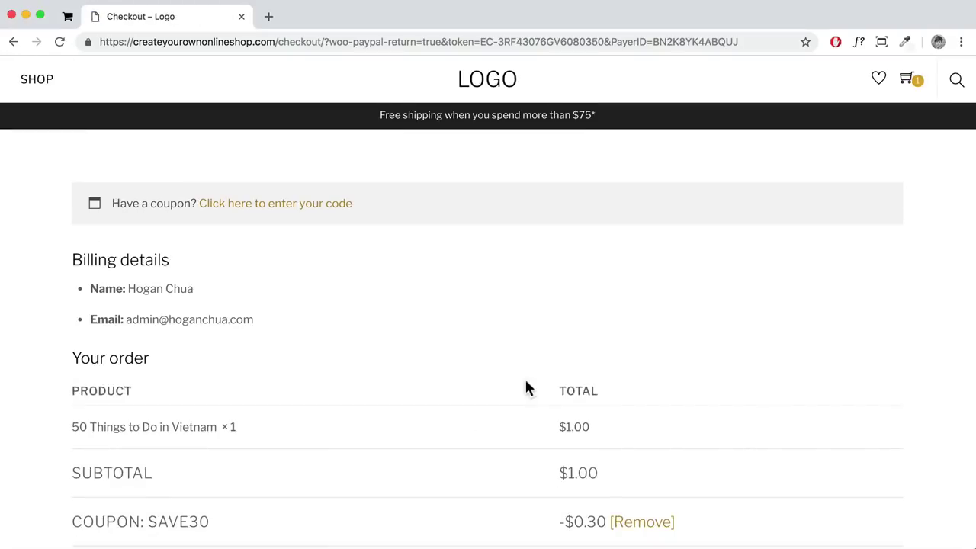
# Review the billing name and email, then place the $0.70 order
pyautogui.scroll(-4, 525, 376)
pyautogui.scroll(5, 526, 387)
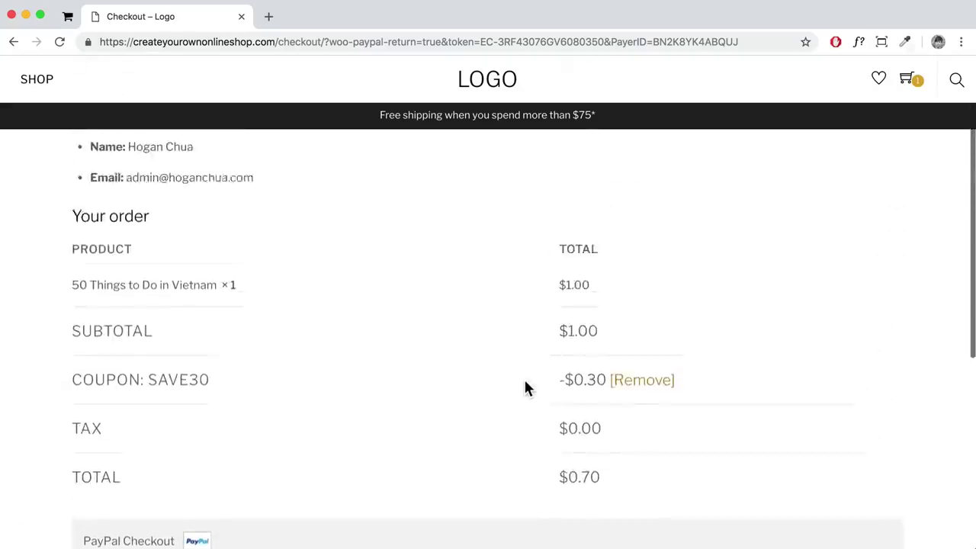
pyautogui.moveTo(76, 259); pyautogui.dragTo(254, 319)
pyautogui.scroll(-5, 503, 389)
pyautogui.scroll(2, 543, 347)
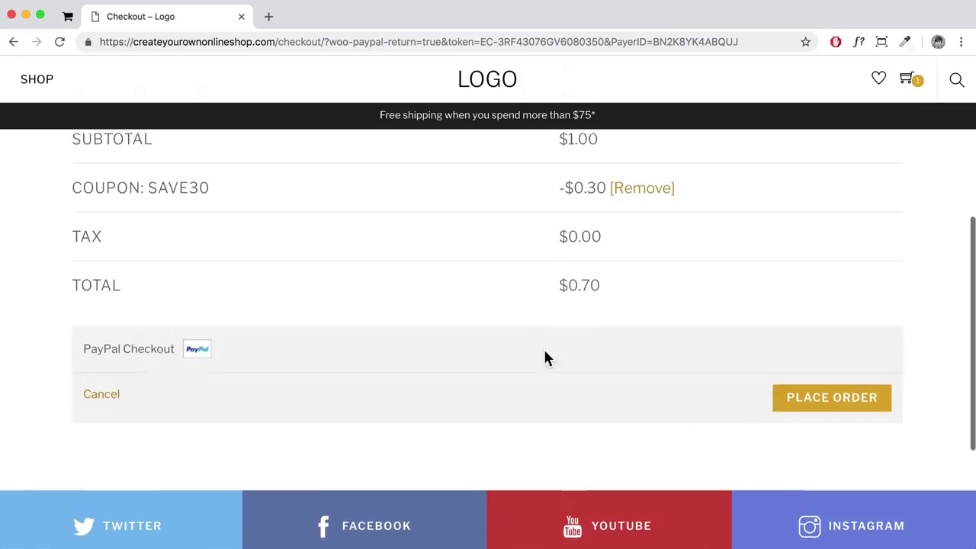
pyautogui.scroll(2, 555, 229)
pyautogui.scroll(-3, 623, 264)
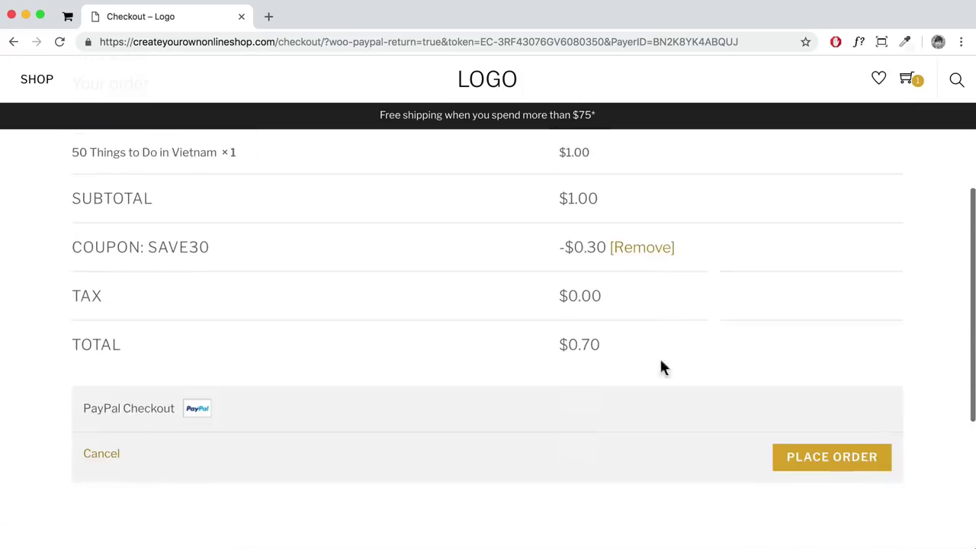
pyautogui.click(840, 471)
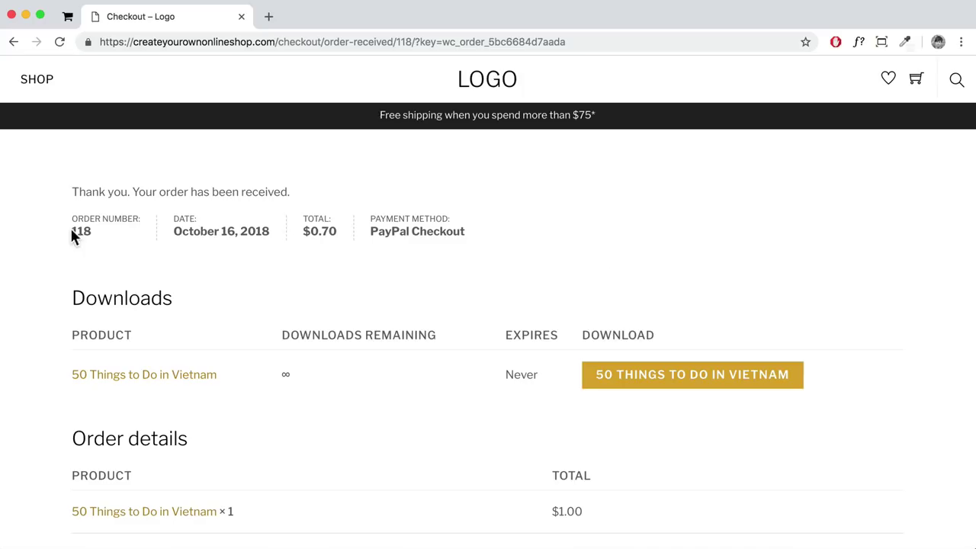
# Review the order date, total, payment details and Download column on the order-received page
pyautogui.moveTo(71, 230); pyautogui.dragTo(83, 233)
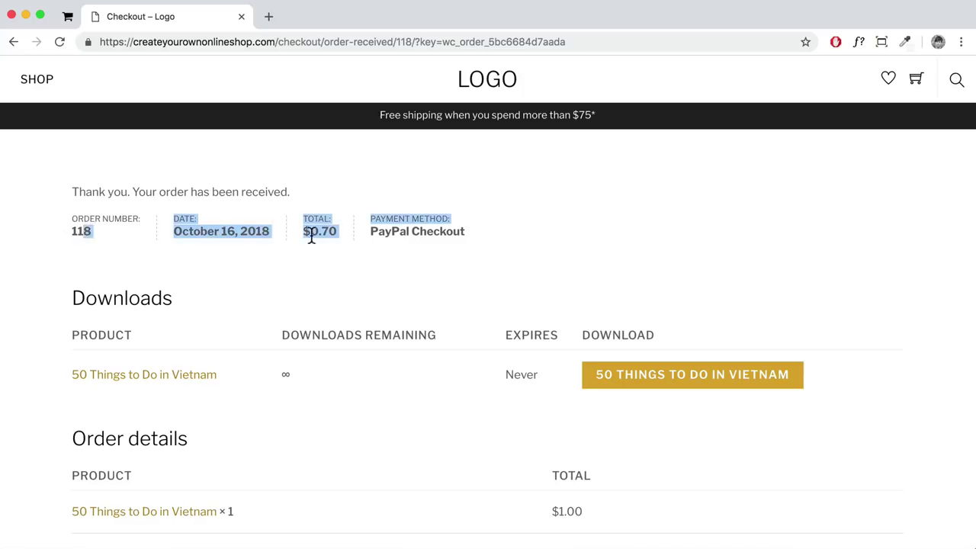
pyautogui.scroll(-2, 566, 275)
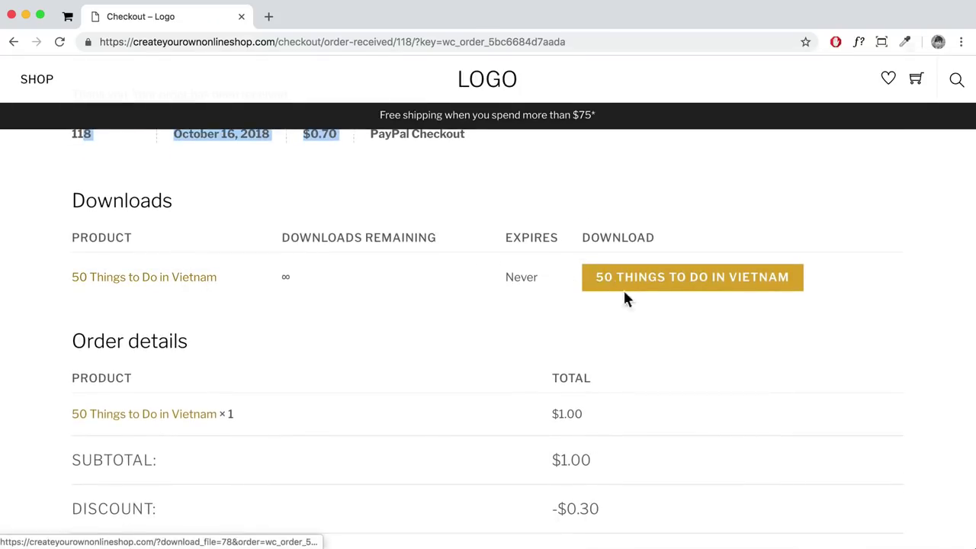
pyautogui.moveTo(583, 236); pyautogui.dragTo(655, 237)
pyautogui.scroll(2, 652, 251)
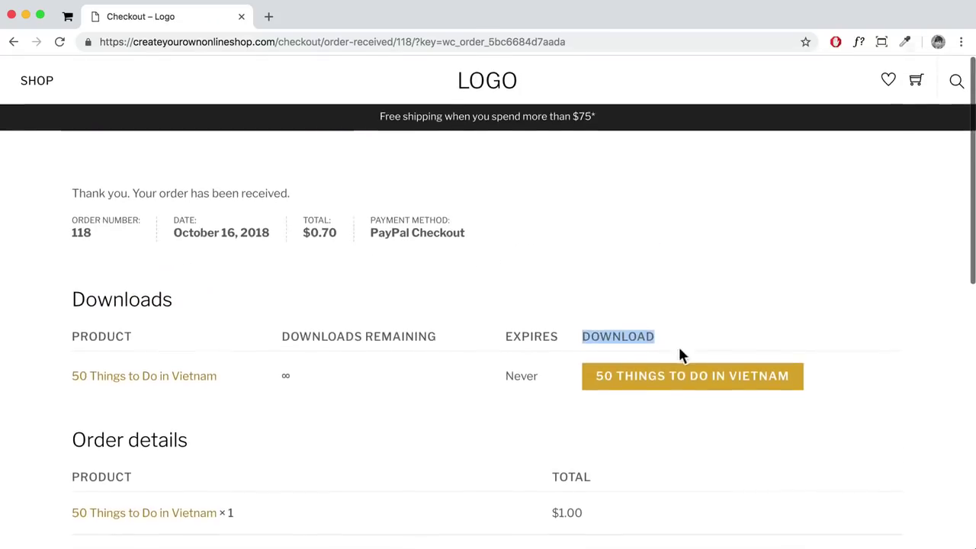
# Download the Vietnam eBook to the Desktop, replacing the existing copy
pyautogui.click(688, 382)
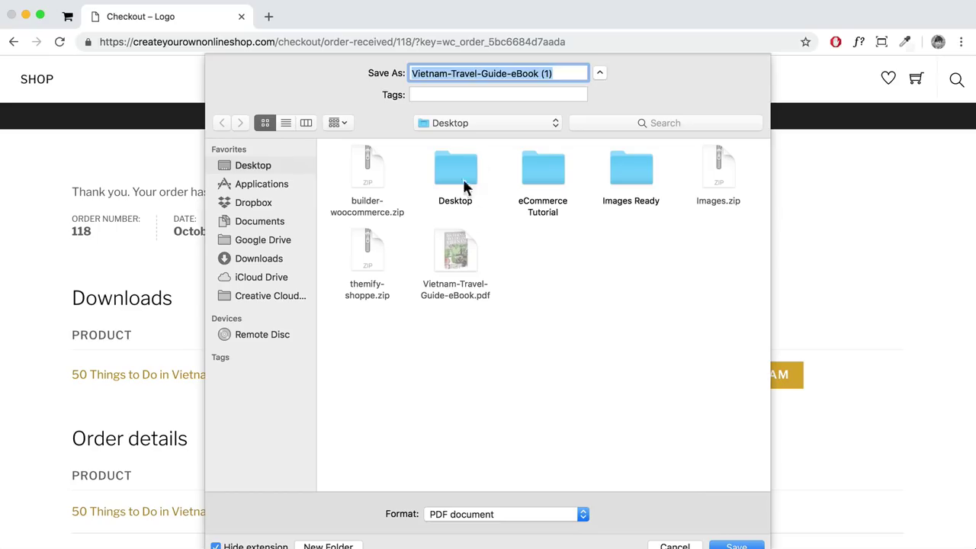
pyautogui.click(720, 543)
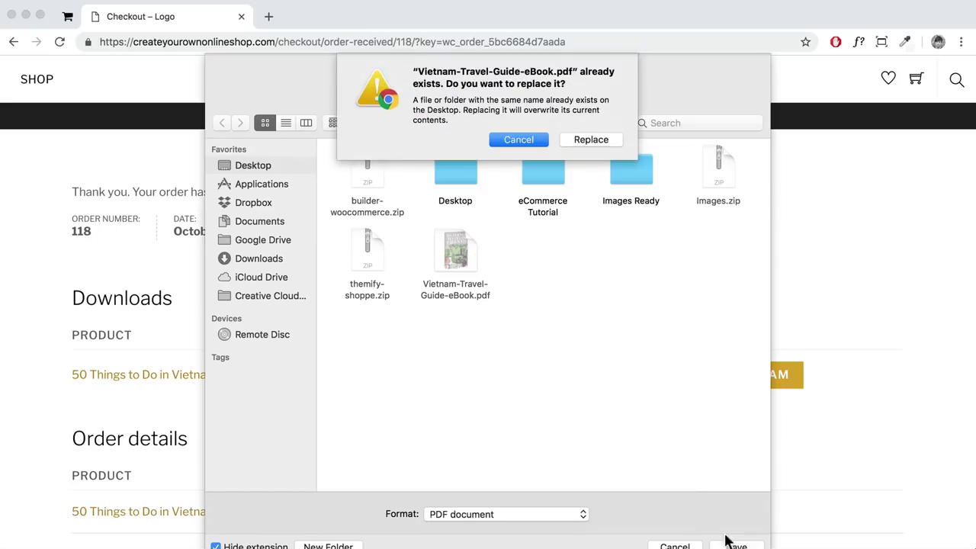
pyautogui.click(593, 141)
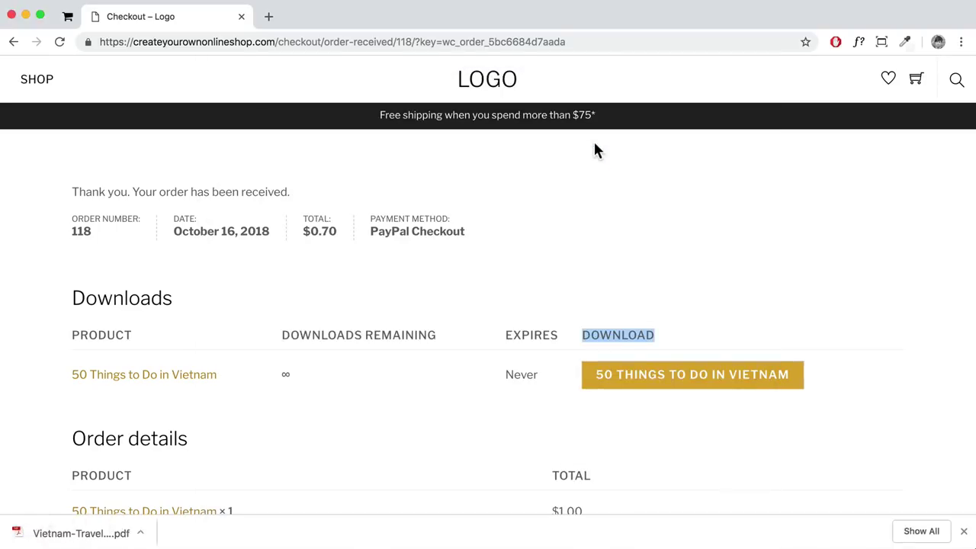
pyautogui.scroll(-10, 512, 269)
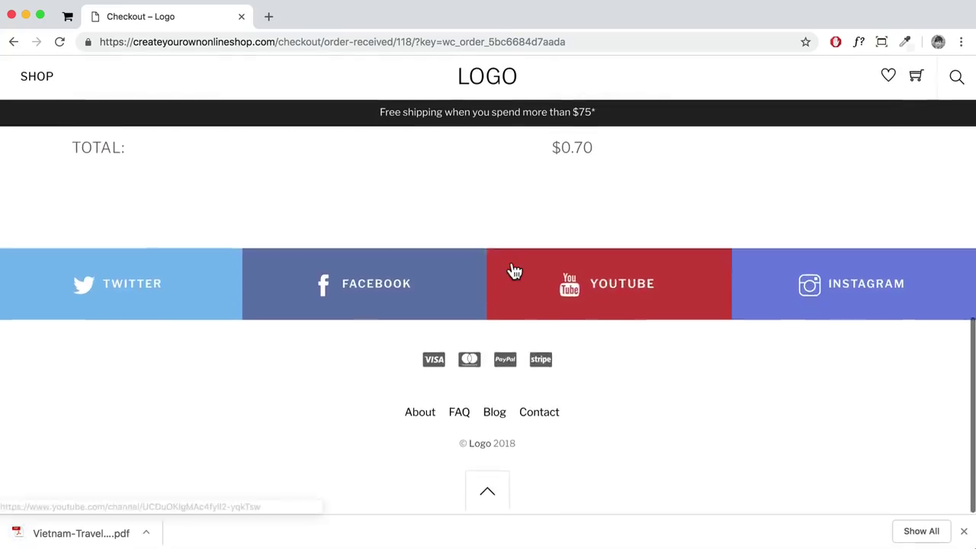
pyautogui.scroll(10, 512, 268)
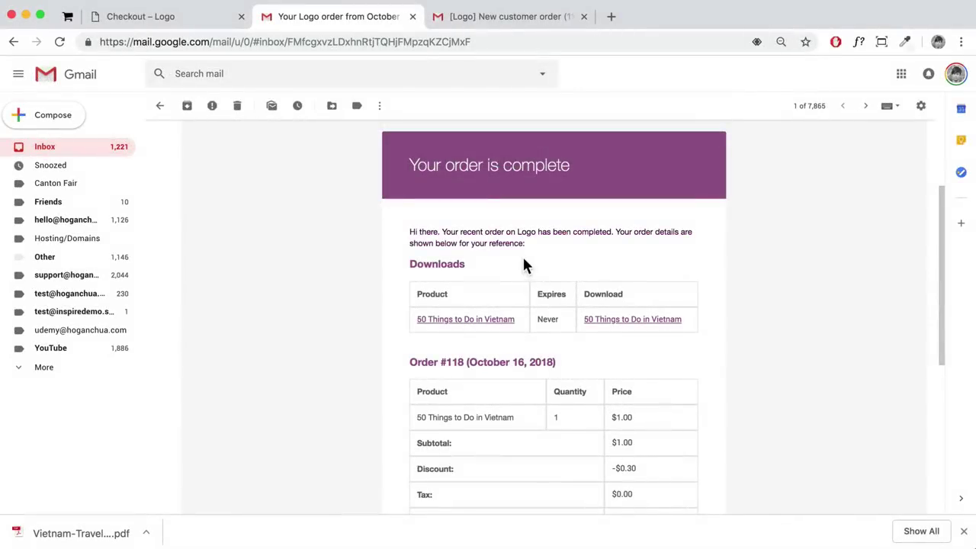
# Read the 'Your order is complete' email in Gmail
pyautogui.moveTo(412, 166); pyautogui.dragTo(597, 176)
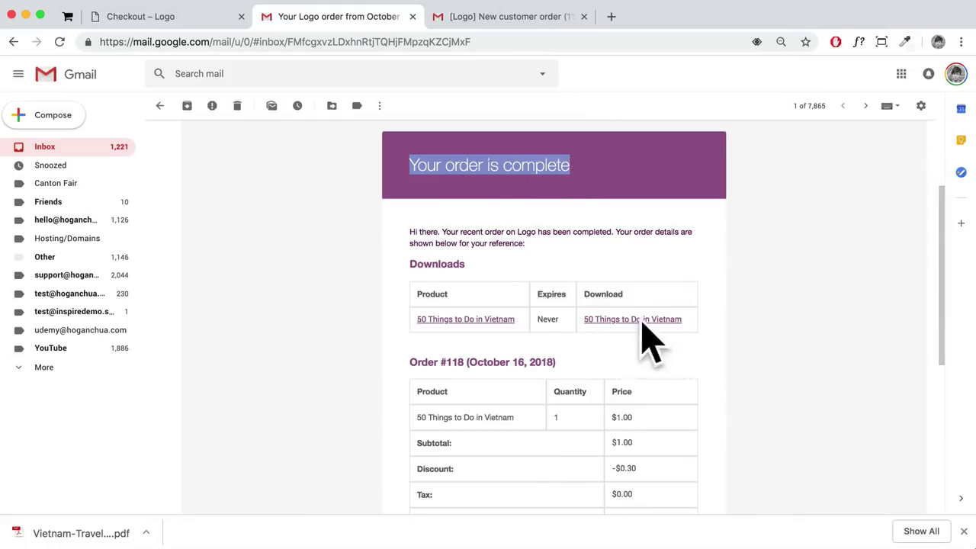
pyautogui.scroll(-1, 614, 335)
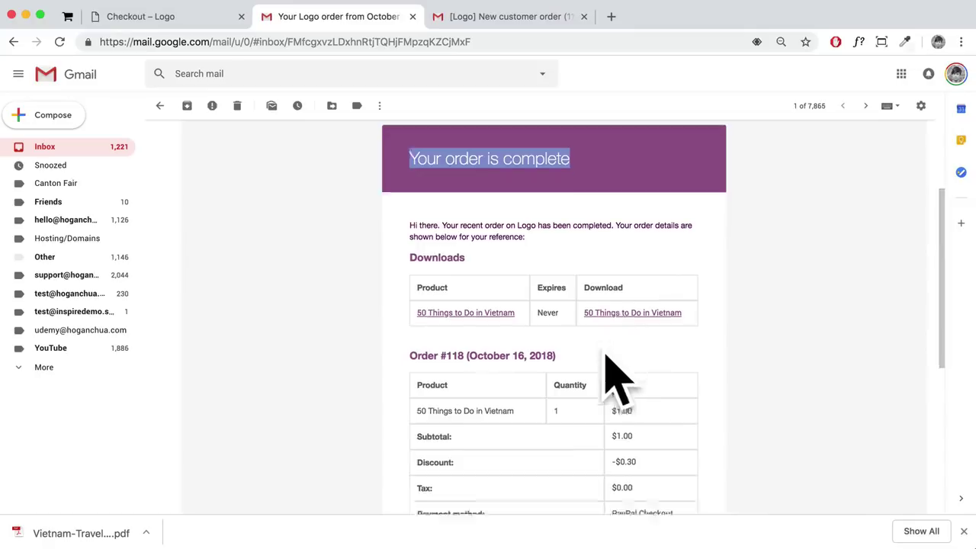
pyautogui.scroll(-4, 617, 378)
# Check the New customer order email, then return to the store's checkout tab
pyautogui.click(491, 23)
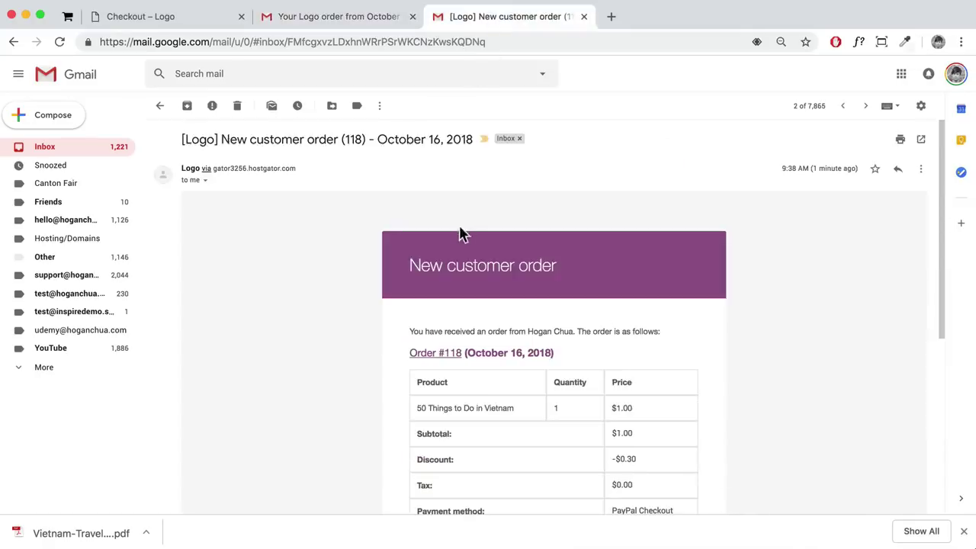
pyautogui.moveTo(412, 268); pyautogui.dragTo(540, 270)
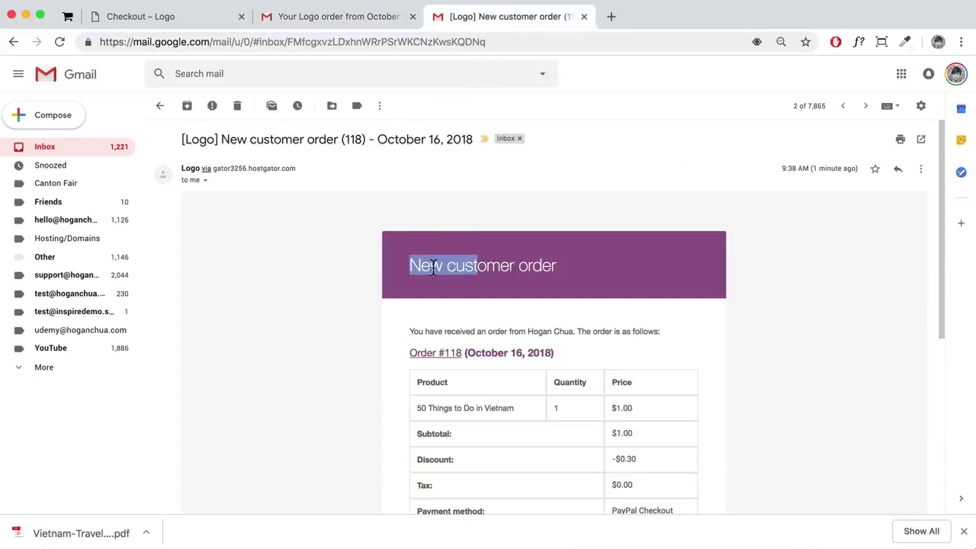
pyautogui.moveTo(410, 267); pyautogui.dragTo(564, 273)
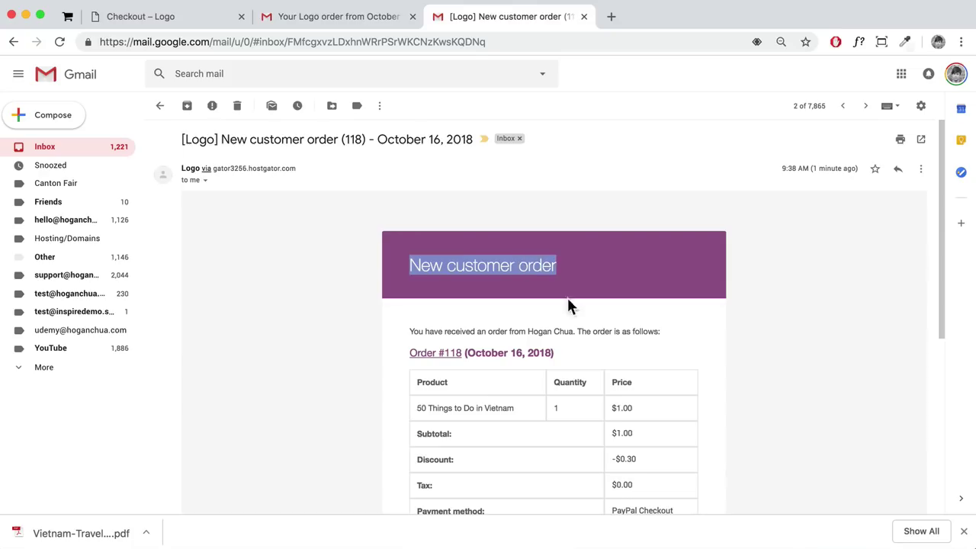
pyautogui.scroll(-5, 601, 301)
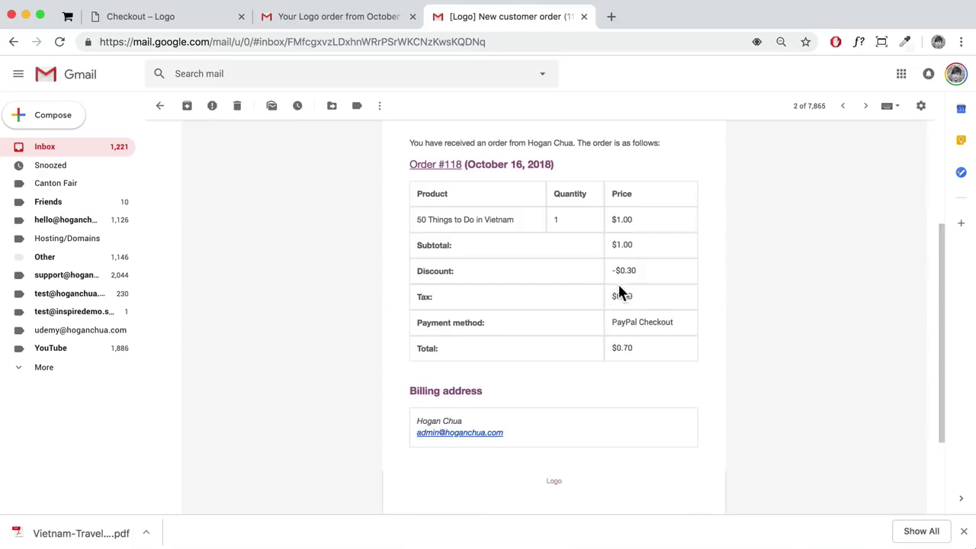
pyautogui.click(170, 25)
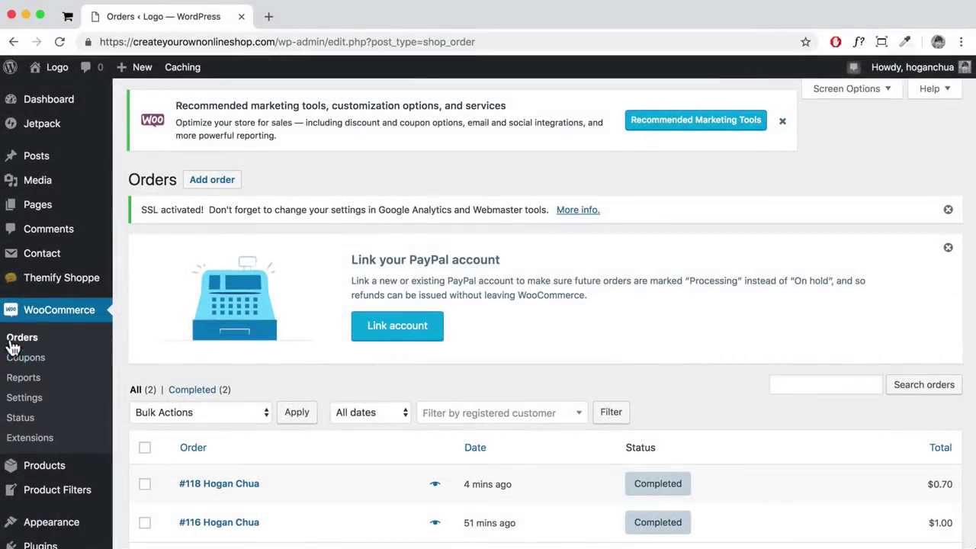
# Open the newest order, review its available actions, and keep its status Completed
pyautogui.scroll(-4, 267, 404)
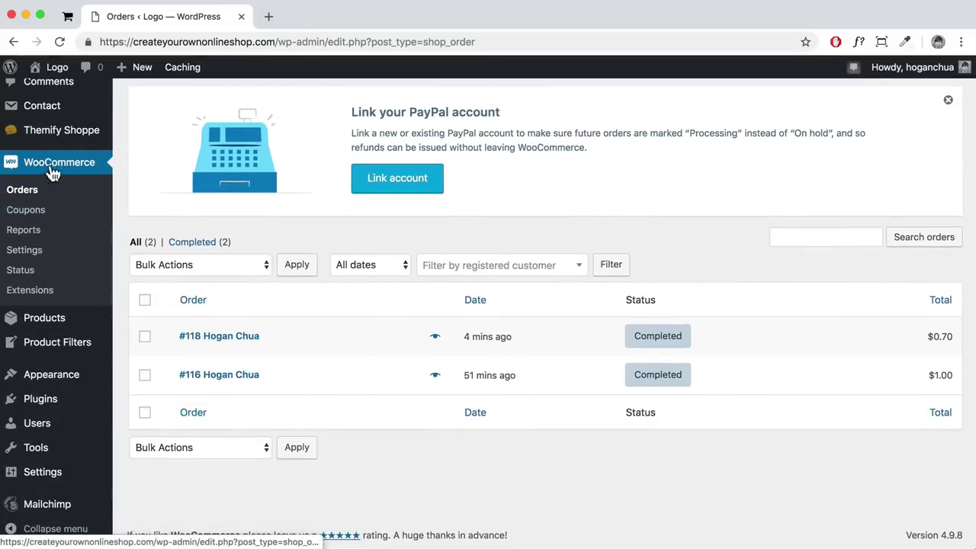
pyautogui.click(218, 342)
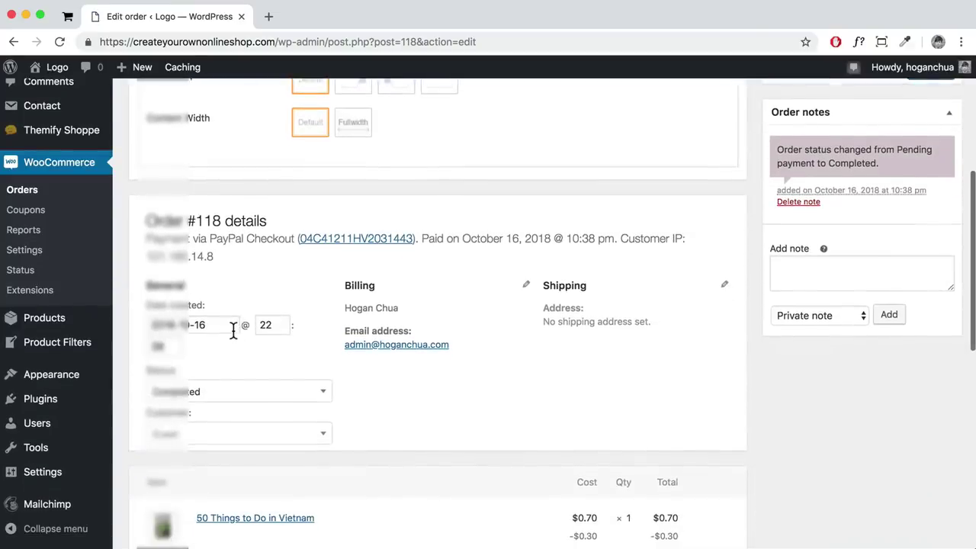
pyautogui.scroll(-5, 233, 332)
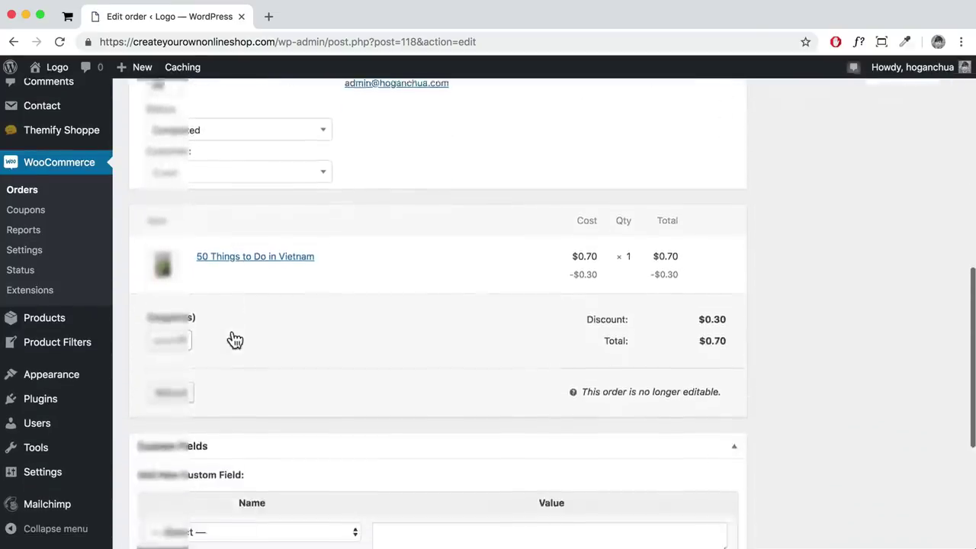
pyautogui.scroll(10, 234, 340)
pyautogui.click(873, 347)
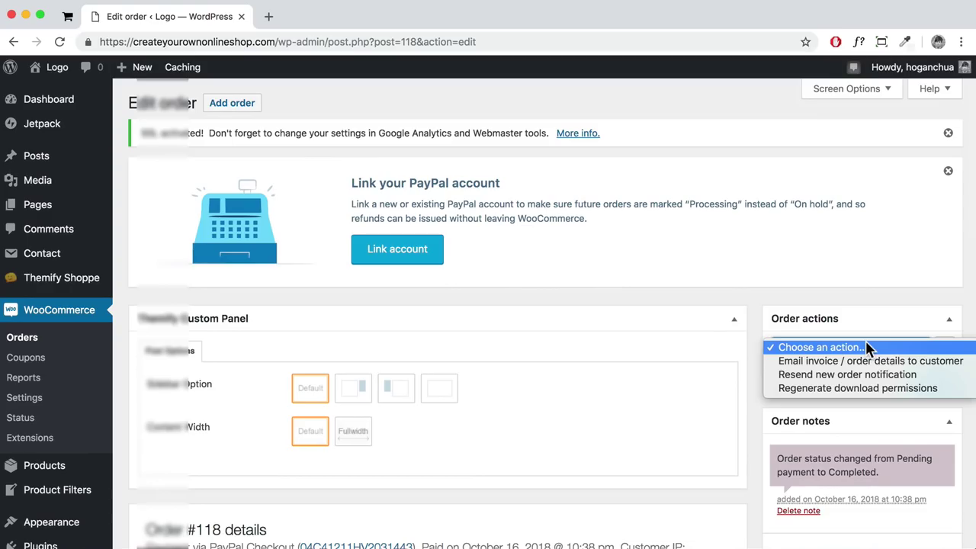
pyautogui.click(458, 491)
pyautogui.scroll(-4, 457, 491)
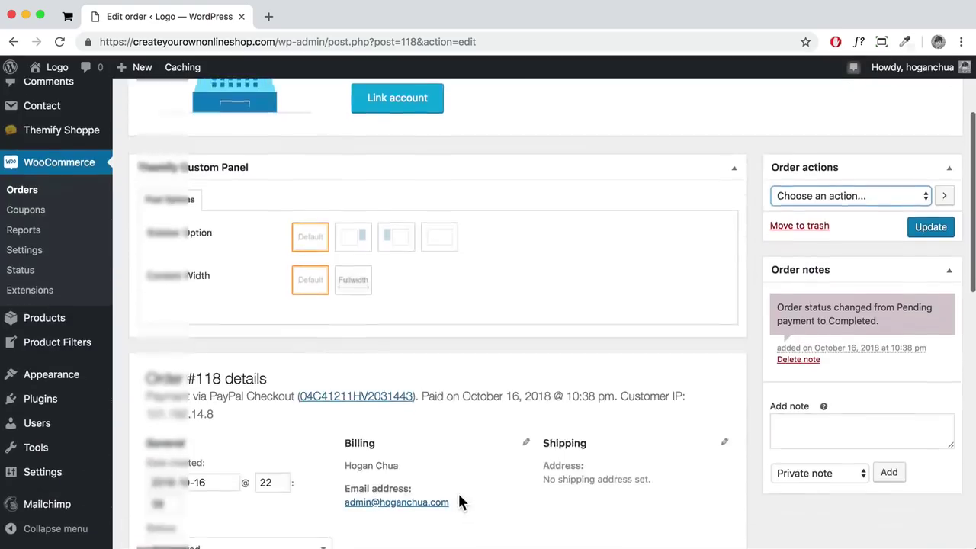
pyautogui.scroll(-4, 458, 494)
pyautogui.click(309, 404)
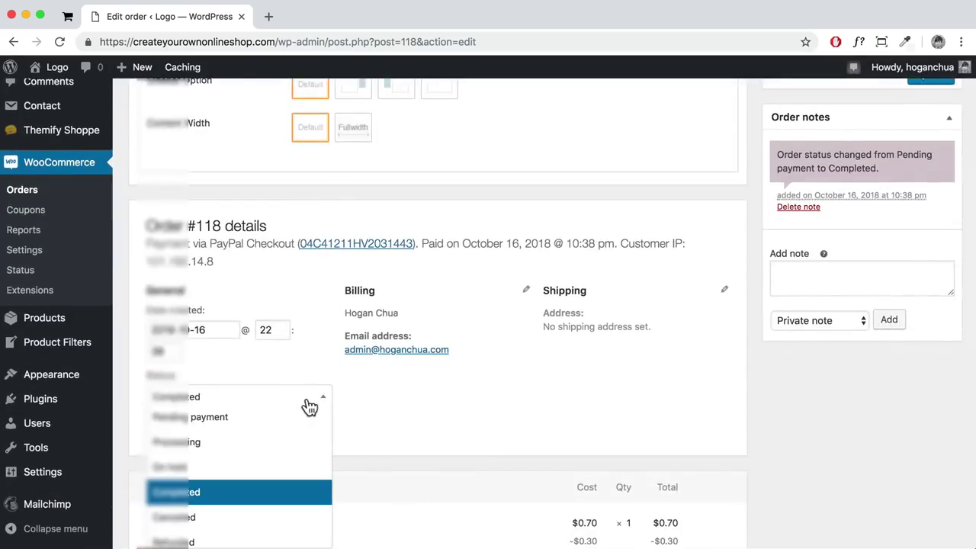
pyautogui.scroll(-2, 450, 423)
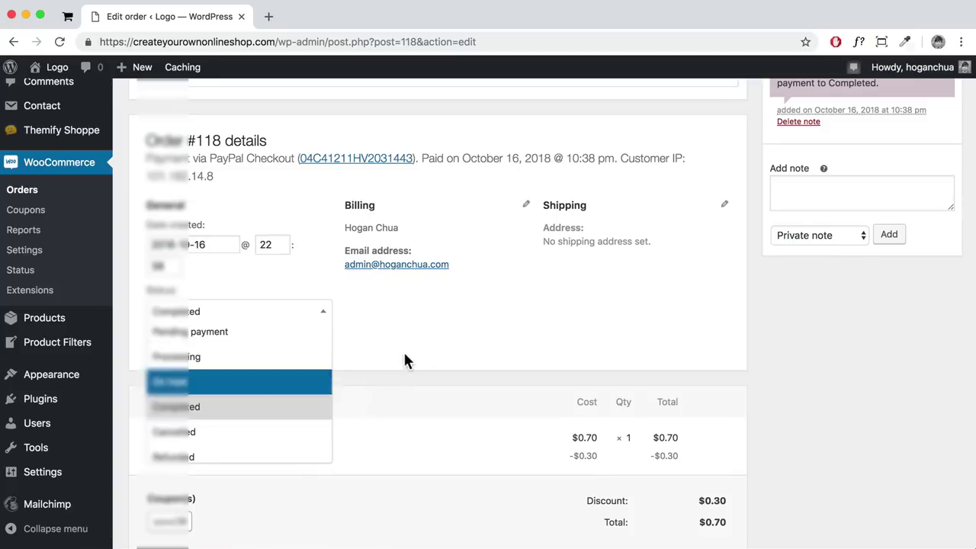
pyautogui.click(333, 362)
pyautogui.scroll(5, 627, 301)
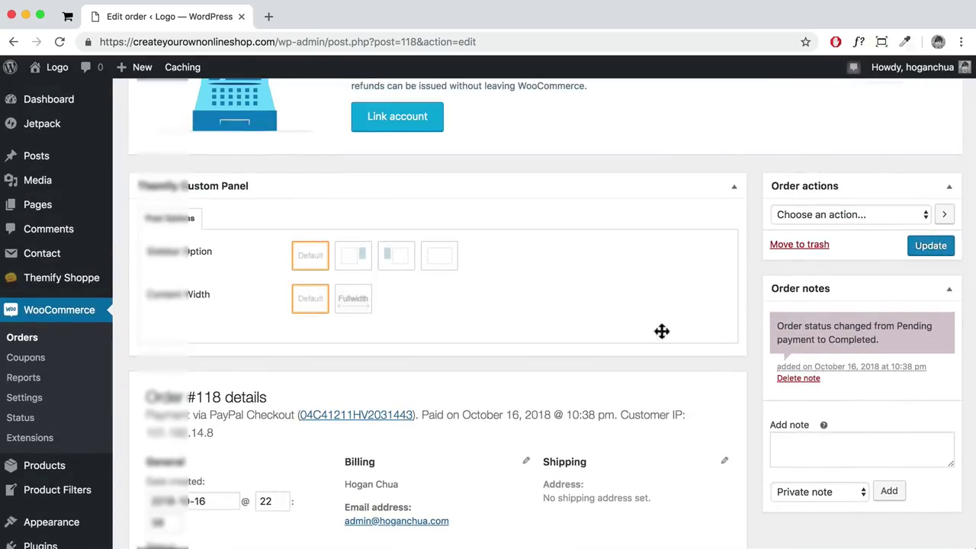
# Check the Reports page's last-7-days sales ($1.70 gross, 2 orders), then visit the site
pyautogui.click(23, 377)
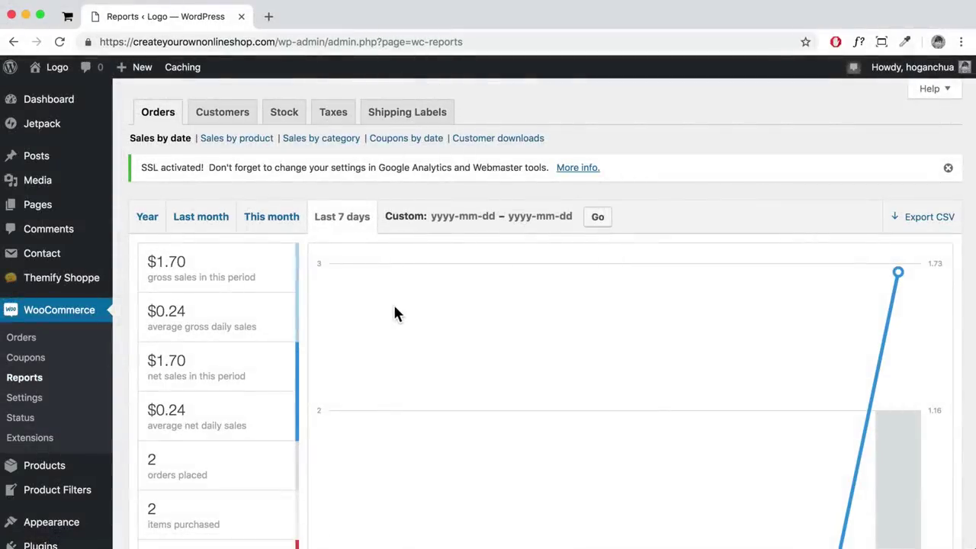
pyautogui.scroll(-5, 394, 311)
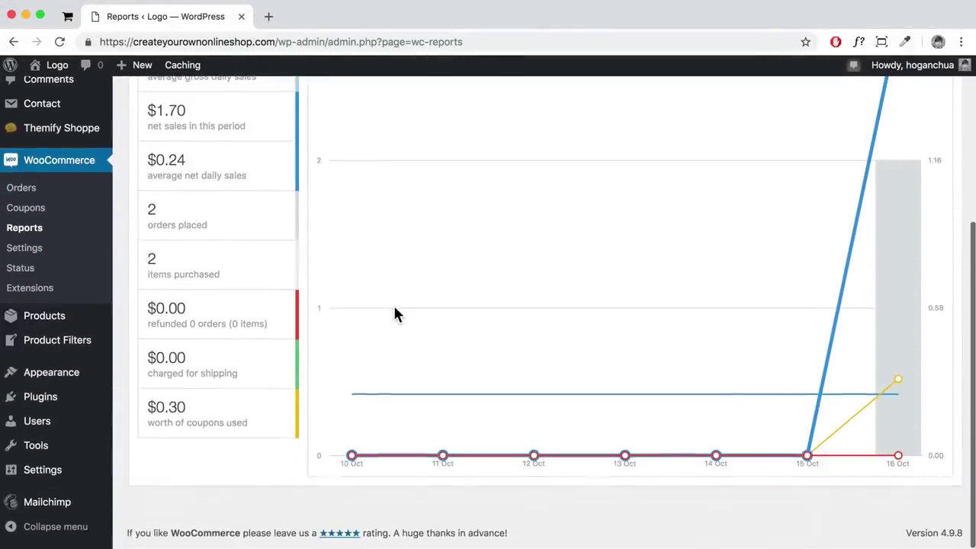
pyautogui.scroll(5, 393, 313)
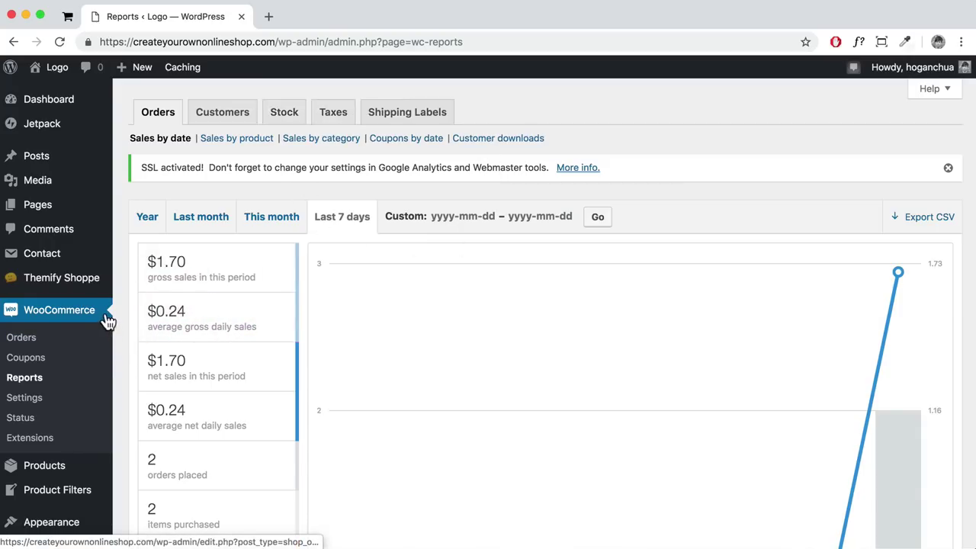
pyautogui.moveTo(44, 70)
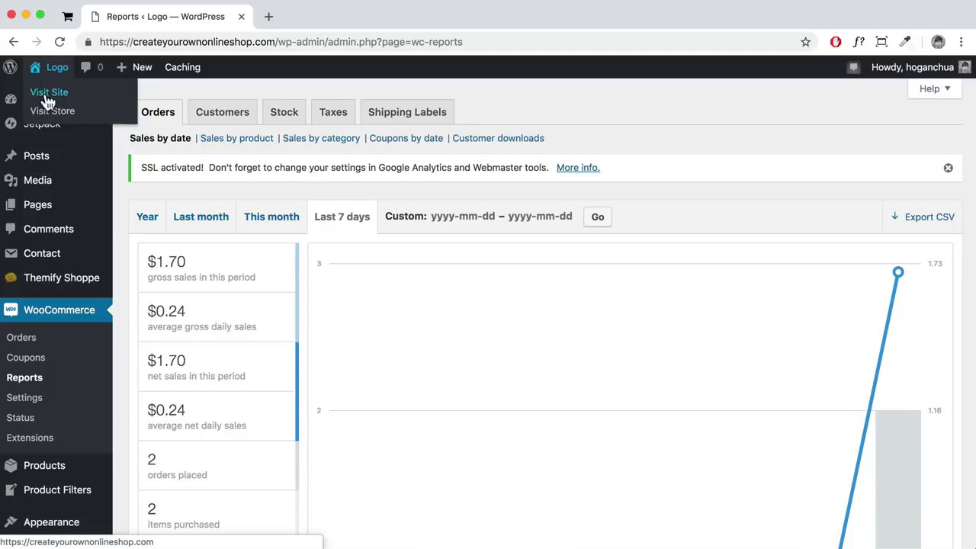
pyautogui.click(48, 93)
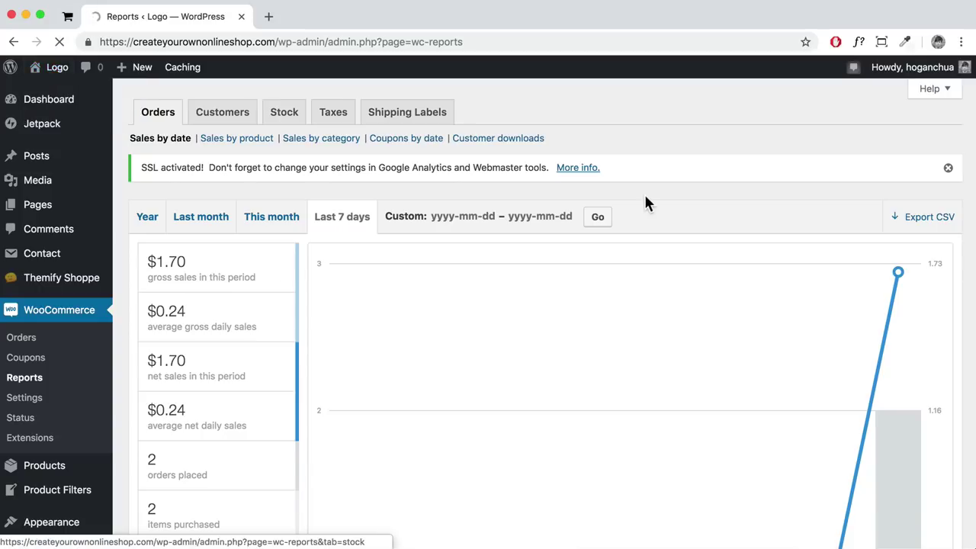
# Open the About page from the footer and switch on the front-end builder
pyautogui.scroll(-15, 634, 206)
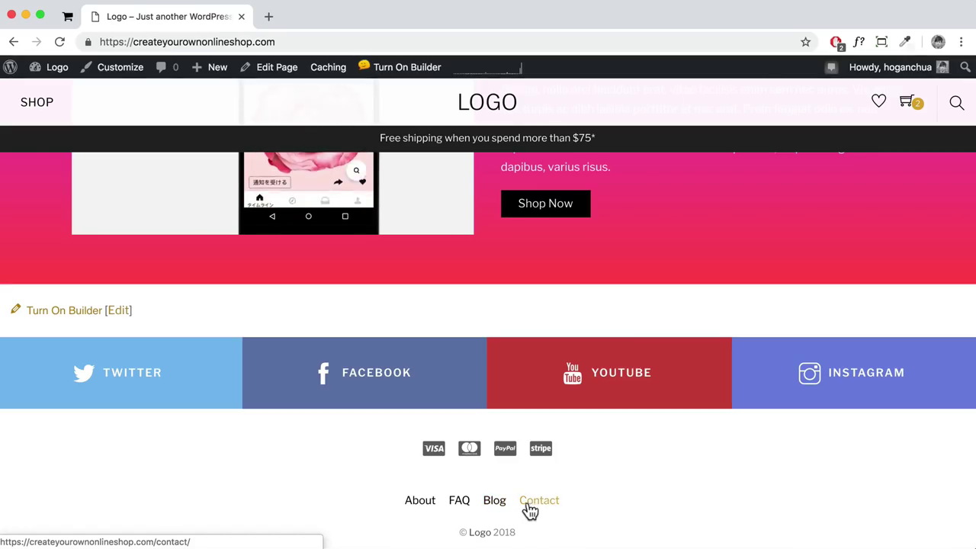
pyautogui.click(418, 507)
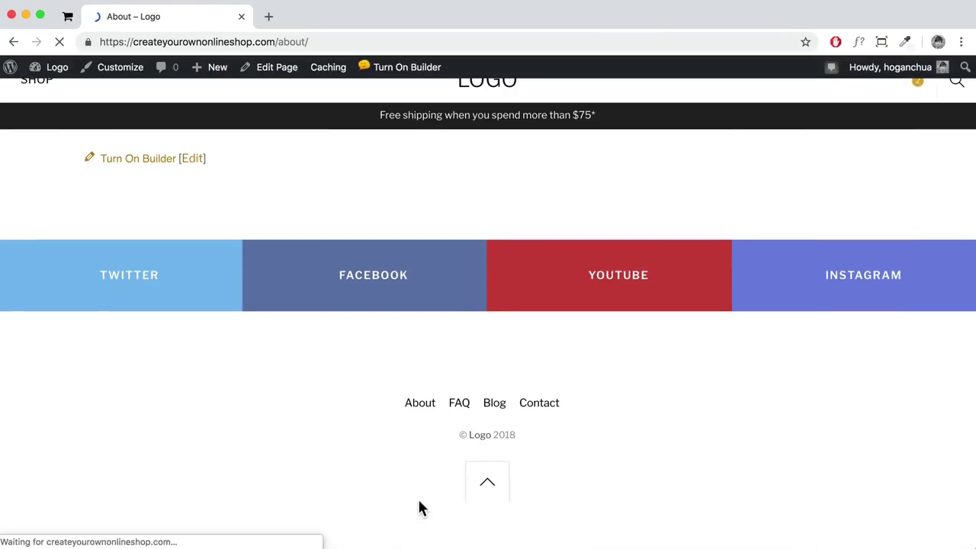
pyautogui.click(128, 163)
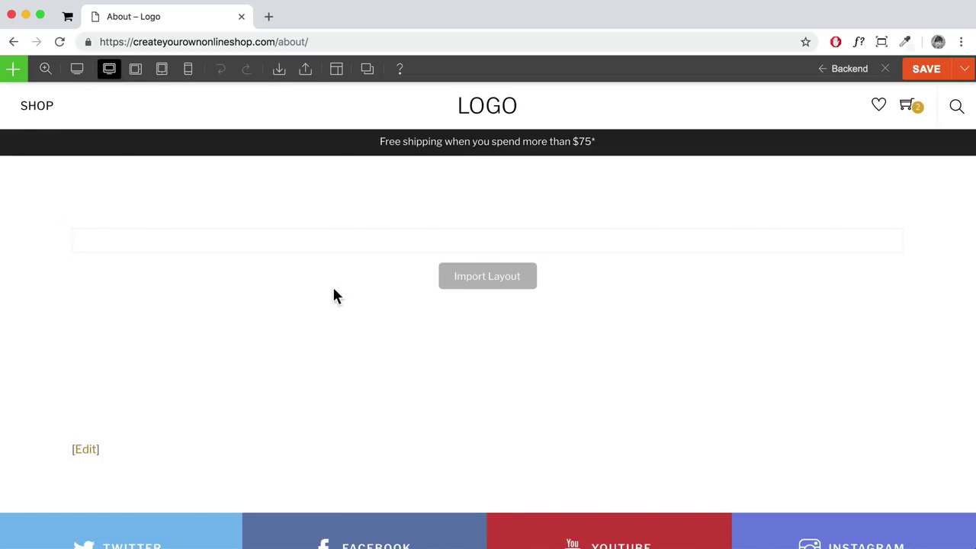
pyautogui.click(17, 75)
# Split the About page's empty row into two columns
pyautogui.click(17, 74)
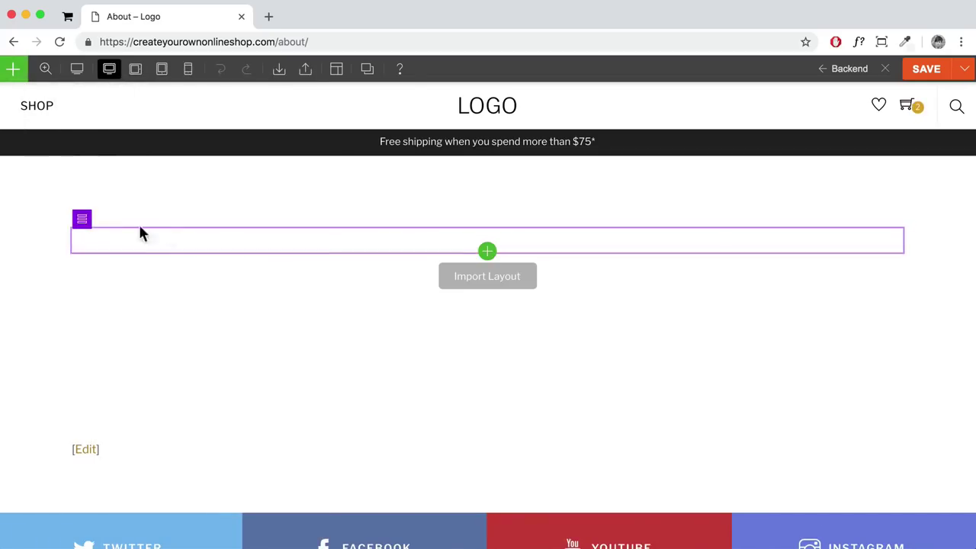
pyautogui.moveTo(84, 220)
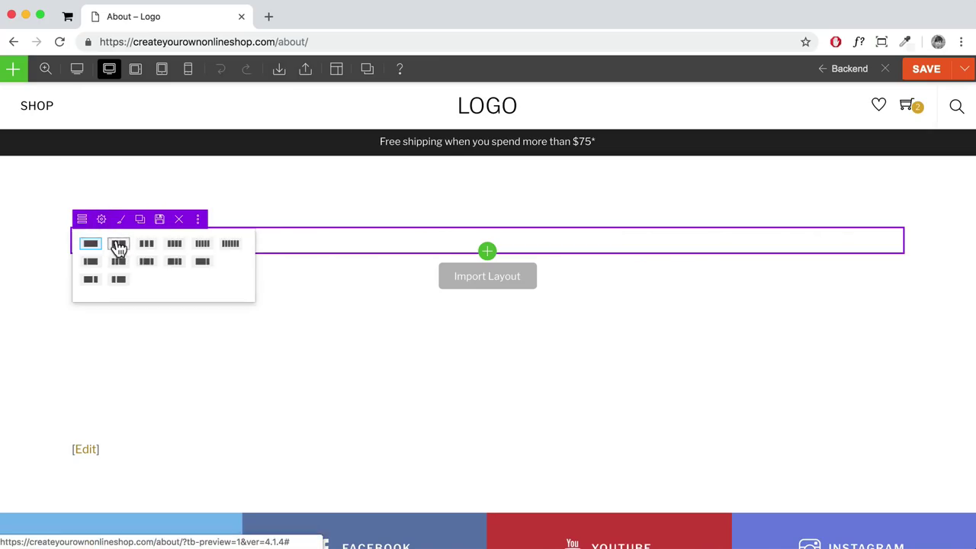
pyautogui.click(116, 245)
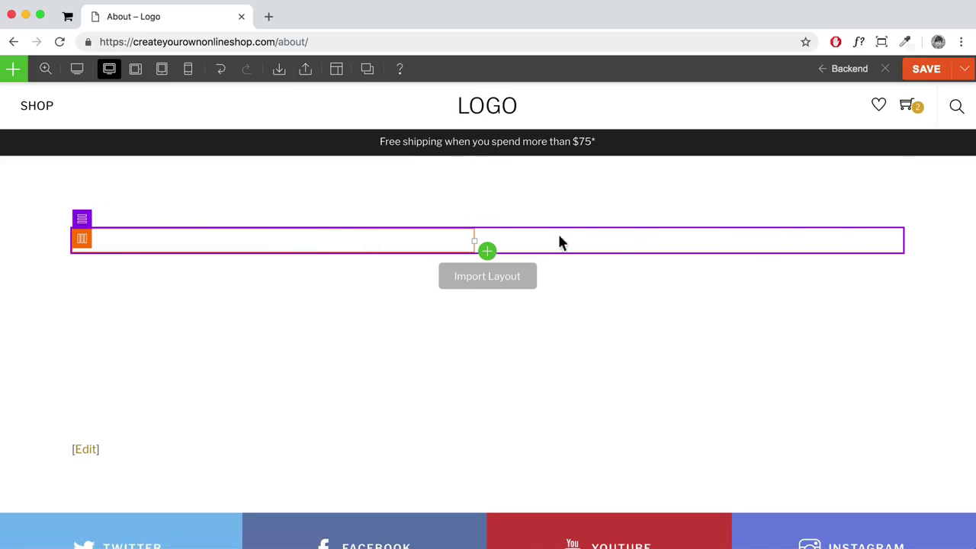
# Place an Image module in the left column showing About-Our-Team.jpg from the media library
pyautogui.click(13, 69)
pyautogui.scroll(-5, 84, 366)
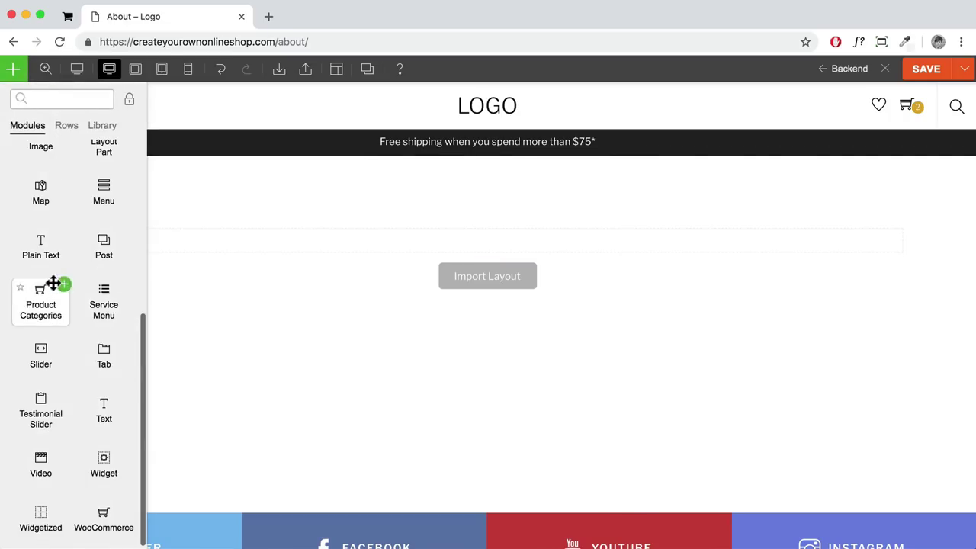
pyautogui.scroll(2, 42, 252)
pyautogui.moveTo(39, 175); pyautogui.dragTo(283, 266)
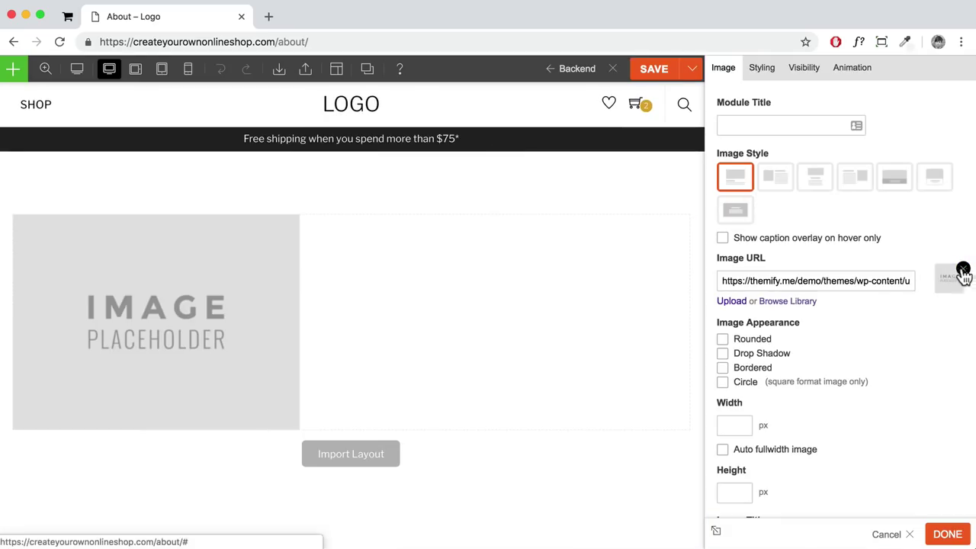
pyautogui.click(962, 270)
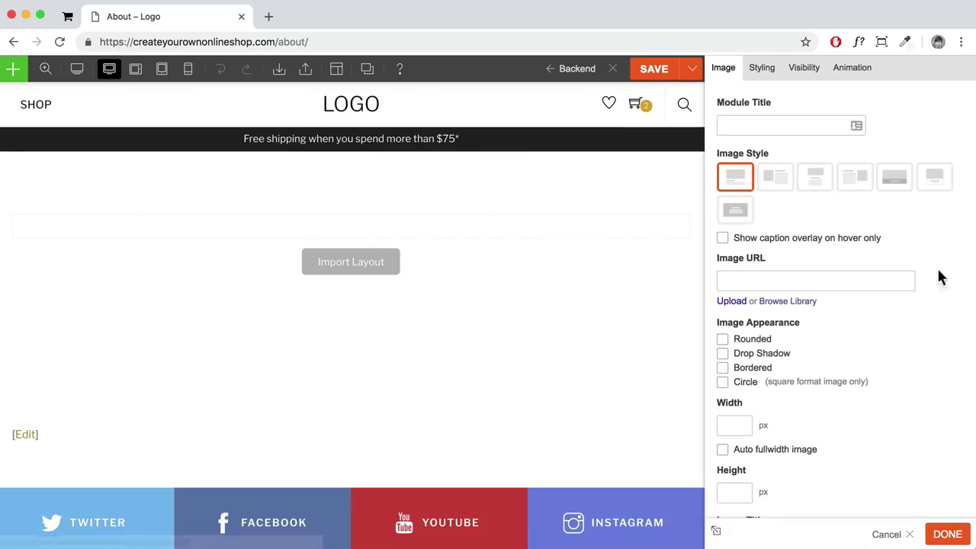
pyautogui.click(808, 299)
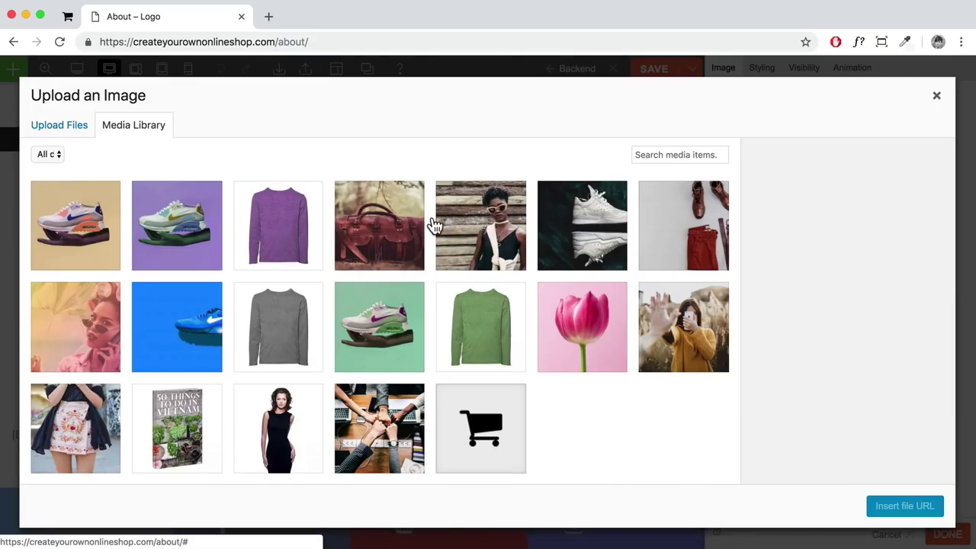
pyautogui.click(350, 442)
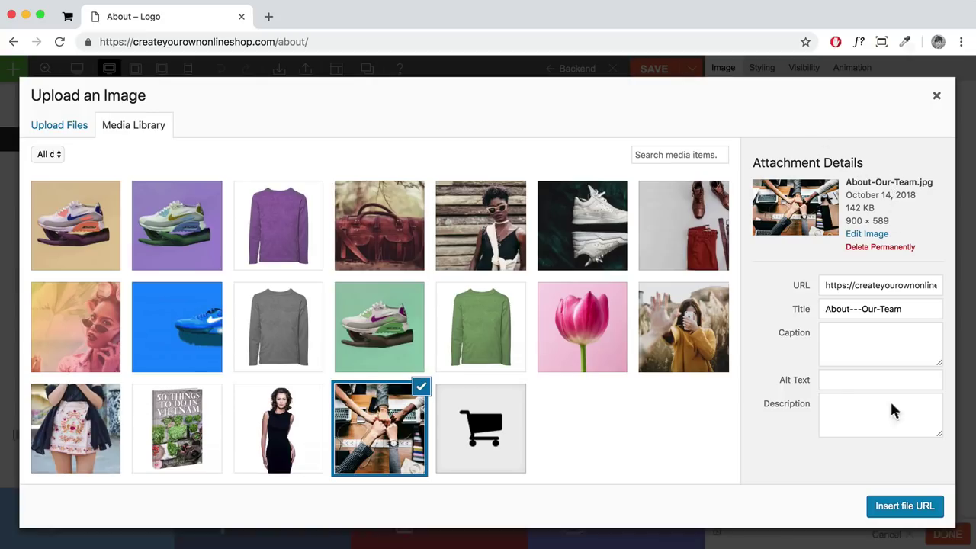
pyautogui.click(917, 515)
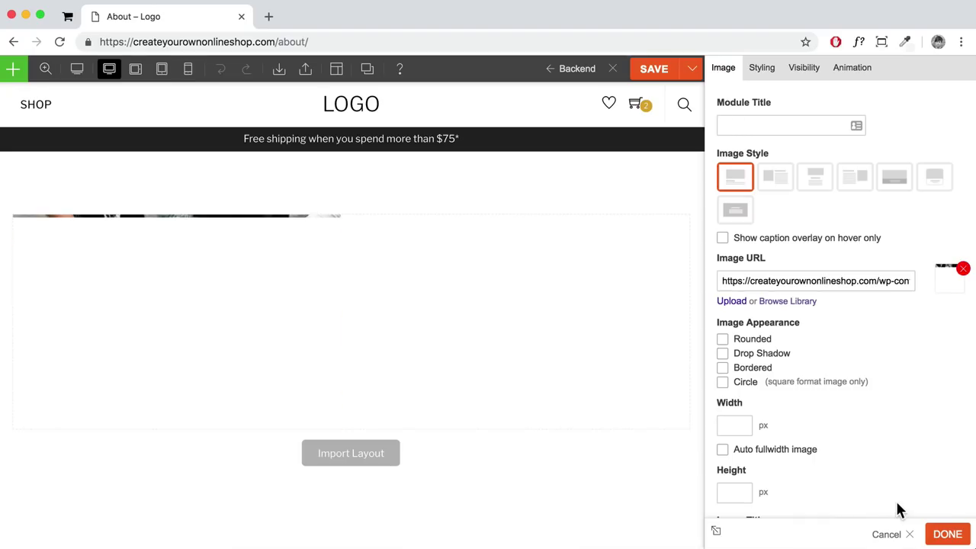
pyautogui.scroll(-10, 806, 372)
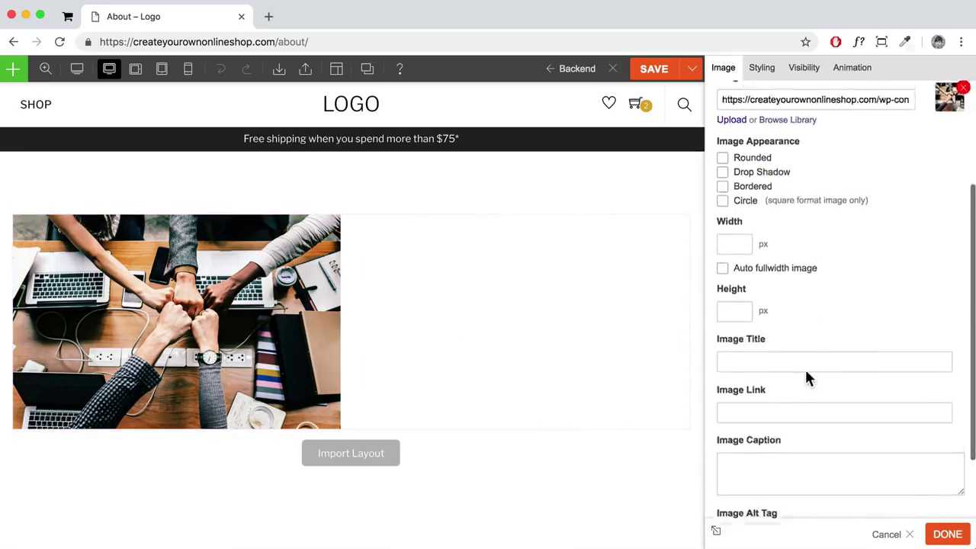
pyautogui.click(948, 535)
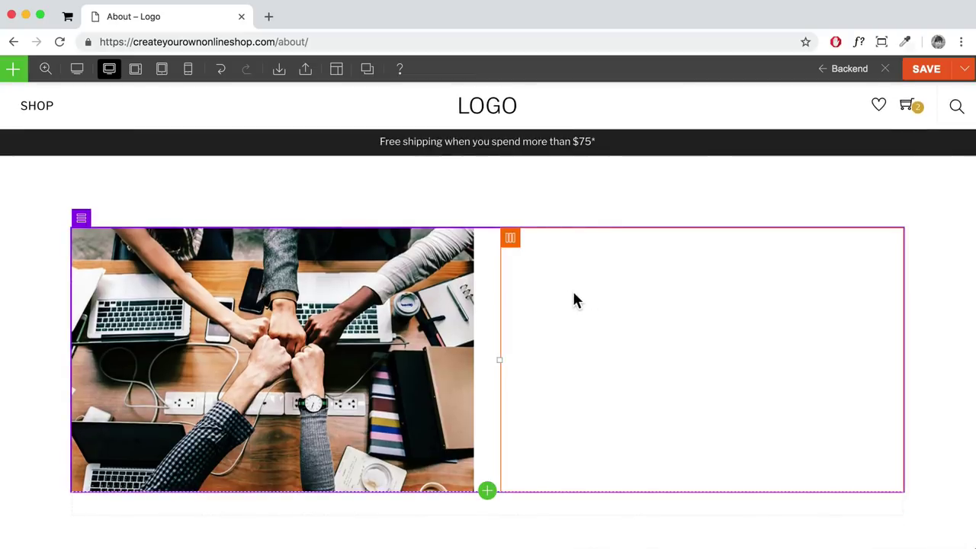
pyautogui.click(13, 69)
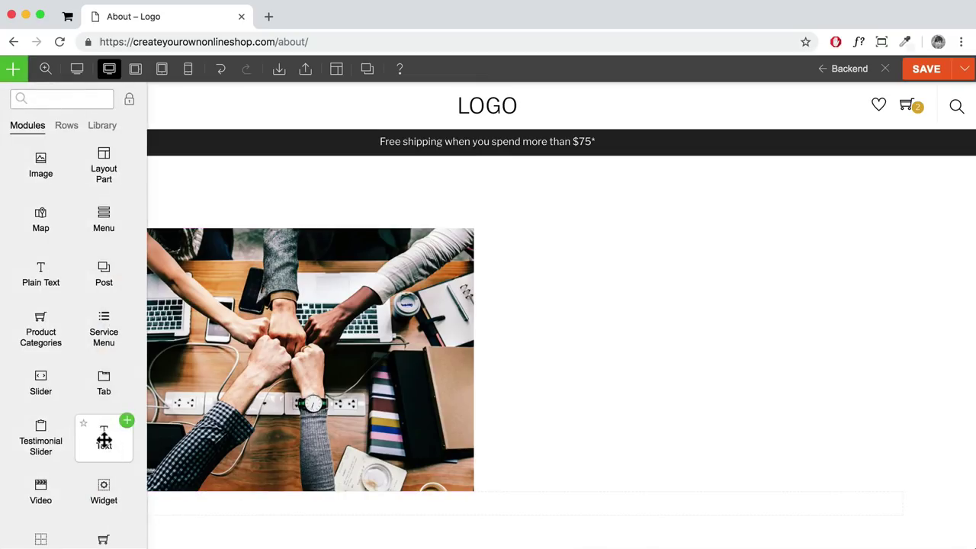
# Add a Fancy Heading beside the photo with heading 'About' and sub heading 'Our Story'
pyautogui.scroll(5, 87, 385)
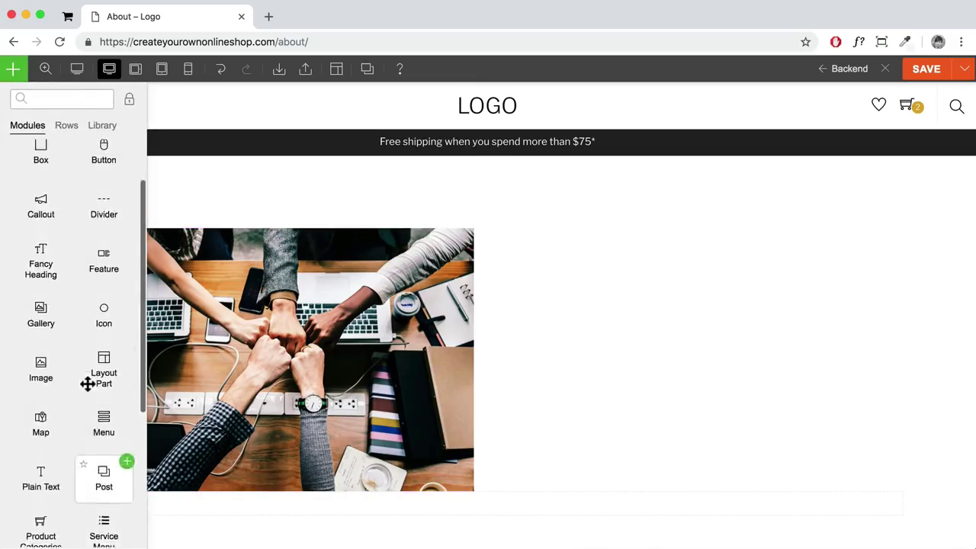
pyautogui.moveTo(50, 359); pyautogui.dragTo(666, 322)
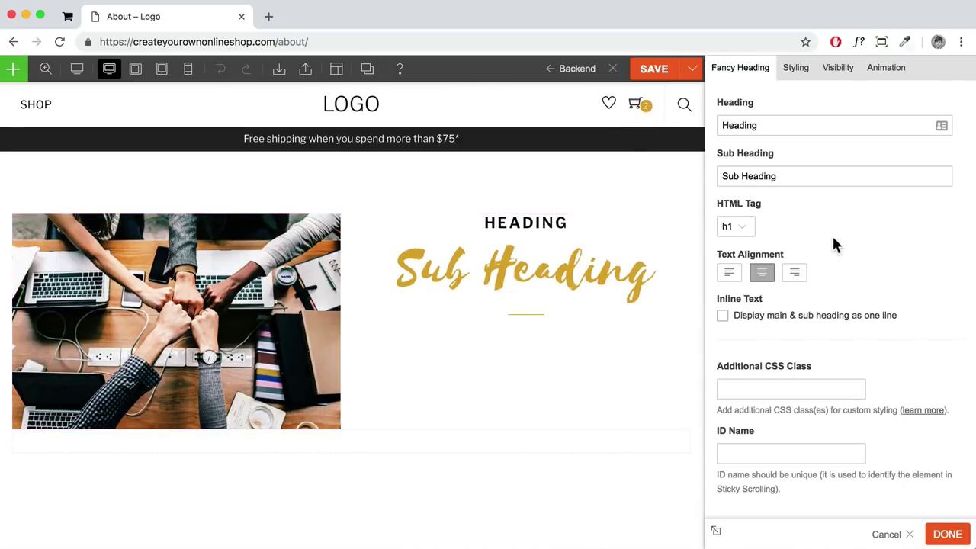
pyautogui.moveTo(776, 128); pyautogui.dragTo(709, 131)
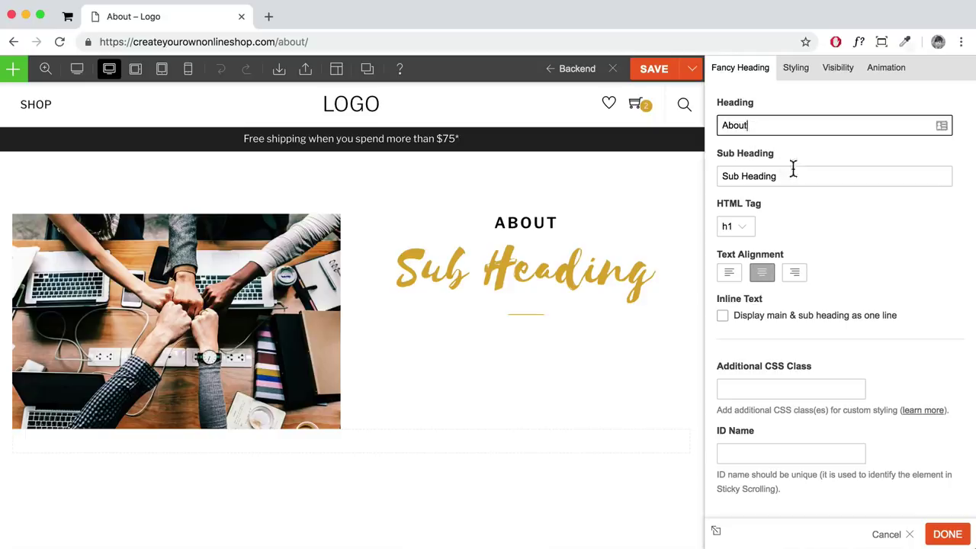
pyautogui.moveTo(793, 171); pyautogui.dragTo(687, 179)
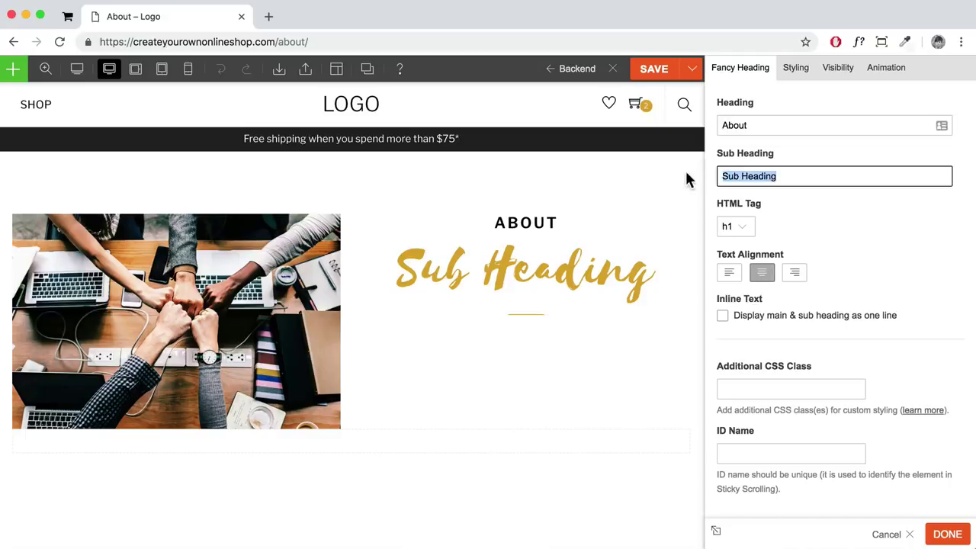
pyautogui.write('Our Story')
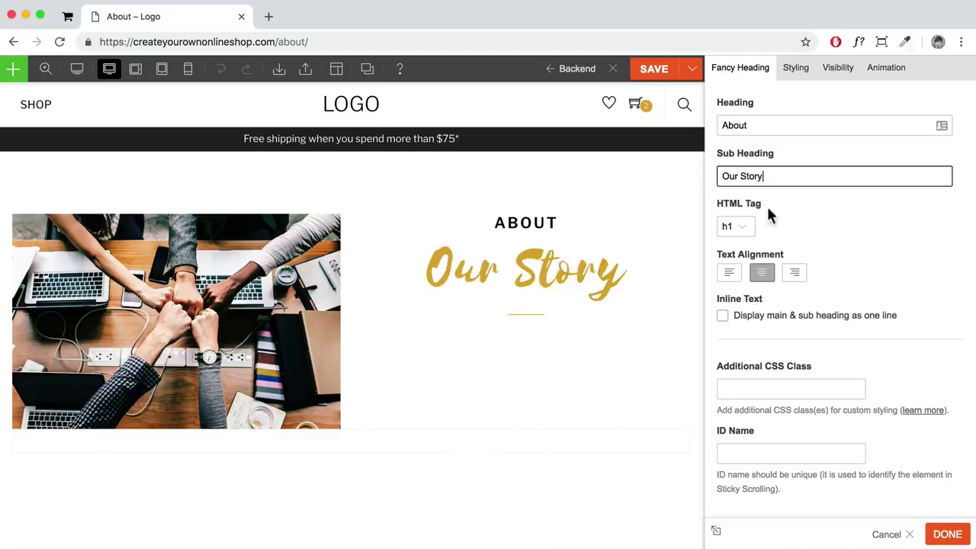
pyautogui.click(945, 534)
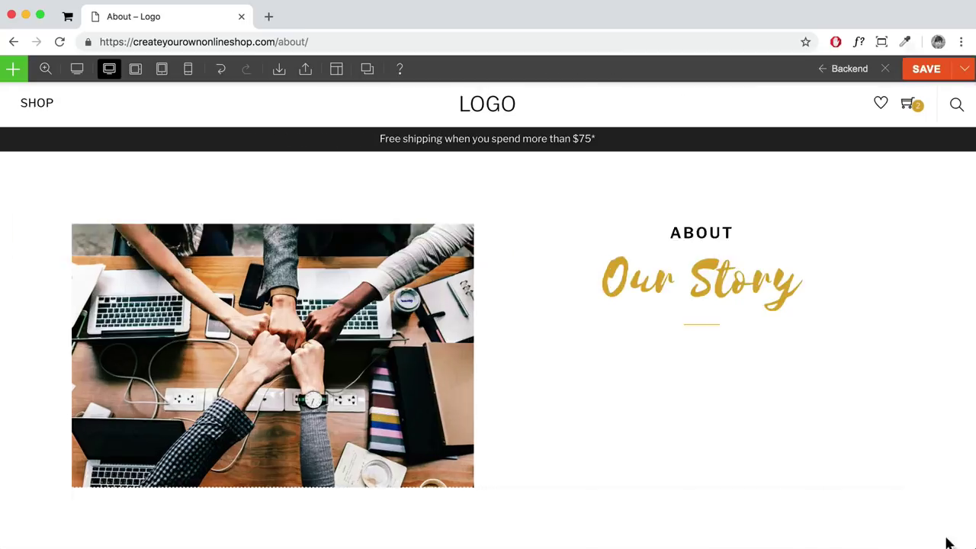
# Add a Text module under the heading, filled with the two paragraphs copied from the live About page
pyautogui.click(13, 69)
pyautogui.scroll(-5, 104, 382)
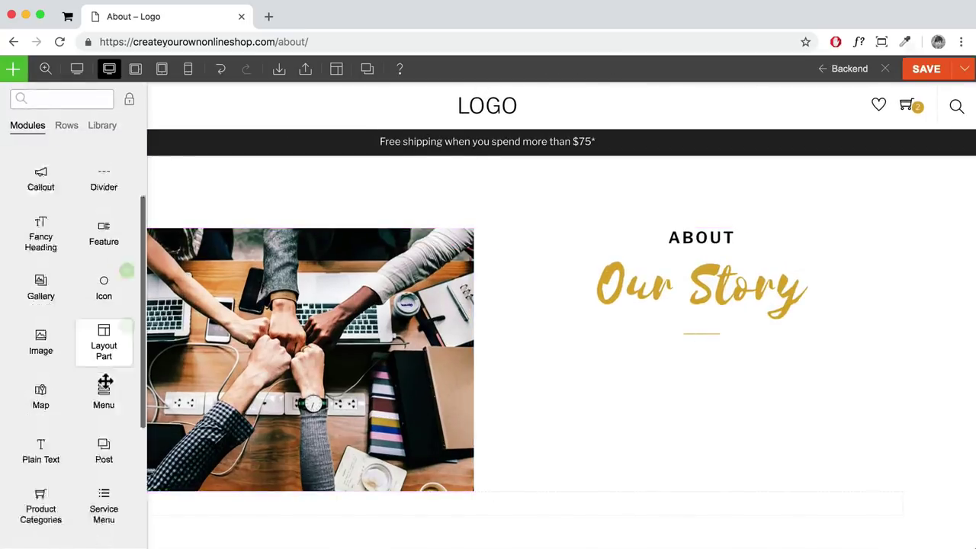
pyautogui.scroll(-2, 105, 373)
pyautogui.moveTo(102, 407); pyautogui.dragTo(685, 400)
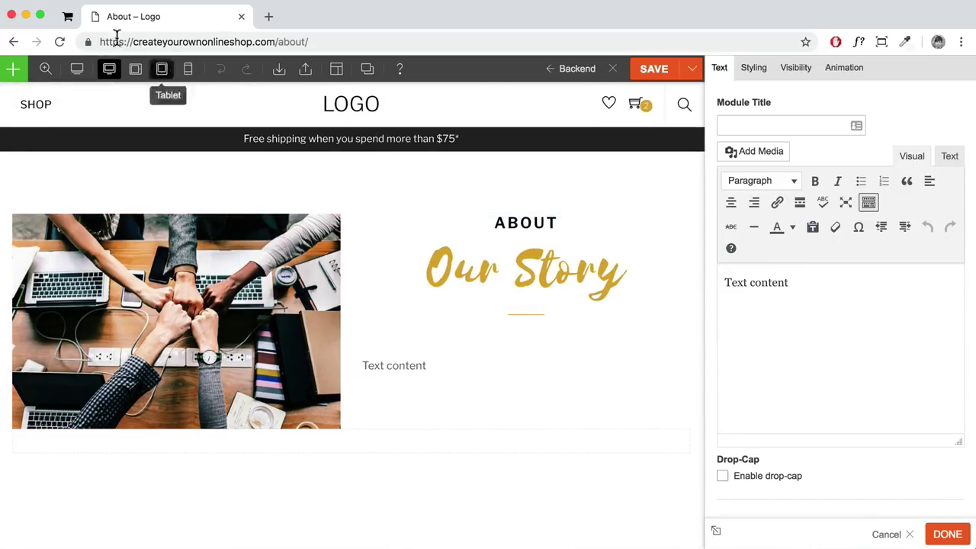
pyautogui.click(67, 16)
pyautogui.moveTo(298, 378); pyautogui.dragTo(318, 177)
pyautogui.rightClick(318, 160)
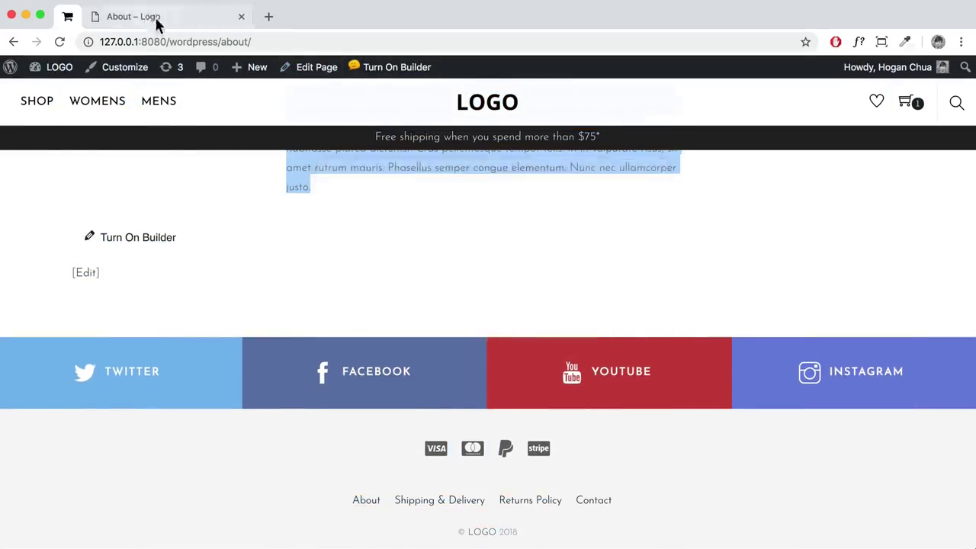
pyautogui.click(153, 16)
pyautogui.moveTo(790, 282); pyautogui.dragTo(721, 283)
pyautogui.rightClick(755, 281)
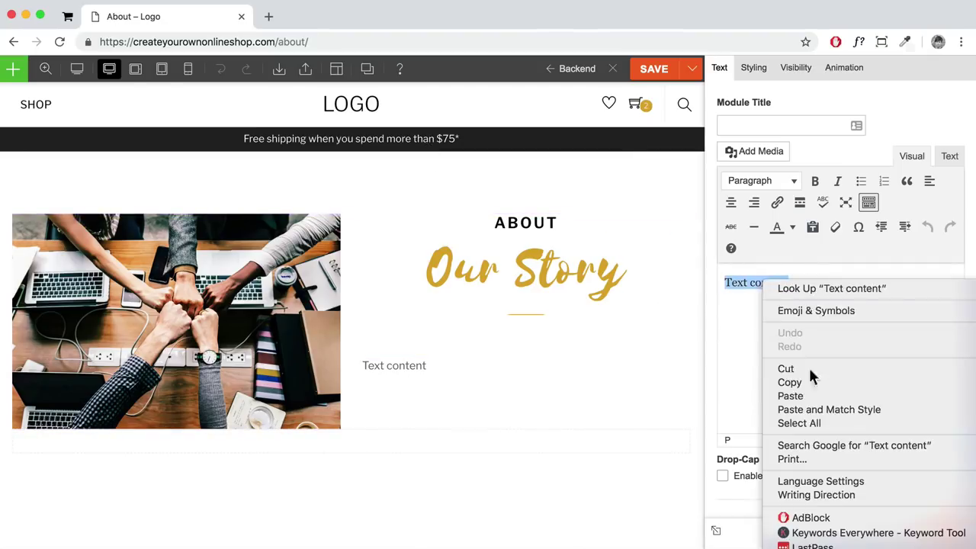
pyautogui.click(822, 409)
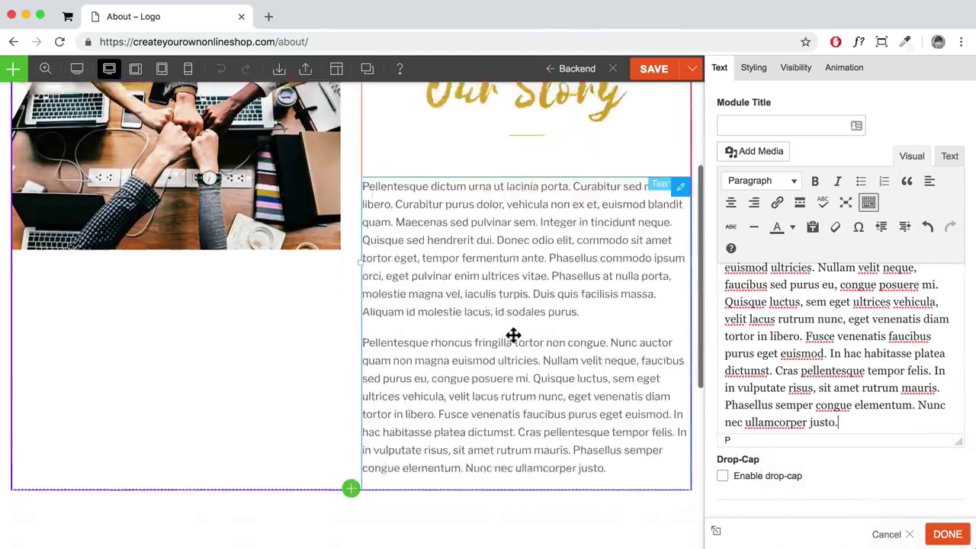
pyautogui.click(948, 536)
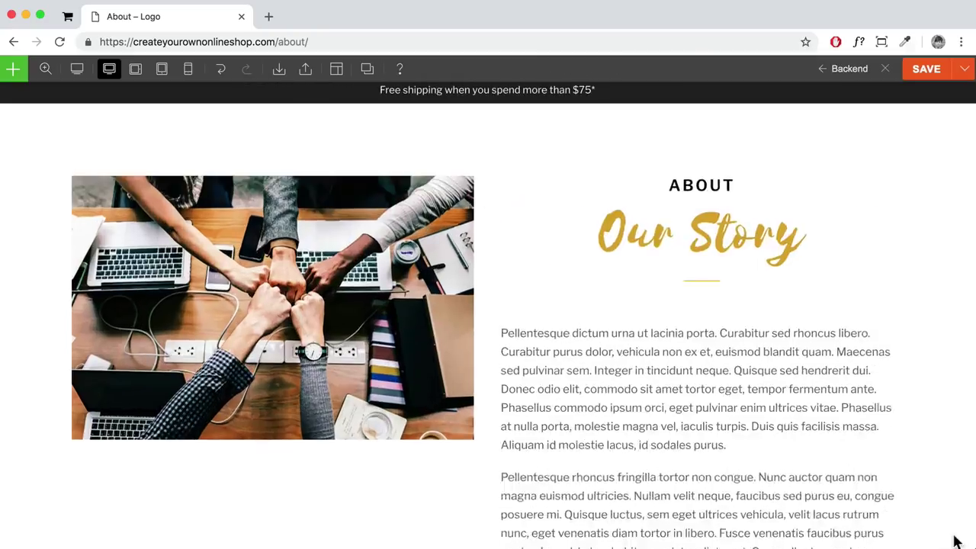
# Vertically centre the photo beside the text using the middle Column Alignment option
pyautogui.scroll(-5, 669, 396)
pyautogui.scroll(3, 669, 392)
pyautogui.scroll(2, 670, 392)
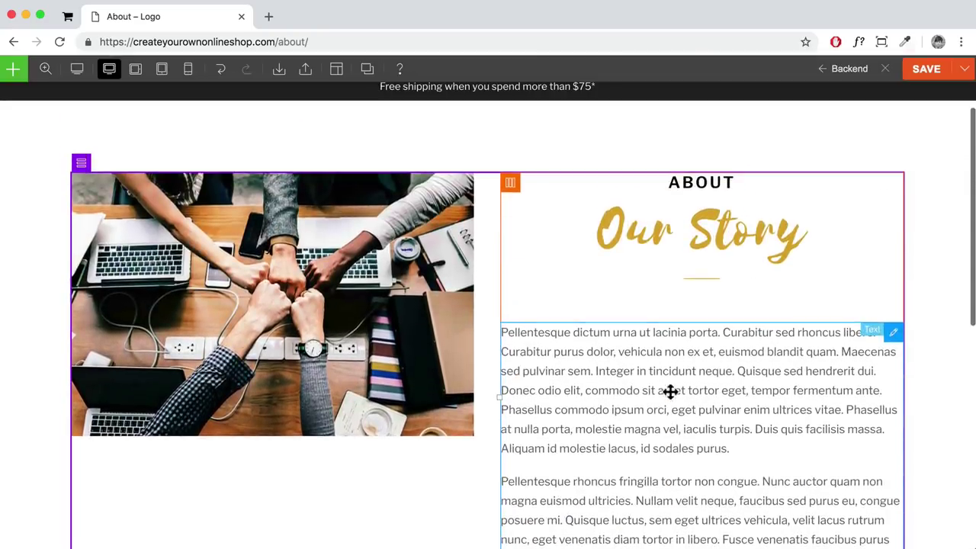
pyautogui.moveTo(82, 163)
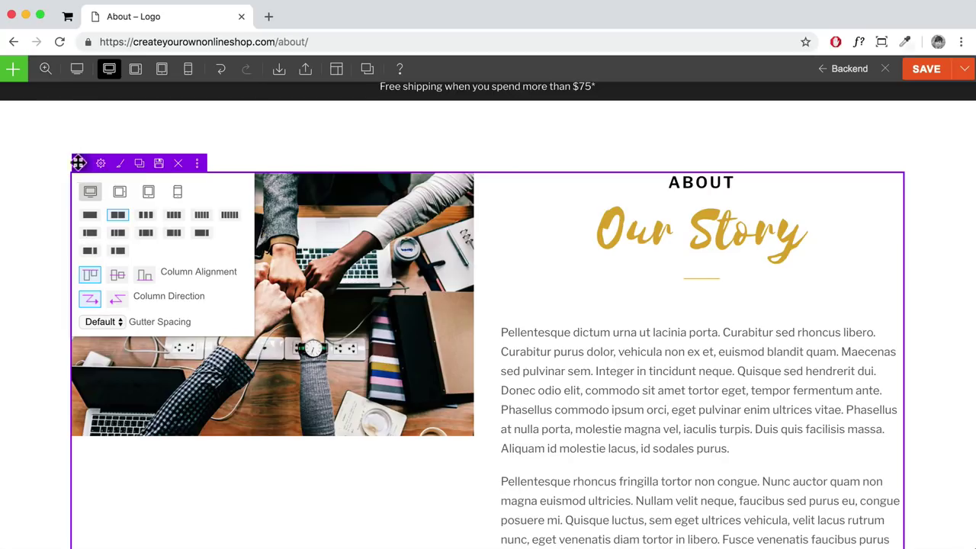
pyautogui.click(117, 276)
# Save the About page and shrink the preview to 50%
pyautogui.scroll(-5, 797, 318)
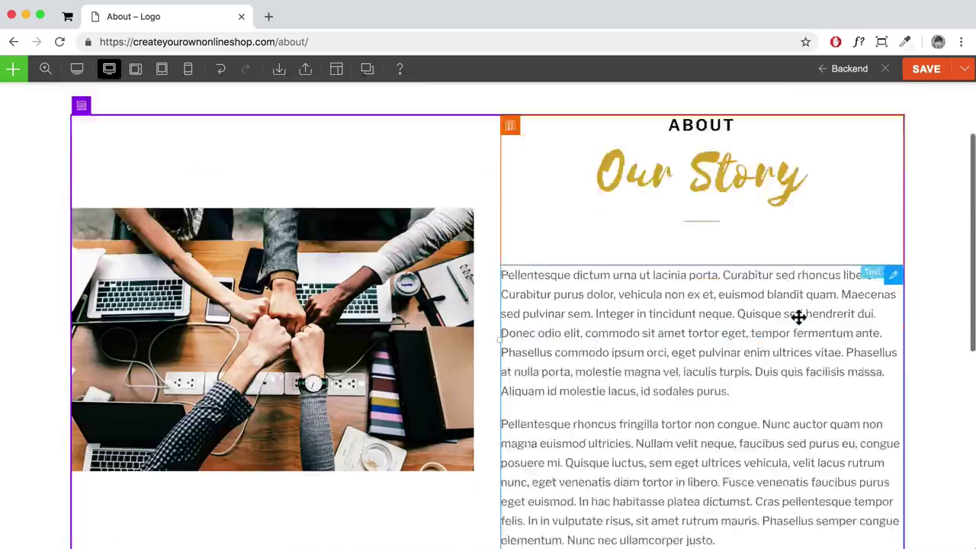
pyautogui.scroll(3, 797, 318)
pyautogui.scroll(3, 470, 255)
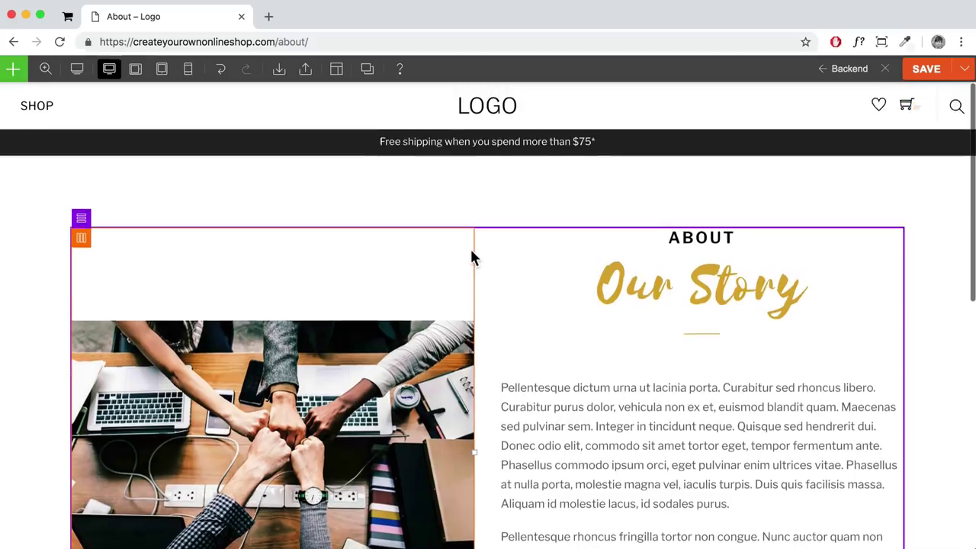
pyautogui.scroll(-5, 470, 255)
pyautogui.scroll(3, 471, 252)
pyautogui.scroll(3, 471, 252)
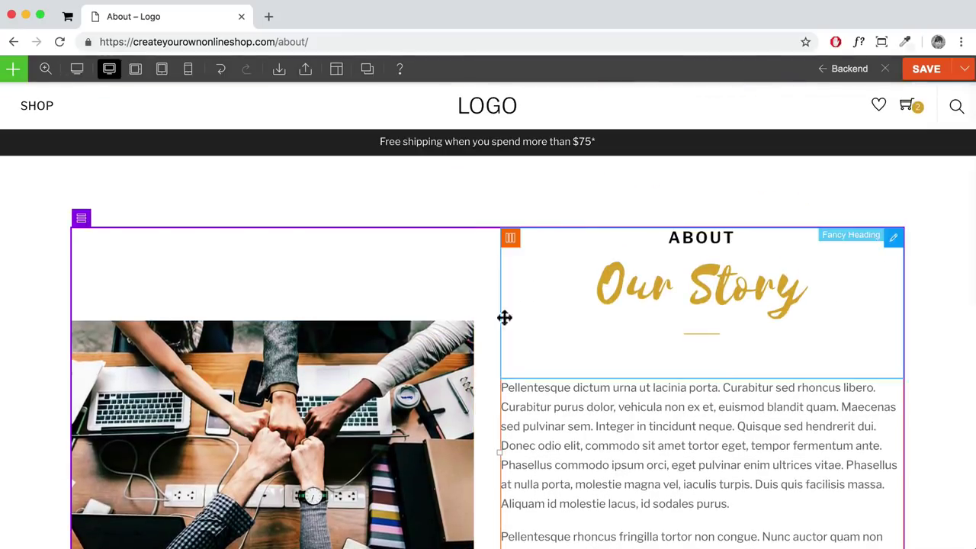
pyautogui.click(930, 77)
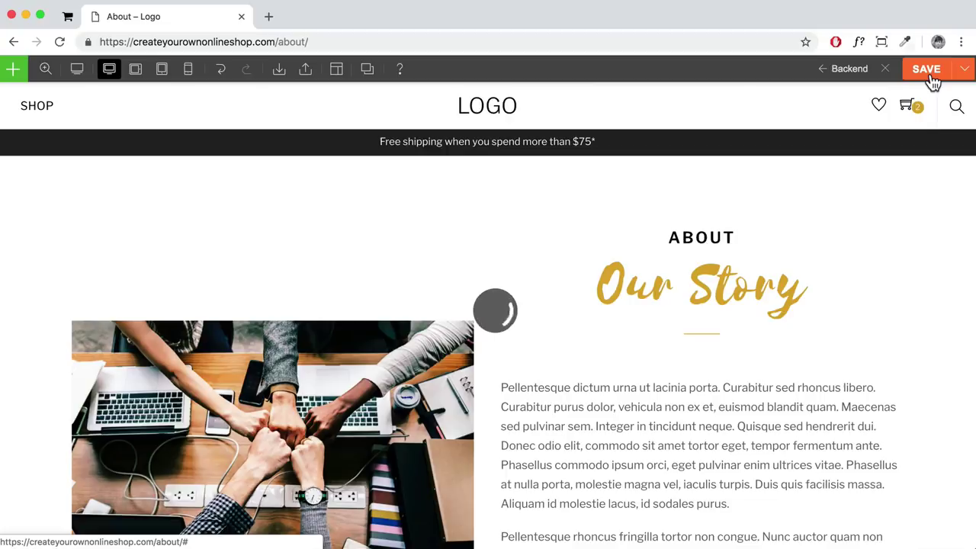
pyautogui.moveTo(45, 69)
pyautogui.click(52, 101)
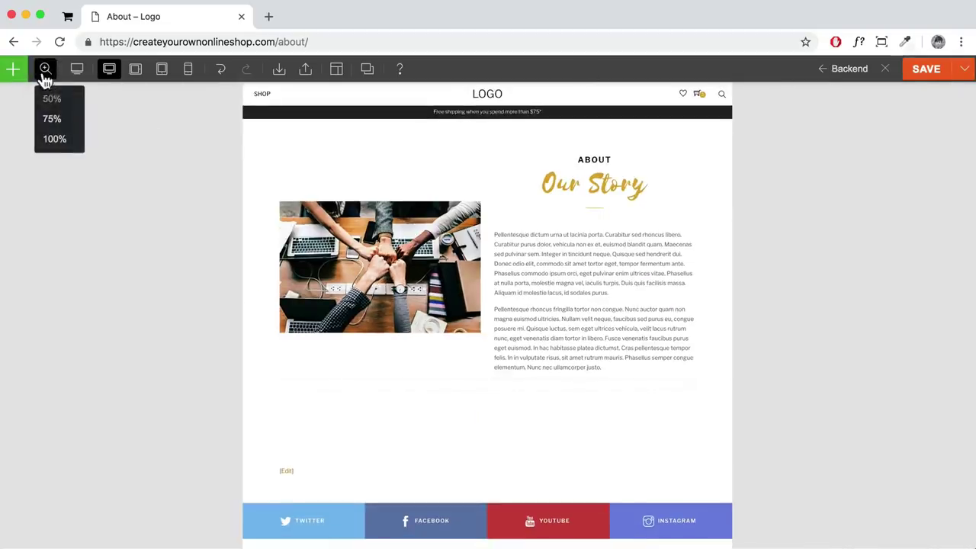
# Restore the full-size preview and add the Call to Action 7 layout row below the story
pyautogui.click(44, 73)
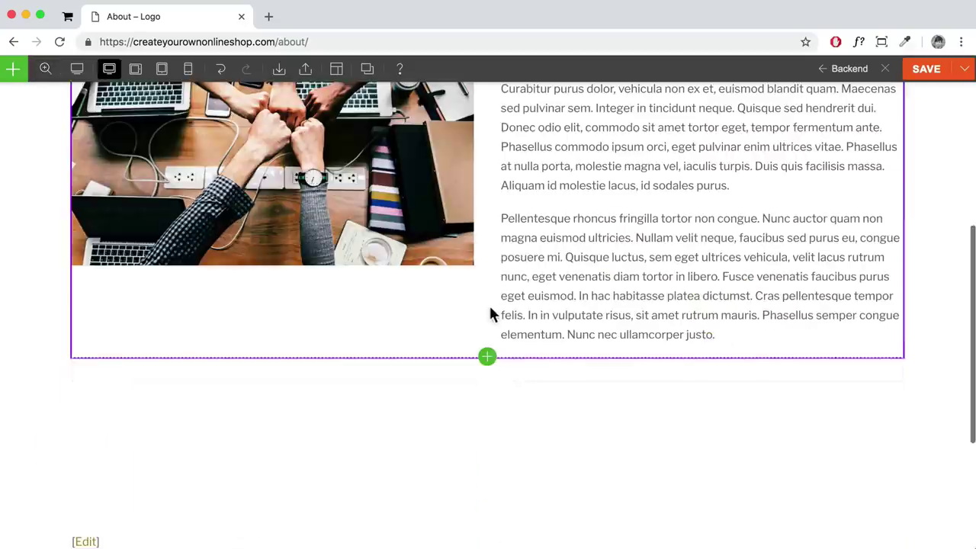
pyautogui.click(488, 359)
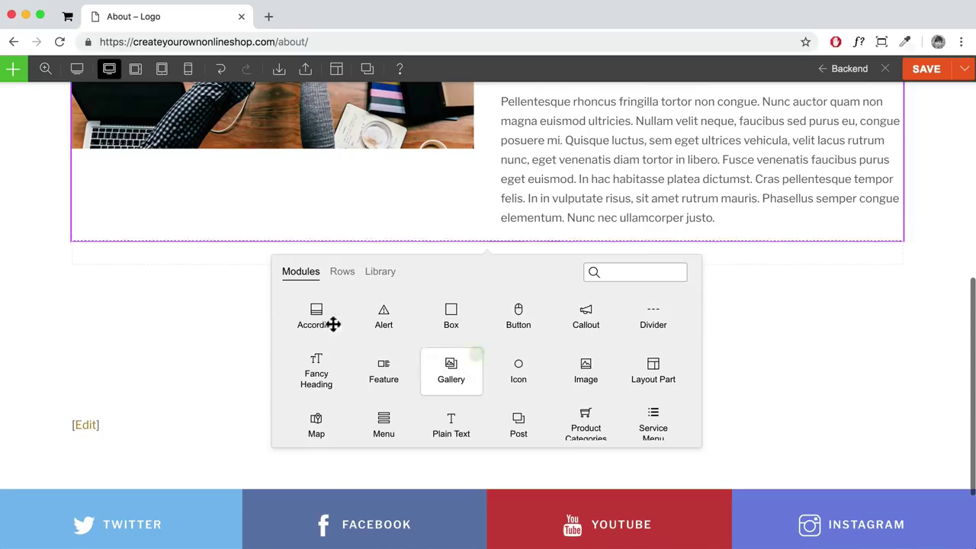
pyautogui.click(342, 276)
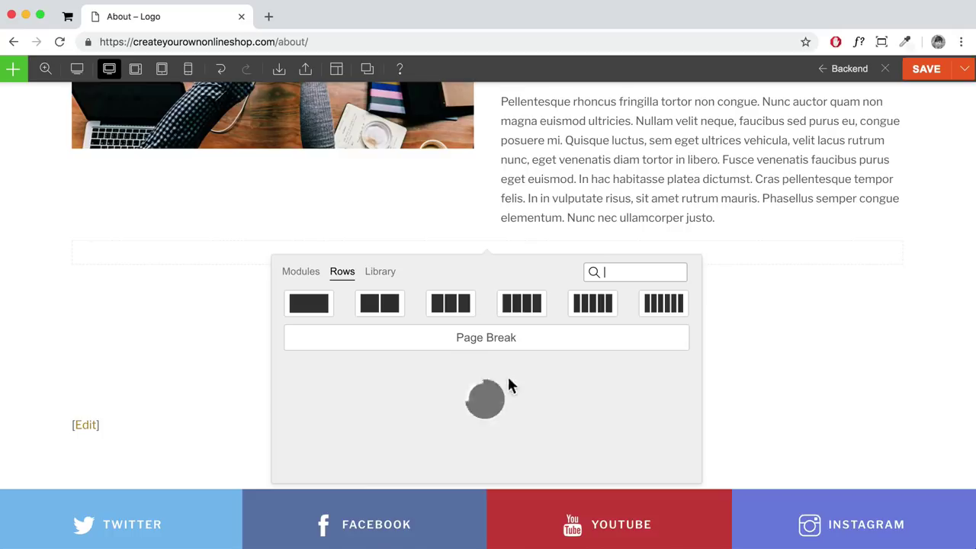
pyautogui.scroll(-2, 508, 379)
pyautogui.scroll(-3, 432, 337)
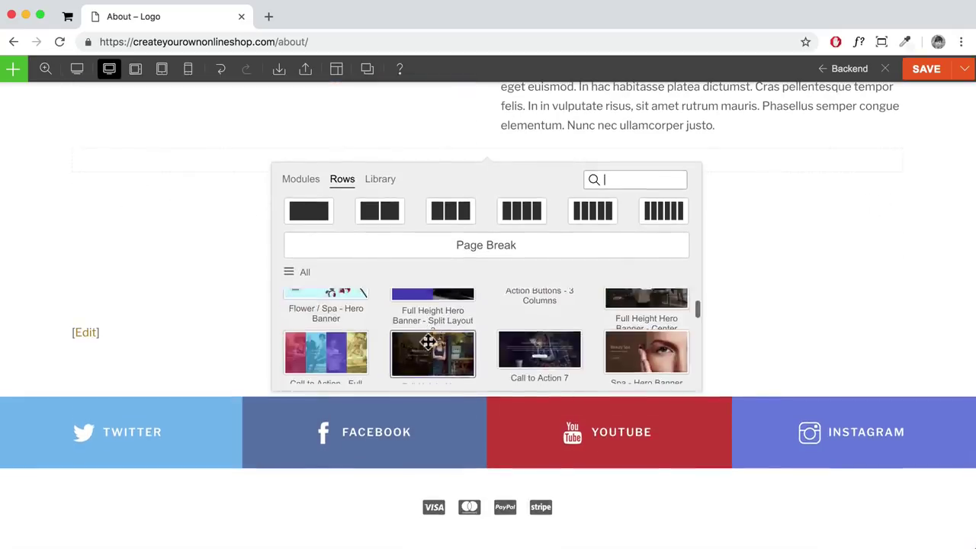
pyautogui.scroll(1, 777, 359)
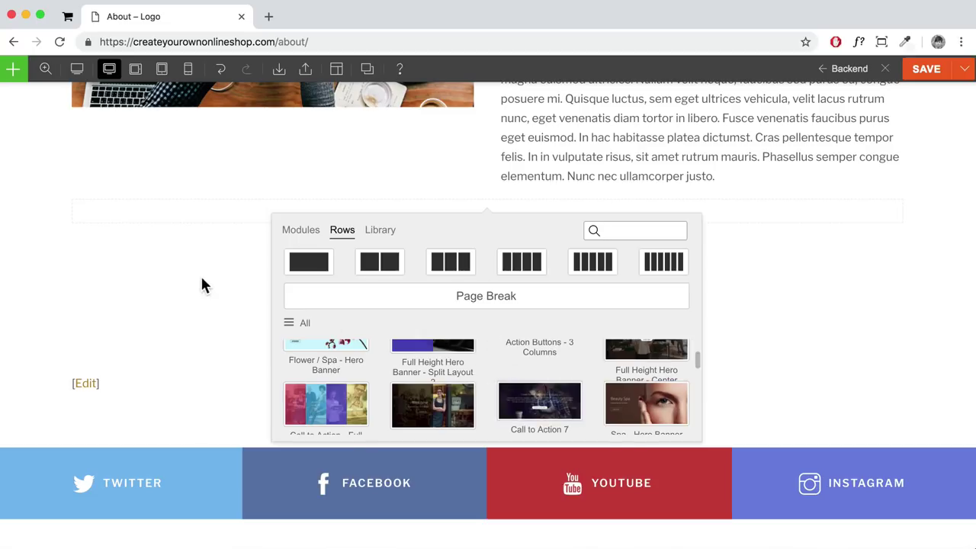
pyautogui.scroll(-3, 202, 284)
pyautogui.scroll(-3, 541, 318)
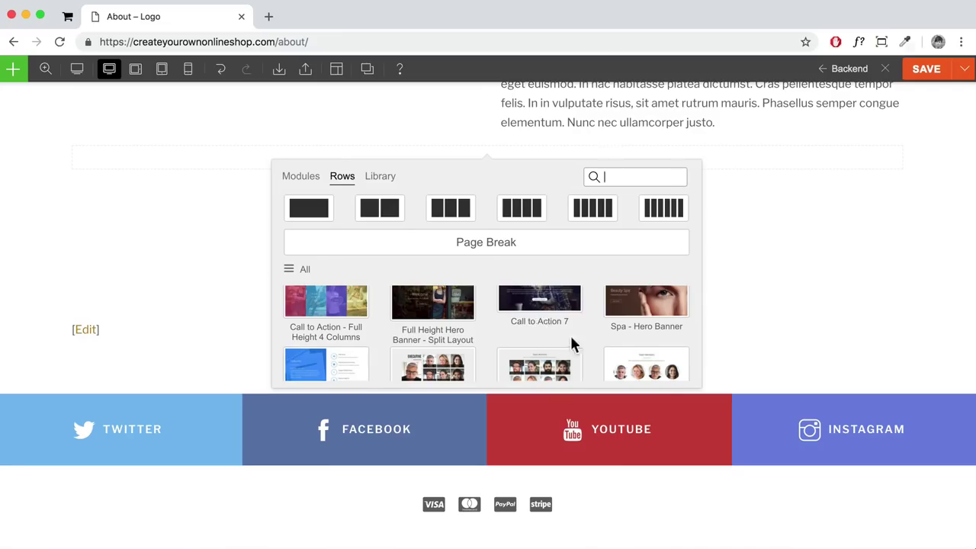
pyautogui.scroll(1, 541, 320)
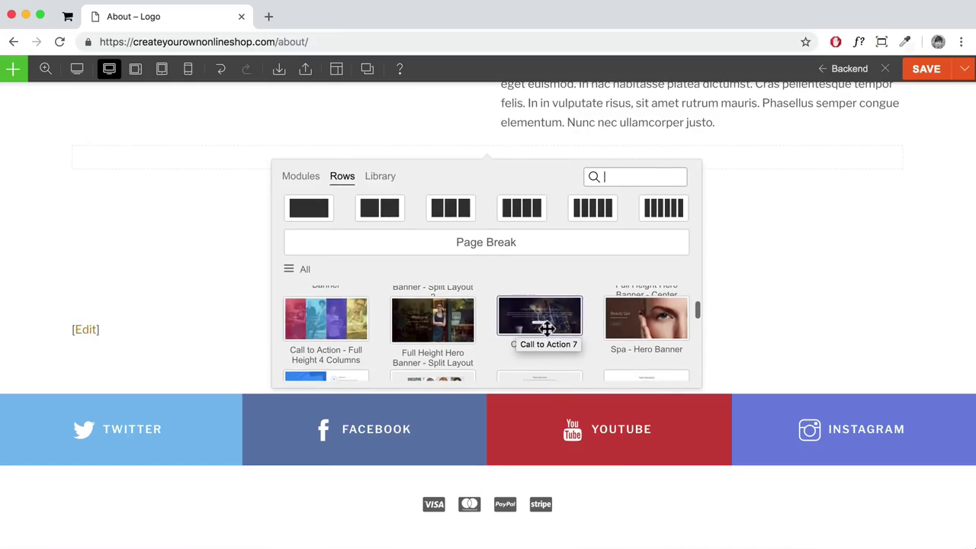
pyautogui.scroll(1, 212, 236)
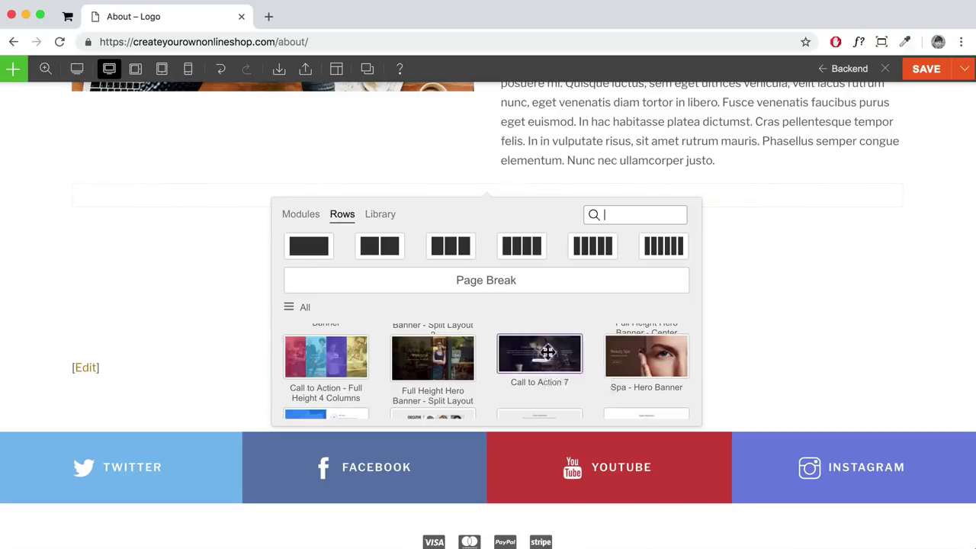
pyautogui.moveTo(572, 360); pyautogui.dragTo(413, 319)
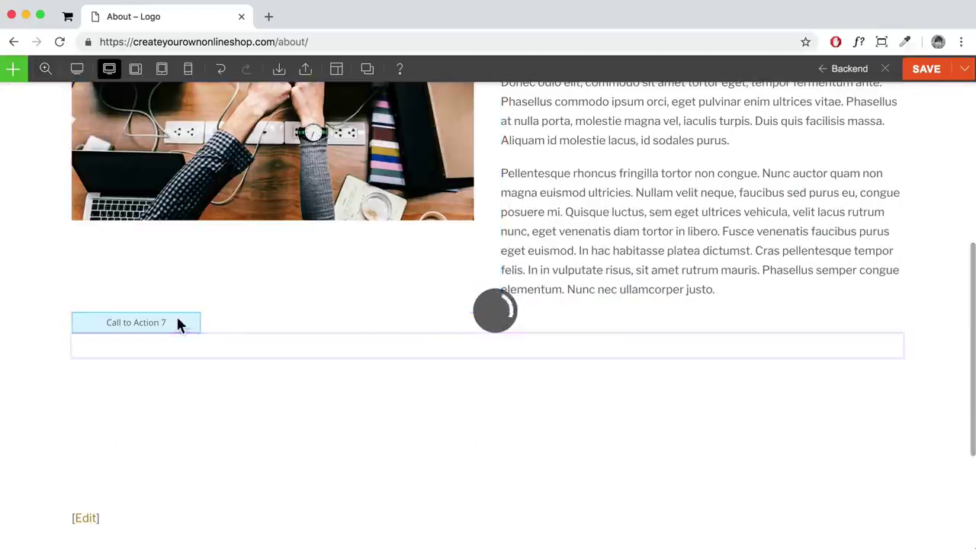
# Inspect the dark hero row's background styling without changing it
pyautogui.scroll(-3, 373, 335)
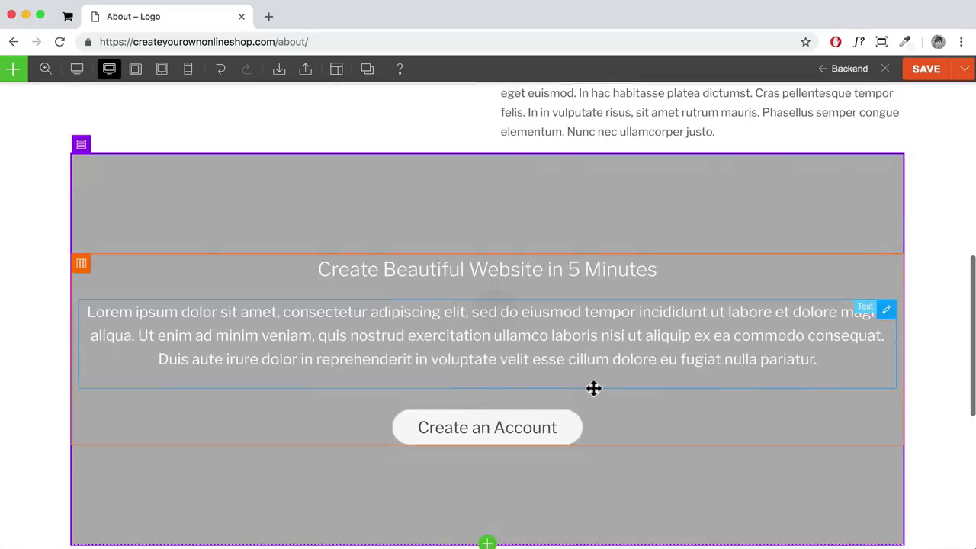
pyautogui.scroll(-3, 823, 421)
pyautogui.scroll(3, 823, 421)
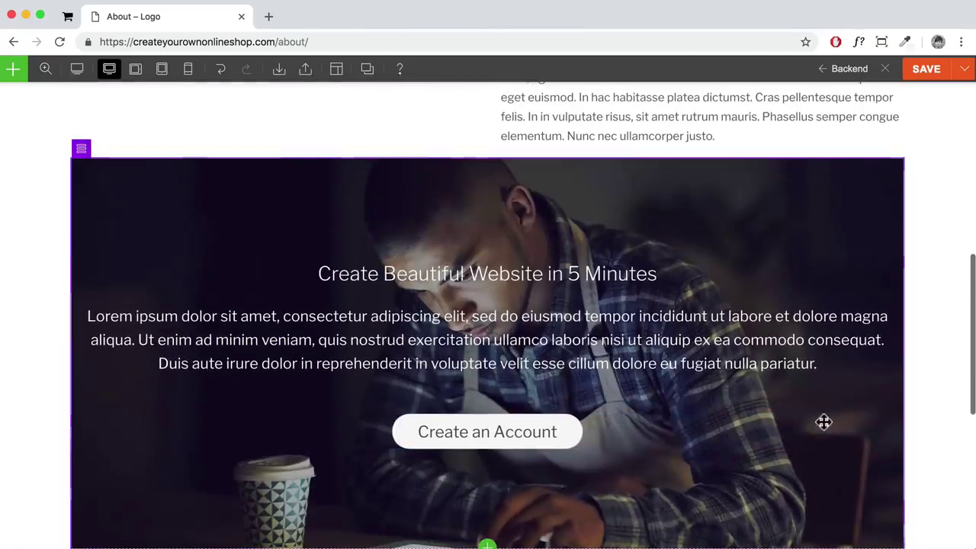
pyautogui.click(721, 217)
pyautogui.click(784, 70)
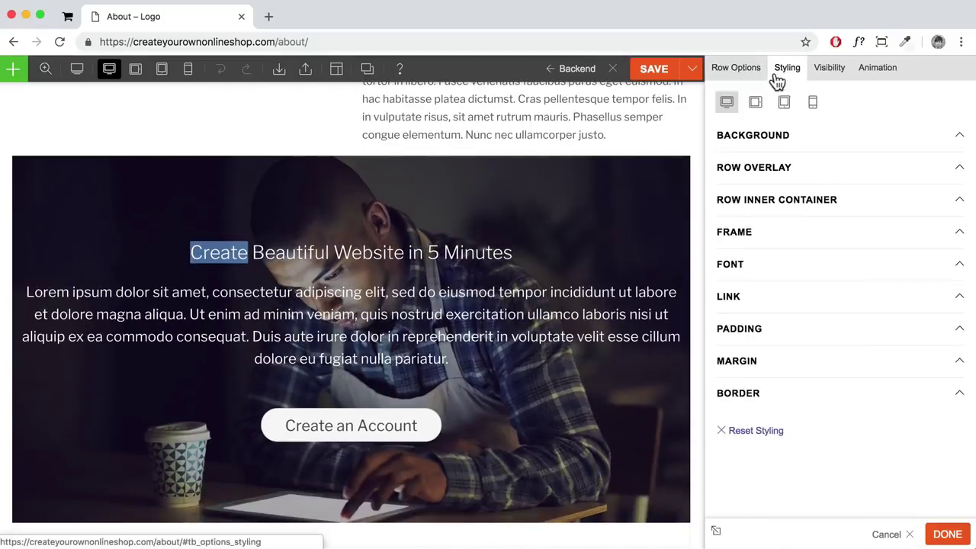
pyautogui.click(805, 134)
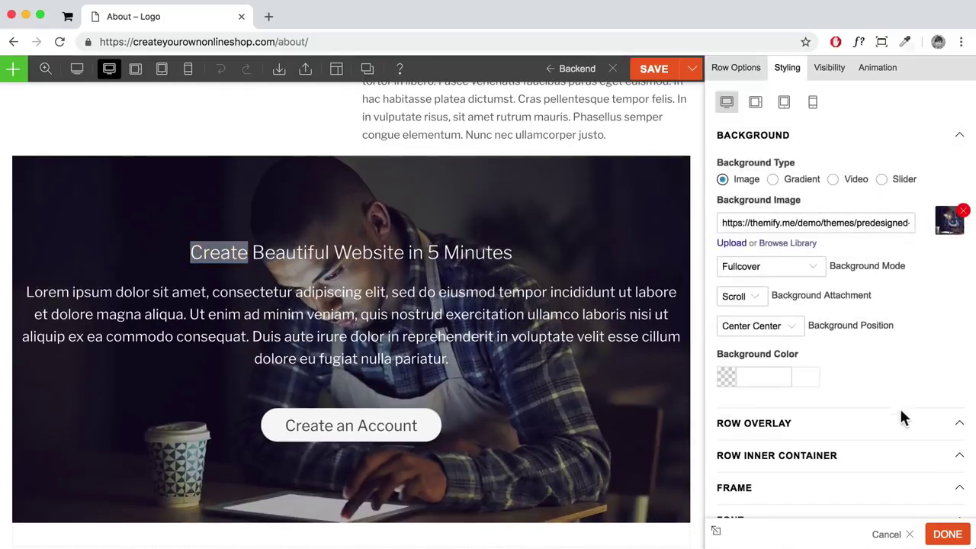
pyautogui.click(909, 533)
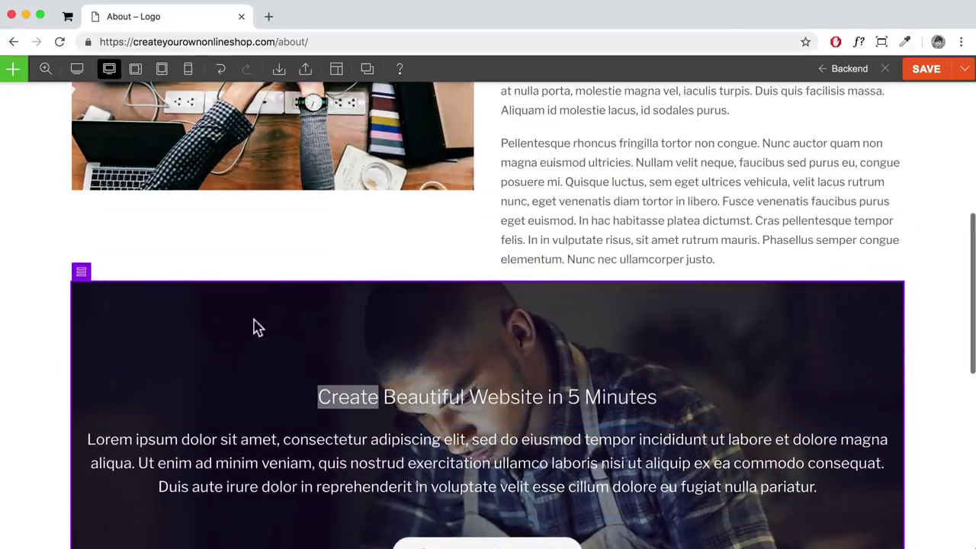
# Delete the 'Create Beautiful Website in 5 Minutes' row and save the page
pyautogui.click(178, 272)
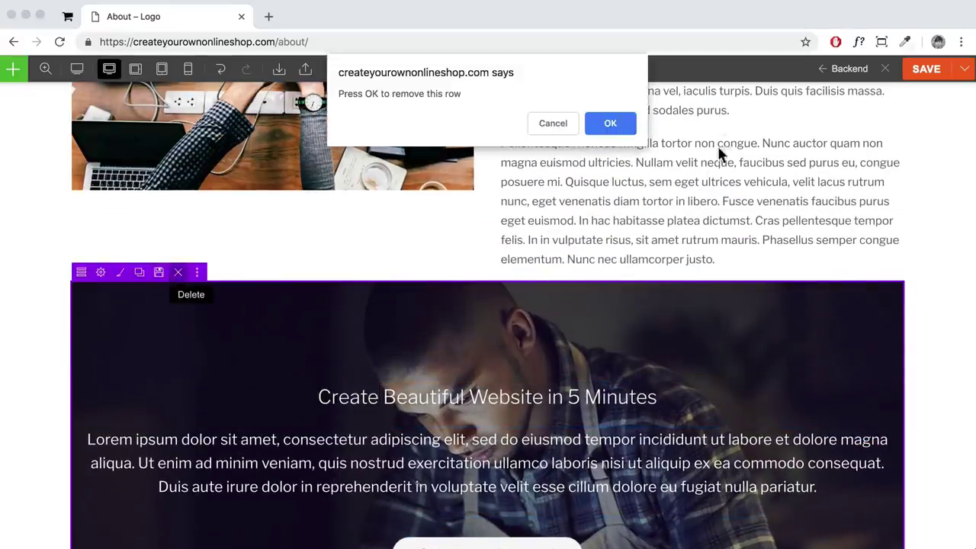
pyautogui.click(608, 125)
pyautogui.scroll(5, 664, 224)
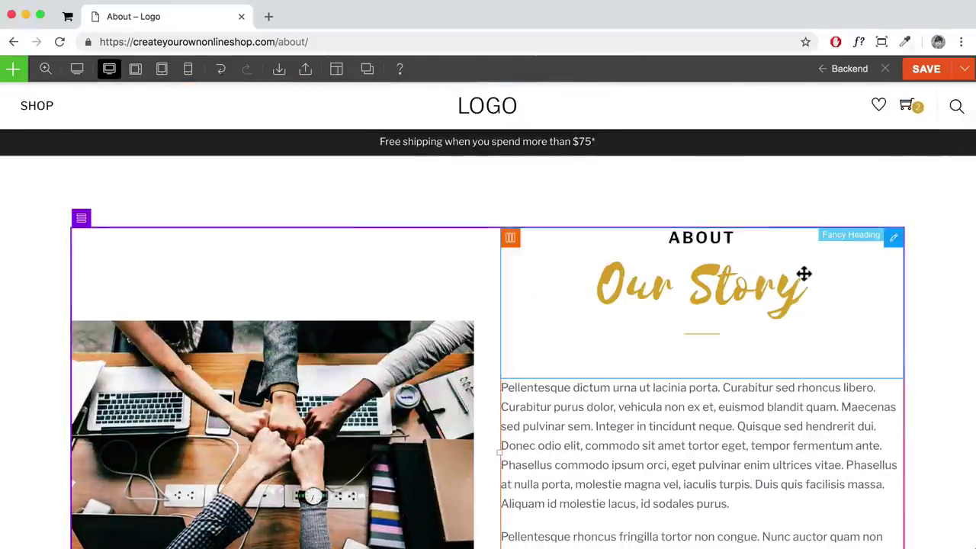
pyautogui.click(927, 70)
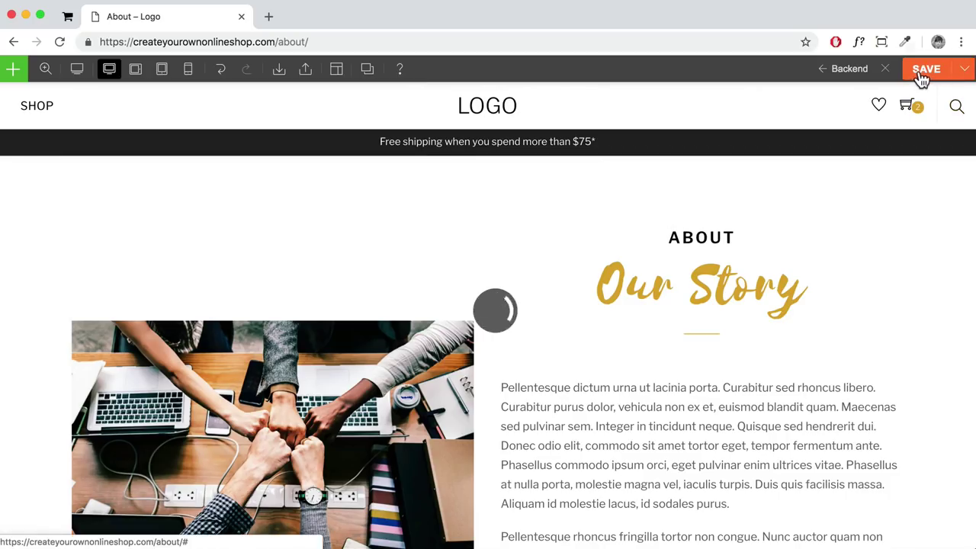
# Leave the builder and view the FAQ page, highlighting its 'There is no wishlist item.' message
pyautogui.click(883, 70)
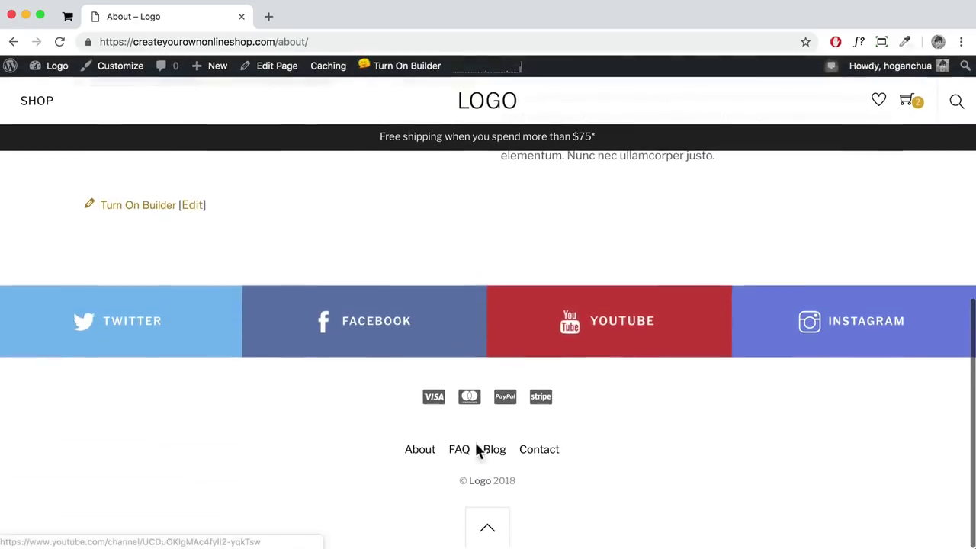
pyautogui.click(460, 452)
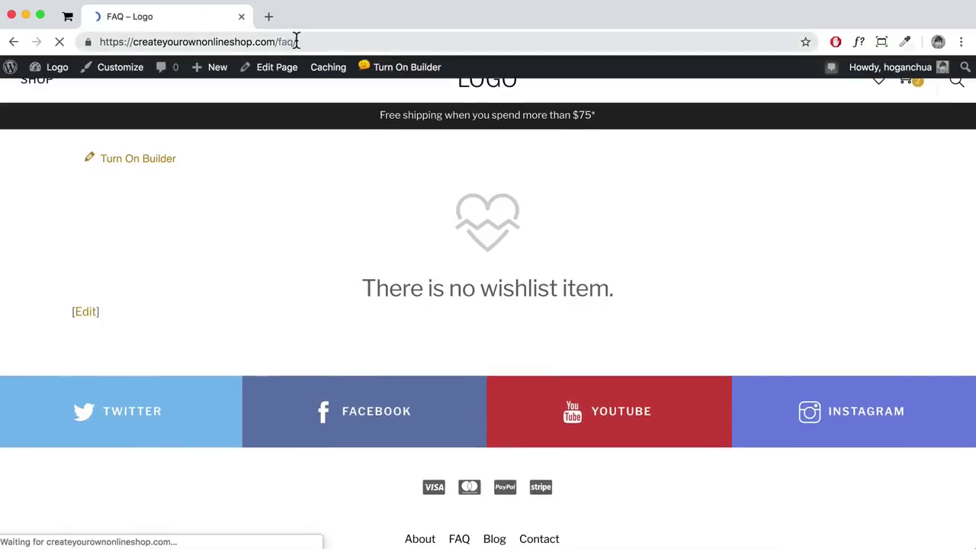
pyautogui.moveTo(297, 42); pyautogui.dragTo(279, 41)
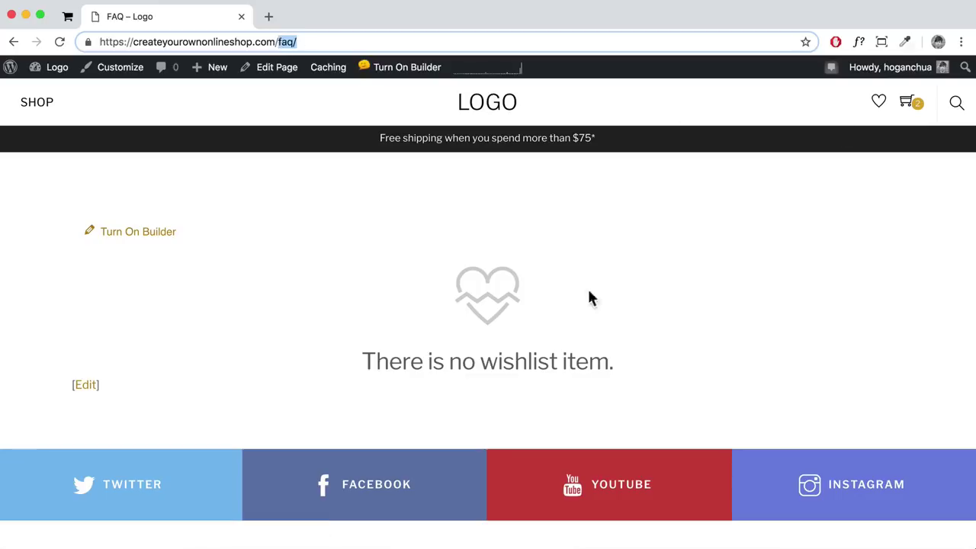
pyautogui.moveTo(599, 364); pyautogui.dragTo(370, 366)
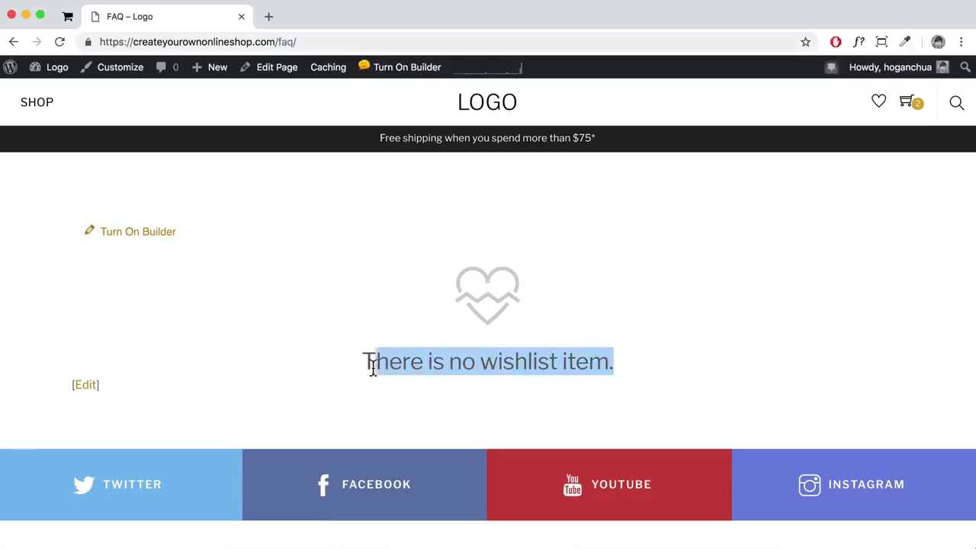
pyautogui.moveTo(658, 375); pyautogui.dragTo(345, 370)
pyautogui.moveTo(600, 367); pyautogui.dragTo(368, 365)
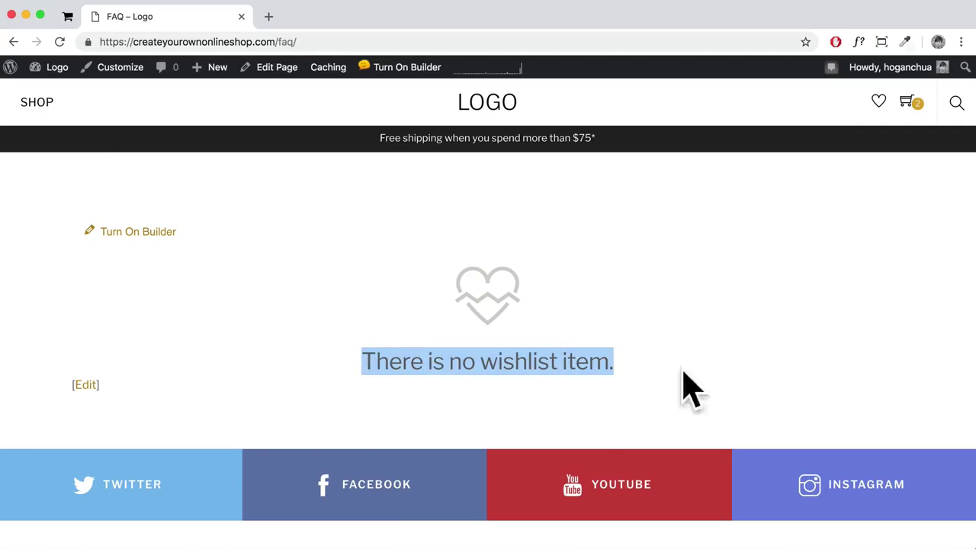
pyautogui.moveTo(55, 70)
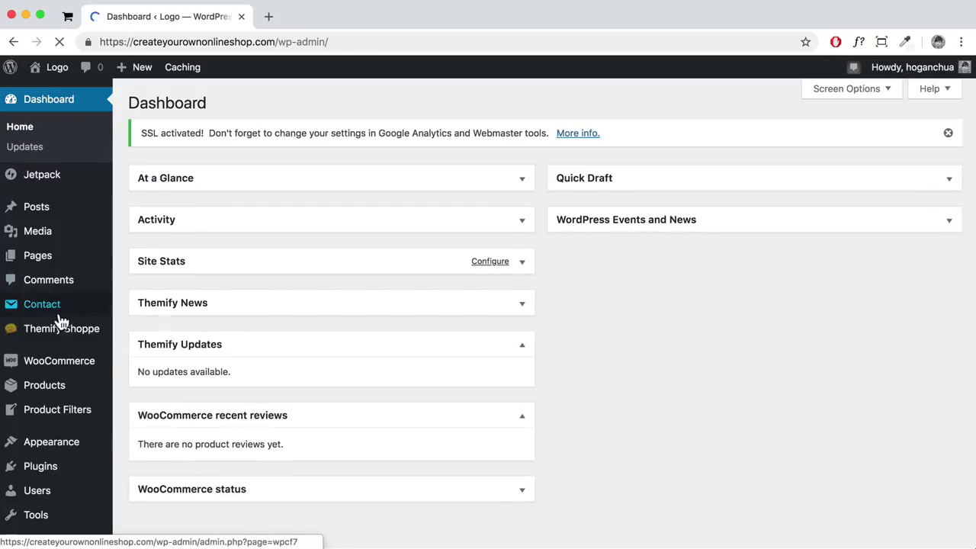
# In Themify Settings' Wishlist Settings, set Wishlist Page to 'Wishlist' and save
pyautogui.moveTo(111, 339)
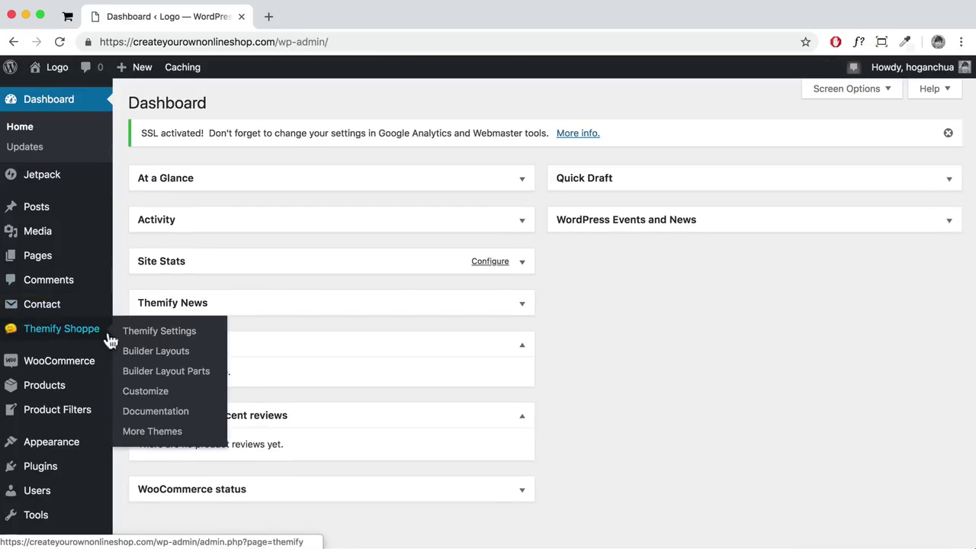
pyautogui.click(184, 347)
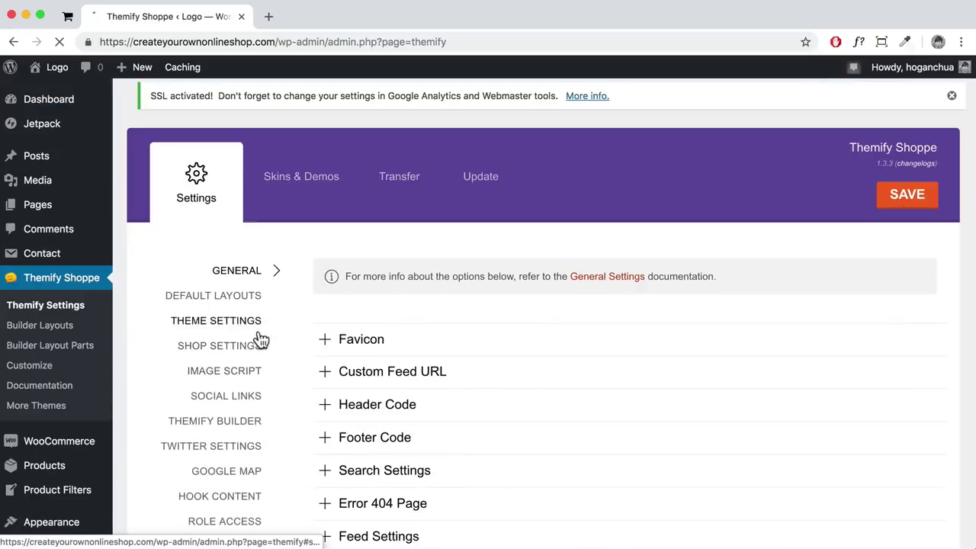
pyautogui.scroll(-3, 326, 344)
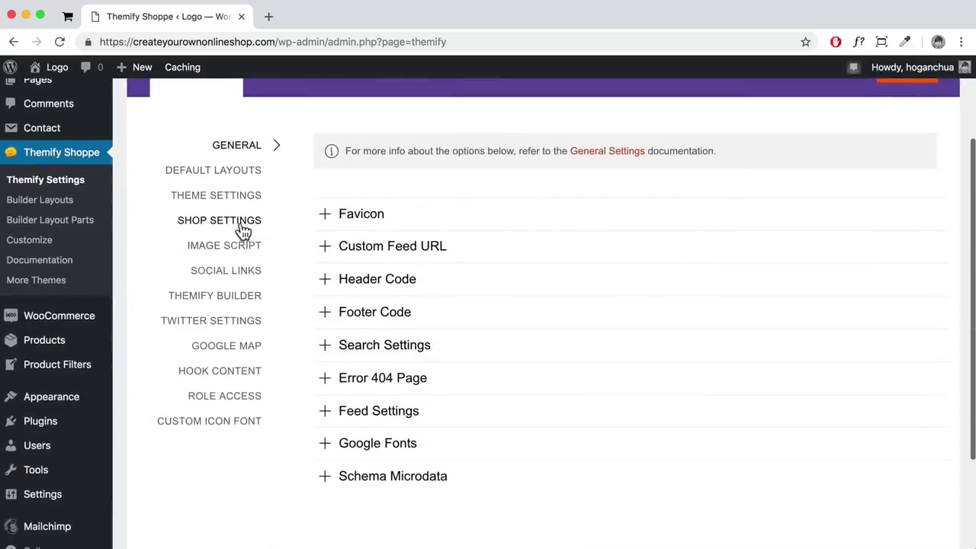
pyautogui.click(236, 225)
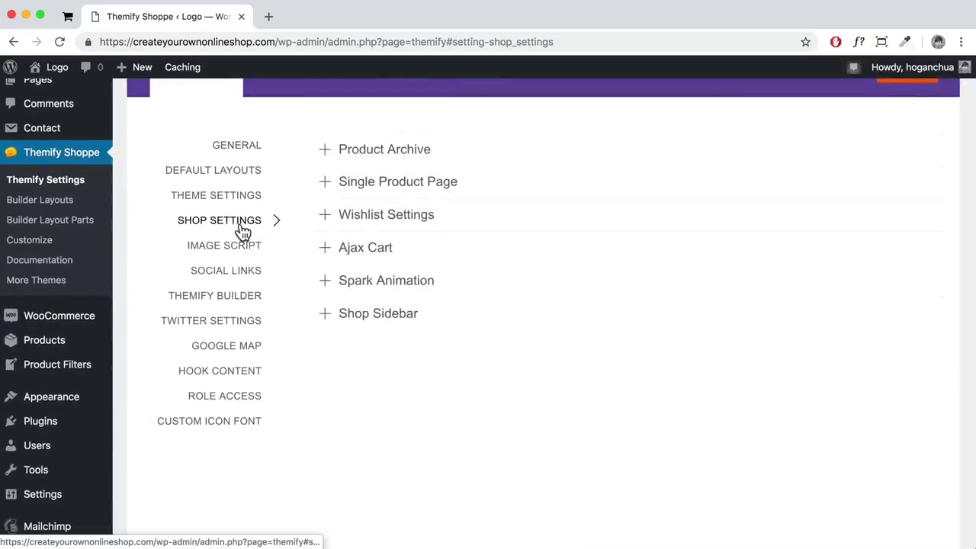
pyautogui.click(381, 216)
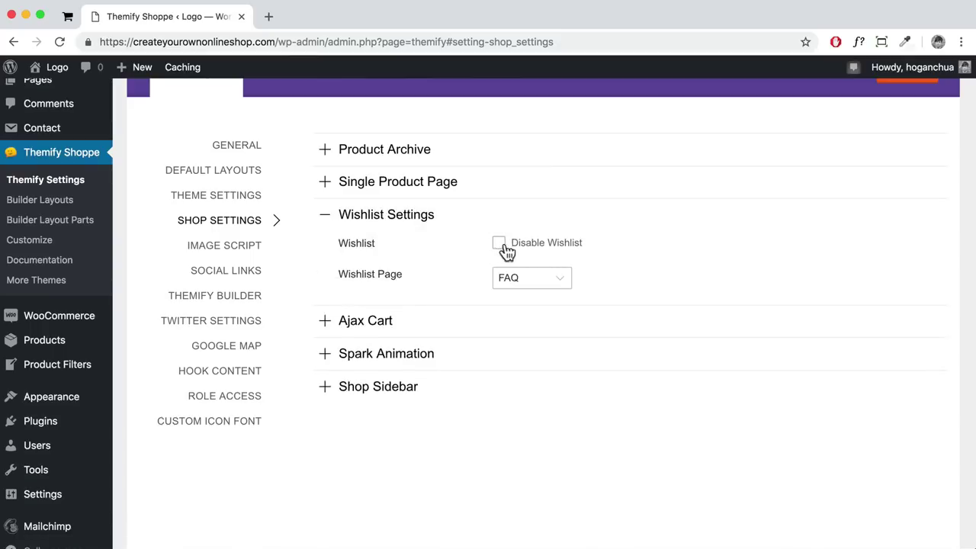
pyautogui.click(564, 278)
pyautogui.click(555, 291)
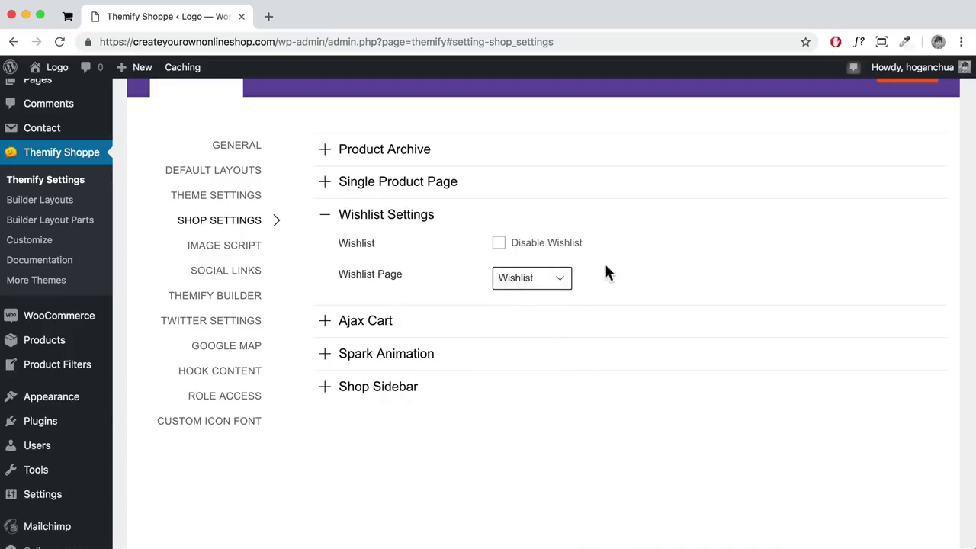
pyautogui.scroll(1, 596, 268)
pyautogui.click(905, 102)
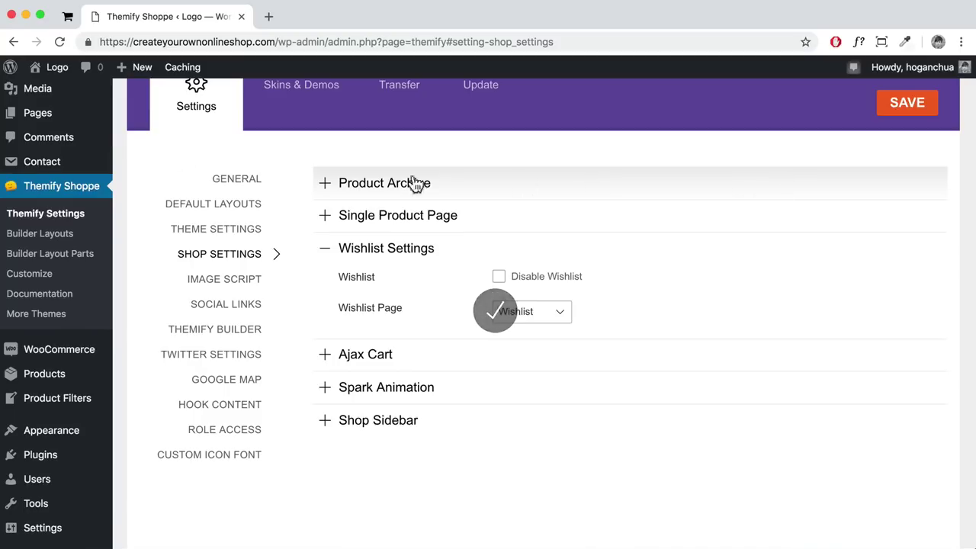
# Visit the live site and check that the FAQ page is now empty
pyautogui.moveTo(43, 76)
pyautogui.click(48, 98)
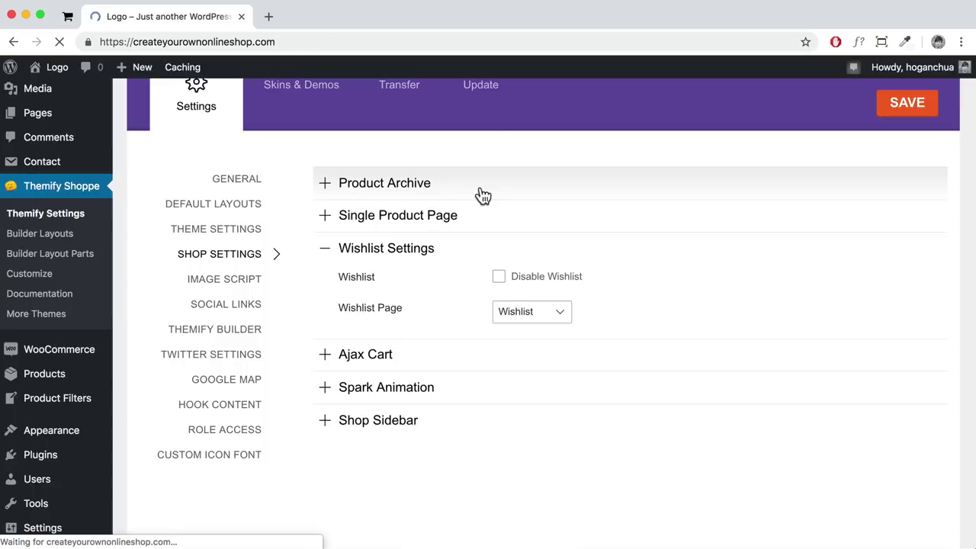
pyautogui.scroll(-8, 540, 274)
pyautogui.scroll(-15, 540, 279)
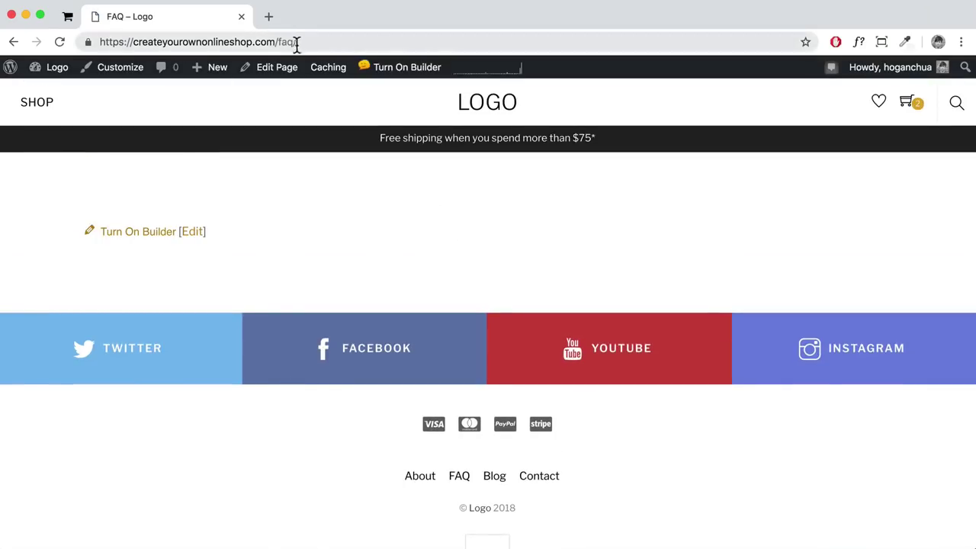
# Turn on the builder for the FAQ page and split its empty row into three columns
pyautogui.moveTo(296, 42); pyautogui.dragTo(284, 42)
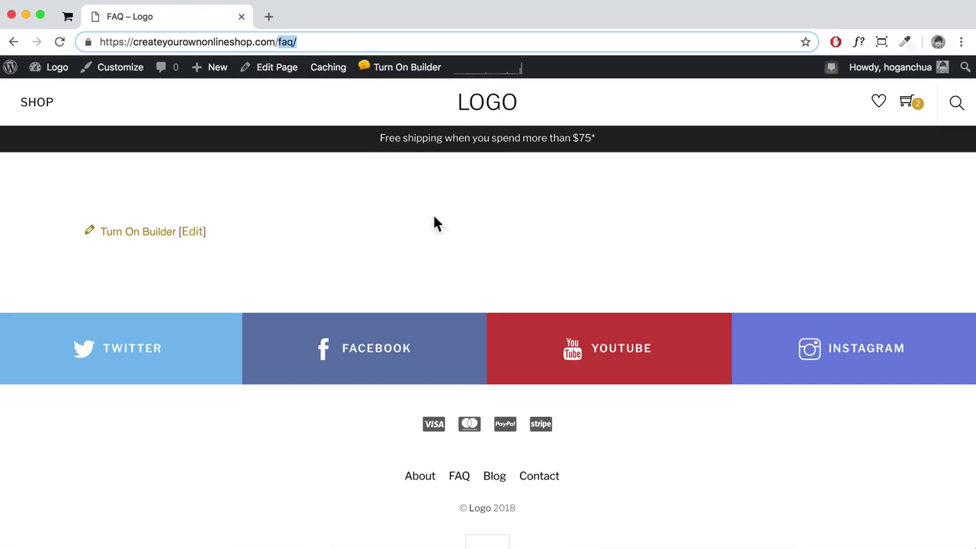
pyautogui.click(132, 243)
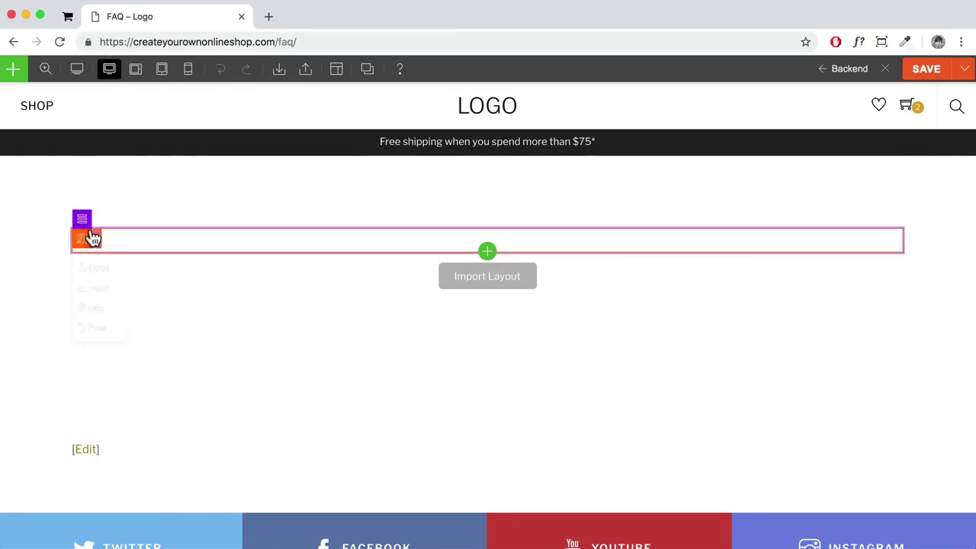
pyautogui.moveTo(90, 243)
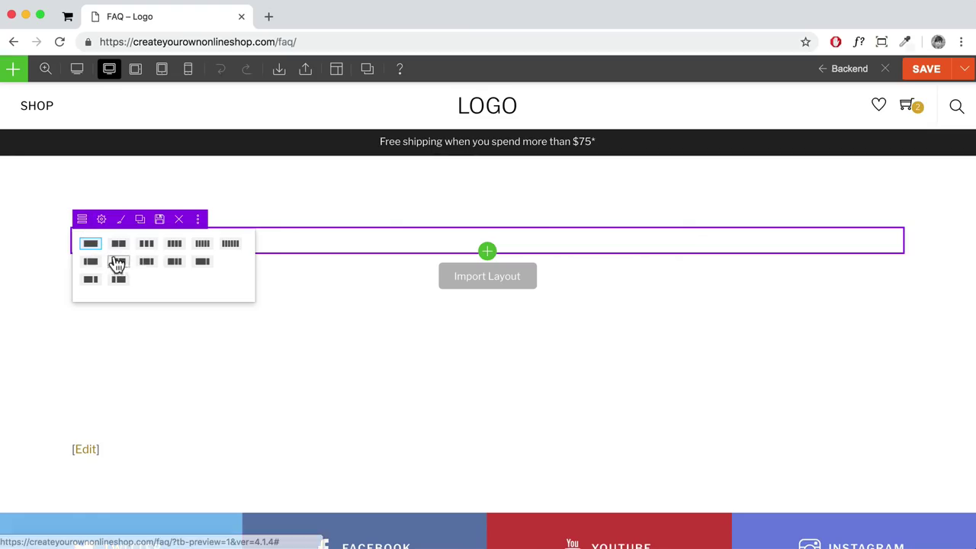
pyautogui.click(145, 263)
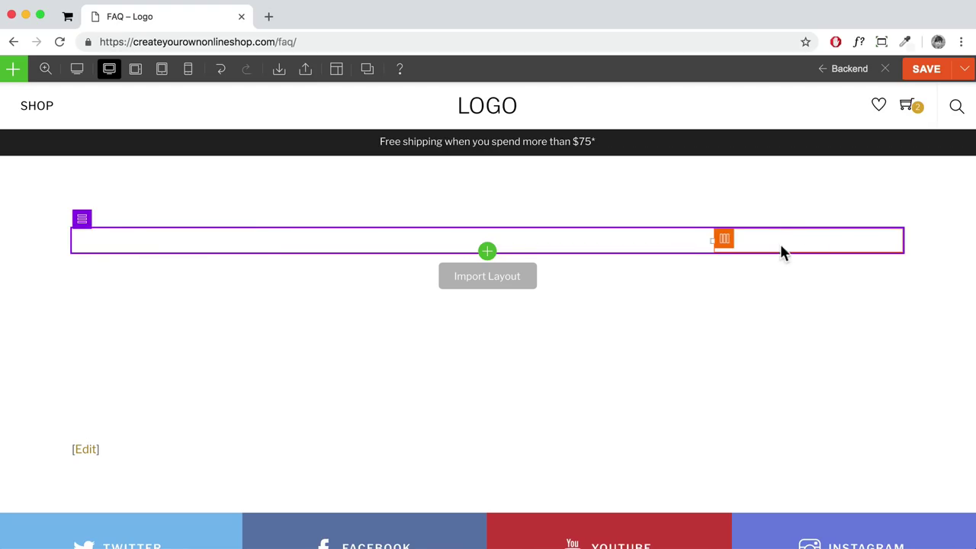
# Place a Text module in the middle column and type 'Frequently Asked Questions'
pyautogui.click(13, 69)
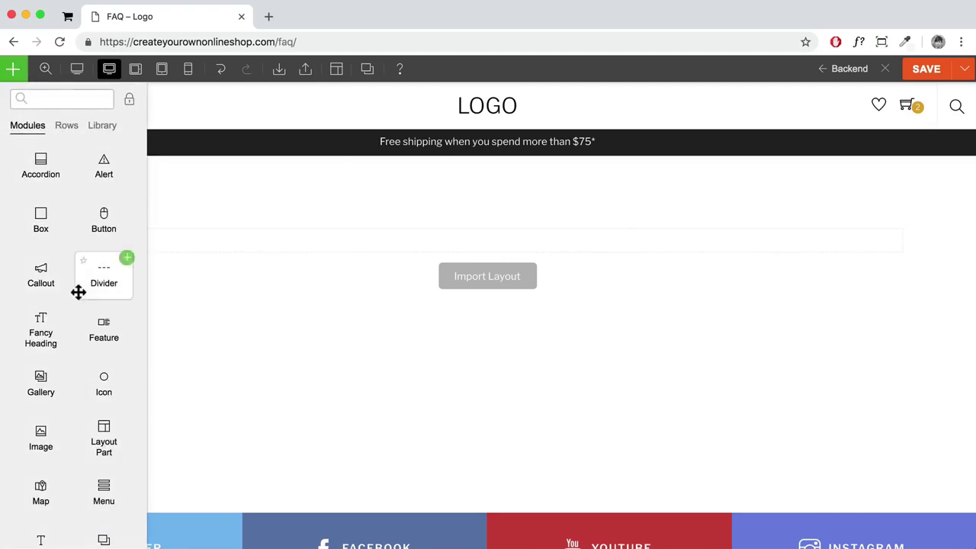
pyautogui.scroll(-5, 89, 385)
pyautogui.moveTo(96, 395); pyautogui.dragTo(442, 246)
pyautogui.moveTo(790, 282); pyautogui.dragTo(693, 291)
pyautogui.write('Freqye')
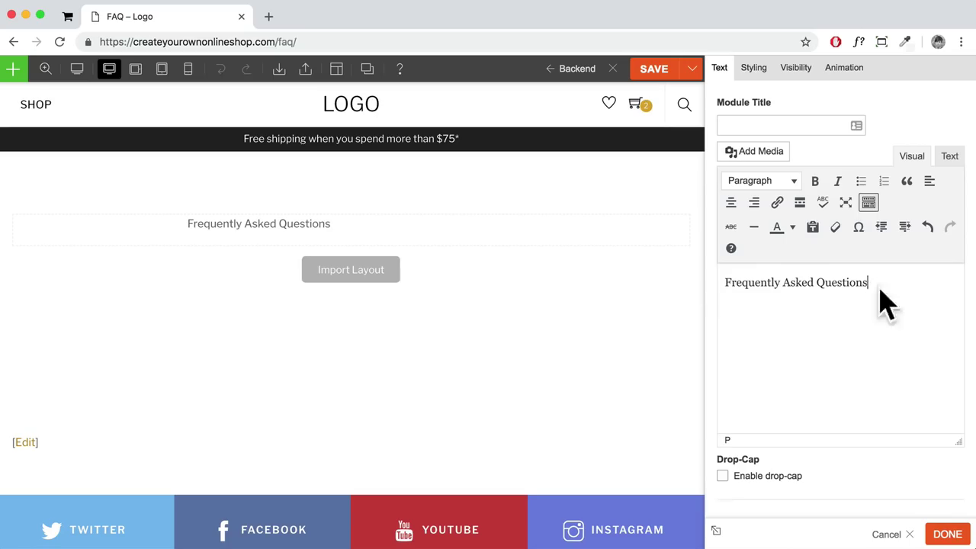
# Format the title as Heading 1, then widen the middle column on both sides
pyautogui.moveTo(882, 300); pyautogui.dragTo(724, 283)
pyautogui.click(759, 180)
pyautogui.click(780, 245)
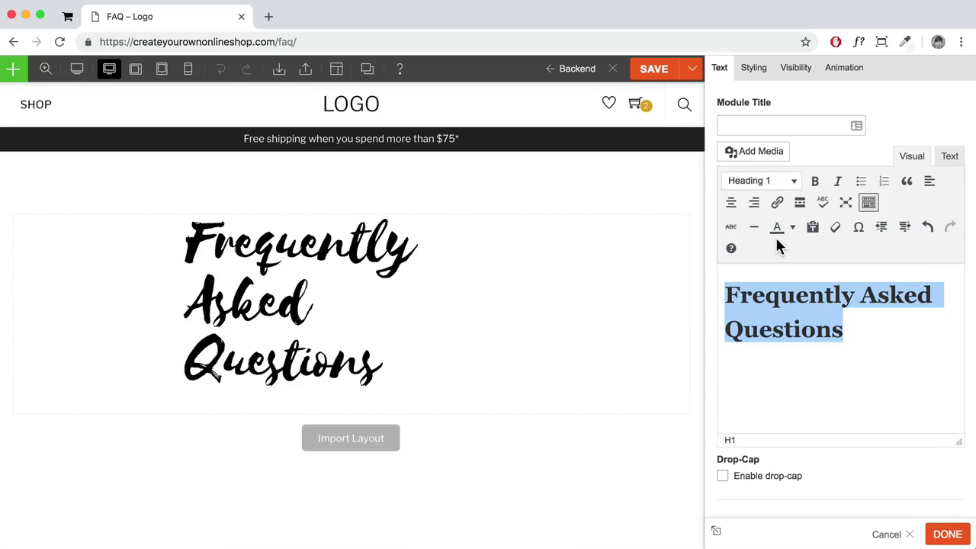
pyautogui.click(947, 533)
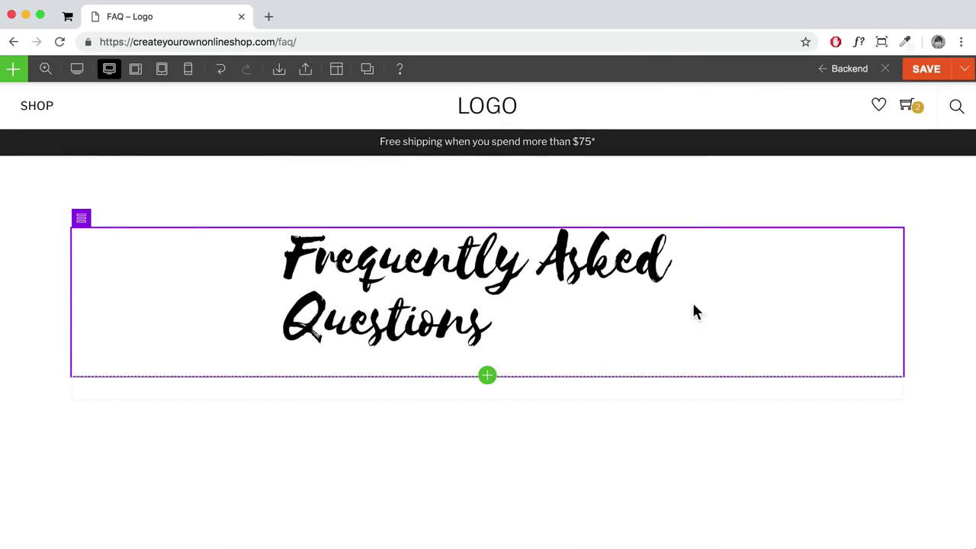
pyautogui.moveTo(688, 304); pyautogui.dragTo(749, 302)
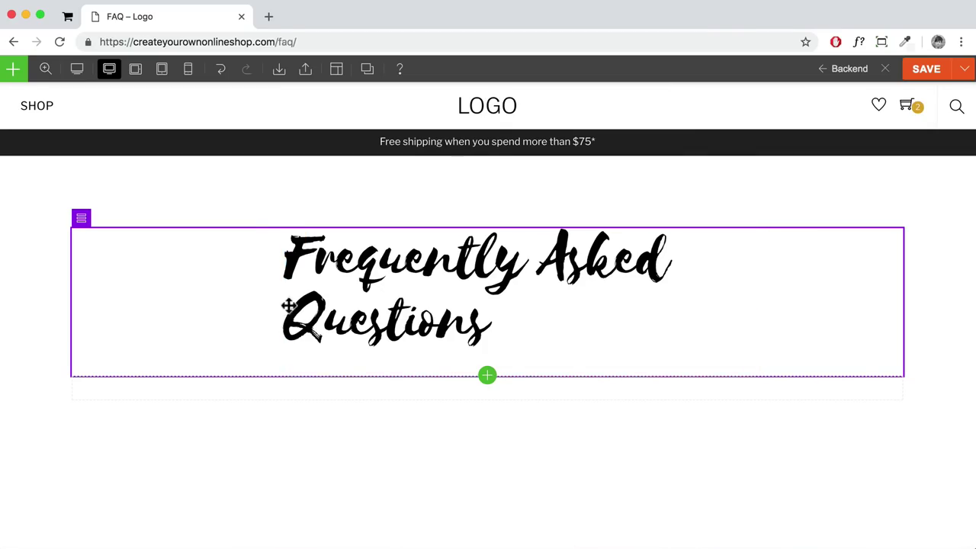
pyautogui.moveTo(283, 303); pyautogui.dragTo(225, 303)
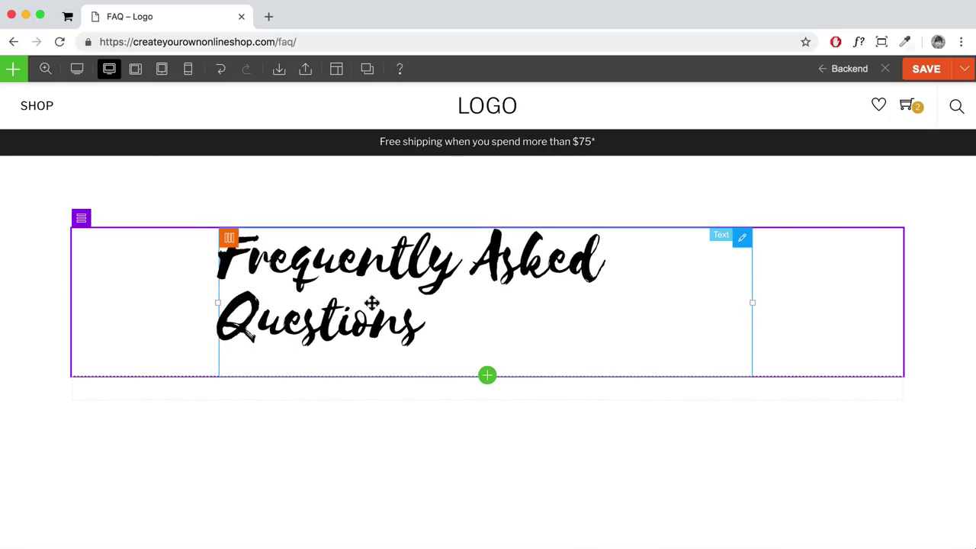
# Set the heading's Heading 1 font size to 60
pyautogui.doubleClick(414, 301)
pyautogui.click(749, 70)
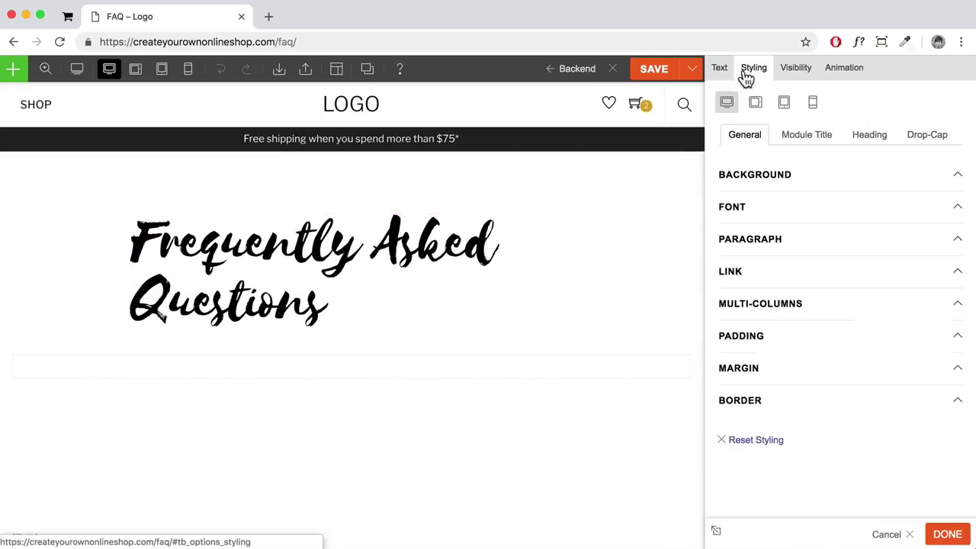
pyautogui.click(860, 134)
pyautogui.click(845, 179)
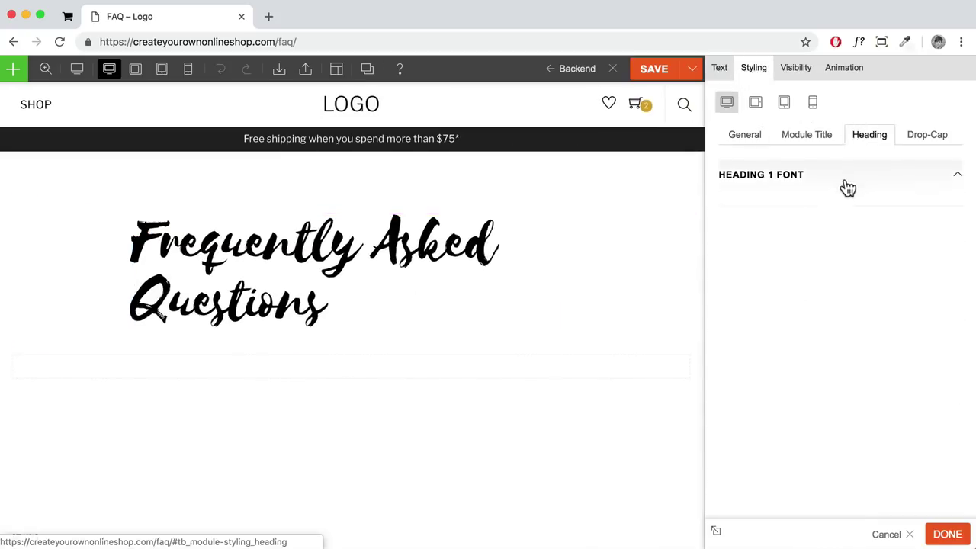
pyautogui.scroll(-1, 800, 370)
pyautogui.click(730, 324)
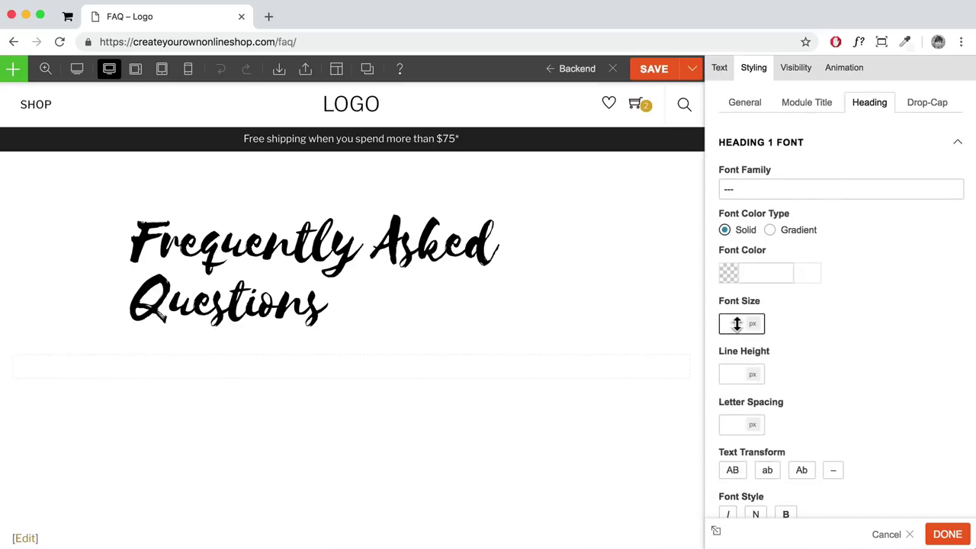
pyautogui.write('48')
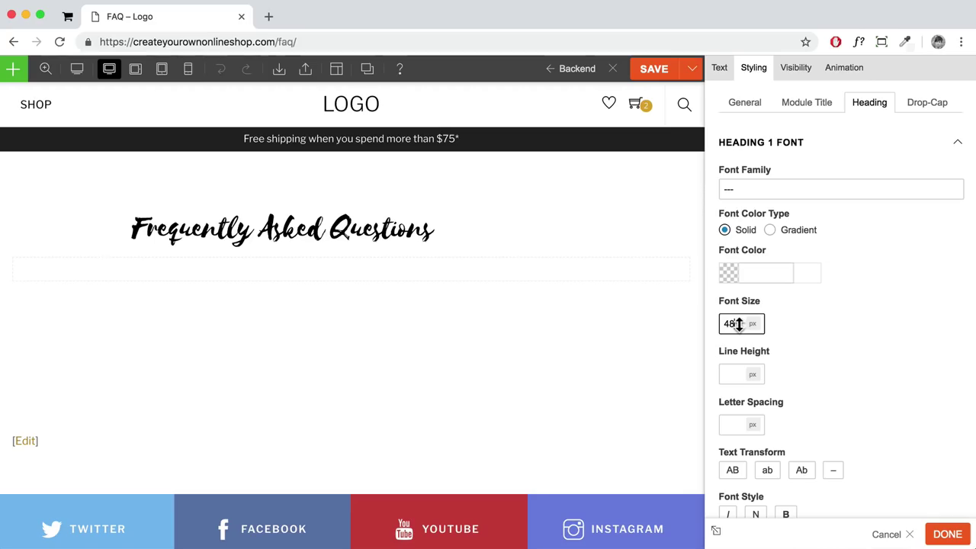
pyautogui.press('BackSpace')
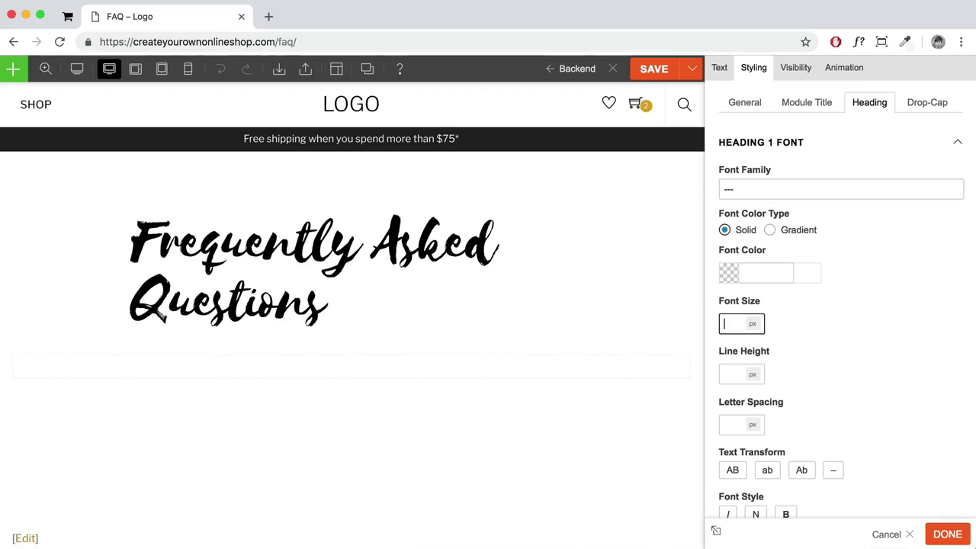
pyautogui.write('60')
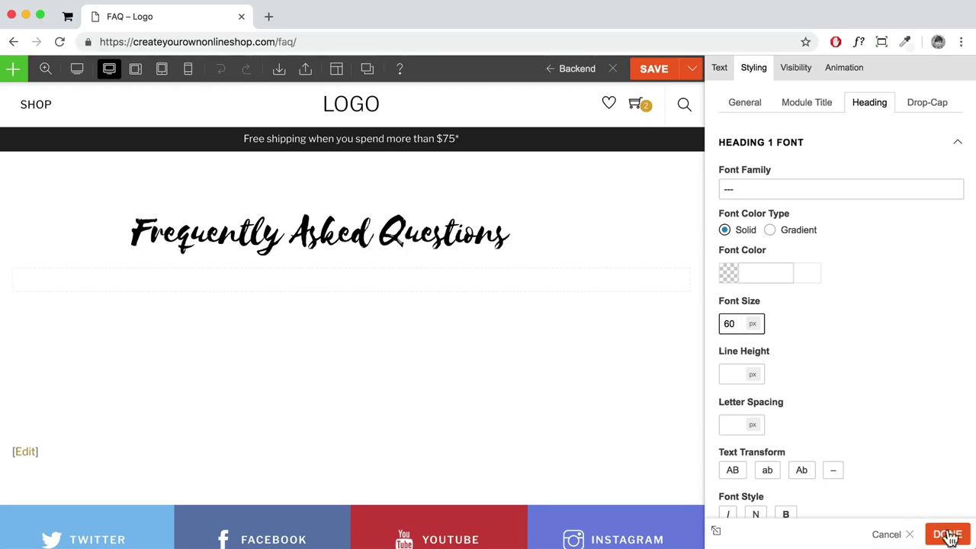
pyautogui.scroll(-1, 823, 412)
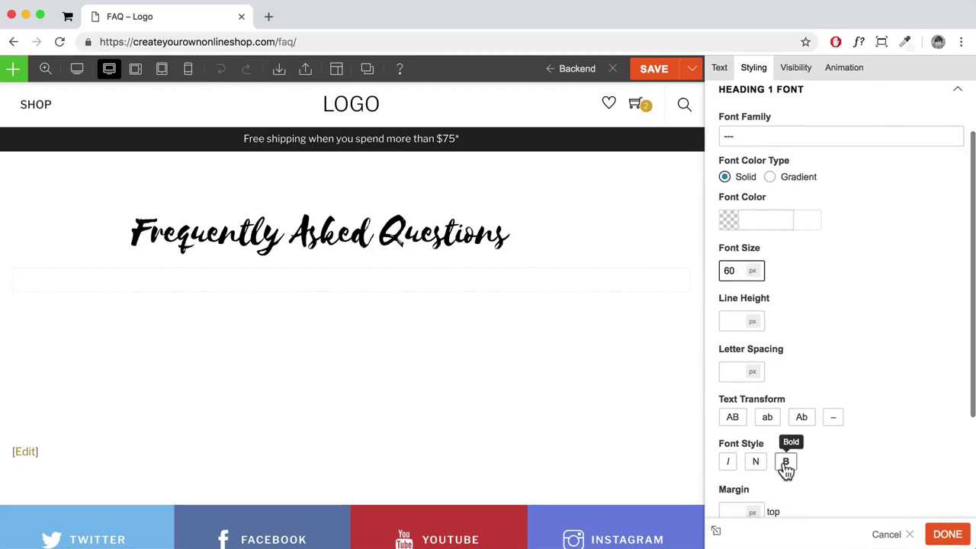
pyautogui.scroll(-2, 789, 438)
pyautogui.scroll(4, 780, 436)
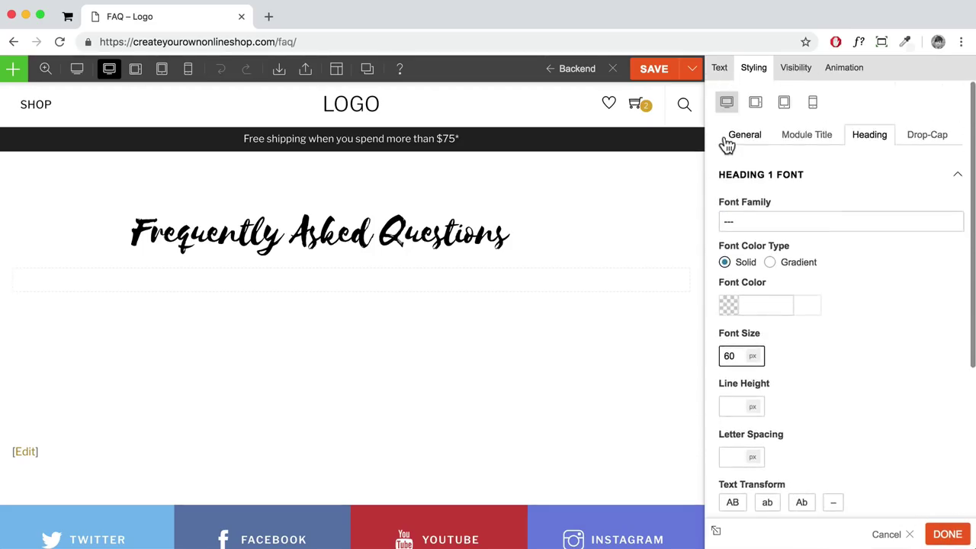
# Centre-align the heading text in the General font settings
pyautogui.click(733, 138)
pyautogui.click(788, 208)
pyautogui.scroll(-3, 778, 340)
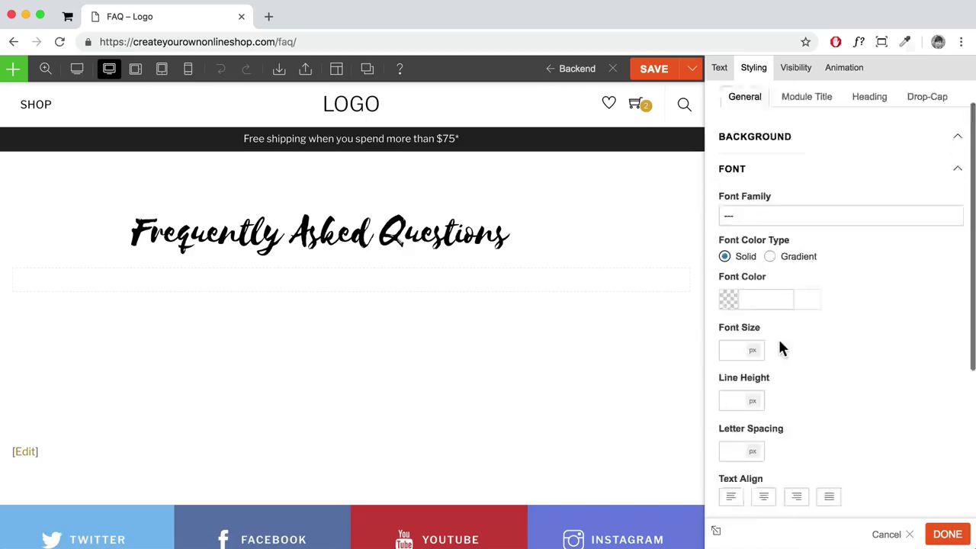
pyautogui.click(763, 367)
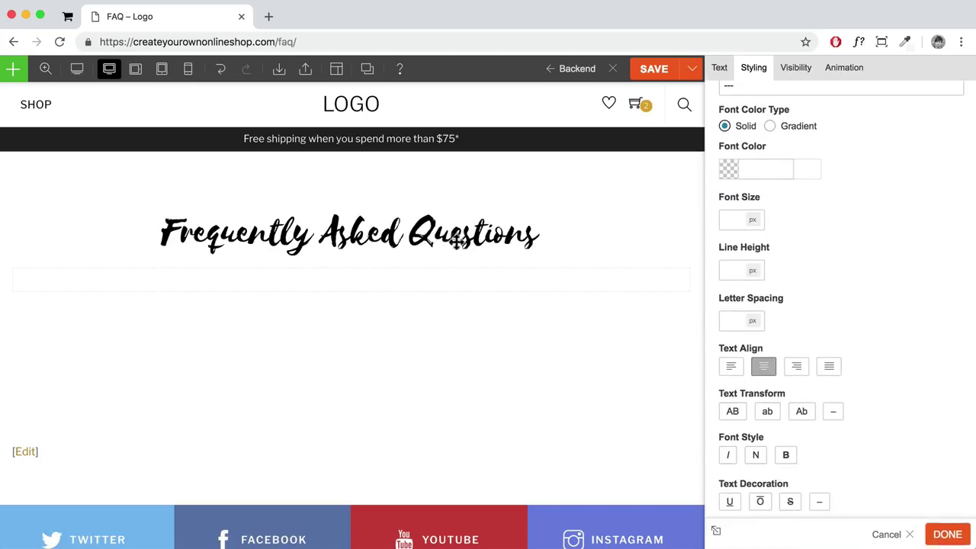
# Add an Accordion module beneath the heading and select its default title text
pyautogui.click(946, 535)
pyautogui.click(15, 70)
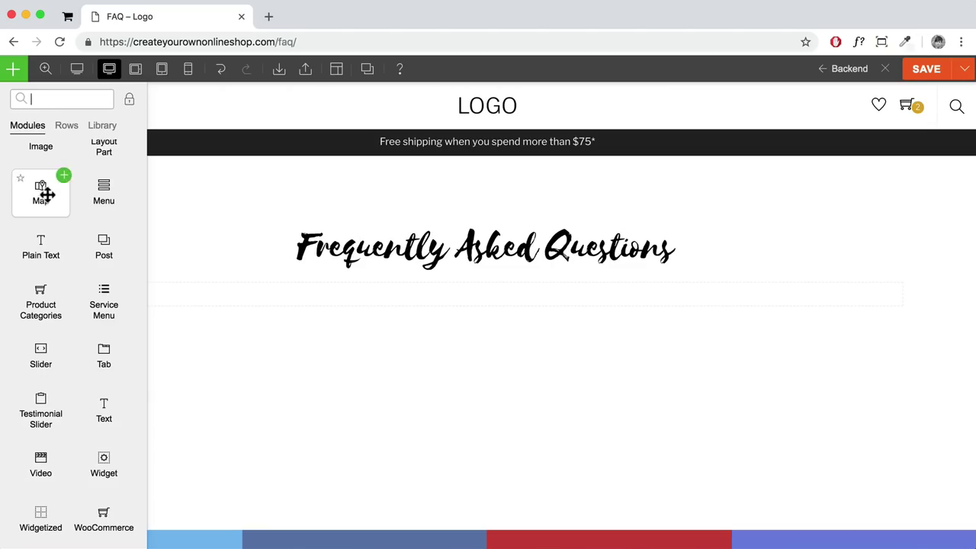
pyautogui.scroll(5, 43, 187)
pyautogui.scroll(2, 50, 192)
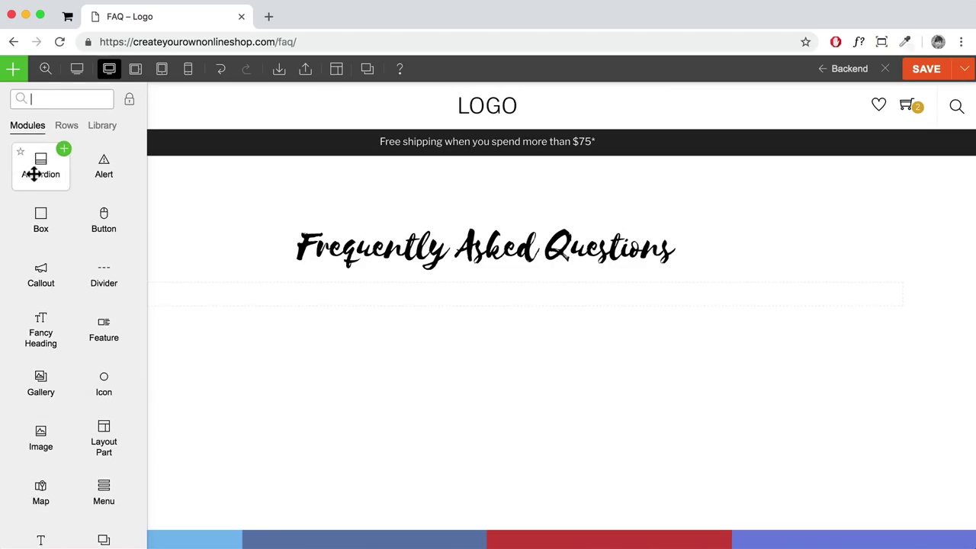
pyautogui.moveTo(38, 166); pyautogui.dragTo(376, 288)
pyautogui.moveTo(800, 232); pyautogui.dragTo(701, 236)
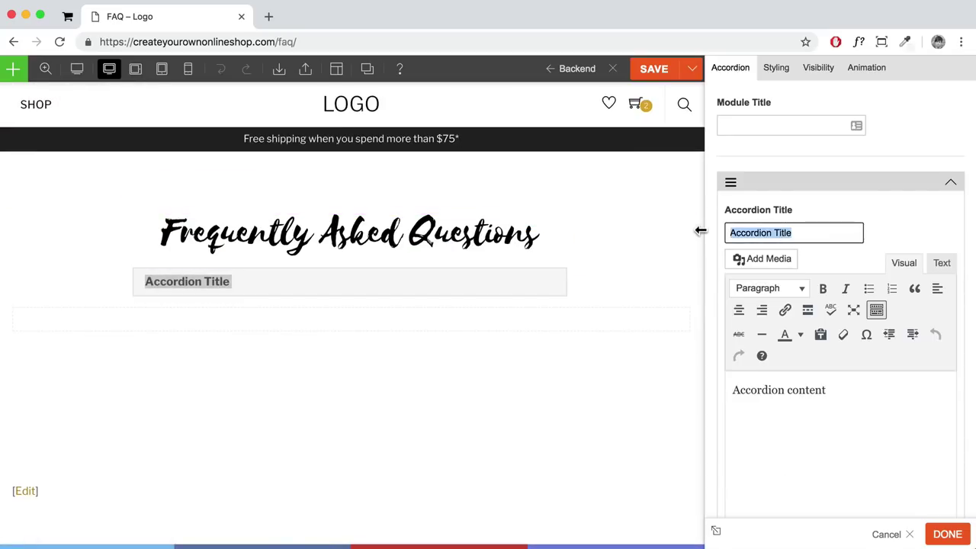
# Title the item 'How long does it take to ship?' answering 2-3 weeks local, International 3-4 weeks
pyautogui.write('How long')
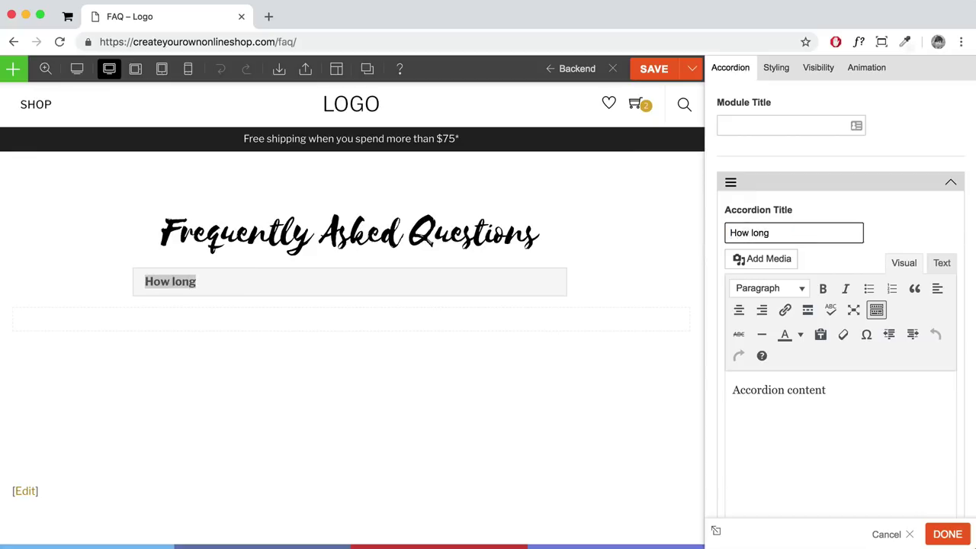
pyautogui.write(' does it take to ship?')
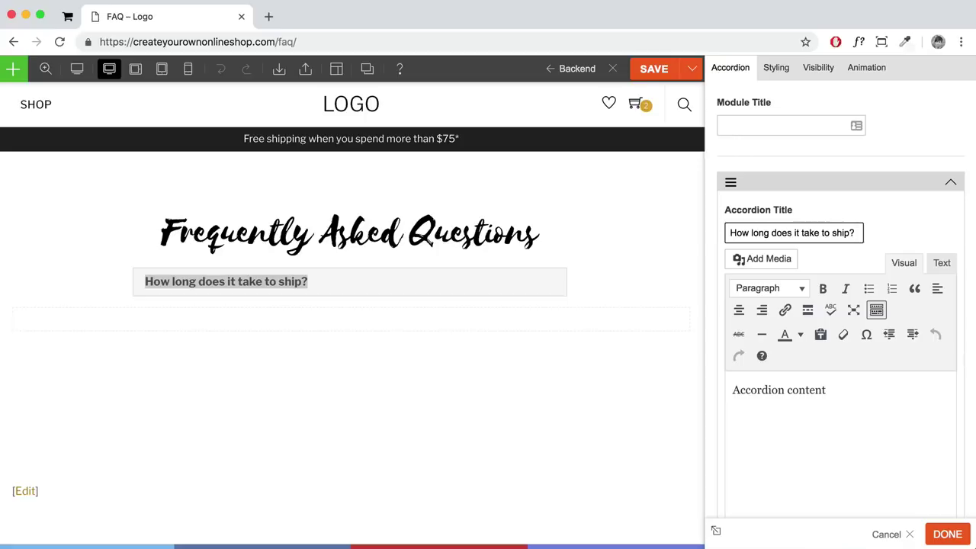
pyautogui.moveTo(855, 233); pyautogui.dragTo(728, 233)
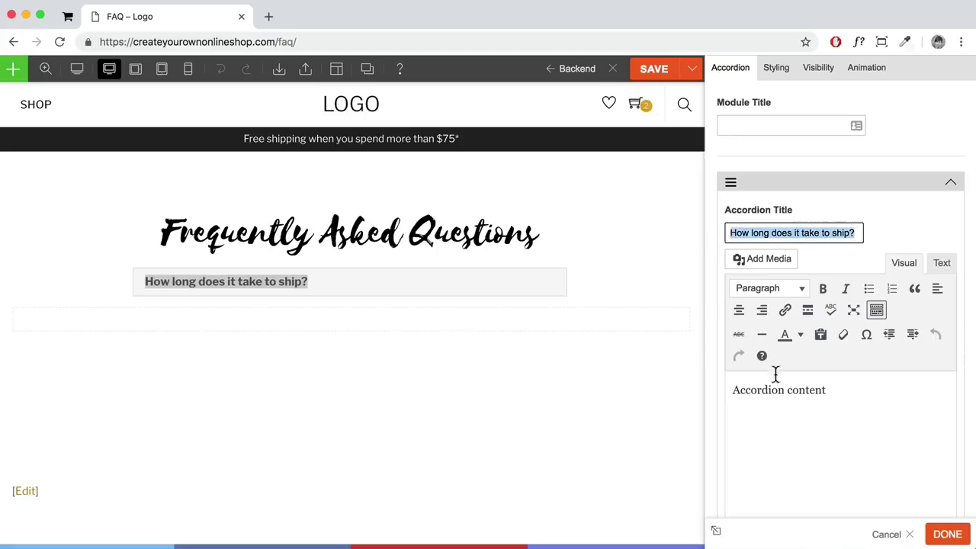
pyautogui.moveTo(849, 394); pyautogui.dragTo(728, 389)
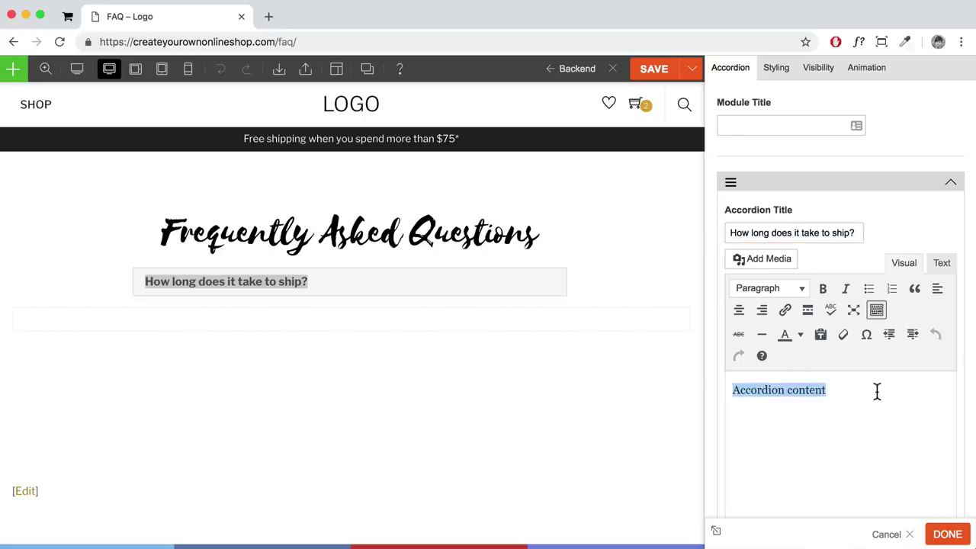
pyautogui.write('N')
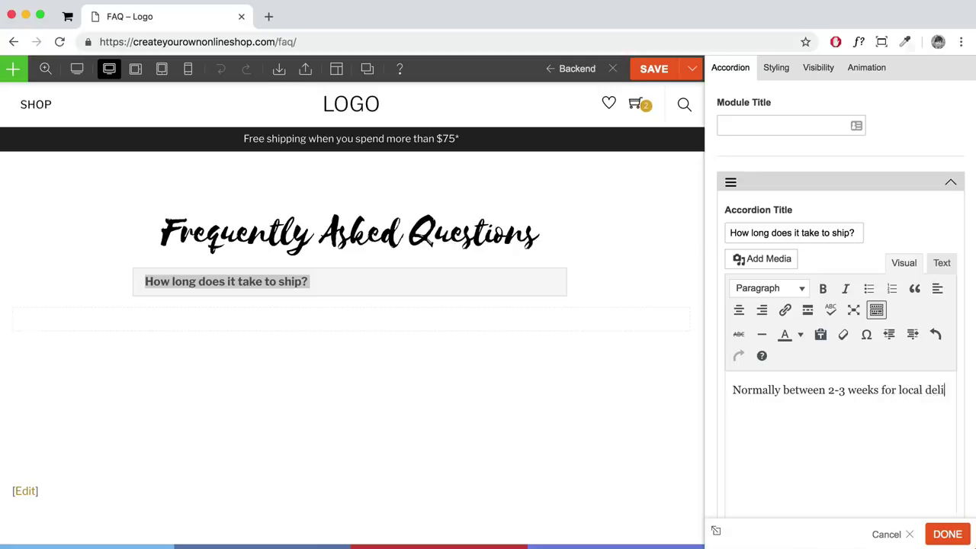
pyautogui.write('veries.')
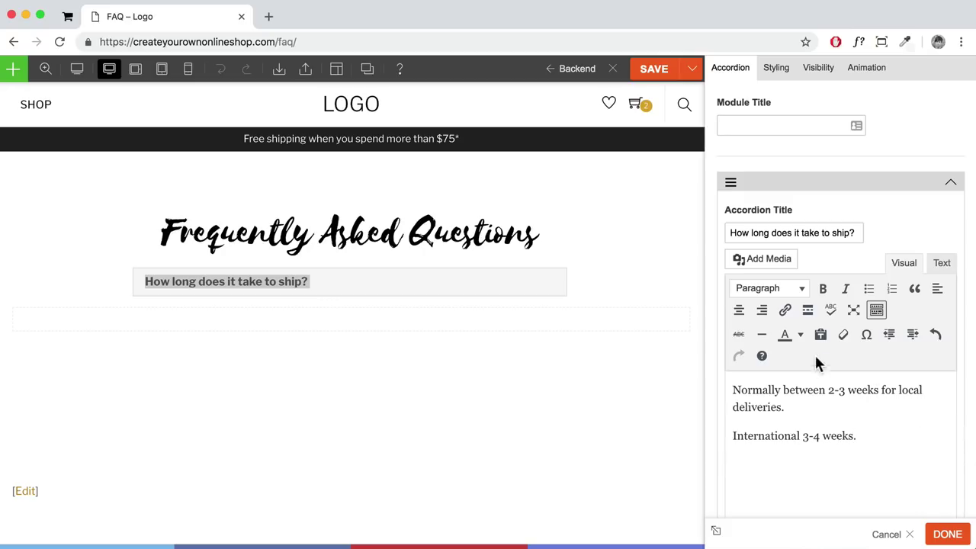
pyautogui.scroll(-5, 911, 473)
pyautogui.scroll(-2, 860, 460)
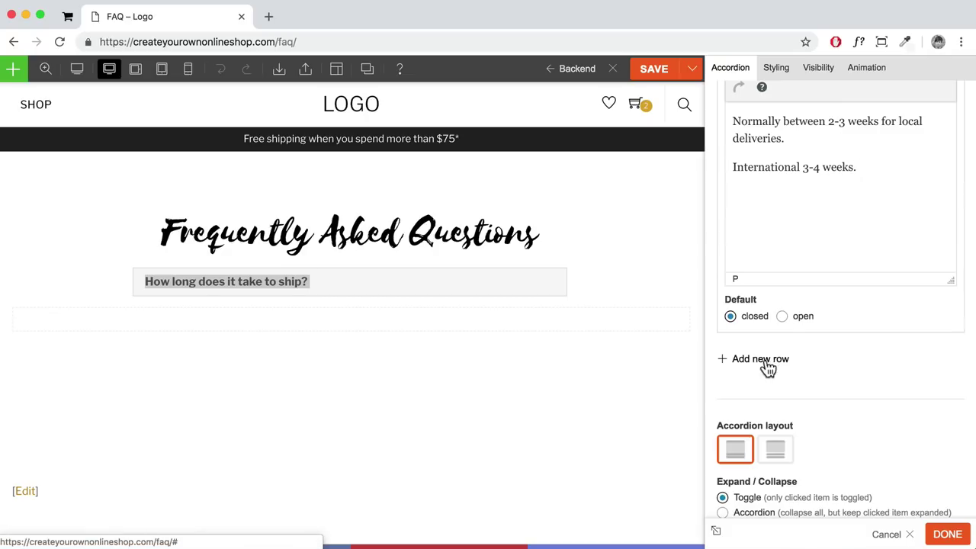
# Add a second accordion row, then delete the empty row again
pyautogui.click(761, 362)
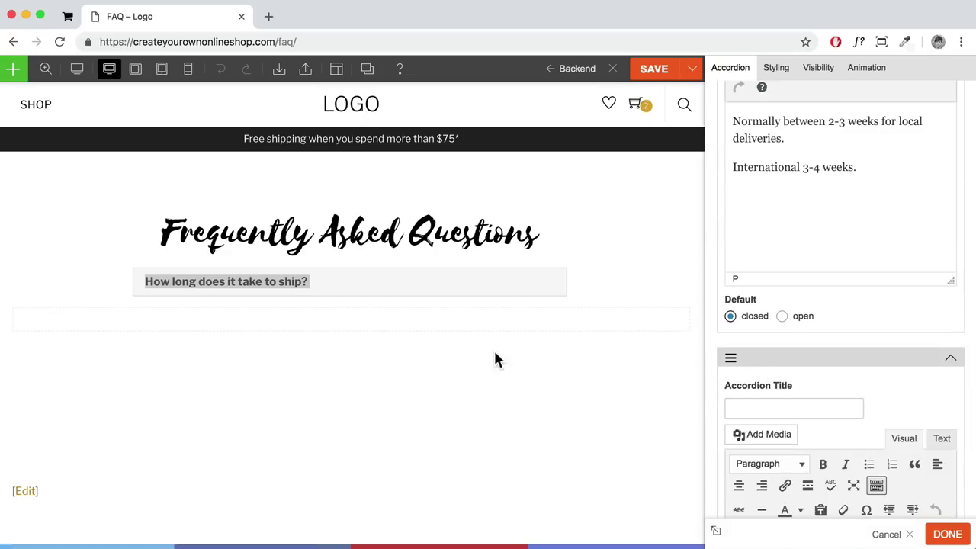
pyautogui.scroll(-2, 495, 358)
pyautogui.scroll(-3, 810, 412)
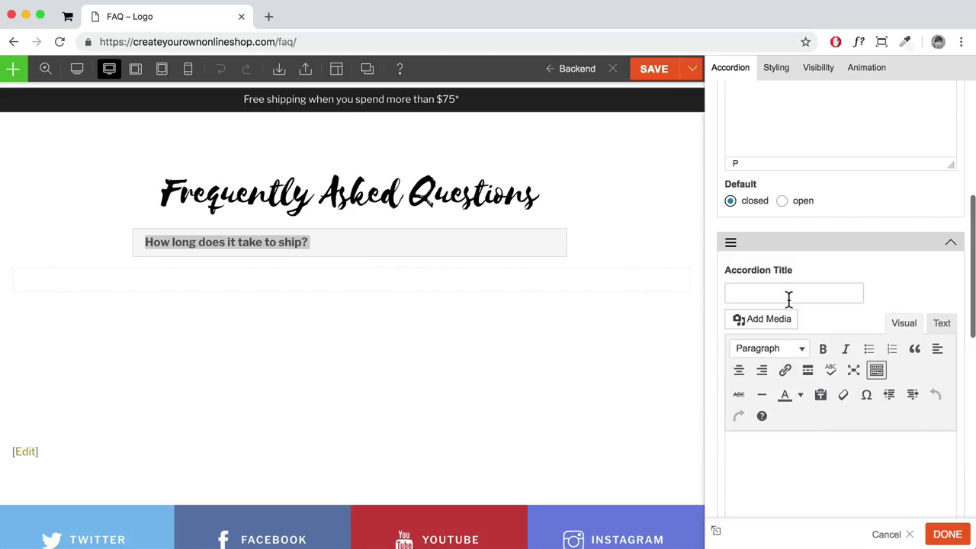
pyautogui.click(772, 291)
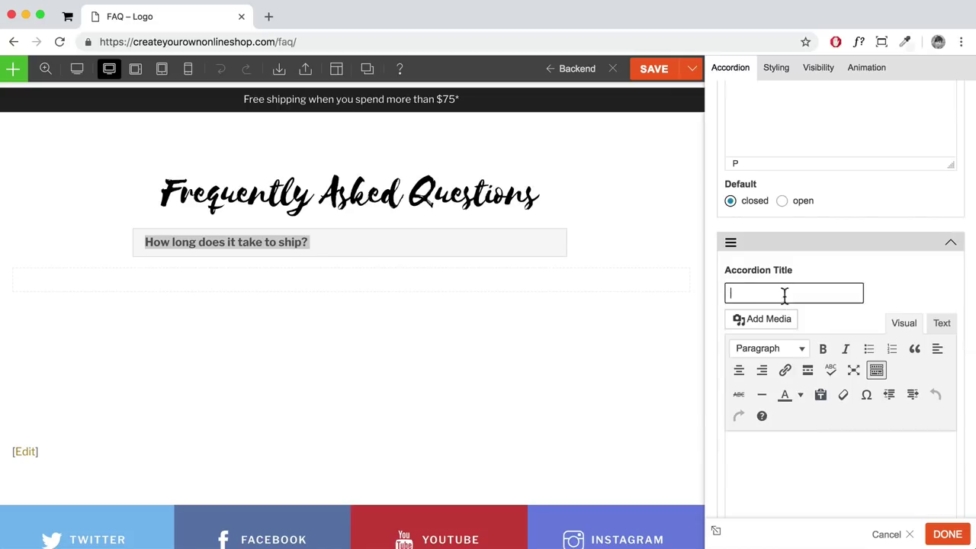
pyautogui.click(730, 242)
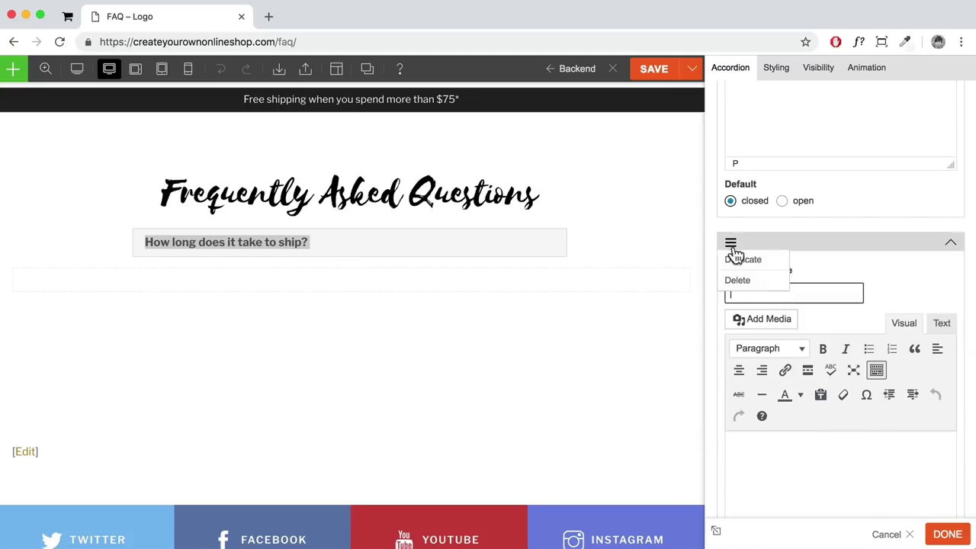
pyautogui.click(738, 279)
pyautogui.click(618, 124)
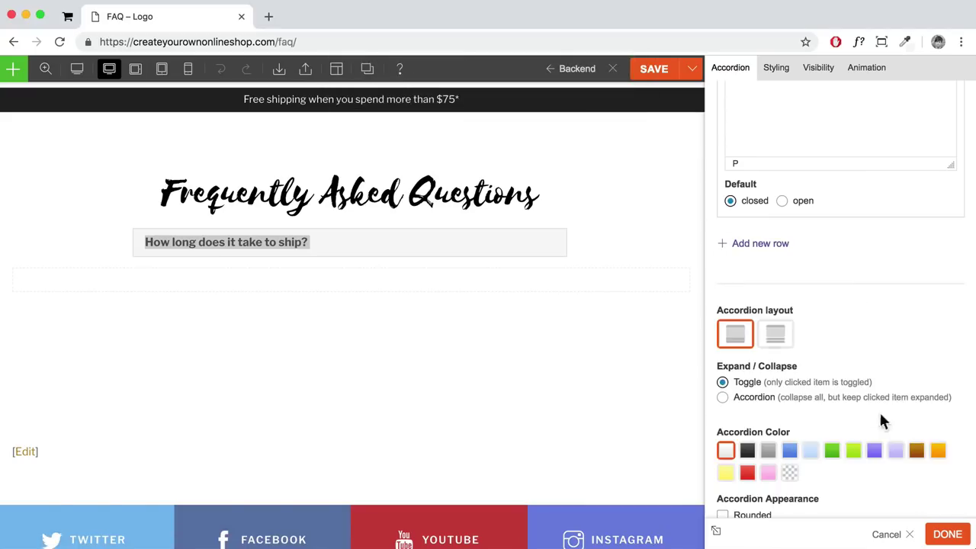
# Set the Accordion Color to Transparent and save the FAQ page
pyautogui.scroll(-5, 874, 494)
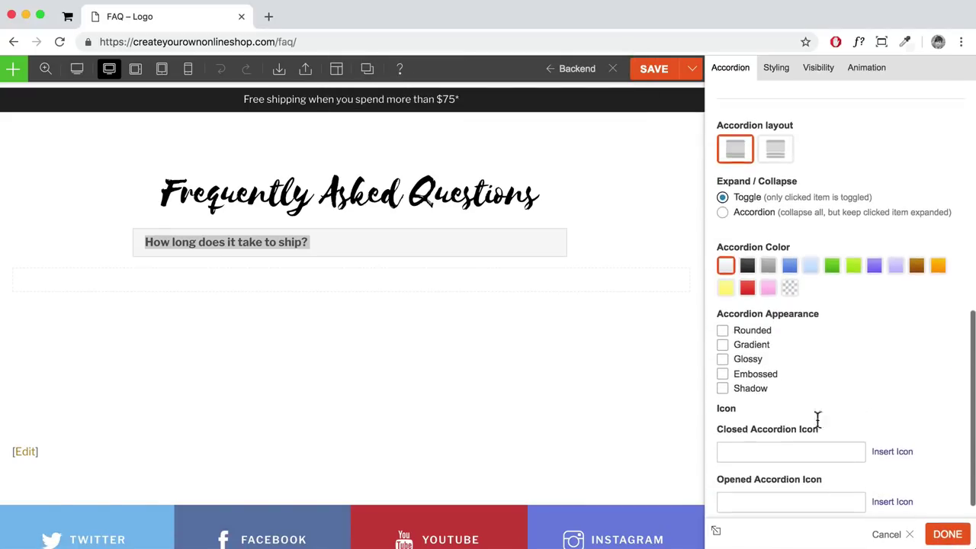
pyautogui.click(789, 286)
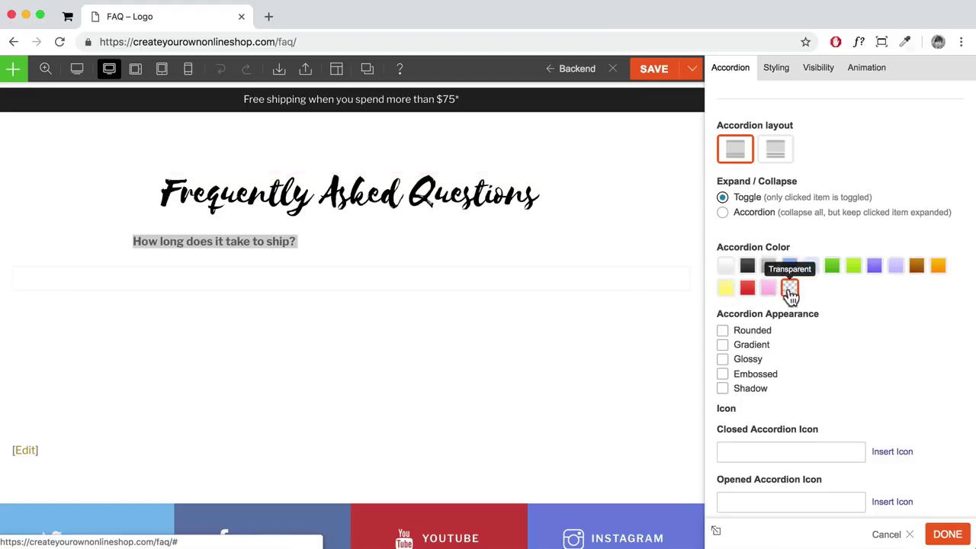
pyautogui.scroll(-4, 845, 360)
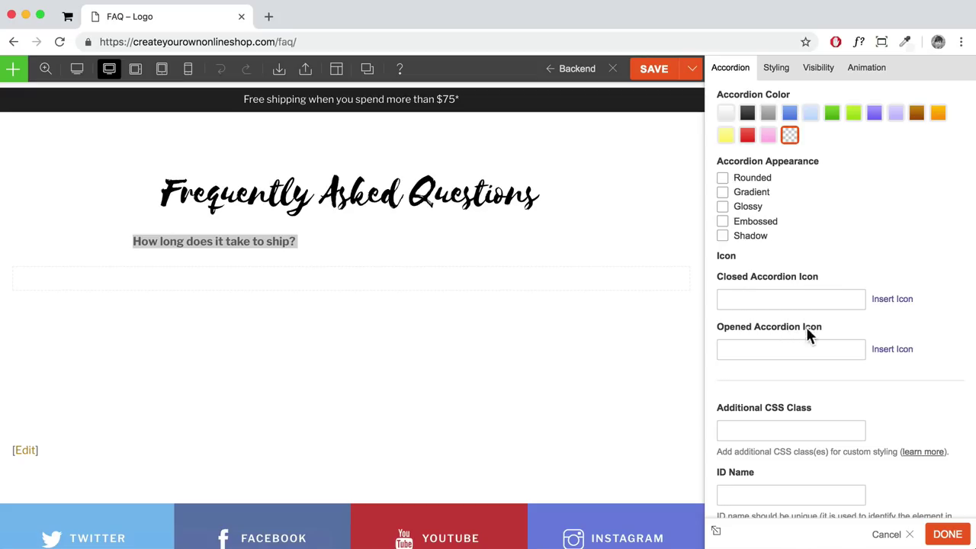
pyautogui.click(948, 535)
pyautogui.click(925, 70)
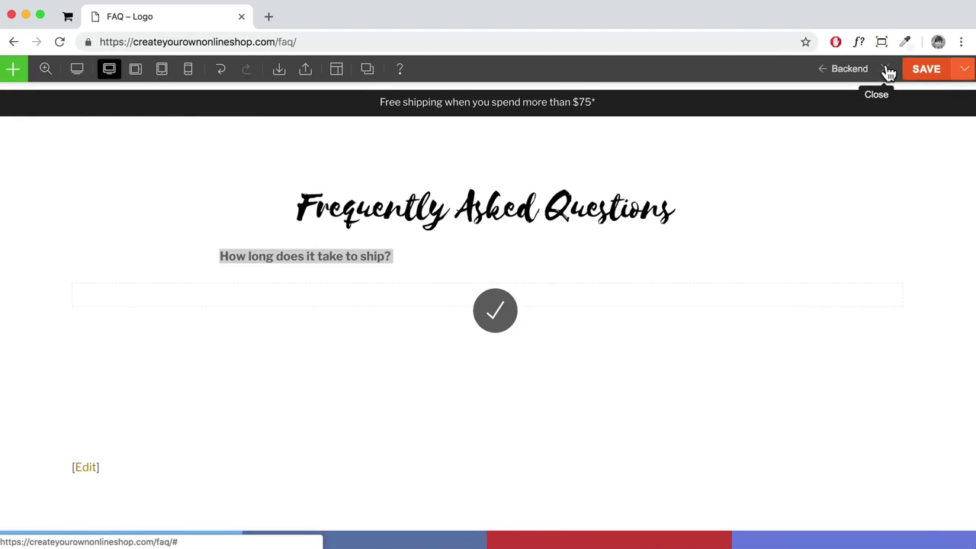
pyautogui.click(887, 69)
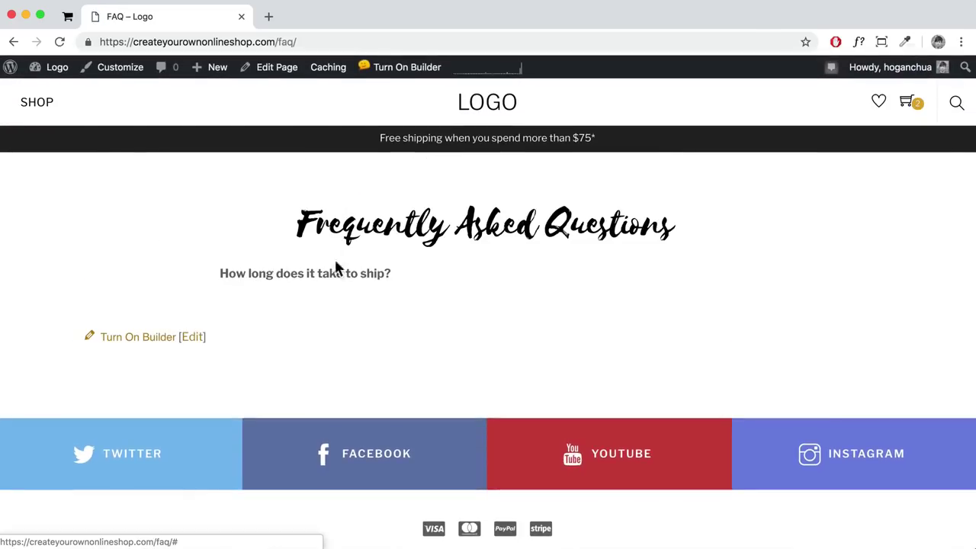
# Test the shipping question by expanding and collapsing it, then reopen the page in the builder
pyautogui.click(338, 281)
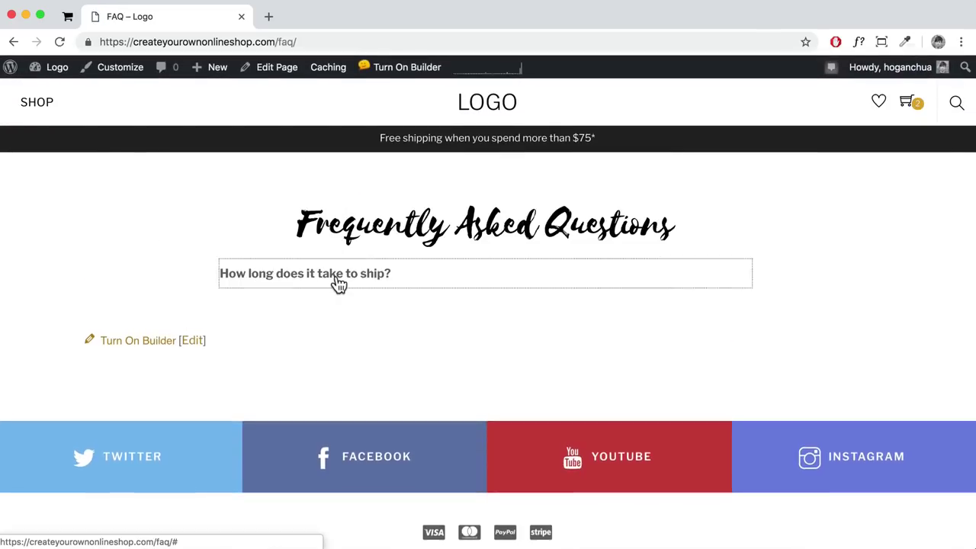
pyautogui.click(339, 280)
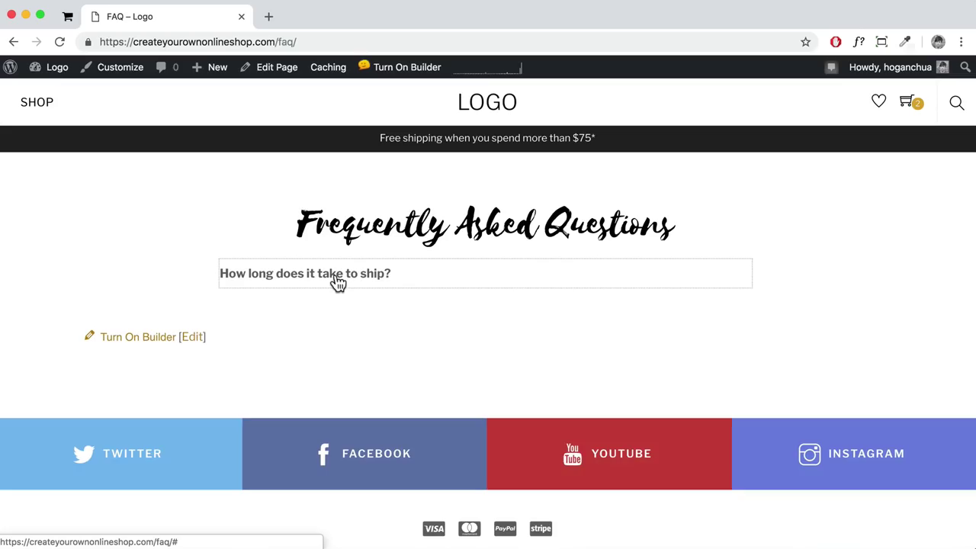
pyautogui.click(339, 282)
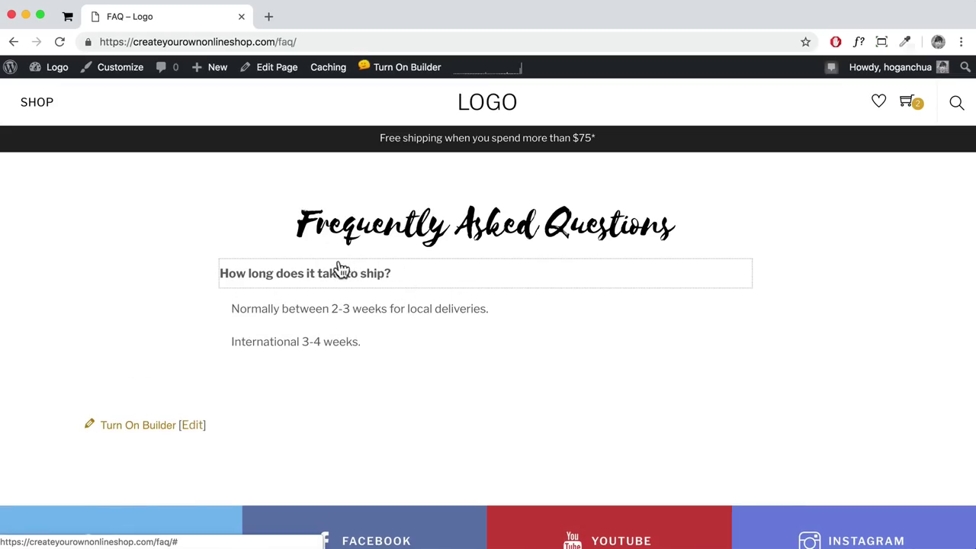
pyautogui.click(329, 284)
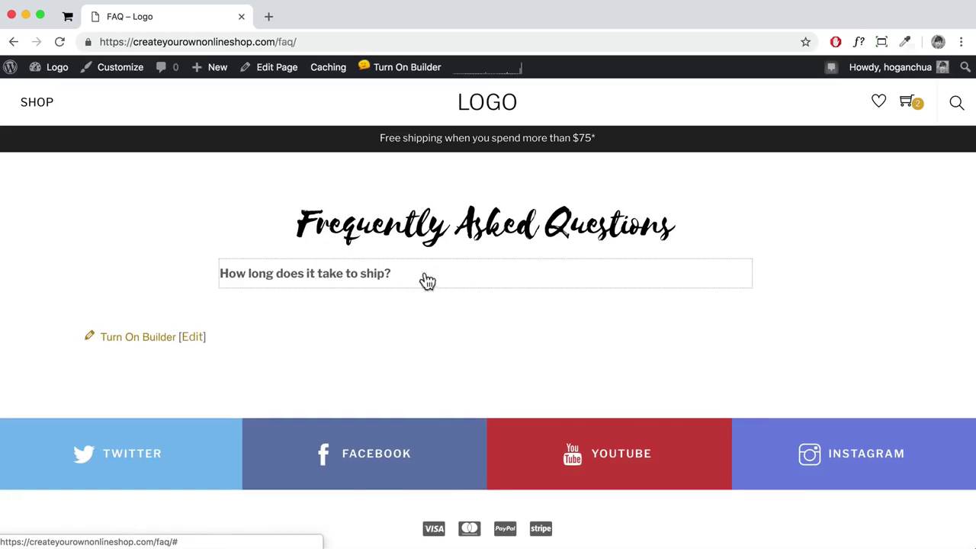
pyautogui.click(159, 337)
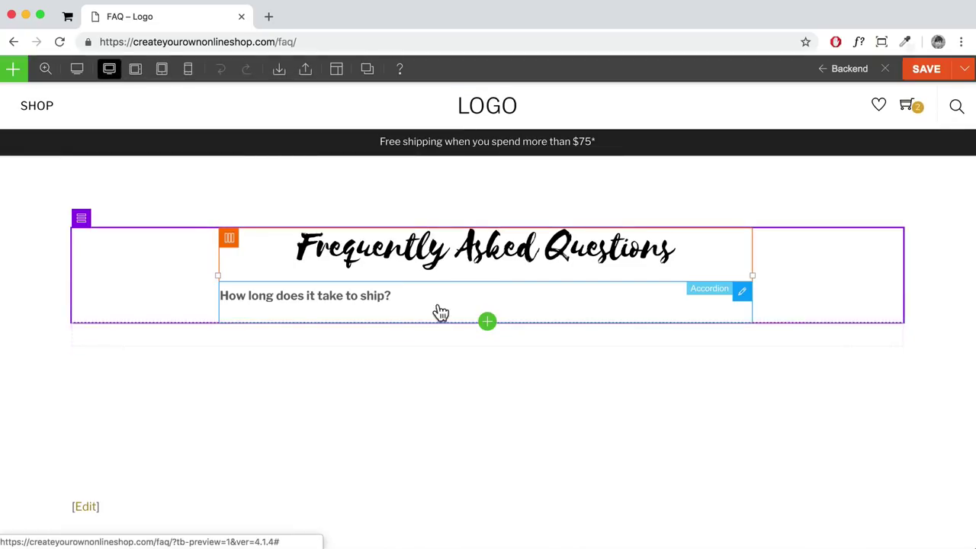
# Set the accordion's closed icon to fa-angle-down from the Directional icons
pyautogui.doubleClick(440, 309)
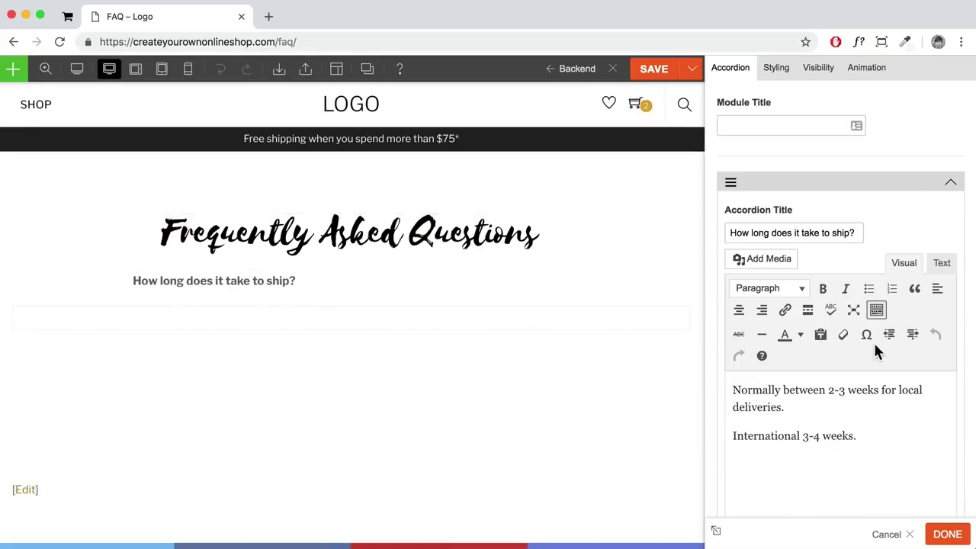
pyautogui.scroll(-6, 884, 366)
pyautogui.scroll(-4, 887, 369)
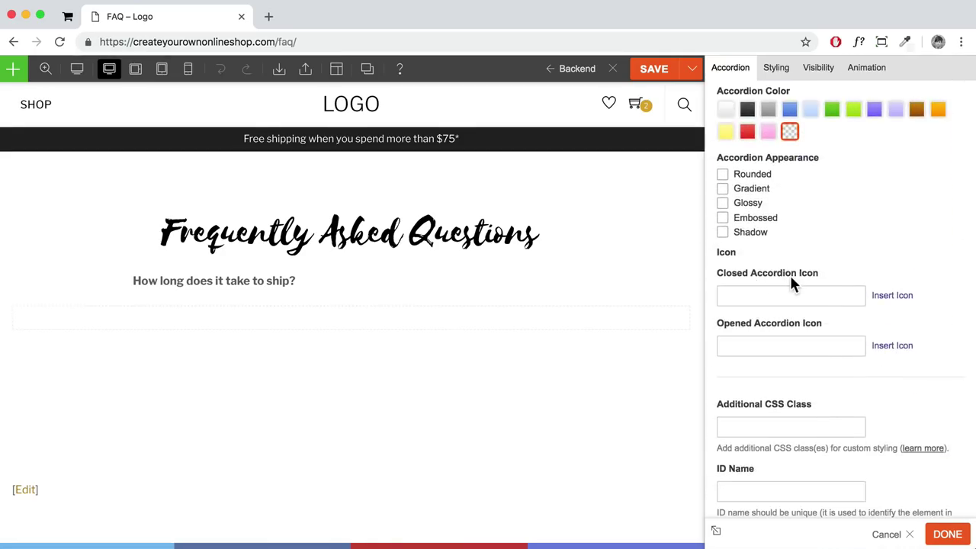
pyautogui.click(890, 302)
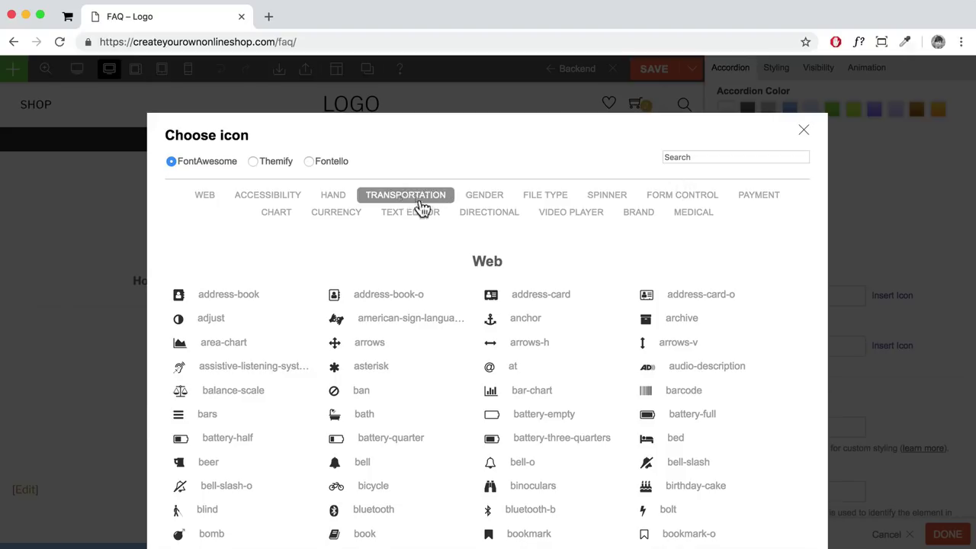
pyautogui.click(492, 220)
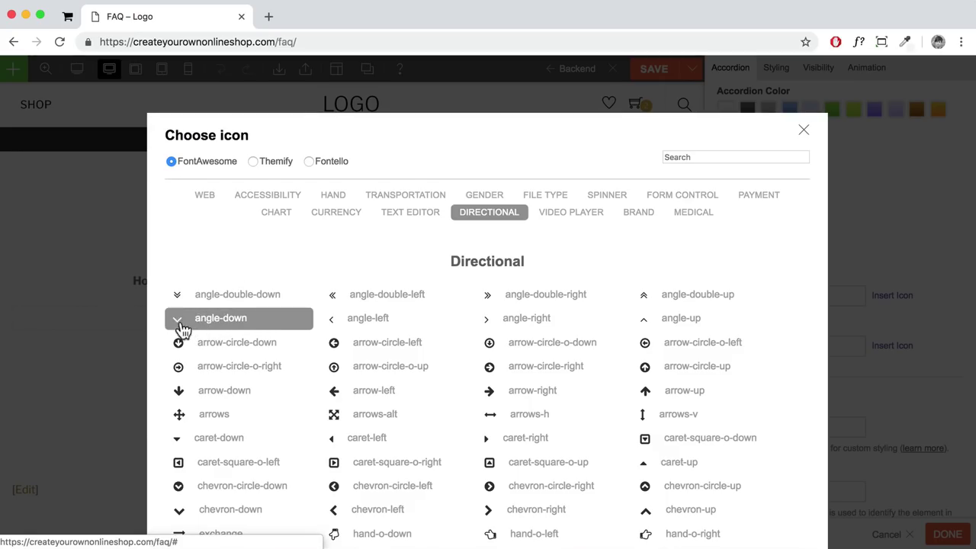
pyautogui.click(214, 327)
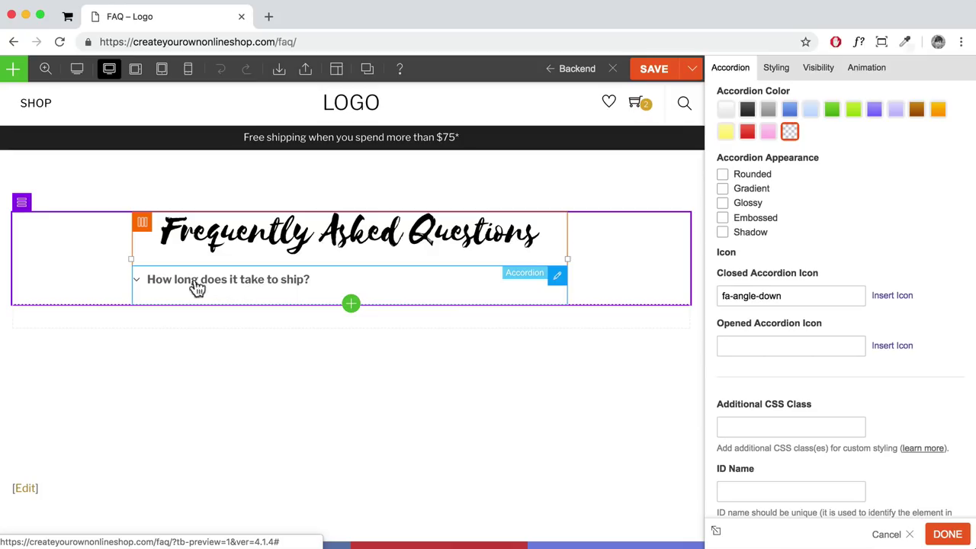
# Set the opened icon to fa-angle-up and apply the accordion settings
pyautogui.click(734, 348)
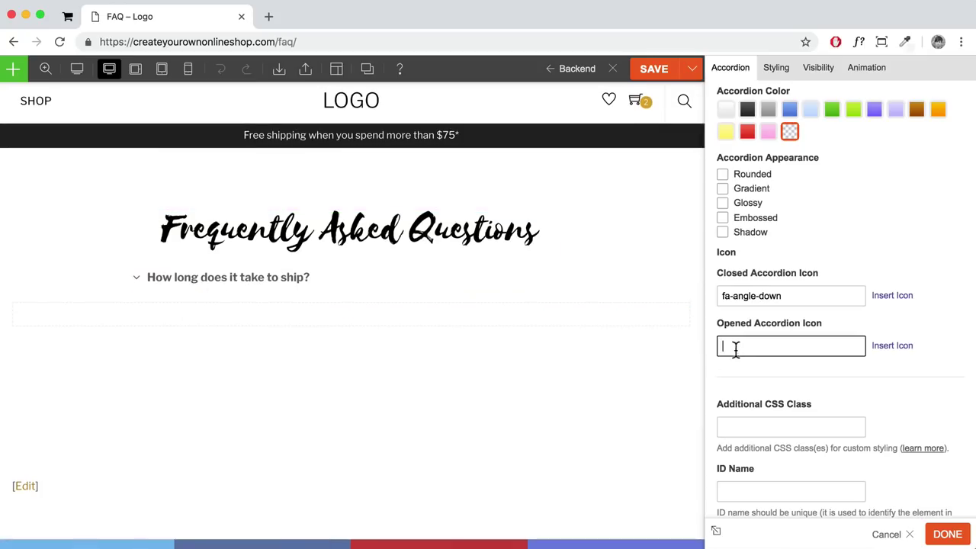
pyautogui.click(894, 347)
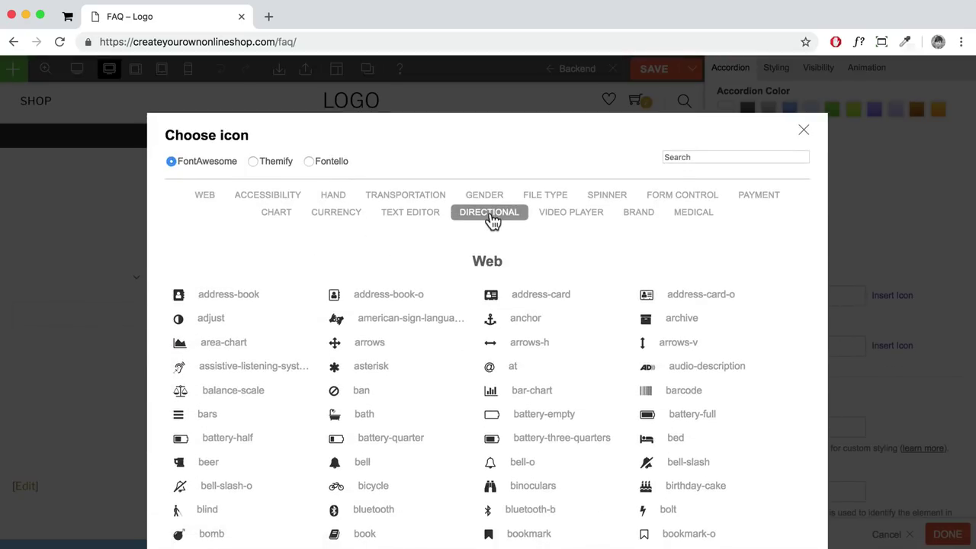
pyautogui.click(492, 217)
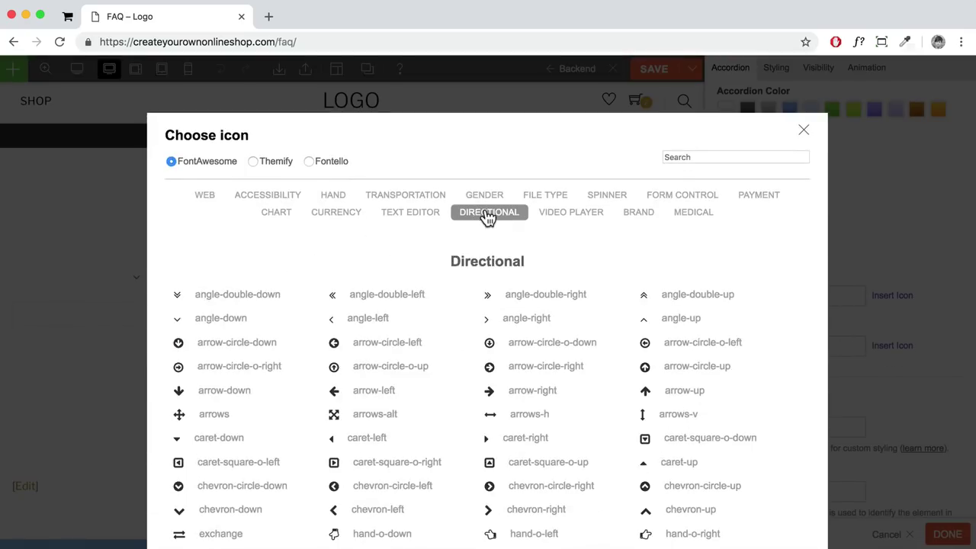
pyautogui.click(670, 322)
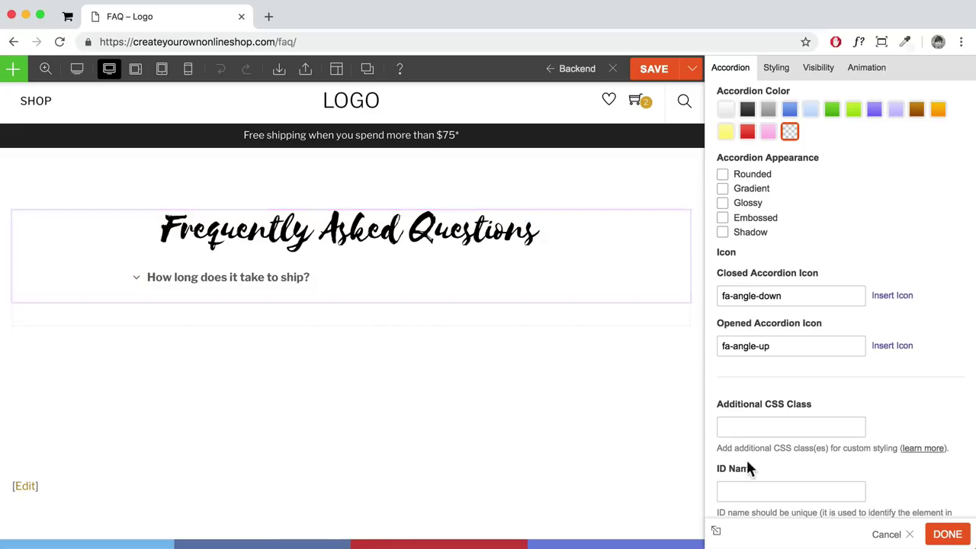
pyautogui.click(948, 538)
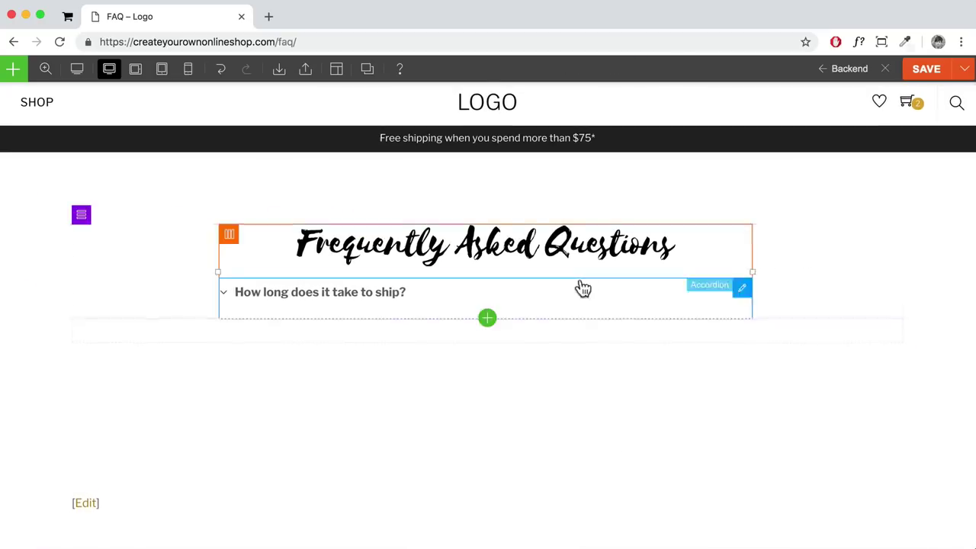
# Save the FAQ page, exit the builder, and toggle the shipping question to test its angle icons
pyautogui.click(928, 71)
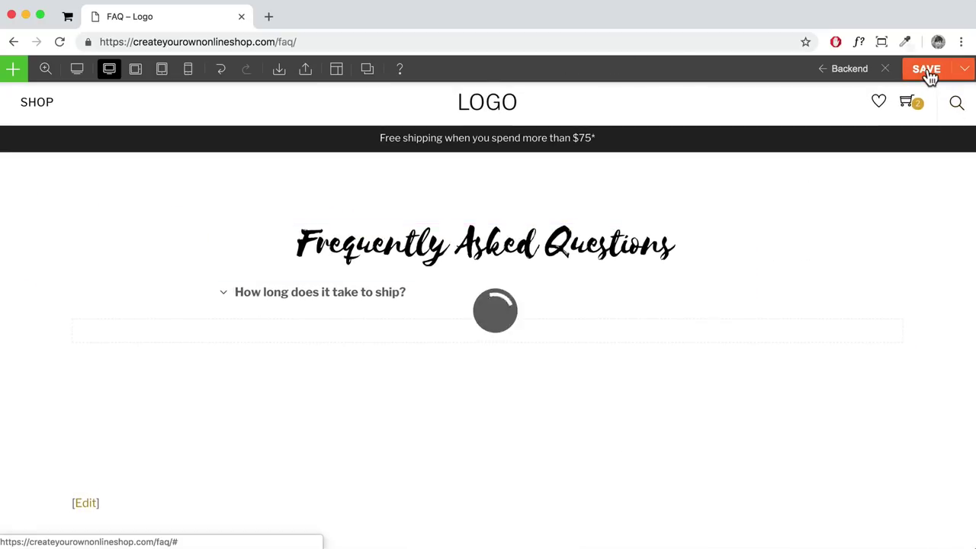
pyautogui.click(885, 71)
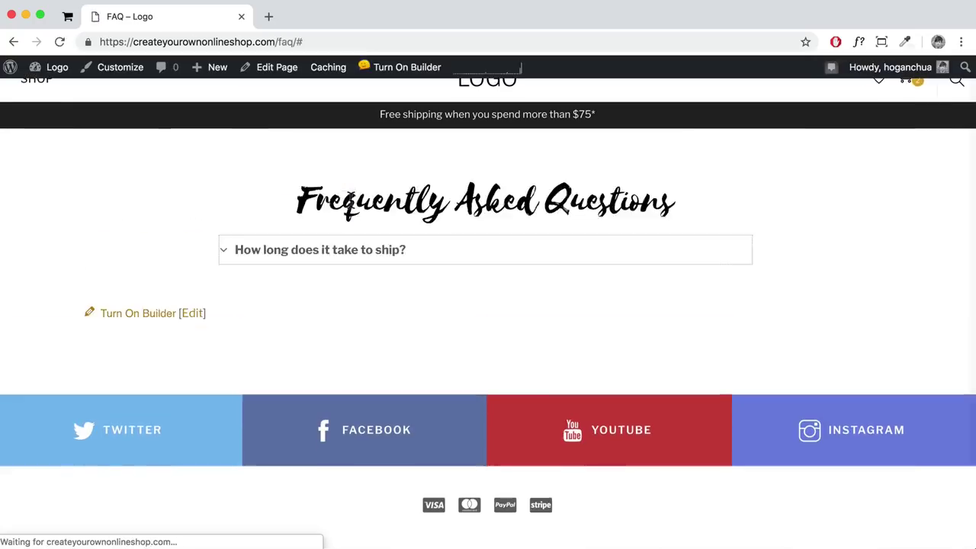
pyautogui.click(300, 256)
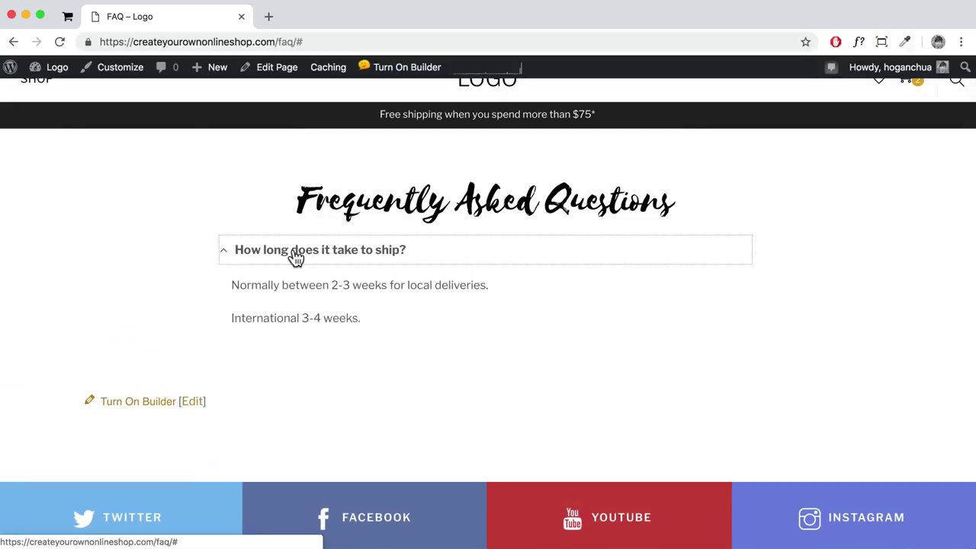
pyautogui.click(295, 251)
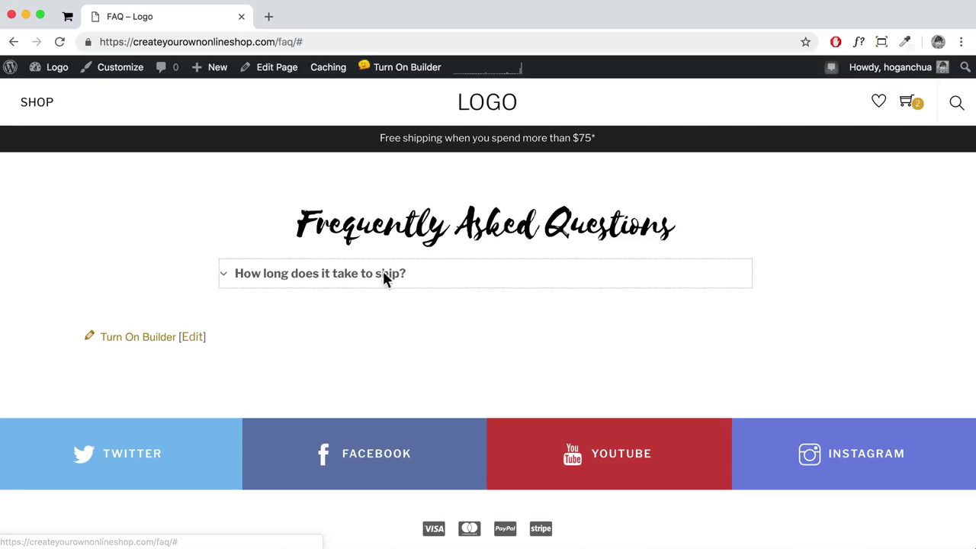
# Scroll down the live FAQ page toward the footer
pyautogui.scroll(-3, 492, 297)
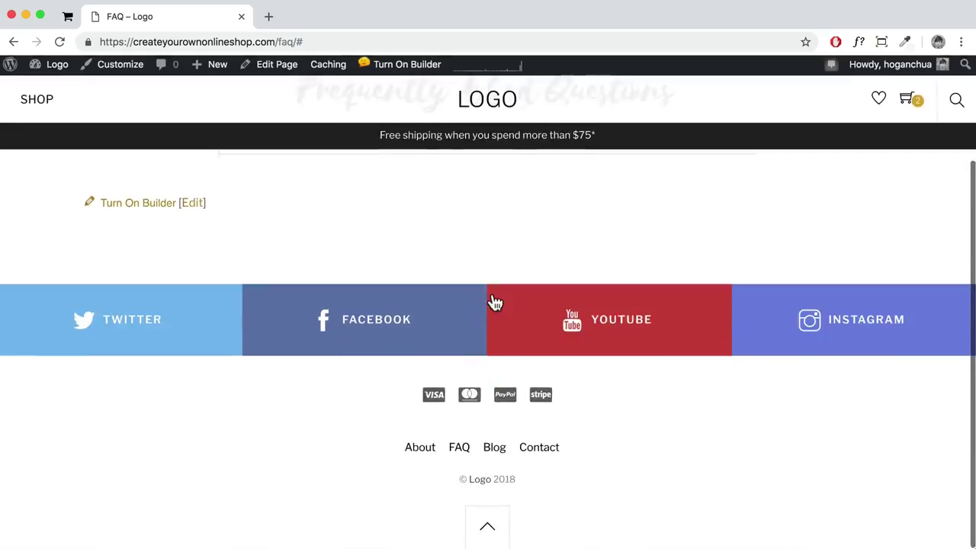
pyautogui.scroll(3, 492, 301)
pyautogui.scroll(-3, 512, 339)
pyautogui.scroll(3, 515, 338)
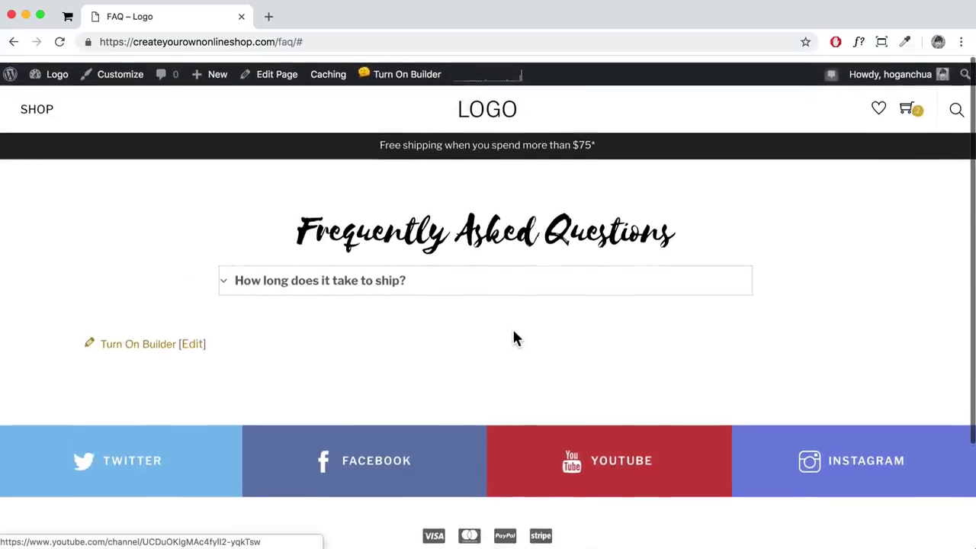
pyautogui.scroll(-3, 514, 337)
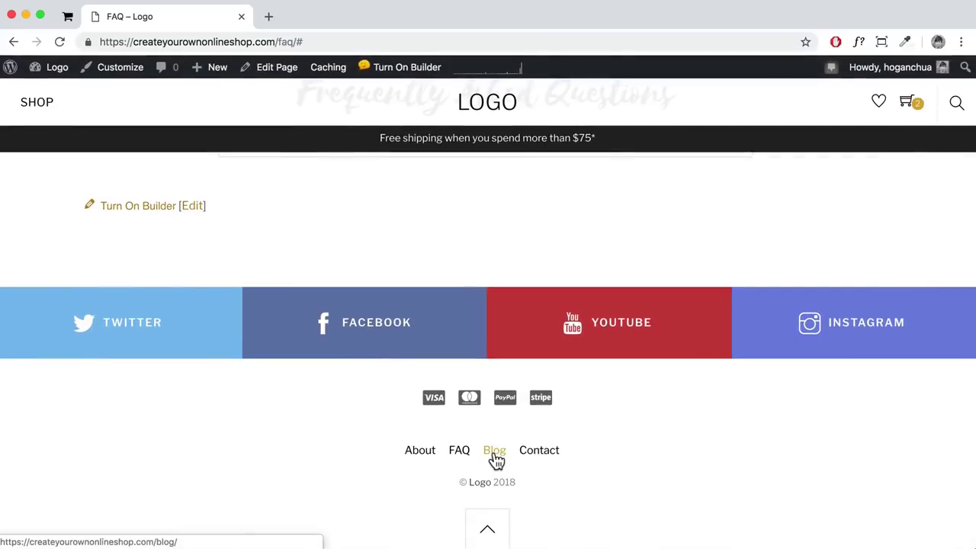
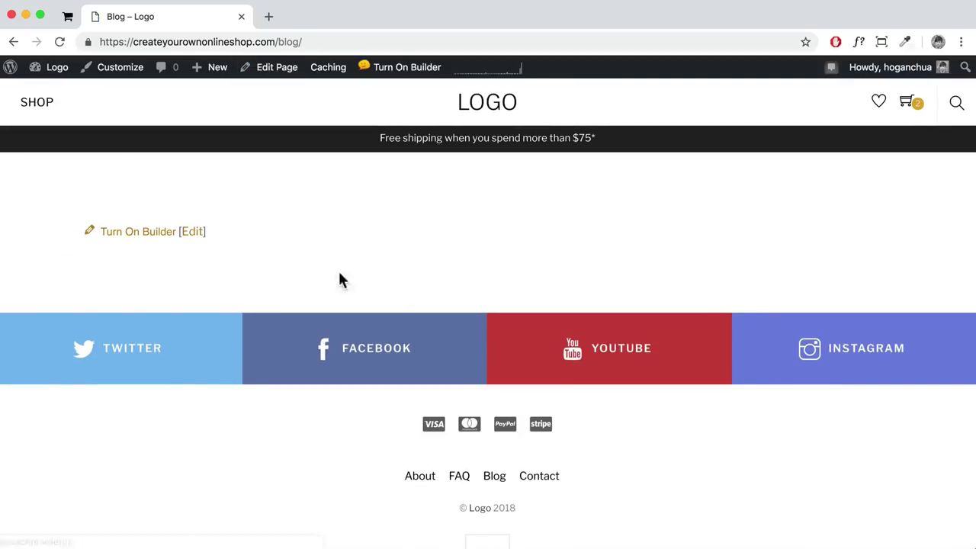
# Turn on the builder for the blog page and drop a Post module into the empty row
pyautogui.click(145, 238)
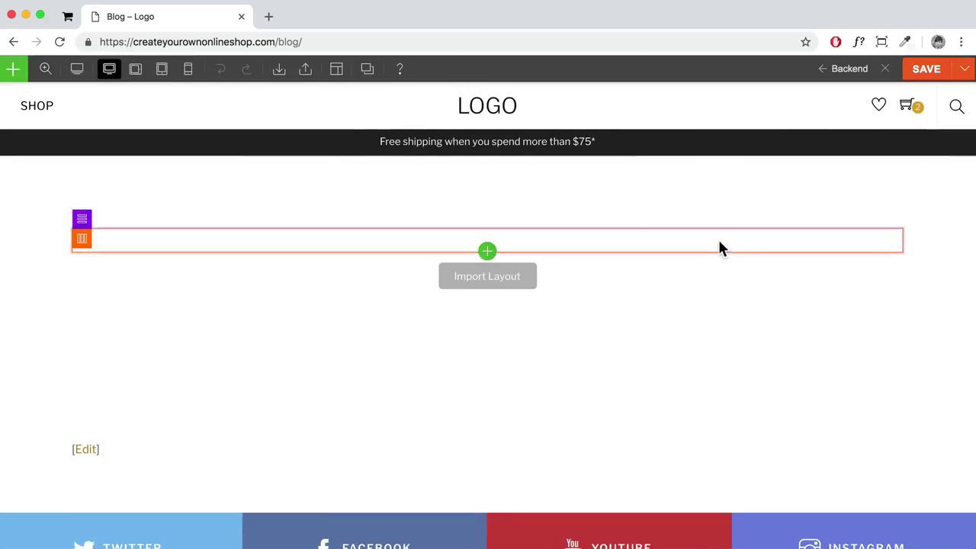
pyautogui.moveTo(88, 220)
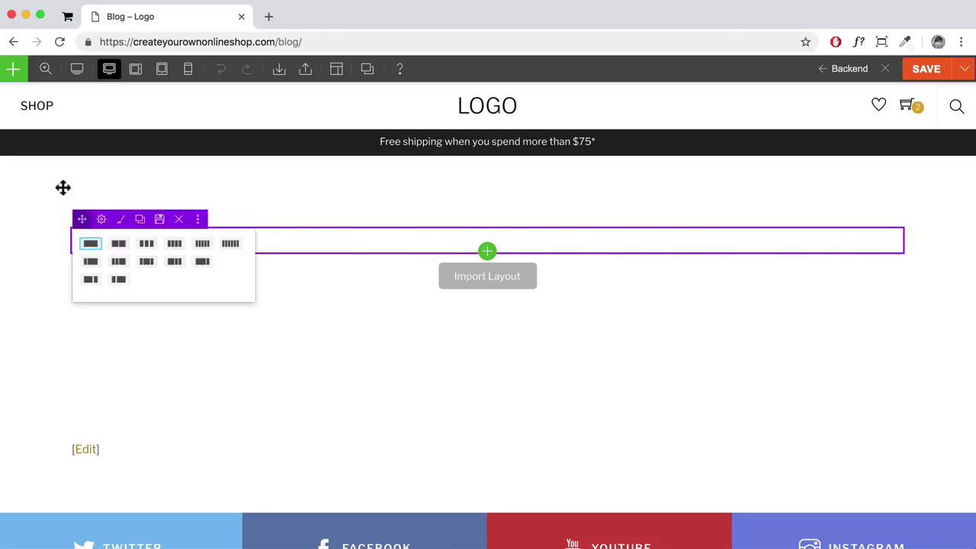
pyautogui.click(13, 69)
pyautogui.scroll(-4, 83, 306)
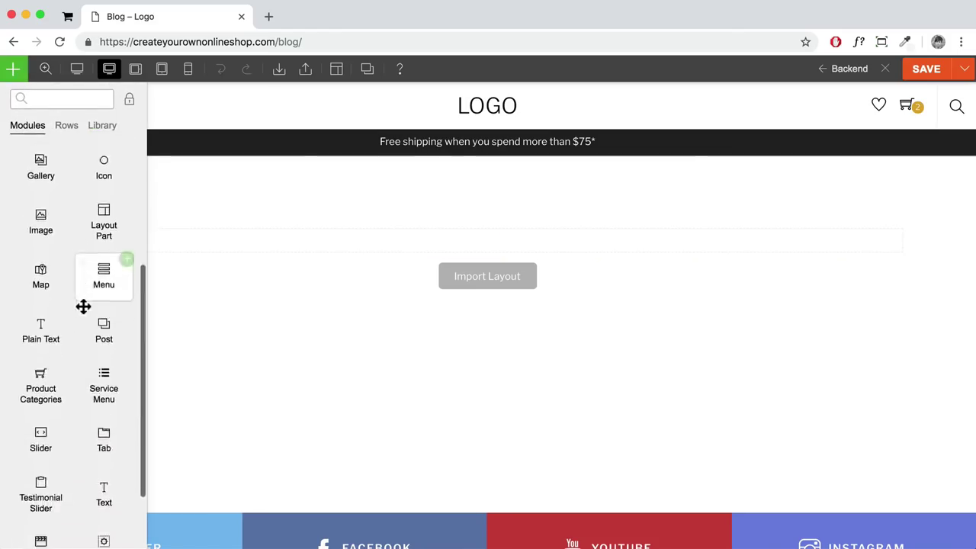
pyautogui.scroll(-2, 83, 306)
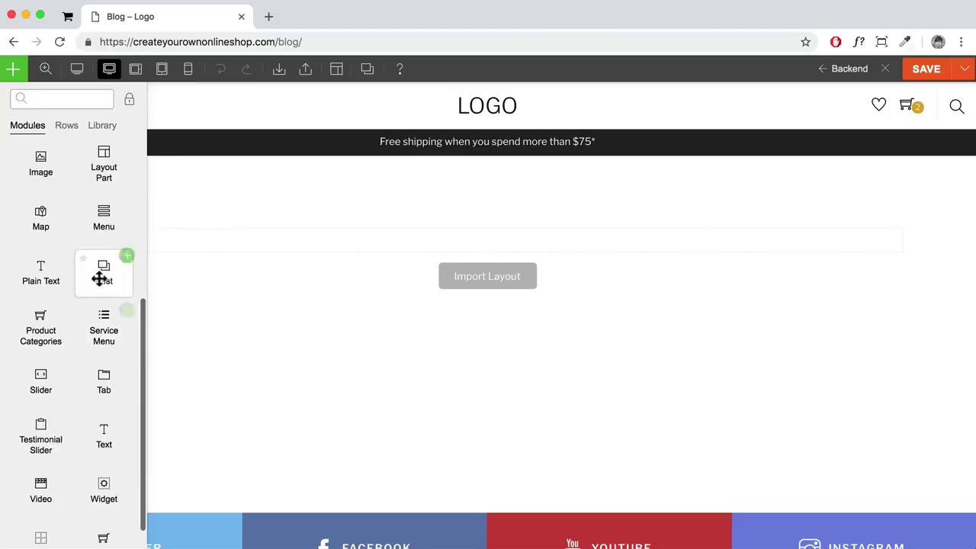
pyautogui.moveTo(99, 278); pyautogui.dragTo(377, 254)
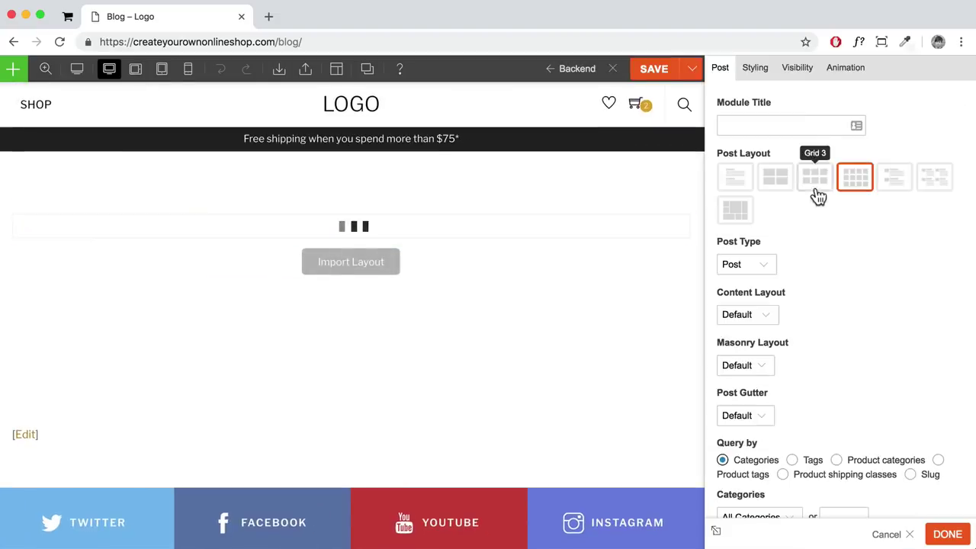
# Set the Post module to the Grid 3 layout with Display set to None
pyautogui.click(817, 196)
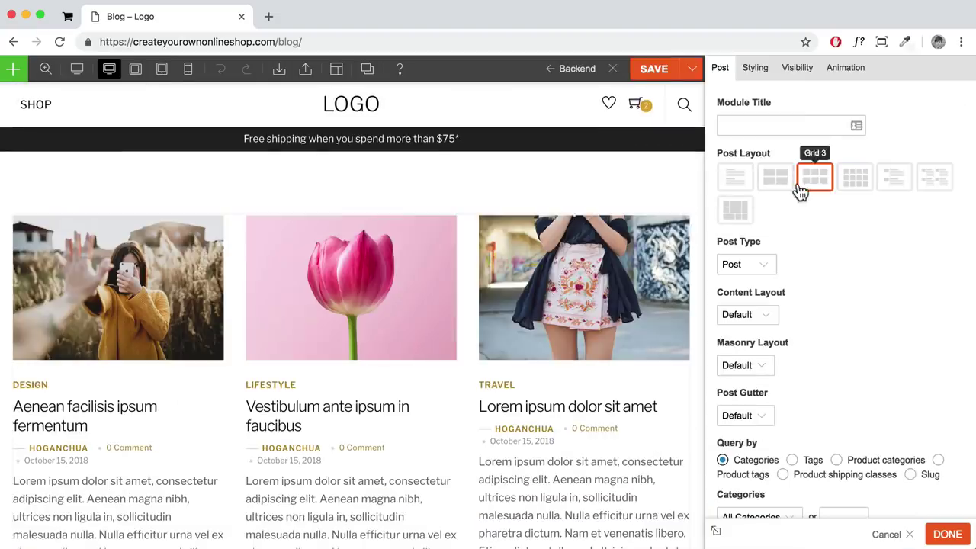
pyautogui.scroll(-3, 463, 338)
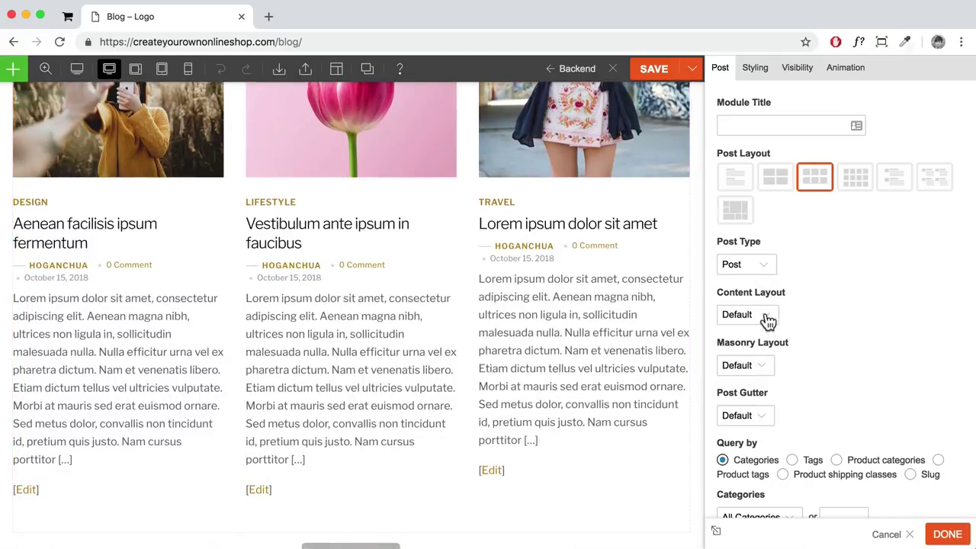
pyautogui.click(770, 320)
pyautogui.click(844, 315)
pyautogui.scroll(-5, 784, 359)
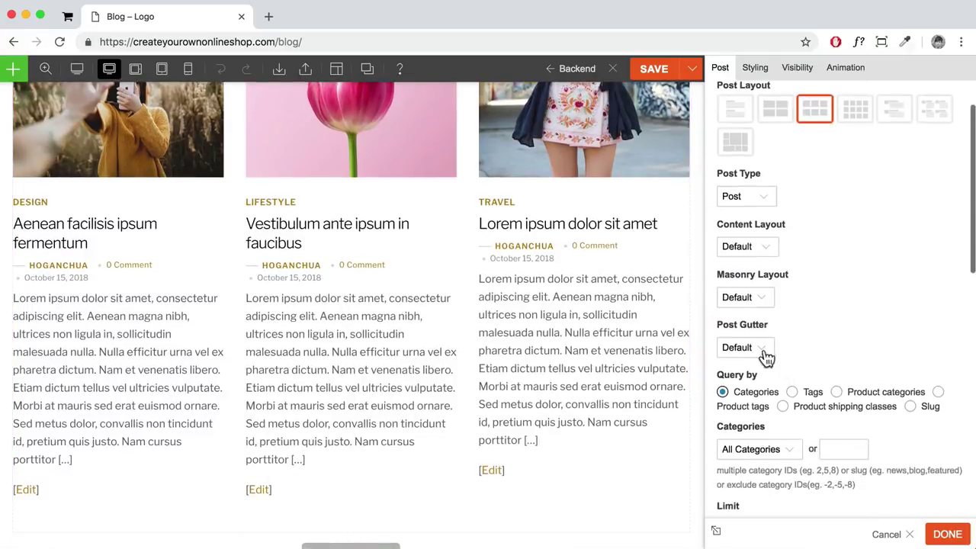
pyautogui.scroll(-5, 772, 359)
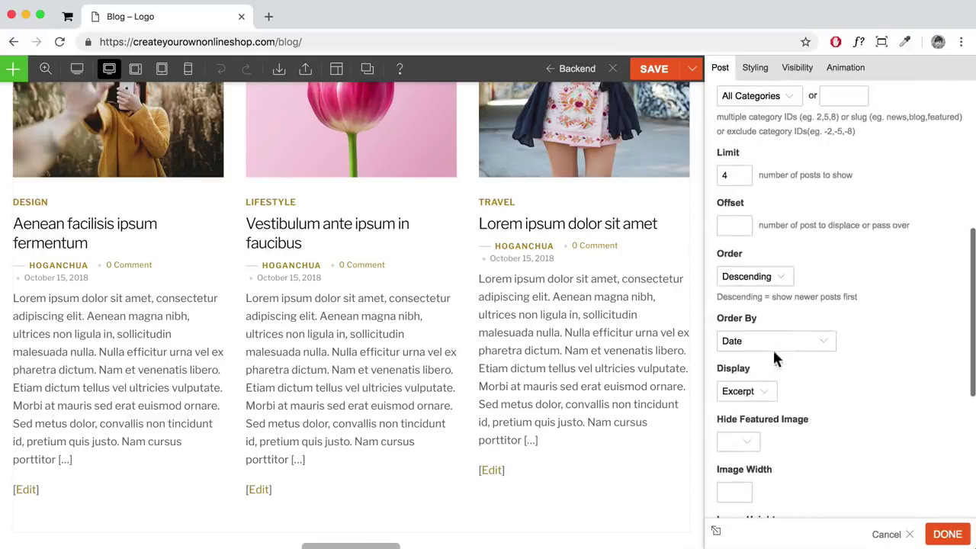
pyautogui.click(746, 391)
pyautogui.click(755, 403)
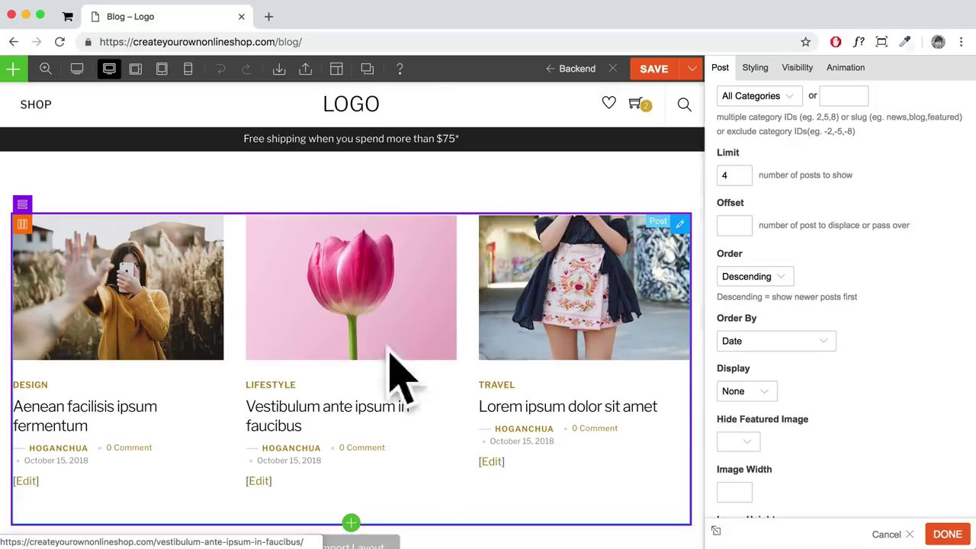
pyautogui.scroll(-1, 286, 341)
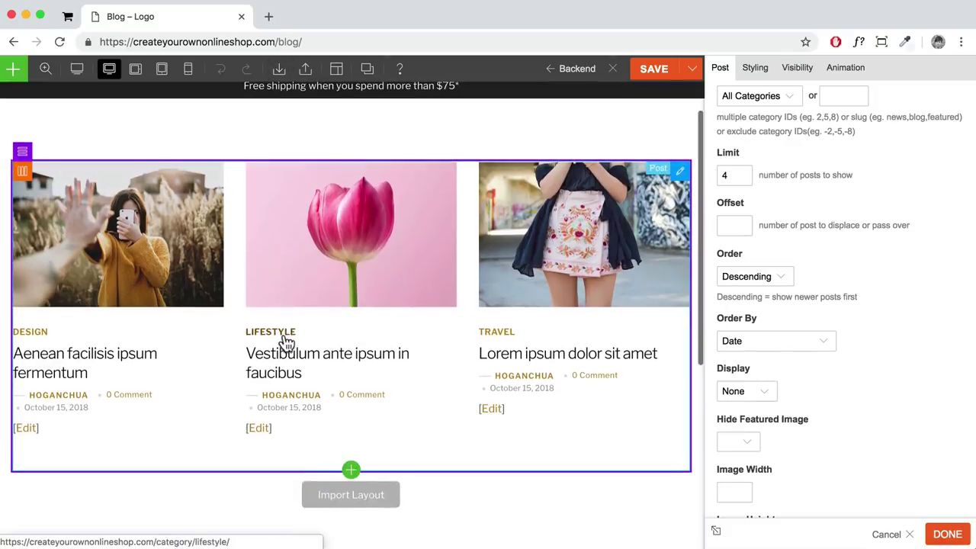
pyautogui.scroll(-3, 473, 311)
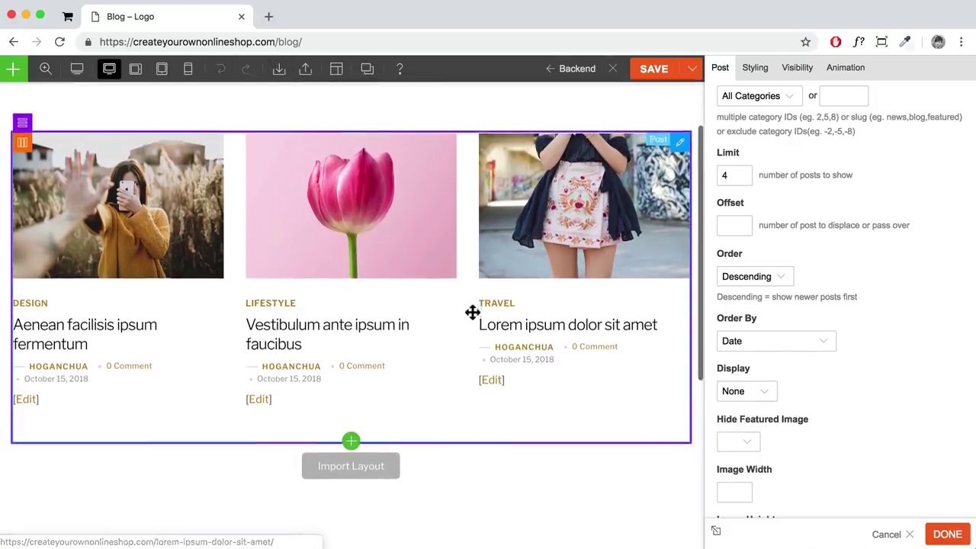
pyautogui.scroll(5, 660, 316)
pyautogui.scroll(10, 829, 323)
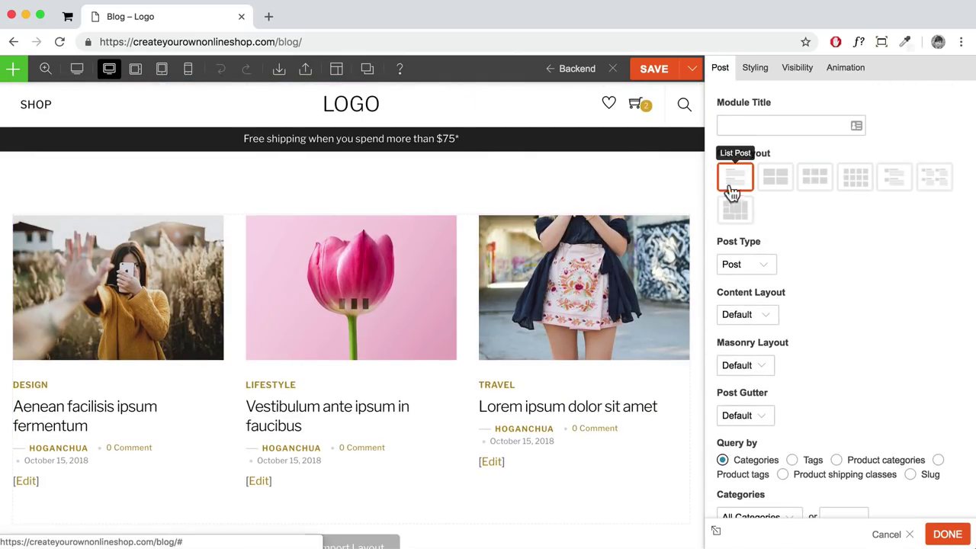
# Switch the Post module to the List layout showing excerpts, and confirm the settings
pyautogui.click(736, 183)
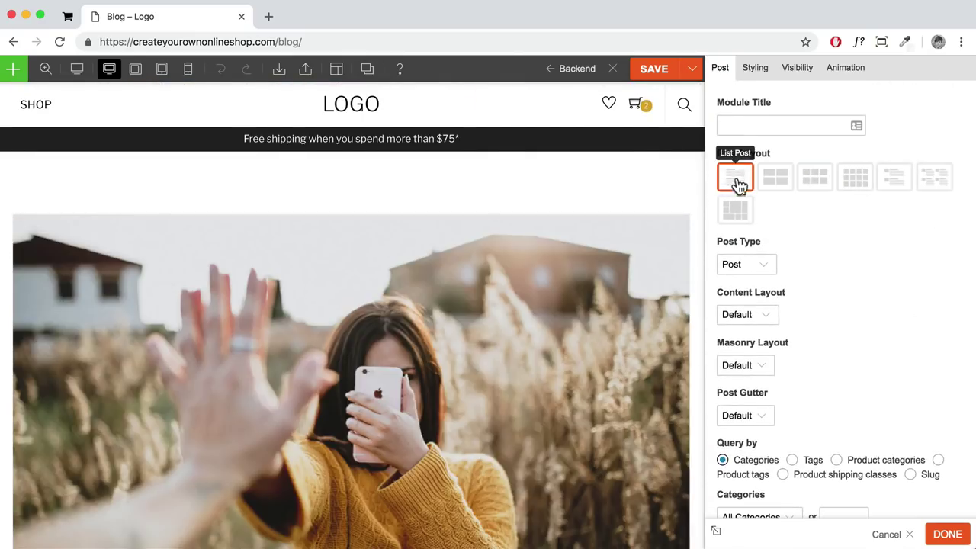
pyautogui.scroll(-10, 380, 343)
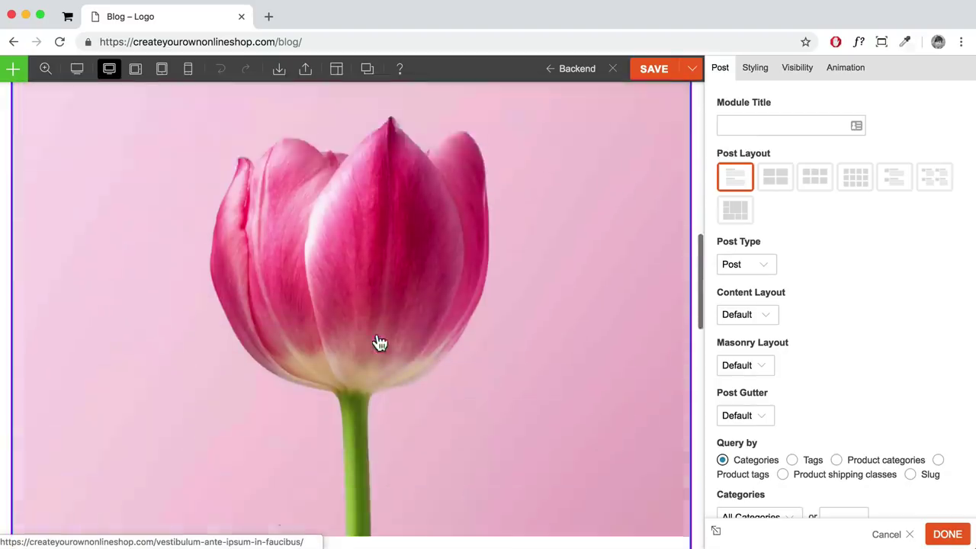
pyautogui.scroll(-10, 817, 321)
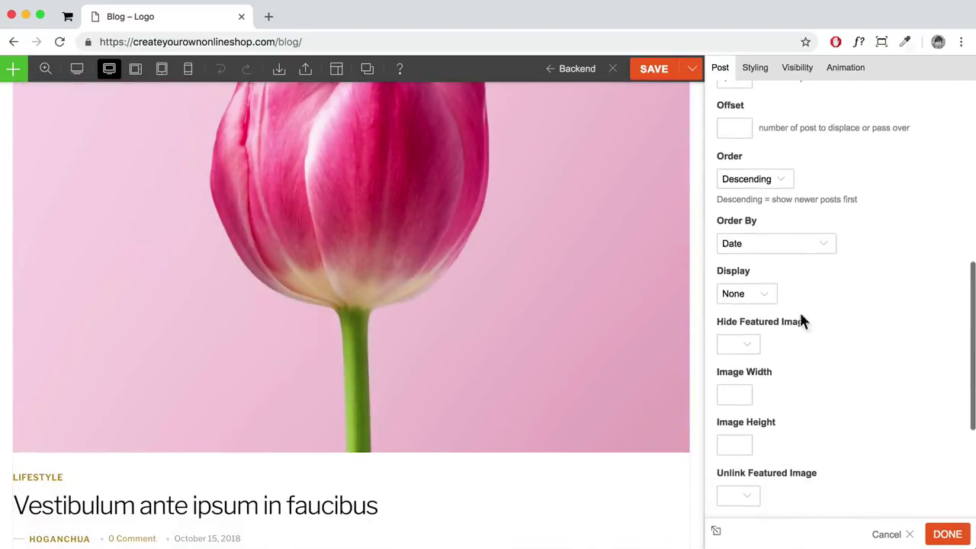
pyautogui.click(759, 294)
pyautogui.click(749, 280)
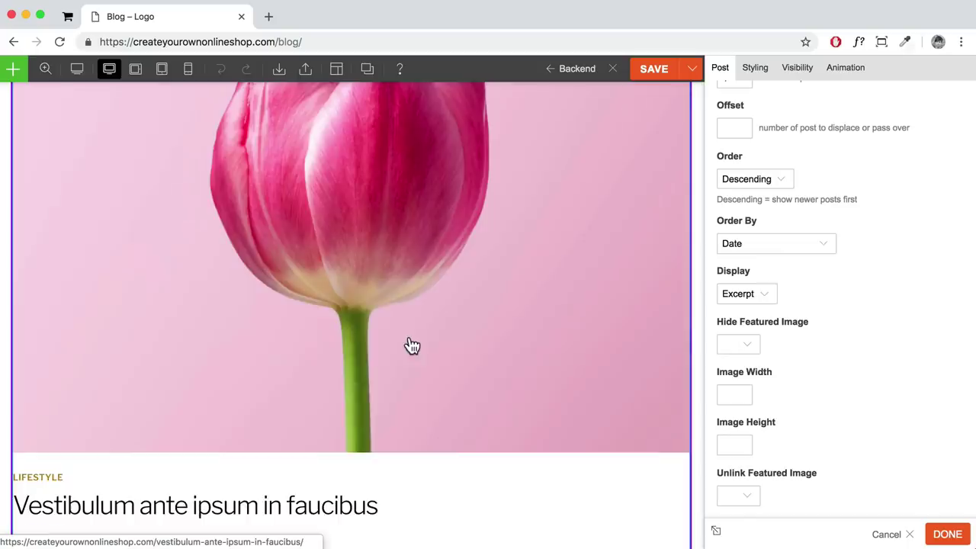
pyautogui.scroll(-8, 409, 343)
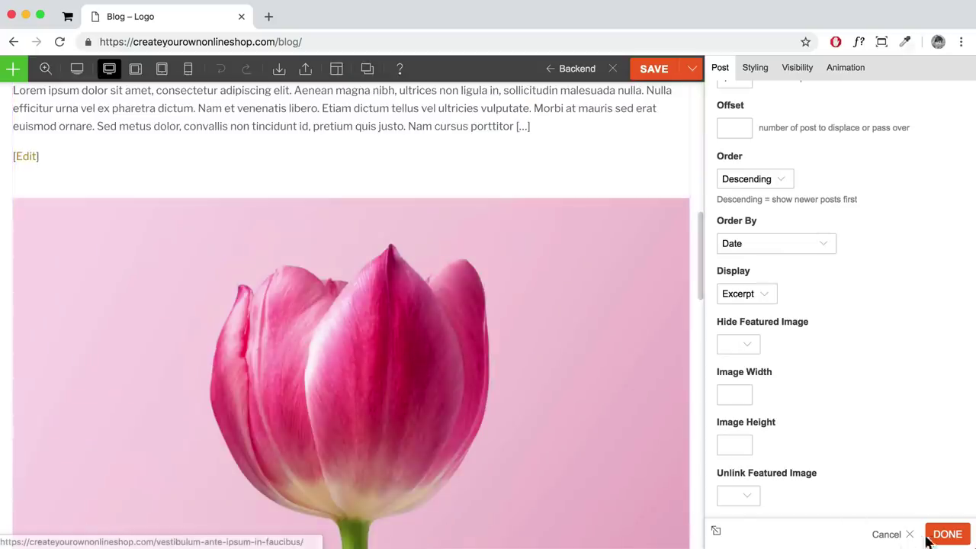
pyautogui.click(948, 534)
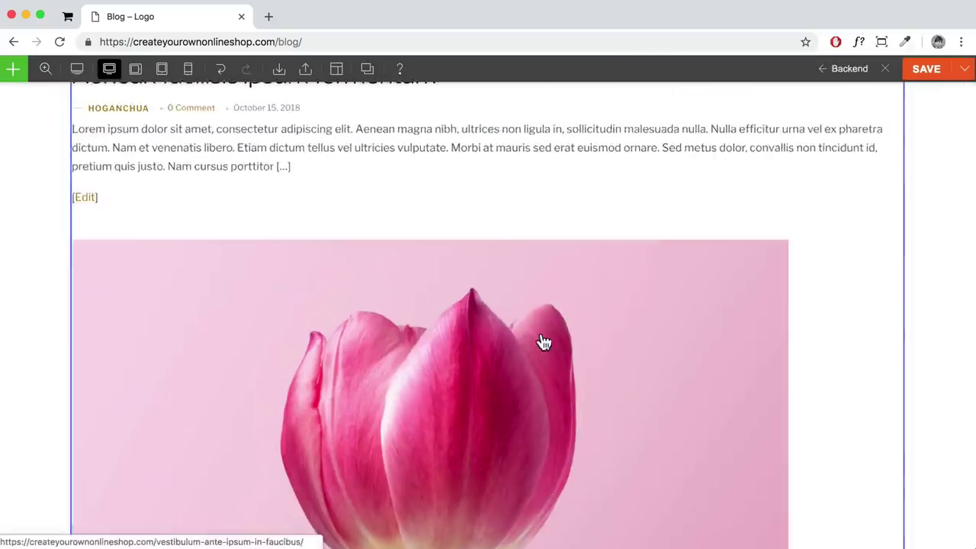
# Split the blog row into a two-column layout
pyautogui.scroll(5, 542, 341)
pyautogui.scroll(2, 544, 342)
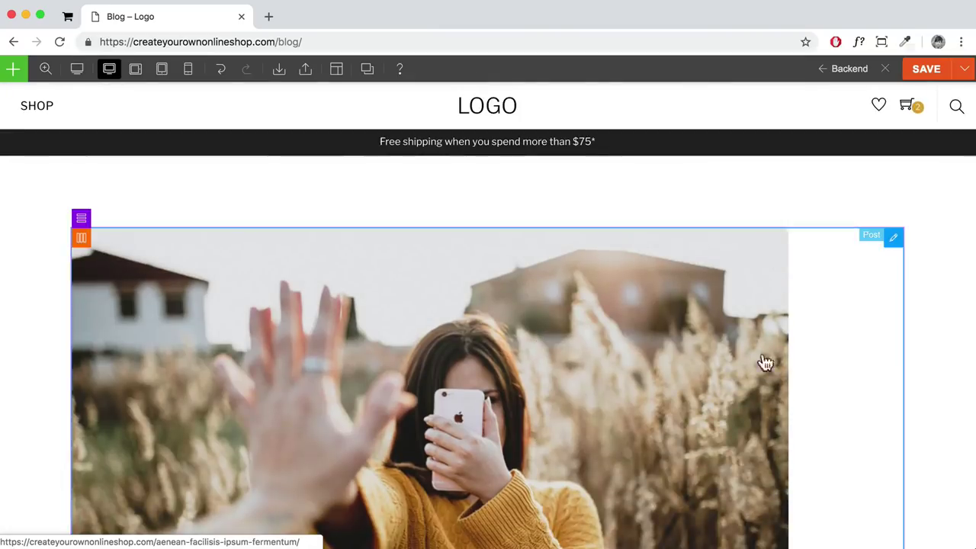
pyautogui.moveTo(84, 217)
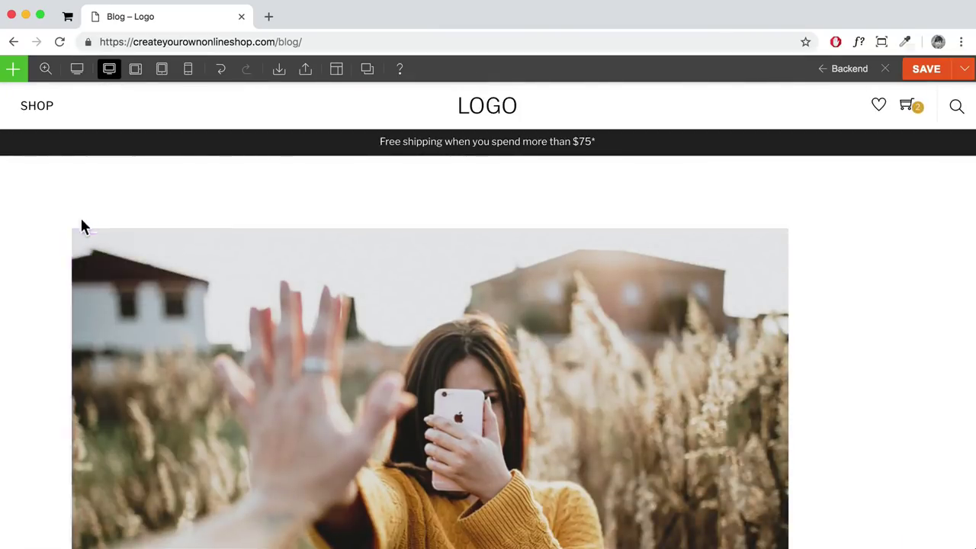
pyautogui.click(202, 263)
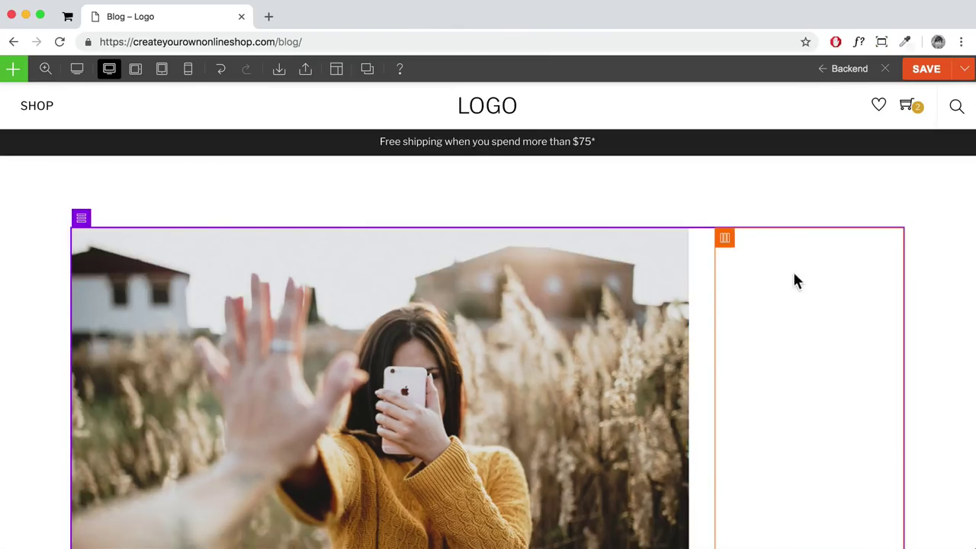
# Drop a Widgetized module into the right column and set its widget area to Sidebar
pyautogui.click(13, 70)
pyautogui.scroll(-1, 53, 323)
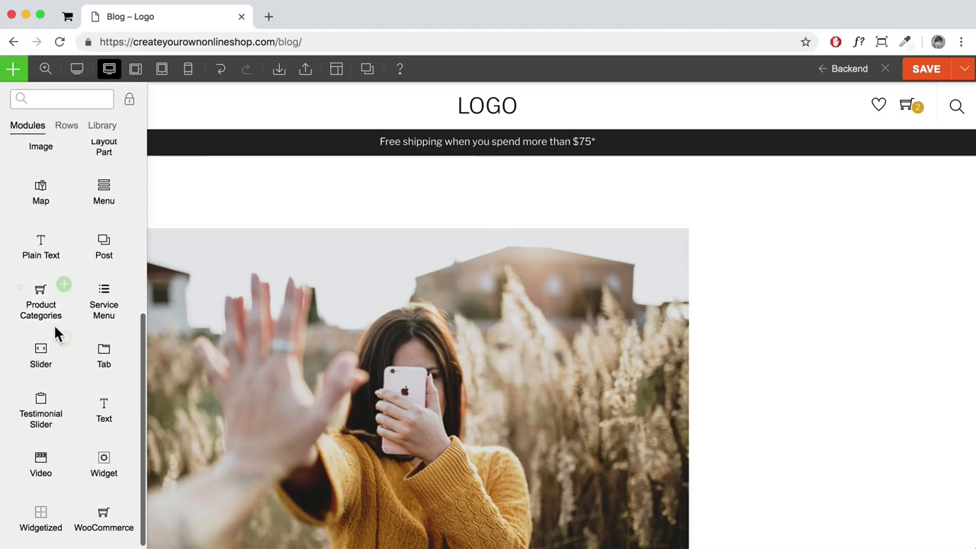
pyautogui.click(13, 69)
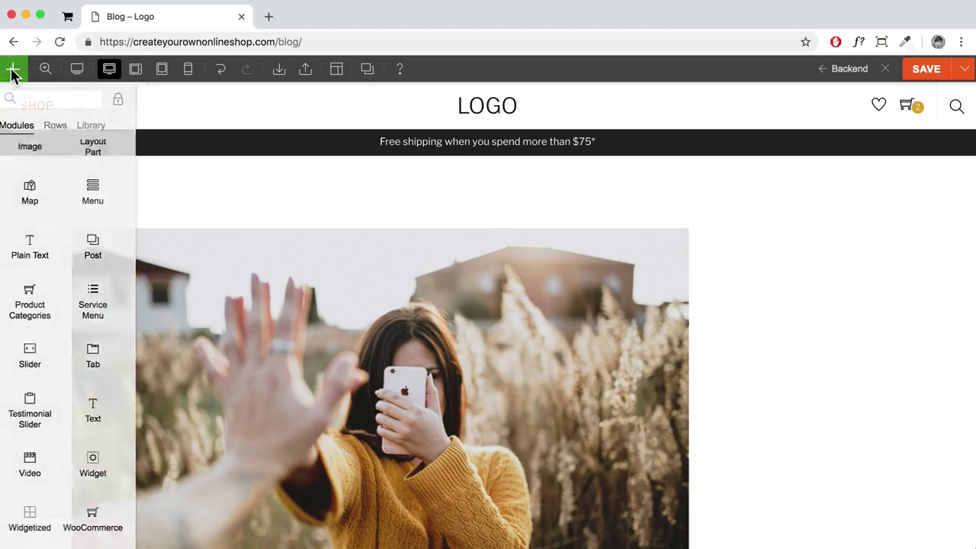
pyautogui.moveTo(41, 404); pyautogui.dragTo(20, 394)
pyautogui.moveTo(33, 523); pyautogui.dragTo(785, 308)
pyautogui.click(787, 177)
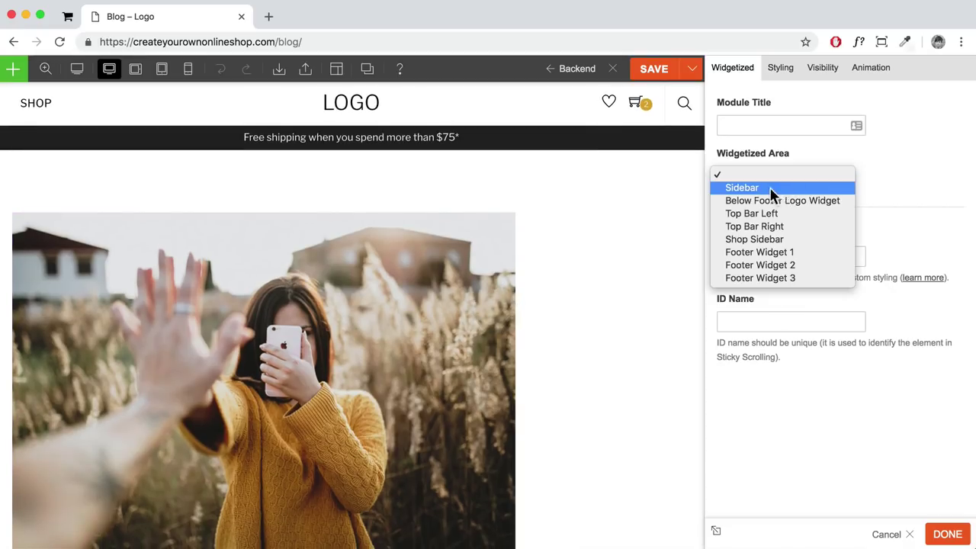
pyautogui.click(766, 188)
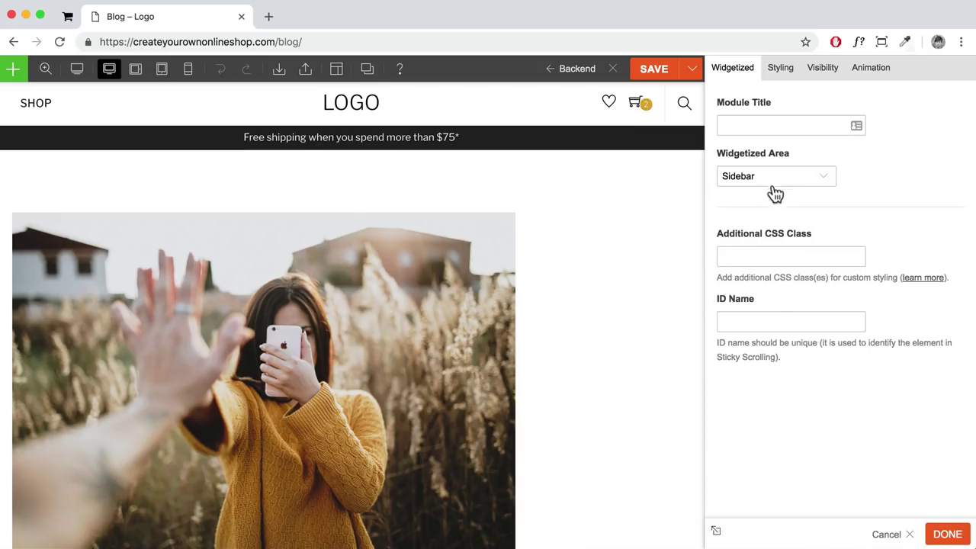
pyautogui.click(641, 503)
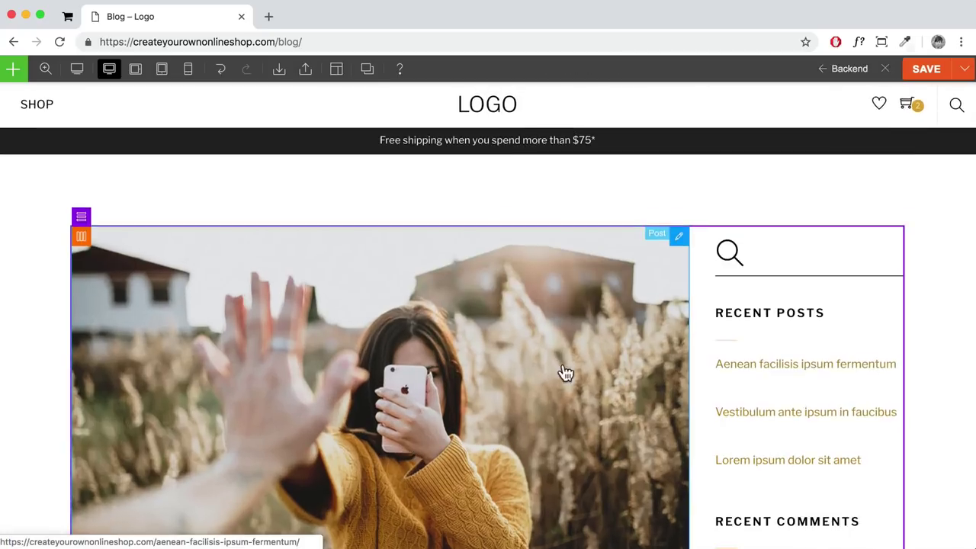
pyautogui.scroll(-4, 904, 405)
pyautogui.scroll(-12, 902, 395)
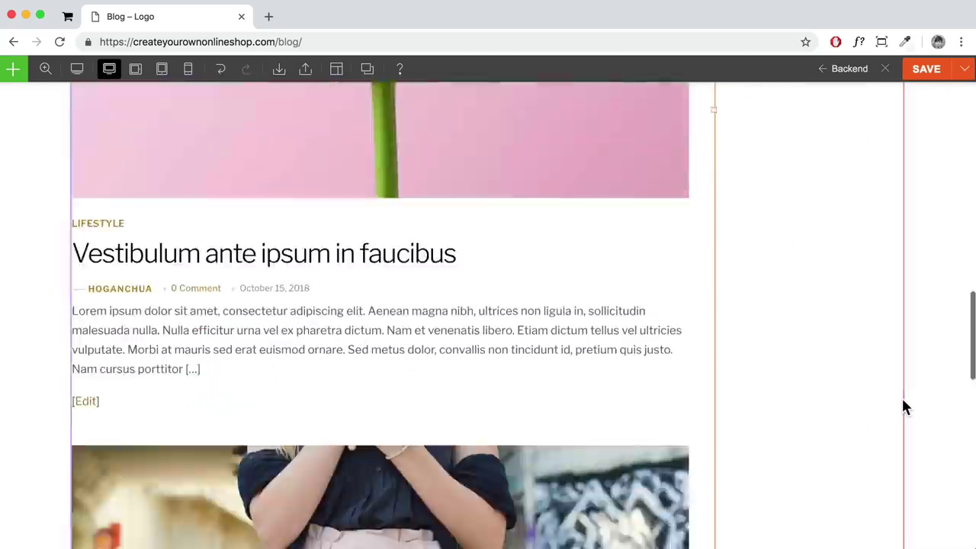
pyautogui.scroll(16, 901, 396)
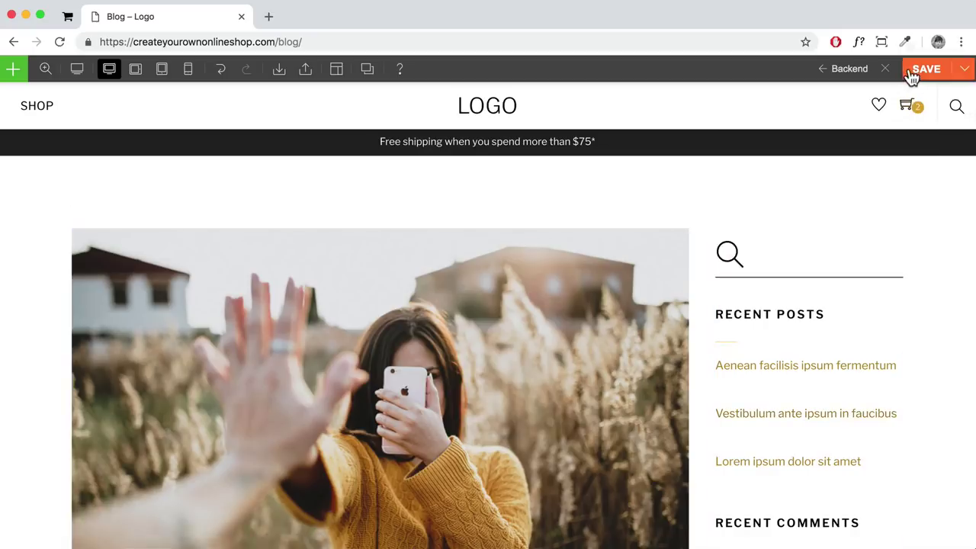
# Save the blog page layout, review it, and exit Themify Builder
pyautogui.click(914, 70)
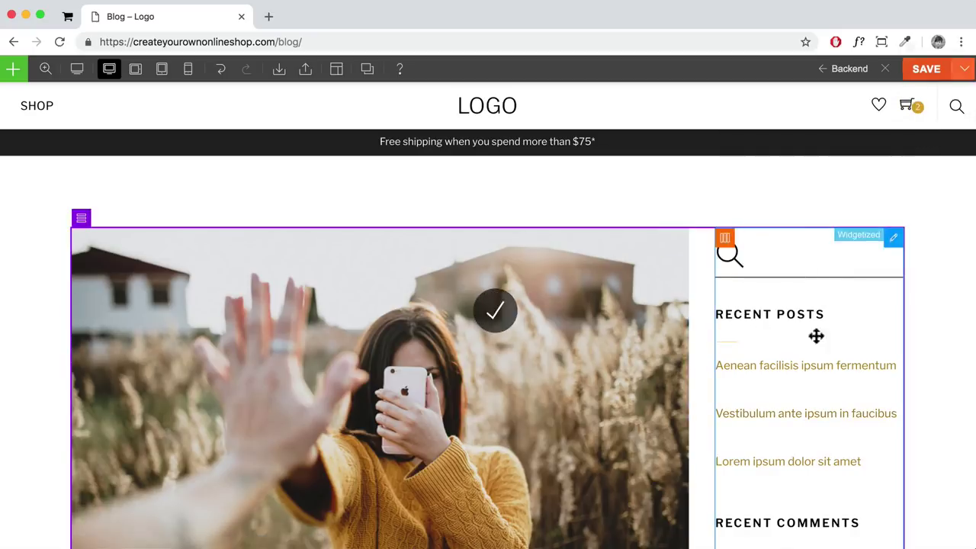
pyautogui.scroll(-5, 815, 335)
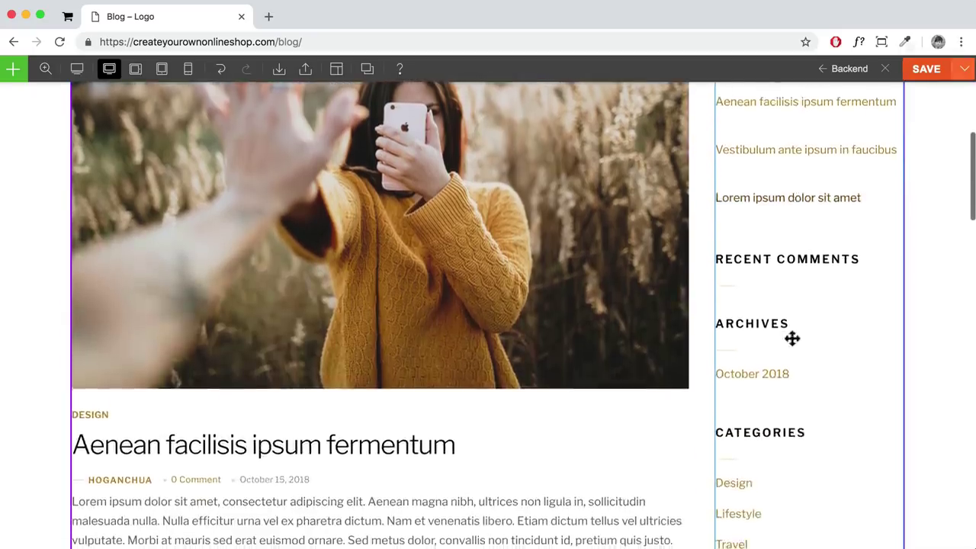
pyautogui.scroll(-7, 765, 401)
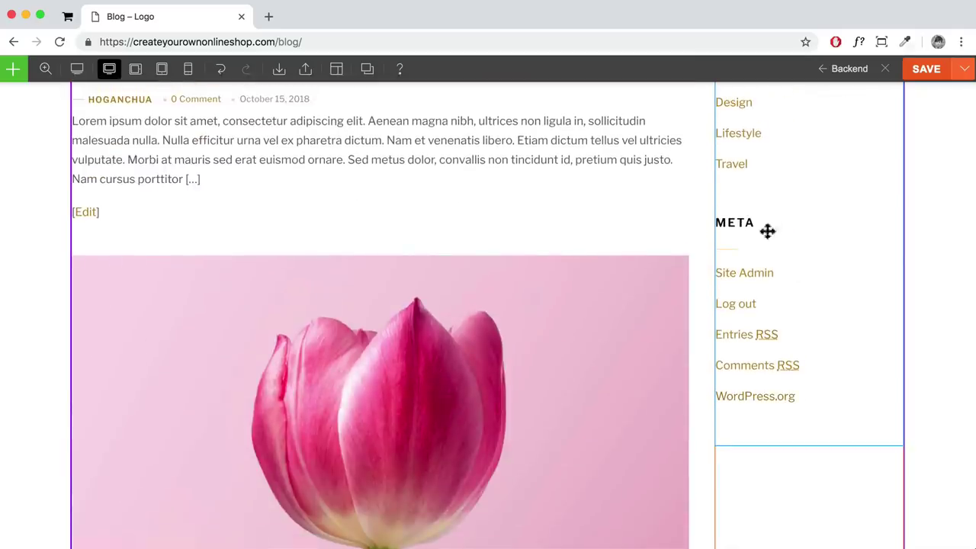
pyautogui.scroll(12, 762, 235)
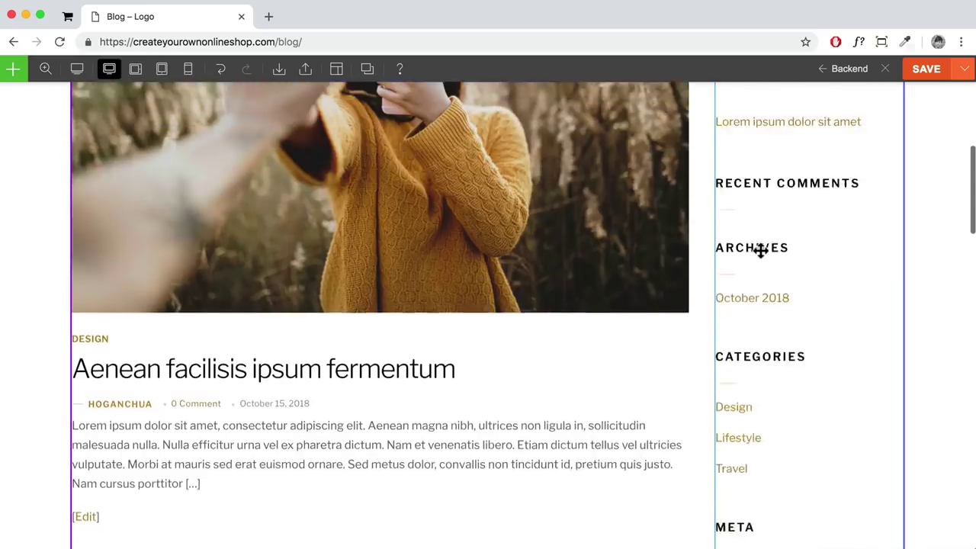
pyautogui.scroll(1, 785, 279)
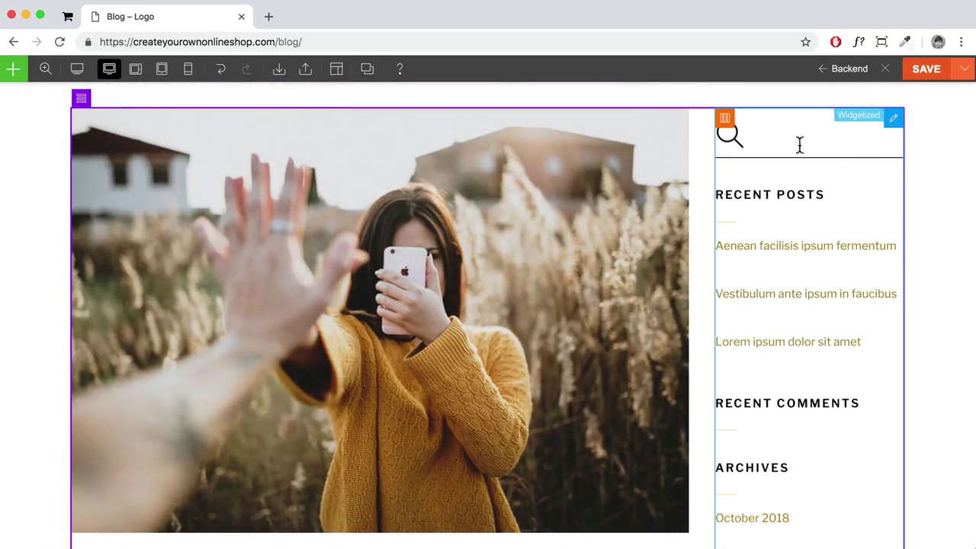
pyautogui.click(881, 73)
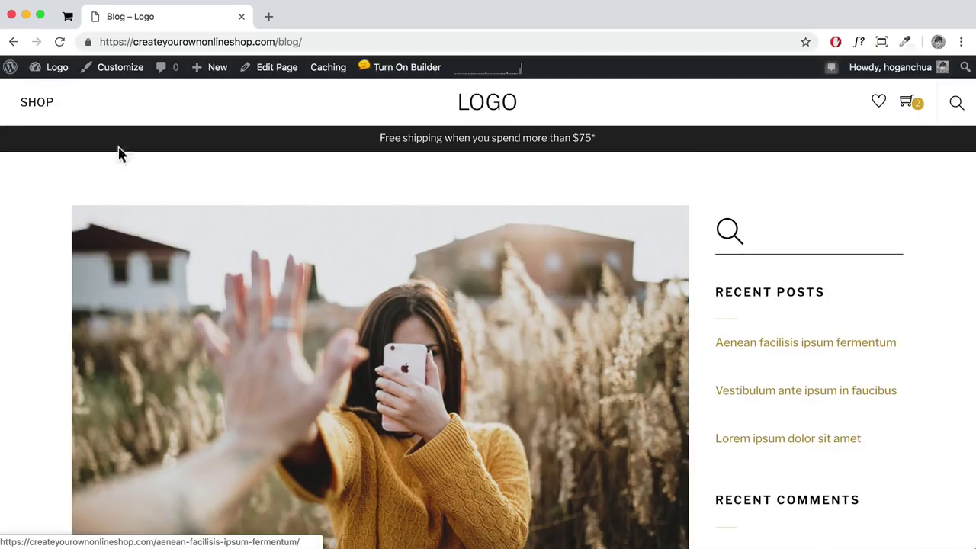
# Open the Widgets admin page and open the live site in a new tab
pyautogui.moveTo(53, 77)
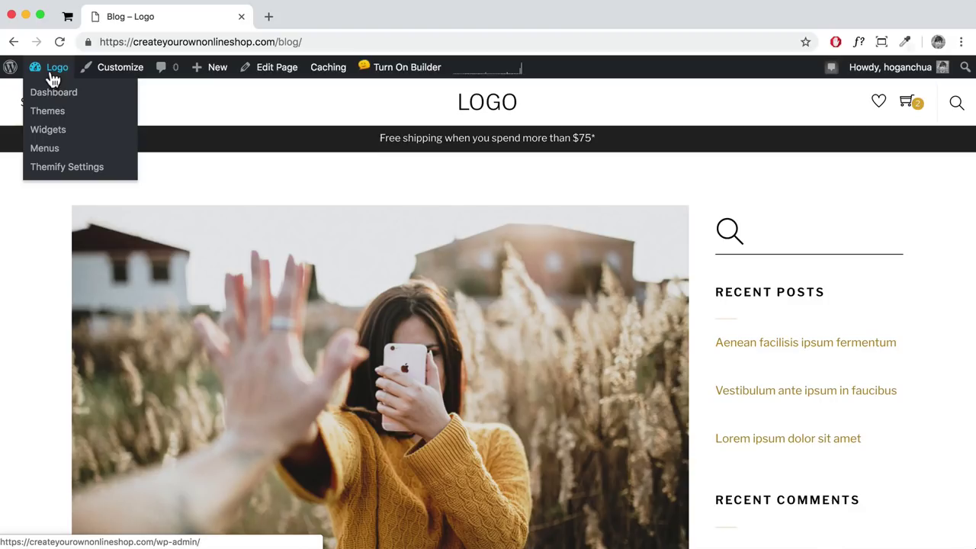
pyautogui.click(51, 135)
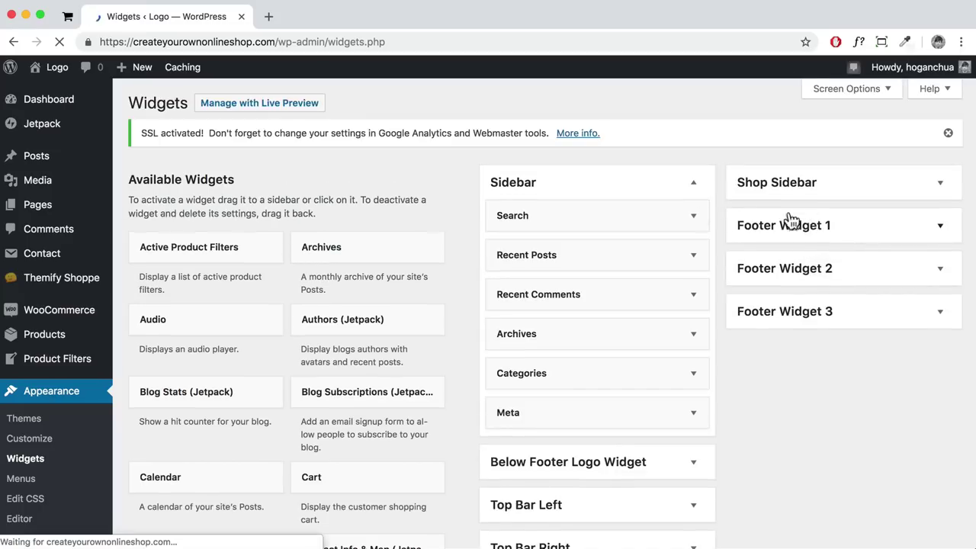
pyautogui.moveTo(54, 67)
pyautogui.rightClick(48, 92)
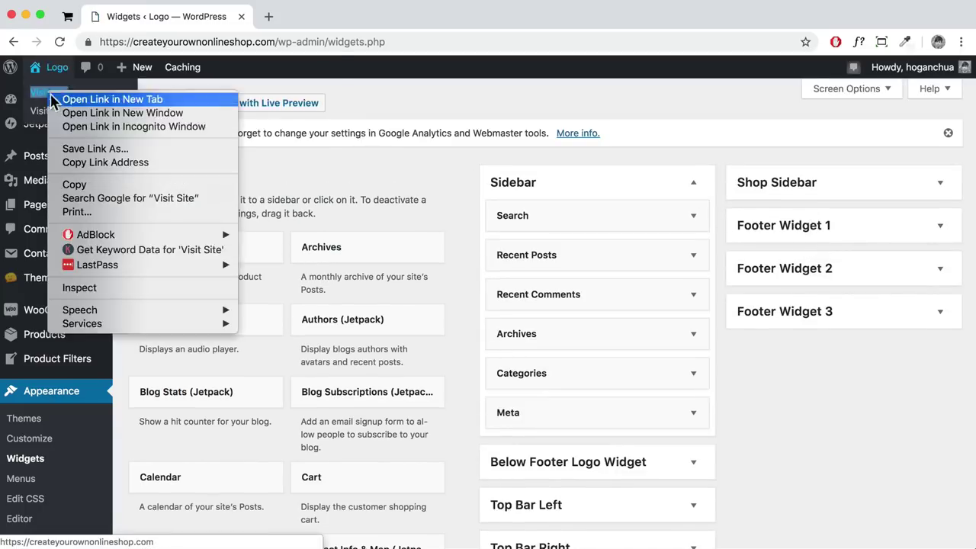
pyautogui.click(76, 97)
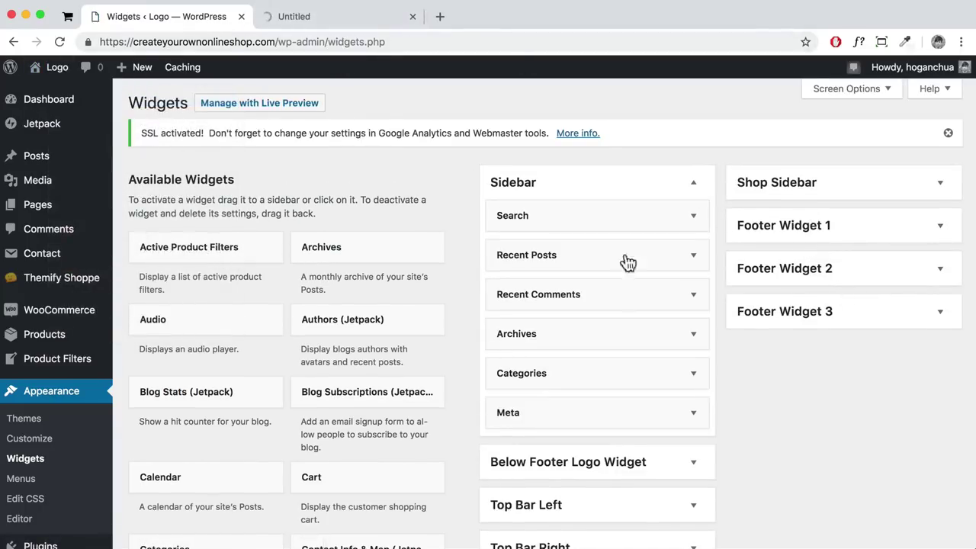
pyautogui.click(340, 16)
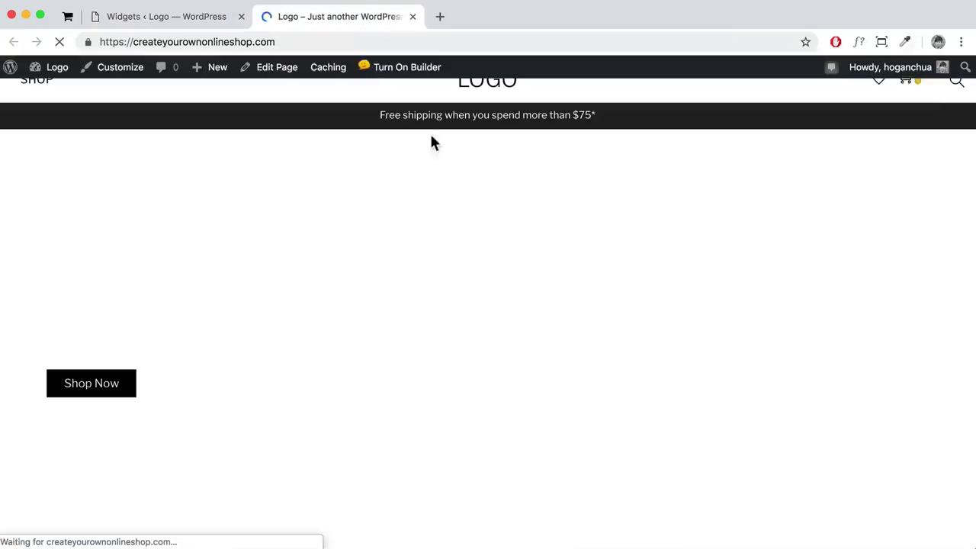
pyautogui.scroll(-10, 591, 339)
pyautogui.scroll(-5, 537, 435)
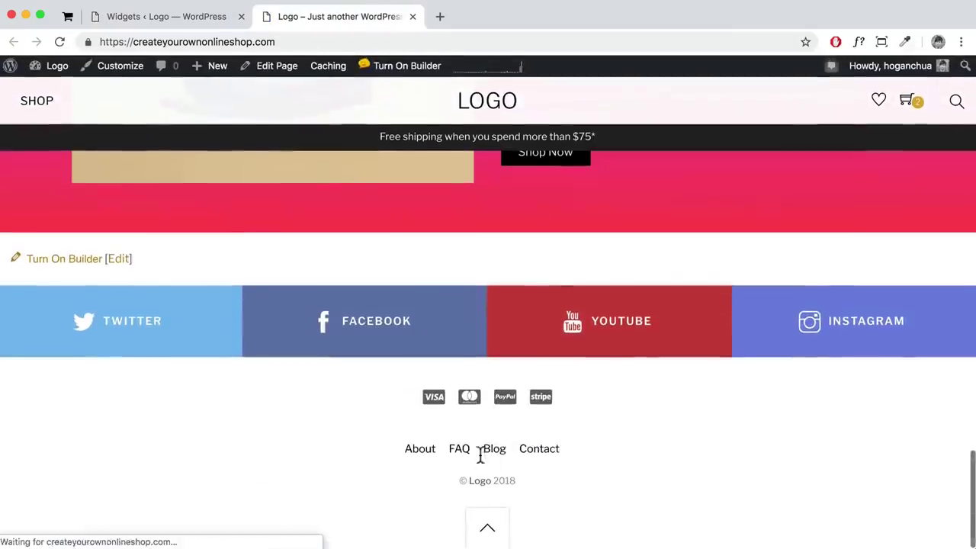
# Expand the Shop Sidebar widgets and view the blog page's sidebar
pyautogui.click(190, 21)
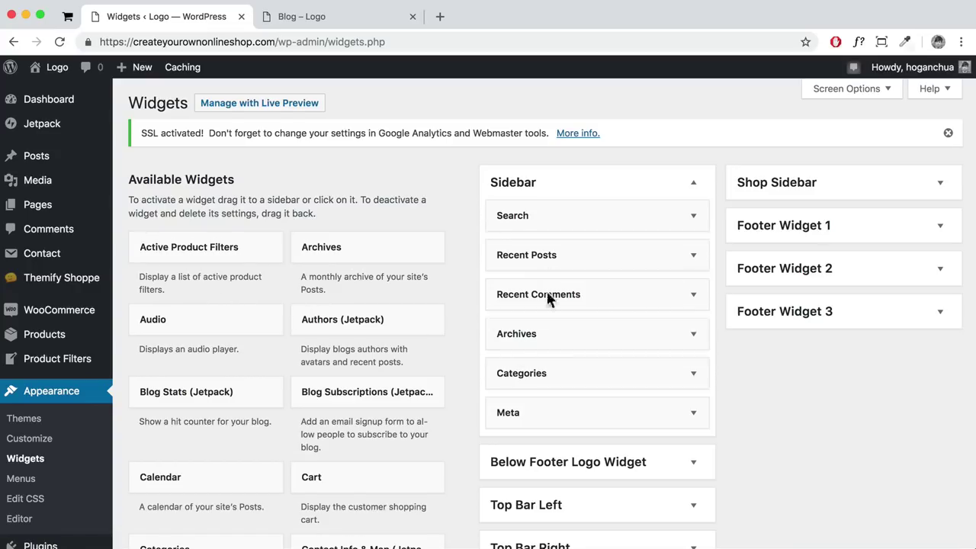
pyautogui.click(940, 186)
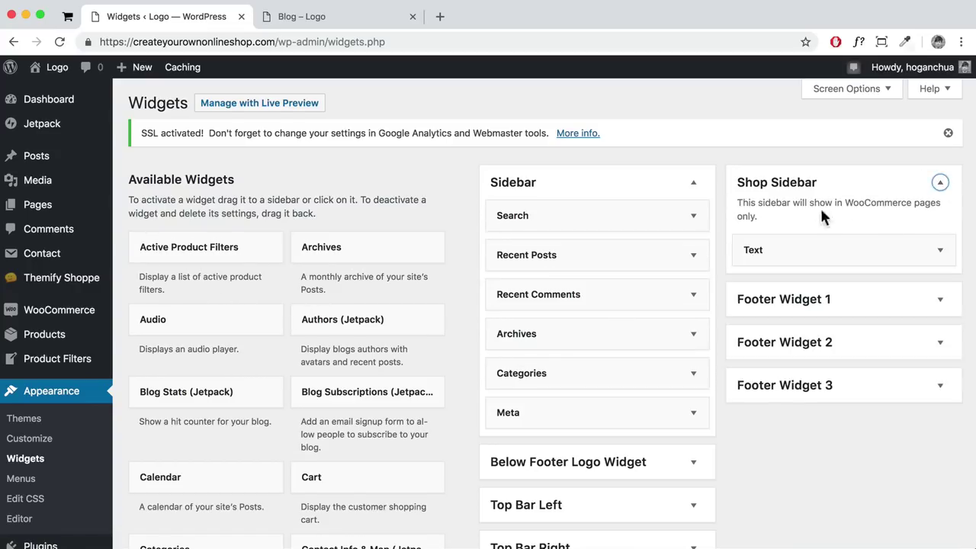
pyautogui.click(343, 17)
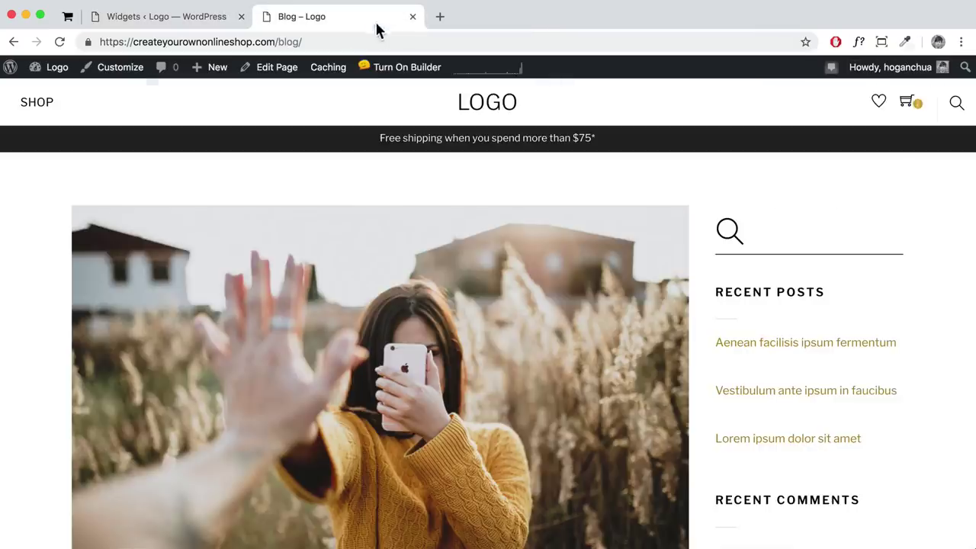
pyautogui.scroll(-10, 820, 313)
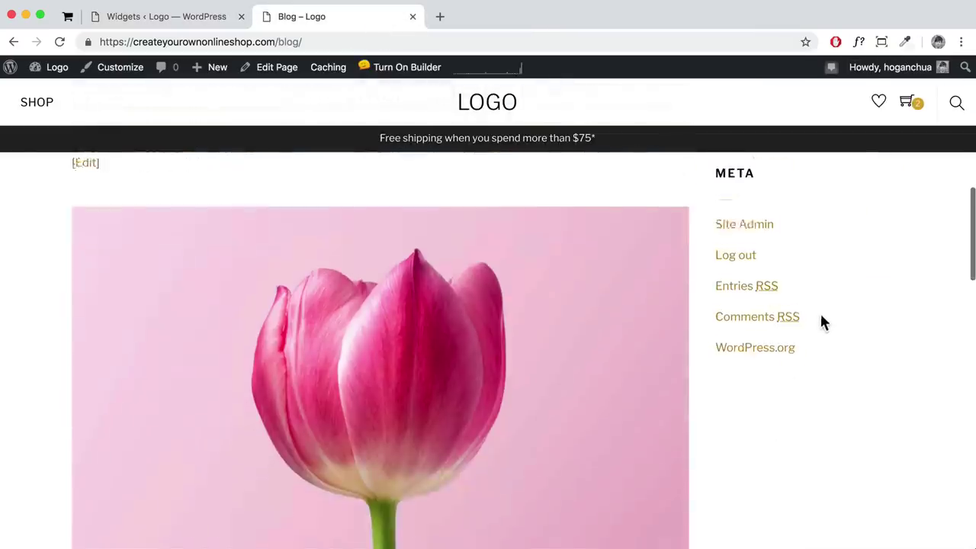
# Delete the Meta, Archives and Recent Comments widgets from the Sidebar
pyautogui.scroll(6, 759, 197)
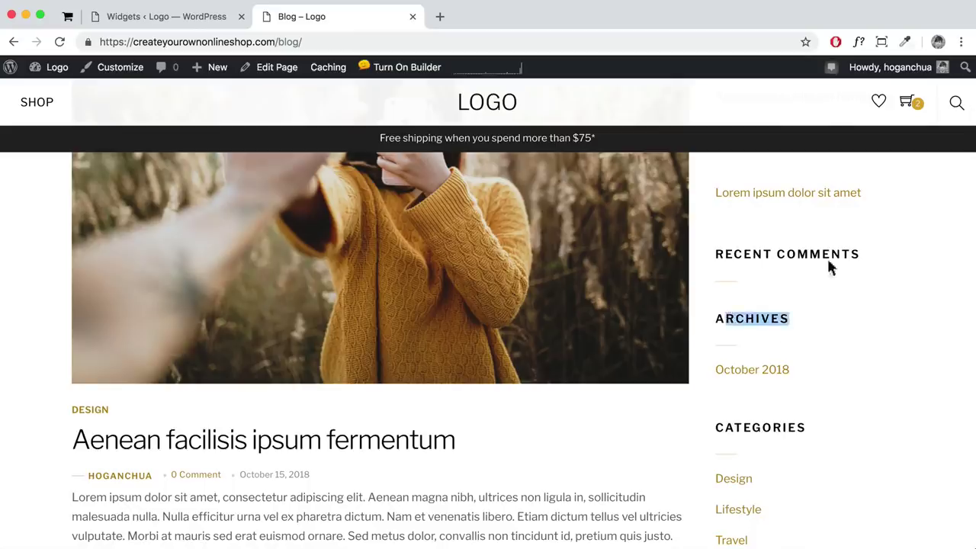
pyautogui.moveTo(862, 254); pyautogui.dragTo(758, 255)
pyautogui.scroll(3, 763, 254)
pyautogui.click(166, 17)
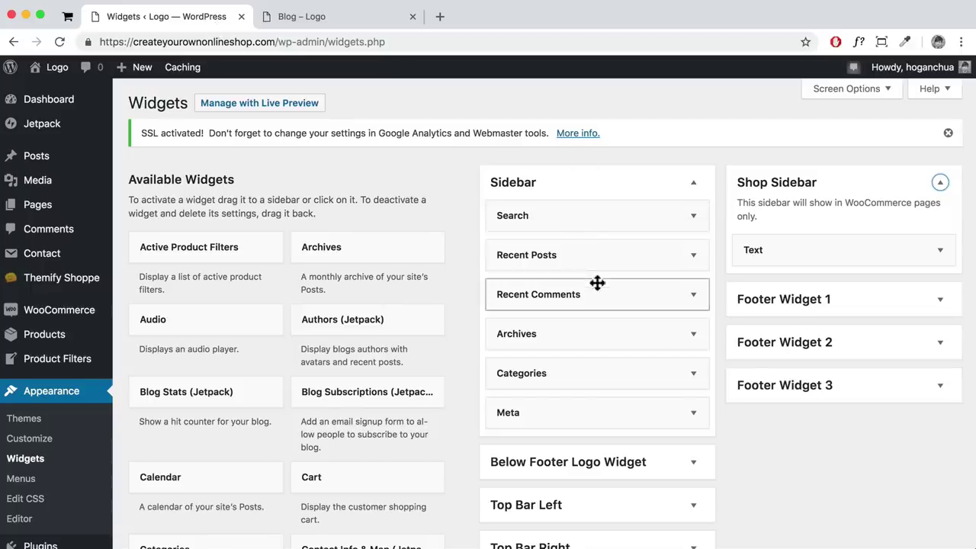
pyautogui.click(694, 412)
pyautogui.scroll(-2, 539, 415)
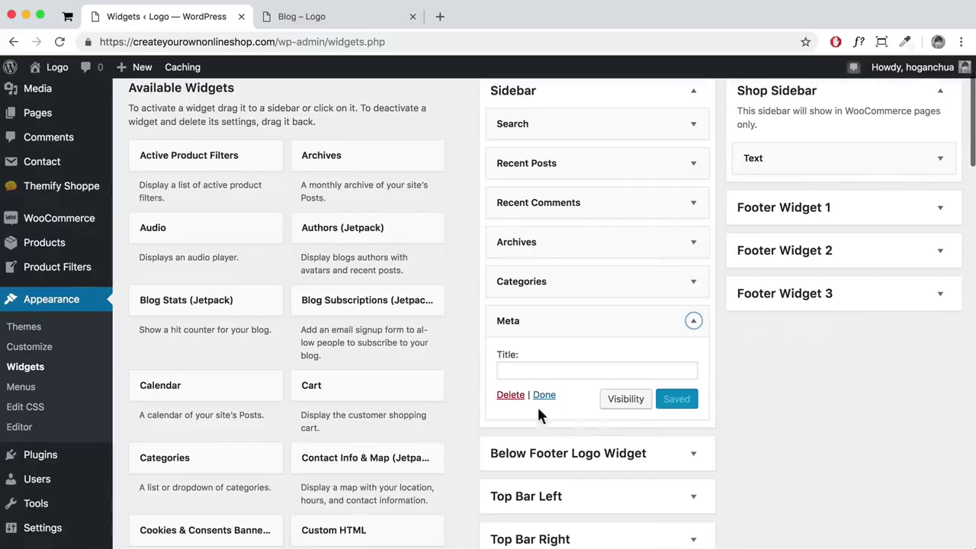
pyautogui.click(693, 245)
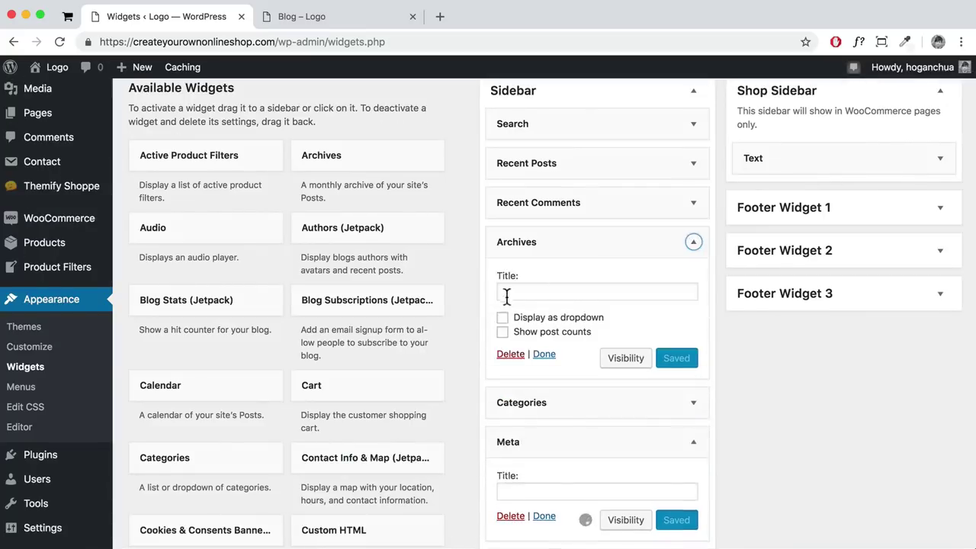
pyautogui.click(510, 356)
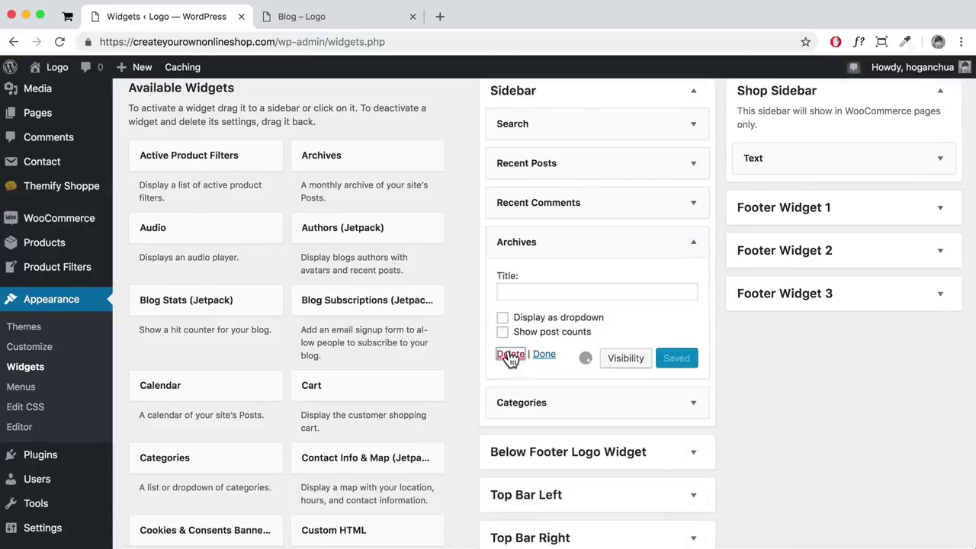
pyautogui.click(693, 203)
pyautogui.click(510, 308)
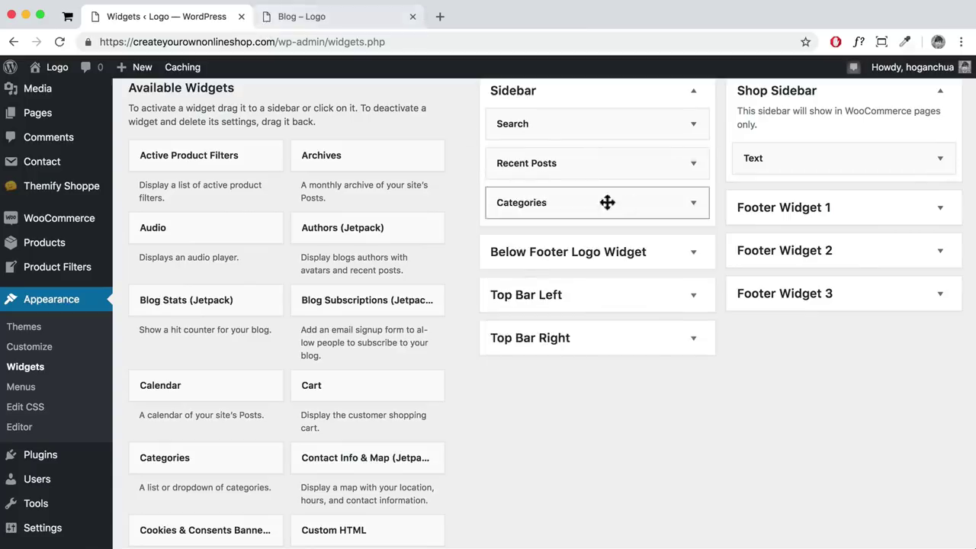
# Reload the blog page to confirm the trimmed sidebar
pyautogui.scroll(3, 607, 202)
pyautogui.click(308, 26)
pyautogui.click(61, 43)
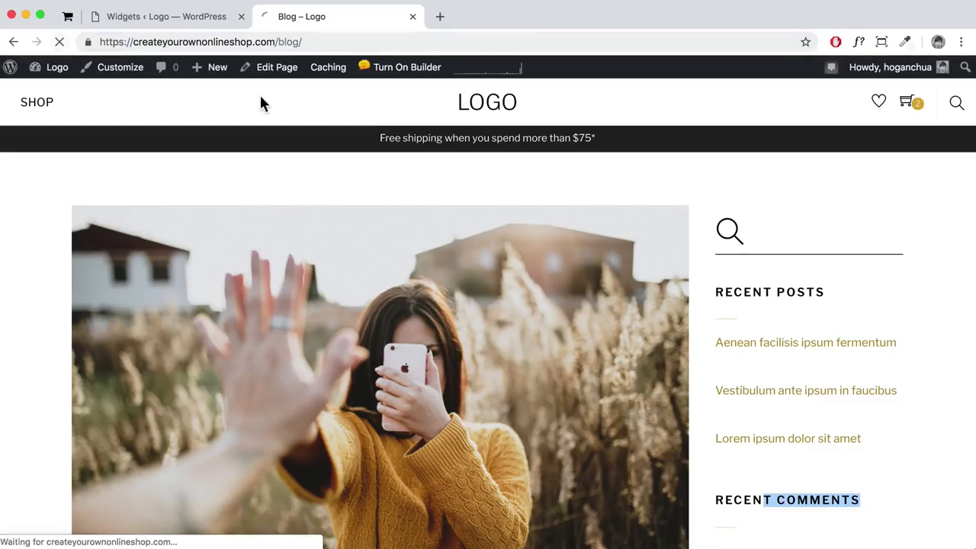
pyautogui.scroll(-2, 483, 257)
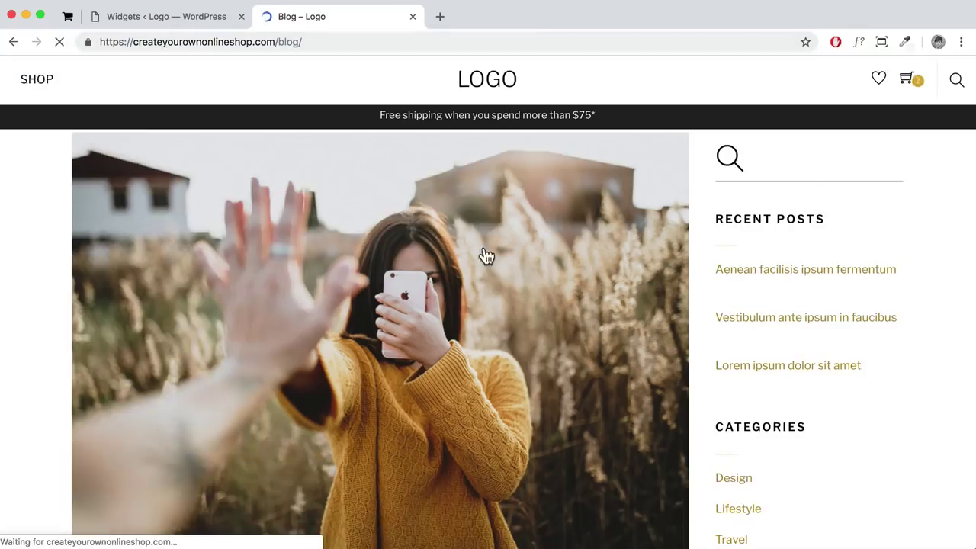
pyautogui.scroll(-3, 839, 271)
pyautogui.scroll(-2, 824, 276)
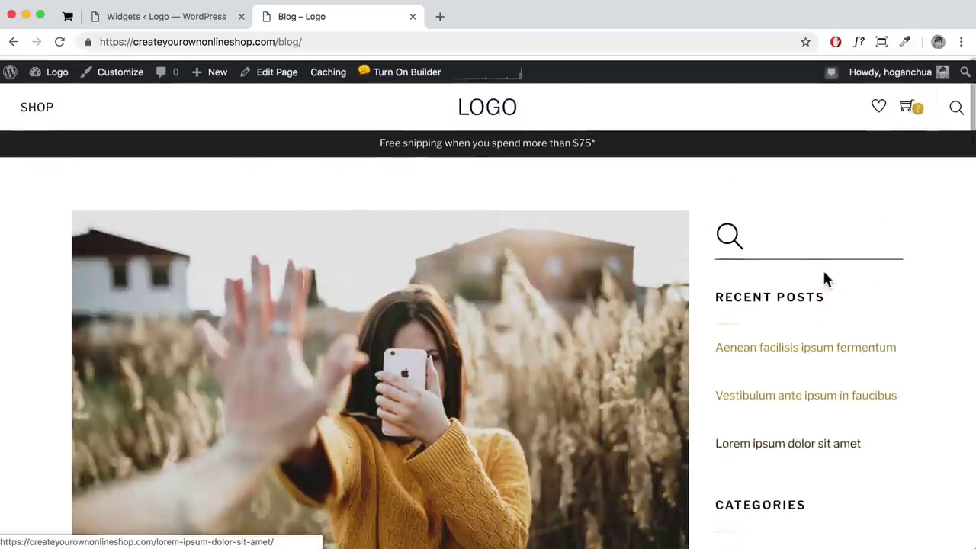
pyautogui.scroll(-3, 761, 238)
pyautogui.click(183, 23)
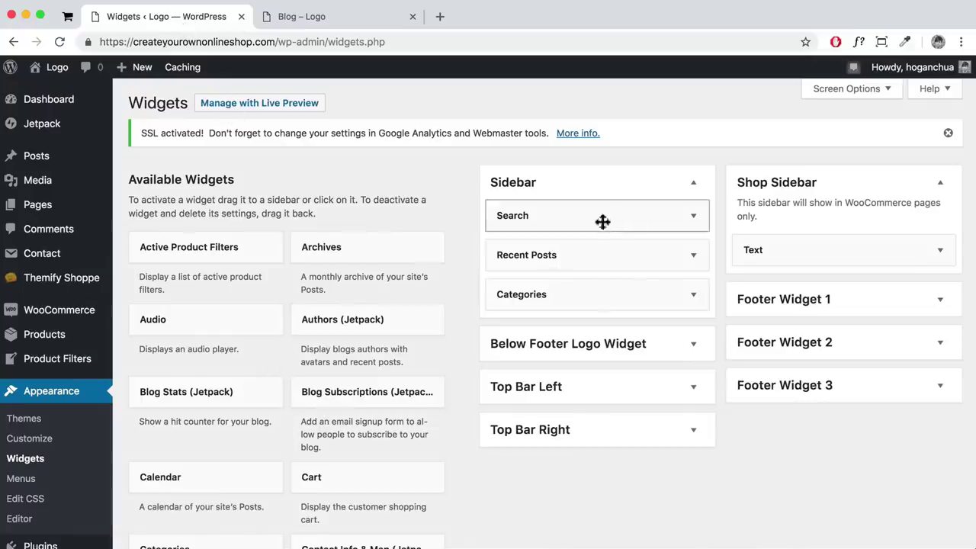
# Scroll through the Widgets admin list to review the sidebars
pyautogui.scroll(-4, 315, 282)
pyautogui.scroll(-6, 314, 289)
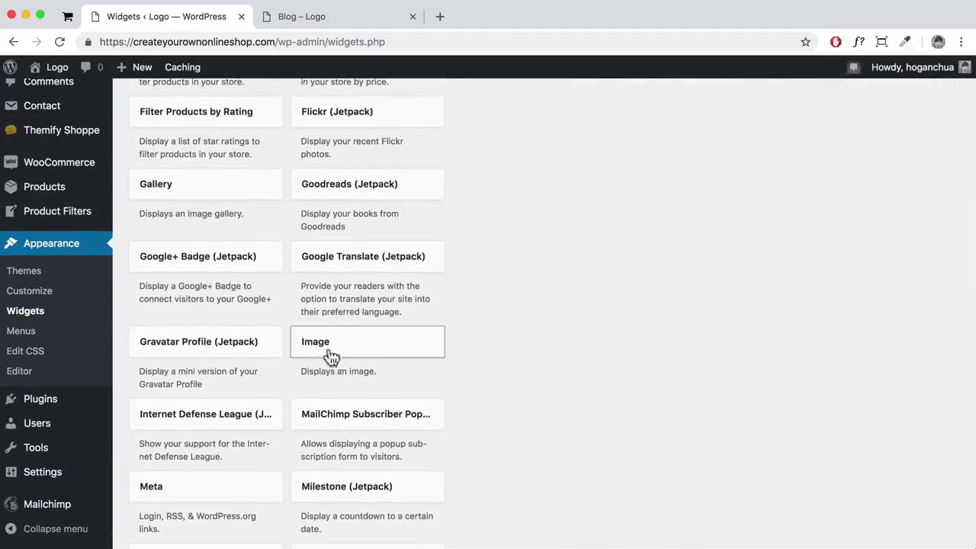
pyautogui.scroll(-4, 324, 347)
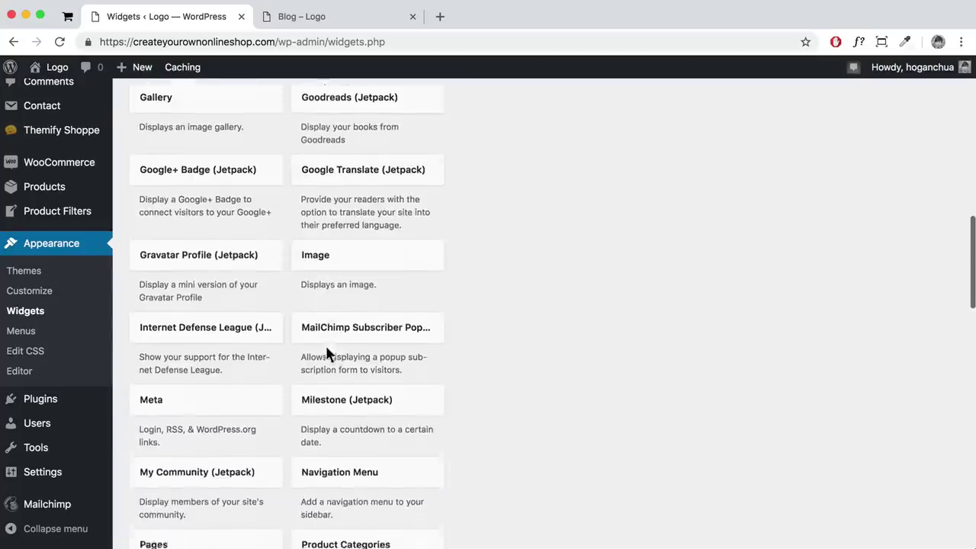
pyautogui.scroll(-4, 323, 348)
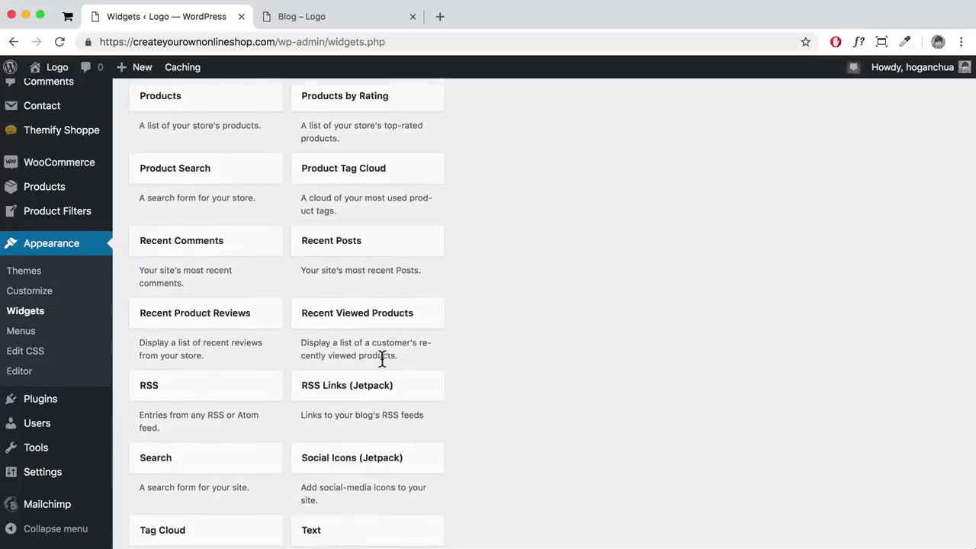
pyautogui.scroll(-5, 382, 358)
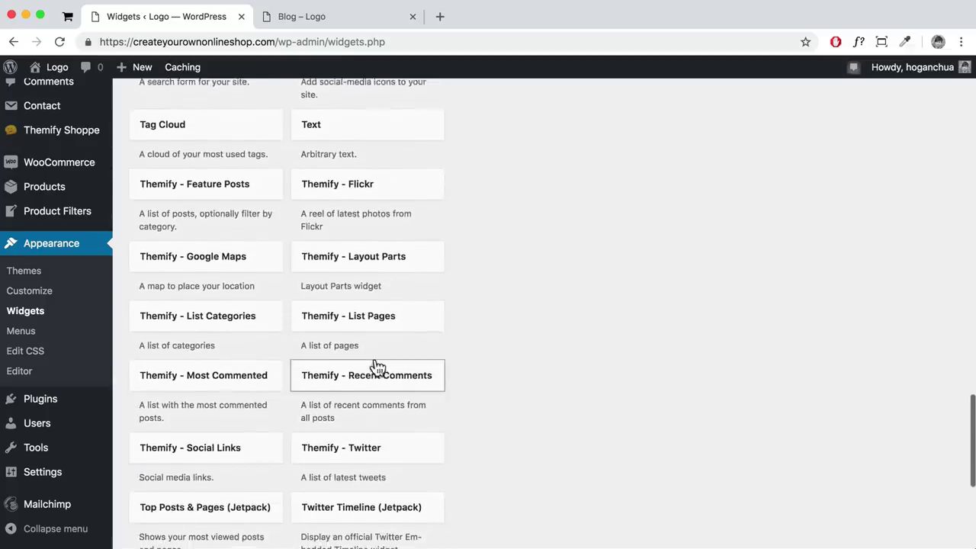
pyautogui.scroll(-1, 377, 366)
pyautogui.scroll(-3, 221, 348)
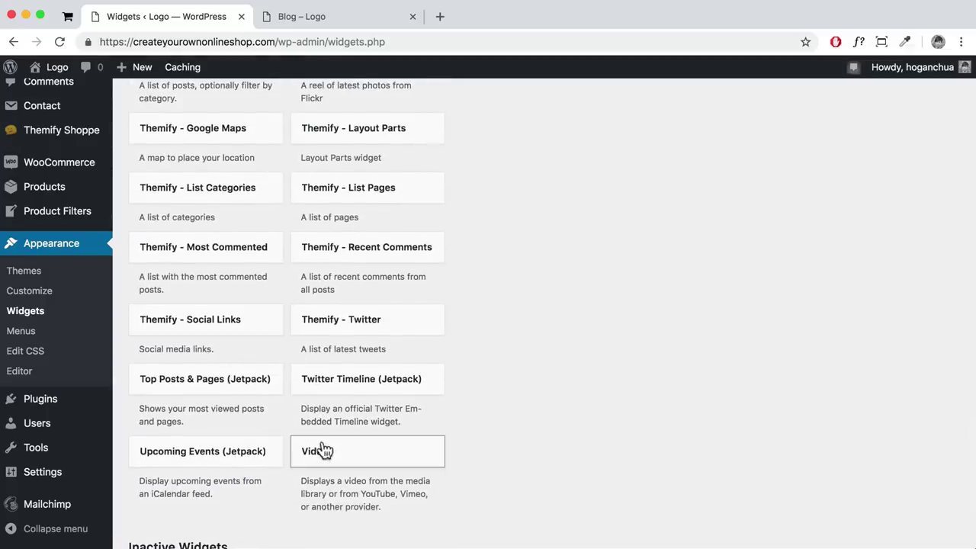
pyautogui.scroll(15, 414, 418)
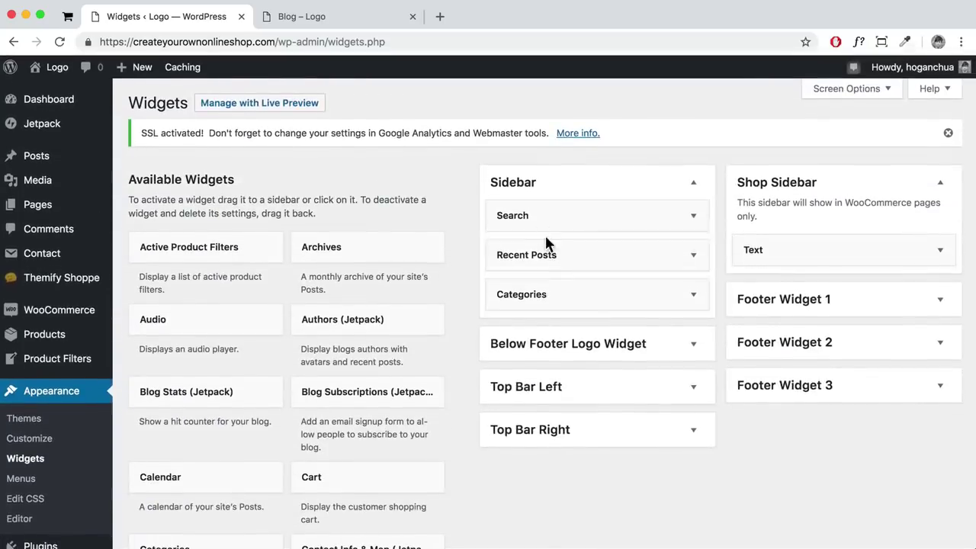
pyautogui.scroll(-15, 357, 309)
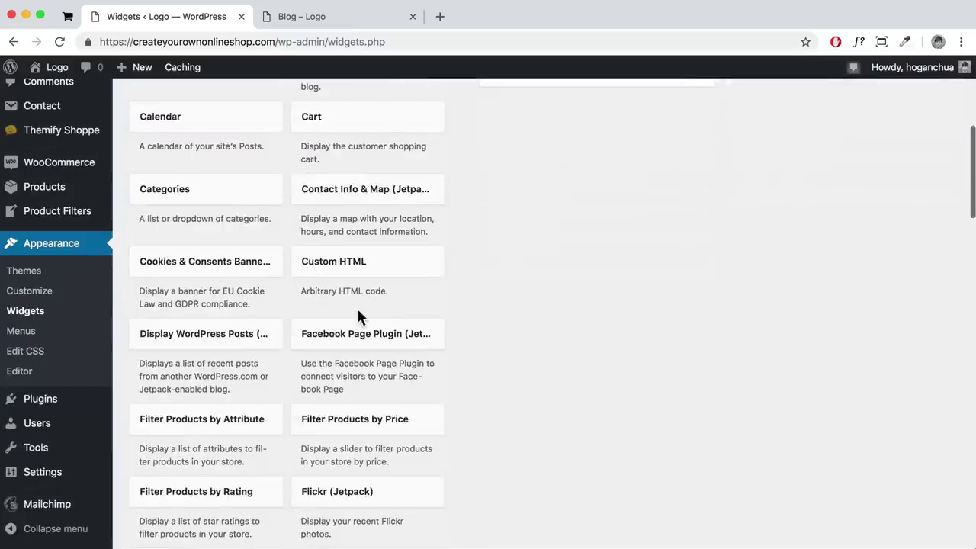
pyautogui.scroll(5, 358, 309)
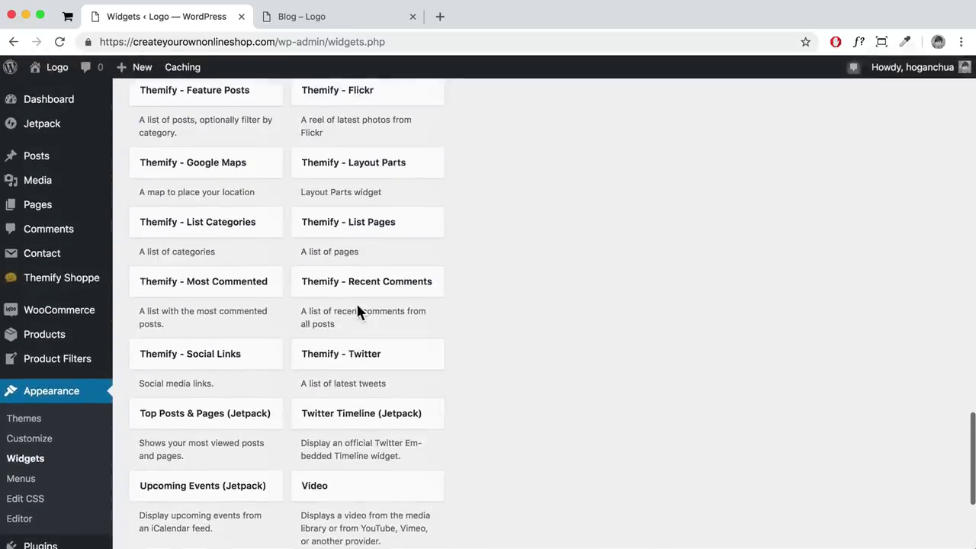
pyautogui.scroll(1, 356, 309)
pyautogui.scroll(4, 356, 312)
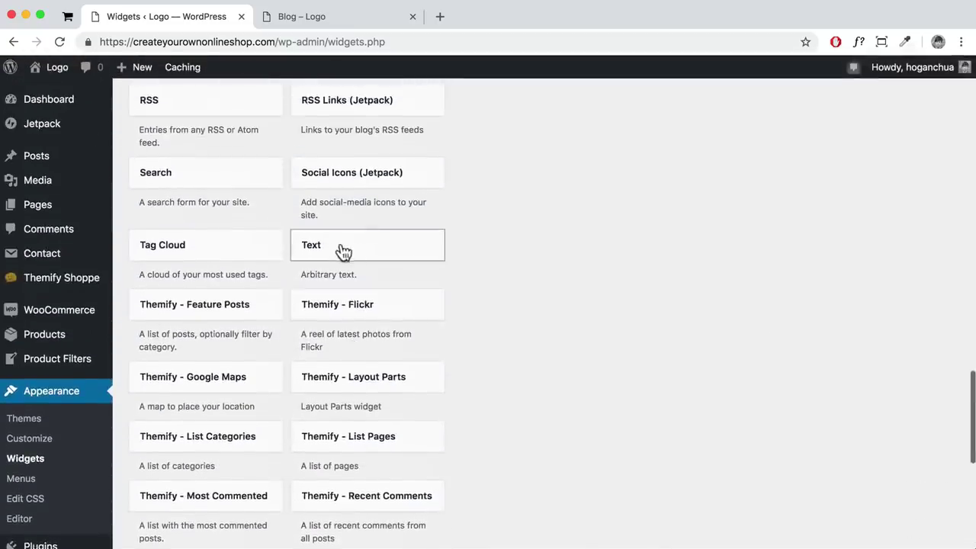
pyautogui.scroll(10, 478, 256)
pyautogui.scroll(10, 474, 263)
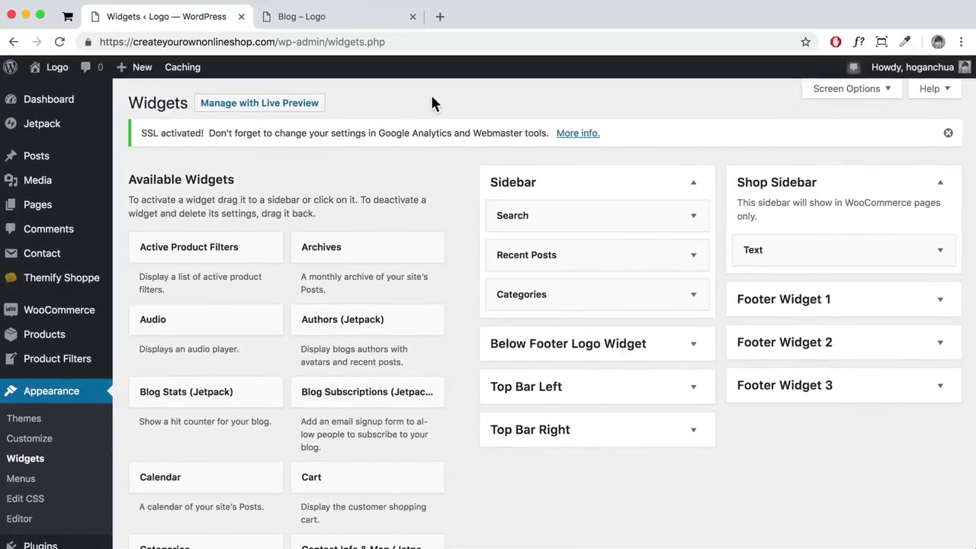
# Open the site's Contact page from the blog page footer
pyautogui.click(335, 25)
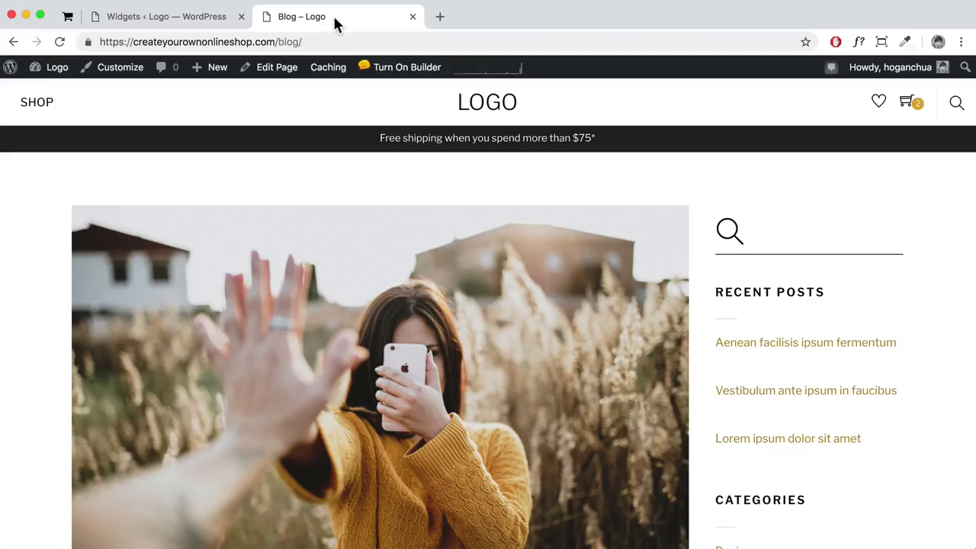
pyautogui.scroll(-20, 848, 309)
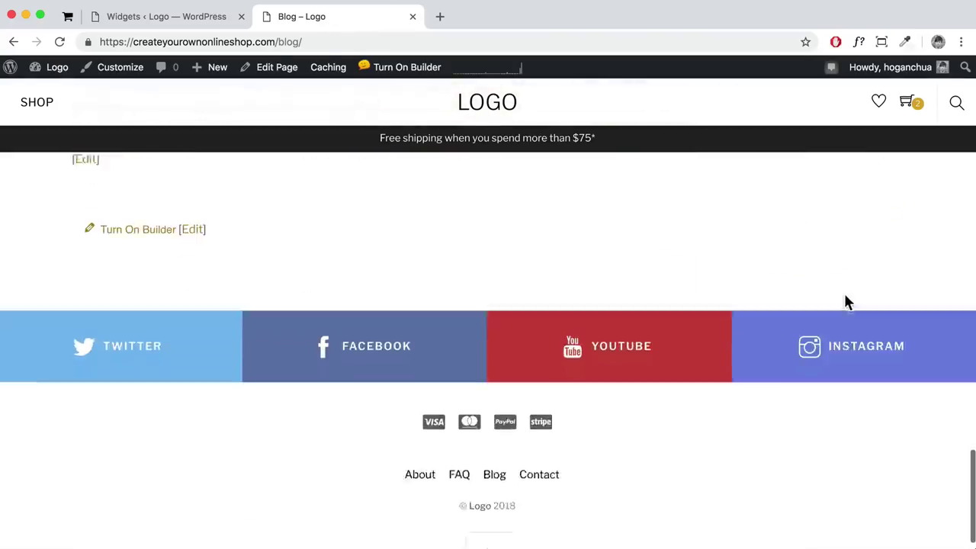
pyautogui.scroll(-1, 844, 301)
pyautogui.click(542, 452)
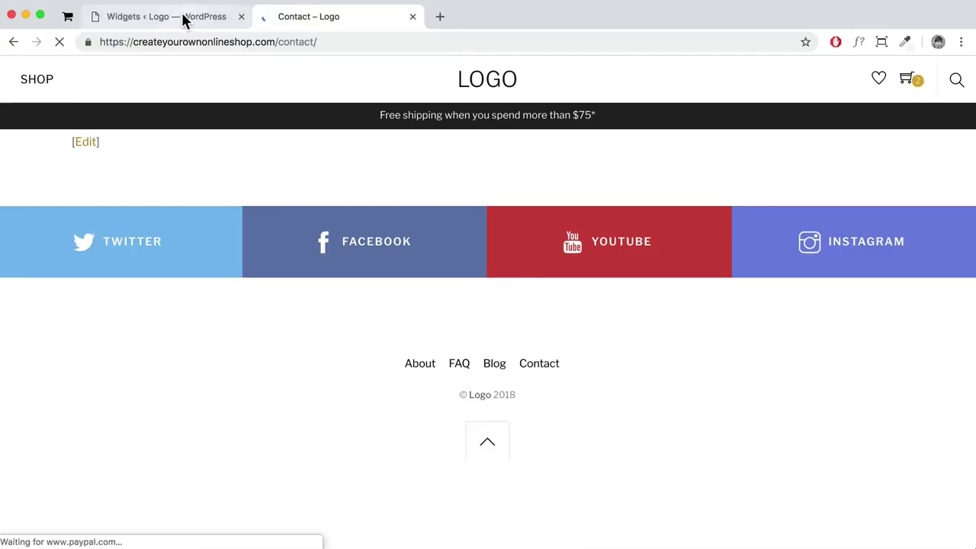
pyautogui.click(183, 16)
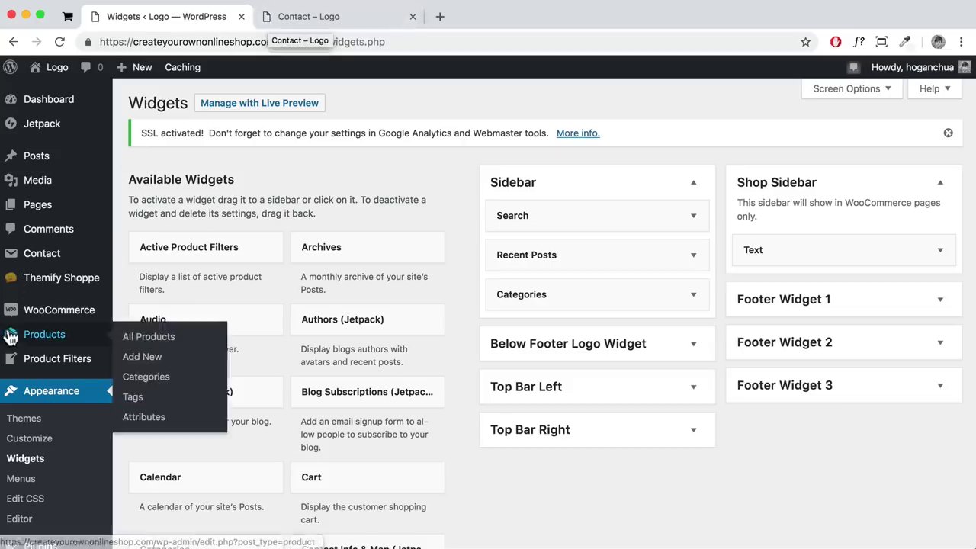
# Open Contact form 1 and review its Form, Mail and Messages settings
pyautogui.moveTo(38, 266)
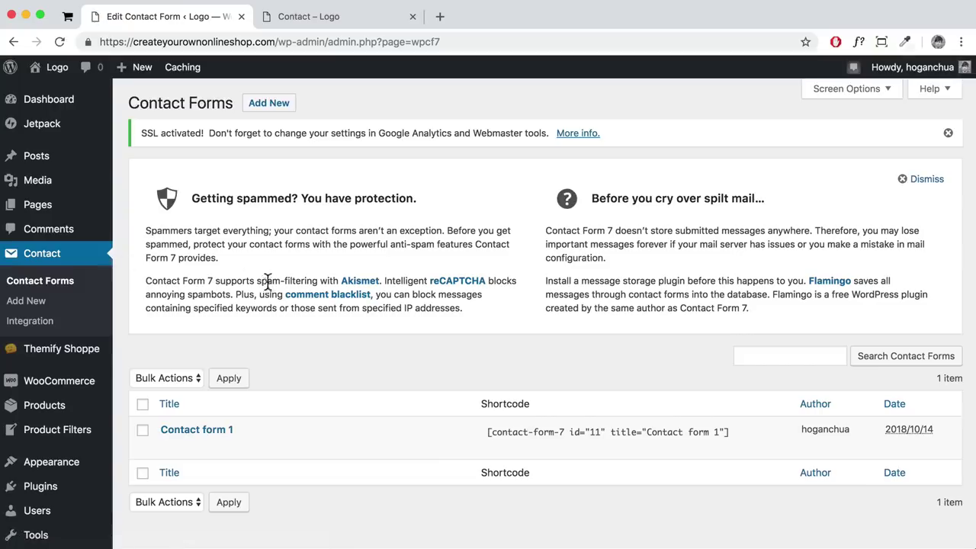
pyautogui.scroll(-2, 289, 324)
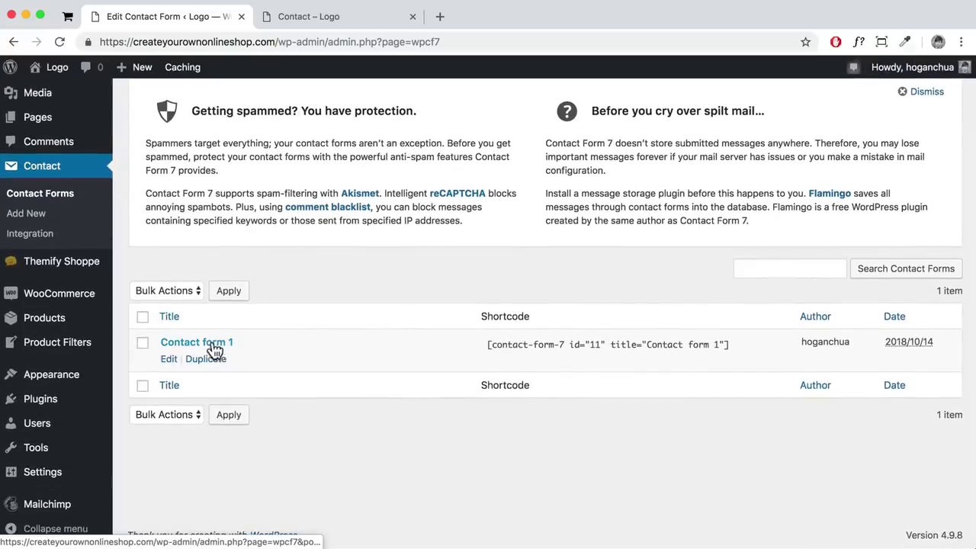
pyautogui.click(166, 361)
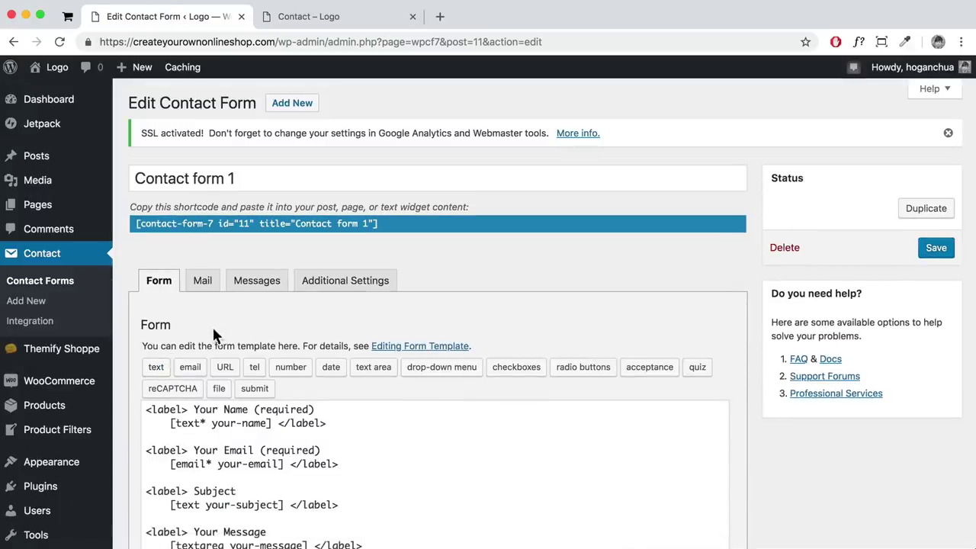
pyautogui.scroll(-3, 210, 325)
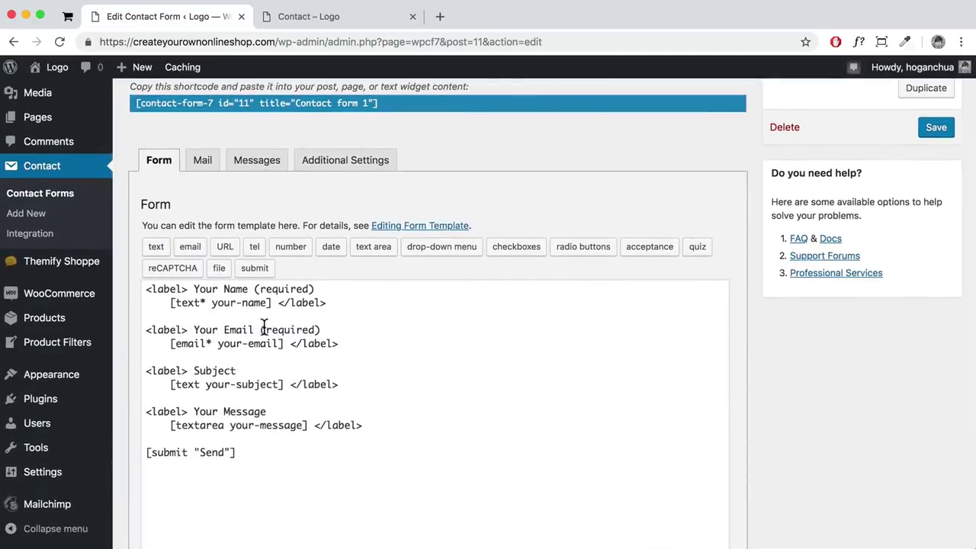
pyautogui.moveTo(237, 441); pyautogui.dragTo(144, 289)
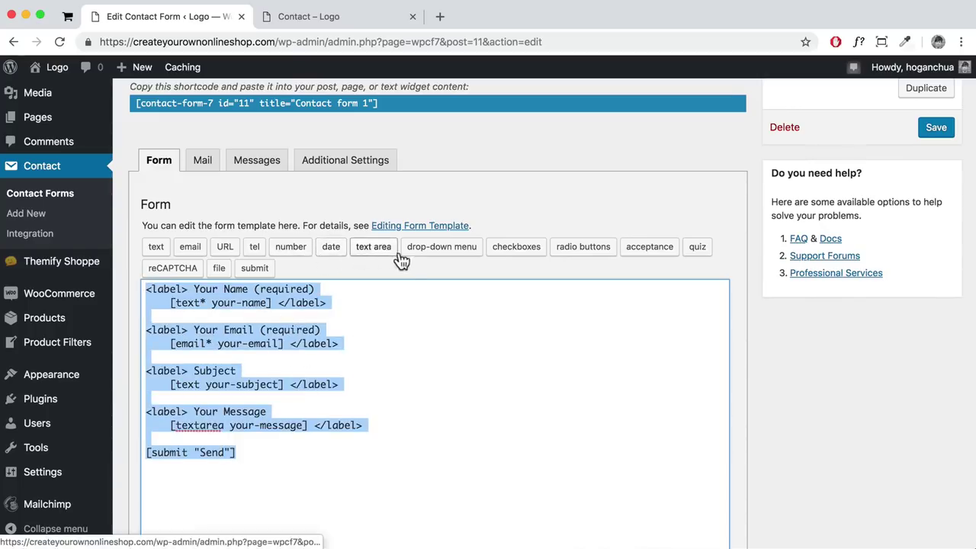
pyautogui.click(200, 161)
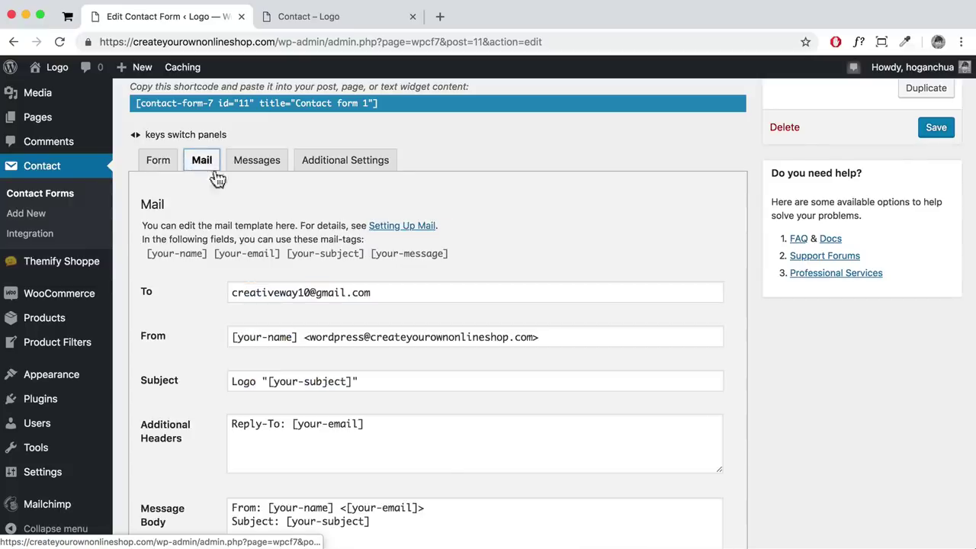
pyautogui.moveTo(377, 295); pyautogui.dragTo(230, 296)
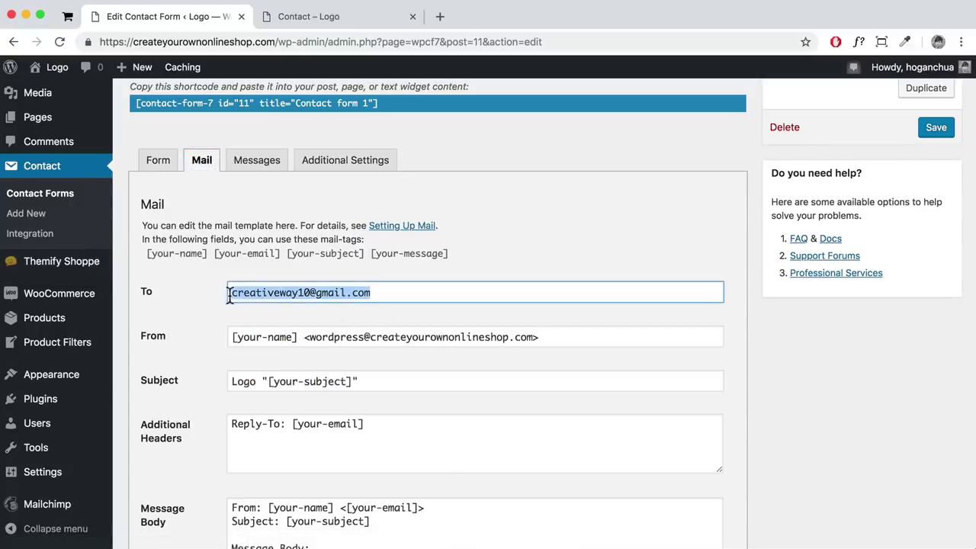
pyautogui.click(154, 204)
pyautogui.moveTo(385, 297); pyautogui.dragTo(223, 294)
pyautogui.click(245, 164)
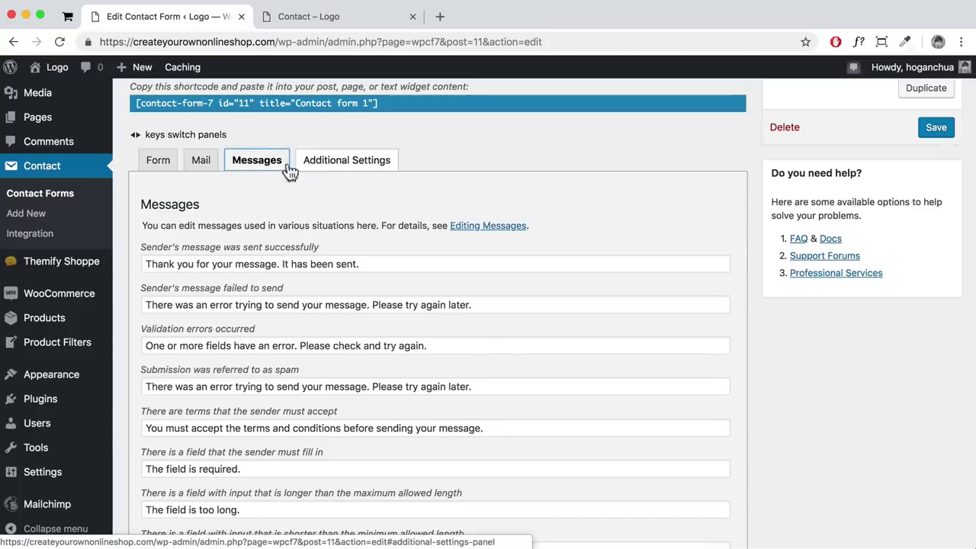
pyautogui.scroll(3, 286, 169)
# Save Contact form 1 and copy its shortcode
pyautogui.click(936, 248)
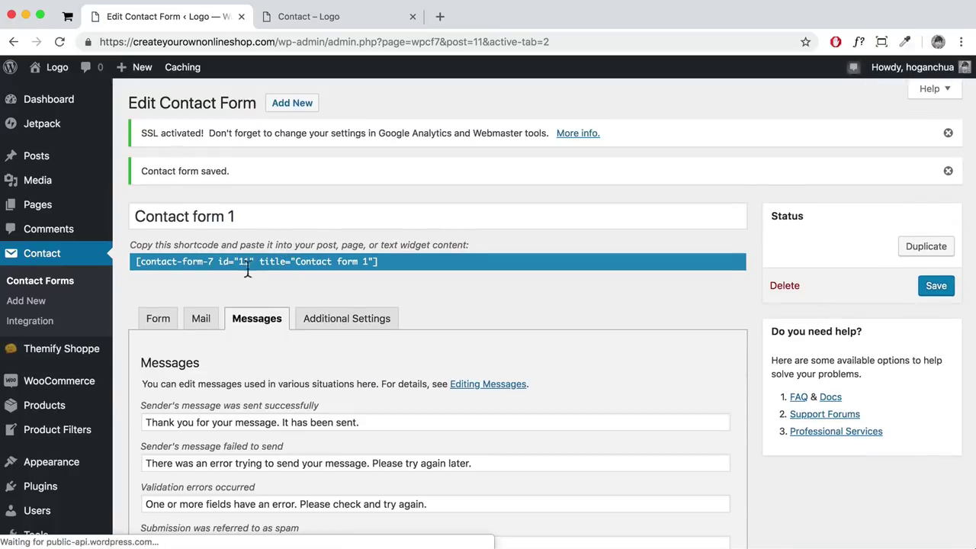
pyautogui.moveTo(136, 261); pyautogui.dragTo(252, 261)
pyautogui.moveTo(404, 268); pyautogui.dragTo(137, 263)
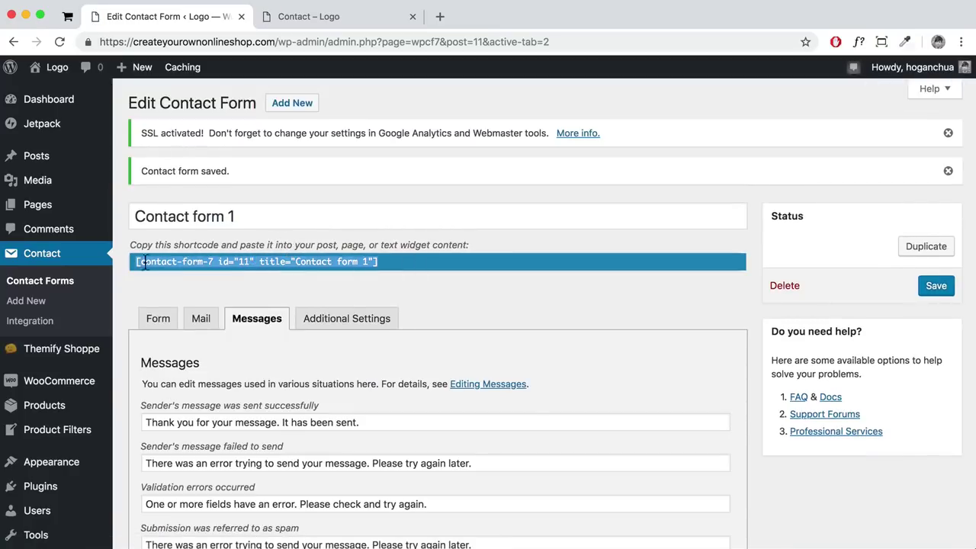
pyautogui.rightClick(162, 261)
pyautogui.click(313, 17)
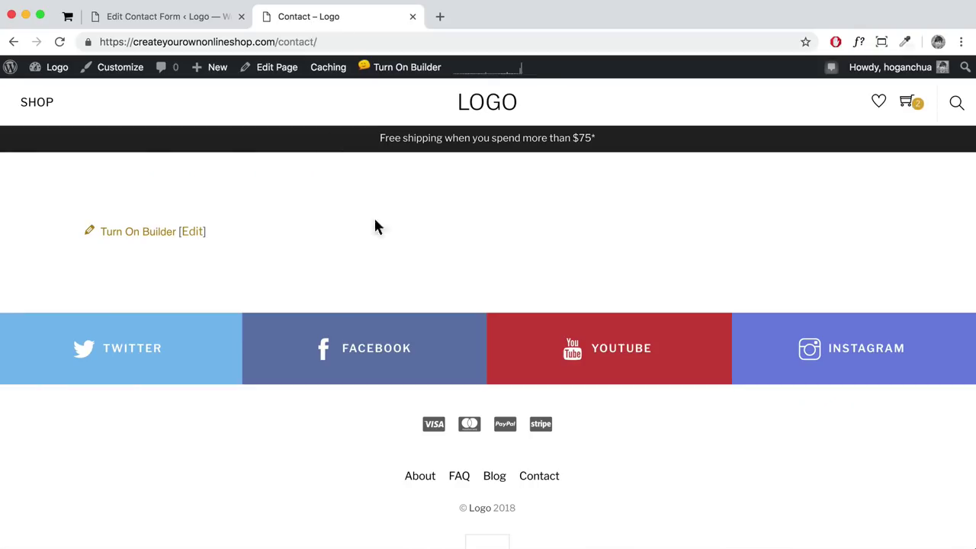
# Add a Text module to the Contact page's empty row and type the Contact Us title
pyautogui.click(138, 233)
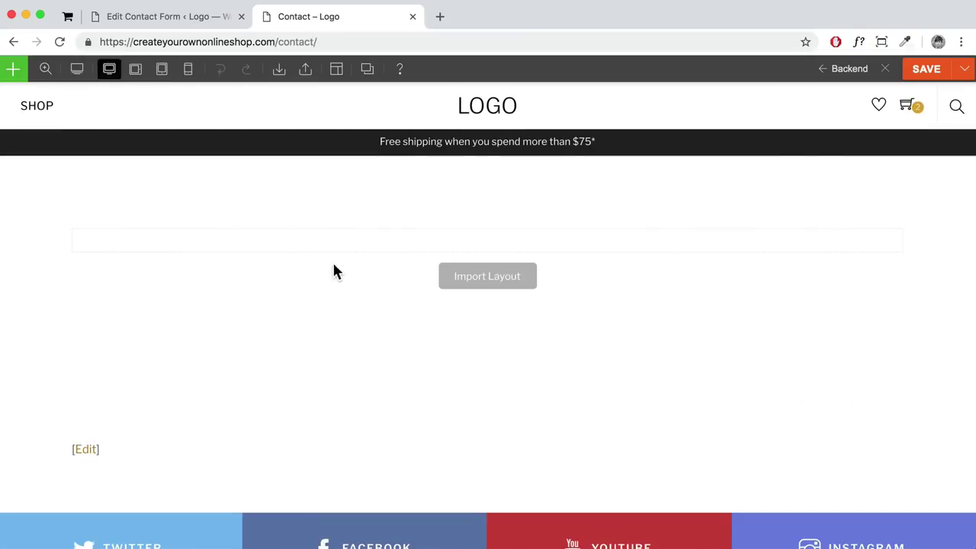
pyautogui.moveTo(89, 222)
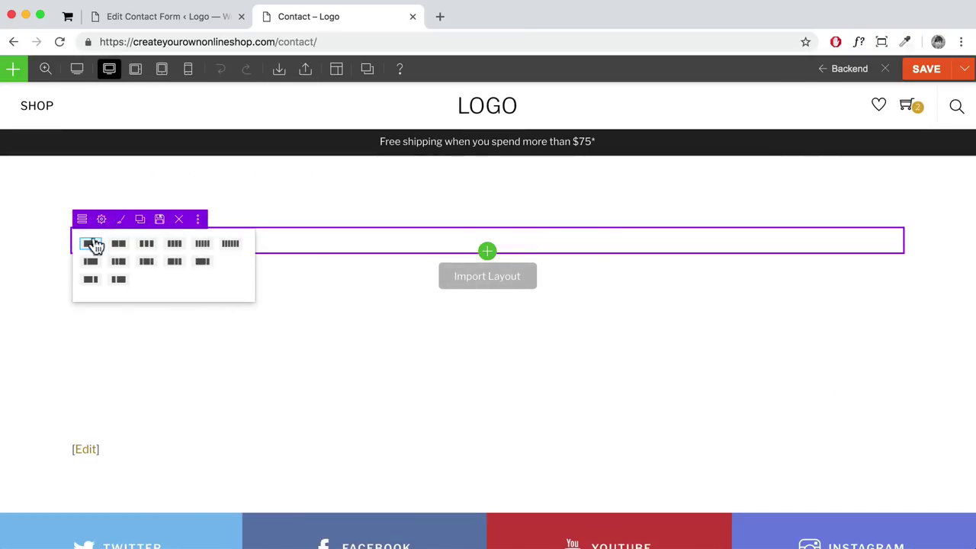
pyautogui.click(13, 68)
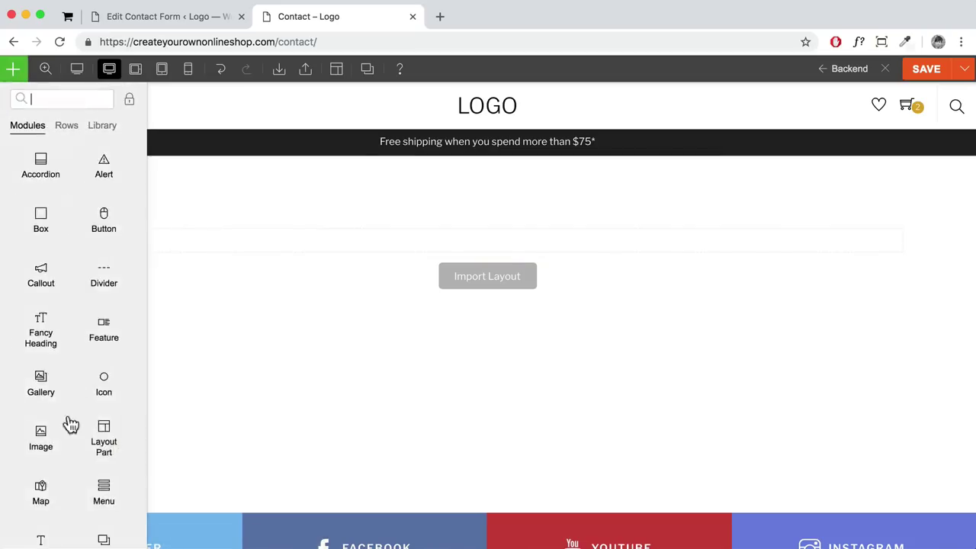
pyautogui.scroll(-5, 67, 419)
pyautogui.moveTo(103, 411); pyautogui.dragTo(441, 250)
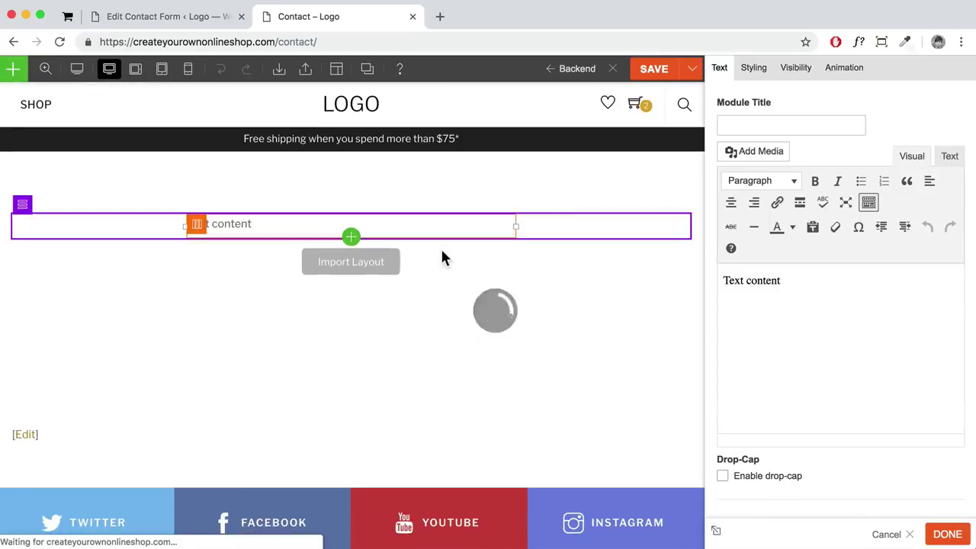
pyautogui.tripleClick(908, 294)
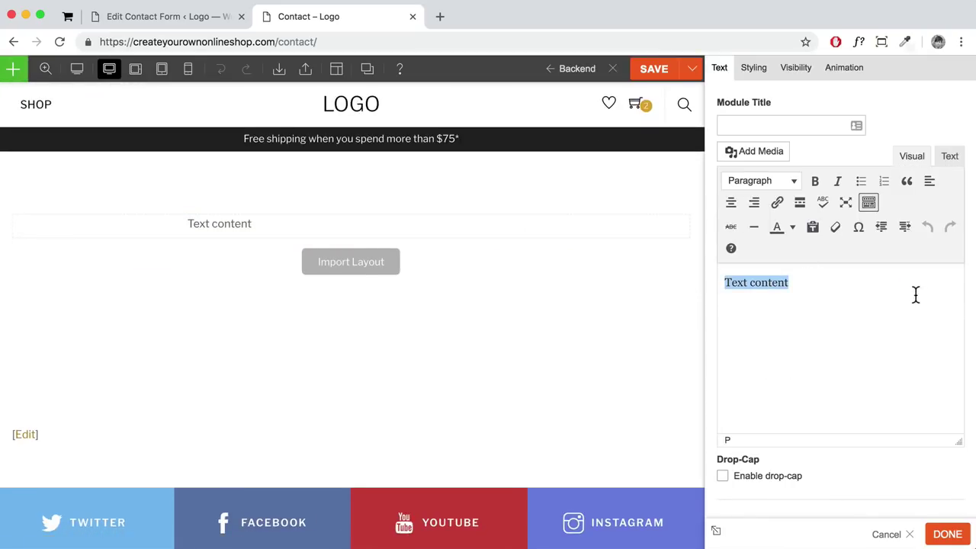
pyautogui.write('Conat')
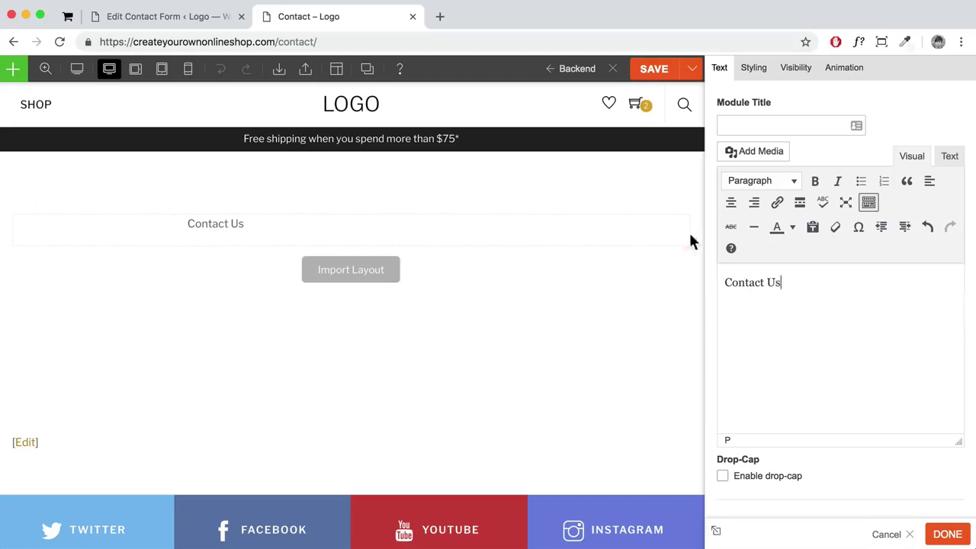
# Format Contact Us as a centred Heading 1
pyautogui.tripleClick(788, 285)
pyautogui.click(761, 181)
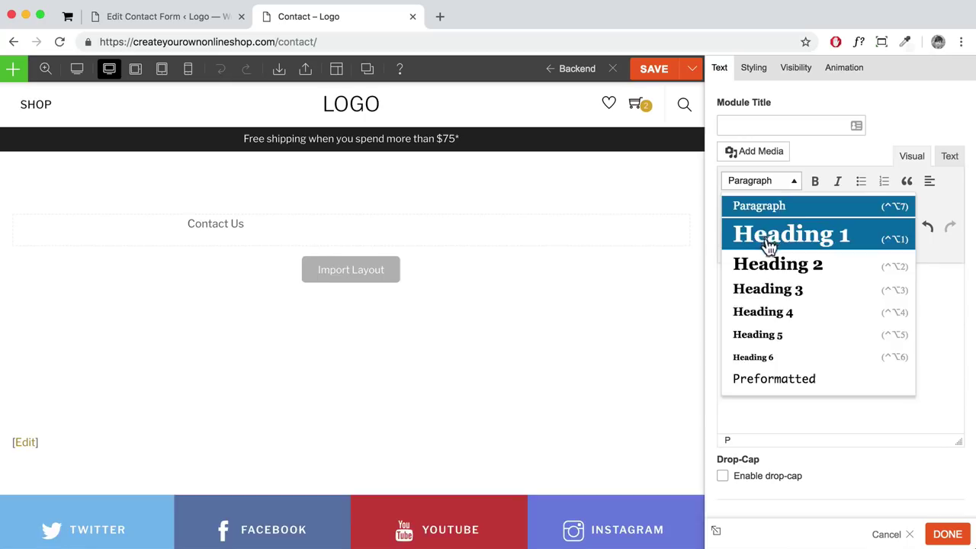
pyautogui.click(767, 243)
pyautogui.click(753, 67)
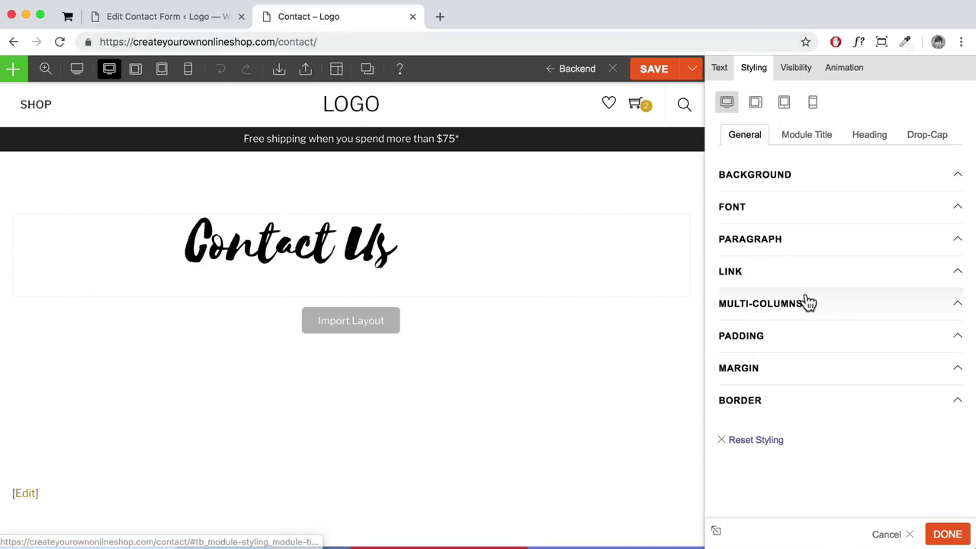
pyautogui.click(803, 220)
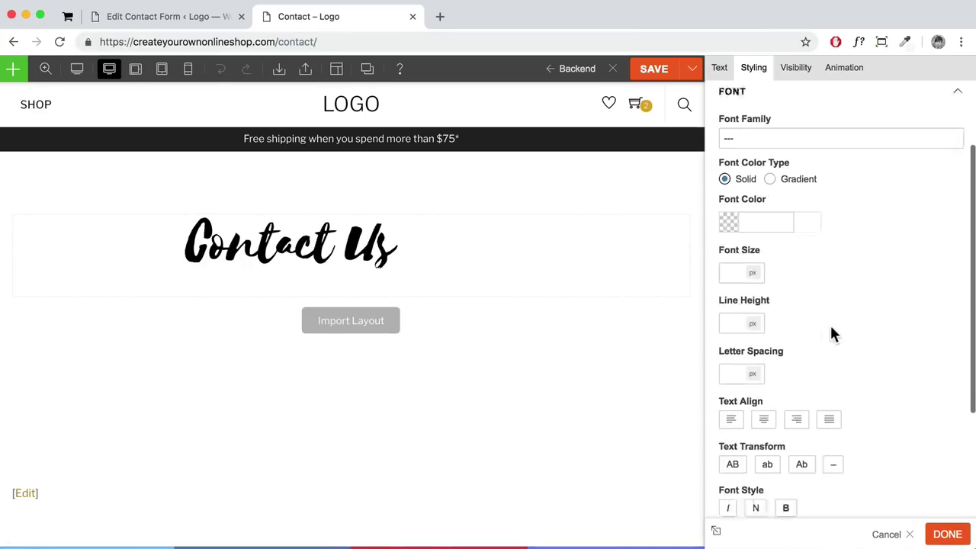
pyautogui.scroll(-1, 829, 334)
pyautogui.click(770, 385)
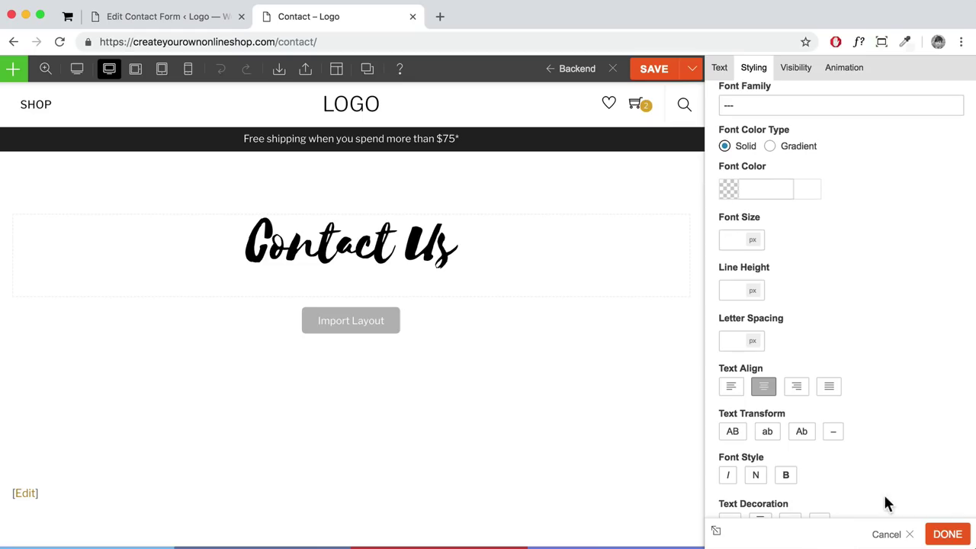
pyautogui.click(948, 535)
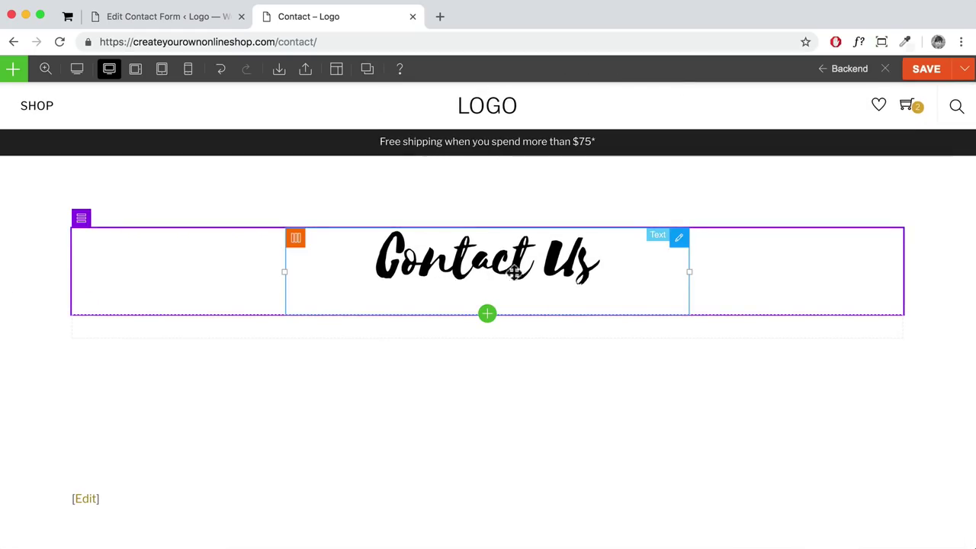
# Add a second Text module below the heading containing the pasted contact form shortcode
pyautogui.click(13, 69)
pyautogui.moveTo(102, 411); pyautogui.dragTo(449, 312)
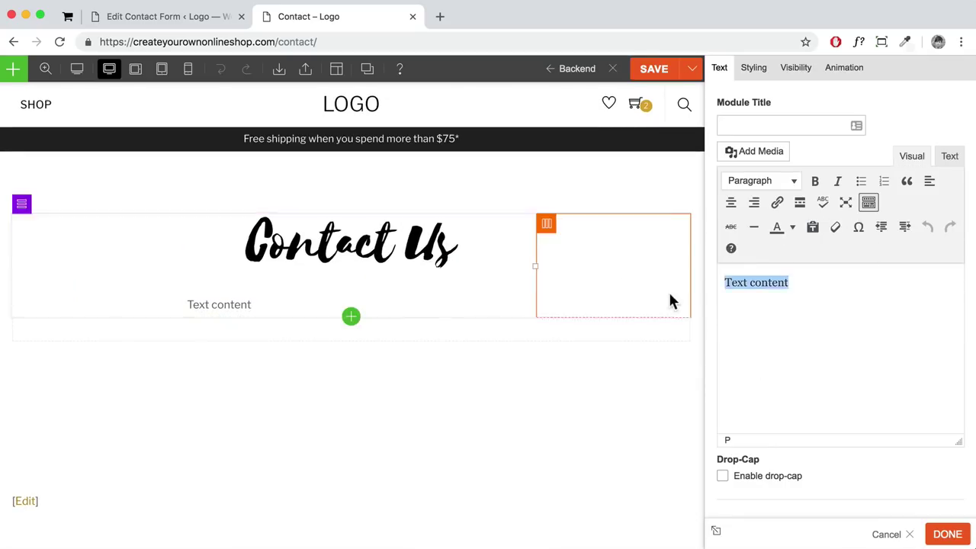
pyautogui.write('[contact-form-7 id="11" title="Contact form 1"]')
pyautogui.click(949, 536)
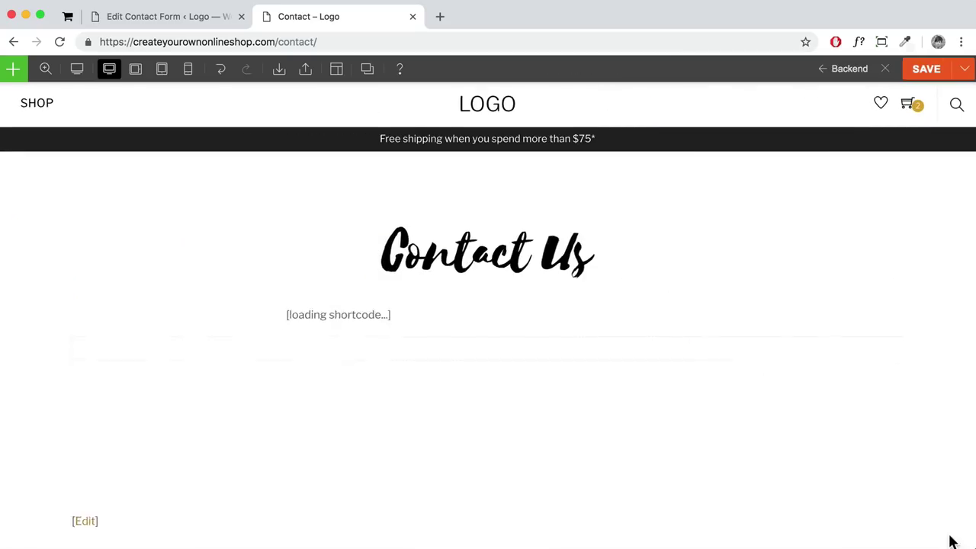
pyautogui.scroll(-3, 750, 392)
pyautogui.scroll(4, 533, 225)
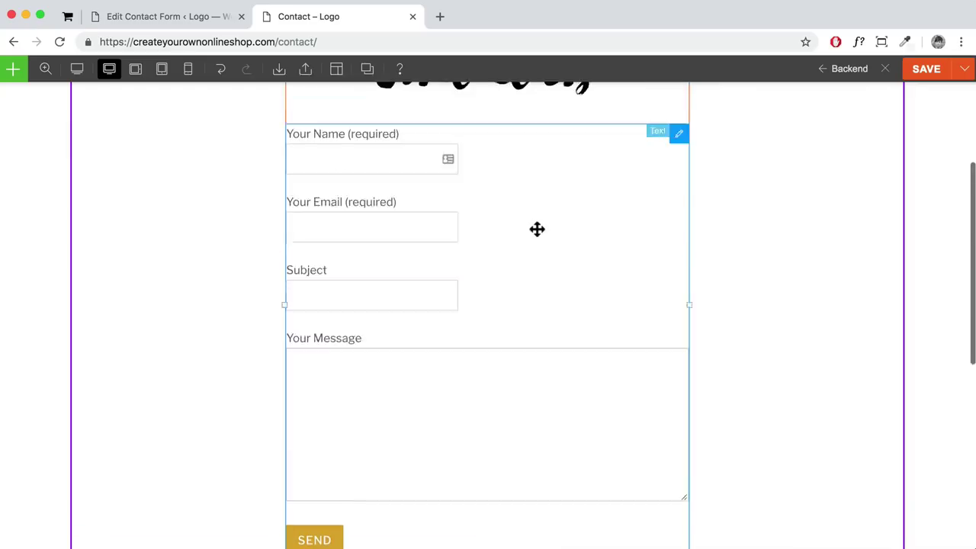
pyautogui.scroll(-4, 538, 229)
pyautogui.scroll(2, 539, 245)
pyautogui.scroll(1, 505, 287)
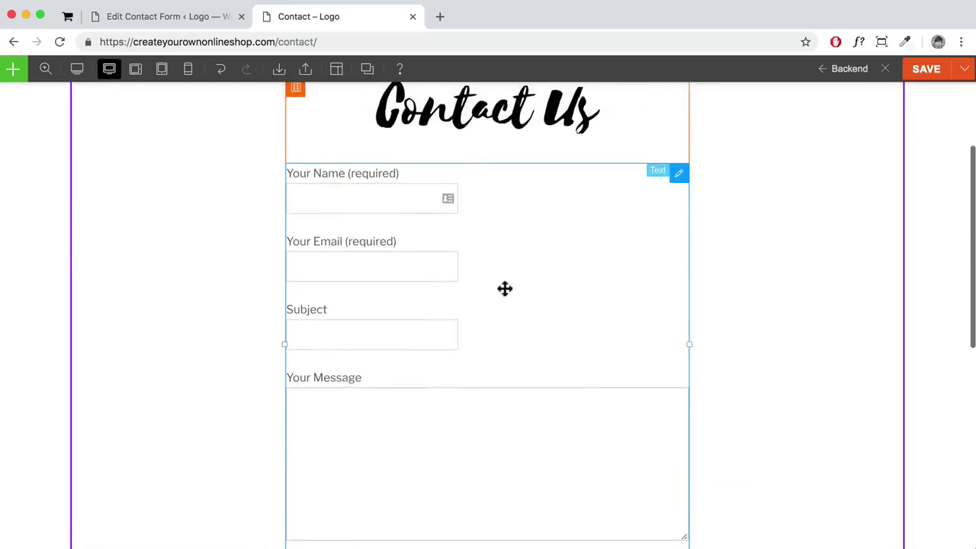
pyautogui.scroll(-3, 579, 337)
pyautogui.scroll(4, 574, 350)
pyautogui.scroll(1, 574, 350)
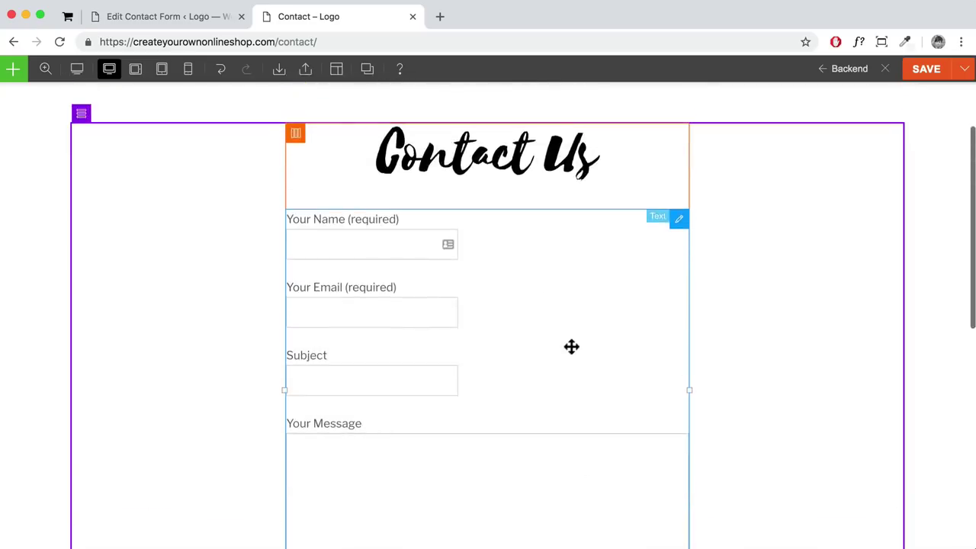
pyautogui.doubleClick(571, 348)
# Centre-align the contact form's text under Styling > Font and apply it
pyautogui.click(765, 67)
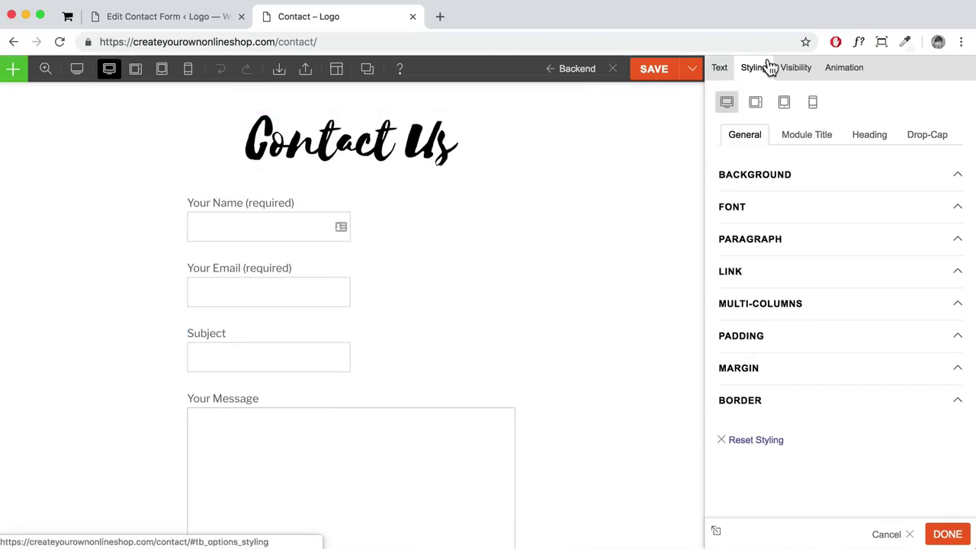
pyautogui.click(777, 206)
pyautogui.scroll(-3, 777, 404)
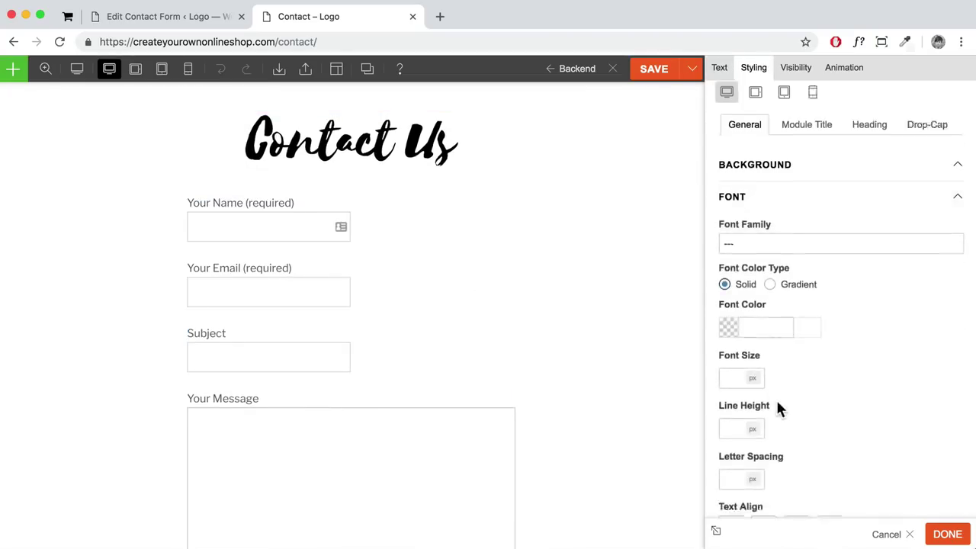
pyautogui.click(763, 424)
pyautogui.scroll(-3, 617, 404)
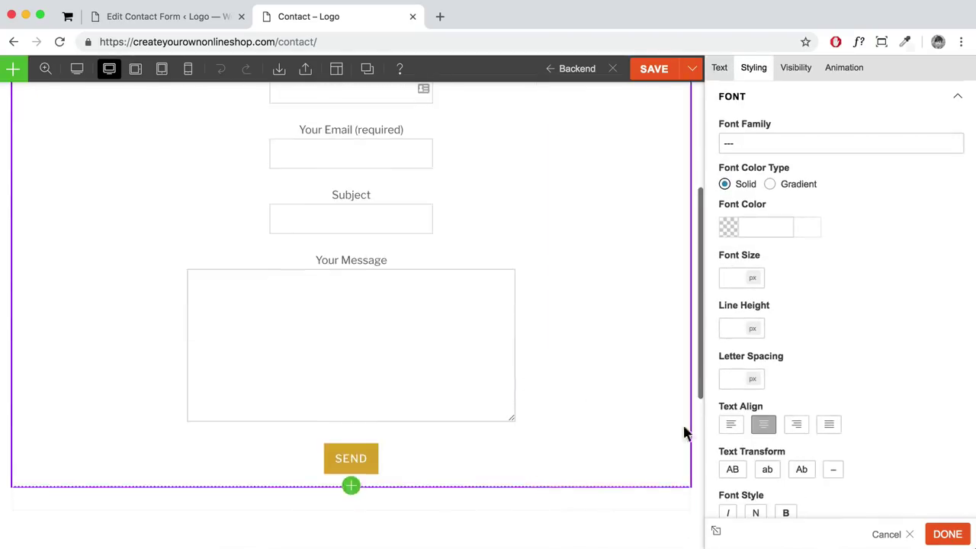
pyautogui.click(948, 533)
# Save the Contact page in Themify Builder
pyautogui.scroll(3, 739, 424)
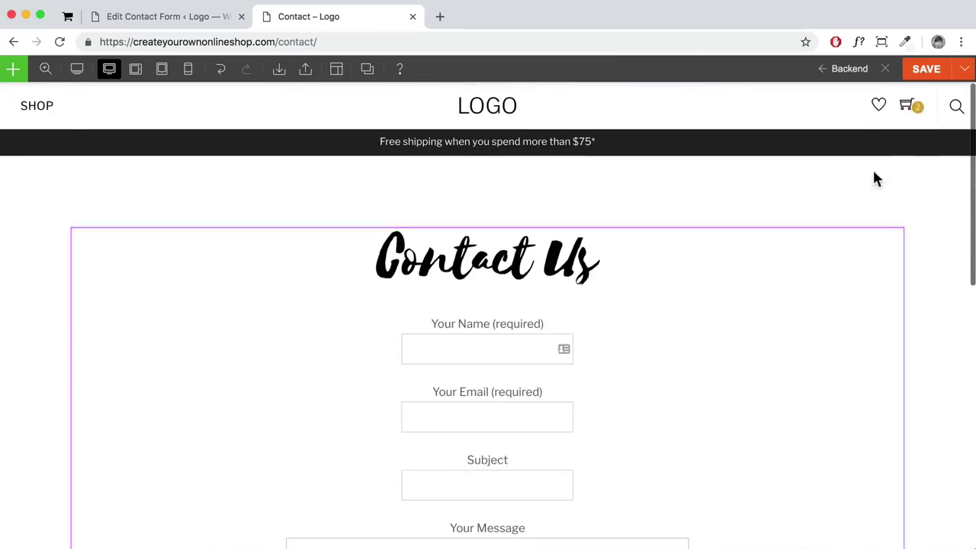
pyautogui.click(922, 73)
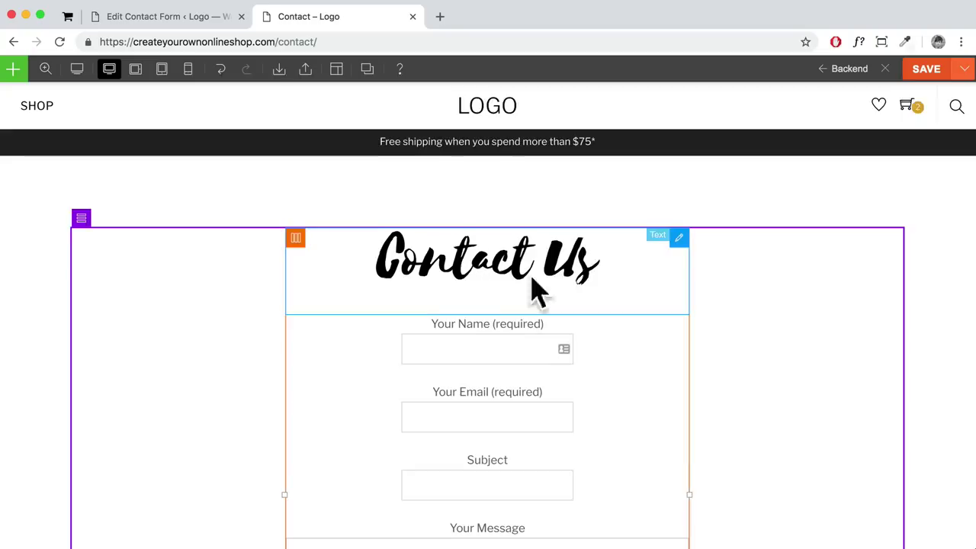
pyautogui.scroll(-3, 538, 292)
pyautogui.scroll(3, 561, 171)
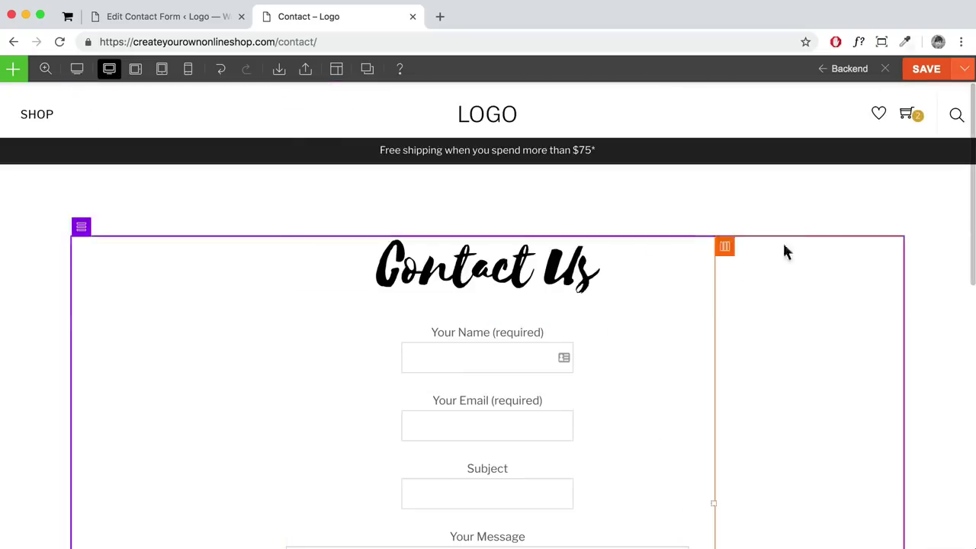
pyautogui.scroll(-15, 653, 266)
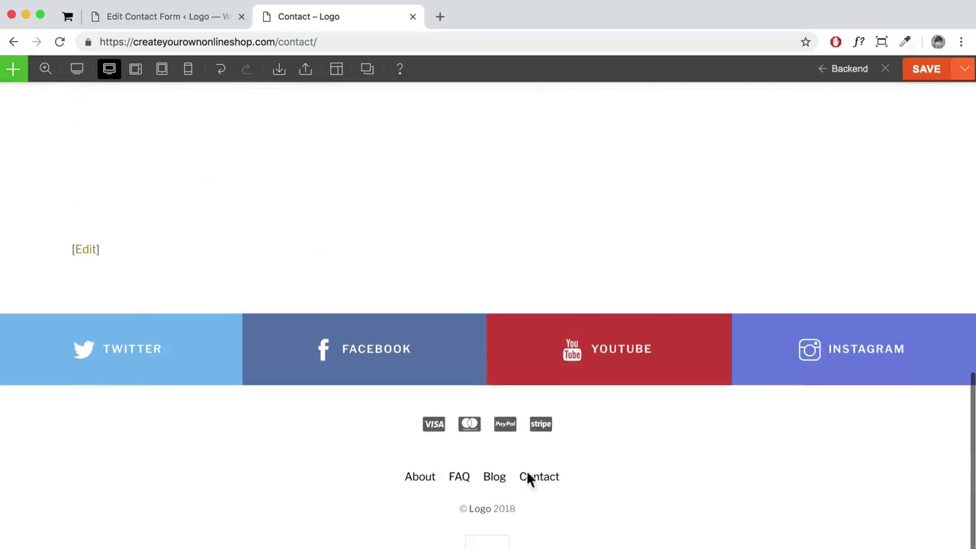
pyautogui.scroll(15, 651, 261)
pyautogui.click(925, 73)
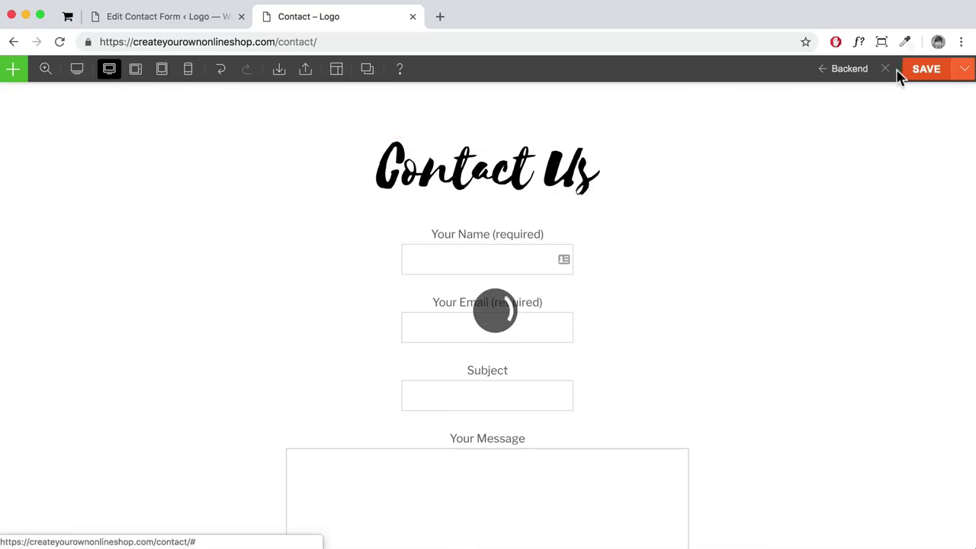
# Close the builder and scroll through the live Contact page
pyautogui.click(886, 70)
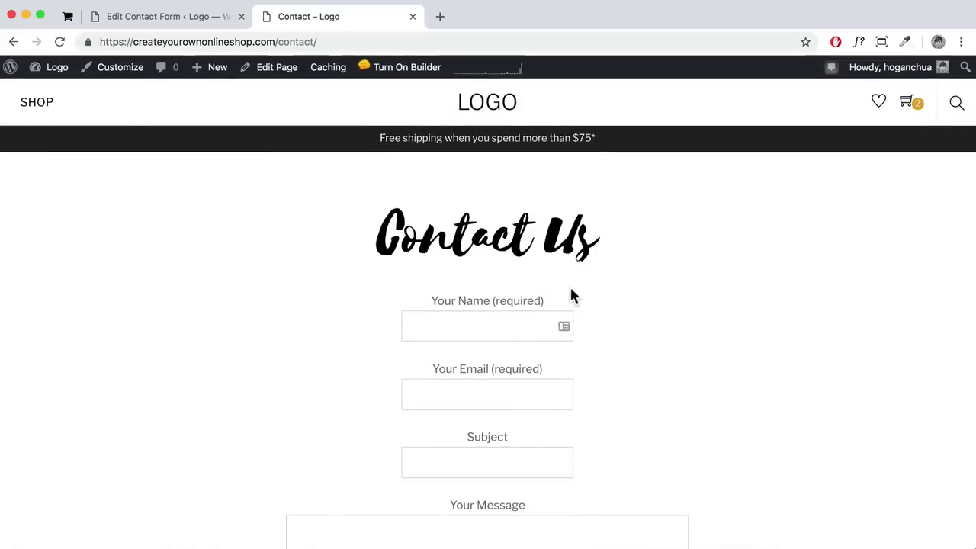
pyautogui.scroll(-7, 571, 294)
pyautogui.scroll(-1, 571, 291)
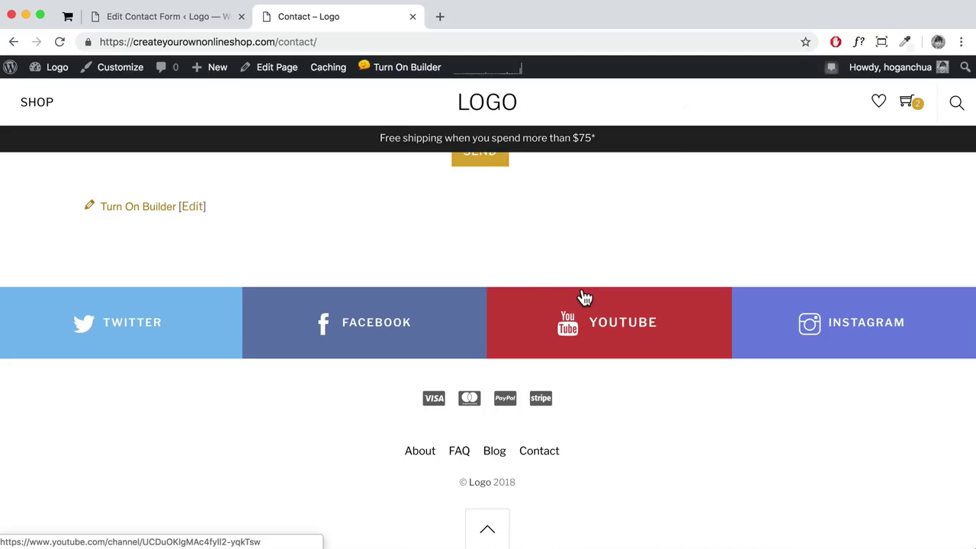
pyautogui.scroll(8, 561, 283)
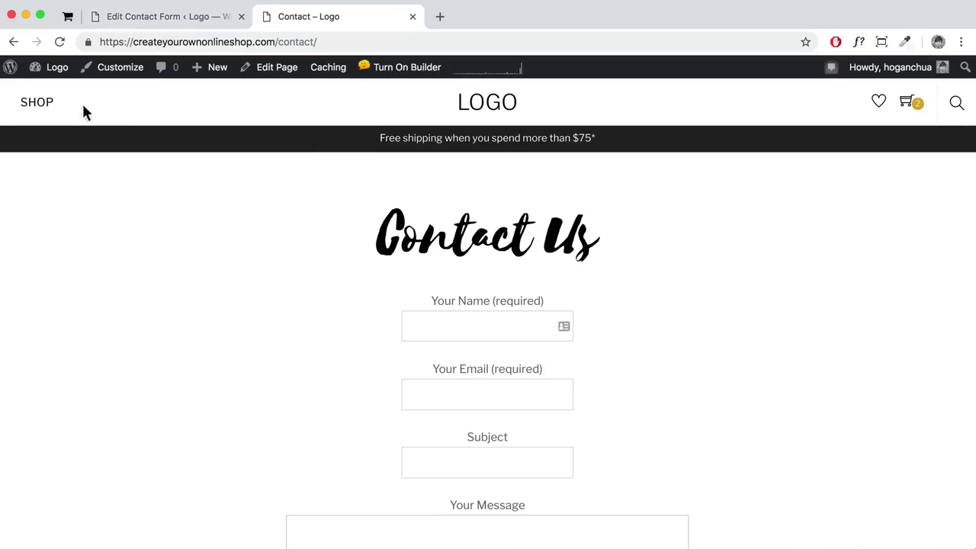
# On the local 127.0.0.1 store, preview the WOMENS mega menu and MENS dropdown
pyautogui.click(67, 16)
pyautogui.moveTo(102, 112)
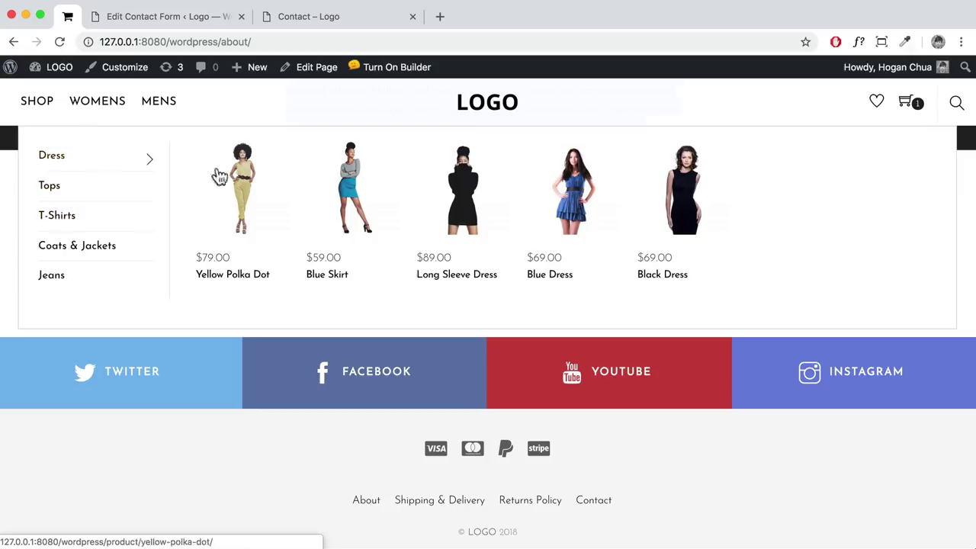
pyautogui.moveTo(157, 102)
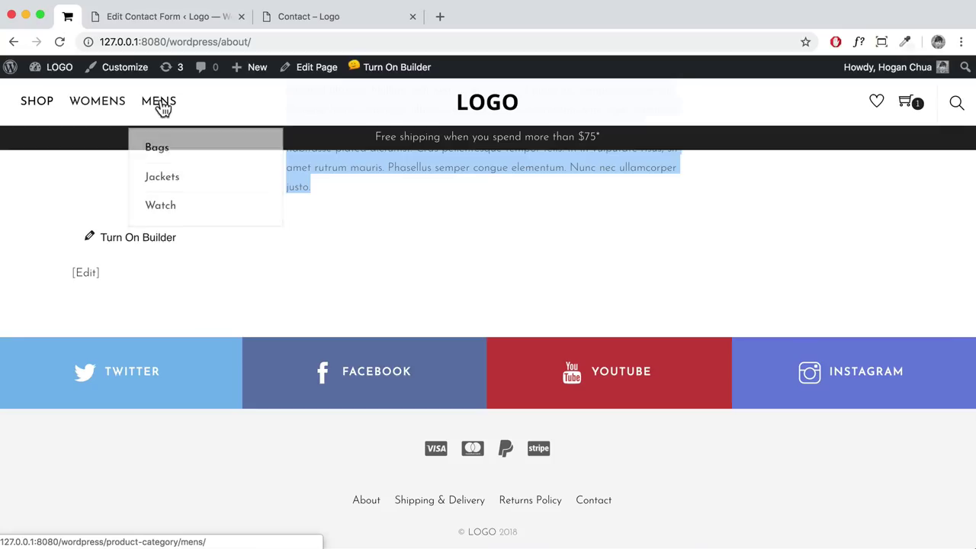
pyautogui.moveTo(167, 154)
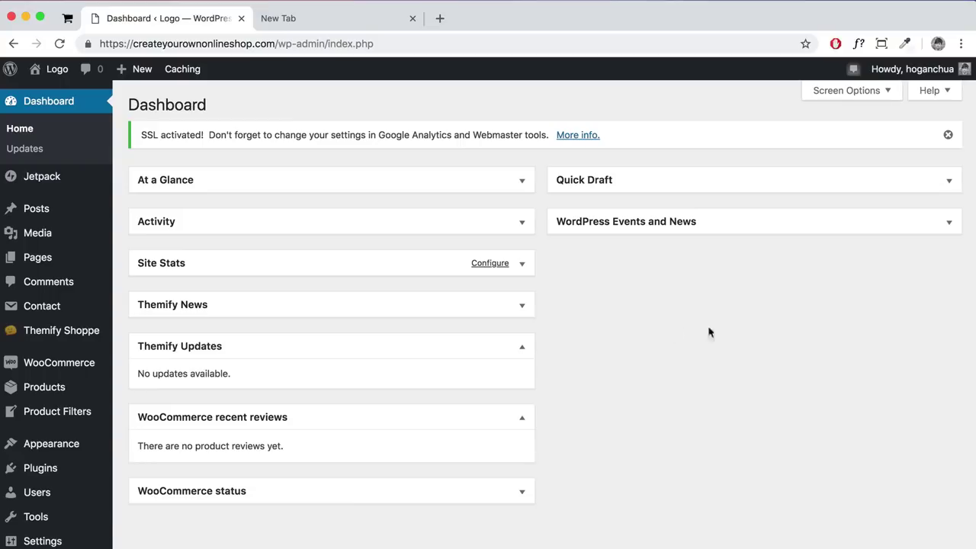
# Go to Appearance > Menus
pyautogui.moveTo(46, 446)
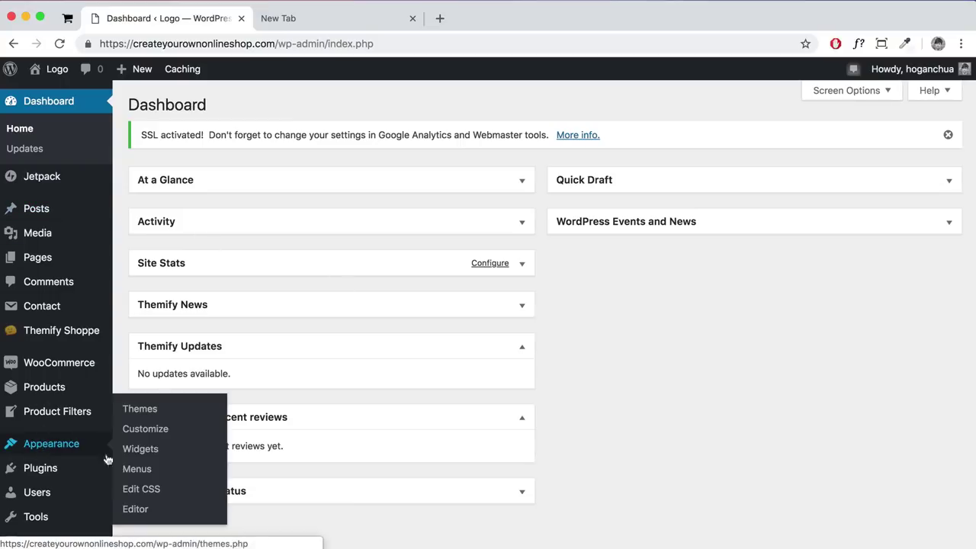
pyautogui.click(134, 470)
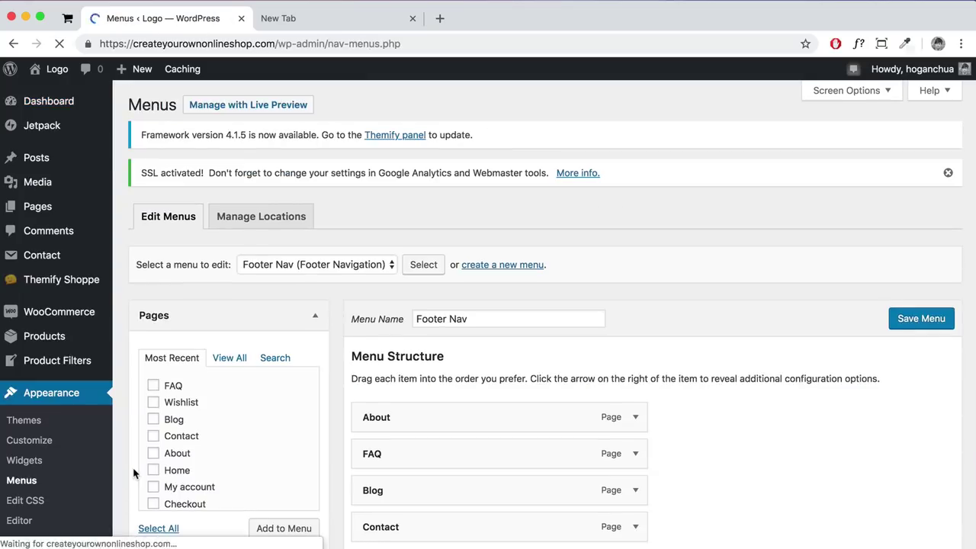
pyautogui.scroll(-5, 324, 419)
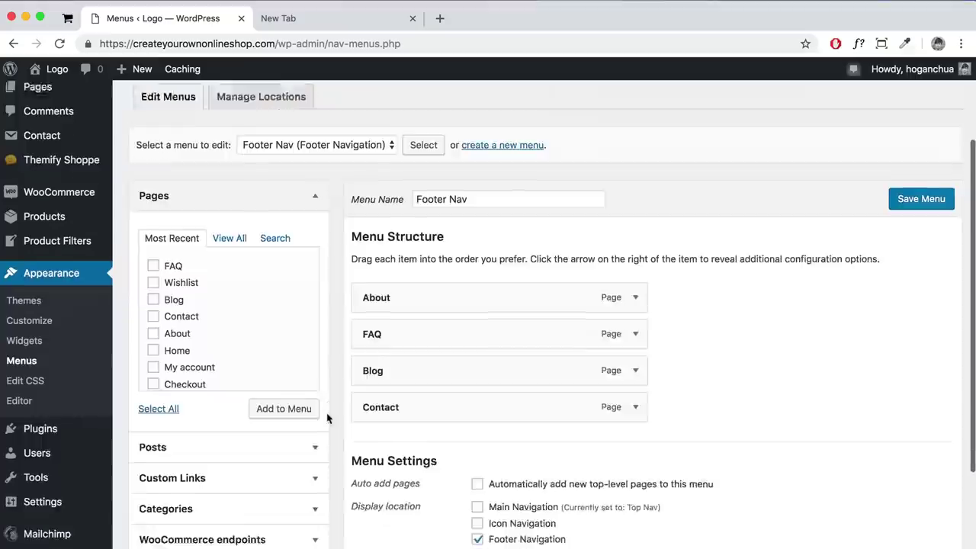
pyautogui.scroll(5, 326, 416)
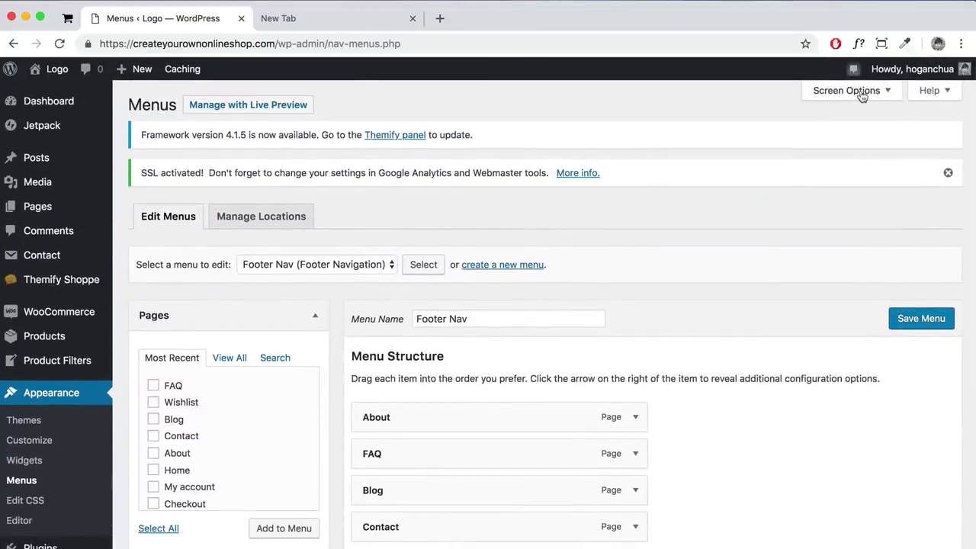
# Toggle the Product categories box off and back on in Screen Options
pyautogui.click(885, 92)
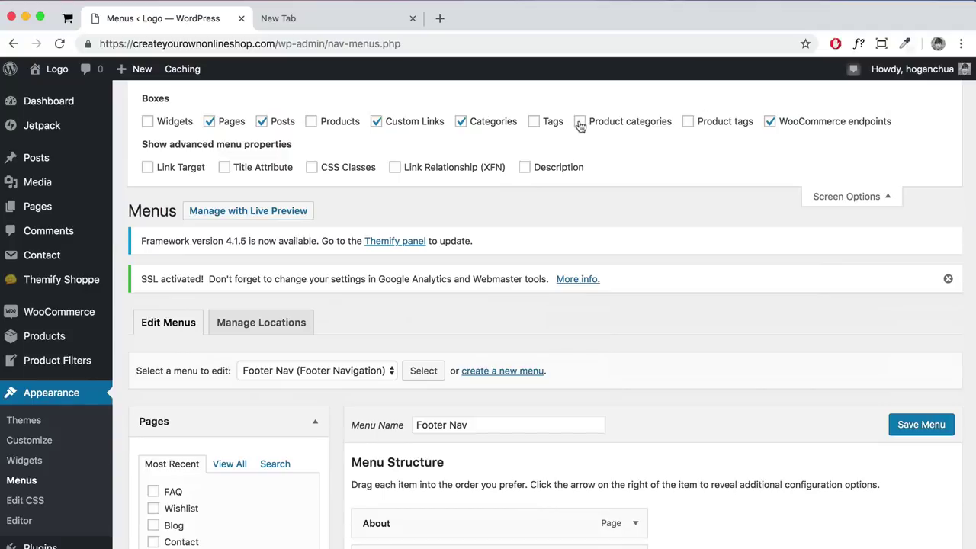
pyautogui.scroll(-1, 591, 134)
pyautogui.click(580, 90)
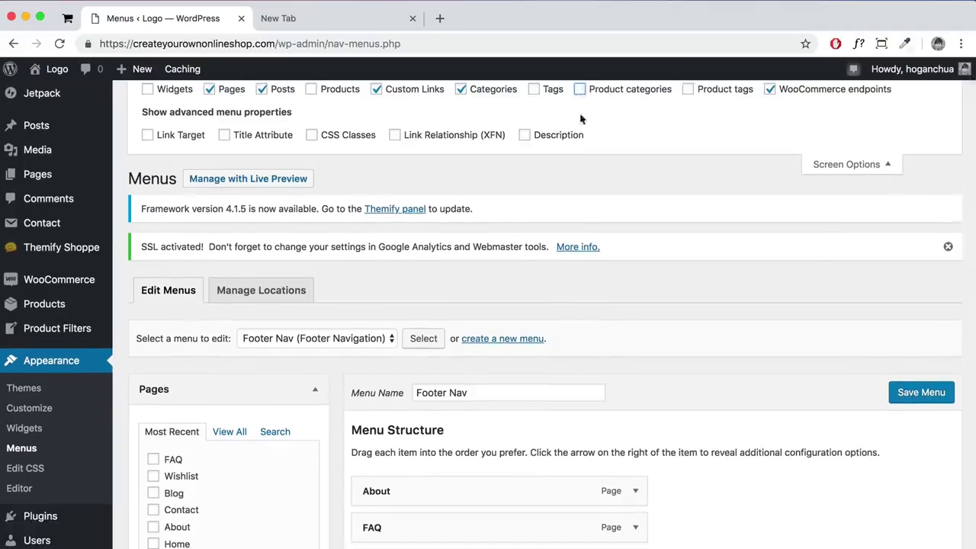
pyautogui.scroll(-8, 207, 335)
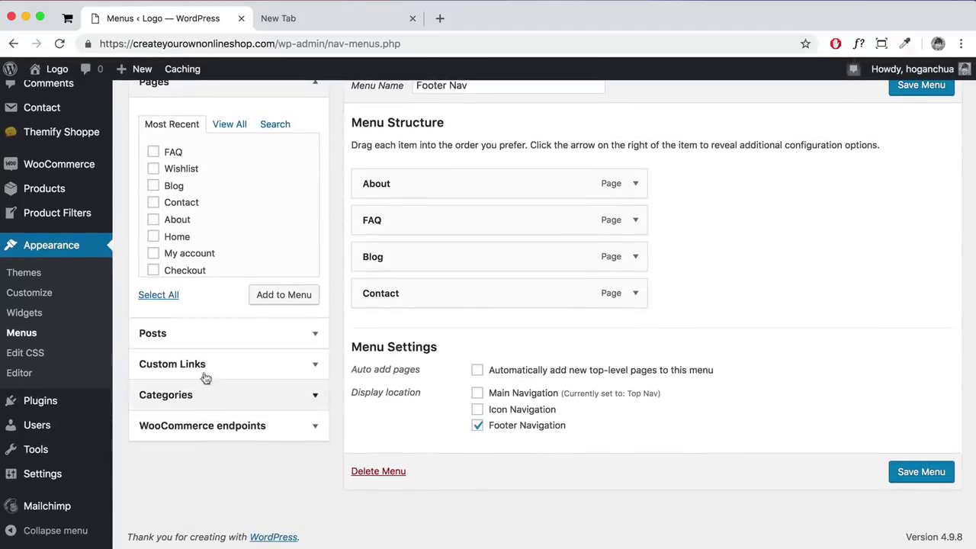
pyautogui.scroll(9, 425, 277)
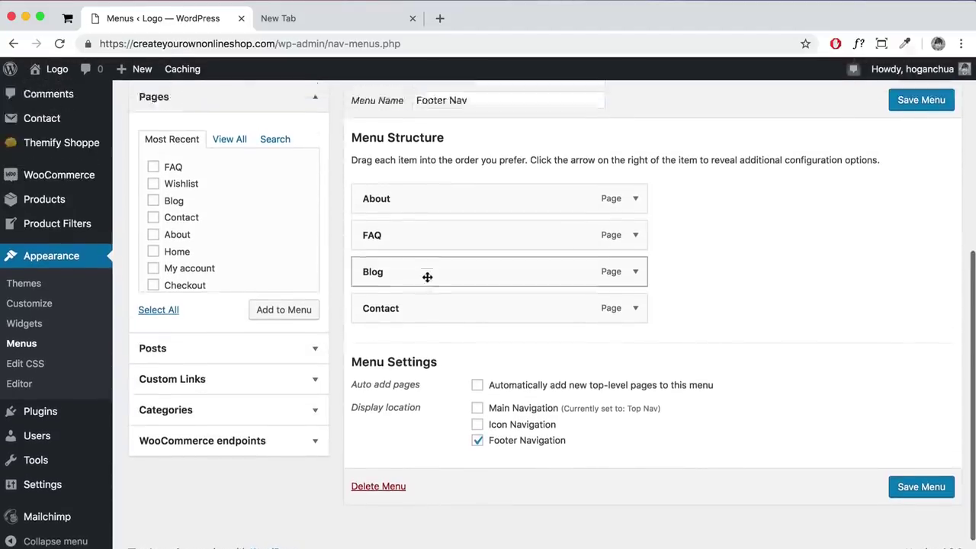
pyautogui.click(579, 124)
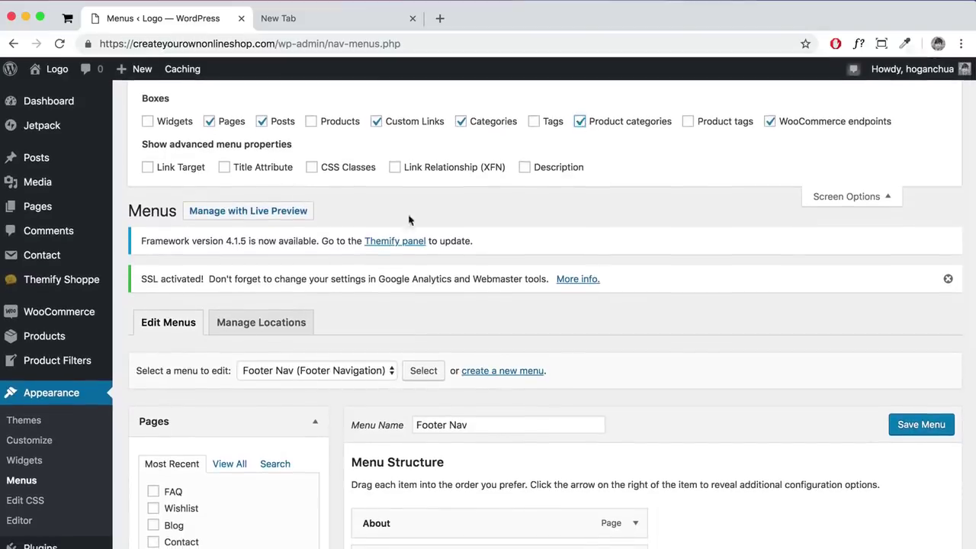
pyautogui.scroll(-6, 224, 378)
pyautogui.scroll(-2, 224, 379)
pyautogui.scroll(-3, 226, 464)
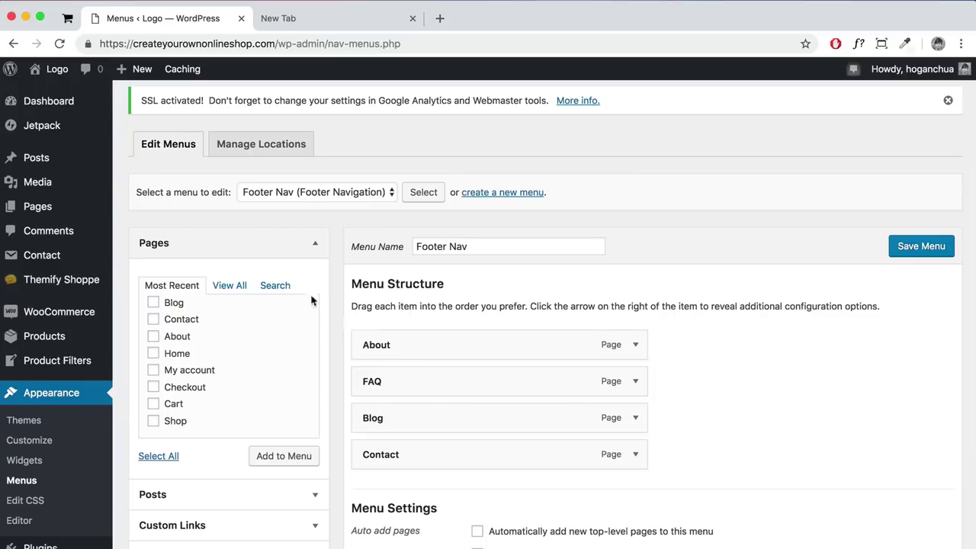
# Select the Top Nav menu and load it for editing
pyautogui.click(246, 194)
pyautogui.click(268, 204)
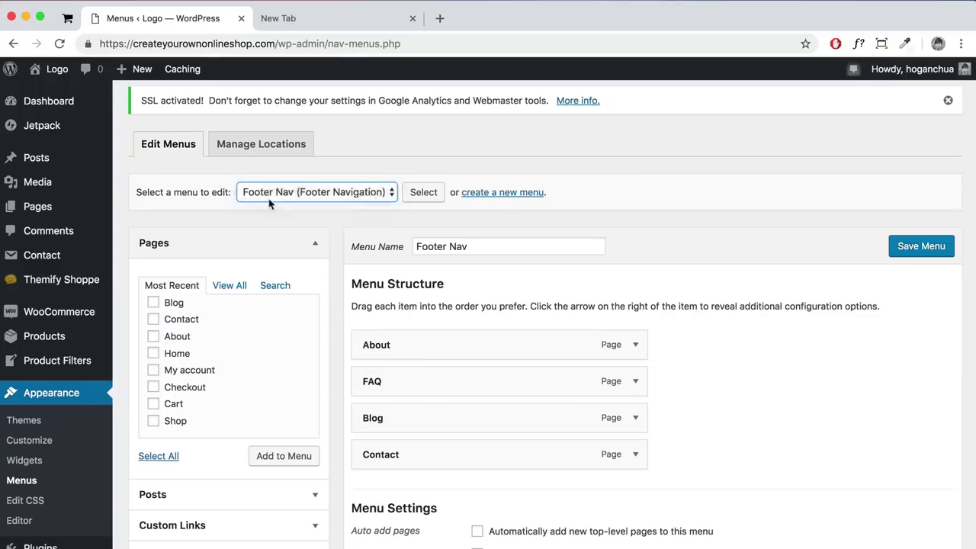
pyautogui.click(416, 200)
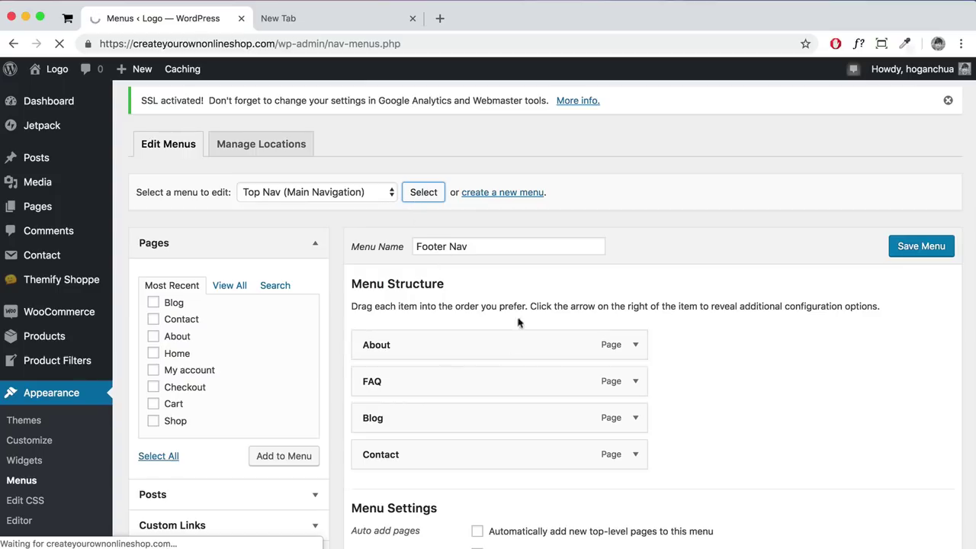
pyautogui.scroll(-2, 409, 392)
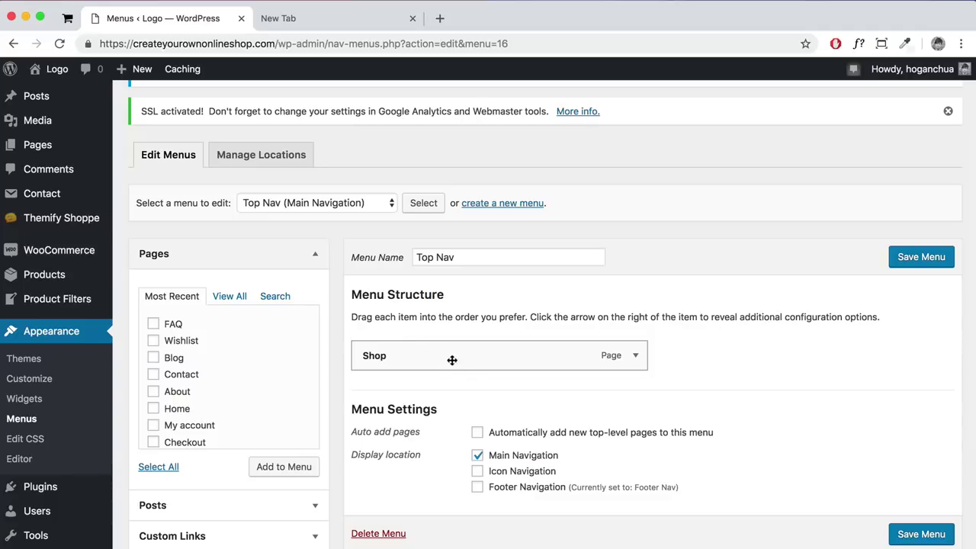
# Check the reference store's header menu, then return to the menu editor
pyautogui.click(69, 20)
pyautogui.moveTo(90, 112)
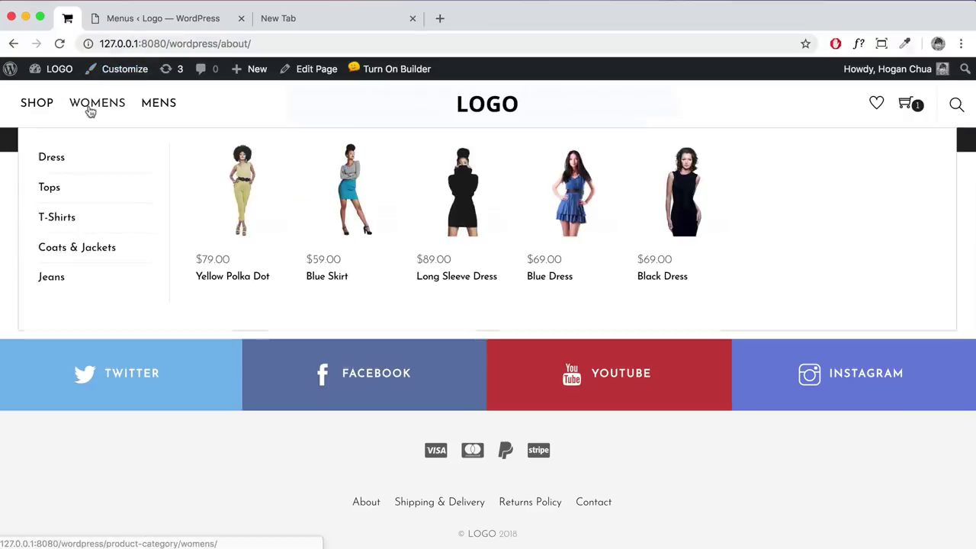
pyautogui.moveTo(144, 104)
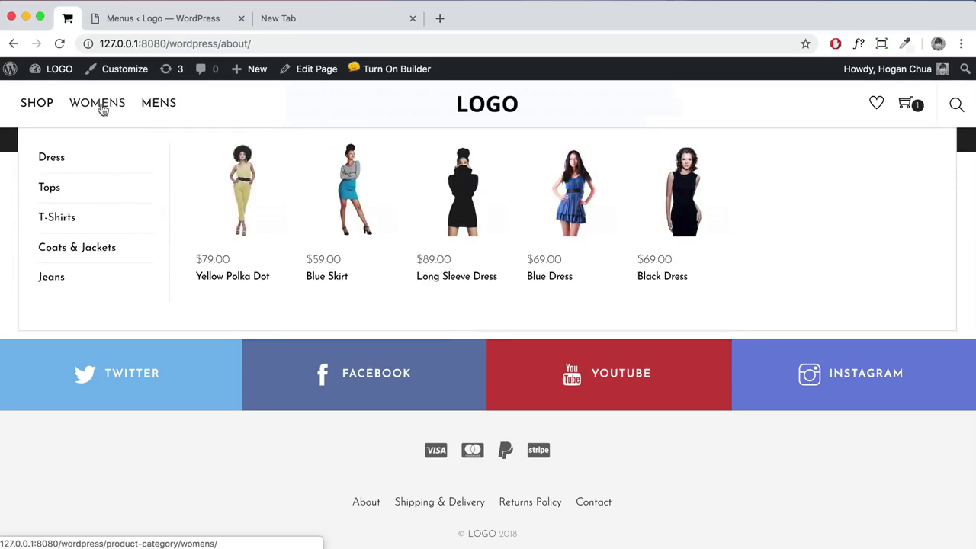
pyautogui.click(130, 23)
# Add the Womens and Mens product categories to Top Nav and save the menu
pyautogui.scroll(-2, 321, 353)
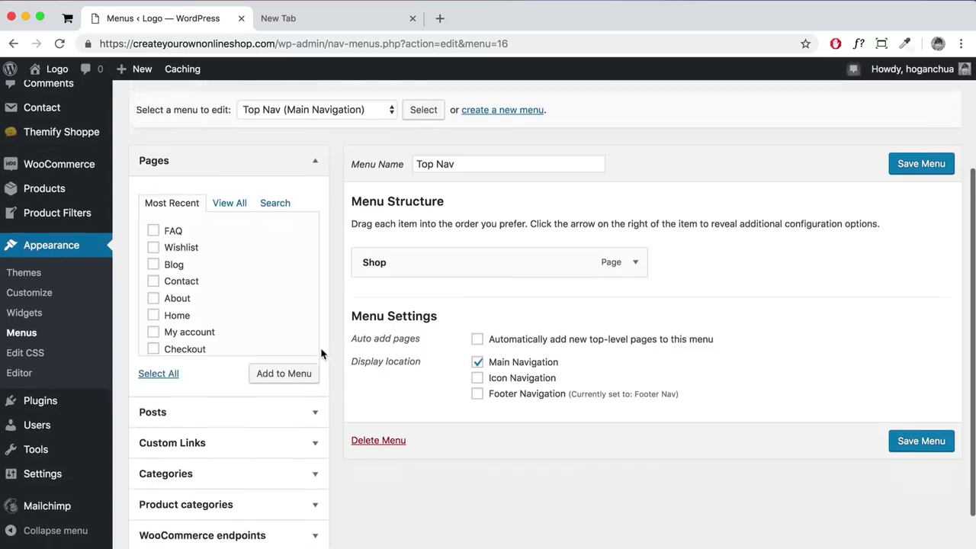
pyautogui.scroll(-1, 321, 353)
pyautogui.scroll(-2, 269, 302)
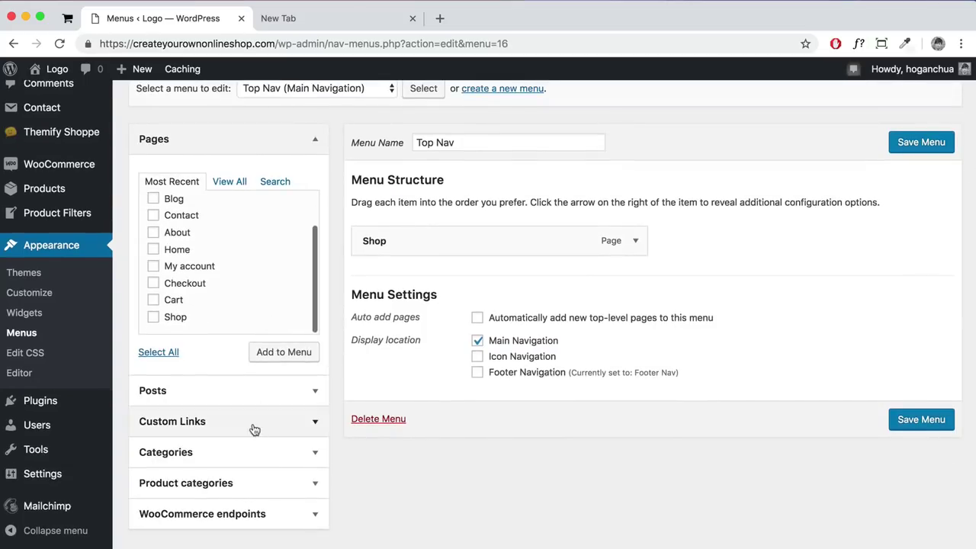
pyautogui.click(246, 484)
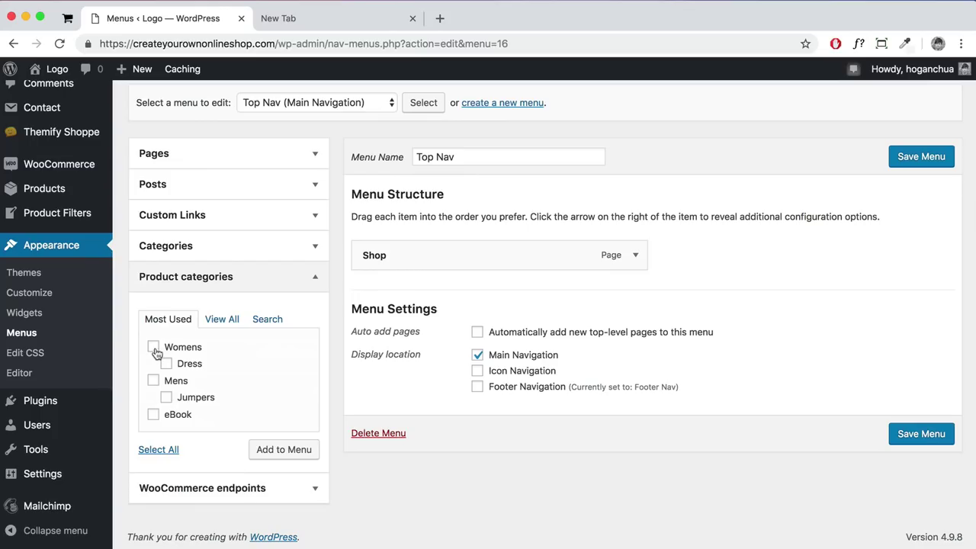
pyautogui.click(154, 384)
pyautogui.click(283, 449)
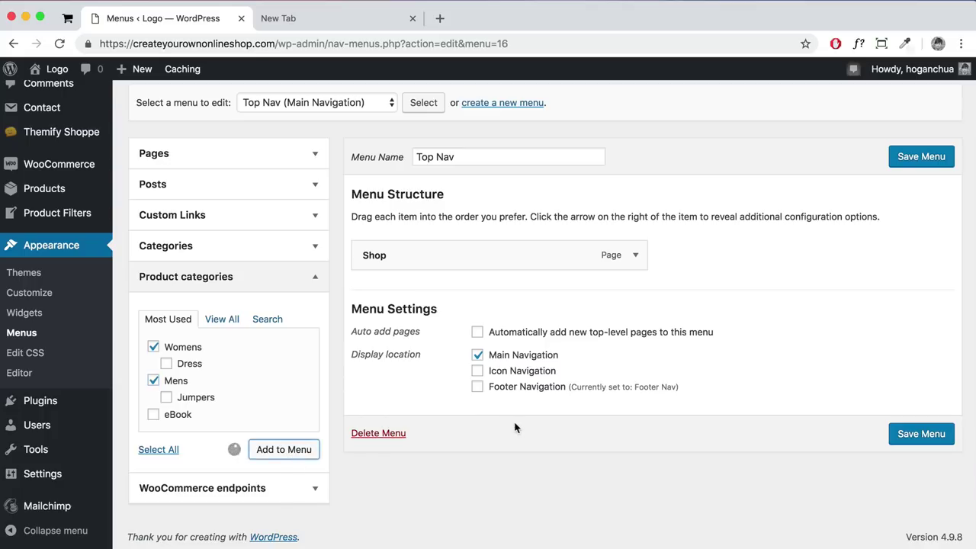
pyautogui.scroll(-1, 515, 427)
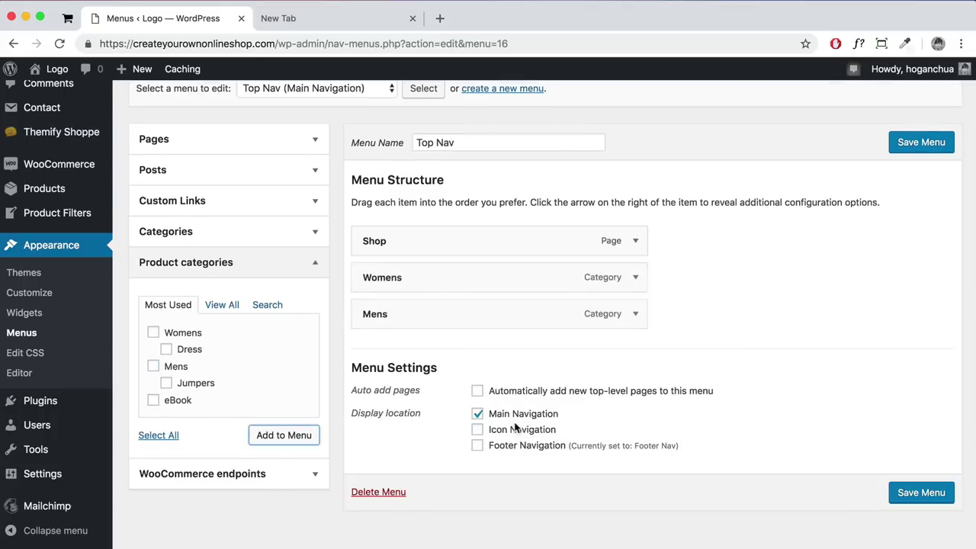
pyautogui.click(929, 149)
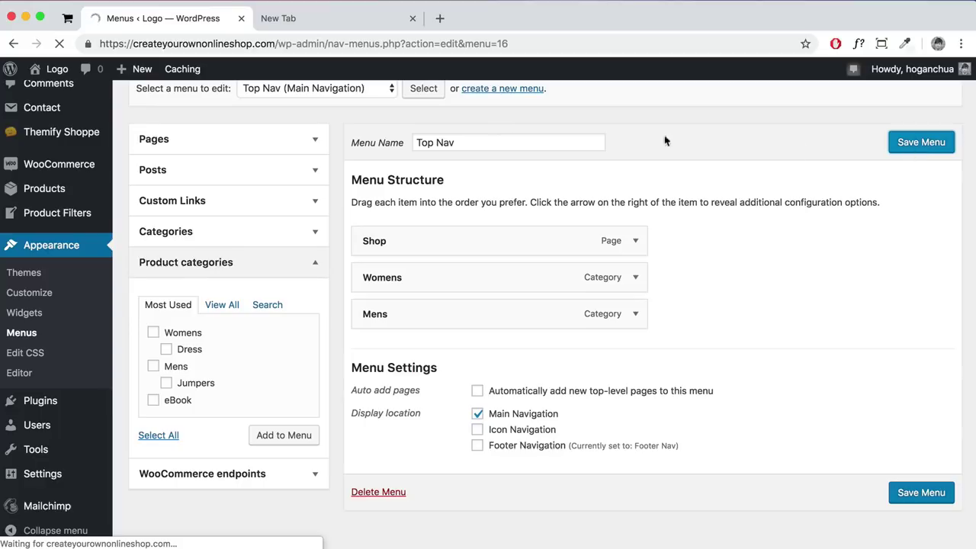
# Open the live site from Visit Site in a new tab
pyautogui.moveTo(47, 69)
pyautogui.rightClick(60, 94)
pyautogui.click(122, 101)
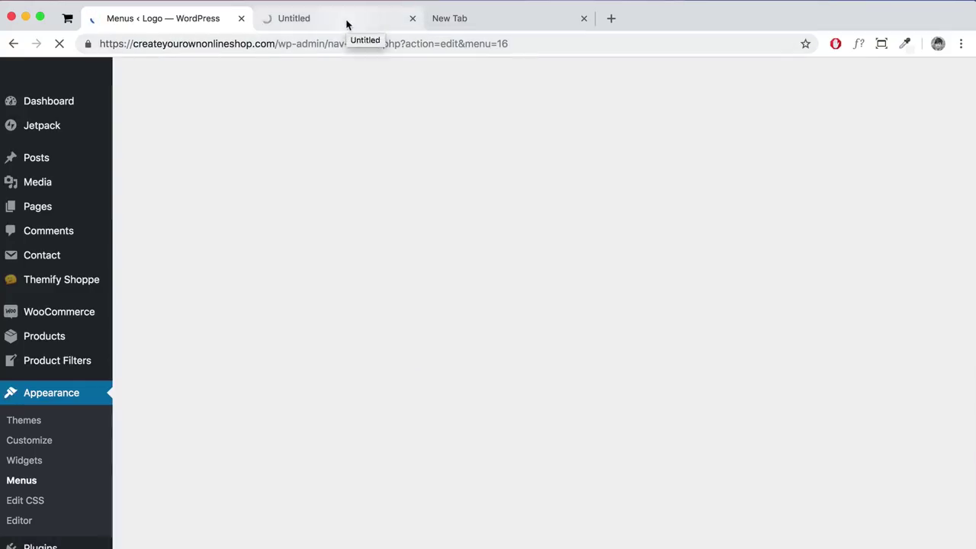
pyautogui.click(346, 23)
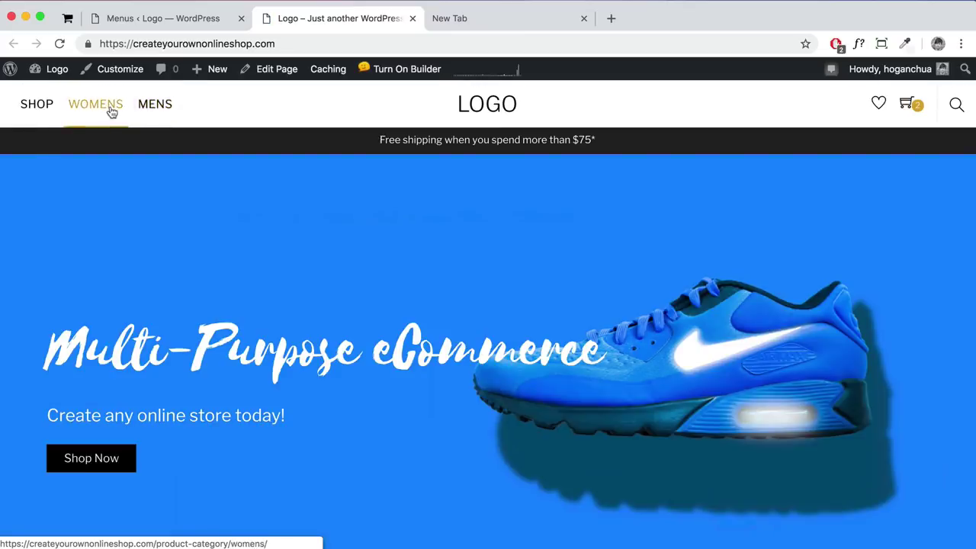
# Test the WOMENS and MENS header links, then return to the Menus tab
pyautogui.click(110, 112)
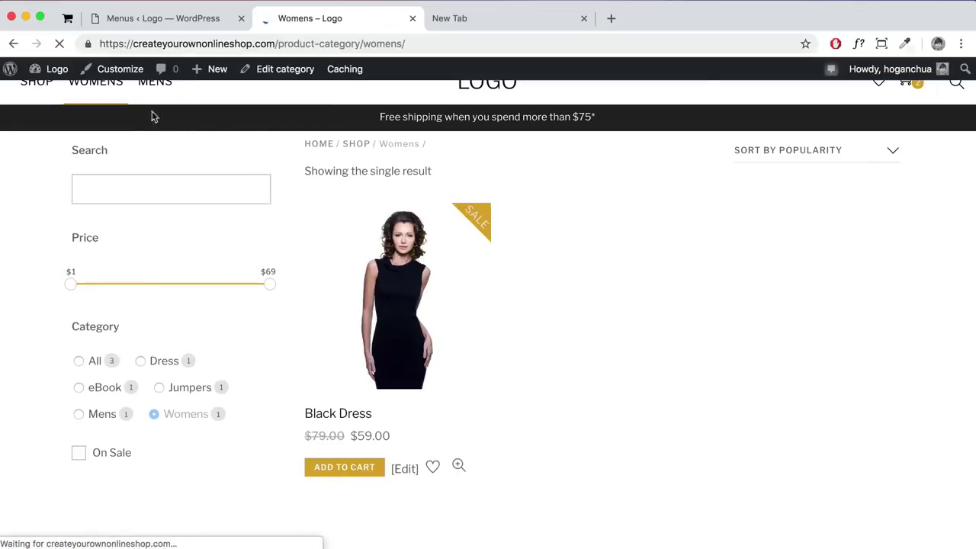
pyautogui.click(156, 96)
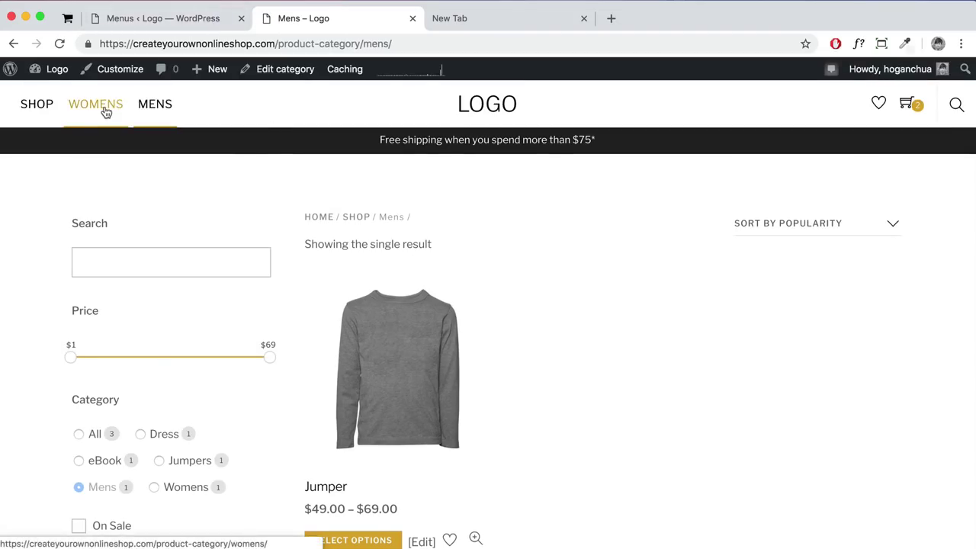
pyautogui.click(164, 26)
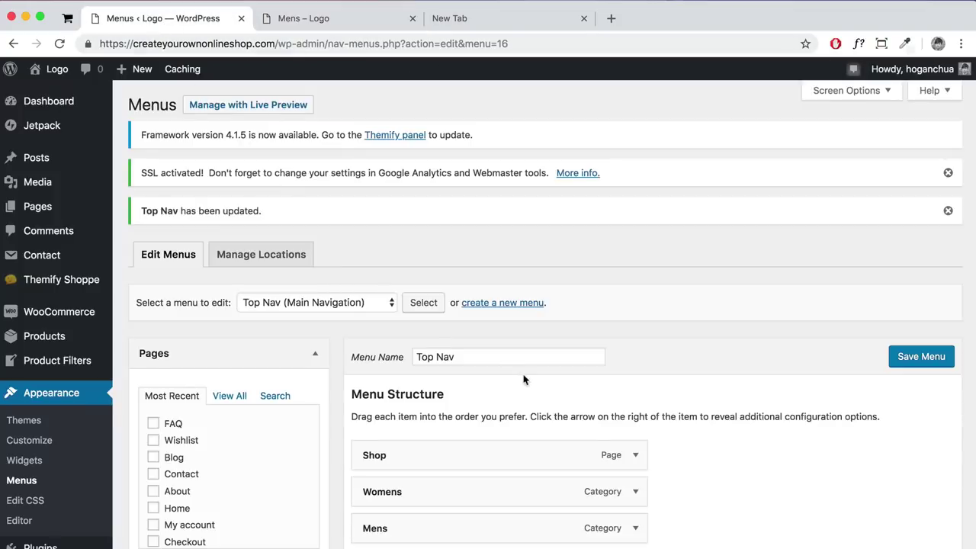
pyautogui.scroll(-5, 523, 376)
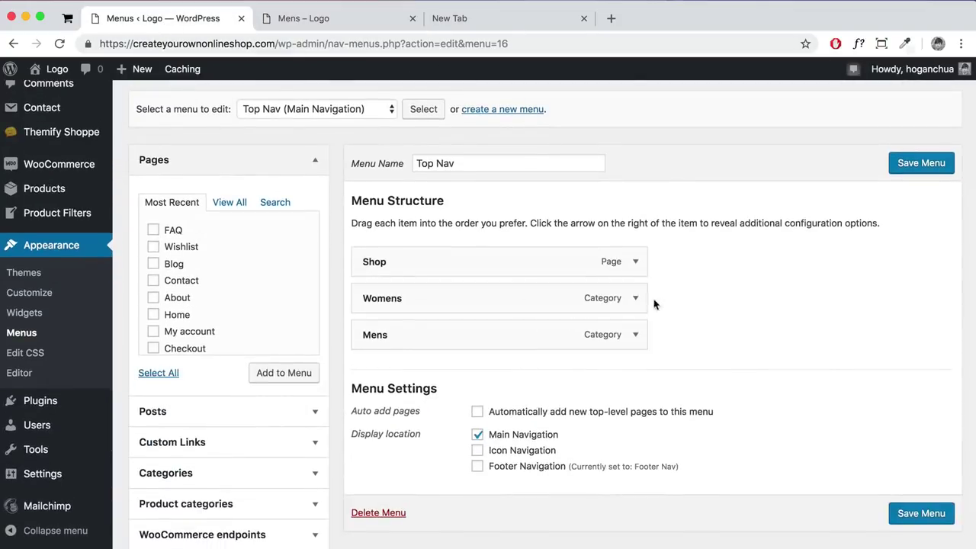
# Set the Womens menu item's Mega Menu option to Mega Posts
pyautogui.click(636, 299)
pyautogui.scroll(-3, 578, 315)
pyautogui.scroll(-1, 578, 316)
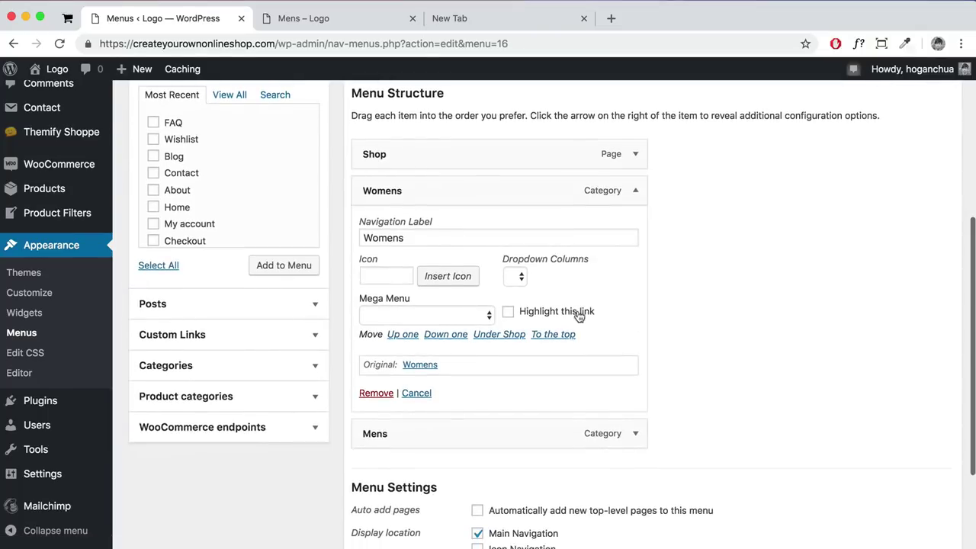
pyautogui.click(421, 316)
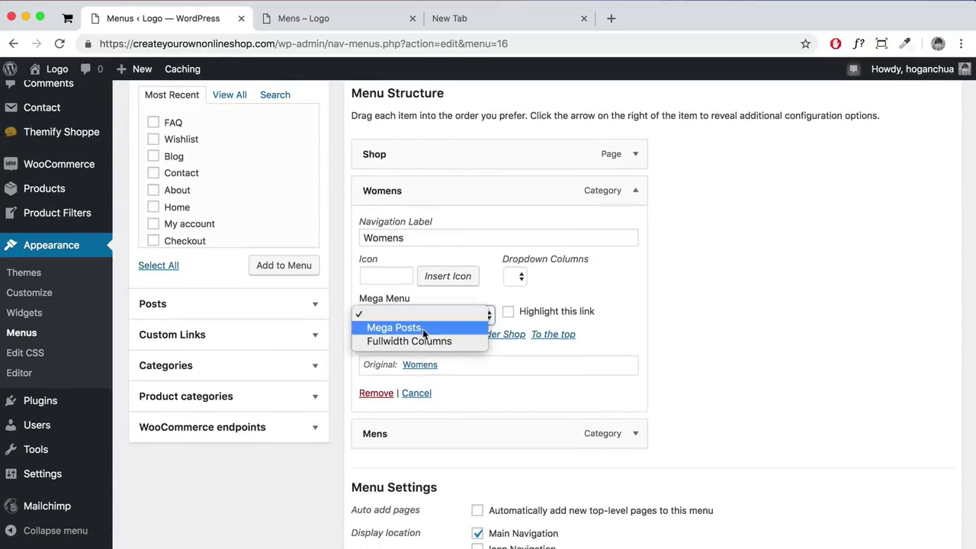
pyautogui.click(422, 329)
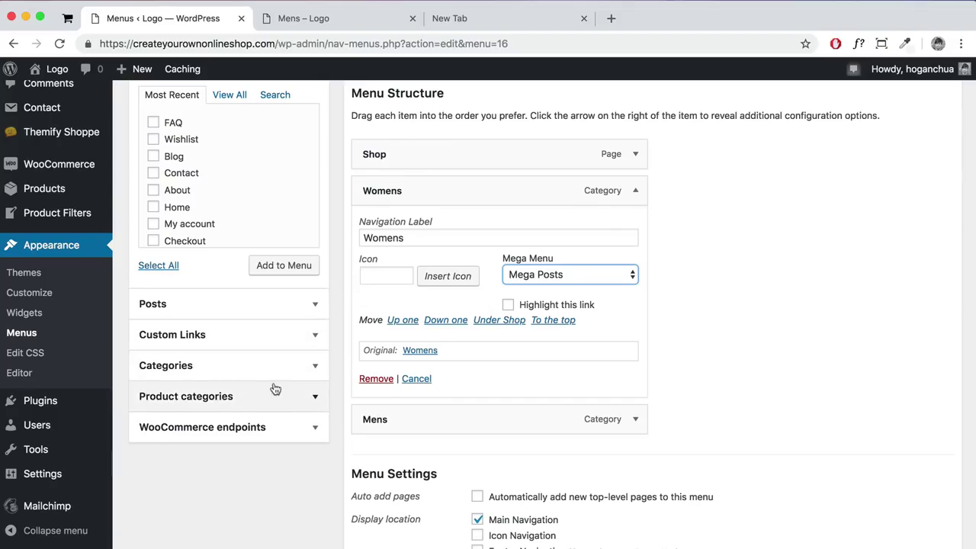
# Add the Dress category and nest it as a sub item under Womens
pyautogui.click(316, 399)
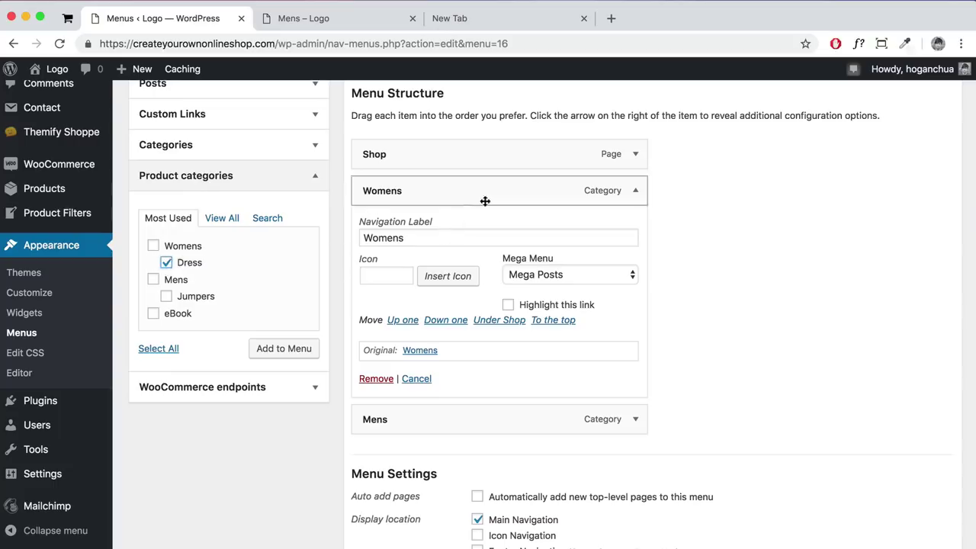
pyautogui.click(274, 351)
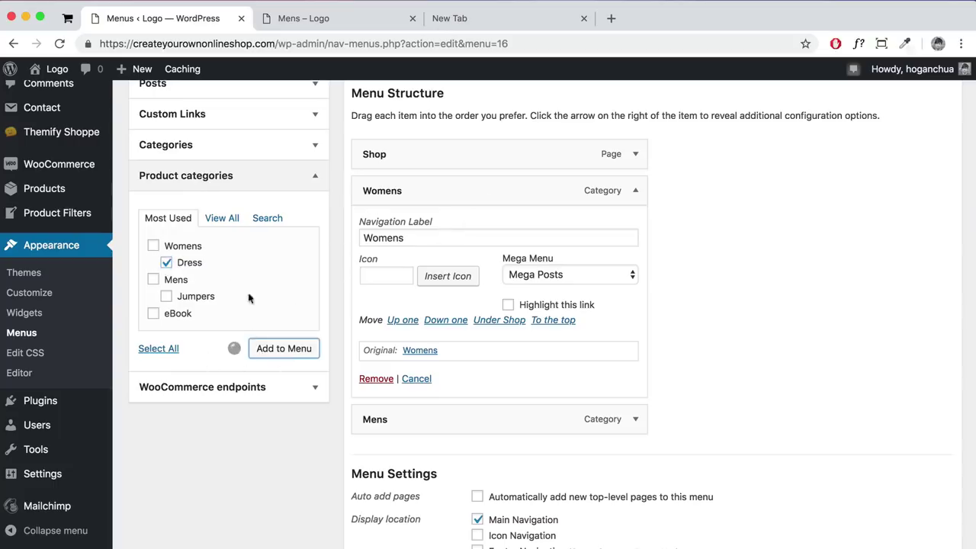
pyautogui.scroll(2, 343, 366)
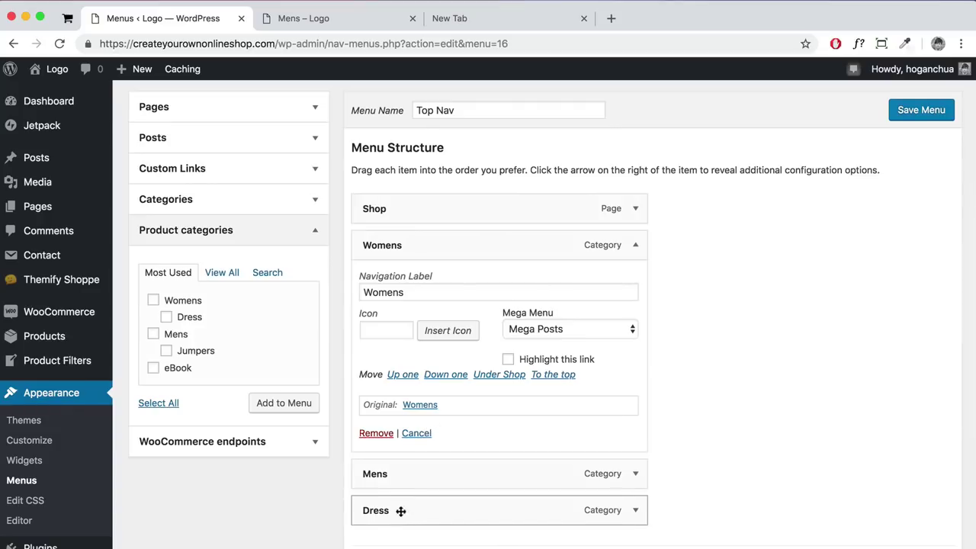
pyautogui.moveTo(398, 513); pyautogui.dragTo(429, 475)
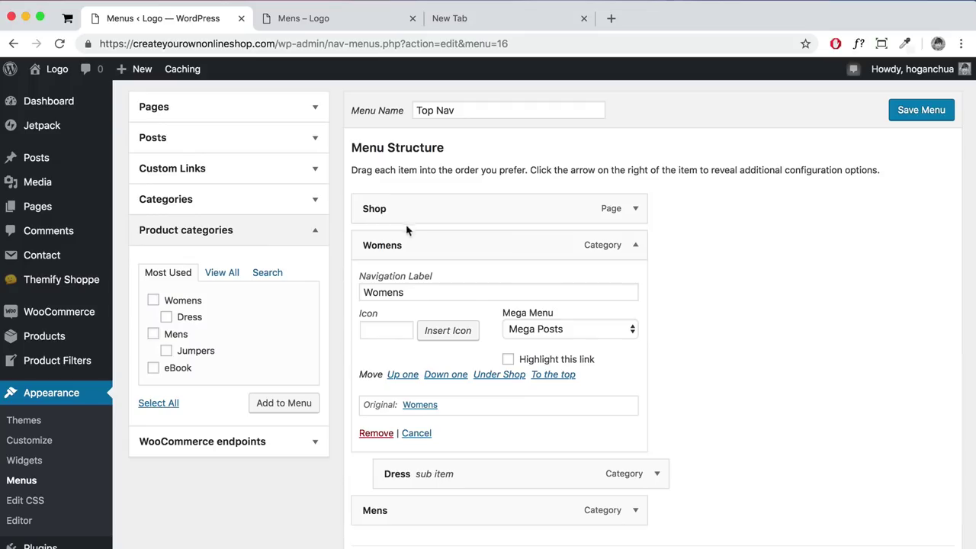
pyautogui.scroll(1, 635, 251)
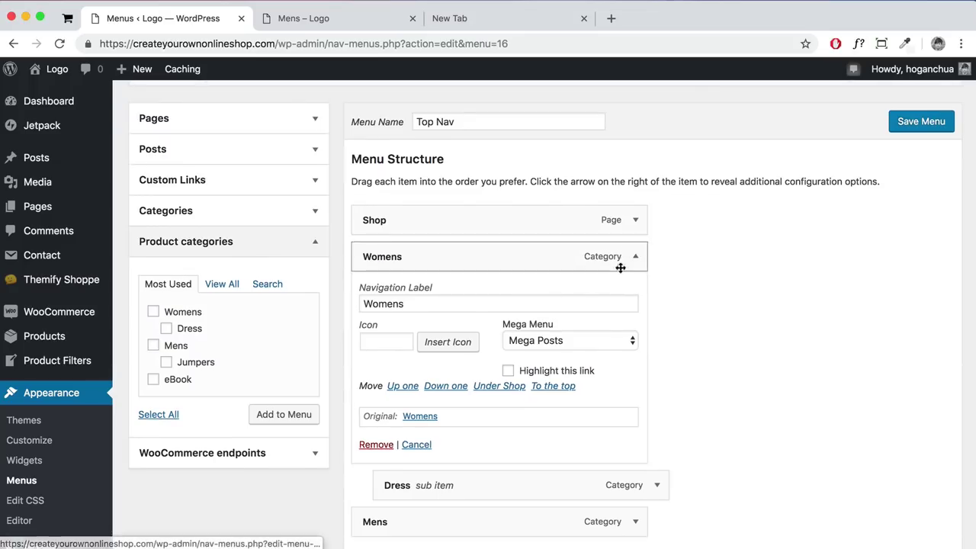
pyautogui.click(636, 256)
pyautogui.moveTo(463, 291); pyautogui.dragTo(439, 293)
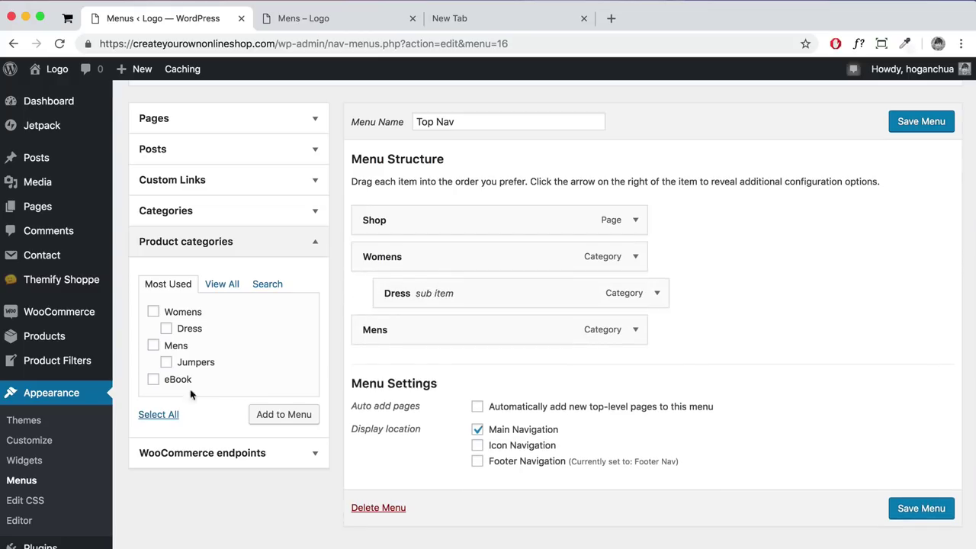
# Add the Jumpers category and nest it under Mens
pyautogui.click(166, 363)
pyautogui.click(300, 417)
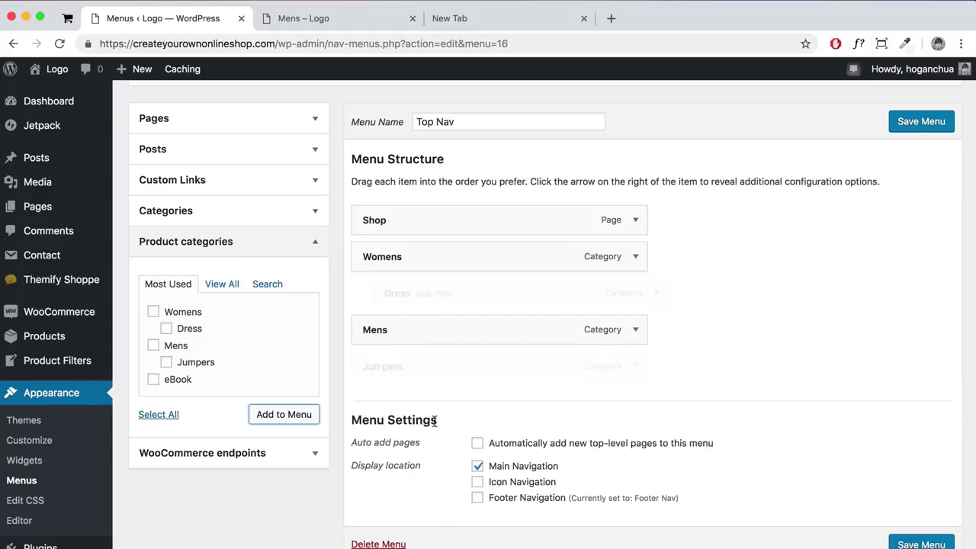
pyautogui.moveTo(438, 366); pyautogui.dragTo(457, 367)
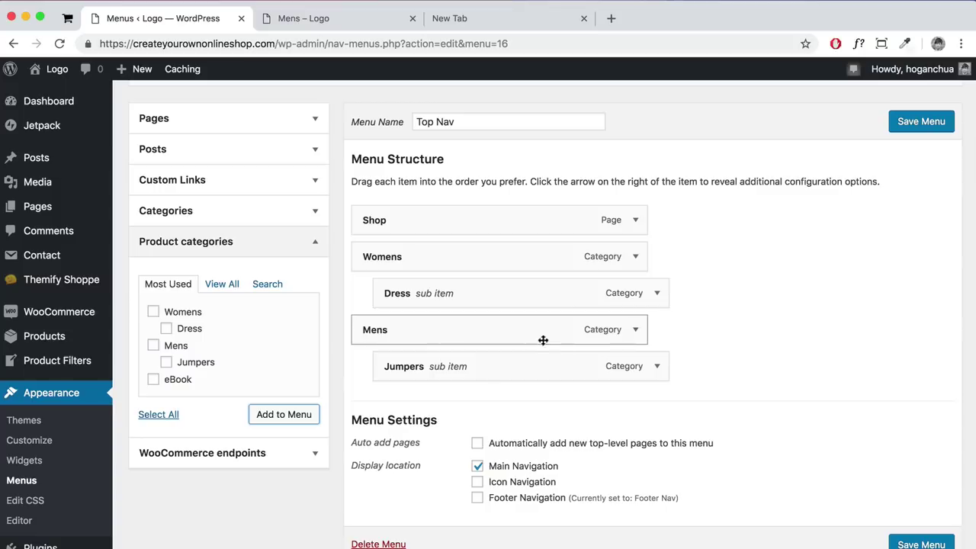
# Review the Womens and Mens item settings and save the Top Nav menu
pyautogui.click(634, 258)
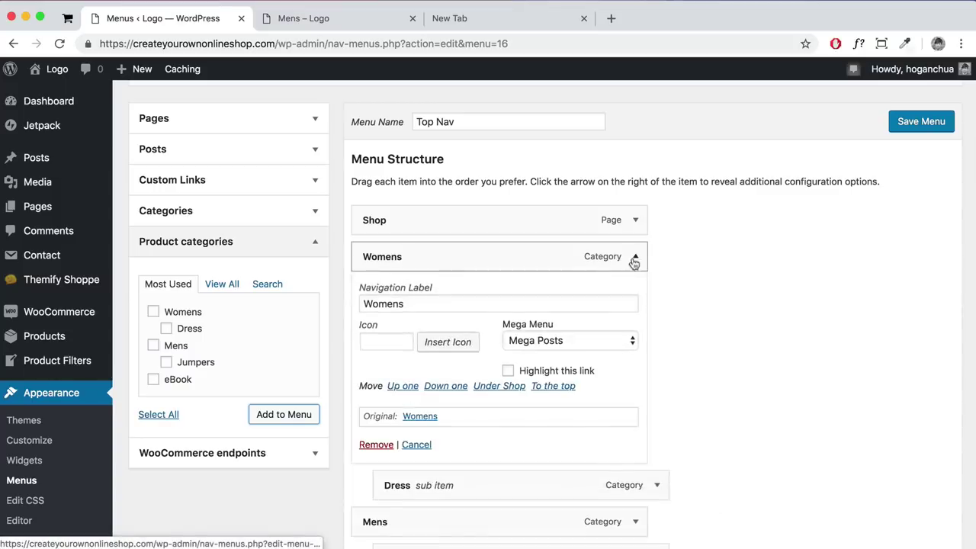
pyautogui.scroll(-1, 496, 320)
pyautogui.scroll(-4, 562, 335)
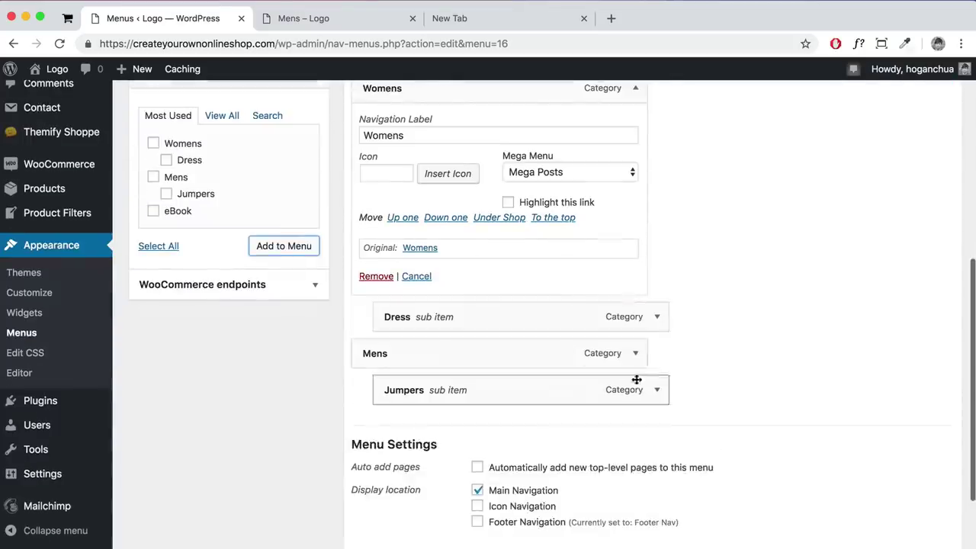
pyautogui.click(635, 353)
pyautogui.scroll(-3, 495, 374)
pyautogui.scroll(1, 549, 368)
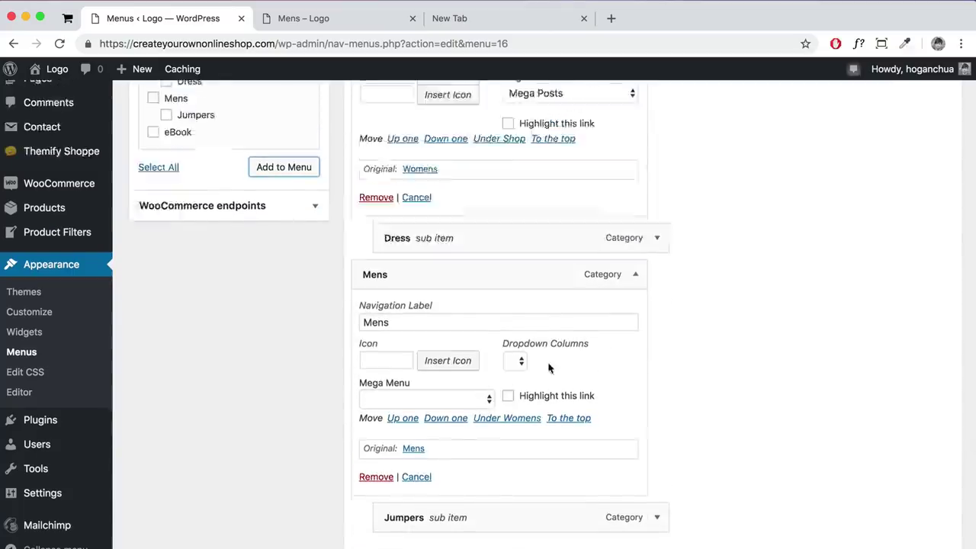
pyautogui.scroll(10, 548, 368)
pyautogui.click(943, 284)
pyautogui.click(266, 23)
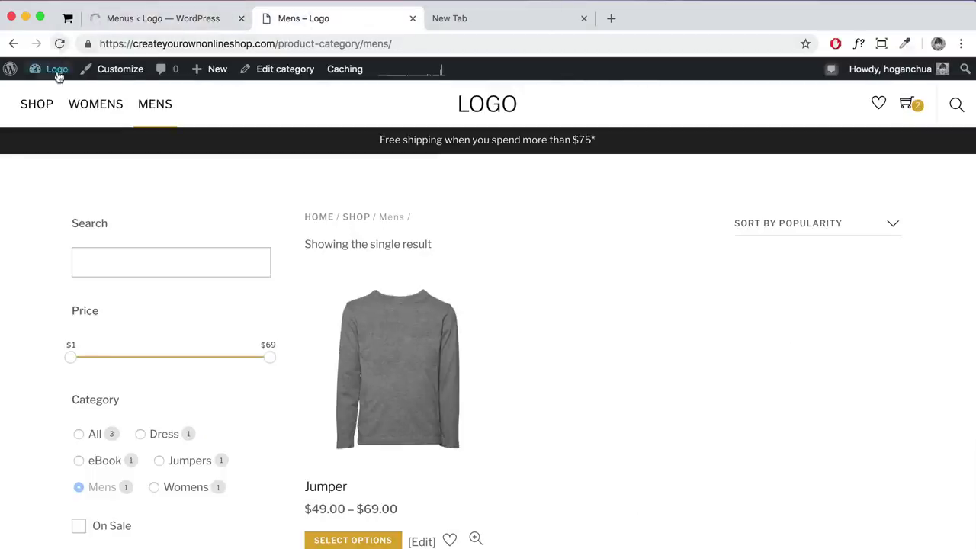
# Reload the storefront, confirming Dress in the Womens mega menu and Jumpers under Mens, then return to Menus
pyautogui.click(59, 43)
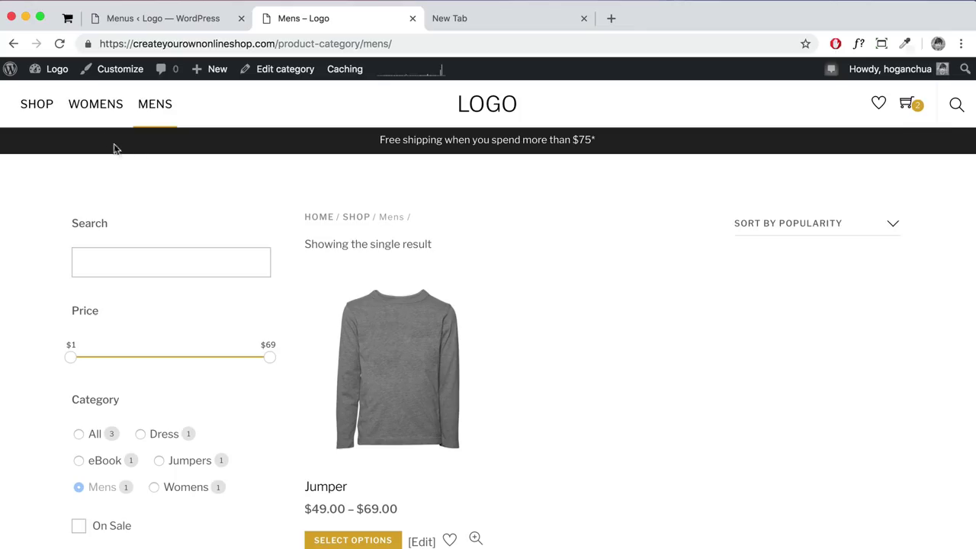
pyautogui.moveTo(93, 114)
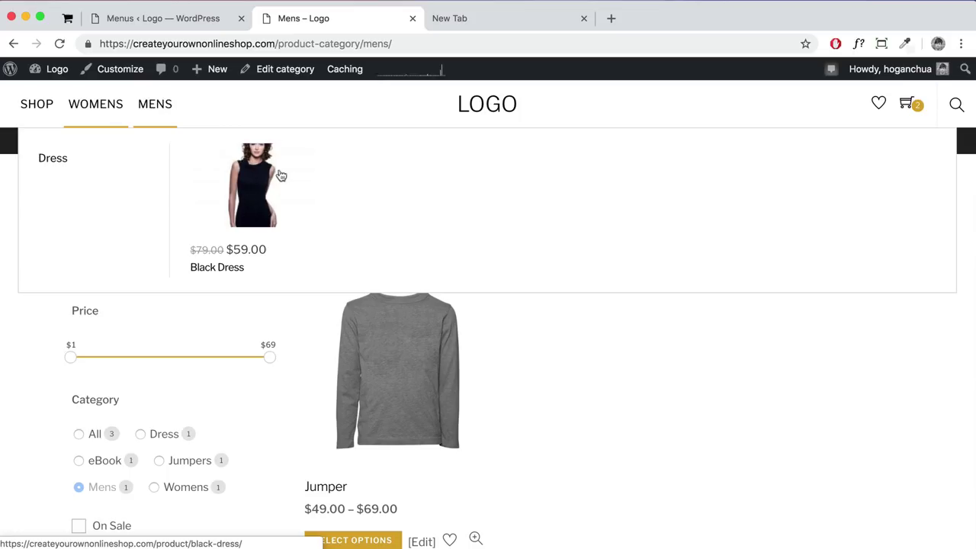
pyautogui.scroll(-1, 164, 119)
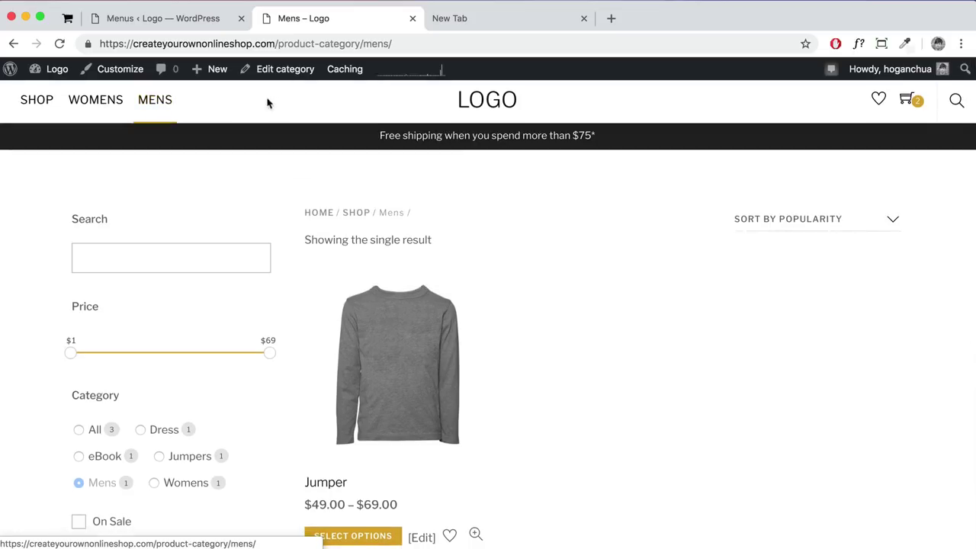
pyautogui.scroll(1, 198, 104)
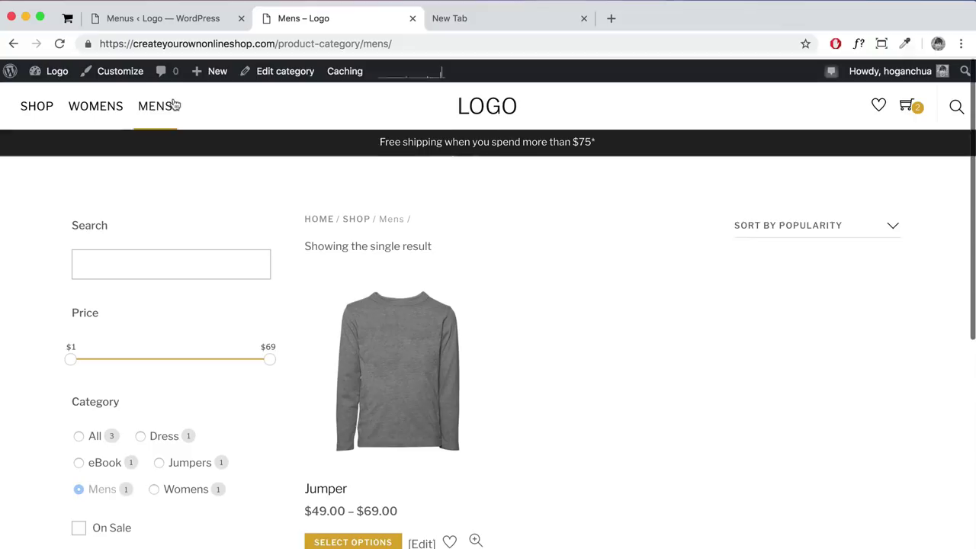
pyautogui.click(59, 43)
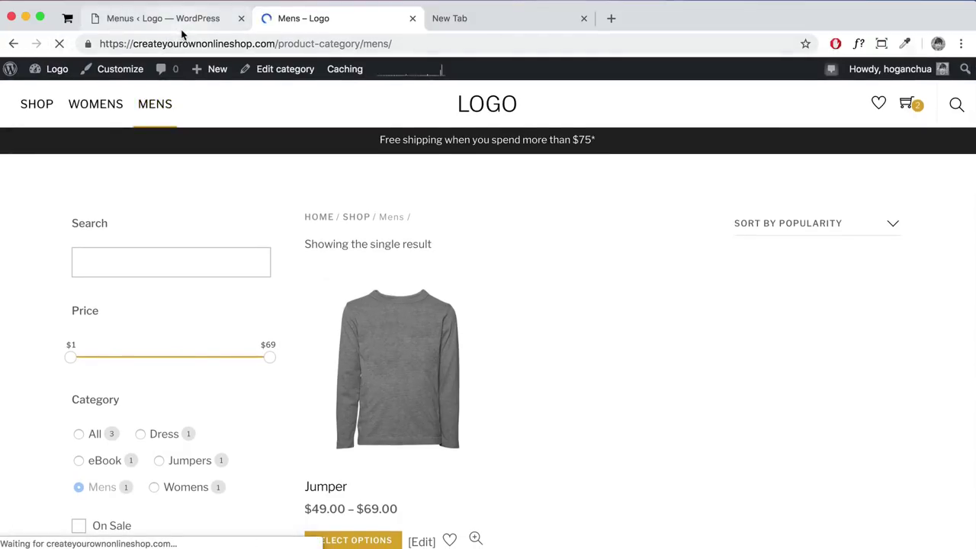
pyautogui.moveTo(156, 100)
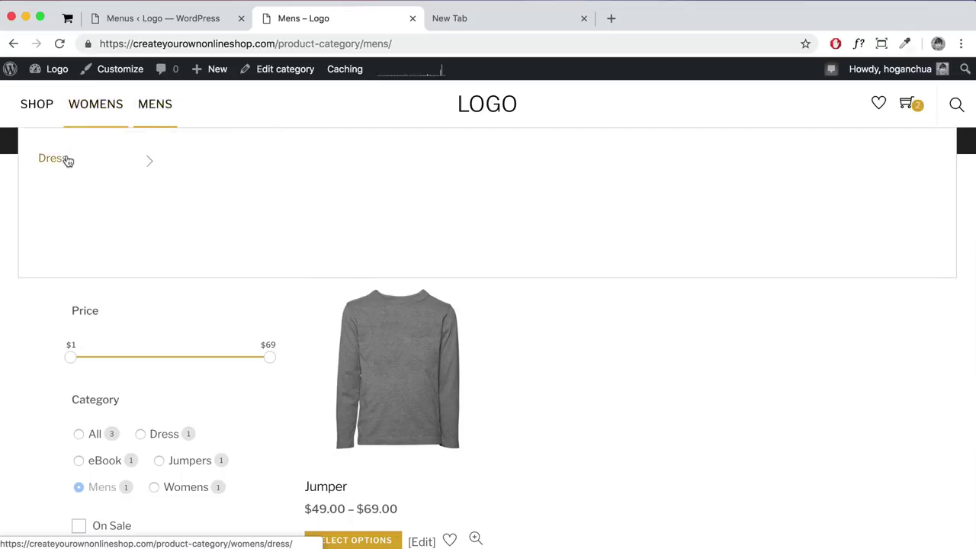
pyautogui.moveTo(67, 160)
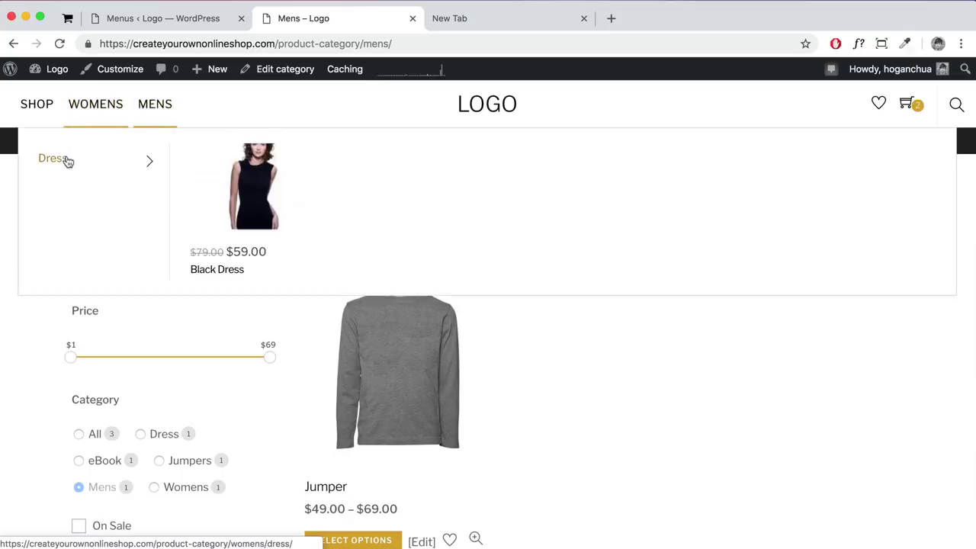
pyautogui.click(175, 19)
pyautogui.scroll(-3, 660, 424)
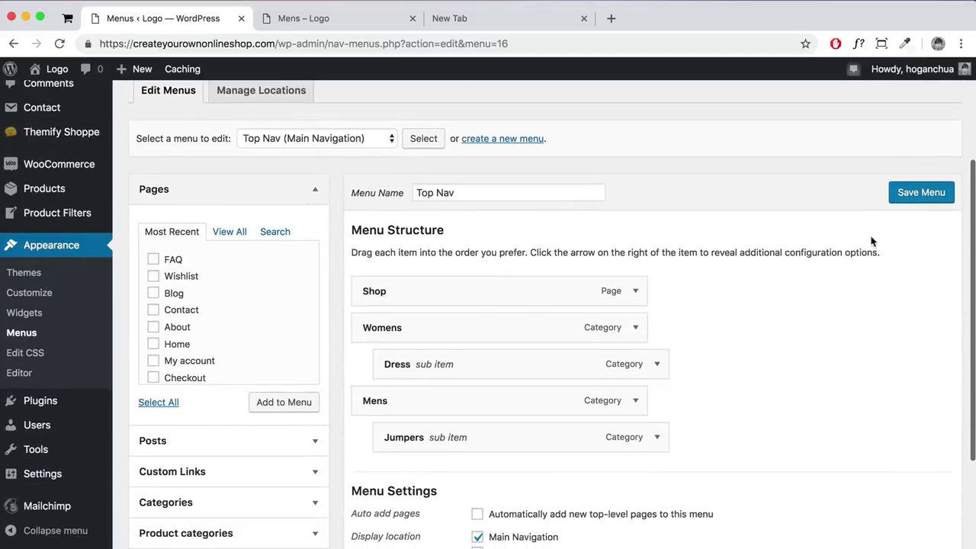
# Save Top Nav, then view Theme Settings' Mega Menu options (5 posts, 180 × 120 px images)
pyautogui.click(928, 195)
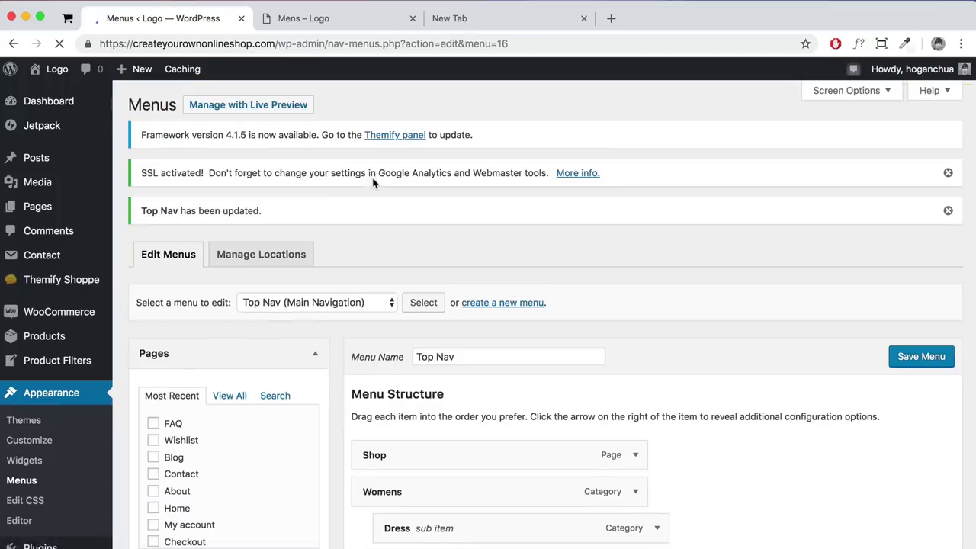
pyautogui.moveTo(96, 281)
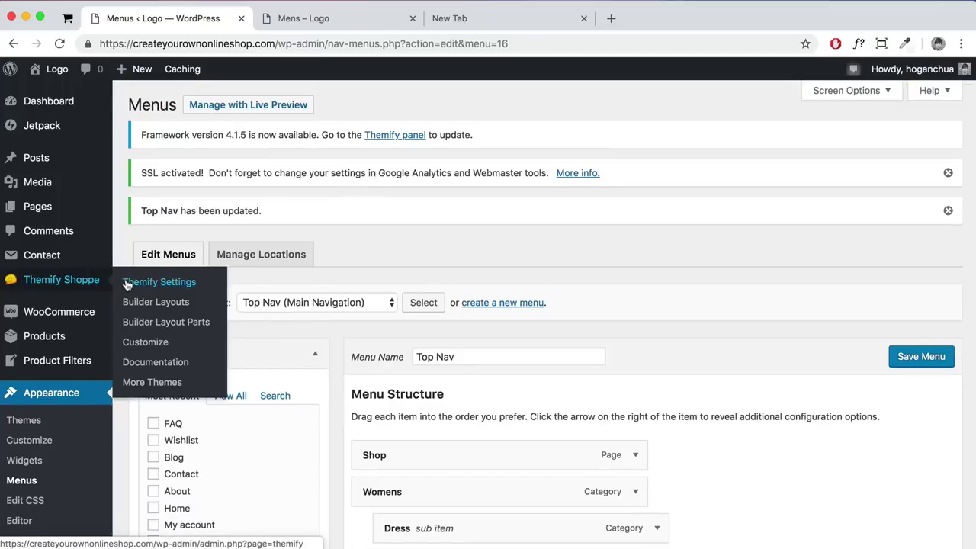
pyautogui.click(134, 284)
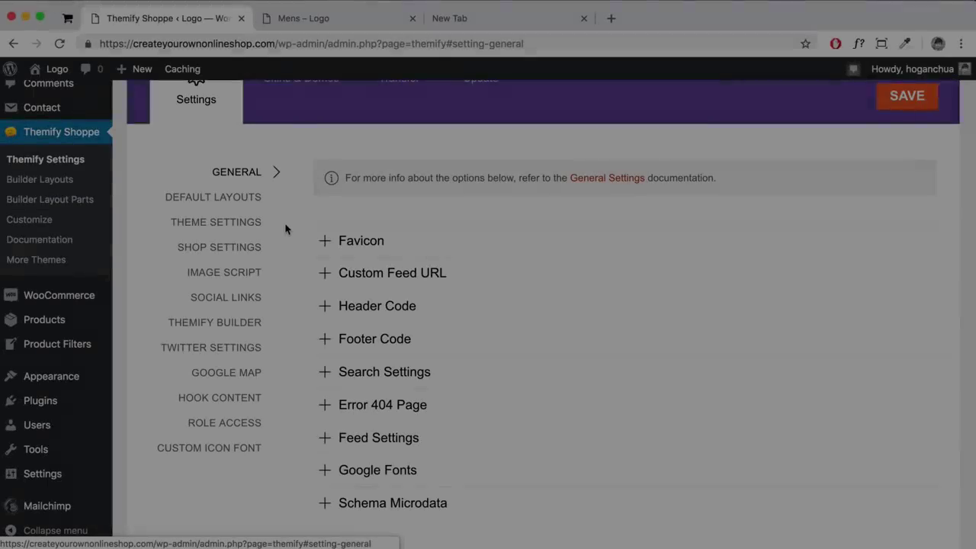
pyautogui.click(249, 226)
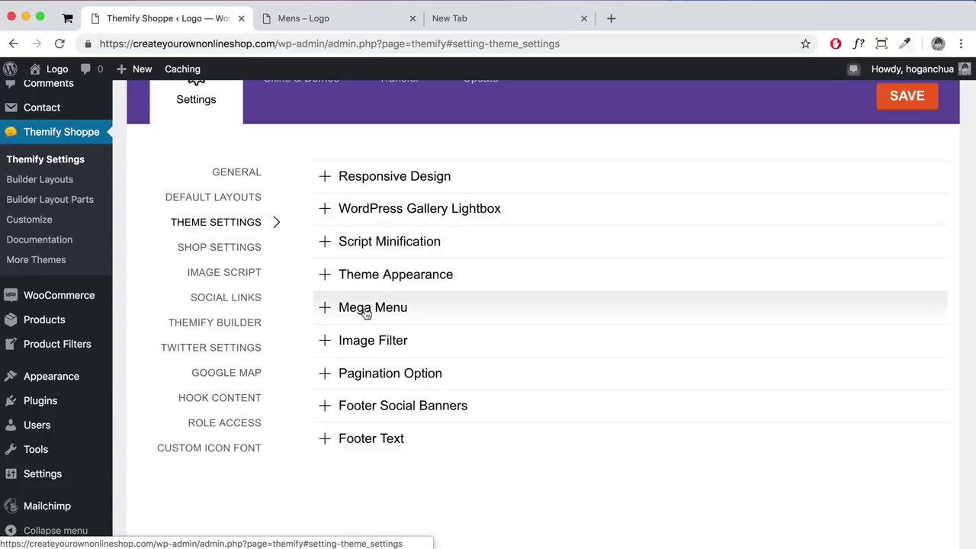
pyautogui.click(358, 309)
pyautogui.scroll(-2, 384, 305)
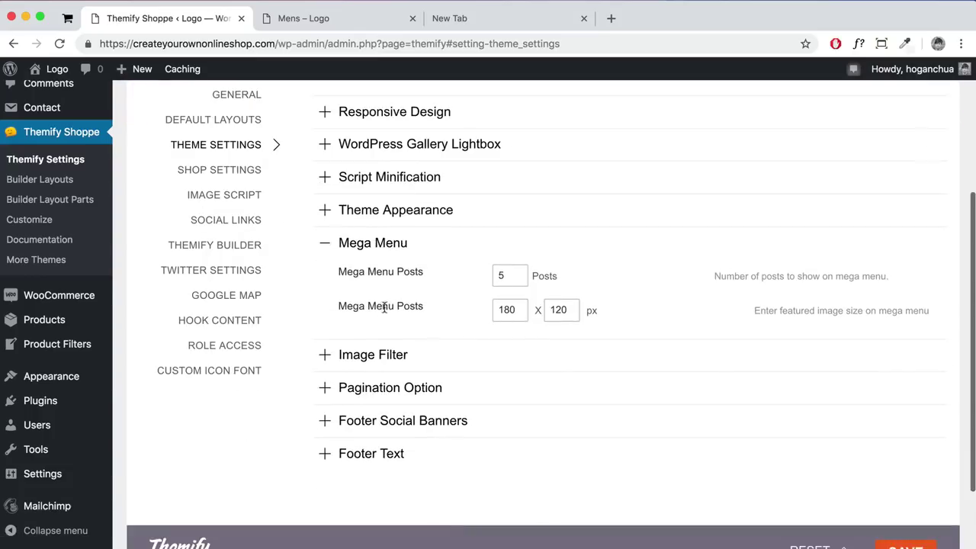
# Overwrite the 180 × 120 mega menu image width and height fields with new values
pyautogui.doubleClick(501, 275)
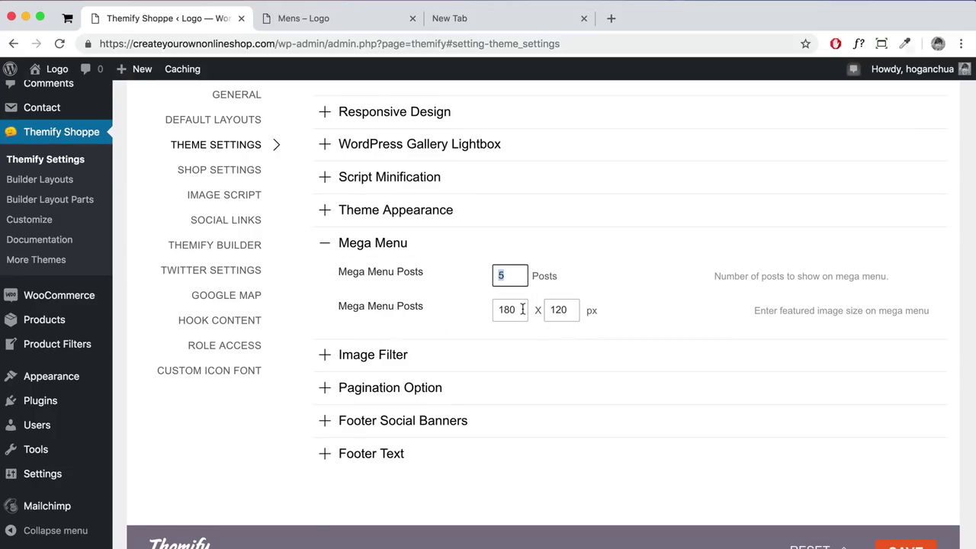
pyautogui.moveTo(522, 309); pyautogui.dragTo(509, 306)
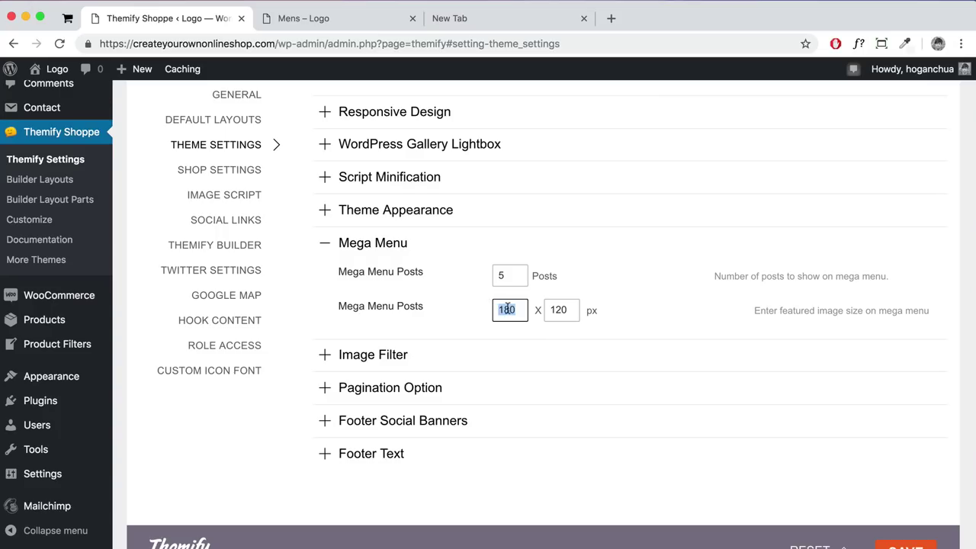
pyautogui.write('8')
pyautogui.moveTo(568, 306); pyautogui.dragTo(550, 306)
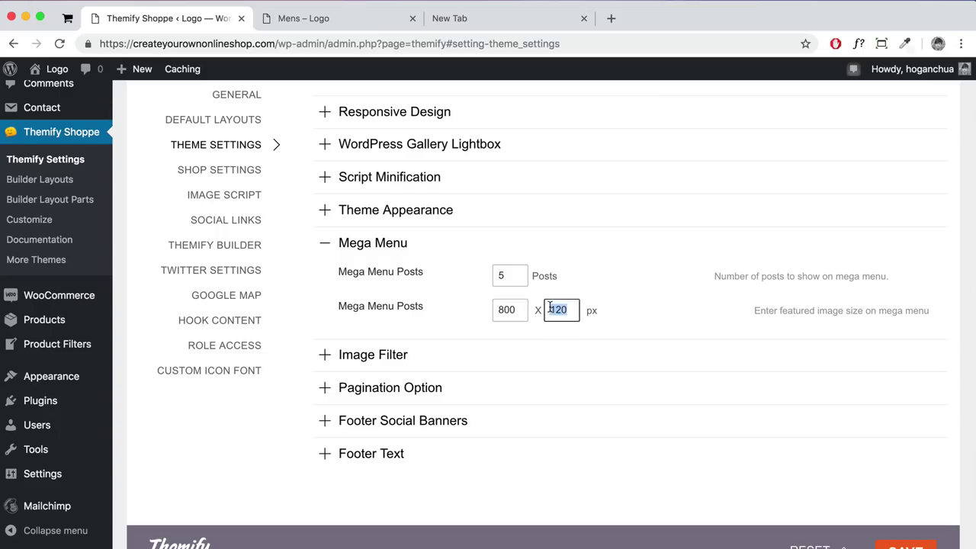
pyautogui.write('800')
pyautogui.click(521, 309)
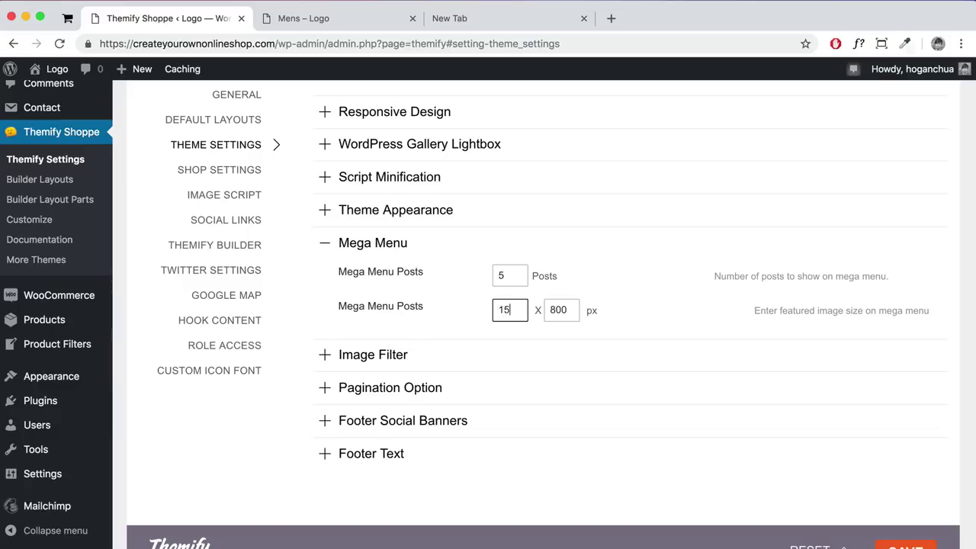
pyautogui.moveTo(570, 309); pyautogui.dragTo(550, 308)
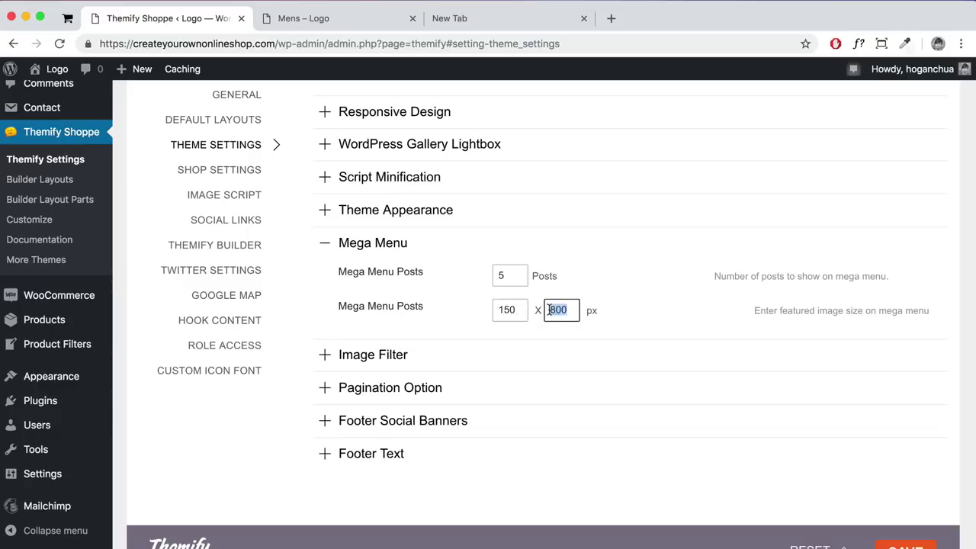
pyautogui.write('150')
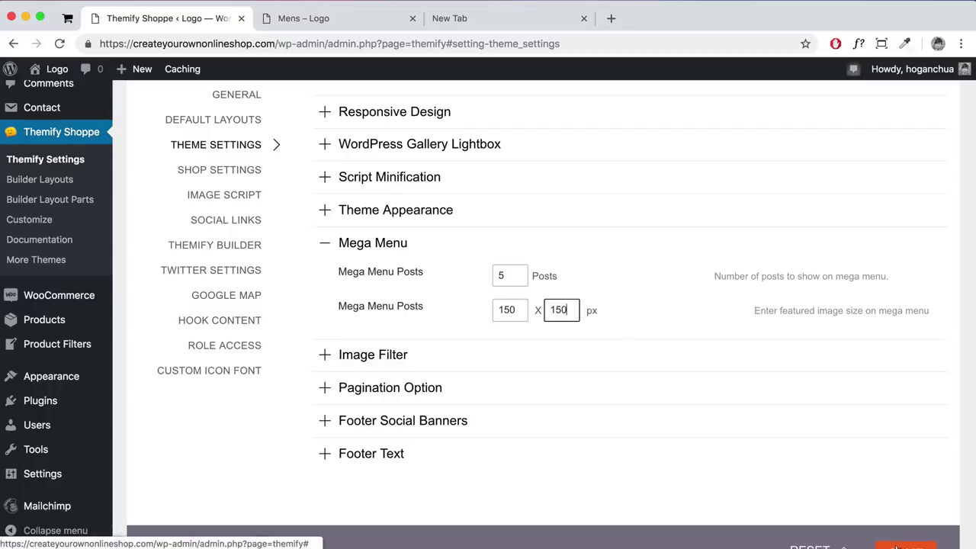
pyautogui.click(496, 311)
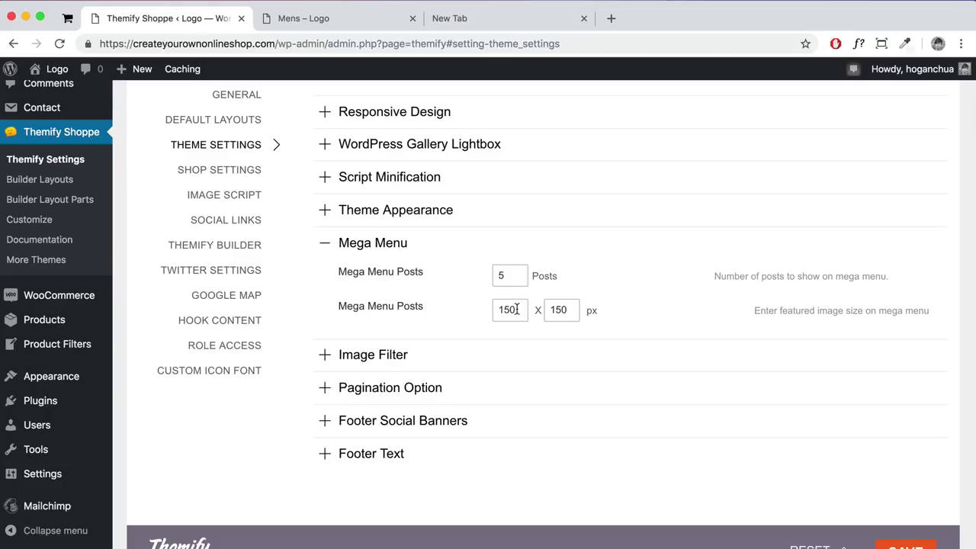
# Correct the mega menu image size to 150 × 150 px and save the settings
pyautogui.moveTo(515, 308); pyautogui.dragTo(500, 306)
pyautogui.write('600')
pyautogui.doubleClick(551, 310)
pyautogui.write('6')
pyautogui.doubleClick(511, 311)
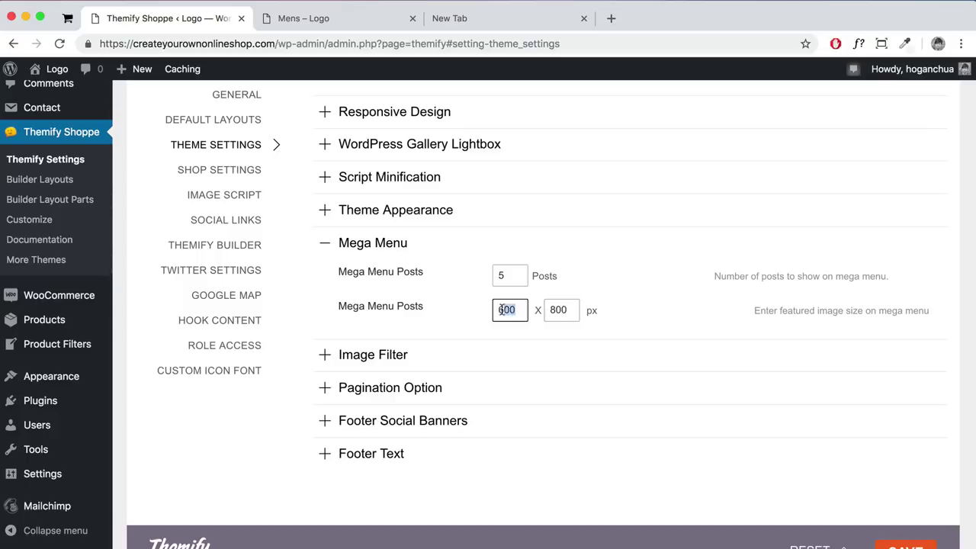
pyautogui.doubleClick(558, 310)
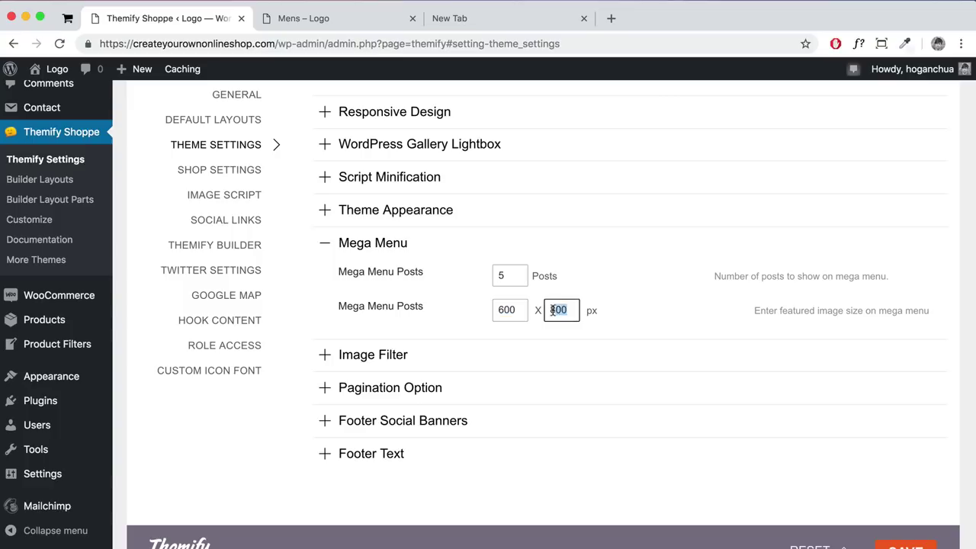
pyautogui.doubleClick(494, 311)
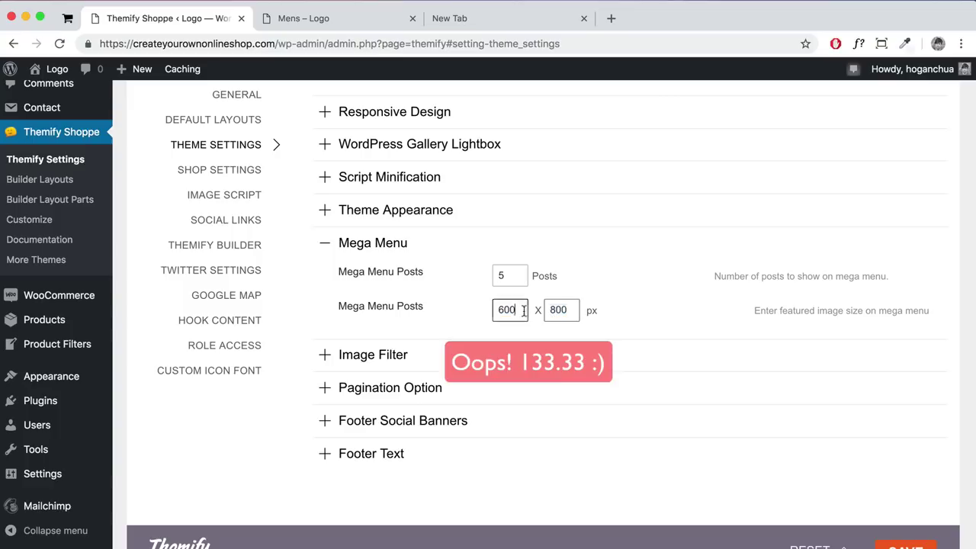
pyautogui.write('150')
pyautogui.press('Tab')
pyautogui.write('1')
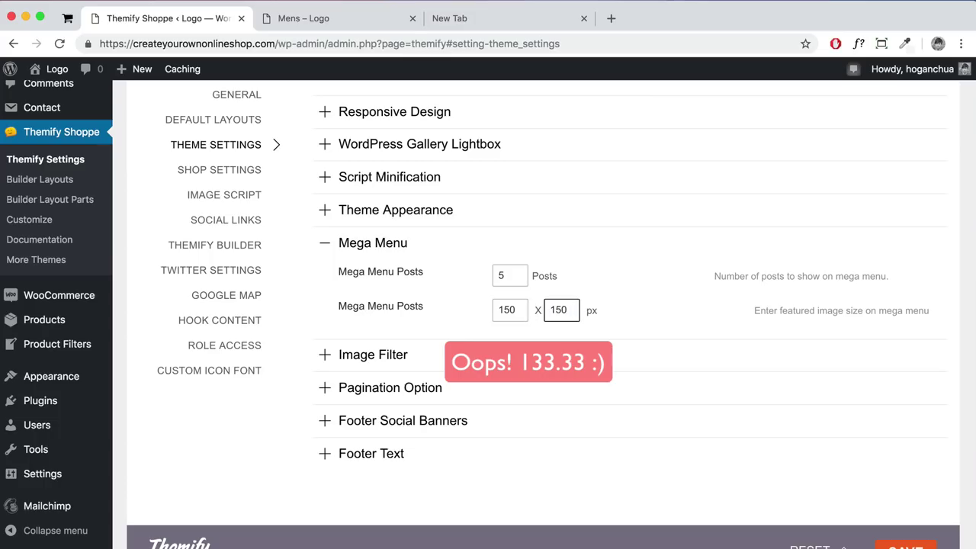
pyautogui.scroll(-2, 663, 351)
pyautogui.click(925, 494)
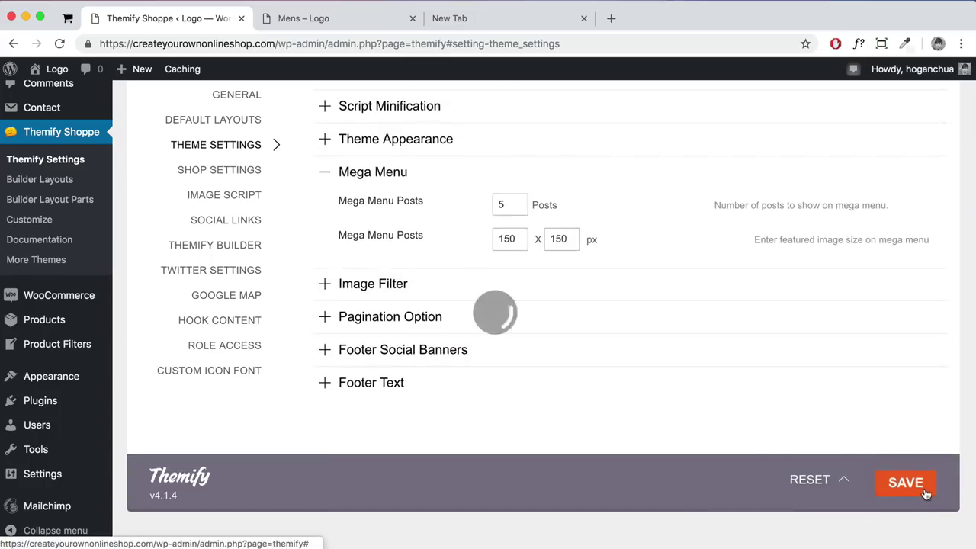
pyautogui.click(330, 23)
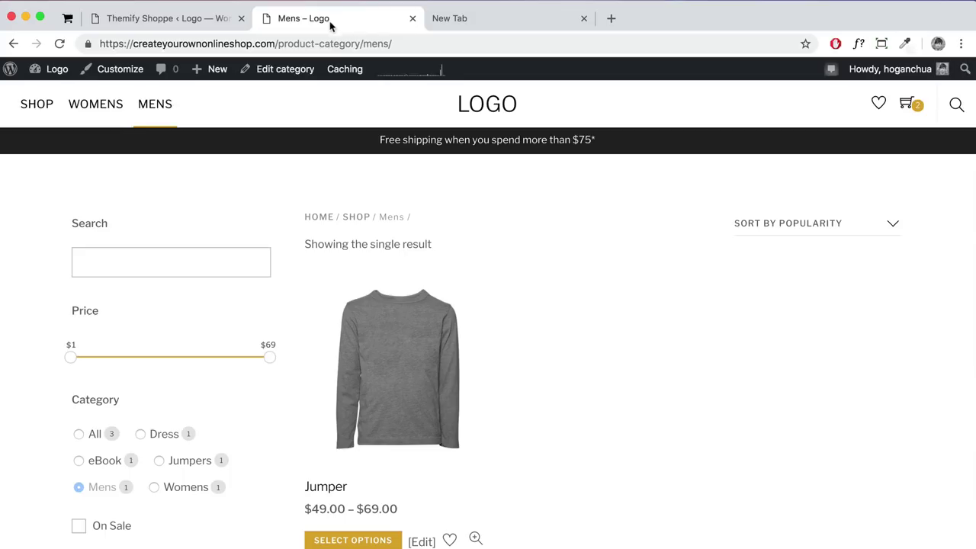
# Reload the shop and open Black Dress from the smaller-image Womens mega menu
pyautogui.click(59, 43)
pyautogui.moveTo(96, 104)
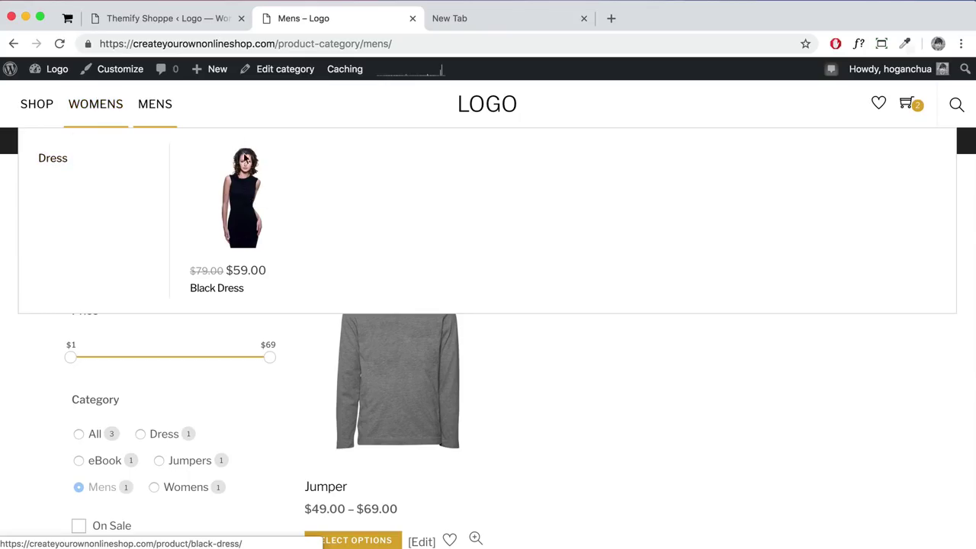
pyautogui.click(243, 213)
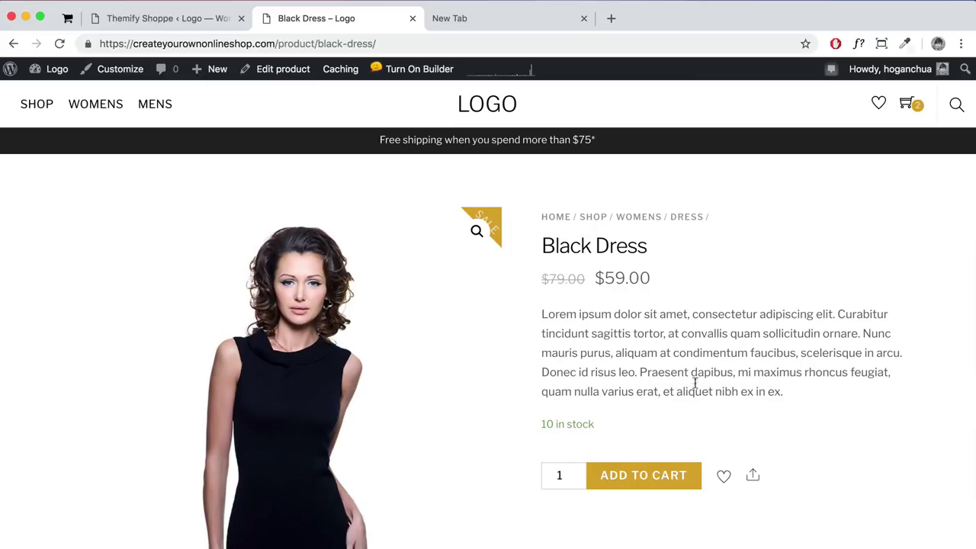
# Review the Black Dress product page, then launch the site Customizer
pyautogui.scroll(-15, 715, 456)
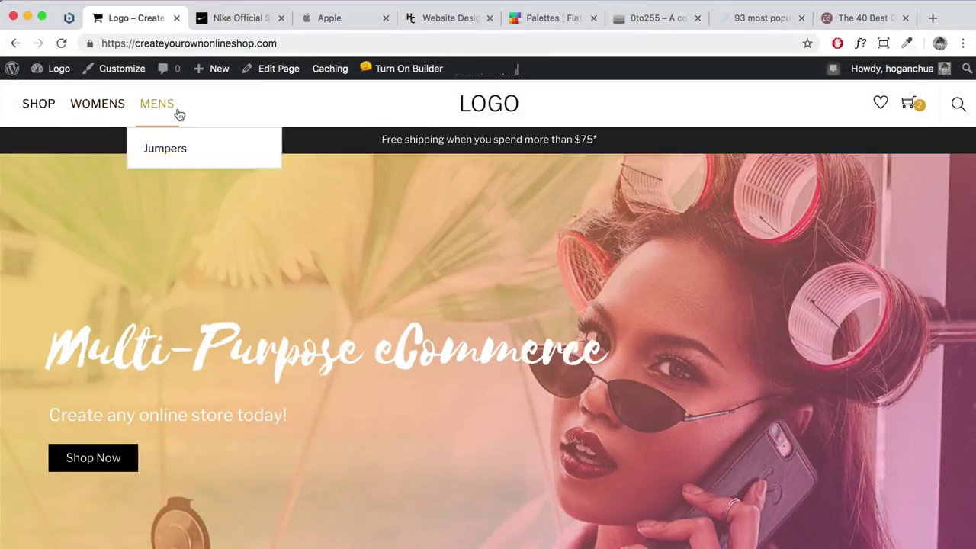
pyautogui.scroll(-20, 510, 284)
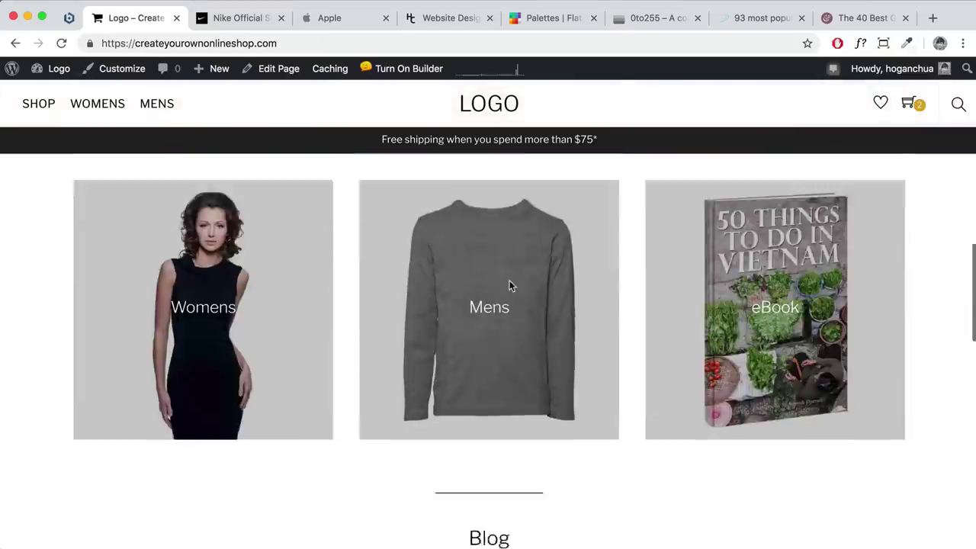
pyautogui.scroll(12, 510, 284)
pyautogui.scroll(10, 510, 285)
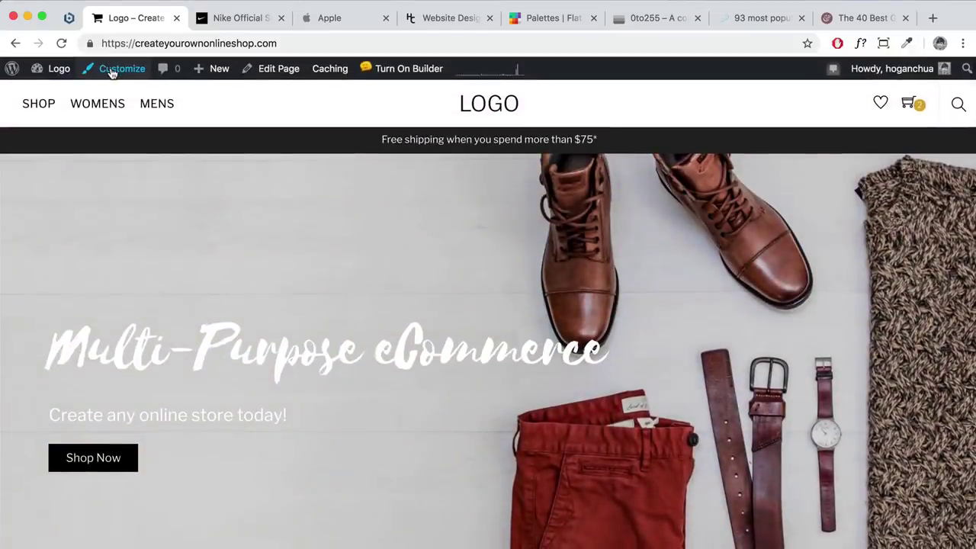
pyautogui.click(112, 70)
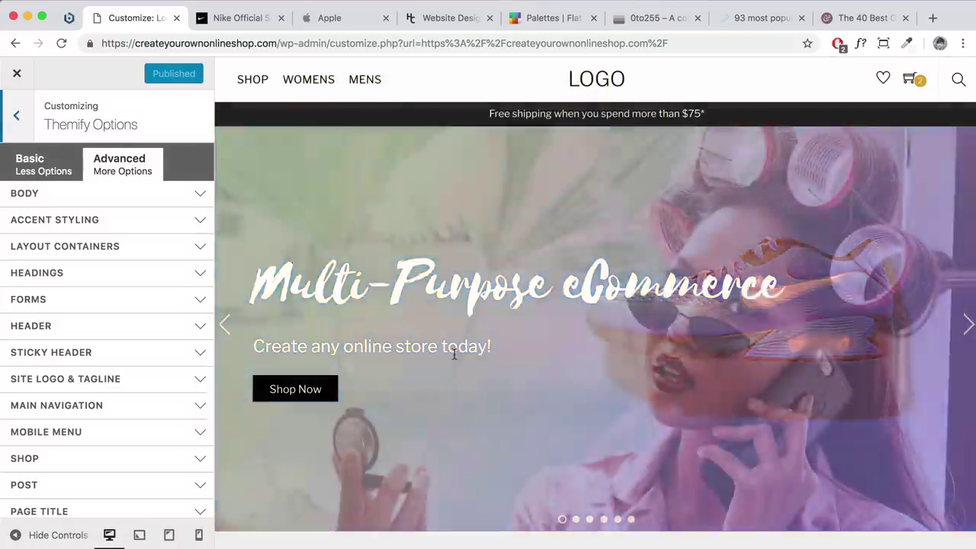
# Inspect the Nike site's MEN and BOYS mega-menus with the font identifier turned on
pyautogui.scroll(-20, 454, 353)
pyautogui.scroll(20, 455, 356)
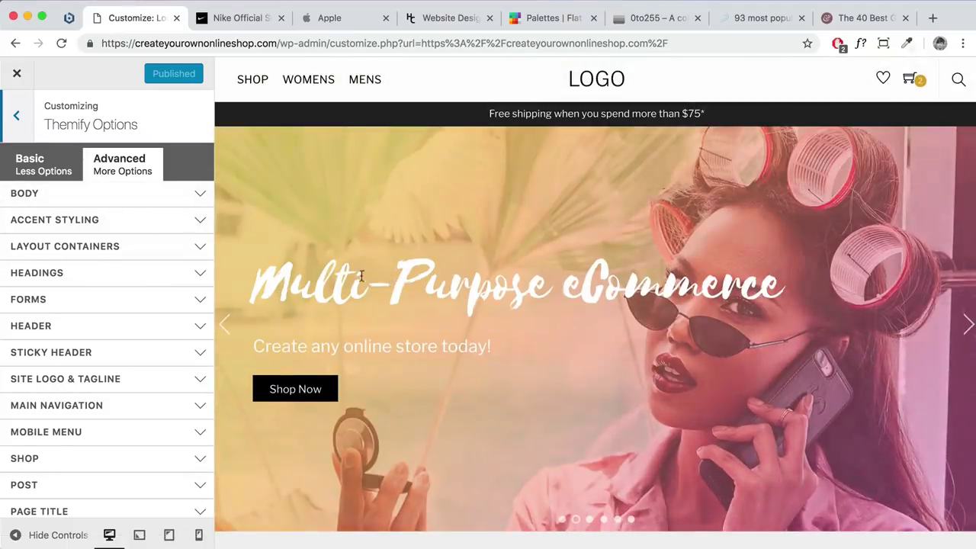
pyautogui.click(221, 23)
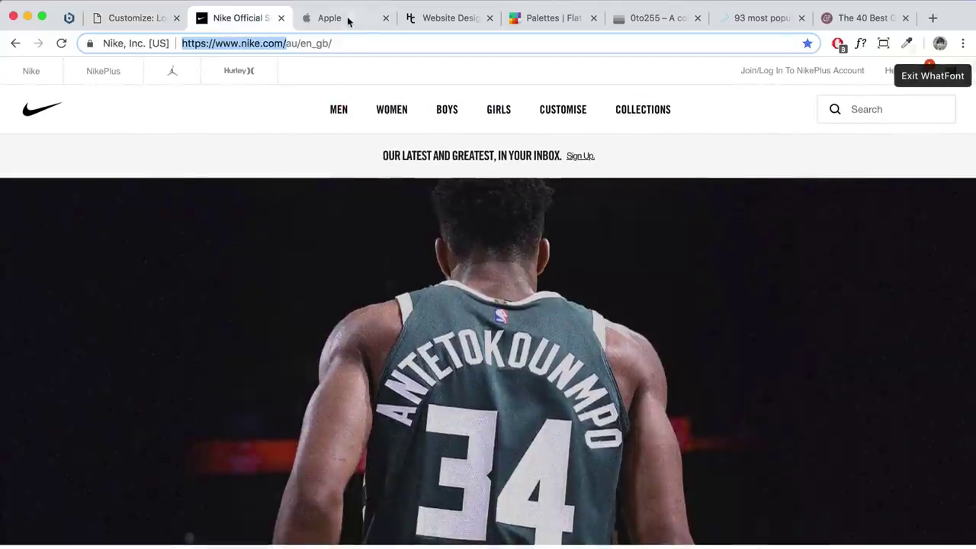
pyautogui.click(348, 21)
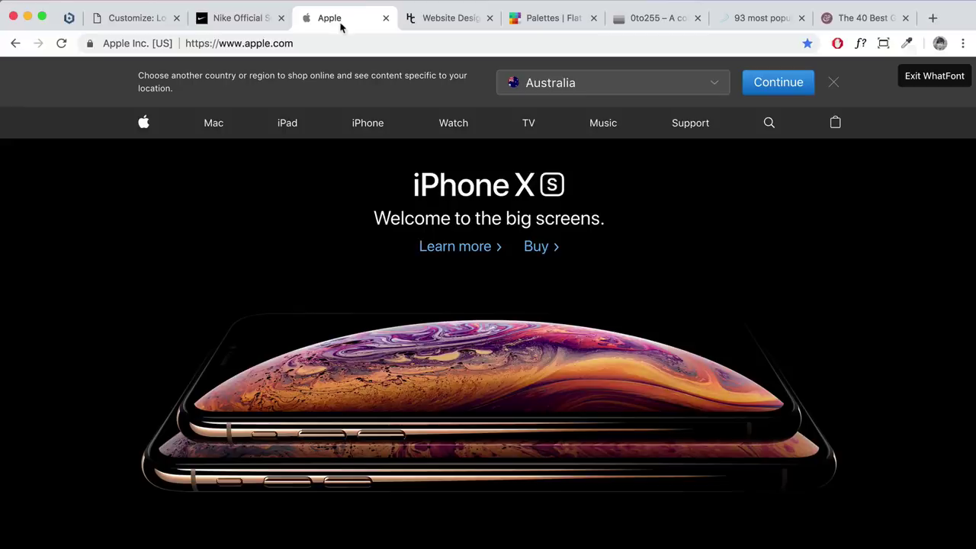
pyautogui.click(247, 26)
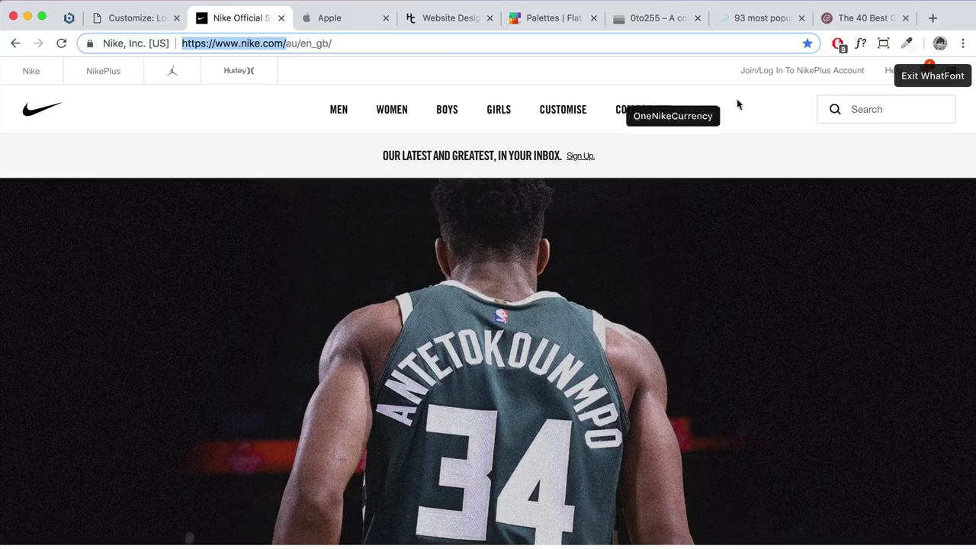
pyautogui.click(862, 46)
pyautogui.click(862, 46)
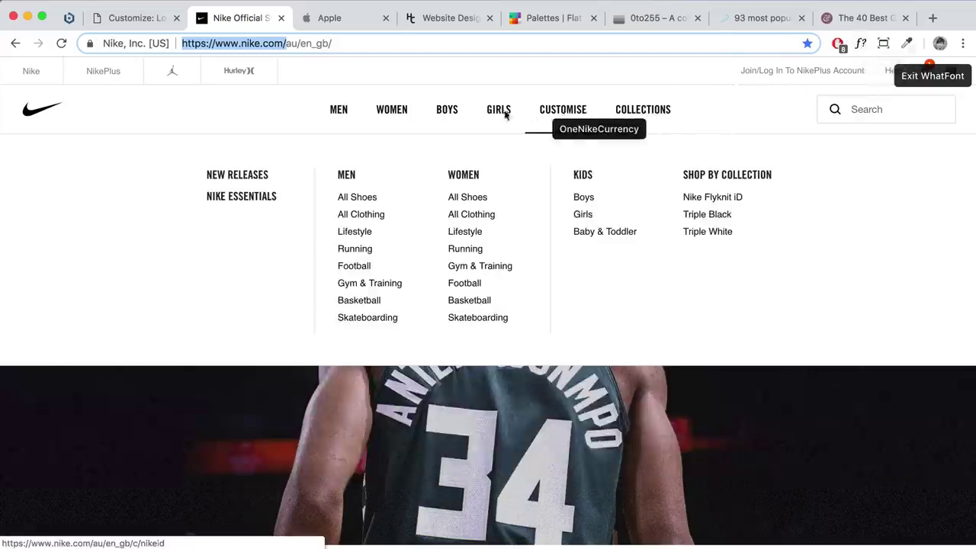
pyautogui.moveTo(438, 113)
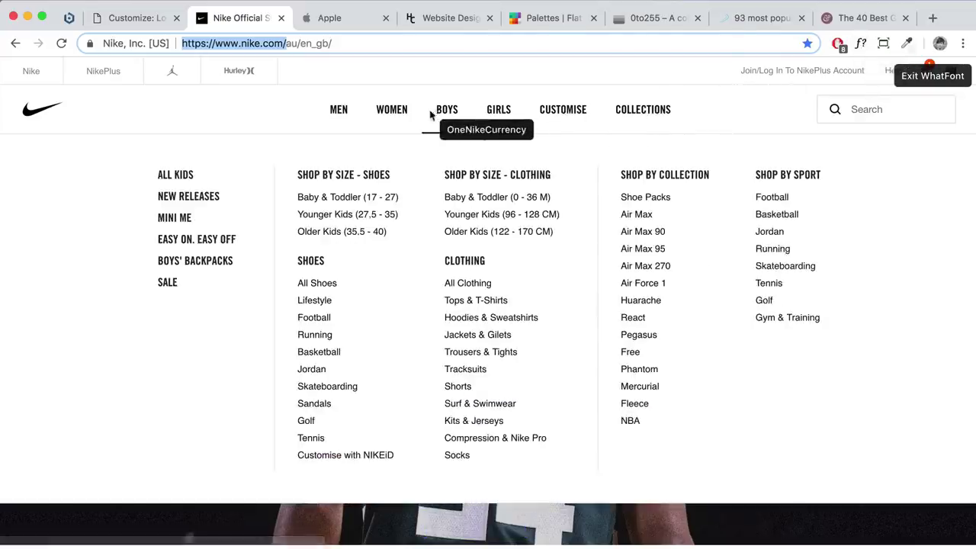
pyautogui.moveTo(339, 111)
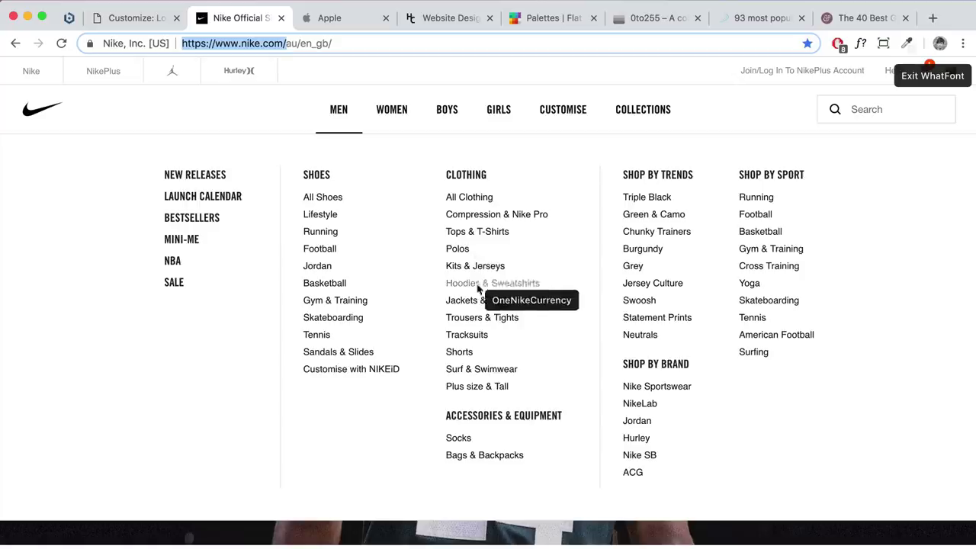
pyautogui.scroll(-3, 464, 281)
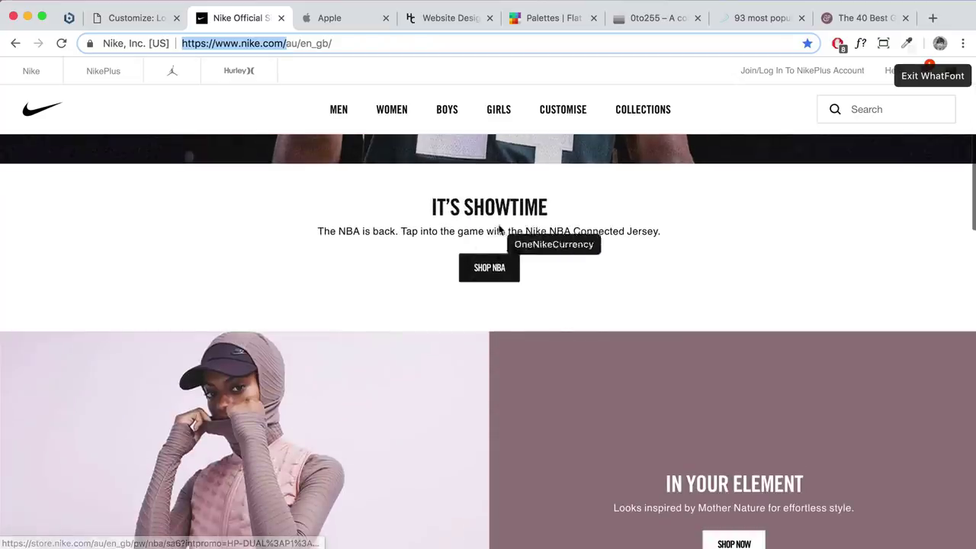
# Check the Apple site's navigation font with WhatFont, which reads SF Pro Text
pyautogui.click(341, 19)
pyautogui.click(863, 44)
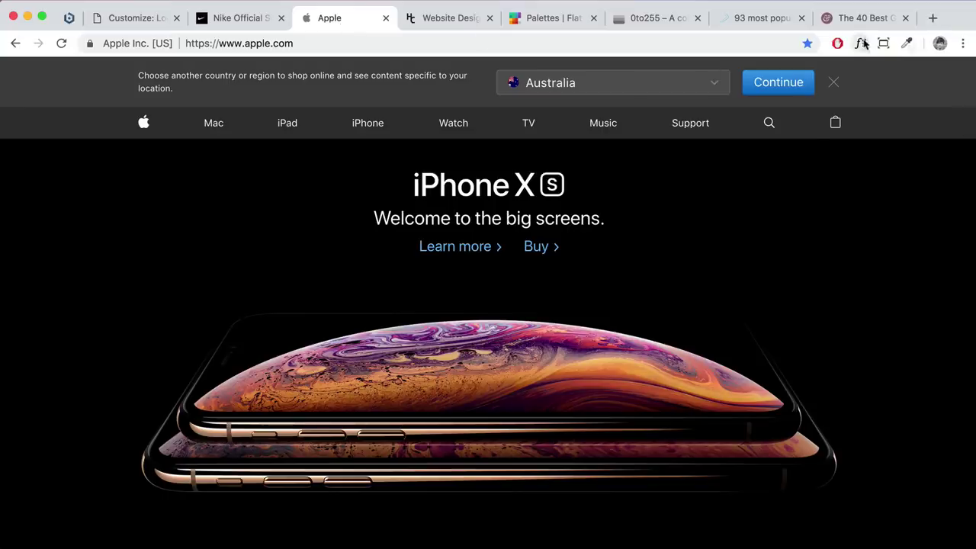
pyautogui.click(862, 44)
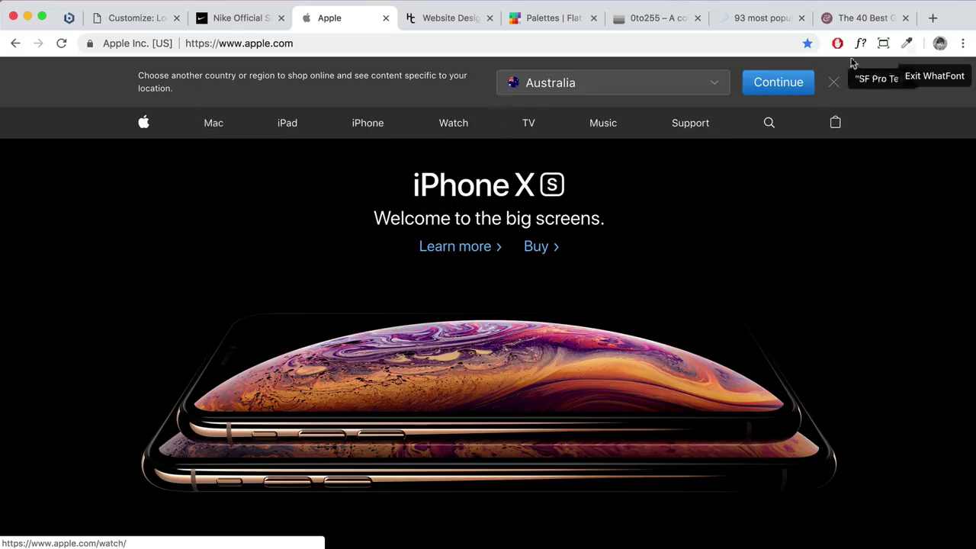
pyautogui.click(932, 18)
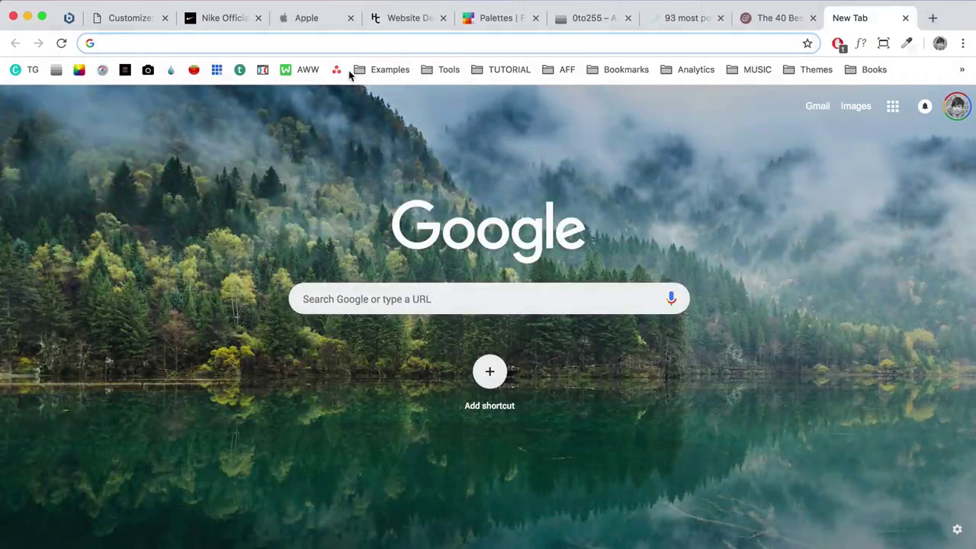
# Search Google for 'similiar google font to SF Pro', rechecking Apple's font name
pyautogui.write('similiar google font to')
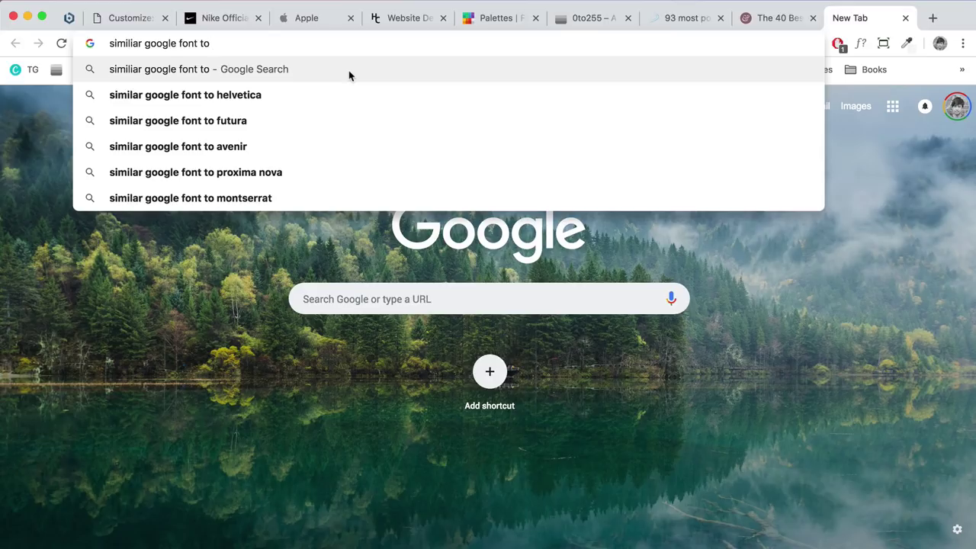
pyautogui.write('SF')
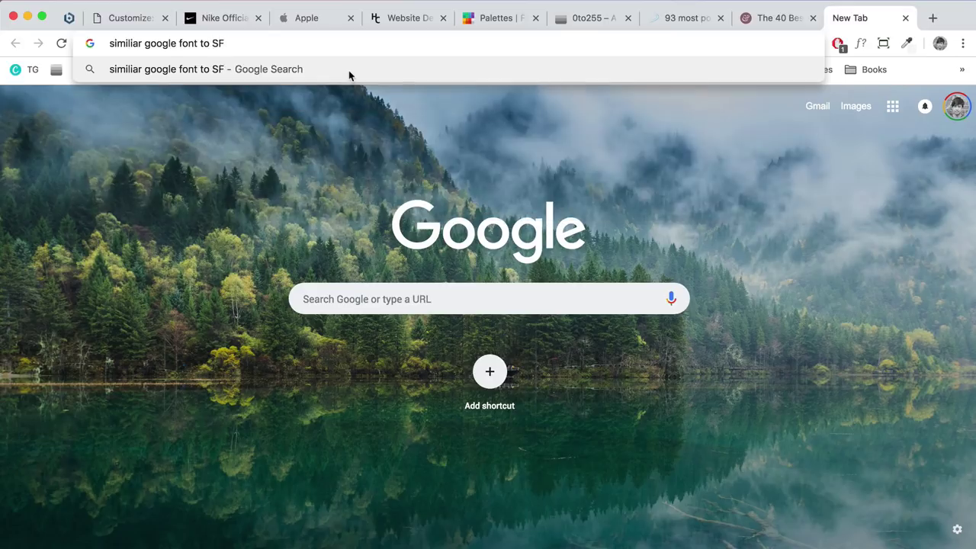
pyautogui.click(317, 22)
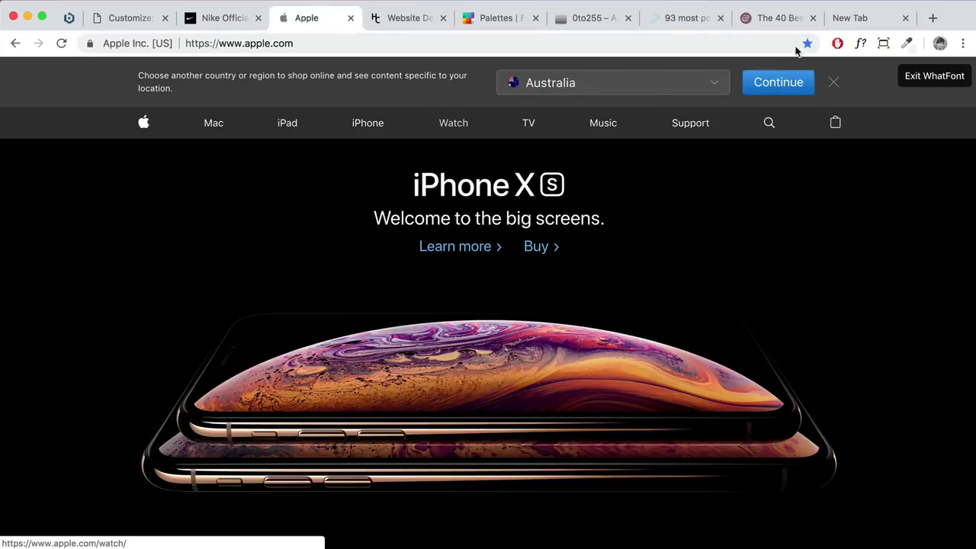
pyautogui.click(853, 21)
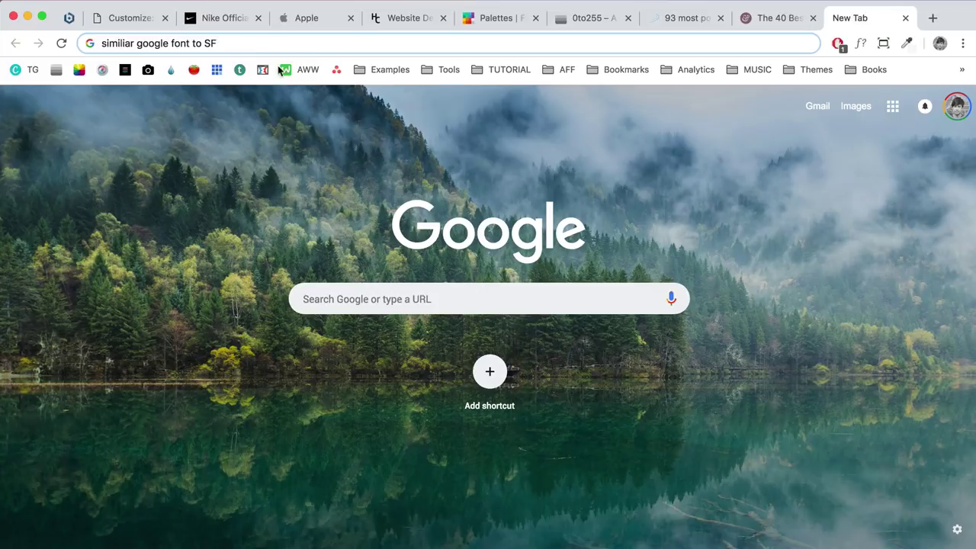
pyautogui.write('Pro')
pyautogui.press('Return')
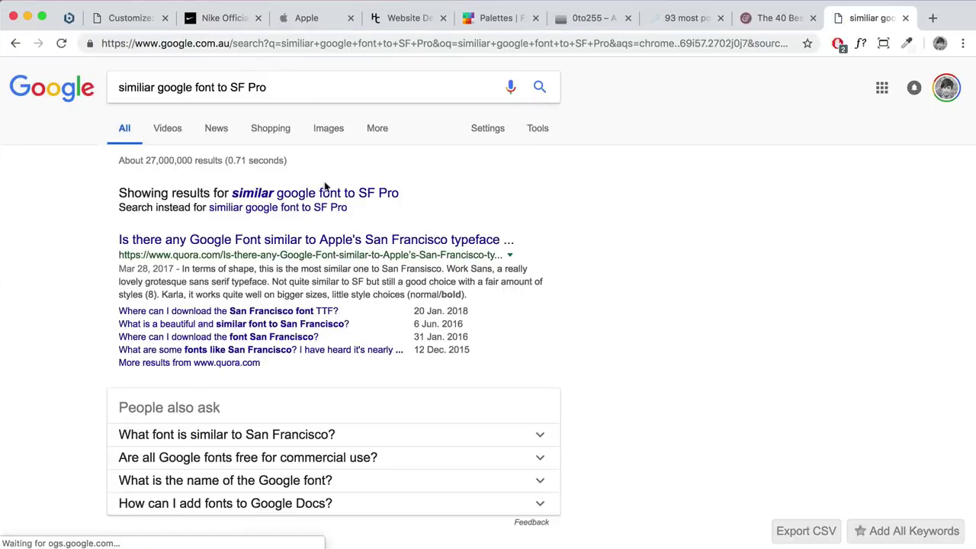
pyautogui.scroll(-3, 415, 259)
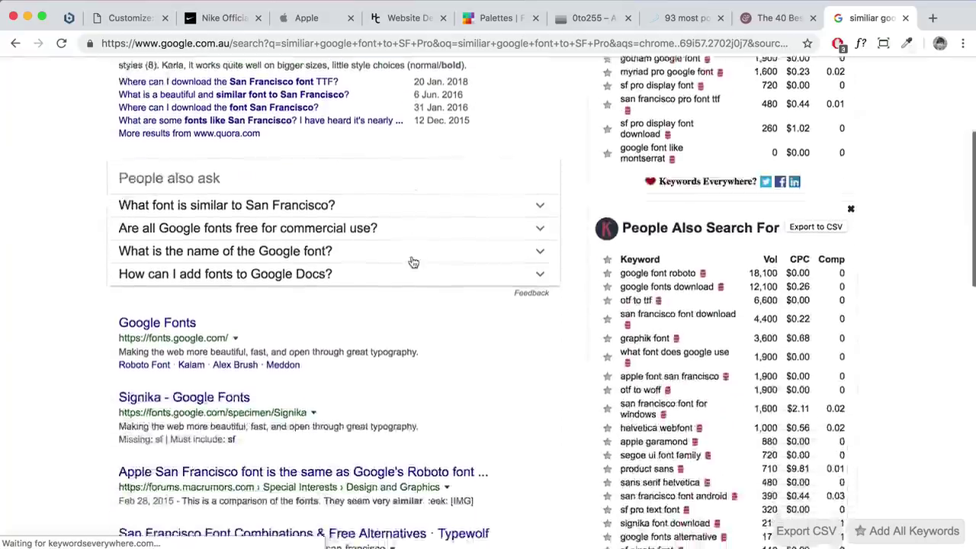
pyautogui.scroll(3, 413, 262)
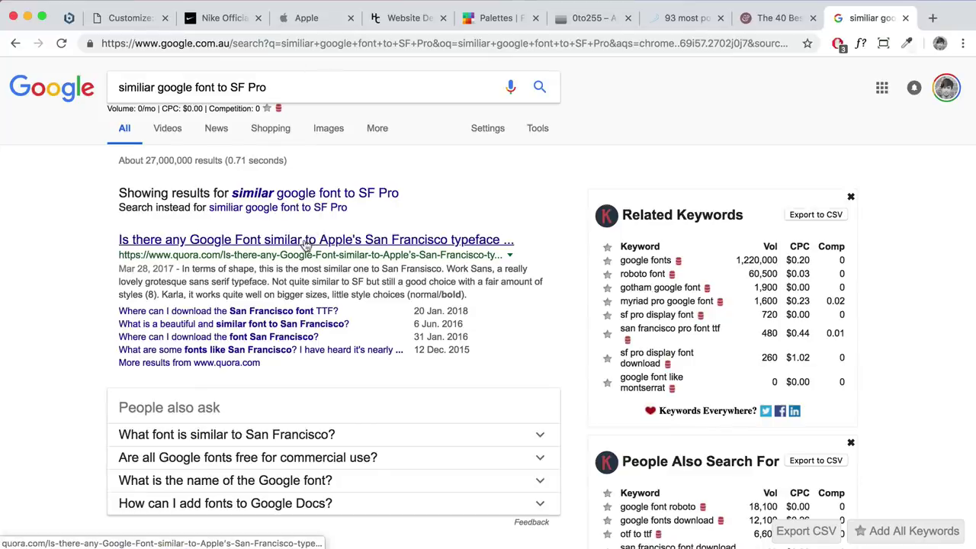
# Open the Quora answer recommending Roboto and Work Sans, highlighting its 'none are 100% similar' paragraph
pyautogui.click(122, 22)
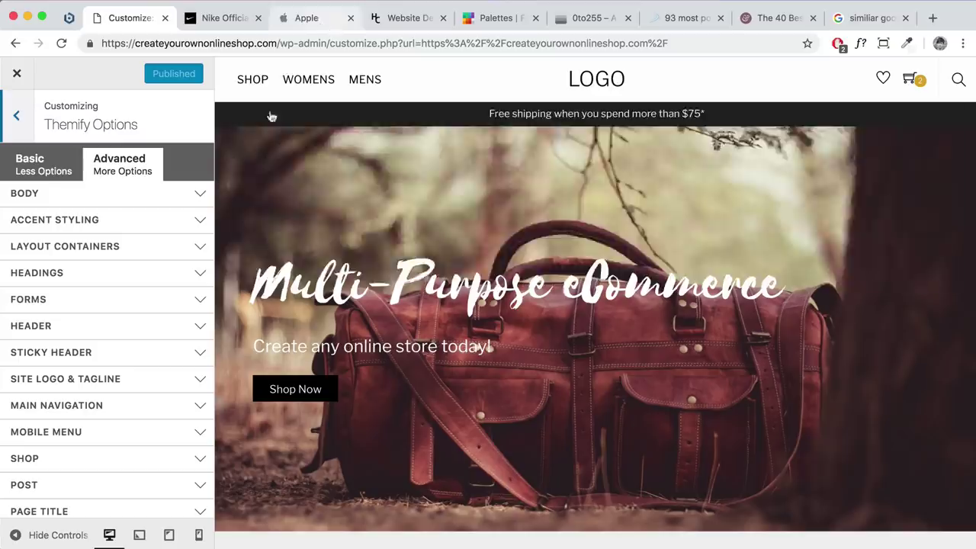
pyautogui.click(842, 19)
pyautogui.click(267, 241)
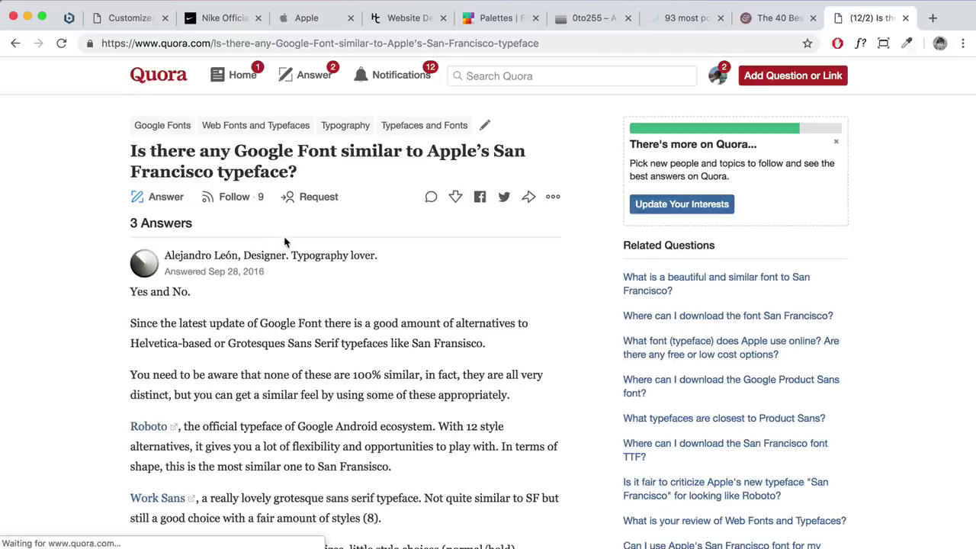
pyautogui.scroll(-3, 206, 359)
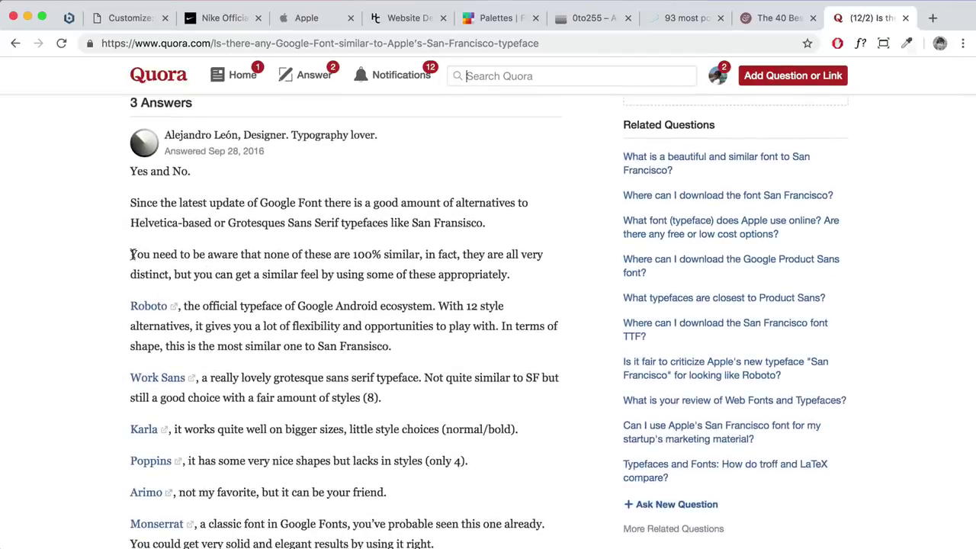
pyautogui.moveTo(131, 254); pyautogui.dragTo(515, 268)
pyautogui.scroll(-2, 396, 316)
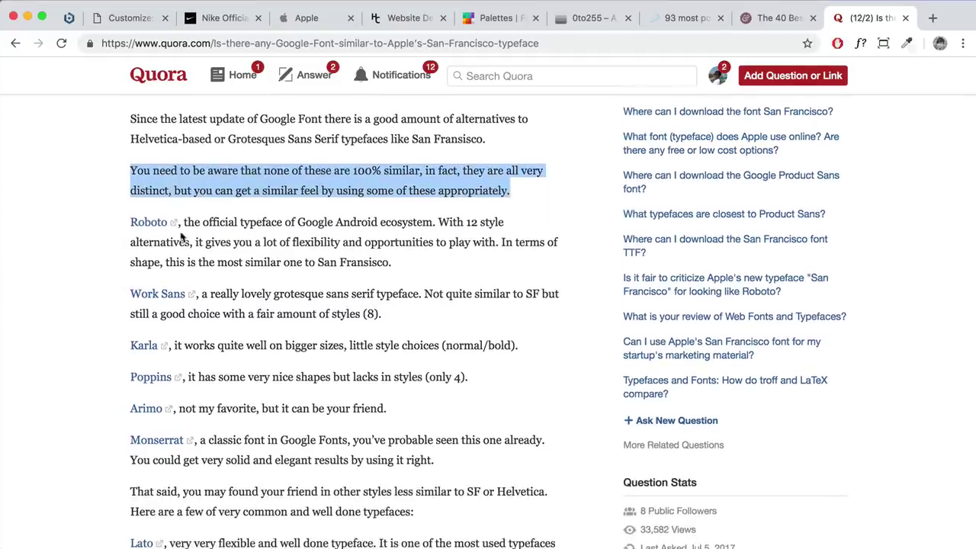
pyautogui.scroll(-2, 182, 237)
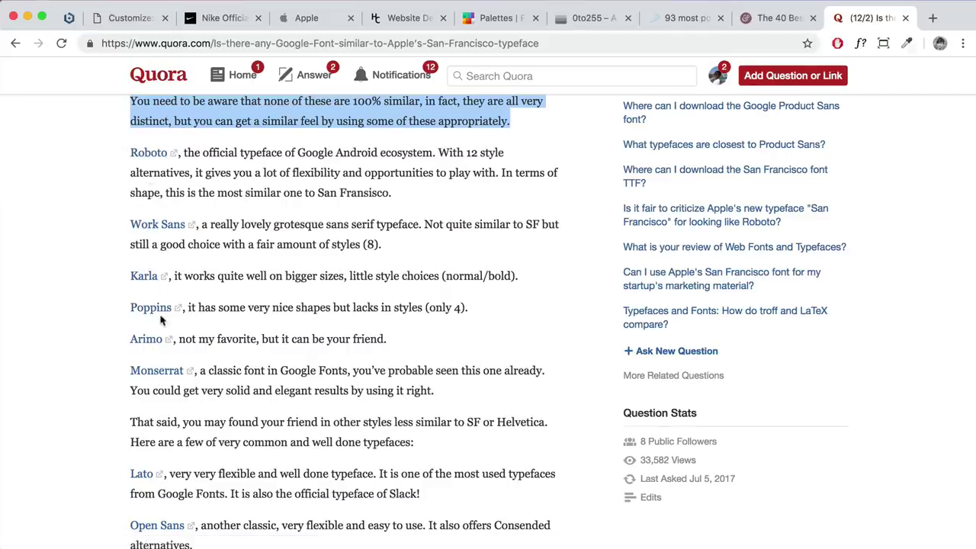
pyautogui.scroll(4, 185, 78)
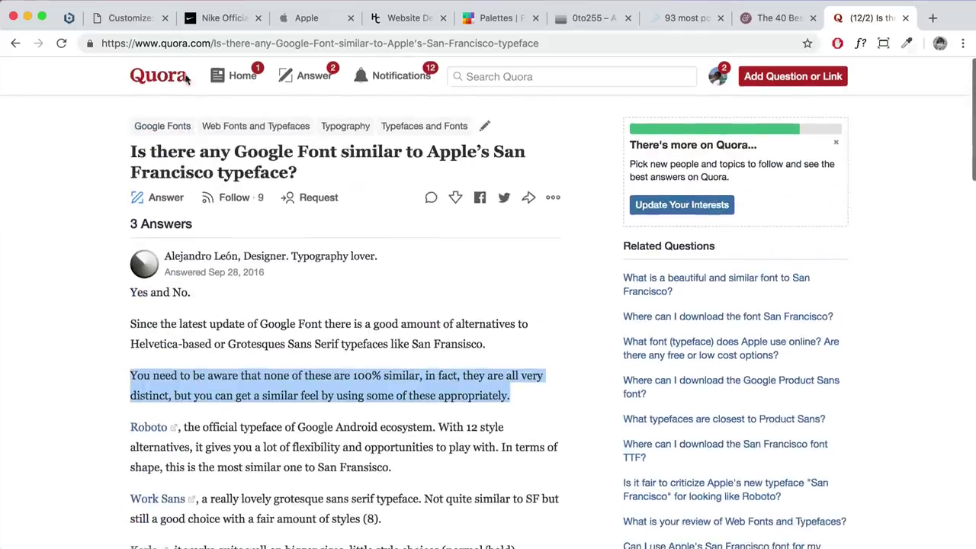
# Highlight the SAN SERIF heading in the design guide's fonts section
pyautogui.click(408, 21)
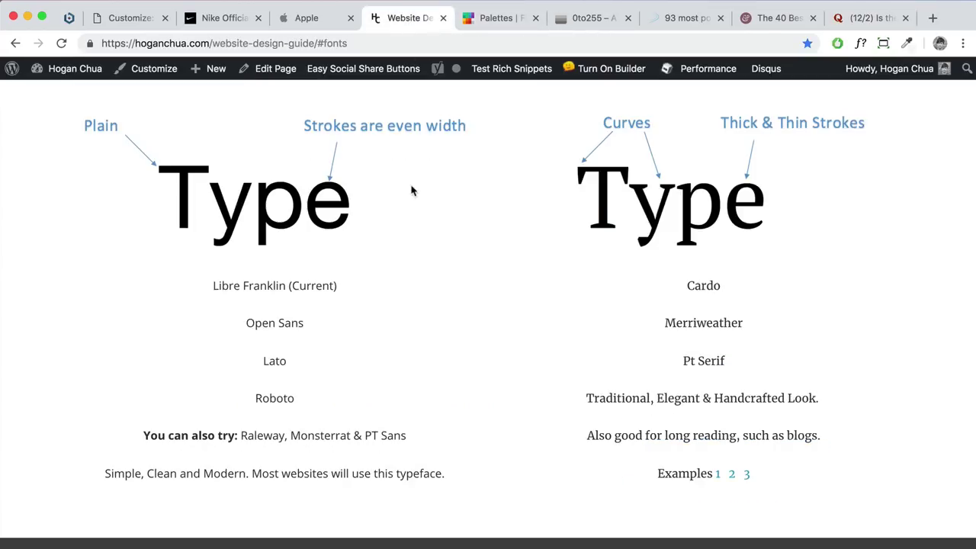
pyautogui.scroll(5, 409, 190)
pyautogui.scroll(-2, 363, 252)
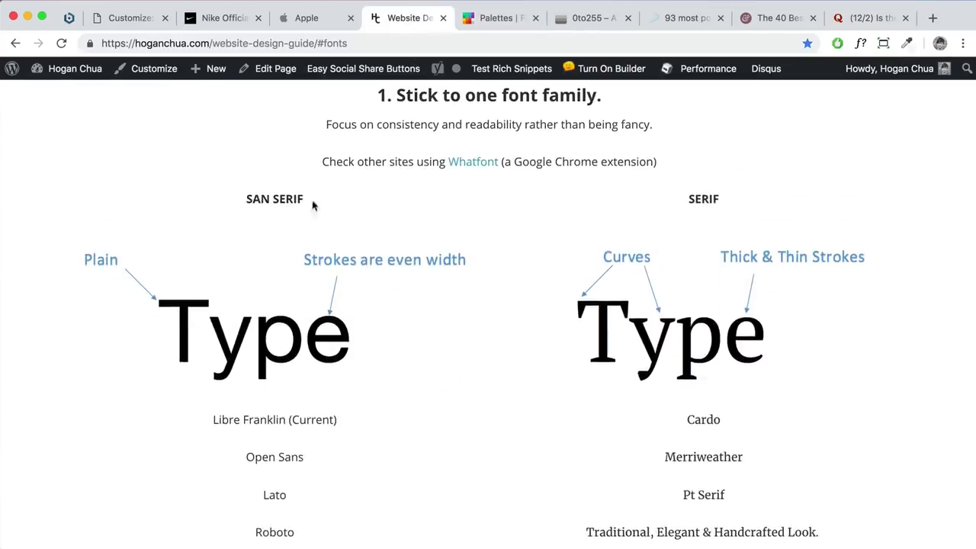
pyautogui.moveTo(312, 205); pyautogui.dragTo(234, 202)
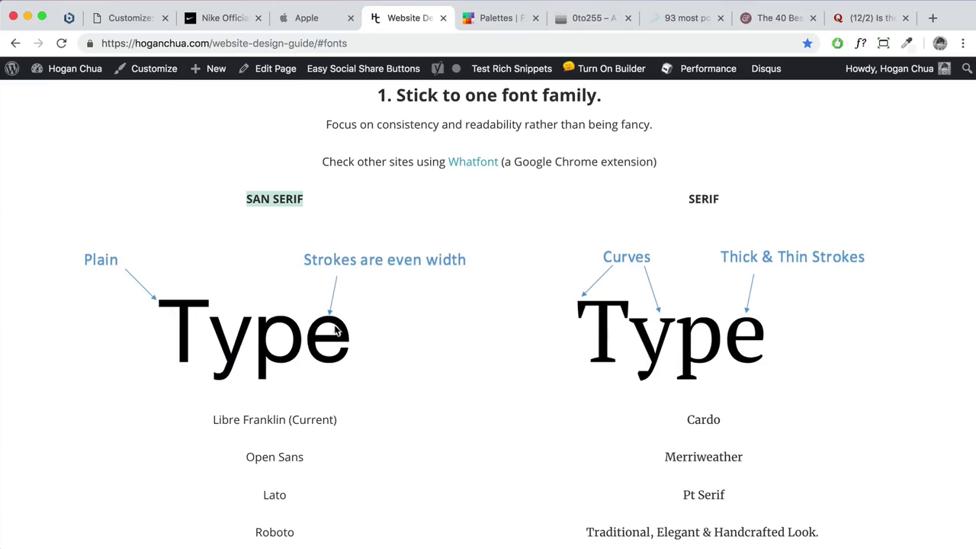
pyautogui.scroll(-4, 332, 324)
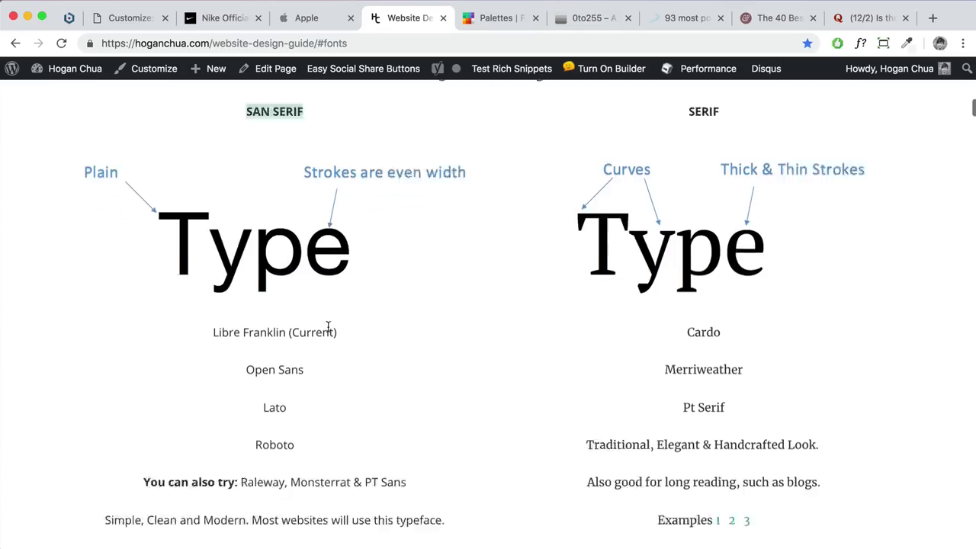
pyautogui.scroll(1, 323, 331)
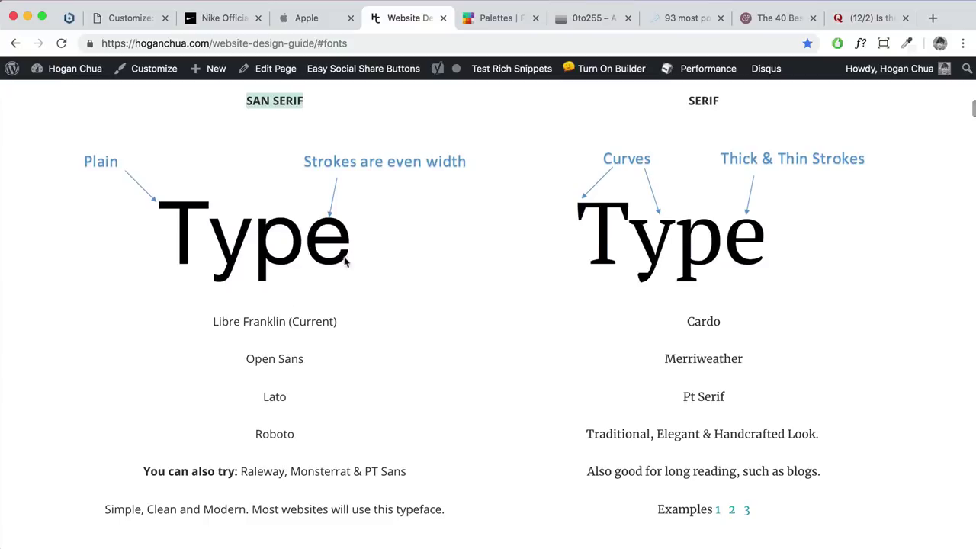
pyautogui.scroll(-1, 344, 261)
# Compare the Nike and Apple sites, then highlight the guide's list of sans-serif font suggestions
pyautogui.click(225, 18)
pyautogui.click(304, 20)
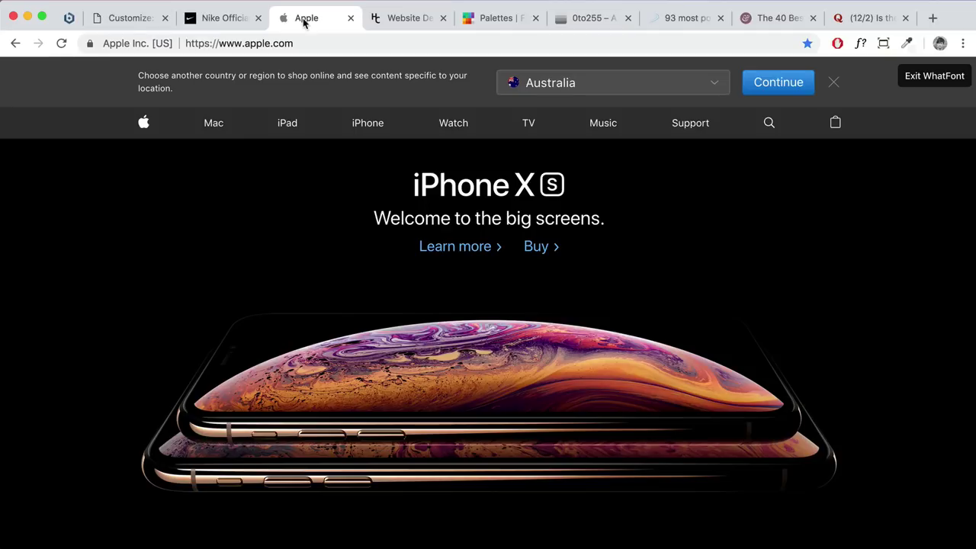
pyautogui.click(407, 19)
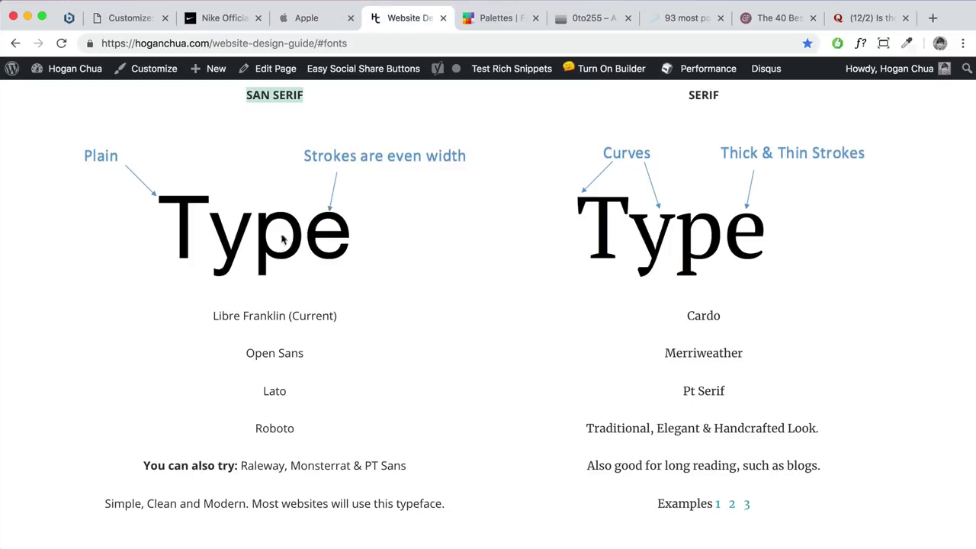
pyautogui.moveTo(225, 315); pyautogui.dragTo(318, 433)
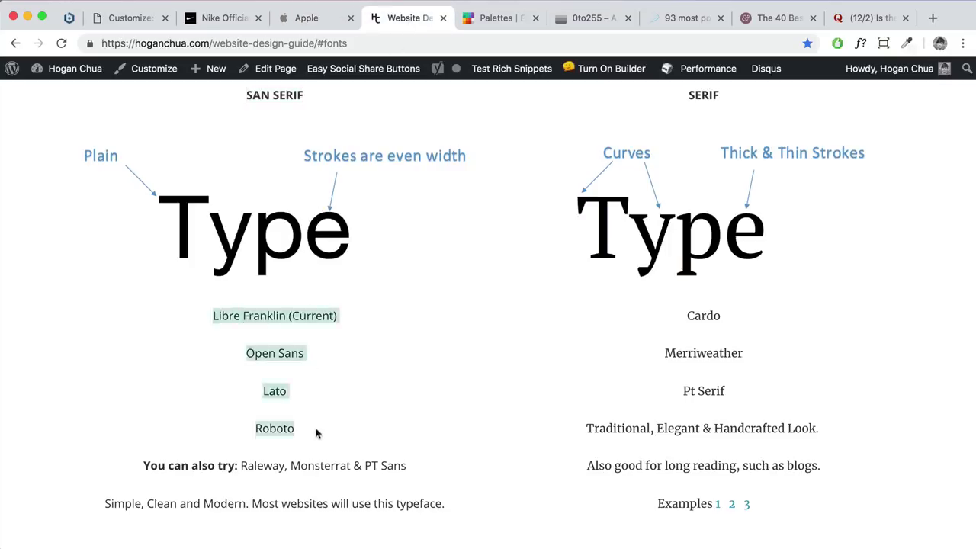
pyautogui.click(284, 308)
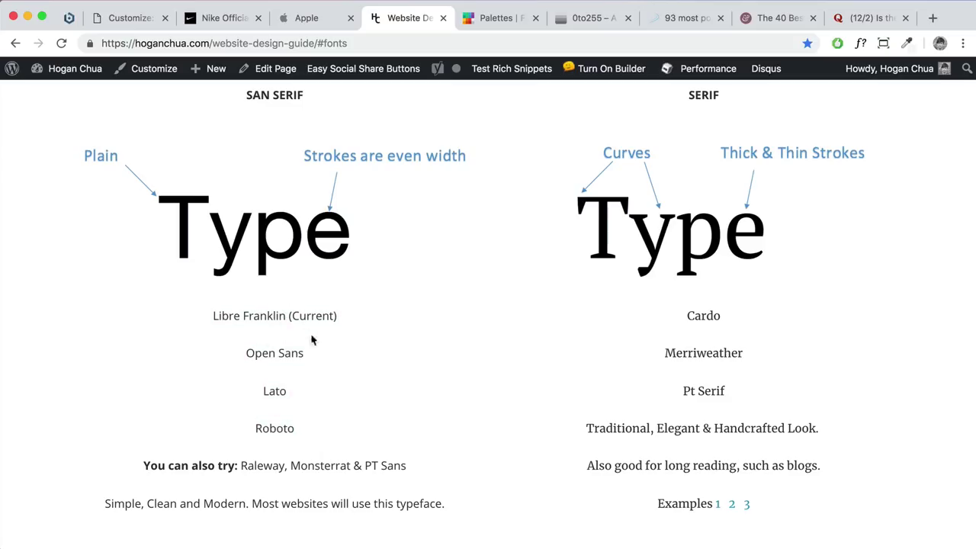
pyautogui.moveTo(300, 430); pyautogui.dragTo(216, 302)
pyautogui.click(301, 319)
pyautogui.scroll(2, 542, 310)
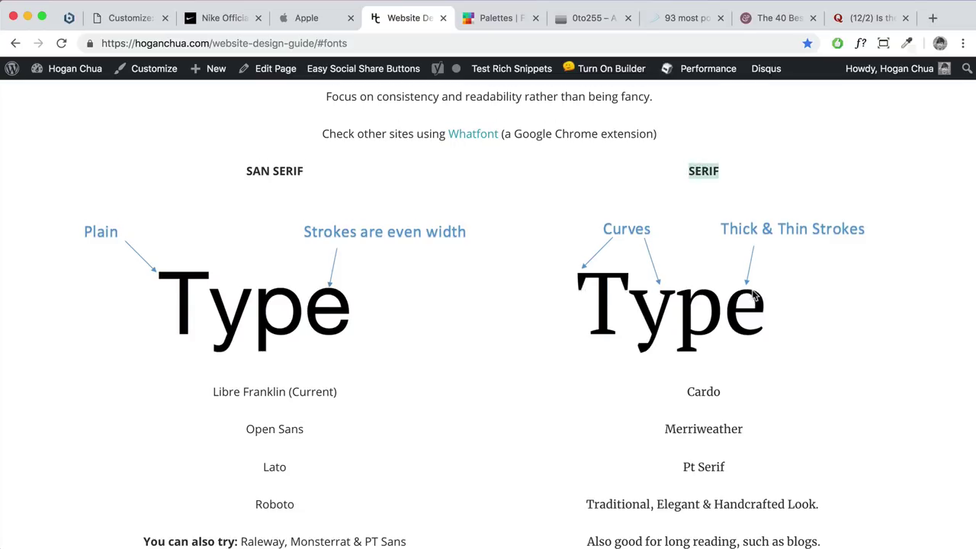
pyautogui.scroll(-3, 754, 297)
pyautogui.moveTo(686, 300); pyautogui.dragTo(739, 365)
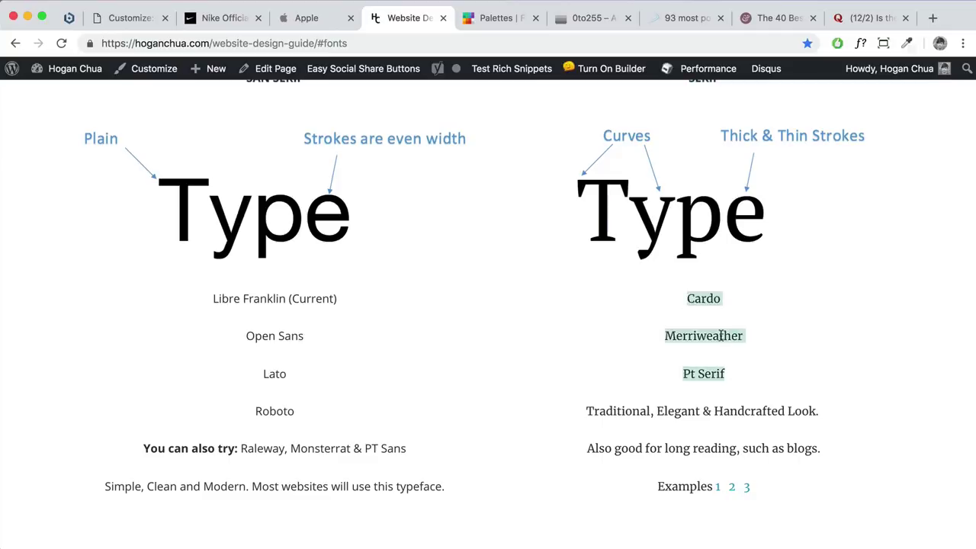
# Open the Au Lit Fine Linens serif example, inspect its OUR CLASSICS heading, and return to the guide
pyautogui.click(731, 487)
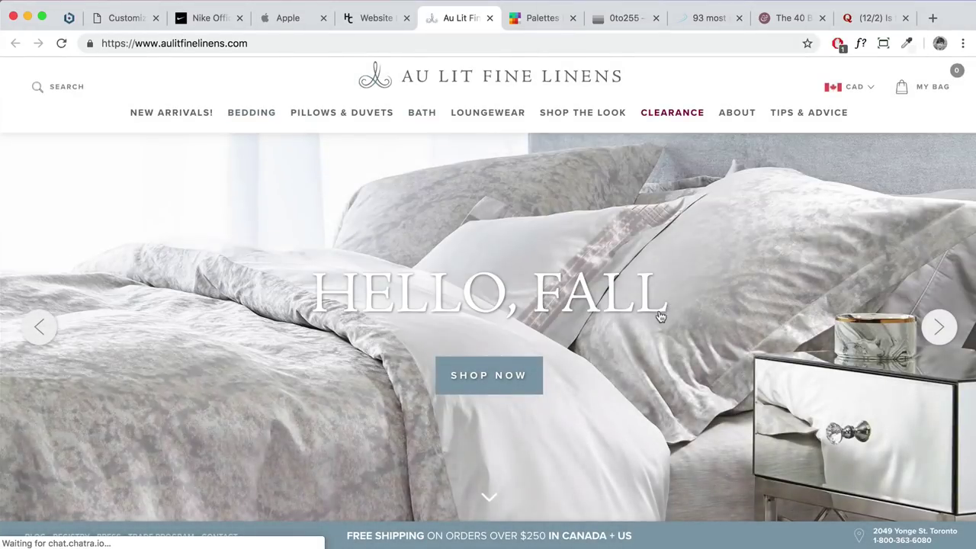
pyautogui.scroll(-3, 660, 317)
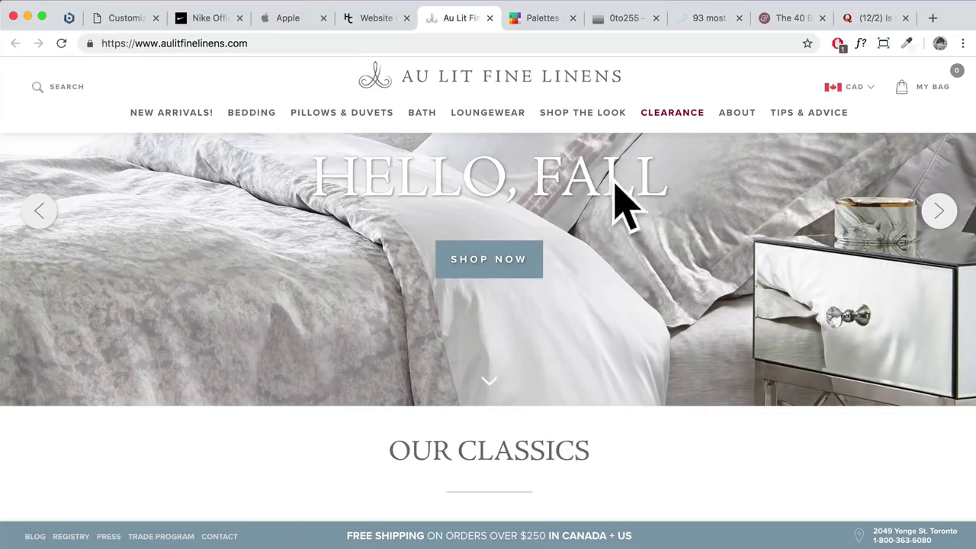
pyautogui.scroll(-5, 625, 206)
pyautogui.moveTo(625, 266); pyautogui.dragTo(402, 252)
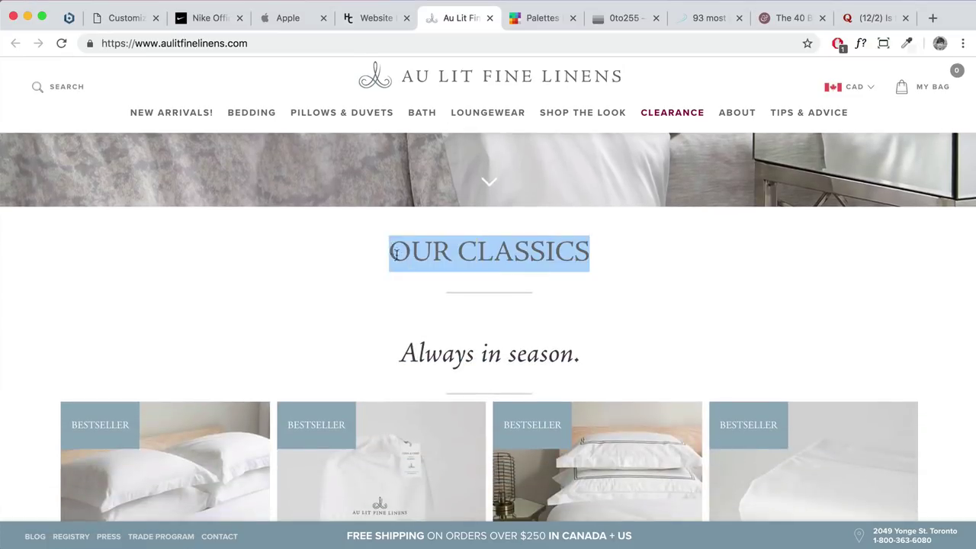
pyautogui.click(414, 244)
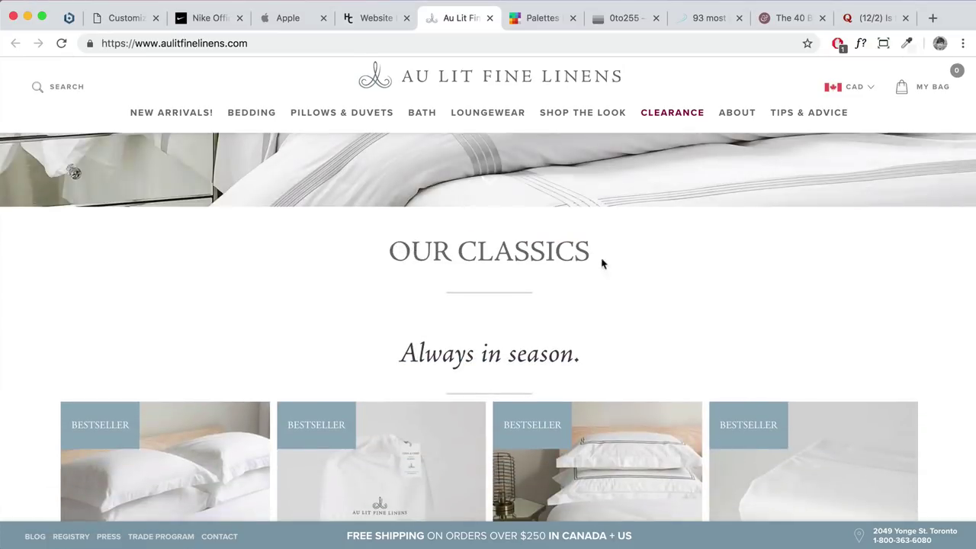
pyautogui.moveTo(615, 259); pyautogui.dragTo(391, 252)
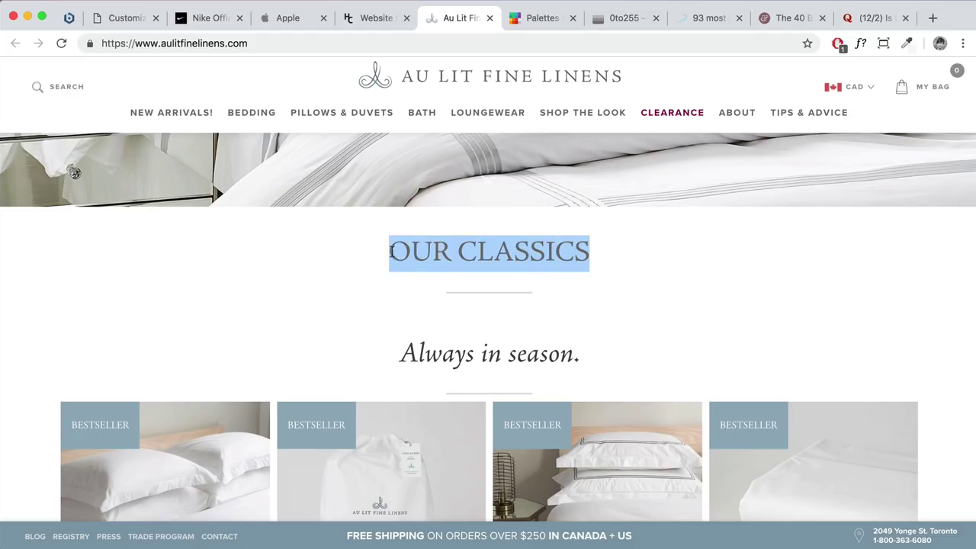
pyautogui.click(478, 258)
pyautogui.scroll(-5, 491, 283)
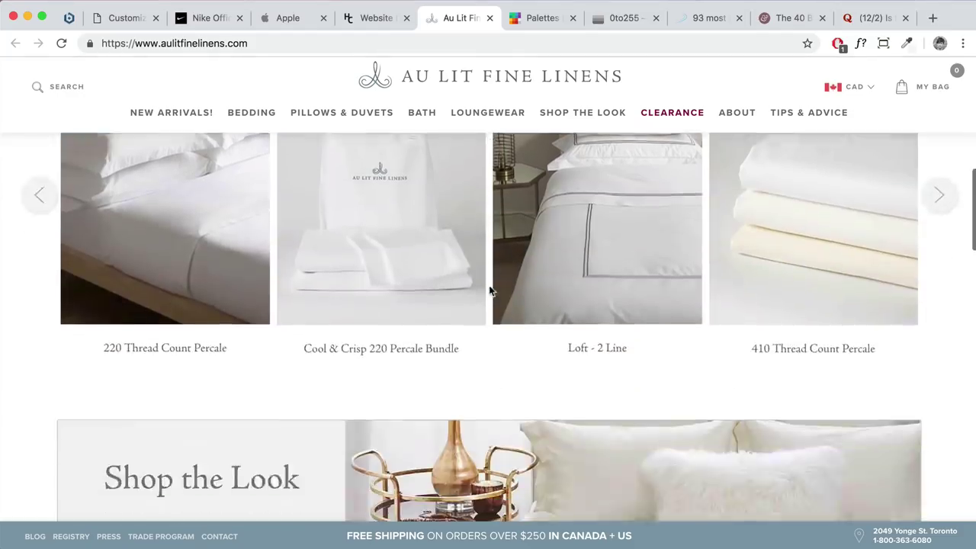
pyautogui.scroll(10, 490, 289)
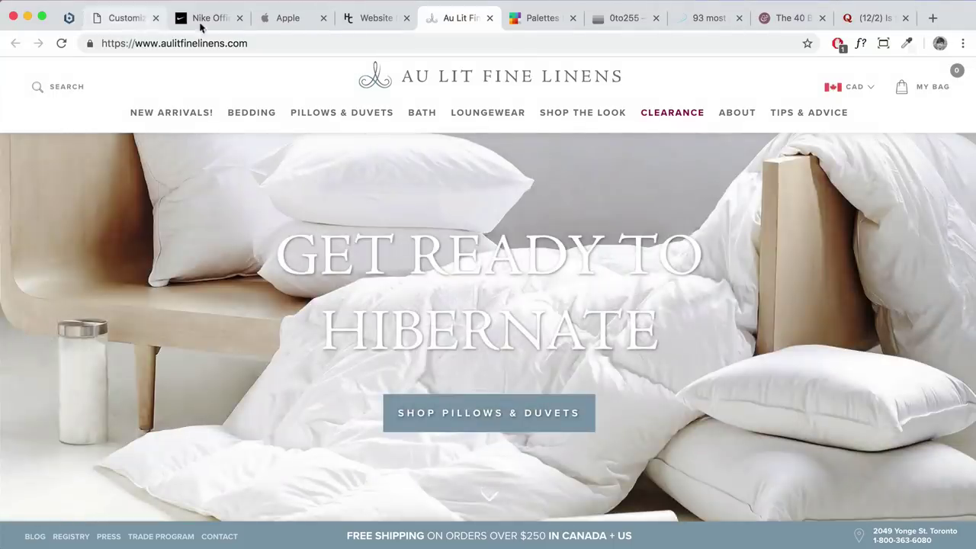
pyautogui.click(366, 21)
pyautogui.scroll(2, 355, 195)
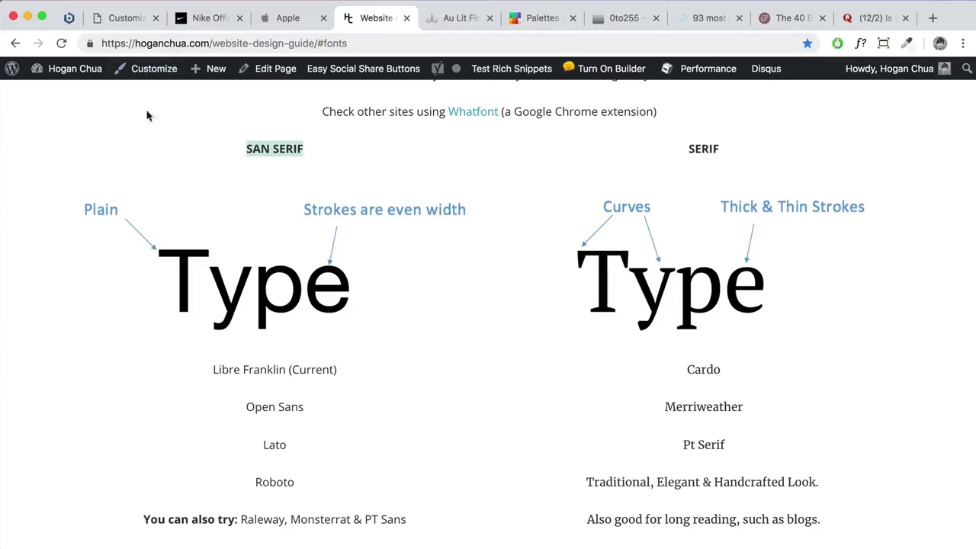
# Set Advanced > Body > Body Font to Josefin Sans by searching 'jose' in the font list
pyautogui.click(115, 17)
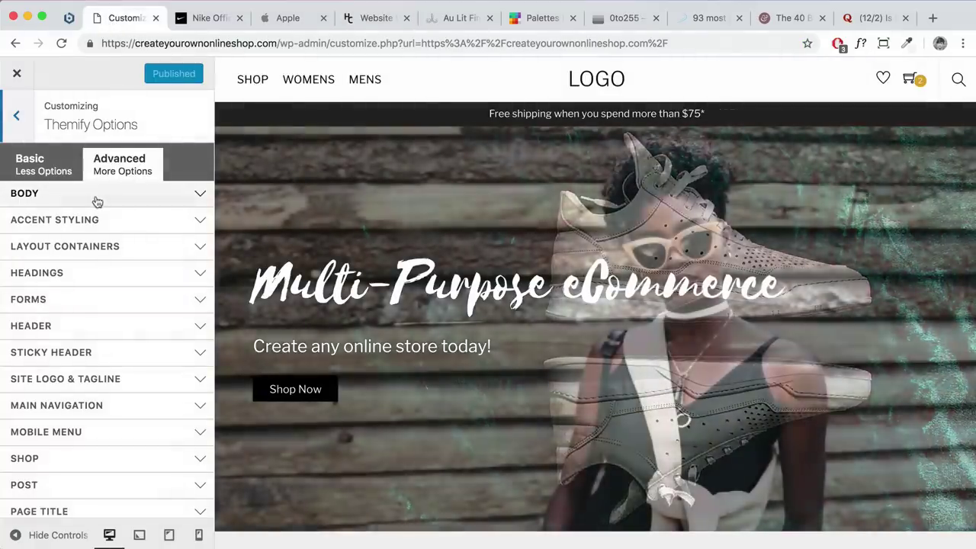
pyautogui.click(95, 201)
pyautogui.click(53, 245)
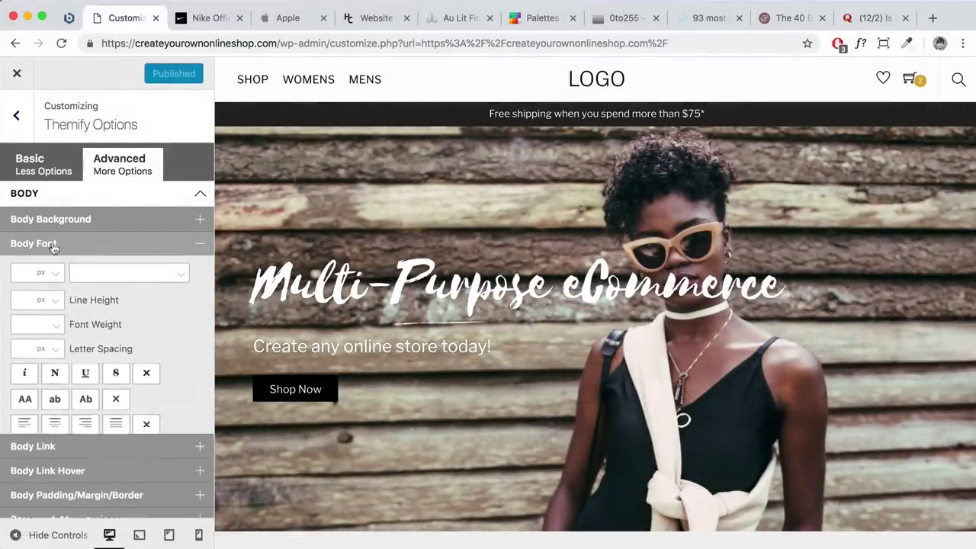
pyautogui.click(98, 274)
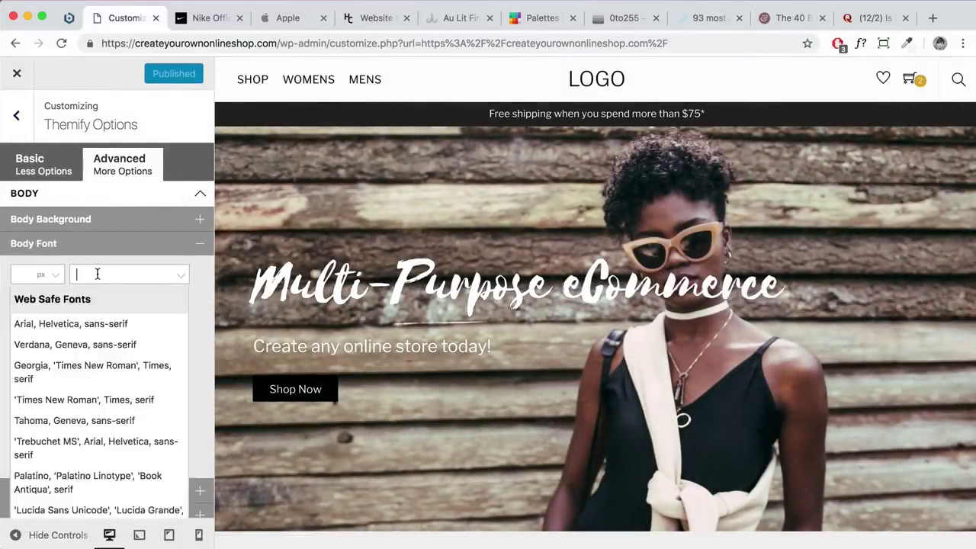
pyautogui.write('jose')
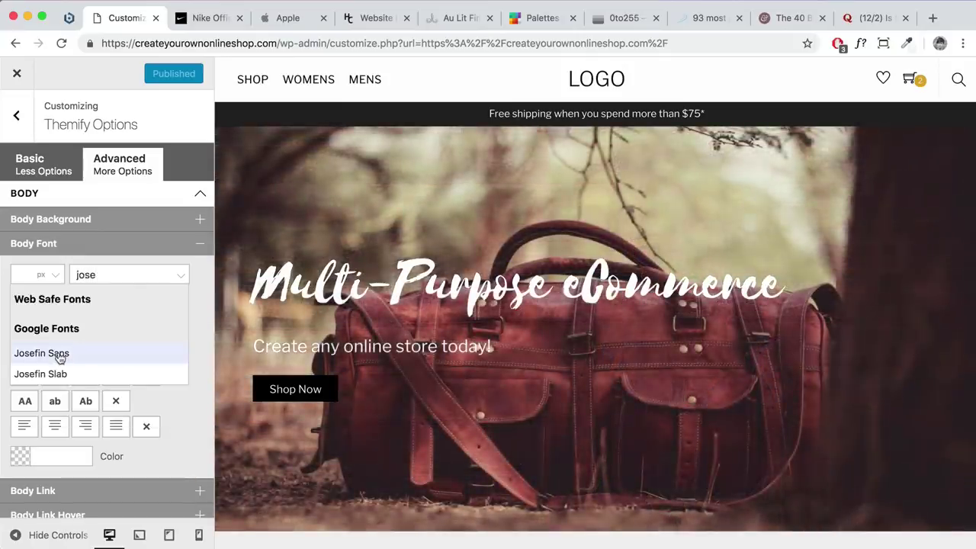
pyautogui.click(60, 355)
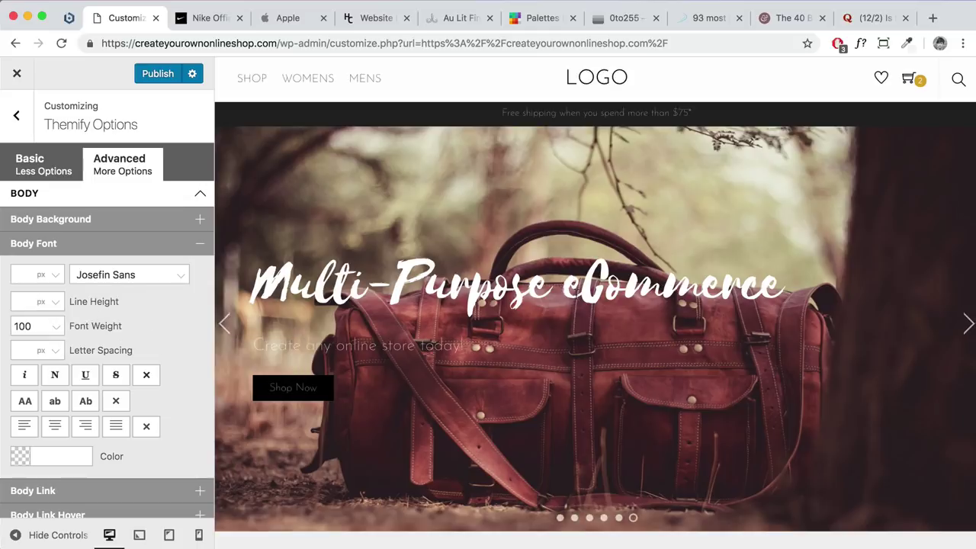
pyautogui.scroll(-20, 561, 289)
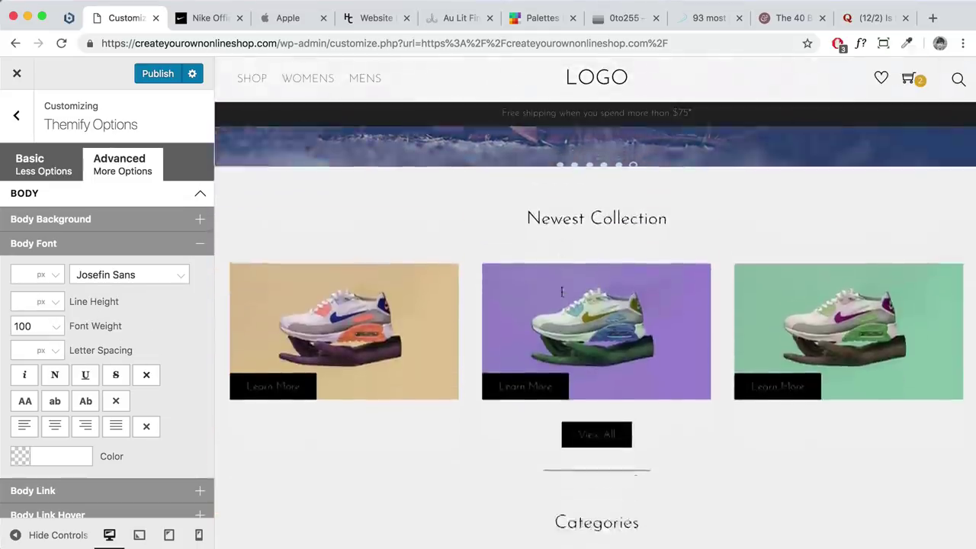
pyautogui.scroll(-3, 561, 297)
pyautogui.scroll(20, 561, 297)
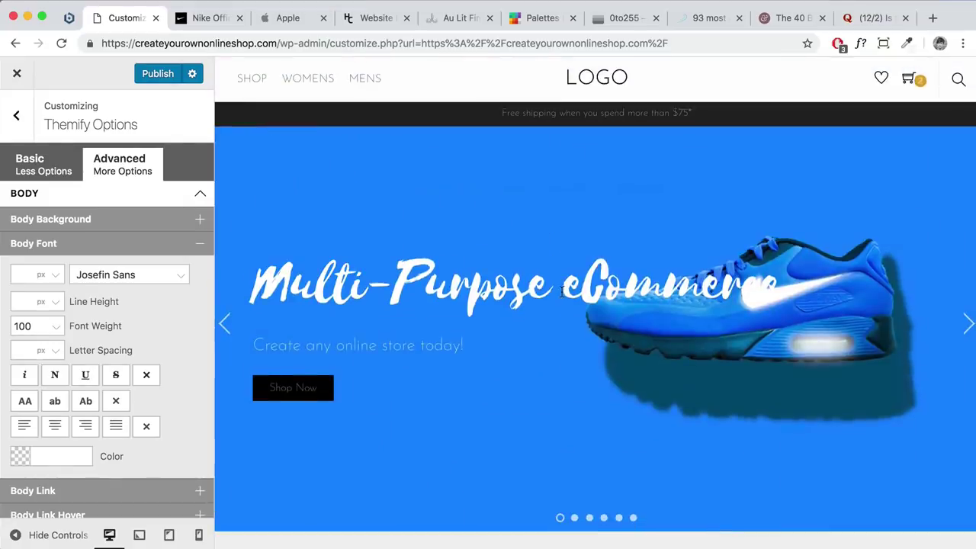
pyautogui.scroll(-10, 562, 290)
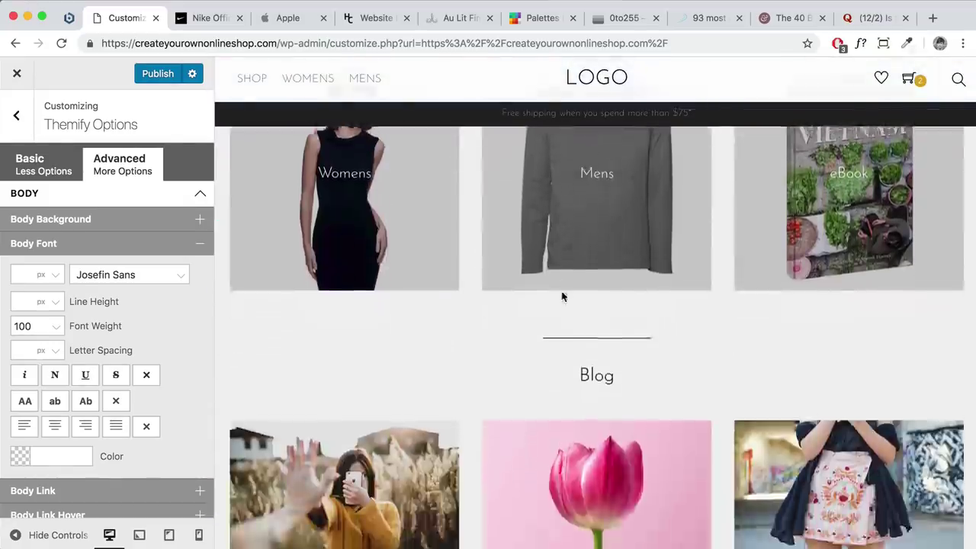
pyautogui.scroll(-8, 562, 296)
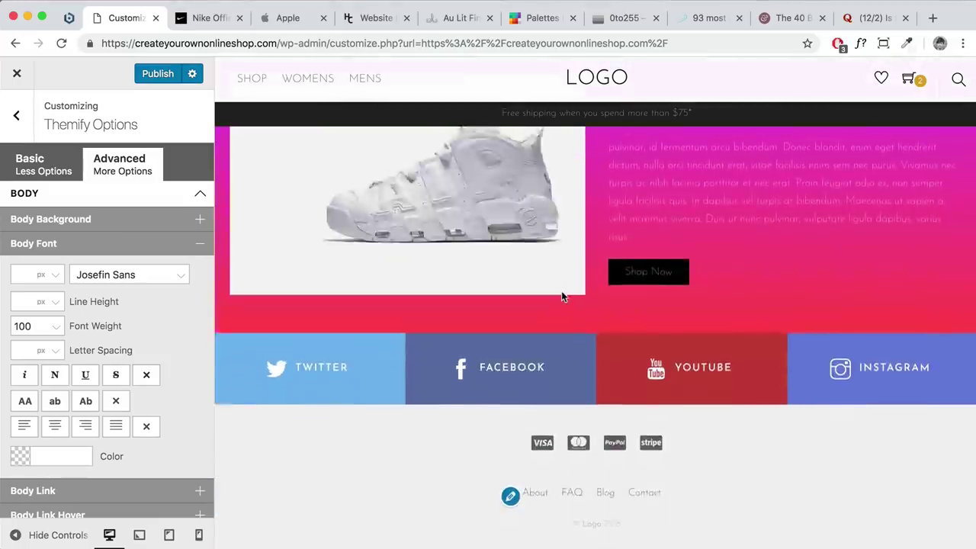
pyautogui.scroll(-3, 561, 291)
pyautogui.scroll(20, 561, 290)
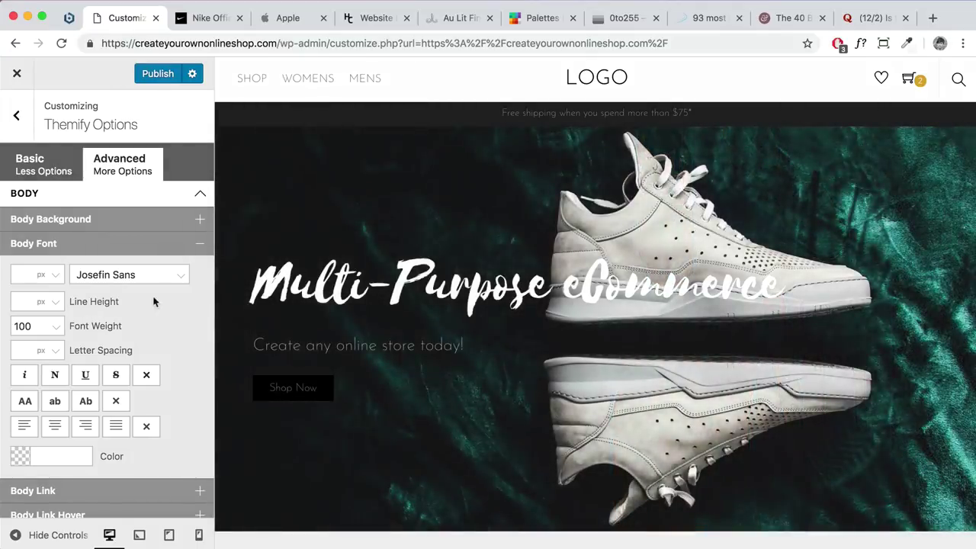
pyautogui.scroll(-1, 166, 311)
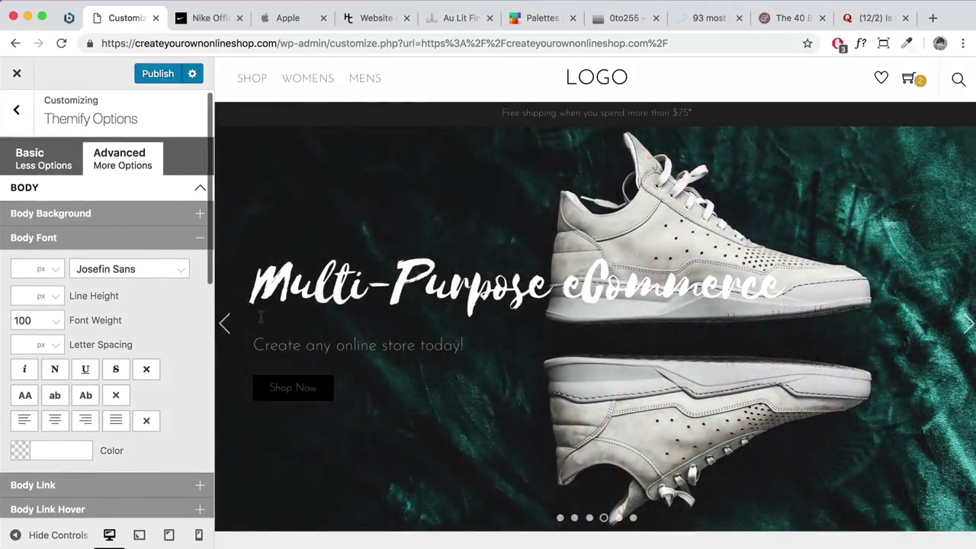
# Change the body font weight from 100 to 300
pyautogui.click(48, 324)
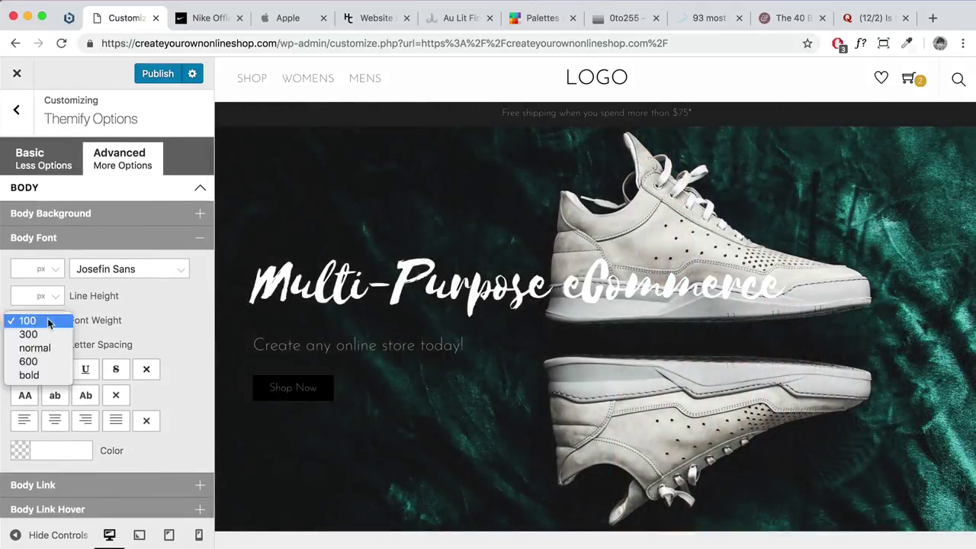
pyautogui.click(35, 335)
pyautogui.scroll(-10, 520, 337)
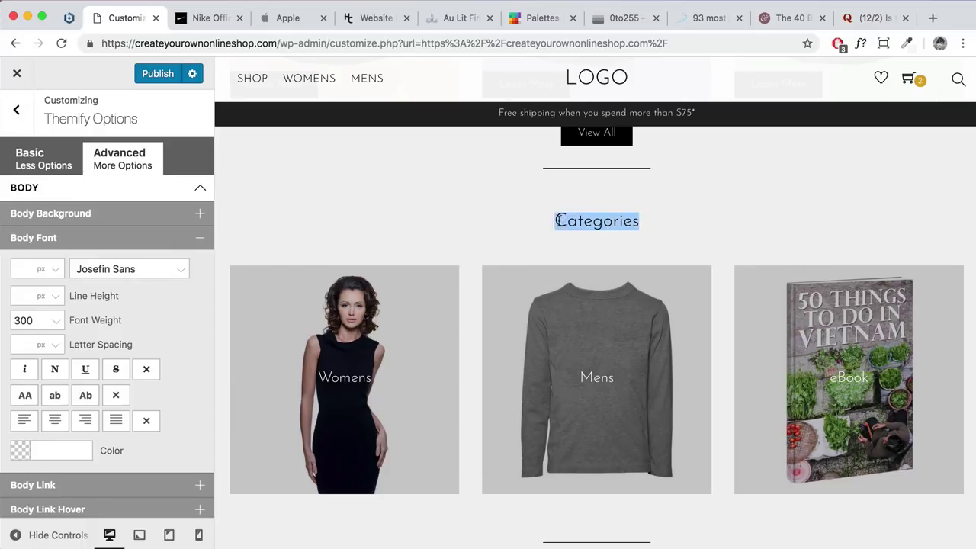
pyautogui.scroll(-8, 493, 350)
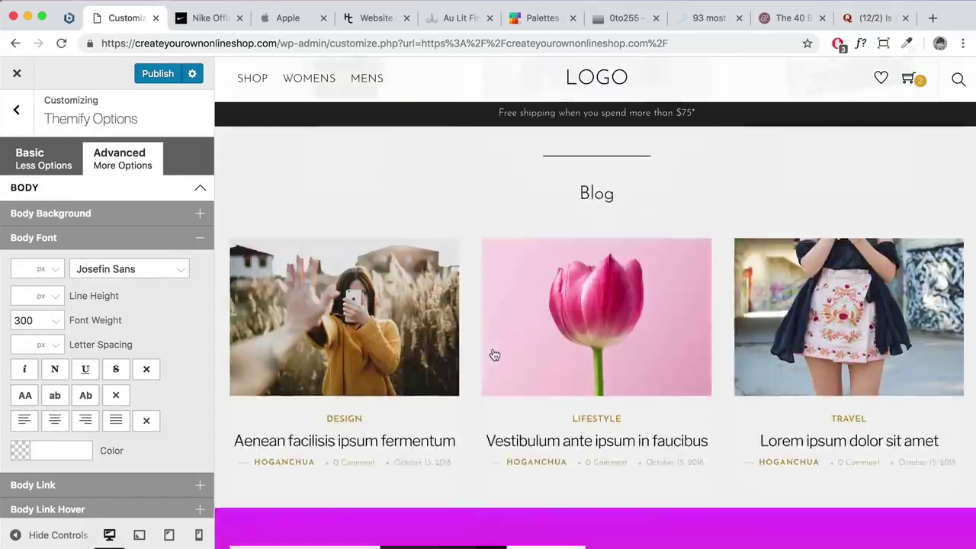
pyautogui.scroll(8, 493, 351)
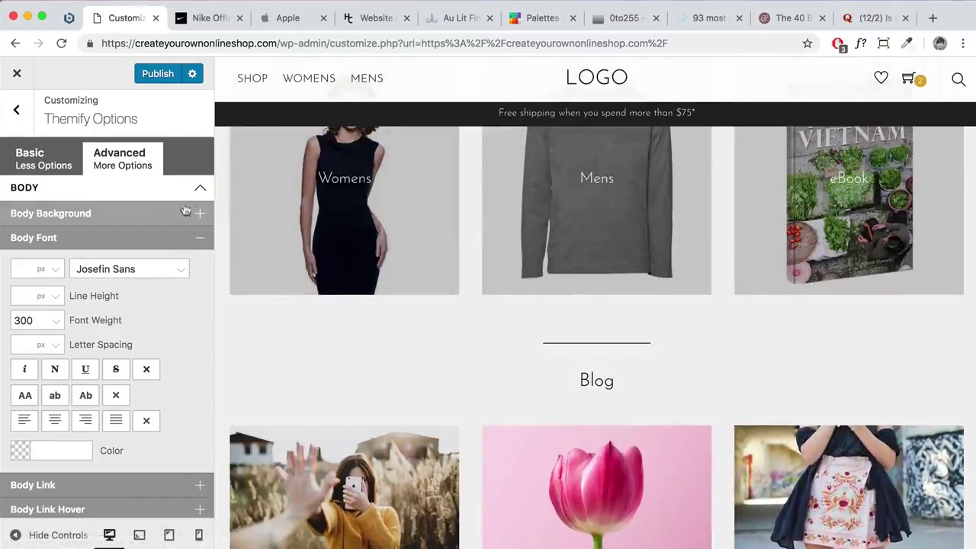
# Collapse the Body Font settings and expand the Body Link styling options
pyautogui.click(170, 242)
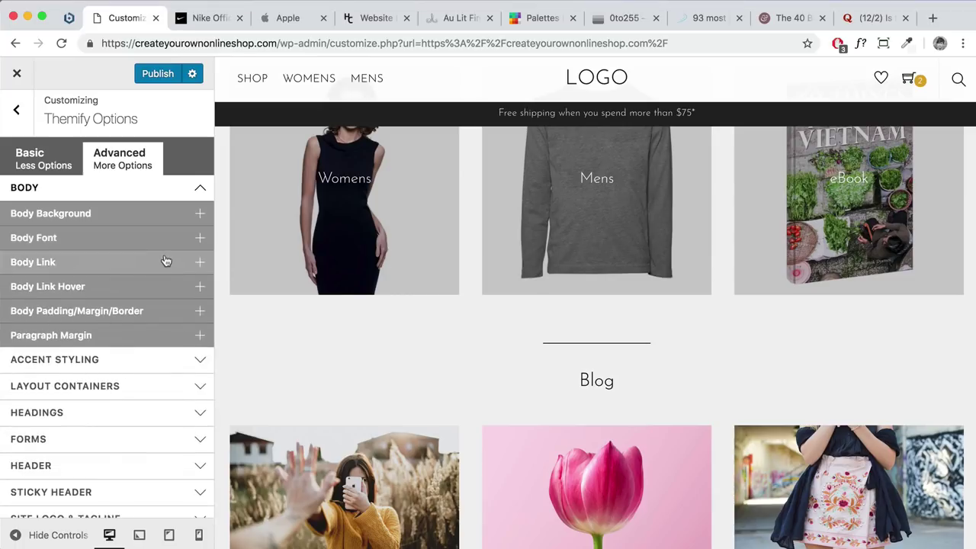
pyautogui.scroll(-4, 338, 277)
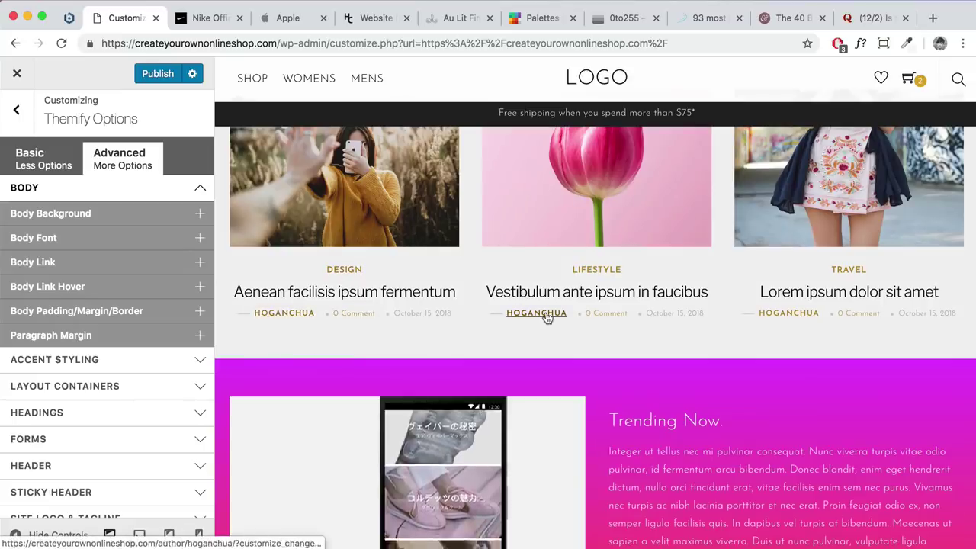
pyautogui.click(92, 261)
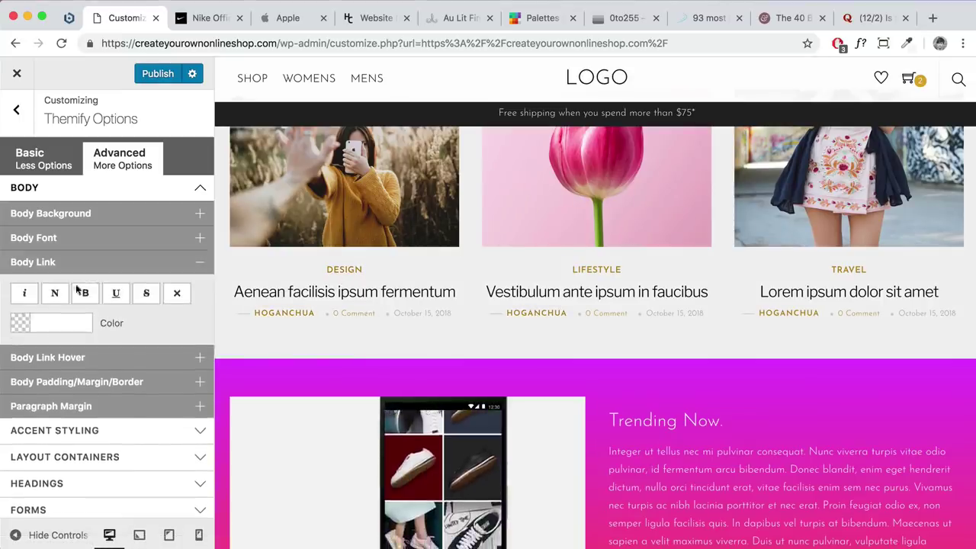
pyautogui.click(267, 21)
# Review the Nike site's navigation menus, then go back to the WordPress Customizer
pyautogui.click(243, 27)
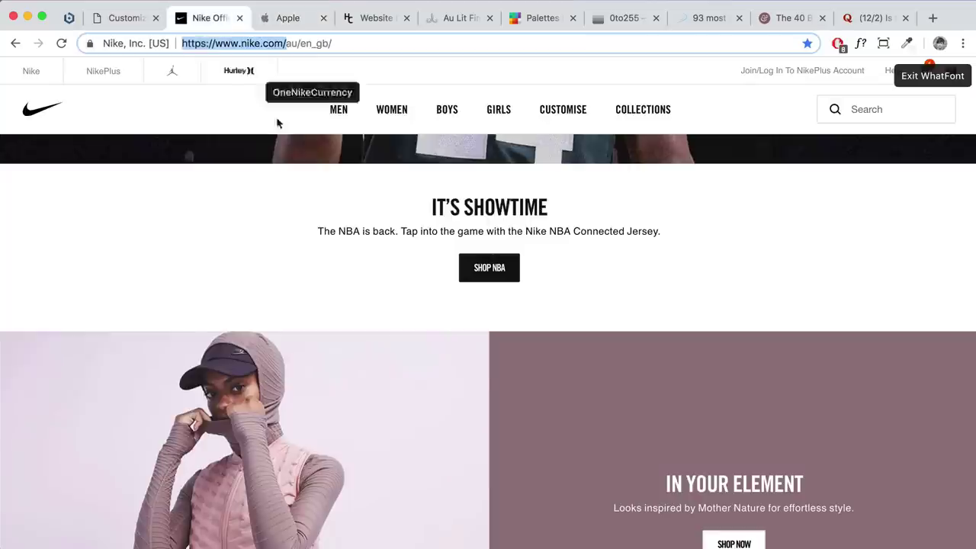
pyautogui.moveTo(338, 109)
pyautogui.moveTo(389, 122)
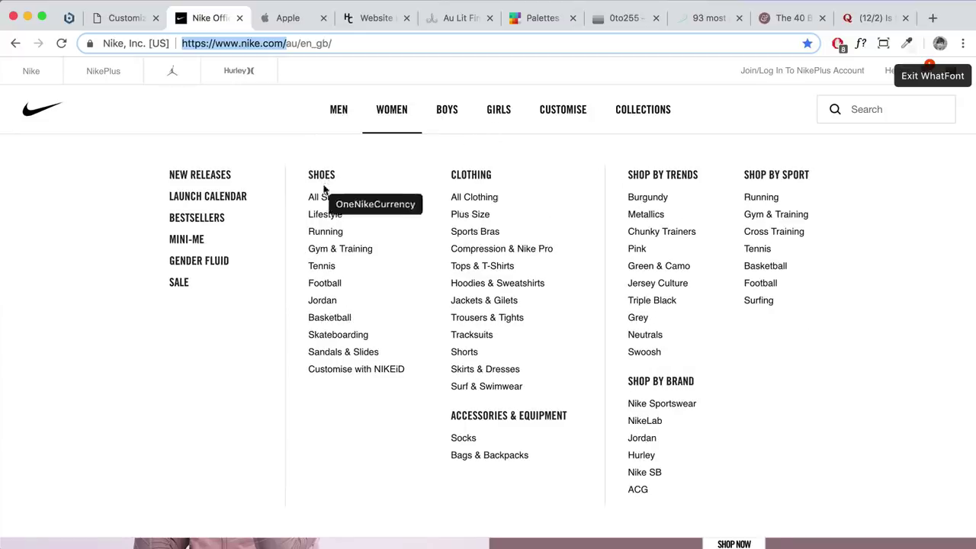
pyautogui.scroll(-20, 523, 194)
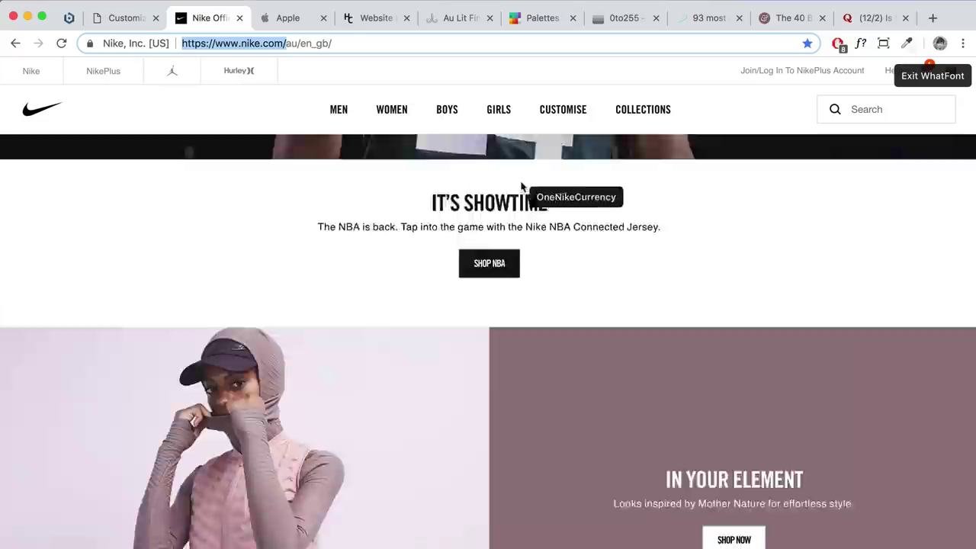
pyautogui.scroll(10, 523, 202)
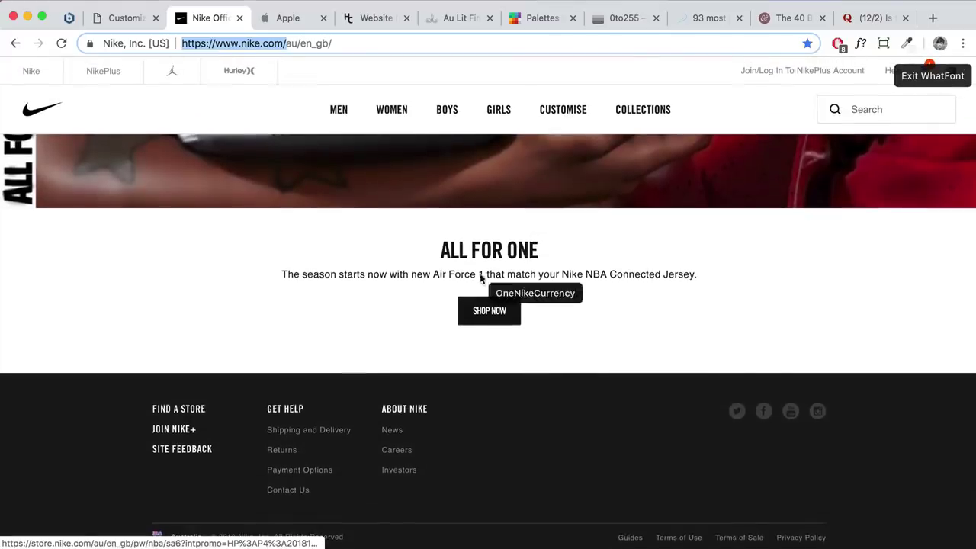
pyautogui.scroll(4, 582, 303)
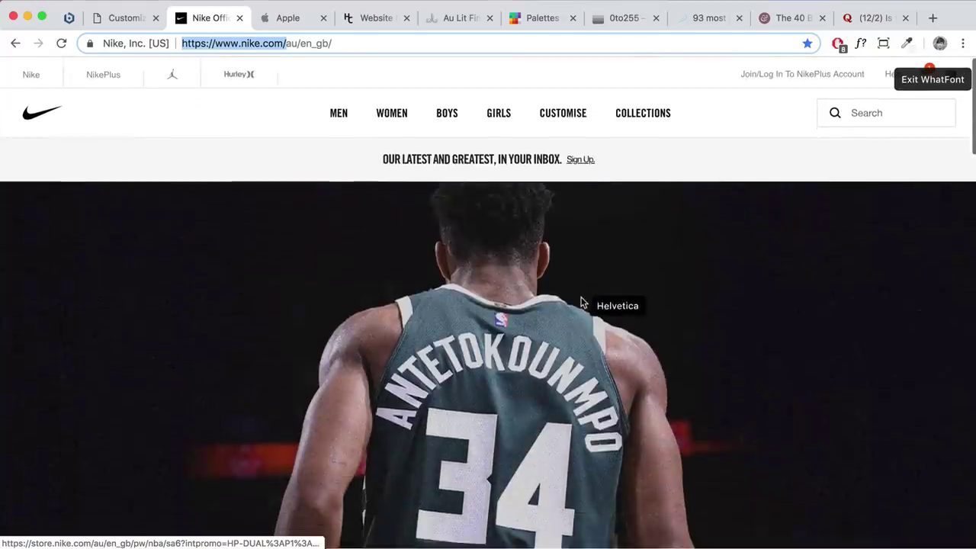
pyautogui.scroll(-2, 587, 305)
pyautogui.scroll(3, 457, 328)
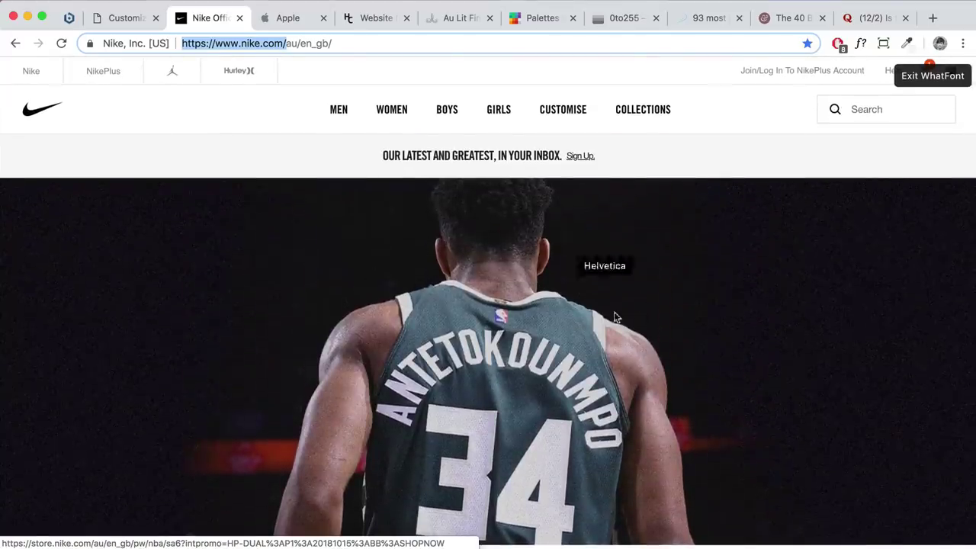
pyautogui.scroll(-3, 568, 387)
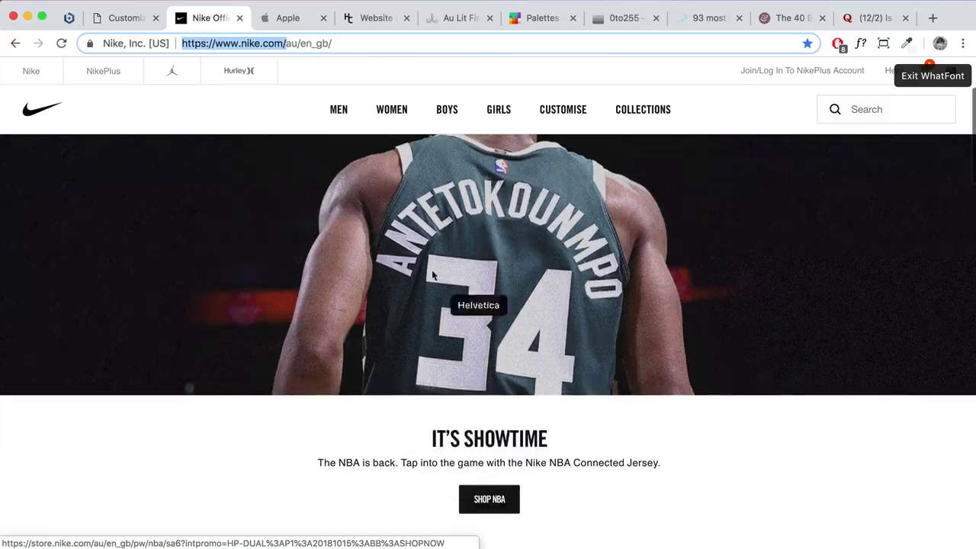
pyautogui.scroll(3, 544, 285)
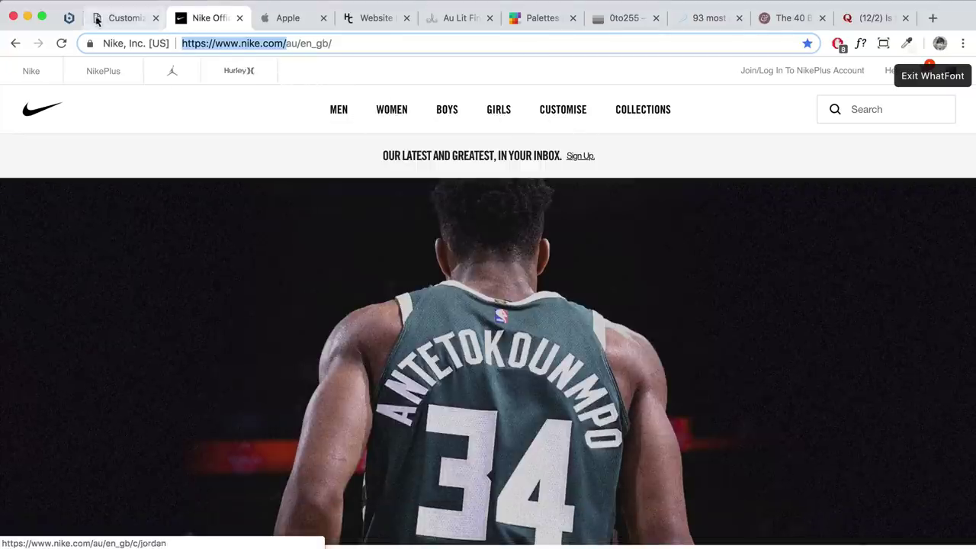
pyautogui.click(107, 19)
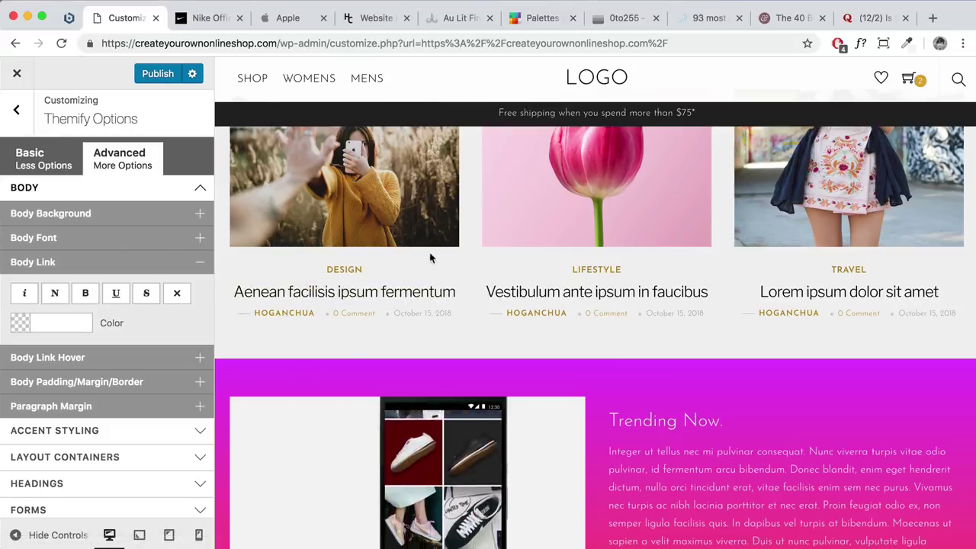
# Set the Body Link colour to #222222
pyautogui.scroll(3, 430, 258)
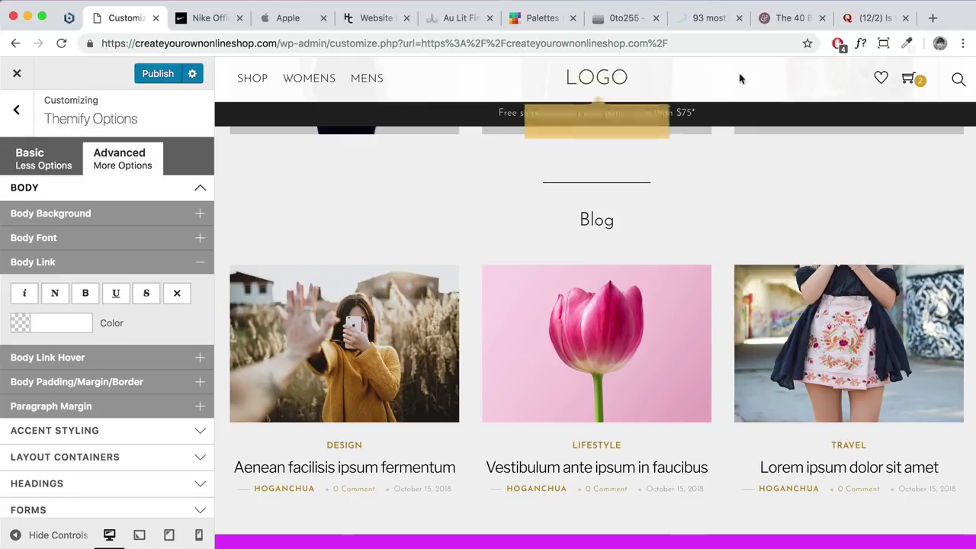
pyautogui.scroll(5, 442, 171)
pyautogui.scroll(10, 442, 171)
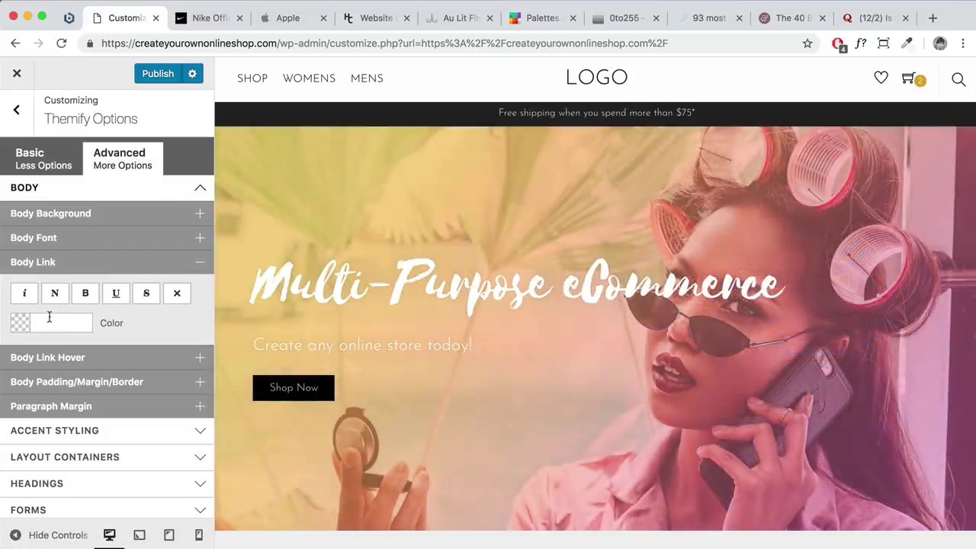
pyautogui.click(47, 323)
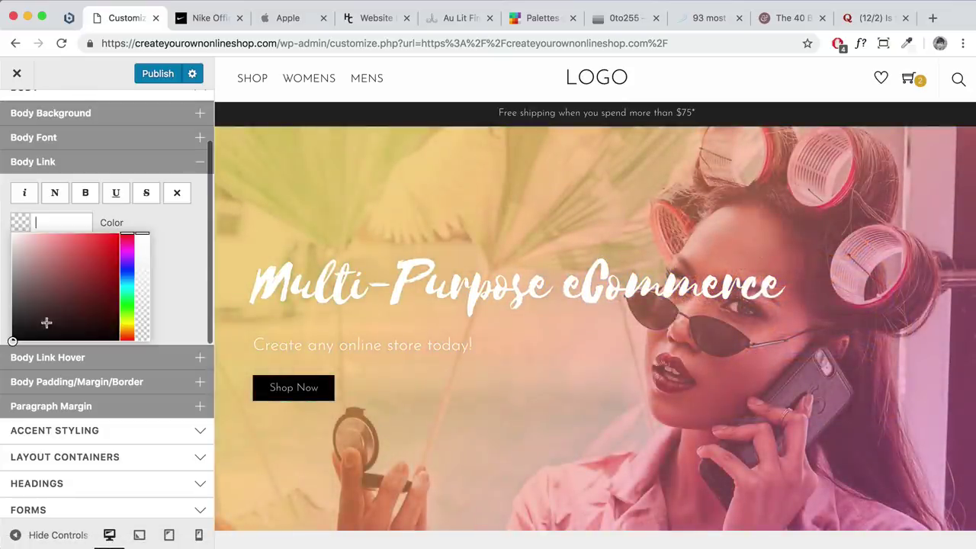
pyautogui.click(186, 217)
pyautogui.click(44, 222)
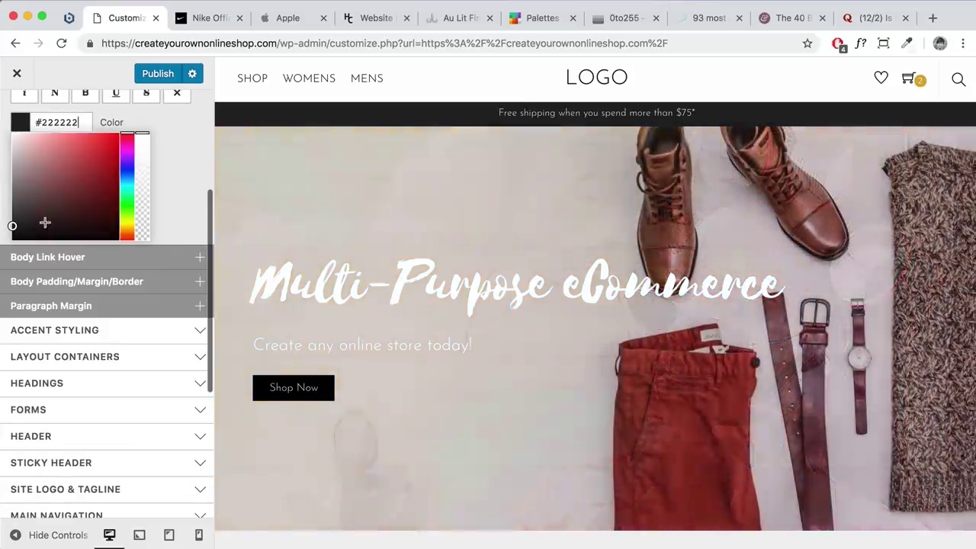
pyautogui.click(180, 178)
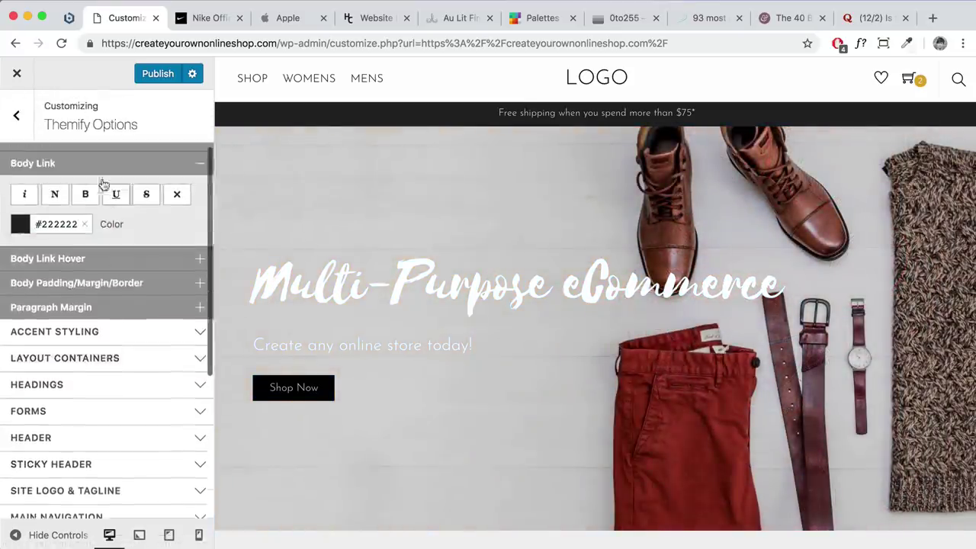
# Expand Body Link Hover and set its colour to #333333
pyautogui.click(109, 264)
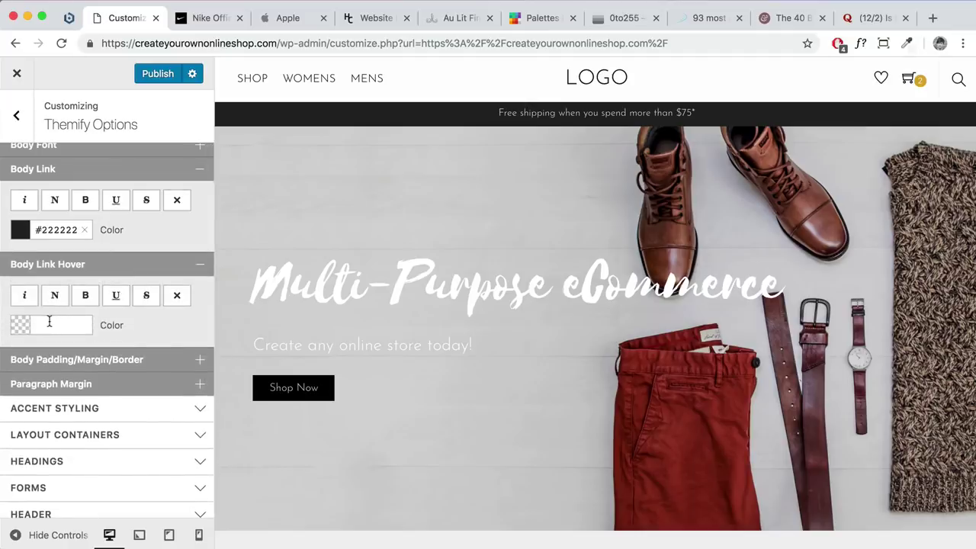
pyautogui.click(49, 322)
pyautogui.write('#333333')
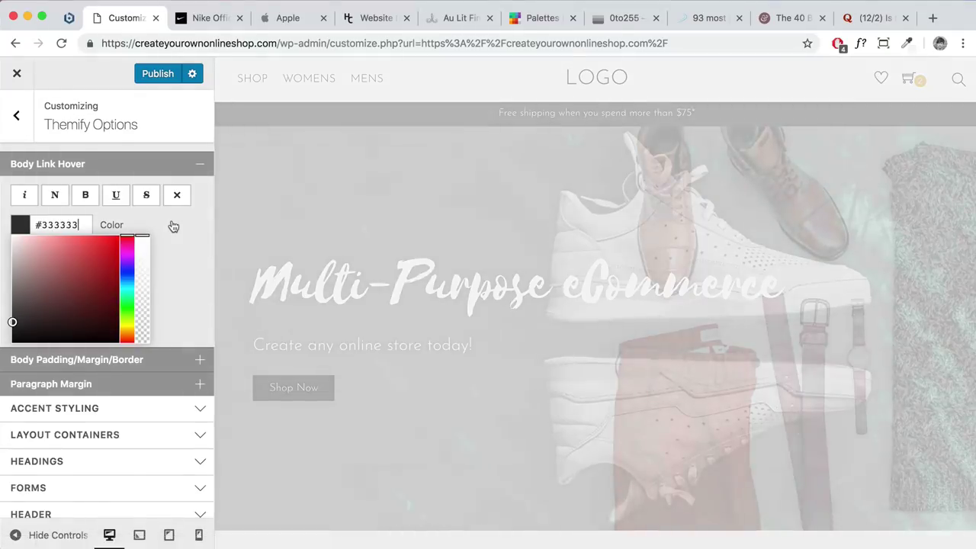
pyautogui.click(173, 227)
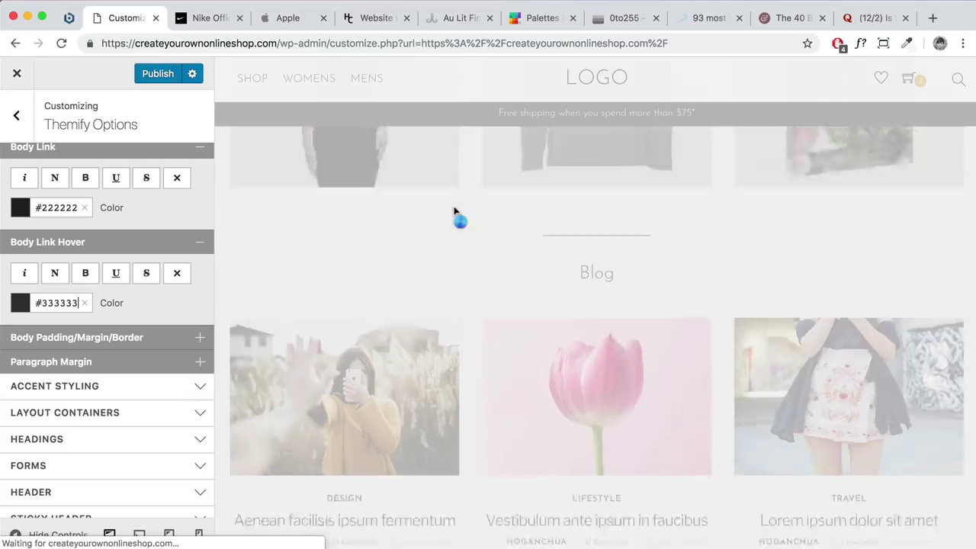
pyautogui.scroll(-15, 411, 263)
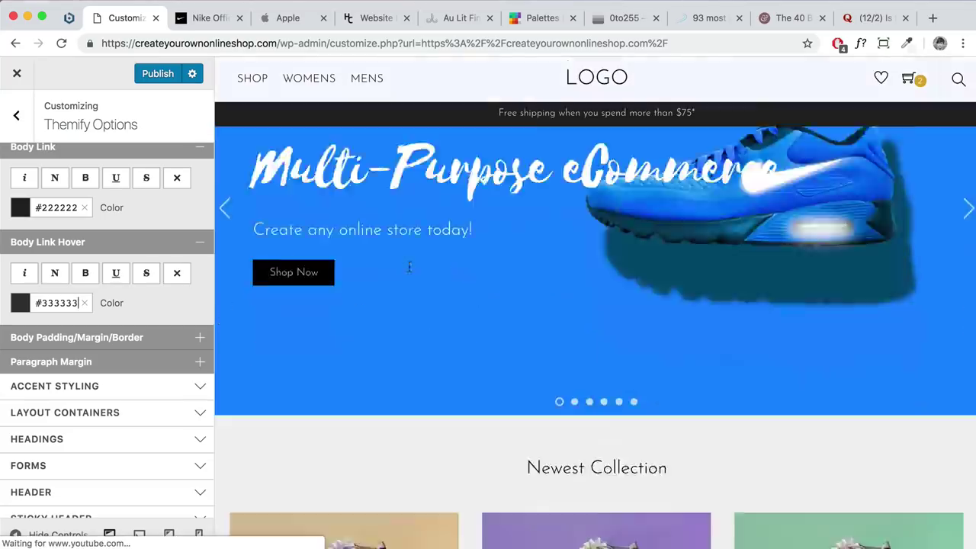
pyautogui.scroll(-1, 410, 272)
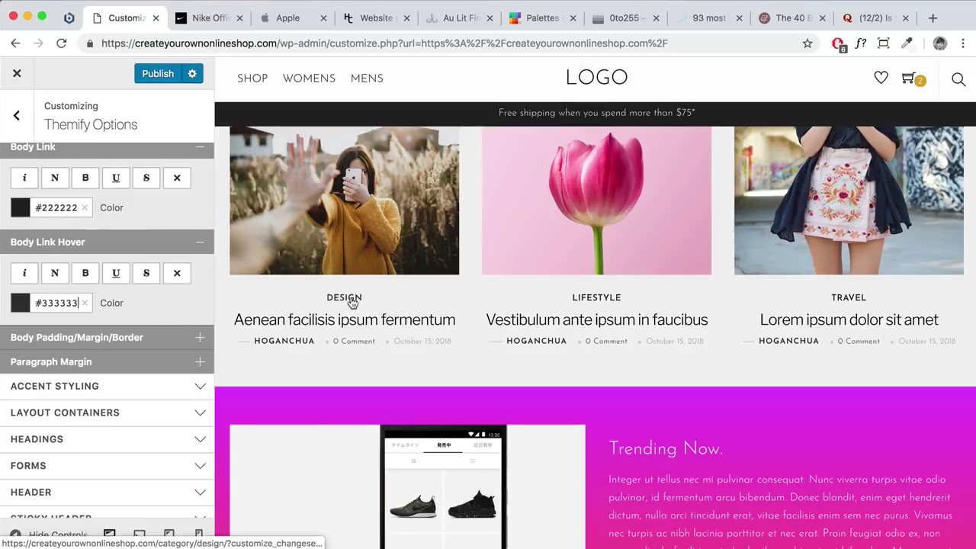
pyautogui.click(284, 22)
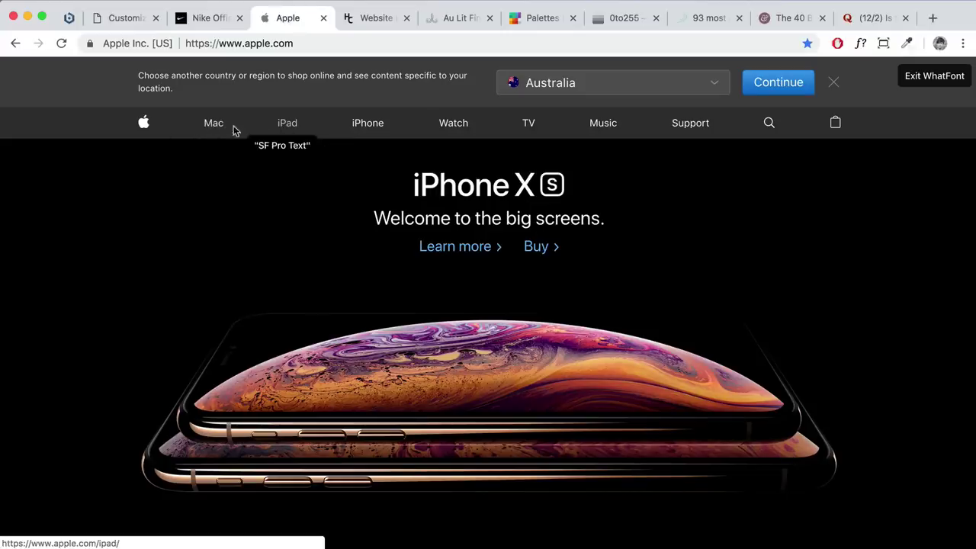
# Check Nike's WOMEN mega-menu, then return to the WordPress Customizer
pyautogui.click(199, 19)
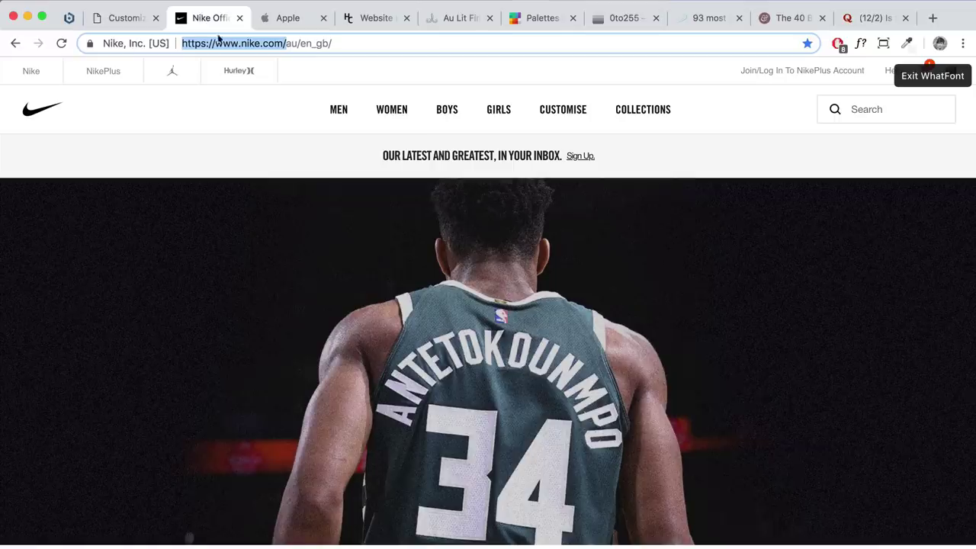
pyautogui.moveTo(390, 109)
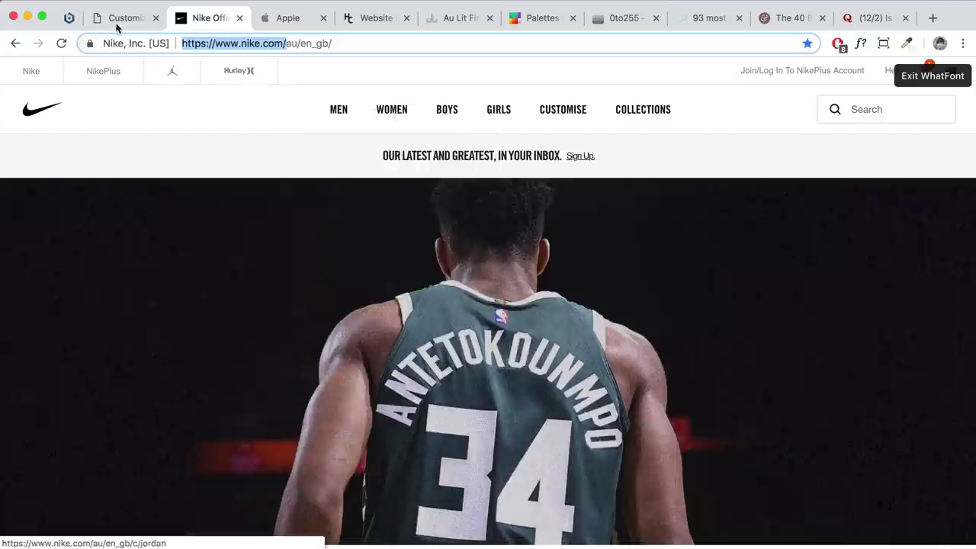
pyautogui.click(122, 19)
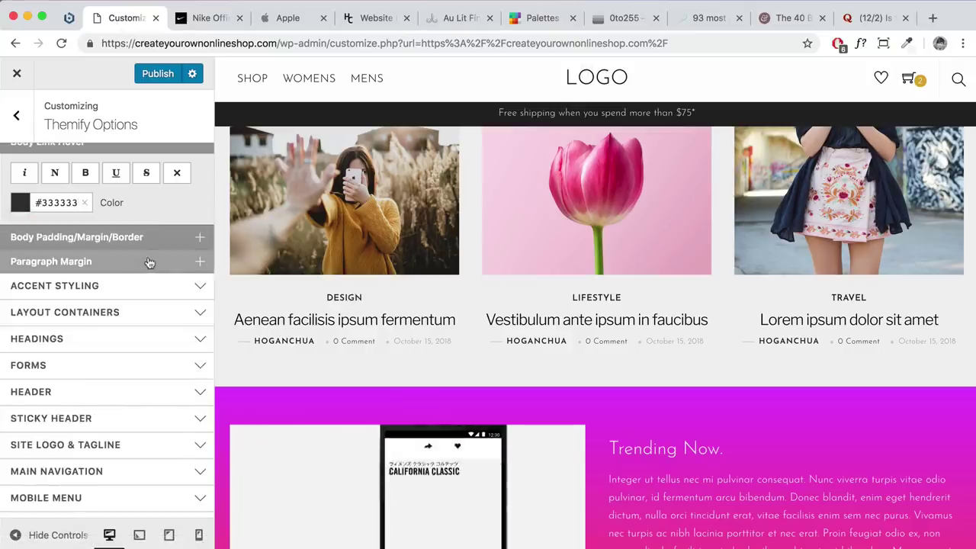
# Copy the body link colour 222222 and enter it into the 0to255 colour tool
pyautogui.scroll(4, 142, 228)
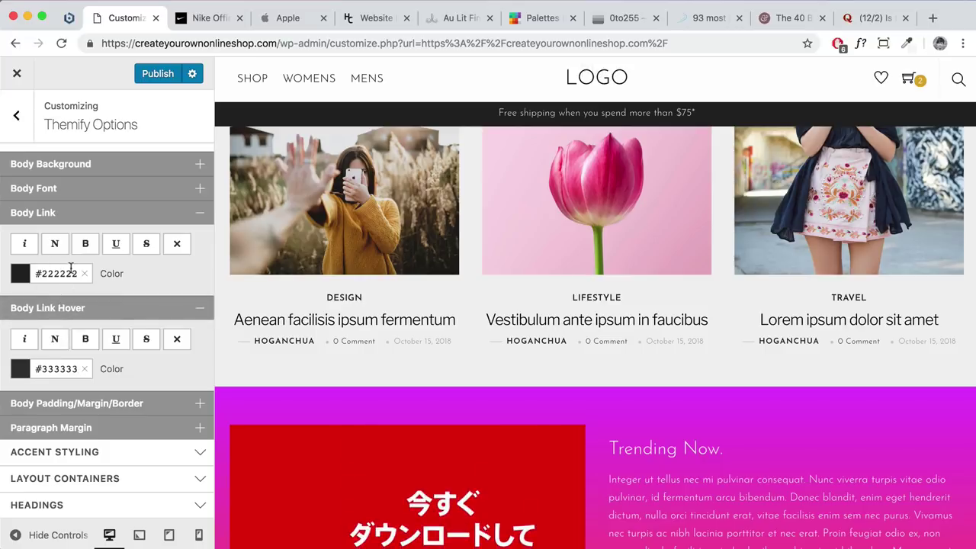
pyautogui.click(77, 273)
pyautogui.moveTo(80, 173); pyautogui.dragTo(38, 174)
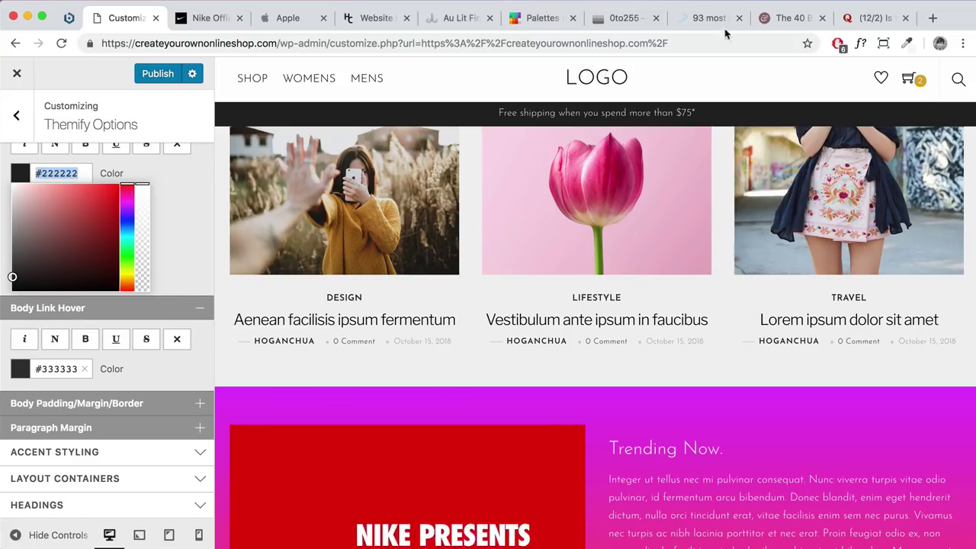
pyautogui.click(624, 18)
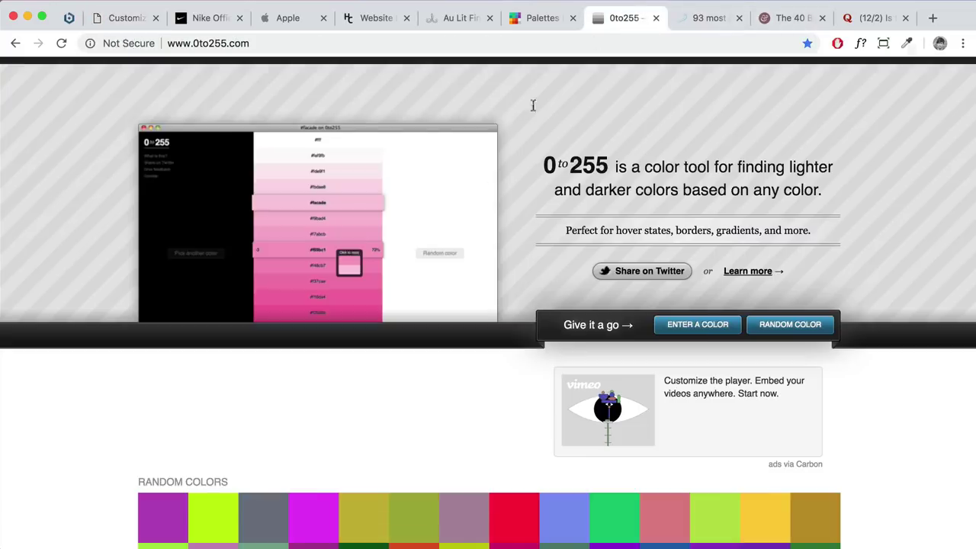
pyautogui.click(708, 333)
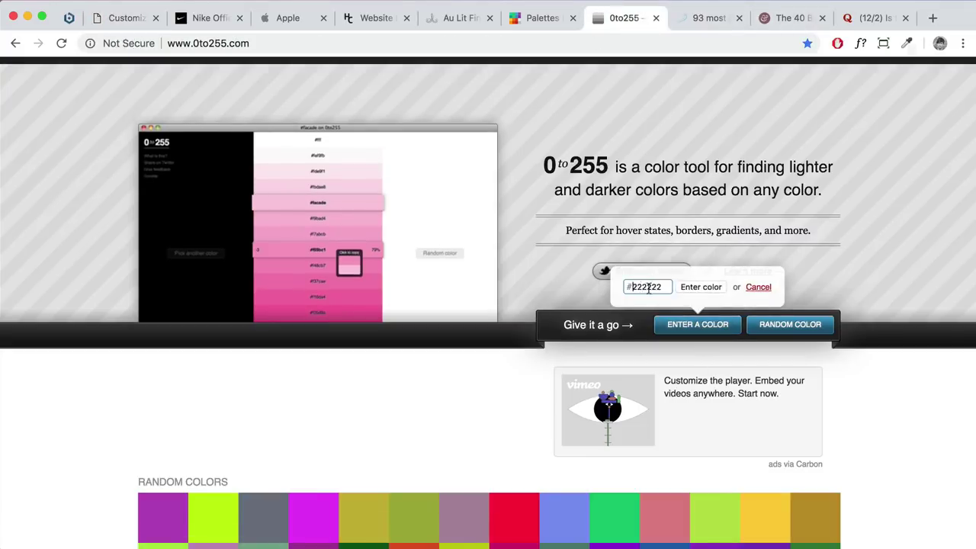
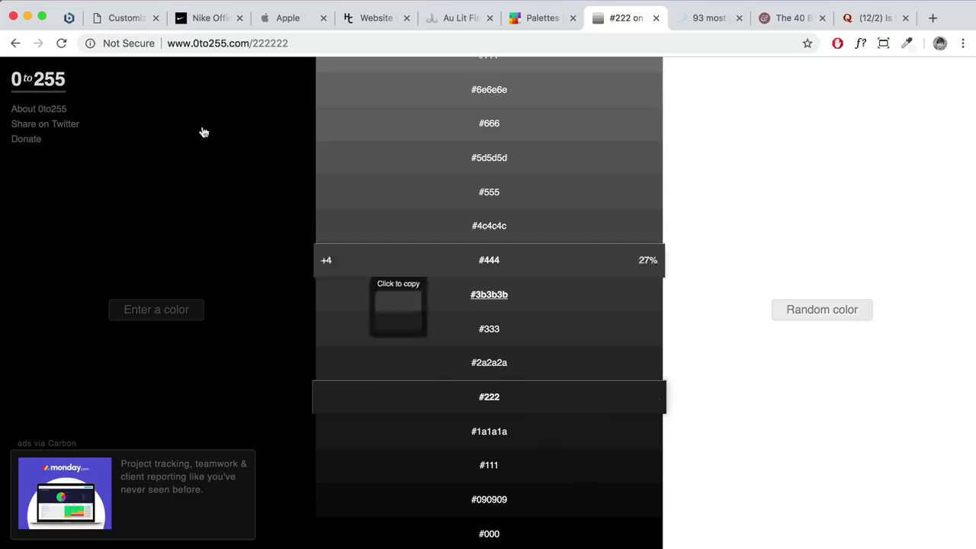
# Expand Accent Styling and set the accent background colour to #222222
pyautogui.click(116, 18)
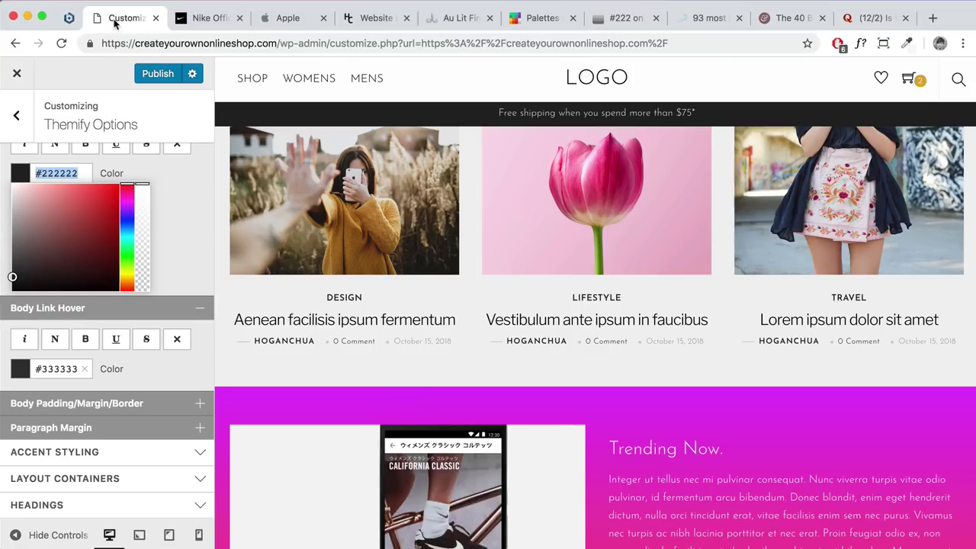
pyautogui.click(168, 277)
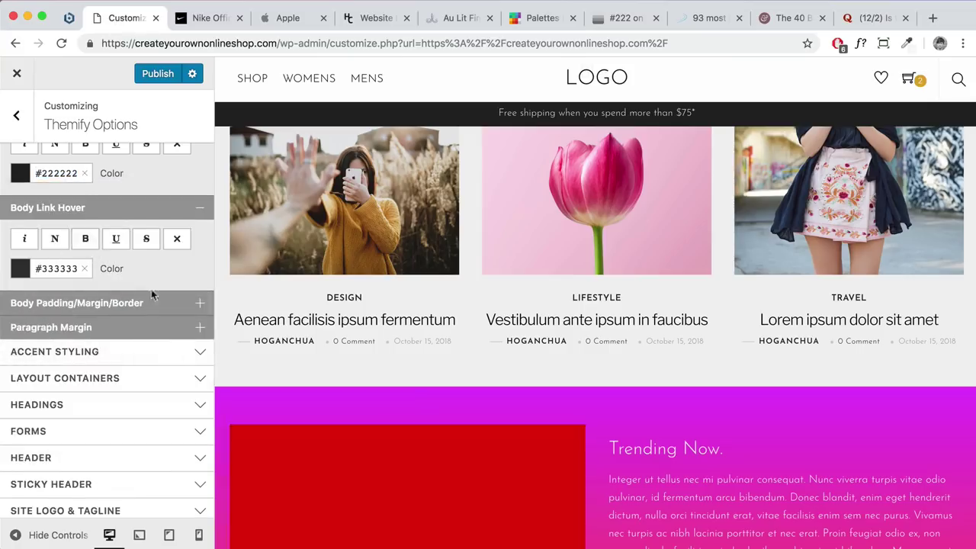
pyautogui.click(130, 352)
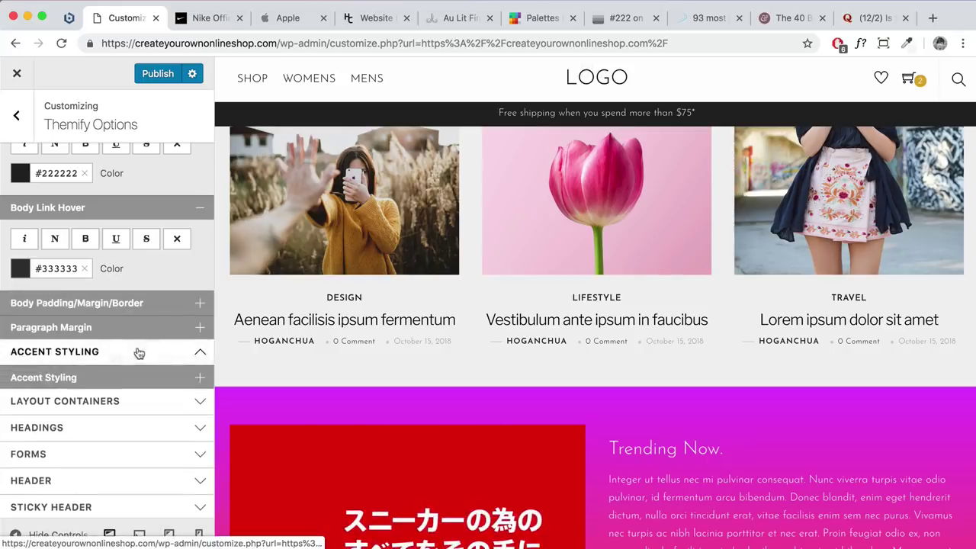
pyautogui.click(155, 382)
pyautogui.scroll(-5, 331, 383)
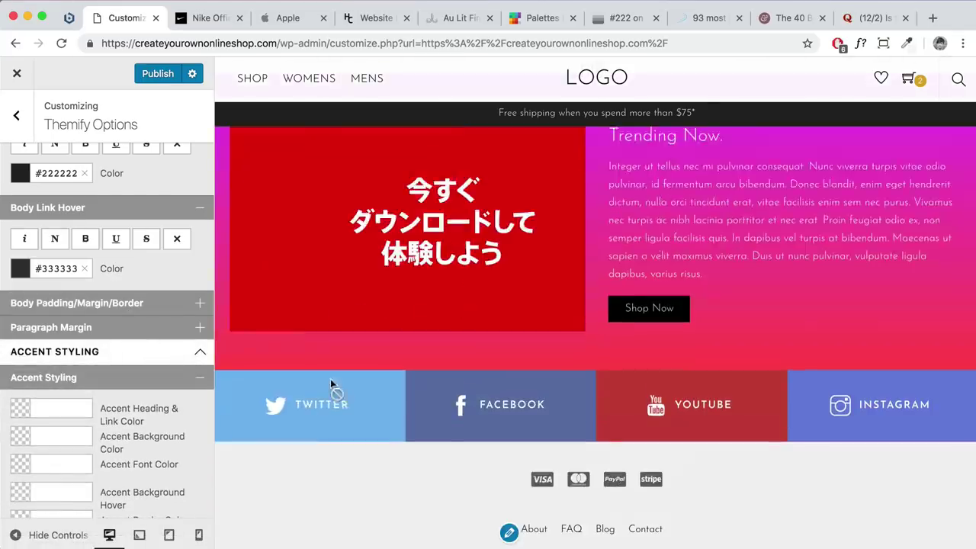
pyautogui.moveTo(313, 86)
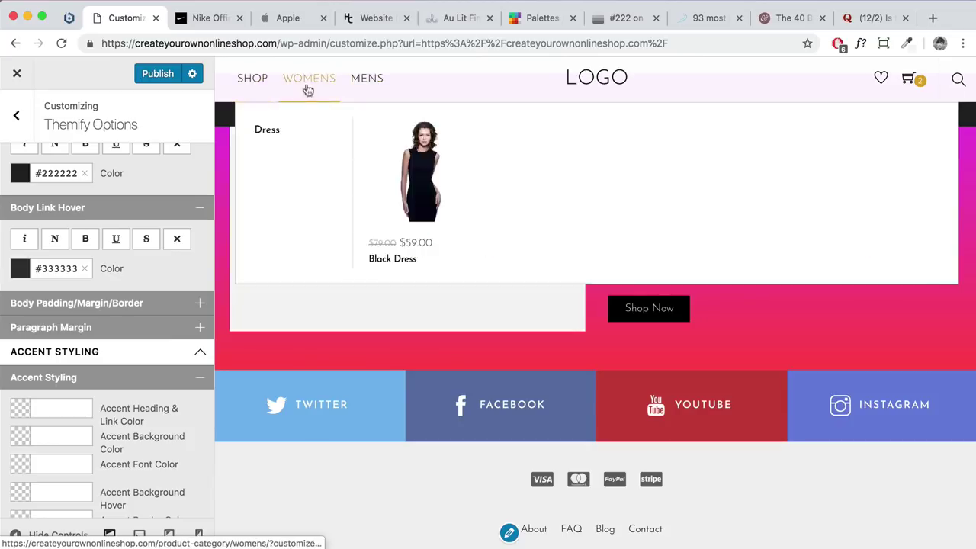
pyautogui.scroll(-3, 155, 321)
pyautogui.click(58, 335)
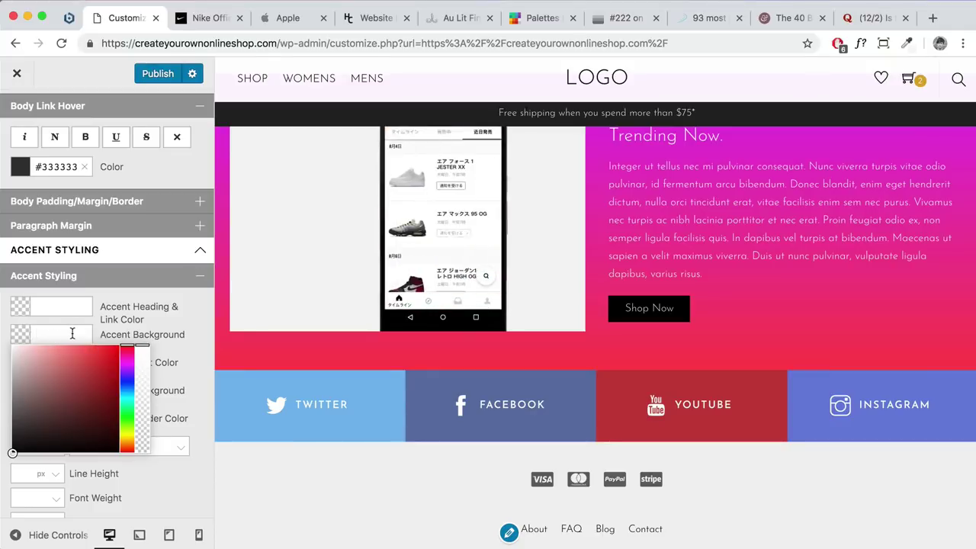
pyautogui.write('222')
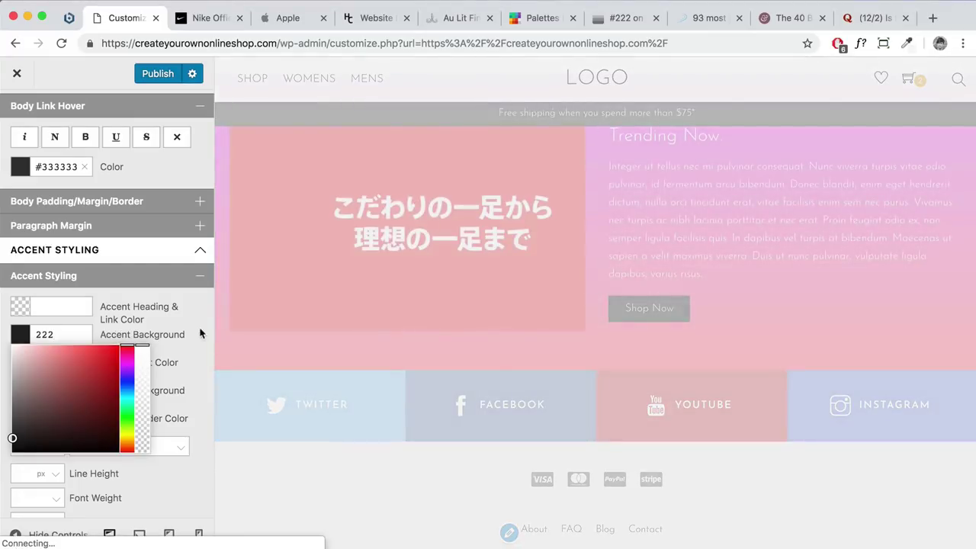
pyautogui.click(199, 334)
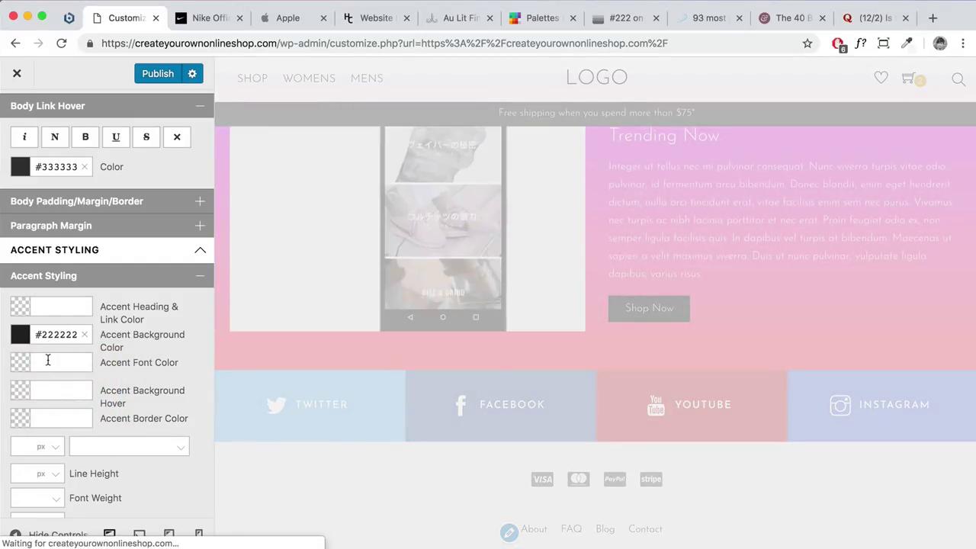
# Set the accent font colour to #ffffff and the background hover colour to #333333
pyautogui.click(48, 360)
pyautogui.write('fff')
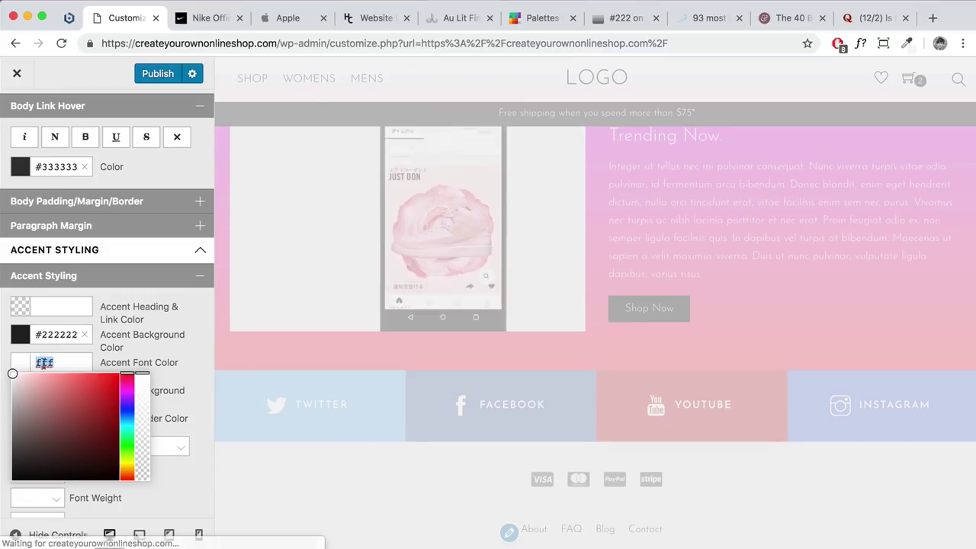
pyautogui.click(191, 378)
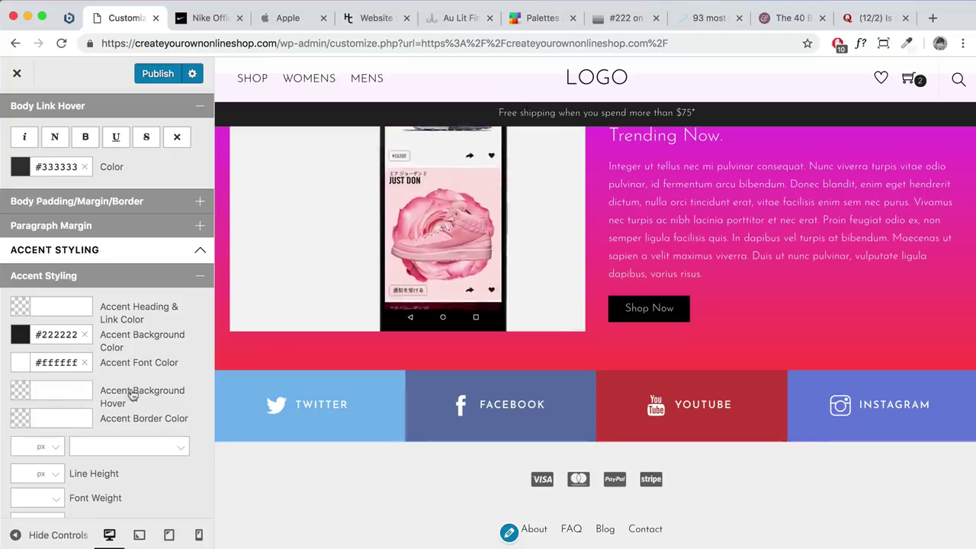
pyautogui.click(44, 391)
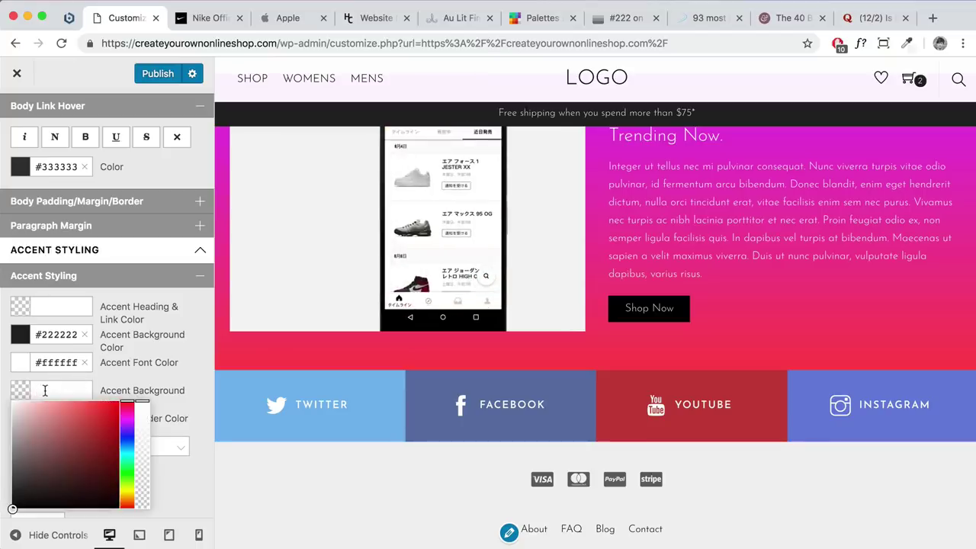
pyautogui.write('333')
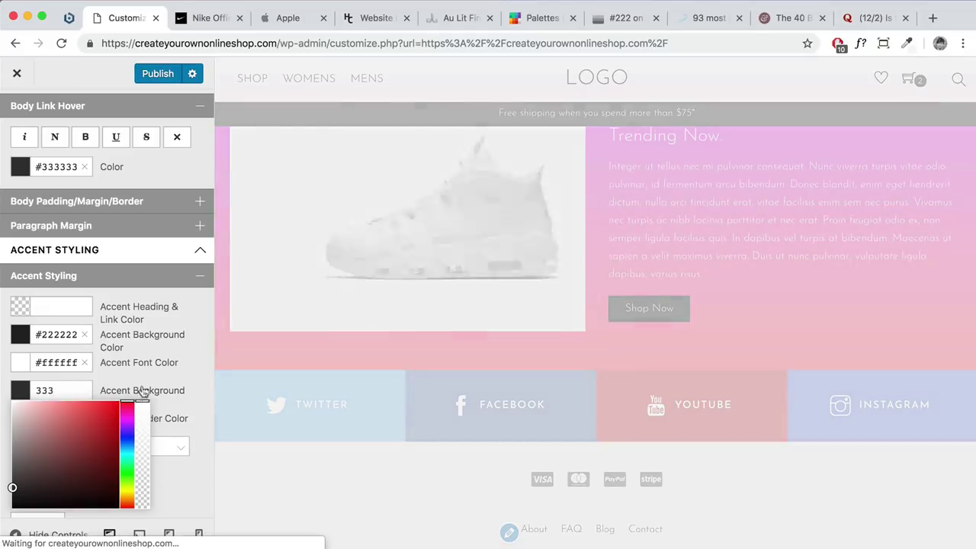
pyautogui.click(204, 404)
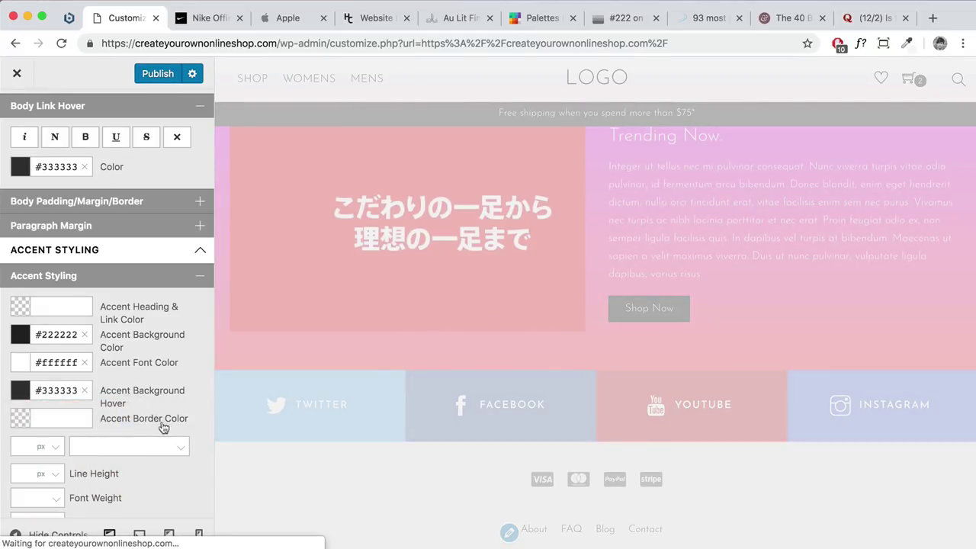
# Set the accent border colour to #333333 and collapse Accent Styling
pyautogui.click(55, 418)
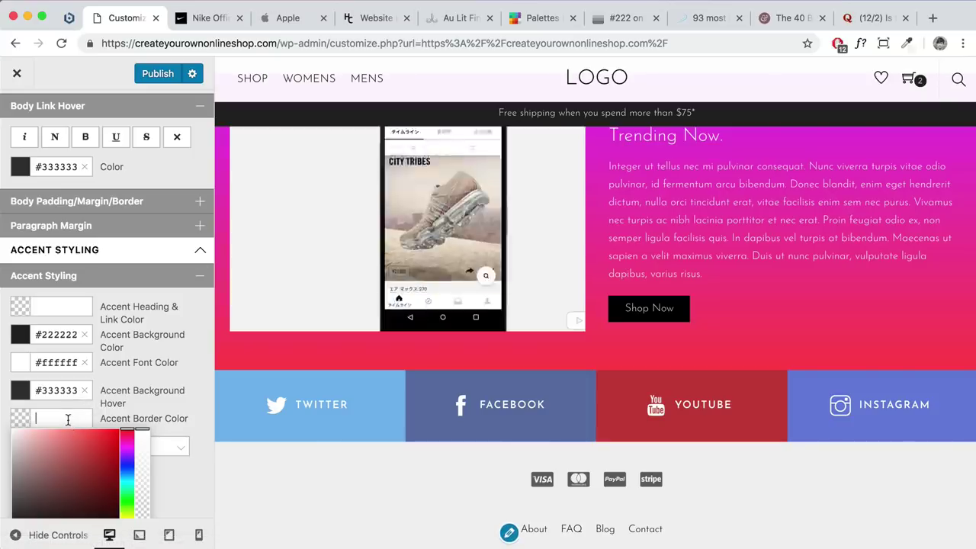
pyautogui.write('3')
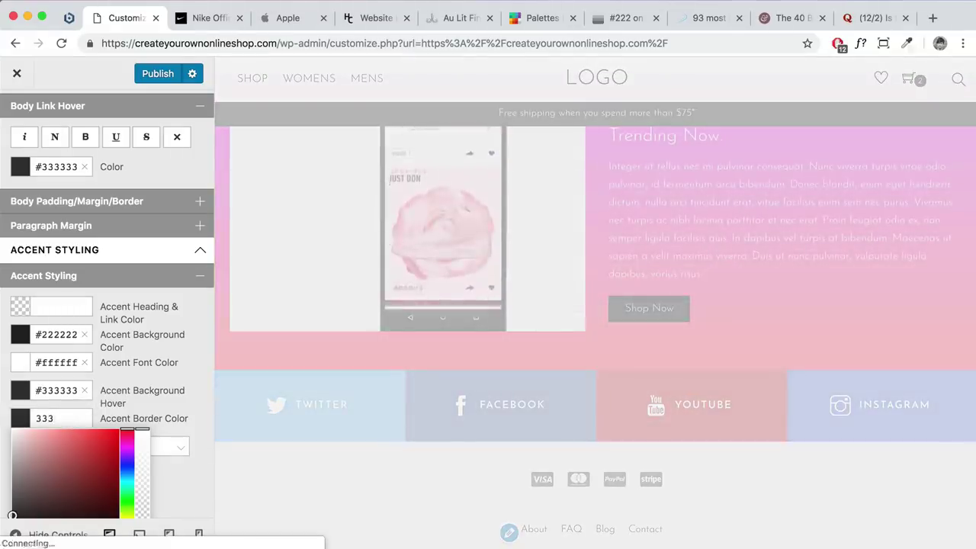
pyautogui.write('3')
pyautogui.press('Return')
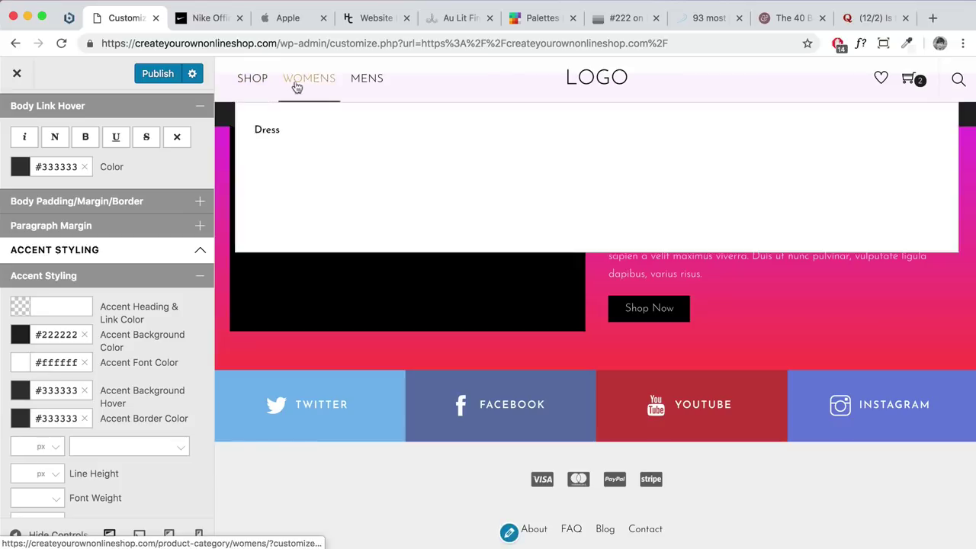
pyautogui.moveTo(373, 87)
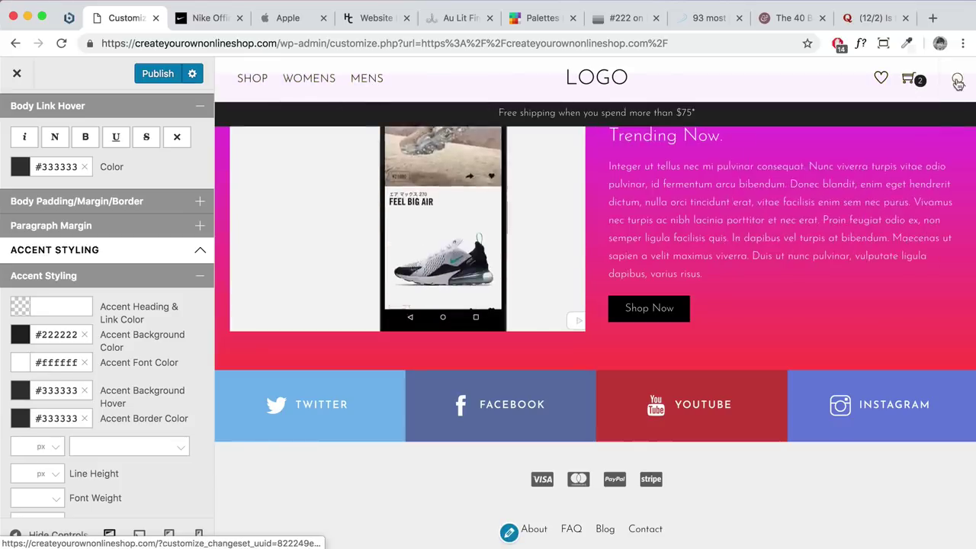
pyautogui.moveTo(296, 87)
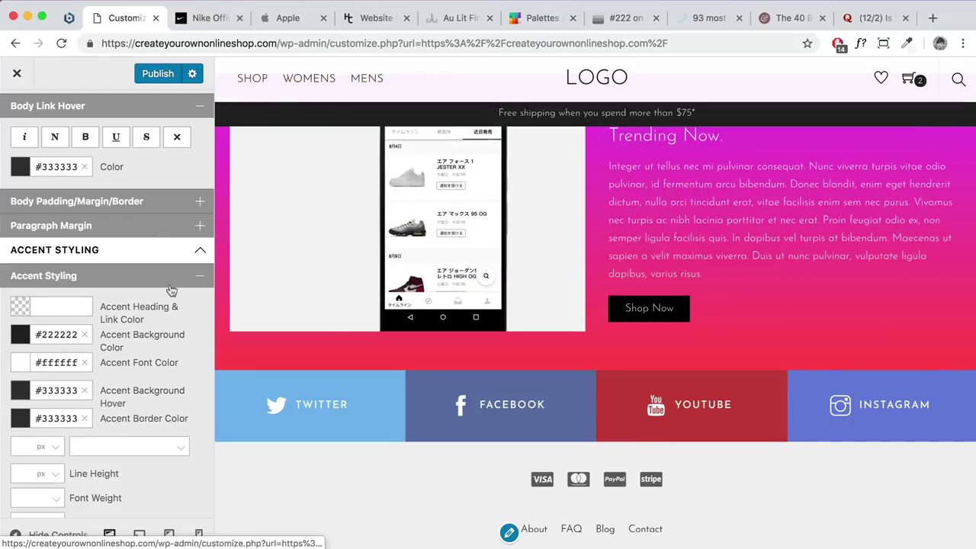
pyautogui.click(200, 276)
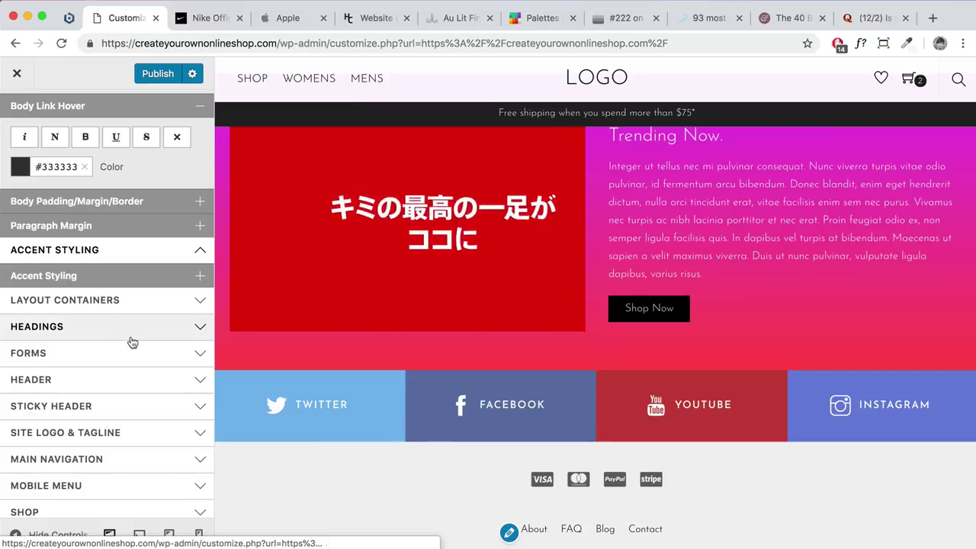
# Expand the Header styling group down to the Header Link Hover options
pyautogui.scroll(-3, 131, 343)
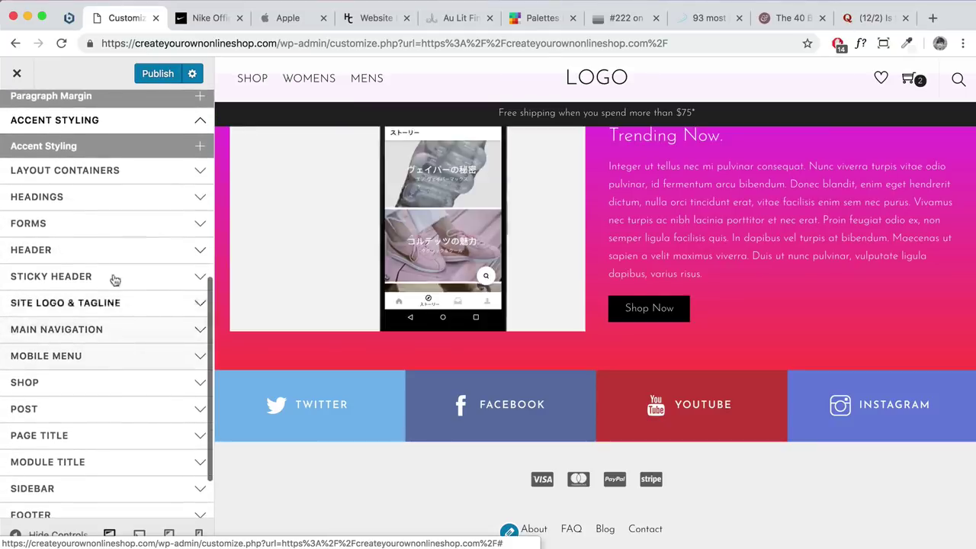
pyautogui.click(89, 252)
pyautogui.scroll(4, 442, 86)
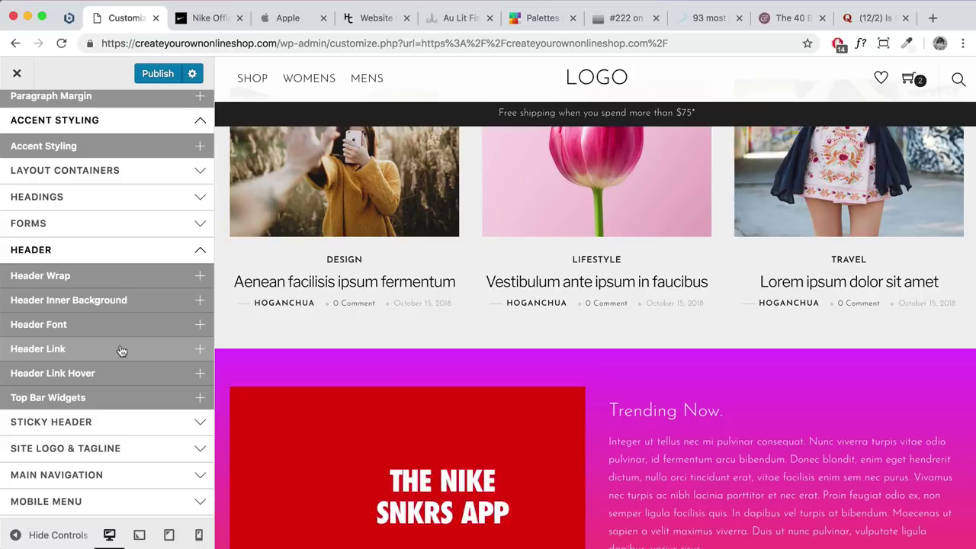
pyautogui.click(118, 350)
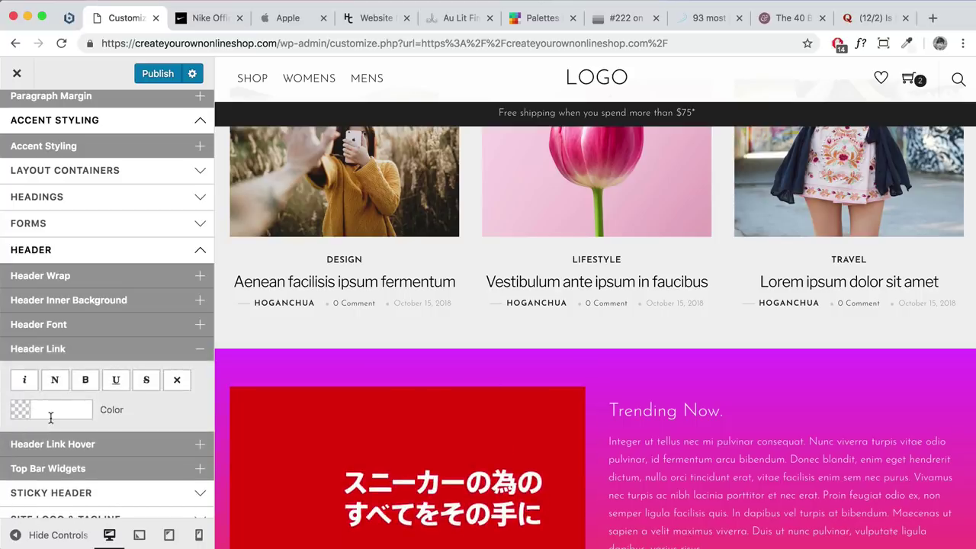
pyautogui.click(165, 351)
pyautogui.click(145, 373)
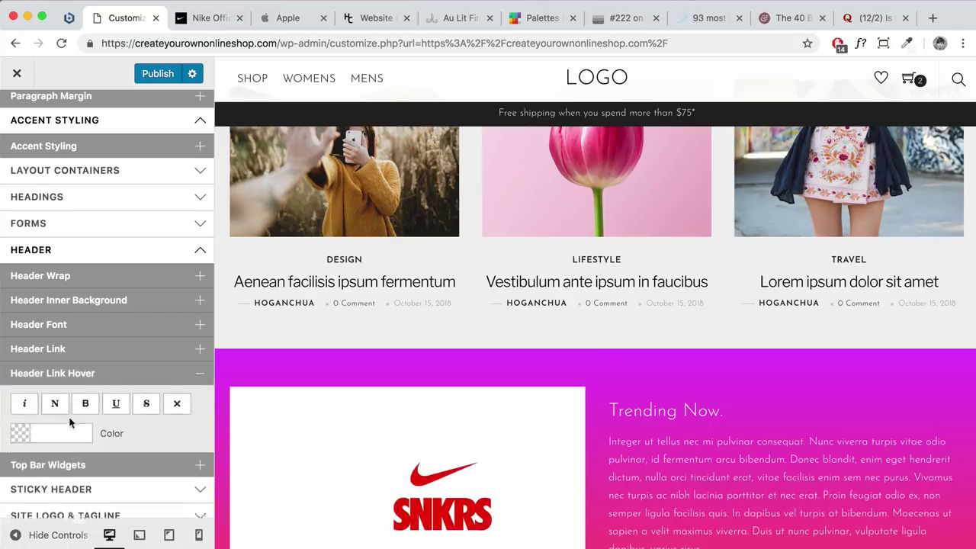
# Set the header link hover colour to #333333 and collapse the section
pyautogui.click(52, 432)
pyautogui.write('333')
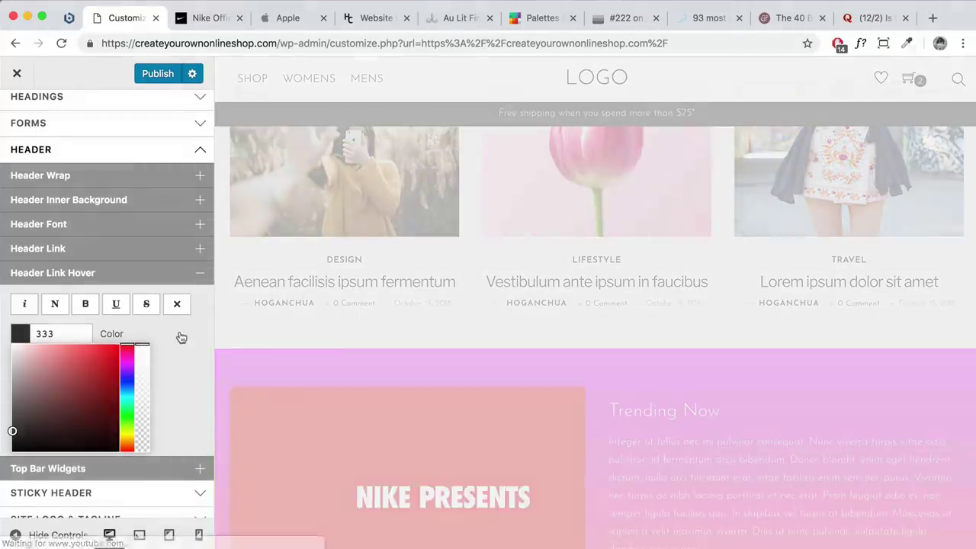
pyautogui.press('Return')
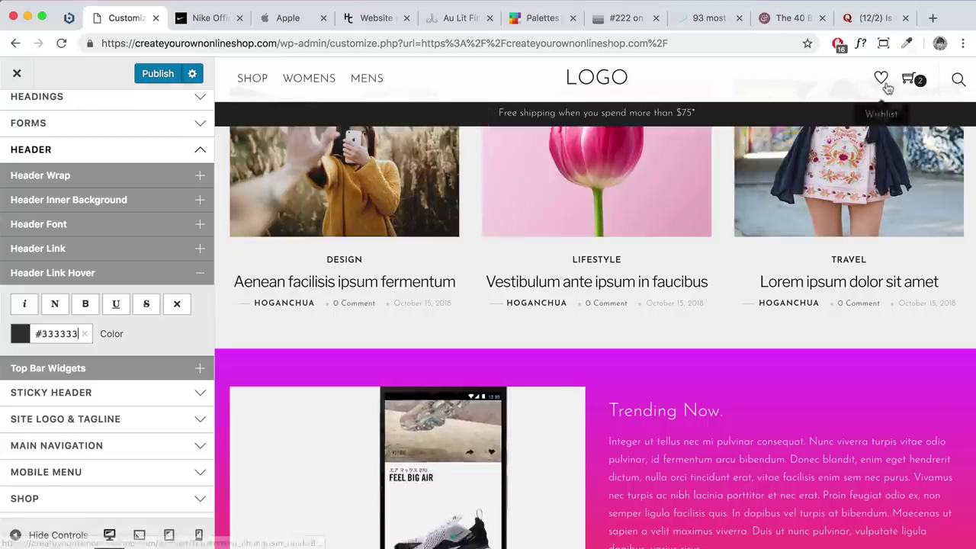
pyautogui.scroll(-1, 656, 236)
pyautogui.scroll(-3, 654, 236)
pyautogui.scroll(15, 654, 237)
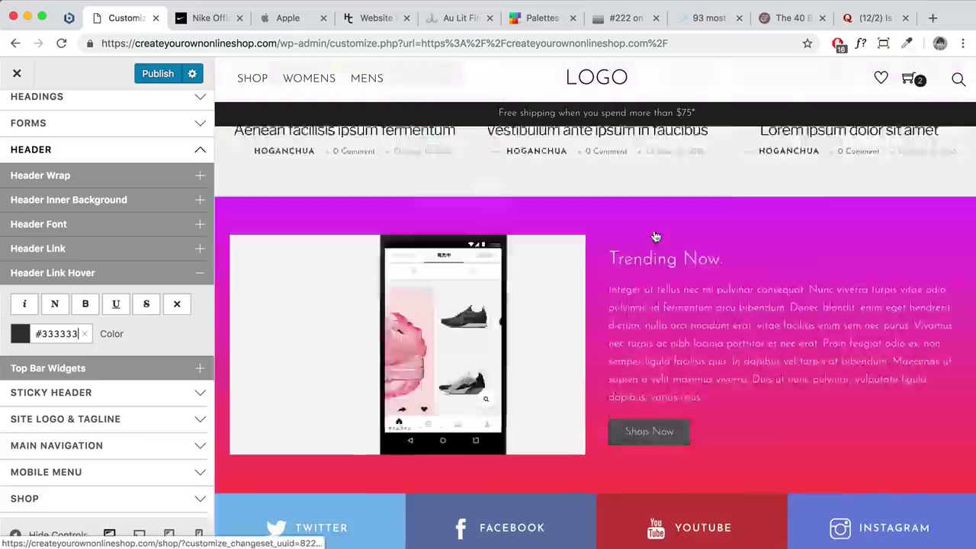
pyautogui.scroll(-15, 654, 229)
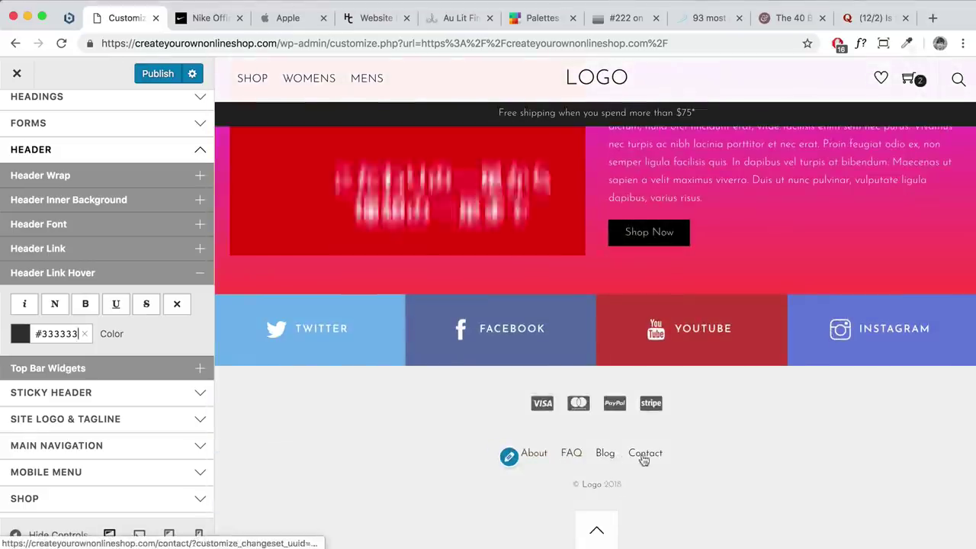
pyautogui.click(198, 273)
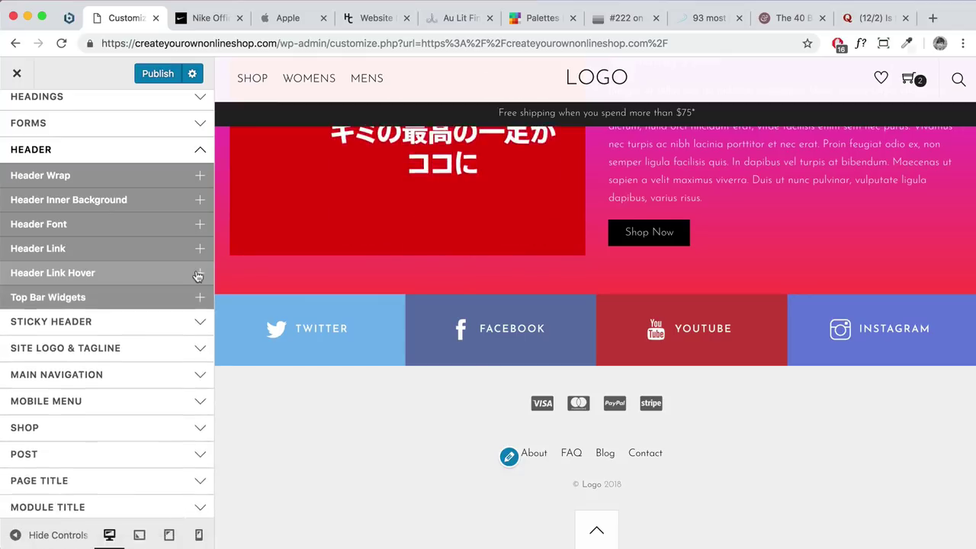
# Under Footer > Footer Menu Link Hover, enter #333333 as the colour
pyautogui.scroll(-3, 124, 403)
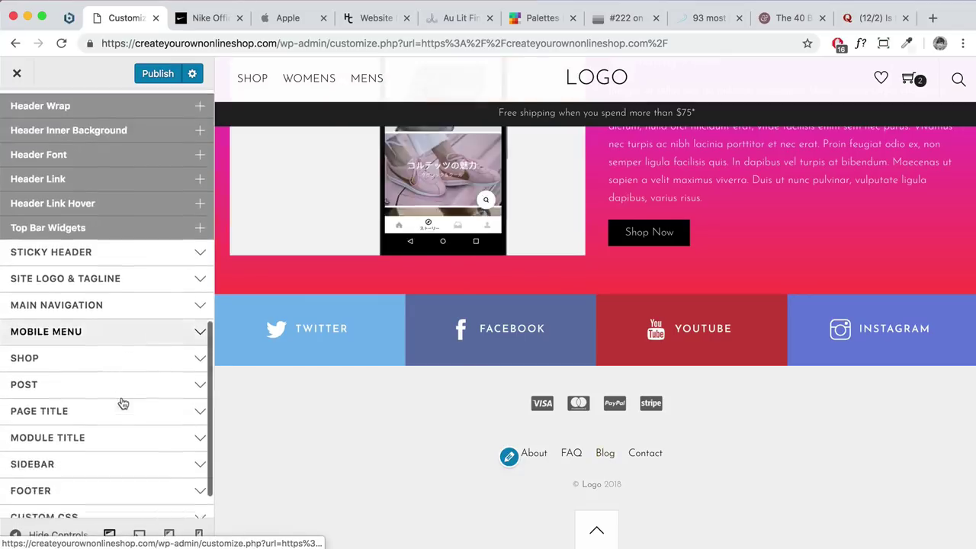
pyautogui.click(72, 442)
pyautogui.scroll(-5, 92, 381)
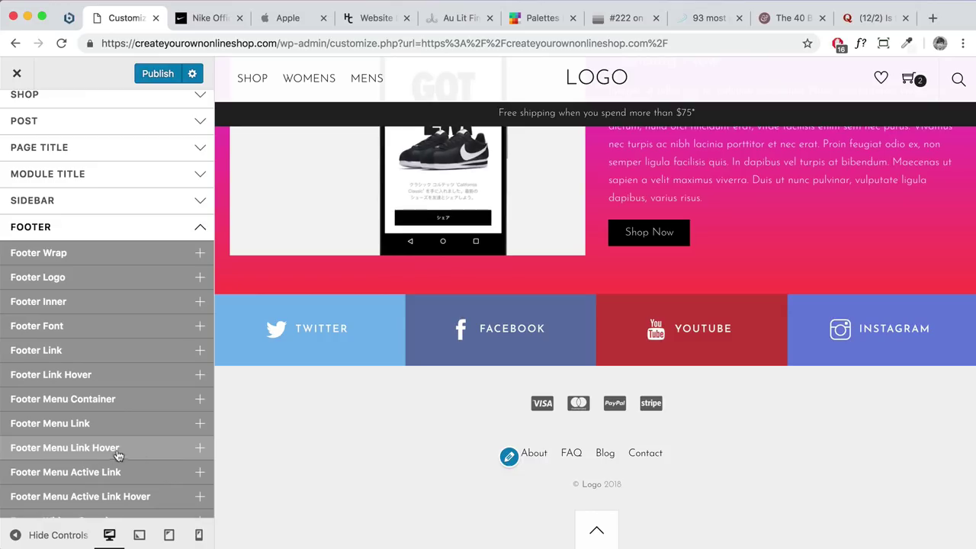
pyautogui.click(194, 450)
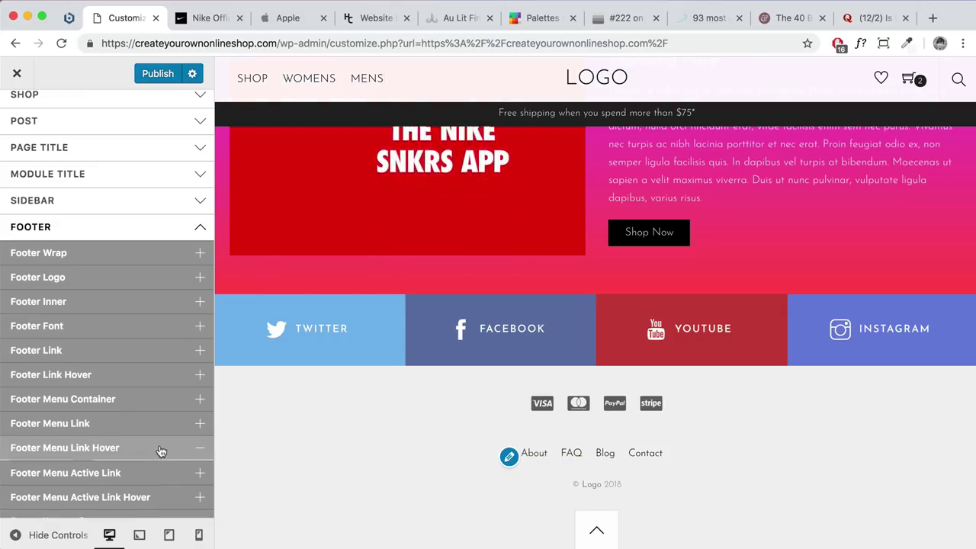
pyautogui.click(60, 330)
pyautogui.write('#333333')
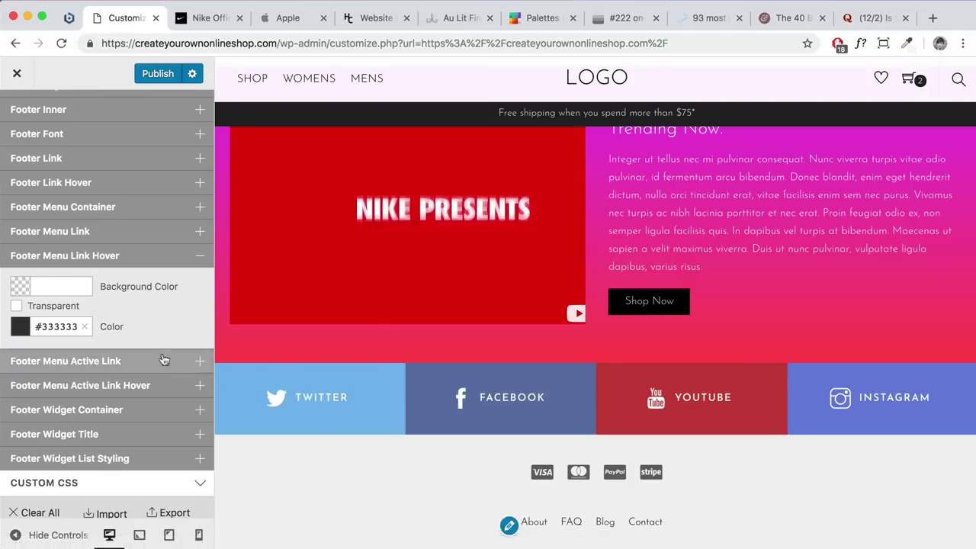
pyautogui.scroll(3, 603, 265)
pyautogui.scroll(6, 603, 264)
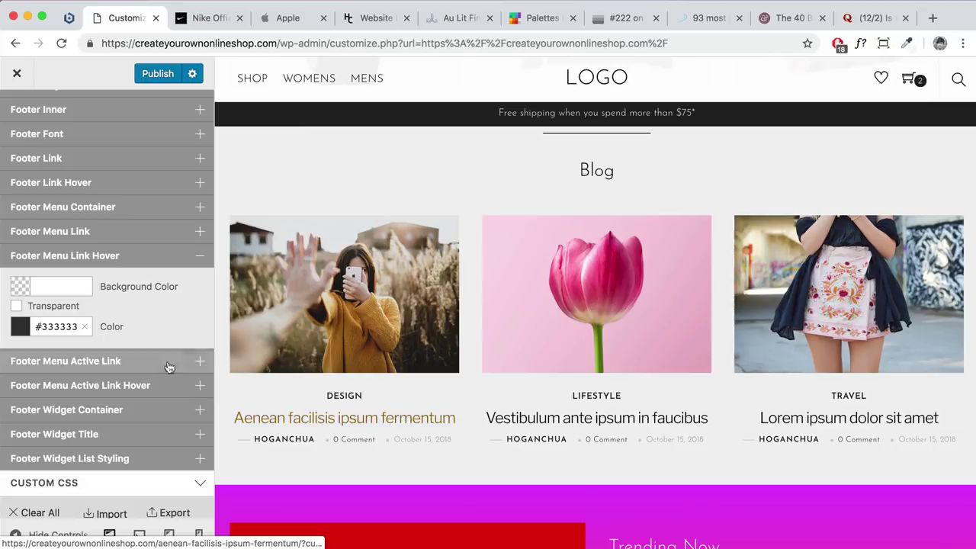
pyautogui.scroll(10, 168, 366)
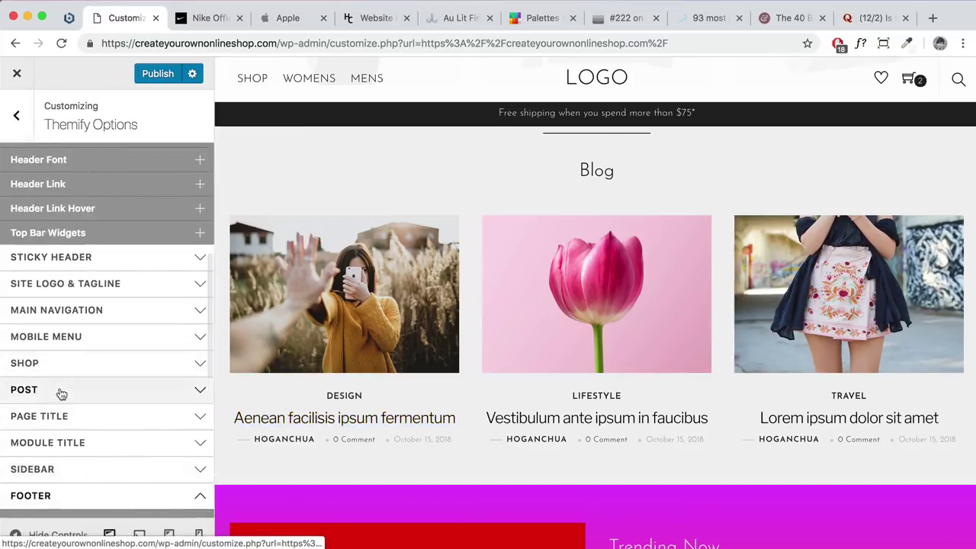
# Under Post > Post Title Hover, set the colour to #333333
pyautogui.click(61, 392)
pyautogui.scroll(-3, 84, 381)
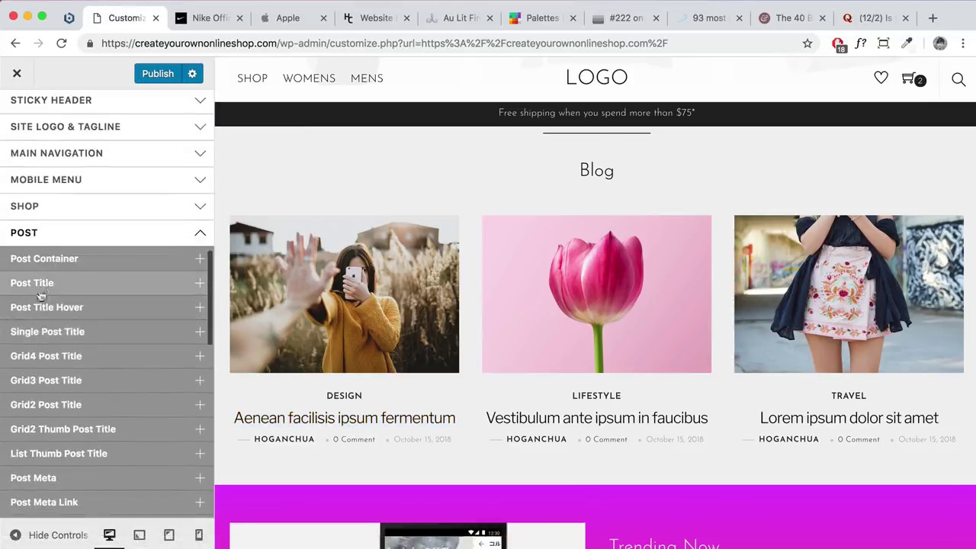
pyautogui.click(125, 313)
pyautogui.scroll(-5, 76, 366)
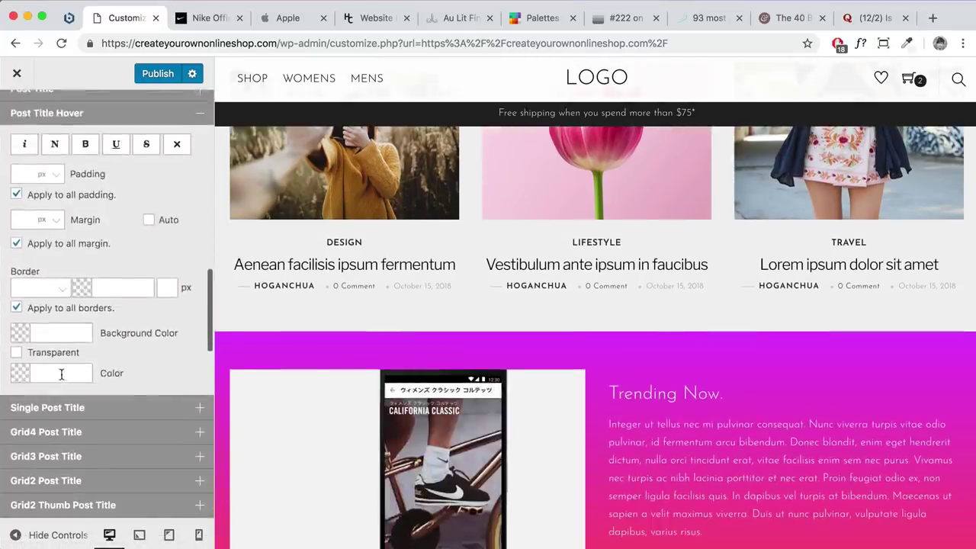
pyautogui.click(61, 373)
pyautogui.write('333')
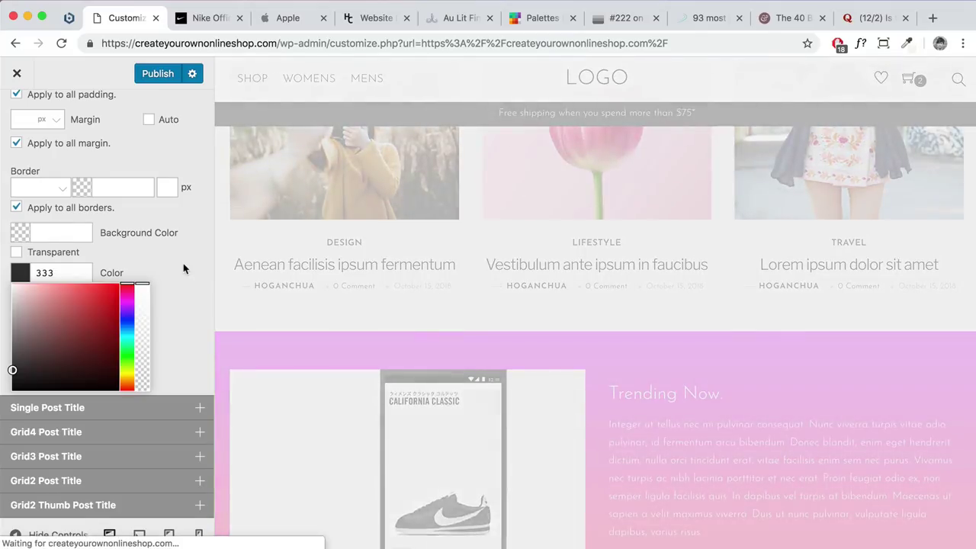
pyautogui.click(183, 264)
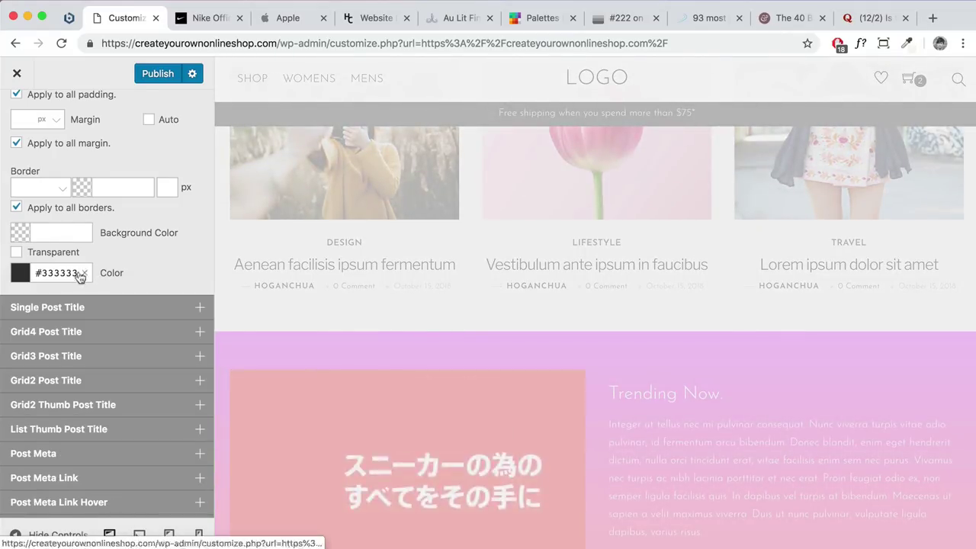
pyautogui.scroll(7, 338, 261)
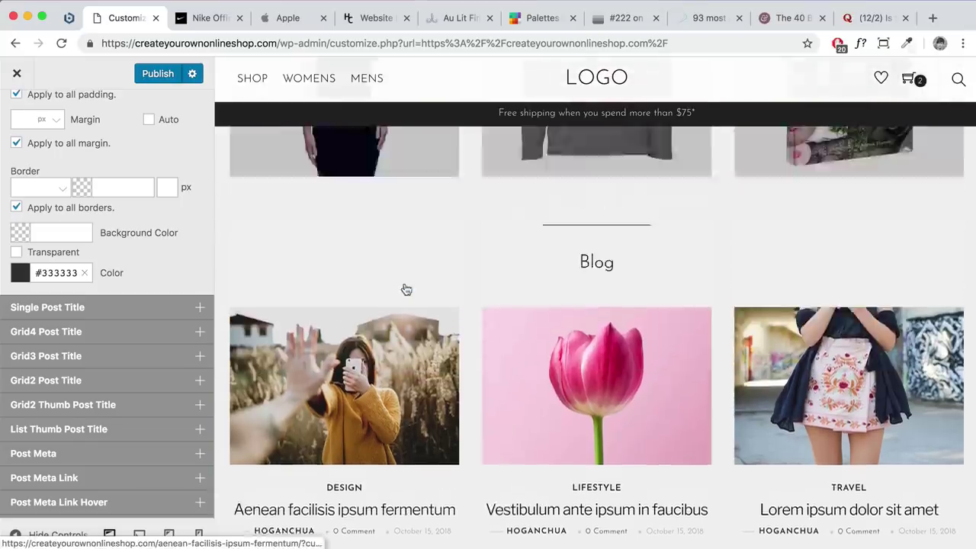
pyautogui.scroll(8, 338, 261)
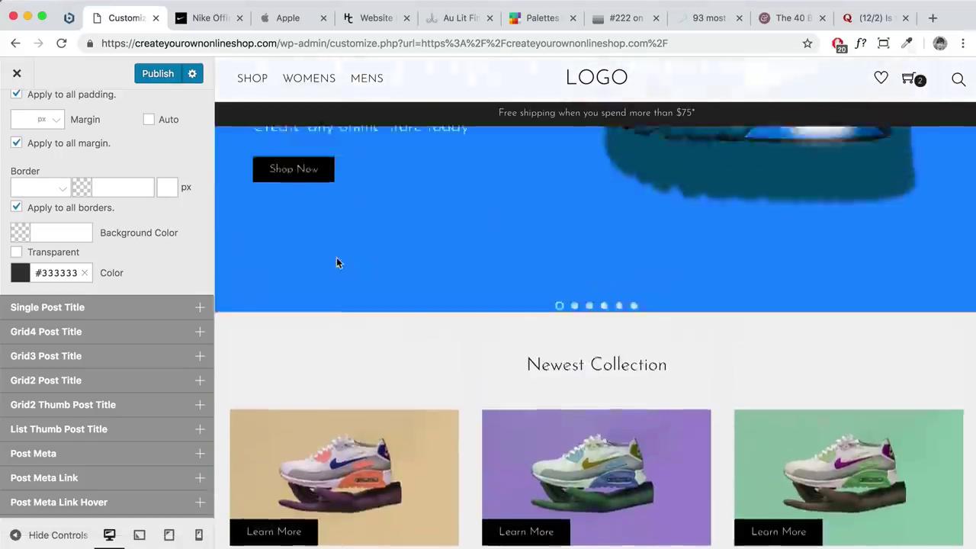
pyautogui.scroll(10, 180, 242)
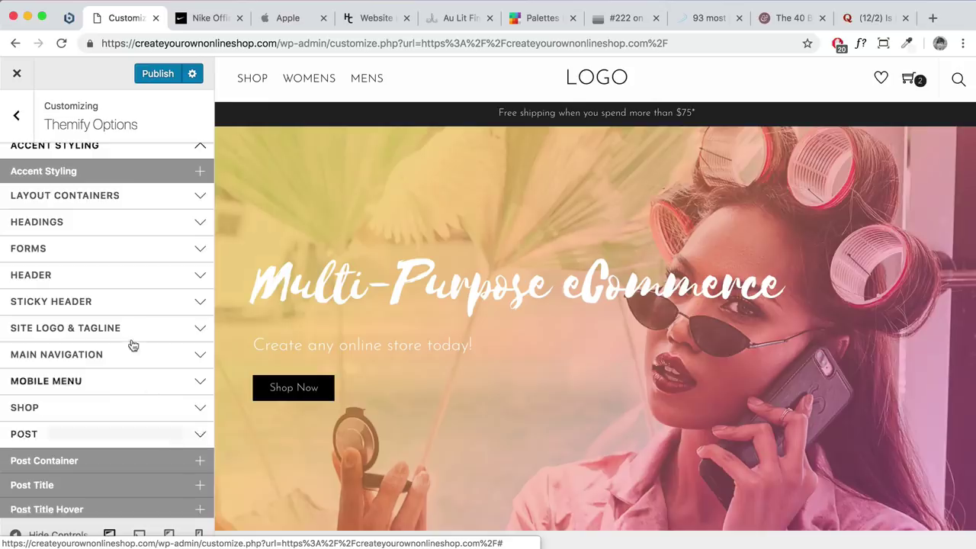
pyautogui.scroll(3, 175, 282)
# Collapse the accent, body link and body styling groups
pyautogui.click(178, 256)
pyautogui.scroll(3, 179, 257)
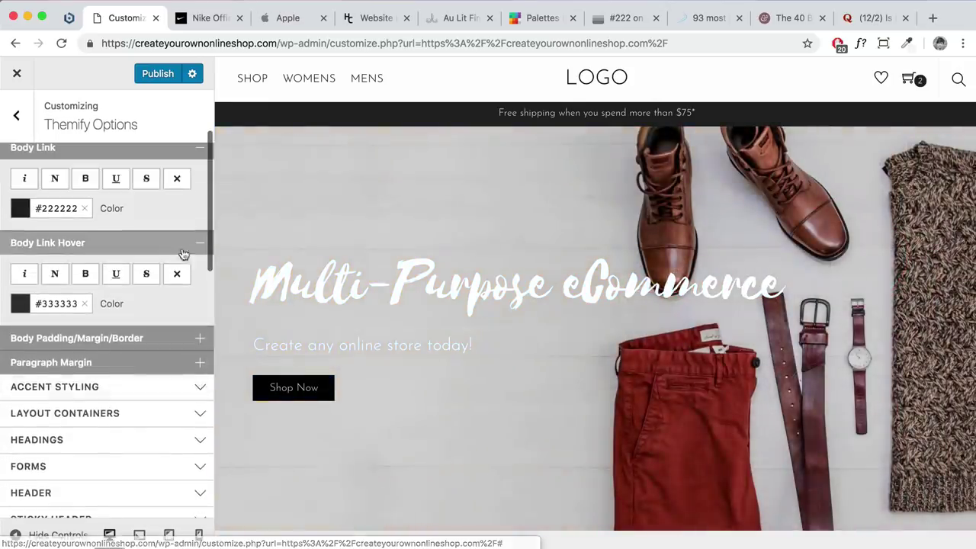
pyautogui.click(187, 245)
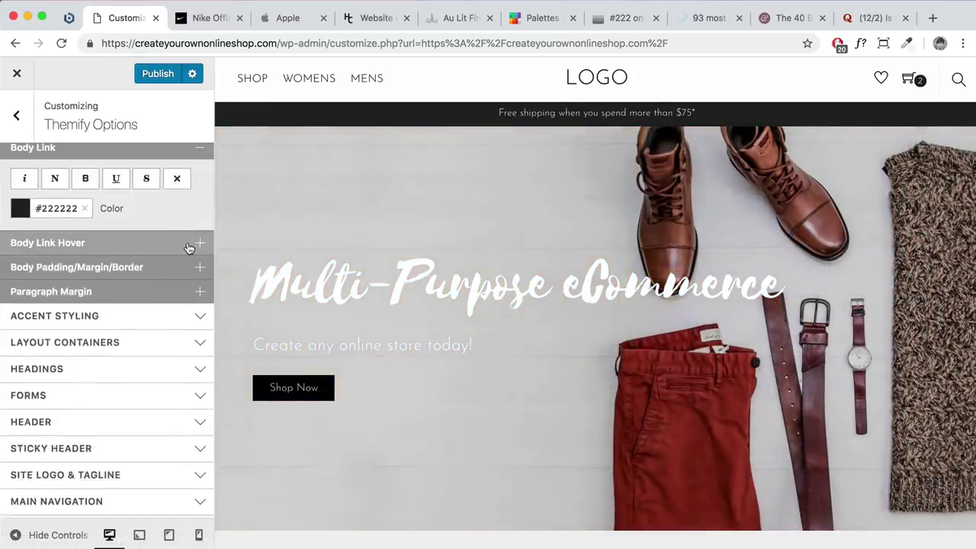
pyautogui.scroll(2, 188, 247)
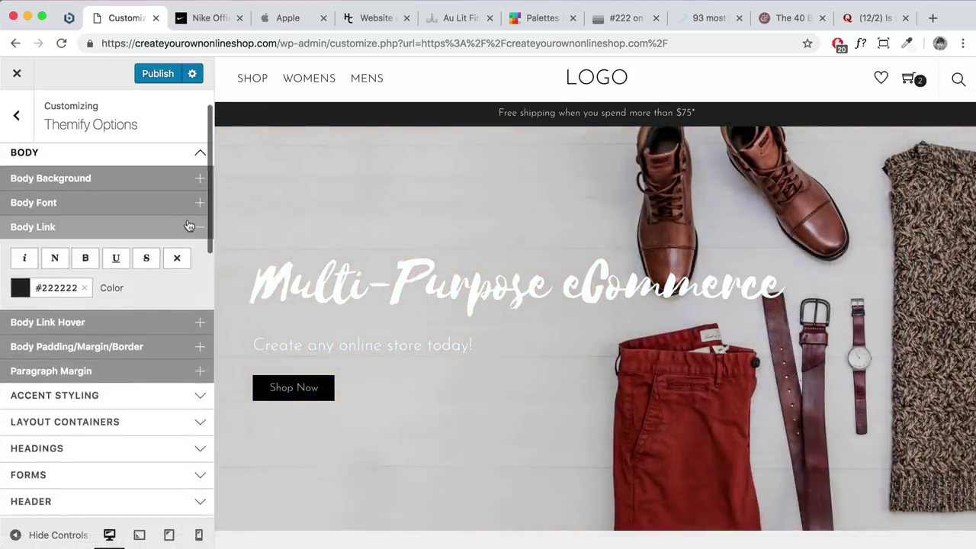
pyautogui.click(189, 226)
pyautogui.click(187, 152)
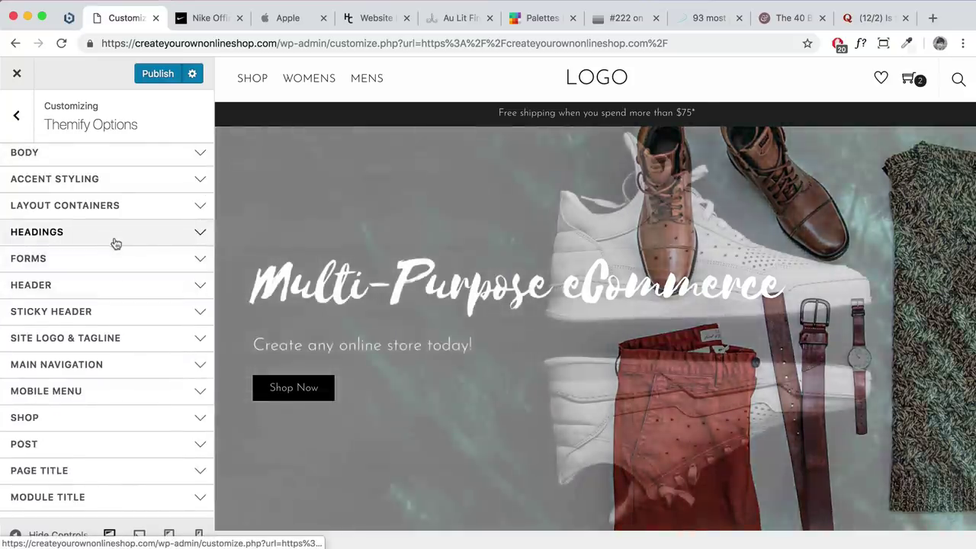
# Set the Heading 1 font family to Josefin Sans
pyautogui.click(115, 237)
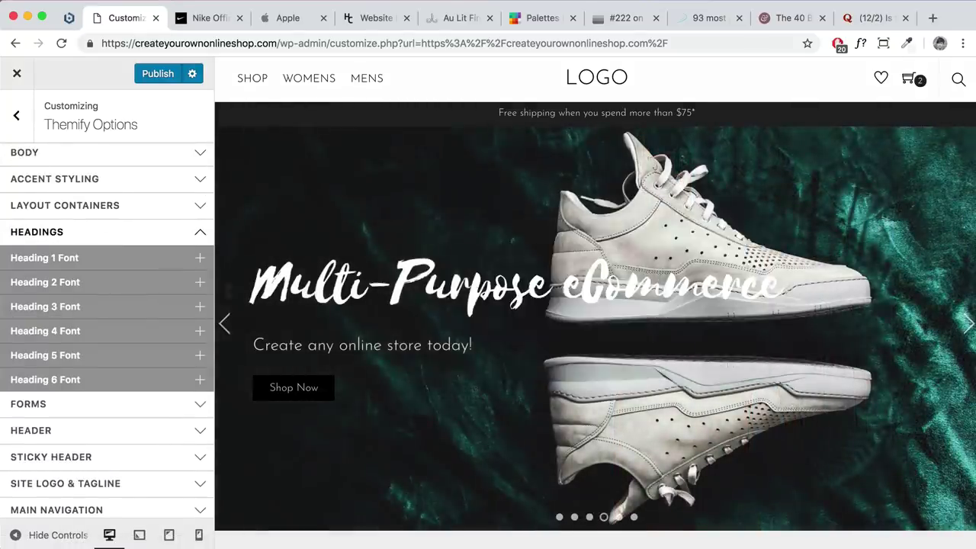
pyautogui.moveTo(253, 286); pyautogui.dragTo(730, 280)
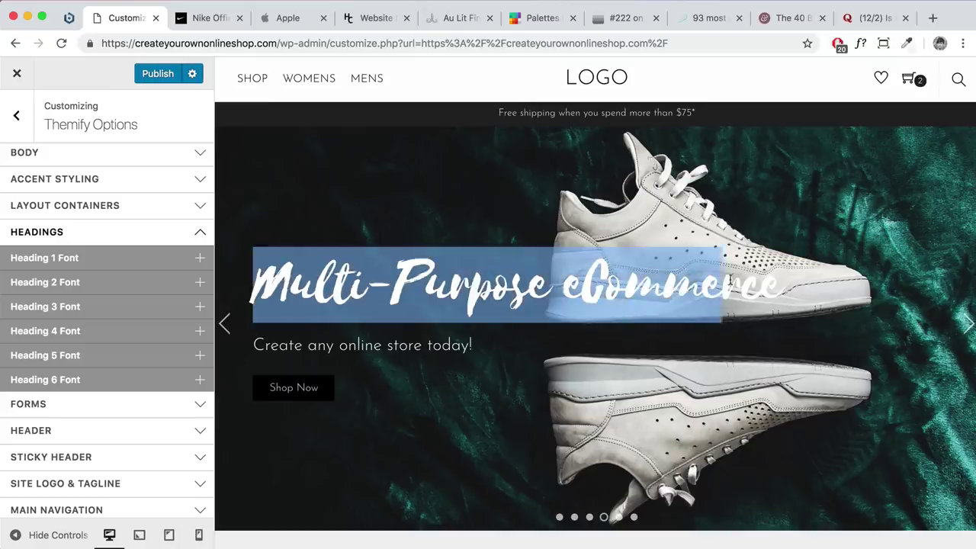
pyautogui.click(96, 259)
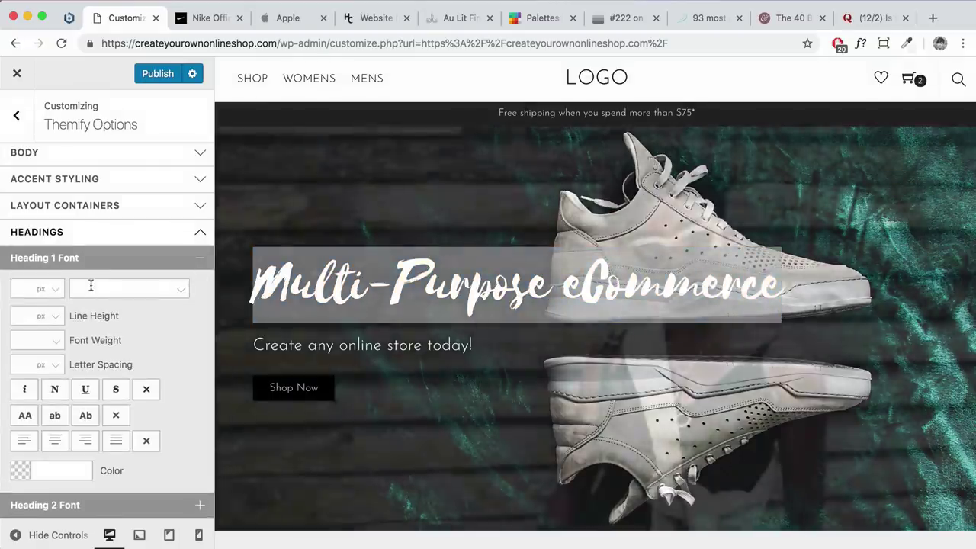
pyautogui.click(89, 288)
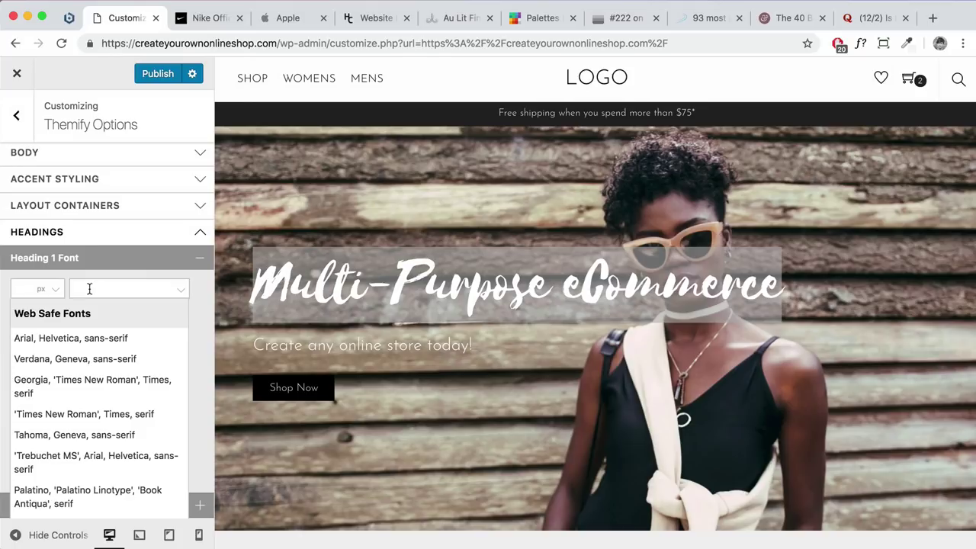
pyautogui.write('Jose')
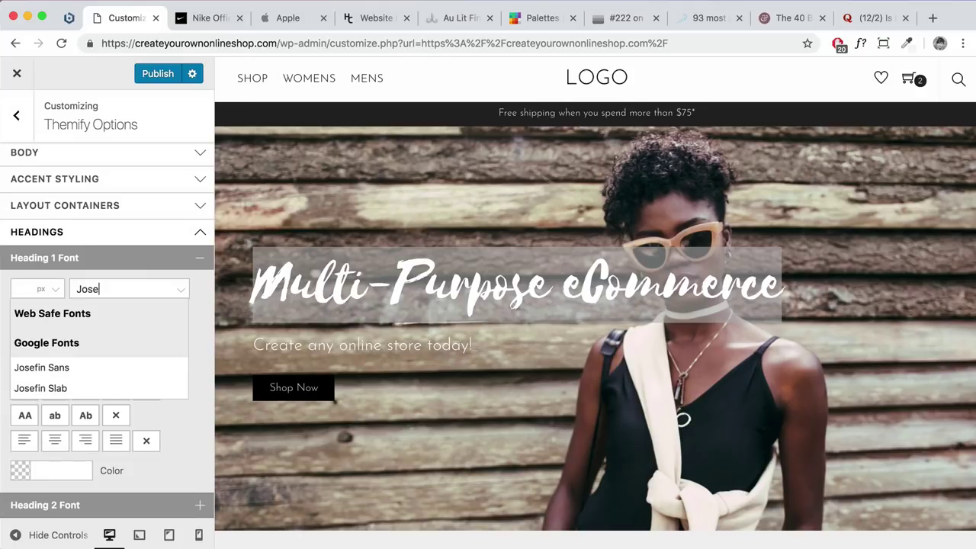
pyautogui.write('fine')
pyautogui.press('BackSpace')
pyautogui.click(76, 368)
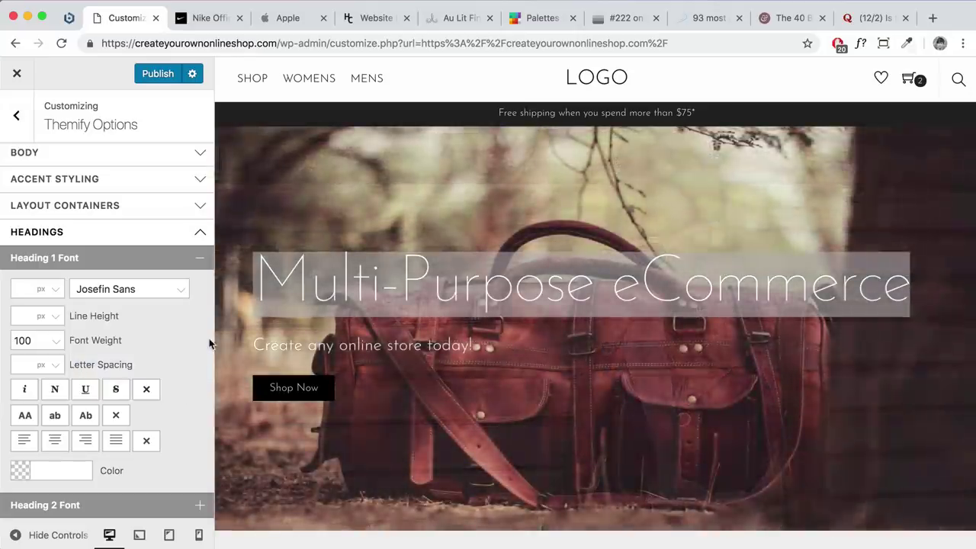
pyautogui.click(141, 290)
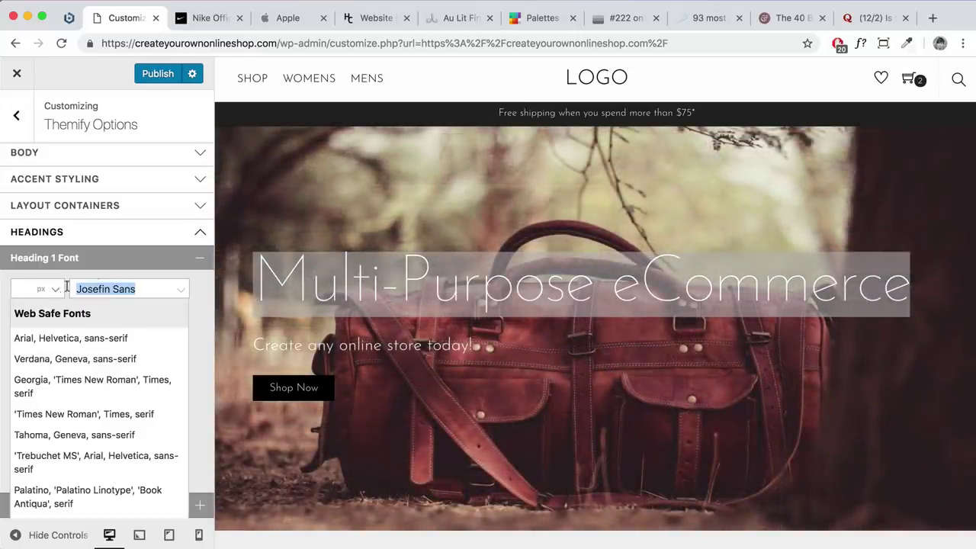
pyautogui.click(552, 327)
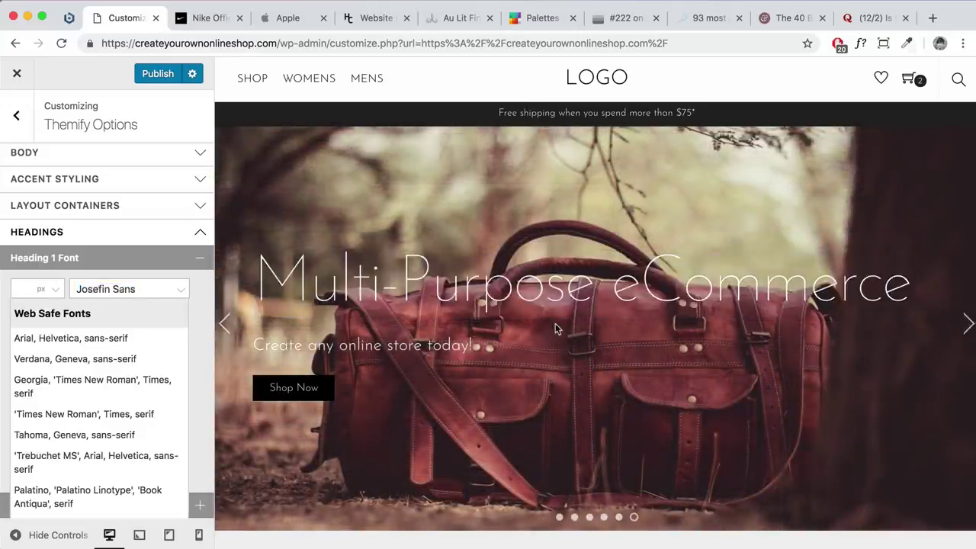
# Open the preview's Contact page in a new tab, then return to the Customizer
pyautogui.scroll(-10, 555, 323)
pyautogui.scroll(-10, 556, 329)
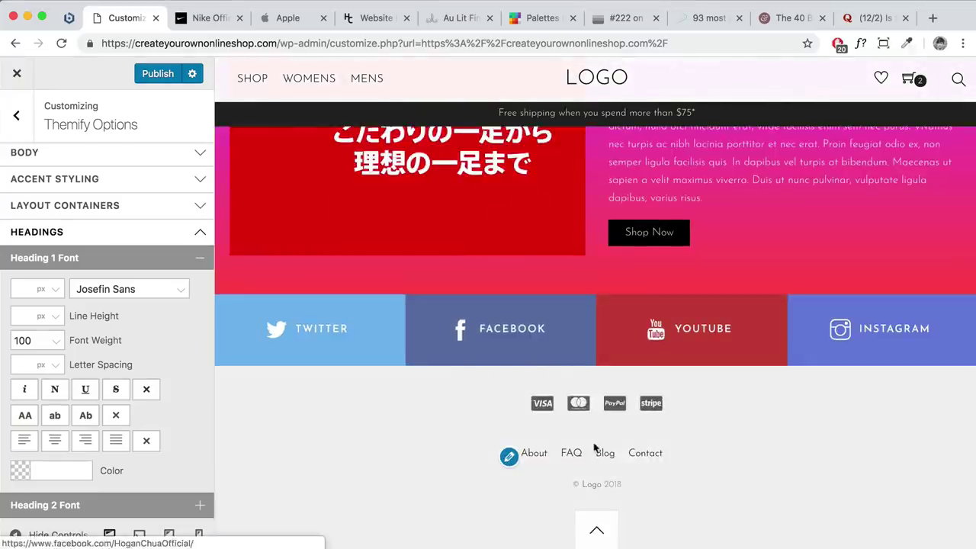
pyautogui.rightClick(644, 456)
pyautogui.click(686, 399)
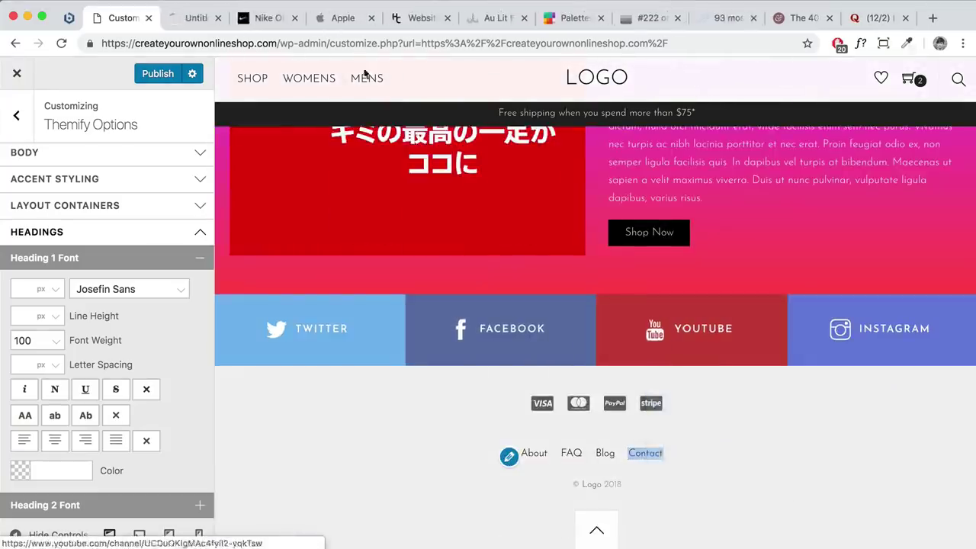
pyautogui.click(193, 25)
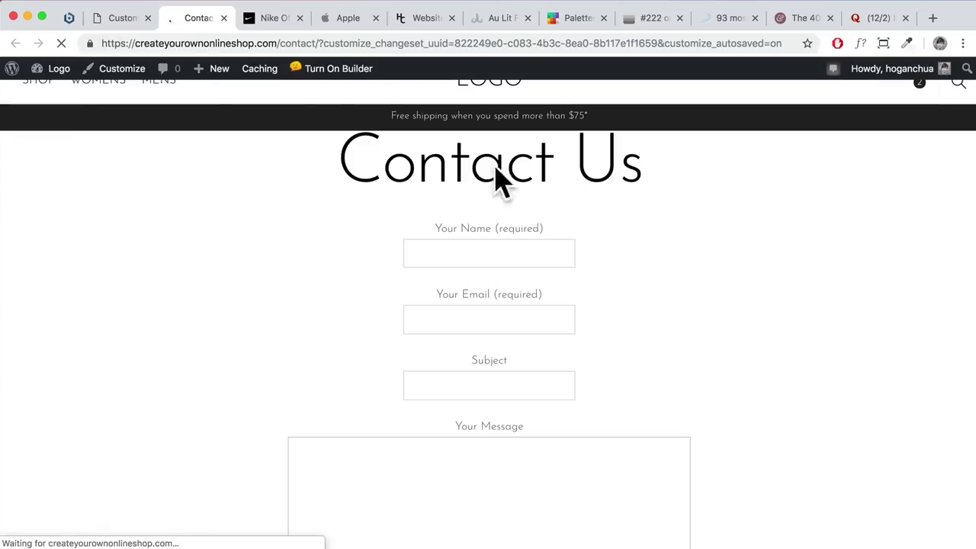
pyautogui.click(109, 21)
# Clear the Heading 1 font family, set its weight to normal, and fold the settings
pyautogui.click(170, 290)
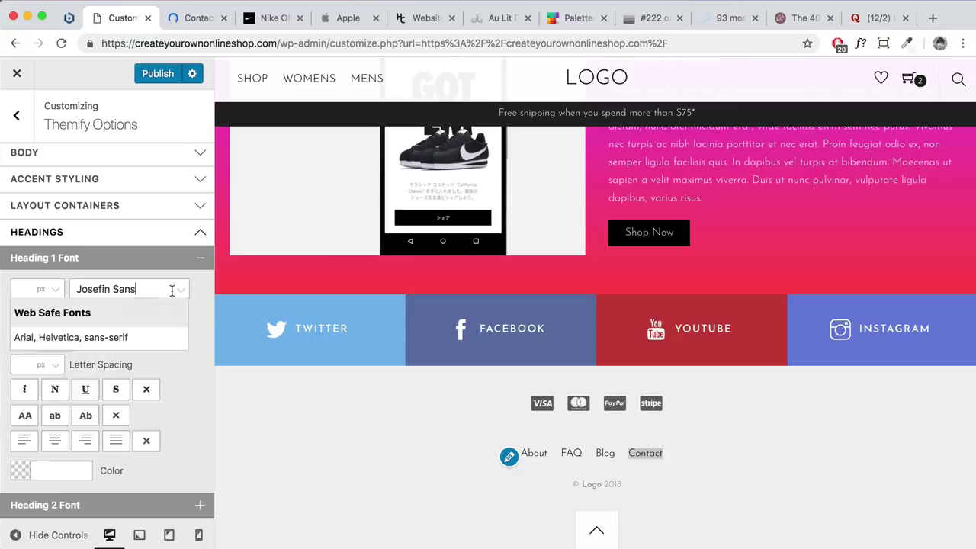
pyautogui.press('super+a')
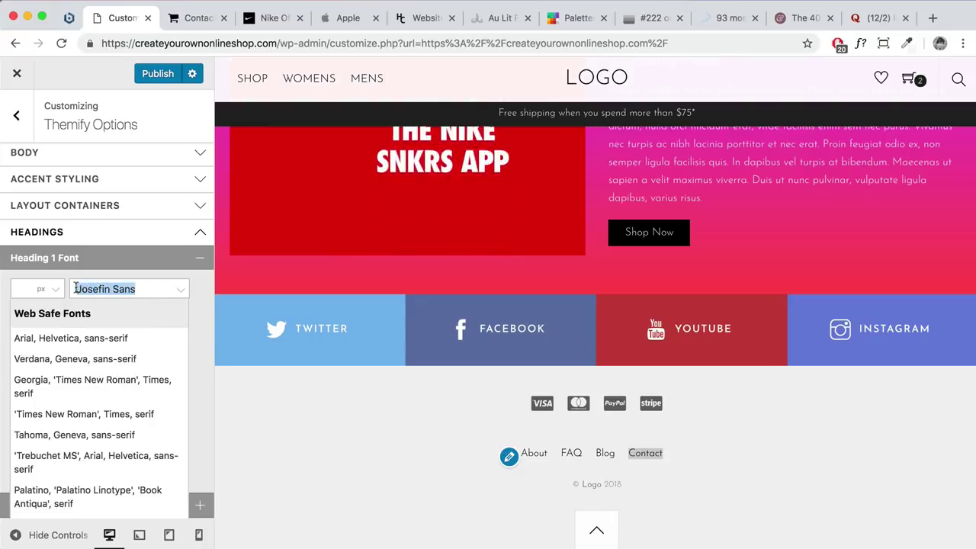
pyautogui.press('BackSpace')
pyautogui.click(202, 307)
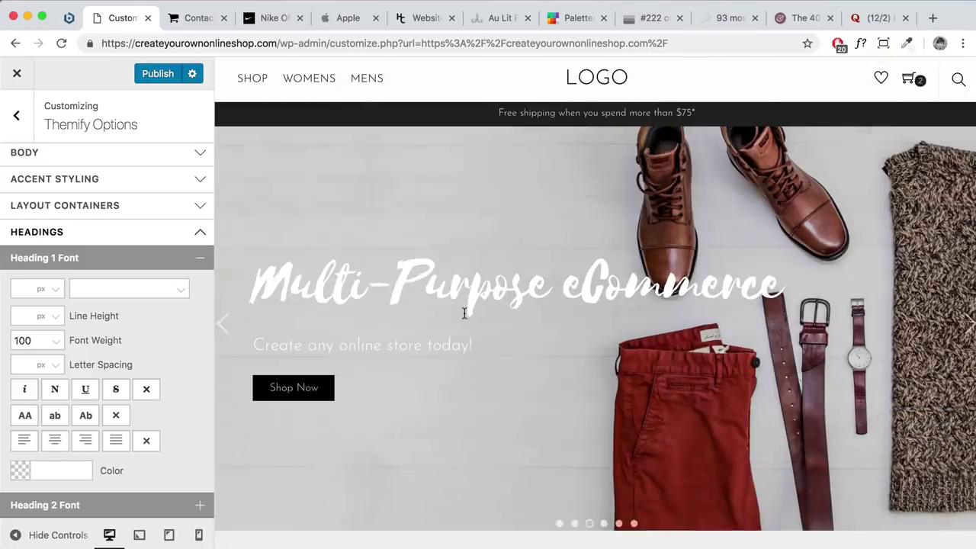
pyautogui.click(50, 340)
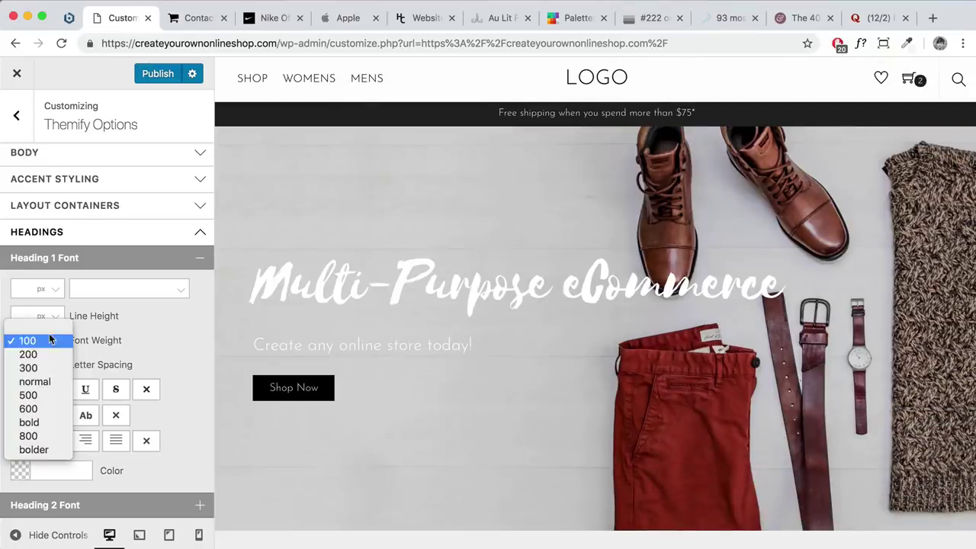
pyautogui.click(35, 382)
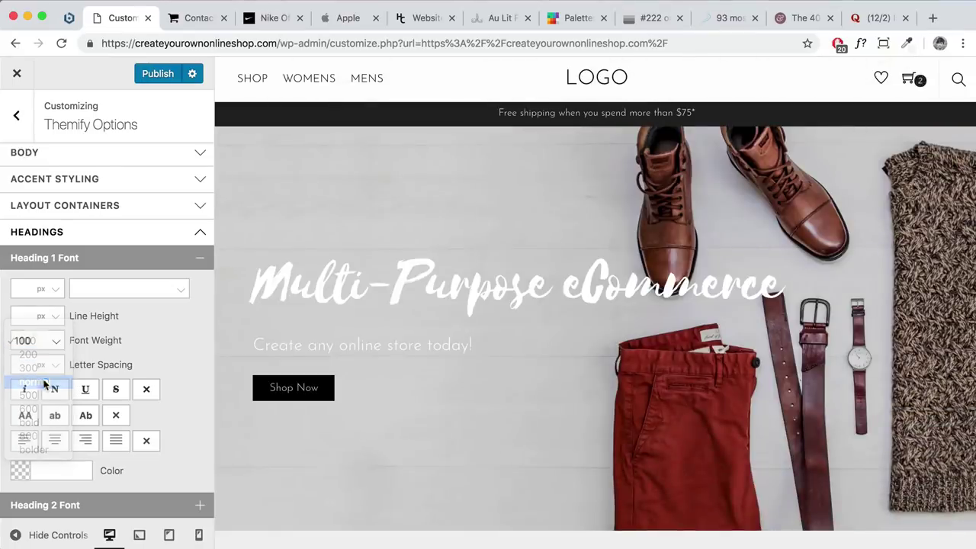
pyautogui.click(181, 267)
pyautogui.scroll(-2, 101, 338)
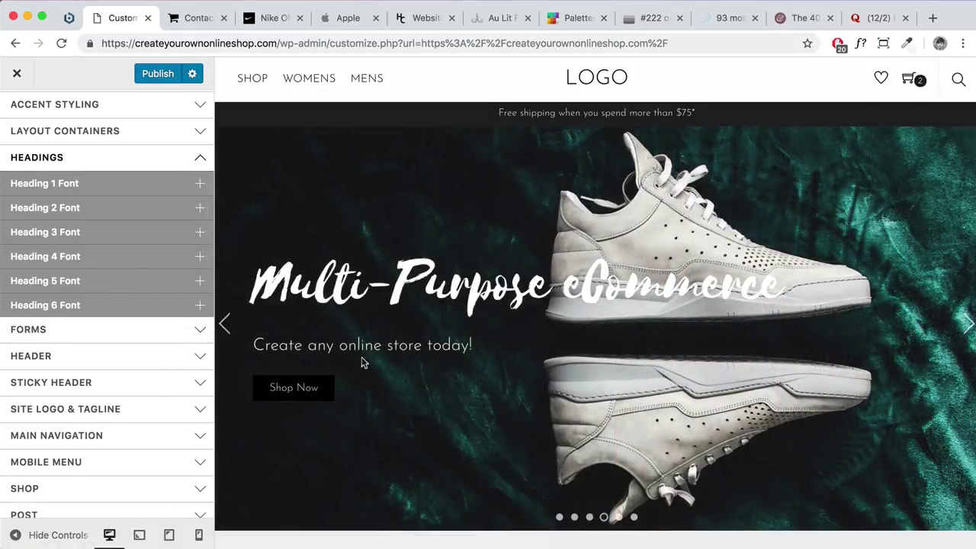
# View the Contact page in a new tab, then load Contact in the Customizer preview
pyautogui.scroll(-12, 438, 293)
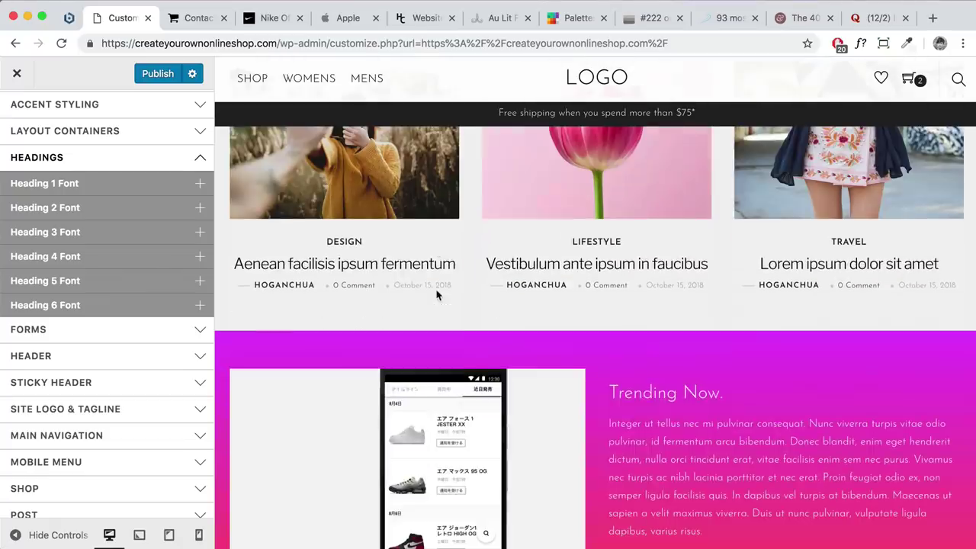
pyautogui.rightClick(391, 266)
pyautogui.click(401, 268)
pyautogui.scroll(-5, 509, 270)
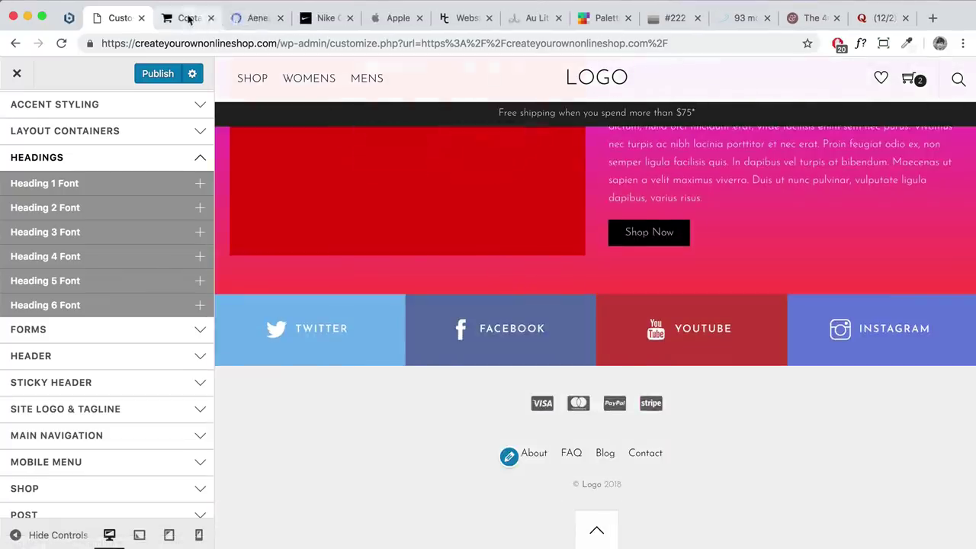
pyautogui.hotkey('ctrl', 'Tab')
pyautogui.scroll(-5, 508, 272)
pyautogui.scroll(2, 508, 272)
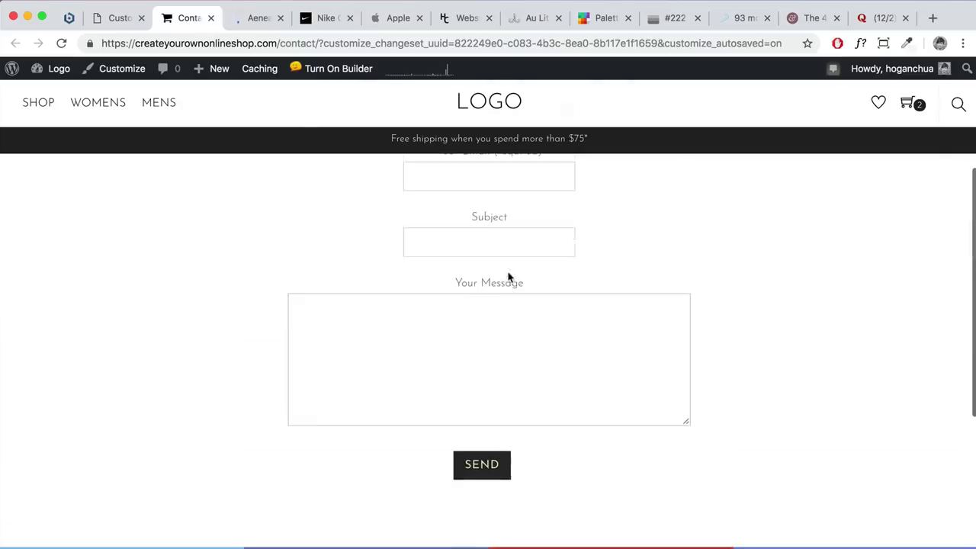
pyautogui.scroll(3, 444, 233)
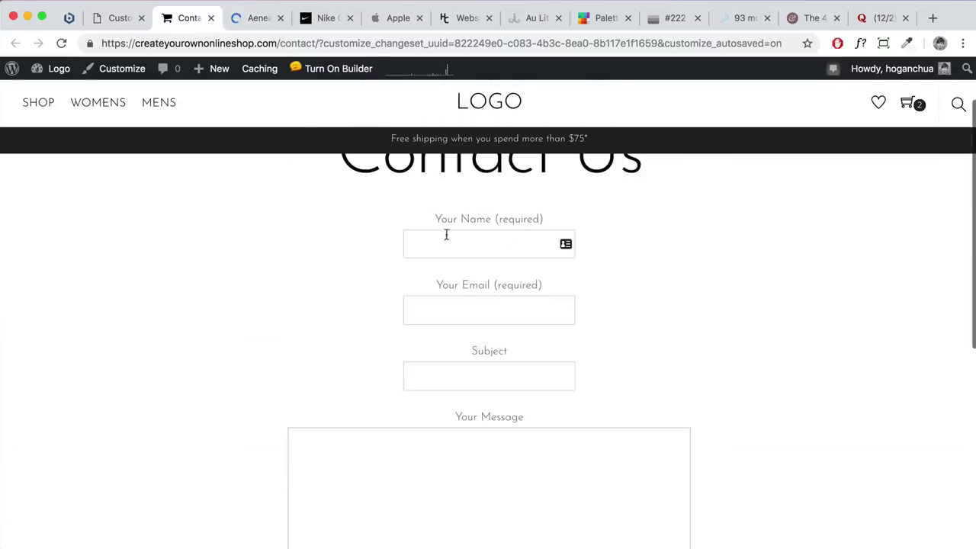
pyautogui.click(114, 21)
pyautogui.click(646, 456)
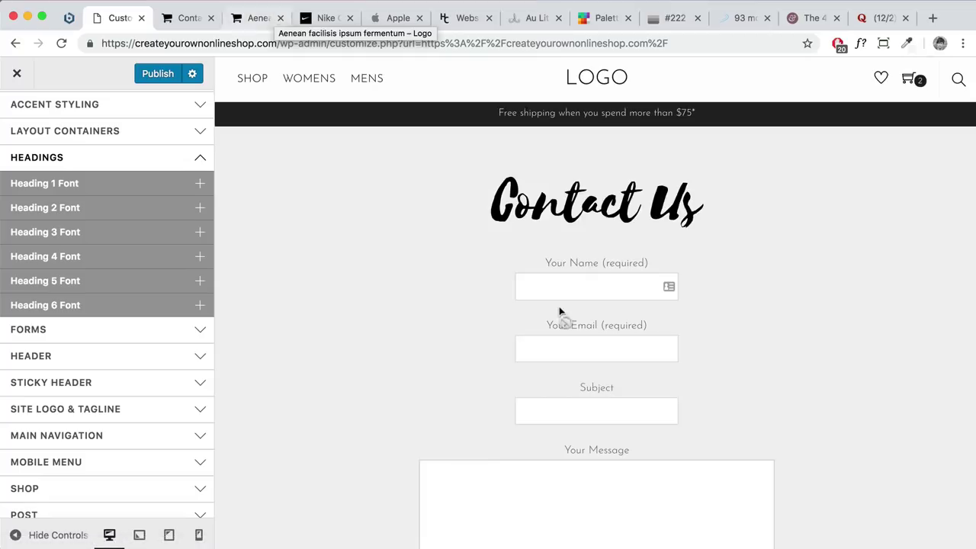
pyautogui.scroll(-4, 556, 309)
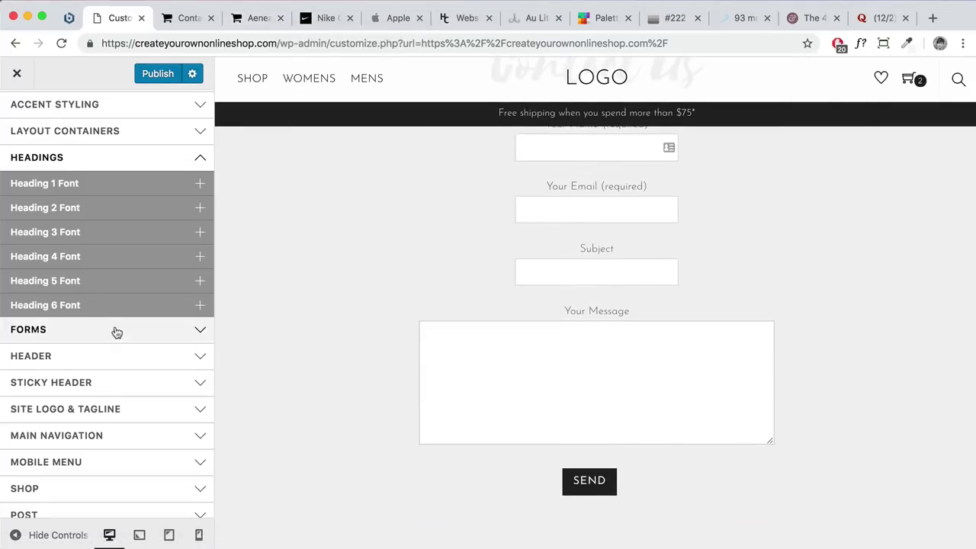
# Open Forms > Form Fields and uncheck 'Apply to all borders'
pyautogui.click(114, 331)
pyautogui.scroll(-2, 105, 350)
pyautogui.scroll(3, 576, 255)
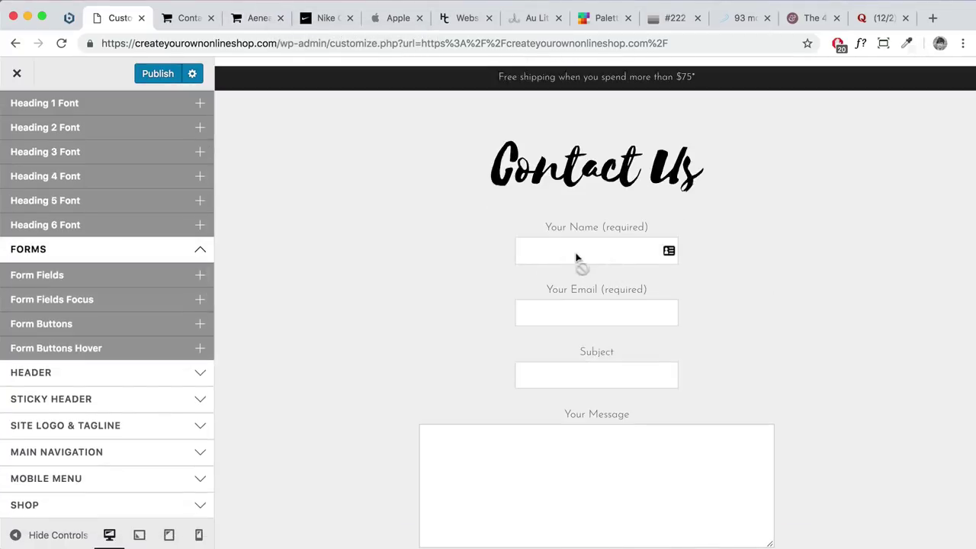
pyautogui.click(88, 279)
pyautogui.scroll(-6, 86, 275)
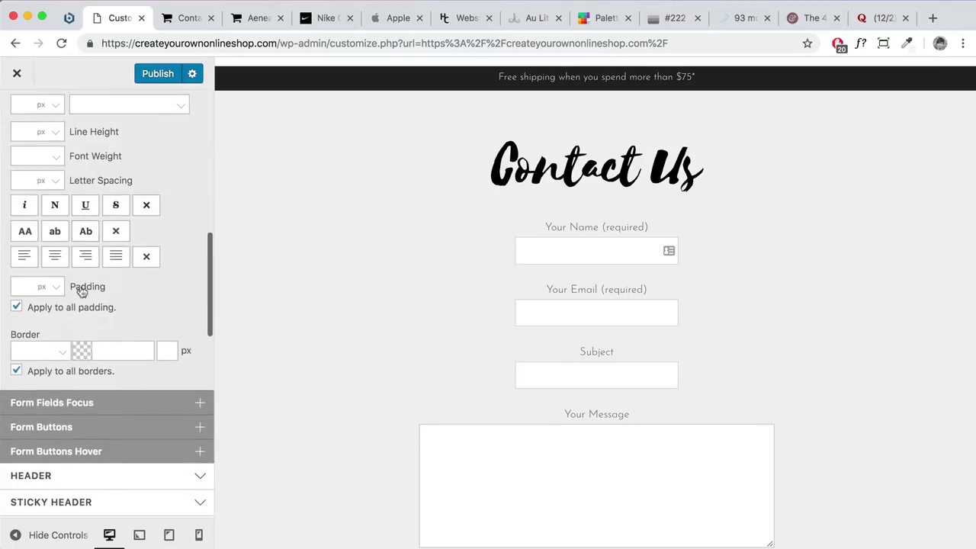
pyautogui.click(16, 371)
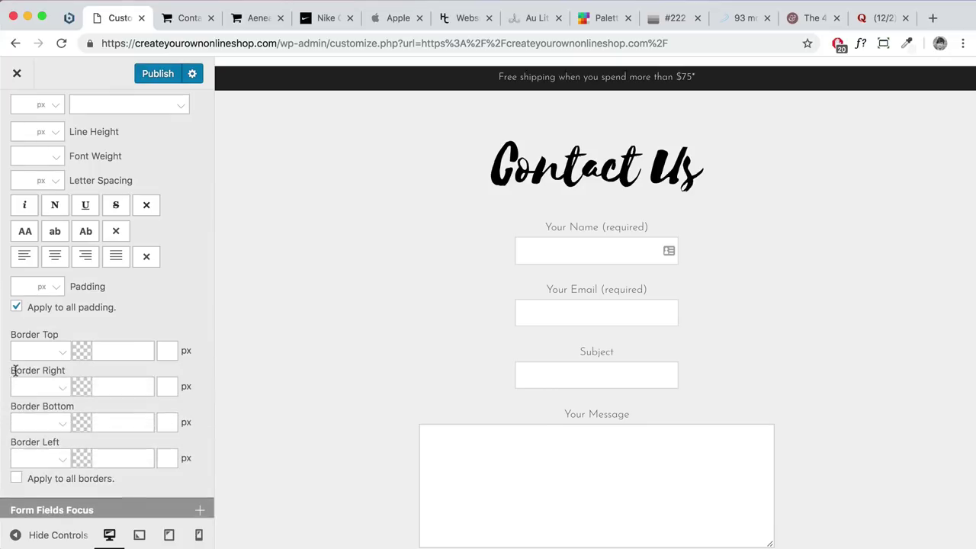
# Make the form fields' bottom border solid #eeeeee
pyautogui.click(39, 423)
pyautogui.click(36, 435)
pyautogui.click(115, 423)
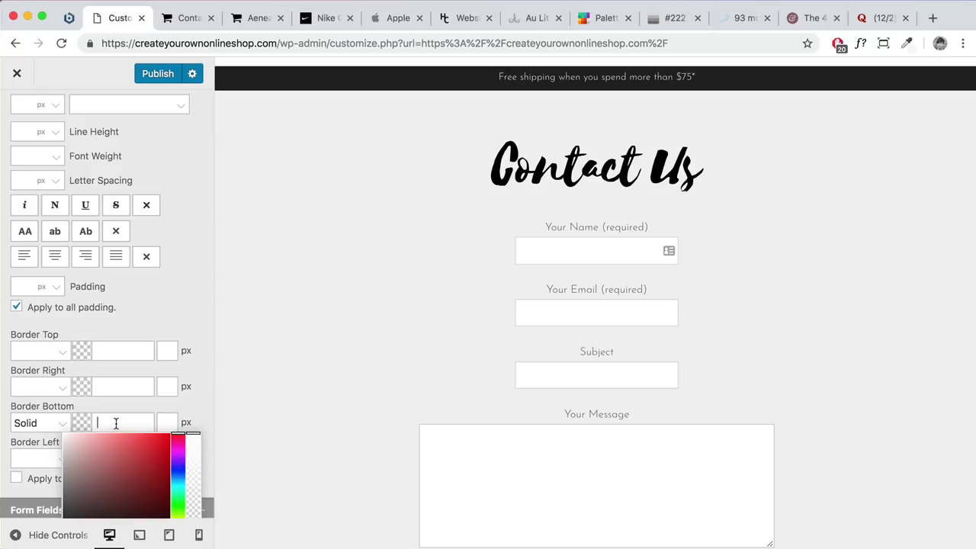
pyautogui.write('333')
pyautogui.press('super+a')
pyautogui.write('ee')
pyautogui.click(126, 410)
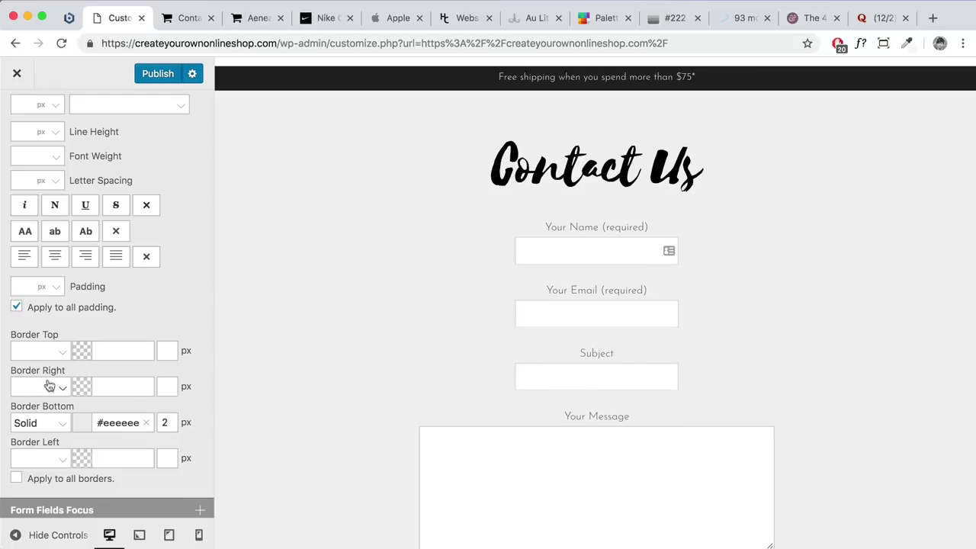
# Set the top, right and left field borders to None, then check the message box
pyautogui.moveTo(96, 347); pyautogui.dragTo(544, 241)
pyautogui.click(27, 351)
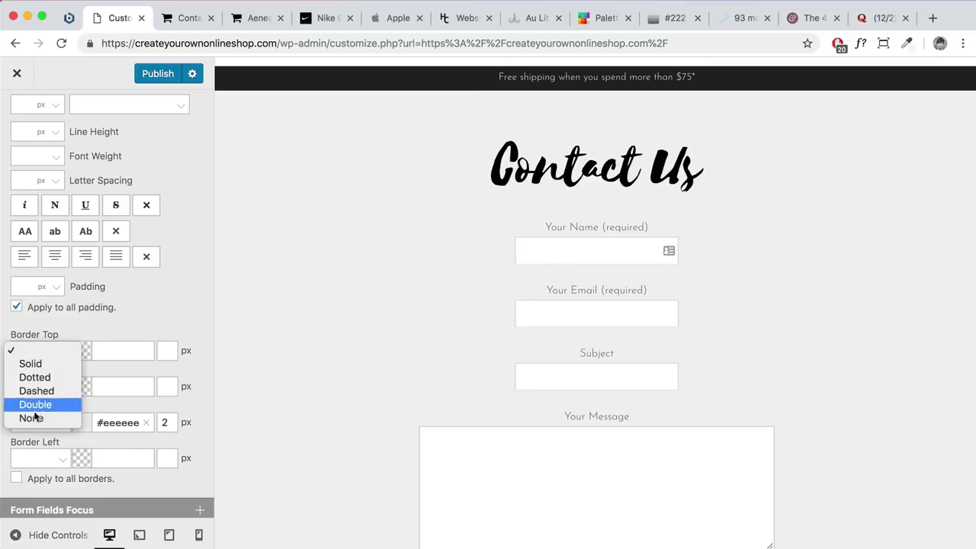
pyautogui.click(24, 418)
pyautogui.click(53, 393)
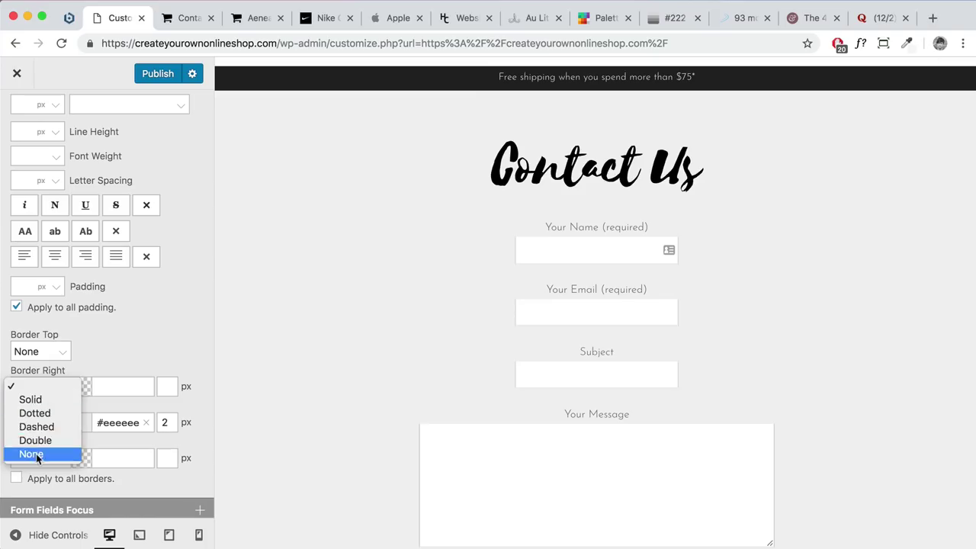
pyautogui.click(36, 453)
pyautogui.click(58, 458)
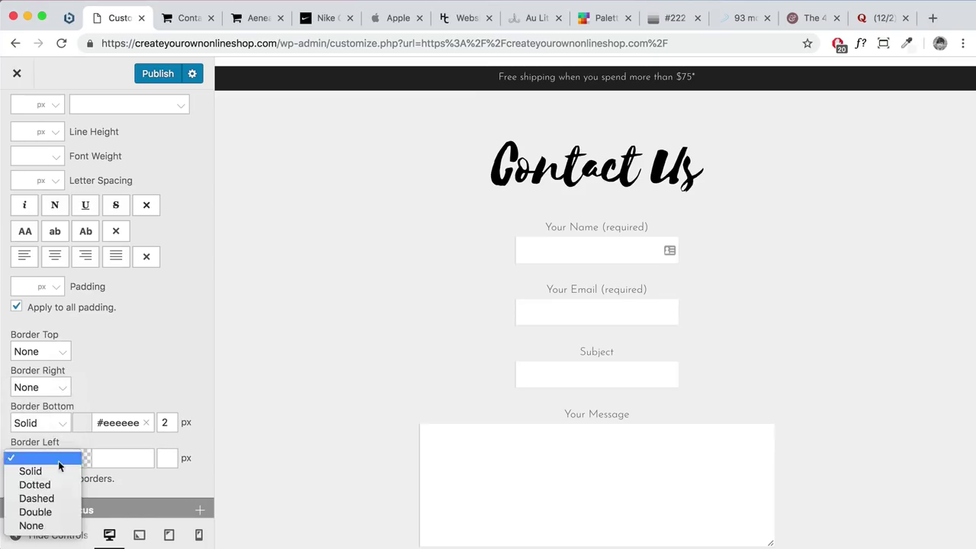
pyautogui.click(31, 526)
pyautogui.scroll(-3, 569, 337)
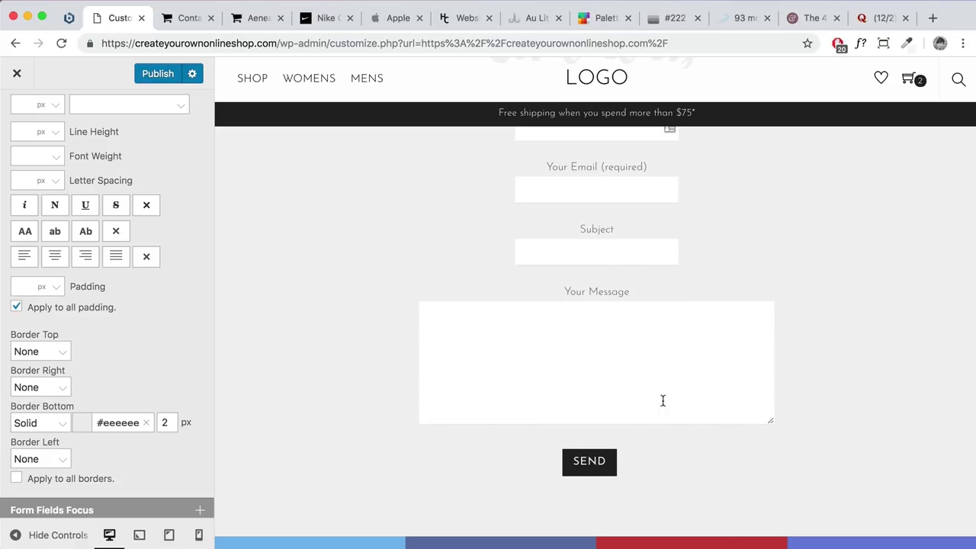
pyautogui.scroll(2, 663, 401)
pyautogui.click(542, 420)
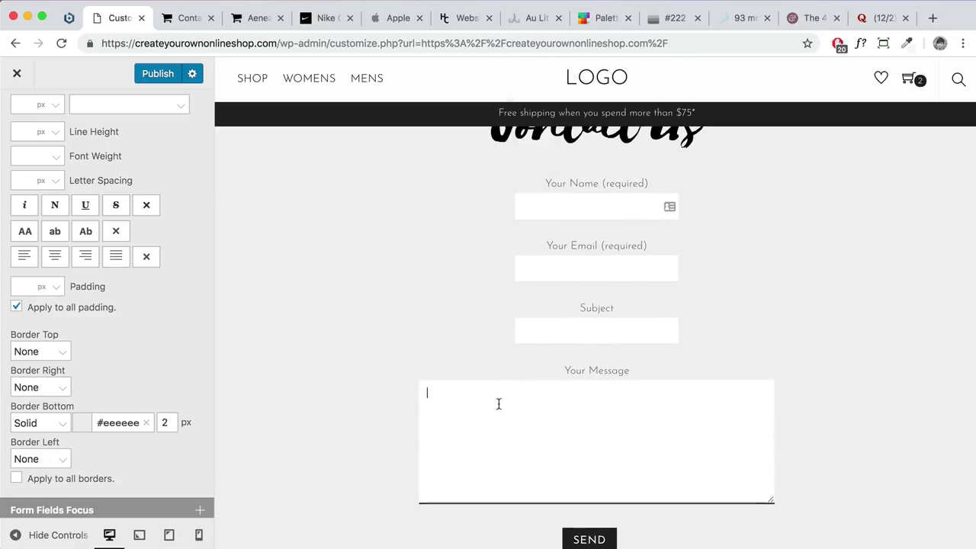
pyautogui.scroll(6, 99, 309)
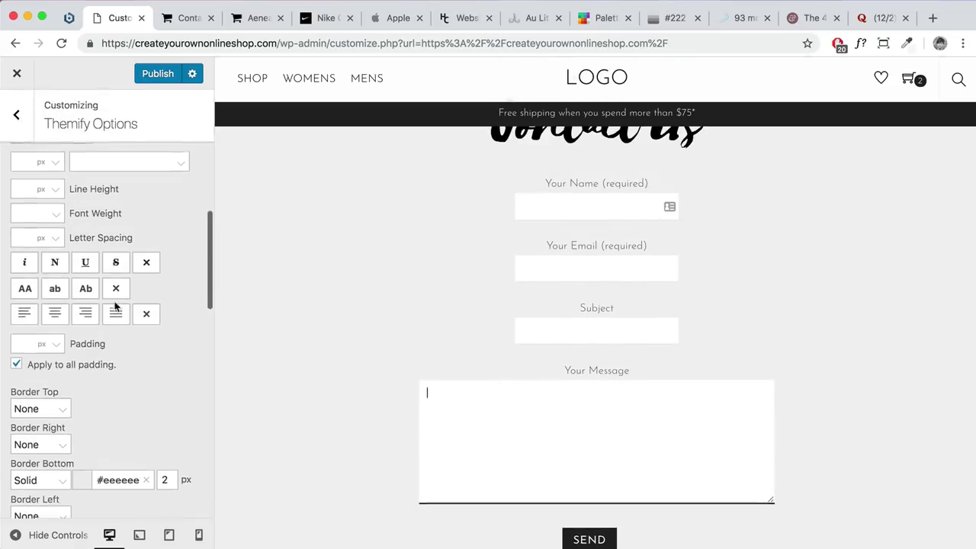
# Publish the form field changes and set the Form Buttons Hover colour to #eeeeee
pyautogui.click(150, 74)
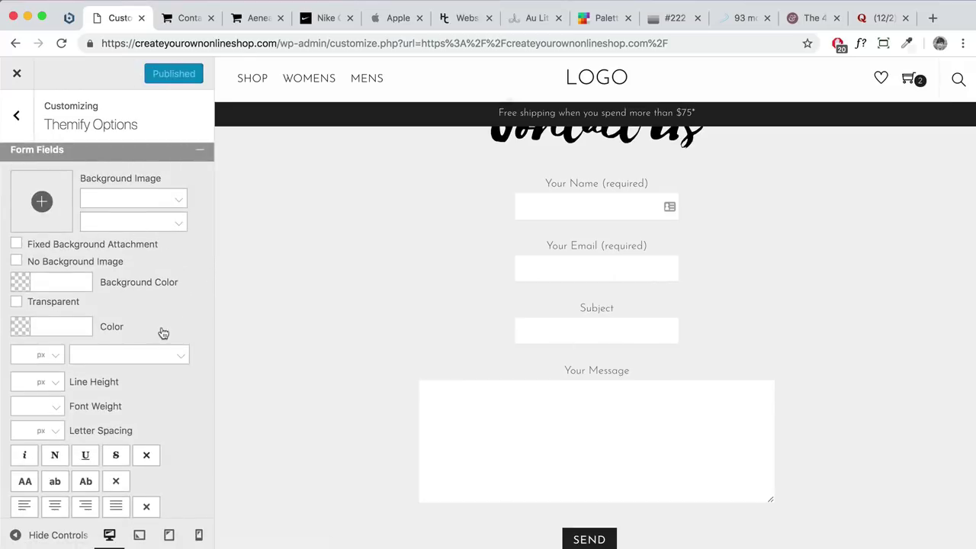
pyautogui.scroll(-8, 161, 331)
pyautogui.scroll(-3, 652, 383)
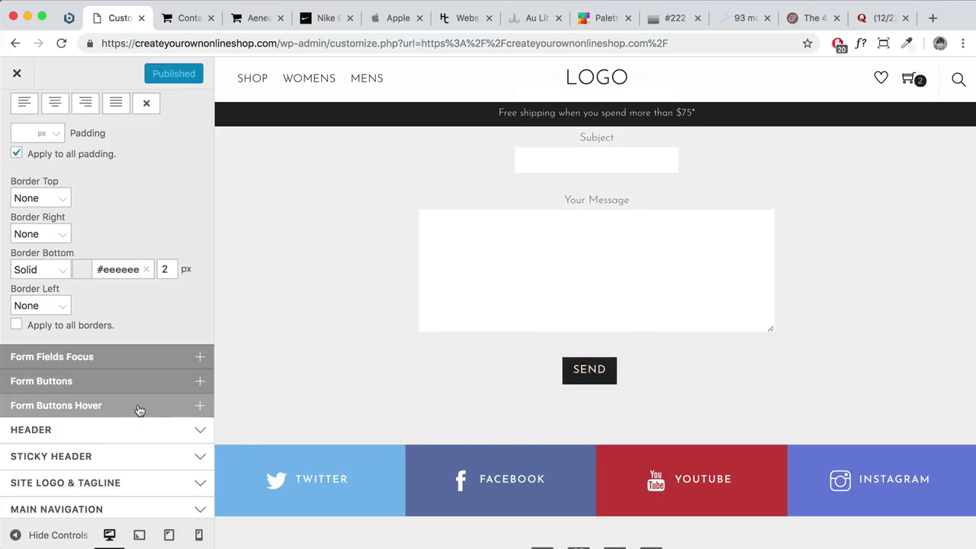
pyautogui.click(112, 410)
pyautogui.scroll(-5, 112, 410)
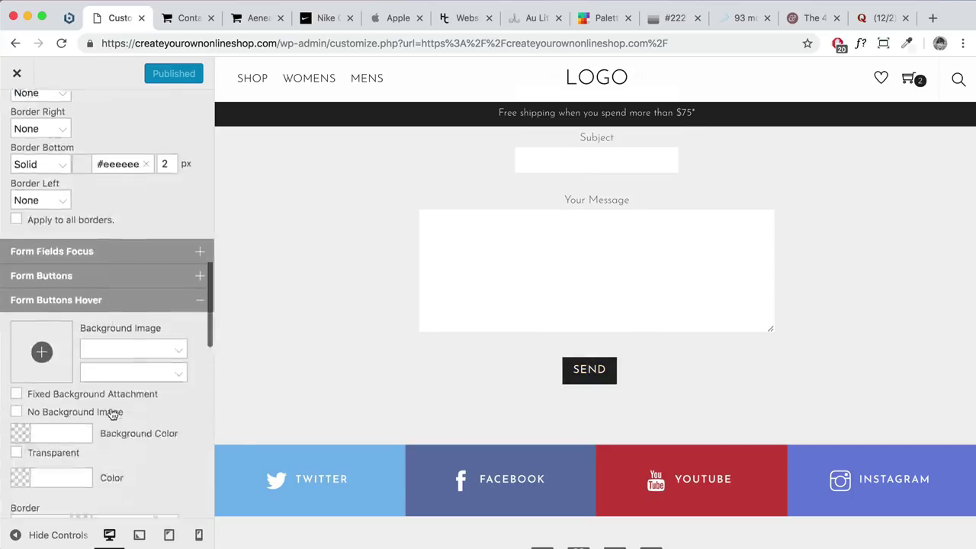
pyautogui.click(69, 288)
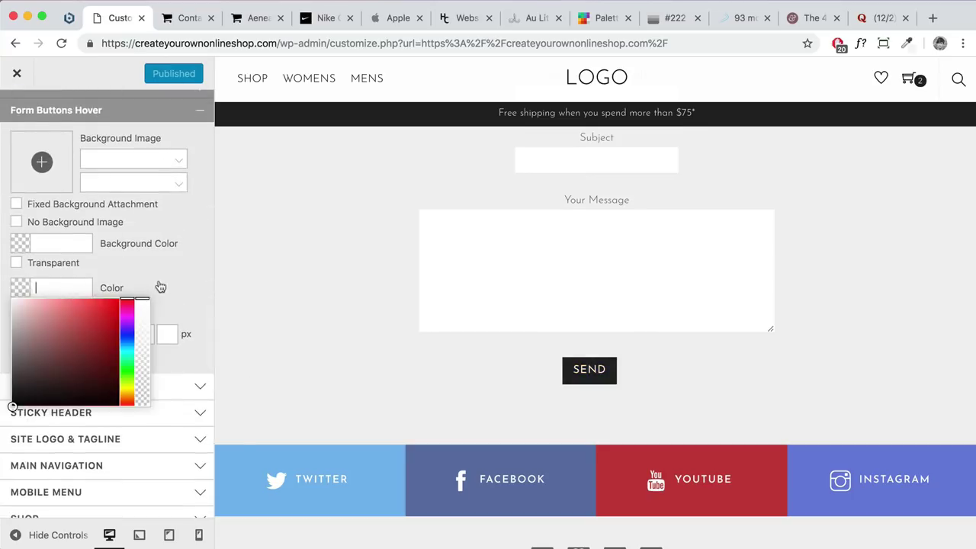
pyautogui.write('eee')
pyautogui.scroll(-1, 187, 281)
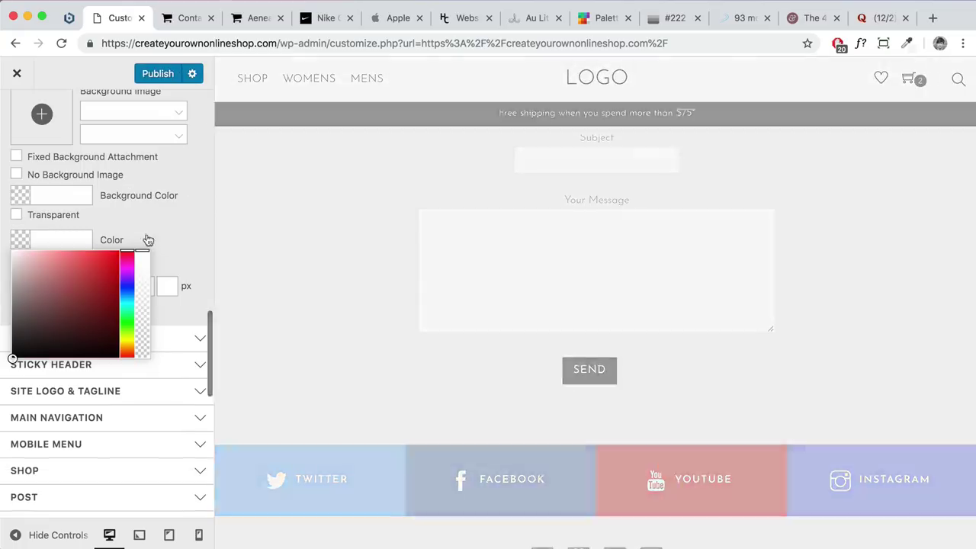
pyautogui.click(63, 238)
pyautogui.write('eeeeee')
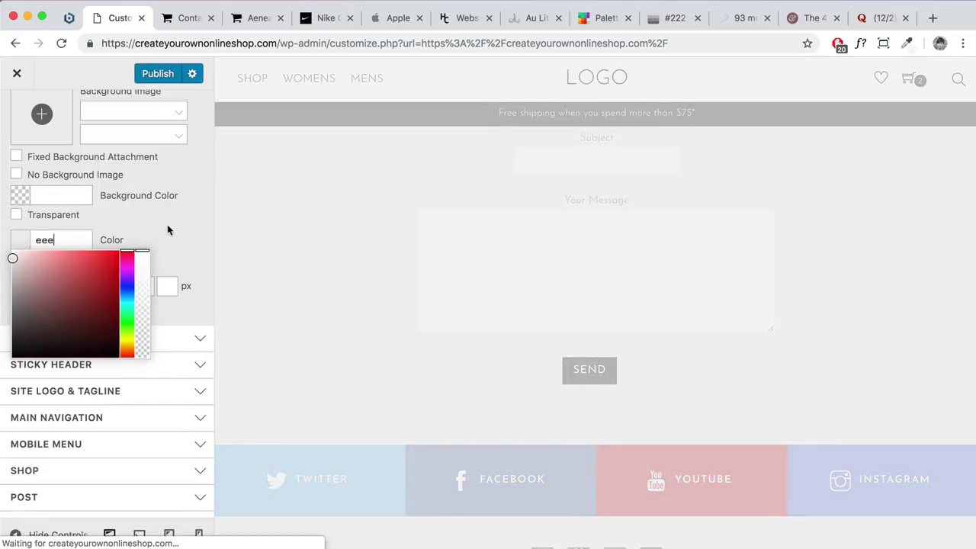
pyautogui.click(247, 285)
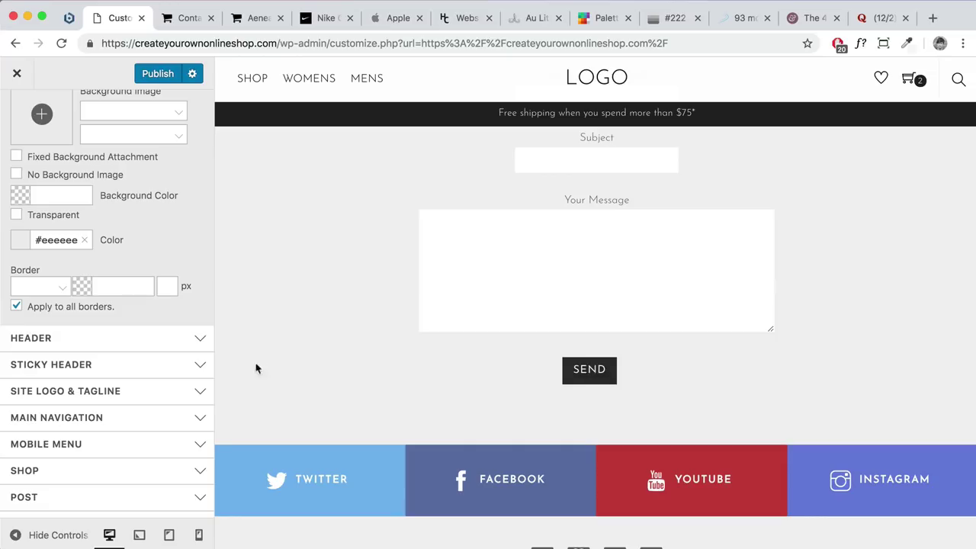
# Expand the Sticky Header styling group
pyautogui.scroll(-4, 422, 358)
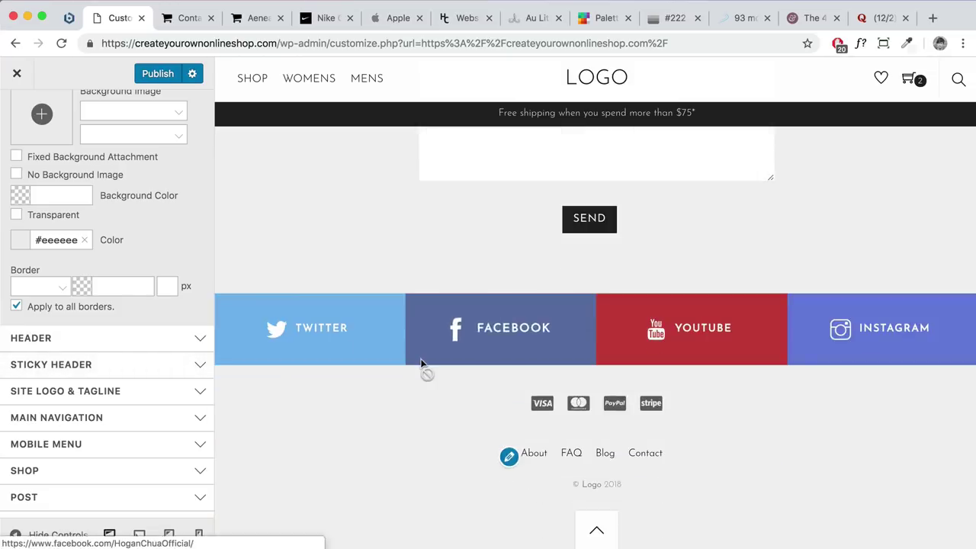
pyautogui.scroll(5, 422, 366)
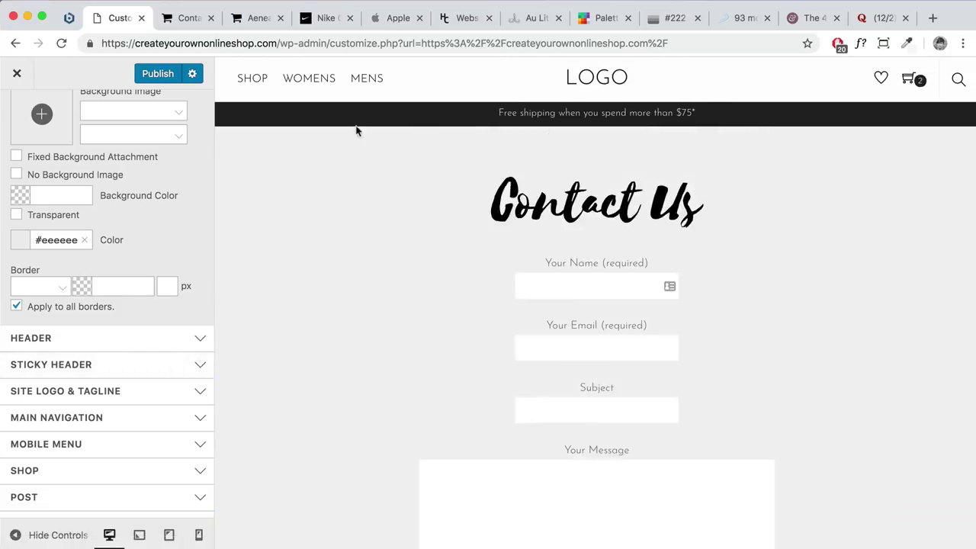
pyautogui.scroll(-5, 392, 252)
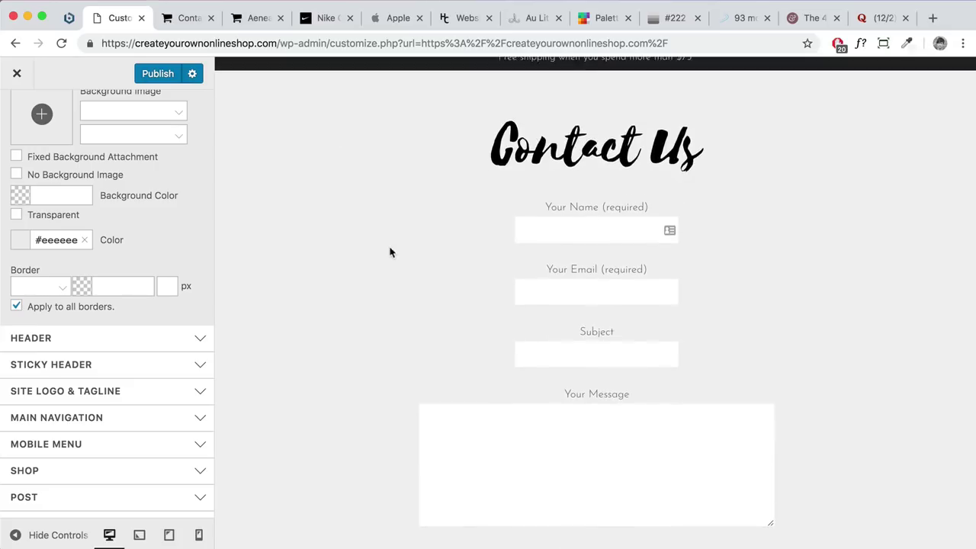
pyautogui.scroll(-5, 473, 183)
pyautogui.scroll(3, 468, 170)
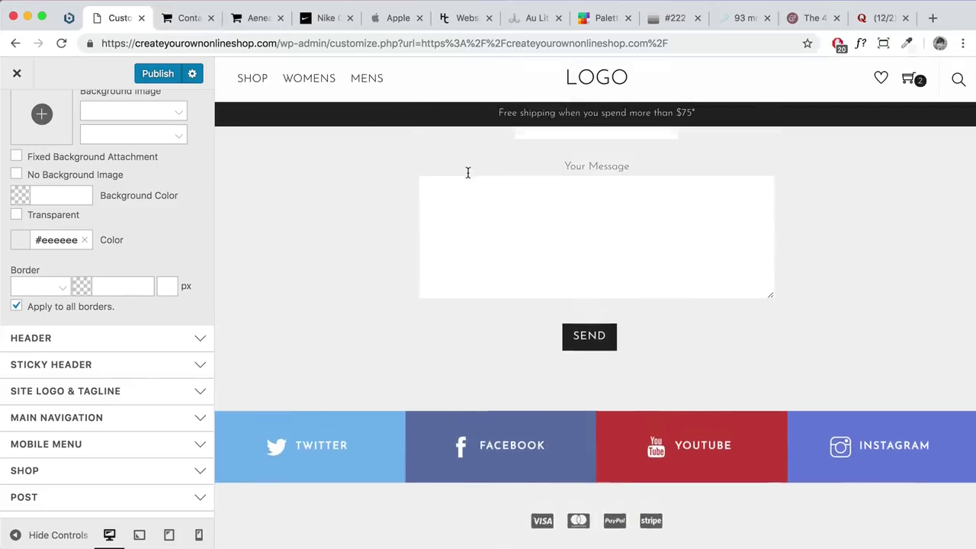
pyautogui.click(131, 365)
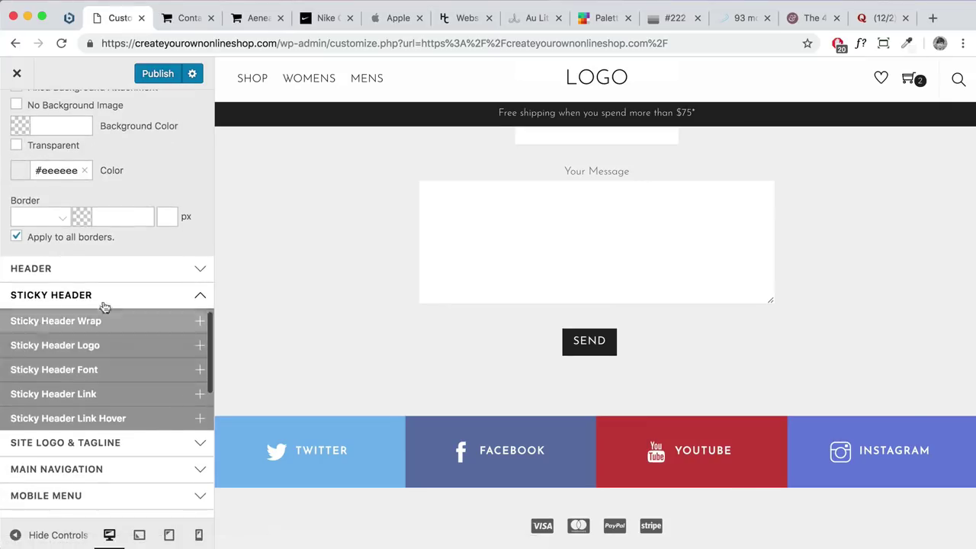
# Collapse the Sticky Header, Form Fields, Forms and Headings settings groups
pyautogui.click(139, 302)
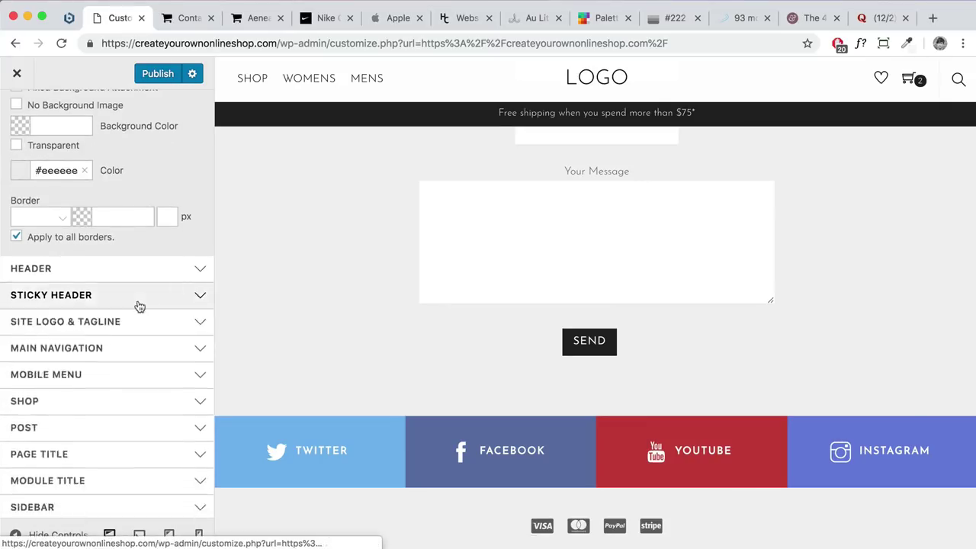
pyautogui.scroll(10, 137, 305)
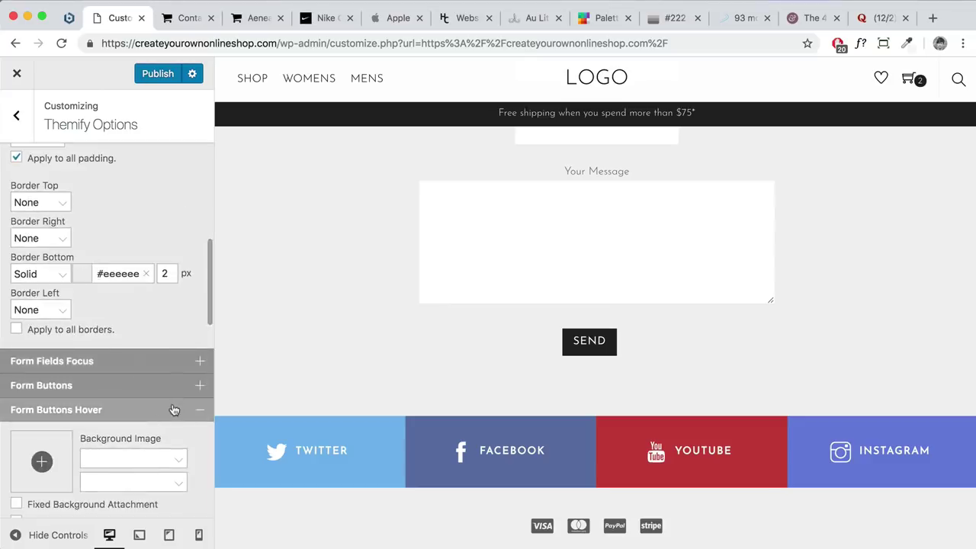
pyautogui.scroll(10, 171, 396)
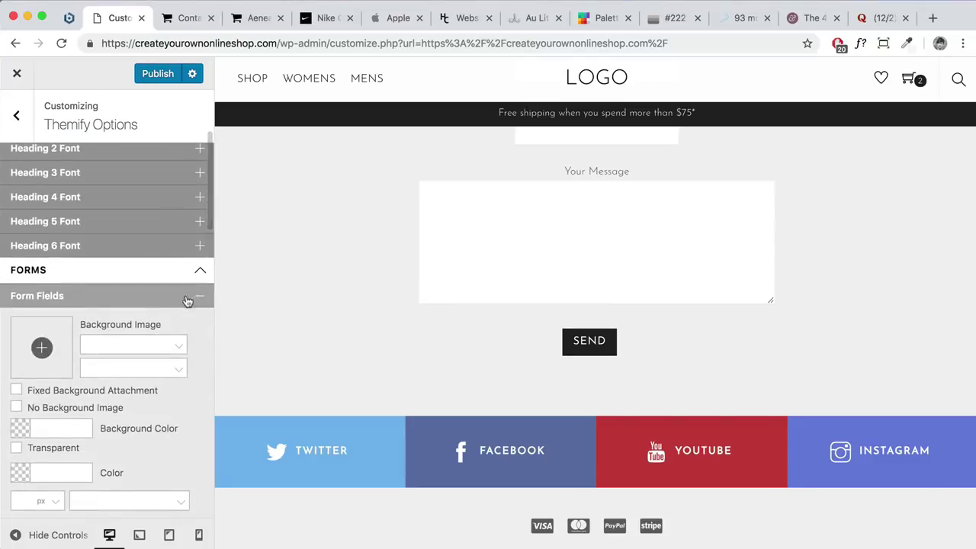
pyautogui.click(187, 297)
pyautogui.click(198, 273)
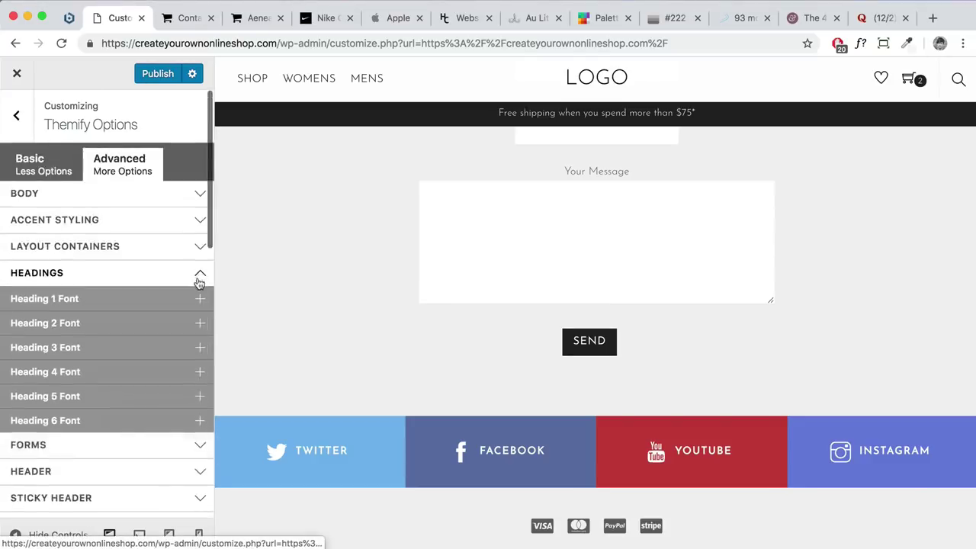
pyautogui.click(197, 276)
pyautogui.scroll(-2, 48, 249)
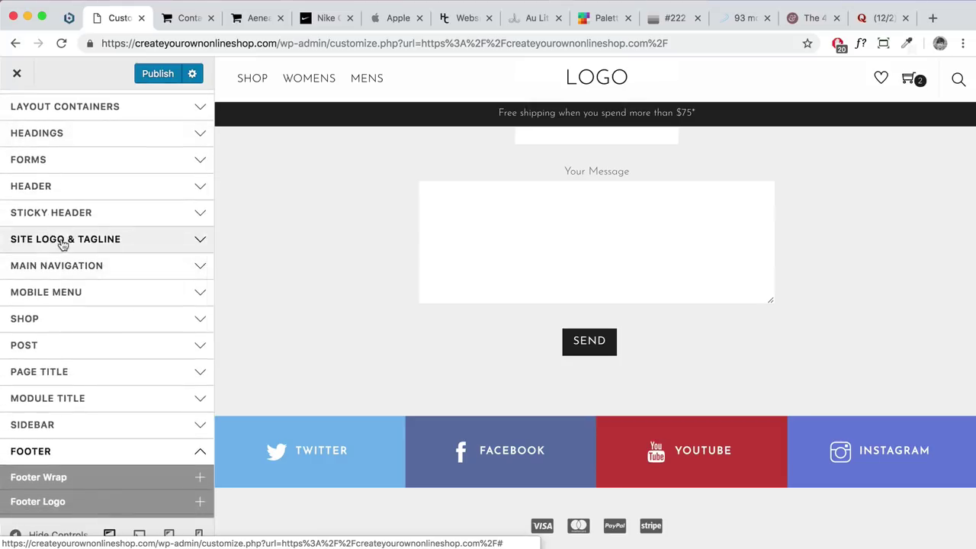
# Set the Site Logo text font to Josefin Sans in bold weight
pyautogui.click(59, 241)
pyautogui.click(67, 266)
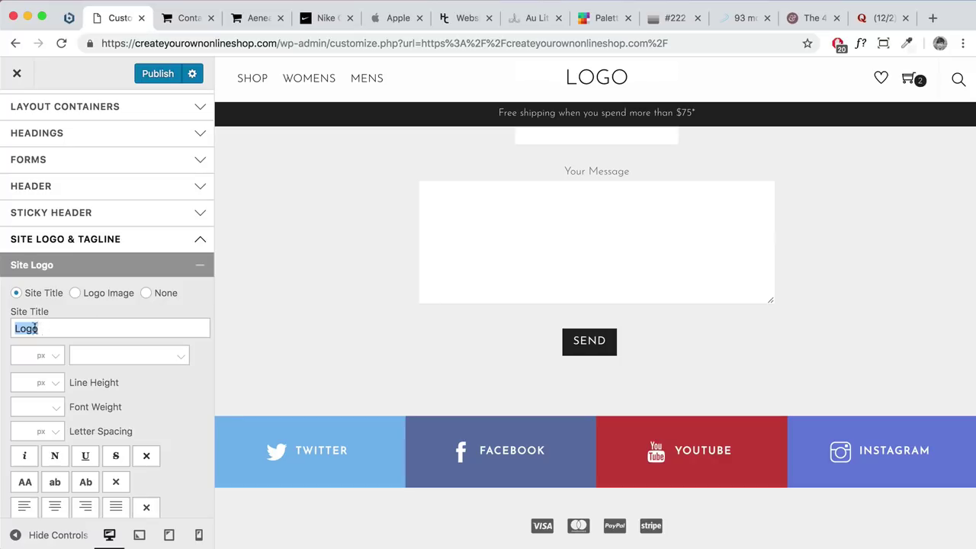
pyautogui.click(96, 356)
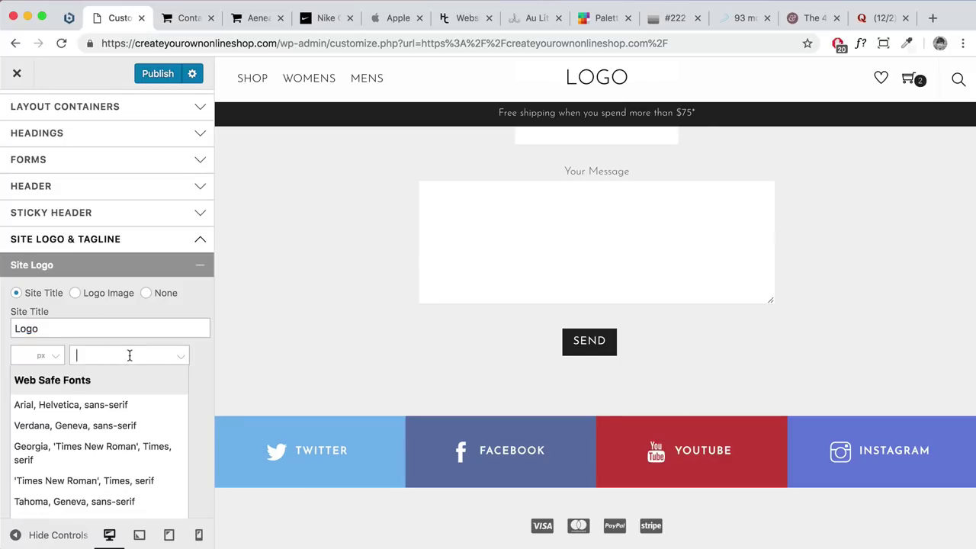
pyautogui.write('josefin')
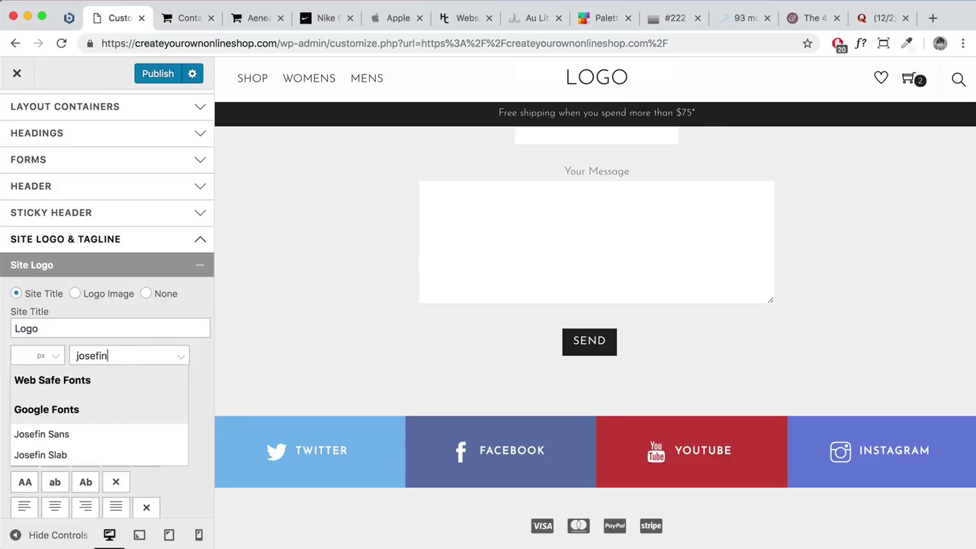
pyautogui.click(42, 434)
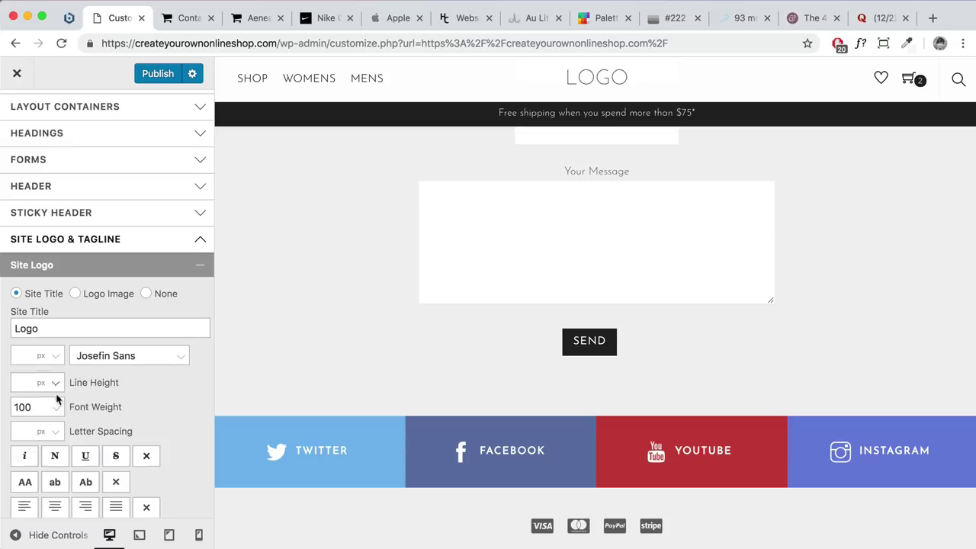
pyautogui.click(31, 406)
pyautogui.click(33, 462)
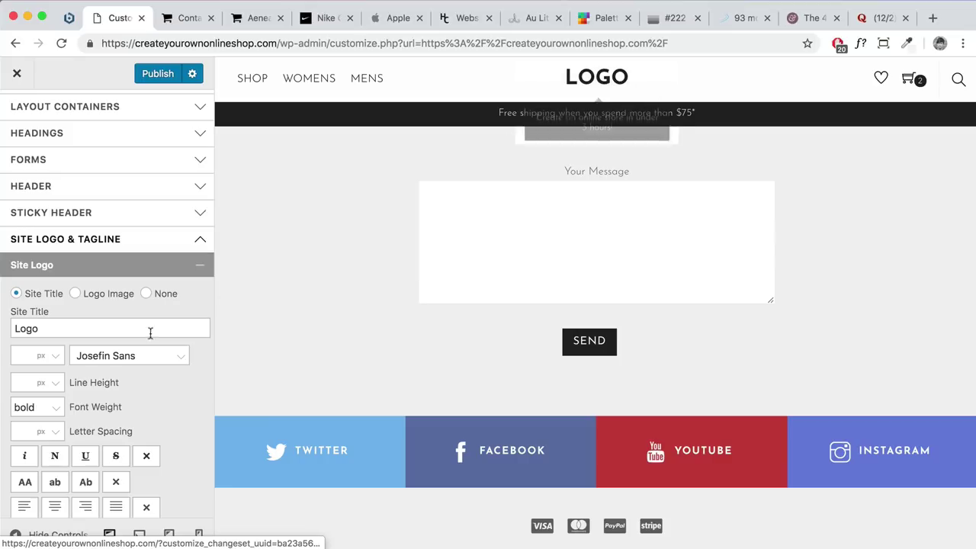
# Switch the Site Logo from Site Title to Logo Image, leaving the image empty
pyautogui.scroll(-5, 150, 333)
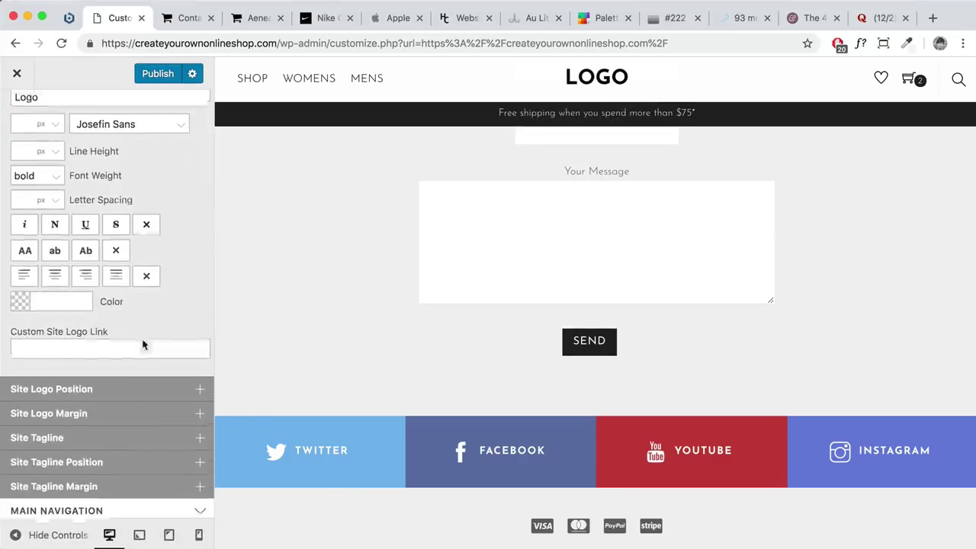
pyautogui.scroll(5, 142, 345)
pyautogui.click(76, 218)
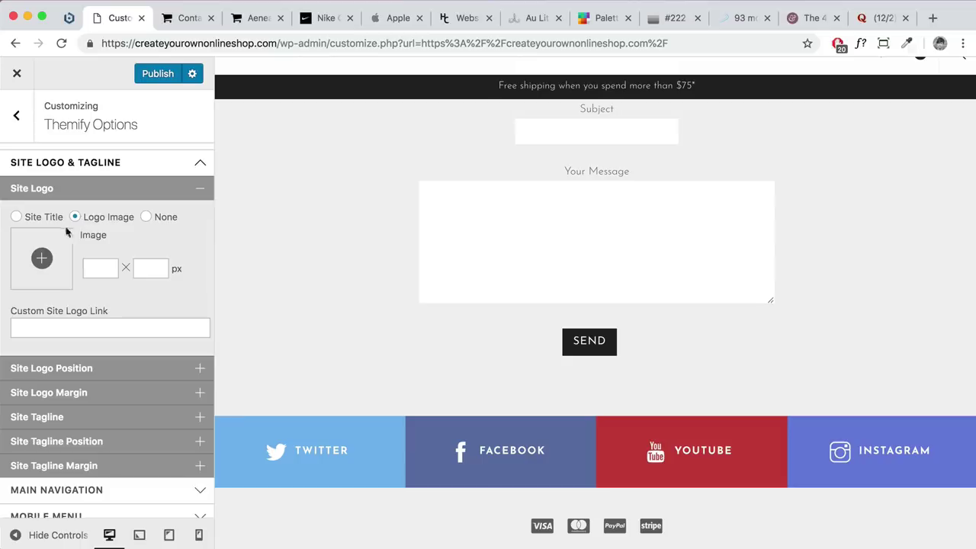
pyautogui.scroll(2, 66, 233)
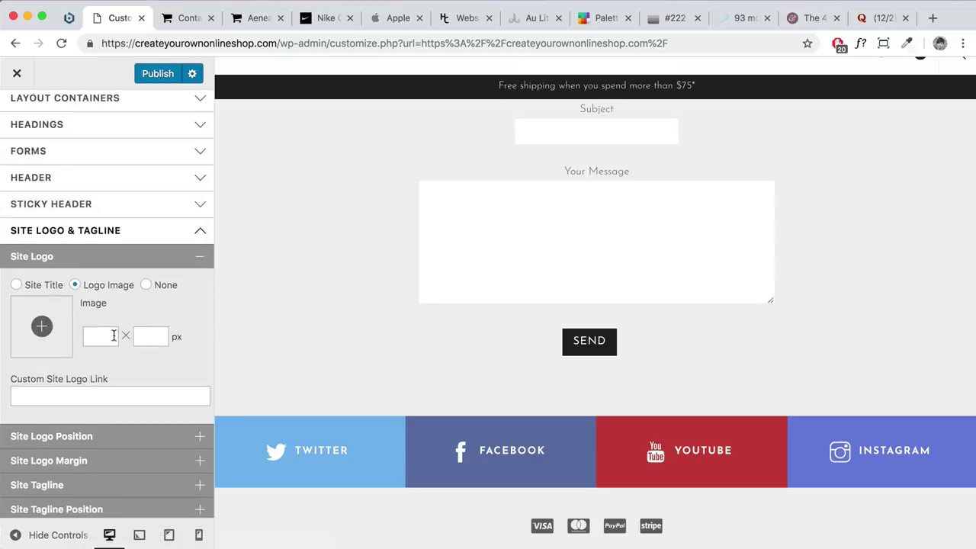
# Load fiverr.com in a new browser tab
pyautogui.click(933, 18)
pyautogui.write('fiverr')
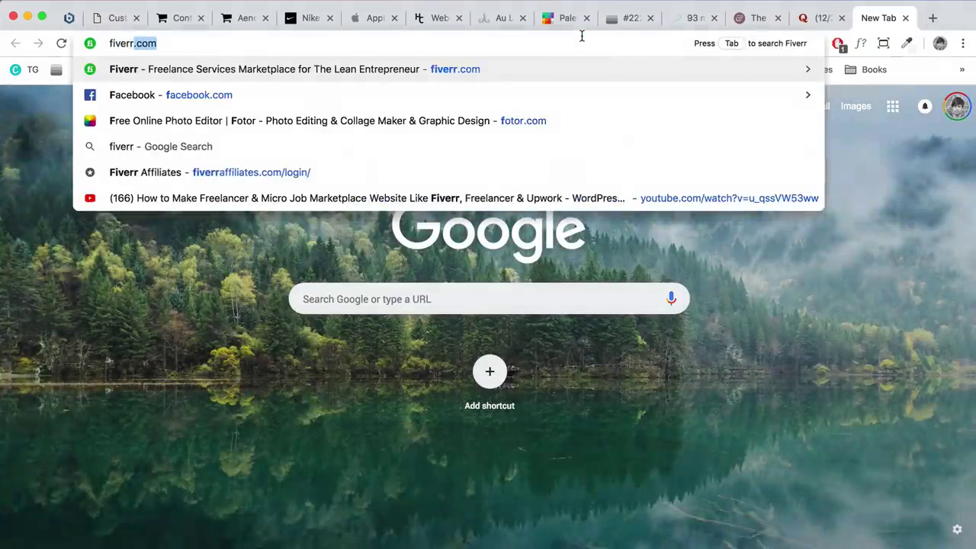
pyautogui.press('Return')
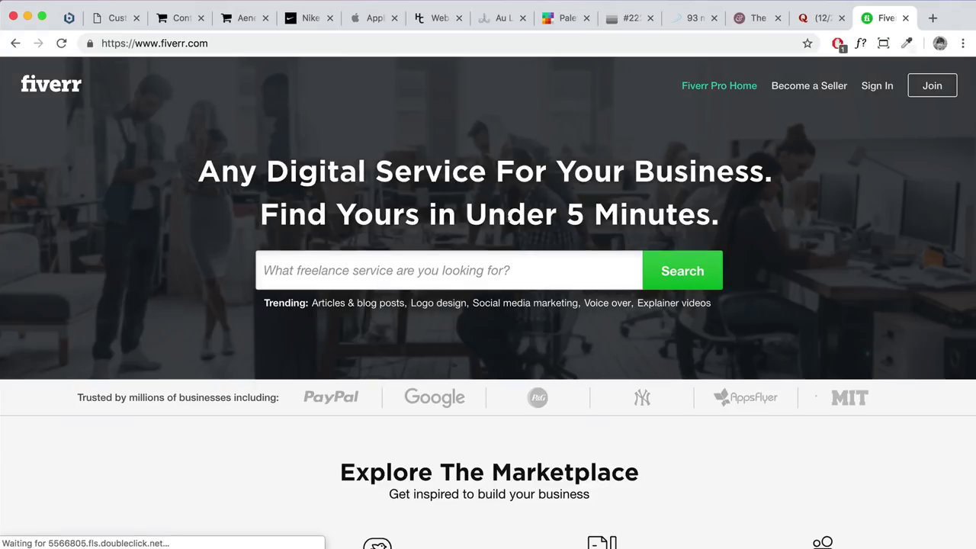
# Search Fiverr for 'logo design' and dismiss the Join Fiverr sign-up popup
pyautogui.click(455, 274)
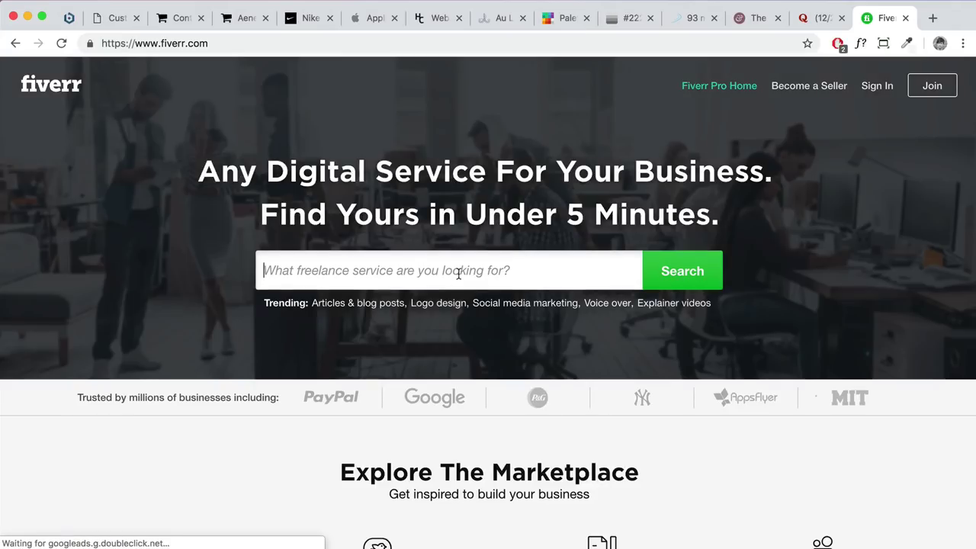
pyautogui.write('logo design')
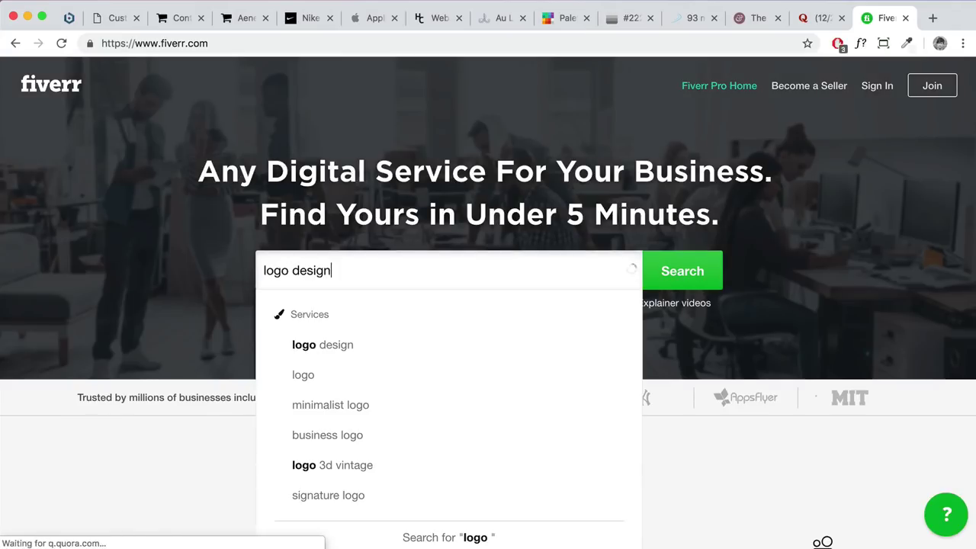
pyautogui.press('Return')
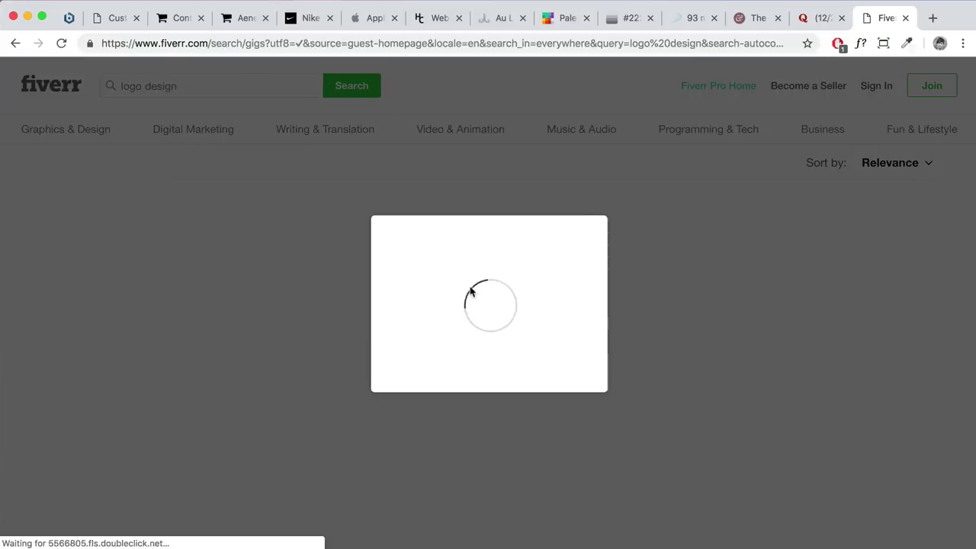
pyautogui.click(481, 291)
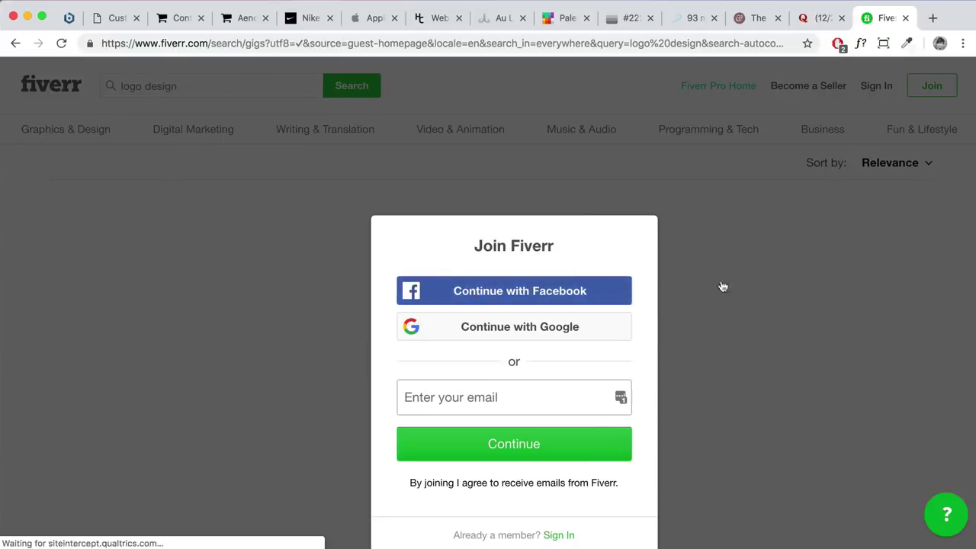
pyautogui.click(696, 220)
pyautogui.scroll(-5, 631, 287)
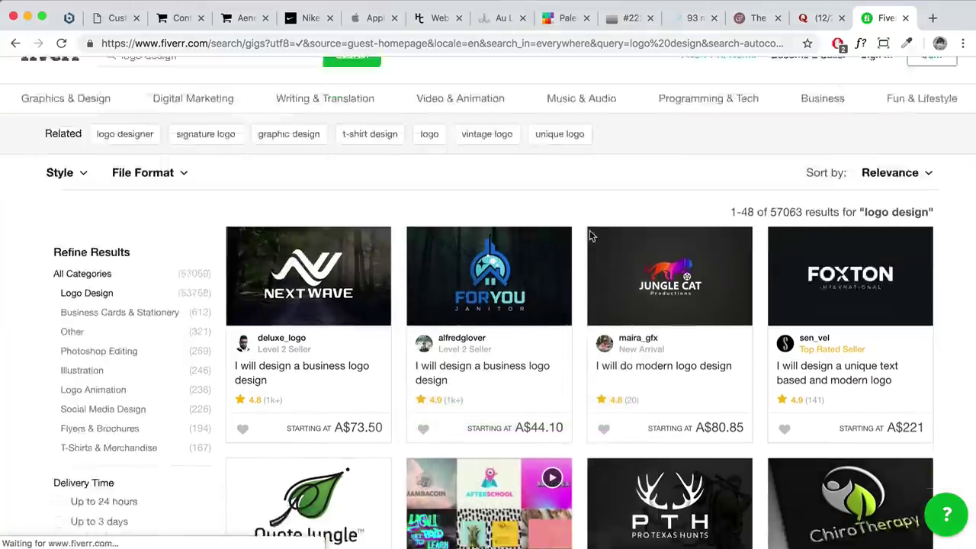
pyautogui.scroll(-1, 752, 307)
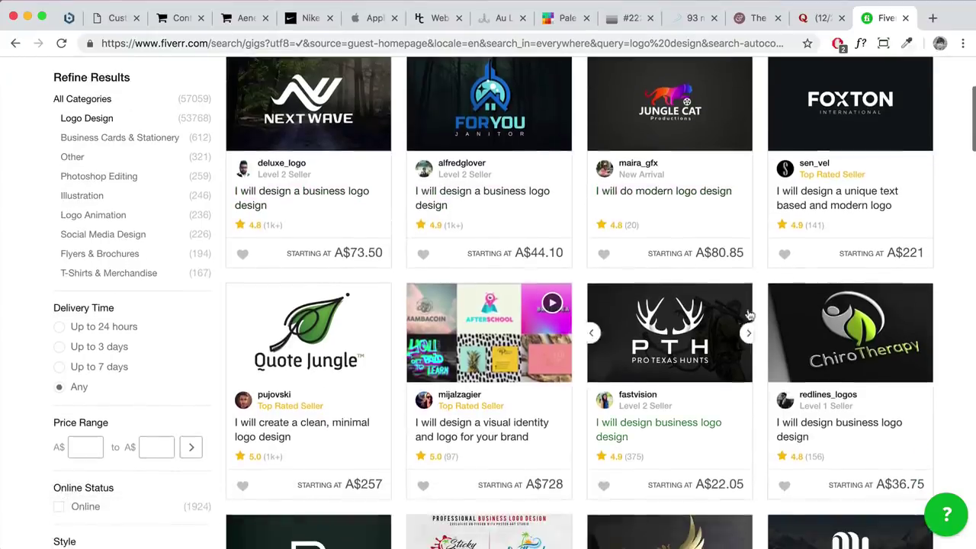
pyautogui.scroll(2, 618, 244)
pyautogui.scroll(3, 330, 244)
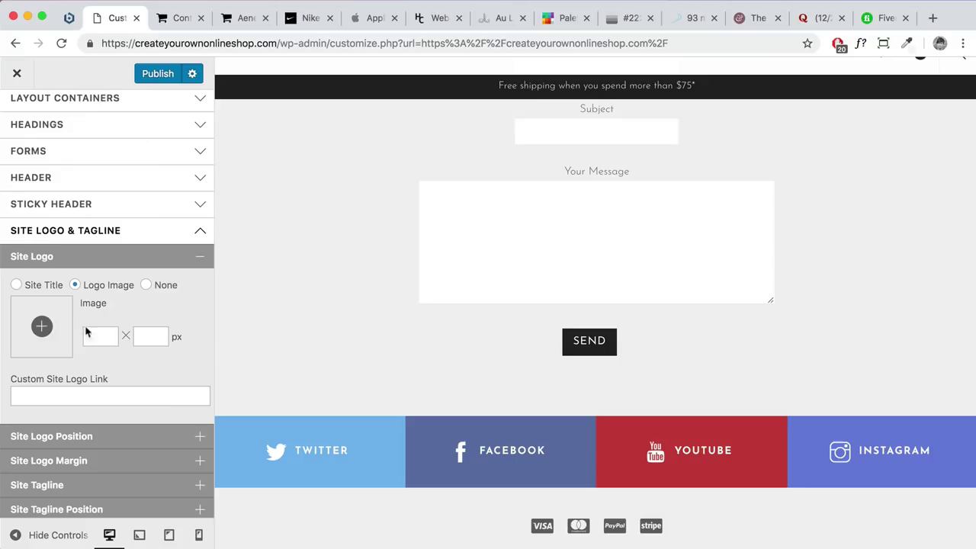
# Expand the Site Tagline settings and select the whole tagline text
pyautogui.scroll(-3, 117, 367)
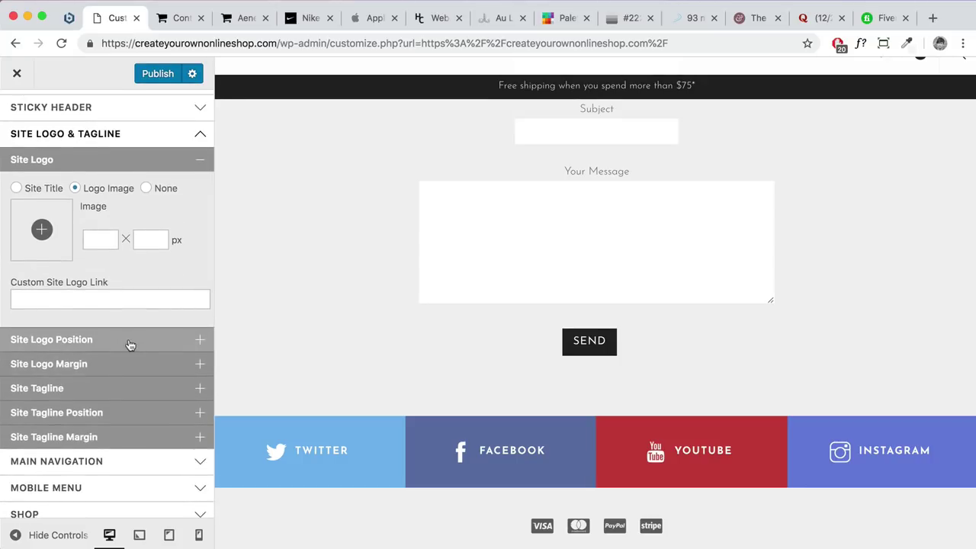
pyautogui.click(108, 390)
pyautogui.scroll(-3, 119, 385)
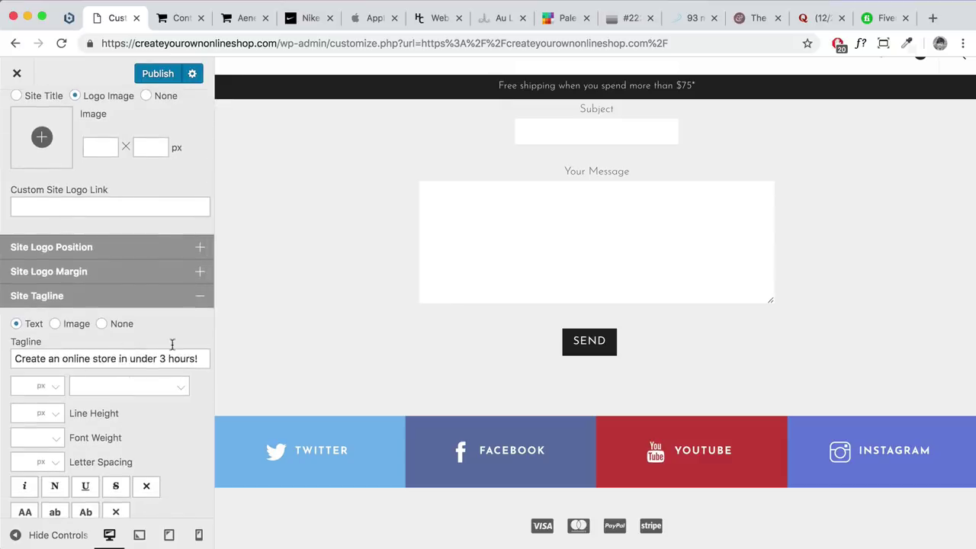
pyautogui.moveTo(14, 359); pyautogui.dragTo(201, 358)
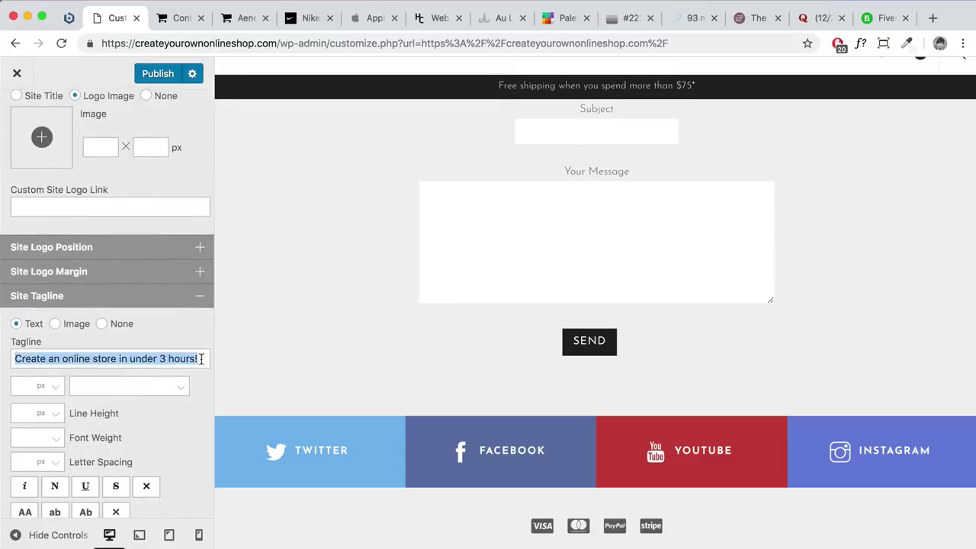
pyautogui.scroll(4, 595, 71)
# Switch the Site Logo back to Site Title and collapse Site Tagline
pyautogui.scroll(1, 100, 347)
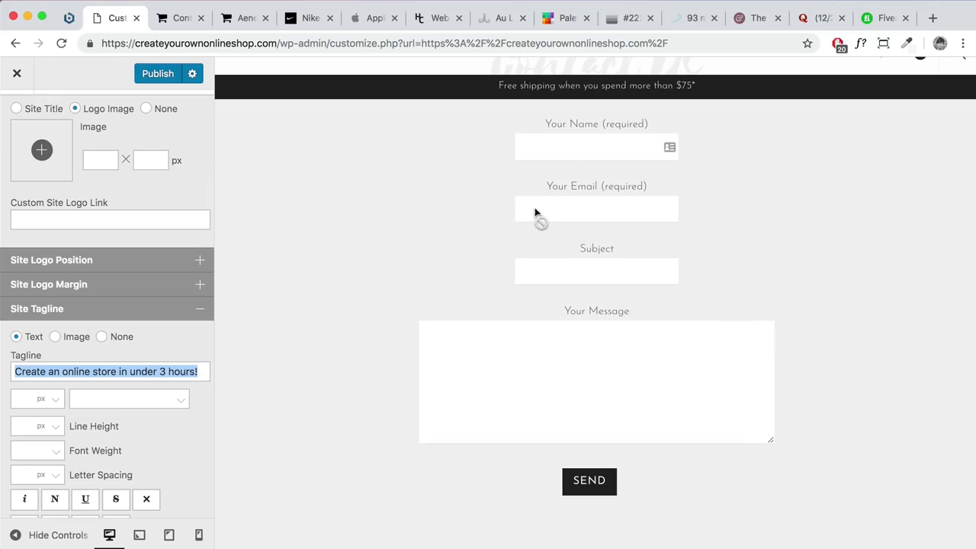
pyautogui.scroll(3, 534, 213)
pyautogui.scroll(6, 56, 219)
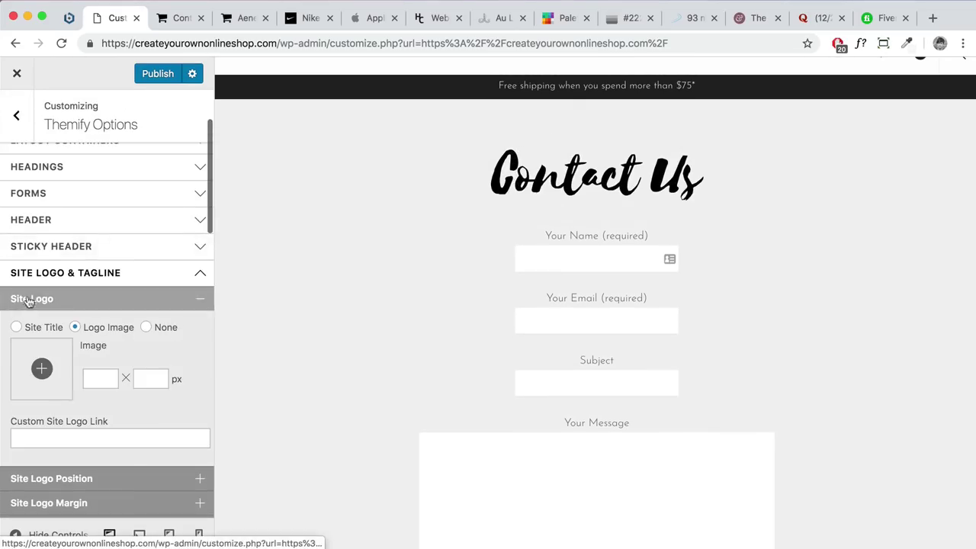
pyautogui.click(25, 329)
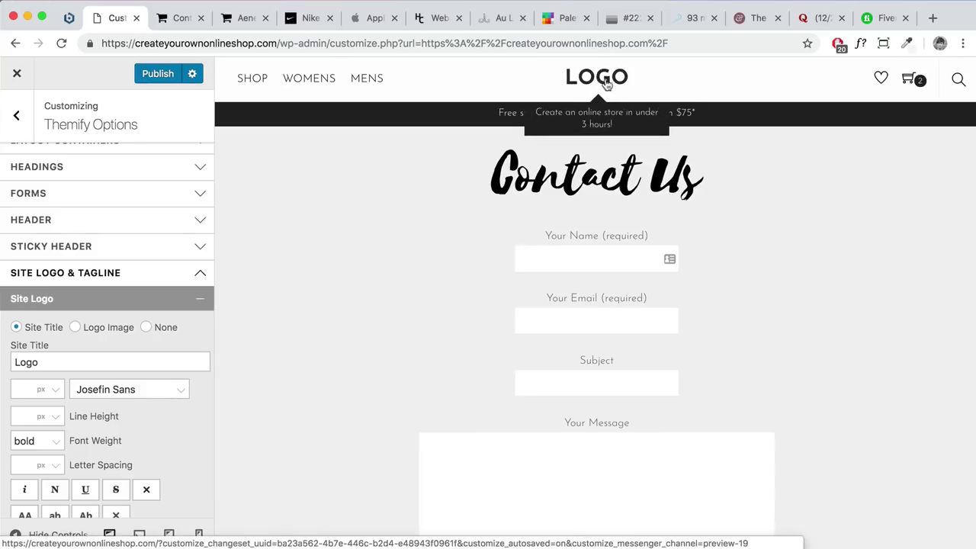
pyautogui.scroll(-6, 185, 366)
pyautogui.click(196, 341)
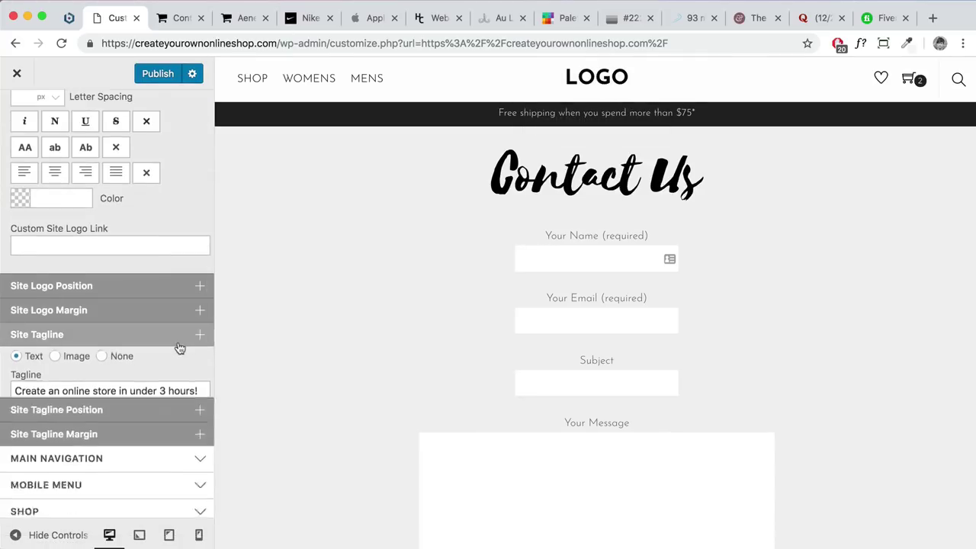
pyautogui.scroll(-3, 176, 346)
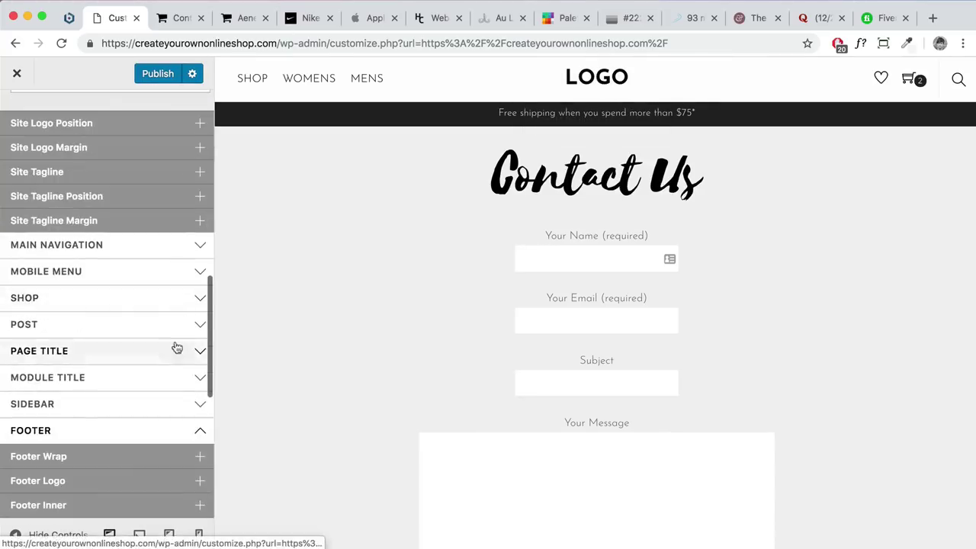
# Set the Mobile Menu Link Hover colour to #333333, then close the mobile menu preview
pyautogui.click(103, 272)
pyautogui.scroll(-4, 108, 316)
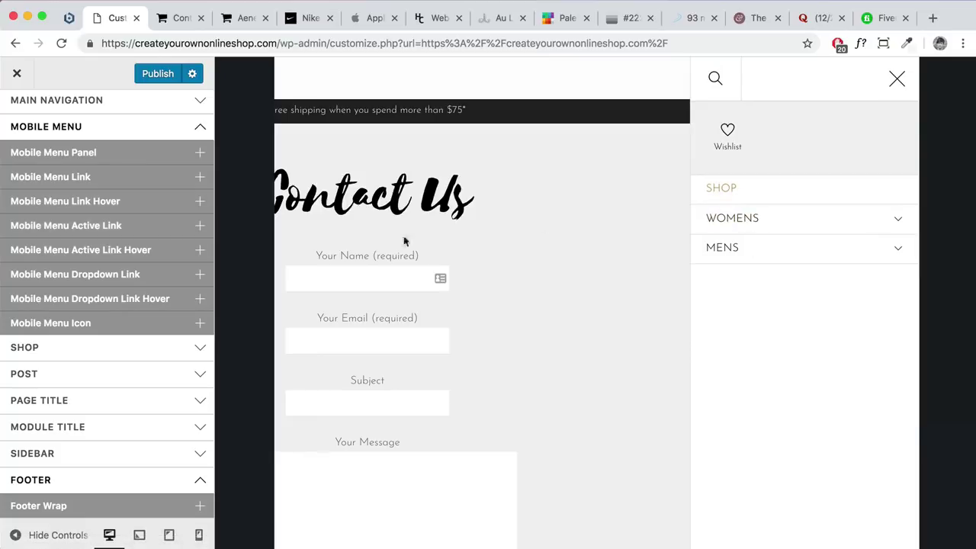
pyautogui.click(137, 202)
pyautogui.click(50, 270)
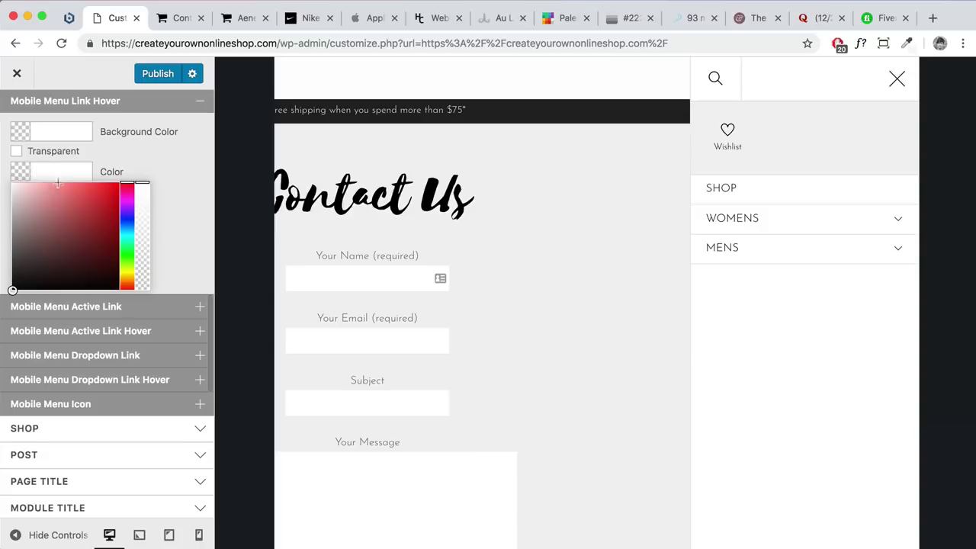
pyautogui.write('333')
pyautogui.press('Return')
pyautogui.click(190, 163)
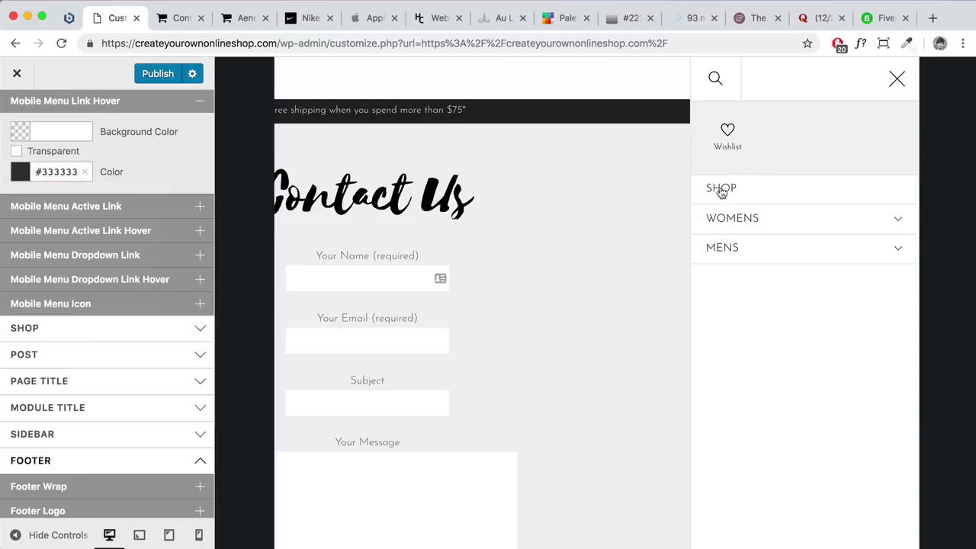
pyautogui.scroll(4, 58, 315)
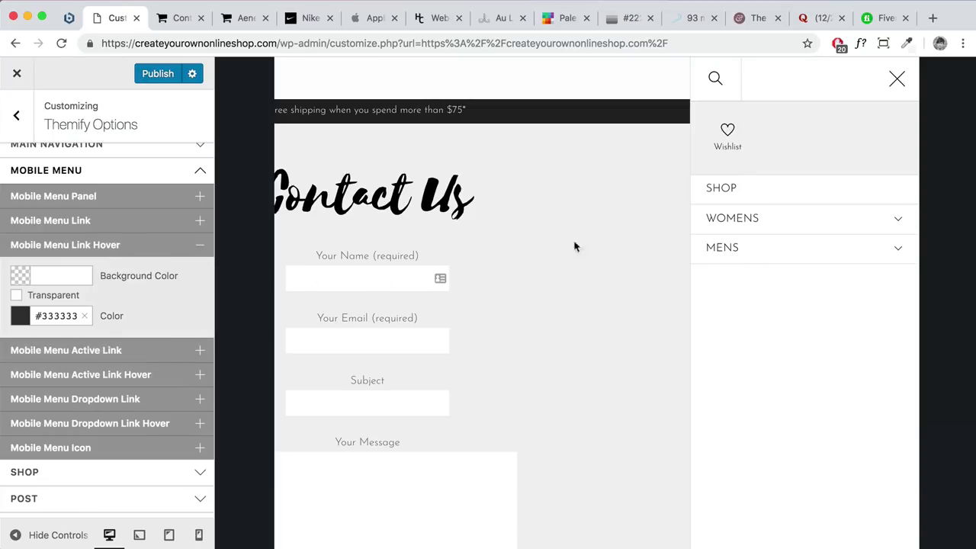
pyautogui.click(896, 79)
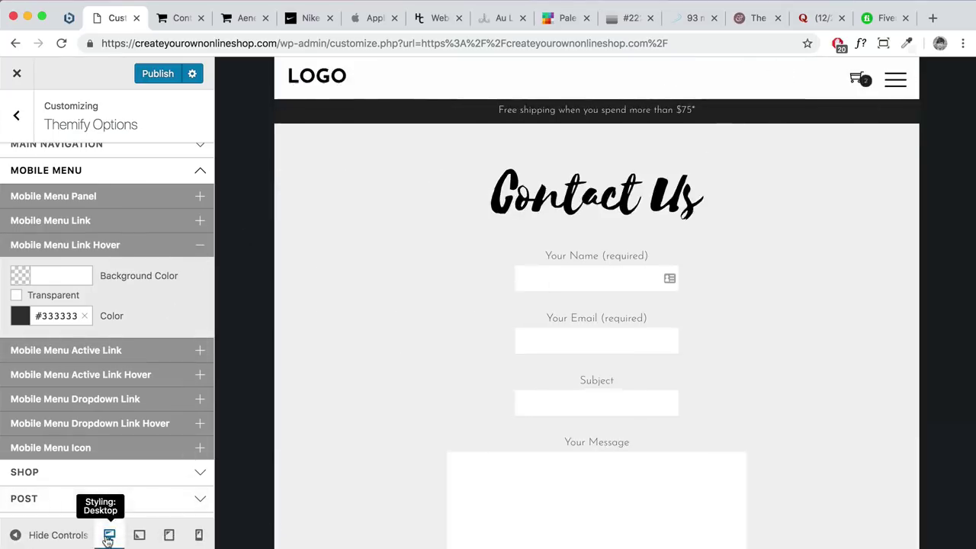
# Collapse Mobile Menu, expand Main Navigation and switch the preview to Desktop
pyautogui.click(193, 172)
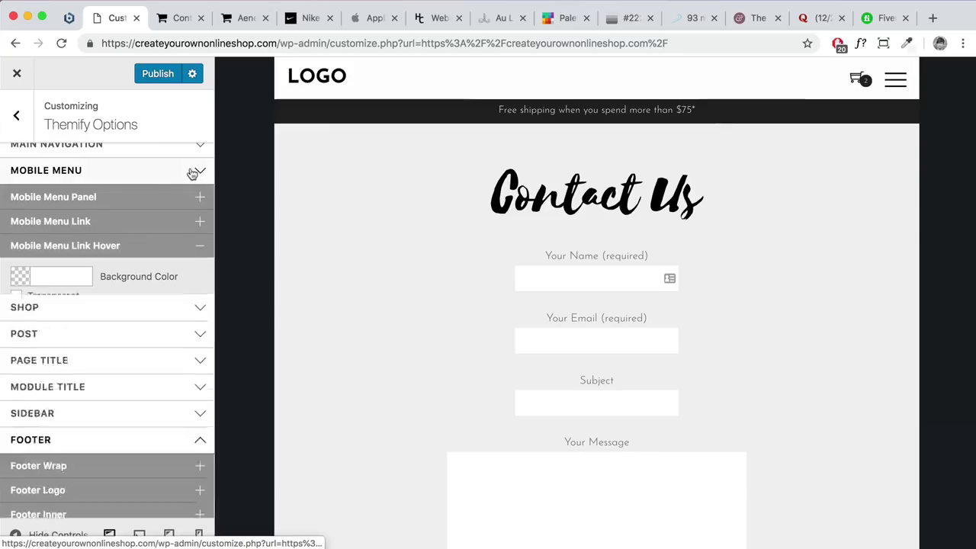
pyautogui.click(167, 152)
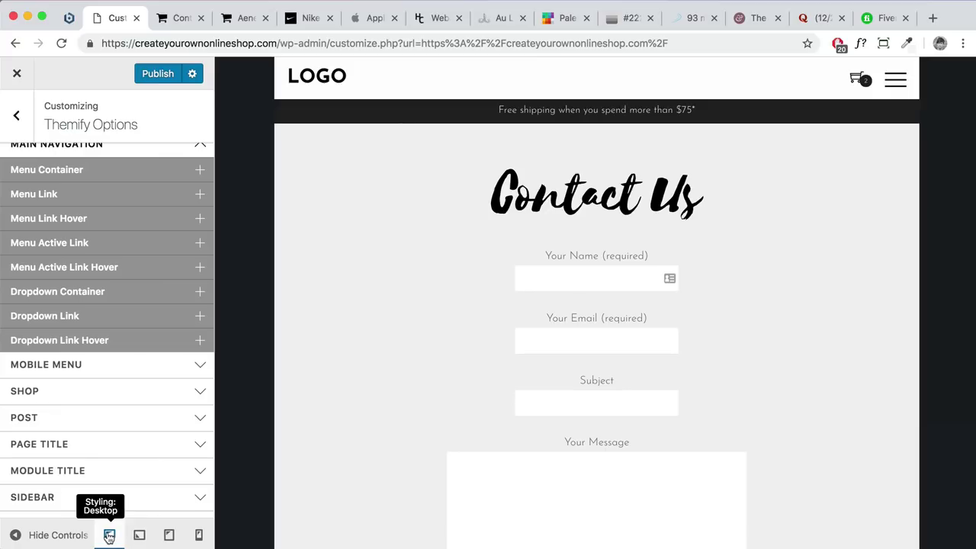
pyautogui.click(109, 536)
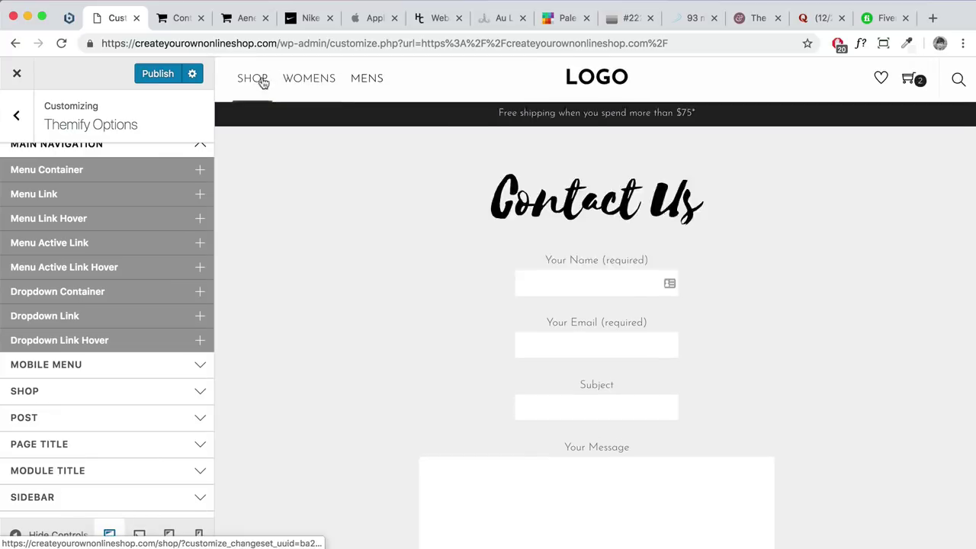
pyautogui.moveTo(263, 82)
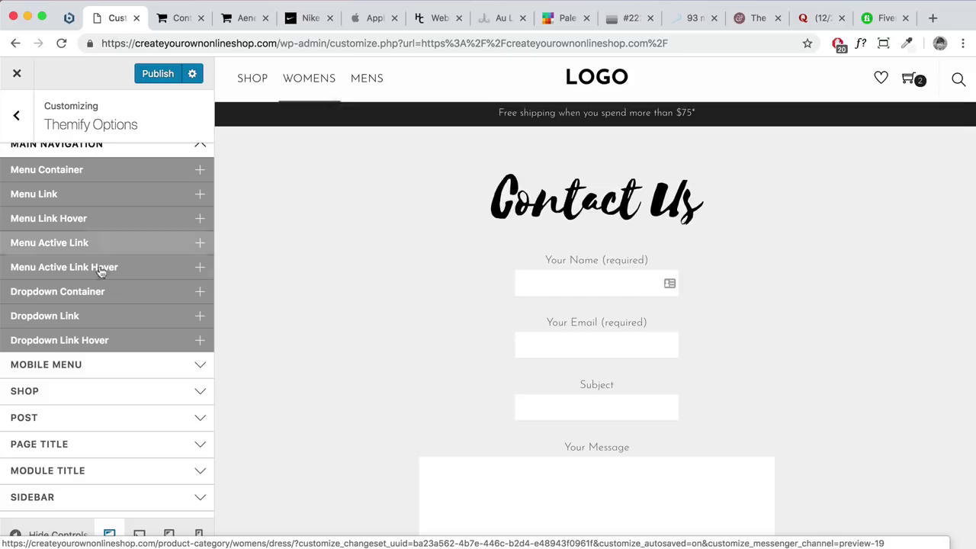
pyautogui.click(92, 315)
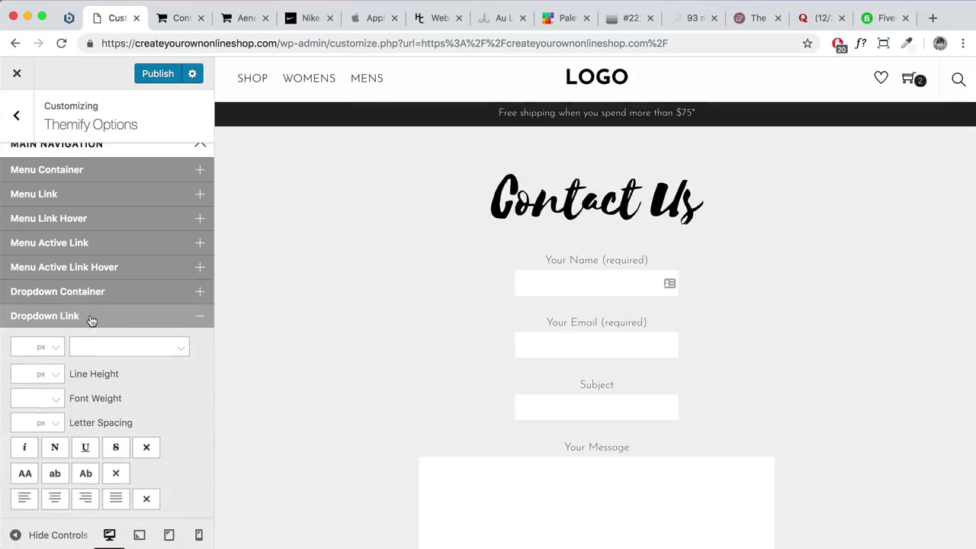
pyautogui.click(100, 317)
# Clear the Dropdown Link Hover background colour and set its text colour to #333333
pyautogui.click(116, 341)
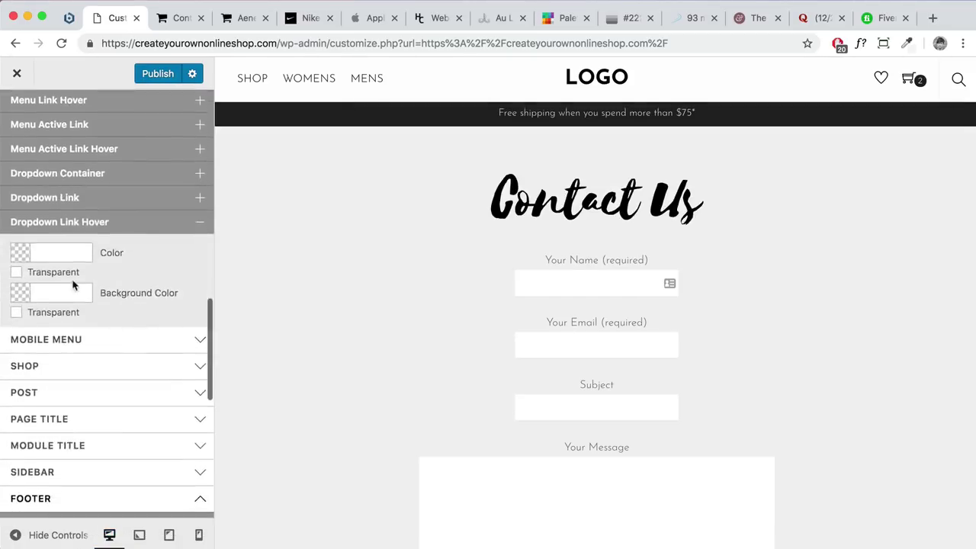
pyautogui.click(69, 289)
pyautogui.write('333')
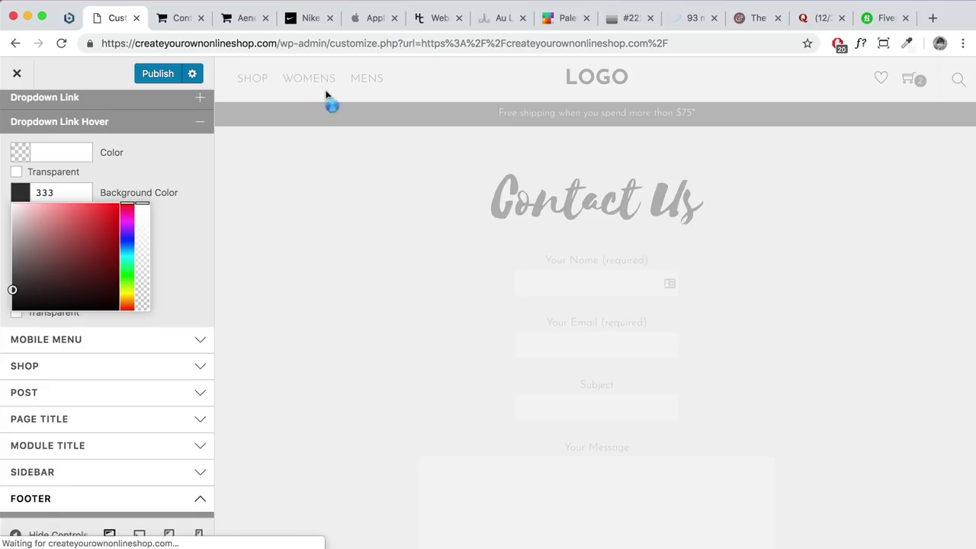
pyautogui.moveTo(306, 95)
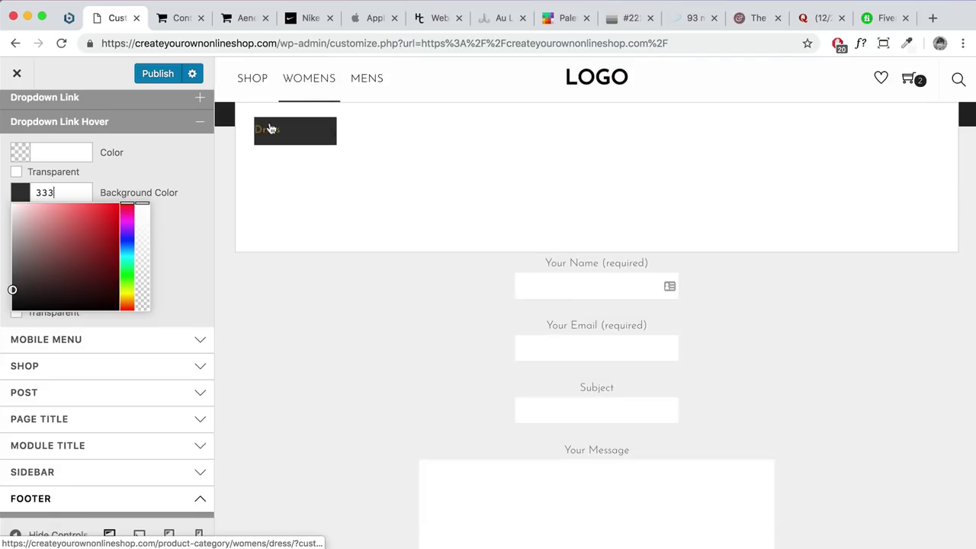
pyautogui.click(135, 180)
pyautogui.click(85, 192)
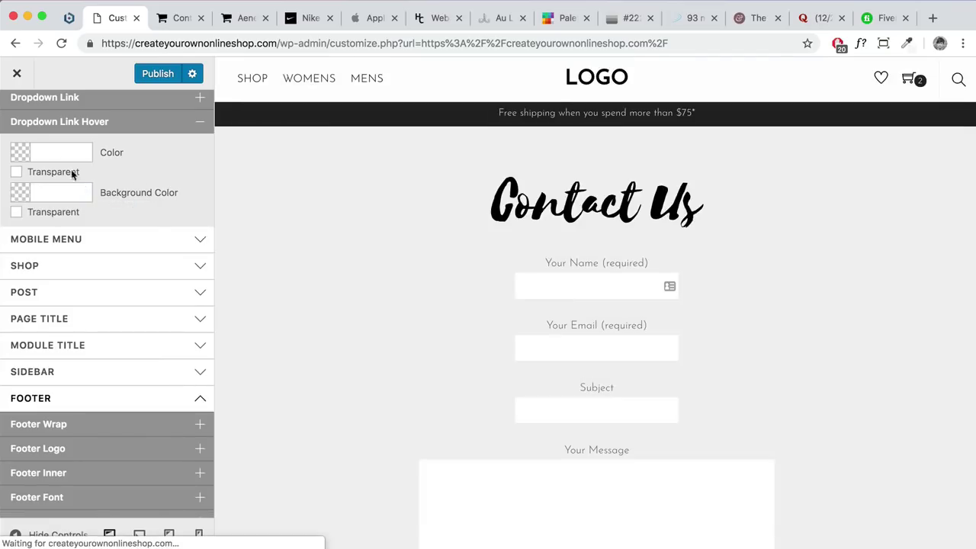
pyautogui.click(48, 152)
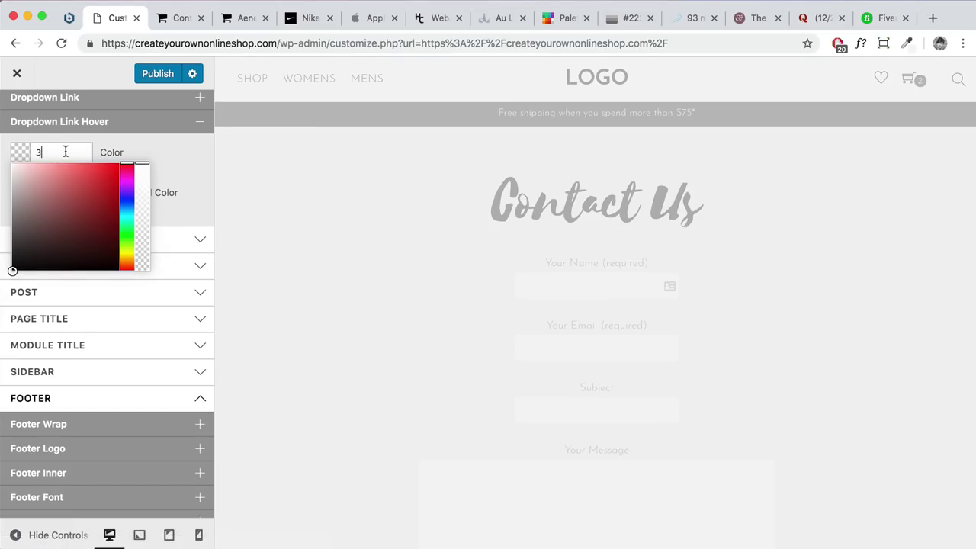
pyautogui.write('333')
pyautogui.click(171, 141)
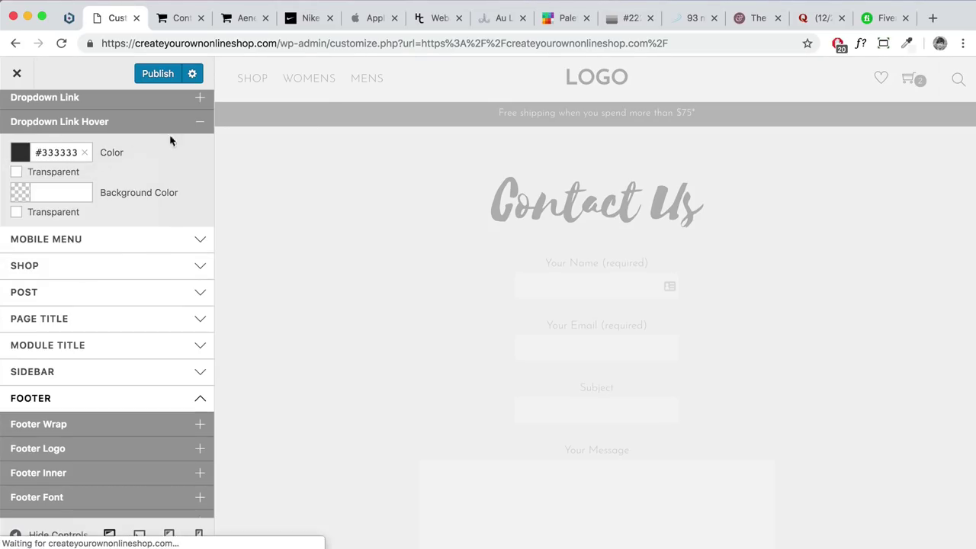
pyautogui.moveTo(310, 78)
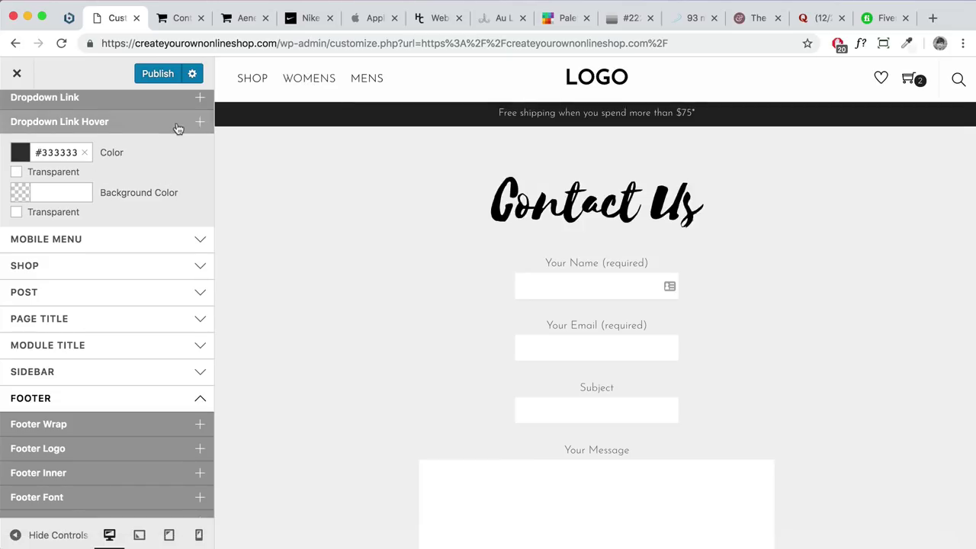
pyautogui.click(177, 123)
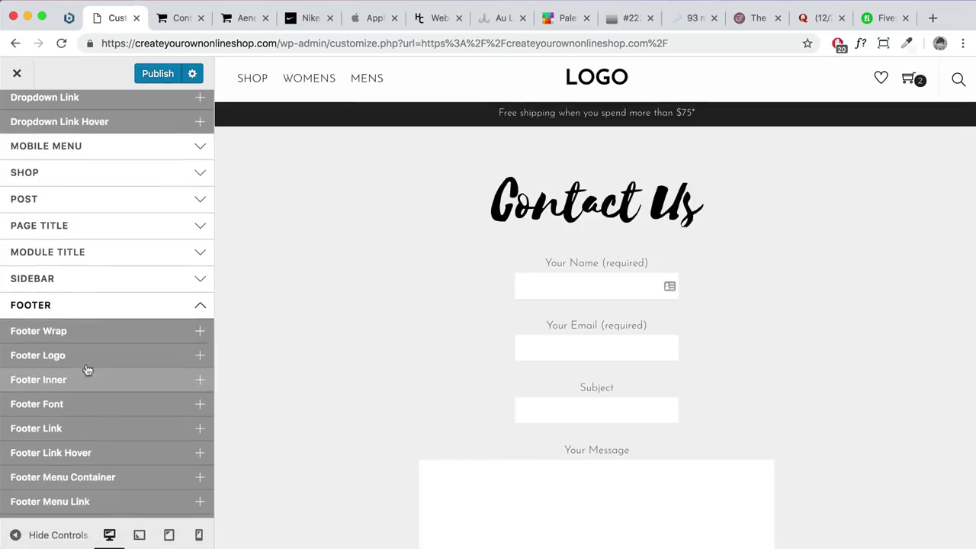
# Collapse the Footer, Main Navigation, Site Logo and Site Logo & Tagline sections, then view the Au Lit Fine Linens tab
pyautogui.click(159, 313)
pyautogui.scroll(5, 106, 442)
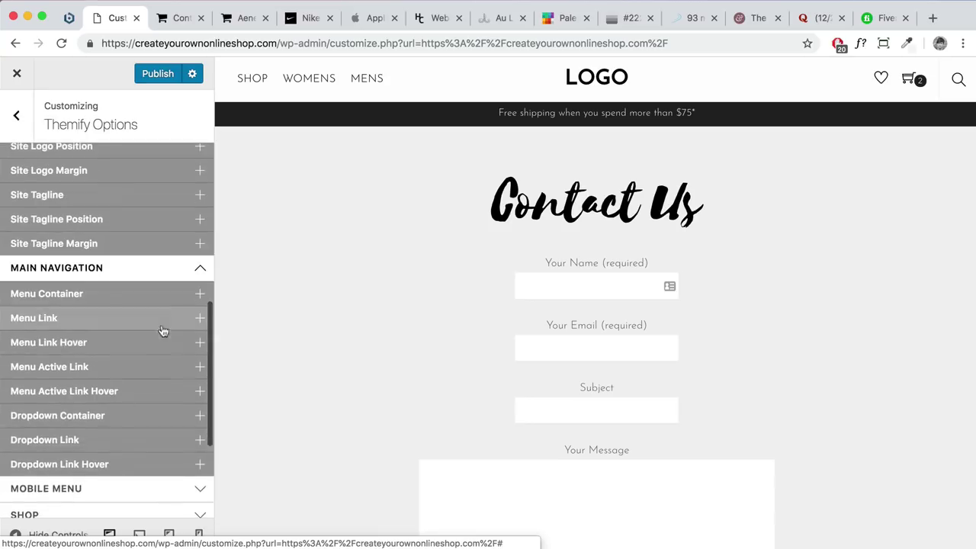
pyautogui.click(174, 279)
pyautogui.scroll(5, 168, 241)
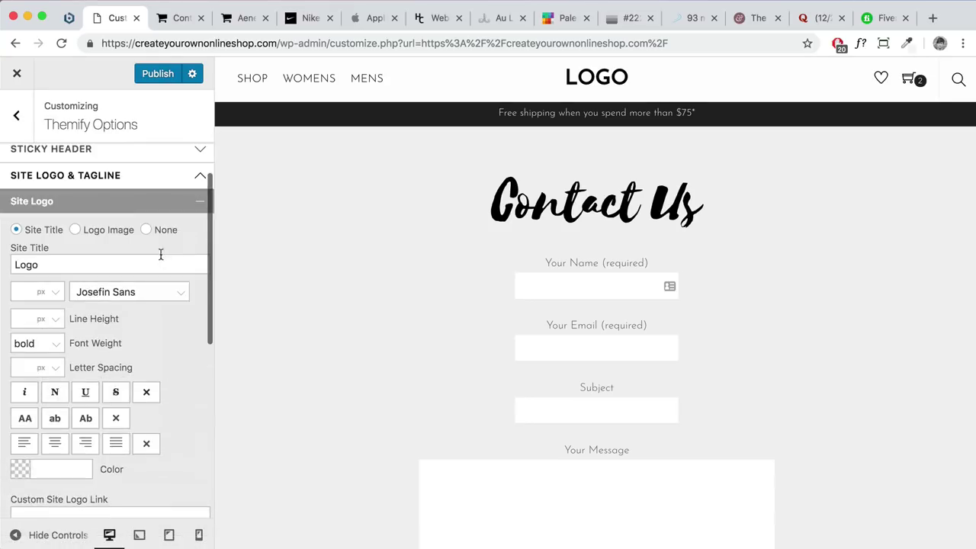
pyautogui.click(169, 199)
pyautogui.scroll(4, 168, 227)
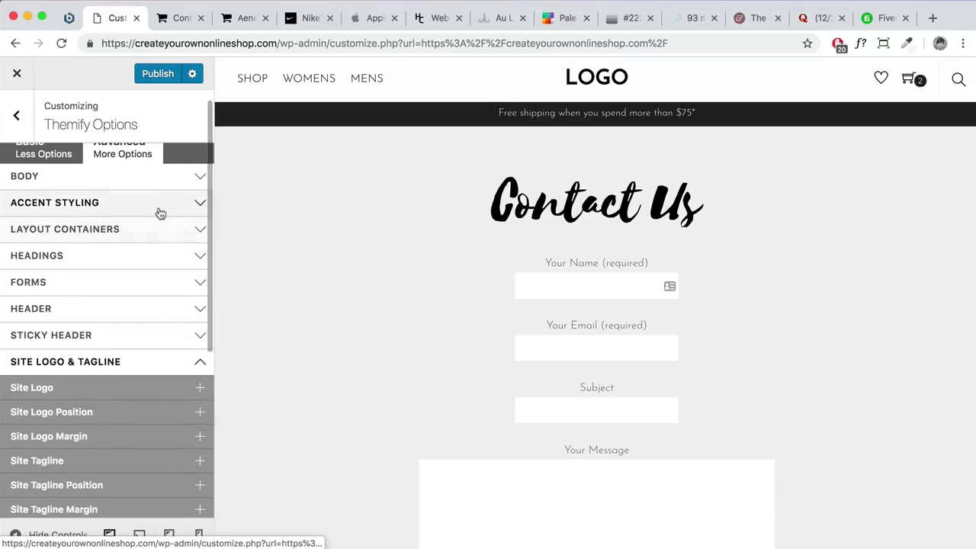
pyautogui.scroll(1, 160, 213)
pyautogui.click(138, 380)
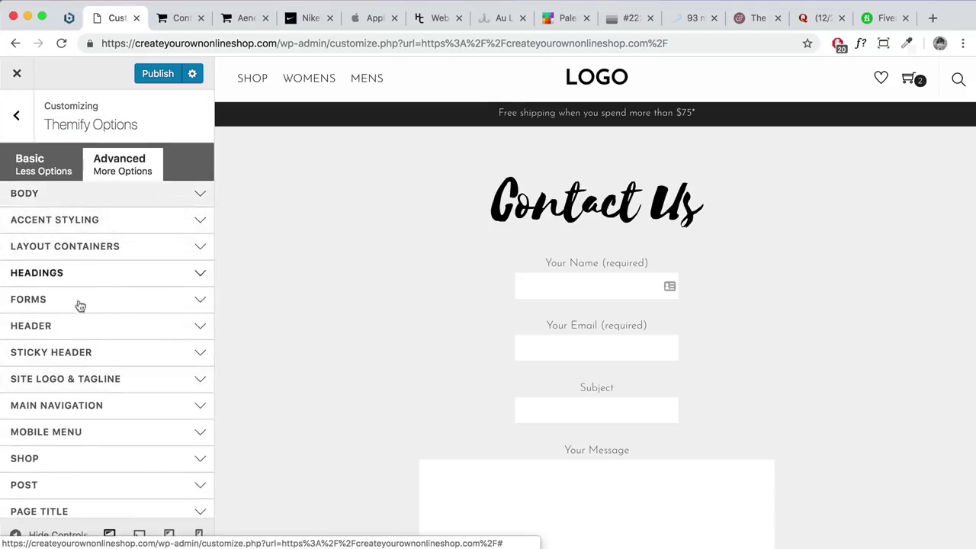
pyautogui.scroll(-5, 81, 316)
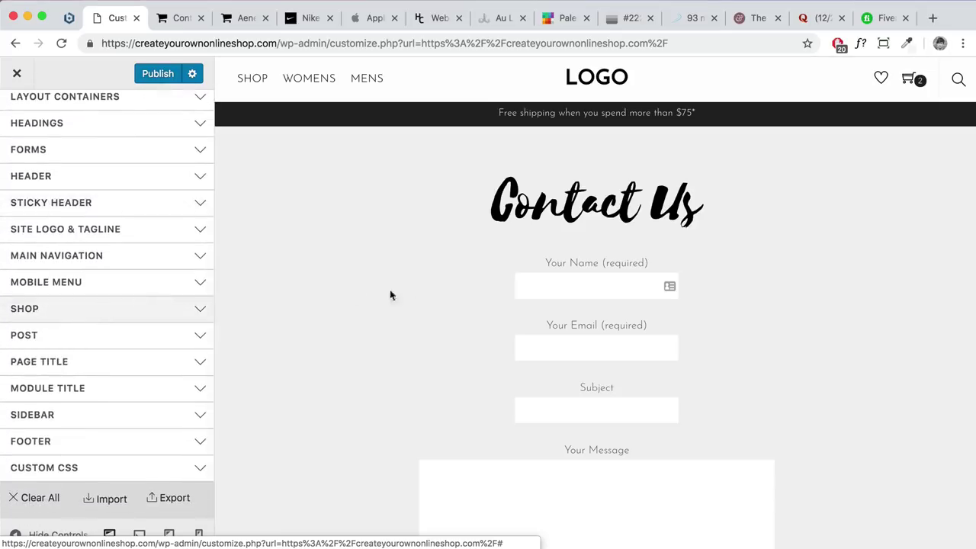
pyautogui.scroll(-5, 396, 295)
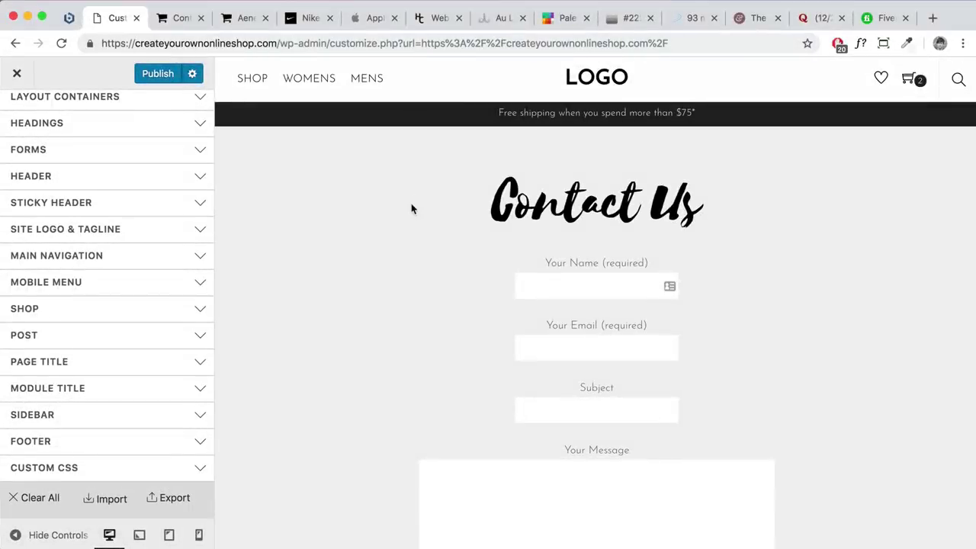
pyautogui.click(500, 17)
pyautogui.scroll(-3, 465, 209)
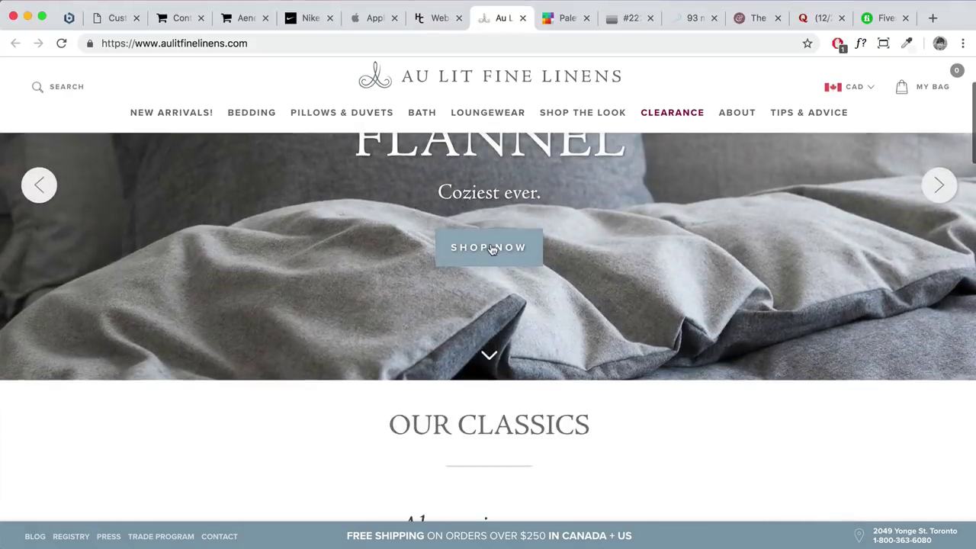
# Browse the Au Lit homepage, then open the Flat UI Palette v1 swatches on Flat UI Colors
pyautogui.scroll(-5, 488, 251)
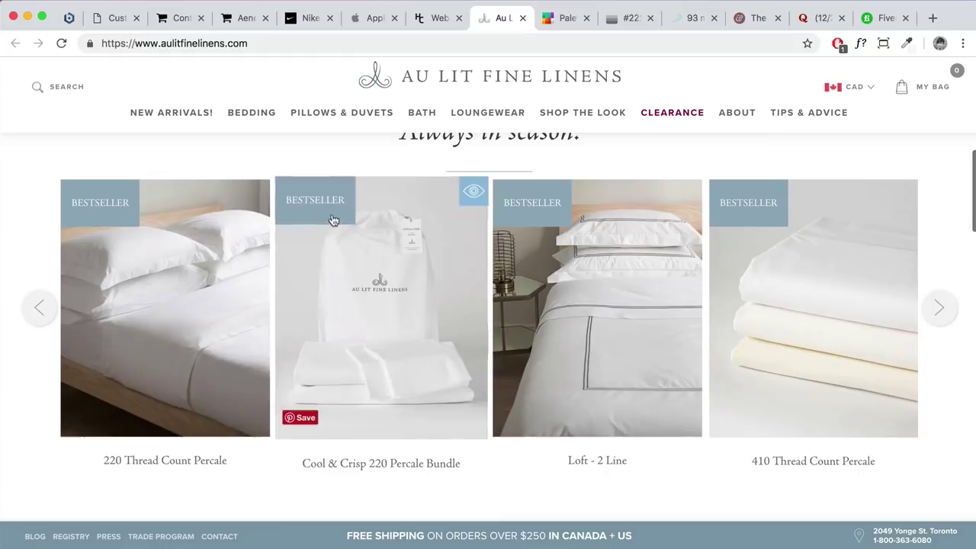
pyautogui.scroll(-4, 338, 218)
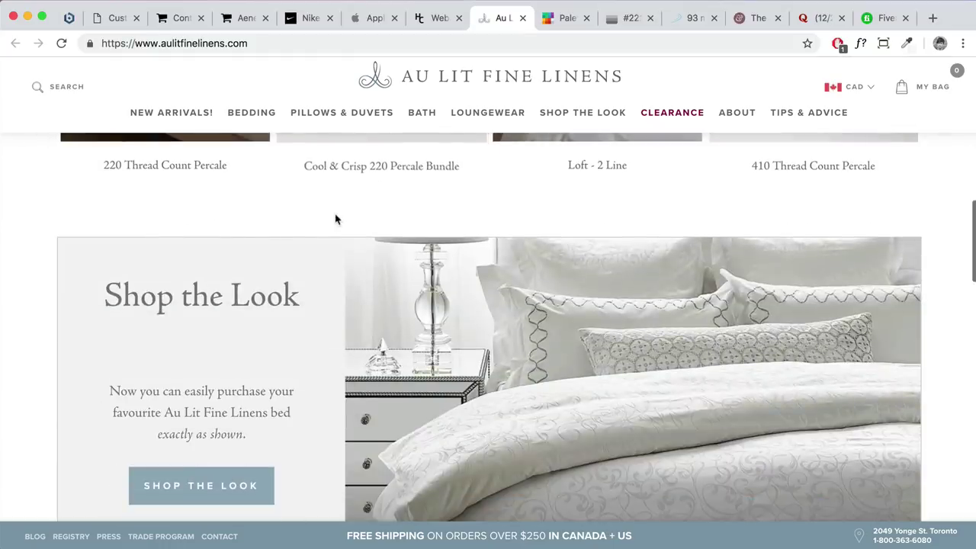
pyautogui.click(568, 16)
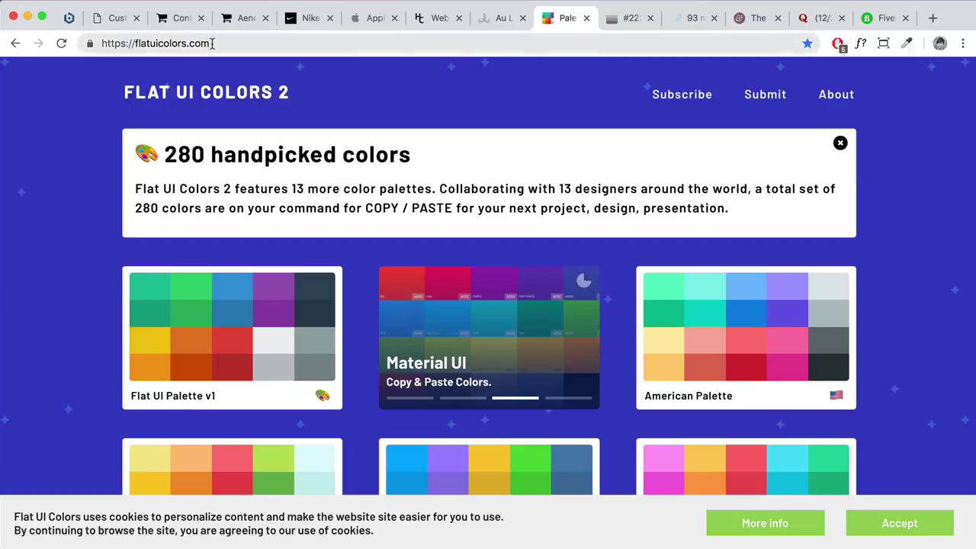
pyautogui.click(223, 338)
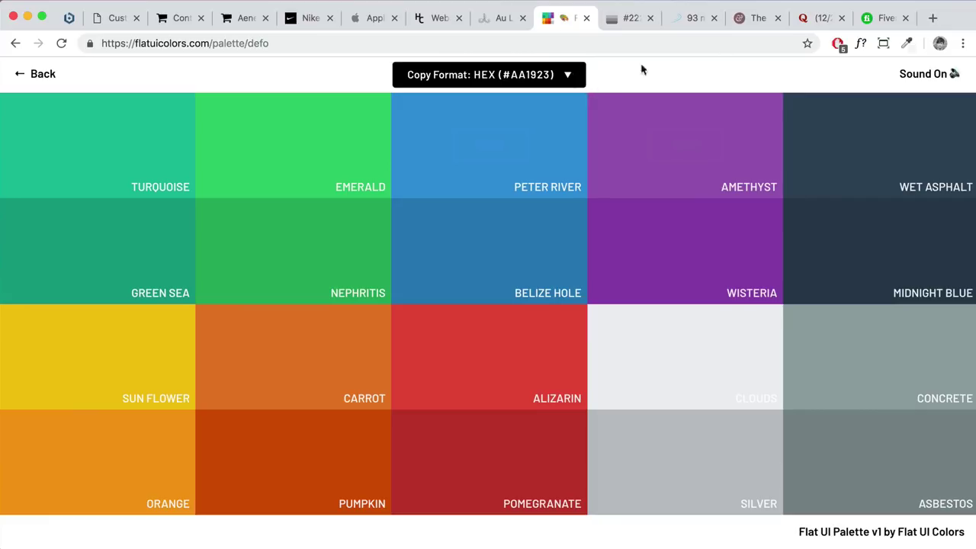
pyautogui.click(931, 19)
# Search 'colour meanings', open Color Wheel Pro's Color Meaning page, then return to the Au Lit tab
pyautogui.write('colour meanin')
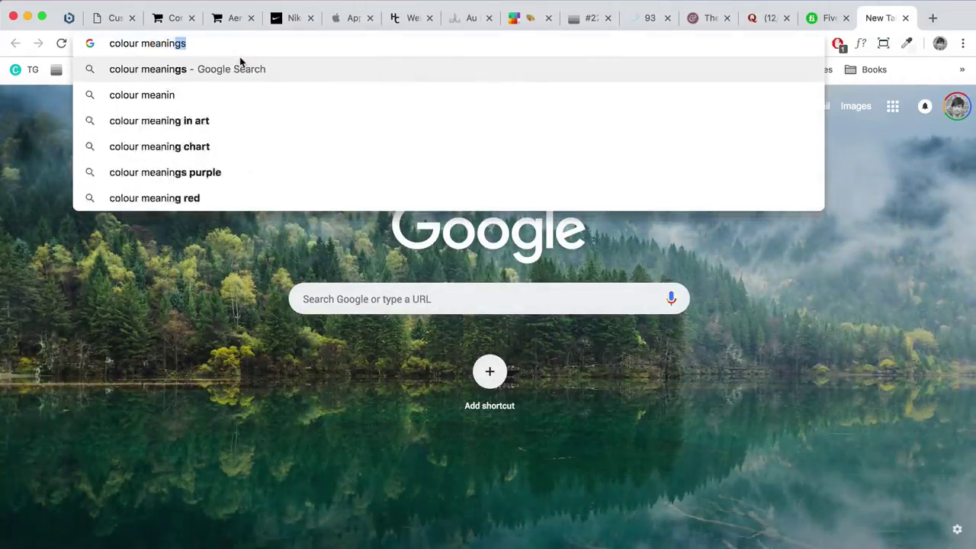
pyautogui.press('Return')
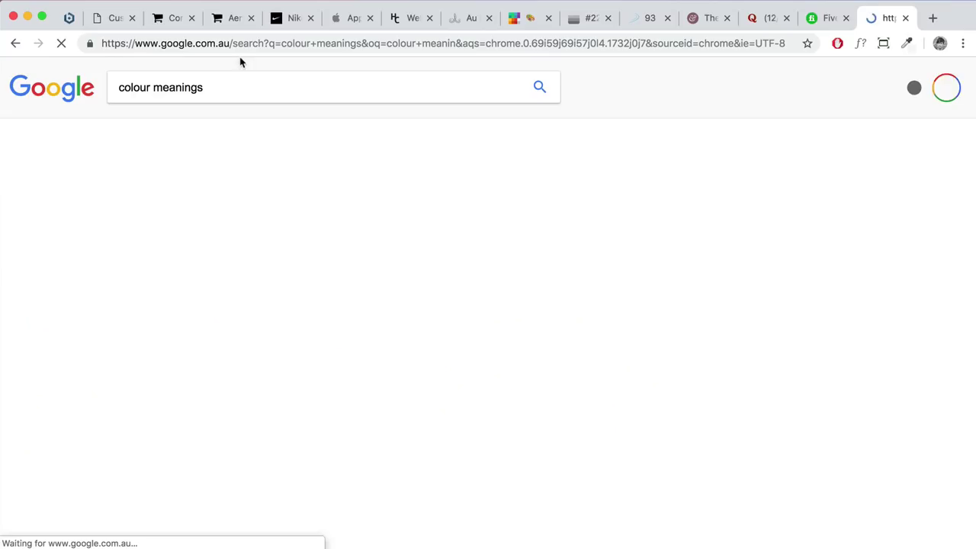
pyautogui.scroll(-3, 266, 229)
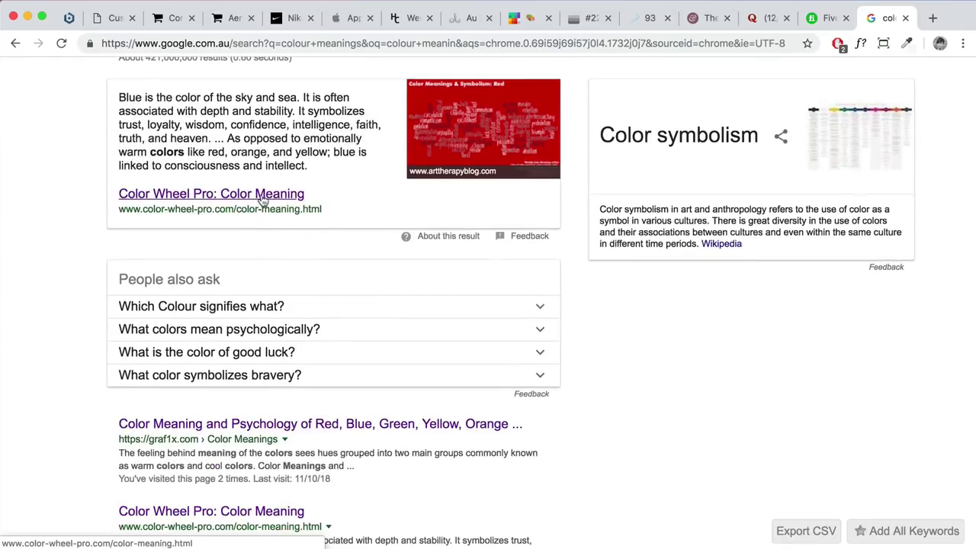
pyautogui.scroll(-1, 281, 427)
pyautogui.click(283, 467)
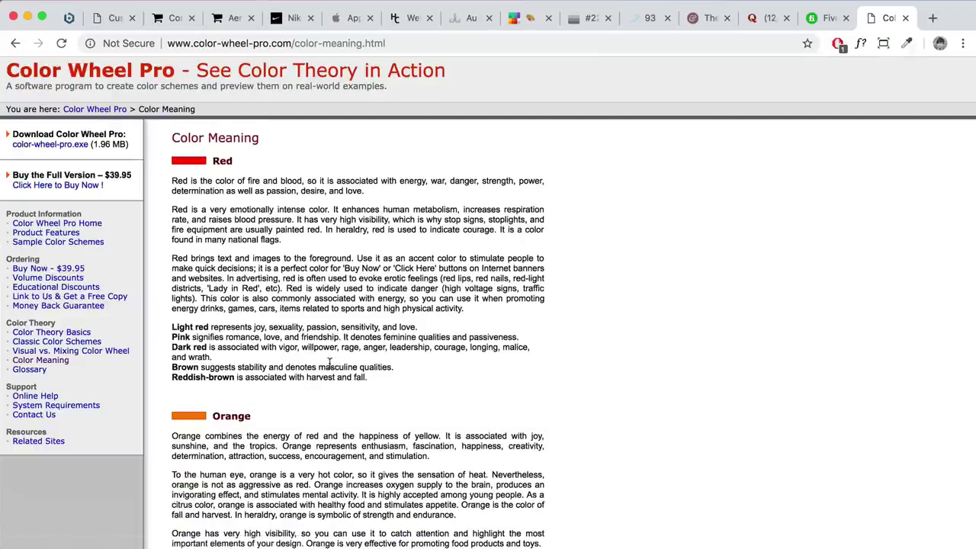
pyautogui.moveTo(387, 385); pyautogui.dragTo(172, 334)
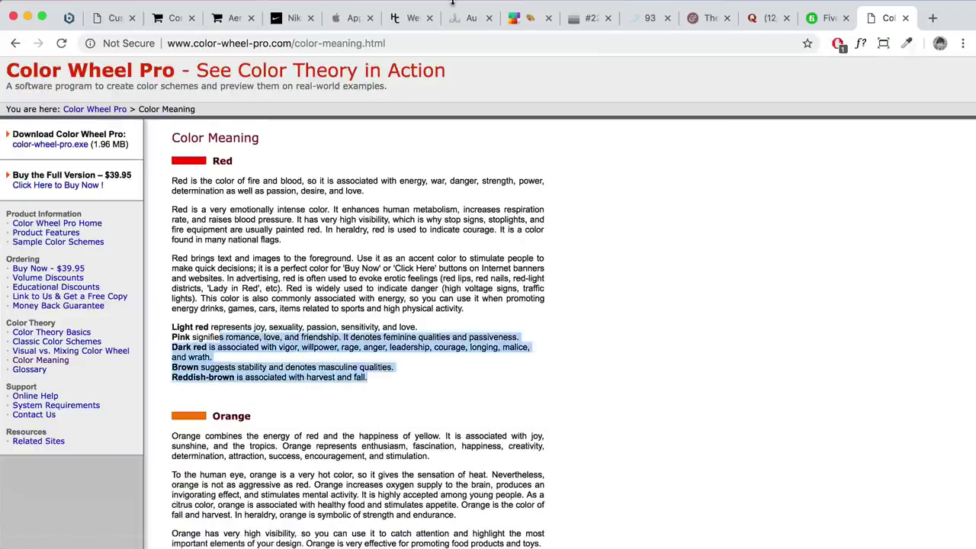
pyautogui.click(465, 17)
pyautogui.scroll(-3, 274, 334)
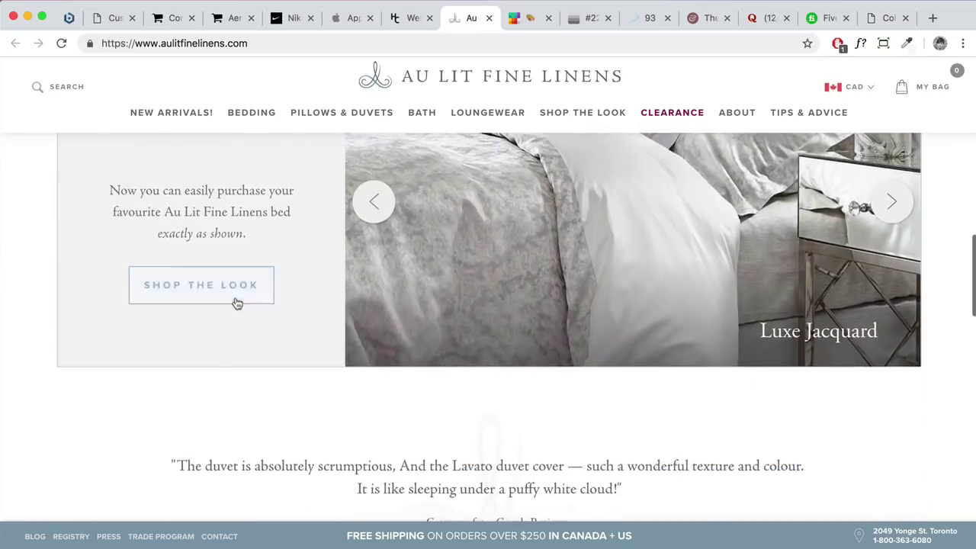
# Scroll through the Au Lit homepage banners and product rows, then return to the Customizer tab
pyautogui.scroll(-5, 315, 331)
pyautogui.scroll(4, 312, 327)
pyautogui.scroll(6, 313, 328)
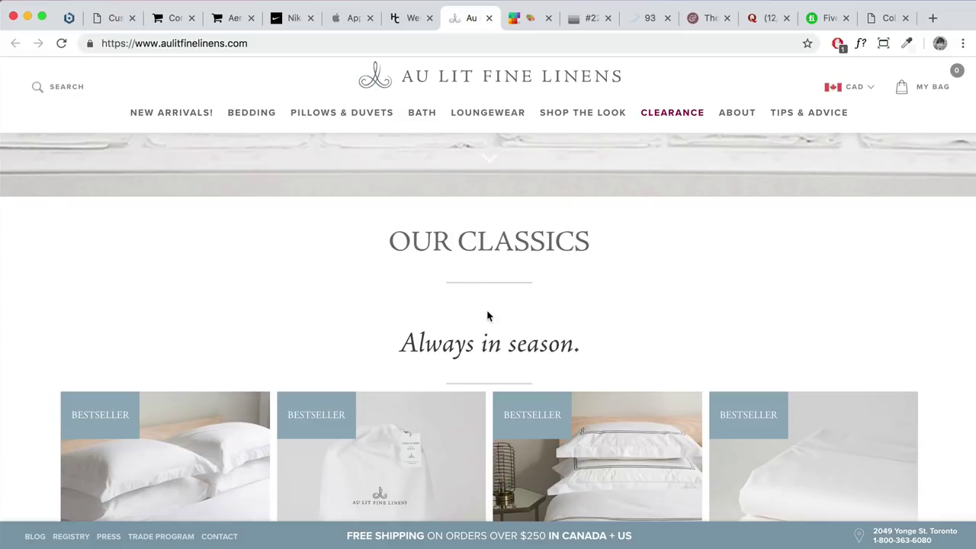
pyautogui.scroll(5, 488, 316)
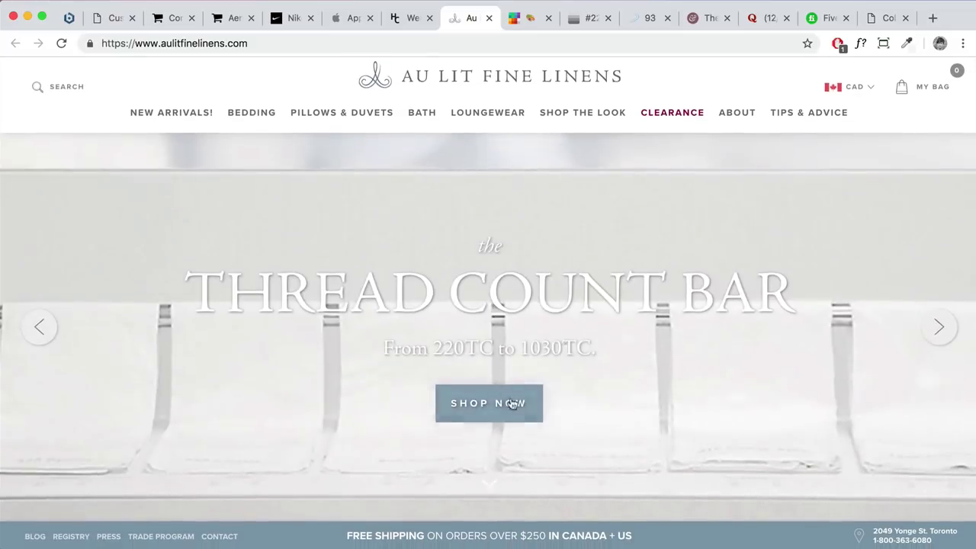
pyautogui.scroll(-5, 548, 342)
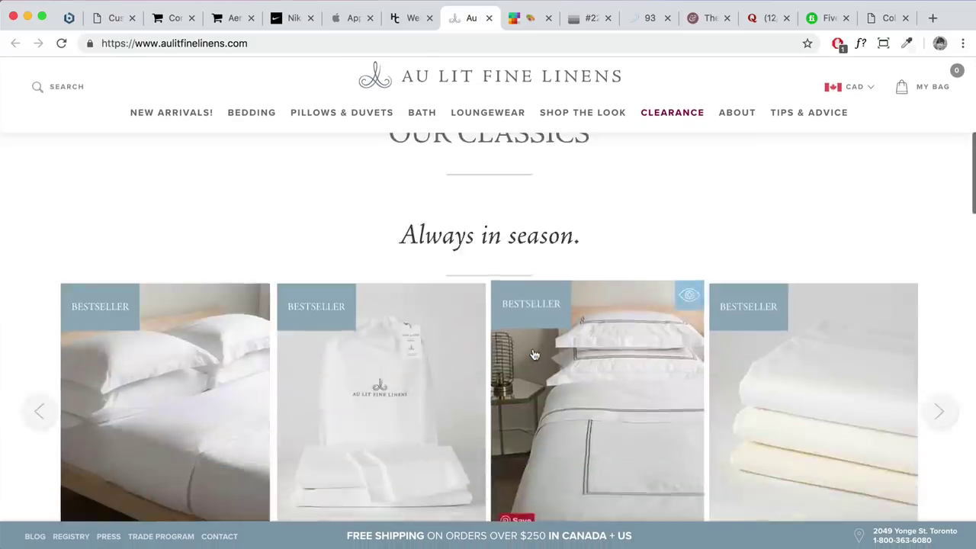
pyautogui.scroll(-15, 534, 354)
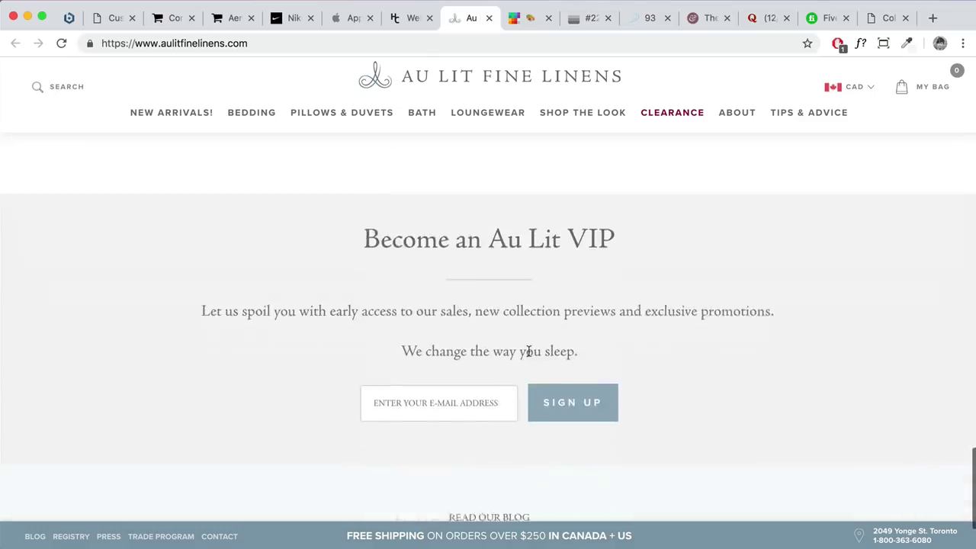
pyautogui.scroll(20, 528, 351)
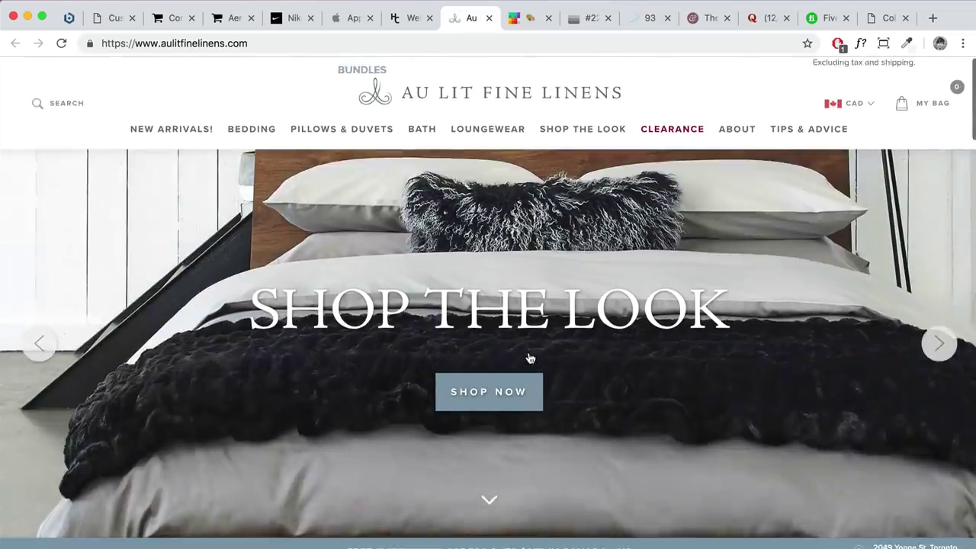
pyautogui.scroll(-1, 564, 343)
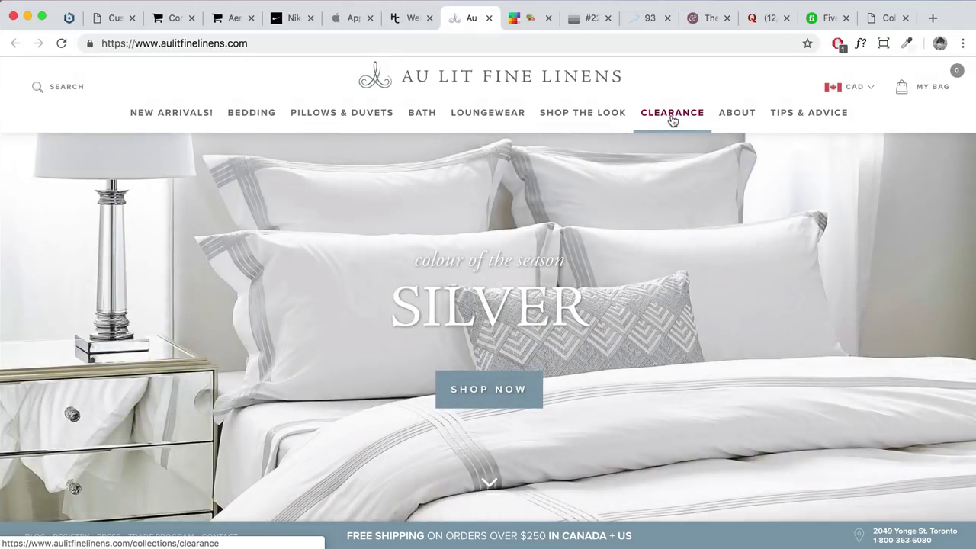
pyautogui.click(103, 23)
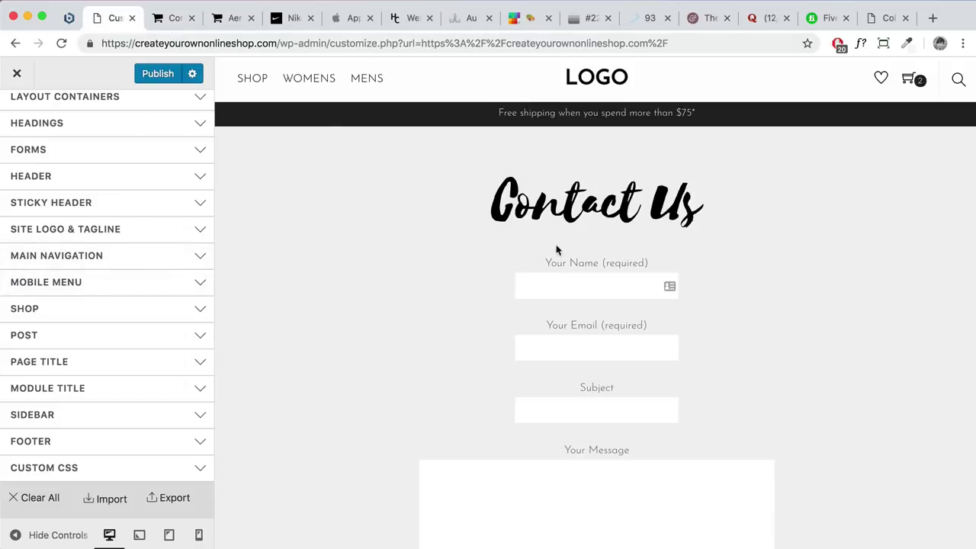
# Publish the Themify Options changes and exit the Customizer to the live store
pyautogui.scroll(-3, 342, 250)
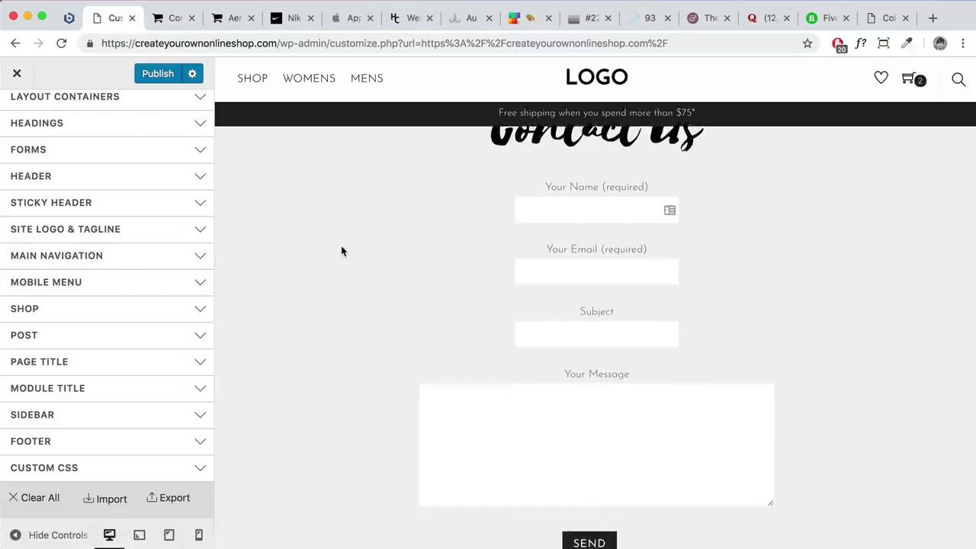
pyautogui.scroll(4, 119, 266)
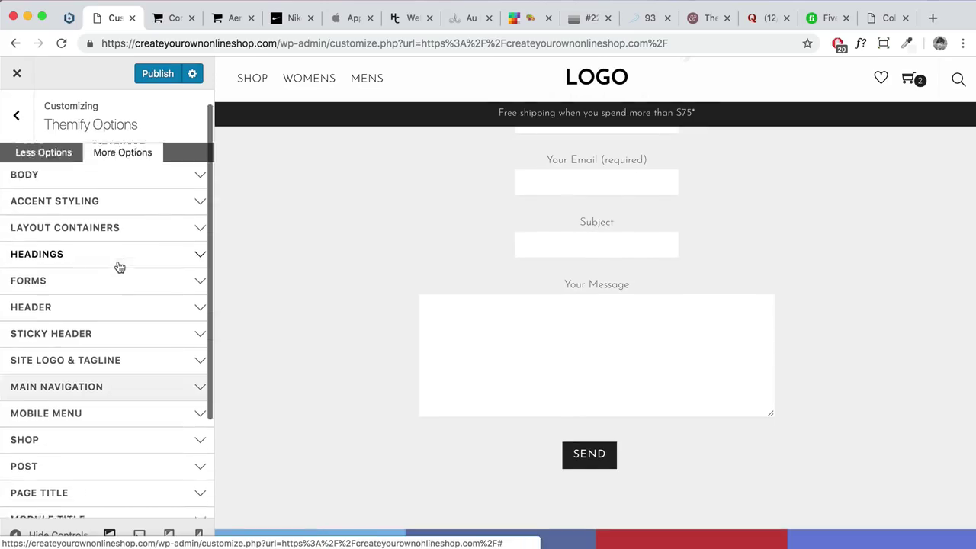
pyautogui.click(140, 75)
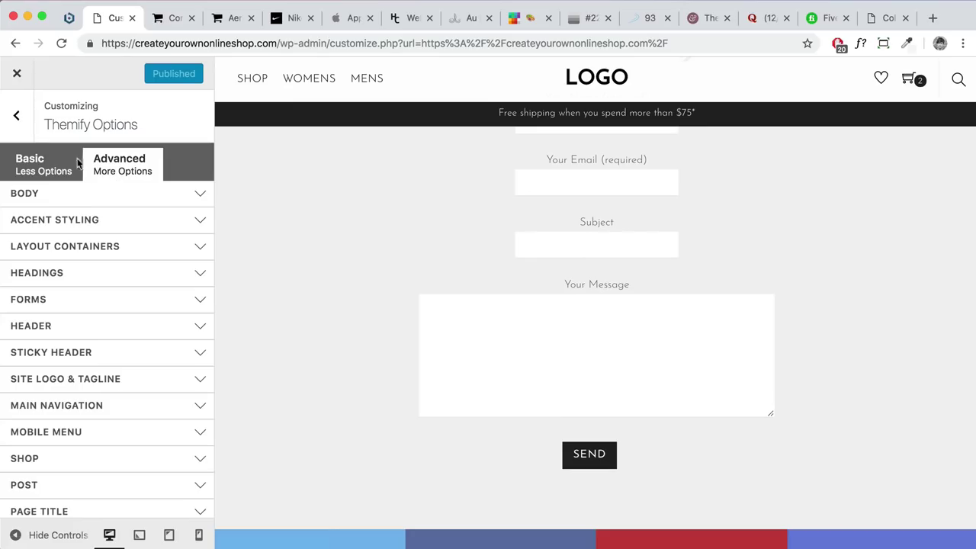
pyautogui.click(13, 74)
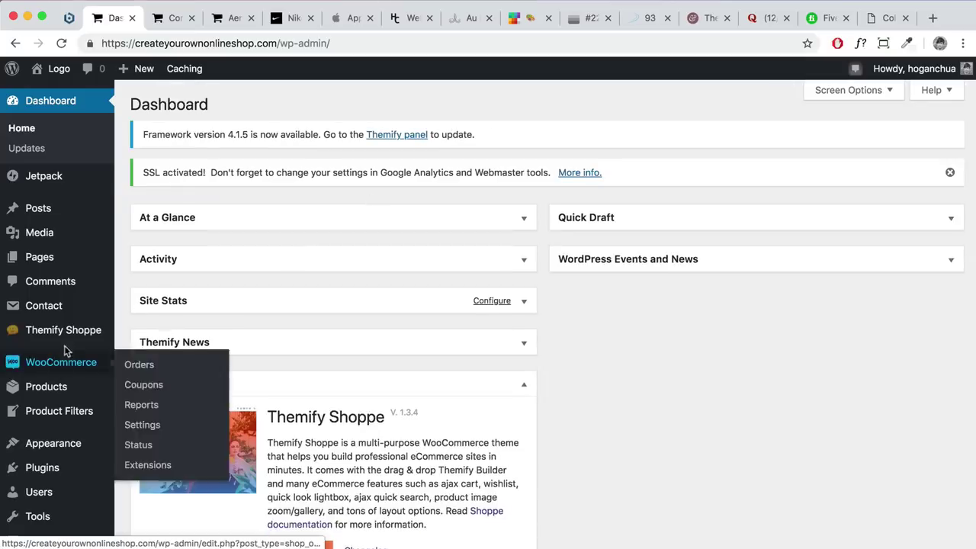
# Upload the 64px cart favicon.png as the Custom Favicon in Themify Settings and save
pyautogui.moveTo(74, 339)
pyautogui.click(150, 337)
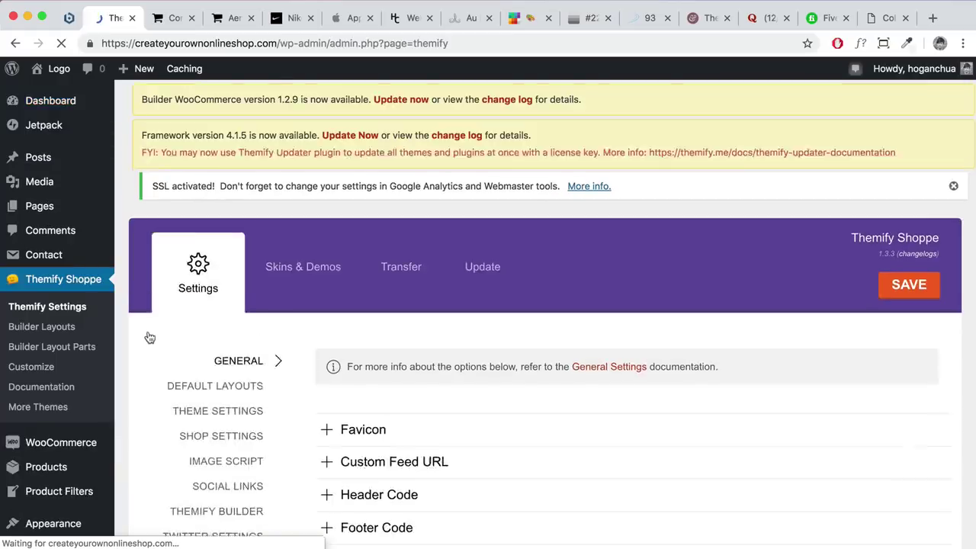
pyautogui.scroll(-5, 353, 348)
pyautogui.click(353, 343)
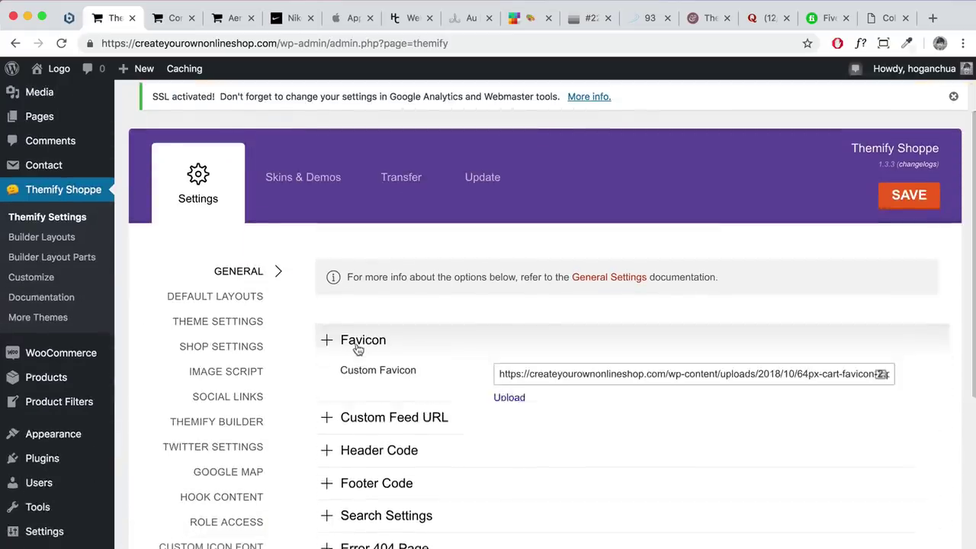
pyautogui.click(509, 401)
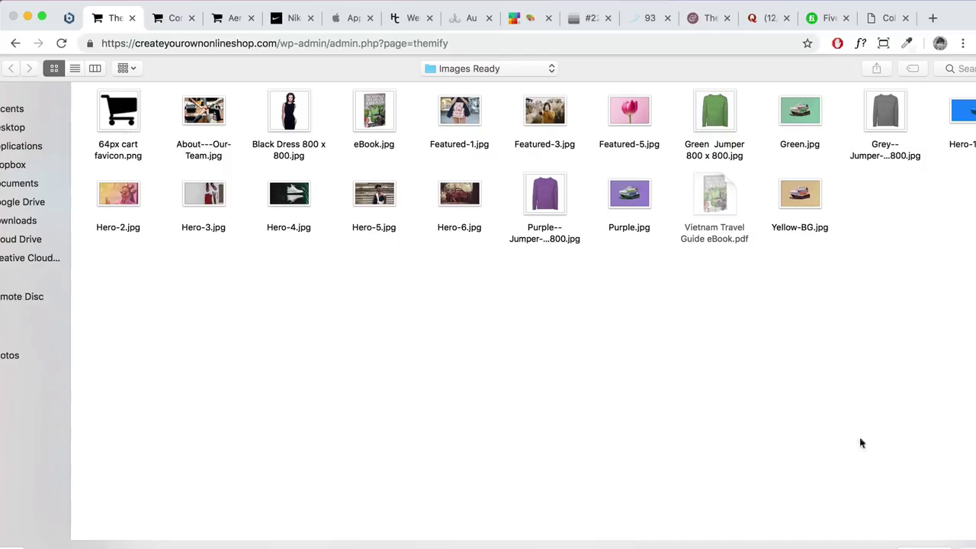
pyautogui.click(893, 541)
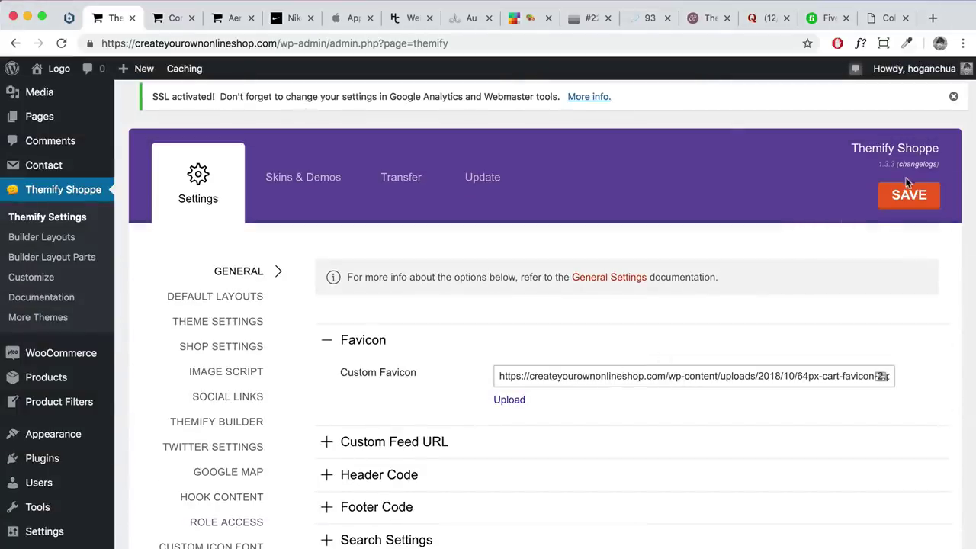
pyautogui.click(908, 195)
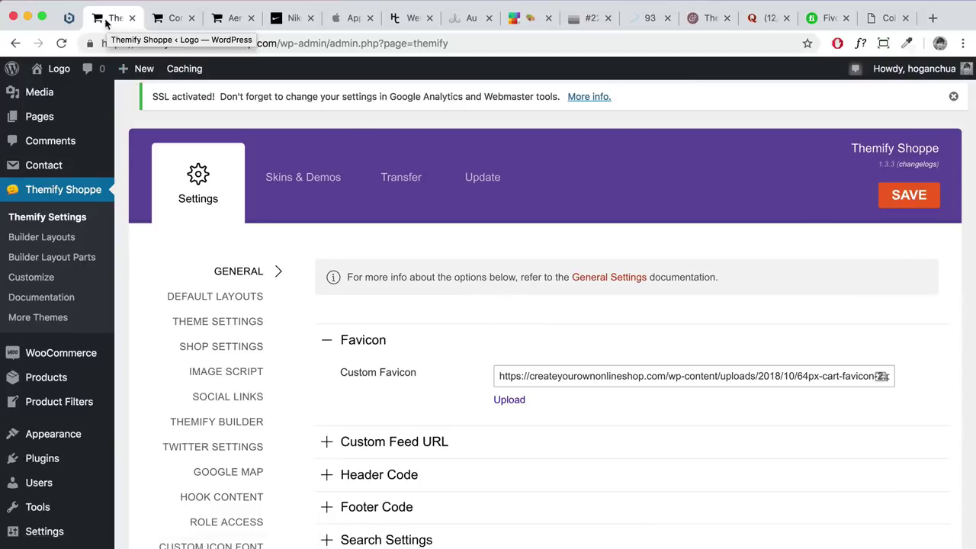
# Expand the Google Fonts and Search Settings sections of the General tab
pyautogui.scroll(-3, 358, 309)
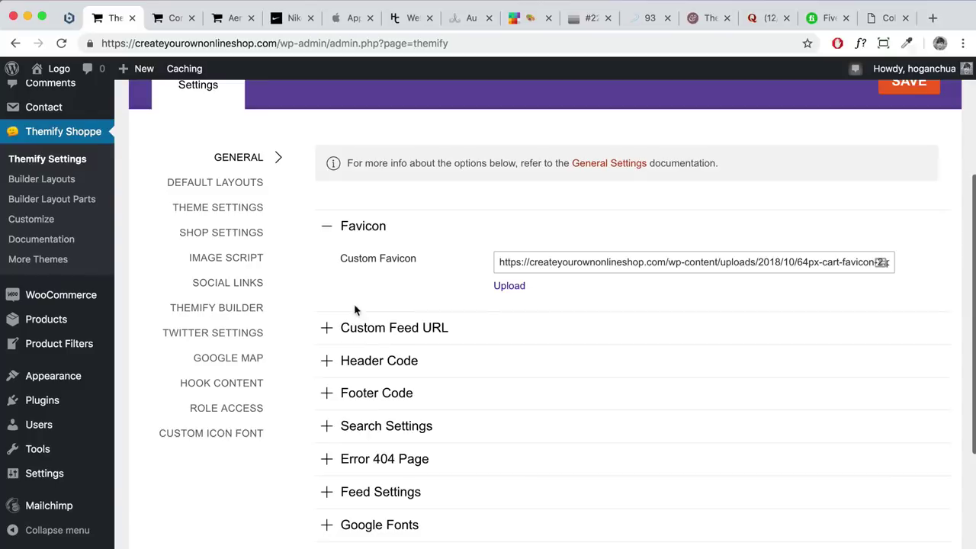
pyautogui.scroll(-4, 310, 296)
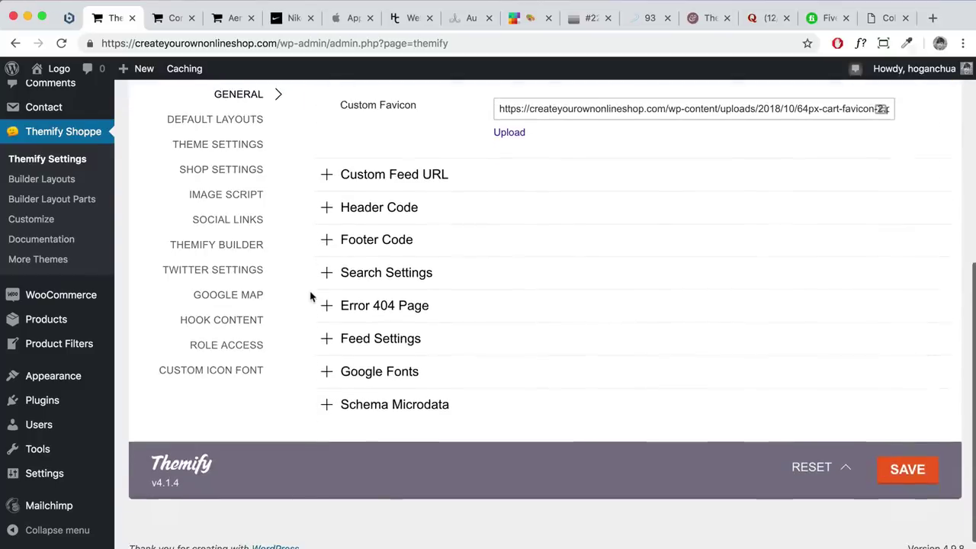
pyautogui.click(364, 372)
pyautogui.scroll(-3, 368, 375)
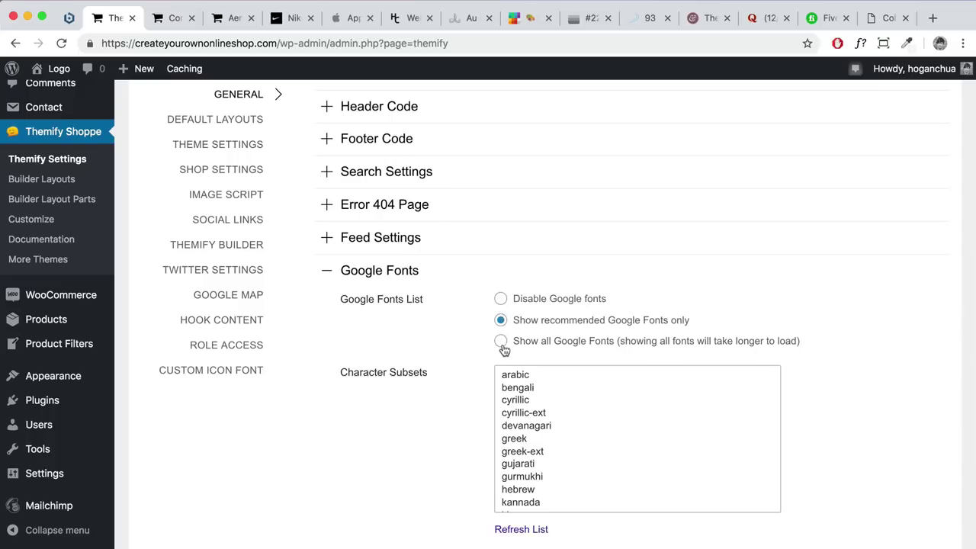
pyautogui.scroll(-1, 500, 346)
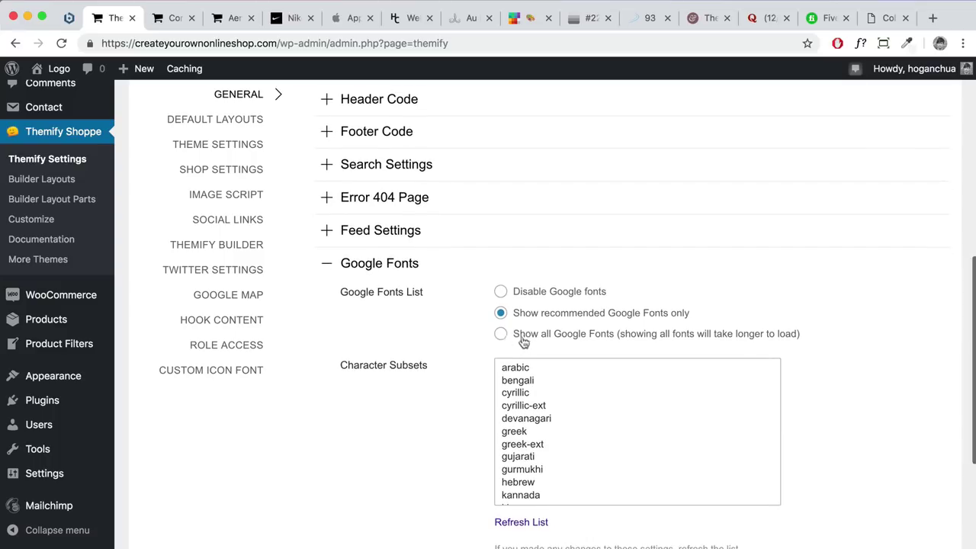
pyautogui.scroll(4, 554, 342)
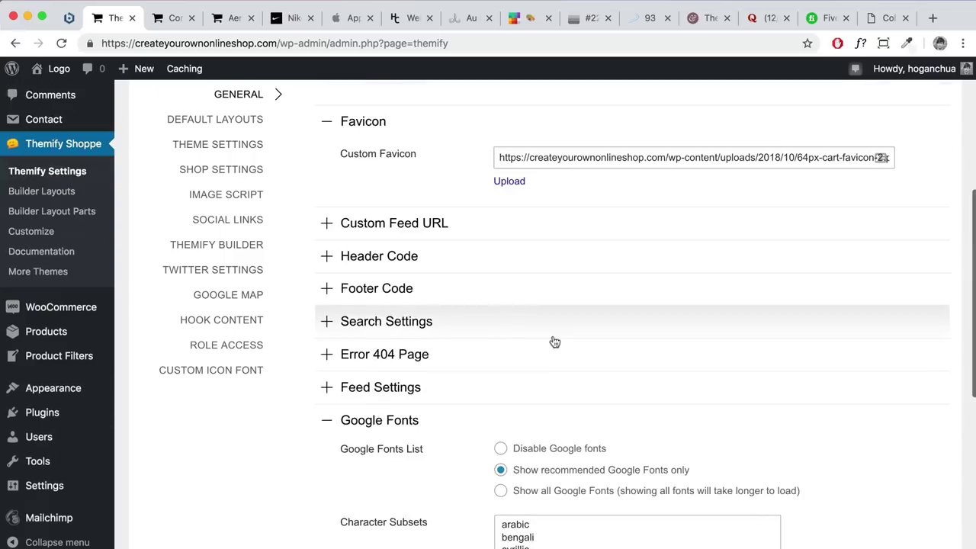
pyautogui.click(388, 323)
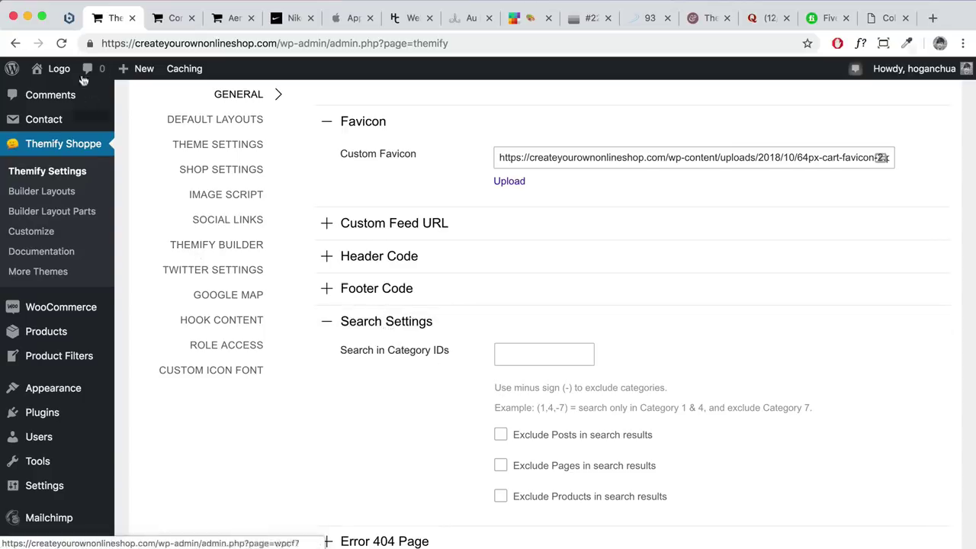
# Check the site search overlay on the Contact Us page, then return to Themify Settings
pyautogui.click(169, 17)
pyautogui.scroll(-1, 712, 170)
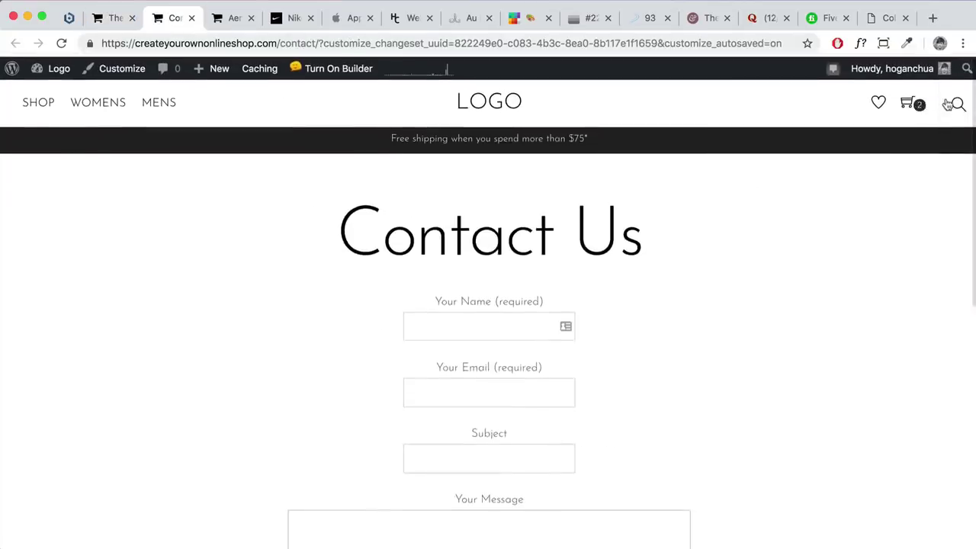
pyautogui.click(957, 107)
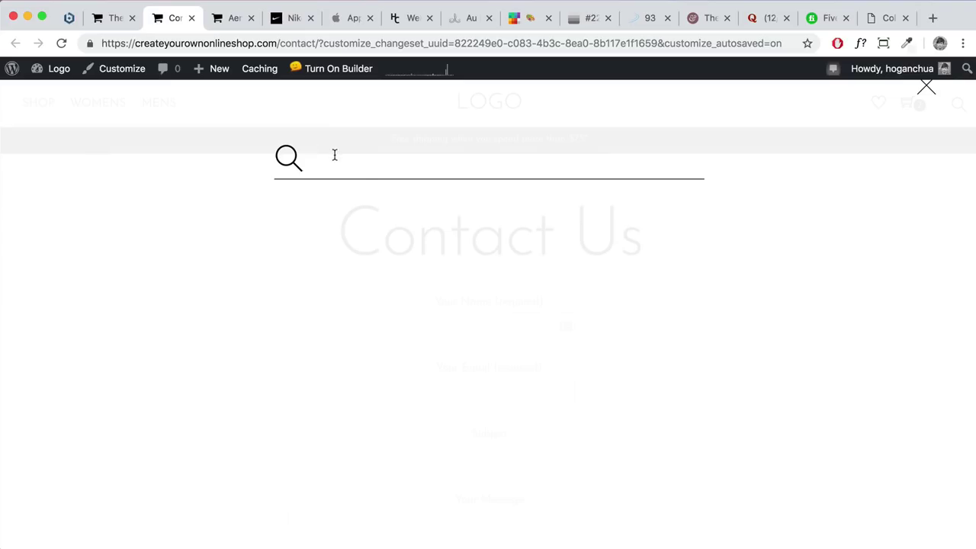
pyautogui.click(113, 18)
# Tick Exclude Posts and Exclude Pages under Search Settings and save
pyautogui.scroll(-1, 511, 385)
pyautogui.scroll(-2, 511, 385)
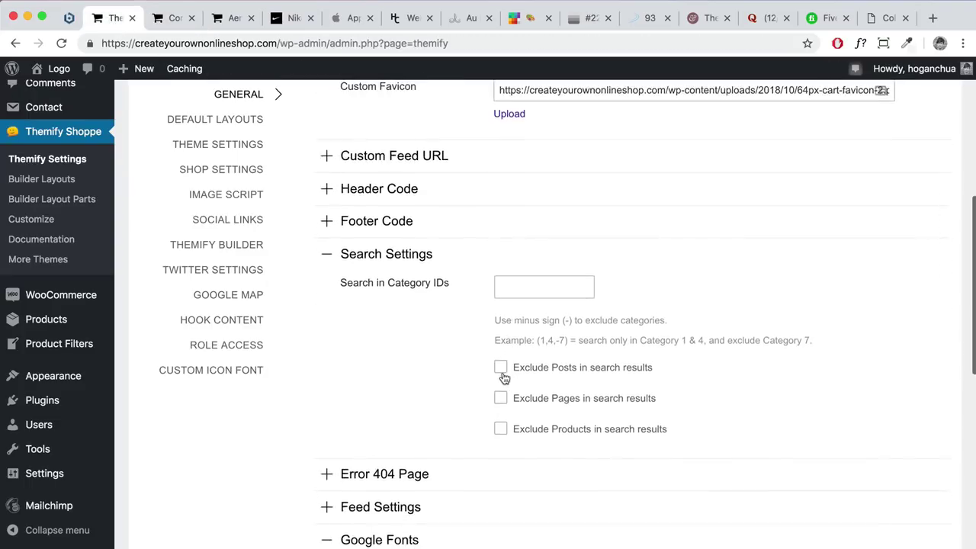
pyautogui.click(501, 370)
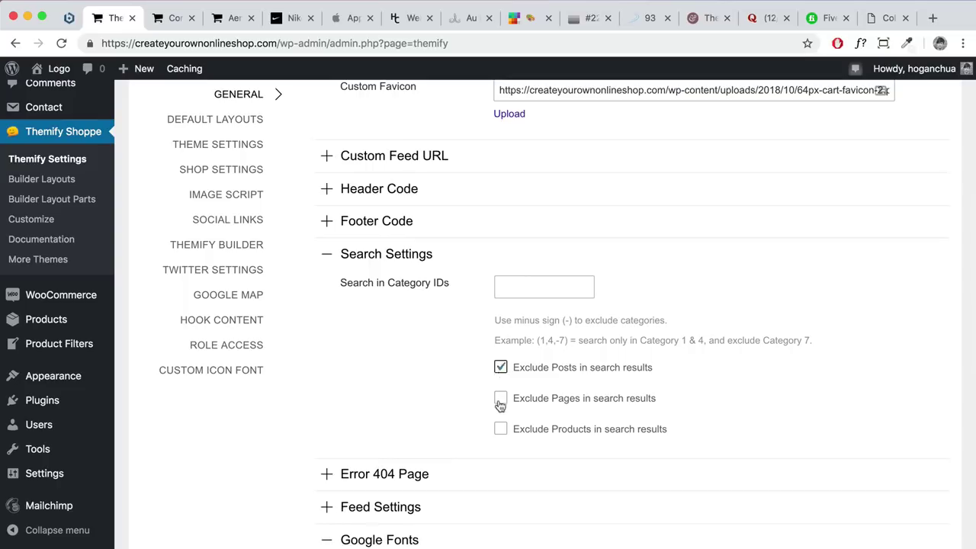
pyautogui.click(500, 398)
pyautogui.scroll(5, 671, 427)
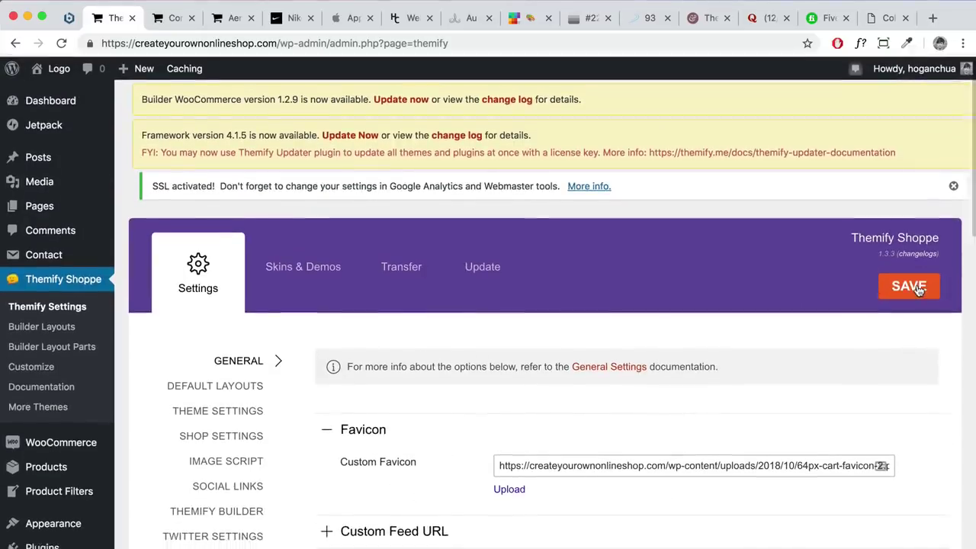
pyautogui.click(919, 290)
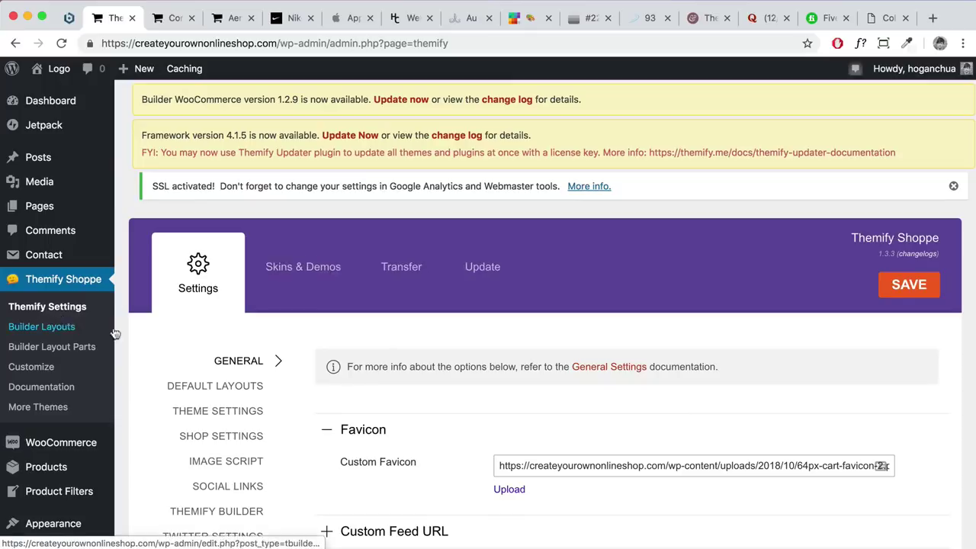
pyautogui.scroll(-3, 114, 334)
pyautogui.scroll(3, 76, 320)
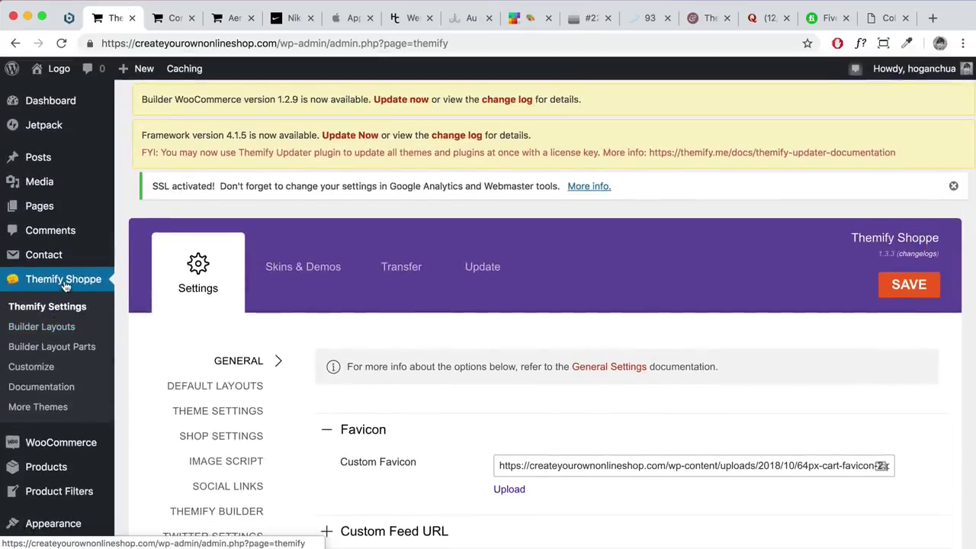
pyautogui.click(58, 285)
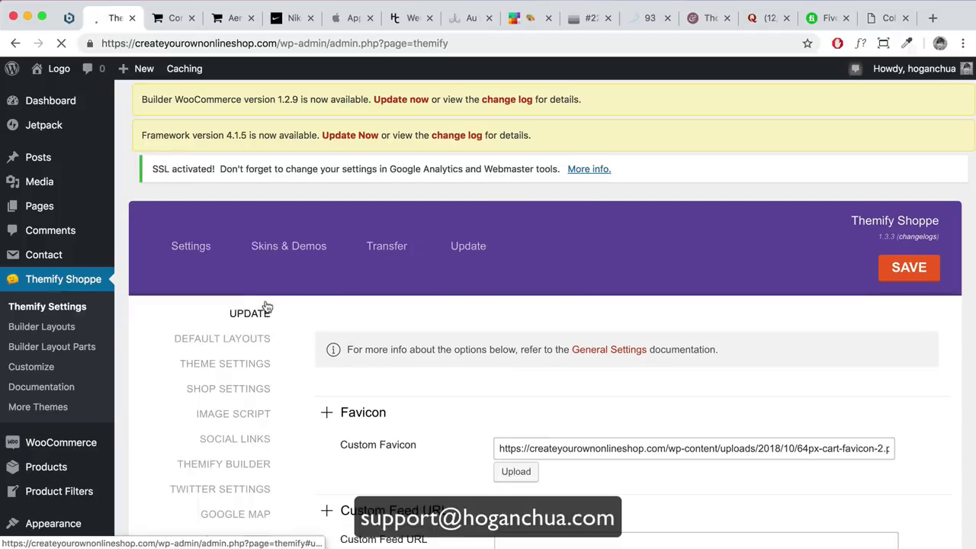
# Reload Themify Settings, then visit the live store homepage and scroll through its hero banner
pyautogui.scroll(-5, 595, 339)
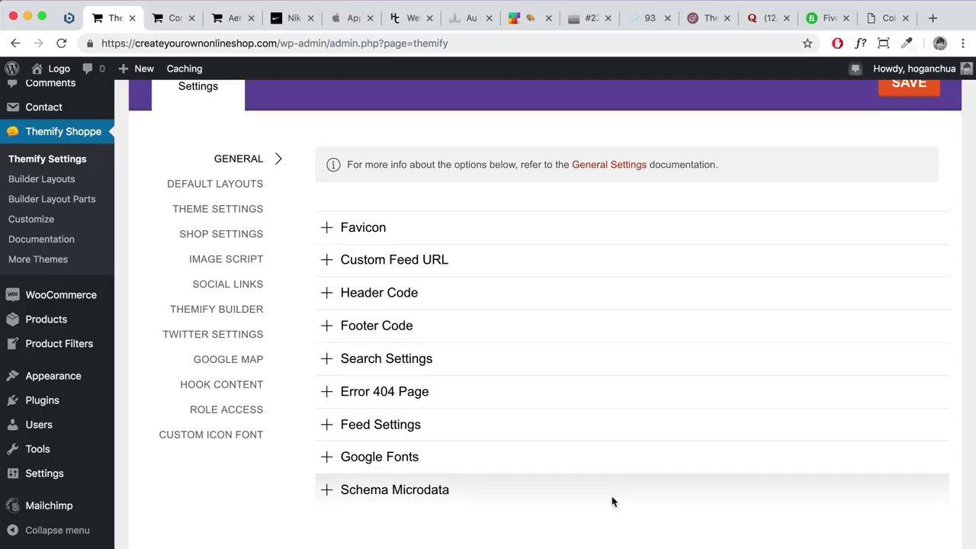
pyautogui.click(72, 162)
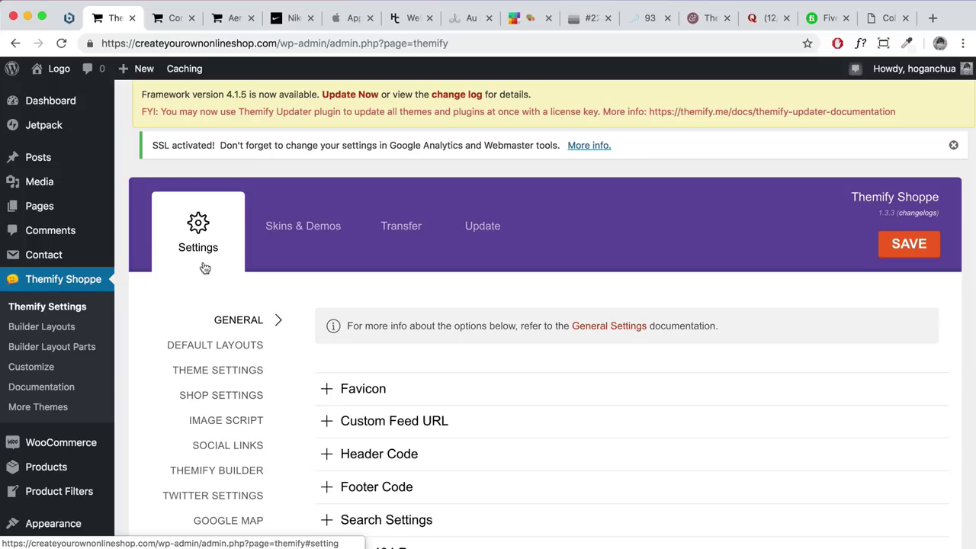
pyautogui.moveTo(55, 68)
pyautogui.click(48, 94)
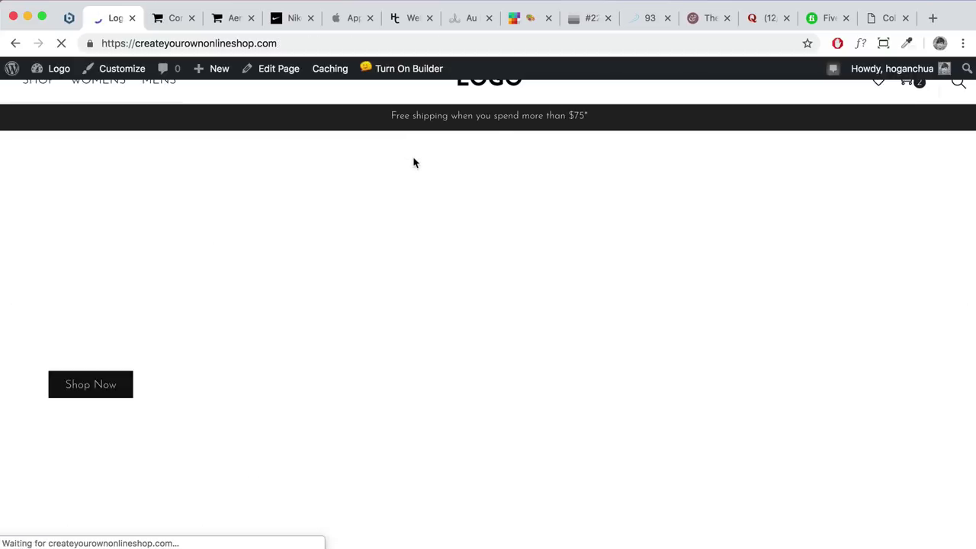
pyautogui.scroll(-15, 690, 226)
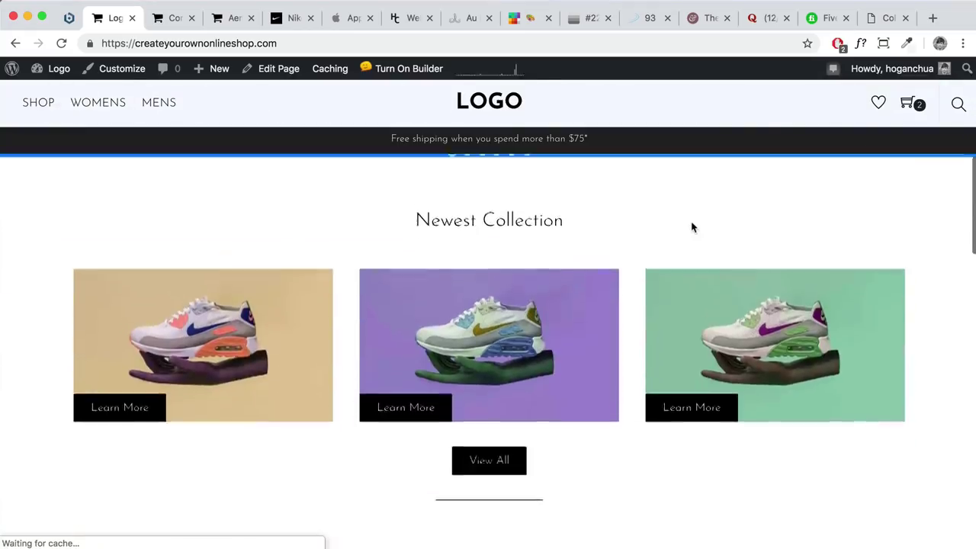
pyautogui.scroll(-10, 691, 226)
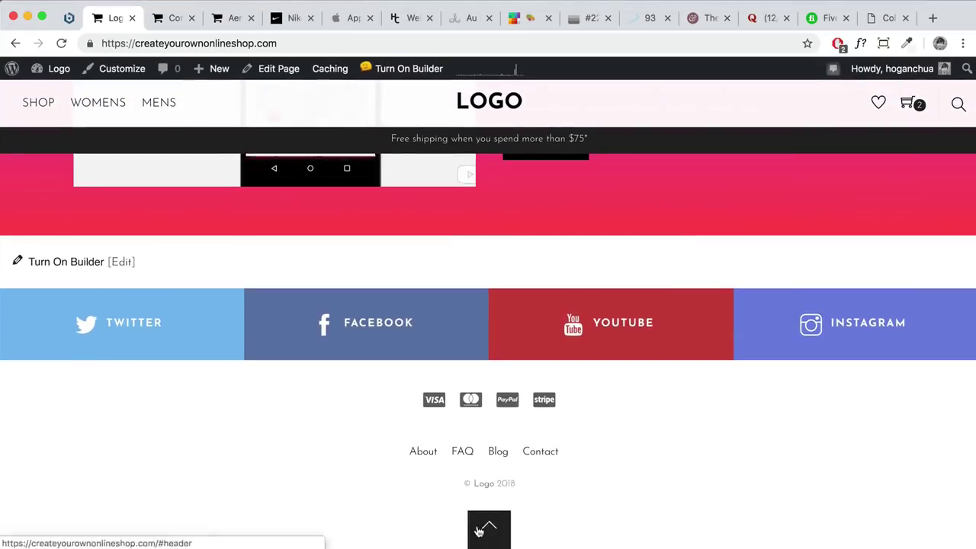
pyautogui.scroll(9, 458, 446)
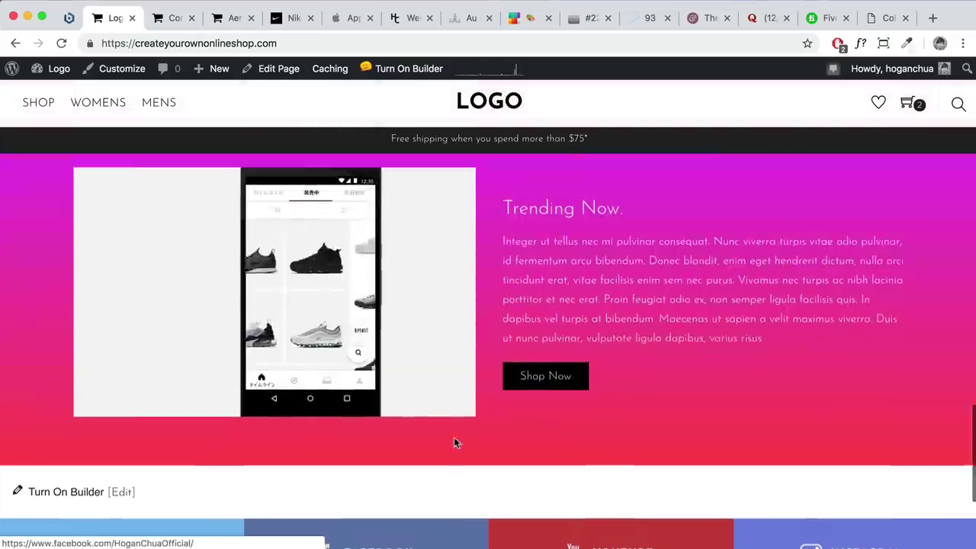
pyautogui.scroll(10, 553, 510)
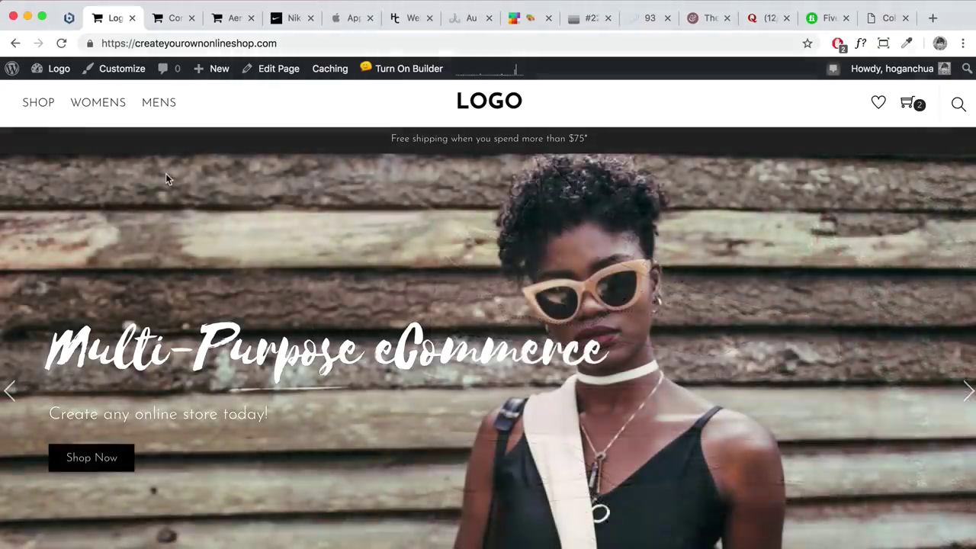
# In the Customizer, open Themify Options > Main Navigation > Menu Link typography settings
pyautogui.click(120, 68)
pyautogui.moveTo(76, 107)
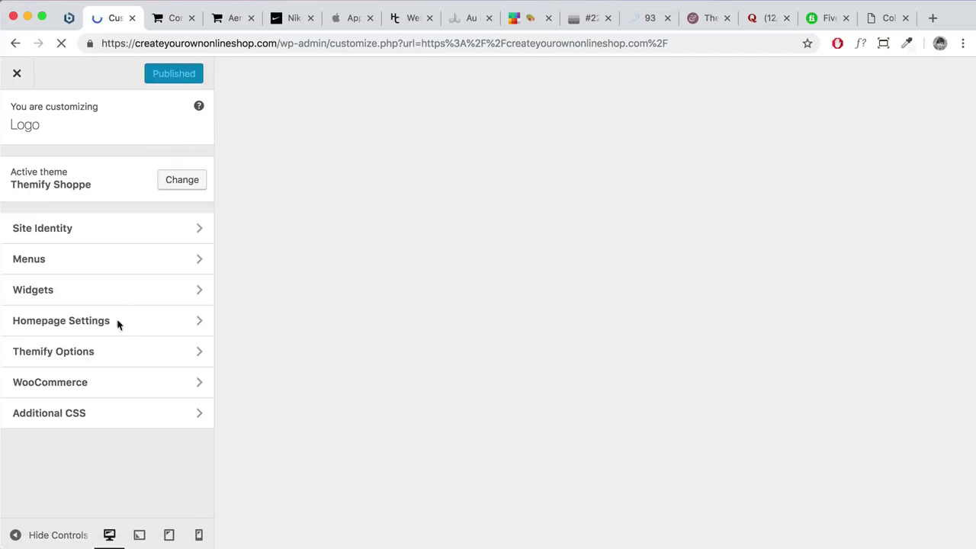
pyautogui.click(76, 352)
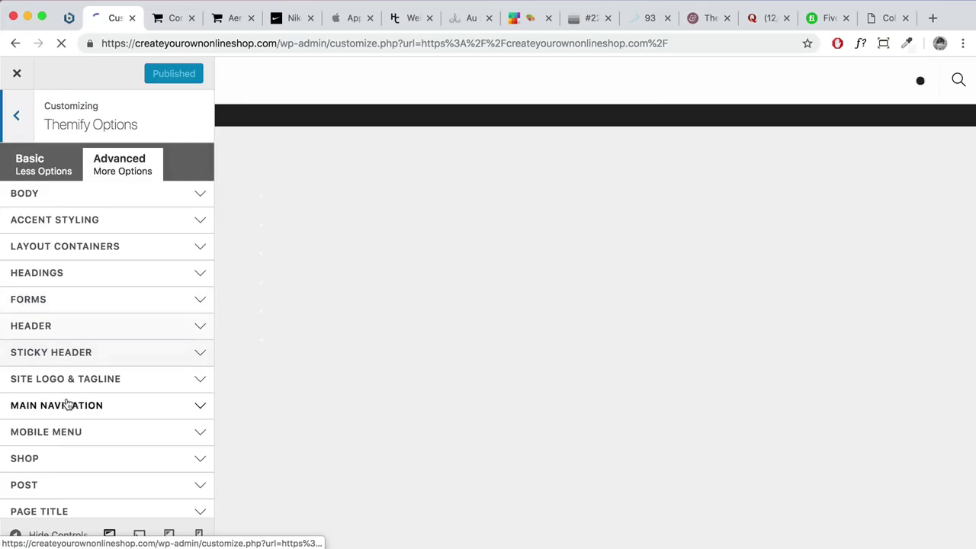
pyautogui.click(83, 411)
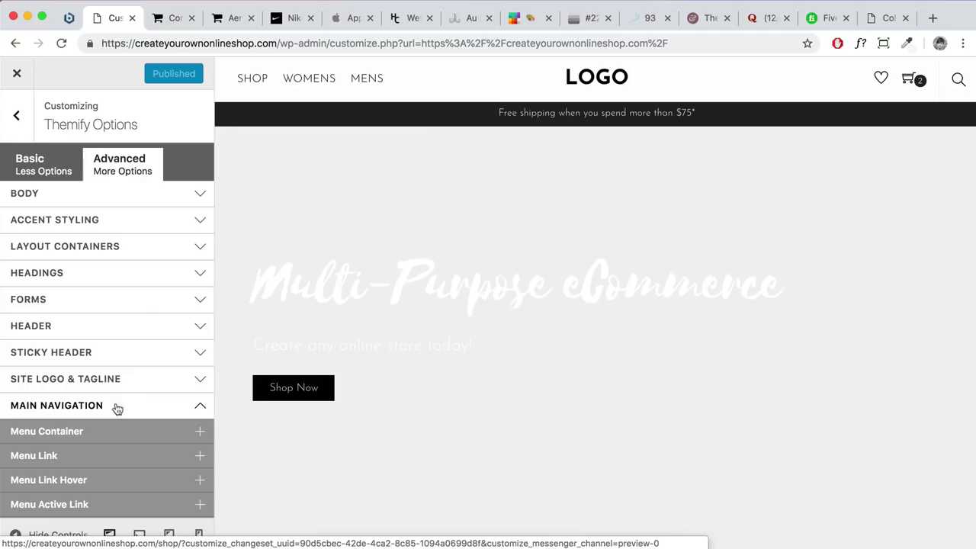
pyautogui.scroll(-5, 99, 427)
pyautogui.scroll(2, 76, 244)
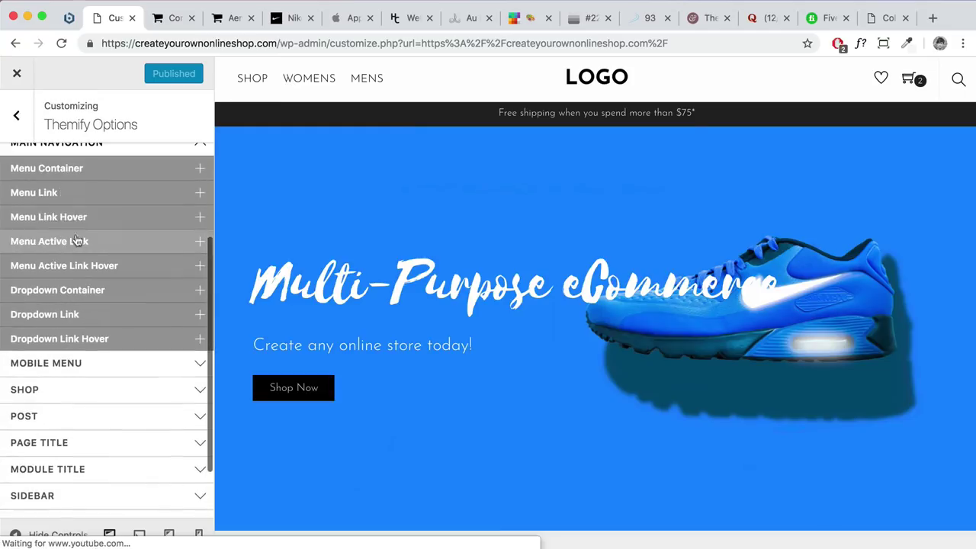
pyautogui.click(90, 194)
pyautogui.scroll(-4, 126, 289)
pyautogui.scroll(4, 127, 290)
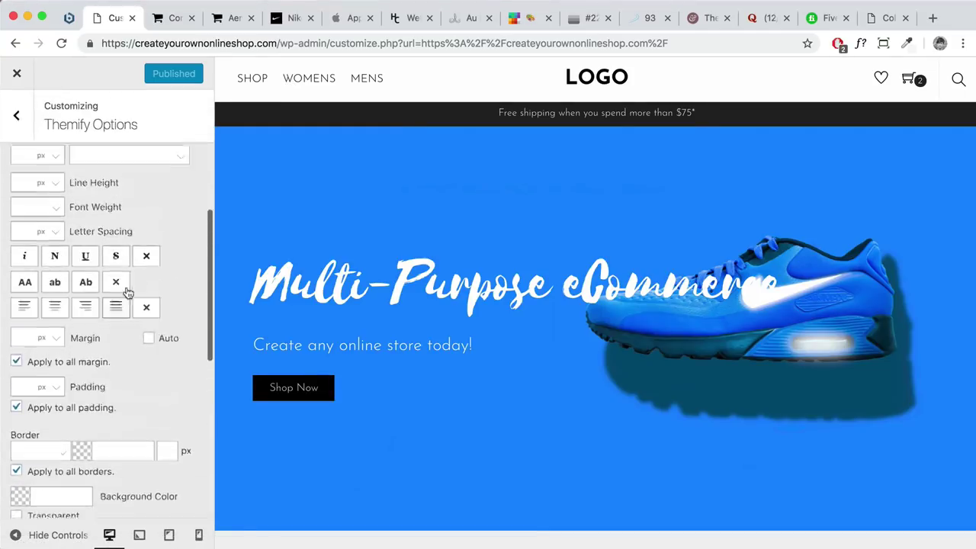
# Set the menu link font to Josefin Sans at normal weight and publish
pyautogui.click(101, 175)
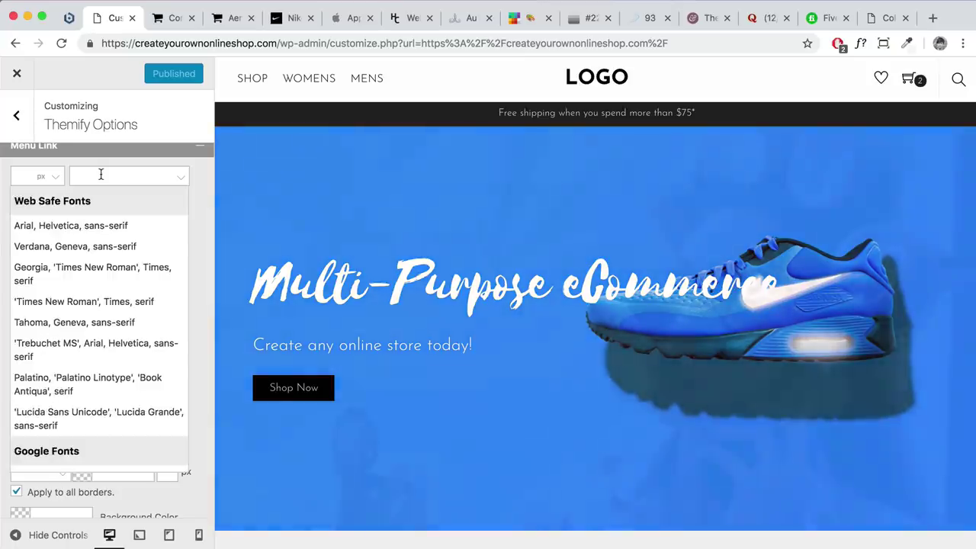
pyautogui.write('josefin')
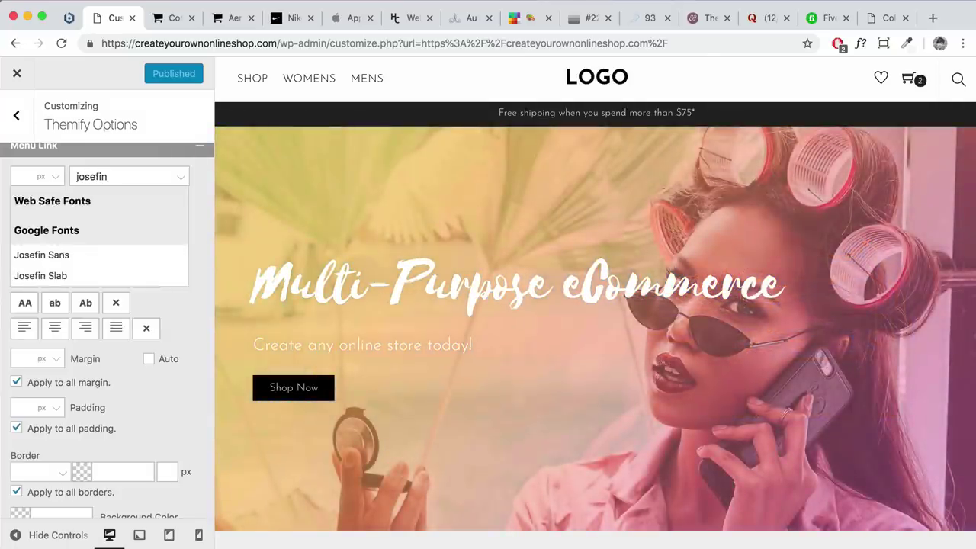
pyautogui.click(62, 256)
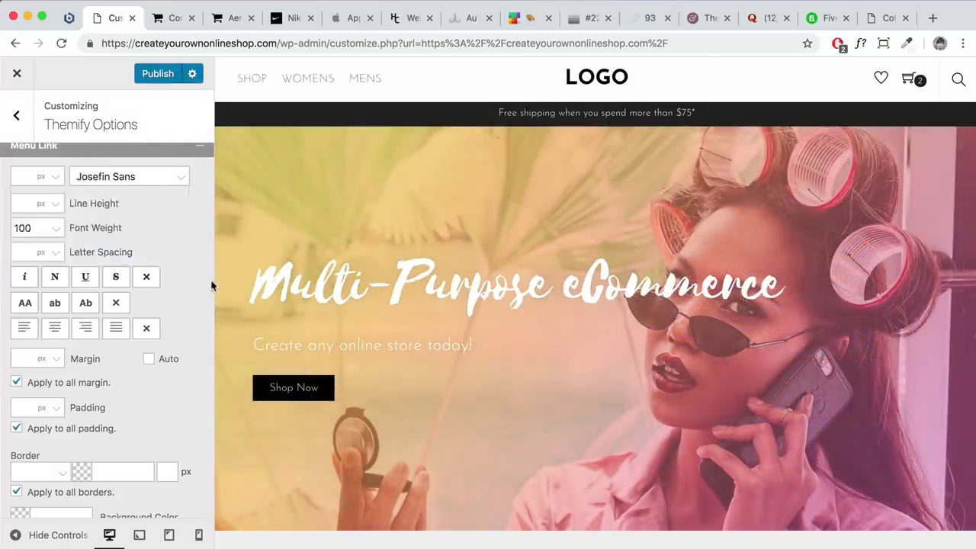
pyautogui.click(62, 230)
pyautogui.click(60, 254)
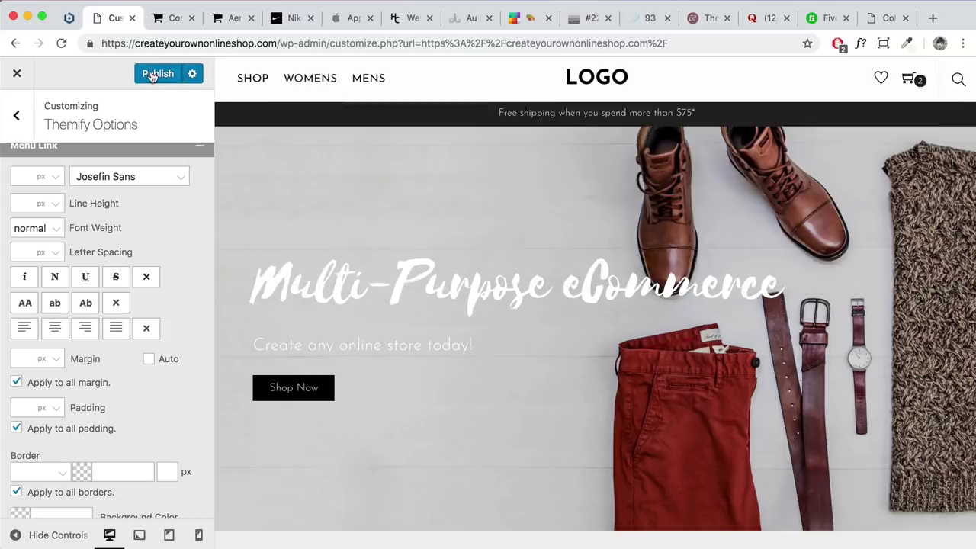
pyautogui.click(153, 76)
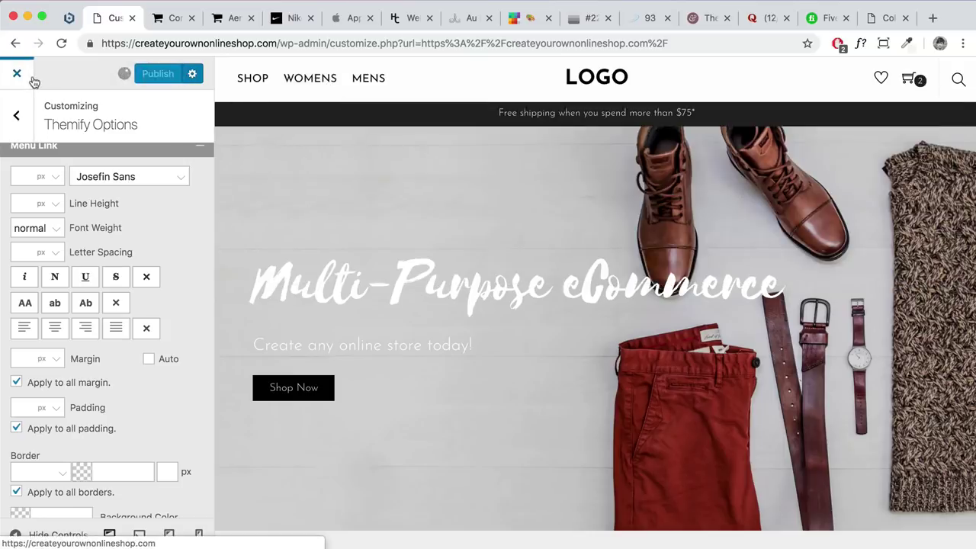
pyautogui.click(21, 77)
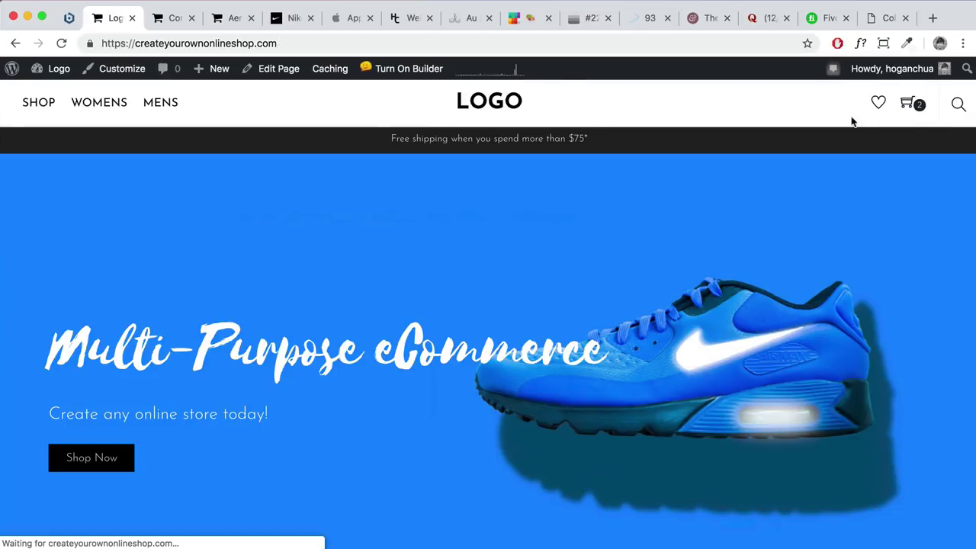
# Log out and load the store homepage without the login path to view it as a visitor
pyautogui.moveTo(865, 76)
pyautogui.click(853, 142)
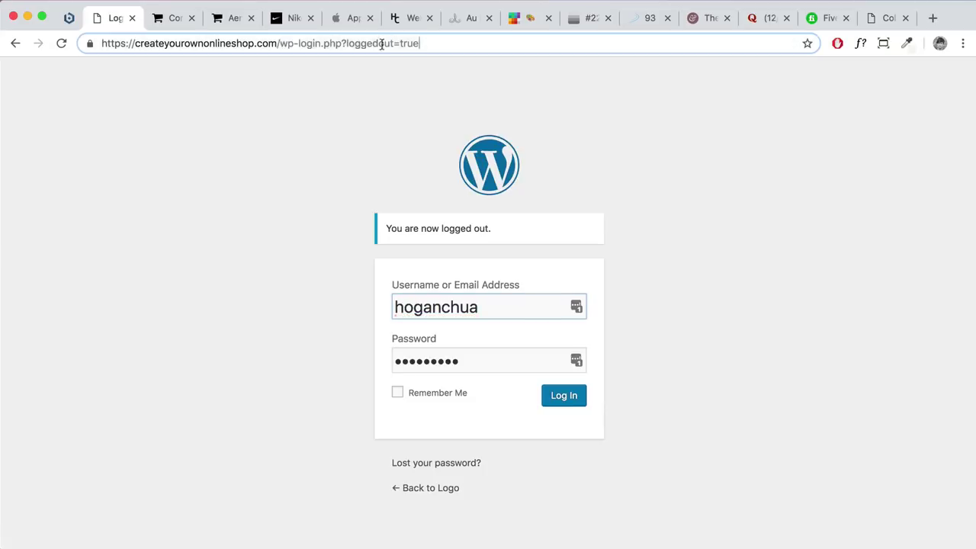
pyautogui.moveTo(421, 44); pyautogui.dragTo(280, 44)
pyautogui.press('BackSpace')
pyautogui.press('Return')
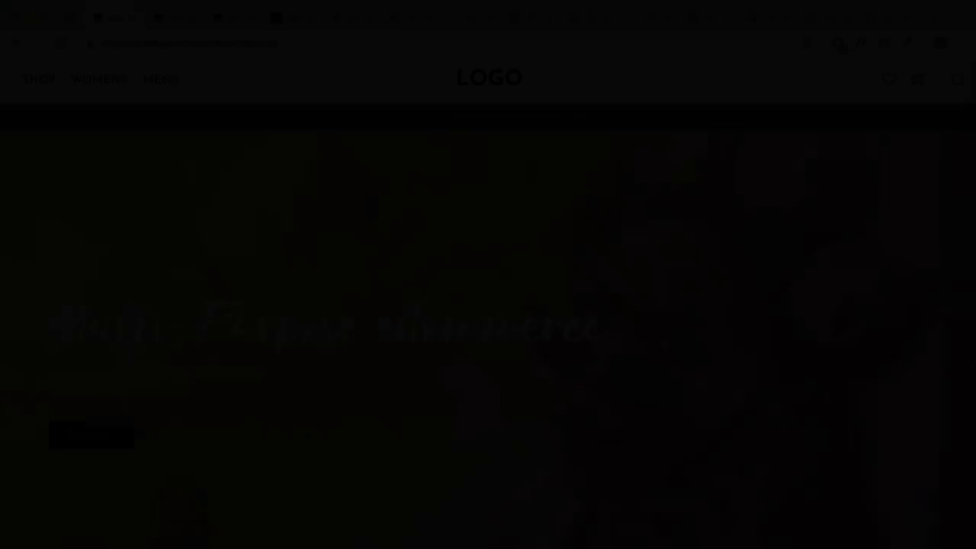
pyautogui.scroll(-7, 750, 269)
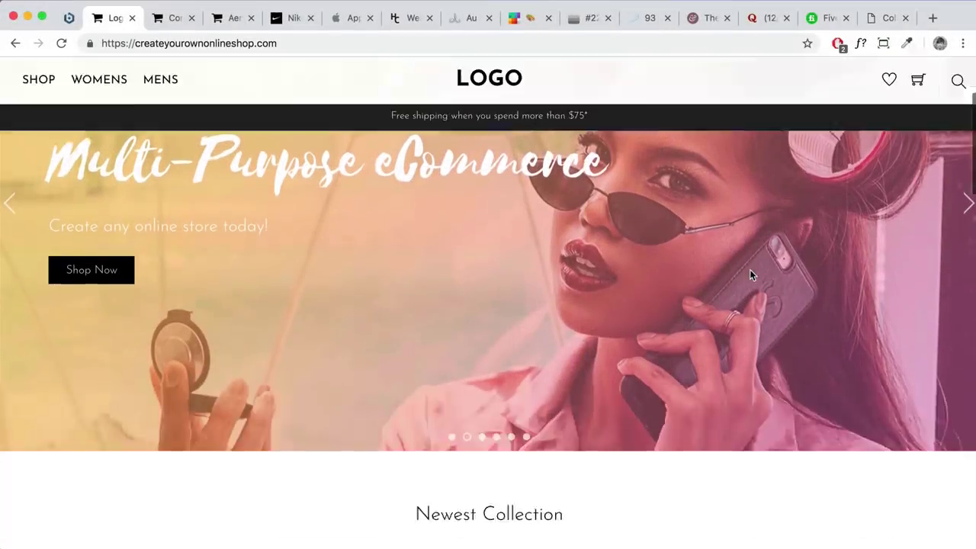
pyautogui.scroll(-15, 750, 275)
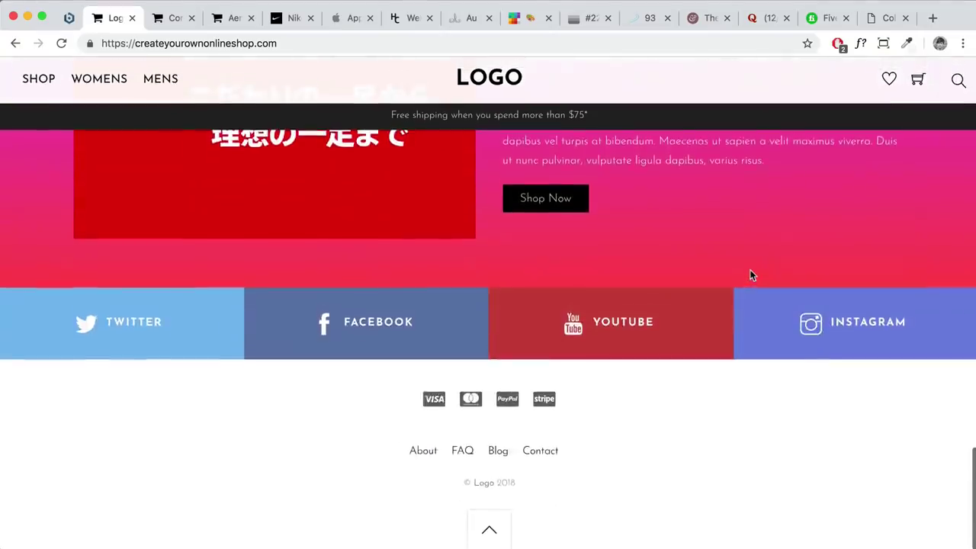
pyautogui.scroll(7, 750, 275)
pyautogui.scroll(12, 750, 273)
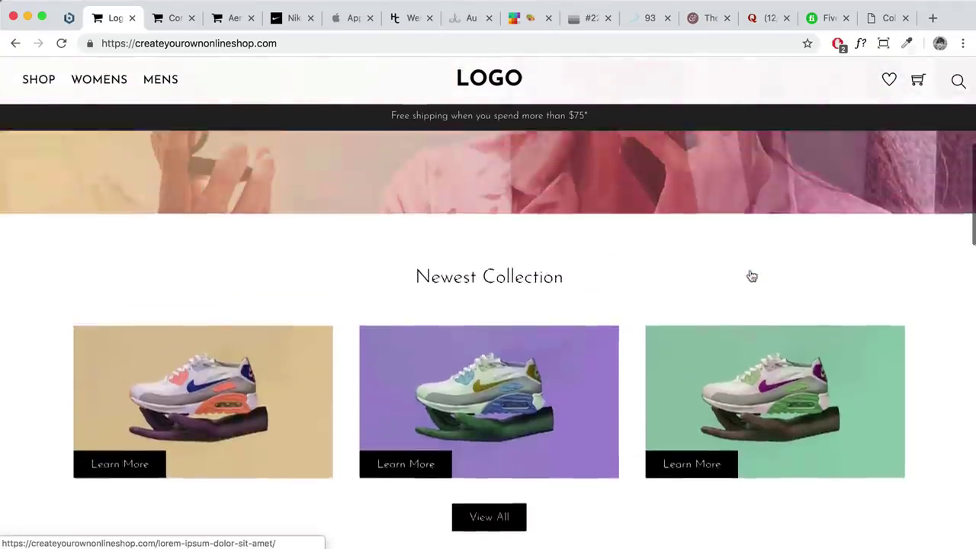